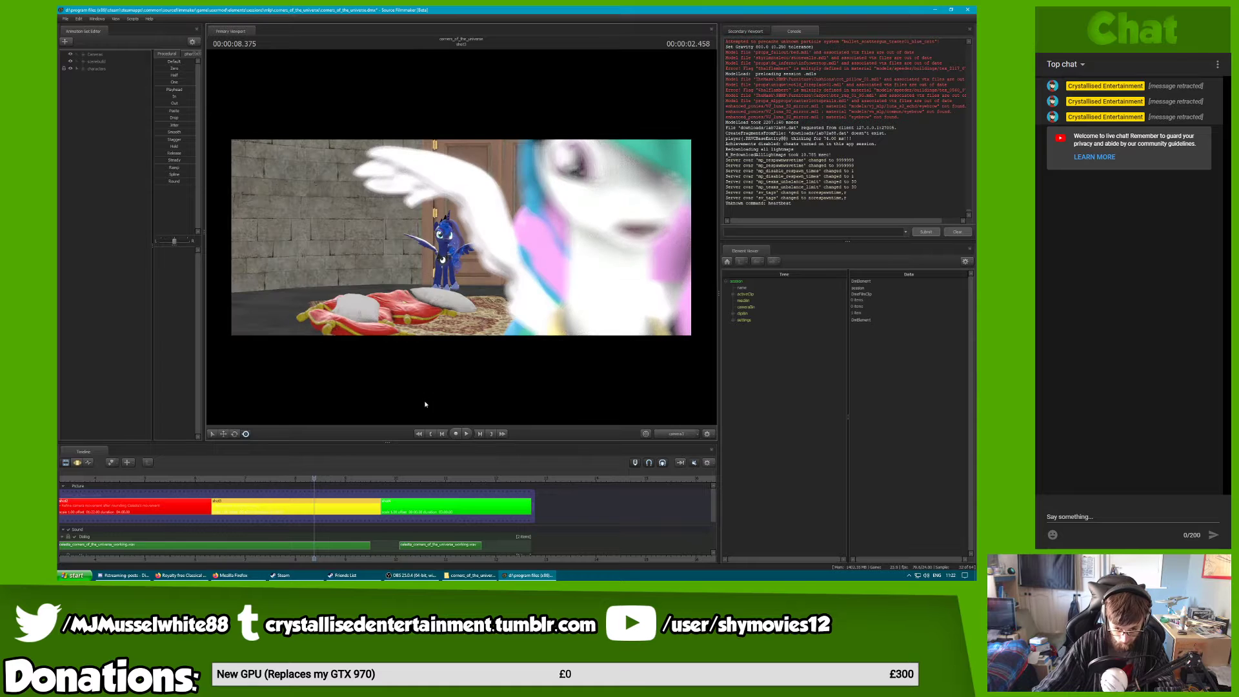
Play back the shot, switch the timeline to the Graph Editor and frame Celestia's head and raised wing with the work camera
key(space)
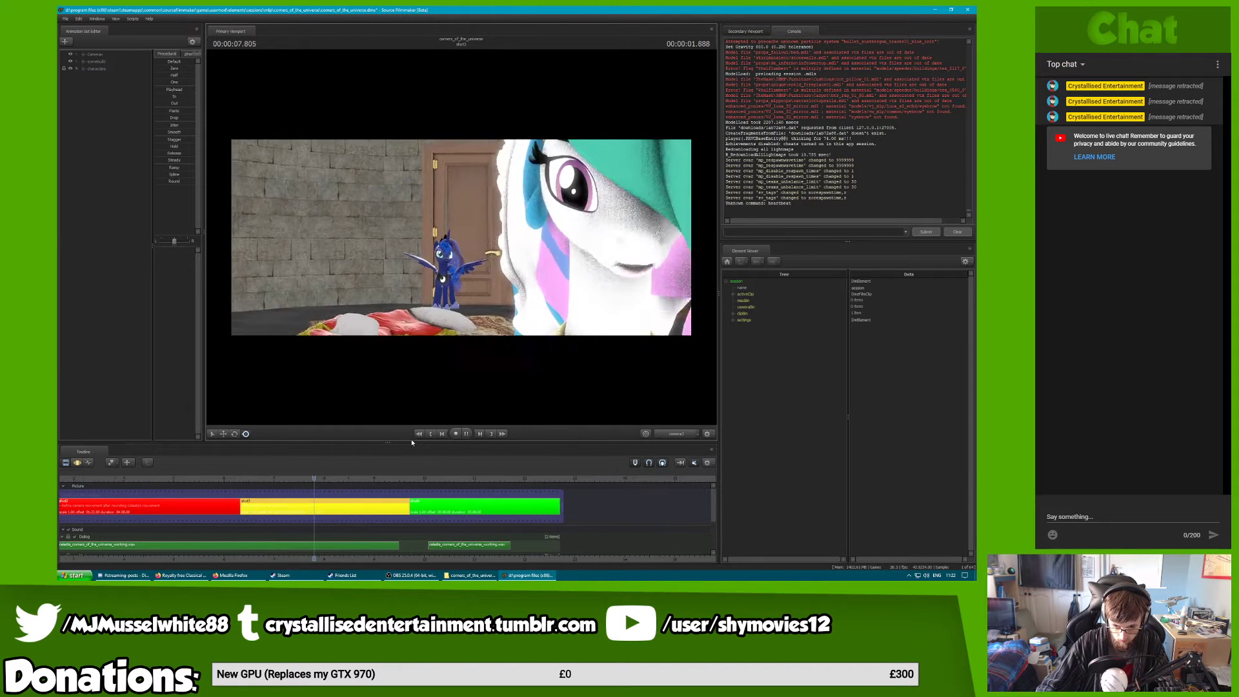
key(space)
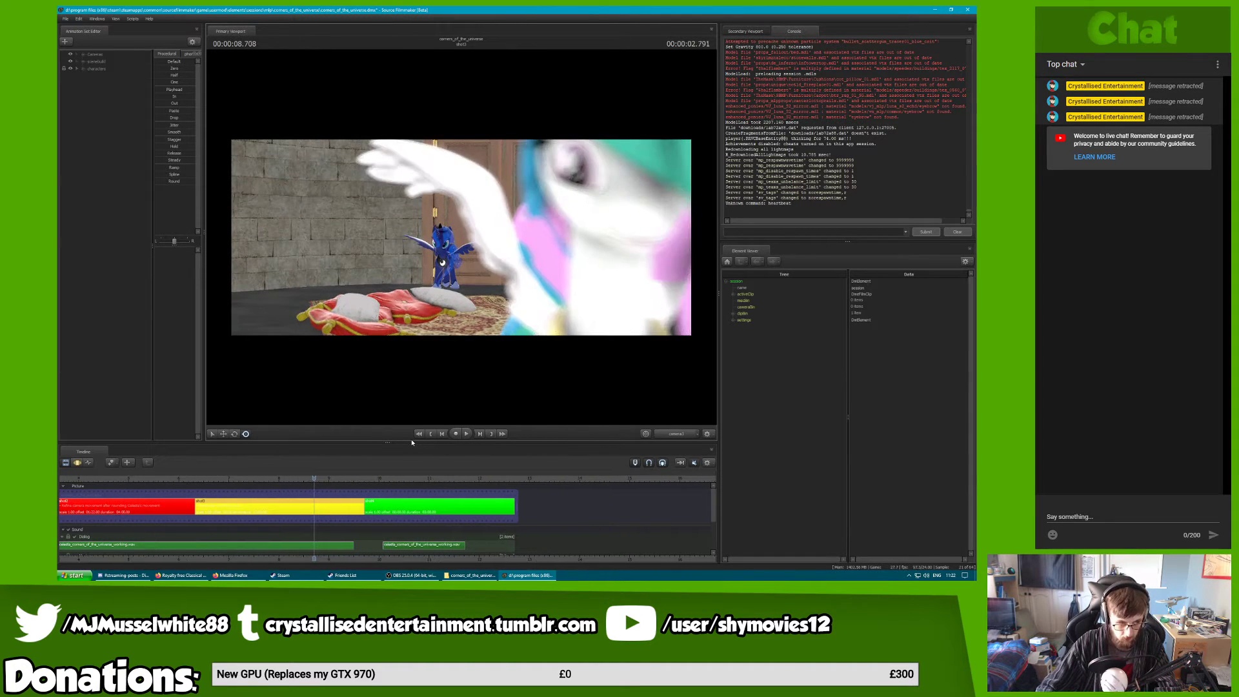
key(F4)
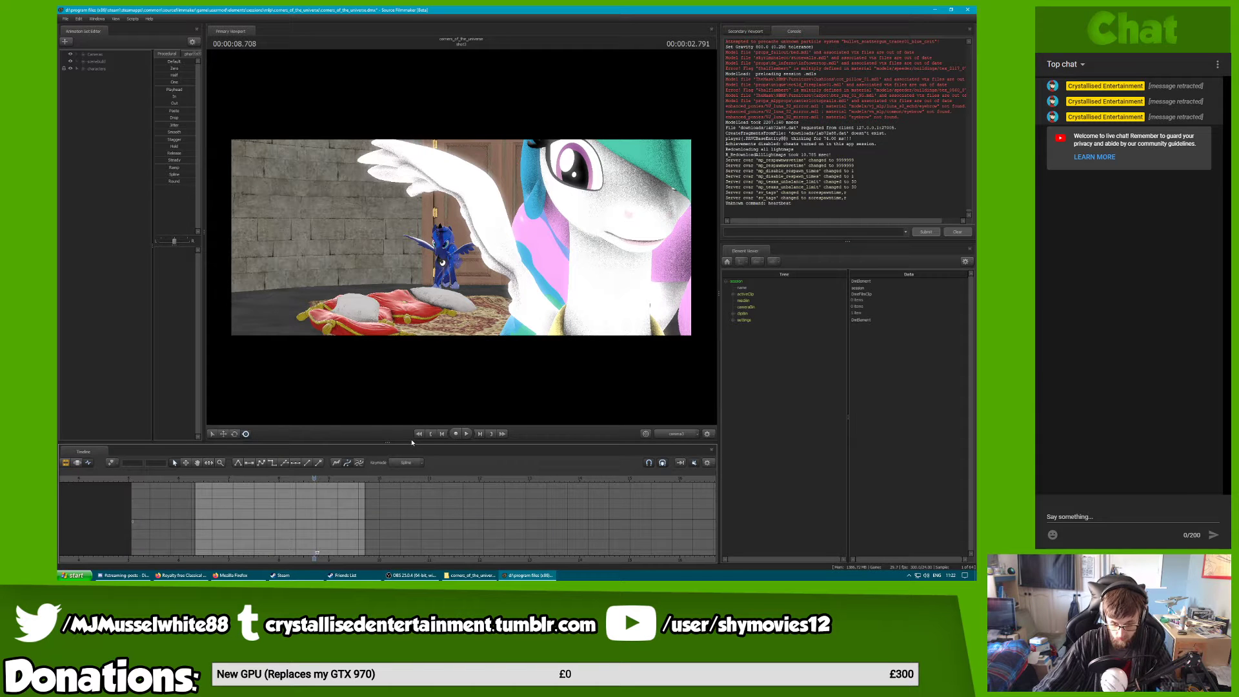
key(s)
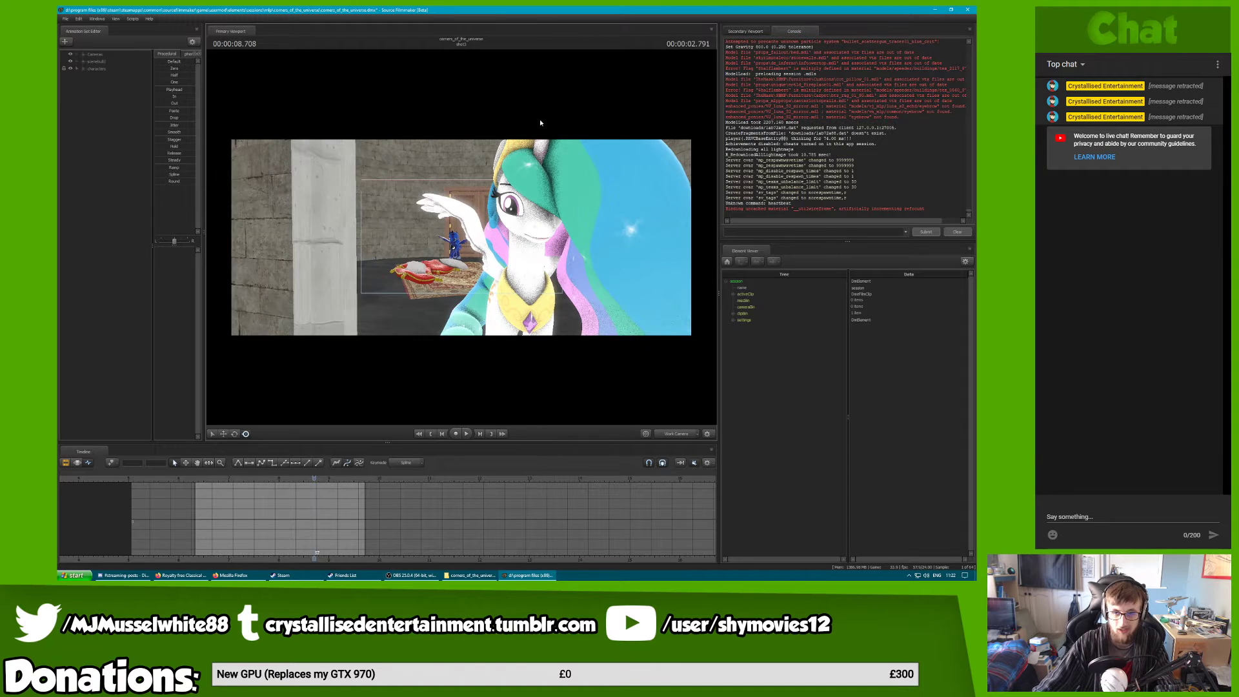
drag(541, 123, 461, 239)
key(a)
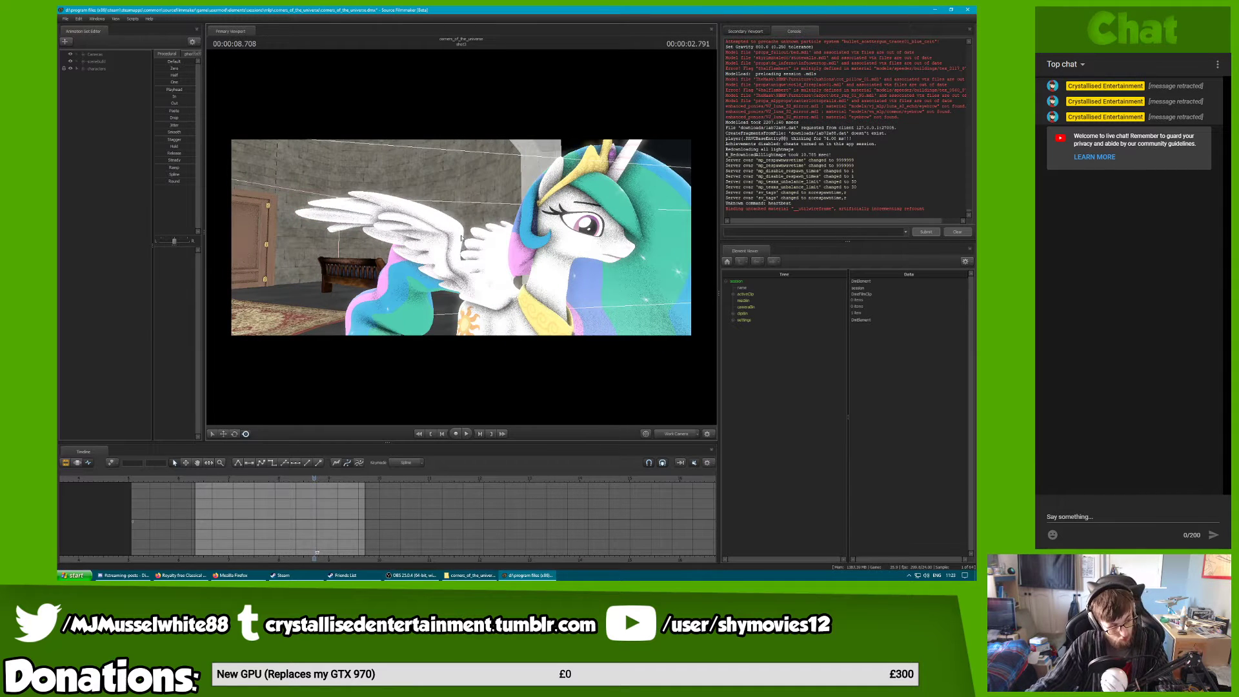
drag(515, 201, 461, 239)
key(w)
key(alt)
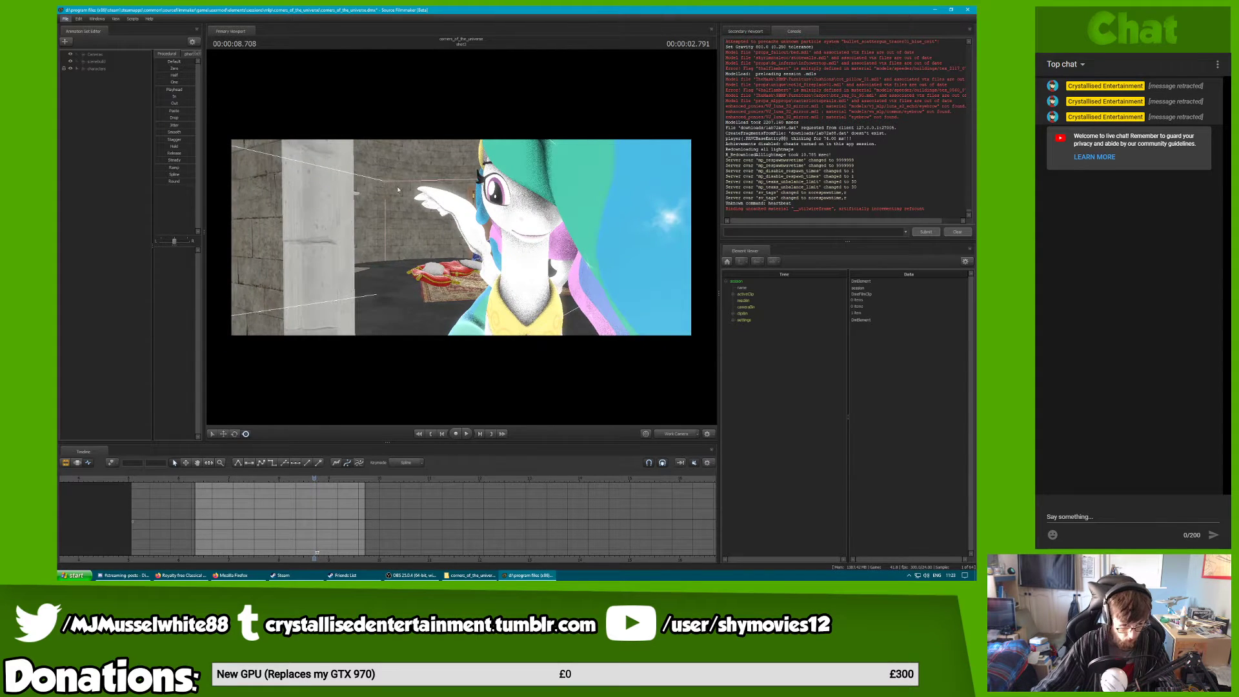
drag(398, 190, 462, 240)
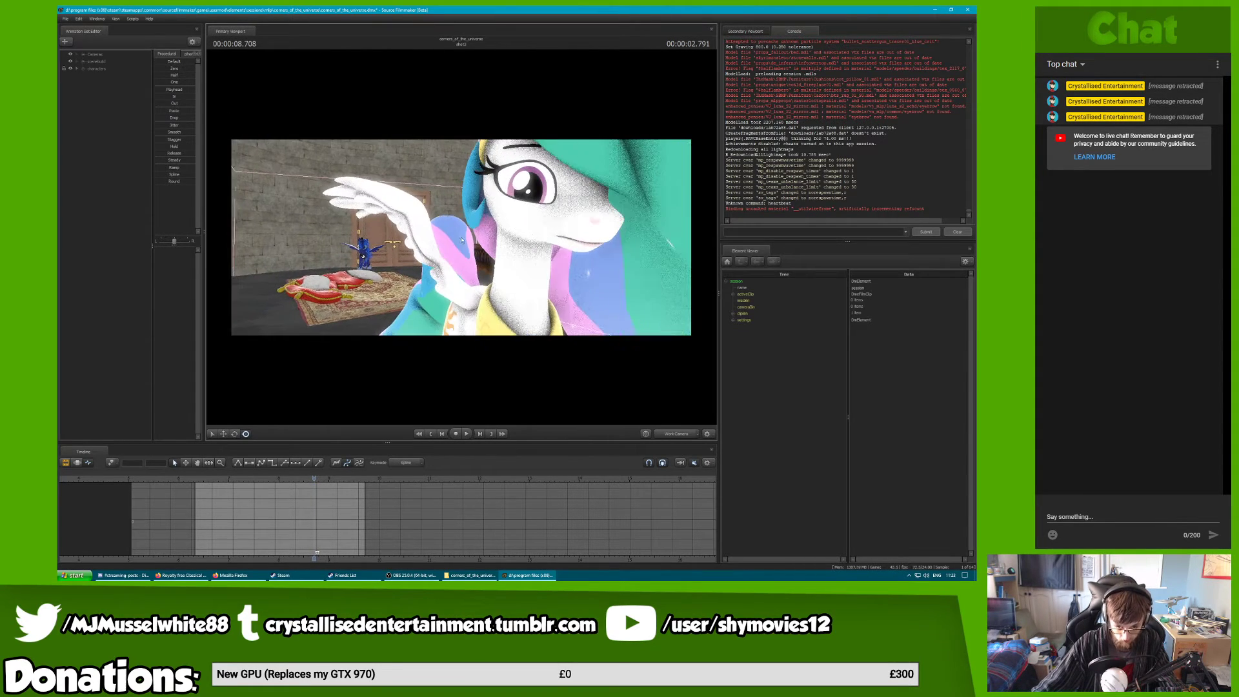
Switch to the Motion Editor, select Celestia's facial controls among the characters, and pull the work camera back to show her whole upper body
click(82, 62)
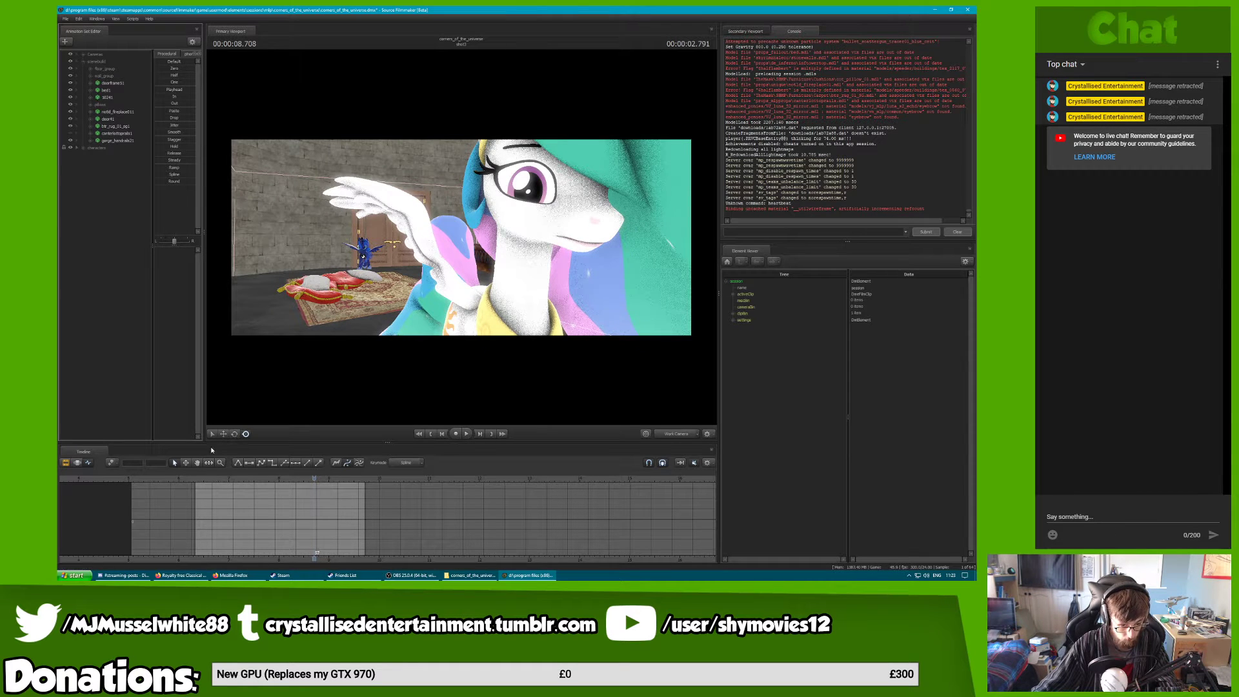
click(205, 478)
key(F2)
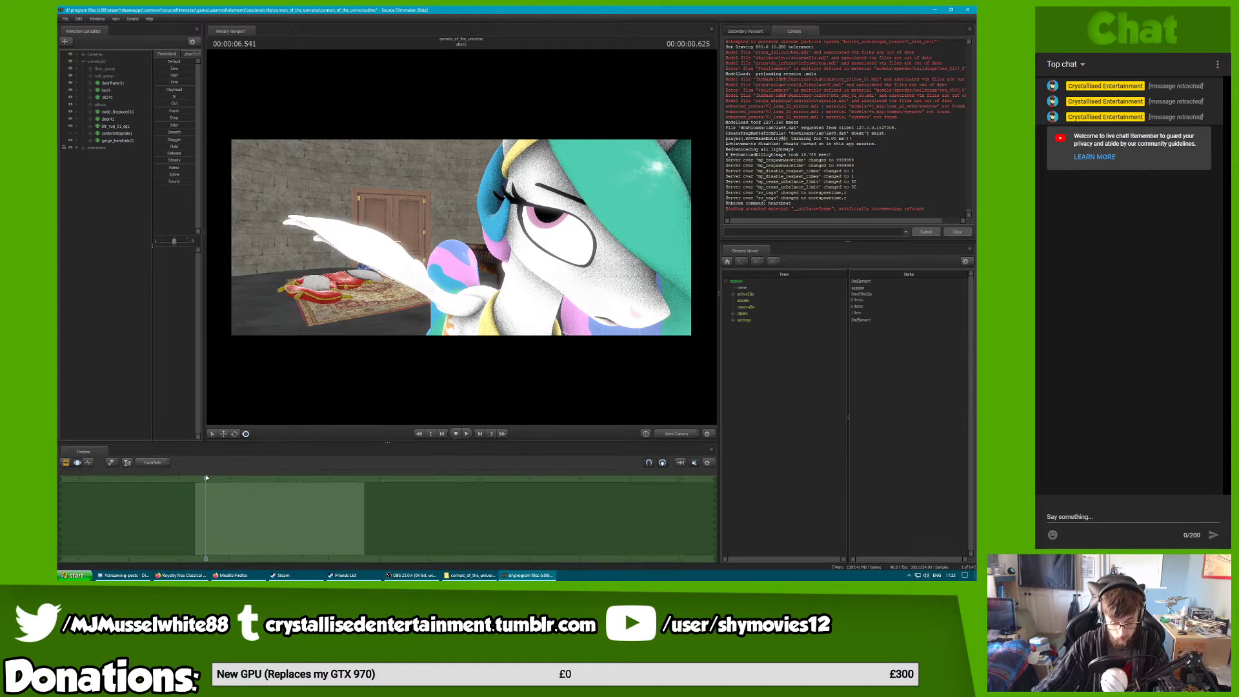
click(82, 62)
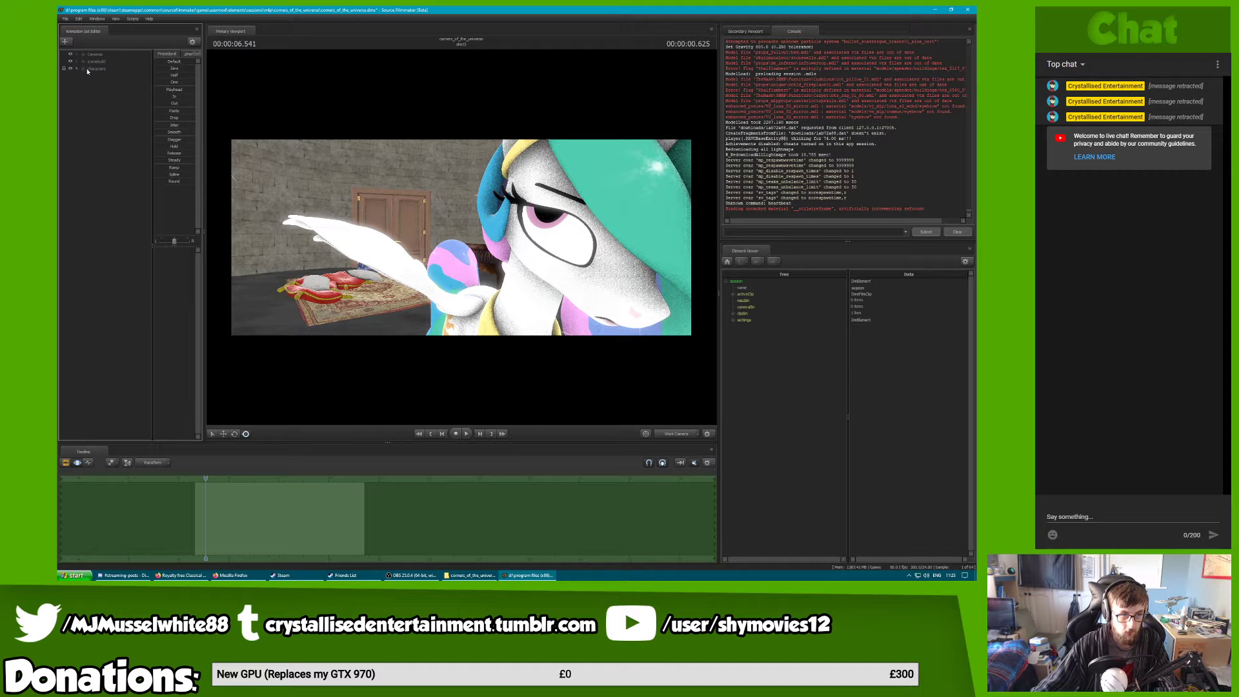
click(82, 68)
click(91, 75)
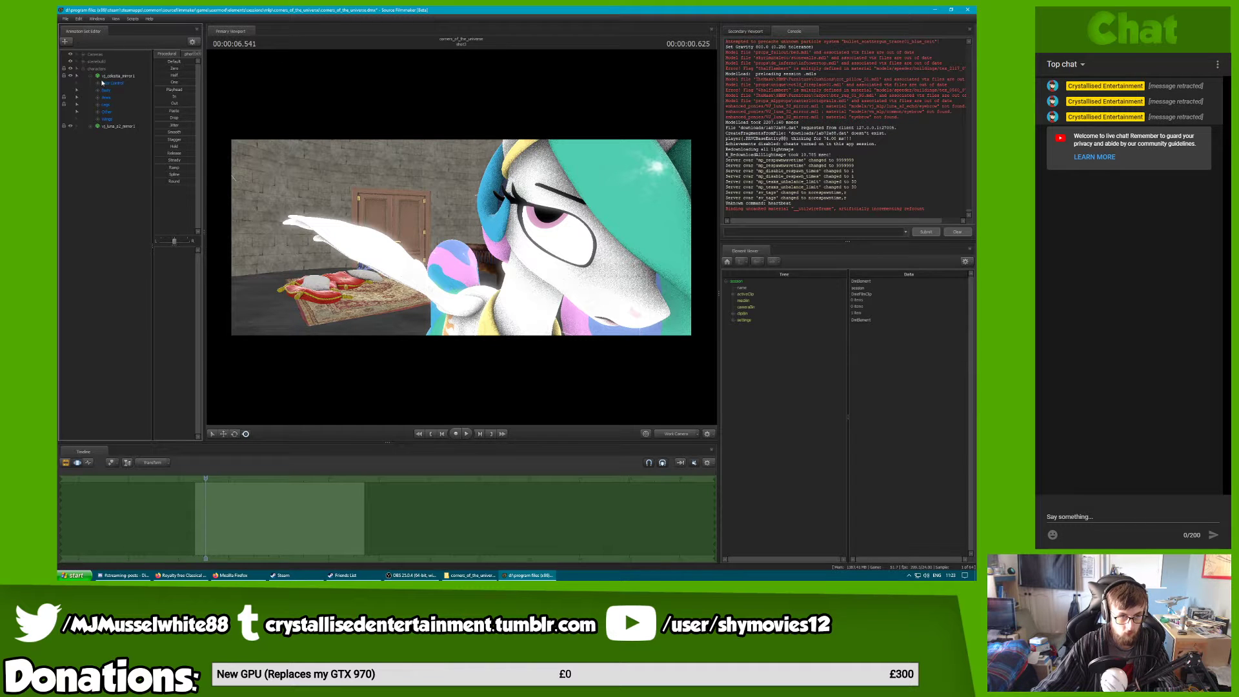
click(115, 85)
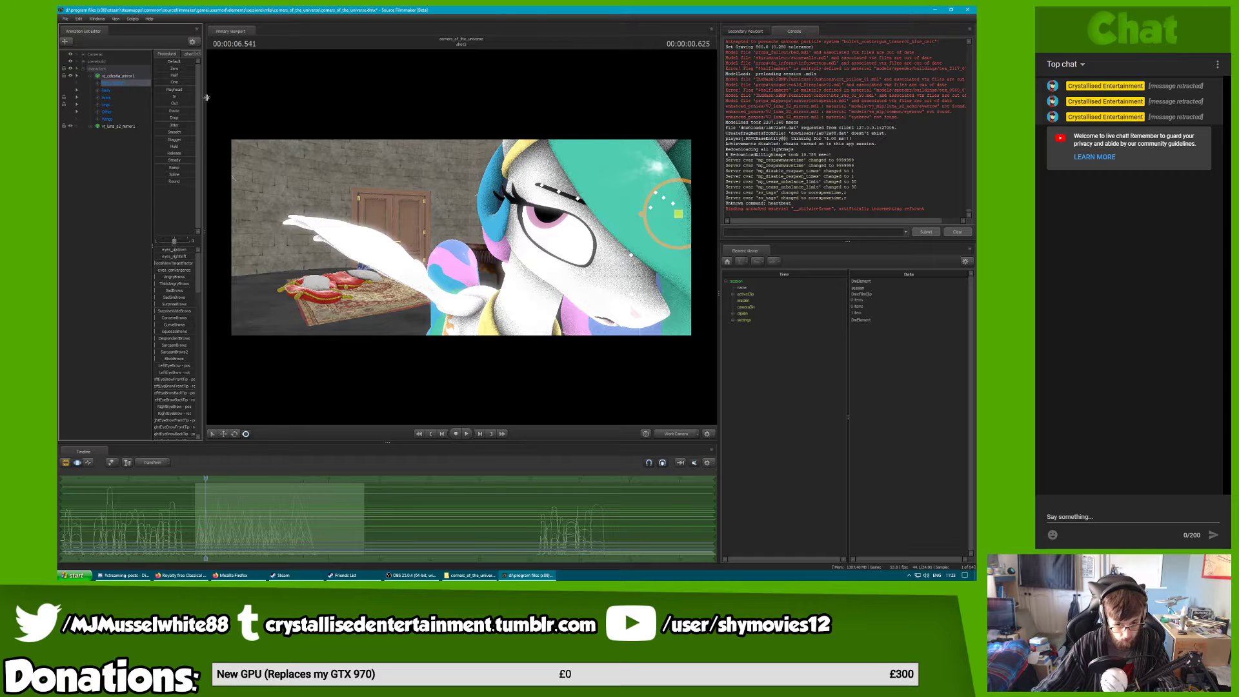
mouse_move(388, 212)
mouse_down()
mouse_move(491, 216)
mouse_move(386, 208)
mouse_up()
key(s)
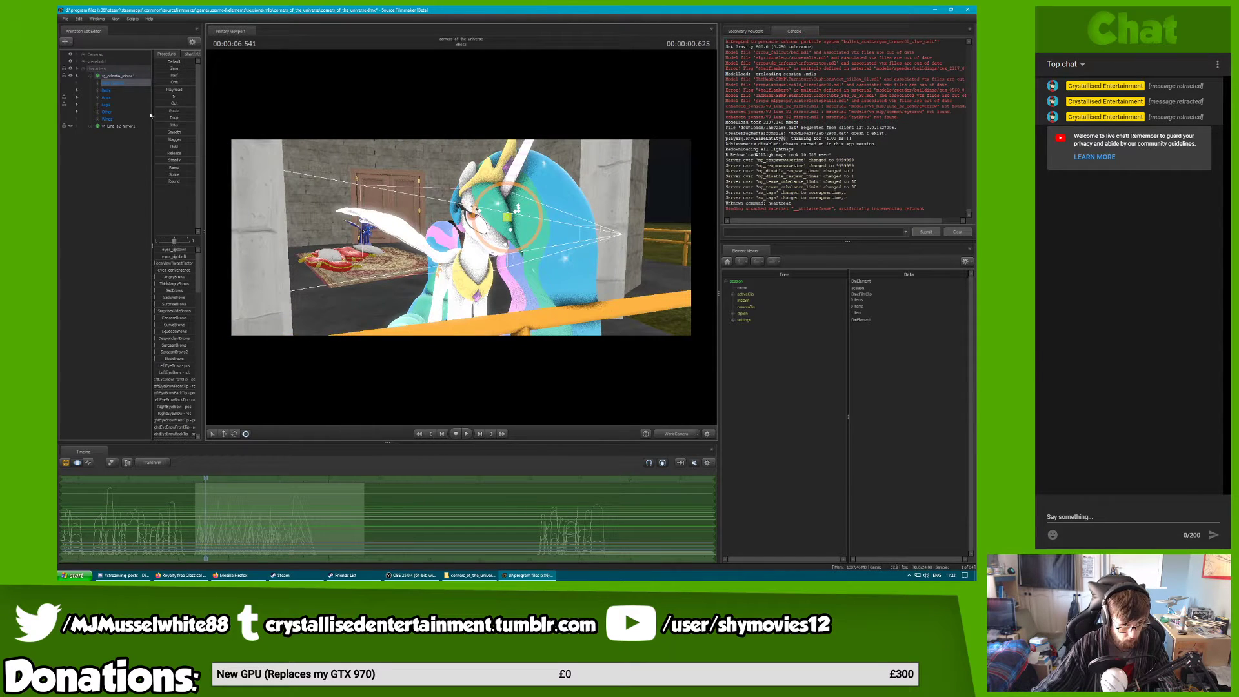
Narrow the selection to the Eyes controls within Celestia's facial controls
click(98, 89)
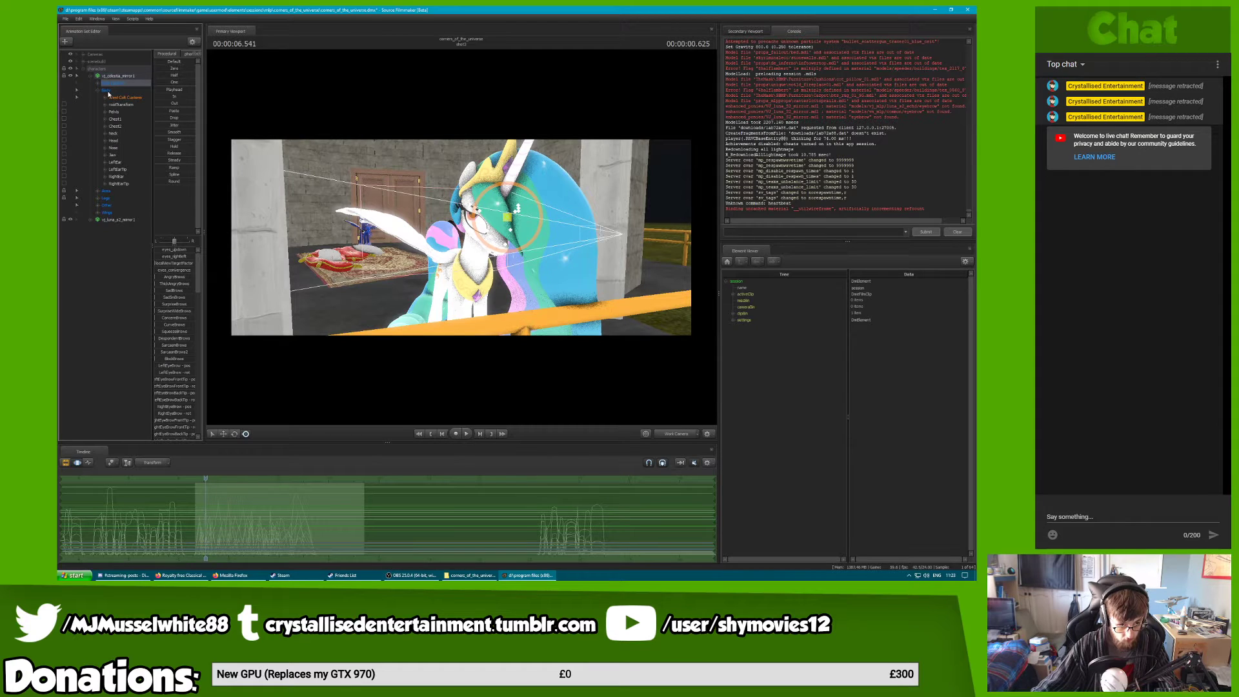
click(98, 91)
click(98, 83)
click(114, 91)
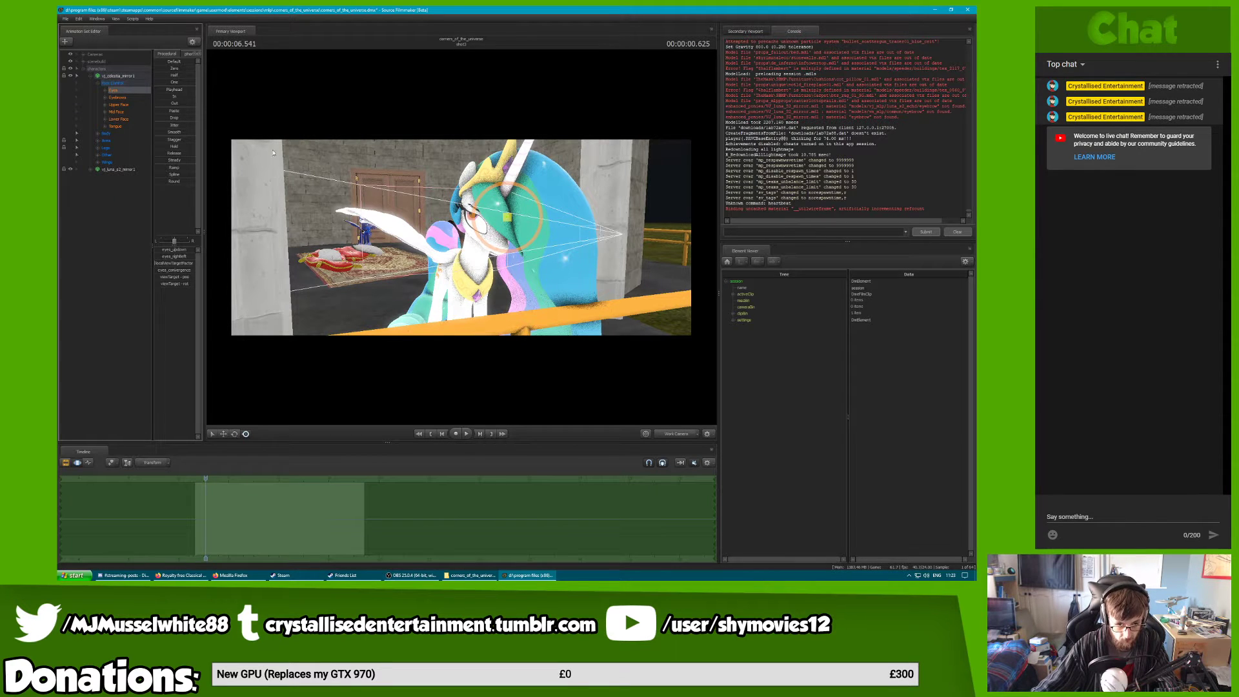
At 00:00:06.416, show the shot camera in the secondary viewport and adjust Celestia's eyes_updown and eyes_rightleft across the shot
mouse_move(203, 477)
mouse_down()
mouse_move(174, 479)
mouse_move(200, 474)
mouse_up()
click(745, 31)
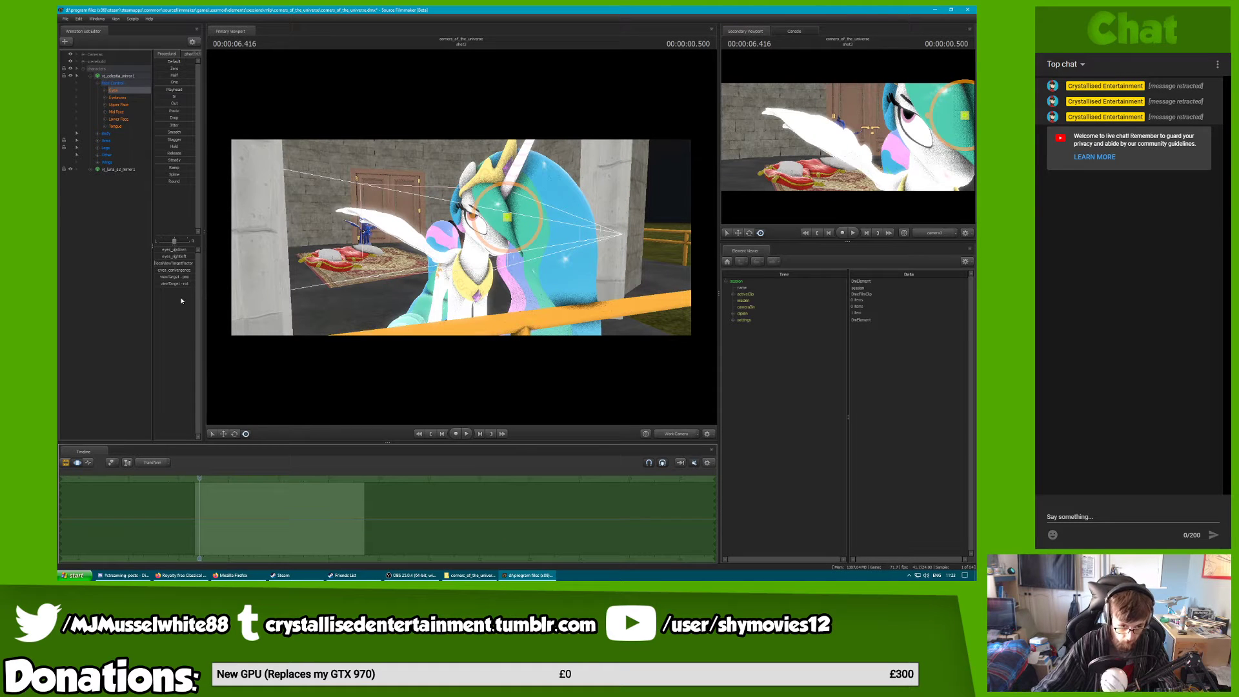
click(187, 250)
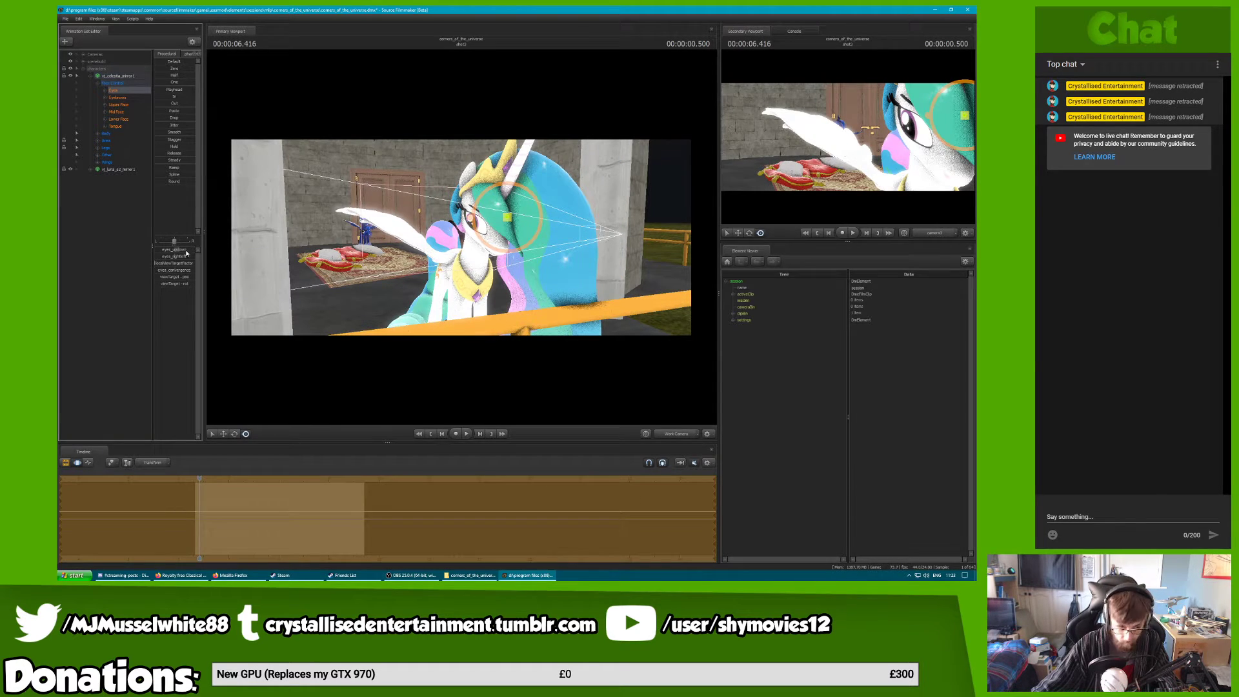
drag(186, 257, 184, 258)
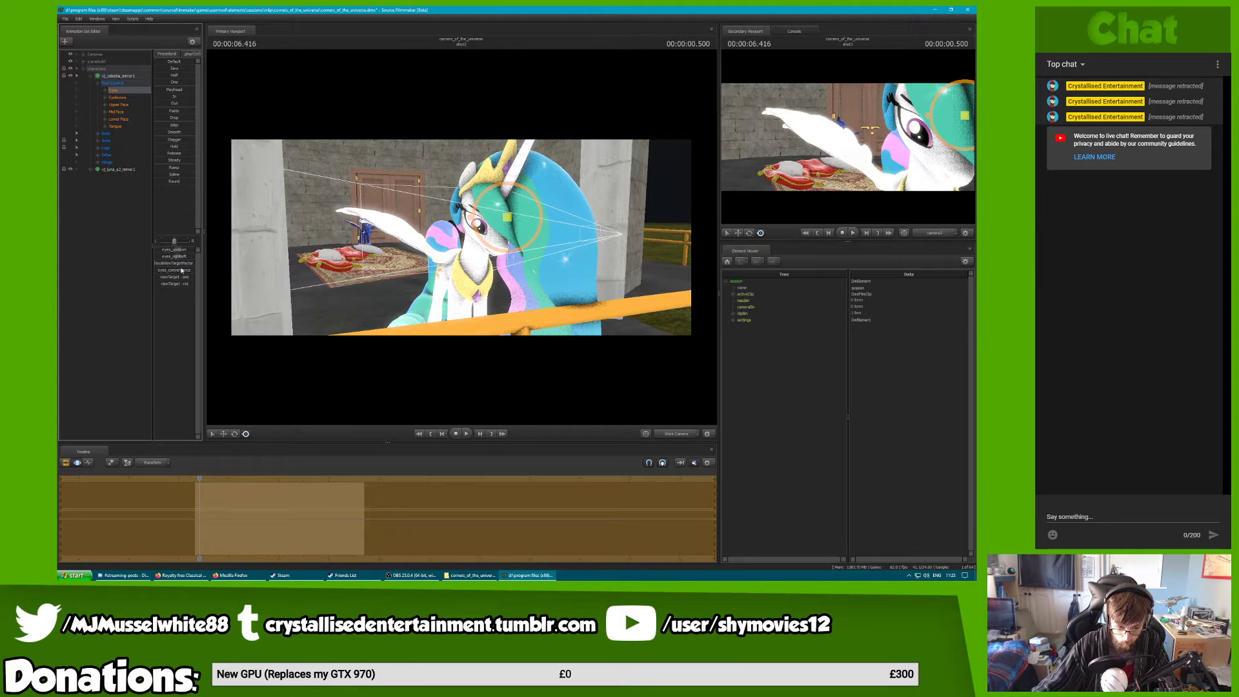
key(Return)
In the Graph Editor, keyframe a new gaze direction for Celestia's eyes at 00:00:07.333
key(F4)
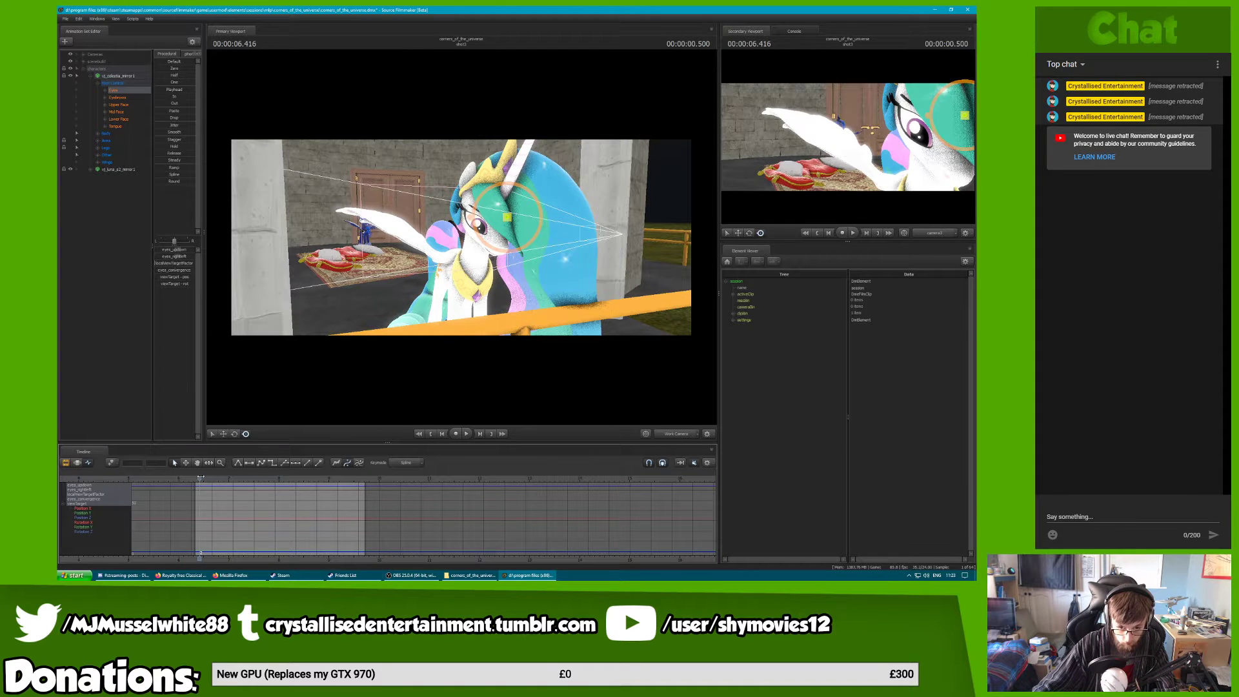
drag(199, 478, 245, 478)
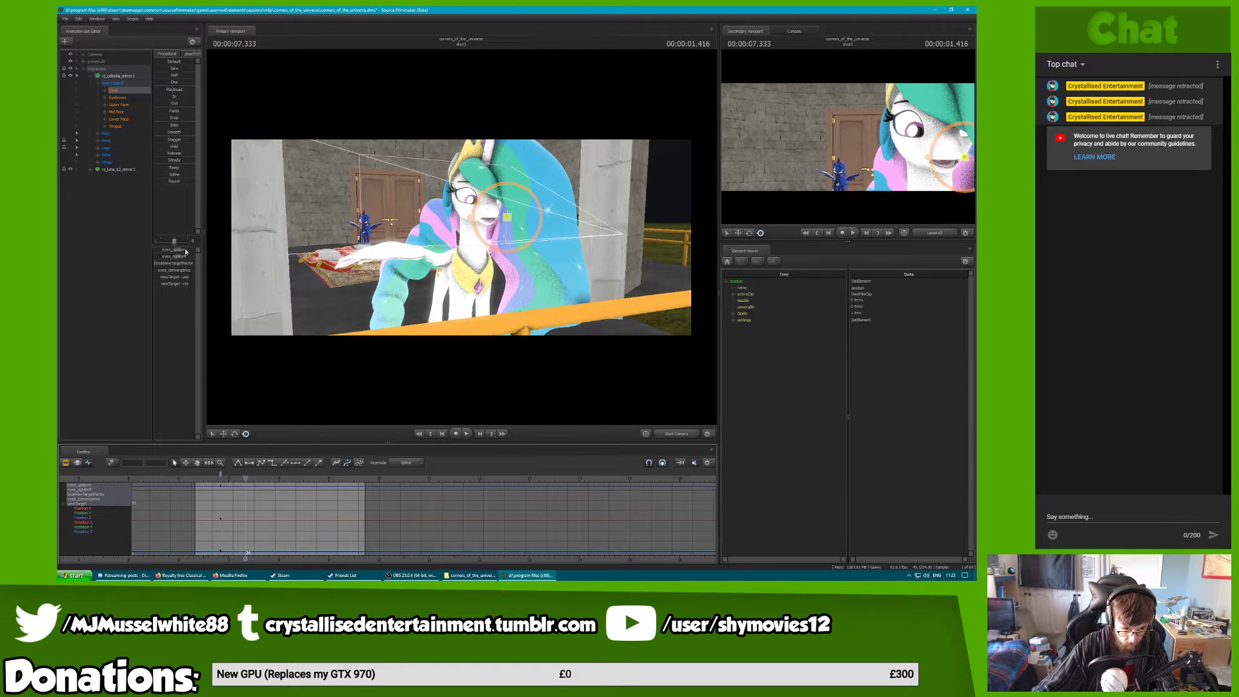
drag(185, 248, 181, 253)
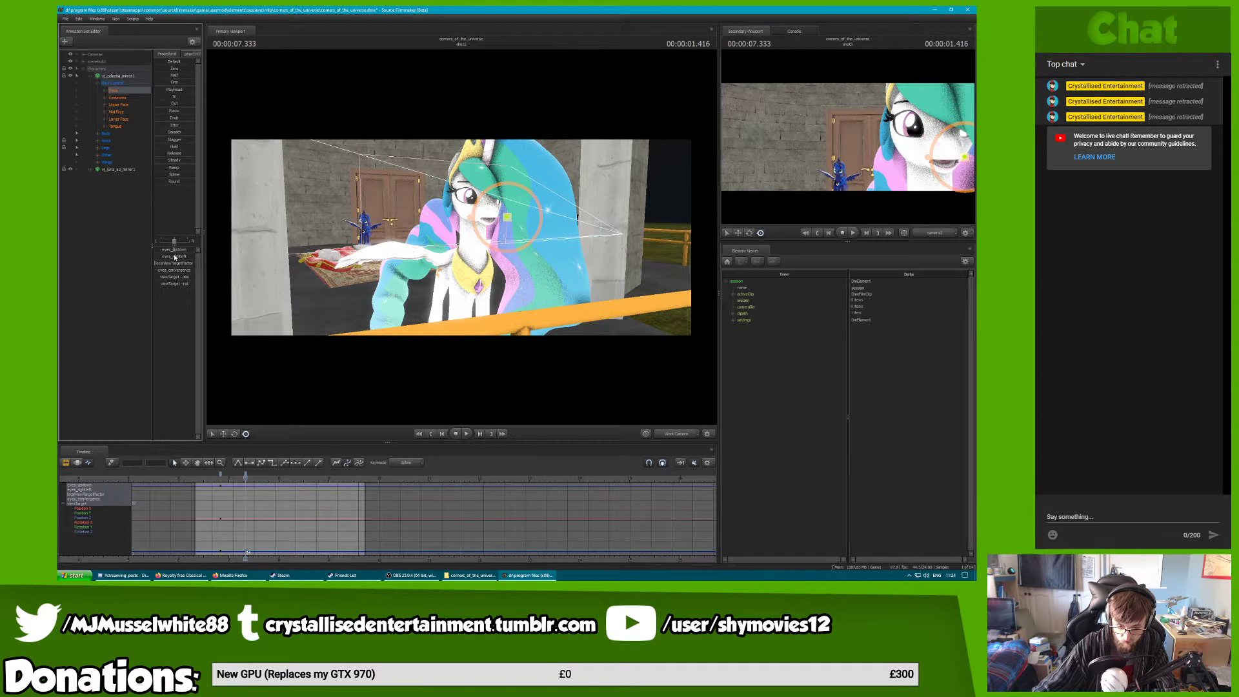
Copy the first eye keyframe to 00:00:07.625 and play the animation on to 00:00:08.166
drag(219, 476, 260, 478)
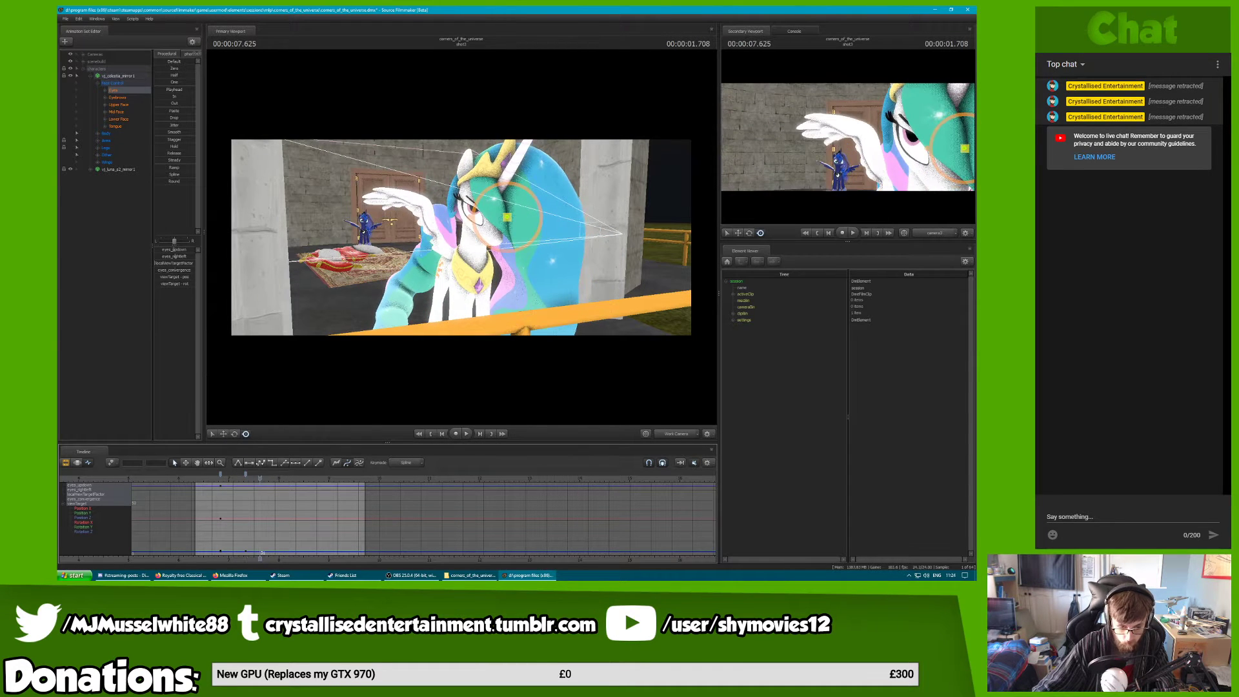
click(220, 472)
key(ctrl+c)
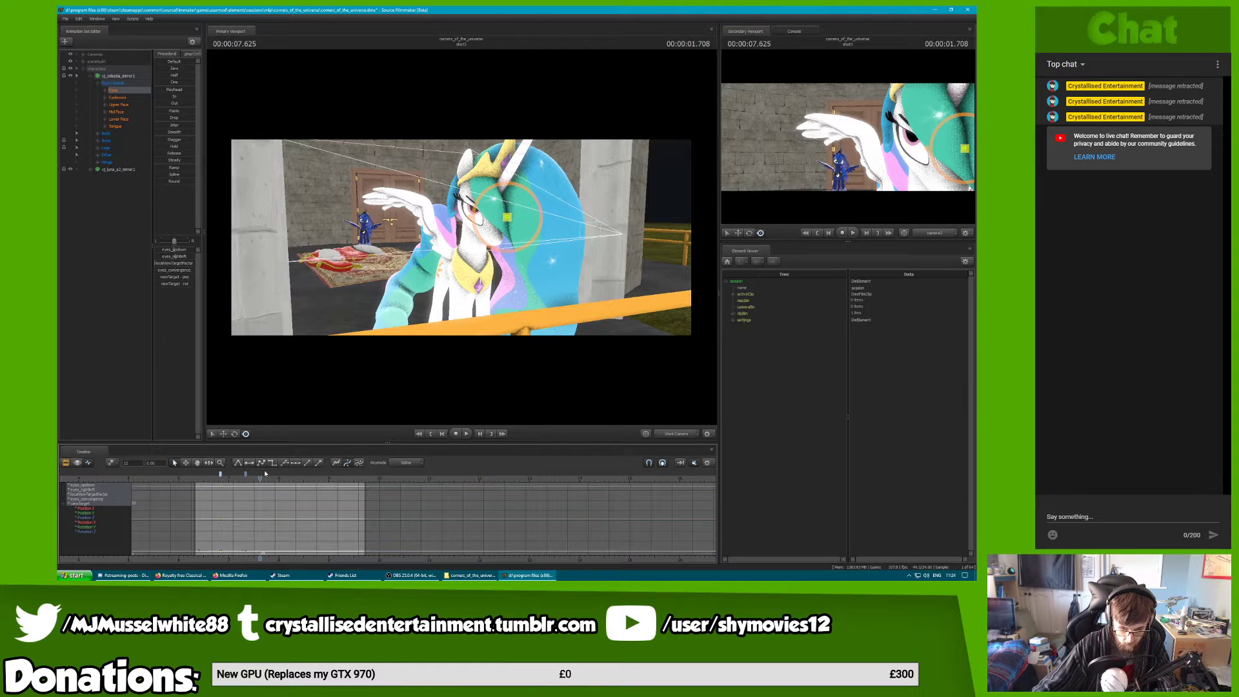
key(ctrl+v)
key(space)
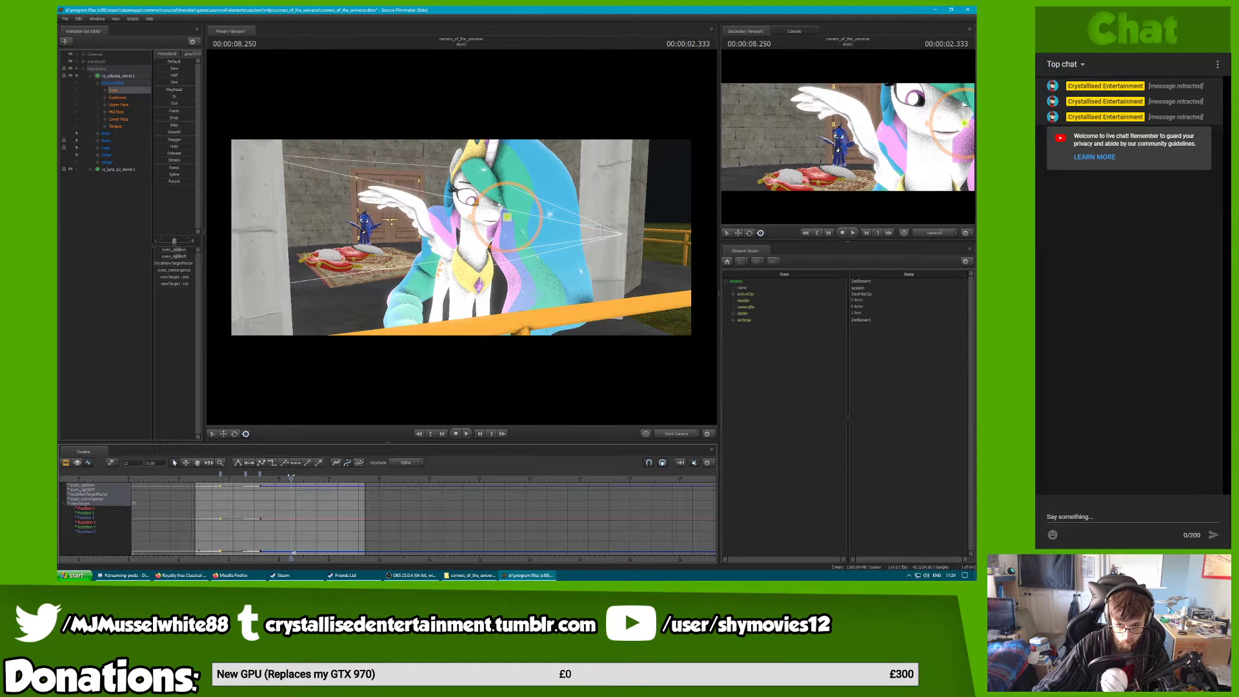
drag(291, 476, 287, 476)
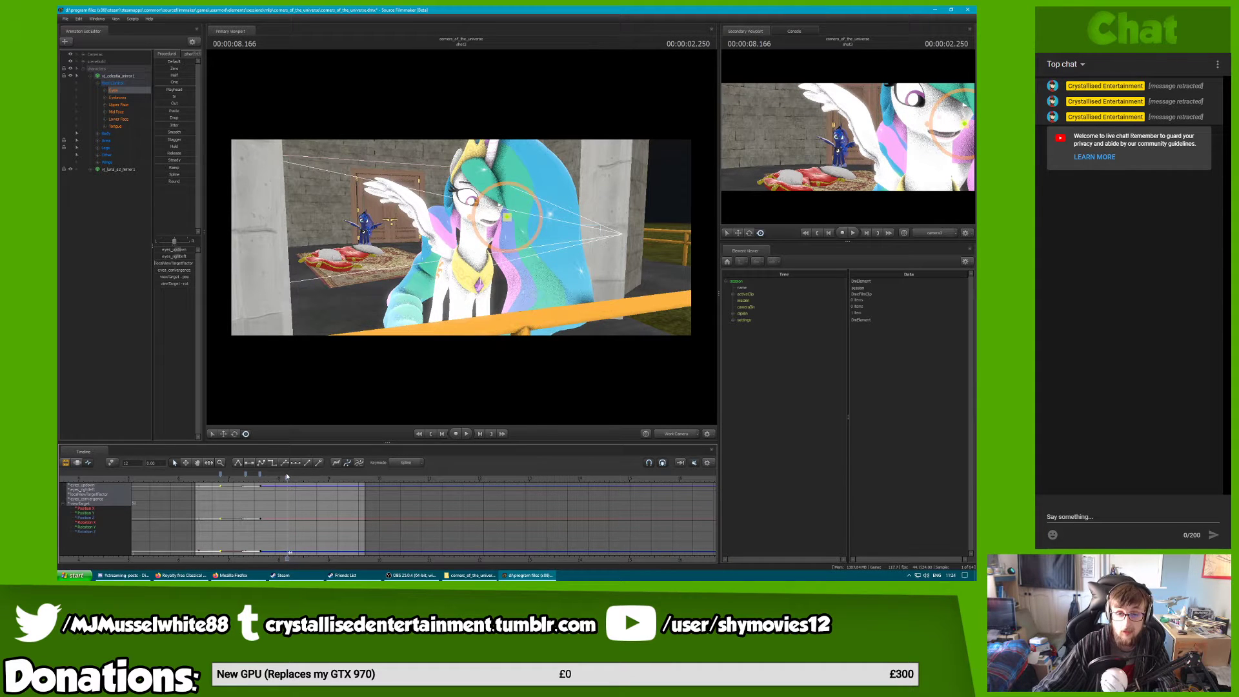
Switch to File Explorer and watch the webcam acting video in the project's references folder
click(472, 575)
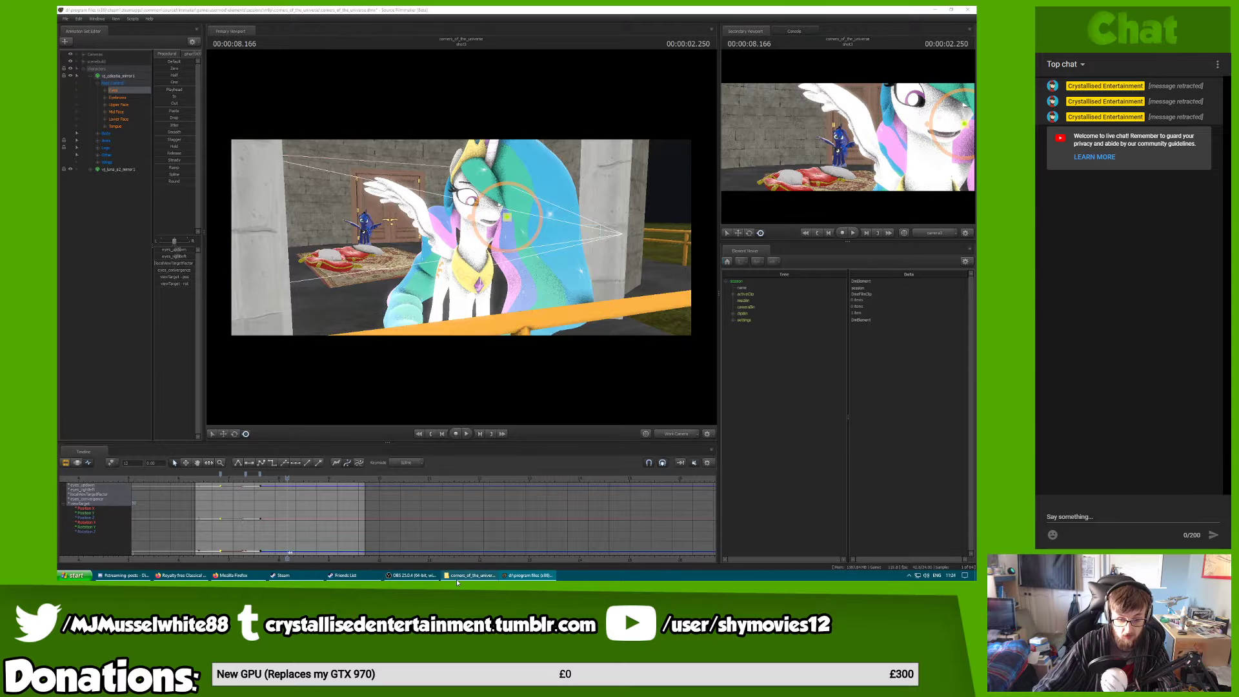
double_click(406, 279)
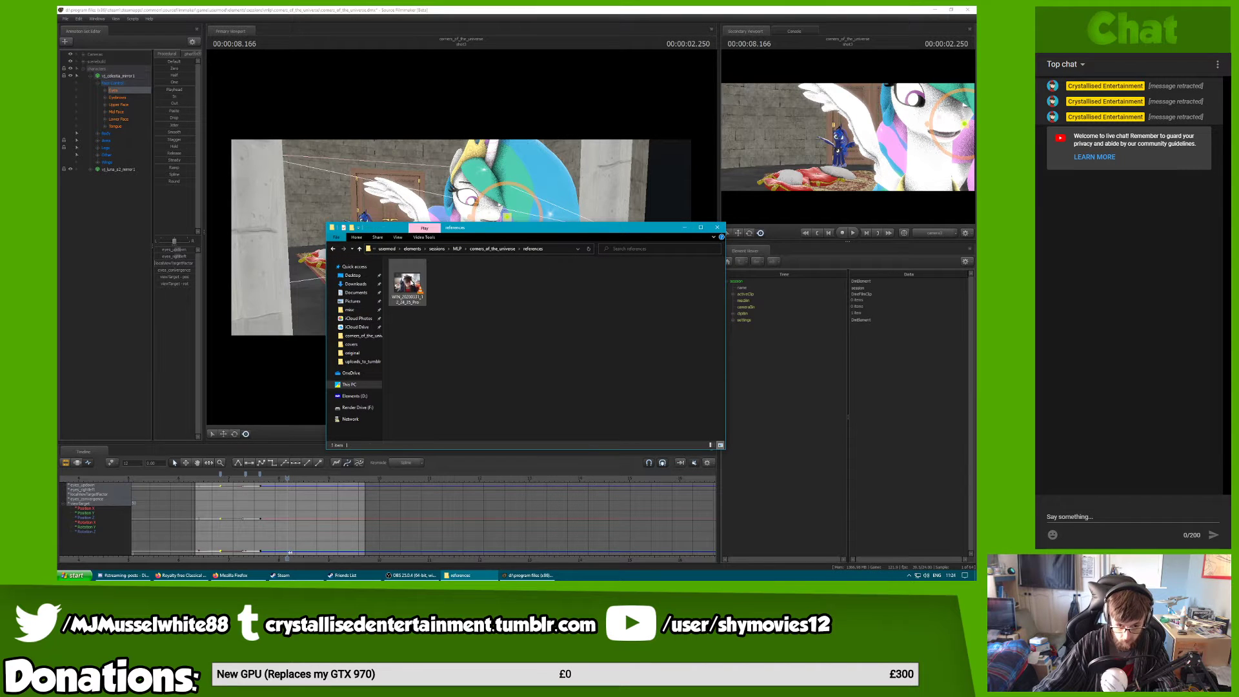
click(407, 284)
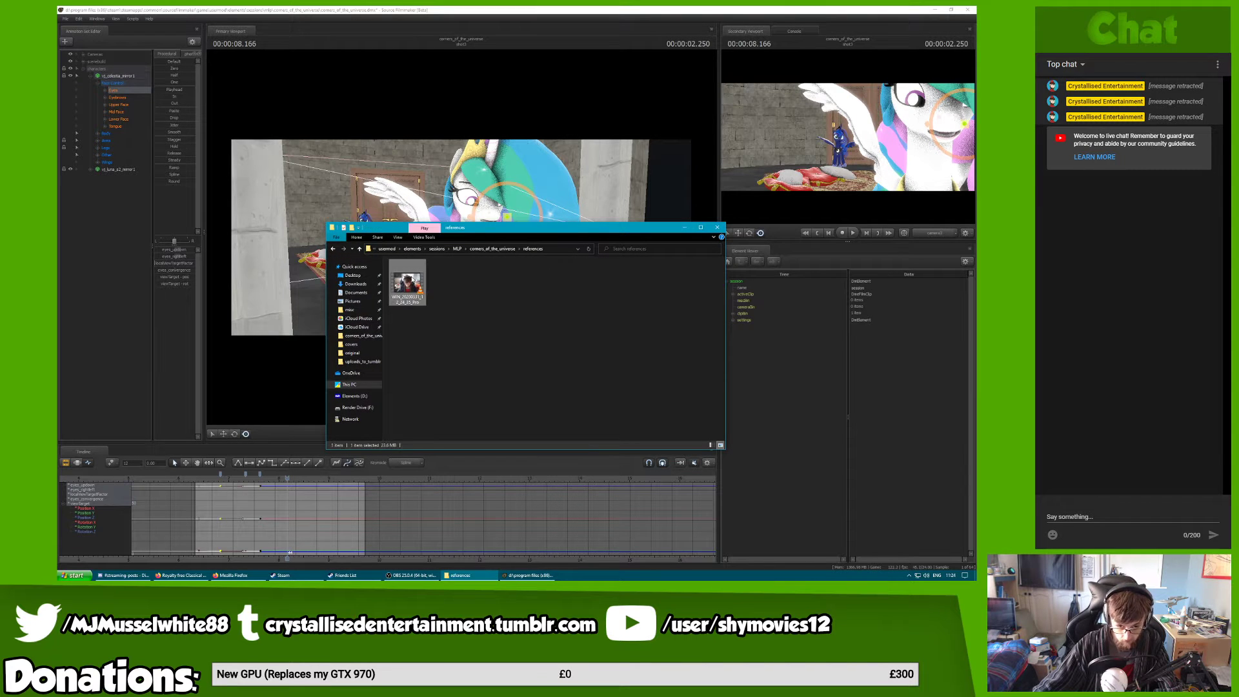
double_click(405, 278)
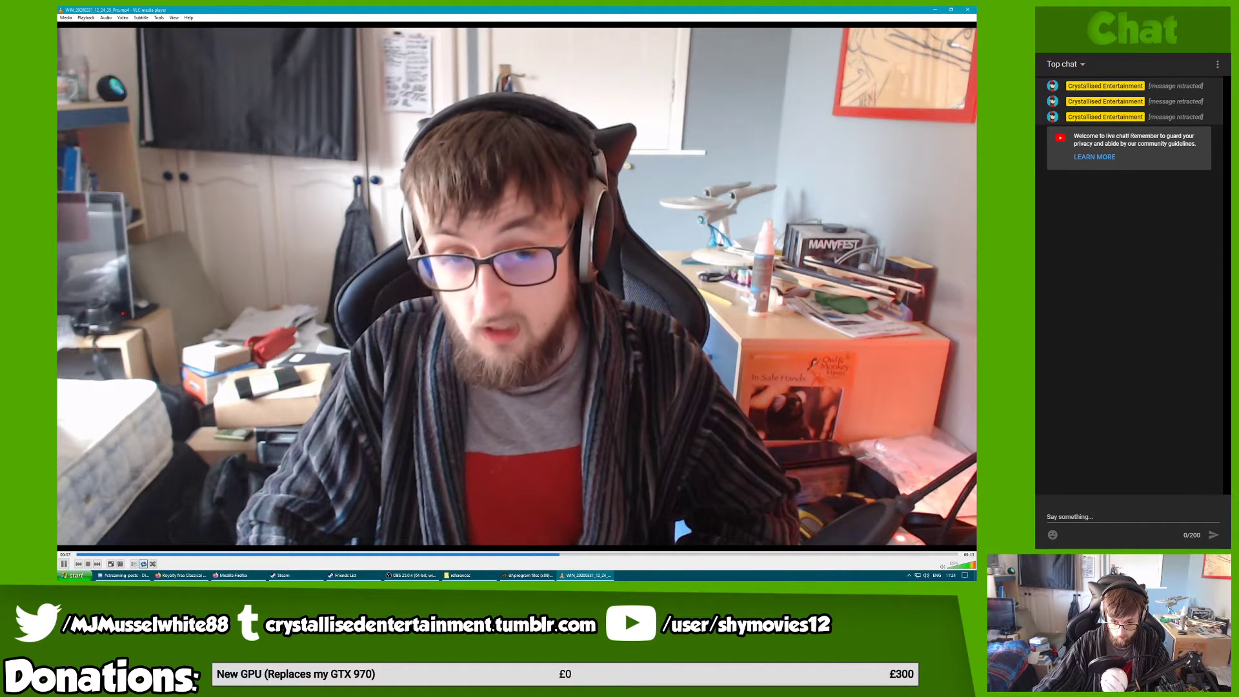
key(space)
click(585, 575)
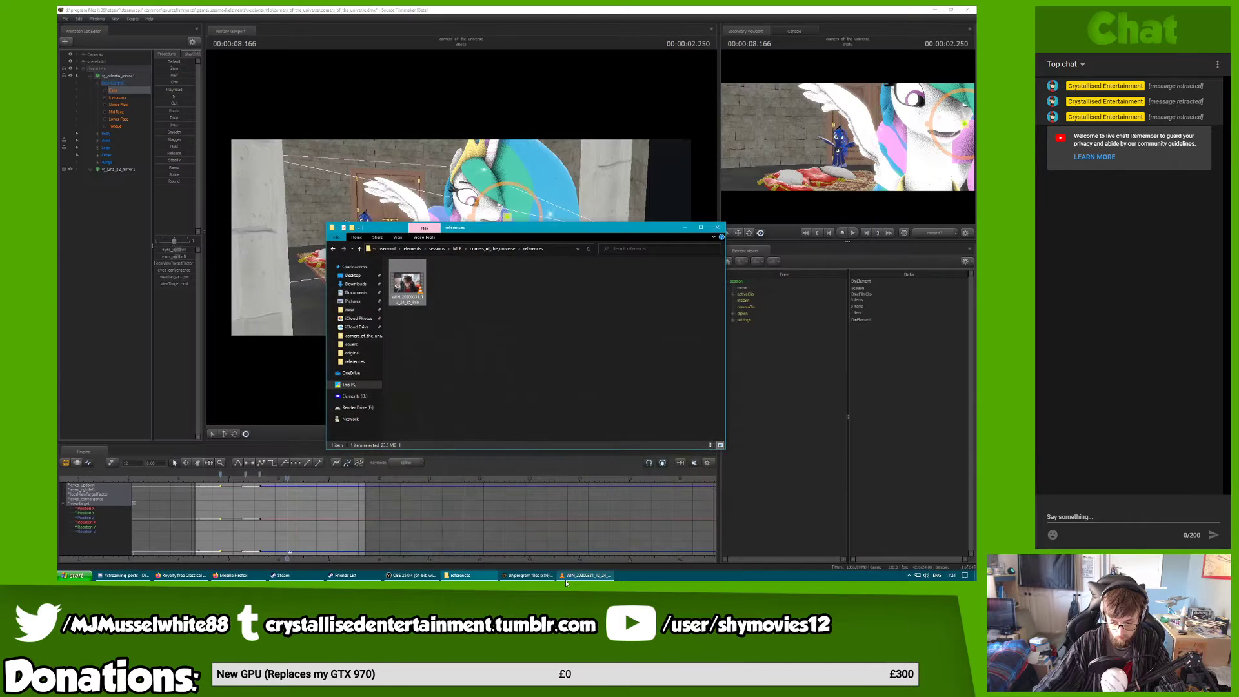
Back in Source Filmmaker, keyframe a shifted eyes_rightleft gaze at 00:00:08.166 and play back the eye movement
click(496, 86)
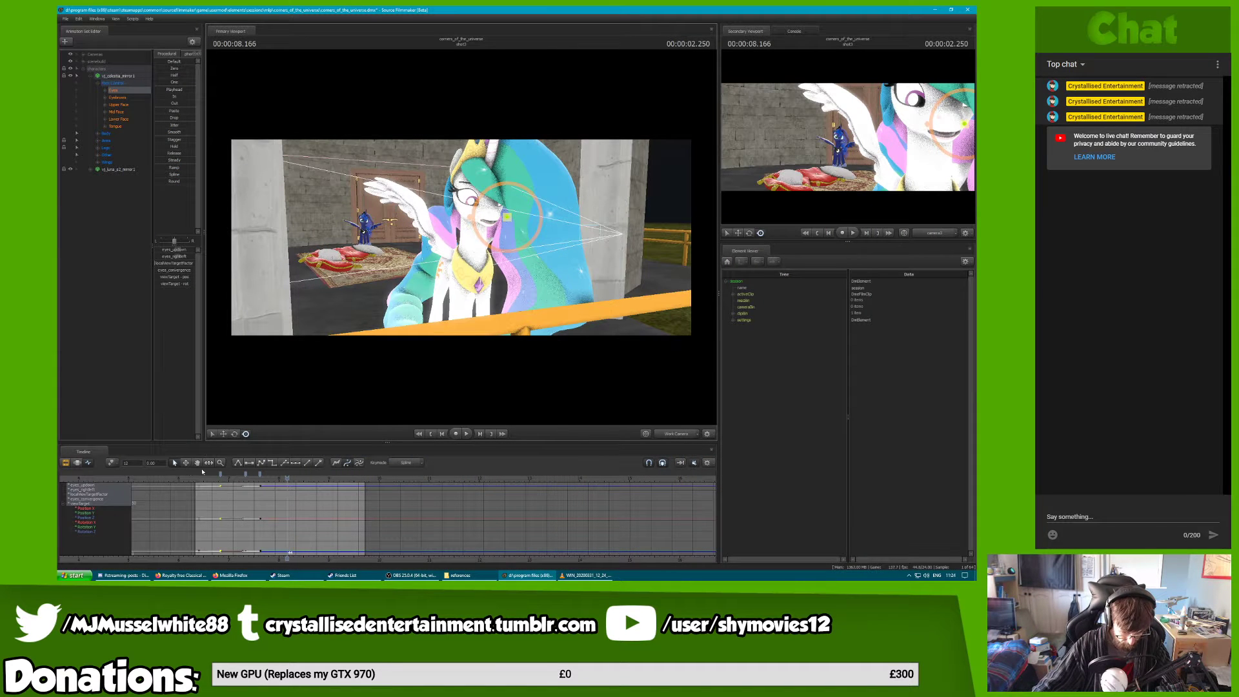
drag(186, 255, 180, 255)
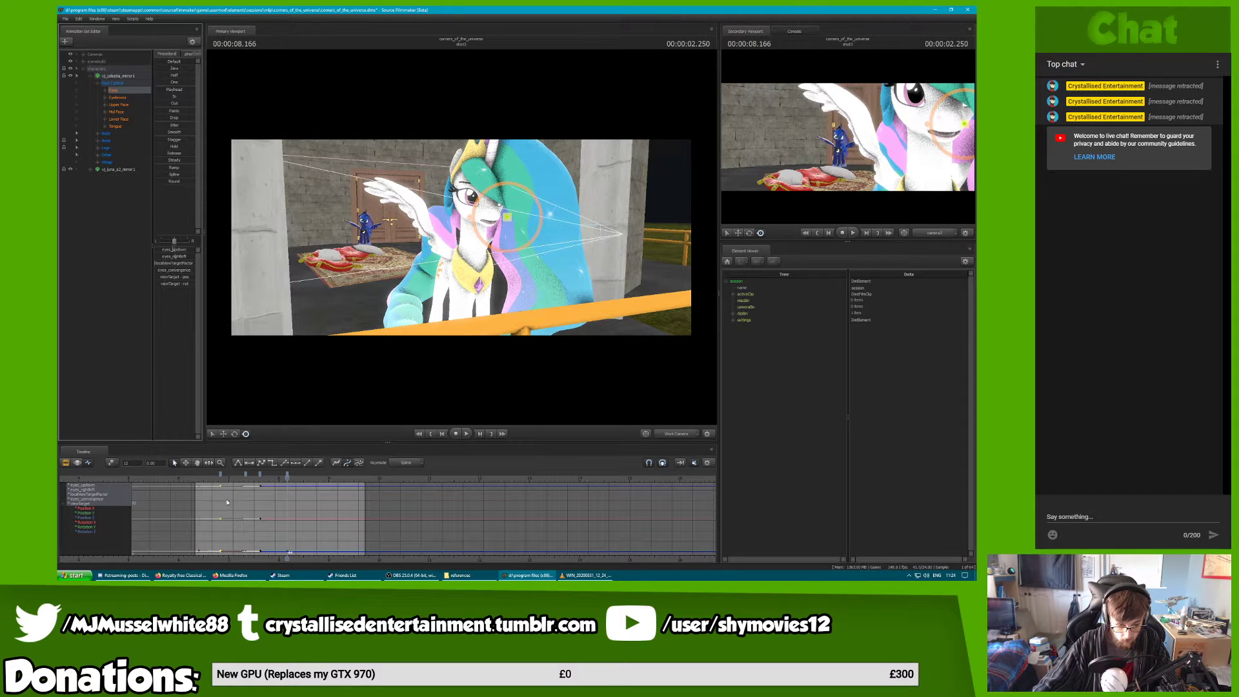
key(space)
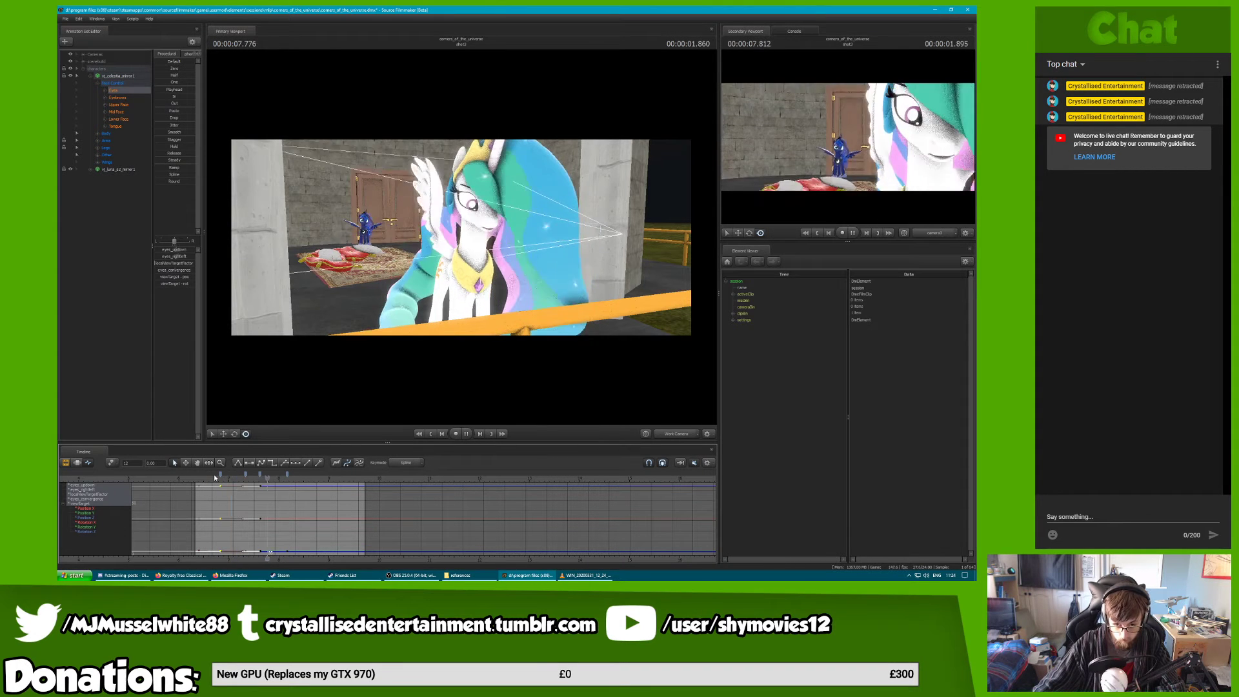
key(space)
Add another eye keyframe at 00:00:08.458 and replay the shot from near its start
drag(310, 478, 301, 477)
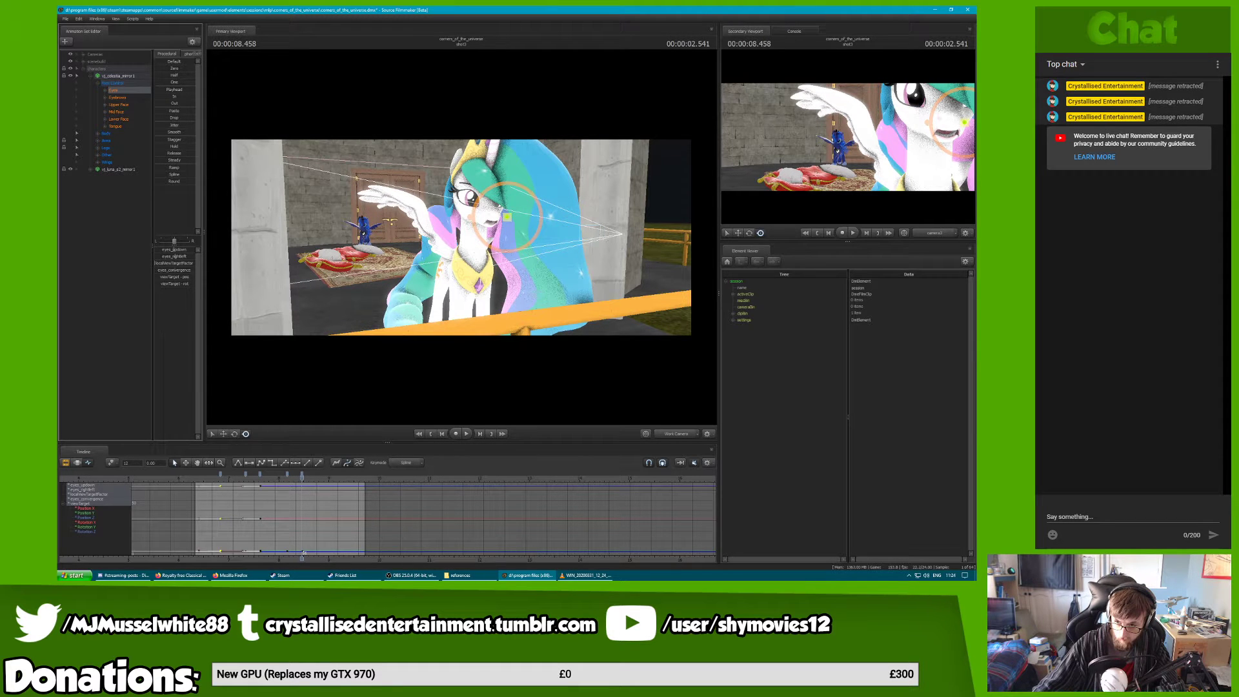
click(210, 476)
key(space)
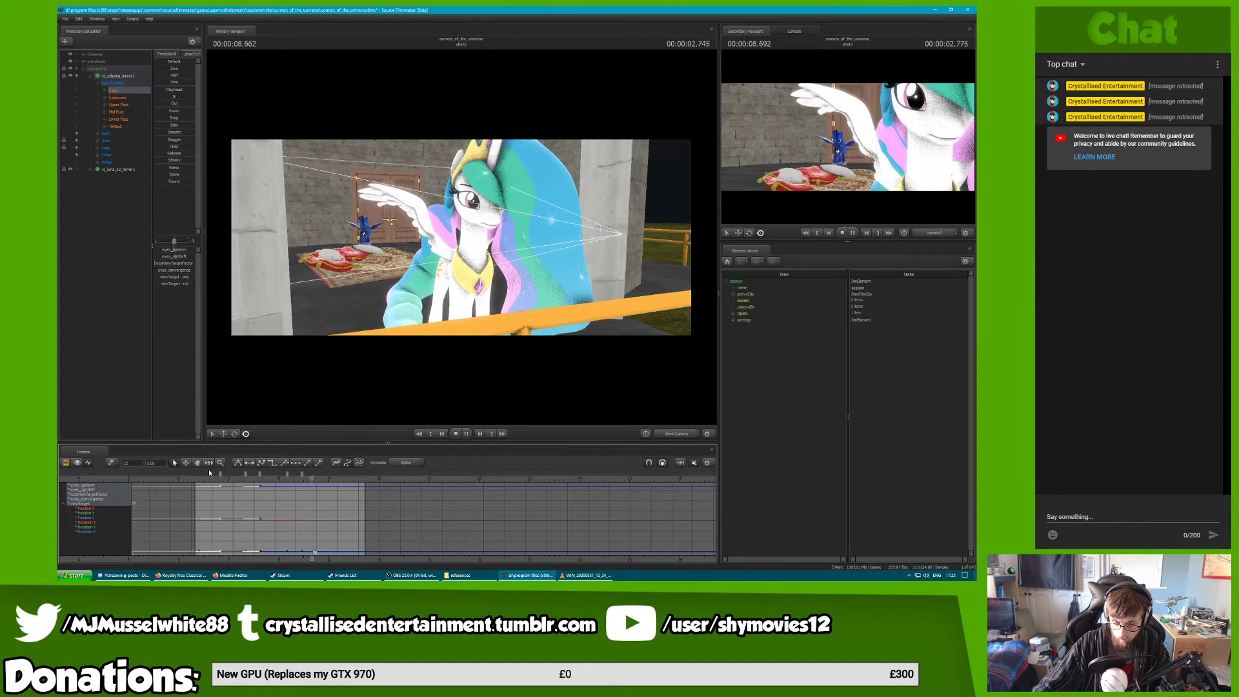
Replay the eye movement and retime the last two eye keyframes to slightly earlier points on the timeline
key(space)
drag(288, 475, 213, 479)
key(space)
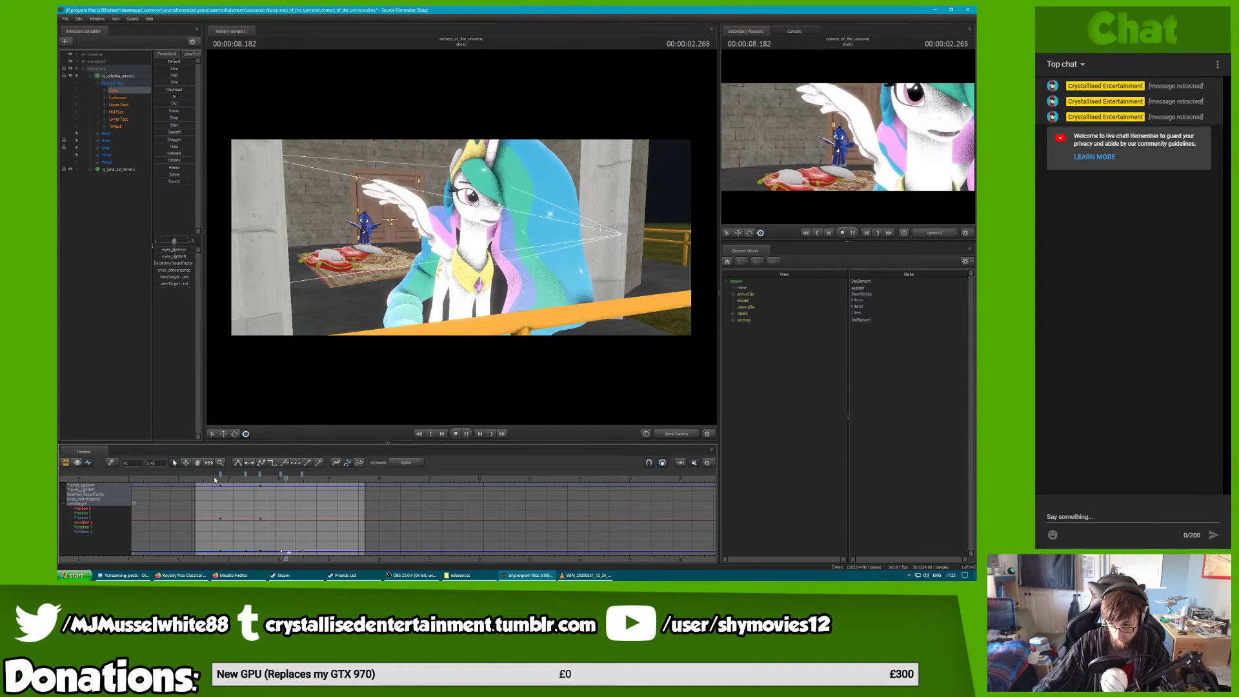
key(space)
drag(279, 476, 294, 475)
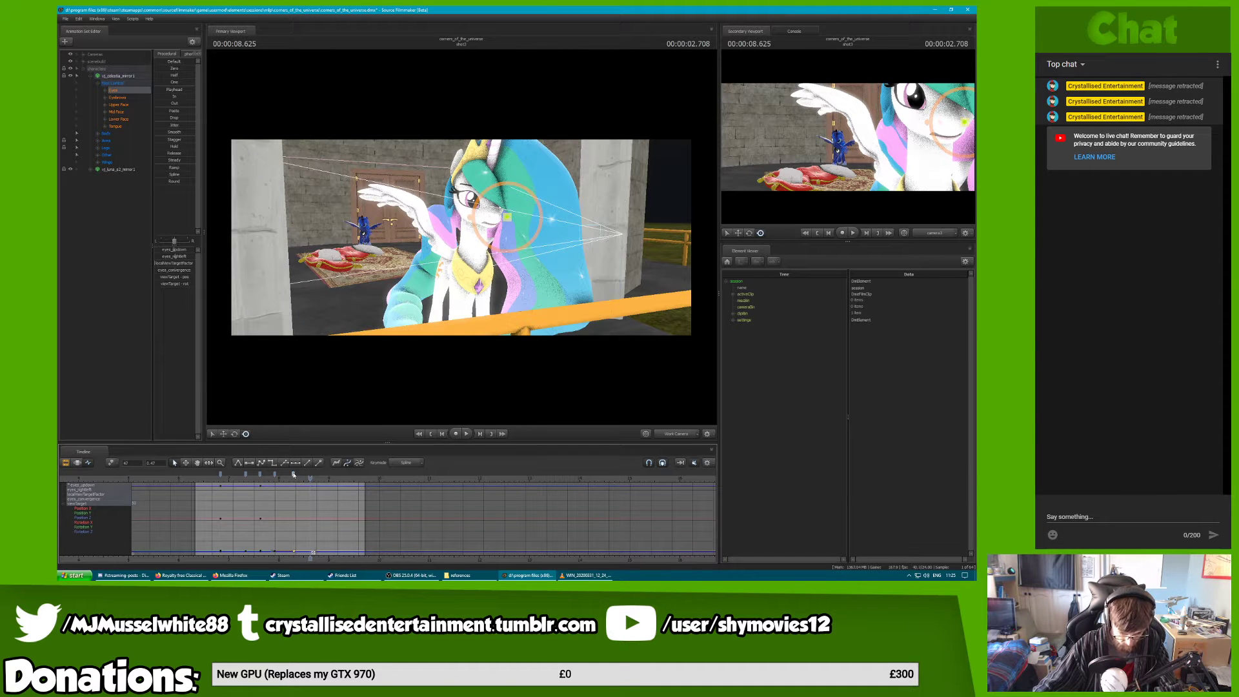
key(space)
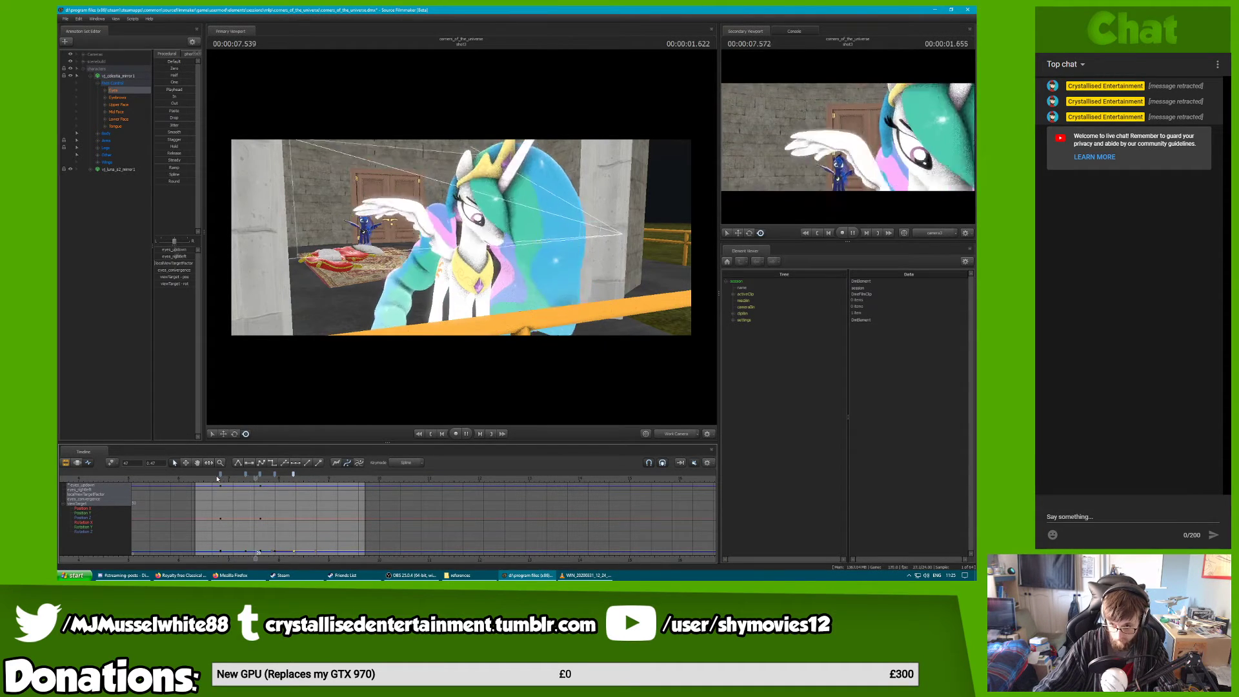
key(space)
Adjust Celestia's eye gaze slightly at 00:00:07.916 and replay the eye movement
click(273, 478)
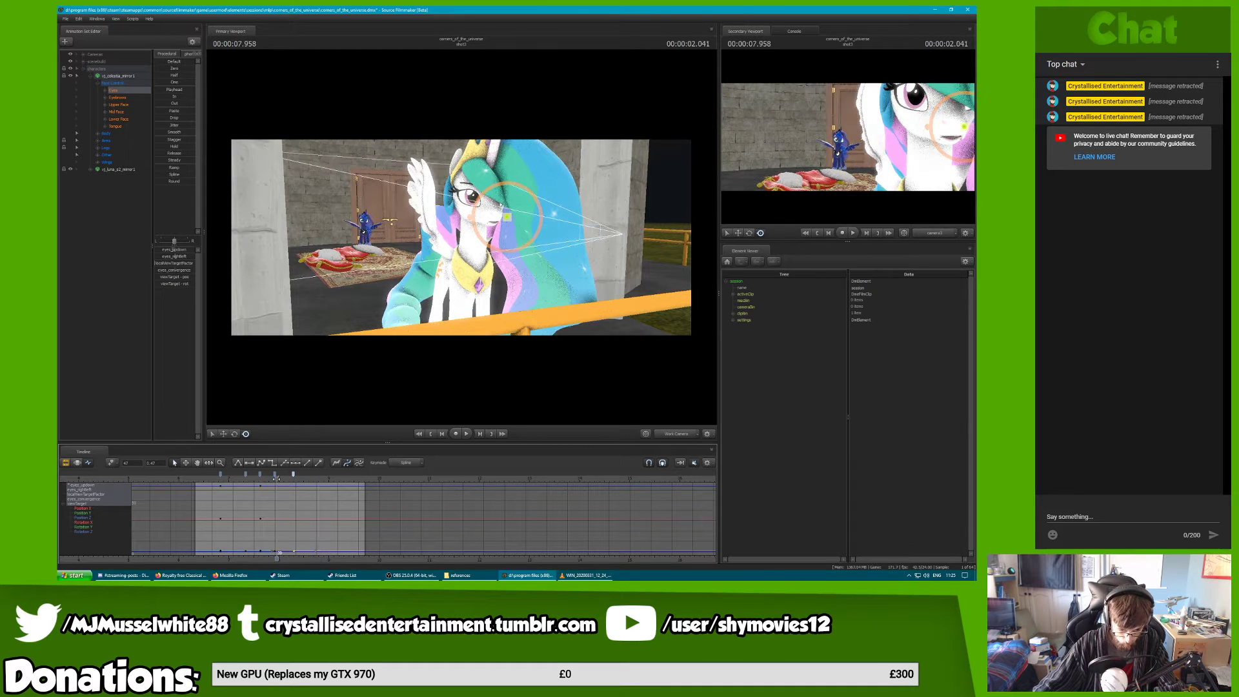
drag(273, 480, 275, 479)
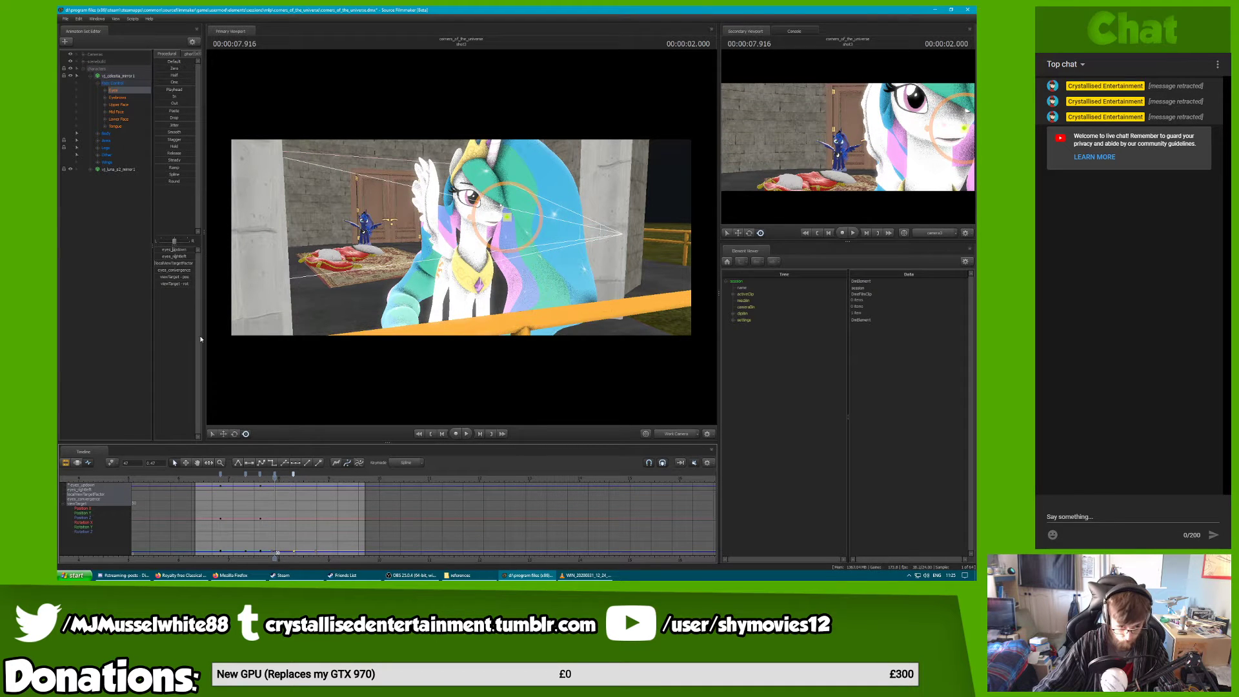
drag(181, 251, 182, 251)
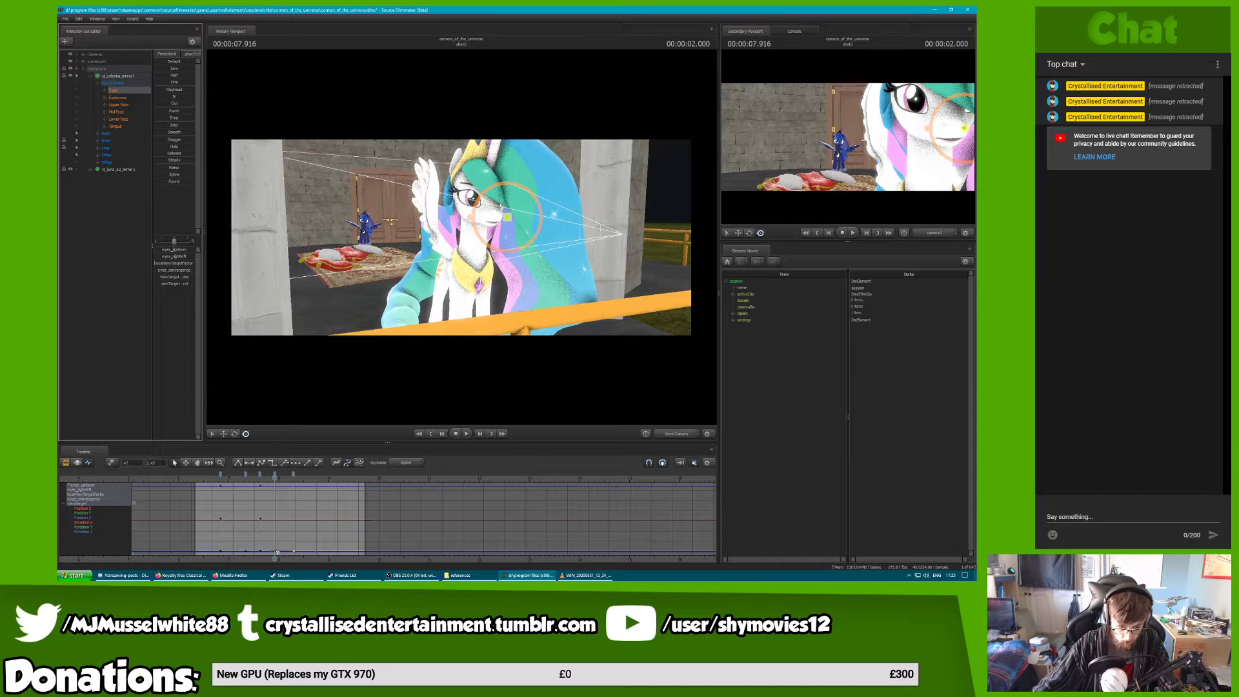
click(211, 477)
key(space)
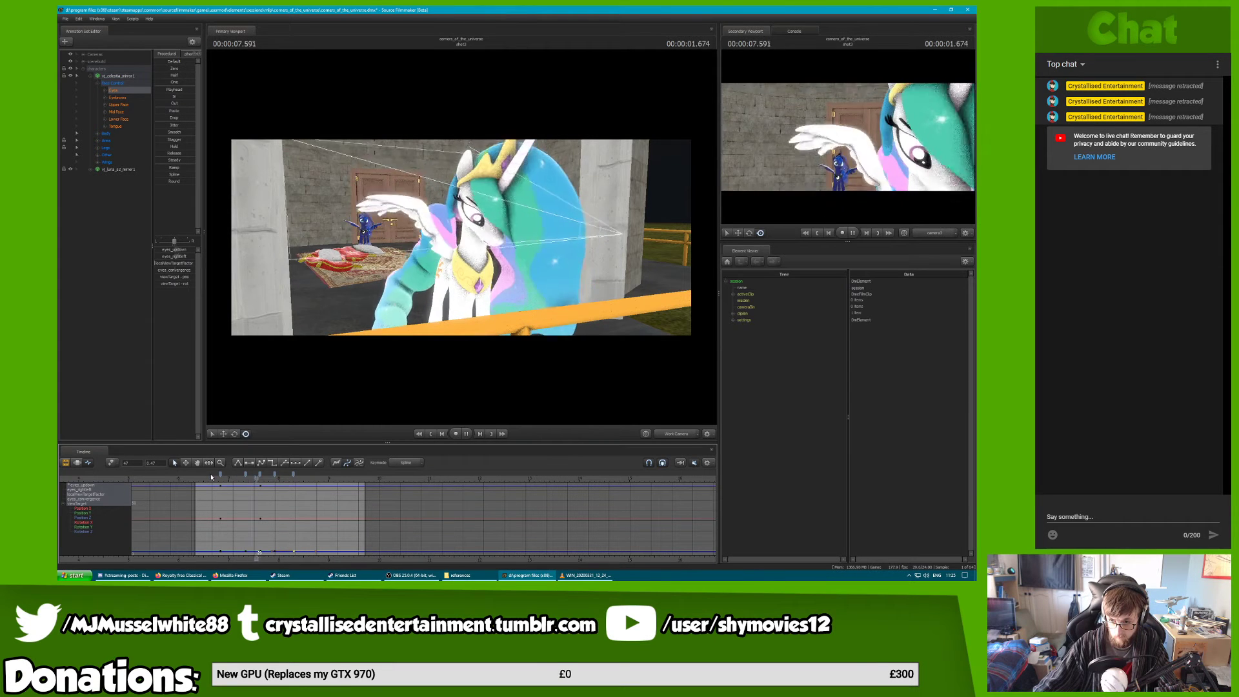
key(space)
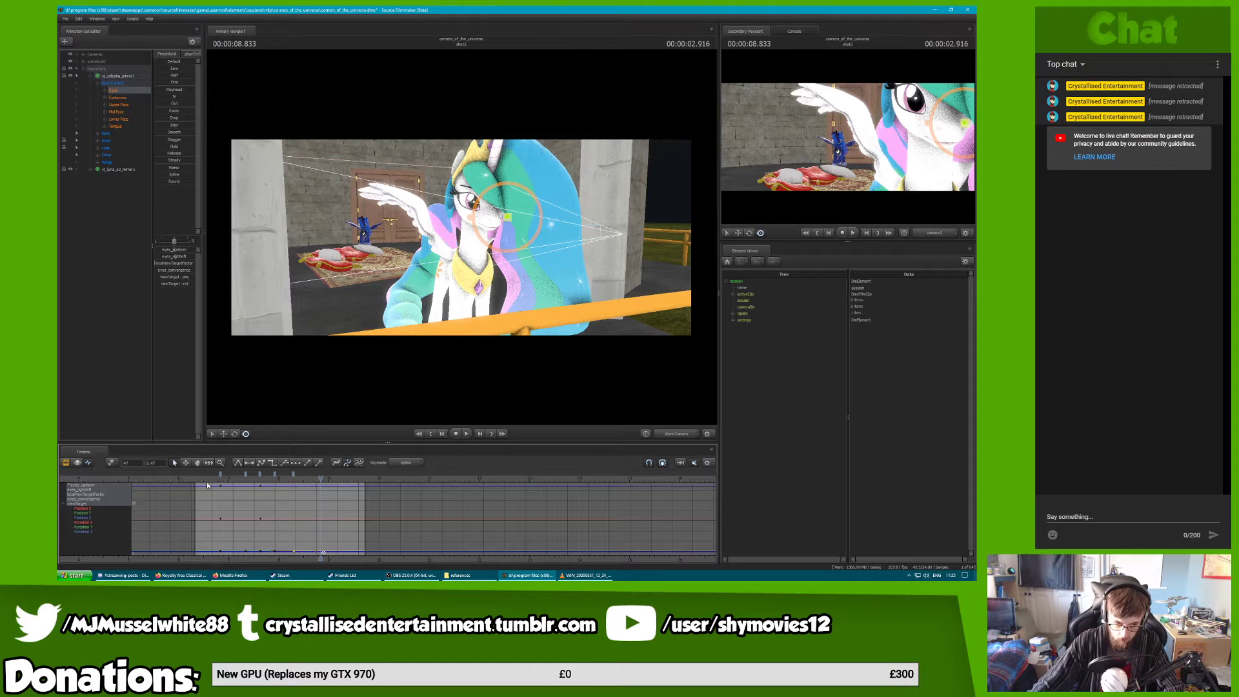
key(space)
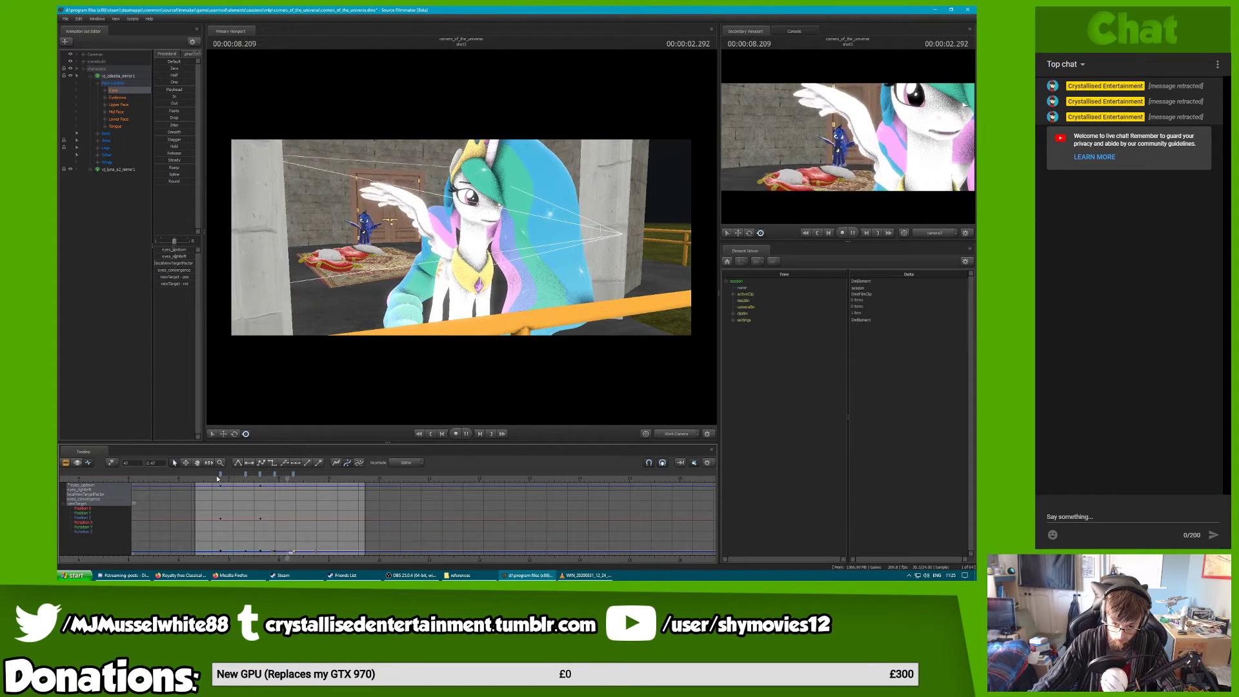
key(space)
At 00:00:06.583, raise Celestia's upper-face CloseEyes control slightly and show it in the Graph Editor
drag(290, 481, 176, 477)
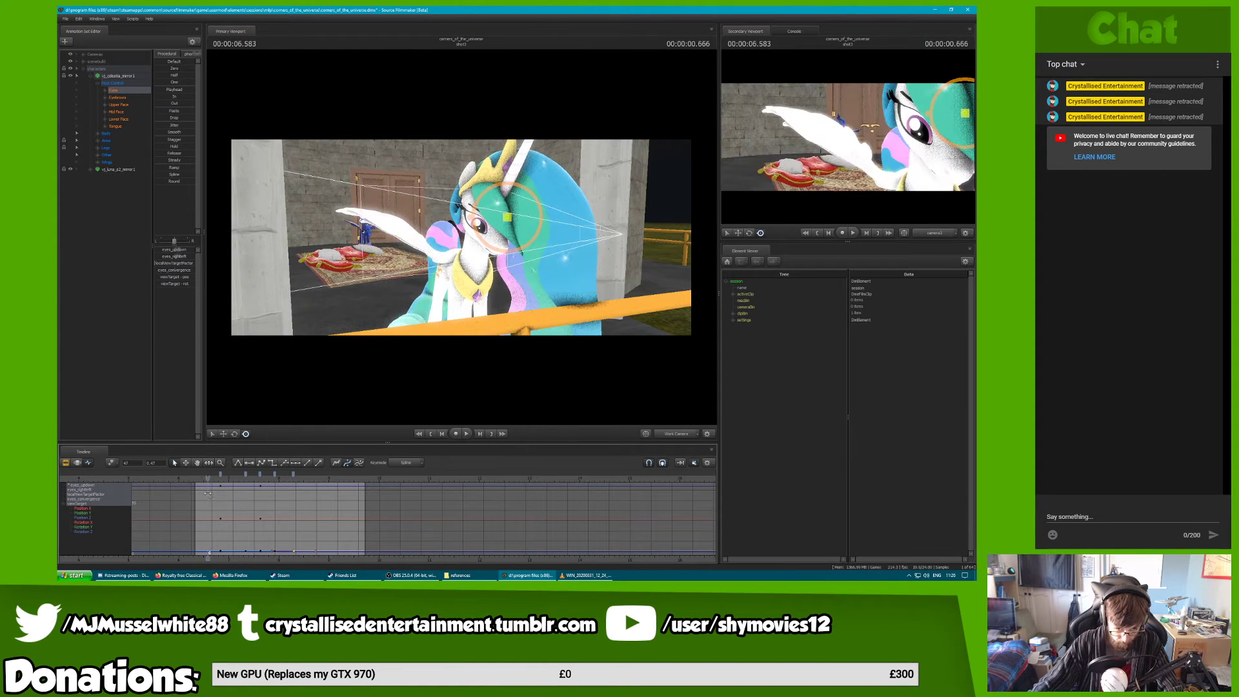
click(106, 105)
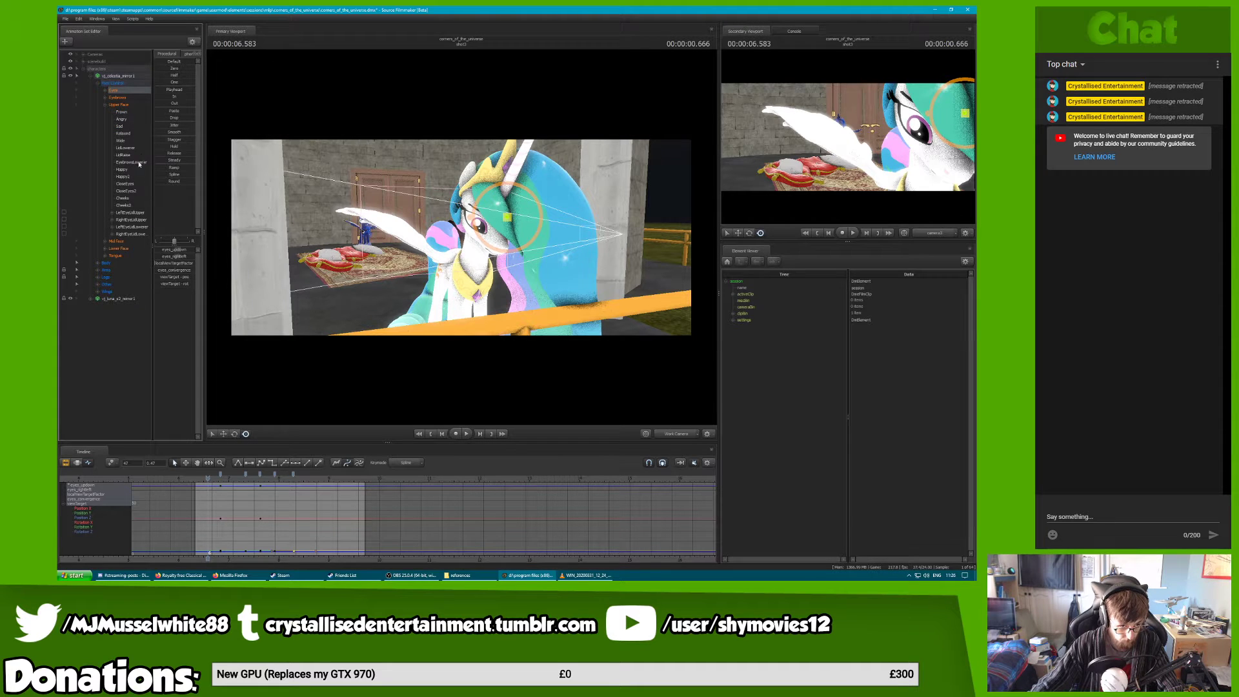
click(125, 184)
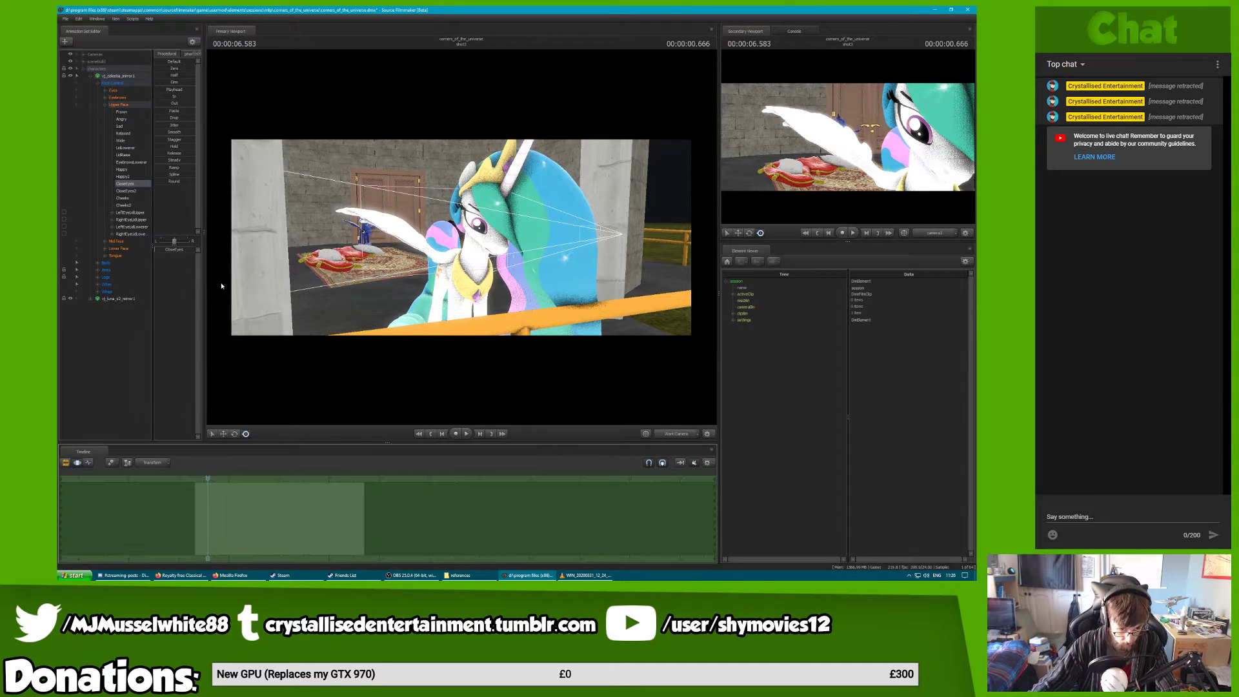
drag(169, 250, 172, 250)
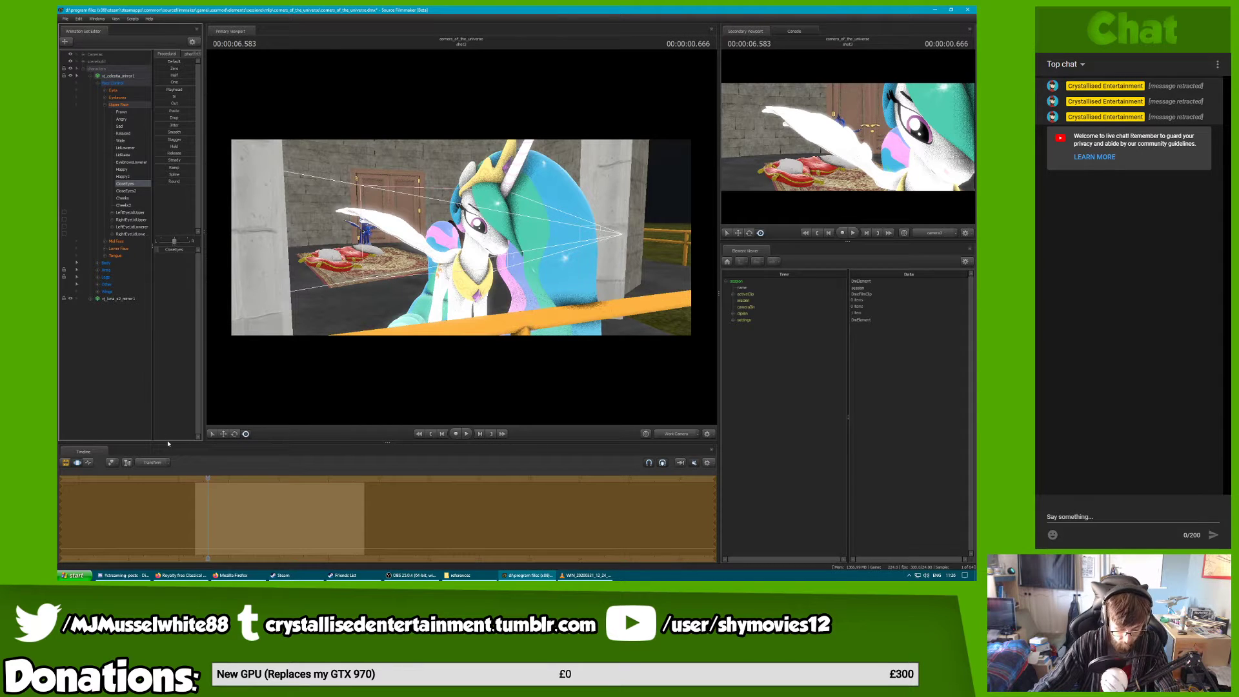
key(F4)
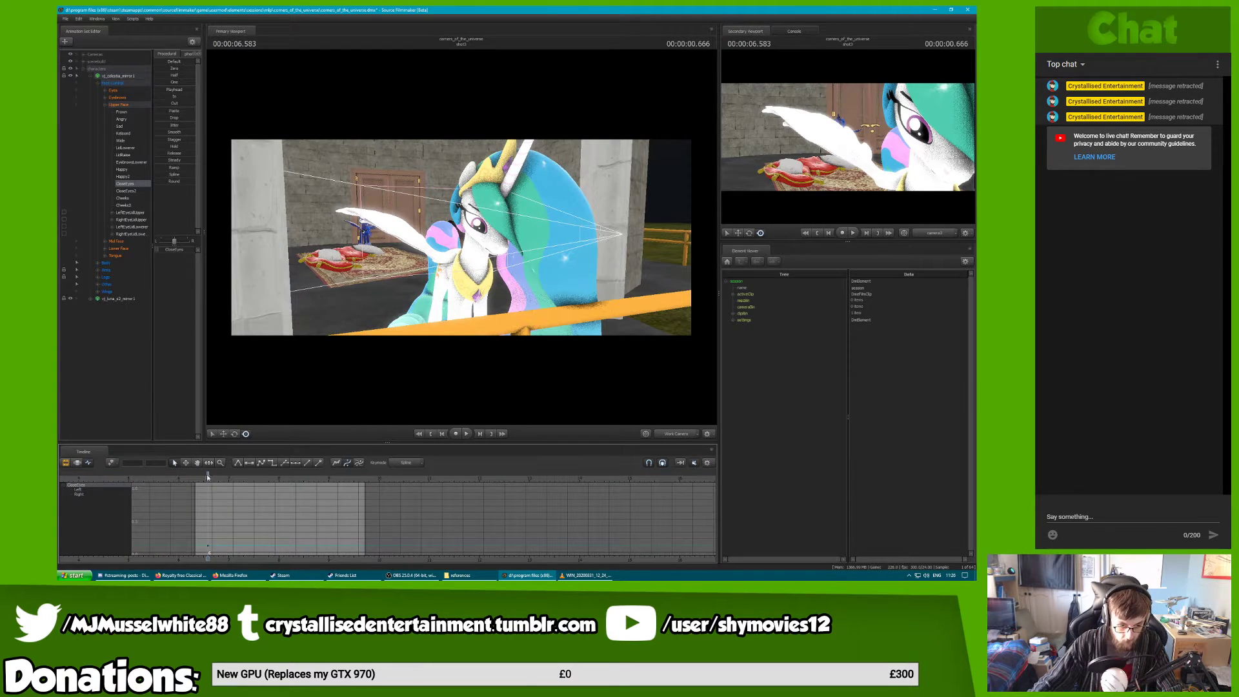
Keyframe CloseEyes open at 00:00:06.958 and fully closed at 00:00:07.166, and play back the blink
drag(216, 485, 227, 479)
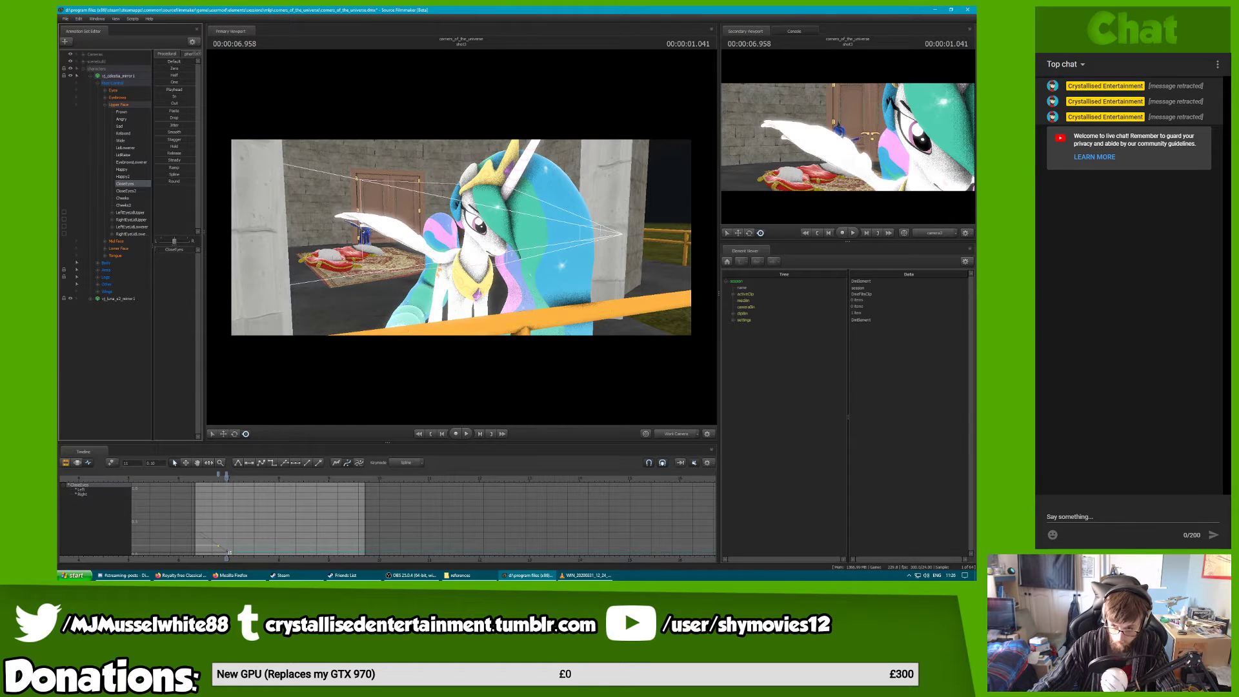
drag(230, 482, 236, 479)
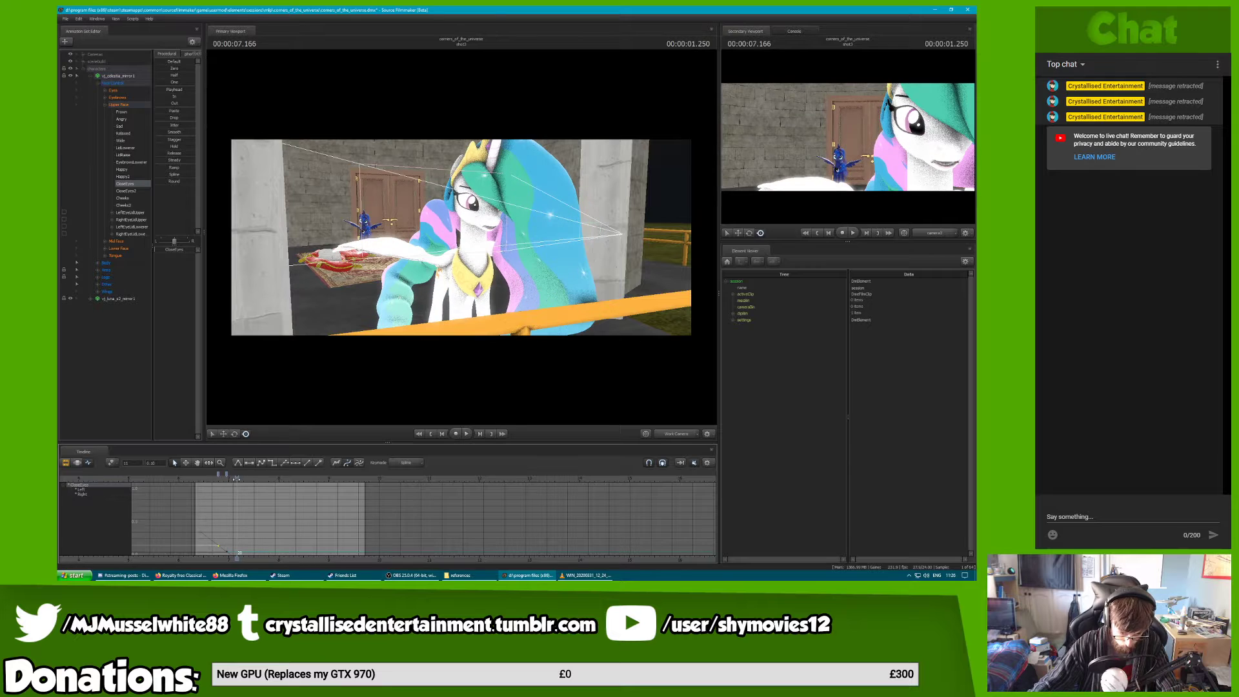
drag(167, 251, 202, 252)
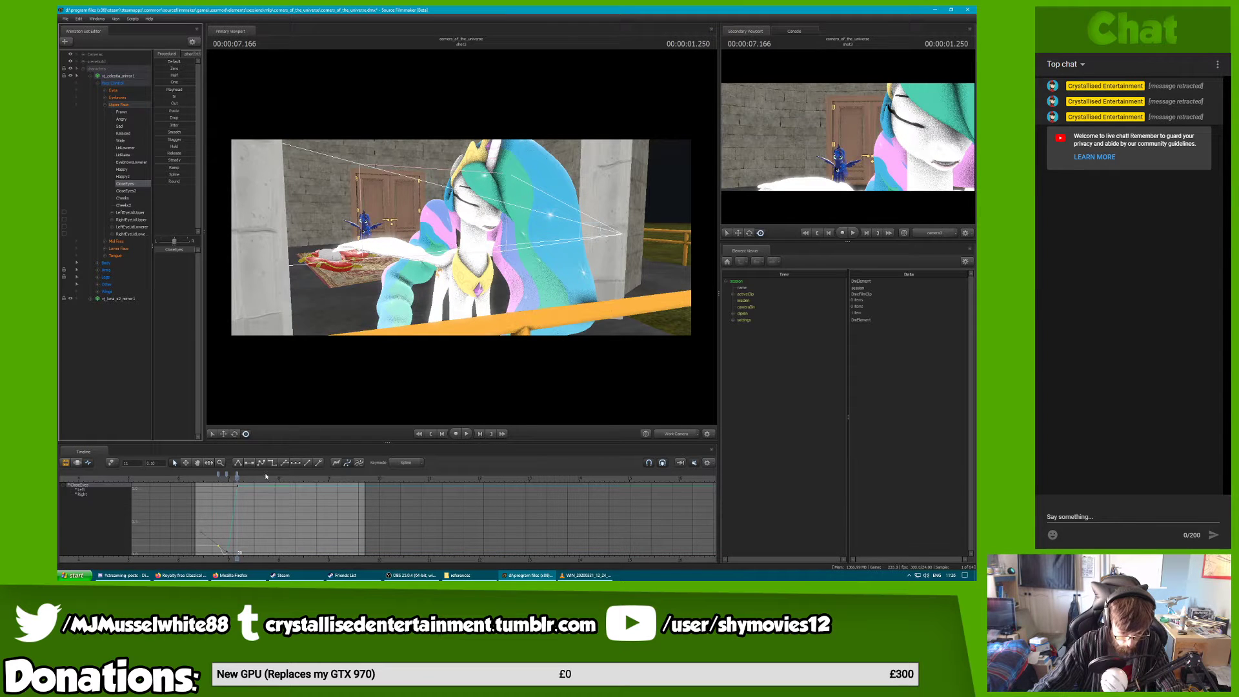
mouse_move(237, 476)
mouse_down()
mouse_move(257, 479)
mouse_move(238, 476)
mouse_up()
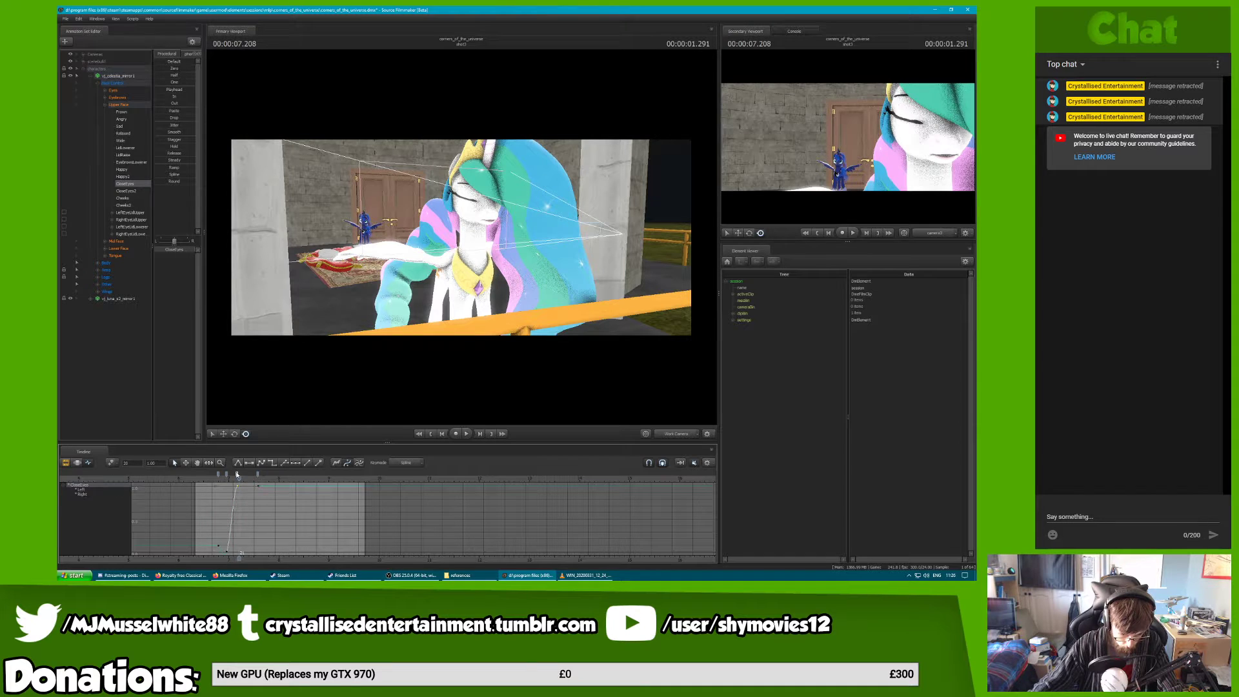
key(space)
click(237, 479)
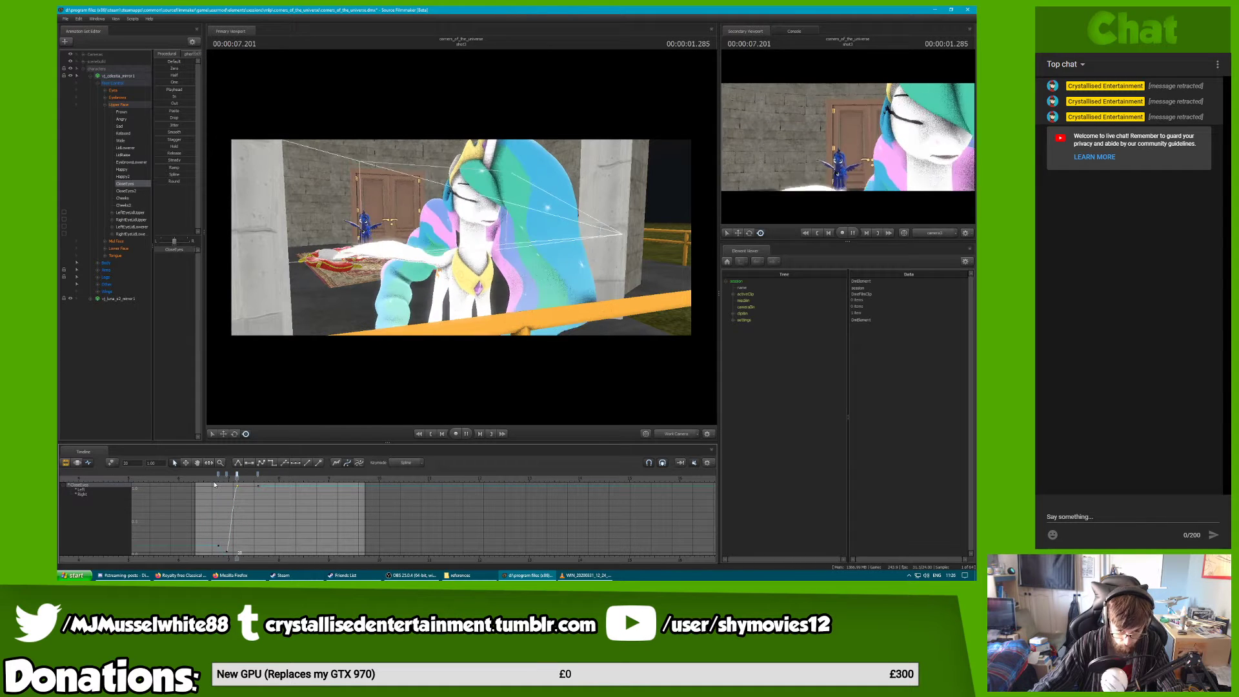
Keyframe CloseEyes fully open at 00:00:07.833 and slightly closed at 00:00:08.083
drag(263, 477, 271, 479)
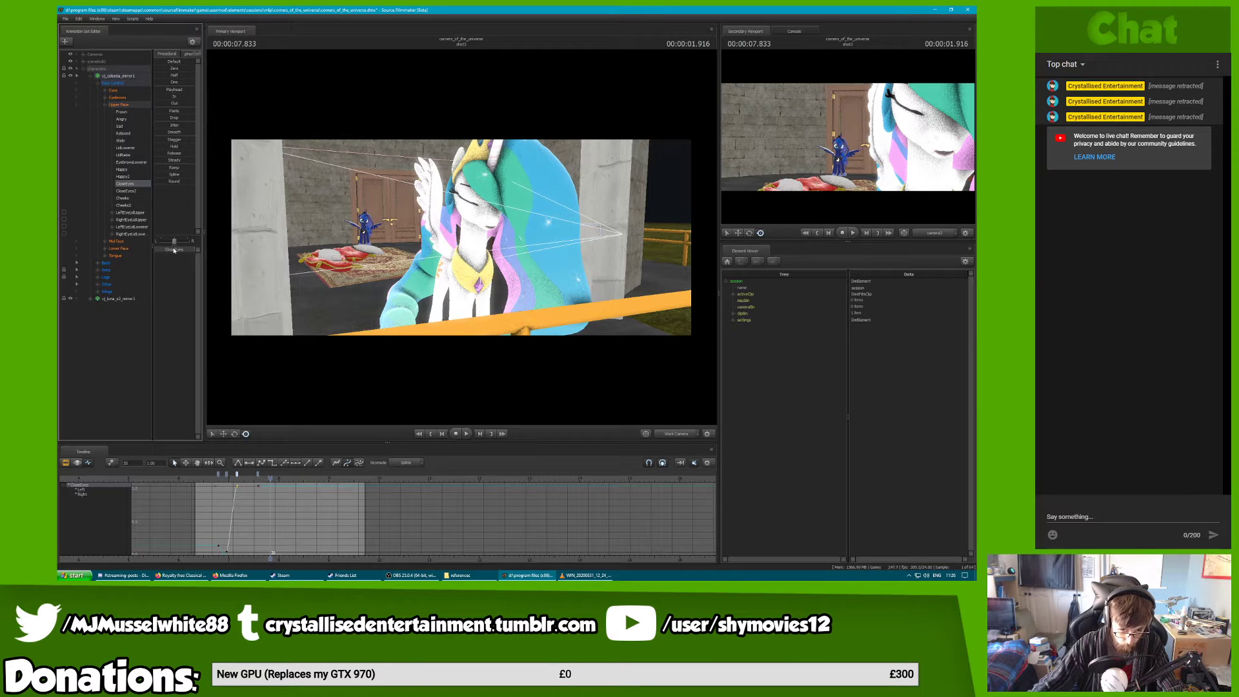
drag(166, 250, 132, 251)
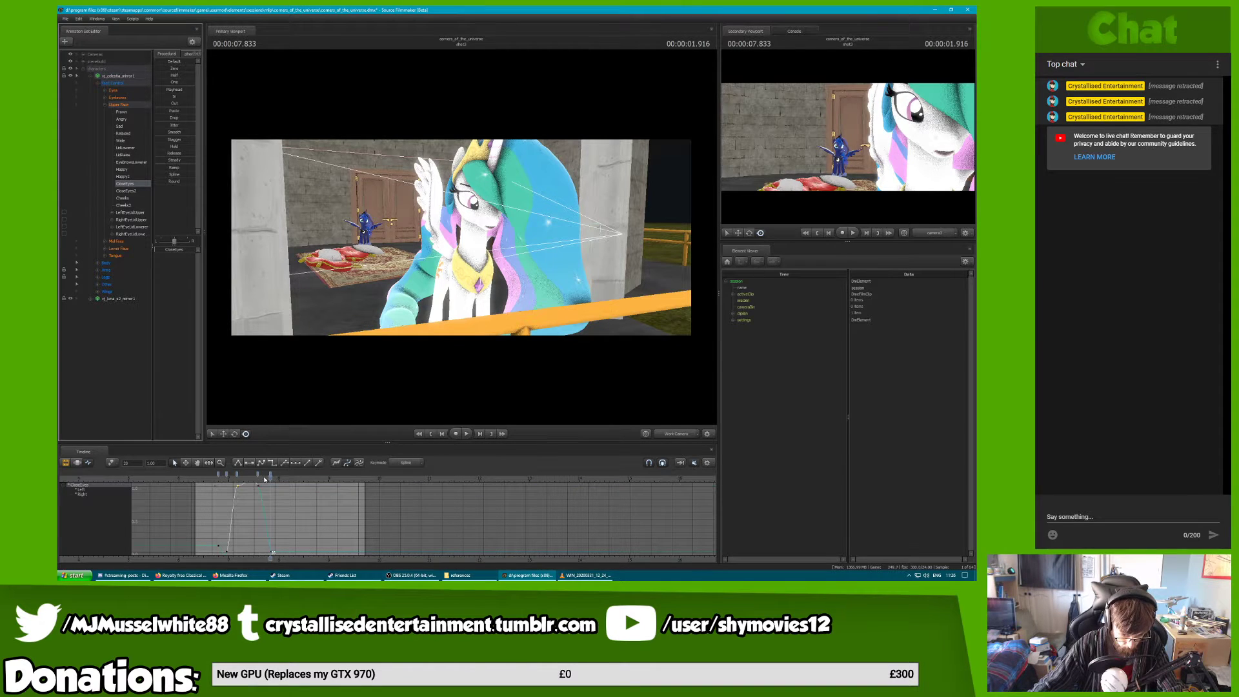
drag(265, 479, 282, 476)
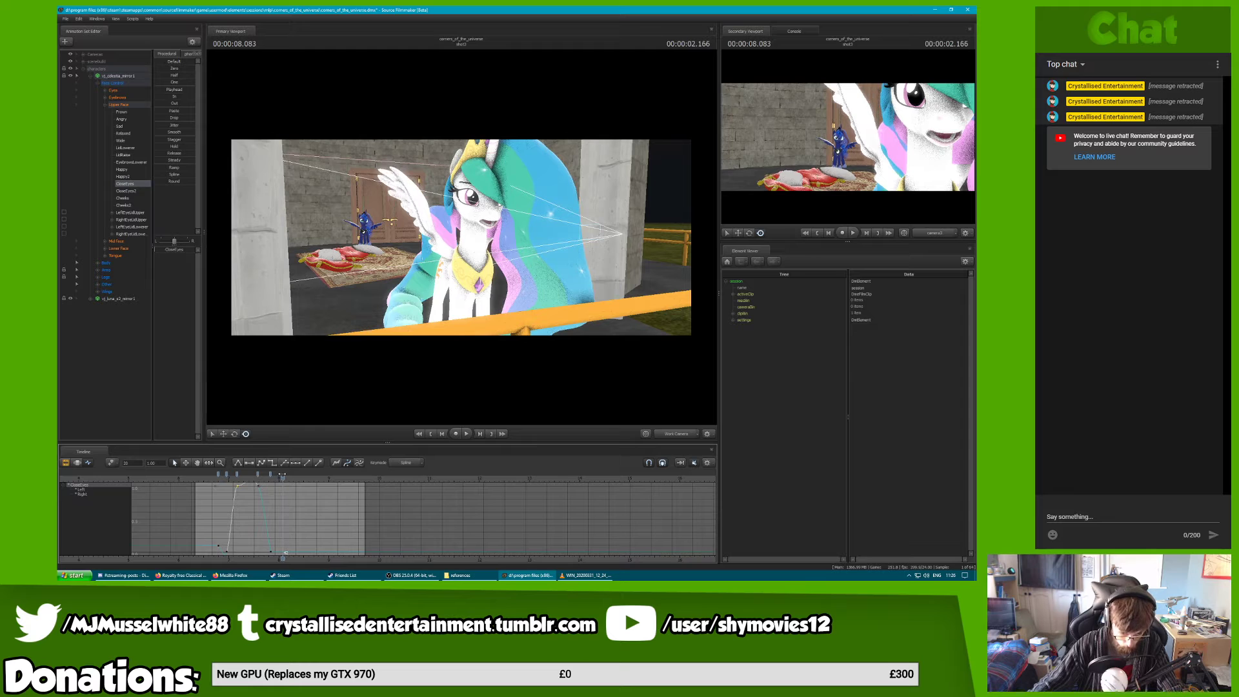
click(179, 250)
drag(179, 250, 184, 249)
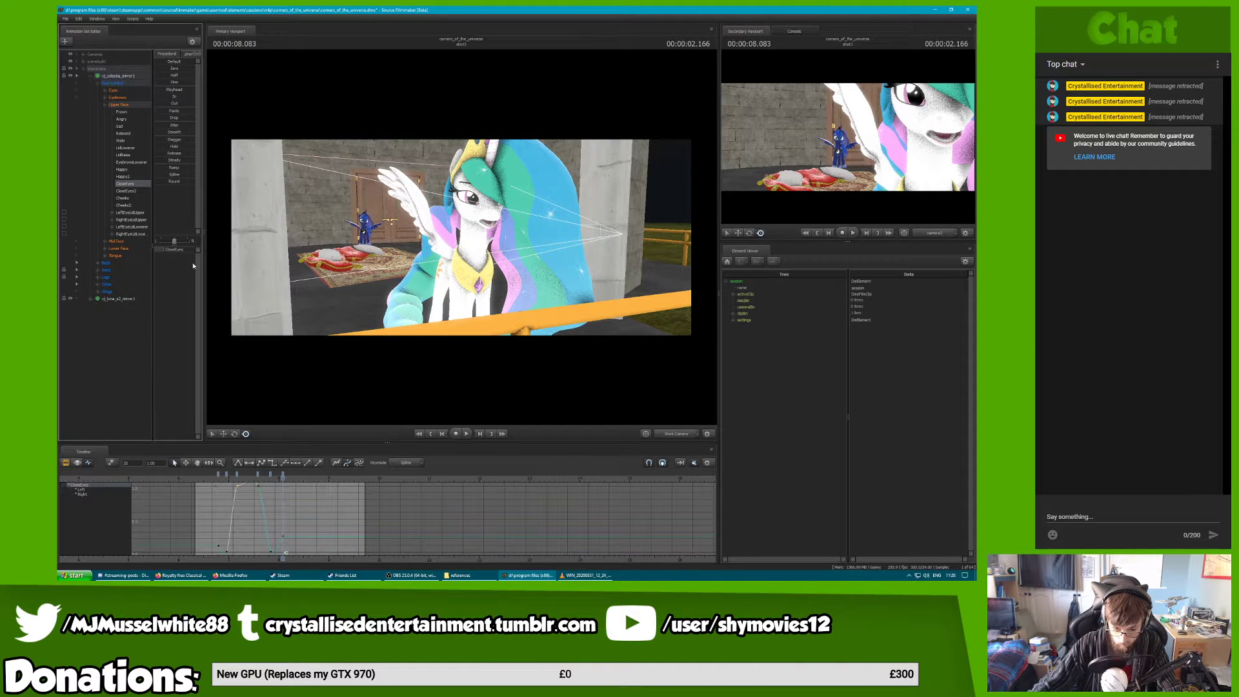
Review the blink from near 00:00:06.666 and add a CloseEyes keyframe at 00:00:09.083
click(221, 477)
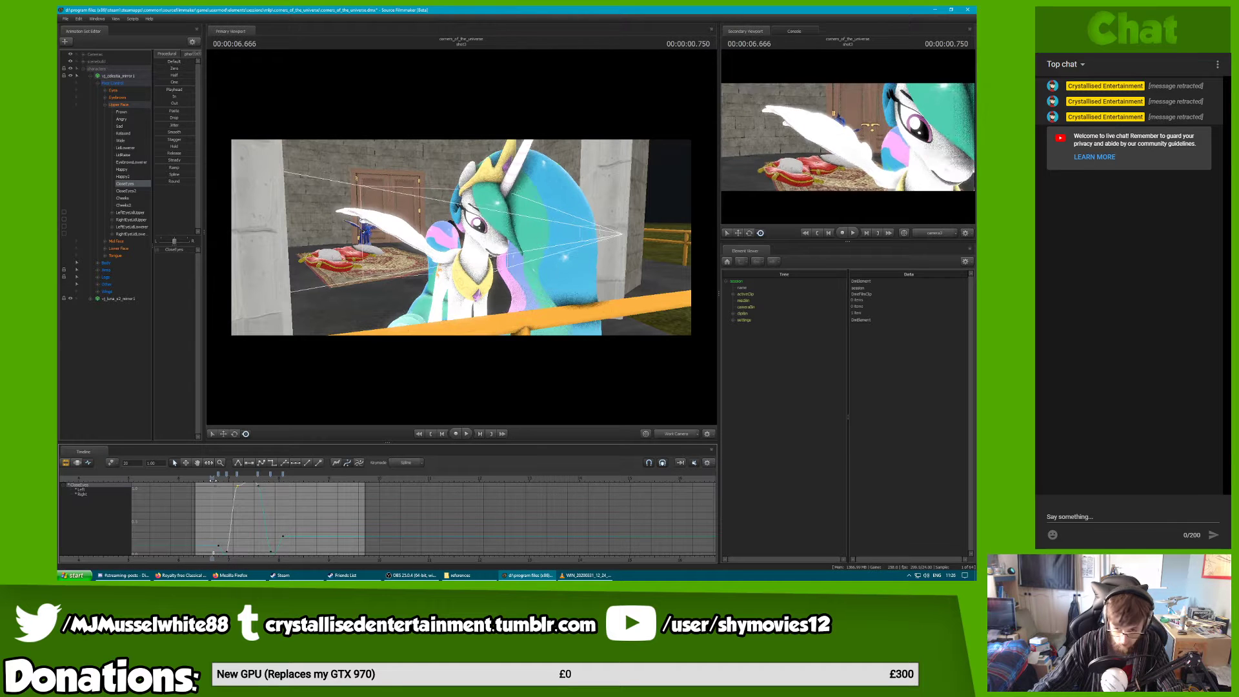
drag(222, 486, 260, 478)
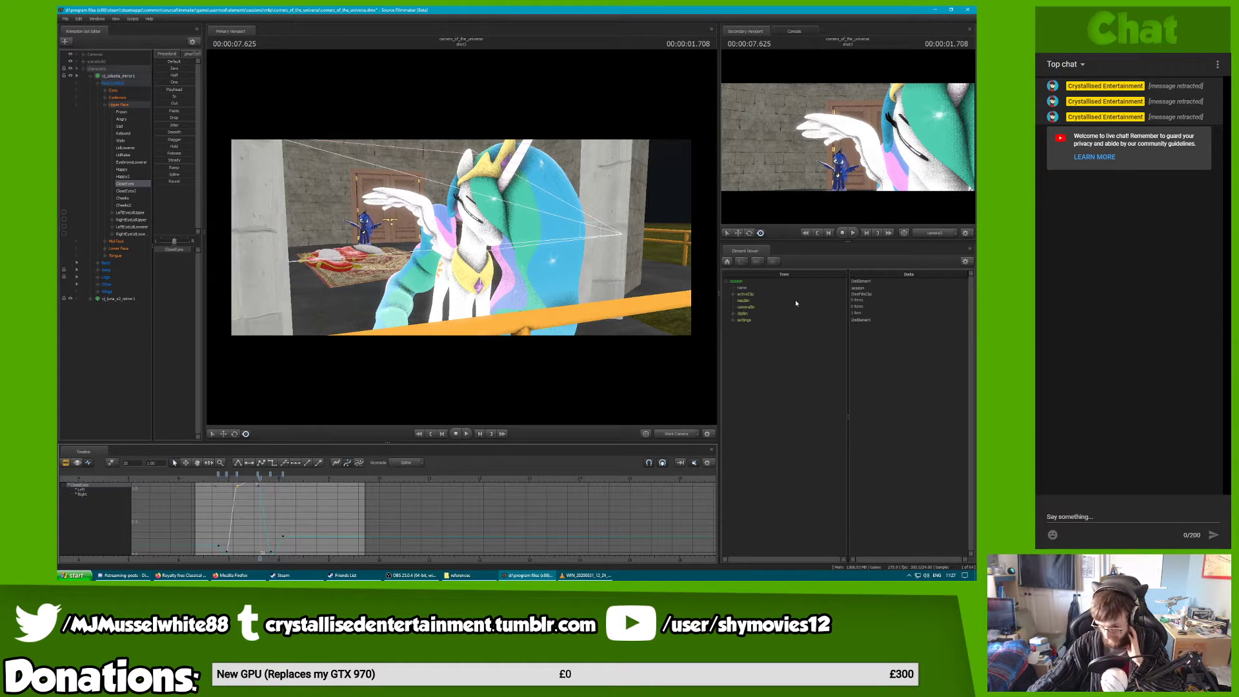
click(211, 480)
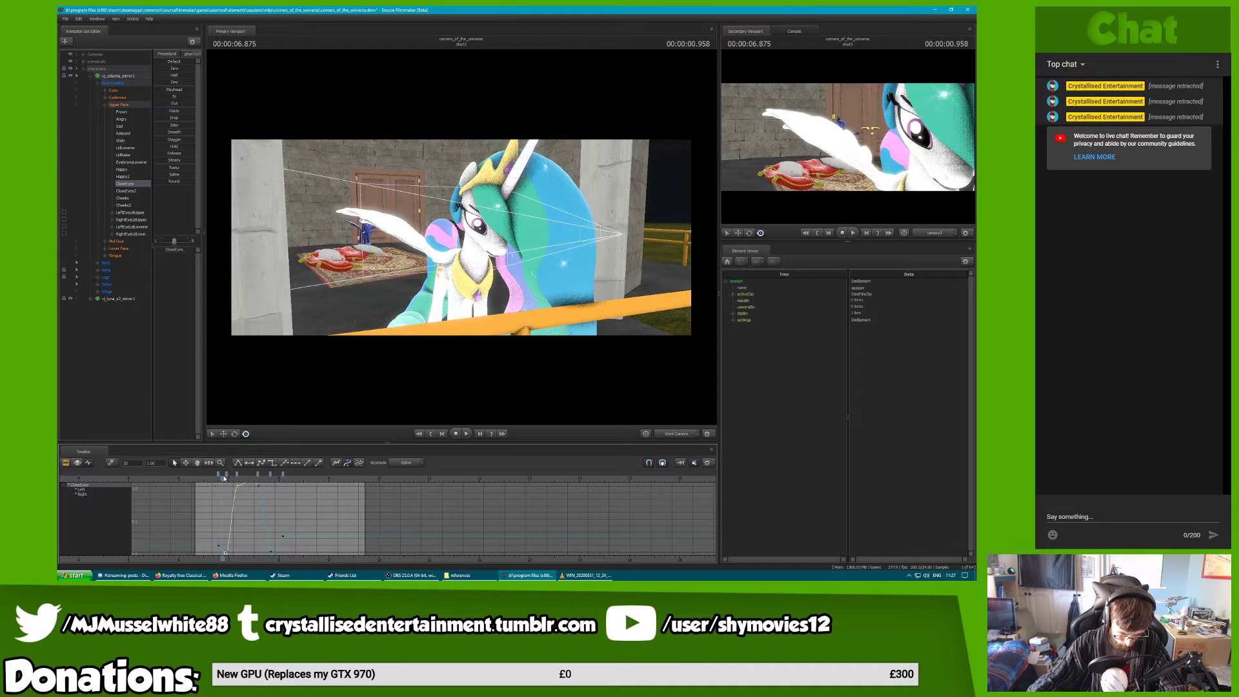
key(space)
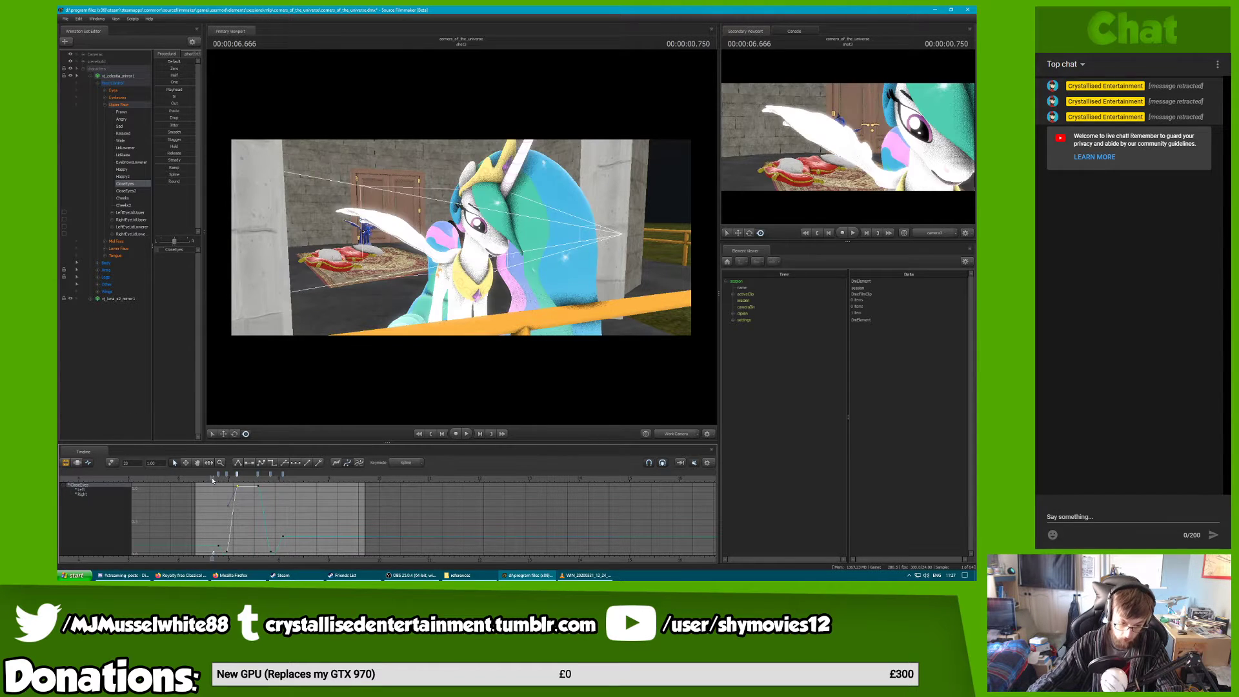
click(217, 477)
key(space)
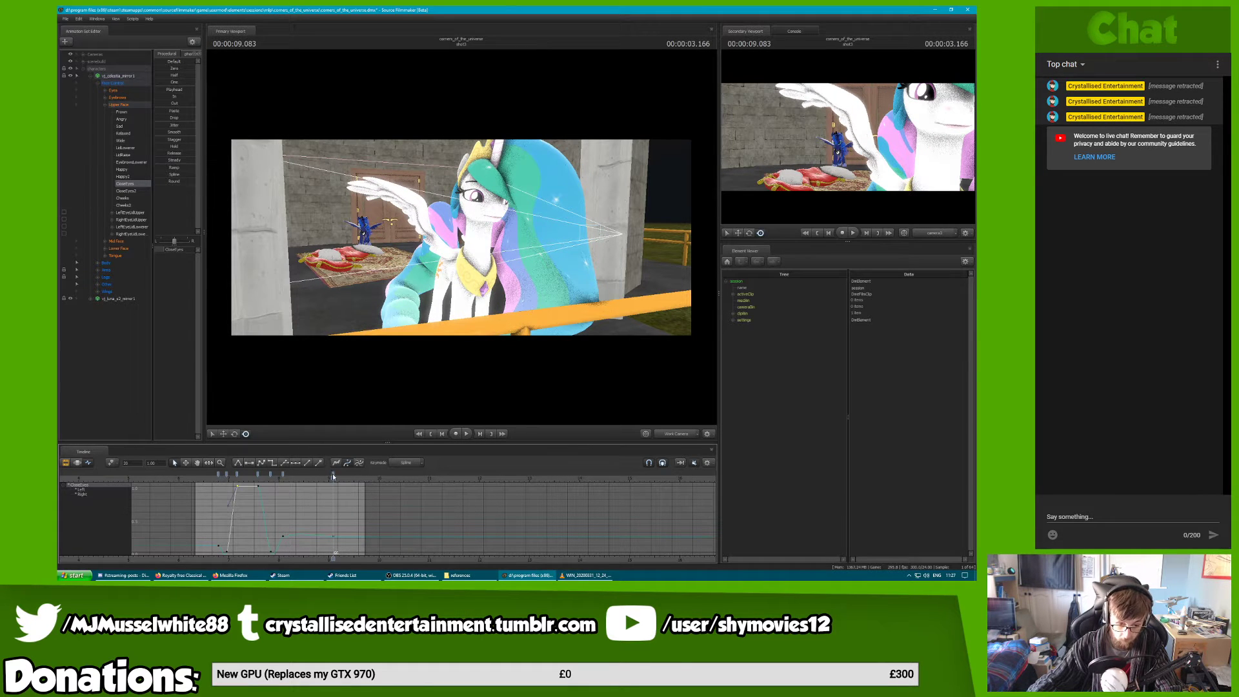
Select Celestia's eyes group and keyframe a shifted gaze at 00:00:09.333 to suit her head turn
click(112, 90)
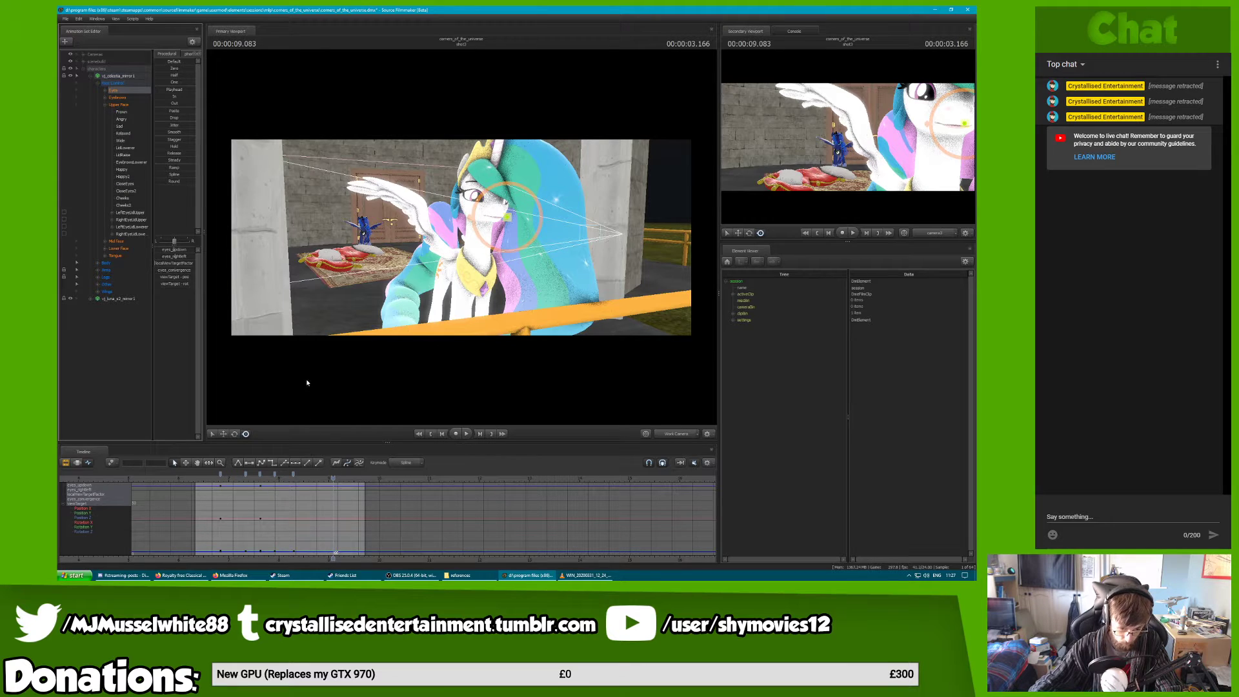
drag(334, 478, 346, 479)
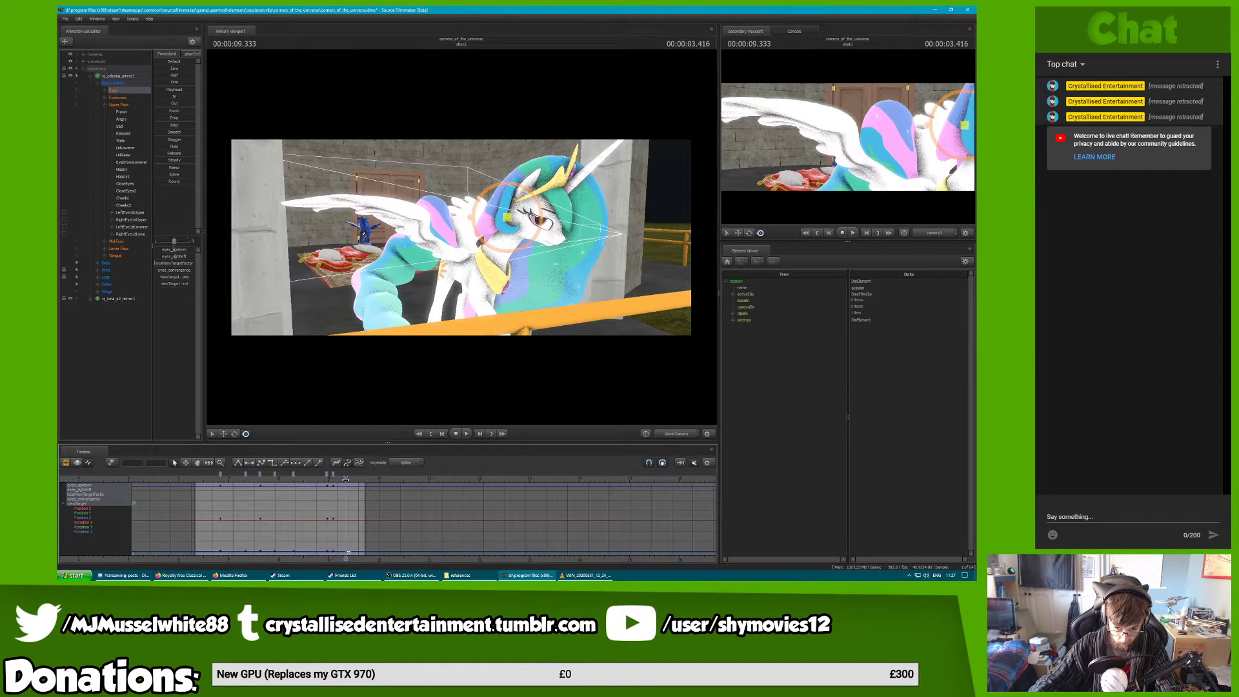
drag(187, 251, 191, 251)
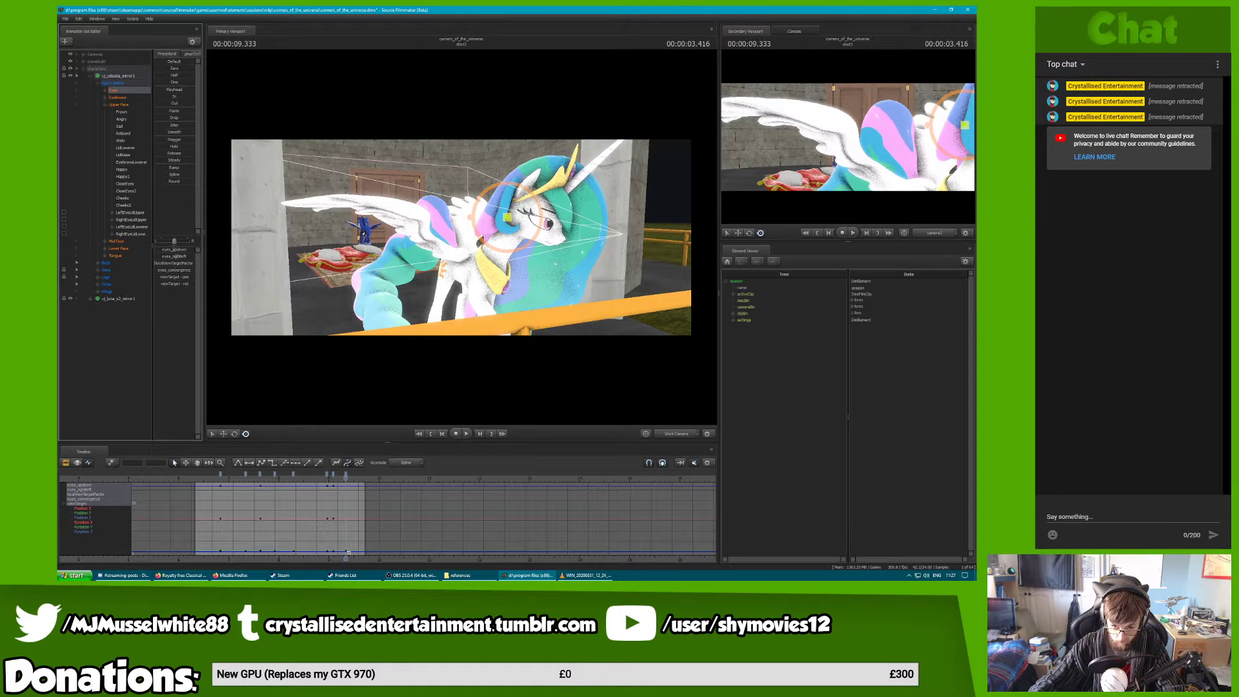
Retime the last three eye keyframes to slightly earlier points and replay the shot from near its start
drag(321, 479, 337, 475)
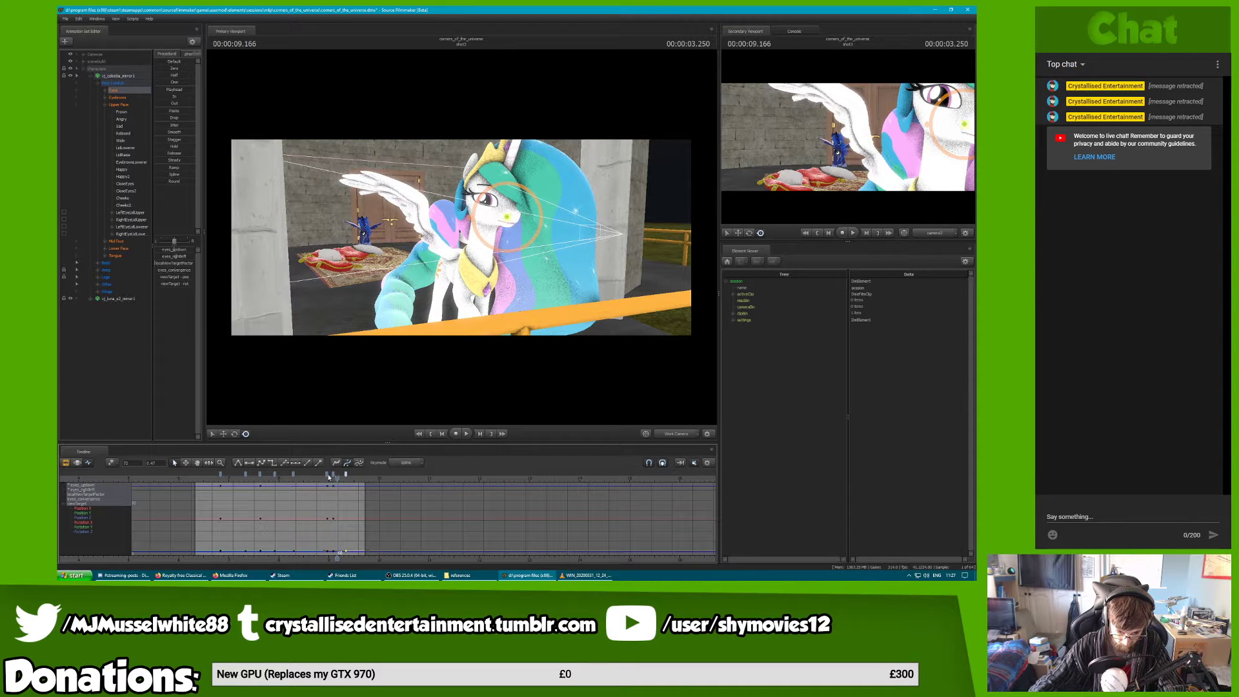
mouse_move(326, 475)
shift+mouse_down()
mouse_move(301, 479)
mouse_move(353, 478)
mouse_move(312, 477)
mouse_move(342, 475)
shift+mouse_up()
click(335, 476)
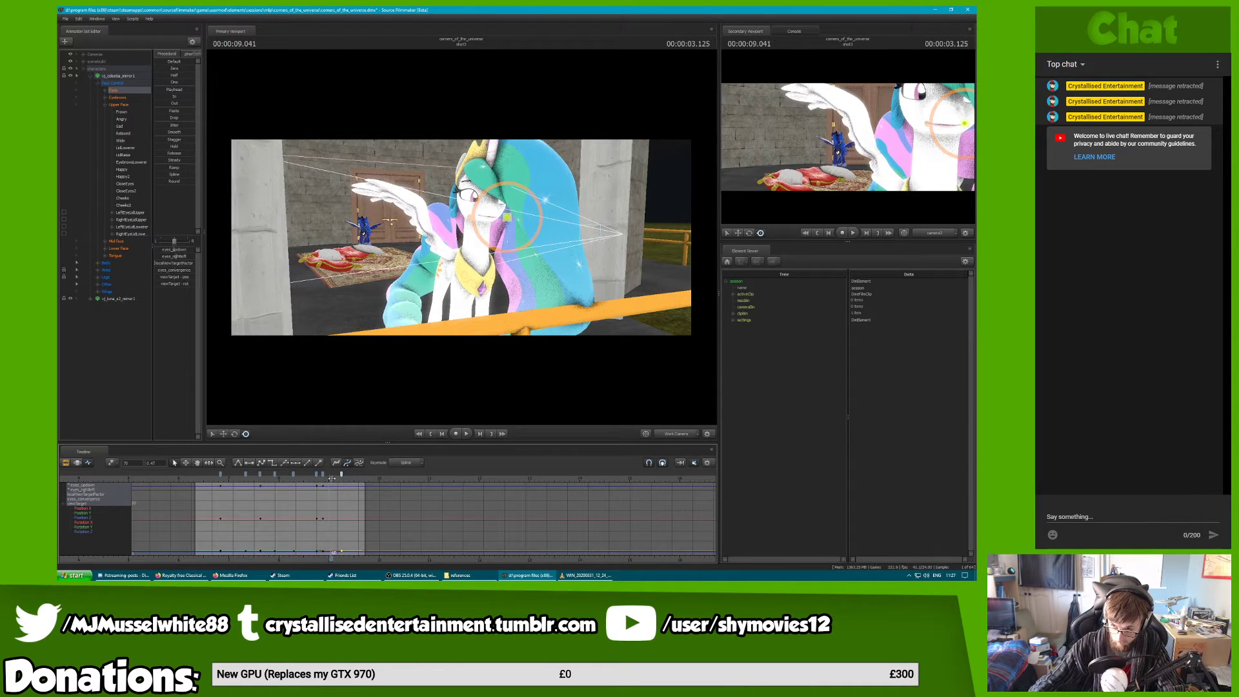
click(329, 479)
drag(329, 479, 213, 487)
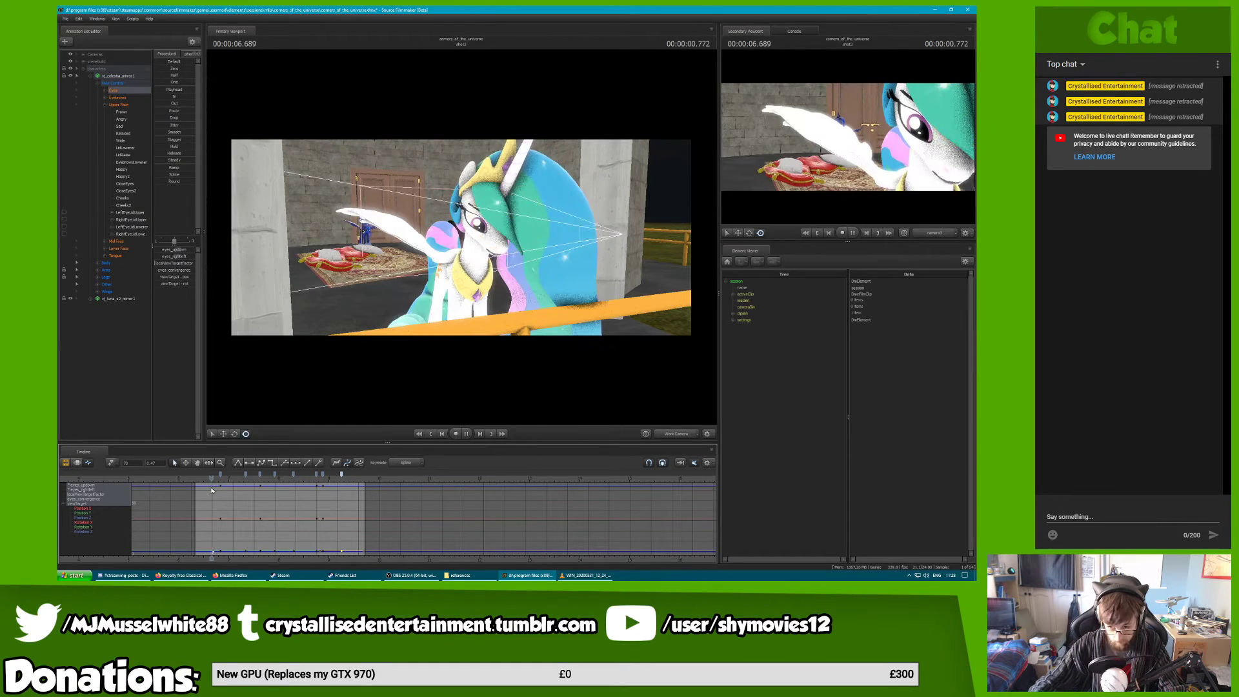
key(space)
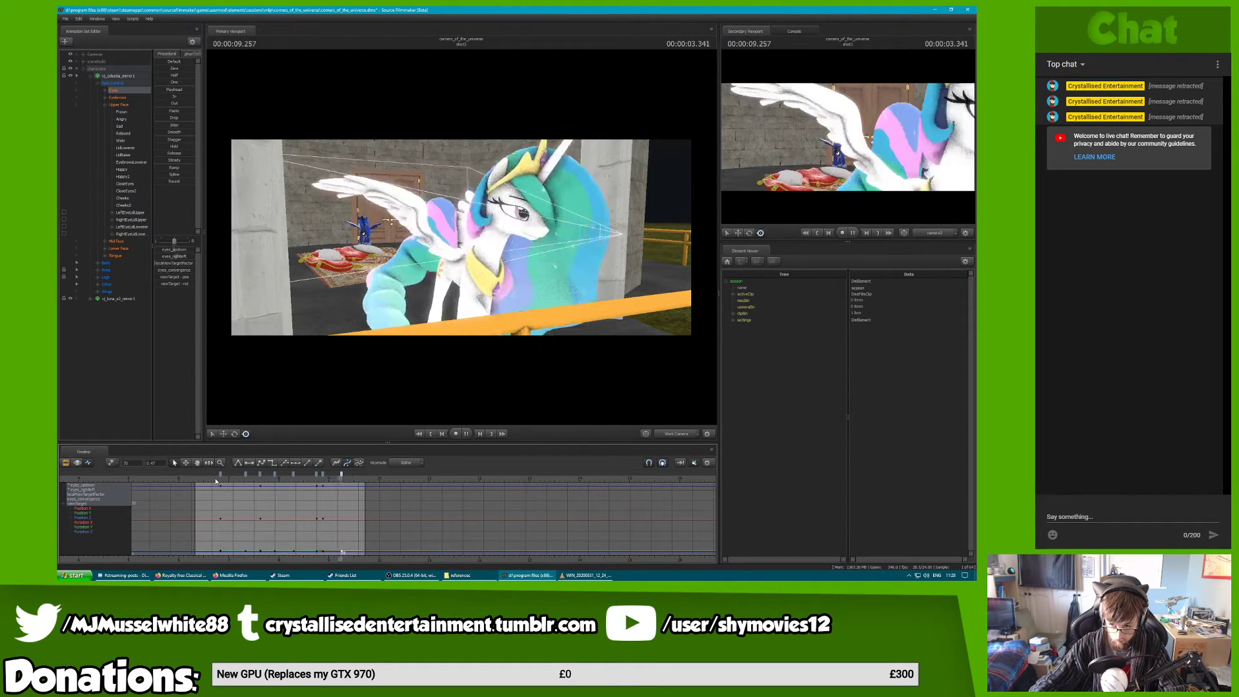
Reposition the work camera inside the room facing the balcony railing and replay the shot from near its start
key(space)
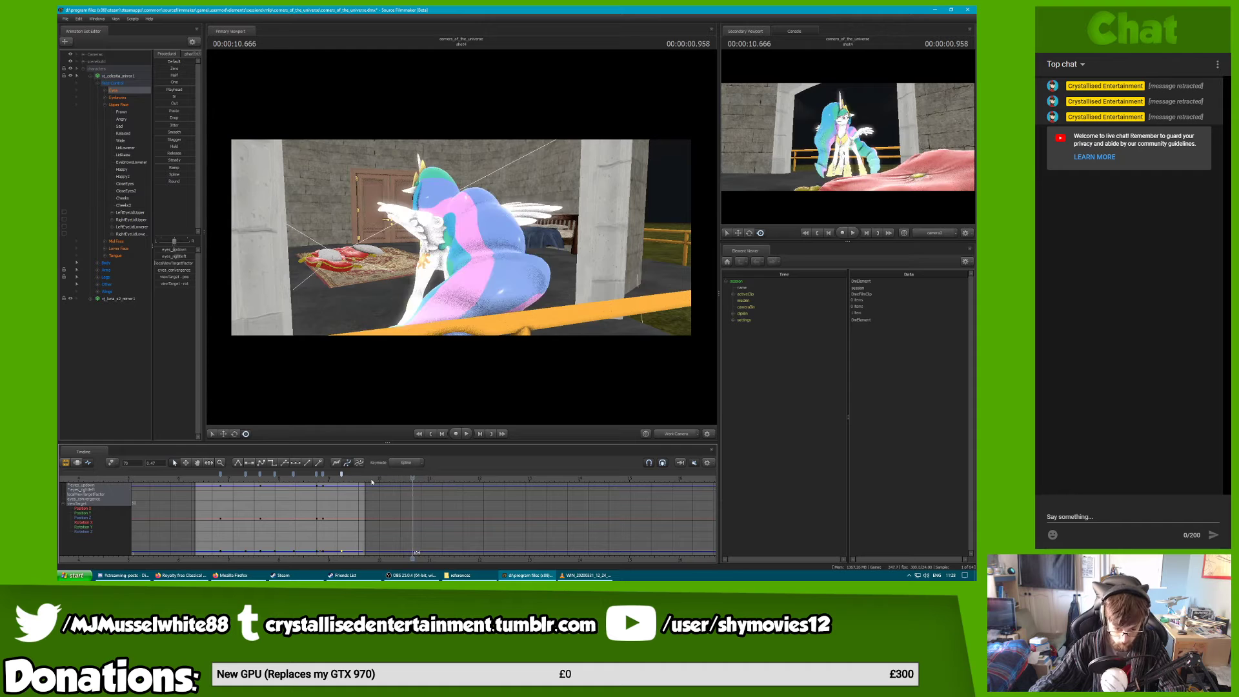
drag(386, 479, 368, 478)
key(d)
drag(492, 279, 322, 277)
key(w)
click(208, 479)
key(space)
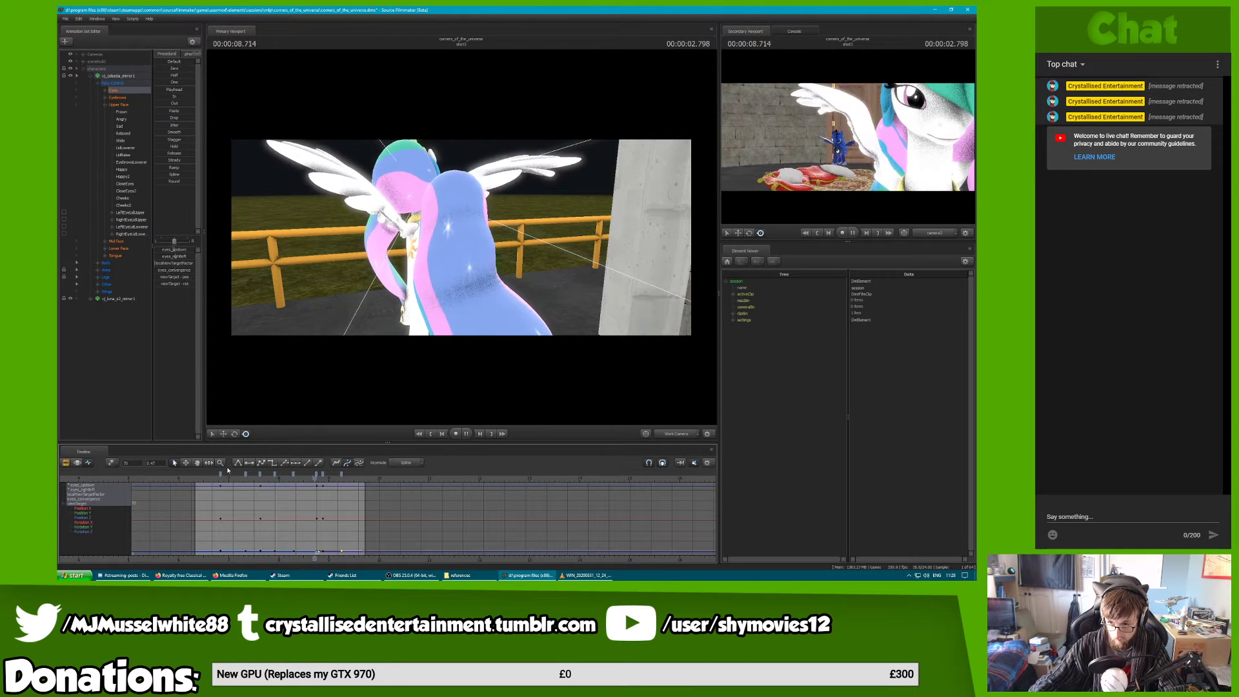
Keyframe Celestia's CloseEyes control fully closed at 00:00:09.208
click(312, 478)
drag(313, 478, 333, 478)
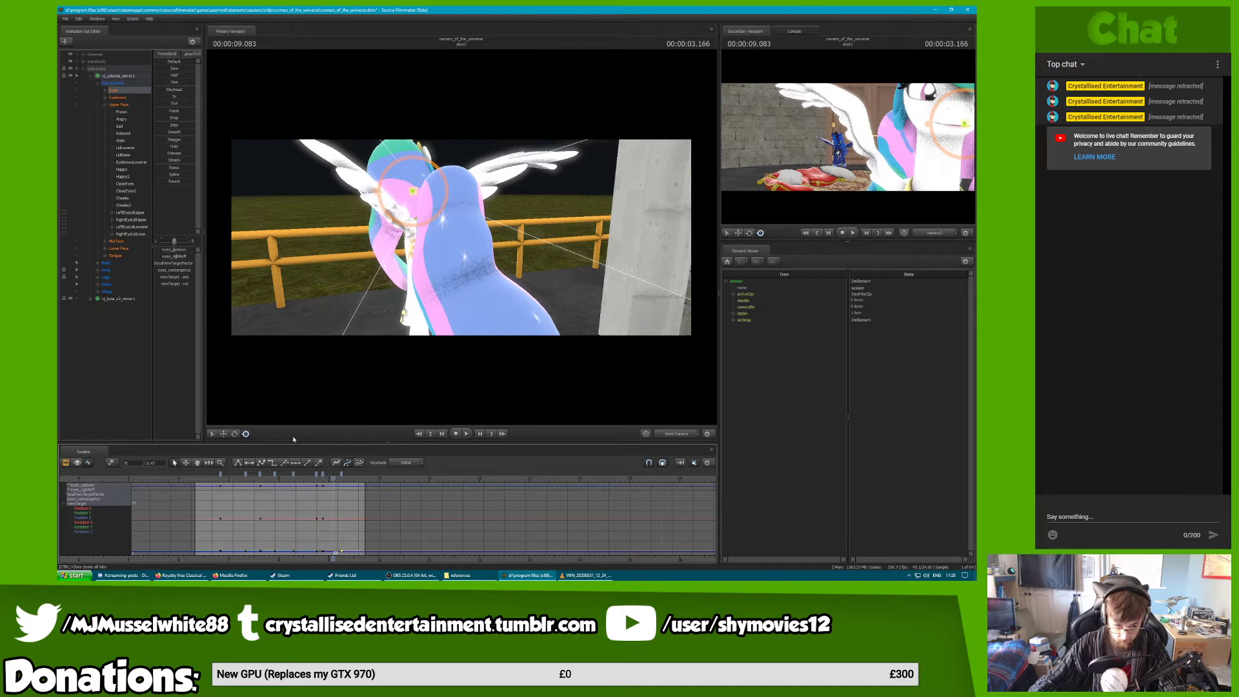
click(141, 184)
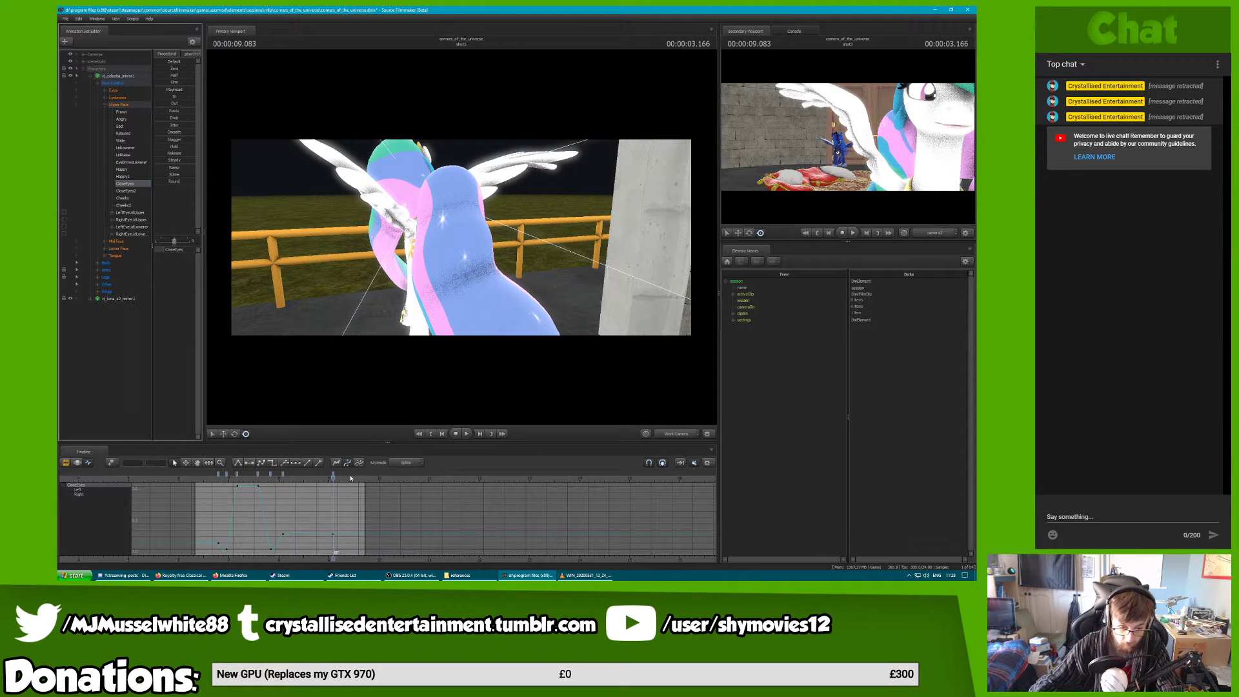
drag(333, 474, 340, 482)
drag(170, 251, 201, 251)
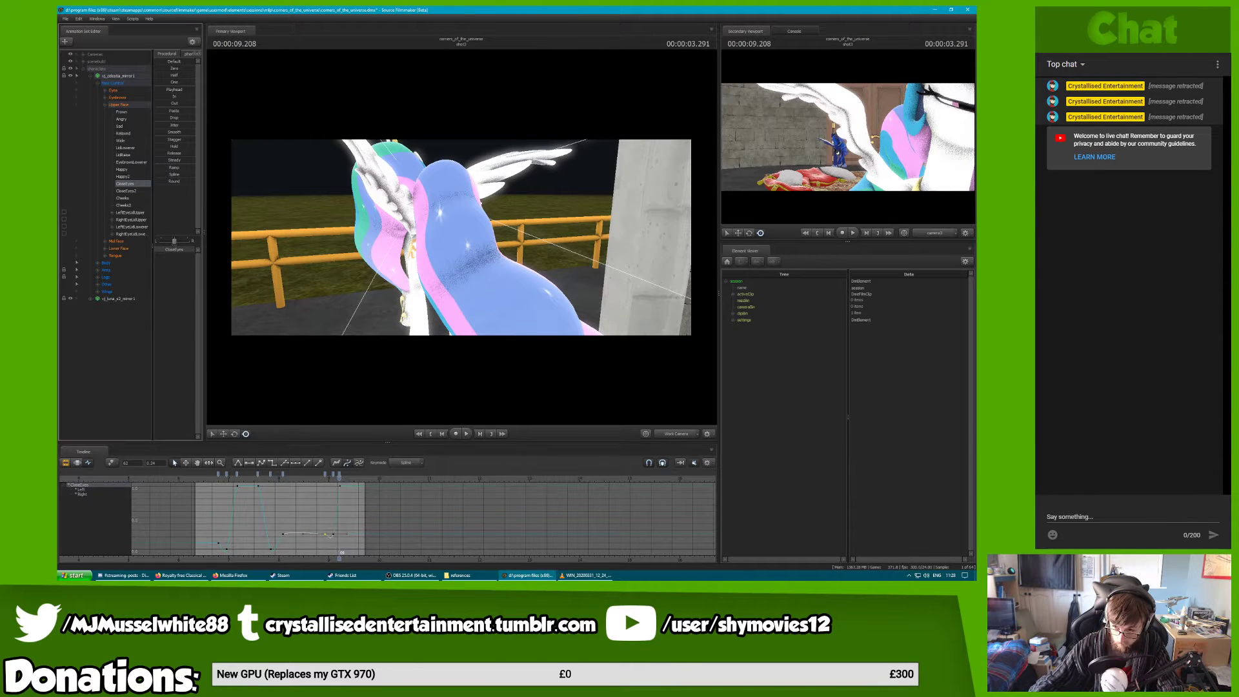
Retime the two CloseEyes keyframes before the final closed one slightly earlier and replay the shot
click(335, 477)
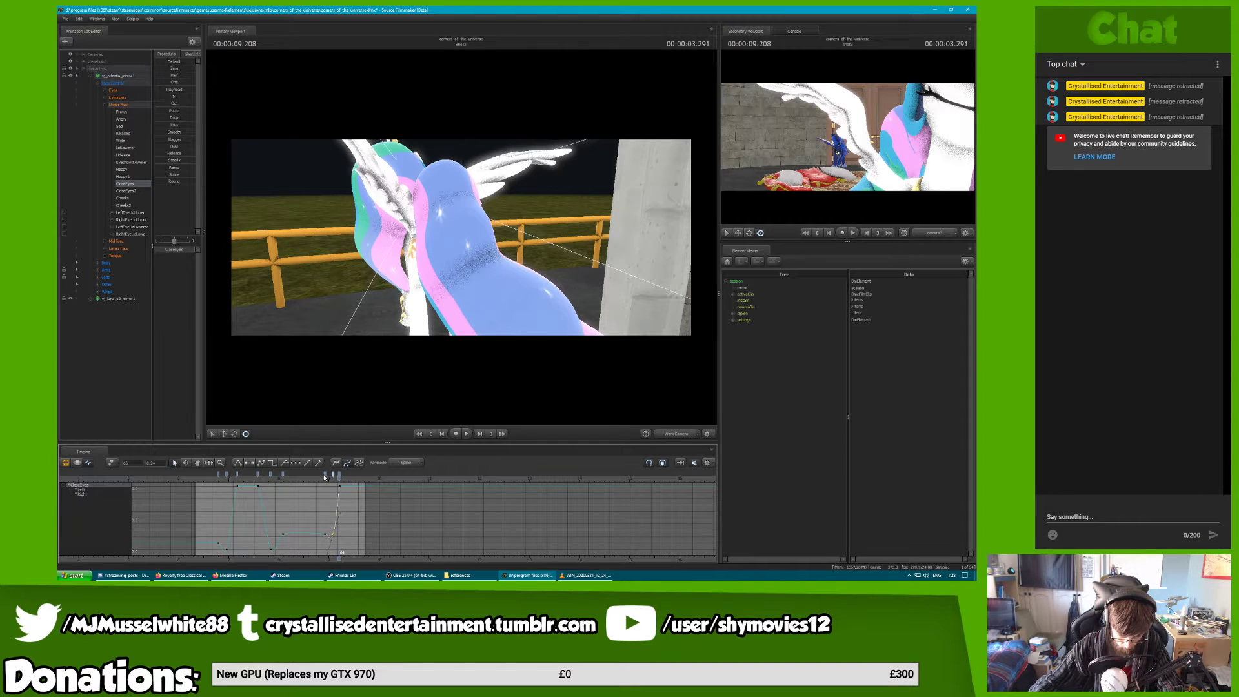
shift+drag(324, 476, 366, 479)
click(302, 478)
key(space)
key(space)
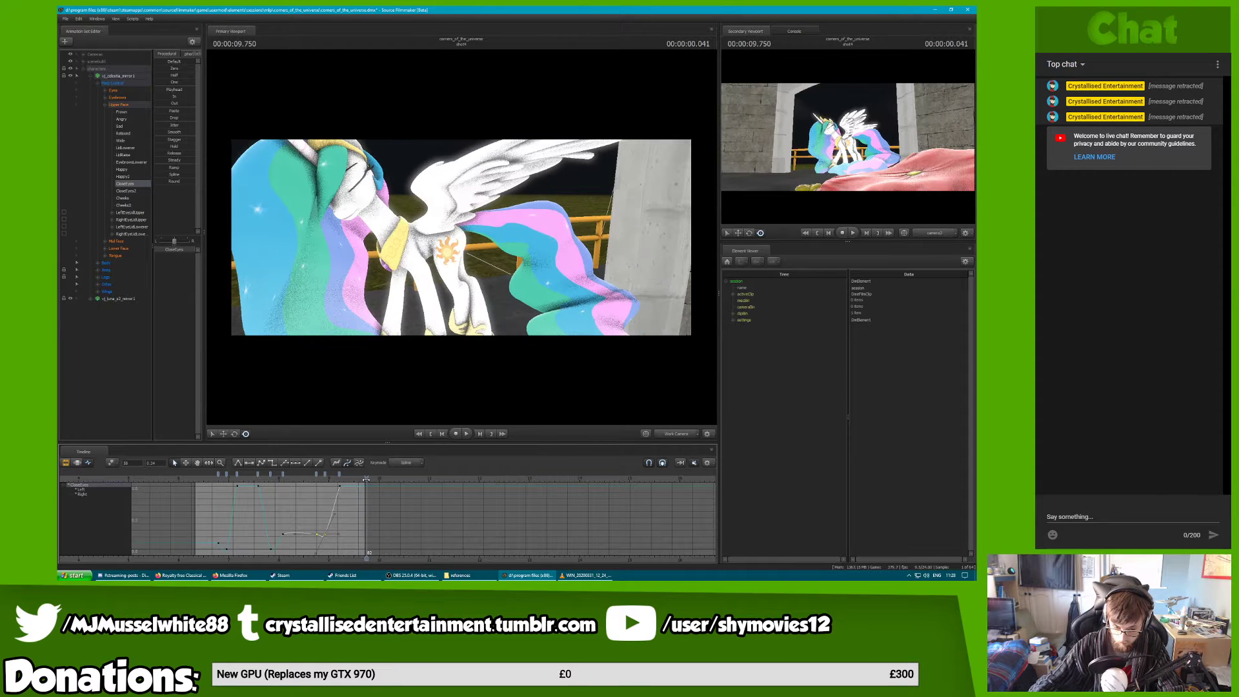
Retime the final fully closed CloseEyes keyframe slightly later and replay the shot to check the blink
click(340, 477)
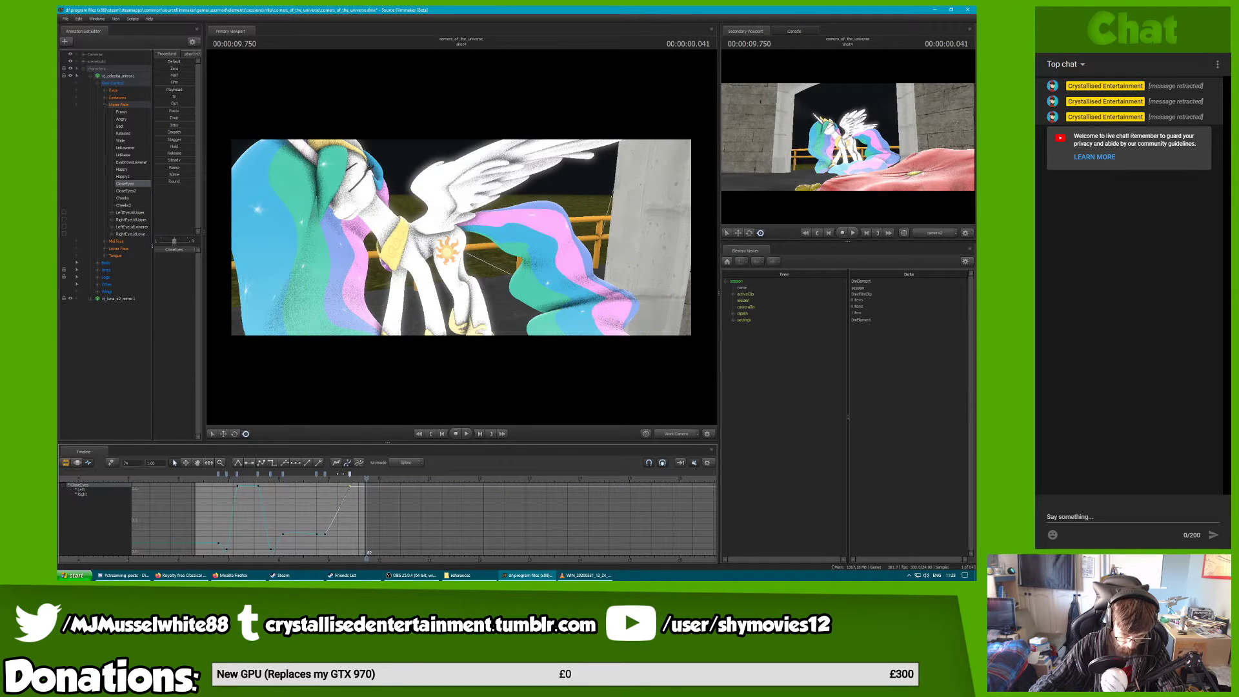
drag(340, 477, 398, 475)
key(space)
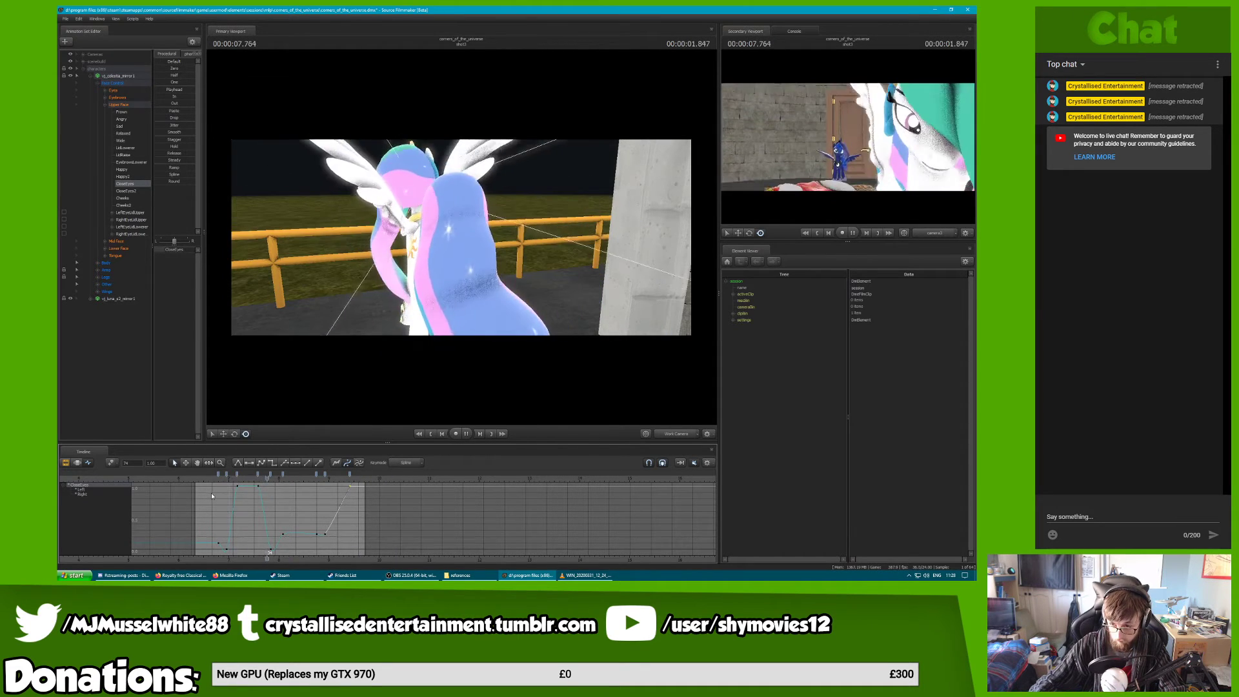
key(space)
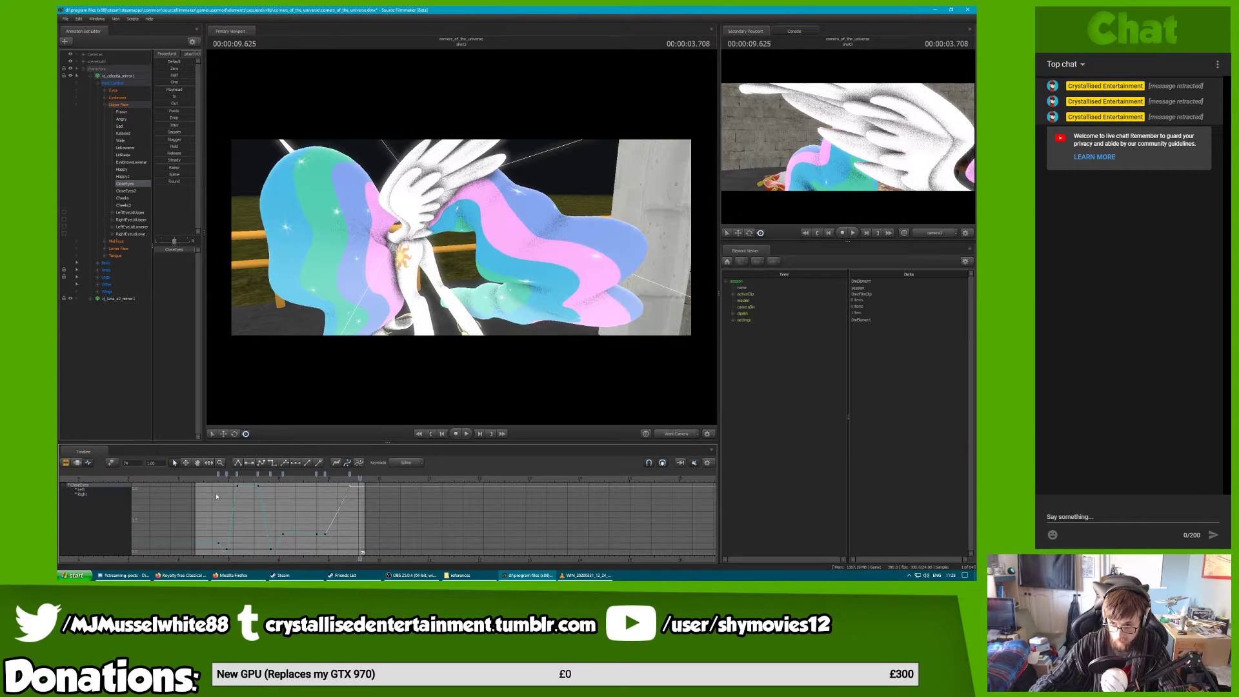
Show the shot clips and review Celestia's blinks through the scene camera in the primary viewport
key(F2)
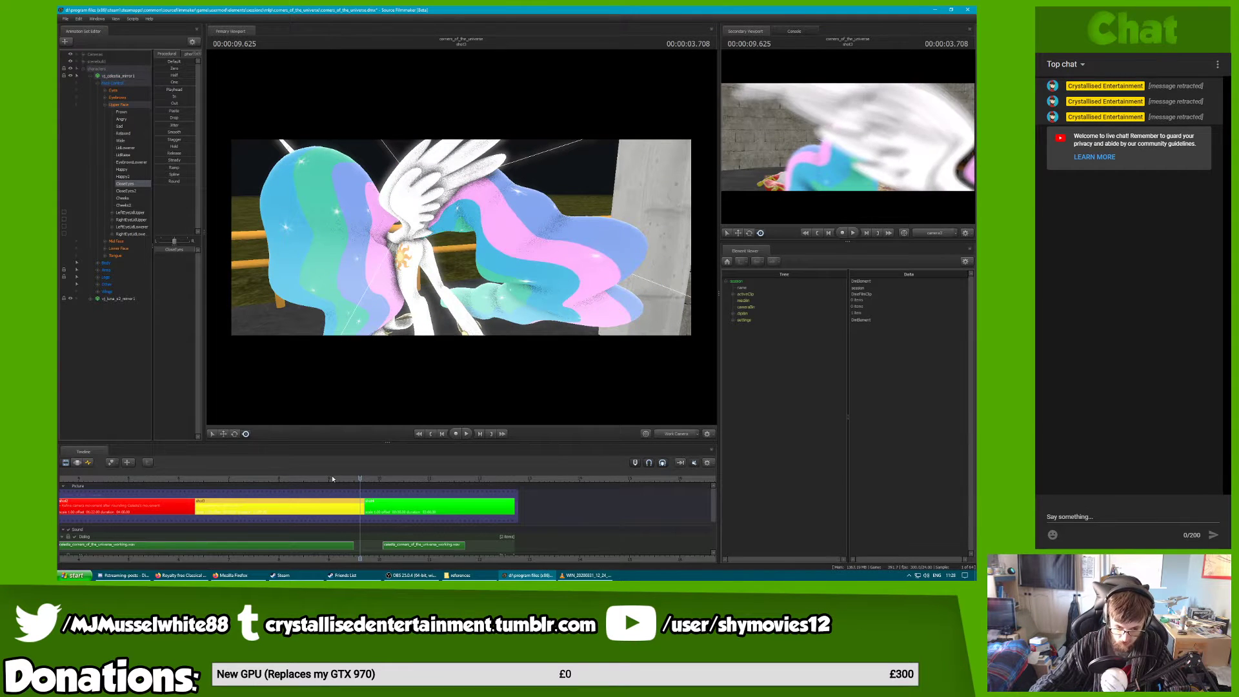
drag(332, 479, 324, 472)
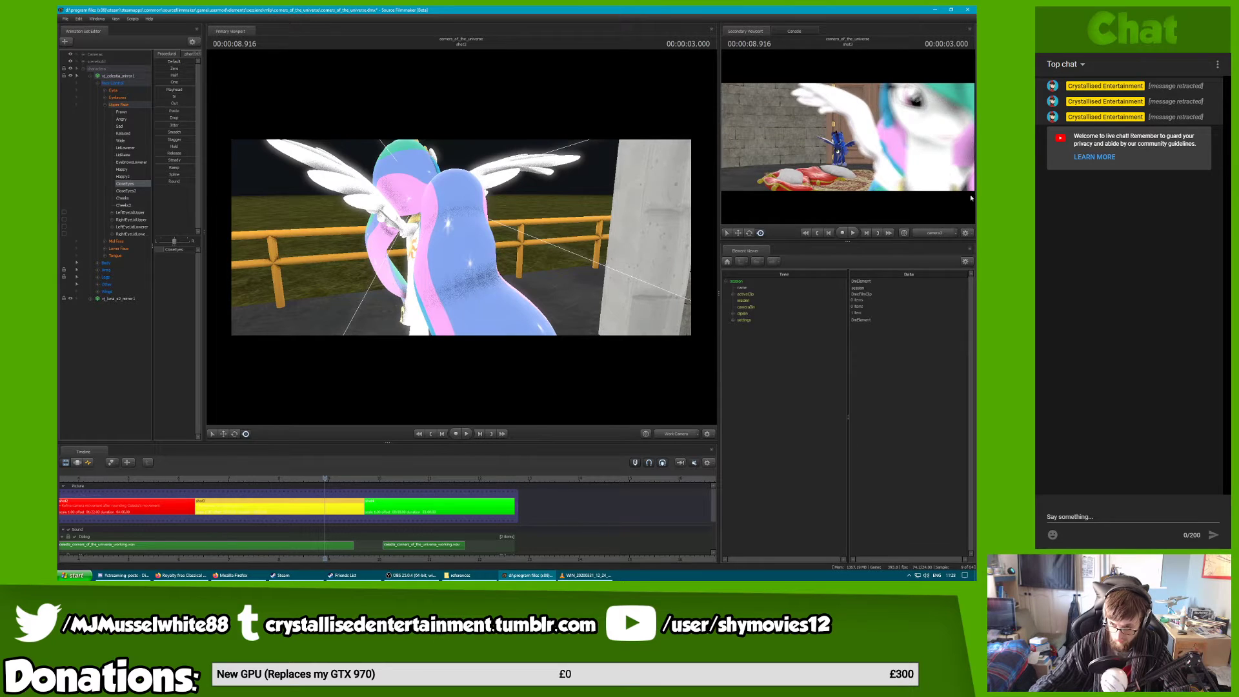
click(678, 433)
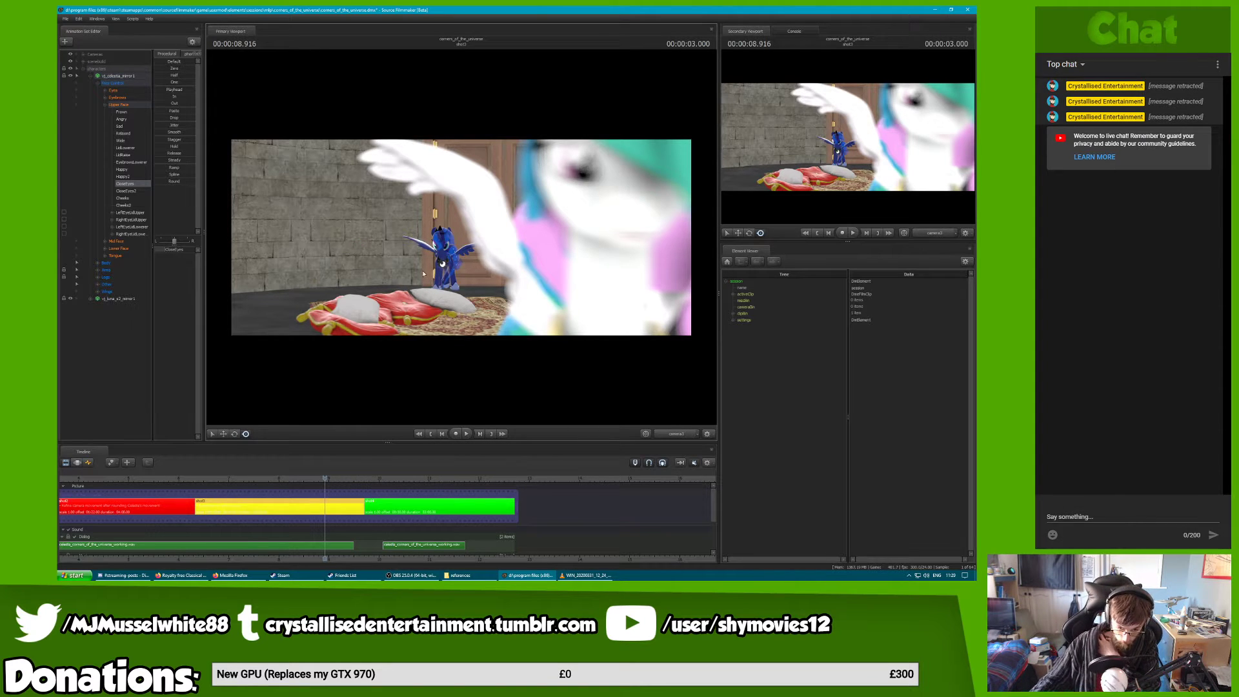
drag(278, 479, 212, 477)
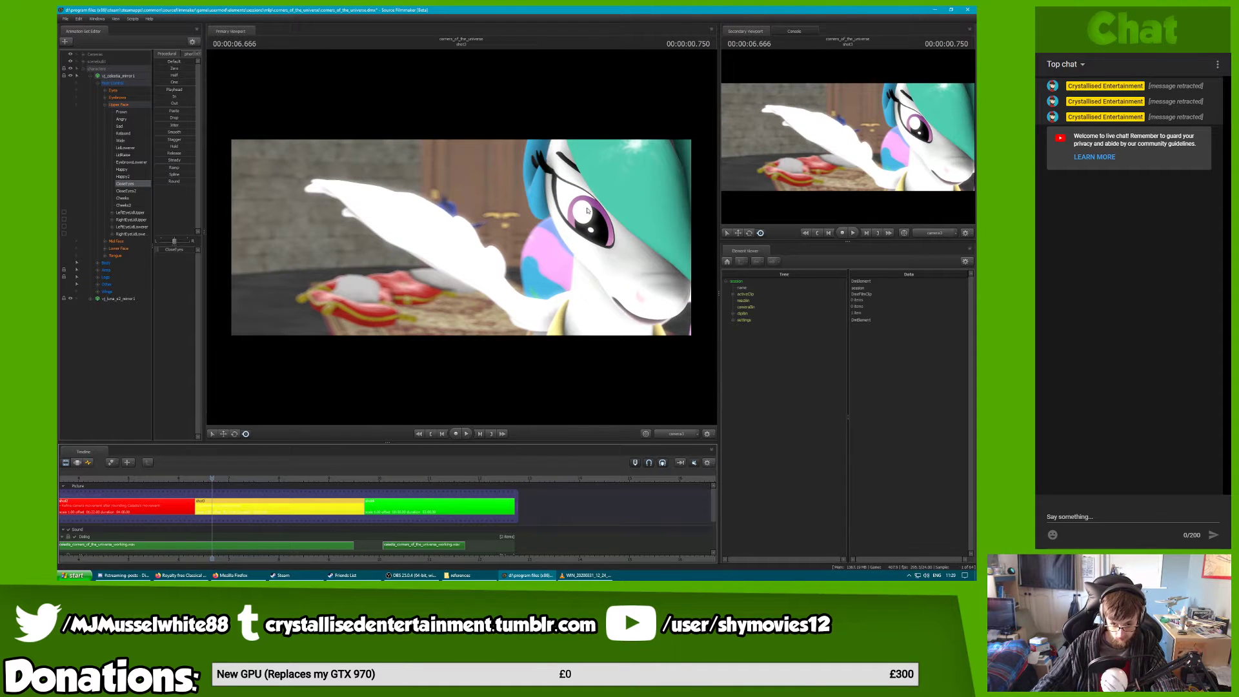
drag(202, 483, 280, 464)
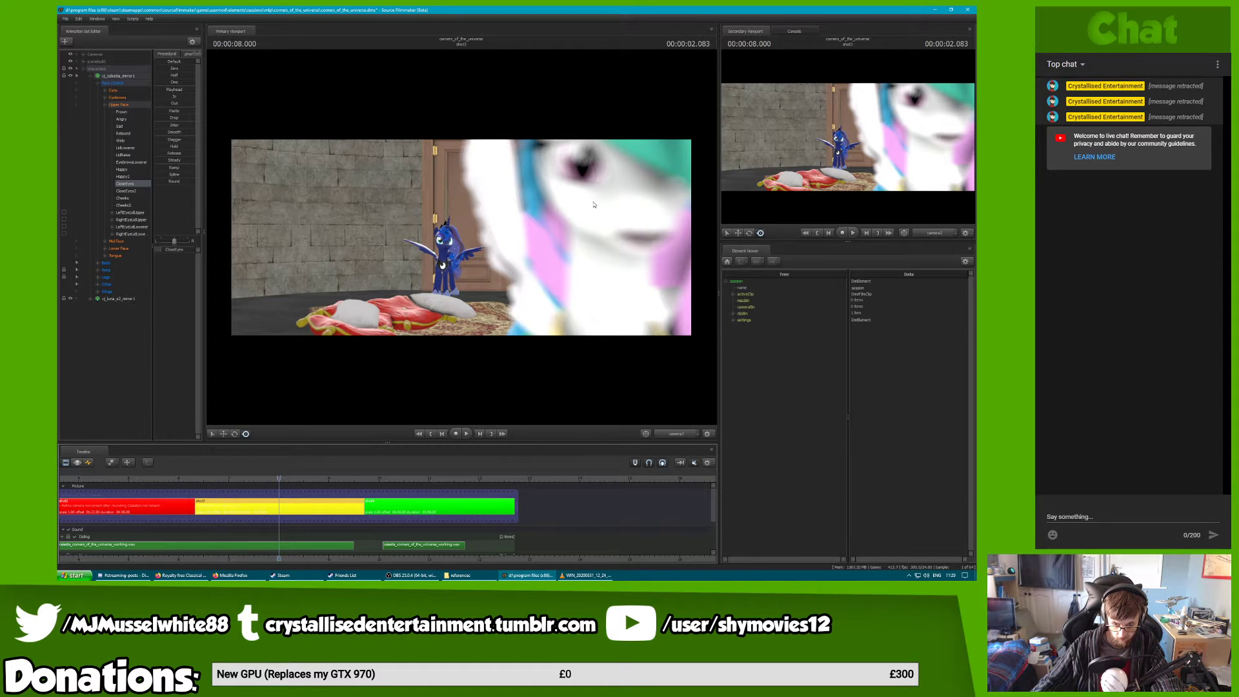
key(space)
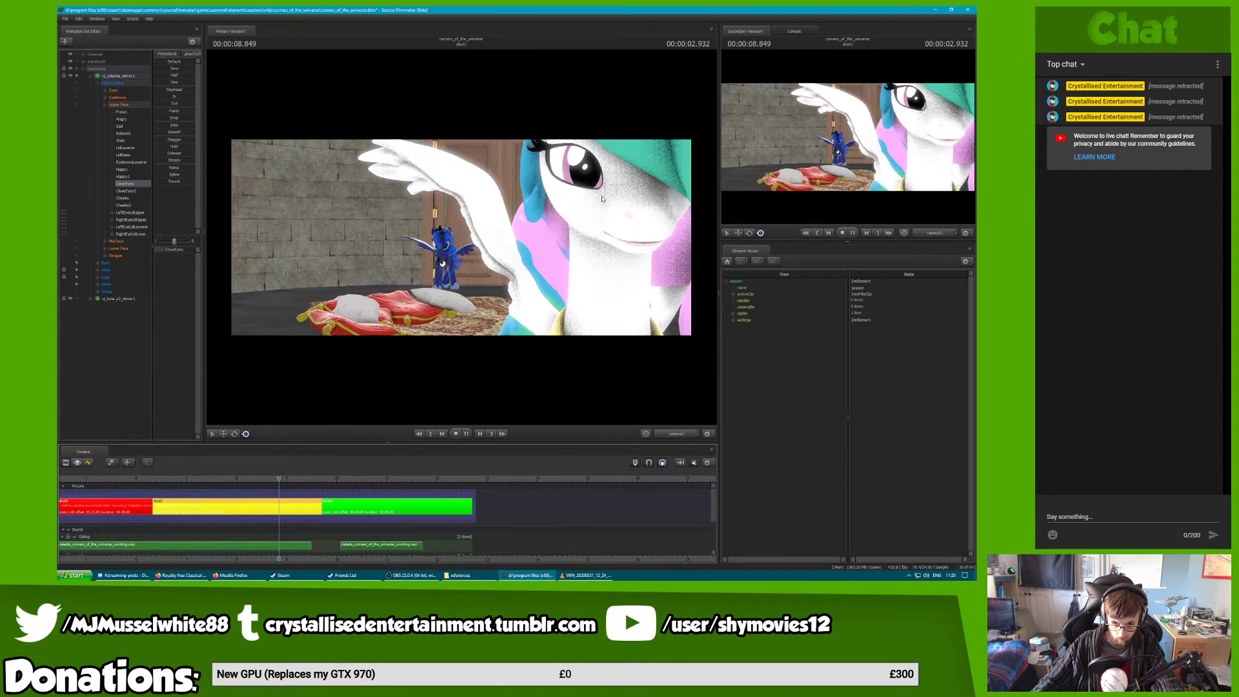
Play through the sequence and scrub across the shots to examine Celestia's eye animation, stopping at 00:00:07.541
click(144, 476)
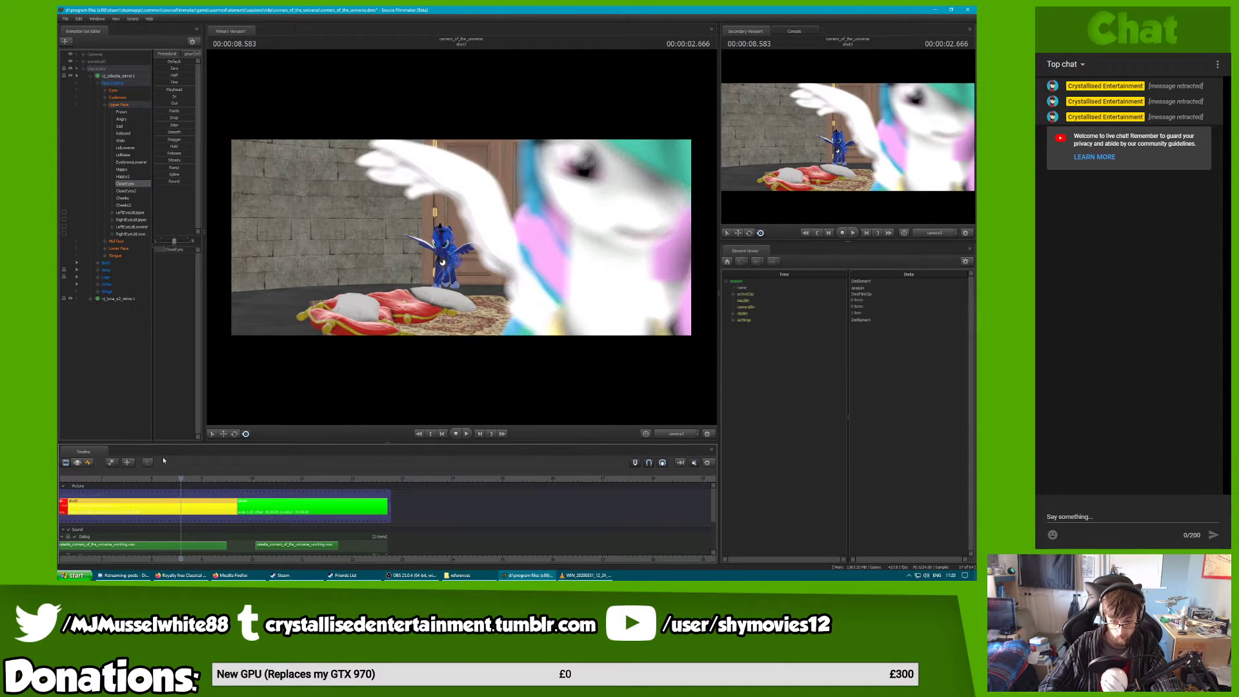
key(space)
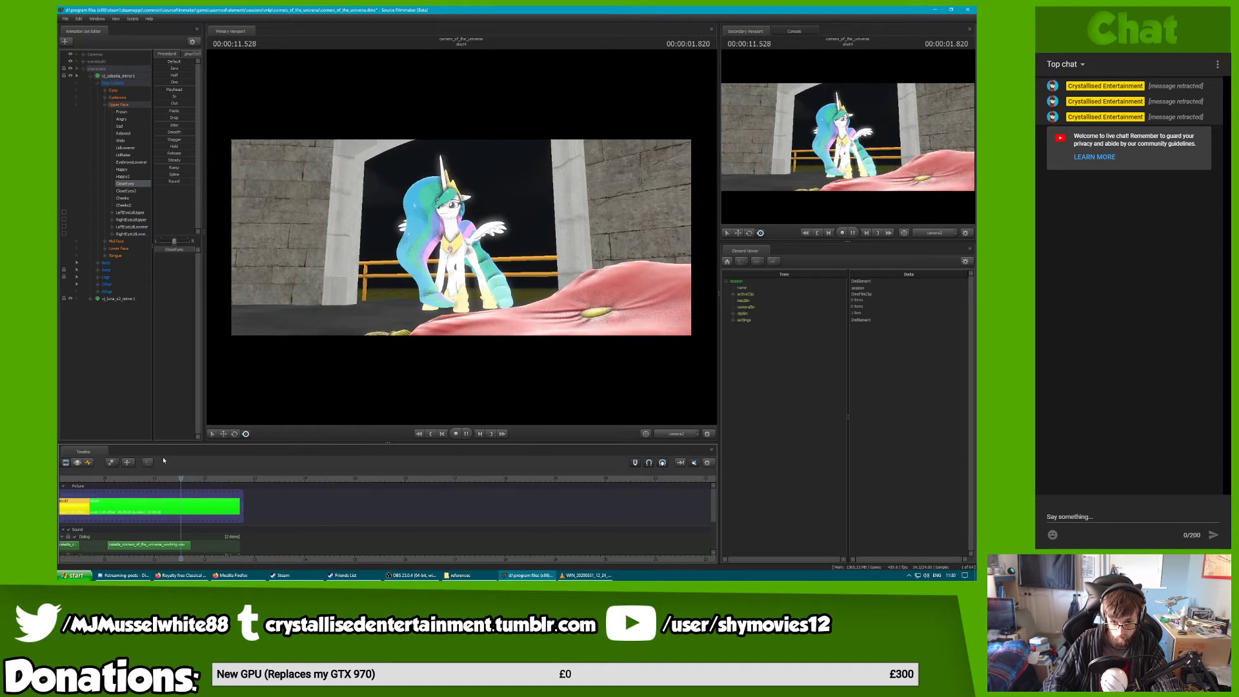
key(space)
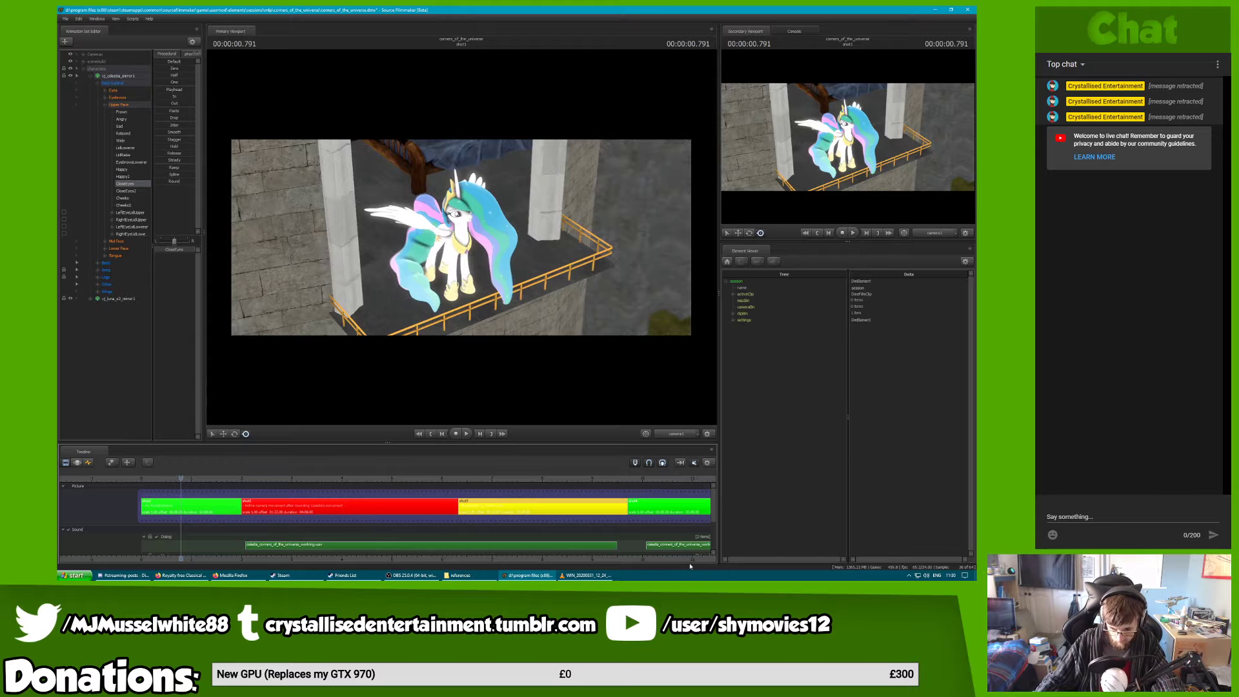
key(space)
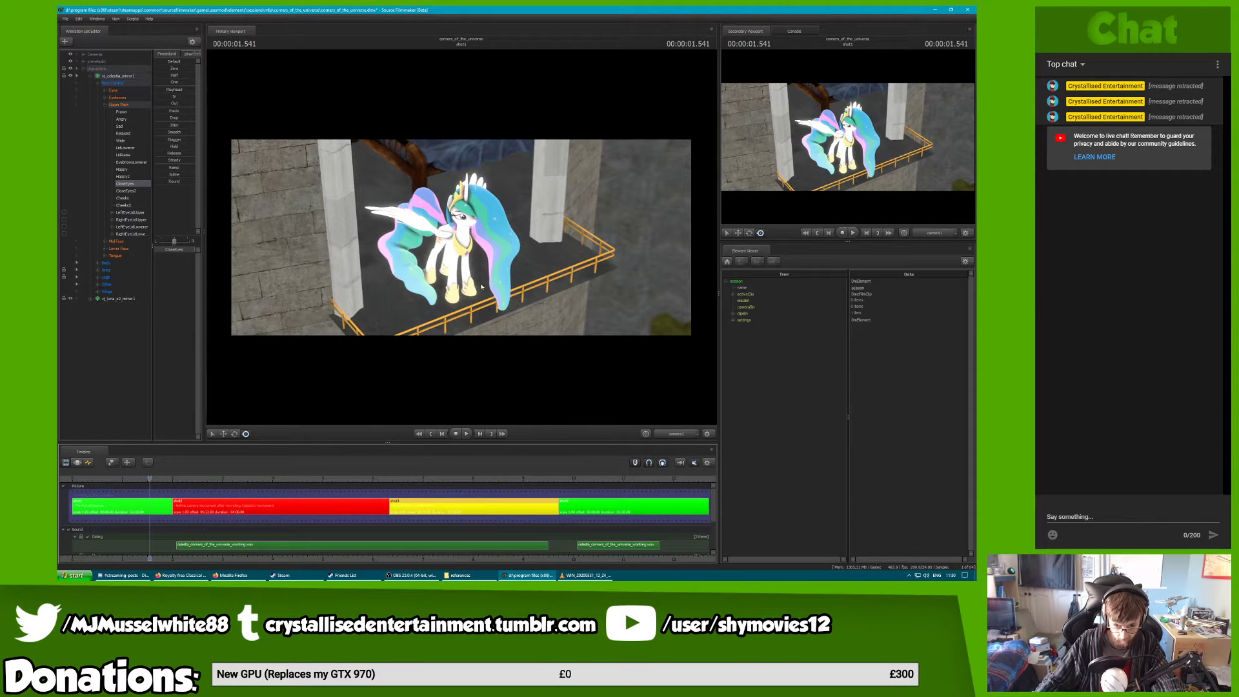
click(613, 479)
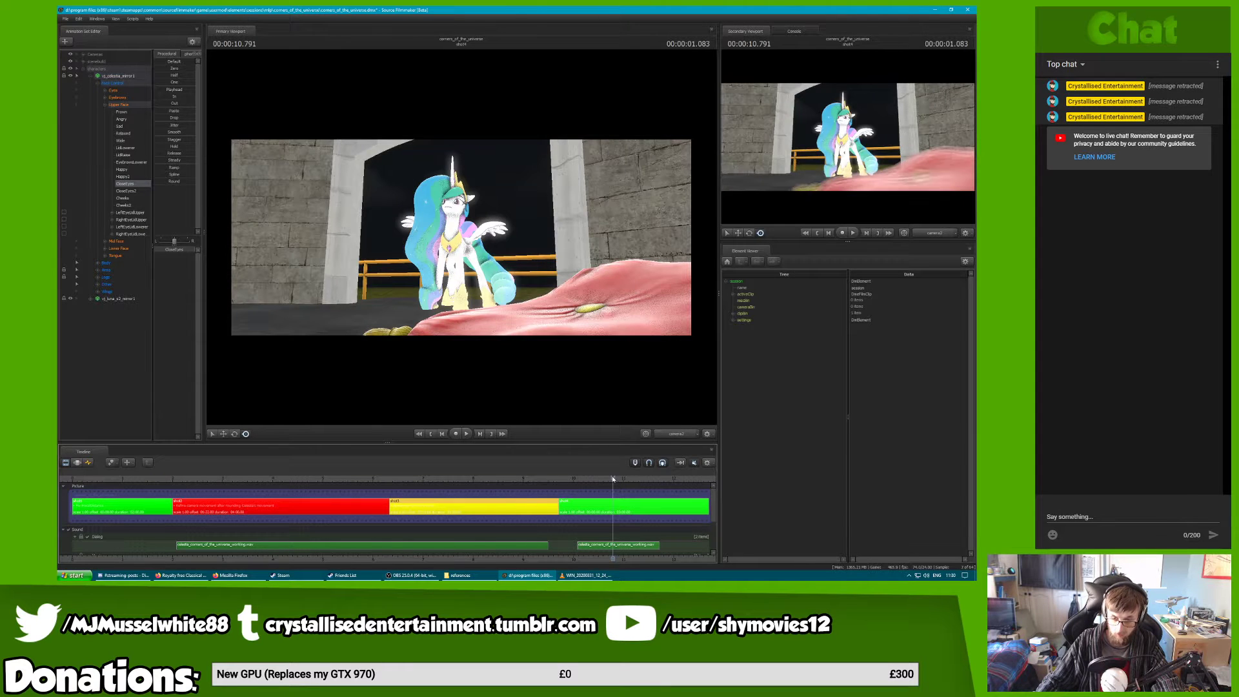
drag(616, 477, 653, 492)
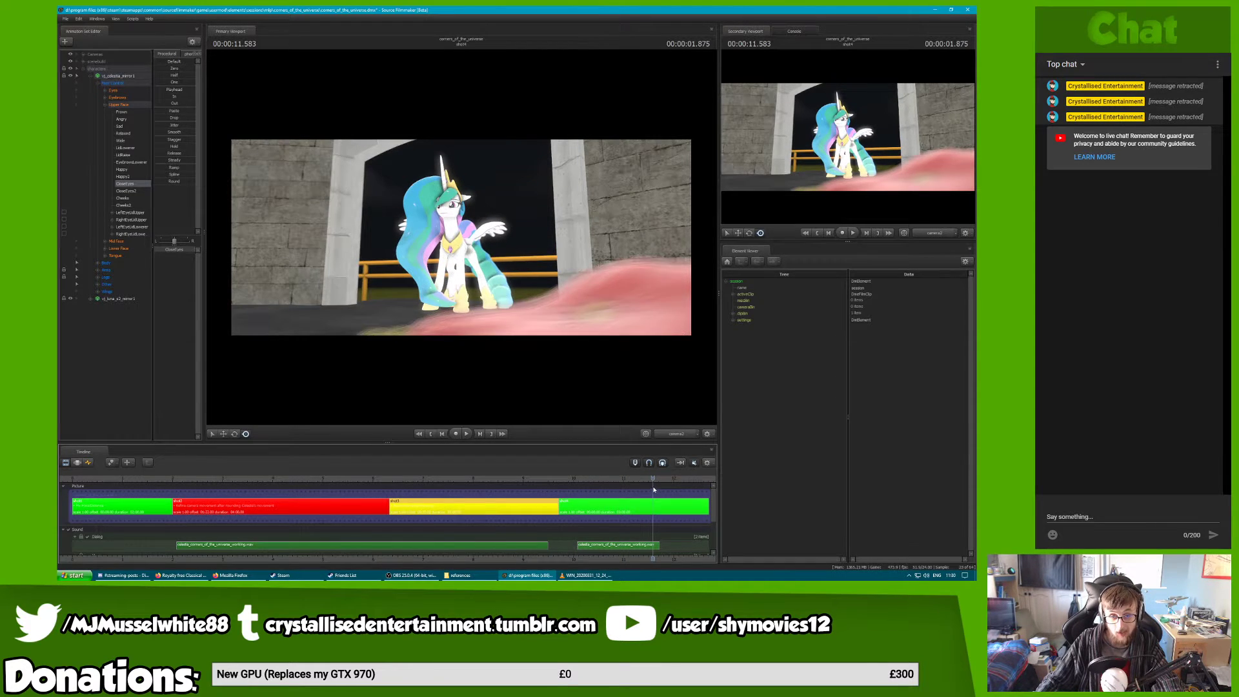
drag(647, 482, 610, 486)
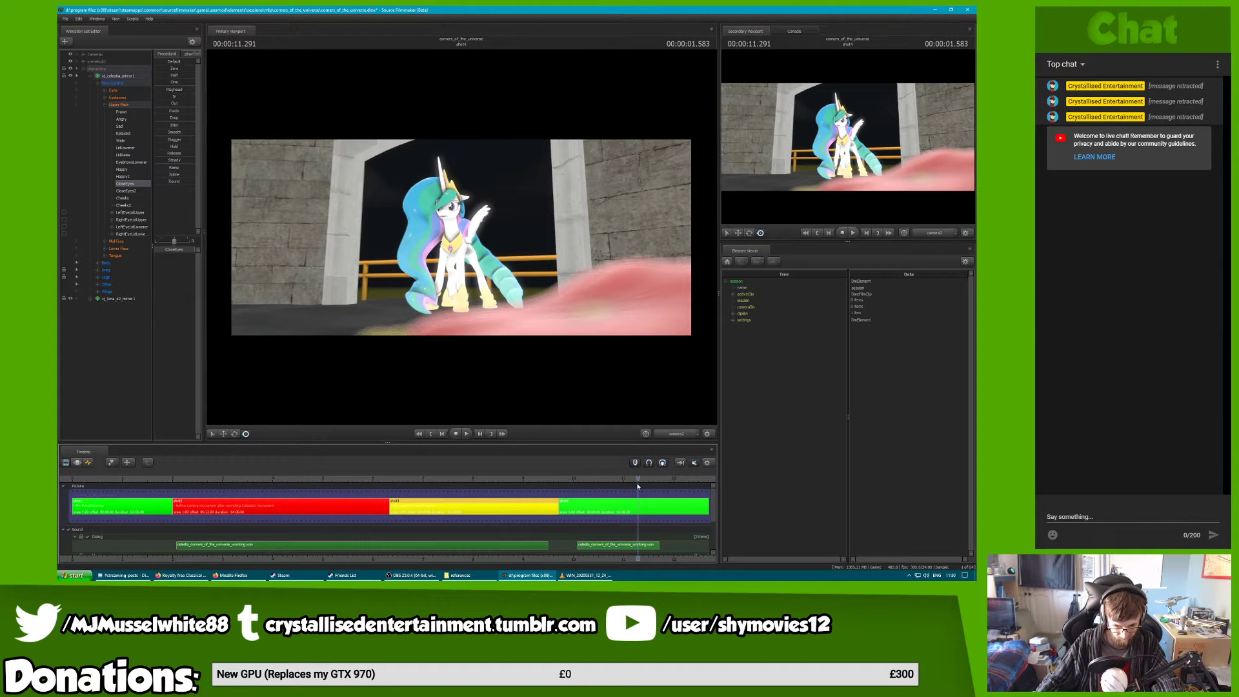
drag(631, 475, 243, 471)
drag(332, 457, 449, 467)
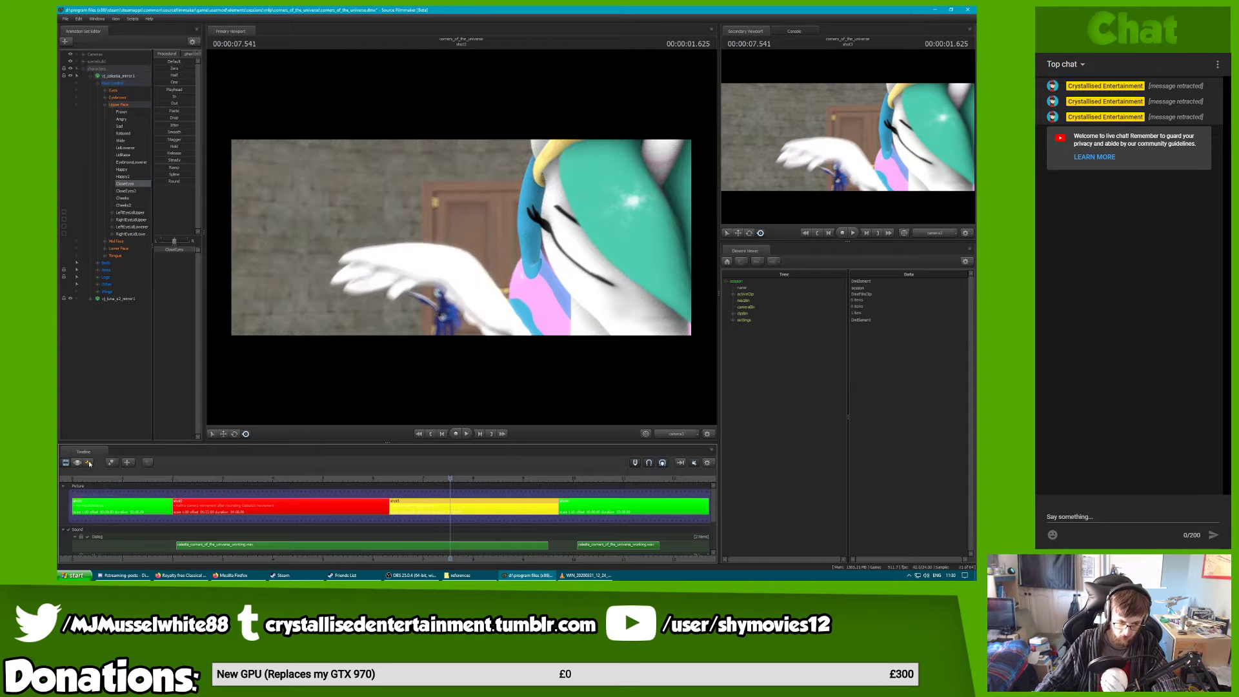
Expand Celestia's Eyebrows controls and try out AngryBrows at 00:00:07.541, finishing with SadBrows selected
click(105, 99)
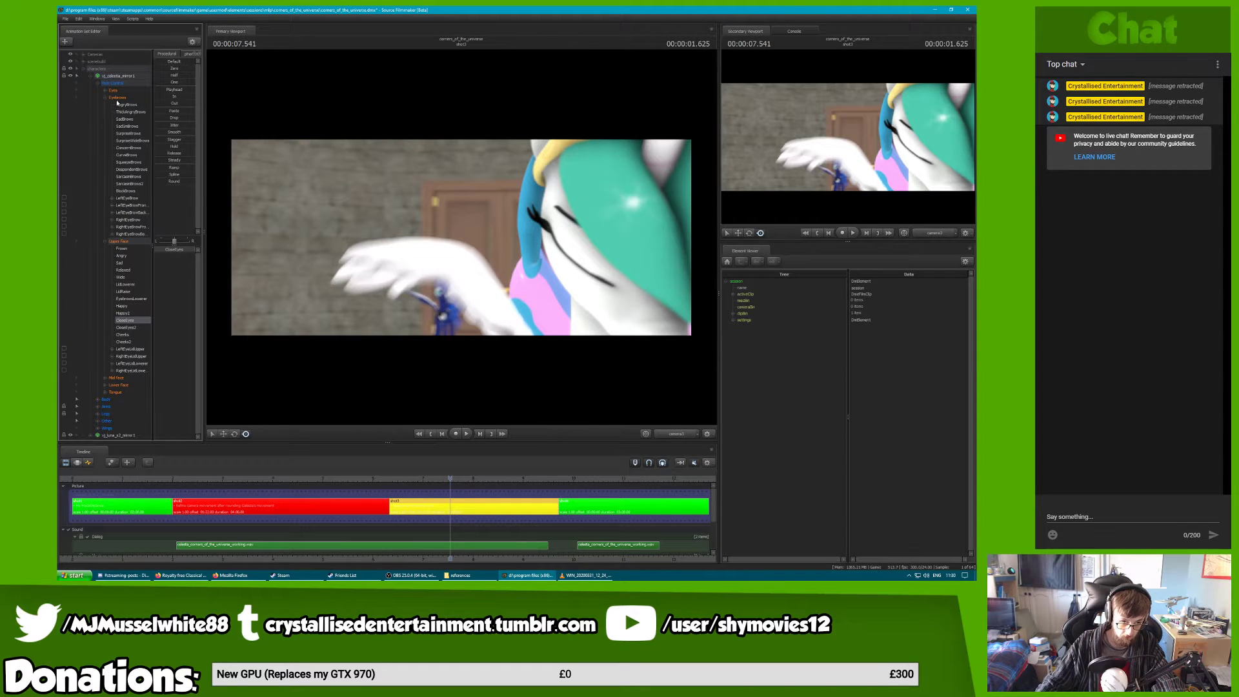
click(123, 105)
click(130, 113)
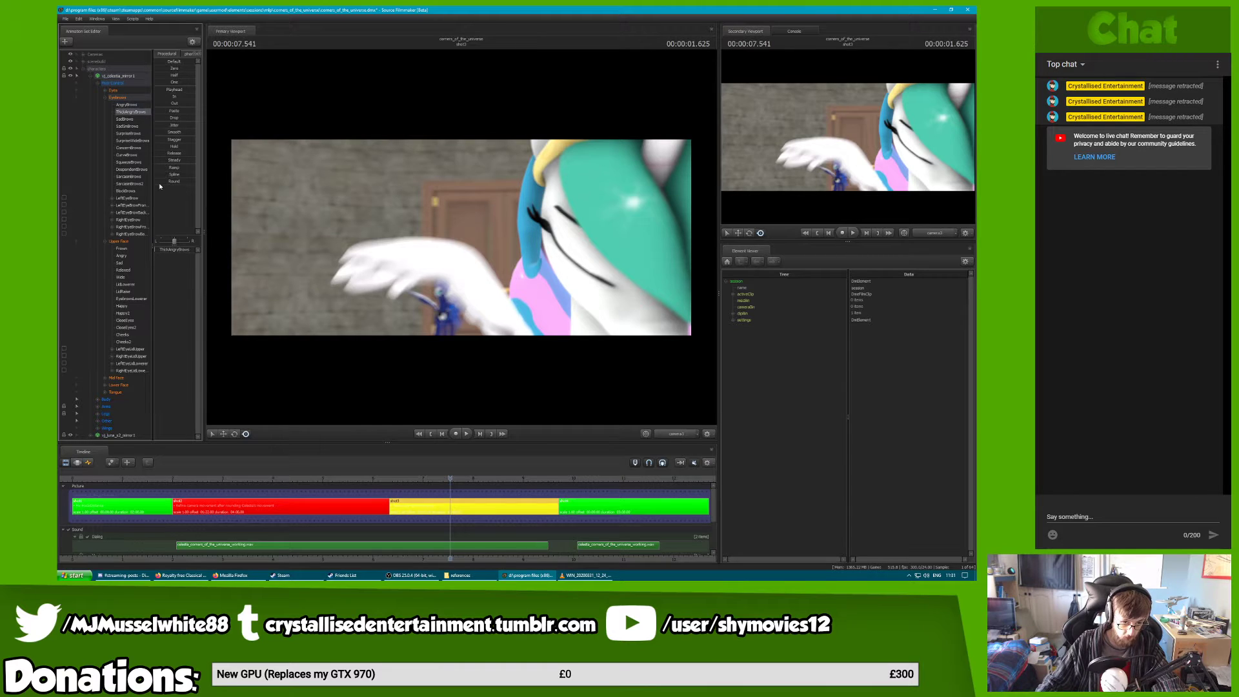
click(148, 105)
key(F3)
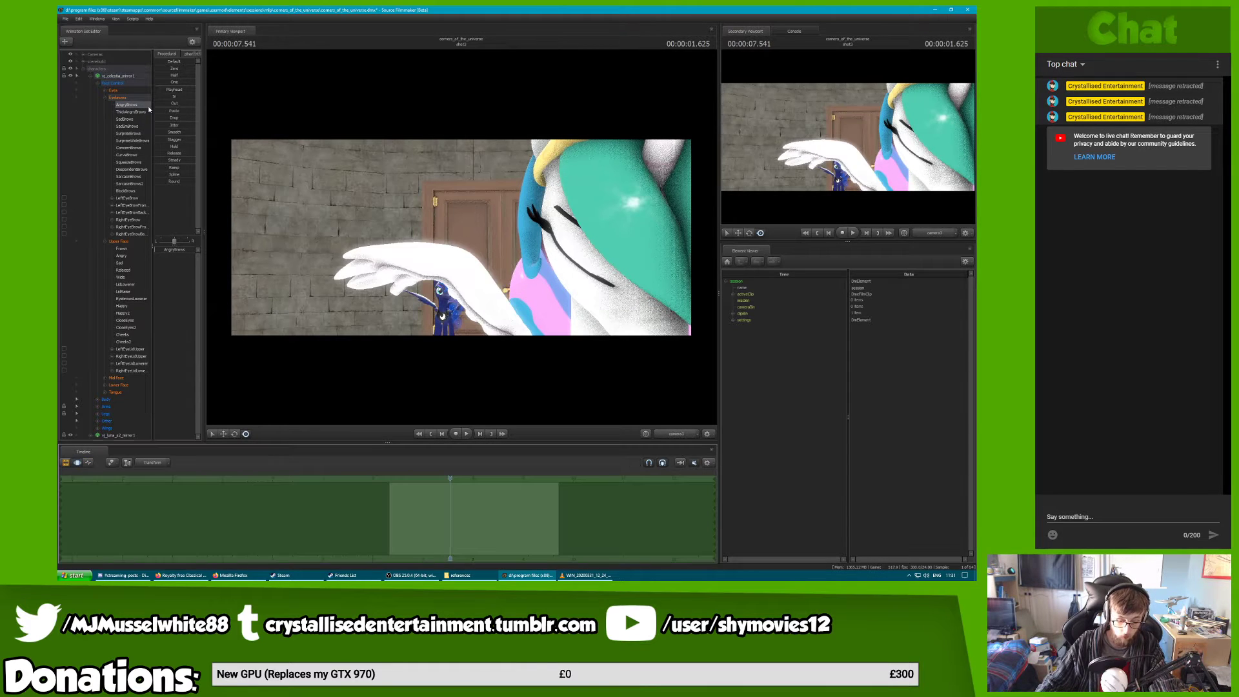
mouse_move(165, 250)
mouse_down()
mouse_move(195, 249)
mouse_move(174, 250)
mouse_up()
click(141, 119)
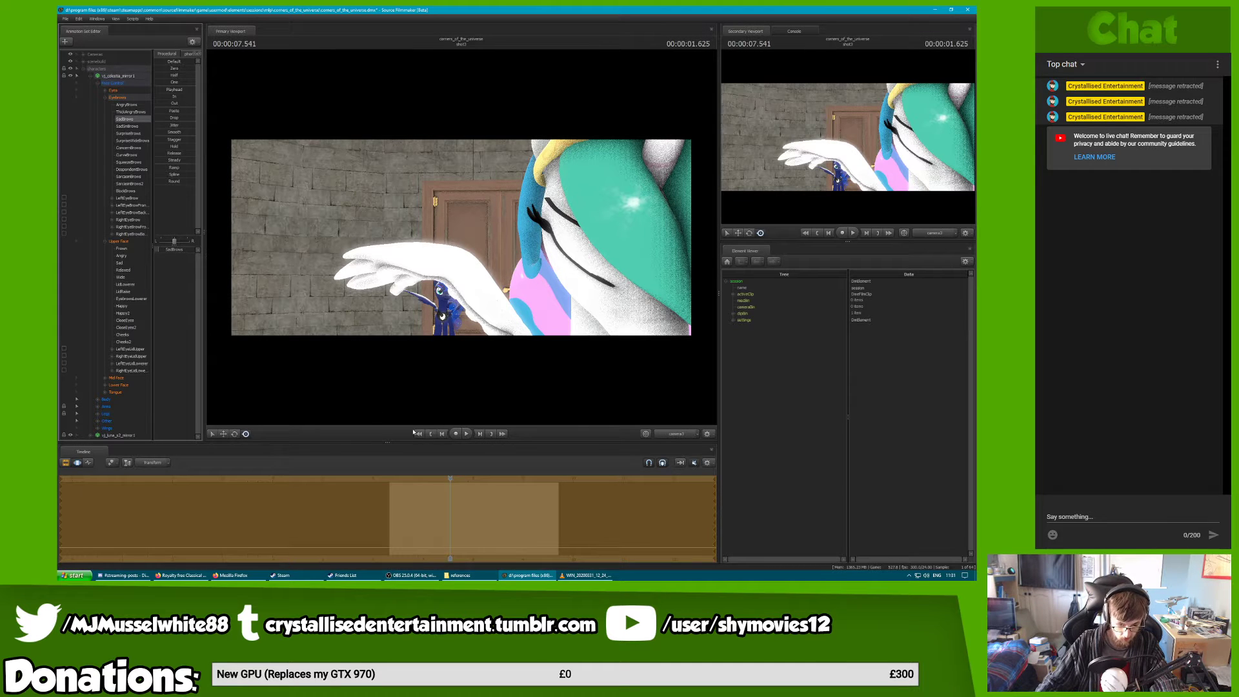
Frame Celestia's face in close-up with the work camera and move the playhead to 00:00:06.958
drag(452, 479, 401, 489)
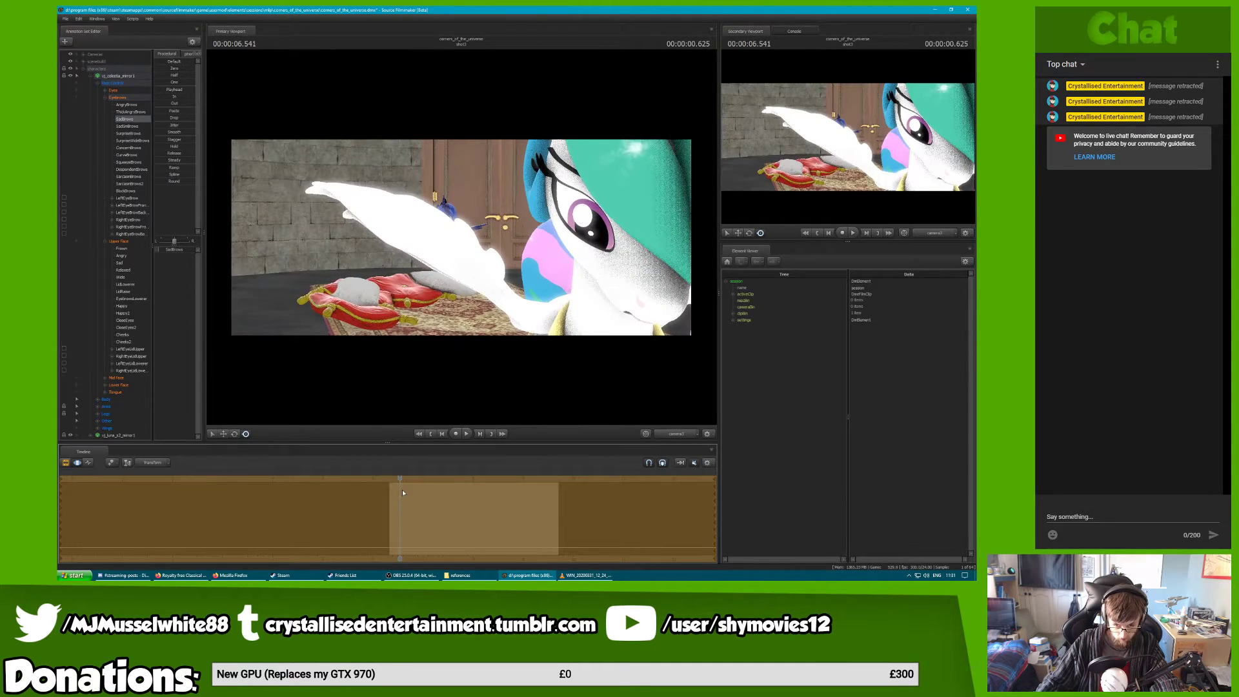
click(669, 435)
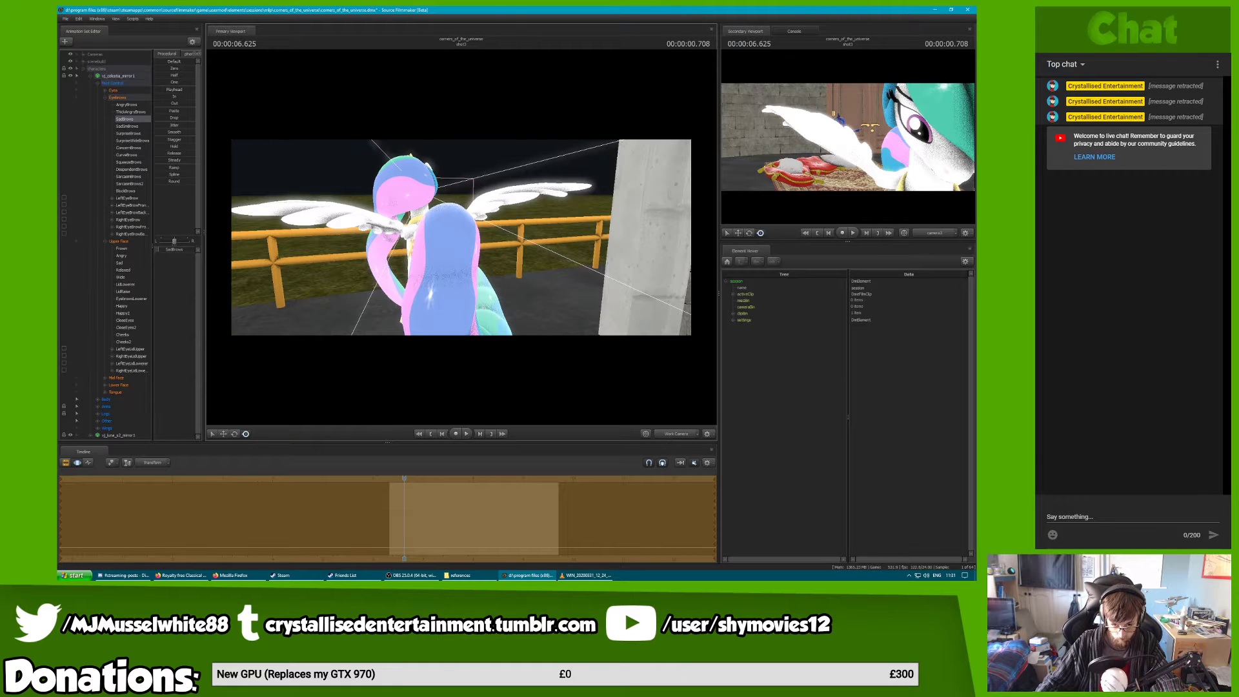
drag(461, 238, 461, 239)
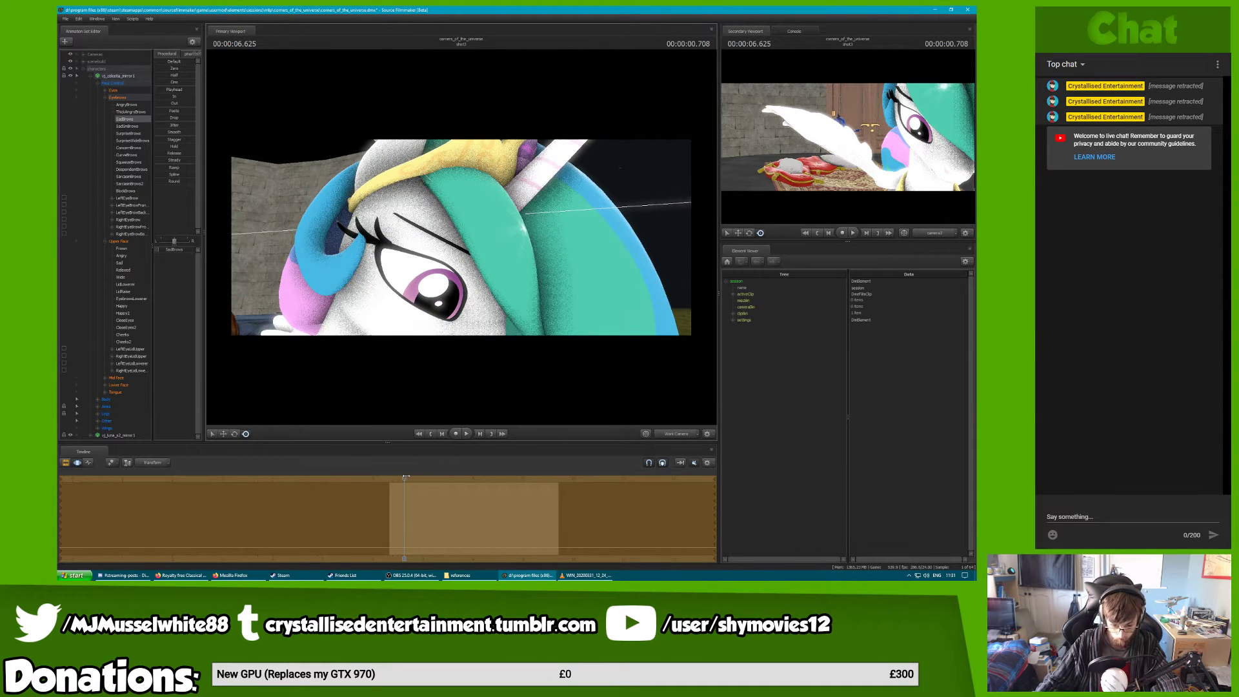
drag(404, 478, 421, 478)
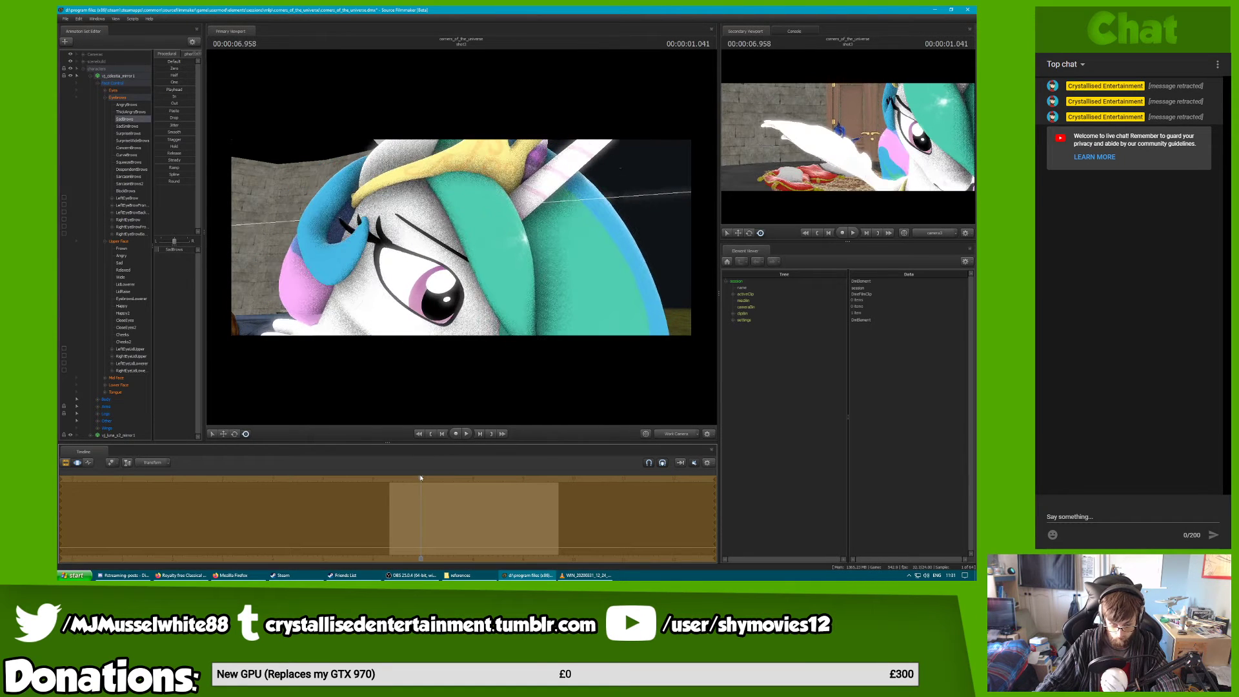
Open the graph editor and keyframe a small move of Celestia's LeftEyeBrow at 00:00:06.958
click(89, 463)
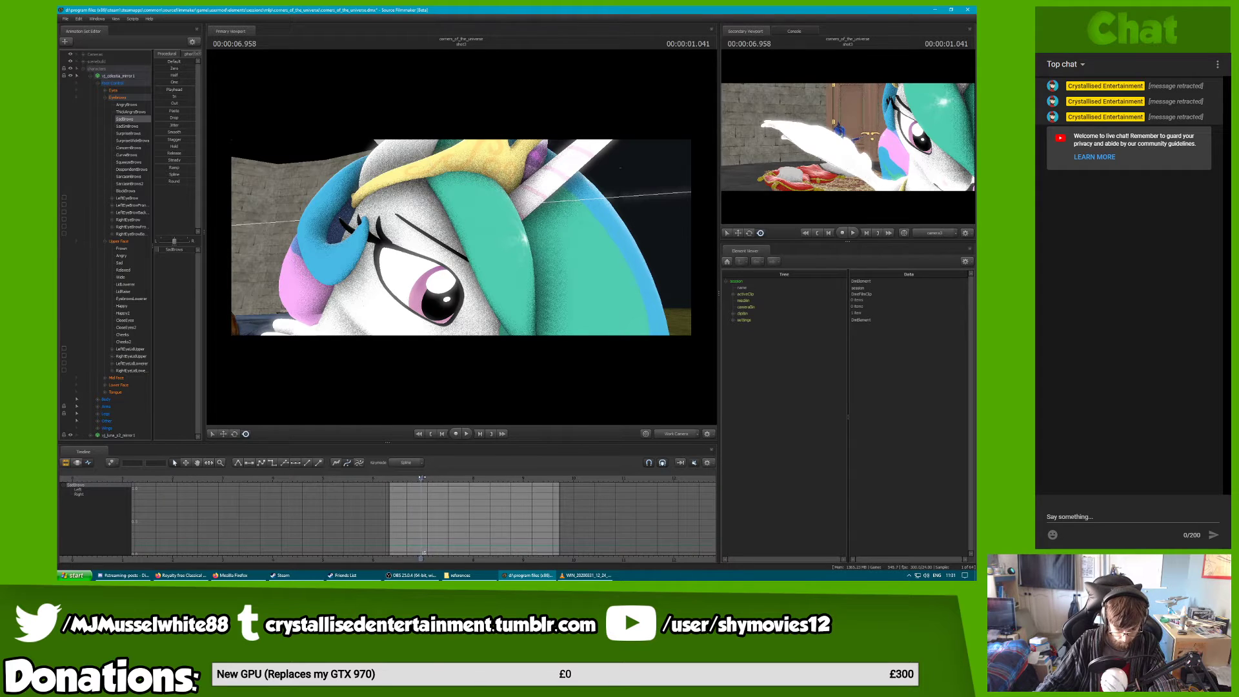
drag(421, 479, 419, 478)
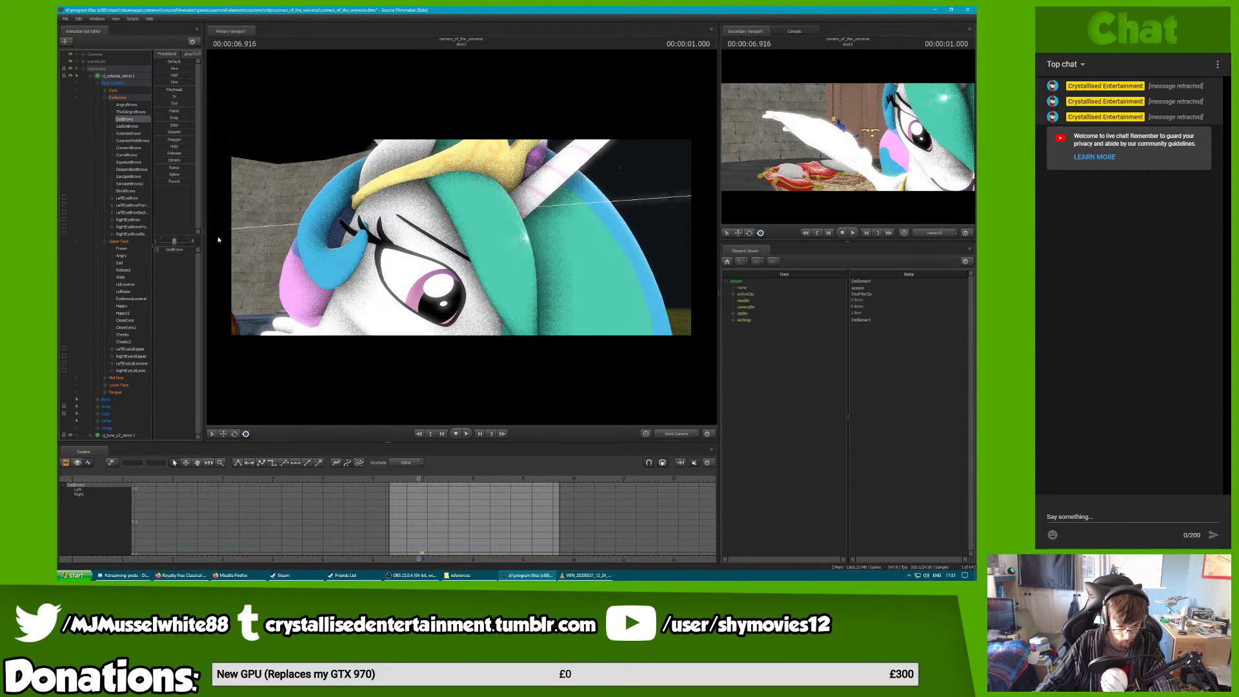
click(128, 198)
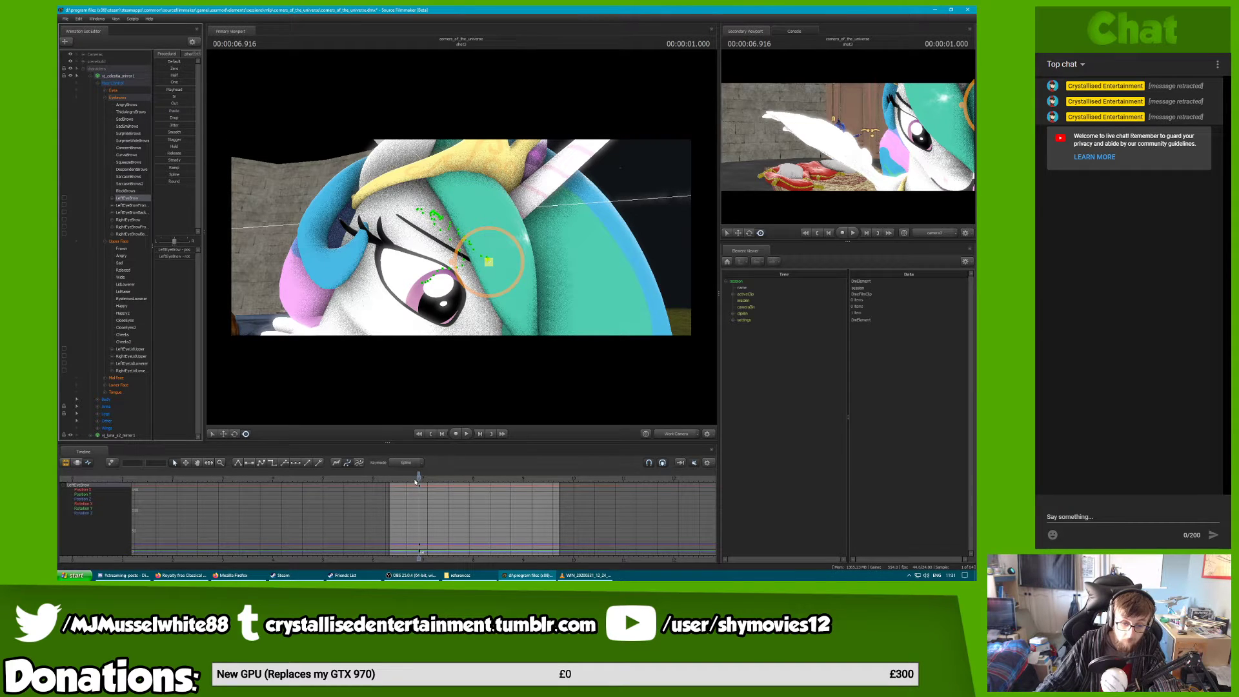
drag(416, 482, 421, 478)
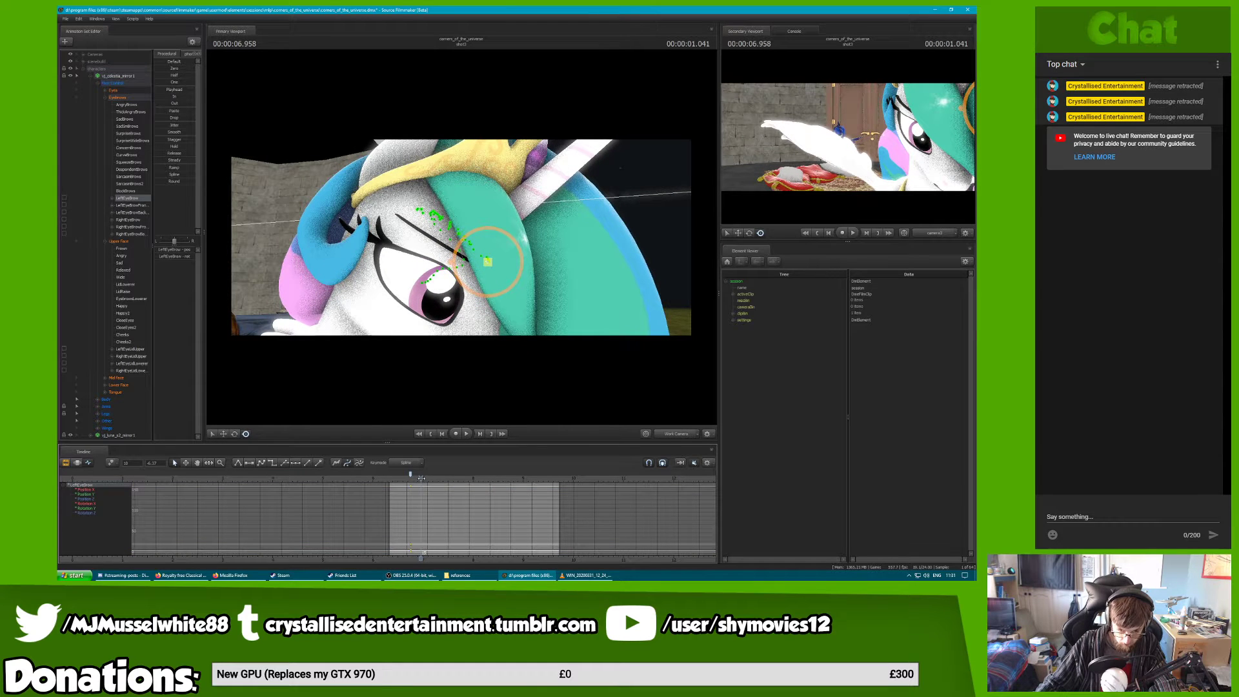
key(w)
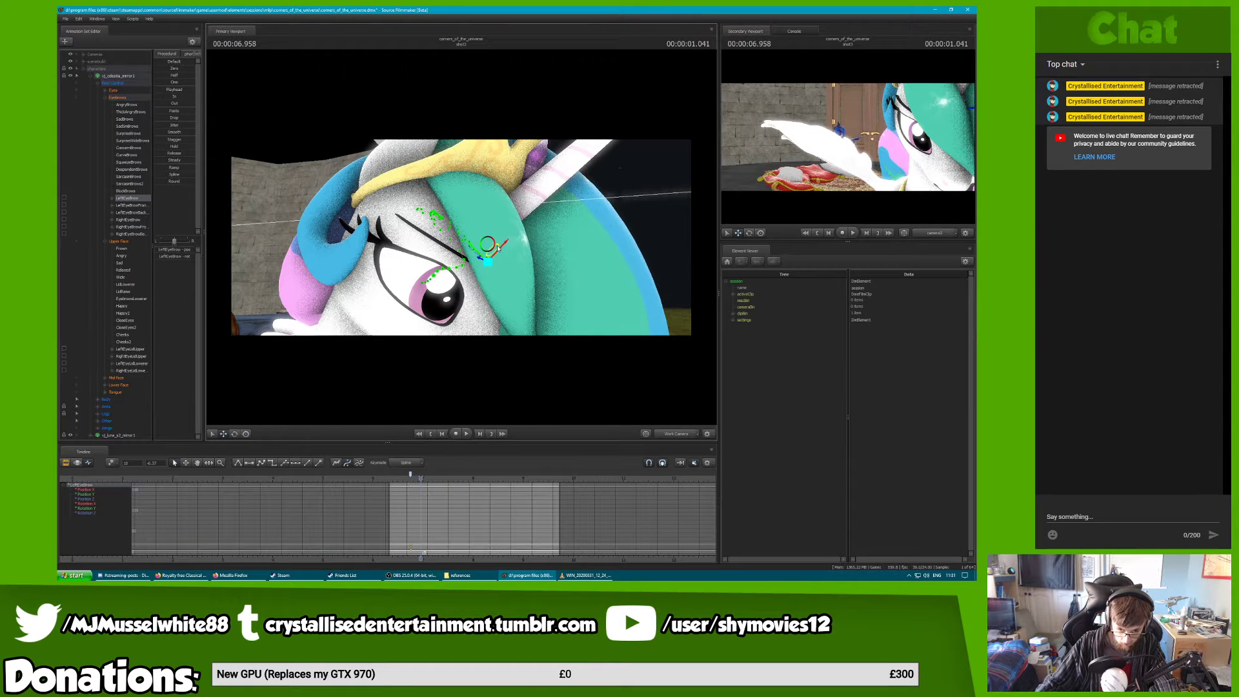
drag(497, 249, 506, 247)
key(ctrl)
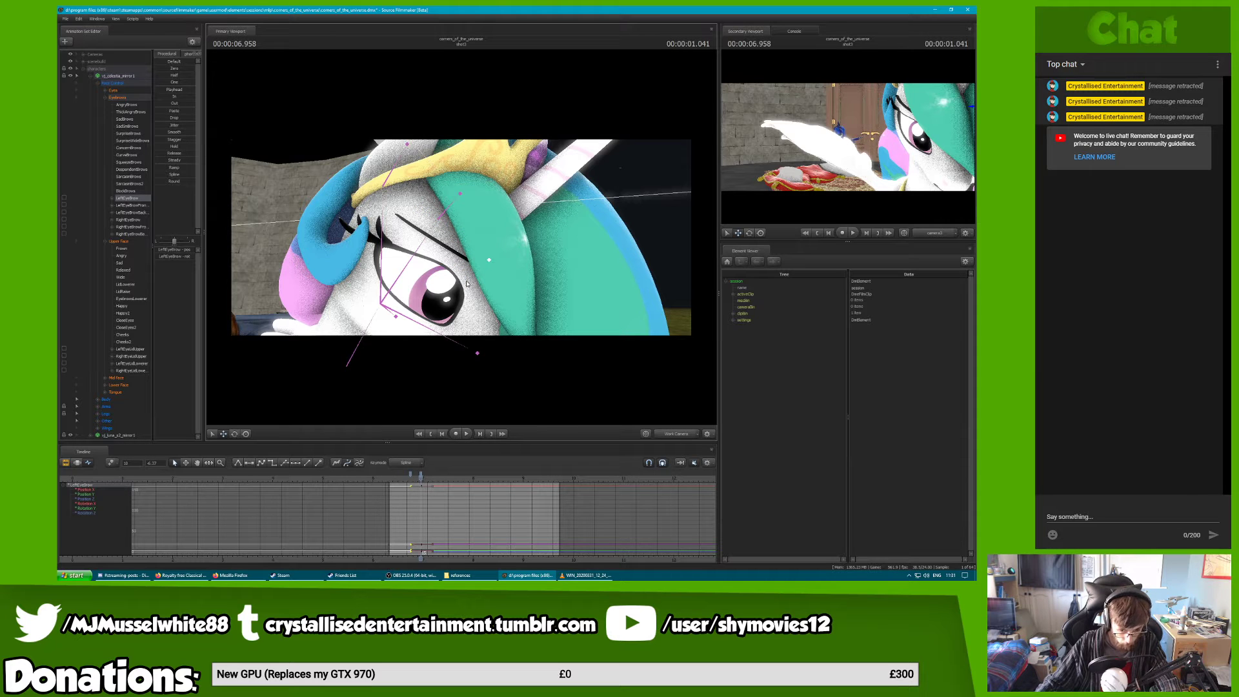
Select RightEyeBrow, keyframe its starting pose just before 00:00:06.958 and shift the brow slightly at 00:00:06.958
click(128, 219)
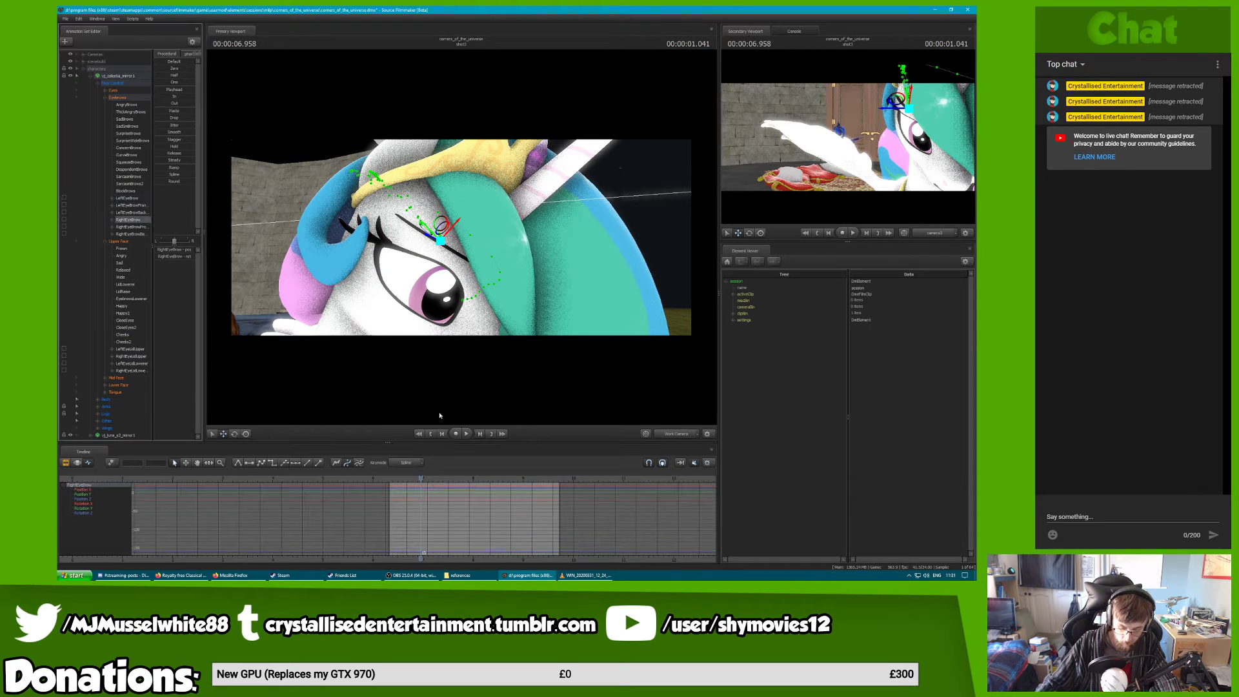
drag(408, 475, 421, 481)
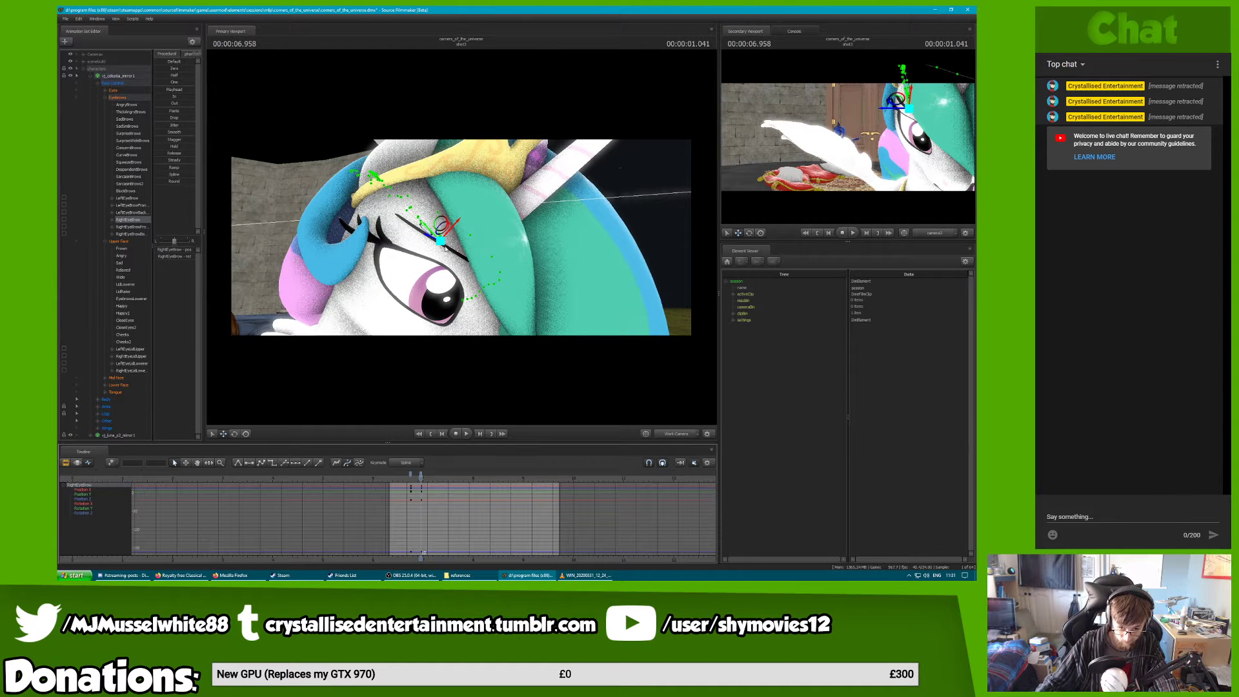
drag(454, 228, 460, 229)
Lower RightEyeBrow for the closed-eye pose at 00:00:07.458 and add another keyframe for it at 00:00:07.625
drag(421, 476, 444, 476)
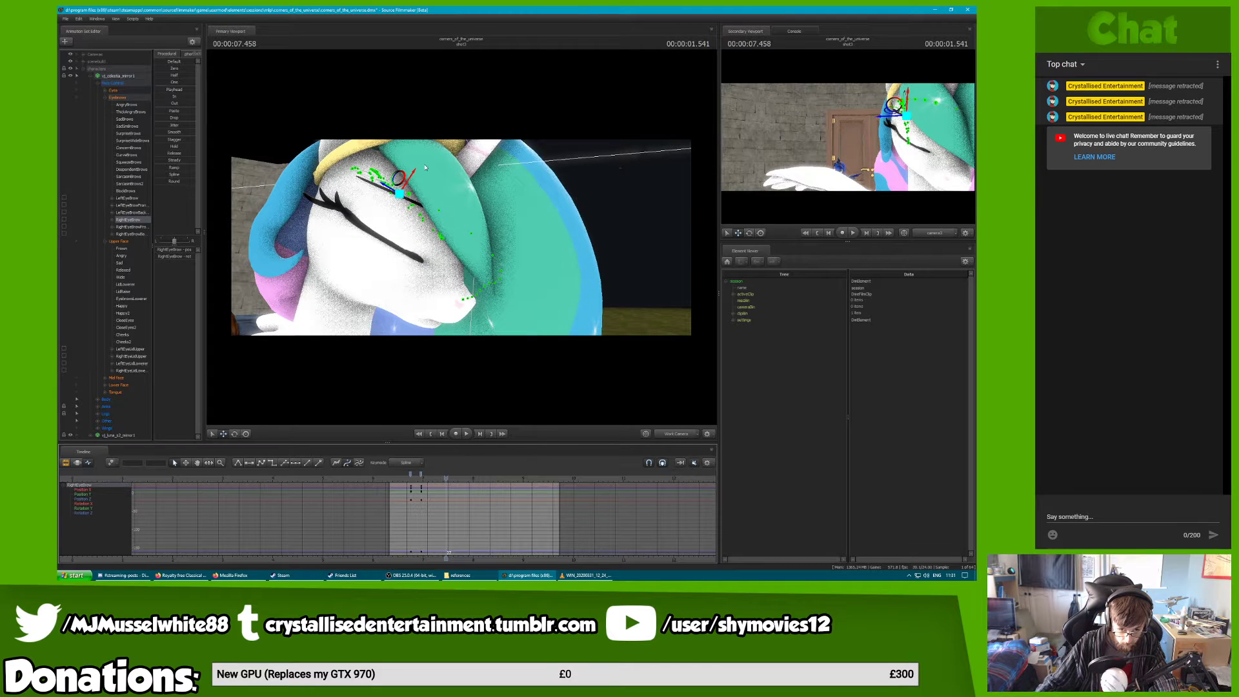
drag(413, 171, 456, 268)
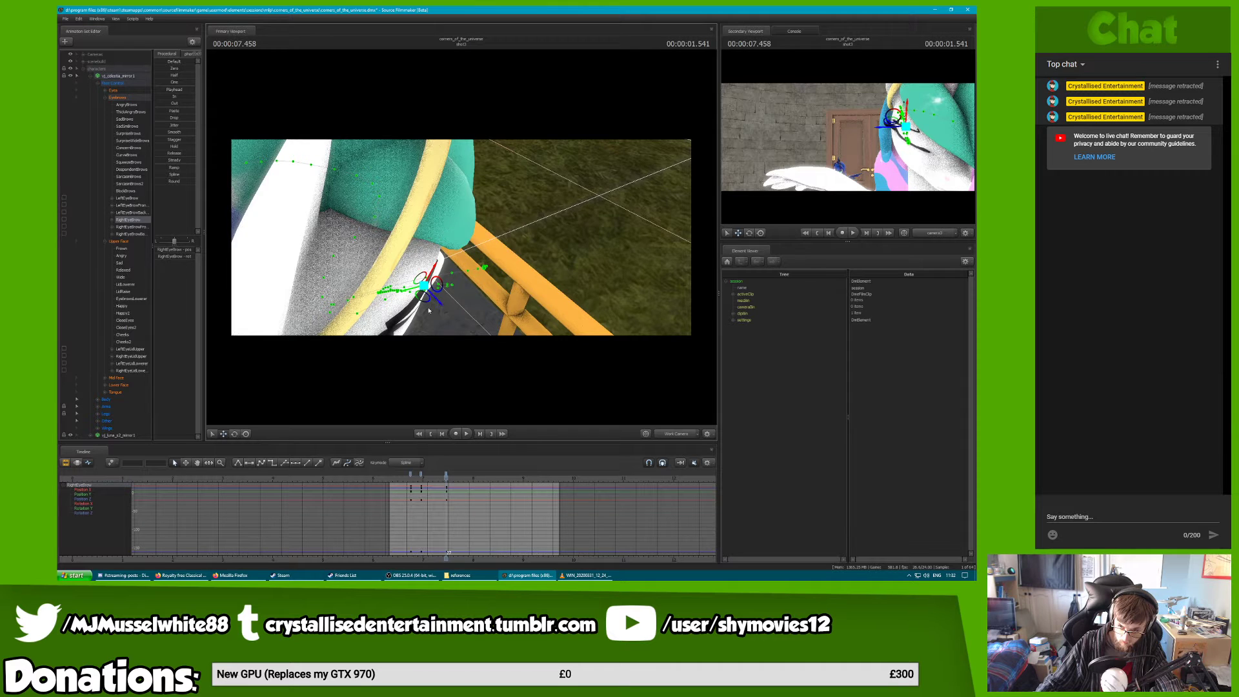
drag(428, 310, 458, 249)
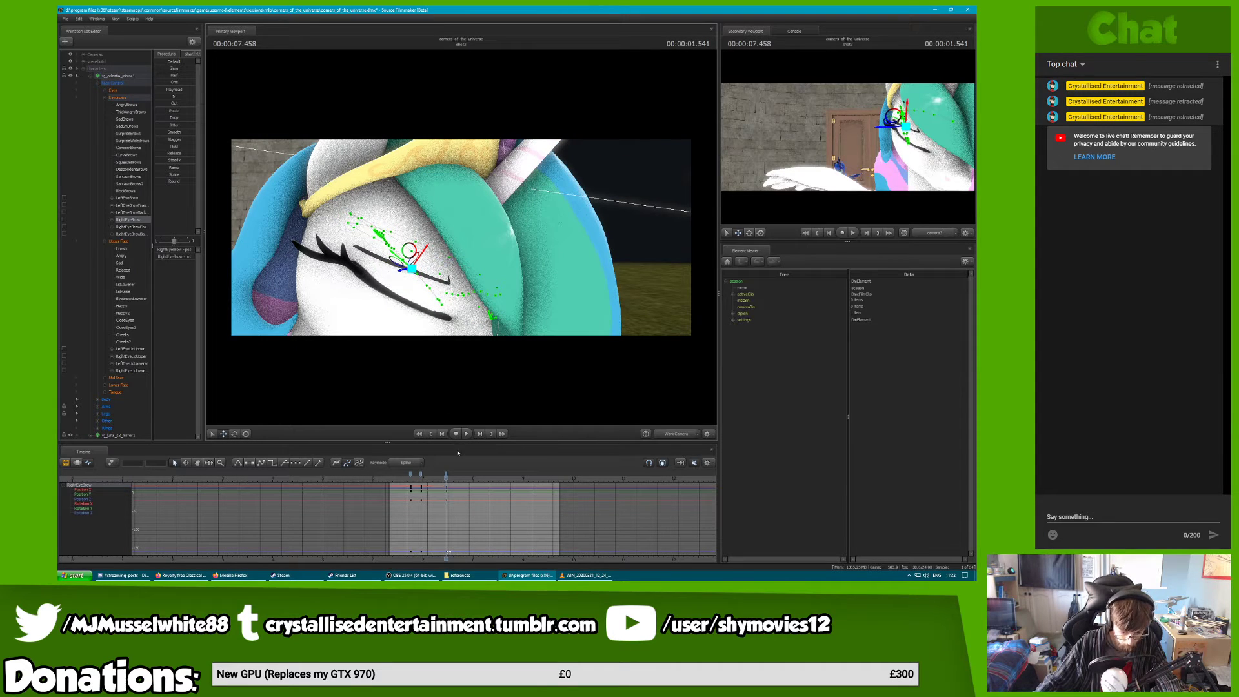
mouse_move(450, 477)
mouse_down()
mouse_move(432, 478)
mouse_move(454, 478)
mouse_up()
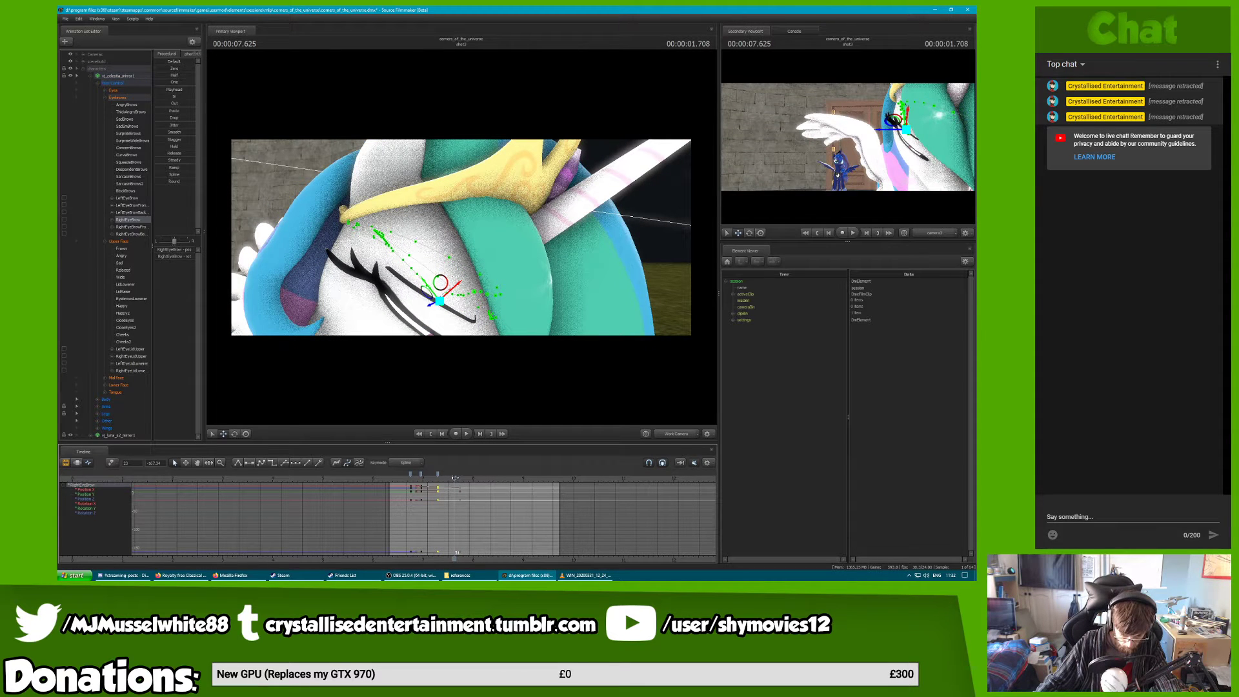
key(m)
Copy RightEyeBrow's first two keyframes to 00:00:08.250 and 00:00:07.916 so the brow recovers after the blink, and play it back
drag(455, 478, 419, 476)
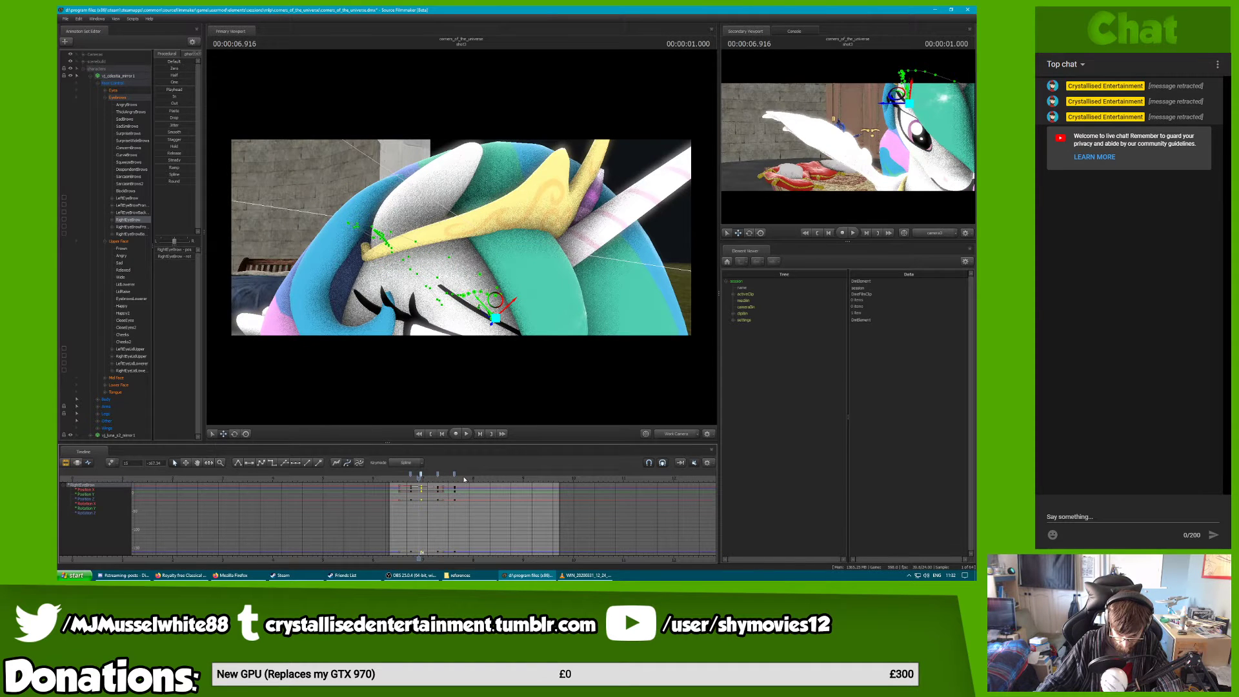
key(space)
key(ctrl+v)
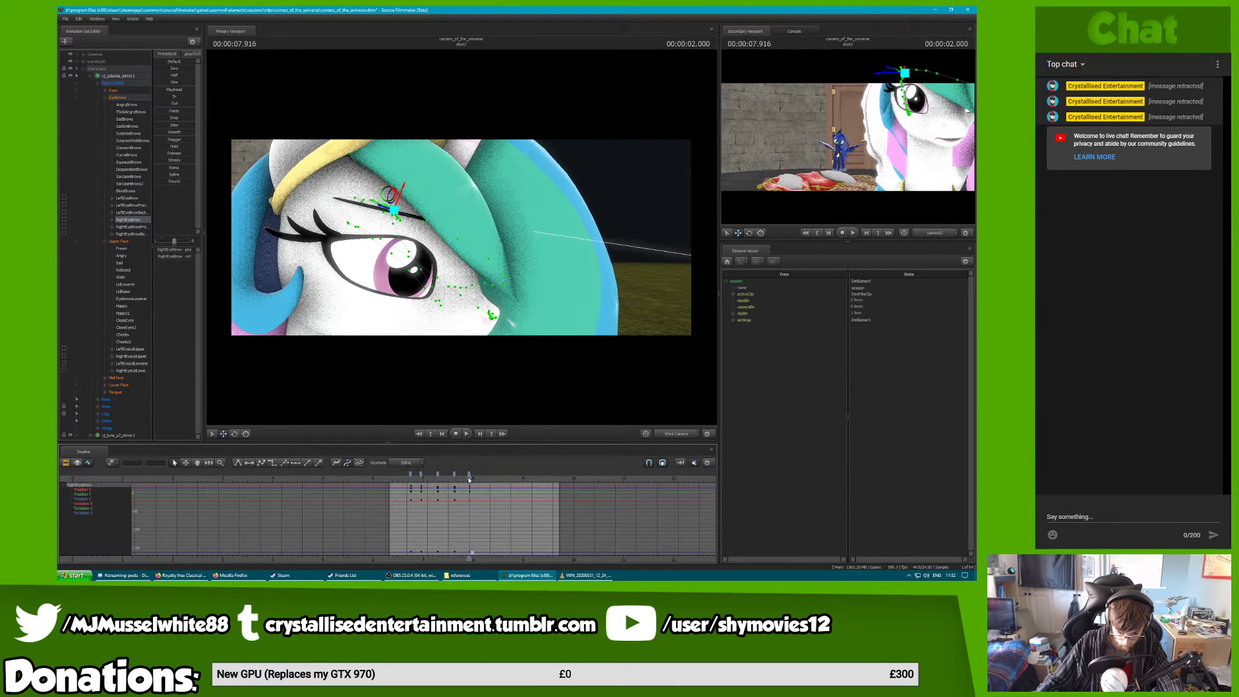
click(411, 475)
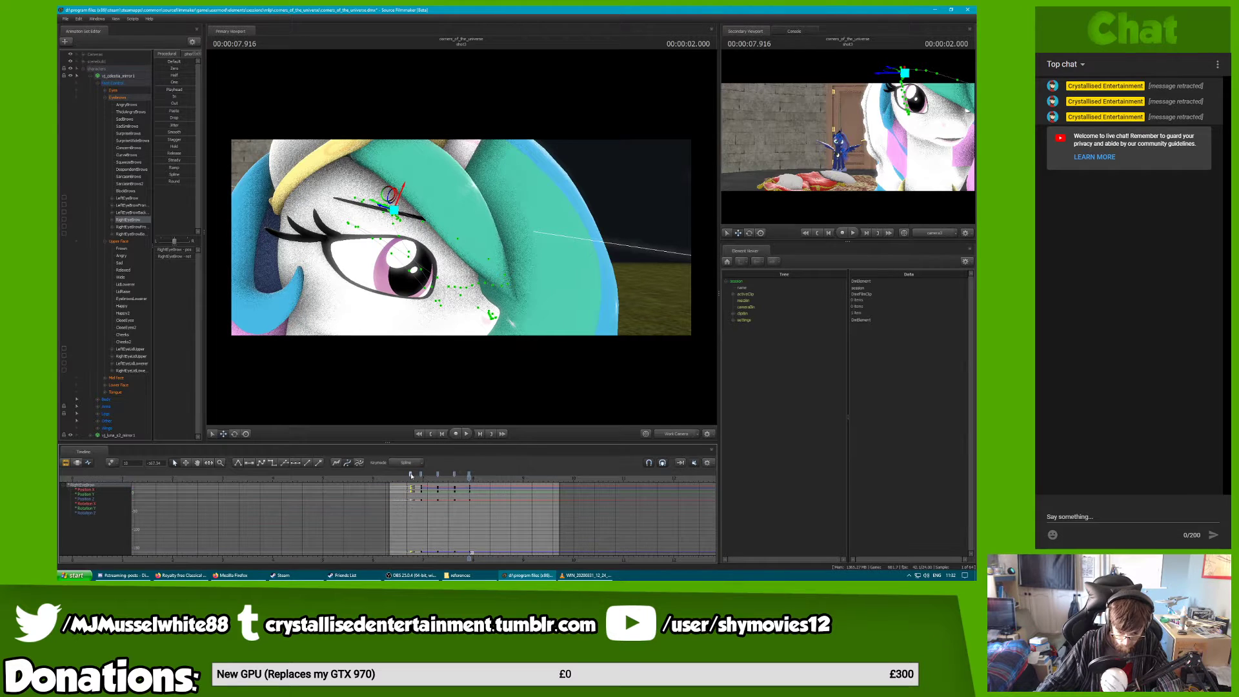
drag(469, 476, 486, 478)
key(ctrl+v)
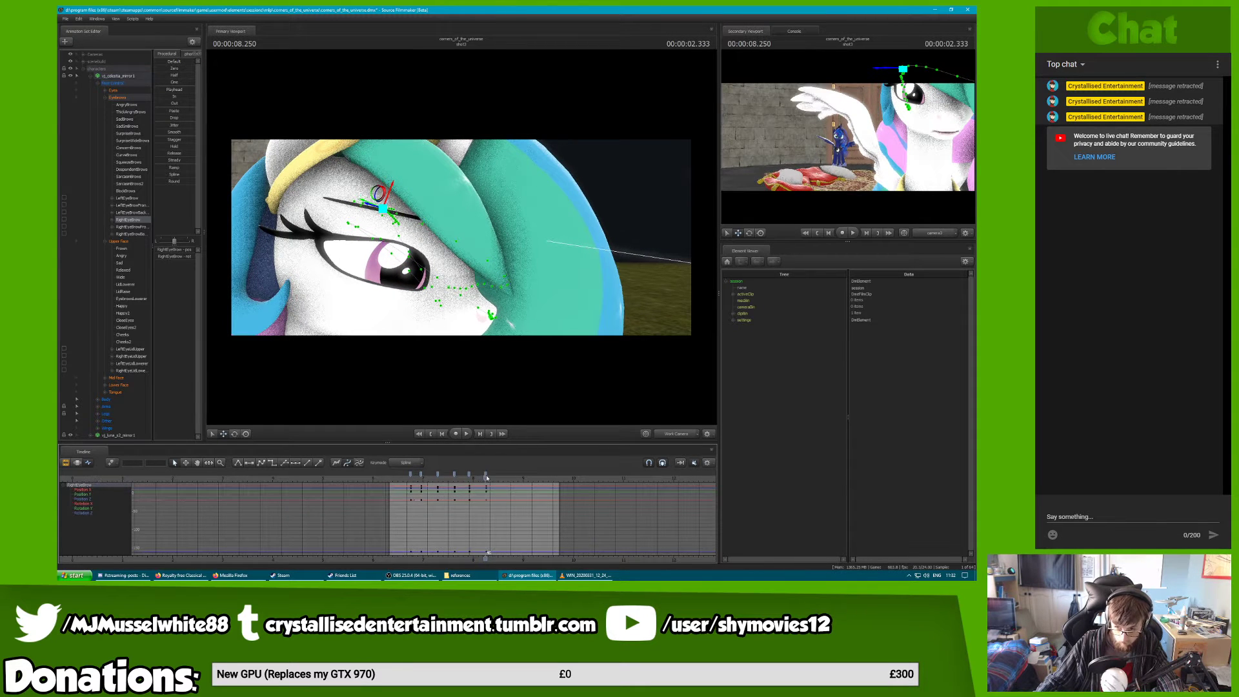
key(space)
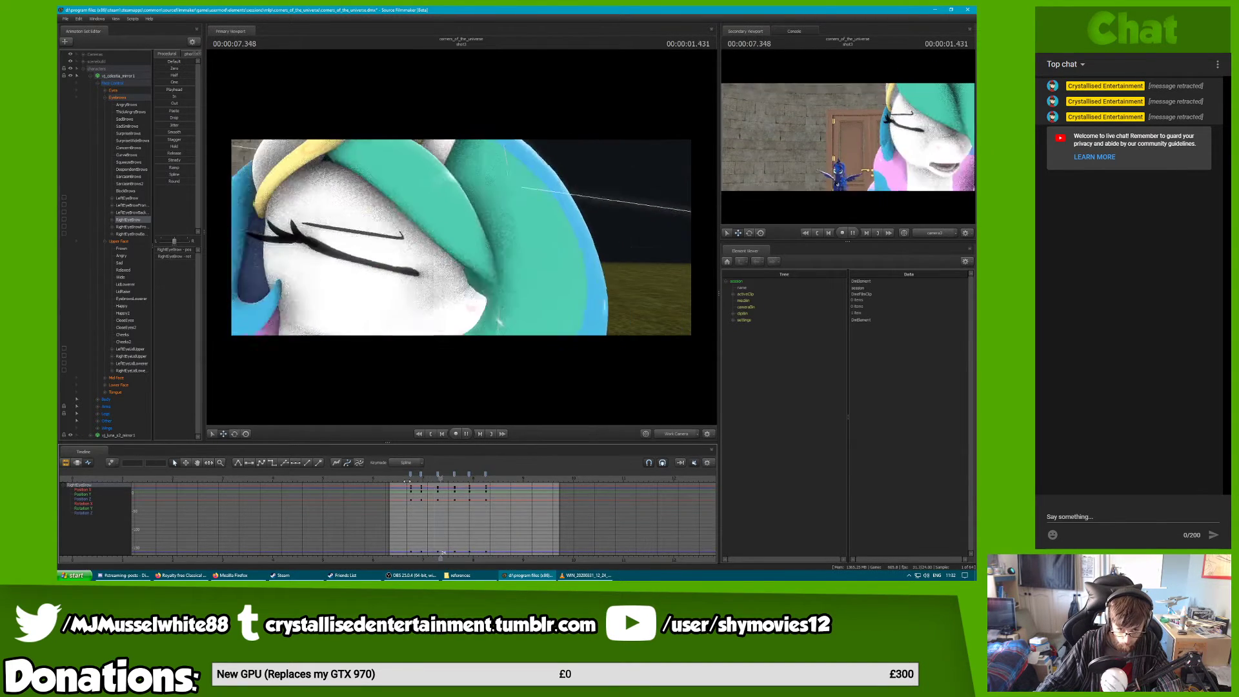
key(space)
key(space)
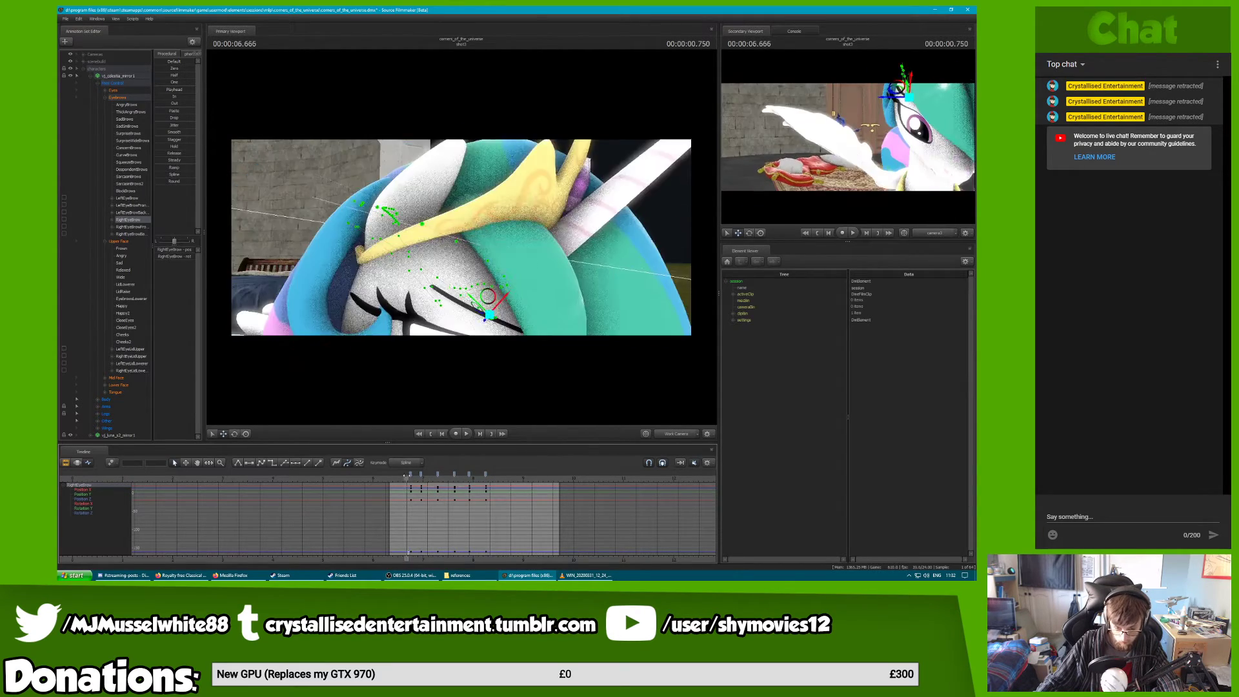
Ease off AngryBrows at 00:00:07.458 and keyframe it there together with SadBrows
click(458, 476)
mouse_move(458, 475)
mouse_down()
mouse_move(420, 476)
mouse_move(445, 477)
mouse_up()
click(126, 104)
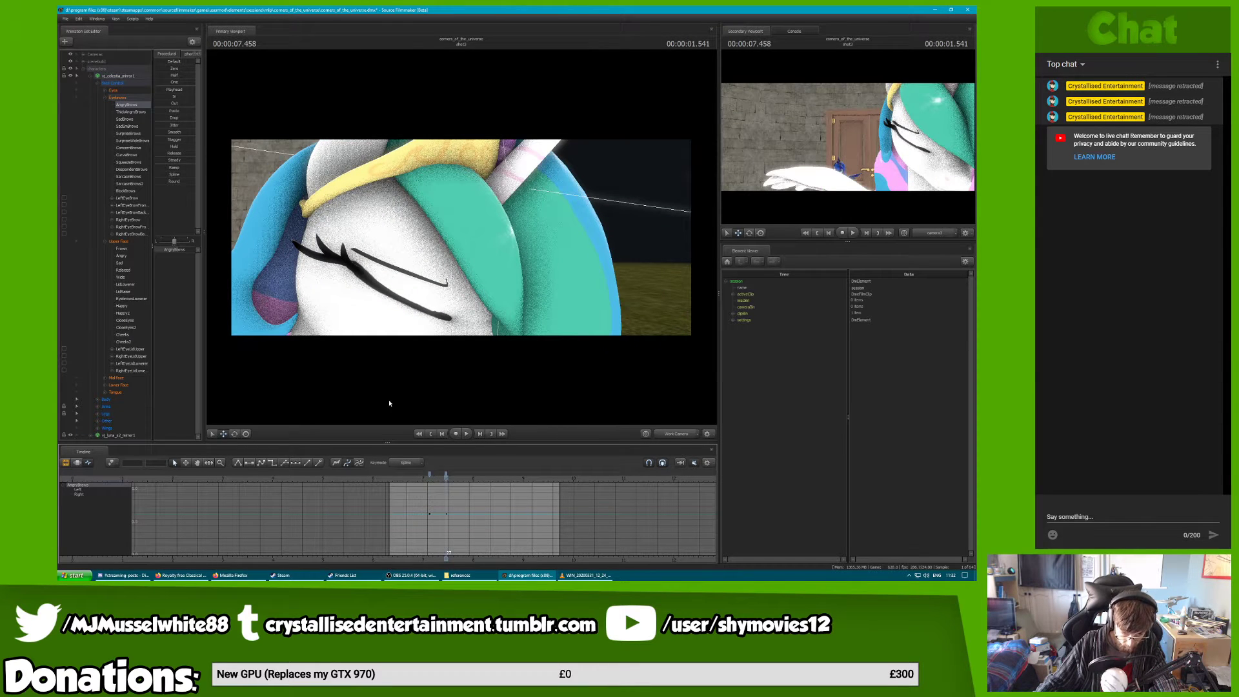
ctrl+click(126, 118)
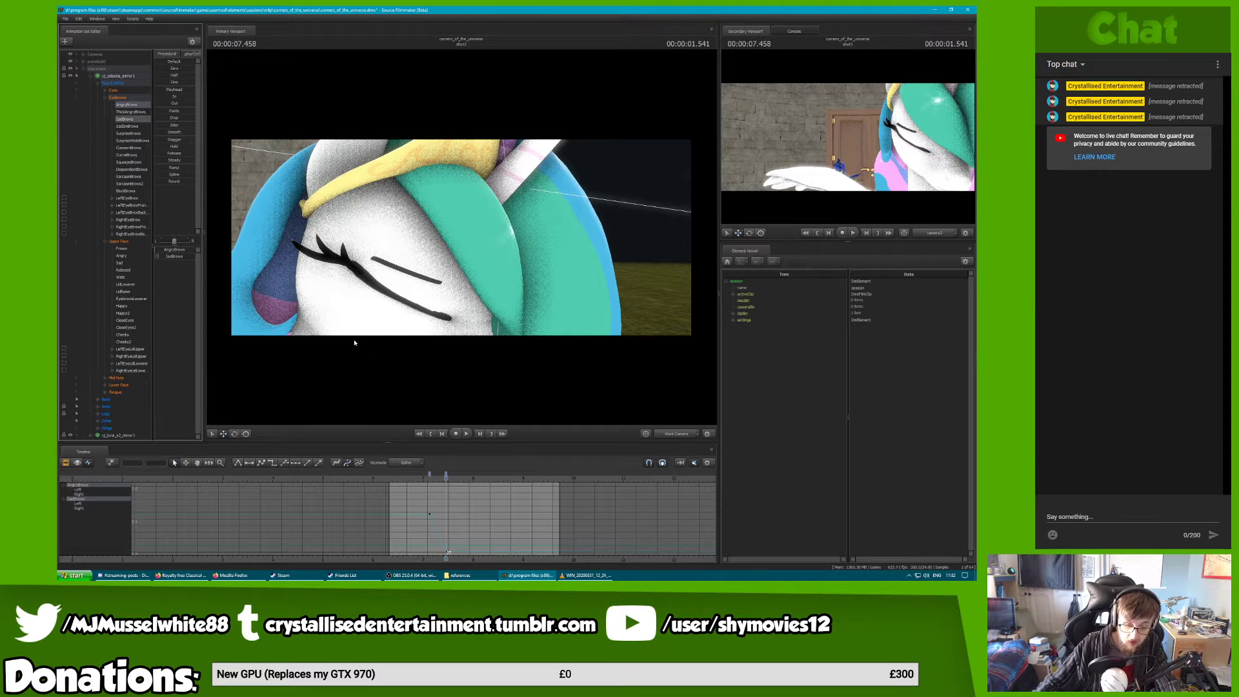
drag(431, 478, 446, 479)
key(m)
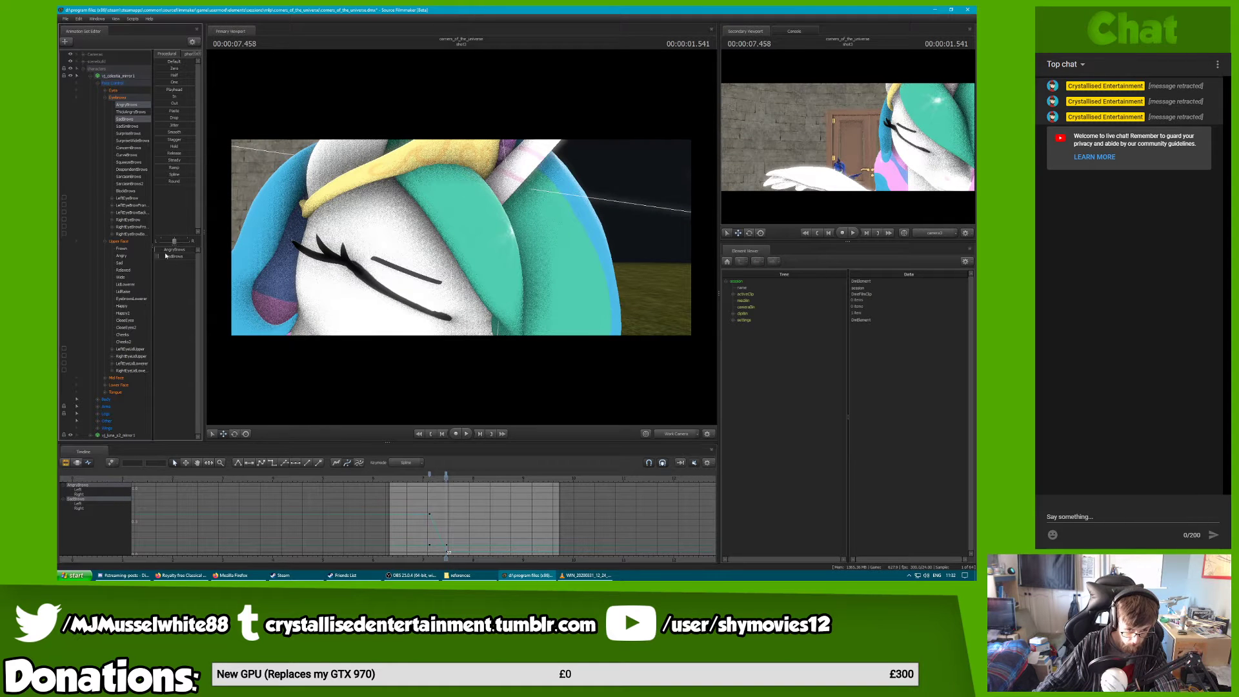
Shift the first AngryBrows and SadBrows keyframe closer to the one at 00:00:07.458 and play back the blink
key(space)
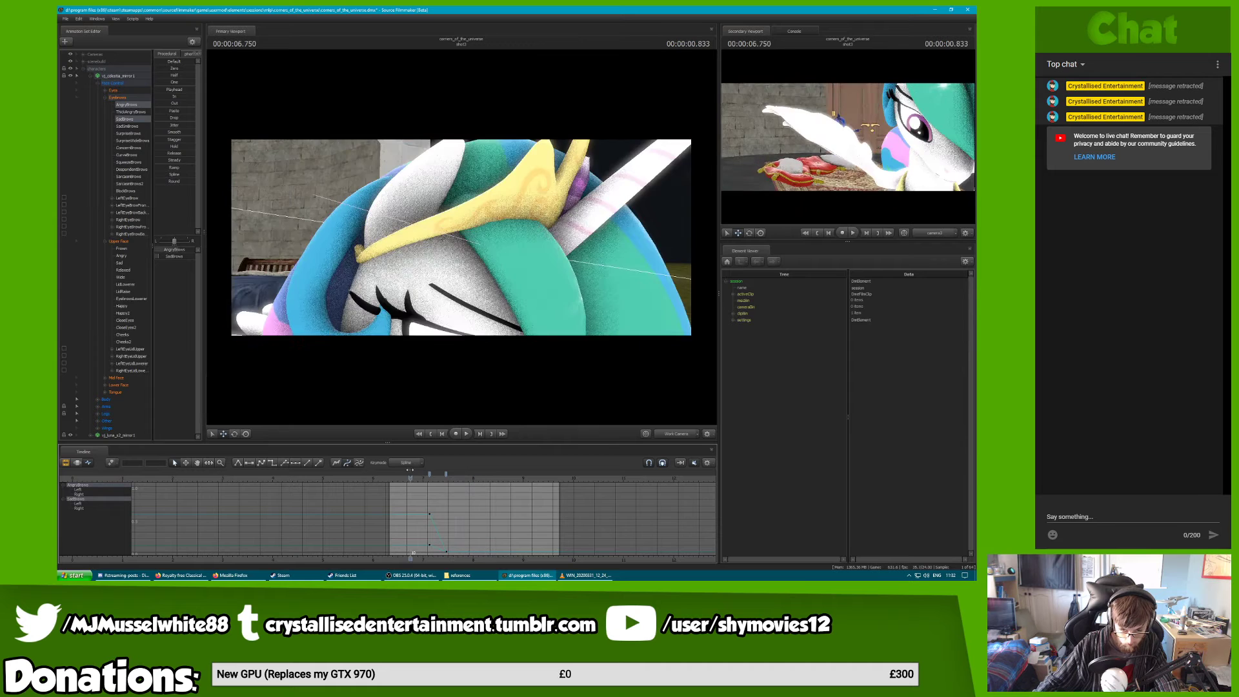
click(469, 478)
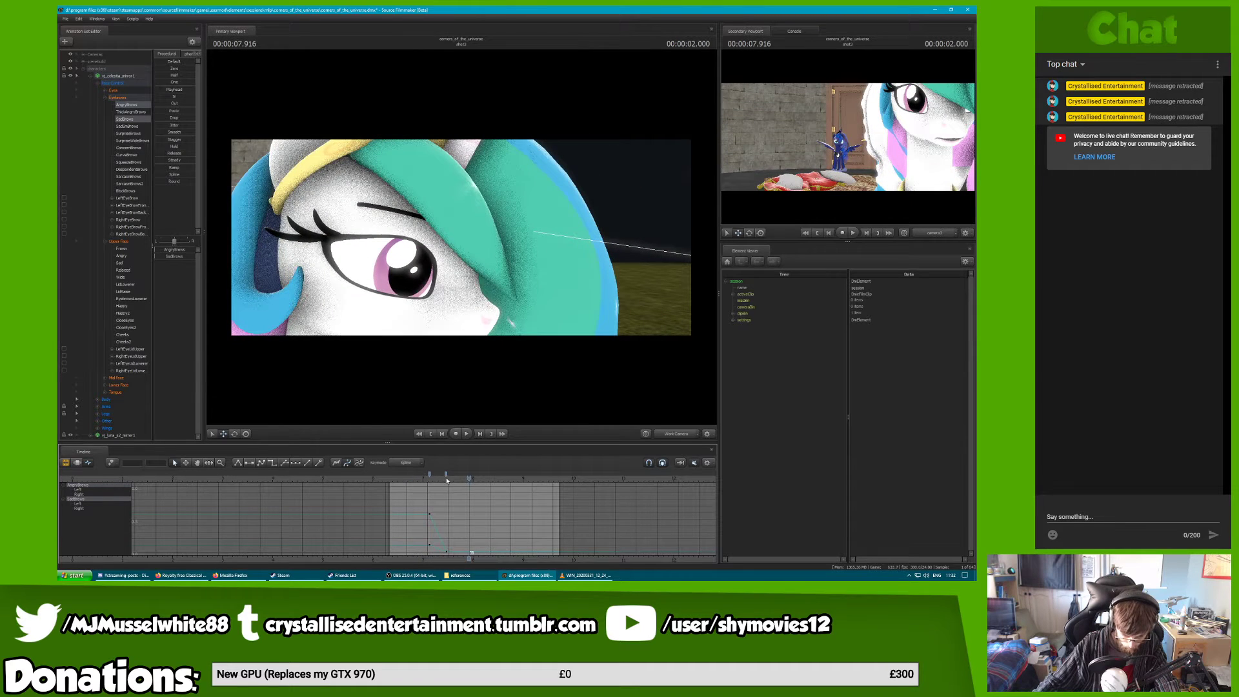
click(446, 476)
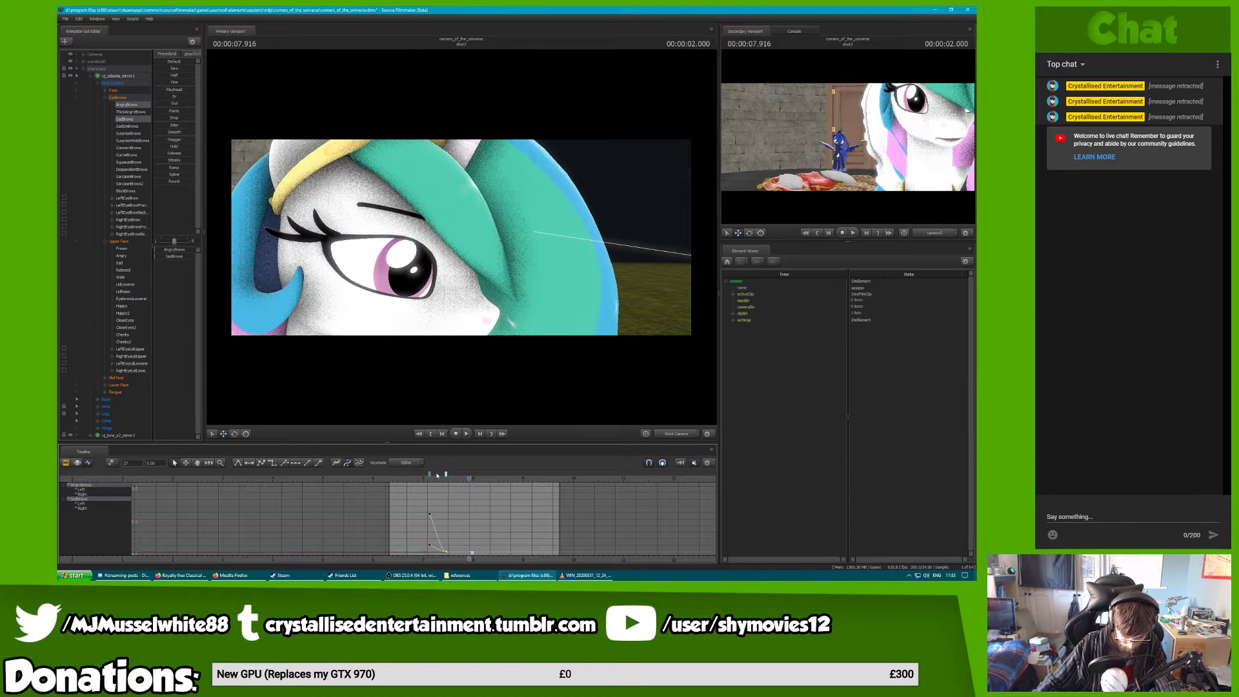
click(430, 475)
key(space)
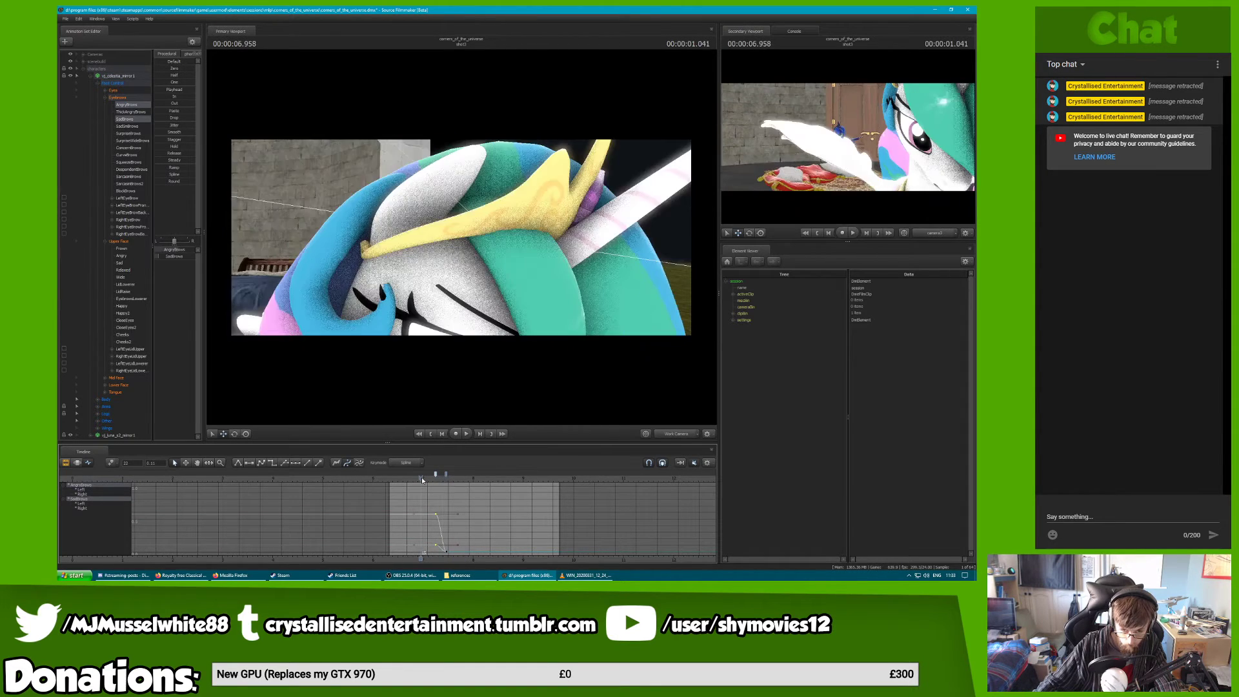
key(space)
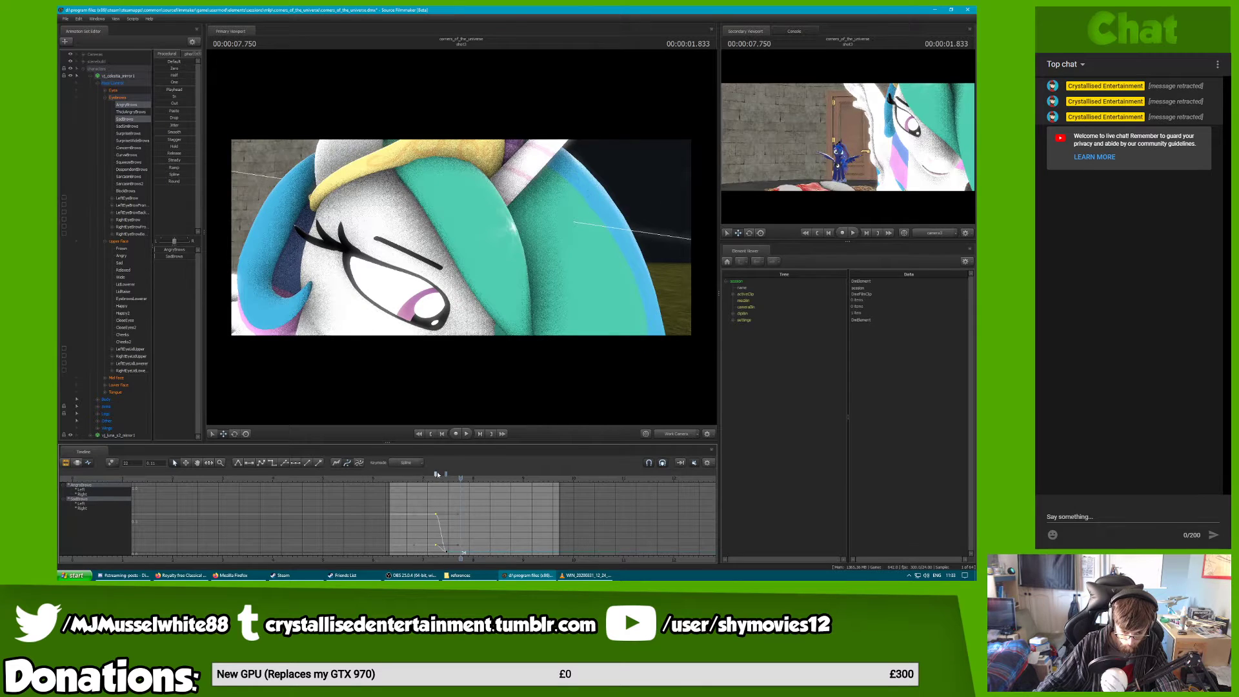
Shift the second AngryBrows and SadBrows keyframe slightly earlier than 00:00:07.458 and check the faster brow change in playback
click(440, 475)
scroll(440, 473, up, 2)
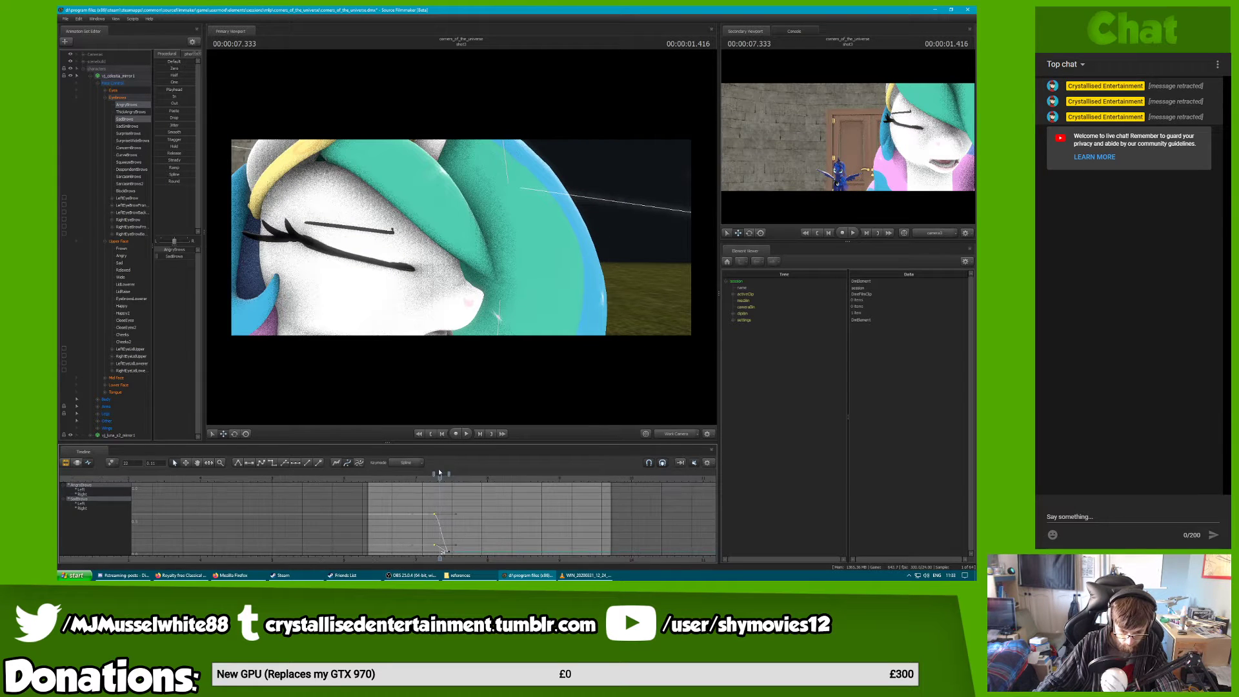
scroll(463, 482, up, 2)
drag(461, 478, 446, 475)
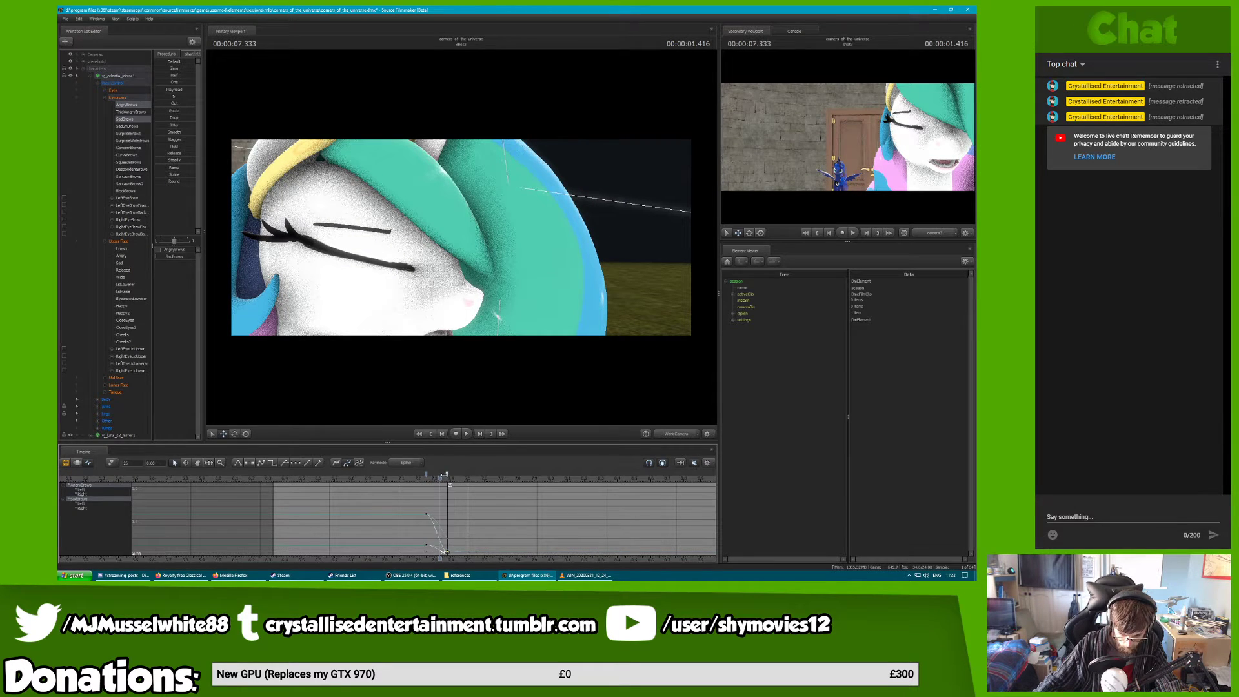
key(space)
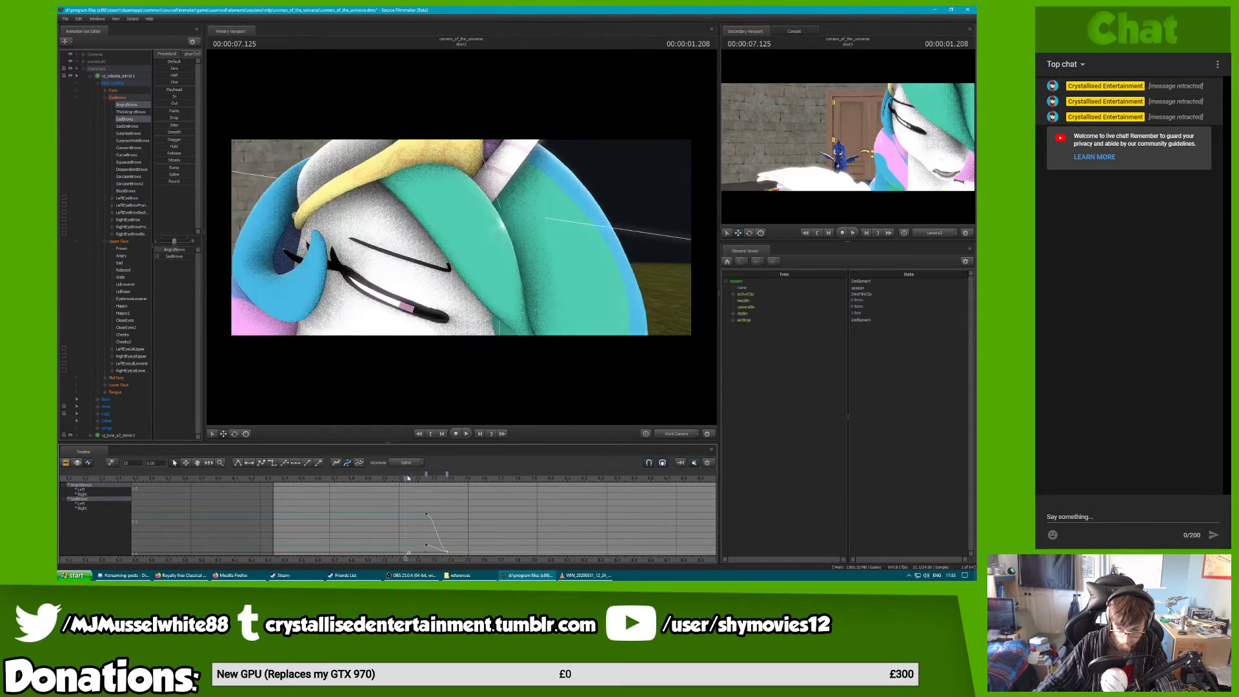
key(space)
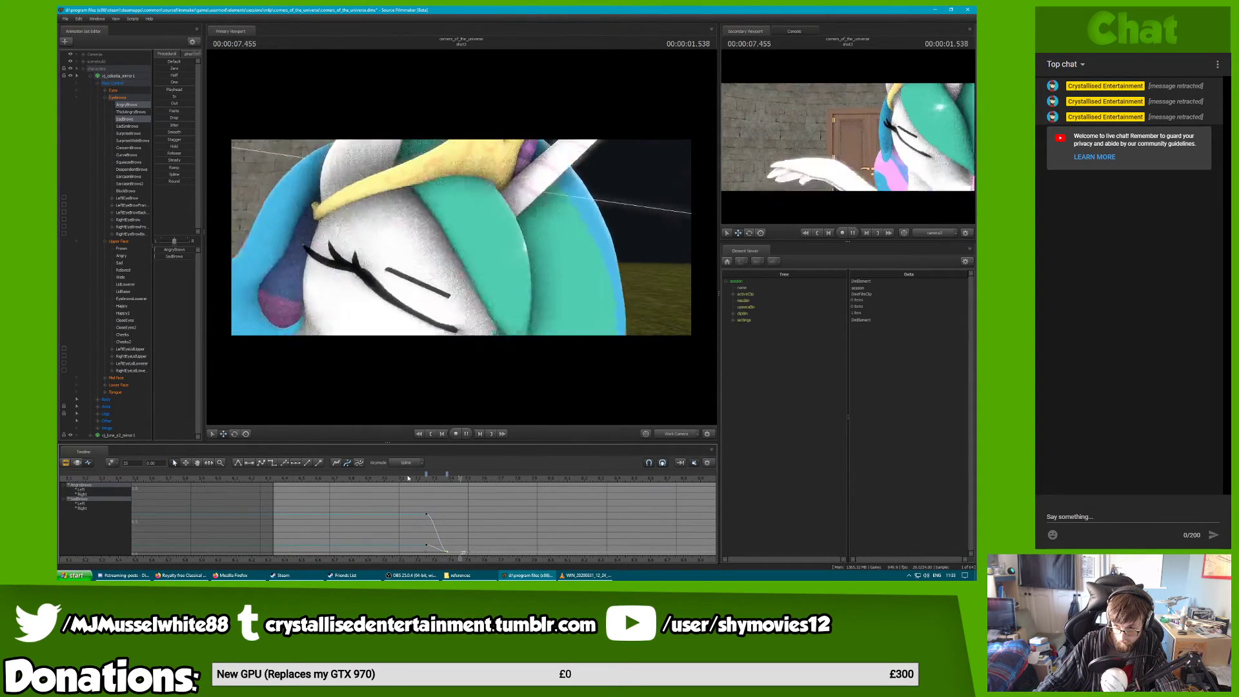
Replay the shot several times from before the blink to examine how Celestia's eyebrows move with her eyes
drag(407, 476, 358, 489)
key(space)
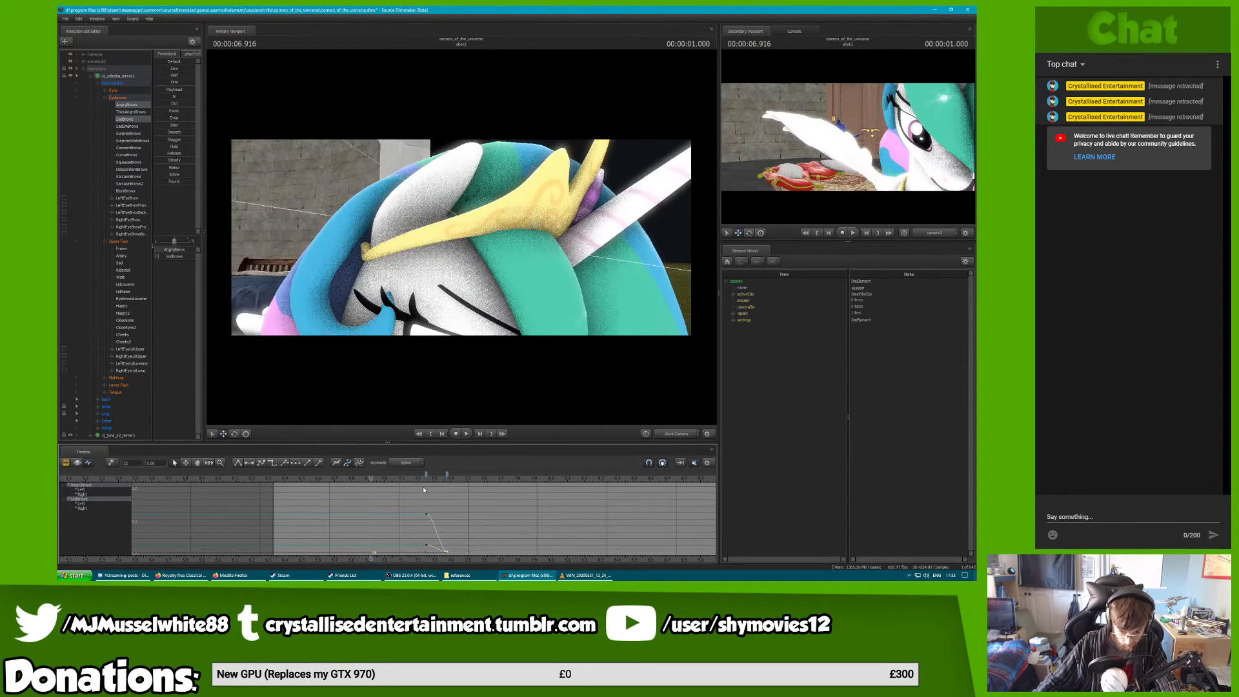
key(space)
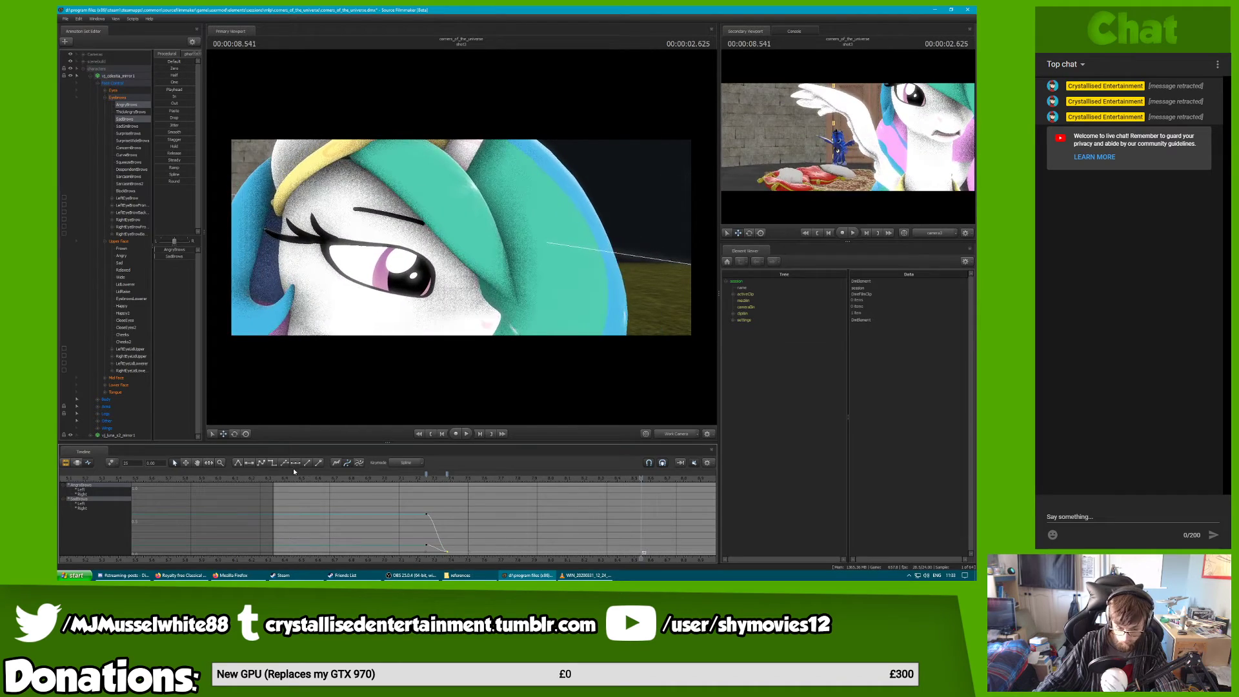
key(space)
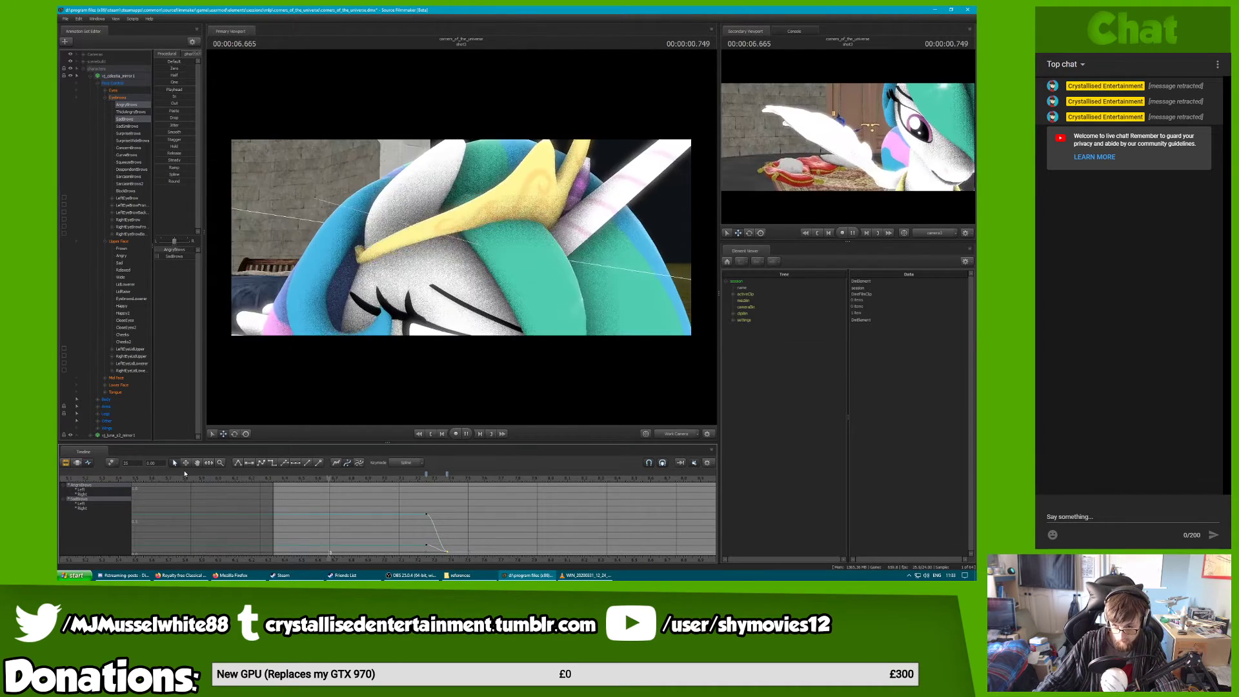
key(space)
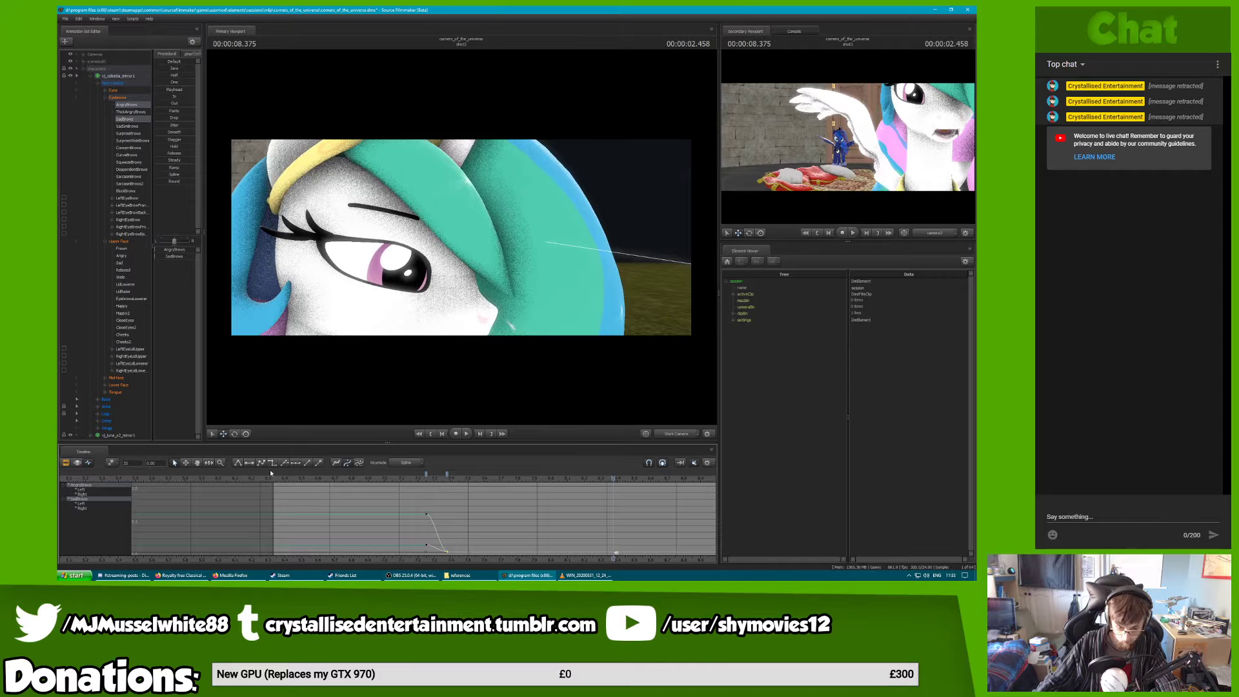
click(295, 478)
key(space)
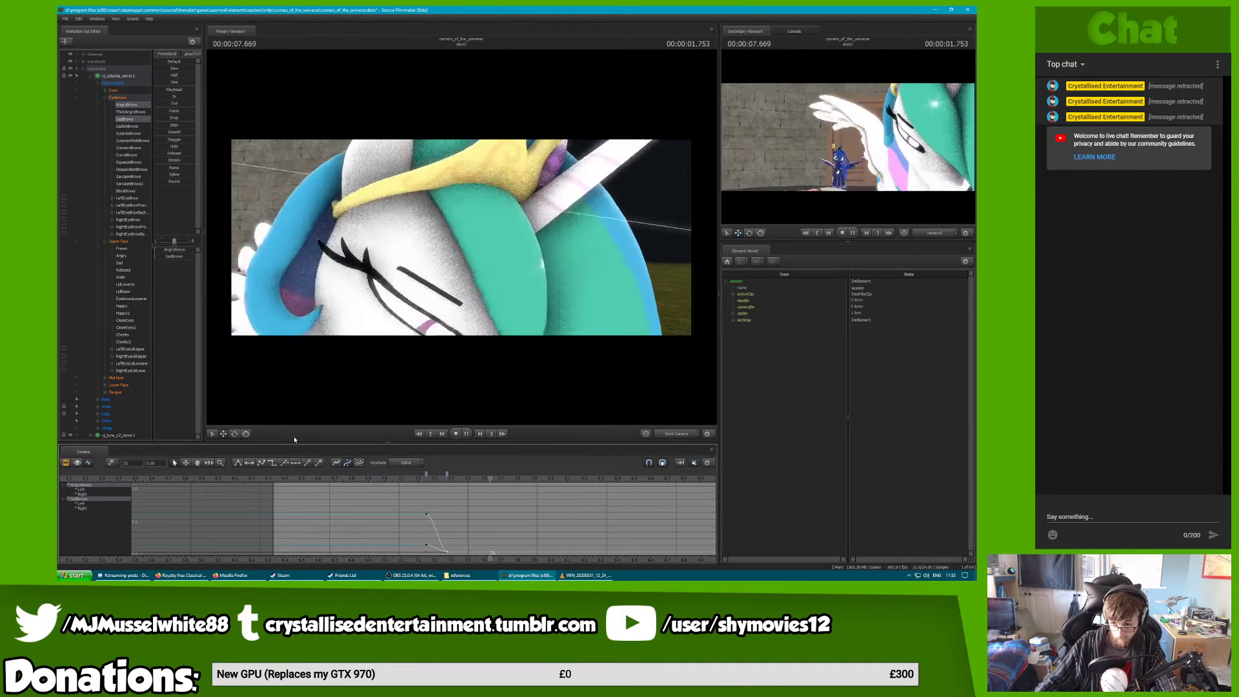
Review the eyebrow motion from the work camera, then switch to camera1 and replay Celestia's blink
key(space)
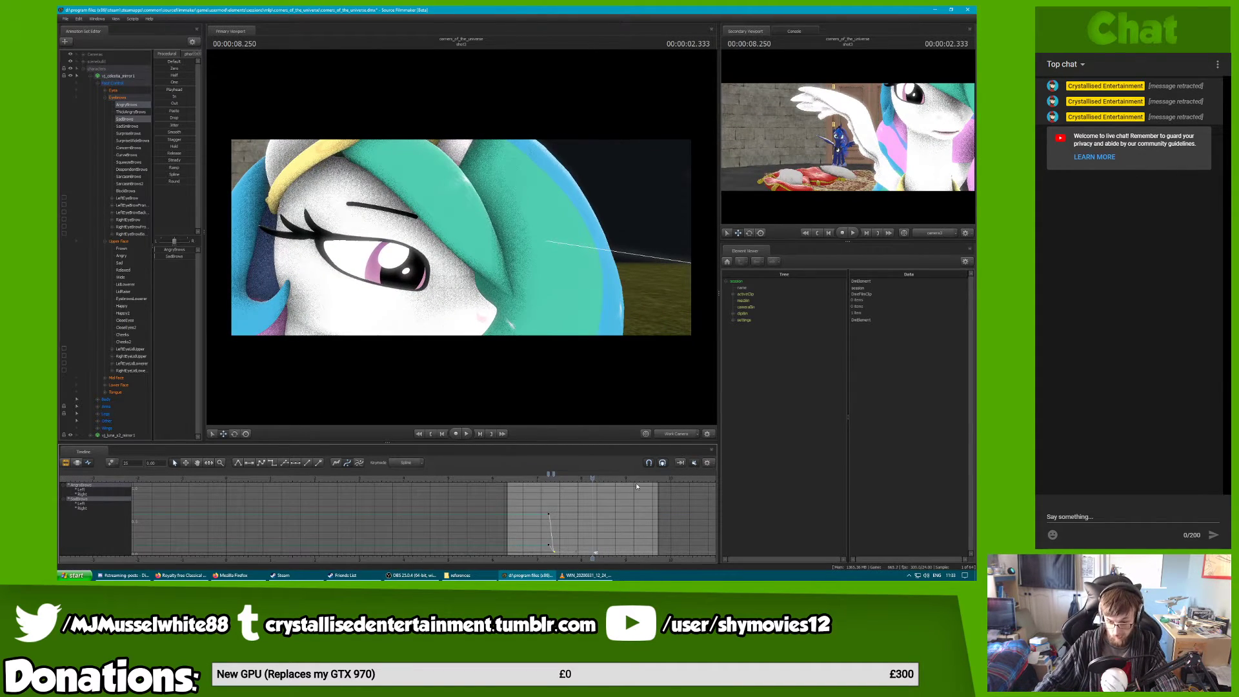
drag(661, 476, 690, 476)
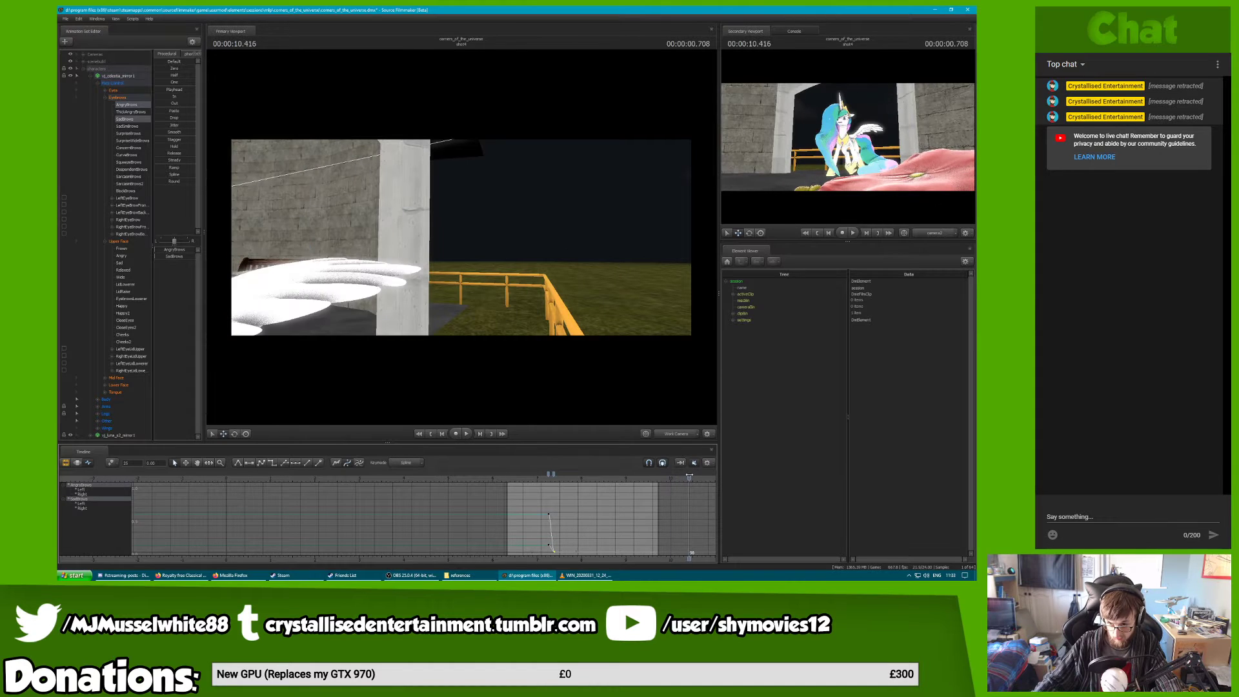
click(674, 434)
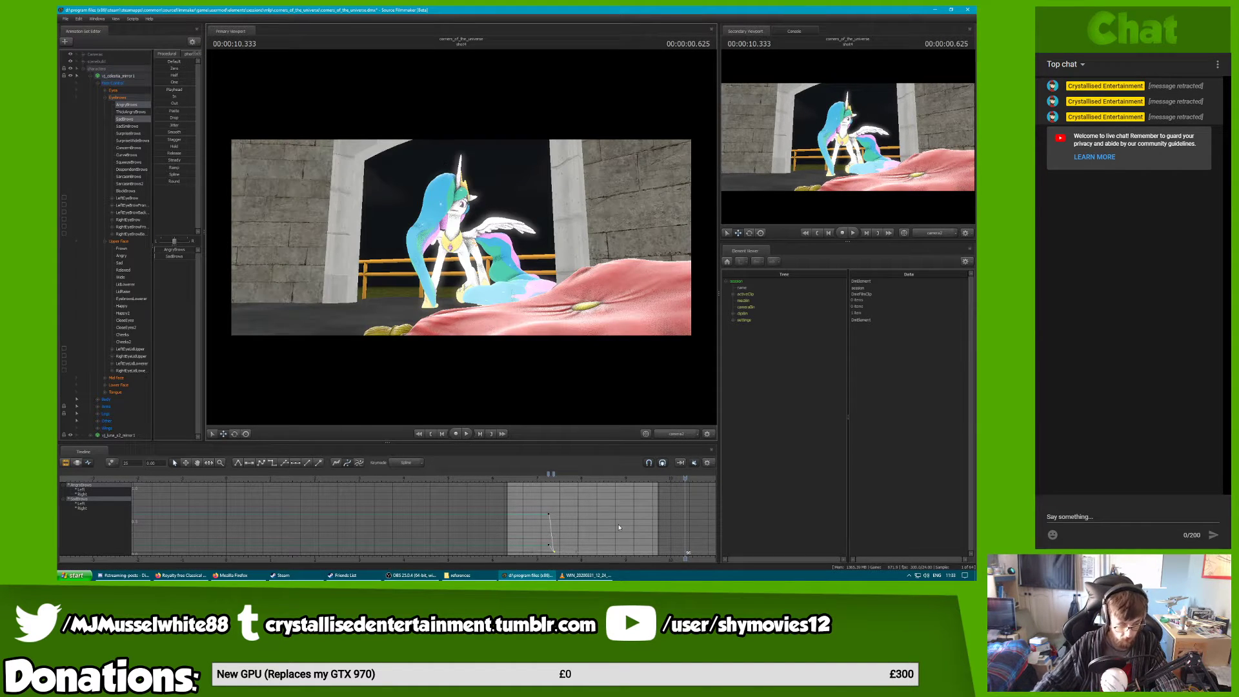
mouse_move(543, 483)
mouse_down()
mouse_move(522, 474)
mouse_move(553, 477)
mouse_up()
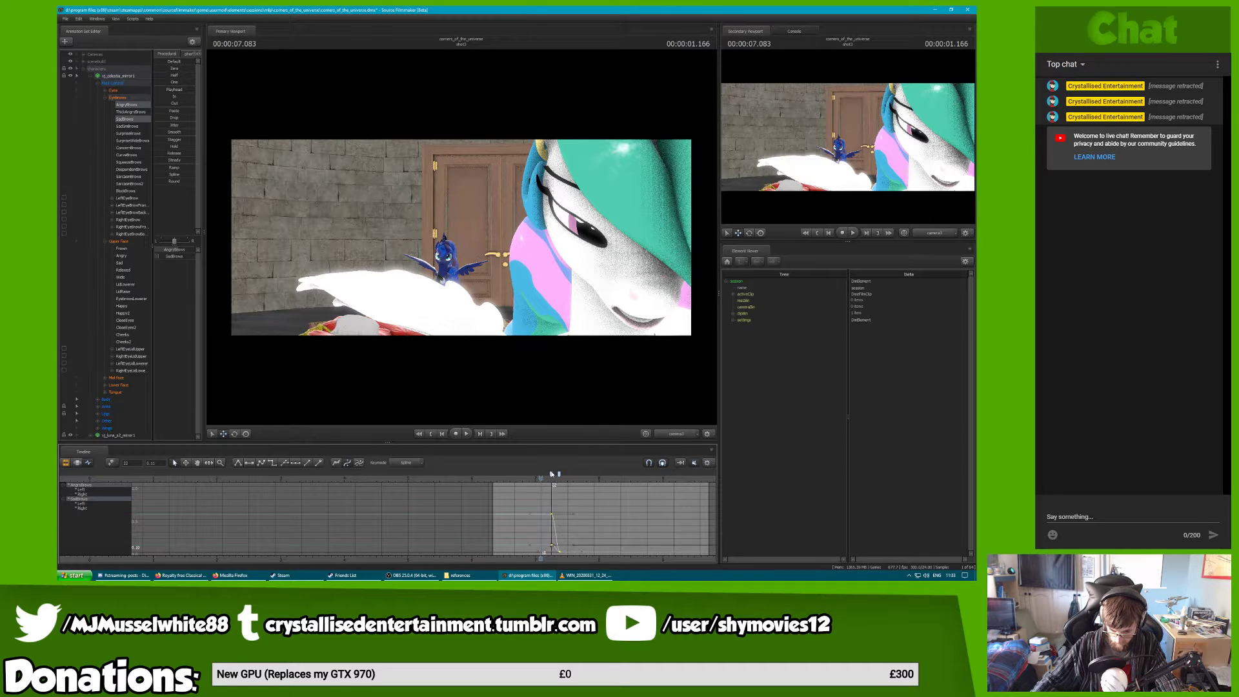
key(space)
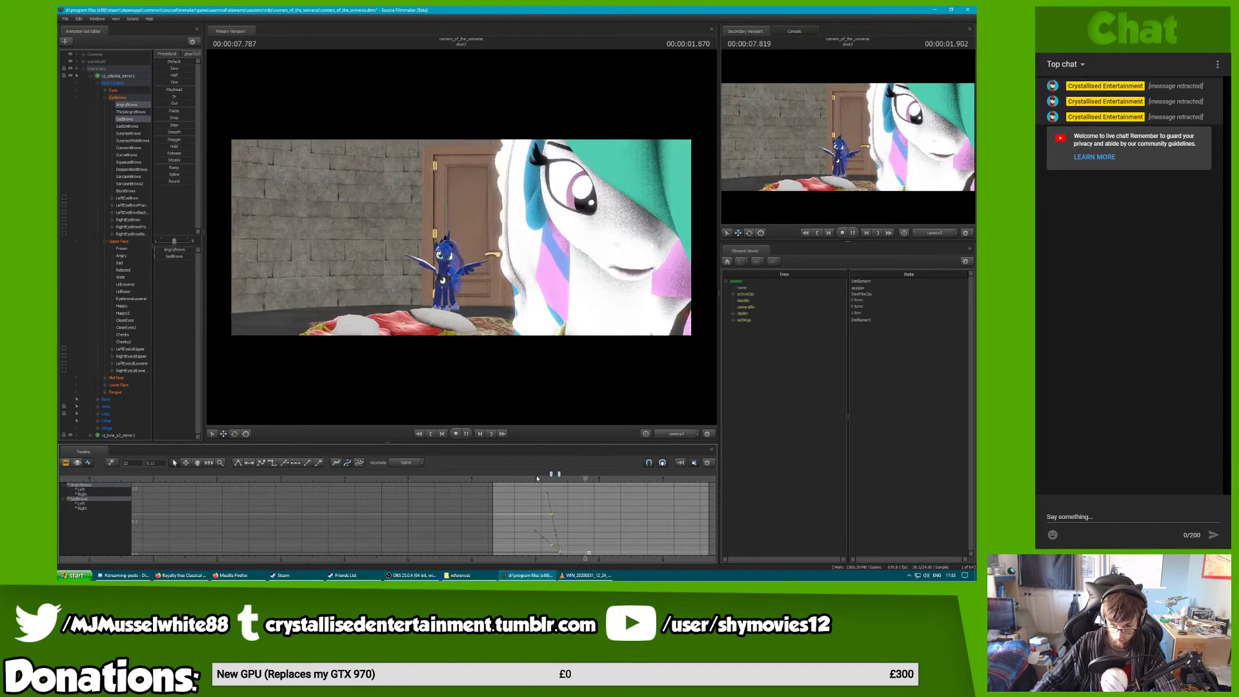
key(space)
Shift the second AngryBrows and SadBrows keyframe slightly earlier, closer to the first, and play back the blink from 00:00:07.083
click(560, 475)
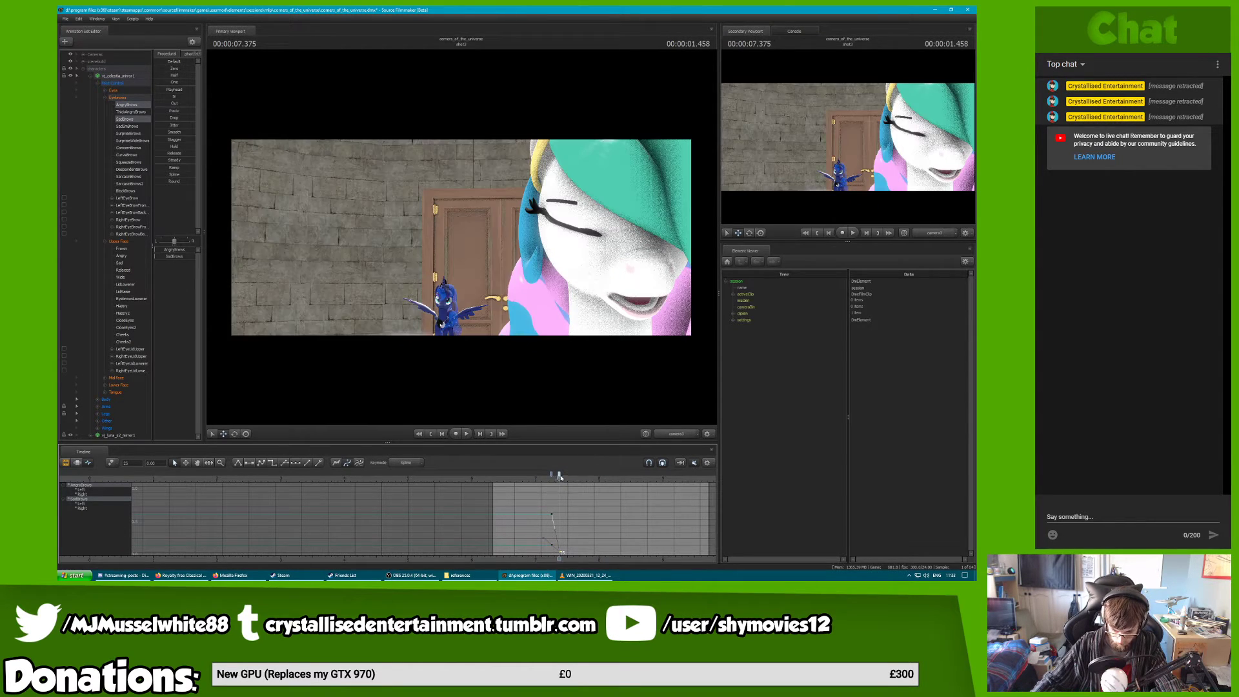
key(space)
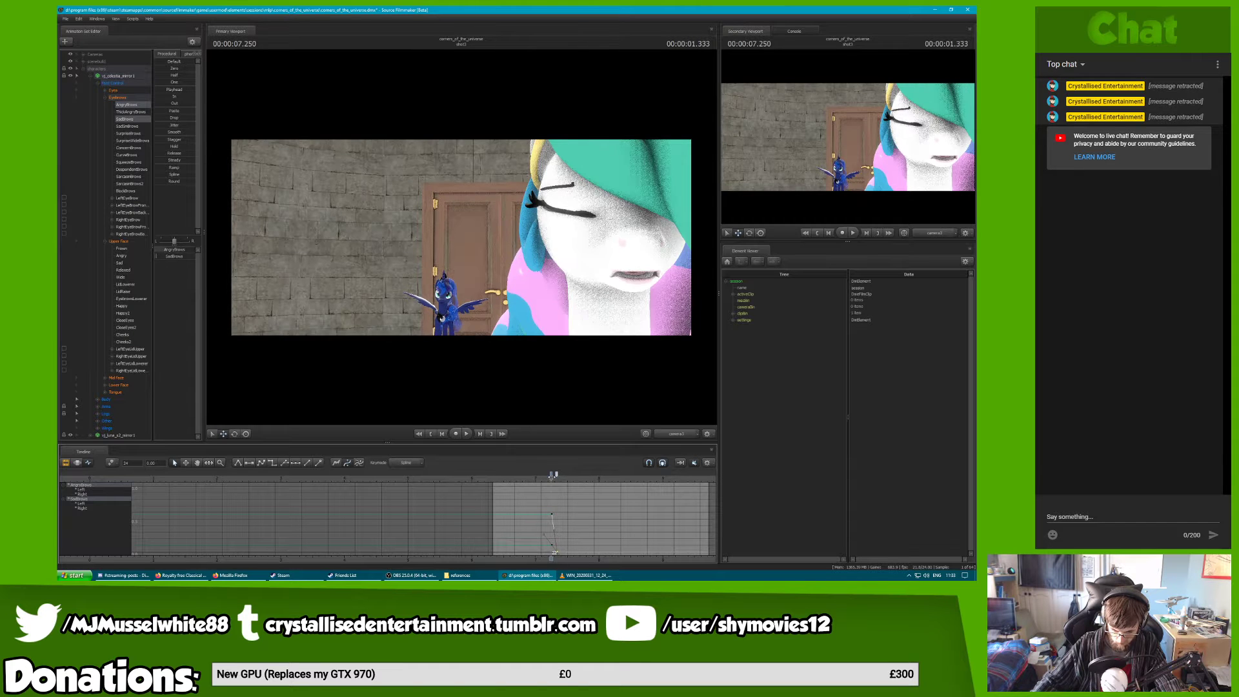
click(541, 479)
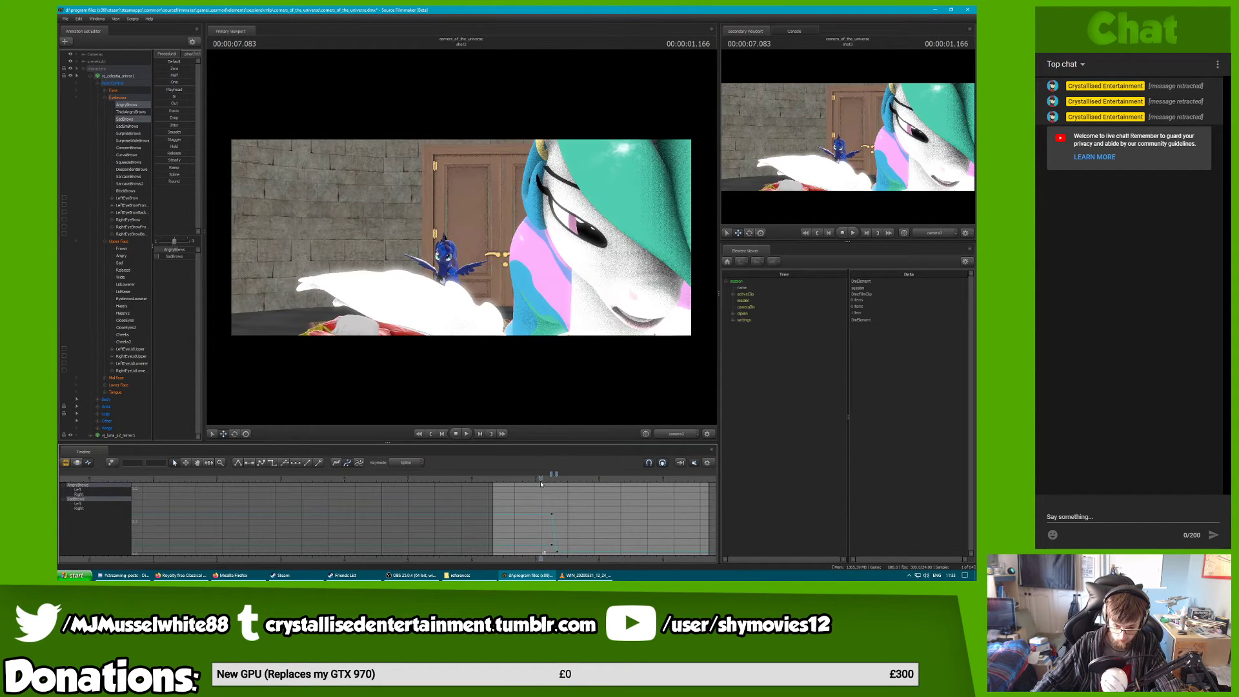
key(space)
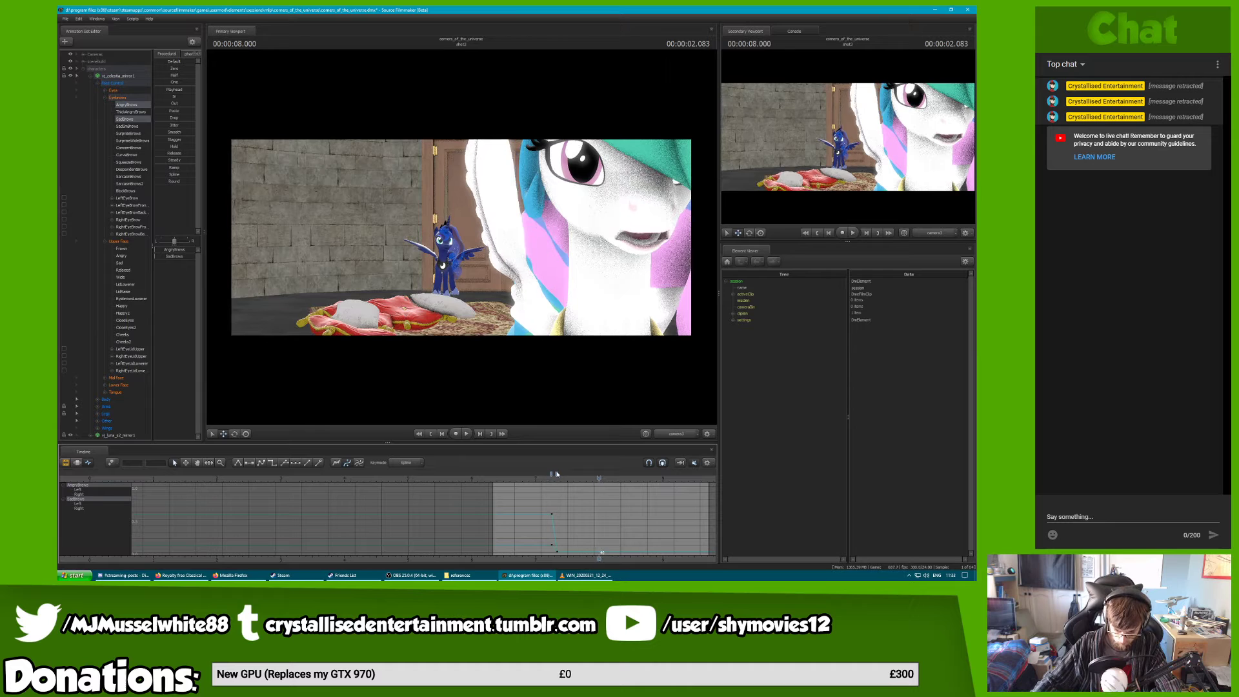
Shift both AngryBrows and SadBrows keyframes later in the blink and replay the brow change several times through camera1
drag(553, 474, 566, 474)
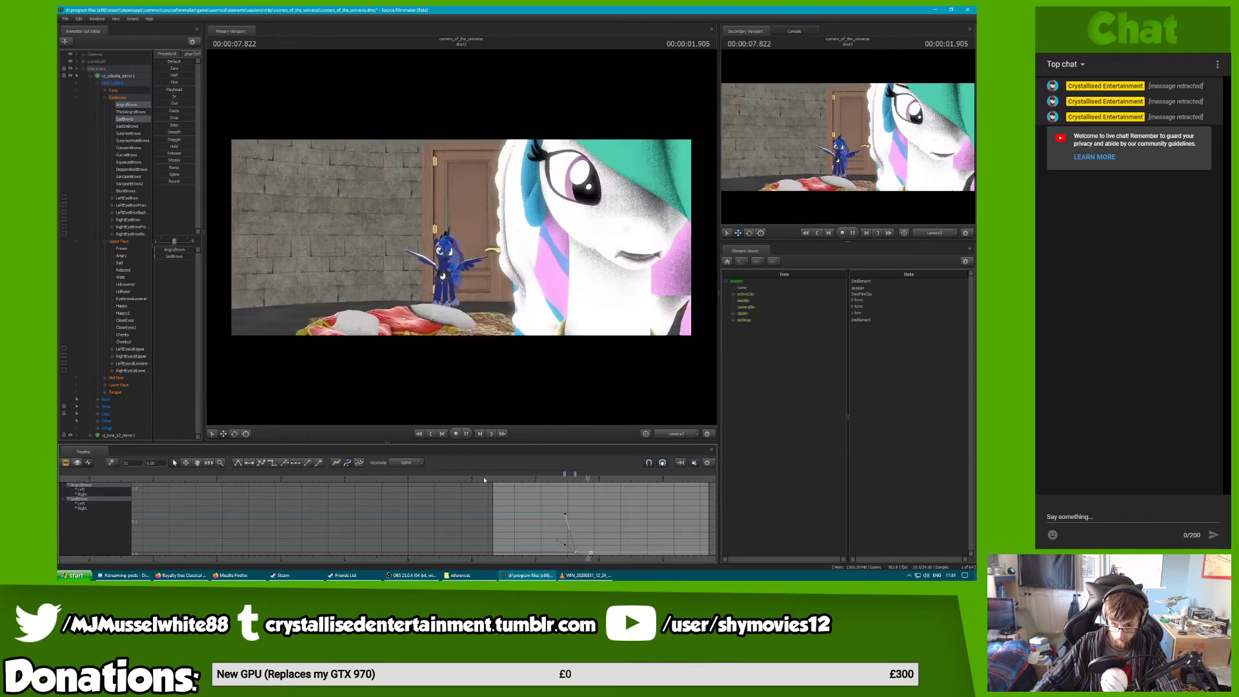
key(space)
click(555, 473)
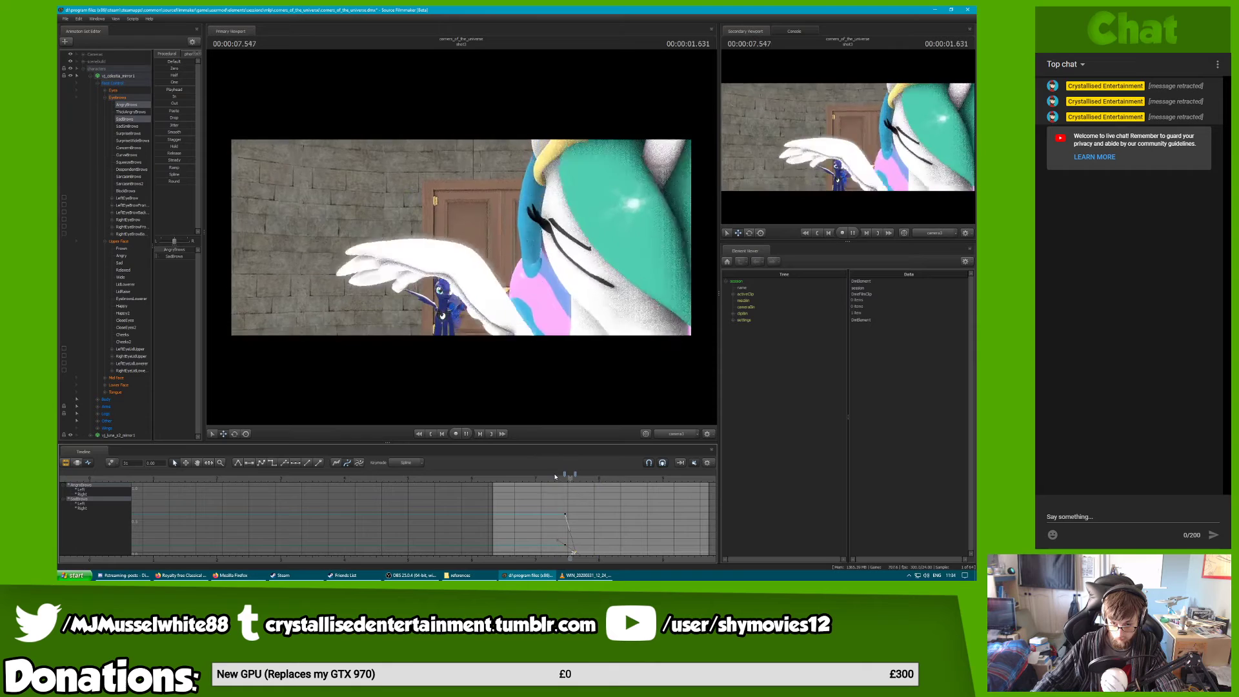
key(space)
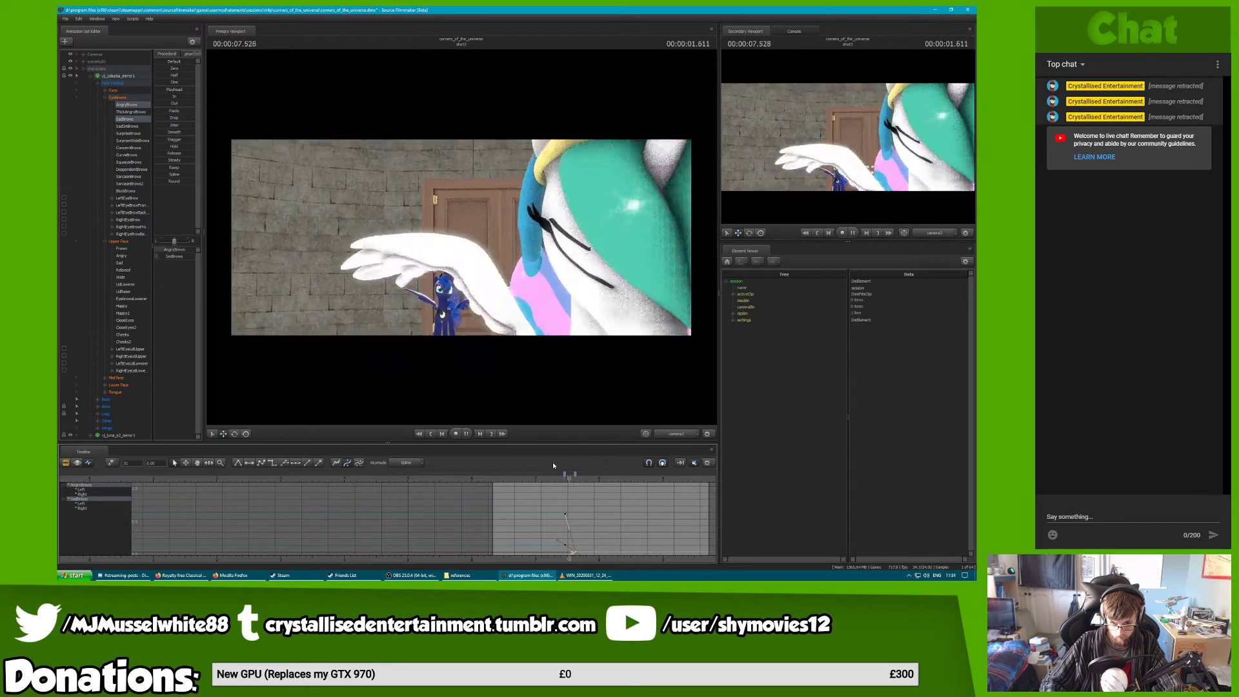
key(space)
key(space)
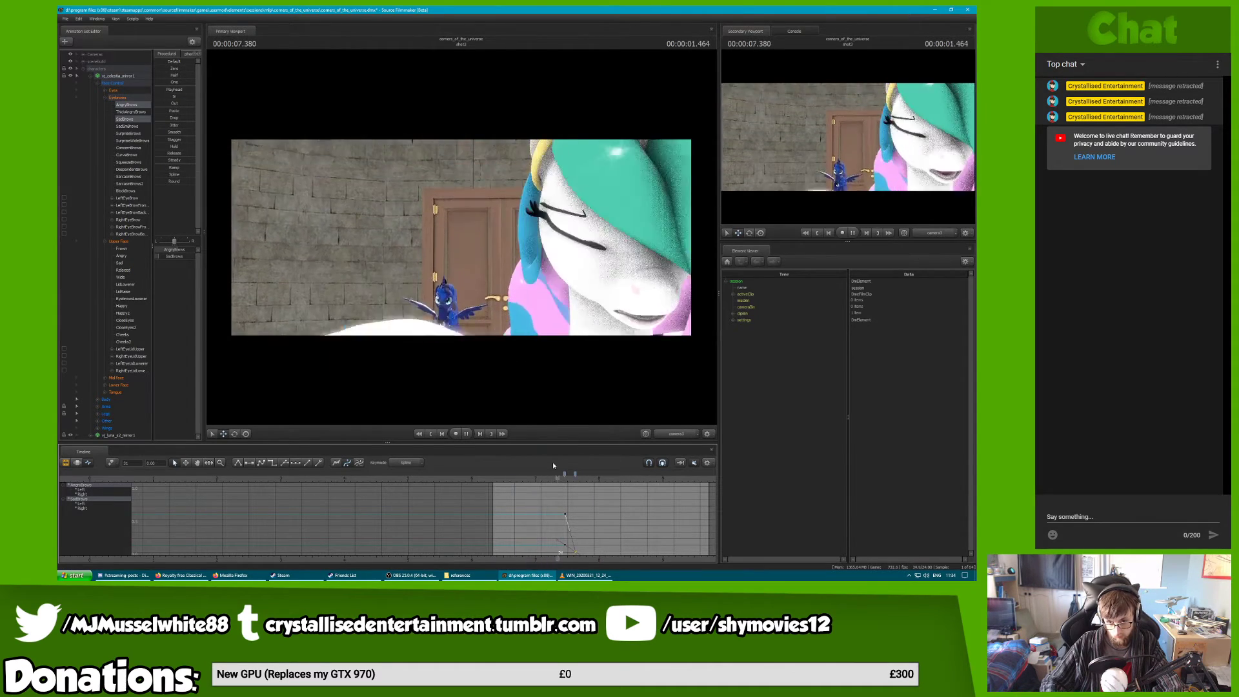
key(space)
key(space)
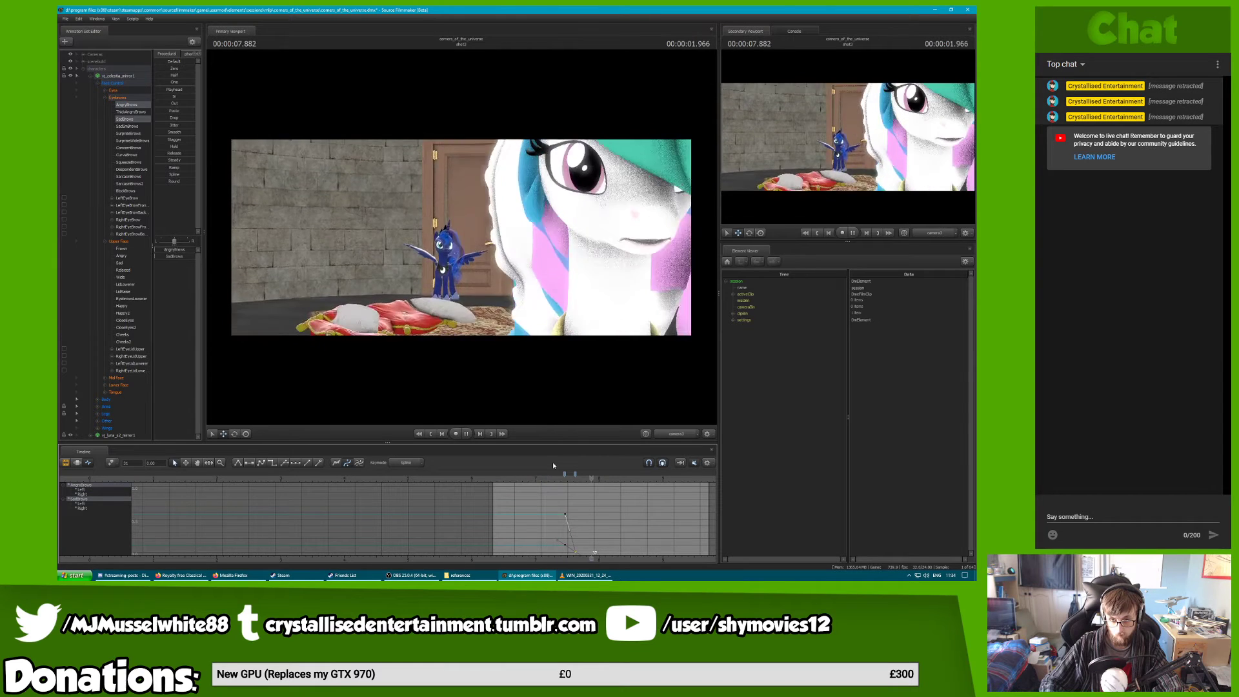
key(space)
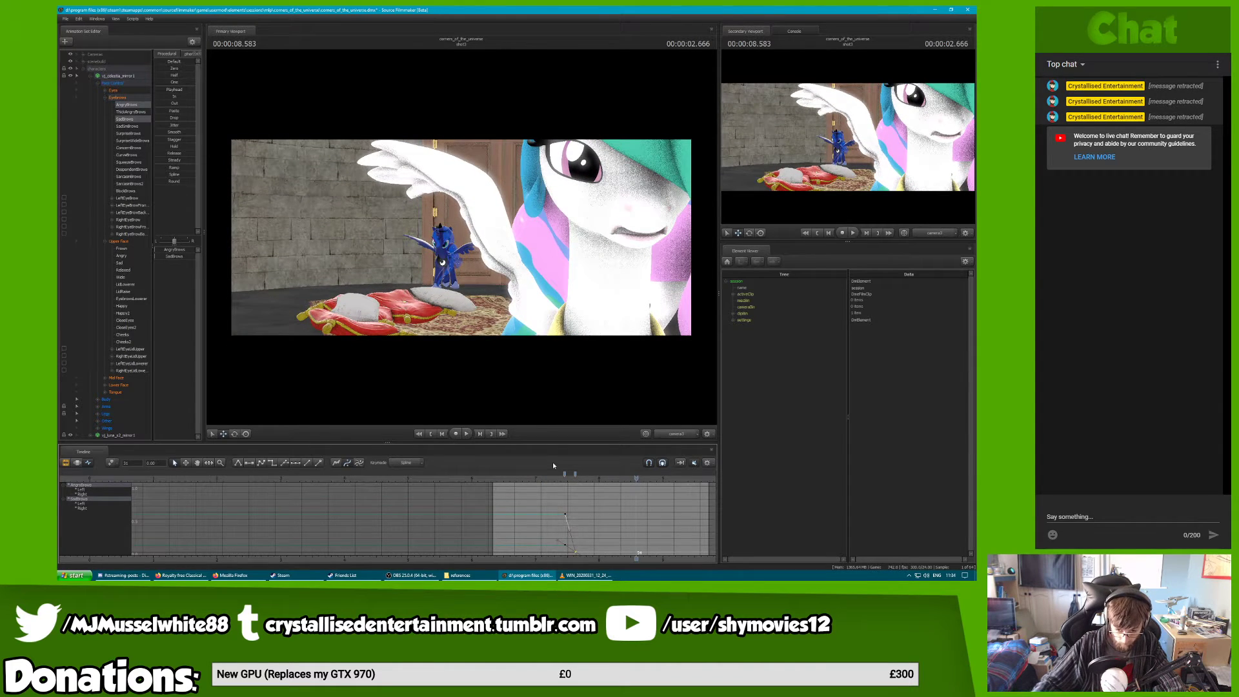
Return to the clip editor and fly the work camera around the bedroom, scrubbing the shot to examine Luna's movement
key(F2)
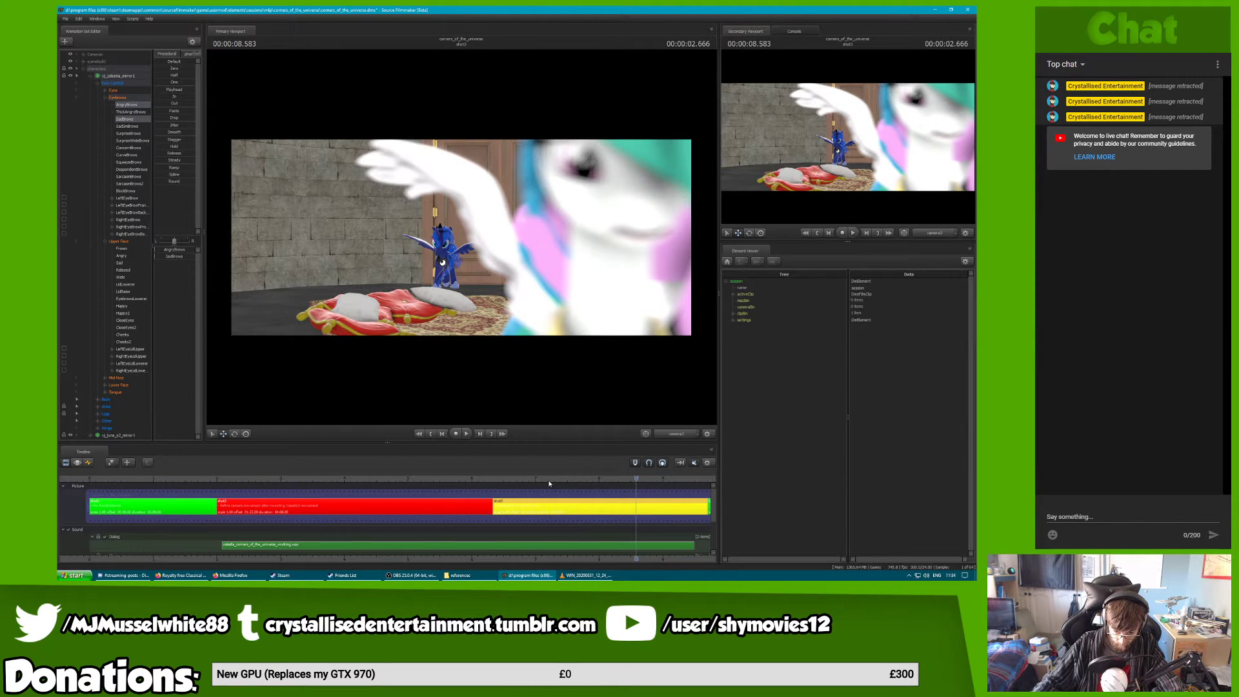
drag(549, 480, 520, 480)
click(678, 435)
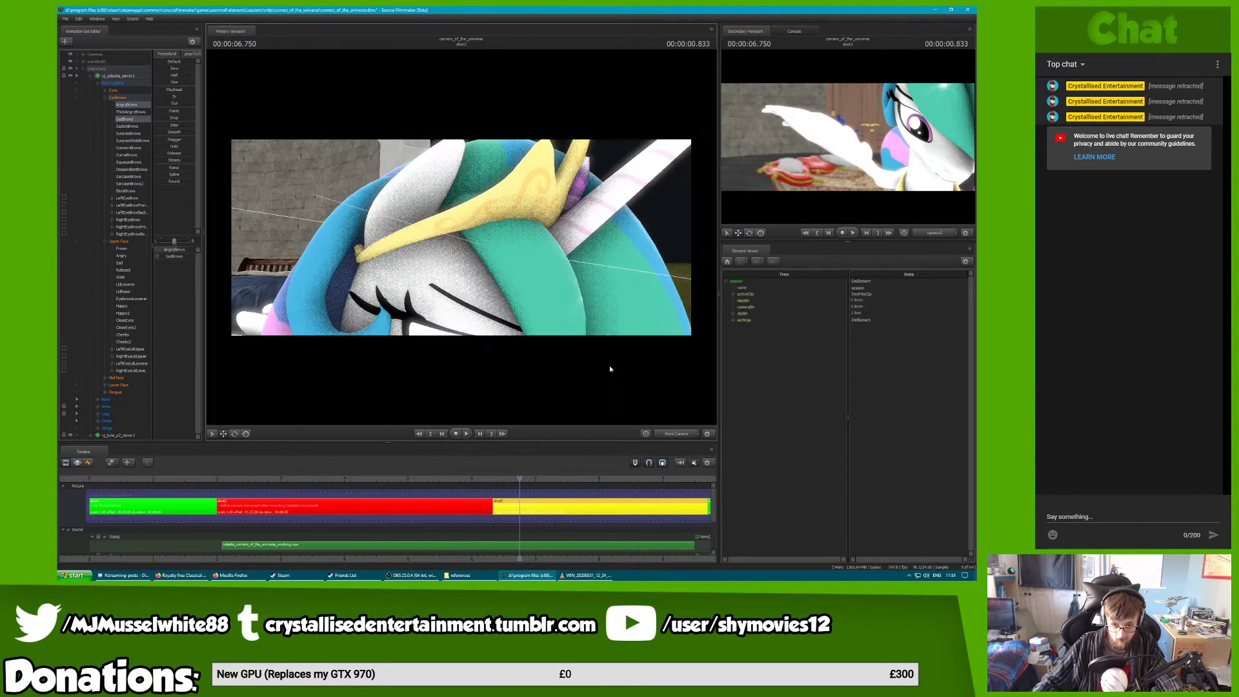
drag(609, 369, 730, 318)
key(w)
key(s)
key(w)
key(s)
key(w)
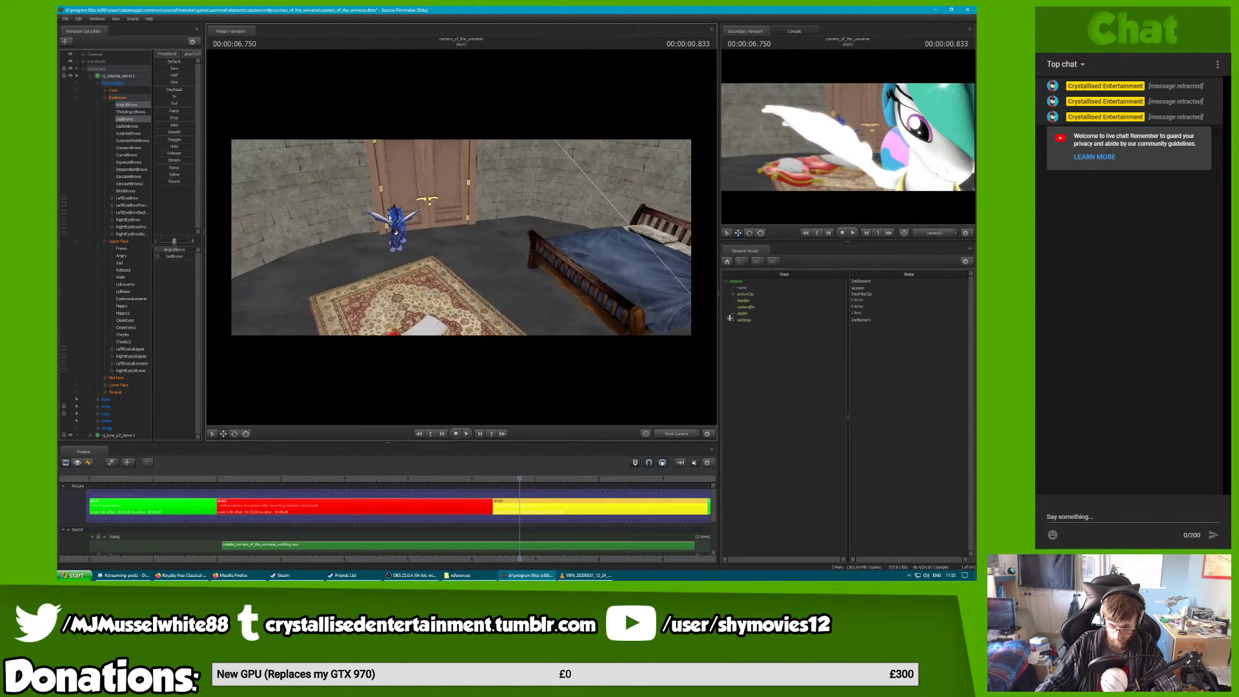
drag(443, 479, 631, 483)
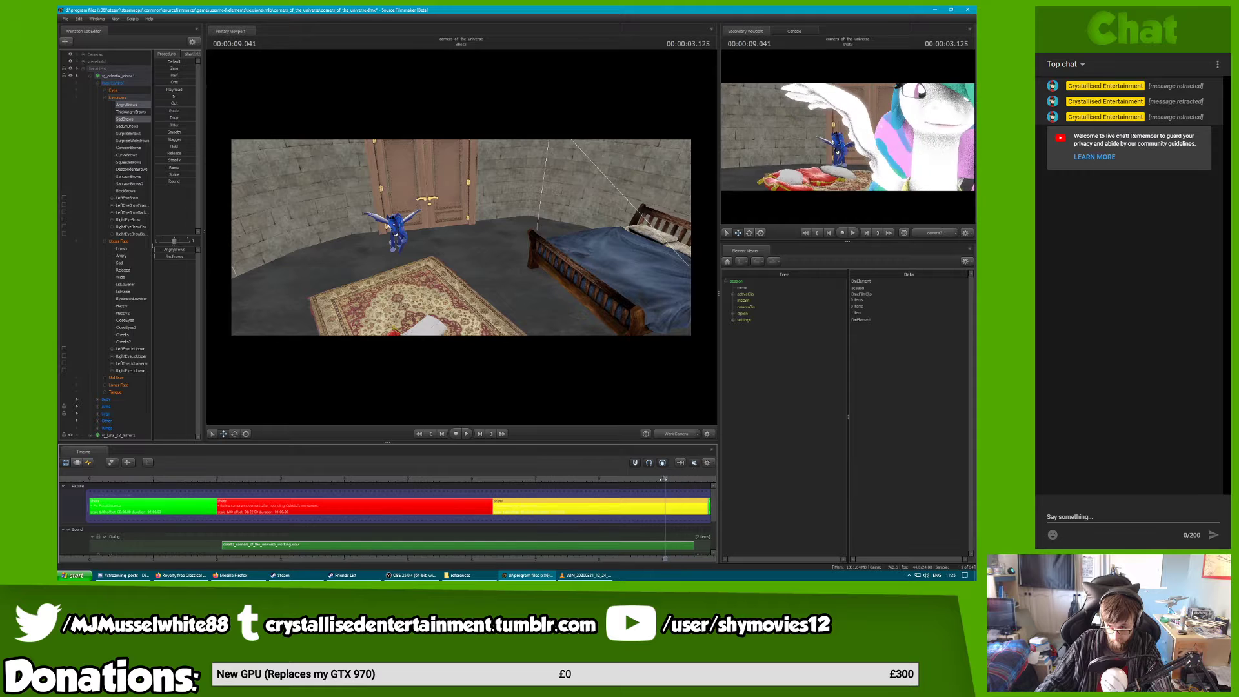
drag(620, 488, 546, 502)
Turn the work camera toward Celestia from above and play the shot to examine her turn
drag(513, 262, 461, 238)
key(Up)
key(space)
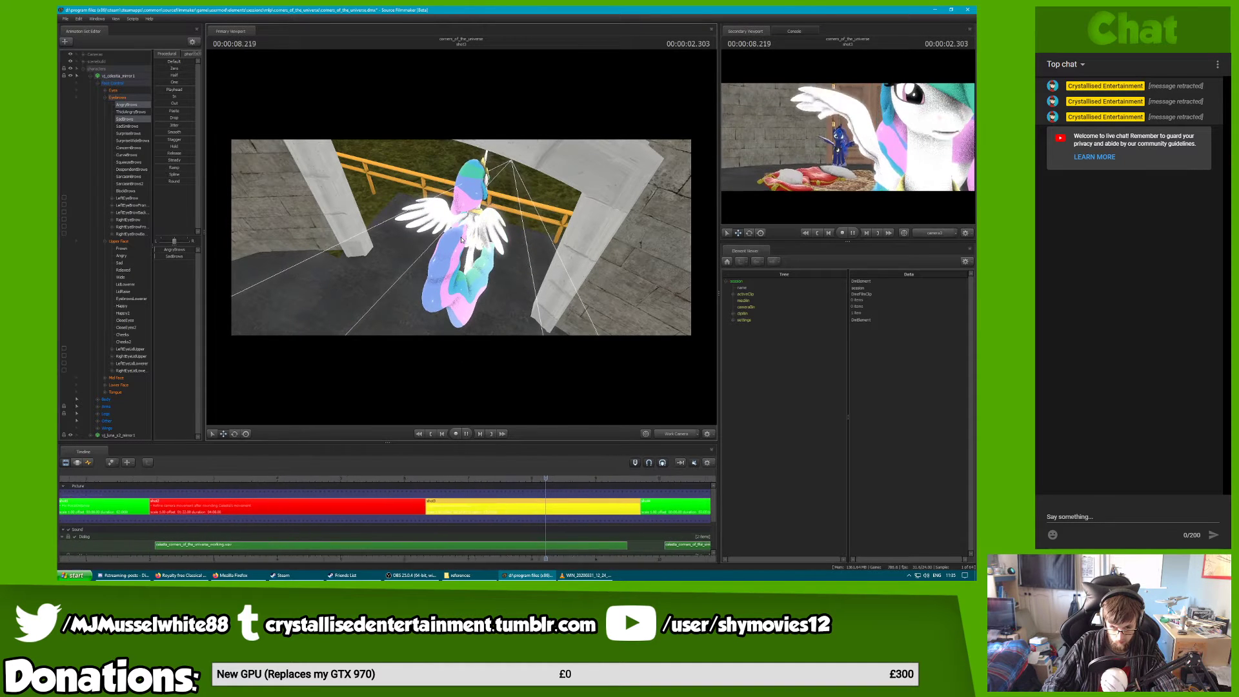
key(space)
key(space)
key(space)
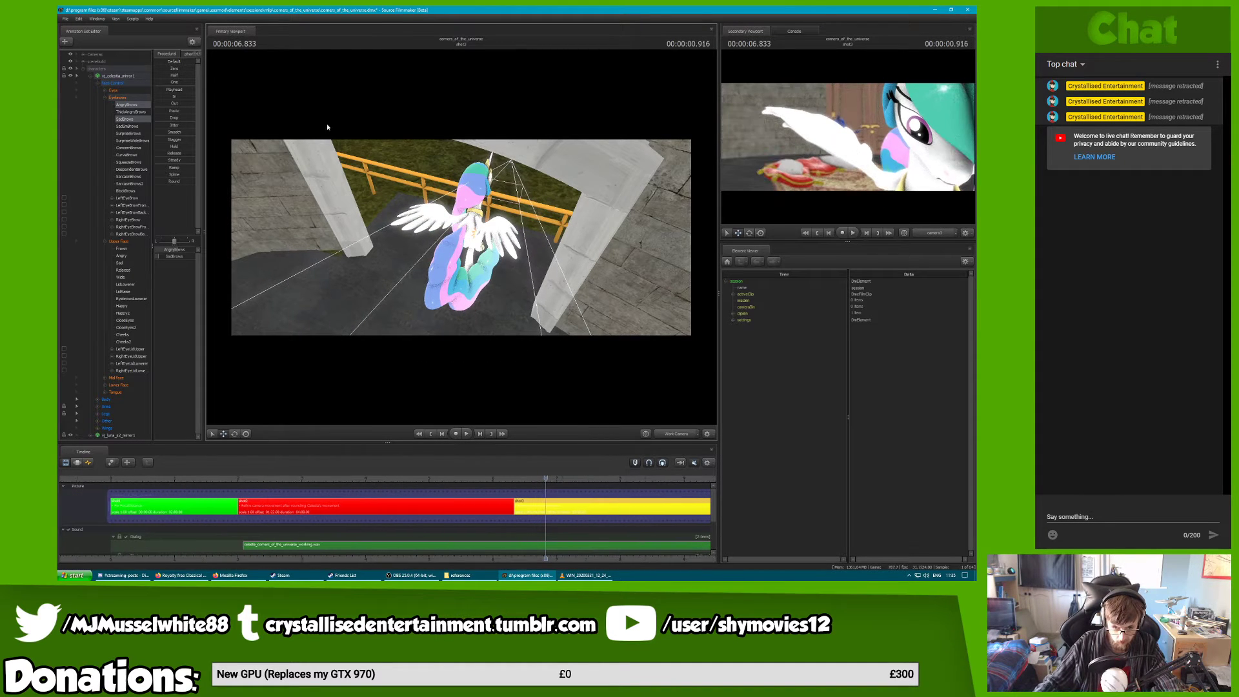
Bring the work camera in front of Celestia's face and upper body and replay her turn from the start of the shot
key(w)
drag(327, 125, 355, 128)
drag(461, 248, 449, 249)
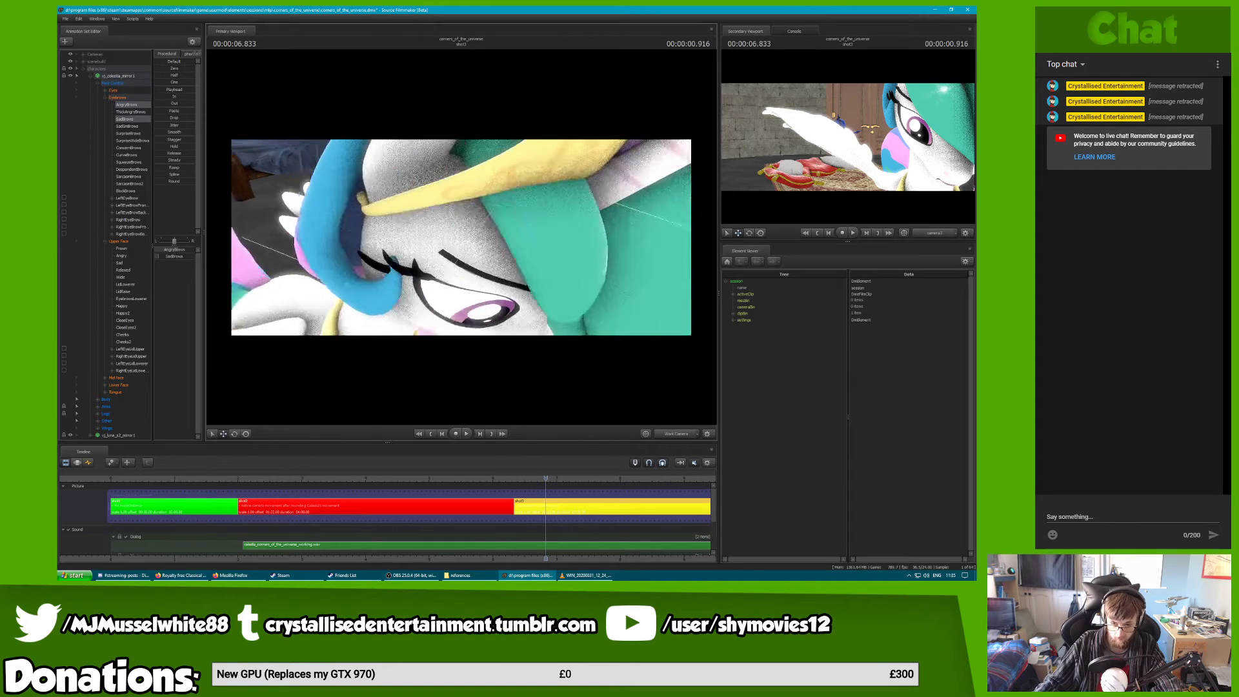
key(s)
key(Up)
key(space)
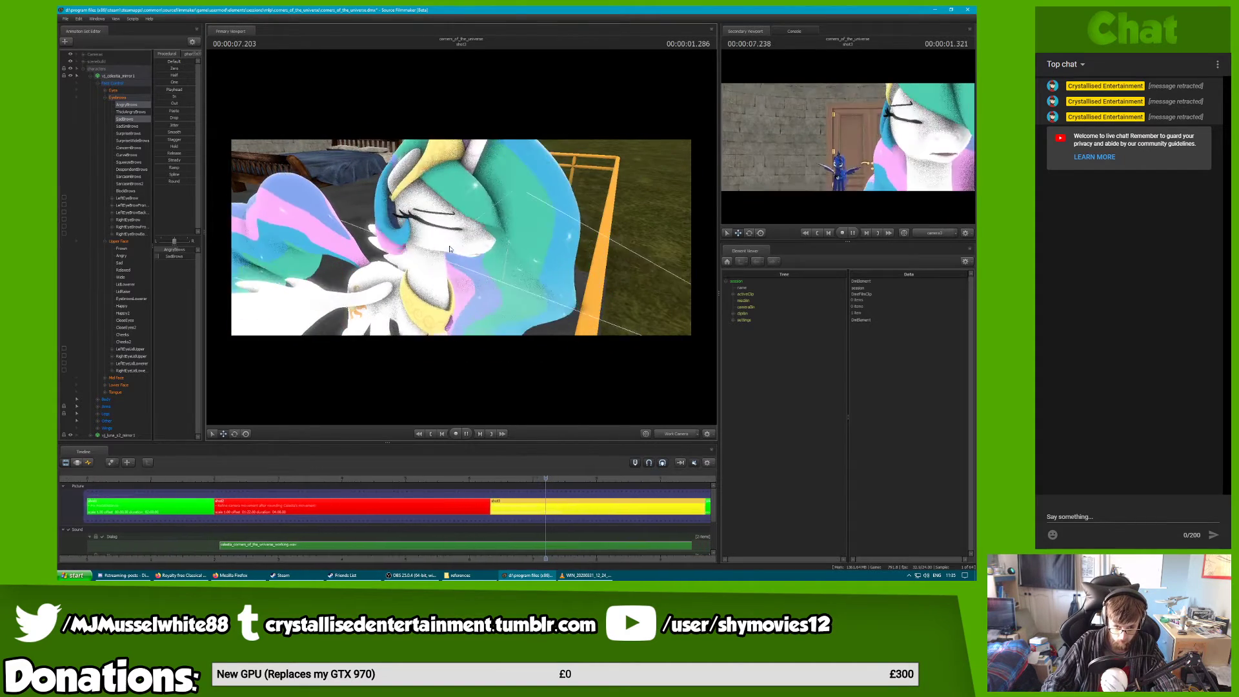
key(space)
key(Up)
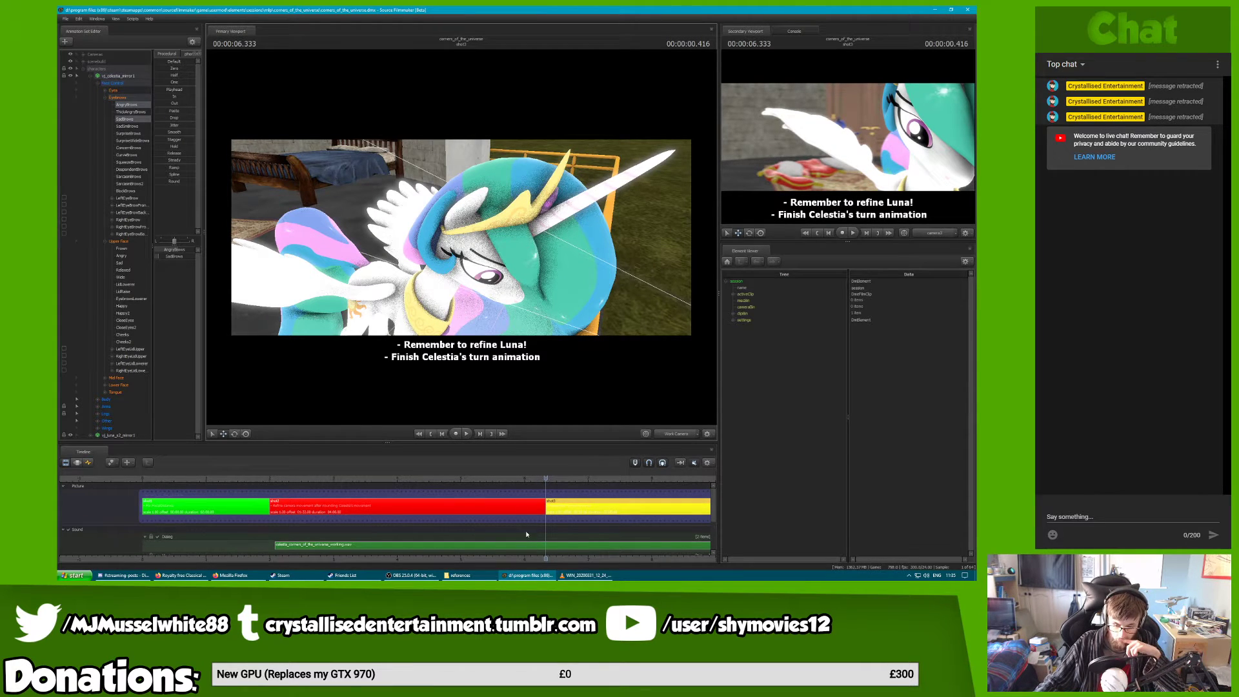
Switch to File Explorer and copy the corners_of_the_universe.dmx session file into the original folder
click(466, 577)
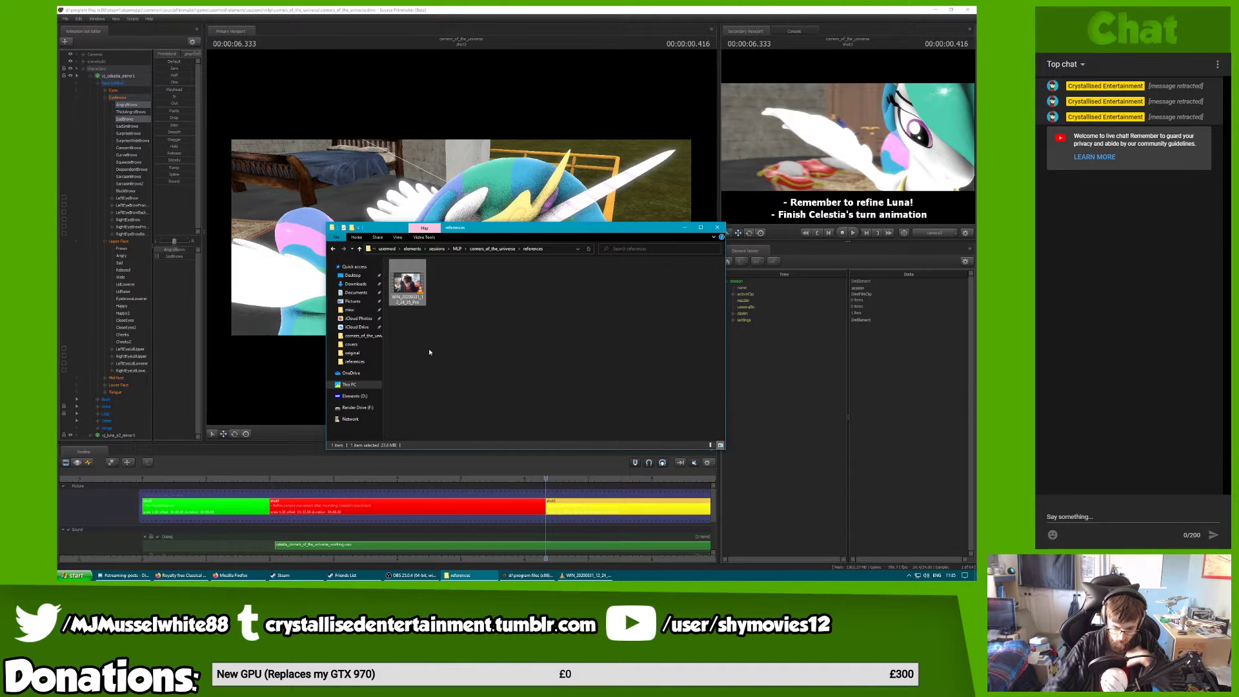
key(alt+Up)
key(Down)
key(Down)
key(Down)
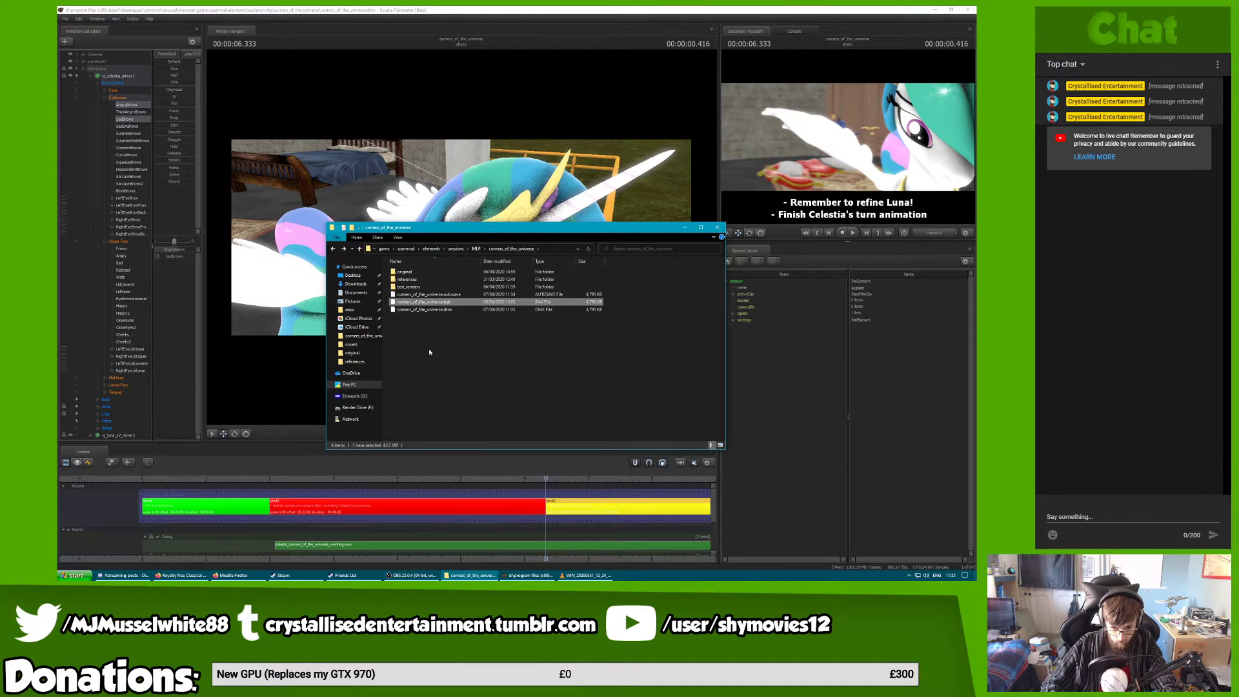
key(Up)
key(Up)
key(Up)
key(Up)
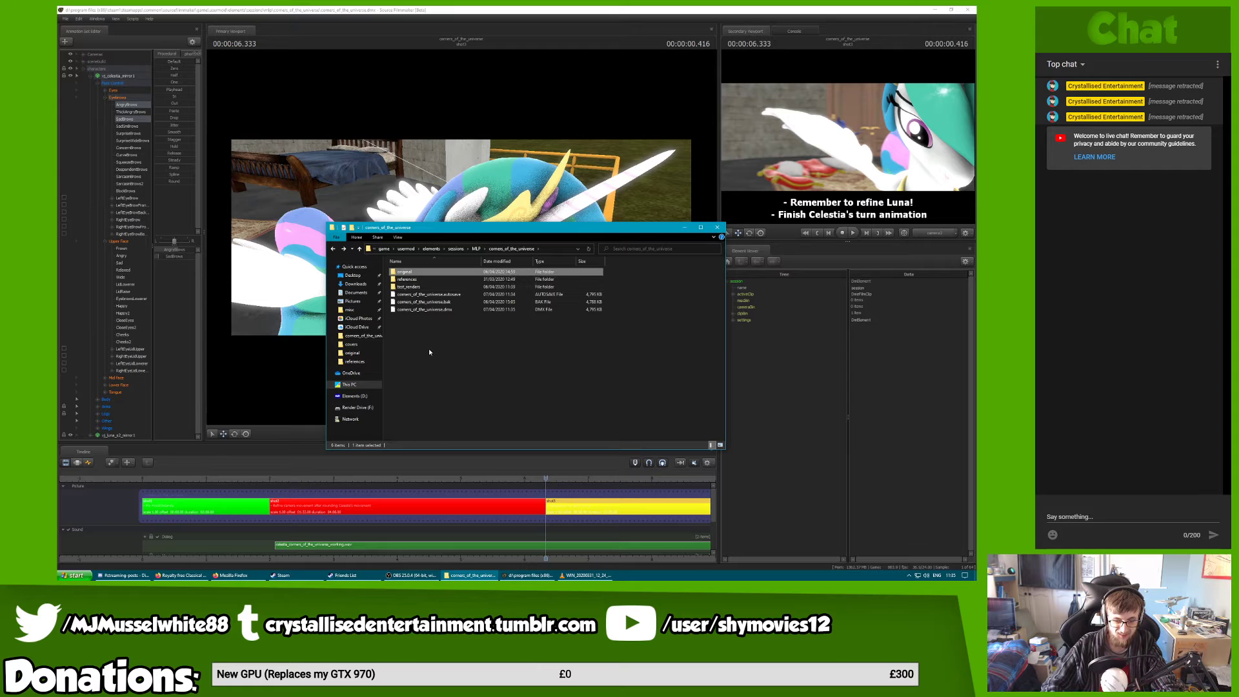
key(Return)
key(ctrl+v)
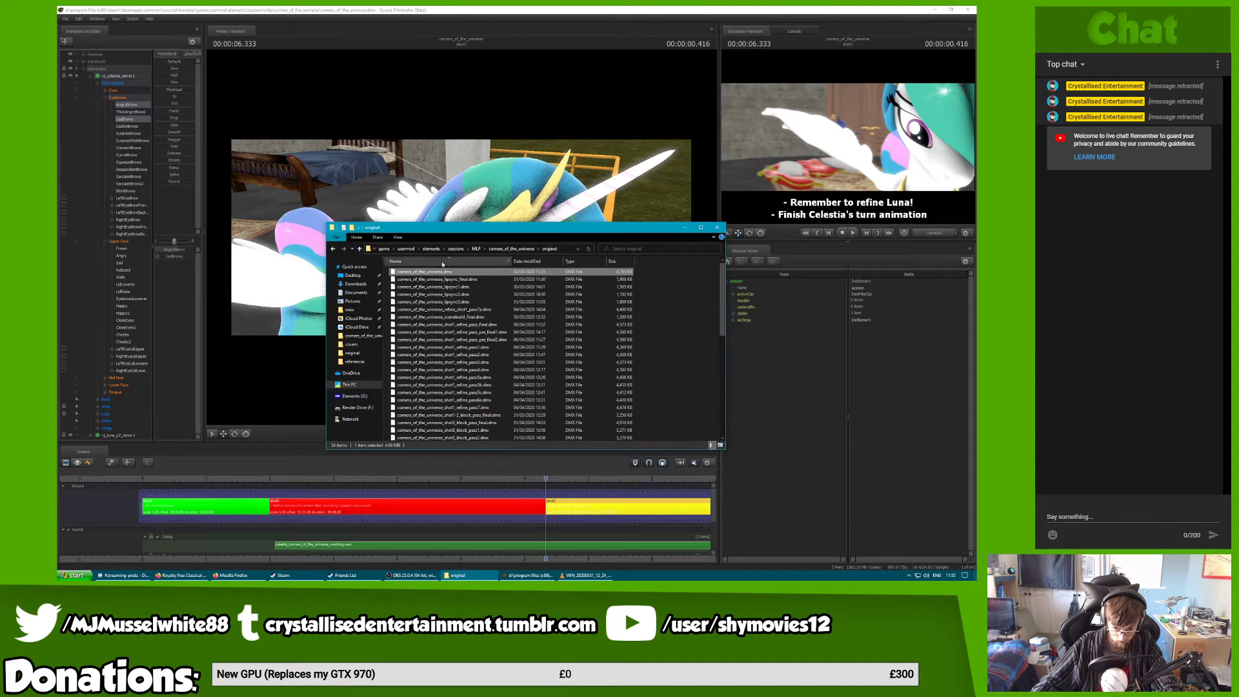
Rename the copied session file as corners_of_the_universe_shot3_refine_pass8.dmx and return to the parent folder
scroll(476, 324, down, 7)
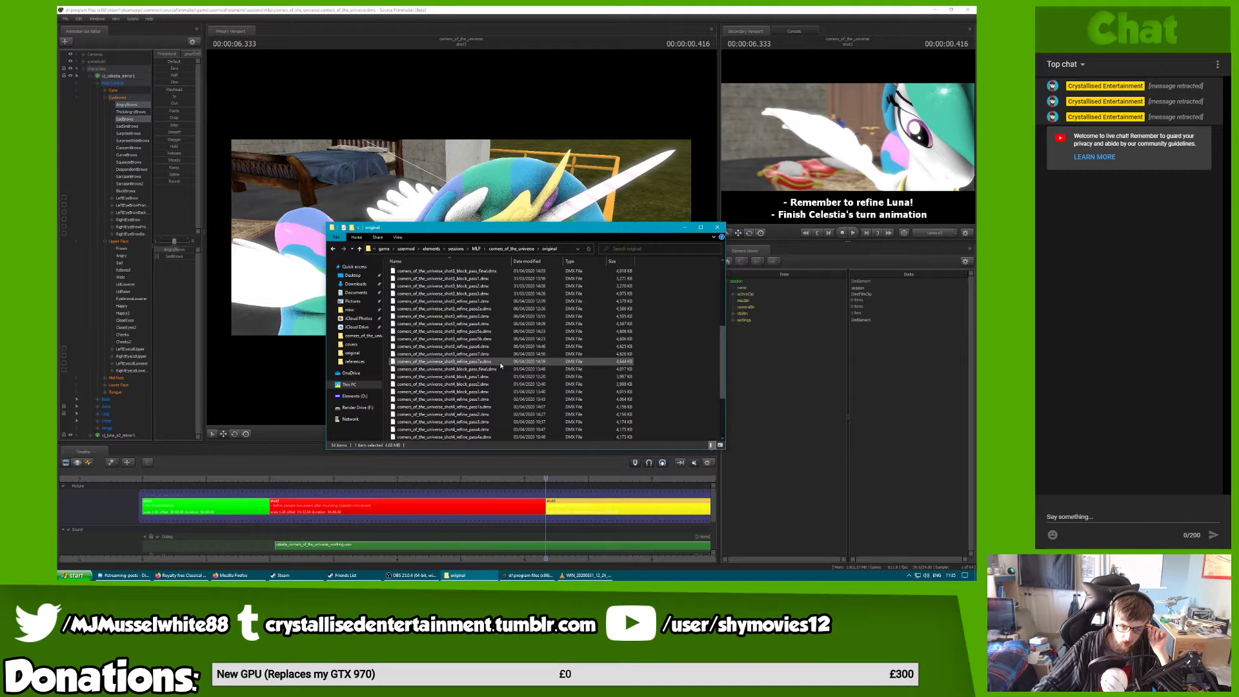
scroll(478, 323, up, 7)
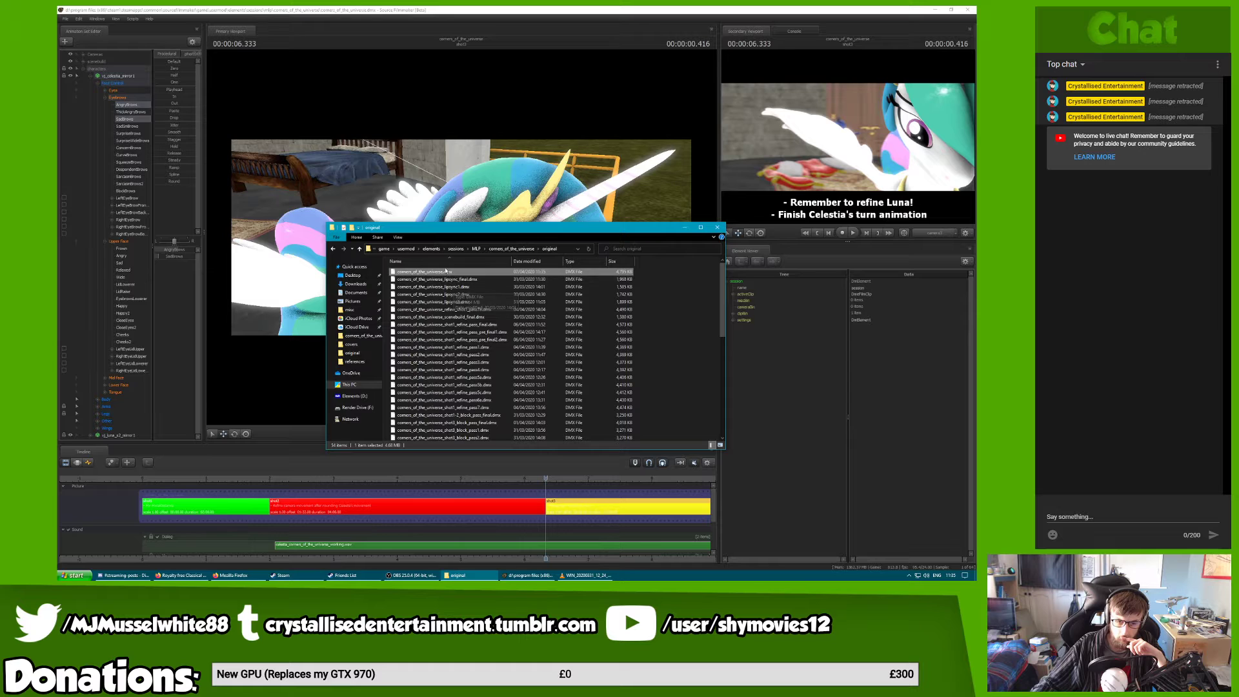
right_click(445, 273)
click(491, 387)
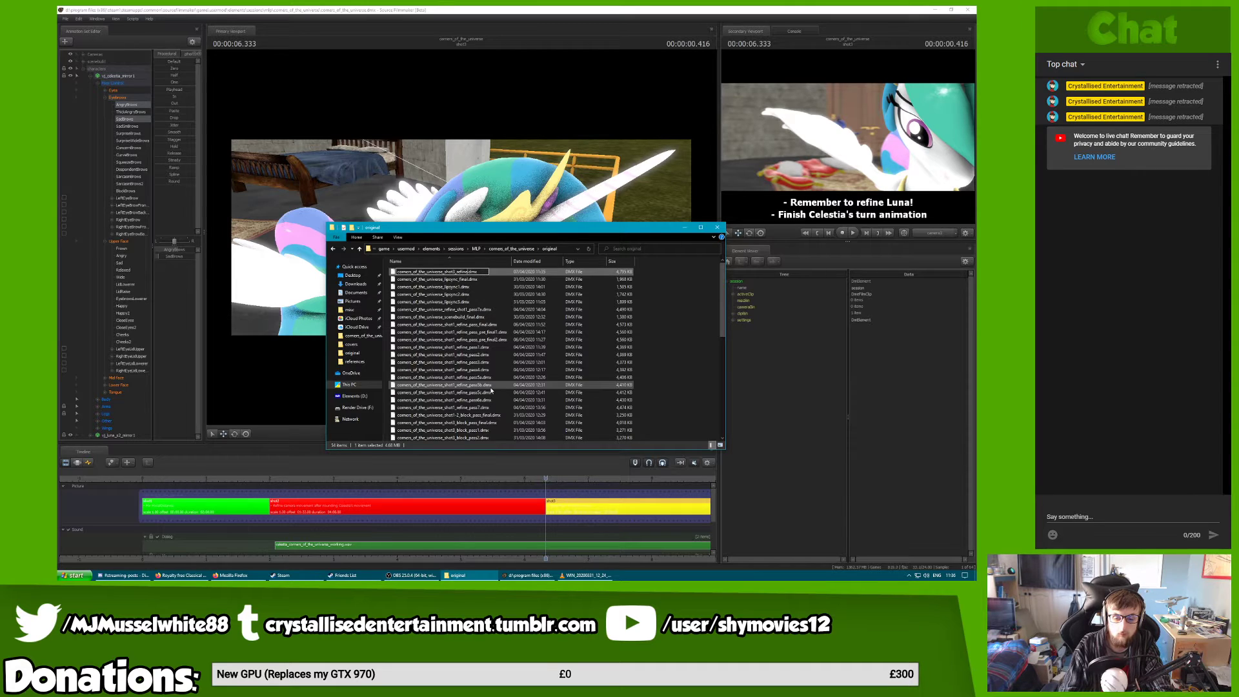
key(Return)
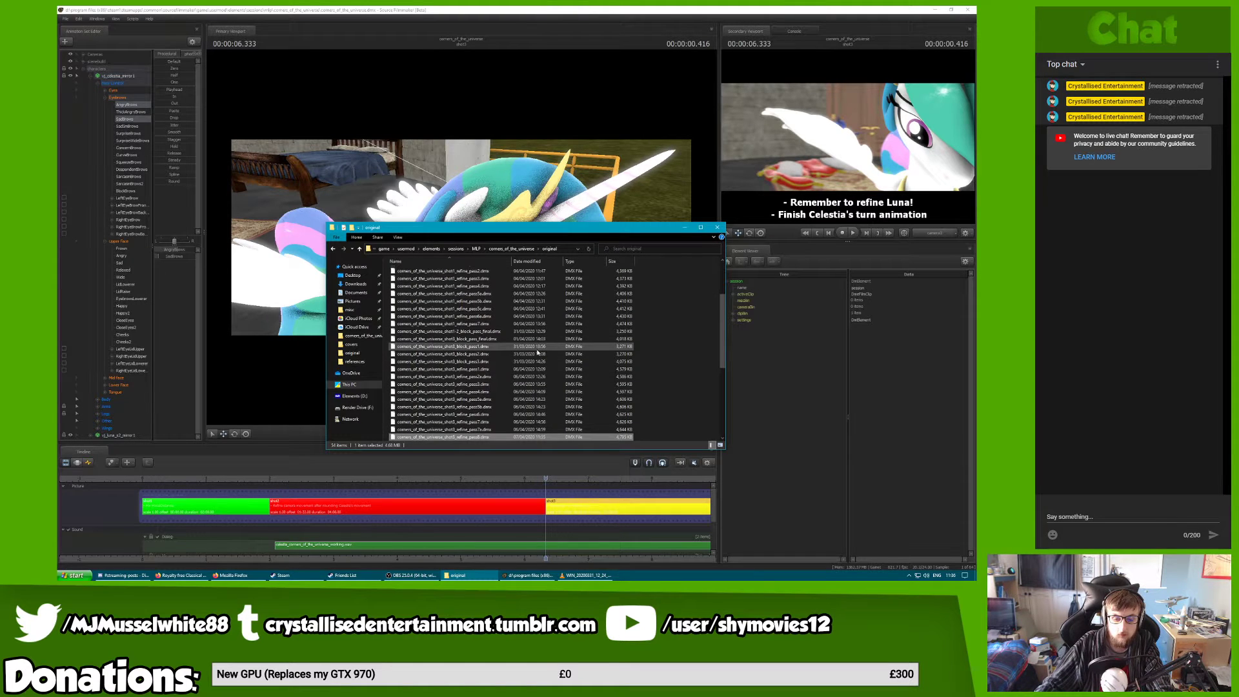
click(333, 249)
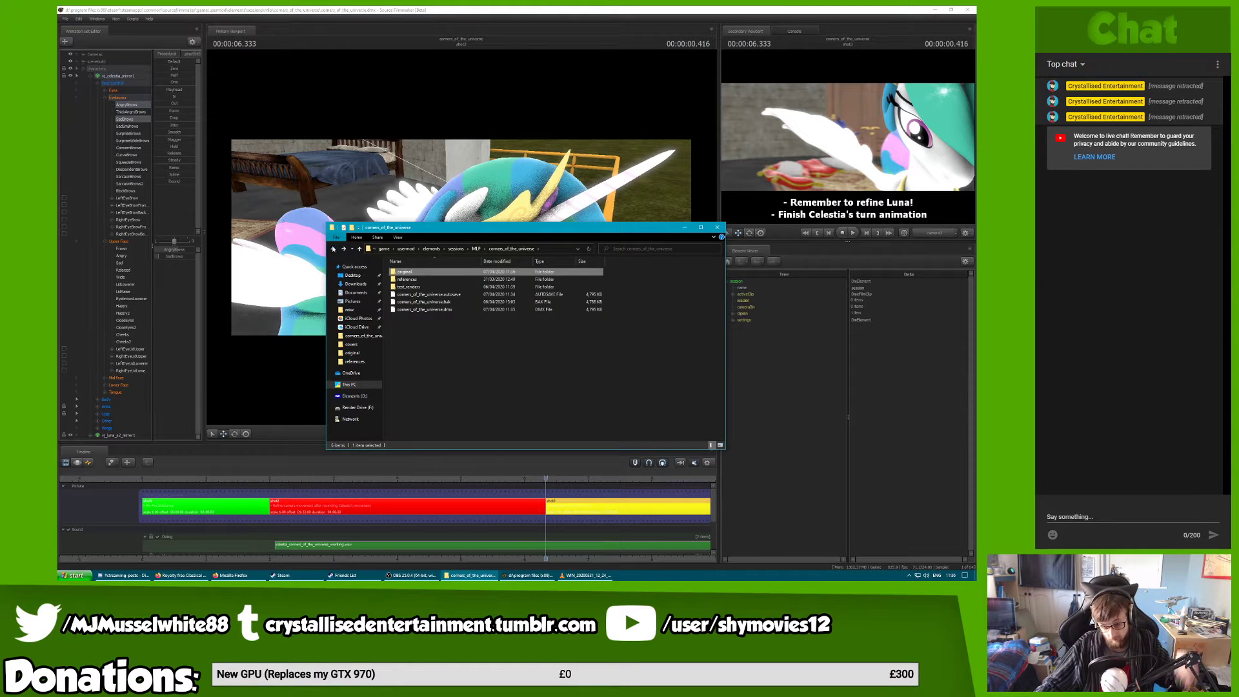
Switch back to Source Filmmaker and keyframe rotations of Celestia's right ear at 00:00:07.791 and 00:00:08.041 in the Graph Editor
key(alt+Tab)
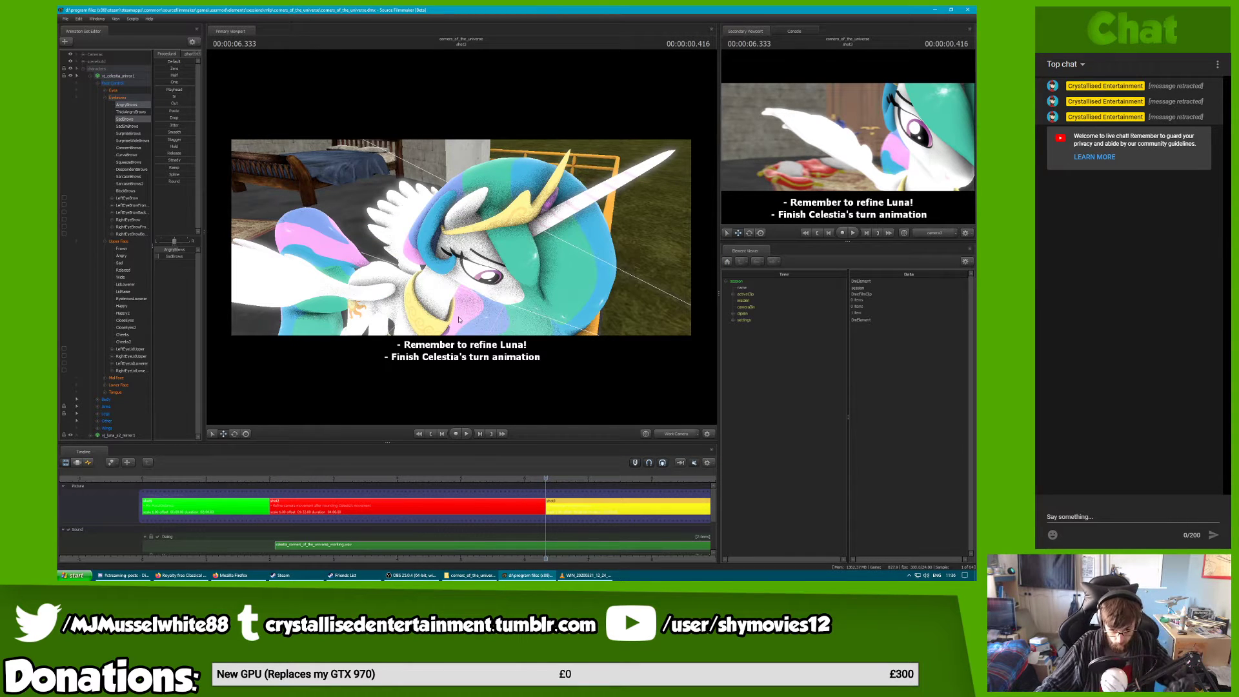
key(F5)
click(461, 214)
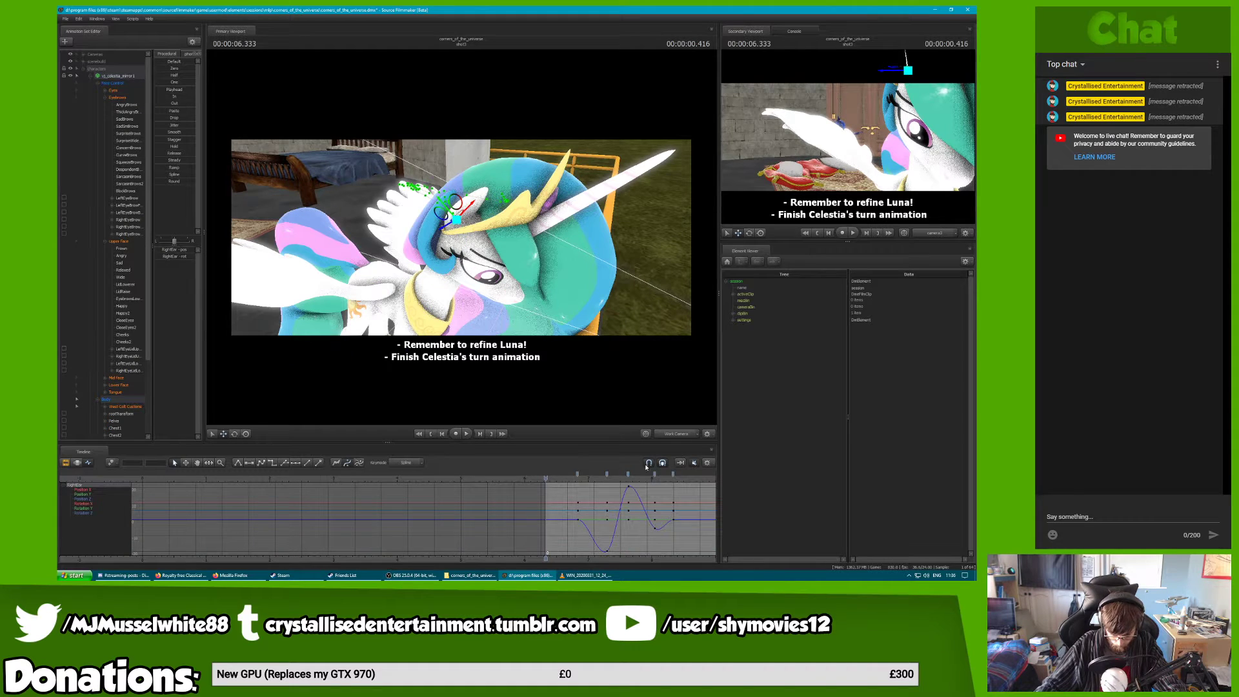
click(617, 479)
drag(617, 479, 665, 478)
click(235, 434)
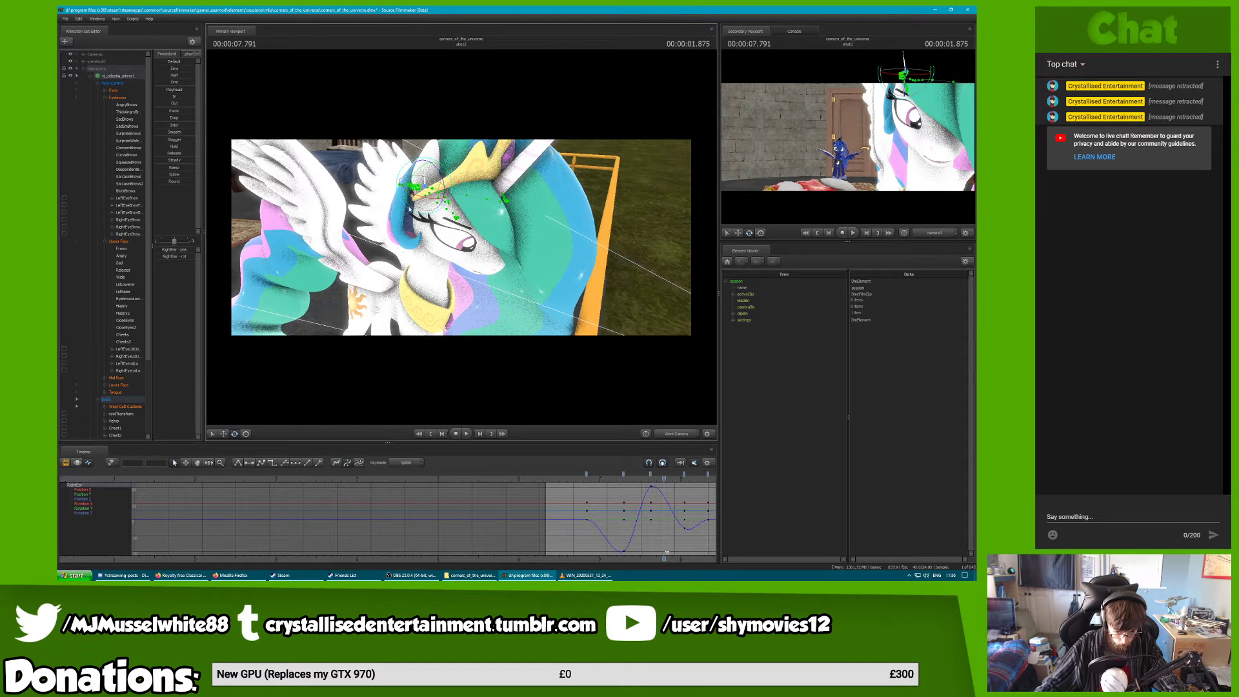
drag(415, 175, 420, 175)
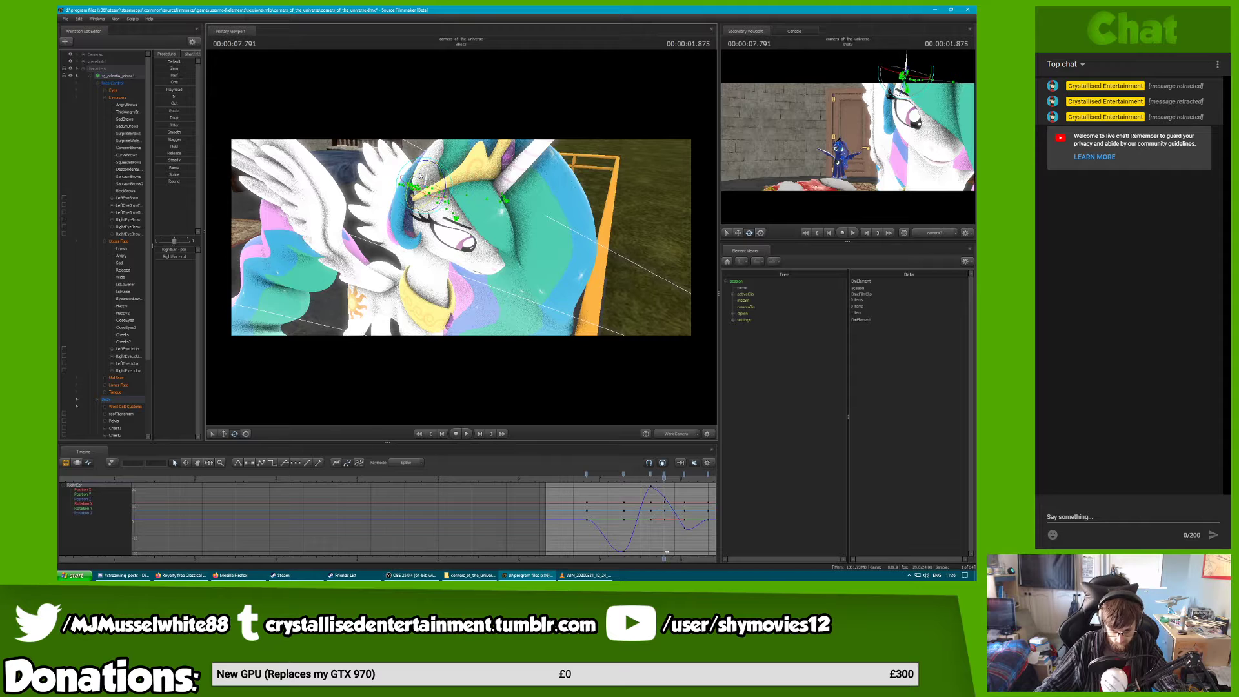
click(684, 478)
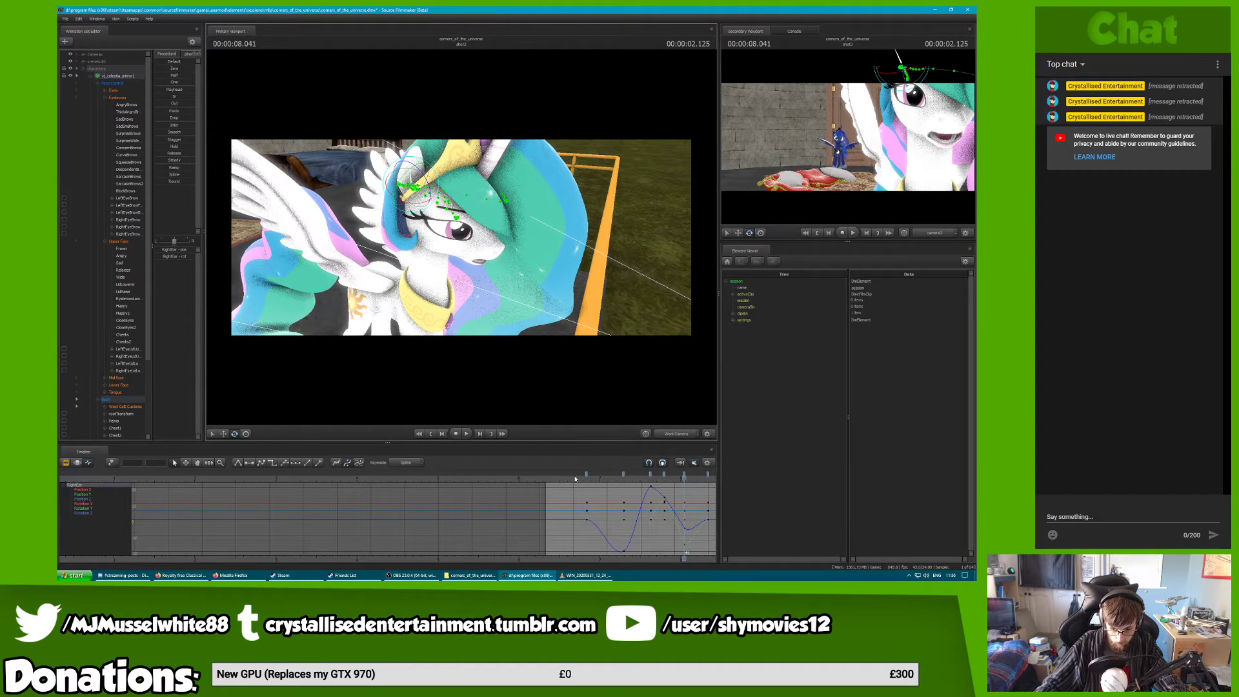
Play Celestia's turn through the shot's scene camera to review the right ear's motion
key(space)
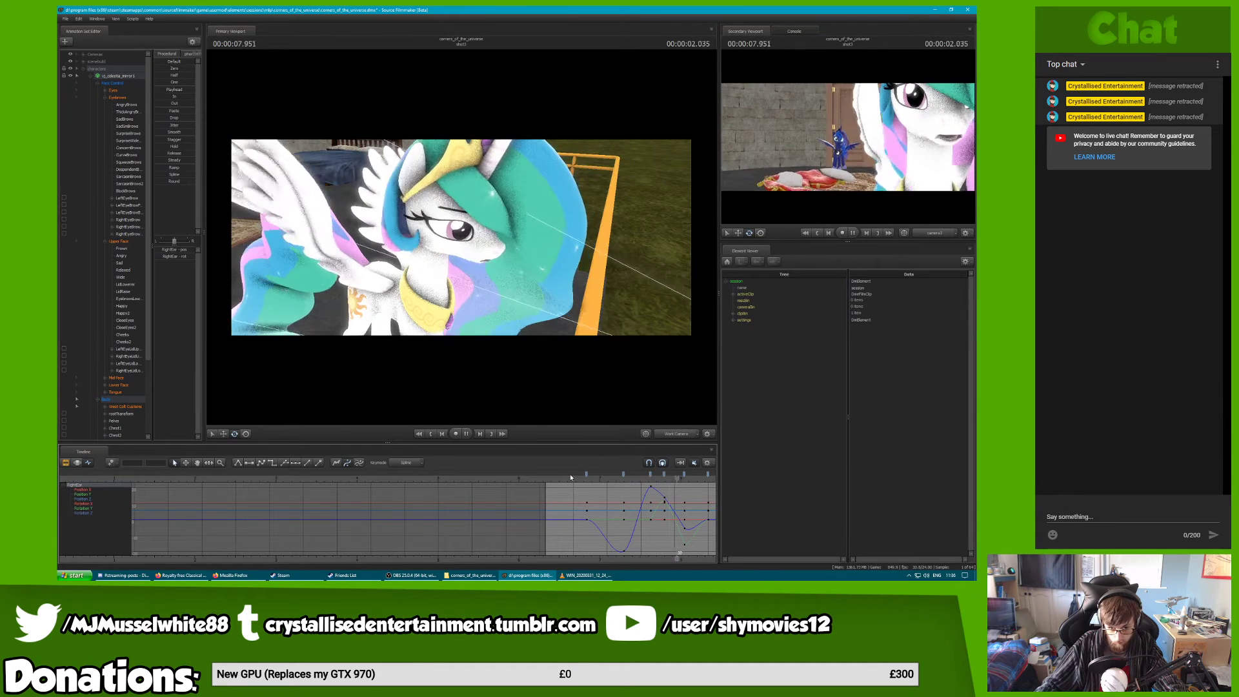
click(678, 434)
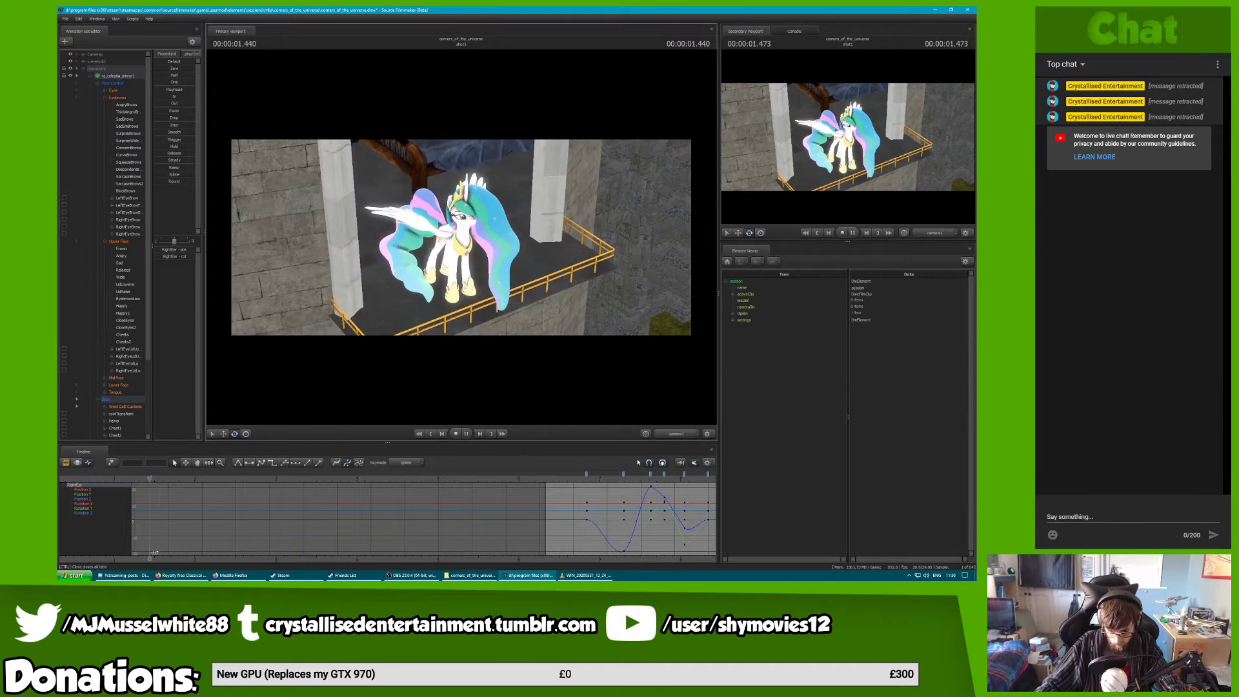
key(space)
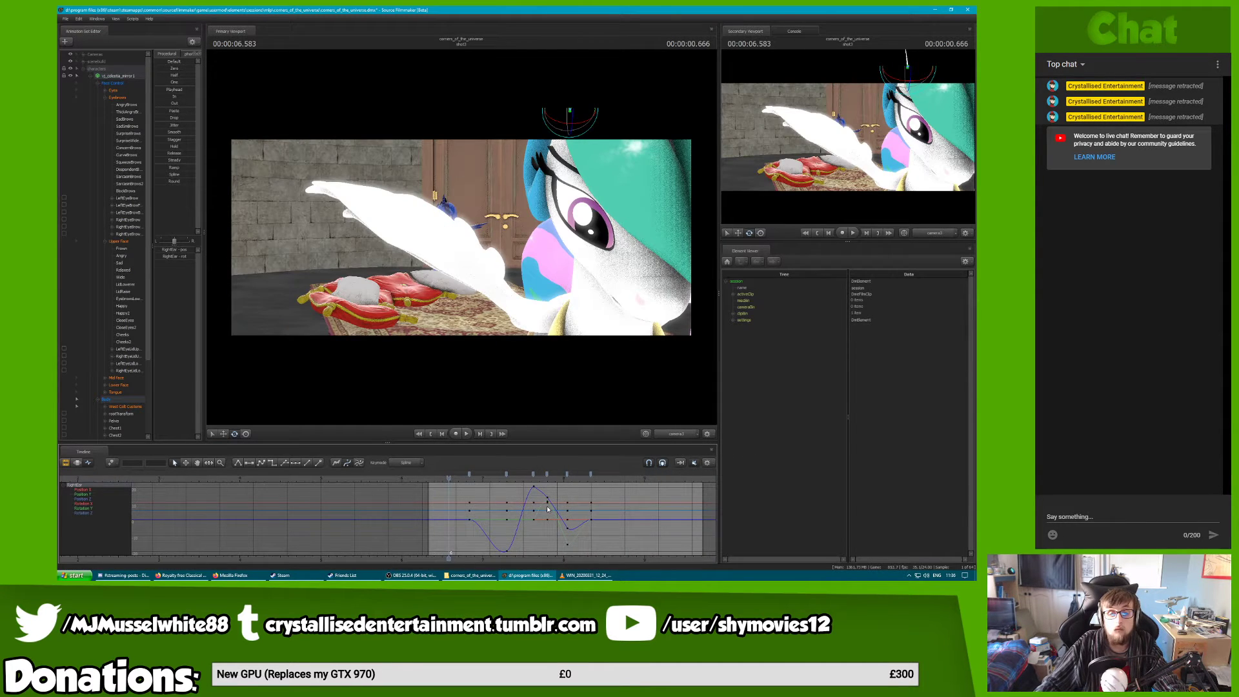
key(space)
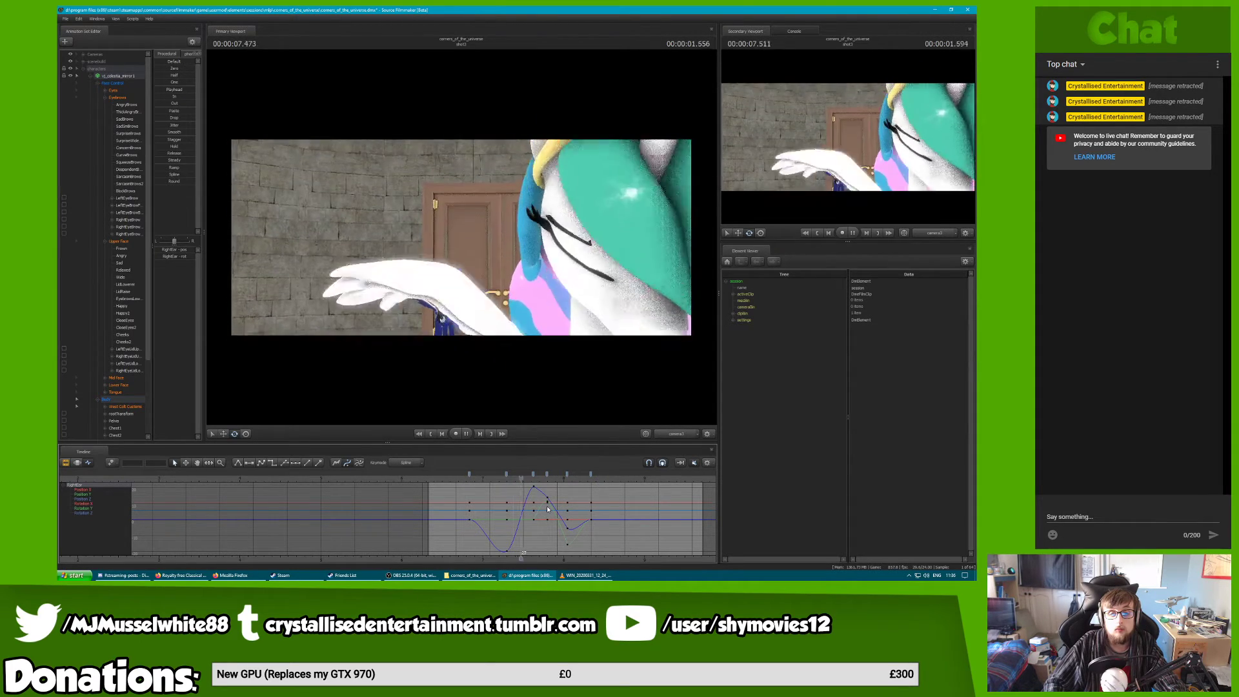
key(space)
Place the work camera behind Celestia's head and replay her turn to examine the right ear from the back
click(672, 435)
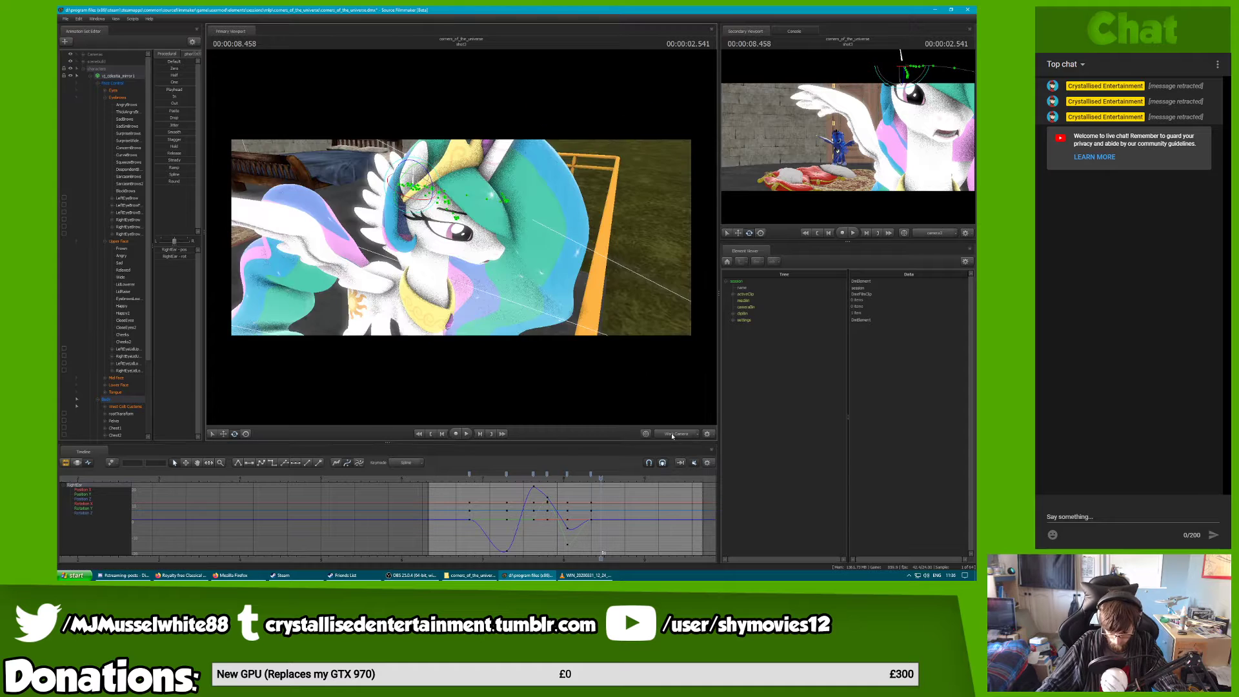
drag(462, 240, 462, 239)
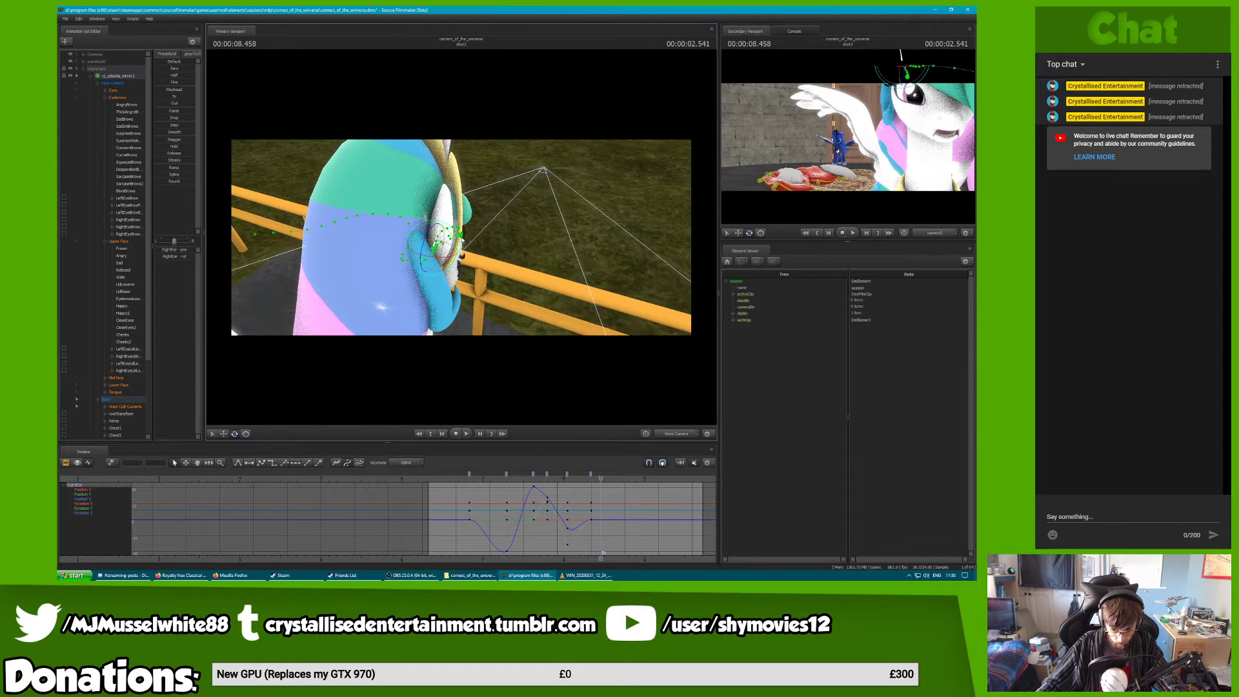
key(Home)
key(space)
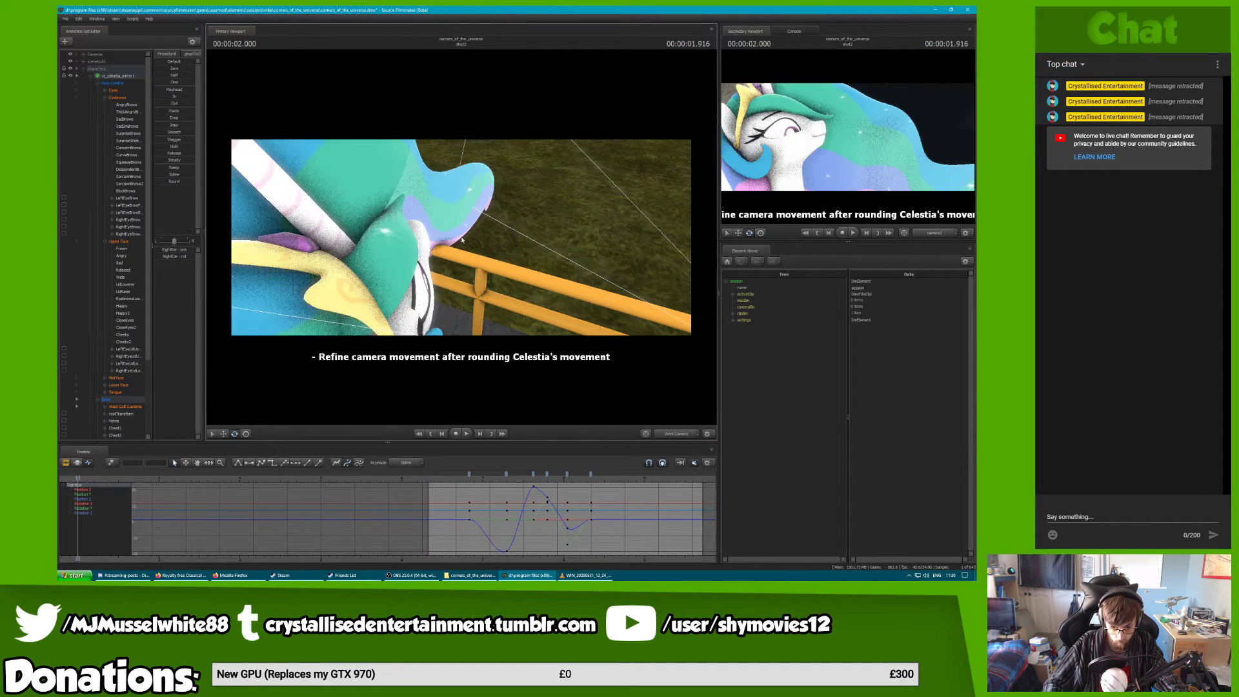
key(space)
key(Home)
key(space)
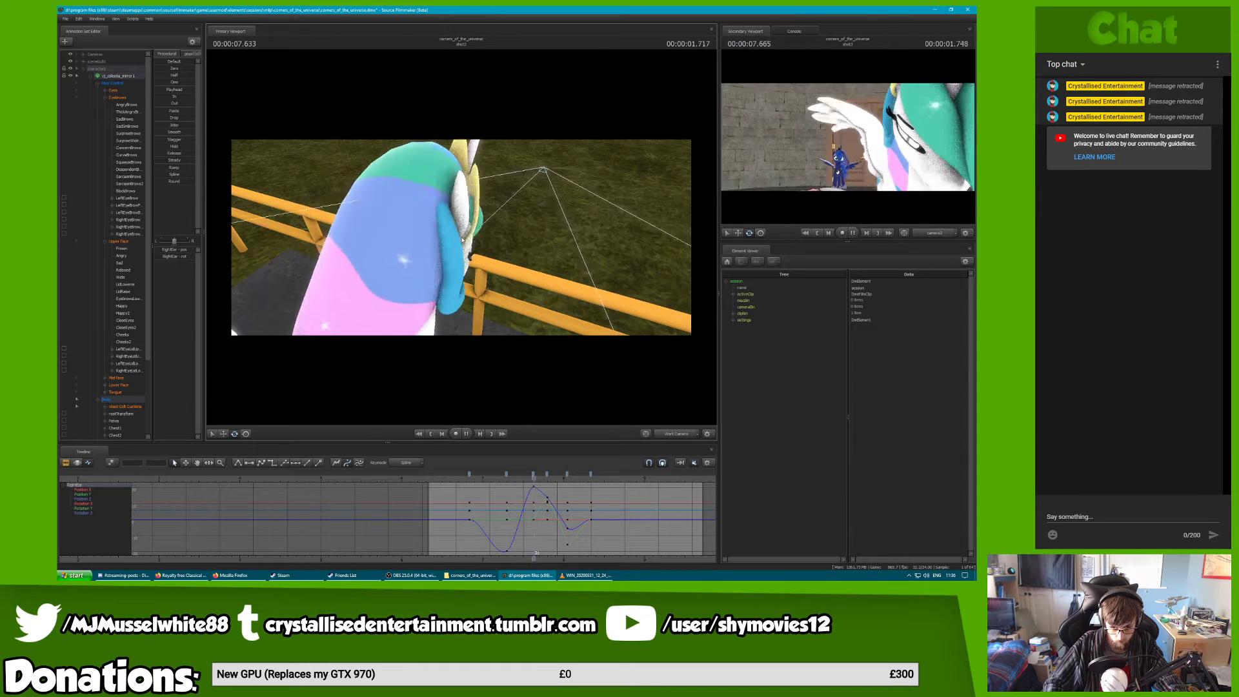
key(space)
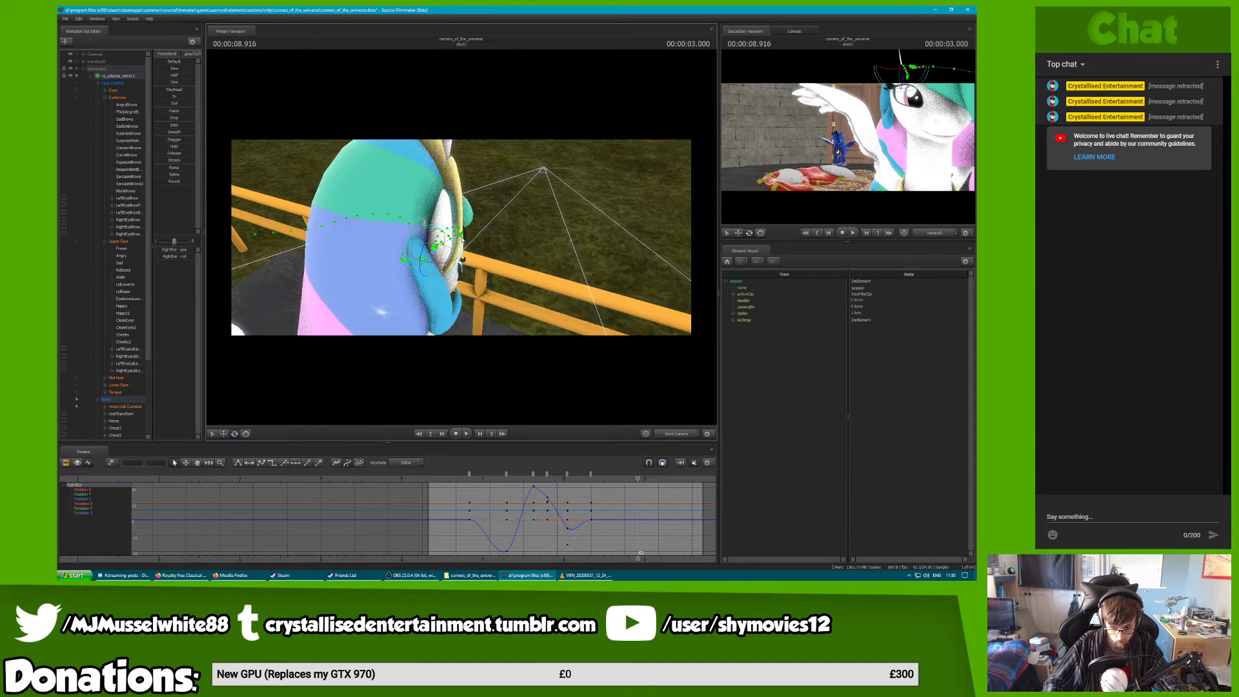
Delay the right ear's last keyframe and add a rotation keyframe for the ear at 00:00:08.333
click(591, 474)
drag(637, 478, 592, 482)
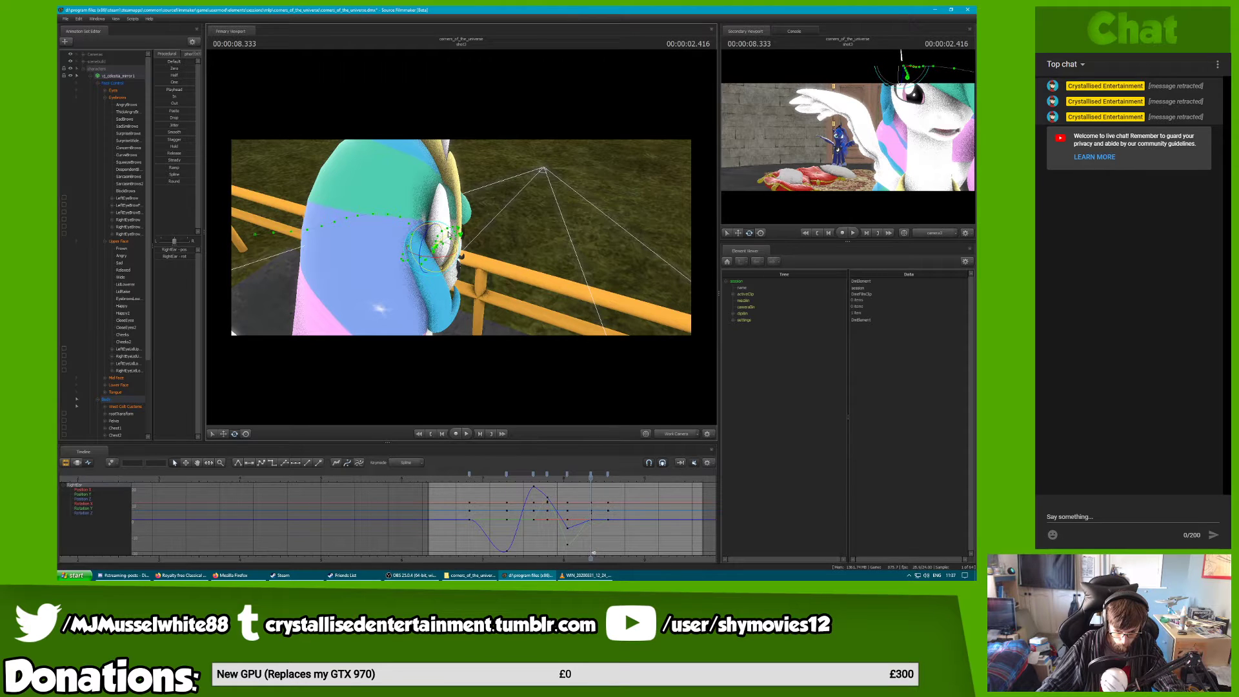
click(591, 475)
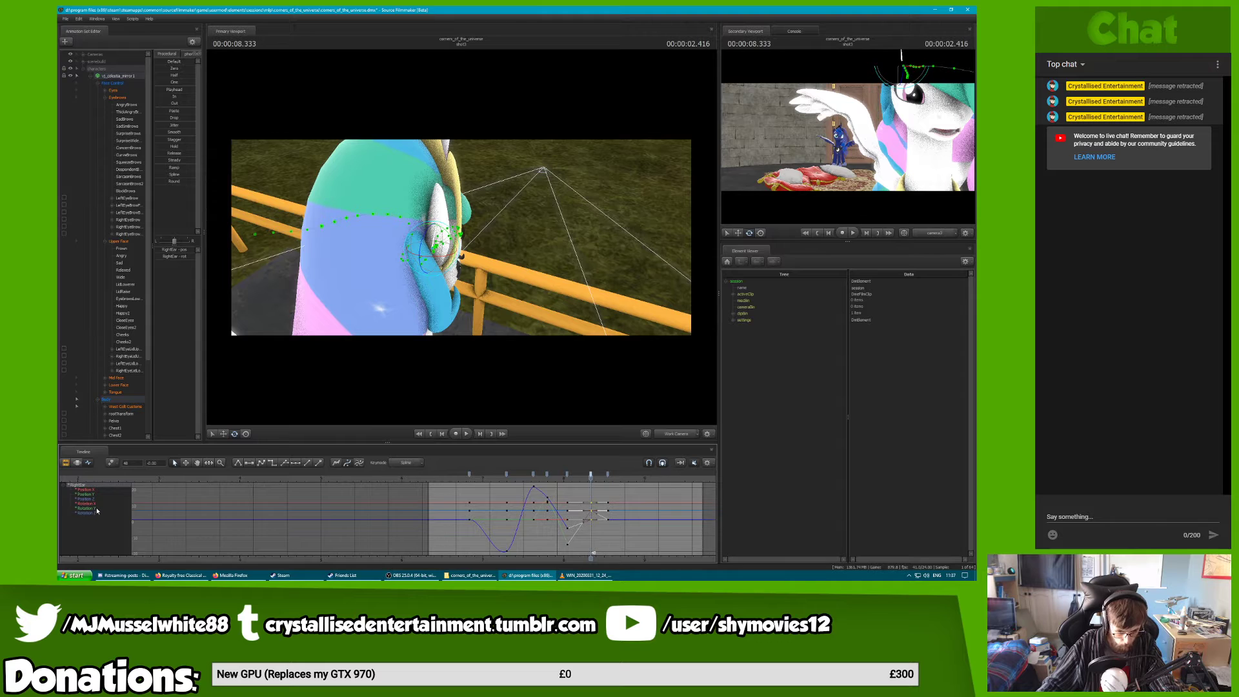
Isolate the right ear's Rotation Y curve and shift its last keyframe further along the timeline to lengthen the settling motion
click(76, 510)
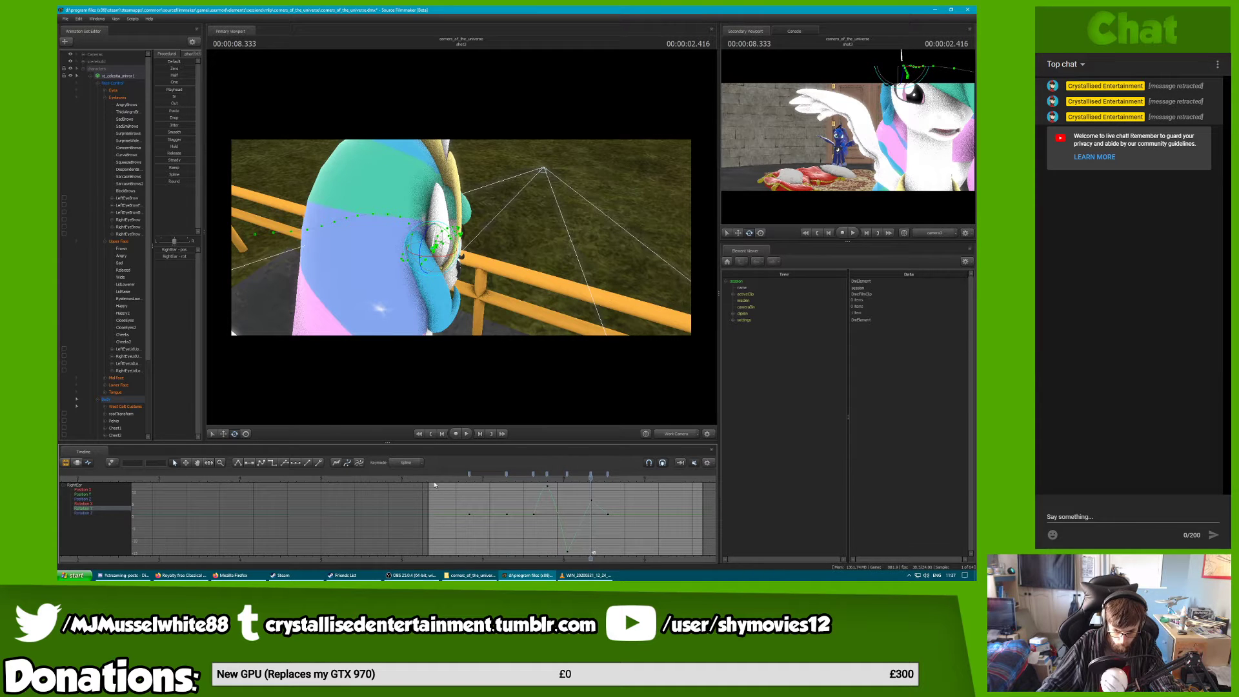
click(607, 476)
key(space)
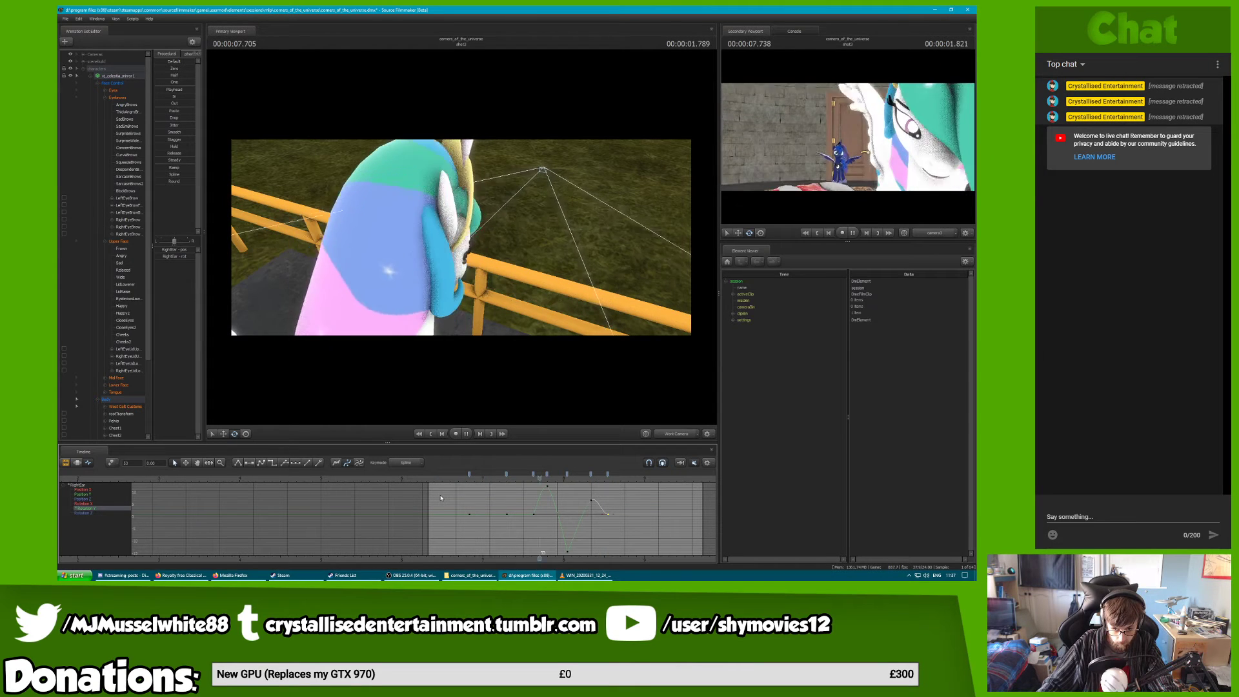
key(space)
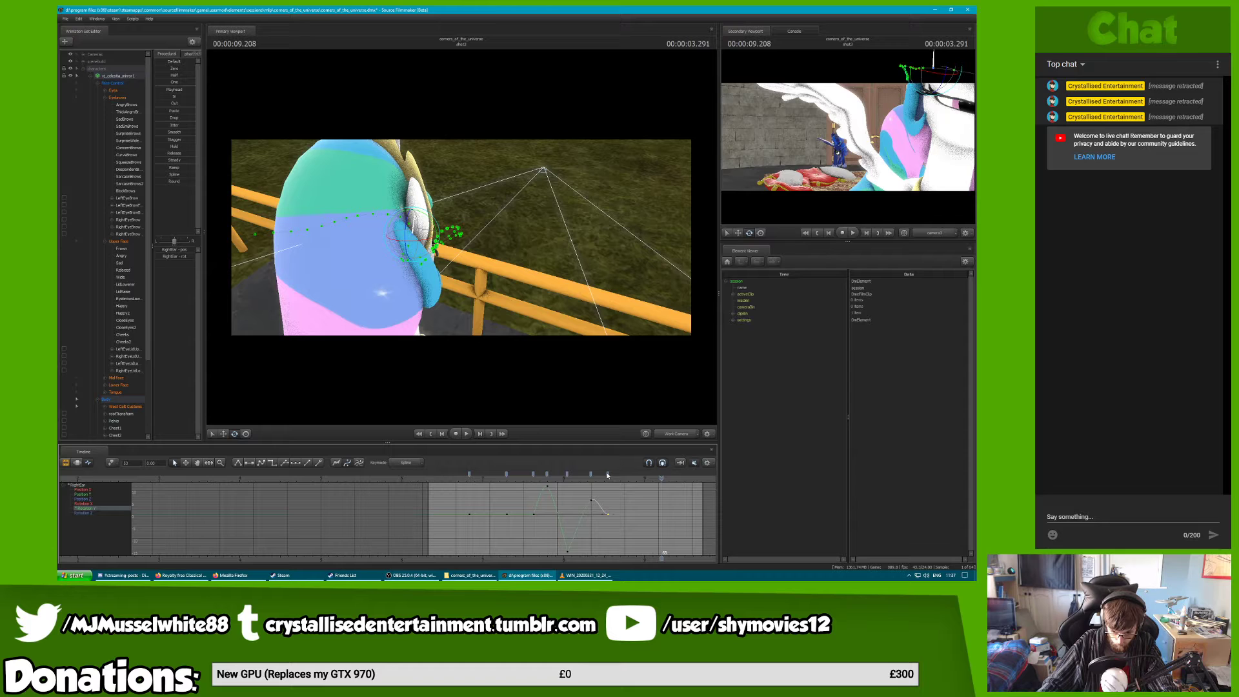
drag(607, 476, 621, 476)
key(space)
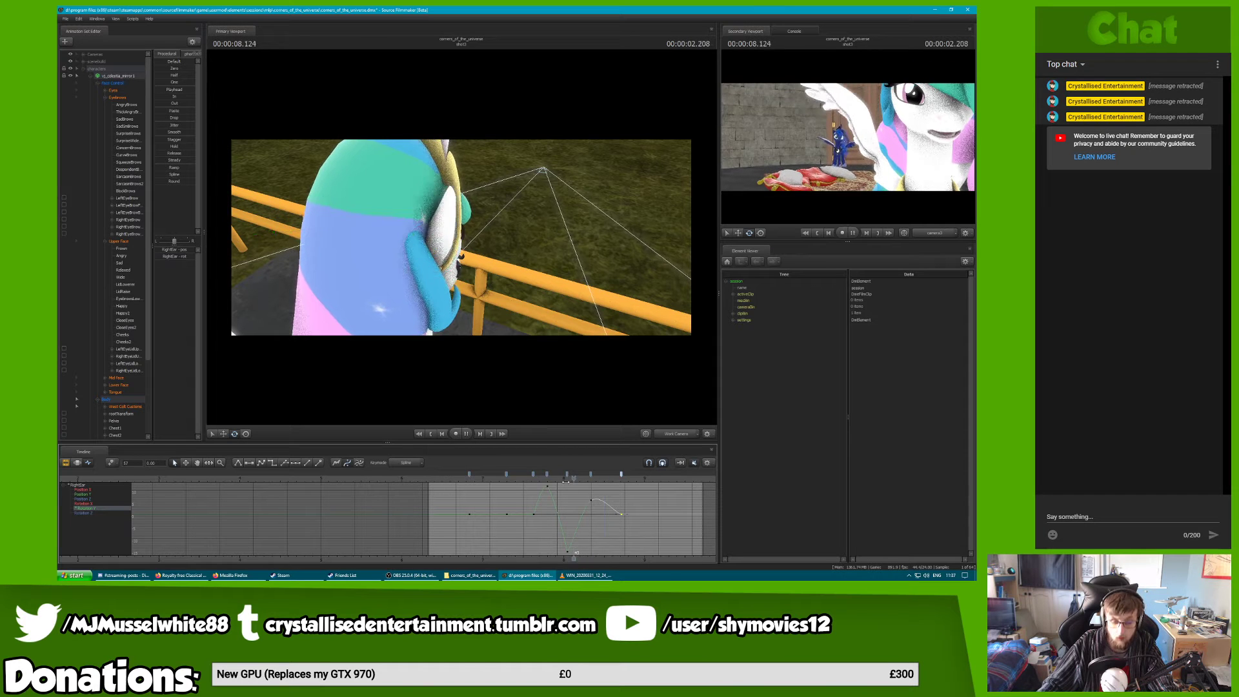
Replay the right ear's motion from the work camera and through the scene camera to check the retimed ending
click(565, 478)
key(space)
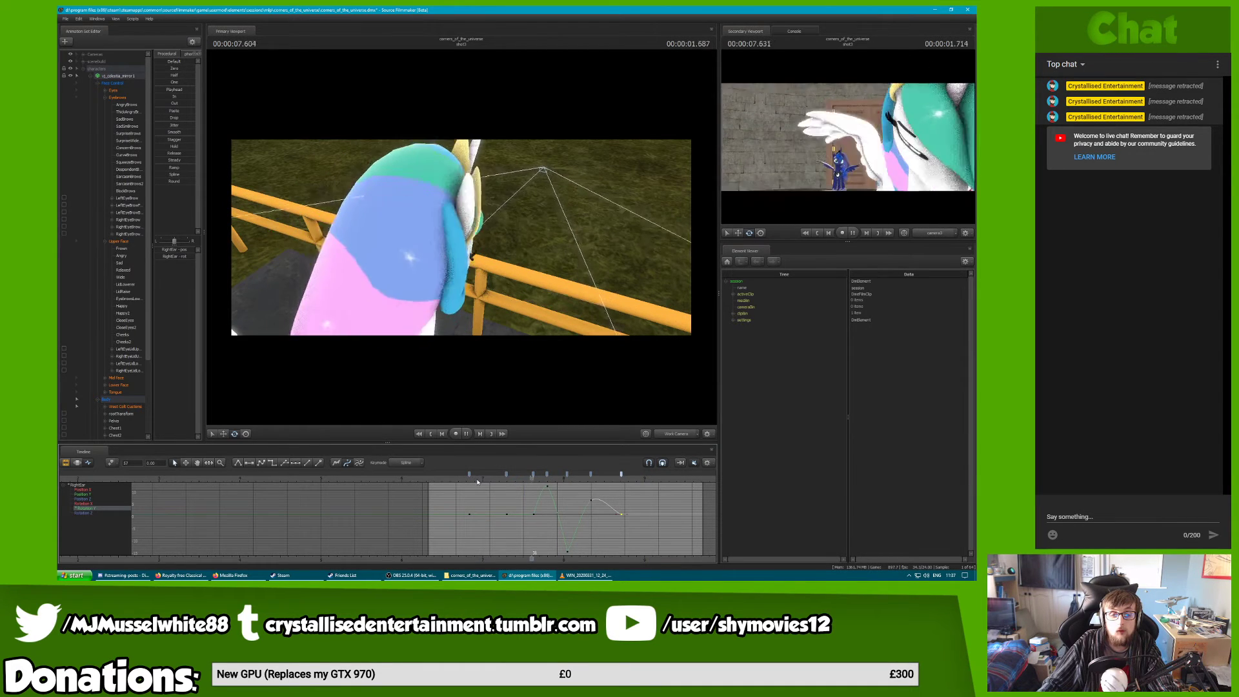
key(space)
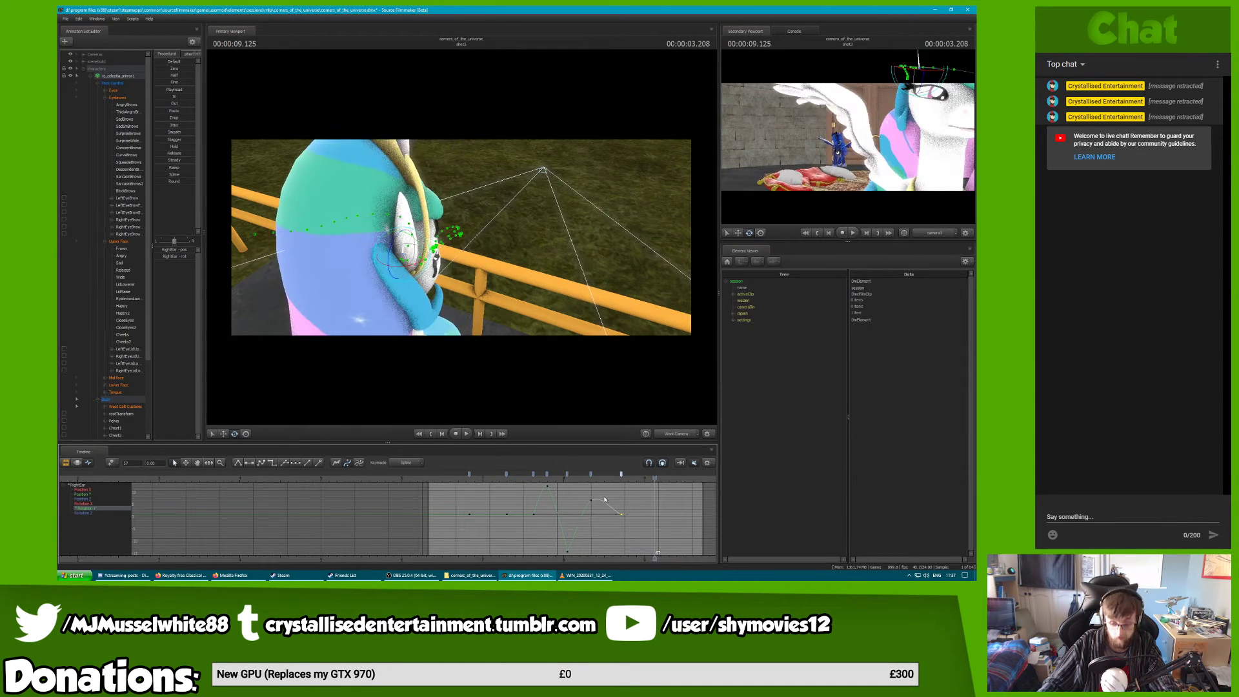
key(space)
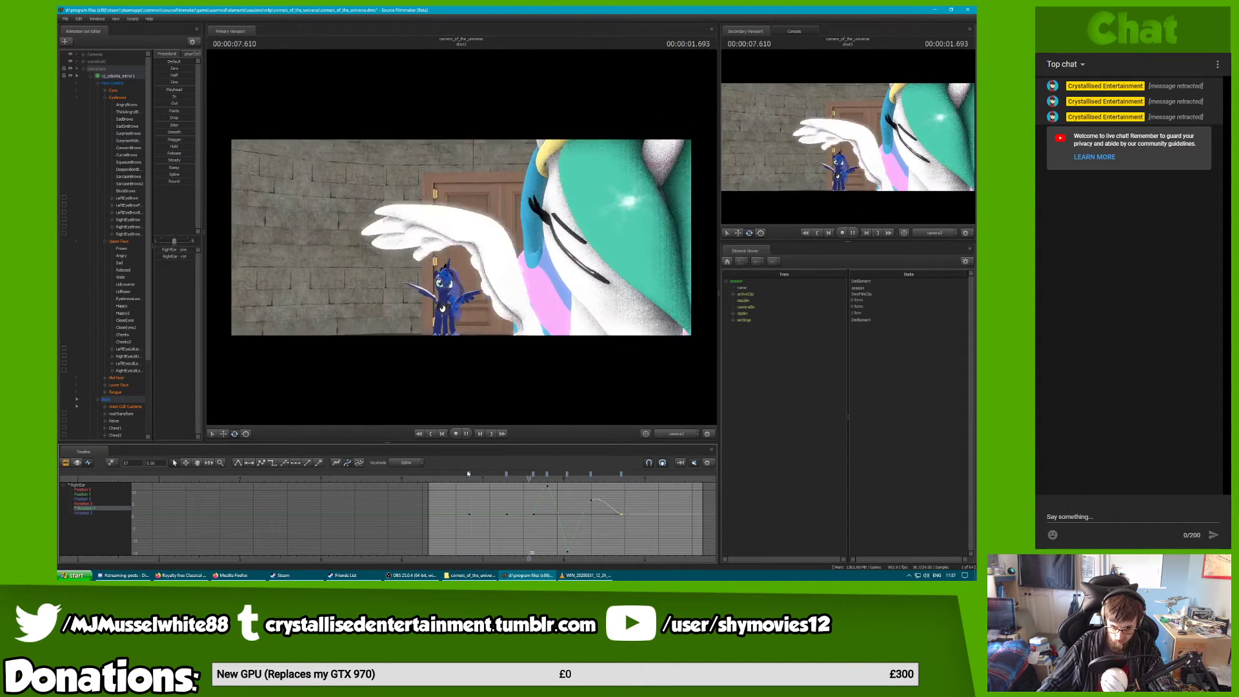
key(space)
key(space)
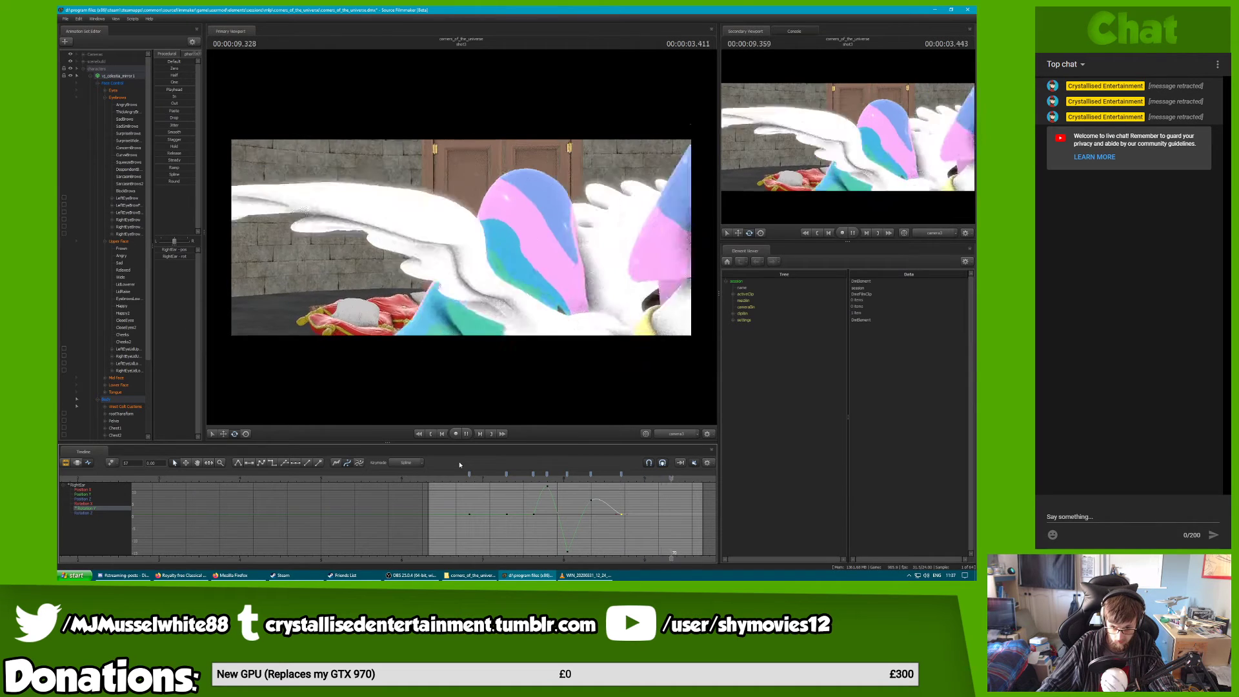
key(space)
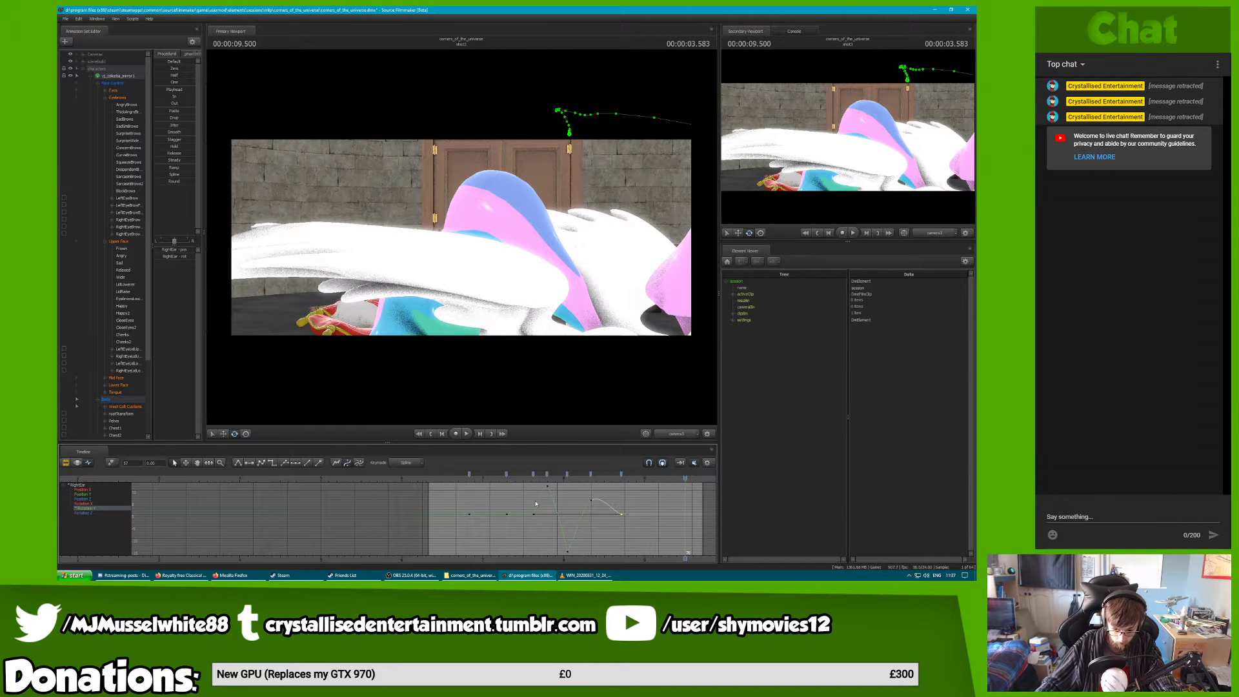
Save the session with the playhead at 00:00:08.500 and select its corners_of_the_universe.dmx file in File Explorer
click(585, 475)
drag(585, 475, 604, 524)
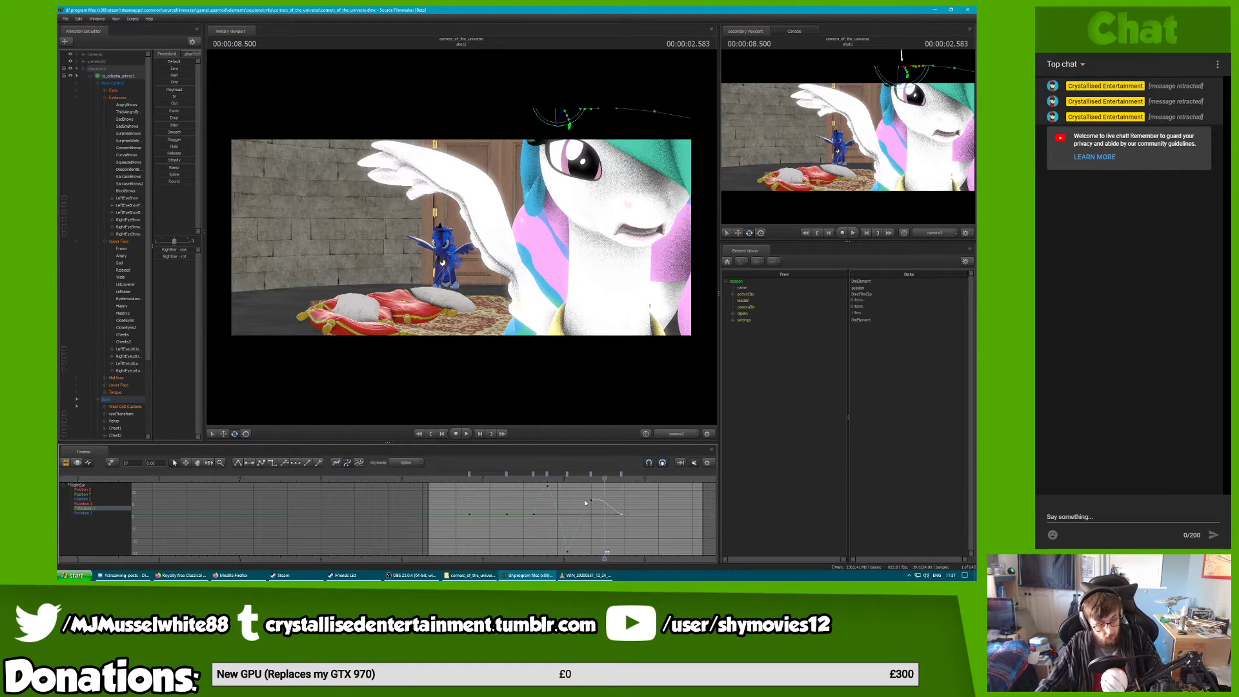
click(471, 575)
click(446, 311)
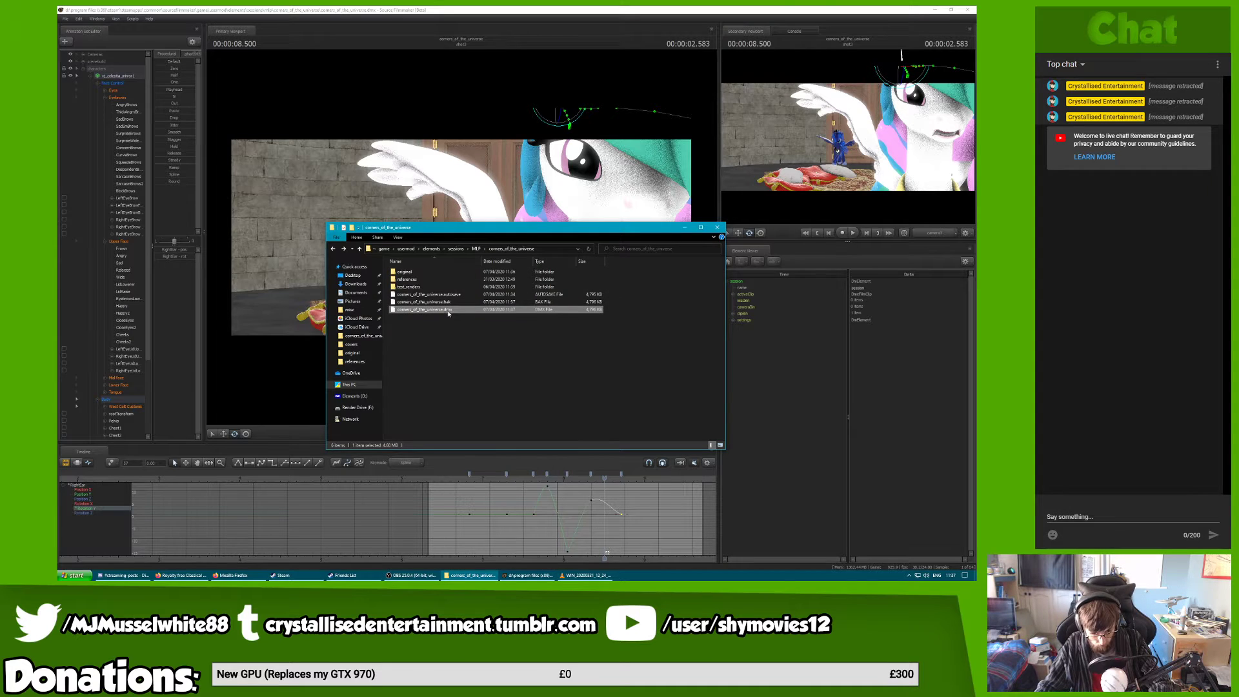
Return to Source Filmmaker and show the shots and dialog track in the Clip Editor
click(410, 14)
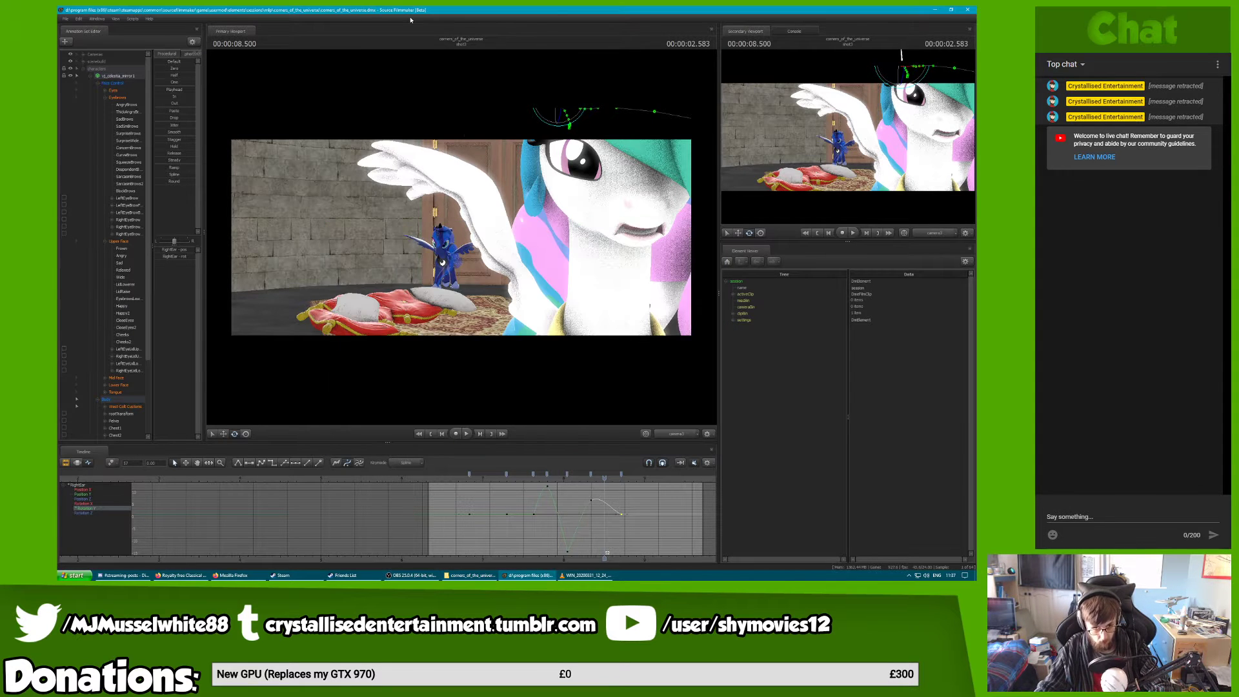
key(F2)
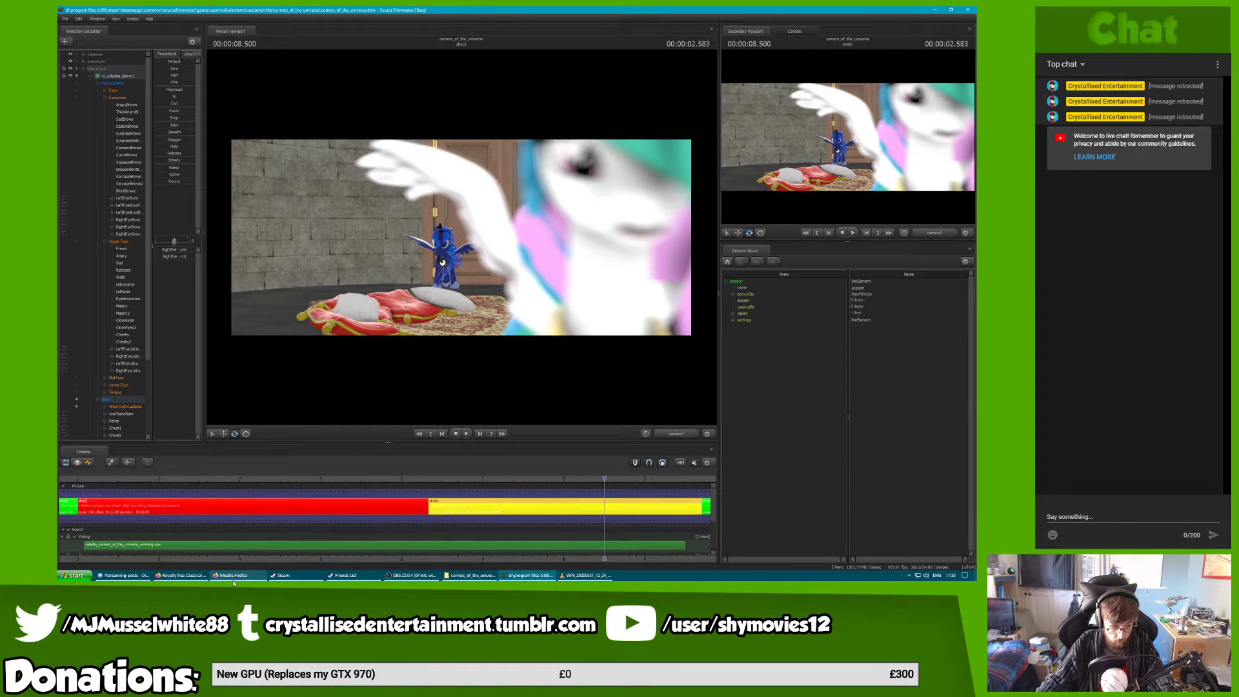
click(671, 434)
click(672, 434)
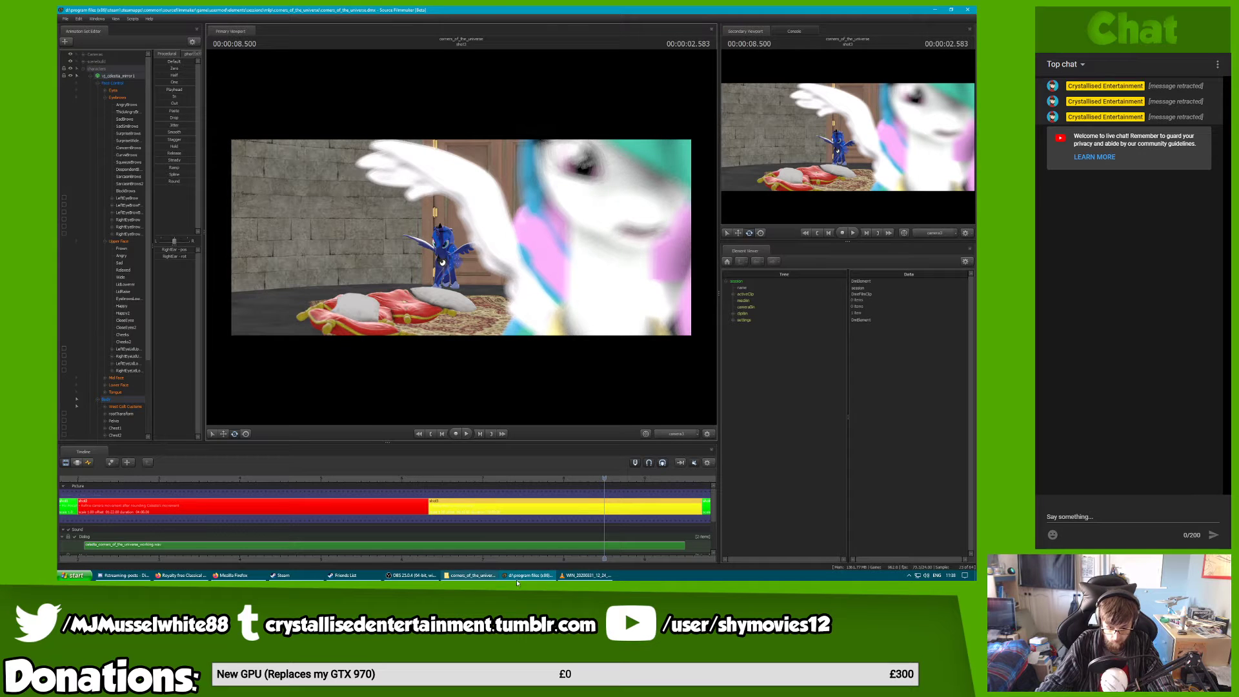
Switch to File Explorer and place a copy of corners_of_the_universe.dmx in the original folder
click(464, 576)
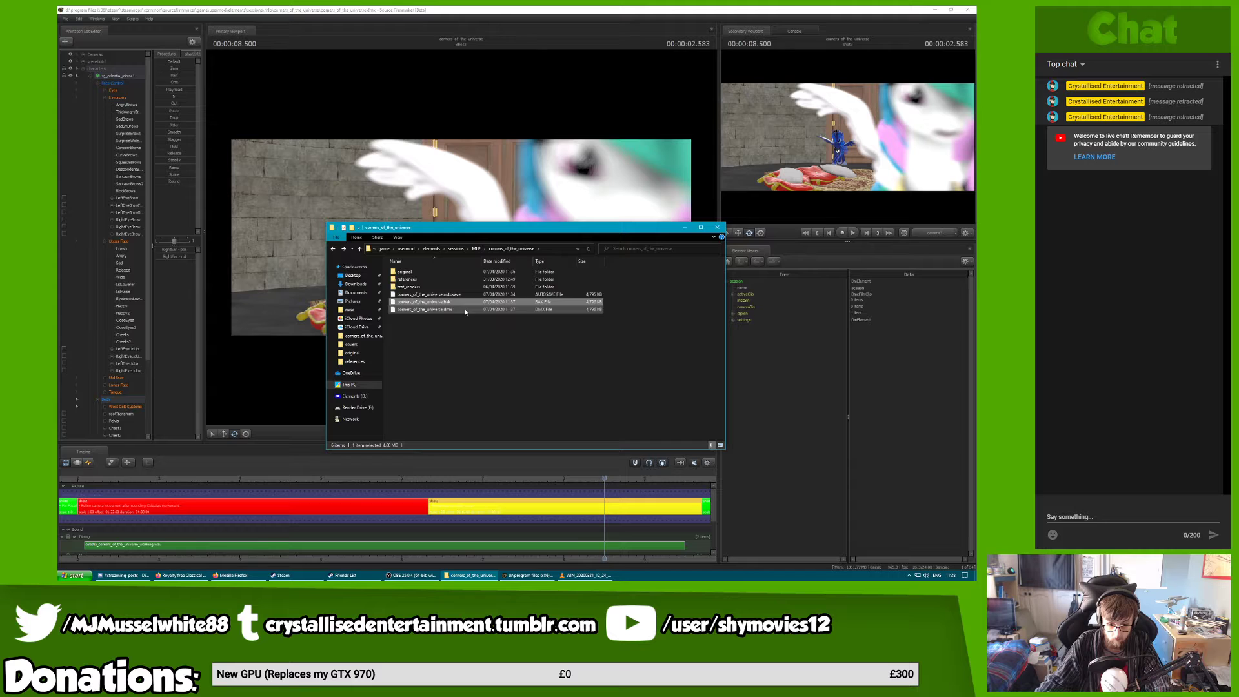
double_click(413, 272)
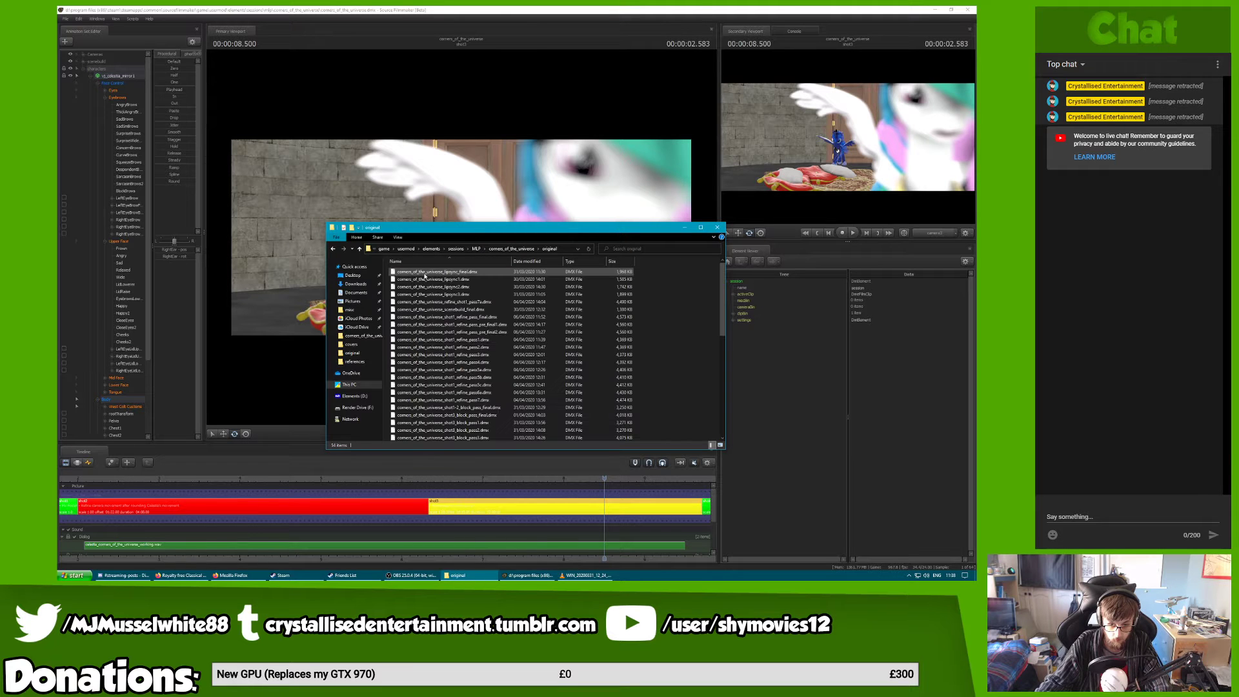
key(ctrl+v)
Rename the session copy corners_of_the_universe_shot3_refine_pass9.dmx, go back to the parent folder and return to Source Filmmaker
right_click(469, 271)
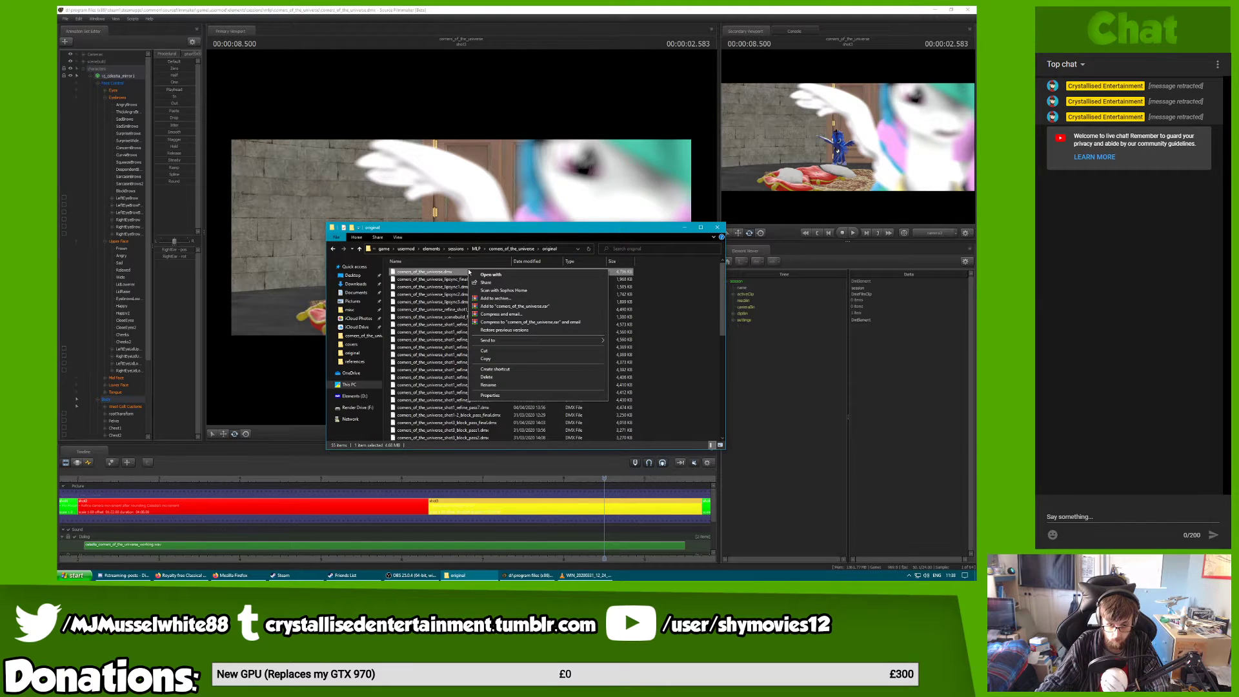
click(507, 385)
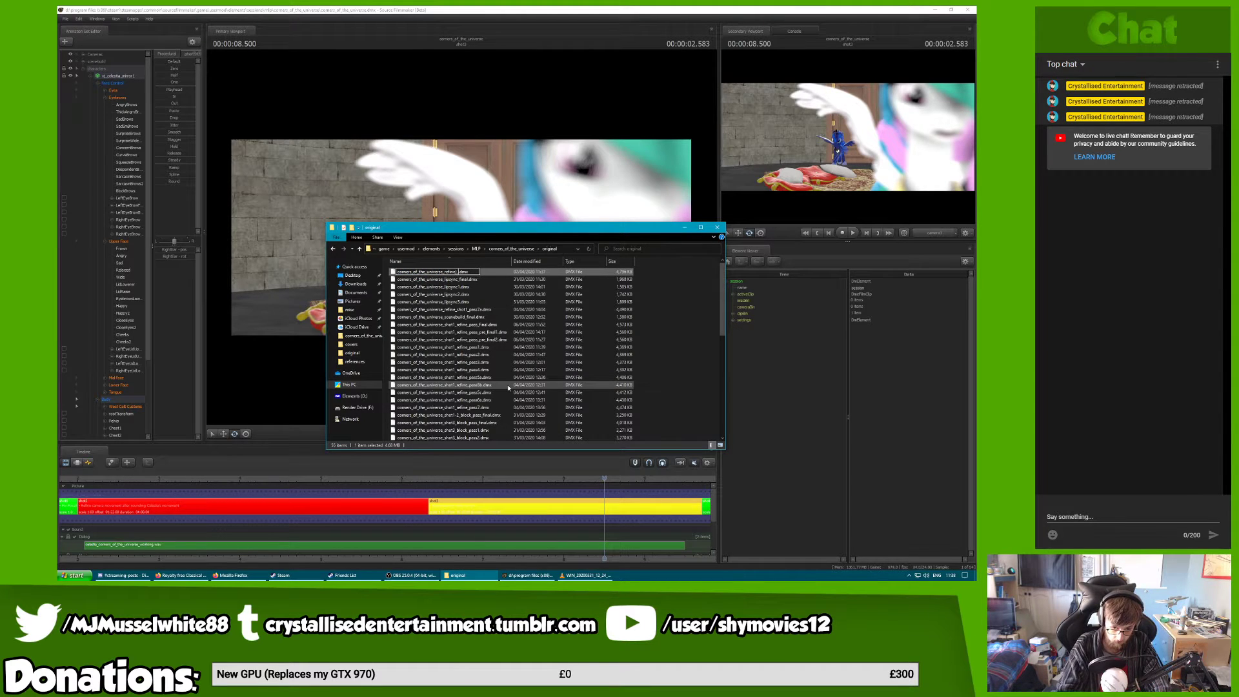
key(BackSpace)
text(_pass9)
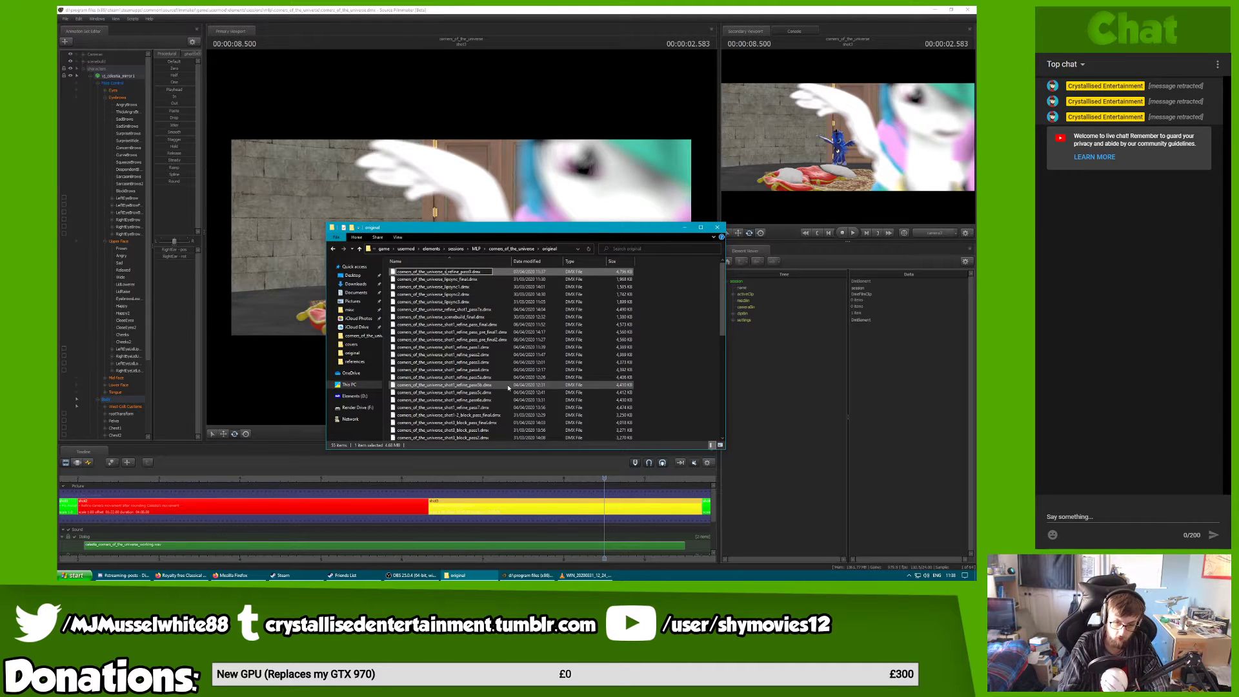
text(3)
key(Return)
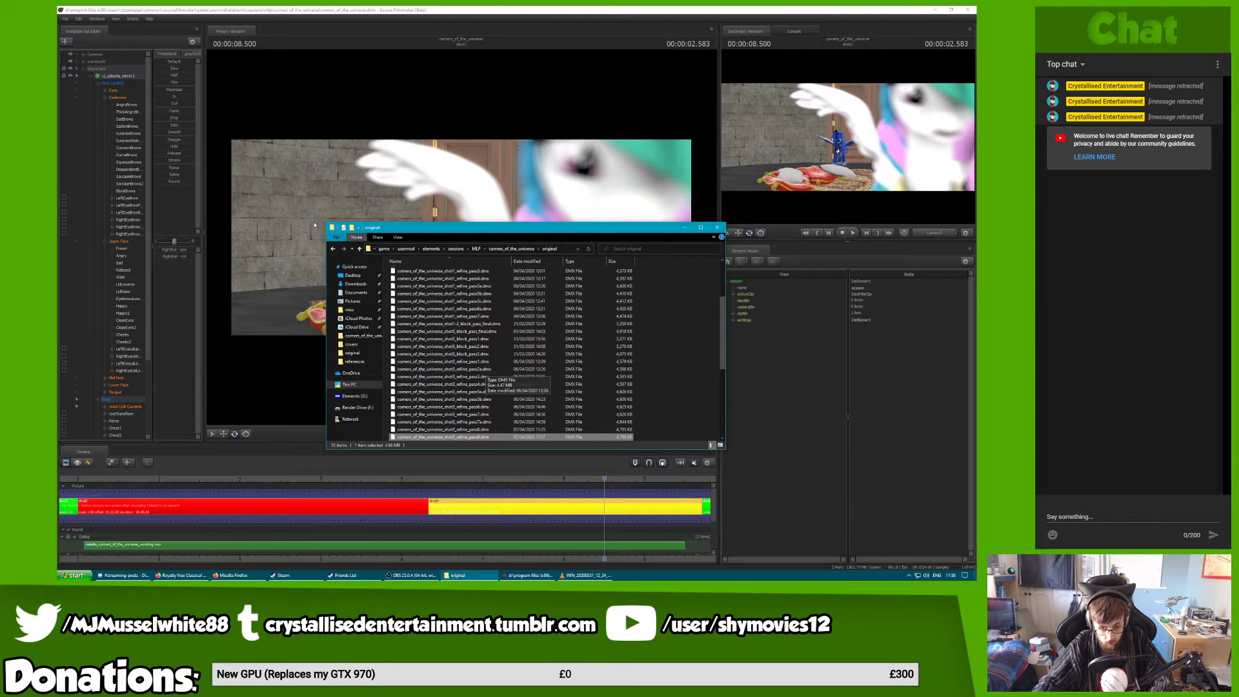
click(332, 250)
click(497, 9)
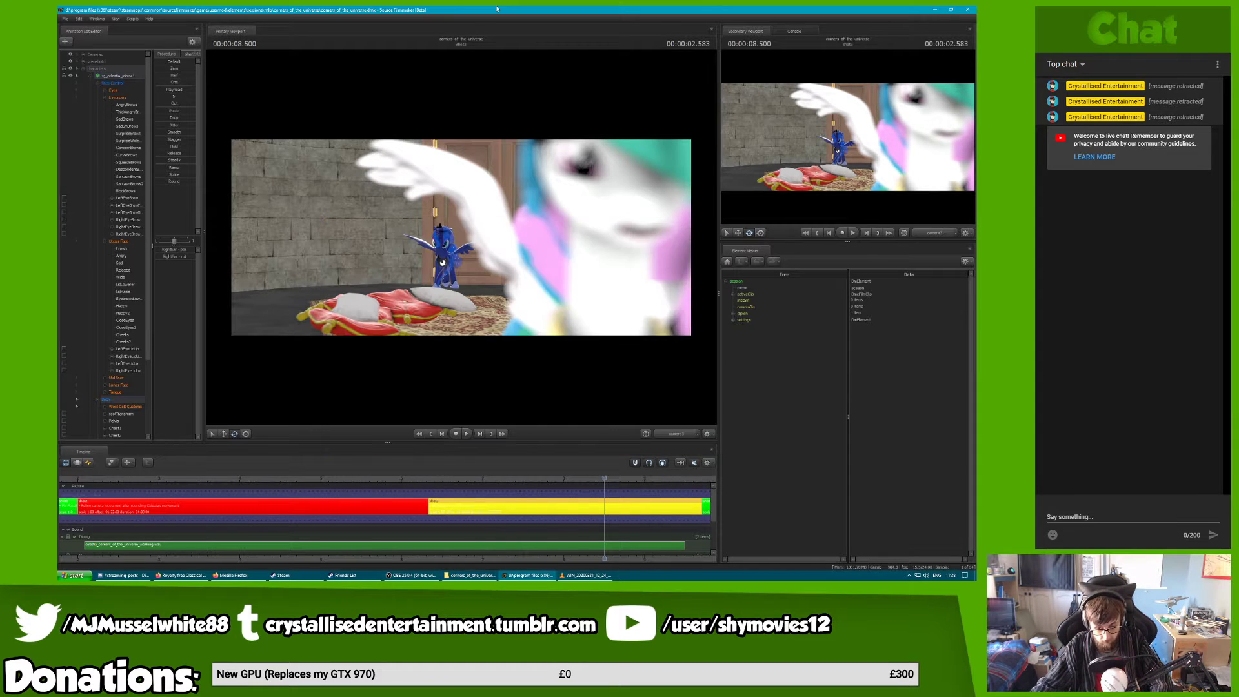
Switch the primary viewport from the scene camera to the work camera and frame Luna's head up close
scroll(583, 504, down, 4)
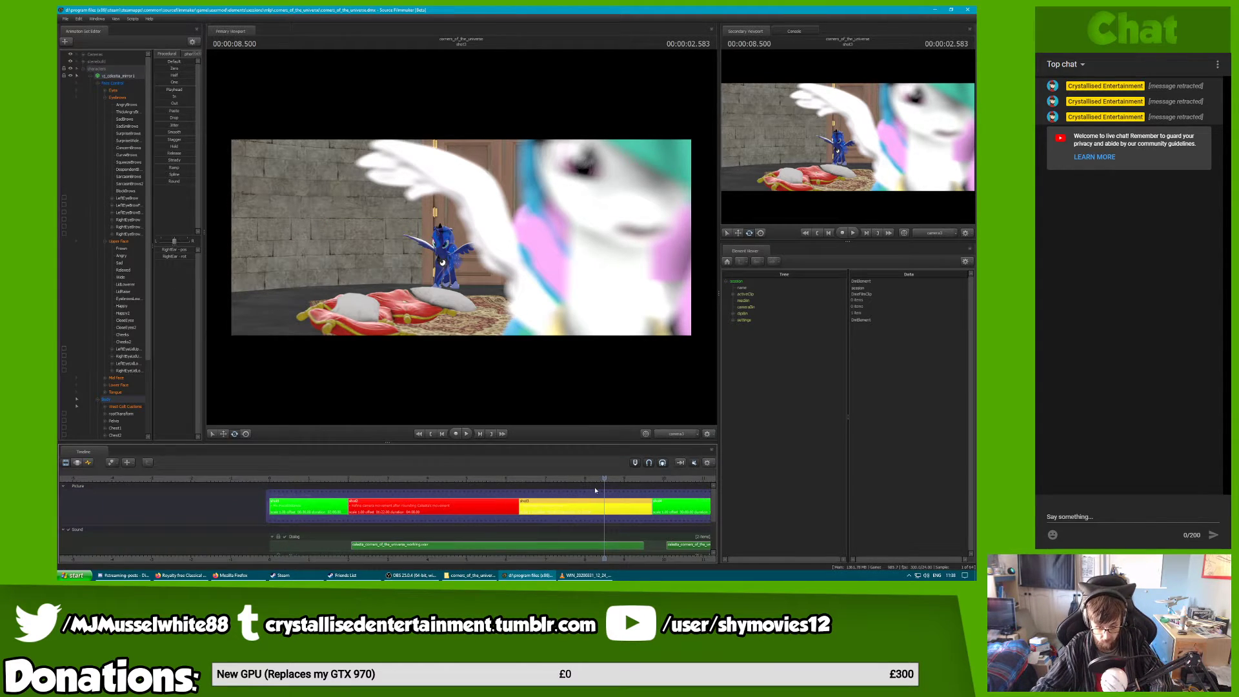
scroll(596, 491, up, 2)
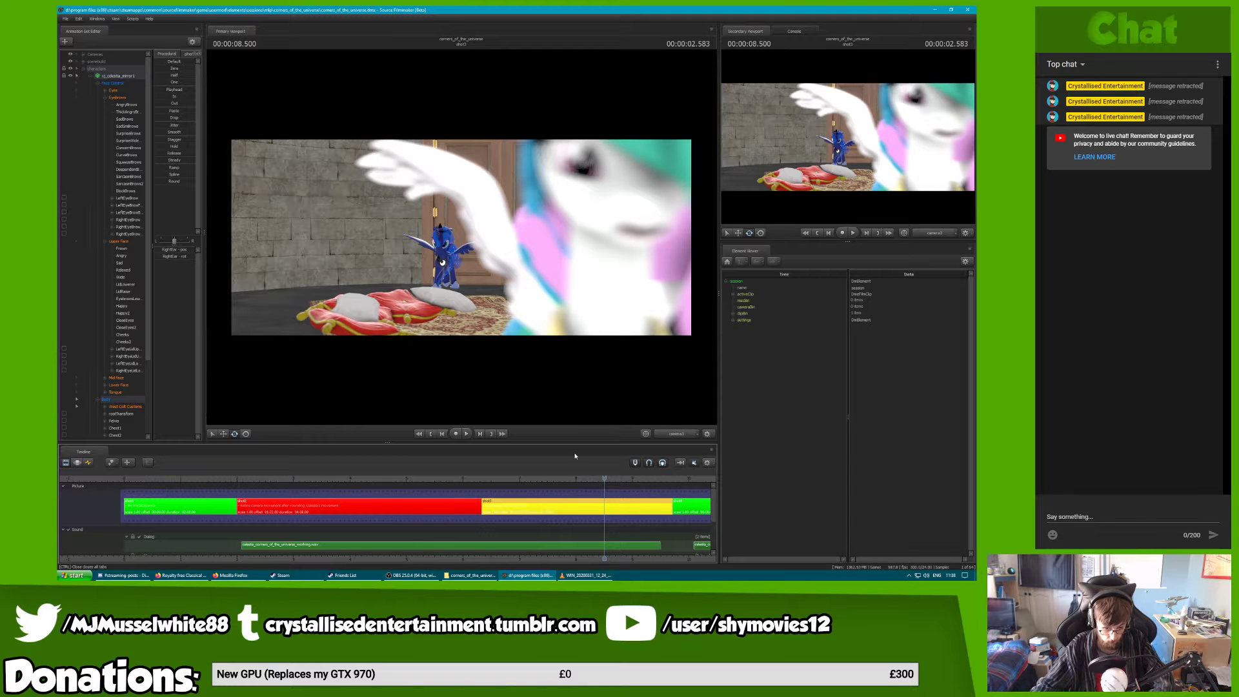
scroll(667, 503, down, 2)
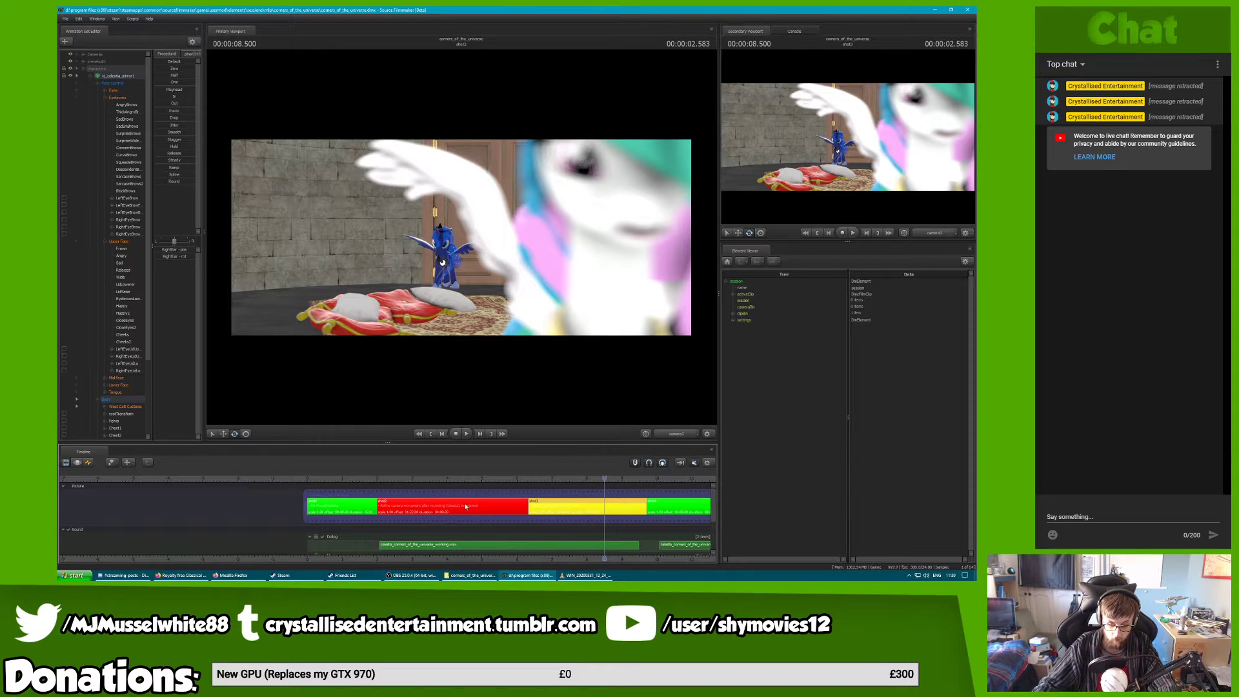
click(673, 435)
drag(663, 413, 500, 397)
key(w)
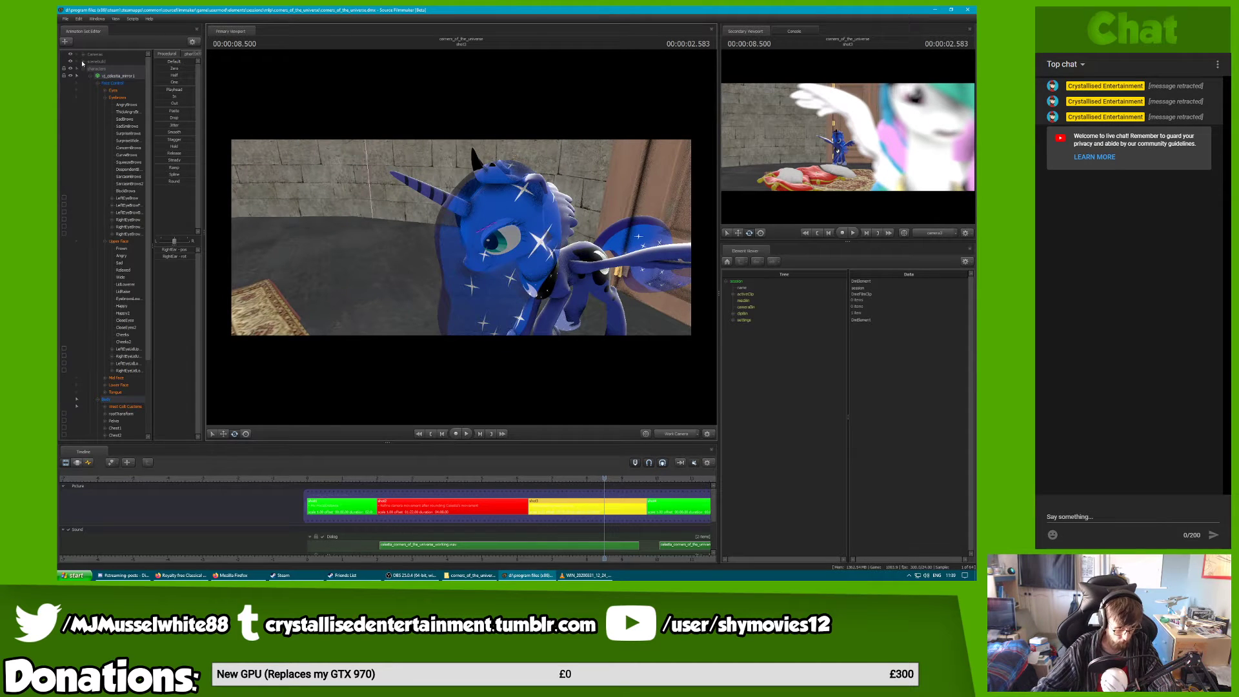
Collapse Celestia's controls and look through the body group options of Luna's model without choosing any
click(90, 76)
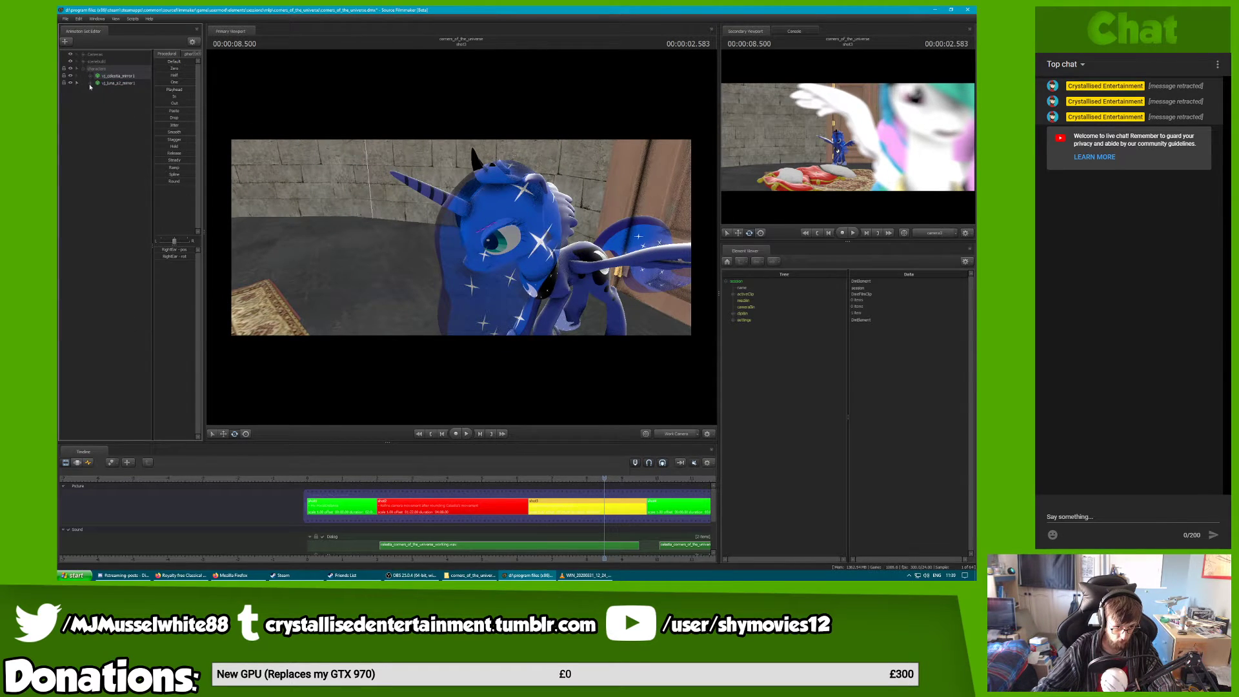
right_click(129, 82)
mouse_move(191, 192)
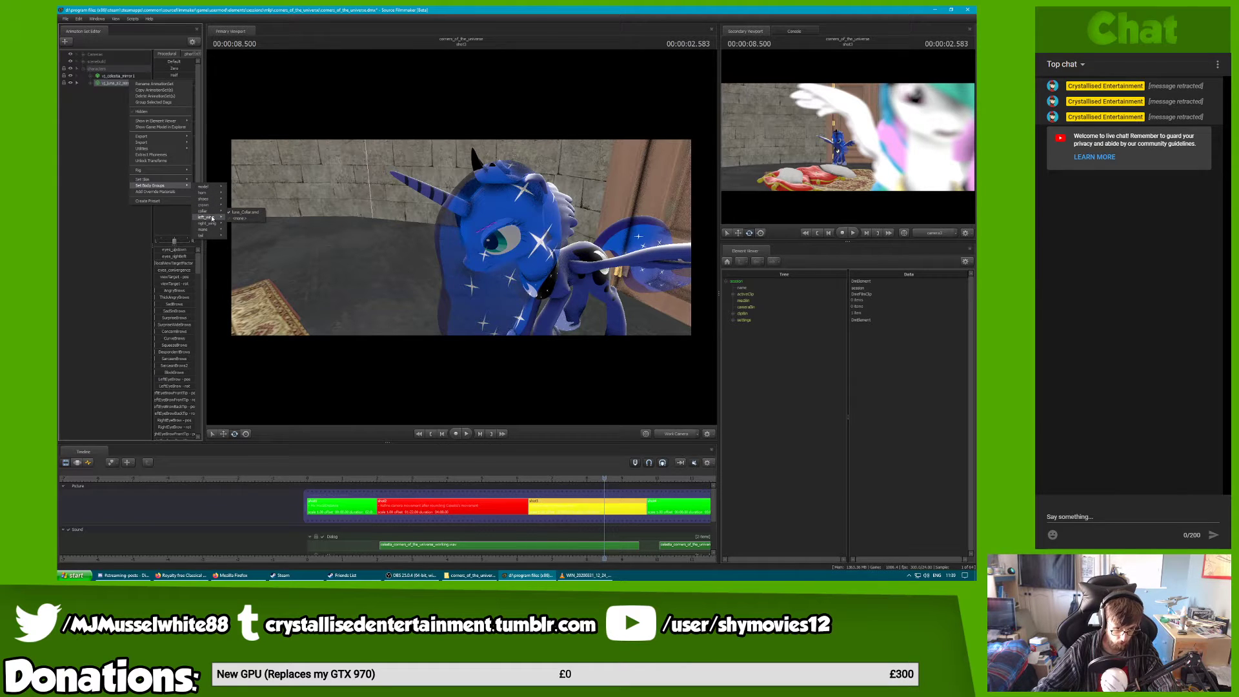
mouse_move(209, 236)
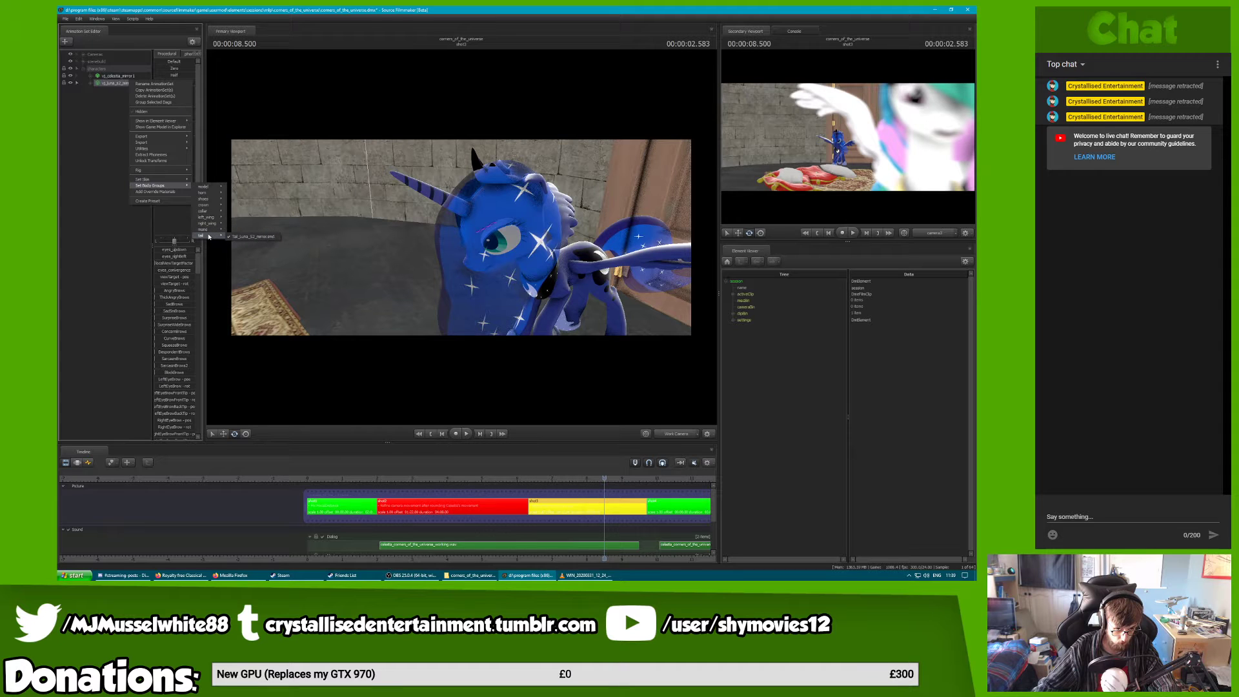
click(101, 187)
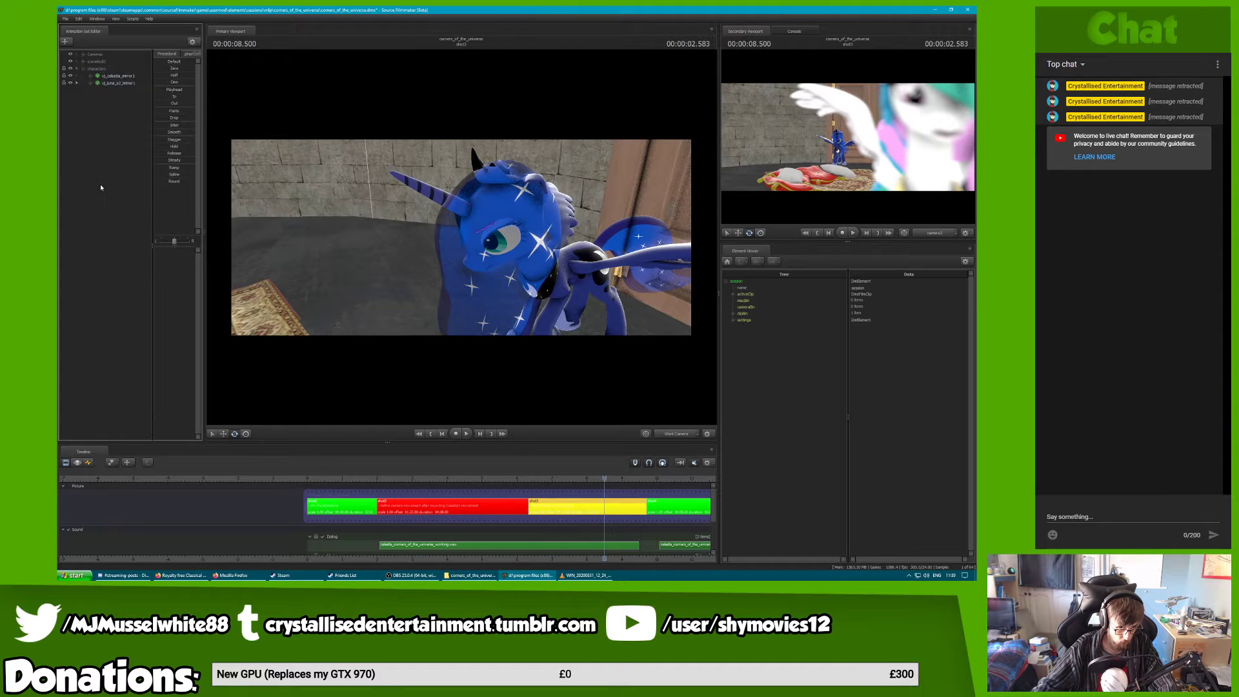
In the Motion Editor, move Luna's LeftEyeBrow and RightEyeBrow controls inward so the magenta eyebrows sit hidden inside her head
right_click(446, 246)
drag(503, 250, 497, 252)
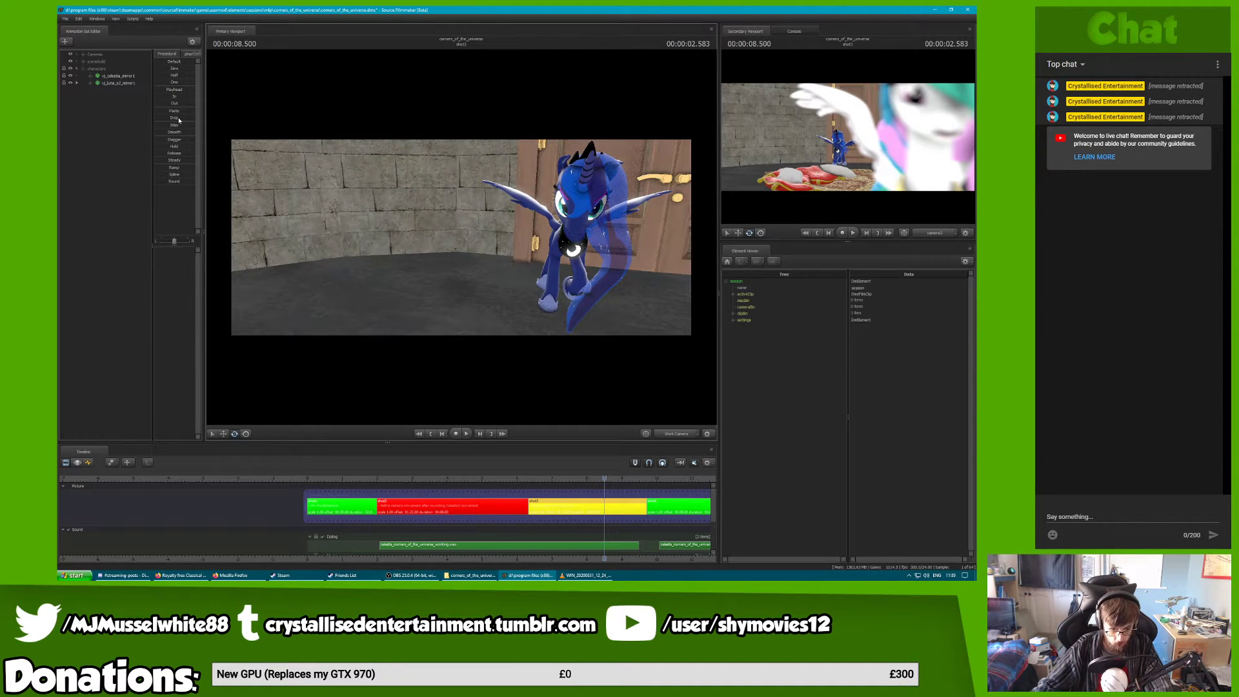
key(F3)
drag(461, 237, 516, 278)
key(w)
key(s)
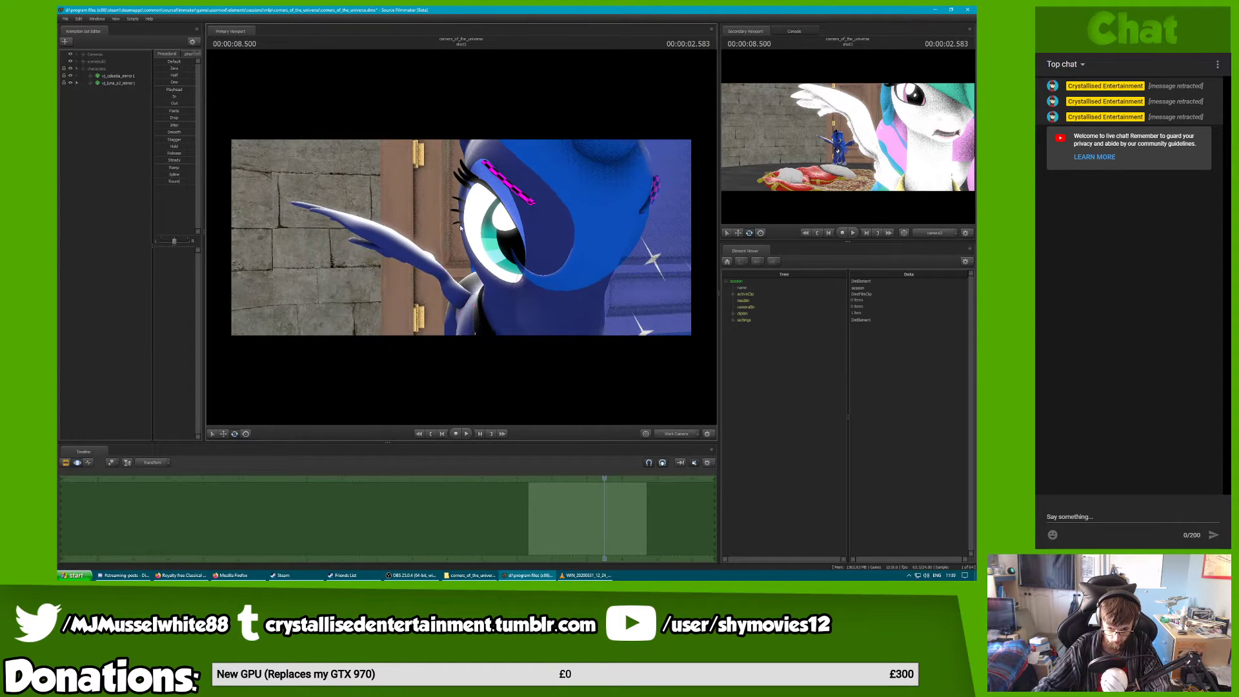
click(91, 83)
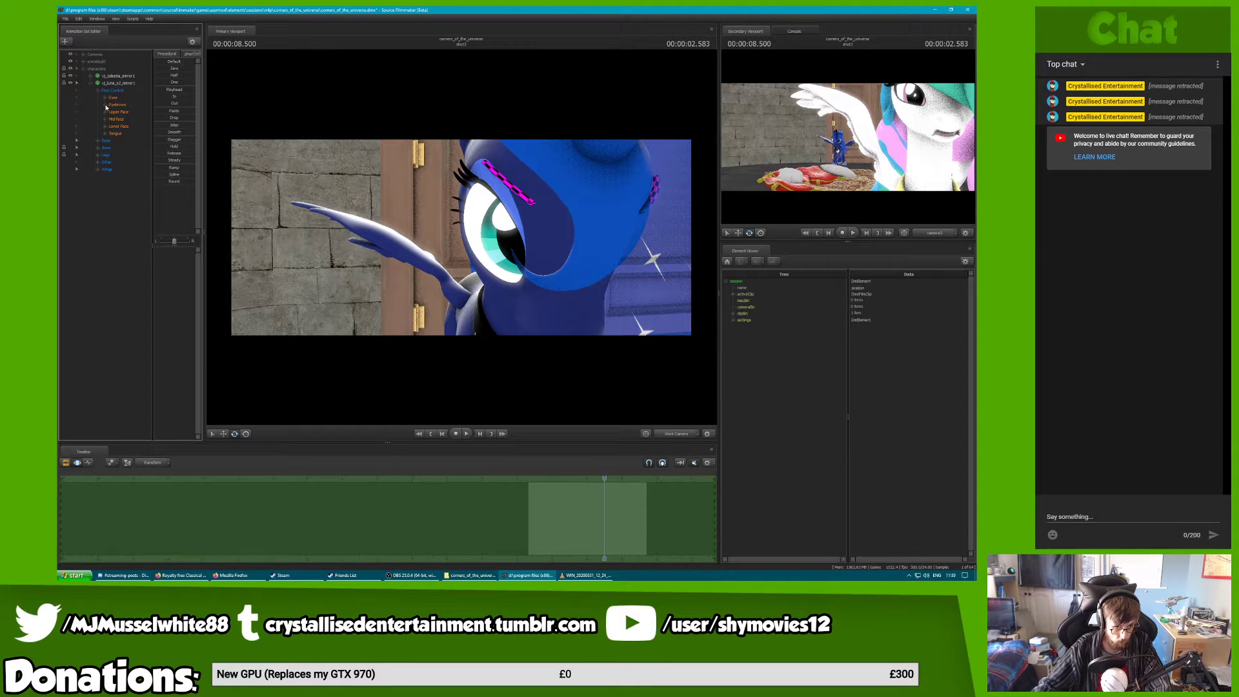
click(106, 105)
click(138, 206)
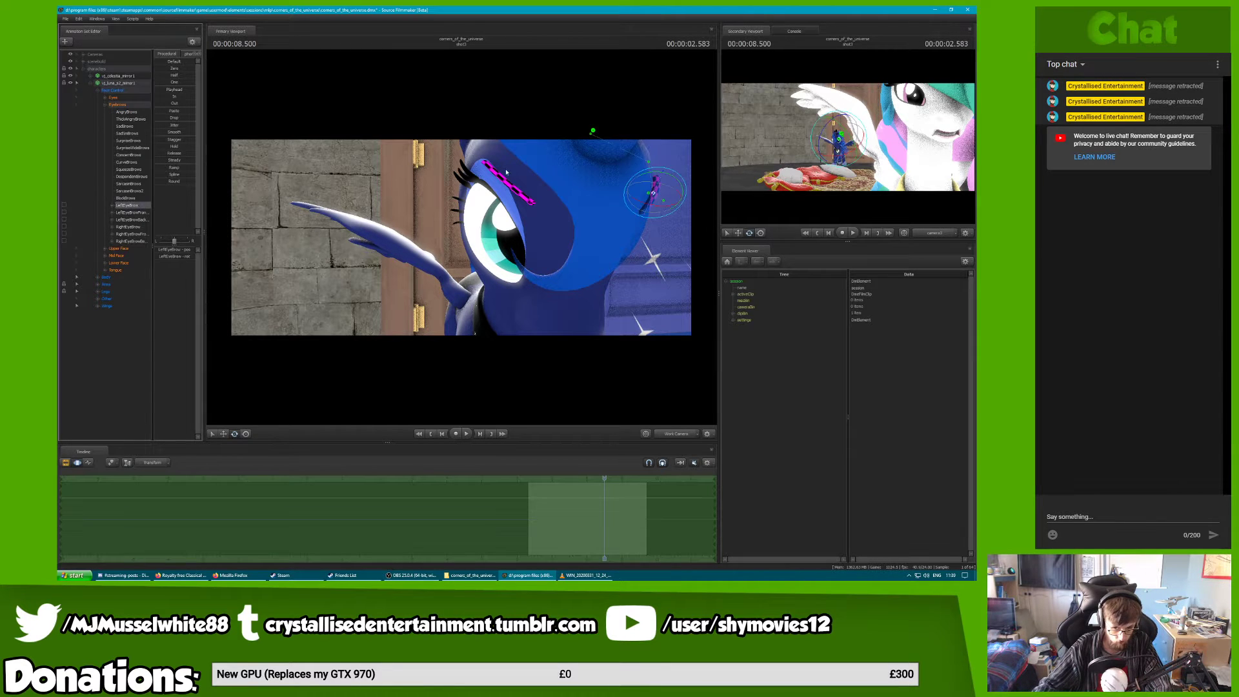
key(w)
drag(632, 193, 605, 198)
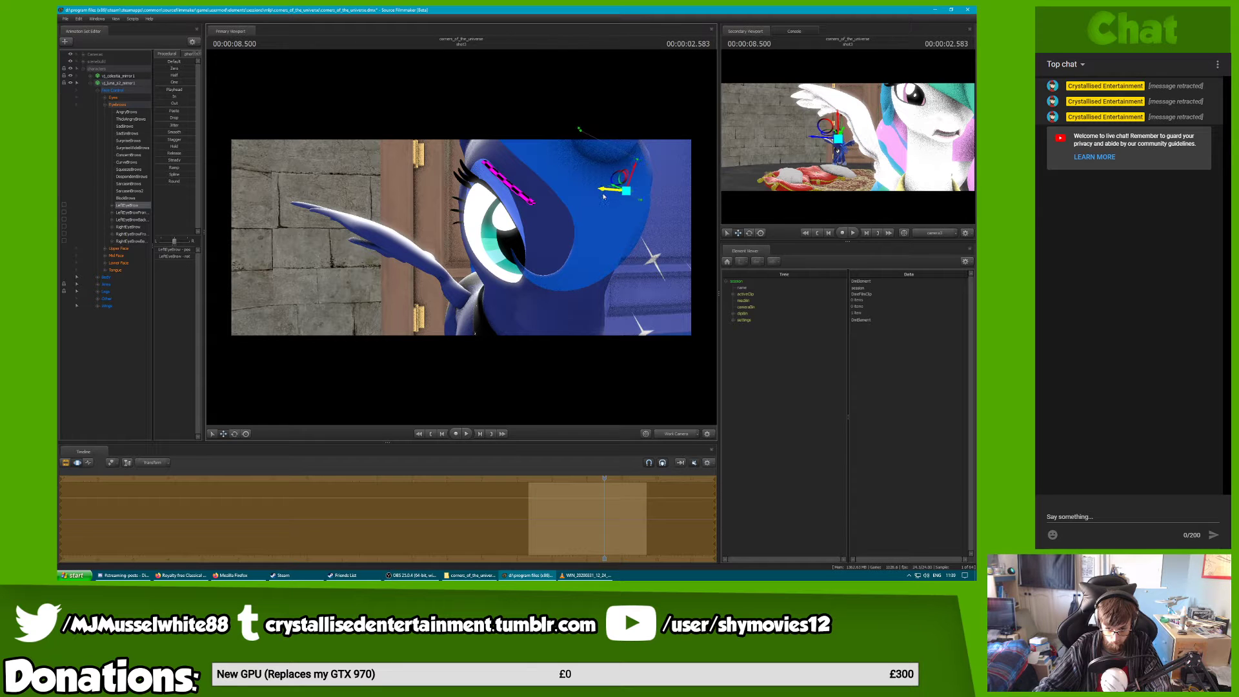
click(138, 226)
drag(479, 182, 509, 187)
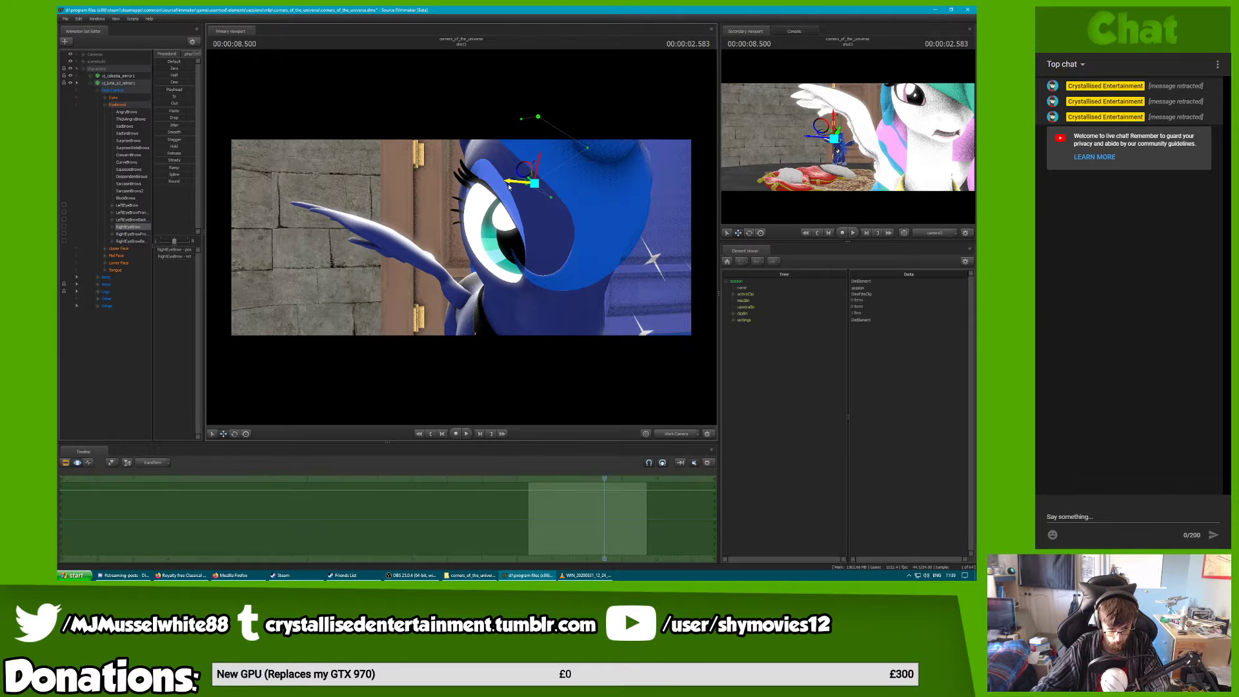
Return to the Clip Editor, reframe Luna's full body from the work camera and recheck her wing and other body groups
key(F2)
drag(583, 263, 503, 281)
key(s)
key(w)
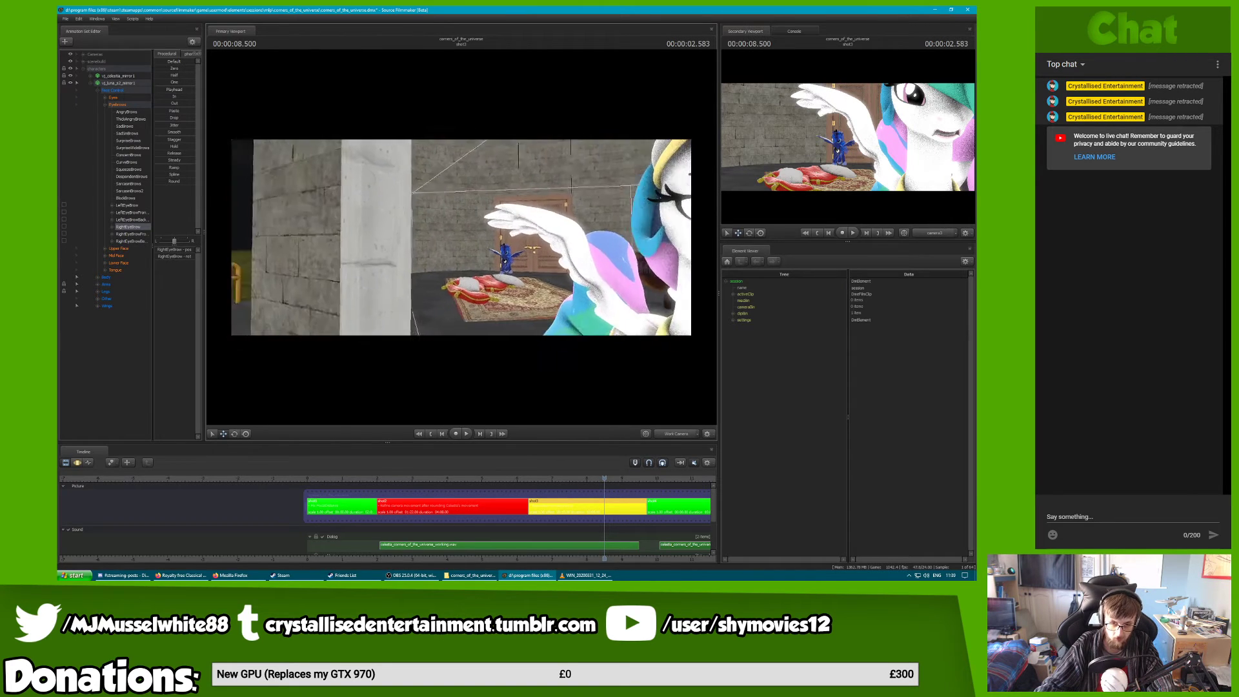
key(w)
drag(462, 240, 555, 251)
key(a)
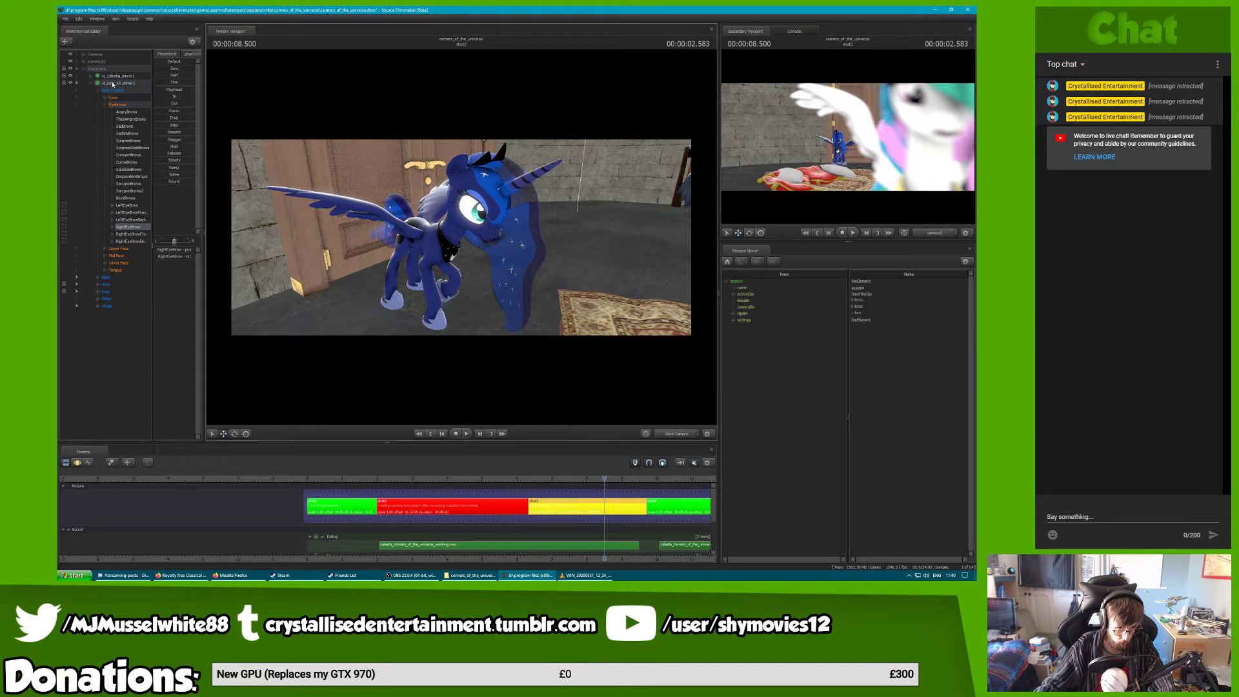
right_click(113, 84)
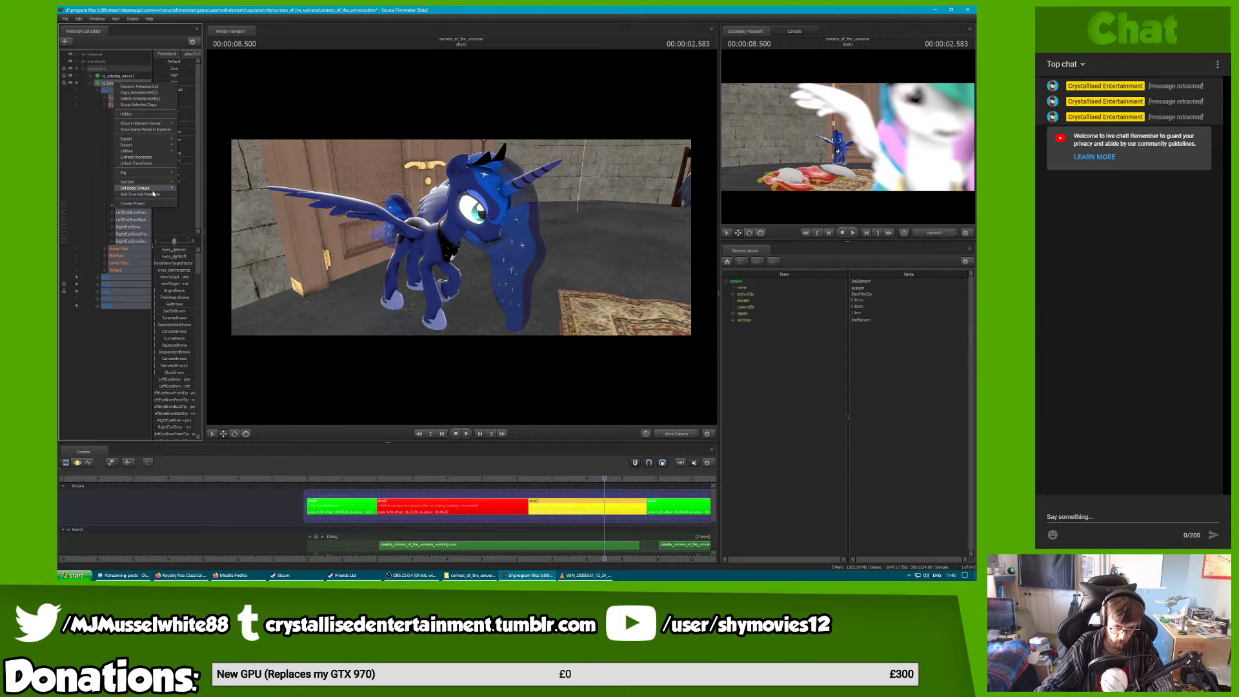
mouse_move(151, 189)
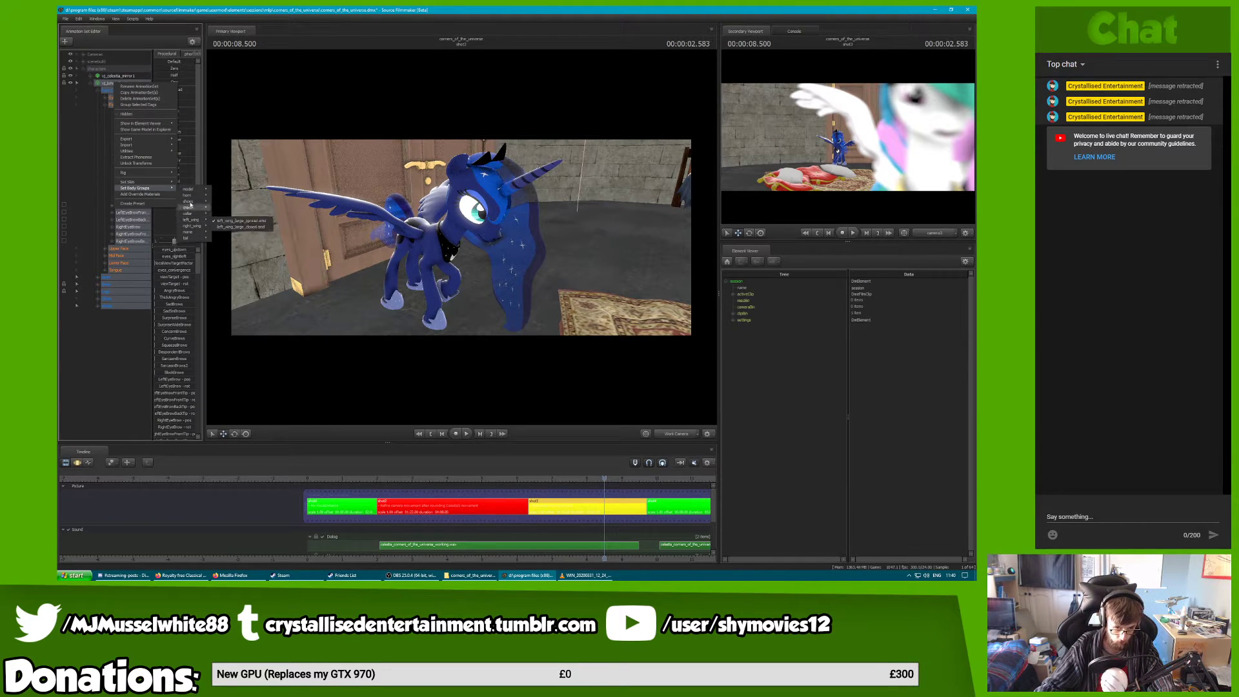
mouse_move(189, 191)
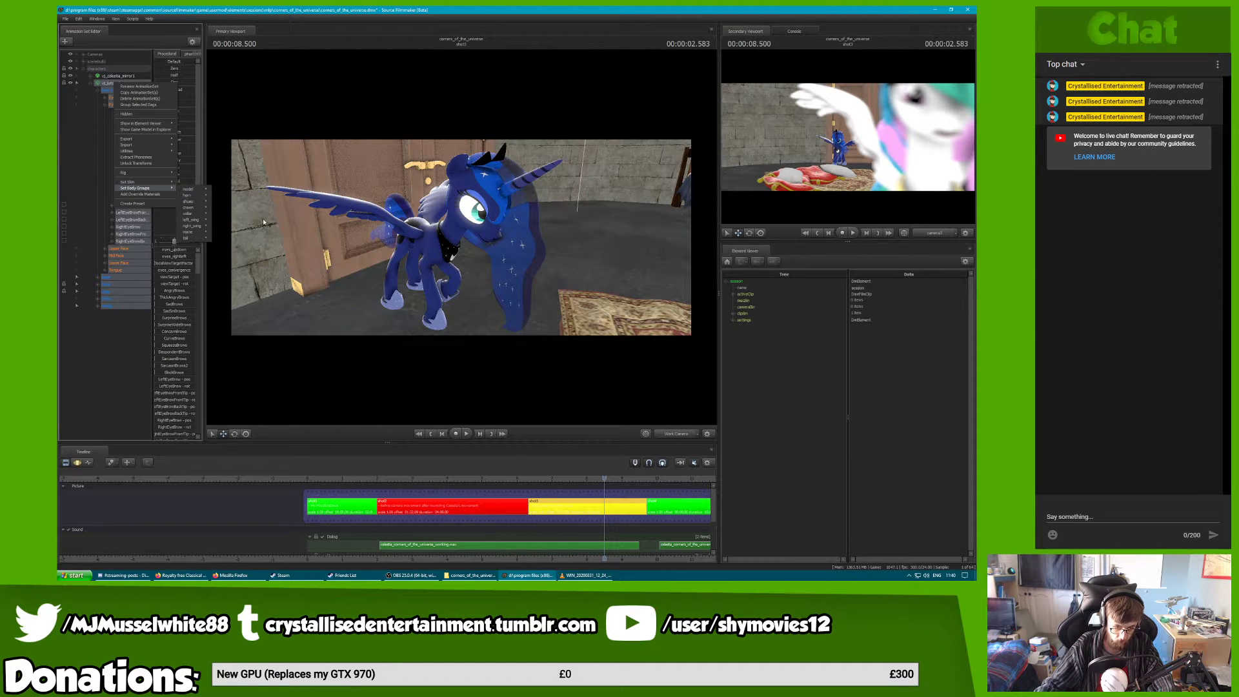
click(400, 239)
Inspect the keyframes of Luna's pelvis in the Graph Editor and scrub back to 00:00:07.875 to view her earlier pose
drag(400, 238, 461, 237)
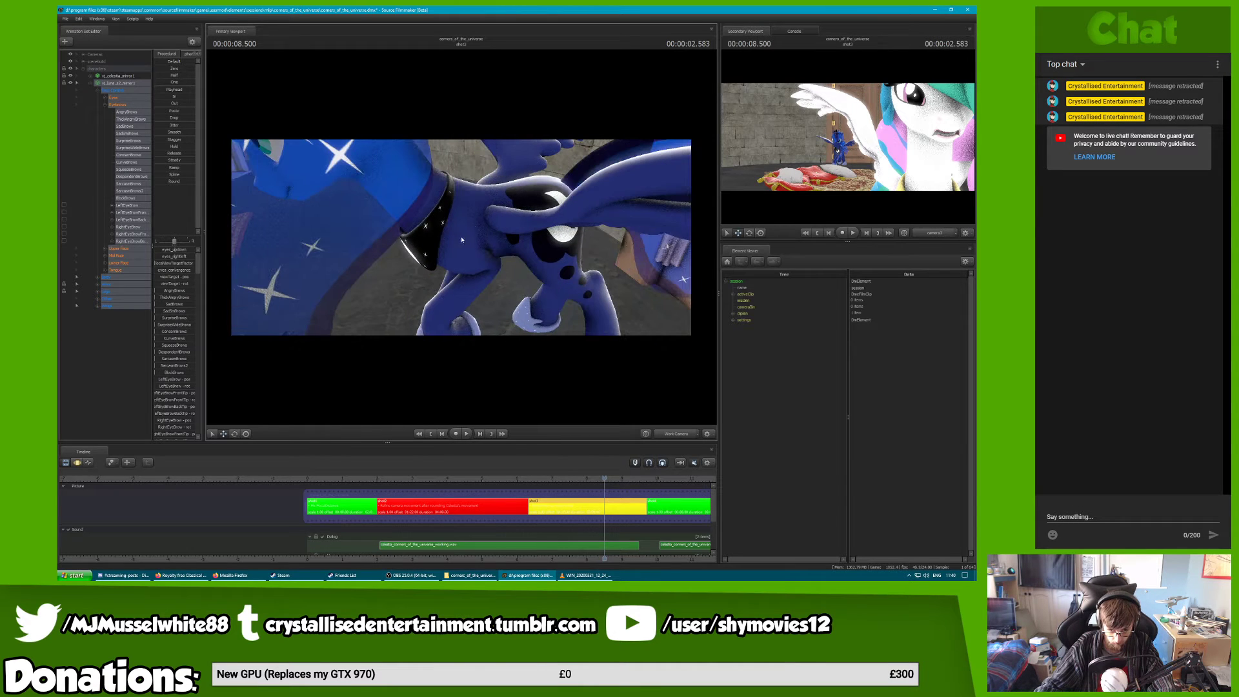
click(518, 216)
click(518, 216)
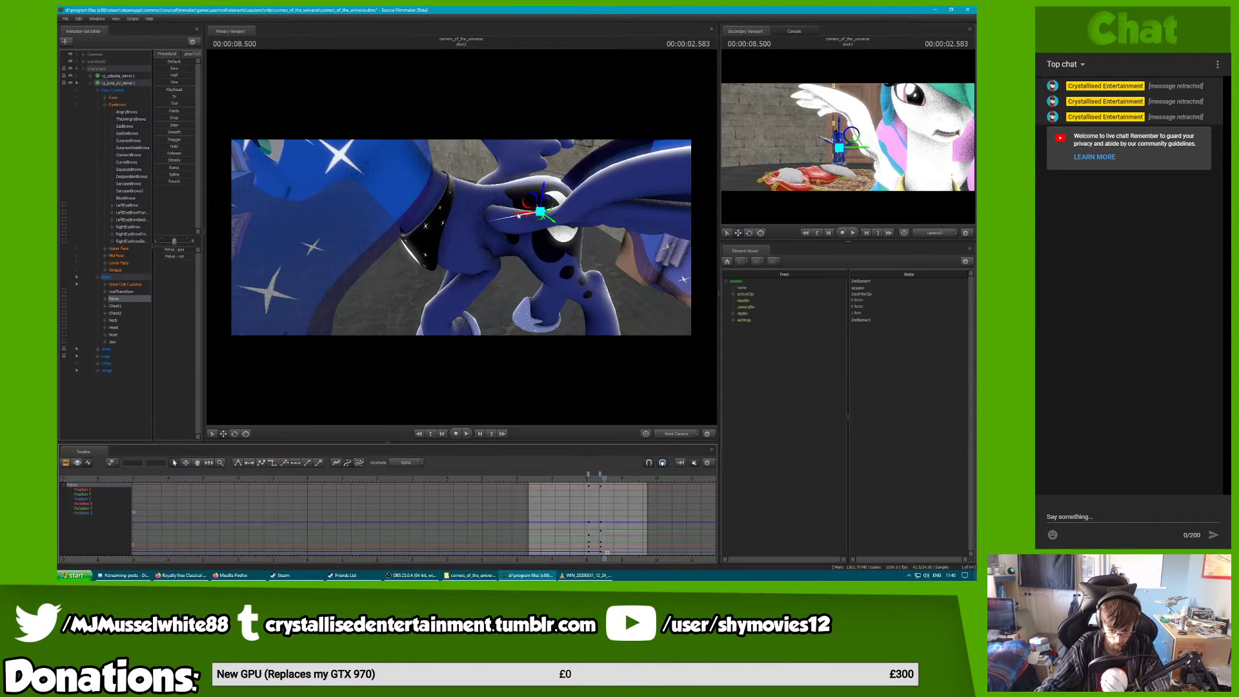
scroll(568, 505, up, 3)
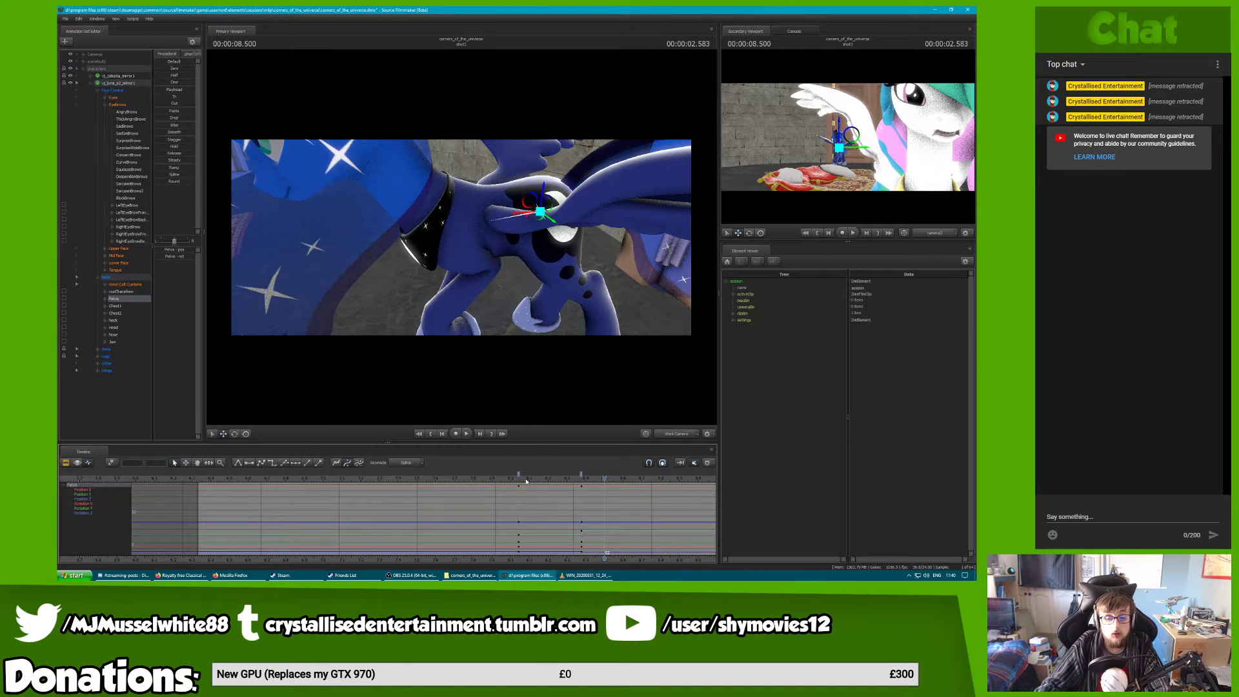
drag(517, 477, 488, 490)
drag(462, 264, 462, 240)
key(s)
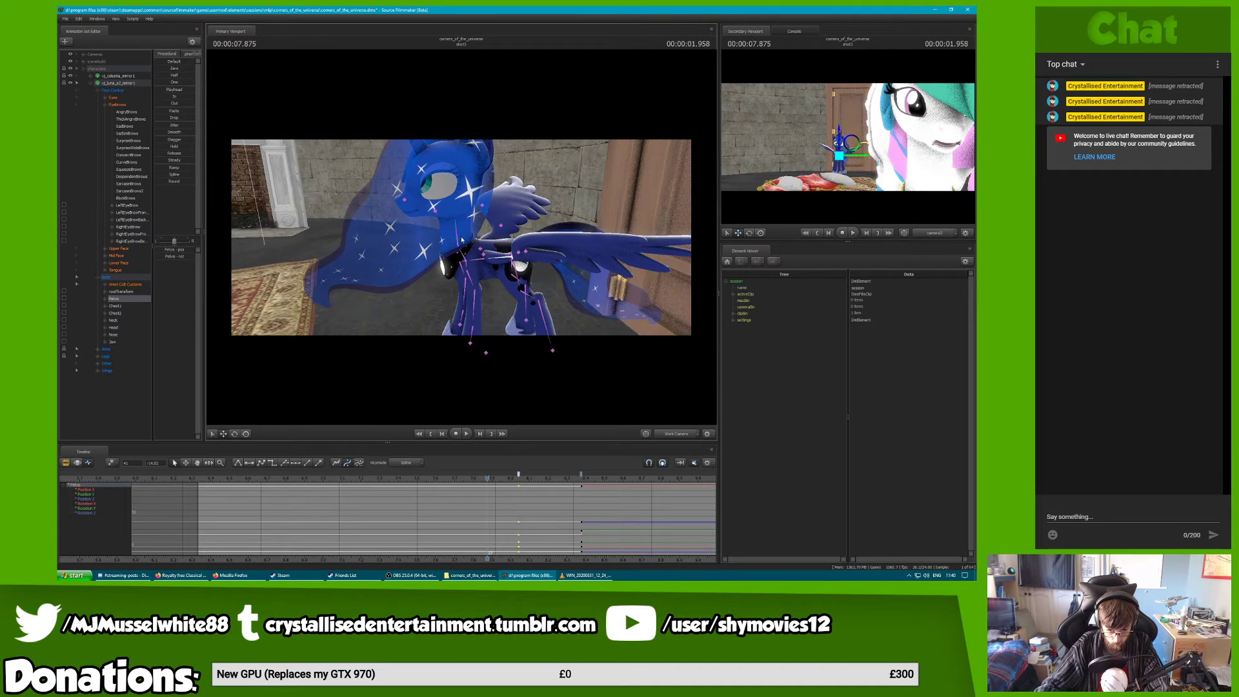
Select Luna's neck and add a keyframe at 00:00:08.000, ahead of its existing keyframe at 00:00:08.166
click(458, 230)
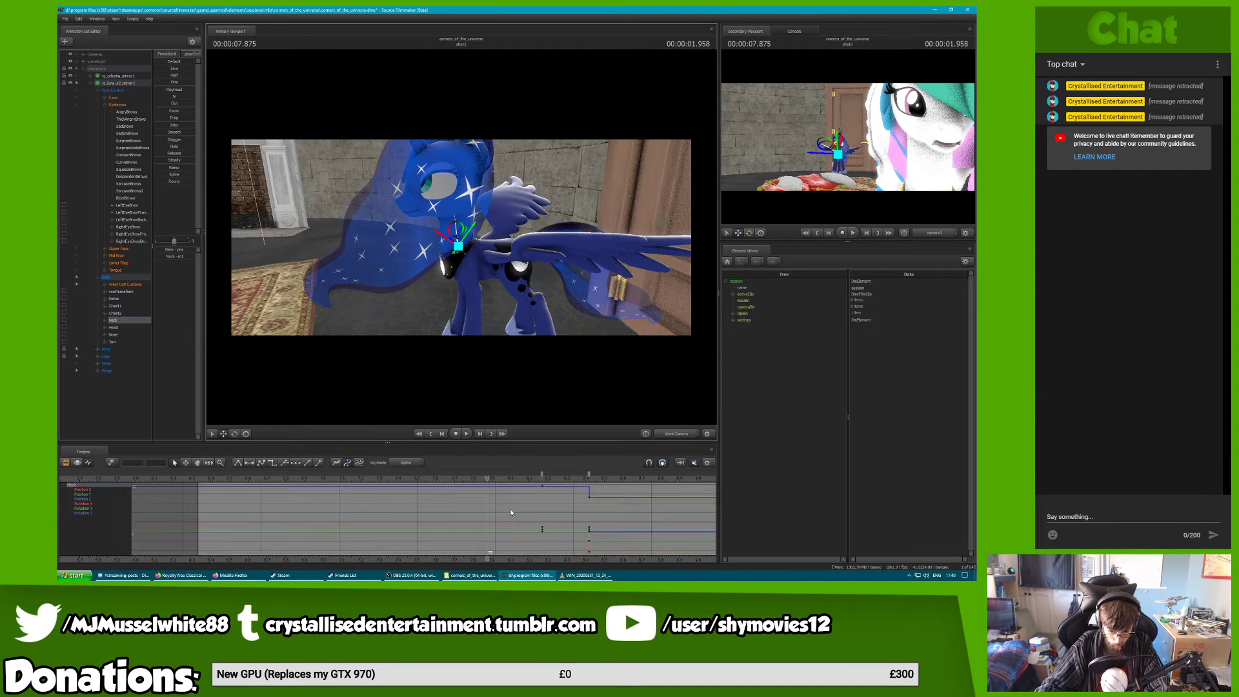
click(541, 478)
click(541, 475)
mouse_move(542, 478)
mouse_down()
mouse_move(511, 478)
mouse_move(542, 478)
mouse_up()
key(m)
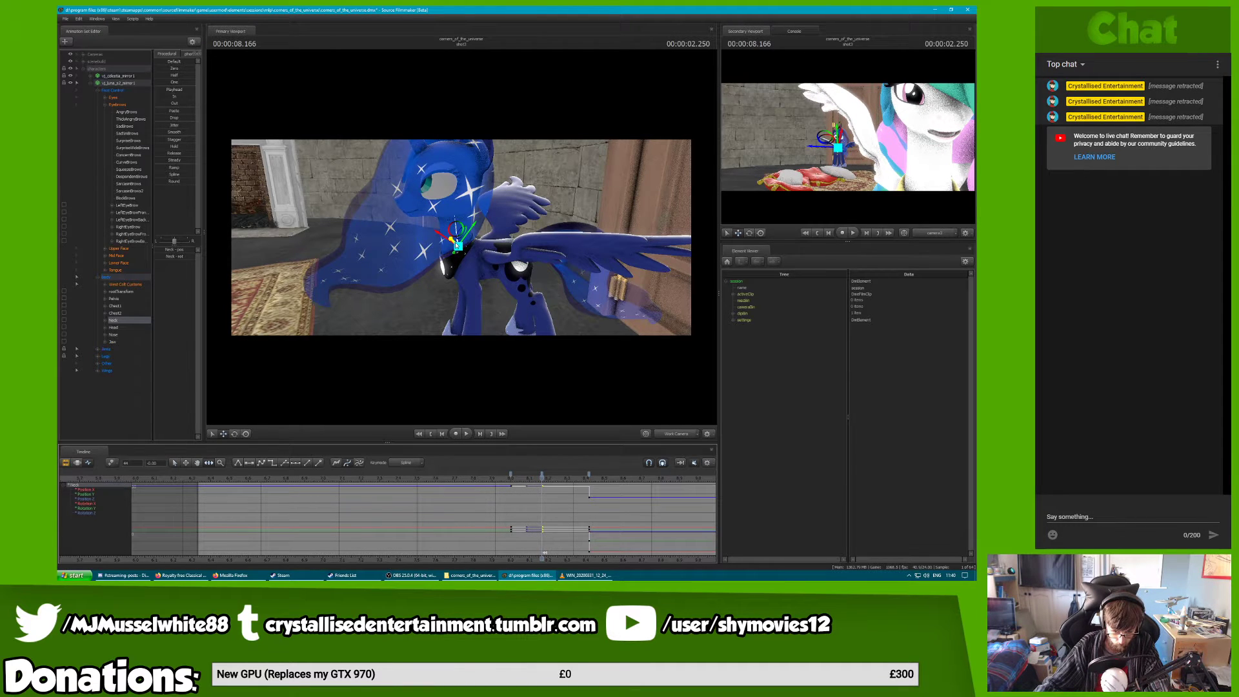
Rotate Luna's neck at the 00:00:08.166 keyframe and play back her head movement
click(549, 479)
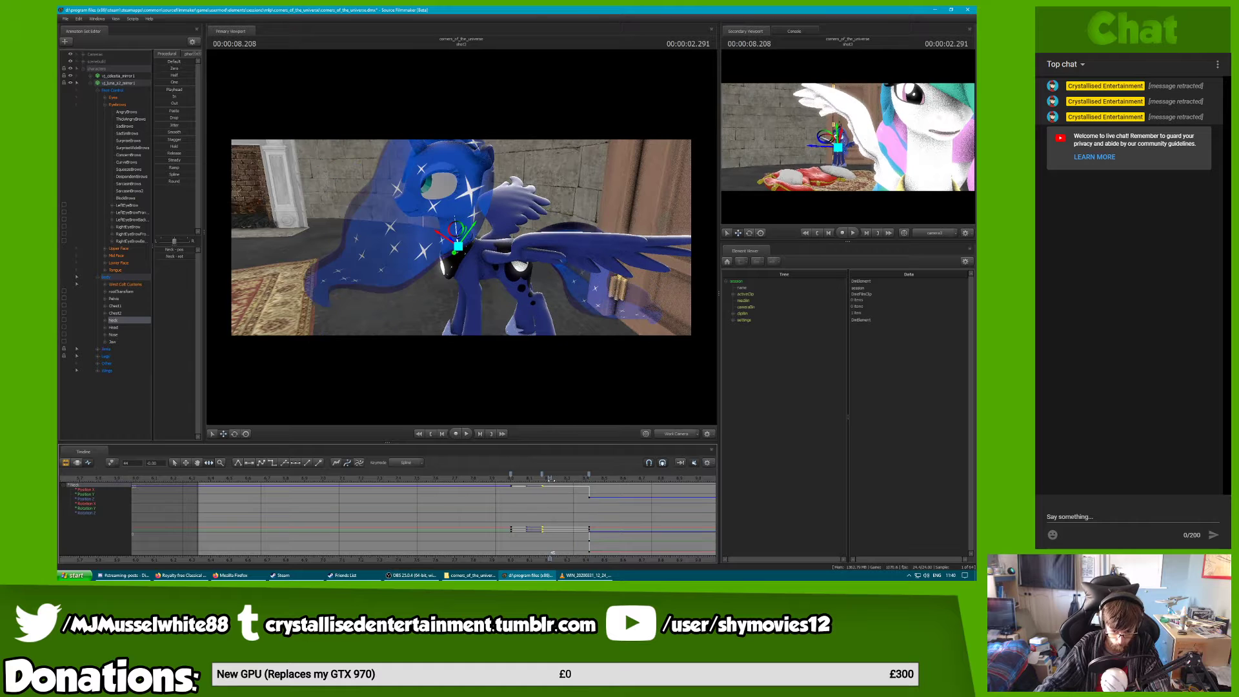
click(235, 434)
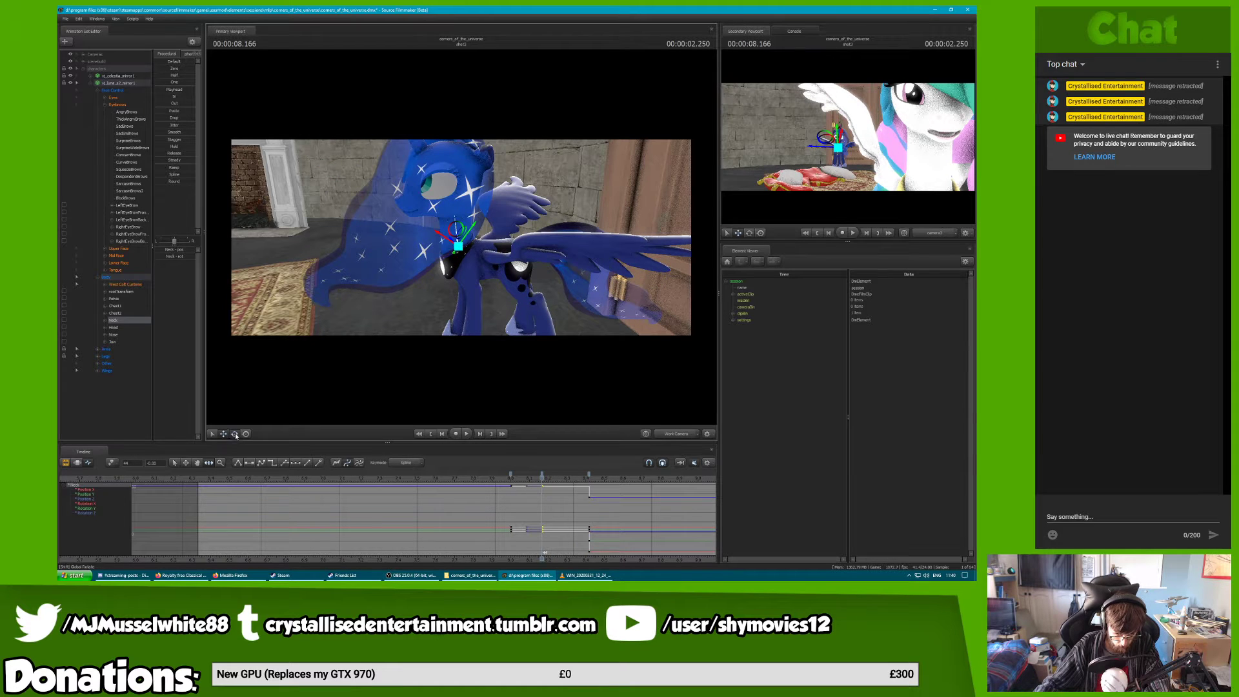
drag(445, 228, 517, 295)
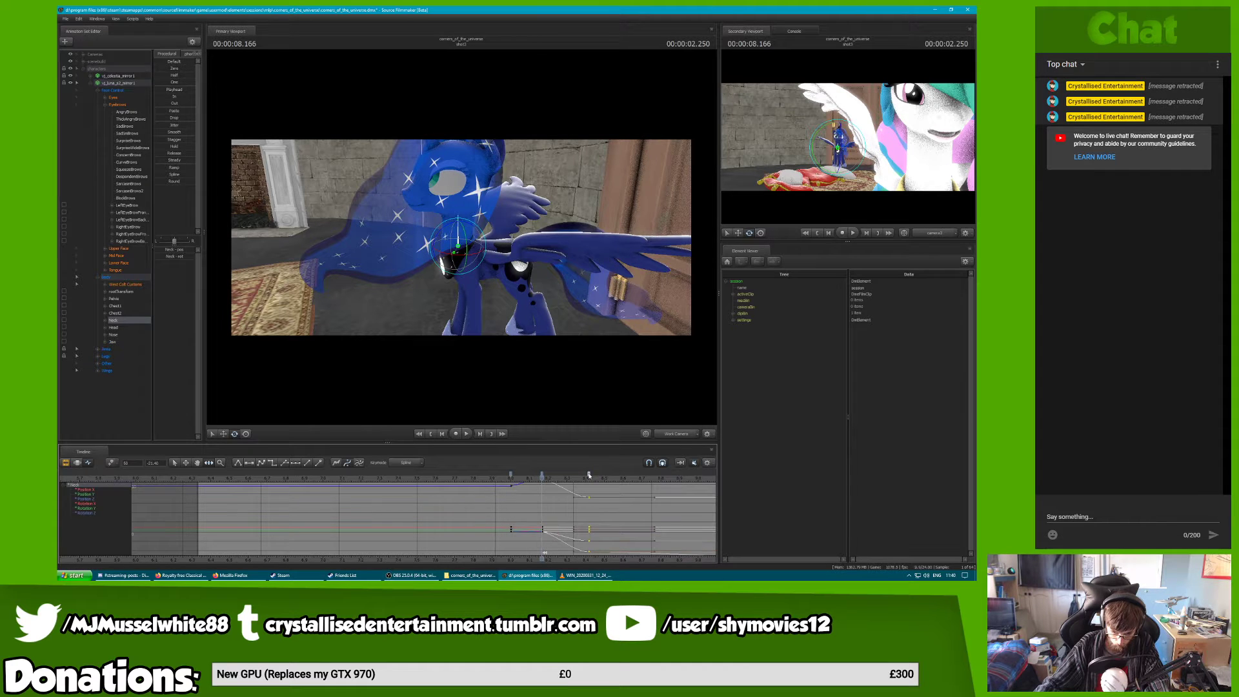
key(space)
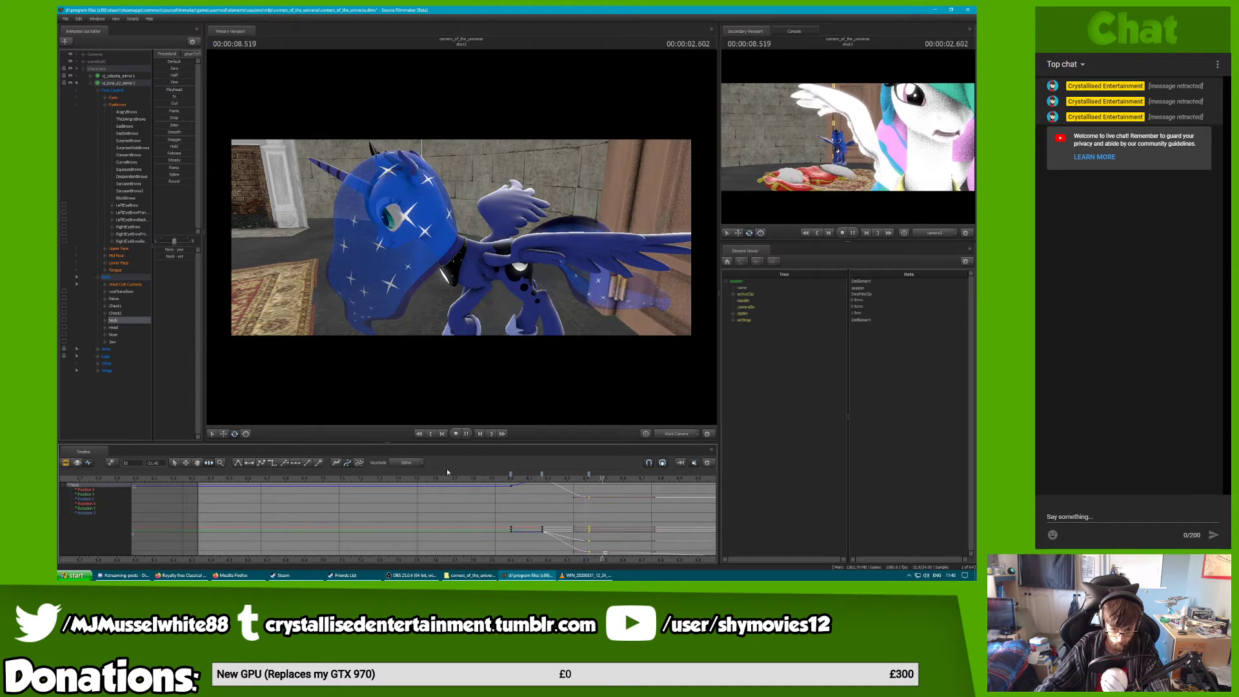
key(space)
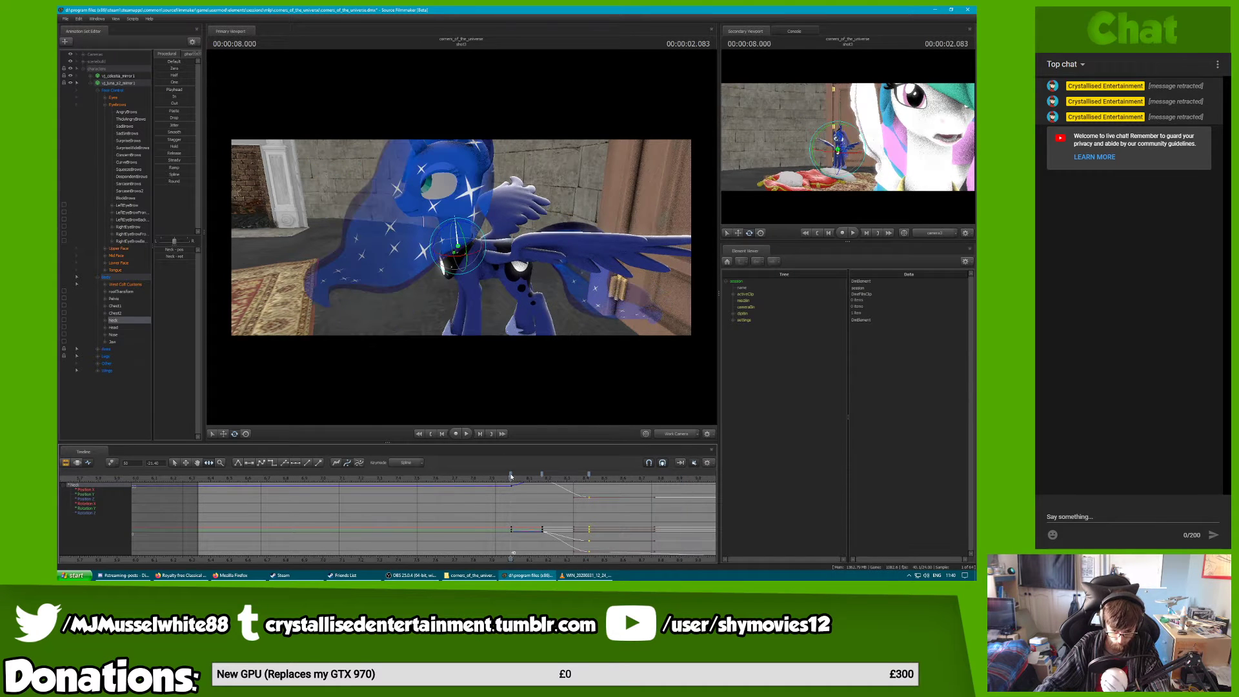
Shift Luna's first new neck keyframe slightly later, then select her head and scrub back to 00:00:07.333
drag(511, 476, 527, 479)
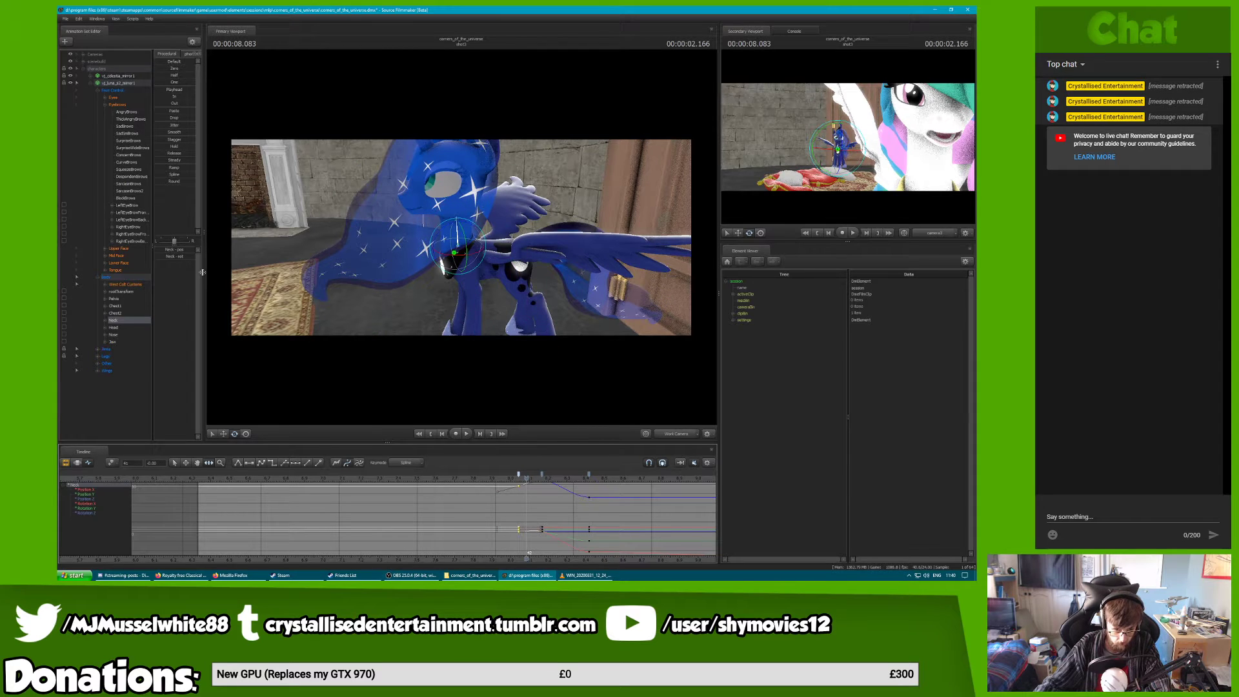
click(113, 328)
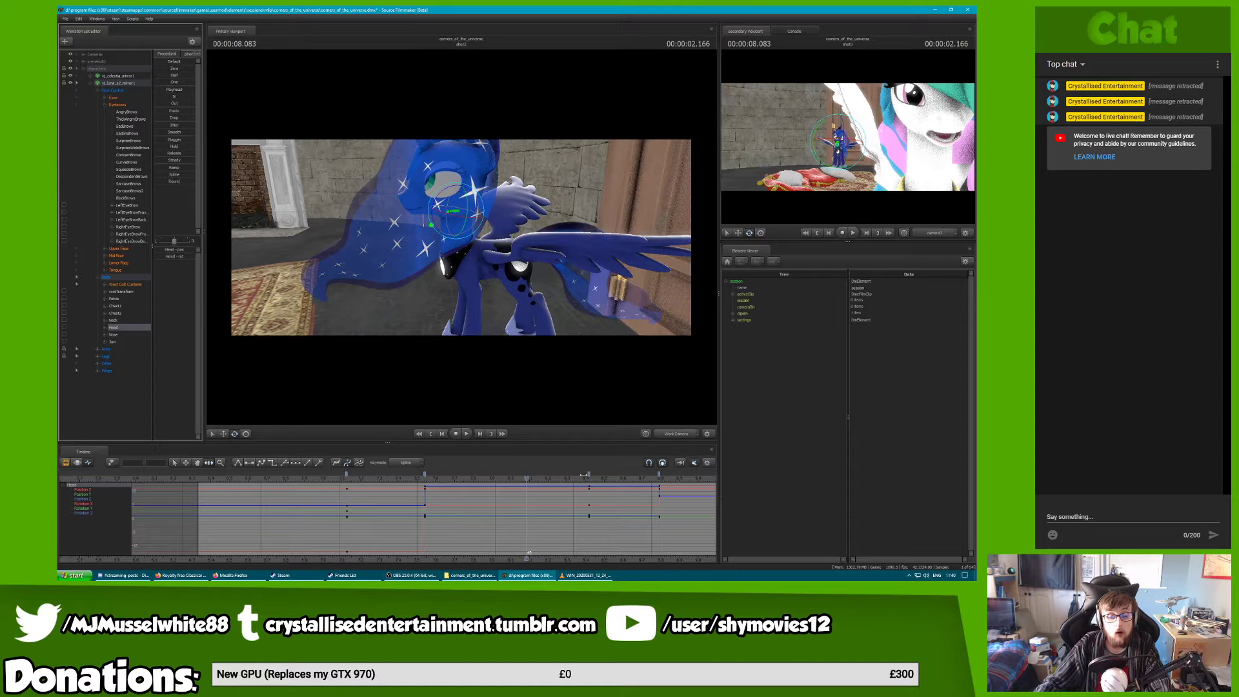
drag(583, 478, 388, 479)
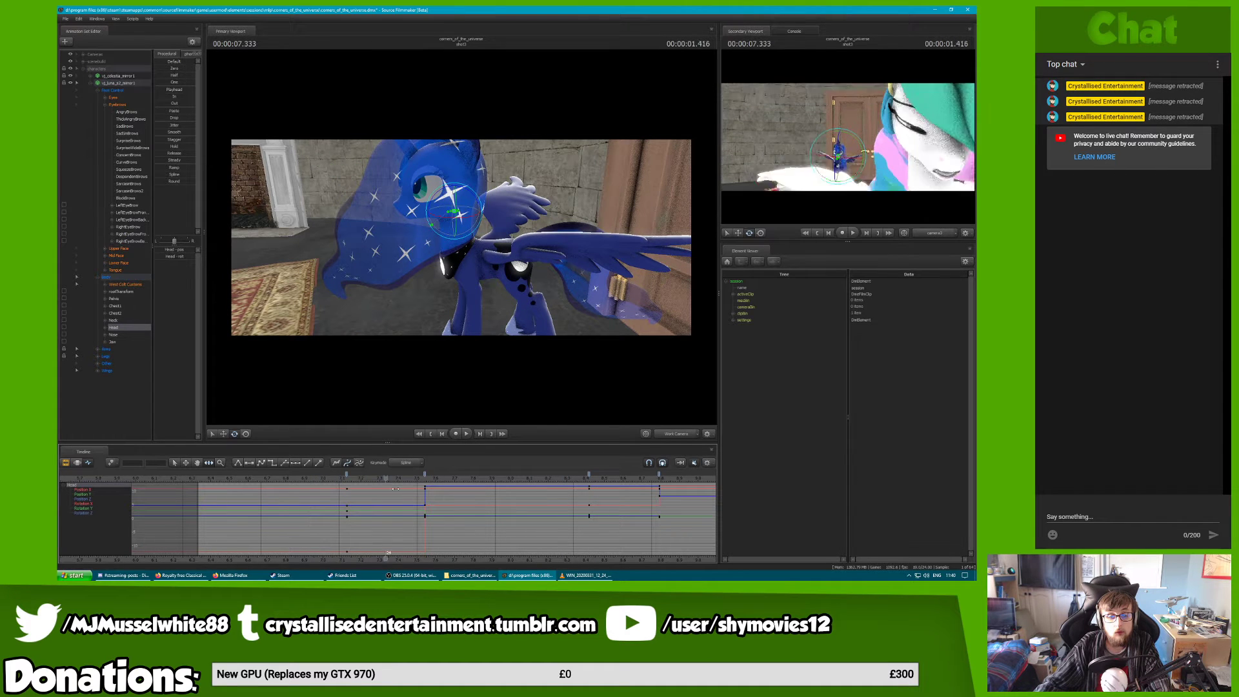
Retime Luna's two early head keyframes to 00:00:07.166 and 00:00:07.666 and add one between them at 00:00:07.416
click(402, 478)
click(424, 473)
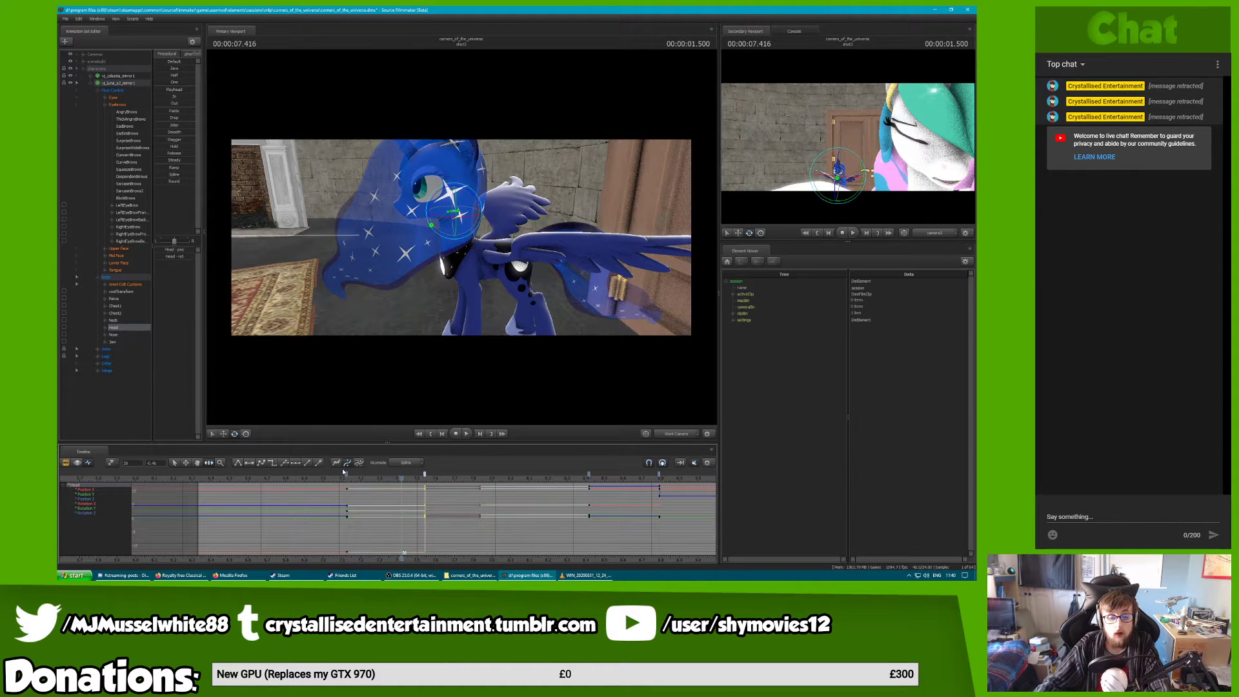
ctrl+click(346, 475)
drag(335, 494, 354, 478)
click(371, 473)
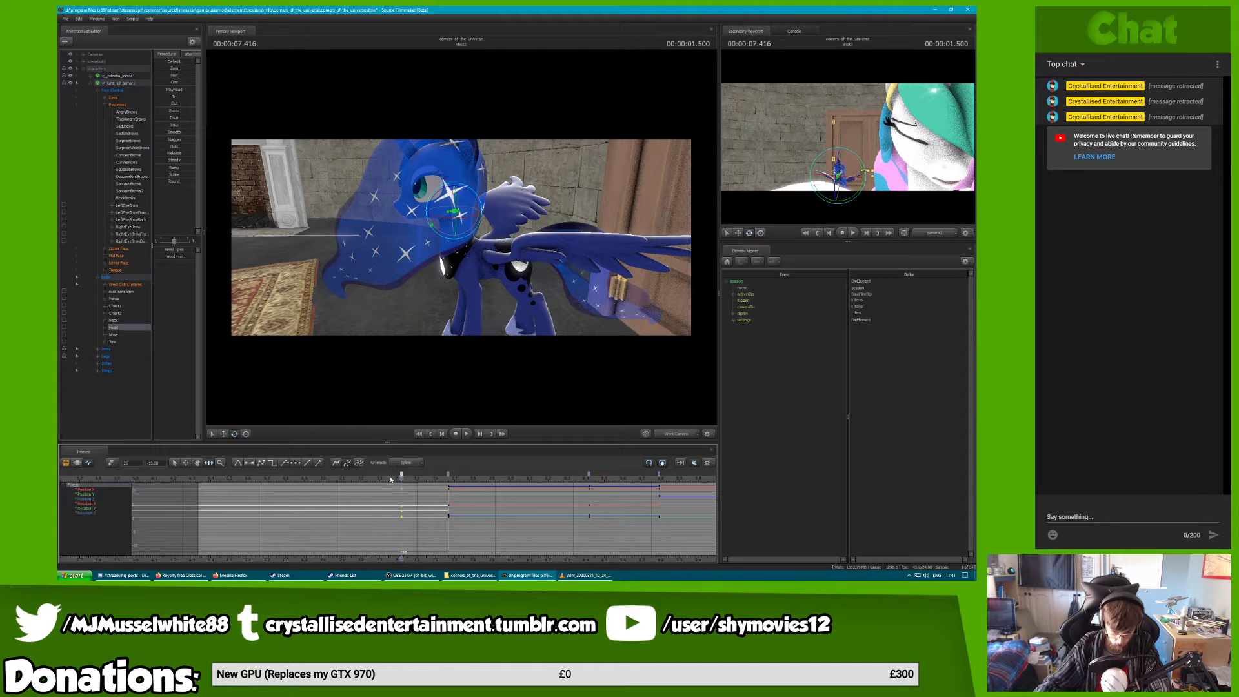
click(402, 478)
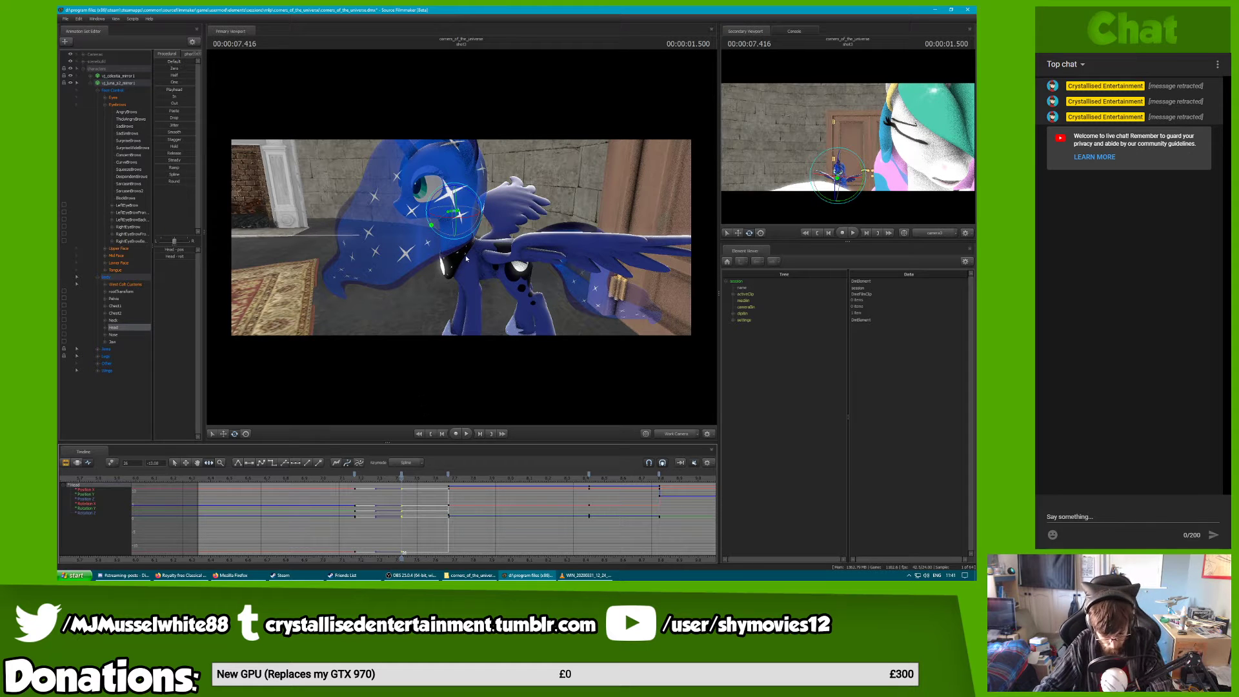
Rotate Luna's head at the 00:00:07.416 keyframe, smooth the surrounding curves and play back the movement
drag(438, 188, 450, 191)
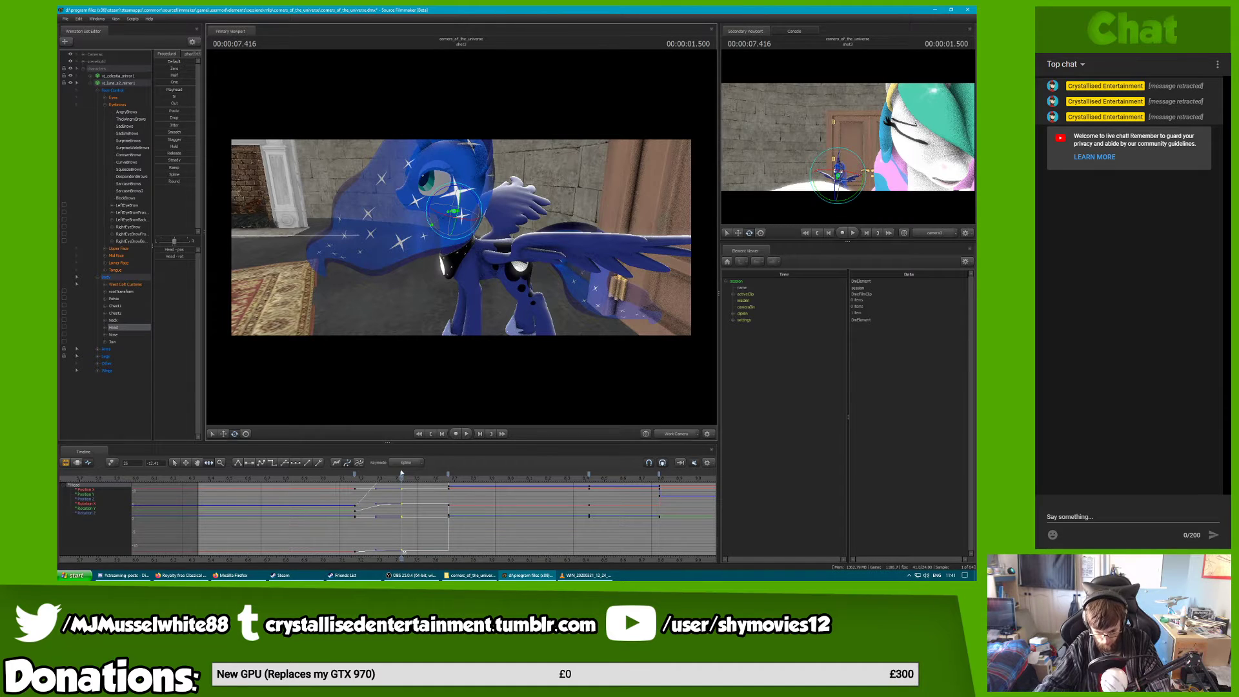
click(401, 474)
key(1)
drag(401, 475, 553, 496)
key(space)
key(space)
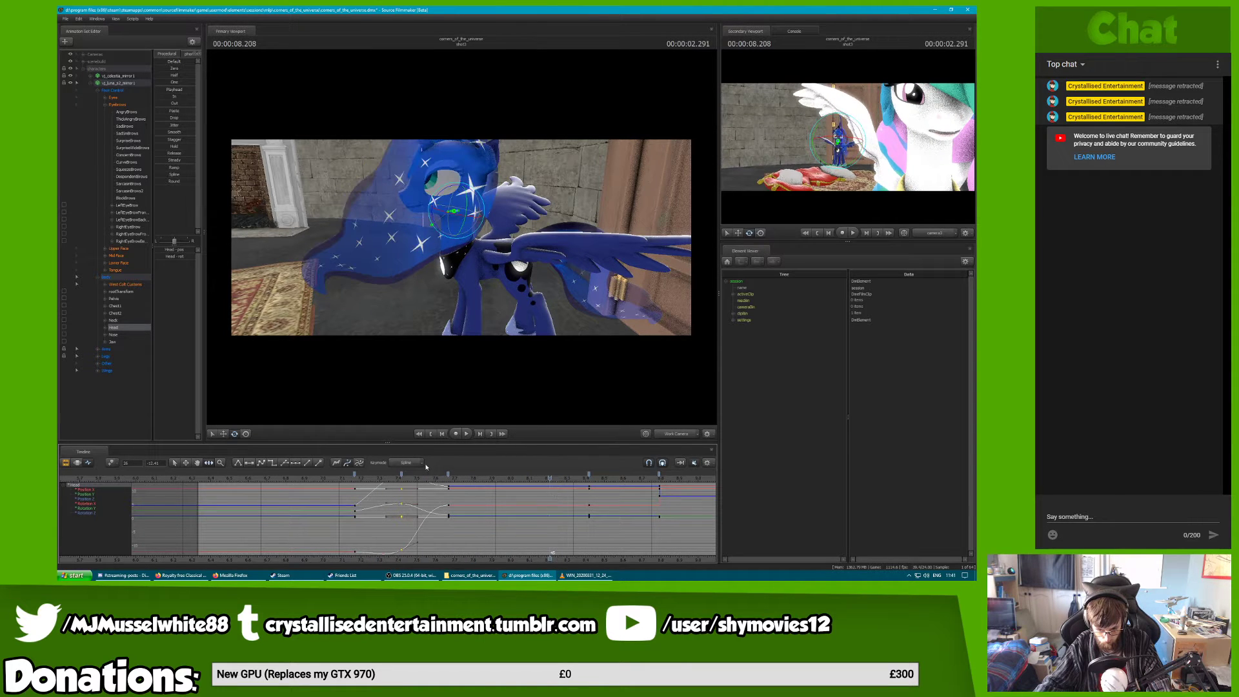
click(449, 476)
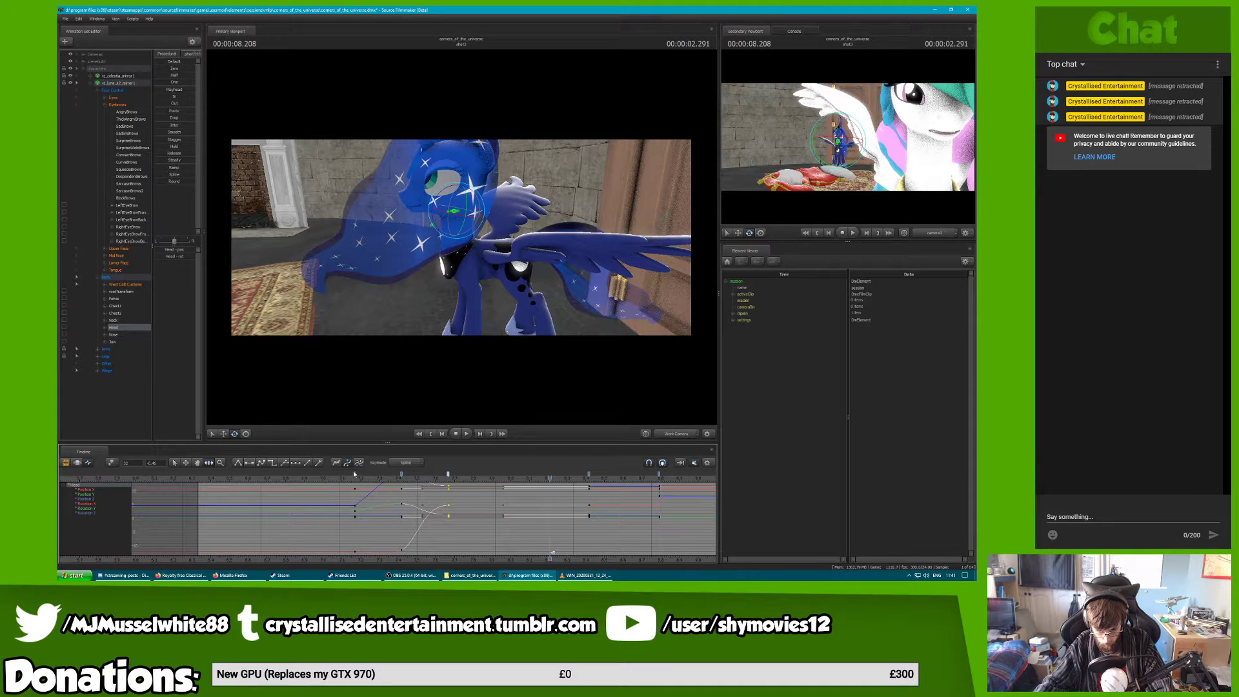
key(space)
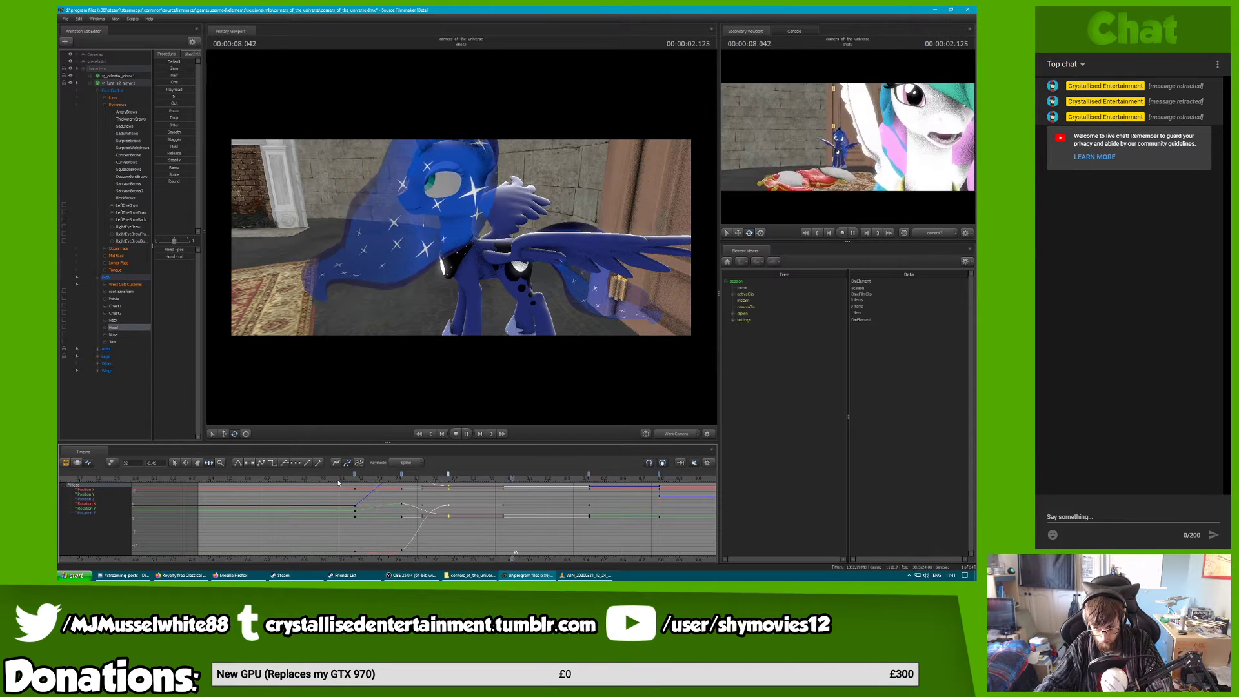
key(space)
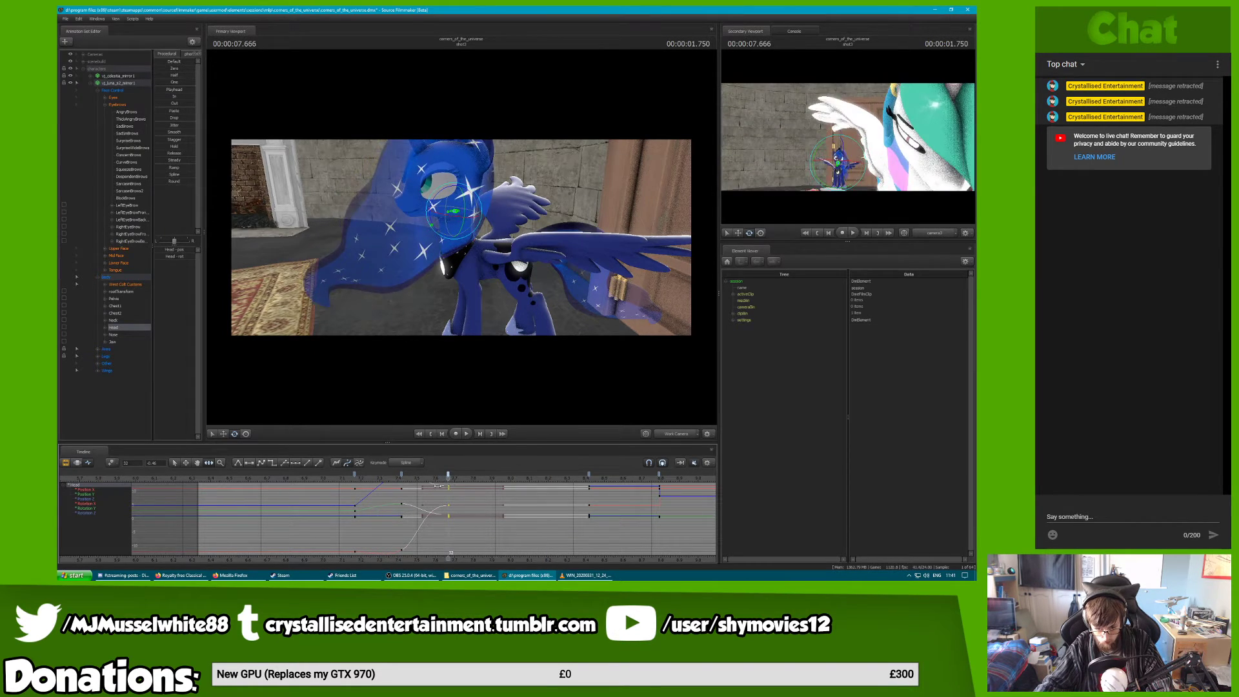
View Luna's face from the front at 00:00:07.166 and reselect her head control
drag(448, 478, 354, 479)
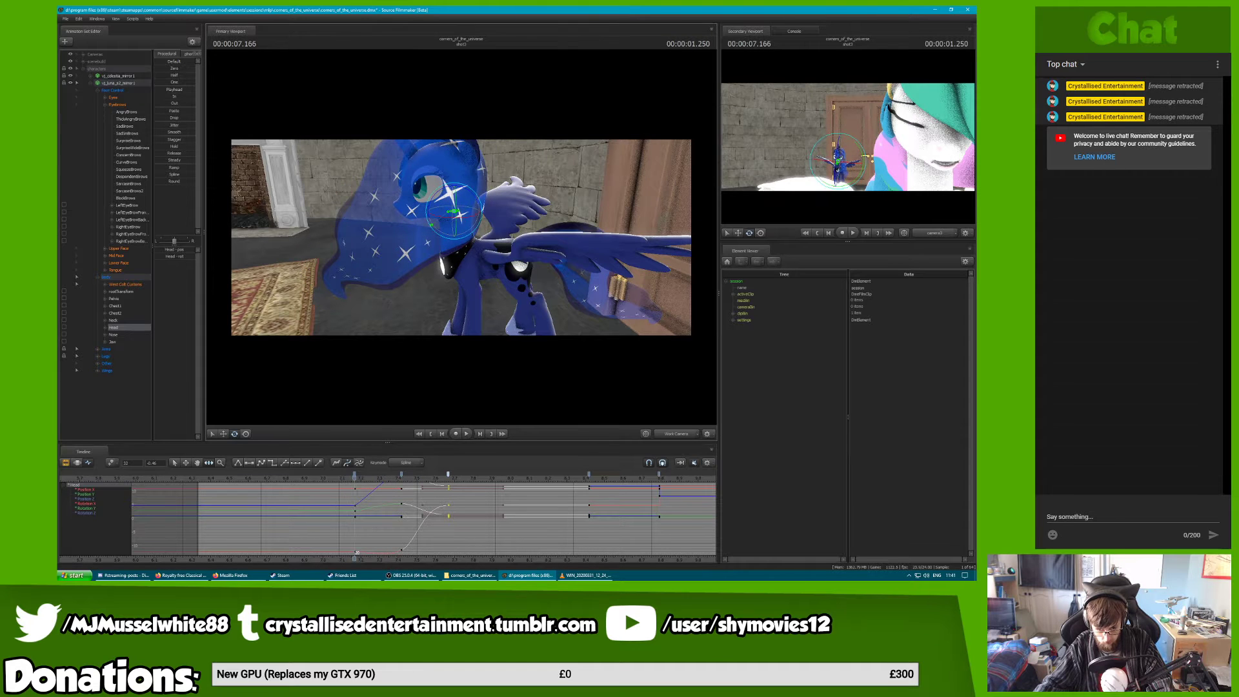
alt+drag(452, 226, 548, 232)
click(458, 227)
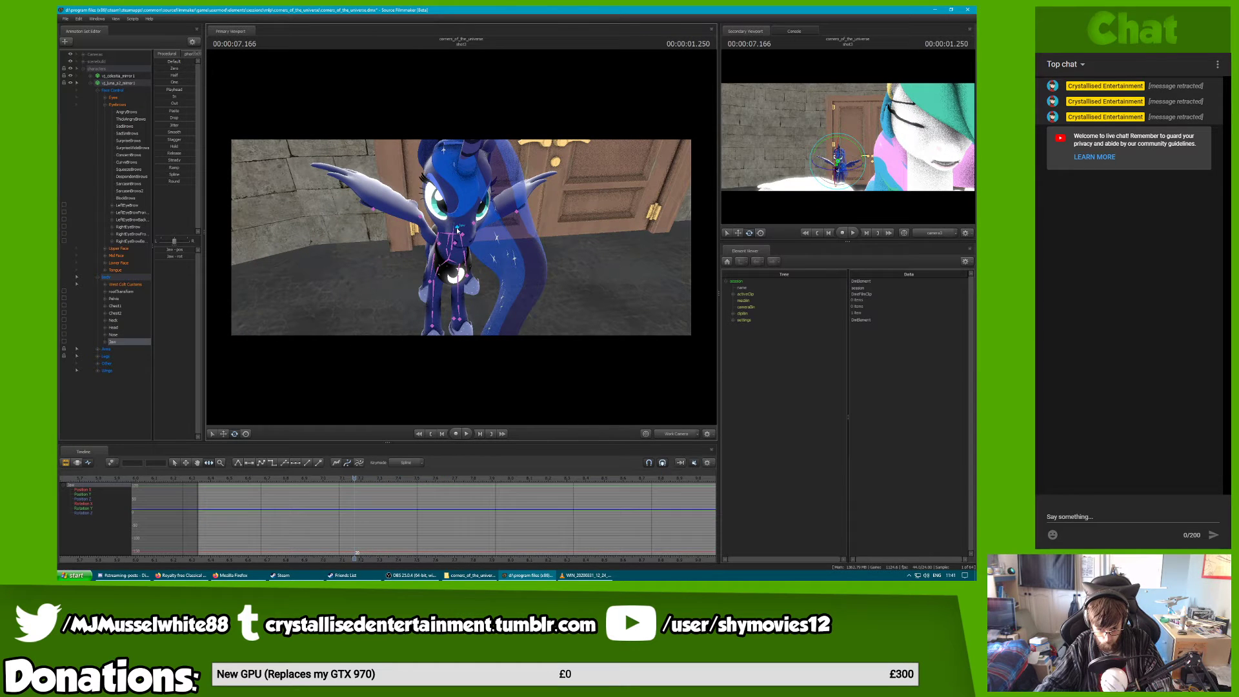
key(ctrl+z)
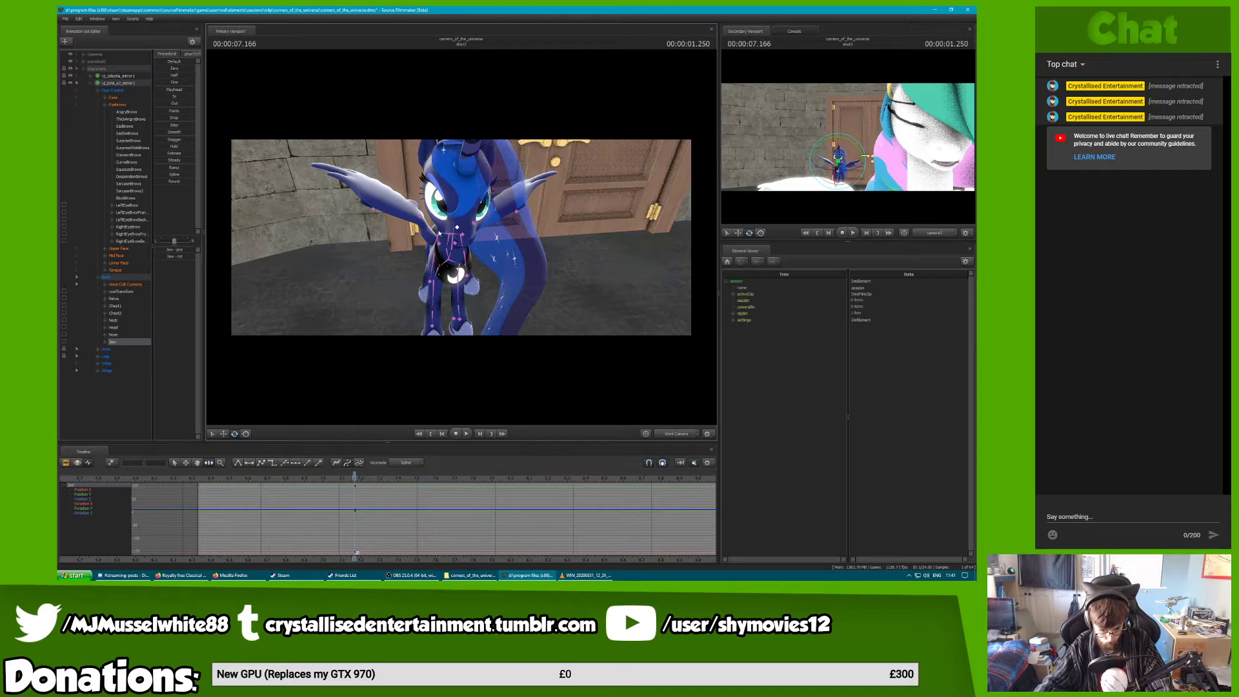
click(113, 328)
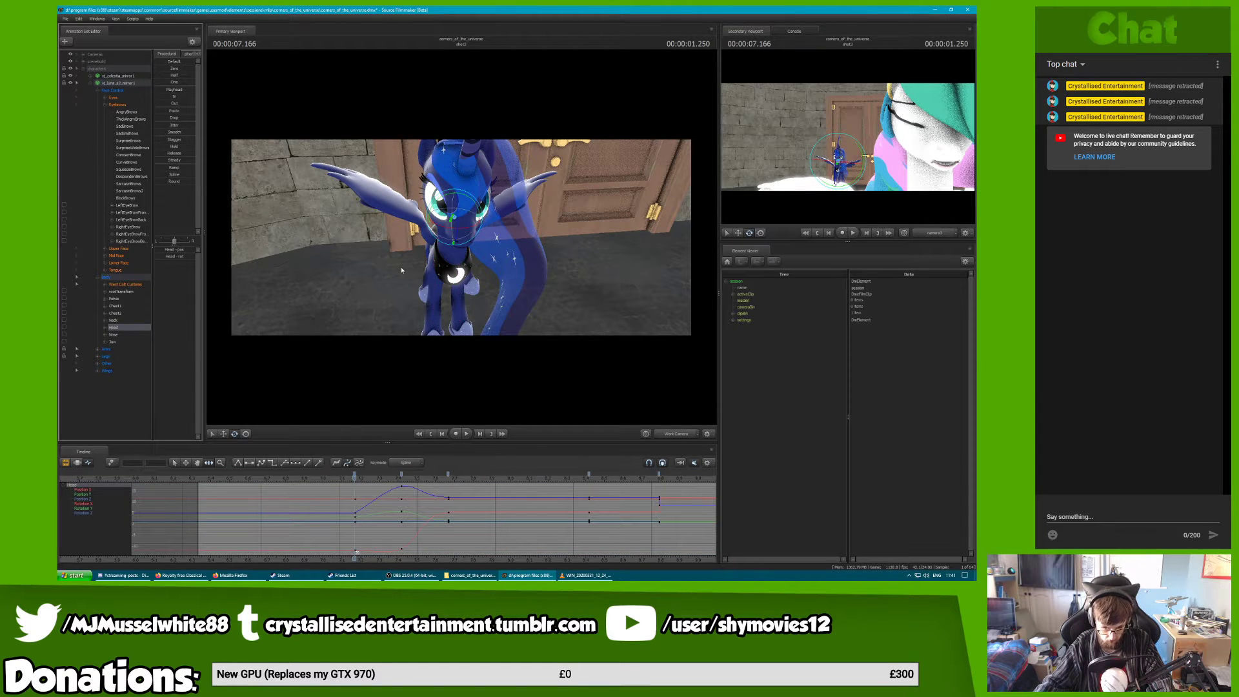
mouse_move(401, 266)
alt+mouse_down()
mouse_move(310, 268)
mouse_move(420, 265)
alt+mouse_up()
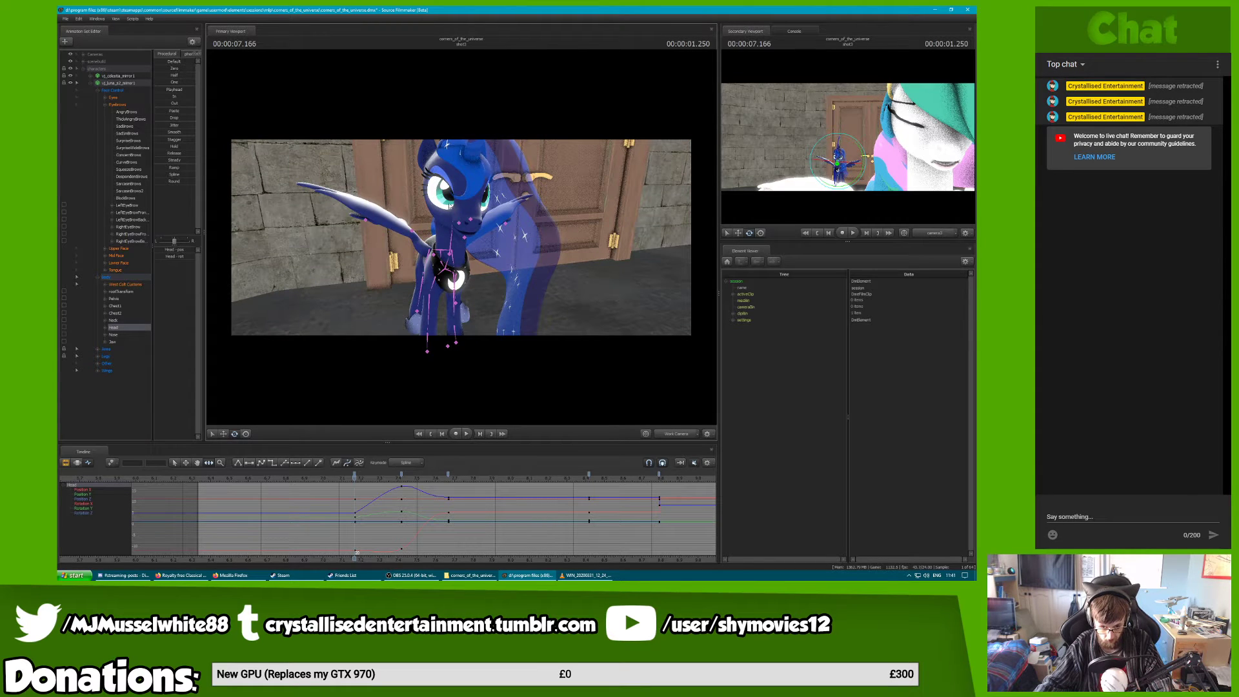
ctrl+click(454, 221)
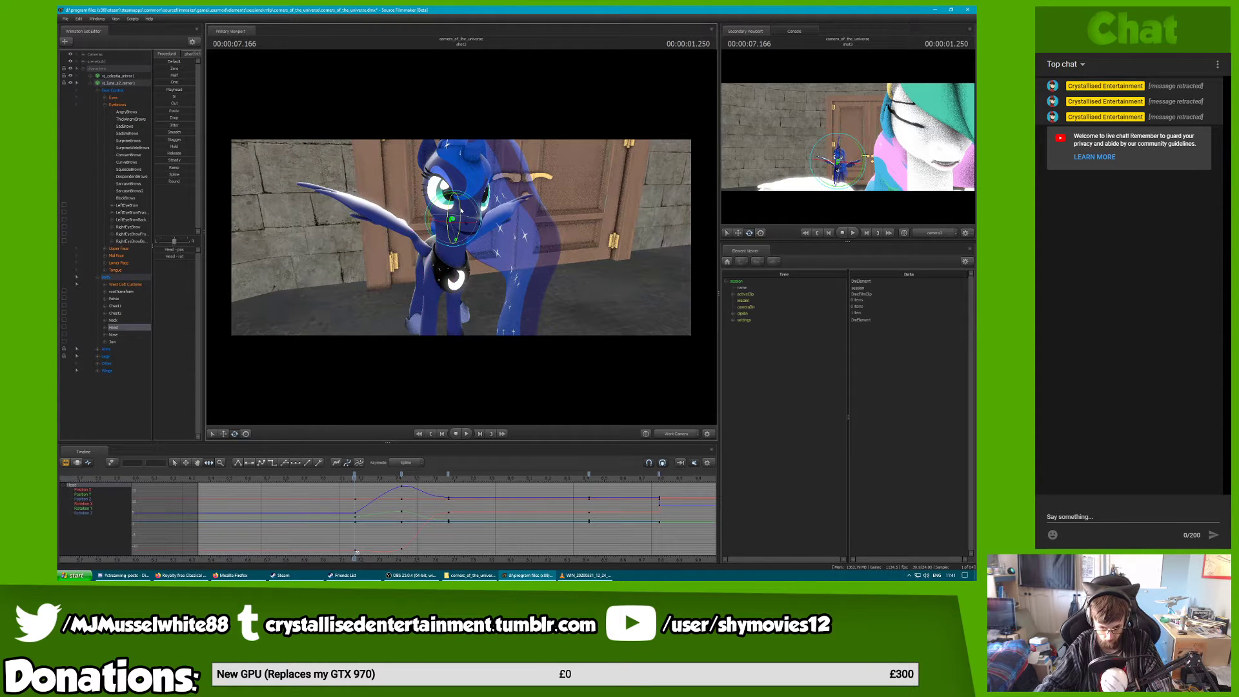
Retime Luna's early head keyframes closer together and rotate her head at a keyframe at 00:00:07.500
click(450, 476)
shift+click(354, 476)
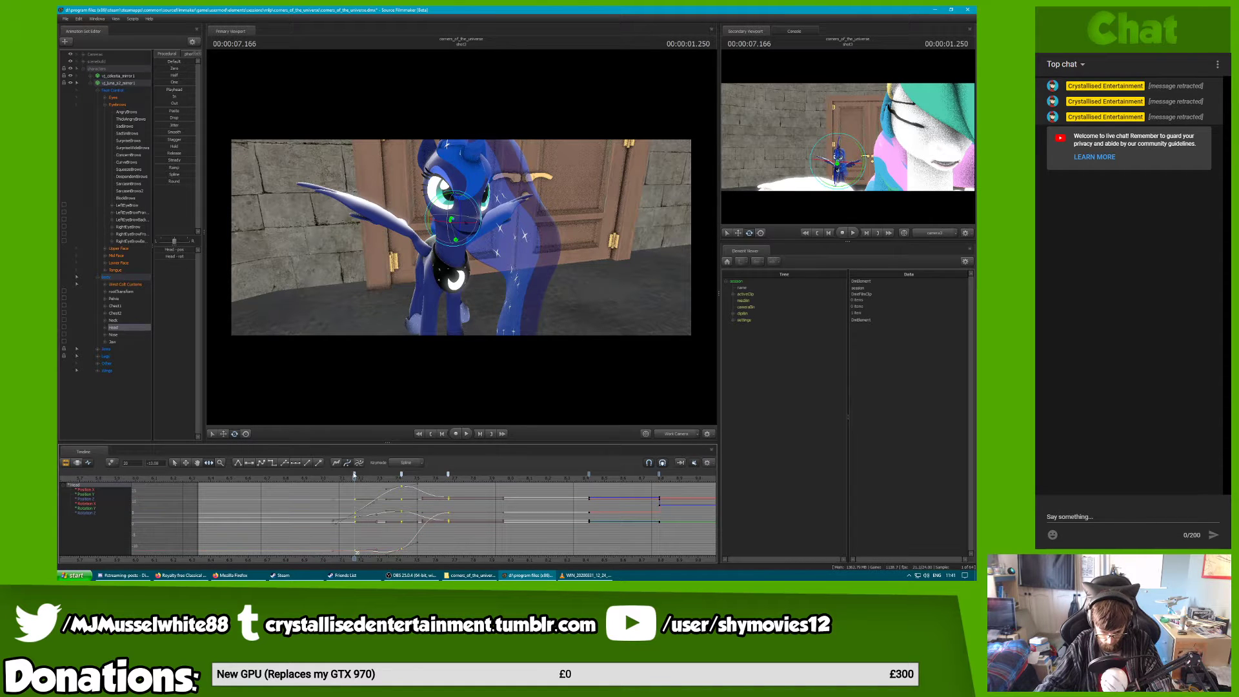
mouse_move(354, 476)
mouse_down()
mouse_move(324, 475)
mouse_move(361, 464)
mouse_move(432, 479)
mouse_move(417, 476)
mouse_up()
key(m)
click(417, 475)
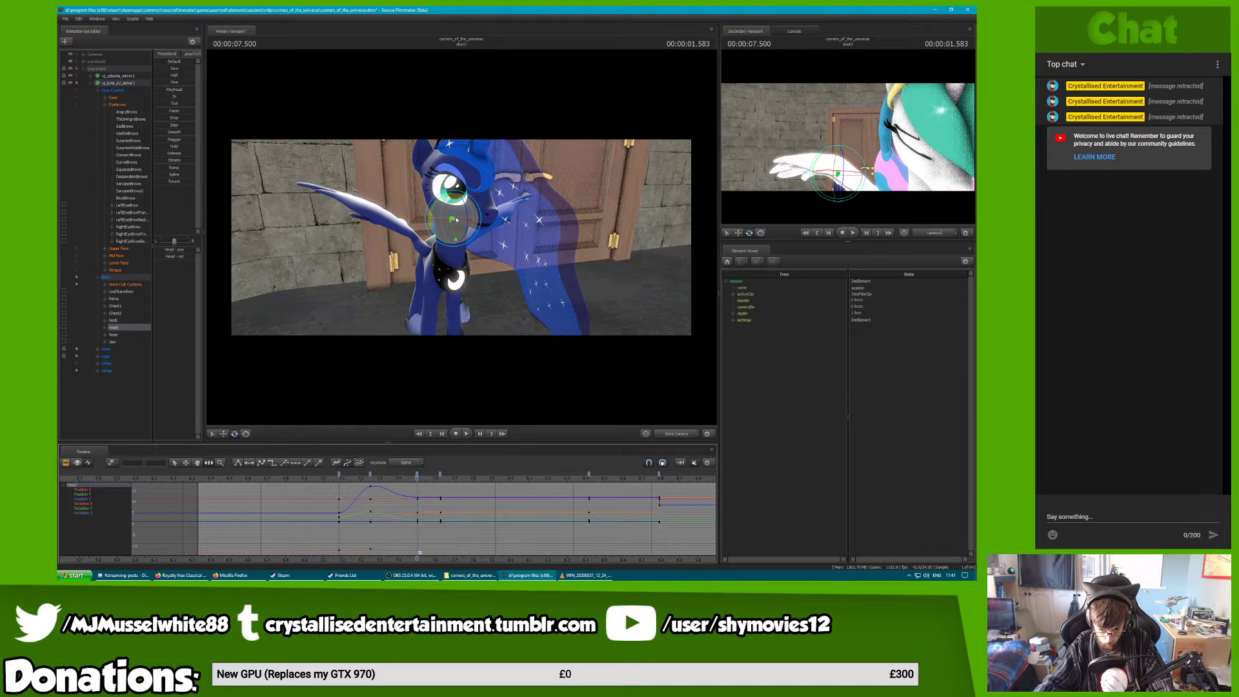
drag(465, 213, 466, 215)
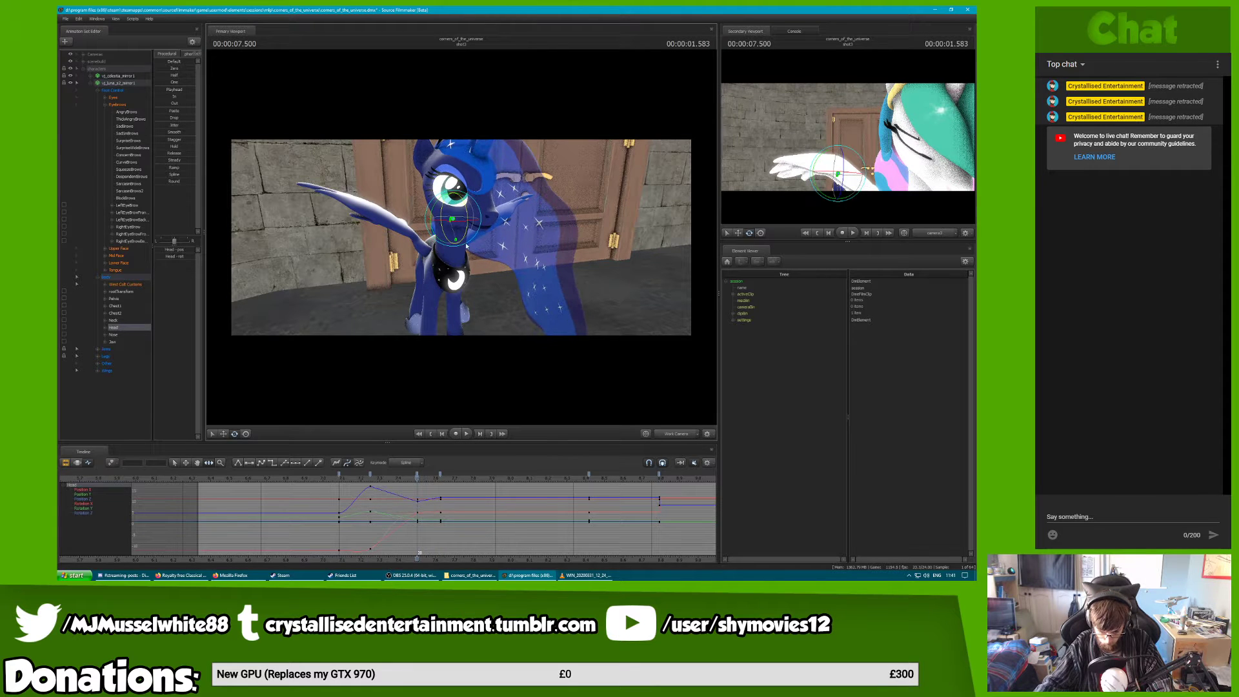
Smooth the head curves at the 00:00:07.500 keyframe and the one before it, and play back the head turn
click(417, 475)
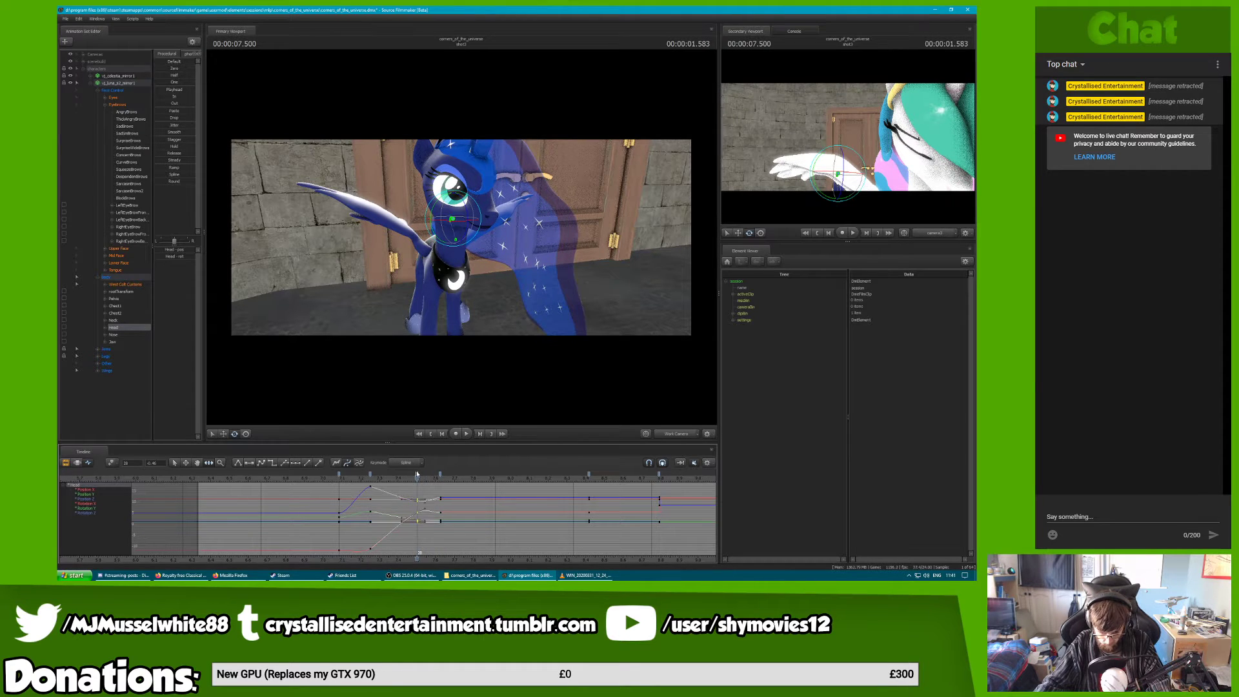
click(371, 473)
key(space)
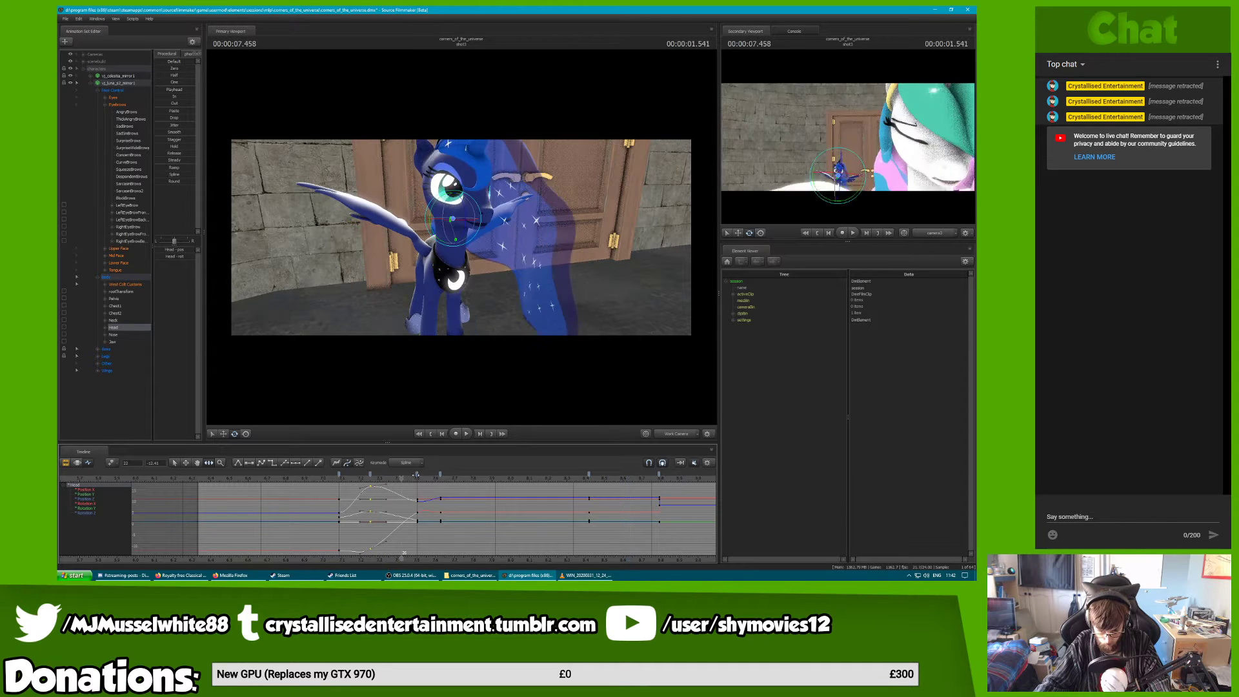
key(space)
drag(503, 478, 557, 480)
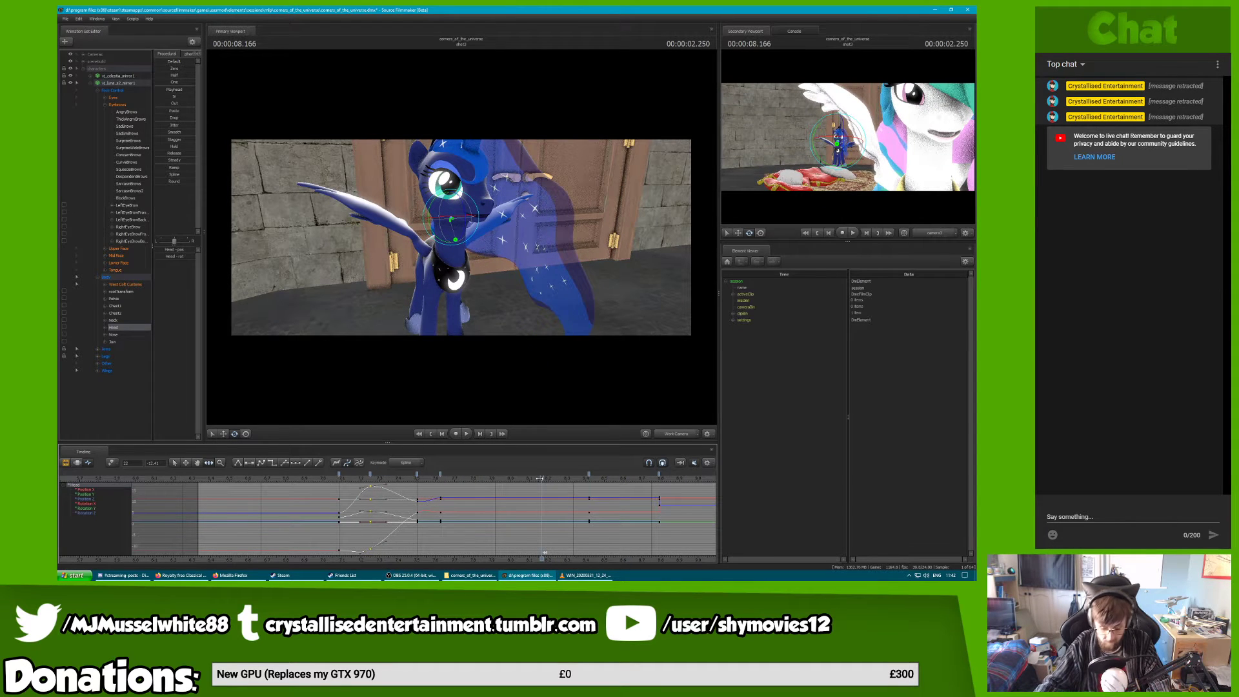
Move Luna's last two head keyframes later and add head keyframes around 00:00:08.250 to hold the pose before them
click(589, 475)
drag(663, 476, 685, 476)
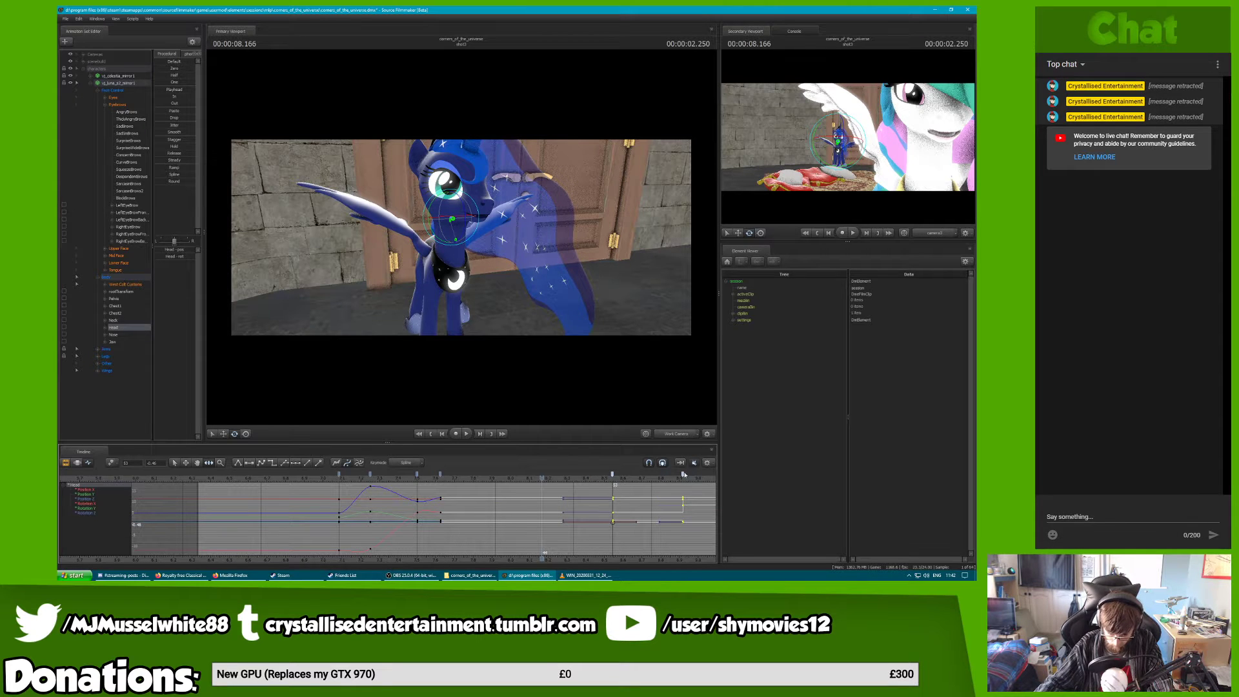
drag(340, 480, 561, 477)
key(m)
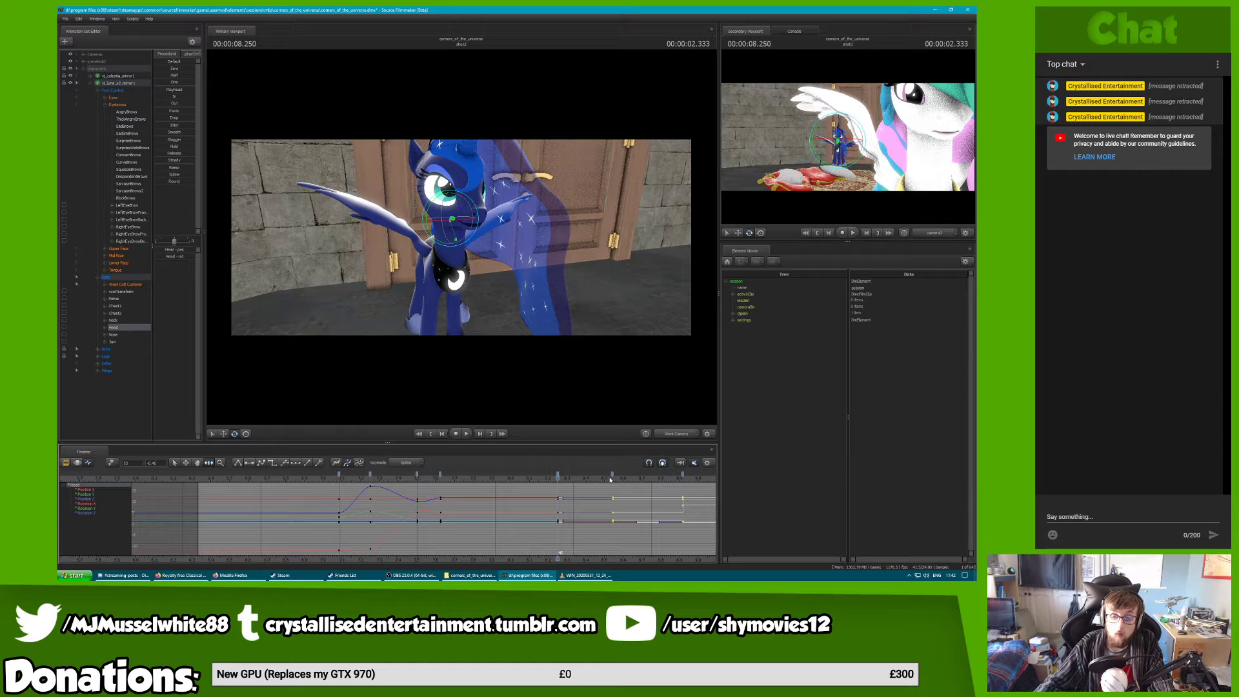
drag(557, 476, 441, 475)
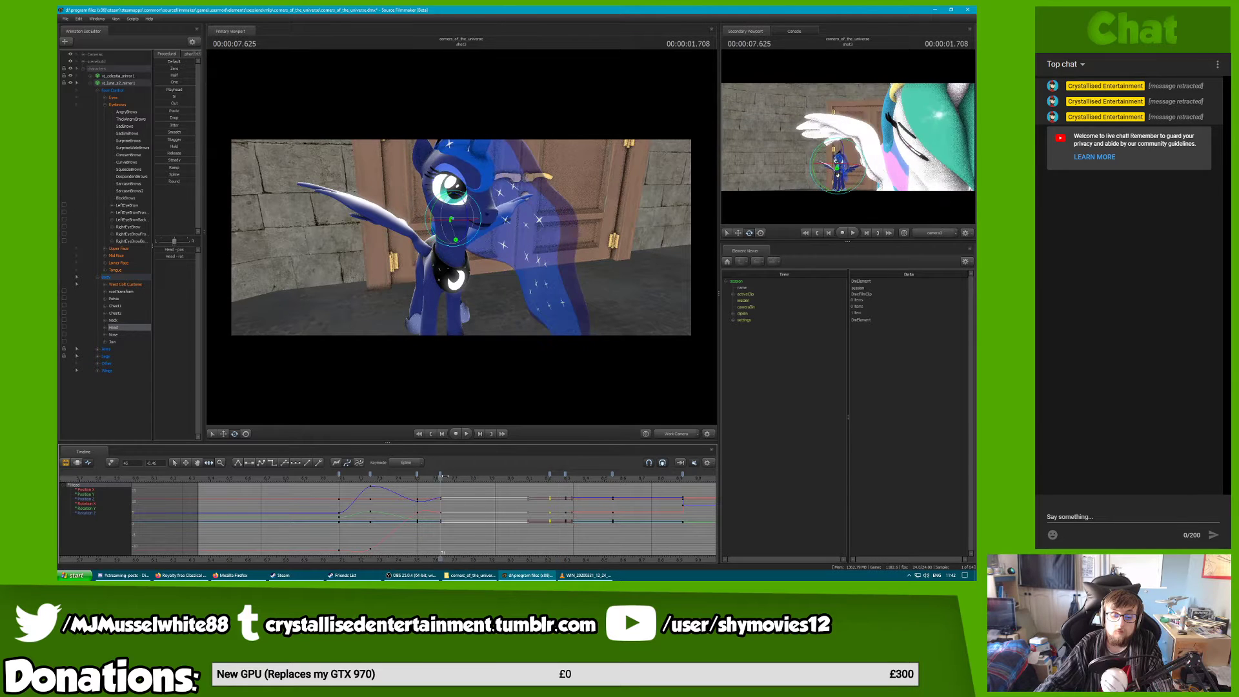
Play back the head movement around the 00:00:07.625 keyframe and undo the stray shift of that keyframe
click(441, 475)
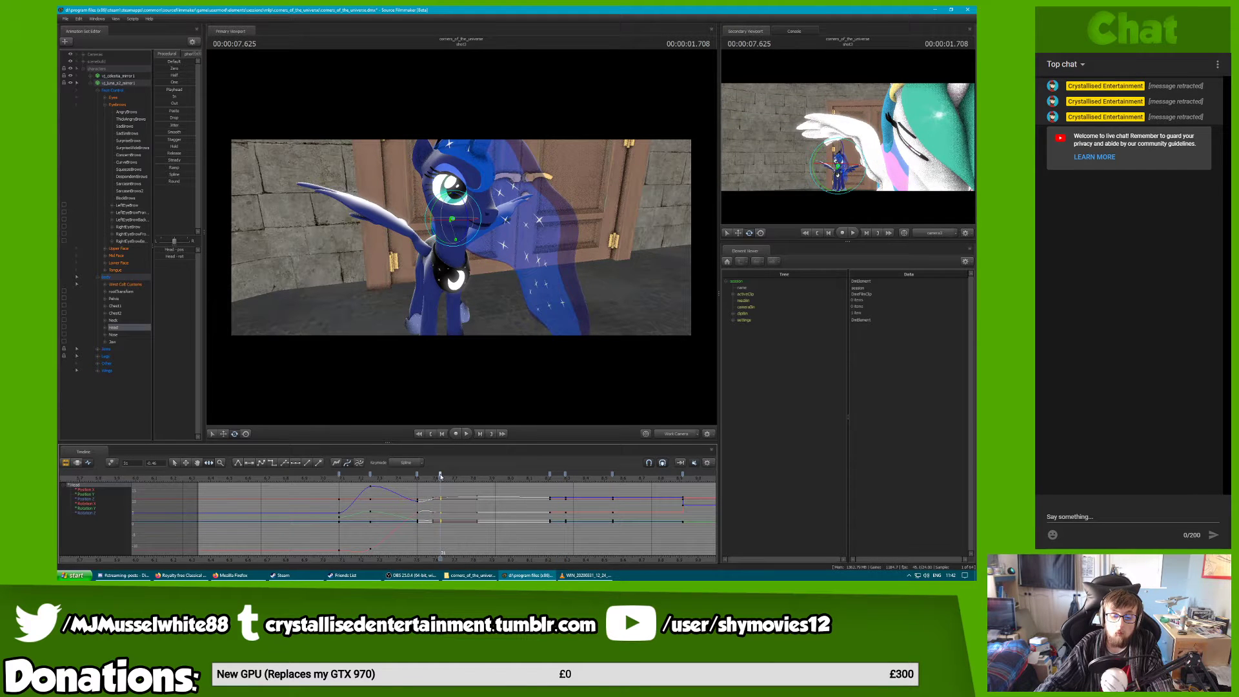
key(space)
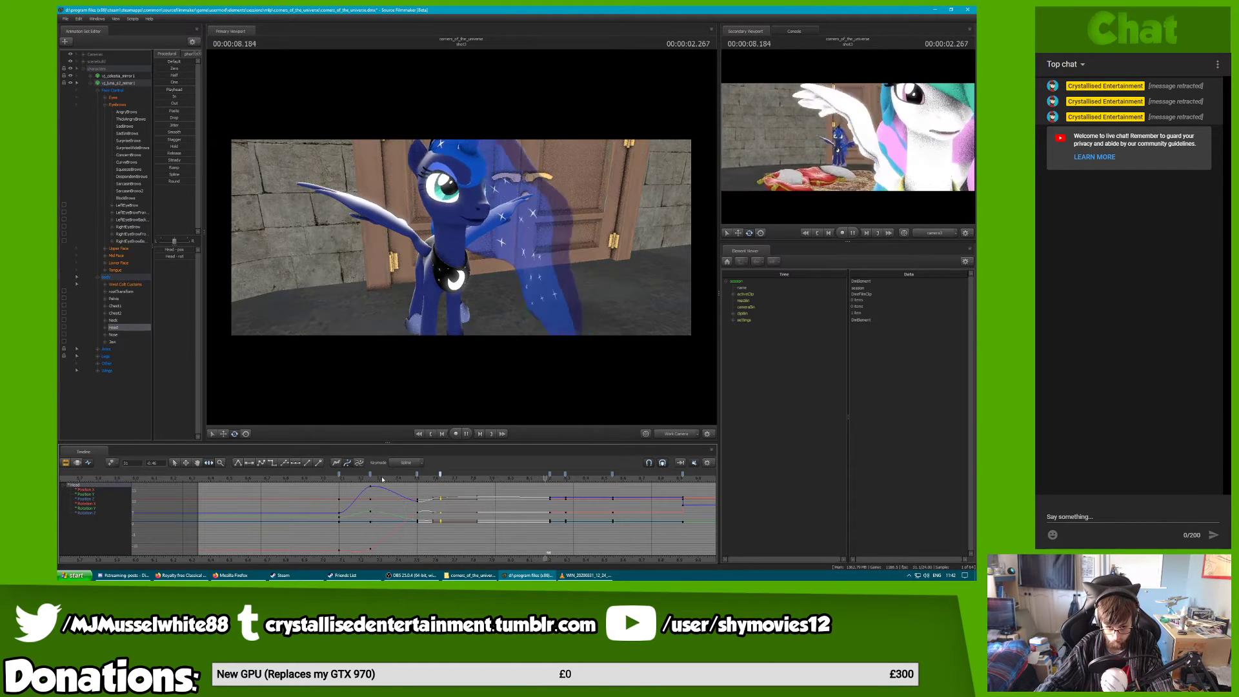
key(space)
middle_drag(648, 486, 518, 486)
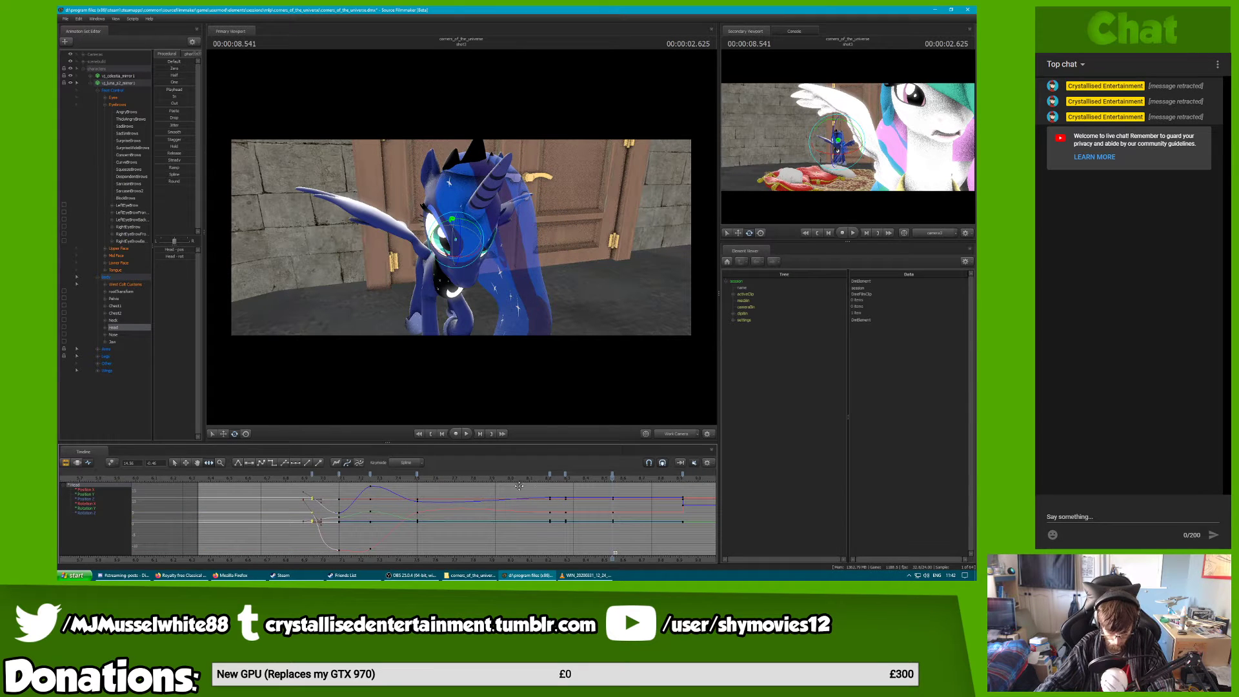
key(ctrl+z)
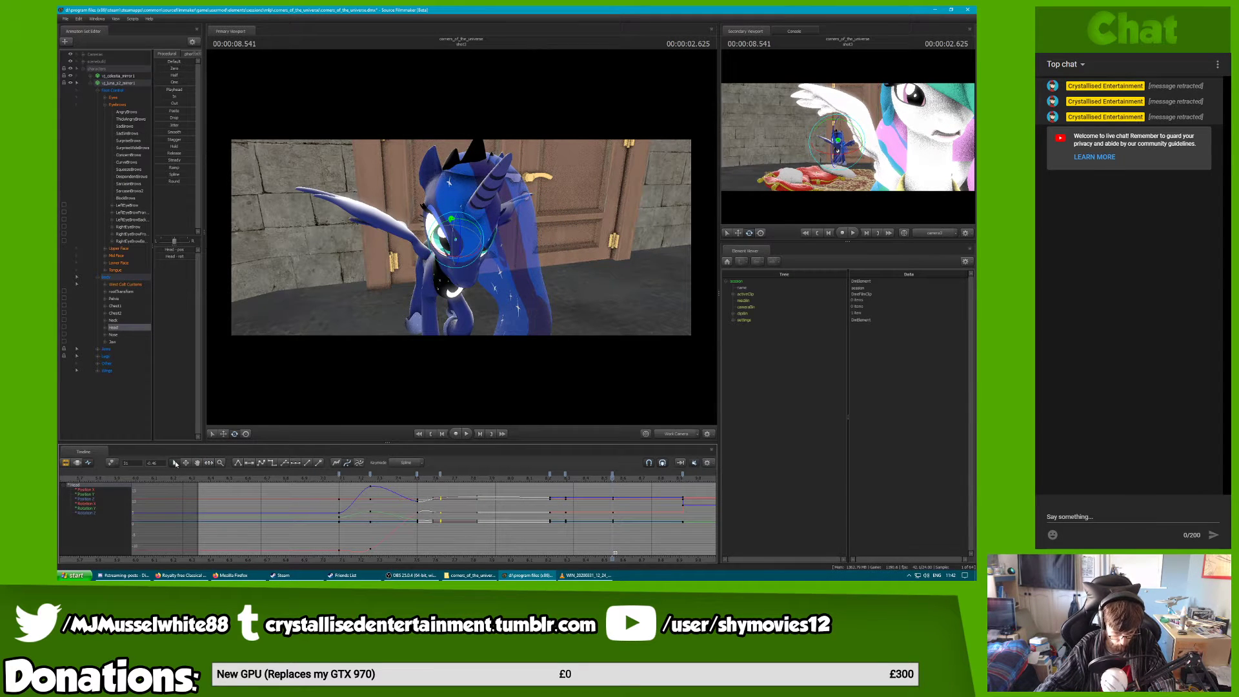
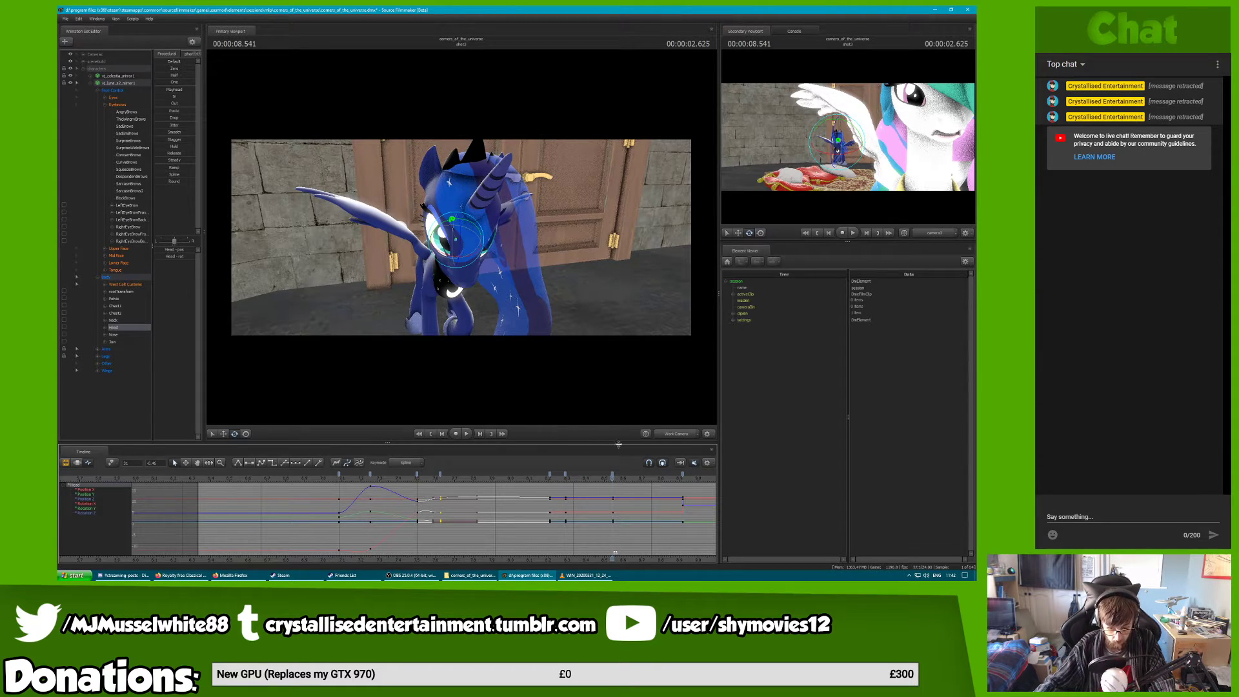
Adjust Luna's head rotation at the 00:00:08.541 keyframe from a side view and smooth its curves
alt+drag(451, 278, 472, 220)
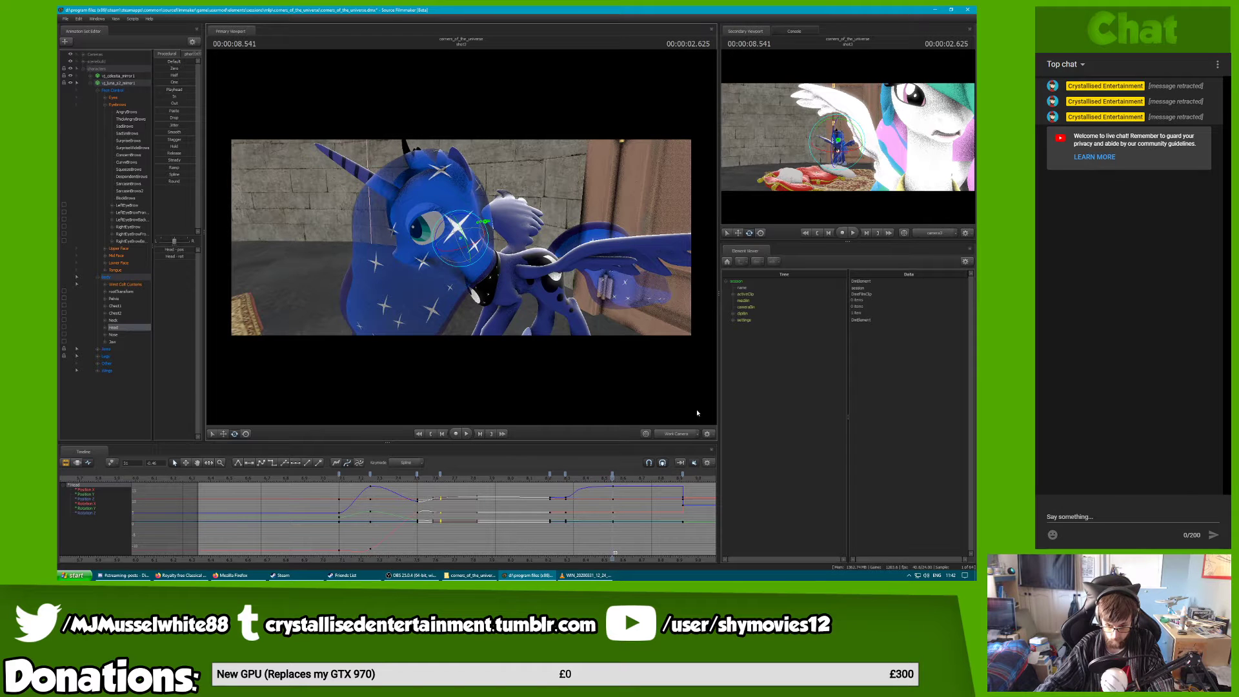
click(610, 475)
drag(525, 480, 572, 477)
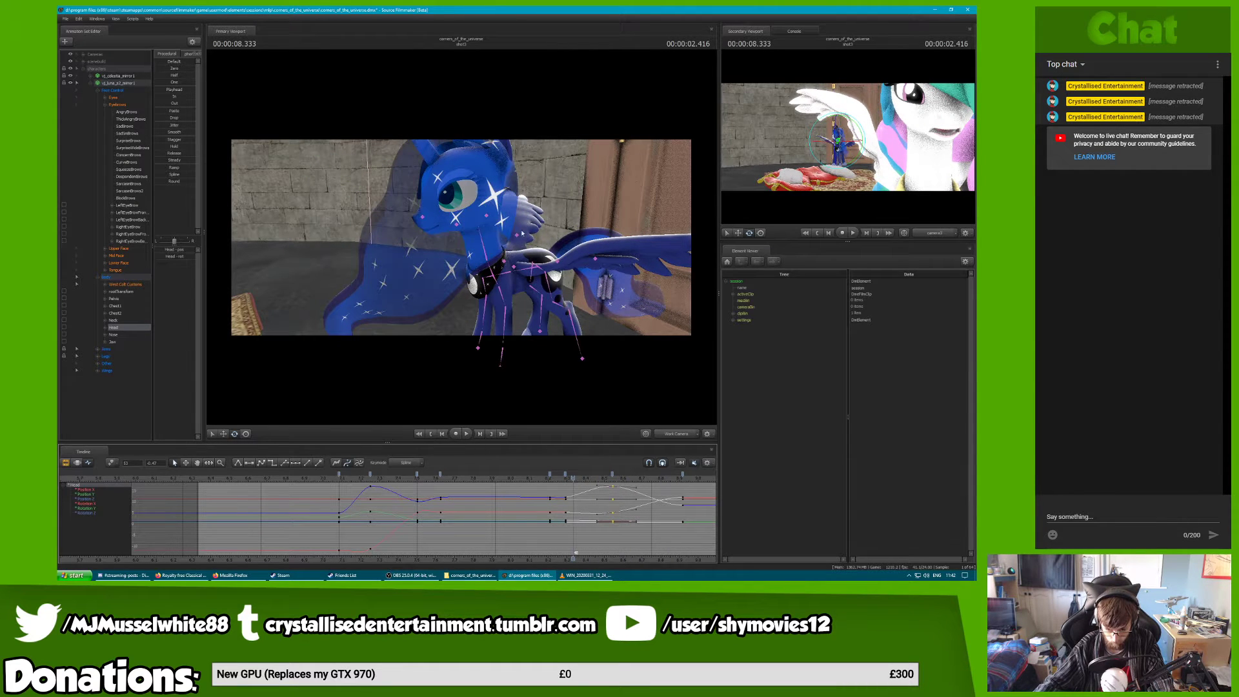
Inspect Luna's pelvis curves around the 00:00:08.375 keyframe and play back the movement
click(532, 270)
click(535, 267)
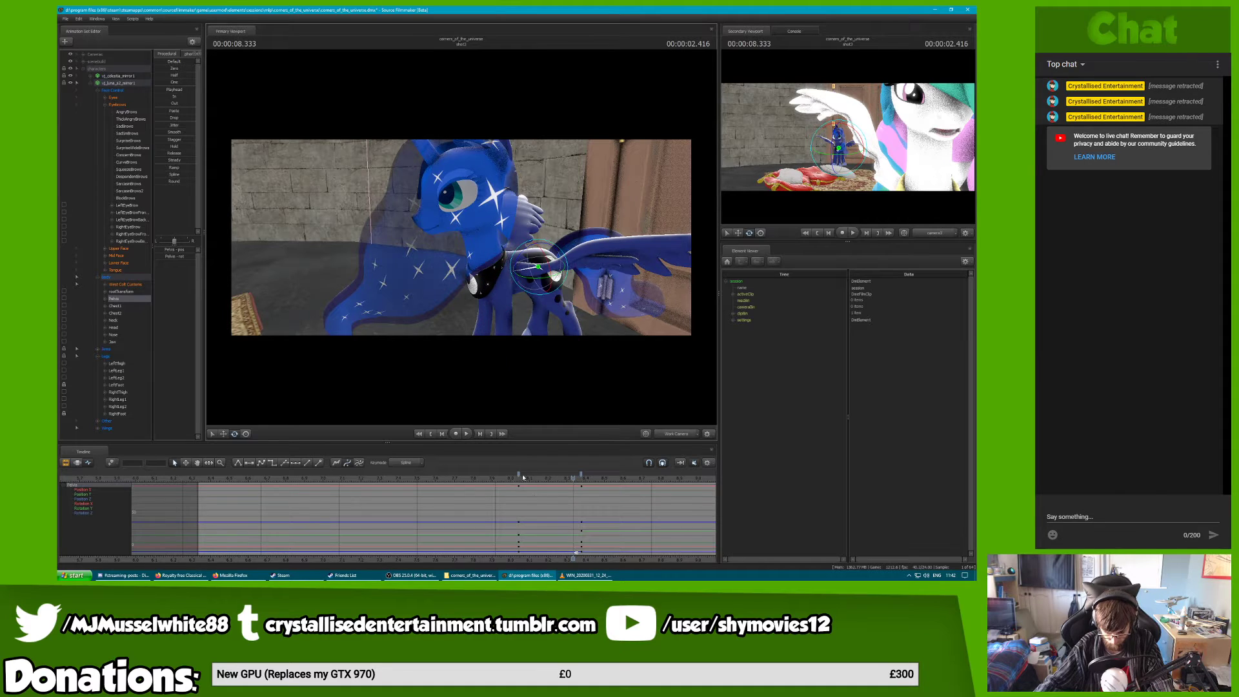
click(582, 476)
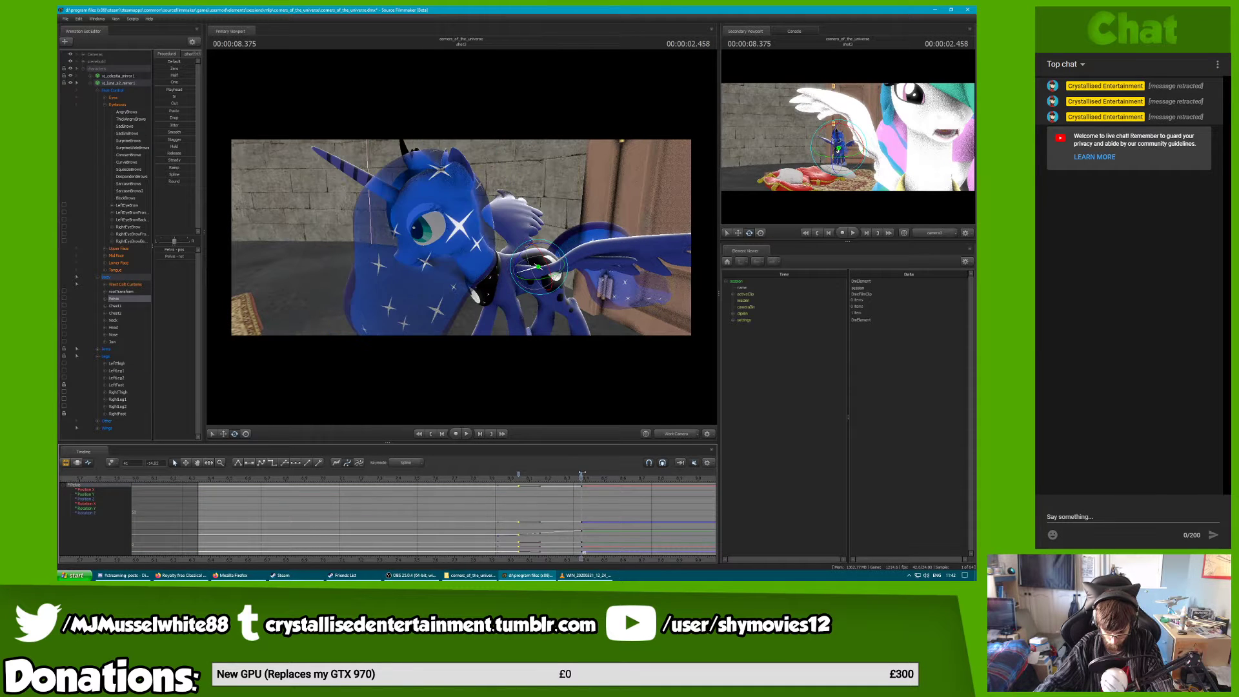
scroll(586, 476, down, 12)
scroll(588, 477, up, 8)
scroll(584, 476, down, 1)
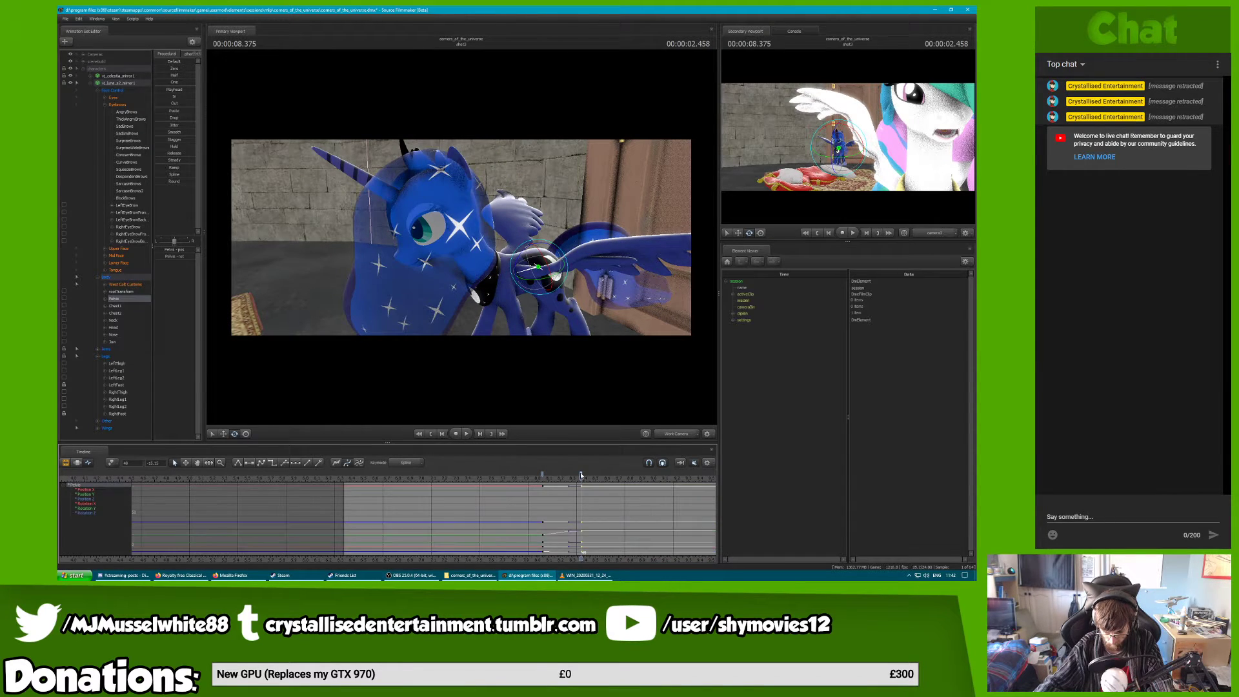
key(space)
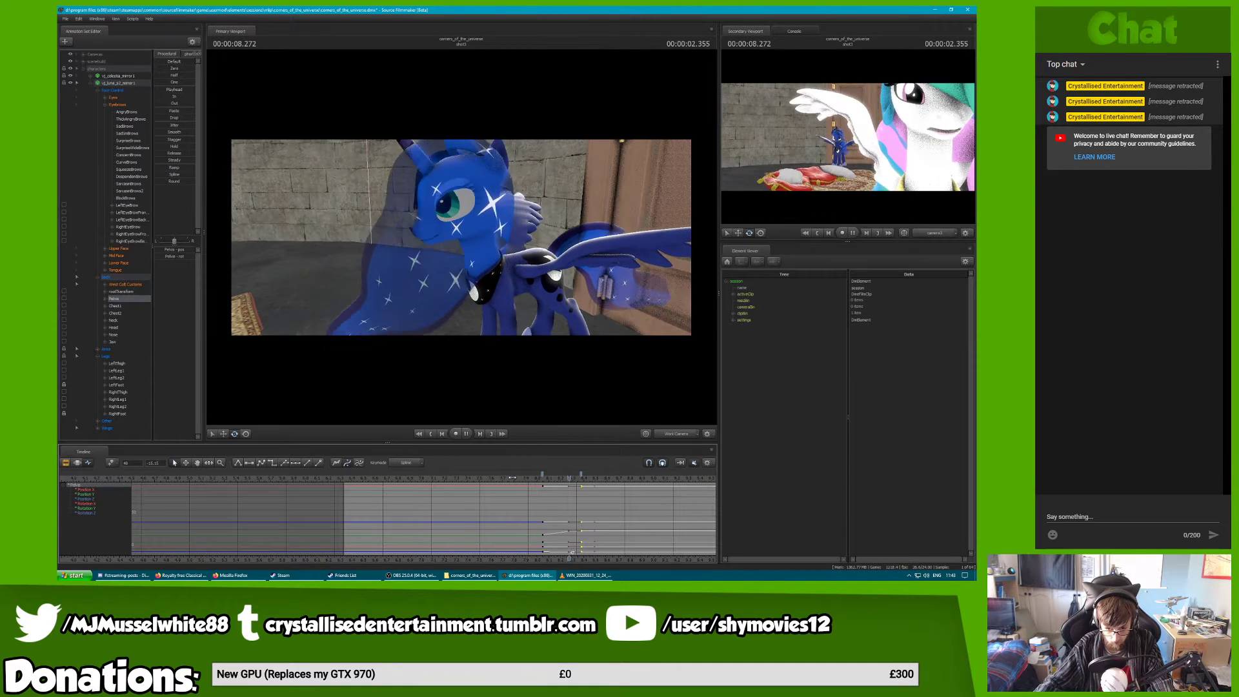
Review Luna's head keyframes from 00:00:08.250 onward in a front view by playing back the head turn
click(567, 477)
key(ctrl)
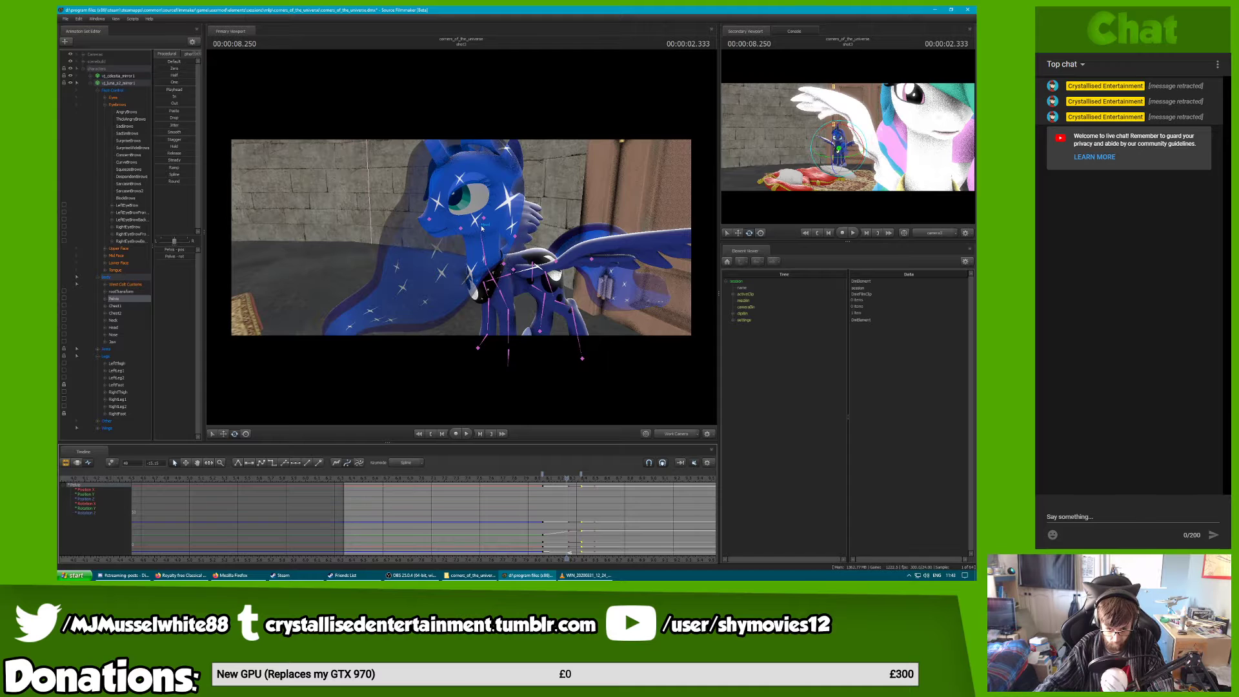
ctrl+click(481, 228)
alt+drag(481, 228, 581, 236)
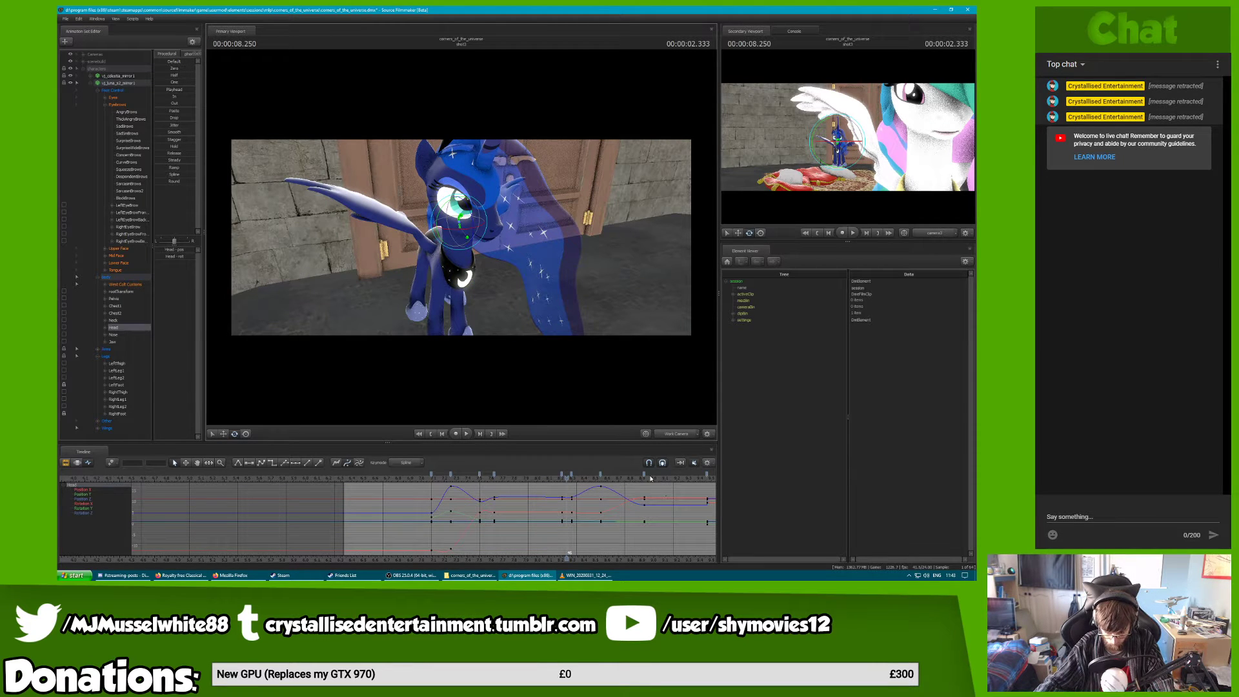
key(space)
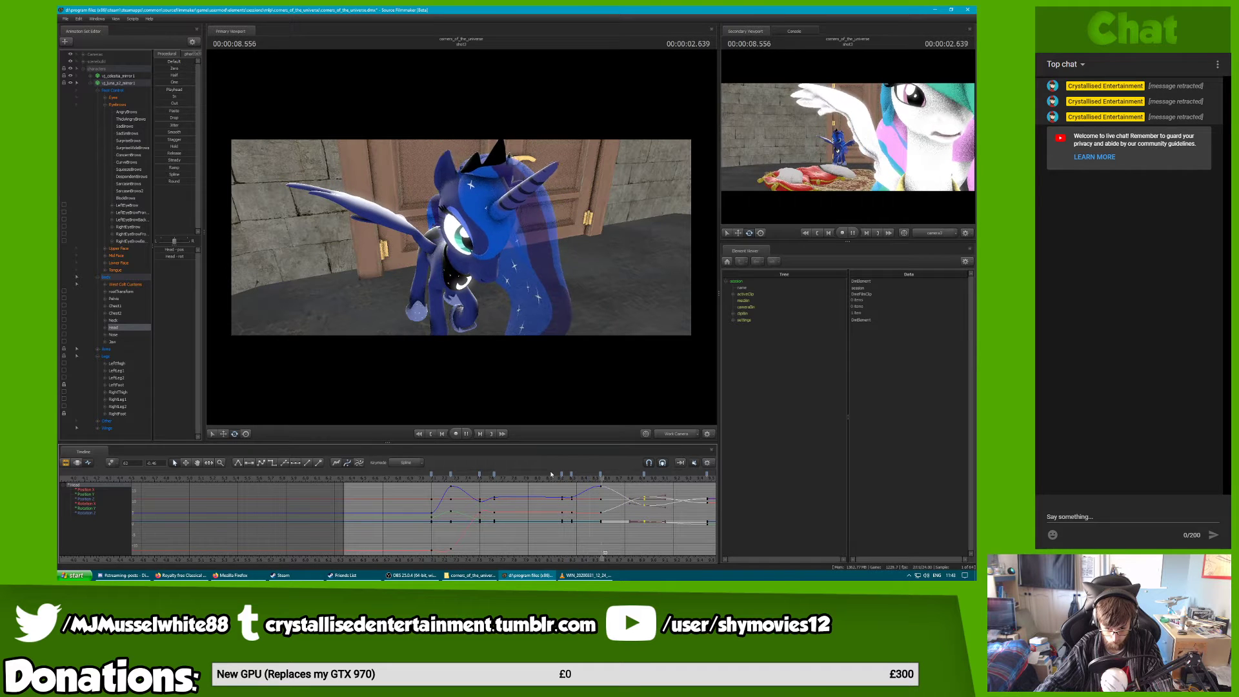
key(space)
middle_drag(618, 526, 470, 513)
click(401, 477)
key(space)
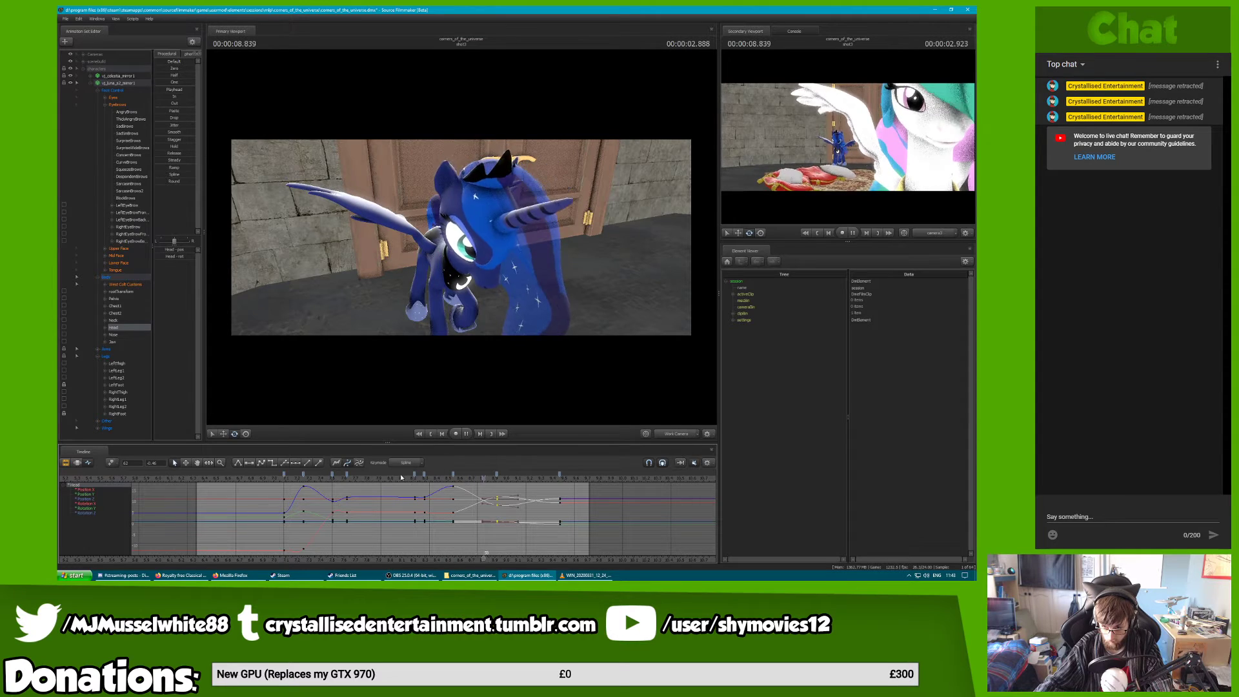
Move Luna's head keyframe at 00:00:08.541 earlier, to 00:00:08.458, and scrub through the turn
click(428, 475)
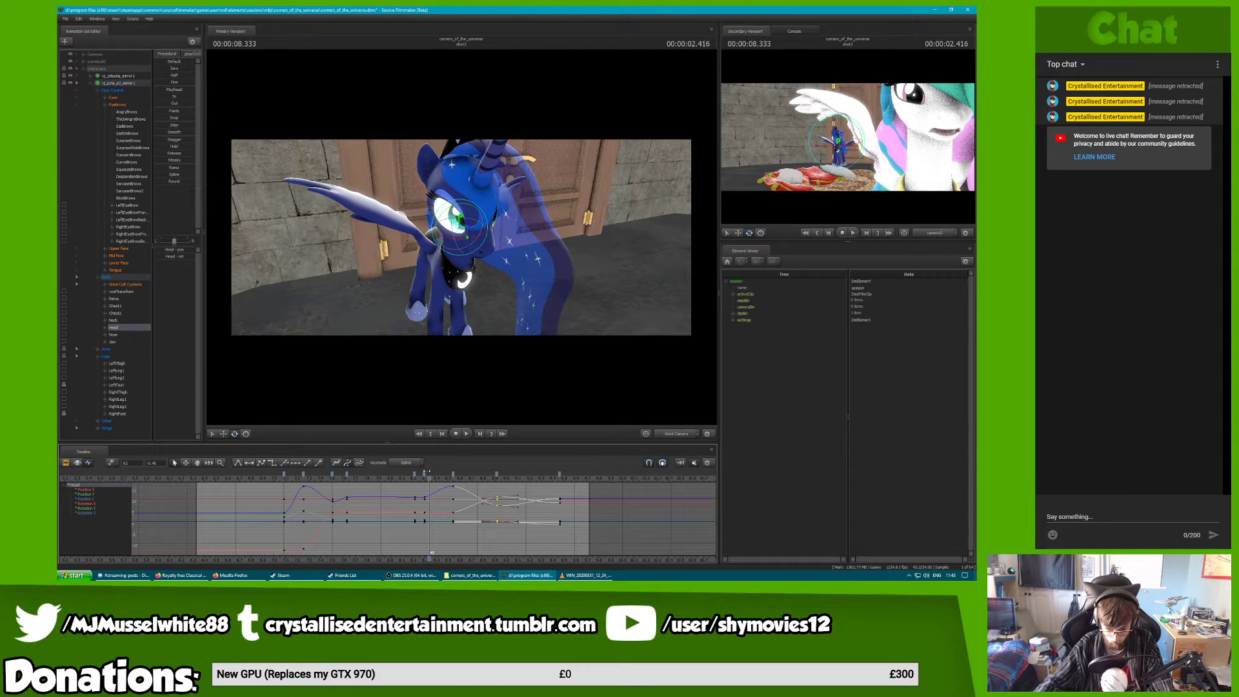
drag(428, 475, 443, 474)
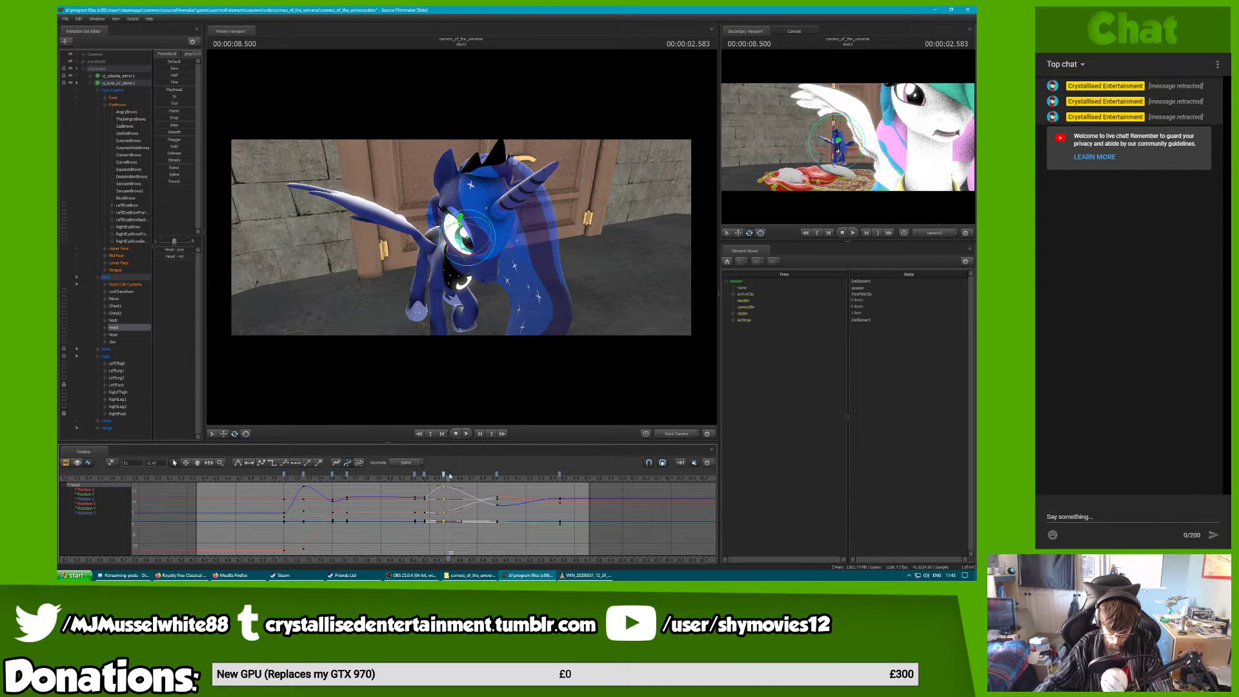
drag(450, 476, 445, 474)
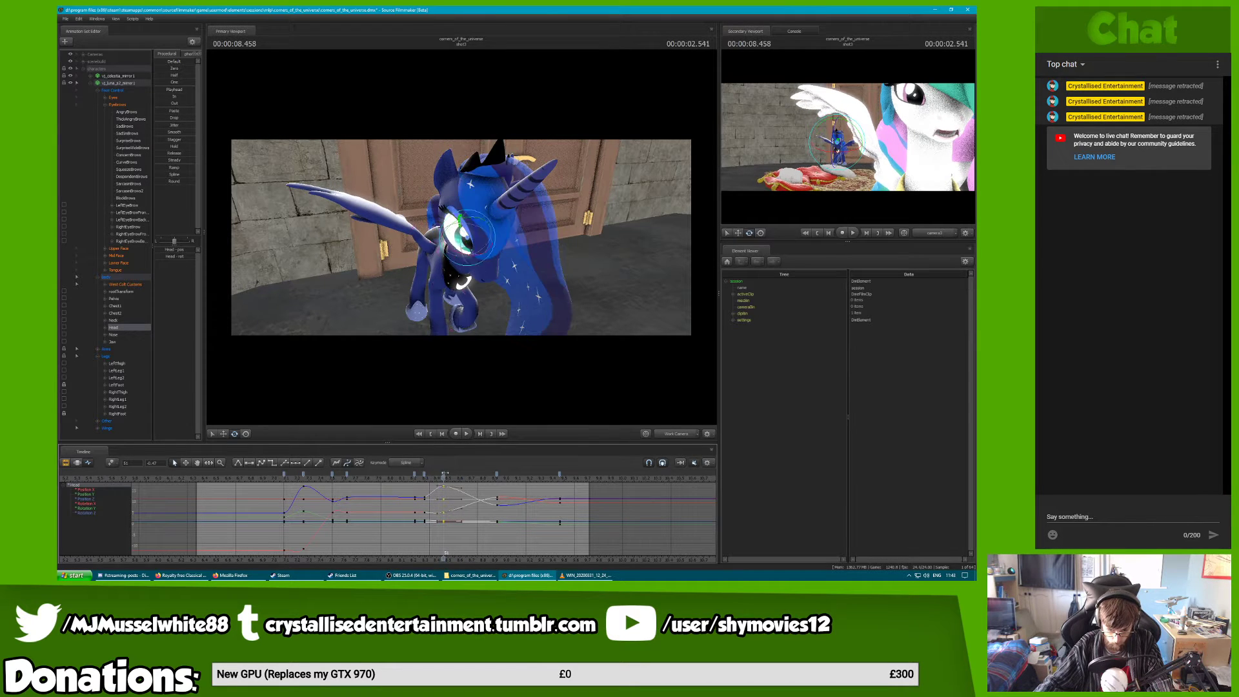
Move Luna's neck keyframe later to 00:00:08.500, rotate the neck at 00:00:08.333 to add a keyframe, and scrub the motion
click(459, 254)
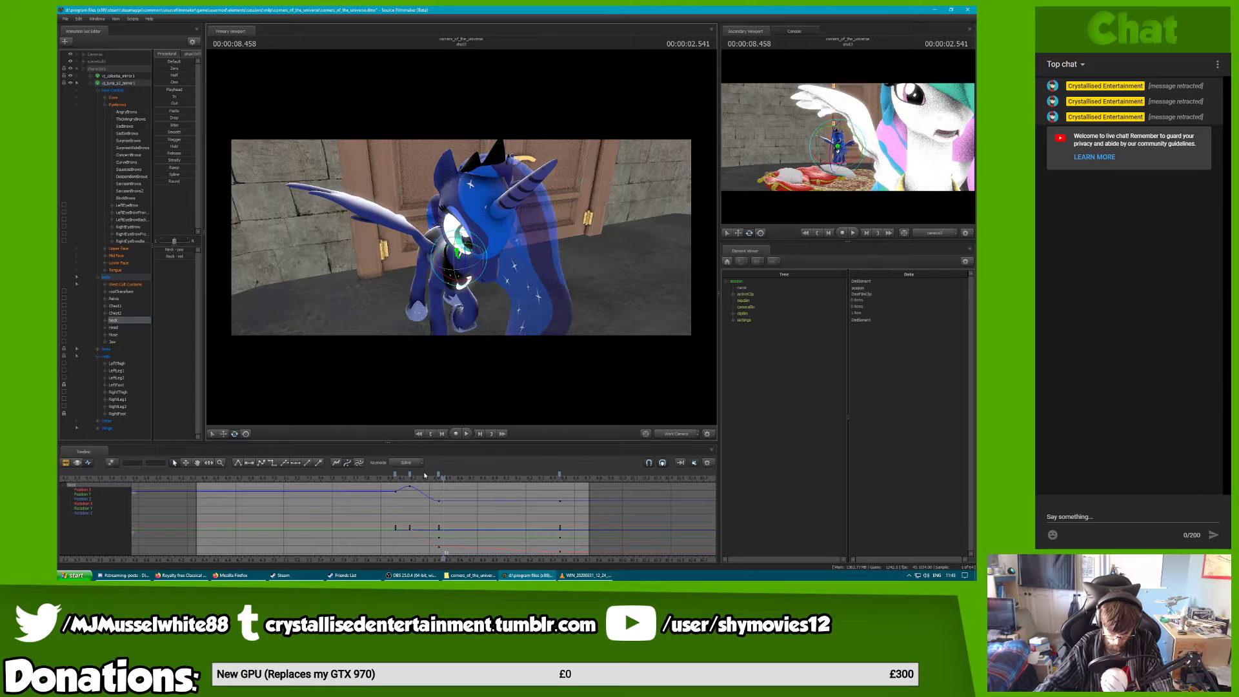
click(424, 475)
drag(439, 474, 429, 477)
drag(457, 250, 468, 263)
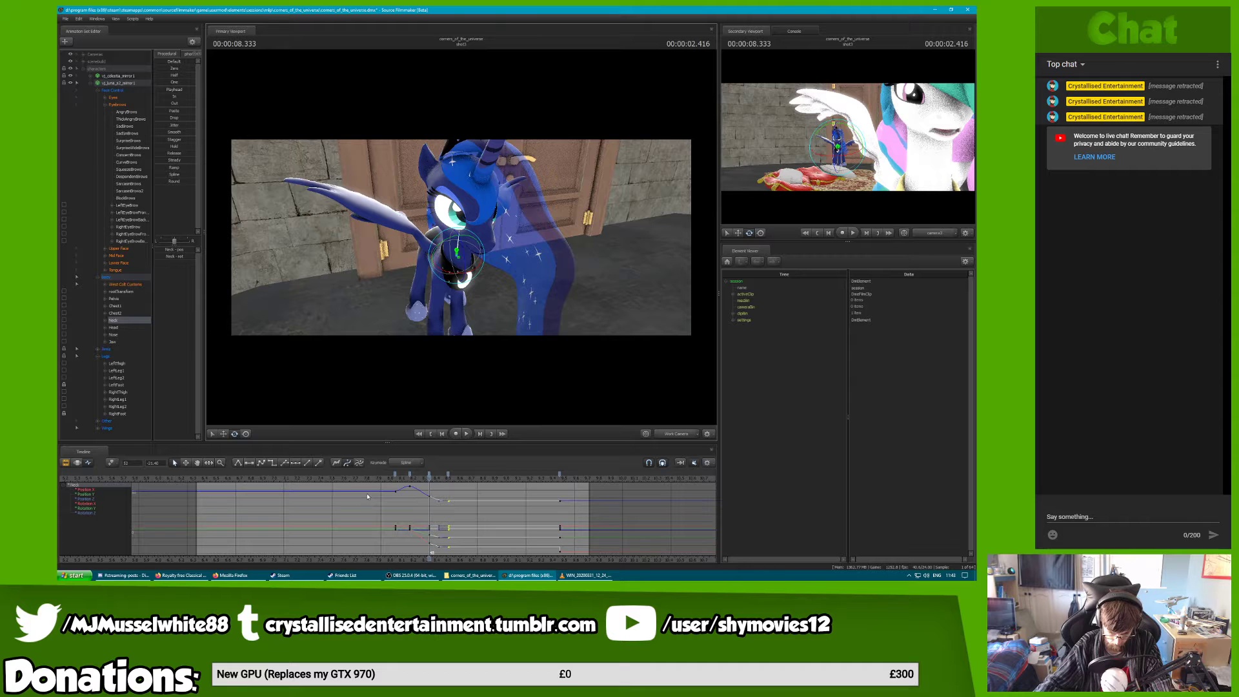
drag(390, 476, 448, 475)
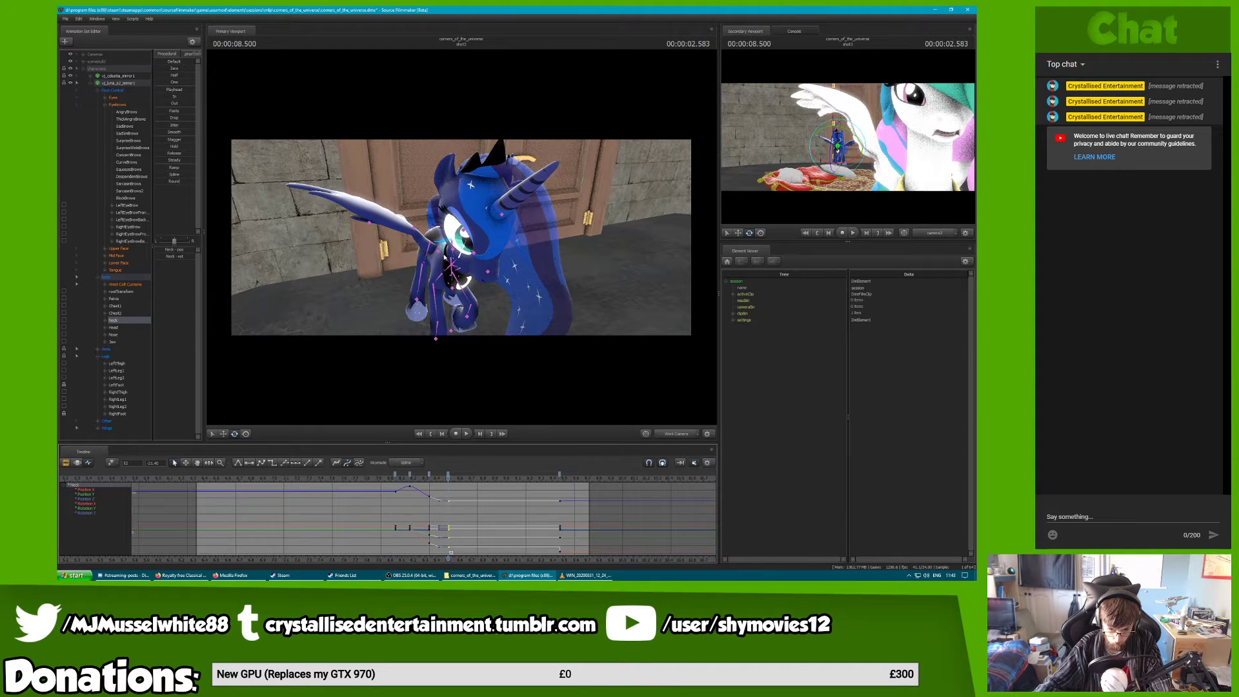
Rotate Luna's Chest1 at 00:00:08.250 to add an in-between keyframe and adjust the curves of the keyframes on either side
click(444, 256)
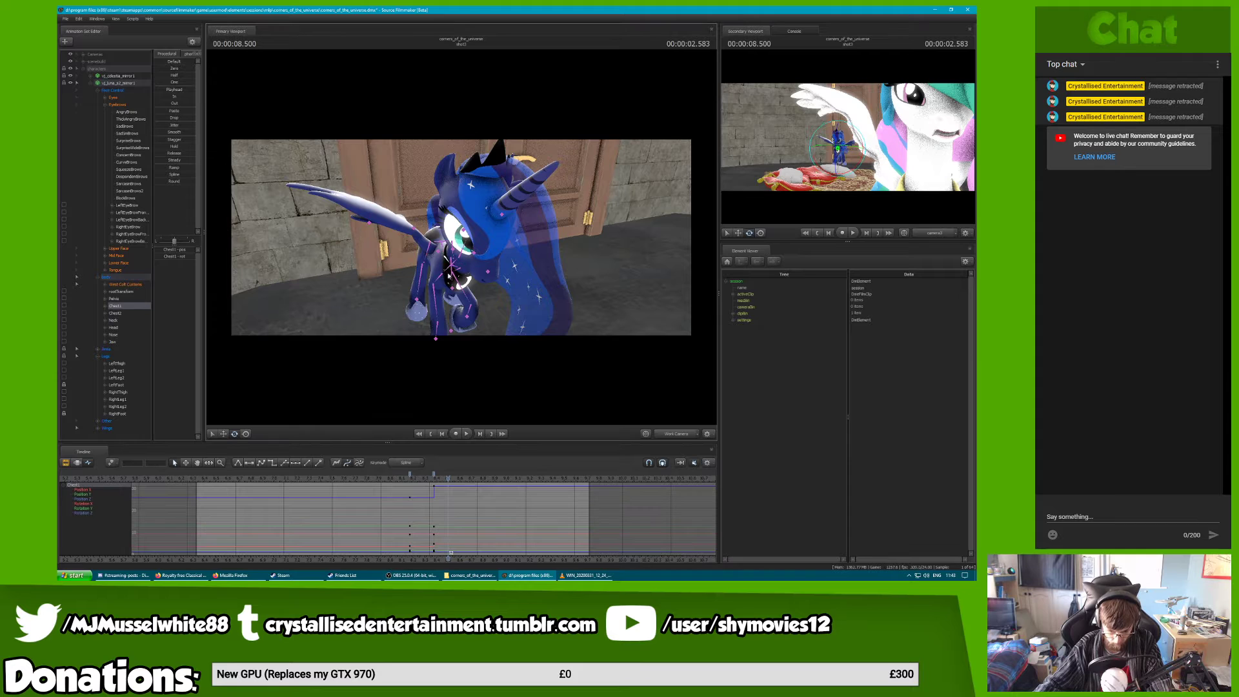
click(410, 475)
key(1)
drag(411, 474, 419, 471)
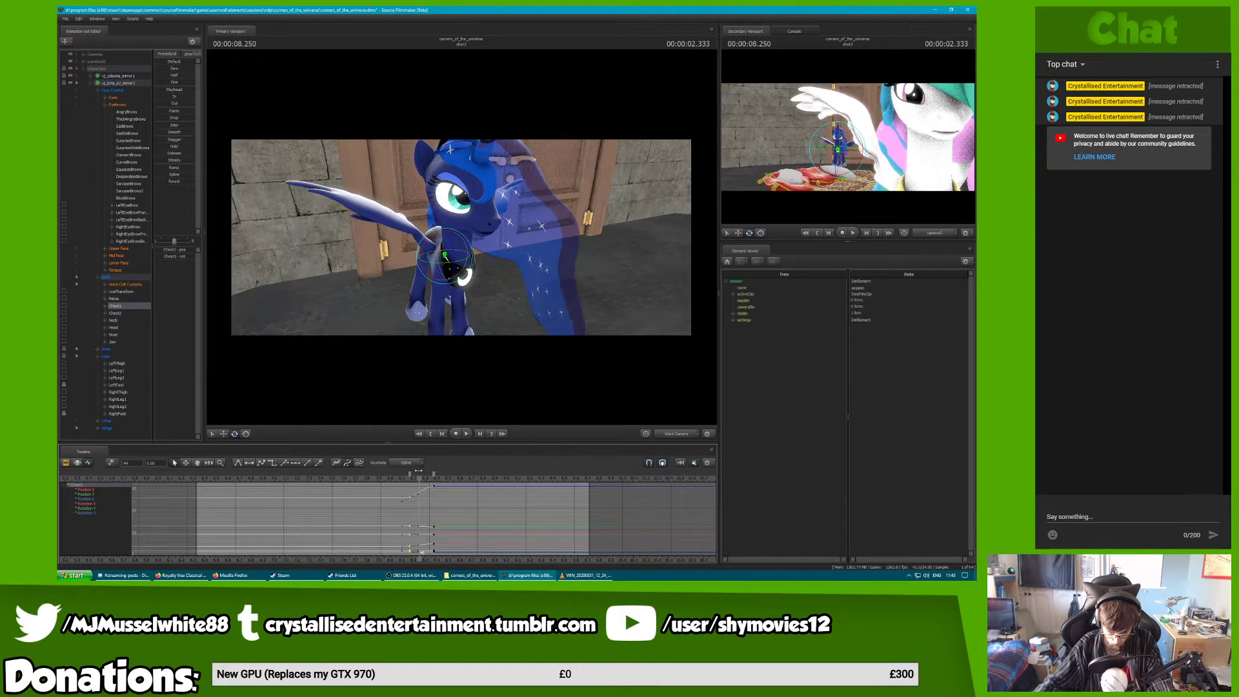
drag(454, 253, 455, 261)
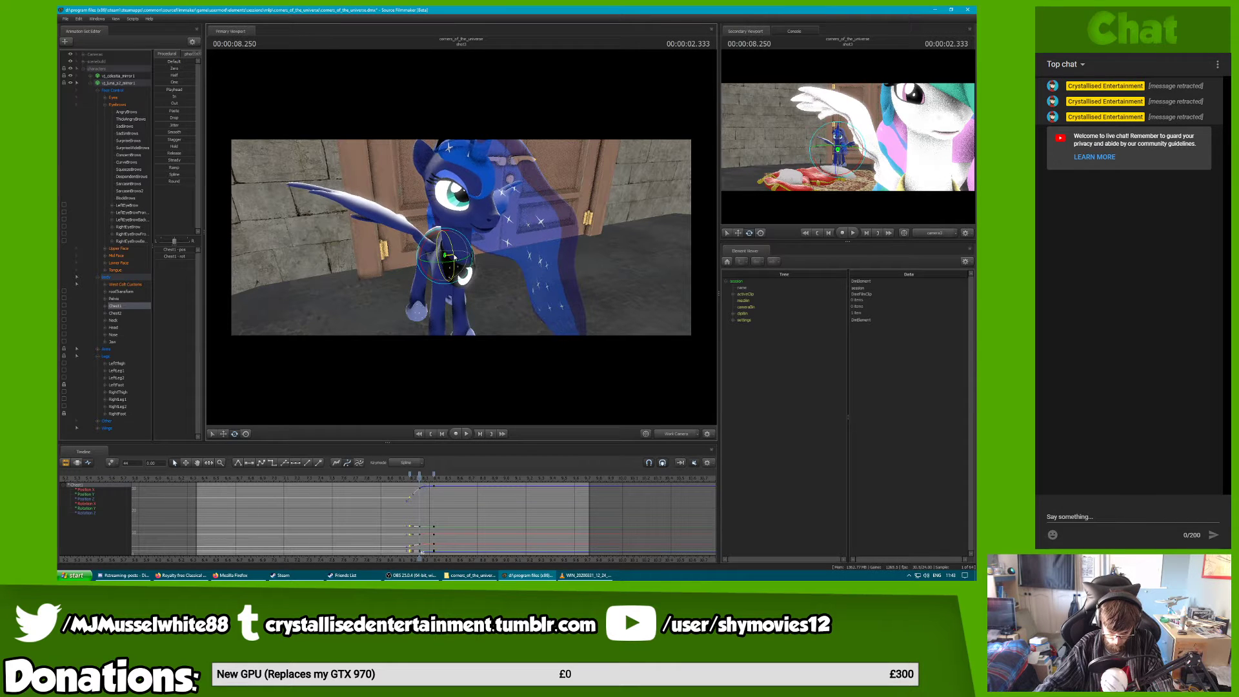
click(434, 475)
drag(434, 475, 404, 478)
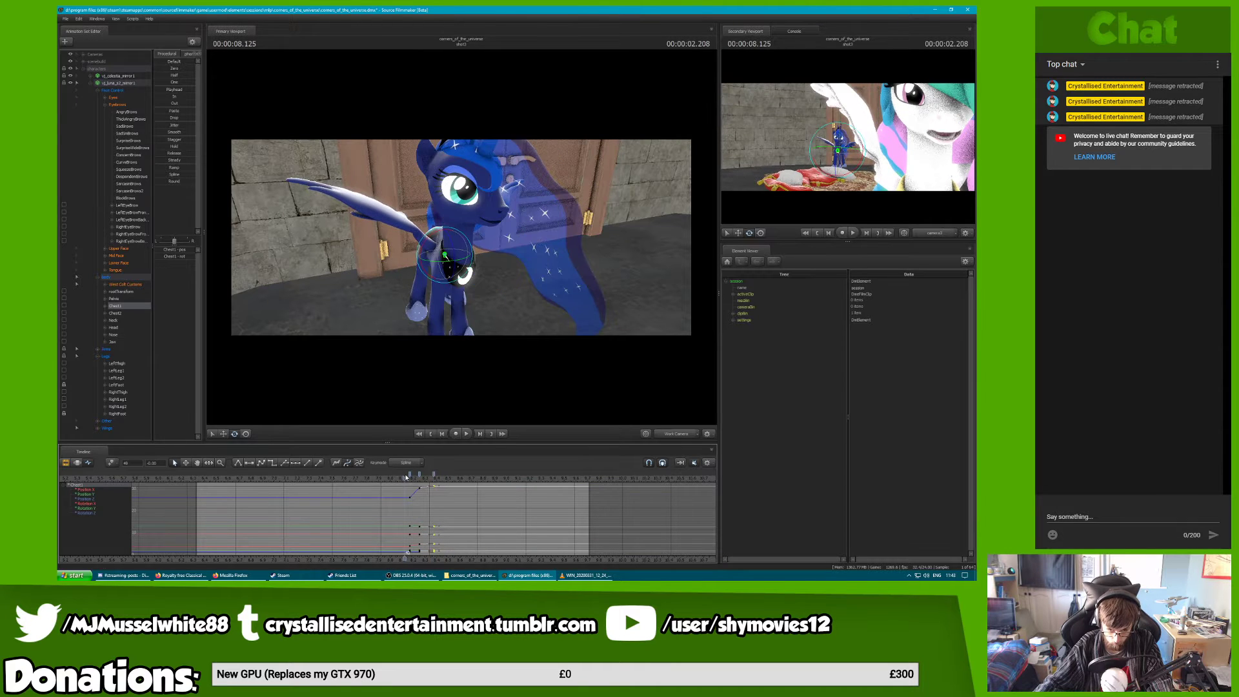
Rotate Luna's Chest2 at 00:00:08.250 to add a keyframe, smooth the curves of the surrounding keyframes, and play back the motion
click(452, 262)
click(418, 477)
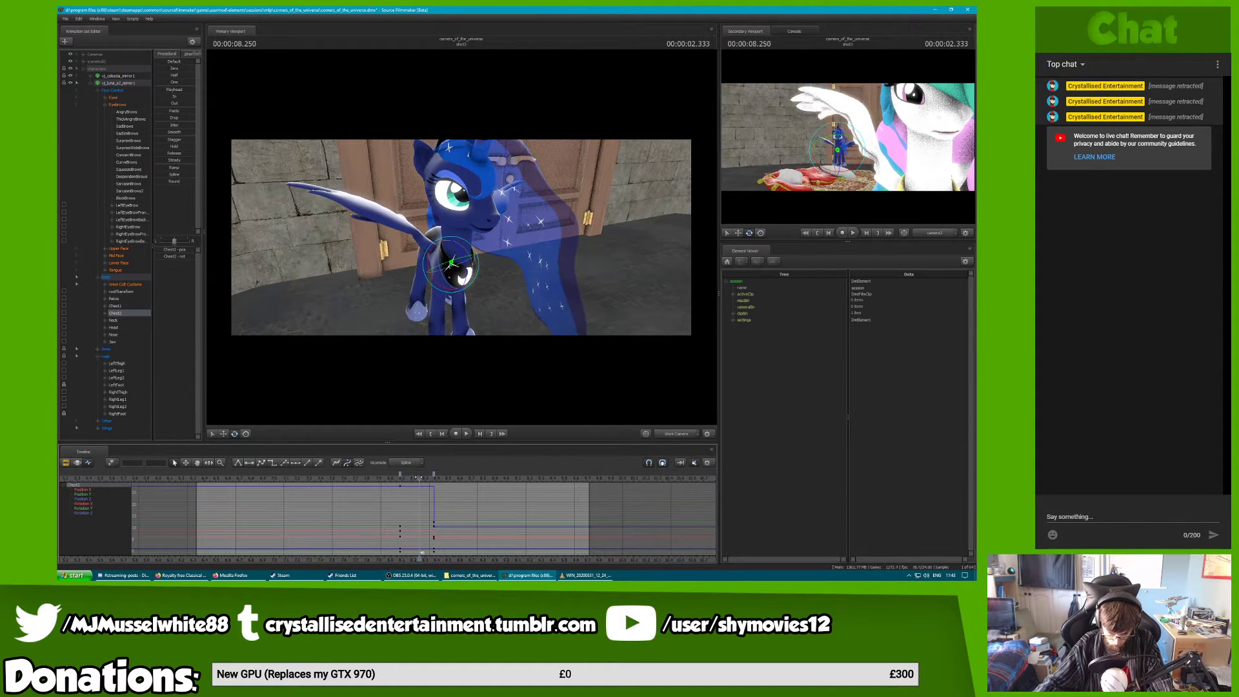
drag(462, 267, 465, 282)
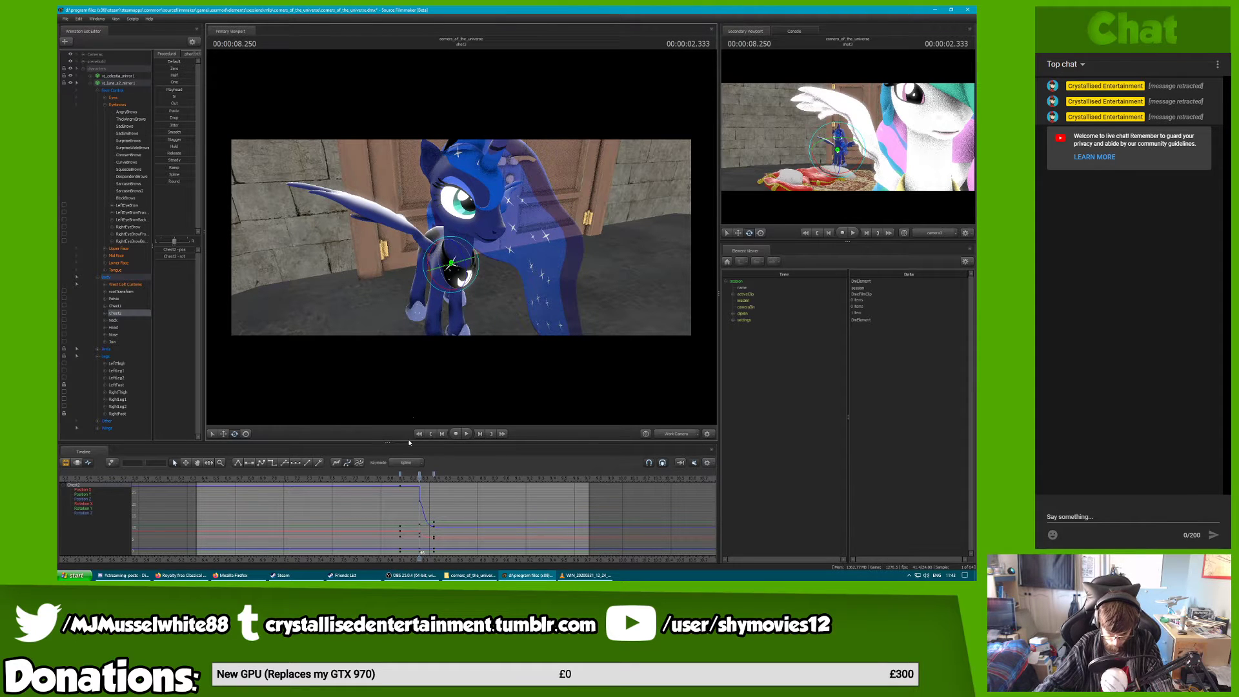
click(400, 476)
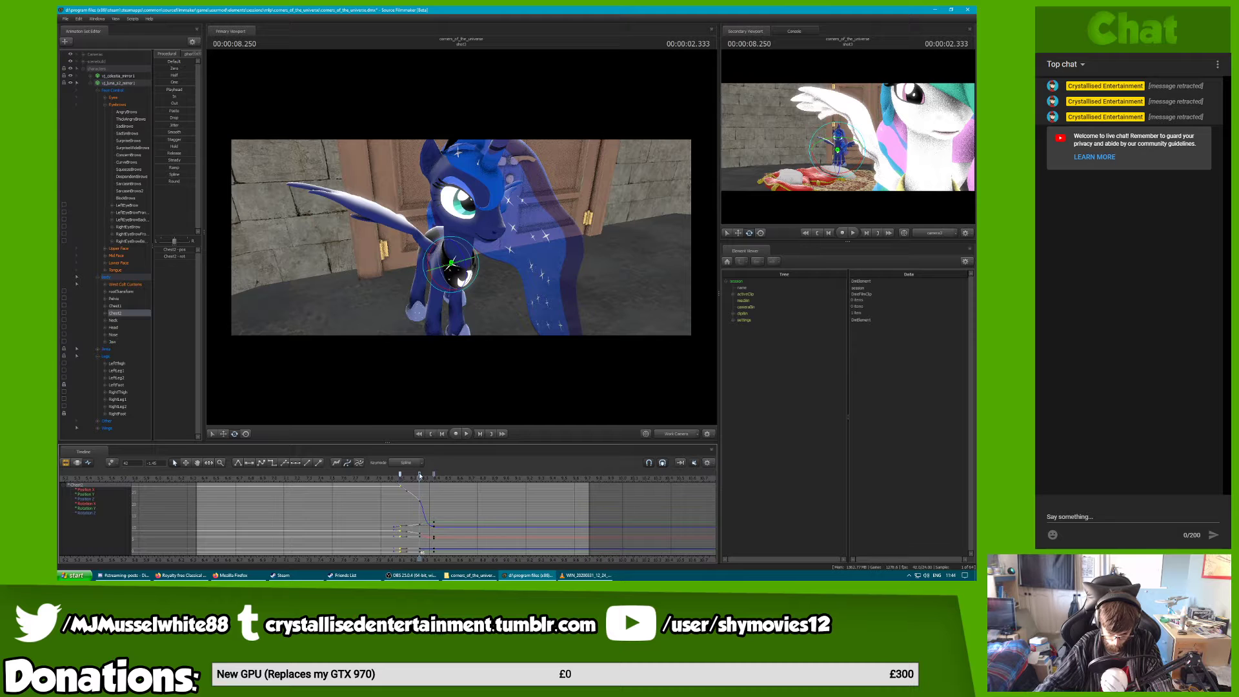
click(420, 476)
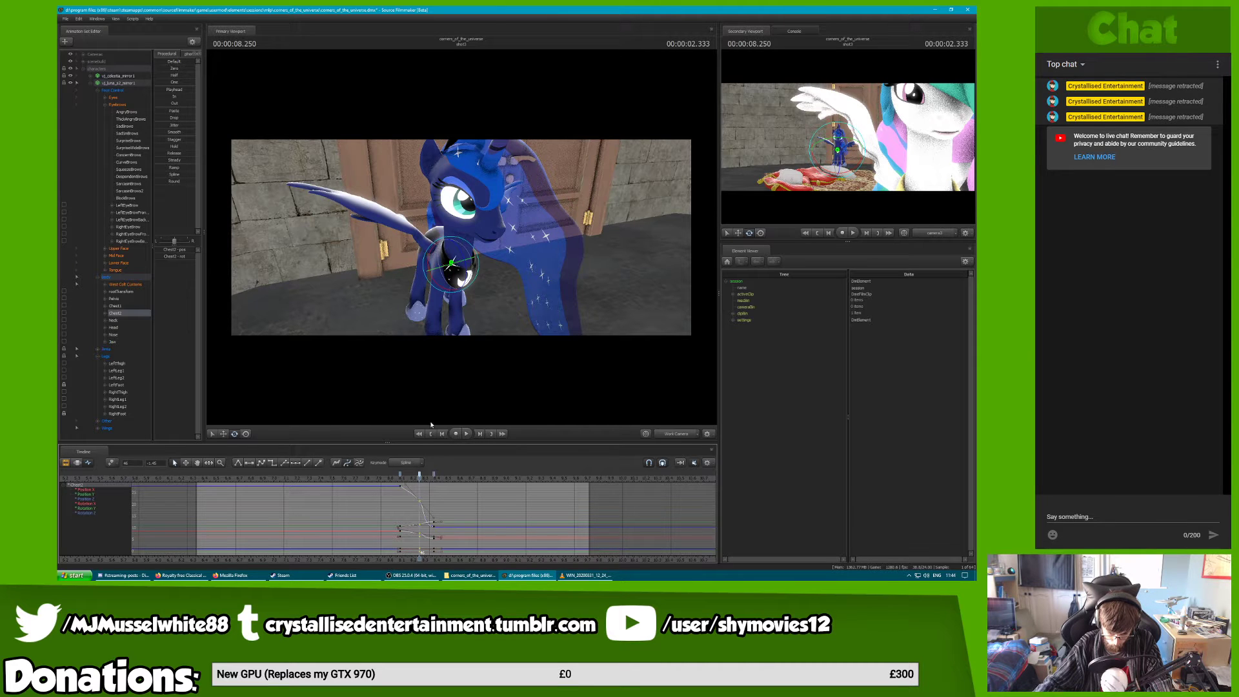
click(433, 475)
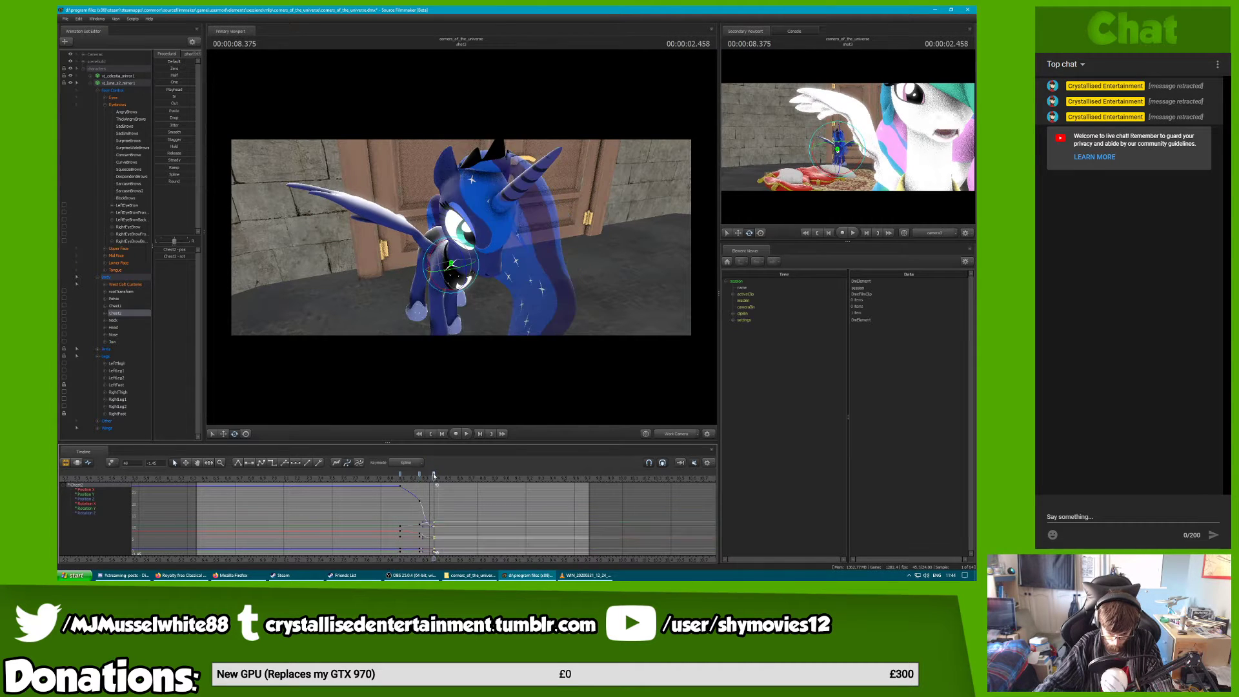
mouse_move(421, 479)
mouse_down()
mouse_move(398, 474)
mouse_move(427, 463)
mouse_move(405, 465)
mouse_up()
key(space)
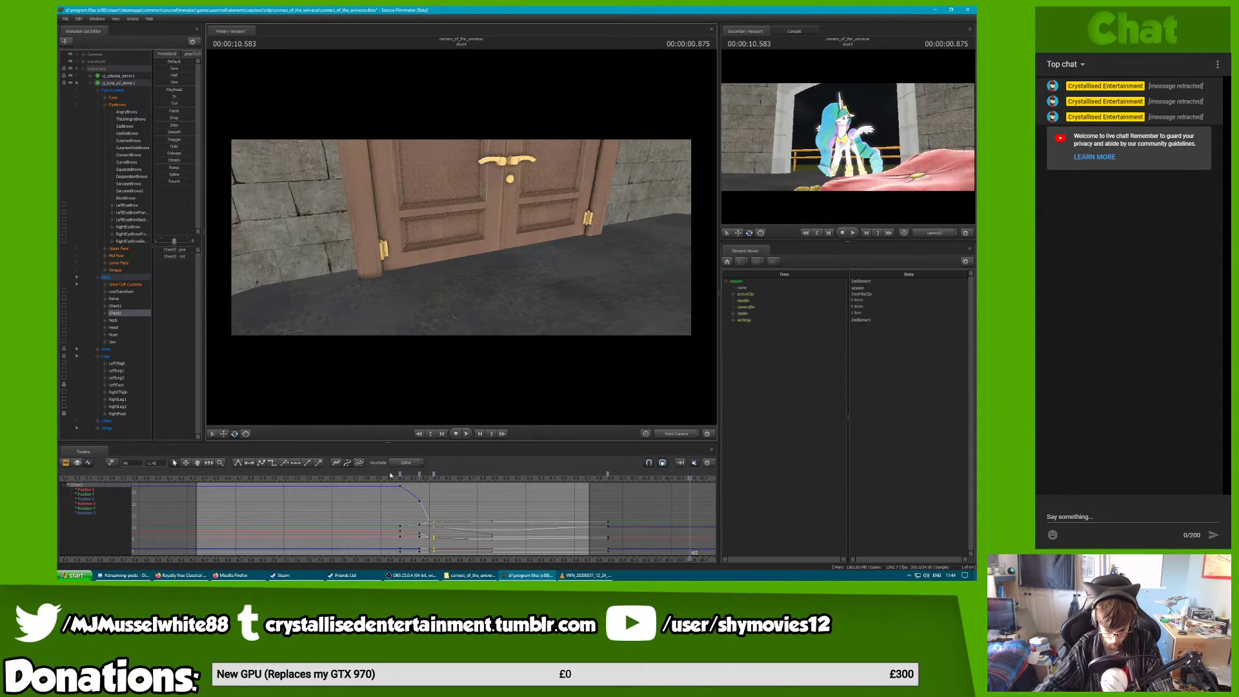
key(space)
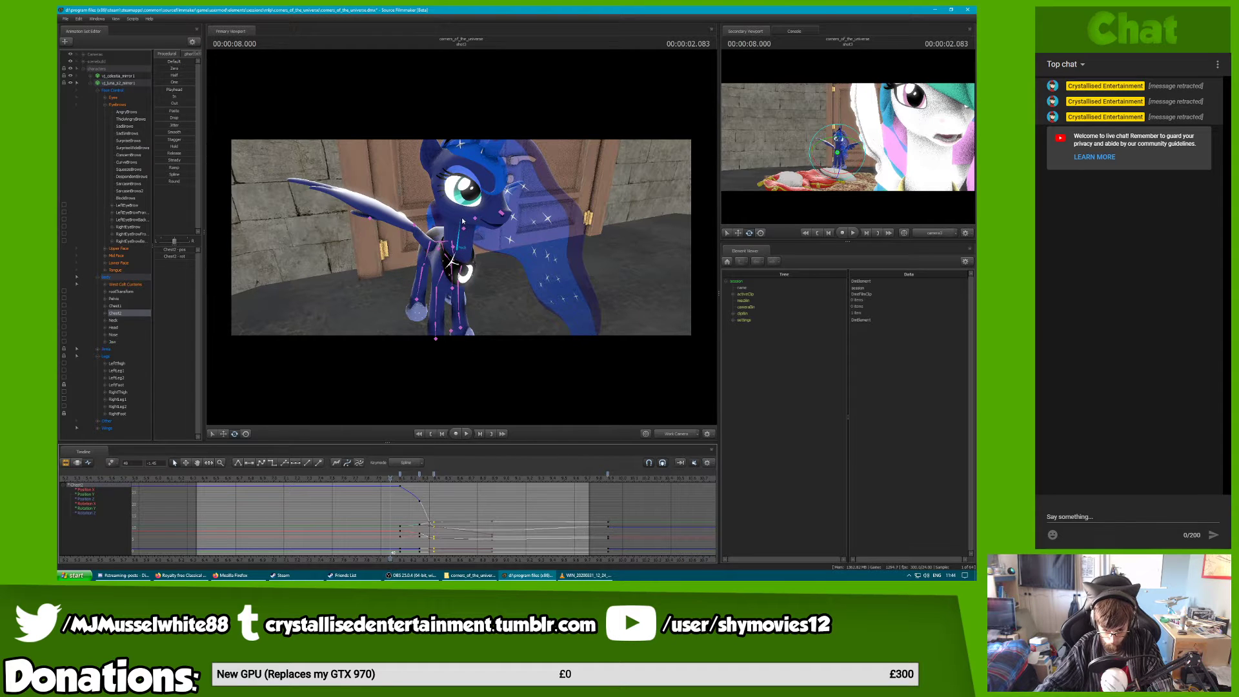
Add a head keyframe at 00:00:09.125 to hold Luna's pose from the 00:00:08.916 keyframe
click(462, 222)
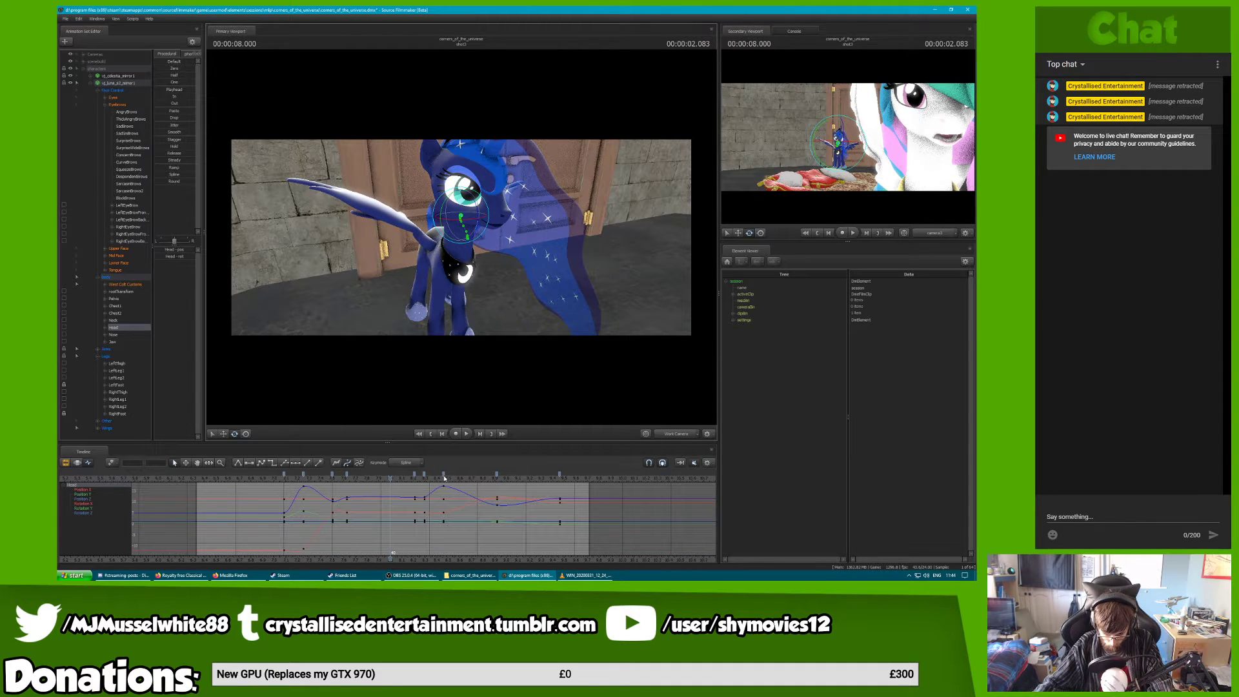
click(473, 476)
click(497, 474)
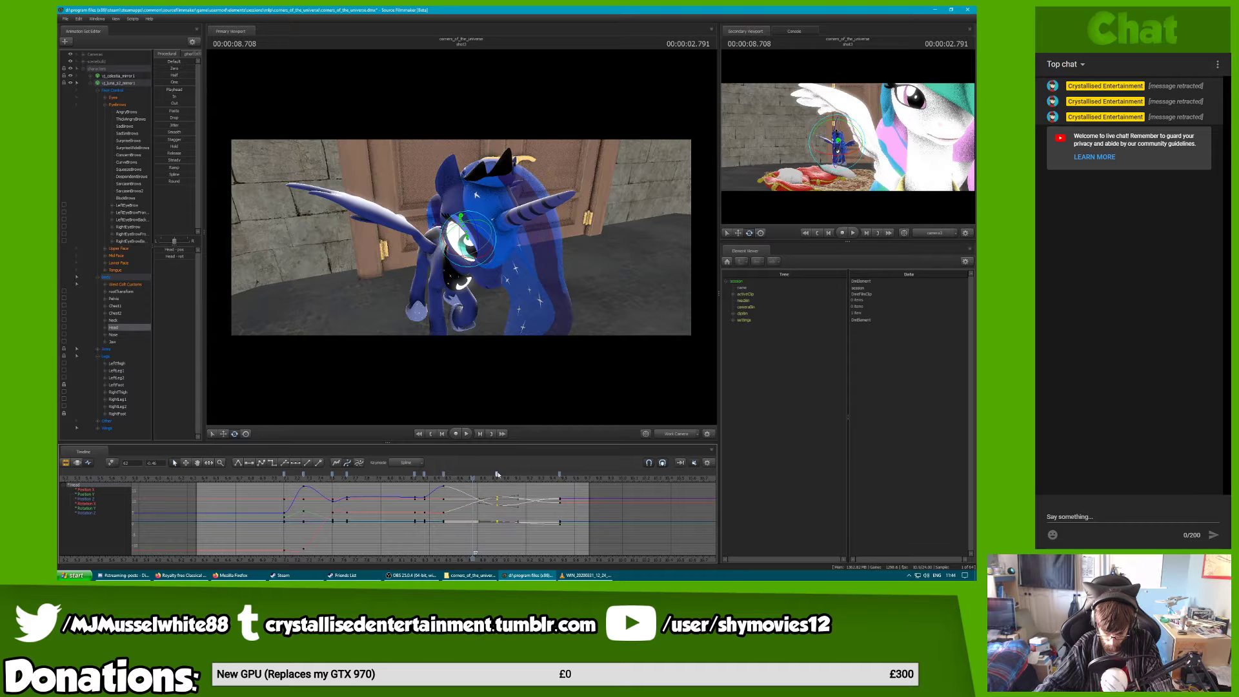
key(4)
drag(505, 478, 522, 473)
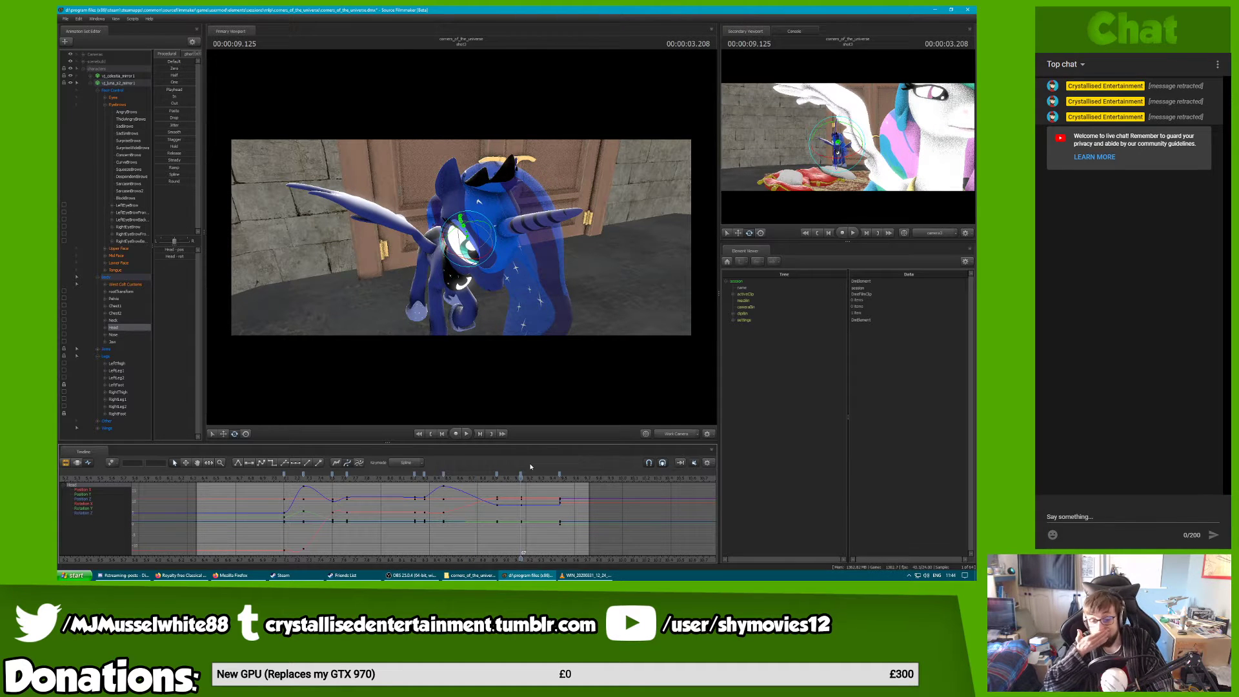
Adjust Luna's head rotation at the 00:00:08.916 keyframe and smooth the curves of that keyframe and the following one
key(Up)
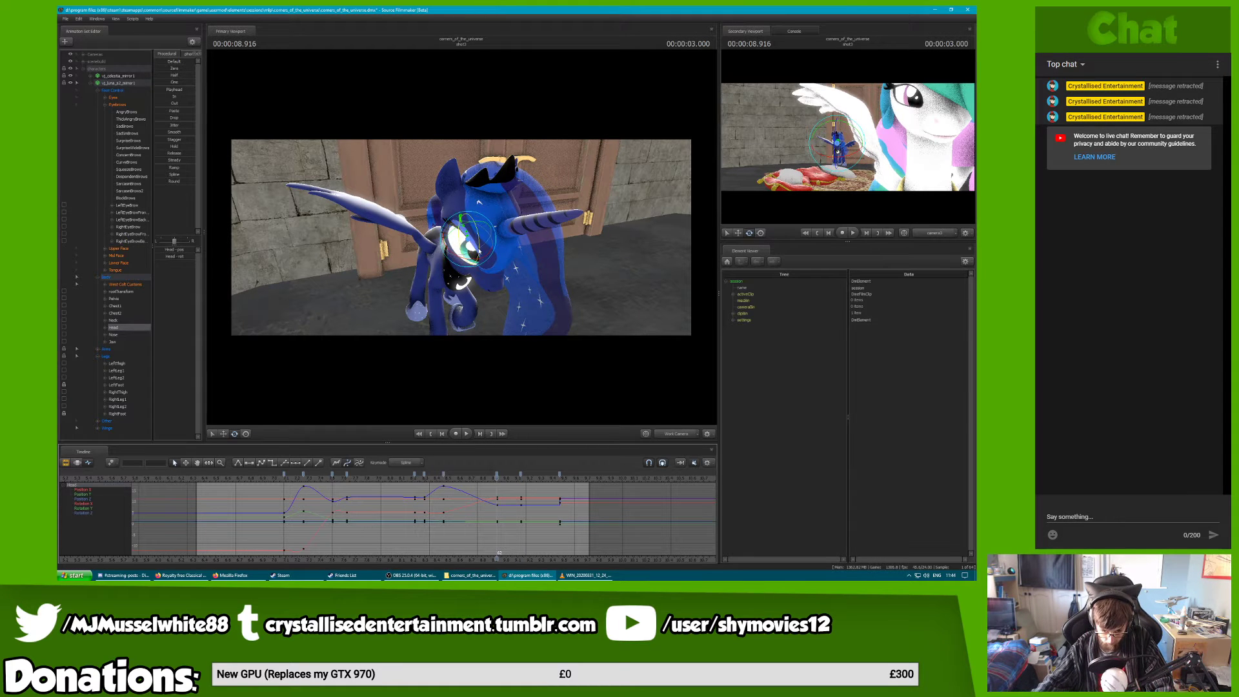
drag(475, 254, 479, 252)
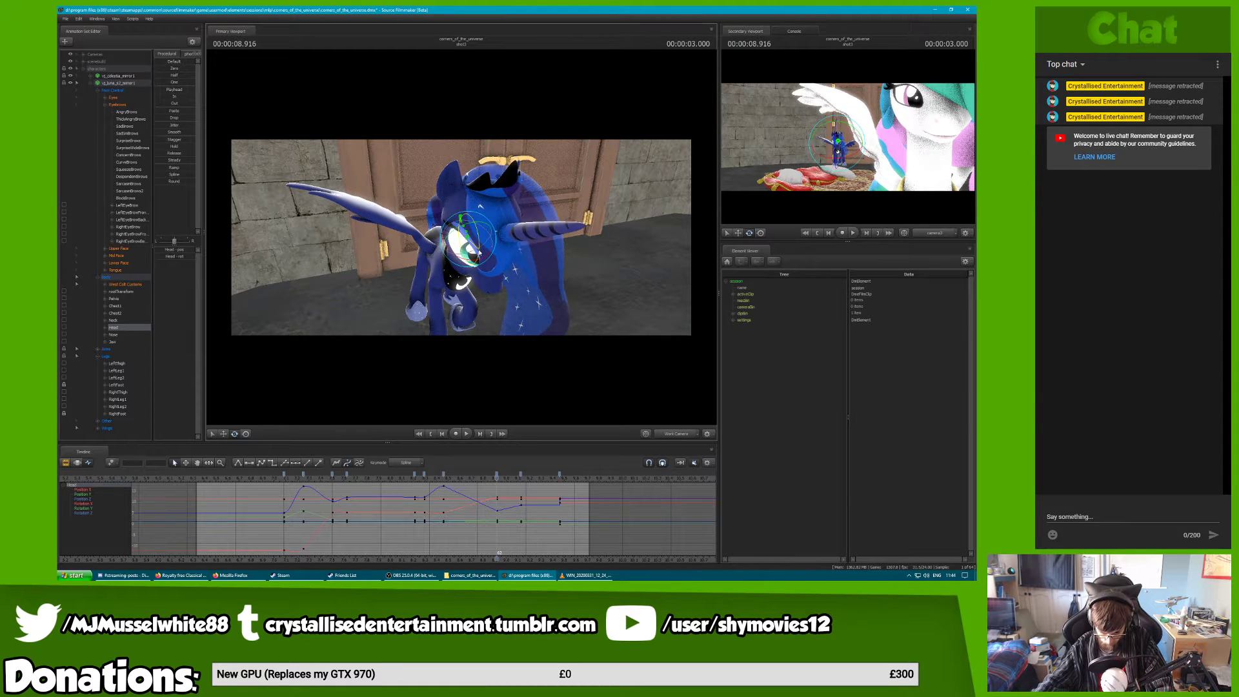
key(Left)
click(496, 475)
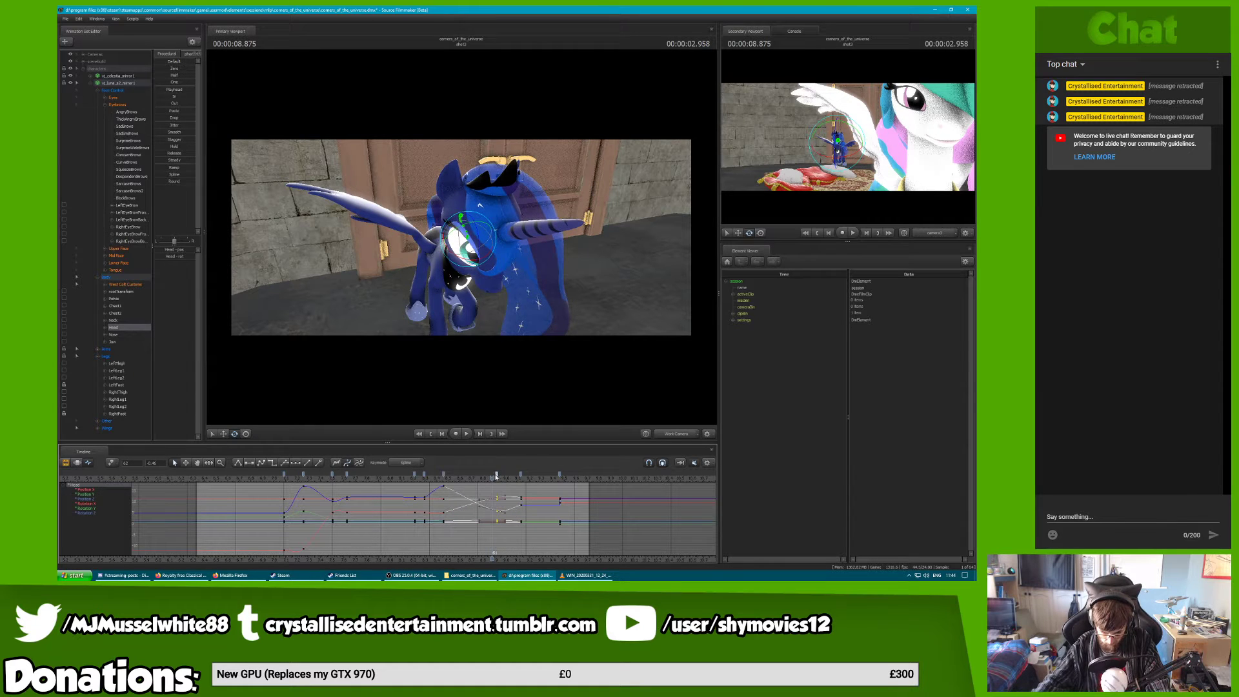
click(522, 477)
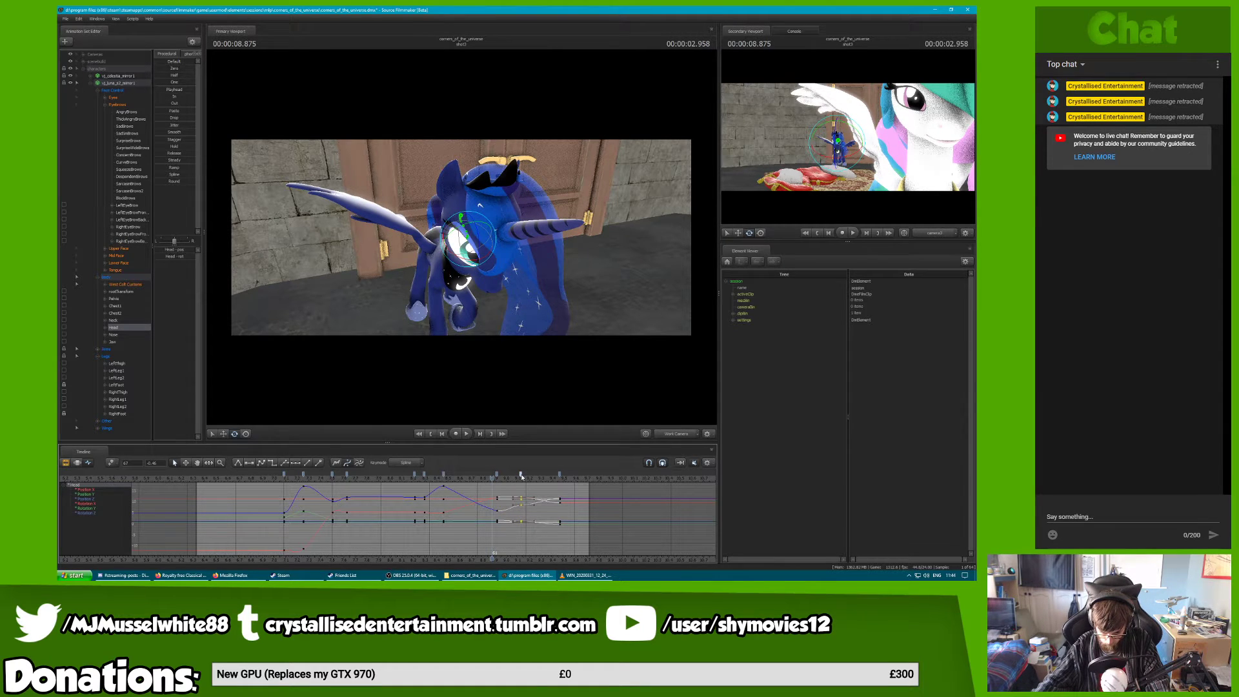
Add a head keyframe at 00:00:09.250, move Luna's last head keyframe later, and select the new keyframe
click(536, 475)
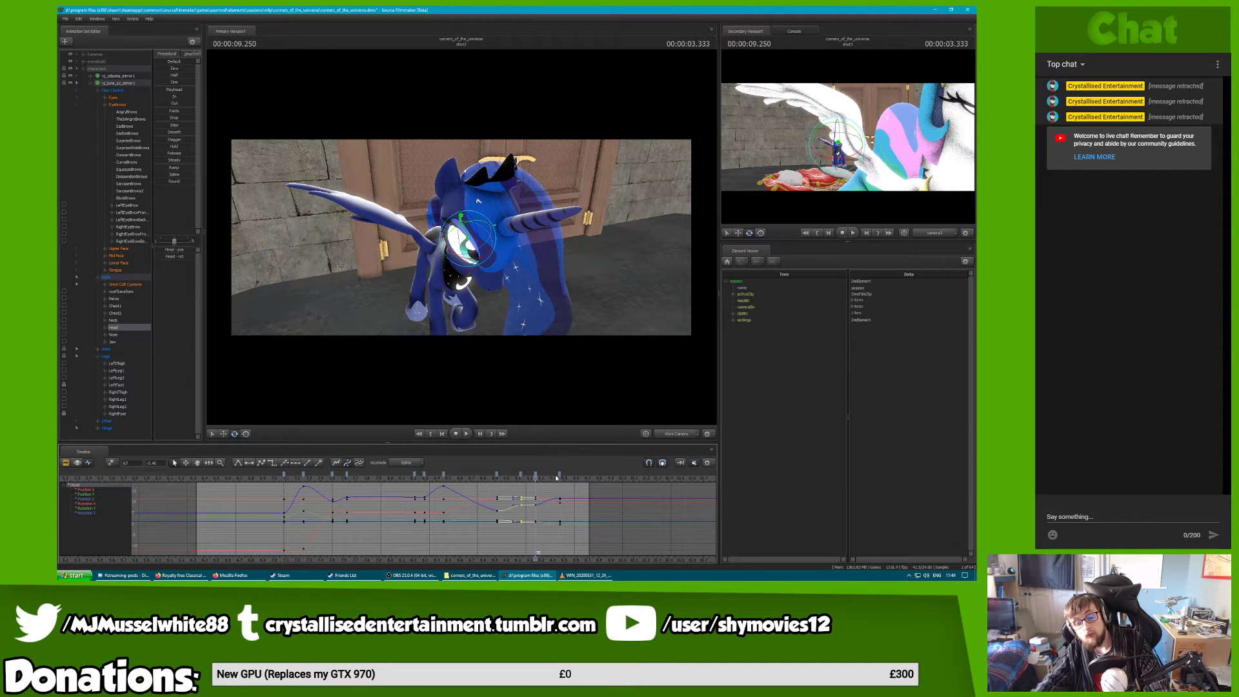
drag(559, 476, 569, 476)
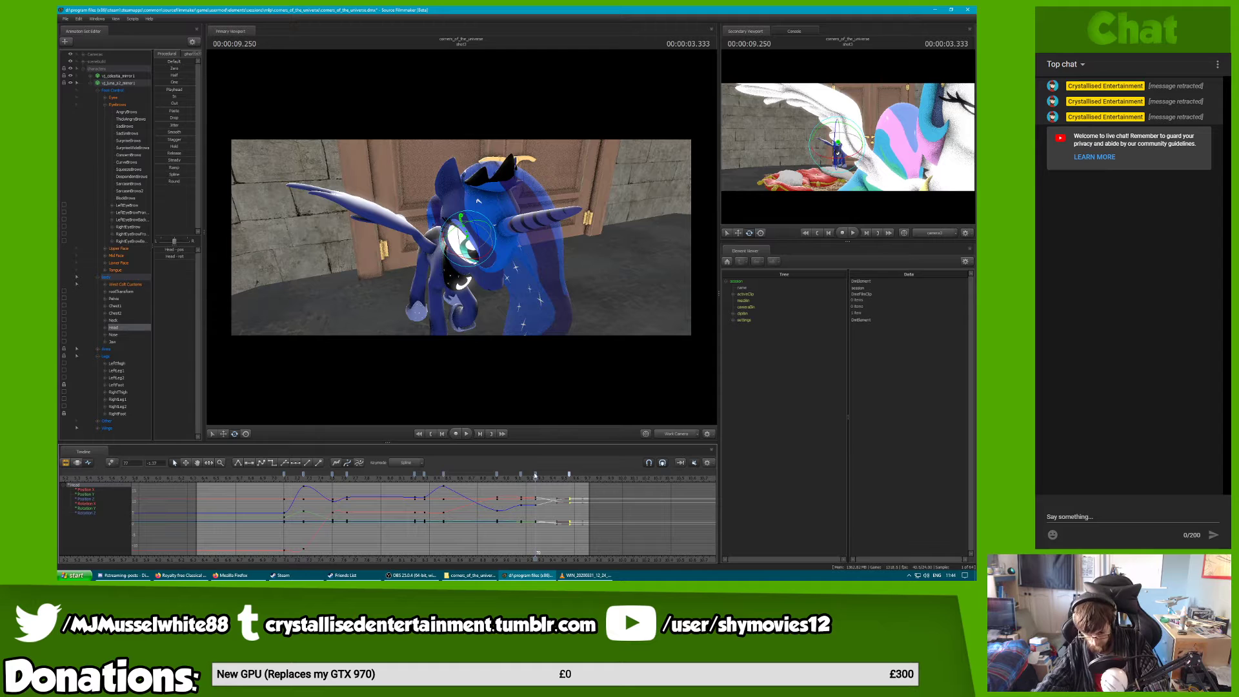
click(535, 475)
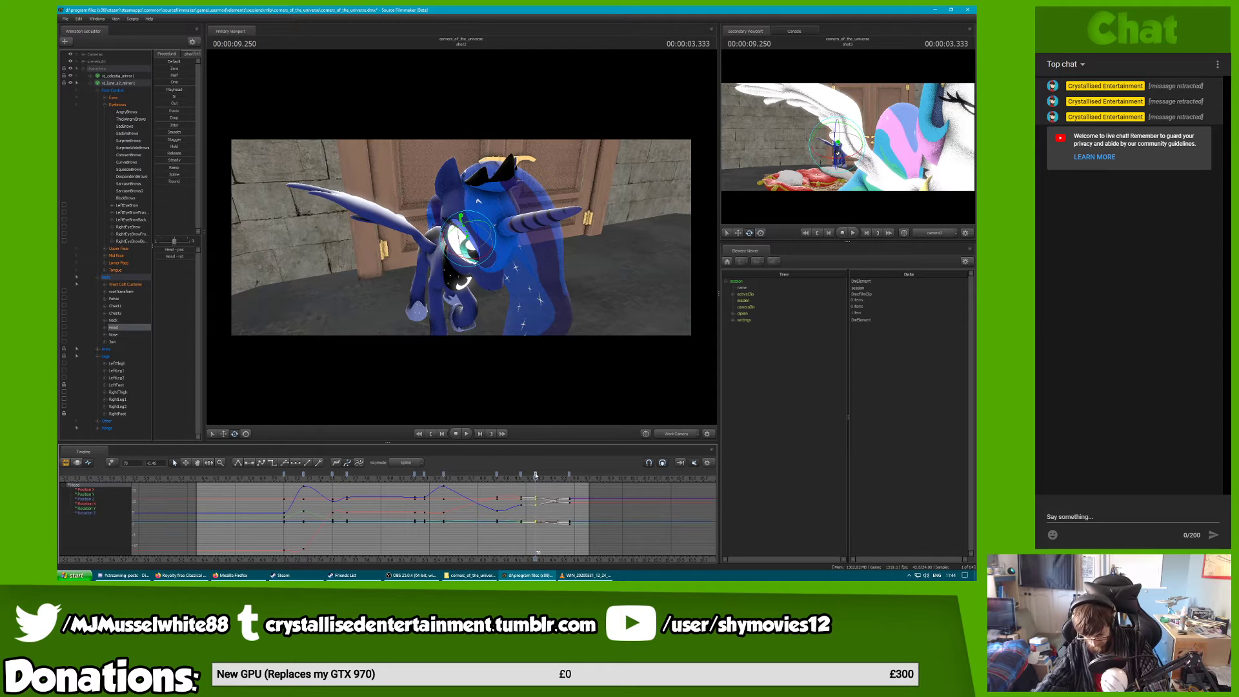
Smooth the curve of Luna's last head keyframe and play back her head motion around 00:00:08.458, switching the viewport to camera1
click(571, 478)
click(569, 475)
mouse_move(569, 479)
mouse_down()
mouse_move(430, 479)
mouse_move(441, 474)
mouse_up()
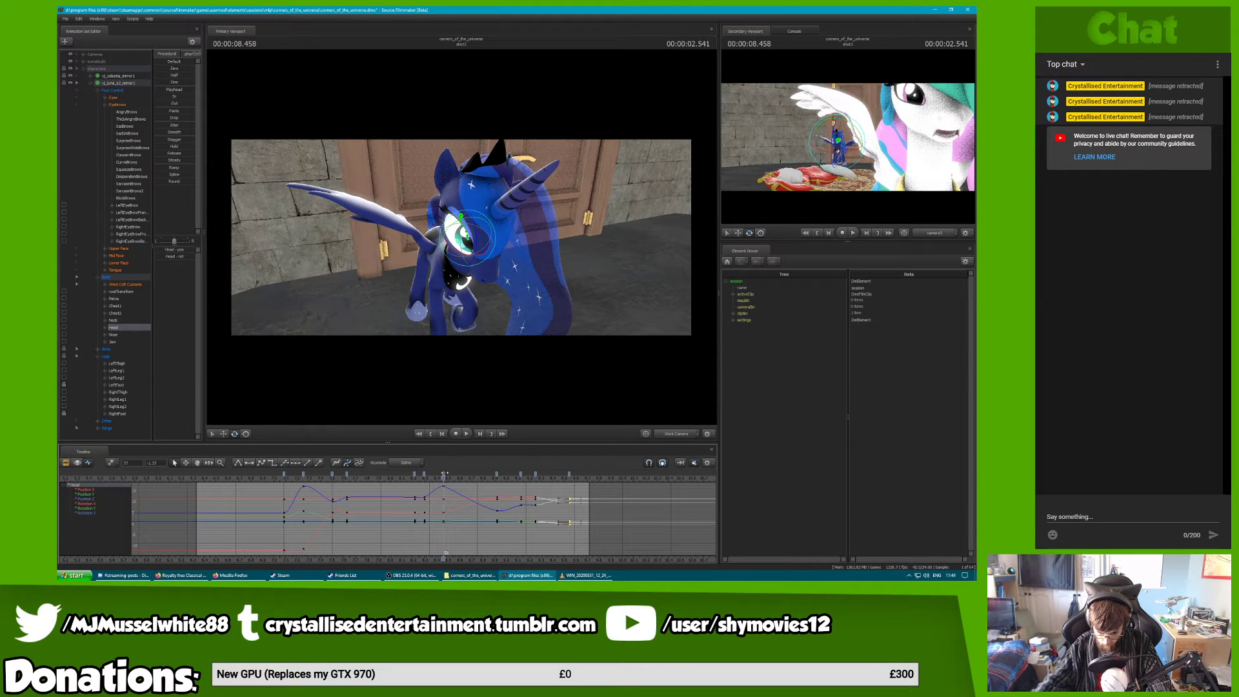
click(444, 475)
key(space)
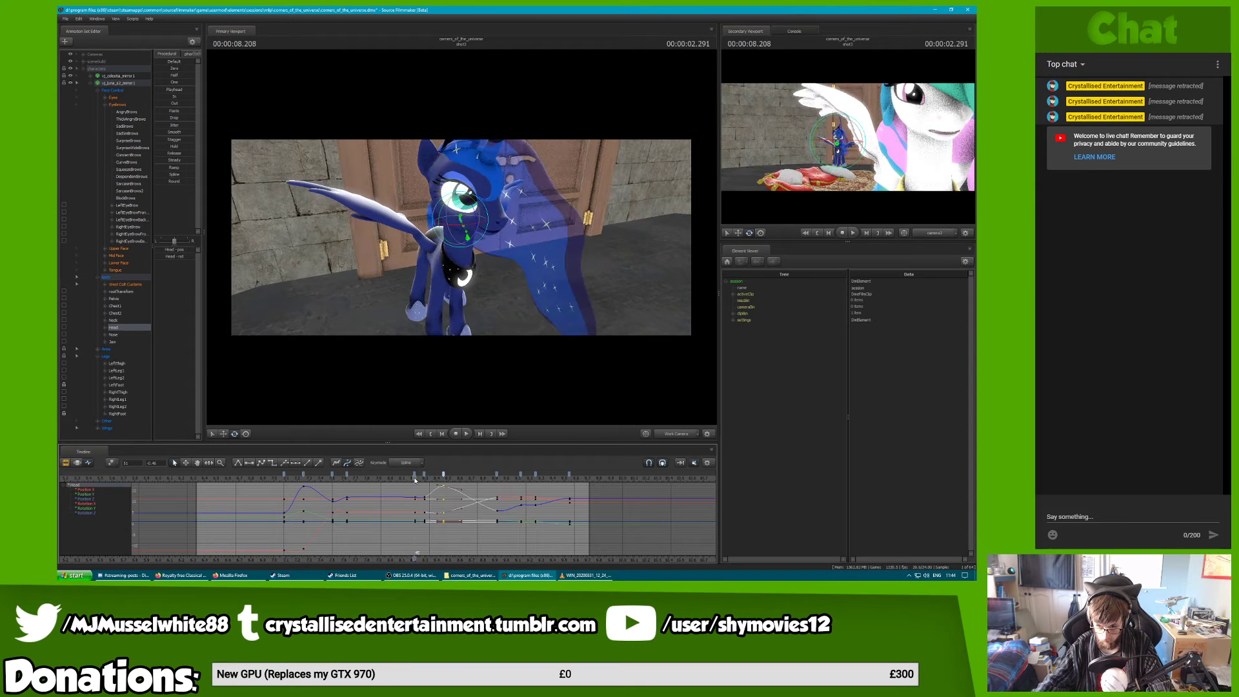
key(space)
click(669, 435)
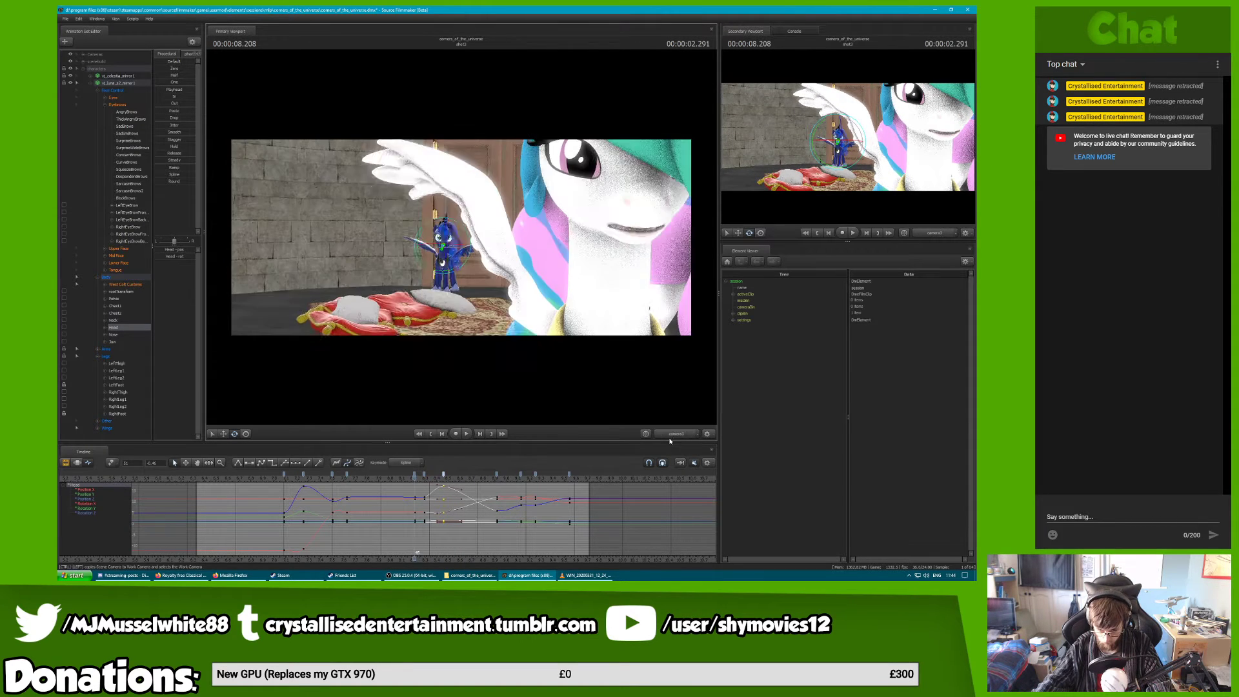
Move Luna's head keyframes between 00:00:08.208 and 00:00:08.458 slightly earlier, and the 00:00:08.916 and 00:00:09.125 ones to about 00:00:08.666 and 00:00:08.916
drag(416, 476, 443, 478)
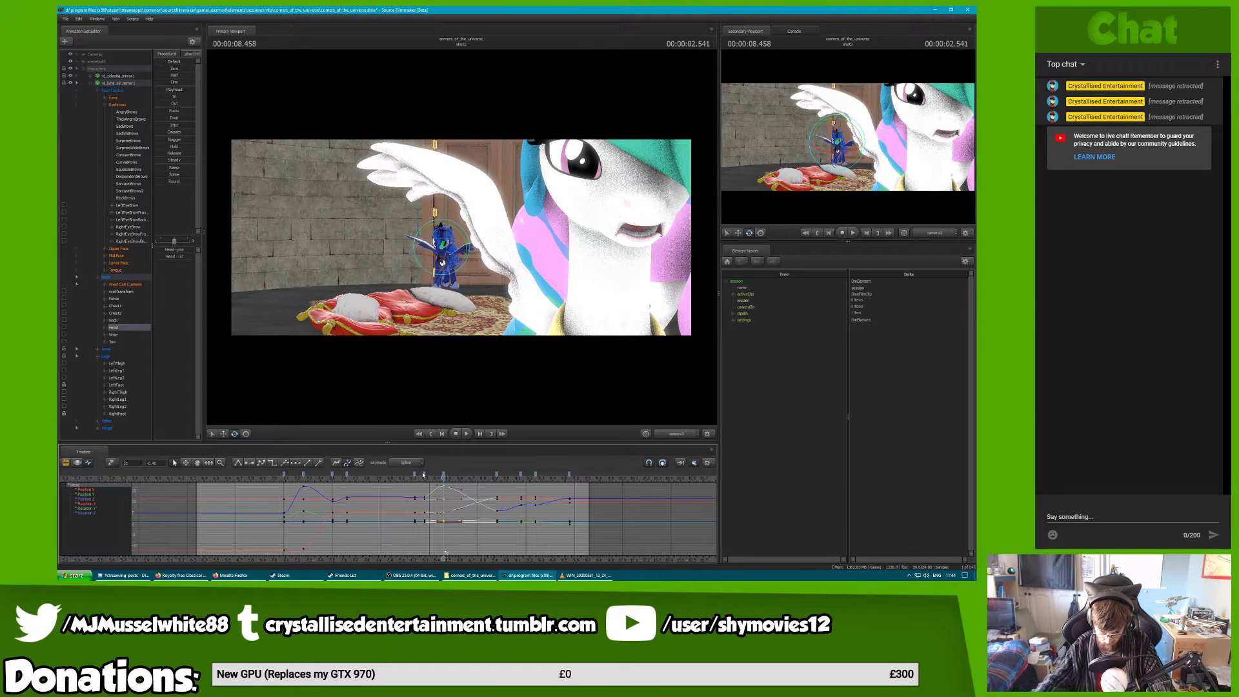
click(415, 475)
click(443, 476)
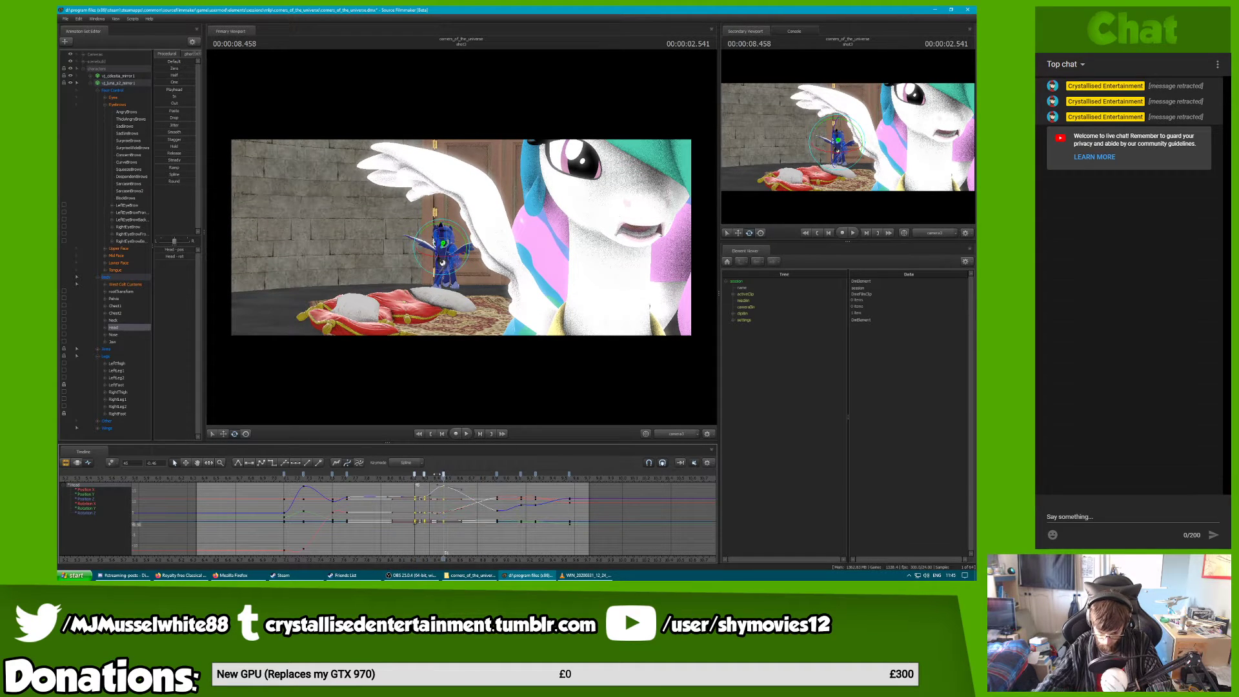
drag(437, 475, 463, 479)
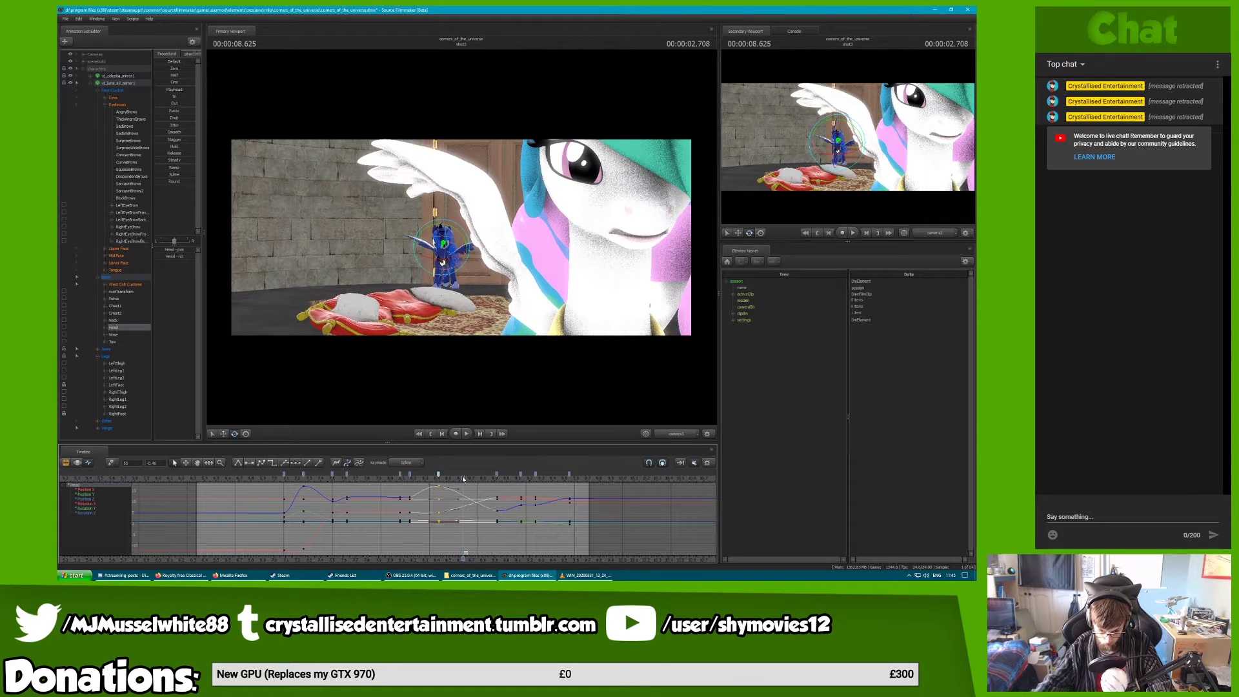
click(497, 479)
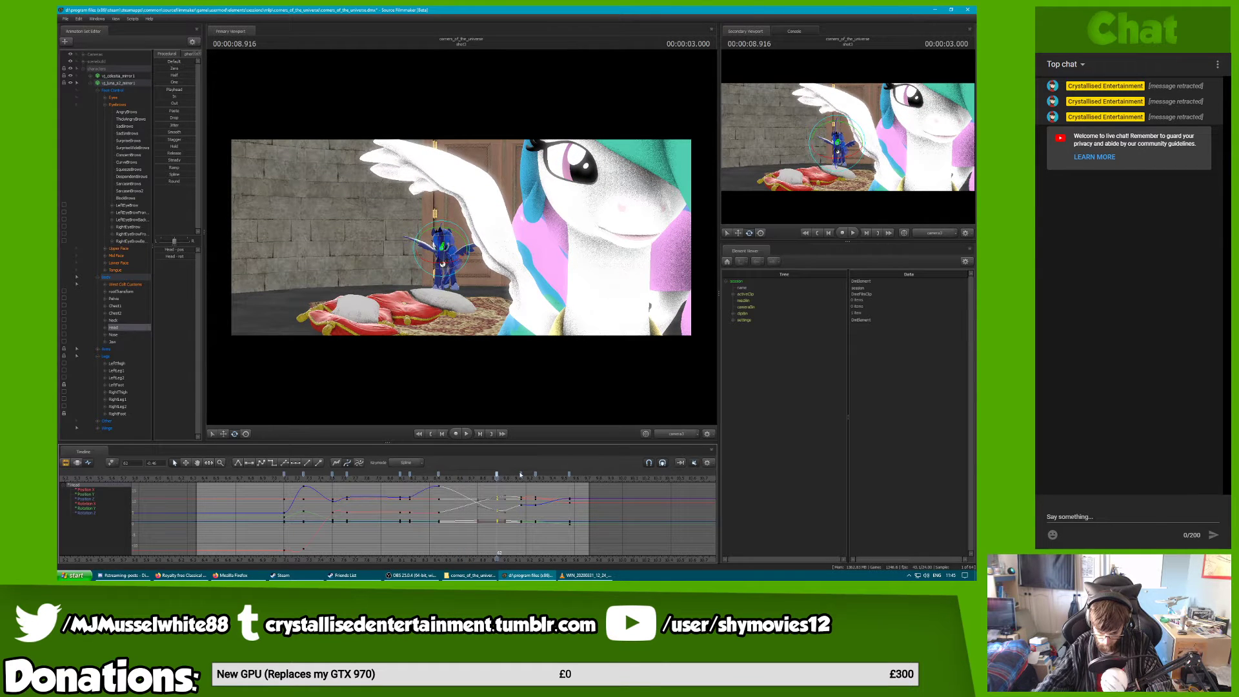
drag(518, 474, 496, 475)
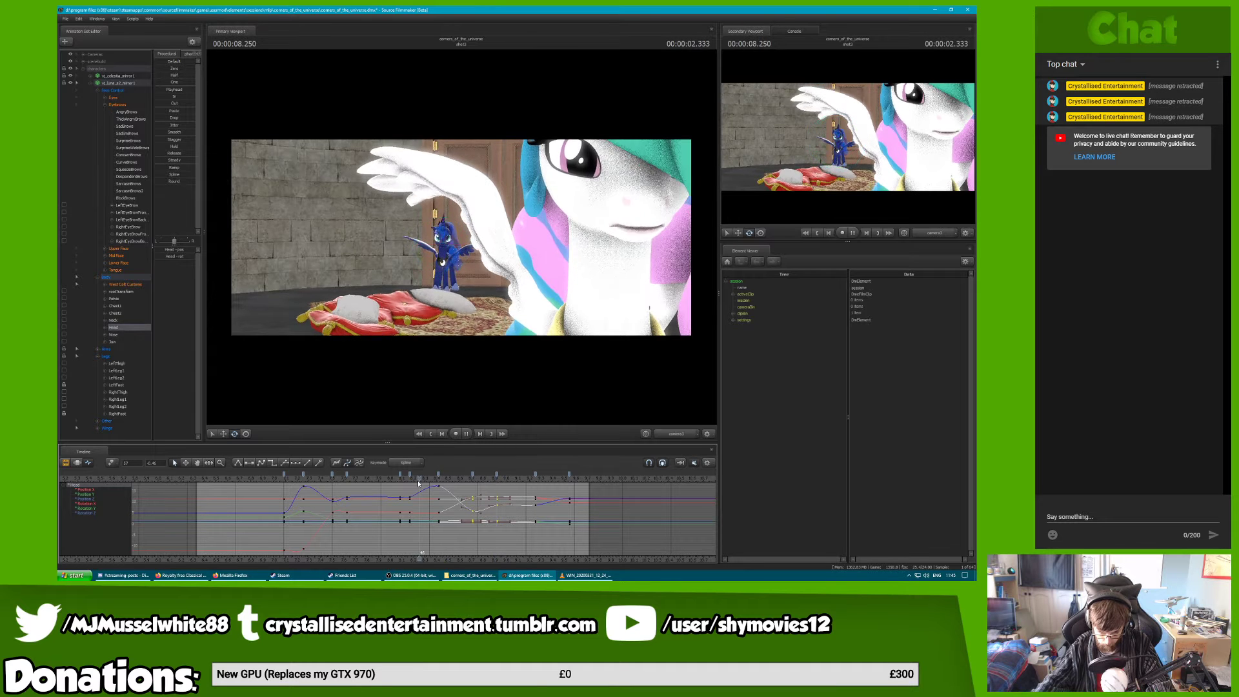
Play back and scrub the shot repeatedly through camera1 to check the timing of Luna's retimed head motion
drag(418, 483, 449, 481)
key(space)
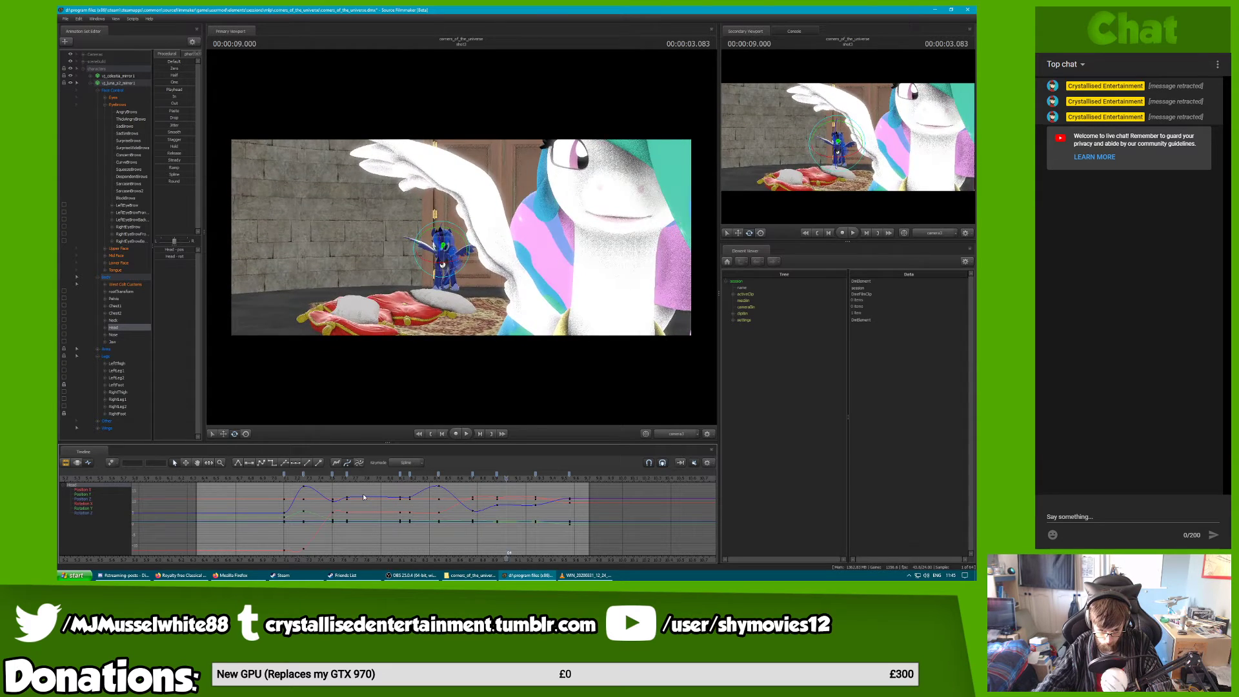
click(267, 483)
drag(267, 484, 302, 501)
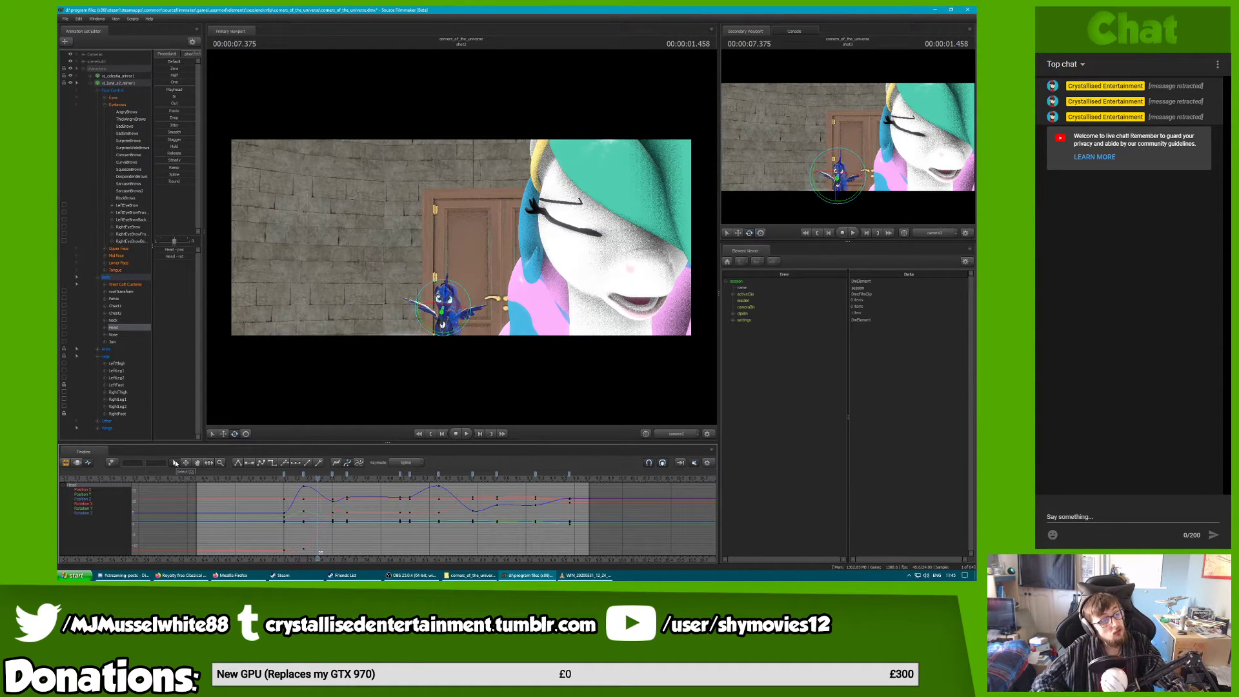
key(space)
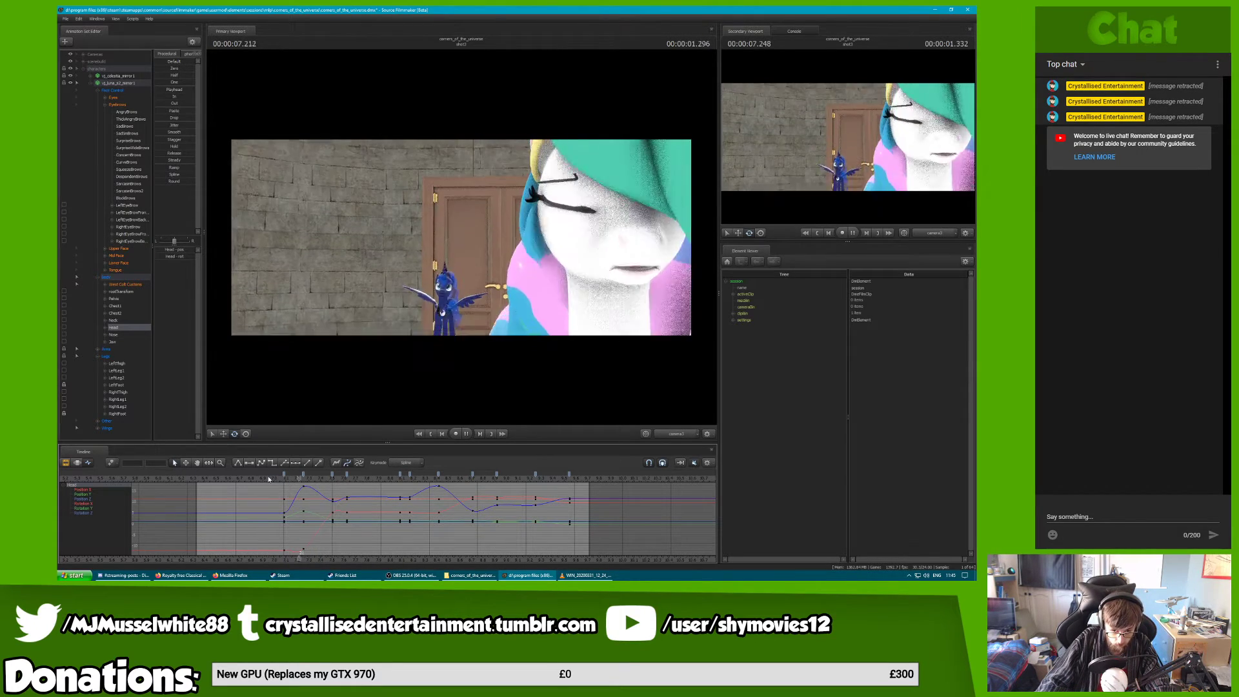
click(269, 479)
key(space)
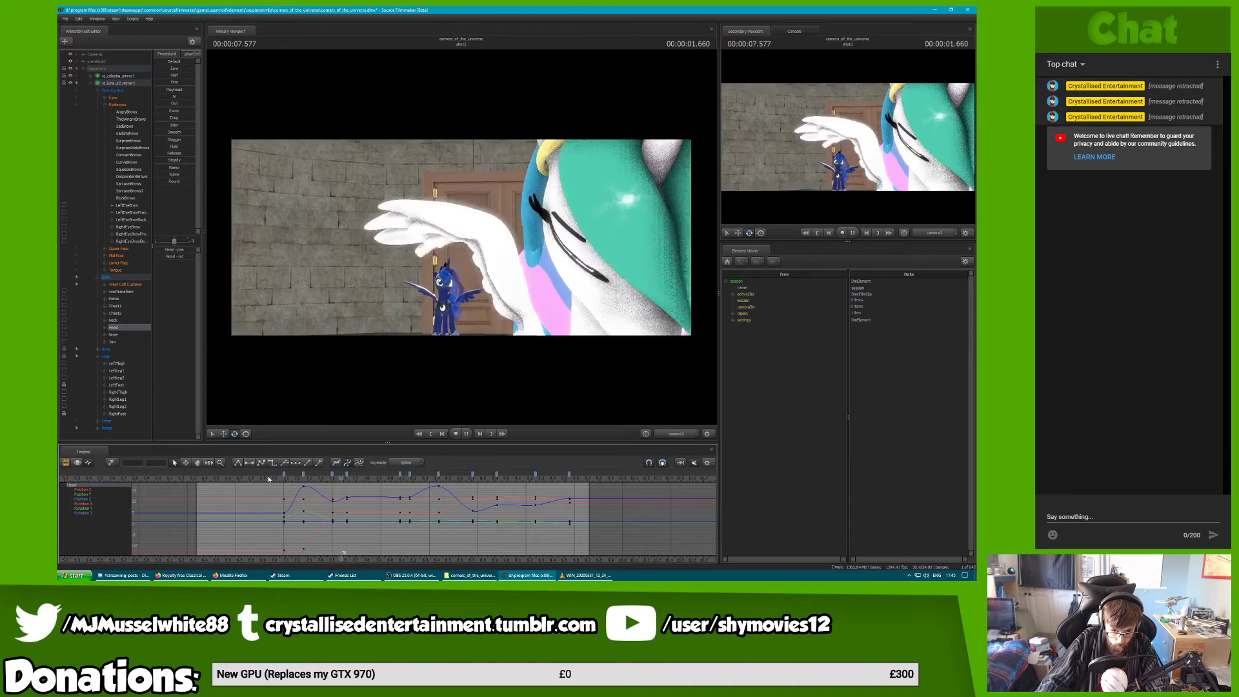
click(271, 478)
key(space)
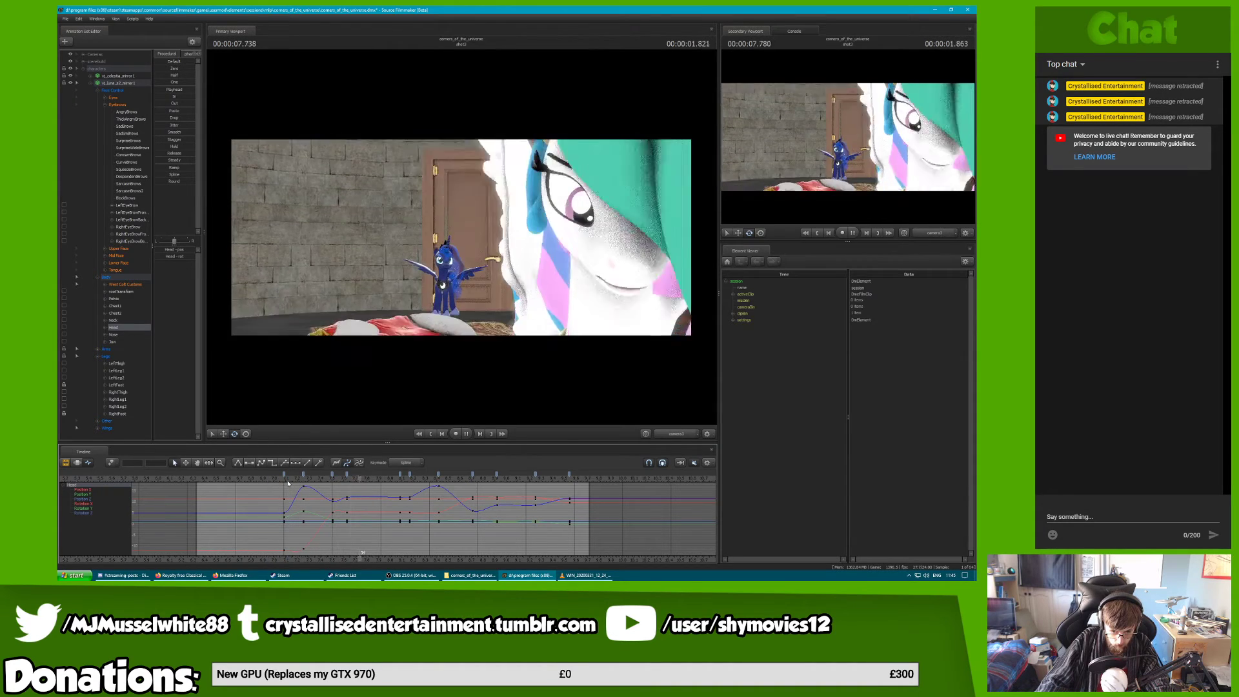
key(space)
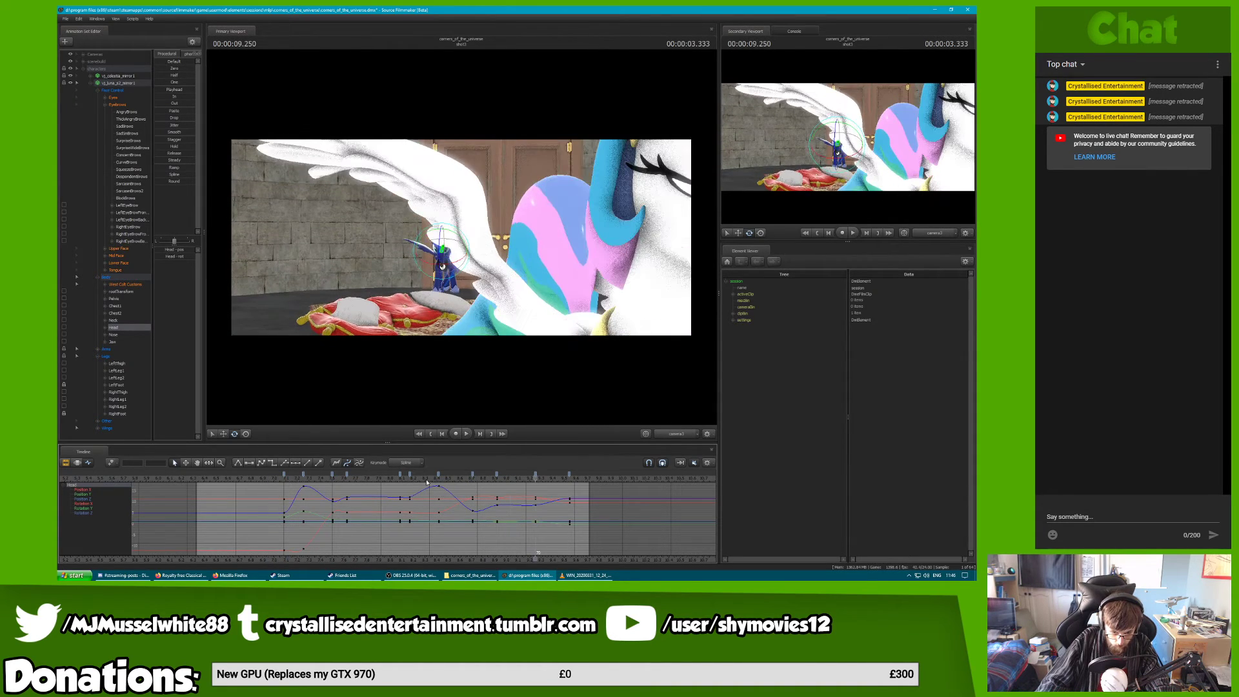
click(372, 478)
key(space)
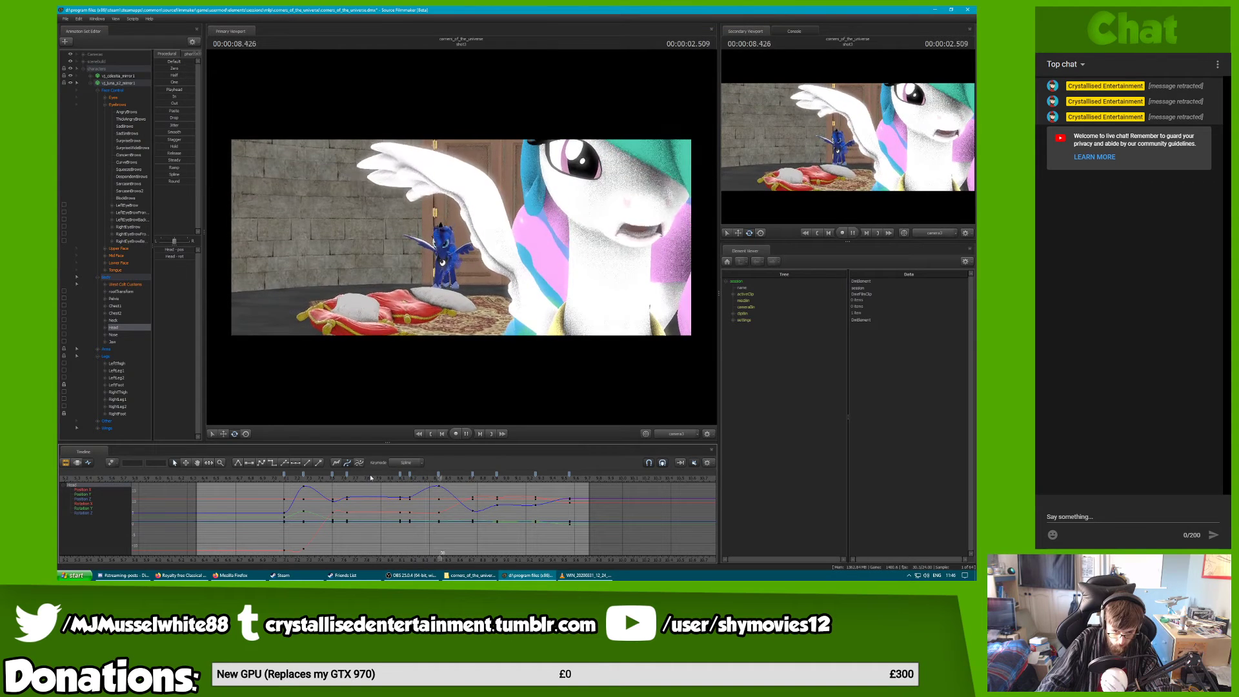
key(space)
Switch to the work camera and rotate Luna's head at 00:00:08.541 to add a keyframe
key(F4)
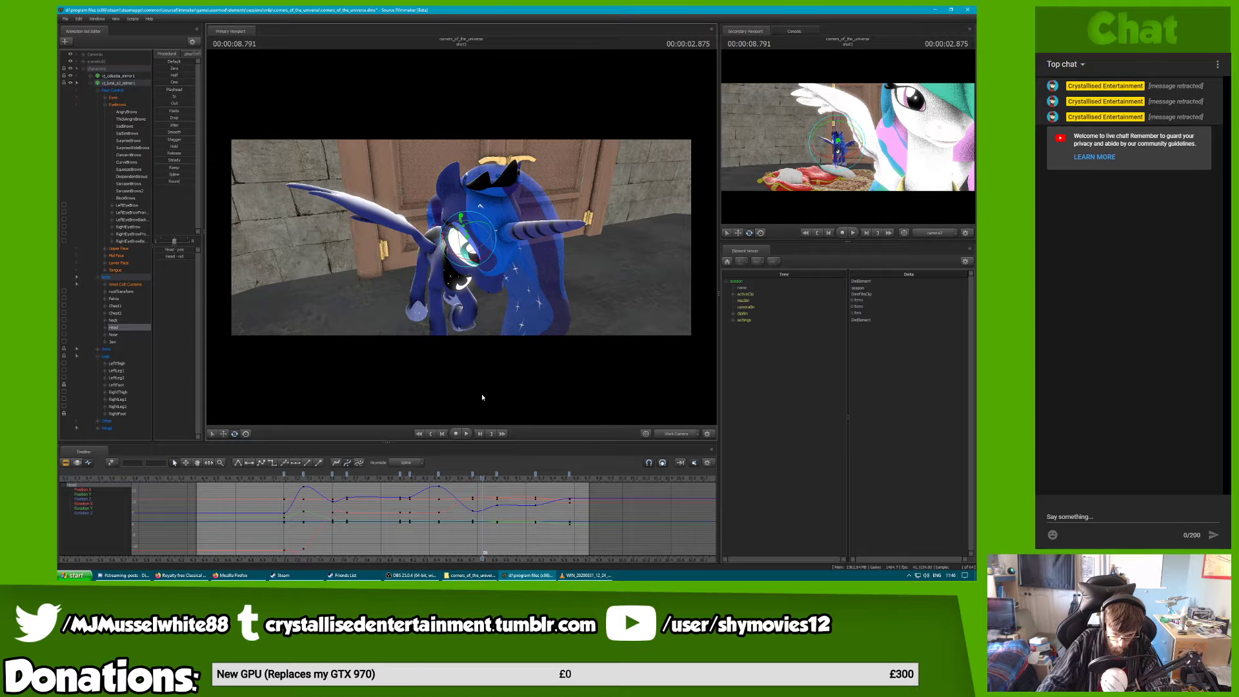
click(452, 478)
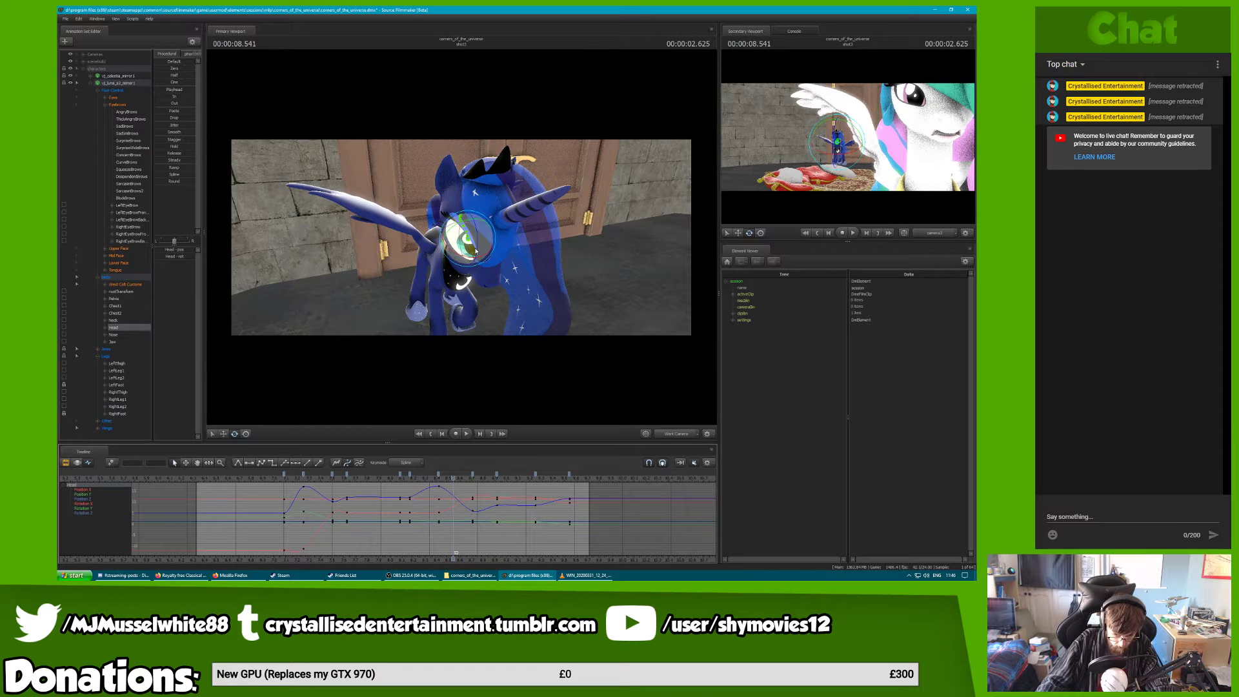
drag(459, 257, 471, 259)
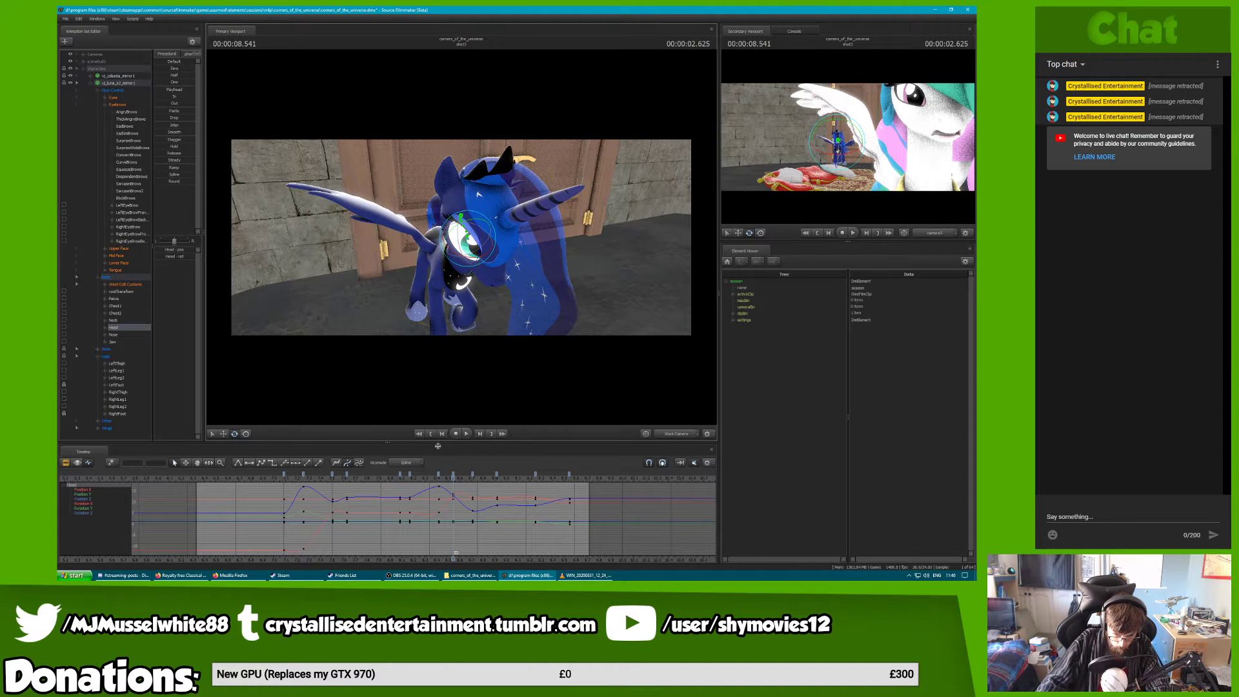
mouse_move(434, 476)
mouse_down()
mouse_move(416, 476)
mouse_move(454, 476)
mouse_up()
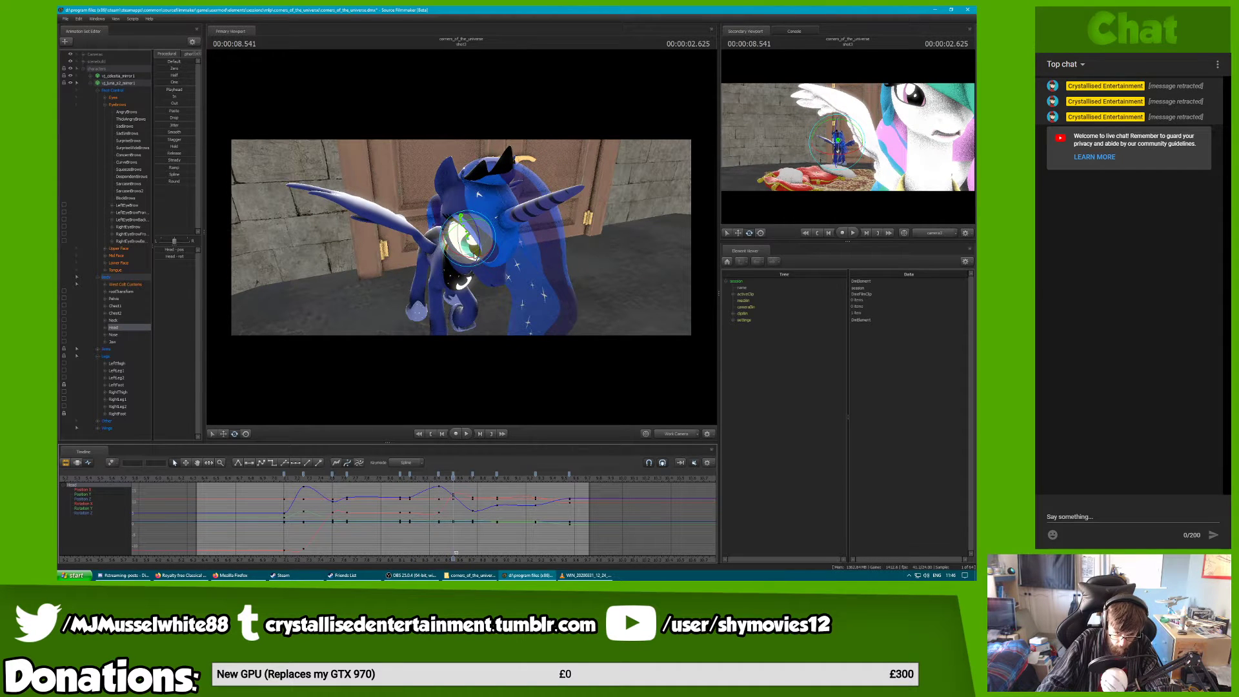
drag(477, 261, 470, 260)
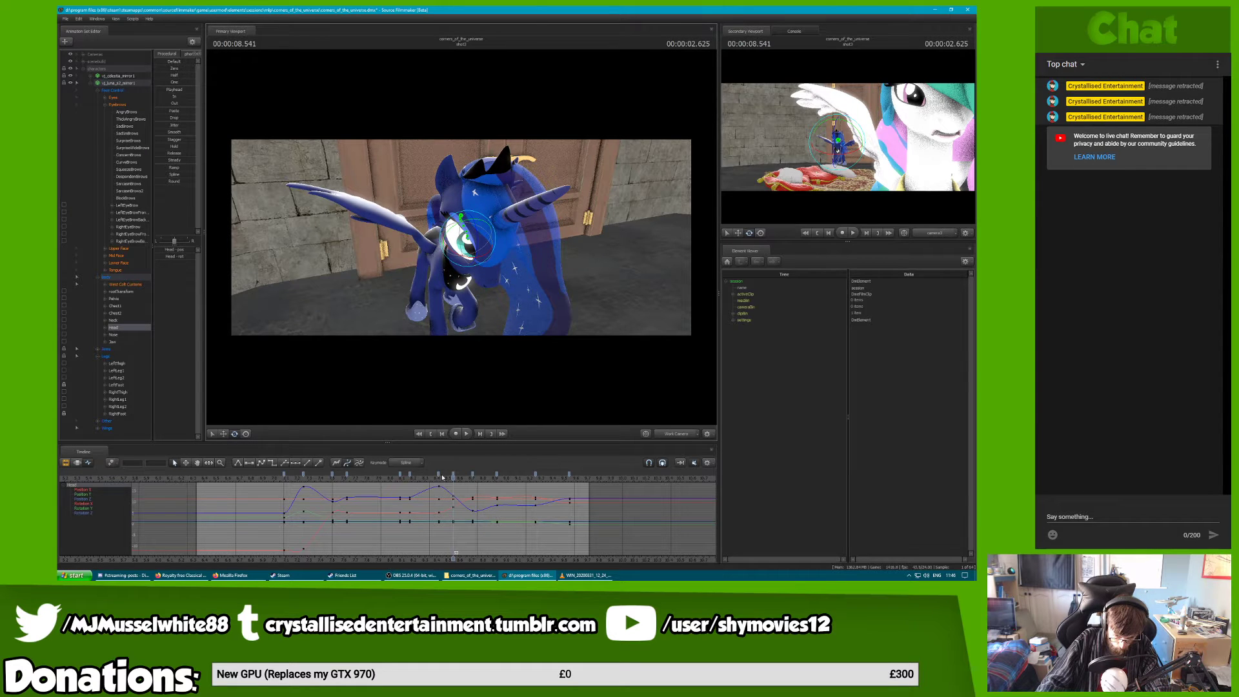
Move Luna's head keyframe at 00:00:08.666 slightly later
click(439, 476)
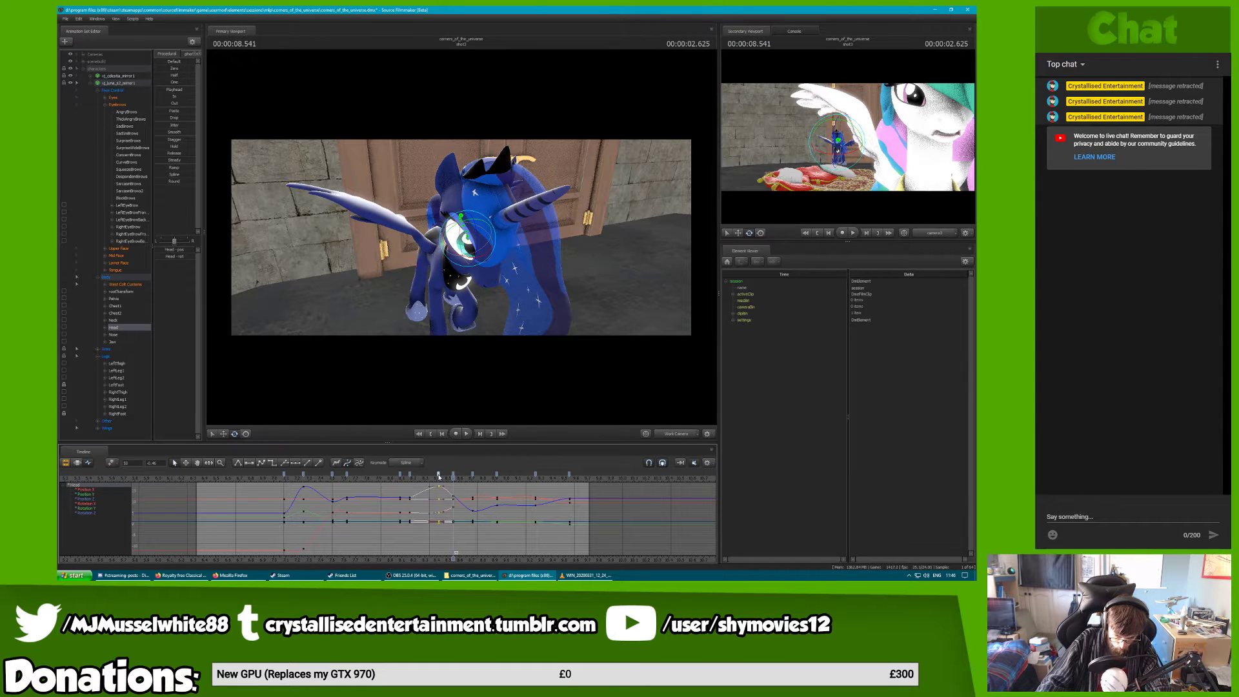
click(471, 475)
click(497, 475)
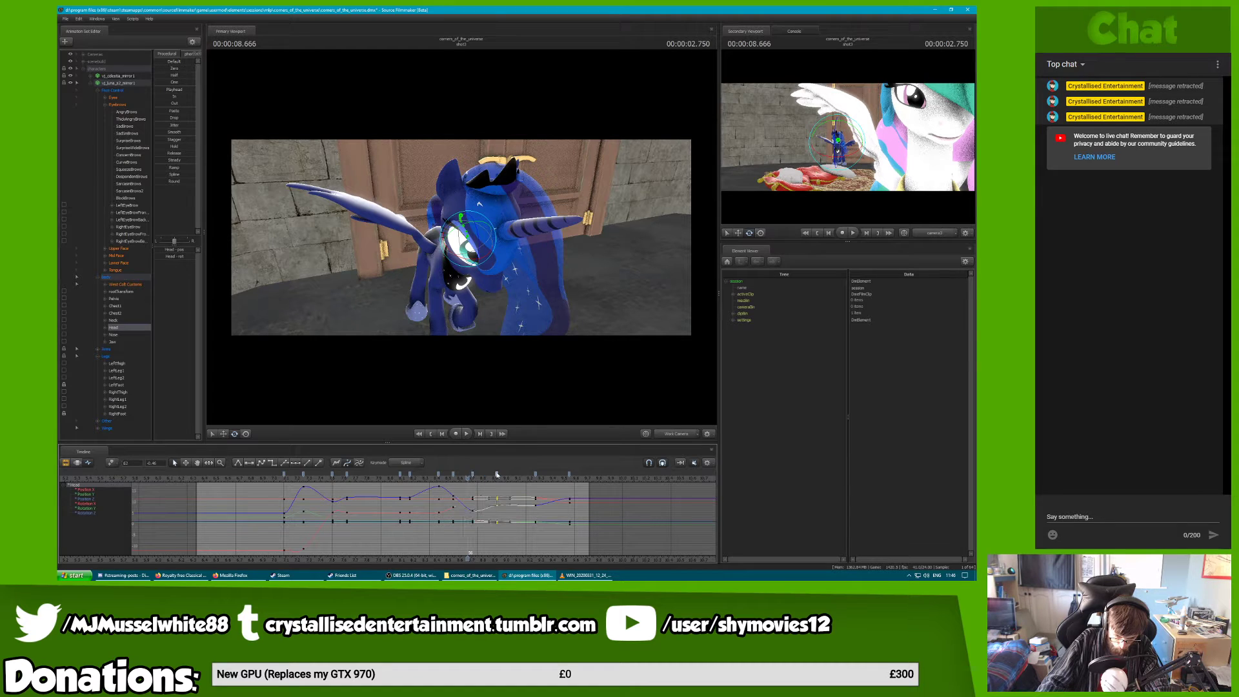
click(477, 475)
Step back and forth through the frames around 00:00:08.541, and play Luna's head motion through camera1
key(Left)
key(Left)
key(Left)
key(Left)
key(Left)
key(Left)
key(Left)
key(Left)
key(Left)
key(Left)
key(Left)
key(Left)
key(Left)
key(Left)
key(Left)
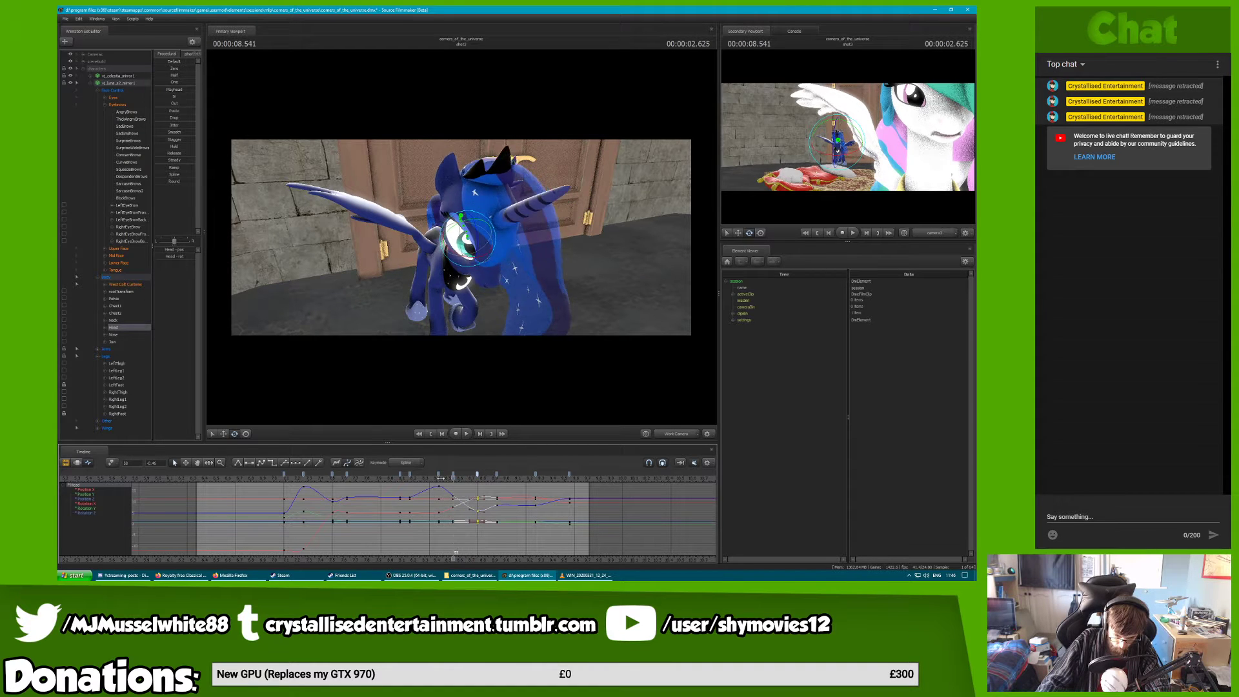
key(Right)
key(Right)
key(Right)
key(Right)
key(Right)
key(Right)
key(Right)
key(Right)
key(Right)
key(Right)
key(Right)
key(Right)
key(Left)
key(Left)
key(Left)
key(Left)
key(Left)
key(Left)
key(Left)
key(Left)
key(Left)
key(Left)
key(Left)
key(Left)
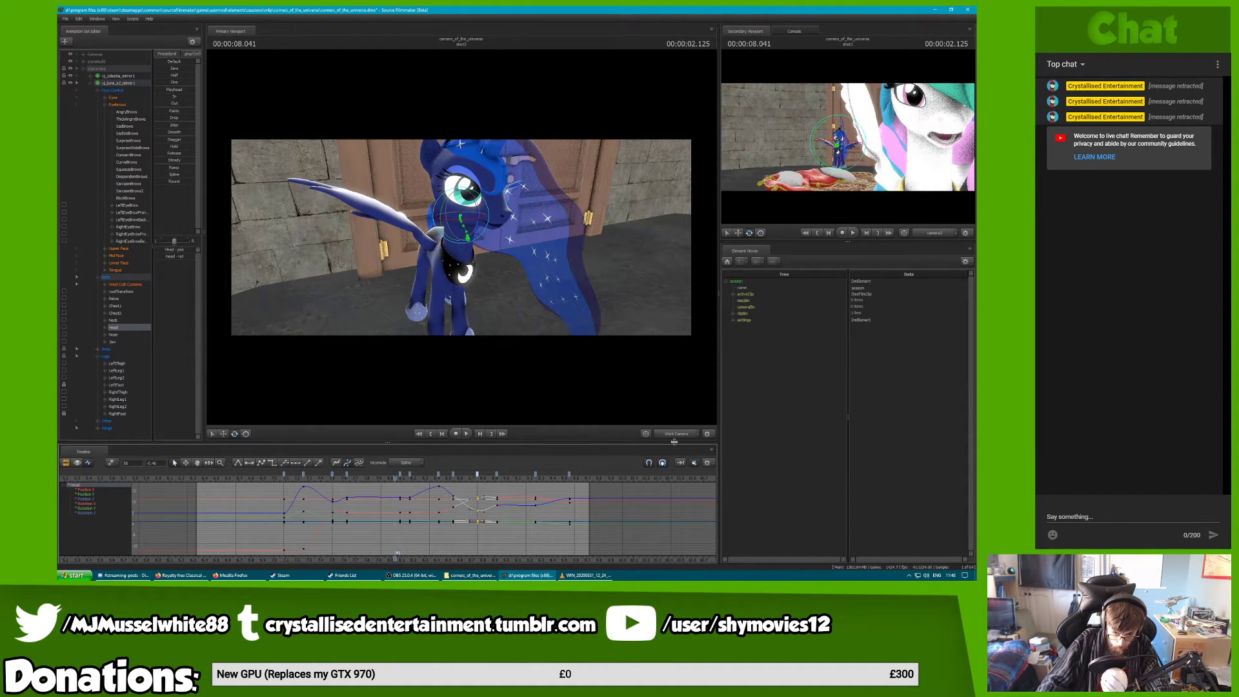
click(674, 437)
key(space)
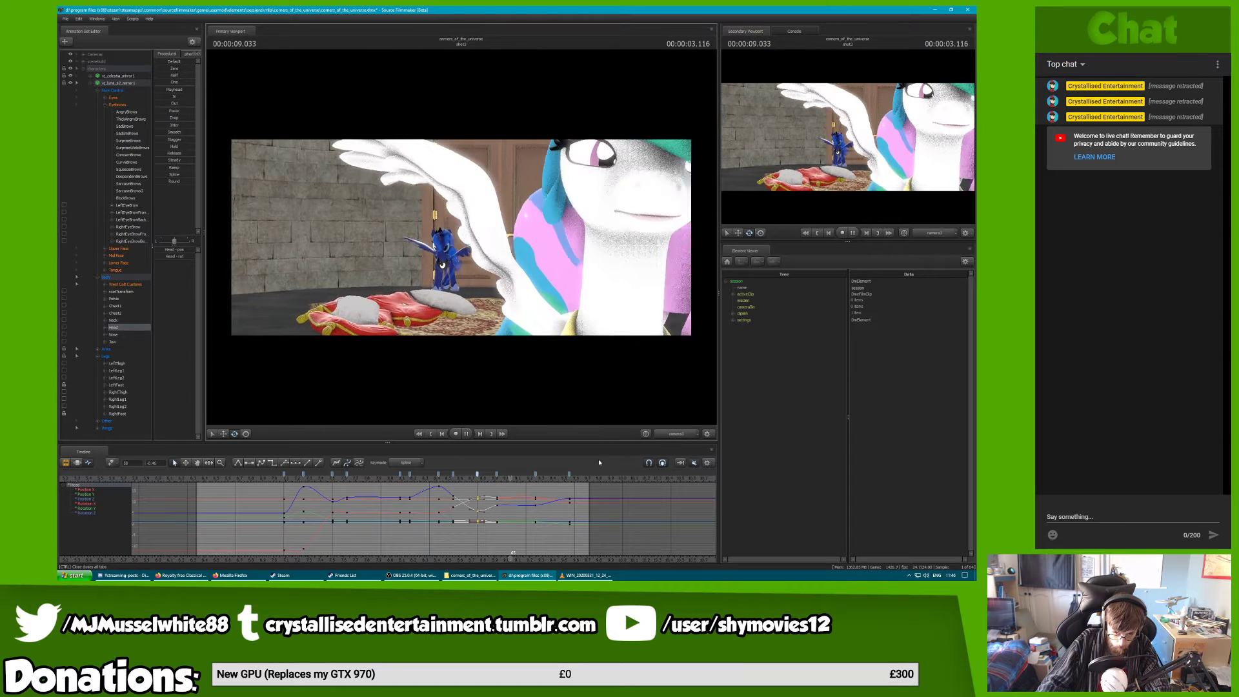
key(space)
View Luna from the side in the work camera and move her first Pelvis keyframe slightly later, to about 00:00:08.125
click(679, 431)
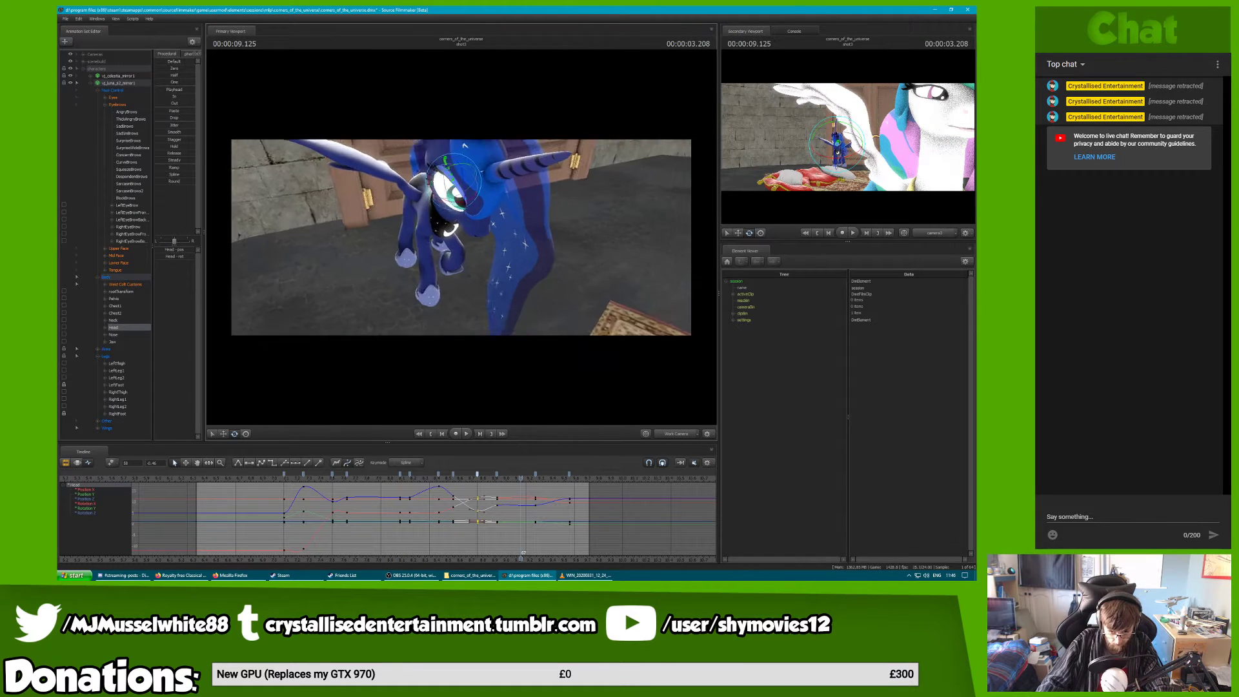
drag(461, 237, 441, 236)
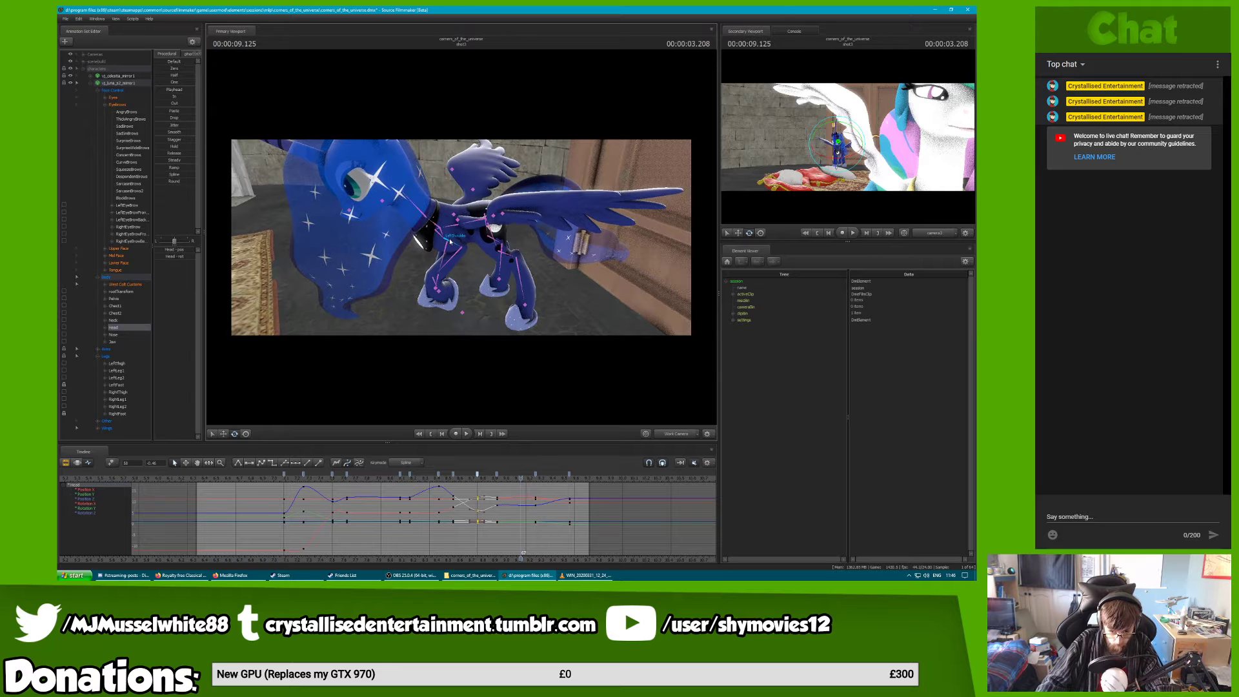
click(450, 240)
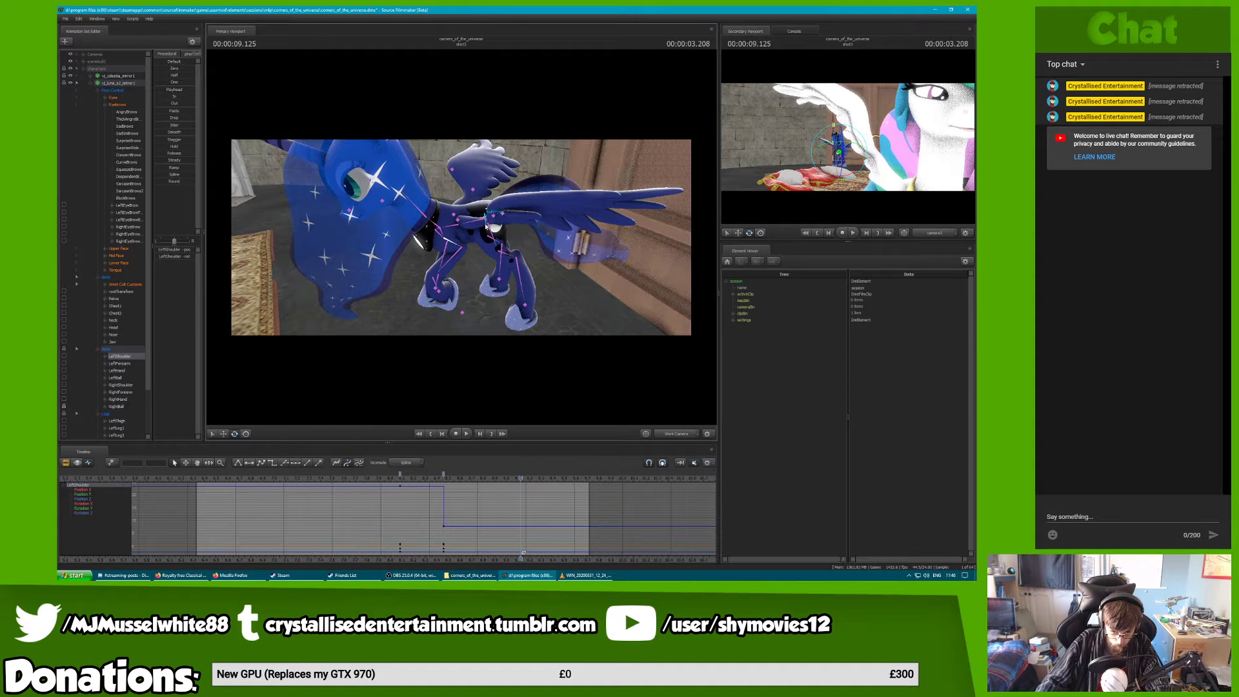
click(483, 223)
click(434, 478)
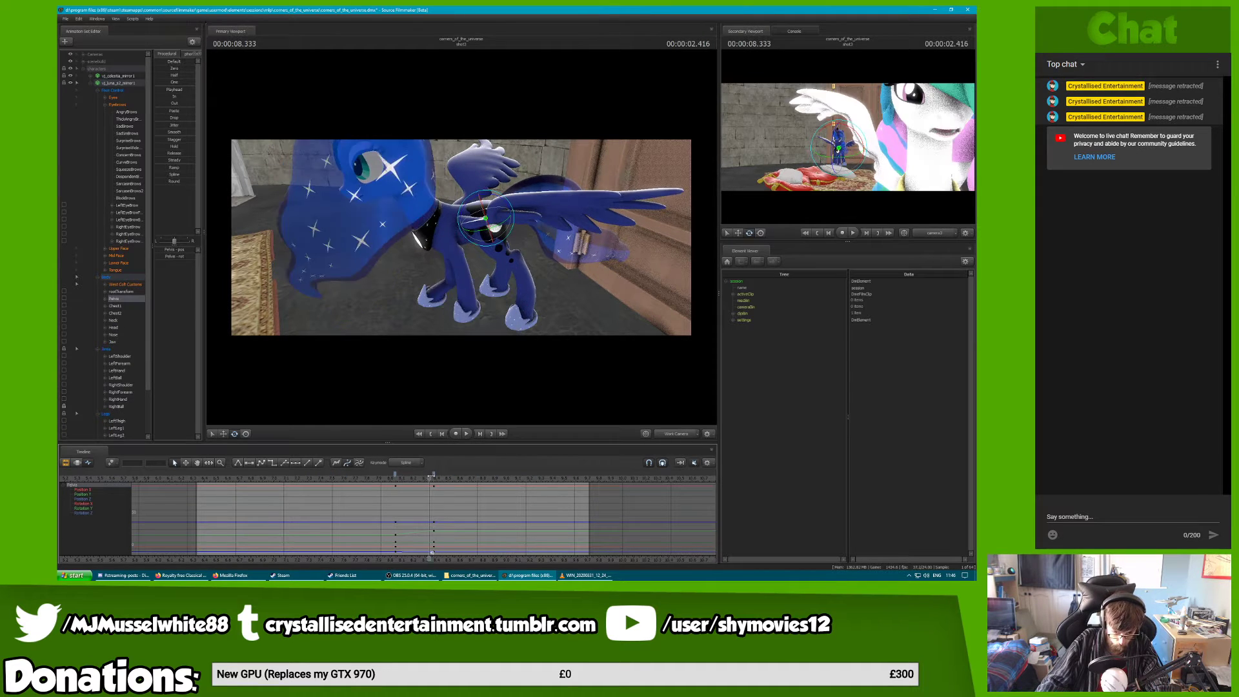
drag(396, 476, 405, 476)
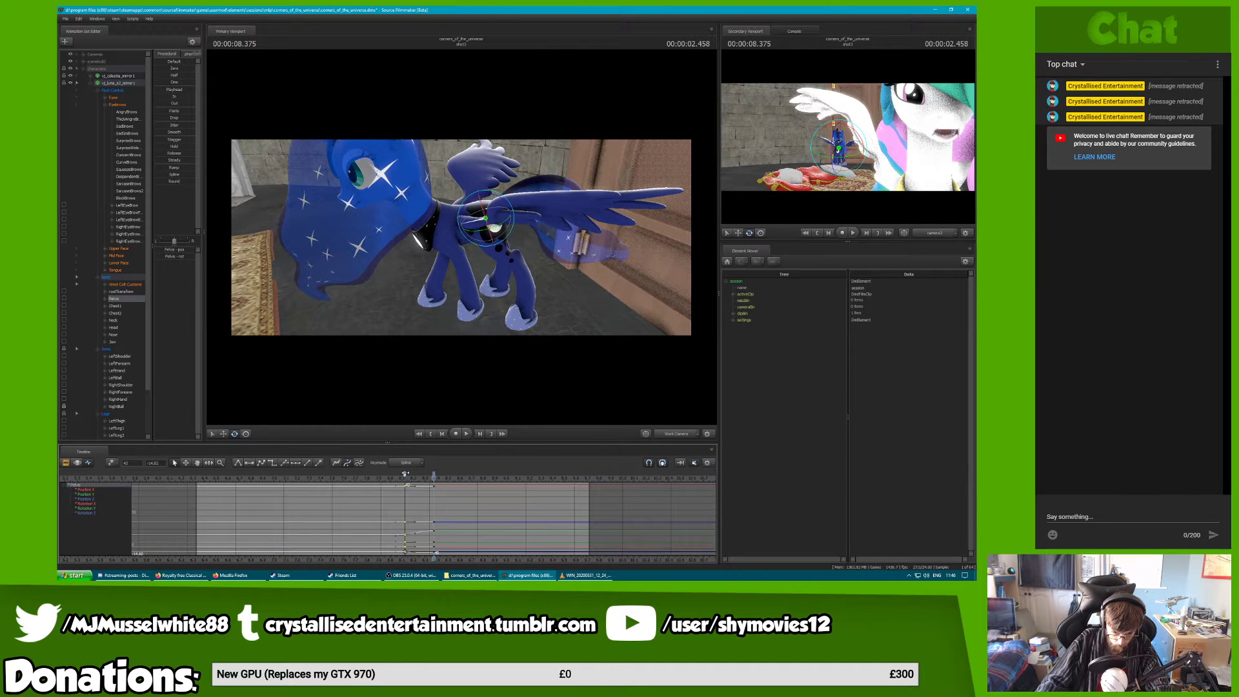
Play back and scrub Luna's pelvis motion in the side view from just before 00:00:08.083
click(384, 477)
key(space)
click(384, 476)
key(space)
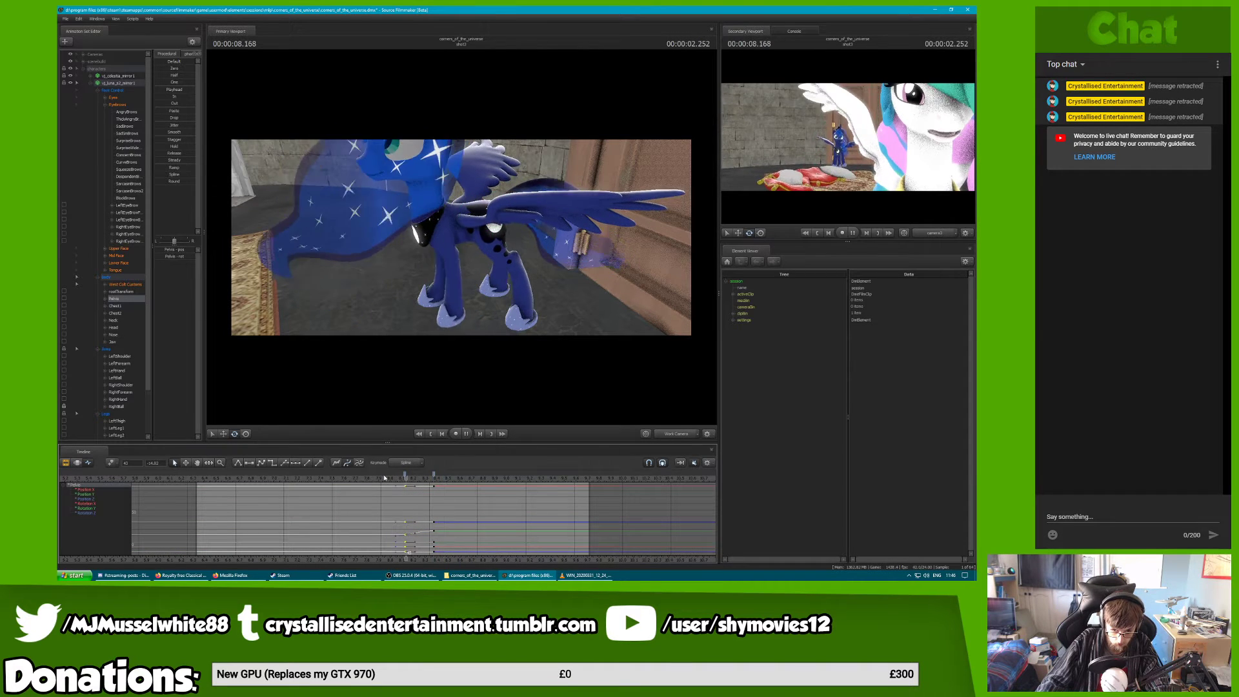
drag(384, 476, 429, 466)
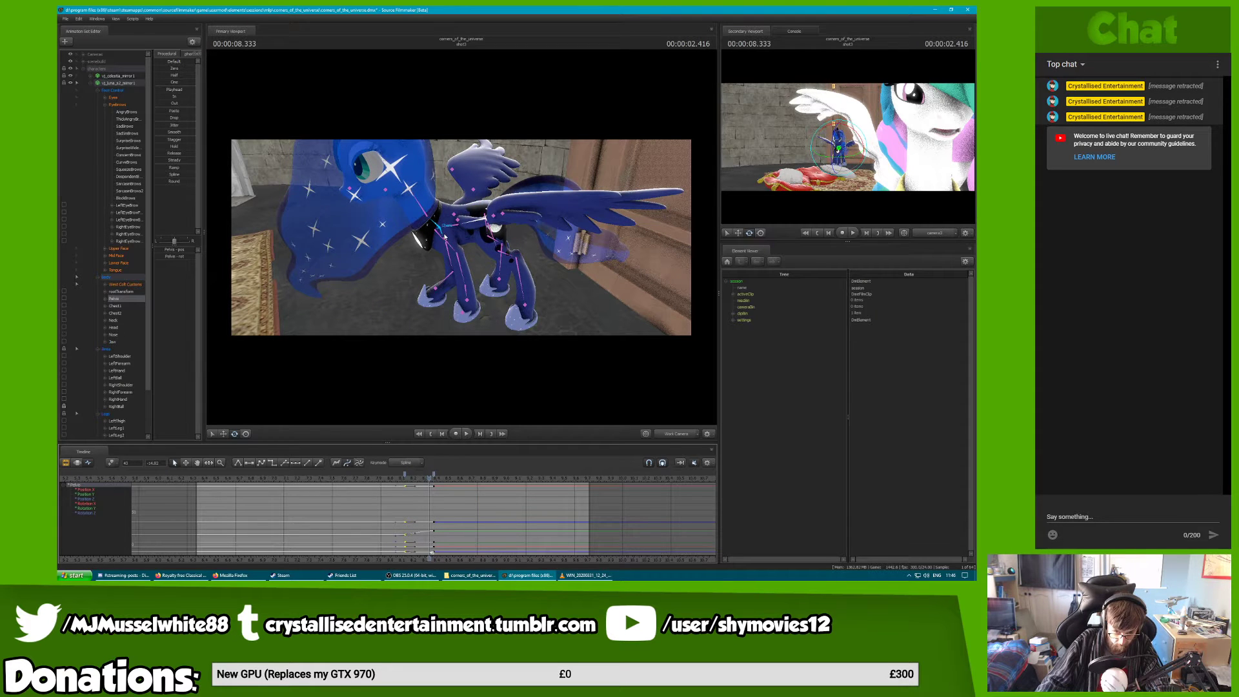
key(space)
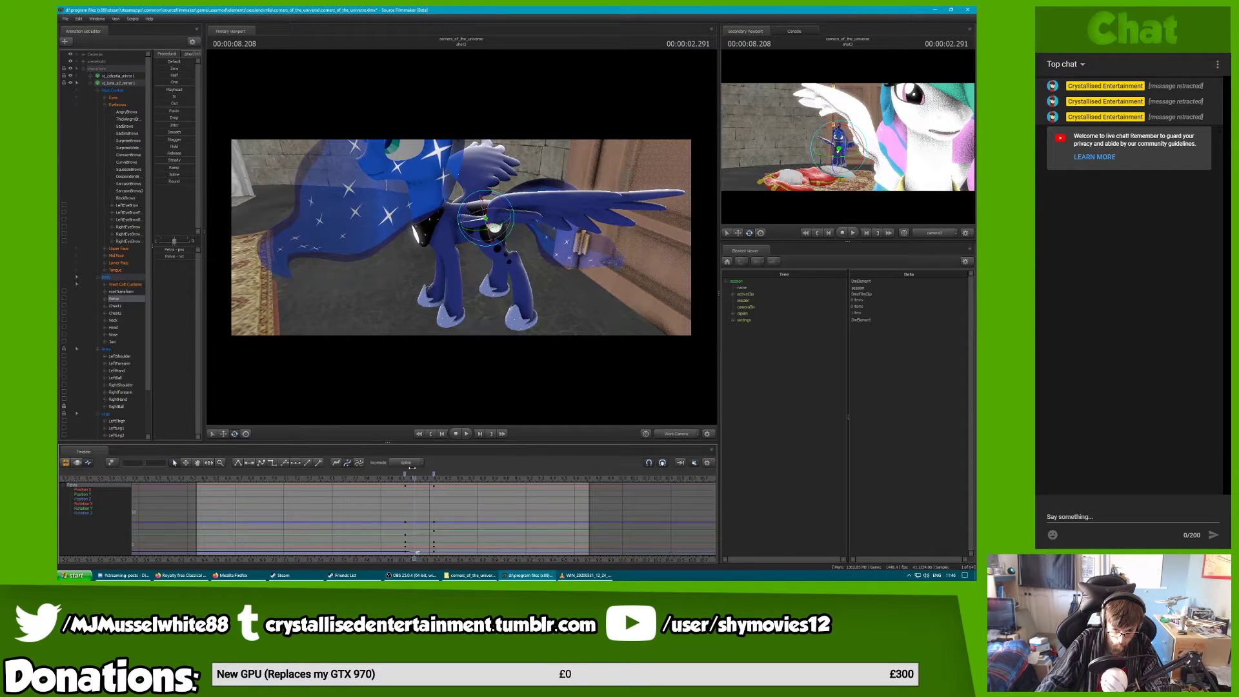
key(space)
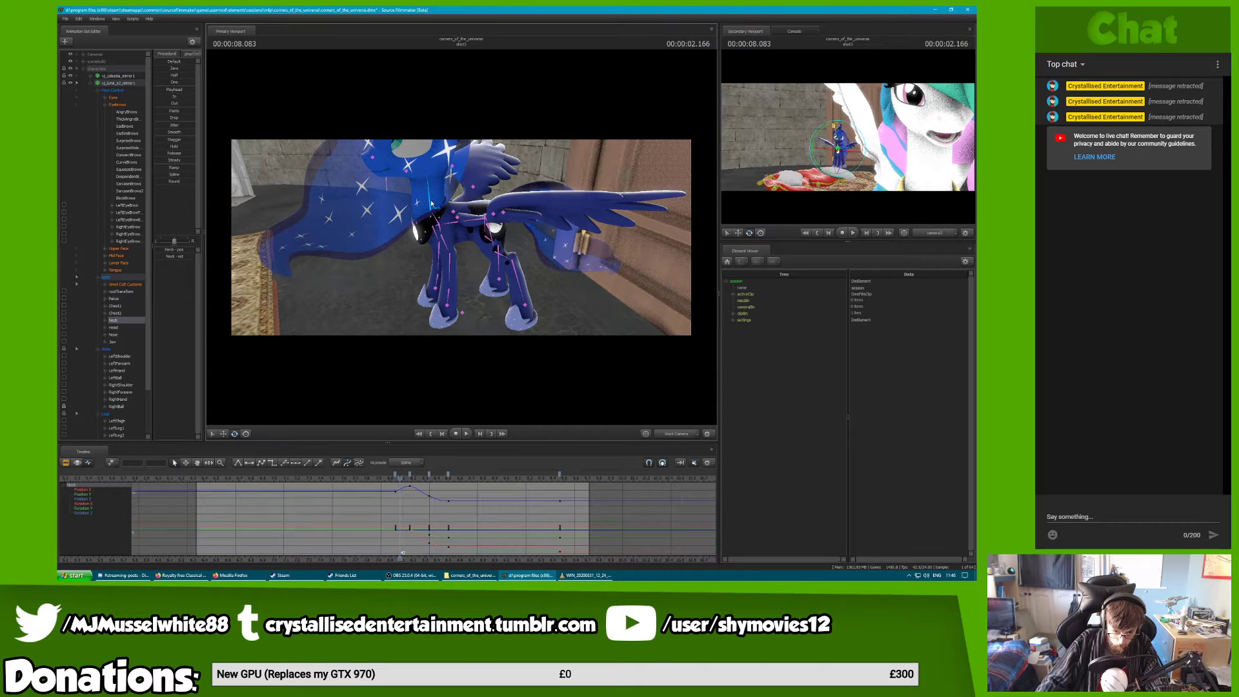
Adjust Luna's Neck rotation at 00:00:08.166 and move the first Neck keyframe slightly earlier, checking the motion in playback
click(428, 209)
click(400, 478)
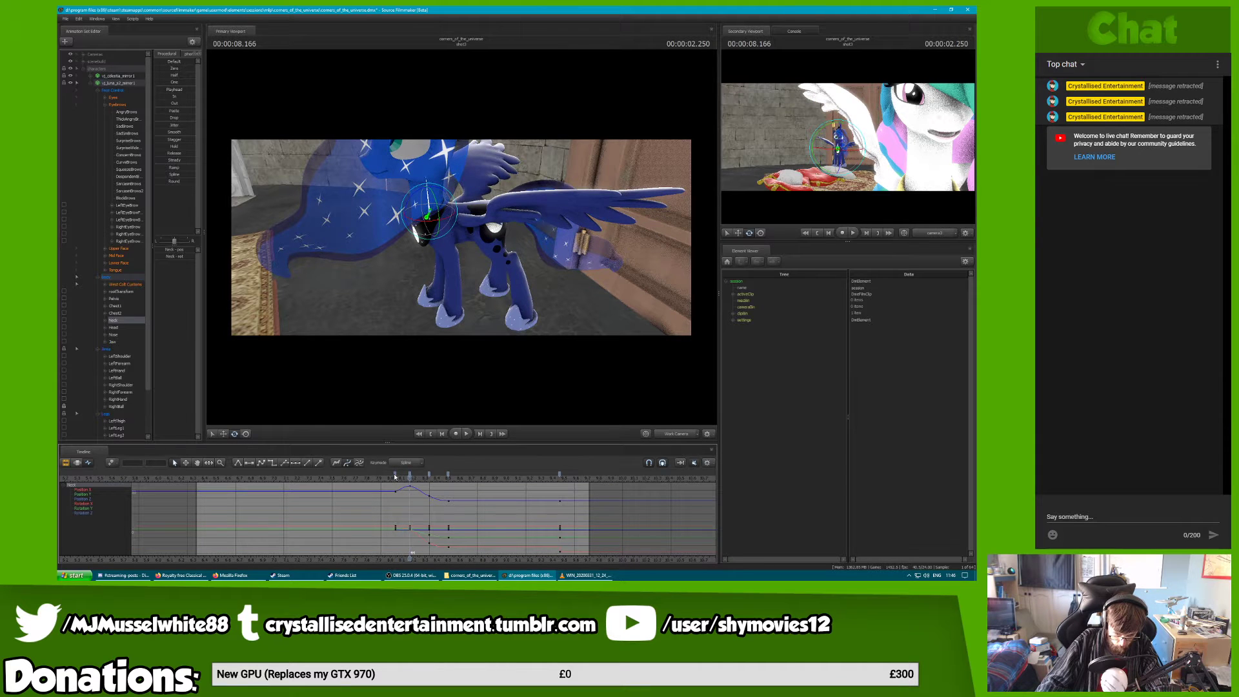
click(395, 477)
drag(431, 195, 424, 191)
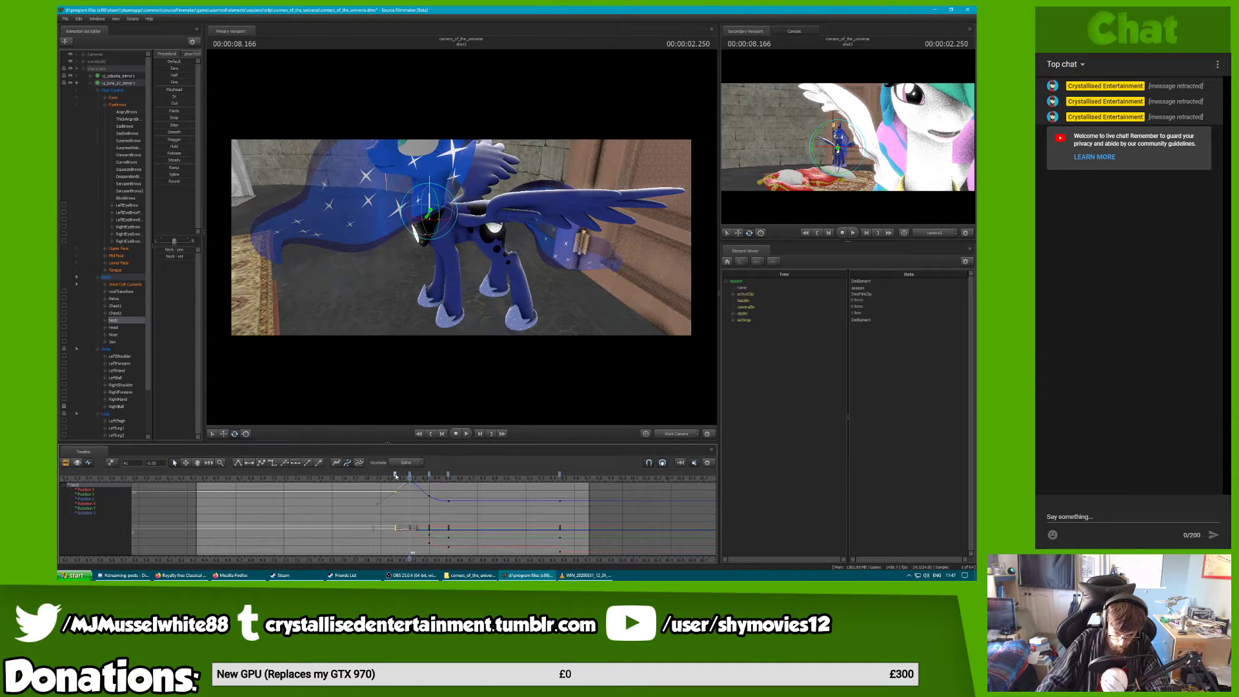
key(space)
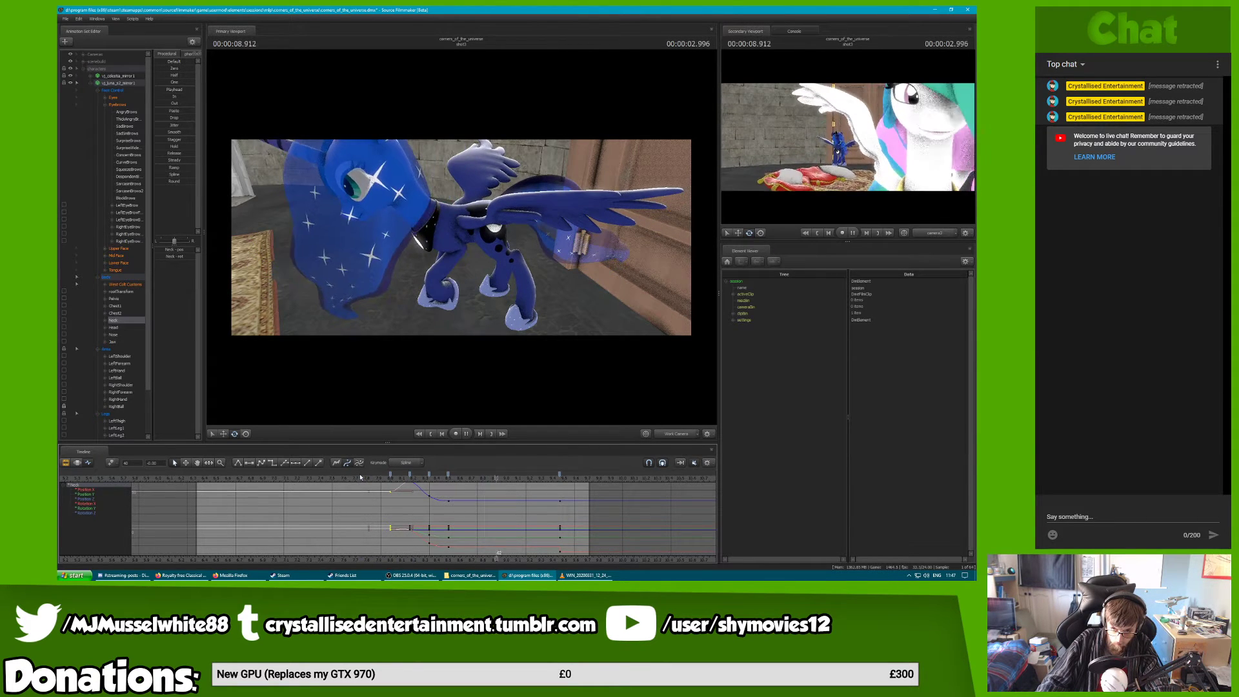
key(space)
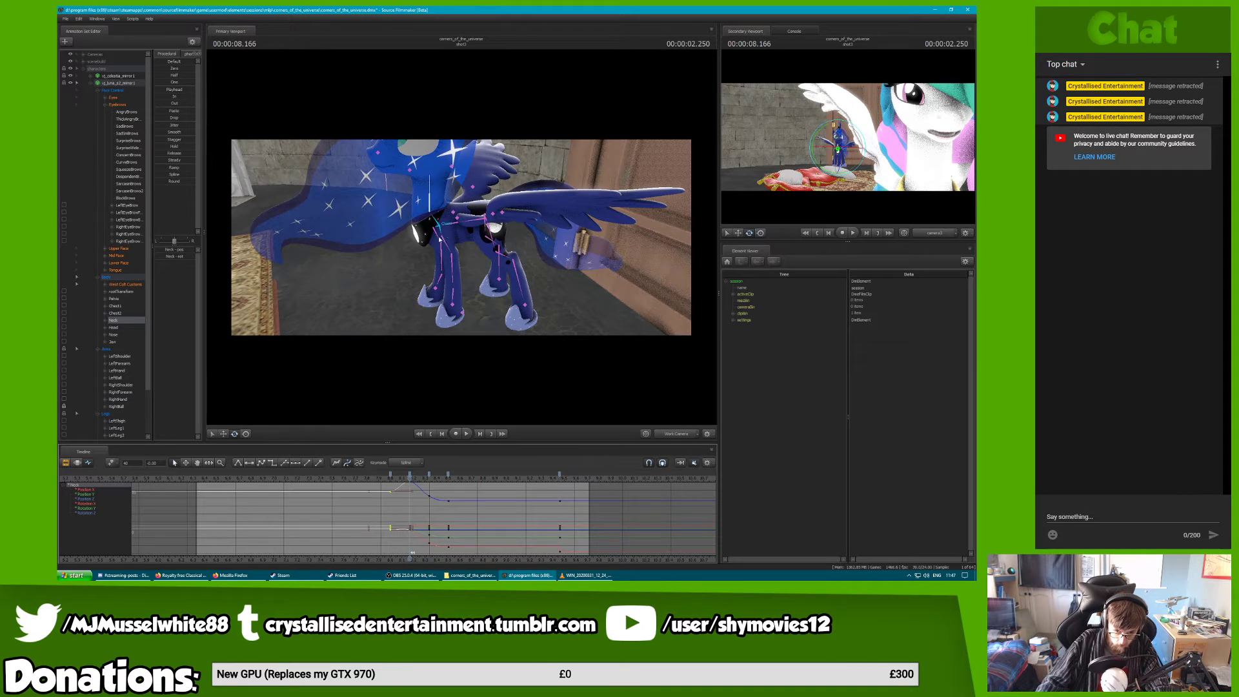
Select Luna's RightForearm at 00:00:08.166 for keyframe editing
click(441, 249)
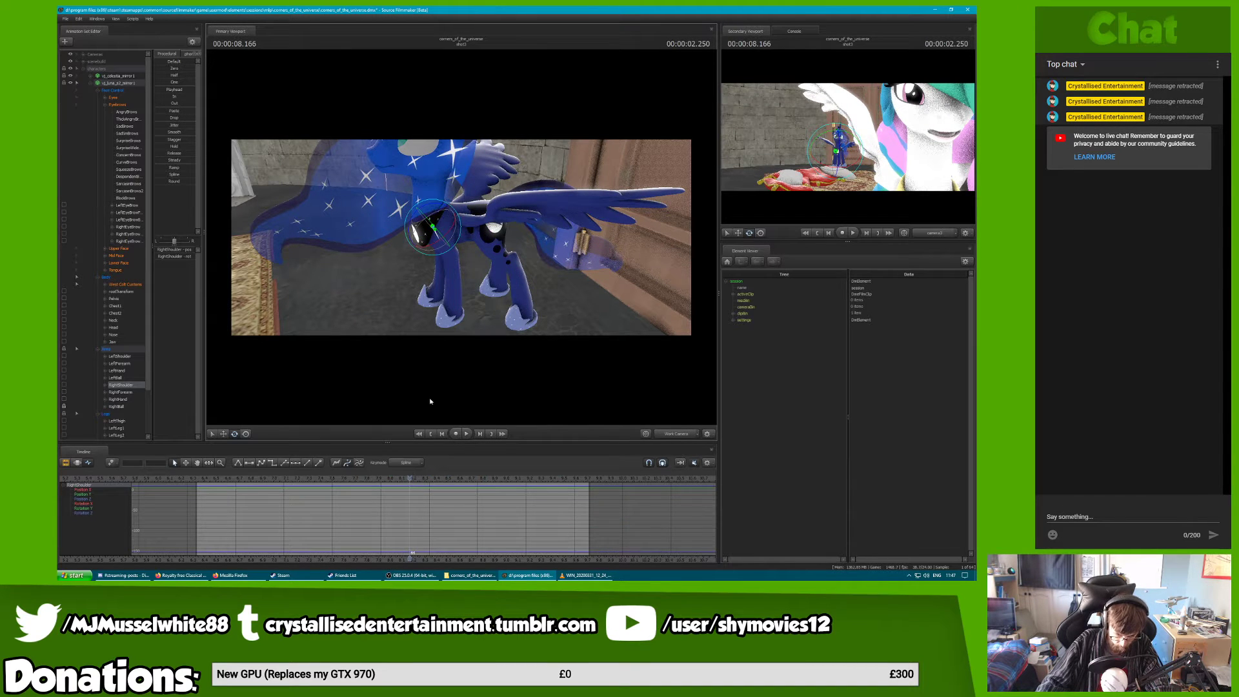
click(444, 259)
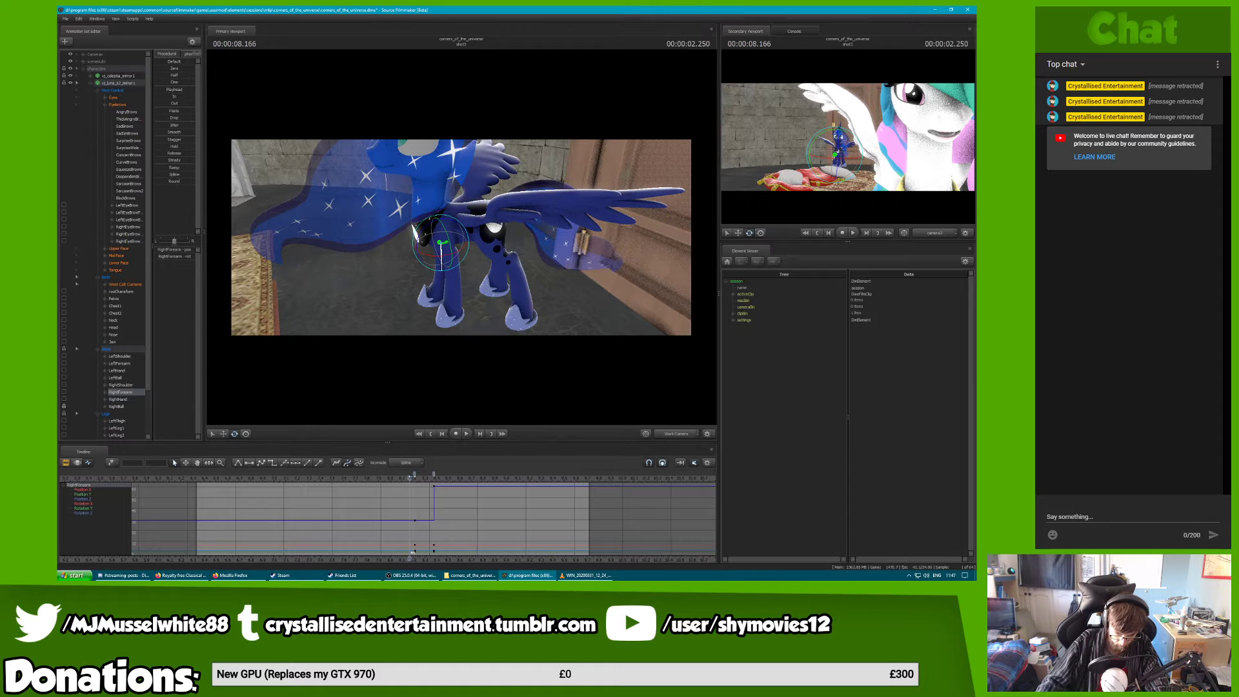
Smooth the RightForearm curve at its first keyframe, and move the current time to the Chest2 bone's first keyframe at 8.083 s
mouse_move(414, 475)
mouse_down()
mouse_move(431, 475)
mouse_move(410, 476)
mouse_up()
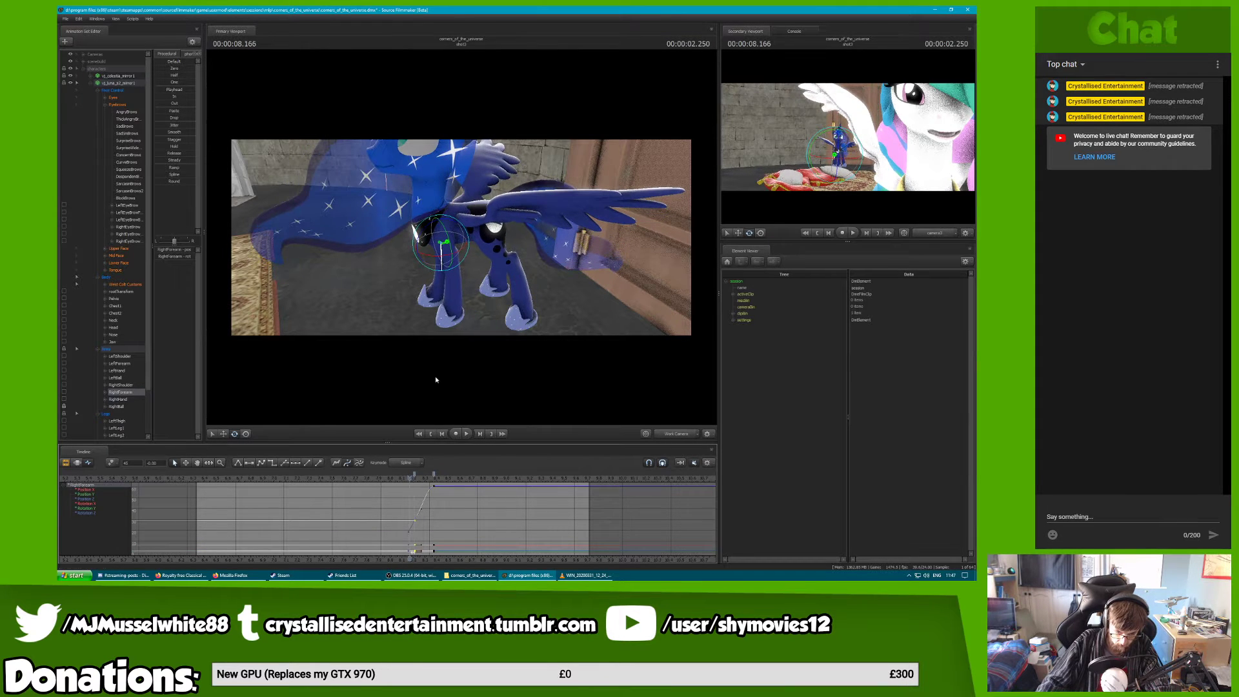
click(436, 222)
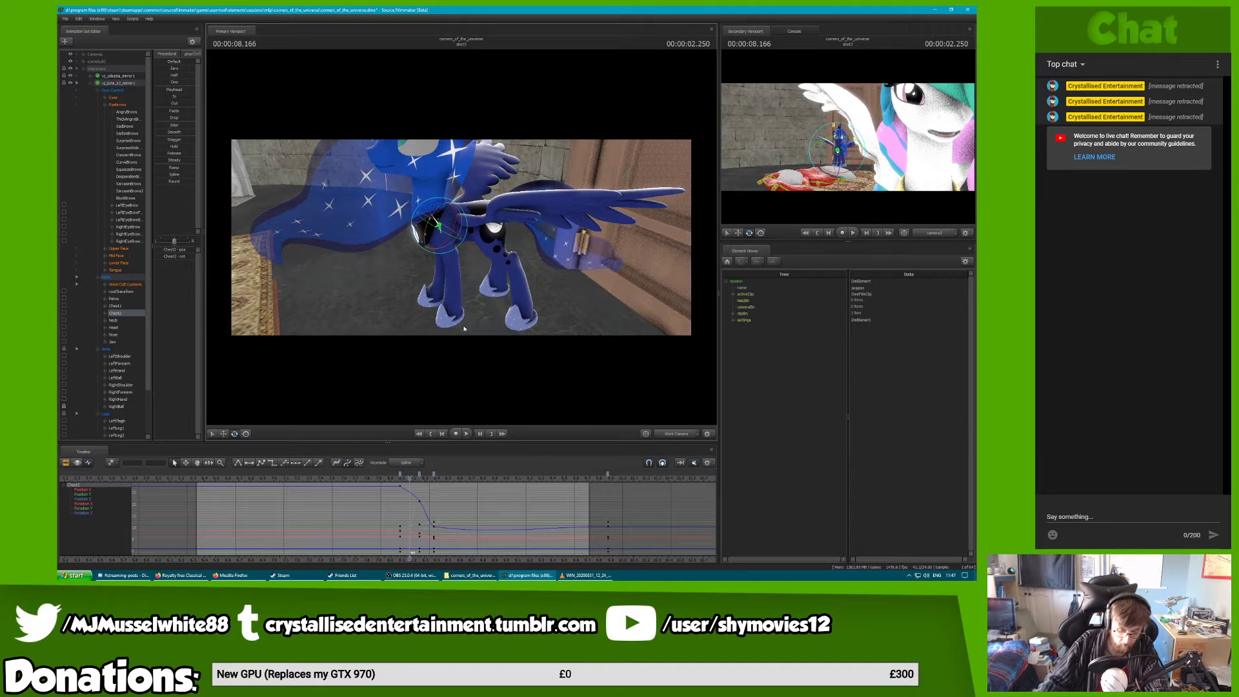
key(Left)
key(Left)
click(443, 265)
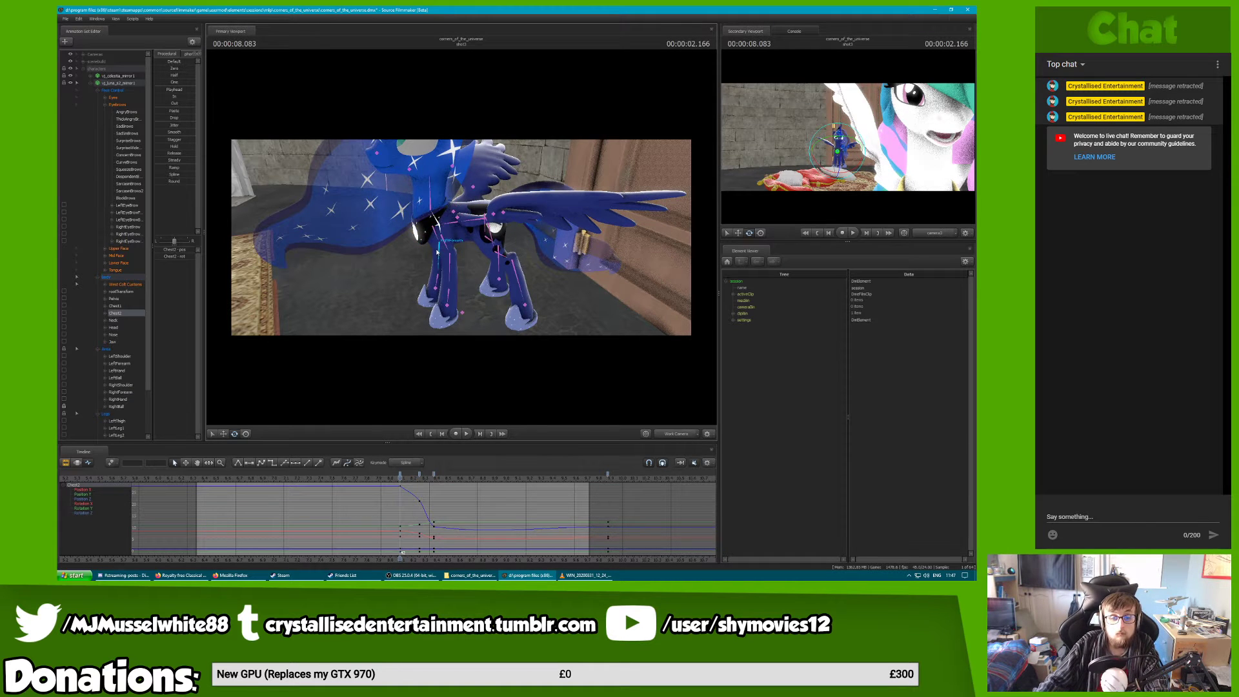
drag(414, 476, 395, 479)
click(432, 217)
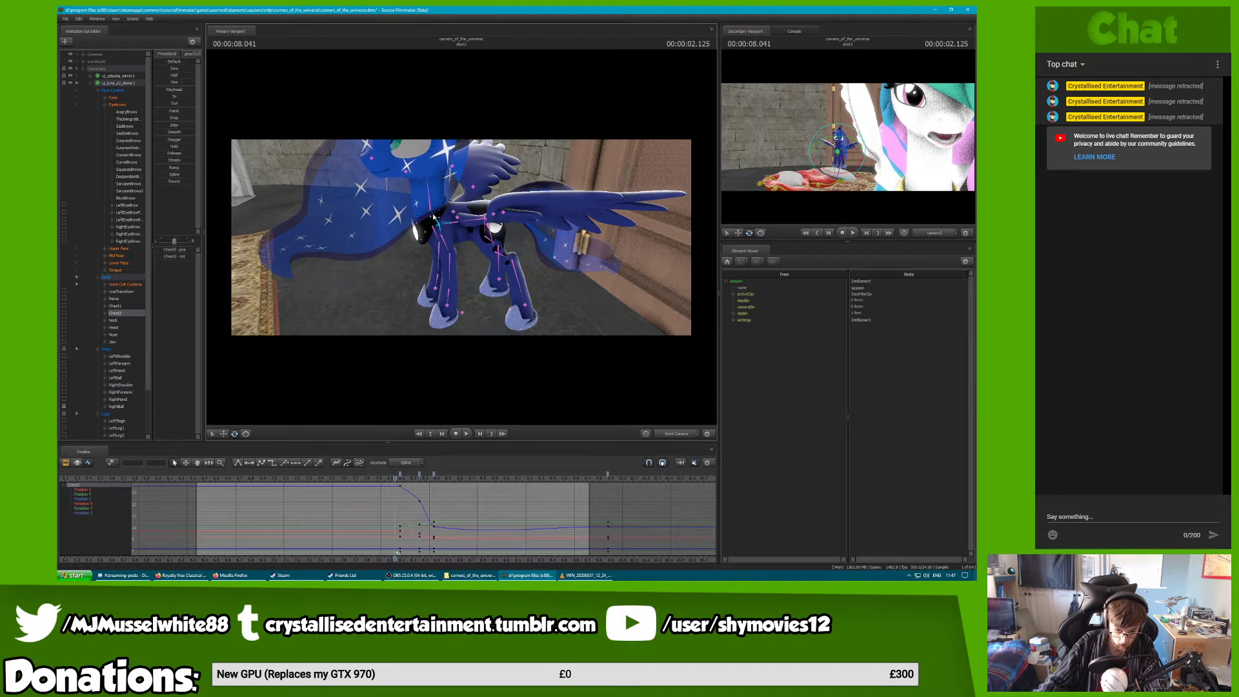
click(401, 478)
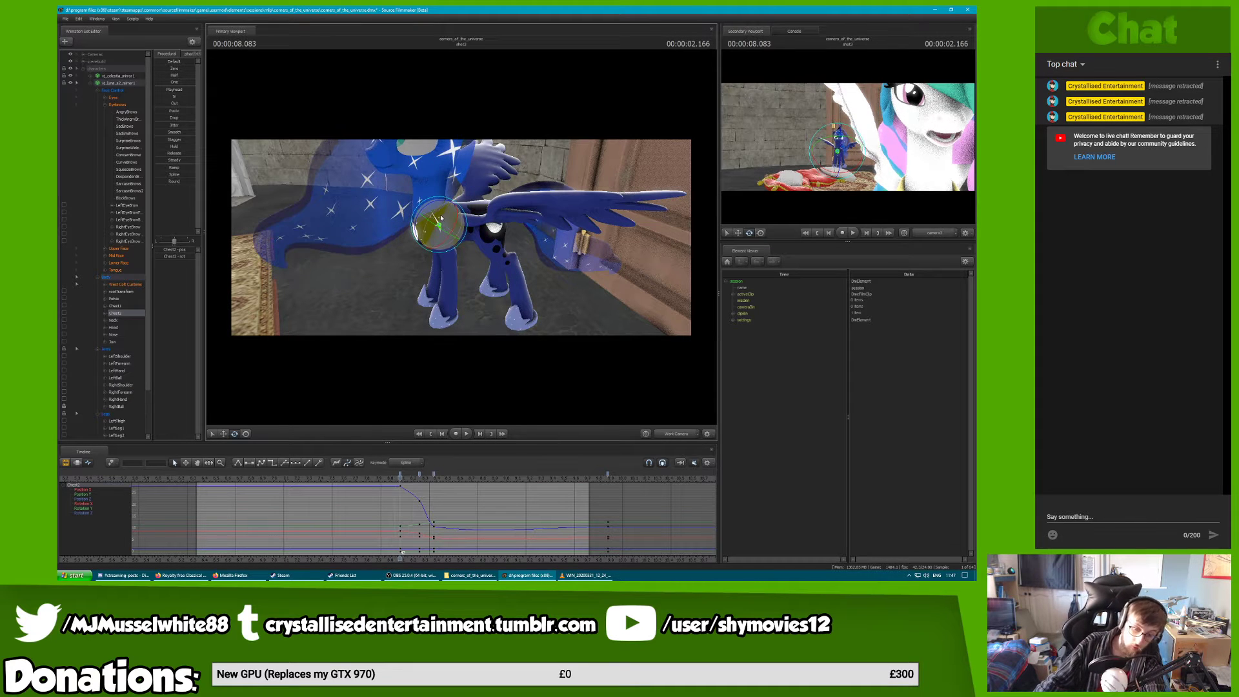
Apply spline tangents to Chest2's first three keyframes after trying stepped tangents on them
click(399, 475)
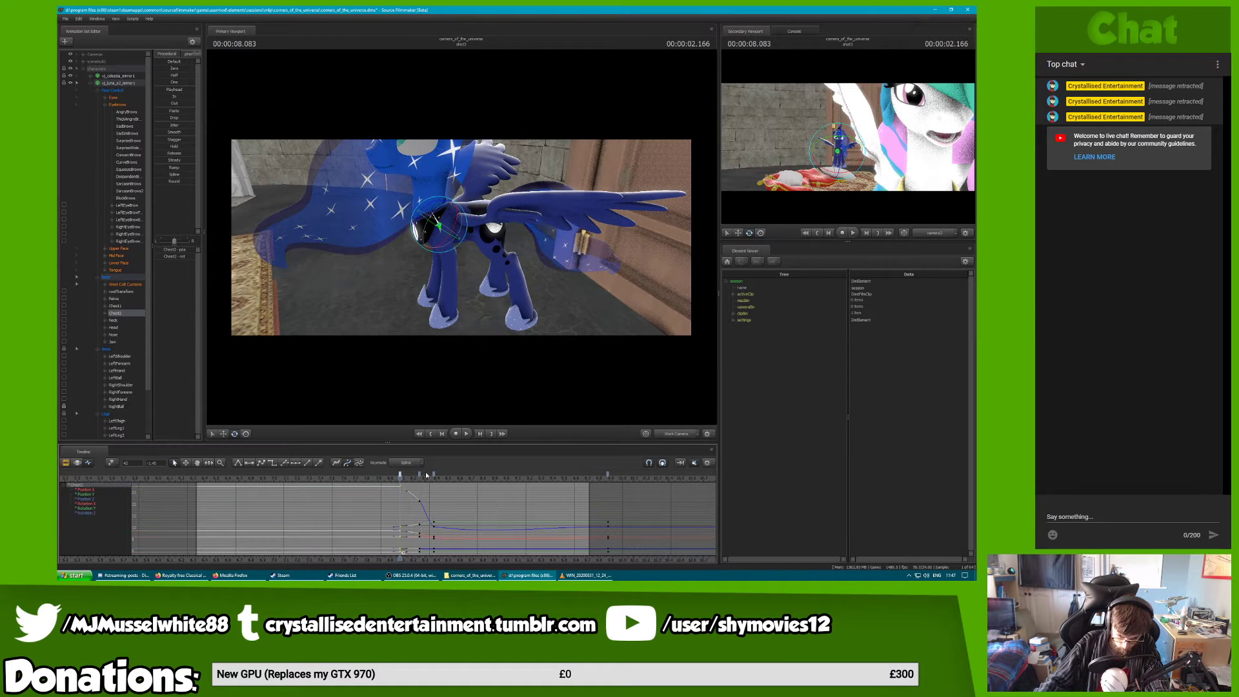
shift+click(434, 476)
key(4)
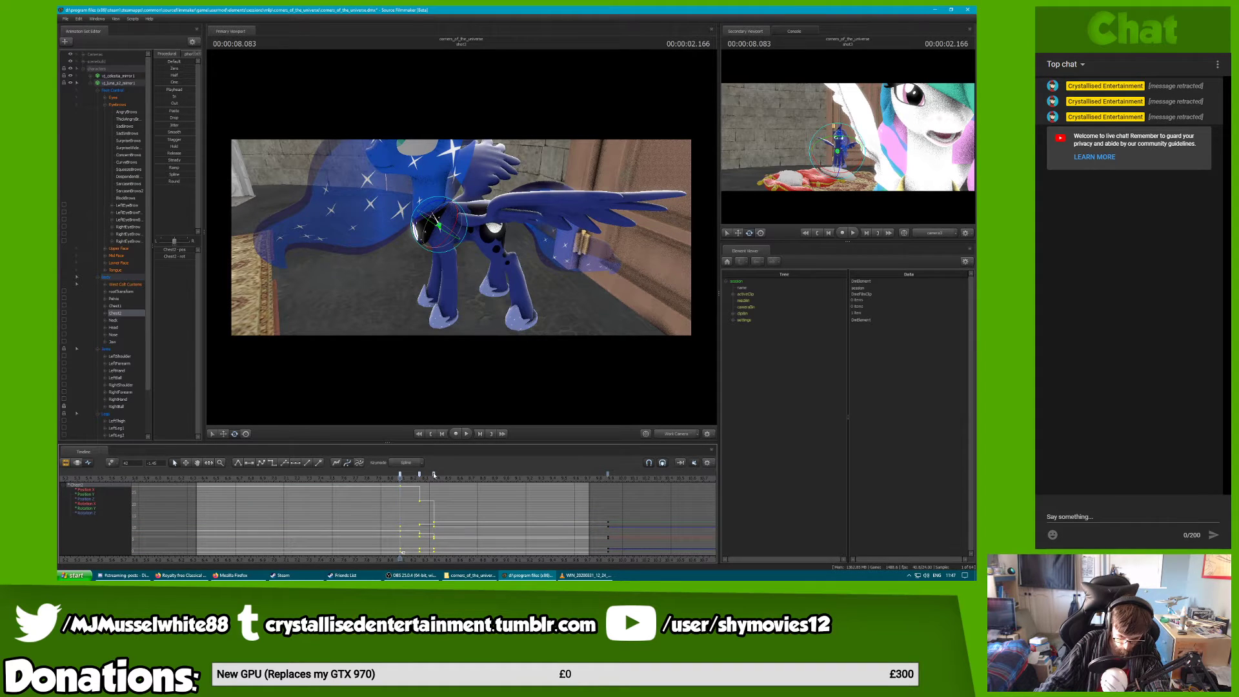
key(1)
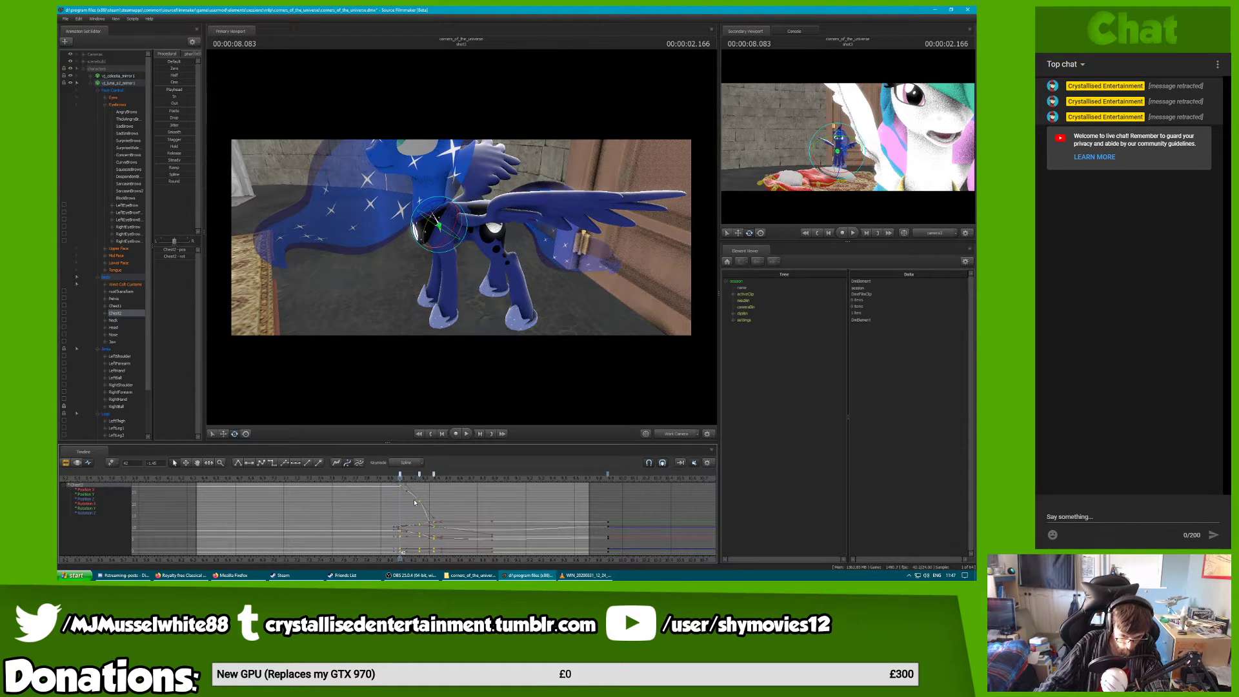
key(4)
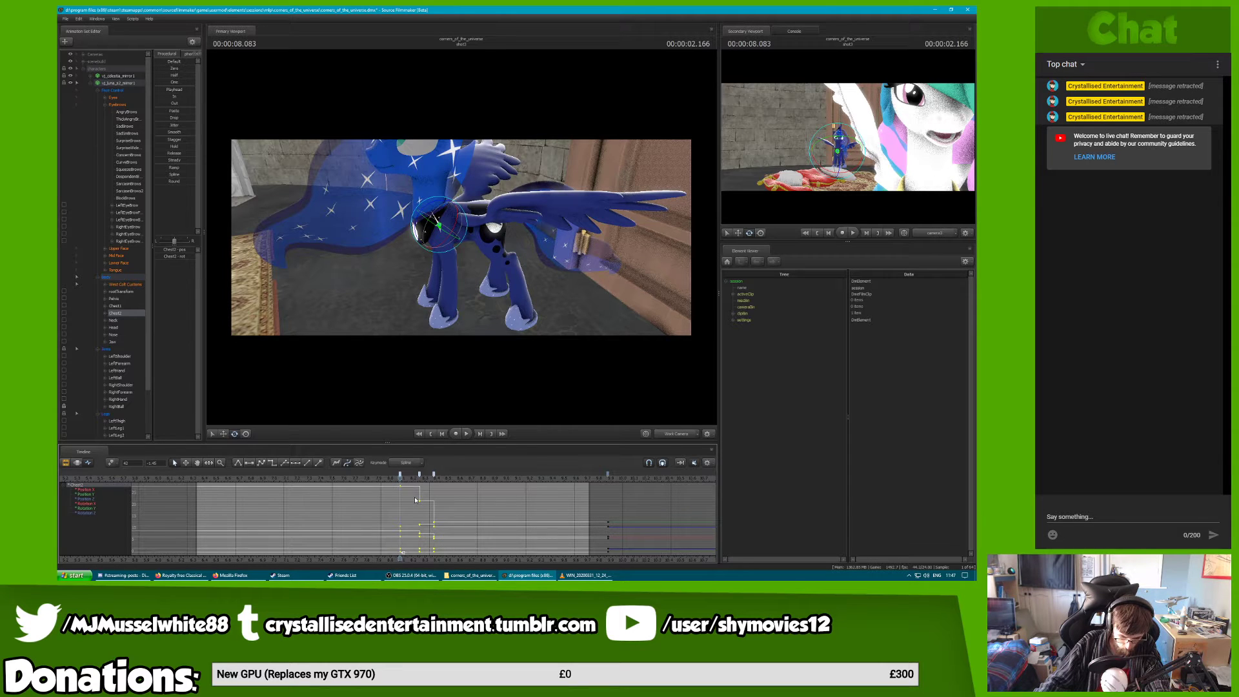
key(1)
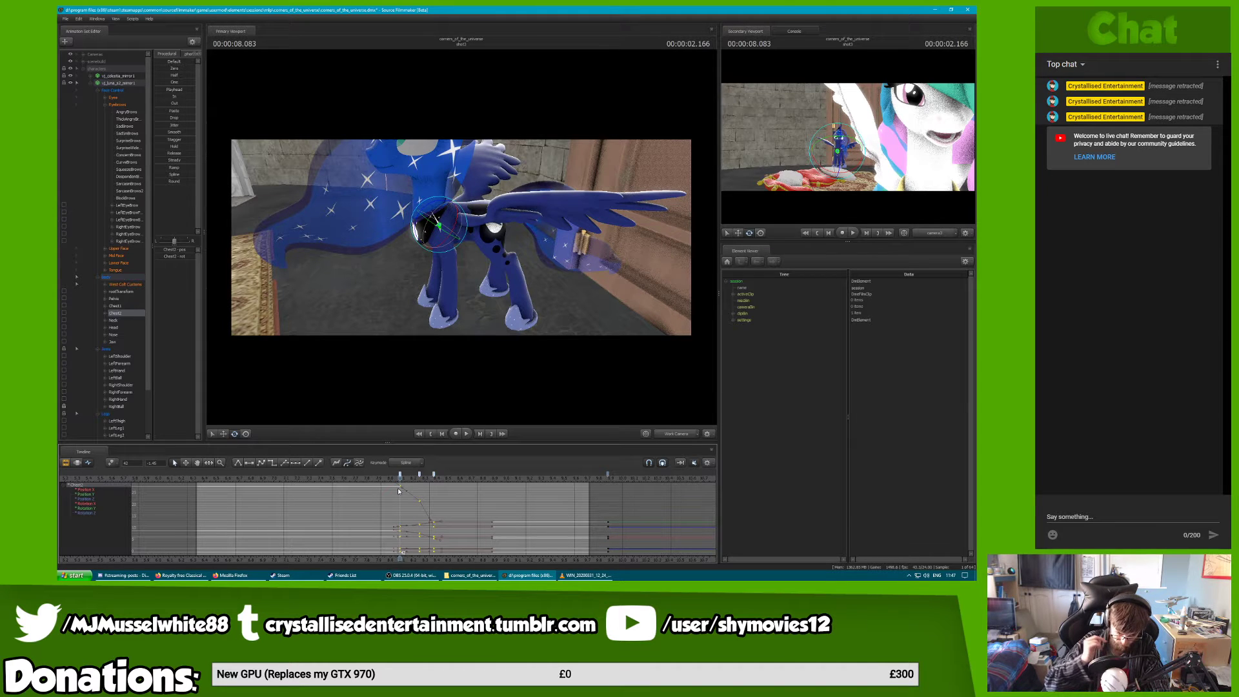
key(1)
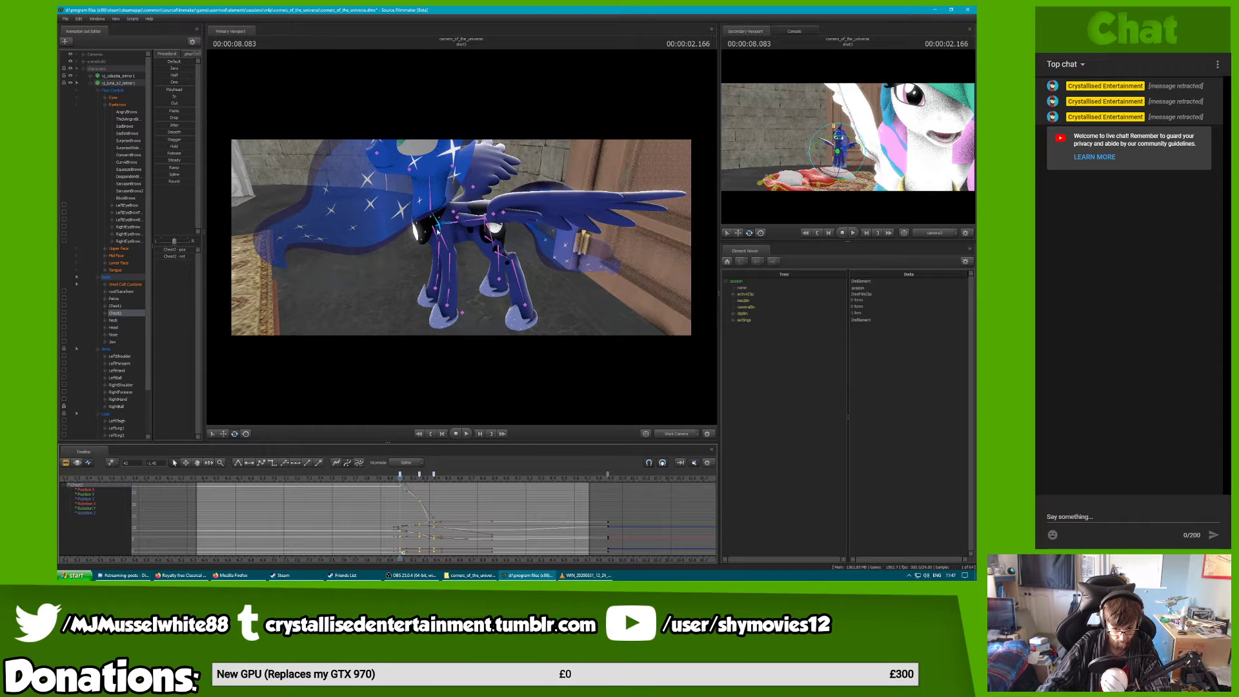
Move the RightForearm's first keyframe earlier to 8.083 s and compare its timing with the Chest2 curve
click(437, 258)
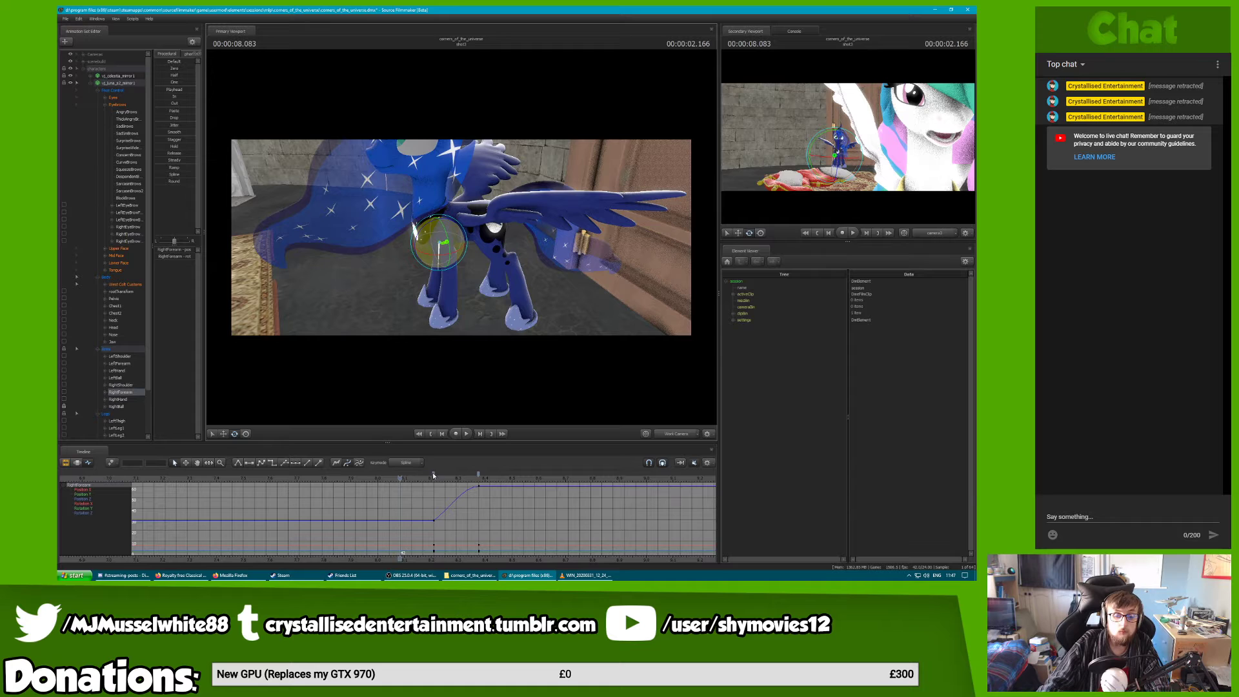
drag(434, 475, 400, 474)
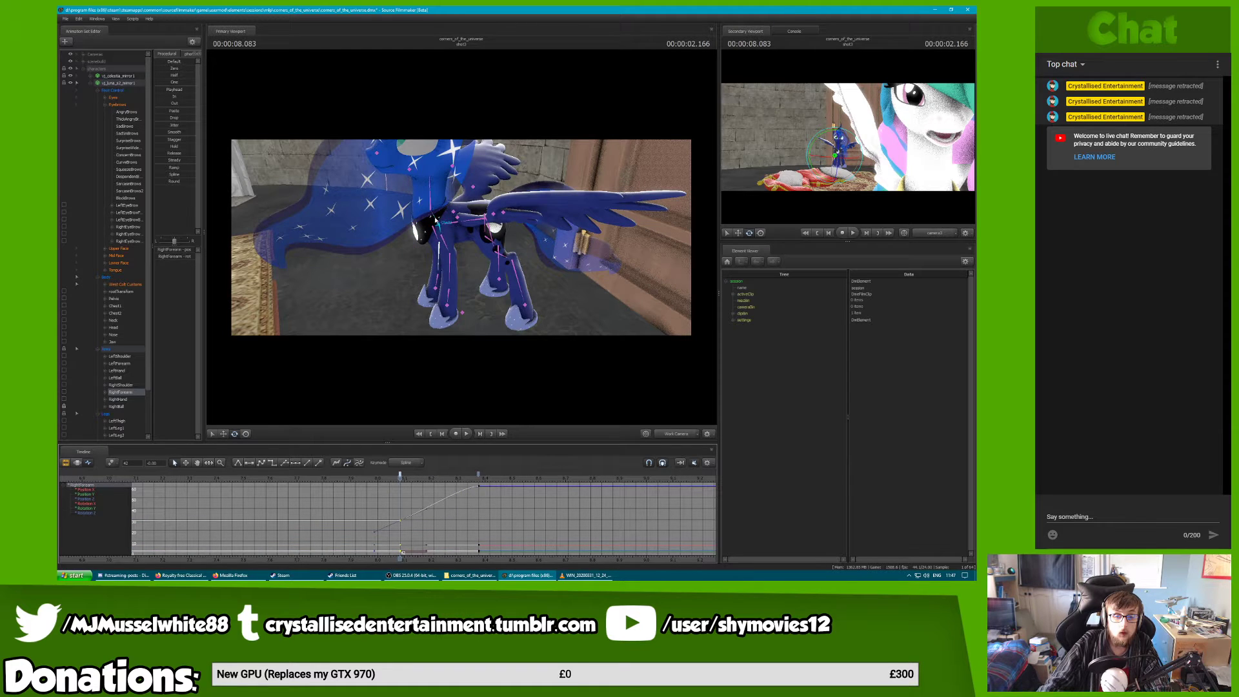
click(435, 221)
click(366, 479)
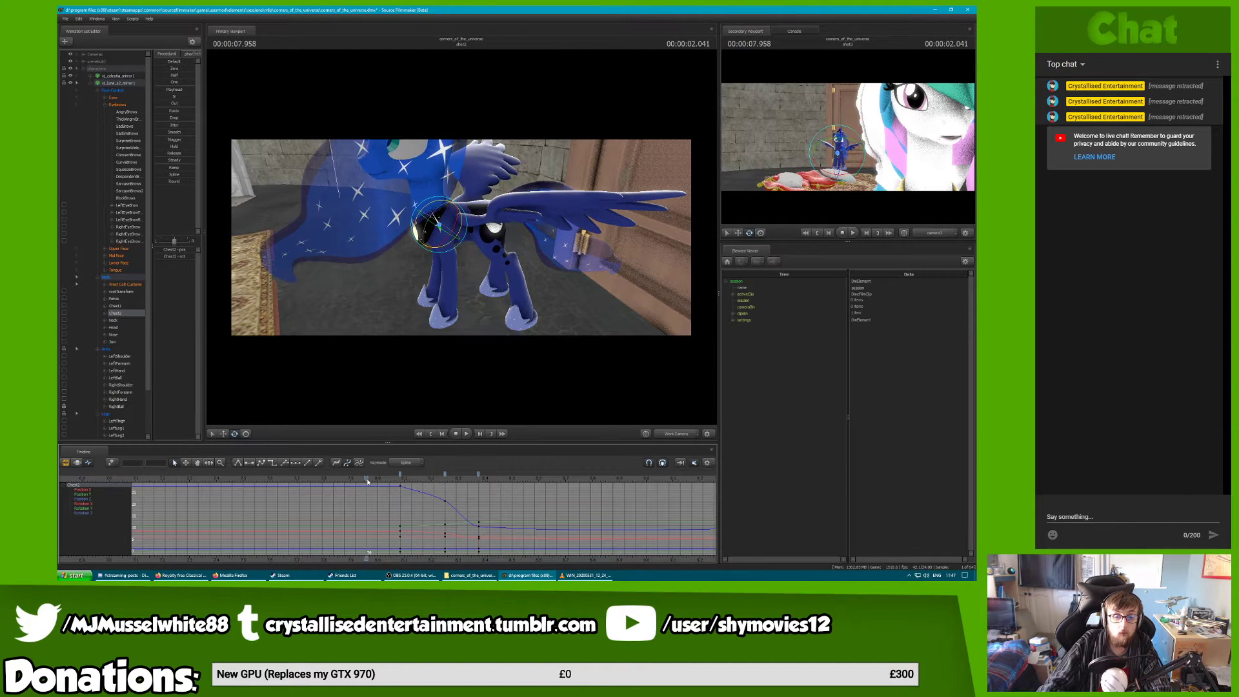
Rotate the RightForearm slightly at 8.250 s to add an in-between pose, and select its last keyframe at 8.375 s
drag(366, 478, 444, 478)
click(437, 252)
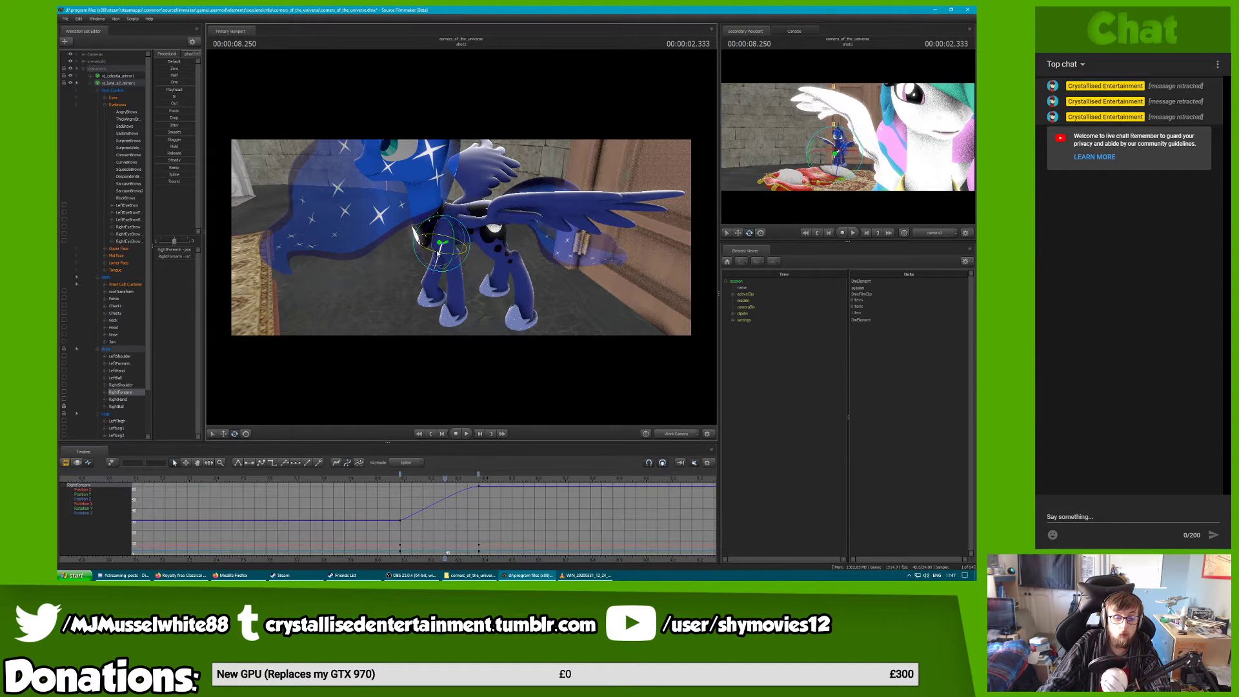
drag(431, 225, 428, 227)
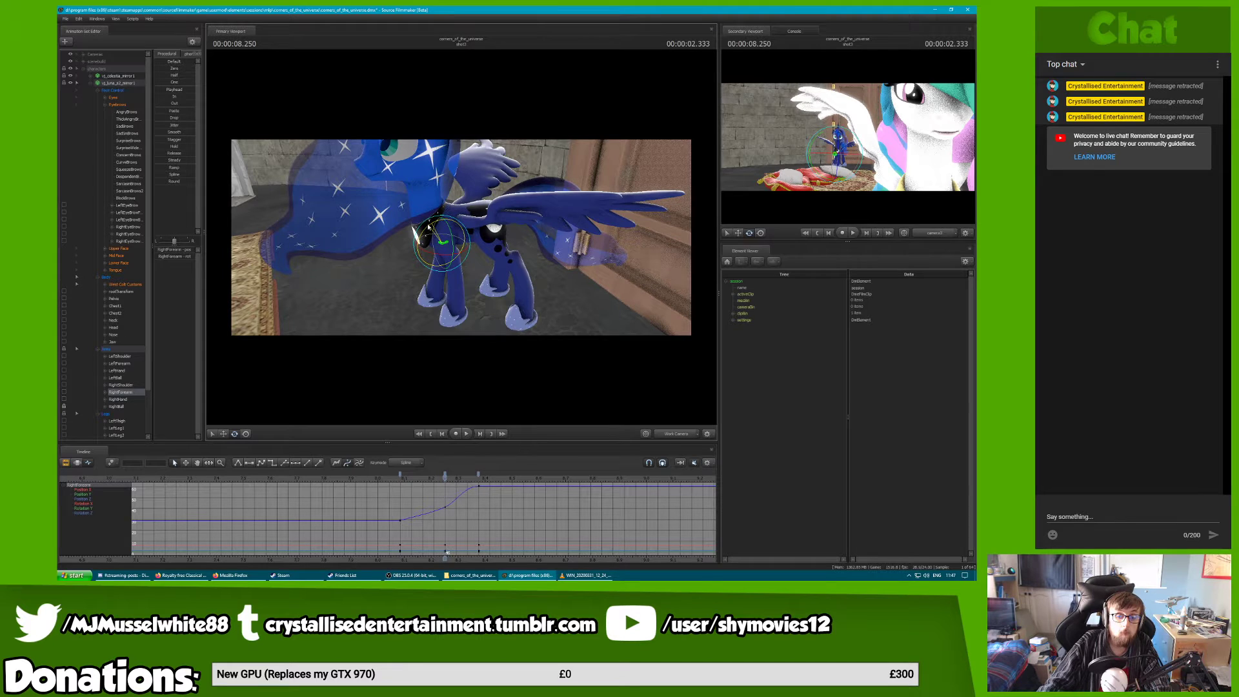
click(478, 476)
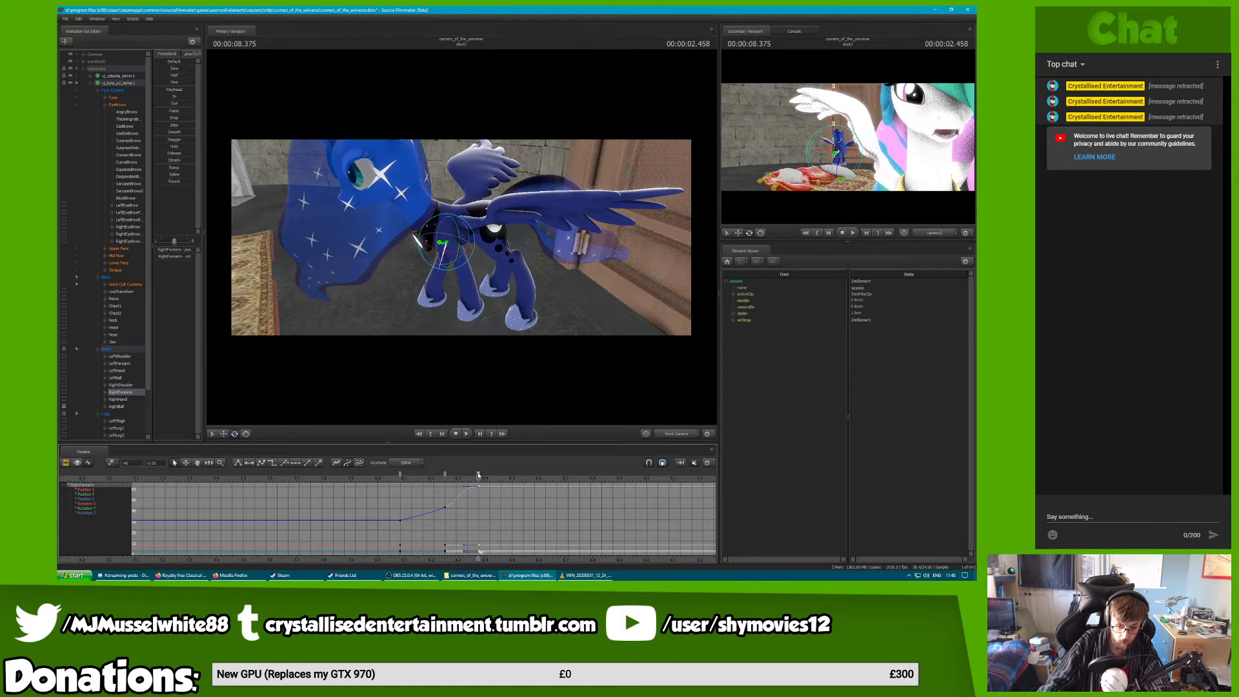
Play and scrub through the shot to review the right foreleg's lifting motion
key(space)
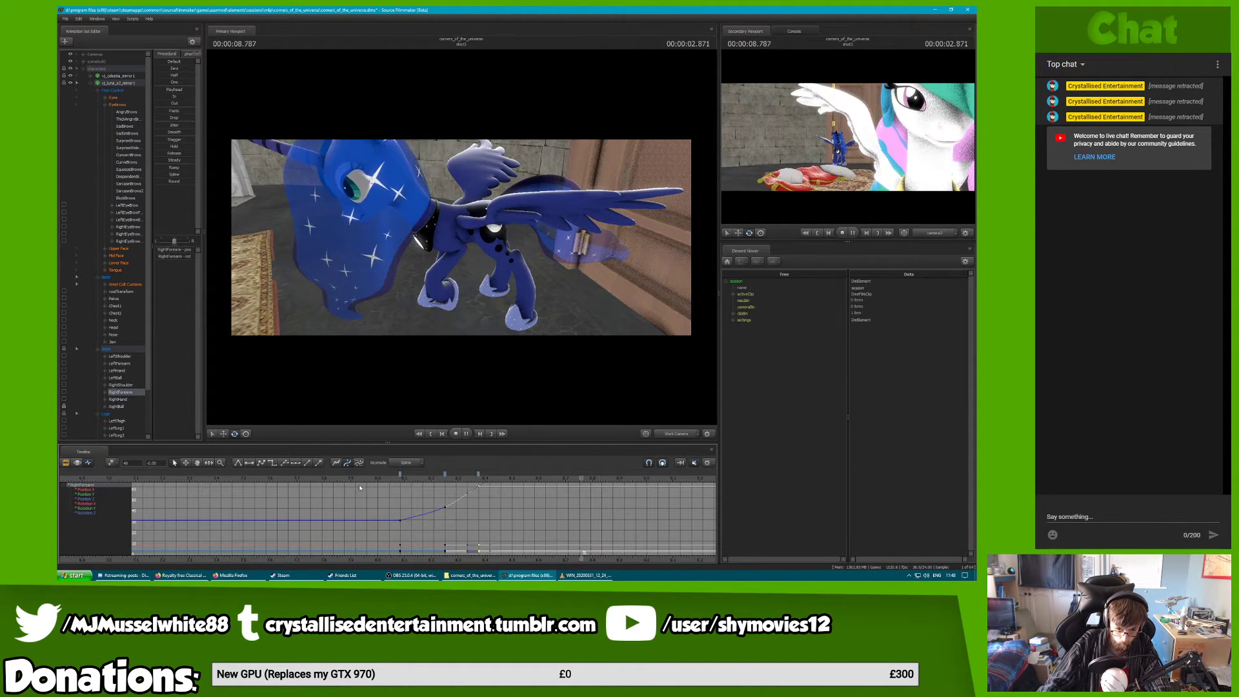
click(460, 477)
drag(465, 476, 409, 483)
key(space)
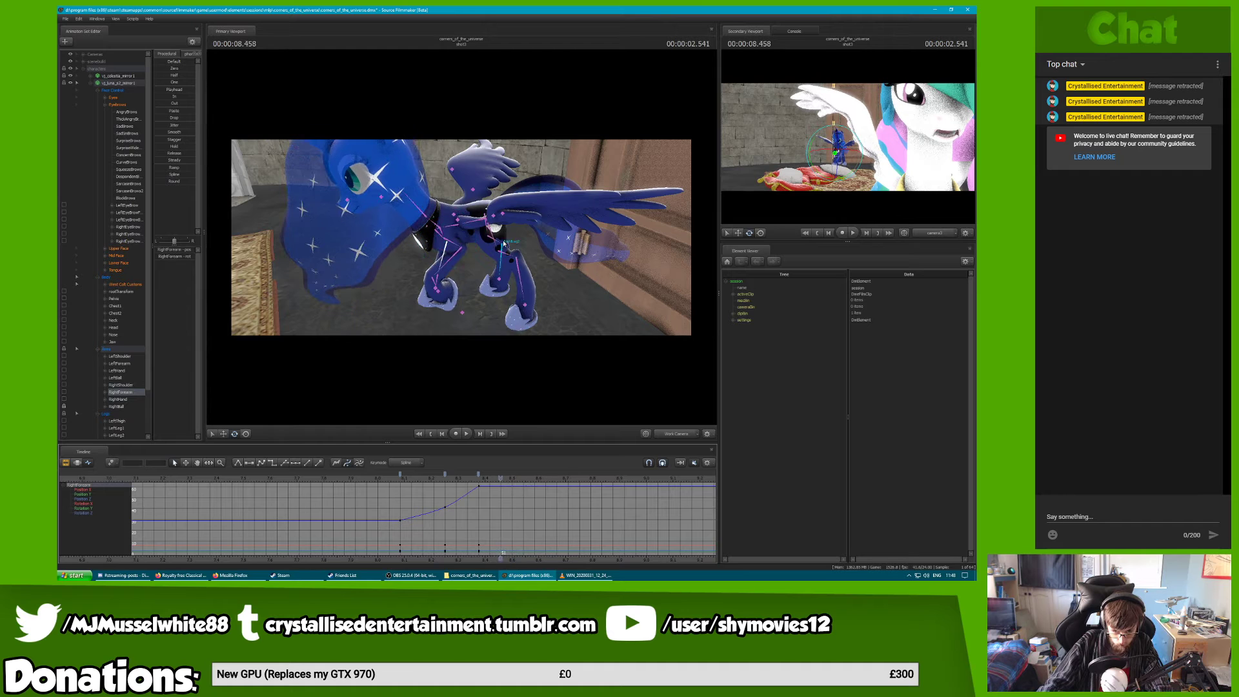
Apply spline tangents to the LeftShoulder's keyframe at 8.083 s and scrub to 8.333 s to check the pose
alt+drag(493, 253, 441, 233)
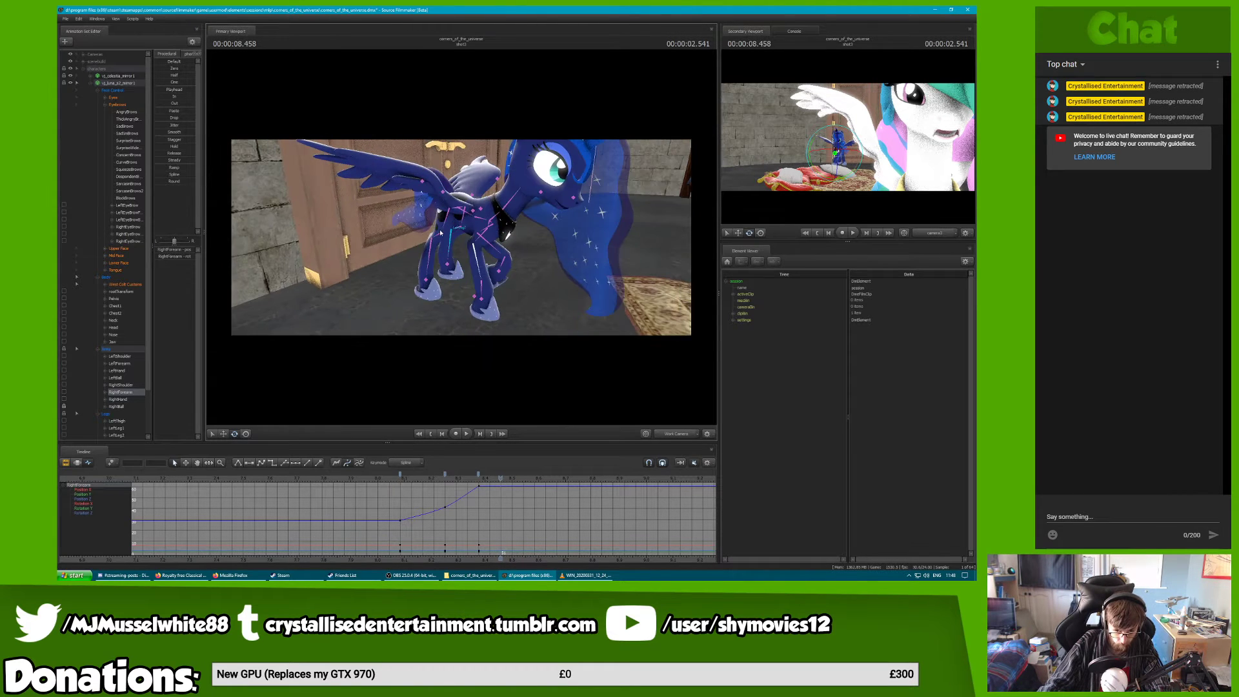
click(445, 225)
click(430, 250)
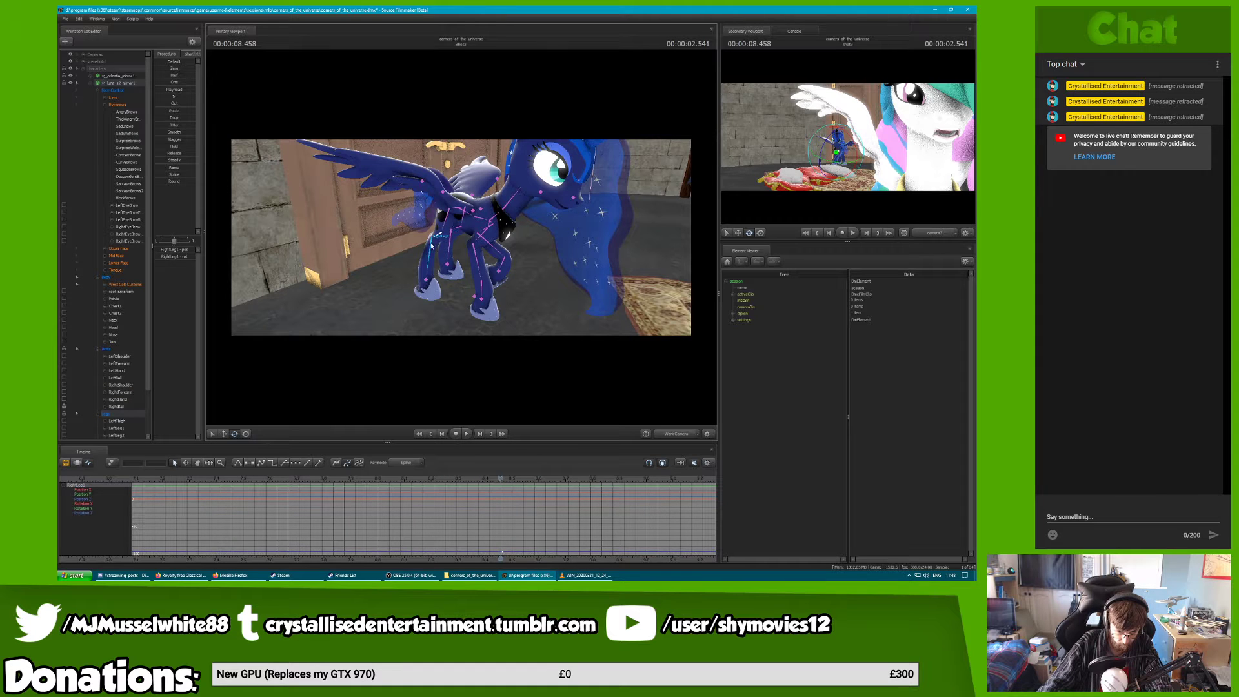
click(507, 270)
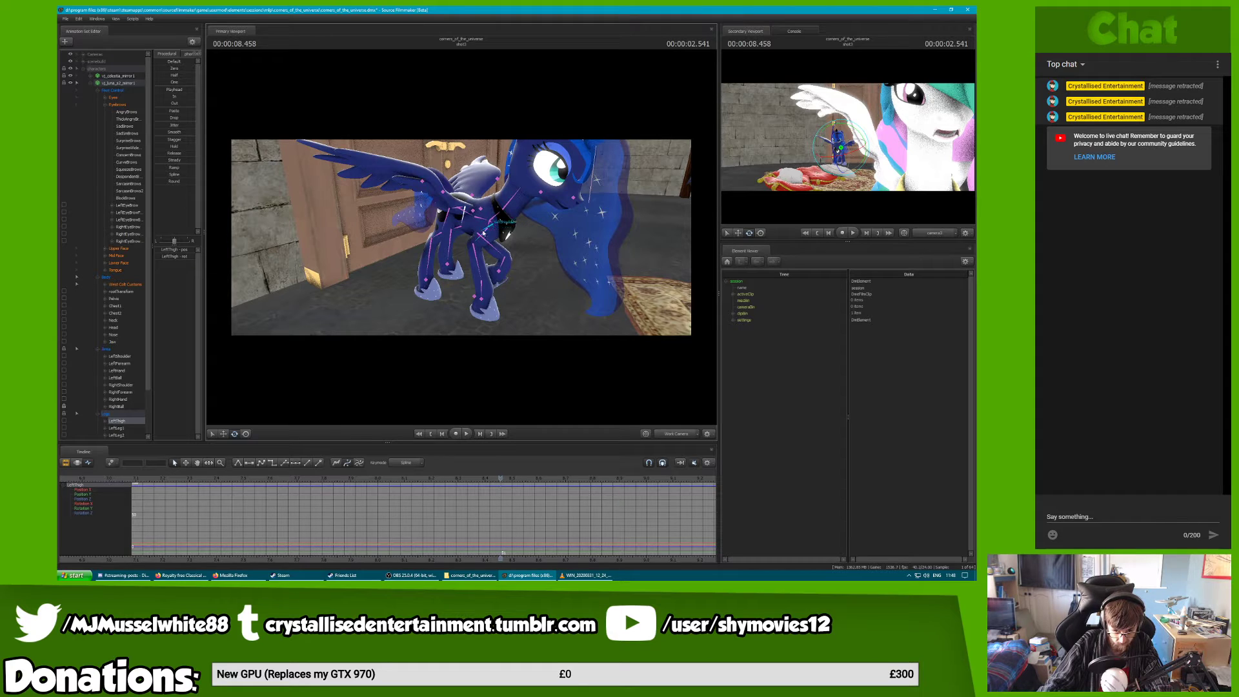
click(485, 231)
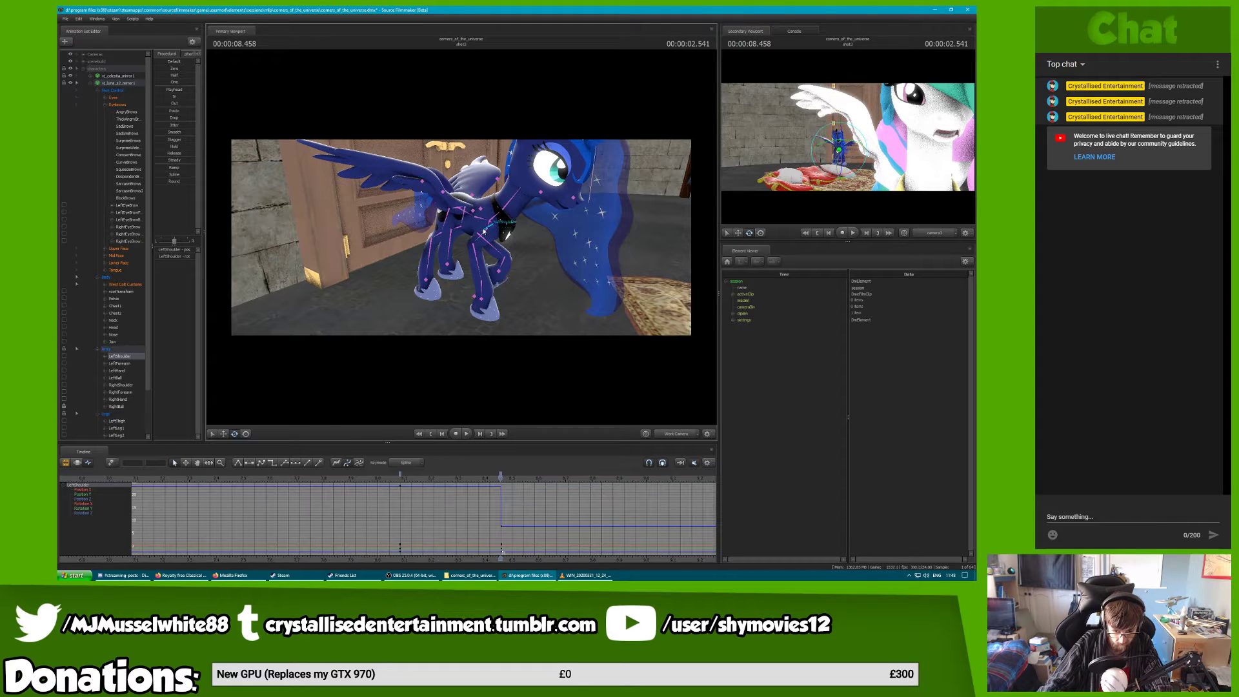
double_click(402, 476)
key(1)
drag(402, 476, 468, 479)
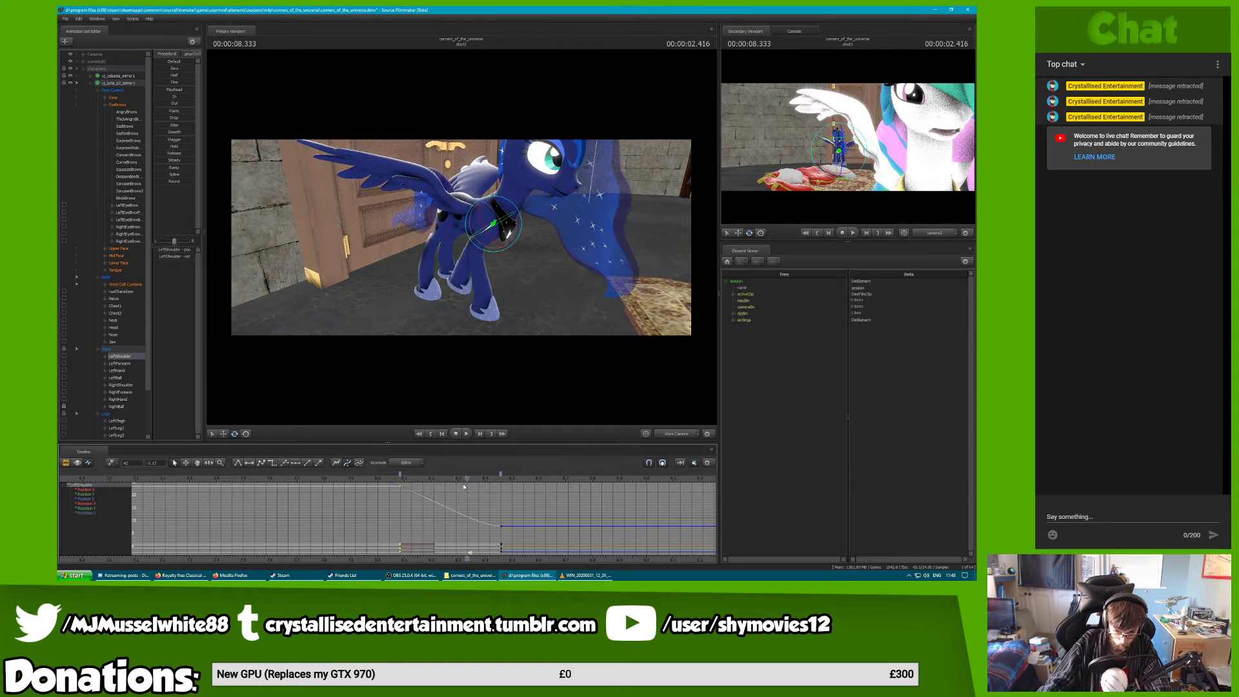
Smooth the LeftForearm's rotation curve, and shift the LeftHand's two keyframes slightly later with smoothed tangents
click(480, 254)
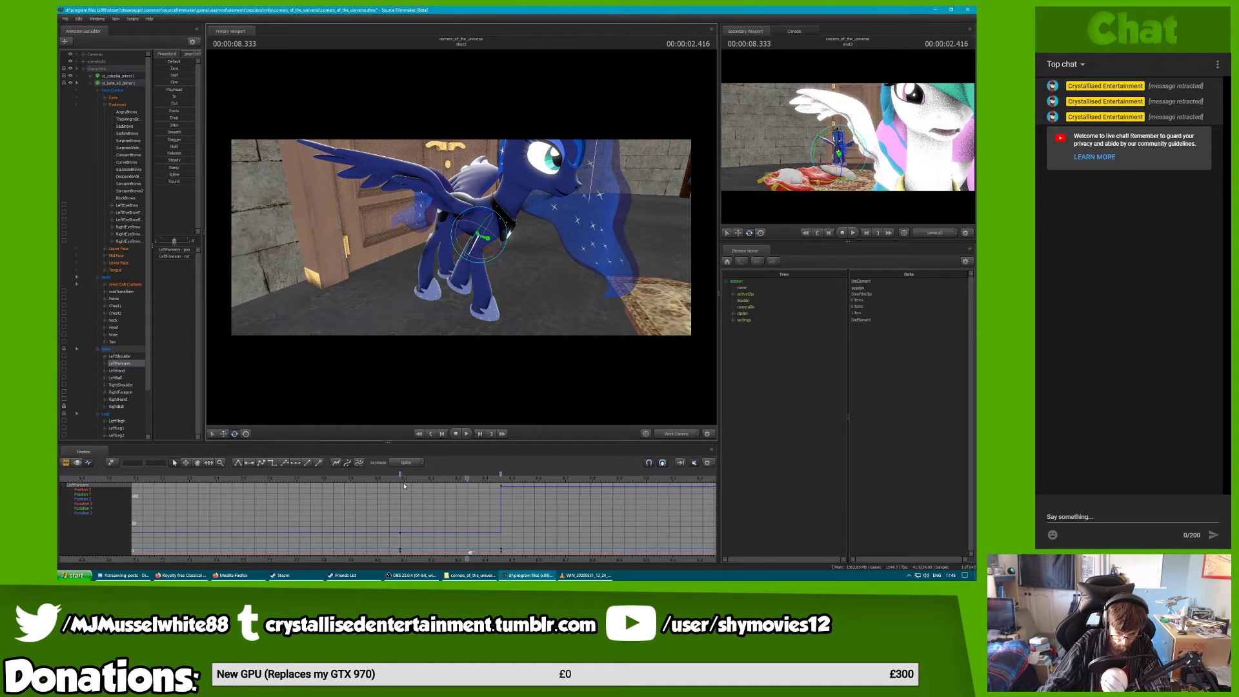
click(504, 269)
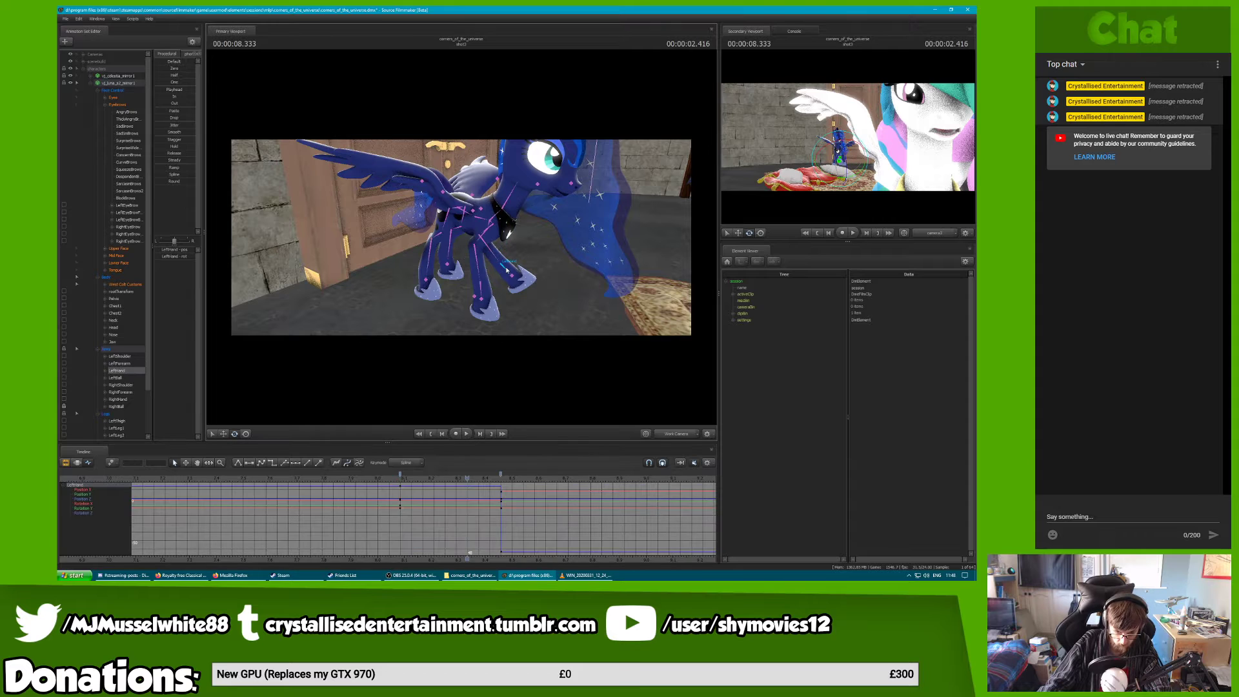
click(400, 476)
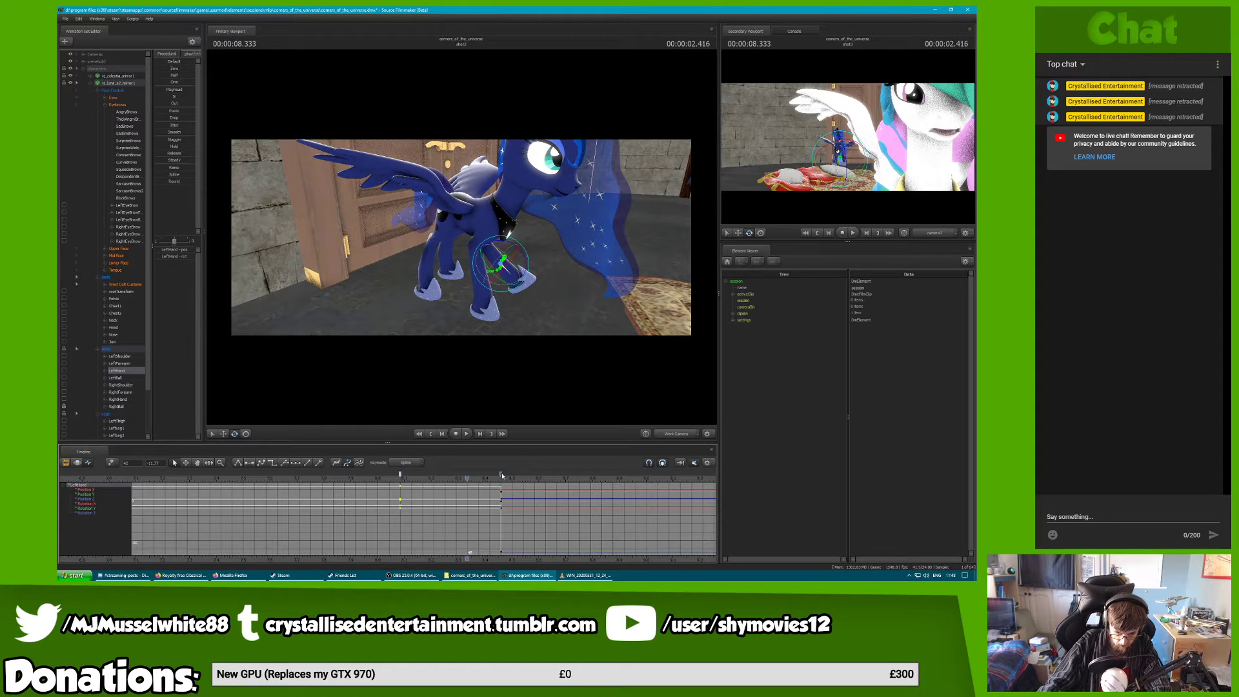
click(501, 475)
drag(513, 476, 534, 482)
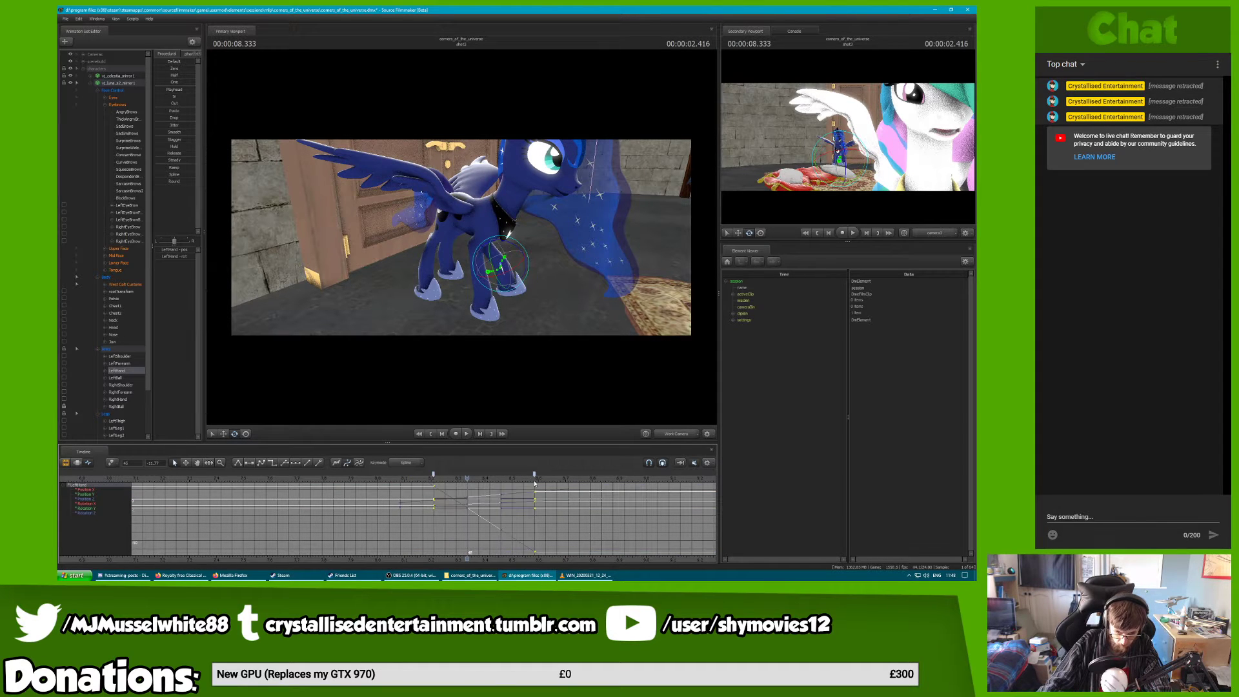
Shift the LeftBall's two keyframes later so the first falls at 8.333 s, smooth the curve between them, and play back the motion
click(503, 282)
click(400, 476)
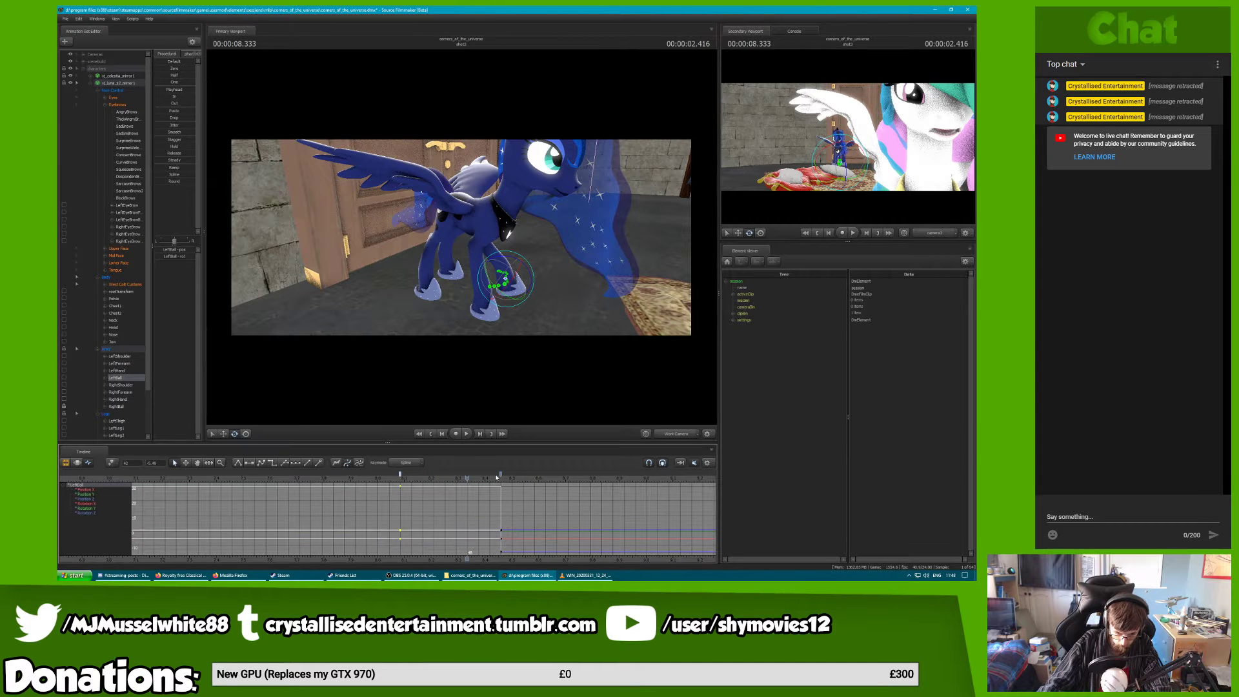
drag(500, 475, 568, 475)
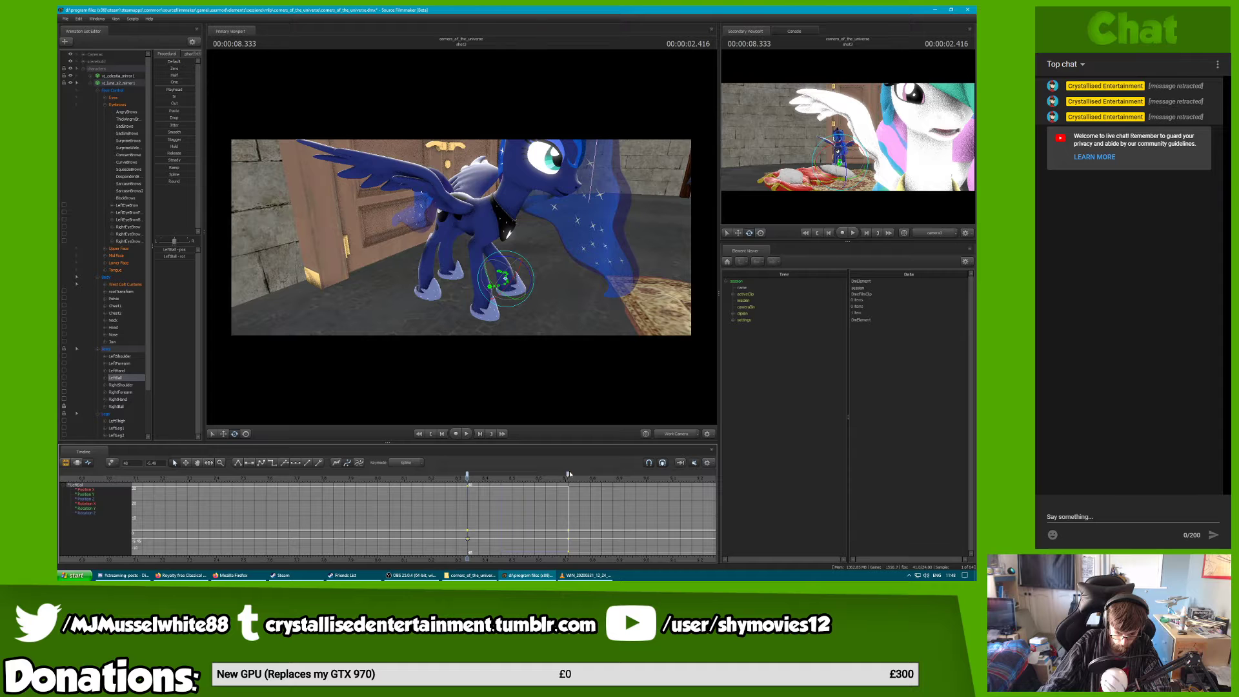
key(space)
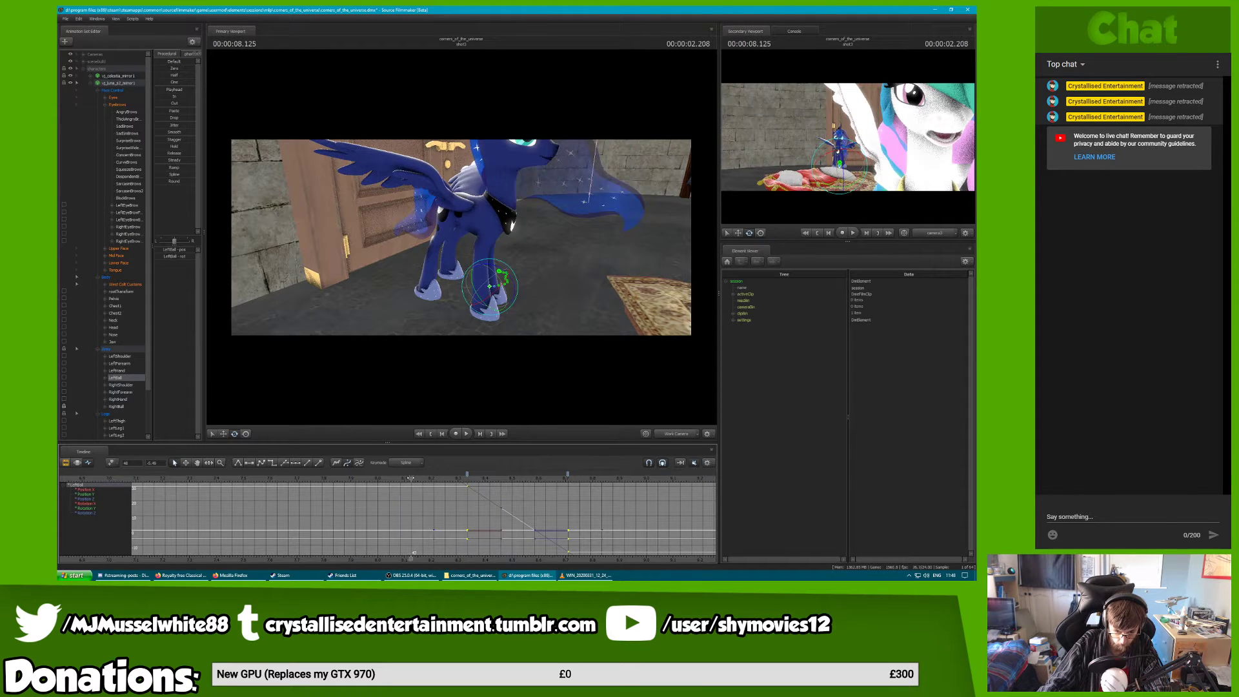
key(space)
Move the LeftBall's two keyframes earlier so the first falls at 8.166 s, and play back the motion
click(469, 475)
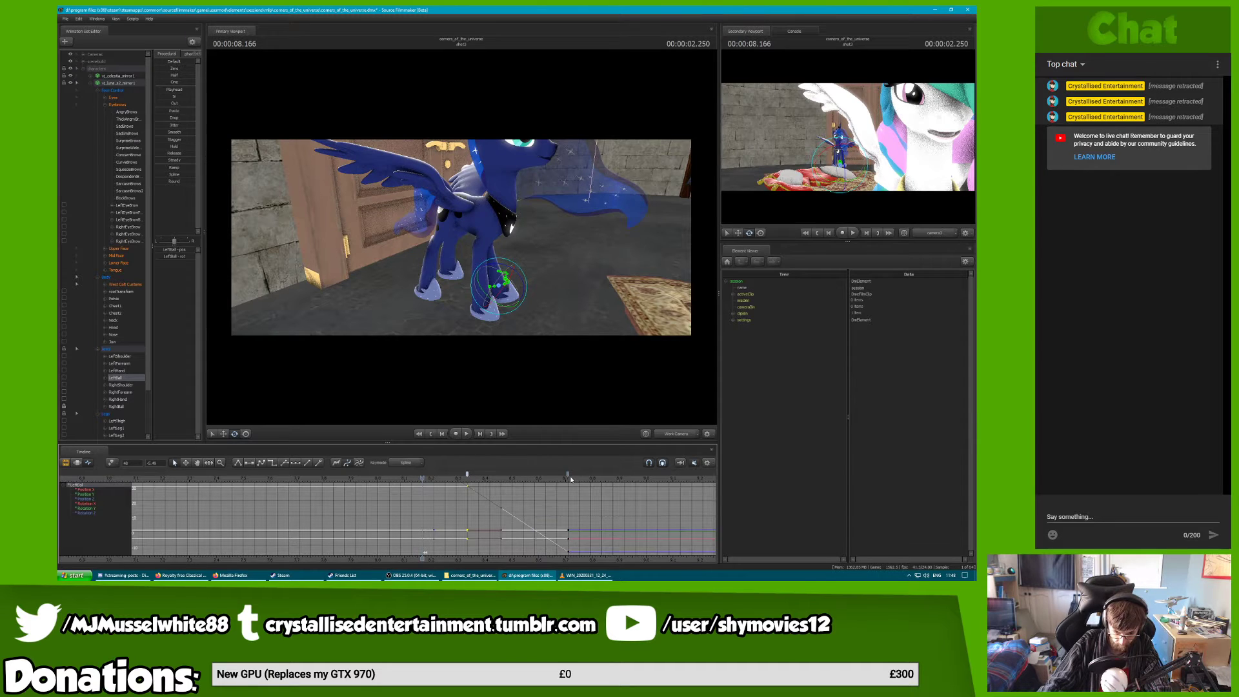
drag(568, 475, 519, 478)
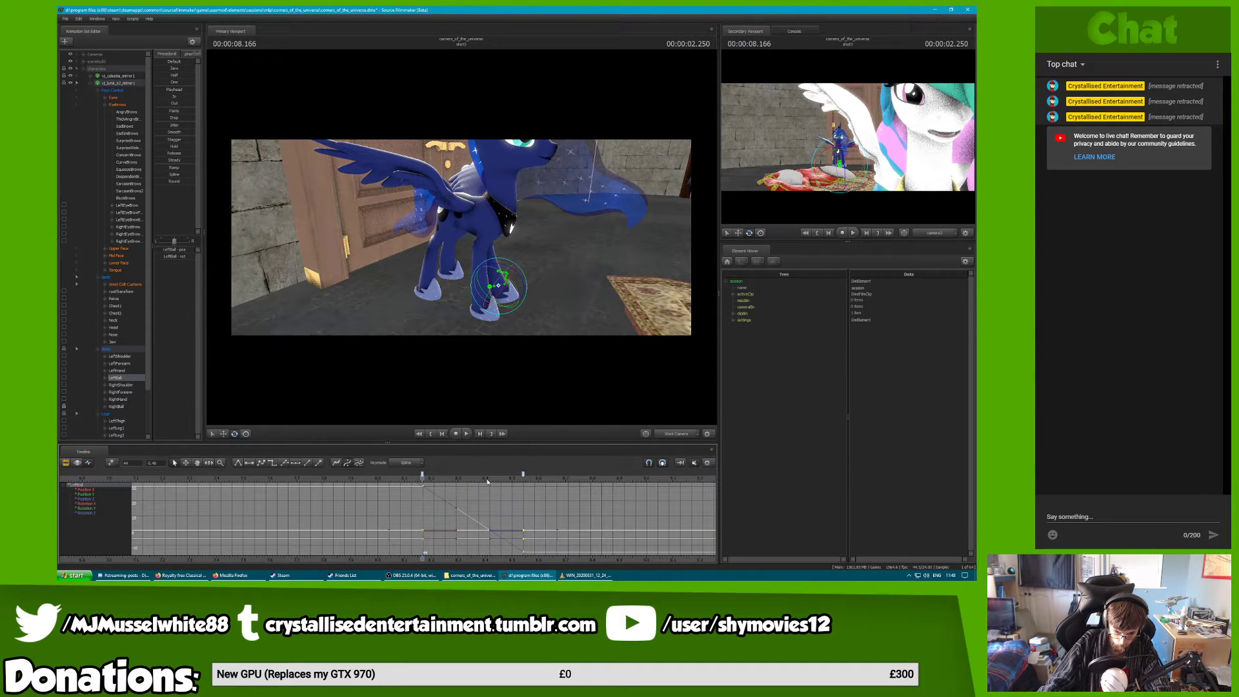
key(space)
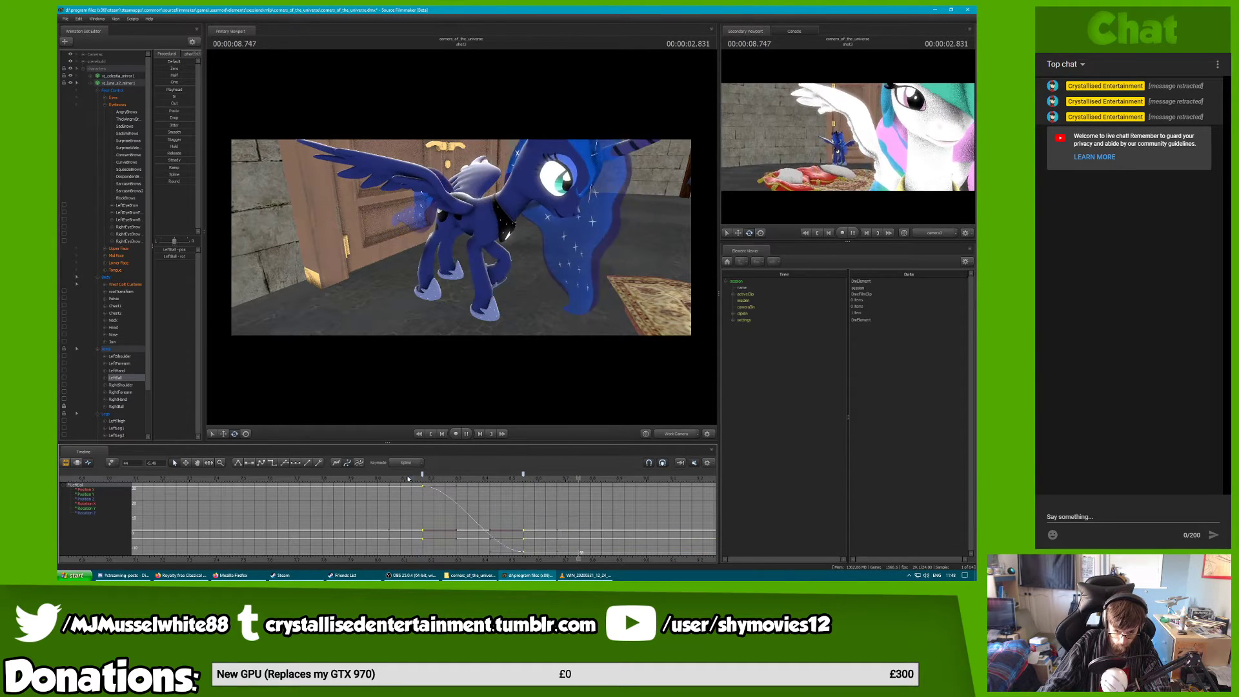
Shift the LeftHand's two keyframes earlier so the second falls at 8.5 s, and smooth the curve between them
click(495, 257)
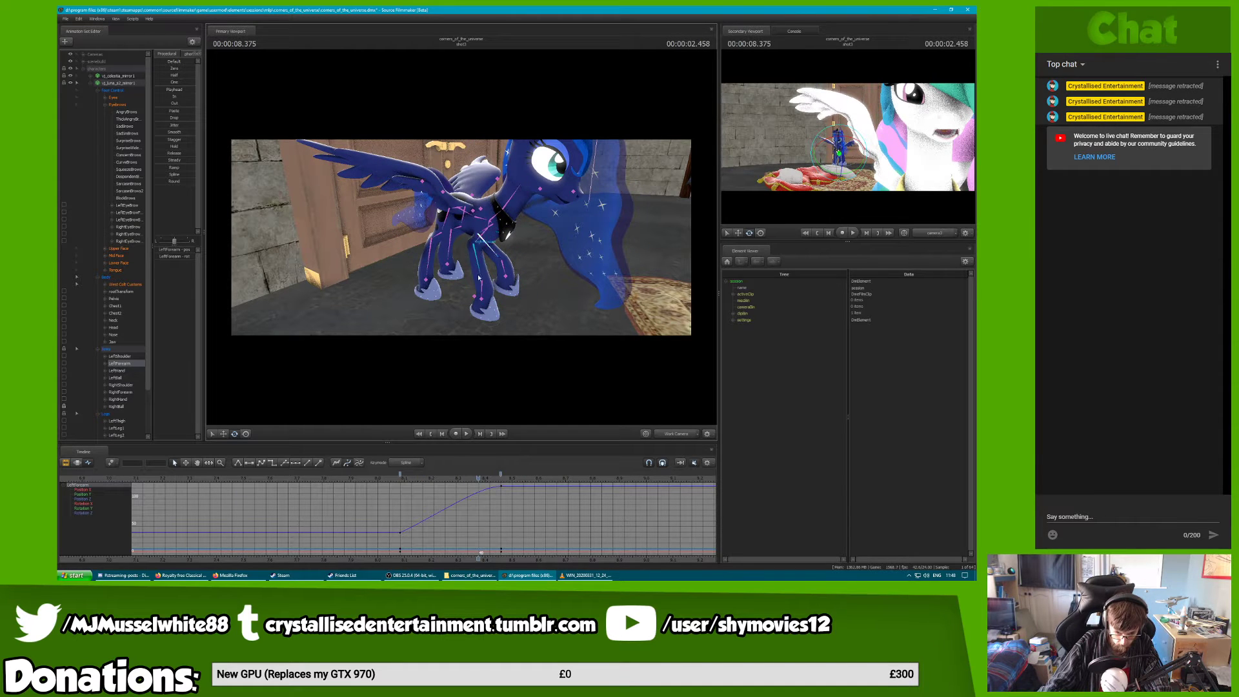
click(505, 267)
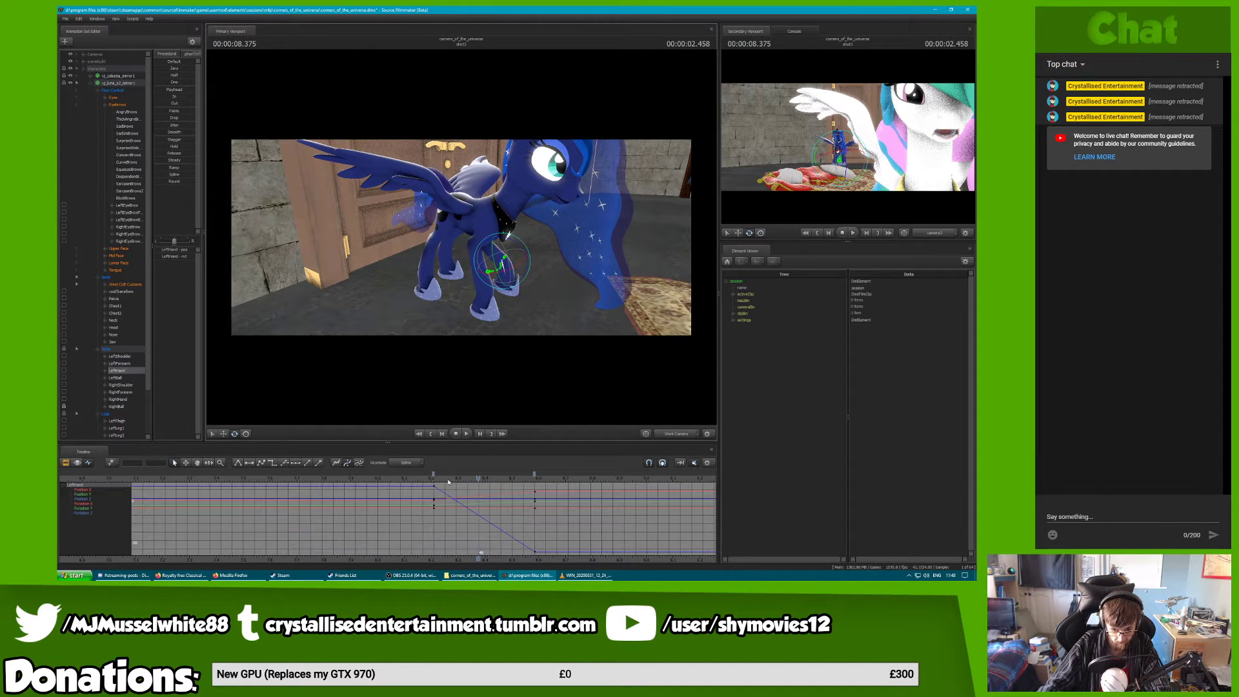
click(534, 475)
drag(434, 475, 399, 478)
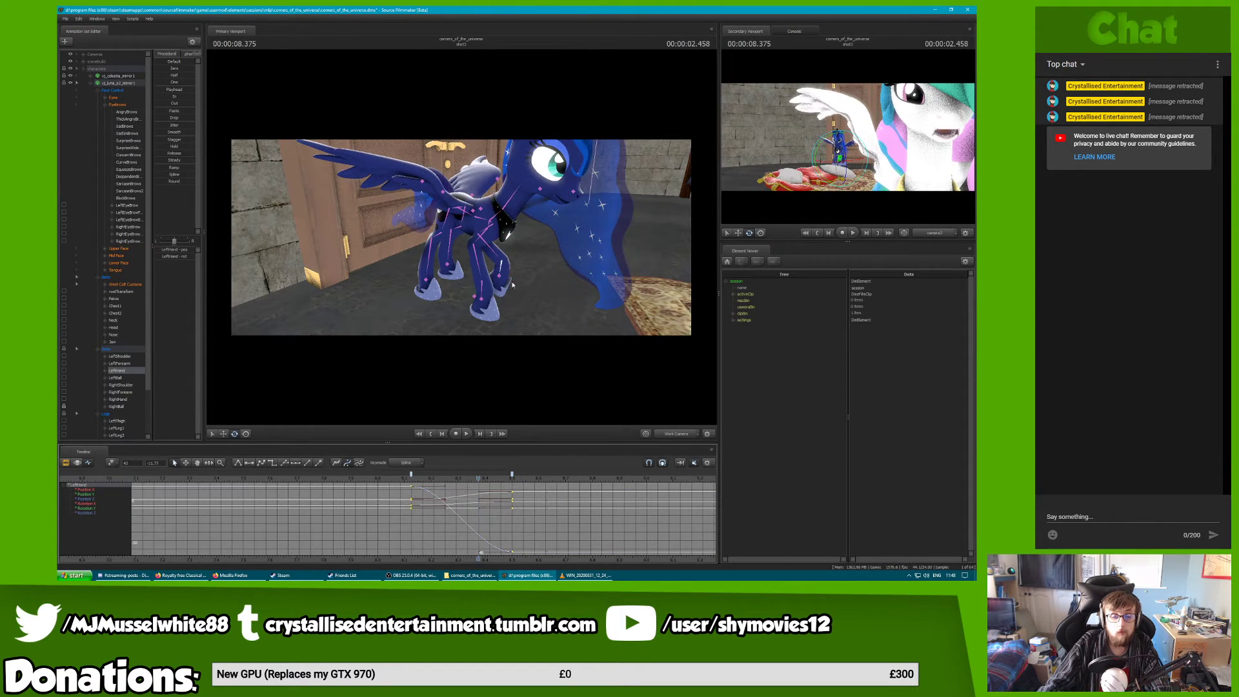
Key the LeftForearm's current pose at 8.833 s, raise the forearm further at 8.458 s, smooth that keyframe and play back the motion
click(482, 238)
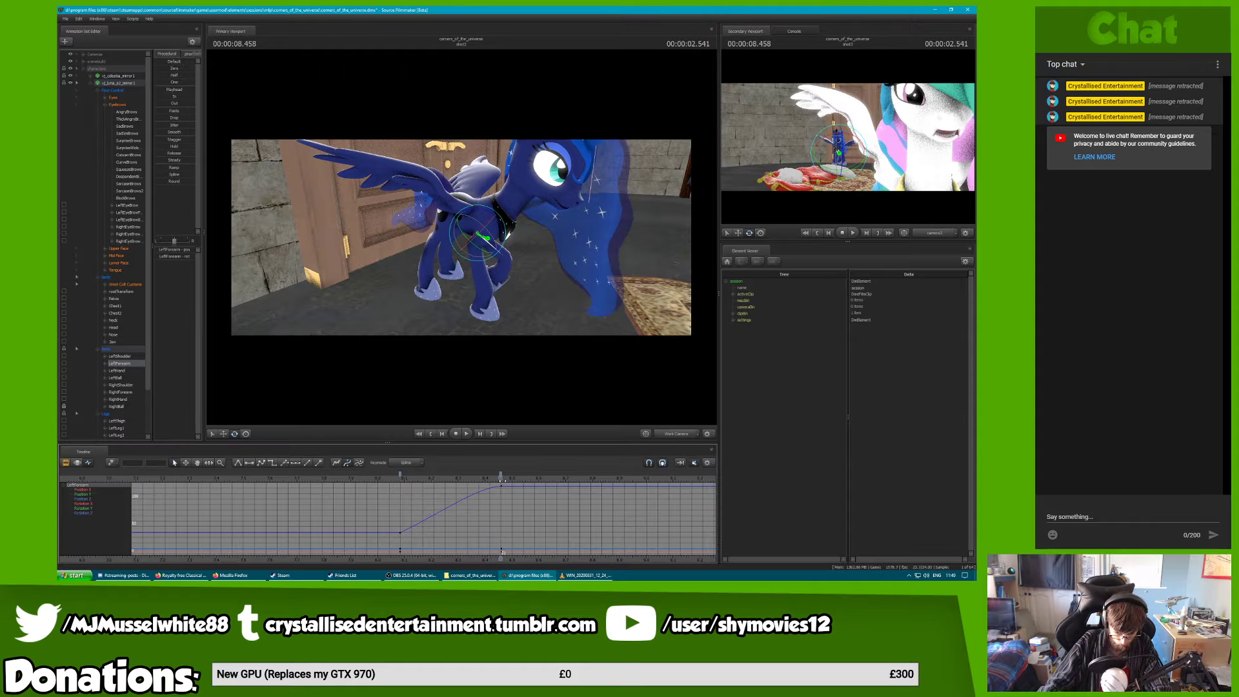
drag(537, 478, 602, 478)
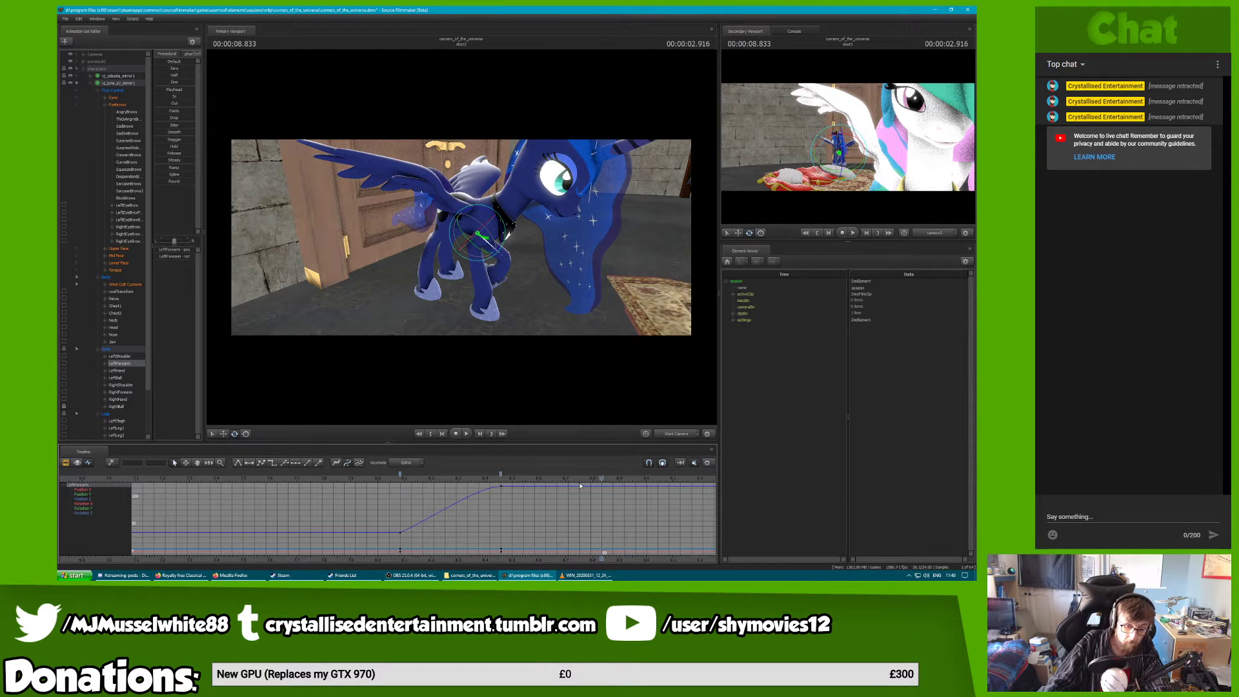
click(501, 478)
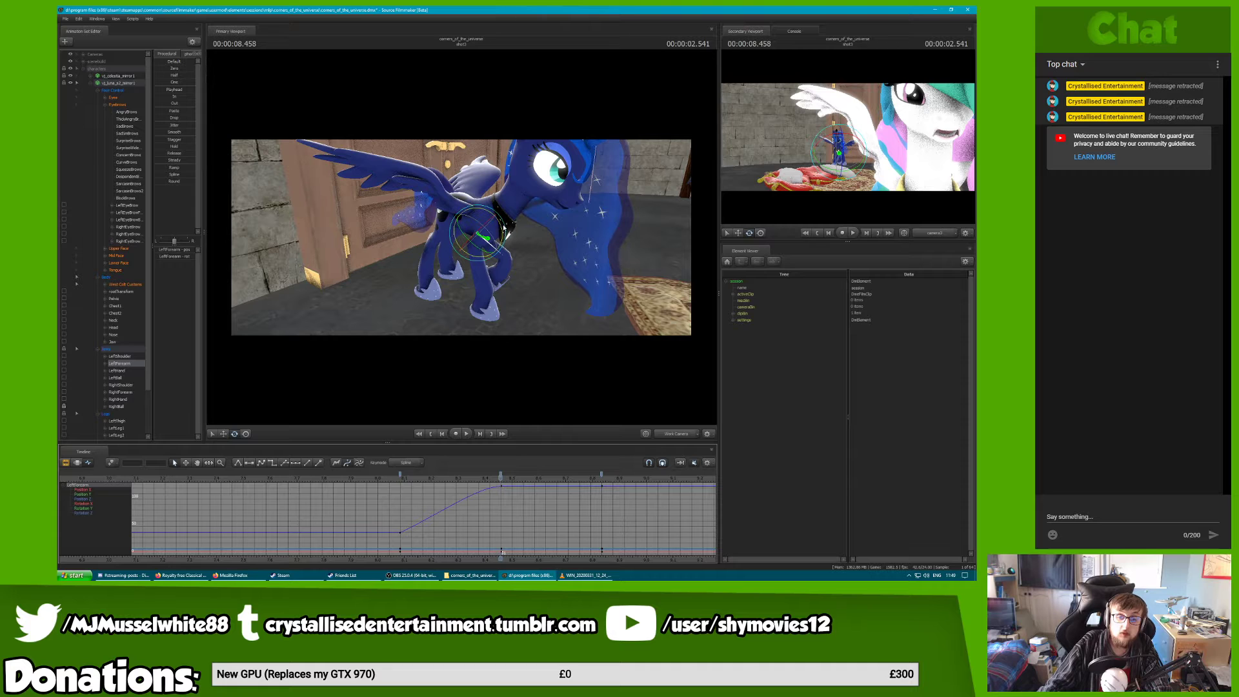
drag(502, 228, 504, 223)
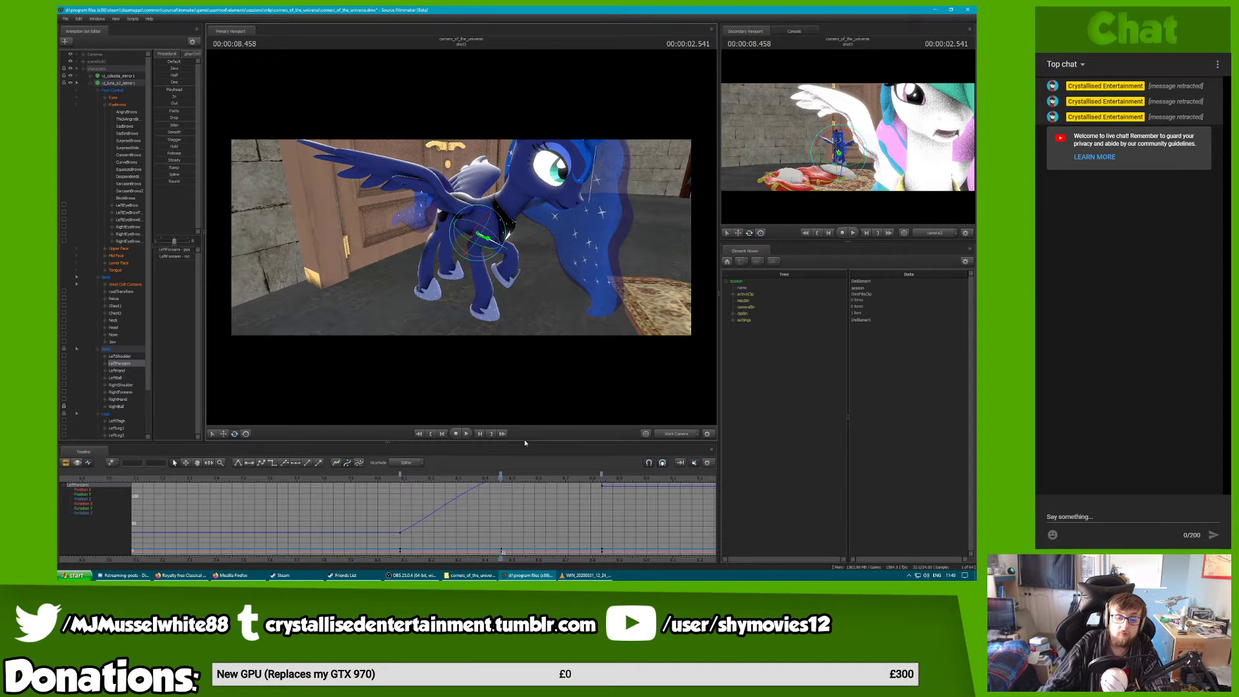
click(501, 475)
key(1)
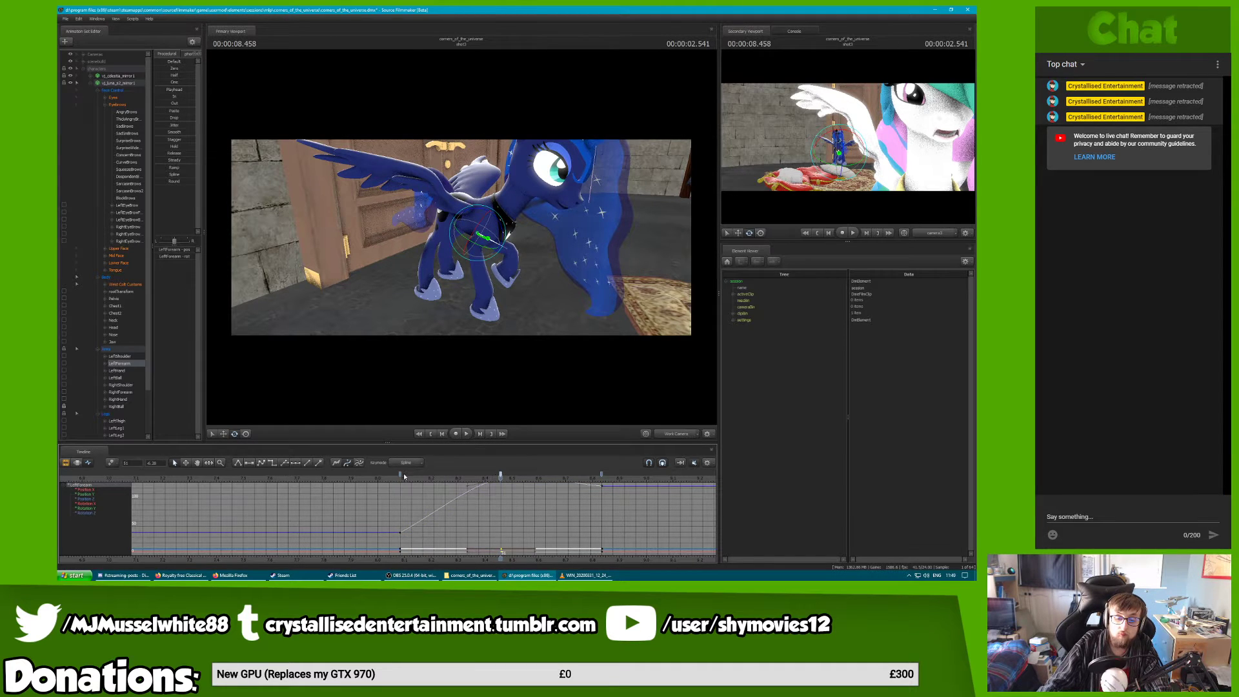
key(space)
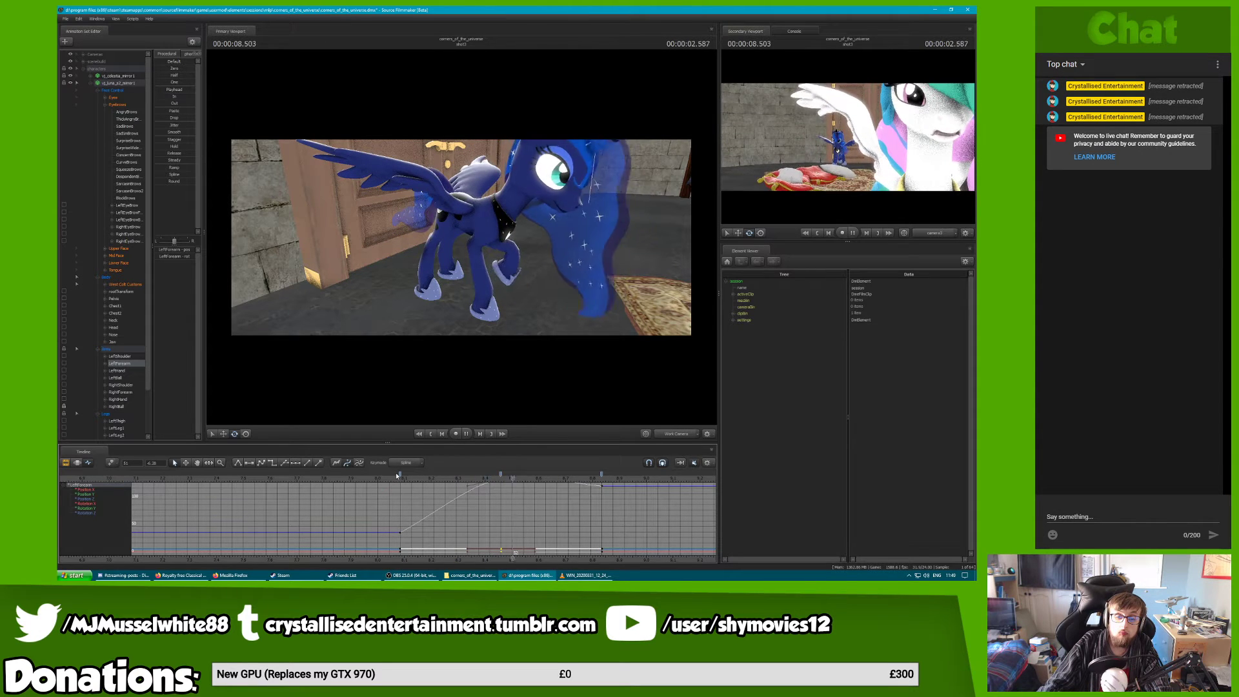
key(space)
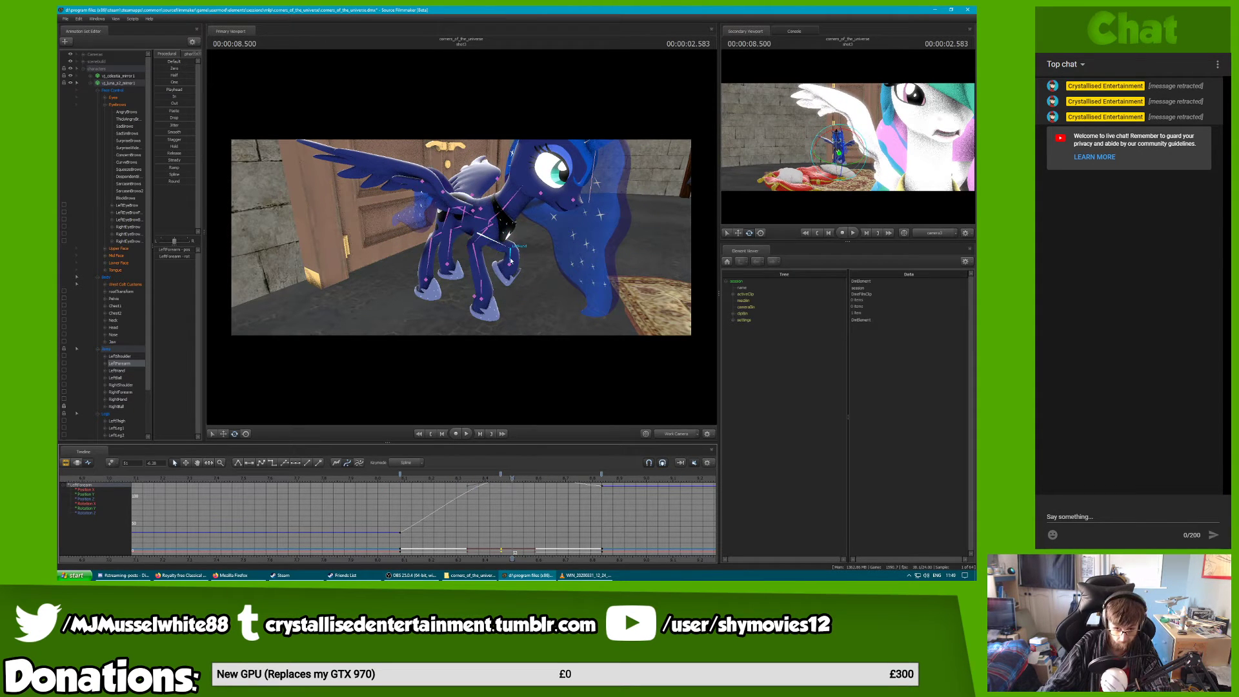
Add a third LeftHand keyframe after 8.5 s, smooth and slightly rotate the hand at 8.5 s, and play back the motion
click(510, 261)
mouse_move(513, 476)
mouse_down()
mouse_move(590, 477)
mouse_move(504, 484)
mouse_up()
key(m)
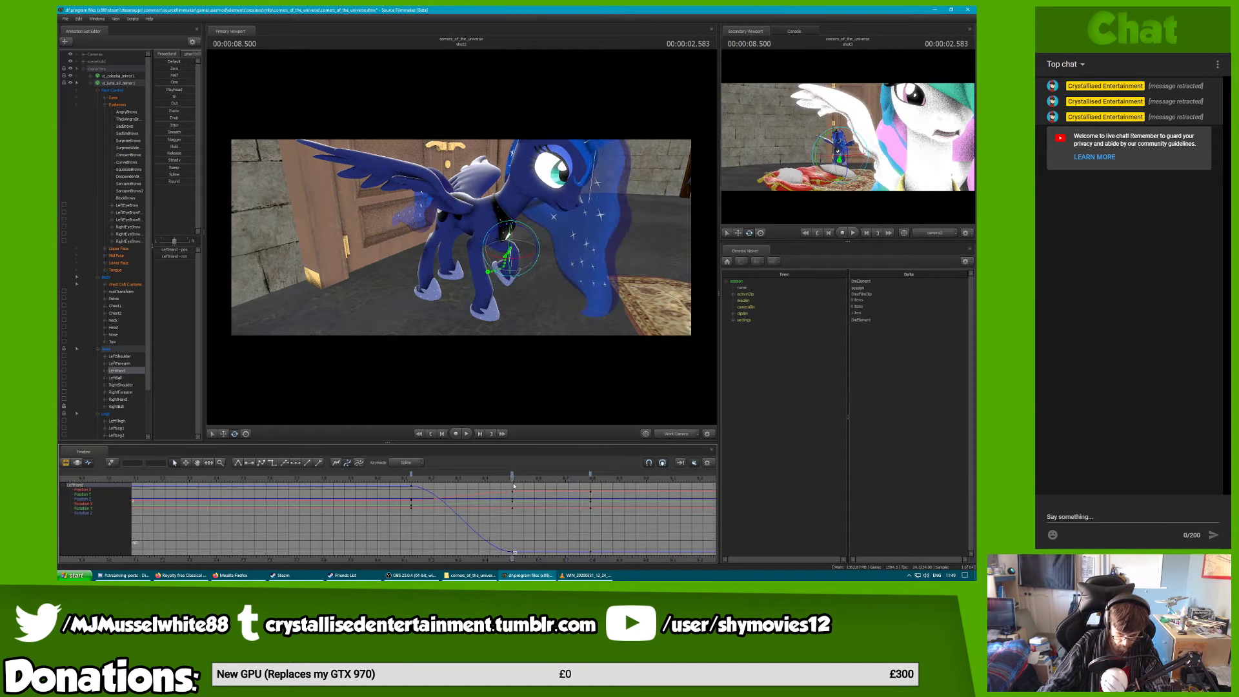
click(513, 475)
key(1)
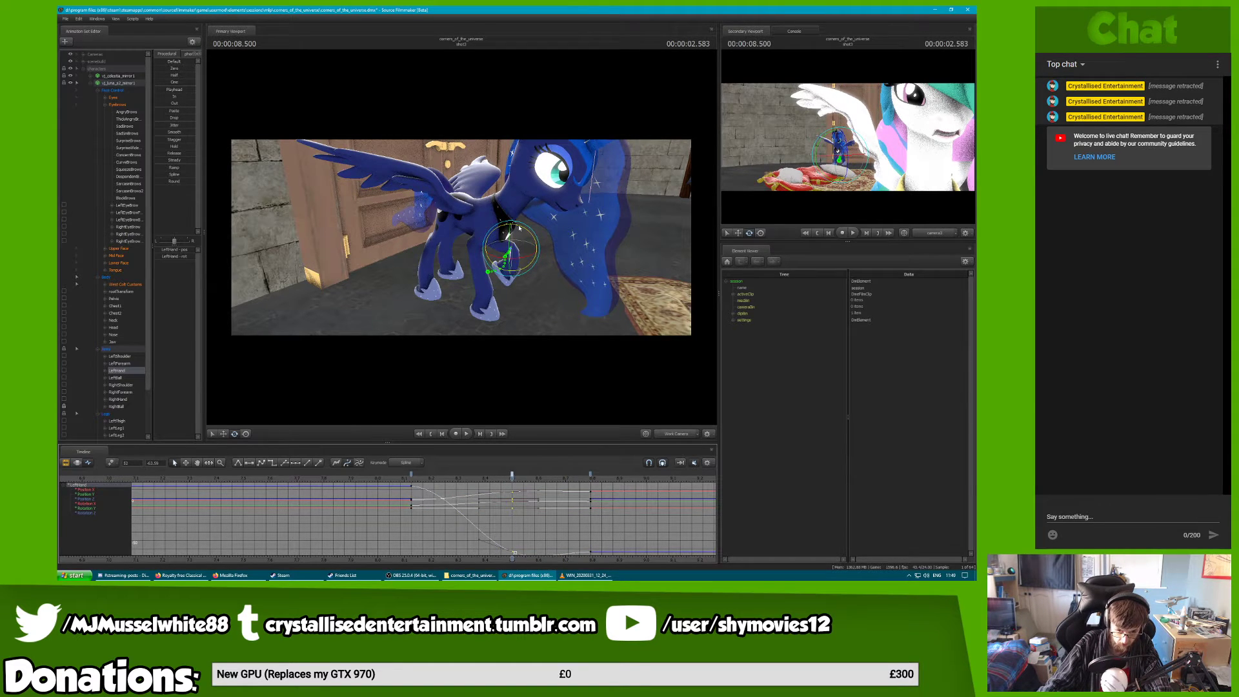
drag(520, 227, 527, 230)
click(396, 482)
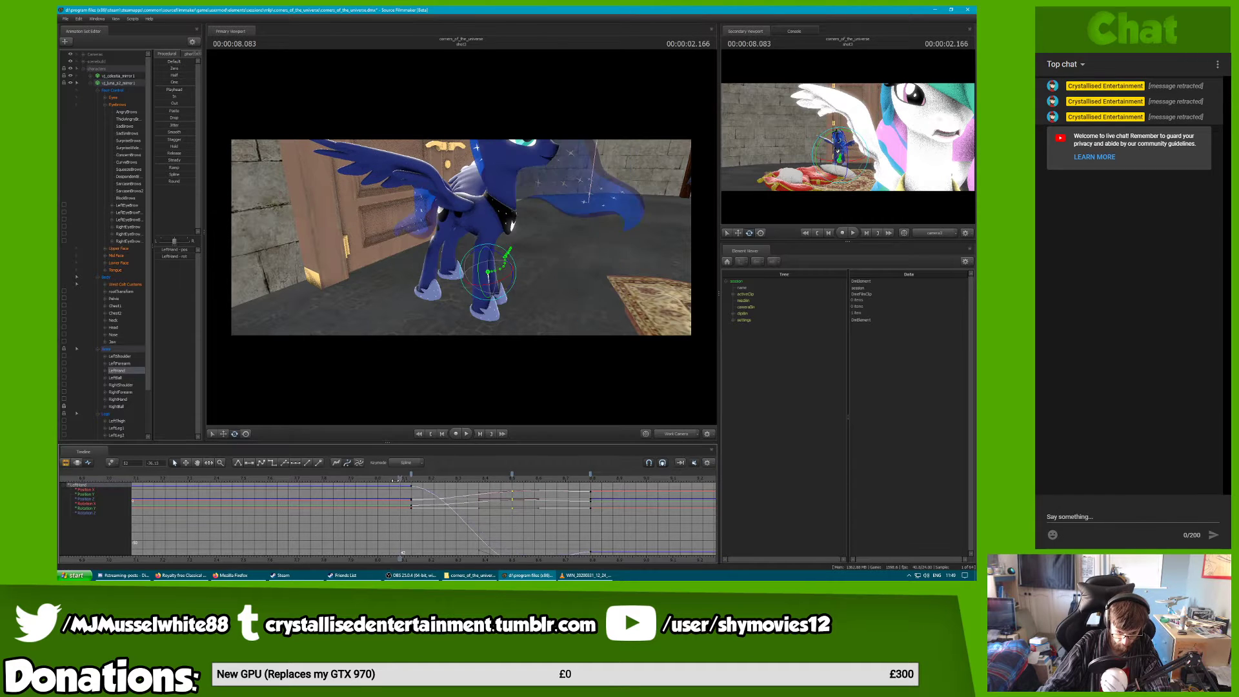
key(space)
key(space)
key(space)
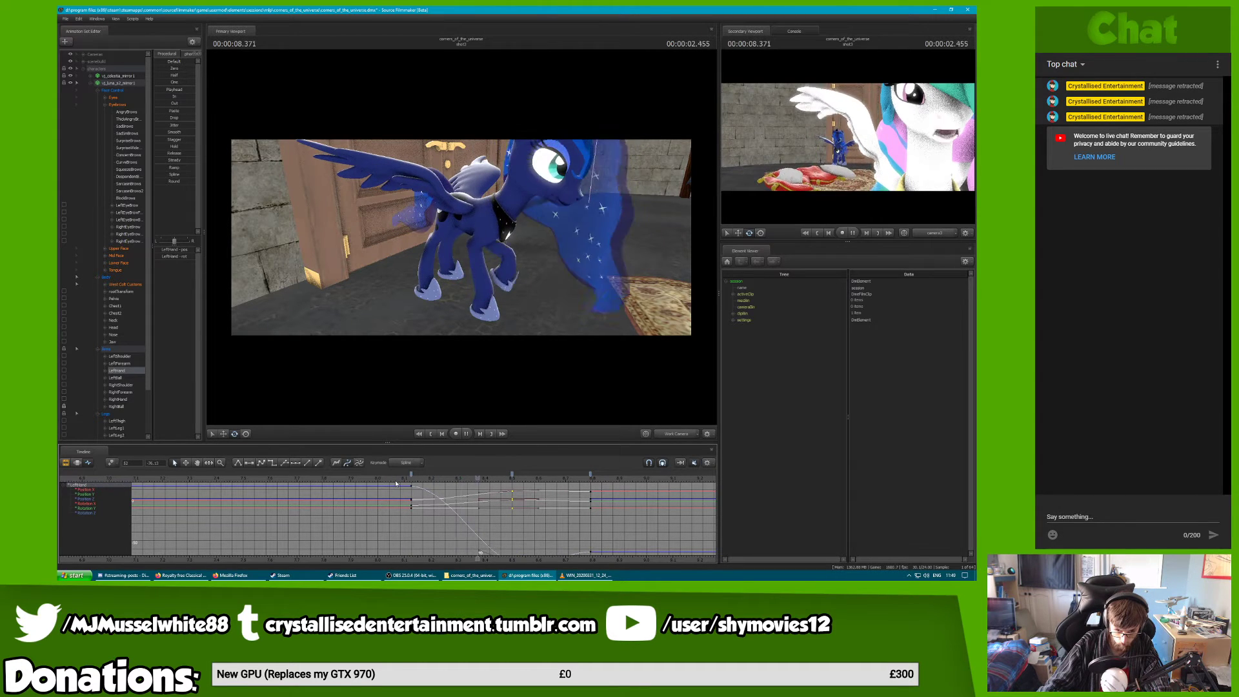
key(space)
Move the LeftHand's last keyframe later to lengthen the settling motion, and play back the result
click(513, 479)
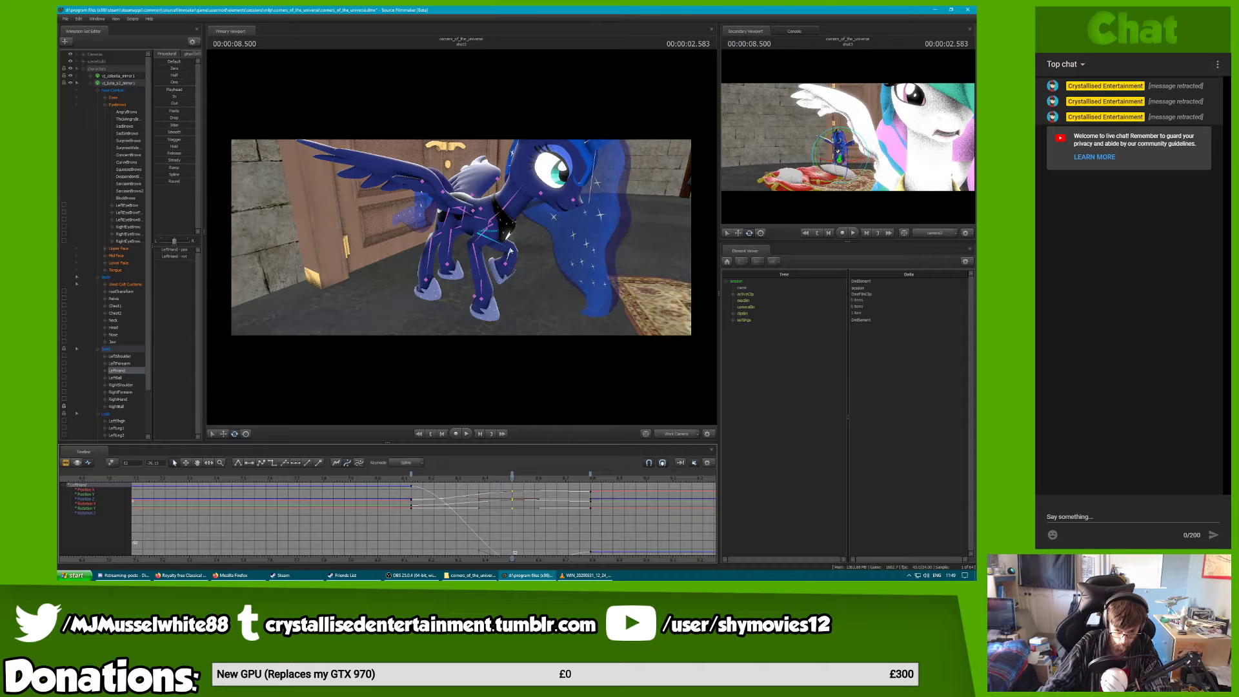
drag(590, 476, 635, 475)
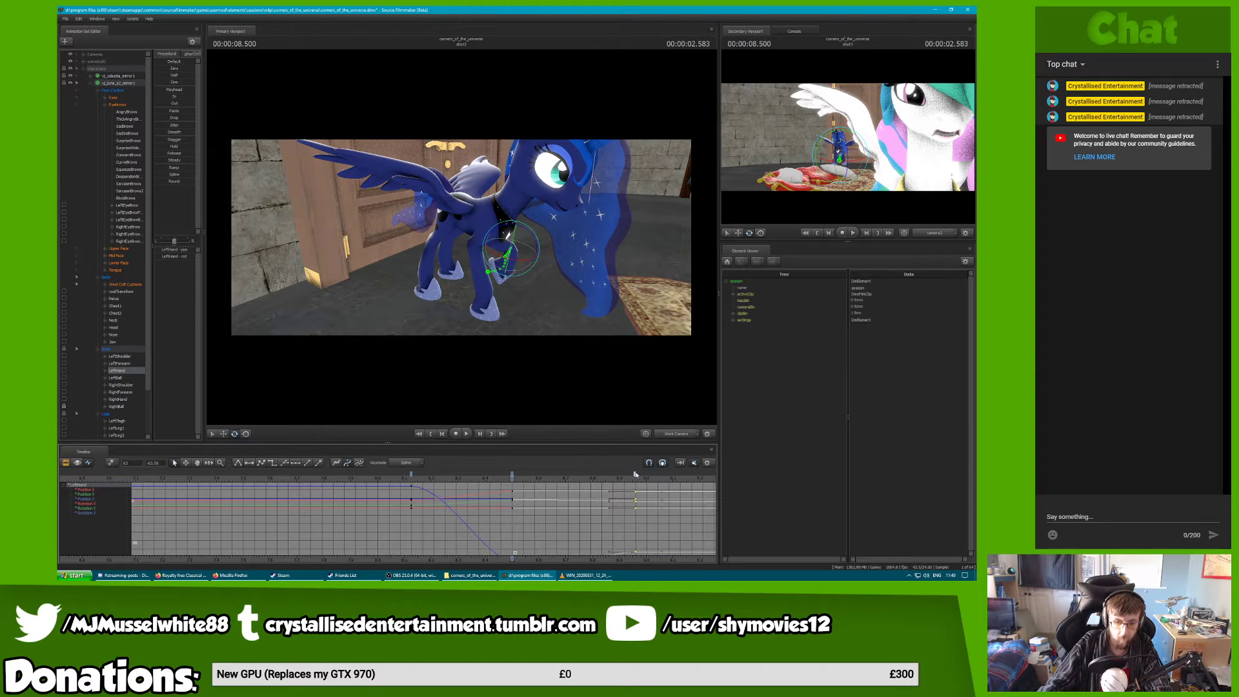
key(space)
key(space)
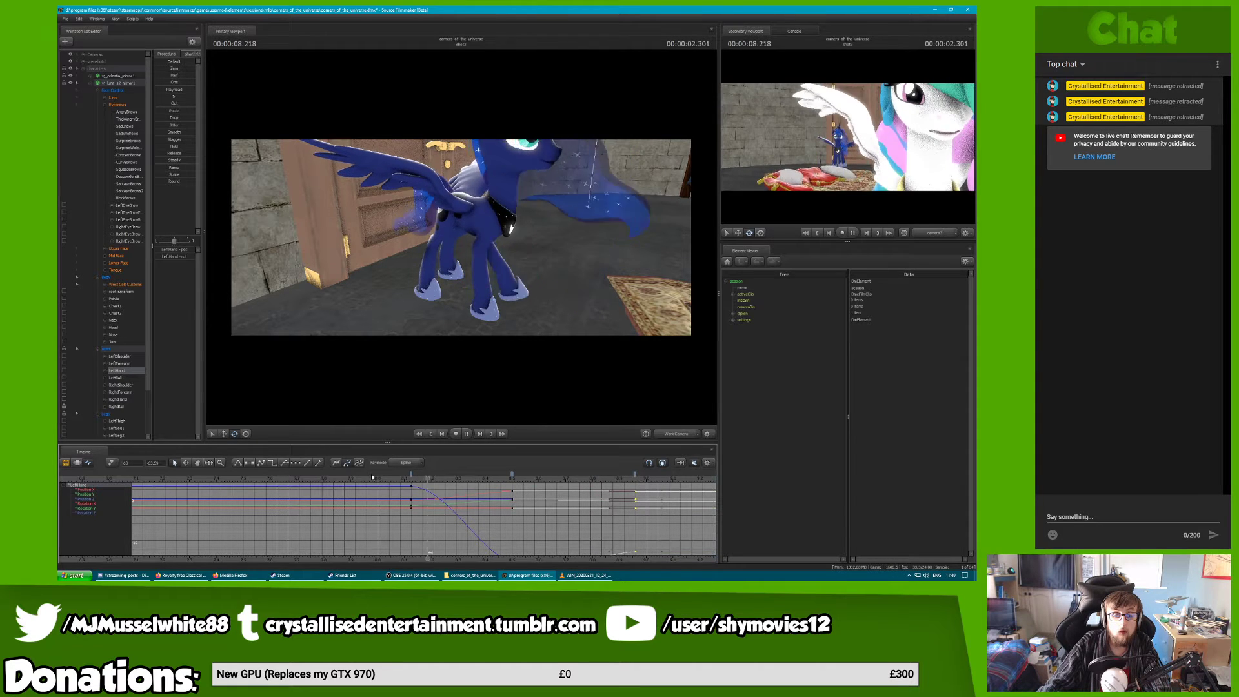
click(371, 477)
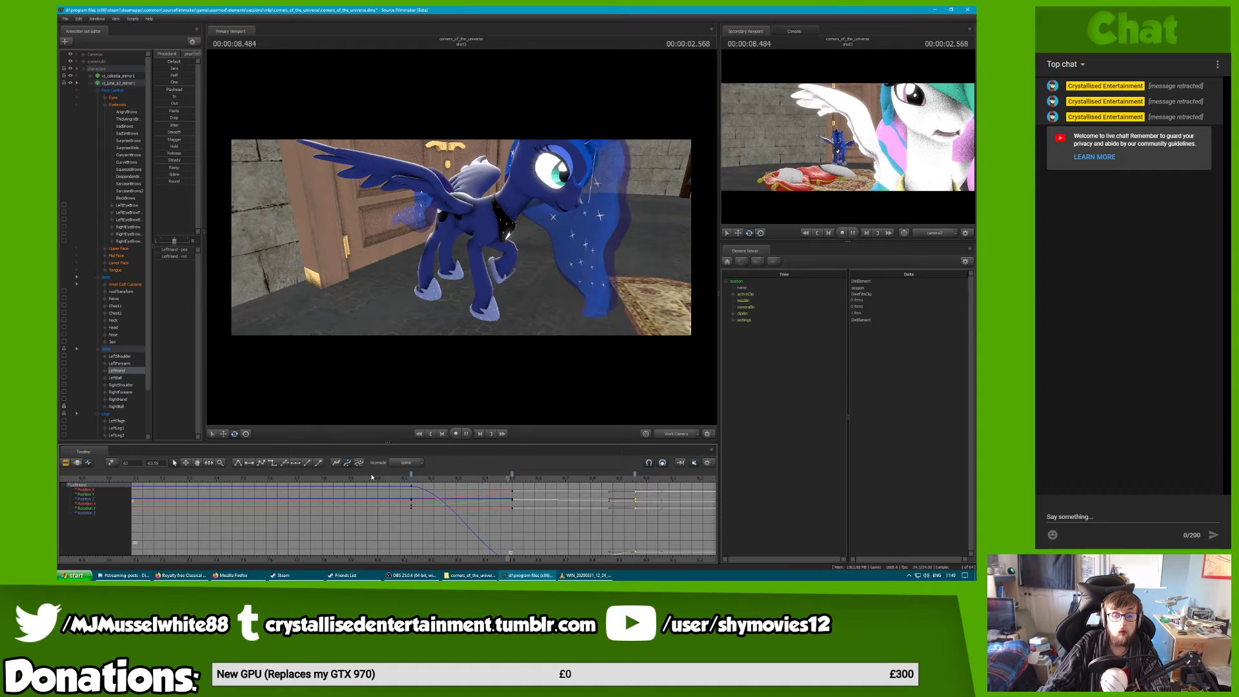
Play back the leg movement through the scene camera and scrub back to 8.333 s
click(676, 435)
key(space)
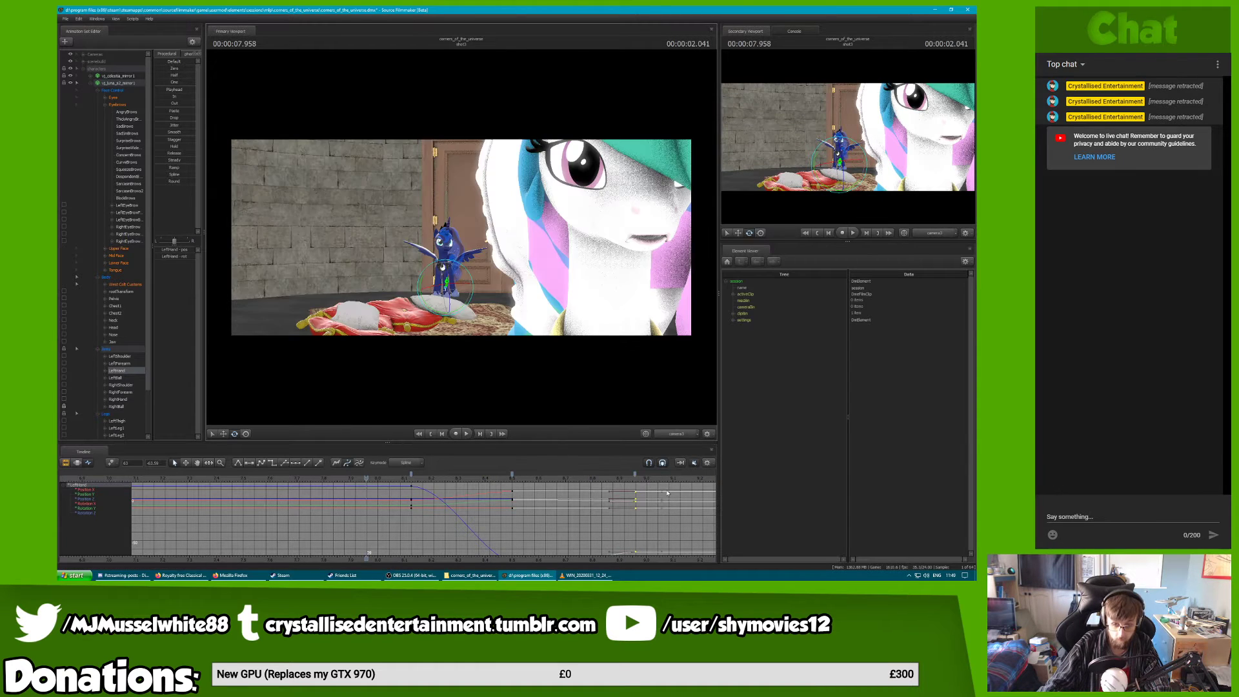
key(space)
drag(506, 480, 468, 483)
From the work camera, shift the LeftBall's two keyframes later so the first falls at 8.25 s, and play back the motion
key(F4)
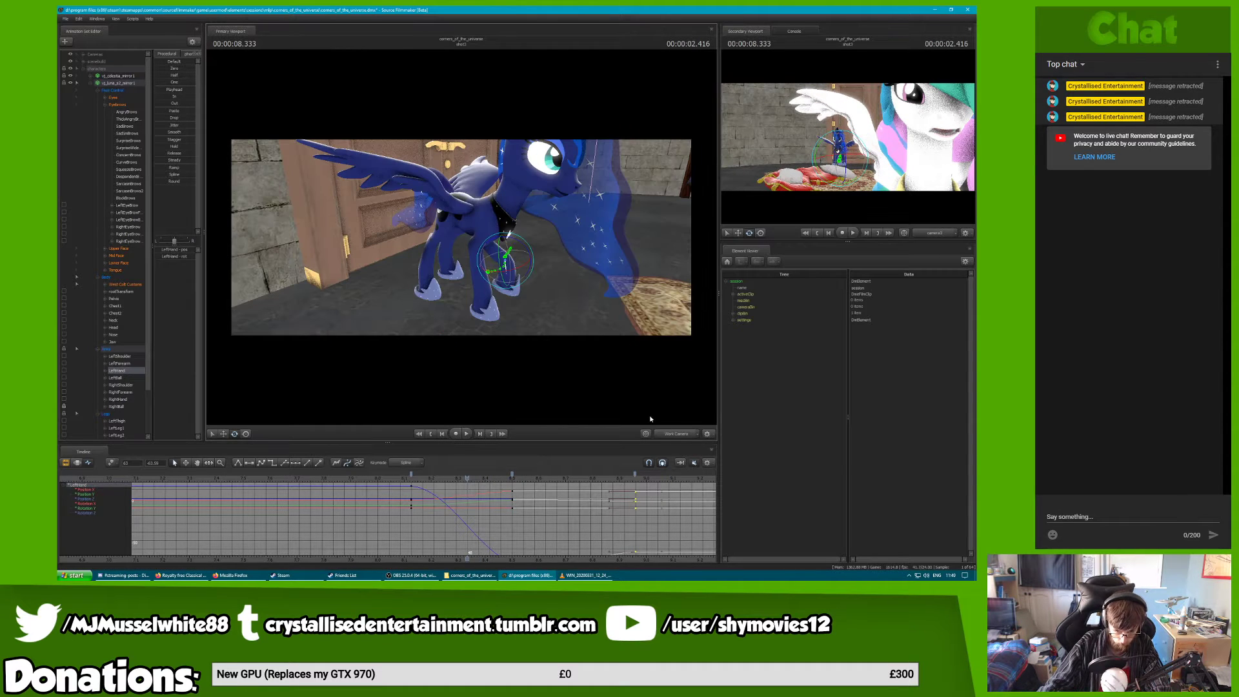
click(507, 287)
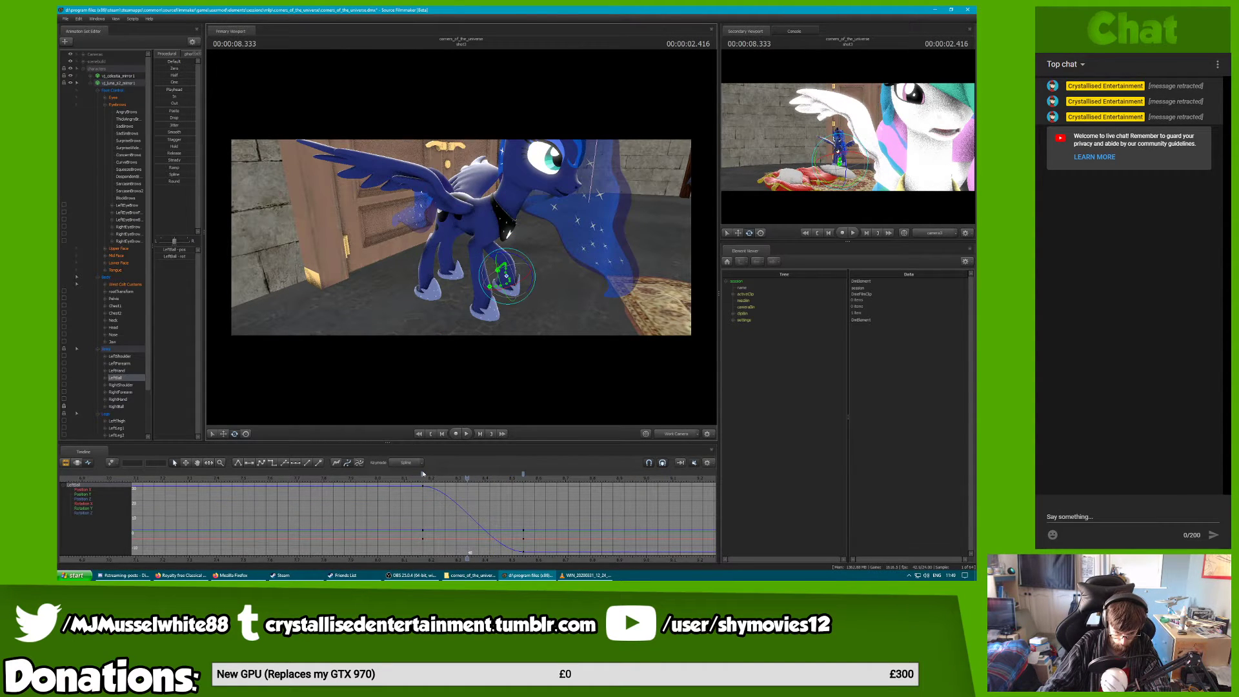
drag(423, 474, 546, 474)
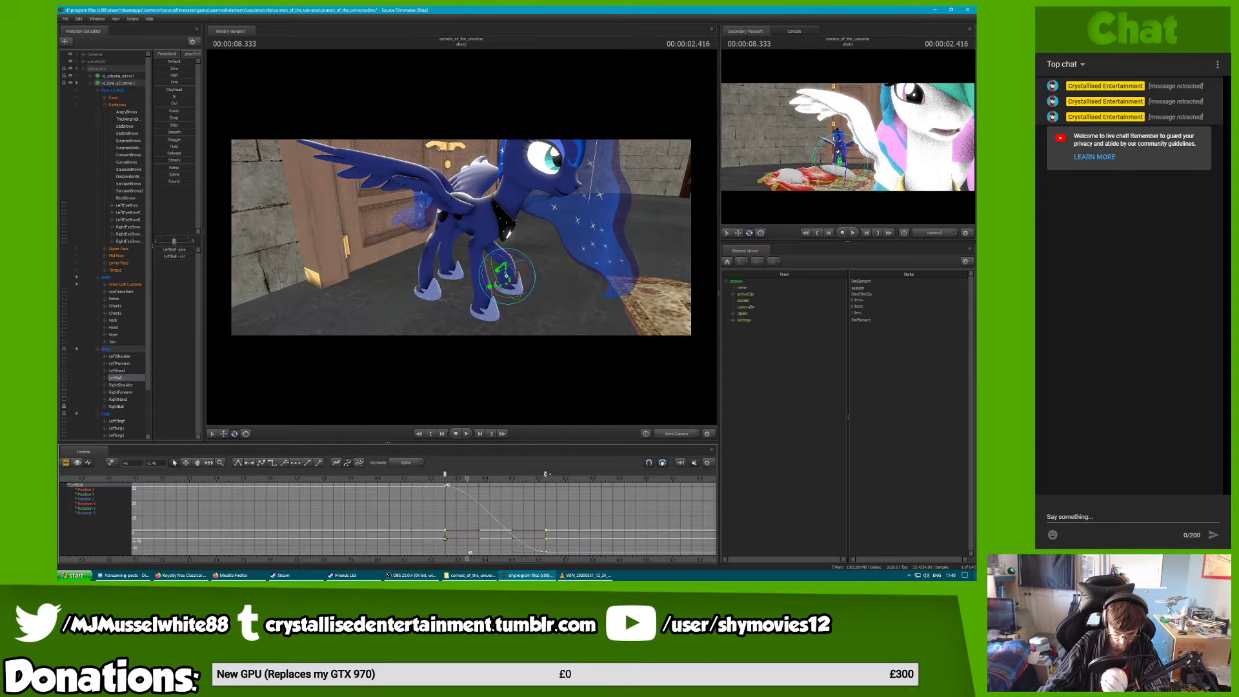
key(space)
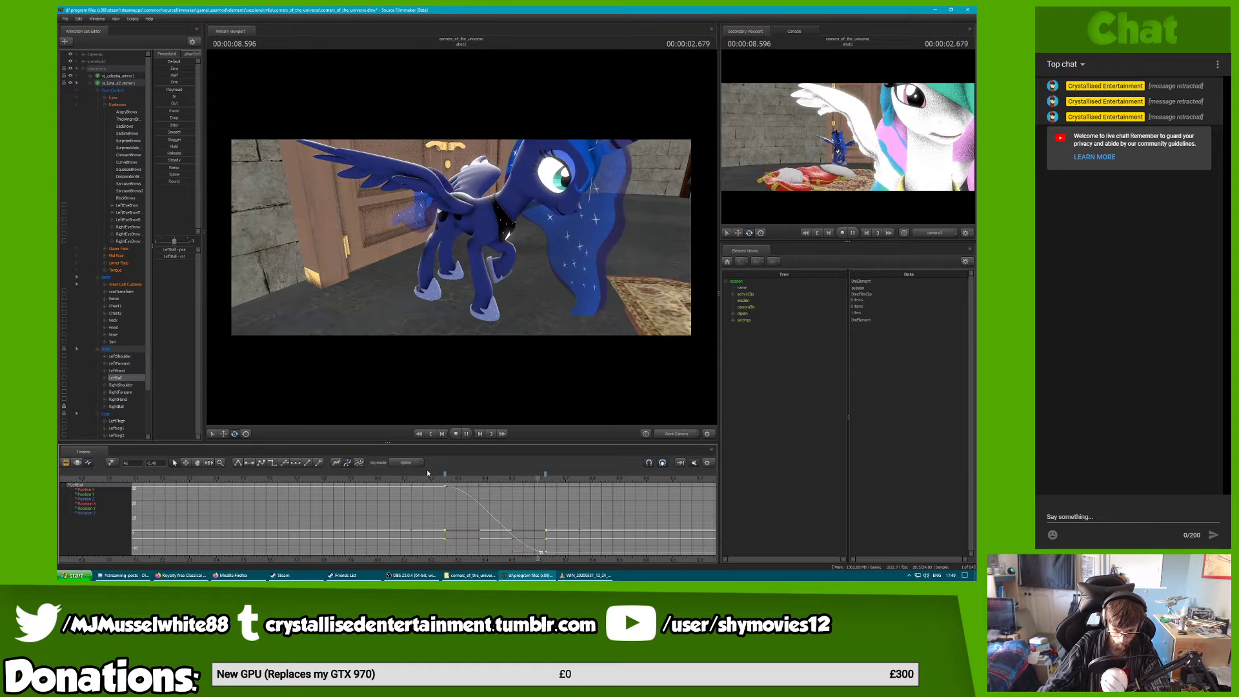
key(space)
Review the shot through the scene camera by playing it back repeatedly, checking how the blue pony's motion reads behind the white pony
click(668, 434)
scroll(567, 526, down, 3)
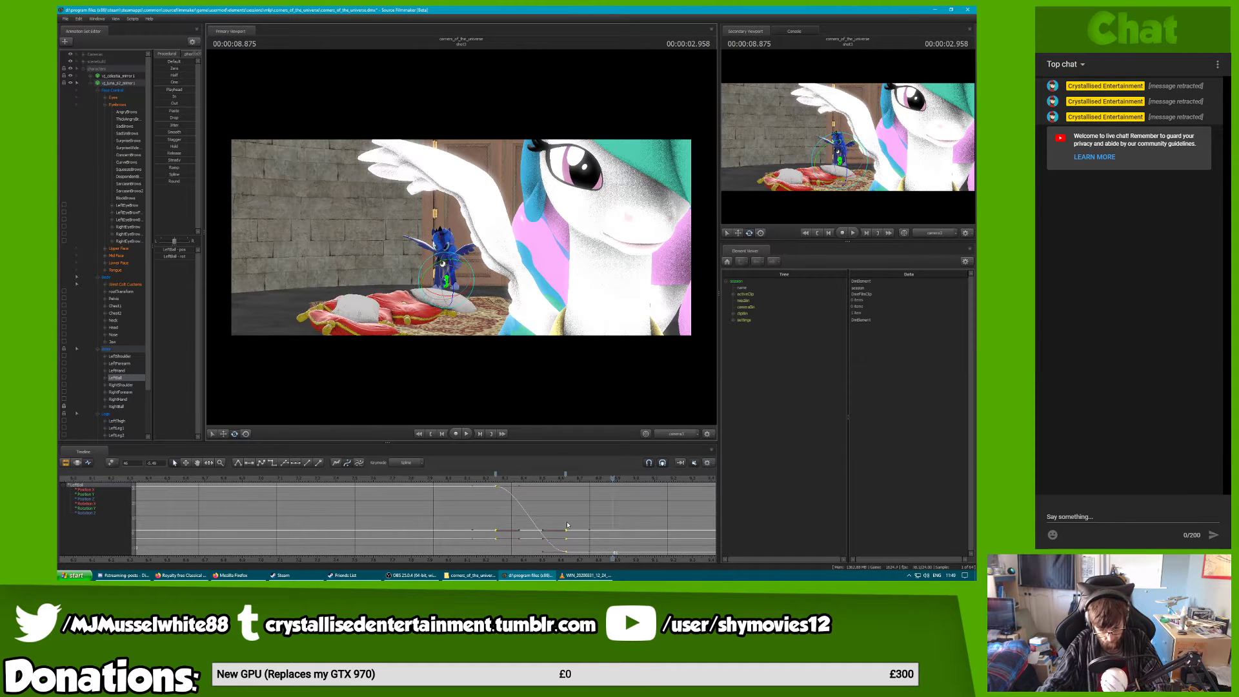
key(space)
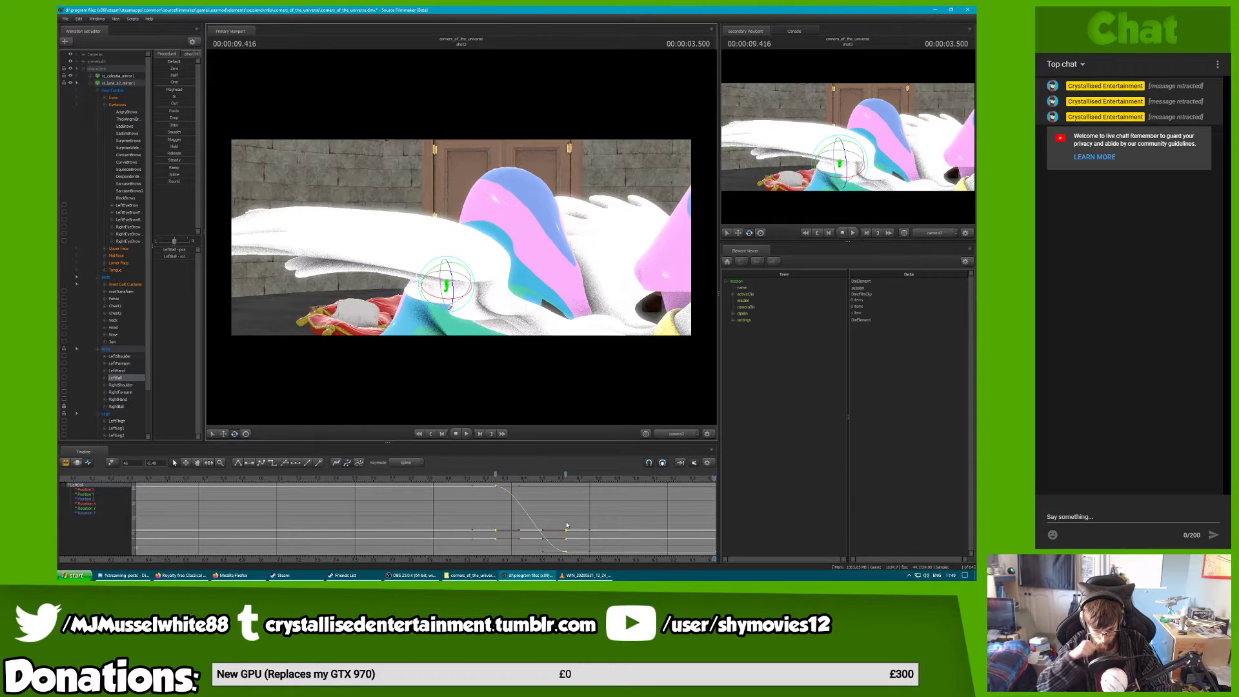
key(space)
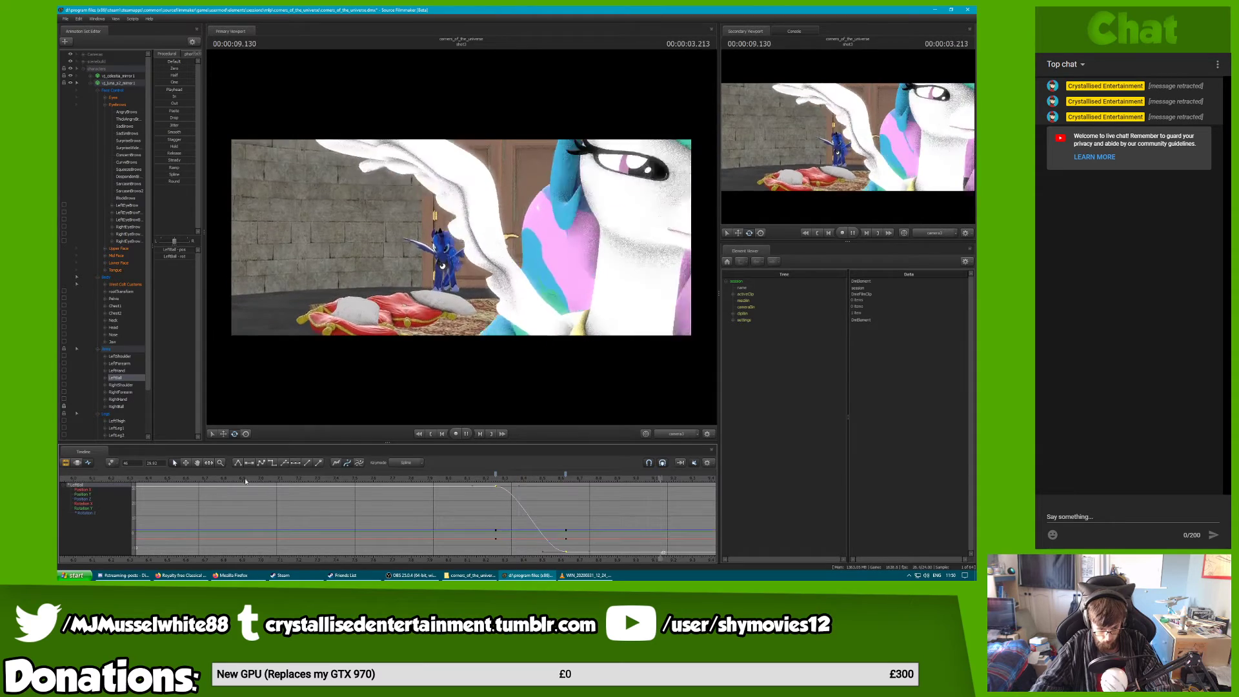
key(space)
key(space)
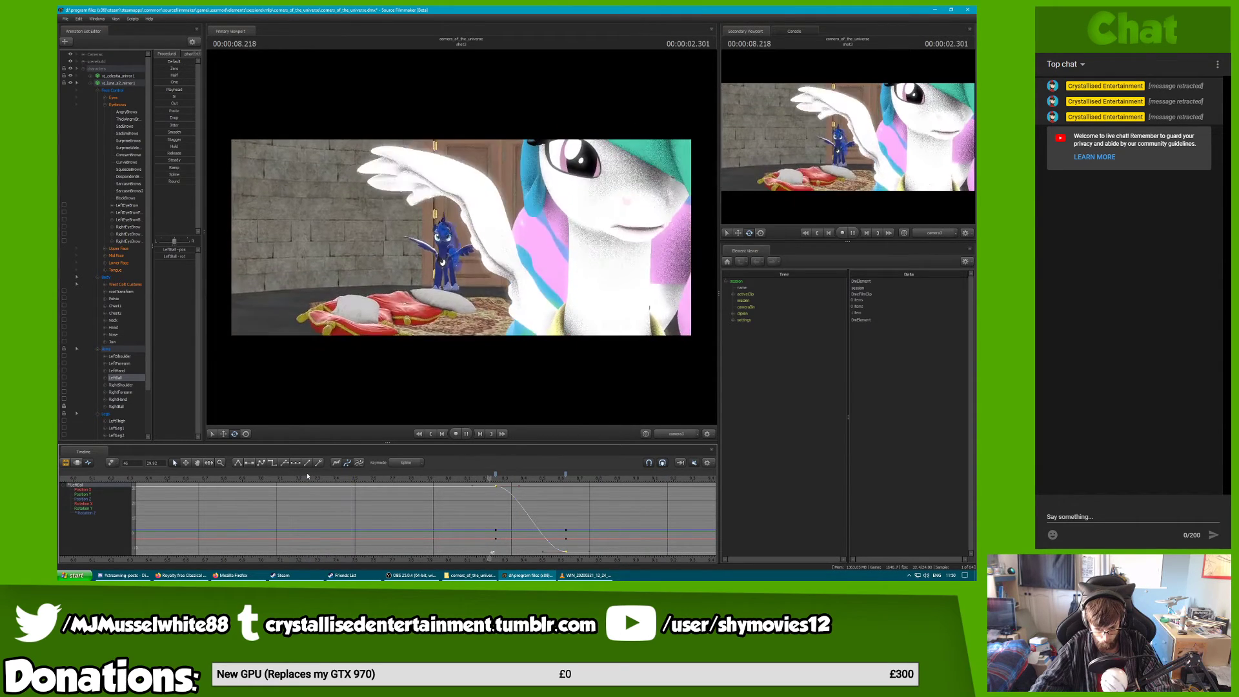
click(307, 476)
key(space)
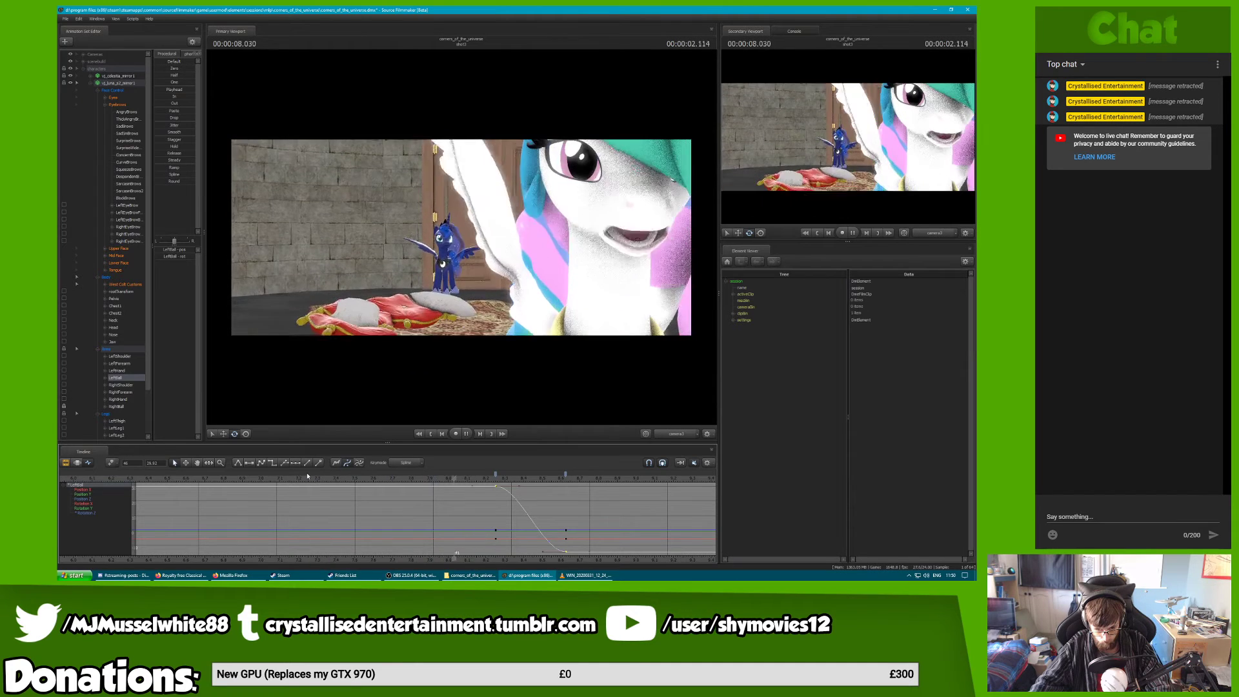
key(space)
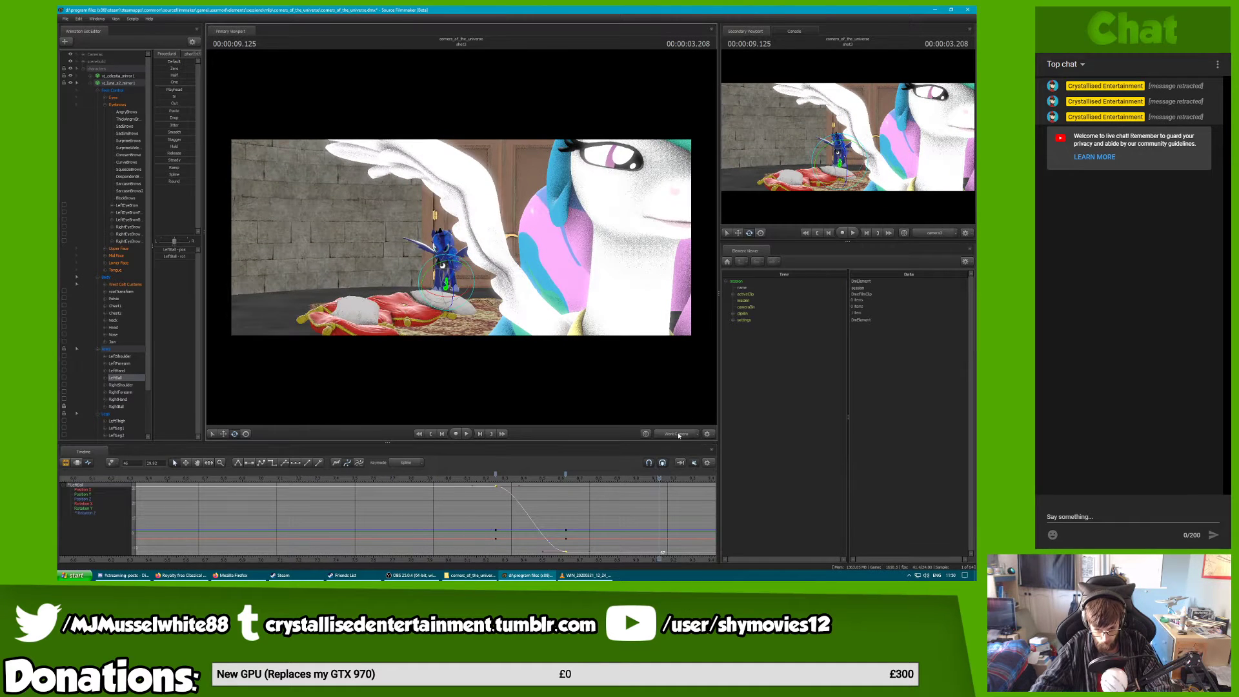
Reframe the work camera on the blue pony's head and play back its motion from 7.125 s
click(677, 434)
drag(508, 242, 460, 287)
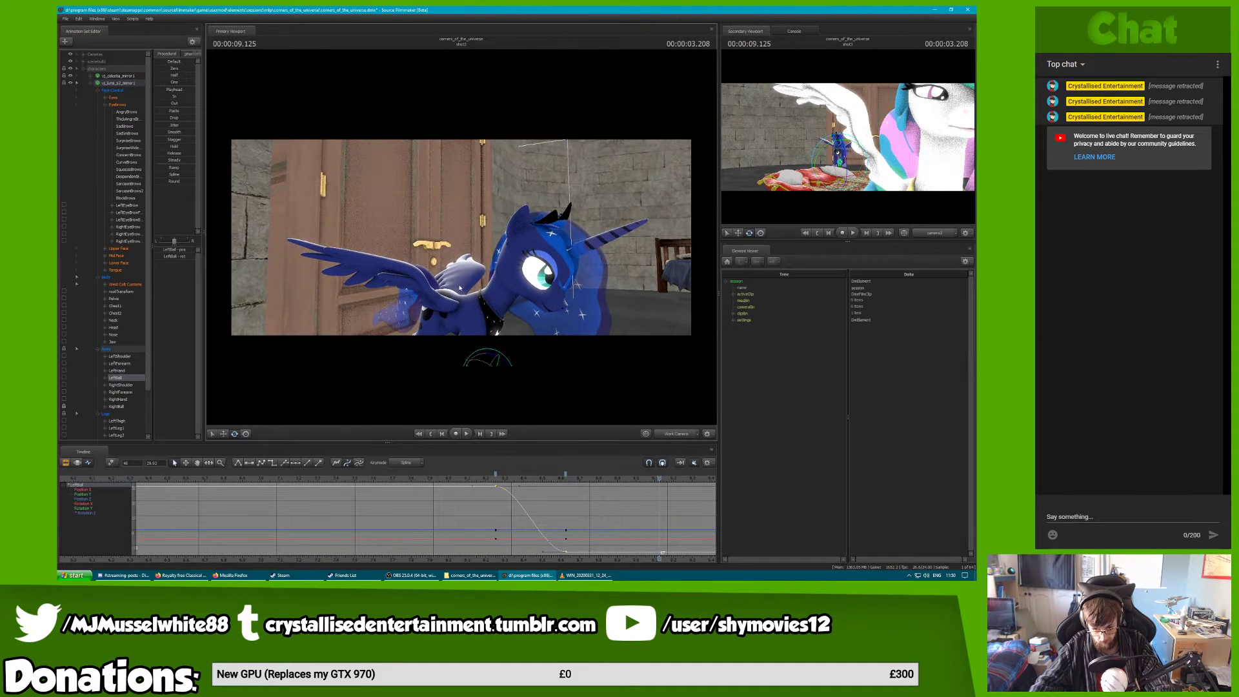
click(426, 479)
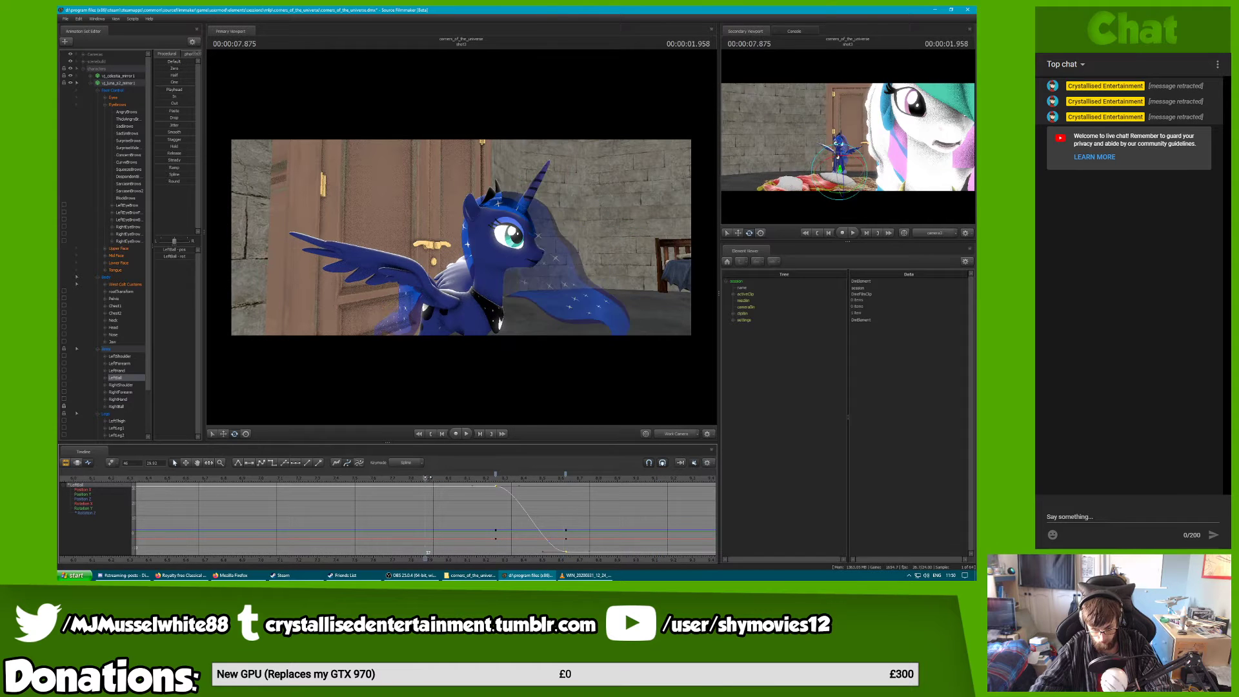
drag(426, 479, 283, 505)
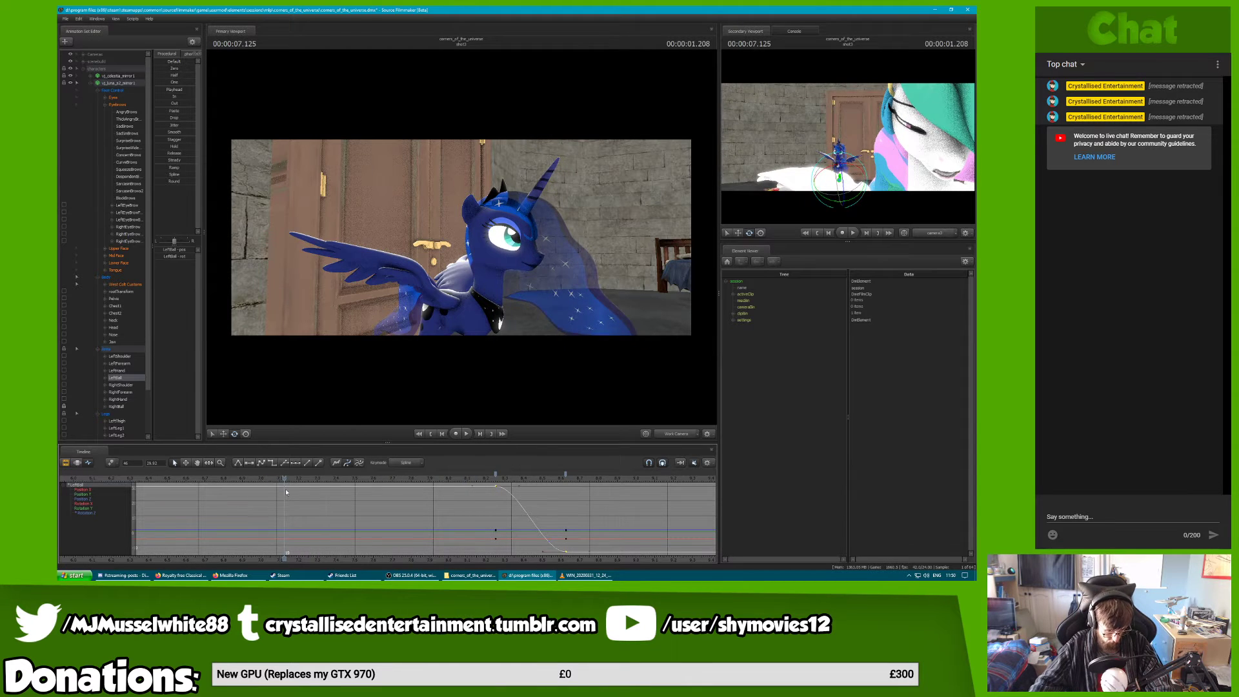
key(space)
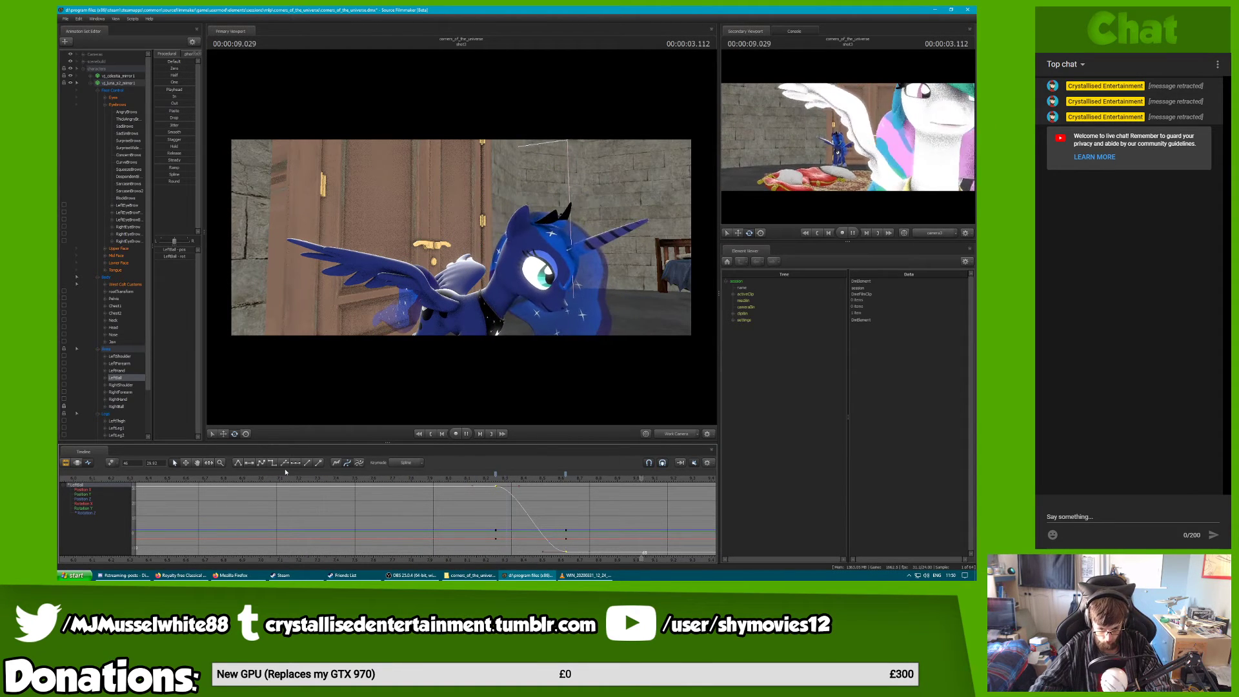
Select the blue pony's Head control and shift its last two keyframes near the end of the shot slightly later
drag(566, 477, 504, 474)
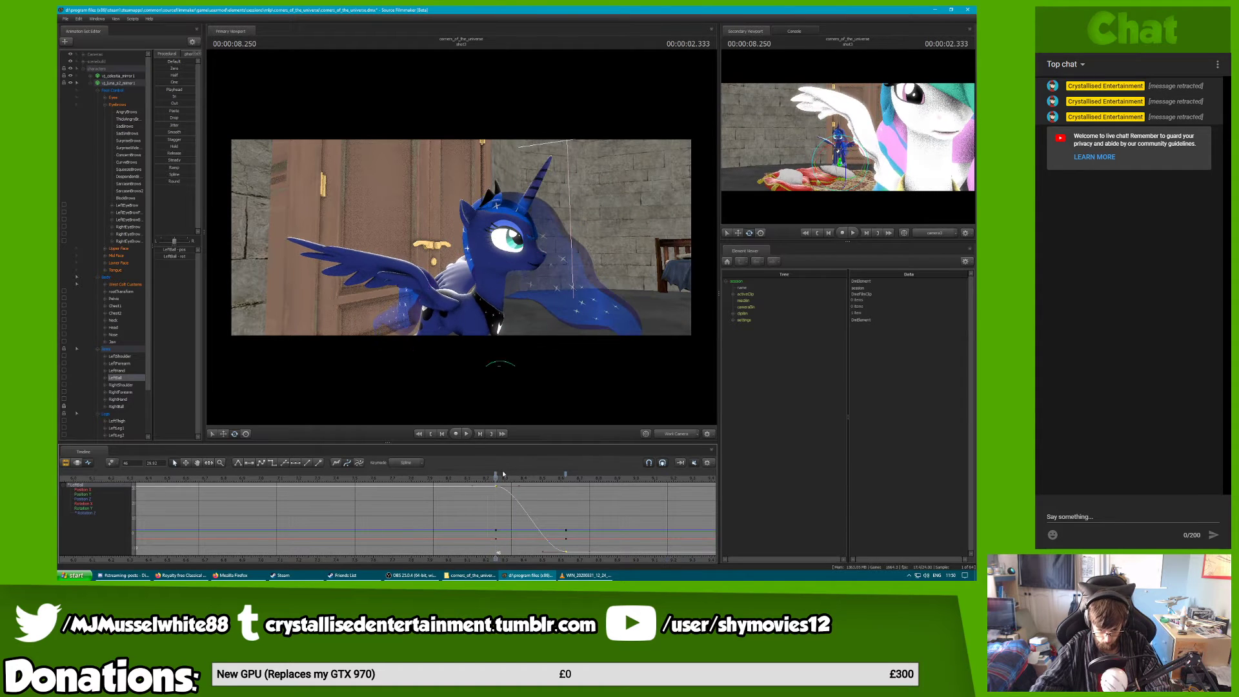
click(501, 267)
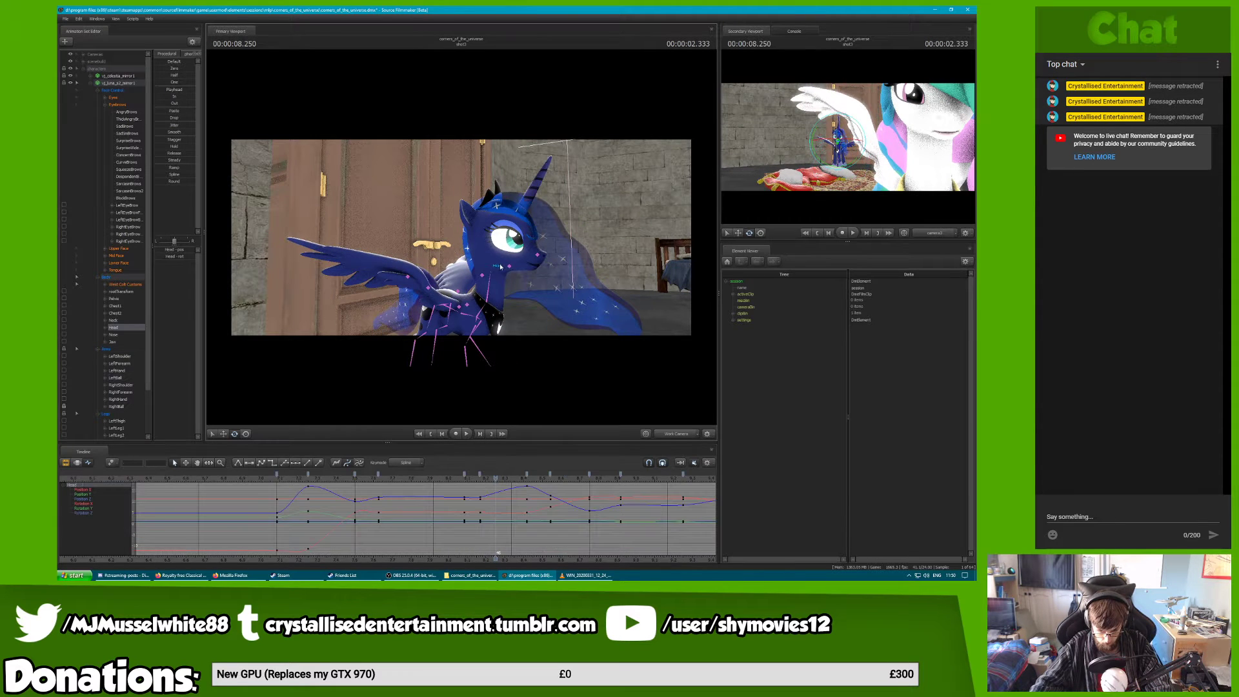
click(607, 478)
scroll(652, 478, down, 3)
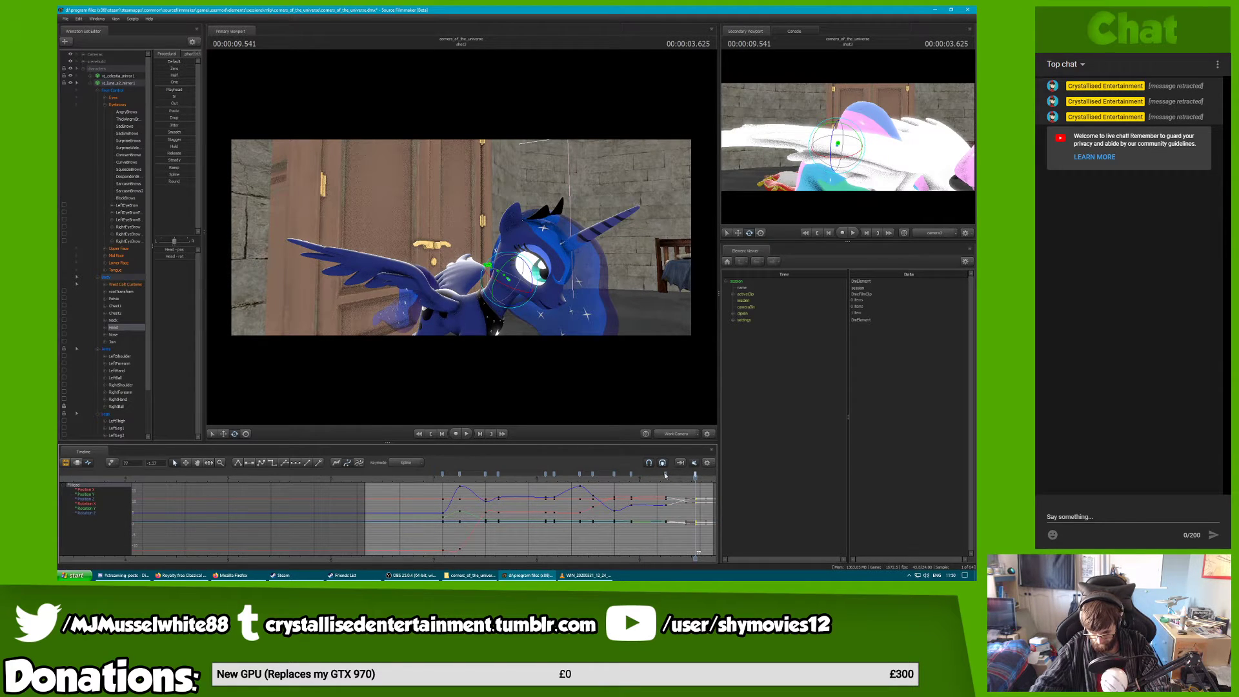
click(546, 478)
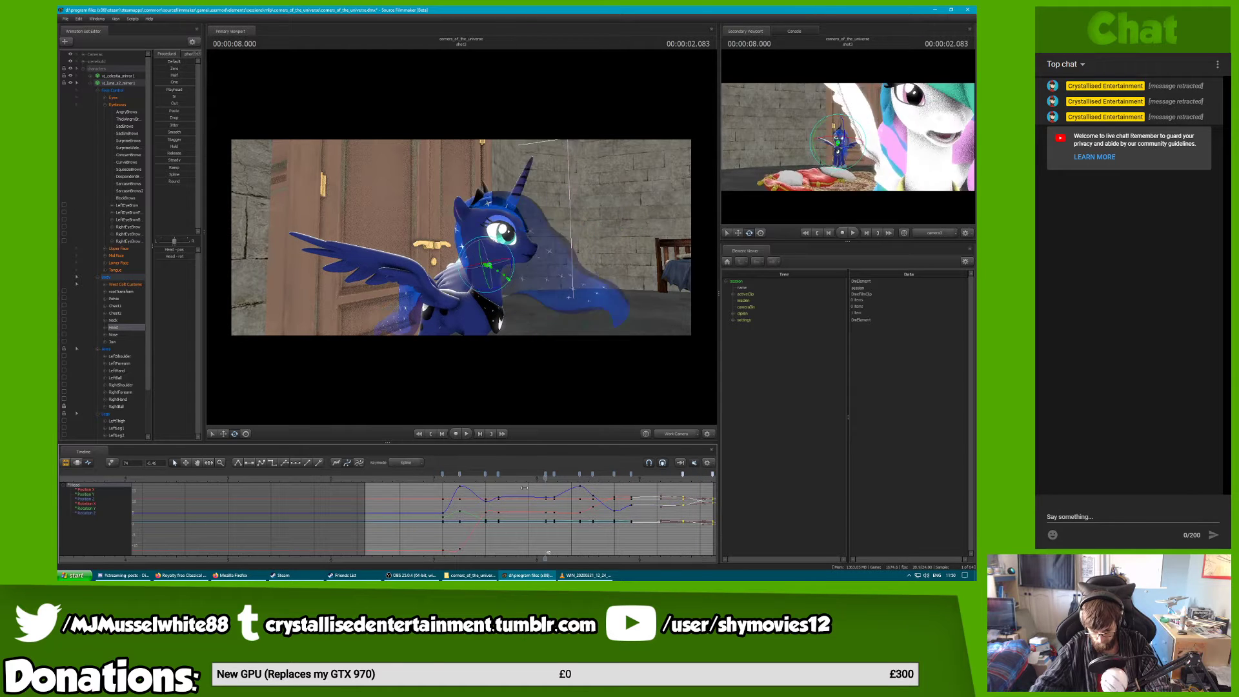
Move the Head keyframe just before 9 s slightly later and play back the shot through the scene camera
key(space)
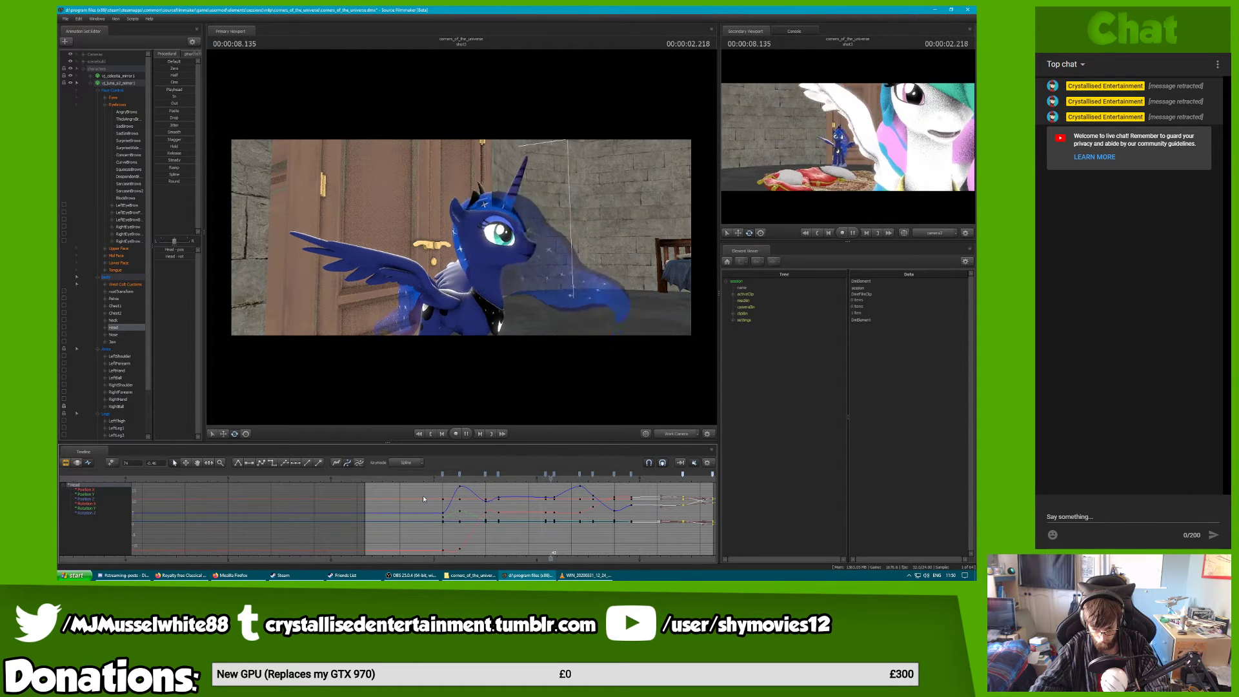
click(534, 478)
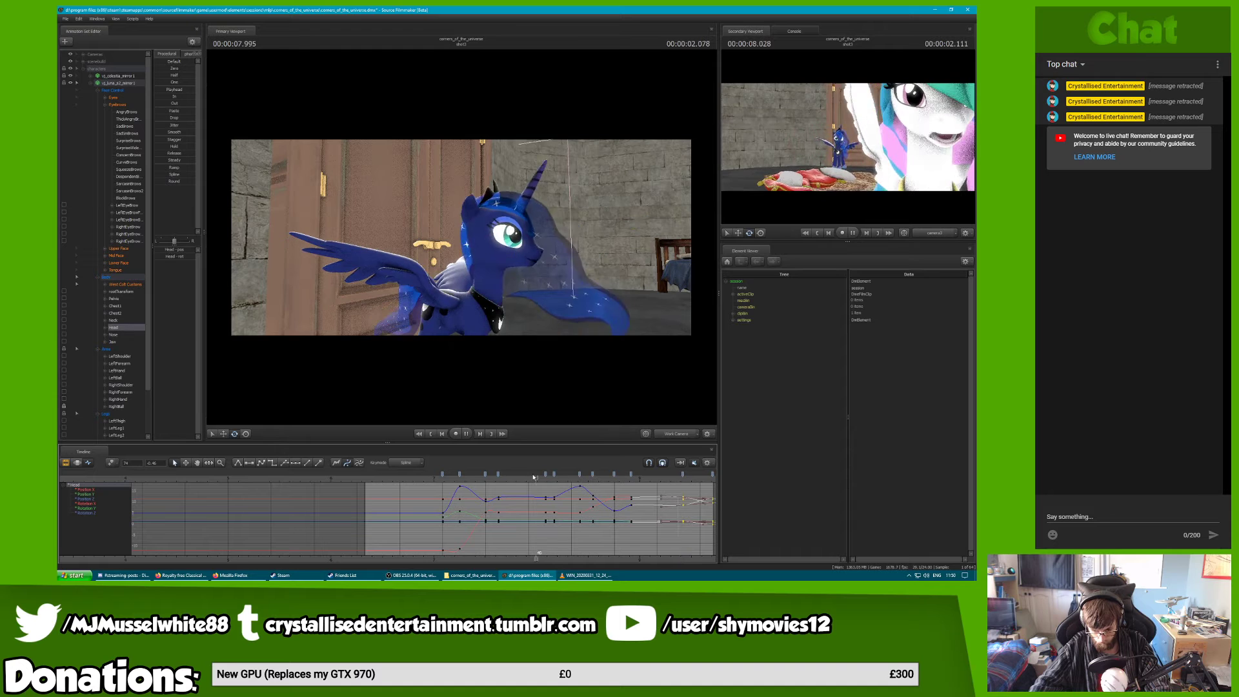
key(space)
click(618, 479)
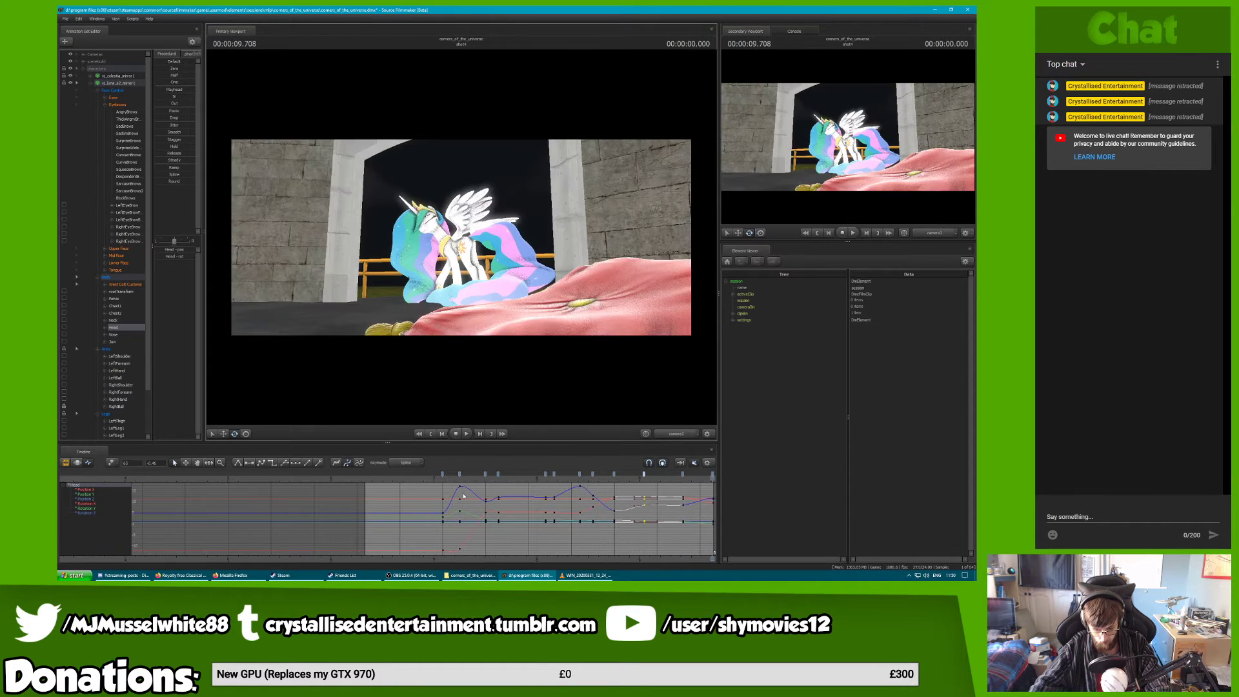
key(space)
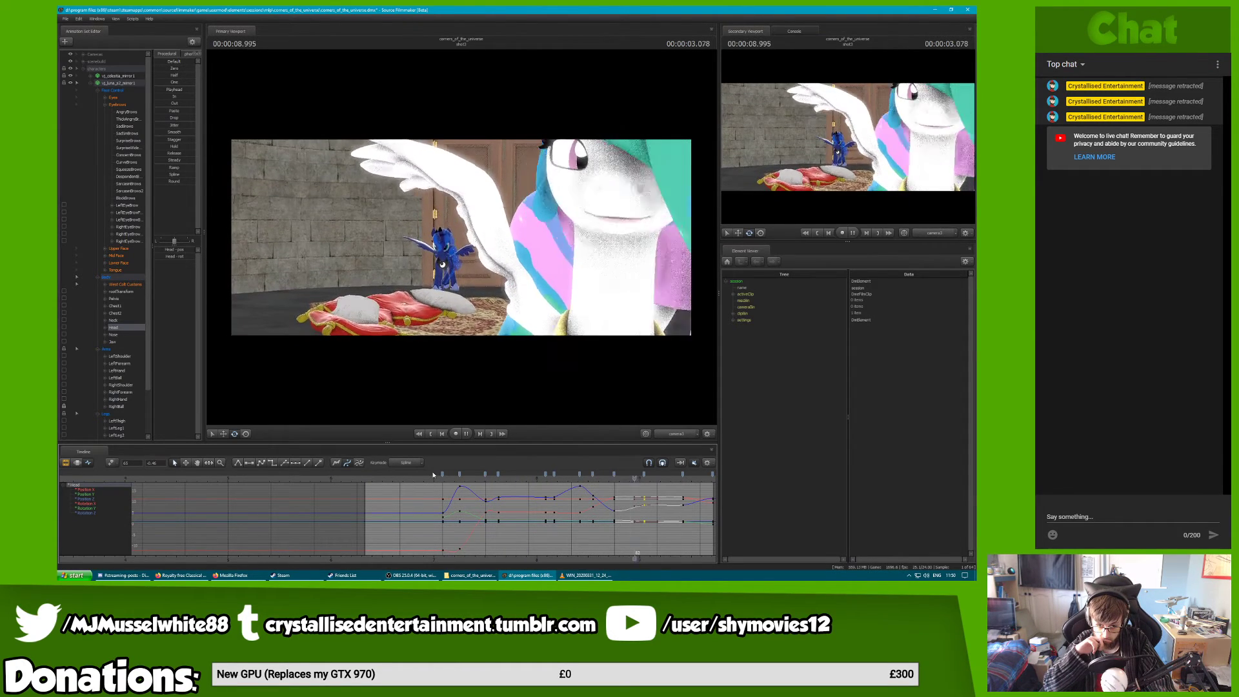
key(space)
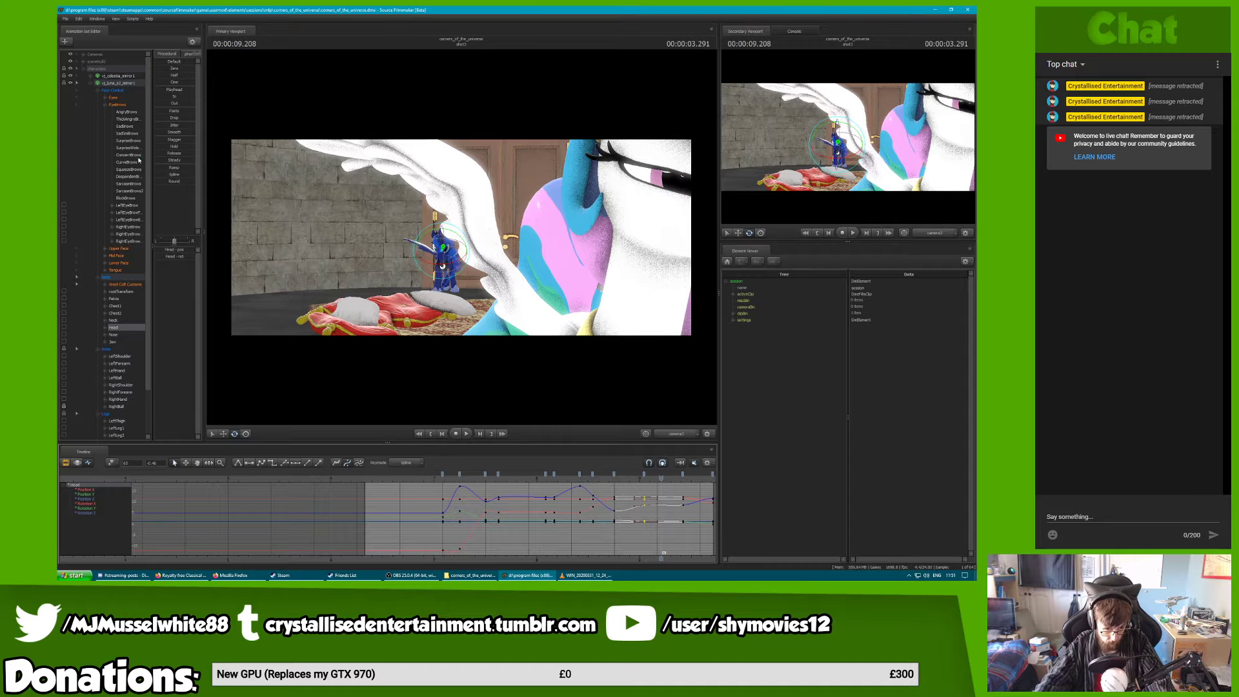
Select all of the blue pony's controls, shift its first group of keyframes about 0.25 s earlier, and play back the result
click(108, 84)
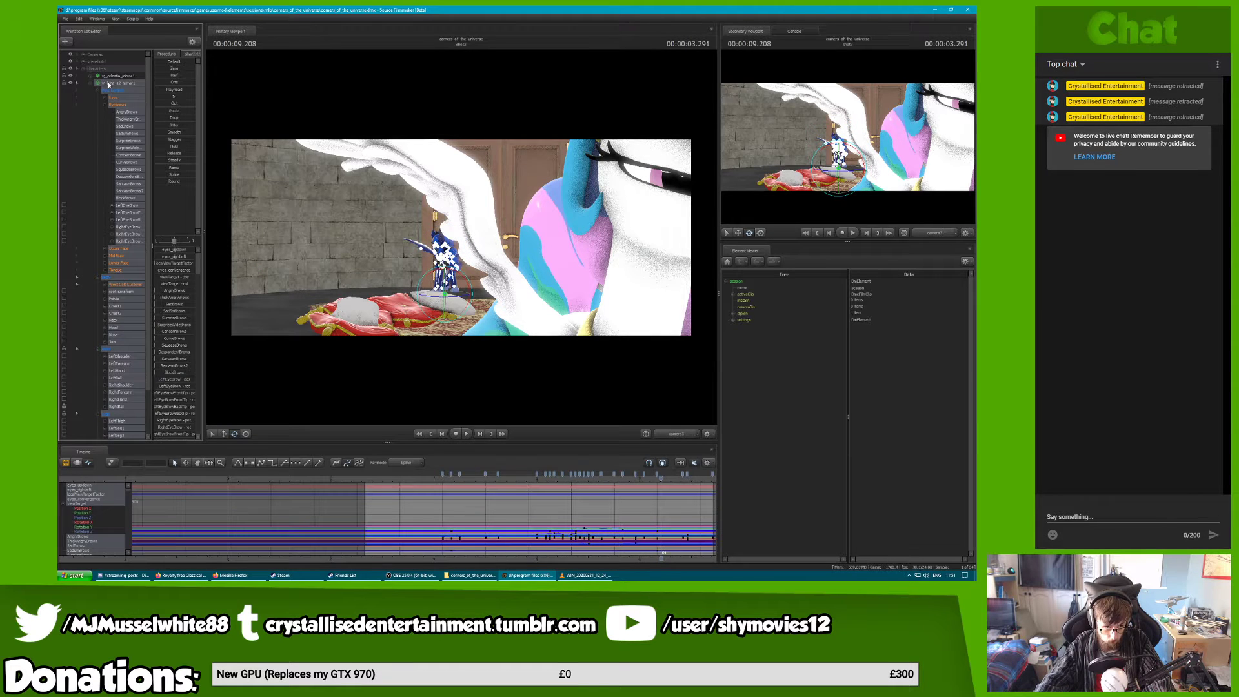
click(497, 473)
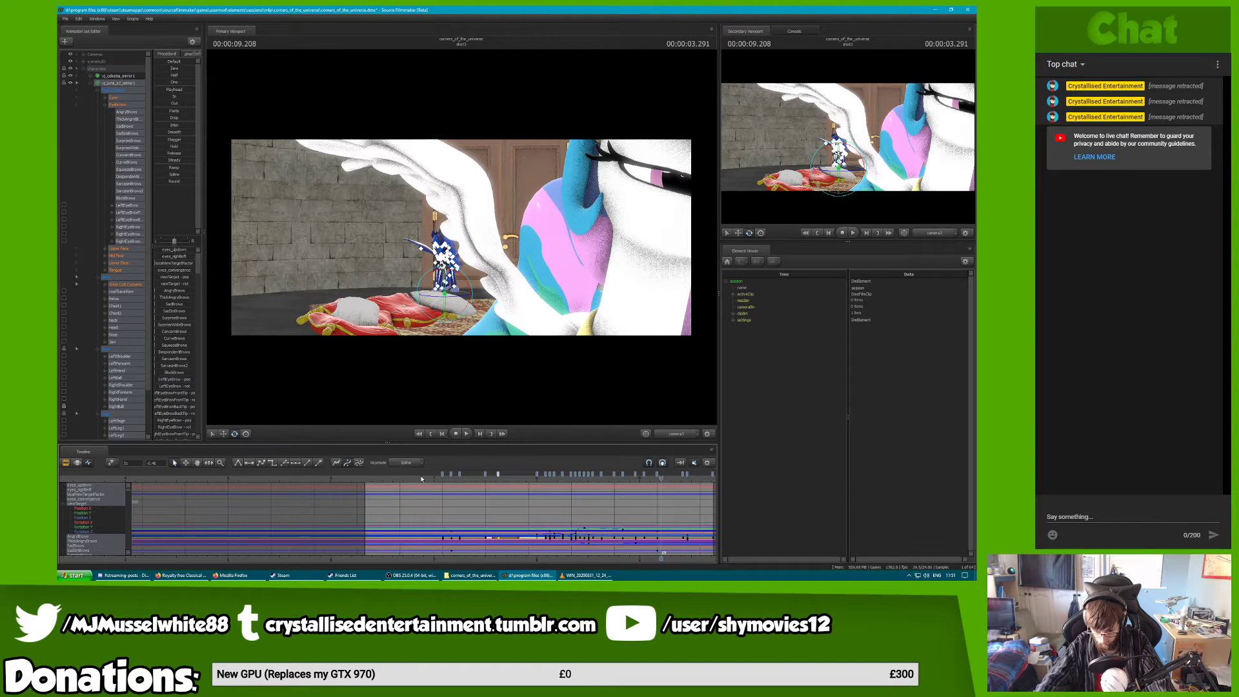
shift+click(443, 474)
drag(443, 475, 418, 475)
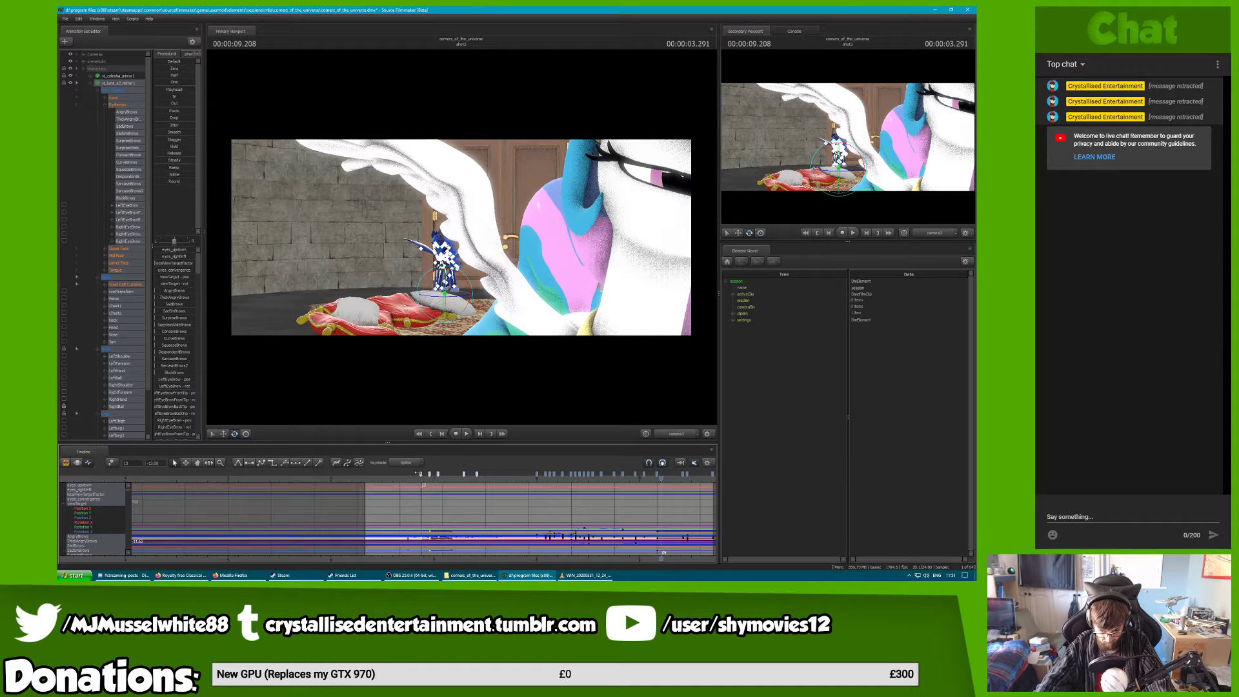
click(358, 480)
key(space)
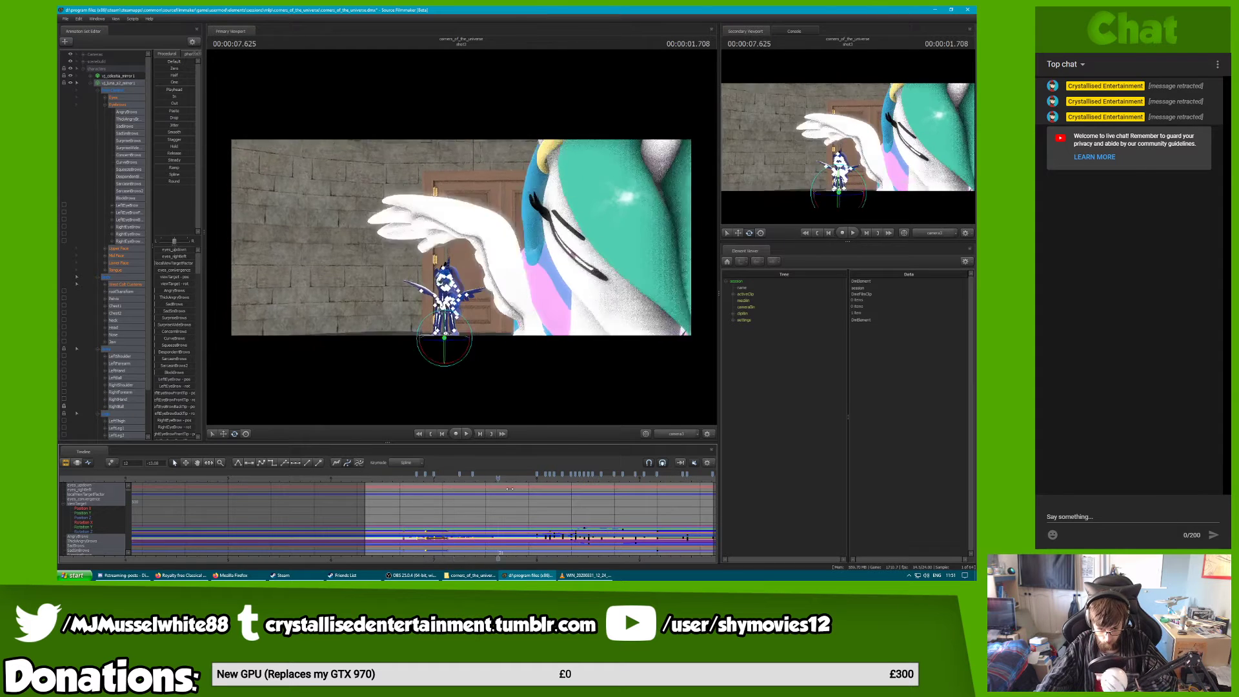
From the work camera, select the blue pony's Head control and tilt the head slightly at the 7.375 s keyframe
click(693, 434)
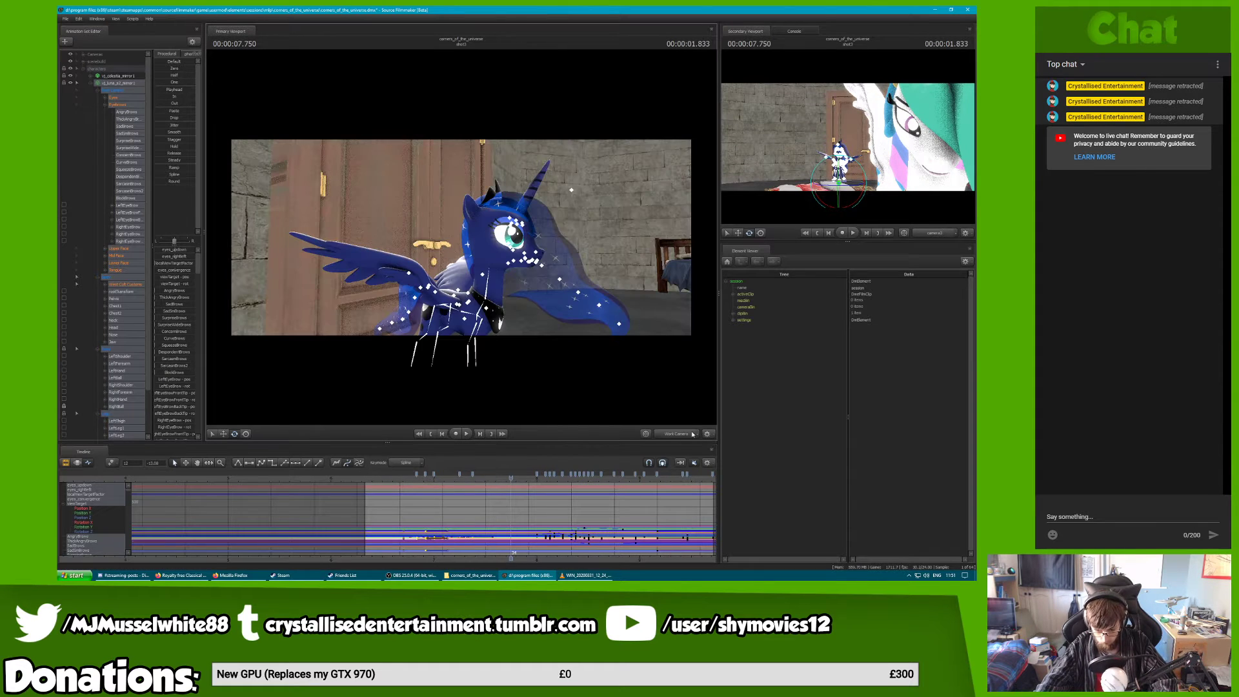
click(489, 285)
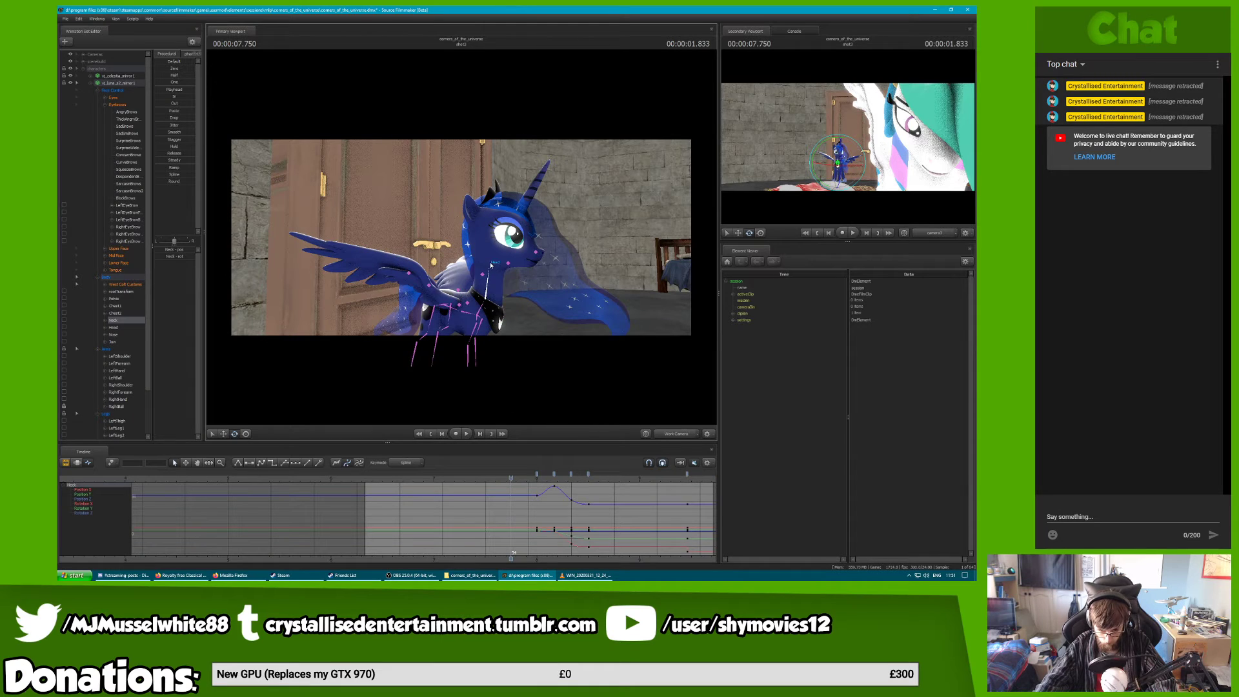
ctrl+click(490, 265)
alt+drag(490, 265, 431, 433)
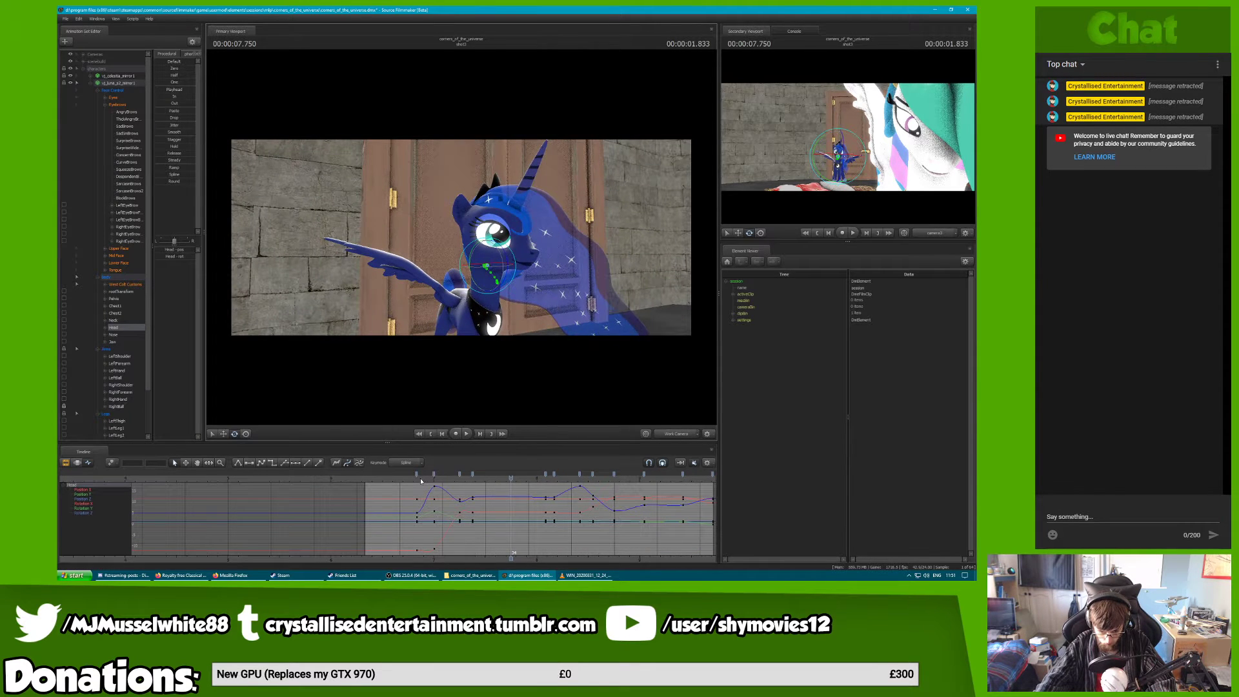
drag(419, 479, 462, 477)
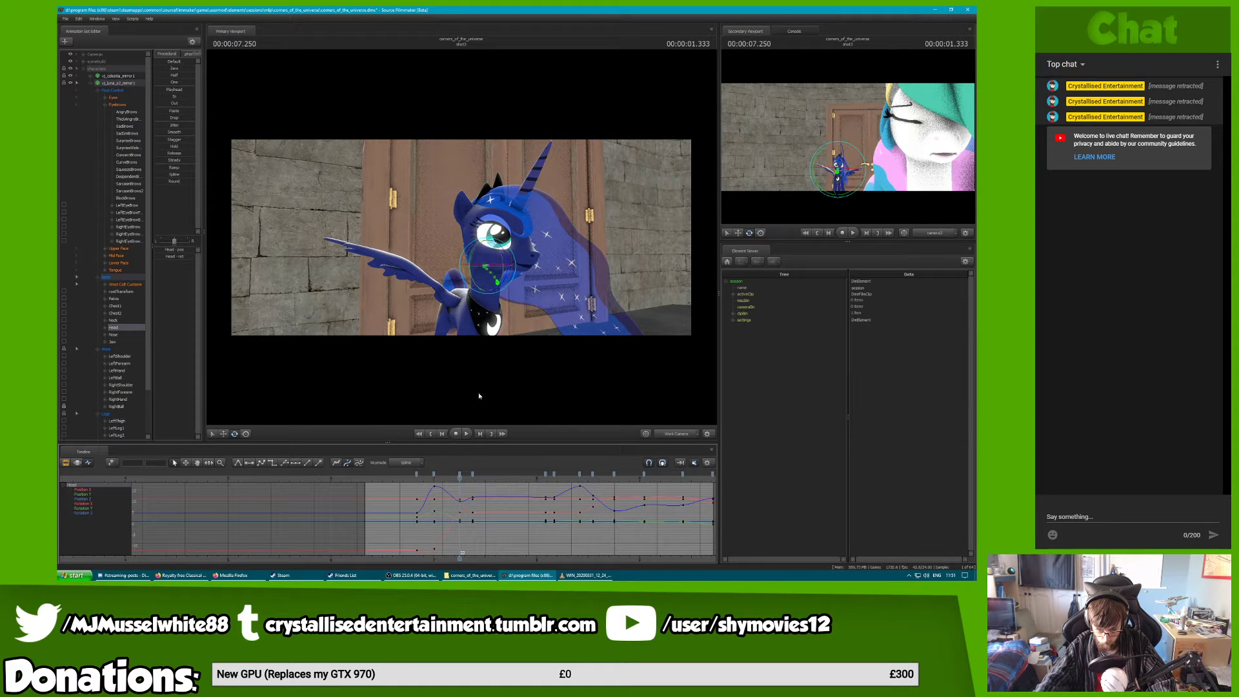
drag(470, 476, 474, 477)
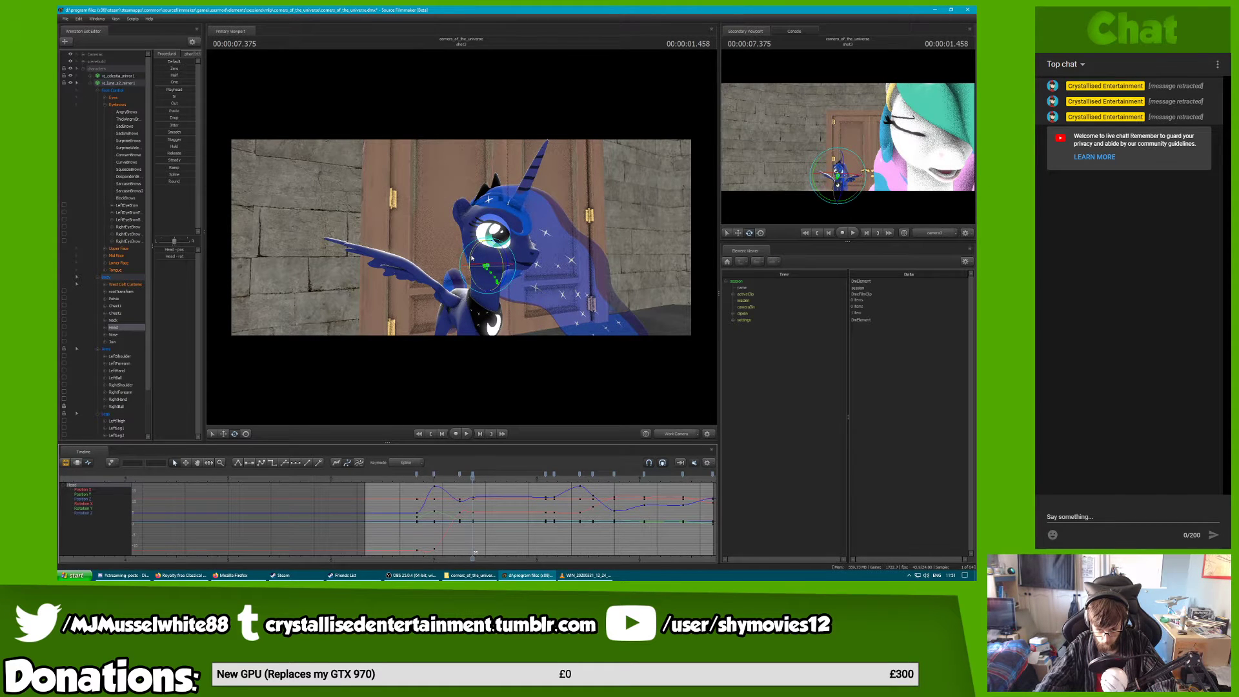
drag(471, 258, 470, 262)
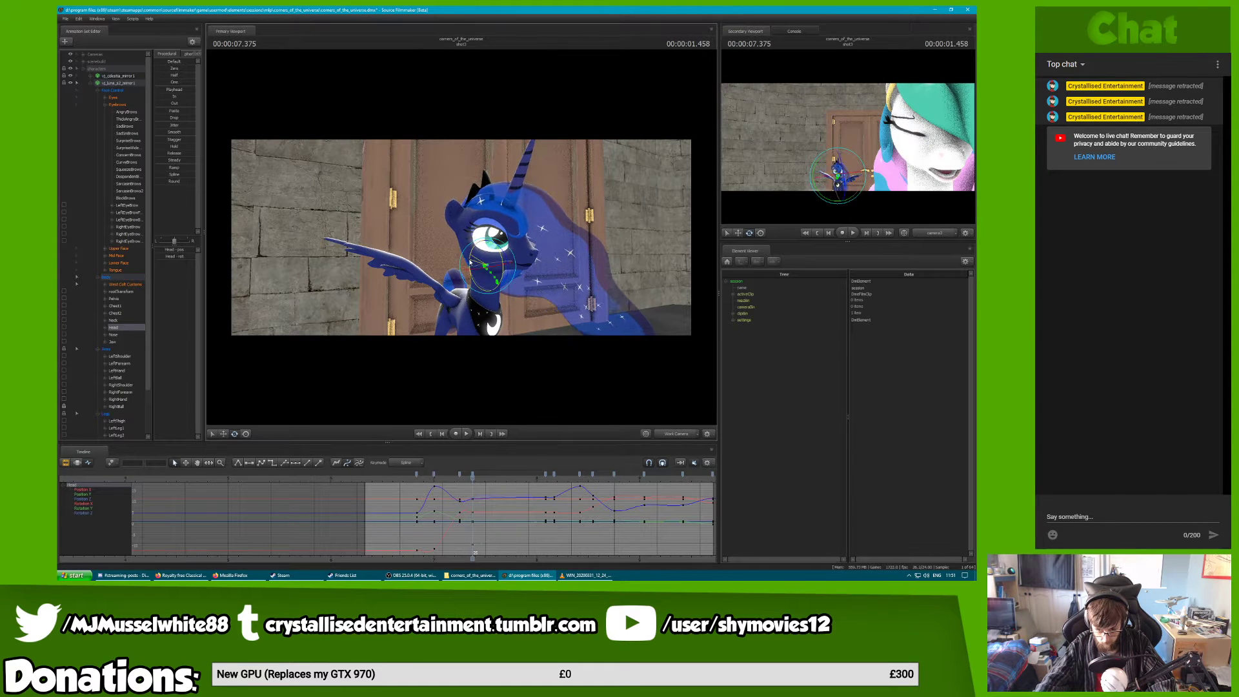
Copy the Head keyframe at 7.375 s, paste it at 8.166 s, and play back the held pose
double_click(473, 477)
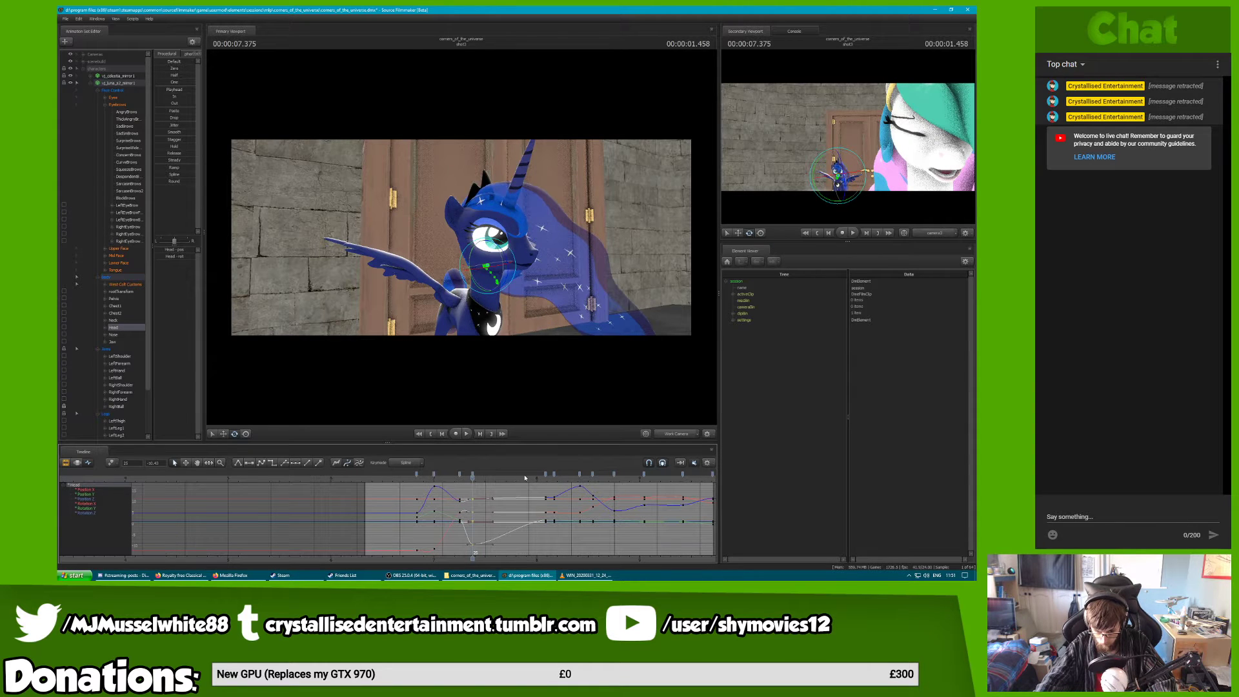
drag(526, 478, 554, 479)
key(ctrl+v)
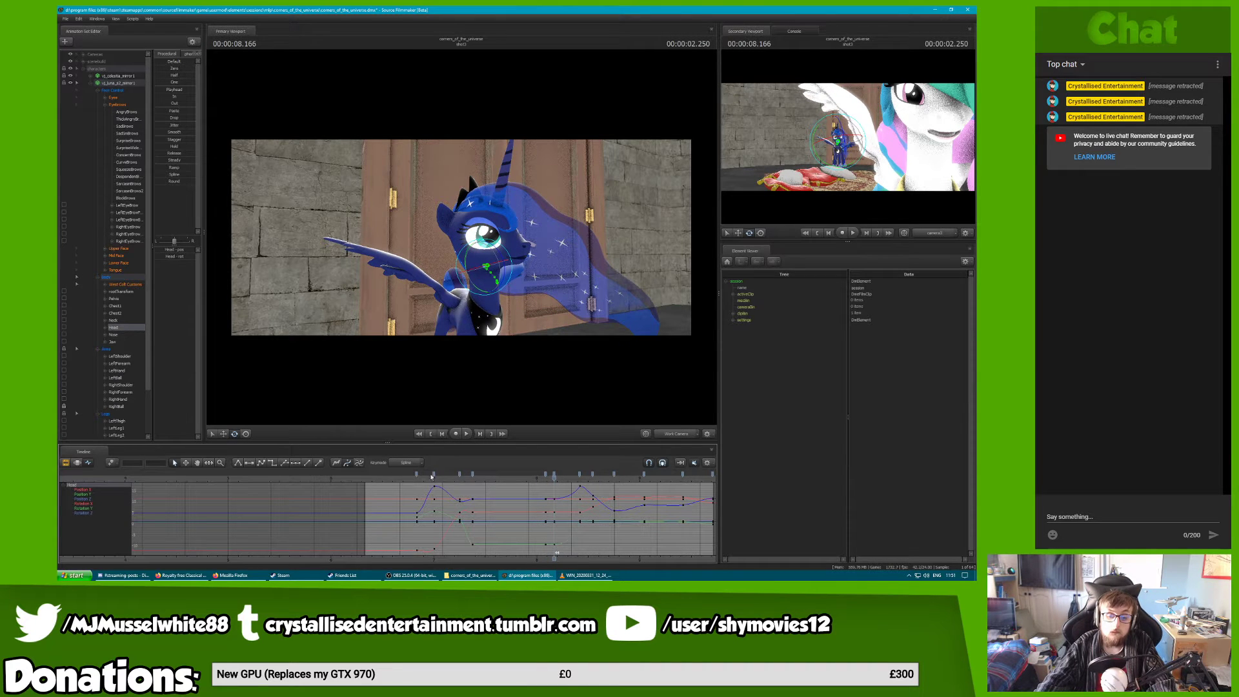
click(472, 475)
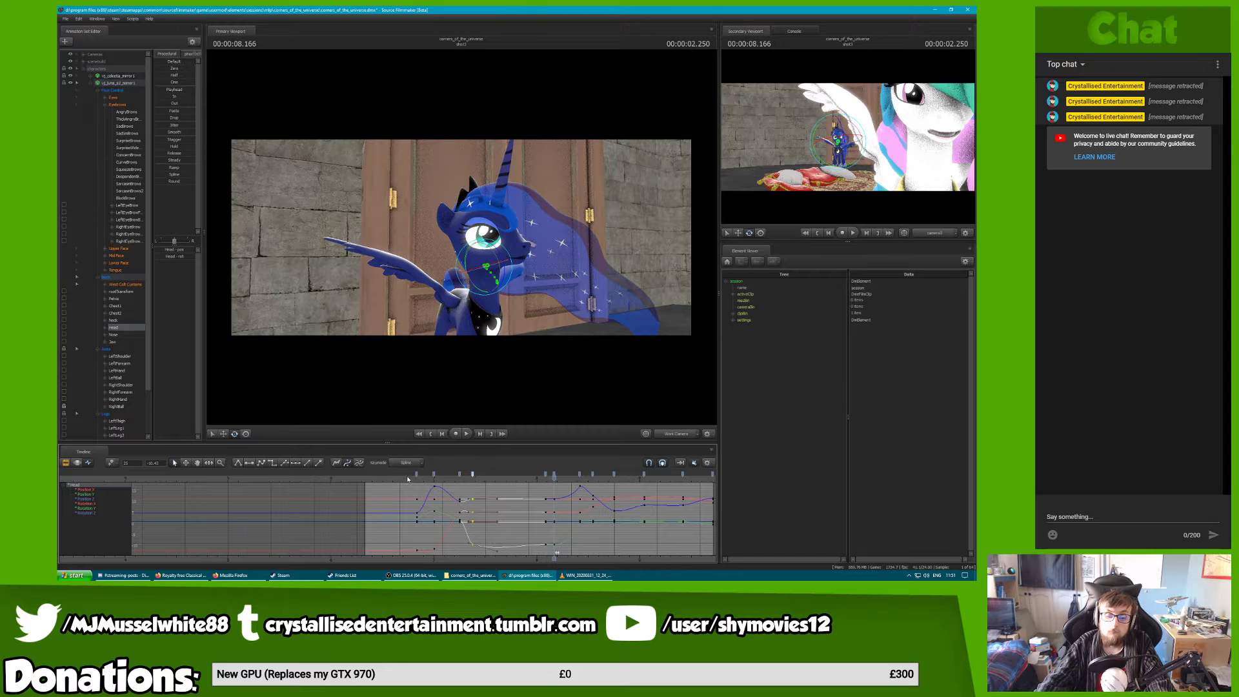
key(space)
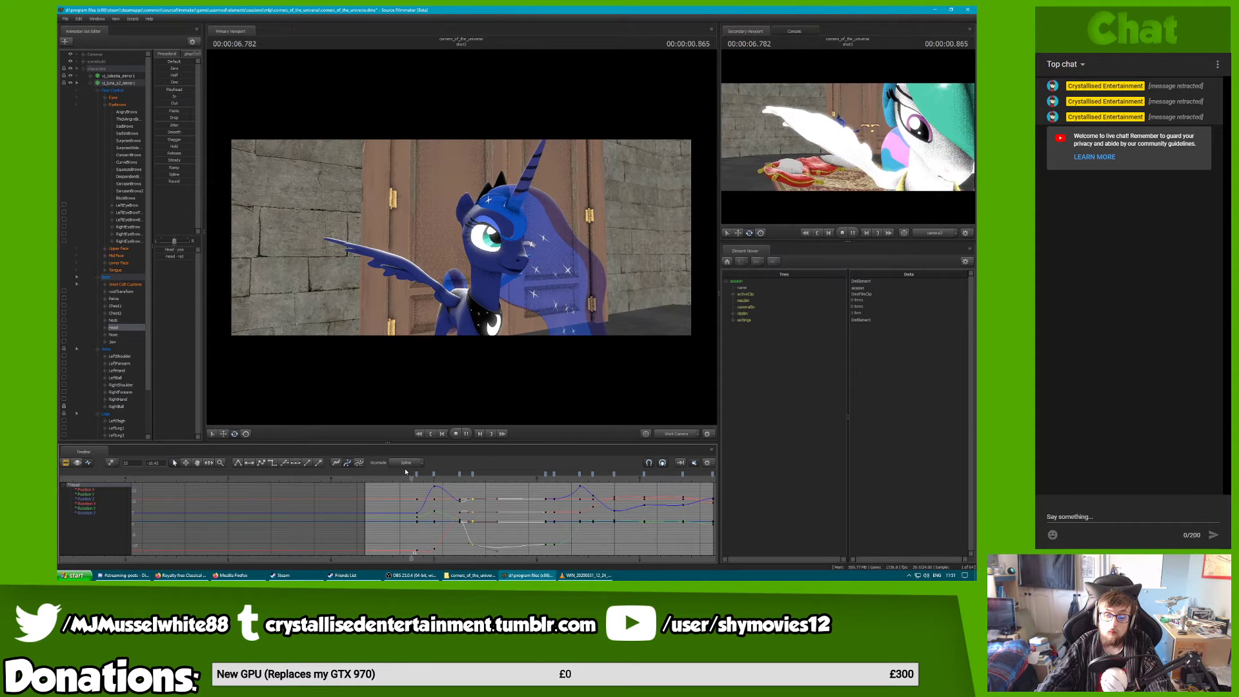
key(space)
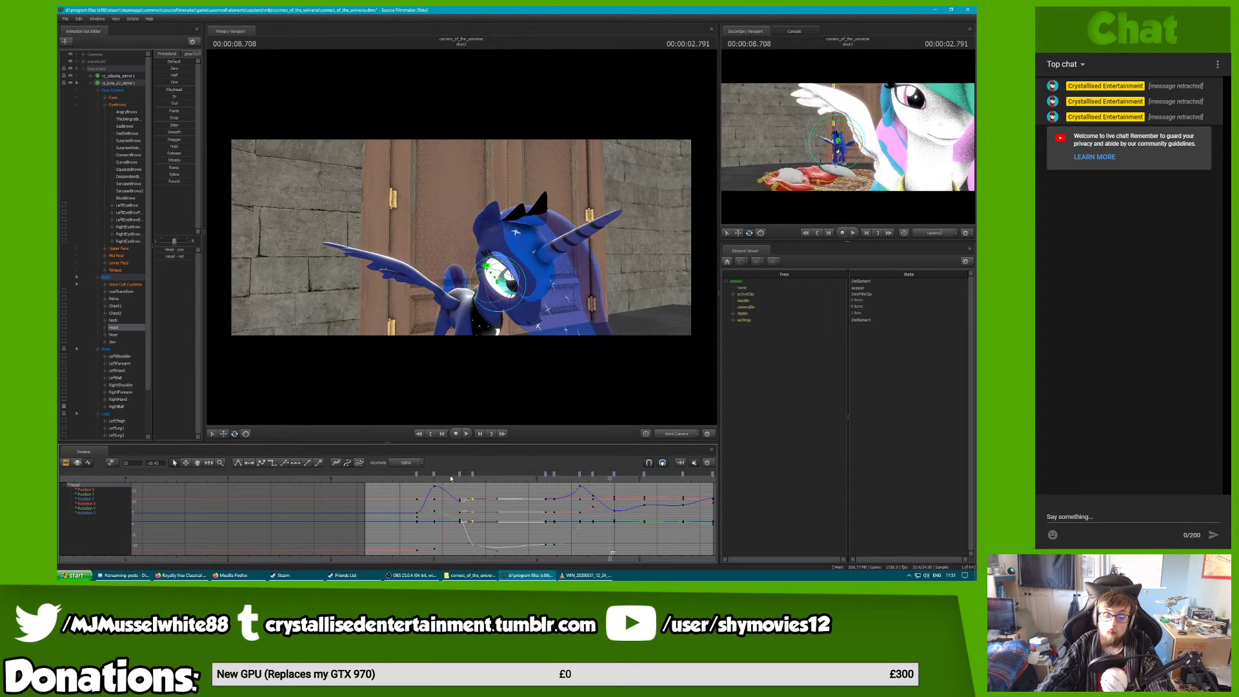
Tilt the blue pony's head slightly at the 7.25 s keyframe and play back the motion
click(459, 476)
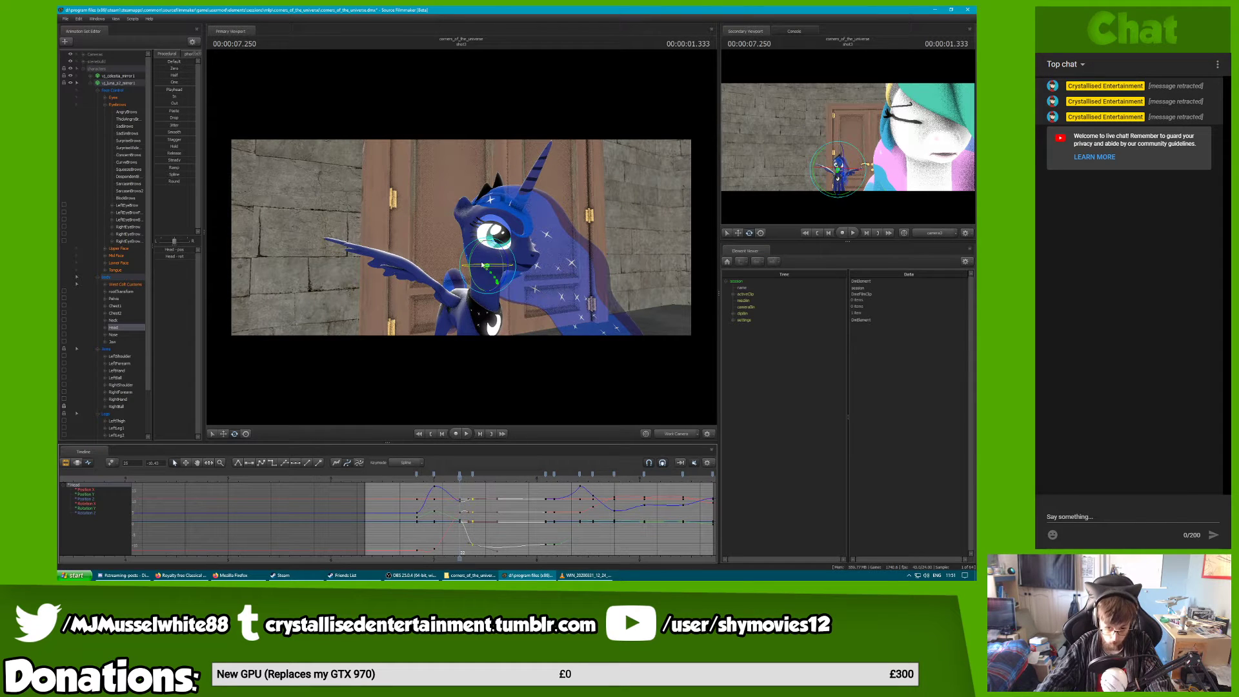
drag(469, 261, 464, 265)
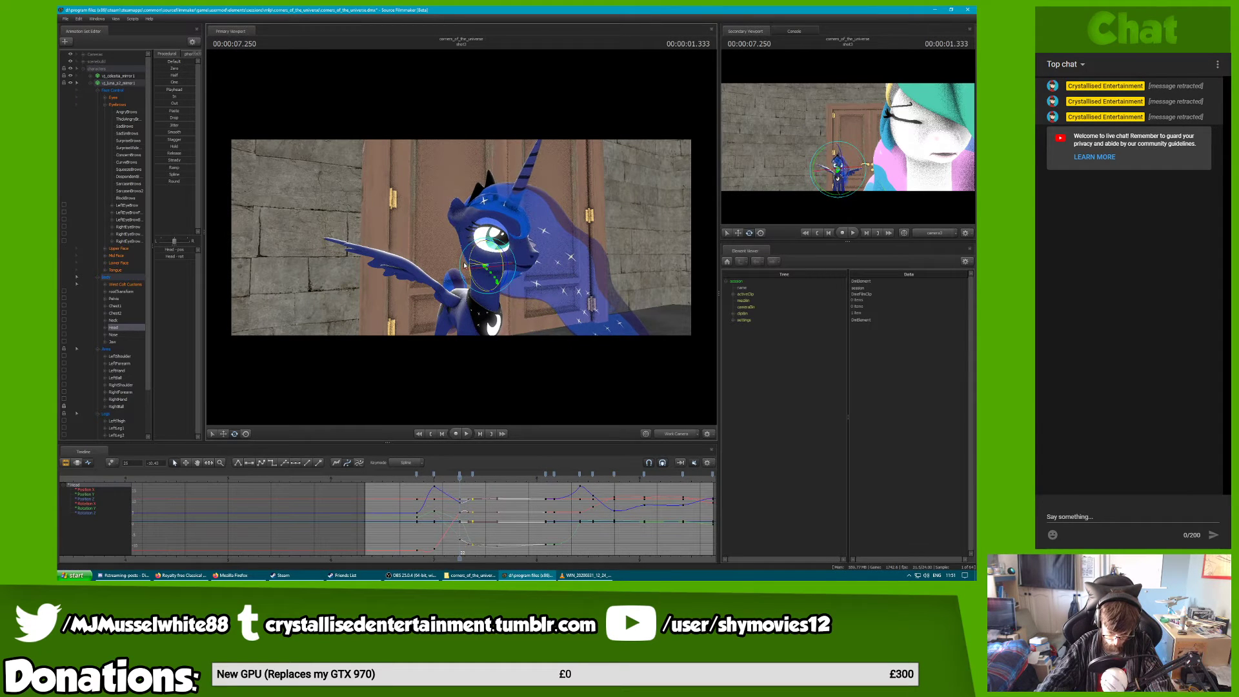
click(434, 476)
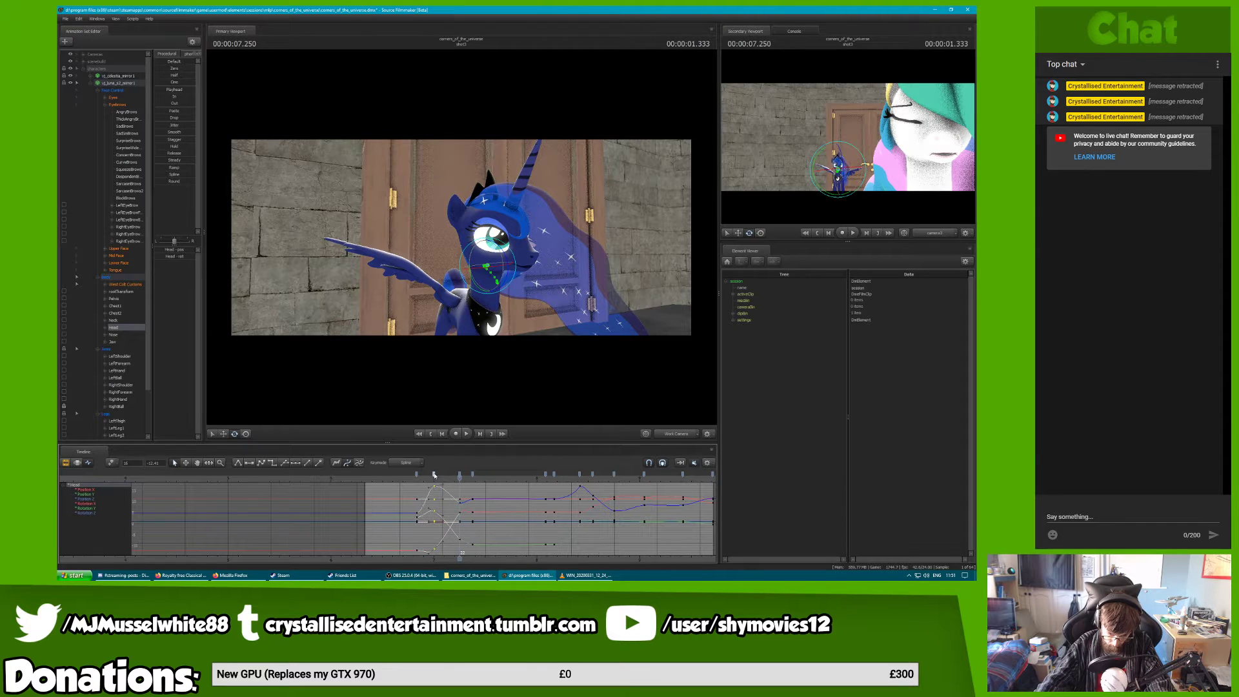
key(space)
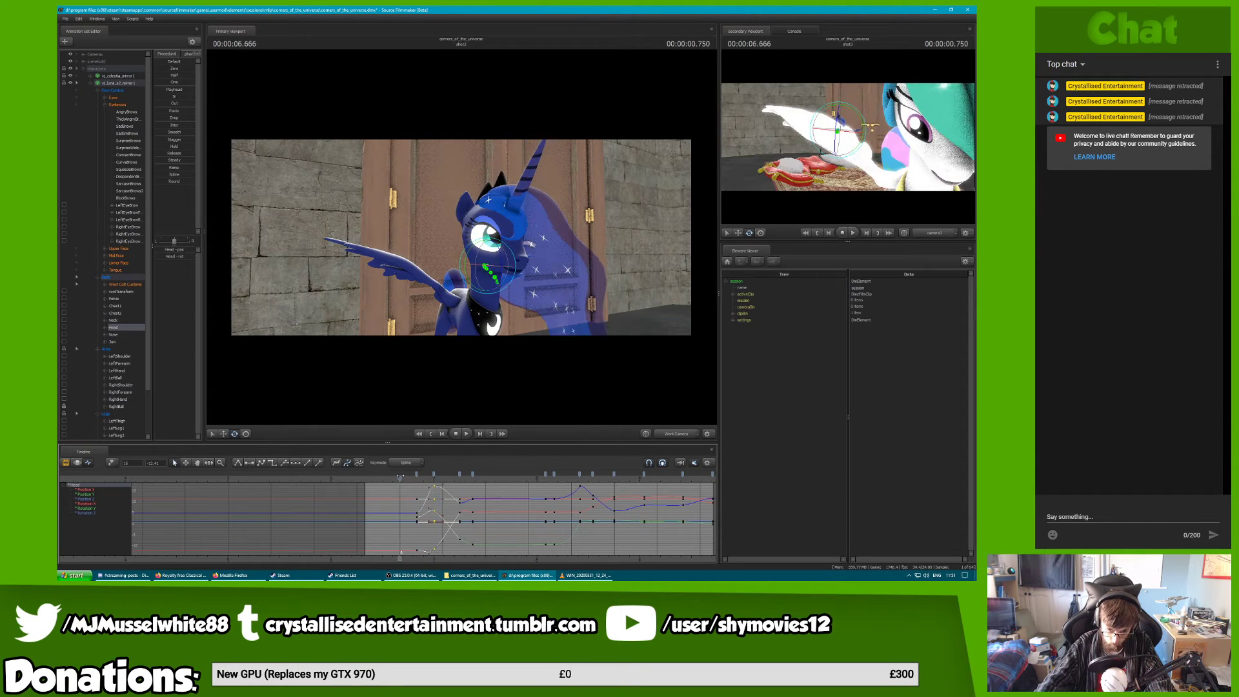
key(space)
click(400, 477)
Switch to the scene camera and play back the revised head motion from 6.75 s
click(647, 434)
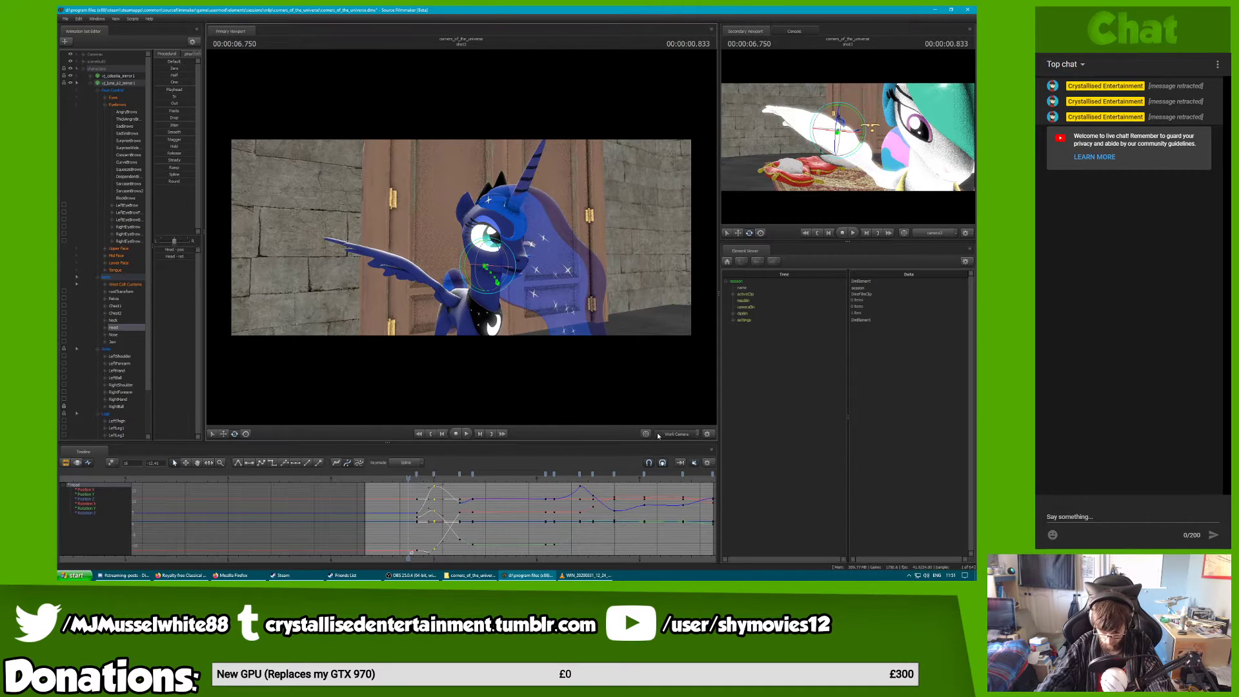
key(space)
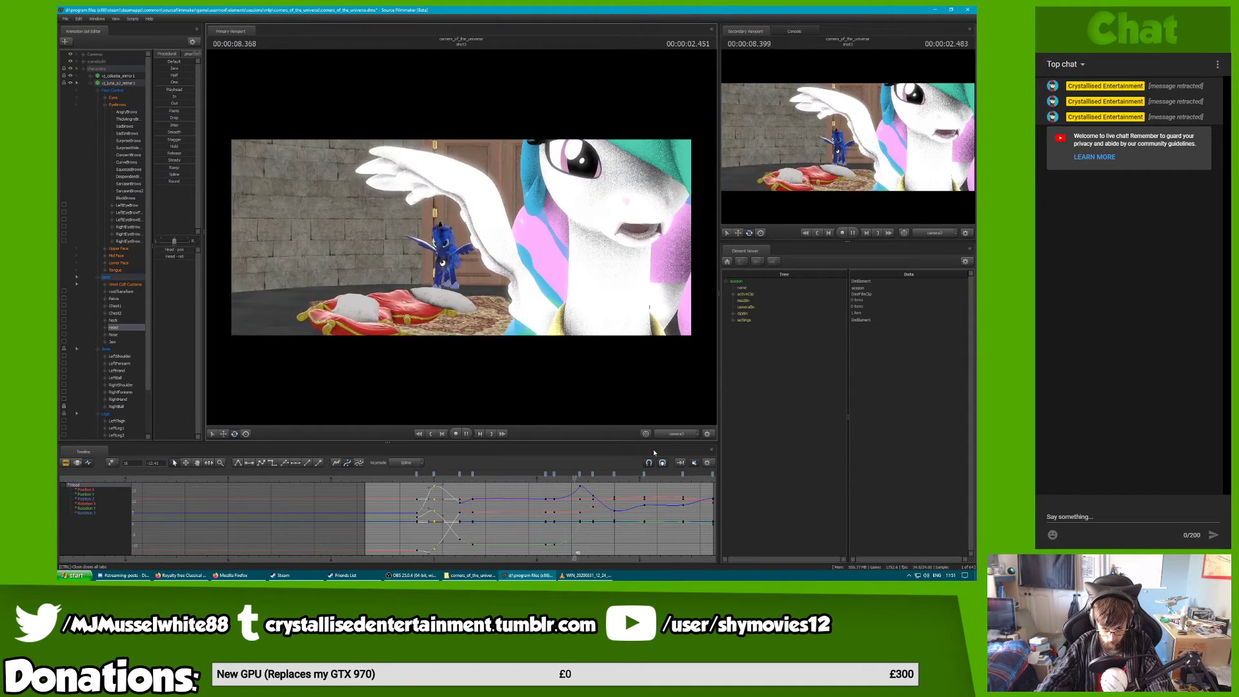
key(space)
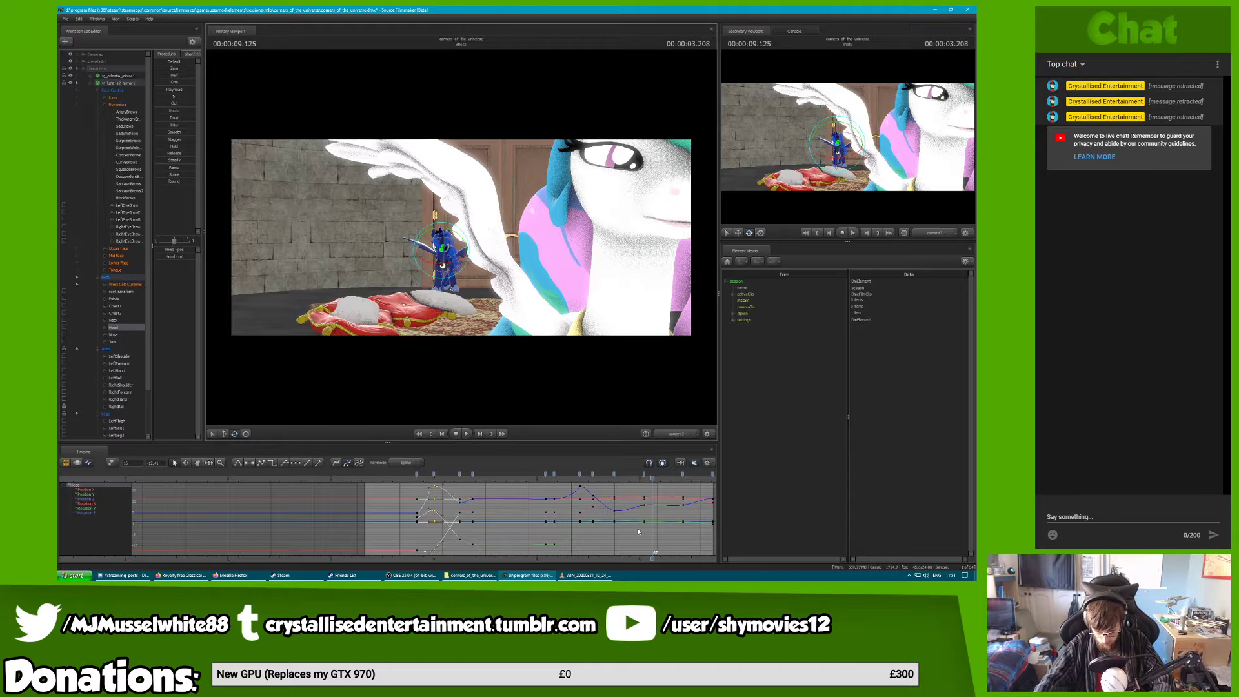
scroll(590, 531, down, 2)
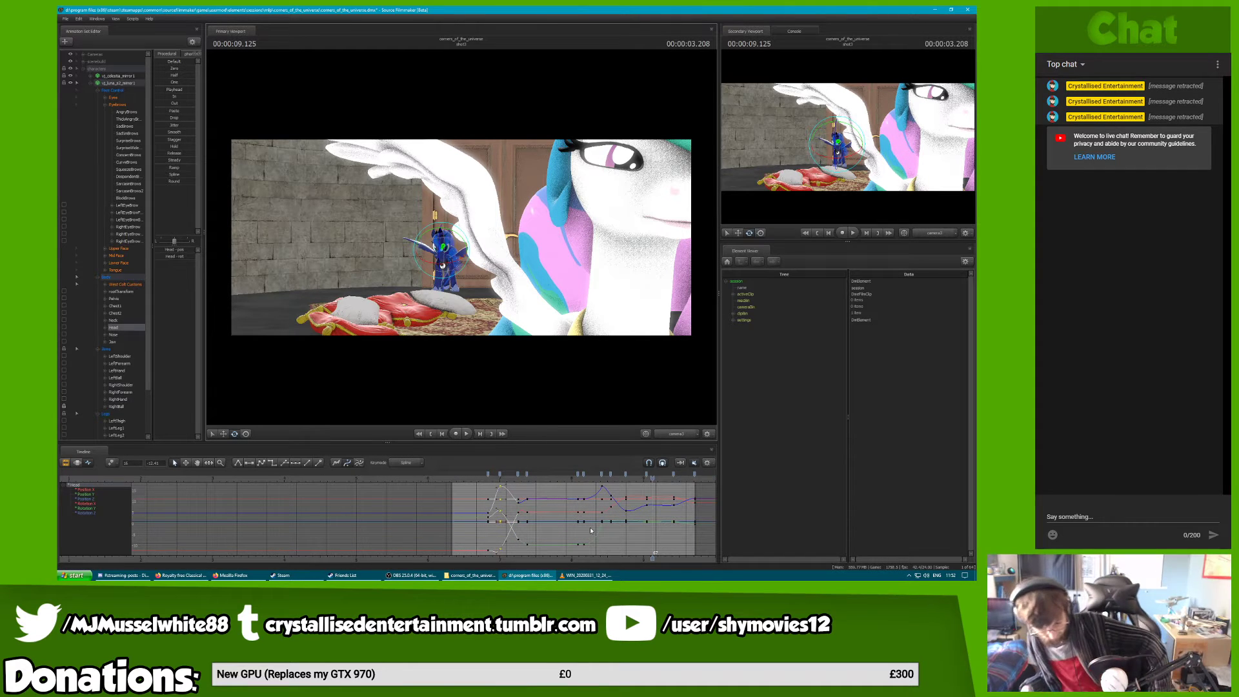
Toggle the timeline's audio and replay the shot through the scene camera to judge the blue pony's timing
click(694, 463)
key(Home)
key(space)
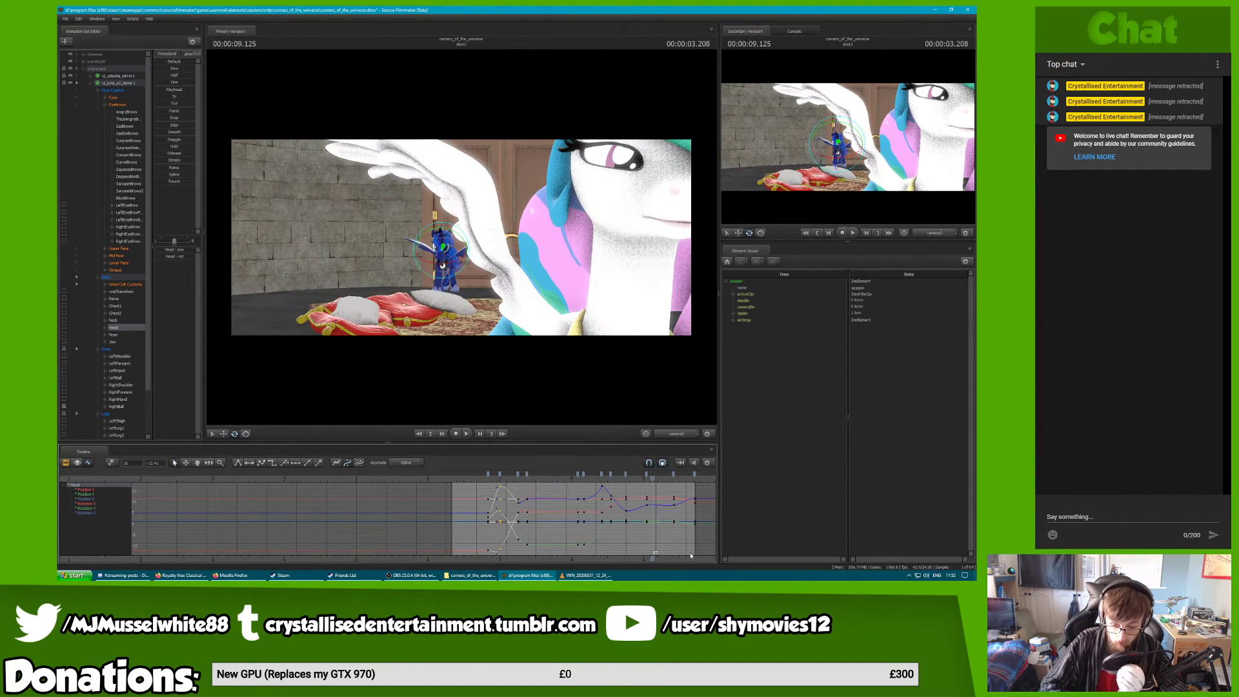
key(Home)
key(space)
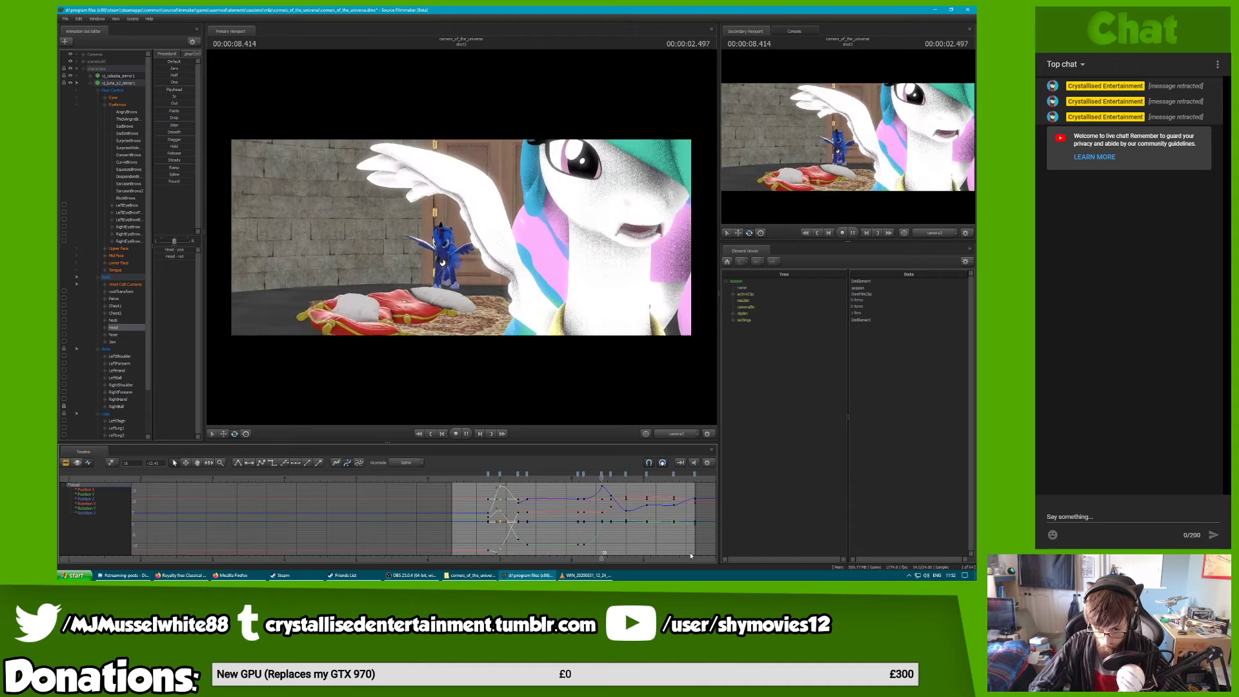
key(space)
key(space)
key(space)
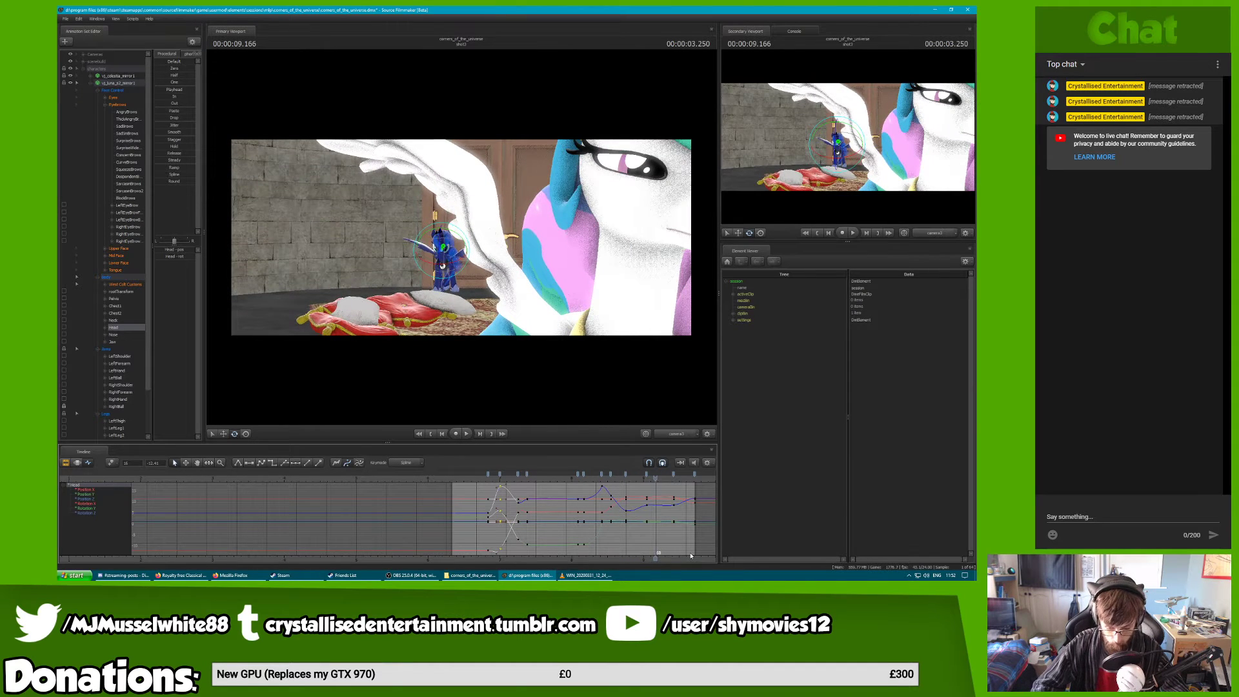
Play back the end of the shot through the scene camera and return the playhead to about 6.54 s
key(space)
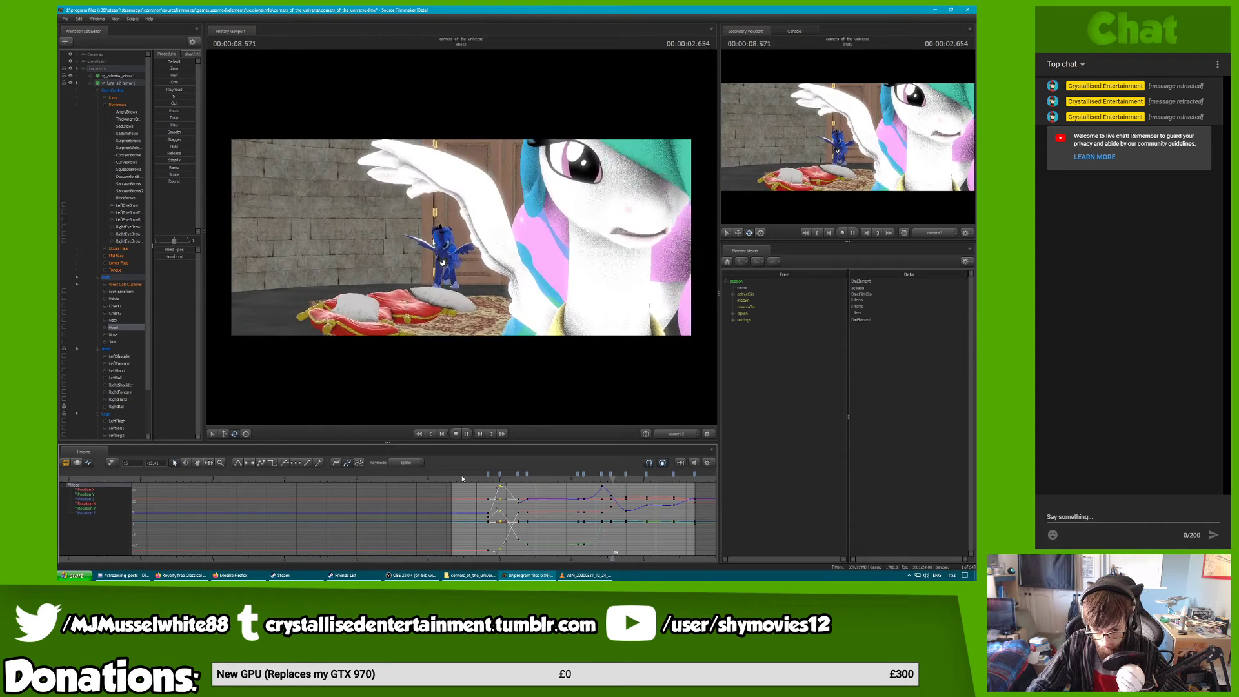
key(space)
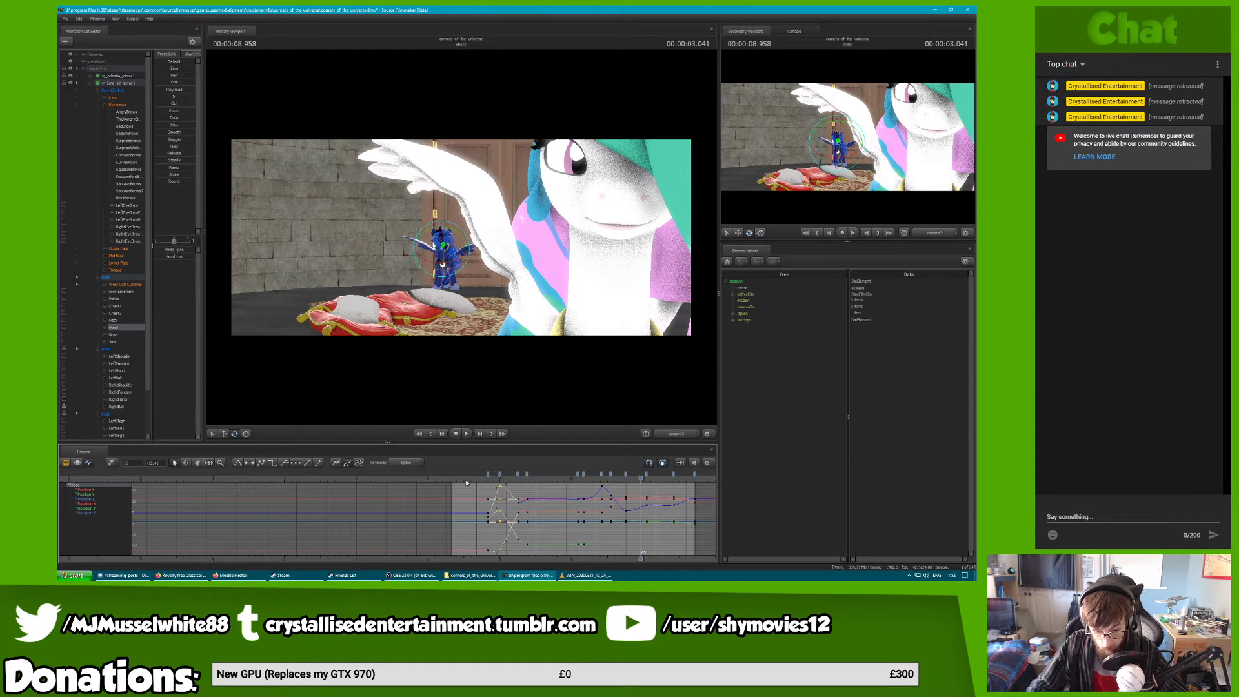
click(466, 483)
Switch to File Explorer and rename corners_of_the_universe.dmx in the original folder as the next numbered refine_pass version
click(478, 576)
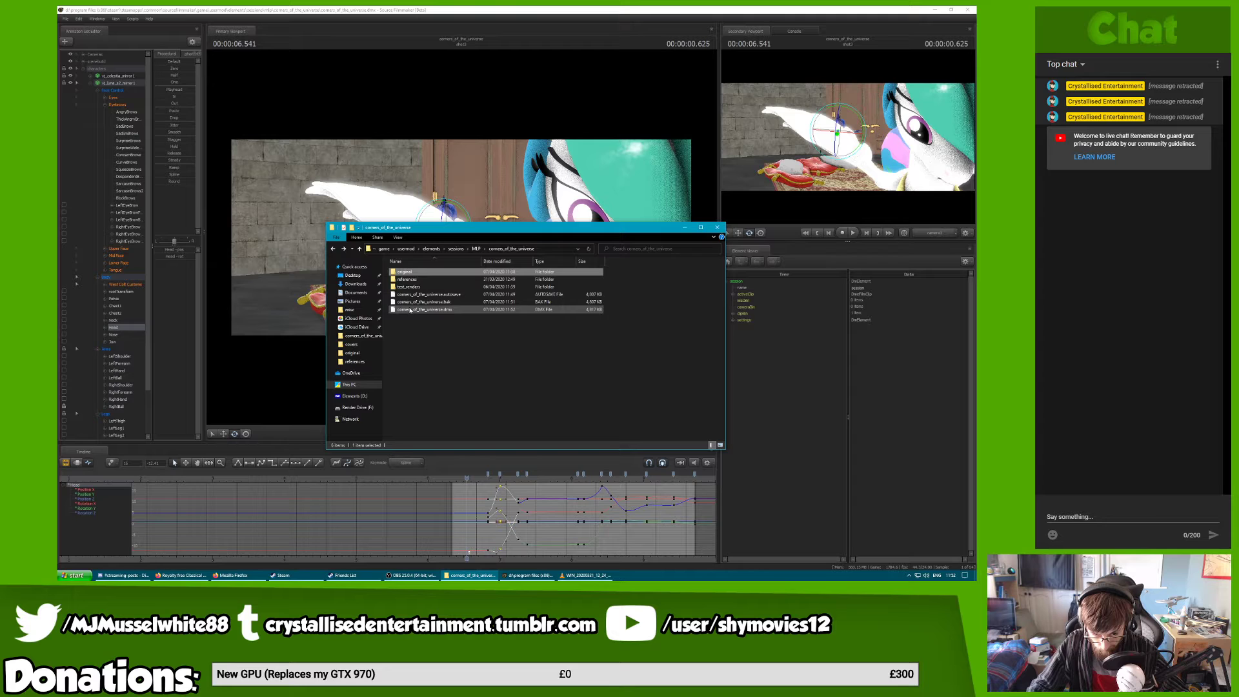
double_click(416, 272)
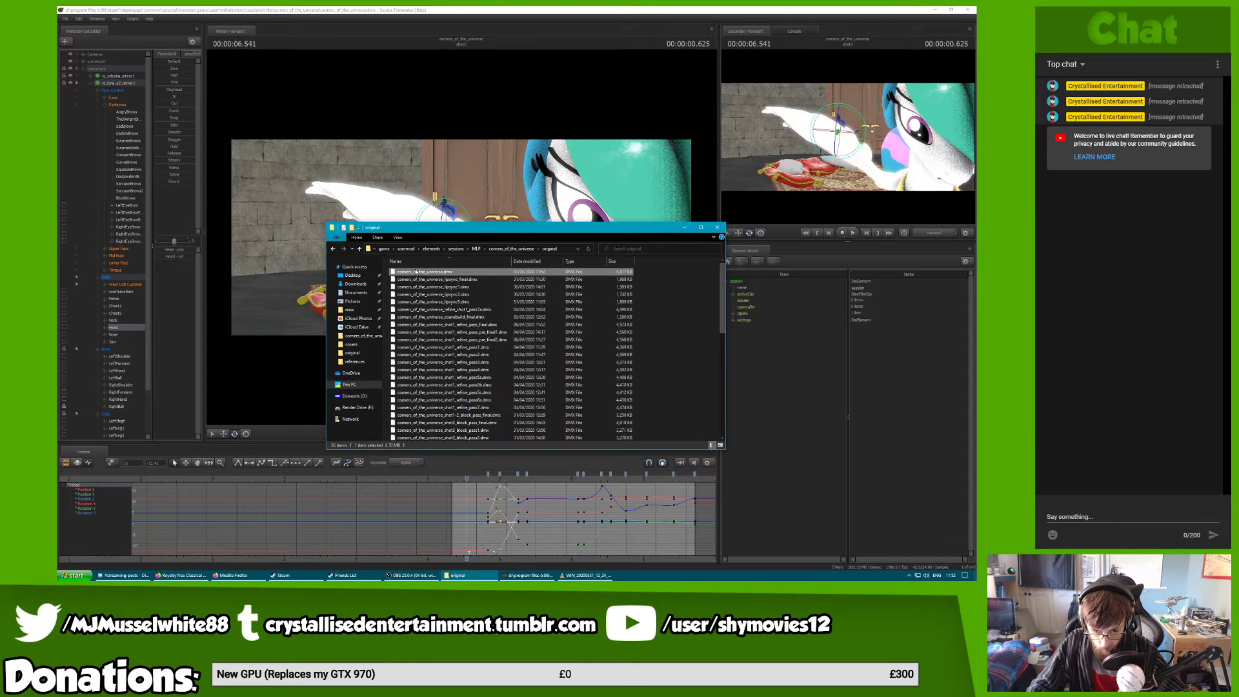
right_click(417, 271)
click(483, 383)
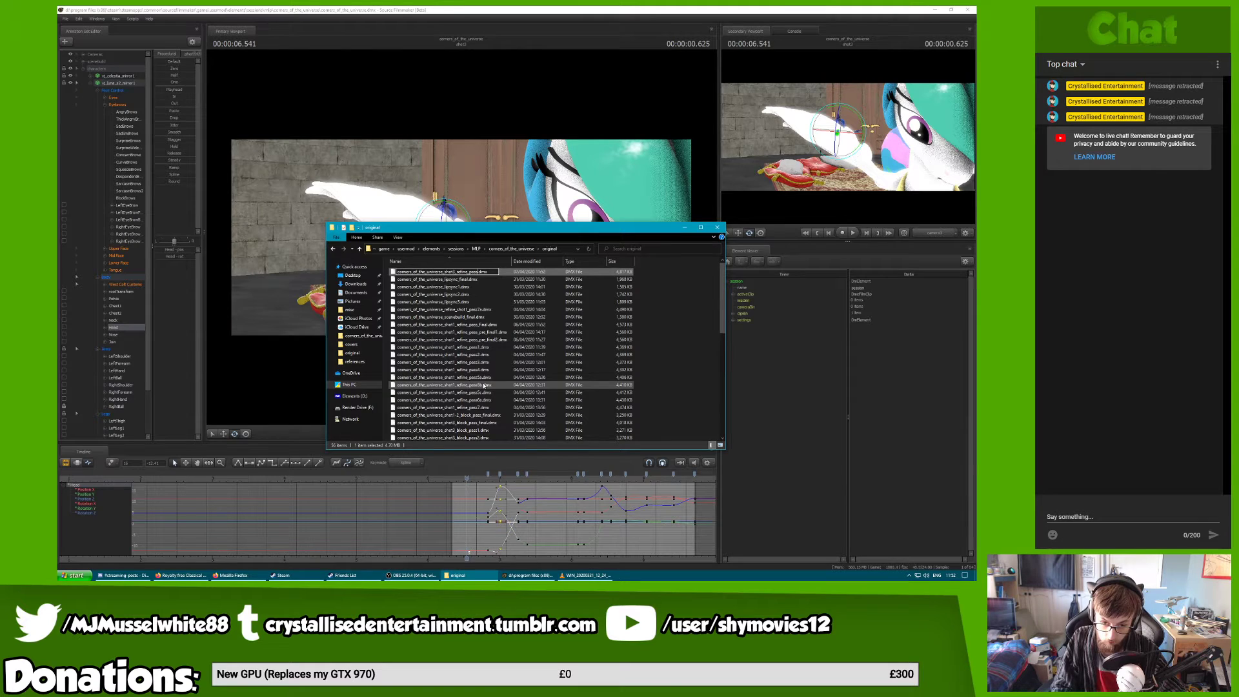
scroll(483, 385, down, 5)
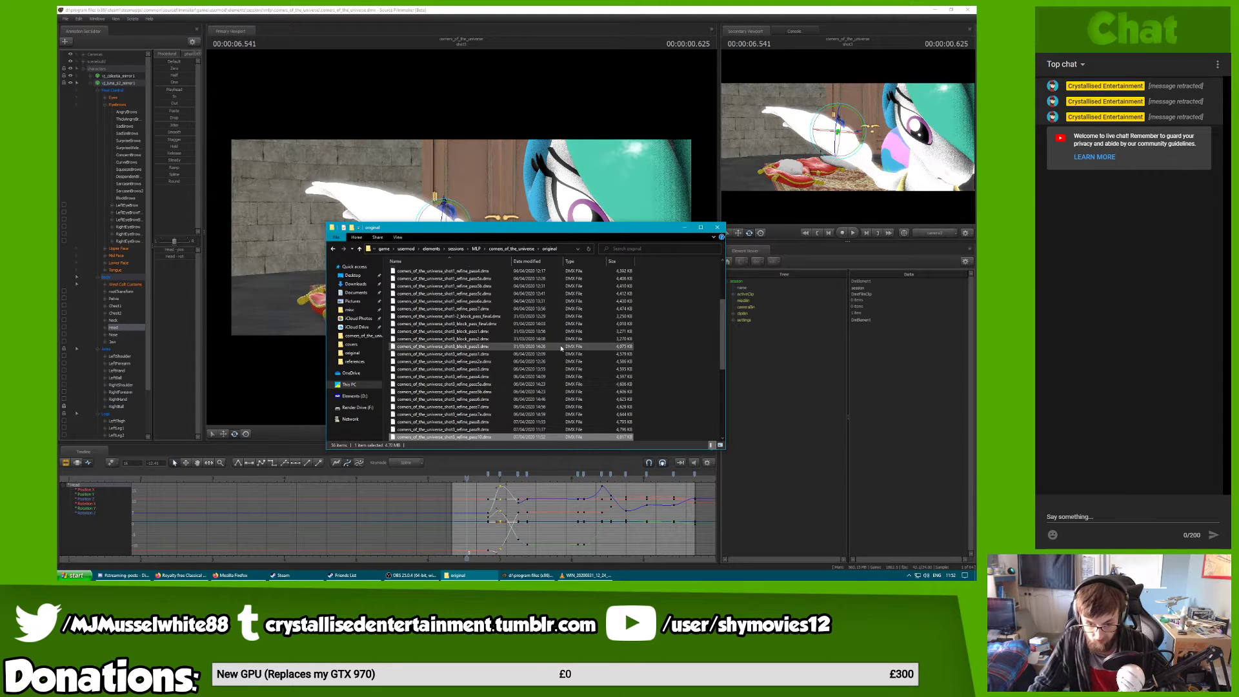
click(369, 457)
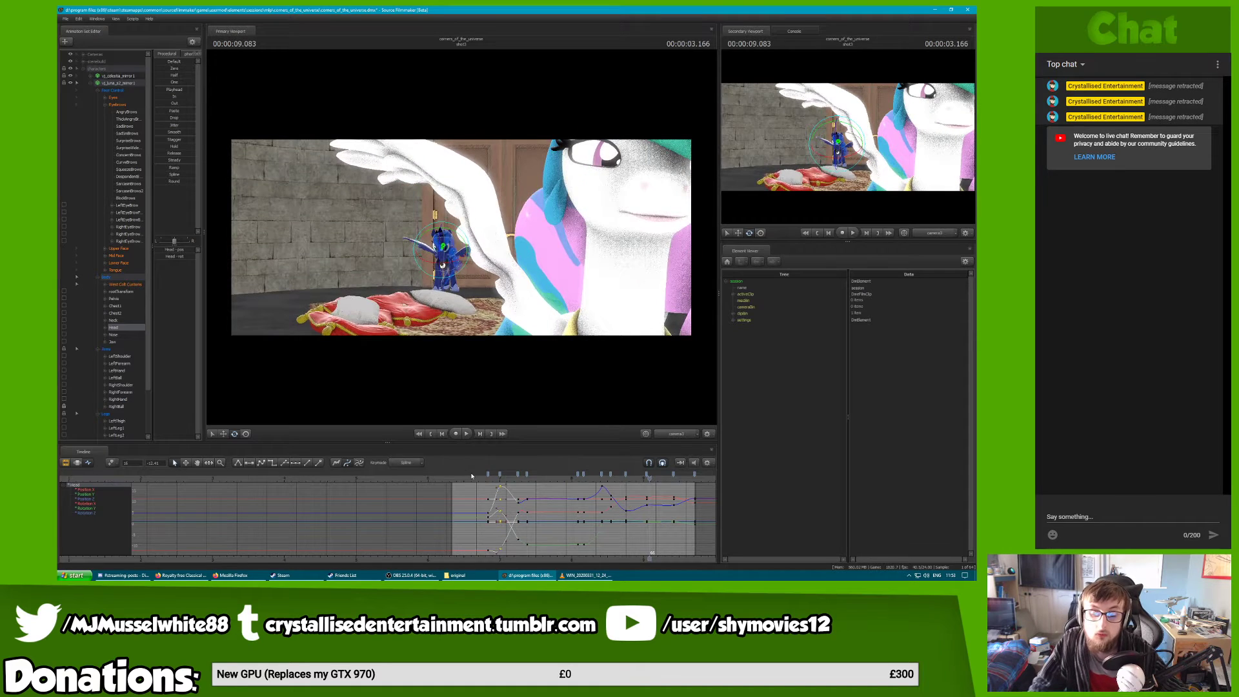
Move the Head keyframe near 8.5 s slightly later and play back the blue pony's motion
scroll(607, 493, down, 3)
scroll(607, 493, up, 6)
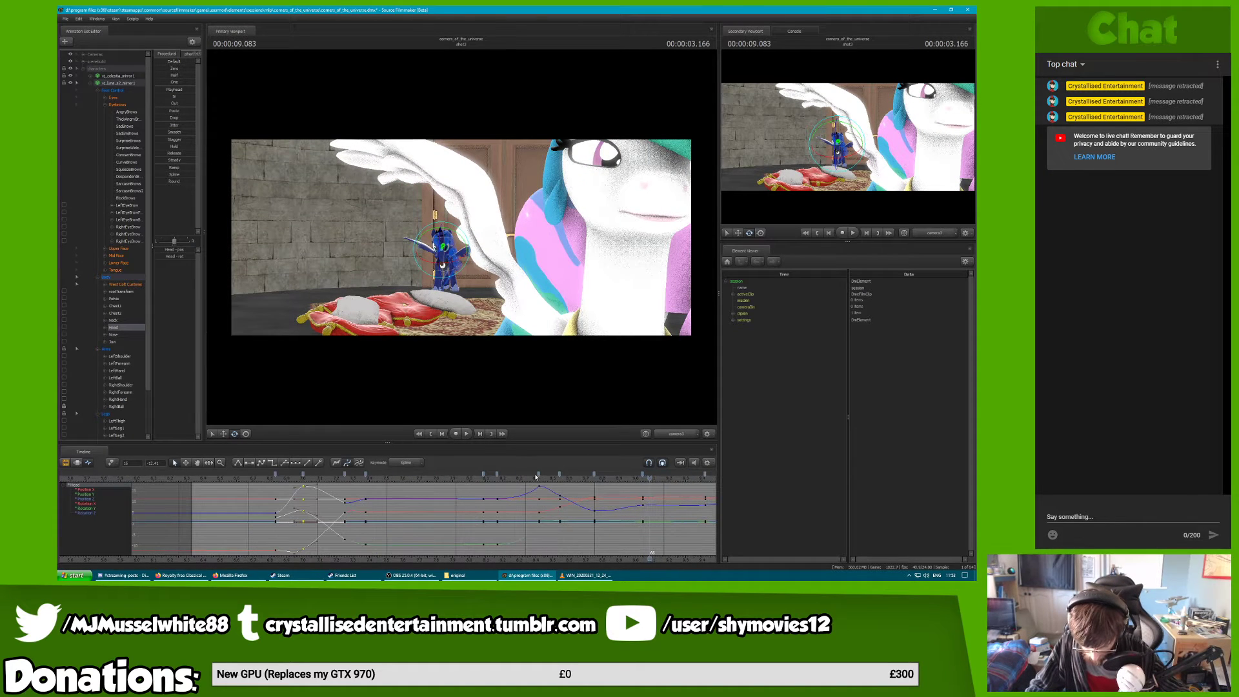
click(538, 476)
click(539, 476)
key(space)
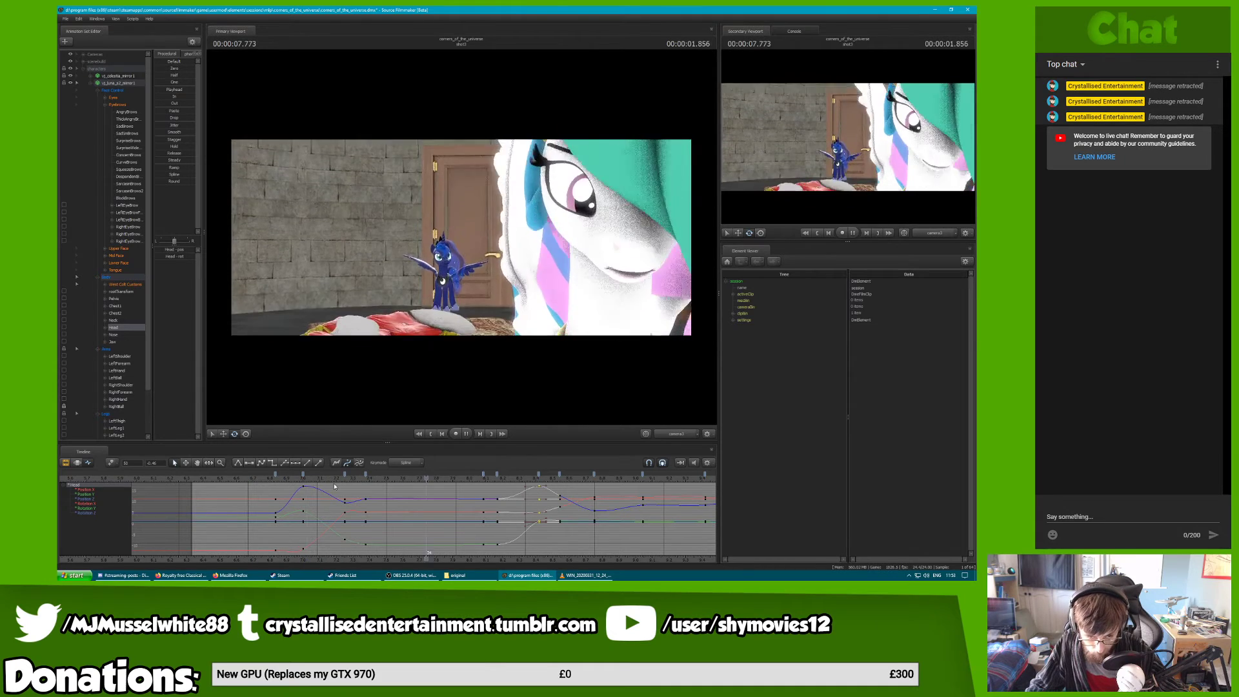
key(space)
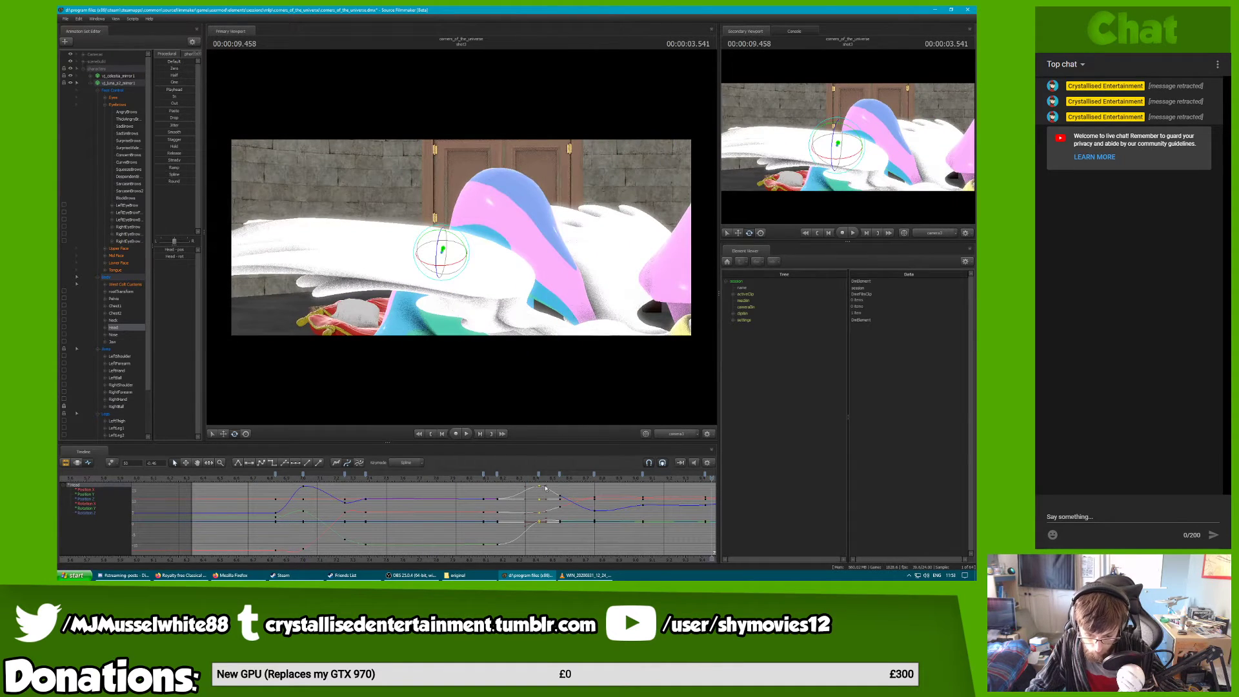
drag(561, 476, 461, 481)
key(space)
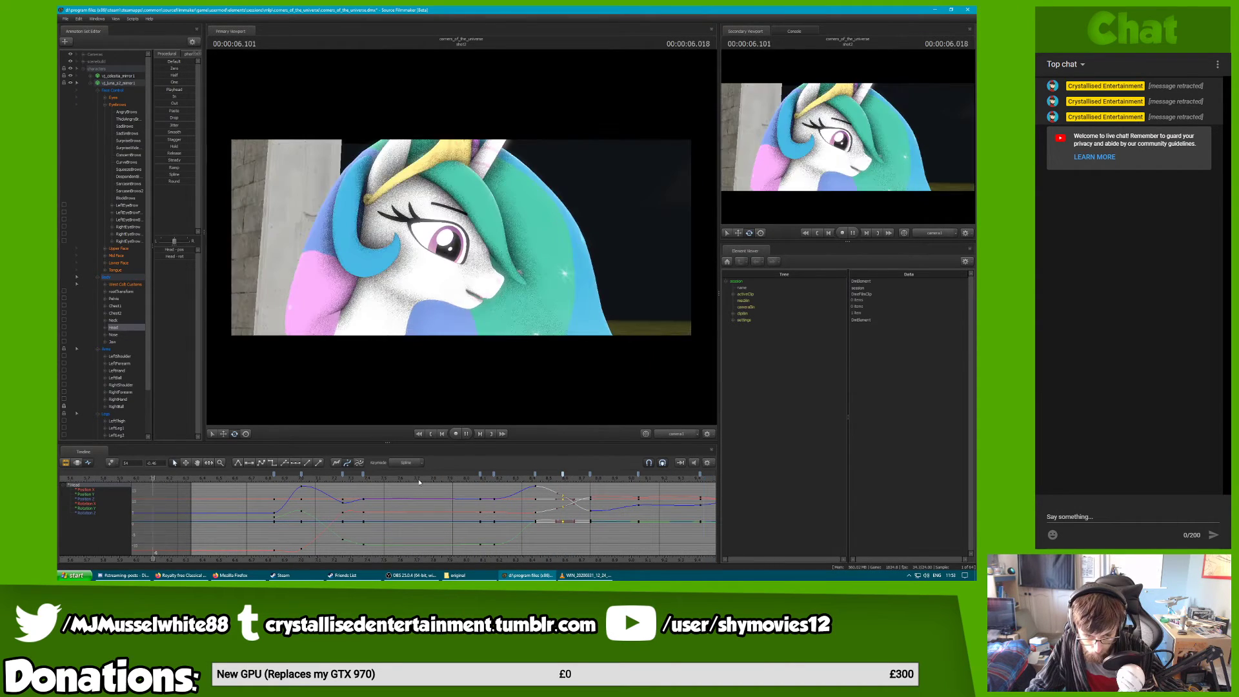
key(space)
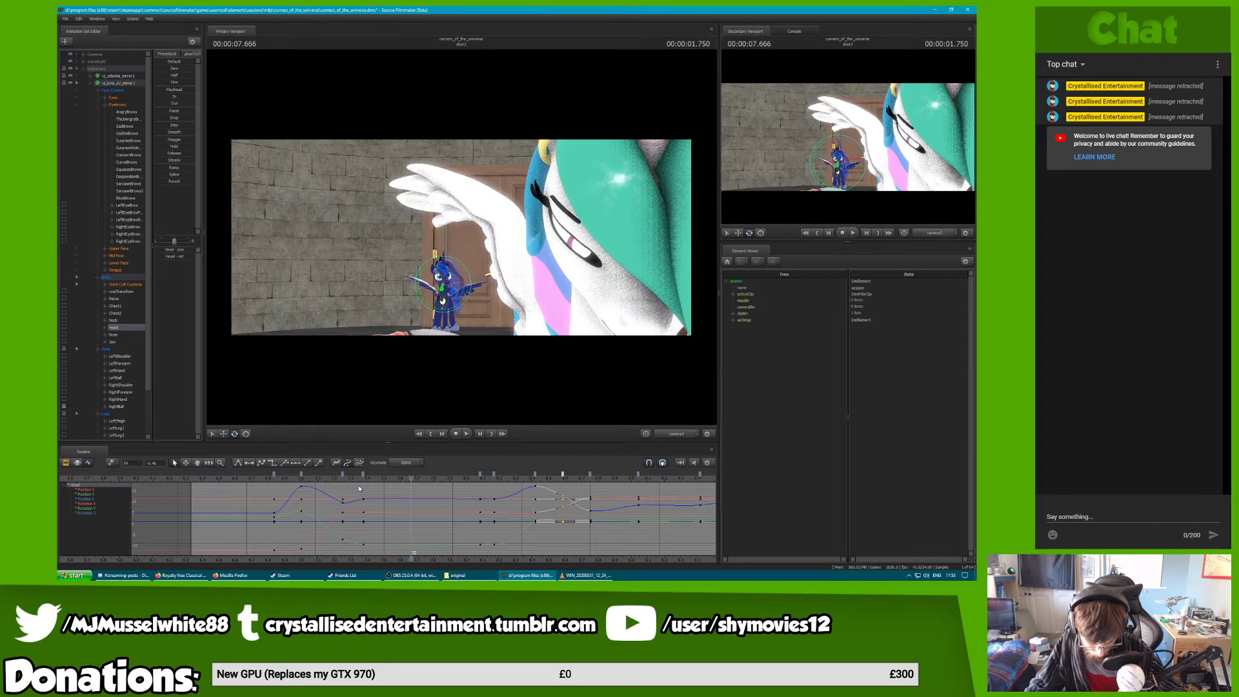
Check the Head keyframes between 6.833 s and 7.375 s and play back the shot from 6.5 s
click(369, 476)
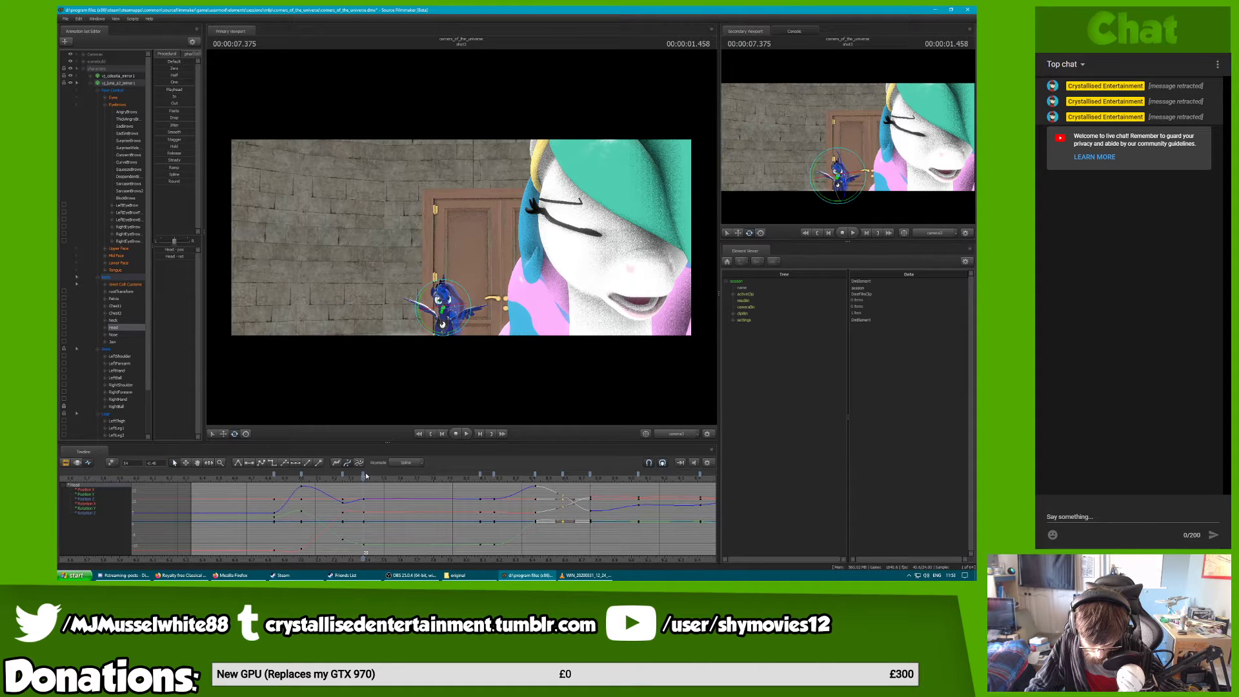
click(363, 477)
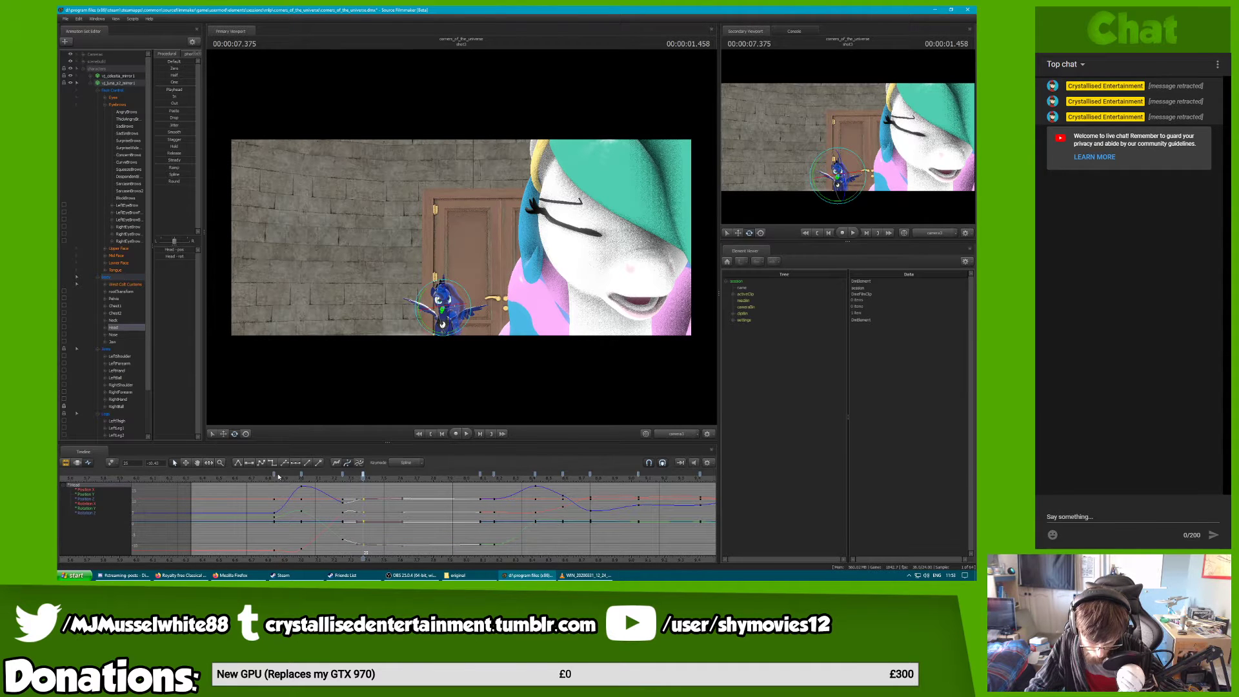
click(276, 475)
click(275, 476)
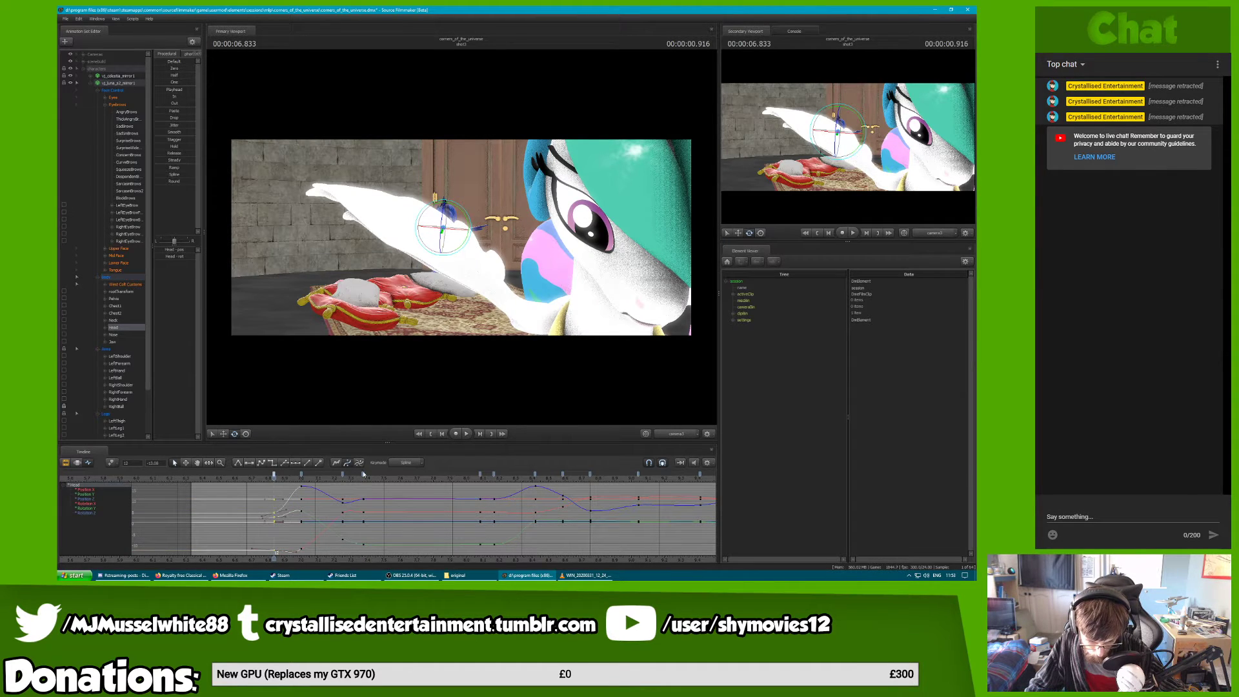
shift+click(363, 476)
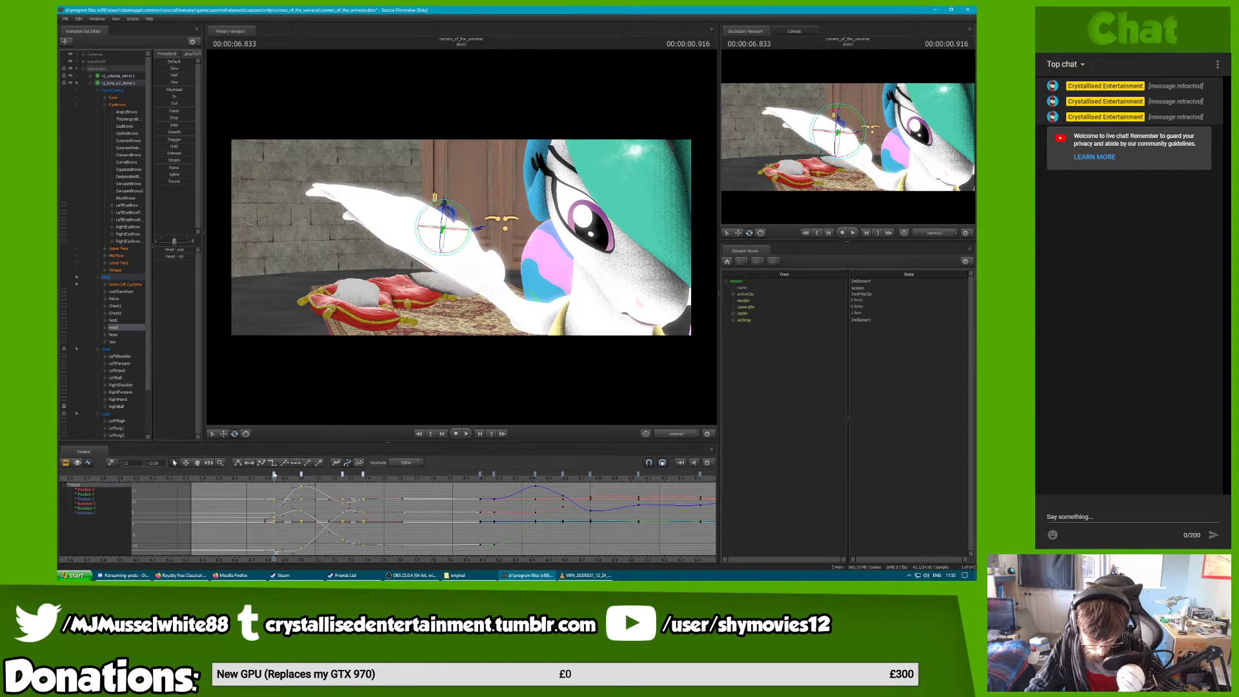
click(274, 476)
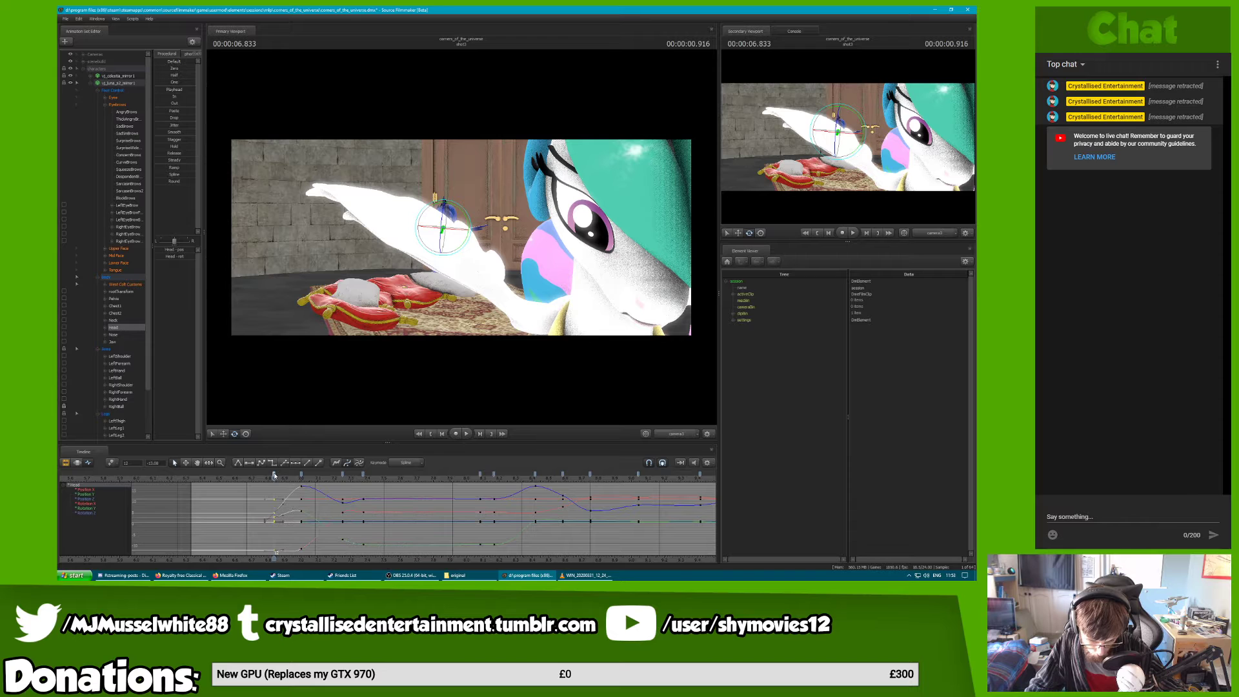
drag(274, 479, 219, 480)
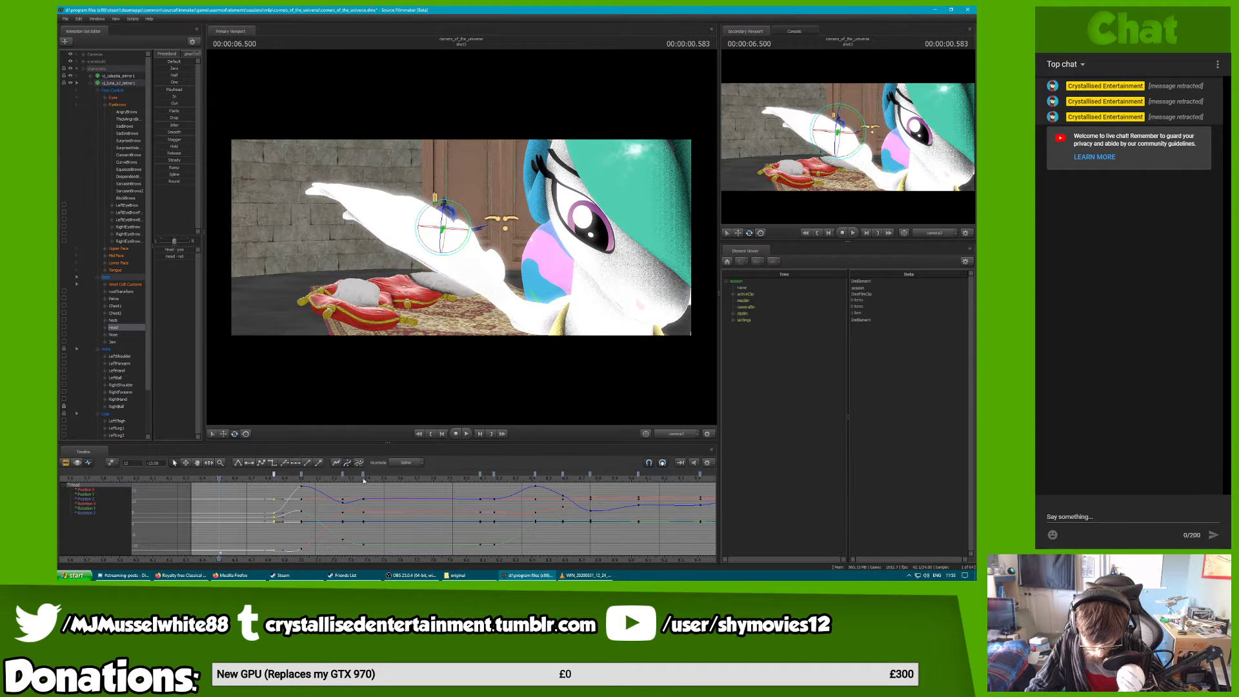
key(space)
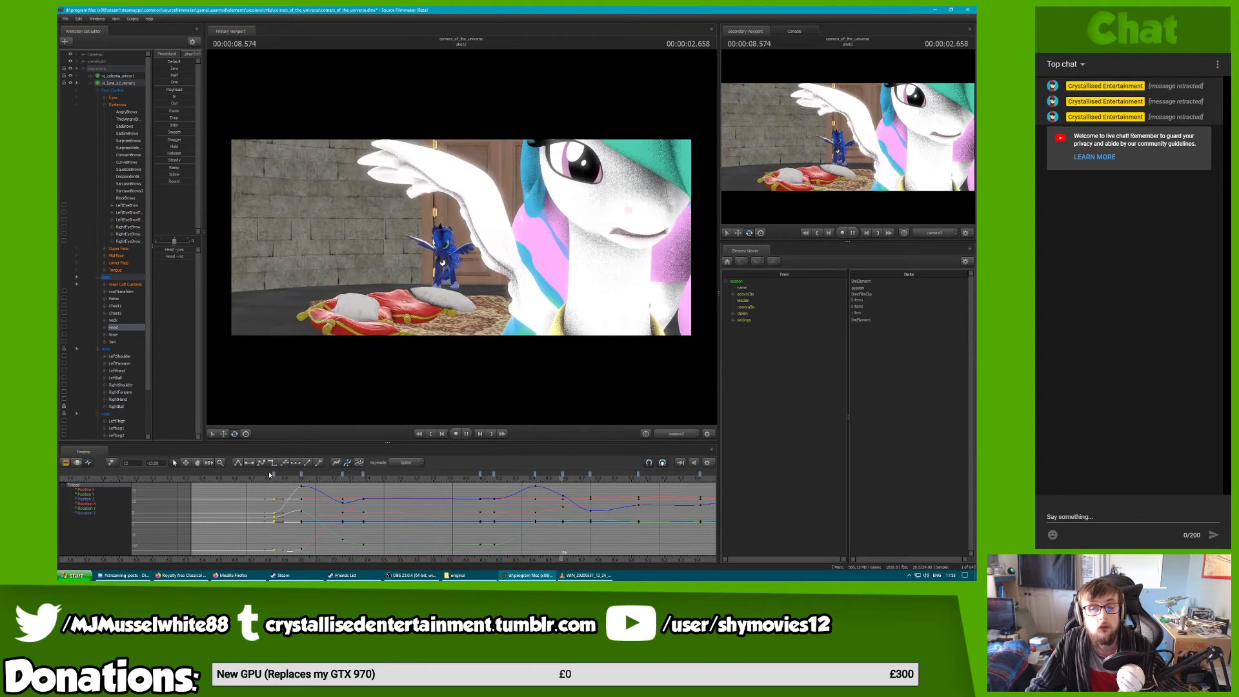
key(space)
key(space)
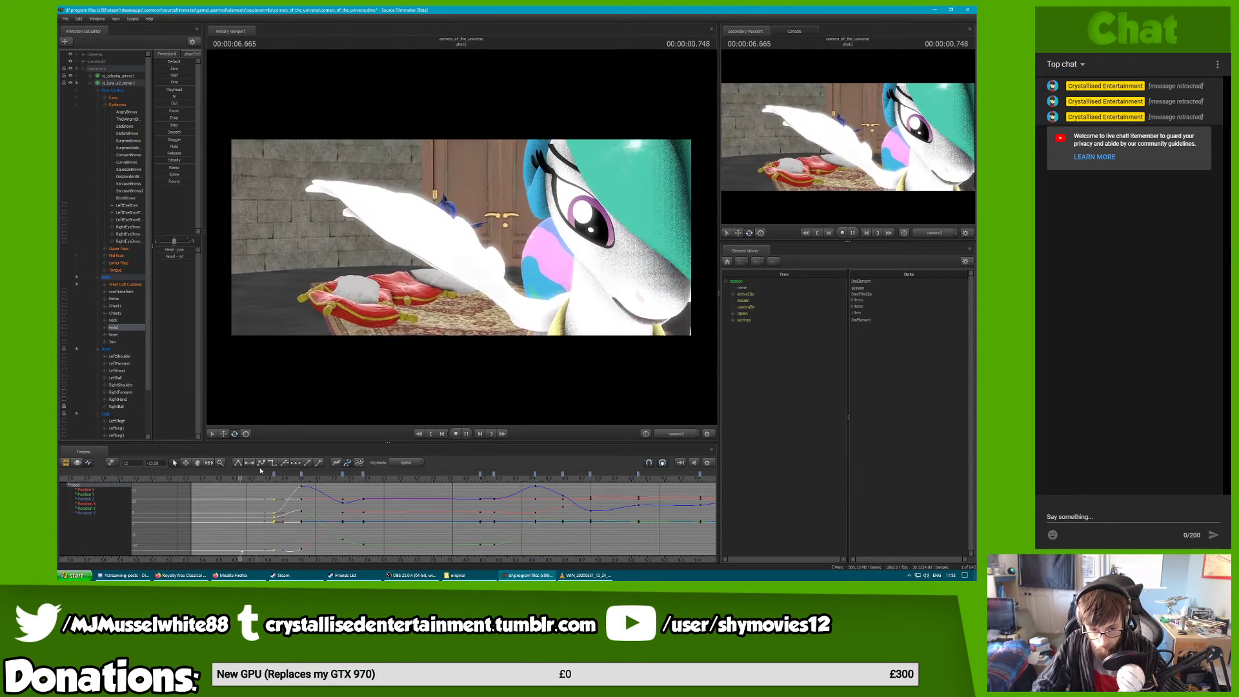
Switch the timeline to the Clip Editor and play back the shot from several points
key(F3)
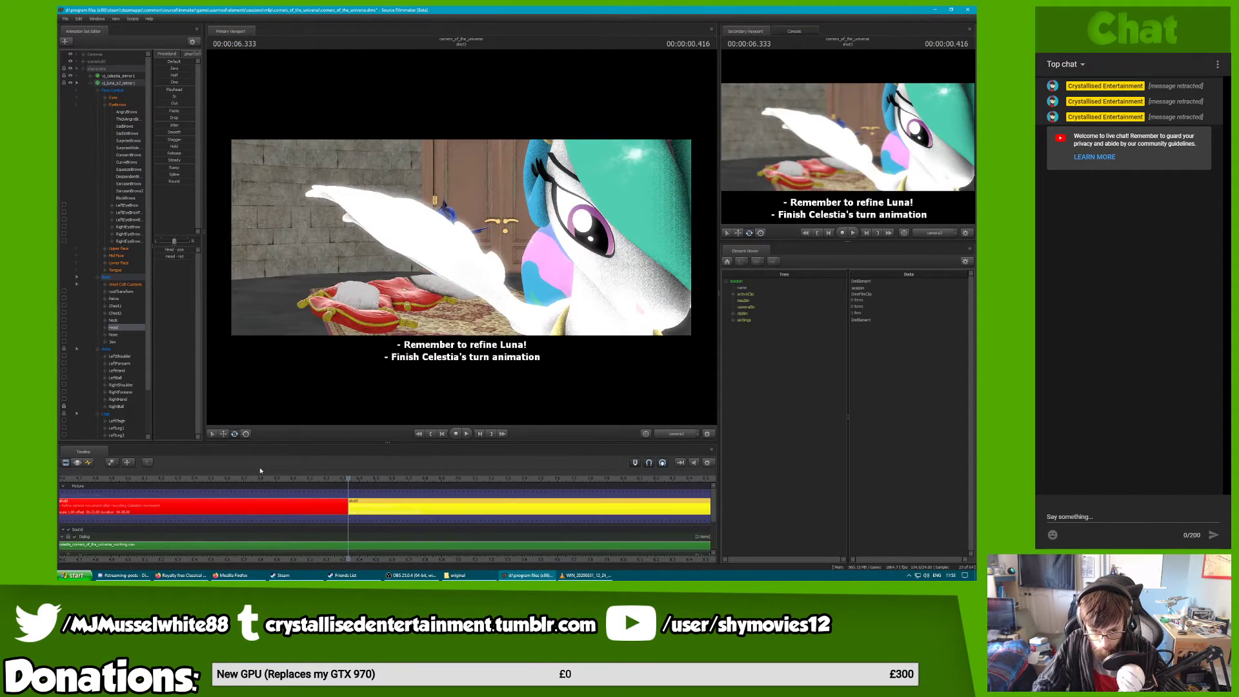
key(space)
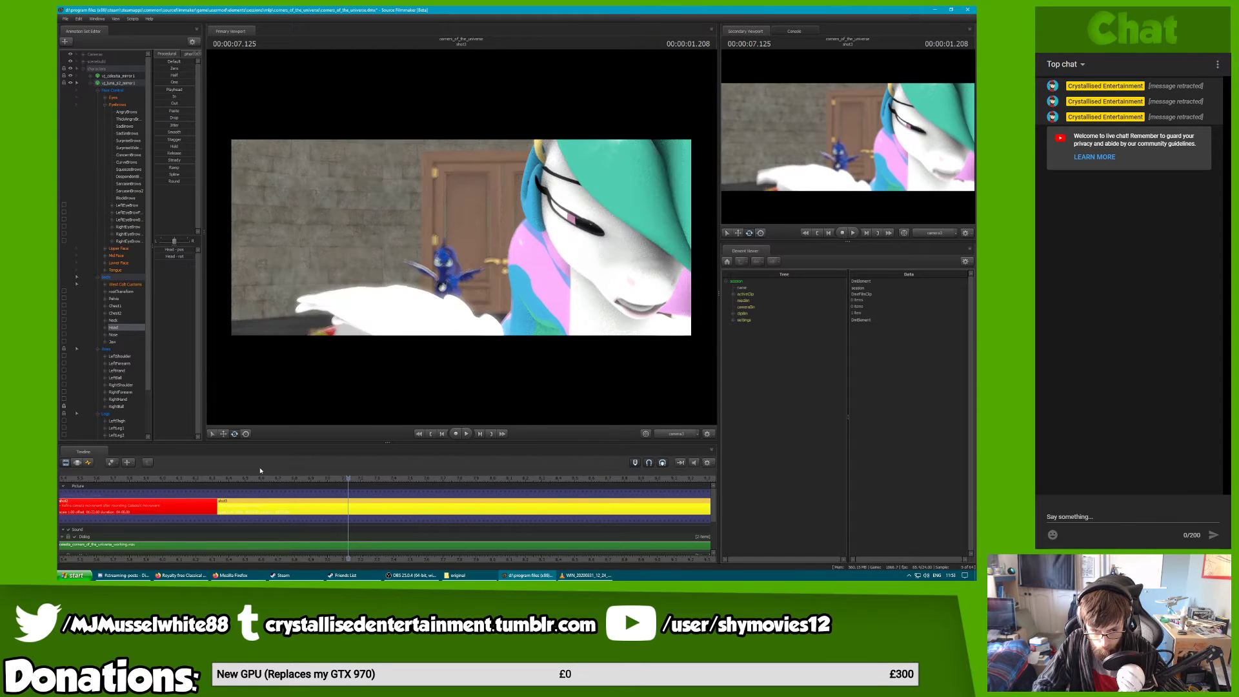
drag(354, 472, 542, 492)
key(space)
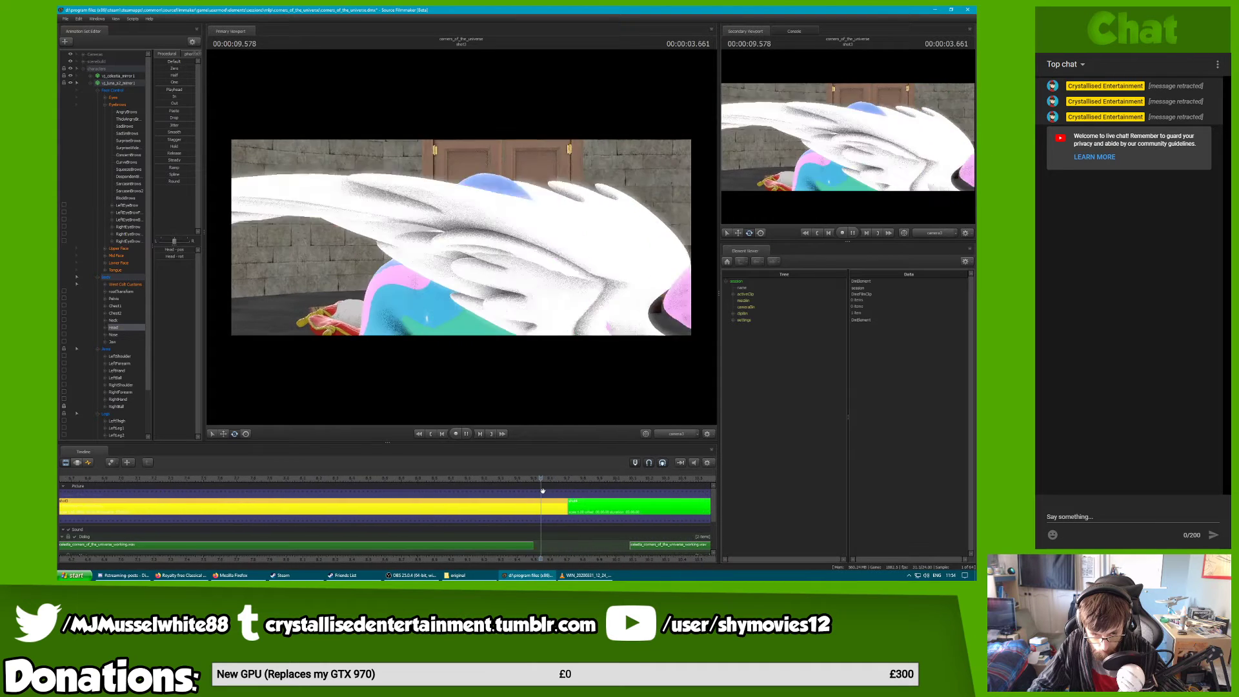
Step backwards frame by frame from the end of the shot to examine the white pony's turn
key(space)
key(Left)
key(Left)
key(Left)
key(Left)
key(Left)
key(Left)
key(Left)
key(Left)
key(Left)
key(Left)
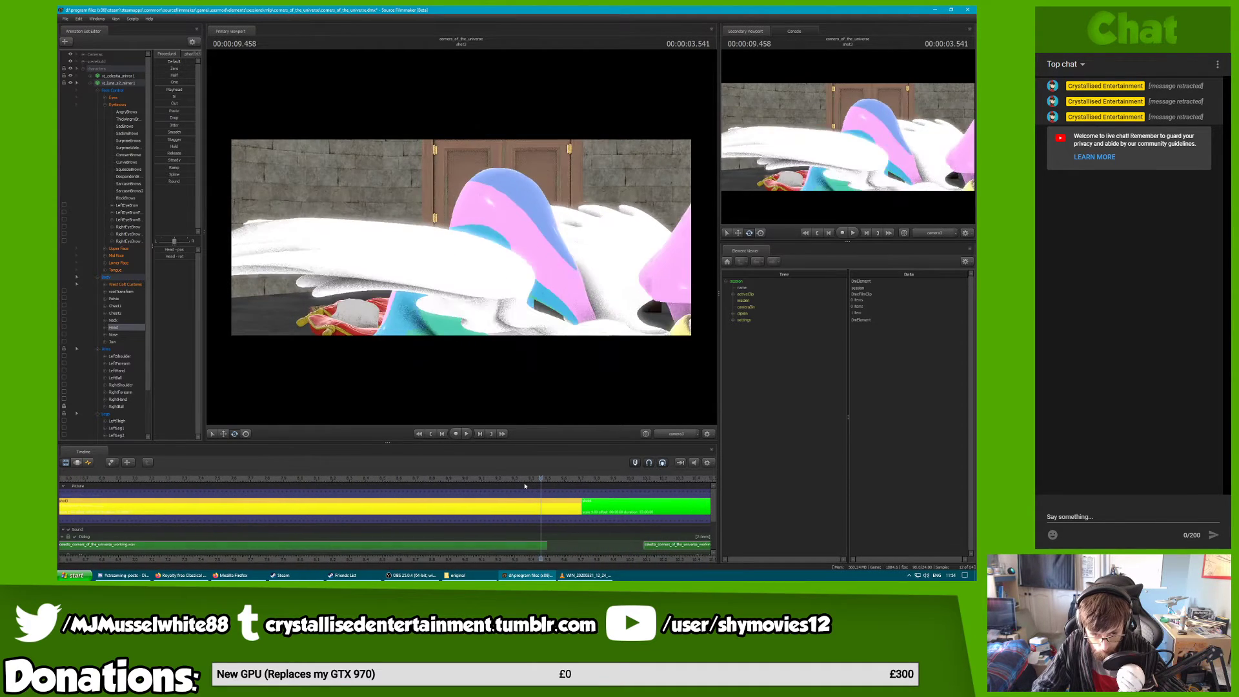
key(Left)
key(Left)
key(Left)
key(Left)
key(Left)
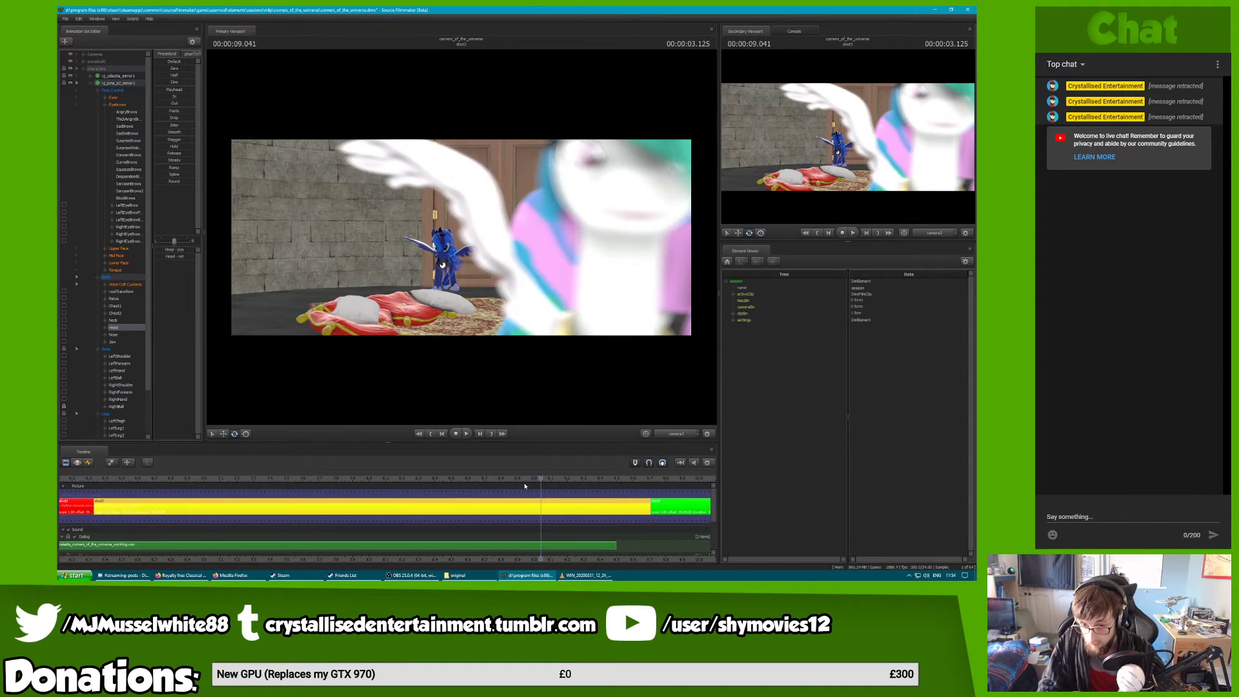
Replay the shot repeatedly from its start to judge the blue pony's timing against the white pony
key(Up)
key(space)
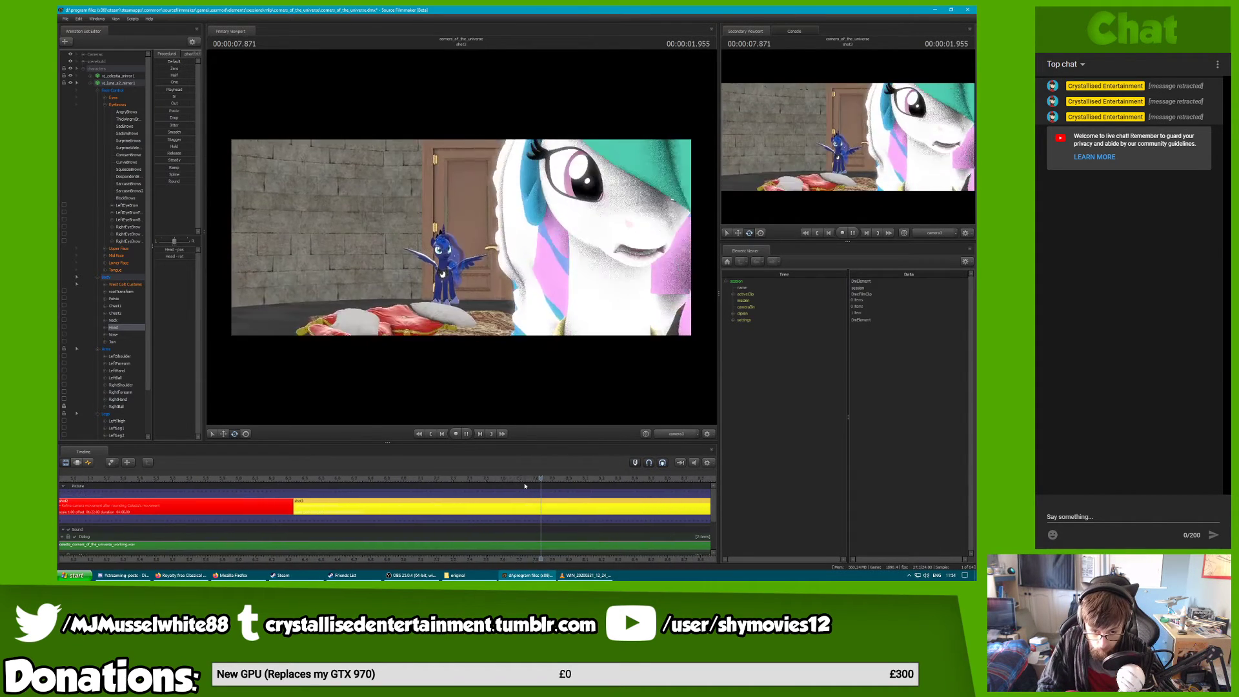
key(Up)
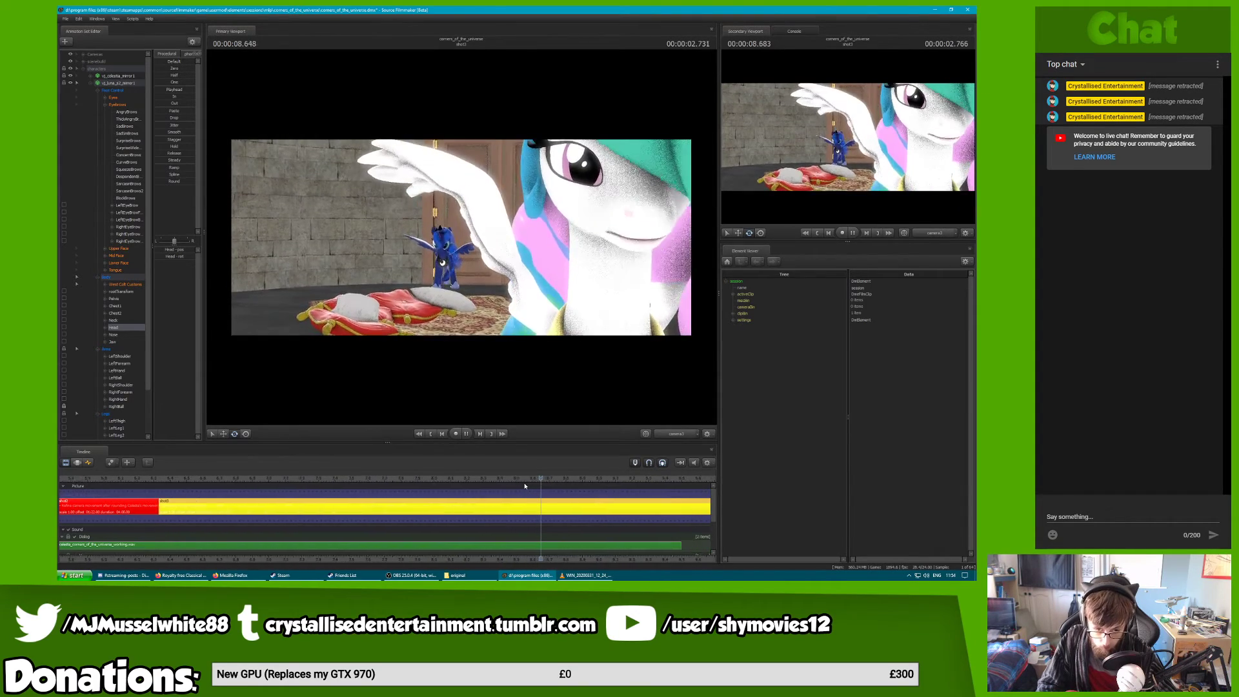
key(Up)
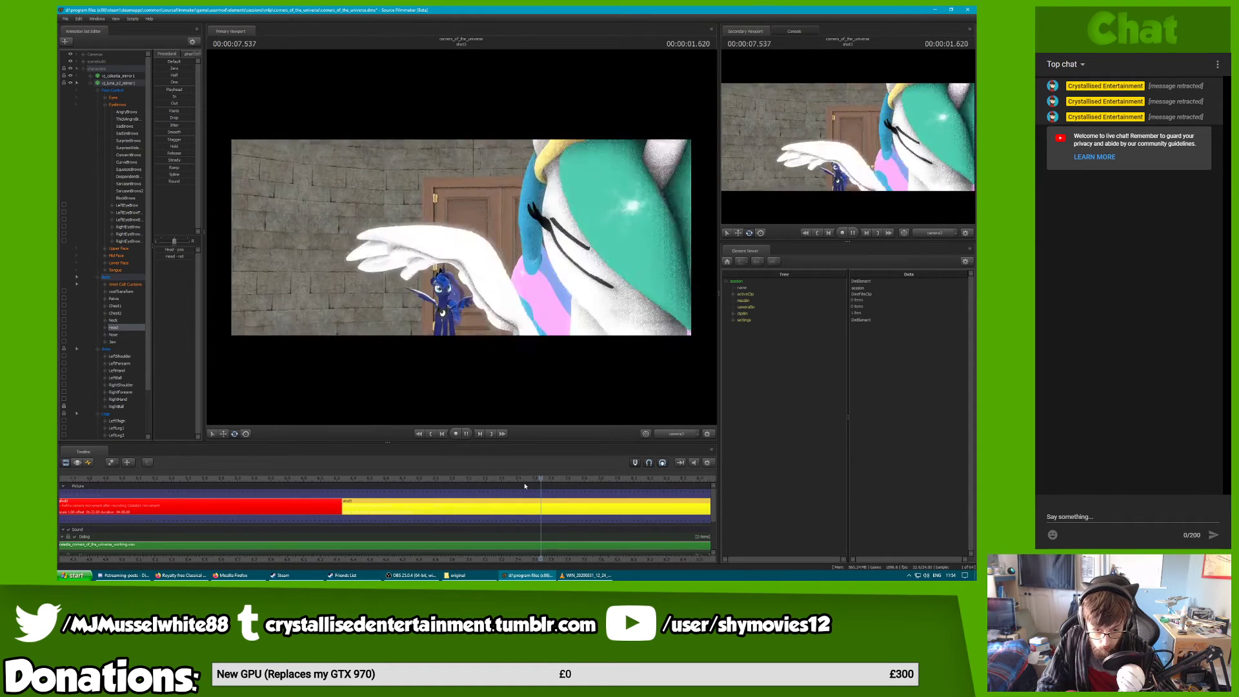
key(space)
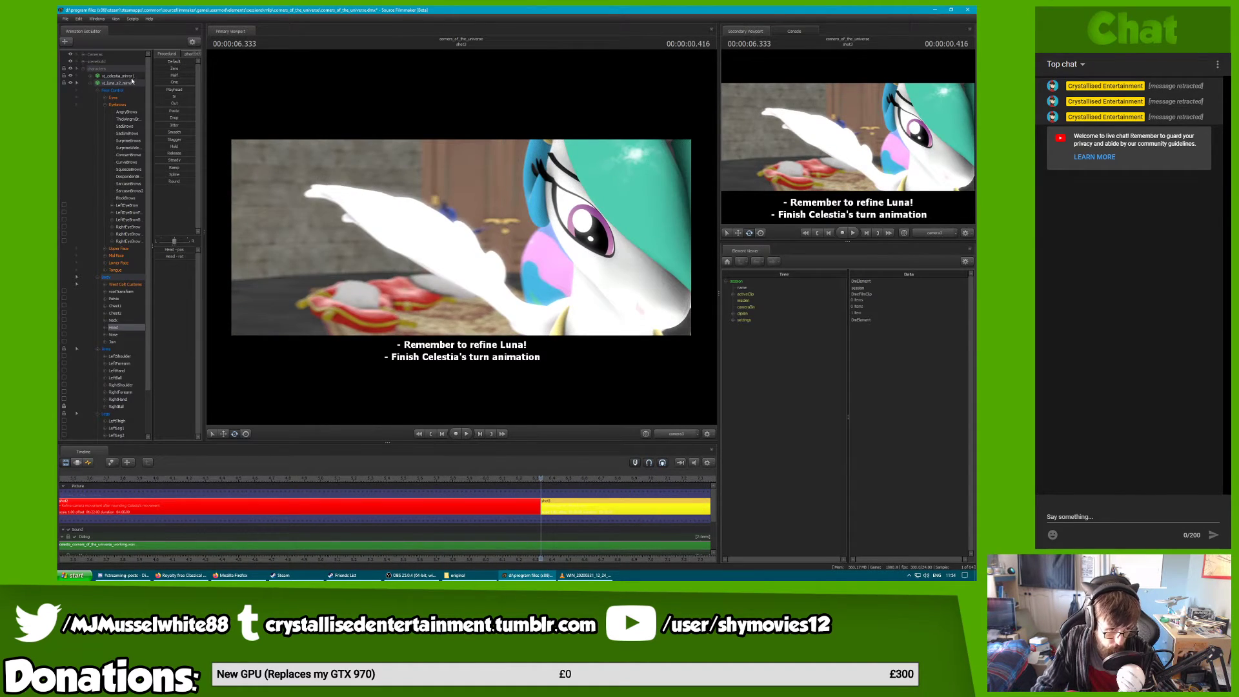
Shift the blue pony's first group of keyframes across all controls, 6.833 s to 7.375 s, about half a second earlier
click(115, 90)
click(88, 463)
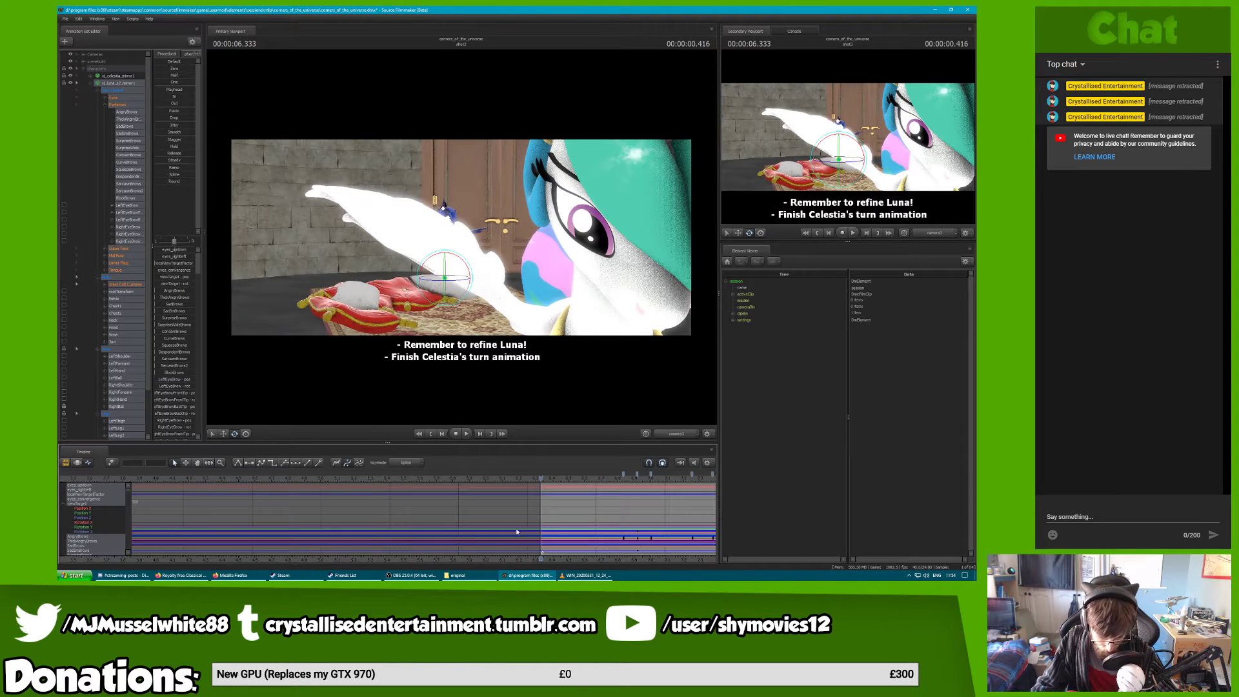
middle_drag(710, 502, 446, 493)
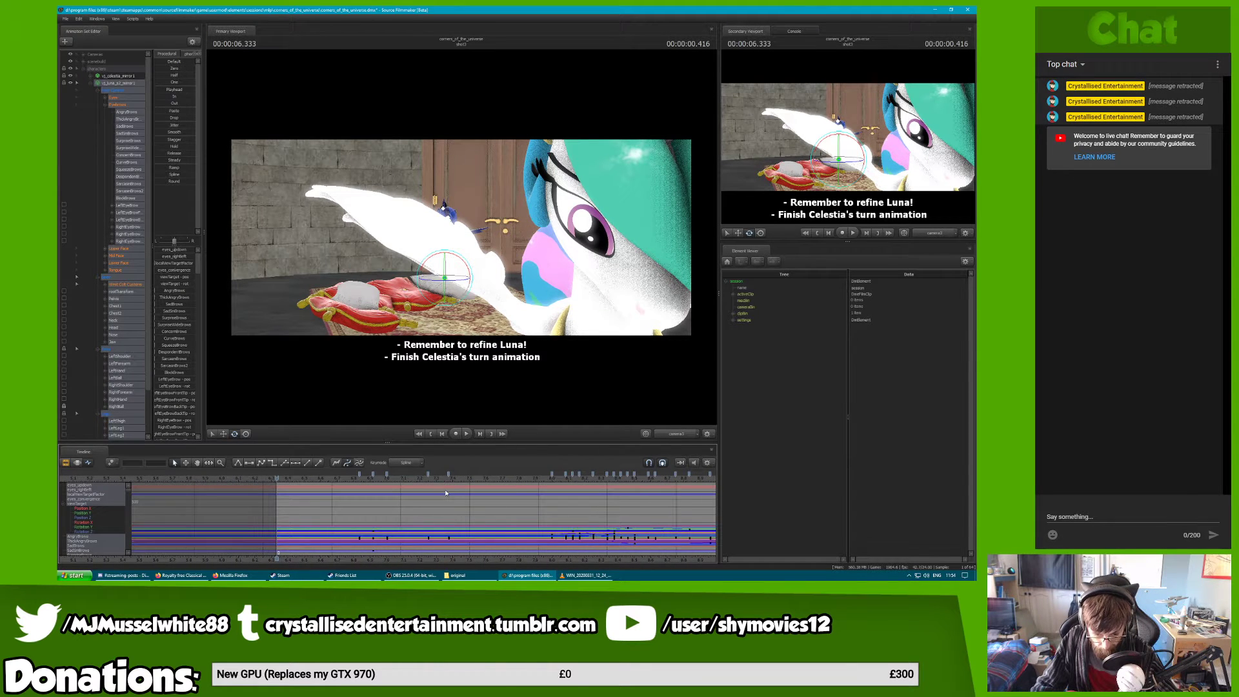
click(448, 473)
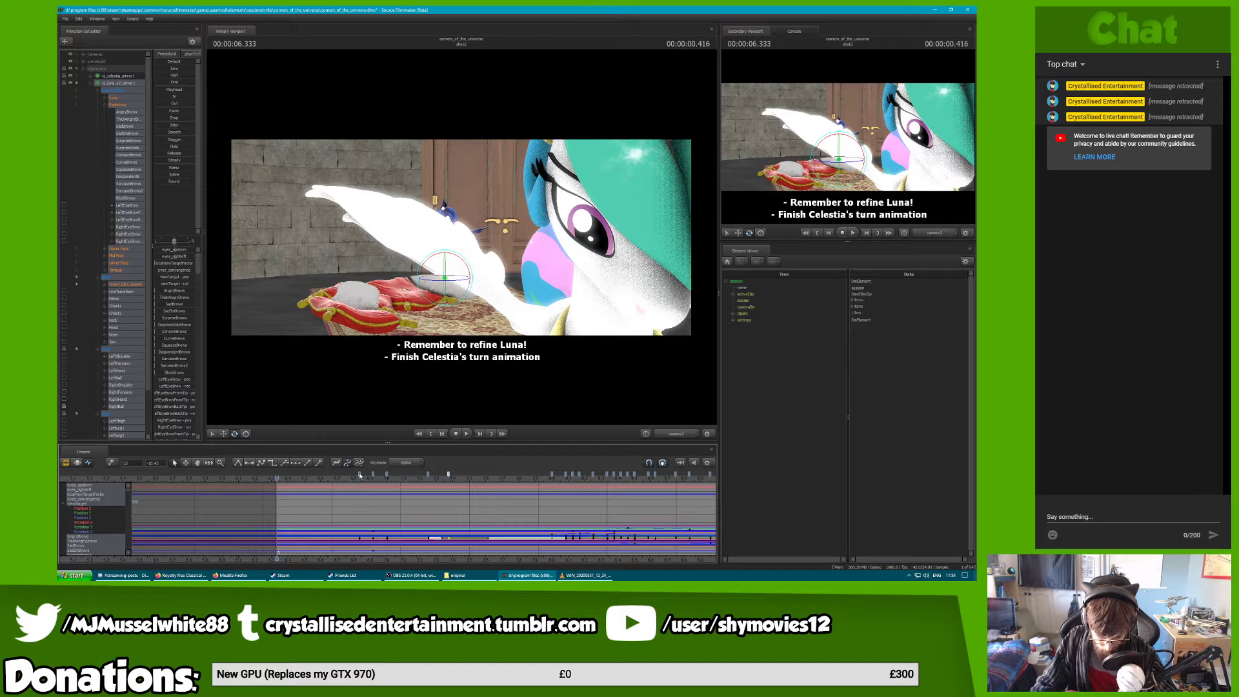
drag(359, 474, 270, 482)
Play back the retimed blue pony motion, switching to the Clip Editor to review the whole shot
key(space)
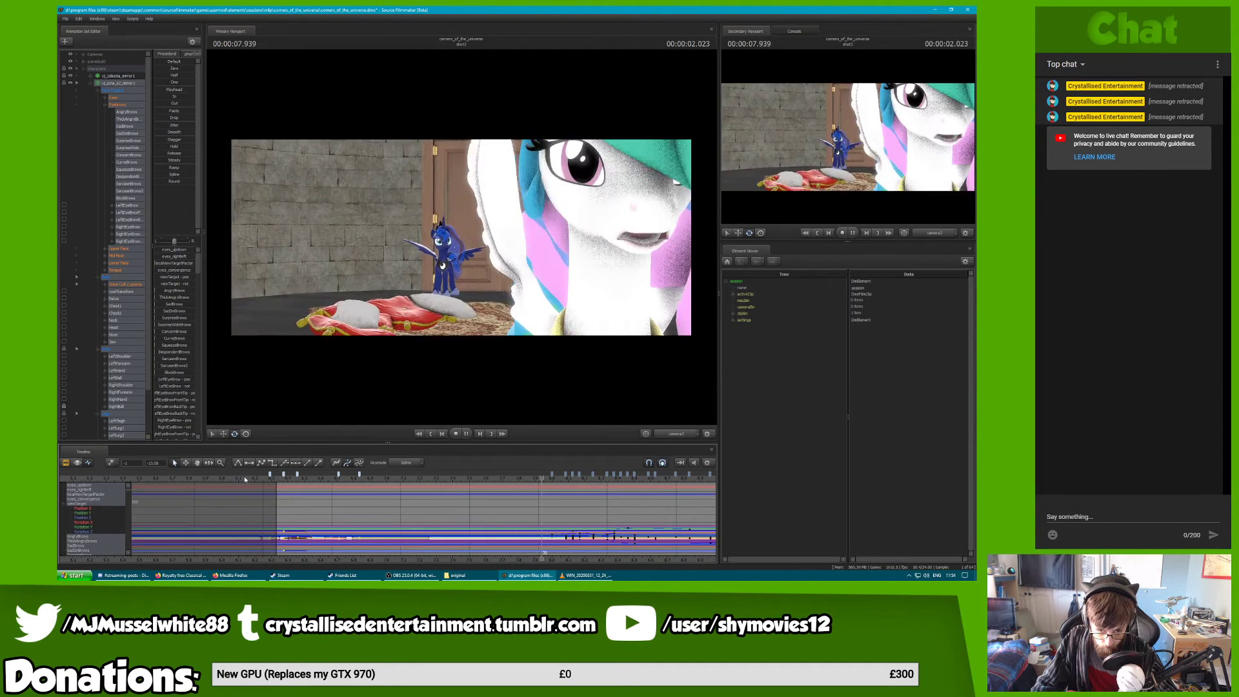
key(F3)
key(space)
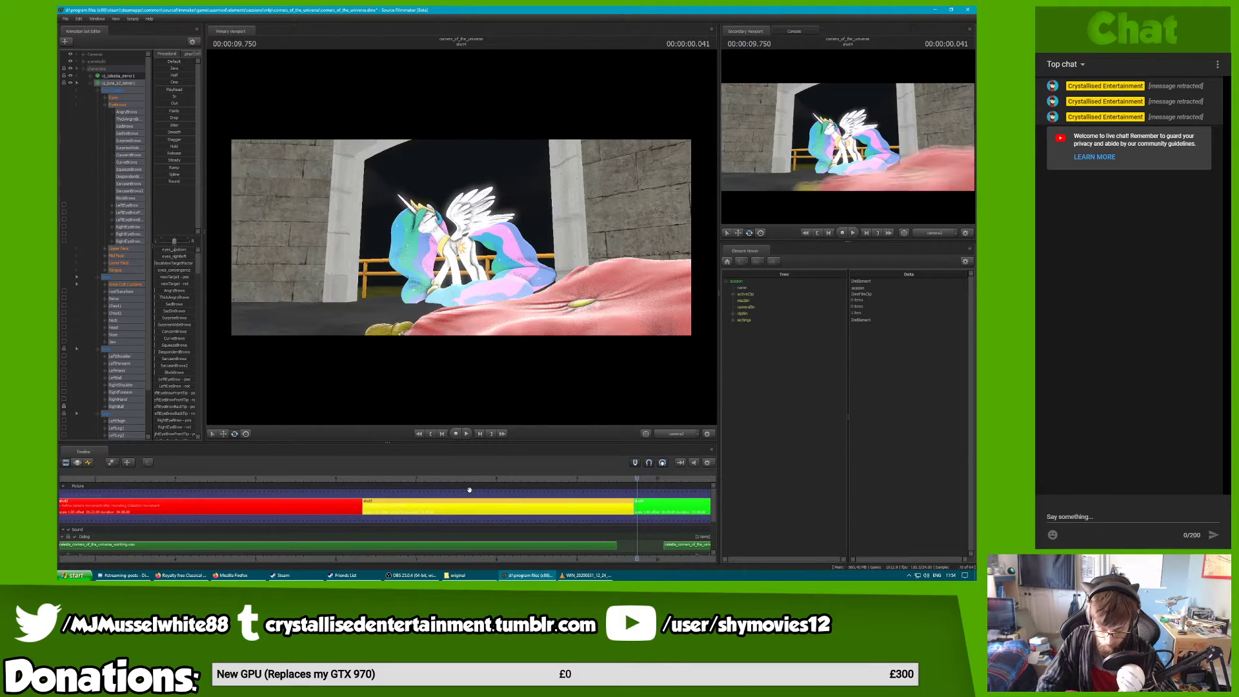
key(space)
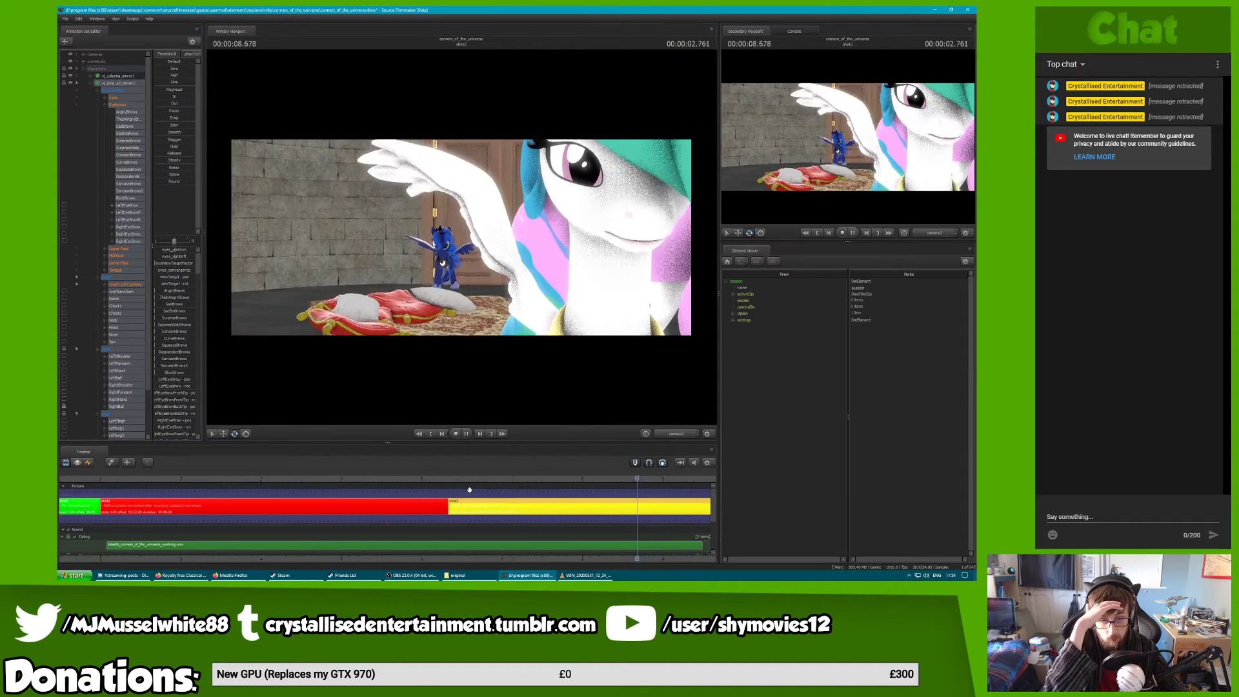
Play back the retimed shot in the Clip Editor, and switch back to the Graph Editor
key(space)
key(space)
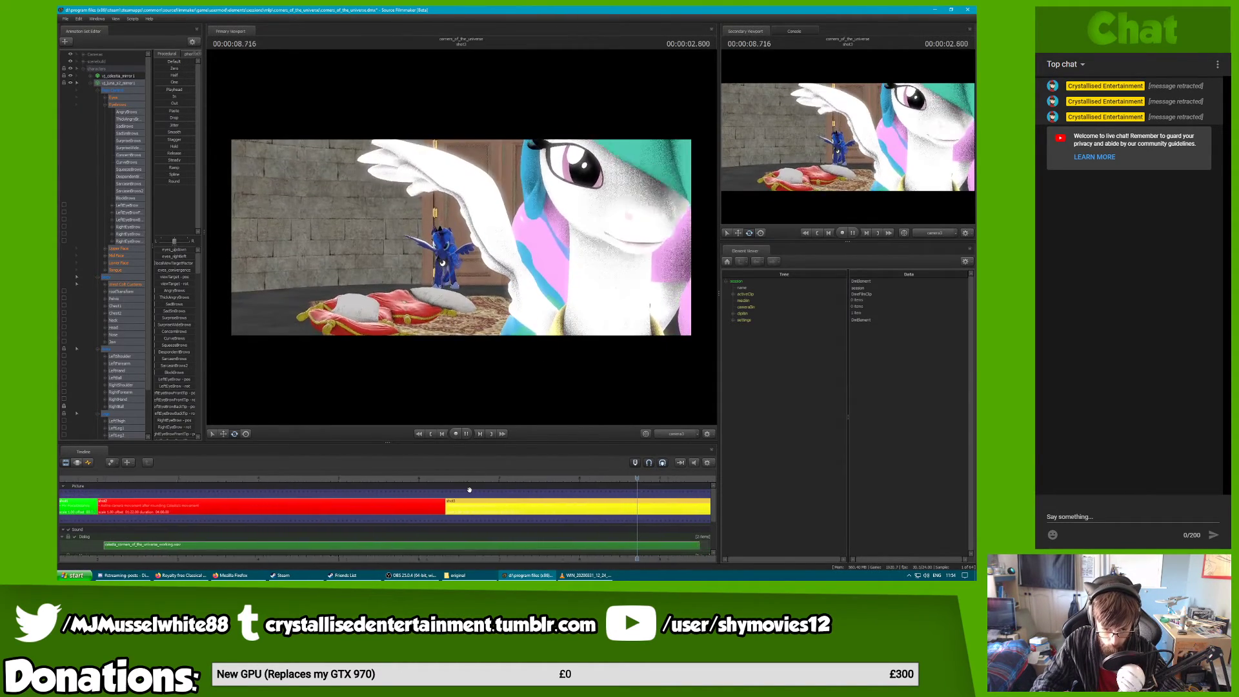
key(space)
key(F4)
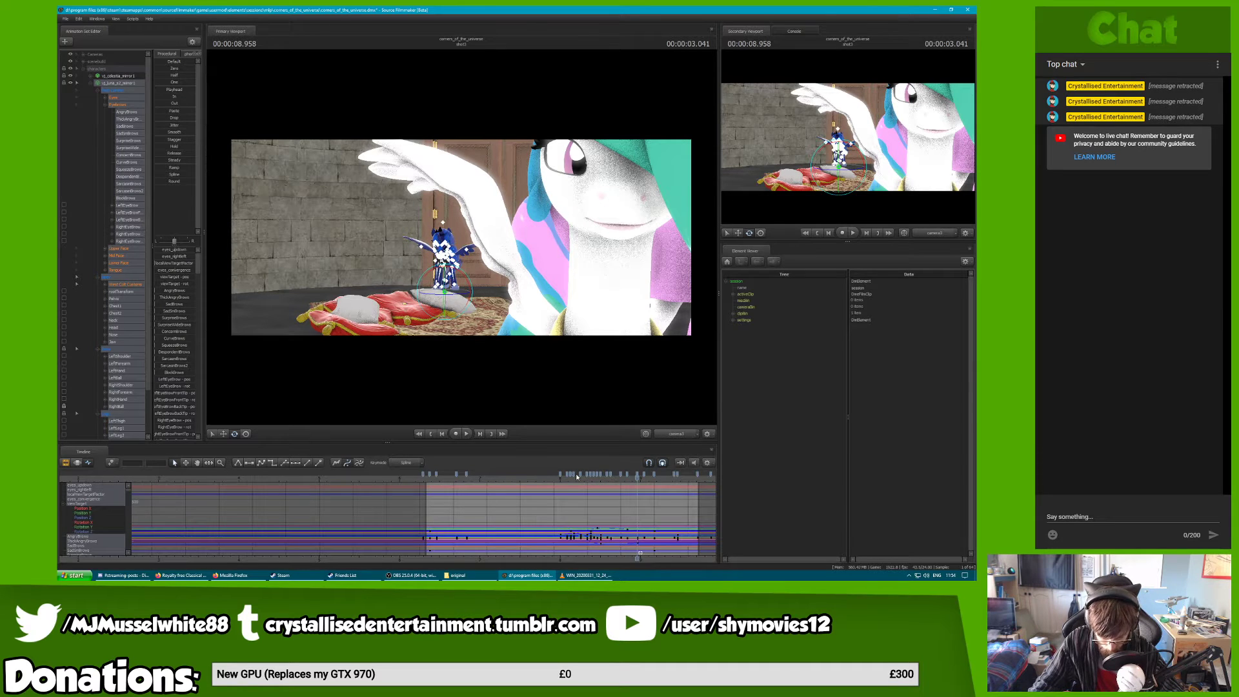
Try to shift the blue pony's keyframes around 8 s slightly earlier across all controls
click(559, 475)
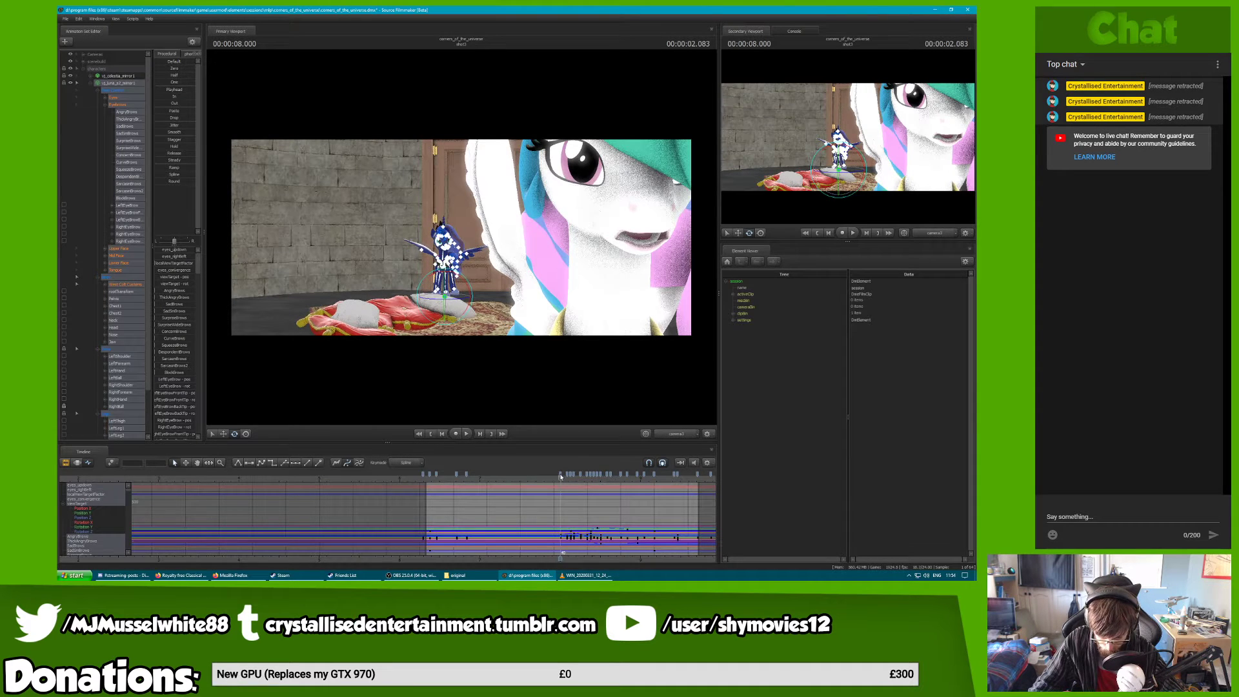
shift+drag(580, 476, 571, 477)
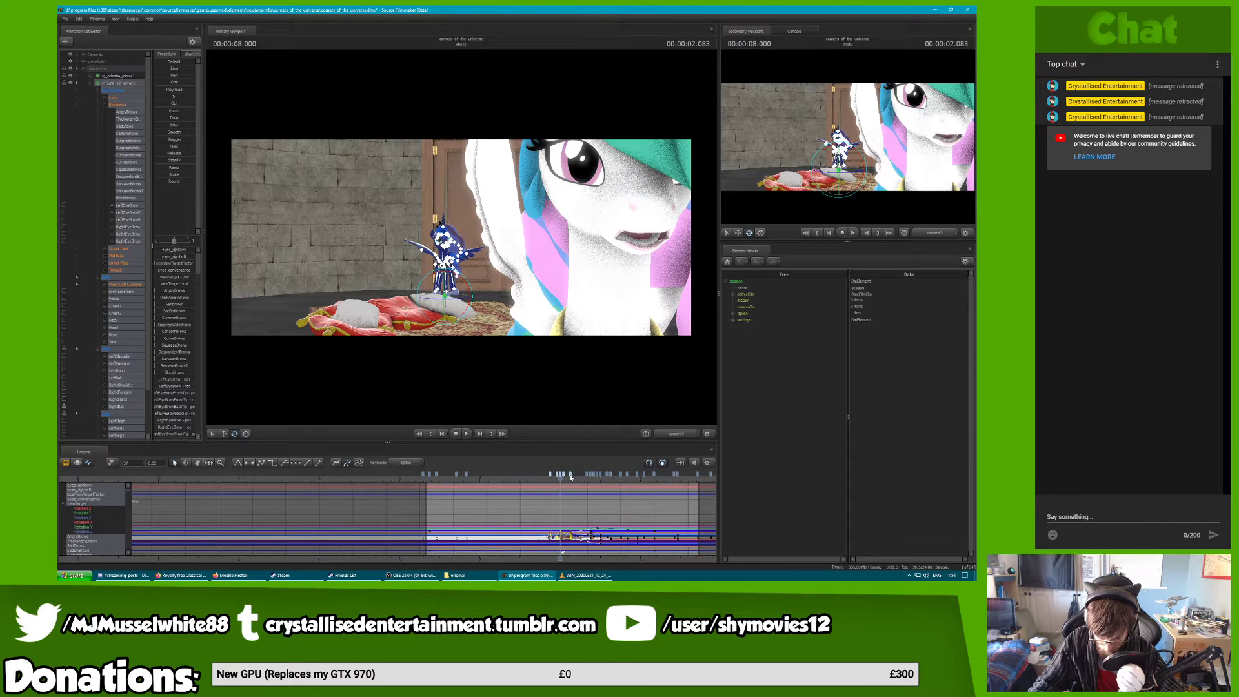
key(ctrl+z)
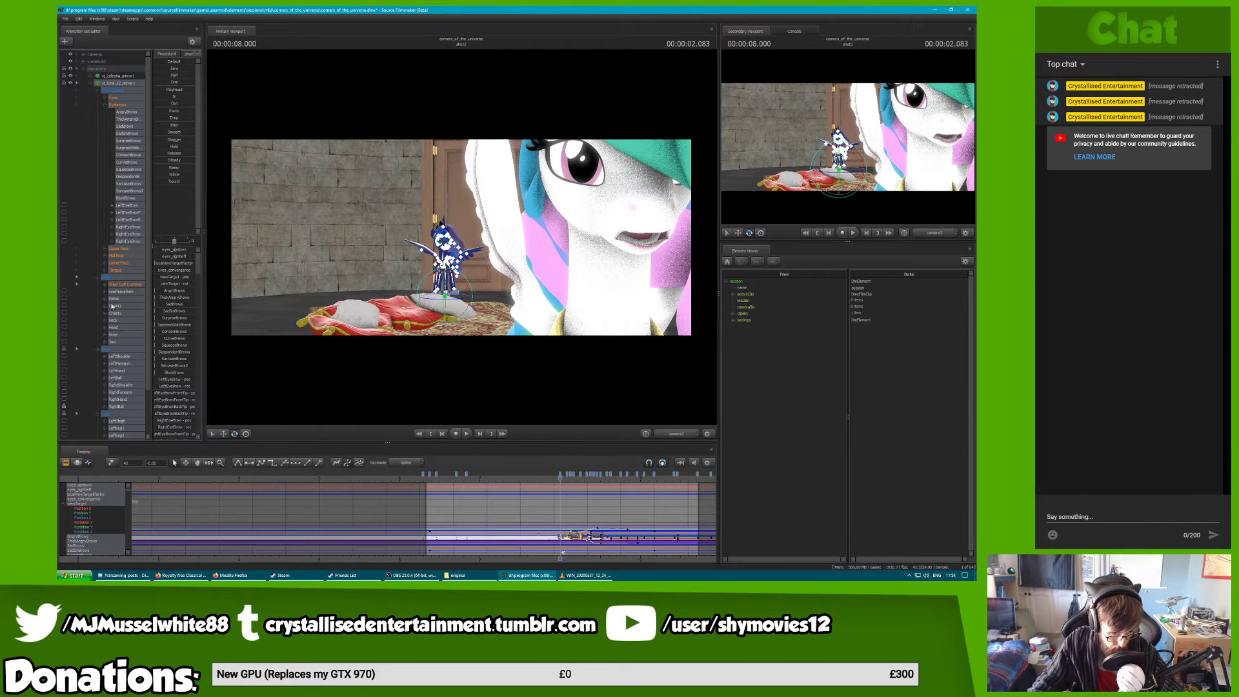
Shift only the blue pony's neck and head keyframes around 8 s slightly earlier, and play back the result
click(114, 306)
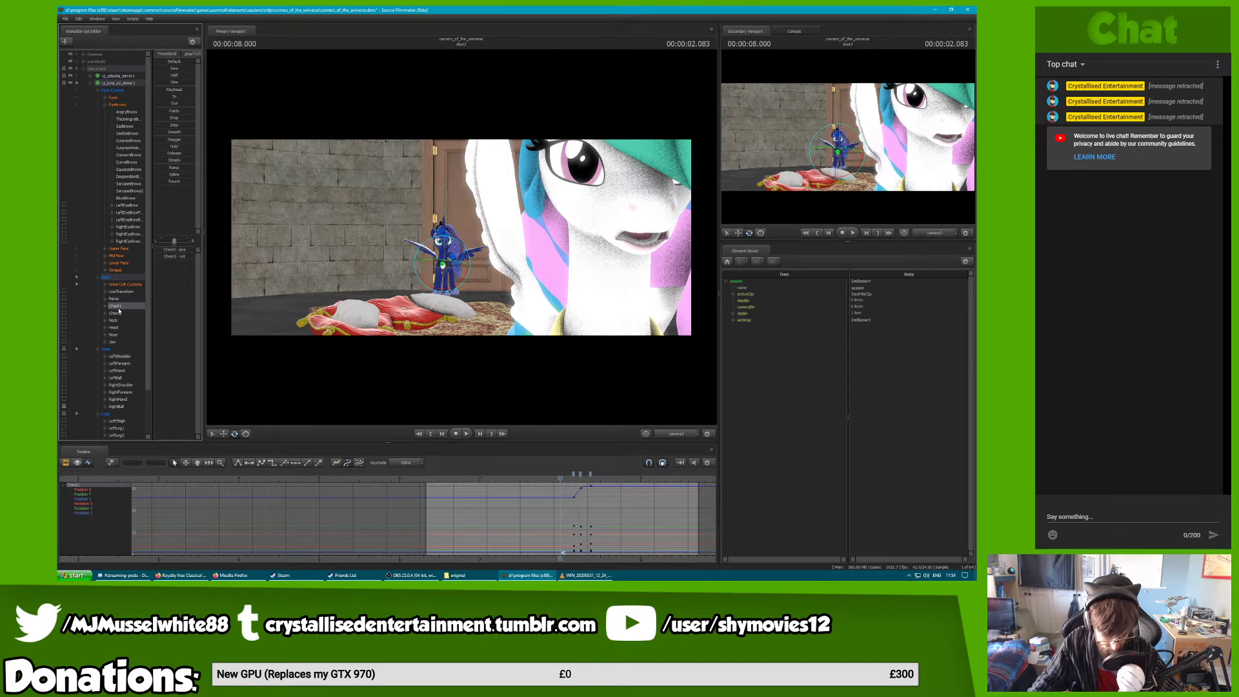
click(116, 320)
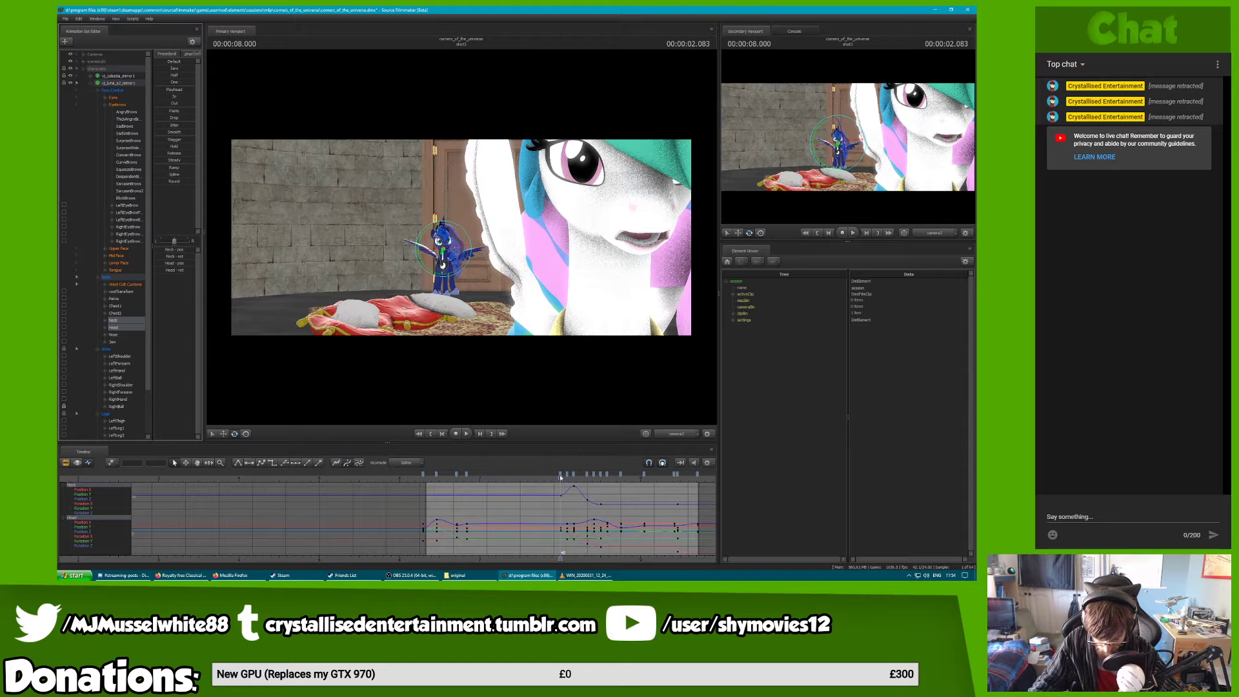
ctrl+click(114, 328)
shift+click(574, 475)
drag(574, 475, 570, 475)
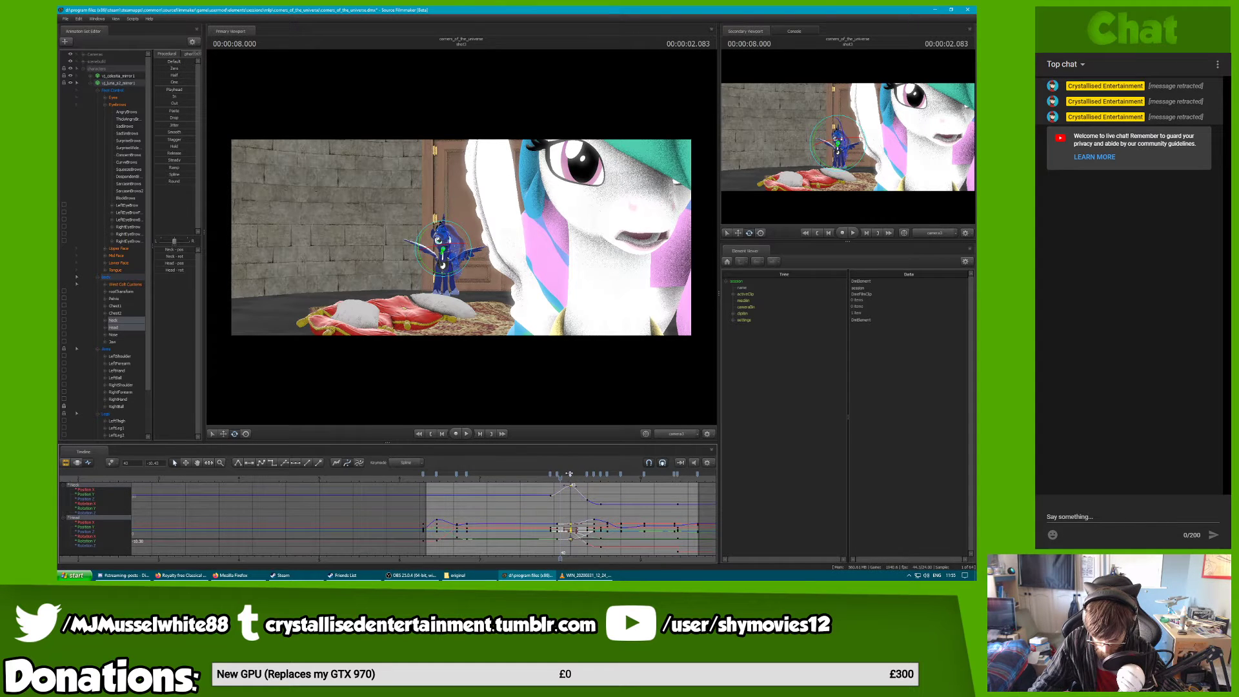
click(530, 479)
key(space)
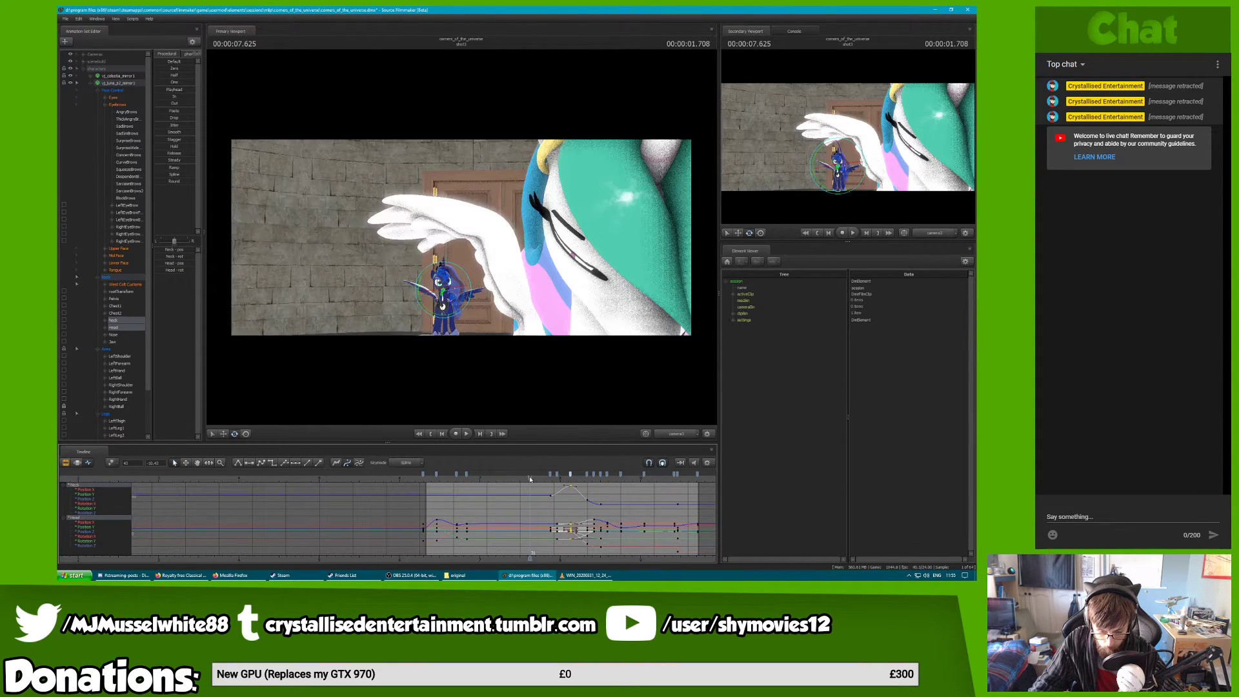
key(space)
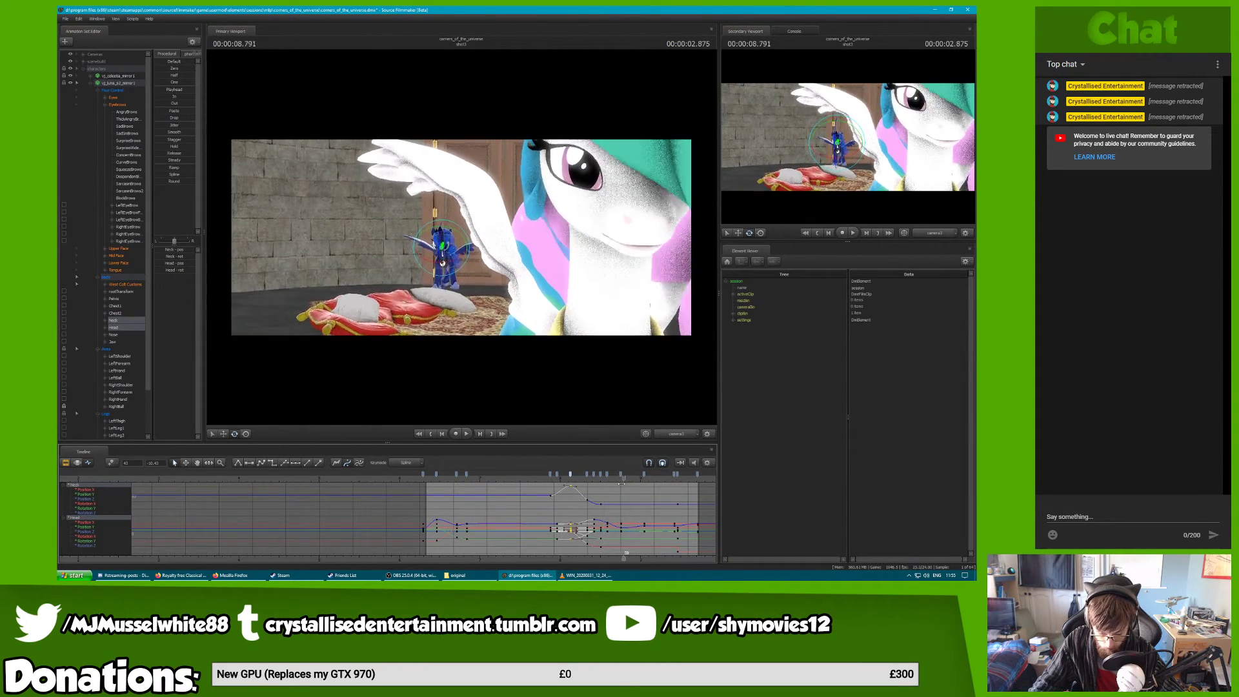
Move the blue pony's last neck keyframe to about 9.58 s, keeping a neck keyframe at 9.416 s
drag(639, 487, 673, 489)
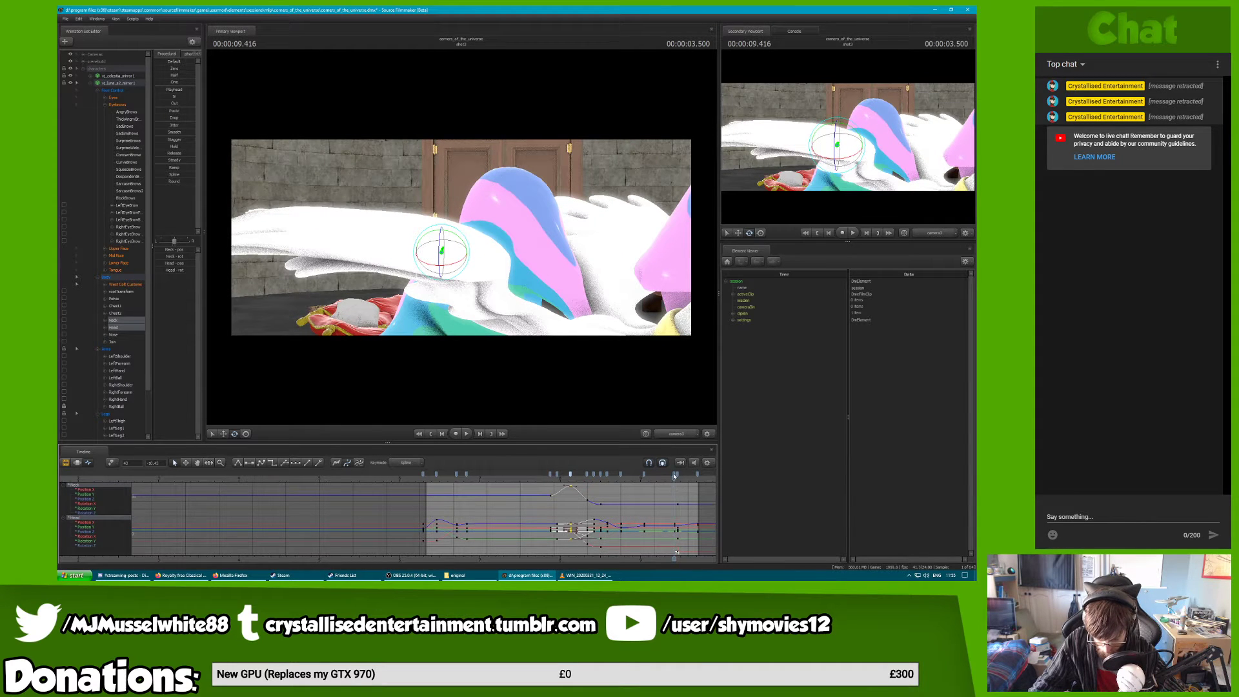
click(674, 475)
click(124, 321)
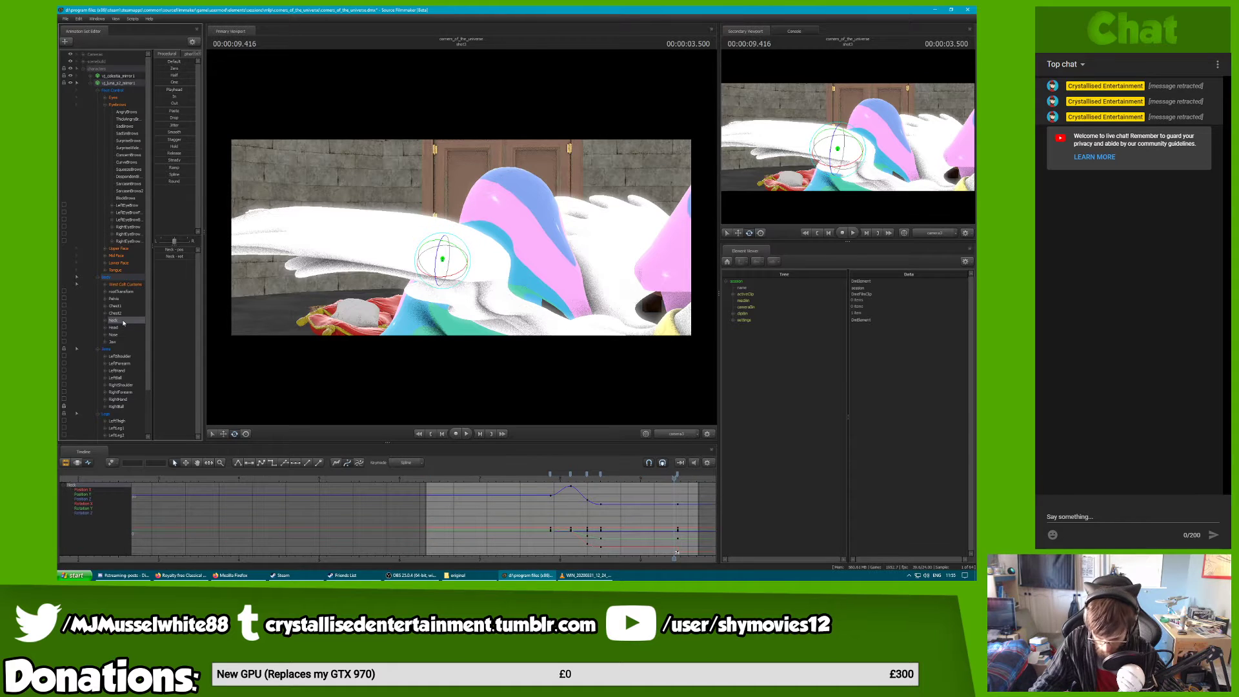
drag(677, 474, 686, 476)
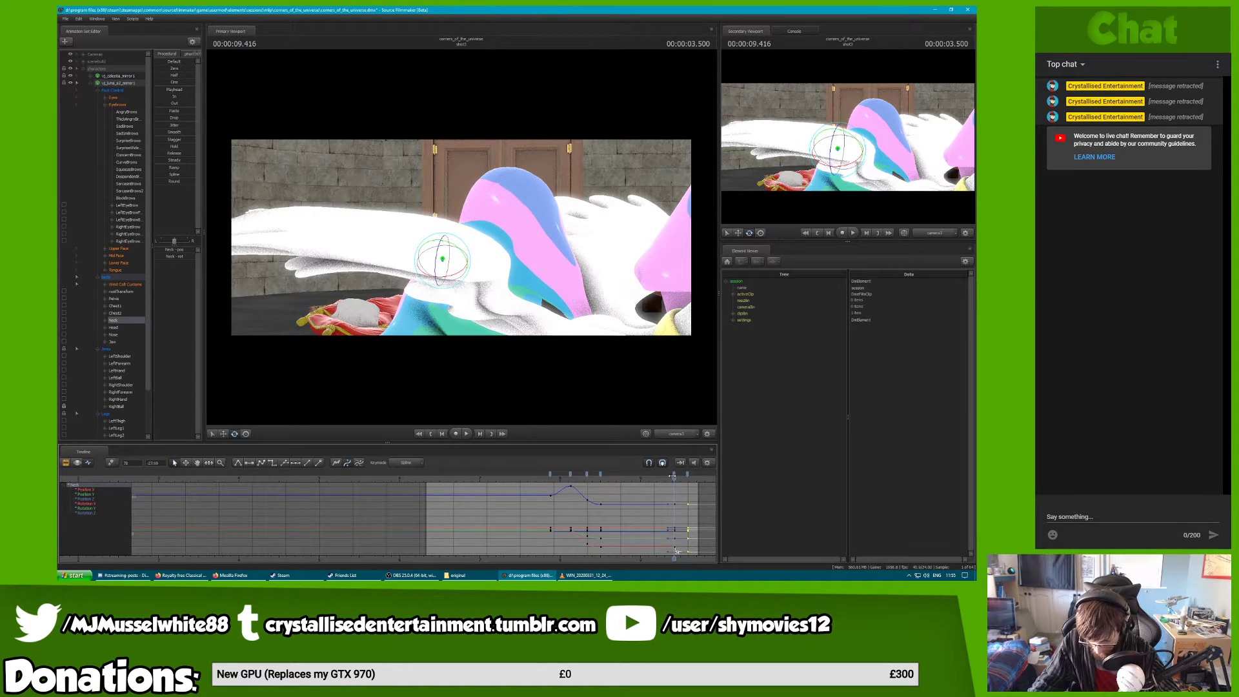
click(673, 476)
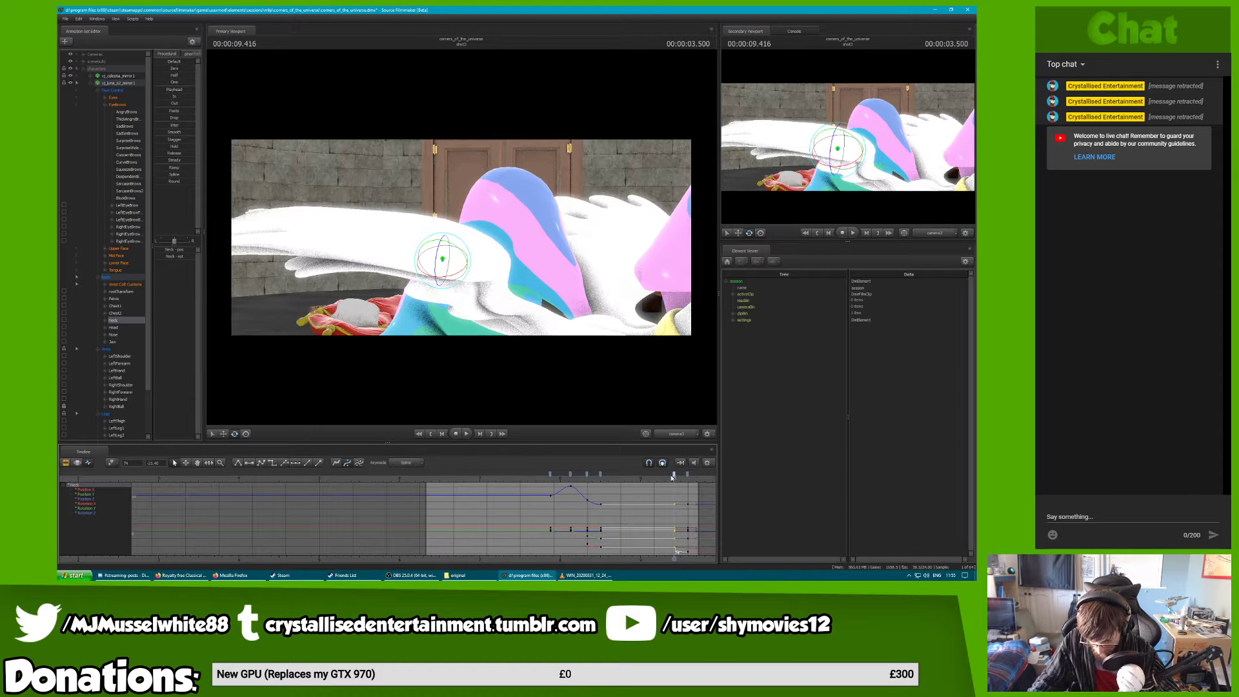
Add a neck keyframe at 9.333 s, and play back the neck motion near the end of the shot
drag(674, 478, 667, 479)
key(m)
click(601, 475)
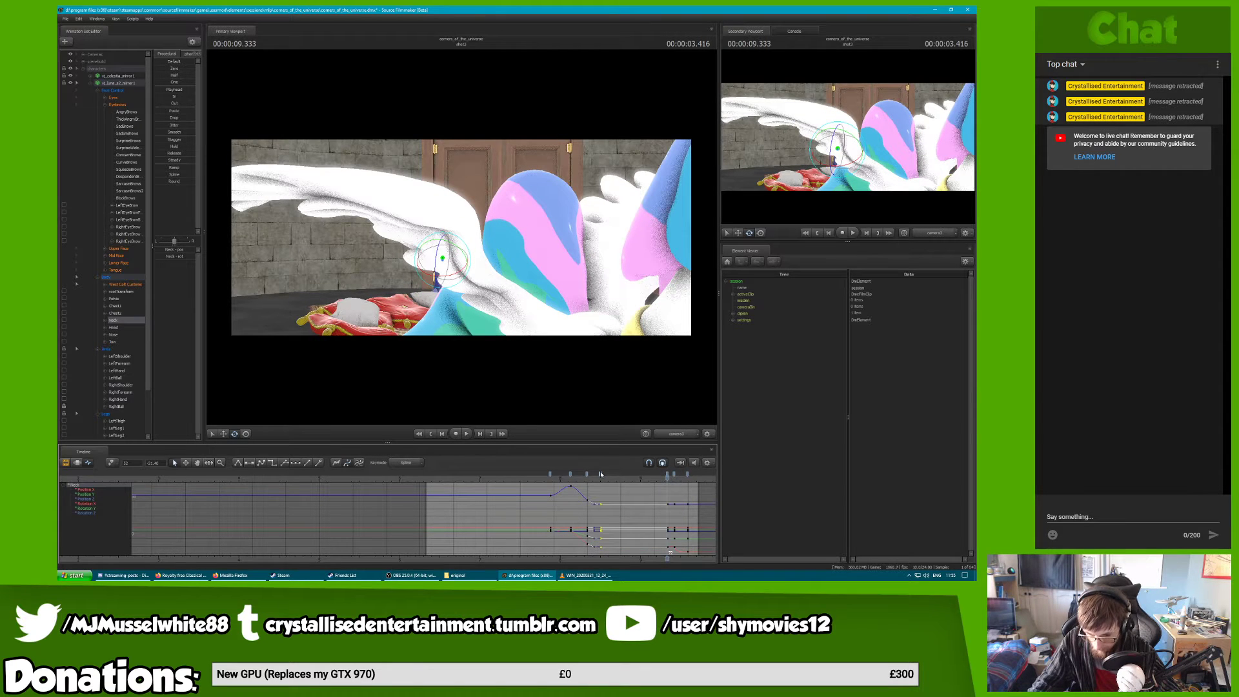
click(691, 479)
click(688, 475)
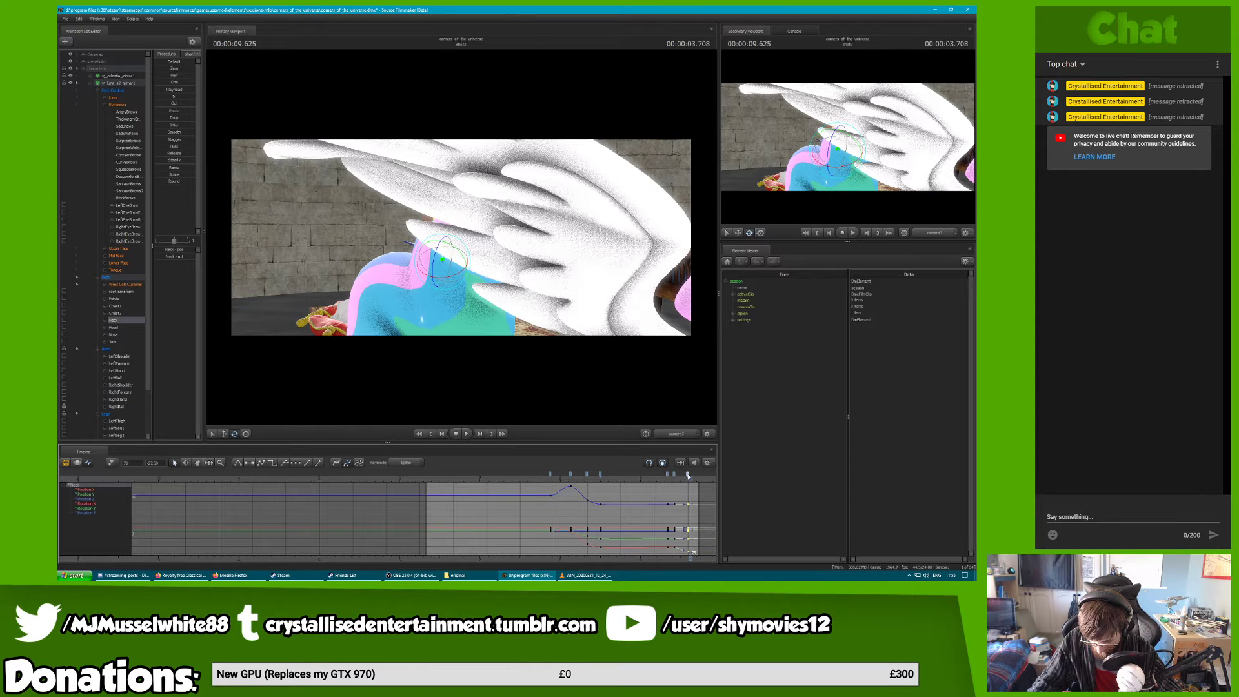
key(space)
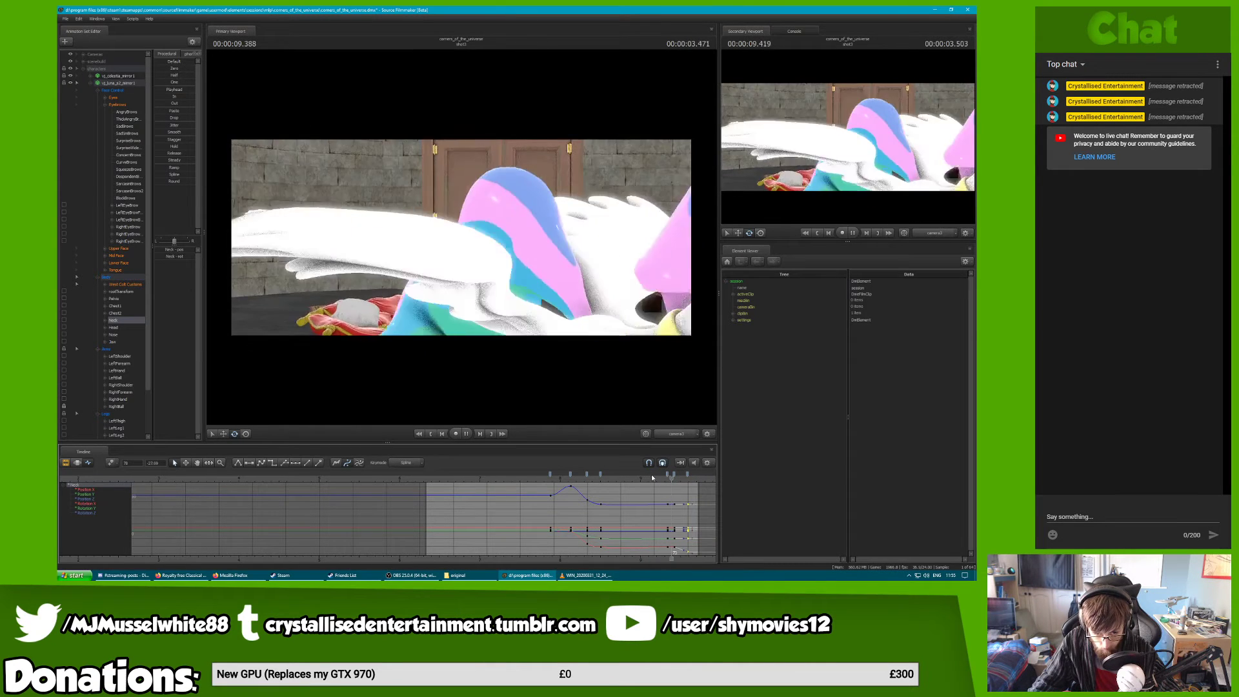
Shift the two middle neck keyframes earlier to 9.083 s and 9.166 s, and review the motion through the work camera
click(675, 476)
ctrl+click(668, 476)
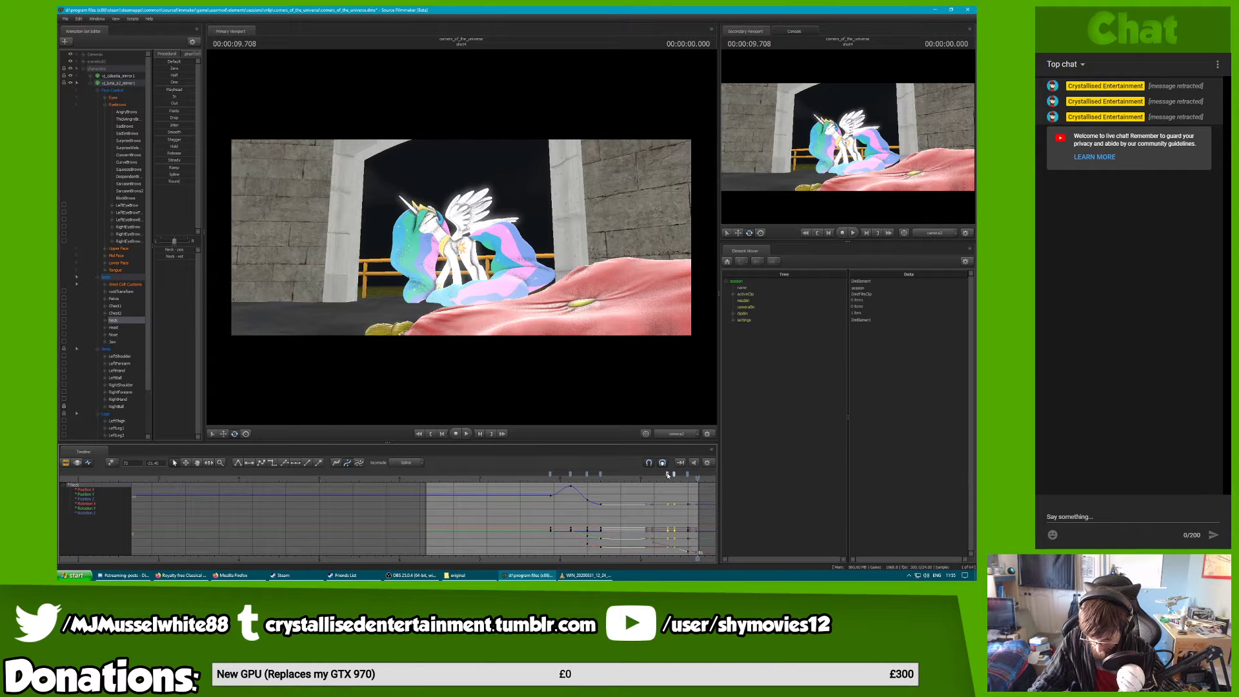
drag(668, 475, 653, 476)
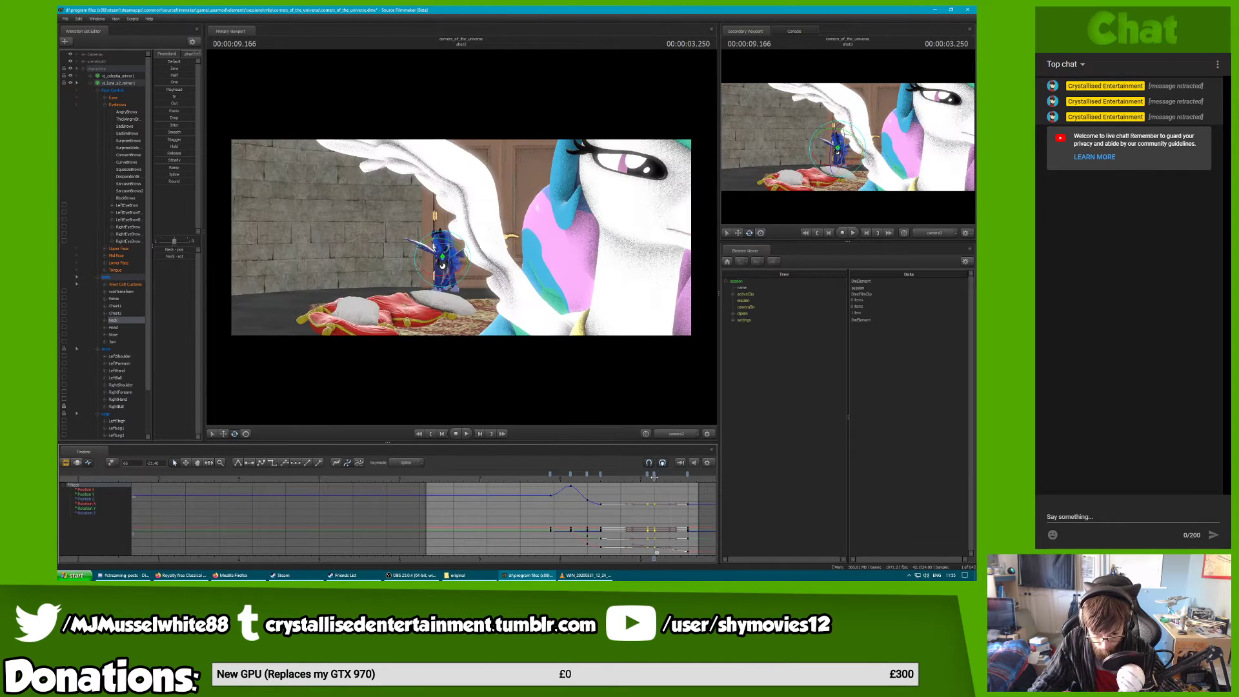
click(677, 435)
key(space)
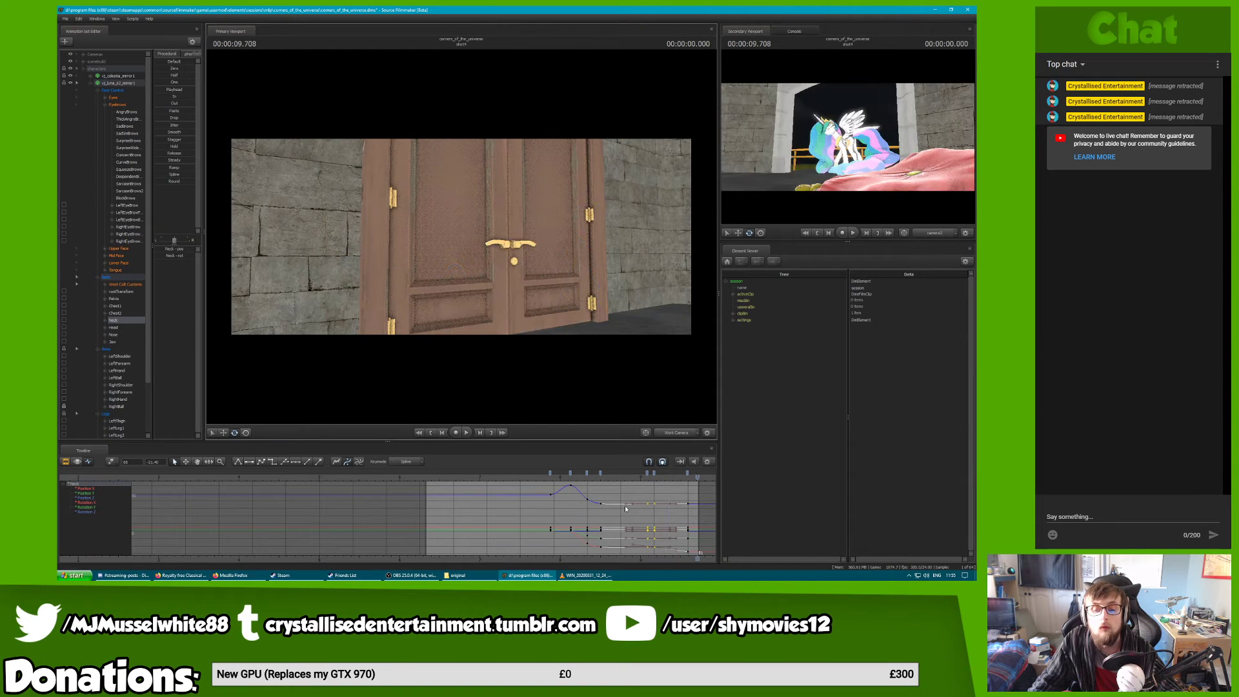
key(space)
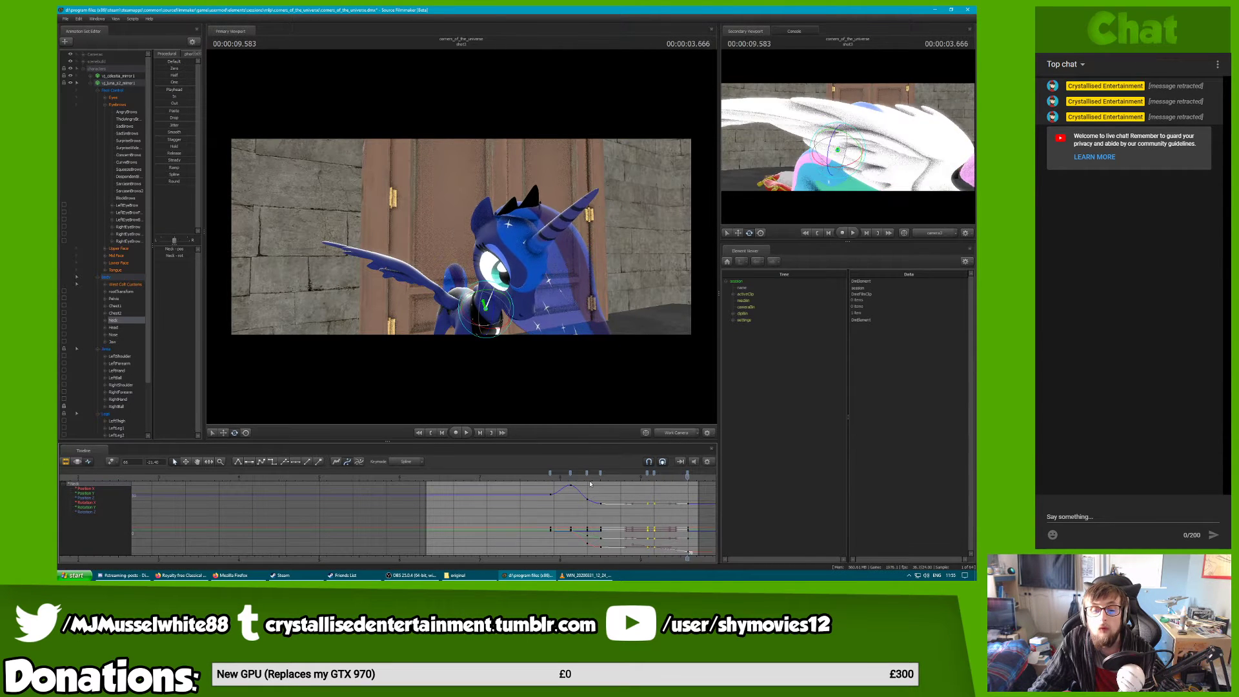
Shift the same two neck keyframes slightly later, to about 9.2 s and 9.3 s, and replay the motion up to 9.000 s
click(550, 478)
click(646, 475)
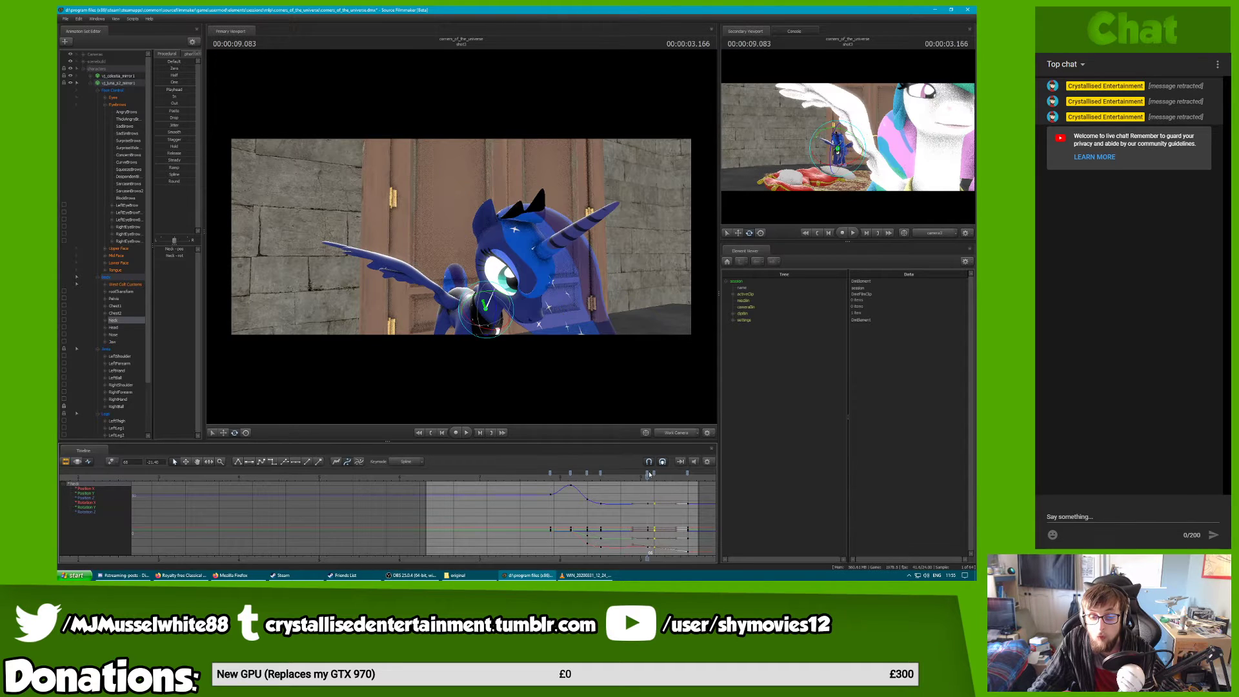
click(647, 475)
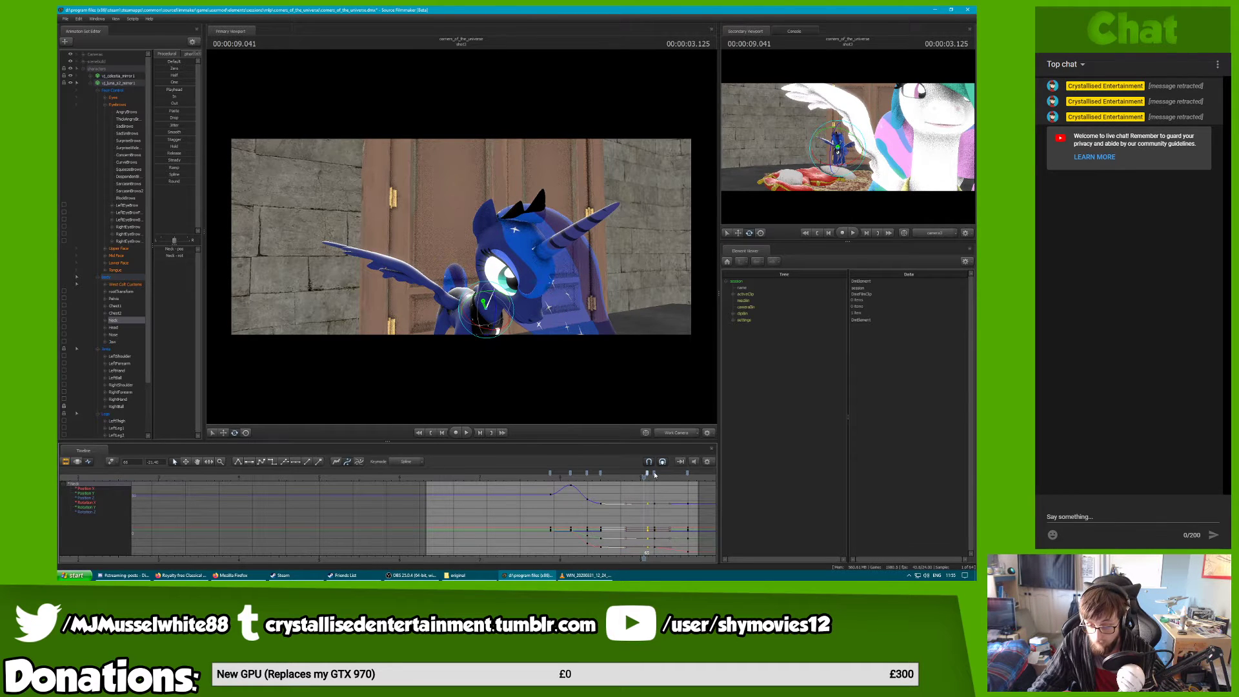
shift+click(655, 475)
drag(655, 475, 507, 483)
key(space)
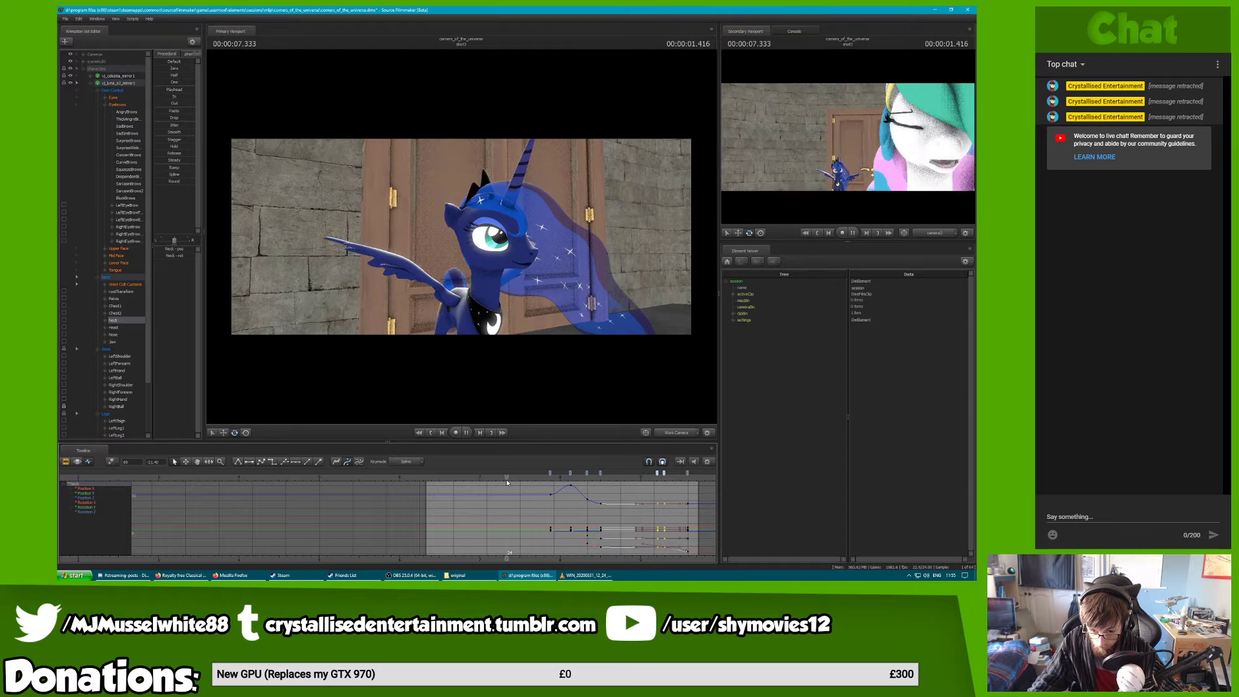
key(space)
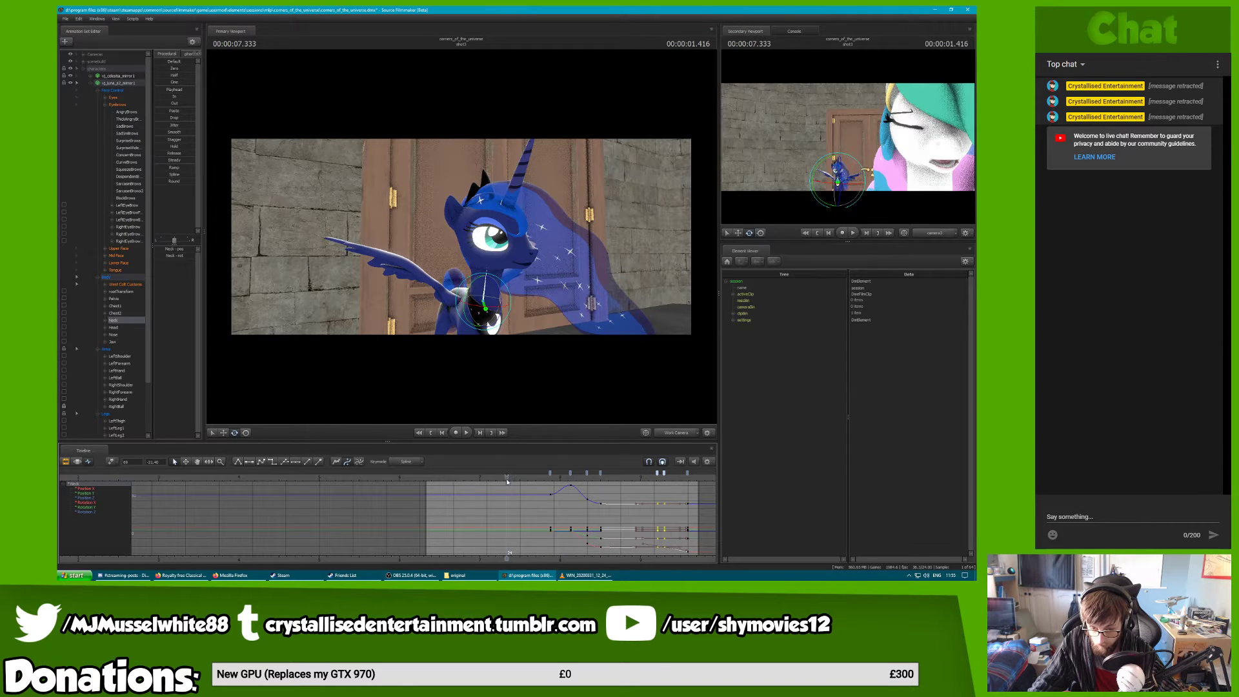
key(space)
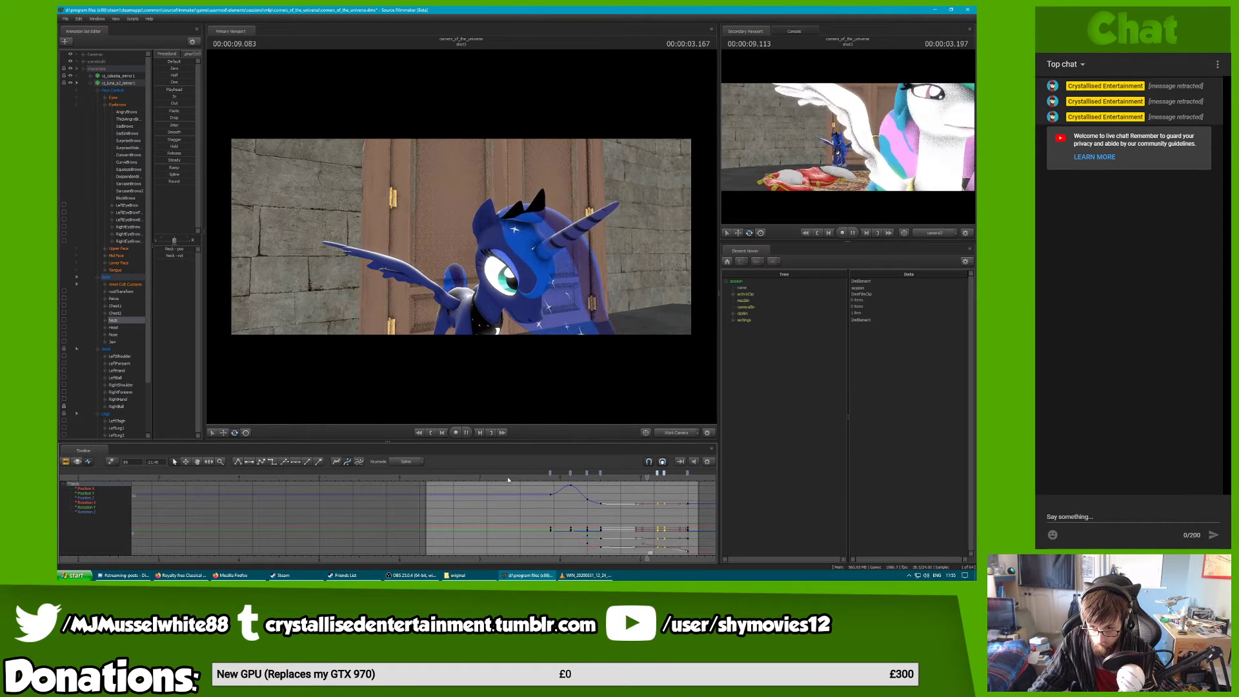
key(space)
drag(508, 480, 639, 484)
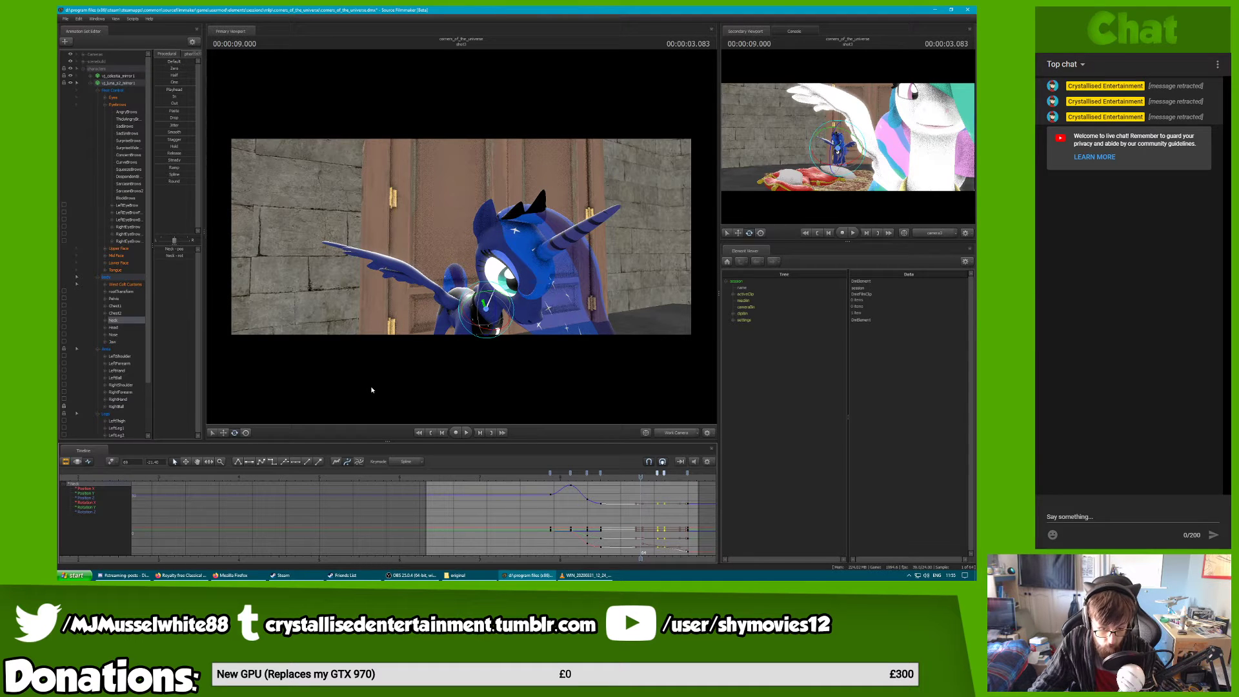
Switch to File Explorer and copy the session file corners_of_the_universe.dmx into the "original" folder as a backup
click(457, 575)
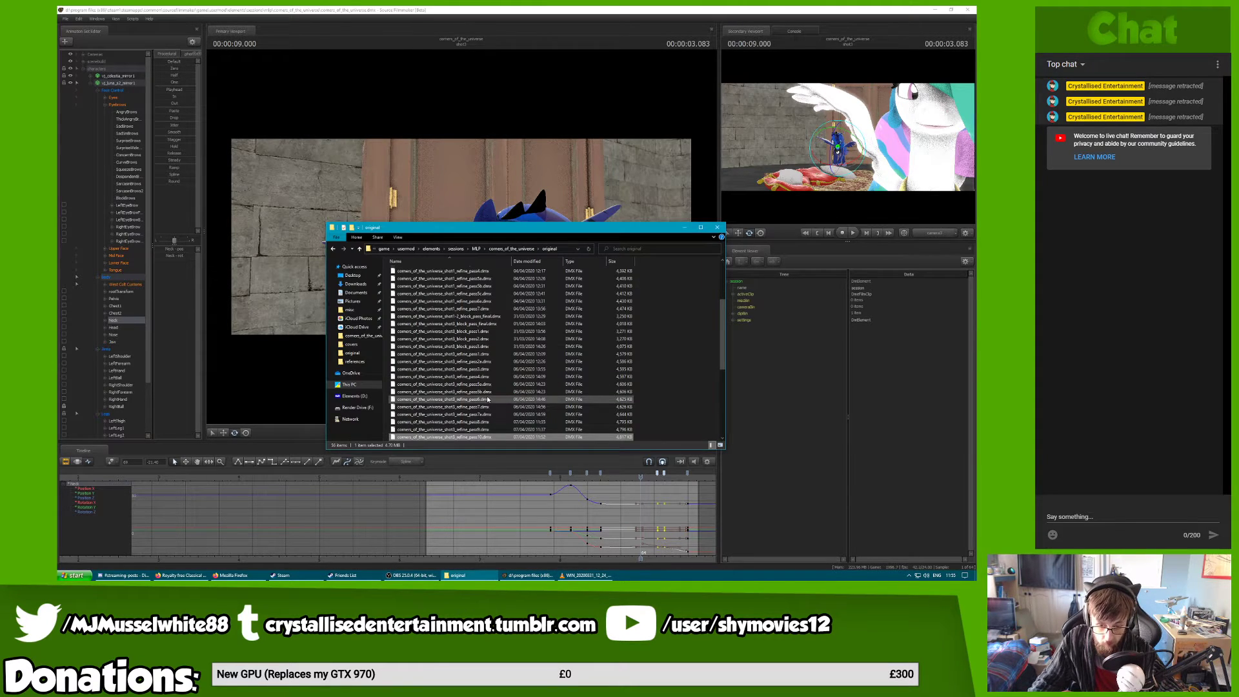
key(alt+Up)
key(Down)
key(Down)
key(Down)
key(Down)
key(Down)
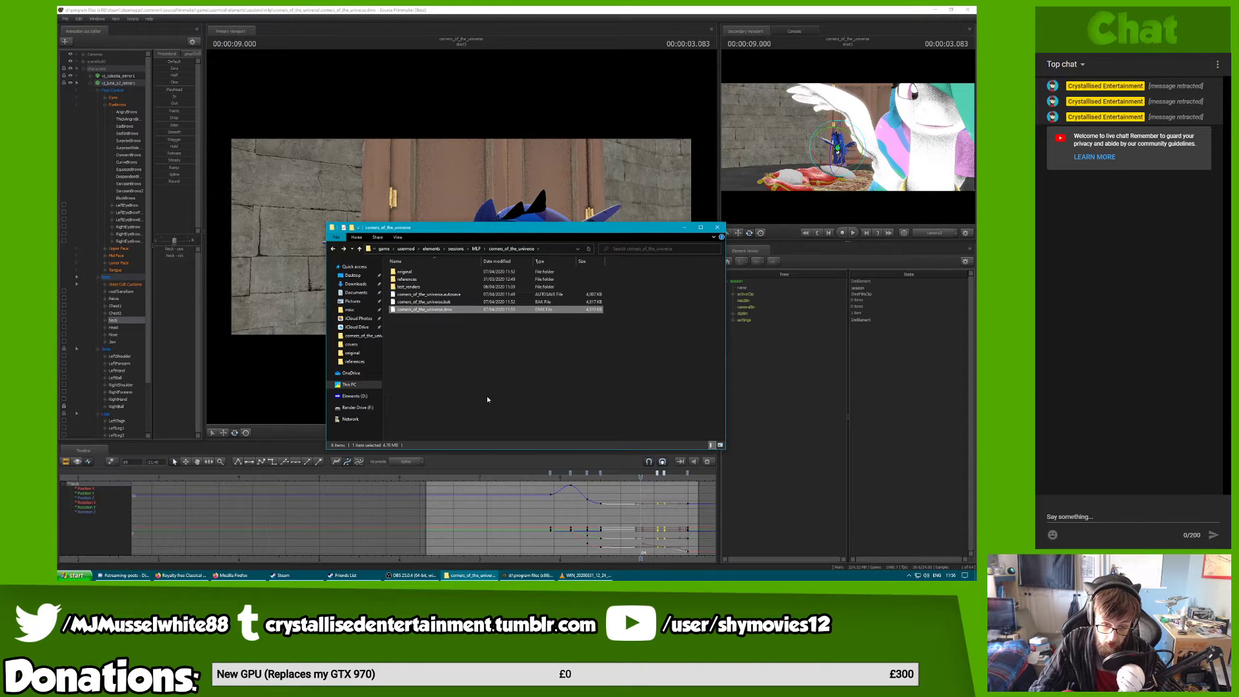
key(Up)
key(Up)
key(Up)
key(Up)
key(Up)
key(Return)
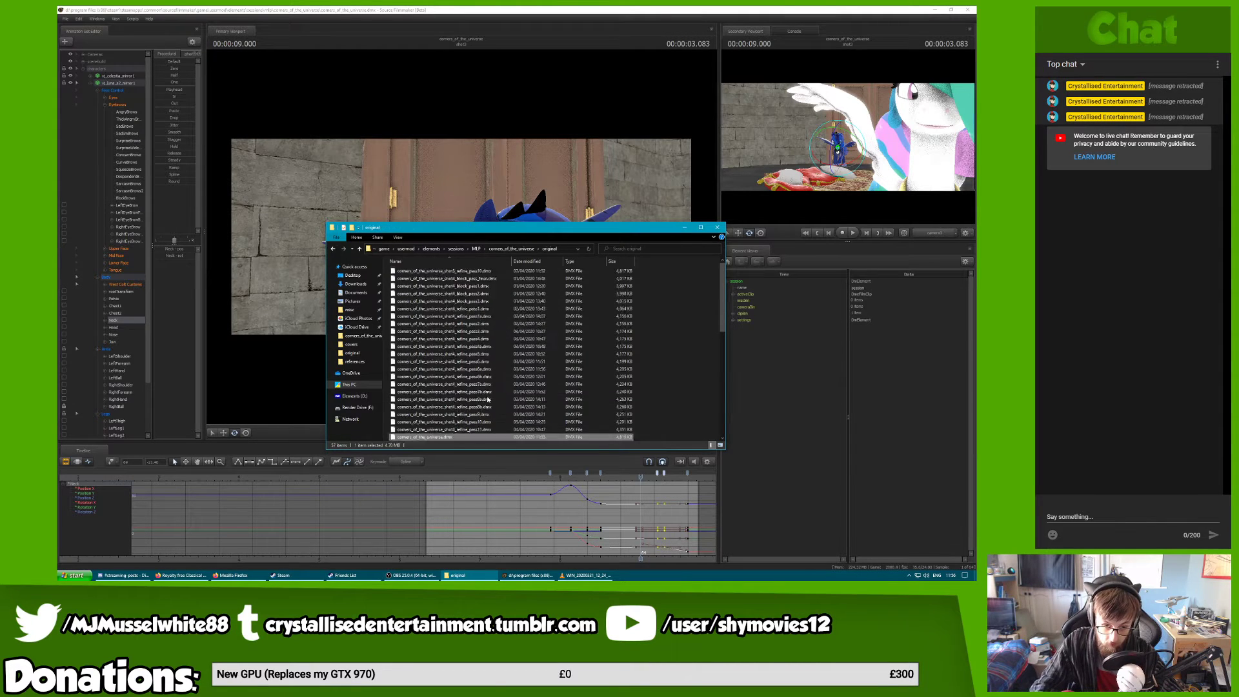
Rename the backup copy as corners_of_the_universe_shot3_refine_pass10a.dmx, go back to the parent folder, and return to Source Filmmaker
right_click(519, 272)
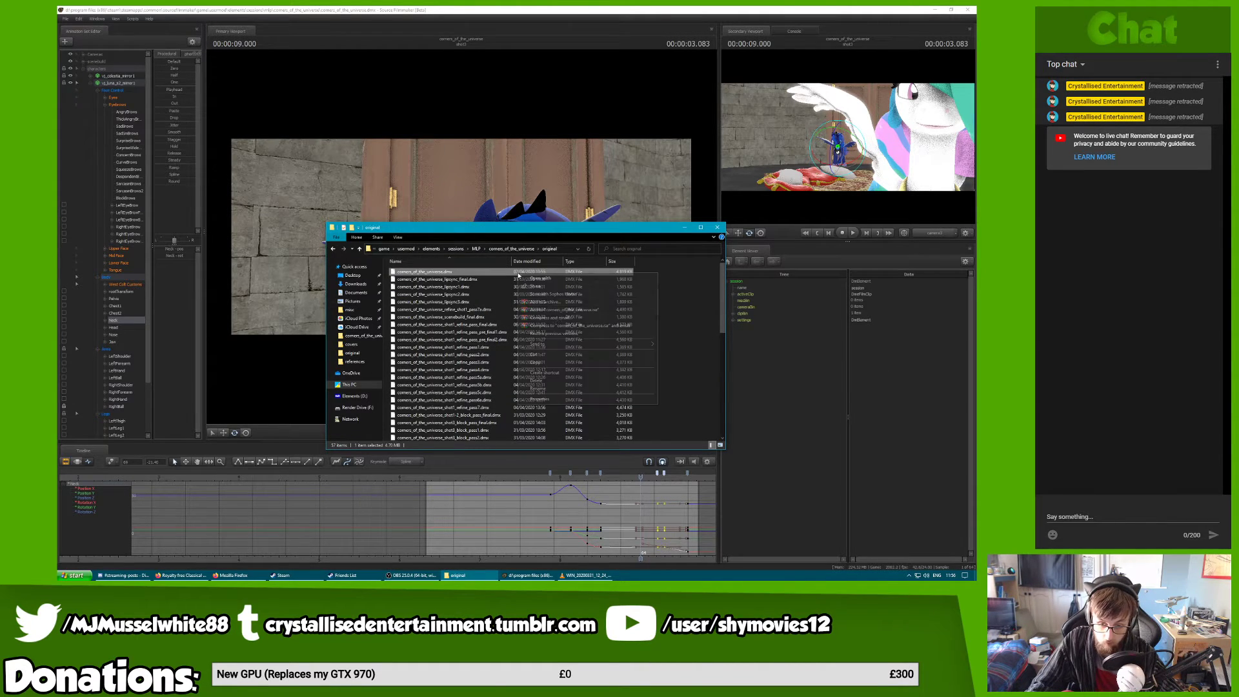
click(592, 389)
key(Right)
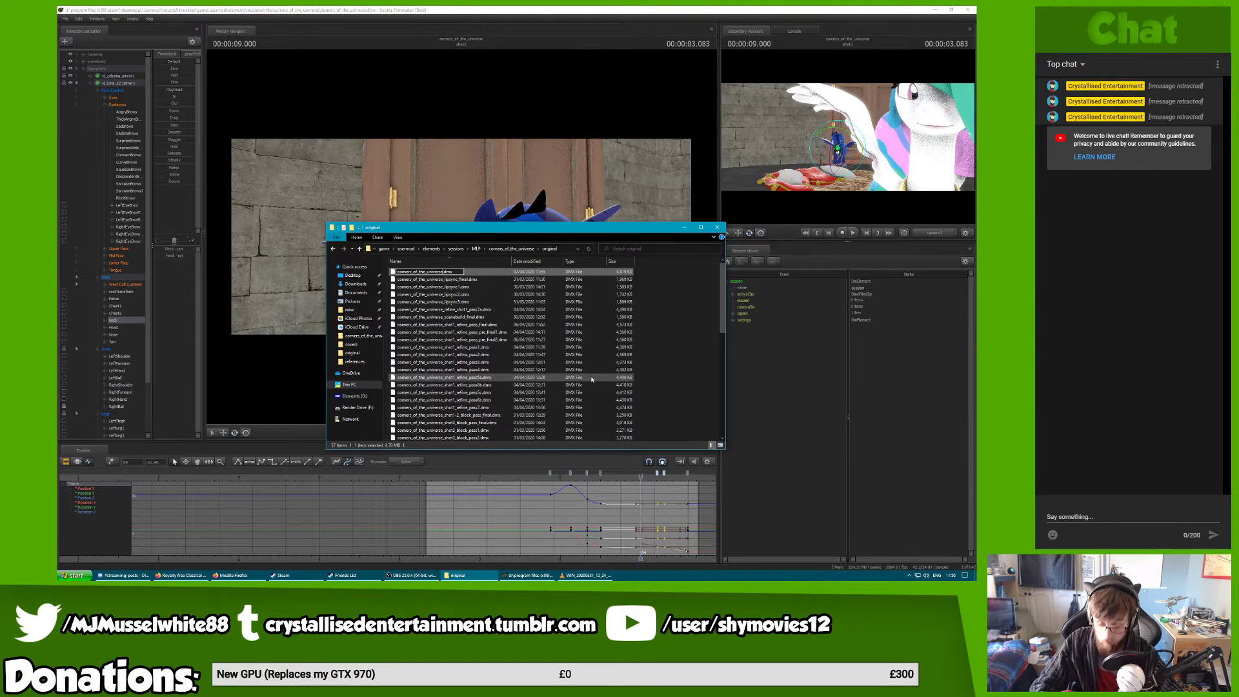
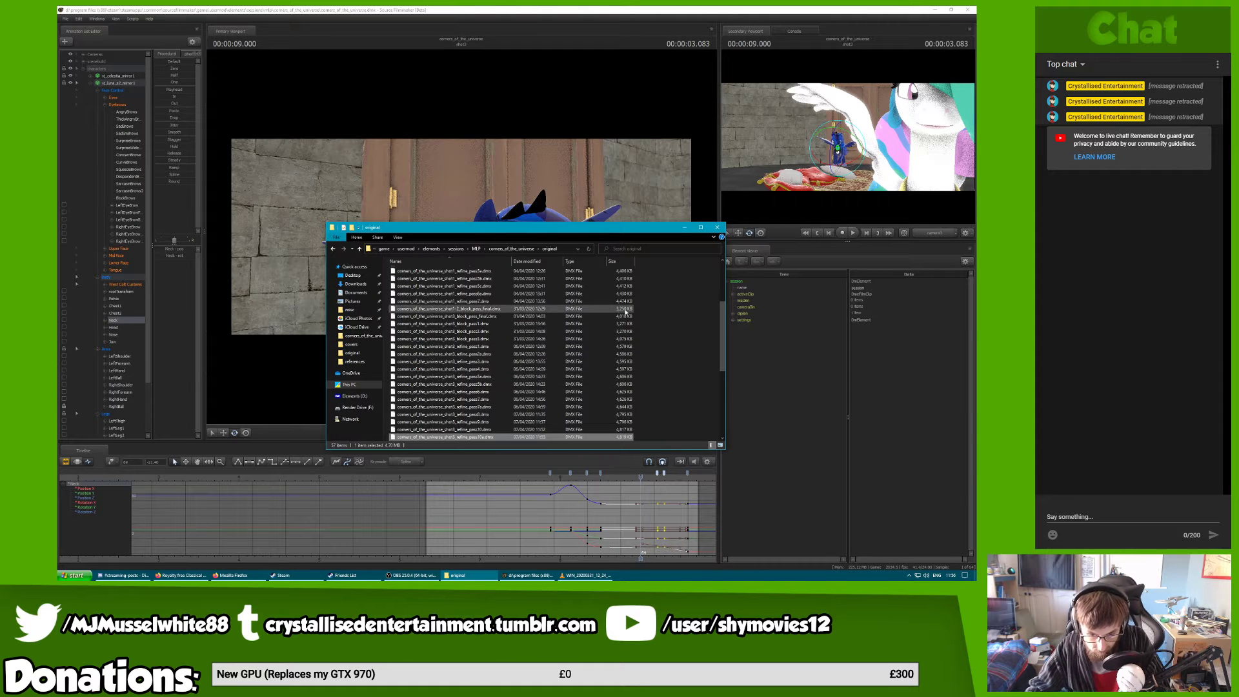
key(alt+Up)
click(436, 9)
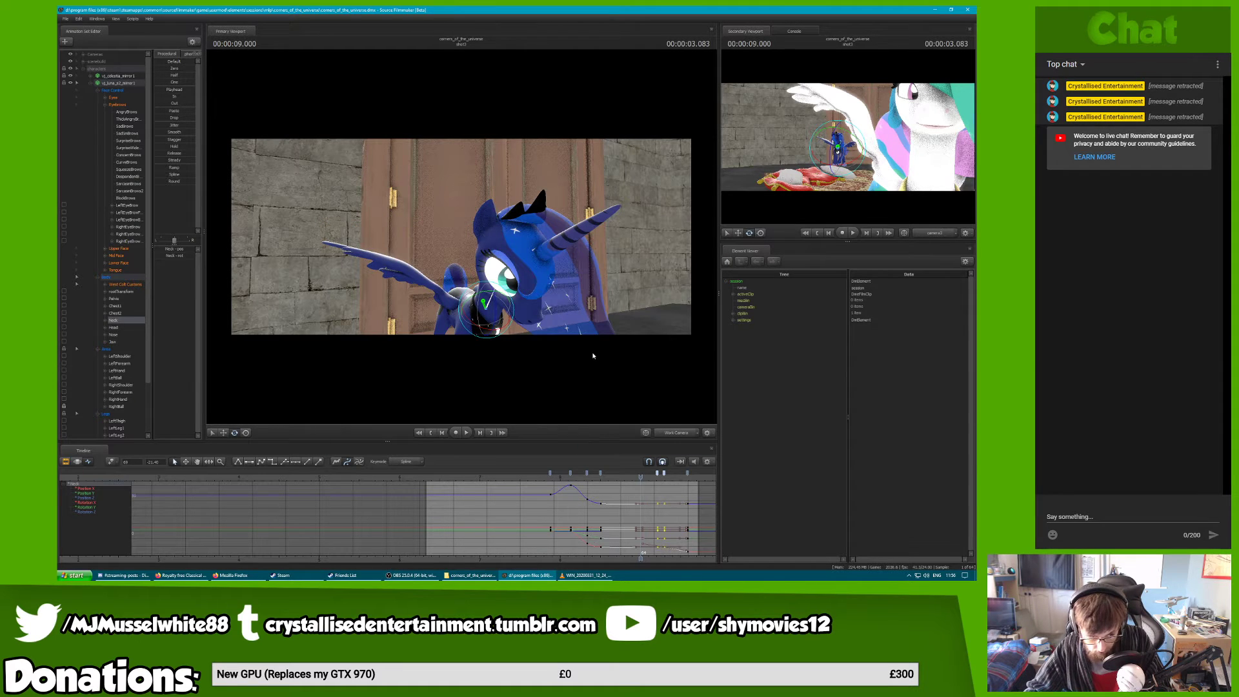
Select the blue pony's body, arm and leg controls and try smoothing their motion from about 7.7 s to the end in the Motion Editor
click(119, 278)
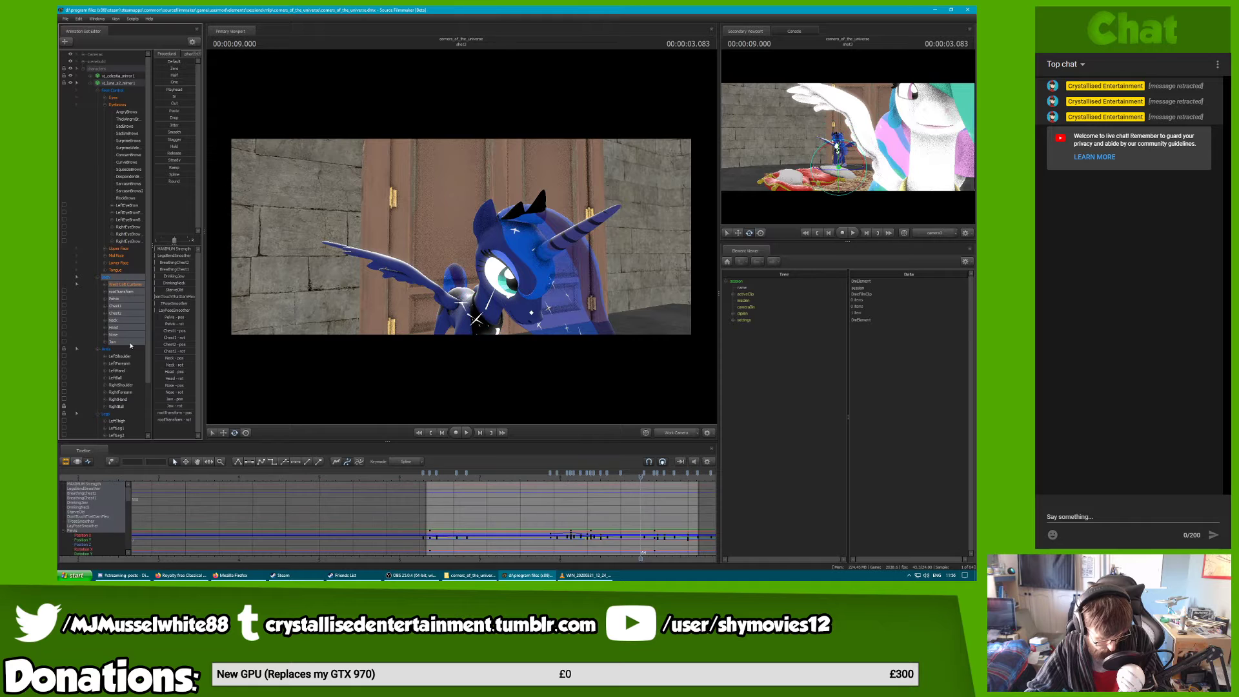
ctrl+click(123, 350)
ctrl+click(133, 421)
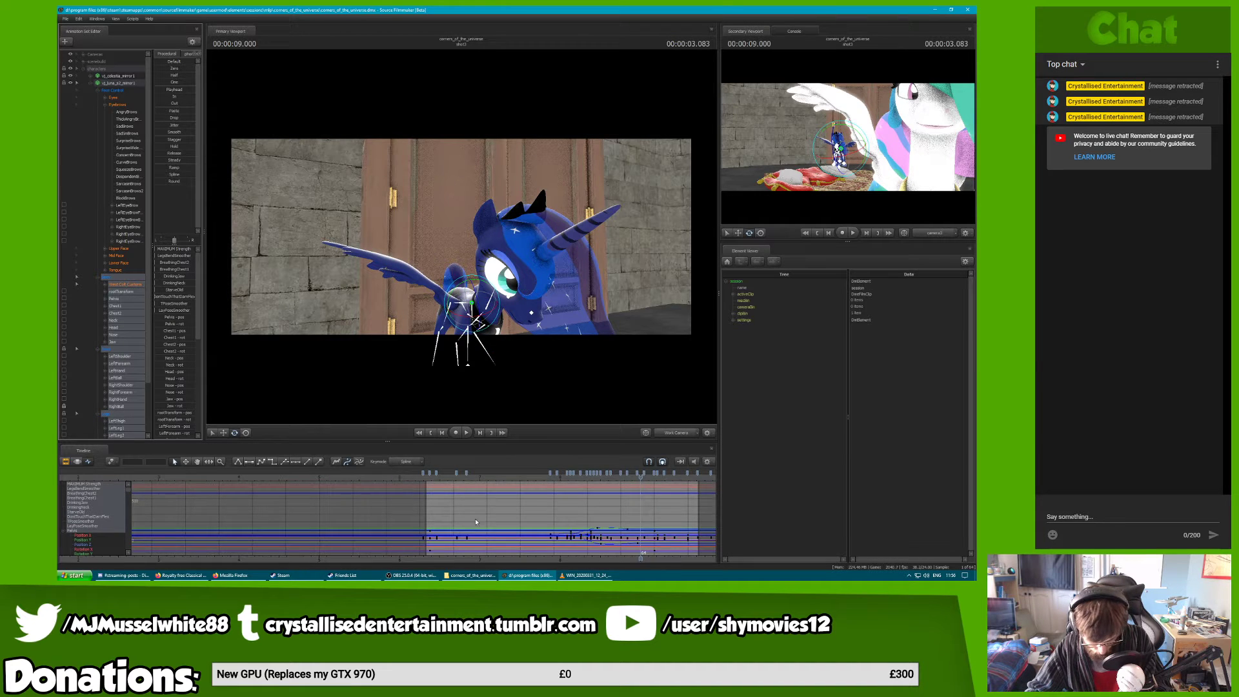
key(F2)
key(F4)
key(F3)
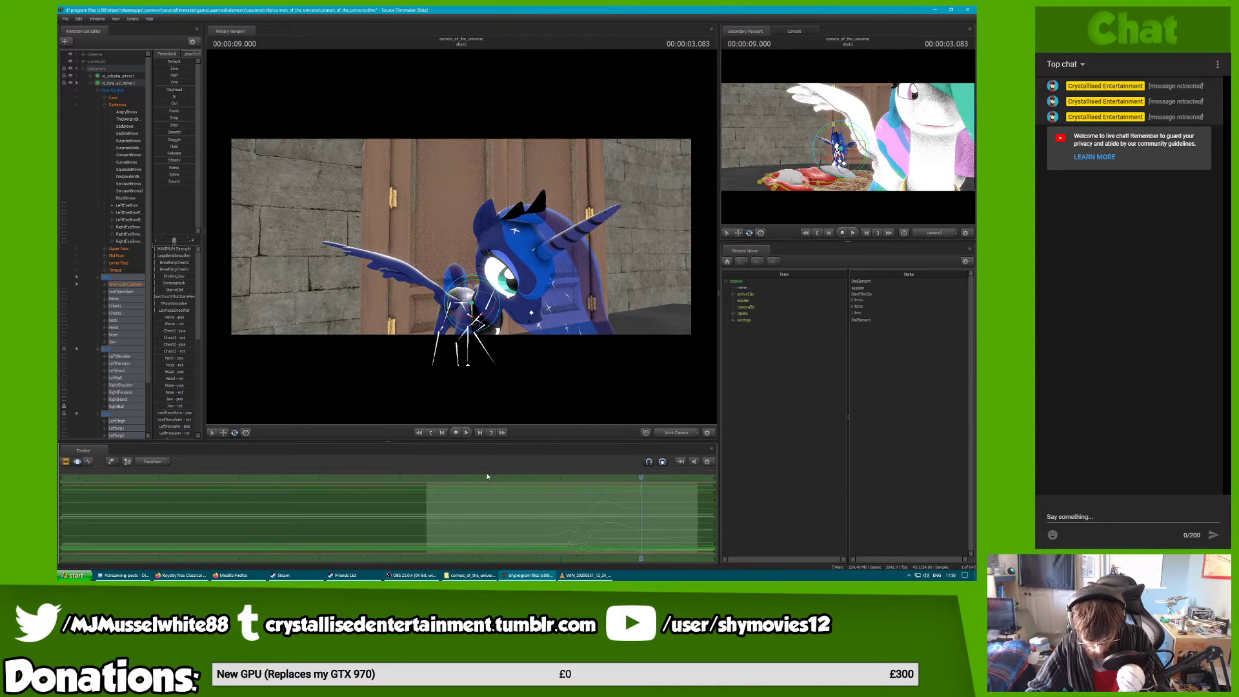
drag(537, 496, 738, 498)
key(Up)
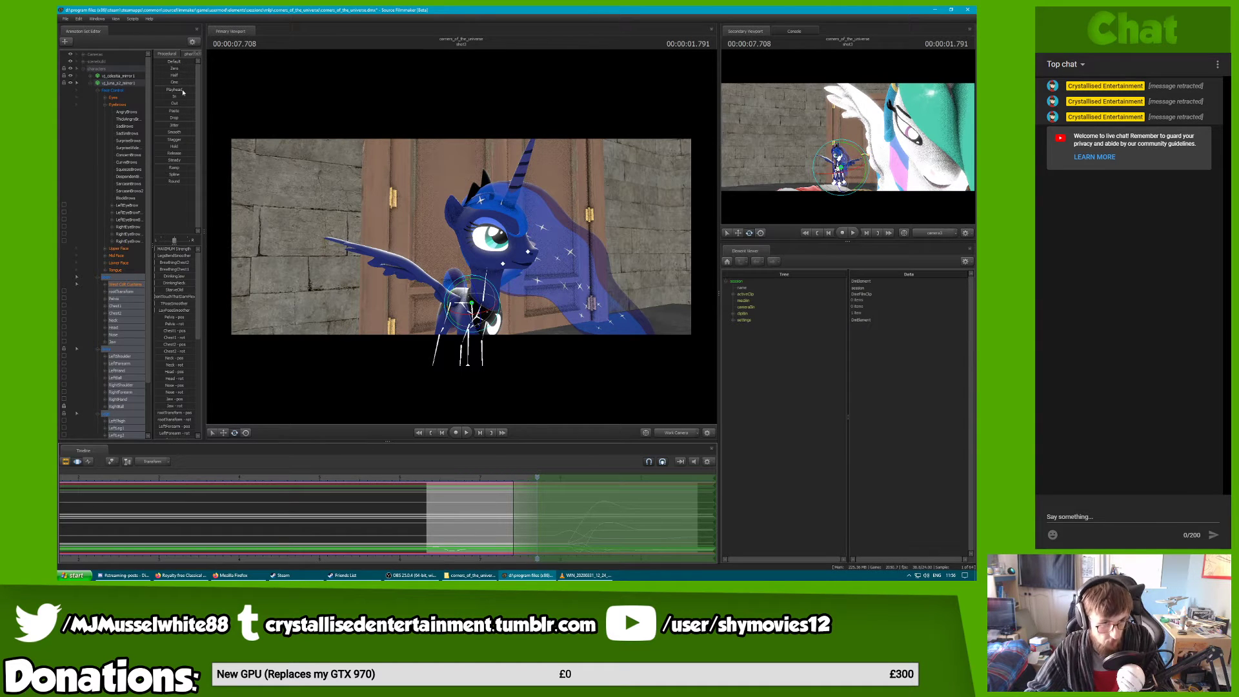
drag(177, 133, 180, 133)
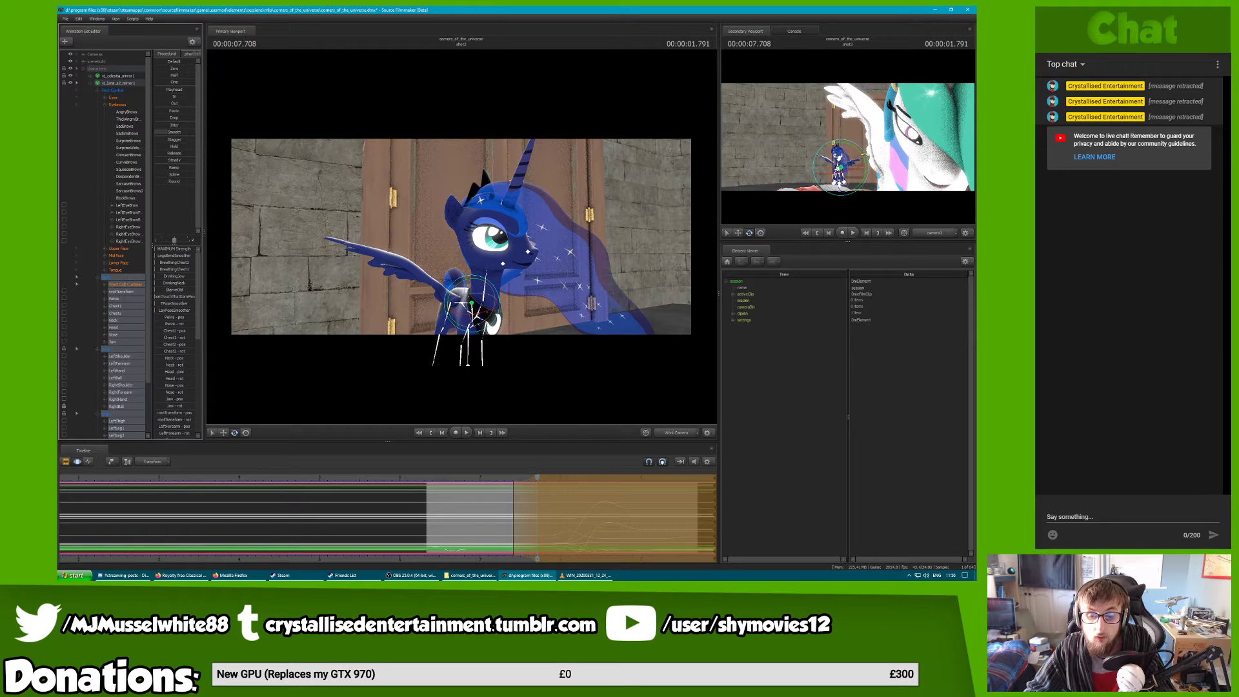
Replay the smoothed motion from before 7.7 s through the work camera and camera1
click(496, 479)
key(space)
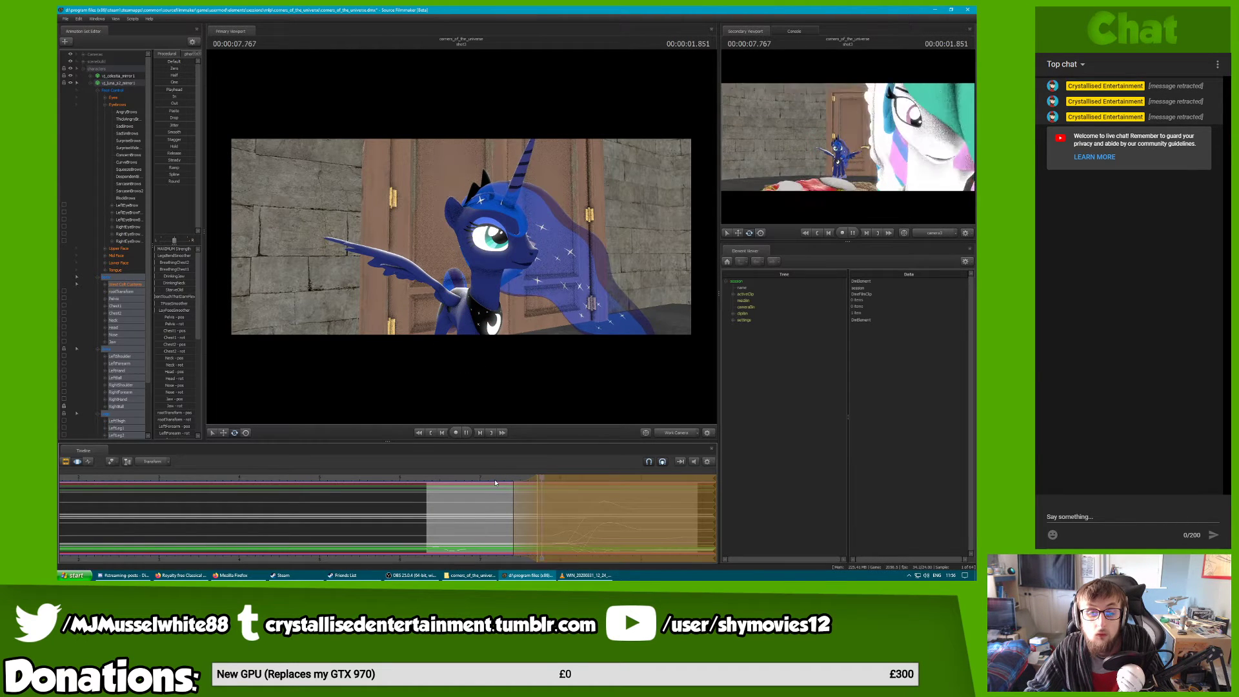
key(space)
key(space)
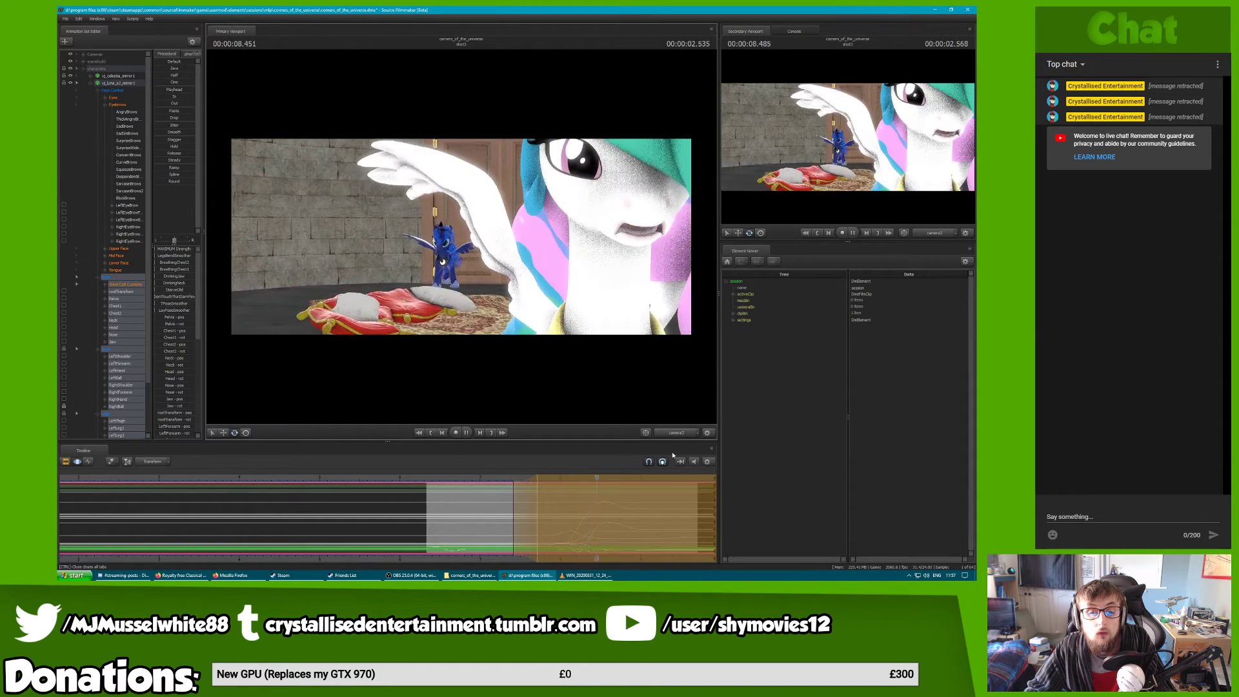
click(507, 480)
key(space)
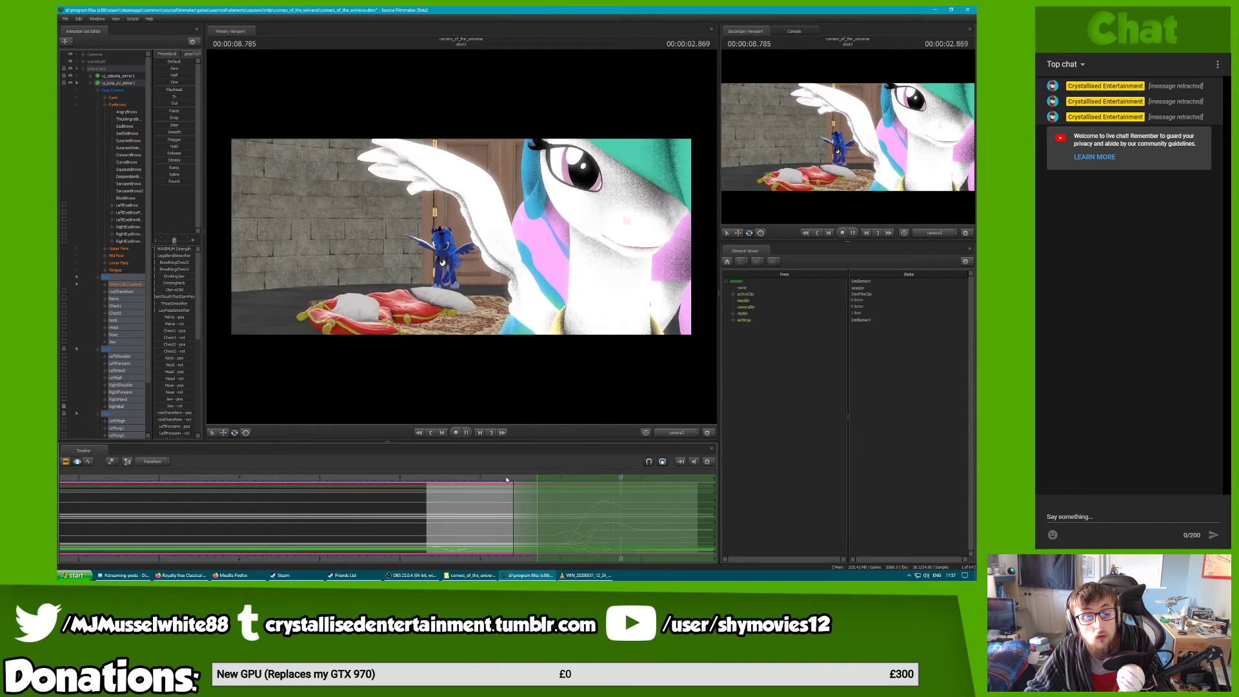
key(space)
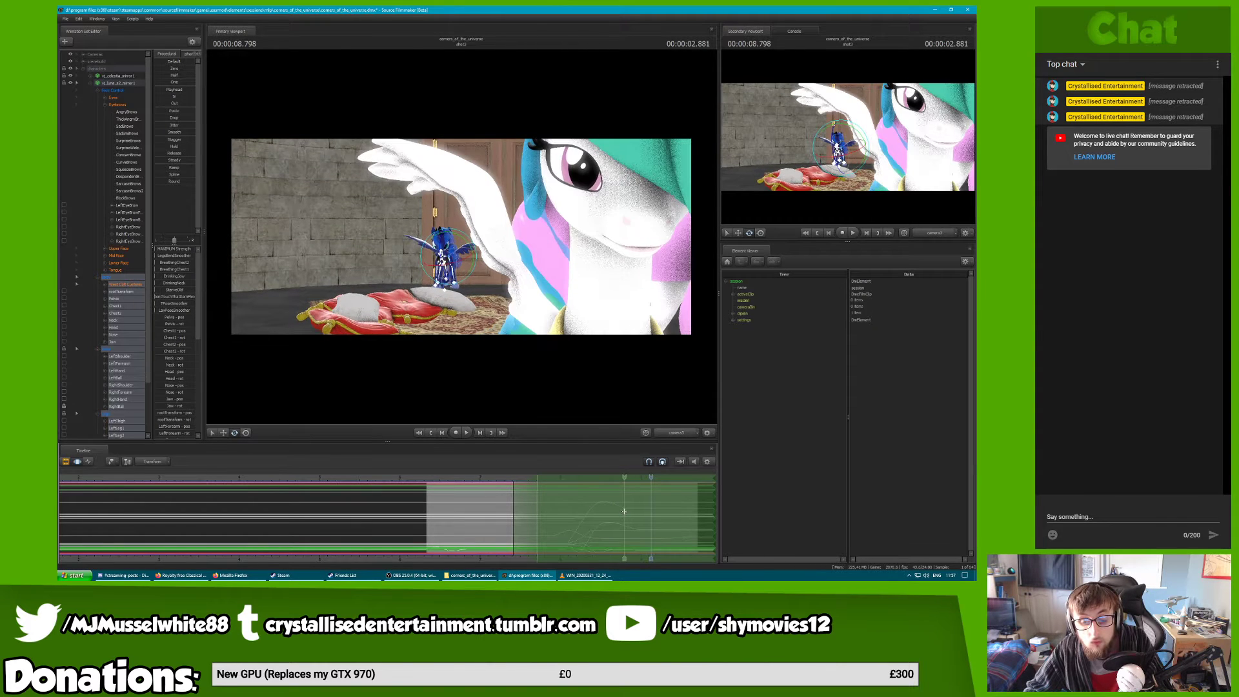
Try smoothing only a short stretch around 8.916 s, replay it, and extend the start of the time selection to 8.500 s
shift+drag(624, 517, 669, 516)
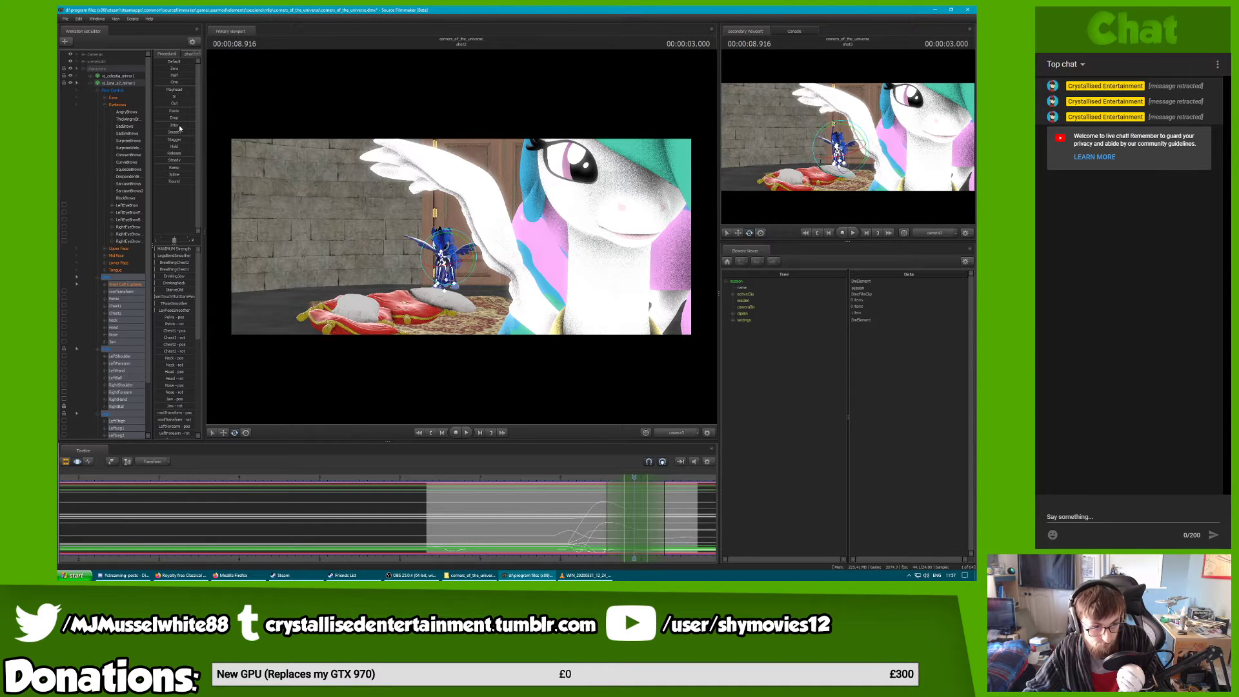
drag(180, 133, 184, 133)
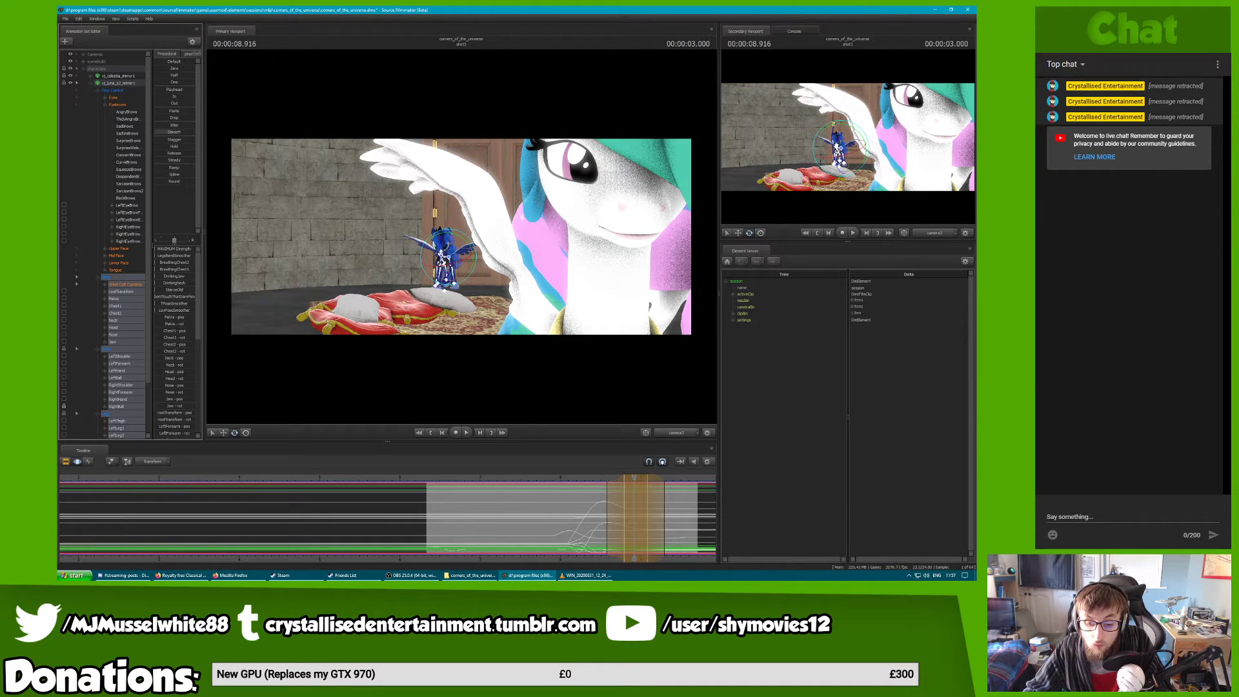
click(564, 481)
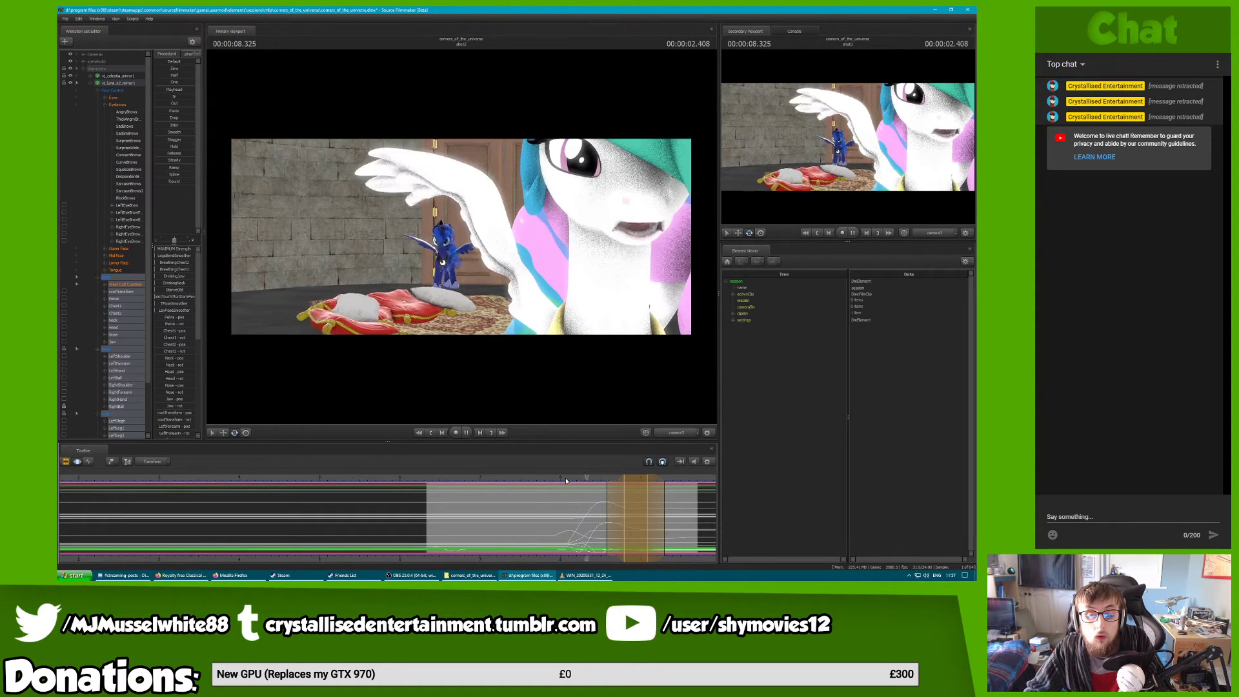
key(space)
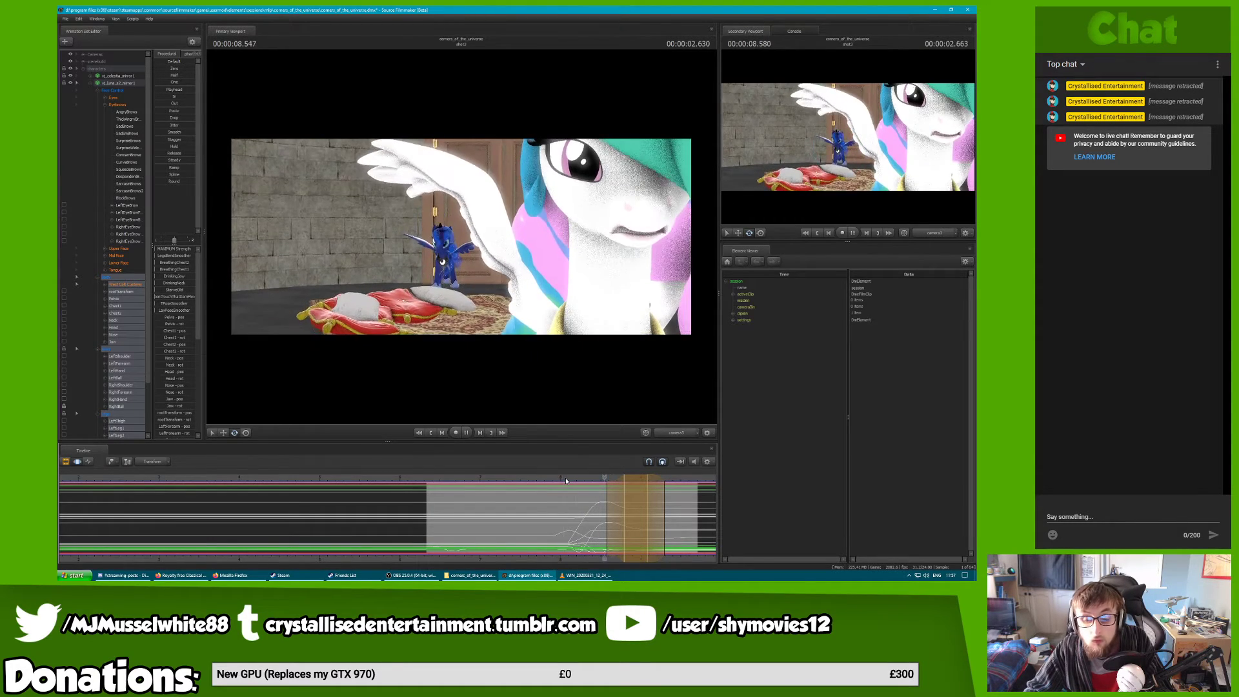
key(space)
drag(605, 498, 599, 496)
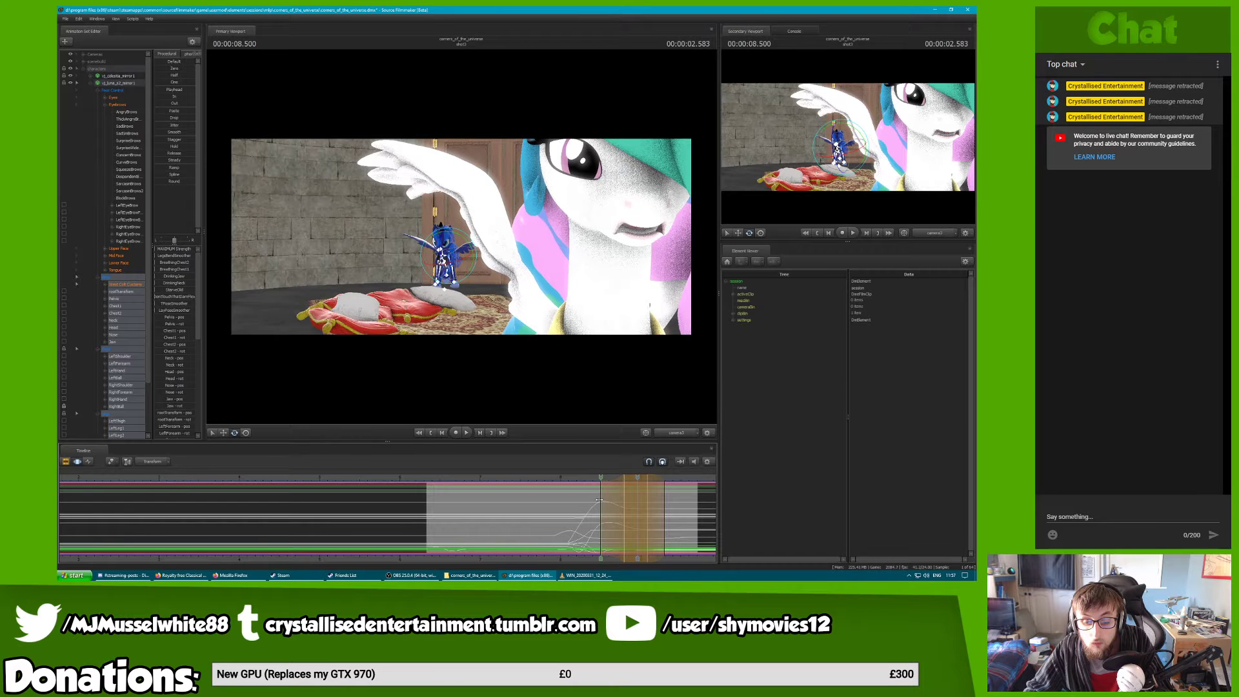
Review the smoothed stretch through the work camera, playing from about 8.2 s and again from 8.000 s
click(581, 481)
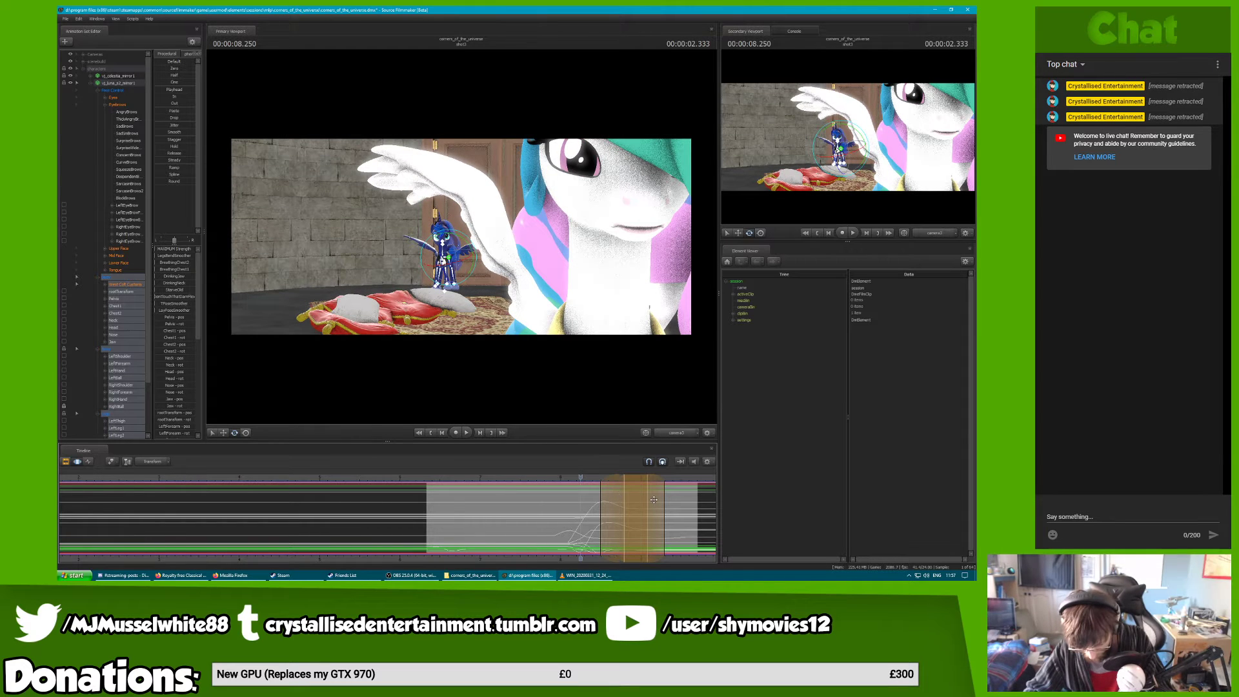
key(space)
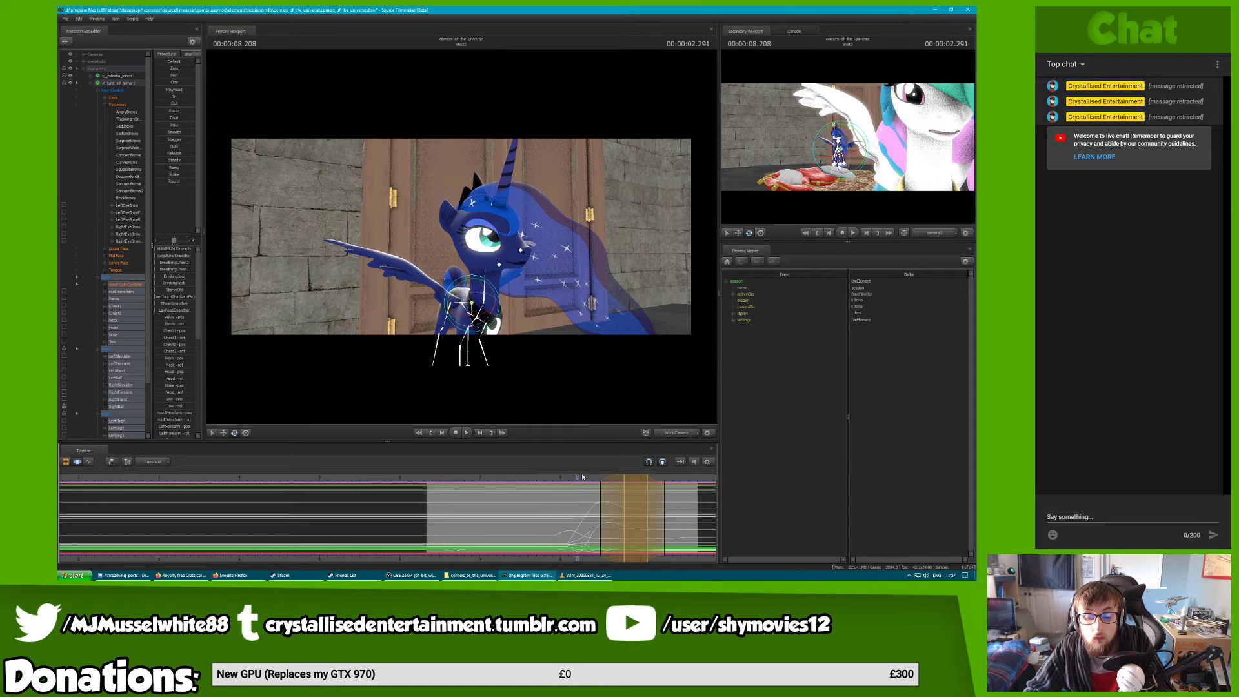
key(space)
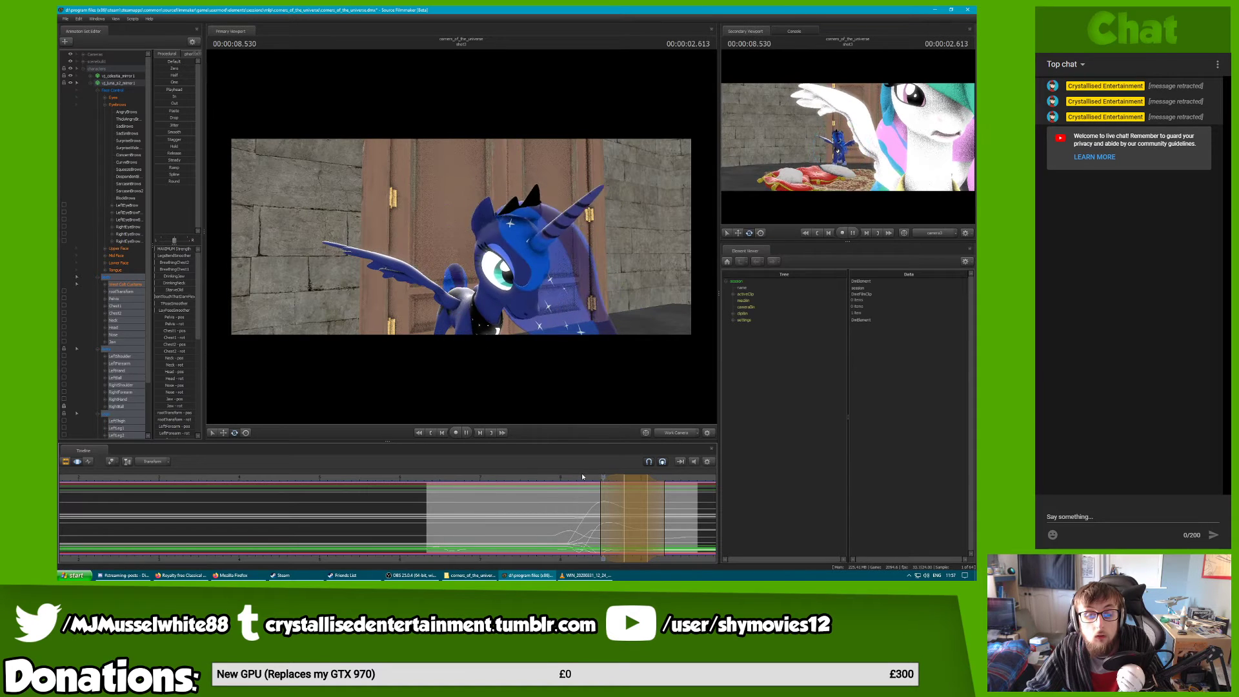
key(space)
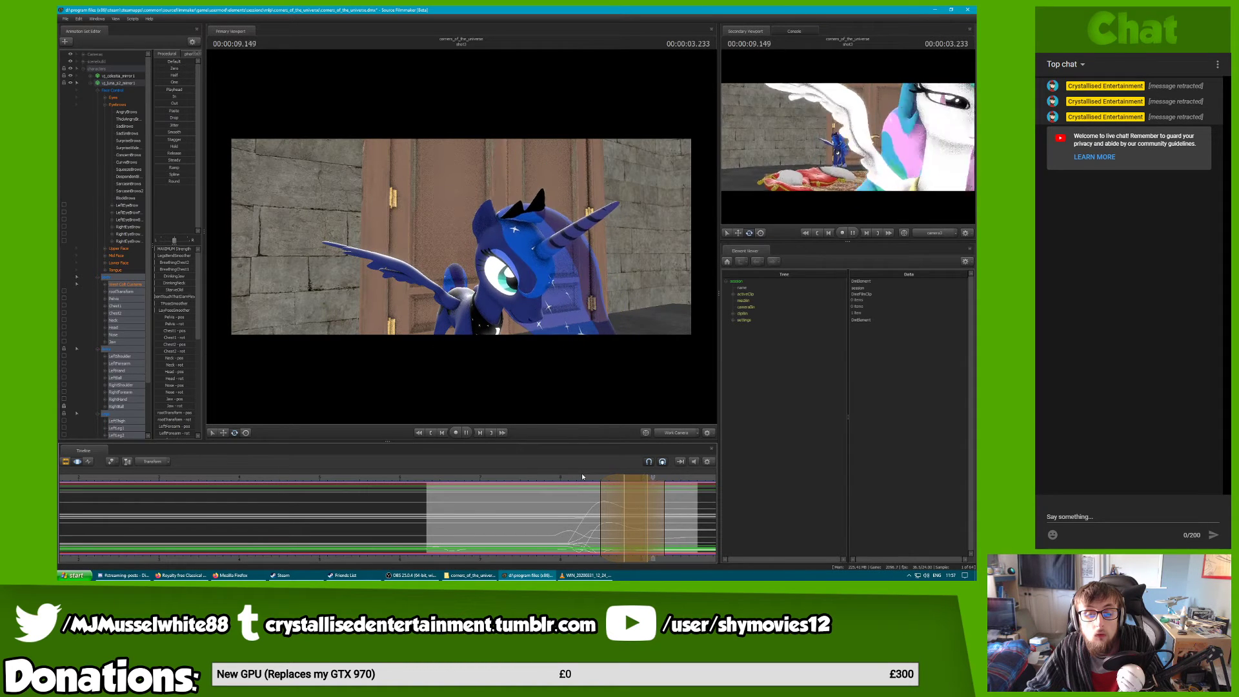
click(607, 482)
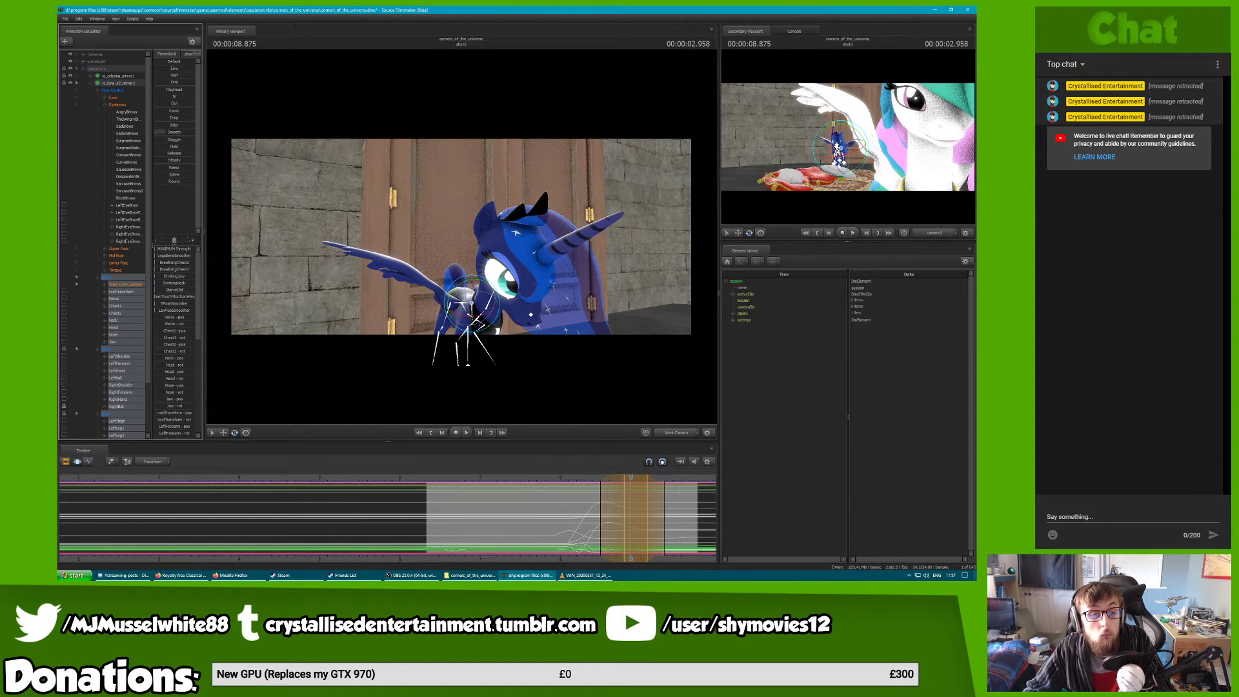
click(564, 483)
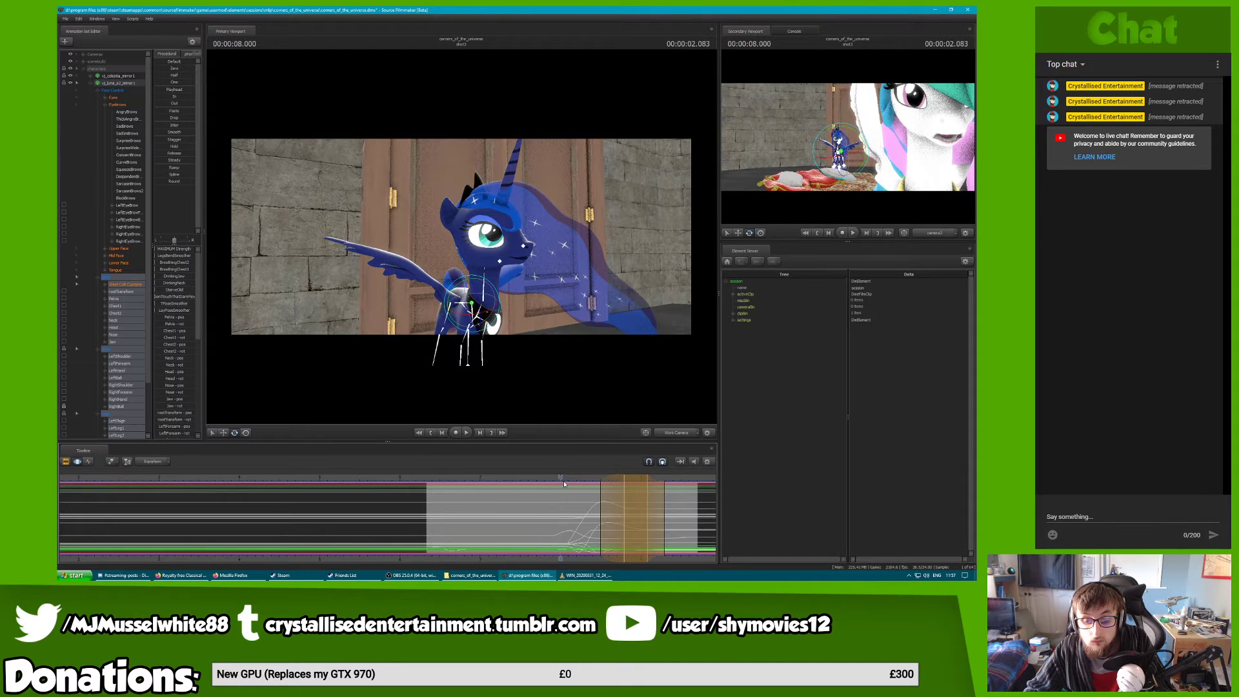
key(space)
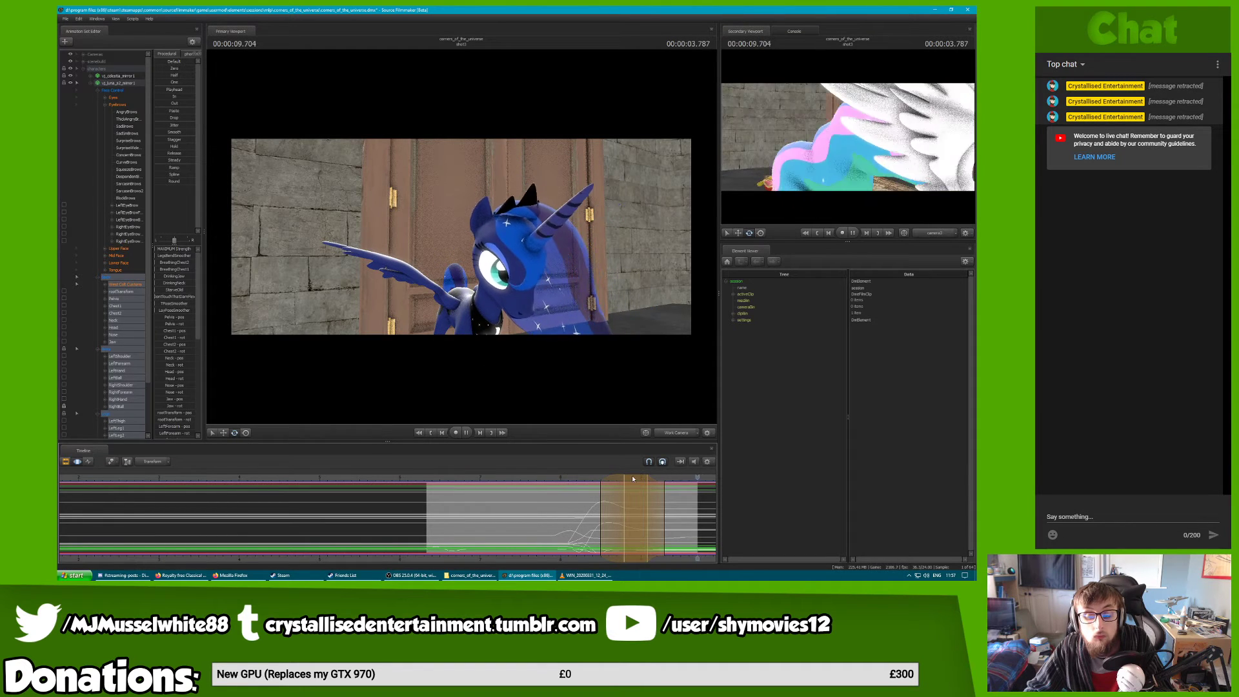
key(space)
Switch the primary viewport back to camera1 and replay the shot from earlier starting points up to about 9.2 s
click(679, 431)
key(space)
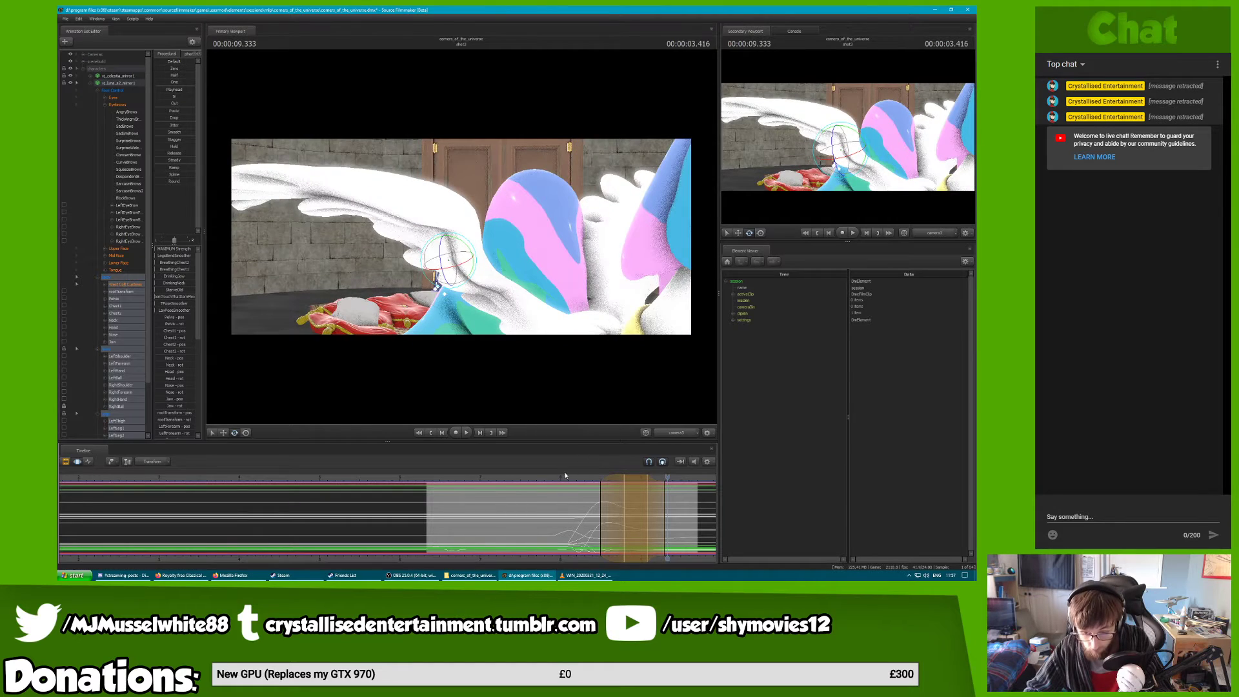
click(417, 482)
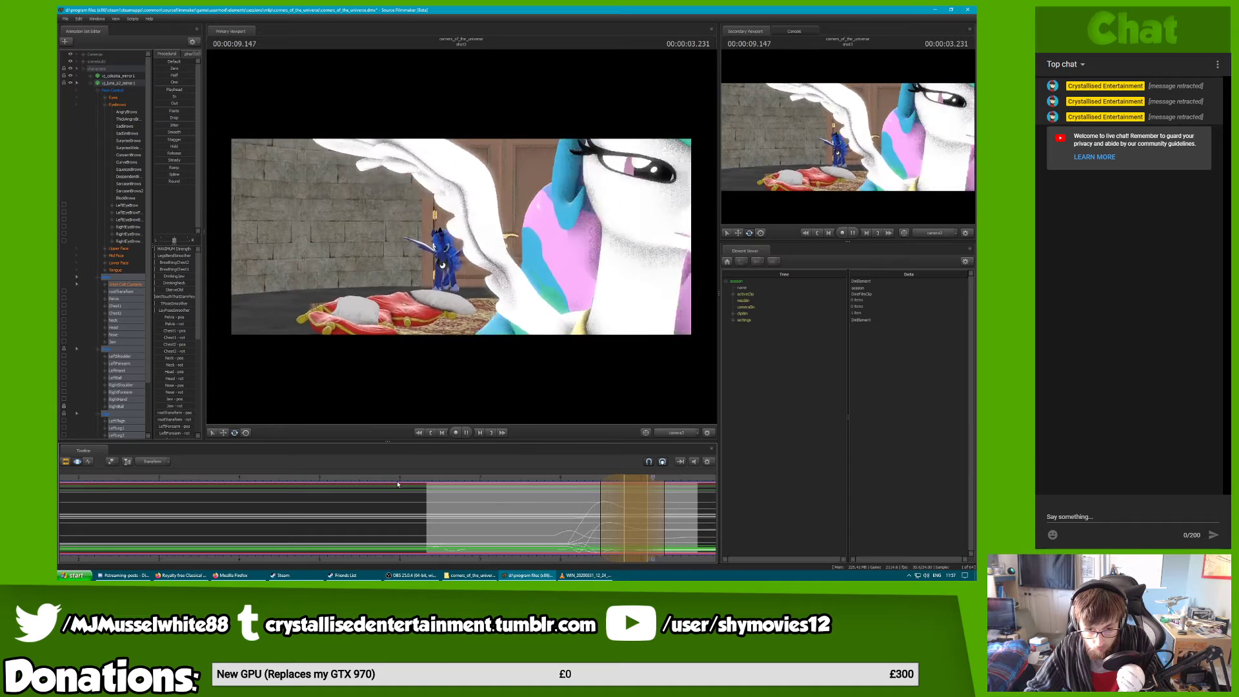
drag(588, 478, 576, 480)
key(space)
key(space)
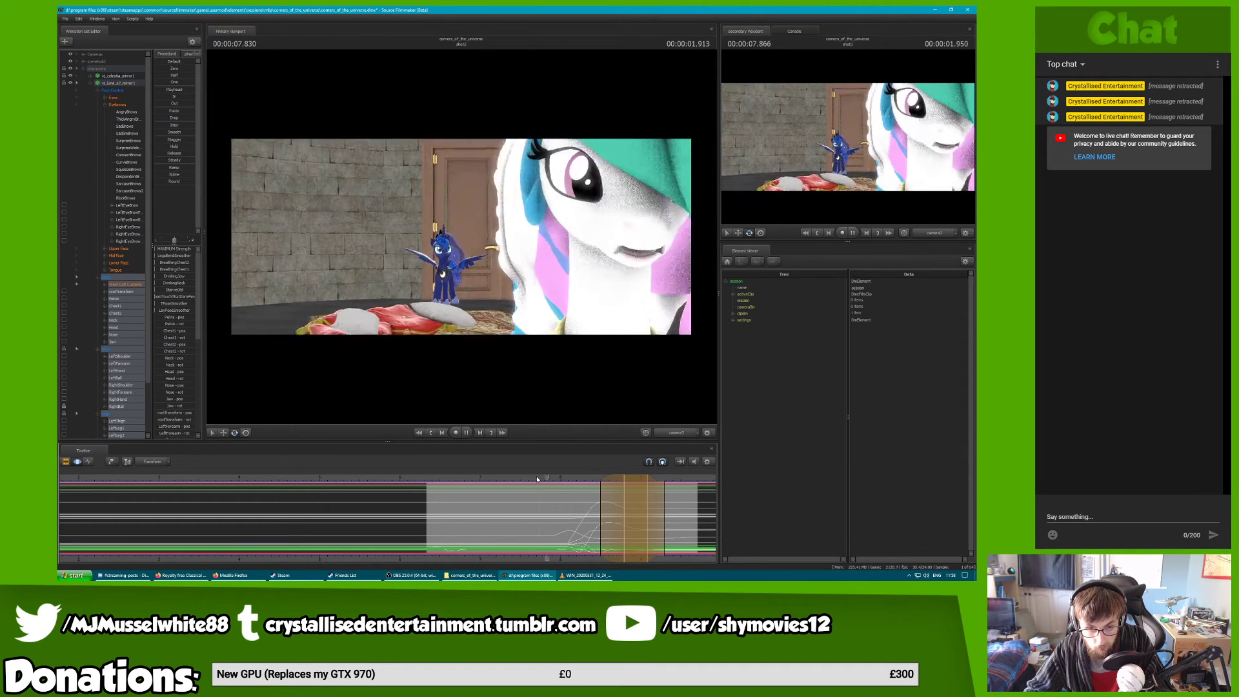
key(space)
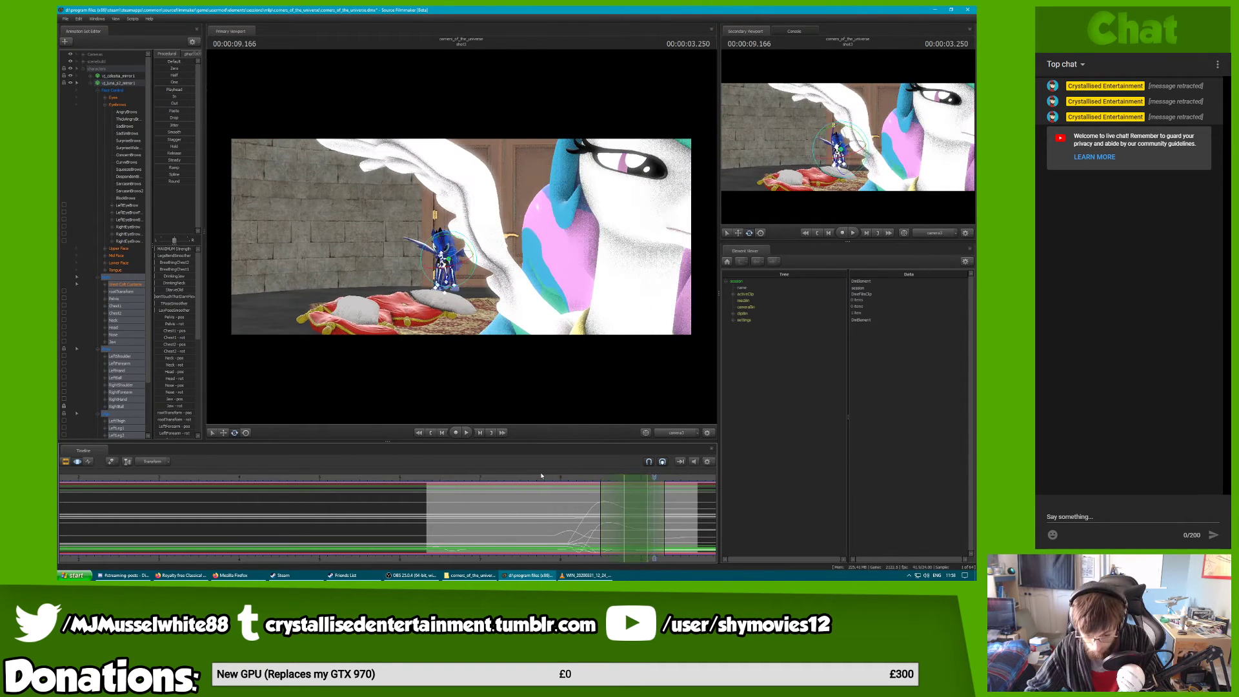
Show only the neck curves in the Graph Editor, move the 8.5 s keyframe to about 8.6 s, and replay the motion
key(F4)
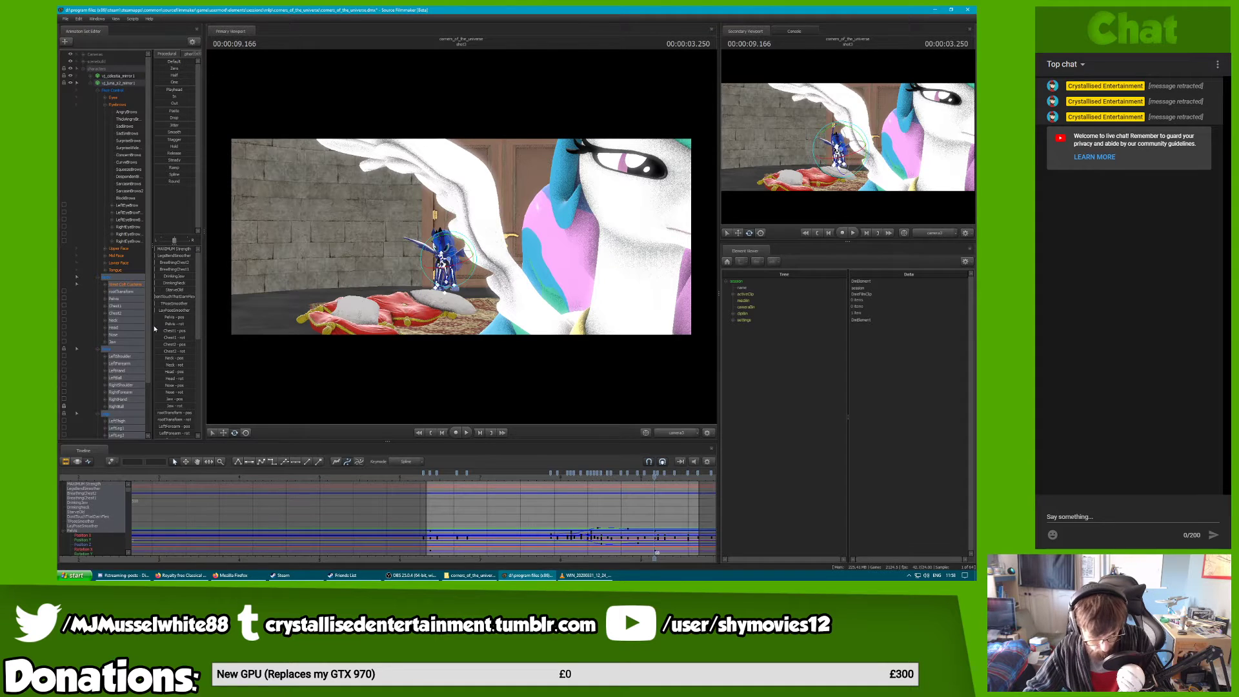
click(113, 320)
scroll(574, 475, up, 3)
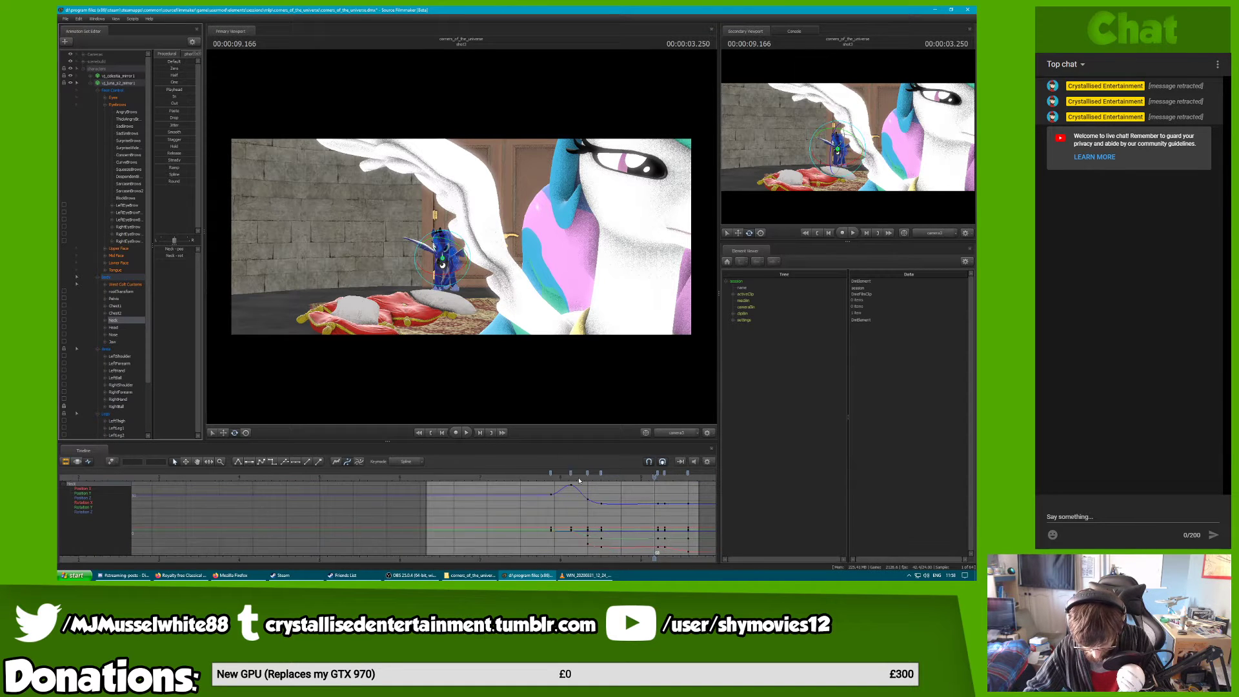
drag(577, 473, 587, 473)
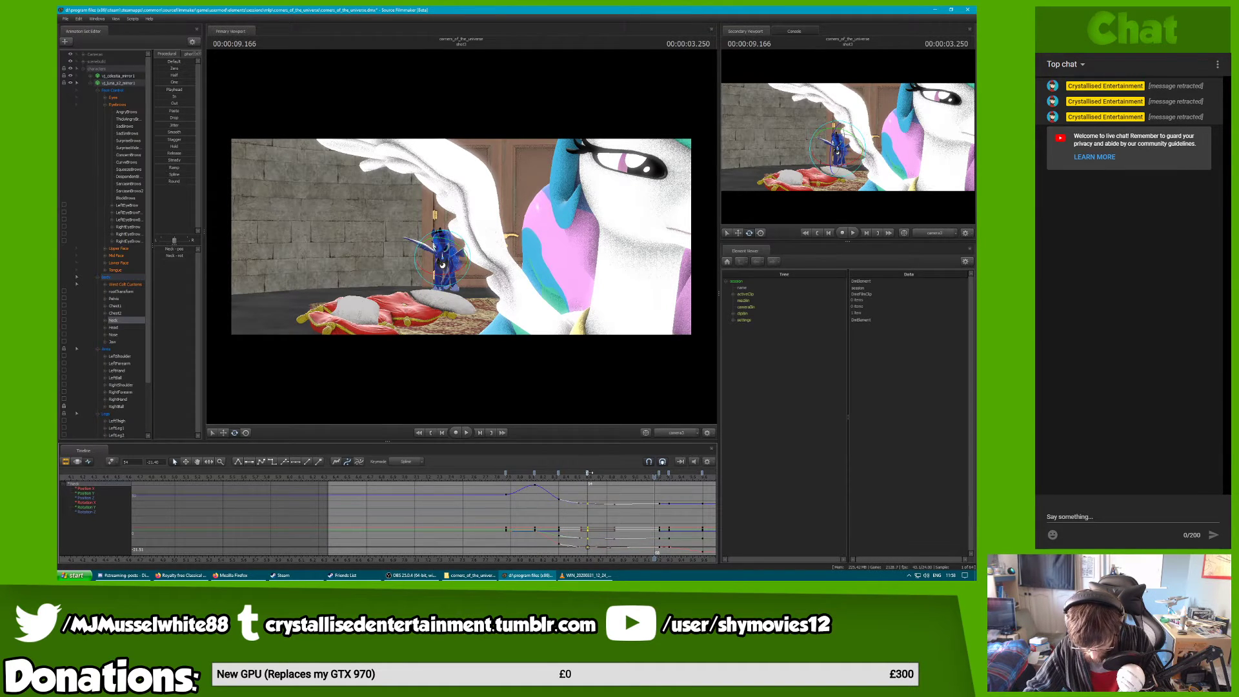
key(space)
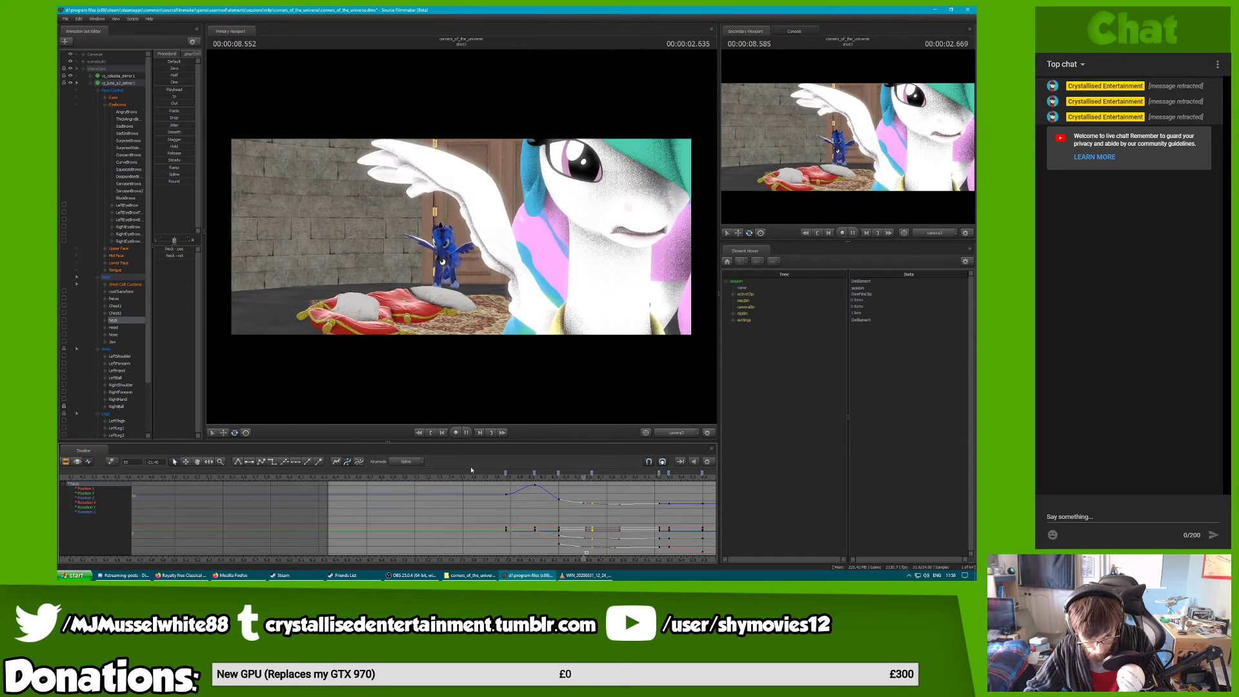
Delete the neck keyframe at 8.333 s, rotate the neck further down at 8.375 s in the work camera, and replay the motion
click(559, 475)
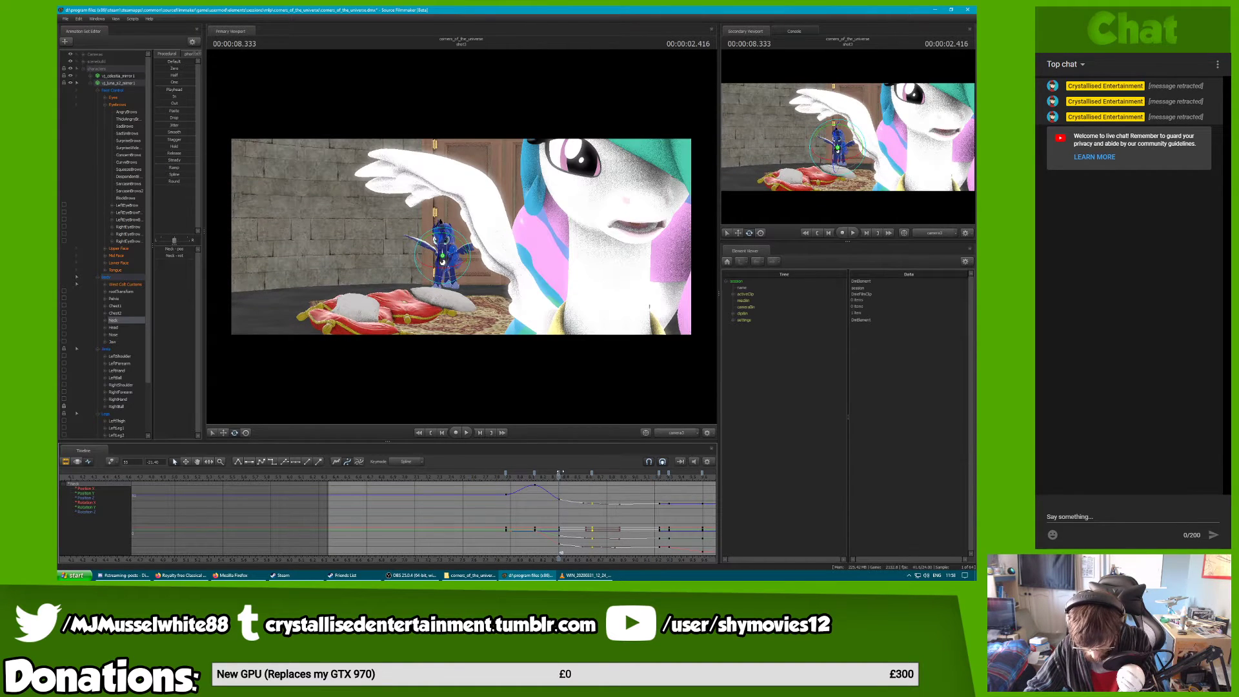
click(562, 475)
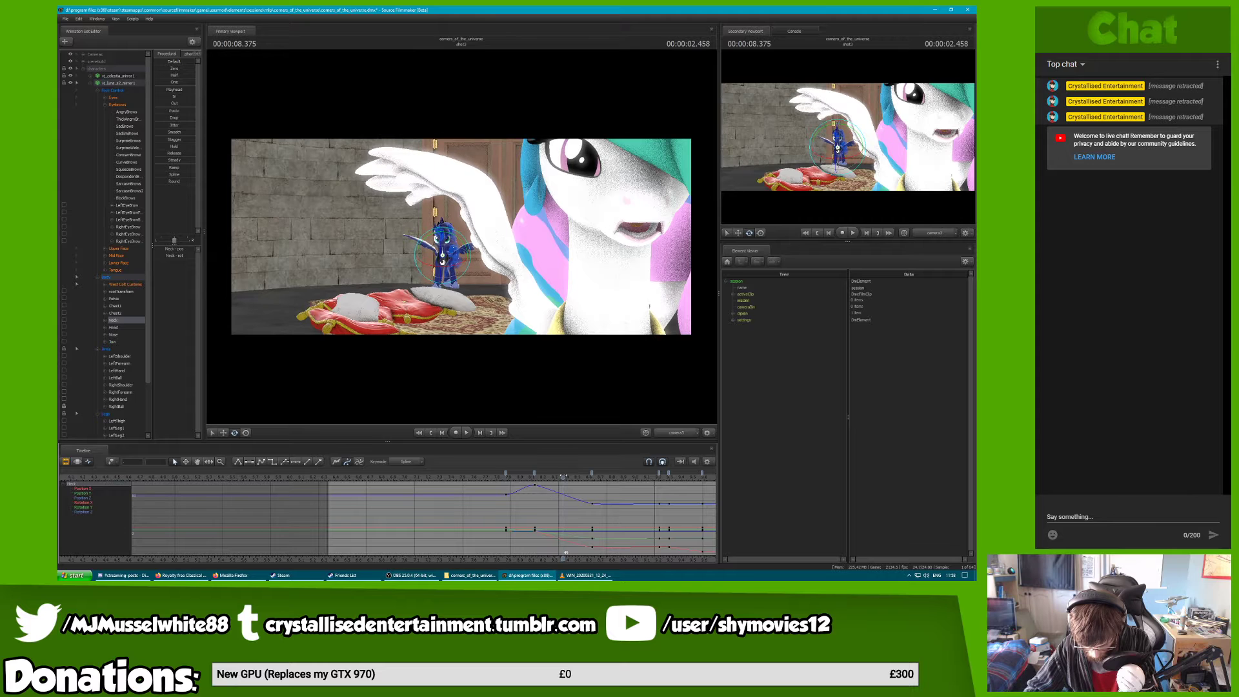
click(668, 434)
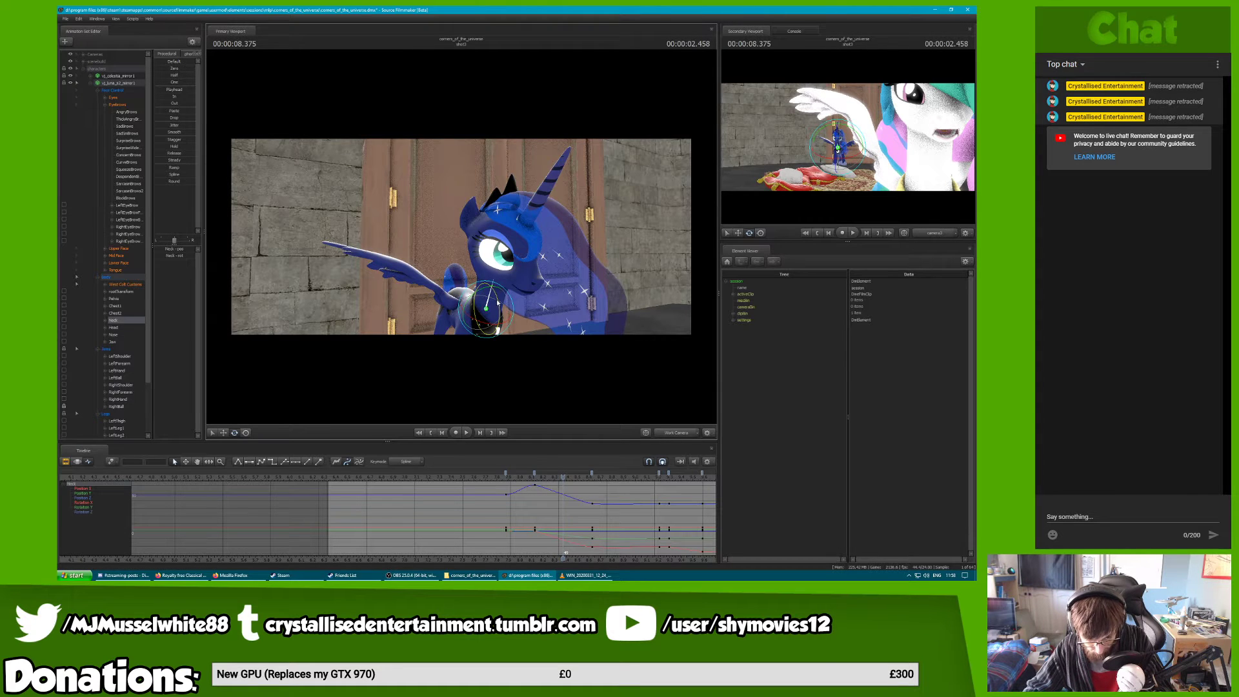
drag(496, 301, 499, 308)
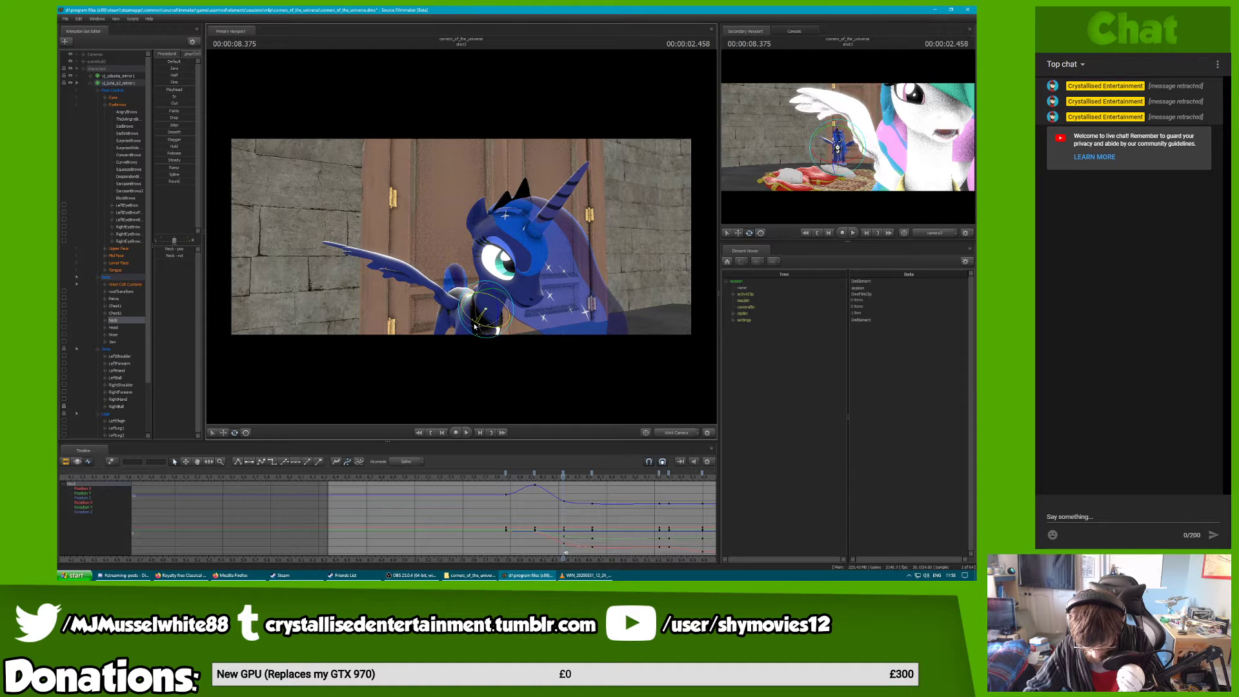
key(space)
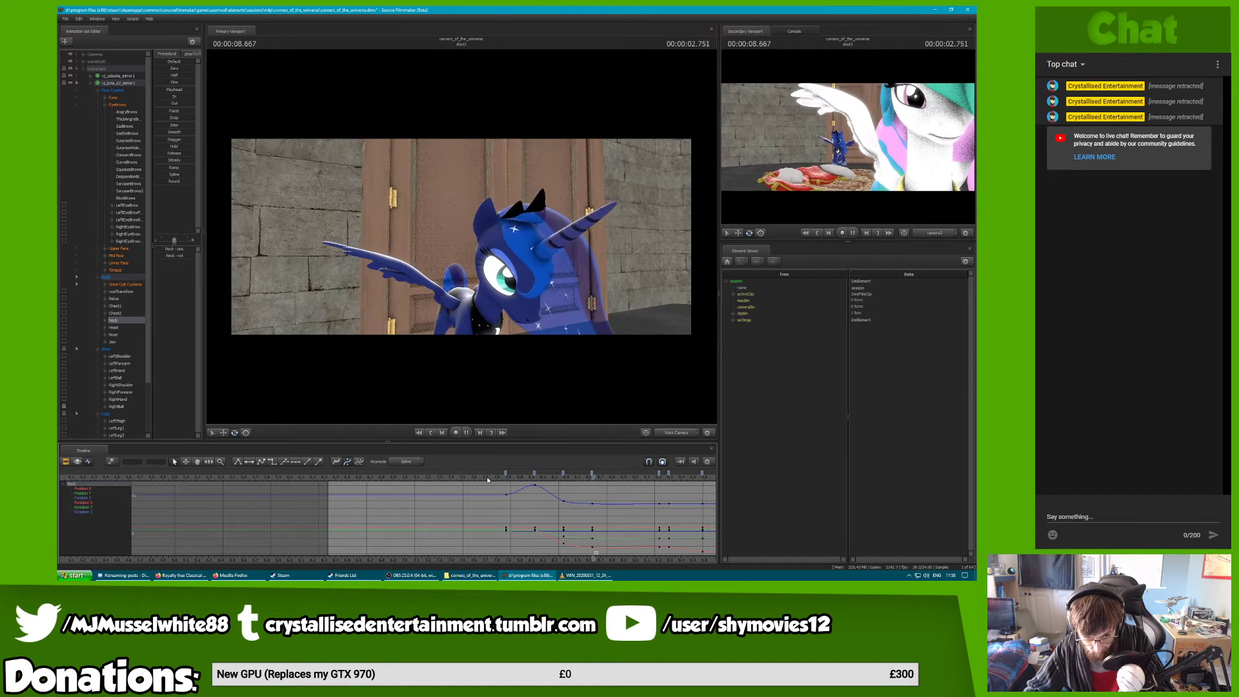
click(554, 474)
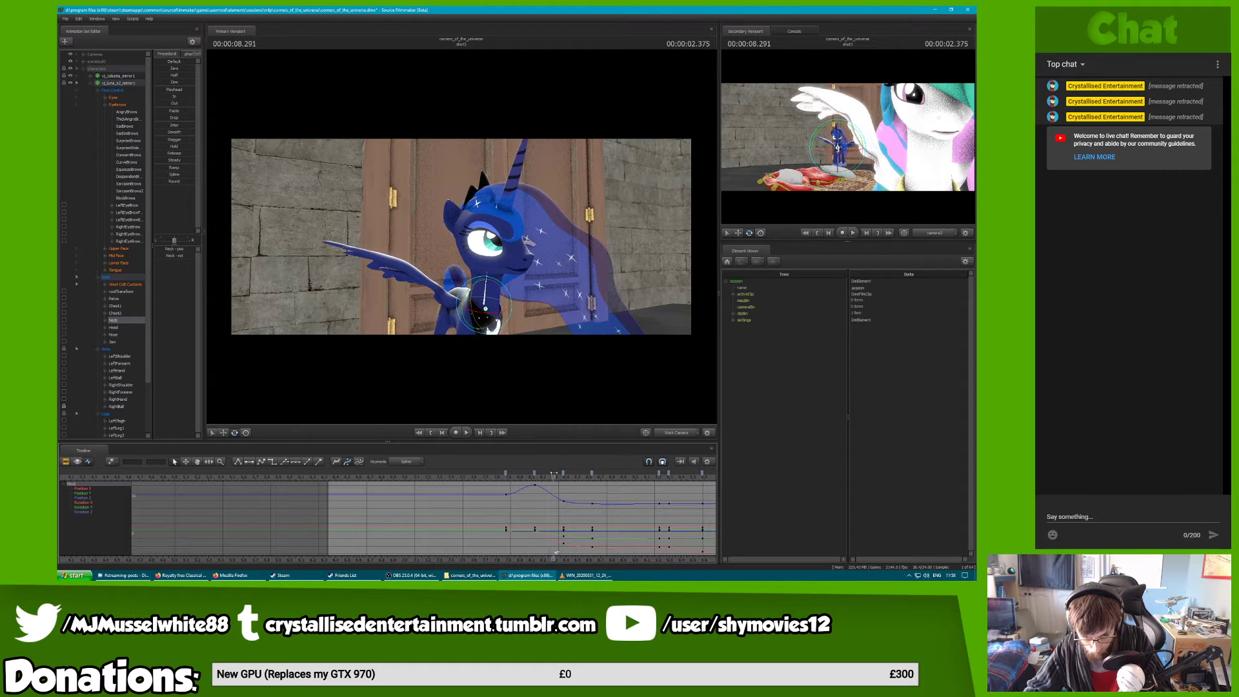
Check the neck motion by scrubbing and playing it through the work camera and camera1, ending at 8.416 s
click(547, 476)
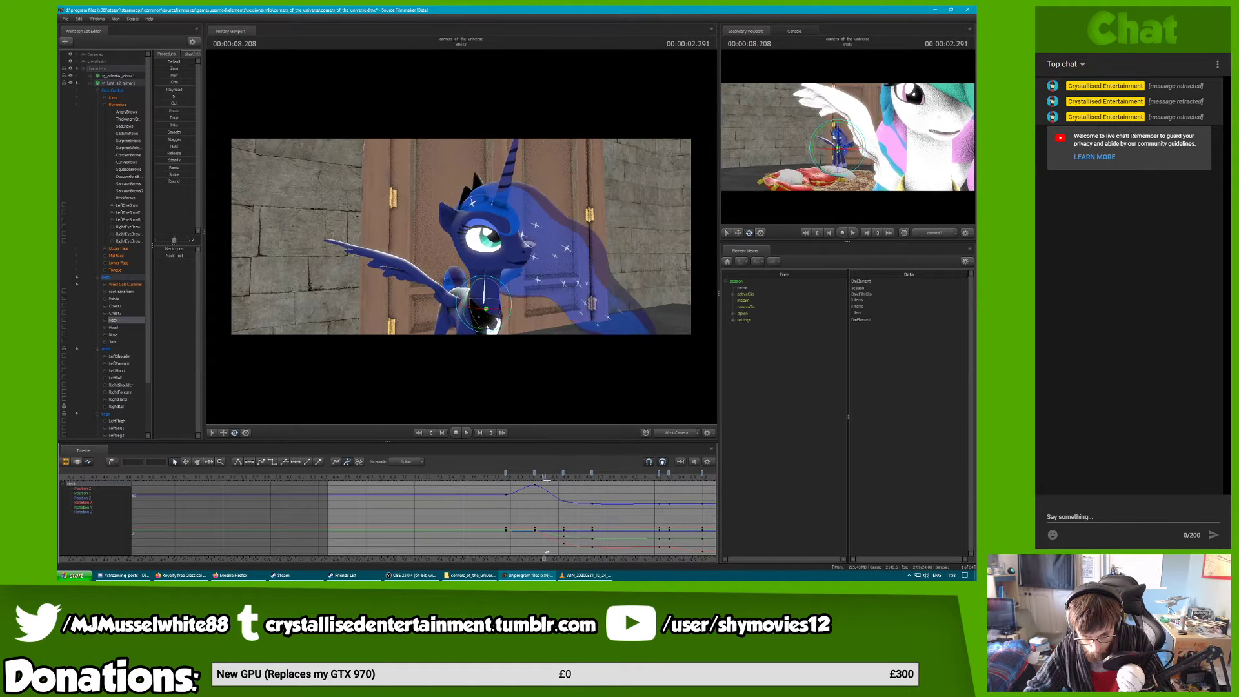
click(645, 478)
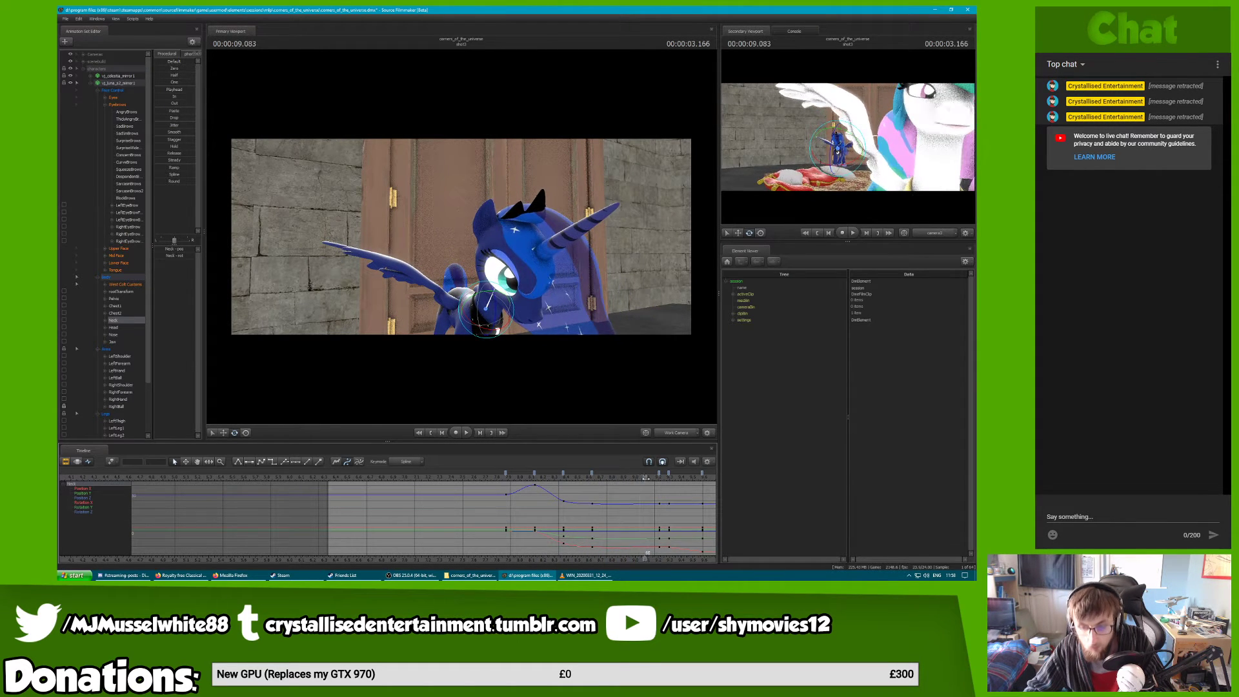
click(475, 478)
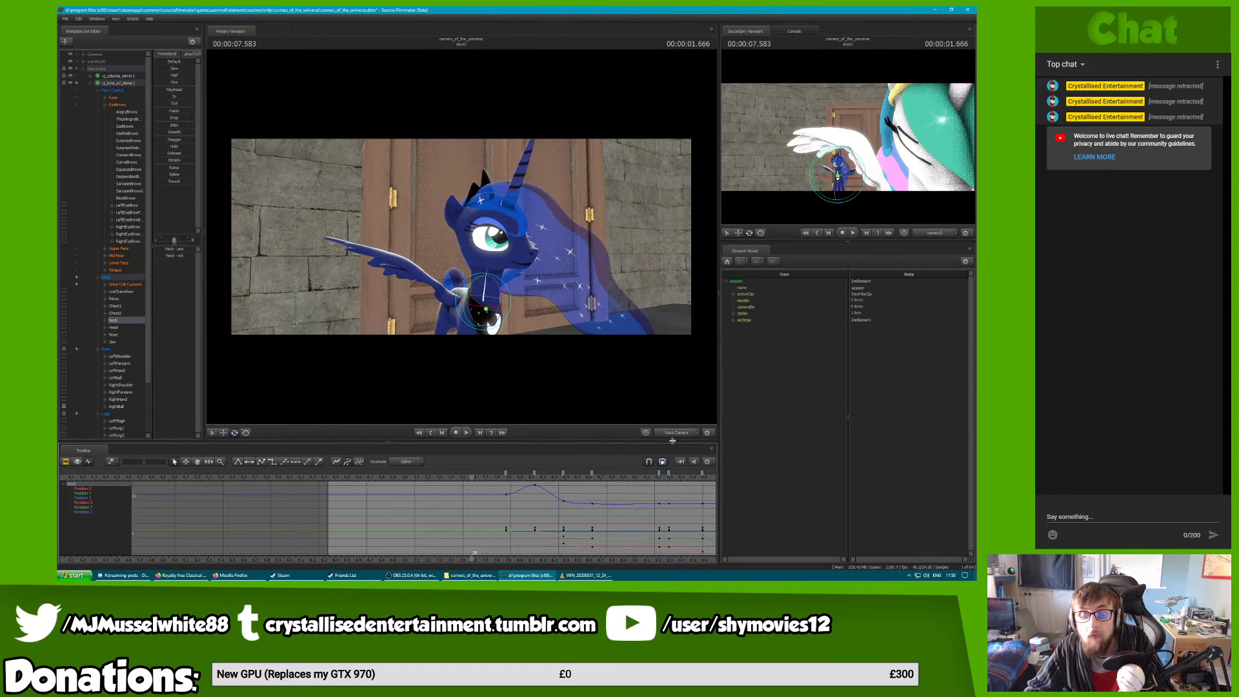
key(space)
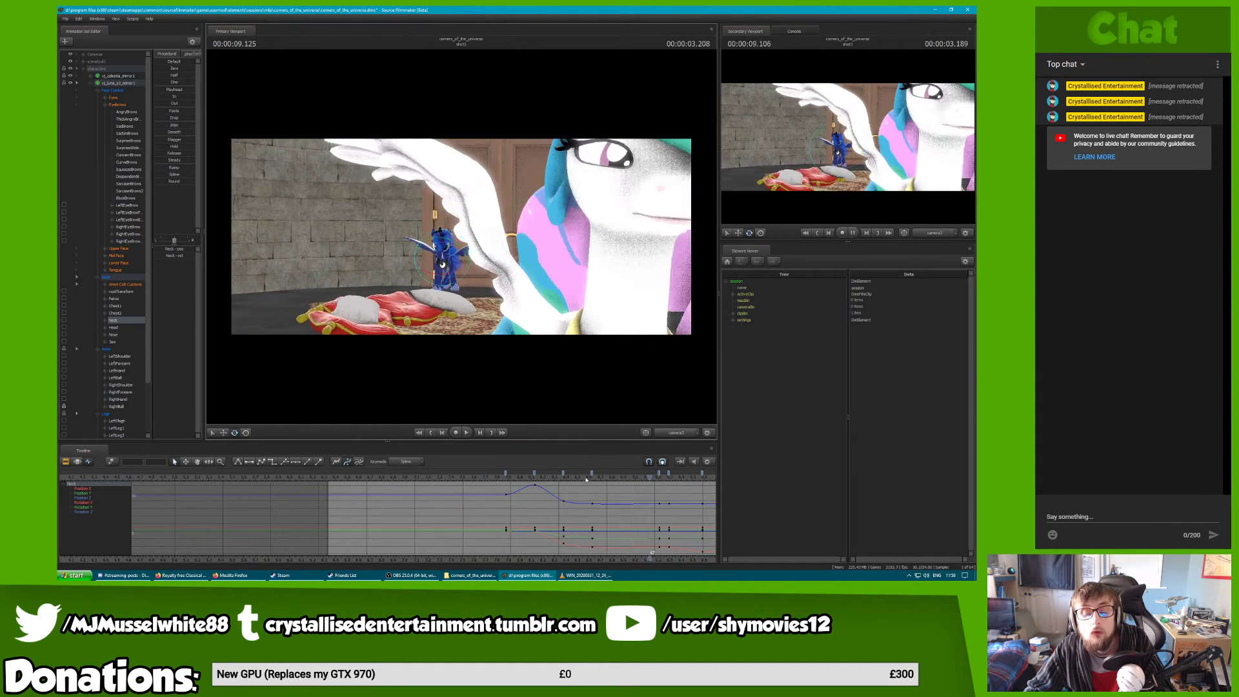
click(548, 476)
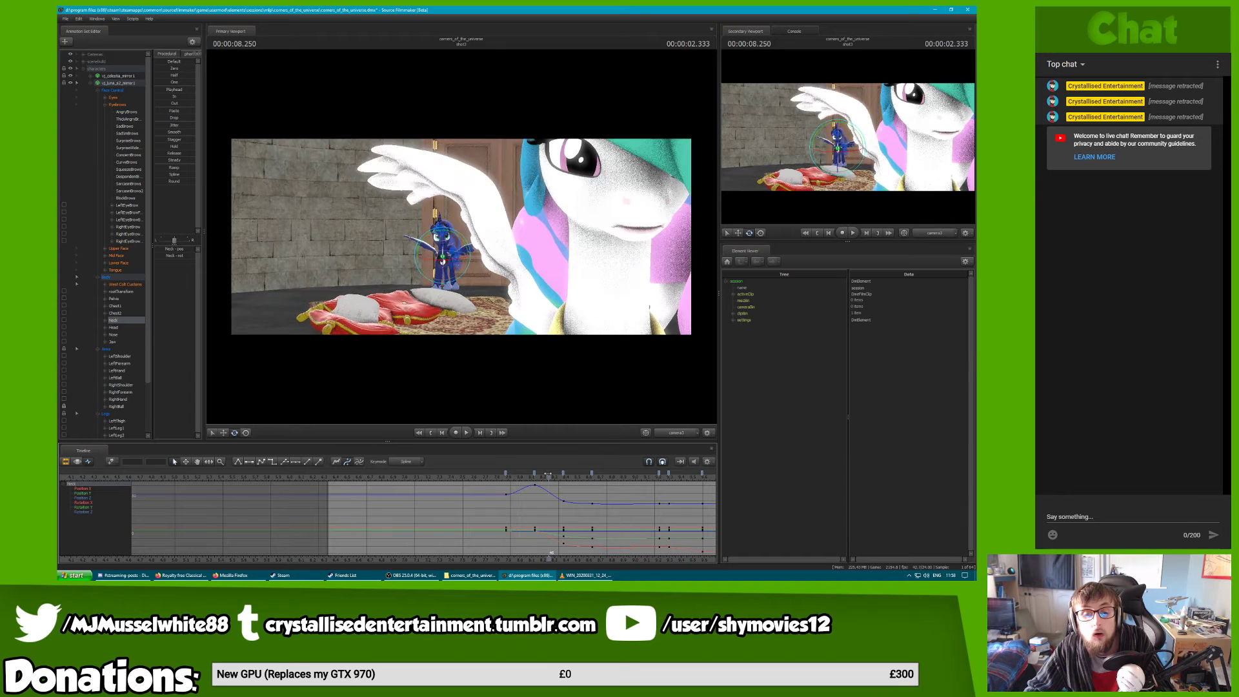
mouse_move(548, 476)
mouse_down()
mouse_move(597, 476)
mouse_move(566, 480)
mouse_up()
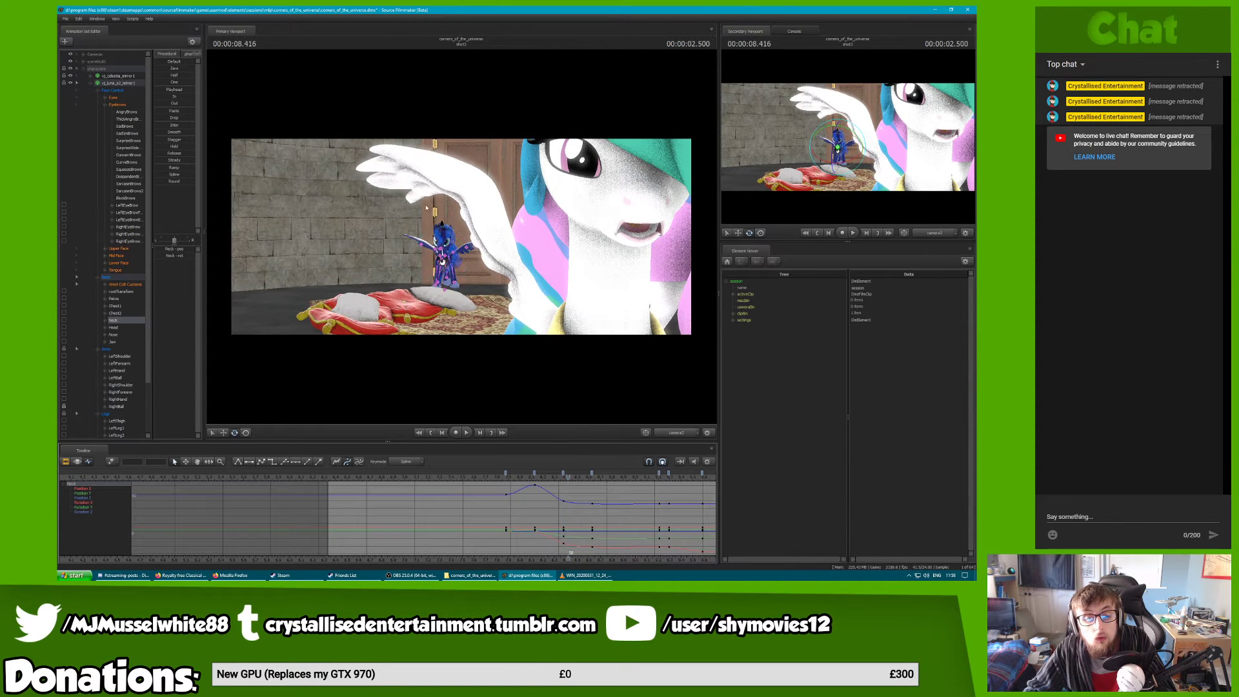
Show the head's curves in the Graph Editor, replay the motion, and delete the head keyframe near 8.75 s
click(115, 327)
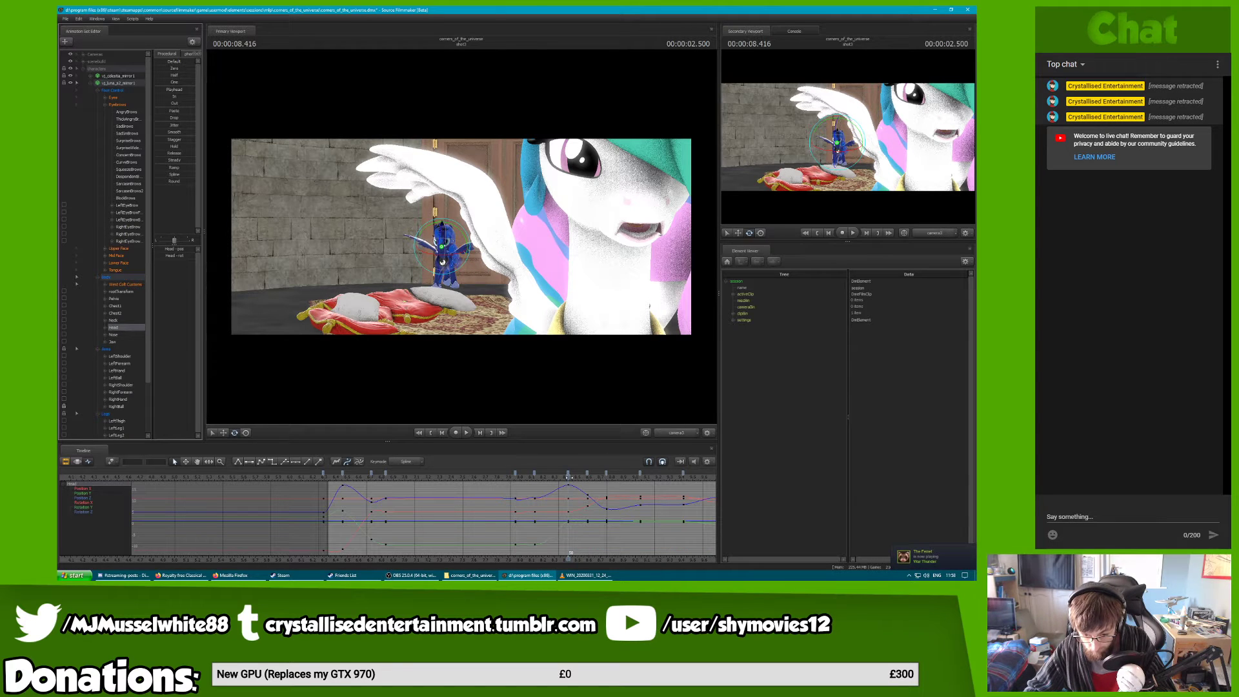
click(513, 474)
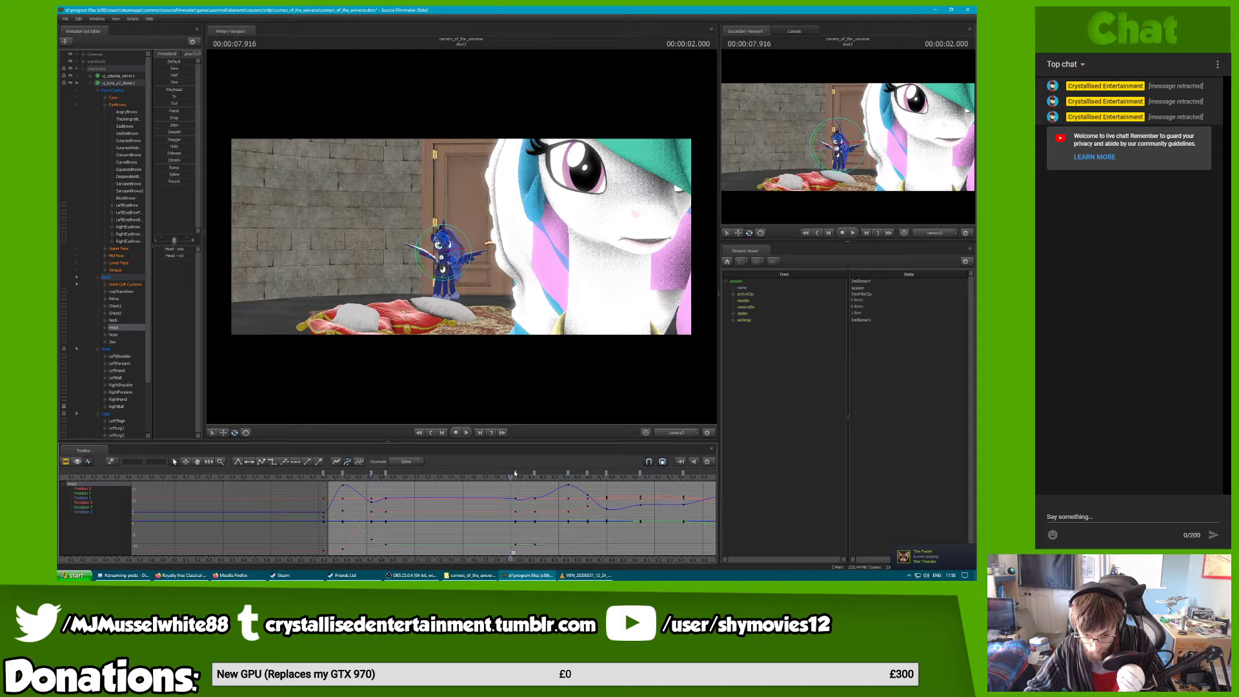
click(535, 474)
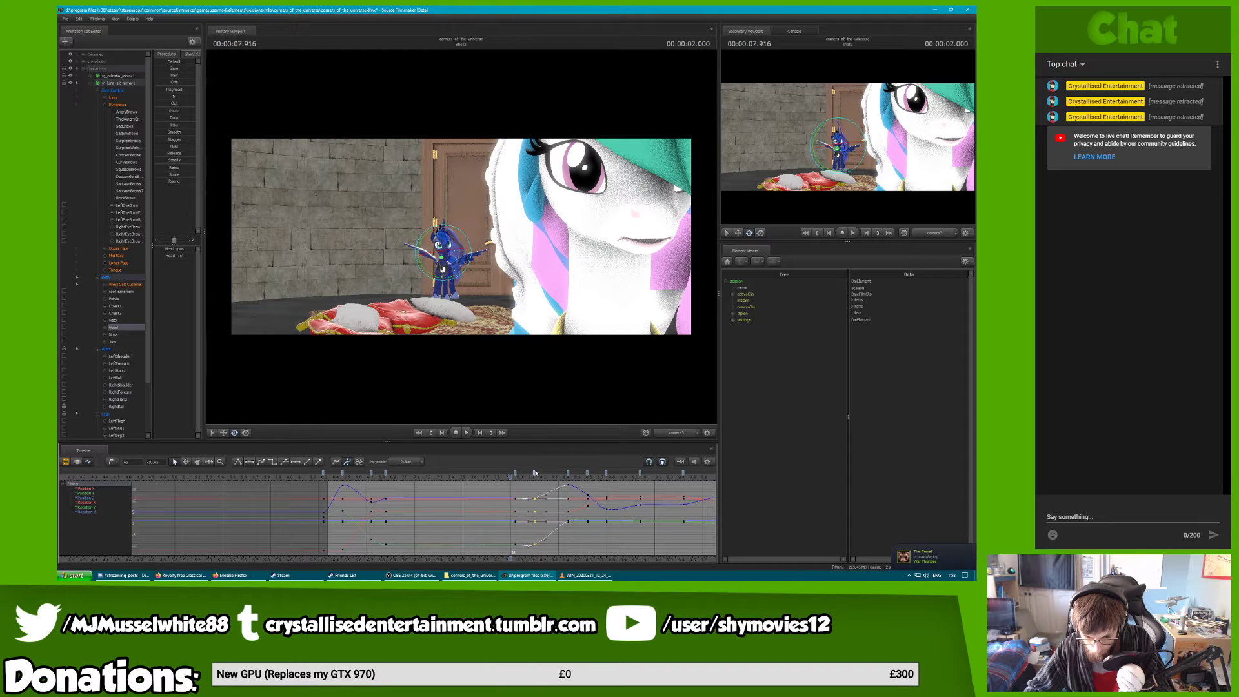
key(space)
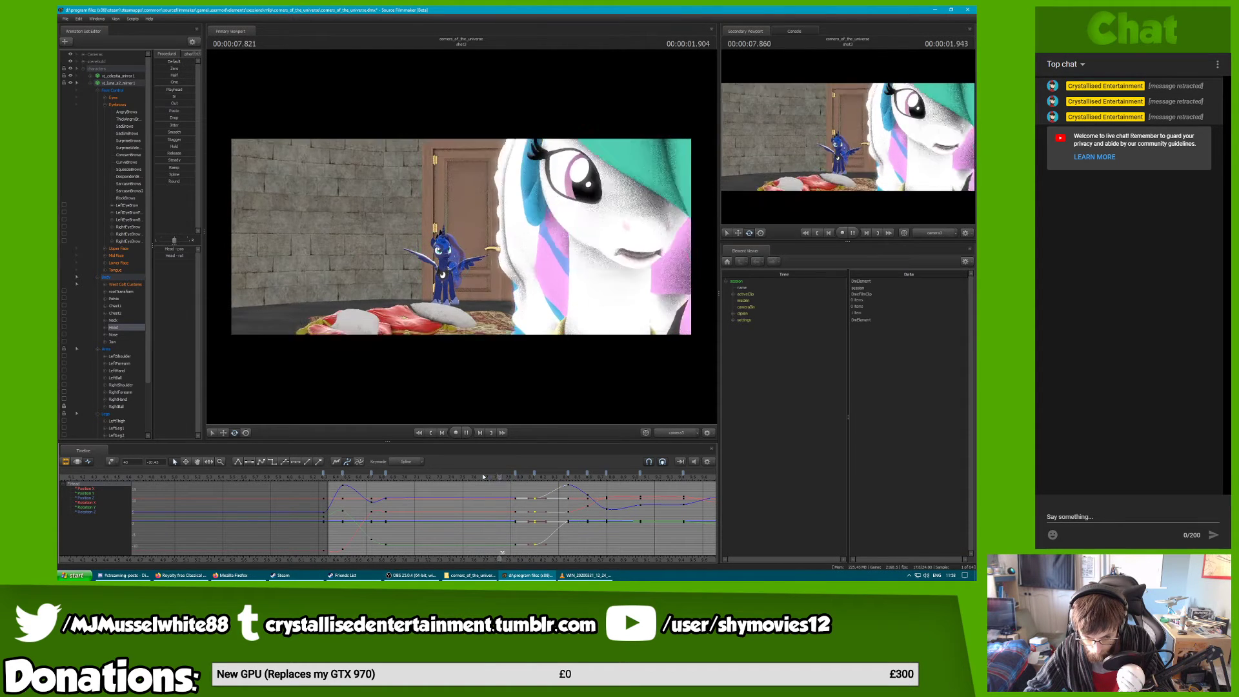
click(605, 474)
key(Delete)
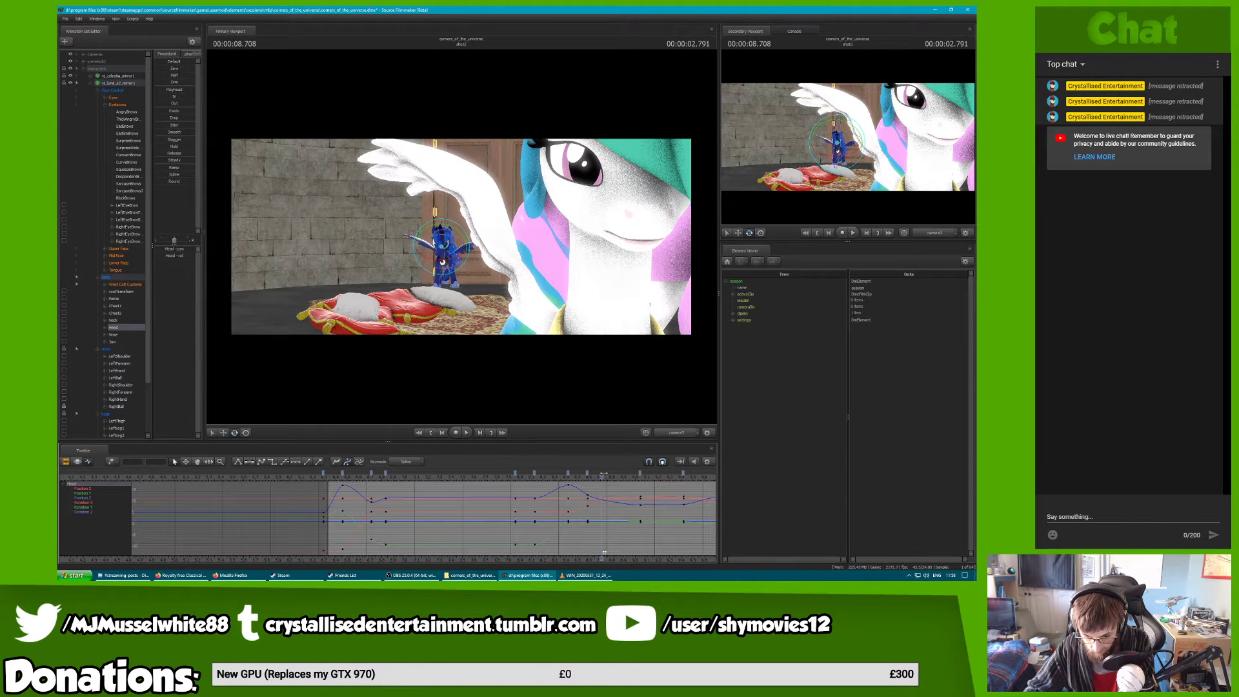
Replay the head motion through camera1 and return the playhead to 8.000 s
drag(603, 476, 612, 475)
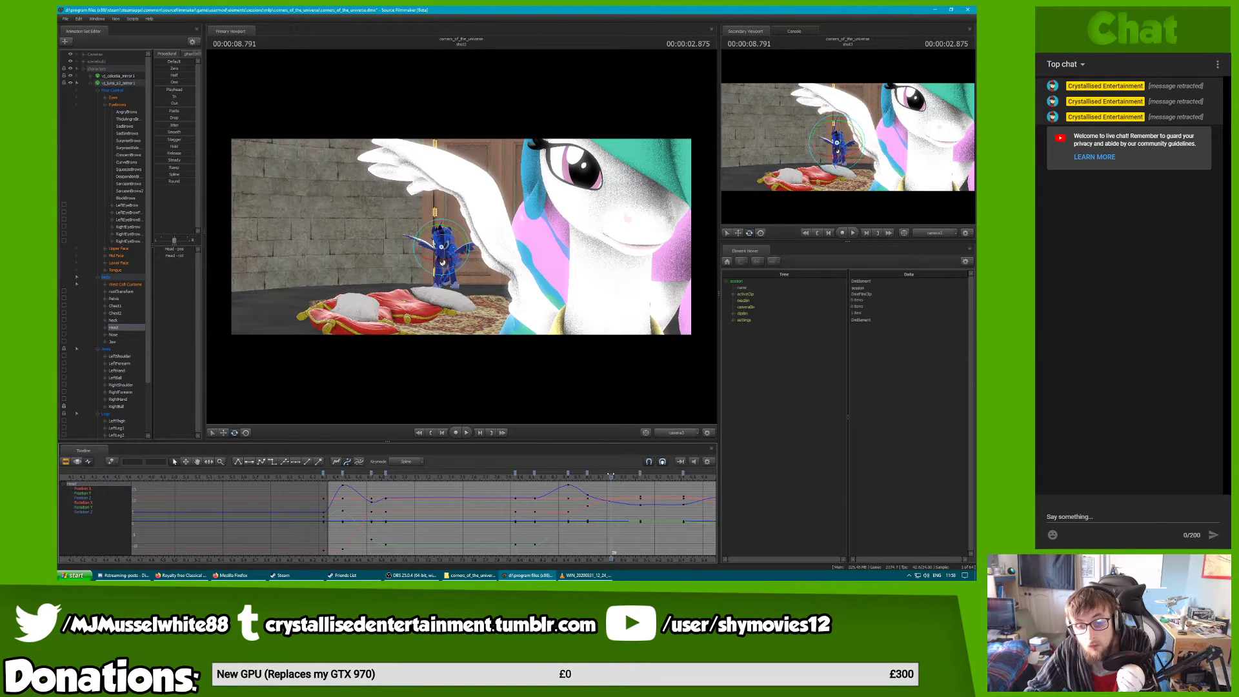
key(space)
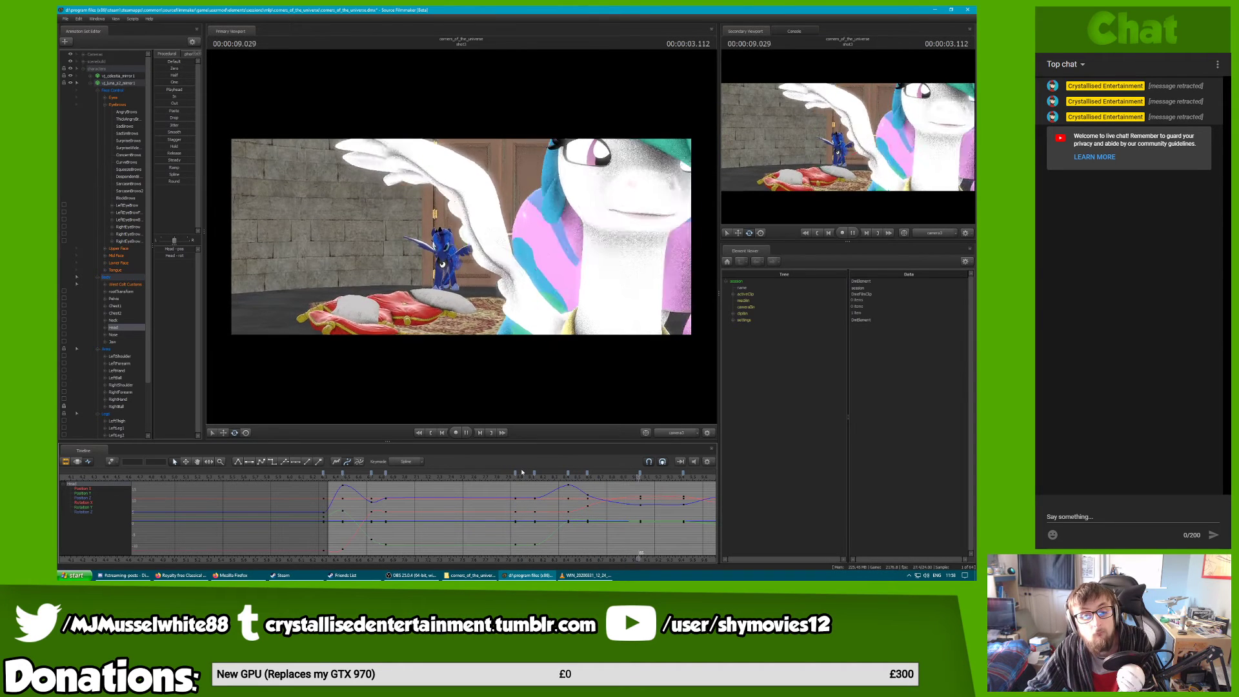
click(521, 473)
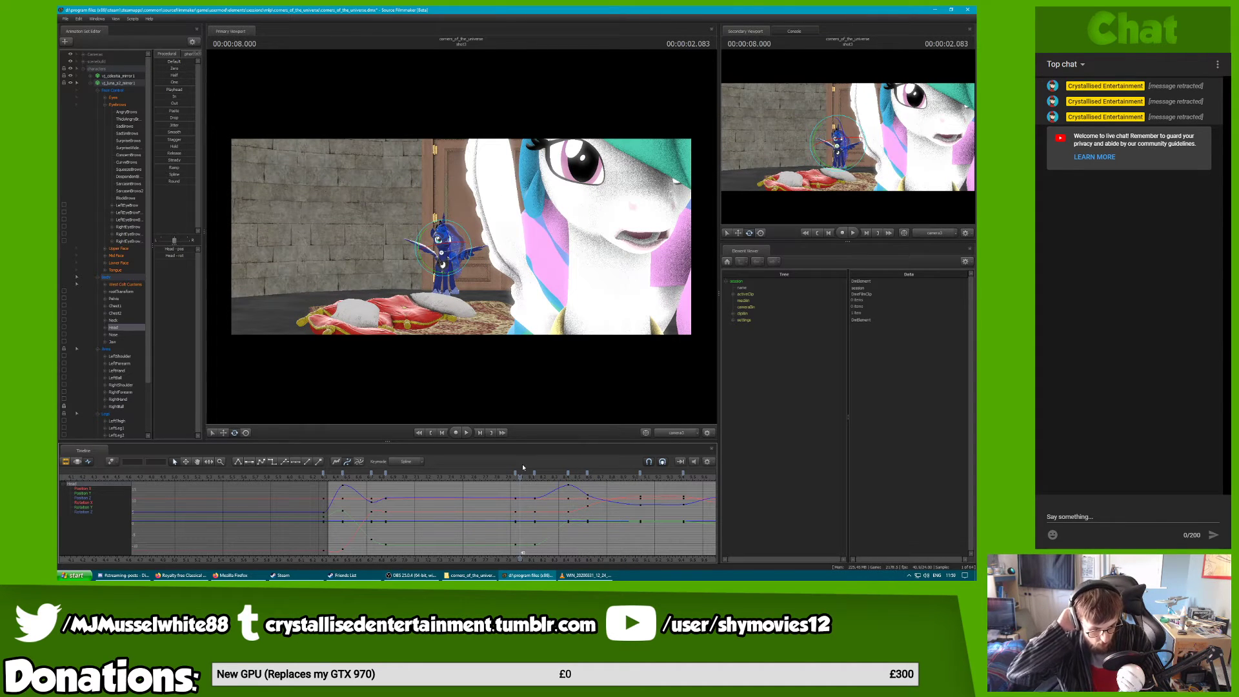
Switch to the browser, look through the Hopeful classical track list, and return to Source Filmmaker
click(197, 577)
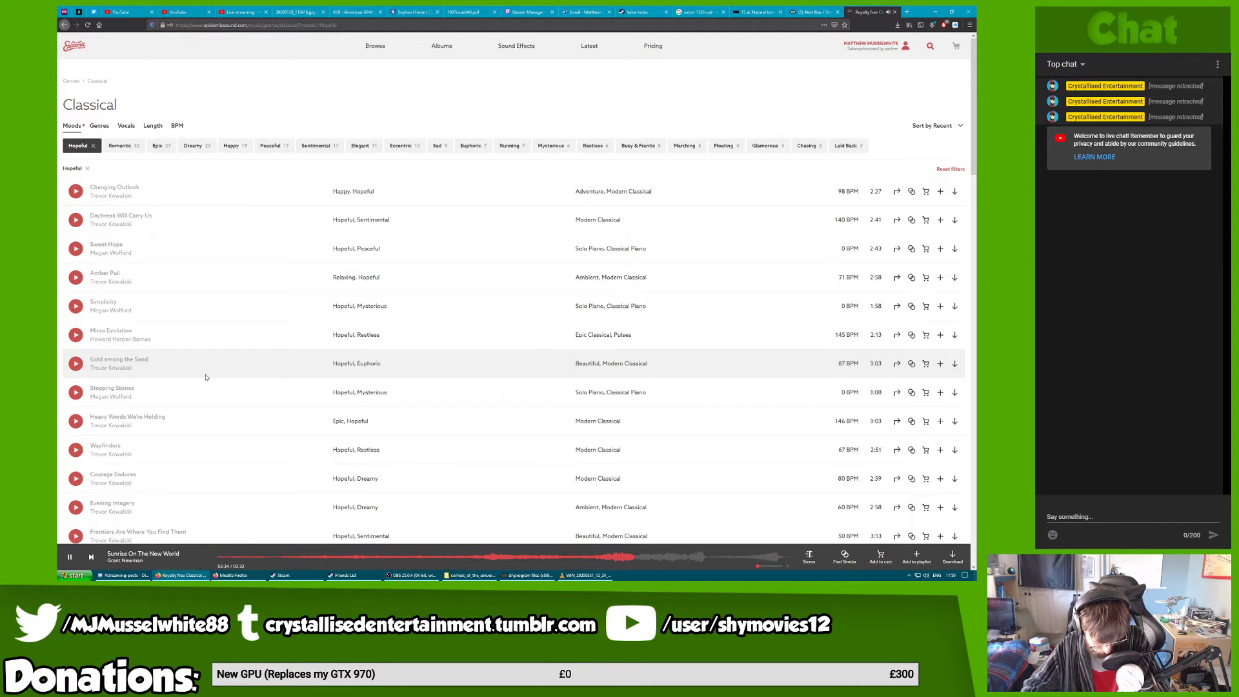
scroll(206, 377, down, 3)
scroll(206, 377, down, 4)
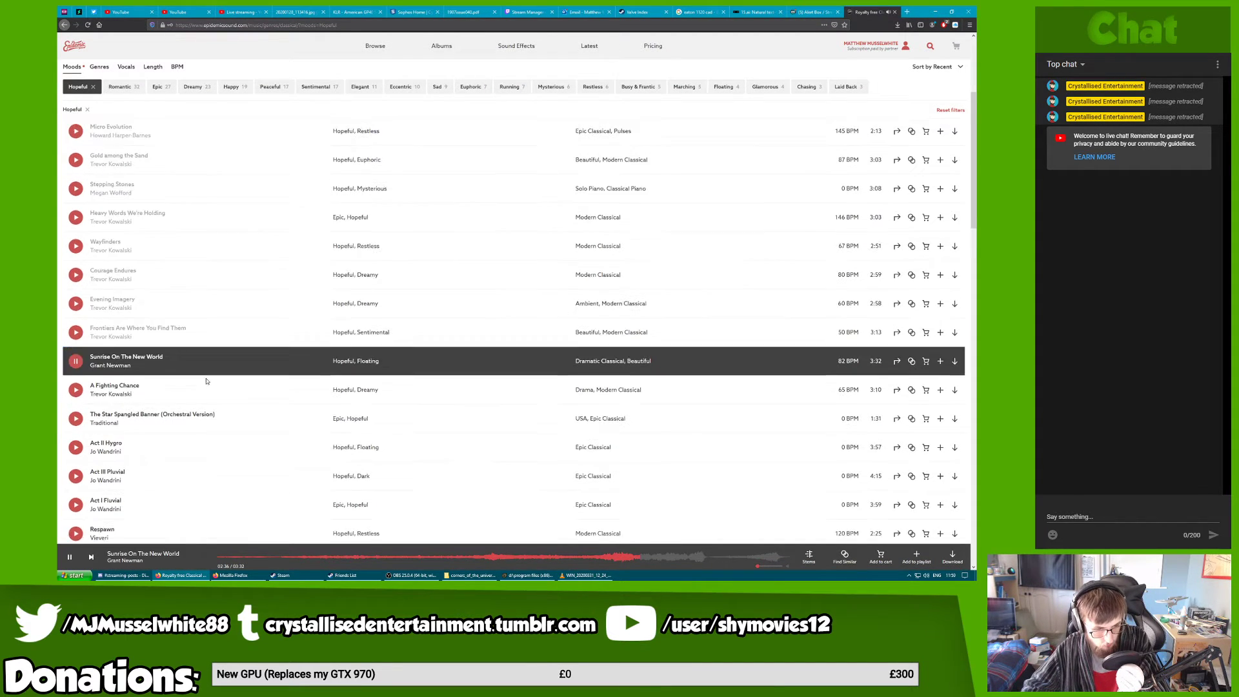
scroll(206, 380, up, 4)
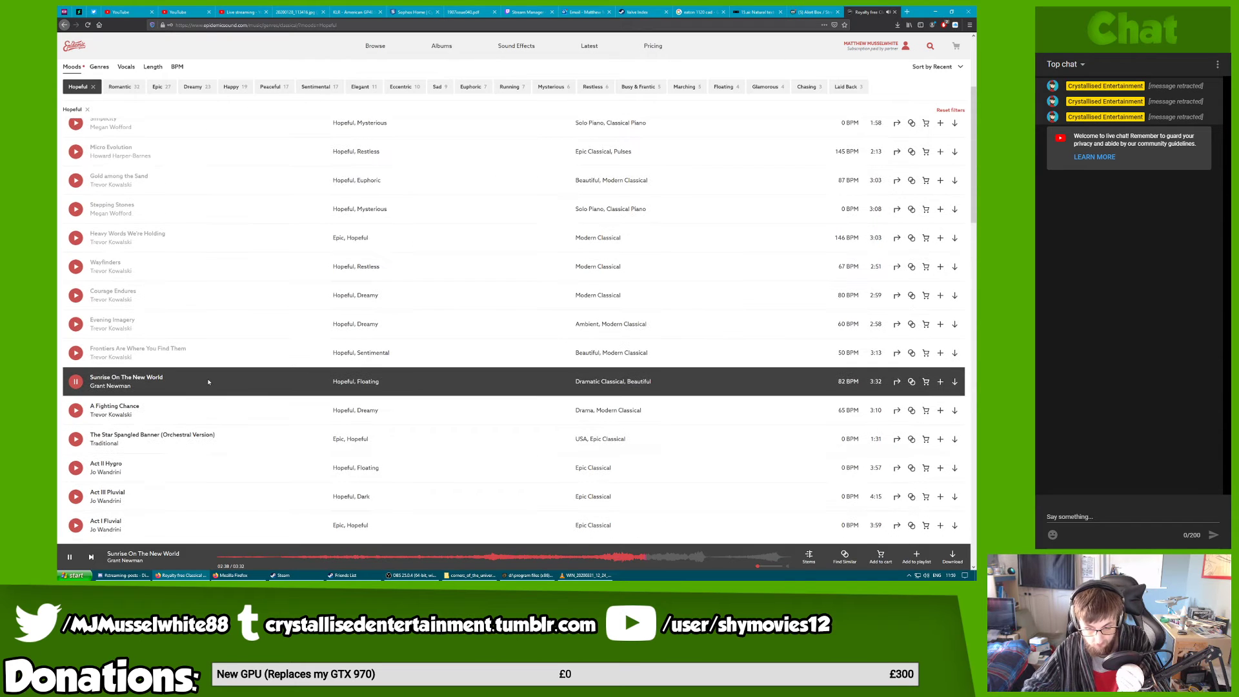
click(934, 12)
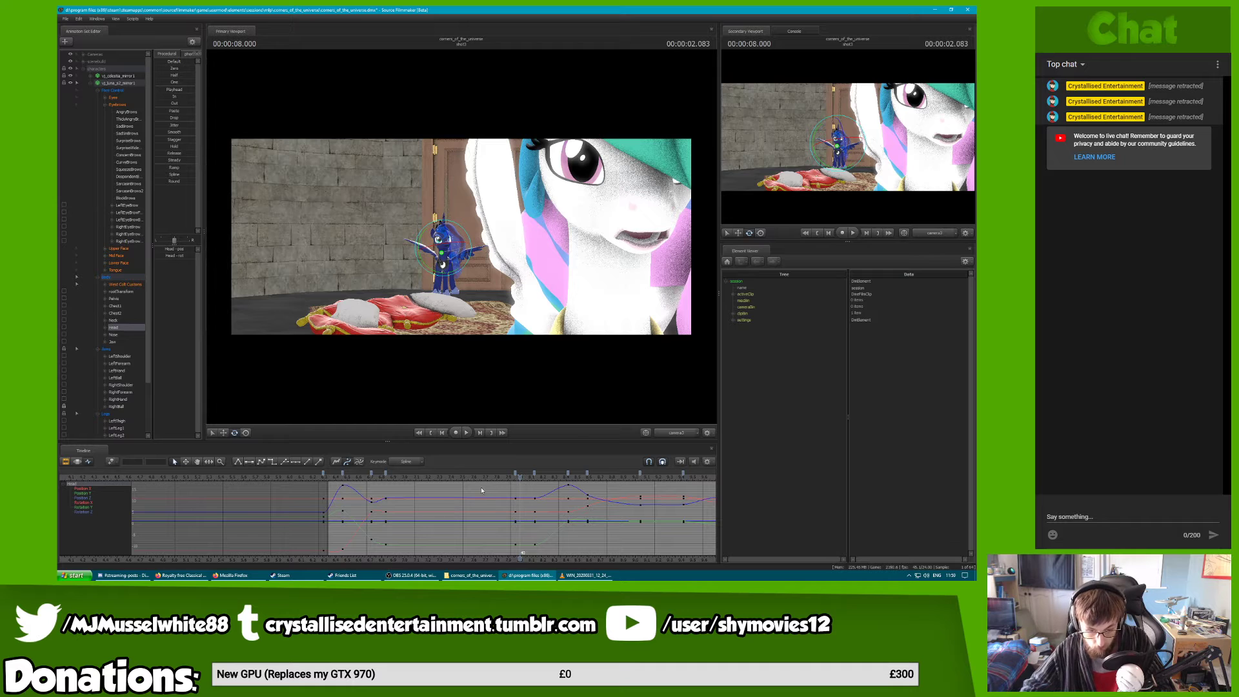
Replay the shot, move the head keyframe near 9.04 s to 8.958 s, and adjust the head's rotation there
key(space)
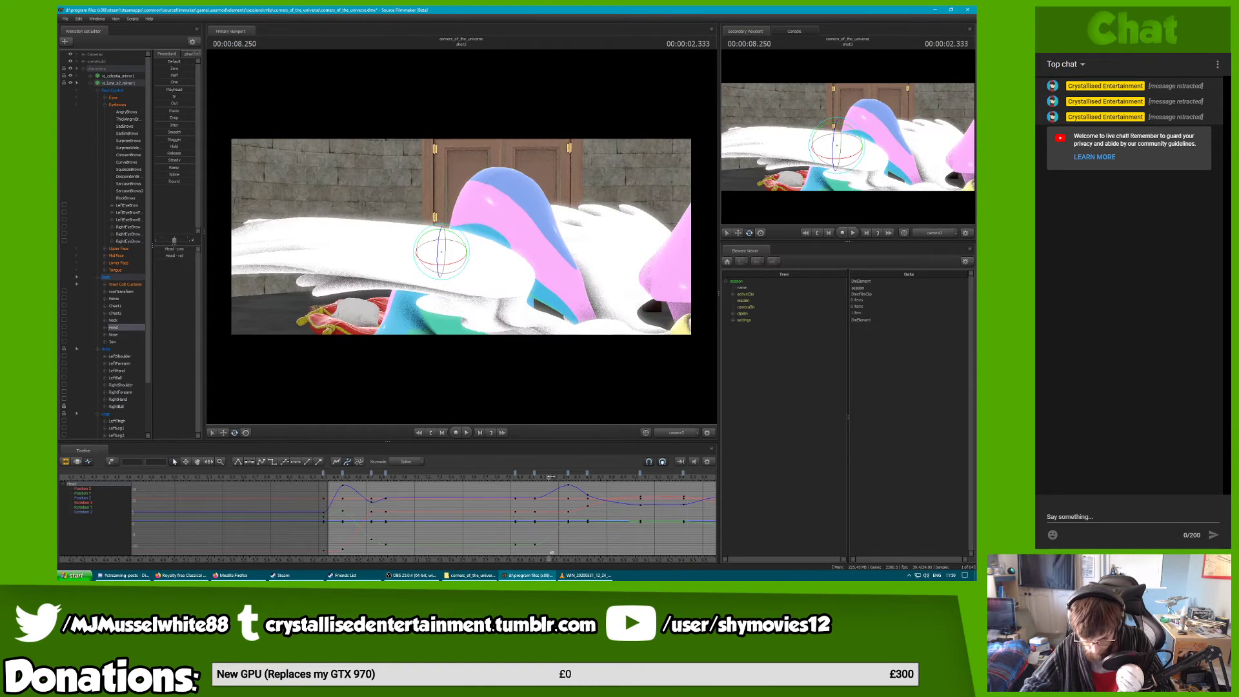
click(580, 477)
drag(580, 477, 641, 474)
drag(641, 475, 630, 474)
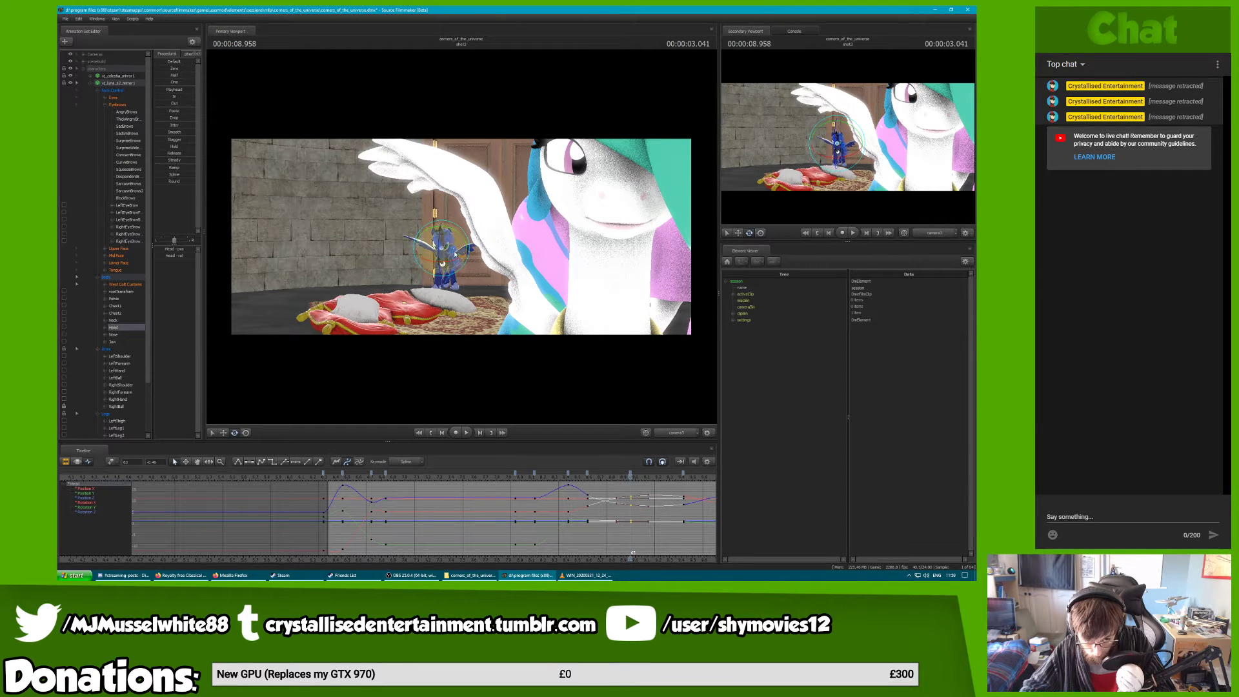
drag(439, 248, 440, 237)
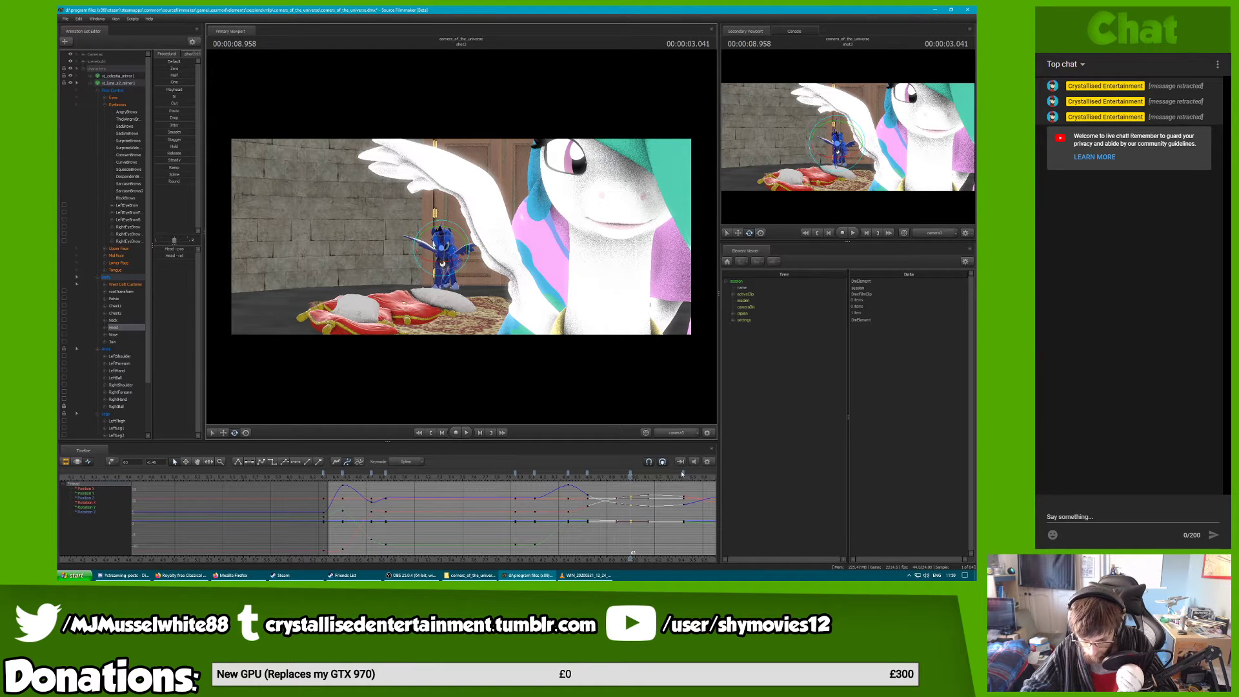
Add a head keyframe at about 9.29 s and return the playhead to 8.958 s
scroll(671, 481, down, 6)
scroll(652, 489, up, 7)
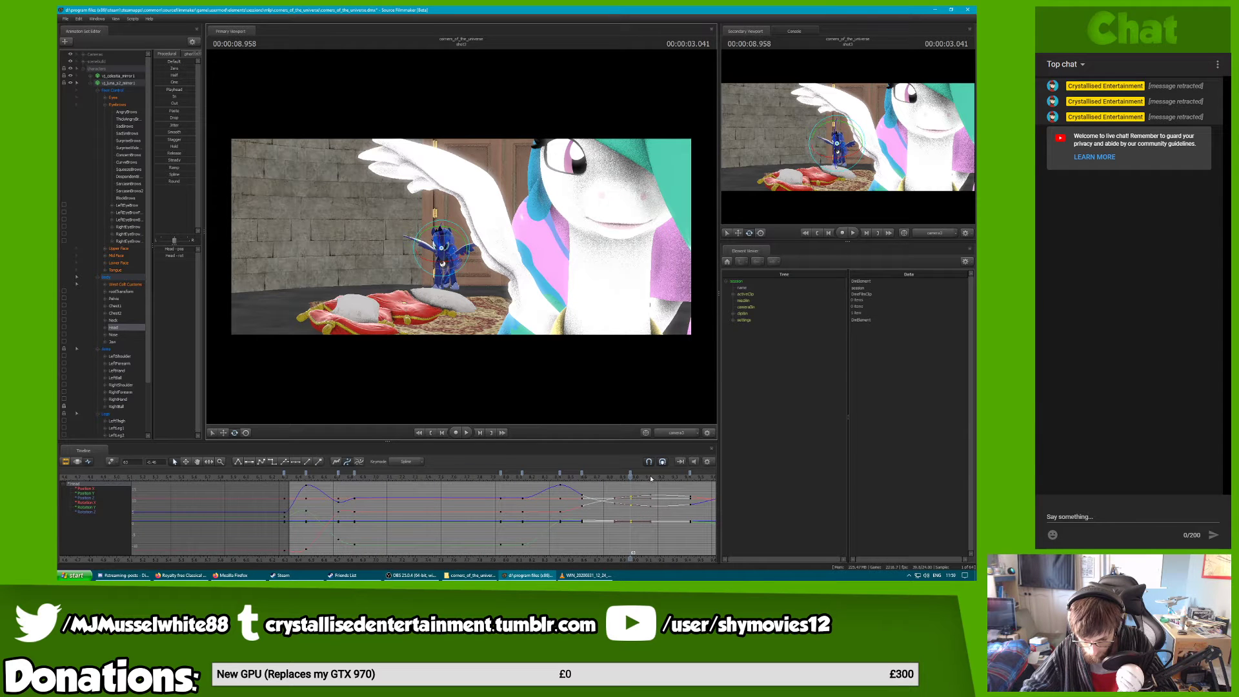
drag(630, 474, 674, 478)
key(m)
click(631, 478)
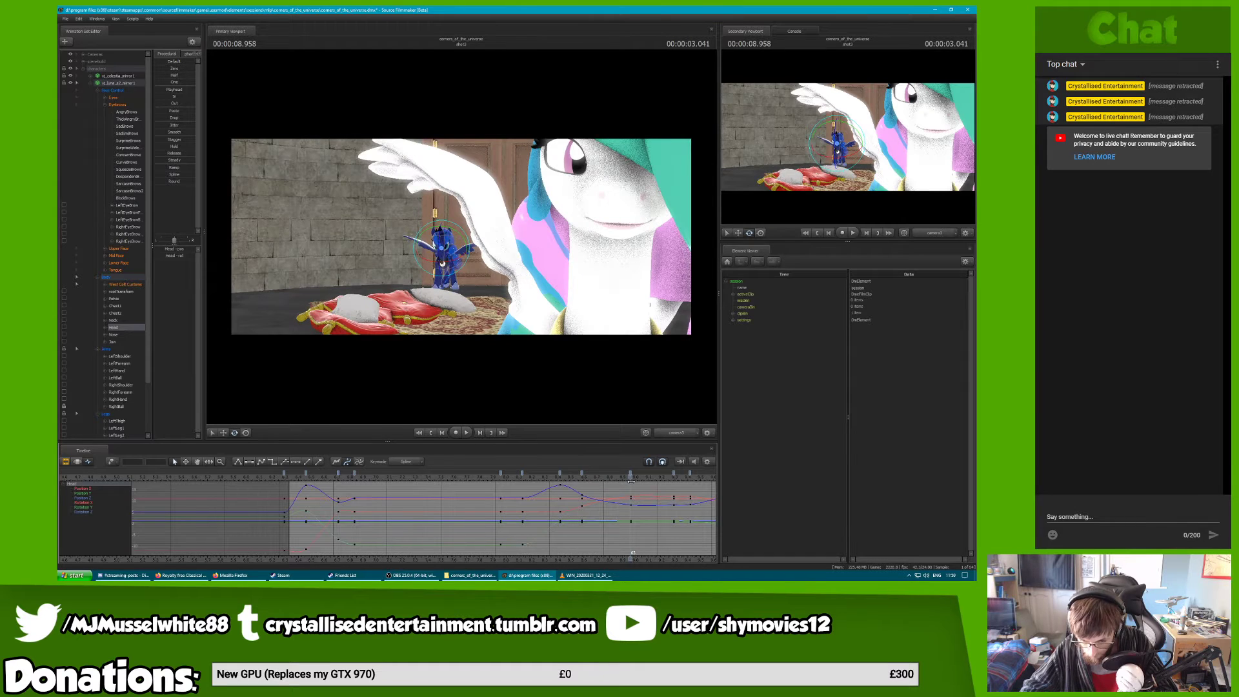
Rotate the head down at 8.833 s, shift the following keyframe to about 9.04 s, and play the motion
click(612, 476)
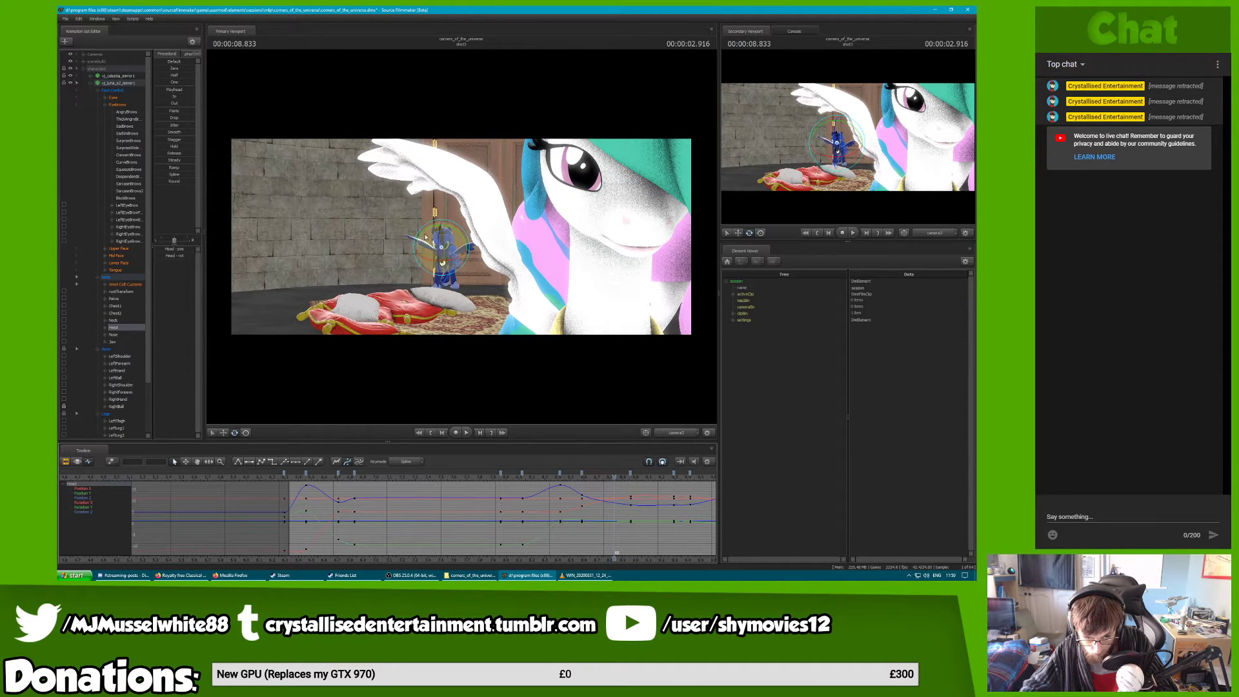
drag(440, 248, 437, 251)
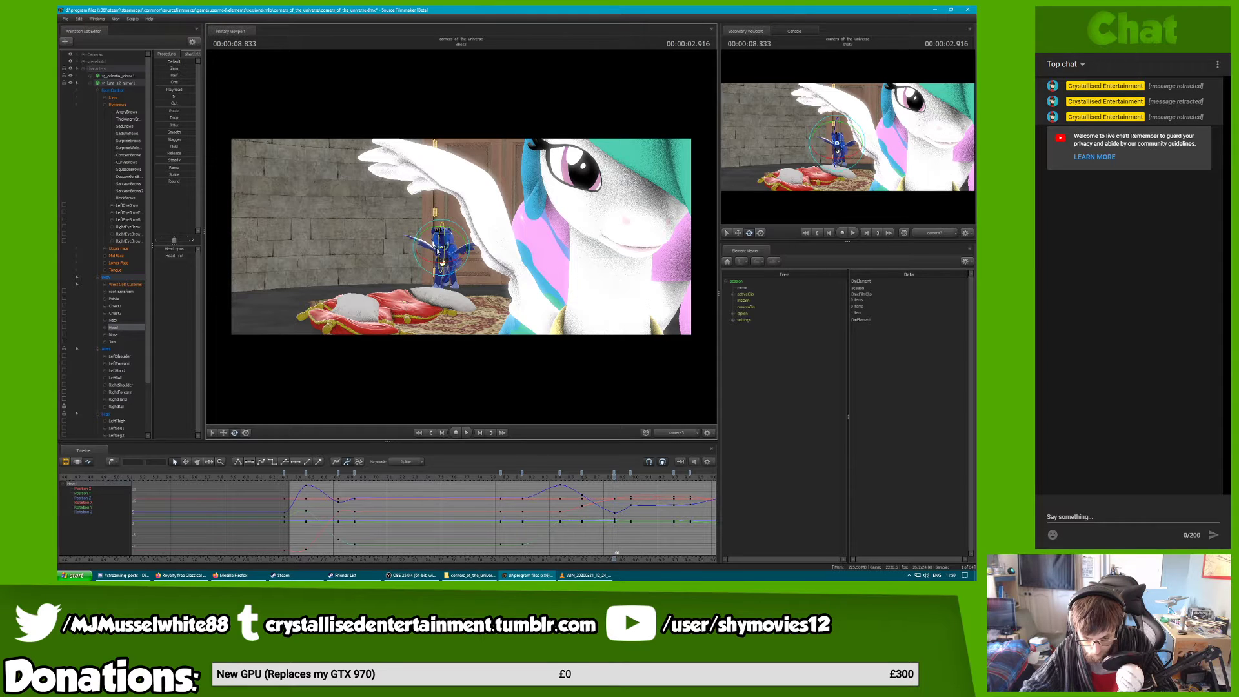
click(630, 474)
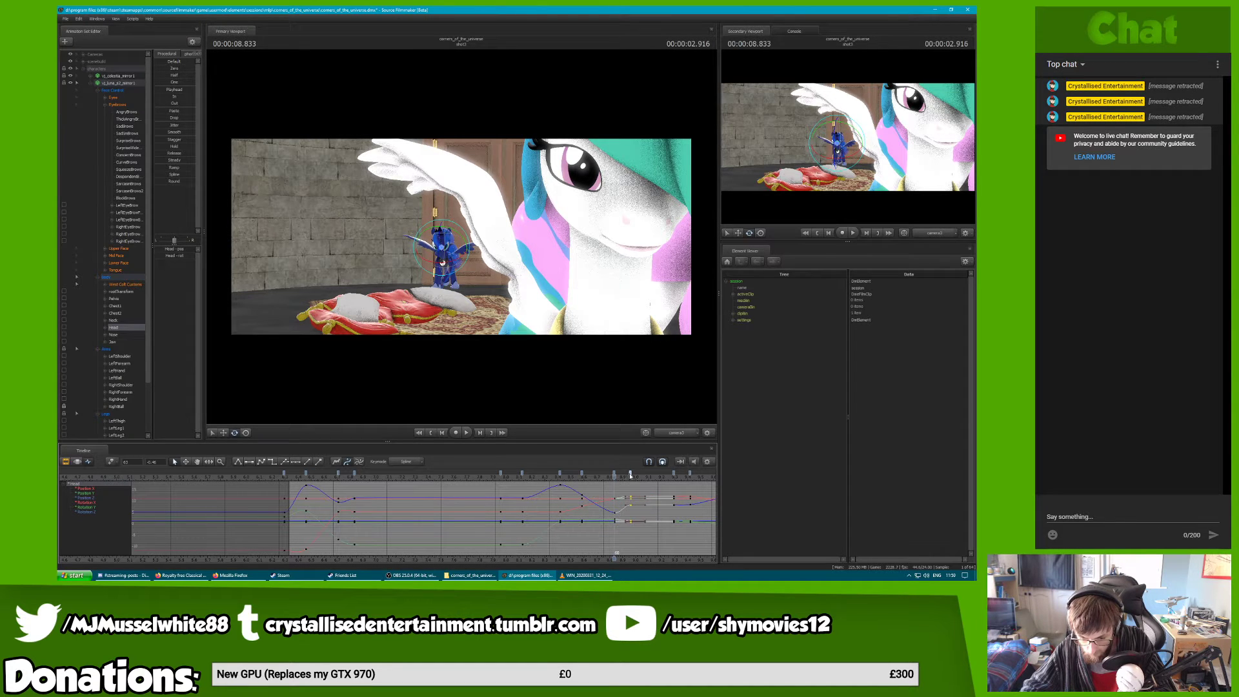
drag(631, 473, 641, 474)
key(space)
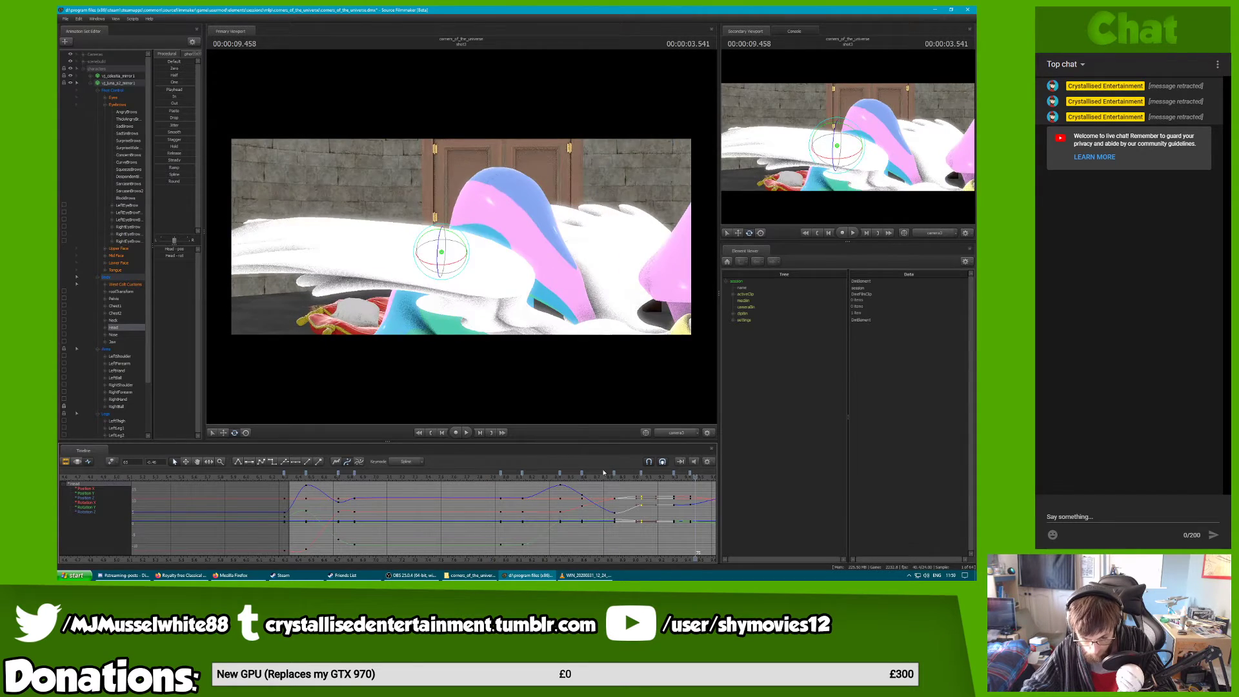
Replay from an earlier point, move the head keyframe after 8.833 s to about 9.0 s, and play the shot again
click(463, 479)
key(space)
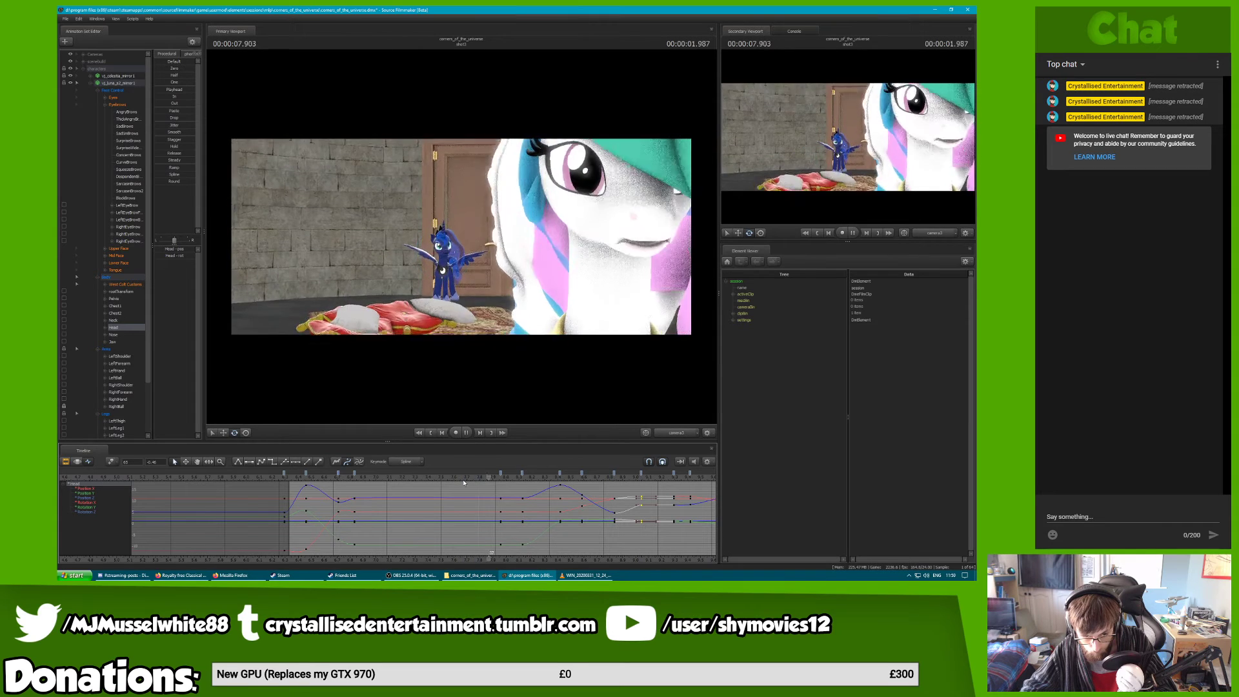
click(620, 478)
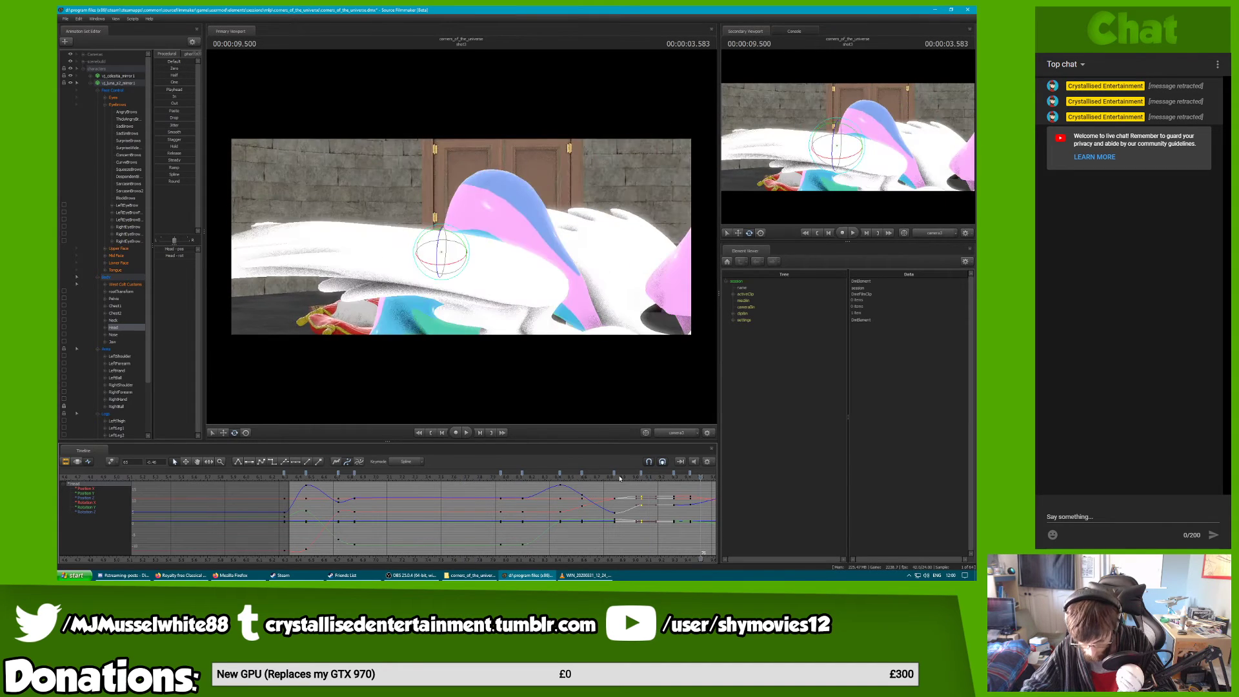
drag(640, 476, 308, 478)
key(space)
key(space)
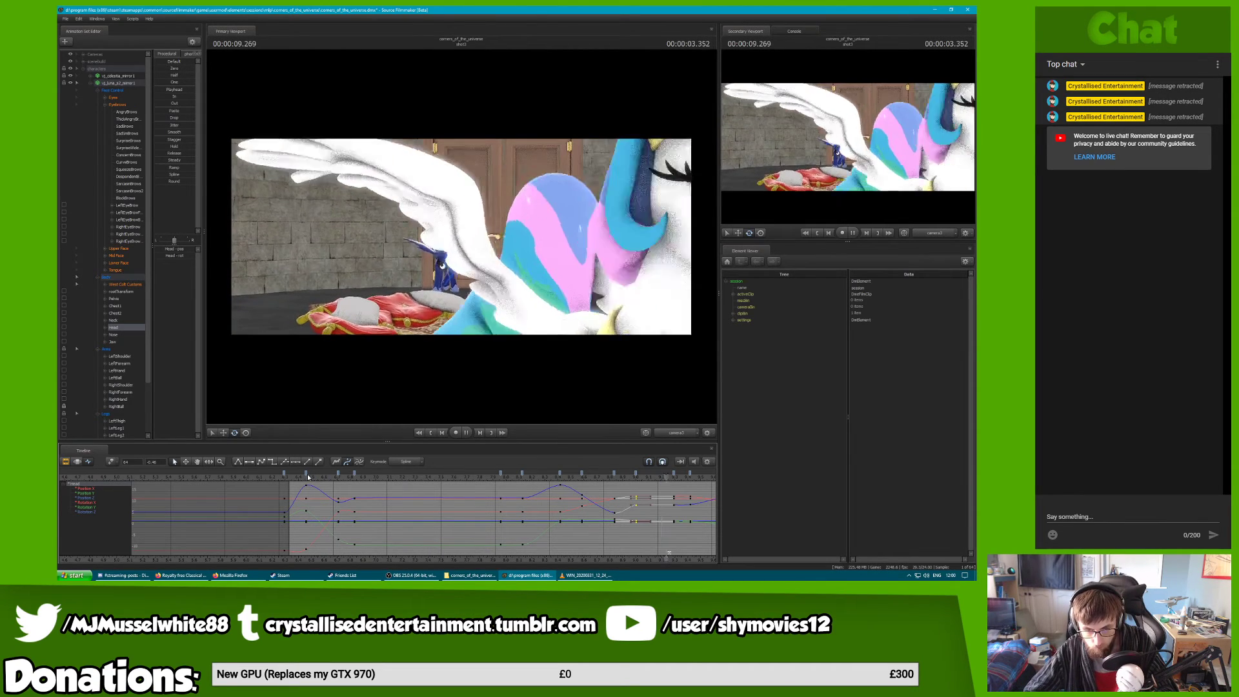
Select the 8.833 s head keyframe, switch the primary viewport to the work camera, and replay the motion, ending at 8.833 s
click(616, 475)
click(674, 433)
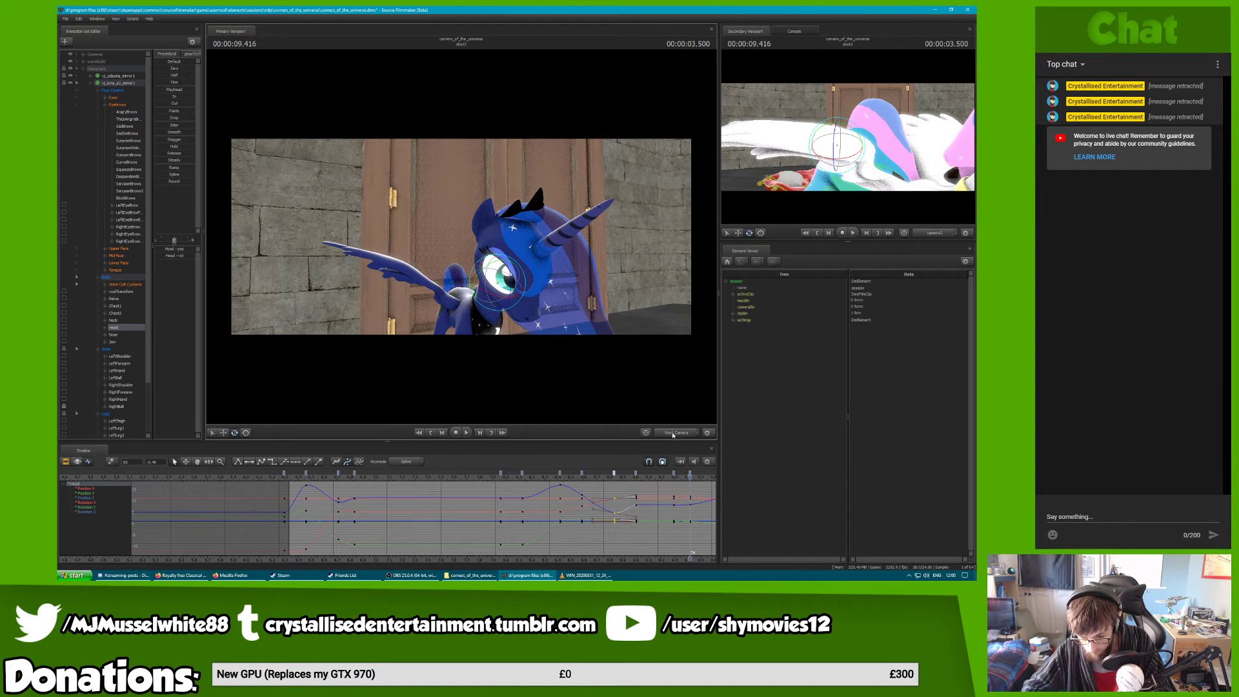
key(space)
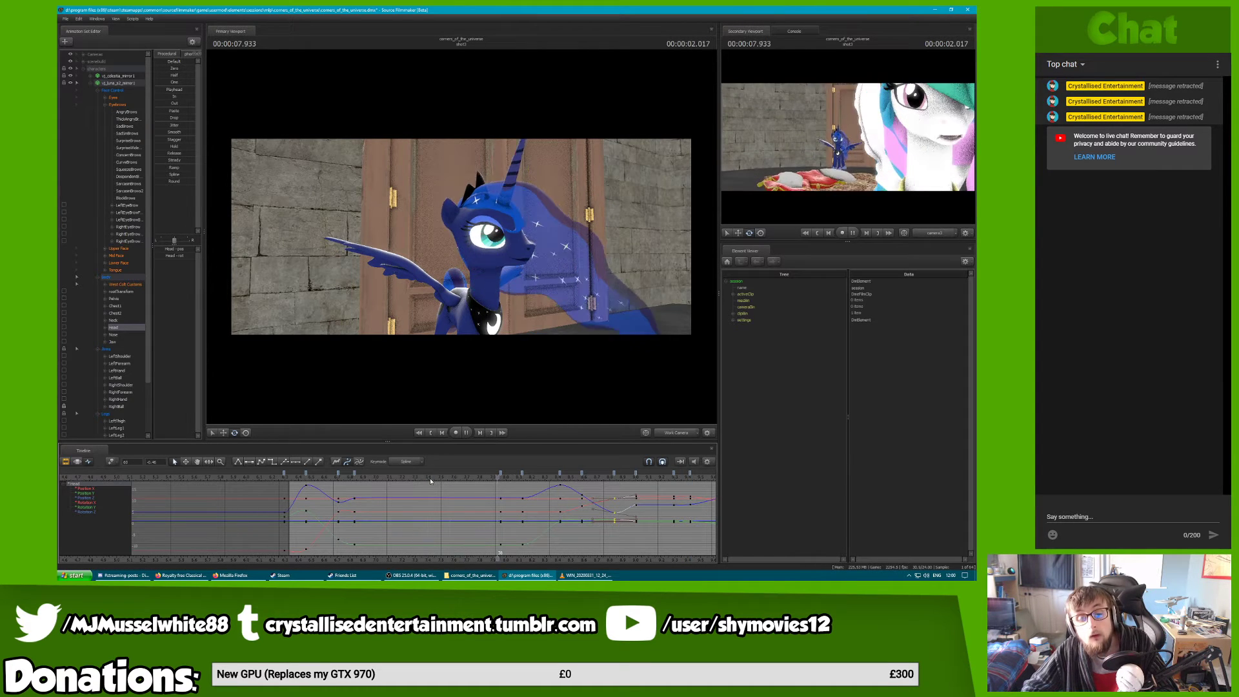
click(537, 476)
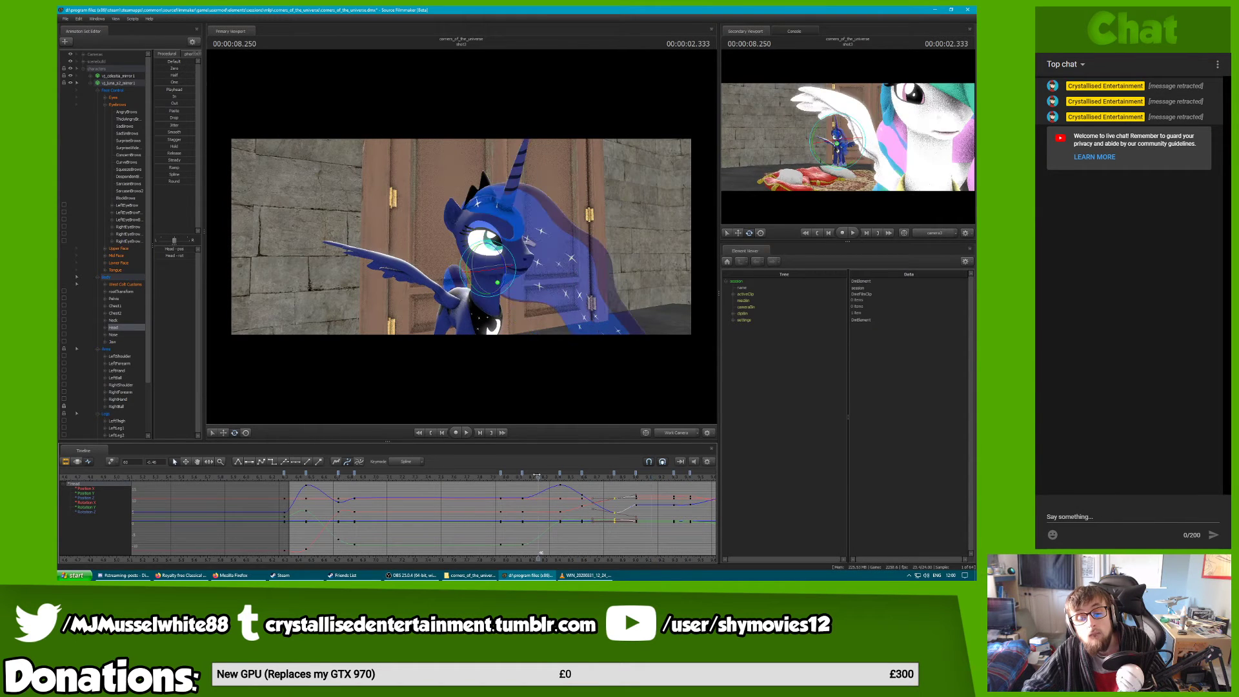
key(space)
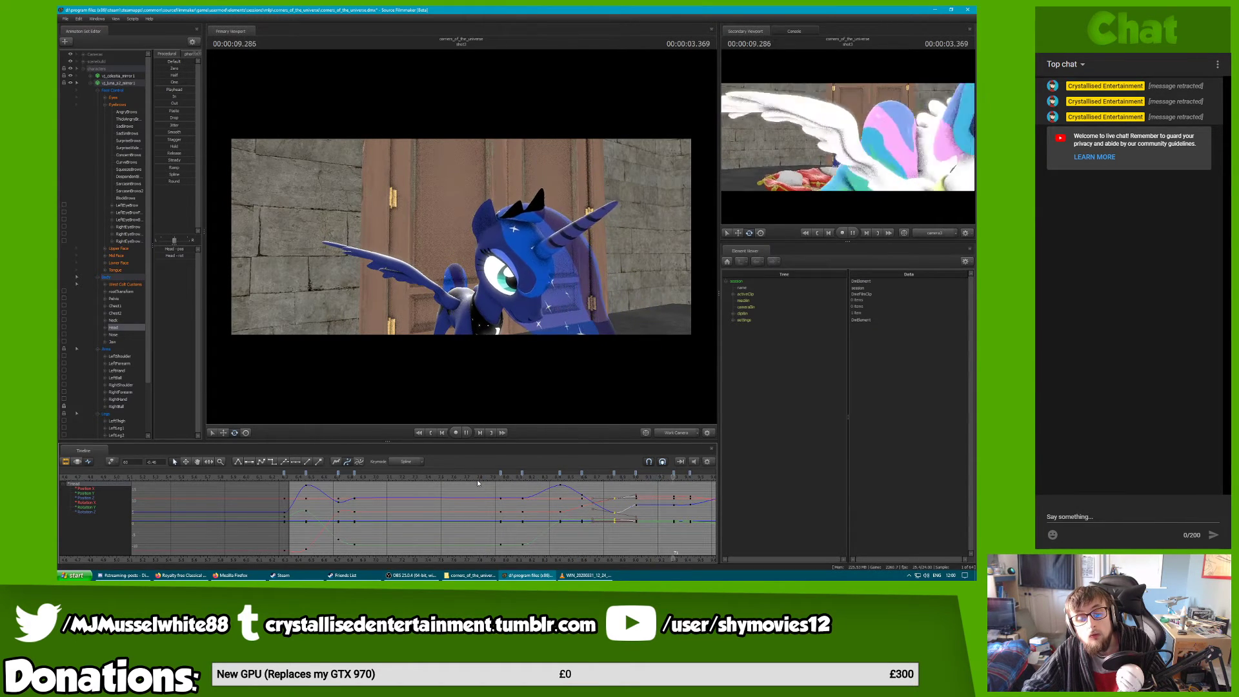
drag(478, 479, 588, 493)
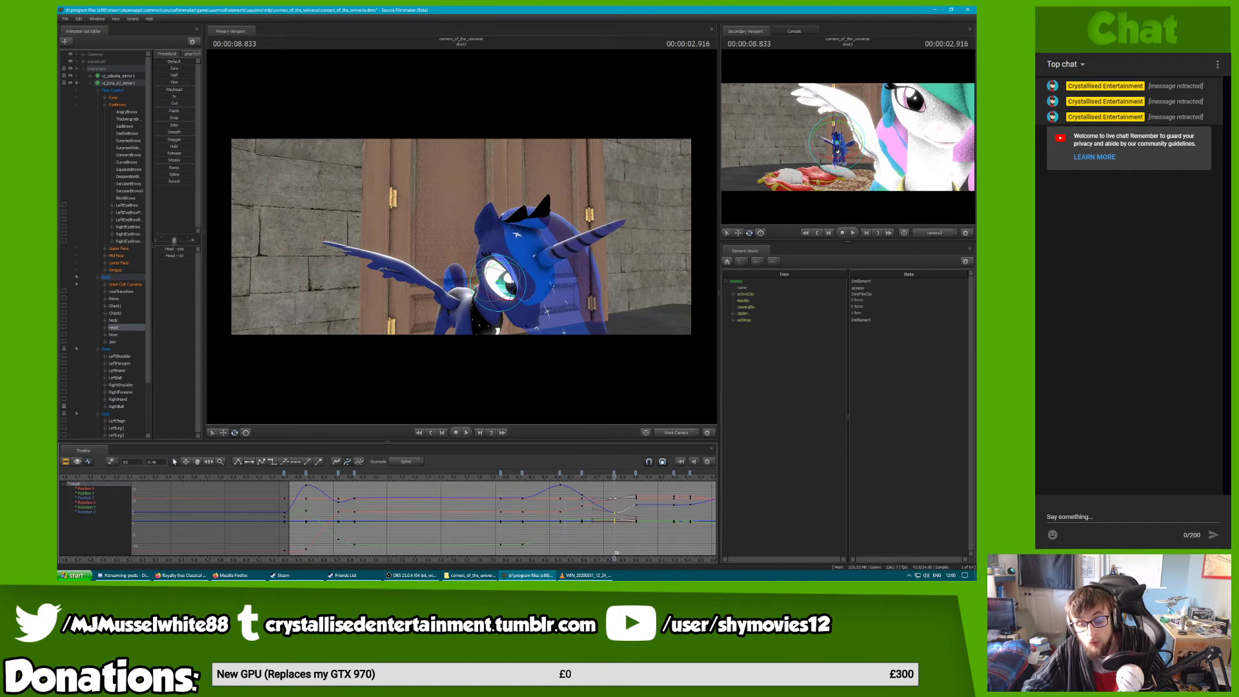
Rotate the head further down at 8.833 s and play the motion in the work camera and through camera1
drag(517, 293, 512, 297)
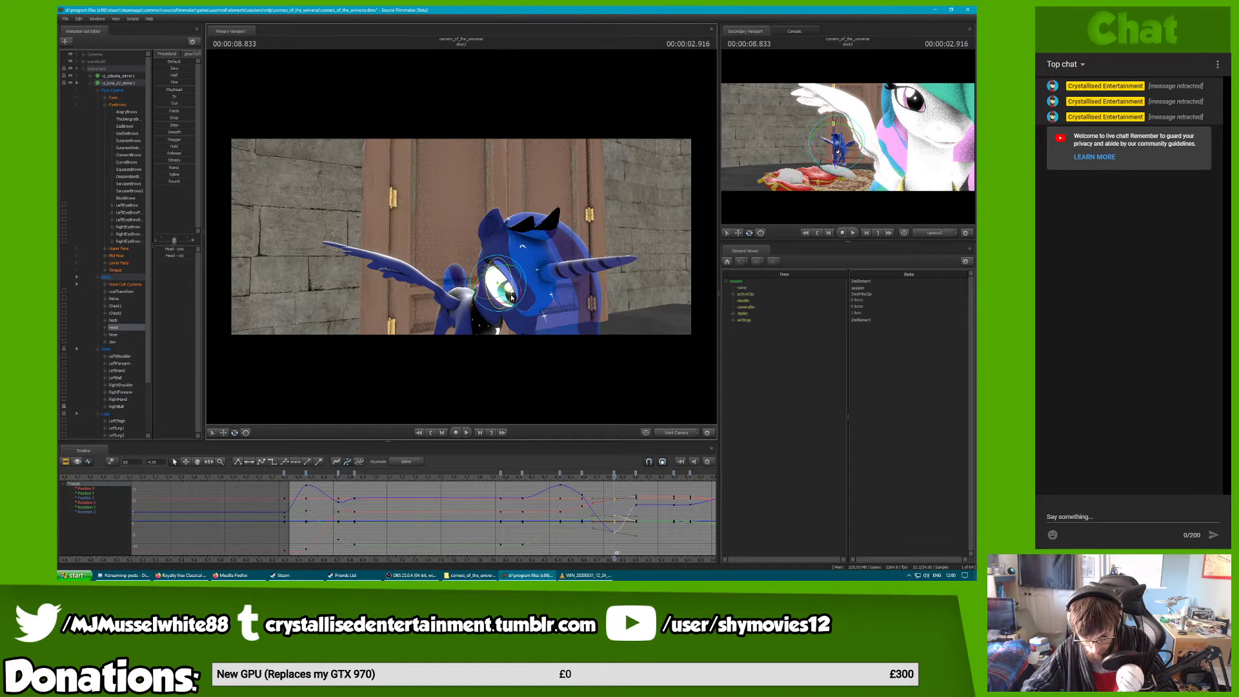
key(space)
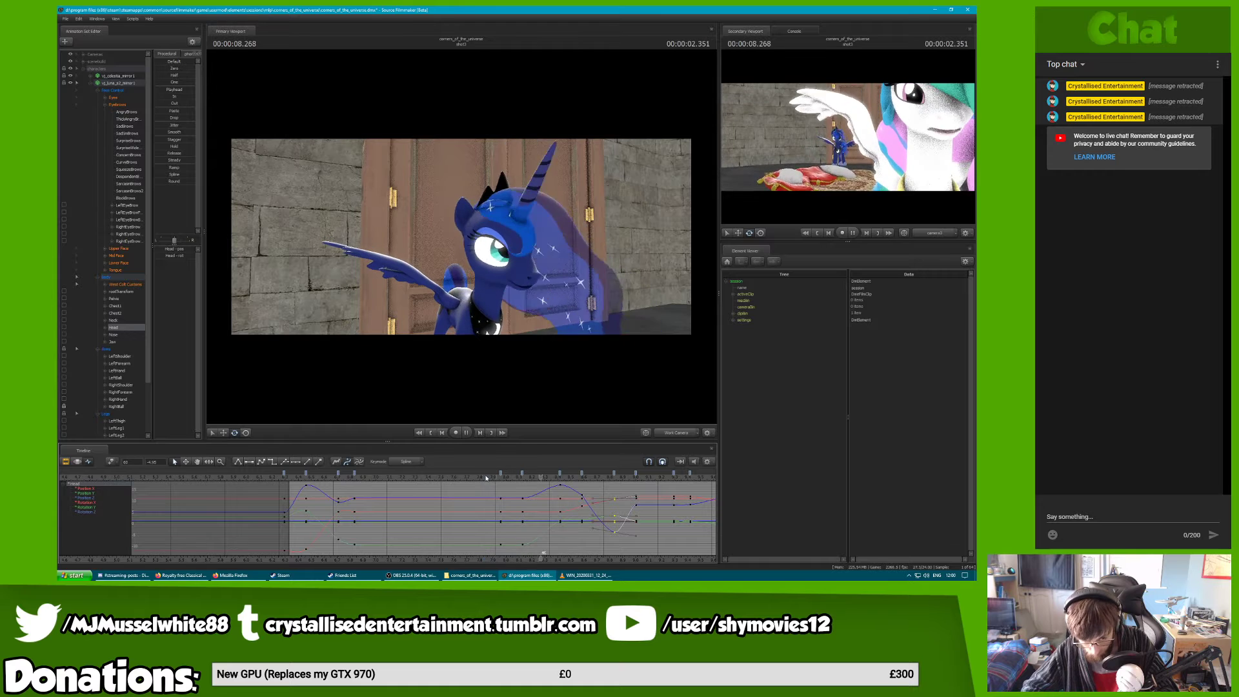
drag(486, 478, 604, 490)
click(688, 434)
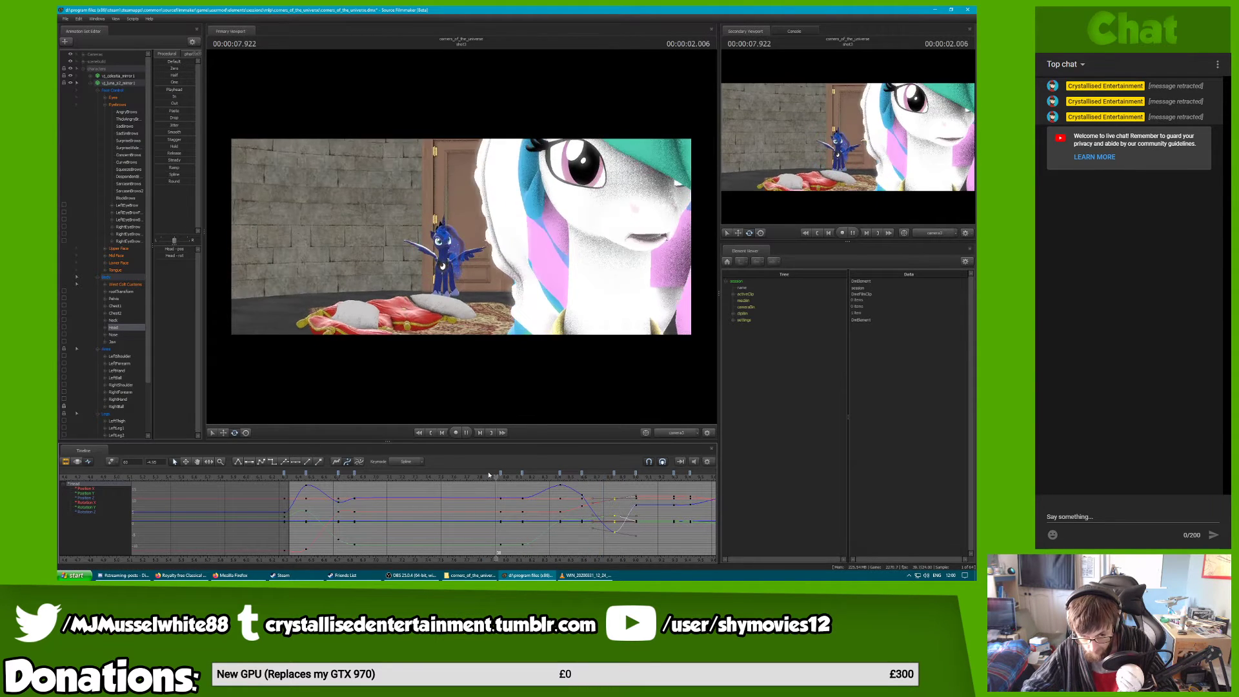
key(space)
key(space)
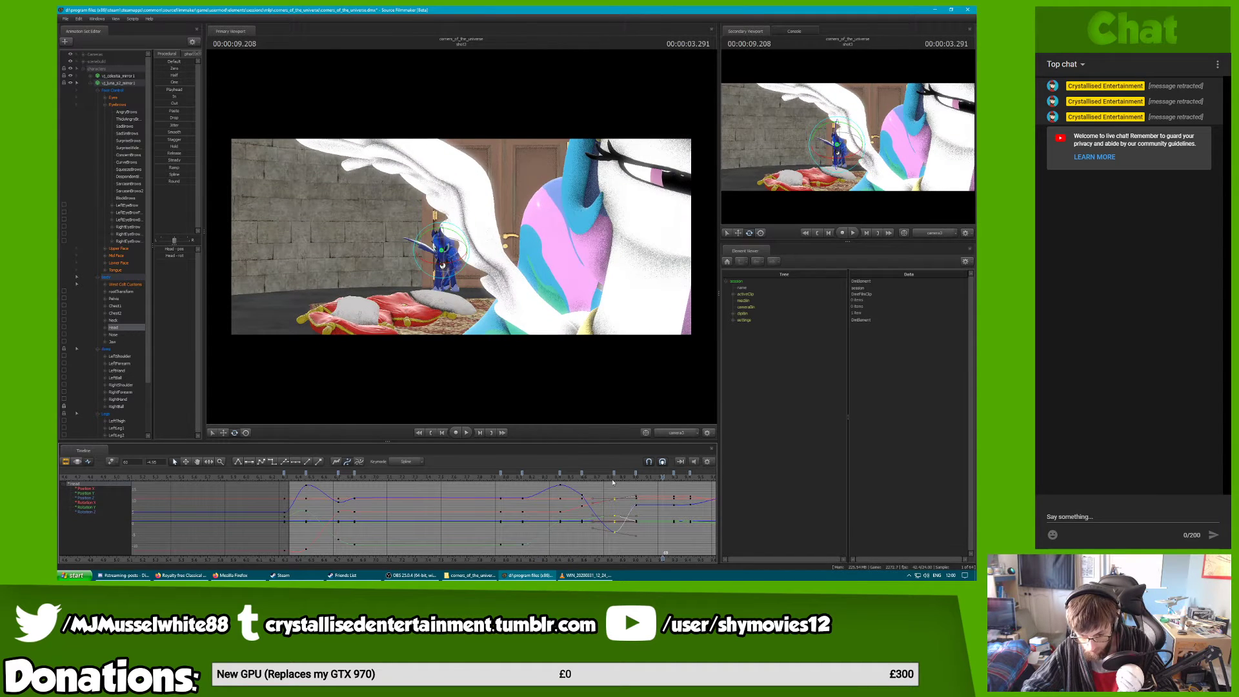
Replay the shot through camera1 from 8.833 s and undo the last head rotation
mouse_move(613, 479)
mouse_down()
mouse_move(661, 478)
mouse_move(613, 479)
mouse_up()
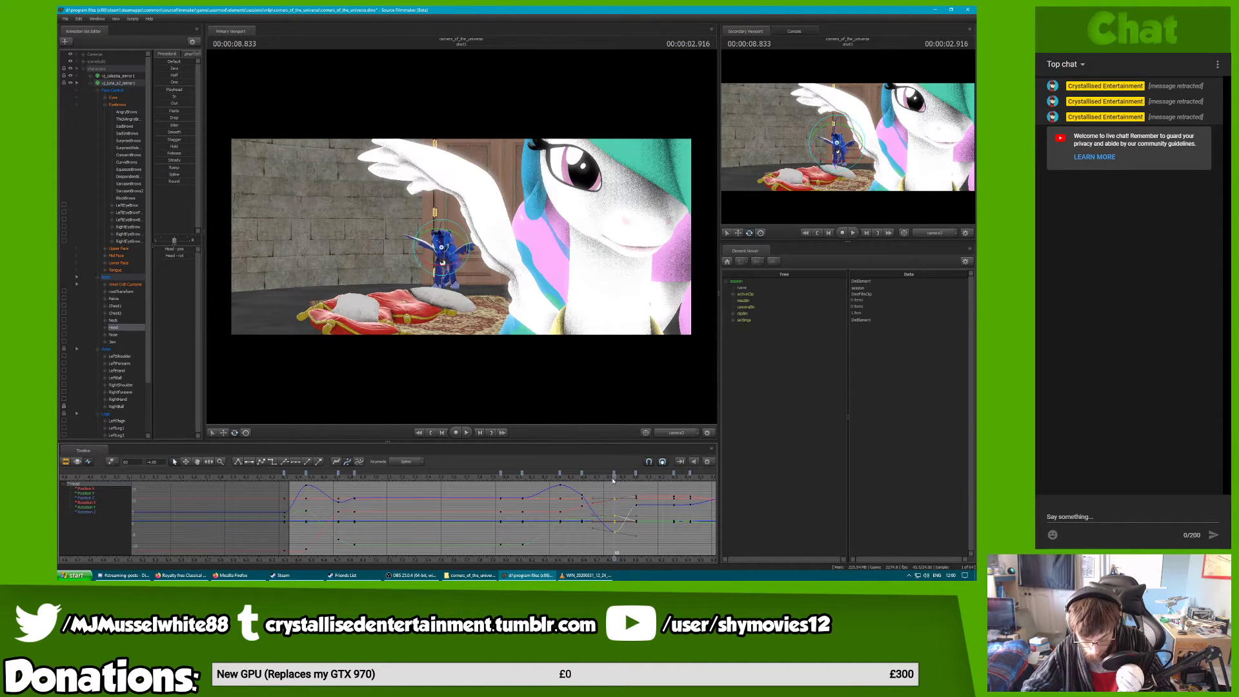
key(space)
key(space)
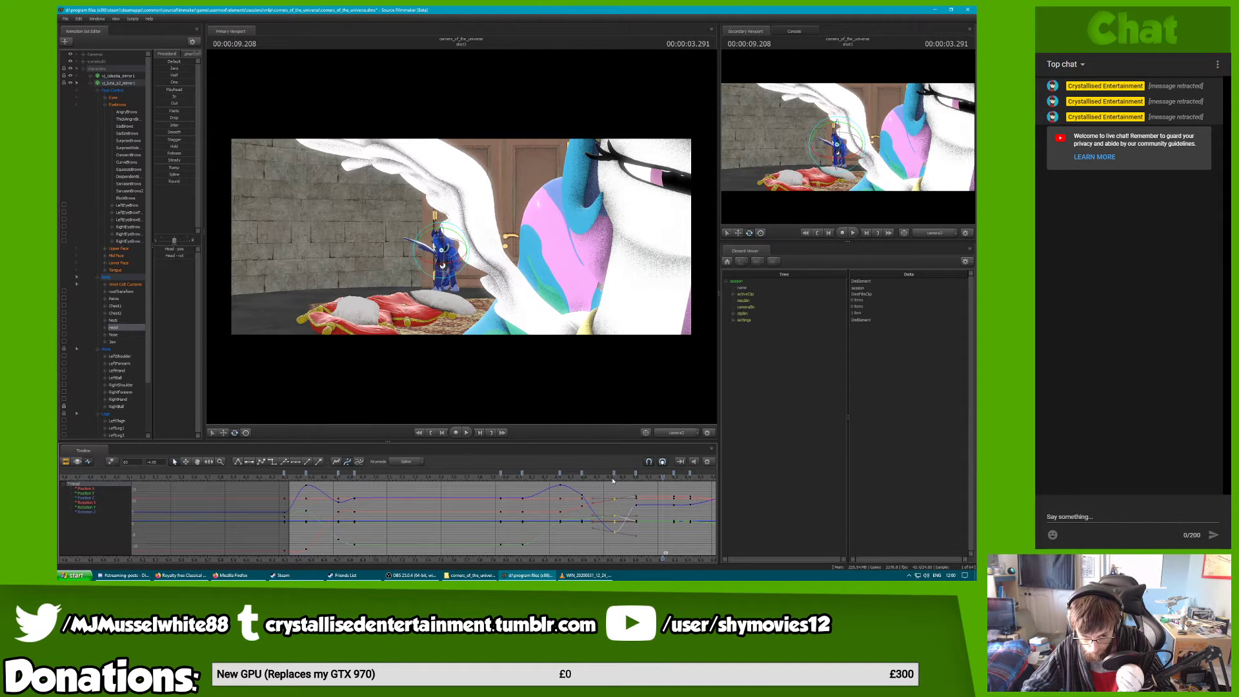
drag(613, 480, 661, 476)
key(ctrl+z)
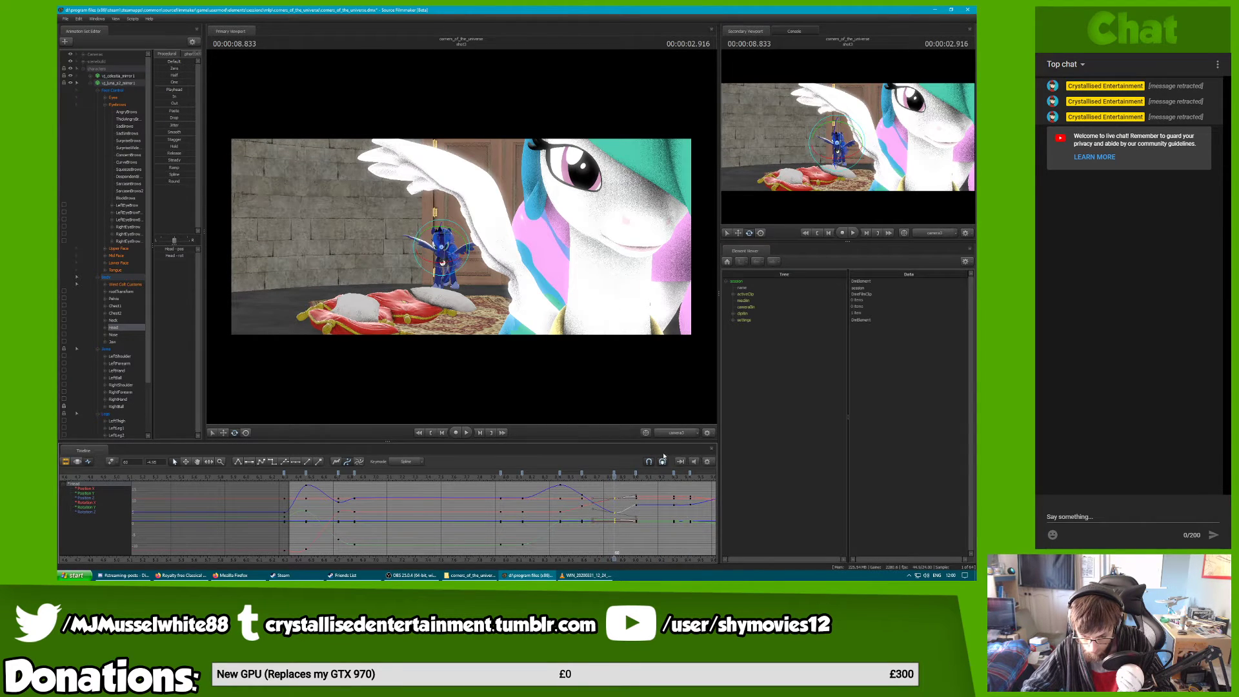
Return the primary viewport to the work camera and rotate the neck further down at 8.375 s
click(670, 433)
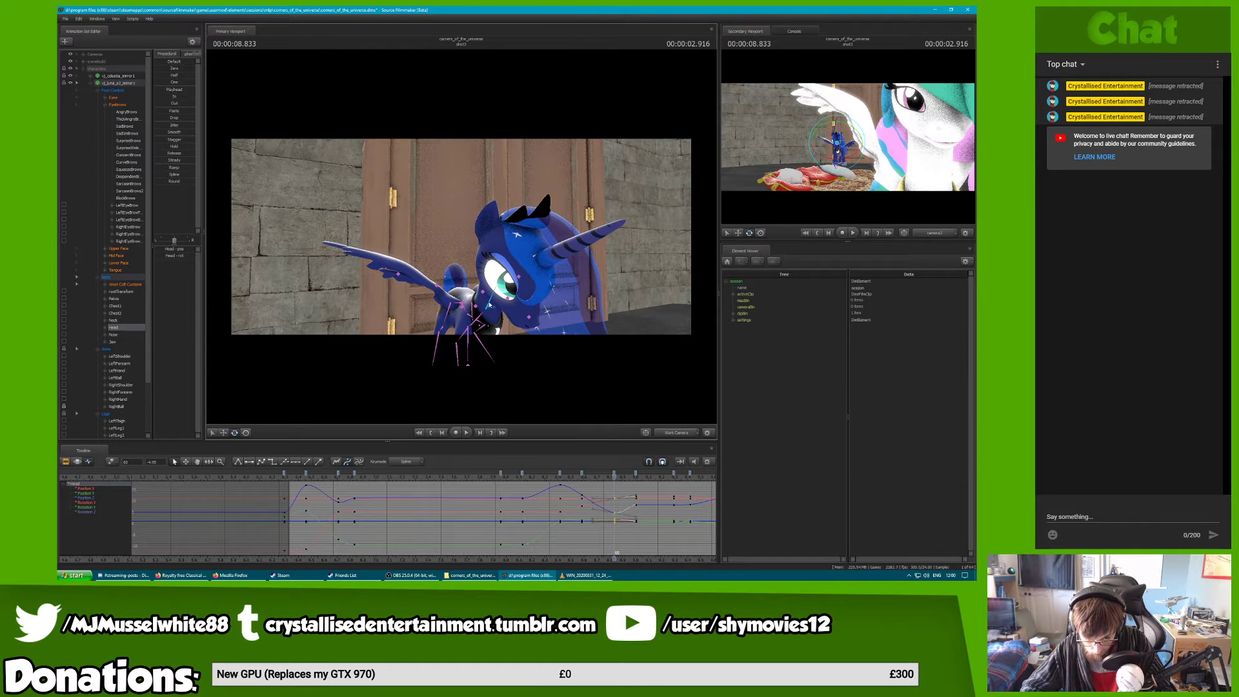
click(488, 305)
click(554, 478)
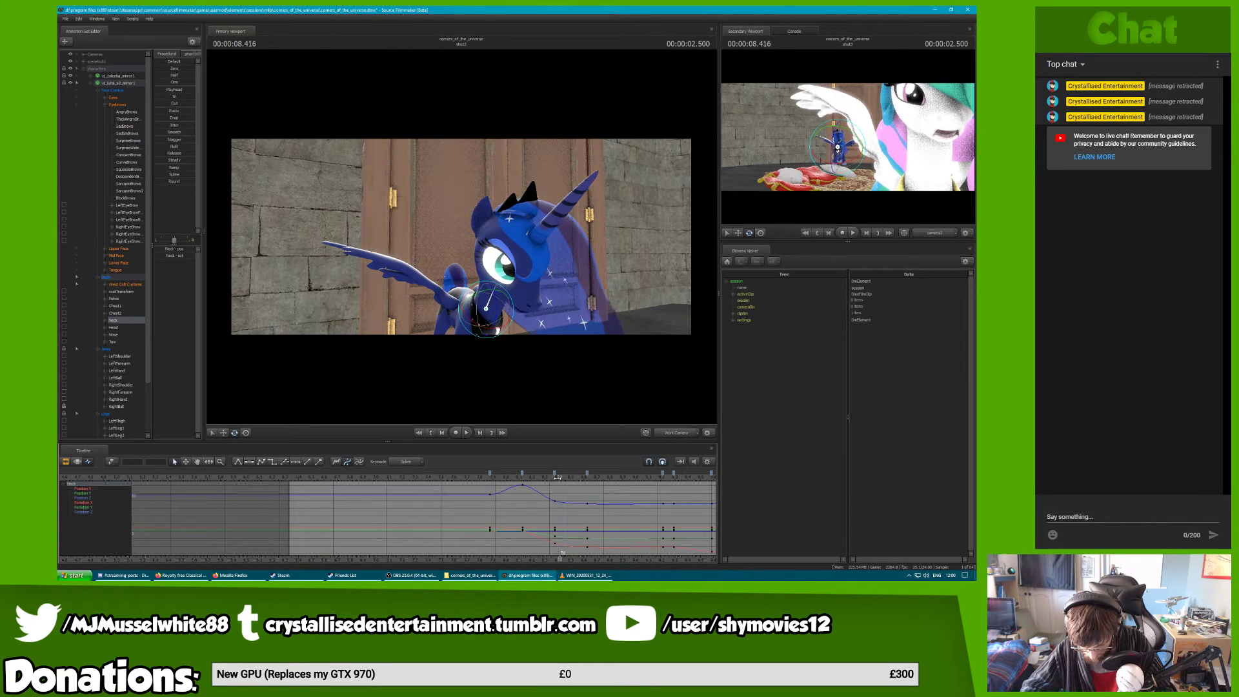
drag(497, 302, 498, 315)
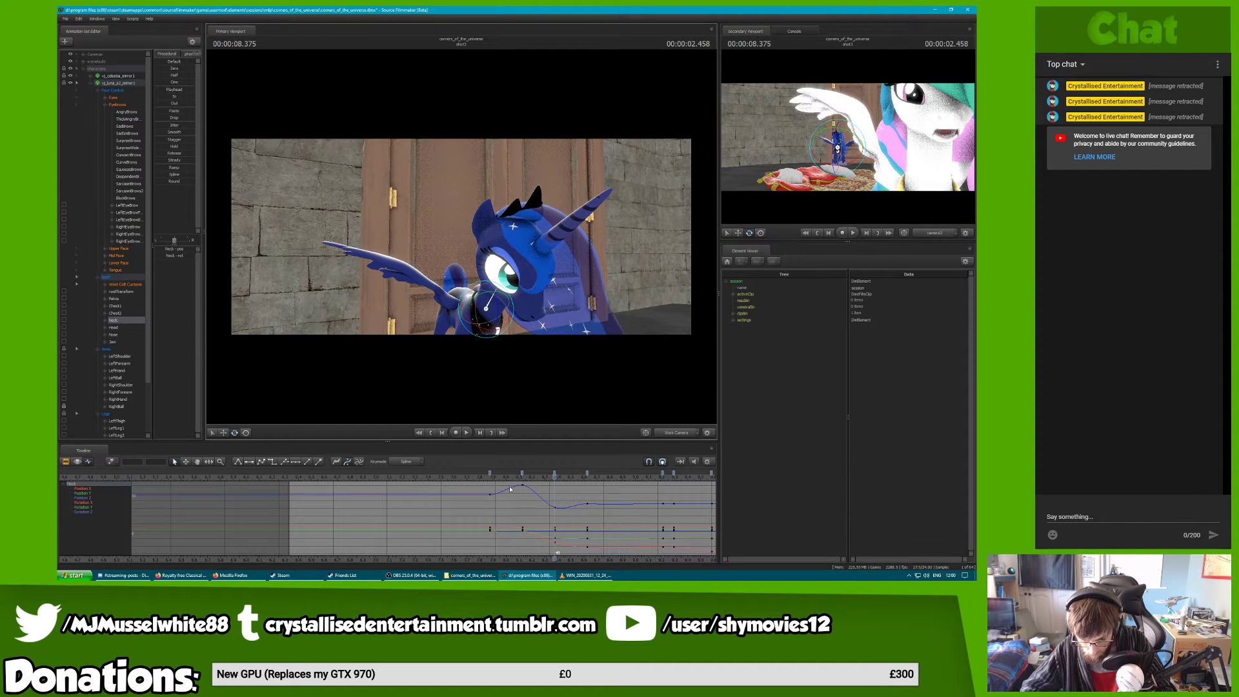
Play the neck motion in the work camera, then review it through camera1
key(space)
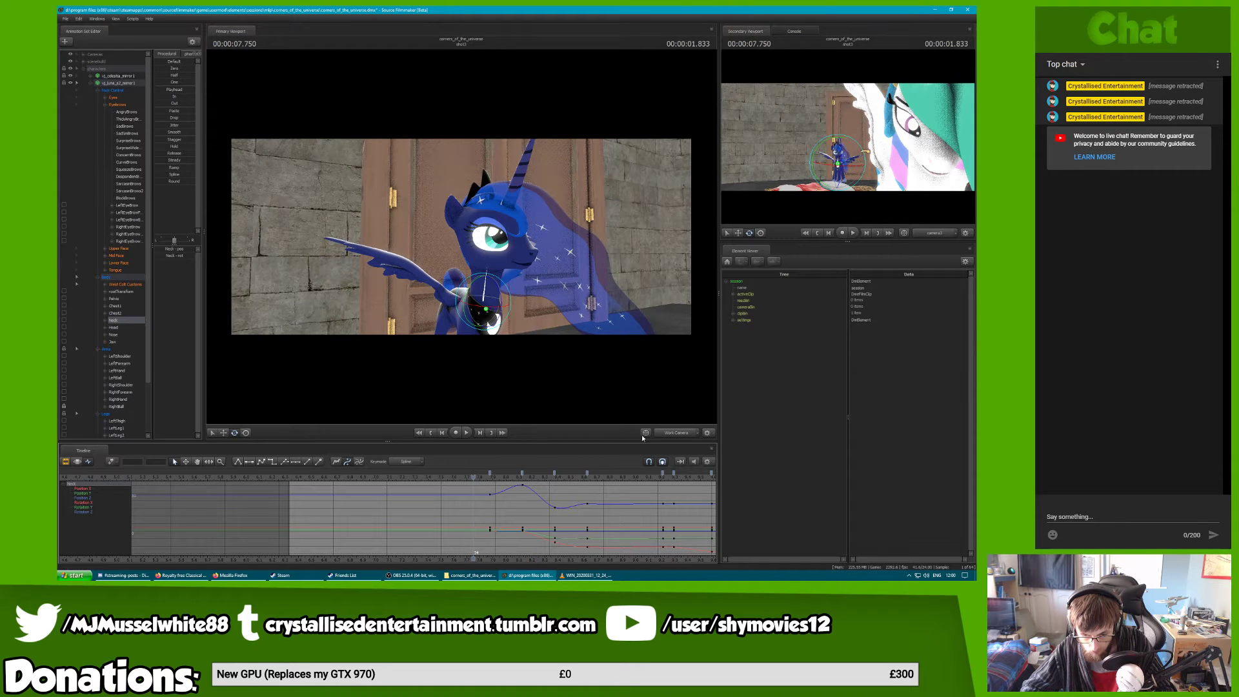
click(677, 432)
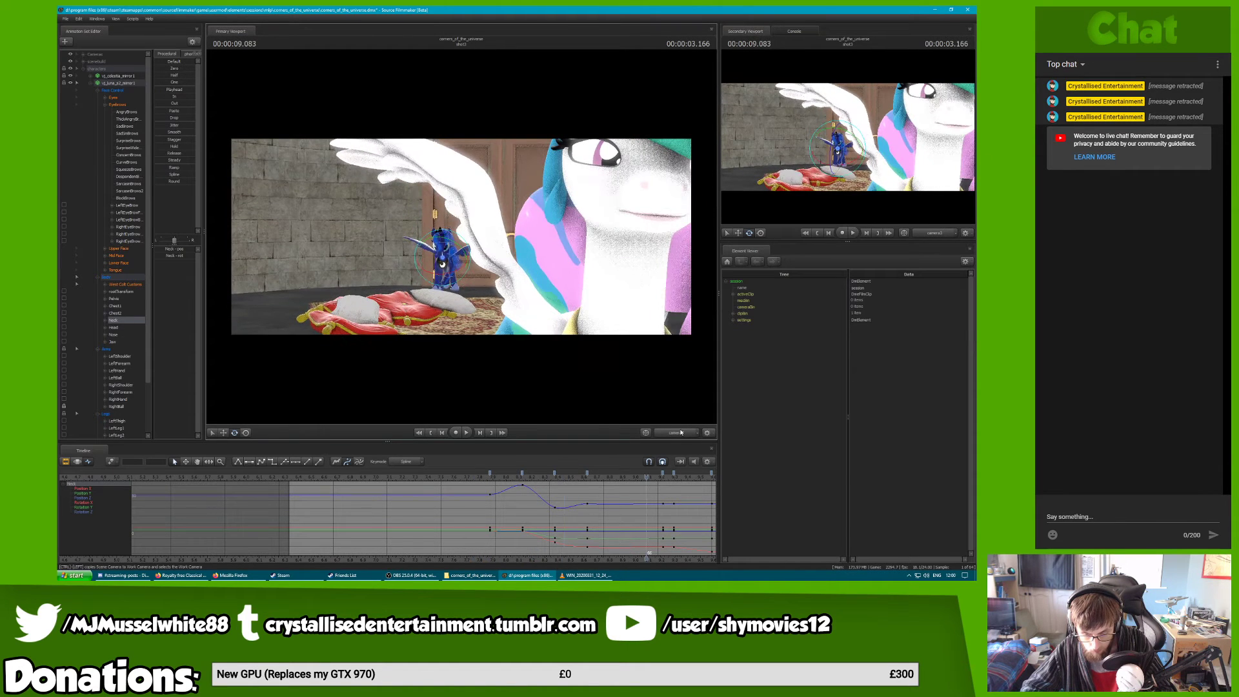
key(space)
key(ctrl)
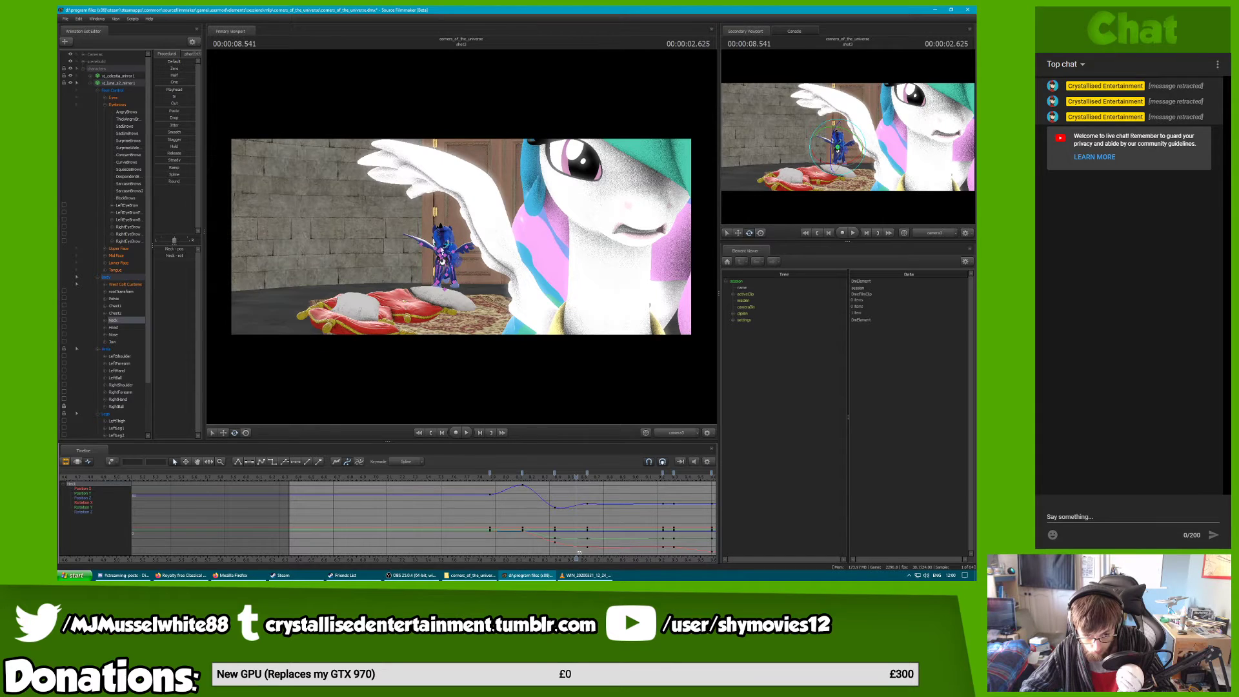
Select the head control and delete its keyframe at 8.833 s
click(116, 327)
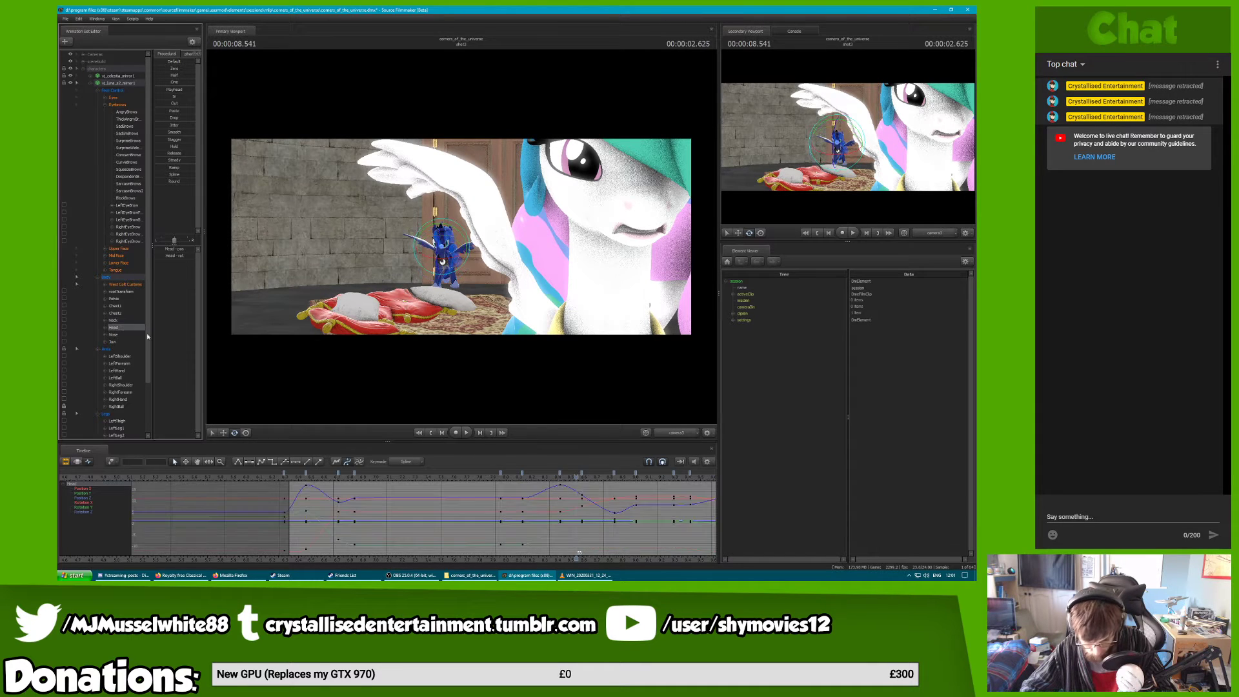
click(614, 474)
key(Delete)
Try moving the head keyframe at about 9.0 s slightly earlier, play it in the work camera, and undo the move
click(636, 474)
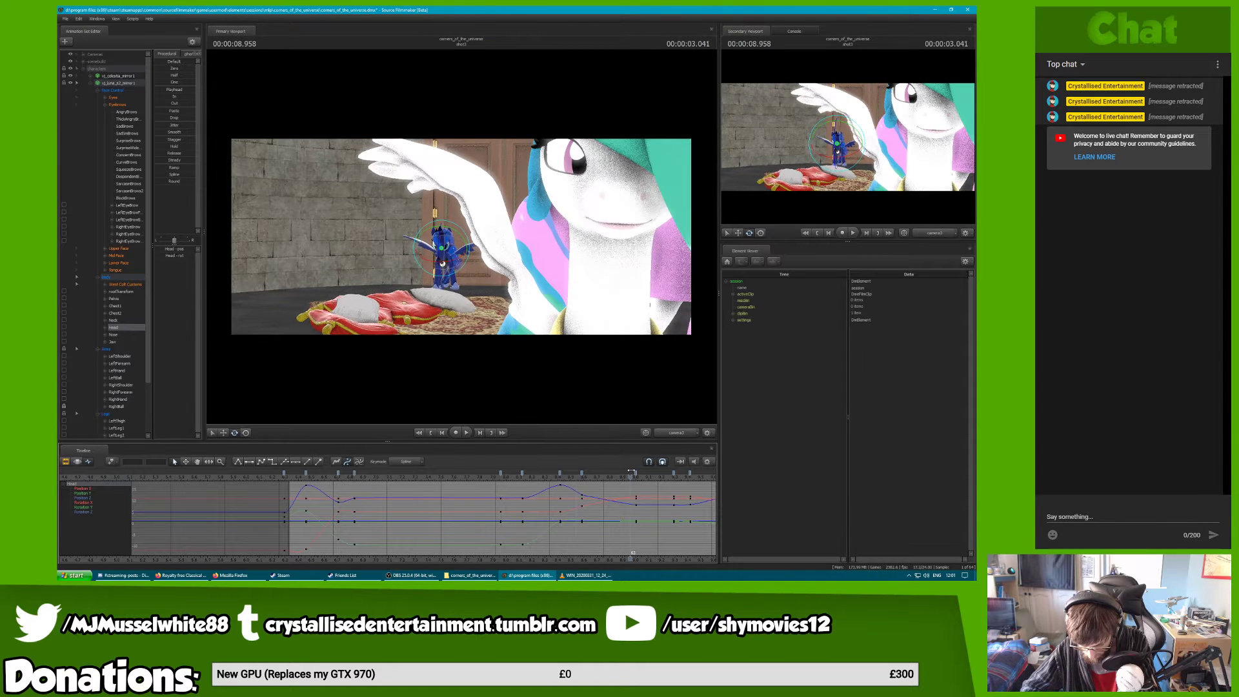
mouse_move(636, 474)
mouse_down()
mouse_move(499, 480)
mouse_move(532, 479)
mouse_up()
click(672, 433)
key(space)
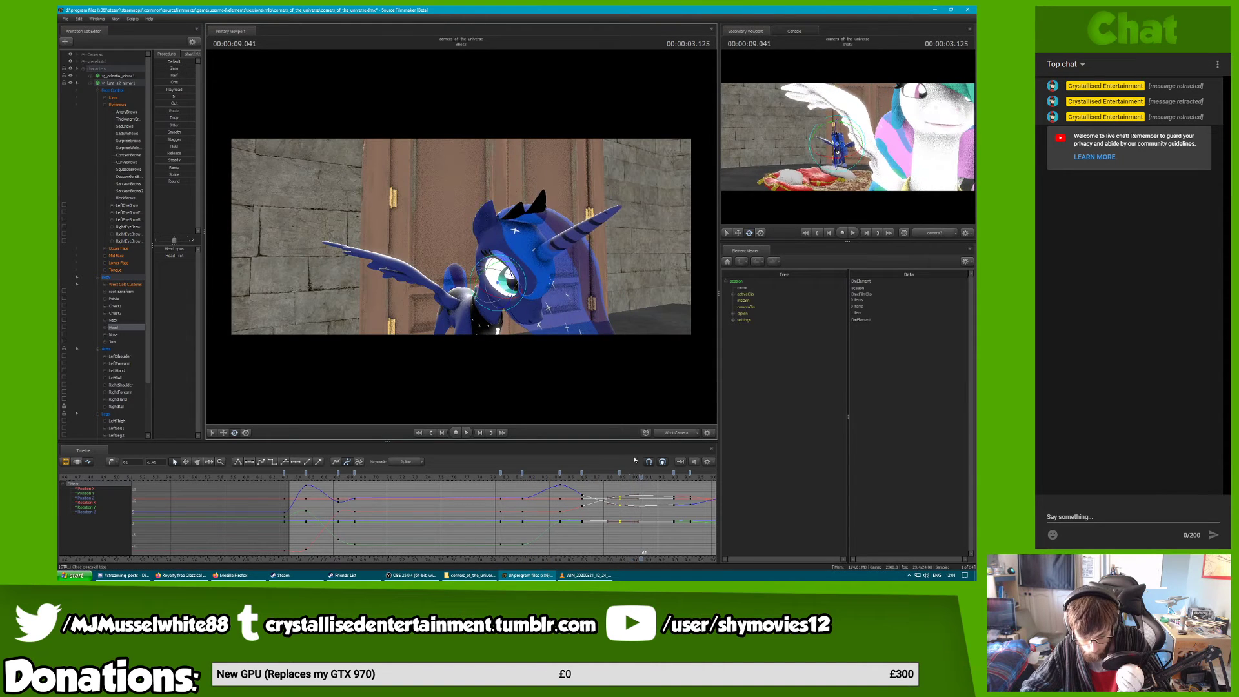
key(ctrl+z)
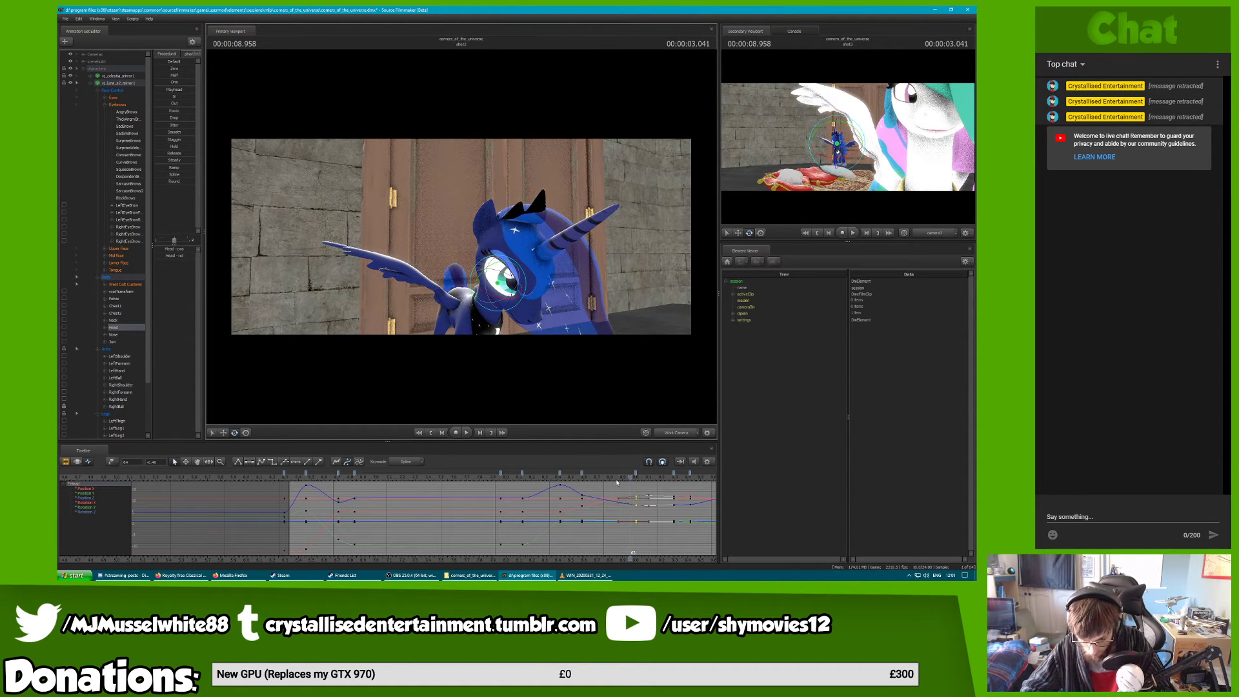
Isolate the head's Rotation Z curve and lengthen the incoming tangent of its keyframe at about 9.0 s
click(620, 482)
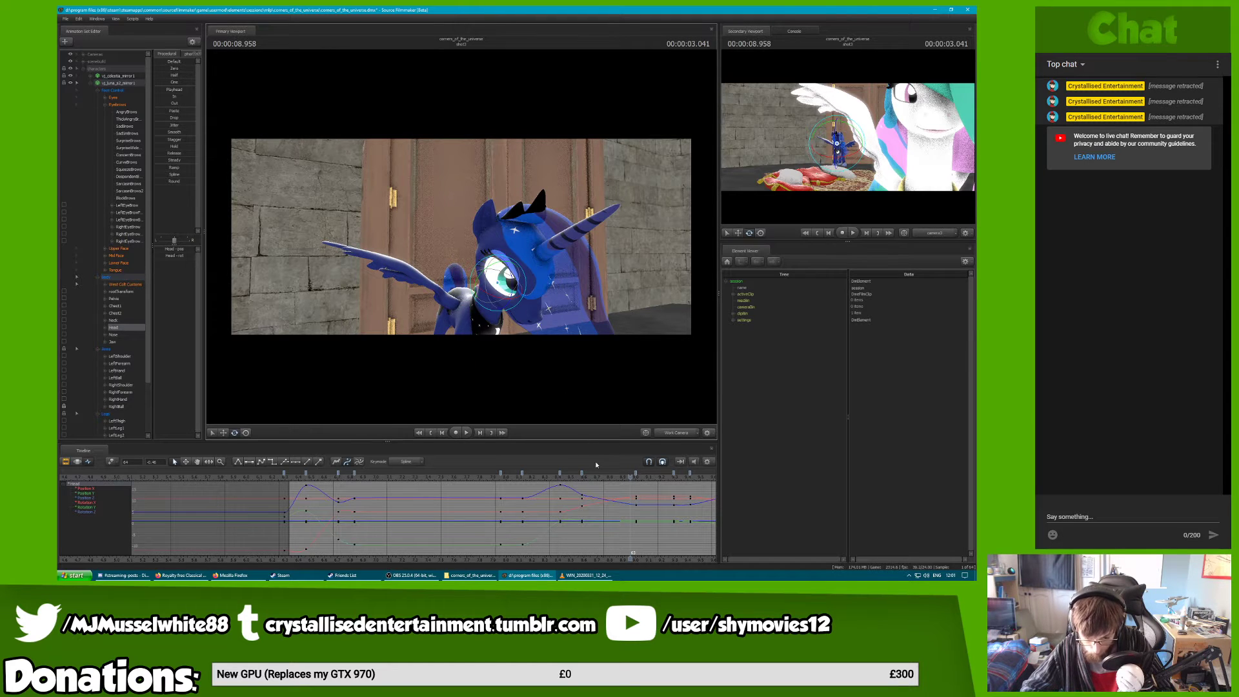
click(637, 474)
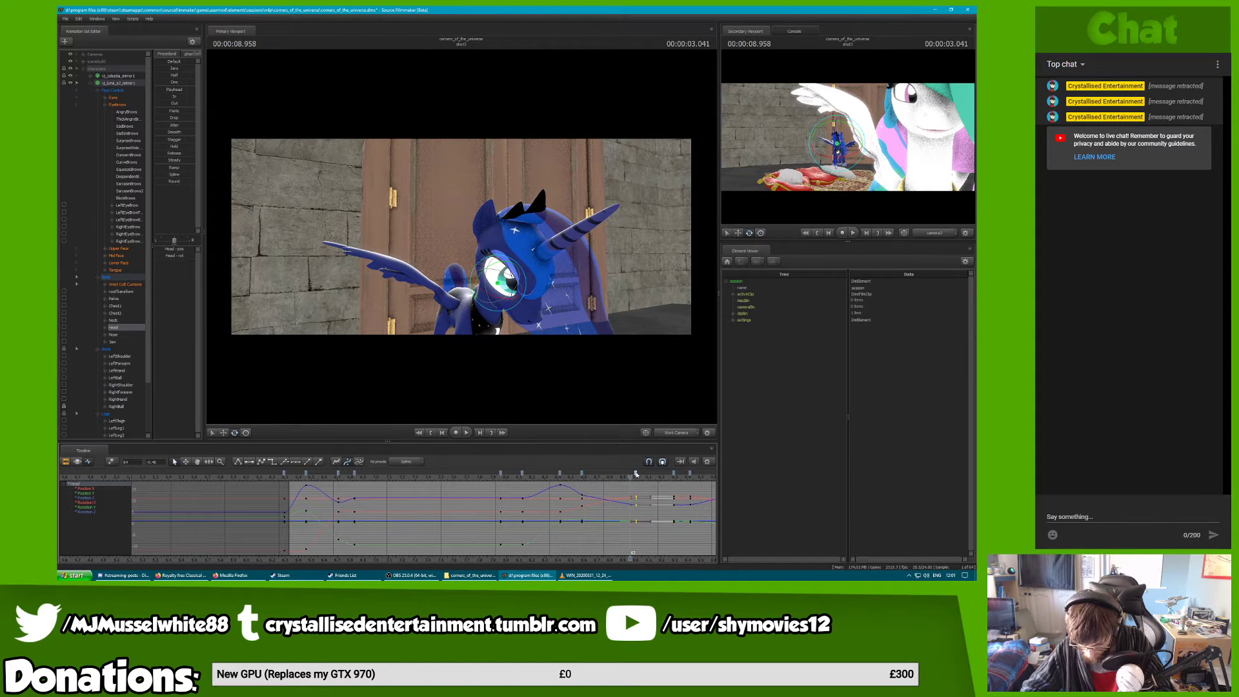
click(621, 504)
click(621, 506)
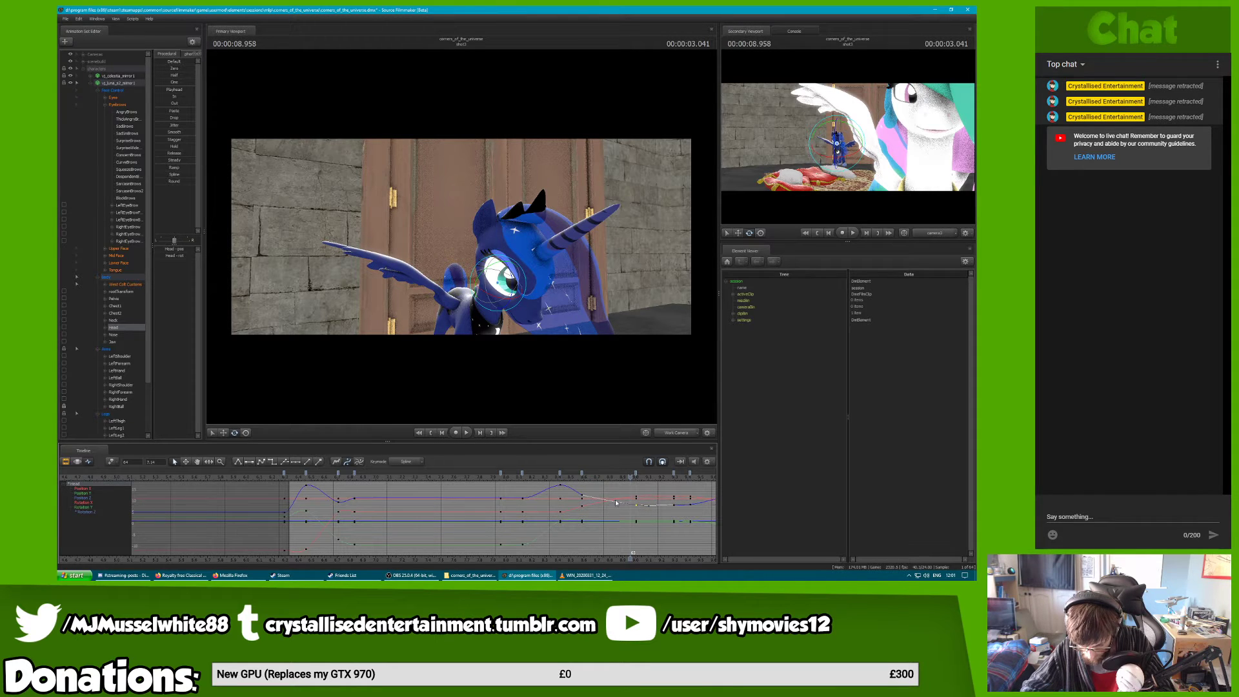
double_click(615, 502)
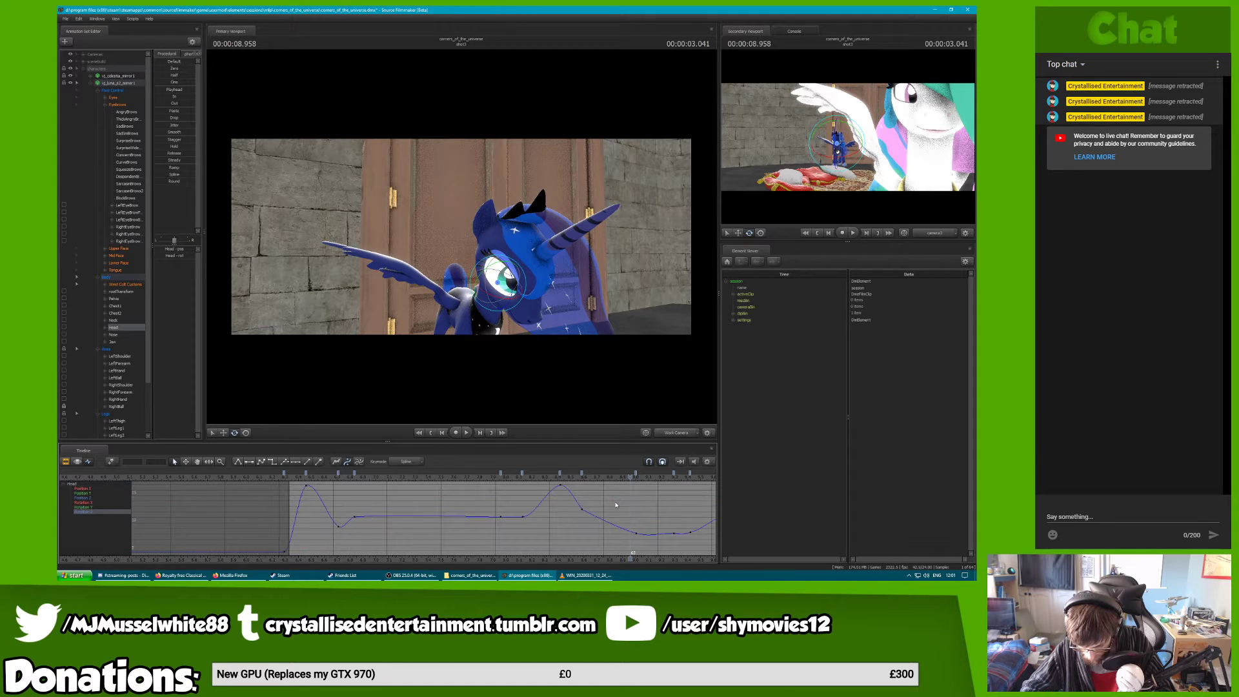
click(638, 535)
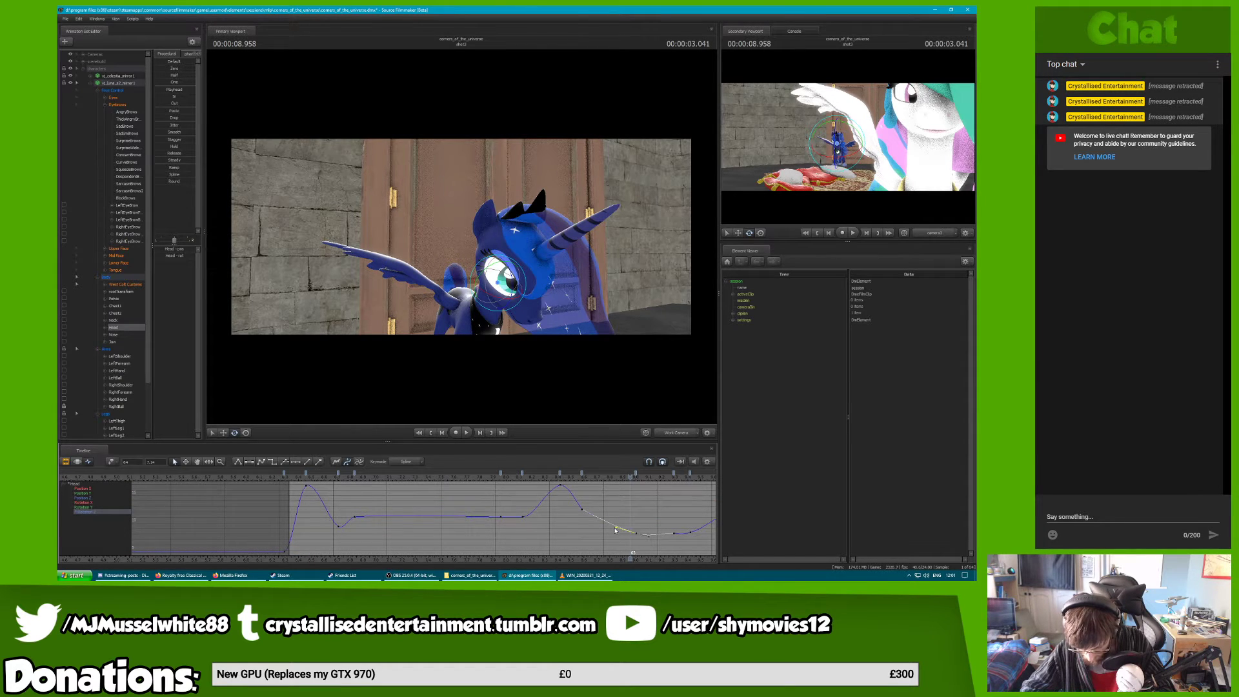
drag(616, 527, 607, 528)
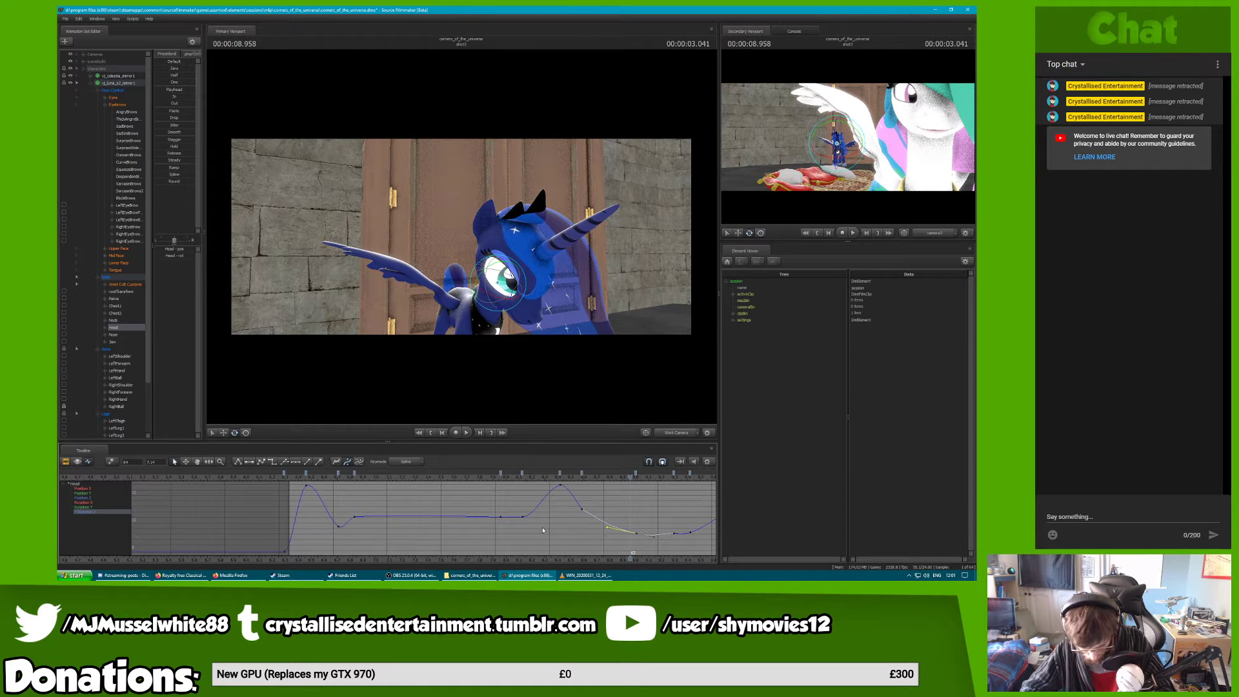
Lengthen the incoming tangent of the head's Rotation X keyframe at about 9.0 s and replay the motion
click(114, 508)
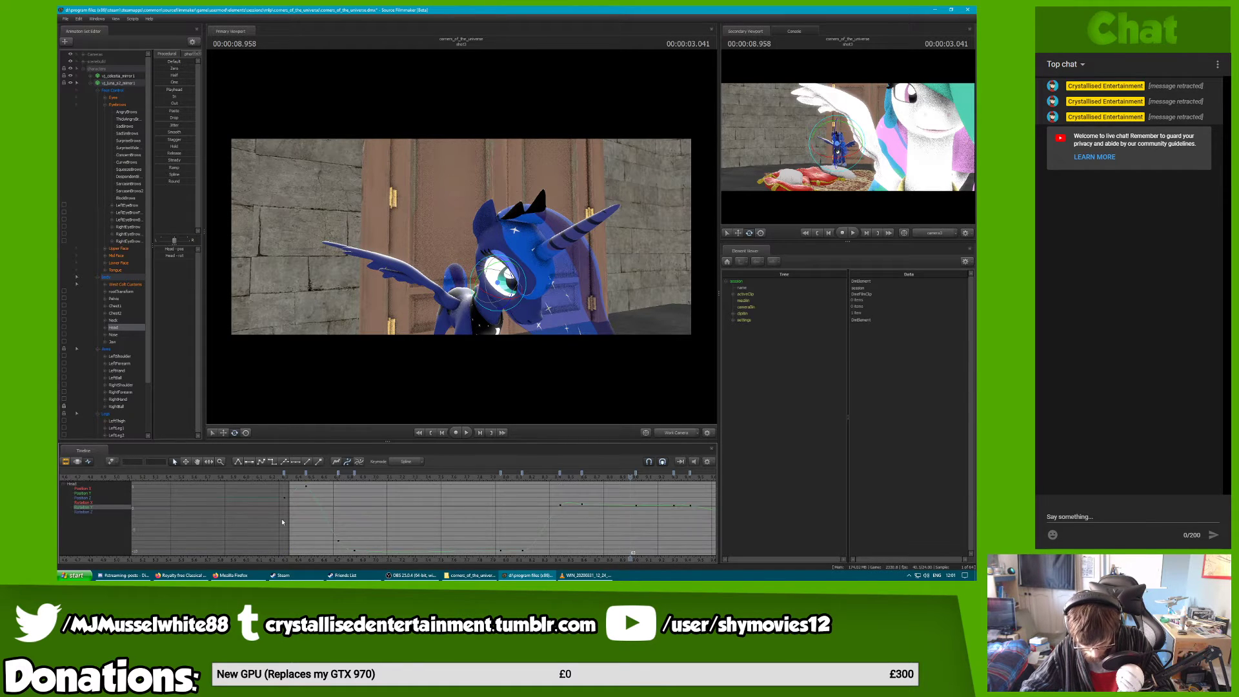
click(84, 502)
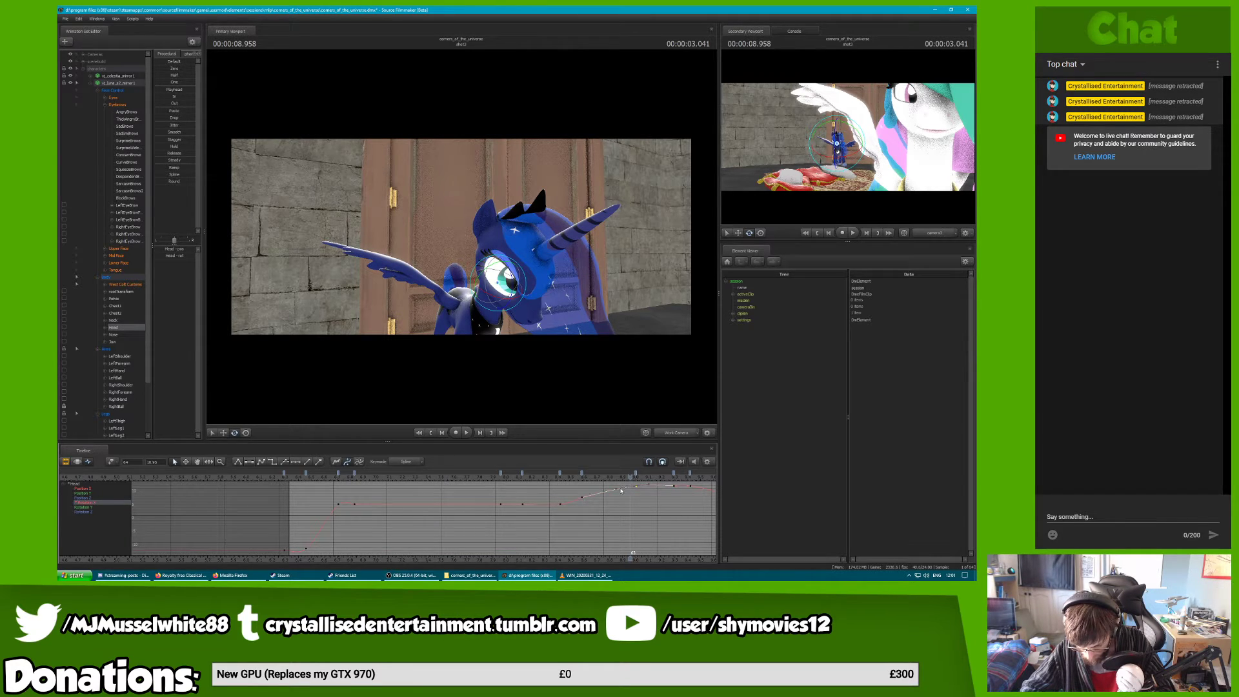
drag(618, 490, 613, 490)
click(560, 476)
key(space)
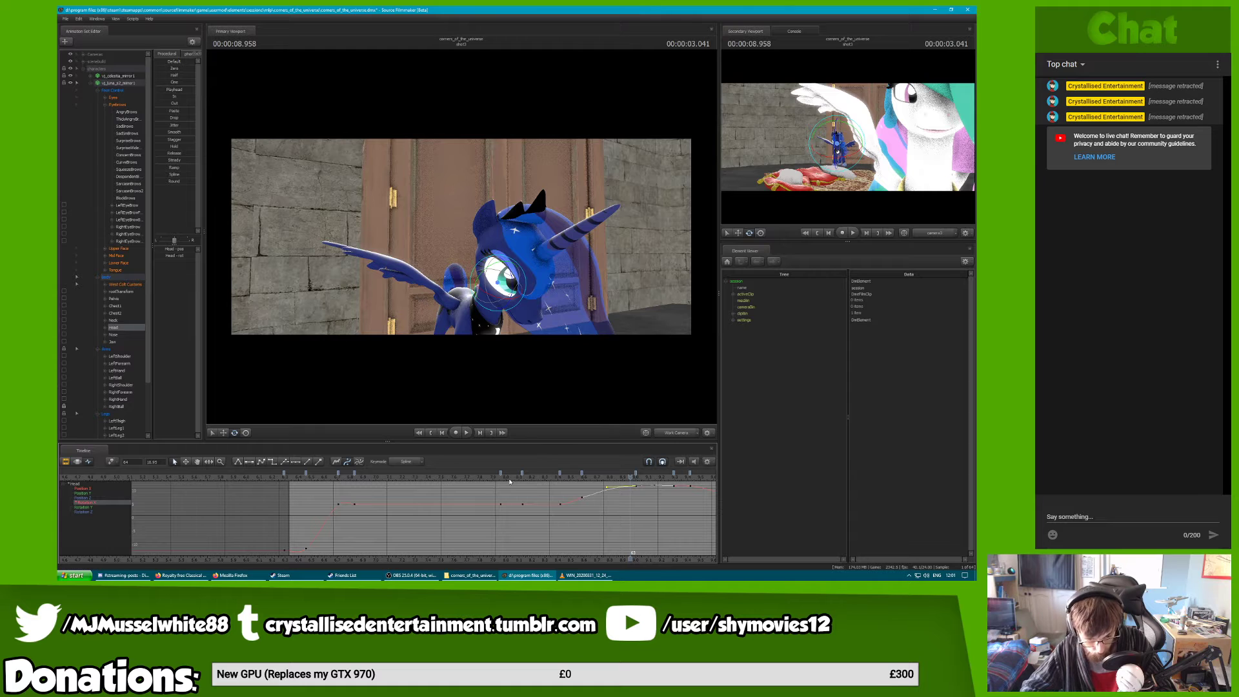
click(509, 479)
key(space)
key(space)
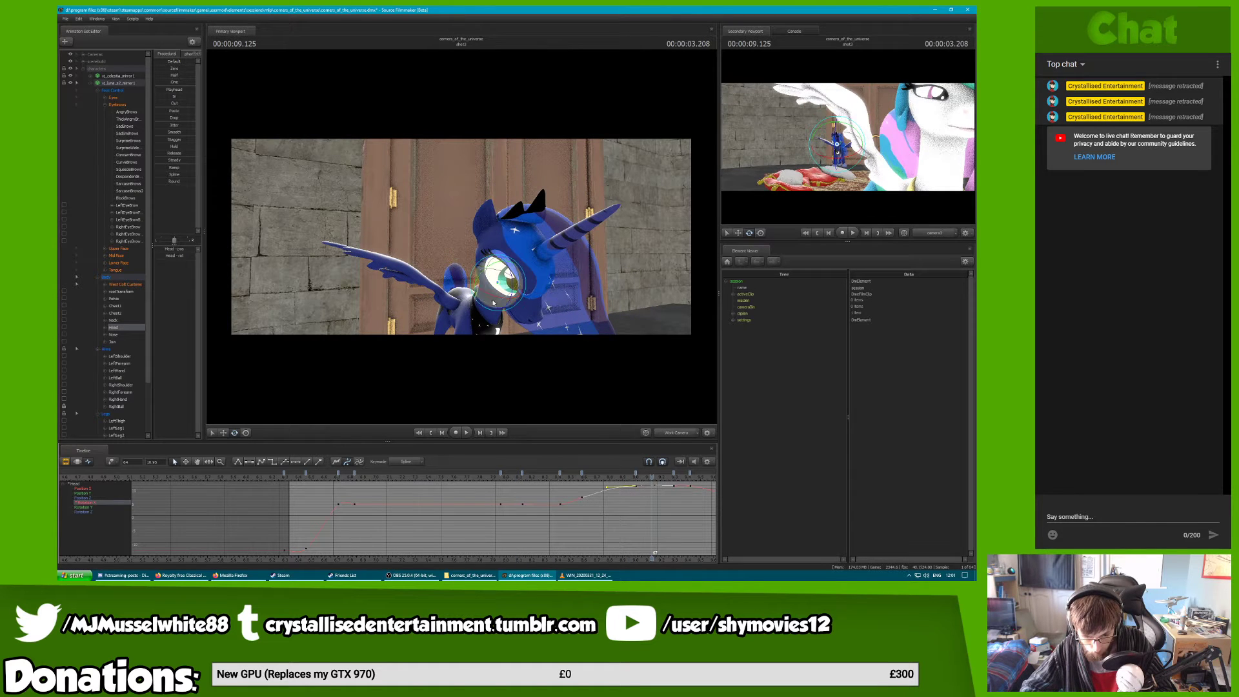
Select the neck, adjust its rotation at the 8.375 s keyframe, and play the motion from an earlier point
click(488, 314)
click(554, 478)
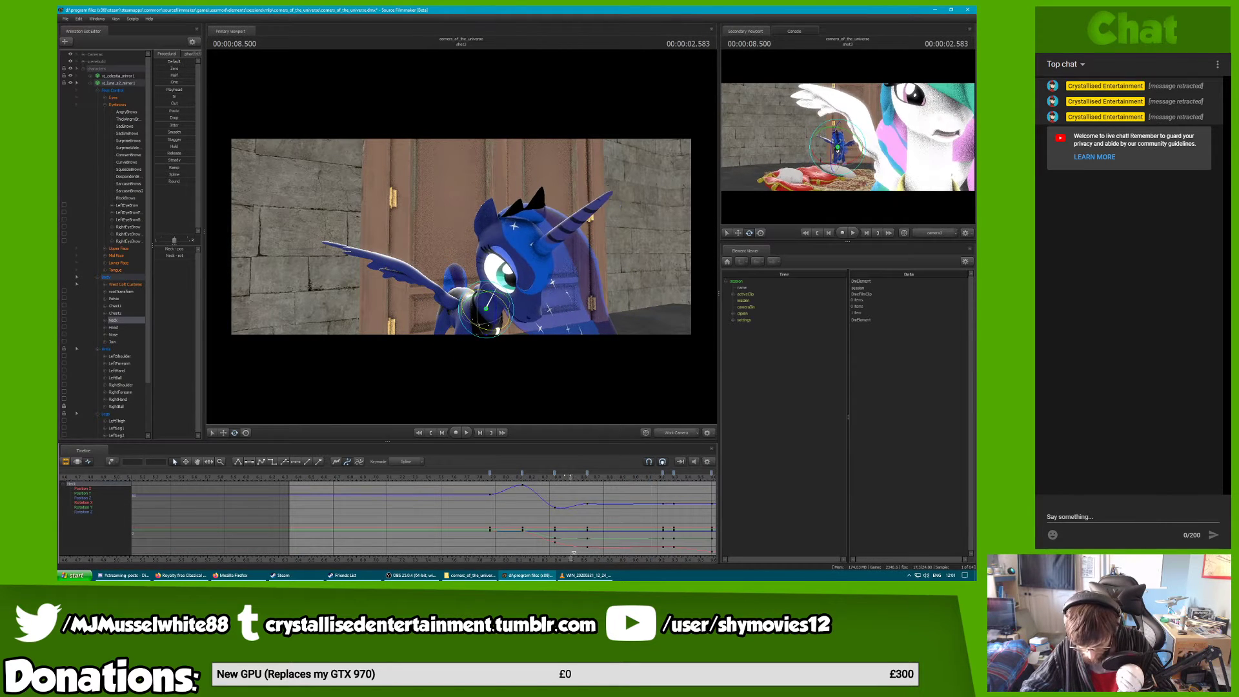
drag(490, 313, 498, 309)
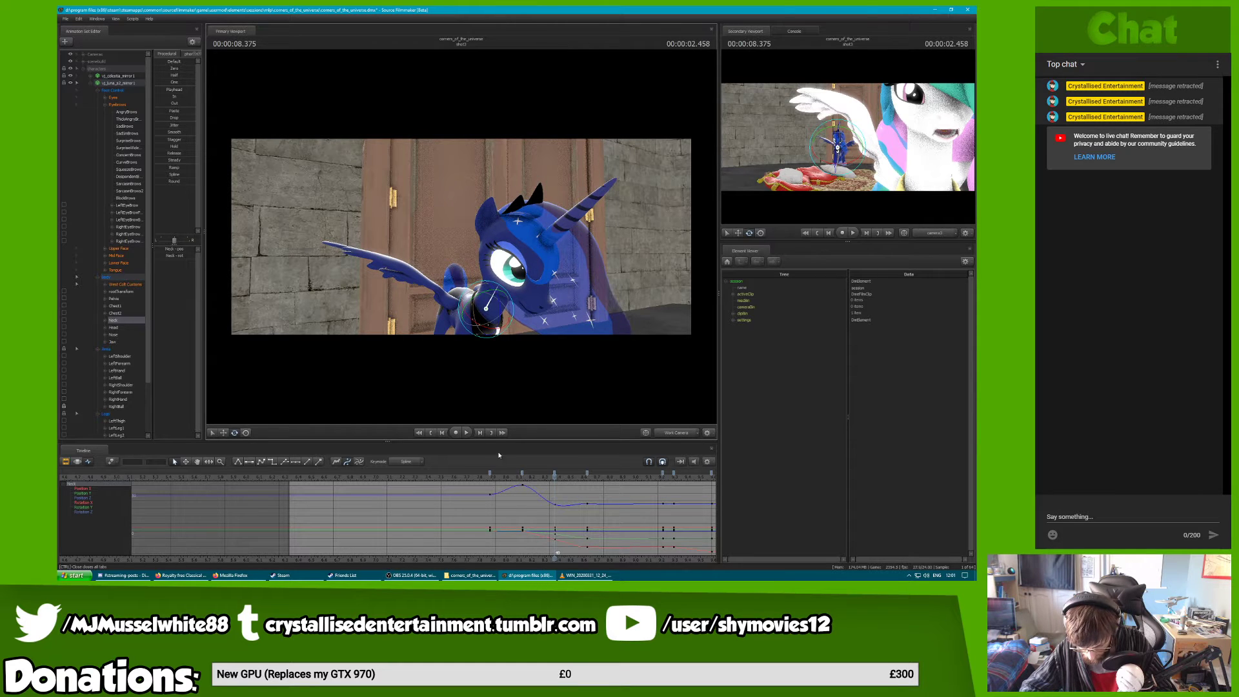
drag(554, 474, 454, 476)
key(space)
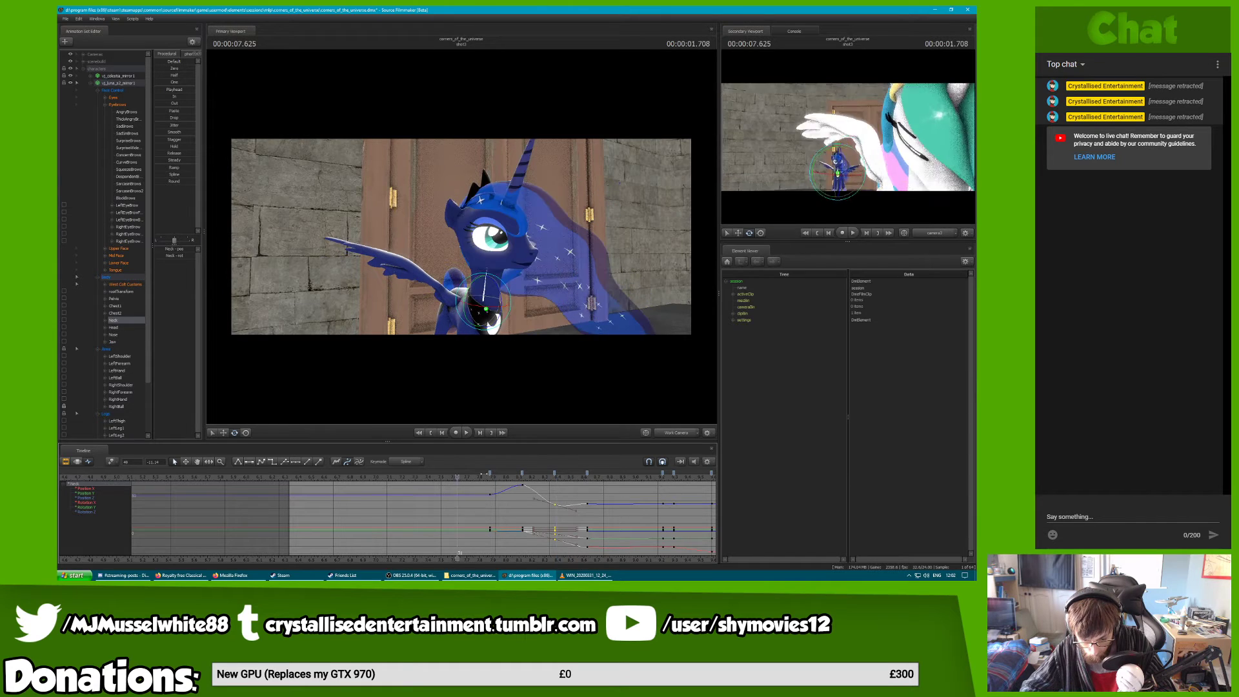
Delete the neck keyframe at 8.375 s and rotate the neck slightly down at that time to key a new pose
click(552, 476)
drag(551, 477, 555, 474)
key(Delete)
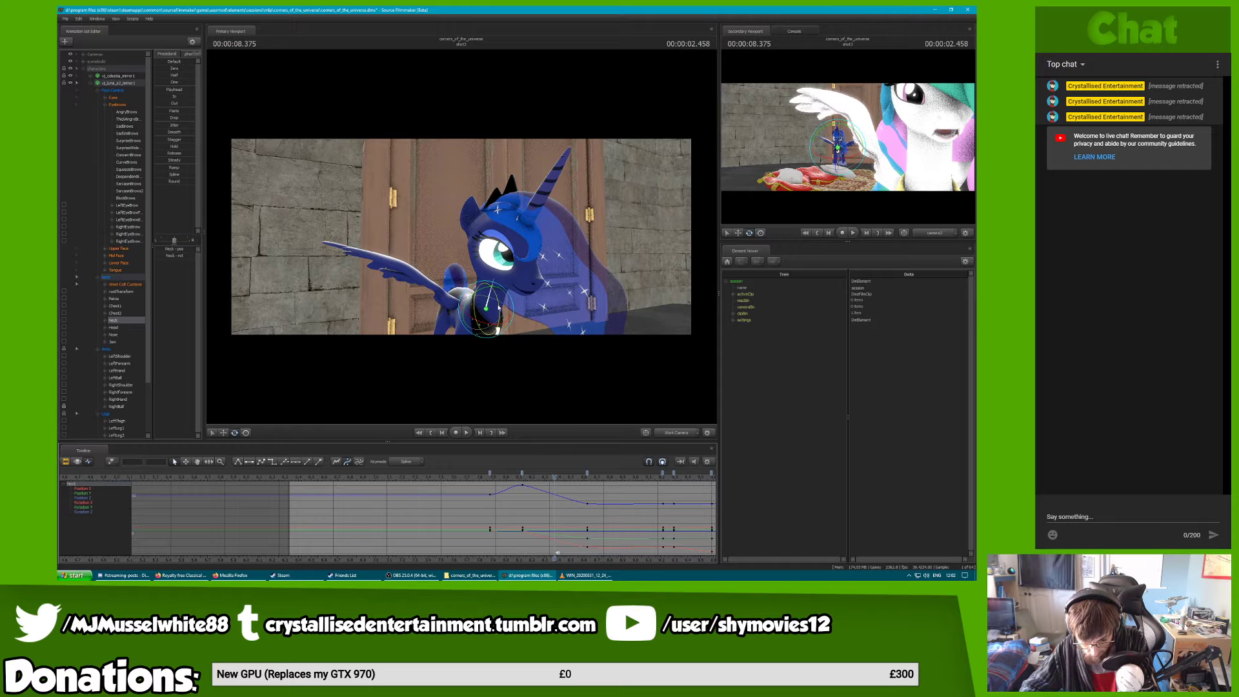
drag(498, 308, 480, 327)
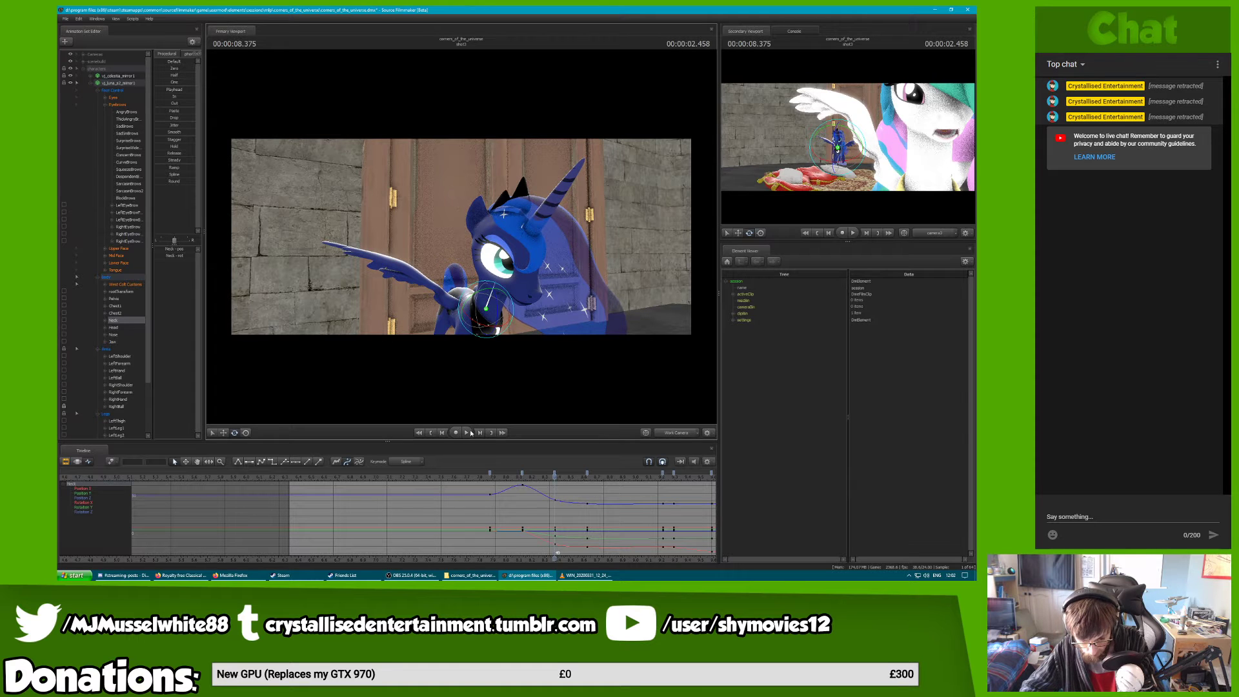
Play the revised neck motion and switch the primary viewport to camera1 to review it
key(space)
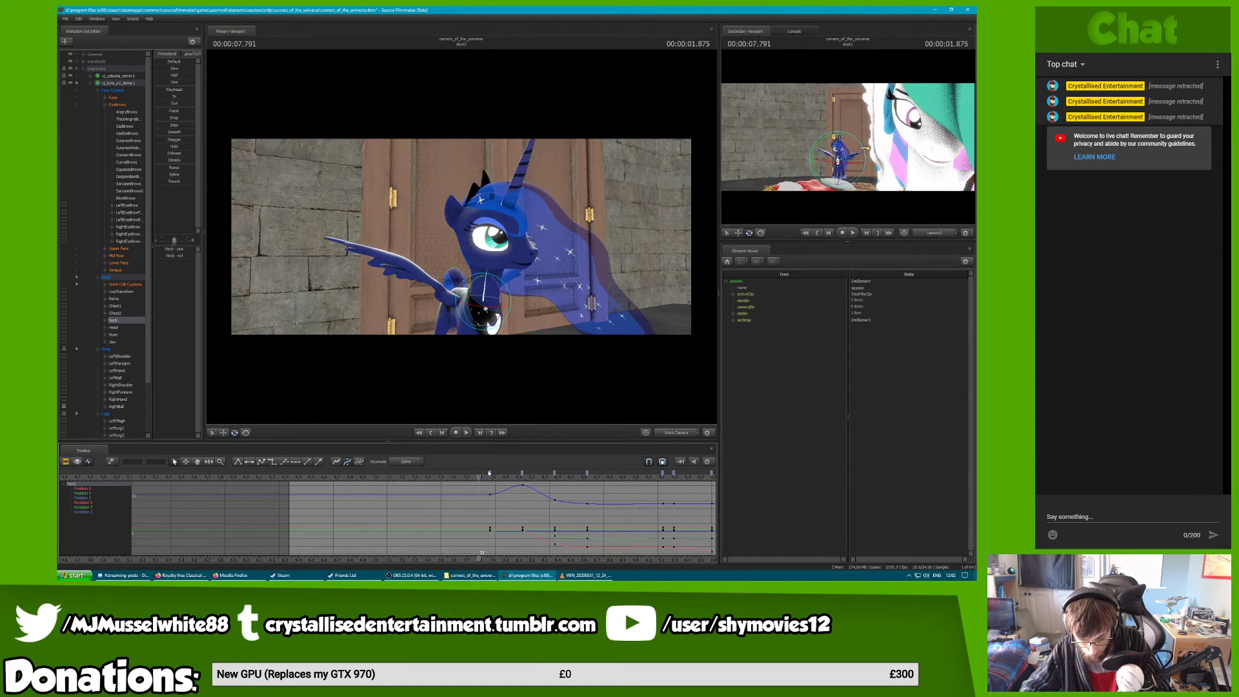
click(670, 434)
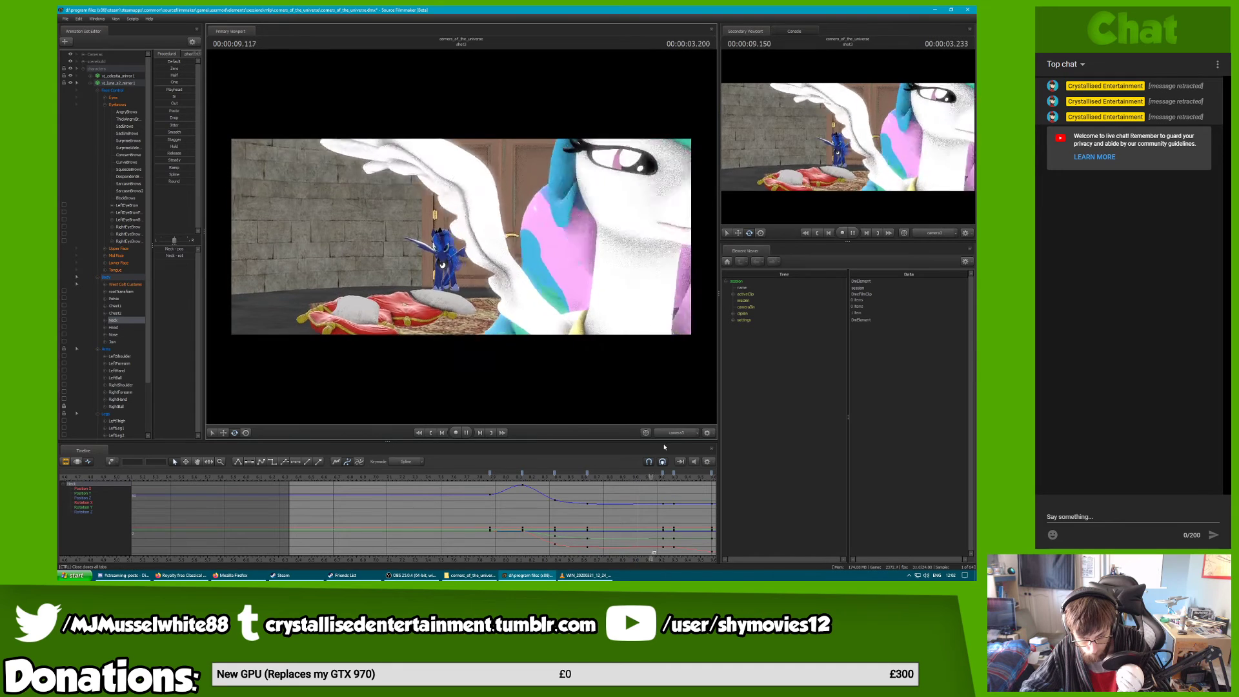
key(space)
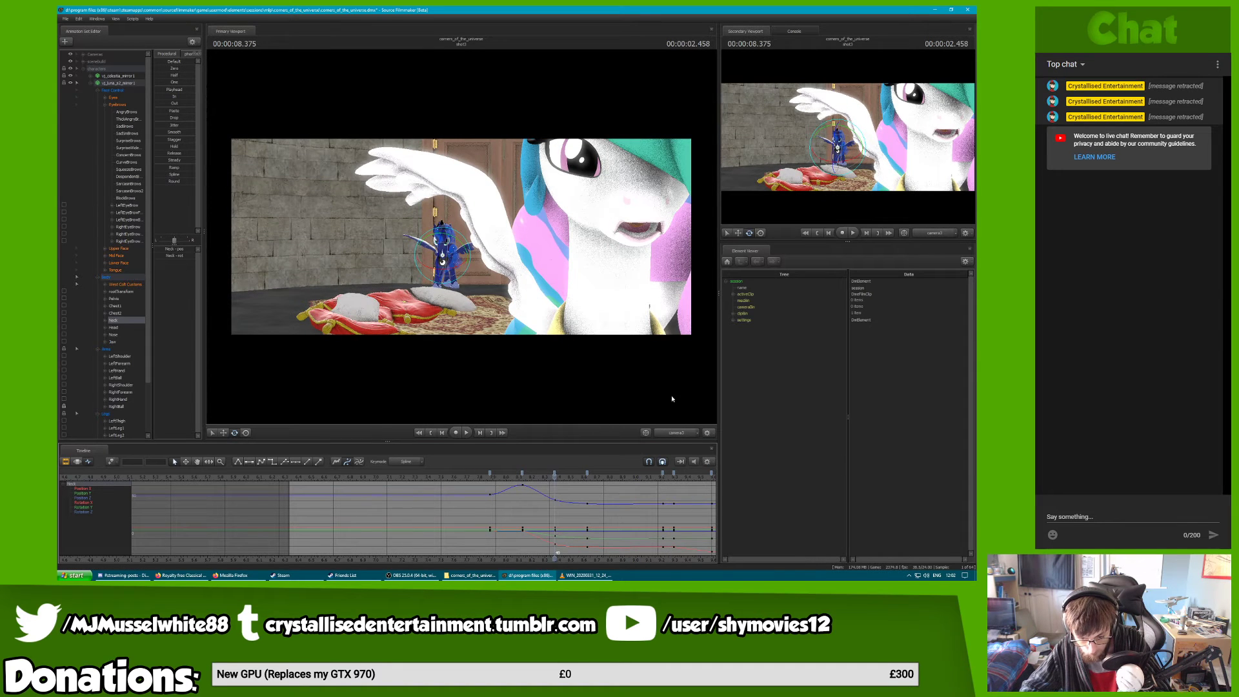
Switch the primary viewport to the work camera and adjust the neck's rotation at 8.375 s
click(675, 433)
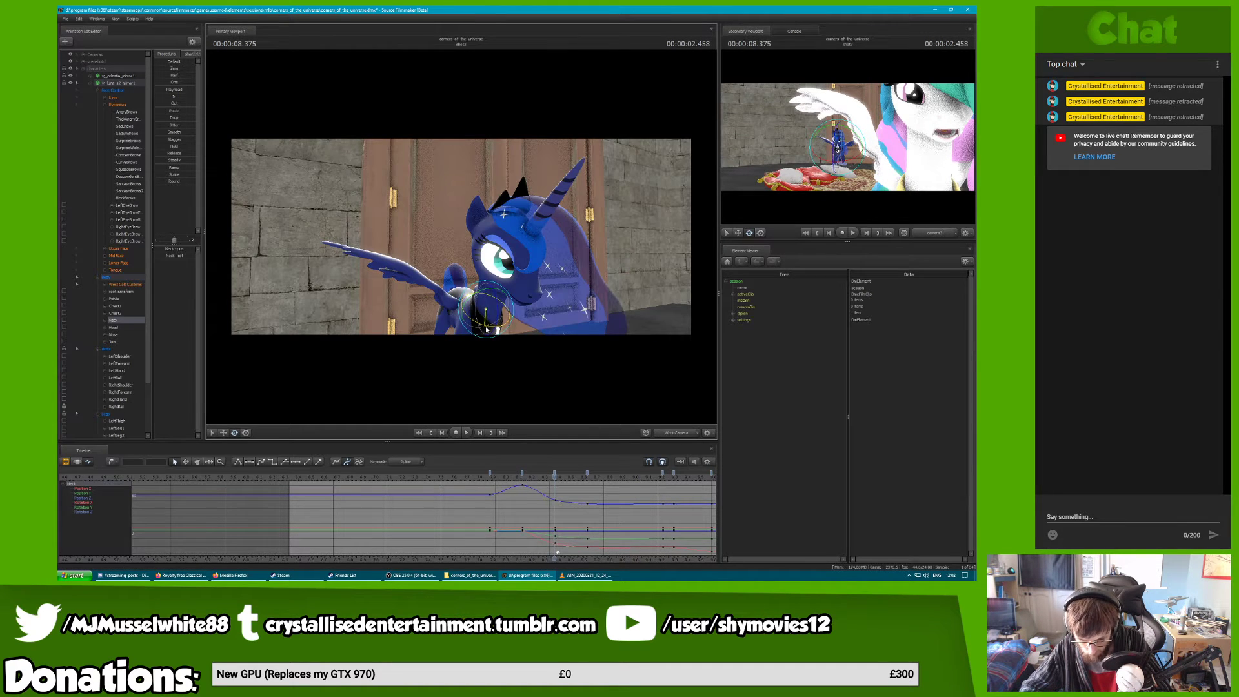
drag(487, 331, 528, 438)
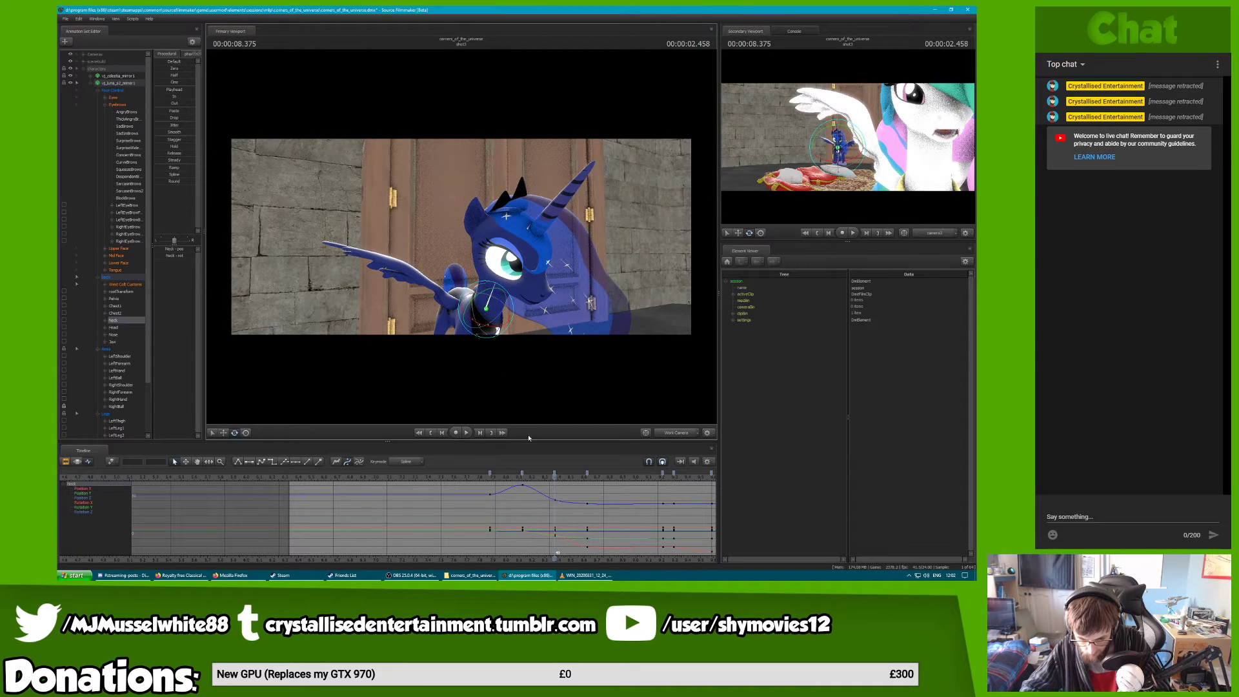
Select the neck's Rotation X keyframe at about 8.6 s and reshape its incoming tangent slightly upward
click(523, 476)
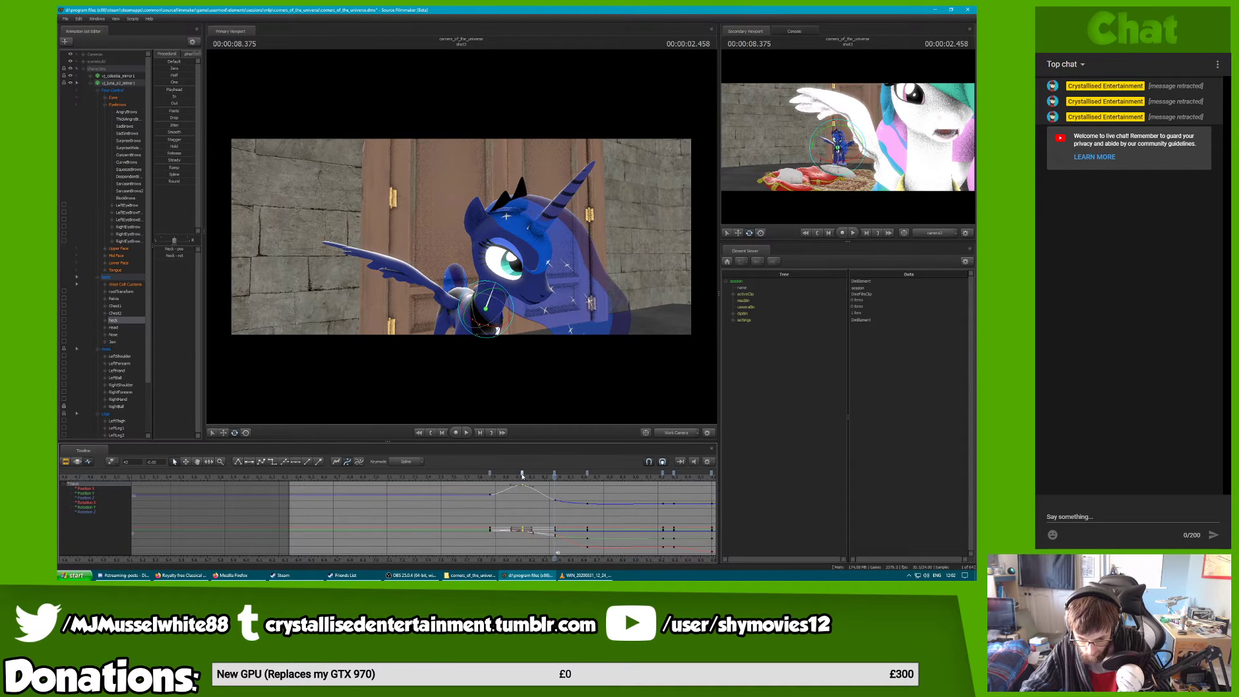
click(556, 473)
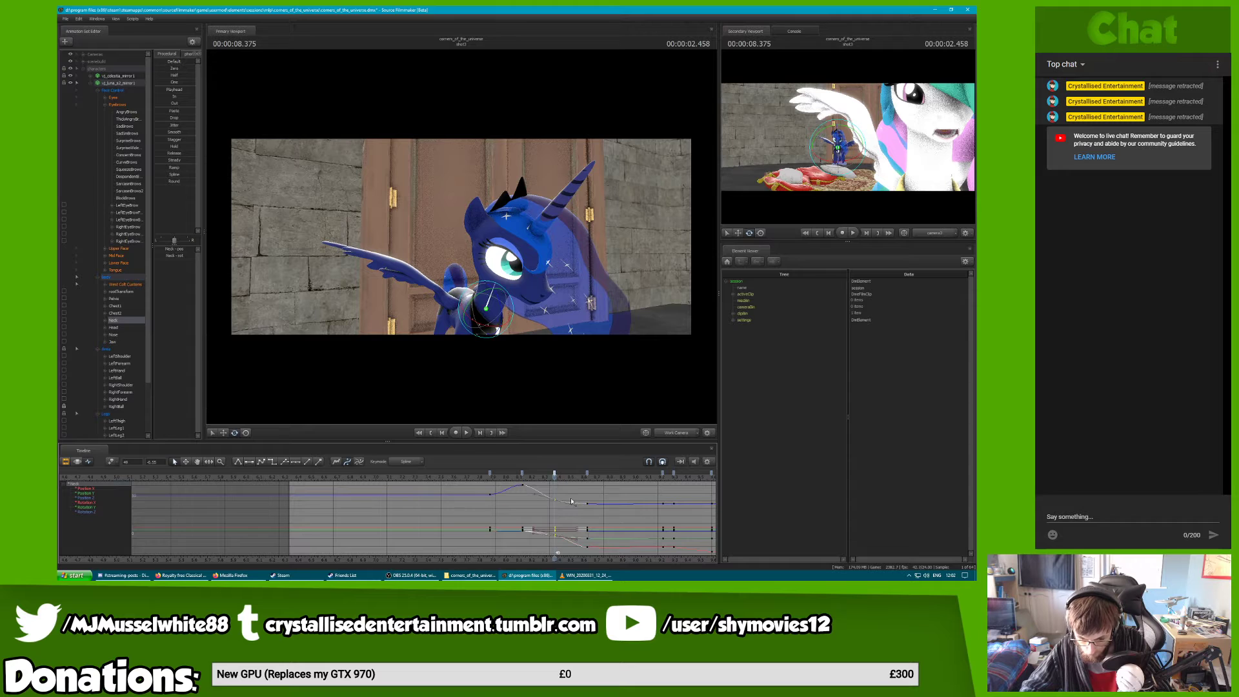
click(588, 473)
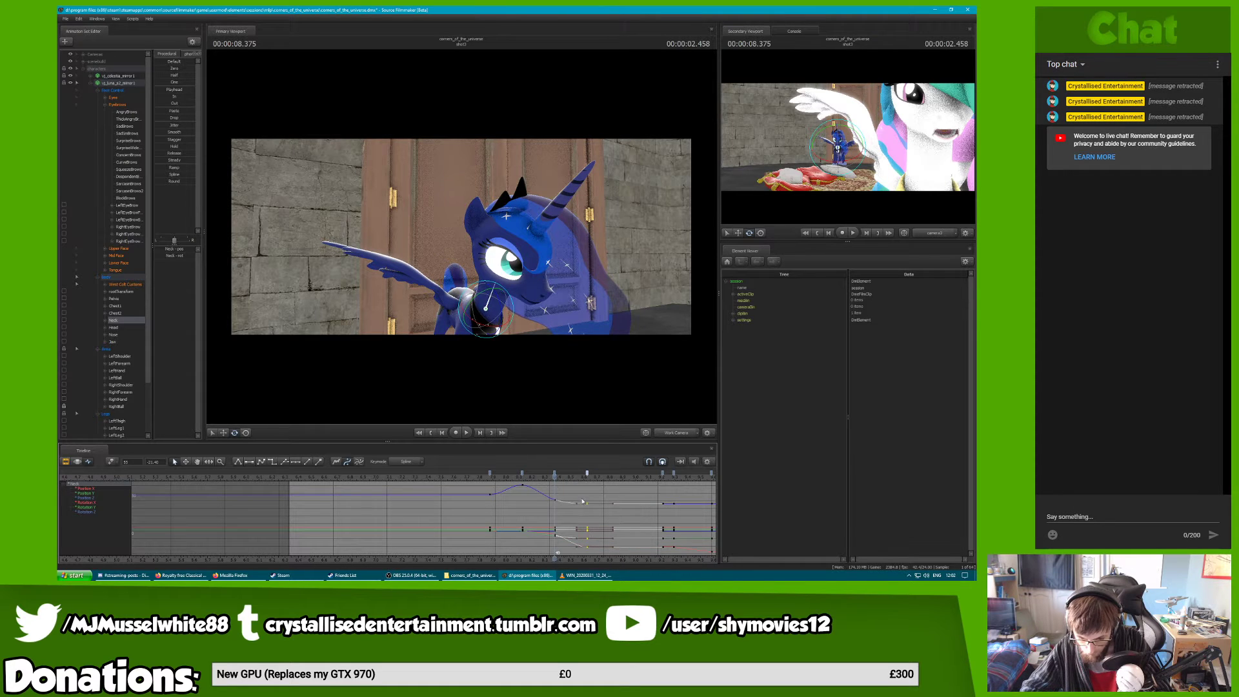
key(1)
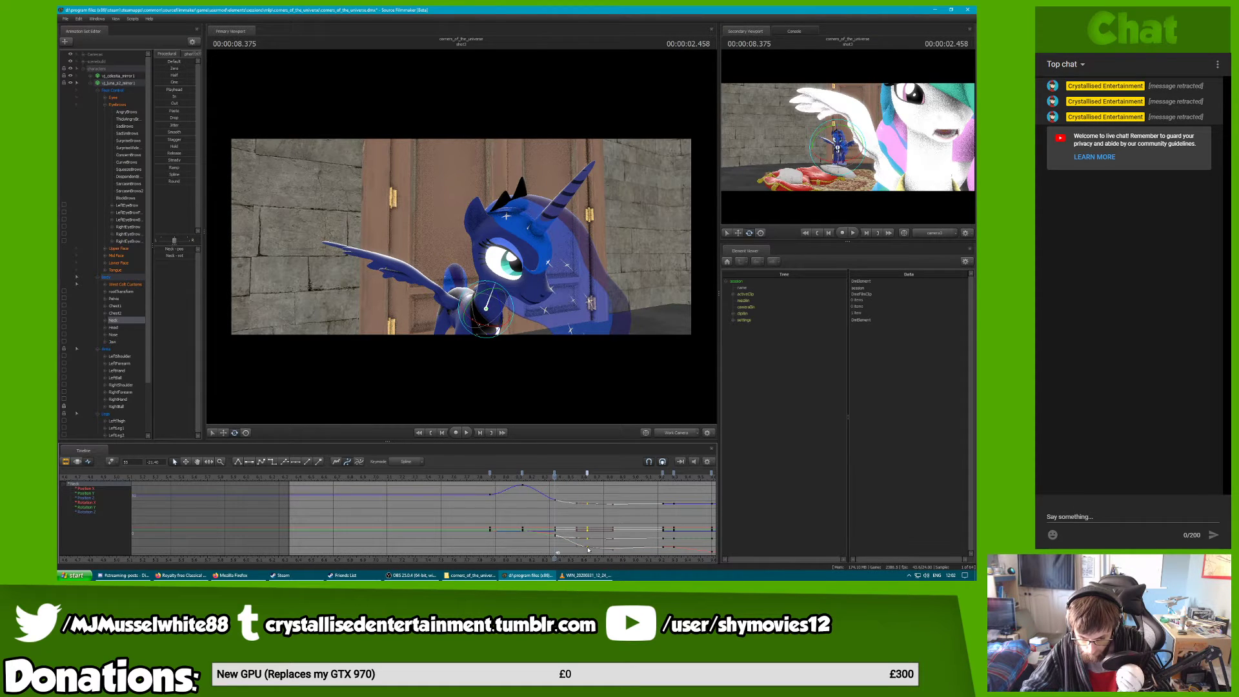
click(587, 547)
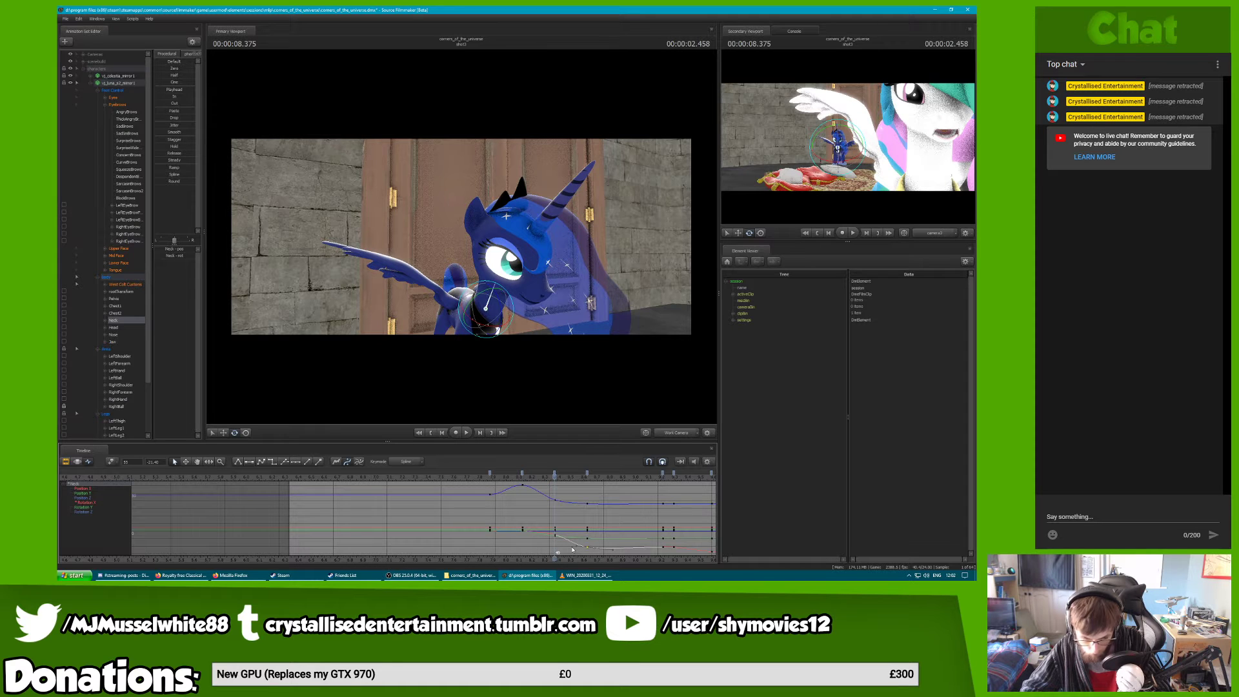
drag(577, 547, 576, 545)
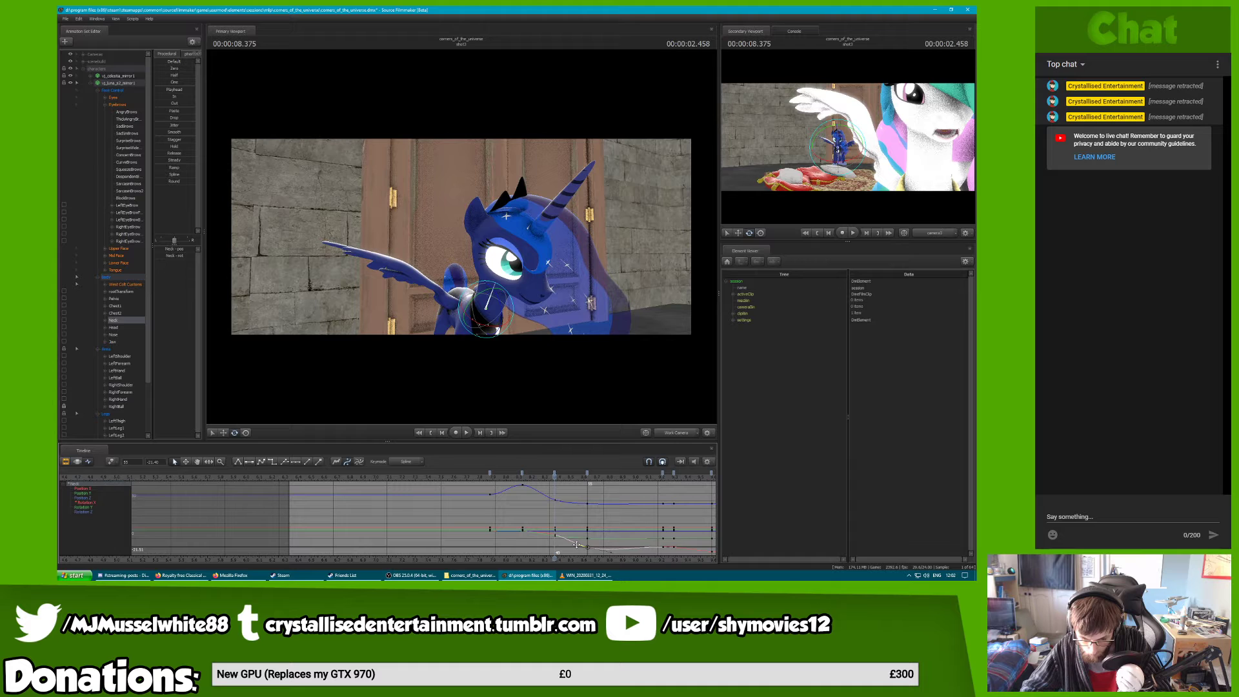
Play the revised neck motion and review it through camera1, scrubbing between about 8 and 9 s
key(space)
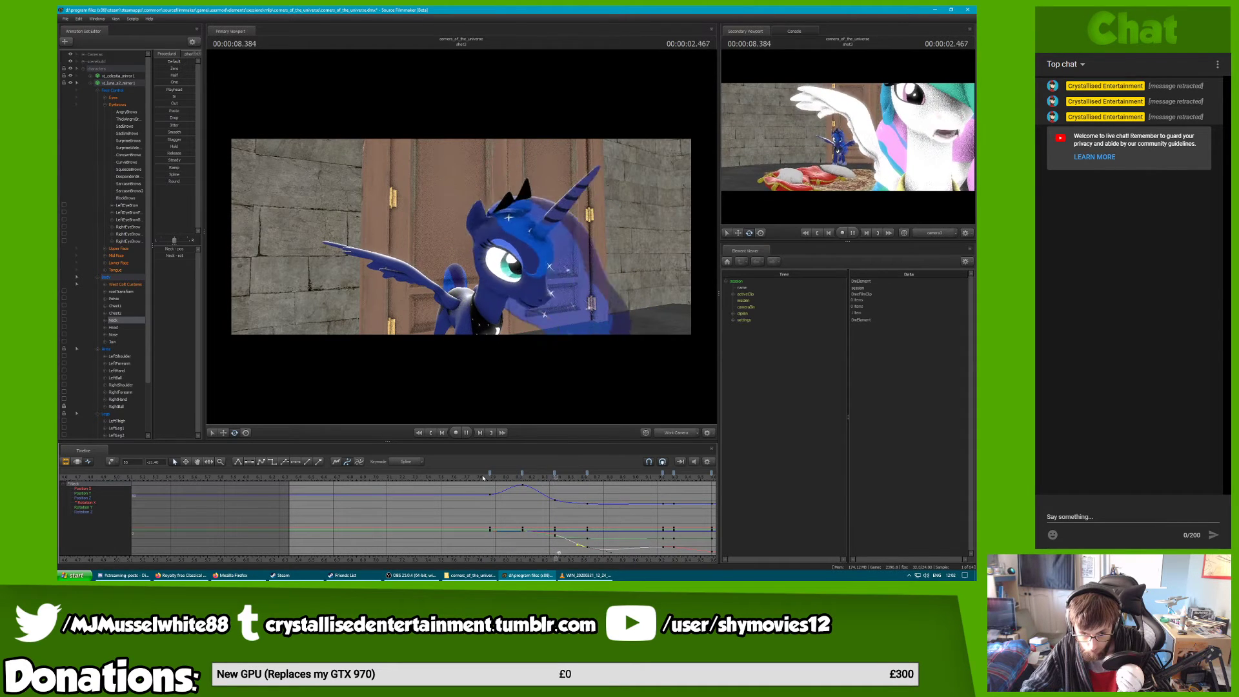
click(479, 477)
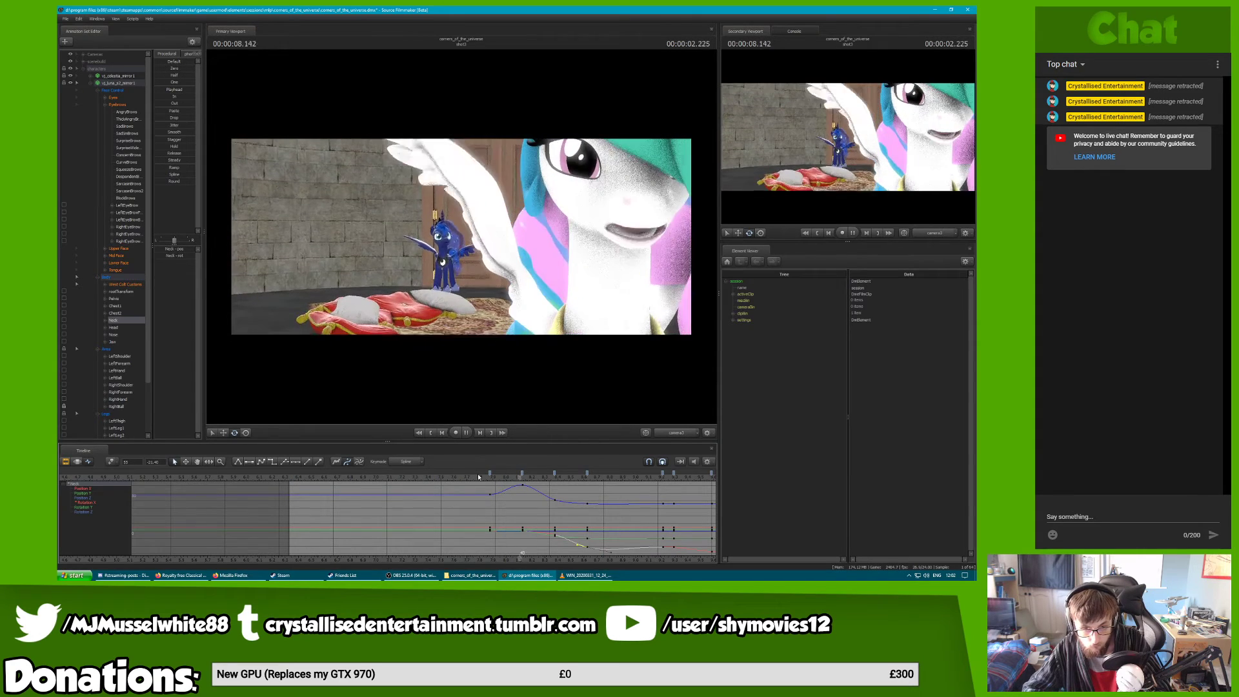
key(space)
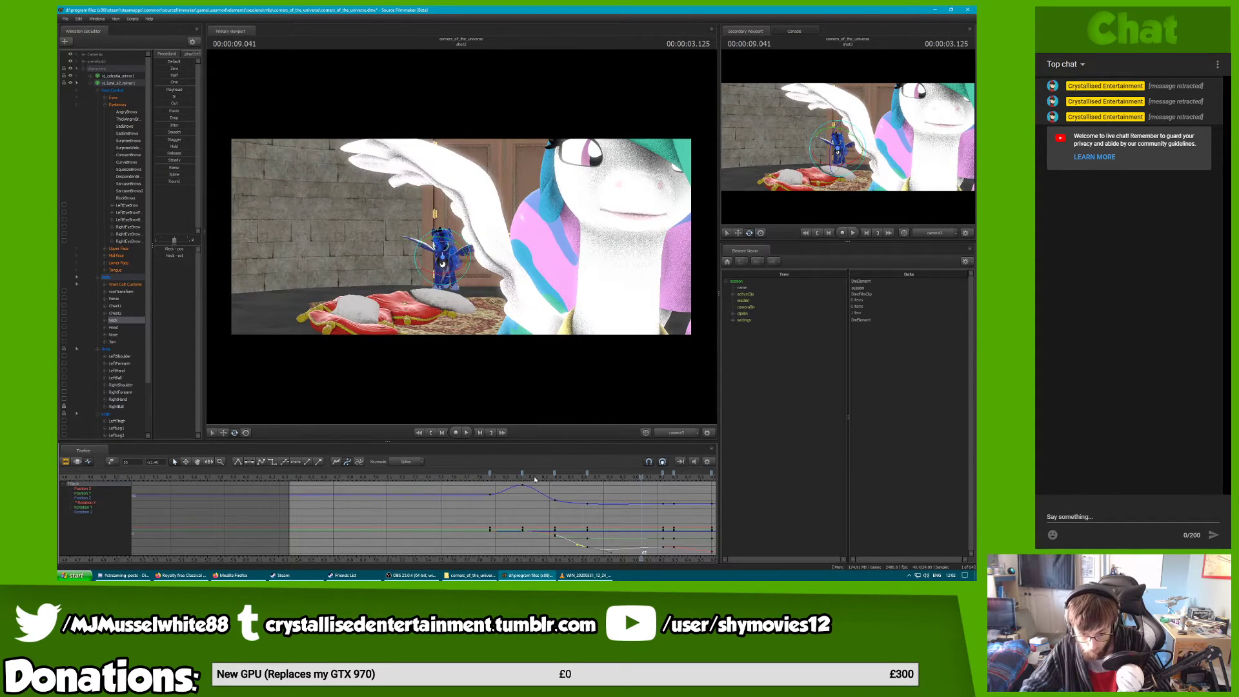
click(536, 476)
drag(535, 490, 594, 495)
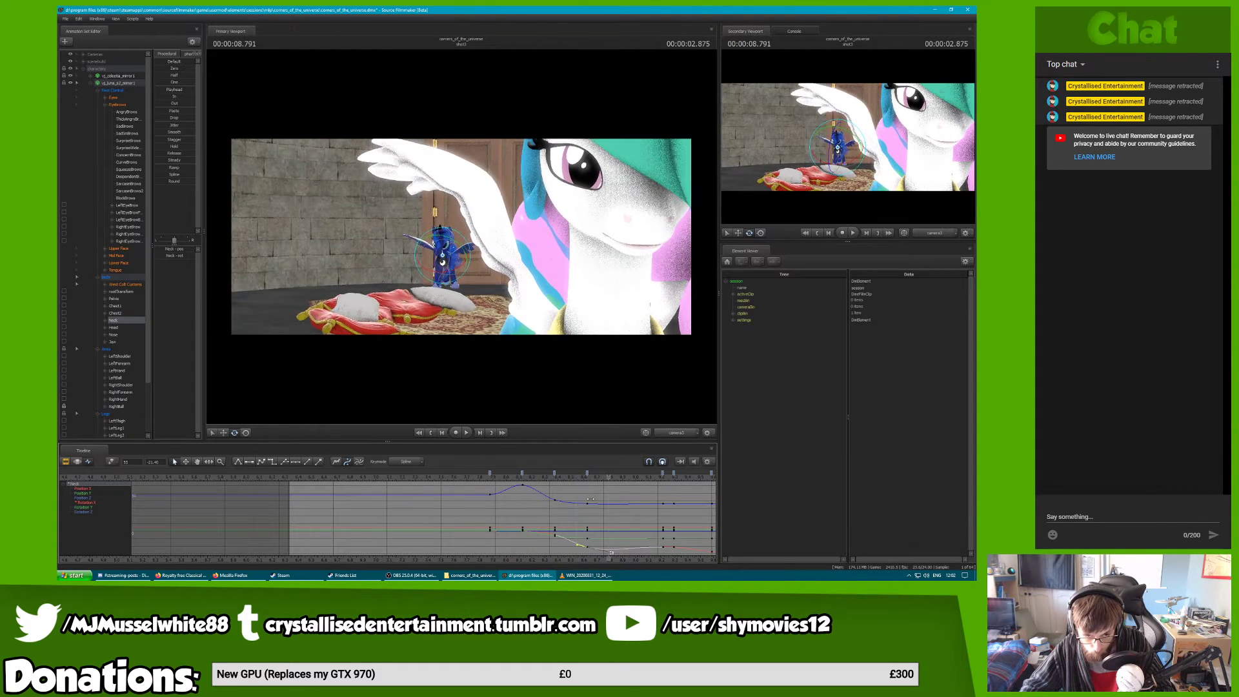
key(space)
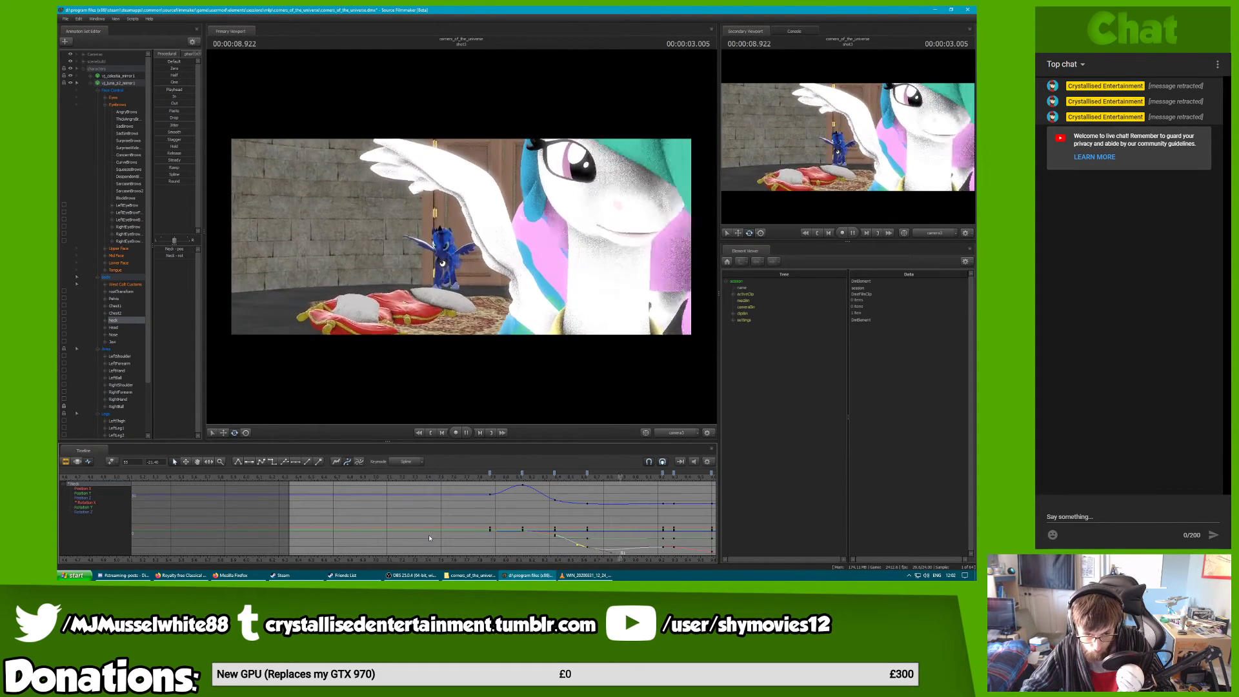
key(space)
Select the head's four keyframes between about 7.9 and 8.6 s and shift them about two frames later
click(448, 257)
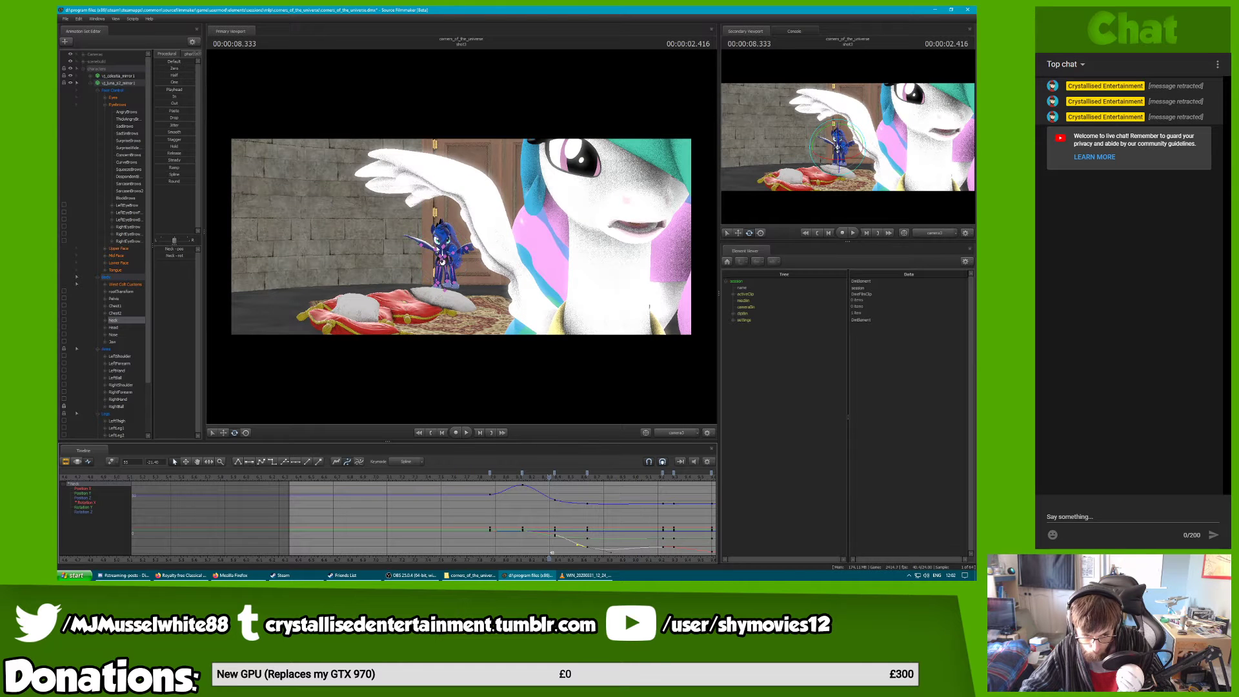
click(127, 327)
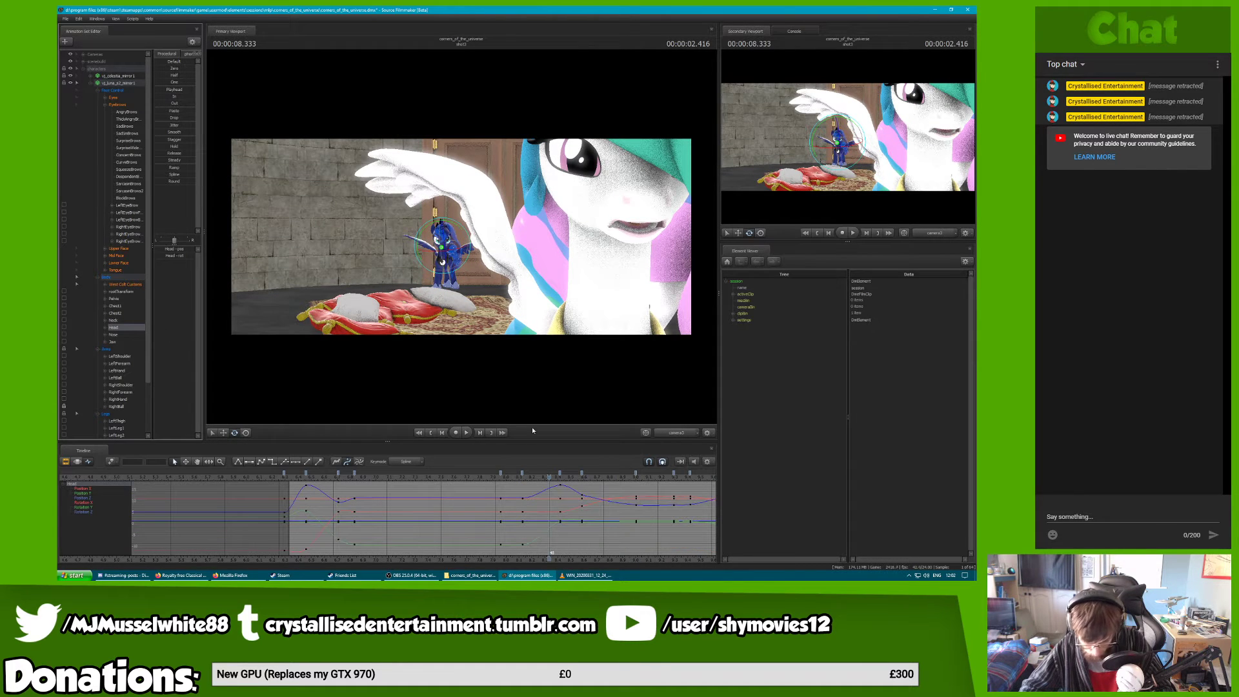
click(581, 474)
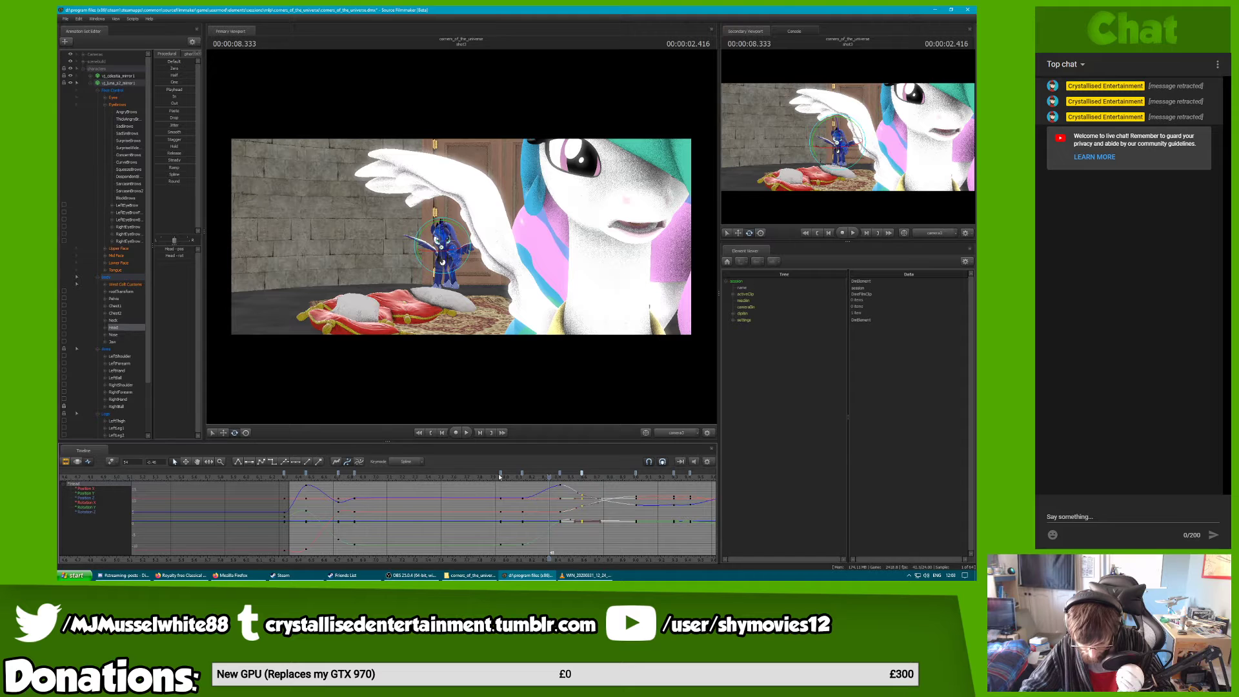
drag(499, 476, 510, 474)
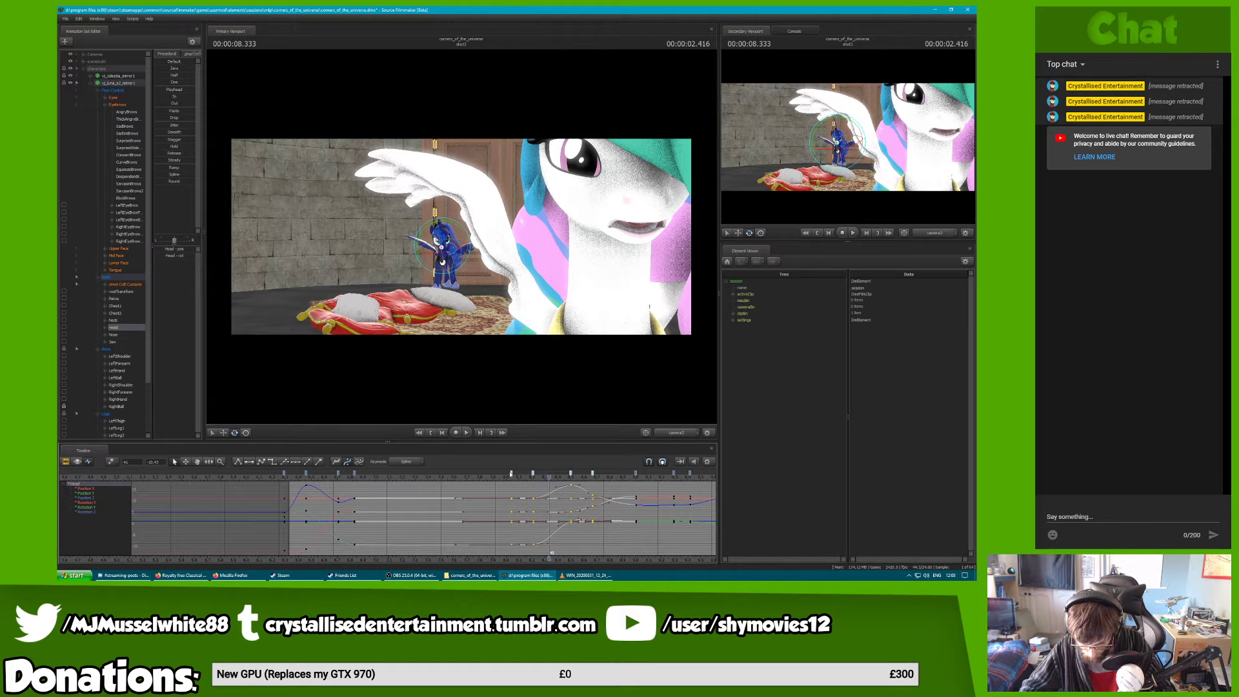
Shift the neck's four keyframes between about 7.9 and 8.6 s about two frames earlier and play the motion
key(Up)
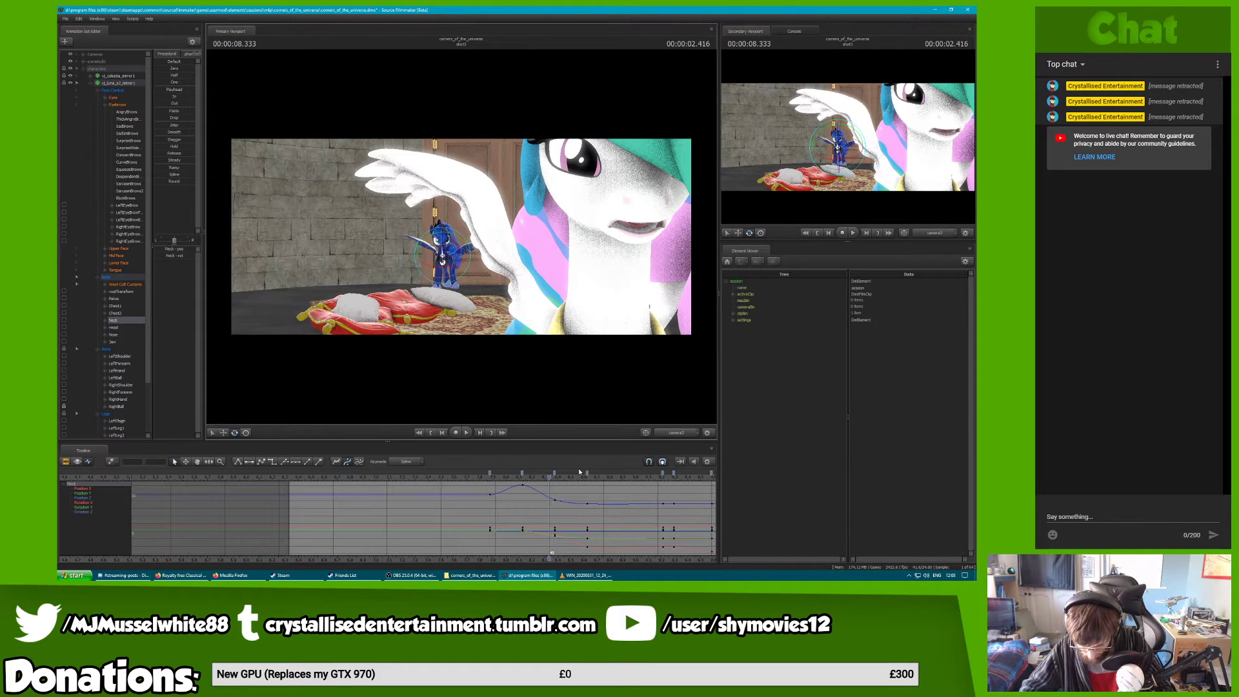
click(584, 474)
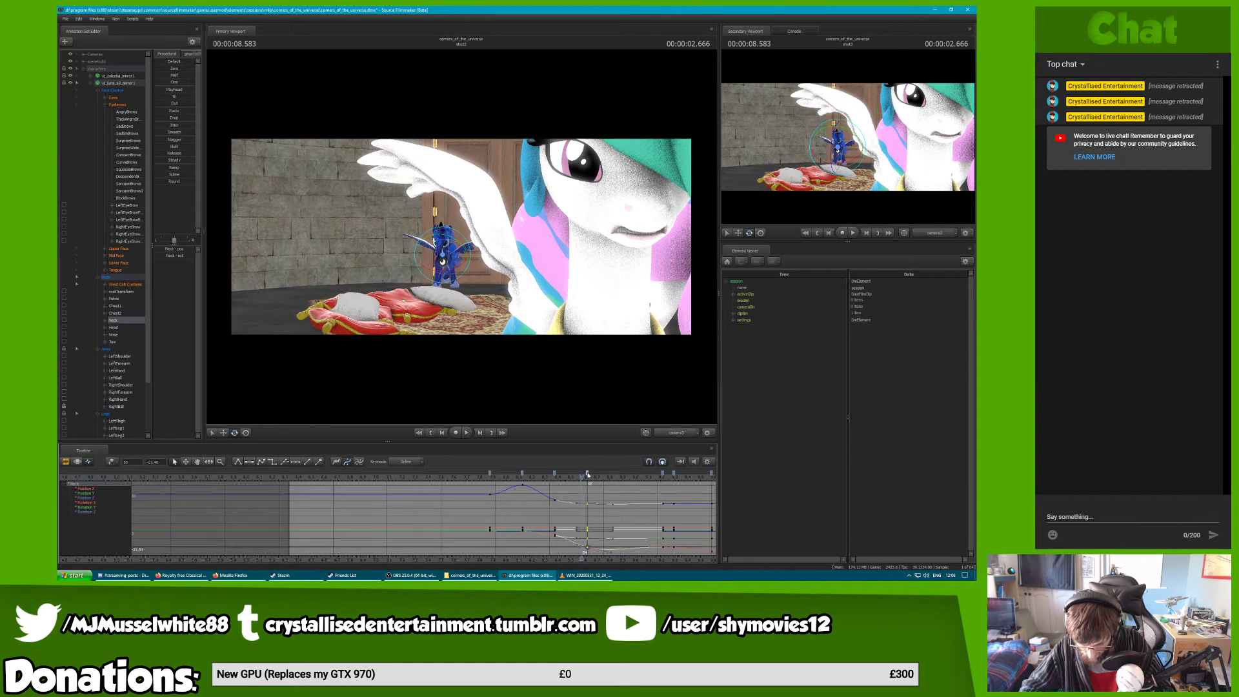
shift+click(490, 476)
drag(490, 476, 478, 477)
key(space)
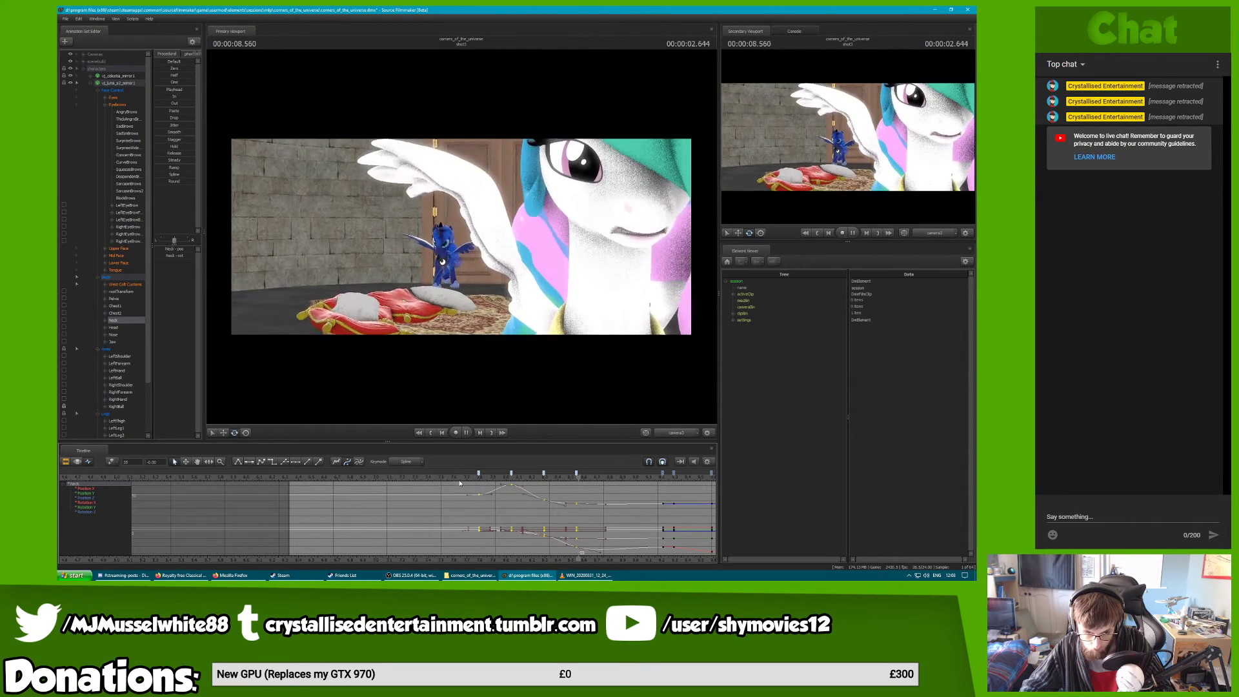
key(space)
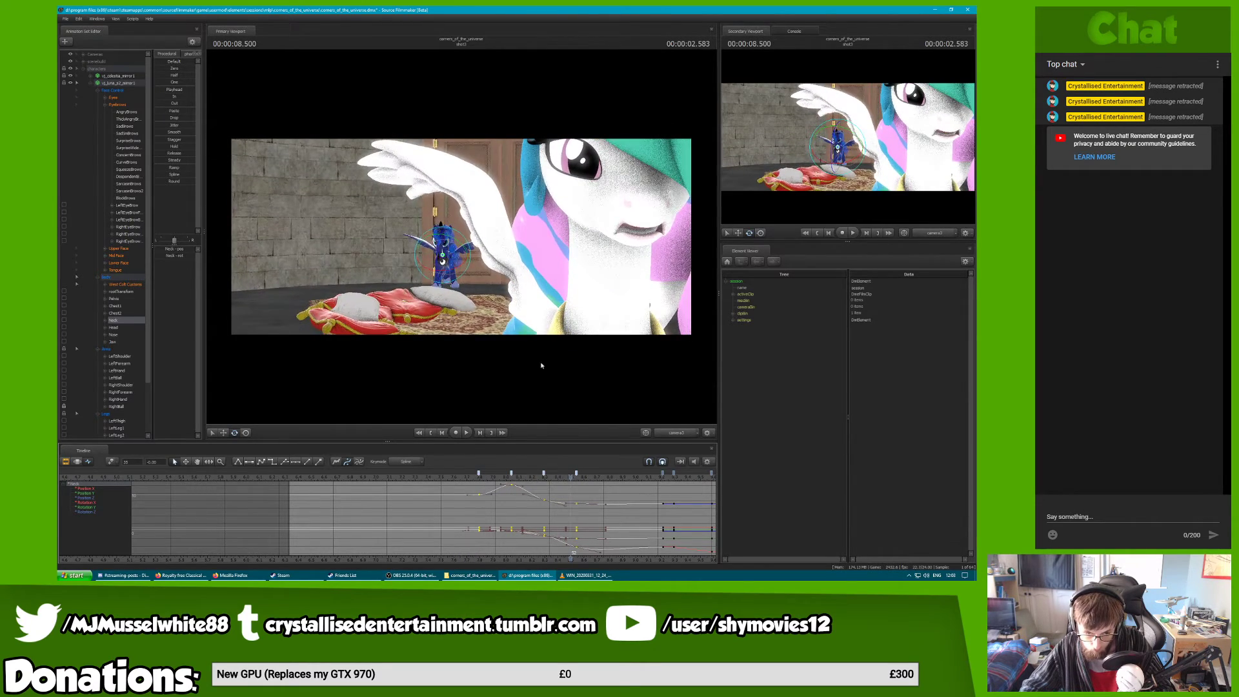
Select the head, move its keyframe at about 8.67 s to about 8.75 s, and play the result
click(127, 328)
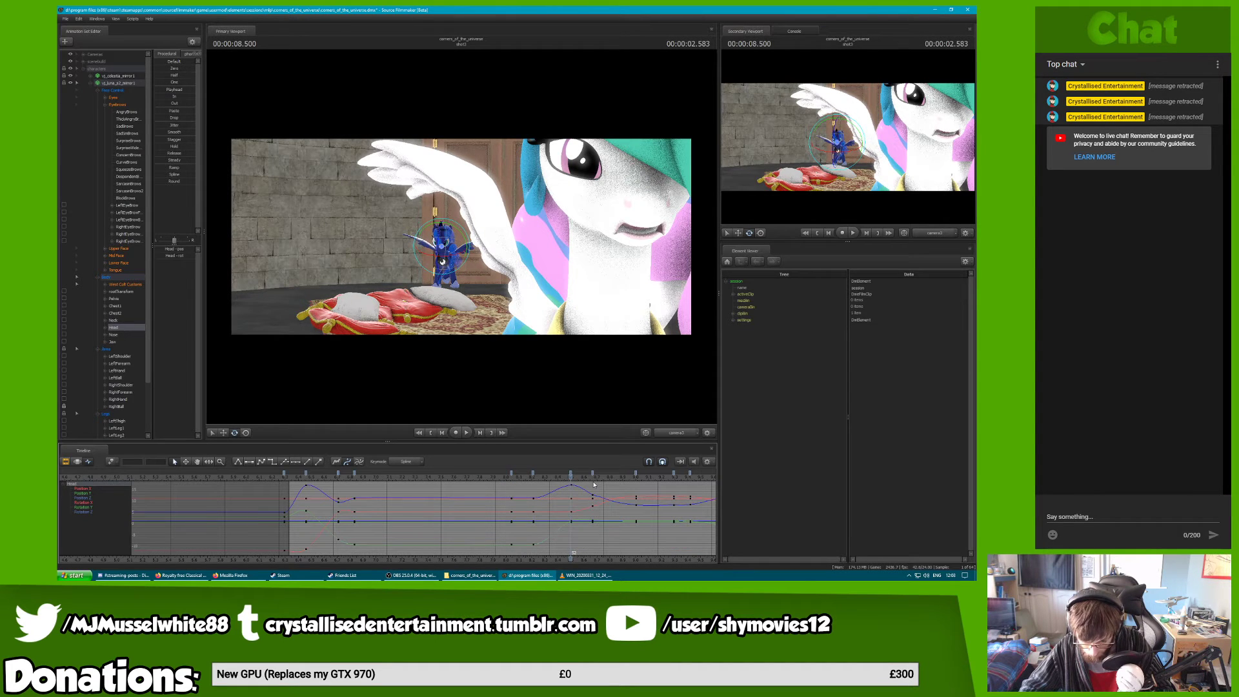
click(592, 479)
drag(593, 475, 598, 473)
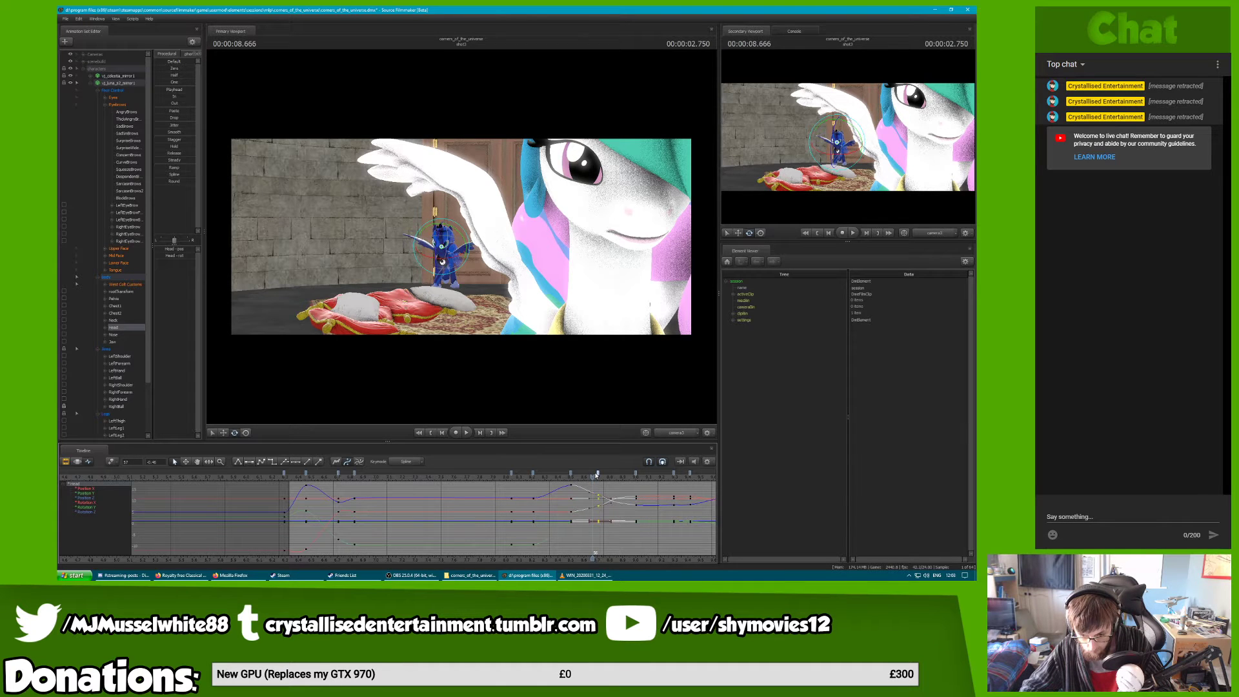
click(598, 474)
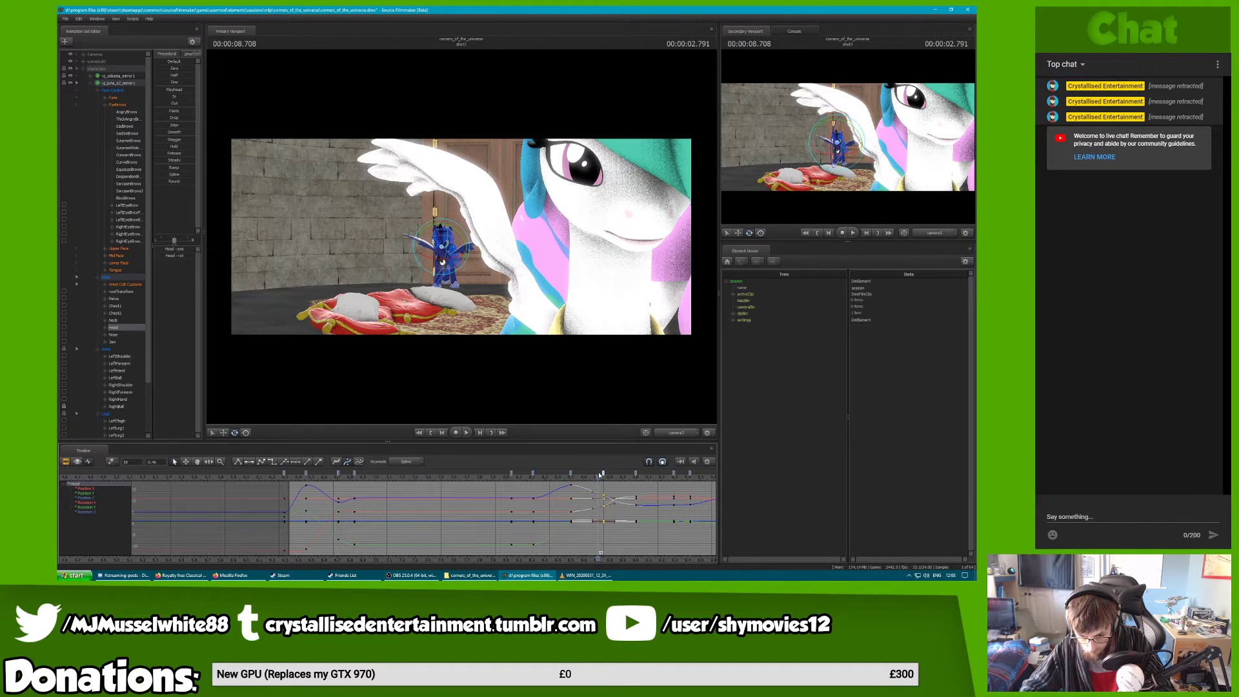
key(space)
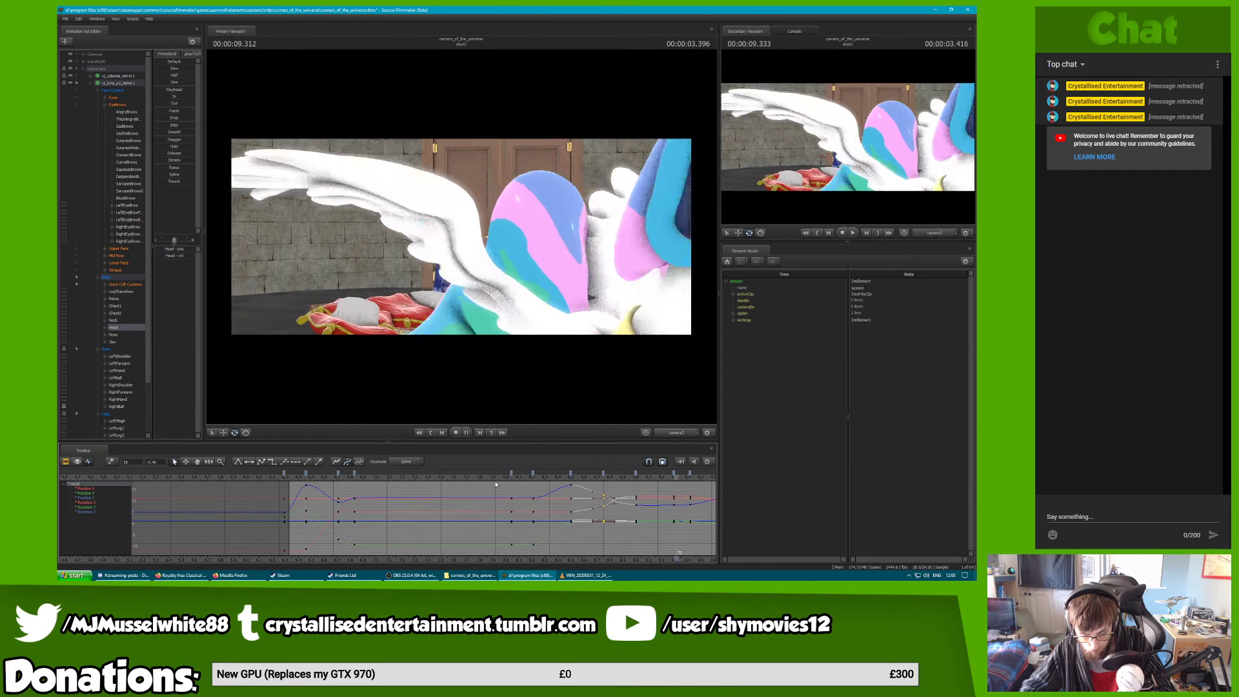
Scrub back through the shot and play the head and neck motion through camera1 from earlier points
click(521, 476)
drag(522, 476, 354, 485)
click(636, 475)
key(space)
key(space)
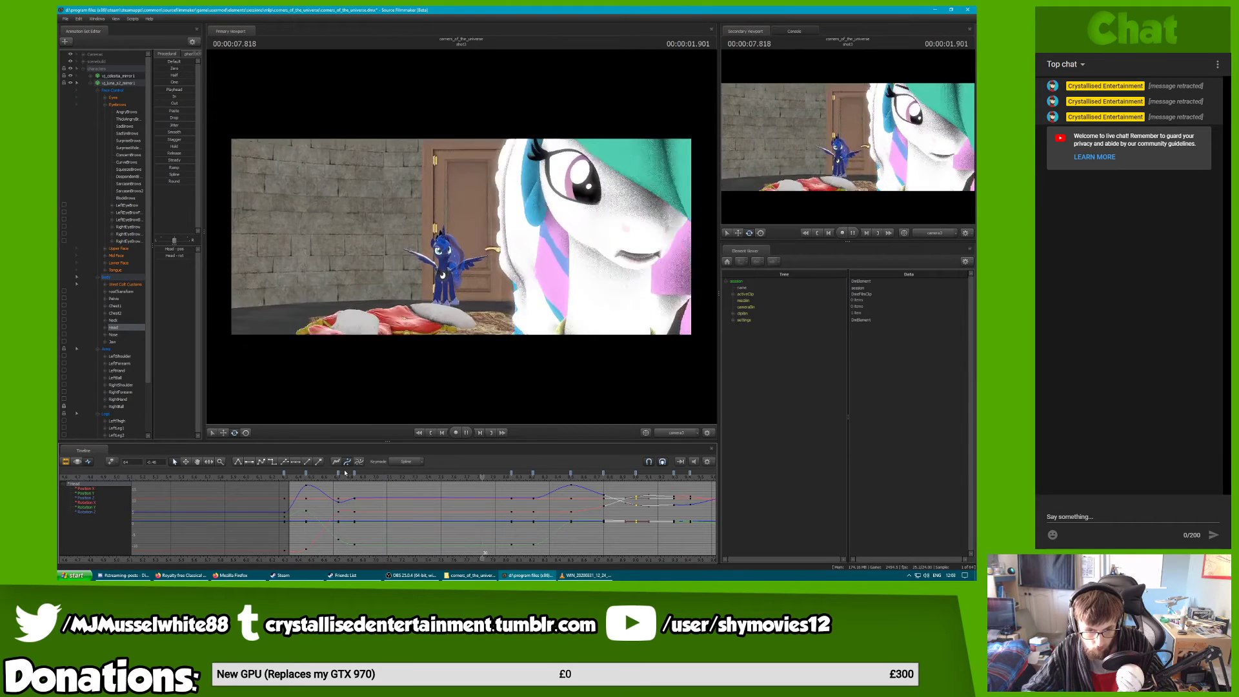
key(Up)
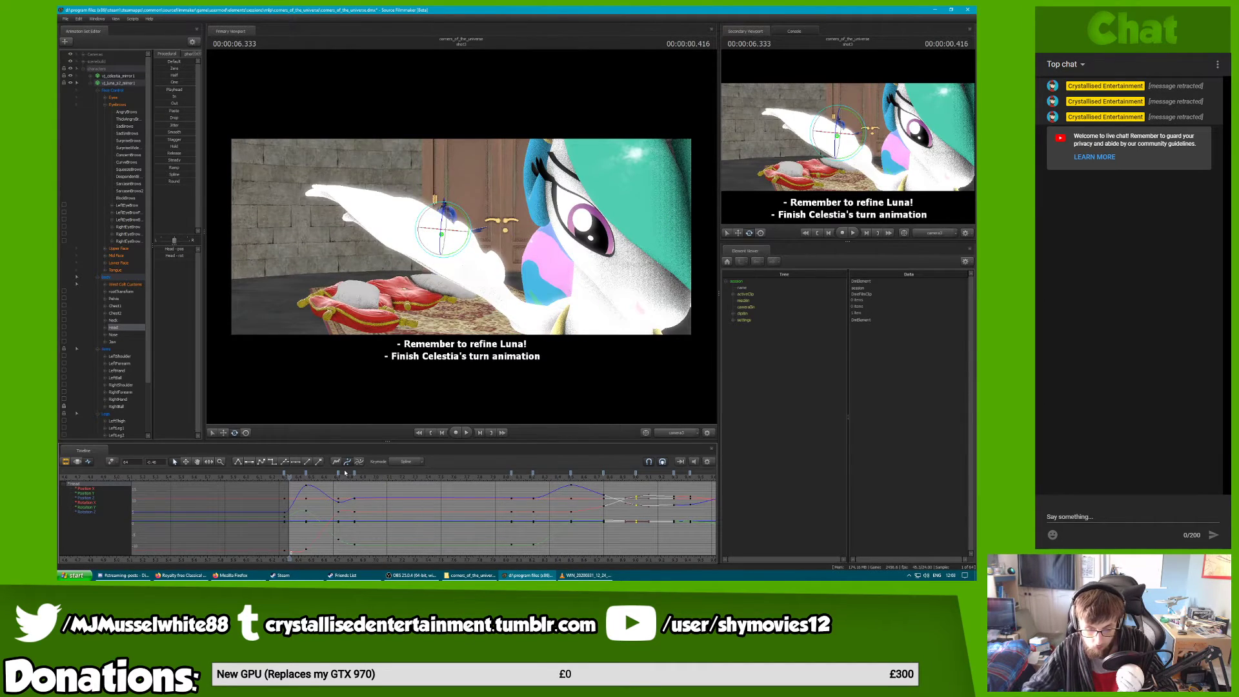
drag(556, 473, 316, 486)
key(space)
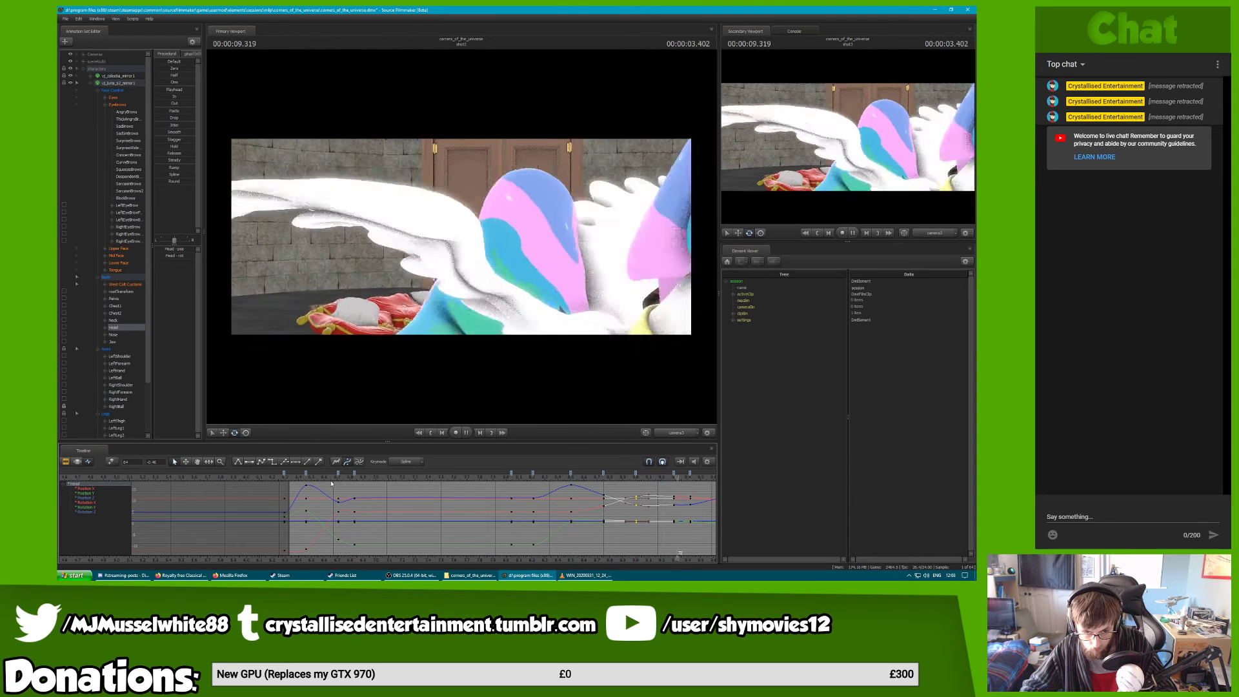
Frame the whole shot in the timeline, replay it through camera1, and open the Clip Editor
middle_drag(506, 492, 416, 484)
scroll(415, 484, down, 5)
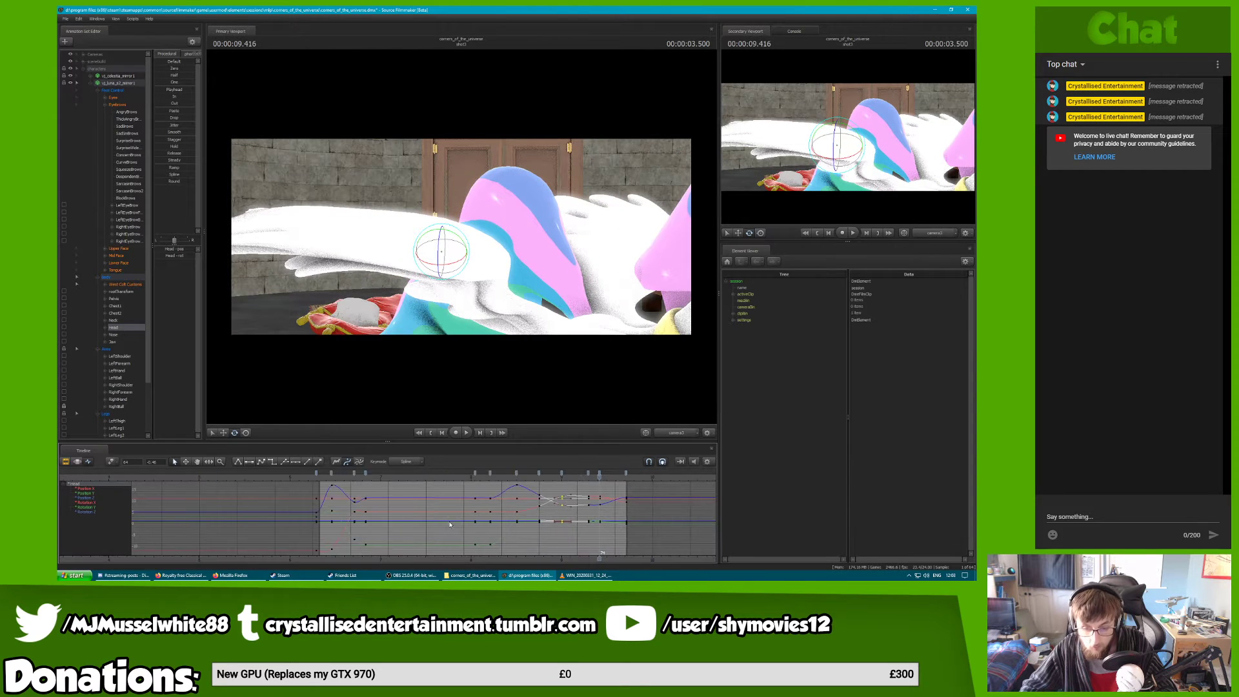
click(416, 483)
key(space)
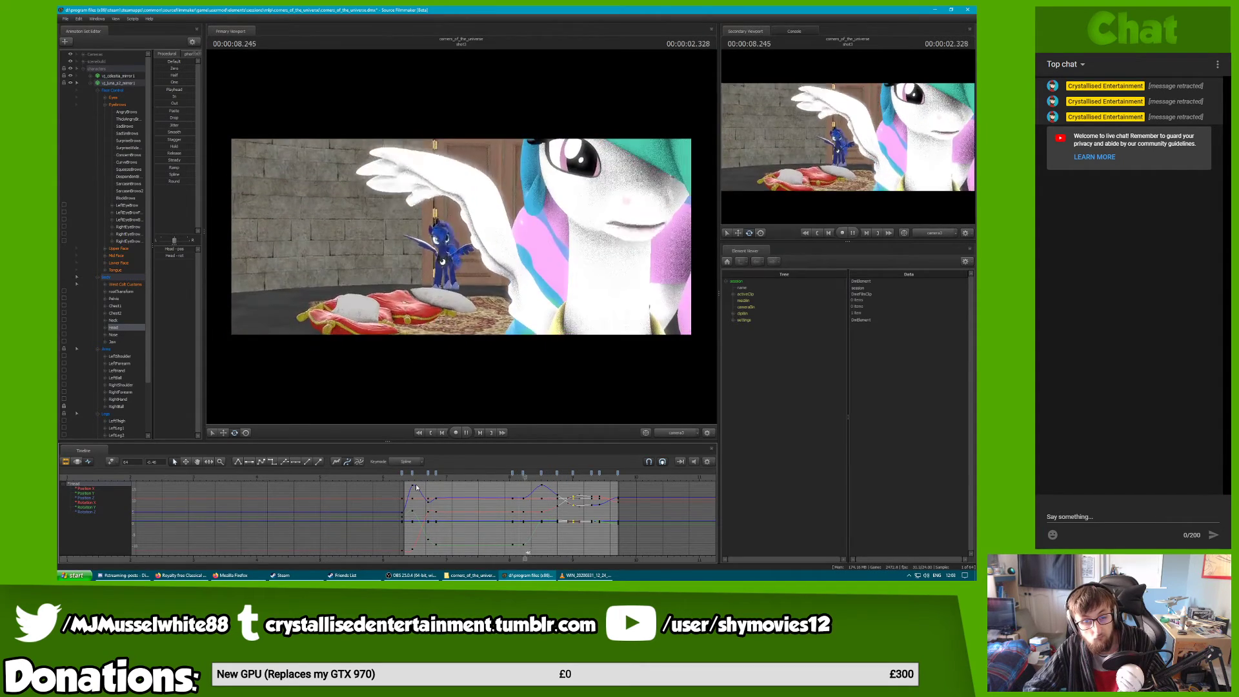
key(space)
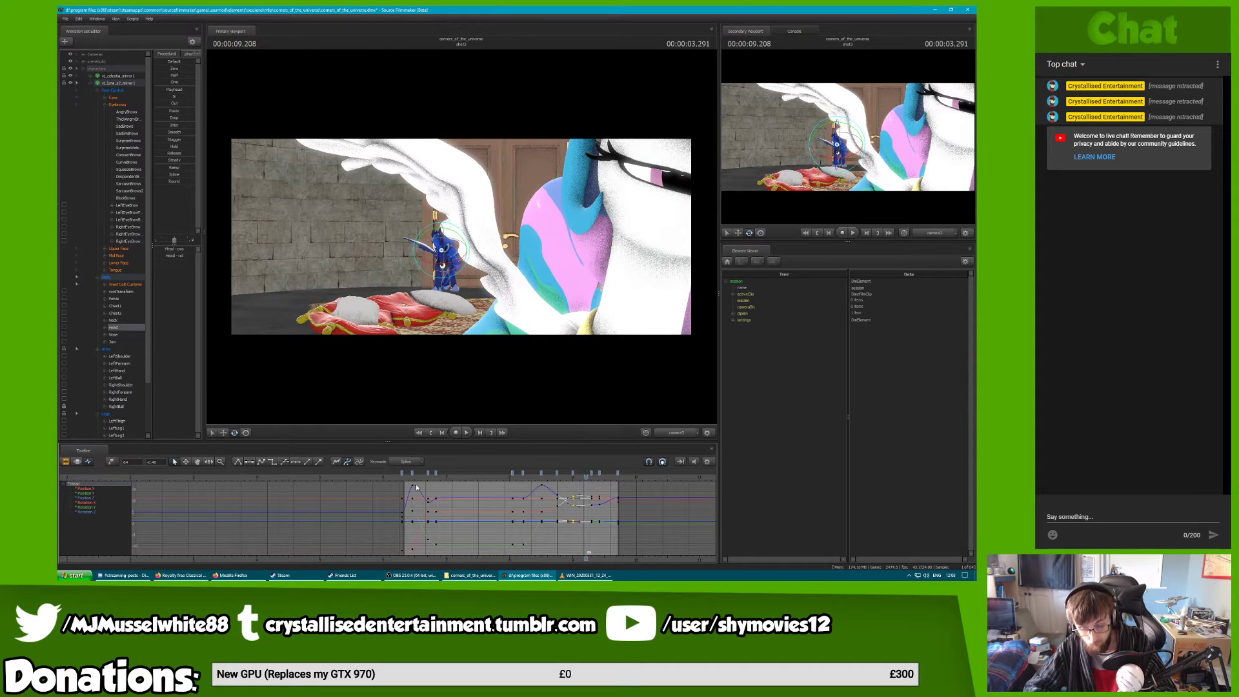
key(F3)
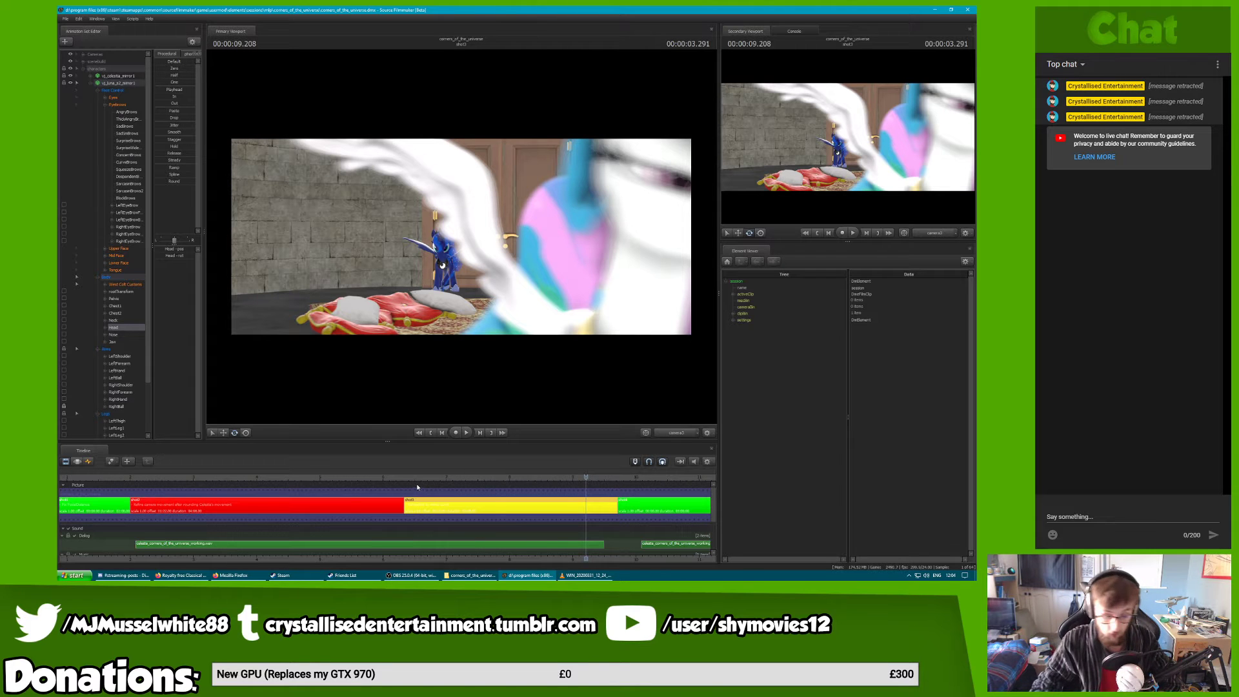
Switch to the royalty-free classical music page in Firefox and return to Source Filmmaker
click(184, 576)
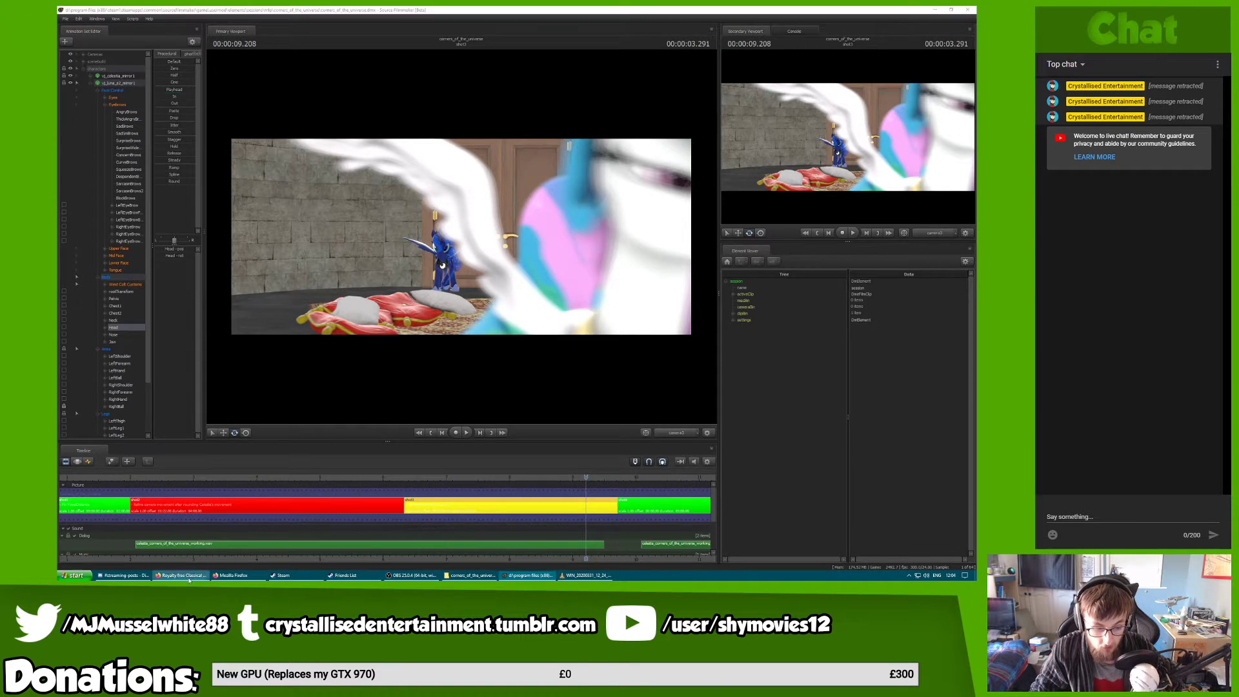
click(69, 556)
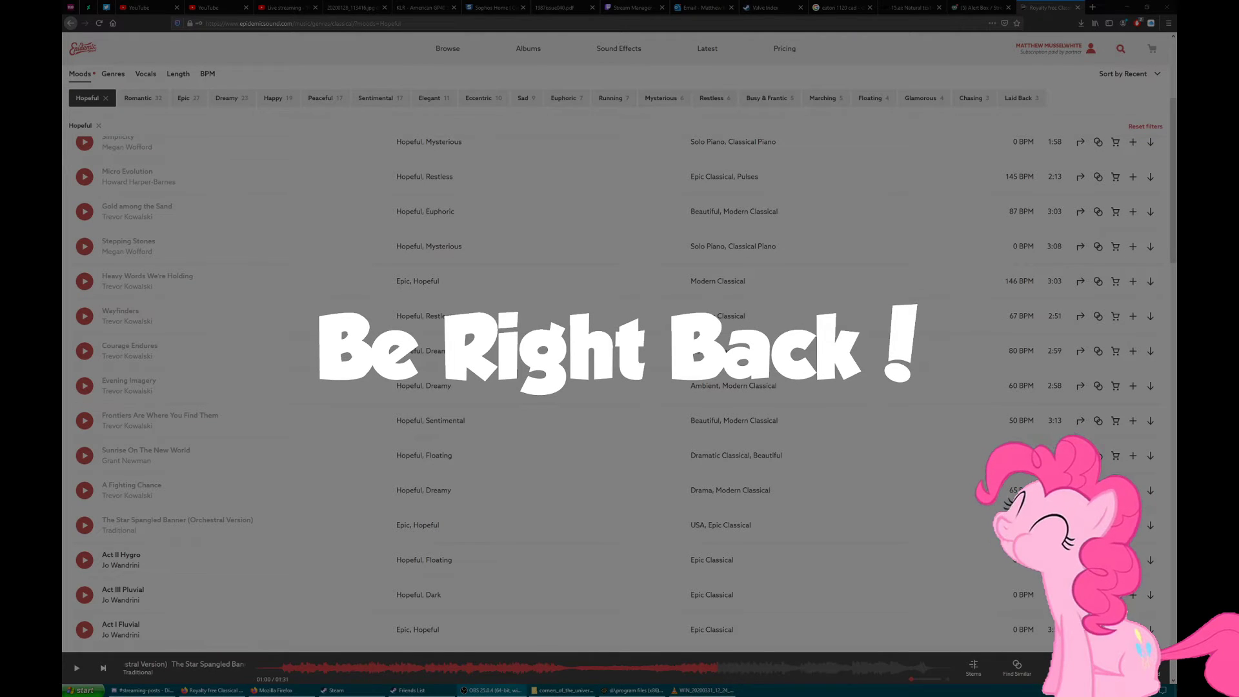
click(636, 690)
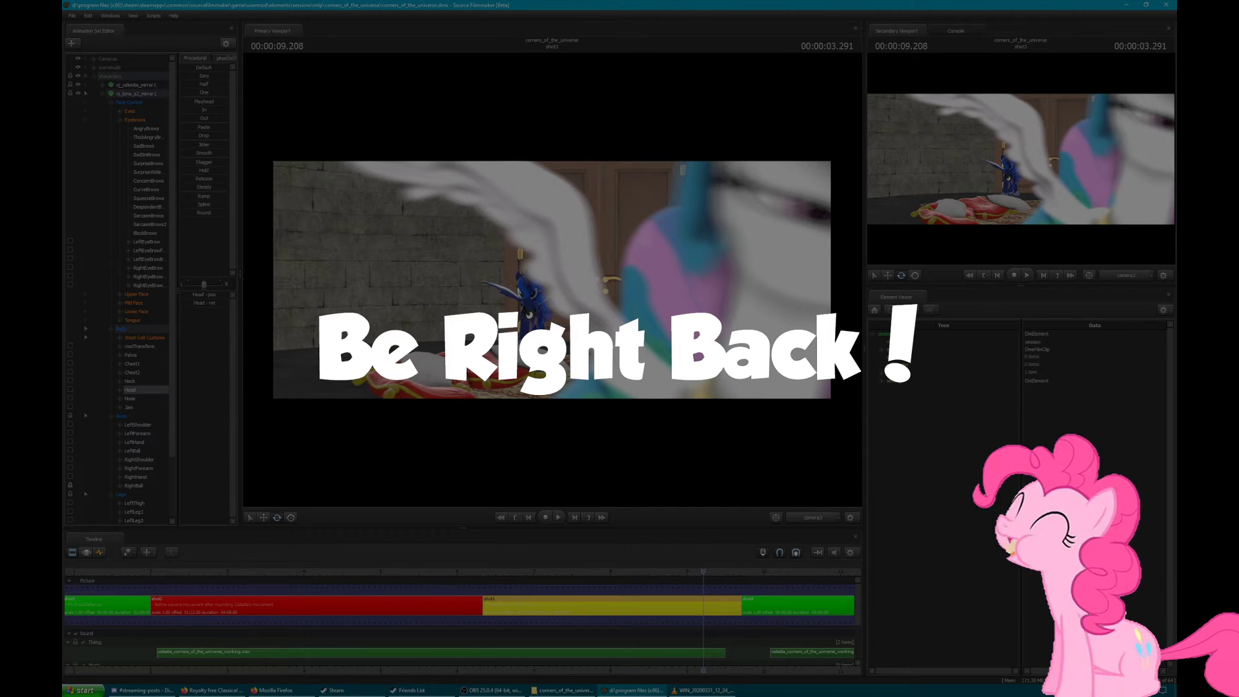
Switch to the royalty-free classical music page in Firefox, toggle the current track's playback, and return to Source Filmmaker
key(alt+Tab)
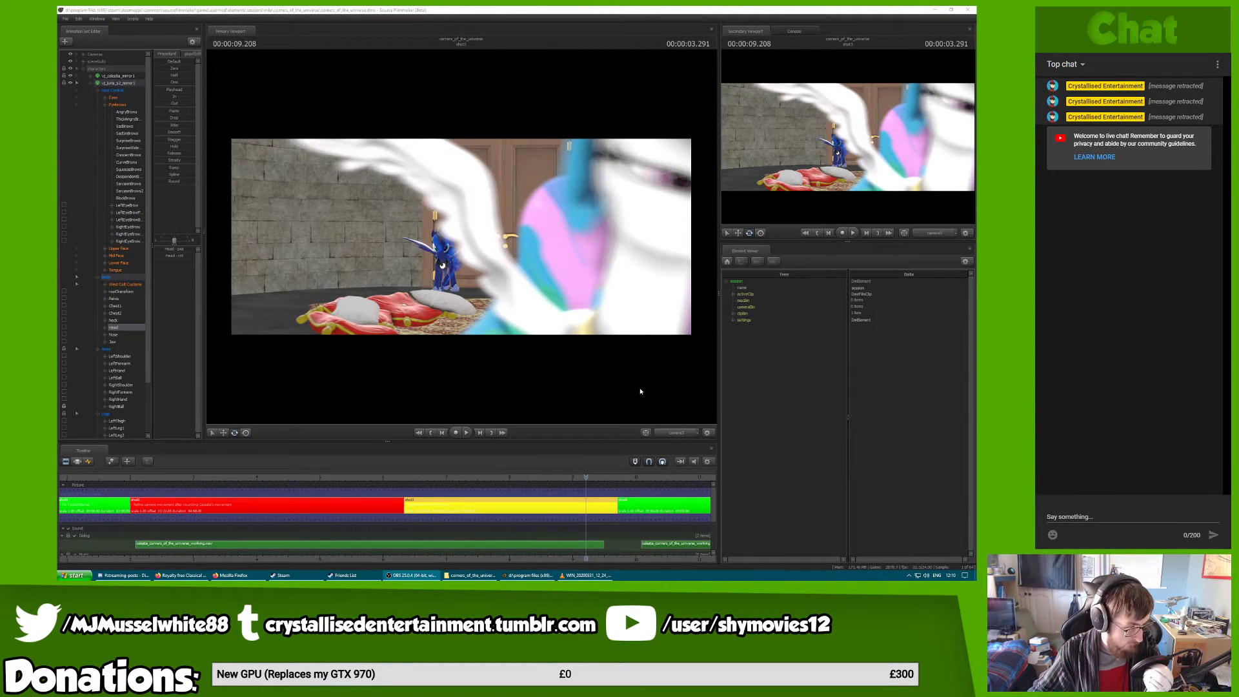
click(192, 577)
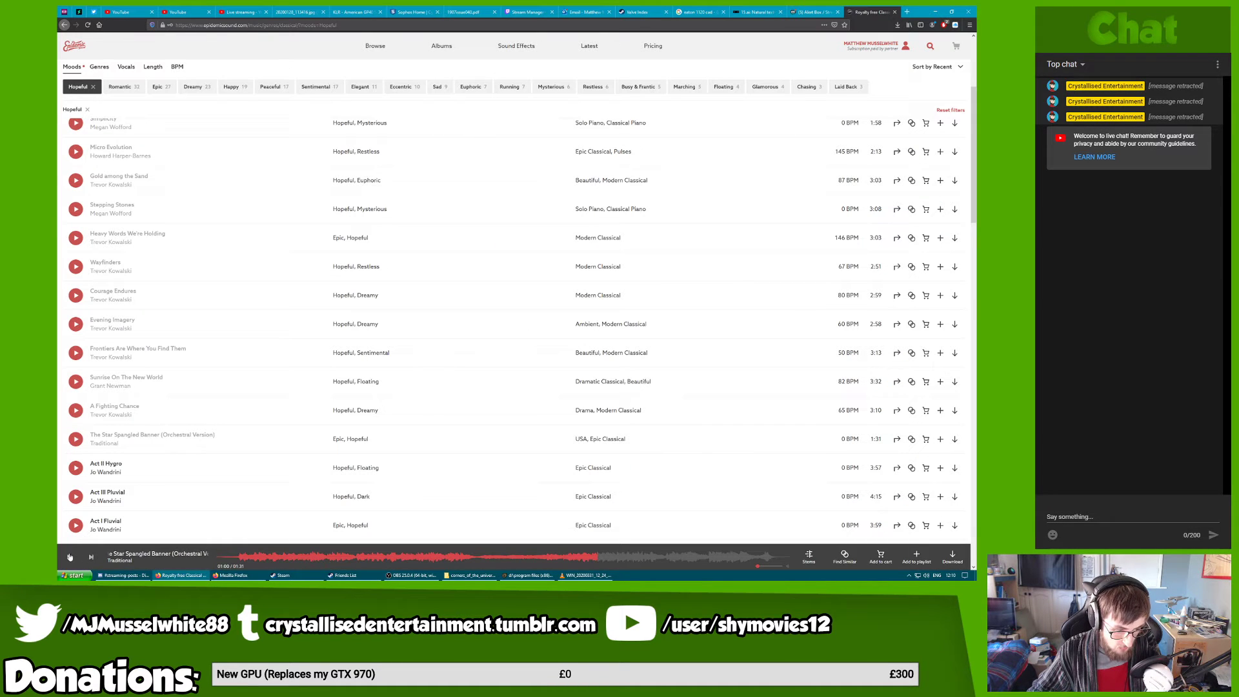
click(70, 557)
click(175, 577)
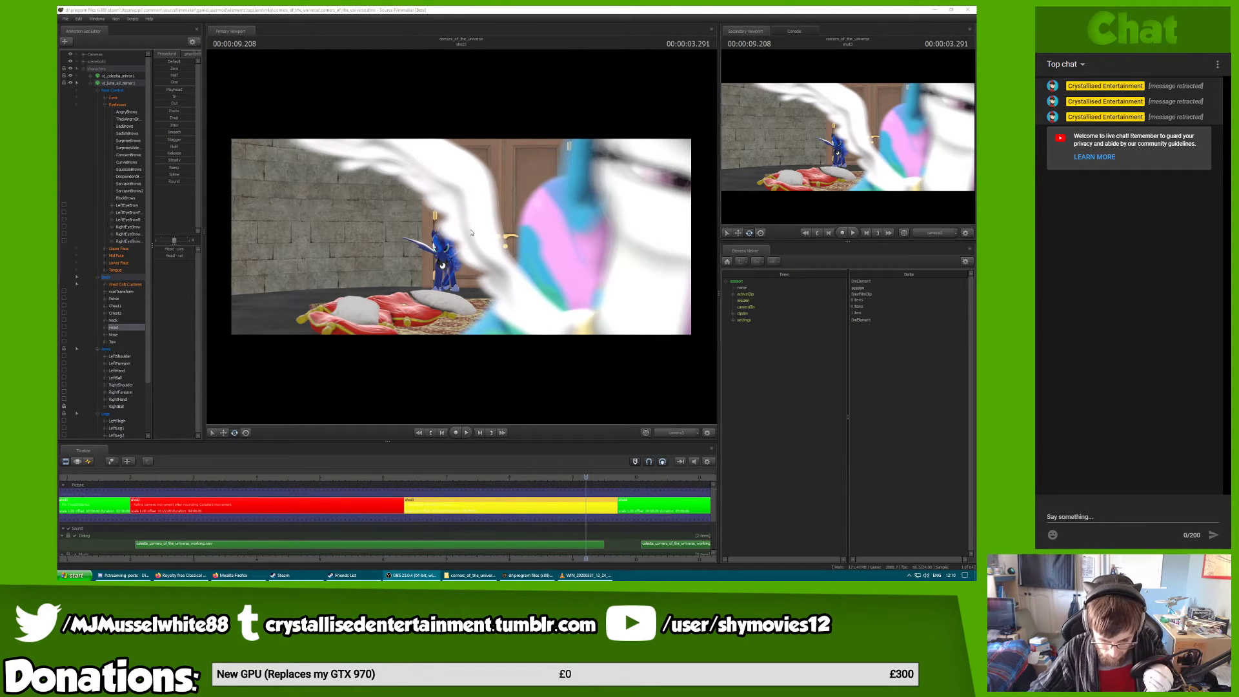
Replay the shot through camera1 from about 7.33 s, stopping and restarting to study the pony's head turn
click(467, 477)
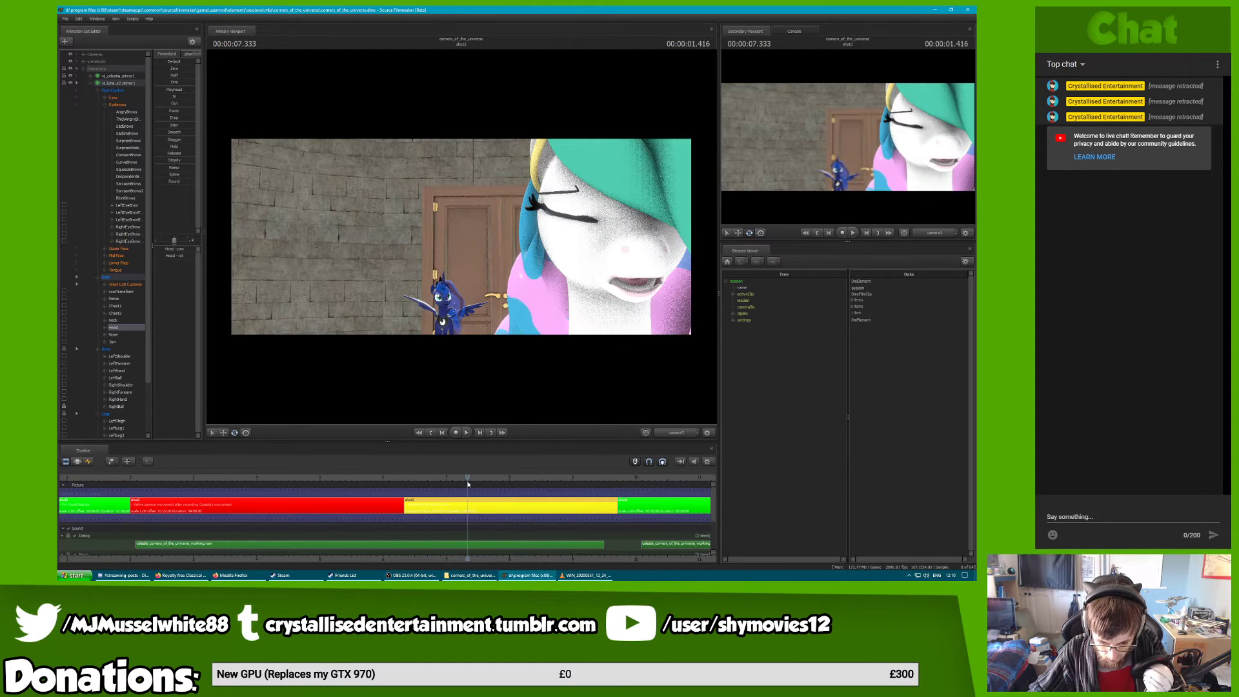
key(space)
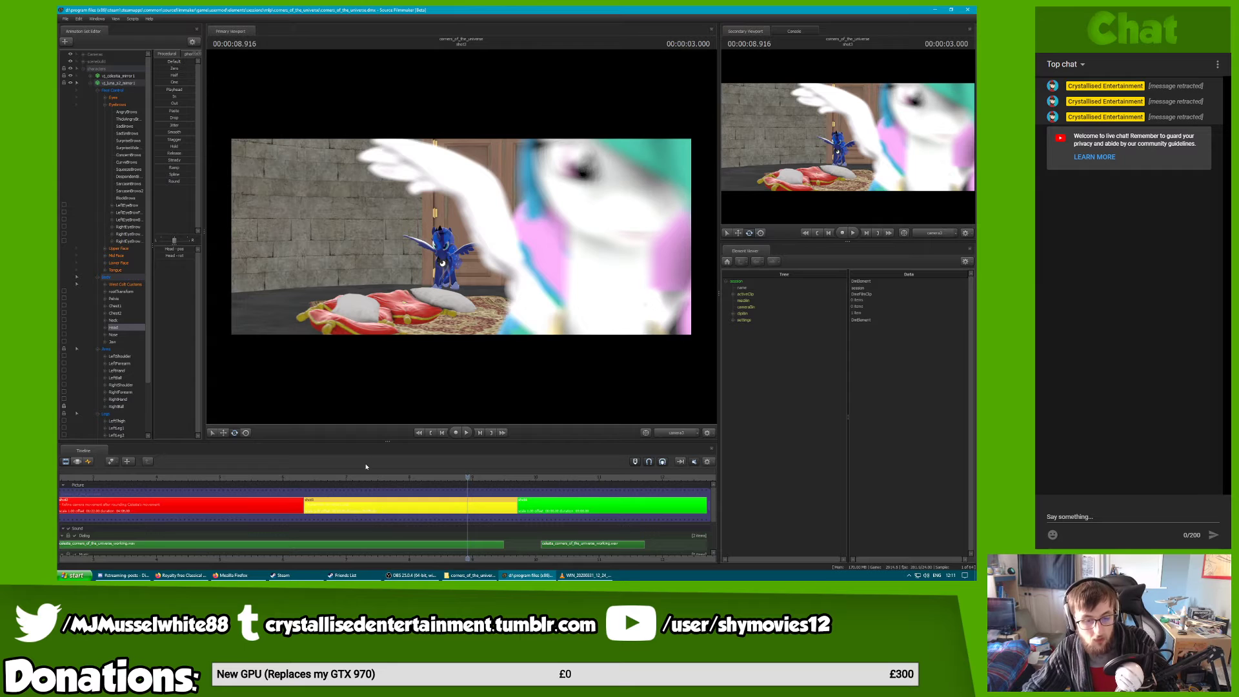
click(337, 478)
key(space)
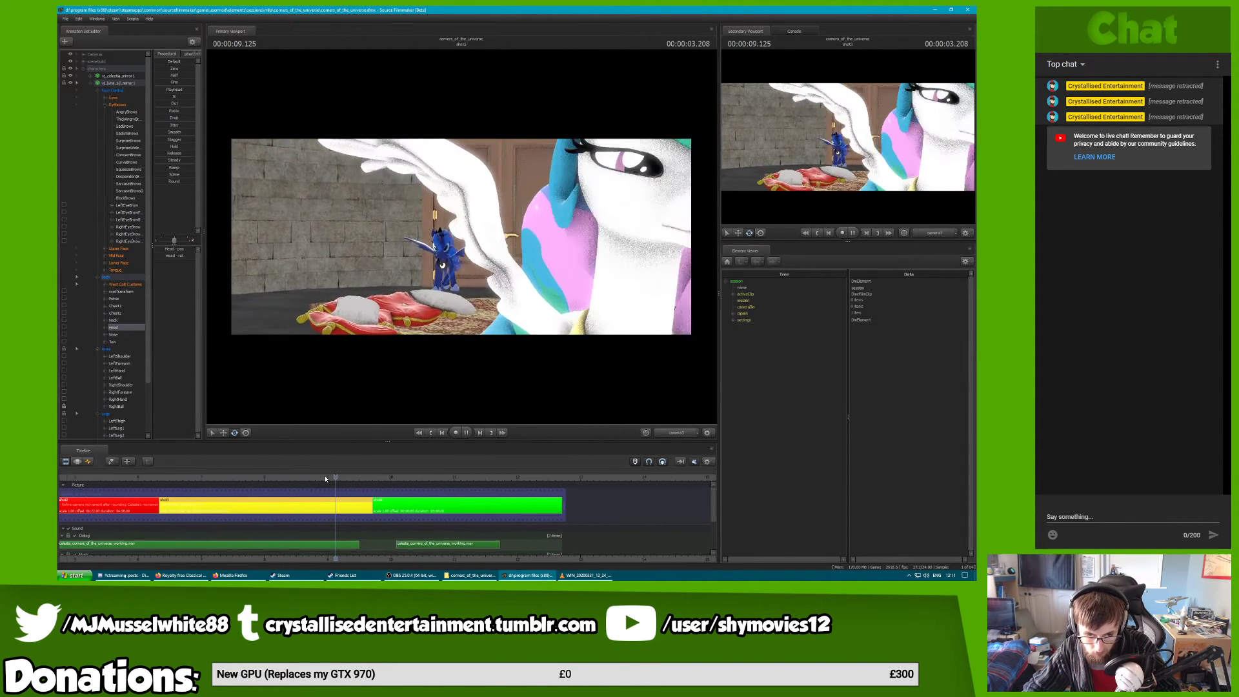
key(space)
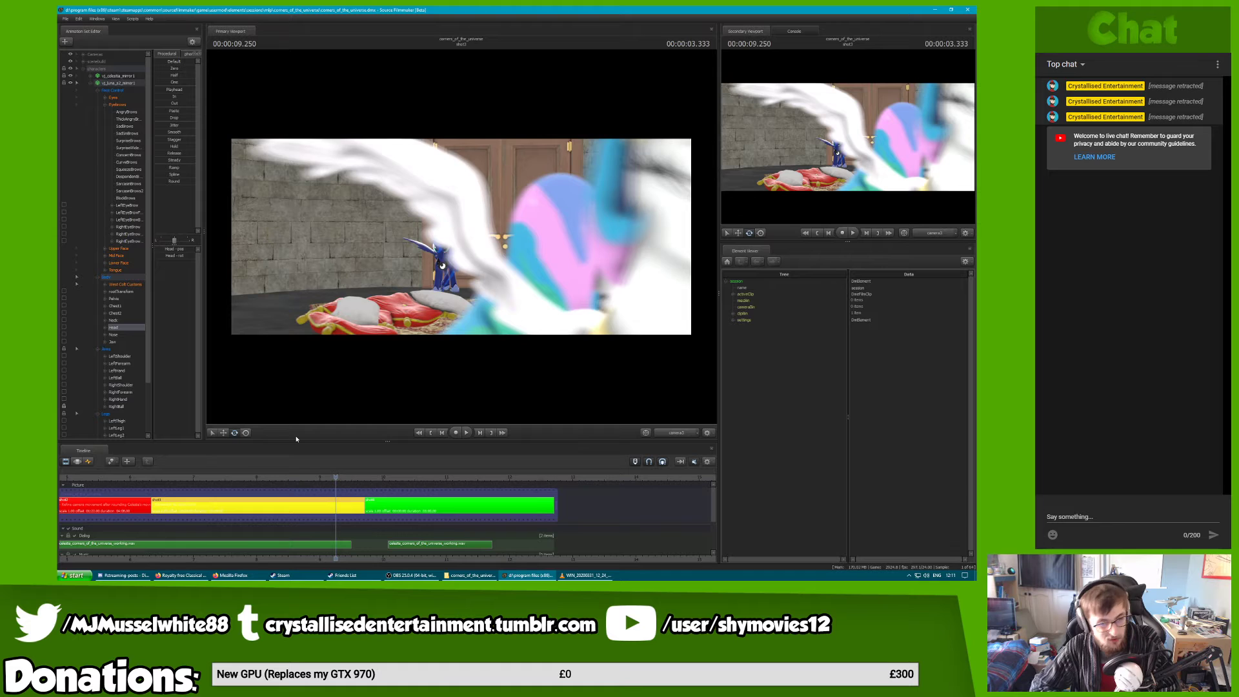
key(space)
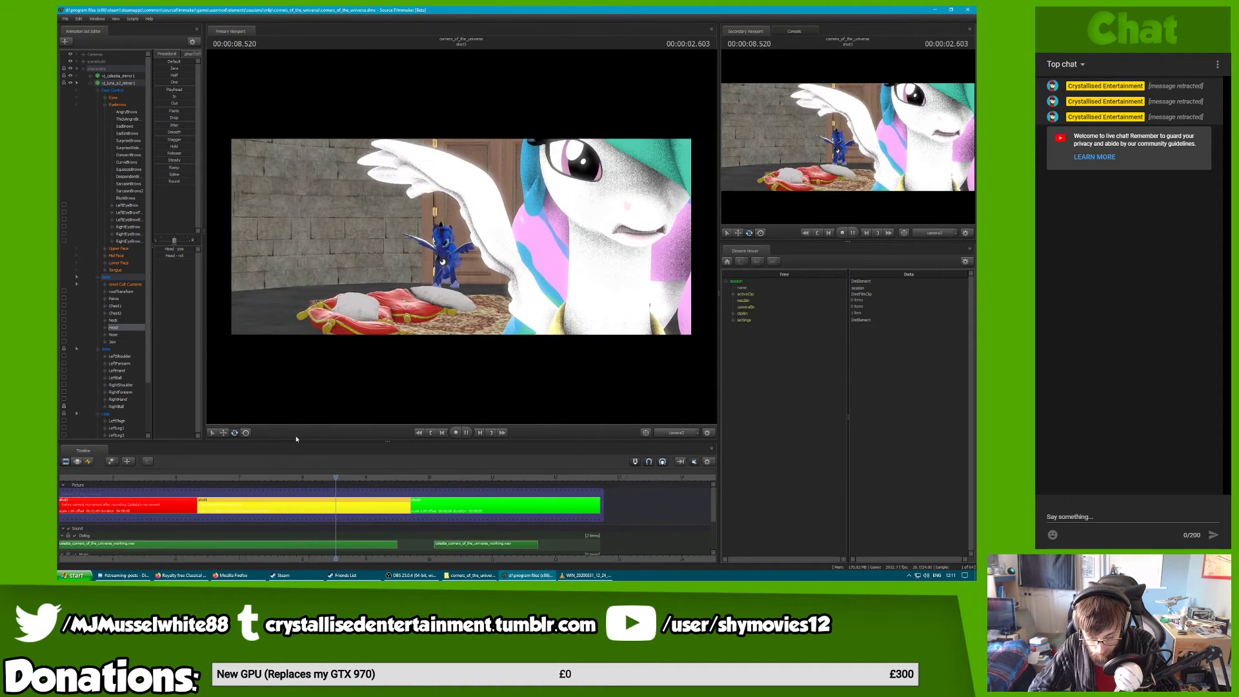
key(space)
Scrub back to about 7.4 s and repeatedly replay short stretches of the head turn up to the next shot
drag(146, 477, 262, 479)
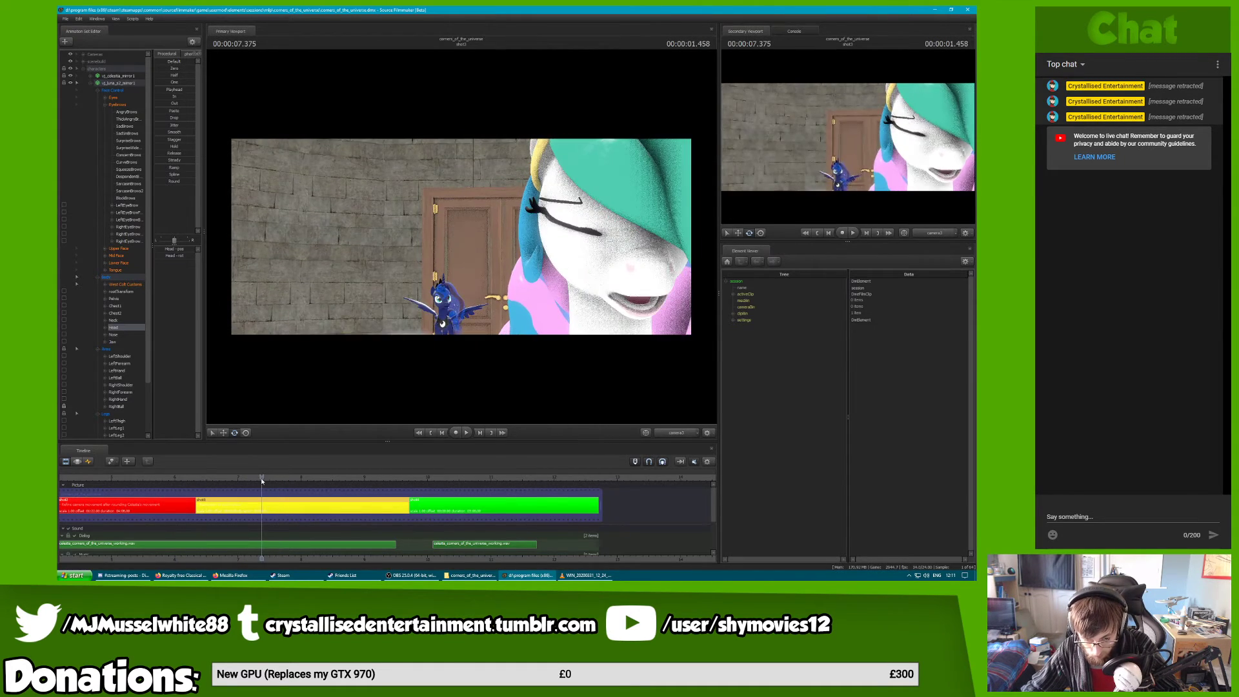
key(space)
key(space)
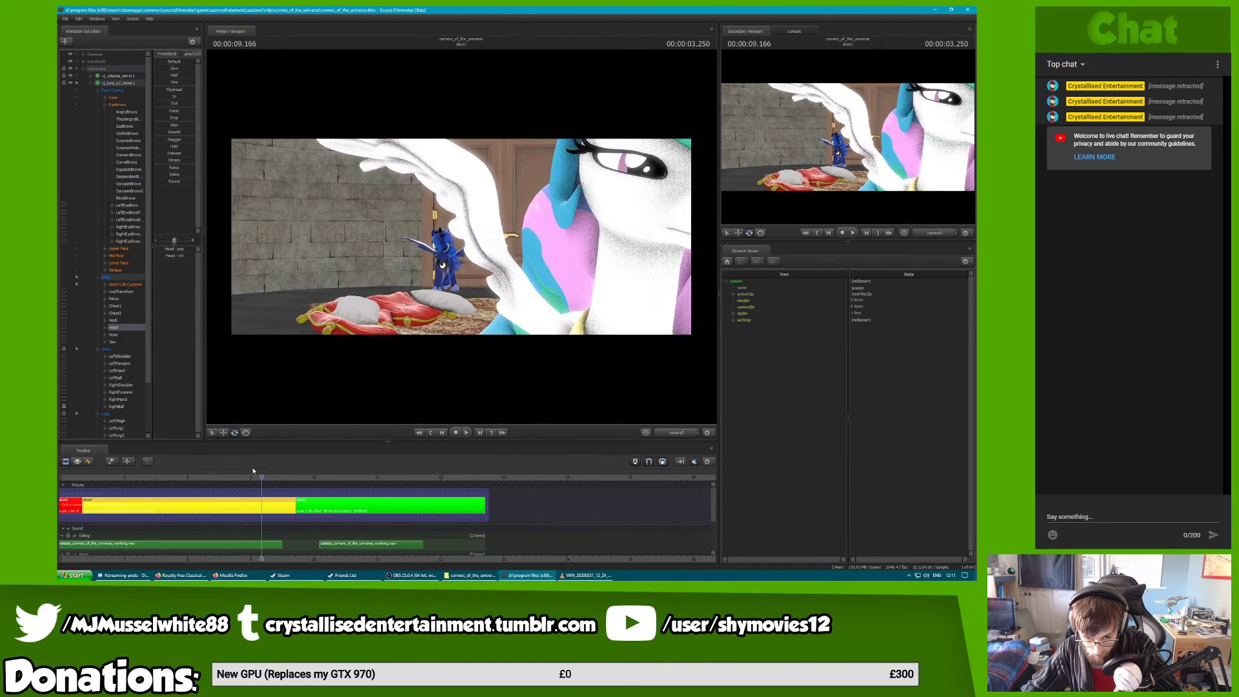
click(219, 477)
key(space)
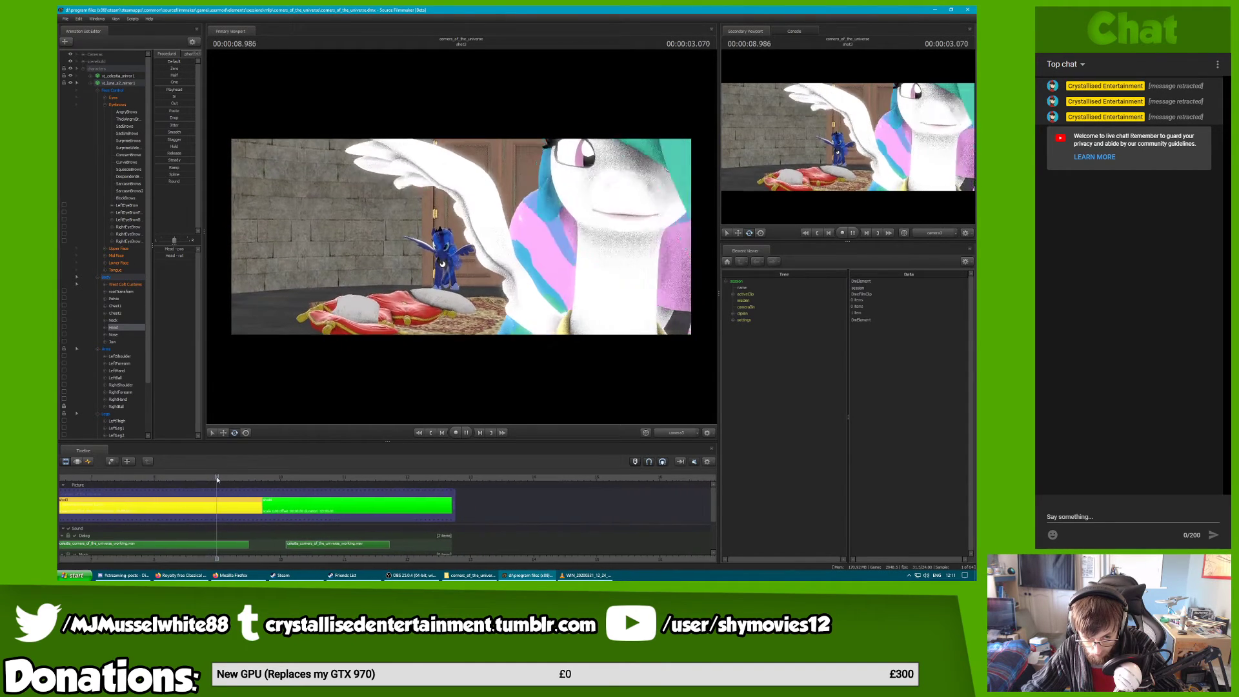
key(space)
click(180, 479)
key(space)
key(space)
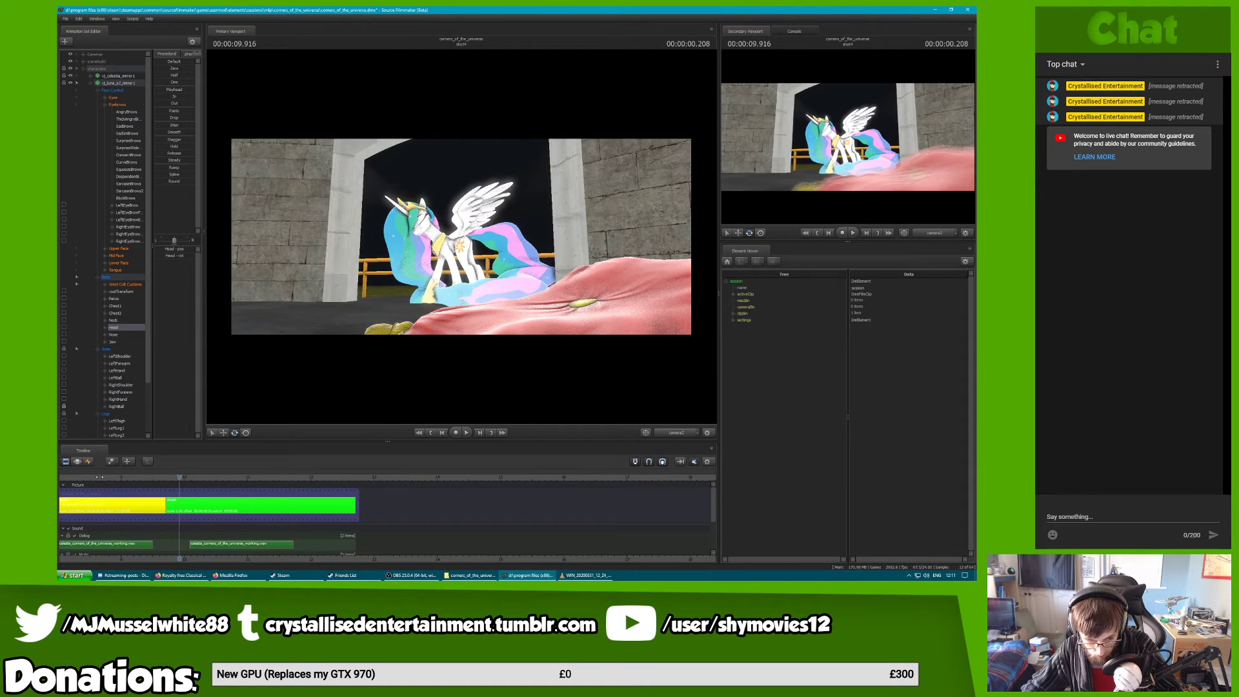
drag(106, 478, 61, 478)
key(space)
key(space)
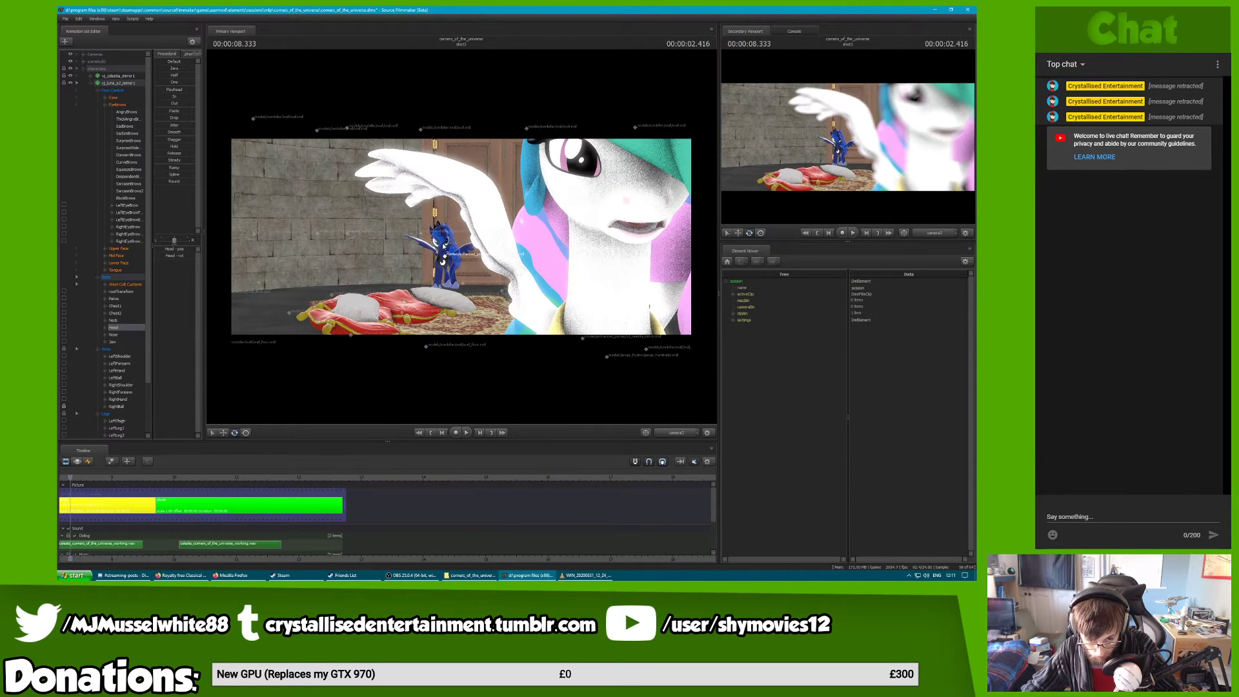
In the Graph Editor, adjust the tangents of the head's keyframe at about 9 s and play the result through the Work Camera
key(F4)
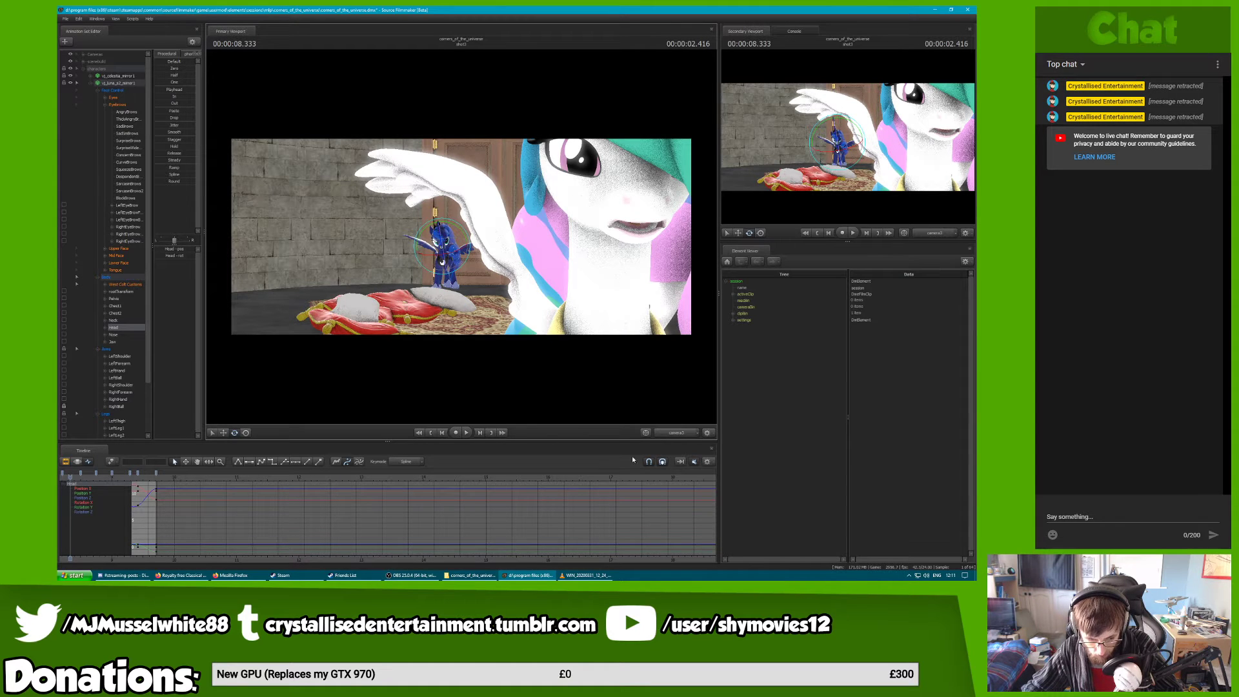
middle_drag(361, 558, 671, 559)
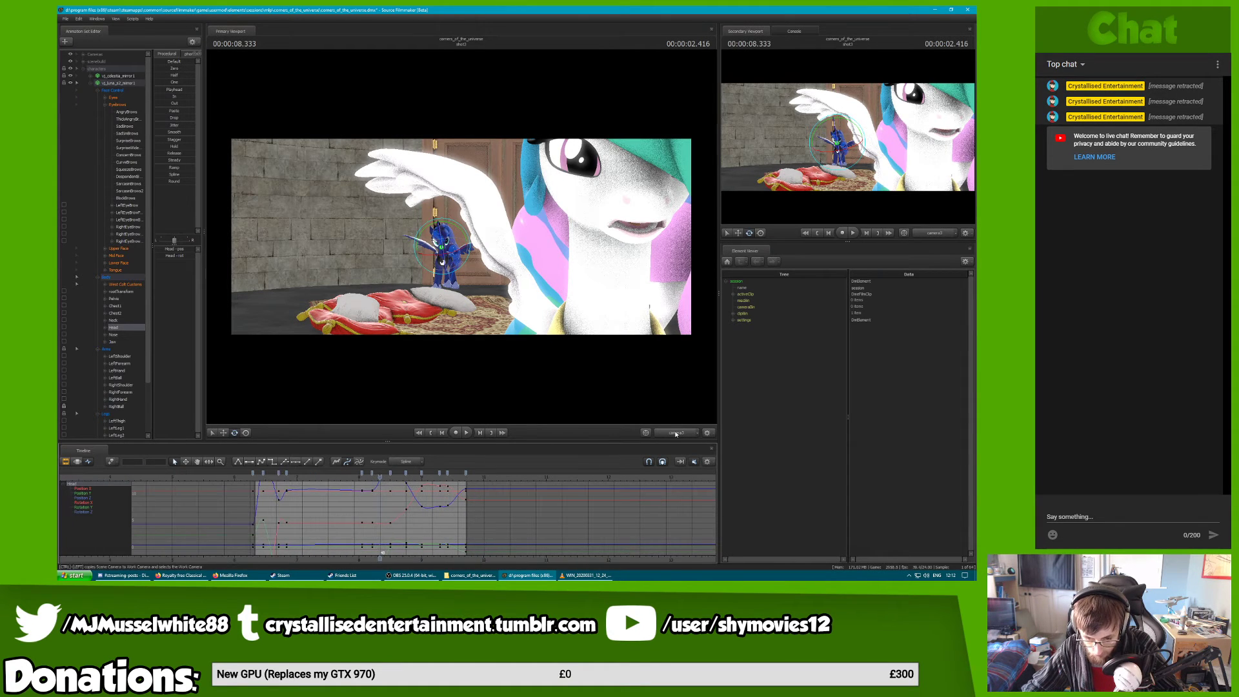
click(676, 433)
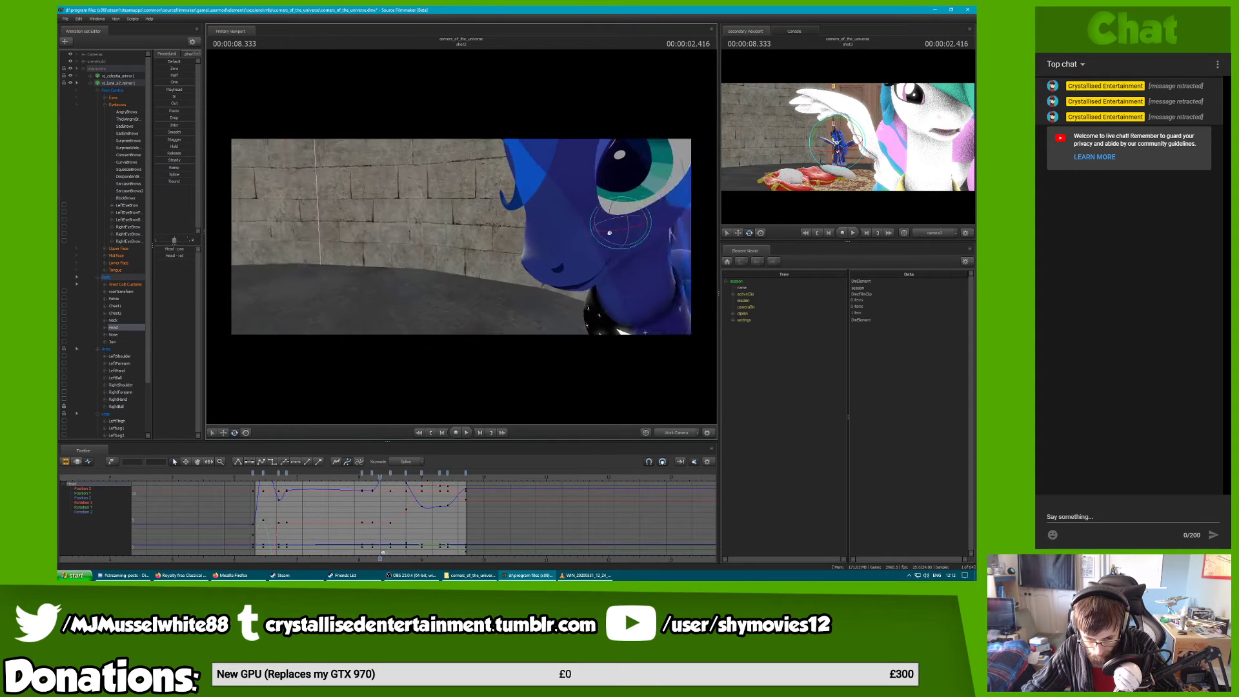
click(426, 474)
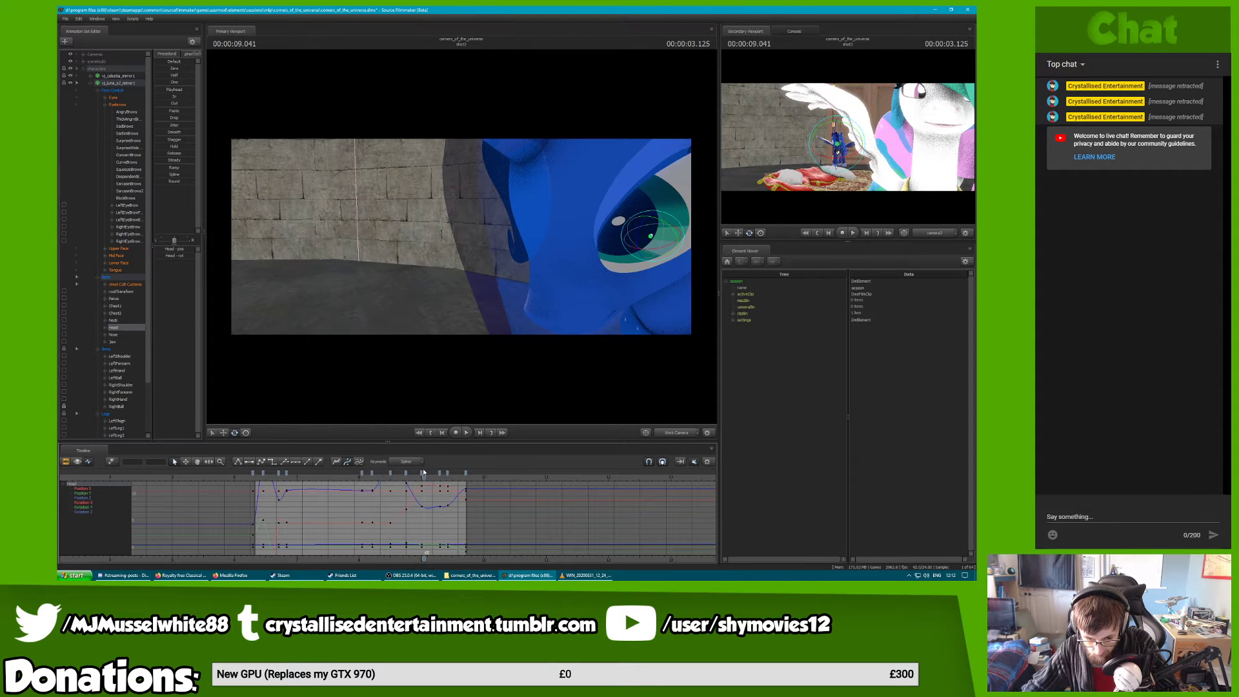
click(423, 474)
key(2)
click(362, 476)
key(space)
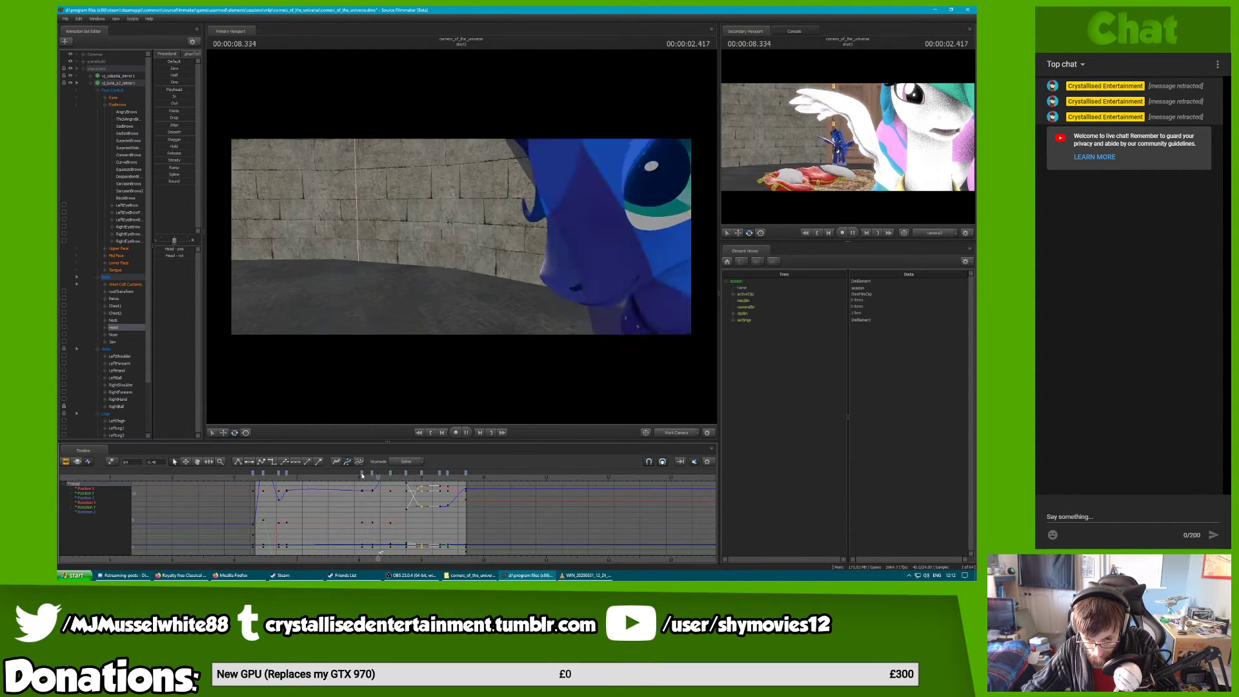
key(space)
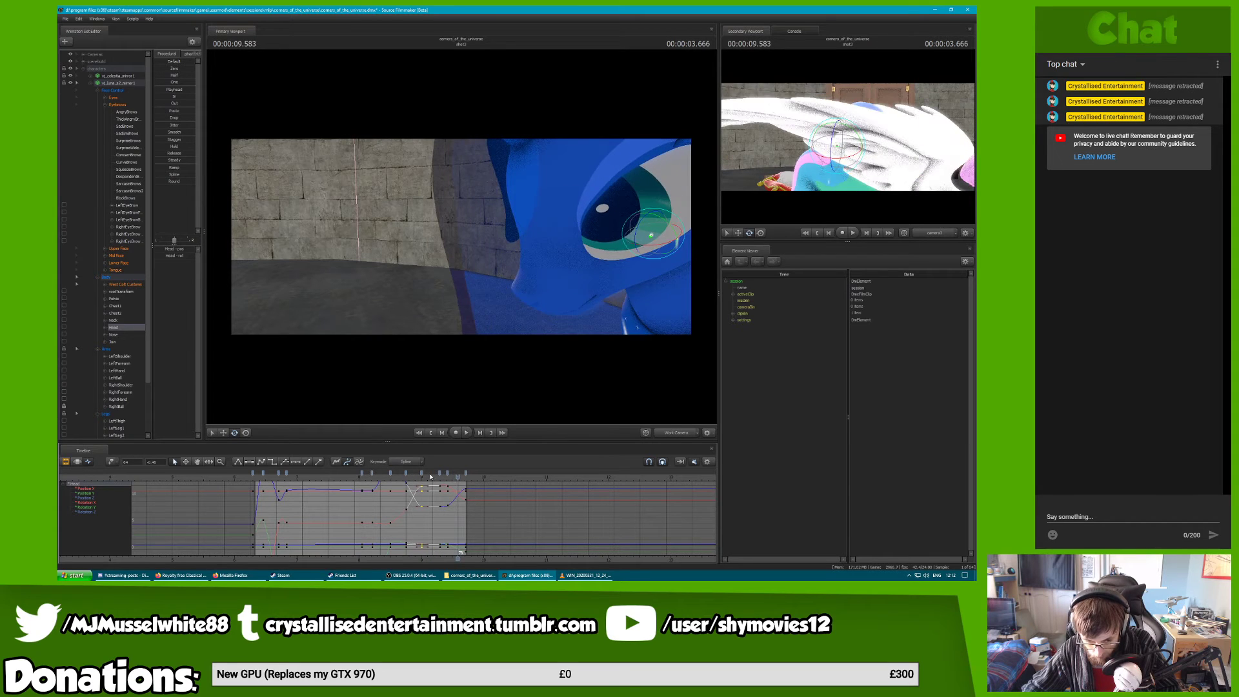
Scrub to about 8.75 s, switch the viewport back to camera1, and replay the head motion around 9 s
drag(430, 476, 406, 468)
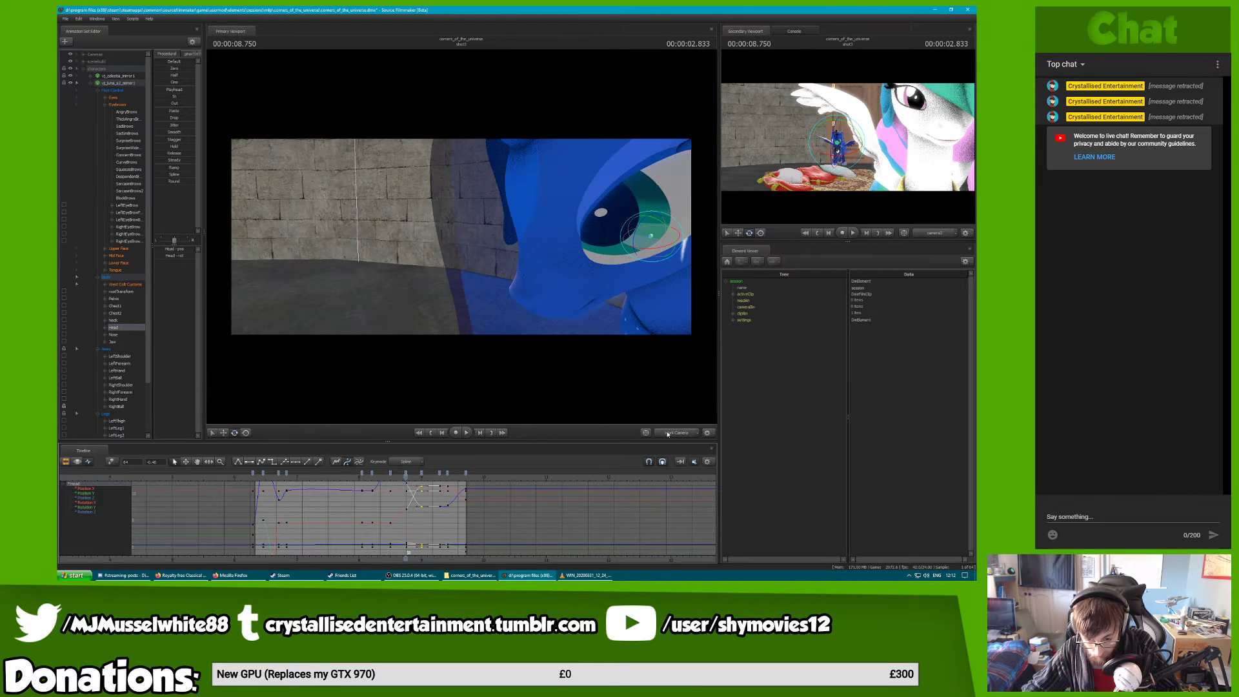
click(672, 433)
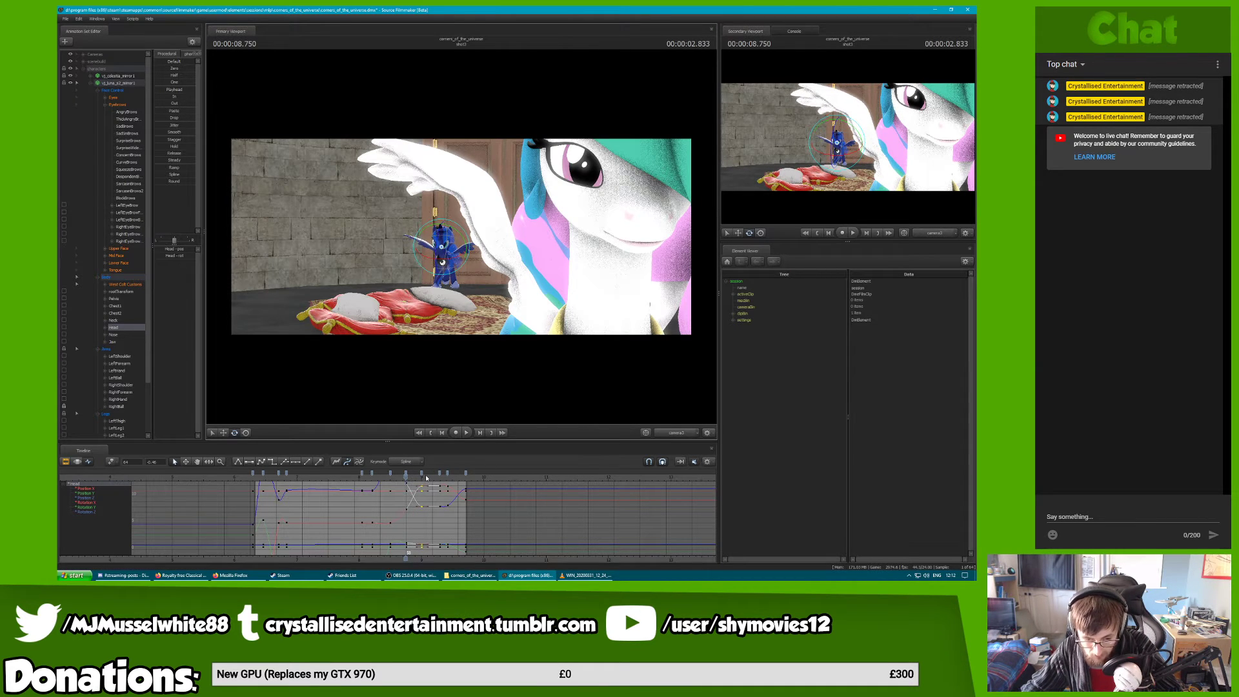
mouse_move(426, 478)
mouse_down()
mouse_move(471, 483)
mouse_move(395, 474)
mouse_move(422, 475)
mouse_up()
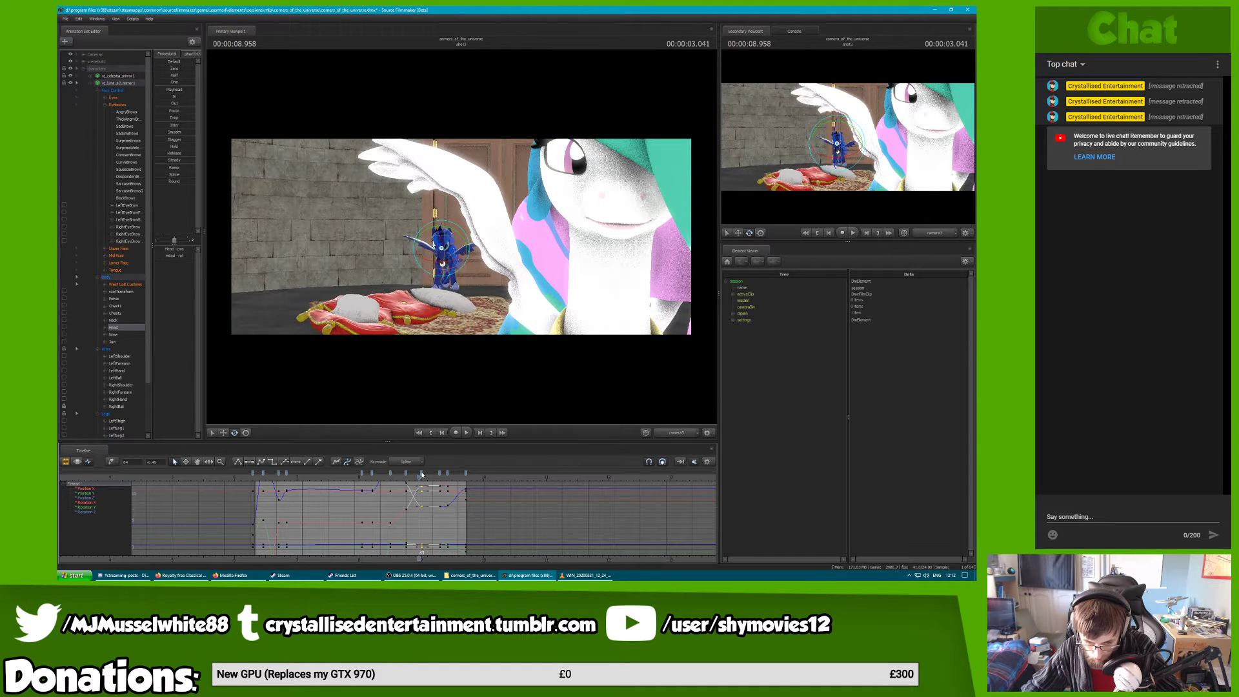
key(space)
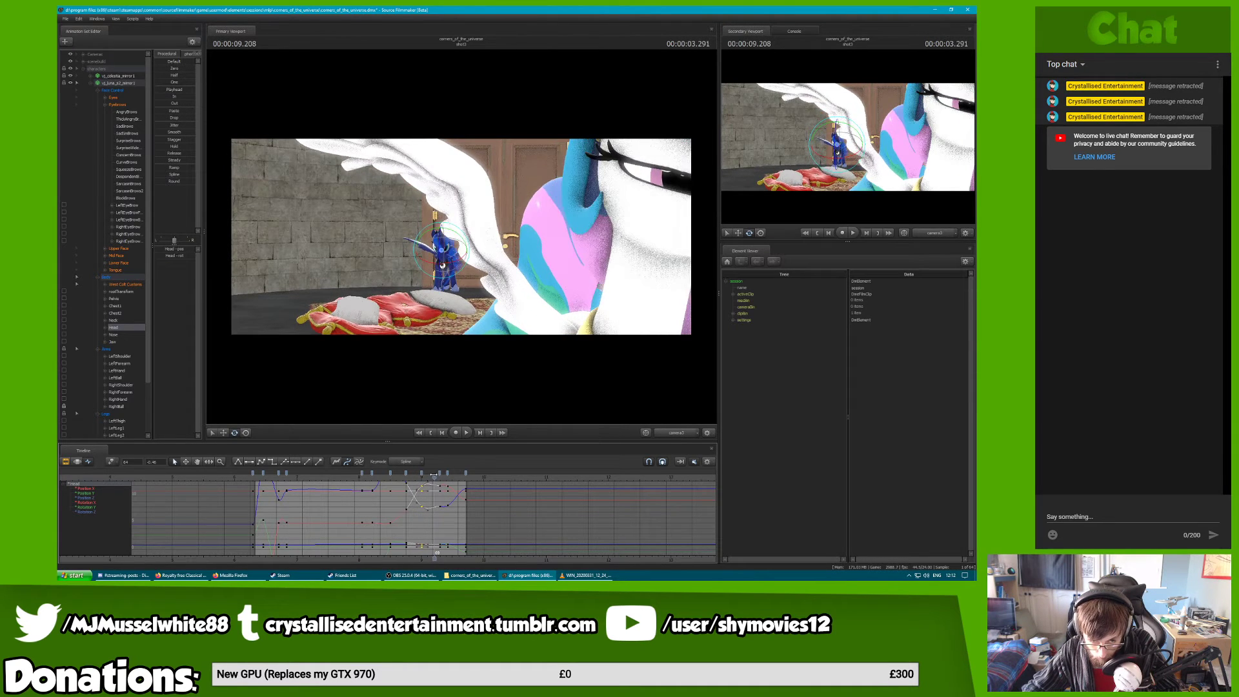
click(386, 481)
key(space)
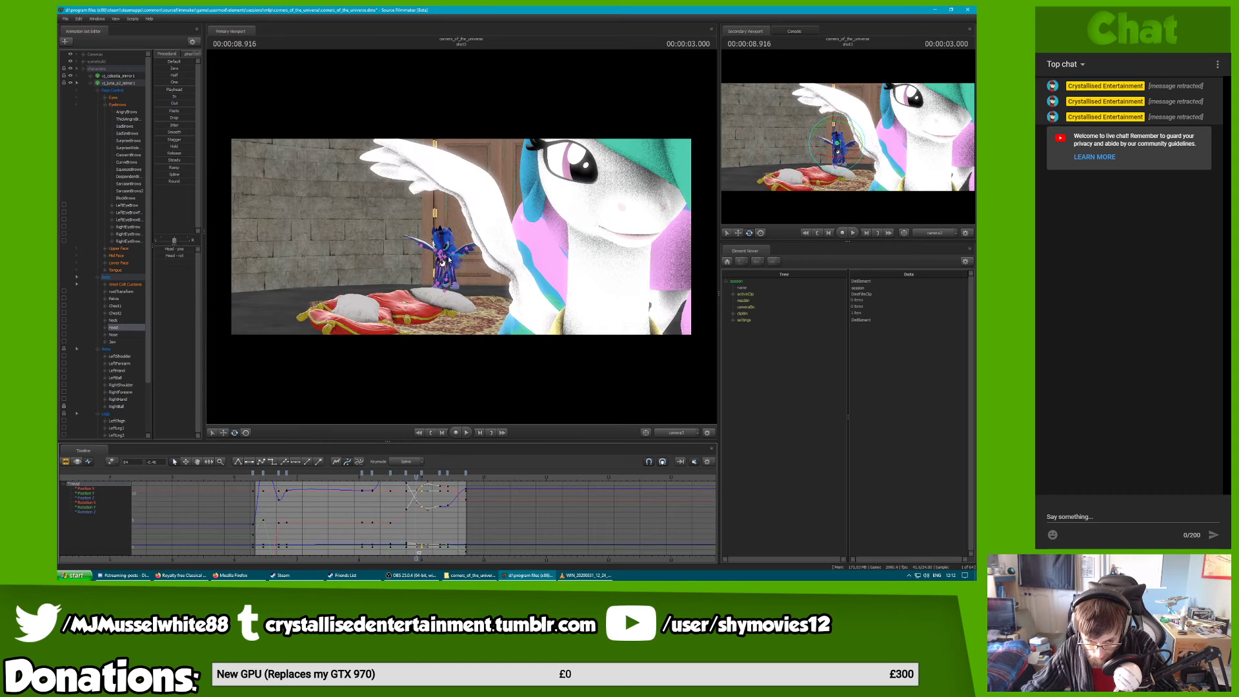
Select the blue pony's neck and check its keyframe at about 8.5 s by scrubbing and playing the motion
click(450, 260)
click(411, 475)
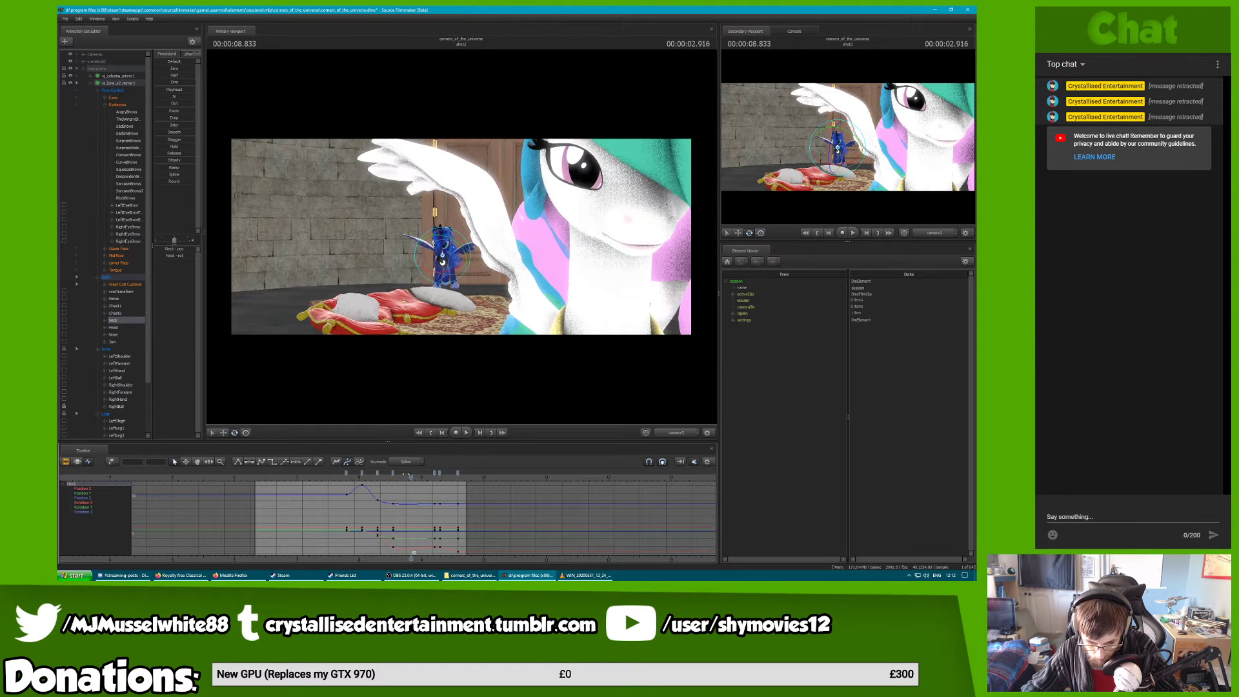
click(394, 475)
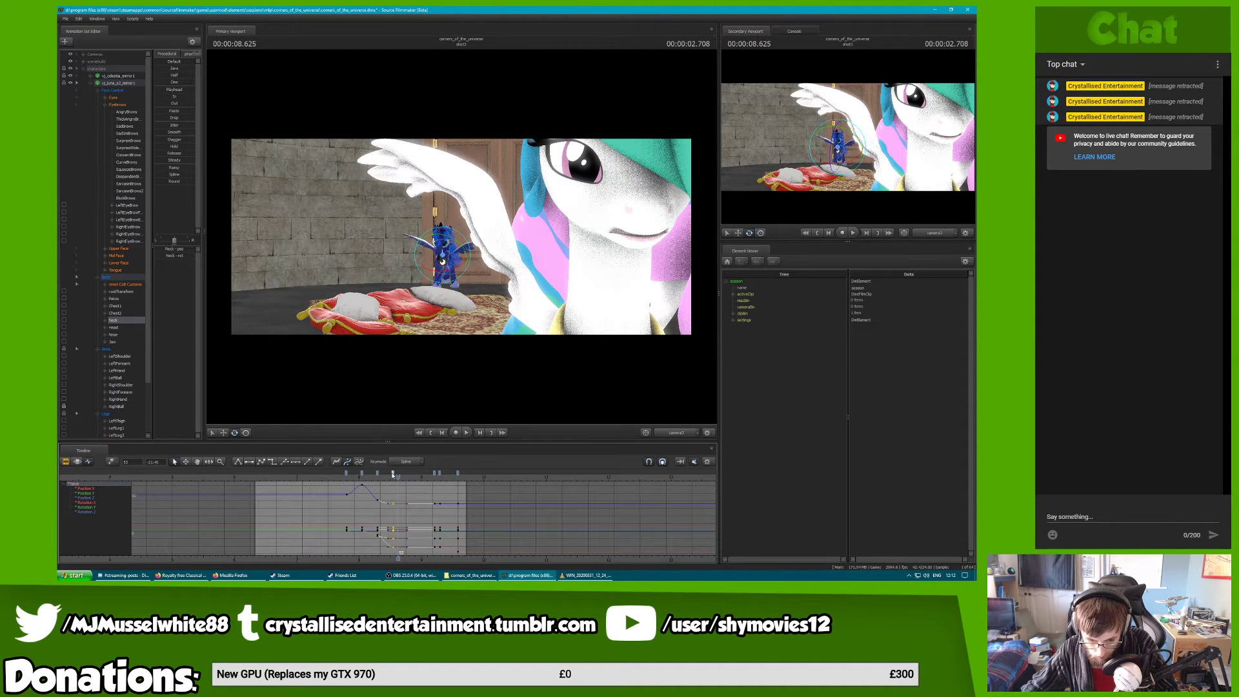
key(space)
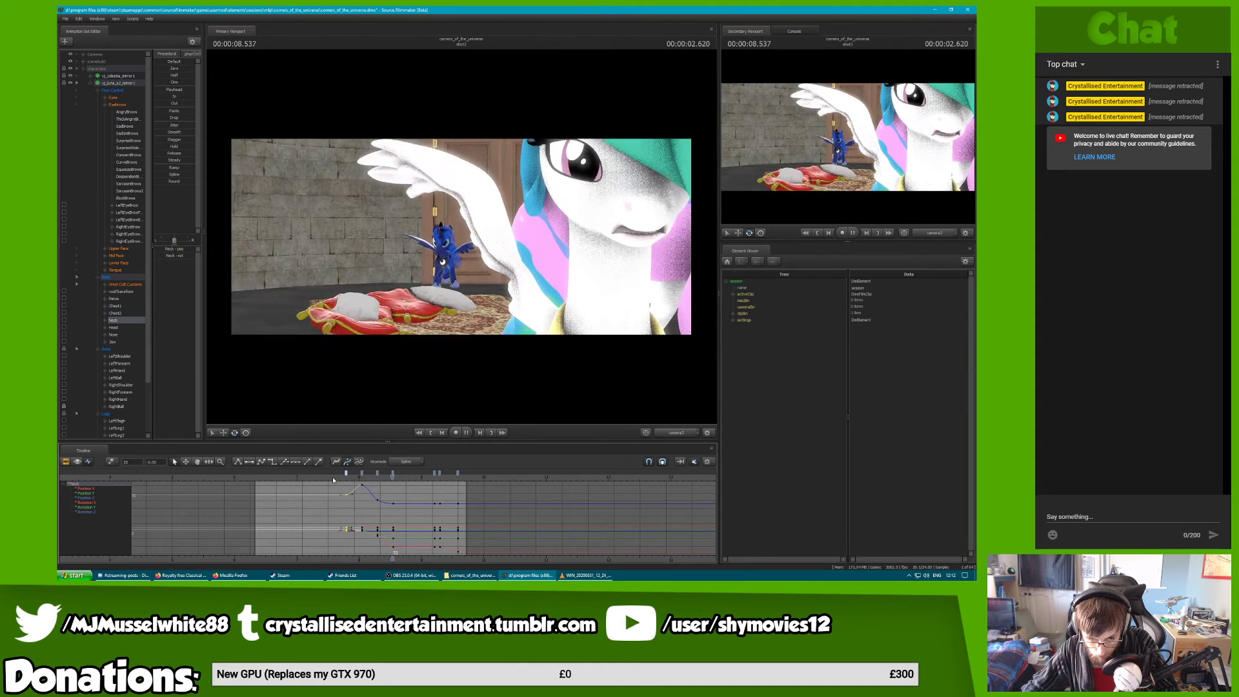
drag(333, 480, 380, 485)
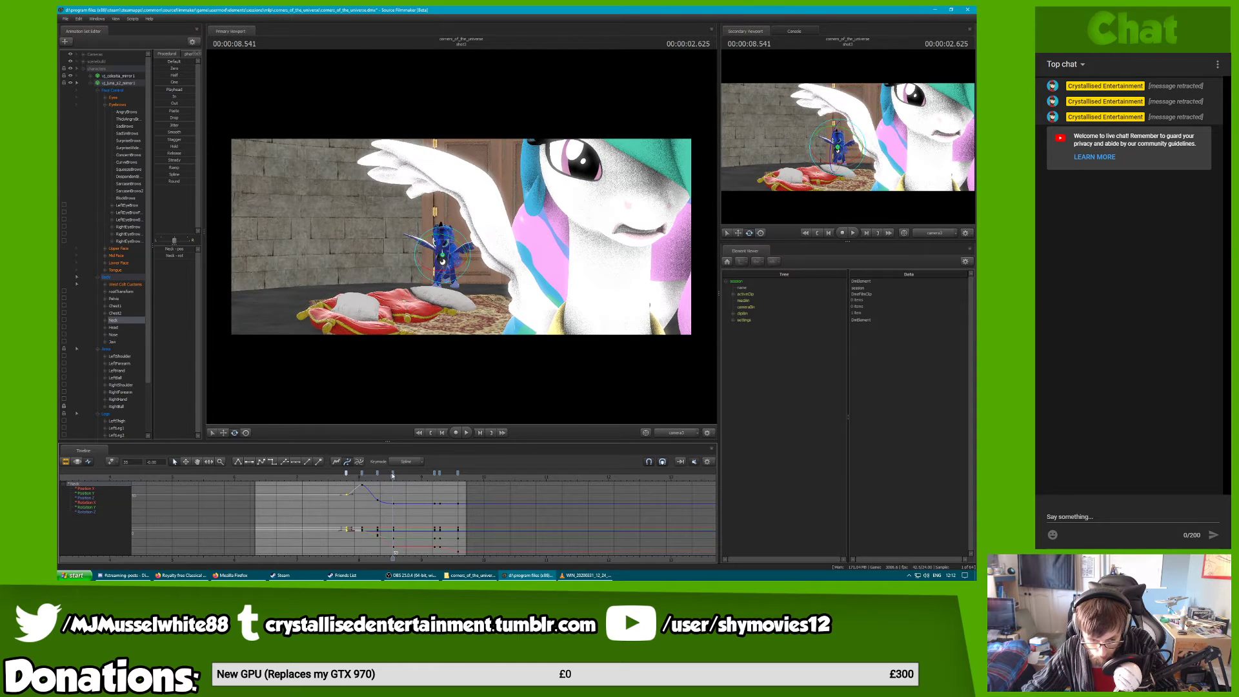
Select the neck's keyframe at about 8.5 s and replay the motion from about 7.79 s through camera1
click(392, 475)
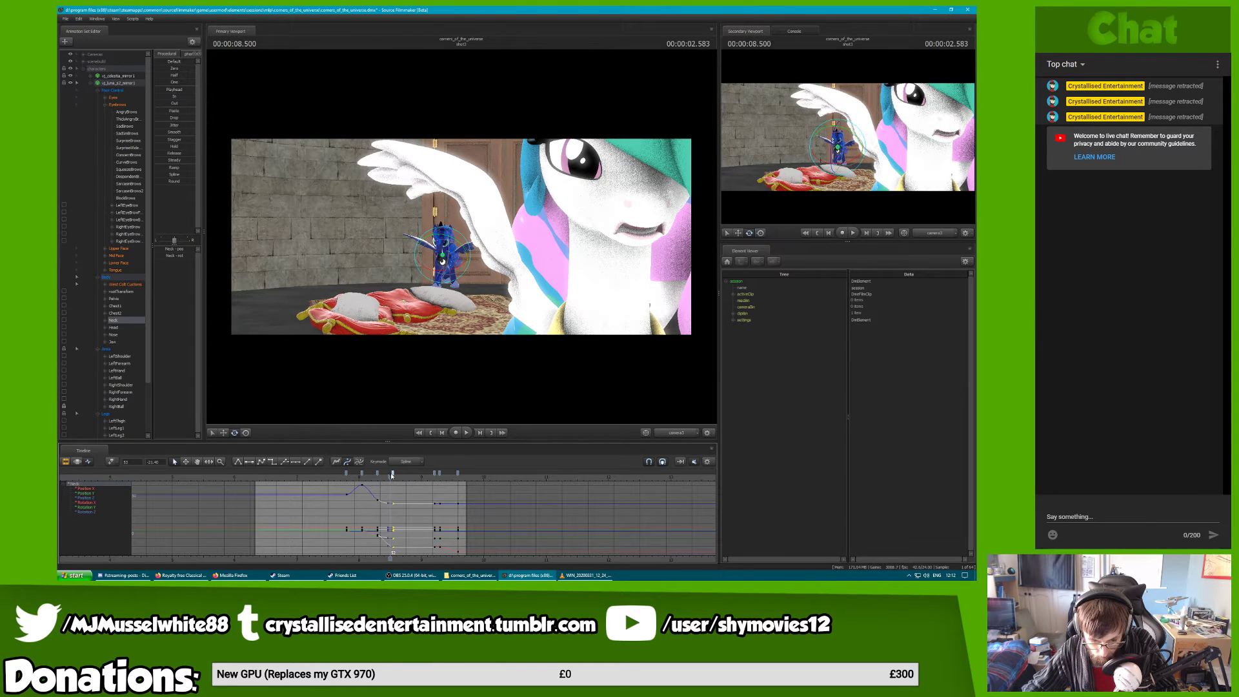
key(space)
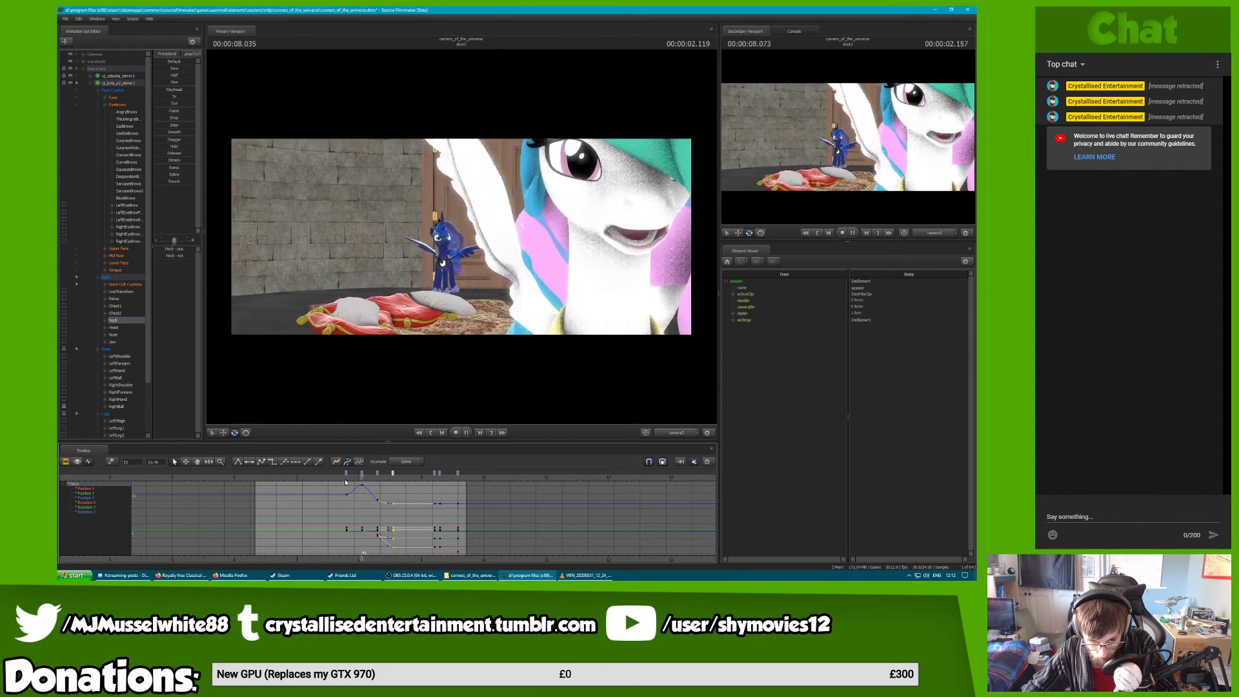
click(346, 479)
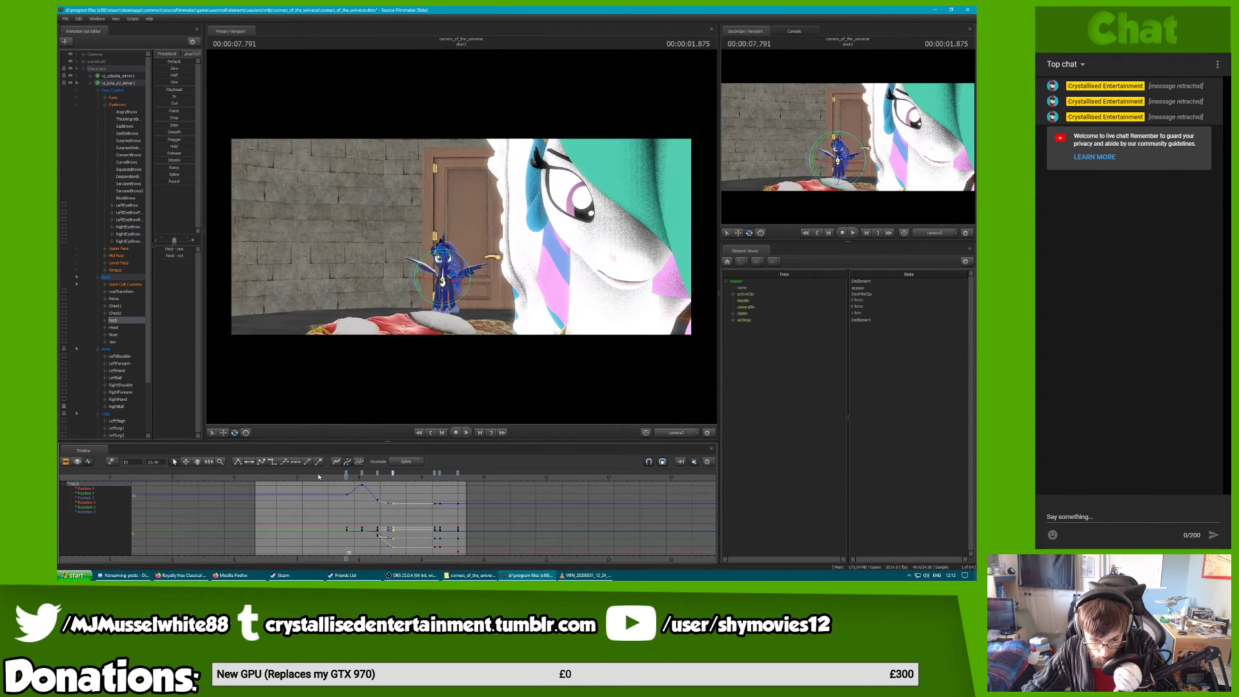
key(space)
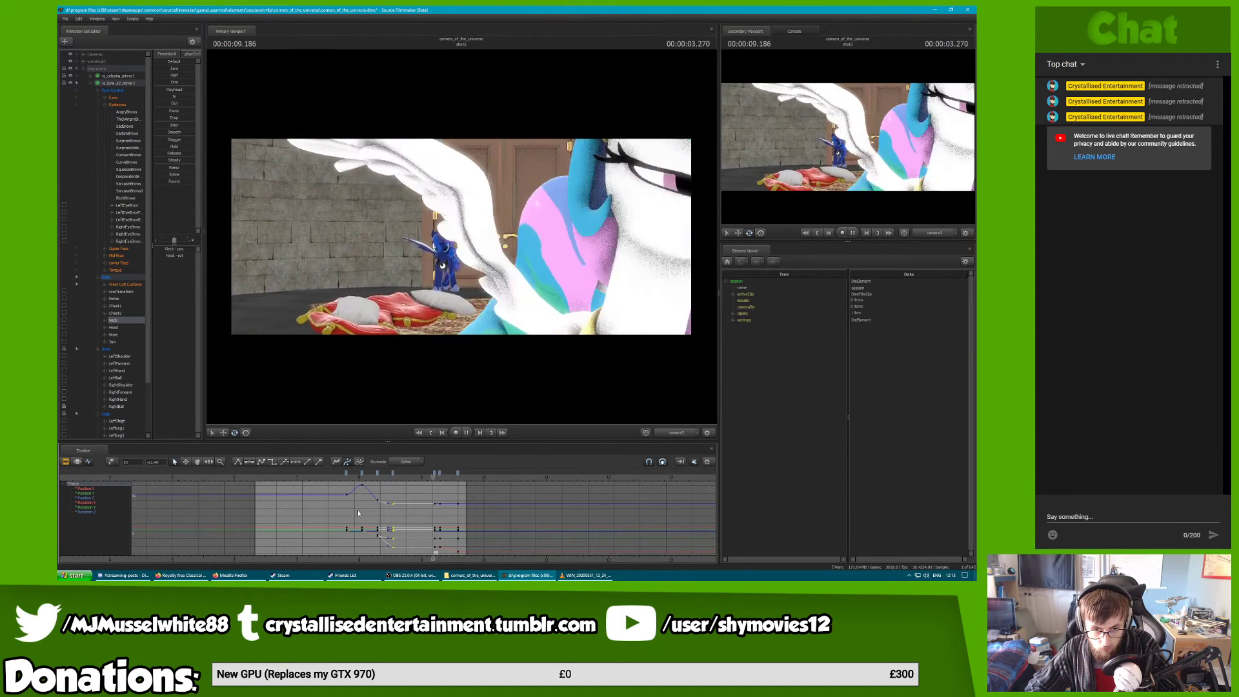
Stop playback, show the Console, and replay the shot from about 6.33 s
key(space)
click(796, 31)
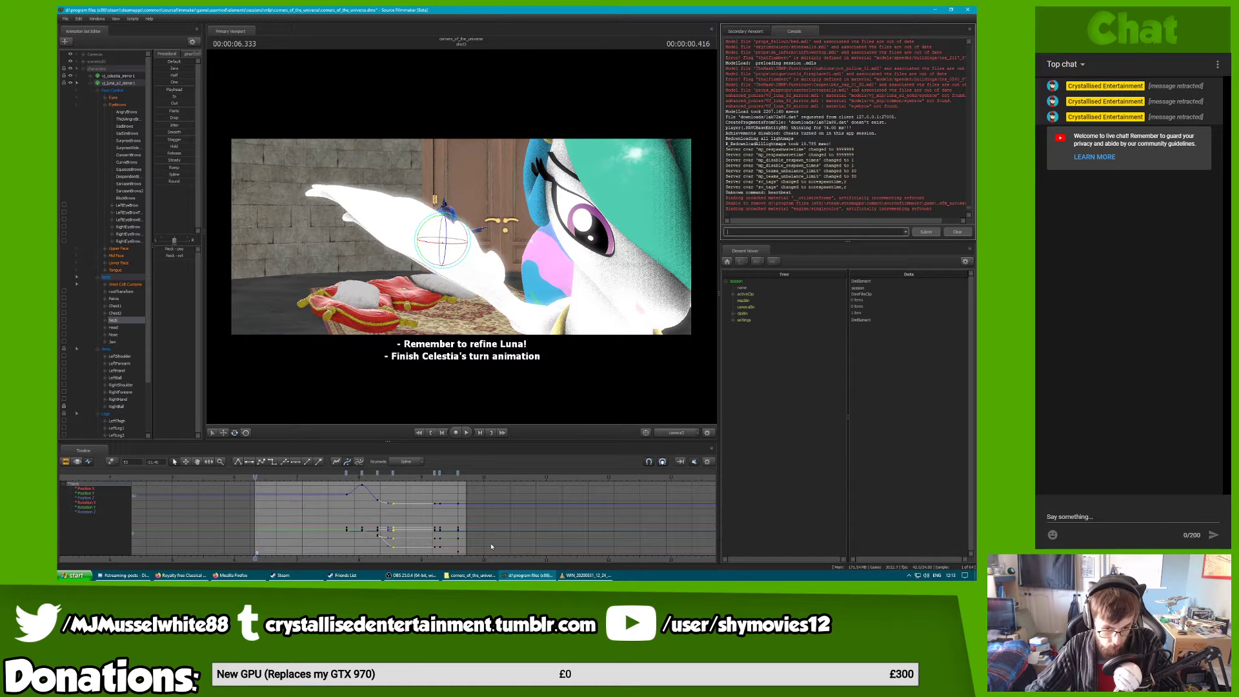
key(space)
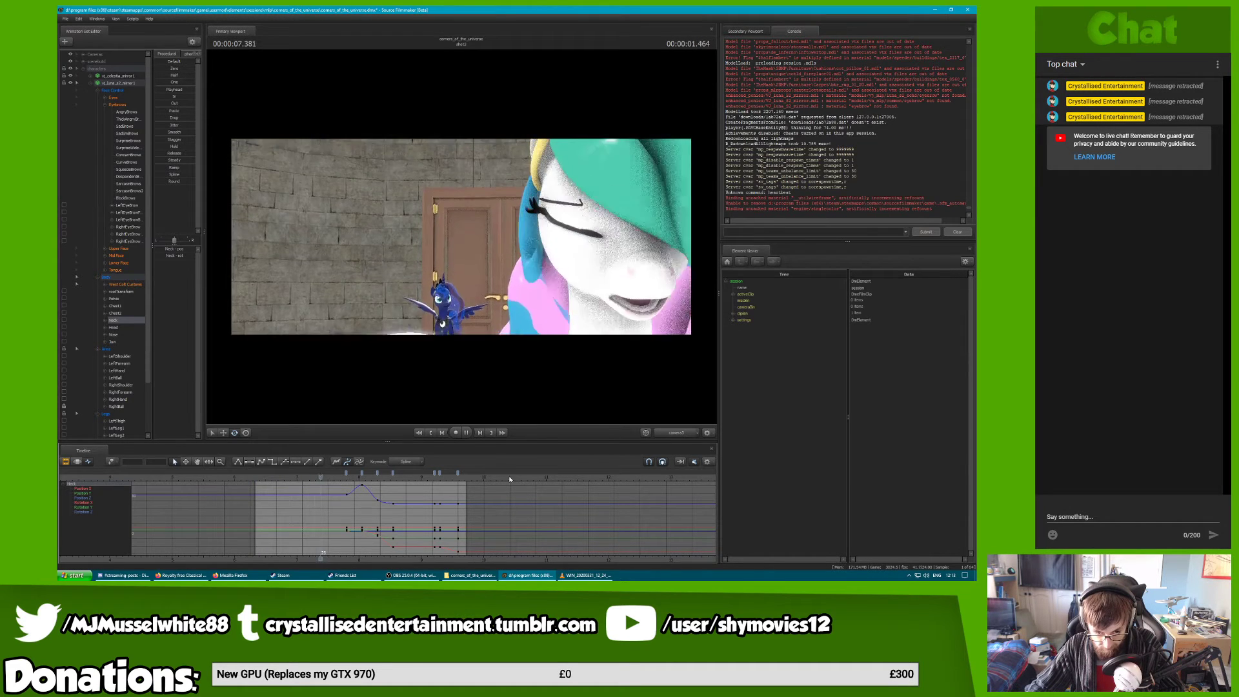
Play back the shot through camera1 to review Luna's movement behind Celestia
key(space)
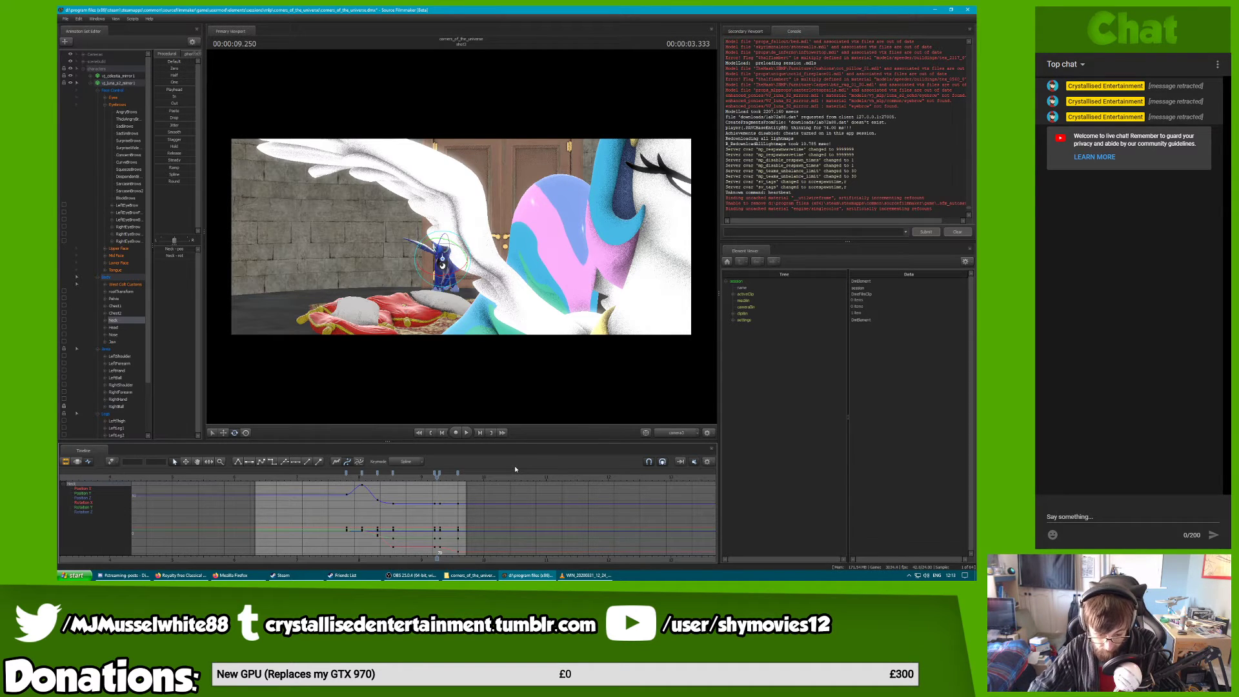
key(space)
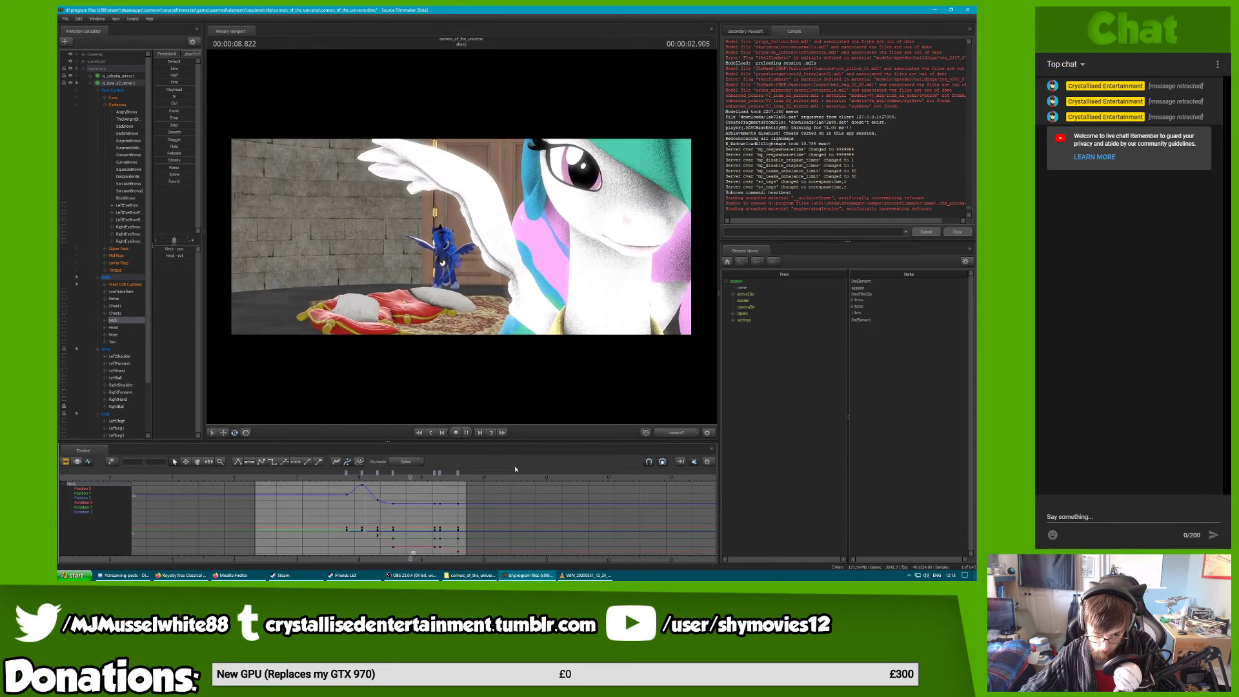
key(space)
Switch the viewport to the work camera, frame Luna in front of the doors and scrub to about 8.4 s
click(675, 433)
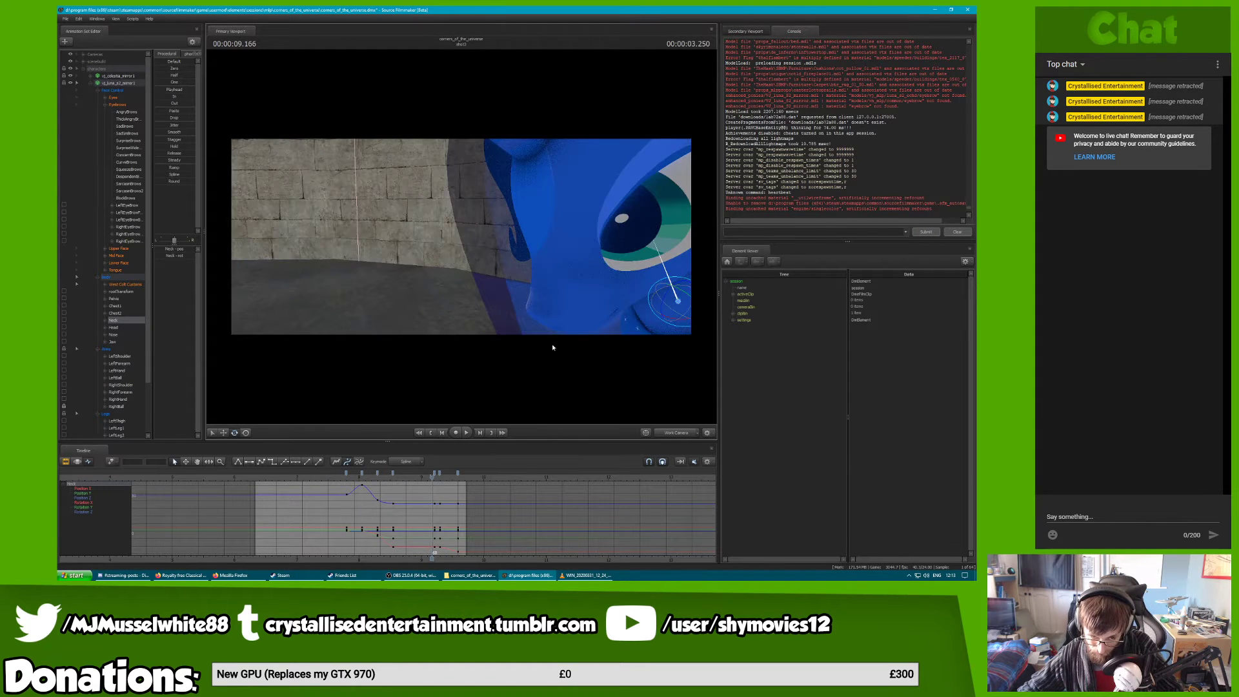
drag(553, 347, 636, 359)
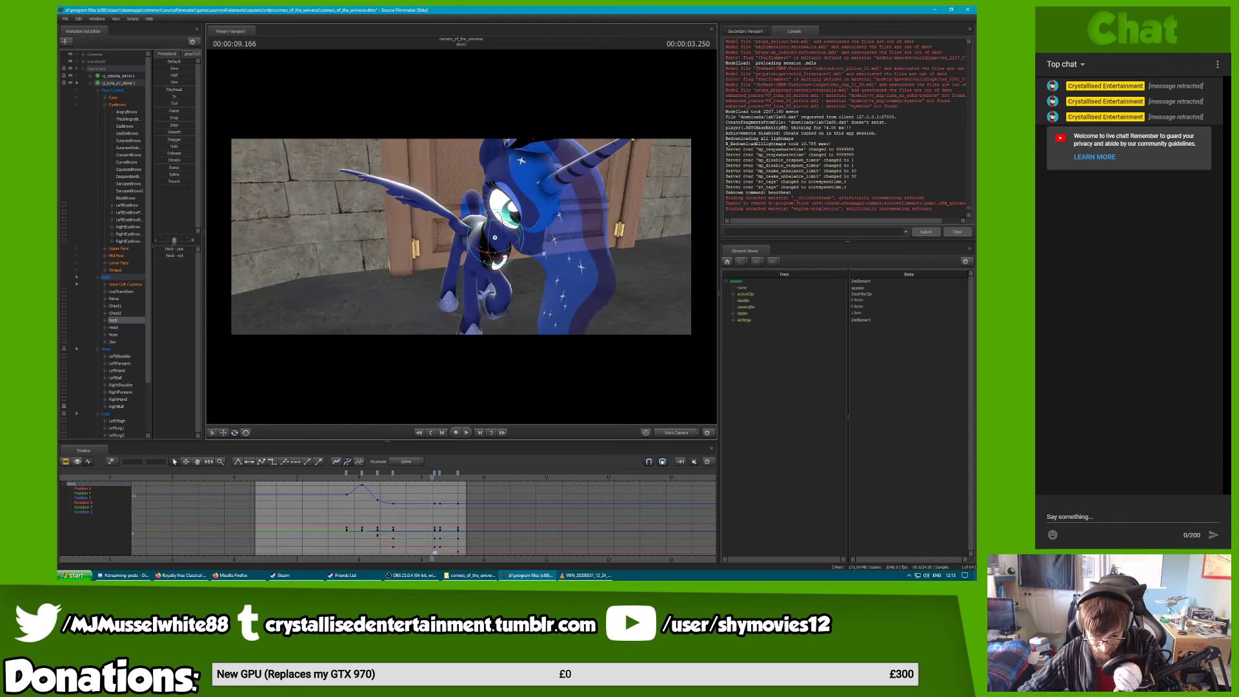
drag(348, 474, 385, 482)
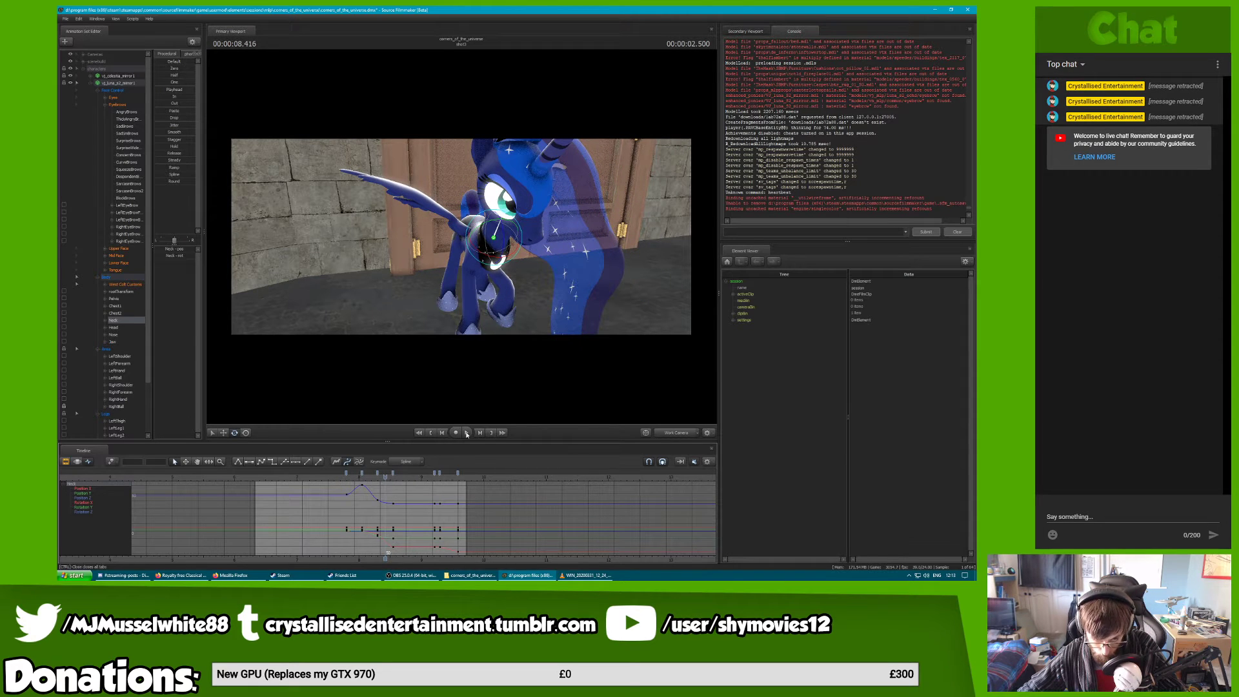
Shift the second and third keyframes of Luna's Chest2 bone slightly later and play back the motion
key(ctrl)
ctrl+click(488, 247)
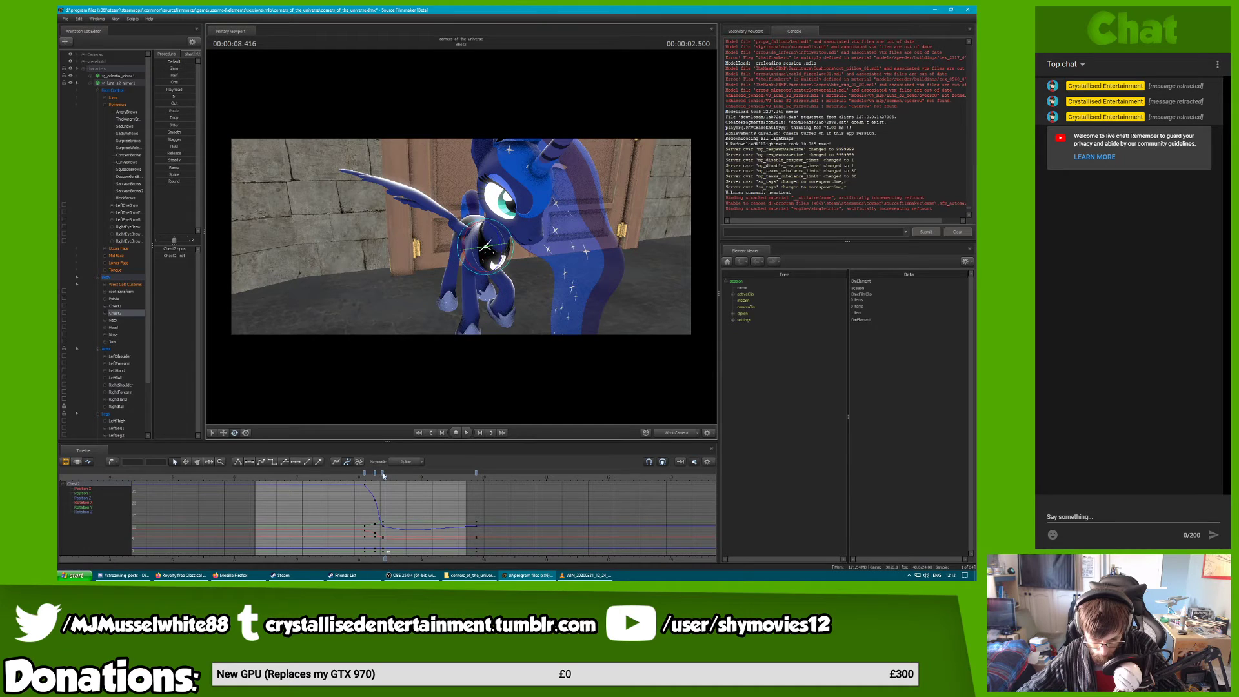
click(383, 475)
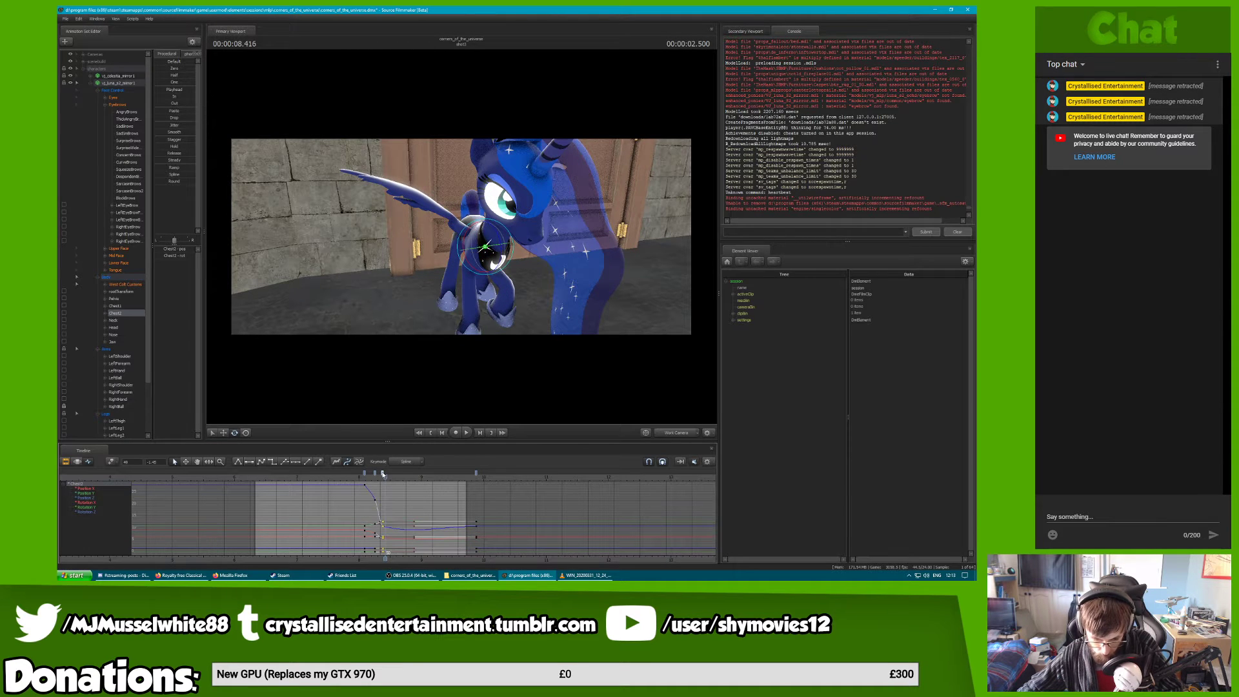
drag(383, 475, 391, 474)
click(359, 478)
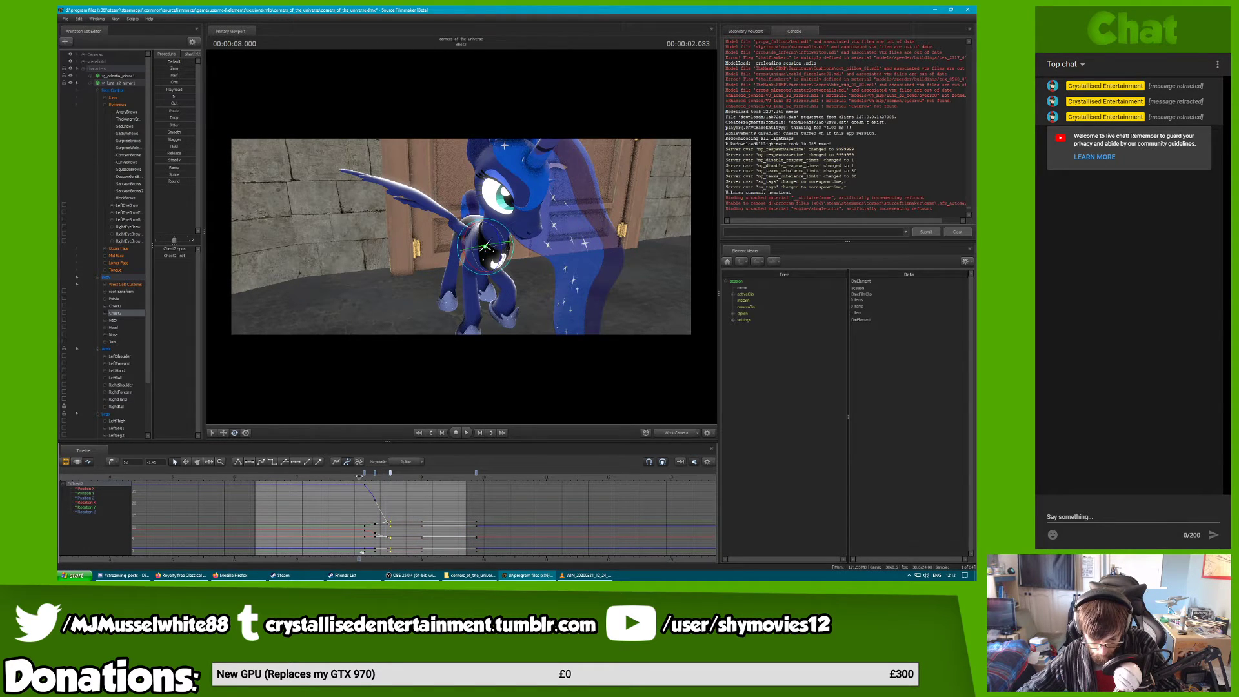
drag(360, 477, 457, 477)
click(375, 473)
click(391, 473)
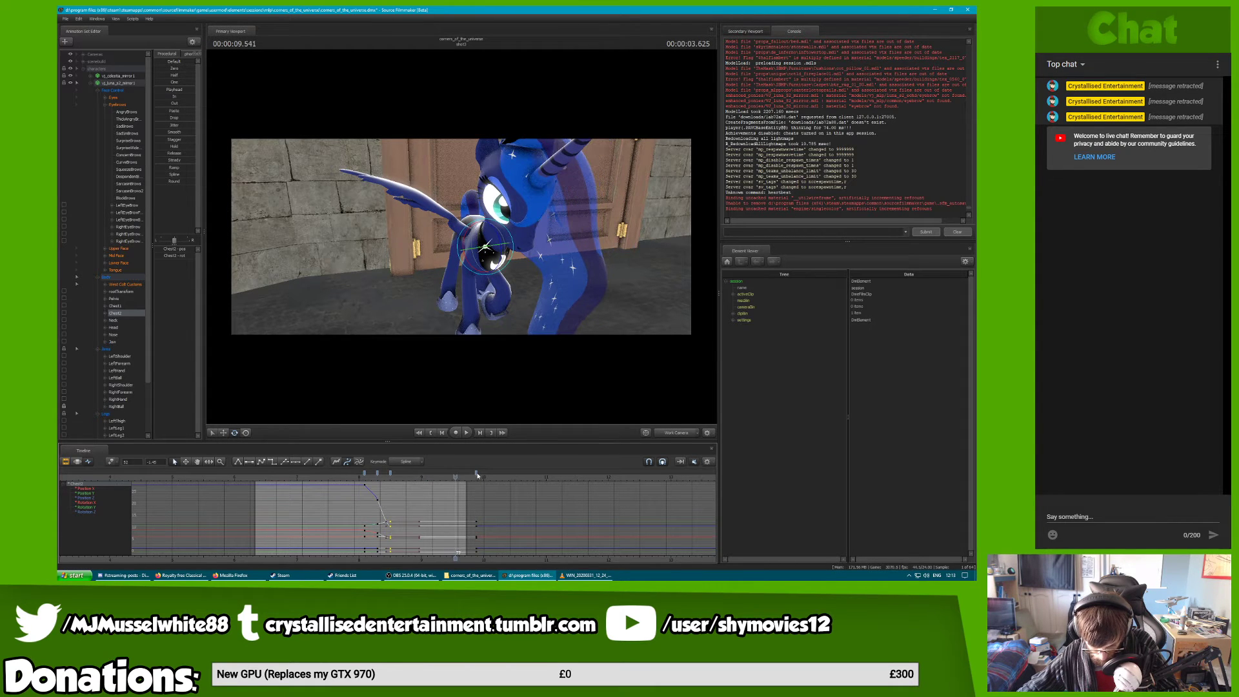
key(space)
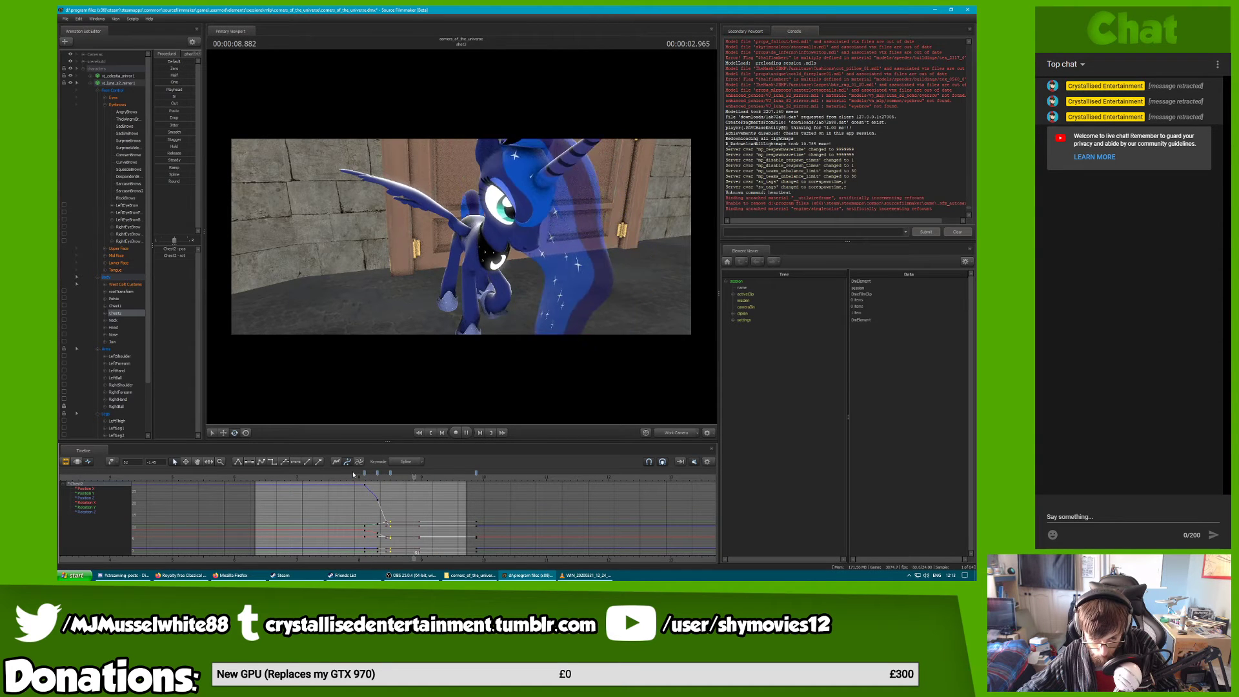
key(space)
Select Luna's neck bone and check its keyframes against the motion in the work camera view
click(496, 217)
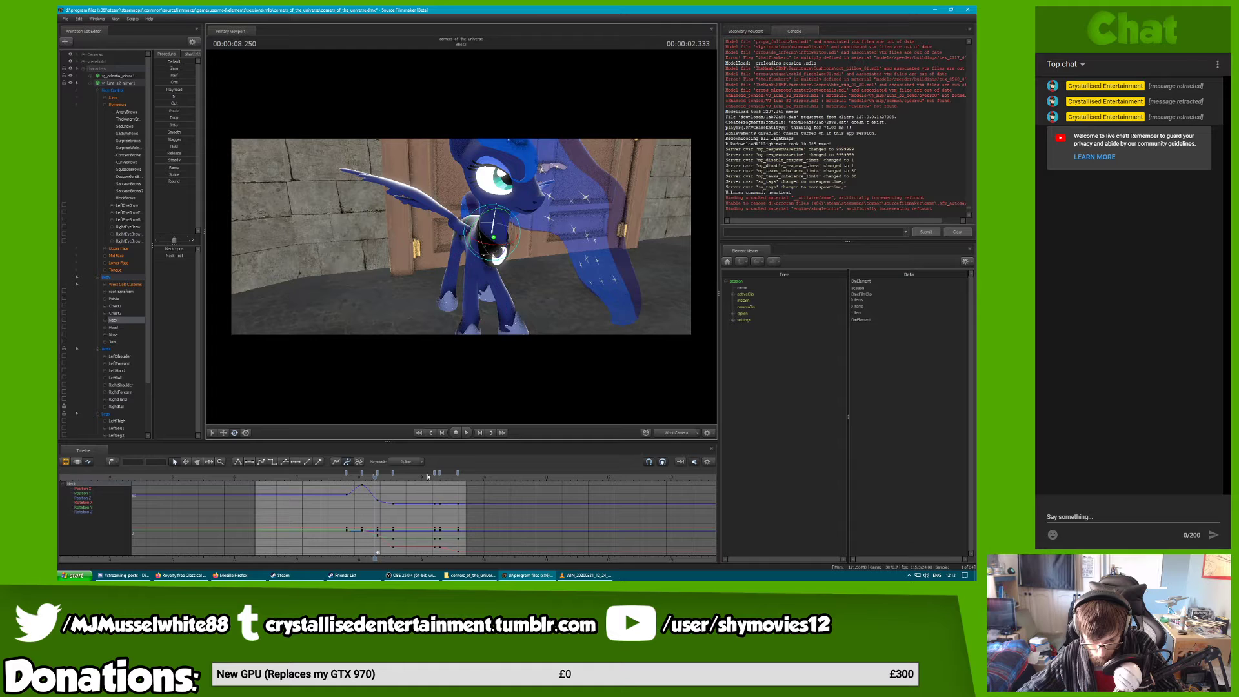
click(394, 477)
click(393, 473)
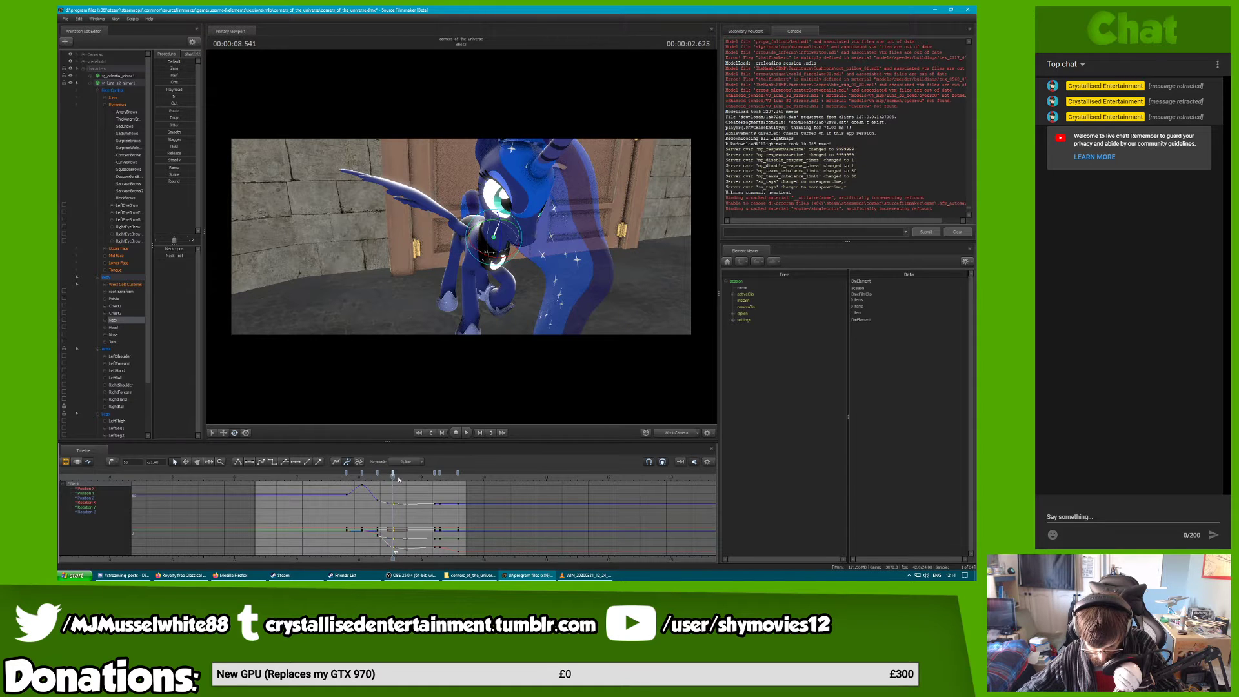
drag(393, 478, 330, 470)
key(space)
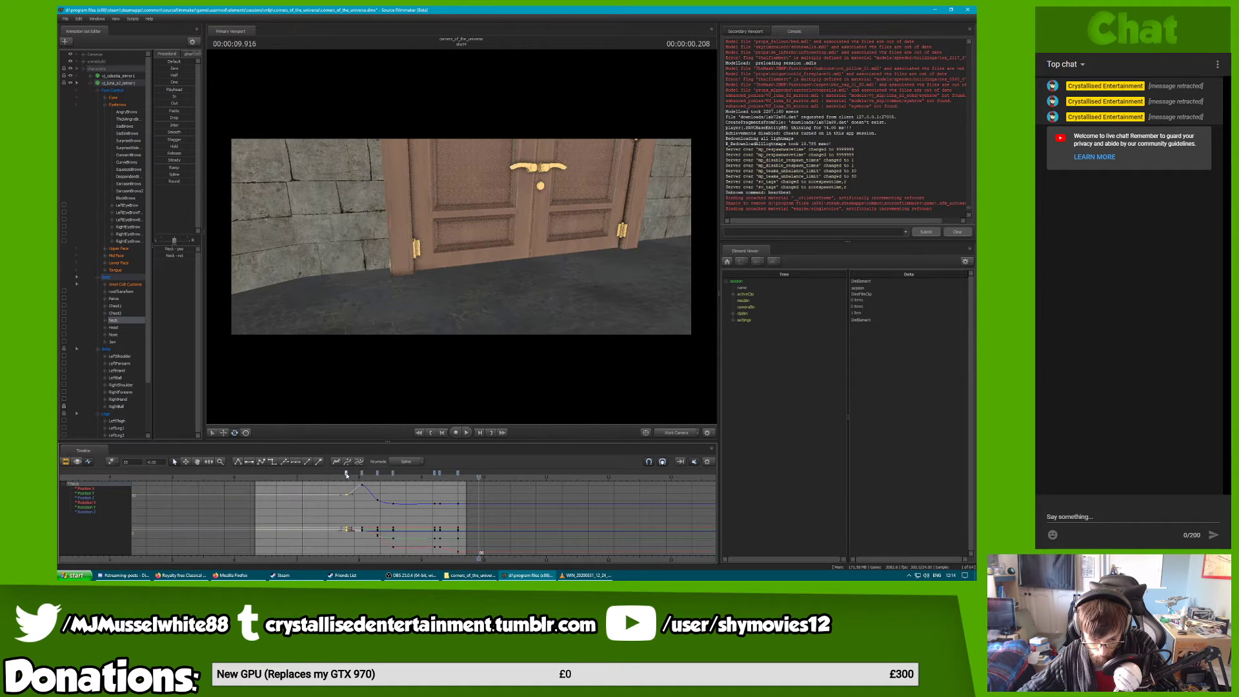
Return the viewport to camera1 and replay Luna's movement between about 7 and 9.3 s to judge its timing
click(678, 433)
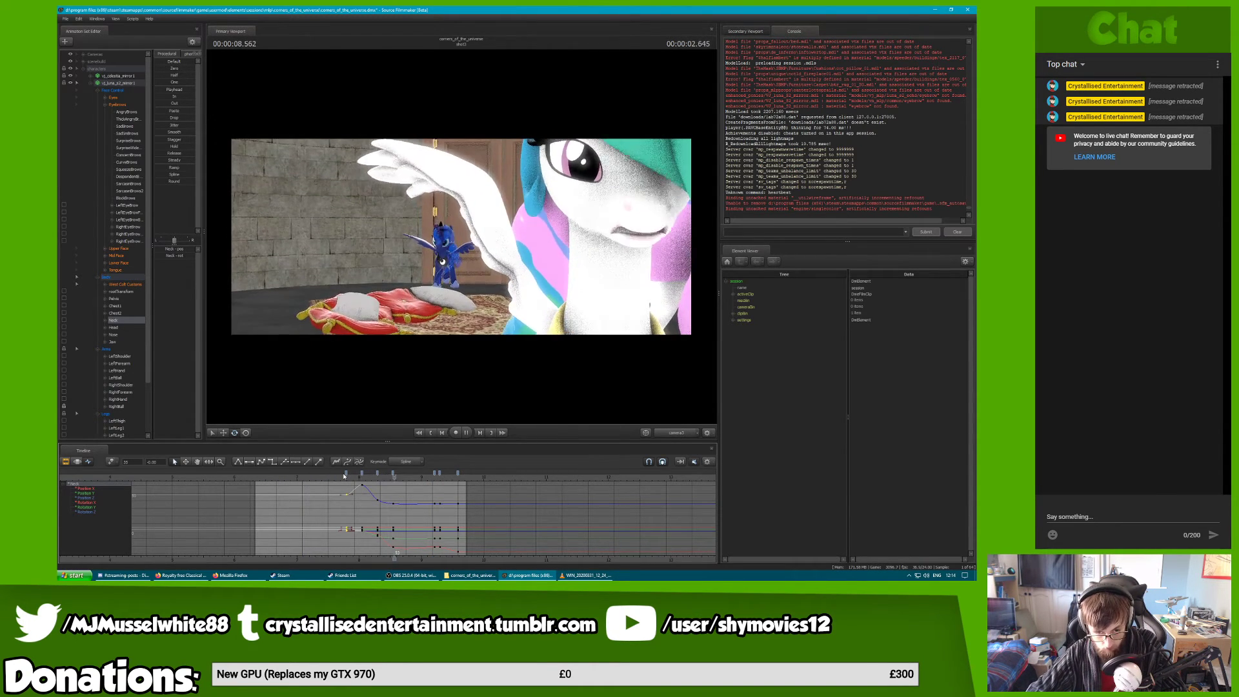
key(space)
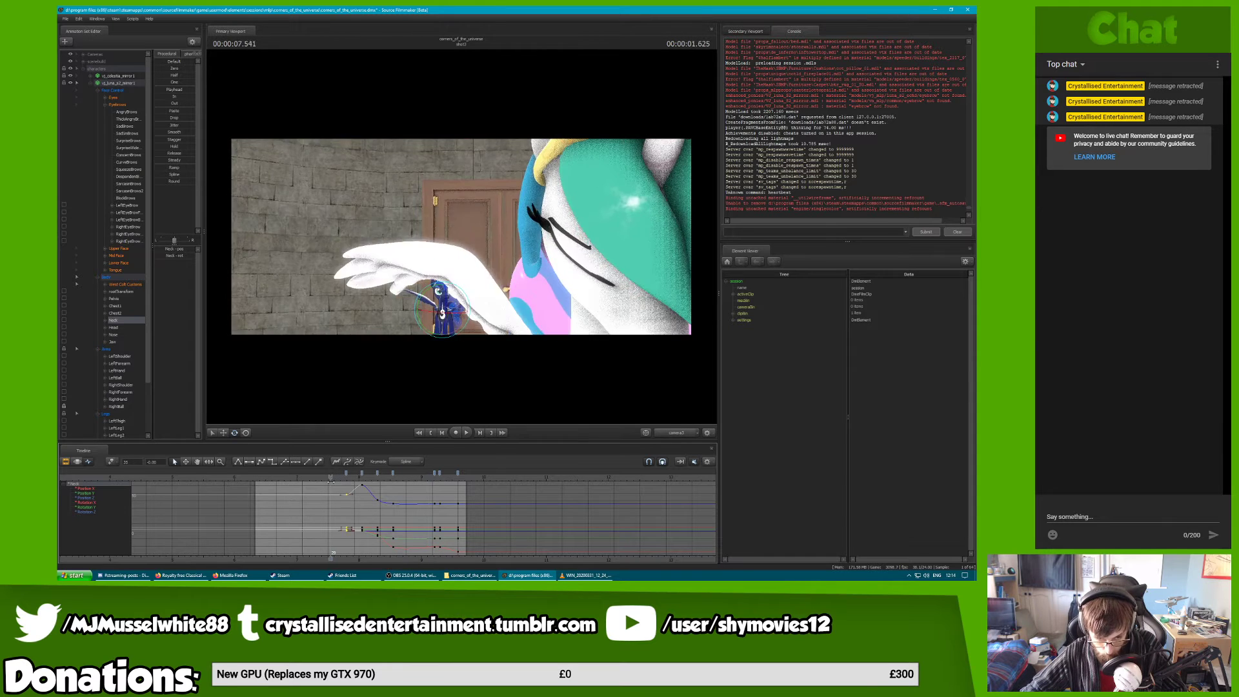
drag(330, 481, 404, 484)
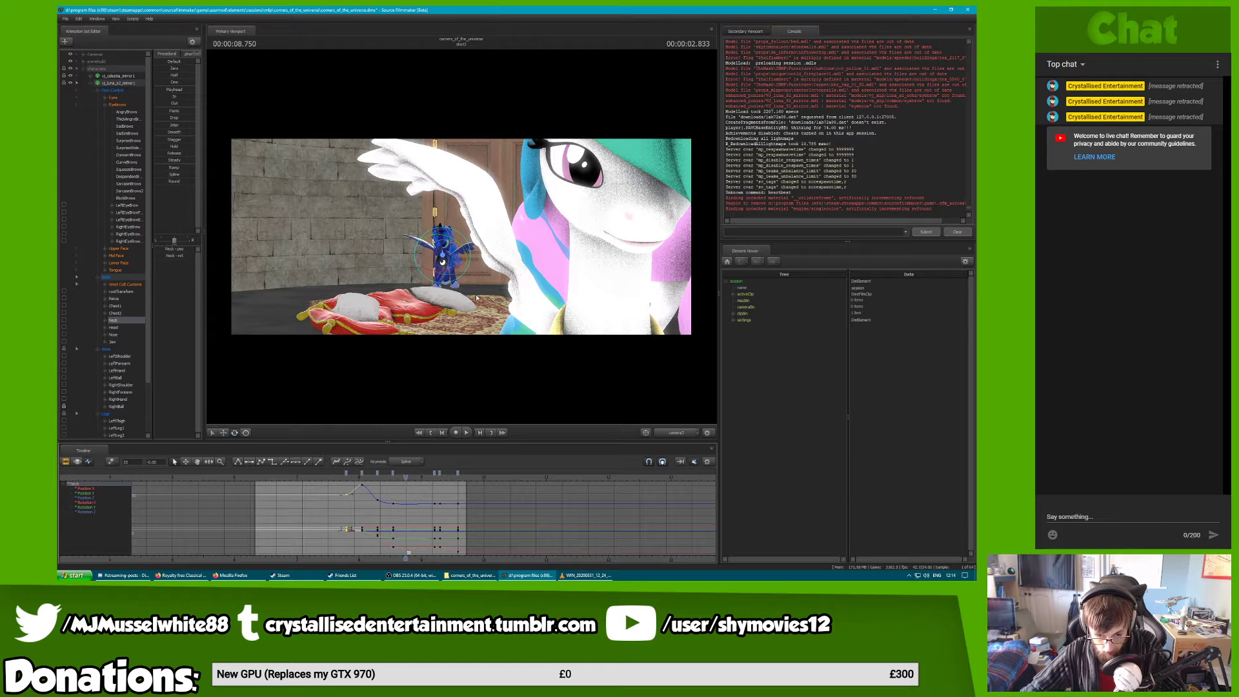
key(space)
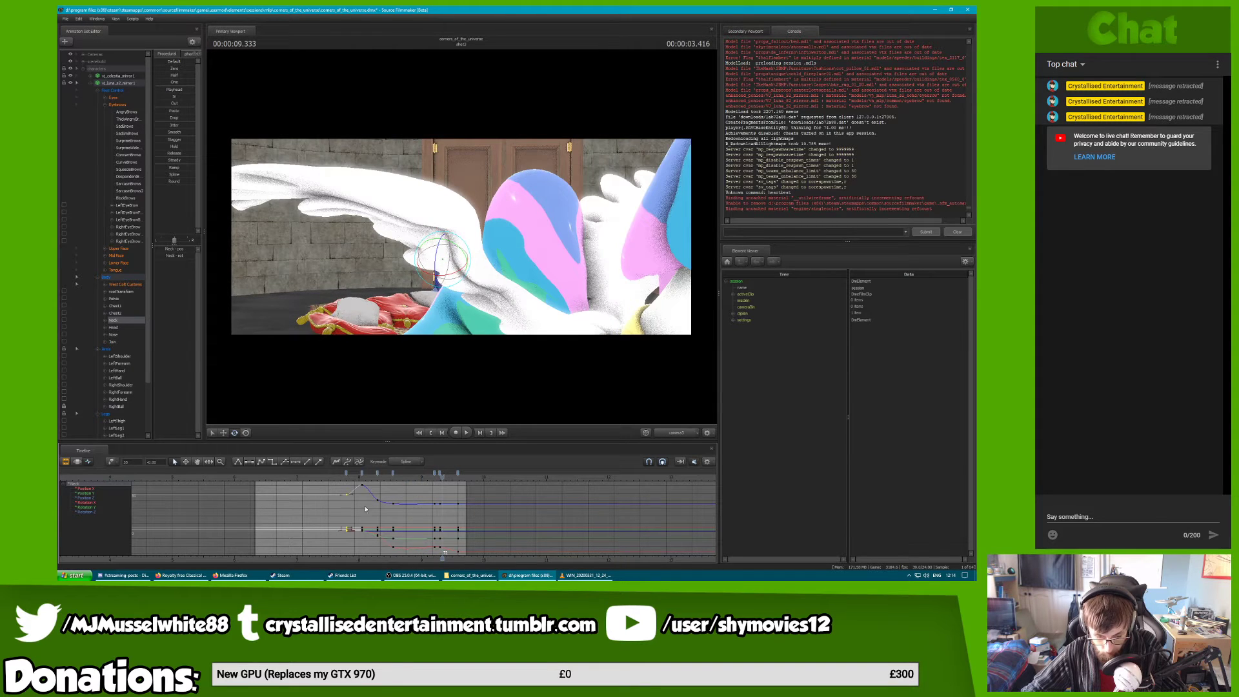
click(332, 476)
mouse_move(239, 554)
mouse_down()
mouse_move(198, 555)
mouse_move(233, 554)
mouse_up()
mouse_move(297, 472)
mouse_down()
mouse_move(442, 459)
mouse_move(289, 479)
mouse_move(304, 478)
mouse_up()
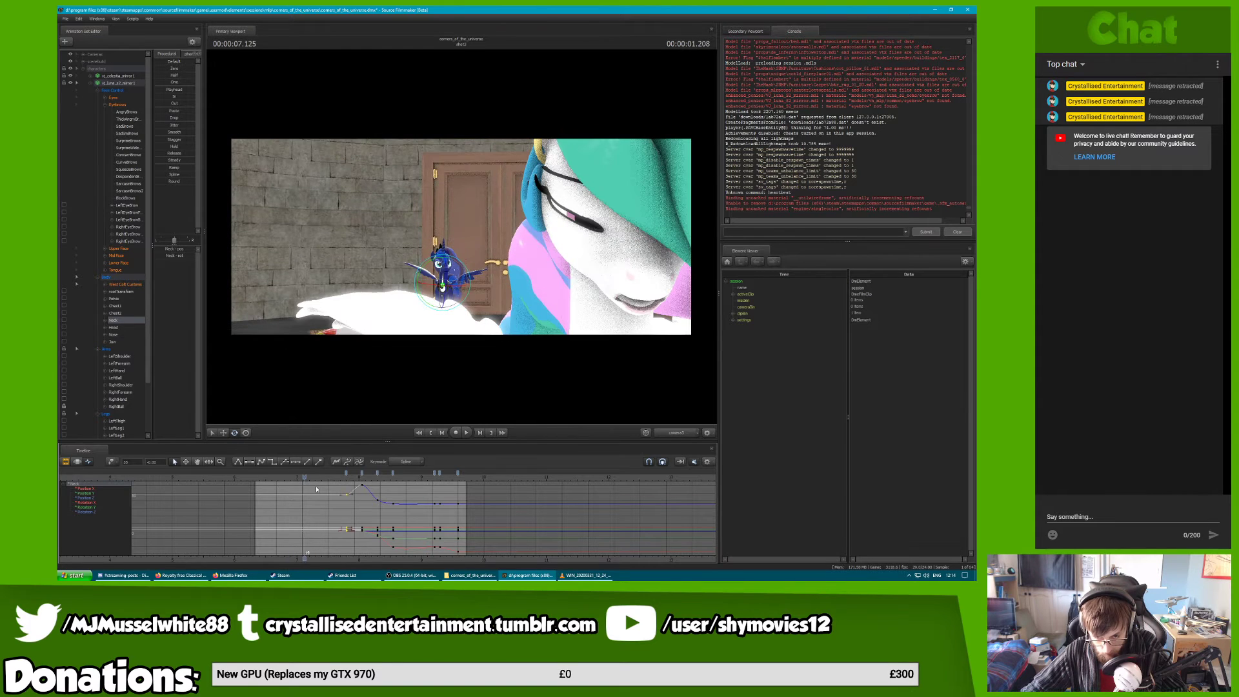
key(space)
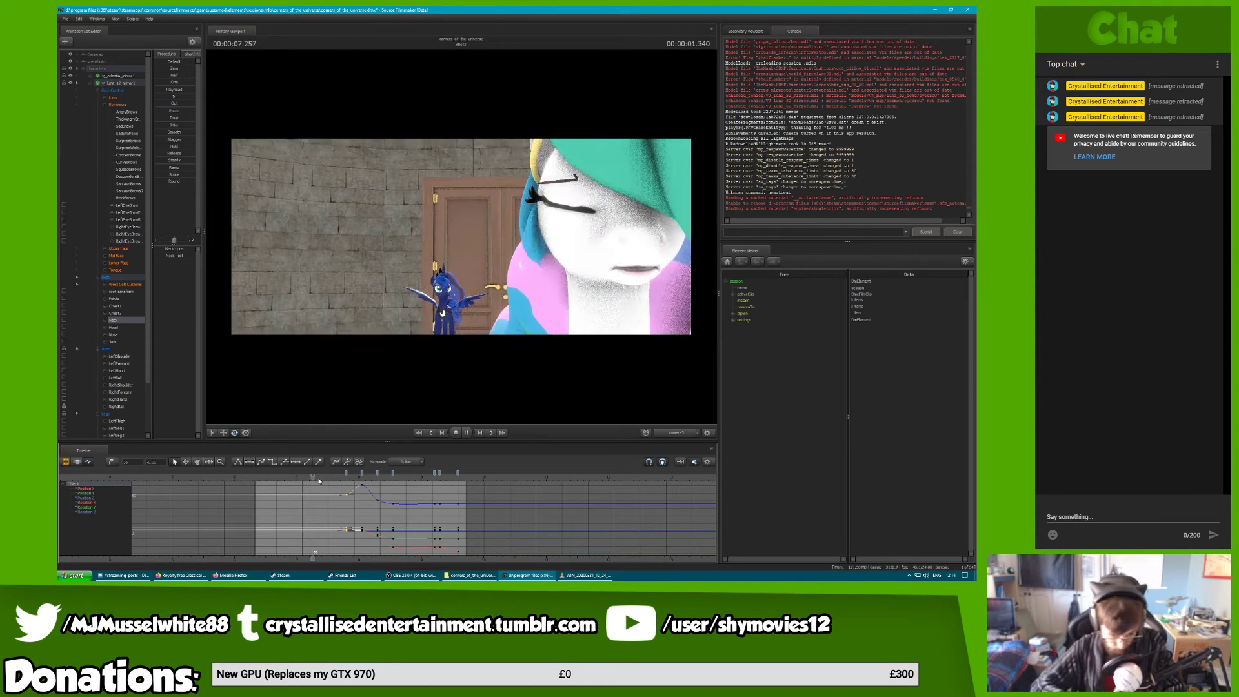
key(space)
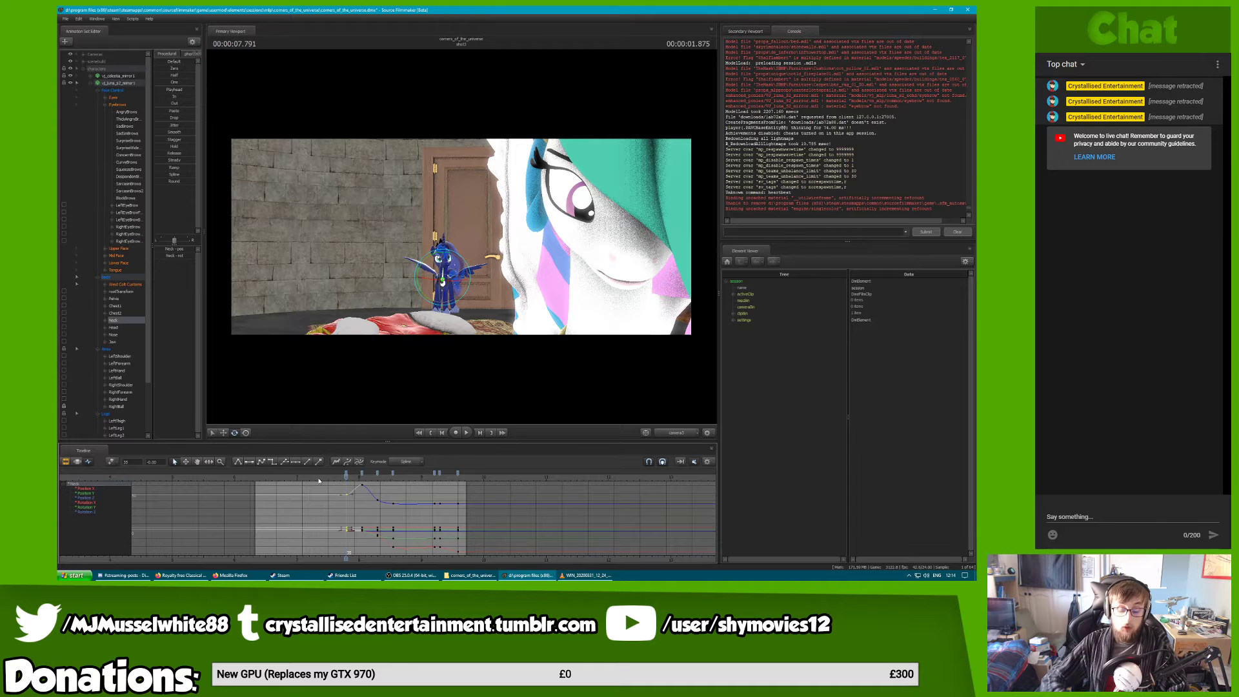
key(space)
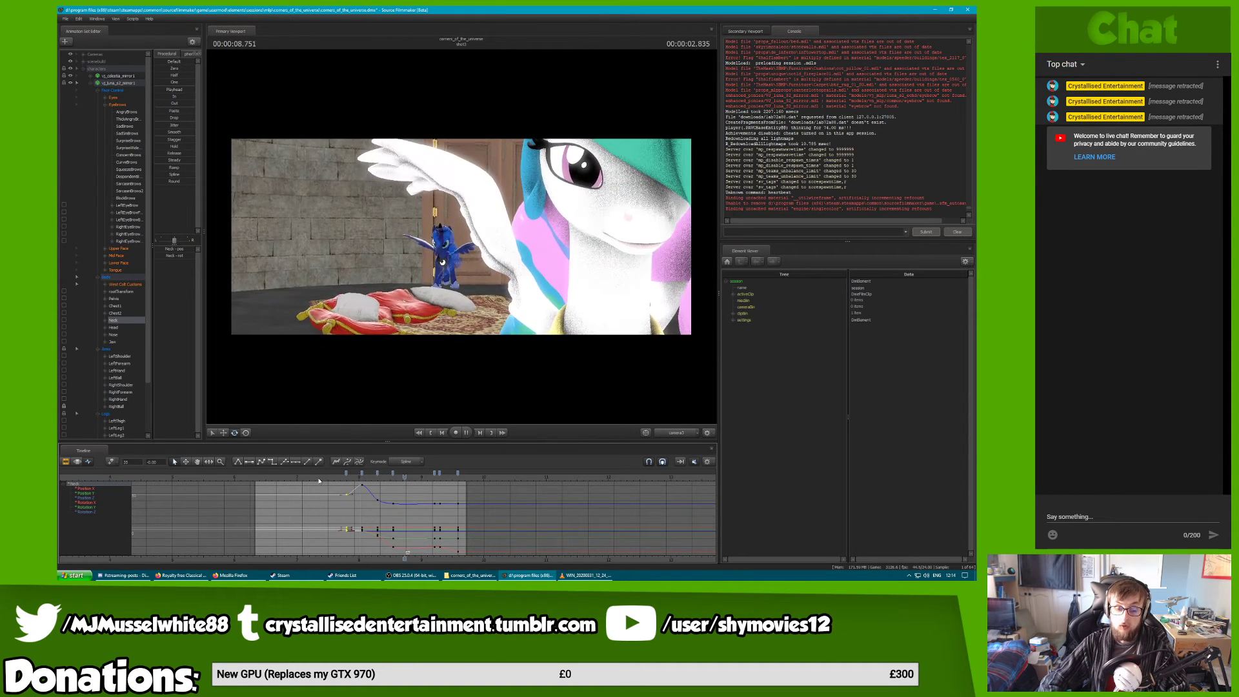
key(space)
key(space)
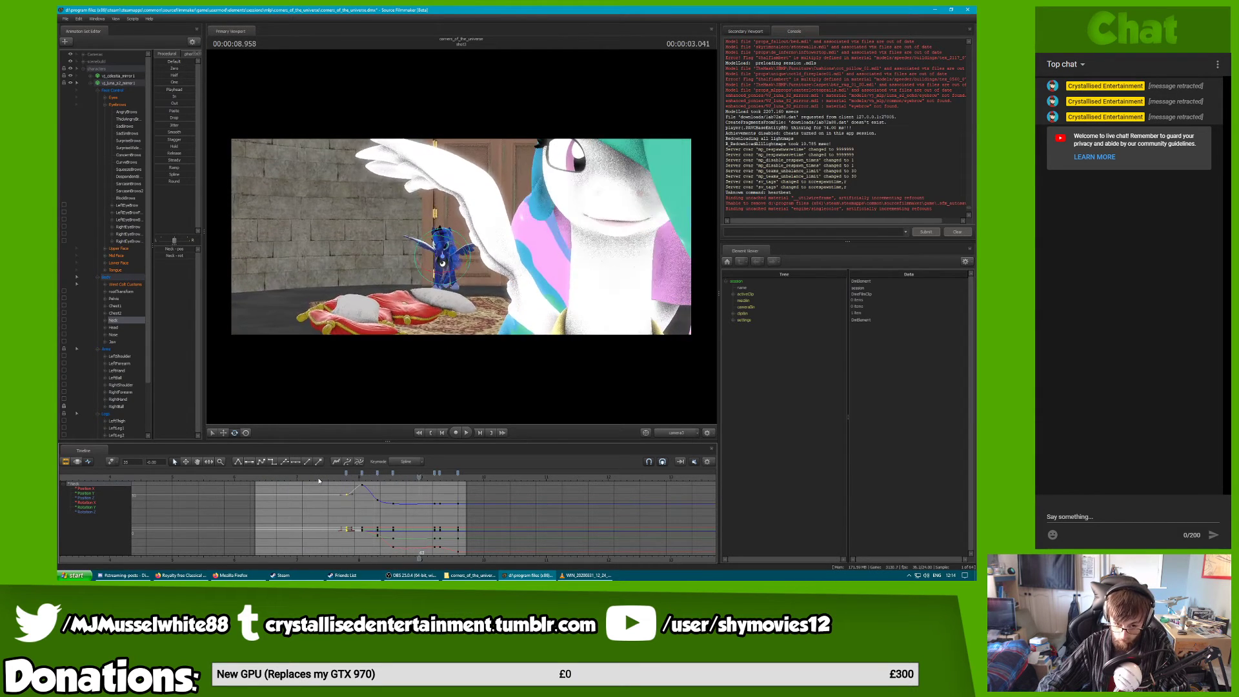
key(space)
key(space)
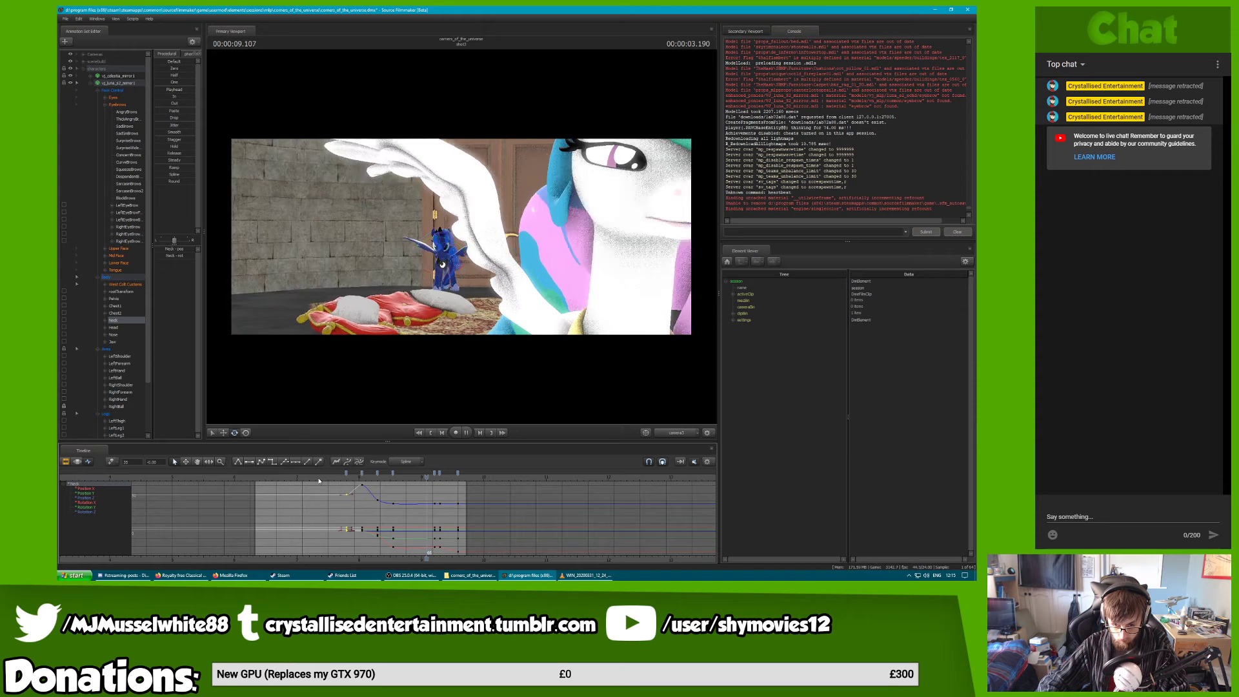
Check the earlier shot at 2 s, and replay Luna's shot from its start at about 6.3 s
key(Up)
key(Up)
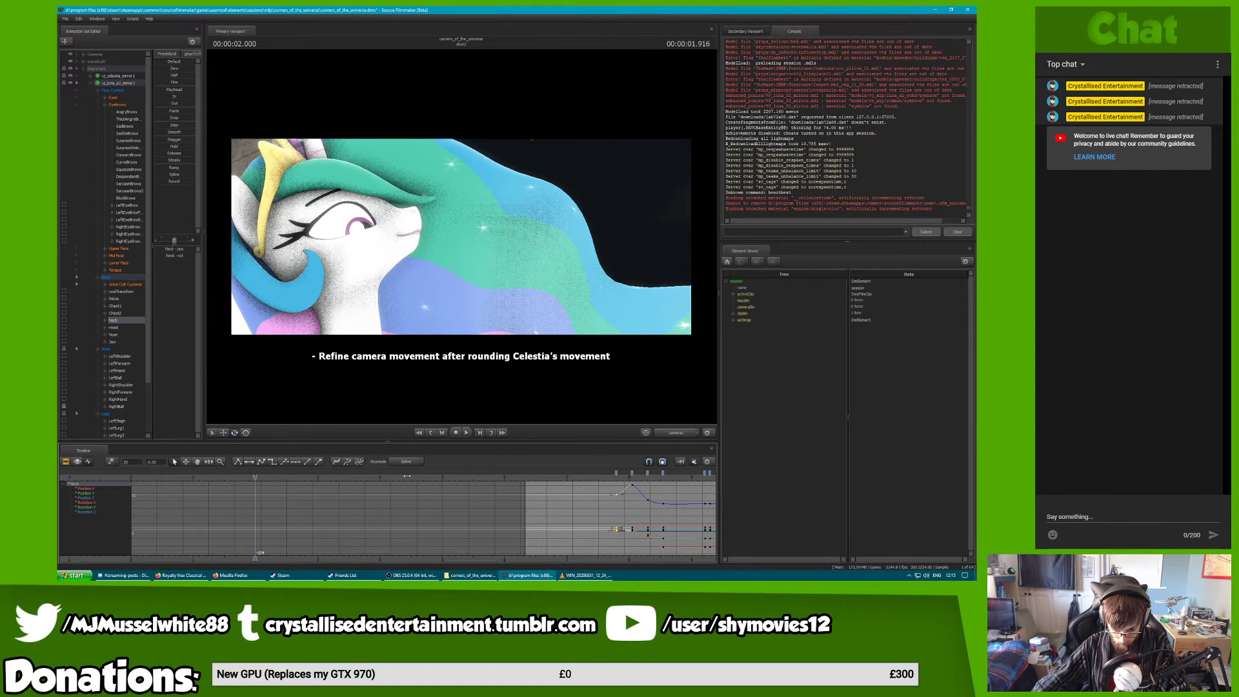
drag(407, 476, 613, 497)
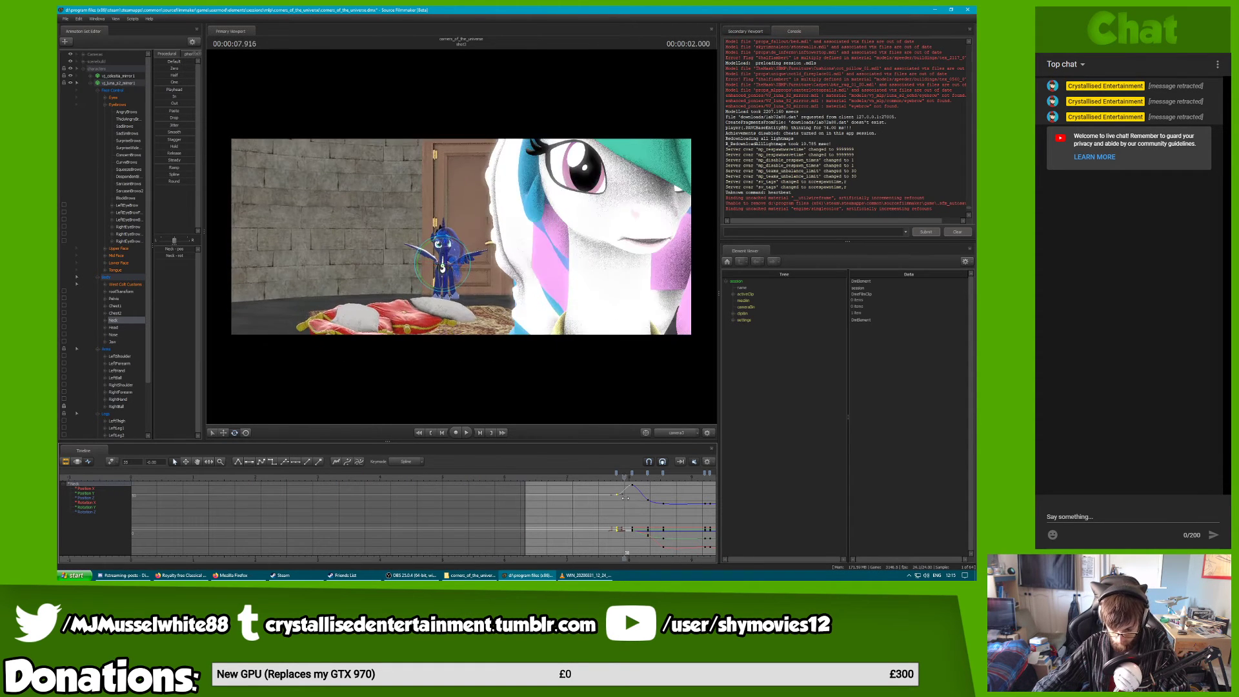
middle_drag(625, 497, 390, 497)
click(362, 473)
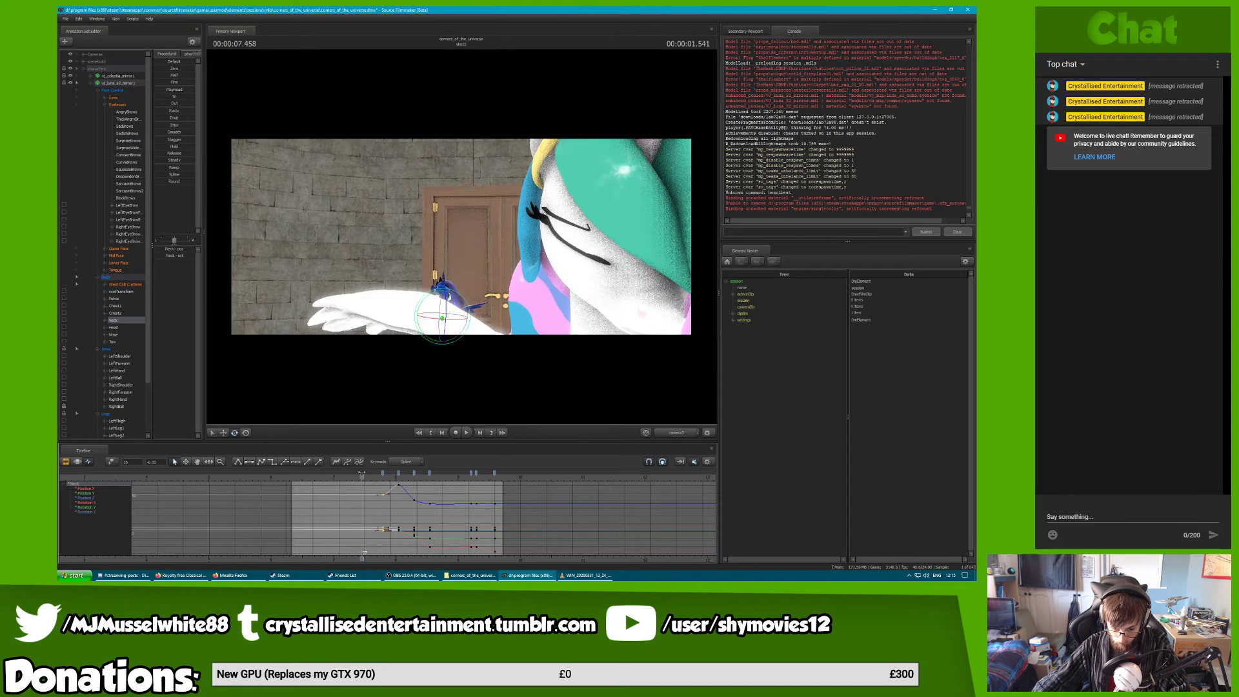
key(space)
key(space)
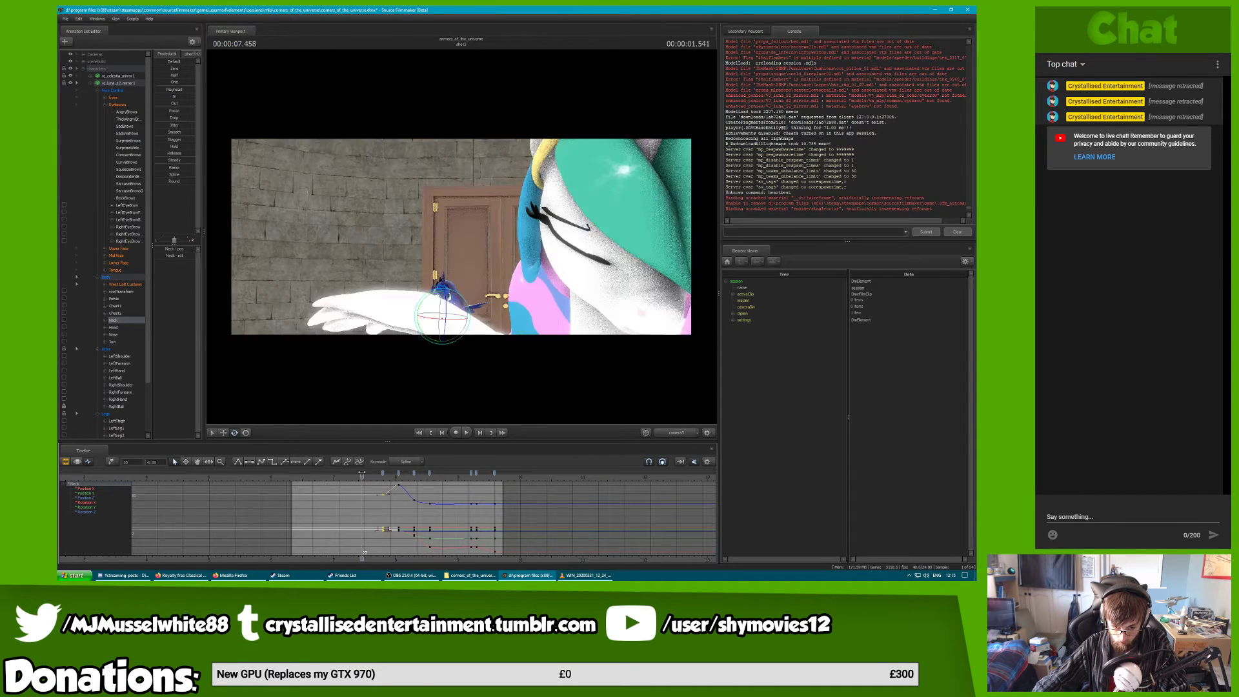
key(space)
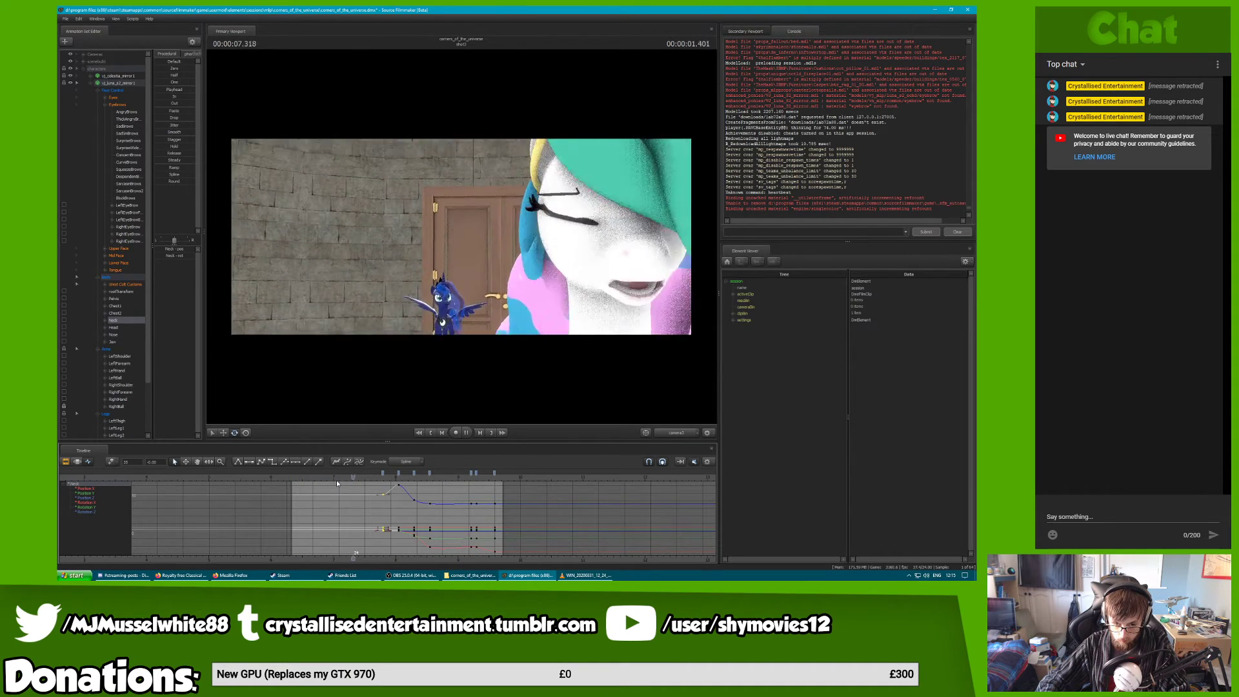
key(space)
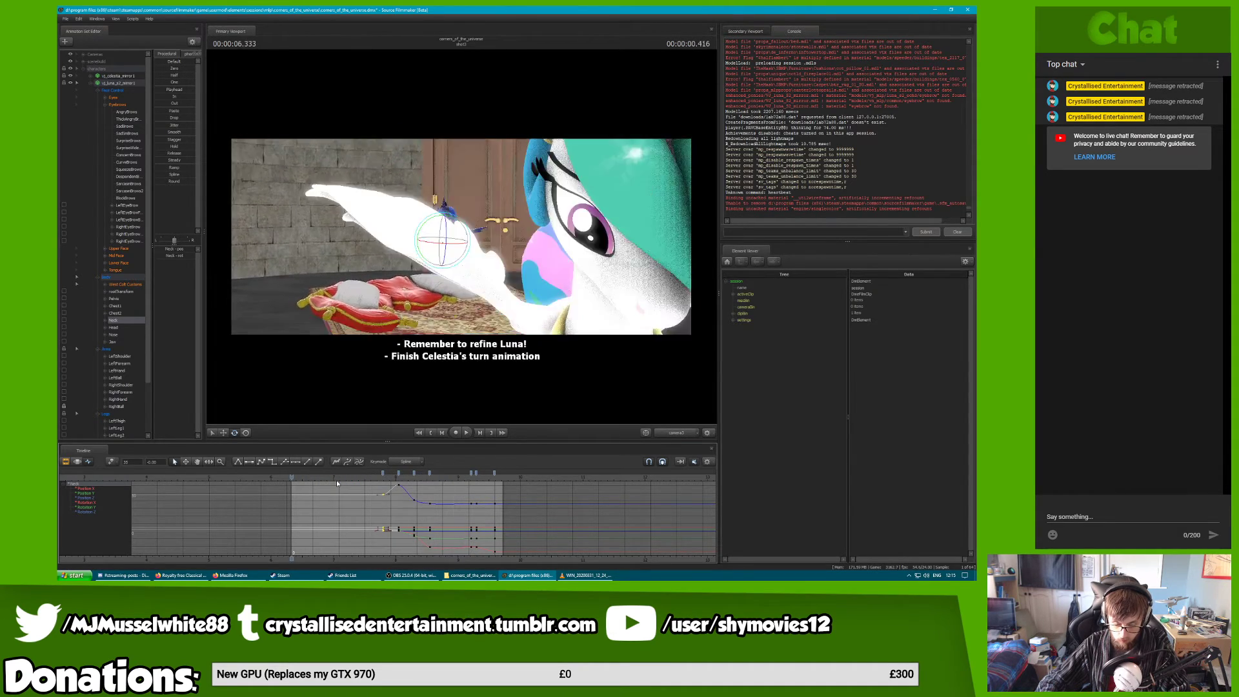
key(space)
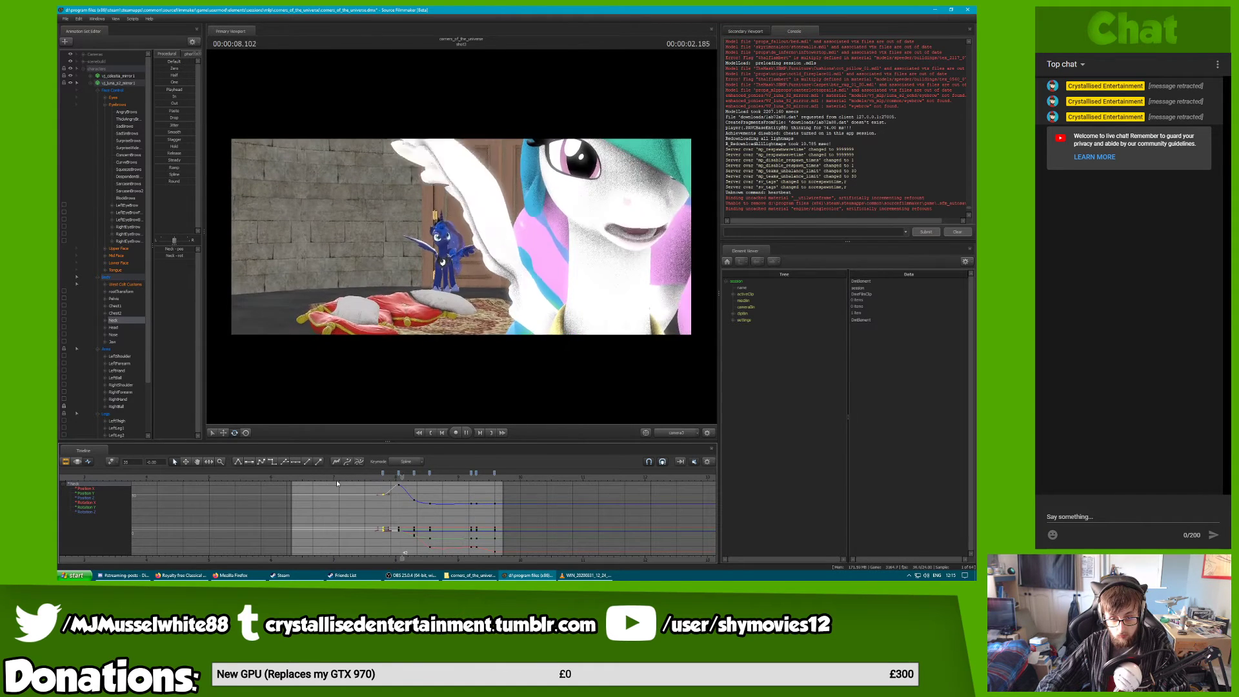
key(space)
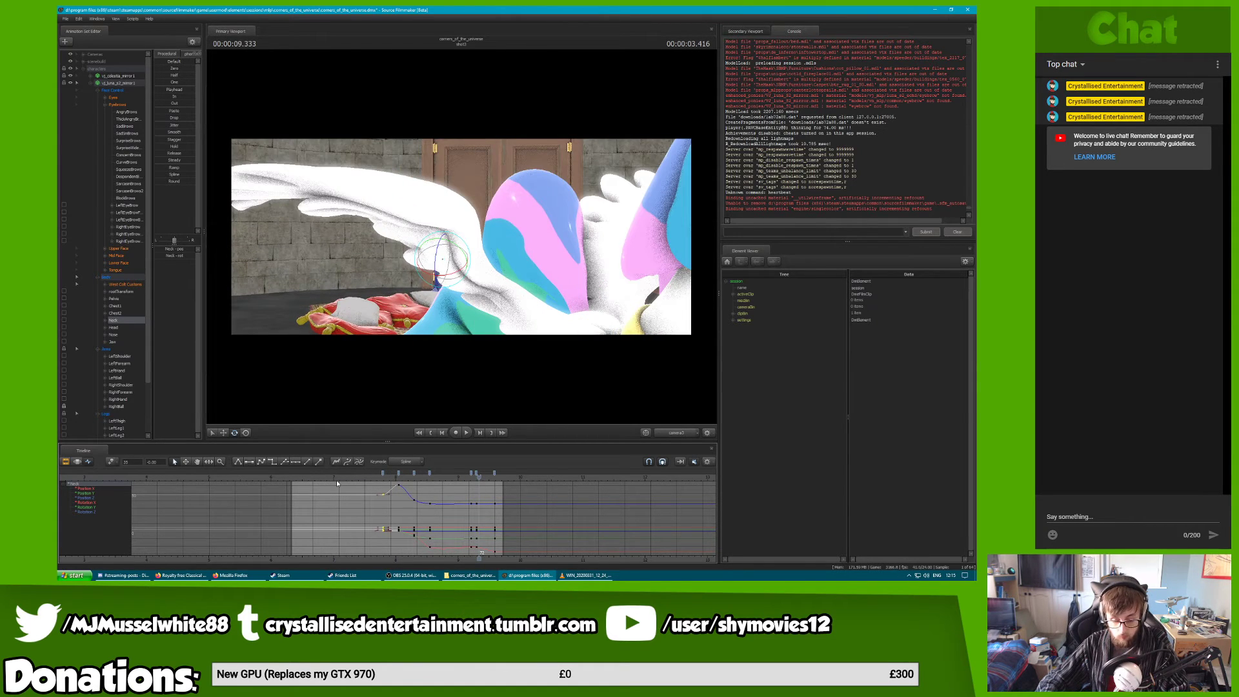
click(373, 477)
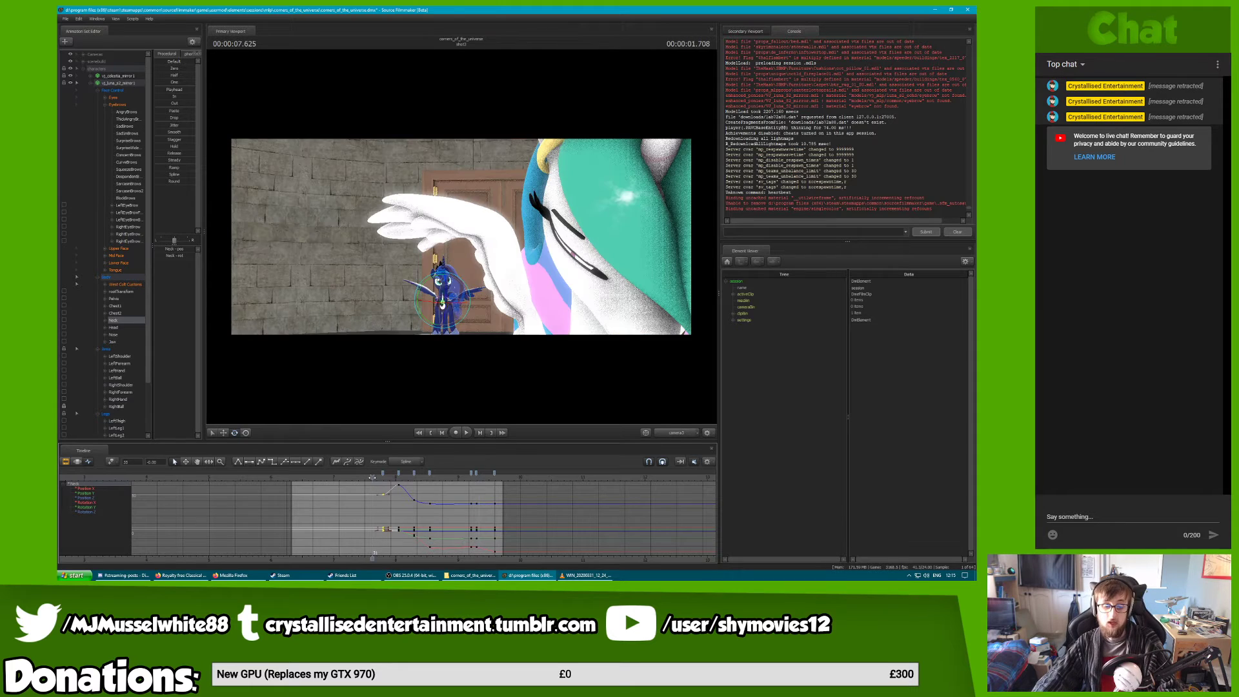
key(space)
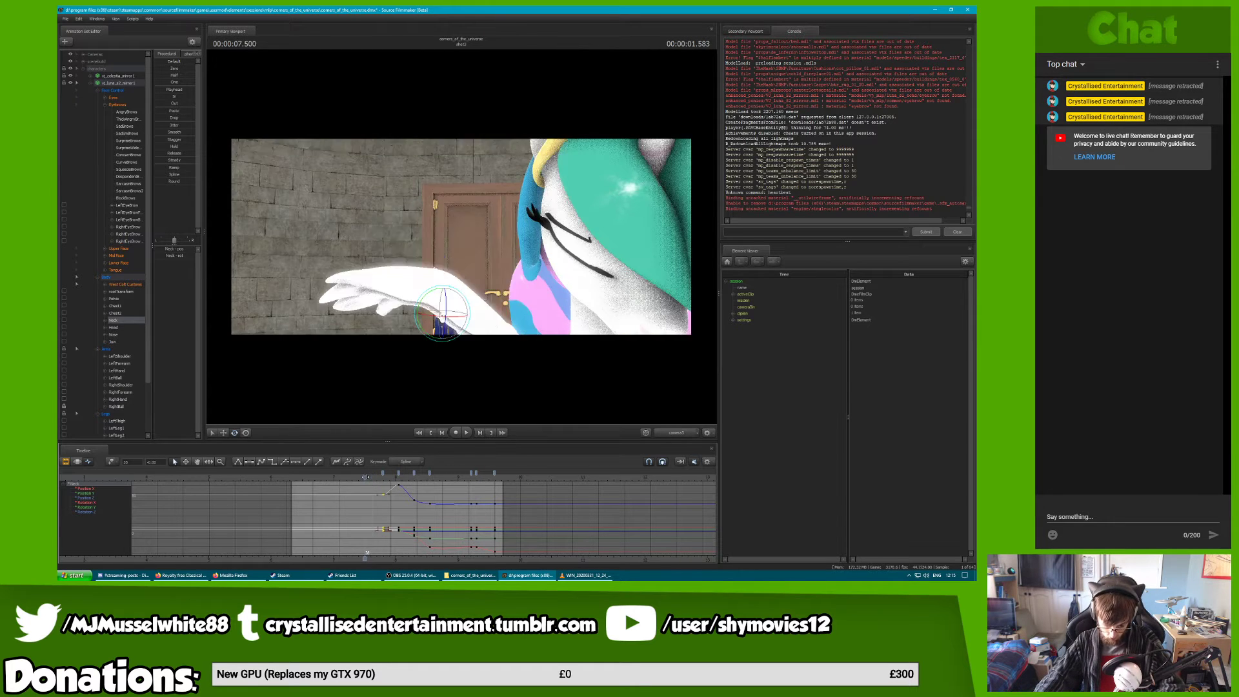
Switch to File Explorer and open the original folder inside the corners_of_the_universe session folder
click(477, 574)
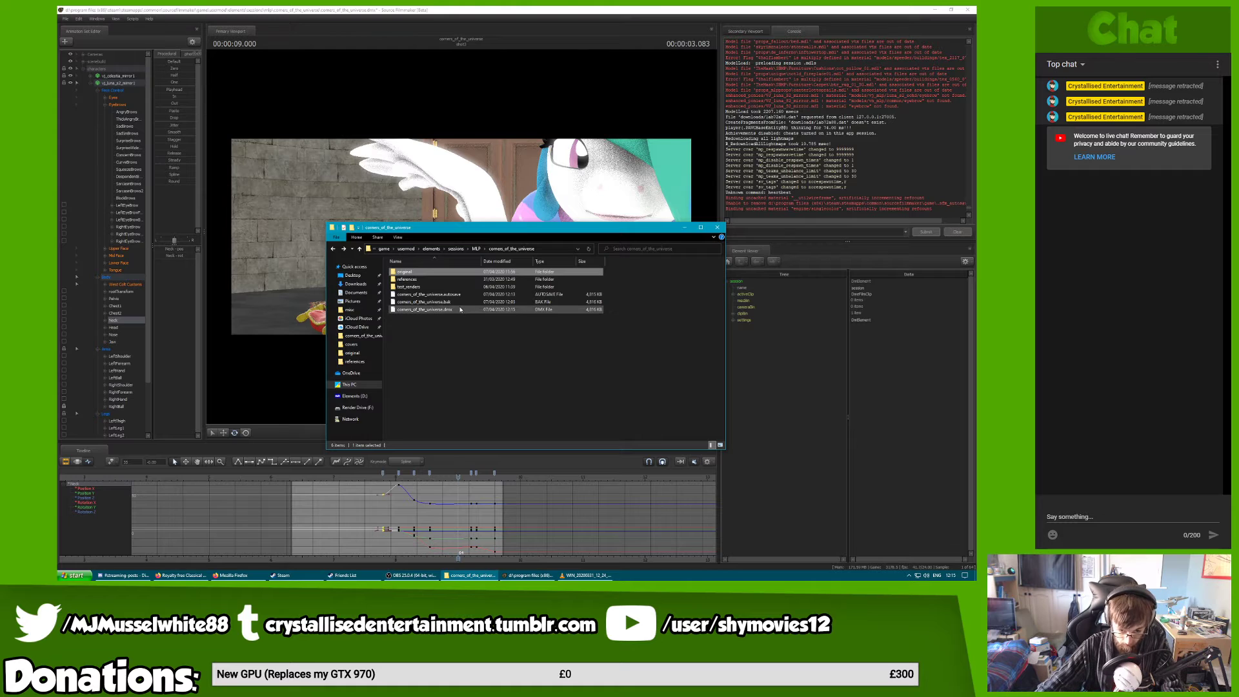
double_click(441, 272)
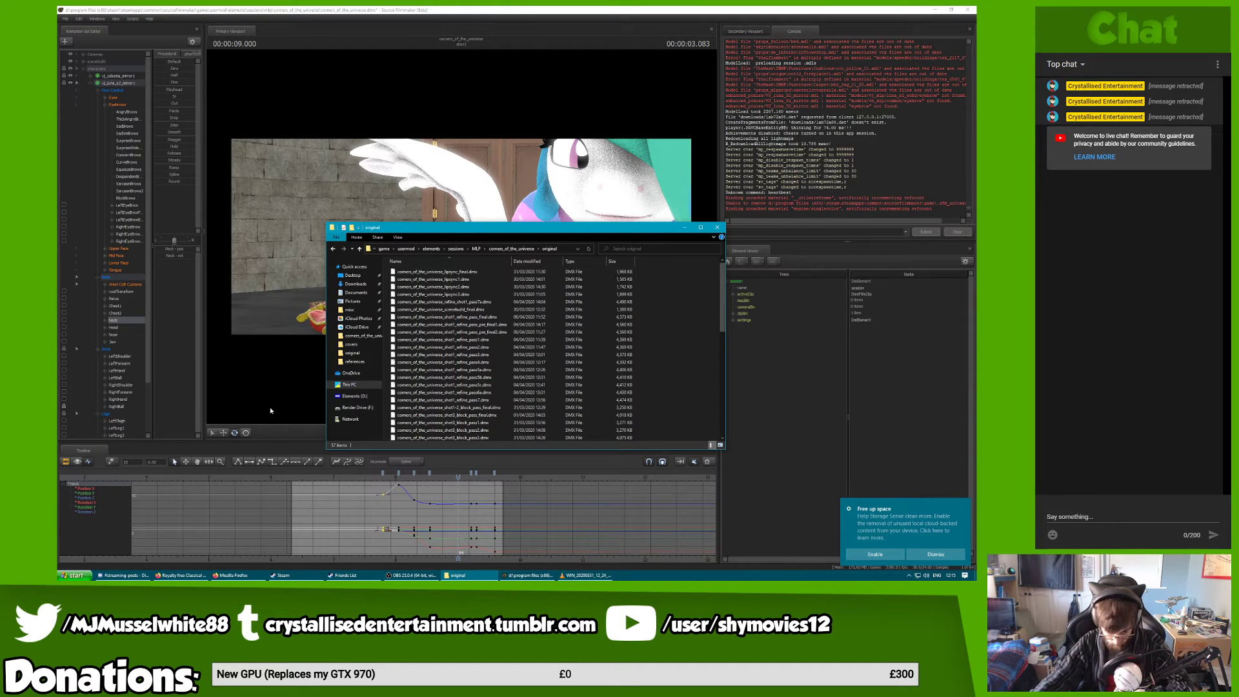
Check the drives in This PC, dismiss the storage notification, and return to the original folder
click(347, 384)
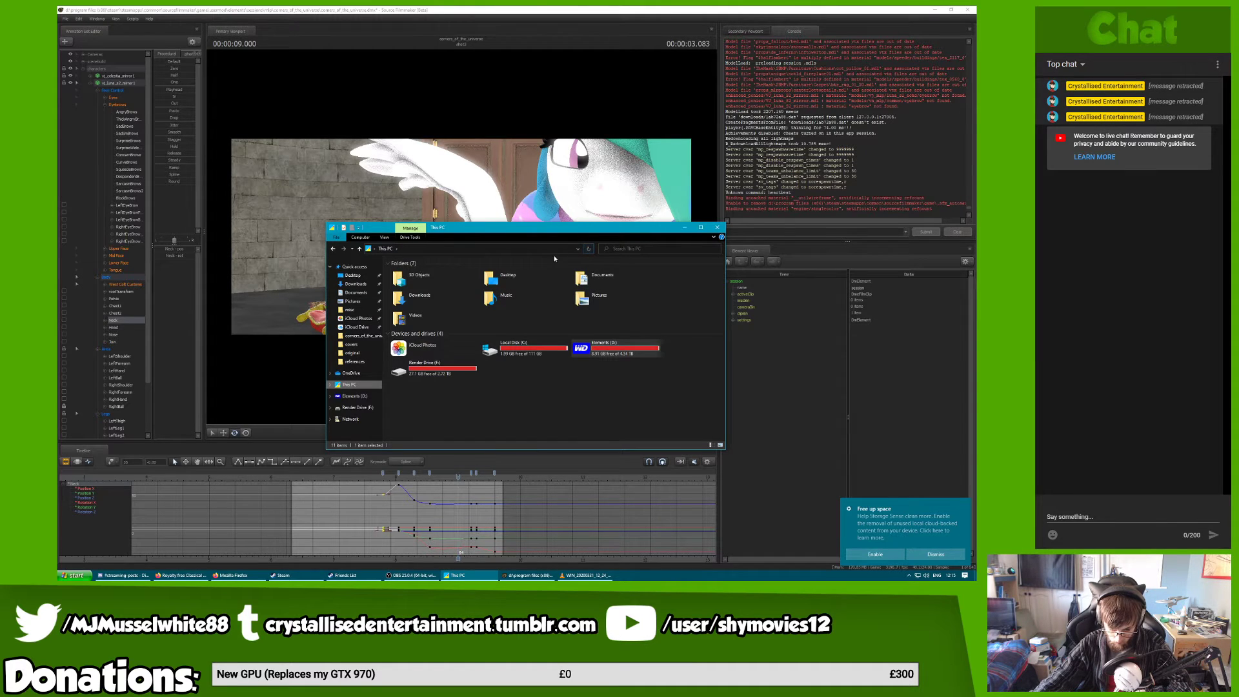
click(935, 555)
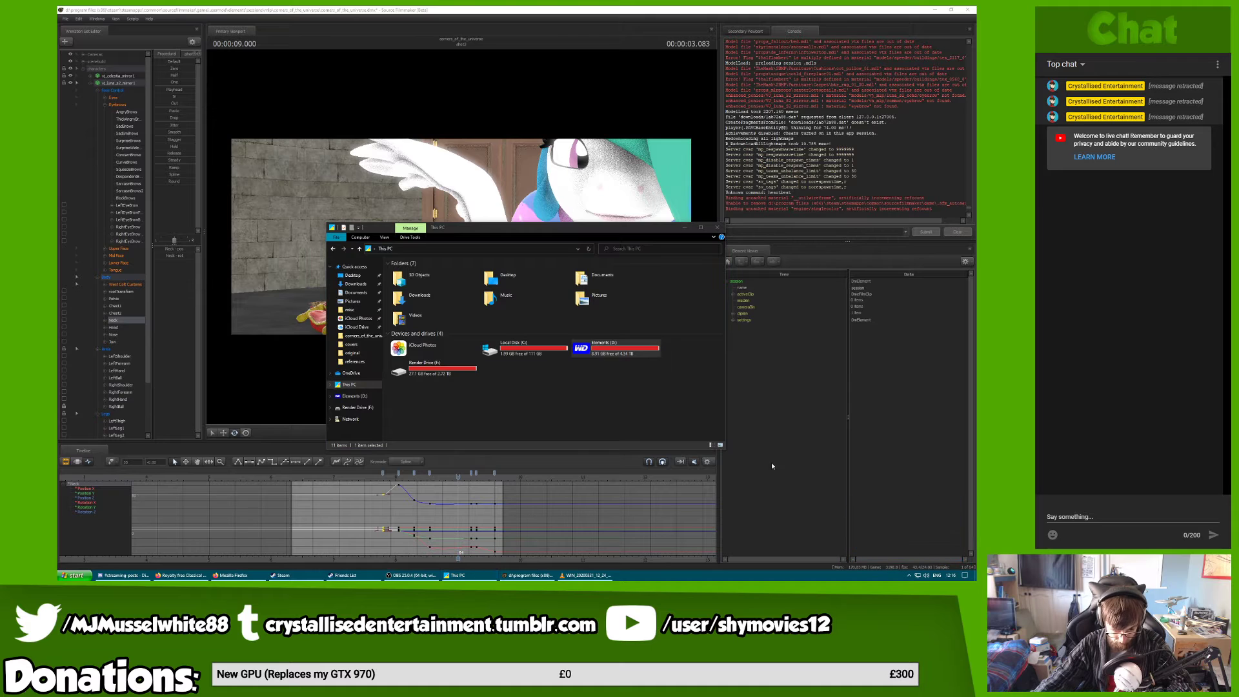
click(335, 248)
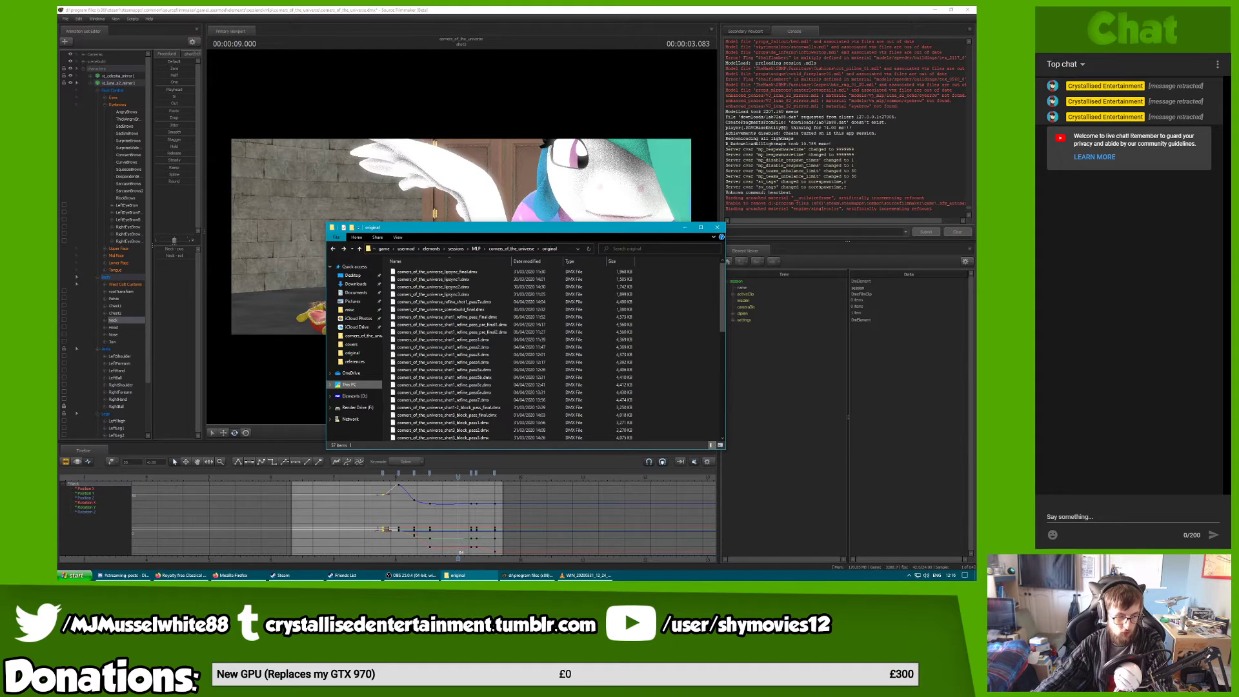
Switch back to Source Filmmaker, replay Luna's shot past 9.4 s, and return to its start at 6.333 s in the Clip Editor
click(478, 9)
click(358, 480)
key(space)
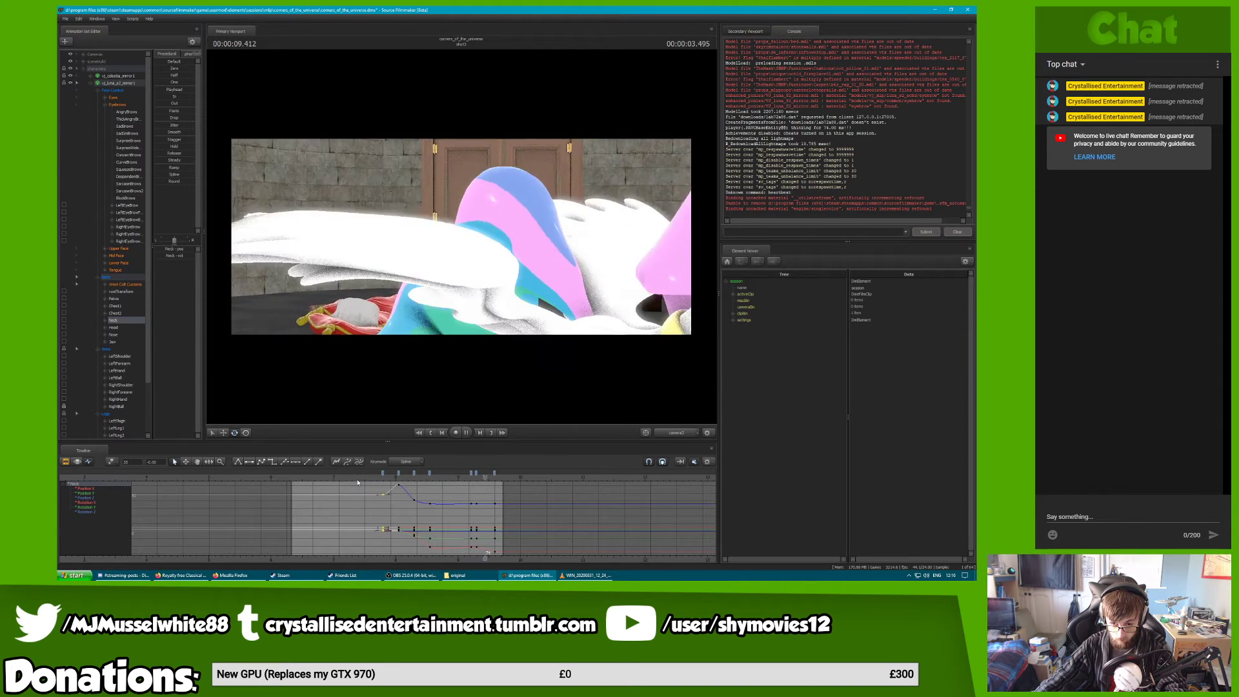
drag(357, 480, 461, 478)
key(ctrl+1)
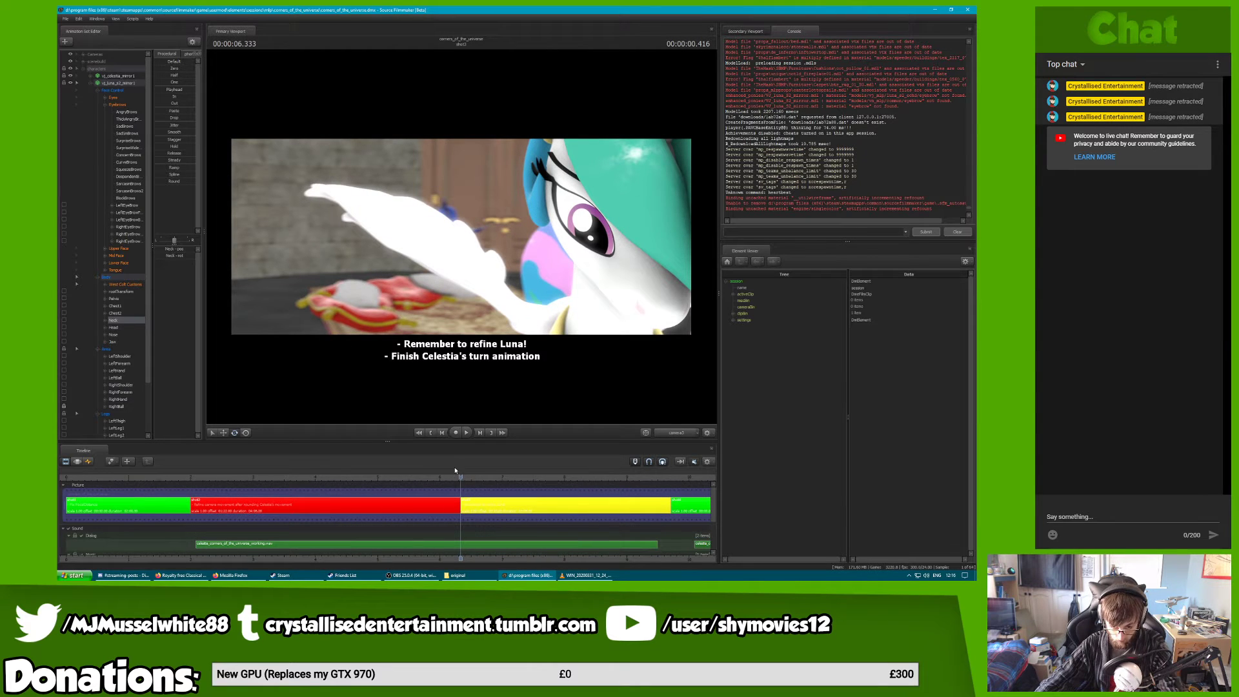
In File Explorer, copy corners_of_the_universe.dmx into the original folder and rename the copy as a lettered shot3 refine pass10 version
click(459, 575)
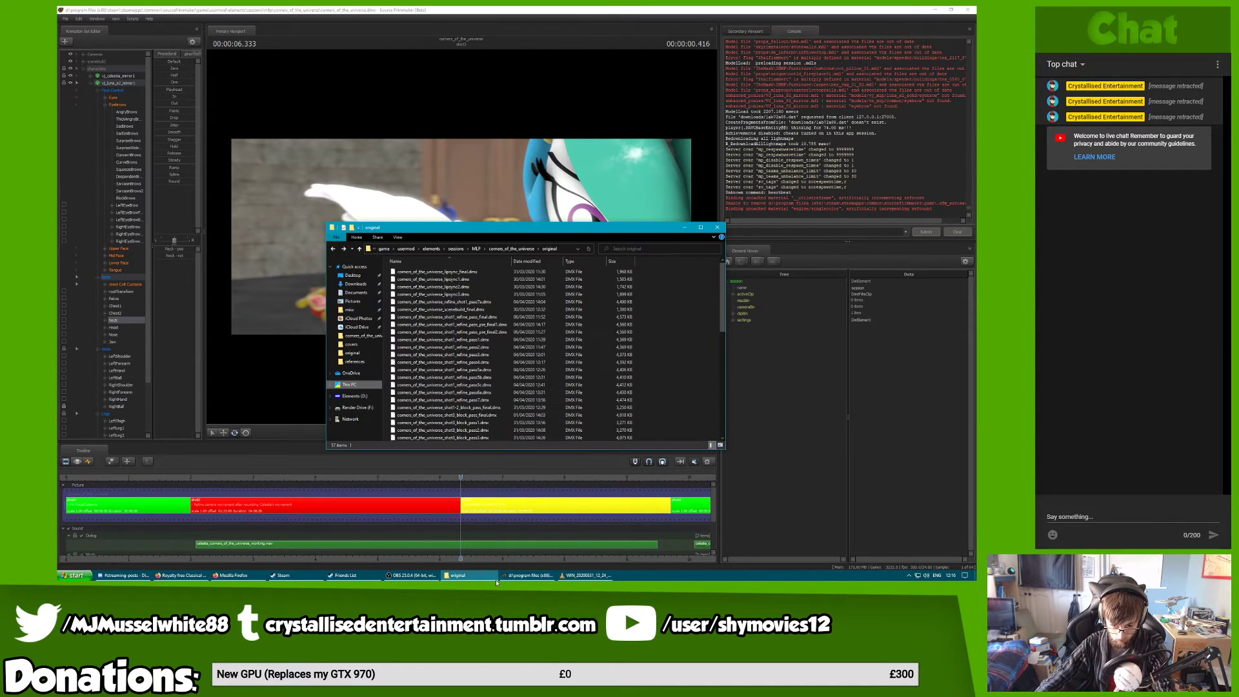
click(333, 249)
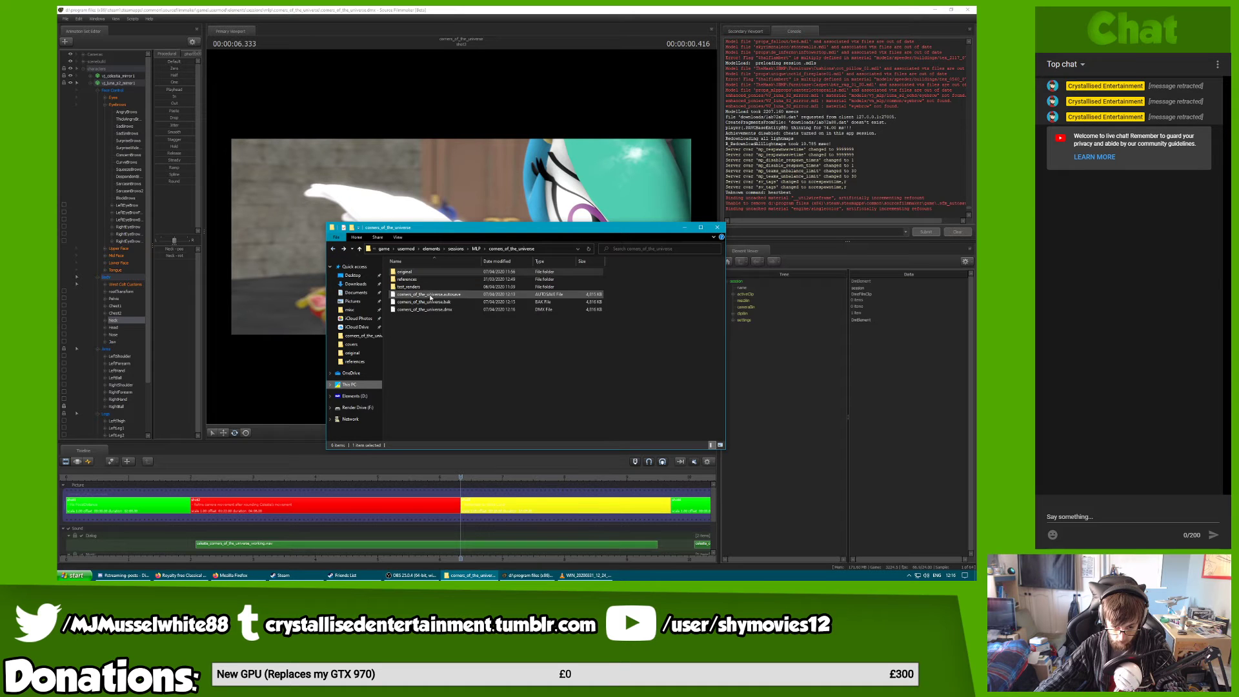
click(431, 311)
click(344, 249)
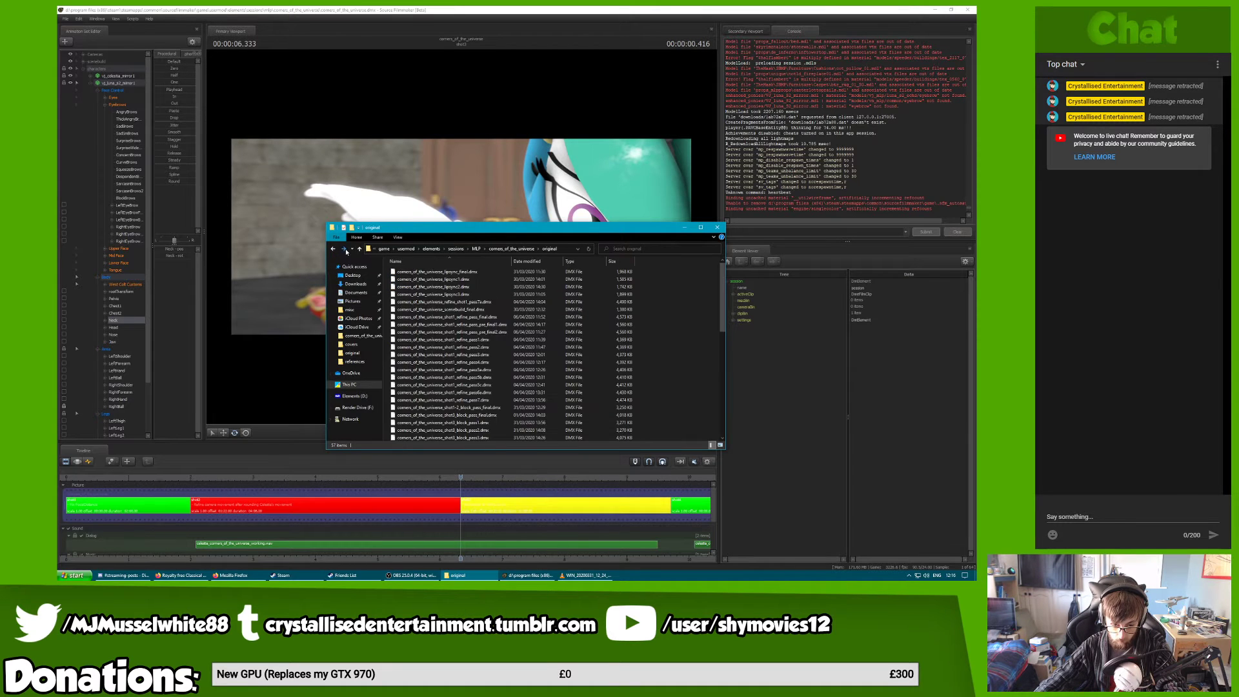
right_click(481, 274)
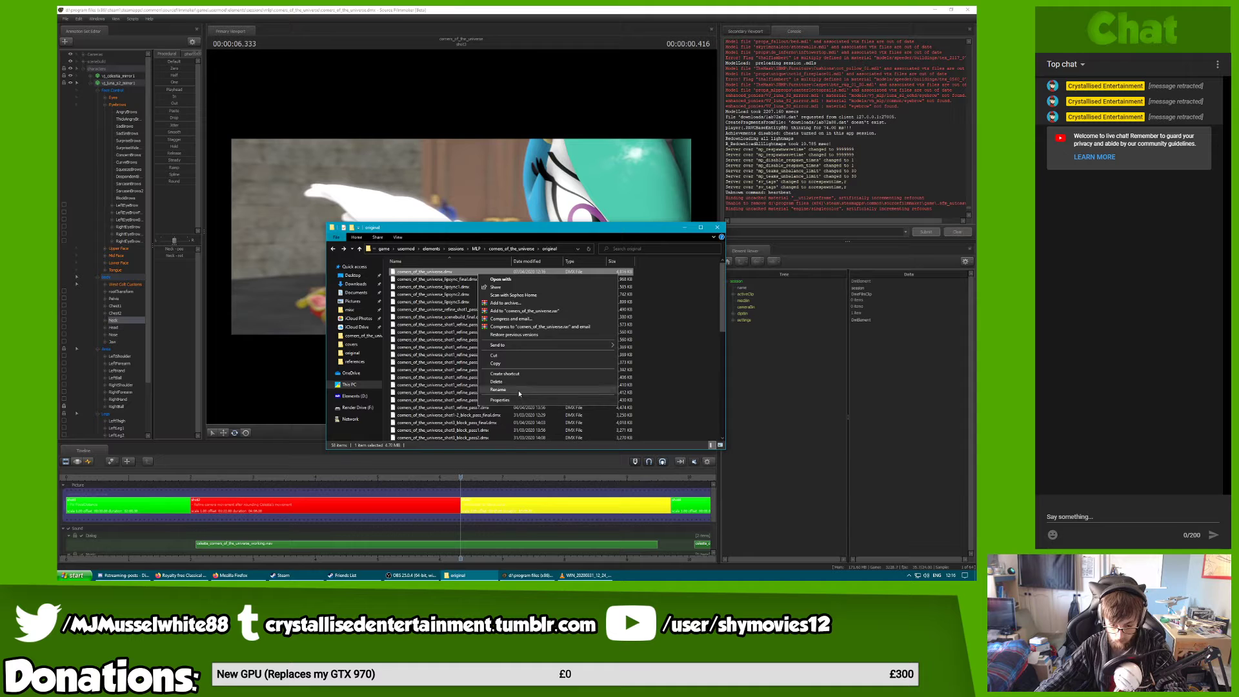
click(498, 390)
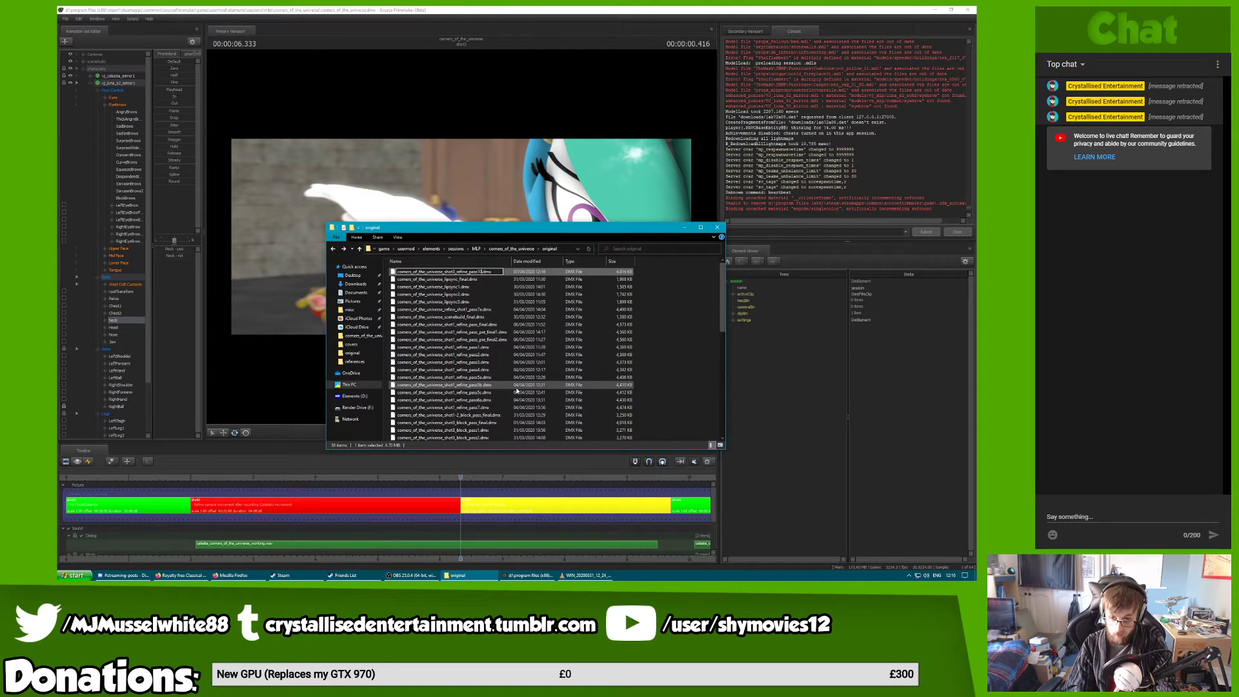
text(c)
key(Return)
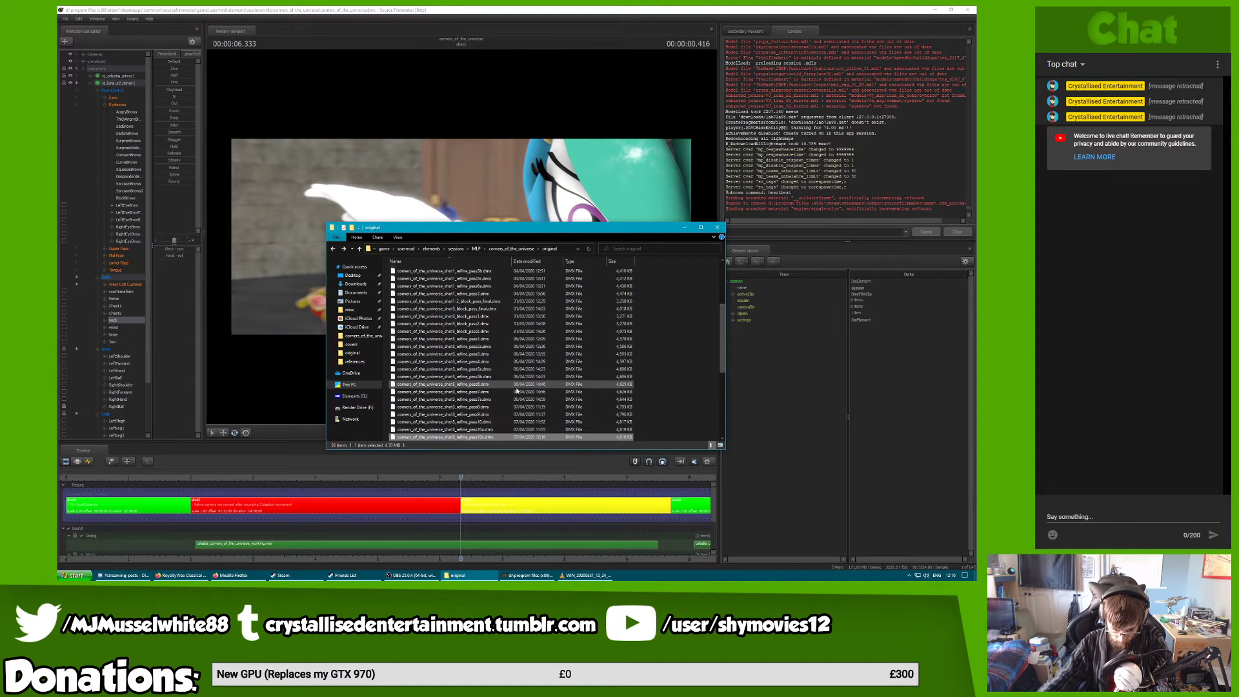
Rename the new backup session in the original folder again, replacing the version letter after pass10
right_click(495, 438)
click(559, 555)
key(Right)
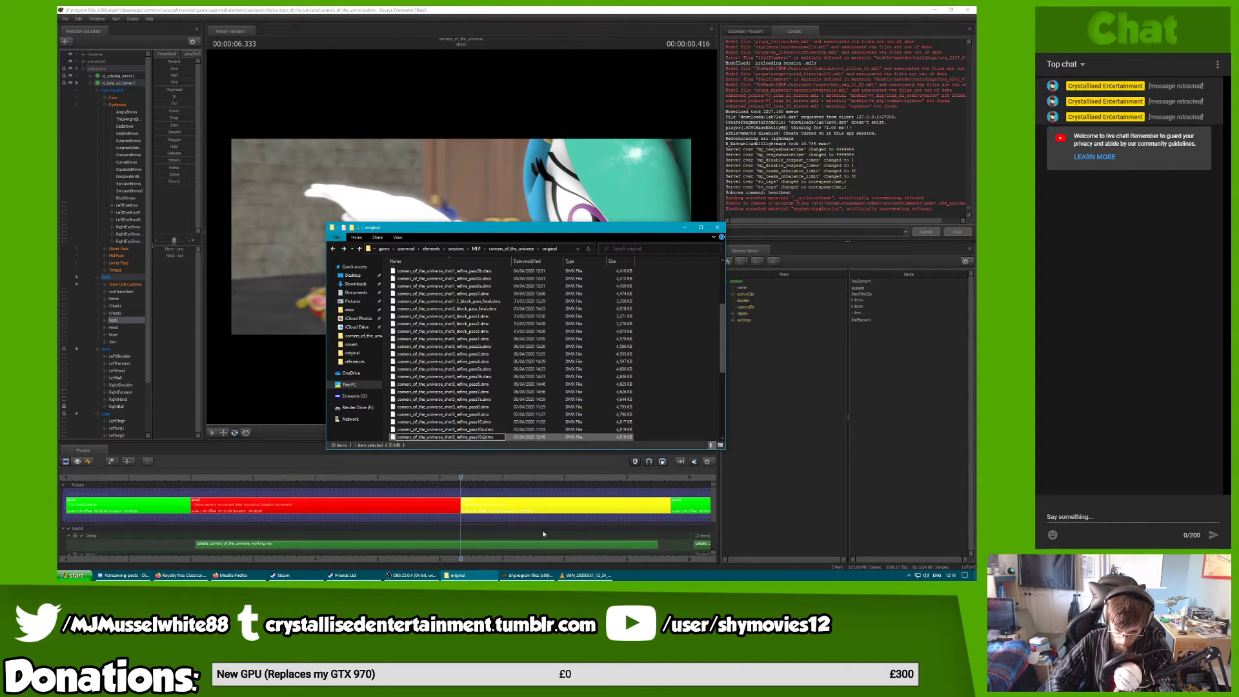
key(BackSpace)
text(v)
key(Return)
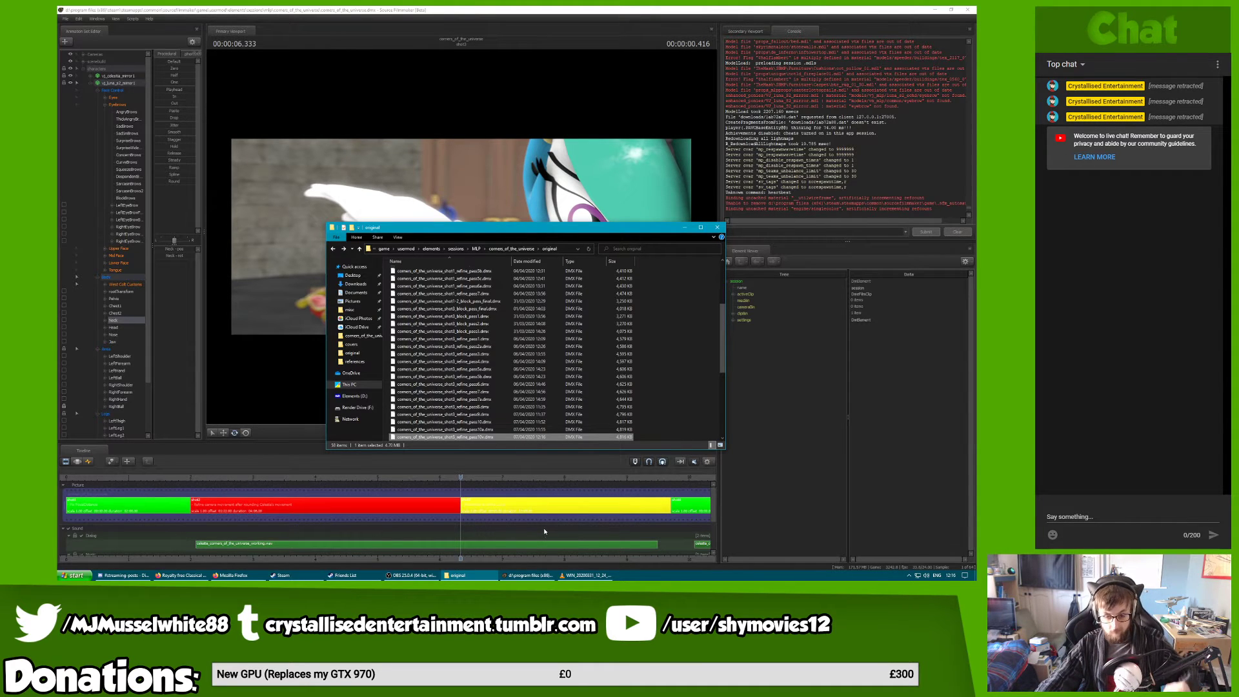
Switch back to Source Filmmaker and set Luna's left and right wing body groups to the closed wing models
click(333, 250)
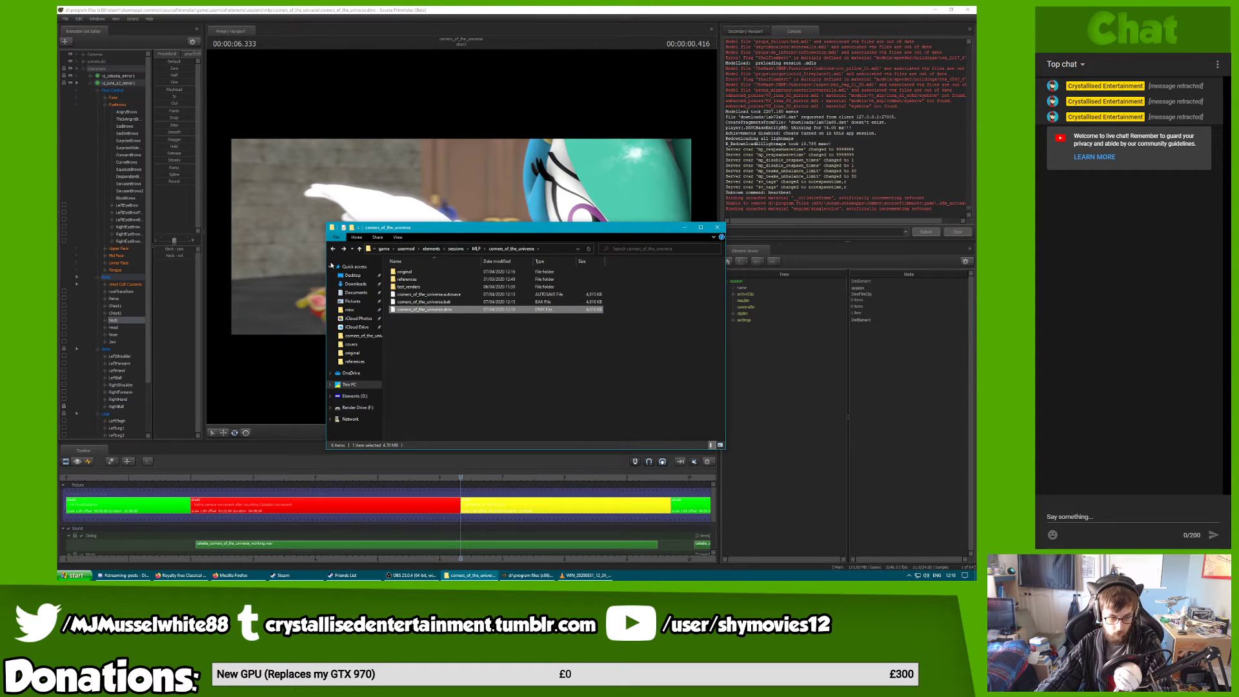
click(400, 500)
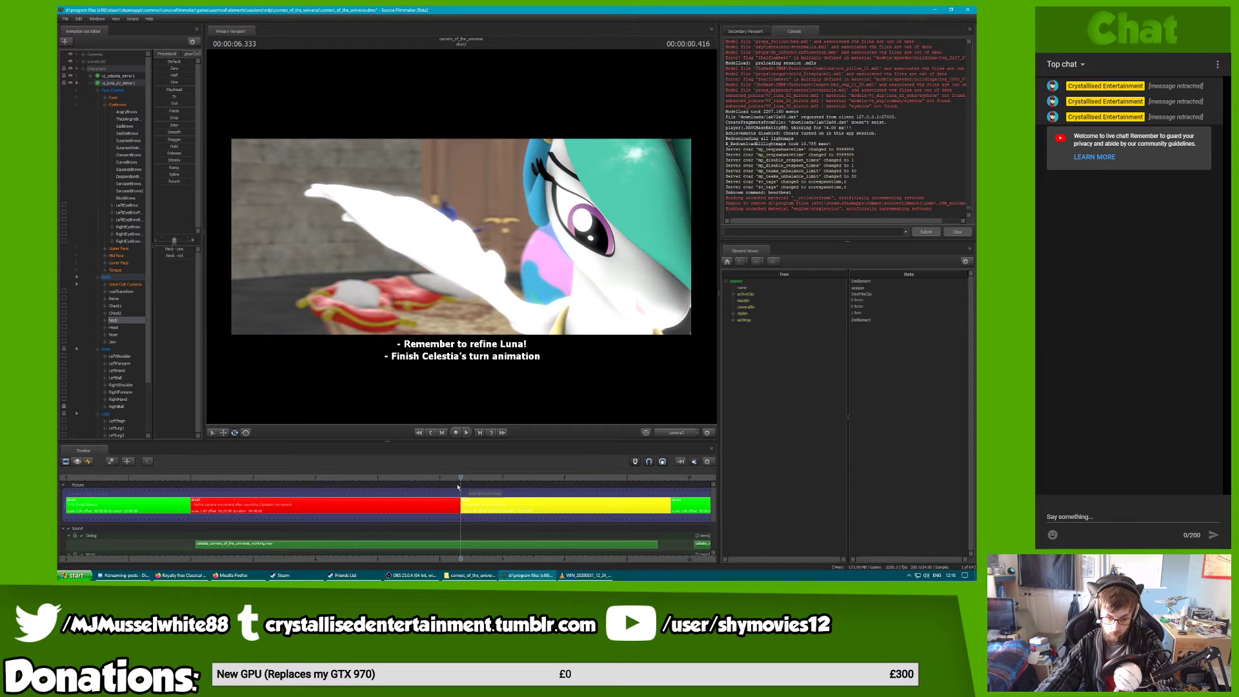
drag(457, 477, 571, 490)
right_click(129, 82)
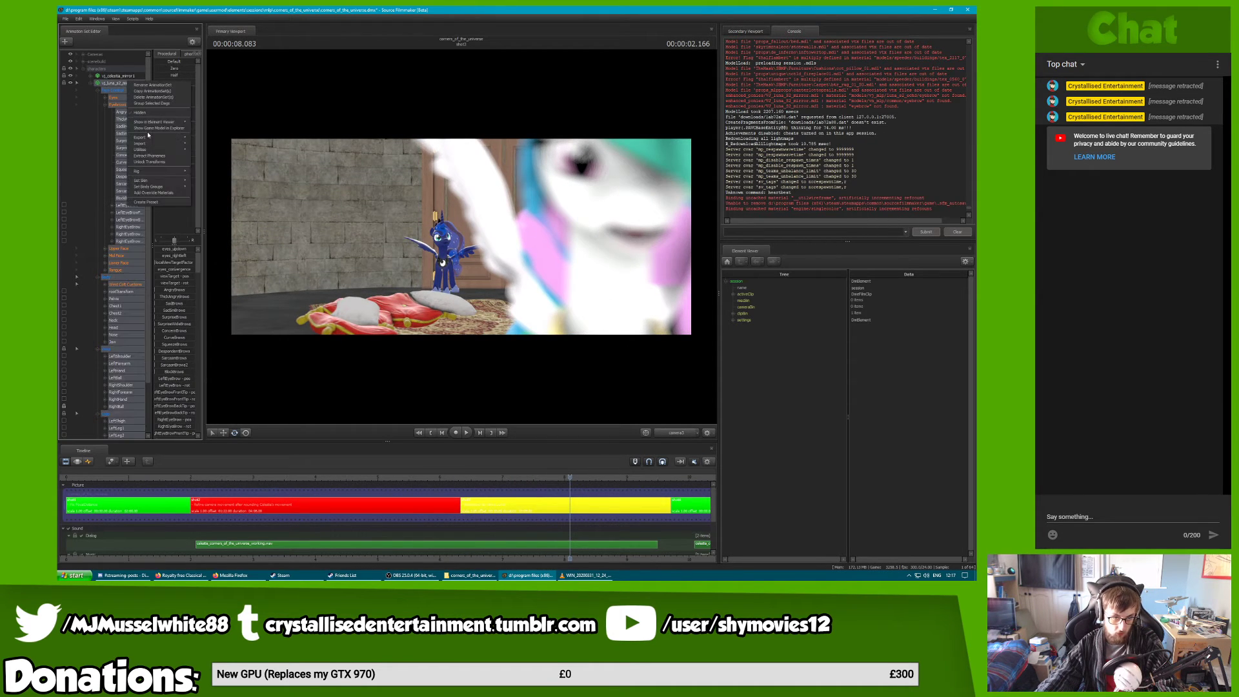
mouse_move(169, 188)
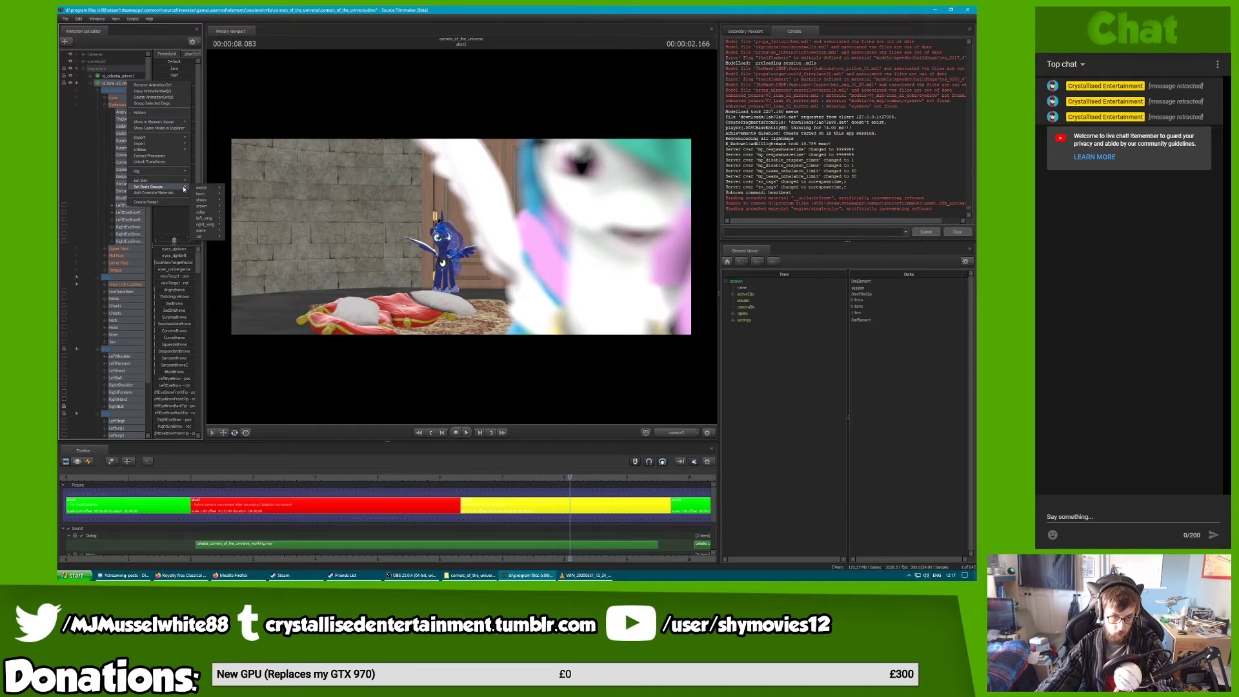
mouse_move(217, 205)
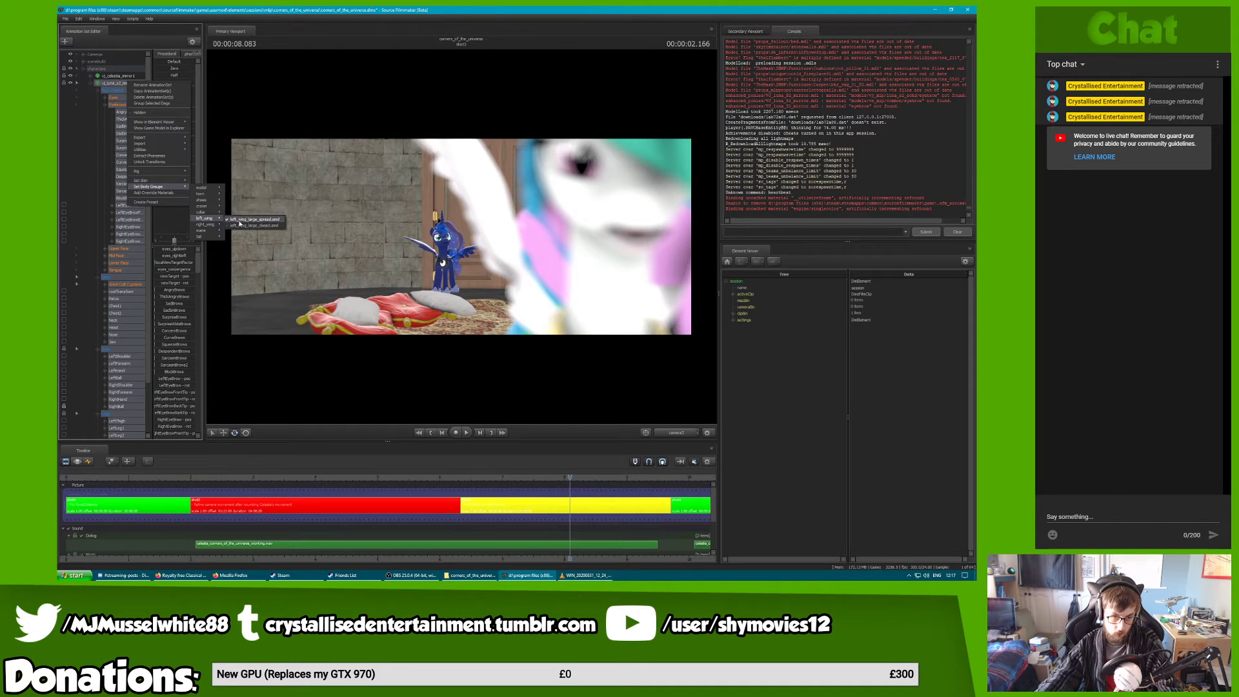
click(240, 226)
right_click(125, 83)
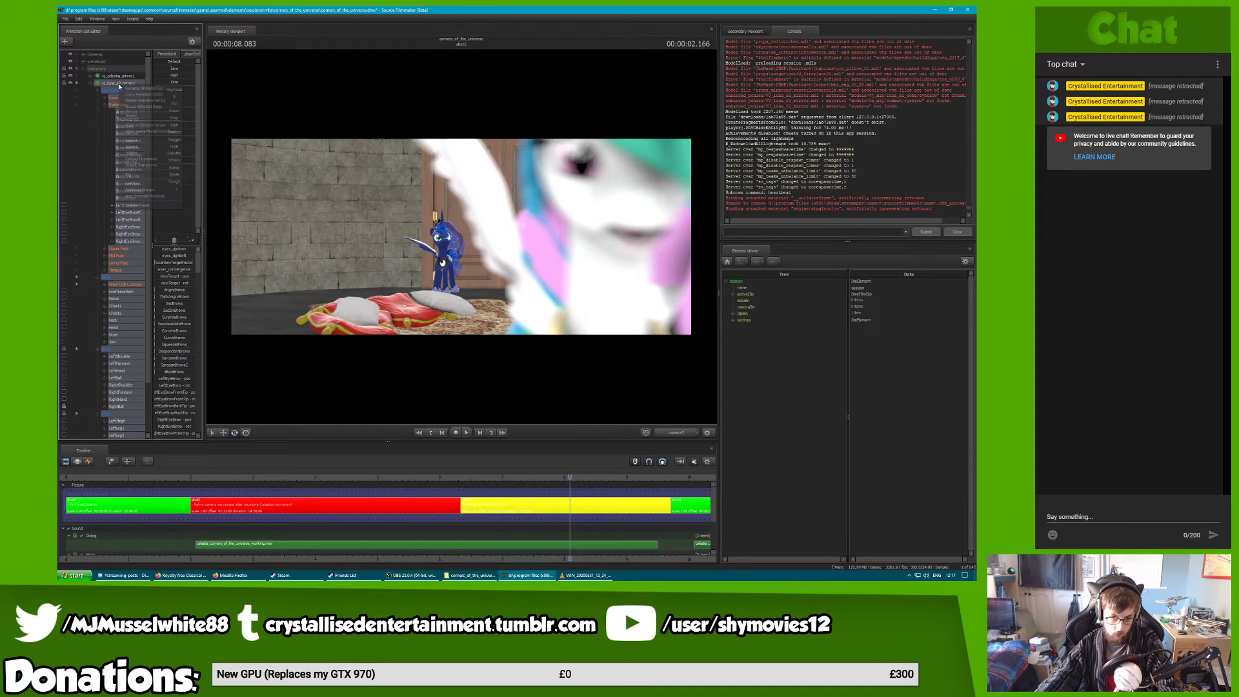
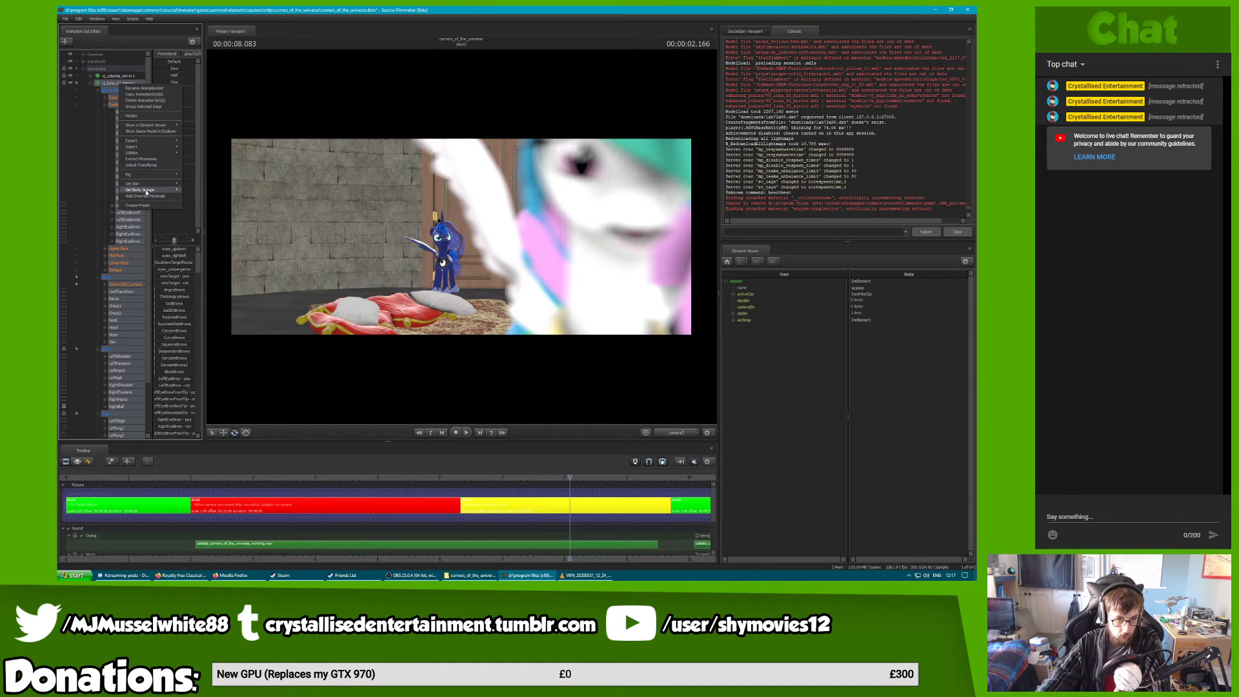
mouse_move(165, 194)
mouse_move(202, 222)
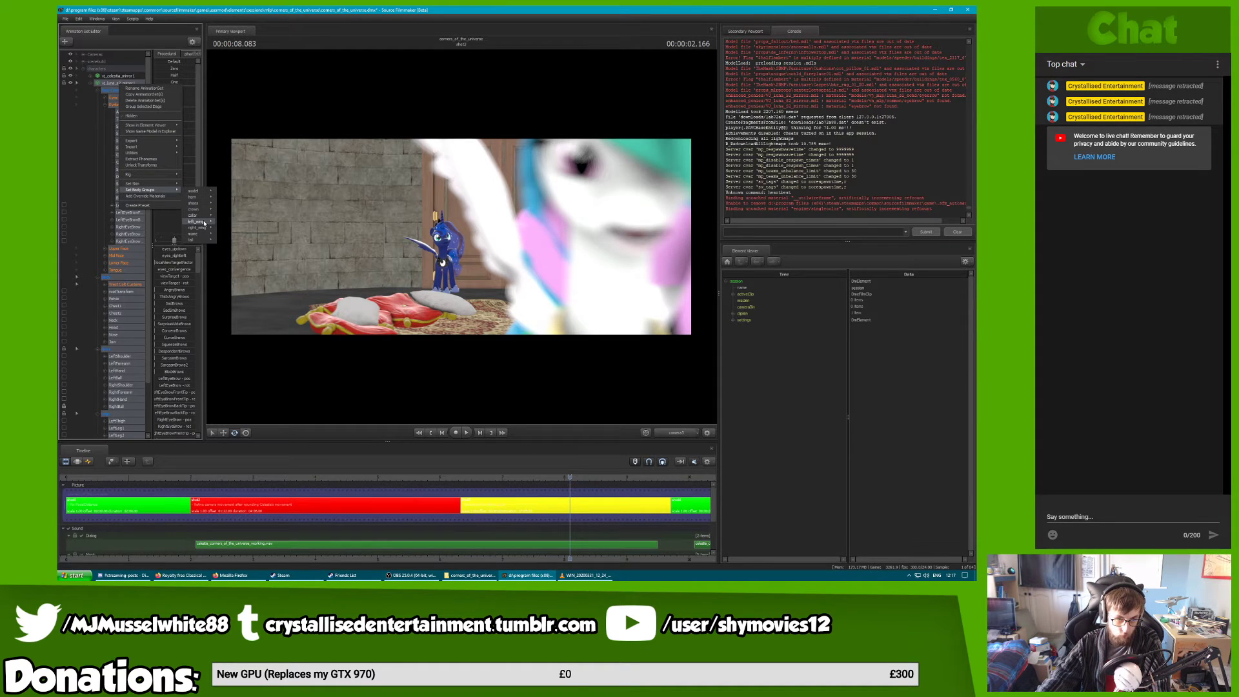
click(245, 222)
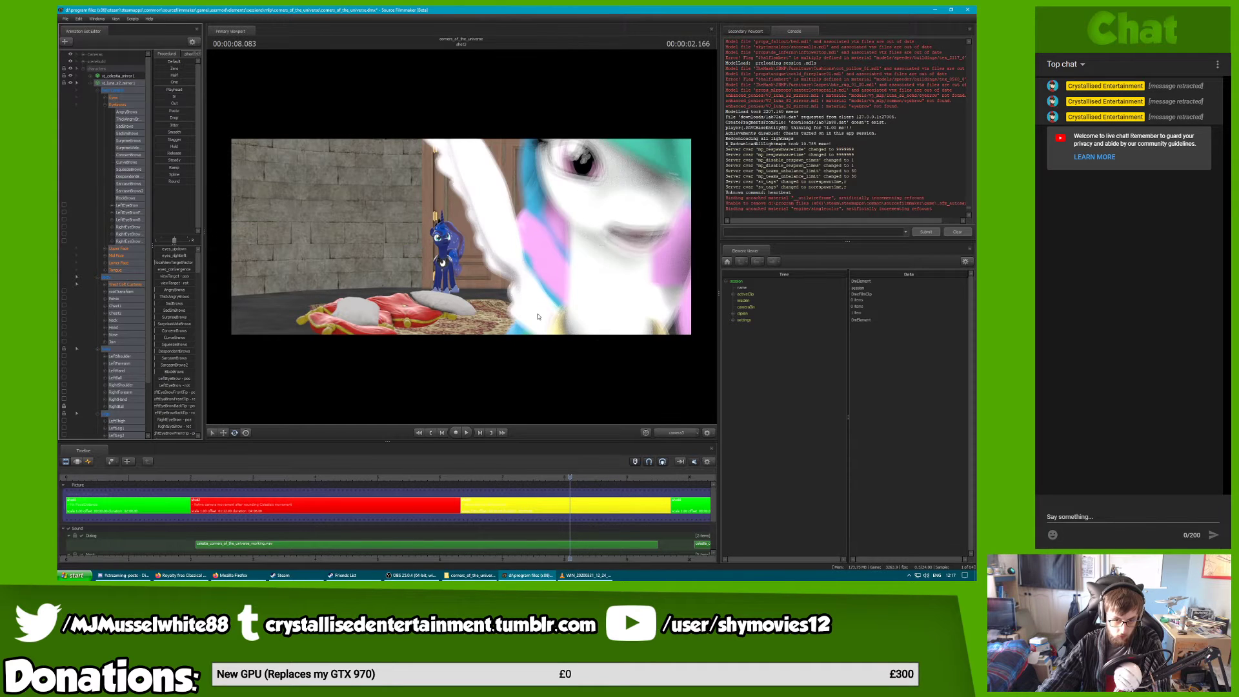
Replay Luna's shot from about 6.5 s, and inspect Luna from the work camera at 7.708 s in the Graph Editor
click(501, 479)
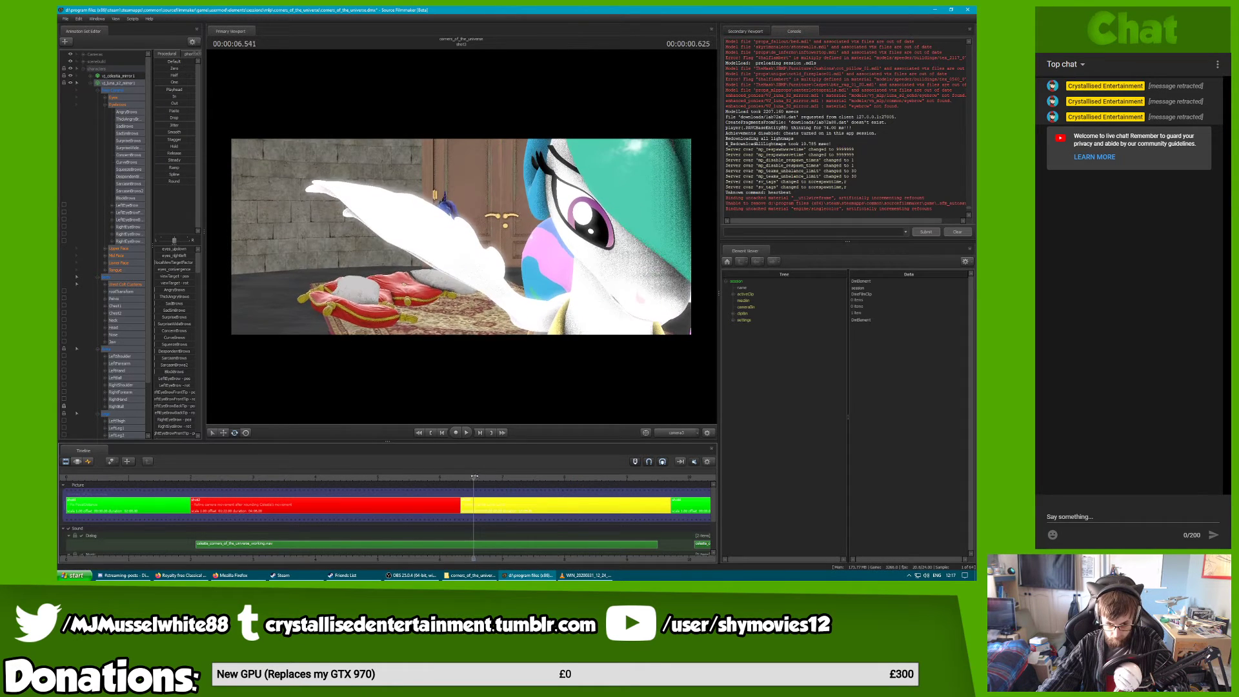
key(space)
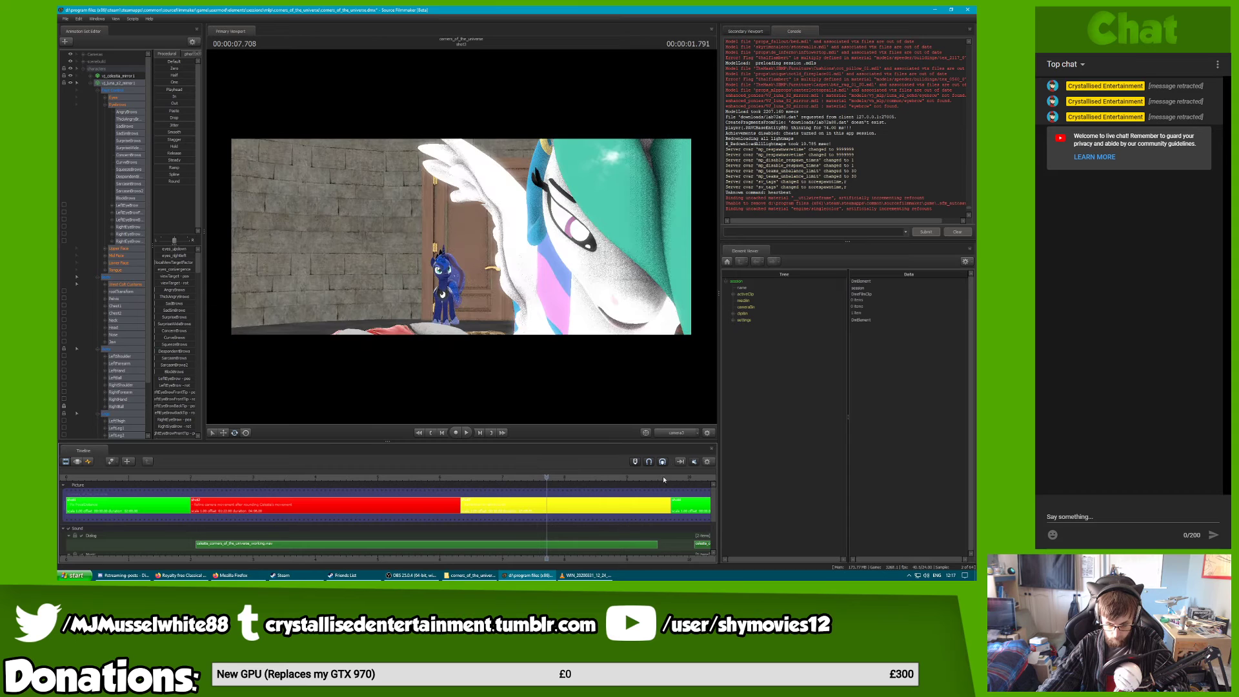
click(678, 437)
drag(472, 276, 461, 237)
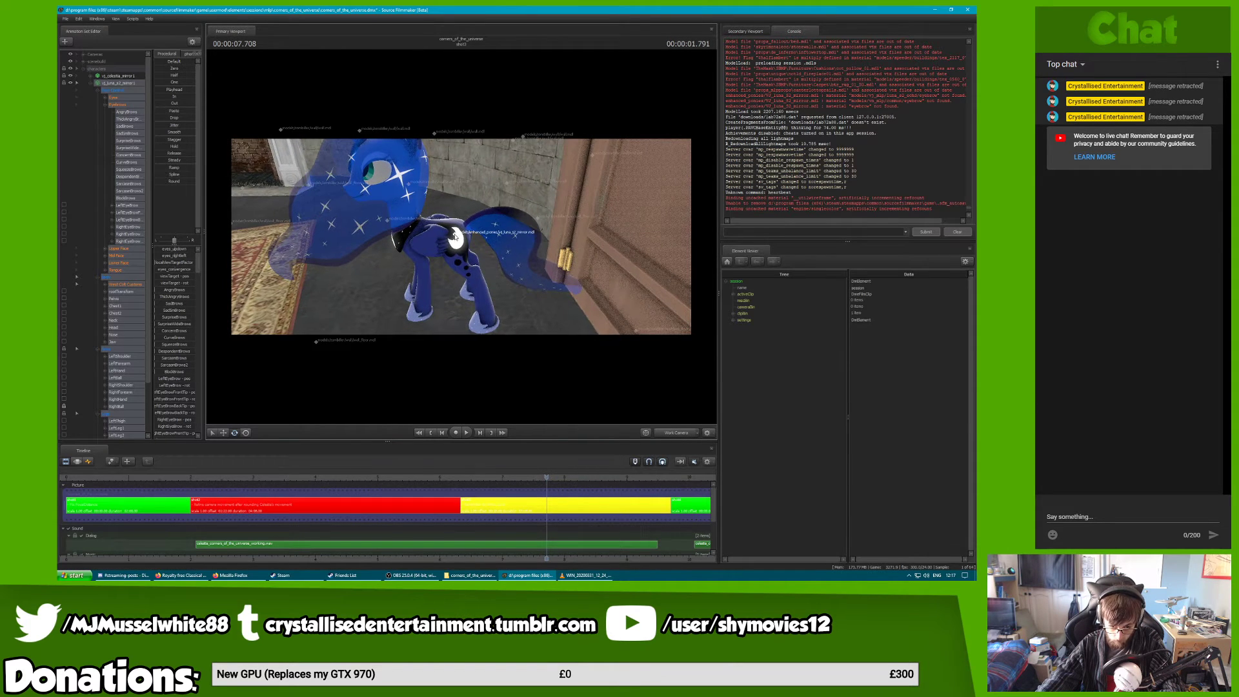
click(461, 237)
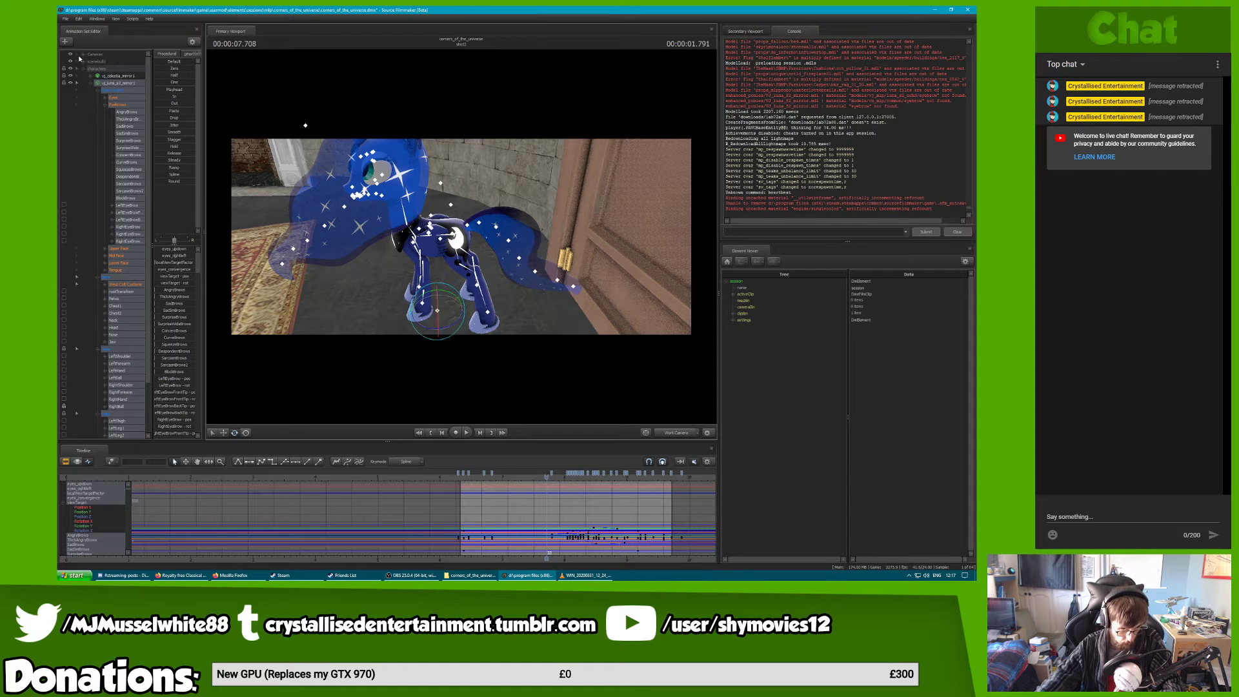
Examine Luna's wing control groups in the animation set, expand the left wing bones, and inspect the folded wing up close
scroll(116, 368, down, 3)
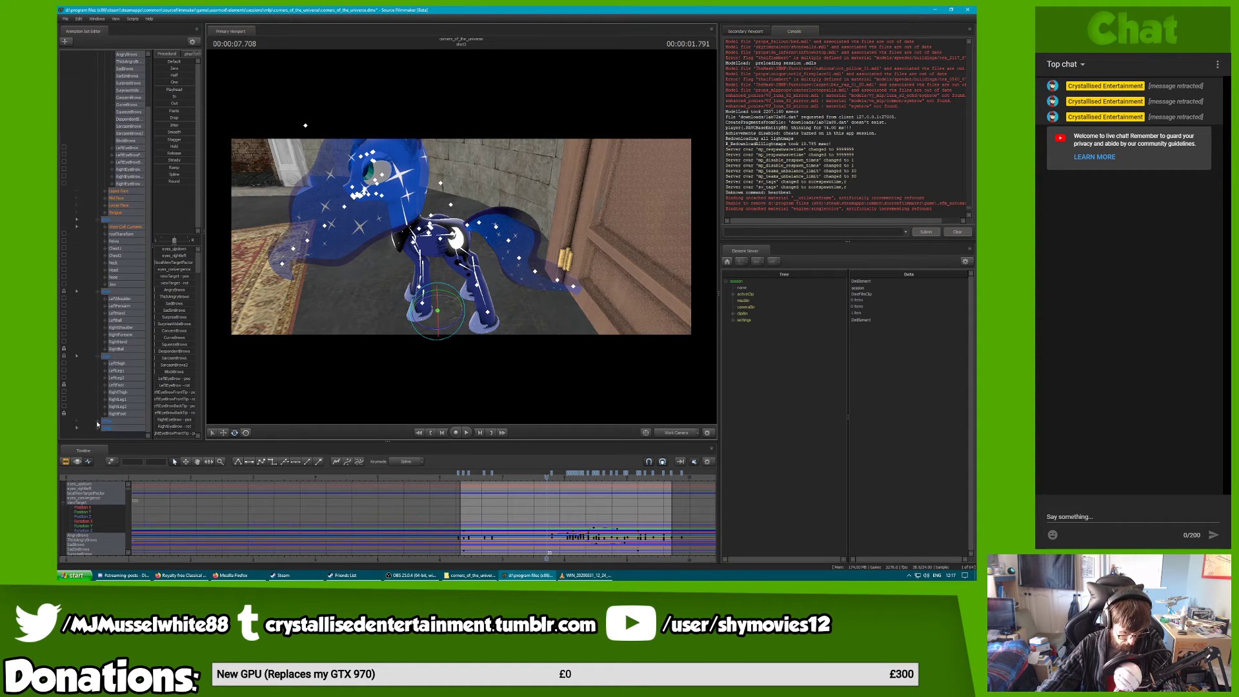
scroll(83, 425, down, 2)
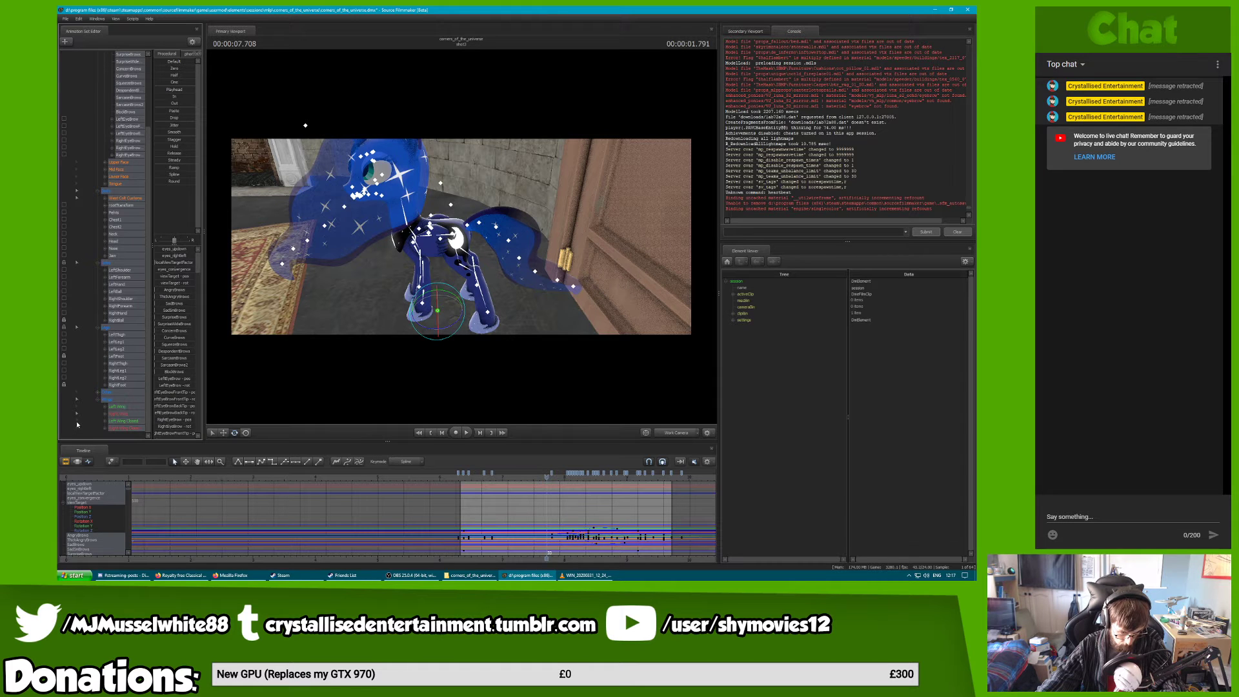
key(ctrl)
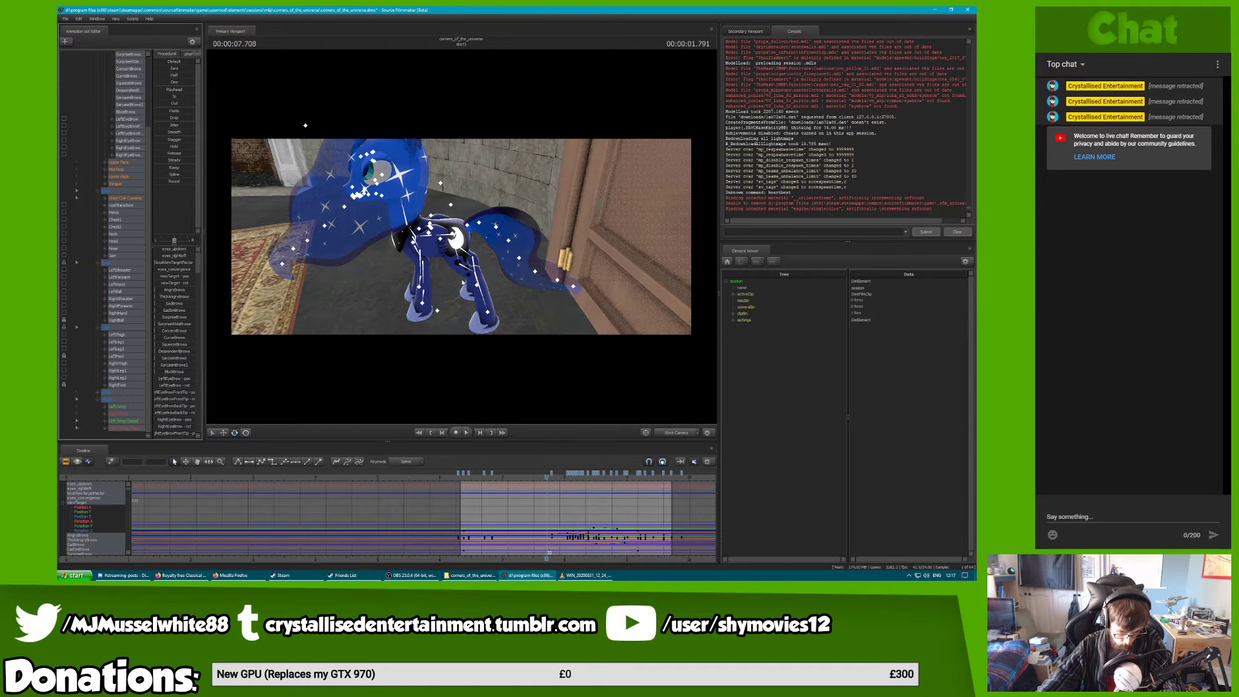
click(437, 245)
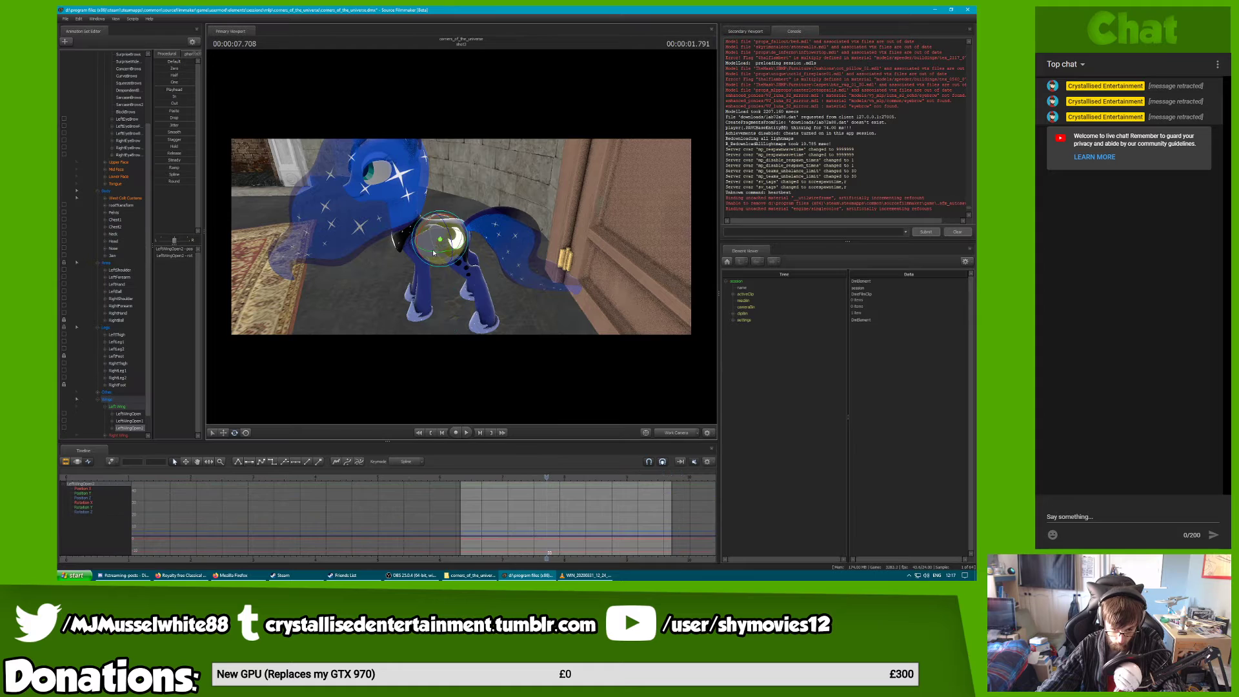
ctrl+click(127, 427)
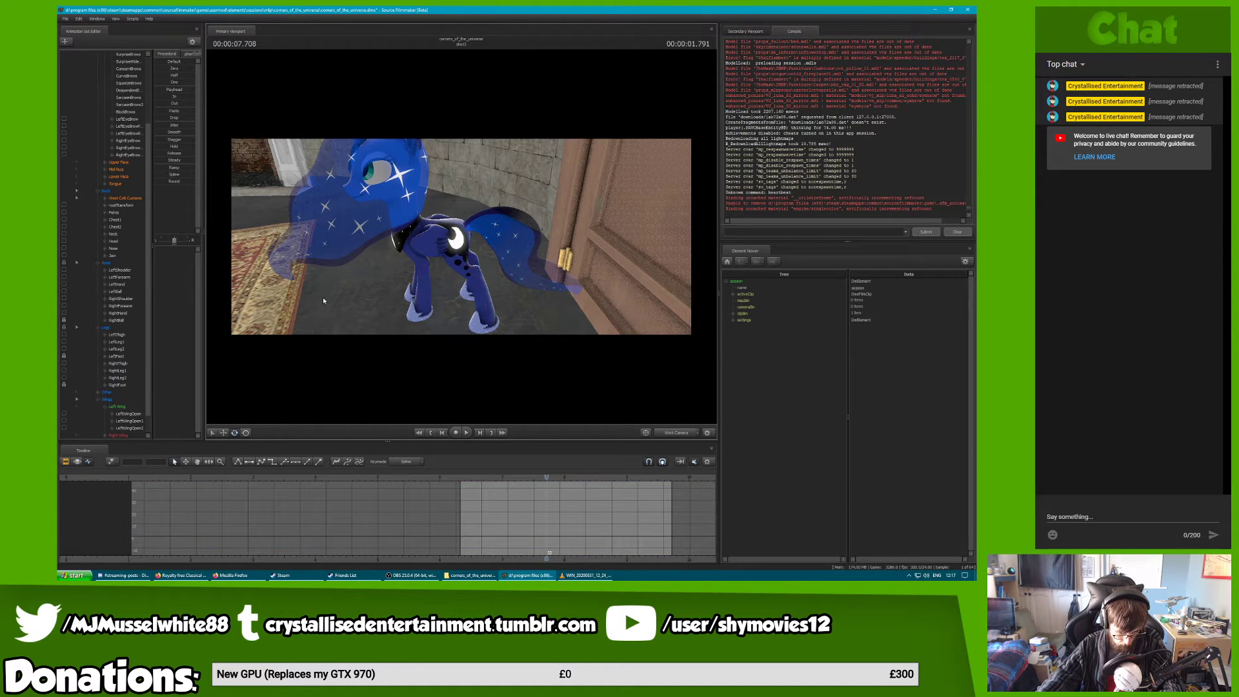
key(ctrl)
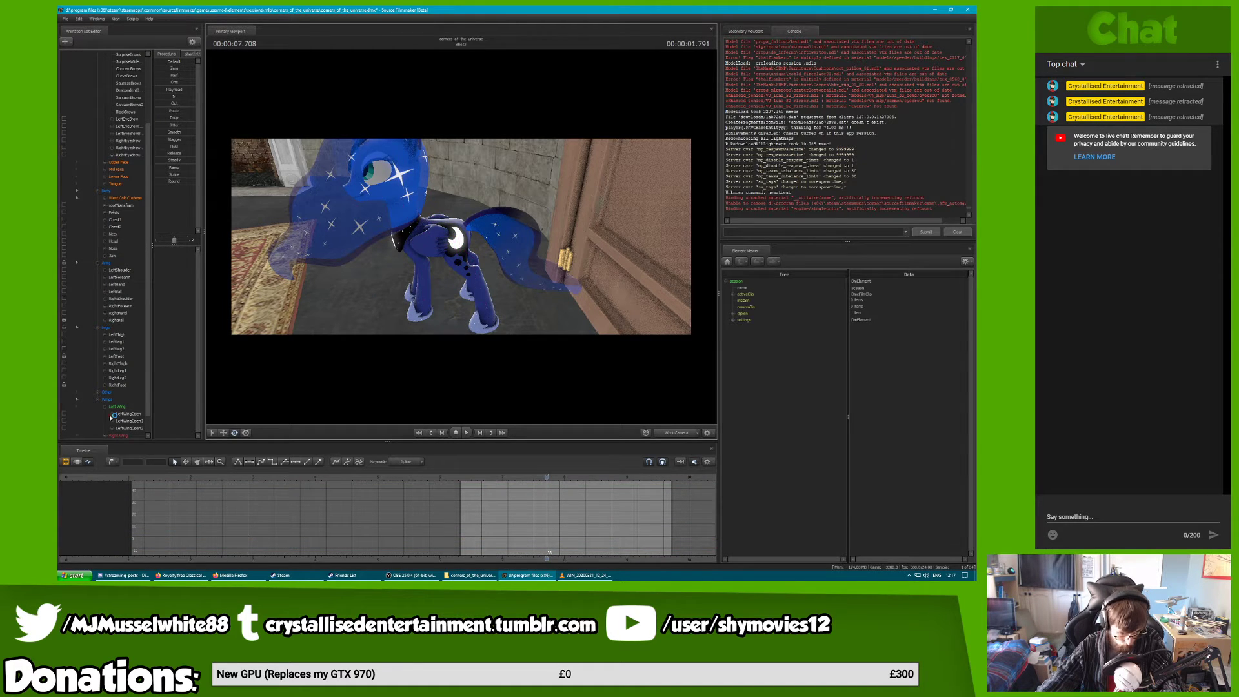
scroll(106, 418, down, 2)
drag(440, 272, 461, 235)
key(w)
key(s)
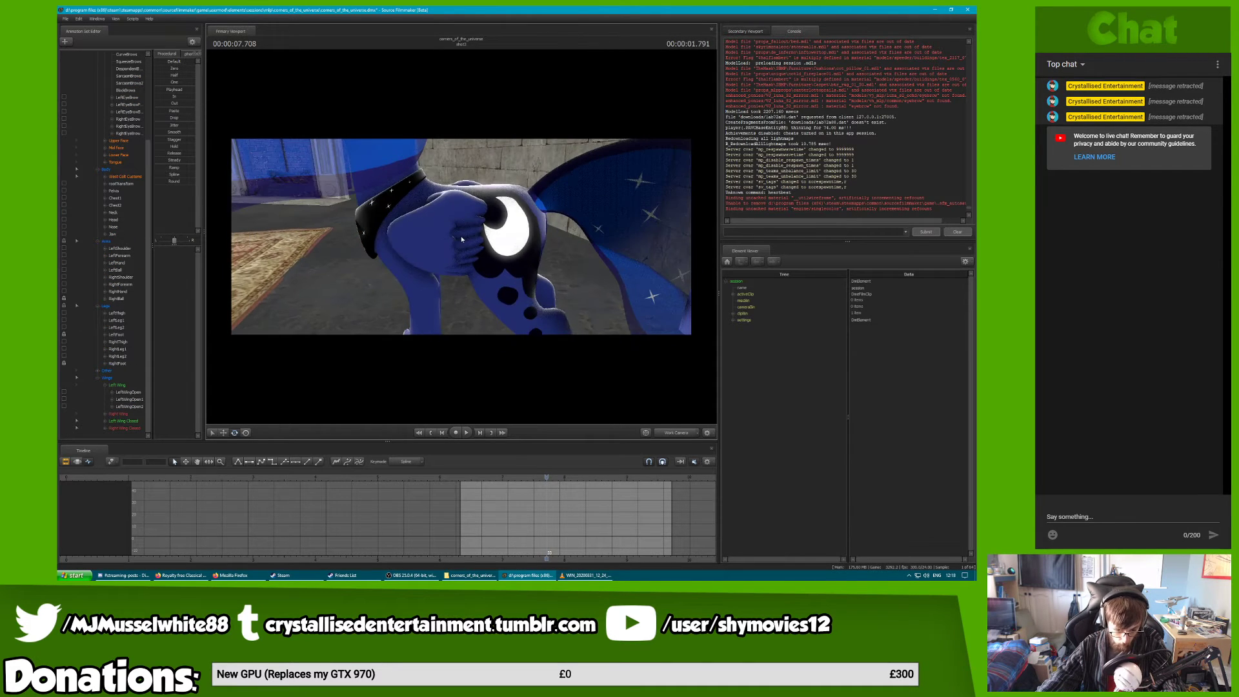
Jump to Luna's shot at 6.333 s and rotate her first left closed-wing bone across the full timeline in the Motion Editor
key(F2)
key(Up)
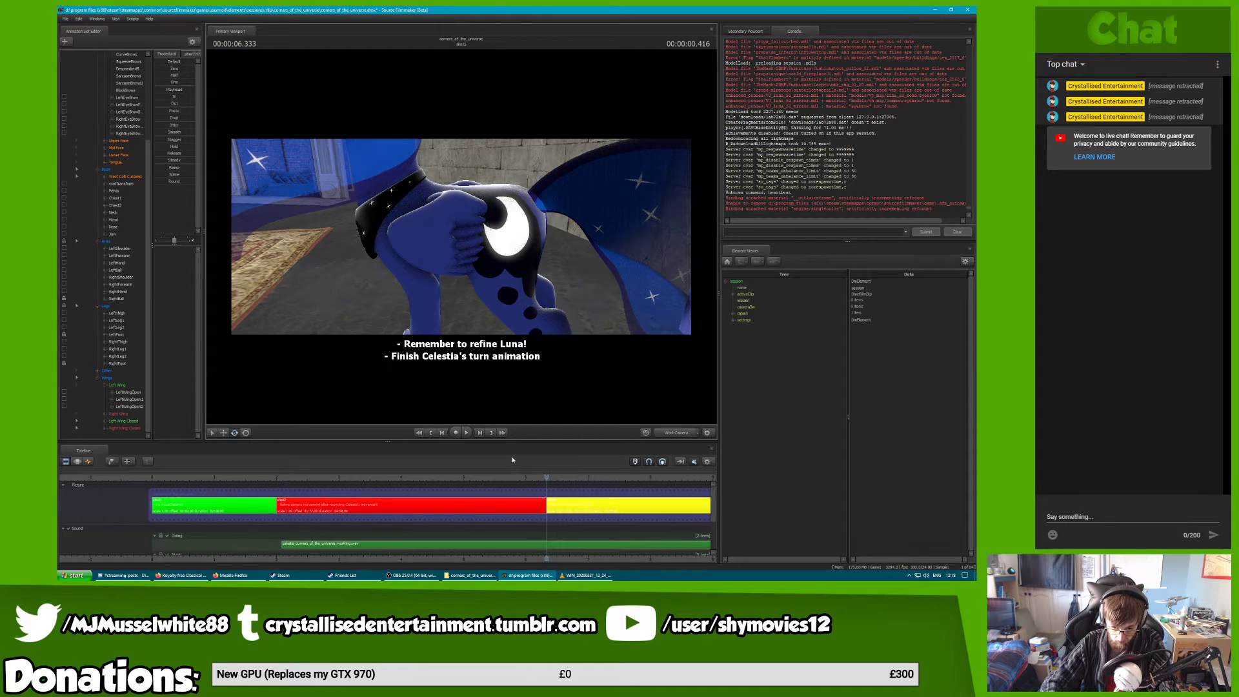
key(F3)
key(ctrl+a)
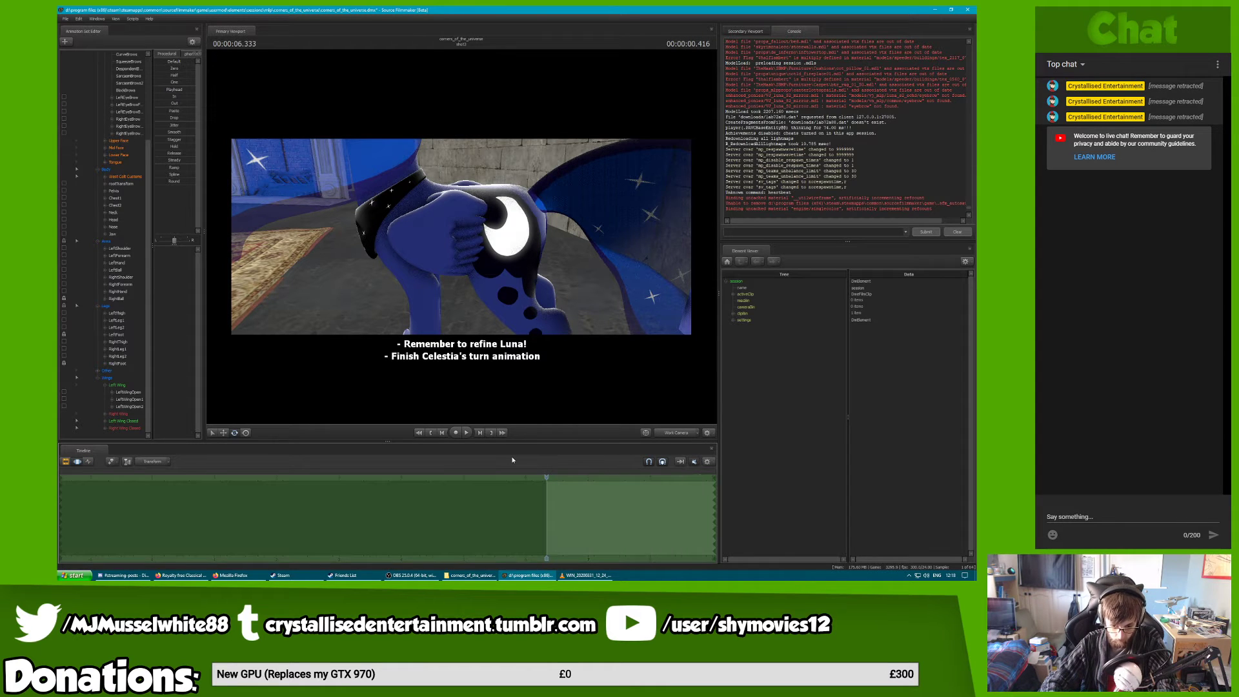
click(105, 421)
click(135, 428)
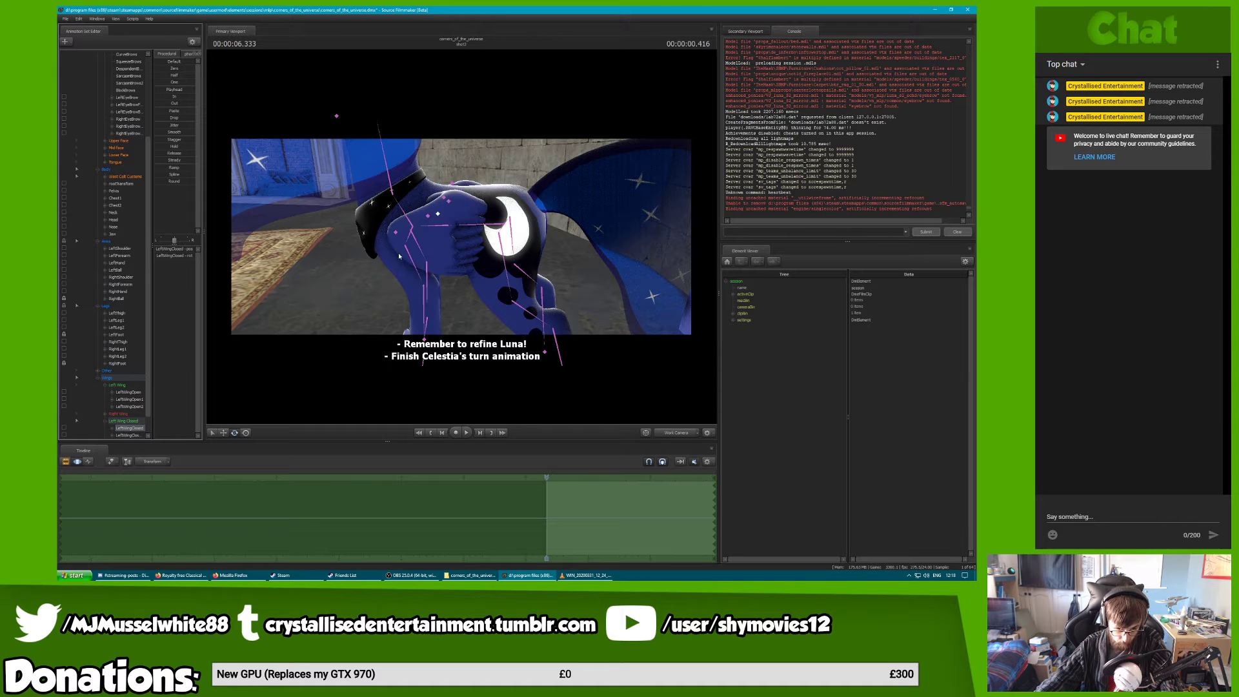
alt+drag(398, 253, 427, 246)
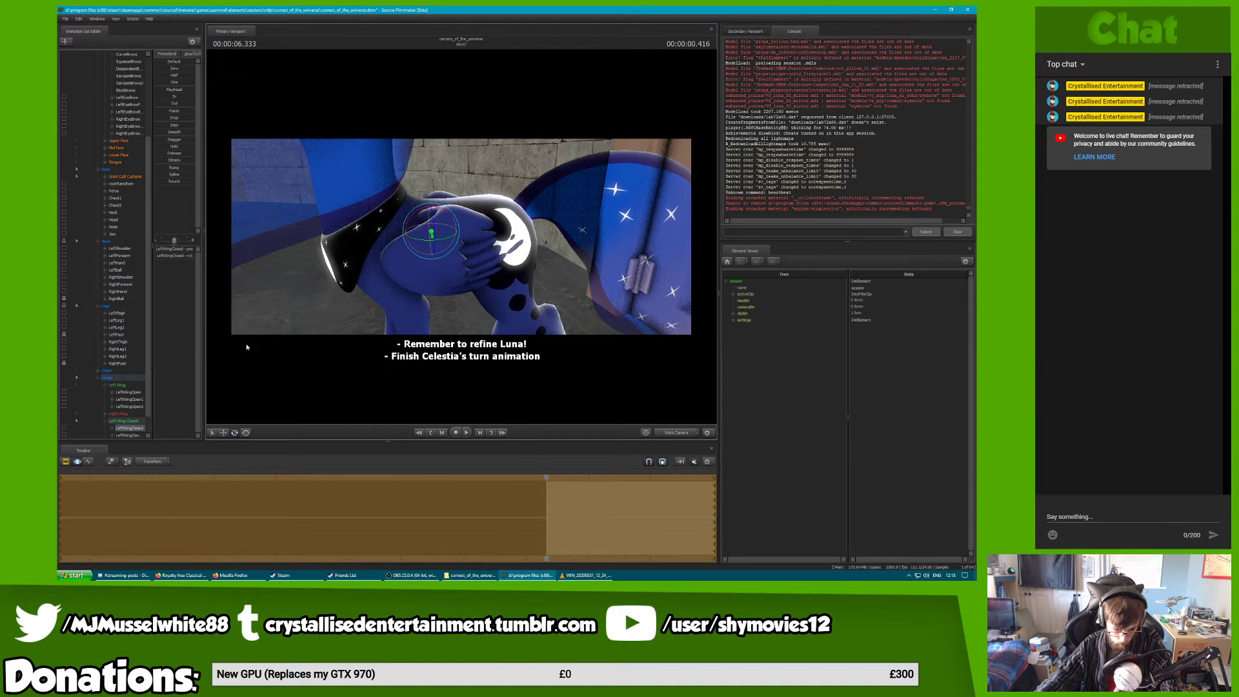
Rotate Luna's second left closed-wing bone across the full timeline to adjust how the wing folds
click(137, 435)
scroll(138, 431, down, 1)
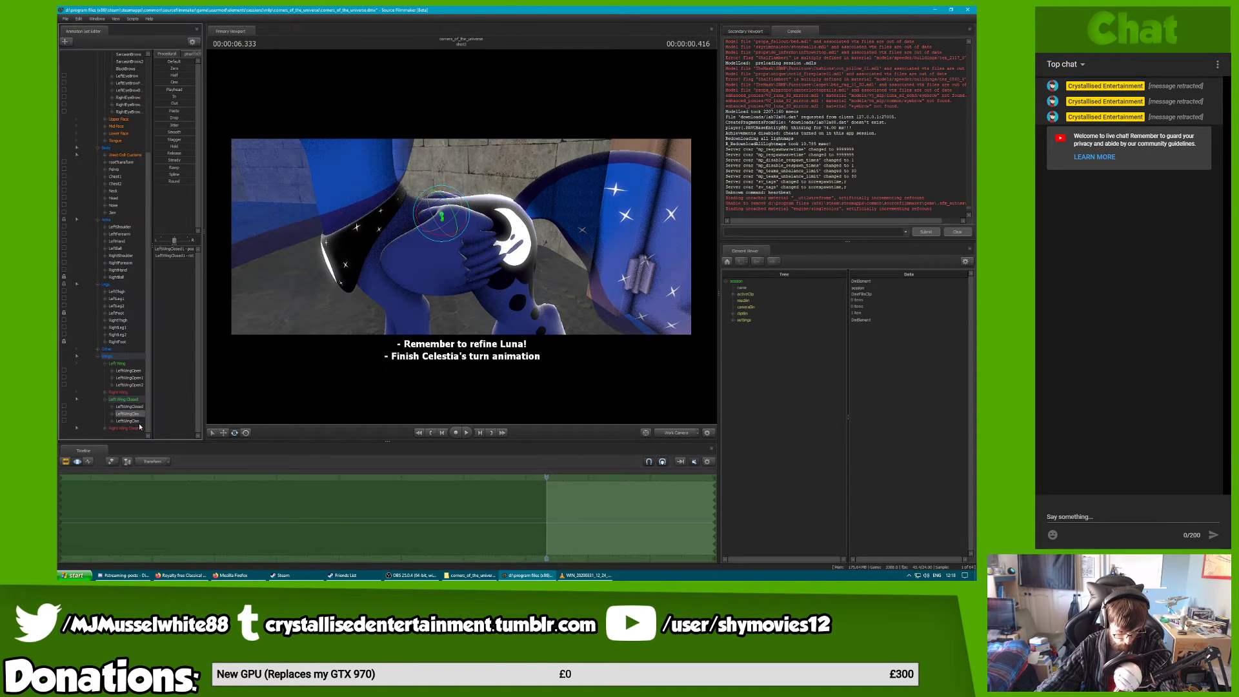
drag(428, 233, 413, 258)
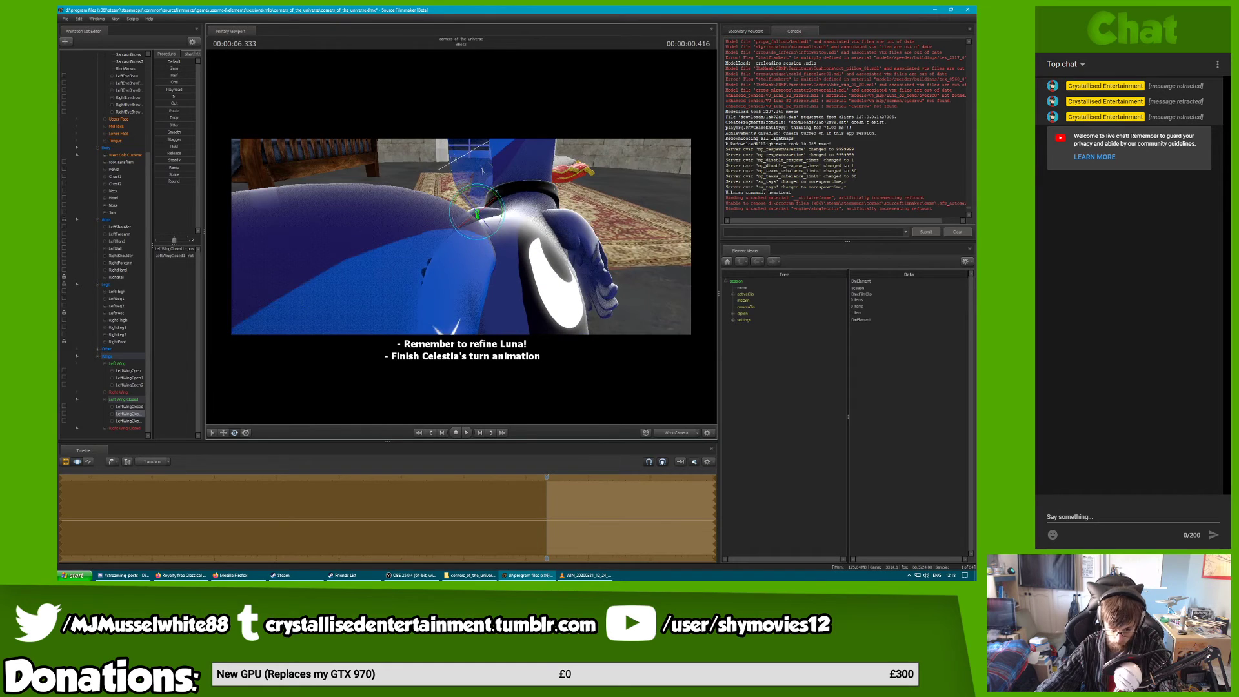
Expand Luna's right closed-wing bones and rotate the first one across the full timeline to fit her body
click(105, 429)
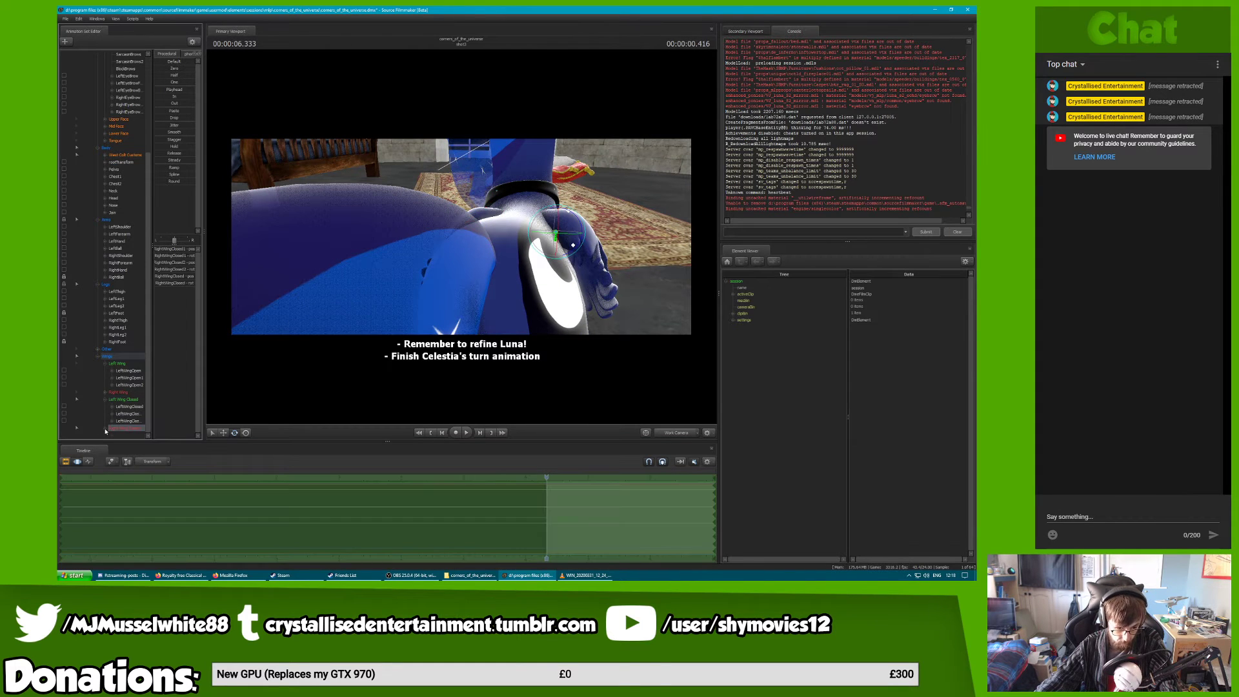
click(130, 429)
click(134, 436)
drag(516, 239, 461, 239)
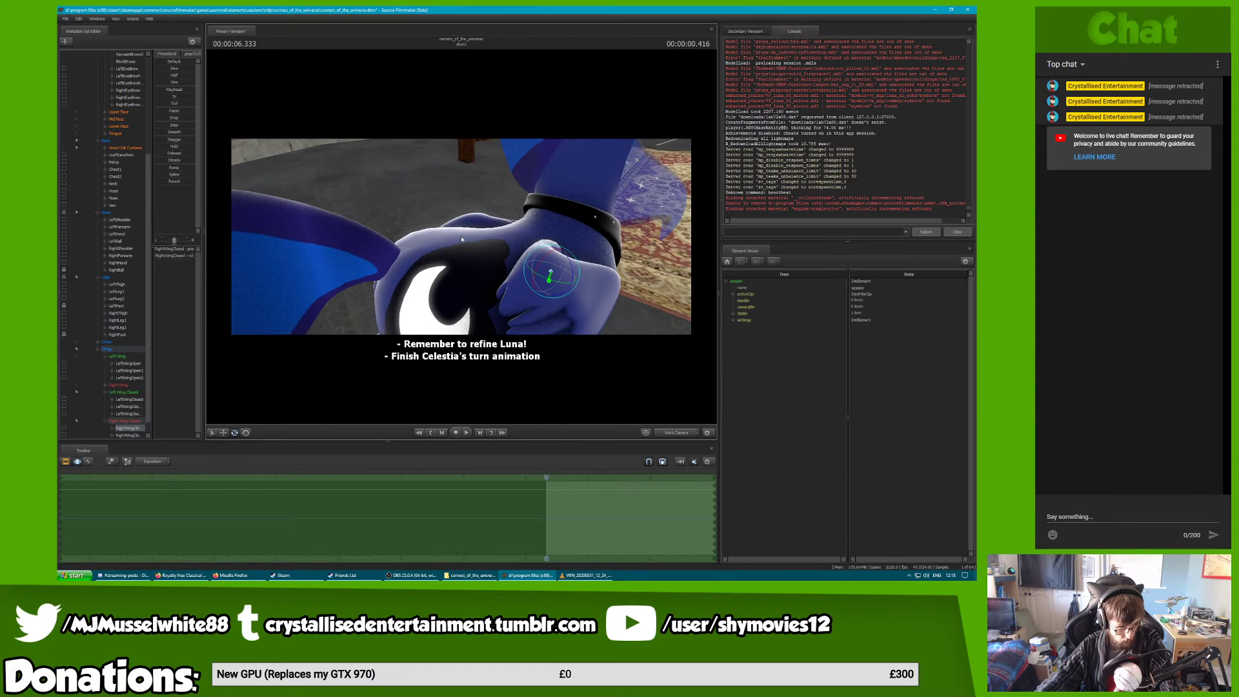
drag(445, 193, 455, 205)
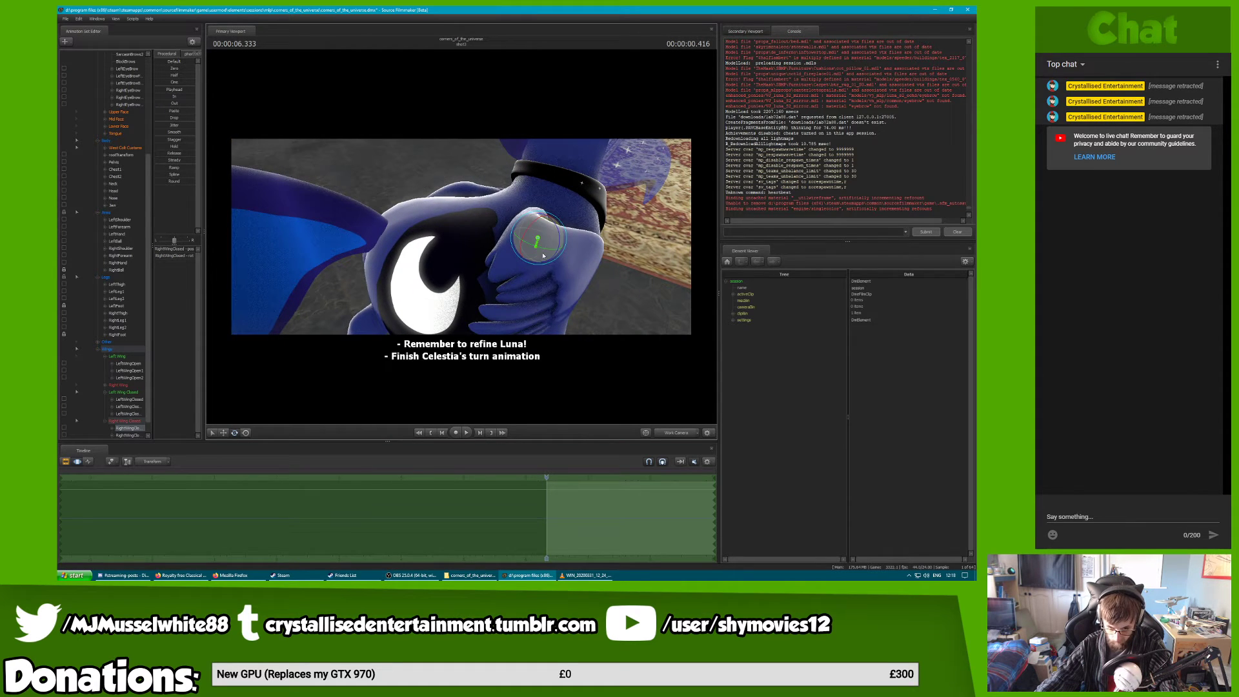
drag(532, 245, 474, 255)
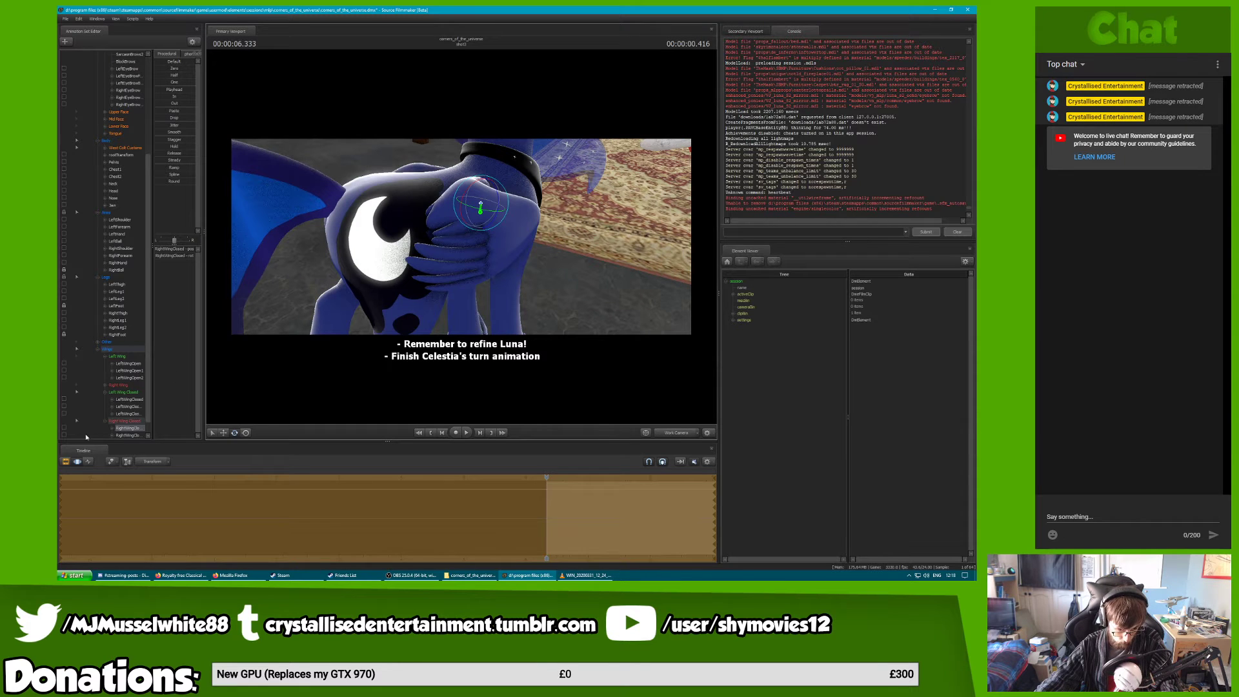
Collapse the open left wing group and rotate Luna's second right closed-wing bone across the full timeline
click(129, 436)
click(104, 357)
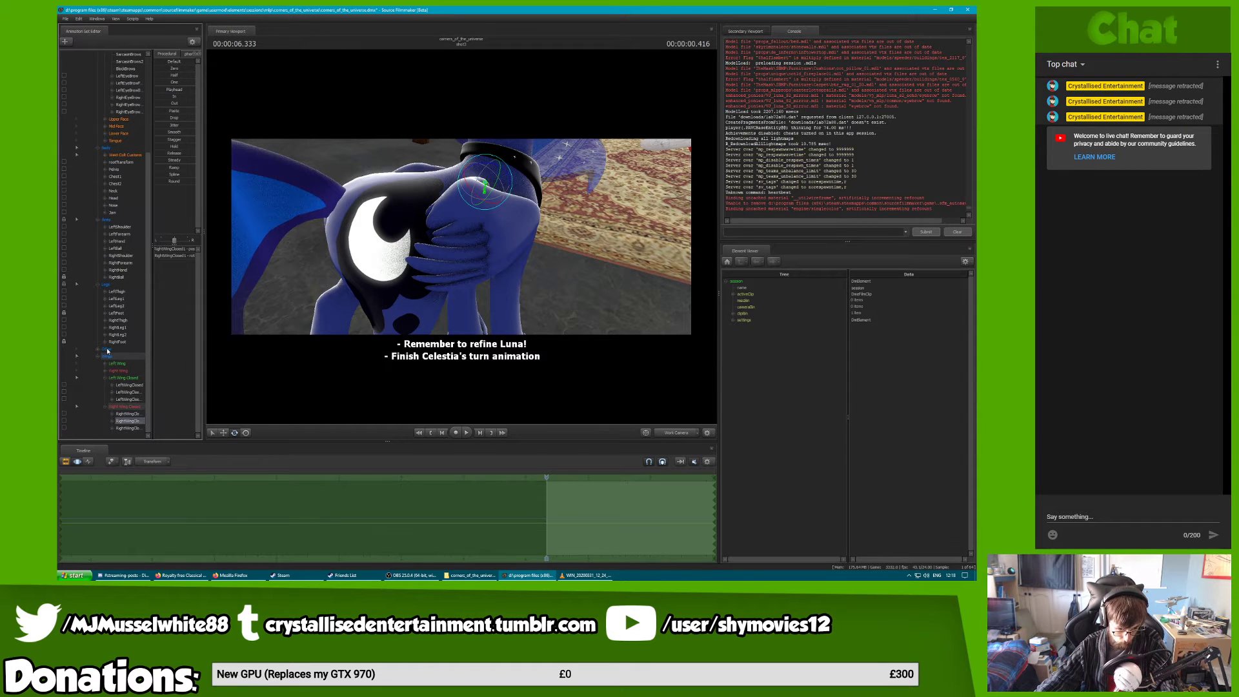
click(478, 193)
drag(478, 193, 476, 191)
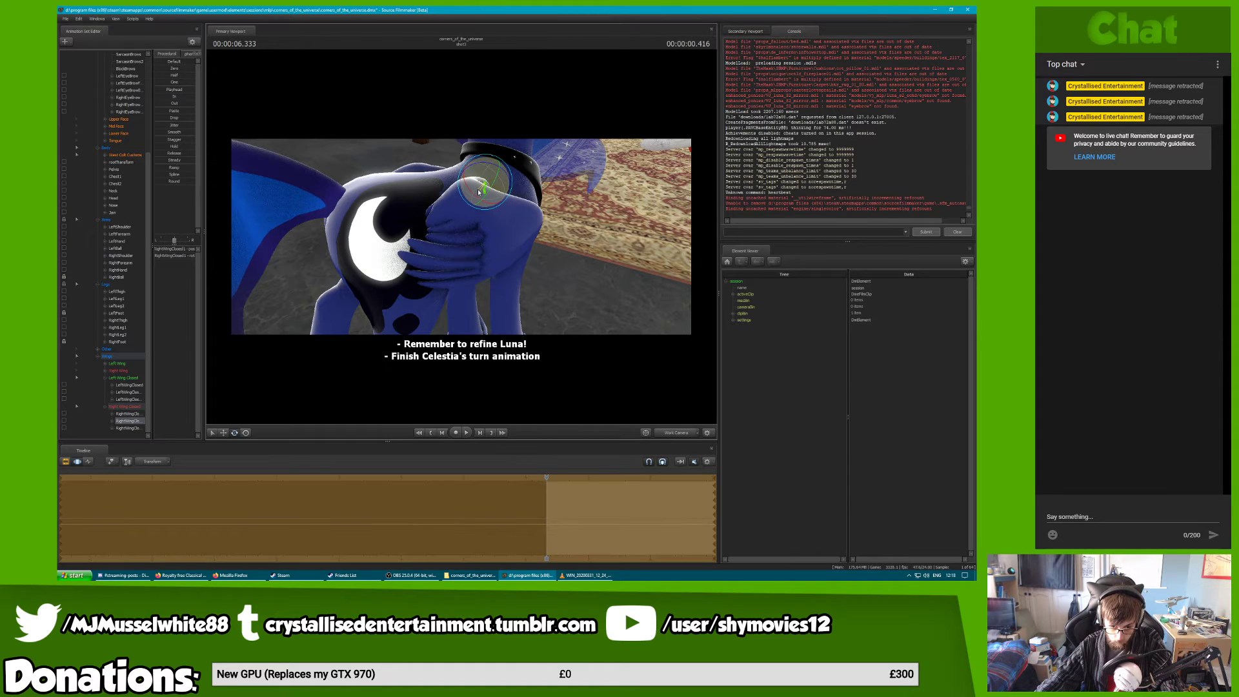
Rotate Luna's third right closed-wing bone across the full timeline and undo the last adjustment
click(127, 428)
click(530, 244)
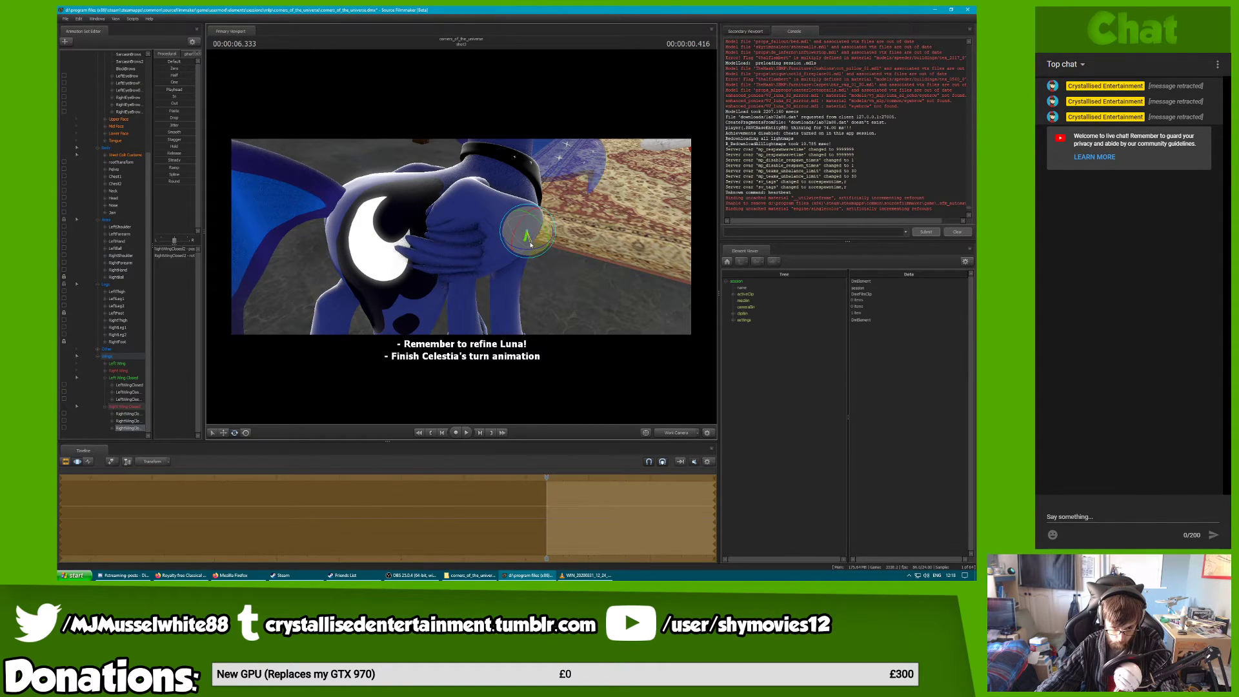
drag(531, 244, 532, 242)
drag(516, 284, 140, 349)
key(ctrl+z)
scroll(117, 191, up, 6)
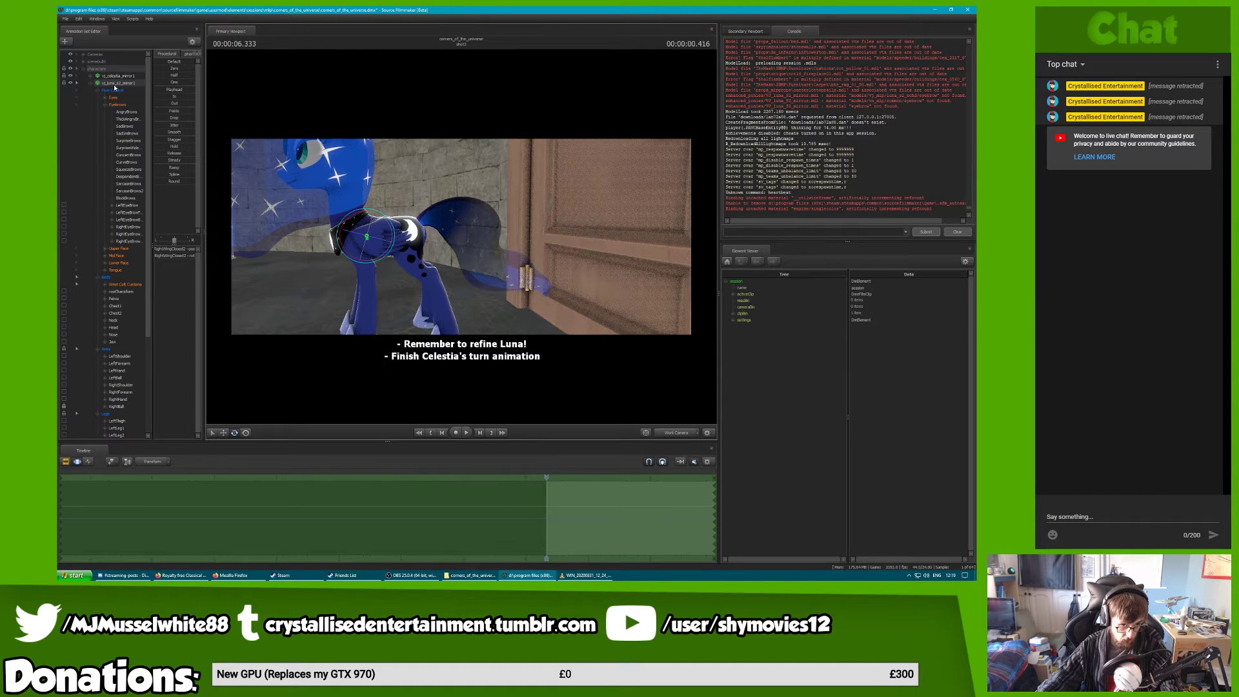
click(128, 147)
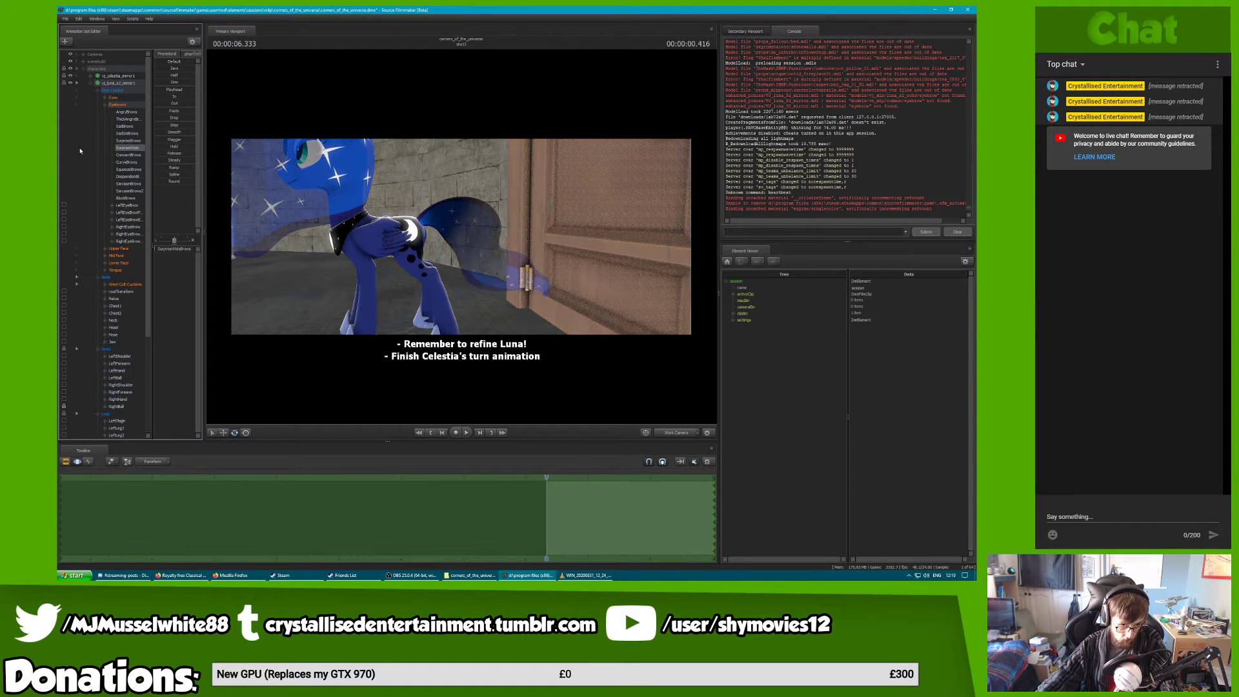
click(109, 90)
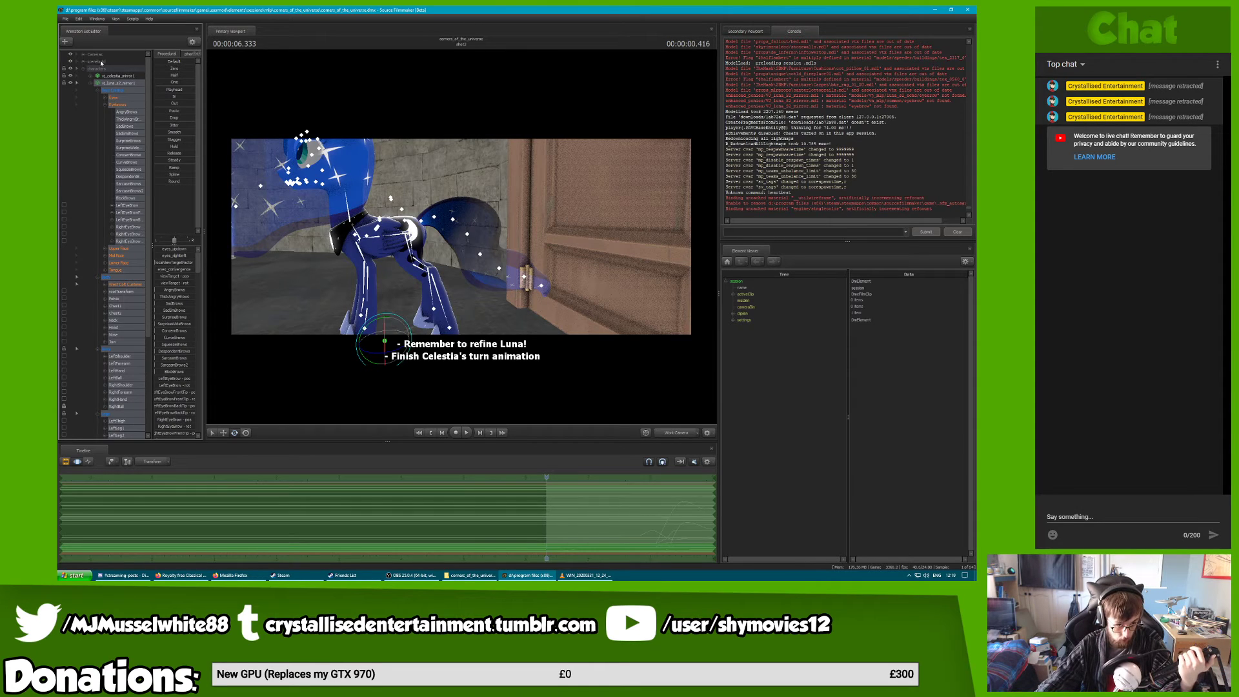
right_click(108, 77)
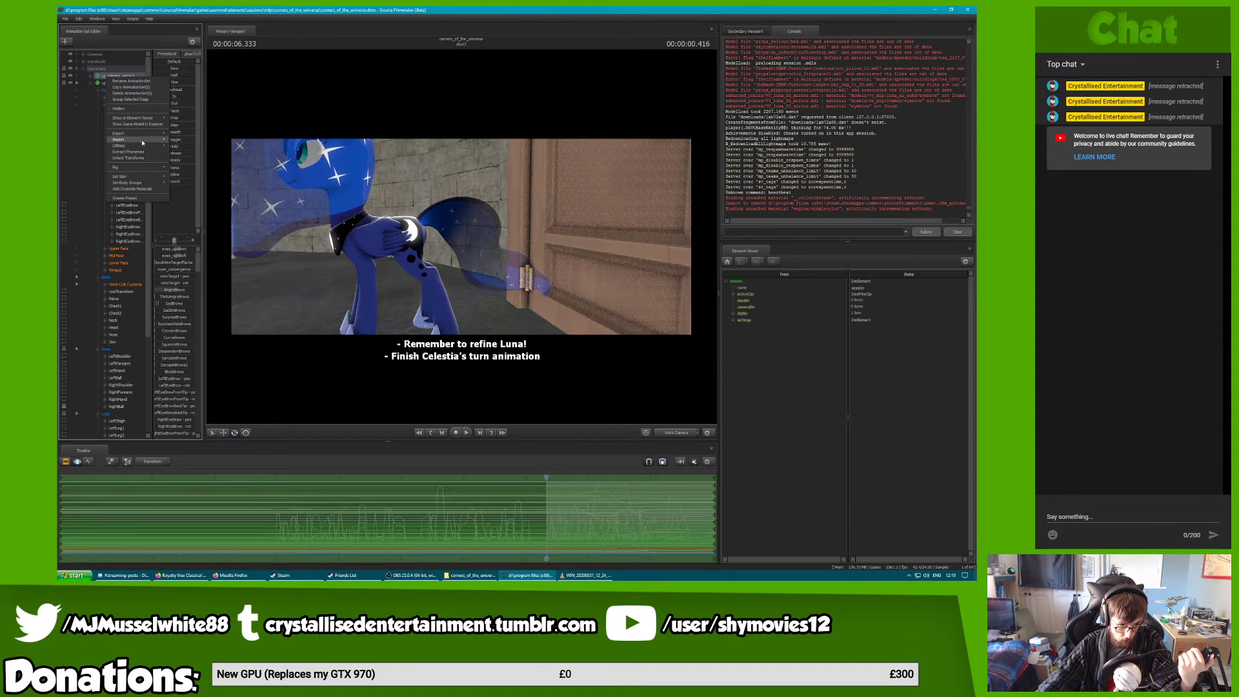
mouse_move(154, 144)
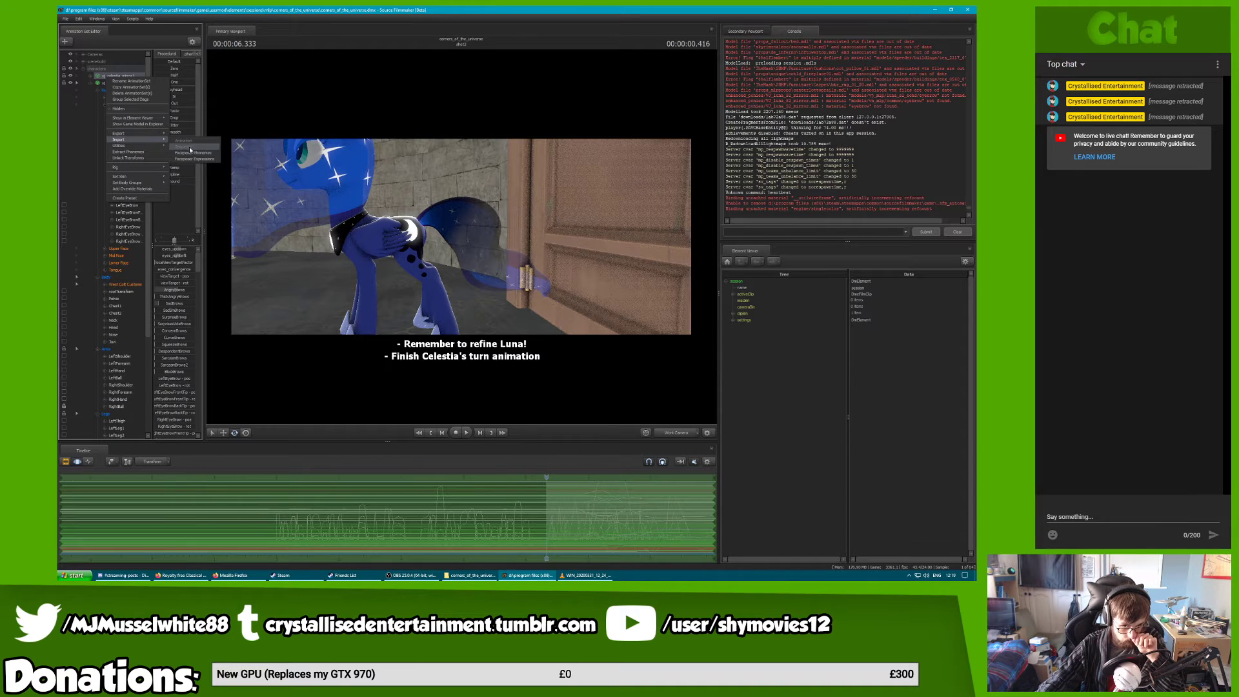
click(95, 86)
right_click(107, 84)
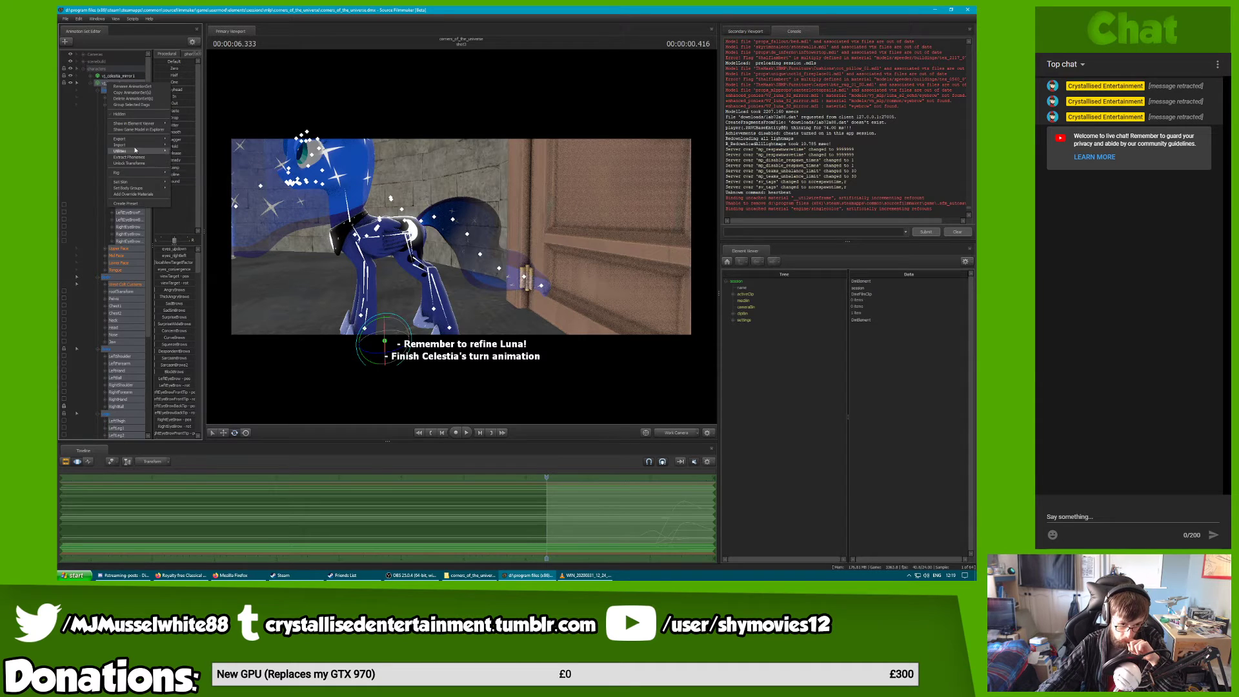
mouse_move(135, 149)
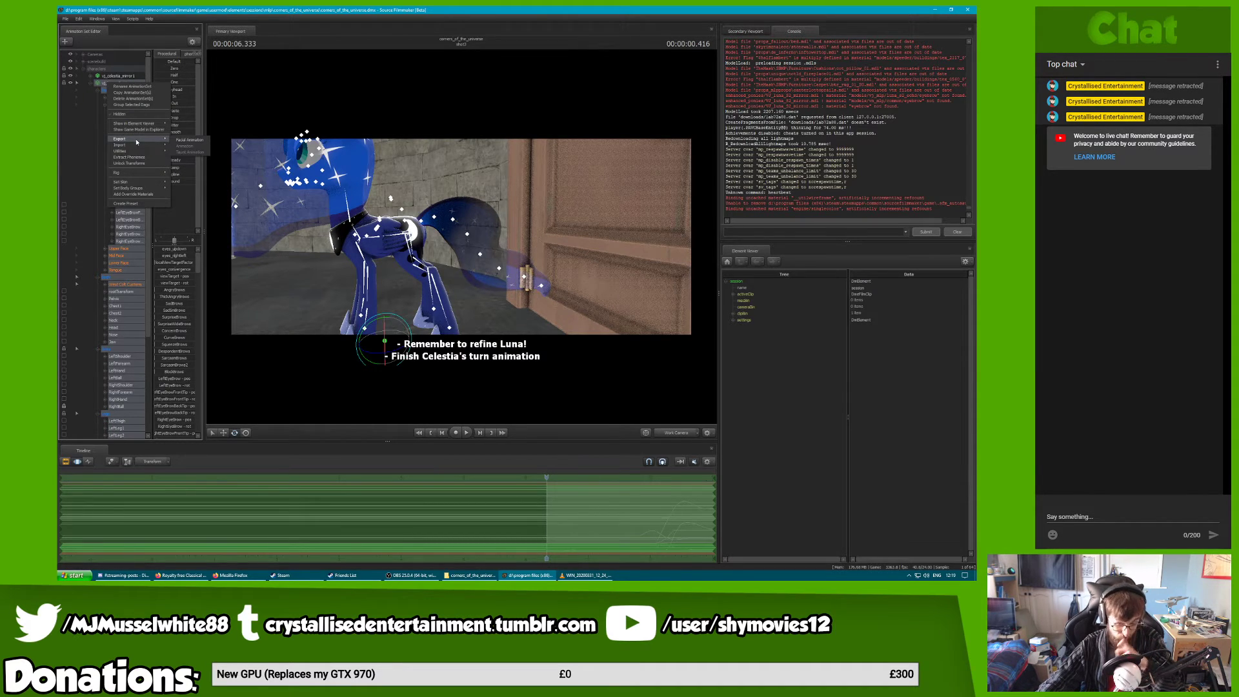
click(462, 239)
drag(440, 236, 336, 236)
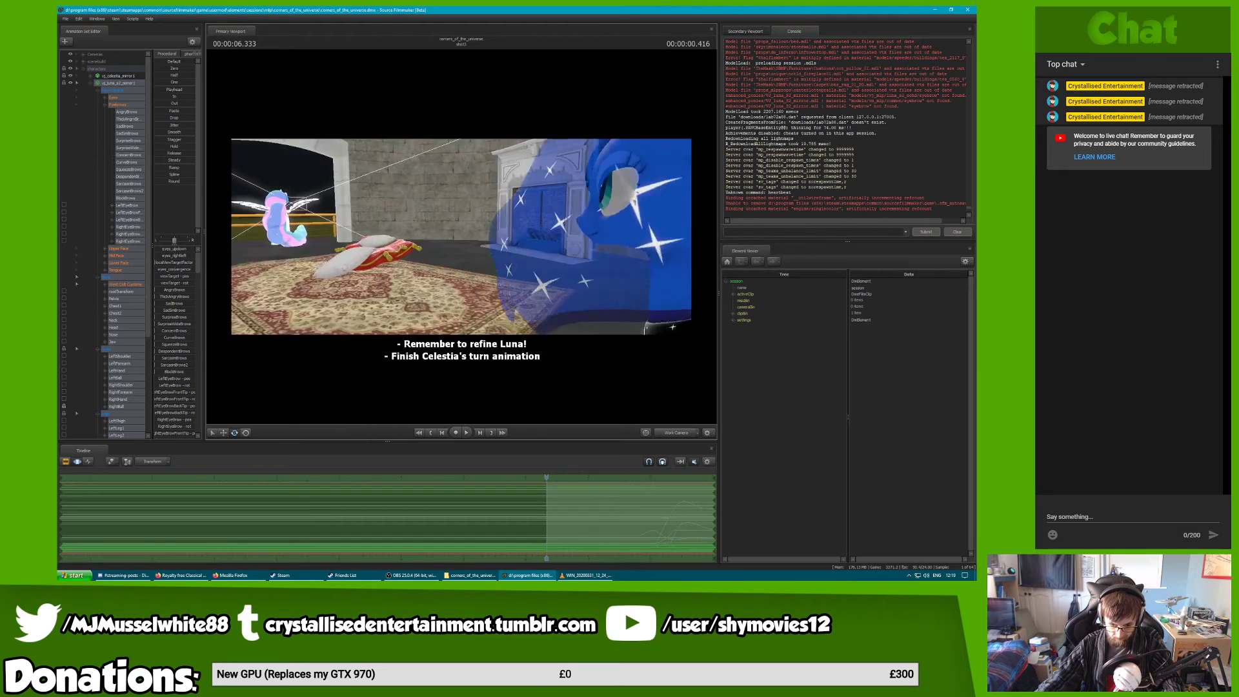
drag(462, 237, 462, 239)
click(419, 255)
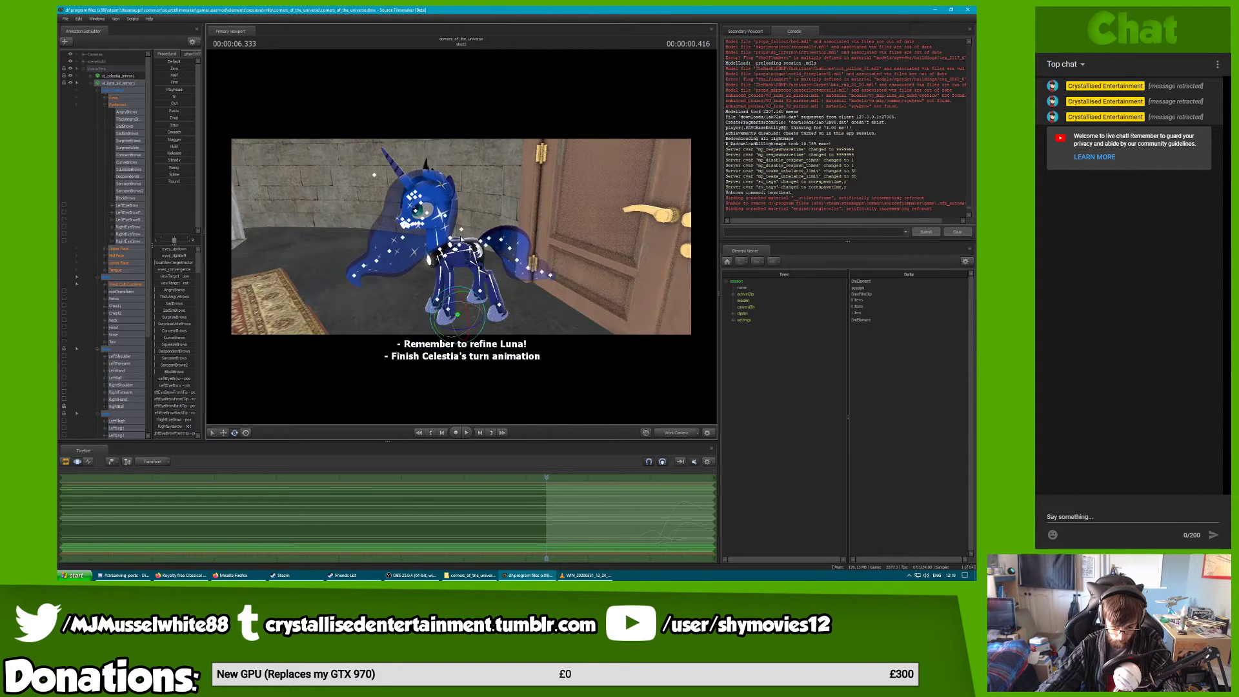
Show the secondary viewport and load Luna's first left closed-wing bone into the Graph Editor, framing her wing in the work camera
key(F2)
click(746, 31)
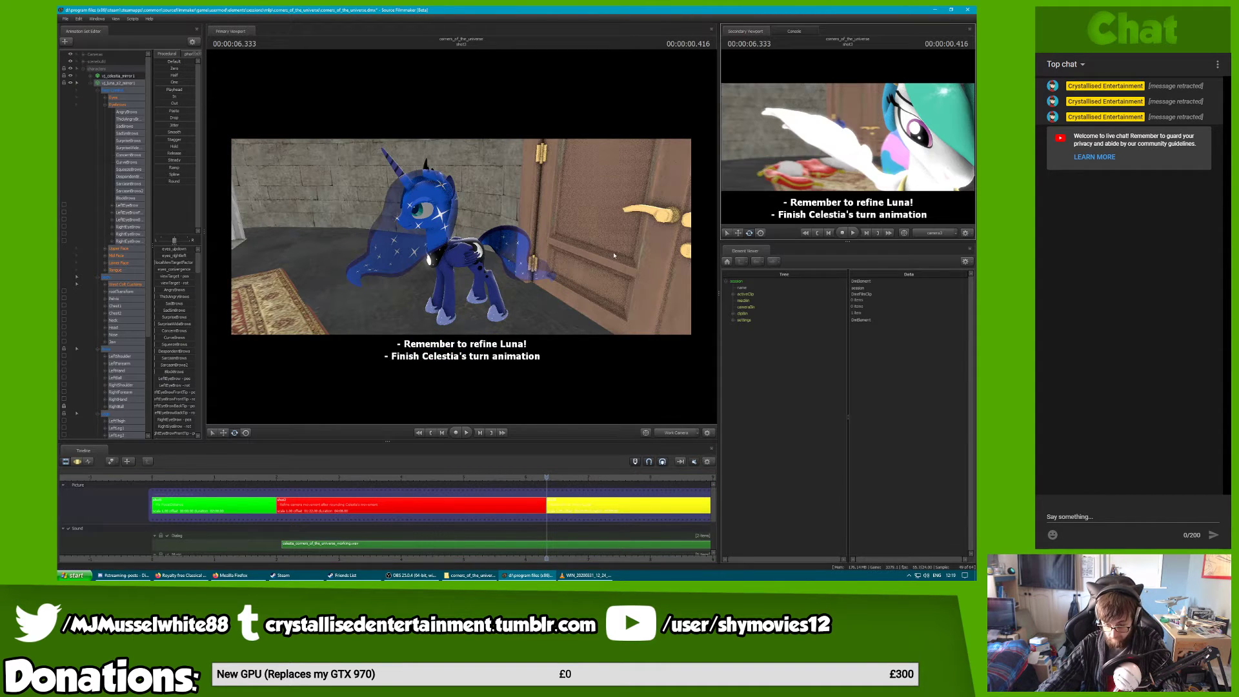
alt+drag(613, 251, 461, 235)
key(F4)
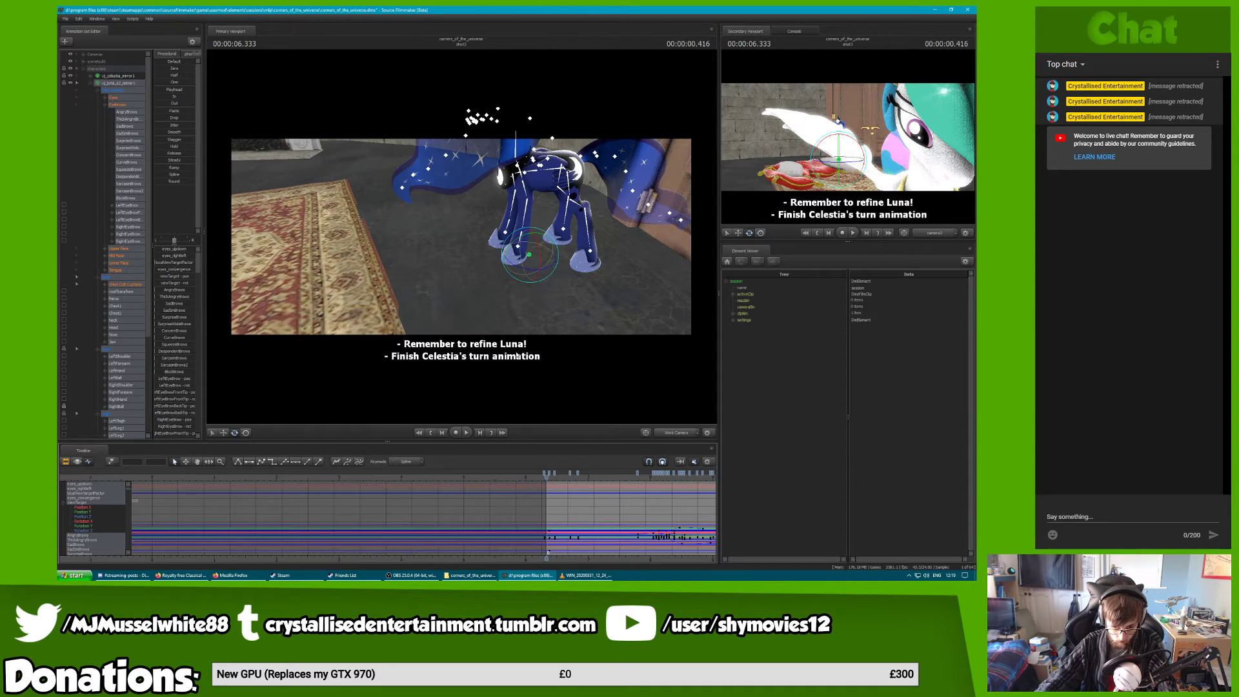
click(158, 356)
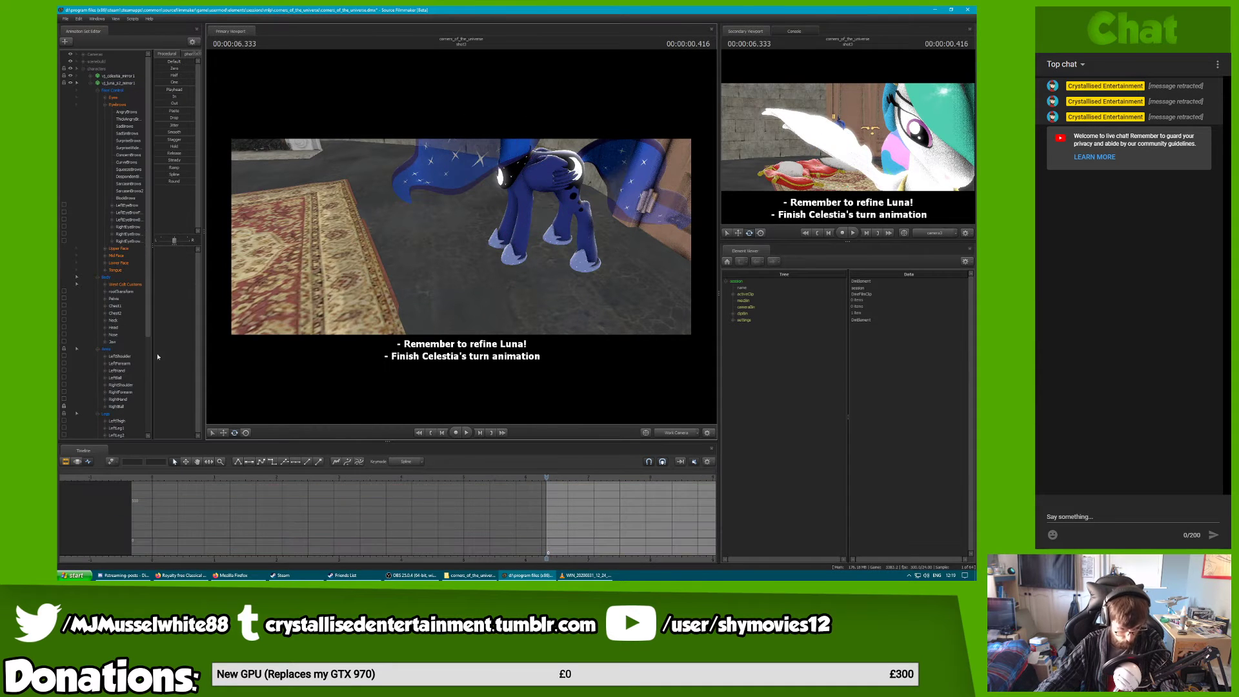
scroll(144, 376, down, 6)
click(132, 386)
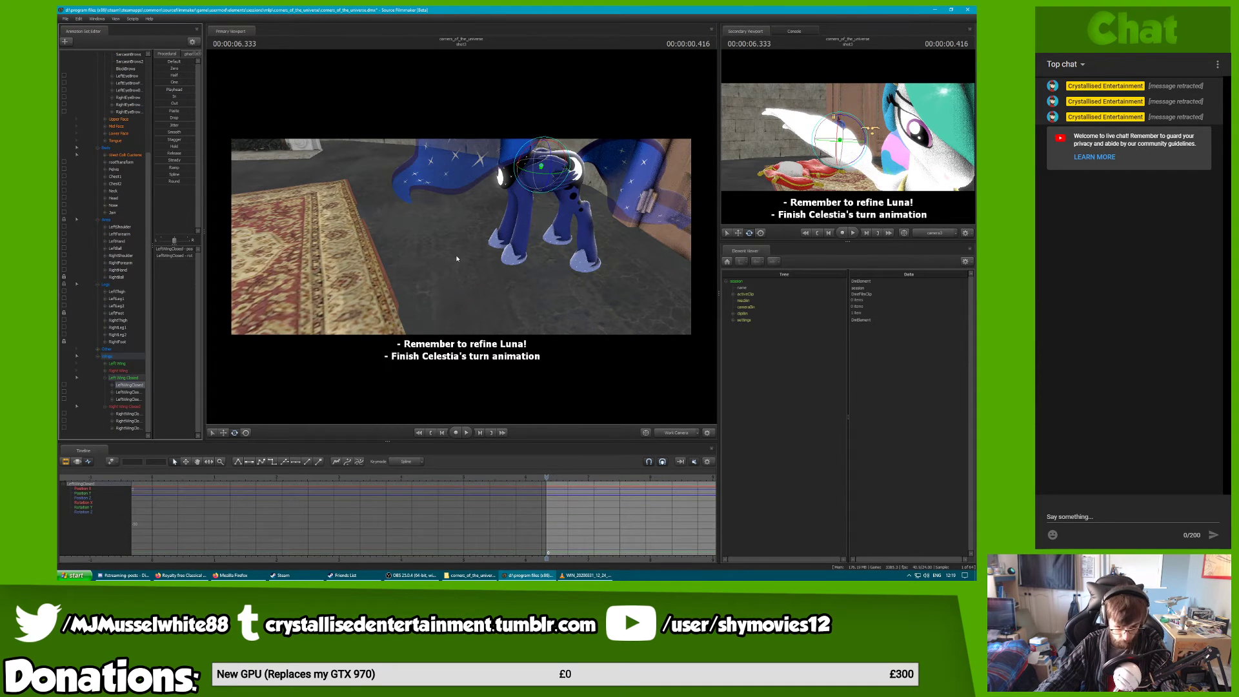
drag(457, 257, 461, 235)
key(w)
Set a keyframe at 8.083 s on all of Luna's left and right closed-wing bones
drag(599, 477, 655, 475)
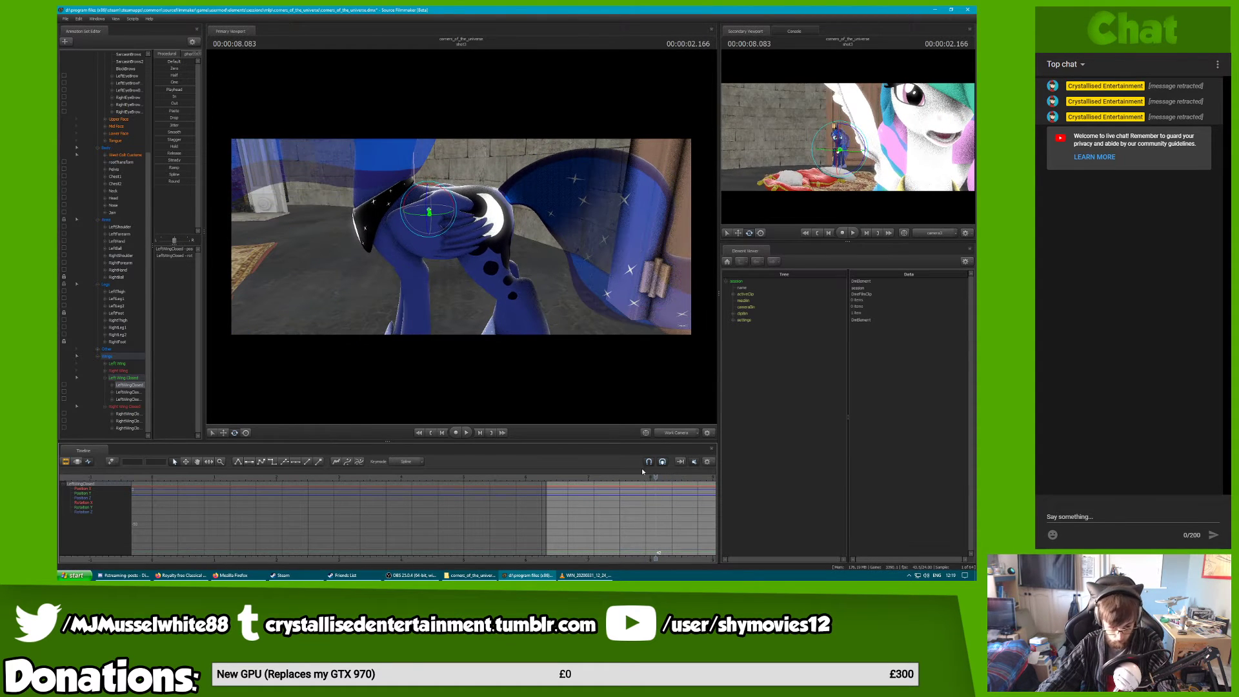
click(121, 379)
ctrl+click(127, 407)
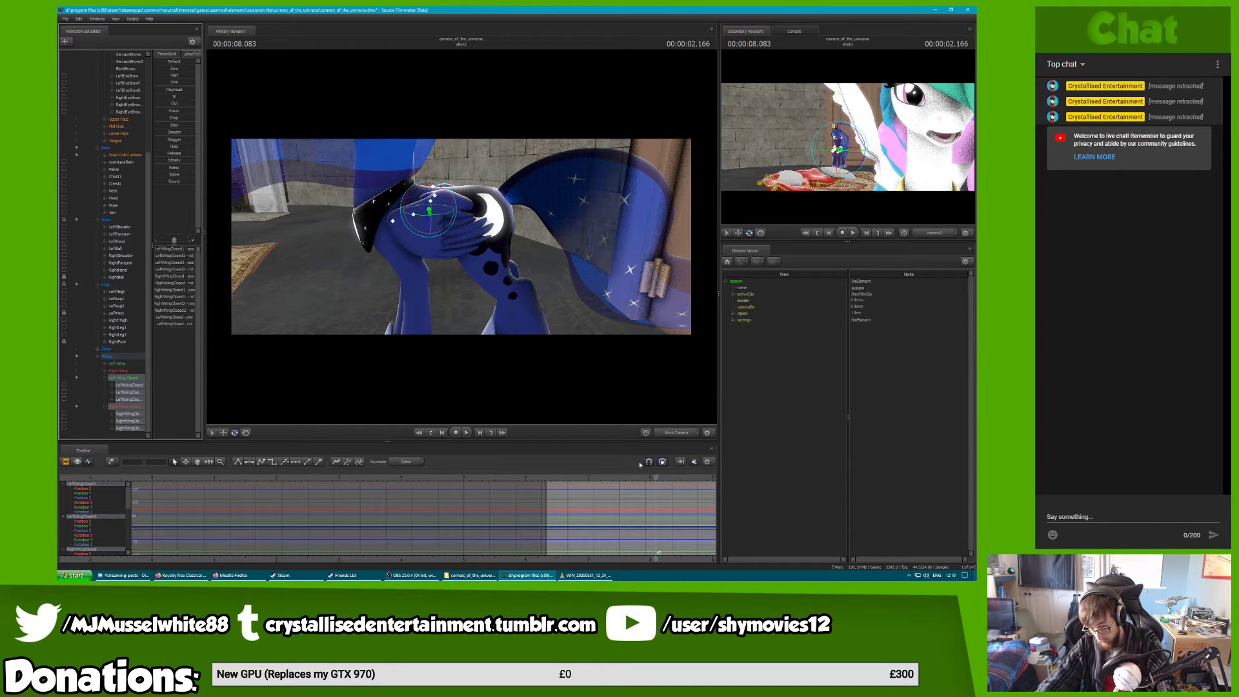
middle_drag(657, 553, 474, 471)
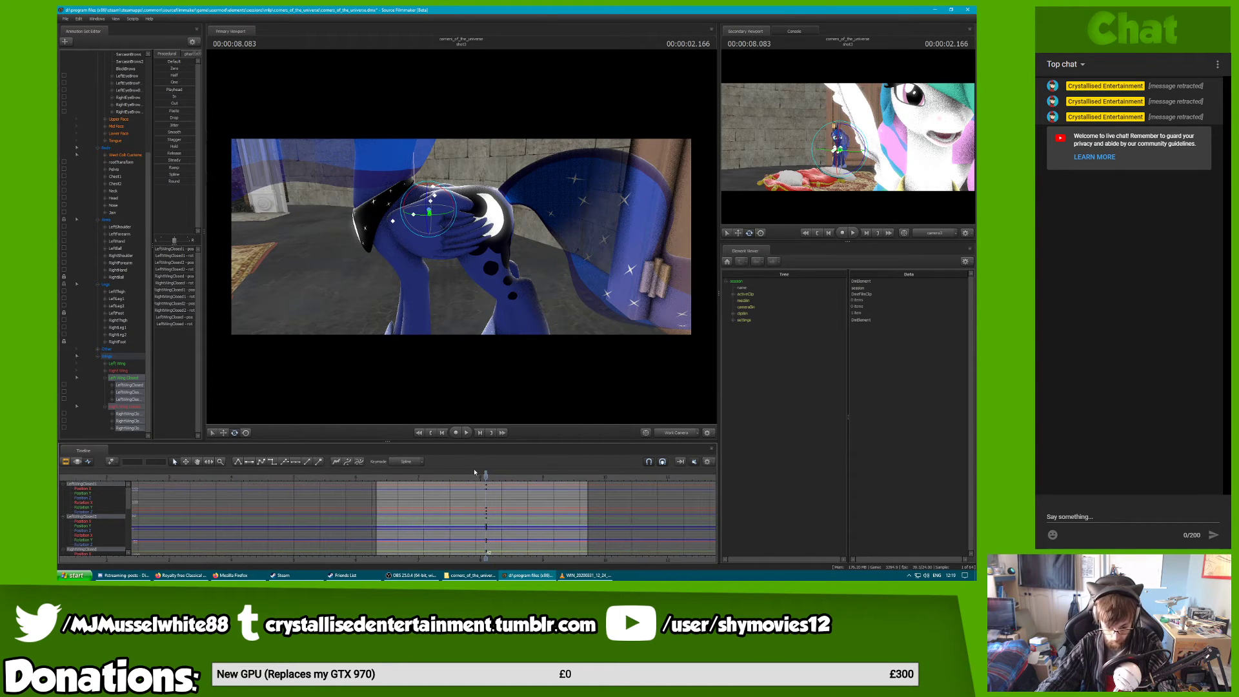
Rotate Luna's second left closed-wing bone slightly at 8.250 s to key a new wing pose
drag(485, 476, 495, 476)
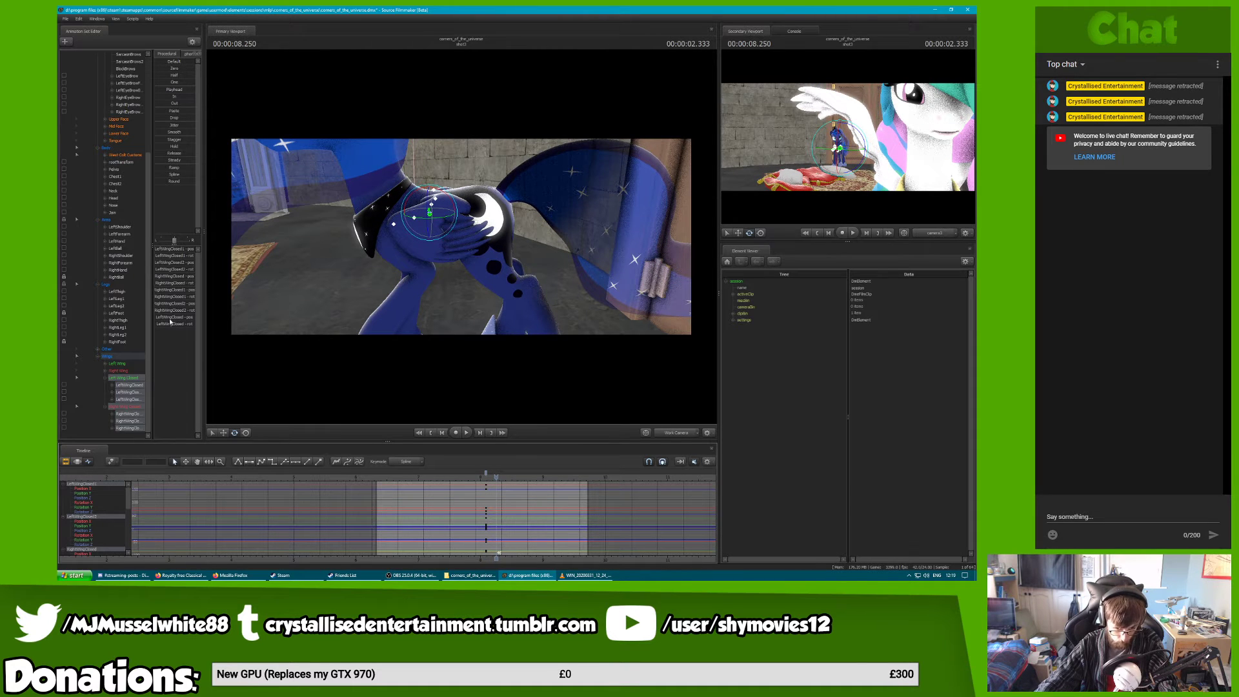
click(130, 395)
click(127, 392)
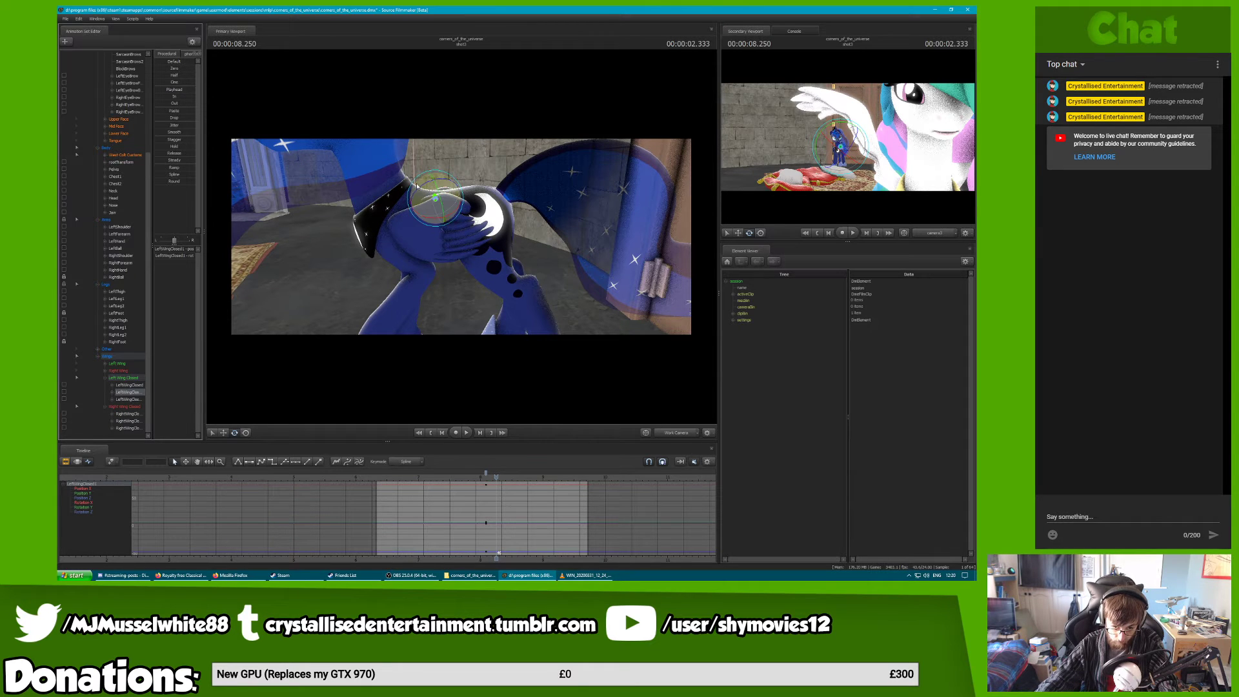
drag(419, 188, 423, 192)
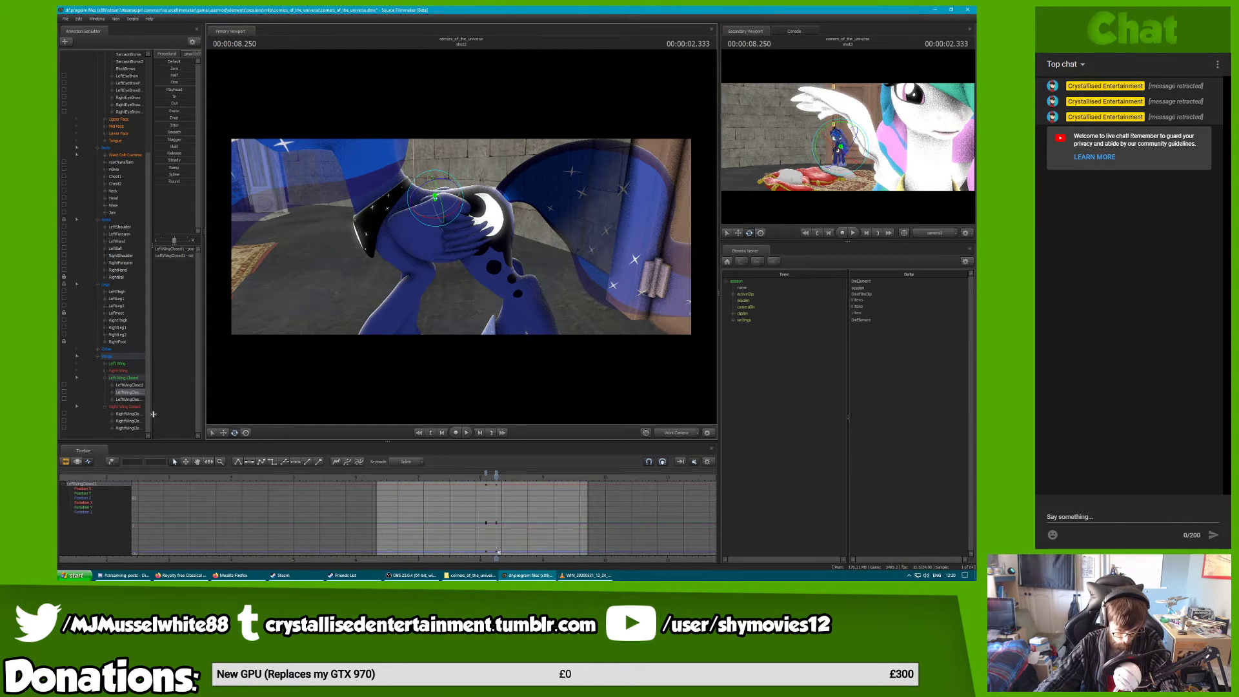
Rotate Luna's third left closed-wing bone slightly at 8.250 s and examine its keys up close in the Graph Editor
click(127, 400)
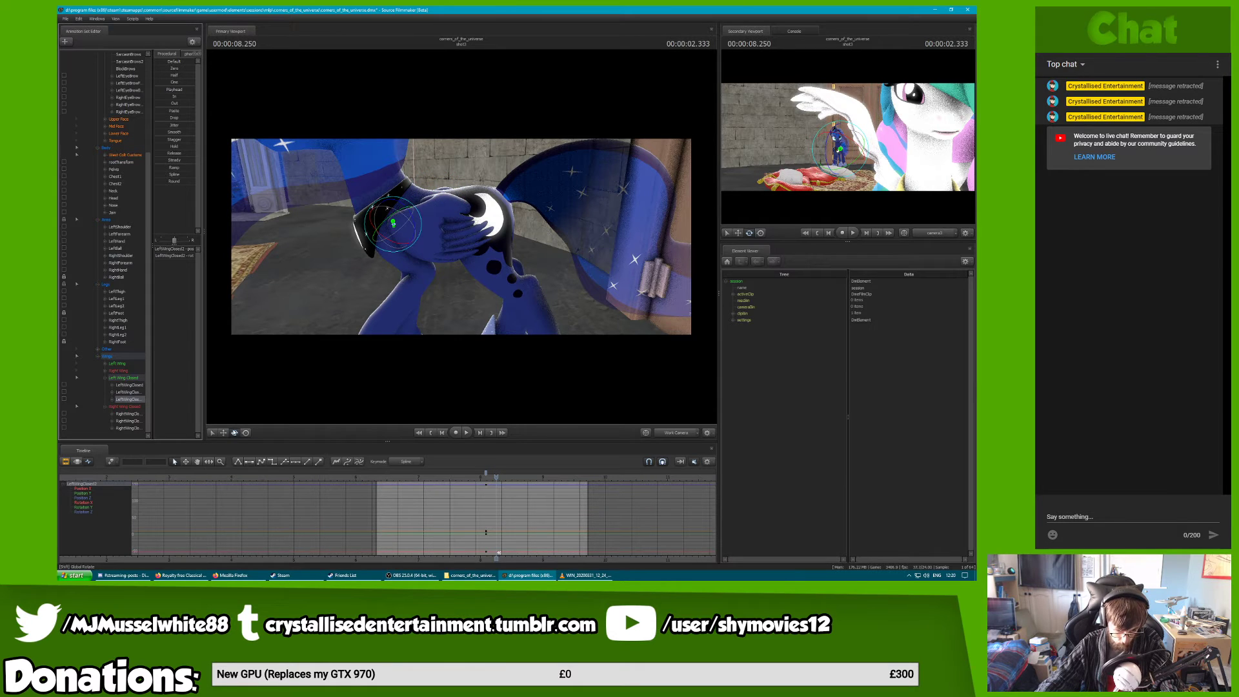
click(235, 433)
drag(394, 209, 395, 207)
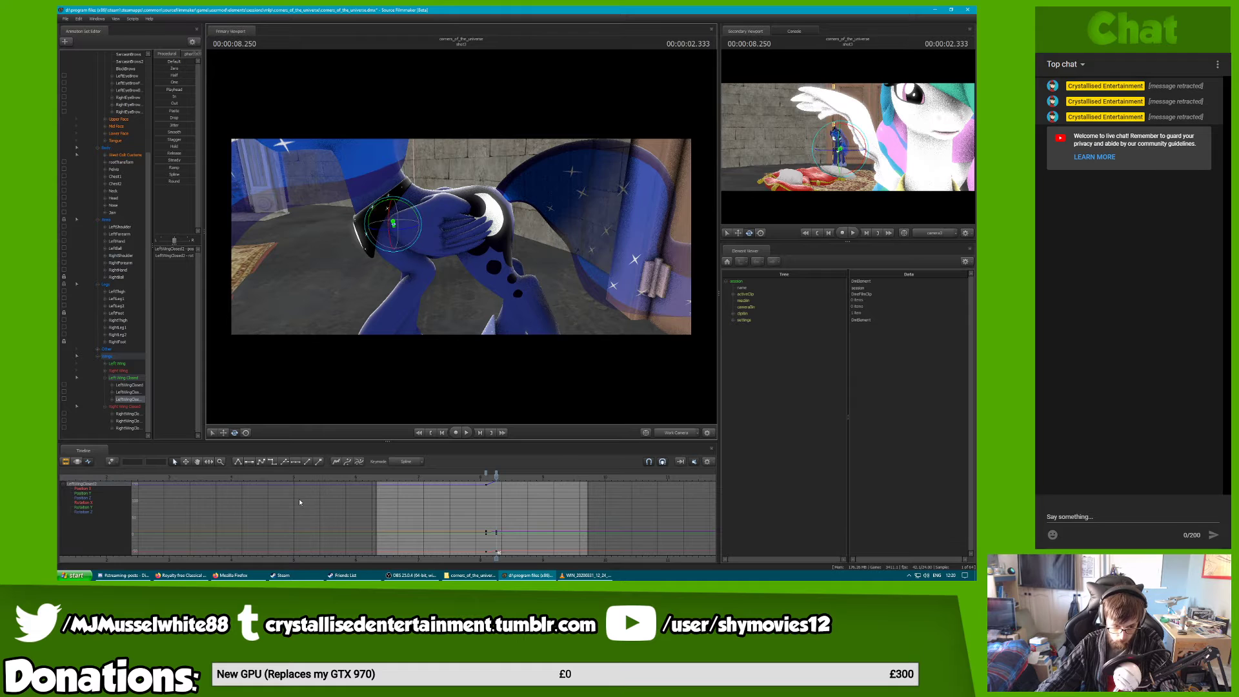
scroll(568, 492, down, 2)
scroll(564, 491, up, 7)
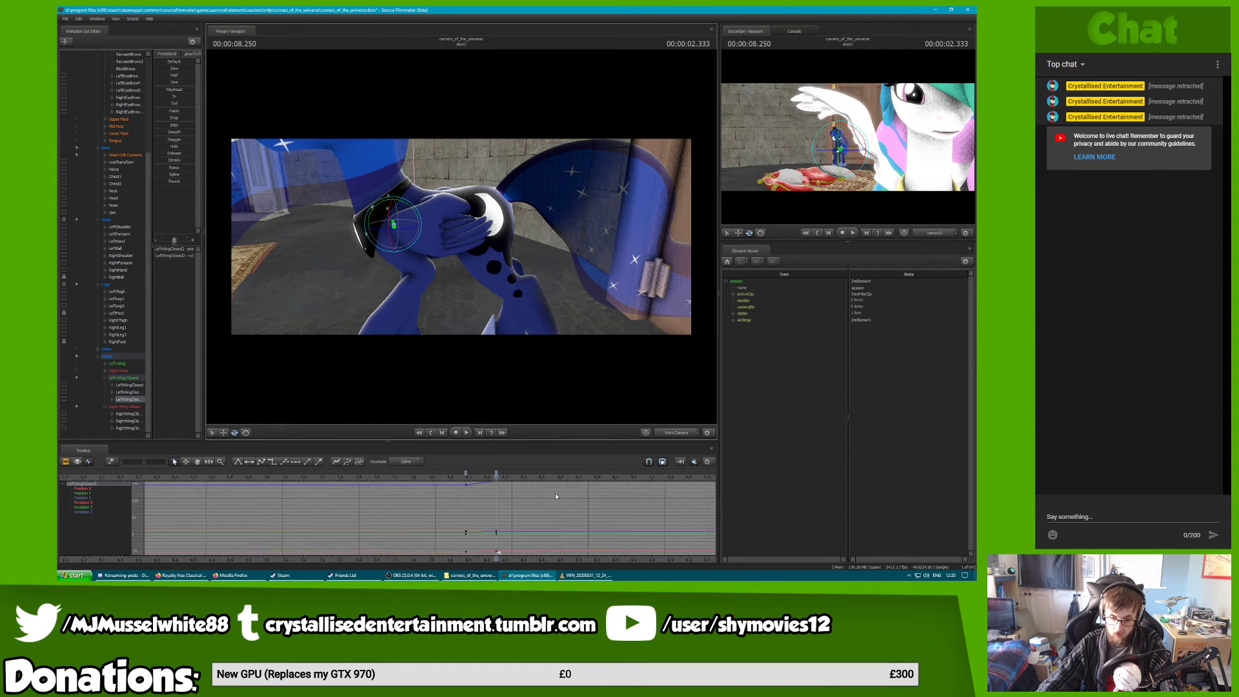
Rotate Luna's third left closed-wing bone at 8.583 s and 8.833 s to key new wing poses
drag(499, 476, 622, 478)
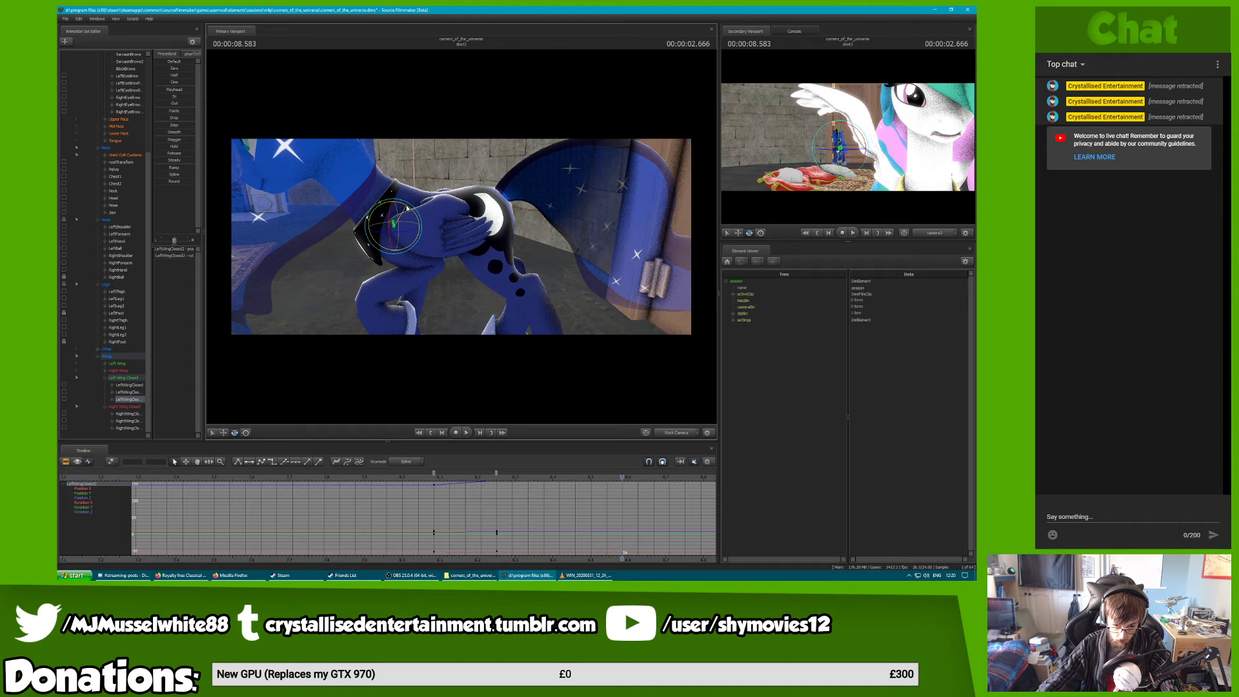
drag(407, 207, 707, 479)
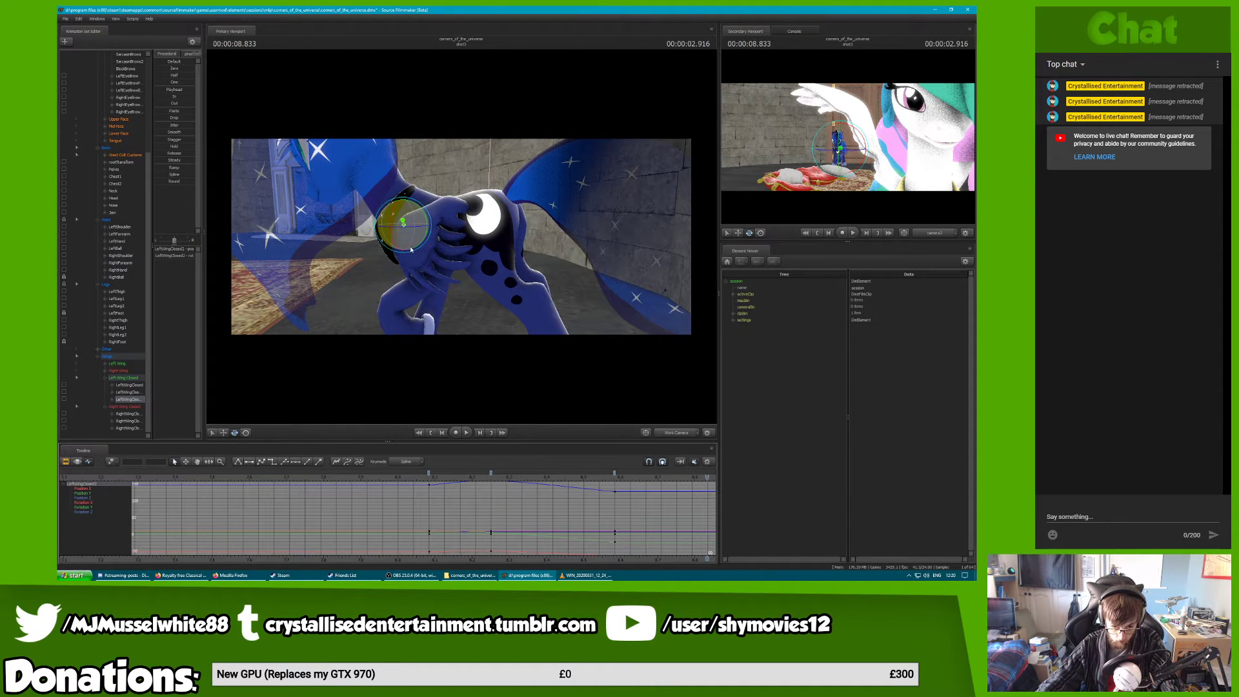
drag(418, 250, 426, 242)
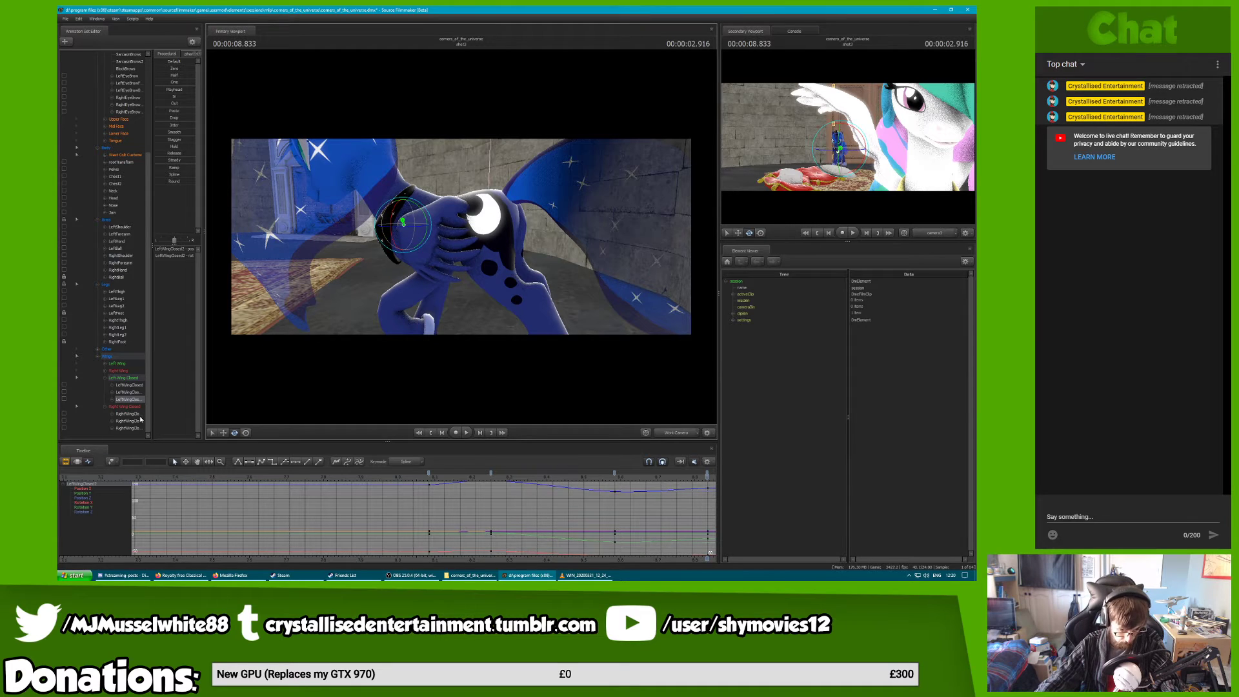
Move the key of Luna's first left closed-wing bone to 8.458 s, briefly checking the Epidemic Sound music page in the browser
click(128, 386)
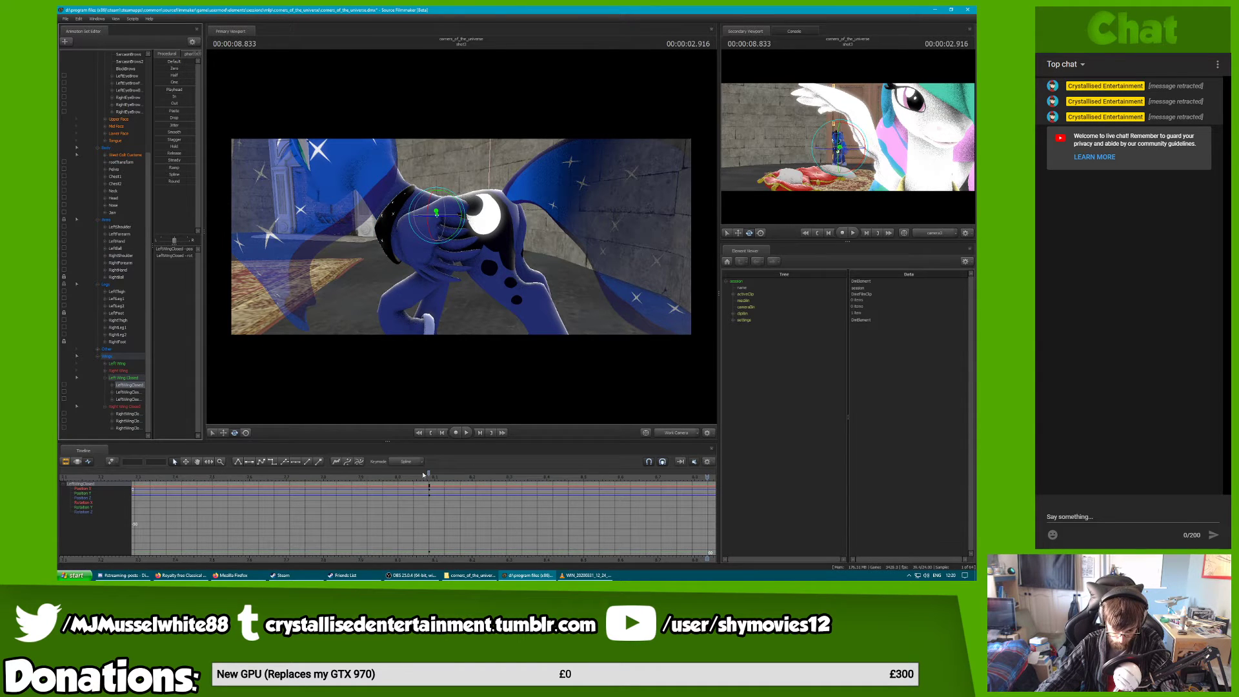
drag(430, 474, 569, 474)
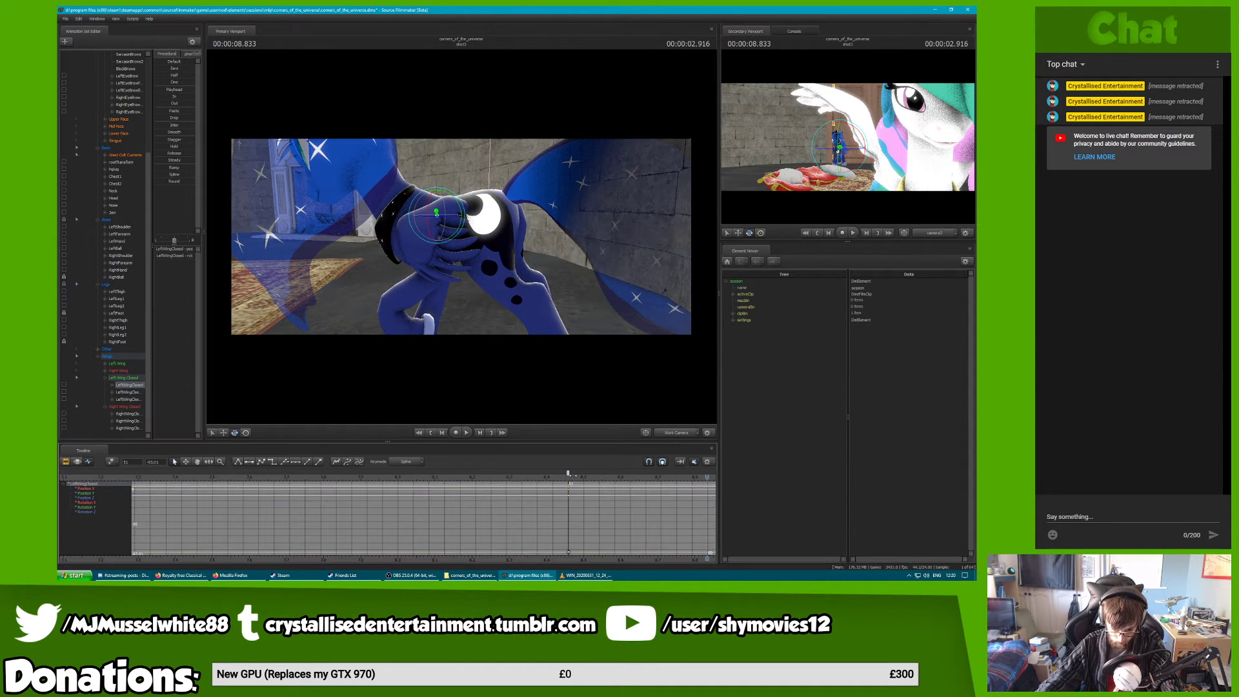
click(166, 576)
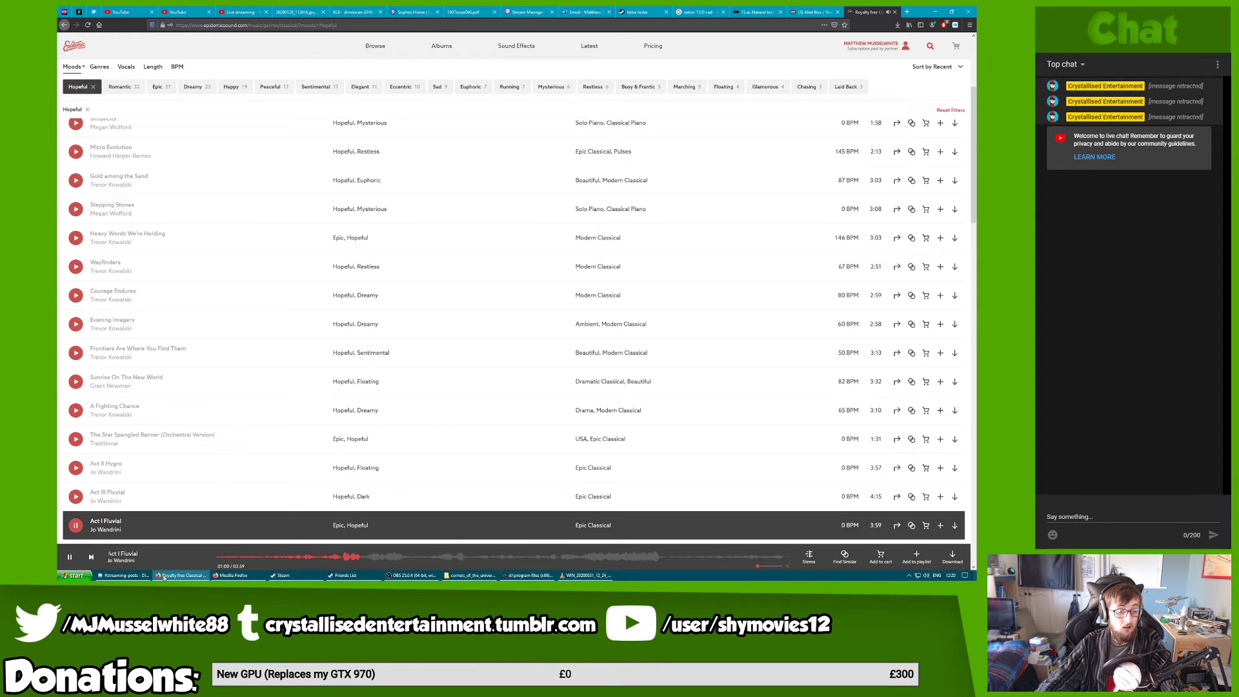
click(165, 577)
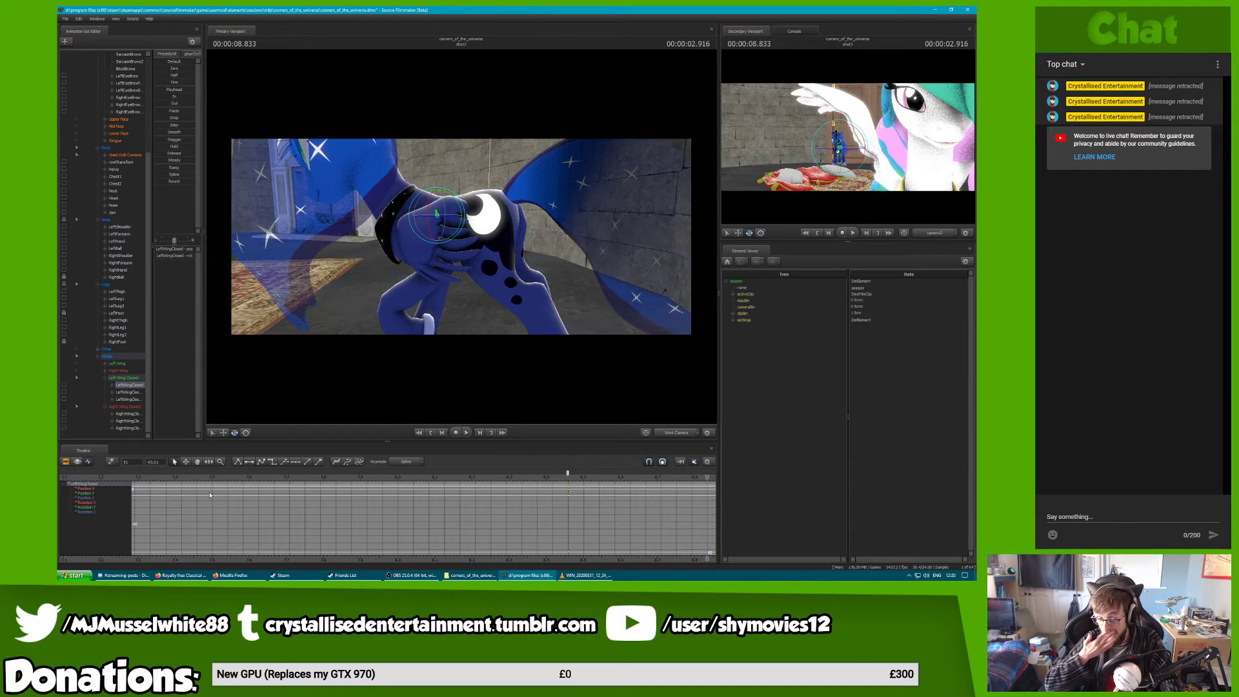
scroll(610, 537, up, 2)
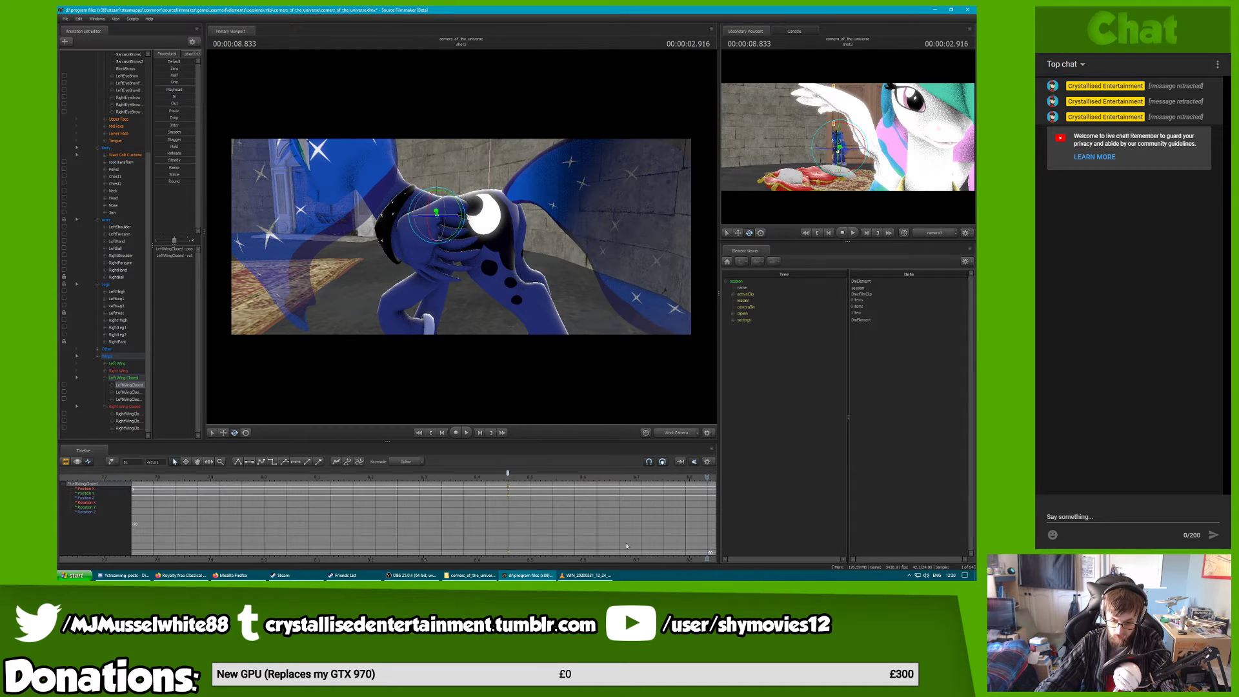
scroll(626, 542, down, 3)
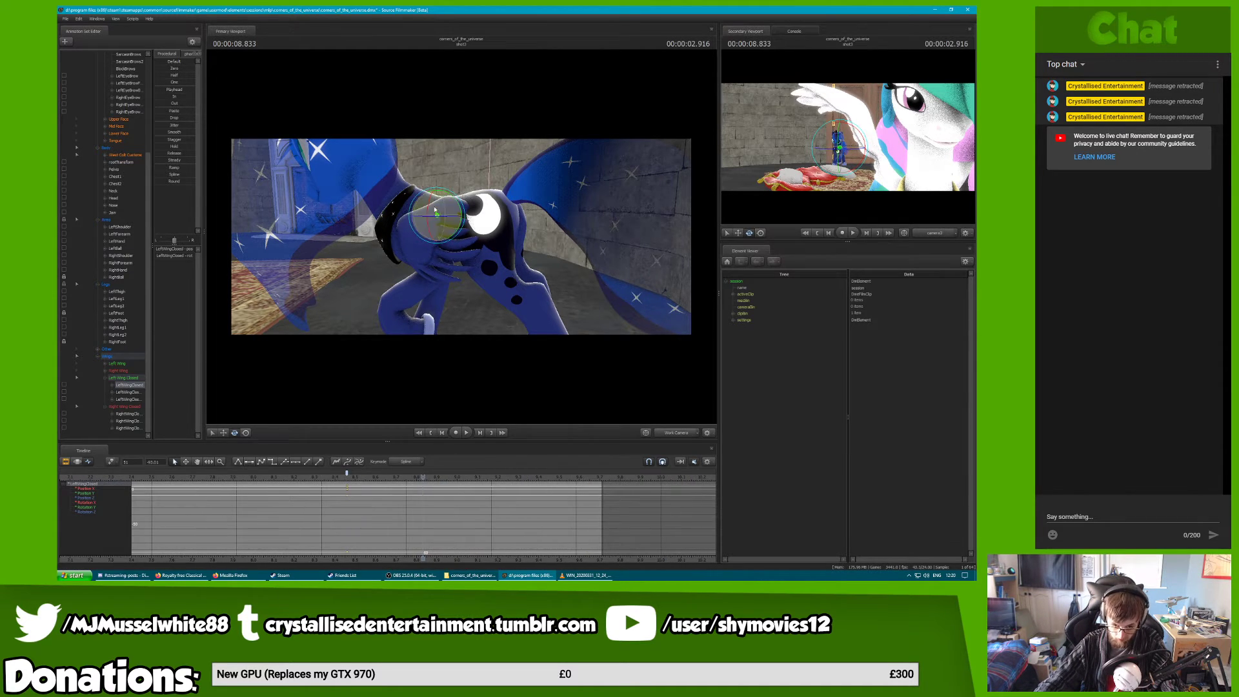
Adjust Luna's first left closed-wing bone at 8.833 s to key a new wing pose, viewing the wing from different angles
drag(458, 232, 434, 252)
key(ctrl+z)
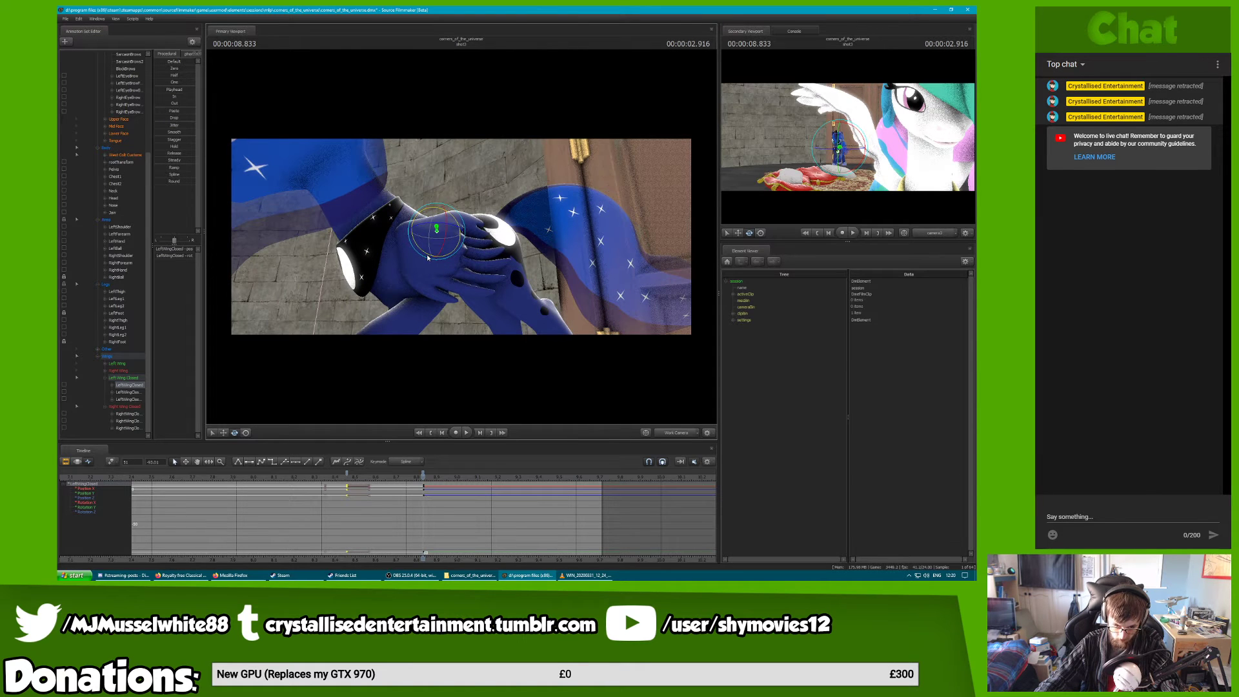
alt+drag(497, 213, 439, 220)
key(w)
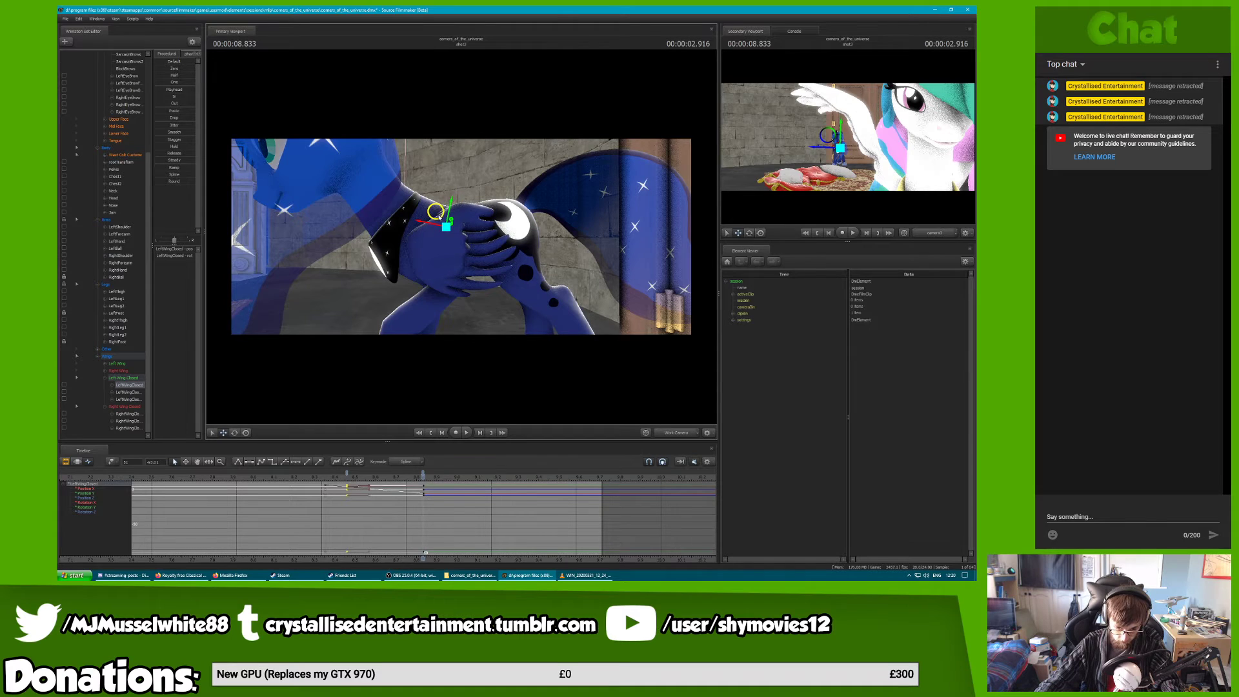
Move the key of Luna's second left closed-wing bone to 8.333 s, comparing it with the third bone's keys
click(136, 393)
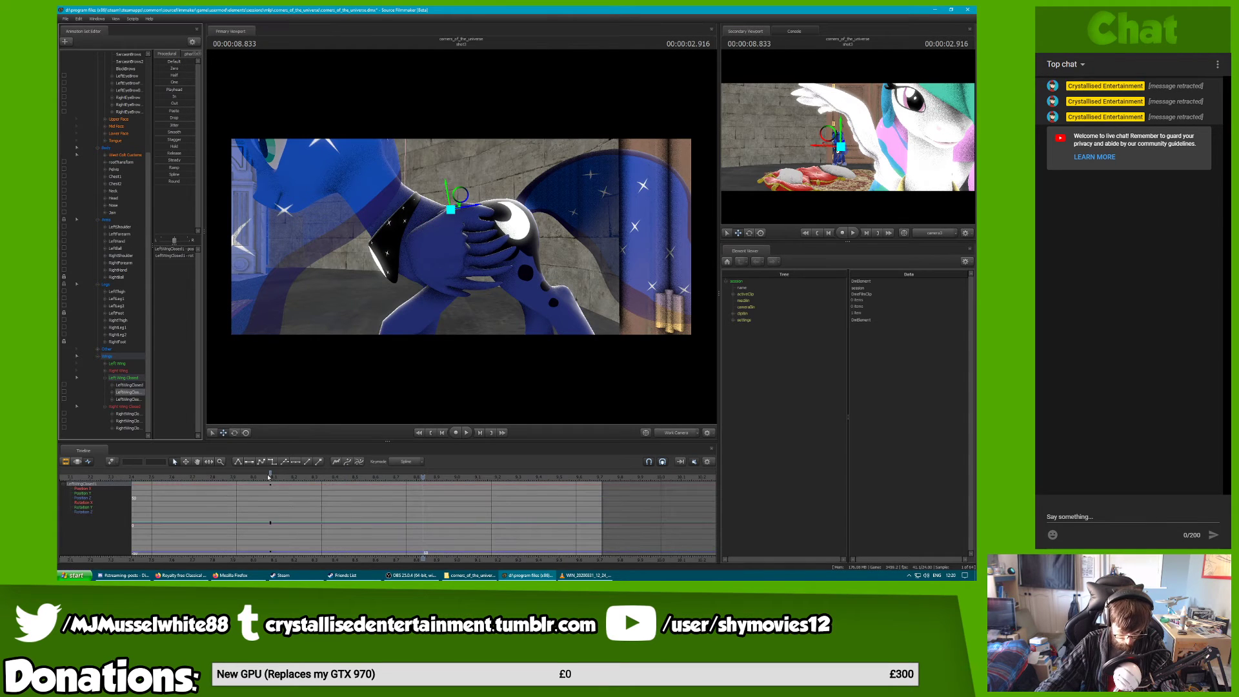
drag(271, 474, 391, 474)
click(140, 400)
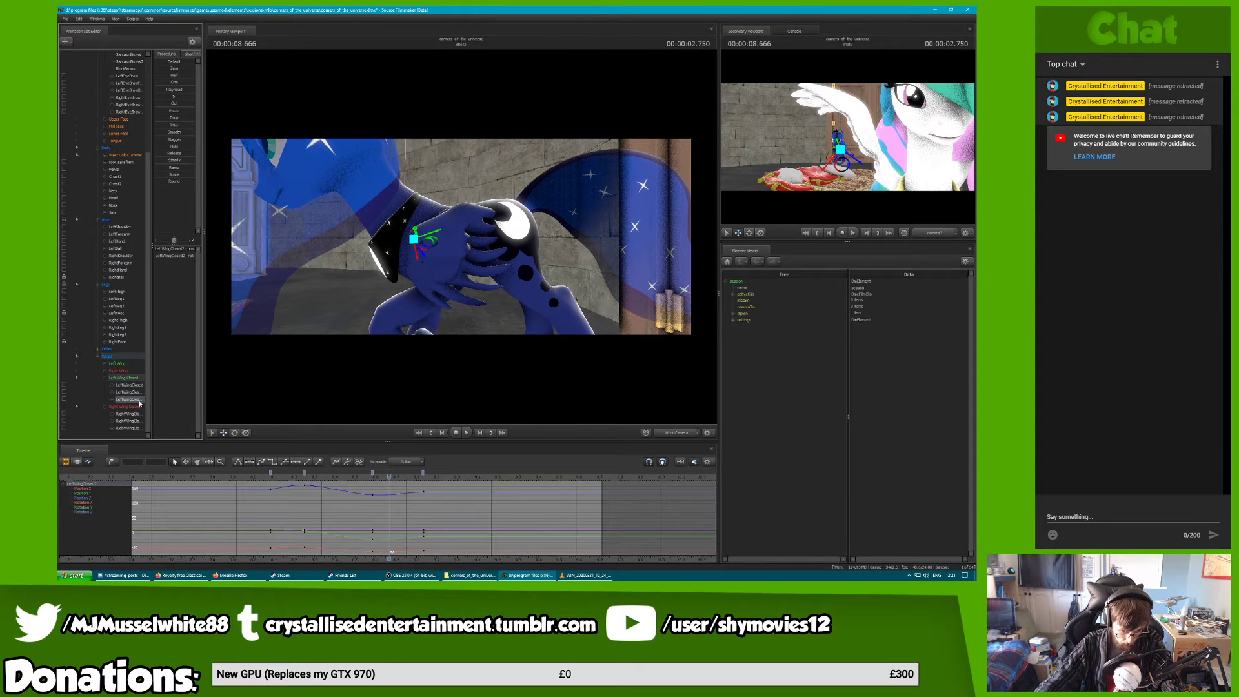
key(Left)
key(Left)
key(Left)
key(Left)
key(Left)
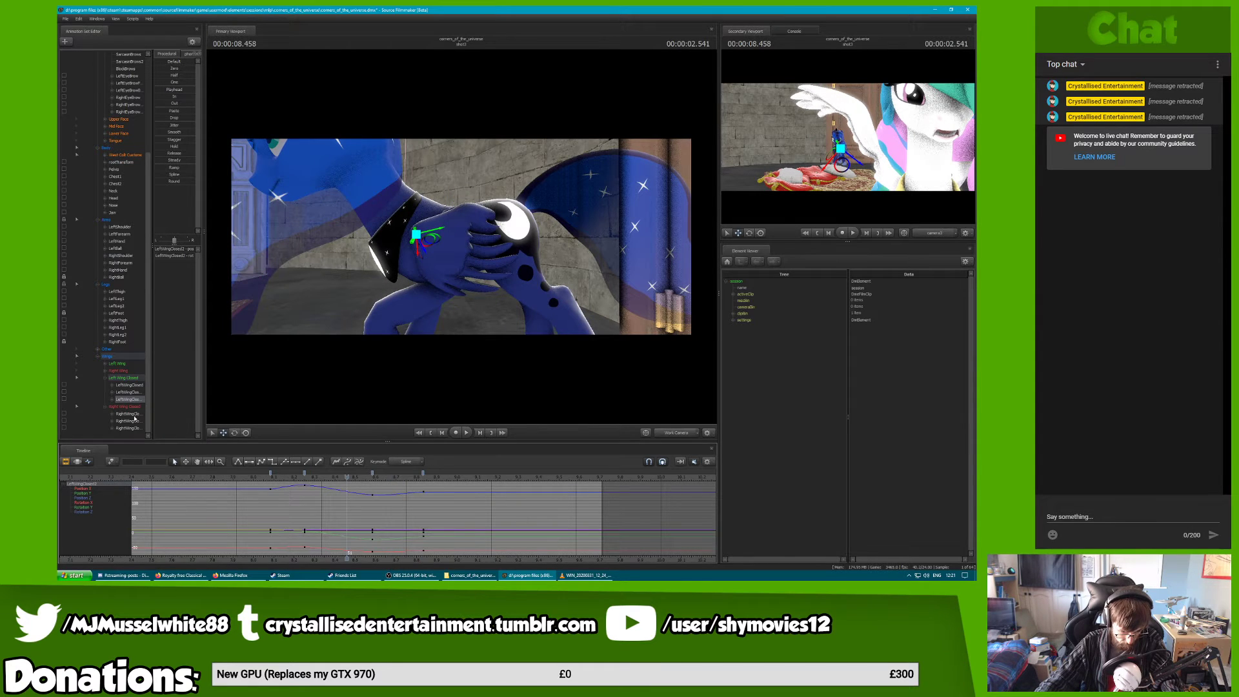
click(136, 393)
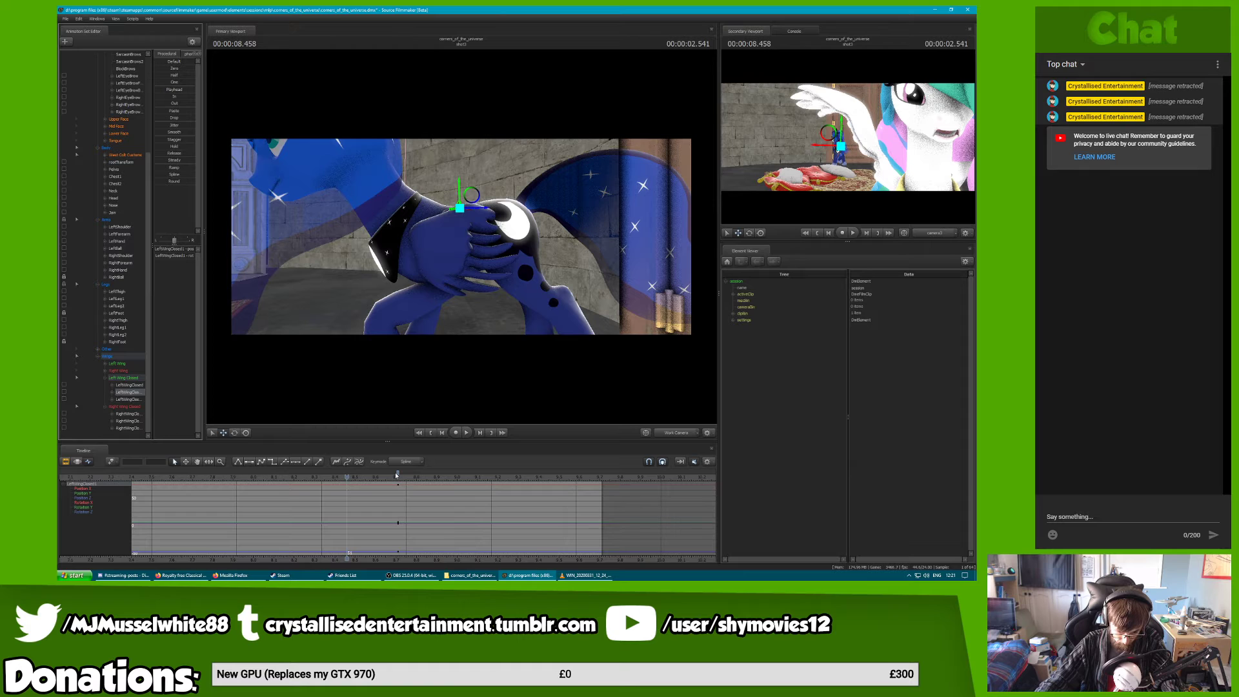
drag(397, 475, 322, 474)
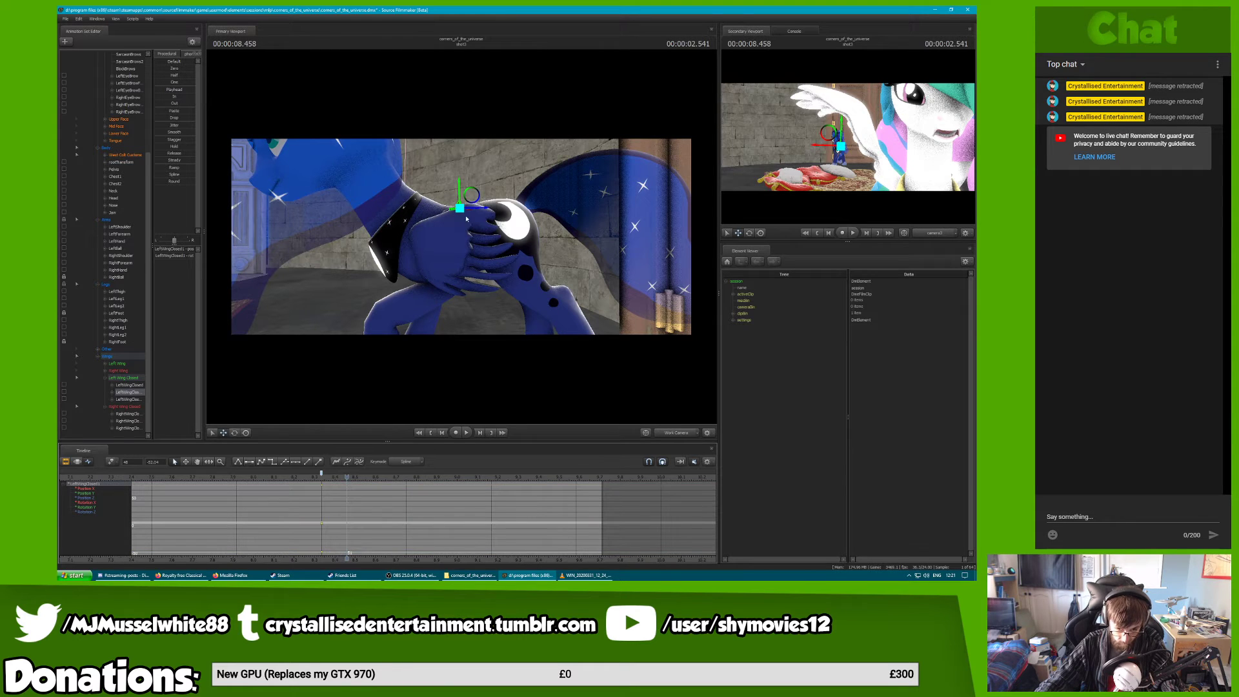
Rotate Luna's second left closed-wing bone to key new poses at 8.458 s and 8.666 s
key(e)
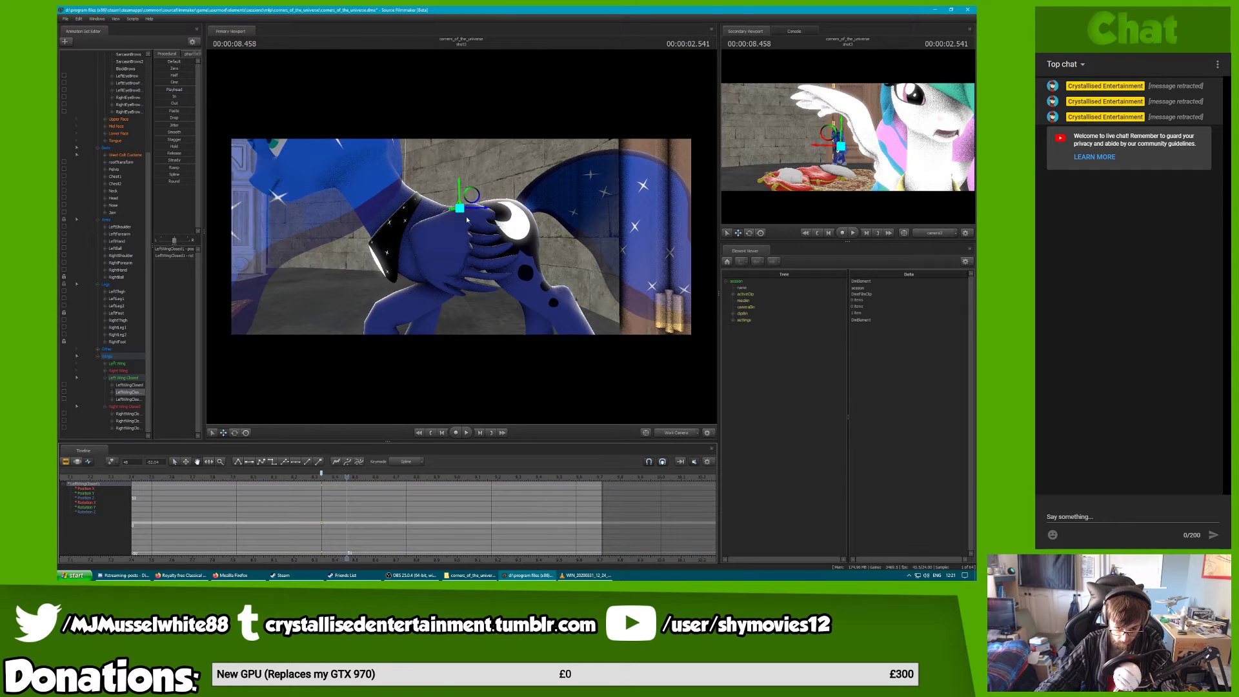
click(237, 436)
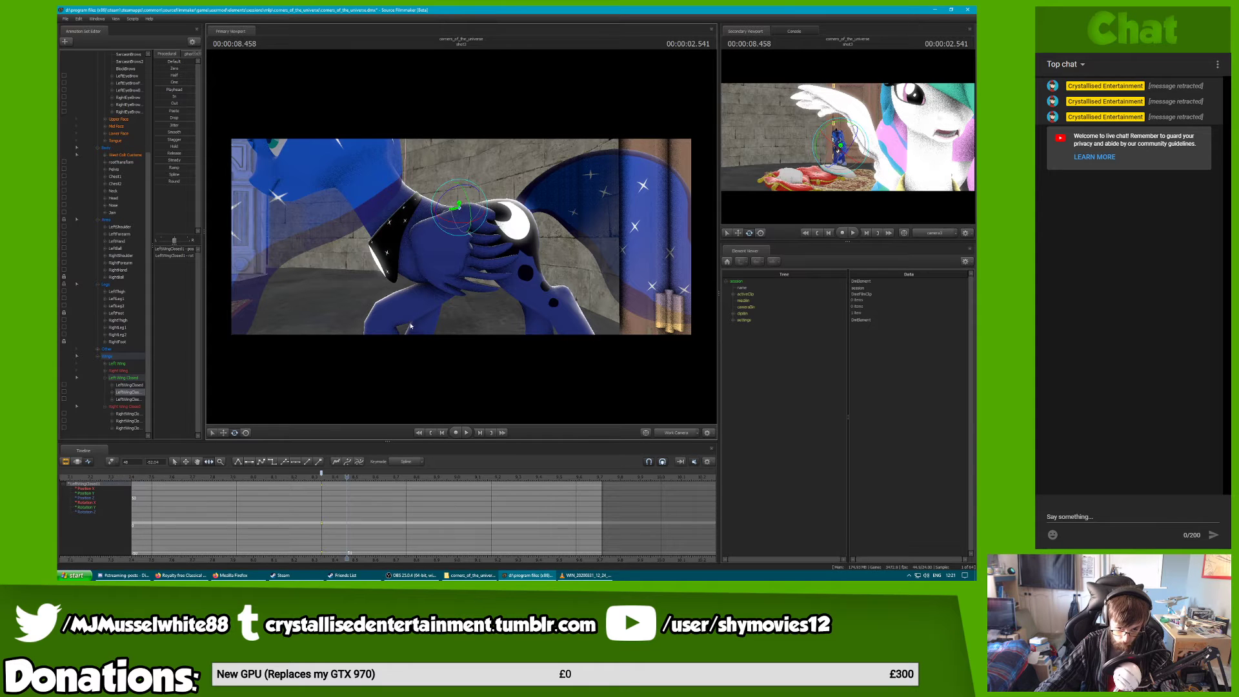
drag(457, 213, 454, 239)
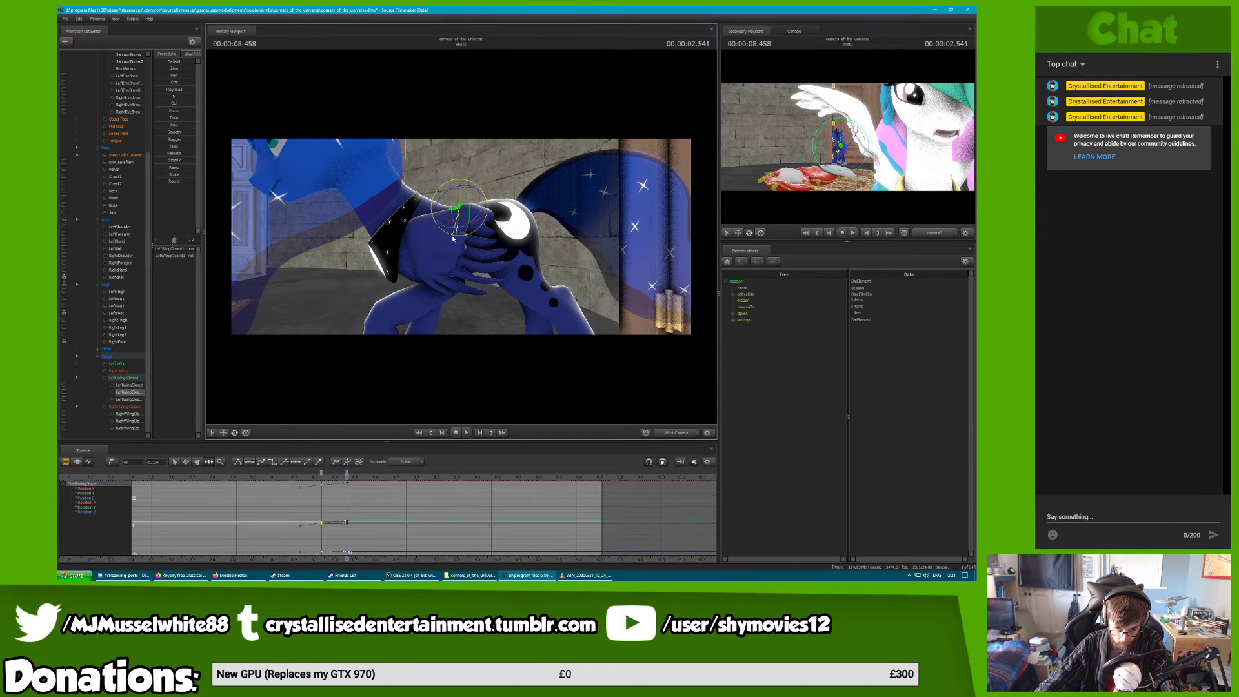
key(Right)
key(Right)
key(Right)
key(Right)
key(Right)
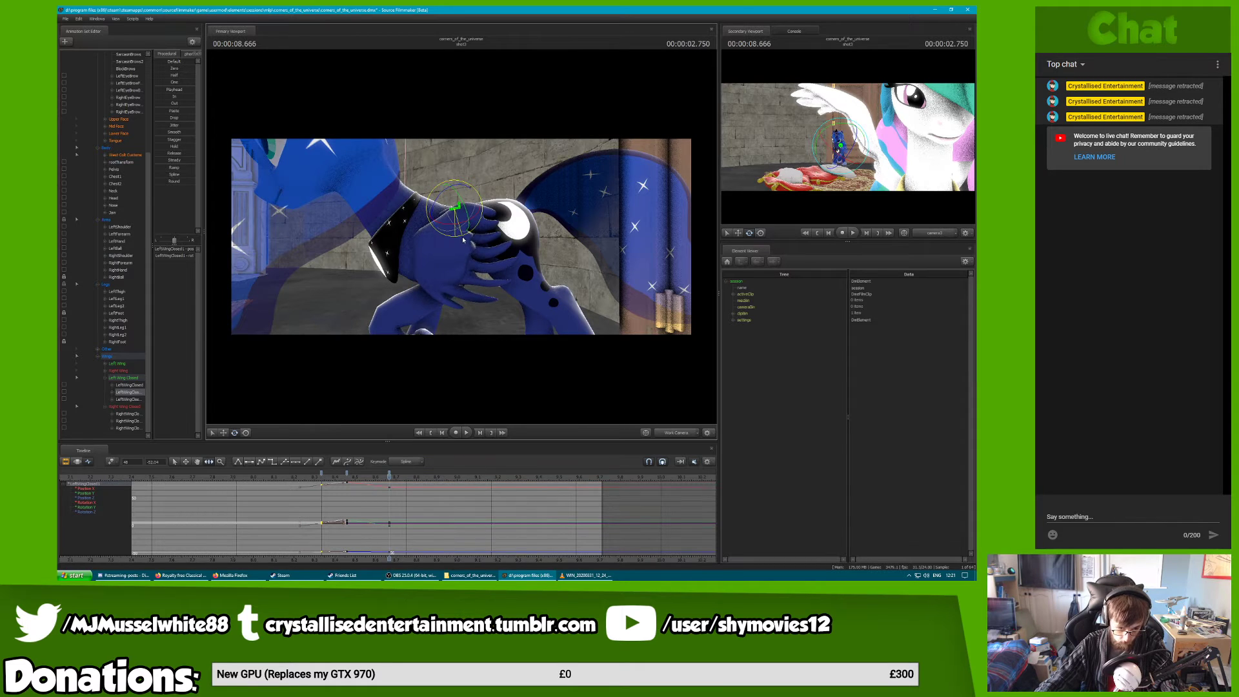
Retime the first left closed-wing bone's keys to 8.291 s and 8.458 s and key an adjusted pose at 8.666 s
click(131, 386)
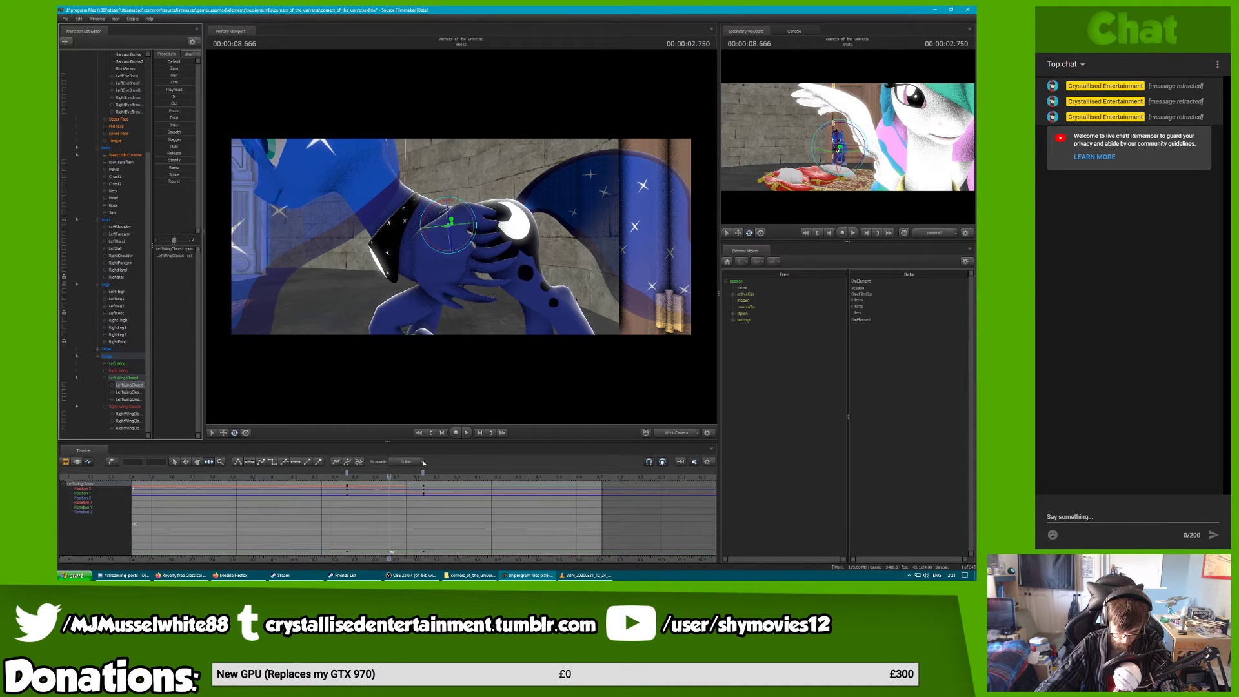
drag(423, 474, 338, 476)
drag(440, 251, 429, 241)
click(223, 433)
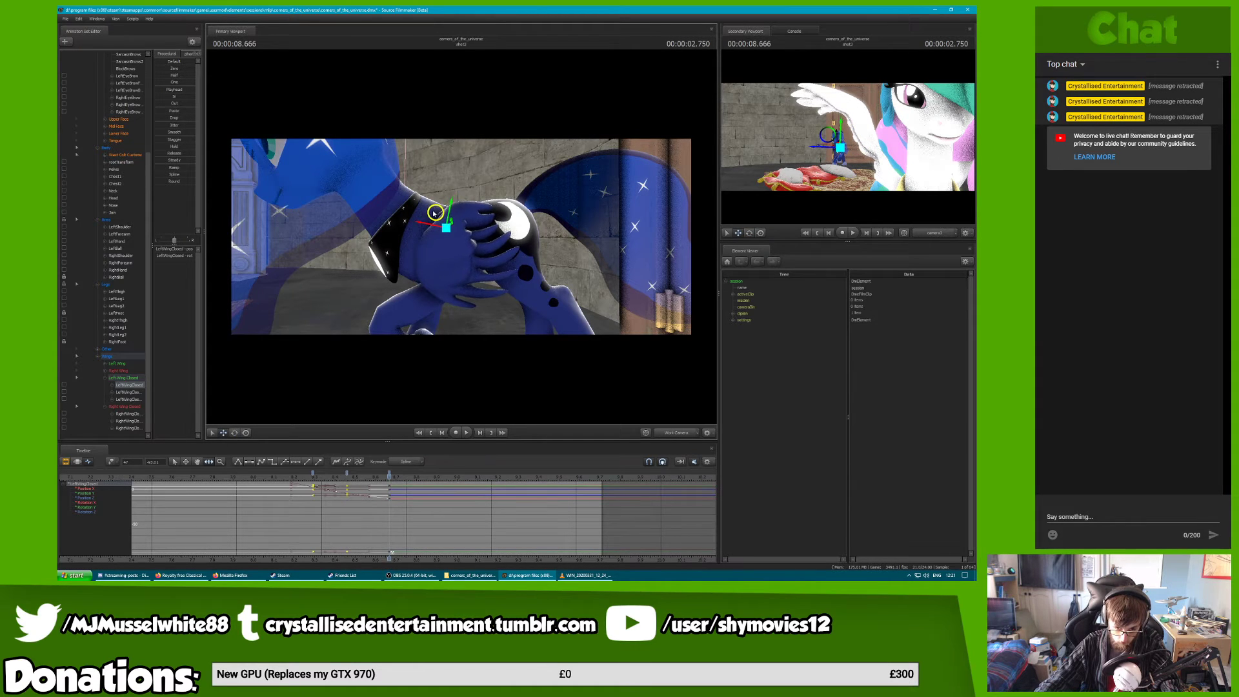
Play back Luna's wing movement through the work camera and the shot camera to review its timing
key(space)
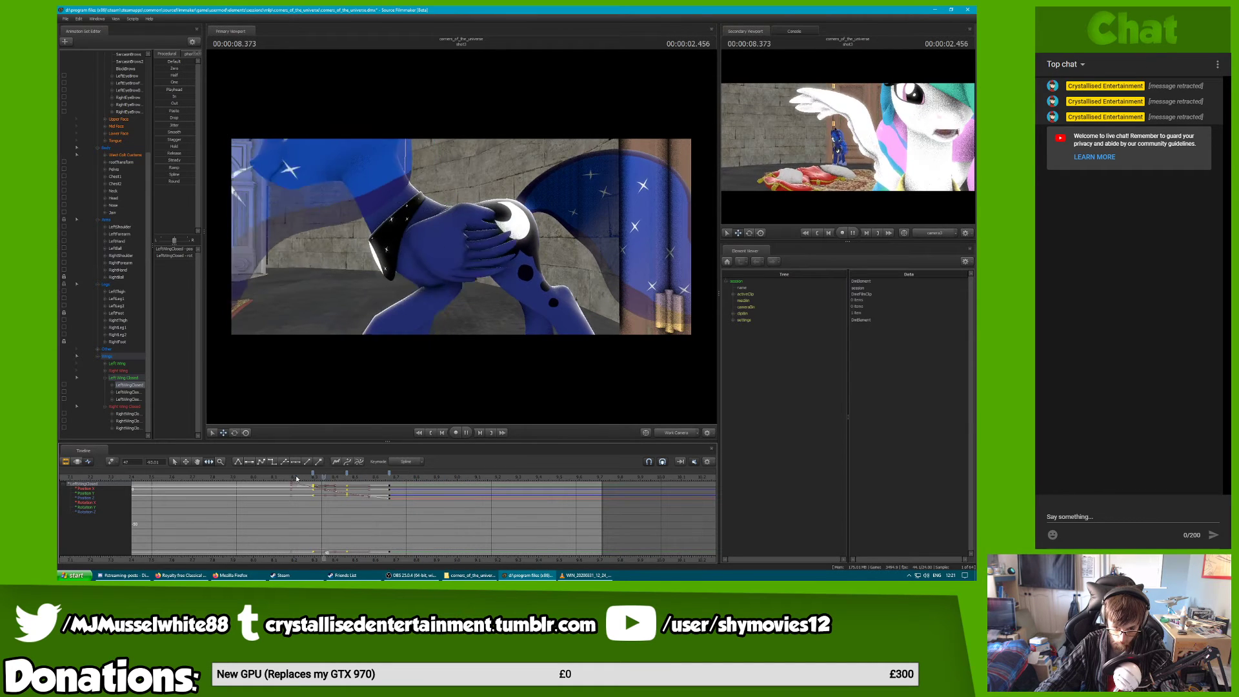
key(space)
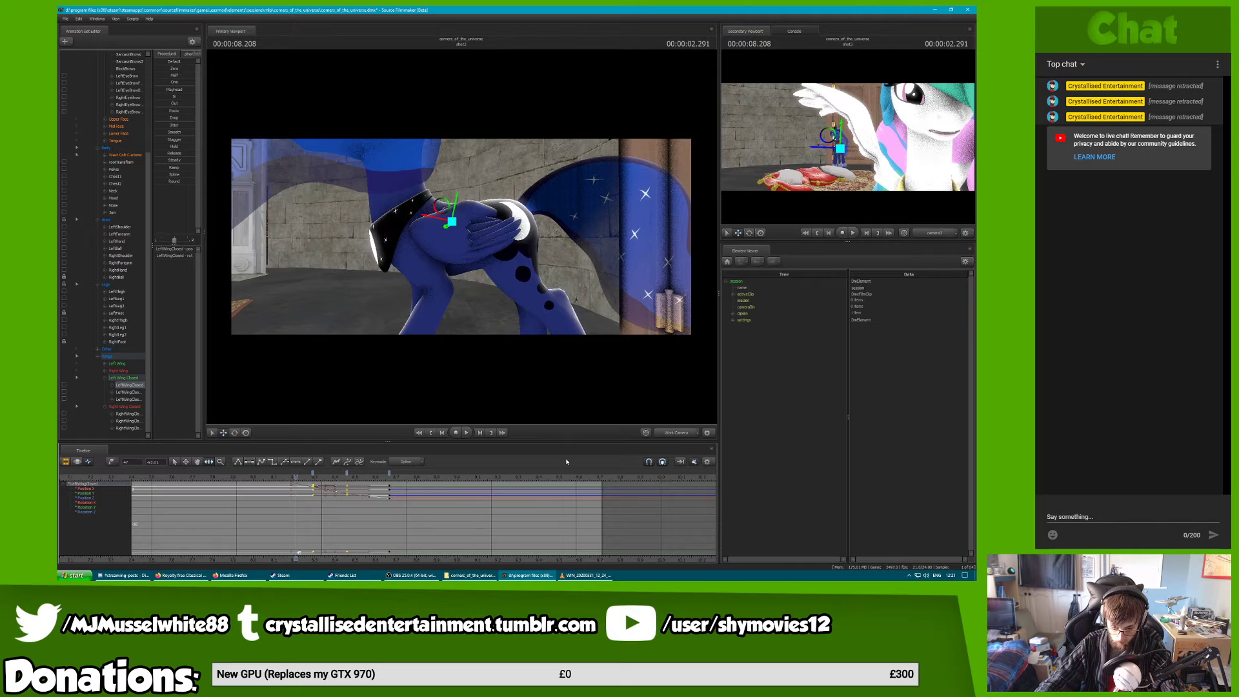
click(675, 433)
key(space)
key(space)
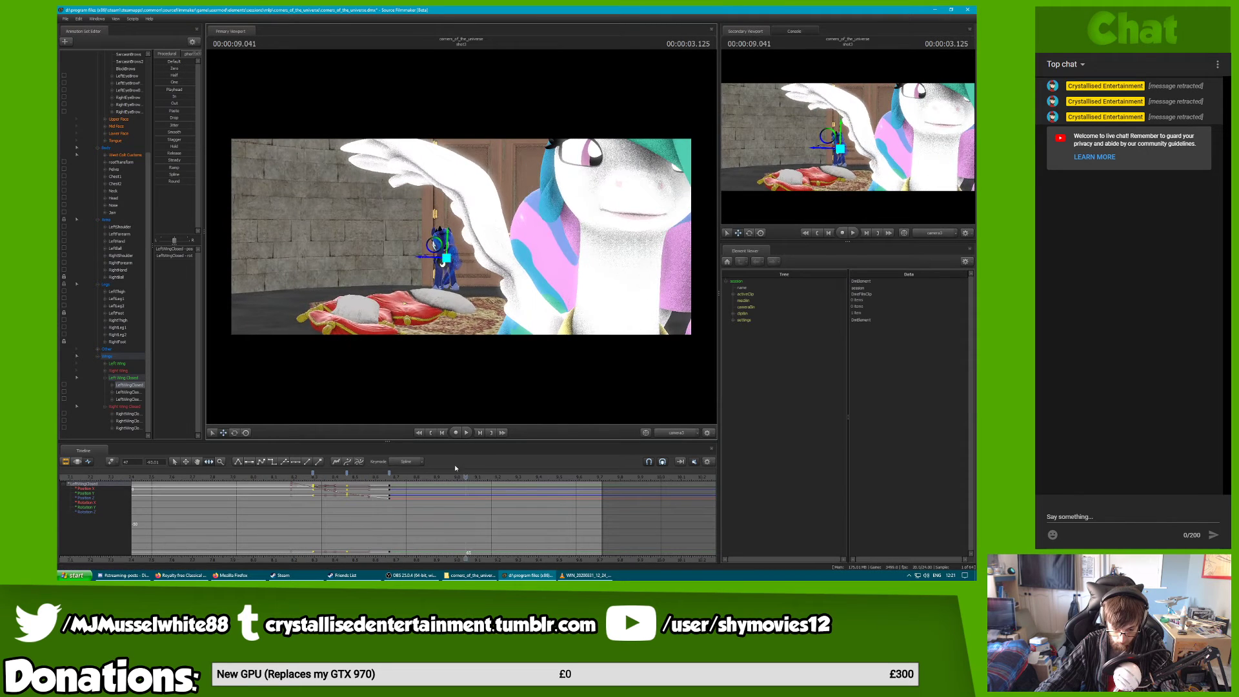
click(391, 477)
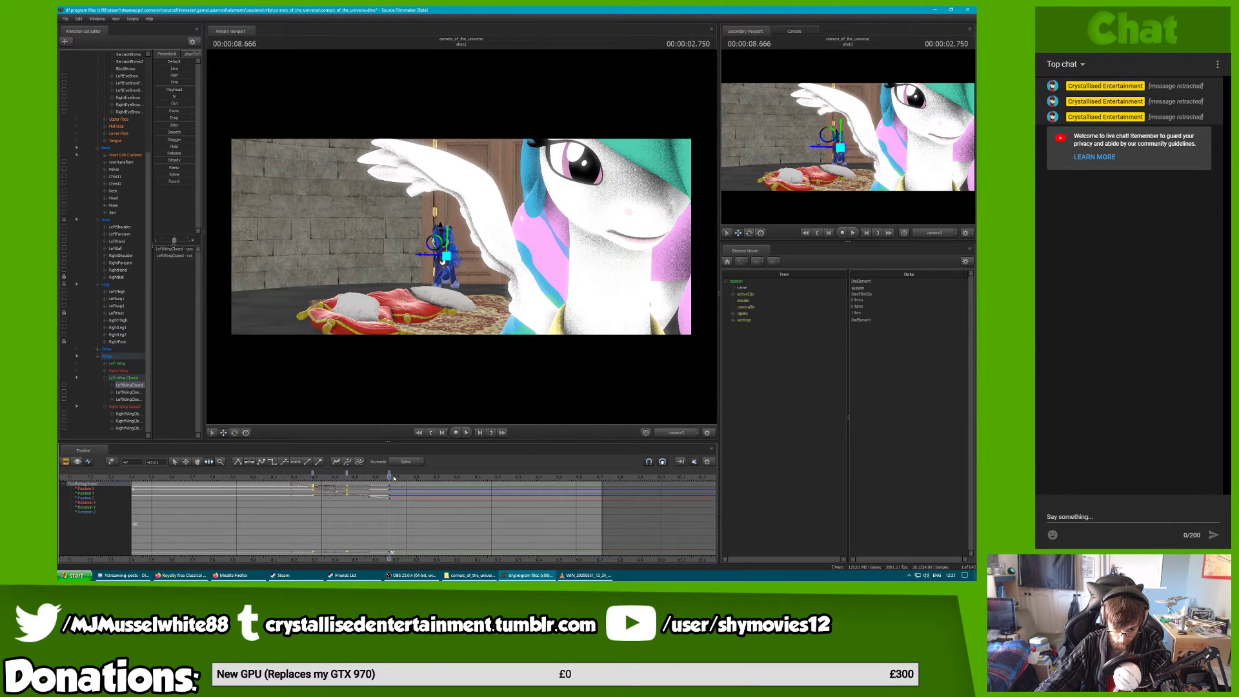
Frame Luna's right wing in the work camera and retime the first and second right closed-wing bones' keys, placing the second's at 8.333 s
click(675, 433)
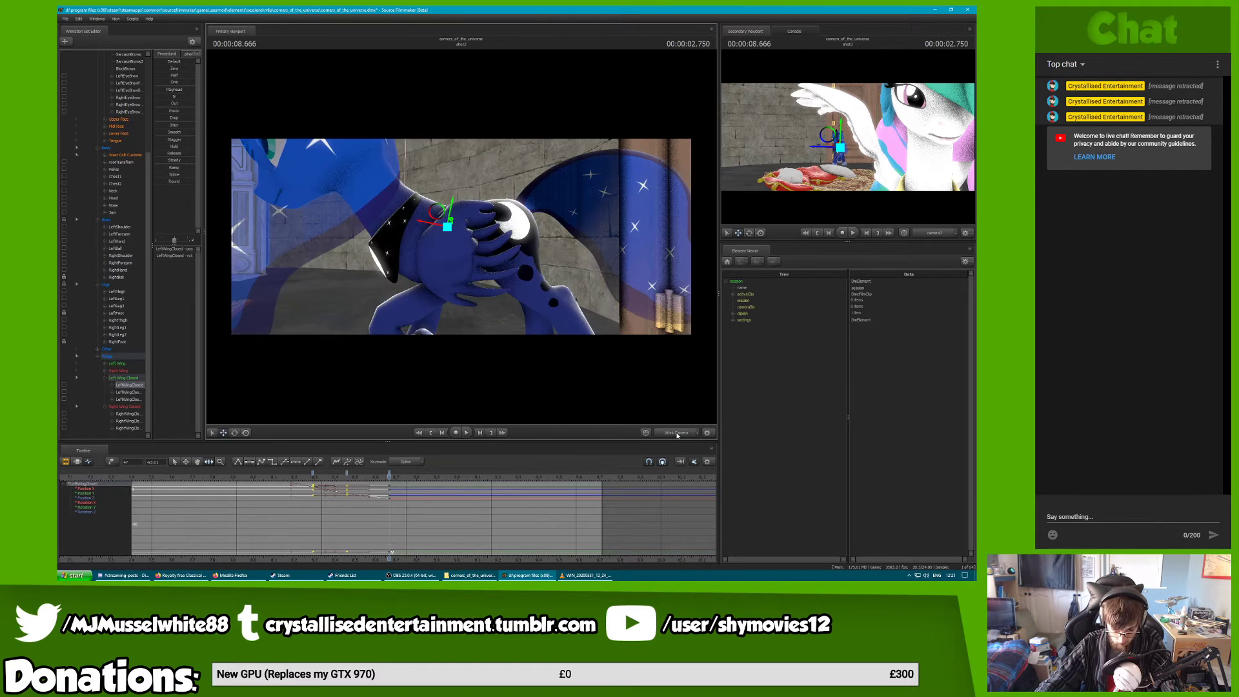
alt+drag(461, 236, 361, 258)
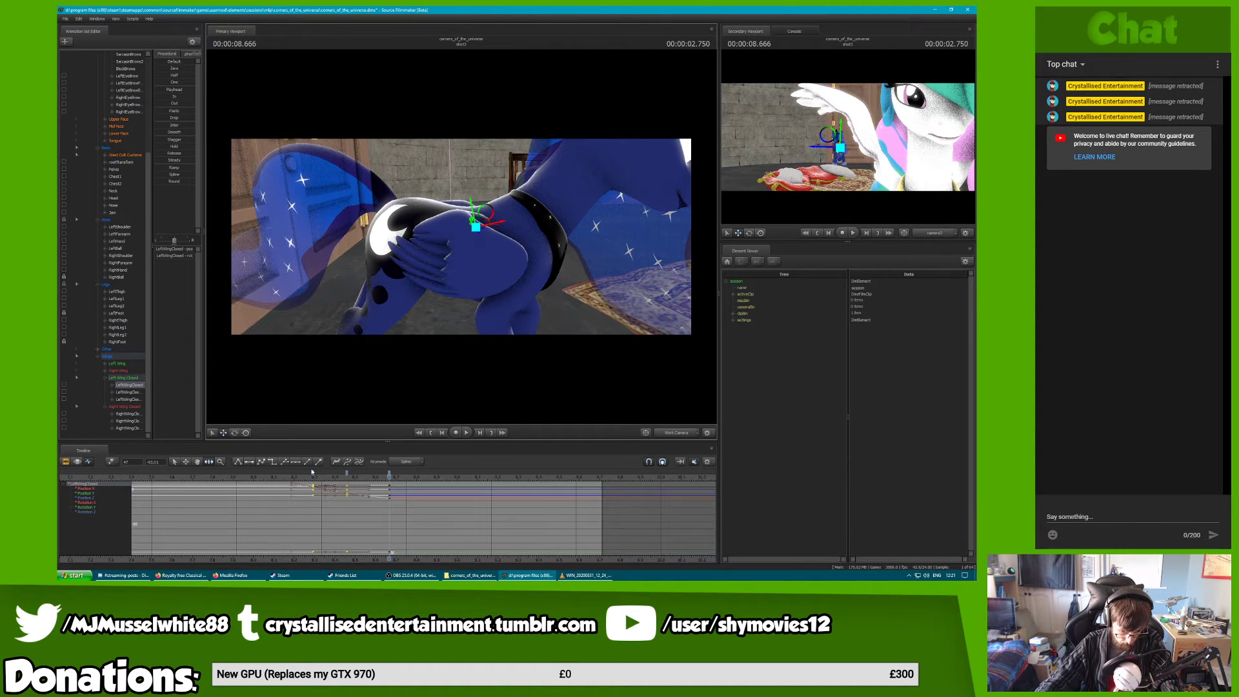
click(311, 476)
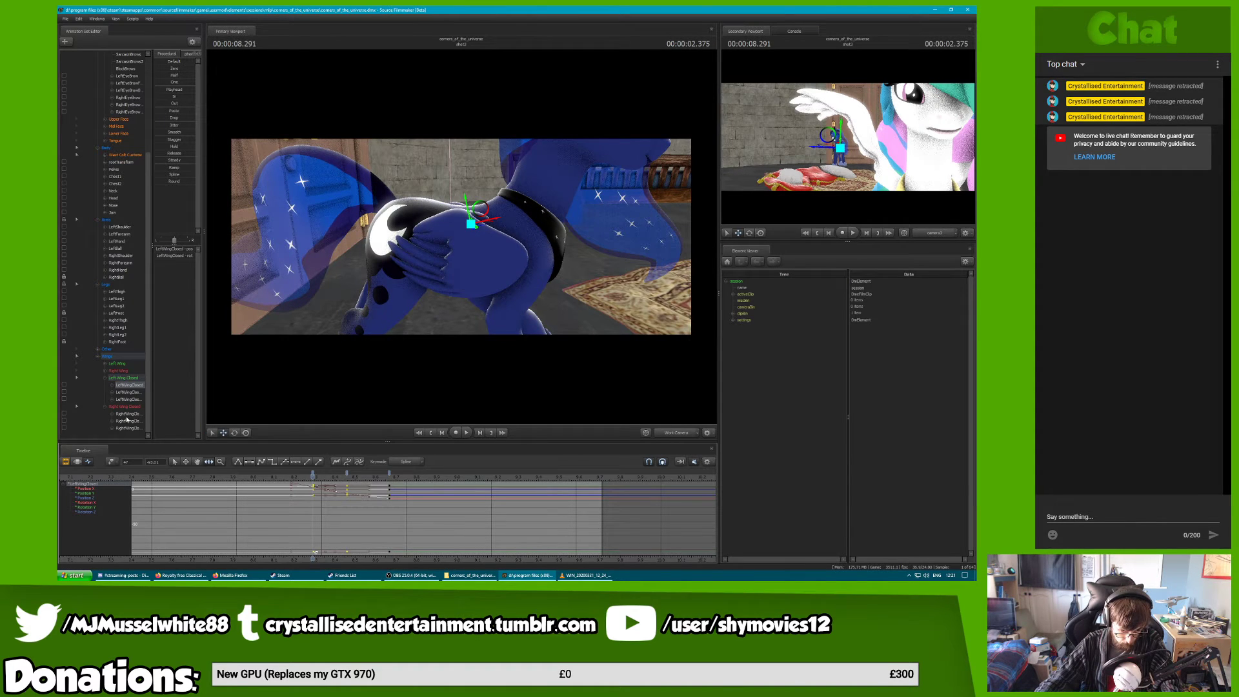
click(127, 415)
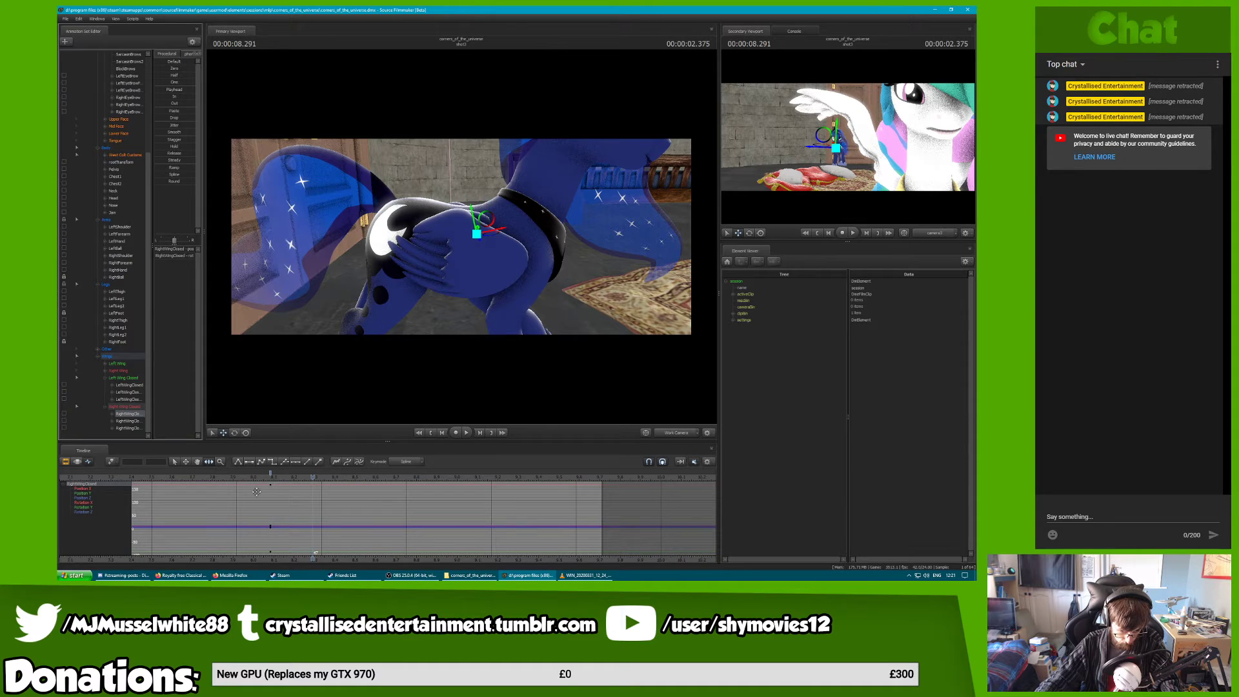
drag(270, 472, 322, 475)
click(142, 392)
click(134, 421)
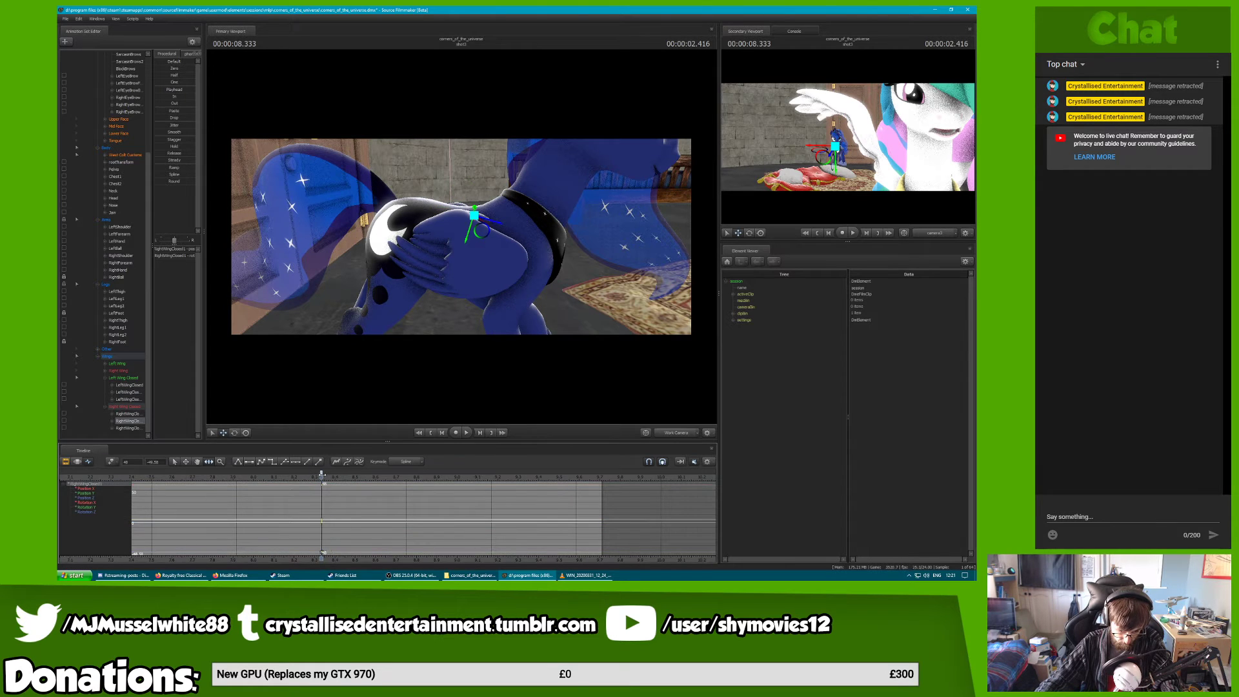
Rotate Luna's third right closed-wing bone slightly at 8.250 s, matching the timing of the third left bone's second key
click(137, 398)
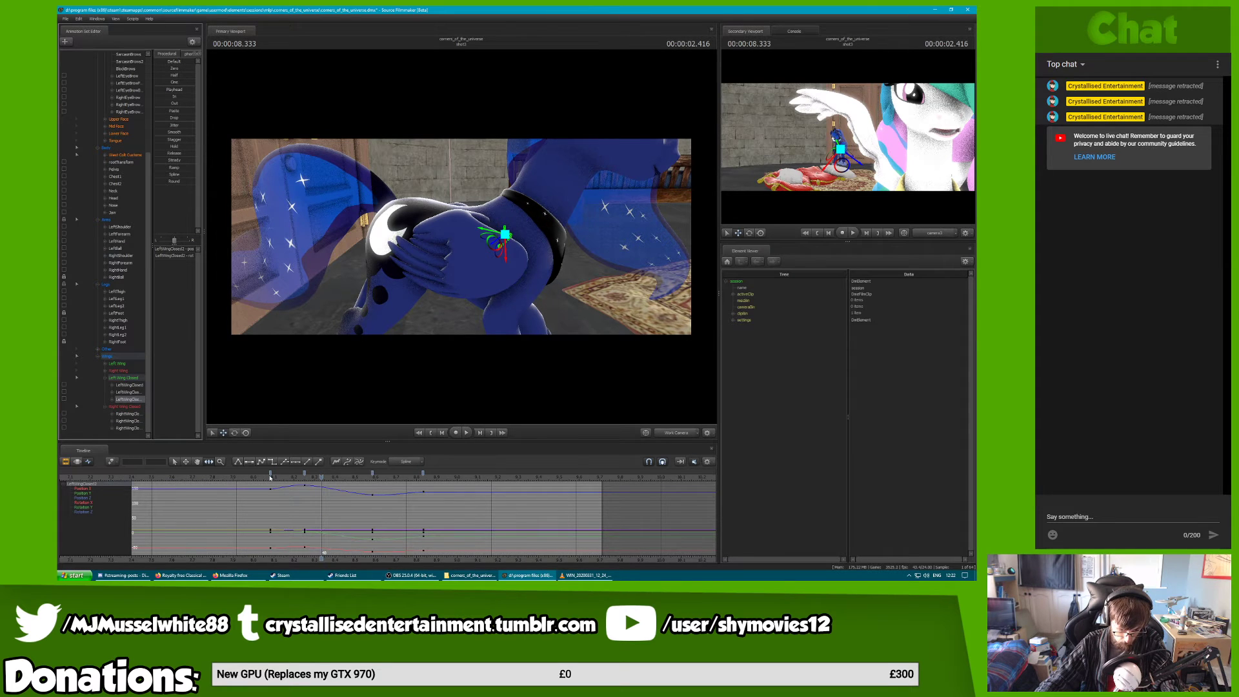
click(304, 477)
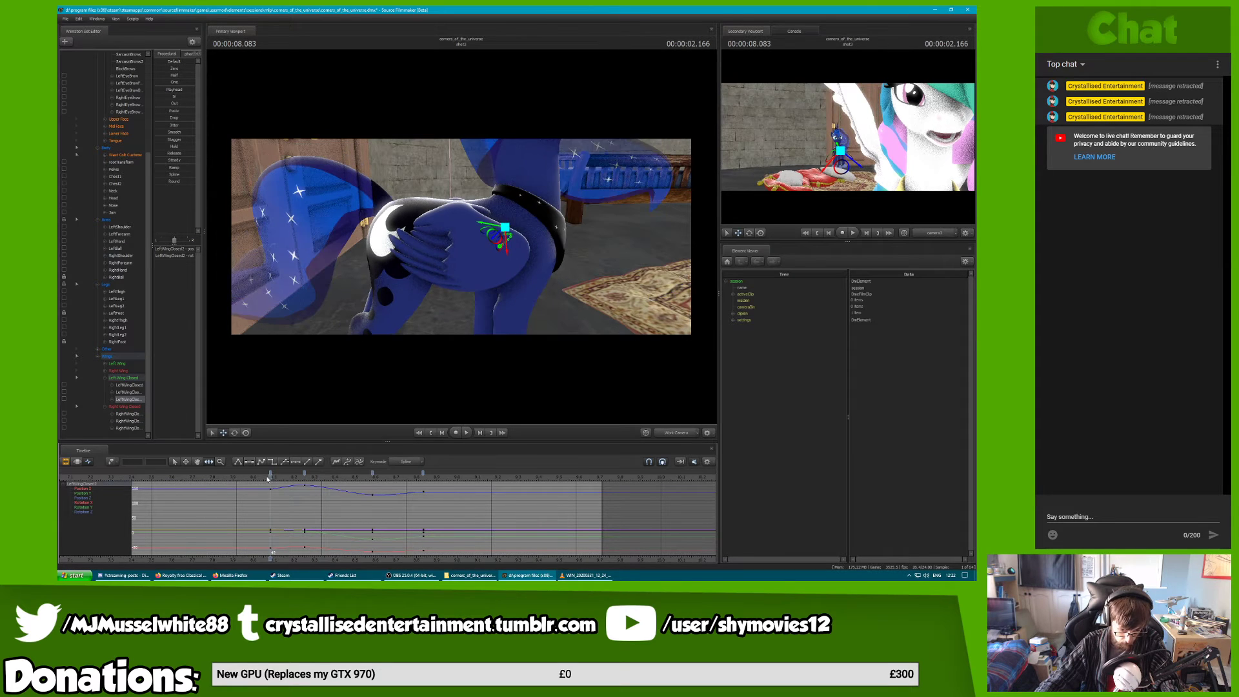
click(128, 428)
click(234, 432)
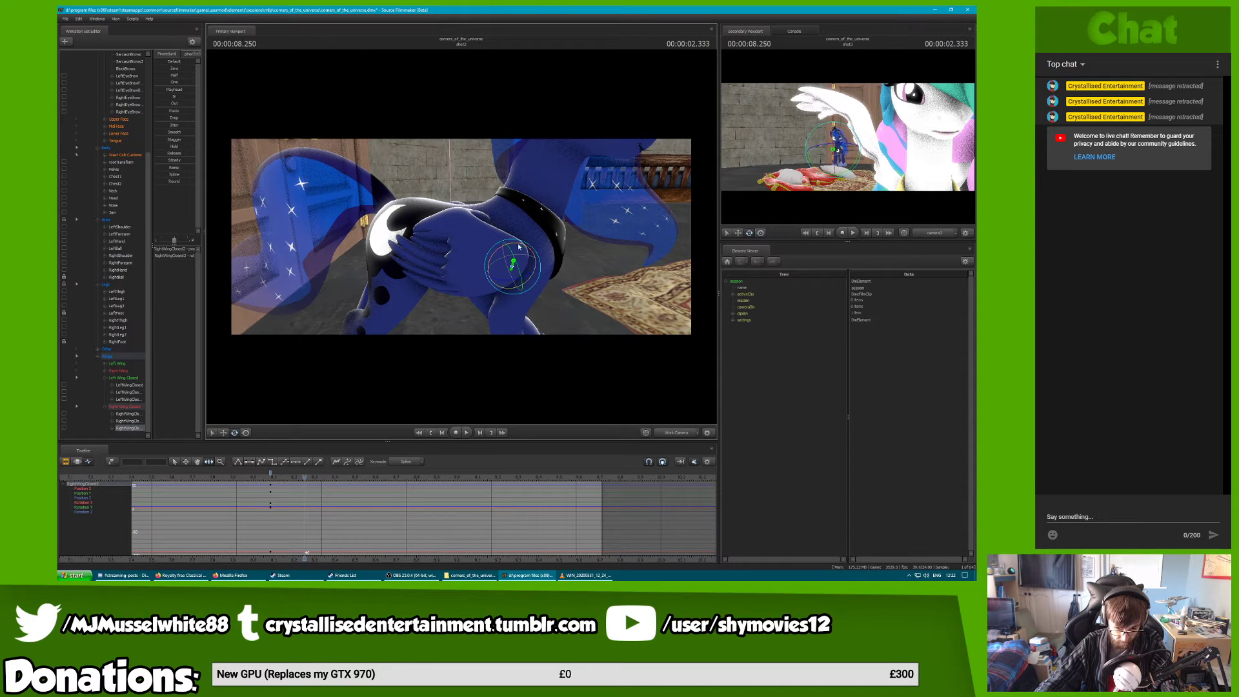
drag(514, 263, 504, 249)
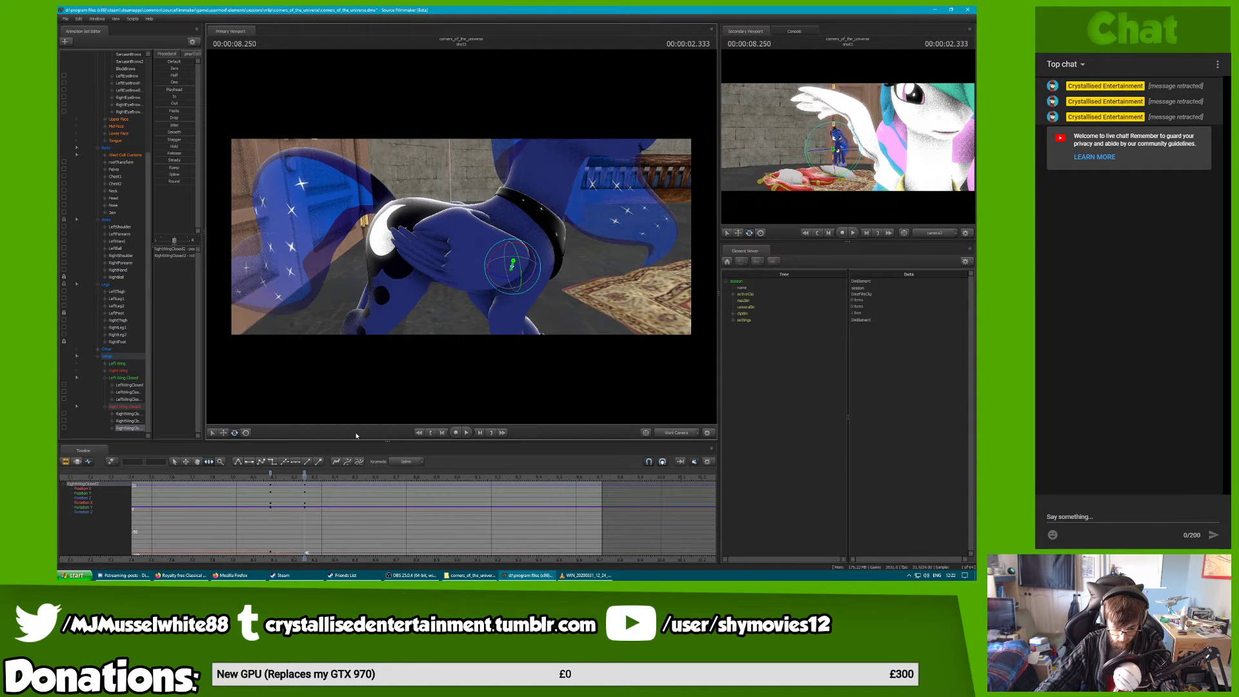
Key a rotated pose on Luna's third right closed-wing bone at 8.583 s, matching the third left closed-wing bone's key
click(354, 477)
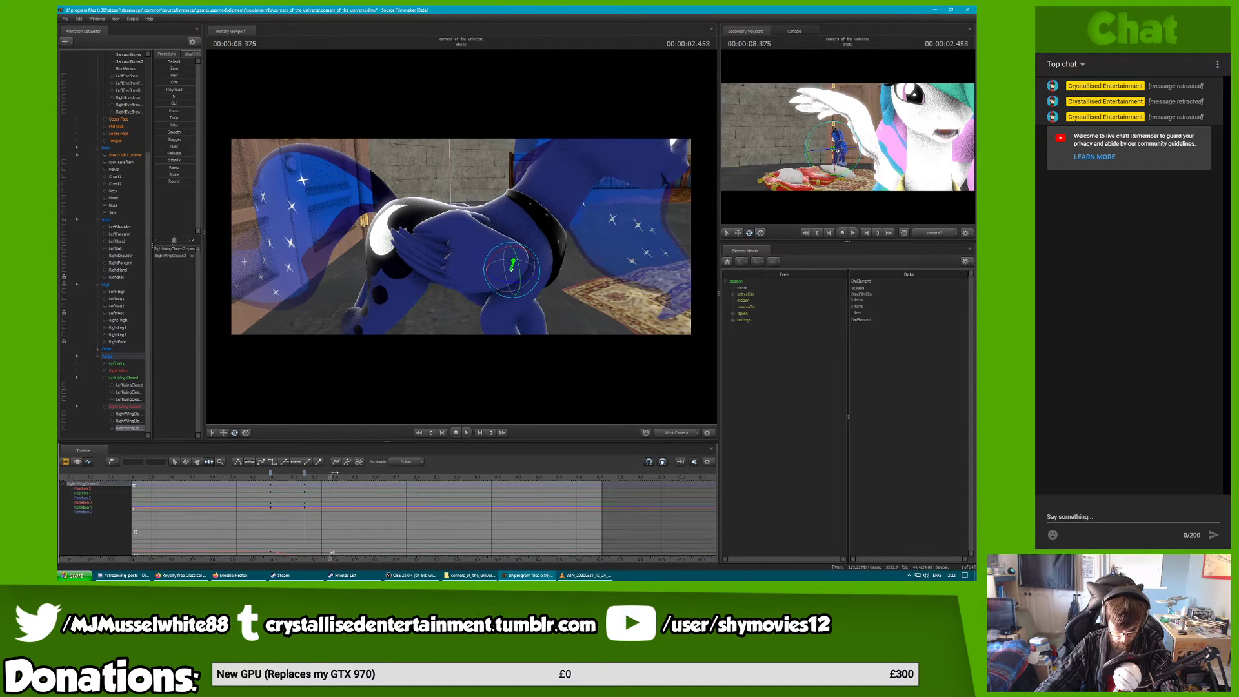
click(127, 385)
click(135, 400)
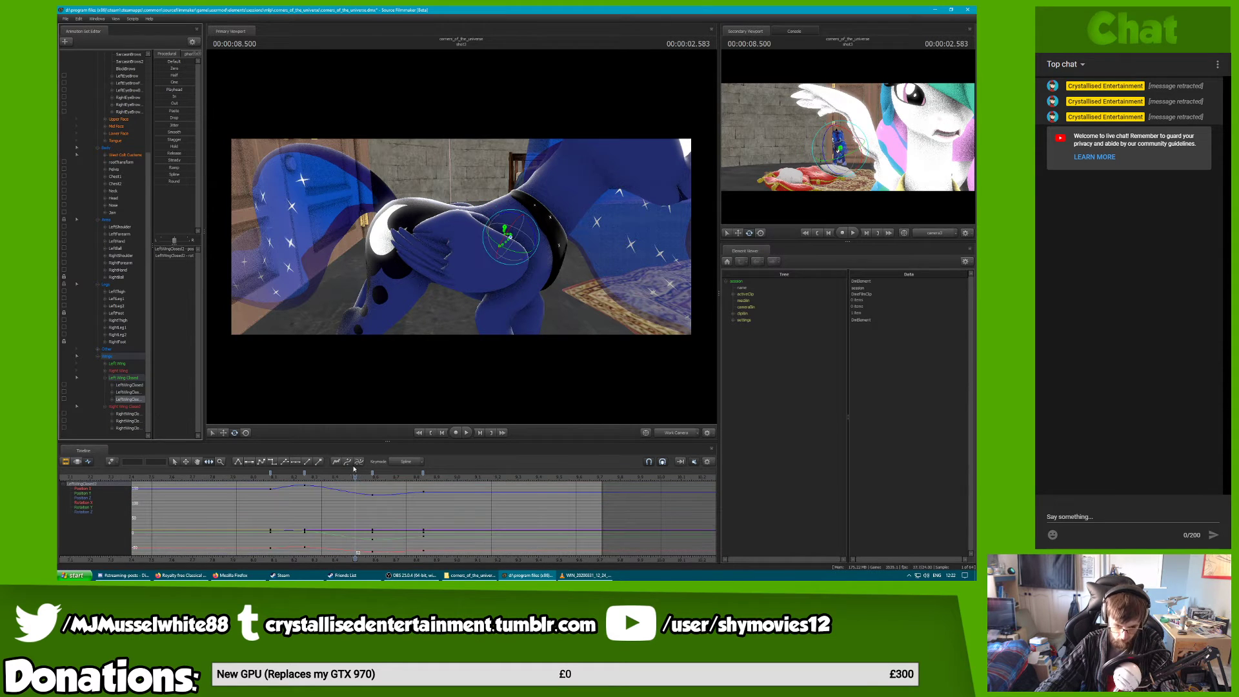
key(Down)
click(128, 427)
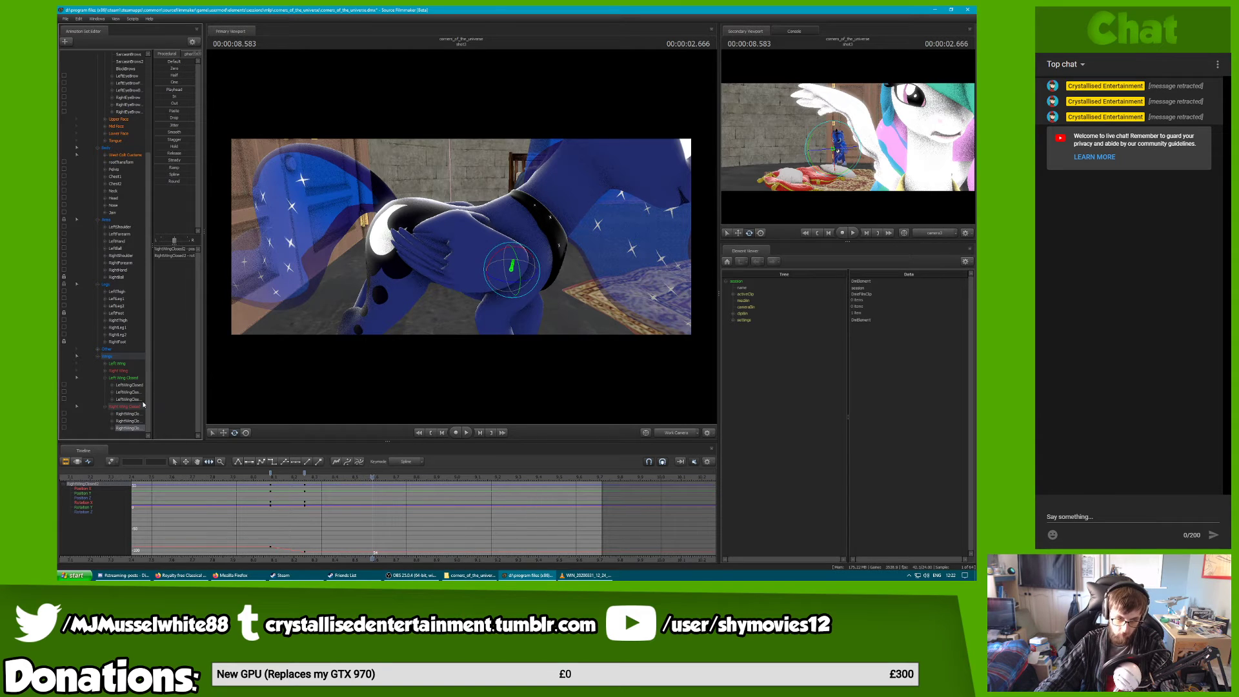
drag(496, 251, 510, 295)
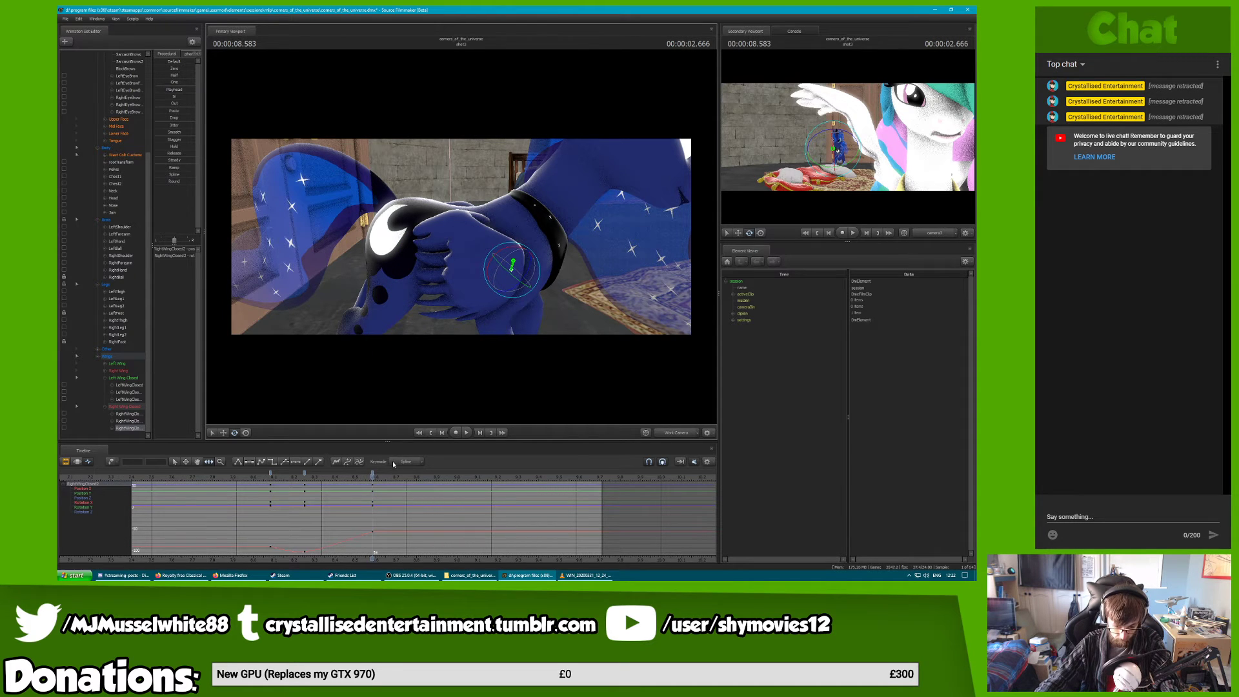
Rotate the third right closed-wing bone slightly at 8.833 s, matching the time of the third left bone's last key
click(119, 399)
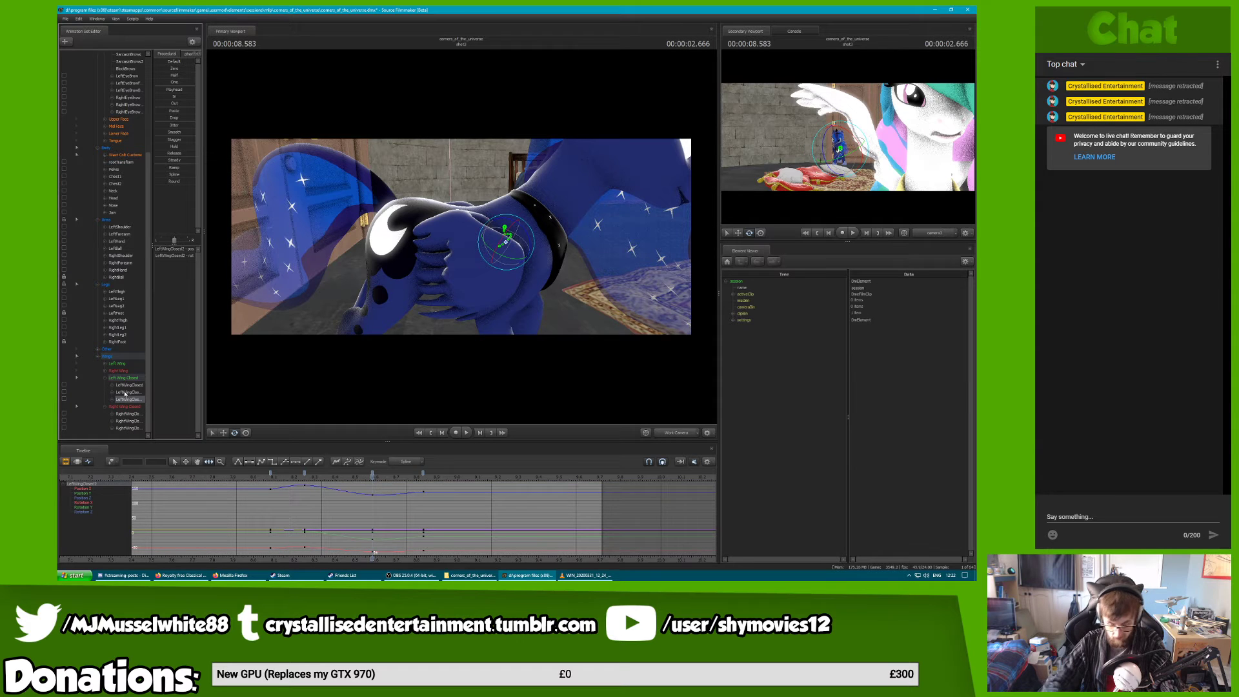
key(Up)
click(127, 428)
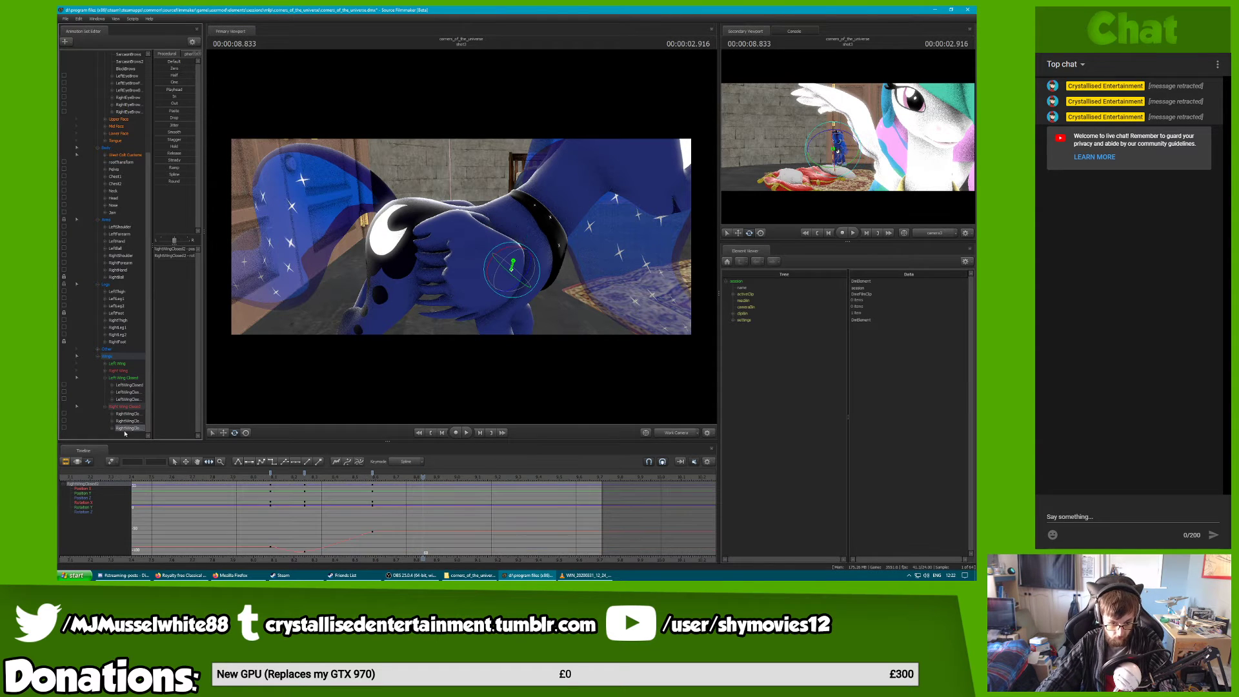
drag(508, 250, 516, 250)
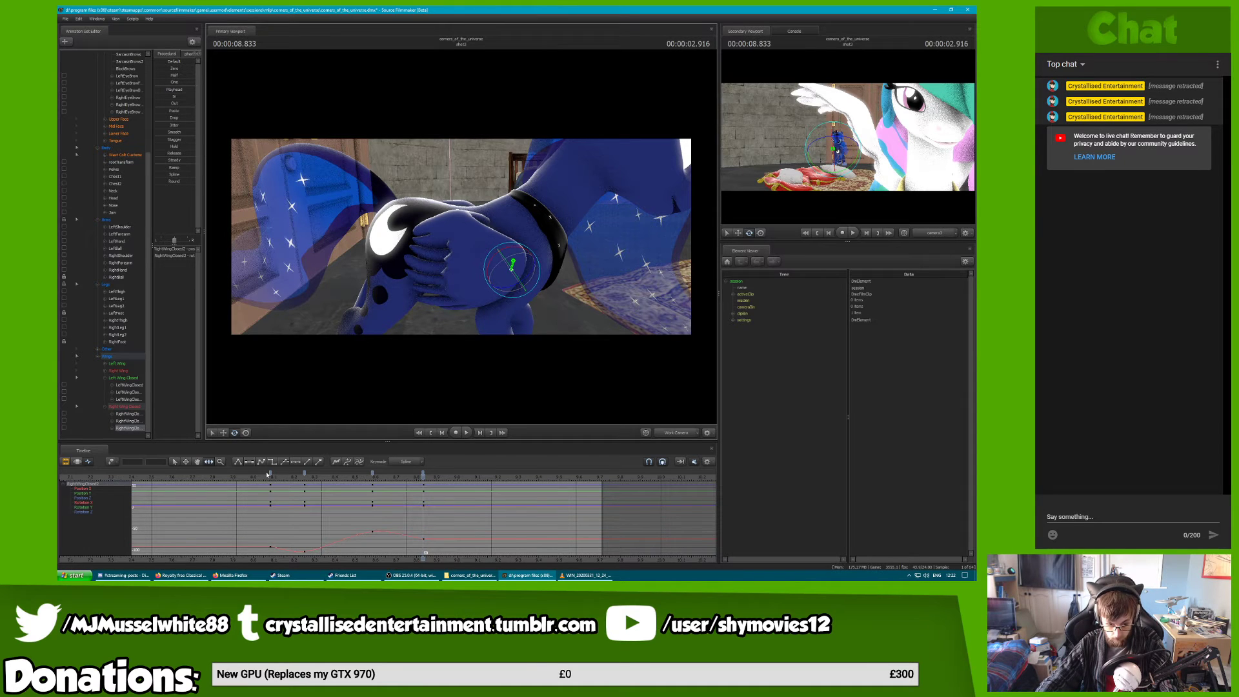
Key a rotated pose on the second right closed-wing bone at 8.458 s, matching the second left bone's middle key
drag(267, 474, 347, 475)
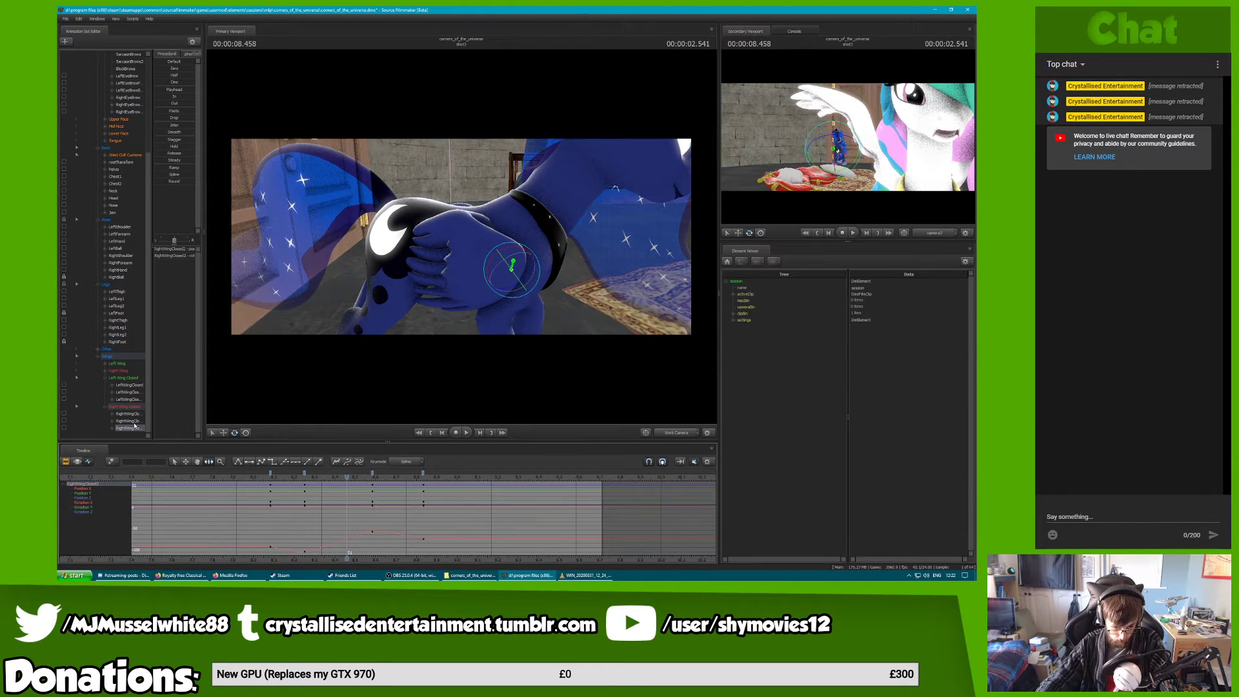
click(129, 420)
click(129, 392)
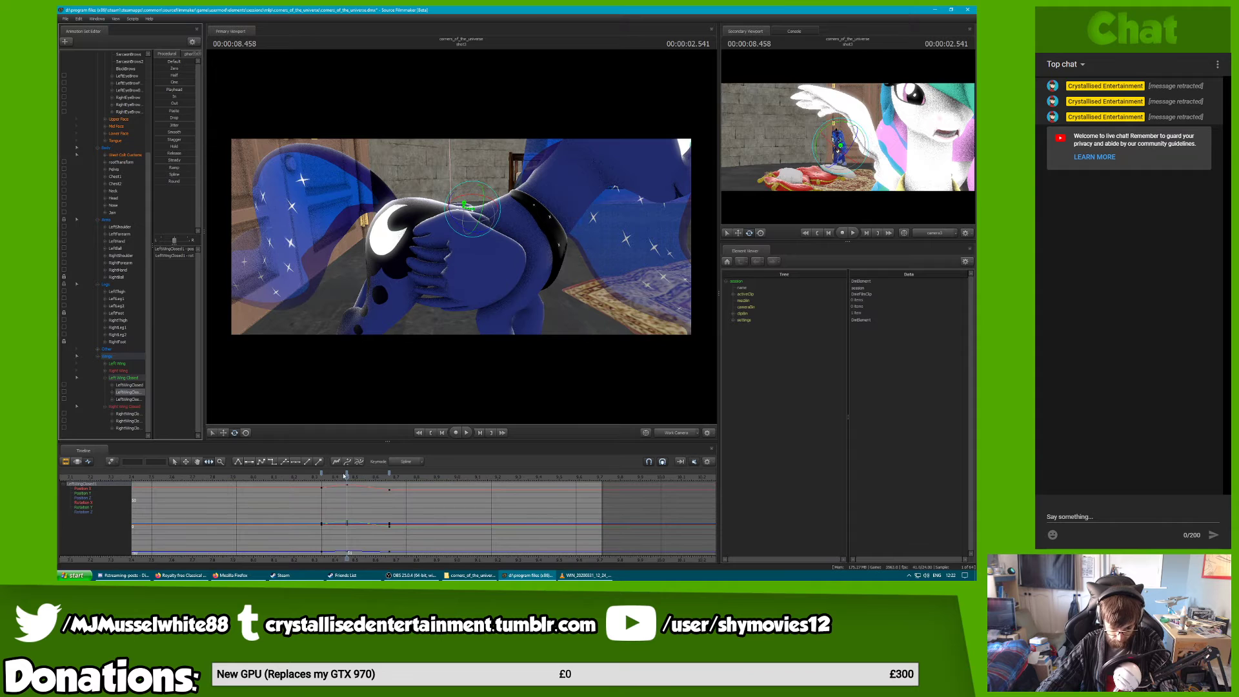
click(129, 421)
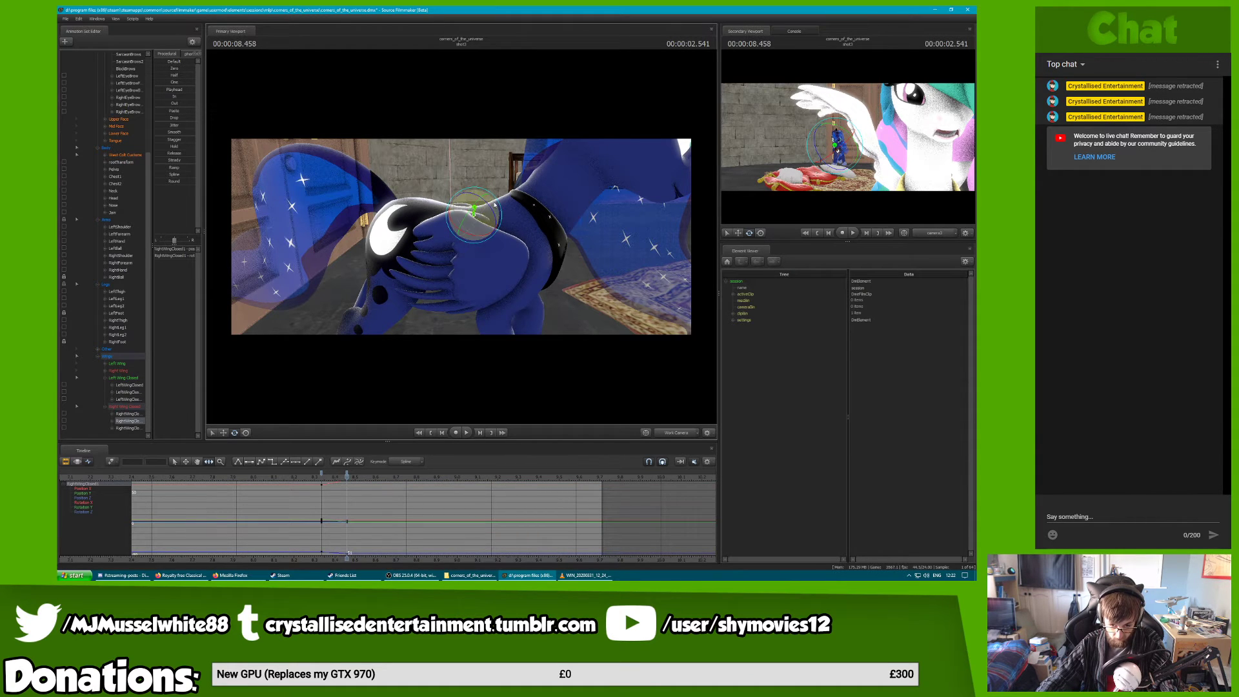
drag(483, 212, 499, 199)
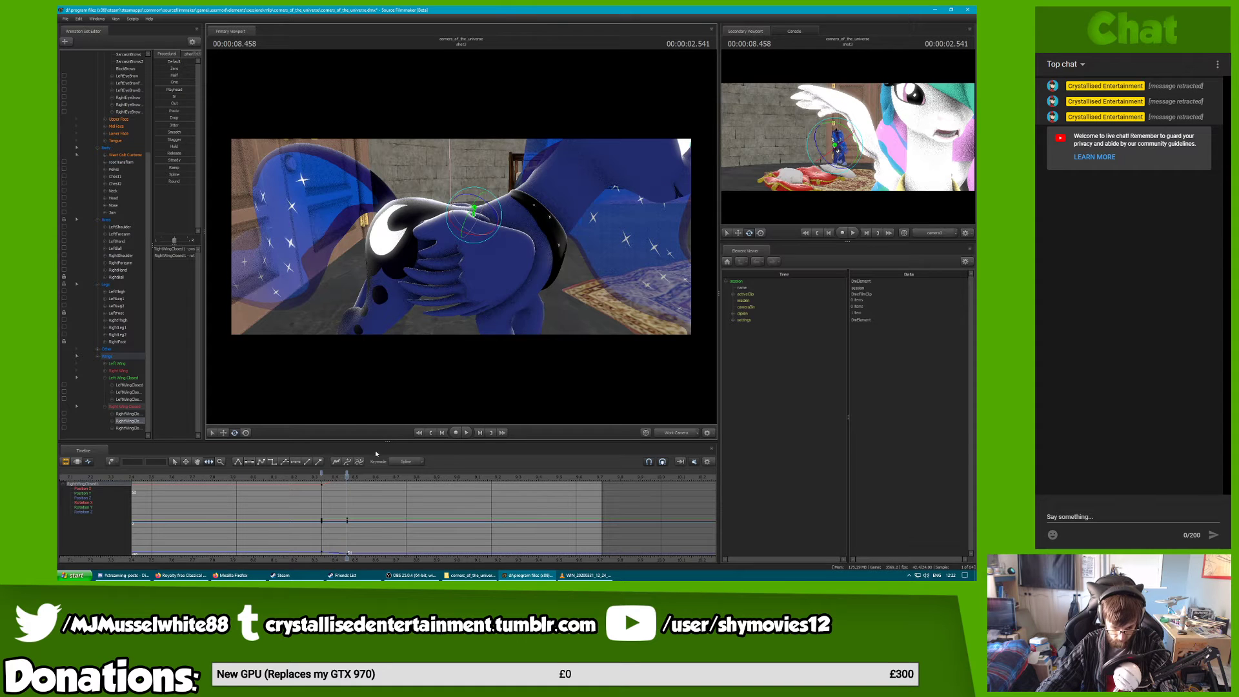
Rotate the second right closed-wing bone slightly at 8.666 s, matching the time of the second left bone's last key
click(389, 475)
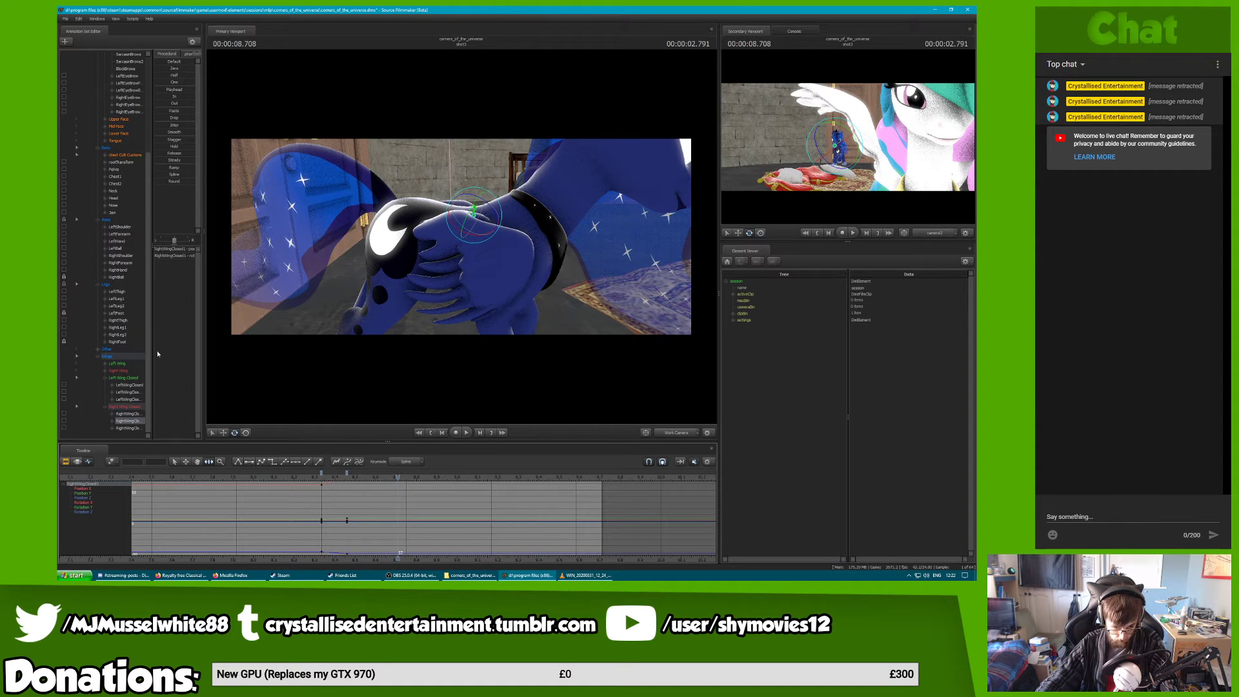
click(137, 392)
click(389, 477)
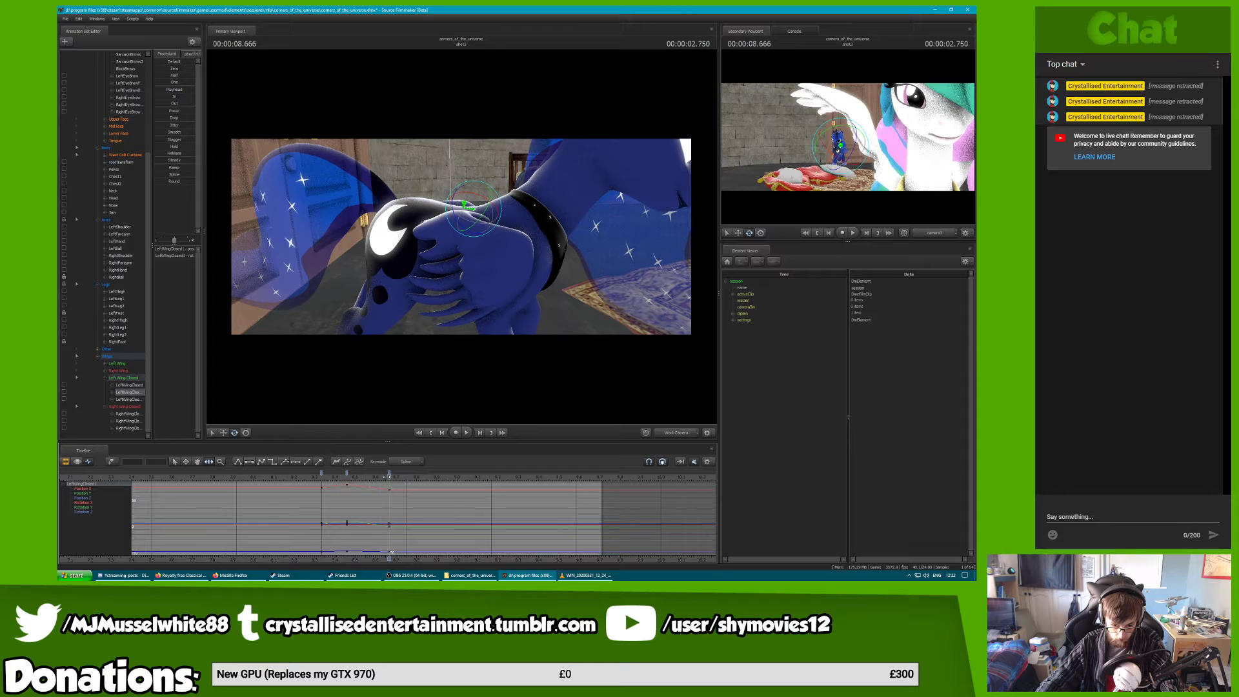
click(109, 420)
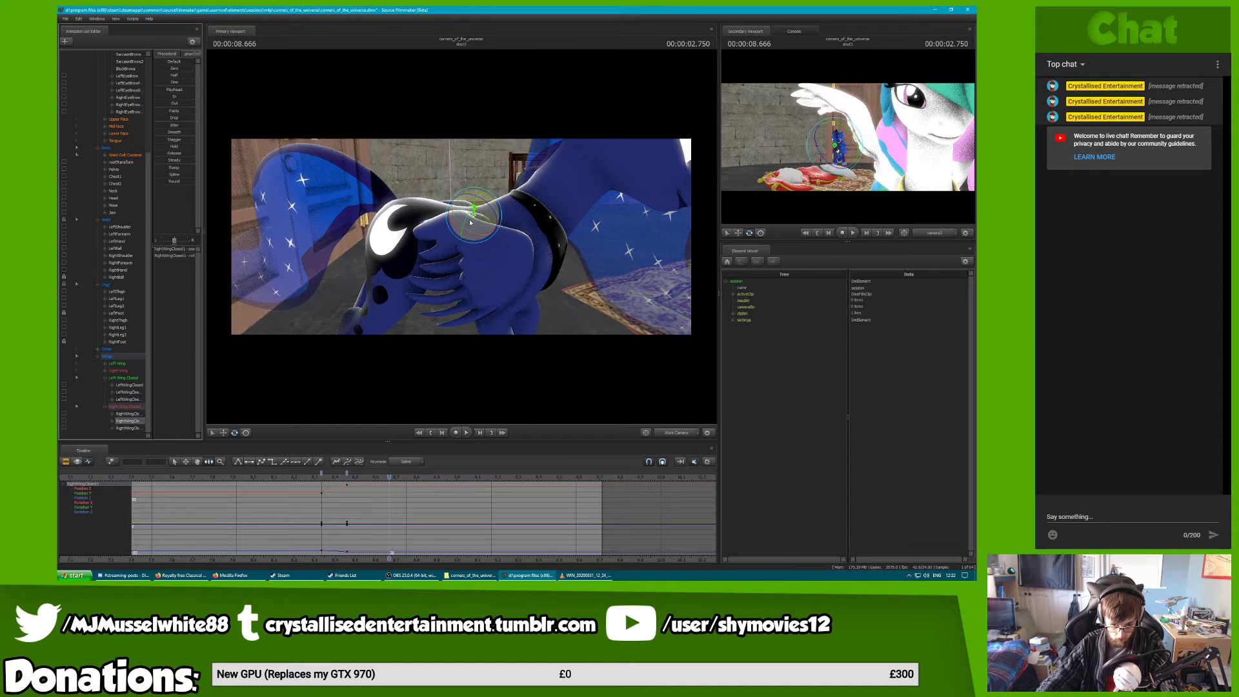
drag(484, 189, 485, 195)
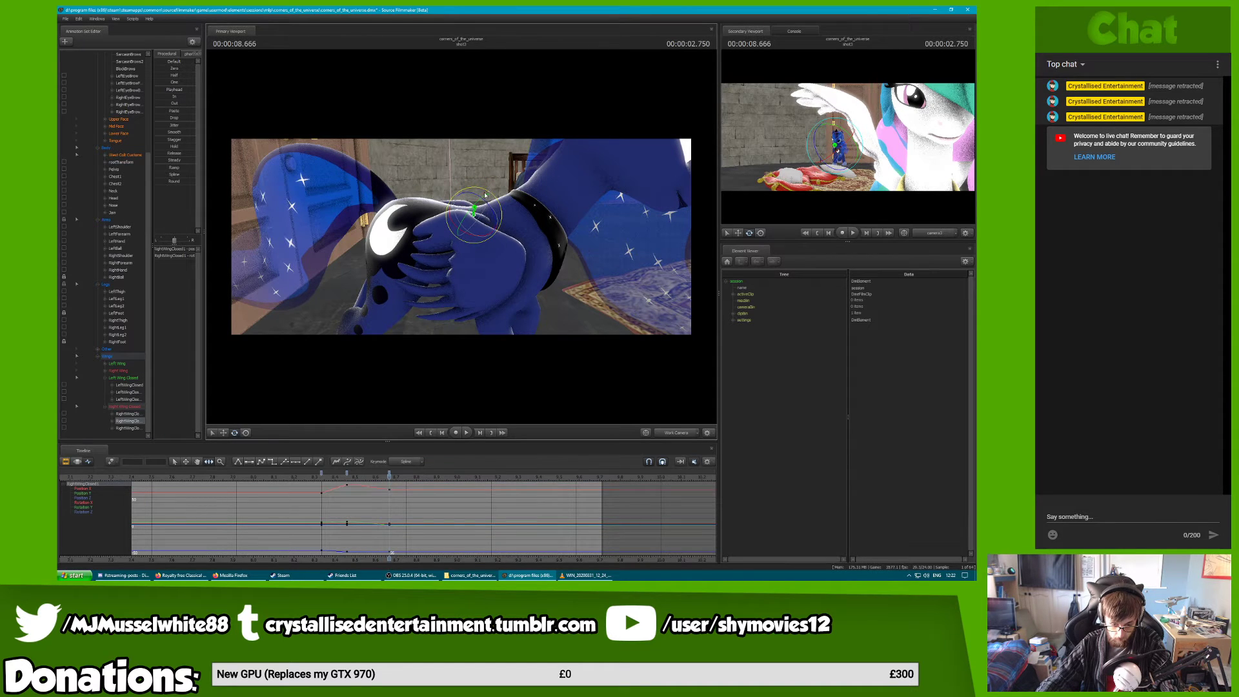
Play back Luna's right wing movement in the work camera to review the new keys
click(347, 473)
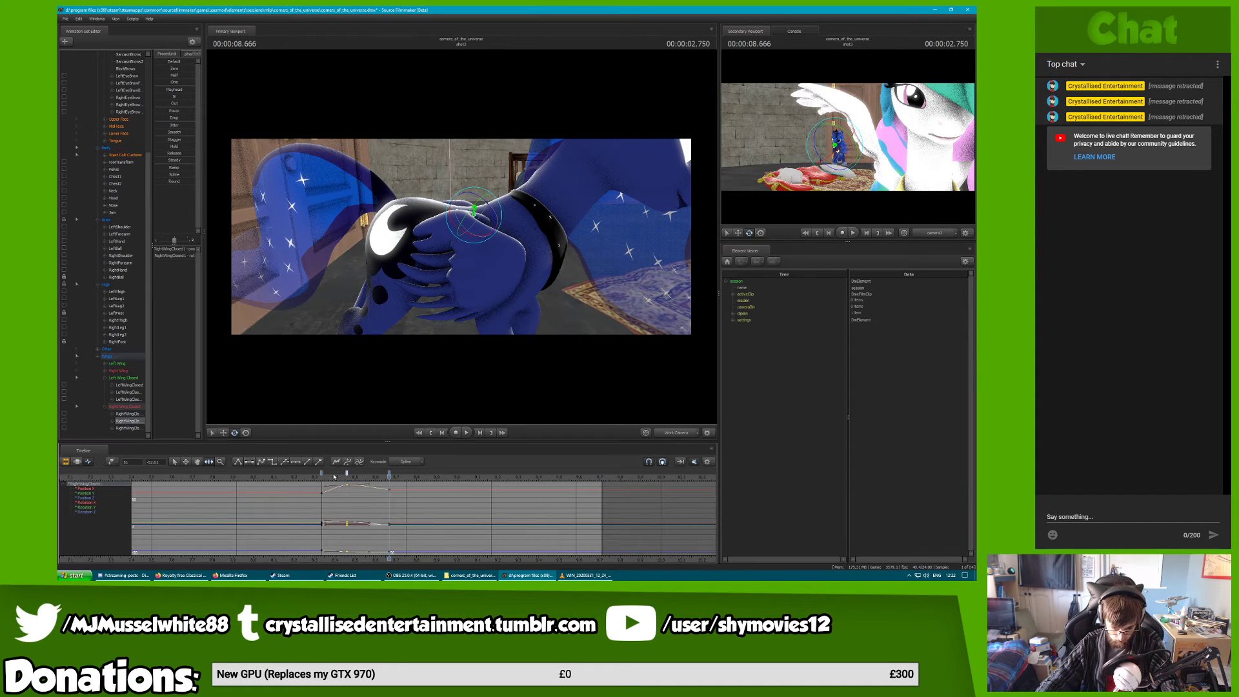
key(space)
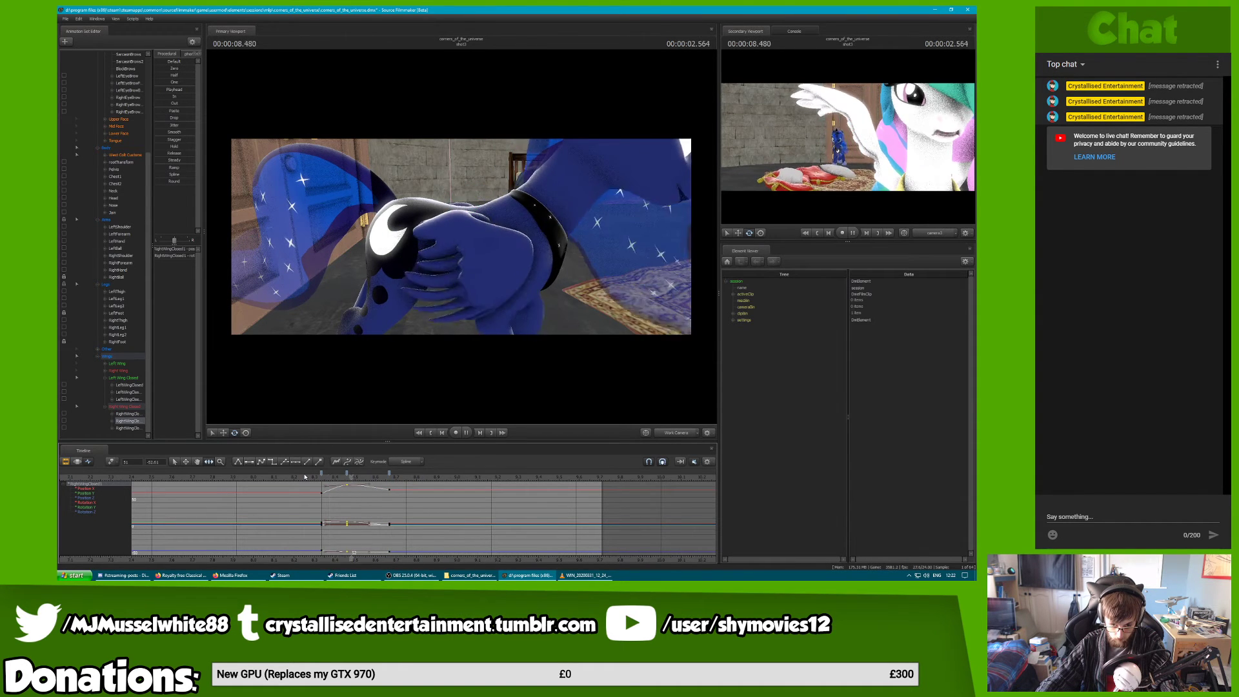
key(space)
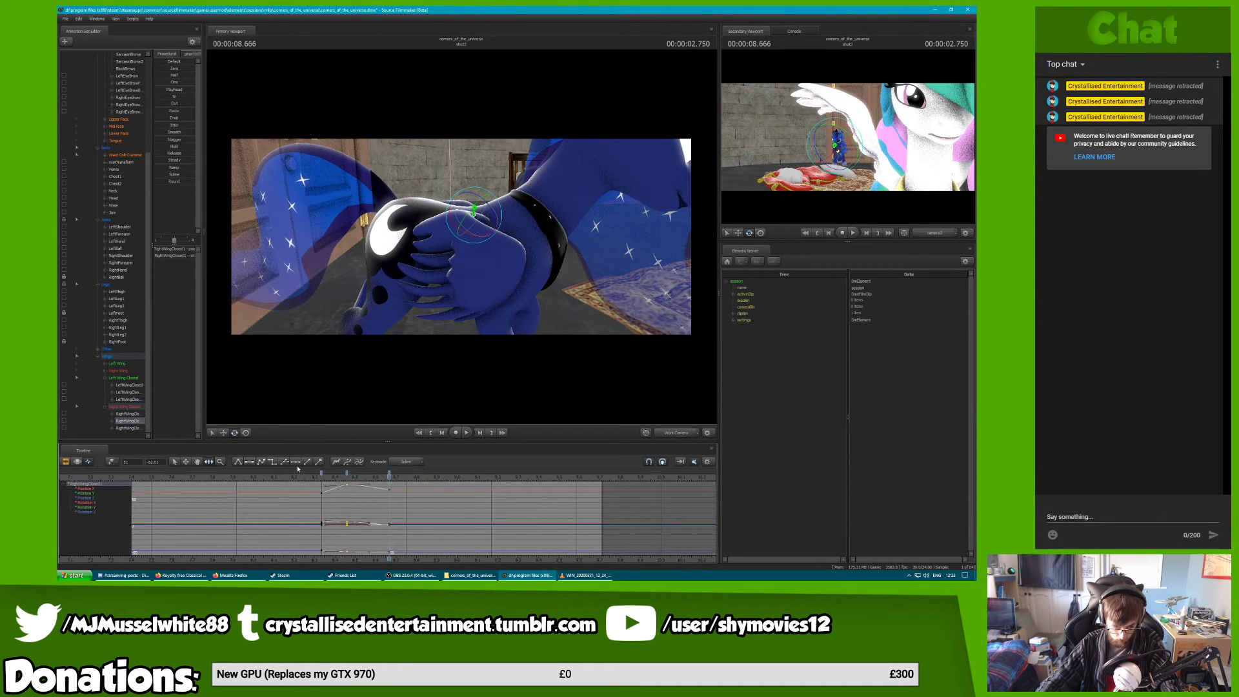
Retime the second left and right closed-wing bones together, moving their middle keys to 8.500 s and last keys to about 8.750 s
ctrl+click(129, 391)
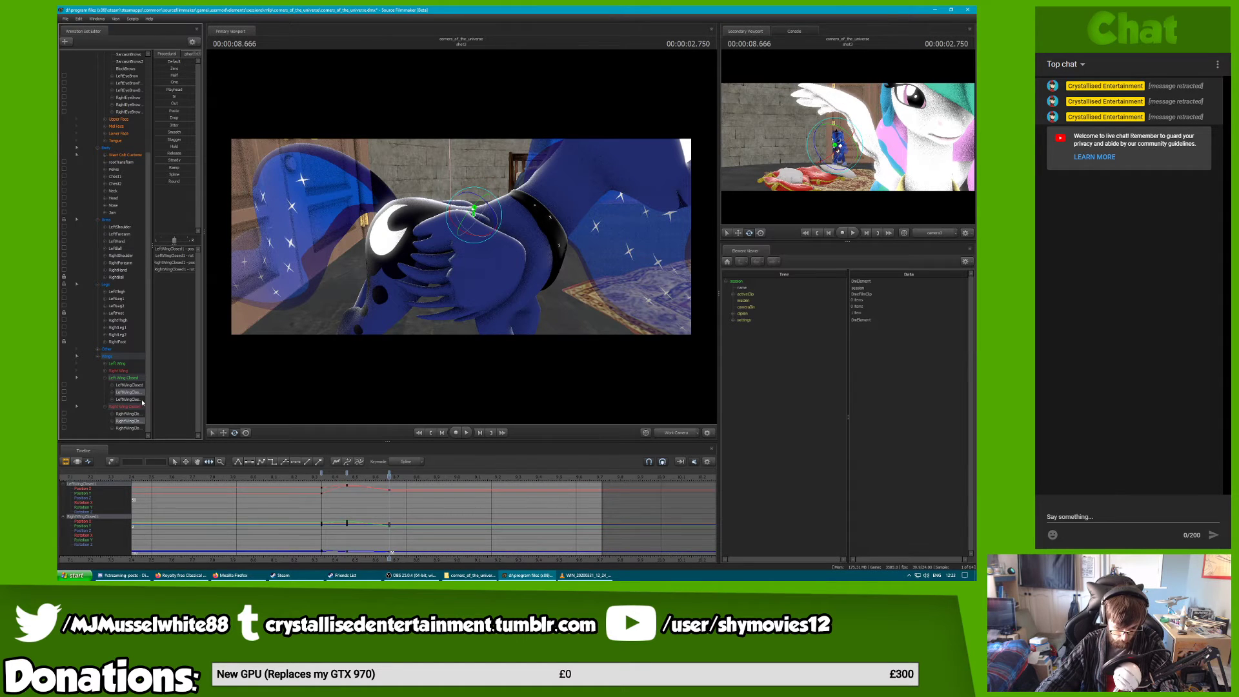
ctrl+click(140, 400)
ctrl+click(141, 400)
mouse_move(390, 475)
mouse_down()
mouse_move(406, 473)
mouse_move(349, 476)
mouse_up()
key(space)
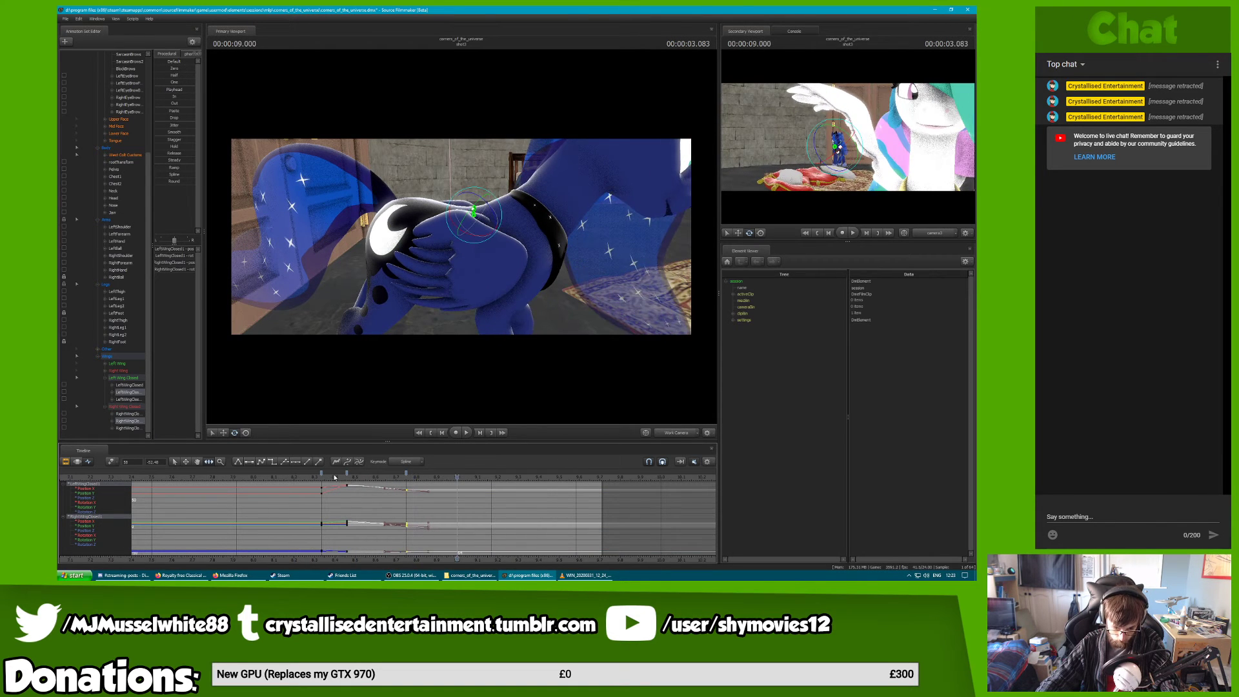
drag(347, 474, 355, 474)
click(305, 476)
key(space)
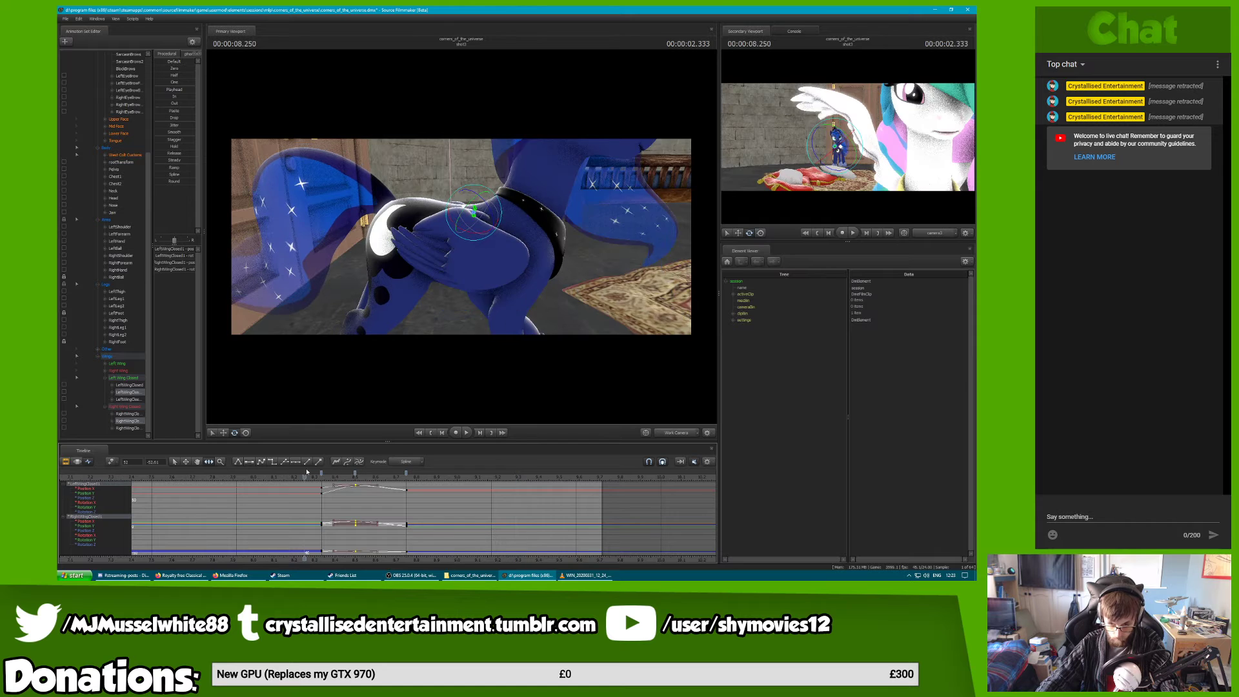
Switch to the shot camera and play back Luna's retimed wing movement from around 8.25 s
click(662, 432)
key(space)
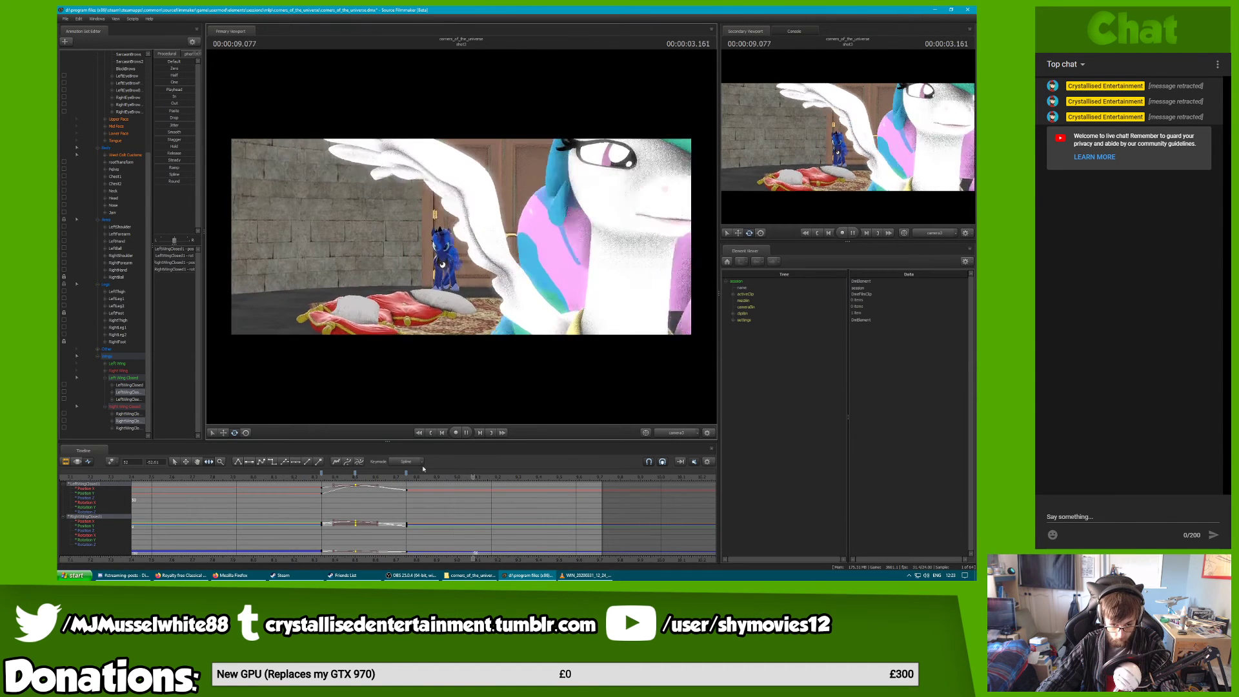
click(300, 479)
key(space)
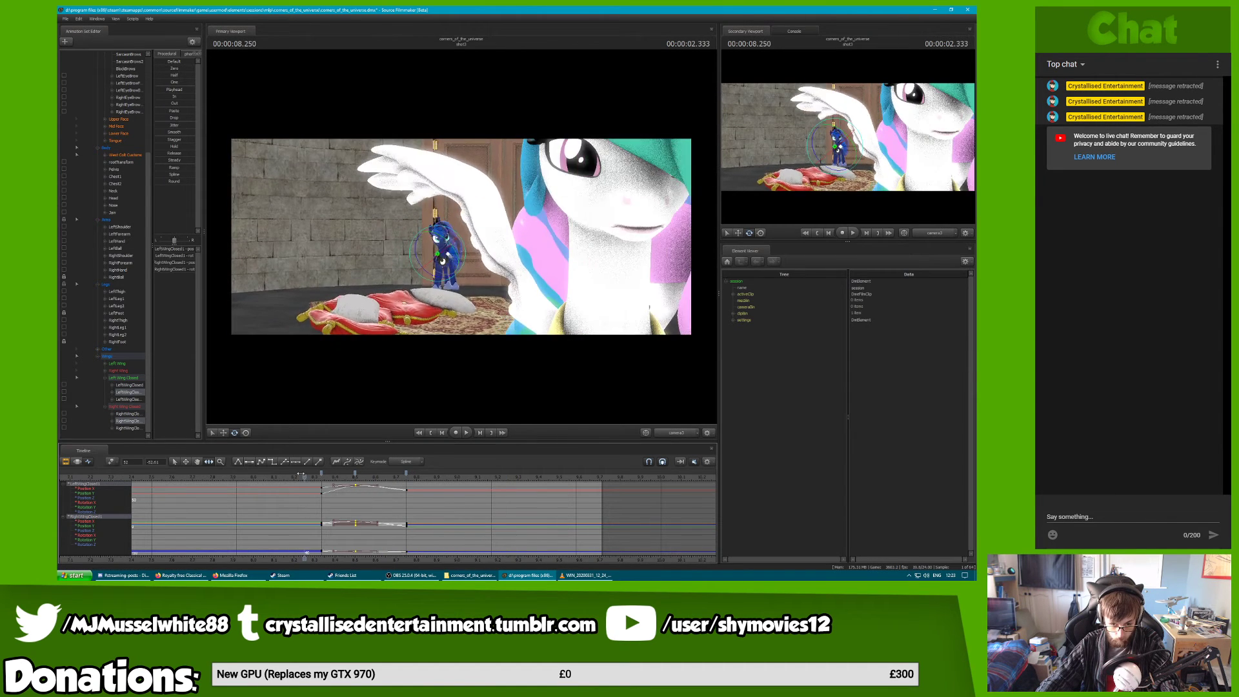
click(311, 475)
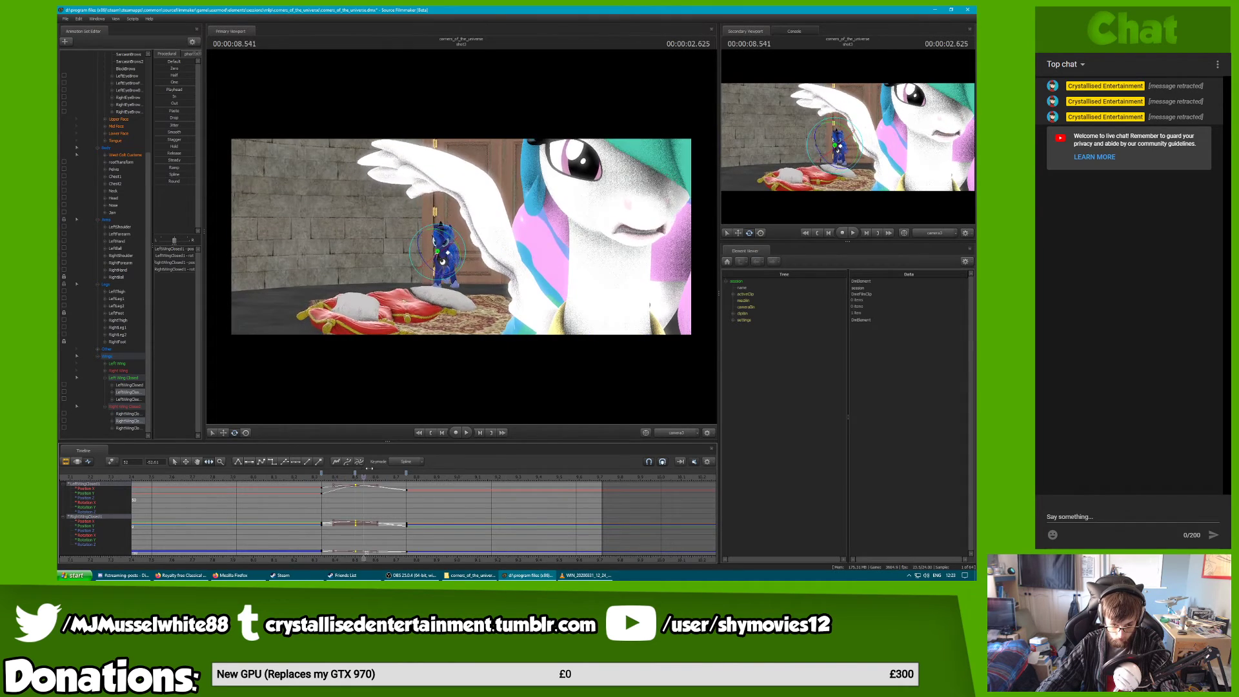
key(space)
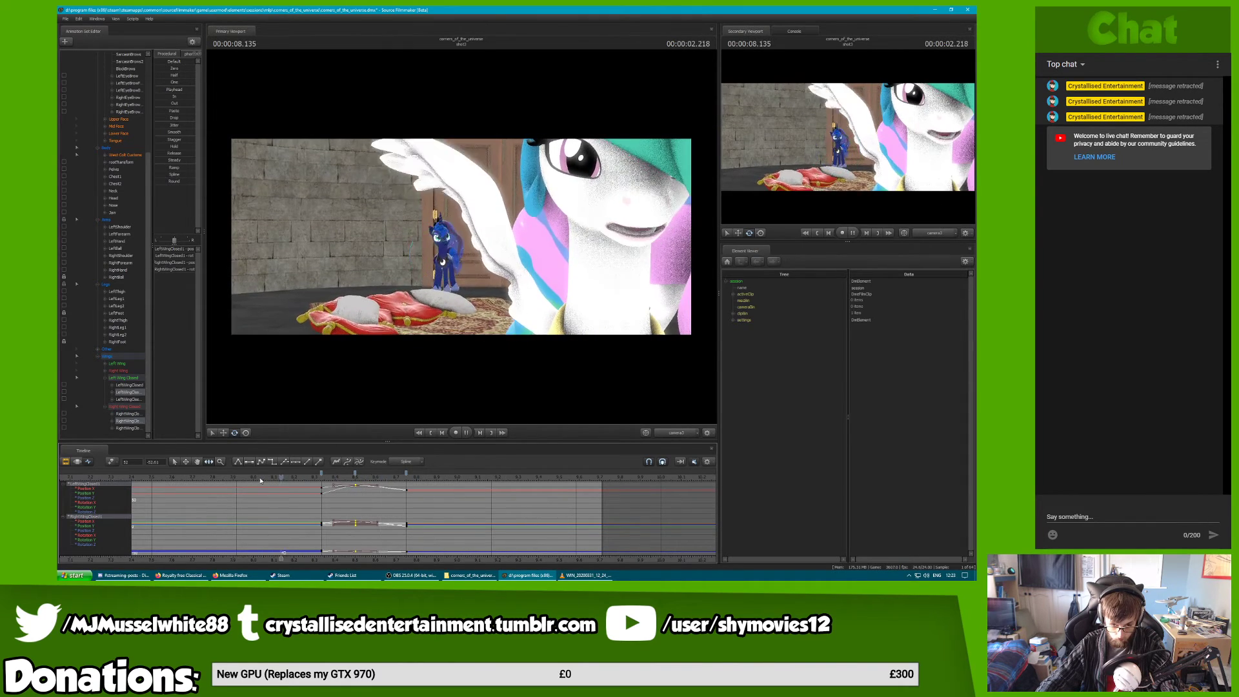
drag(261, 480, 431, 474)
Switch to the Clip Editor and replay the shot around 8 to 9 s with full rendering to review Luna's wings
key(F2)
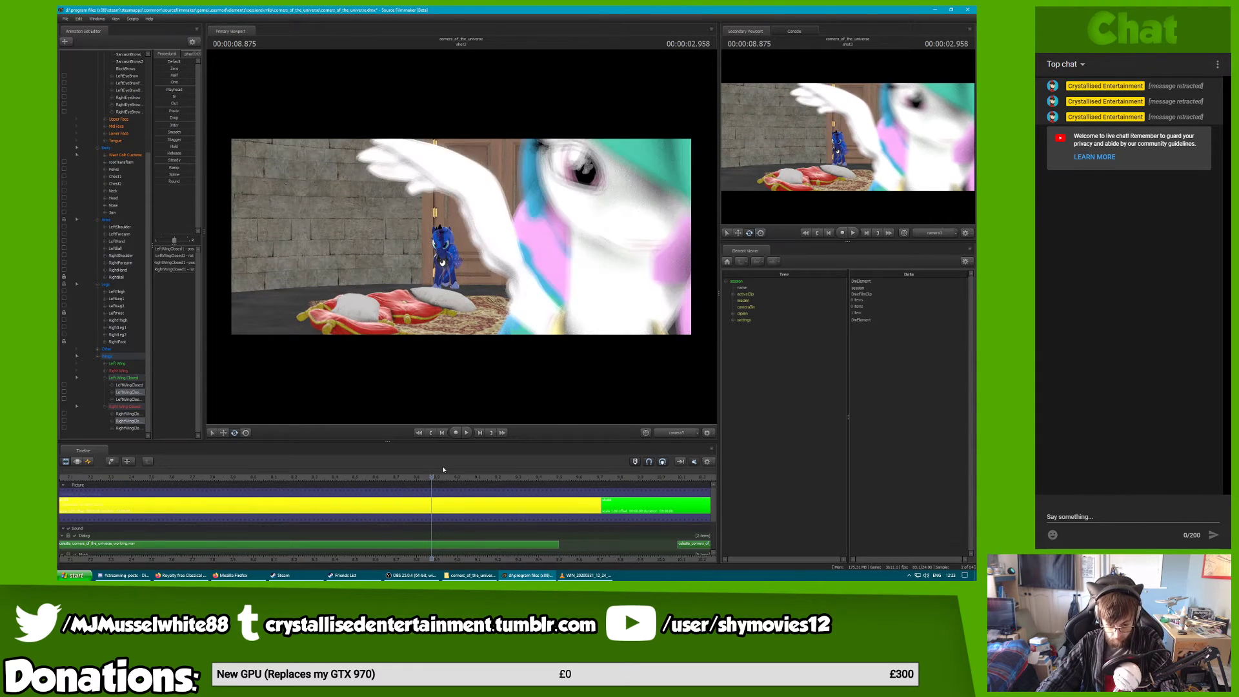
key(space)
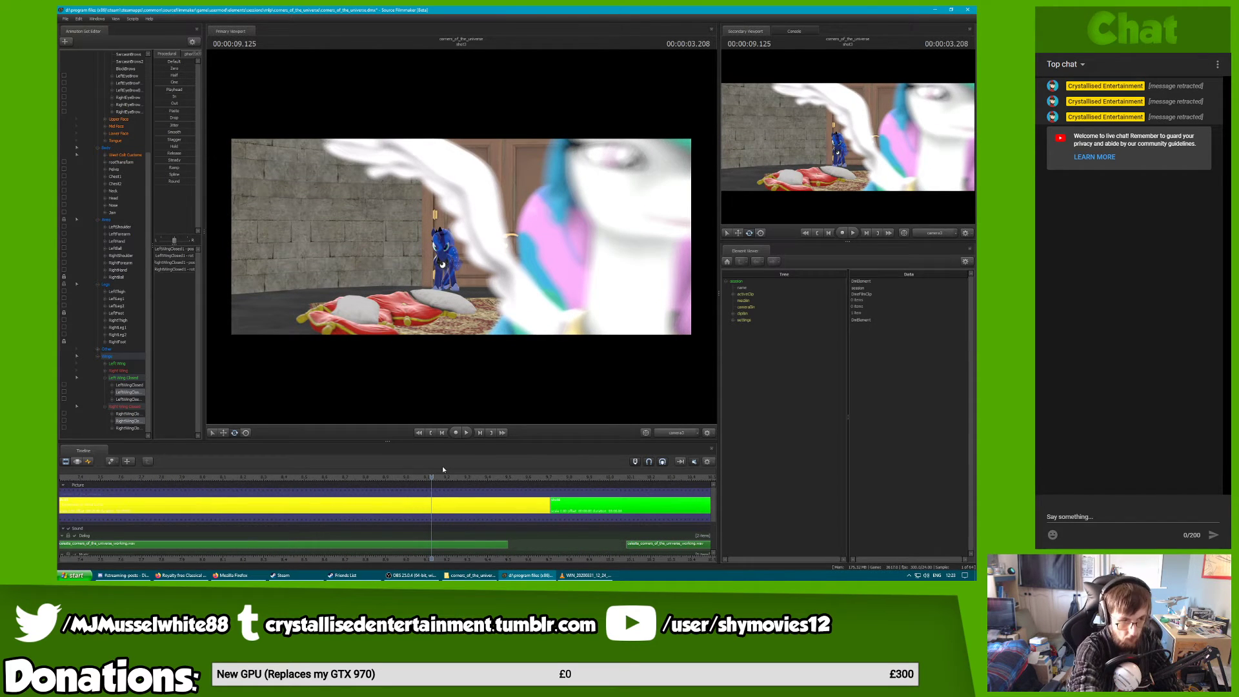
key(space)
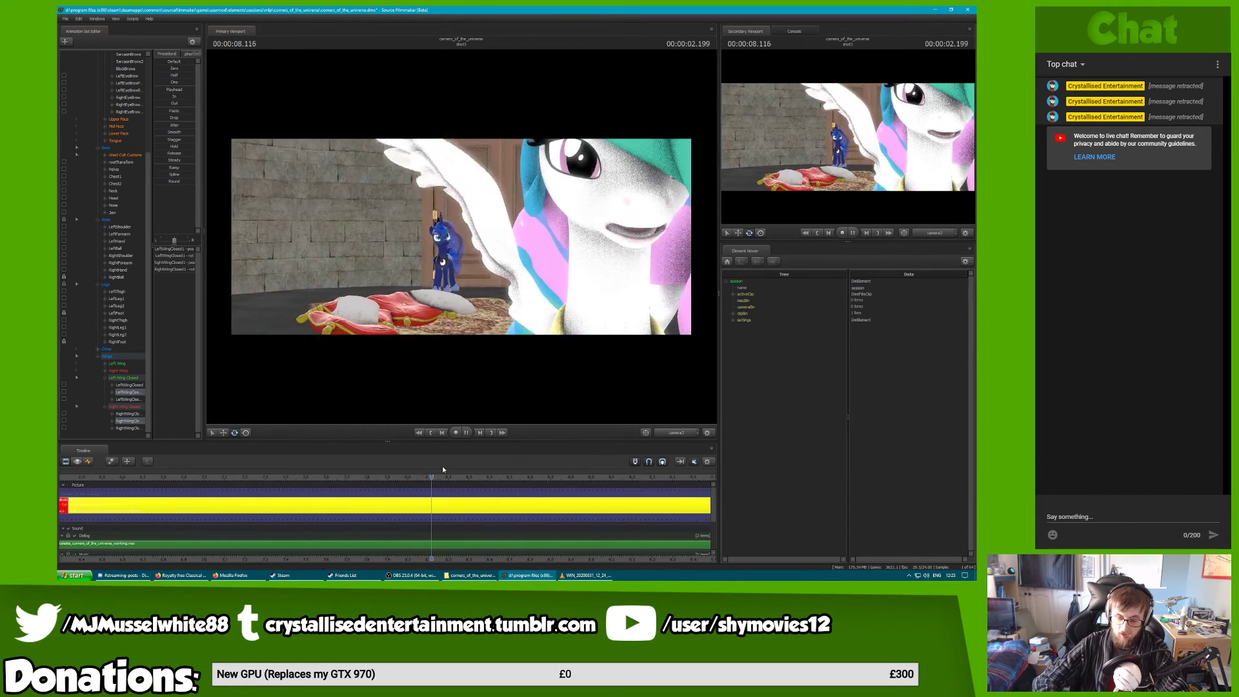
key(space)
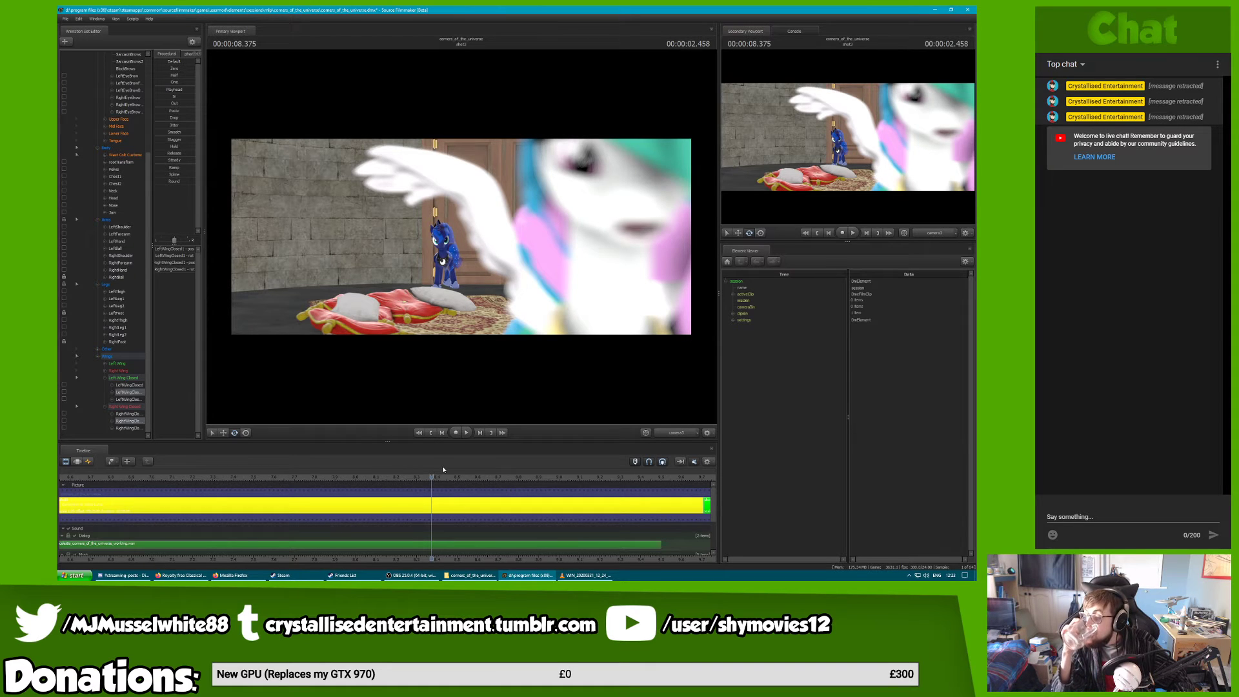
key(space)
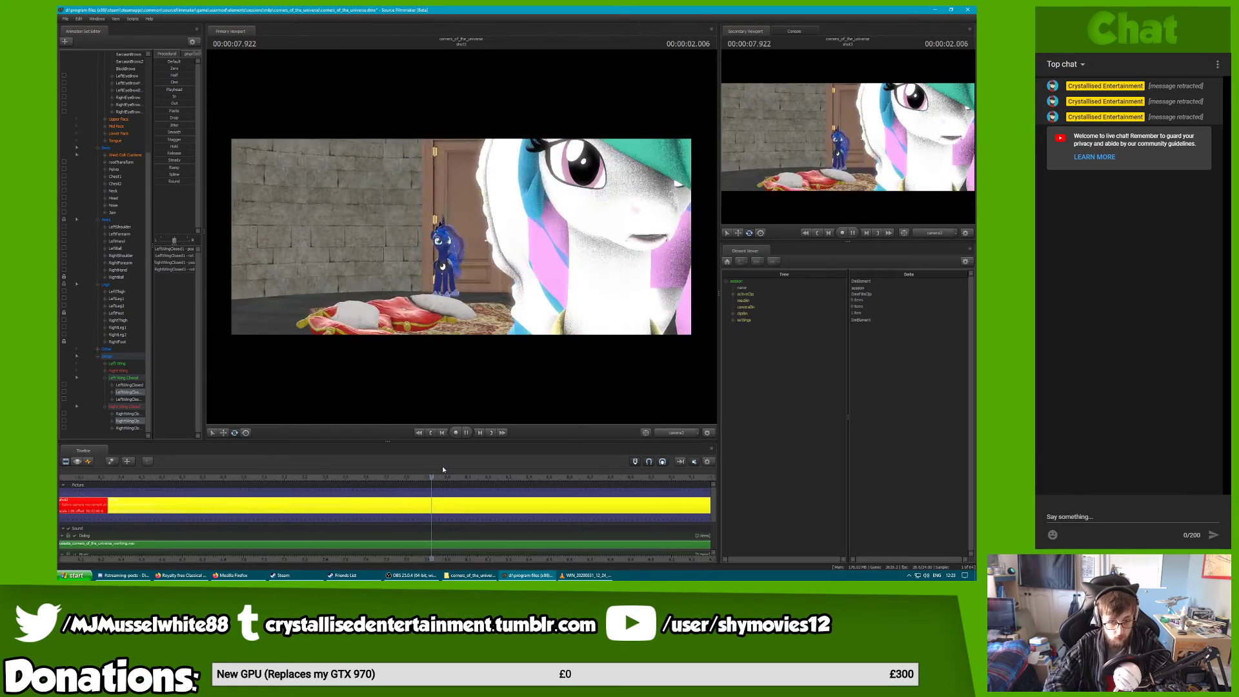
key(space)
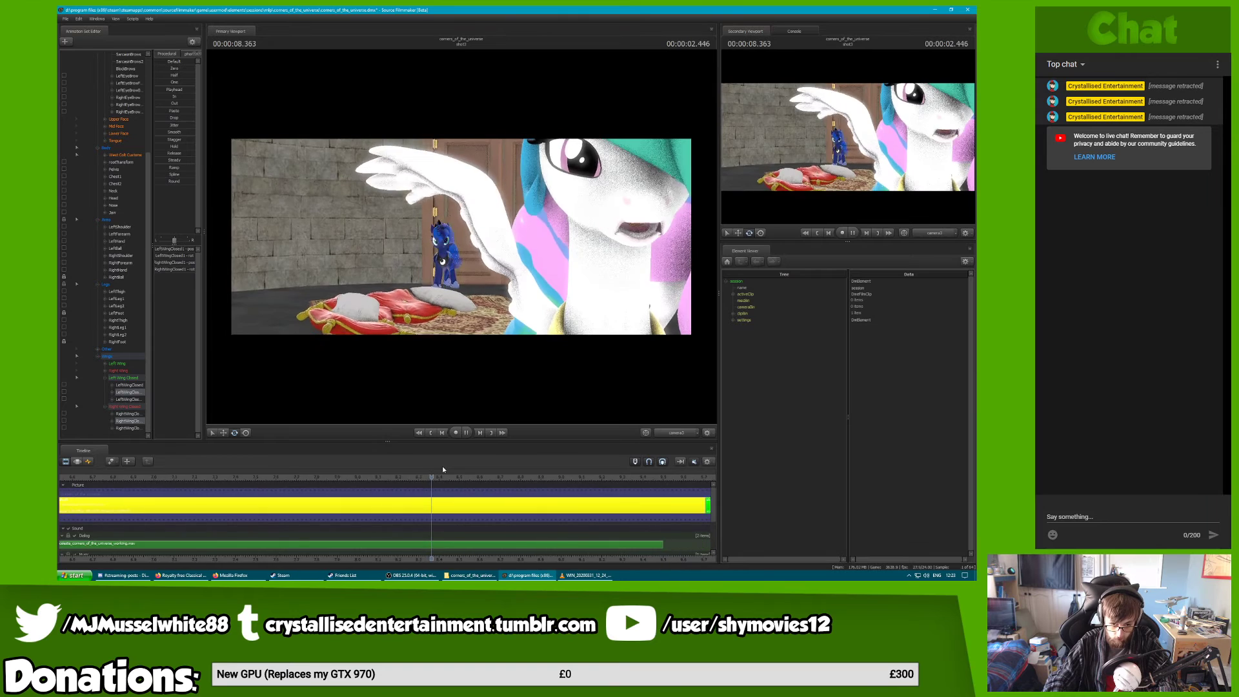
Play back the shot from near its beginning to review the whole movement, and return to the Graph Editor
key(Up)
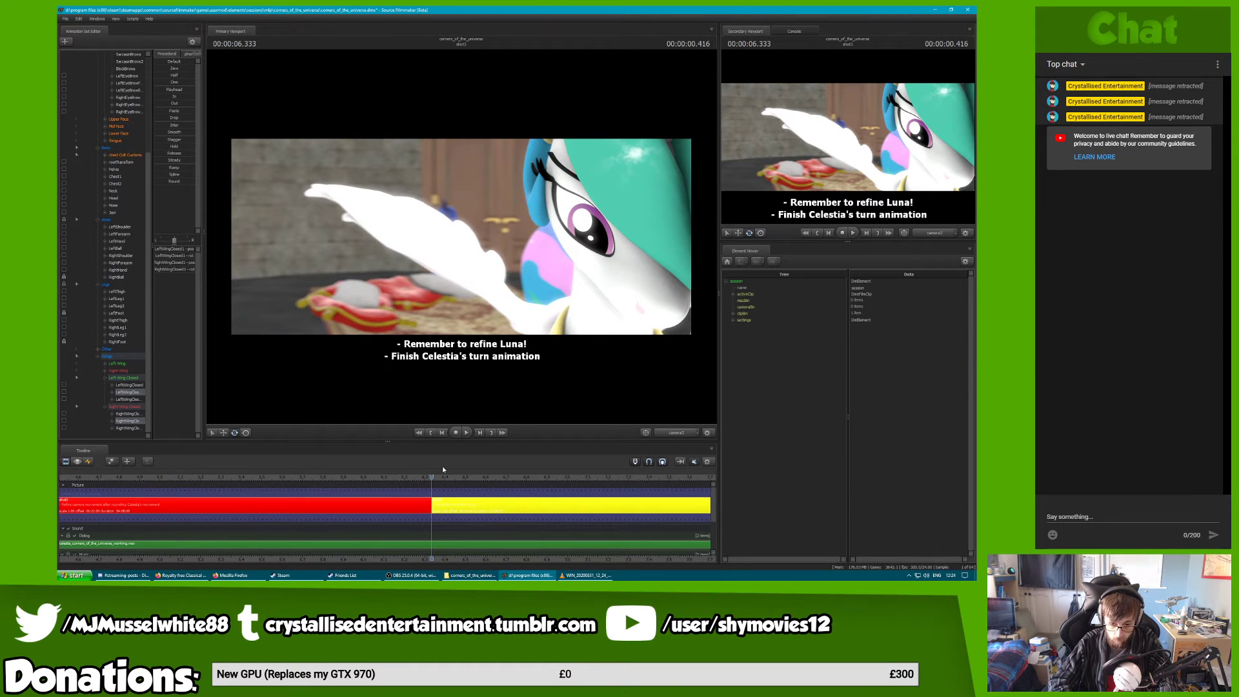
key(space)
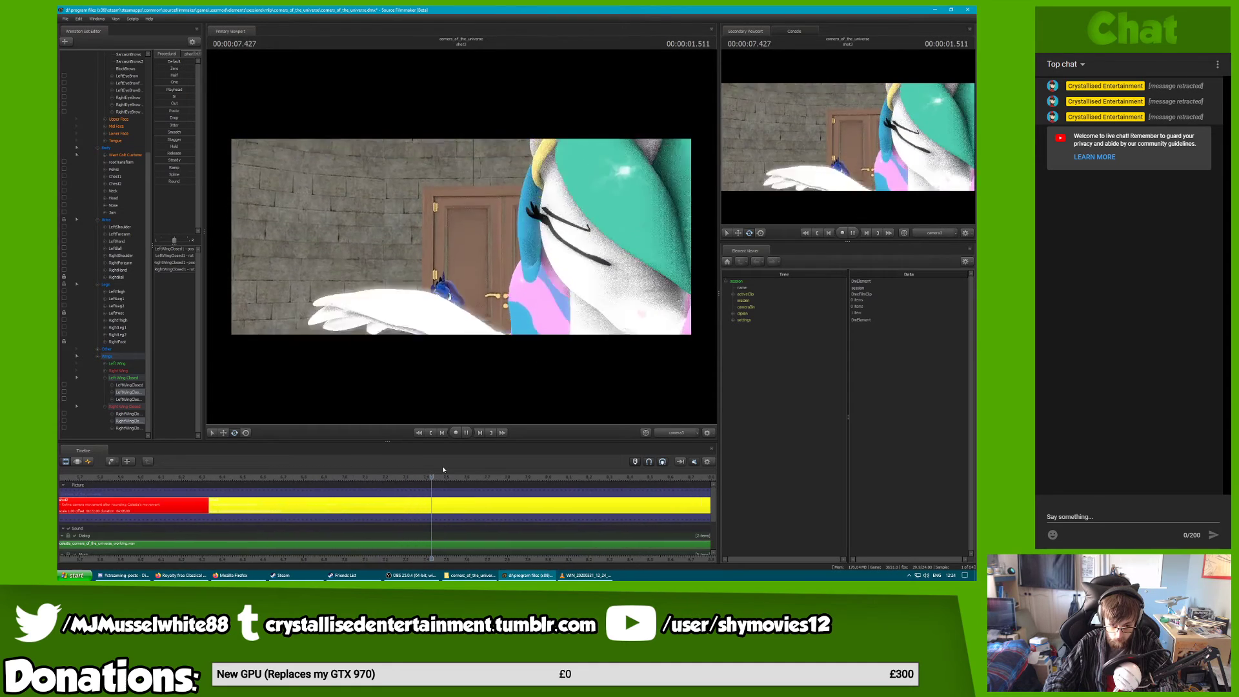
key(space)
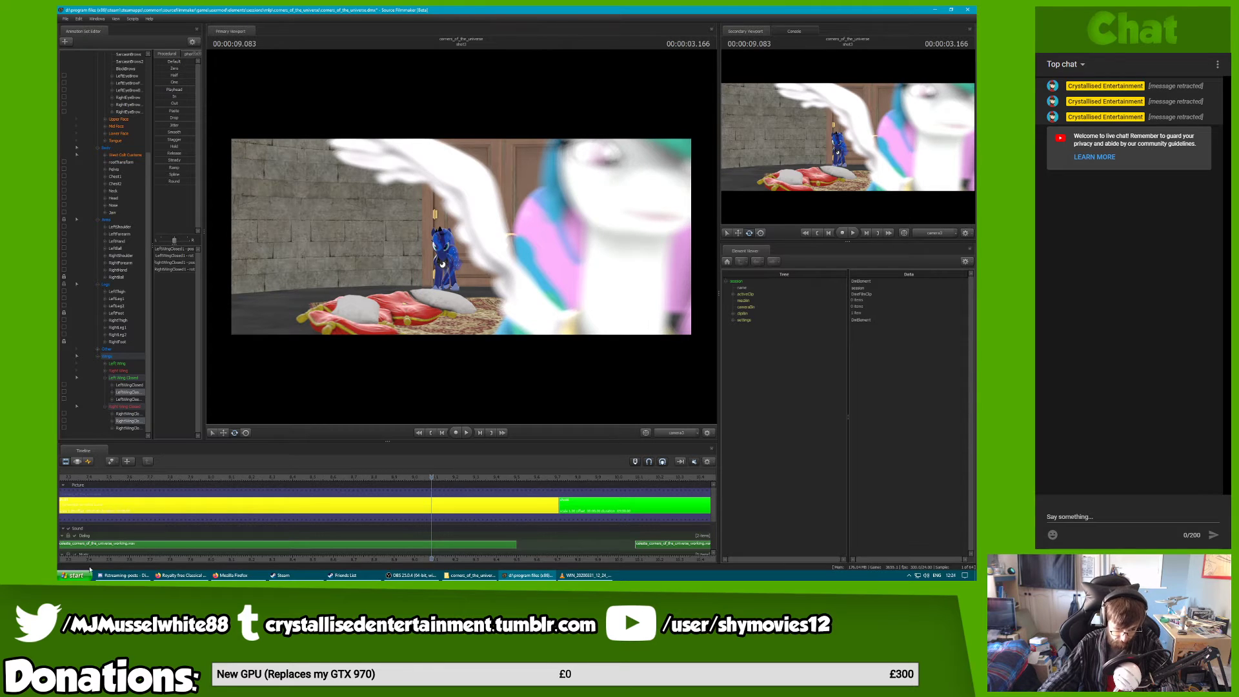
click(89, 461)
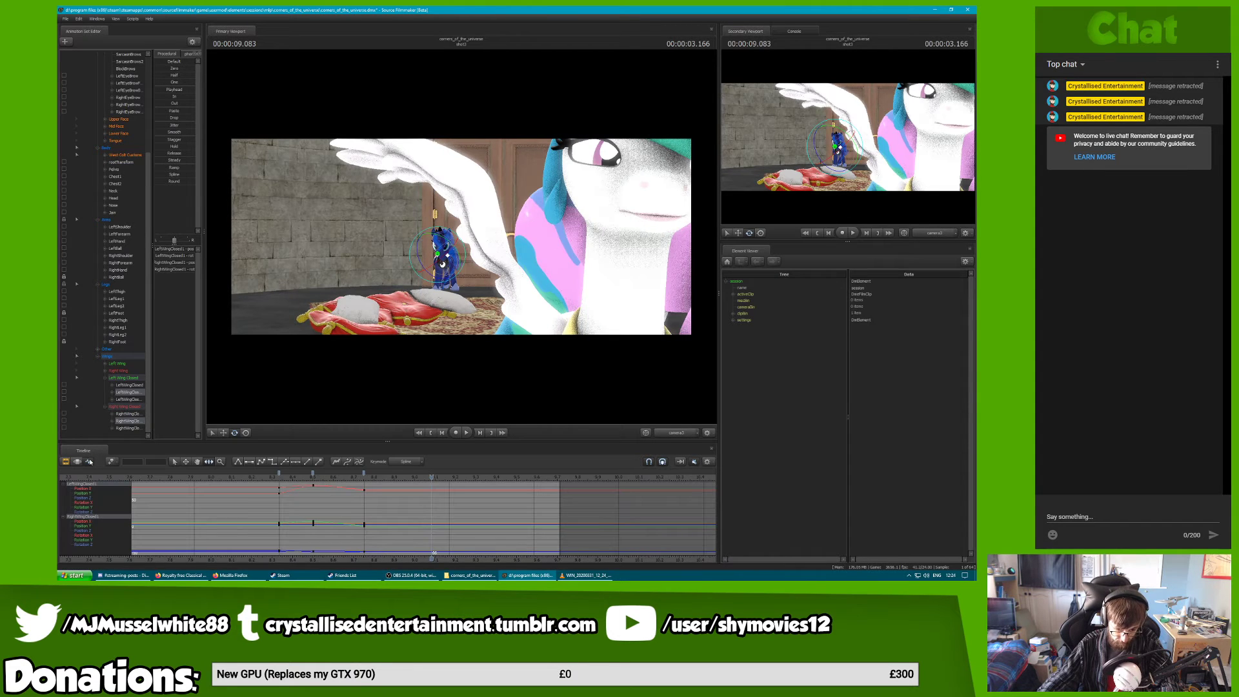
Compare the keys of Luna's closed-wing bones, isolate the first left closed-wing bone, and retime its last key
ctrl+click(137, 400)
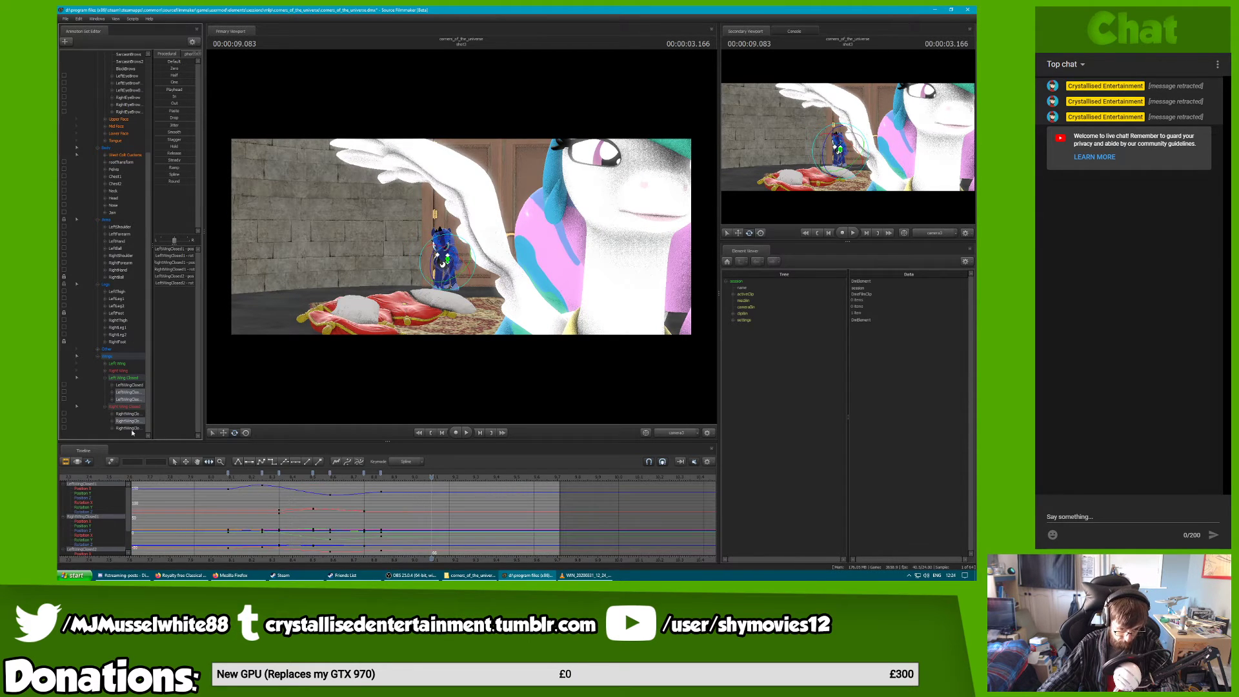
ctrl+click(132, 429)
ctrl+click(142, 394)
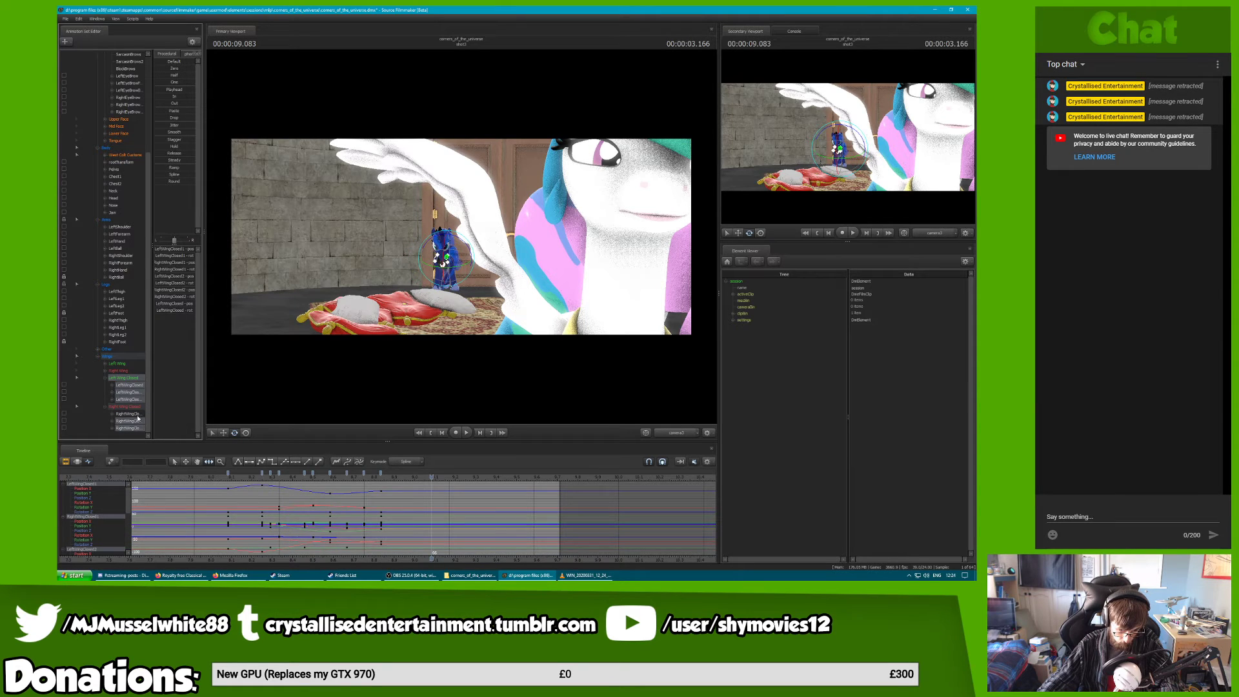
click(138, 414)
ctrl+click(141, 381)
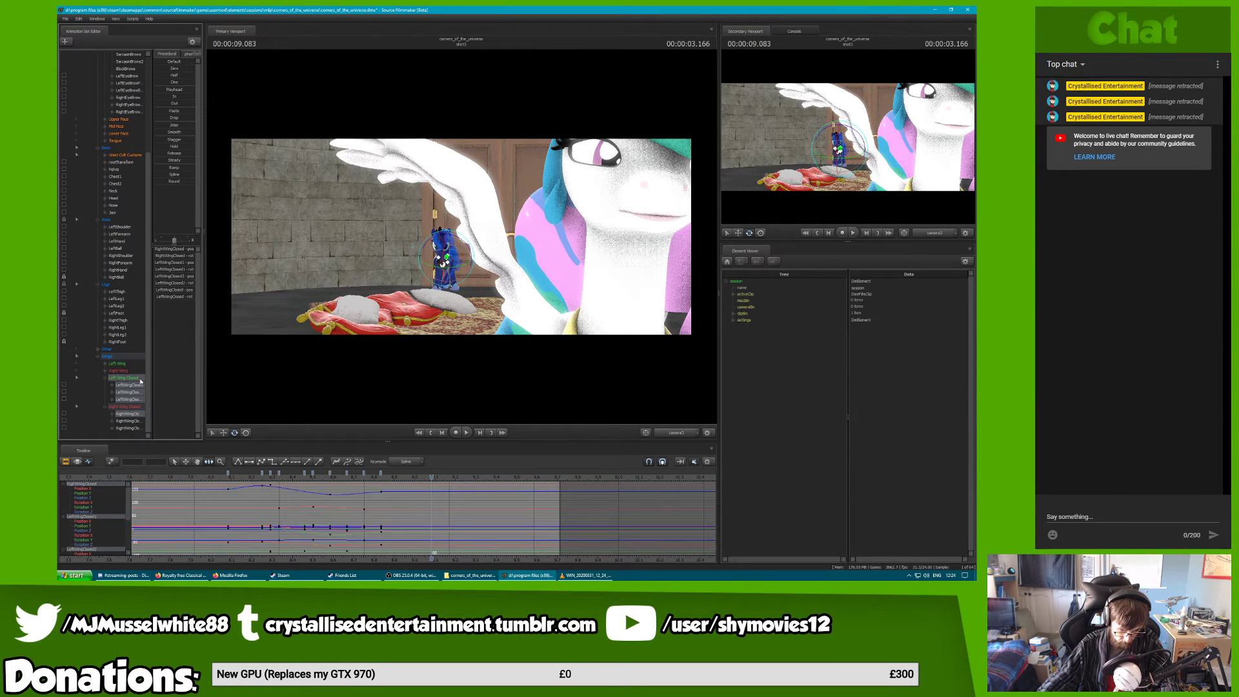
click(142, 415)
click(140, 386)
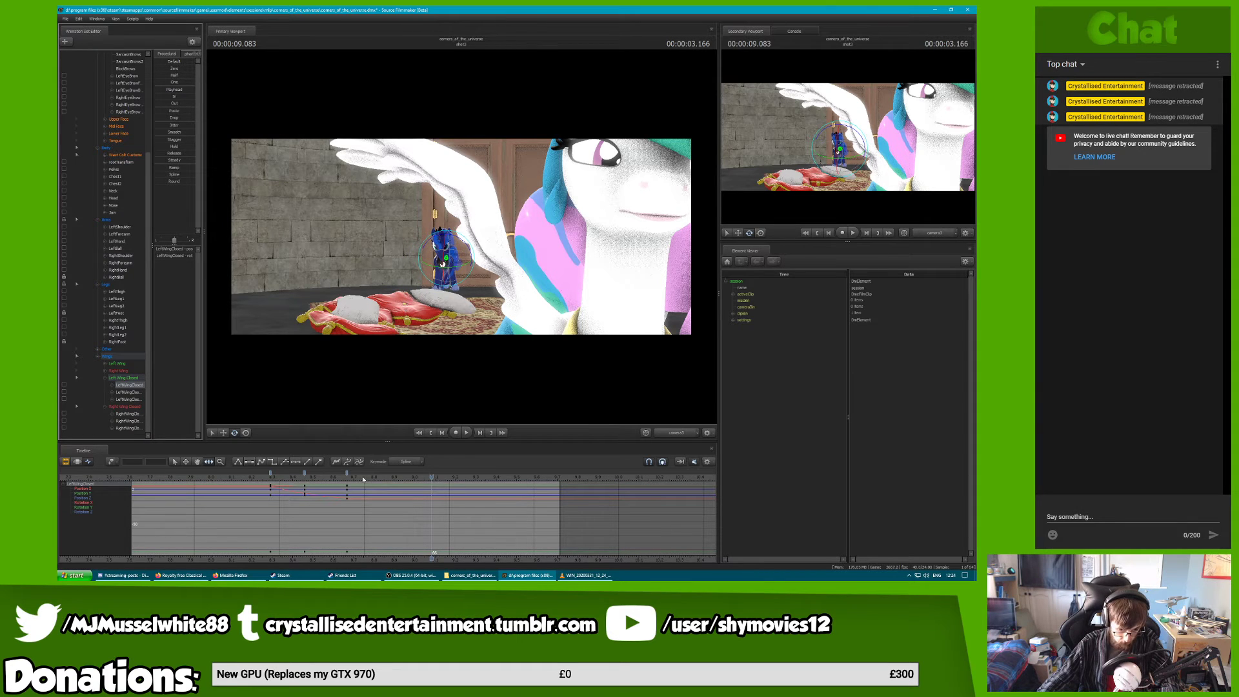
drag(347, 474, 313, 473)
Retime the last keys of the second left and right closed-wing bones to about 8.83 s and the third pair's to about 8.96 s
click(135, 420)
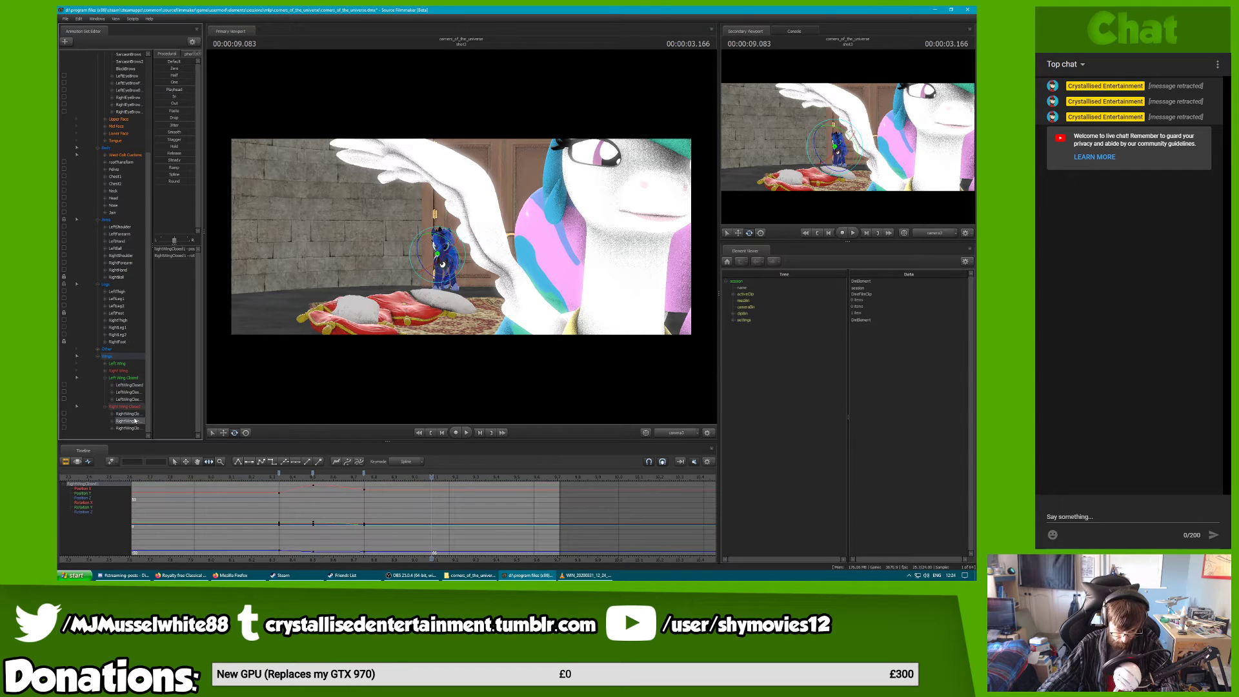
ctrl+click(141, 393)
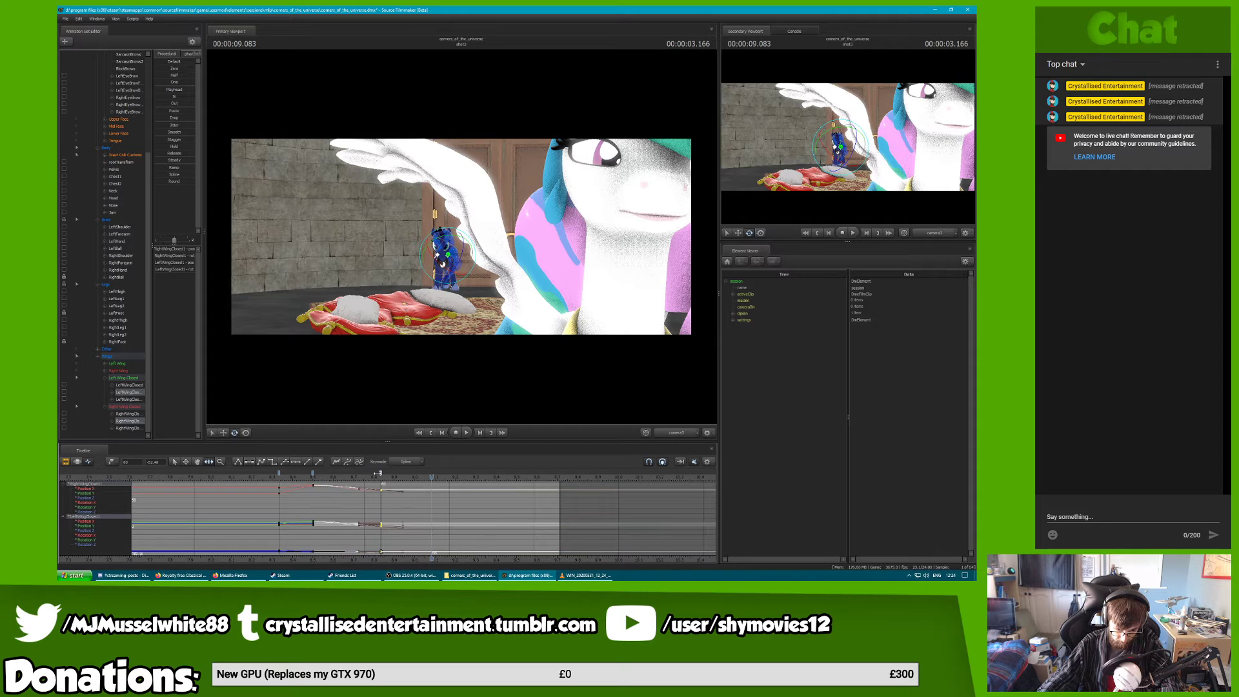
click(130, 431)
ctrl+click(142, 400)
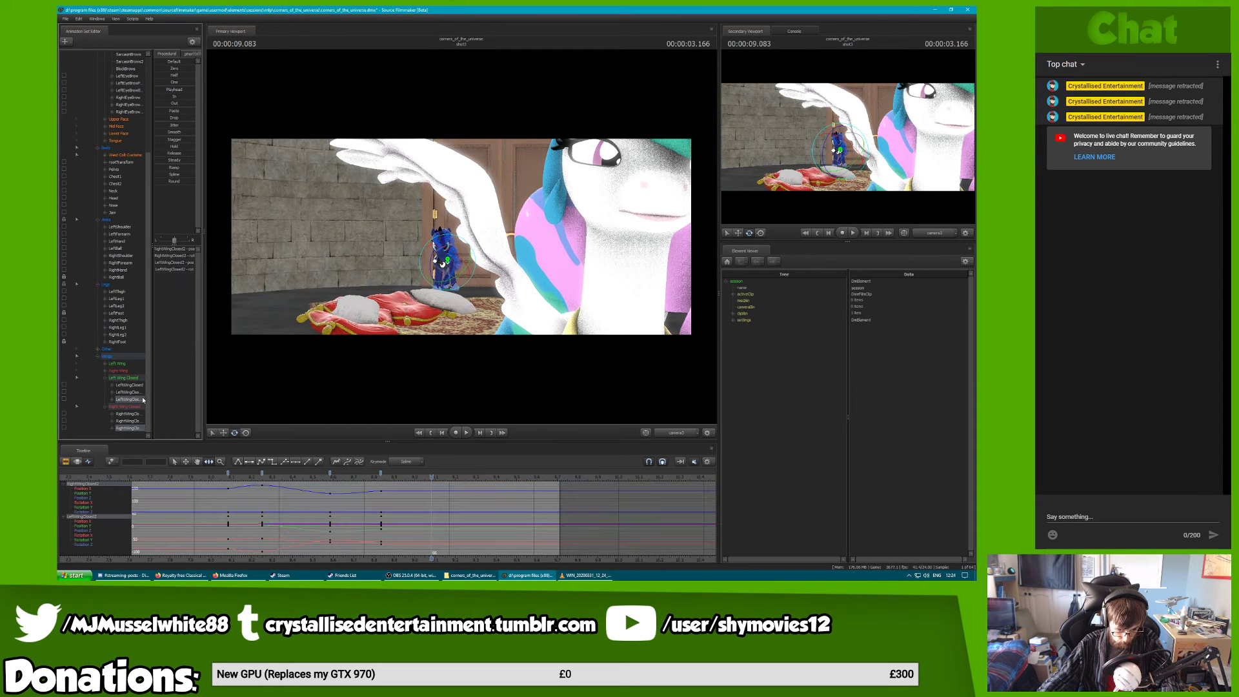
drag(380, 475, 406, 475)
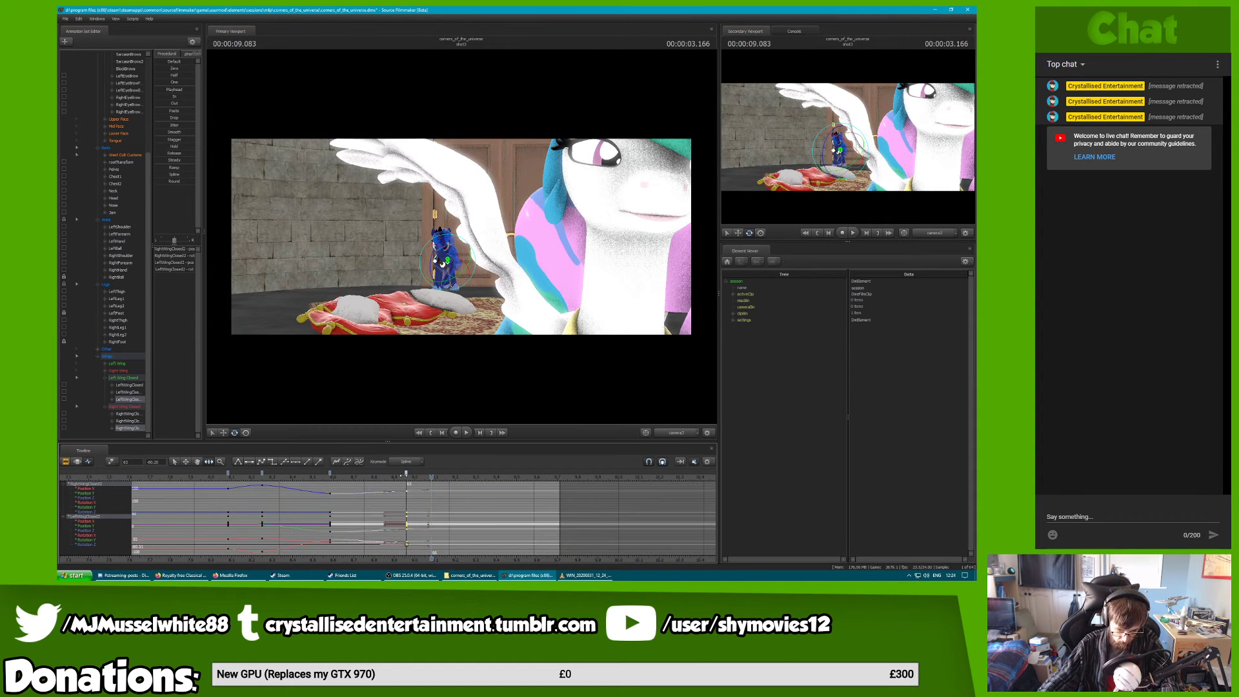
Play back Luna's wing movement from around 8.1 s through the shot and work cameras, and return to the shot's start in the Clip Editor
click(305, 477)
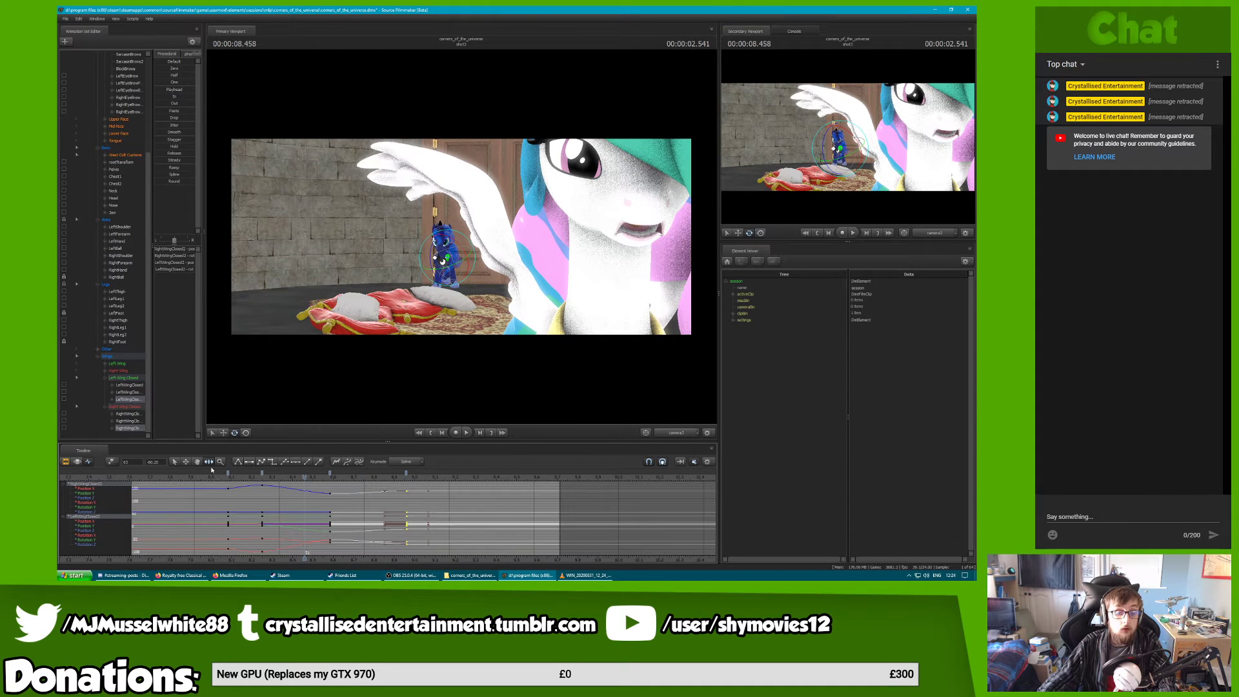
key(space)
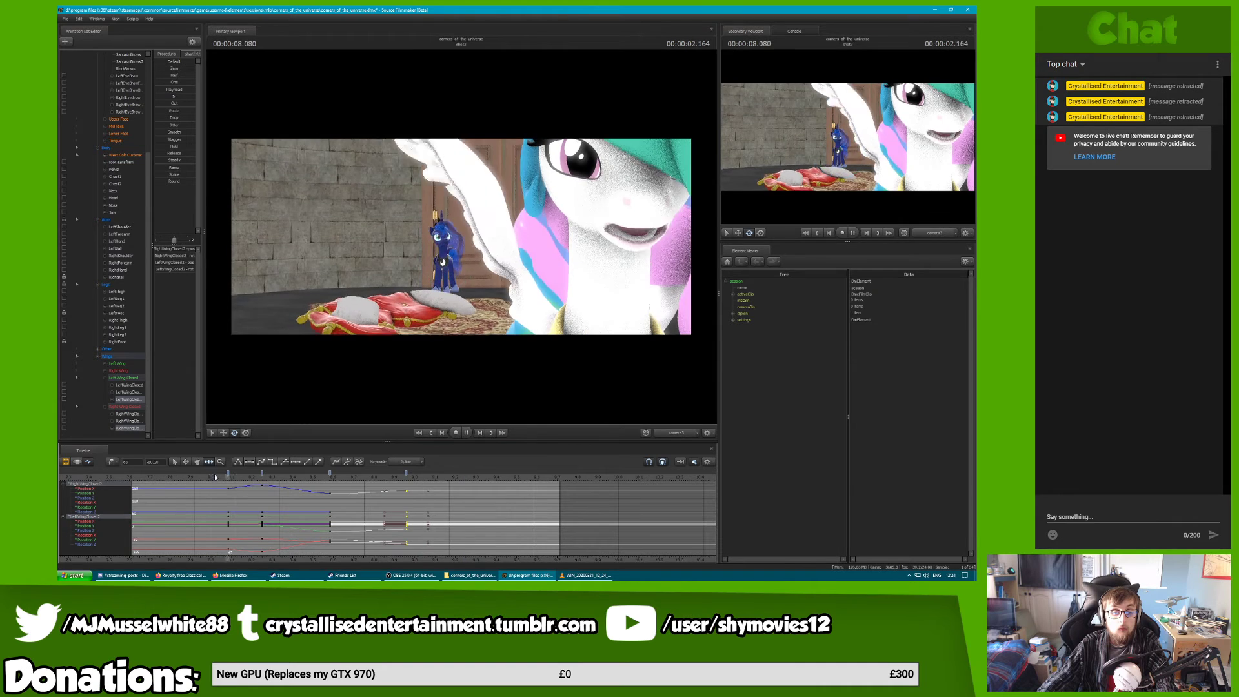
key(space)
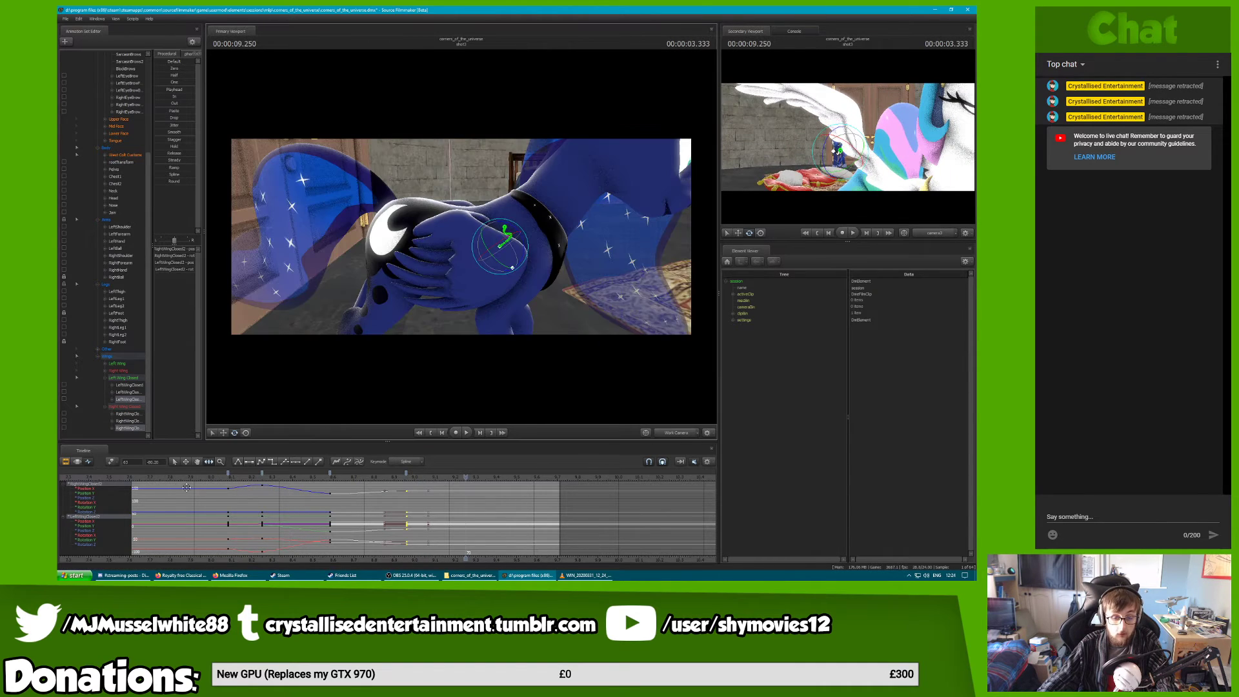
key(space)
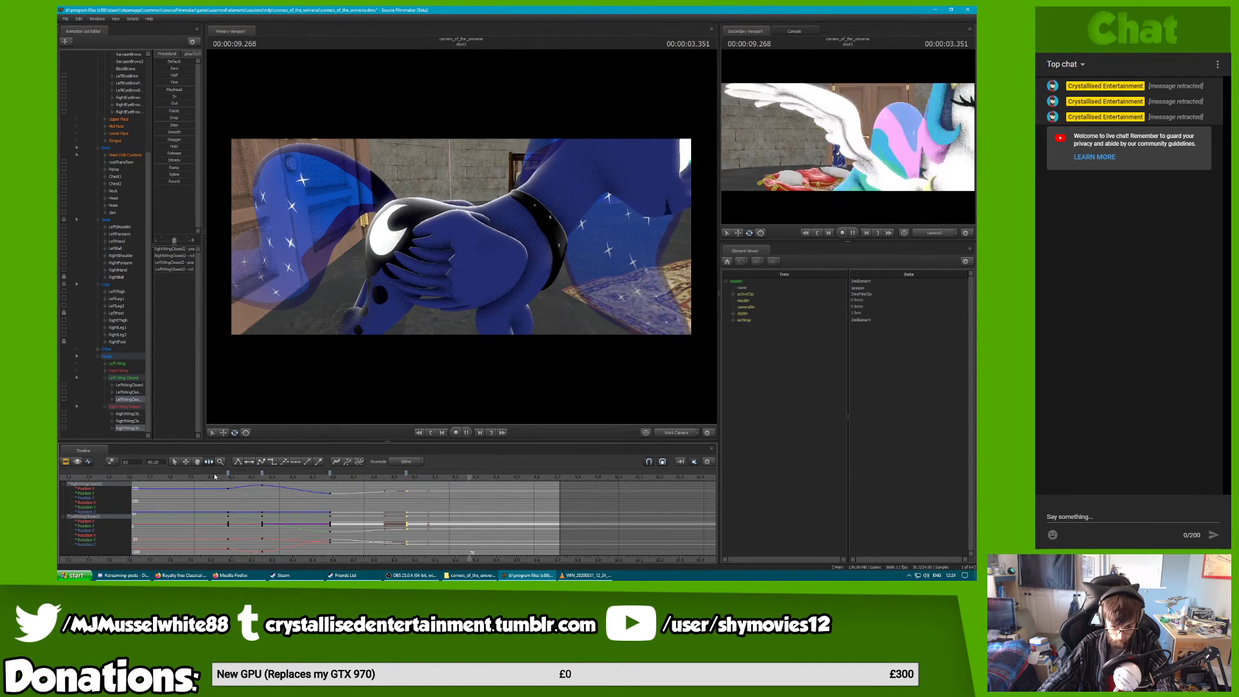
key(space)
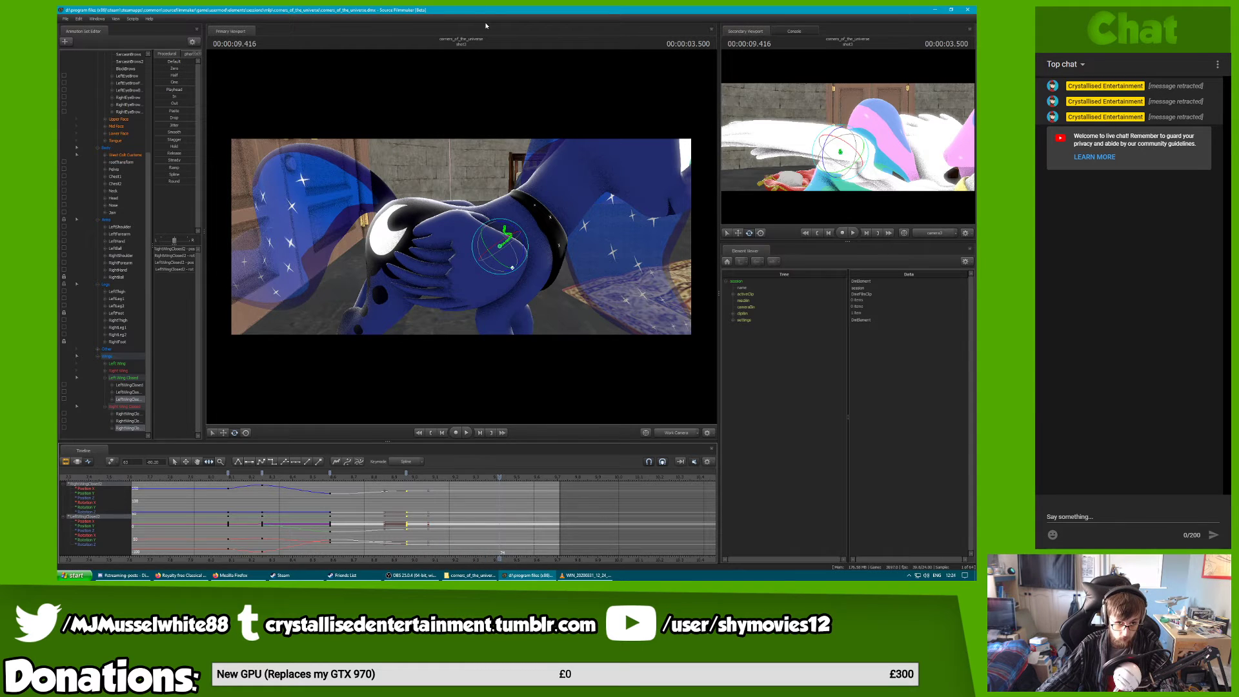
key(F2)
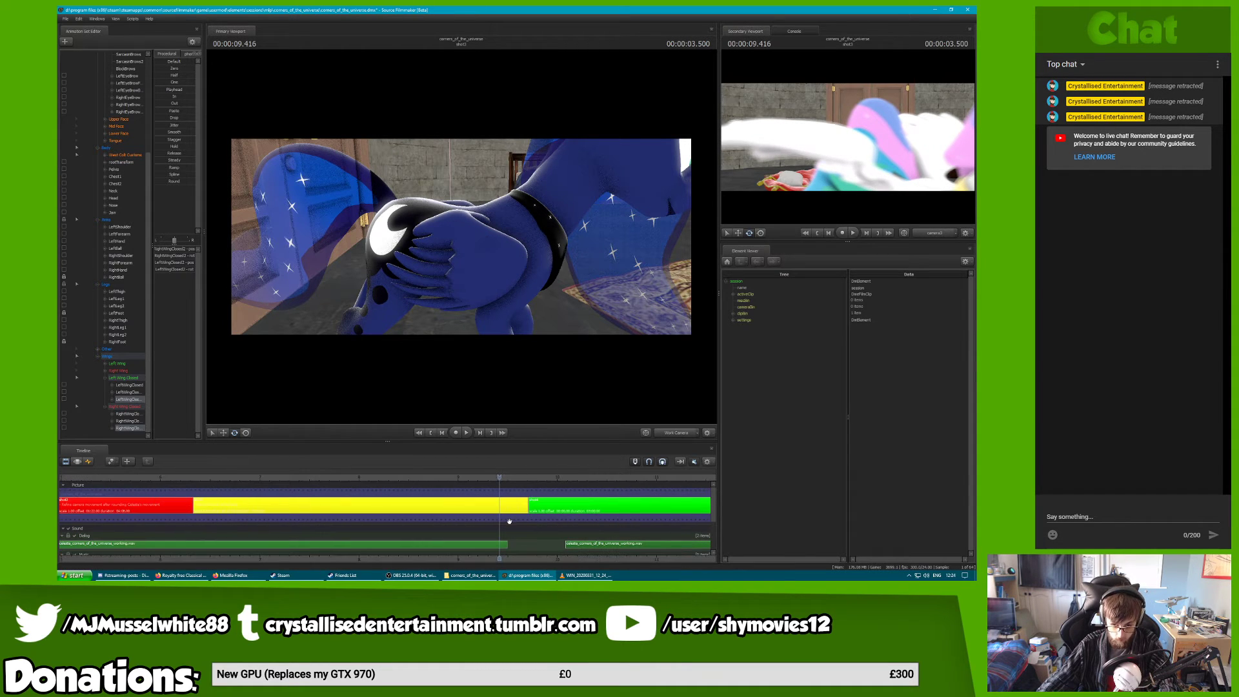
click(515, 506)
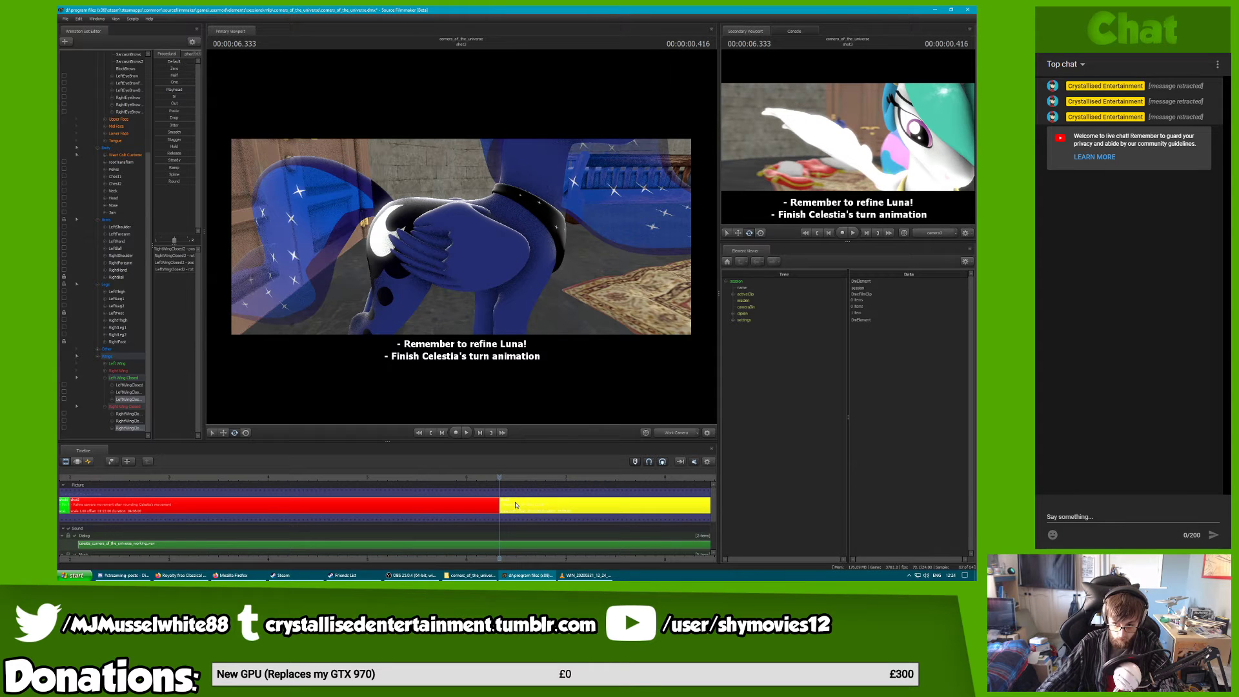
Switch to File Explorer and put a copy of corners_of_the_universe.dmx in the original folder
click(470, 583)
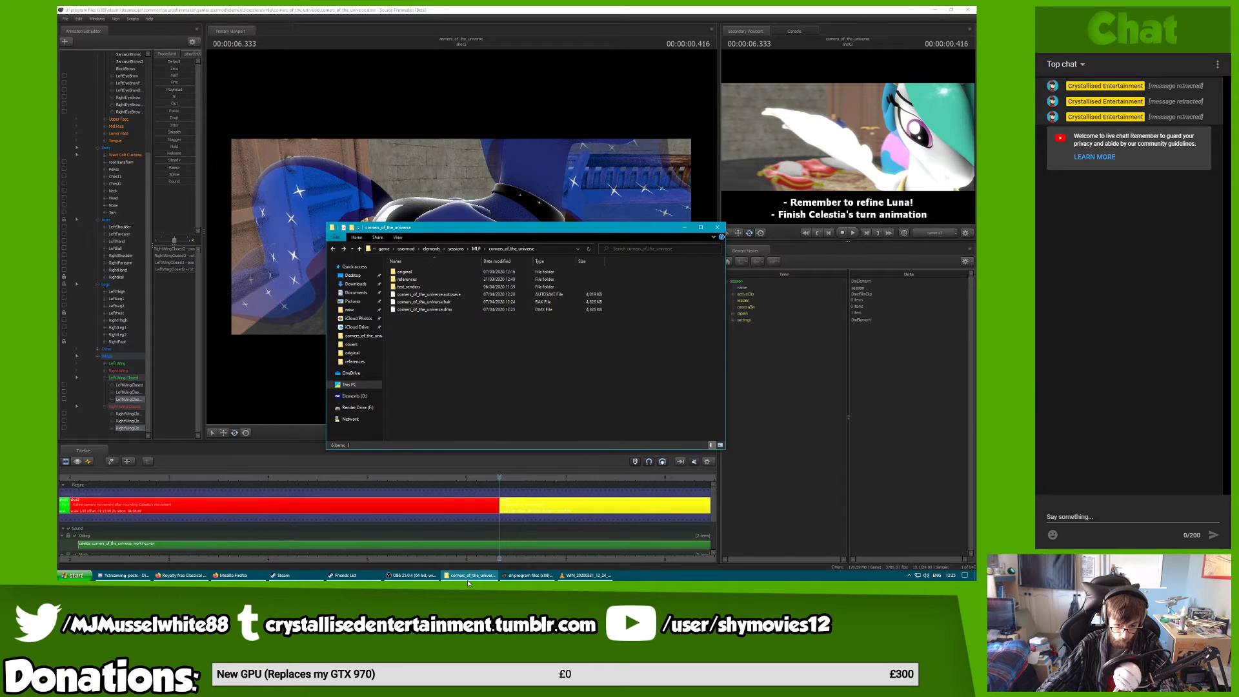
double_click(406, 272)
click(412, 272)
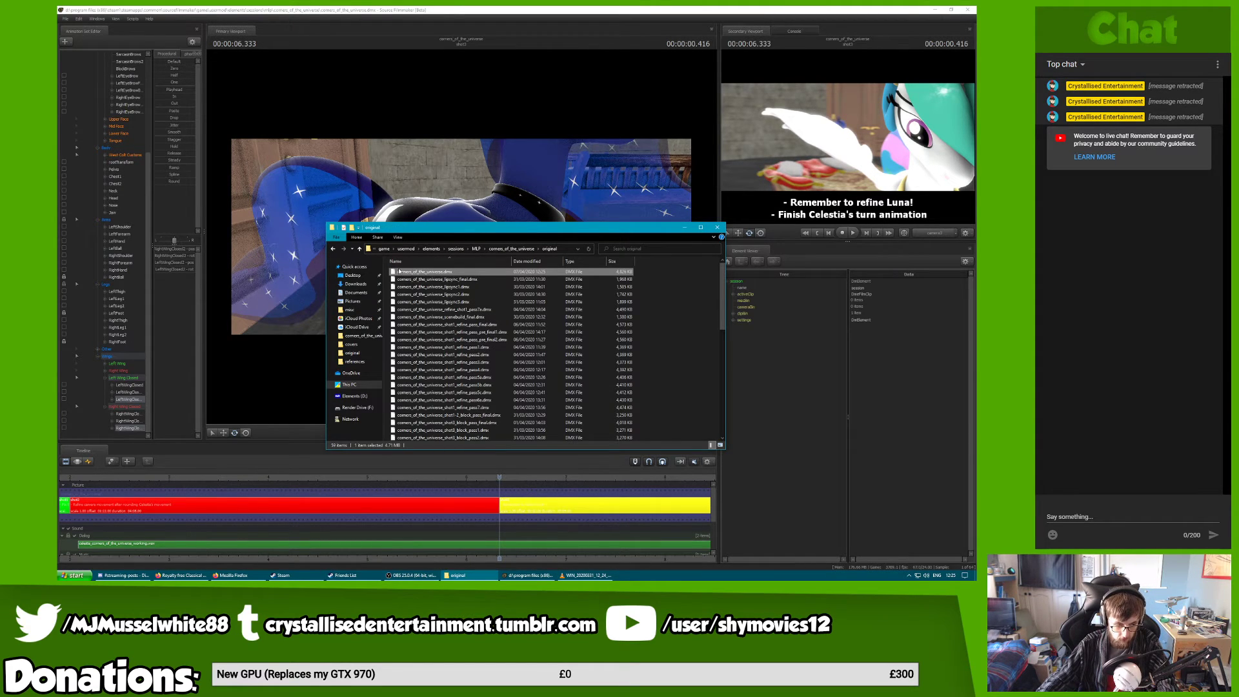
Check the free space on the drives under This PC, and return to the original folder
click(364, 394)
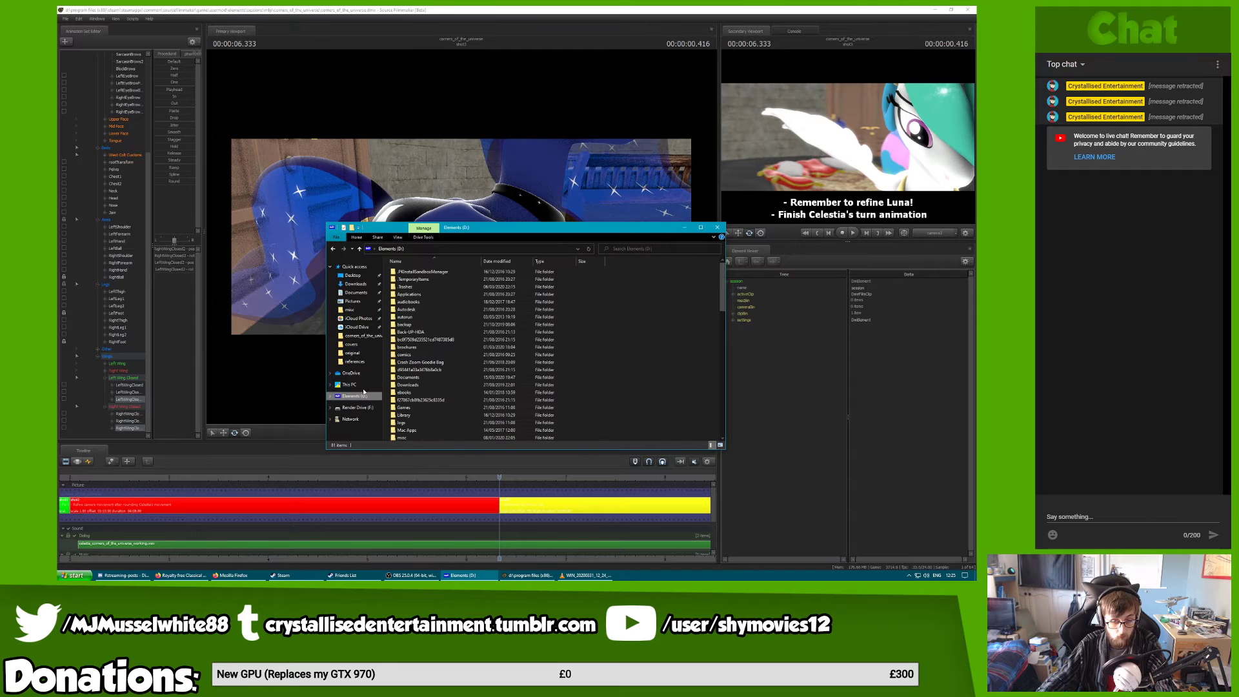
click(348, 384)
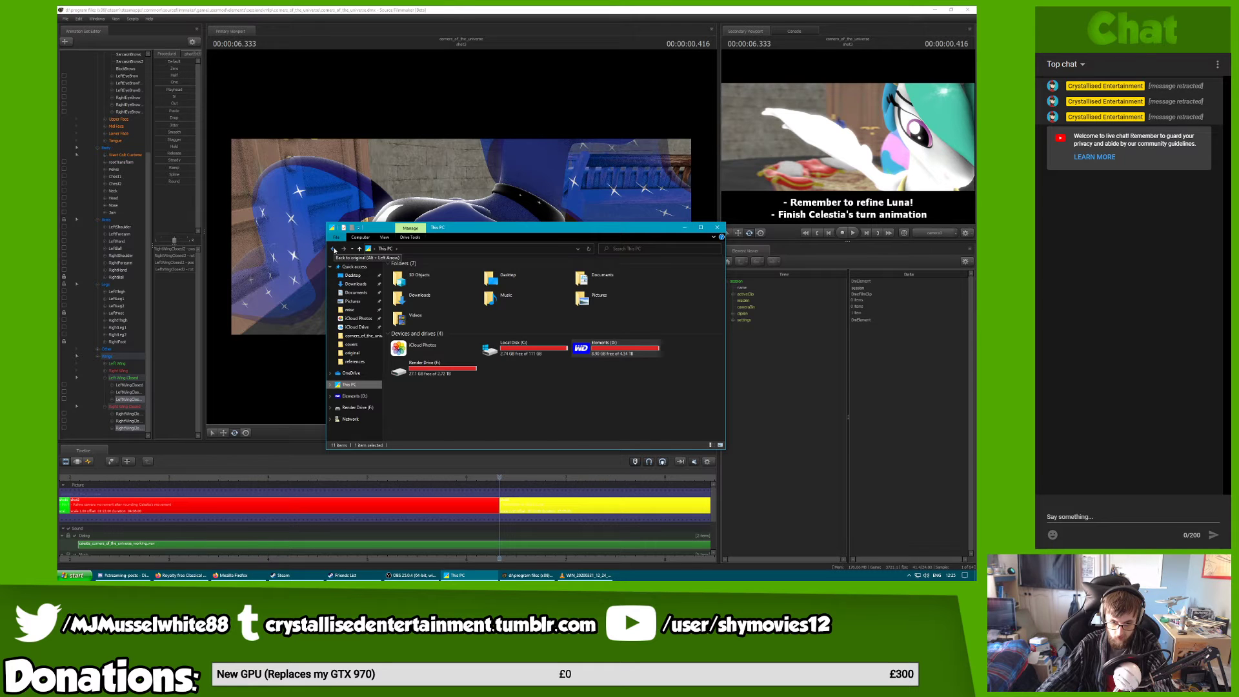
click(334, 250)
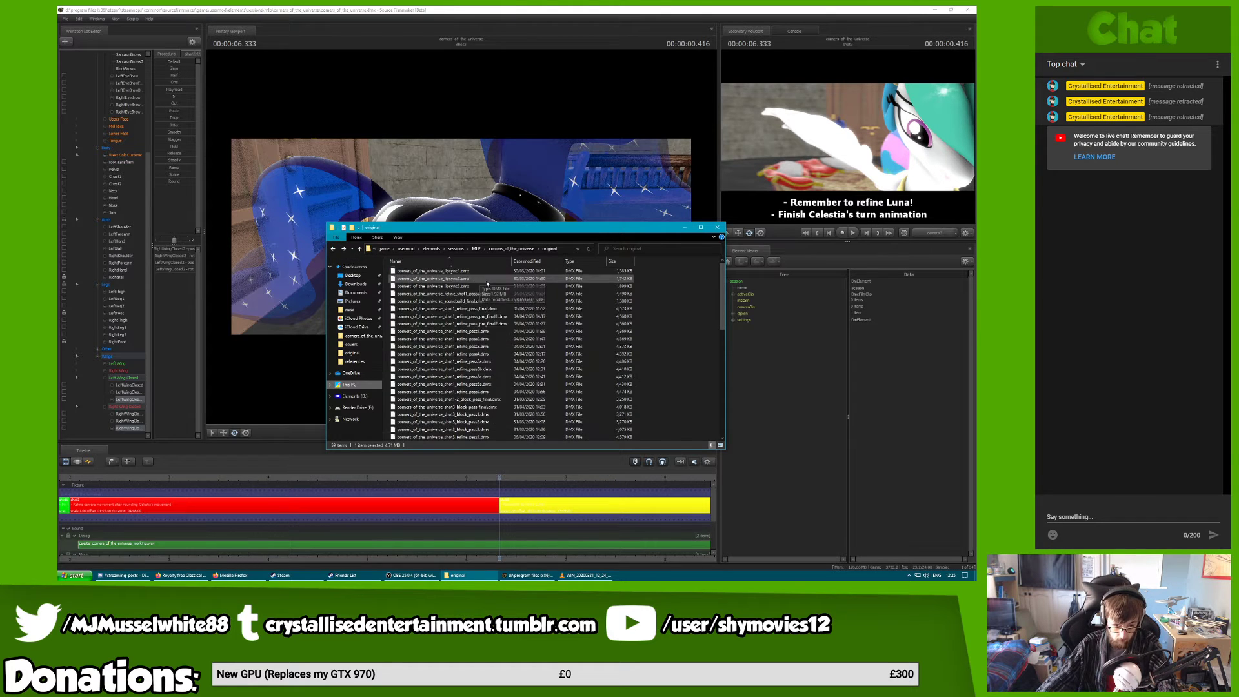
Rename the copied session file as corners_of_the_universe_shot3_refine_pass11.dmx and go back to the parent folder
click(470, 279)
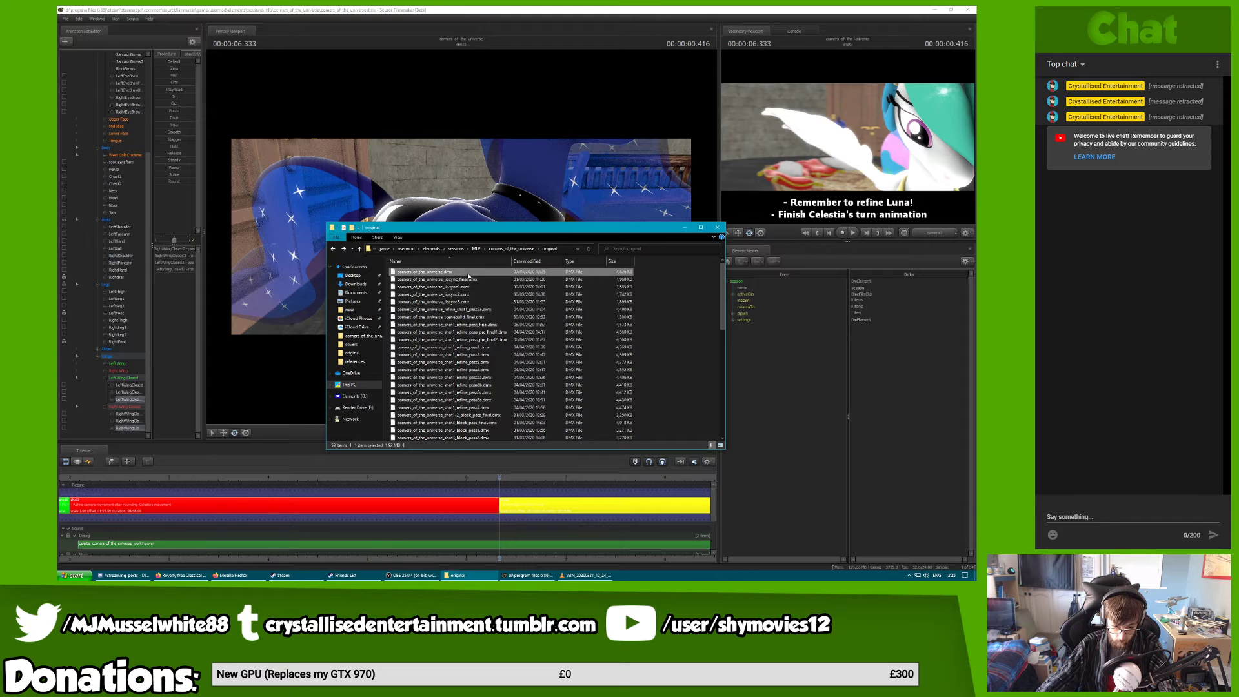
right_click(468, 273)
click(504, 397)
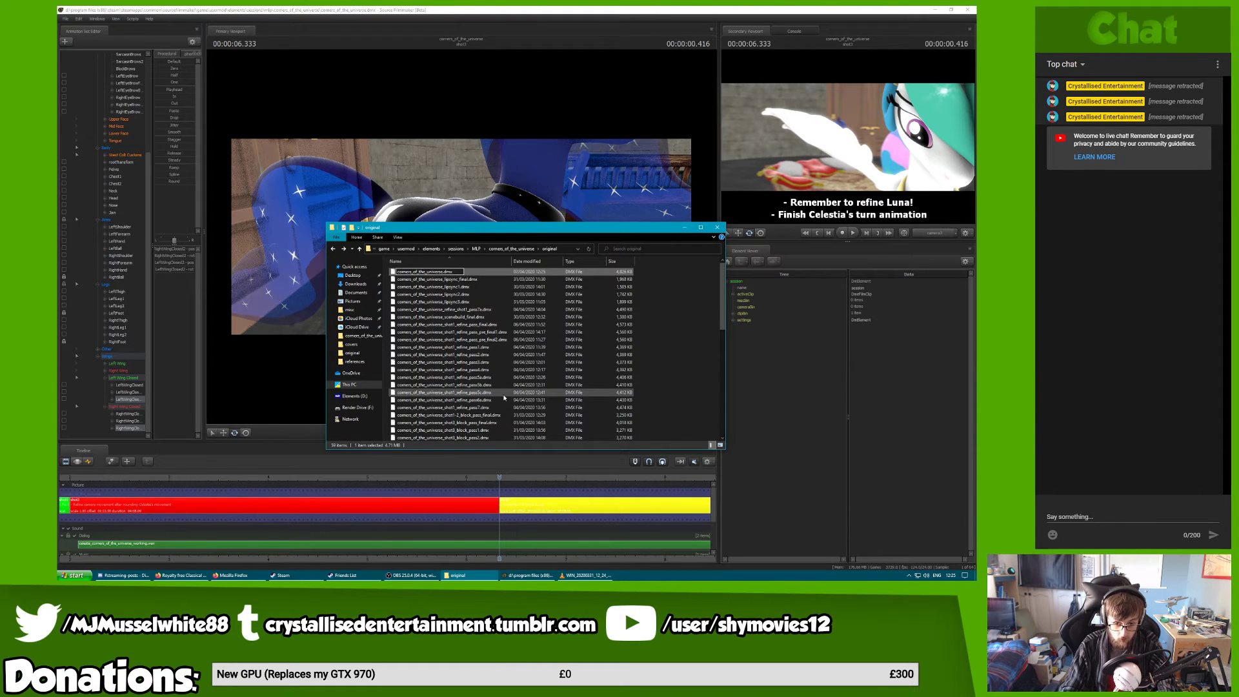
text(_shot3_refine_pass1)
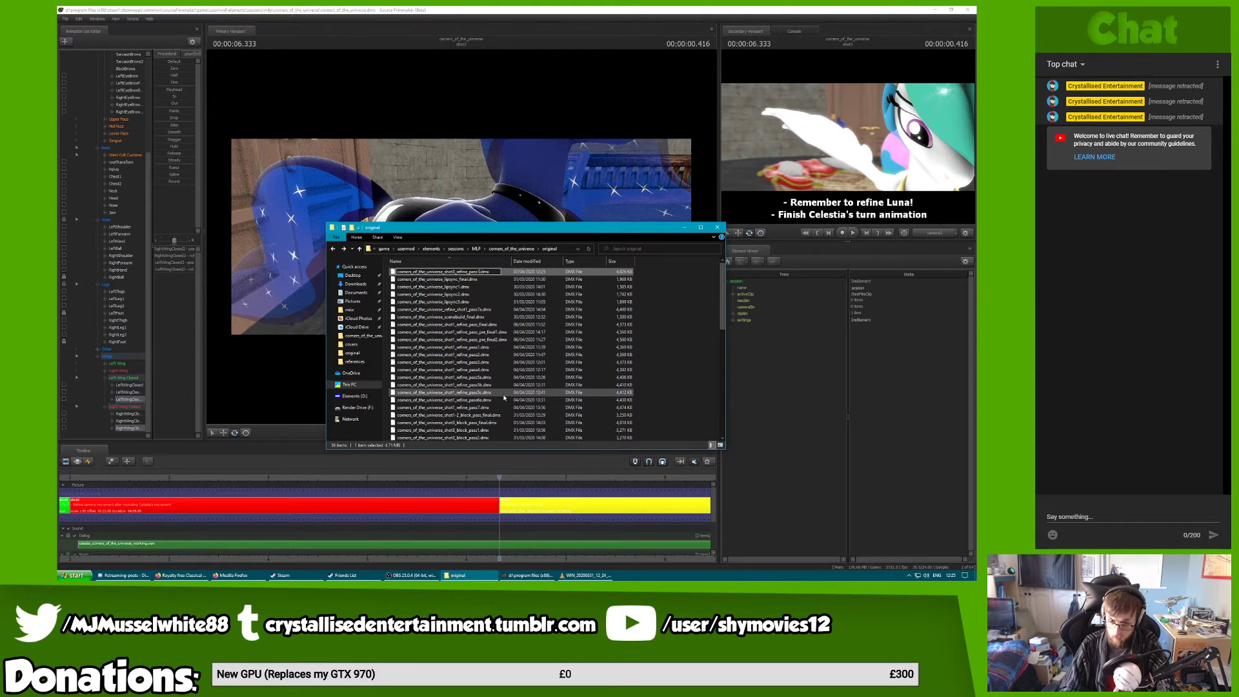
key(Return)
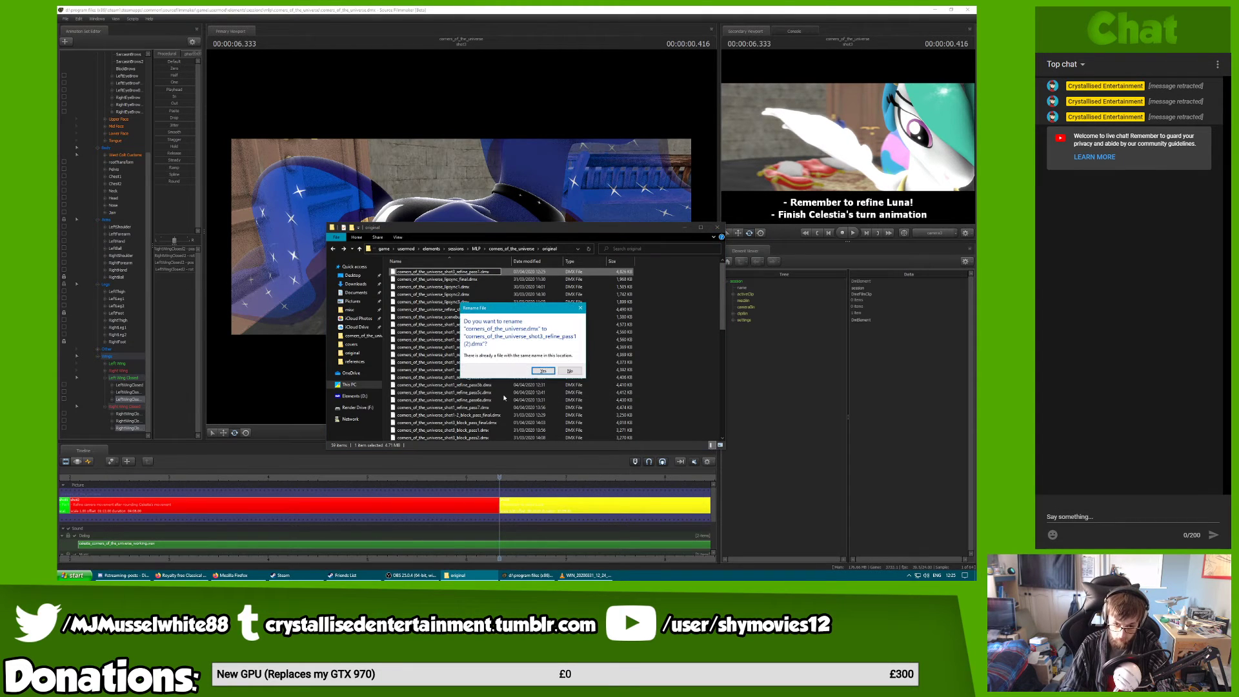
key(Return)
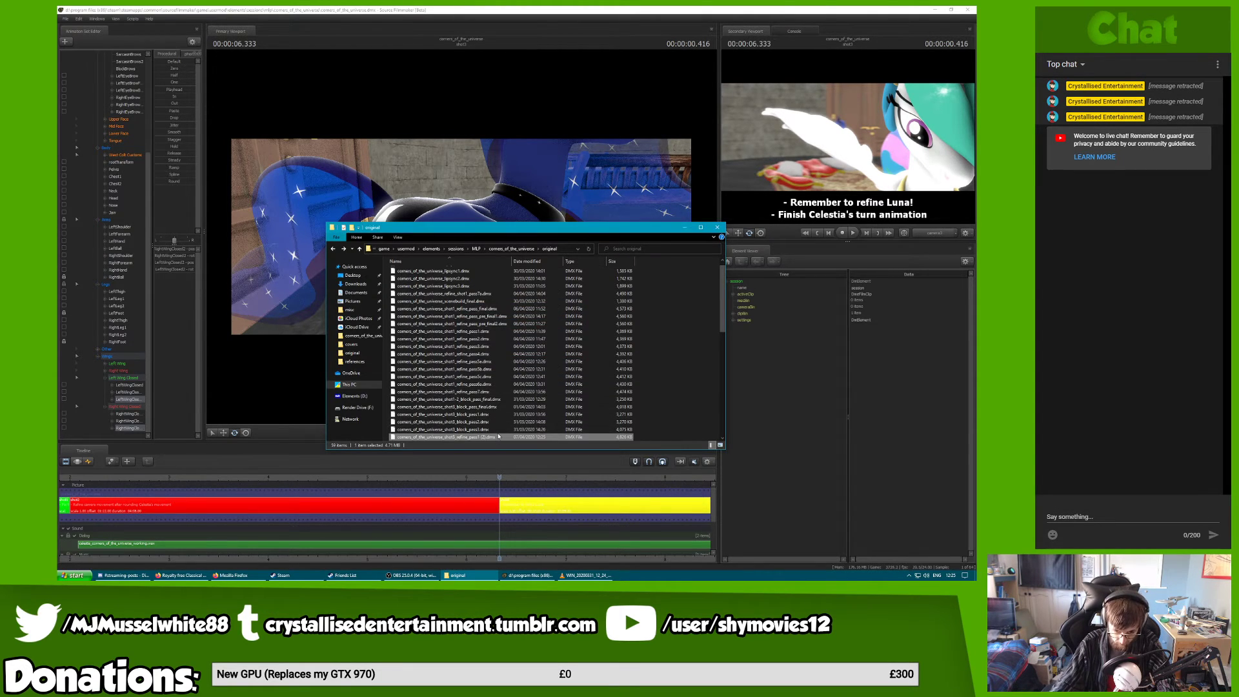
right_click(501, 437)
click(529, 545)
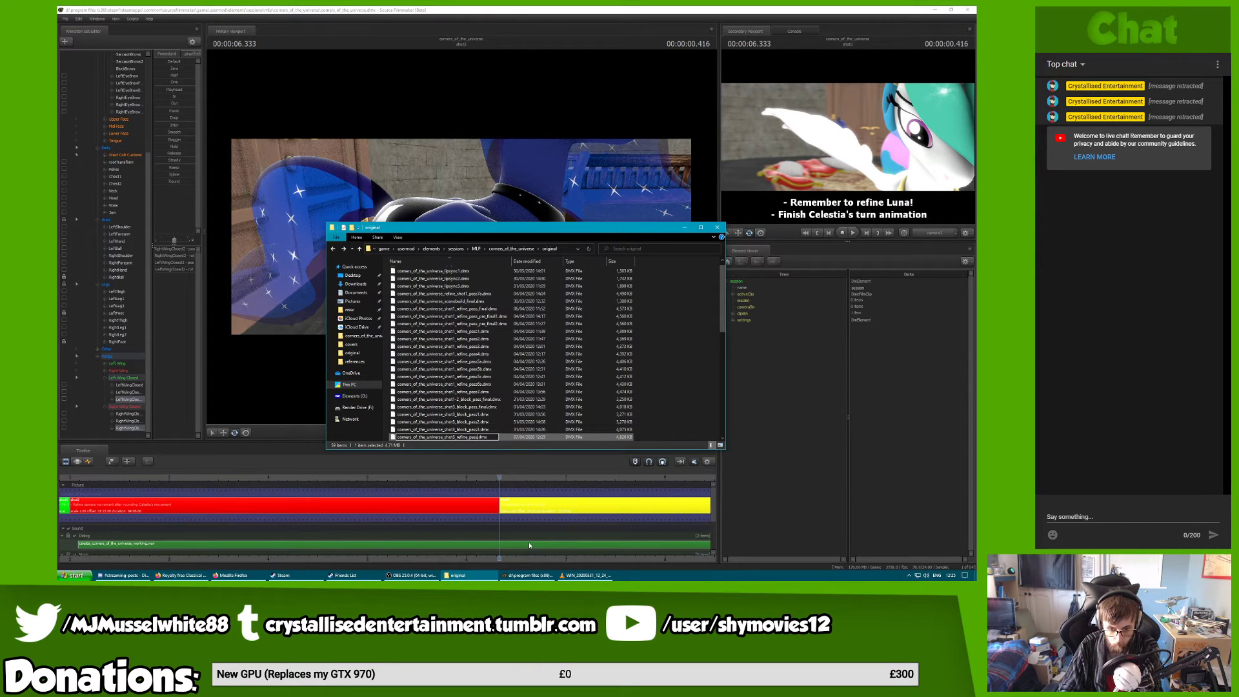
text(1)
key(Return)
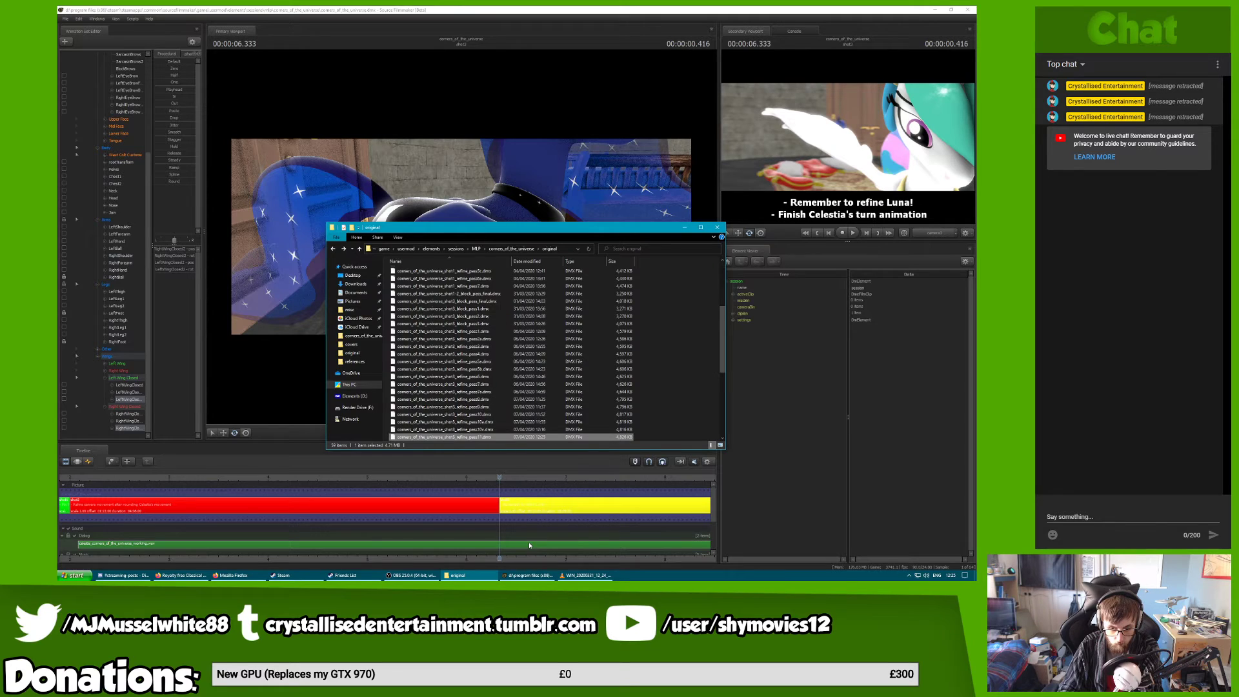
scroll(497, 316, down, 2)
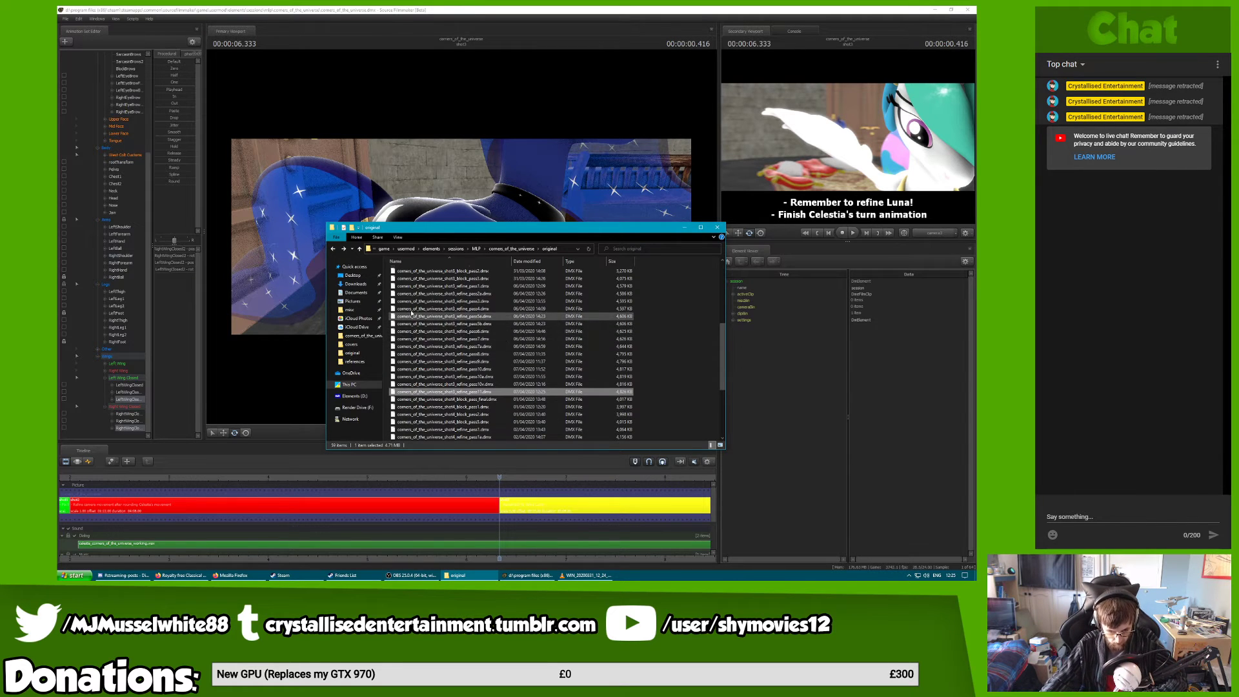
key(alt+Up)
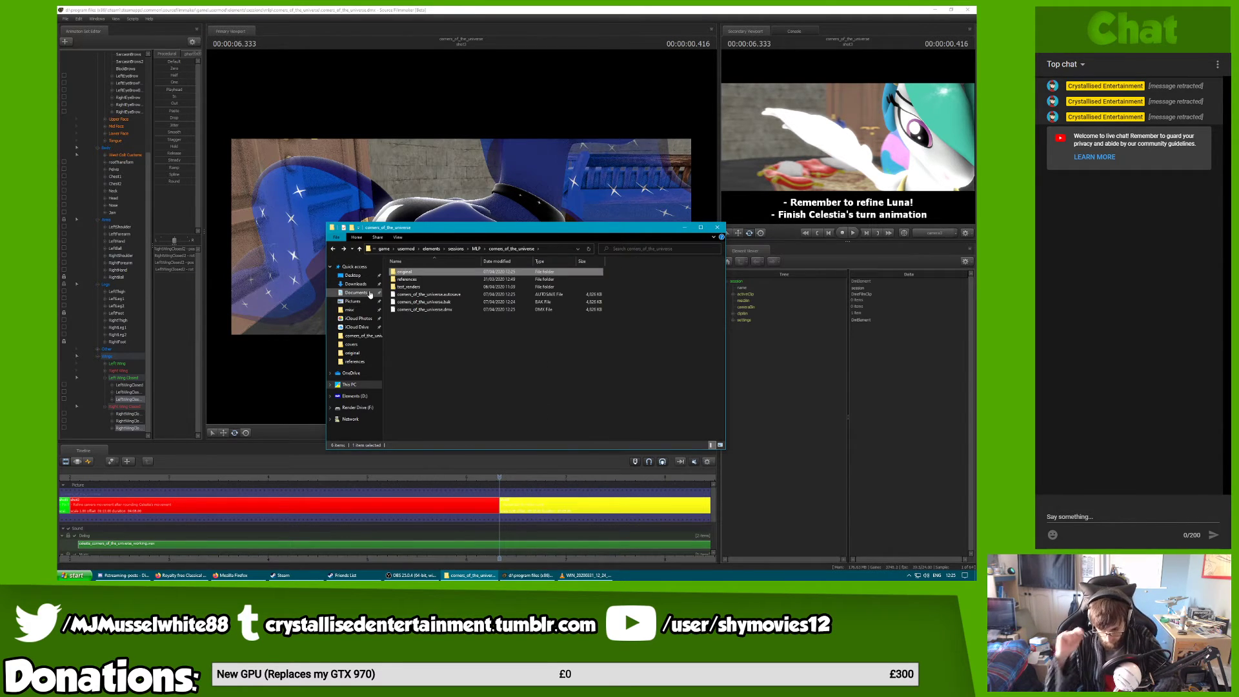
Switch back to Source Filmmaker, aim the work camera at Luna's whole body, and show Celestia's animation set in the Graph Editor
click(468, 8)
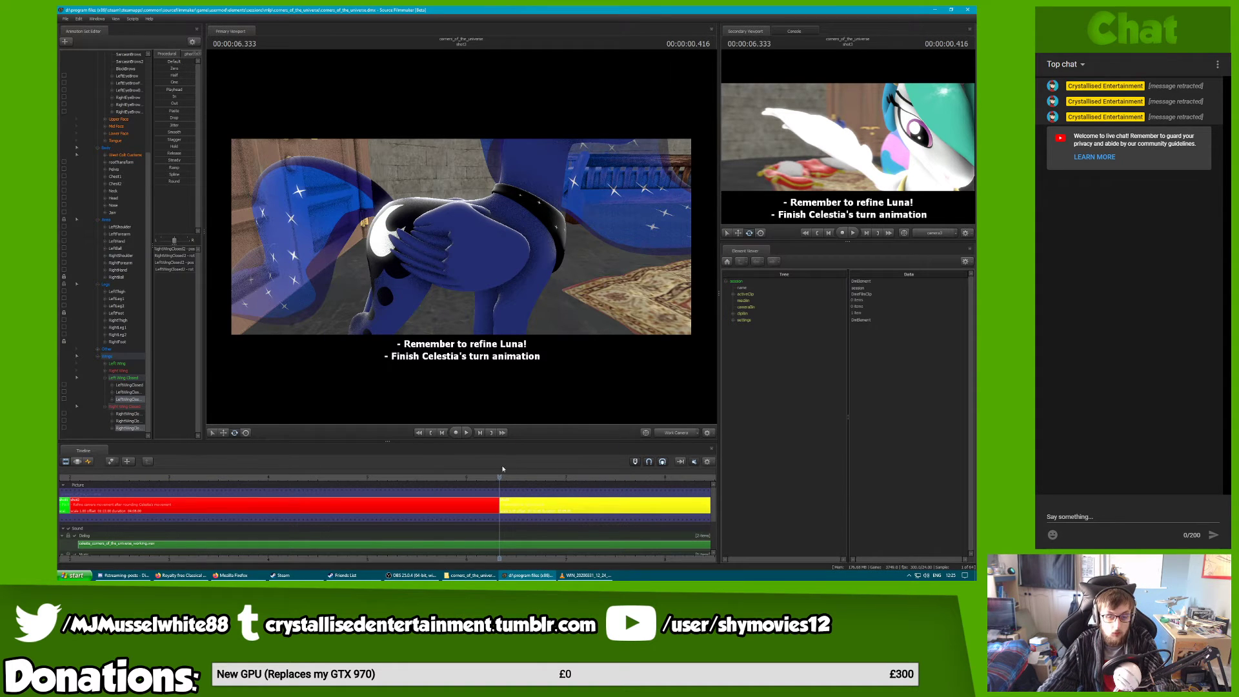
drag(530, 270, 452, 290)
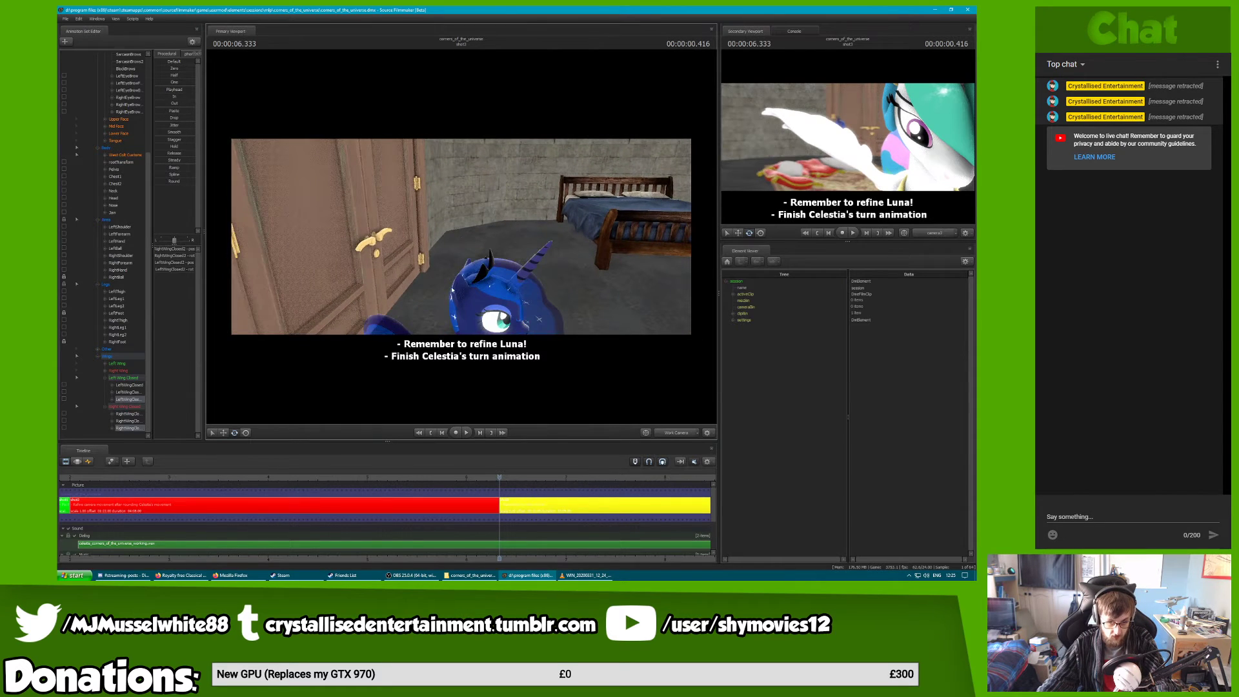
scroll(117, 194, up, 6)
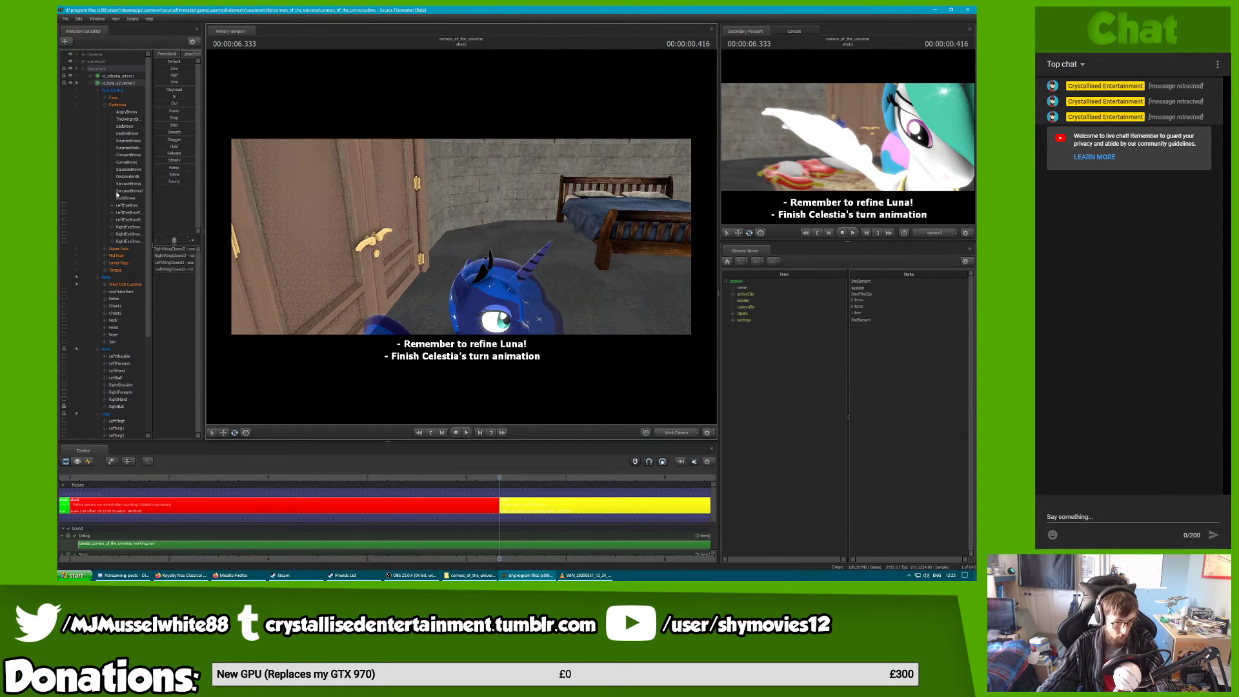
right_click(134, 83)
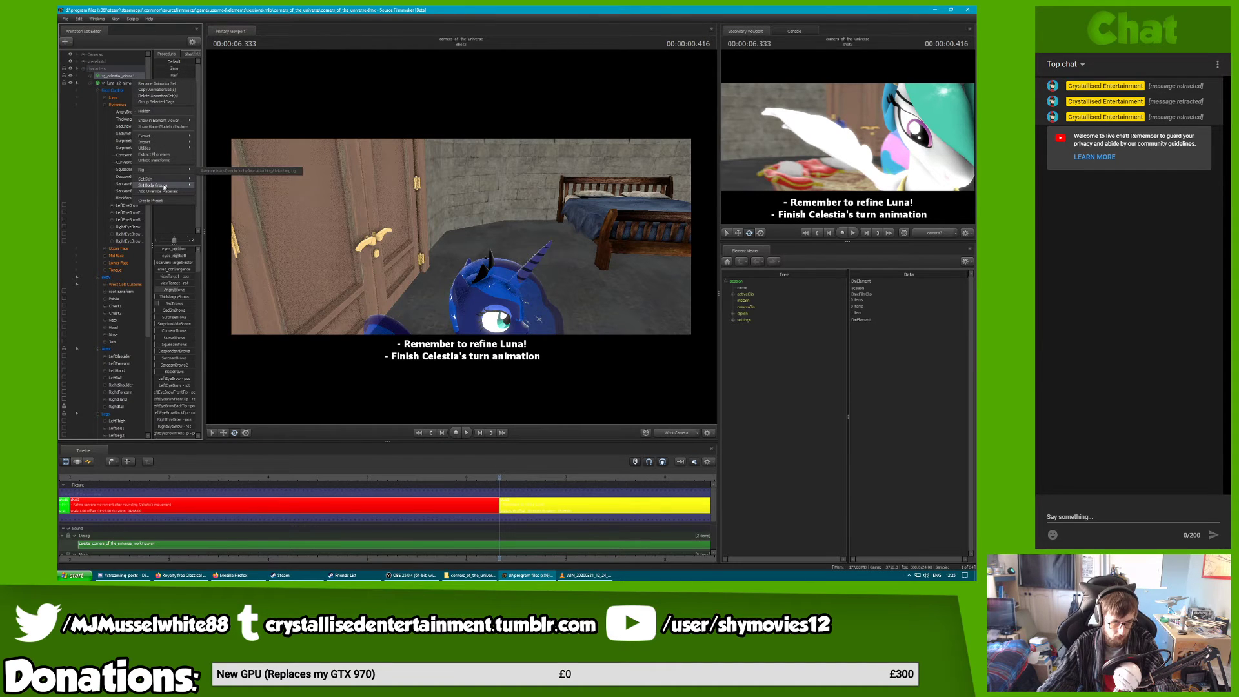
mouse_move(165, 186)
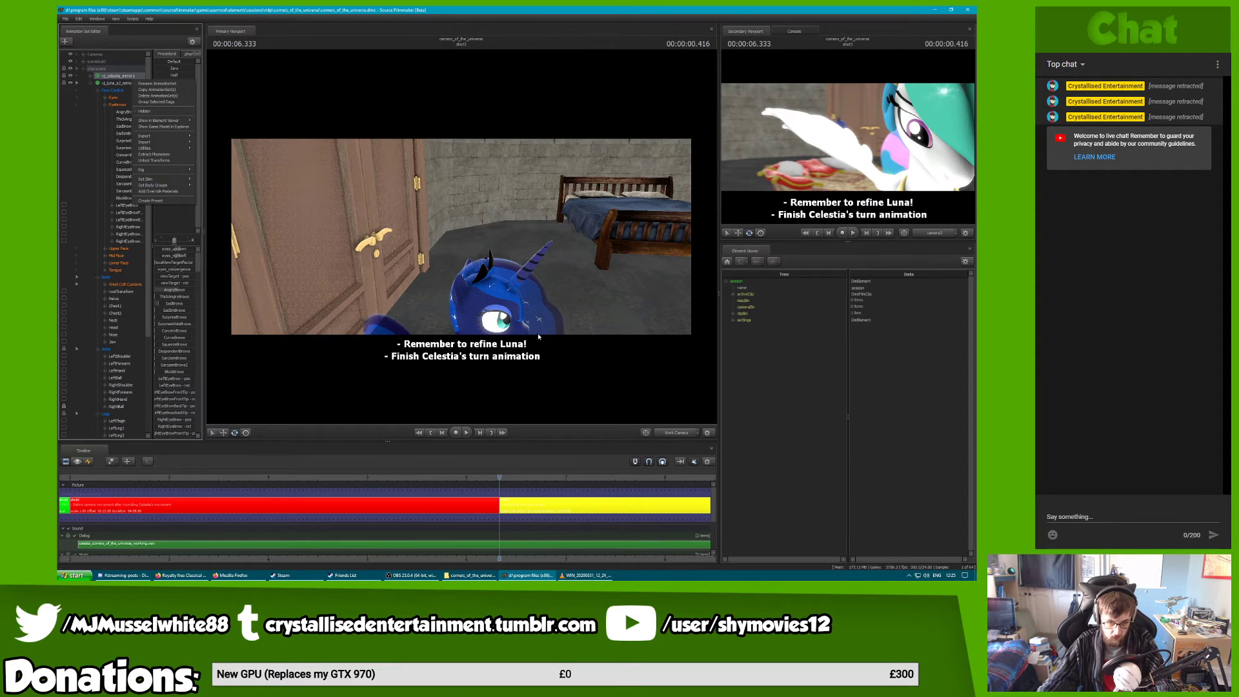
drag(514, 248, 516, 279)
key(F4)
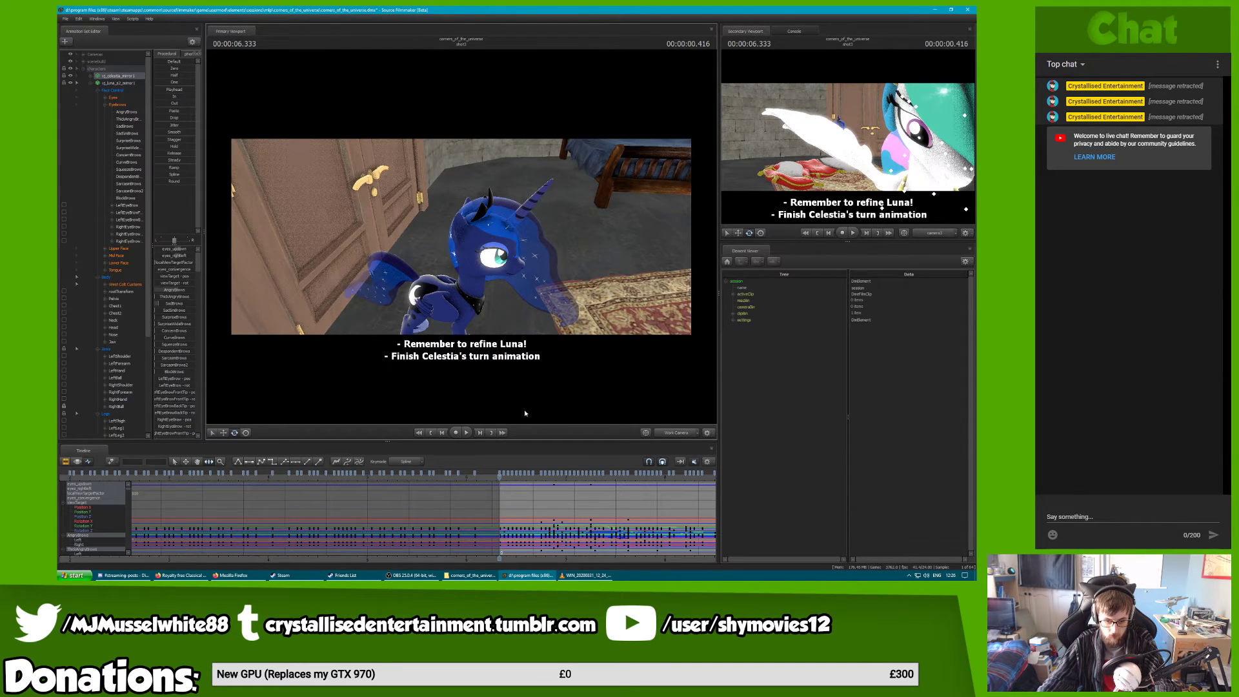
Play back a short stretch of the shot from the current frame to review Luna's movement
key(F3)
key(space)
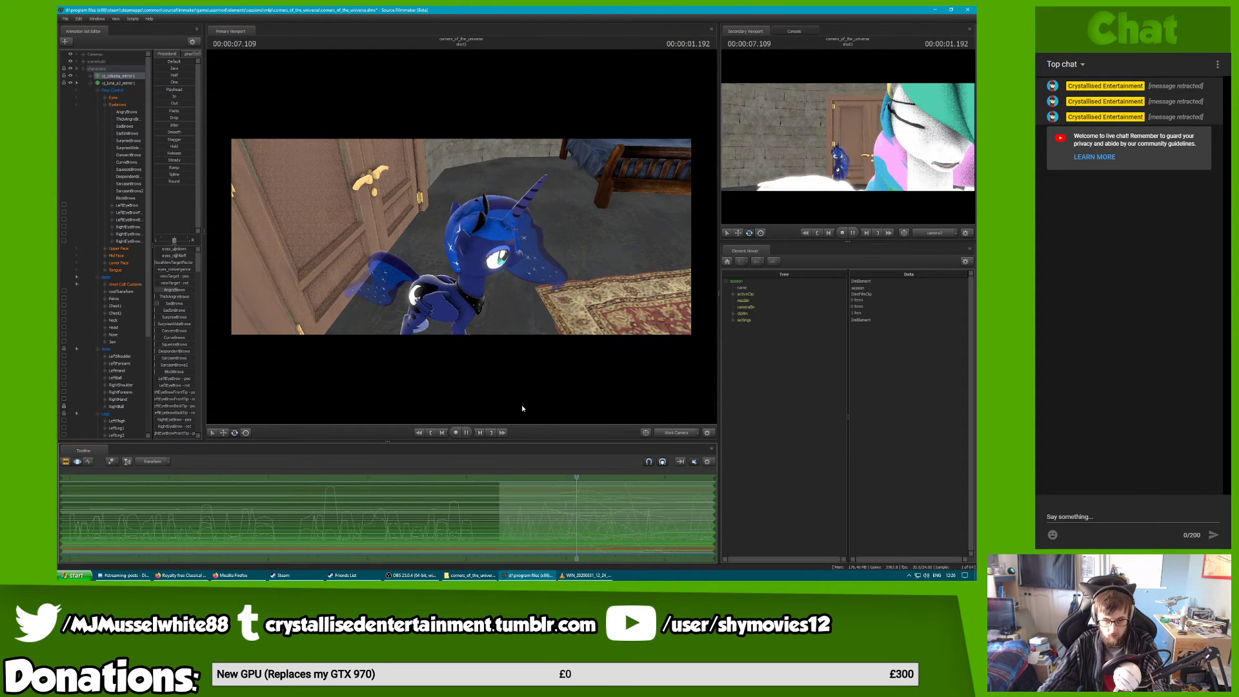
key(space)
Rebuild the control groups of Luna's animation set in the Clip Editor, and return to the Motion Editor
key(F2)
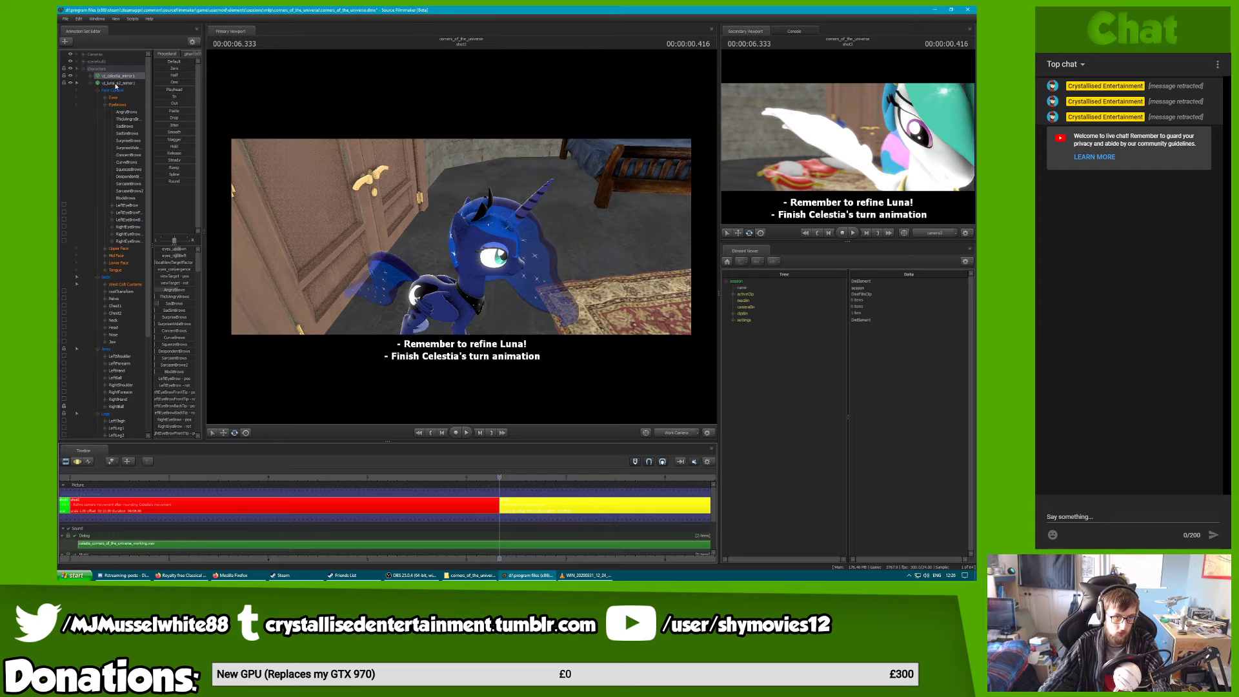
right_click(116, 84)
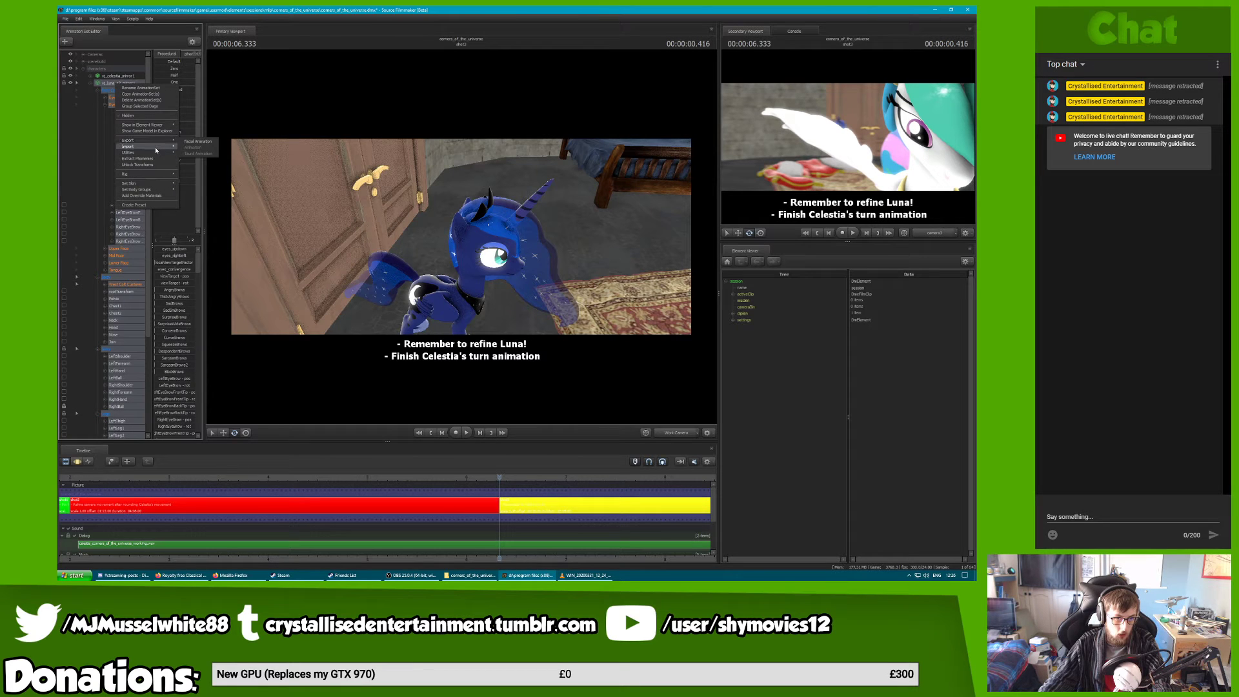
mouse_move(155, 155)
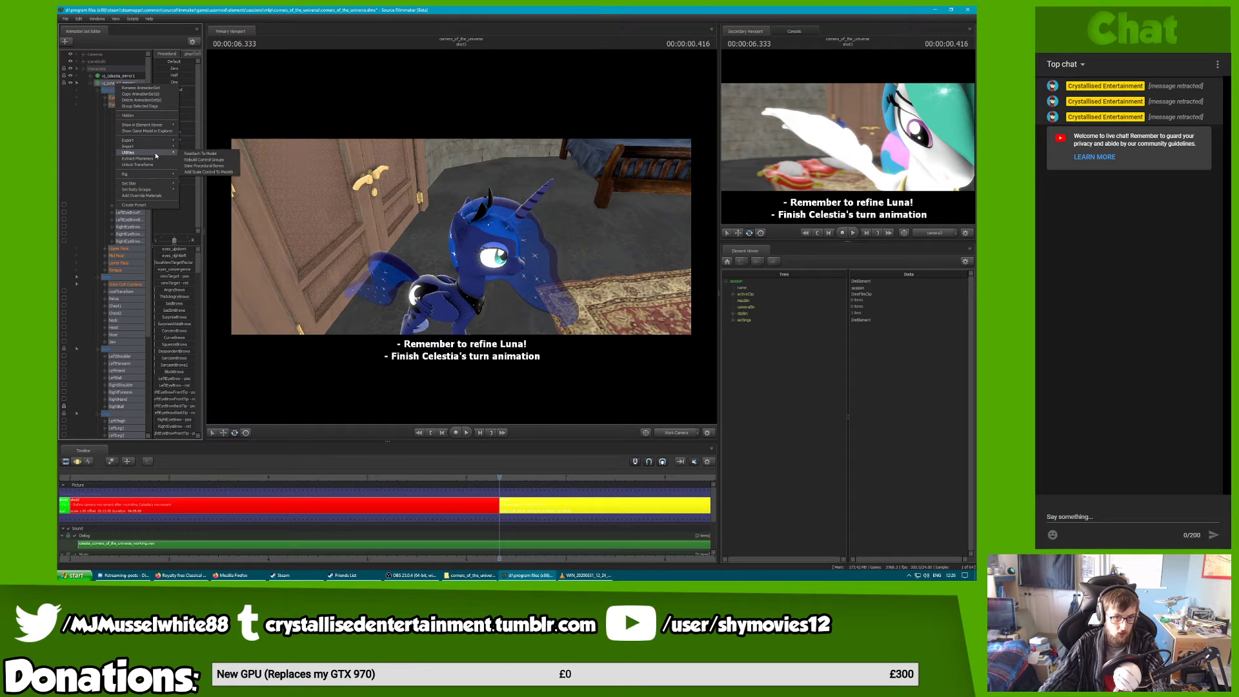
click(204, 160)
key(F3)
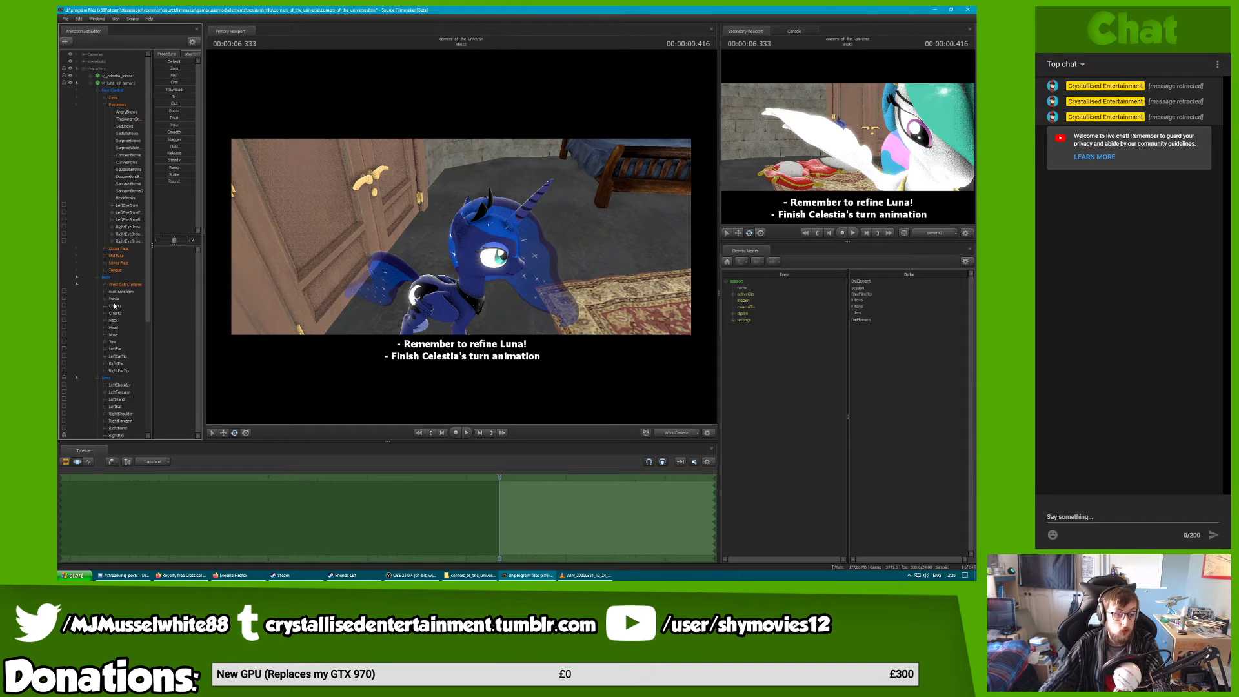
Collapse Luna's body and face control groups, expand her other bones down to the mane jiggle bones, and select the mane group
click(100, 277)
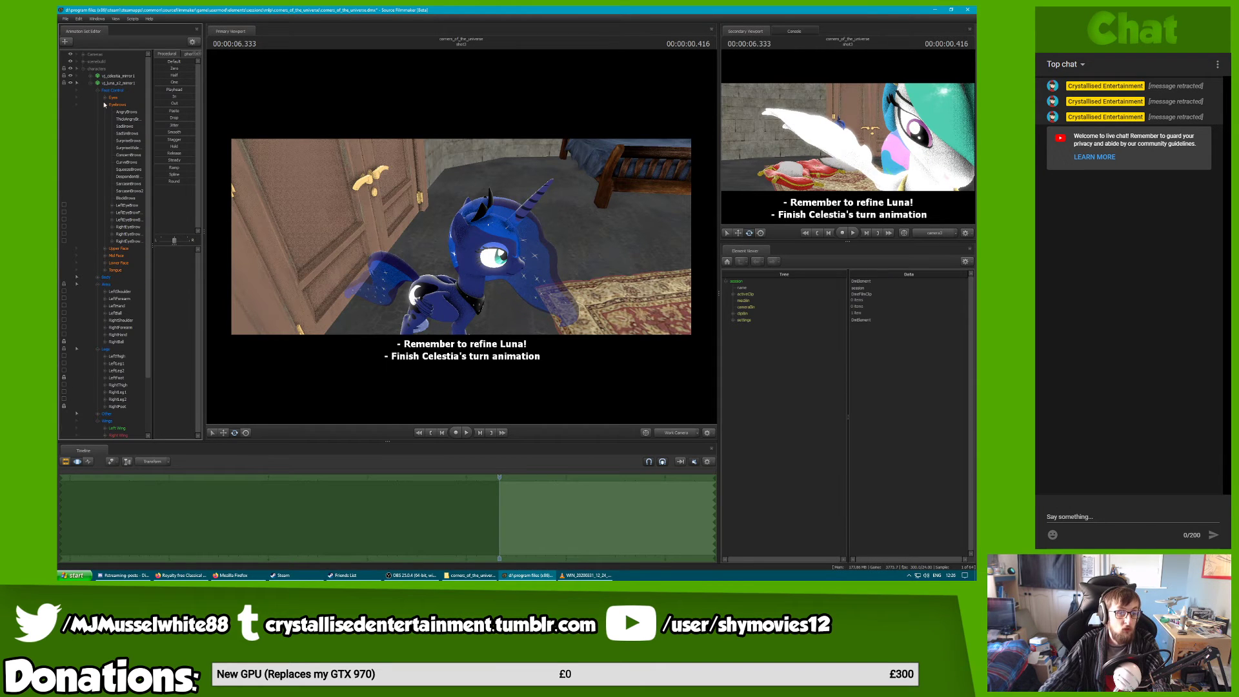
click(97, 89)
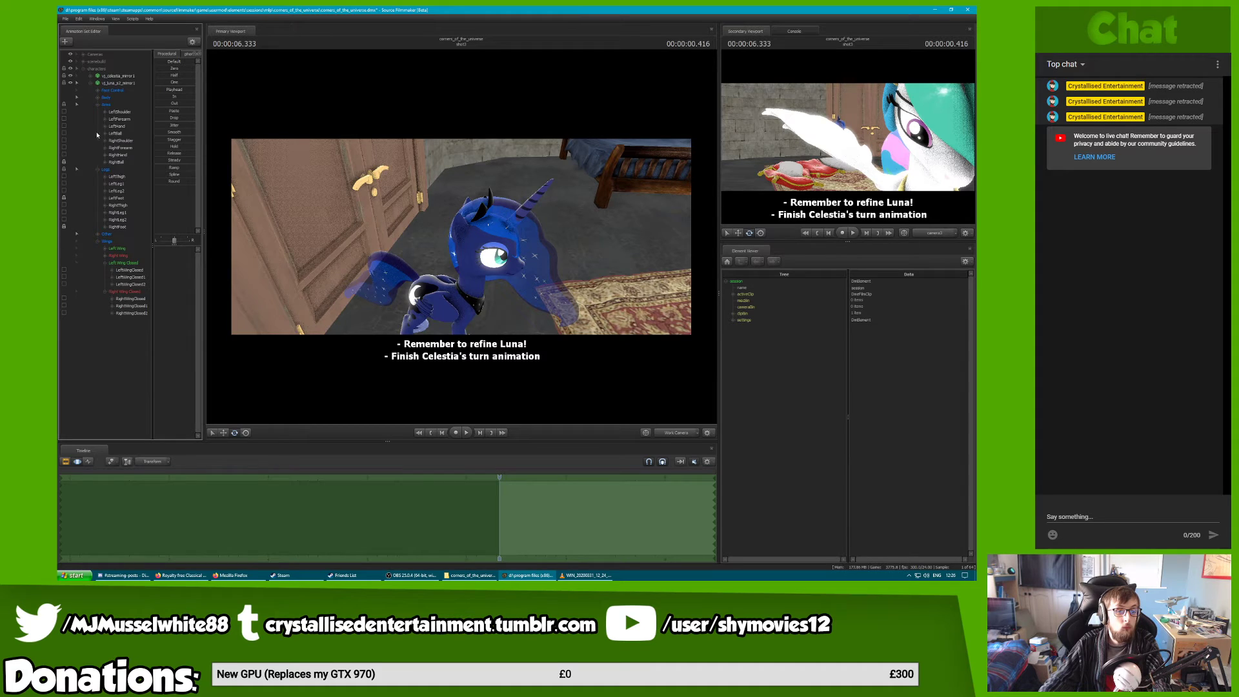
click(97, 235)
click(105, 242)
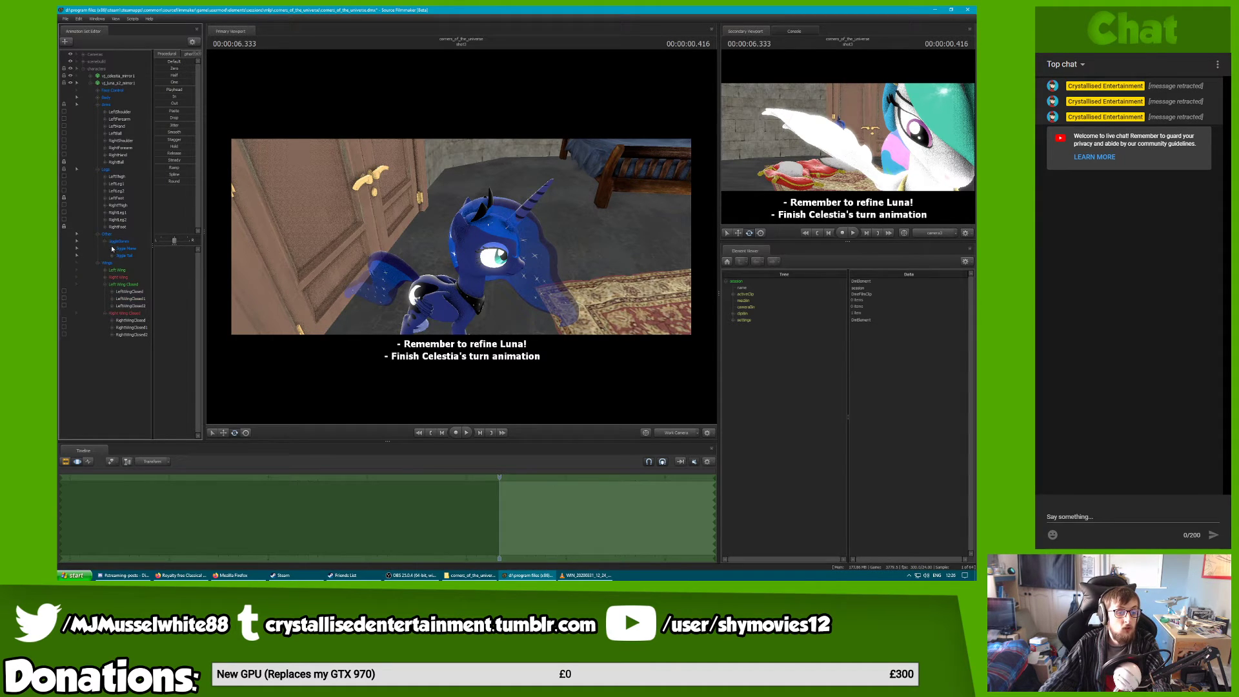
click(112, 248)
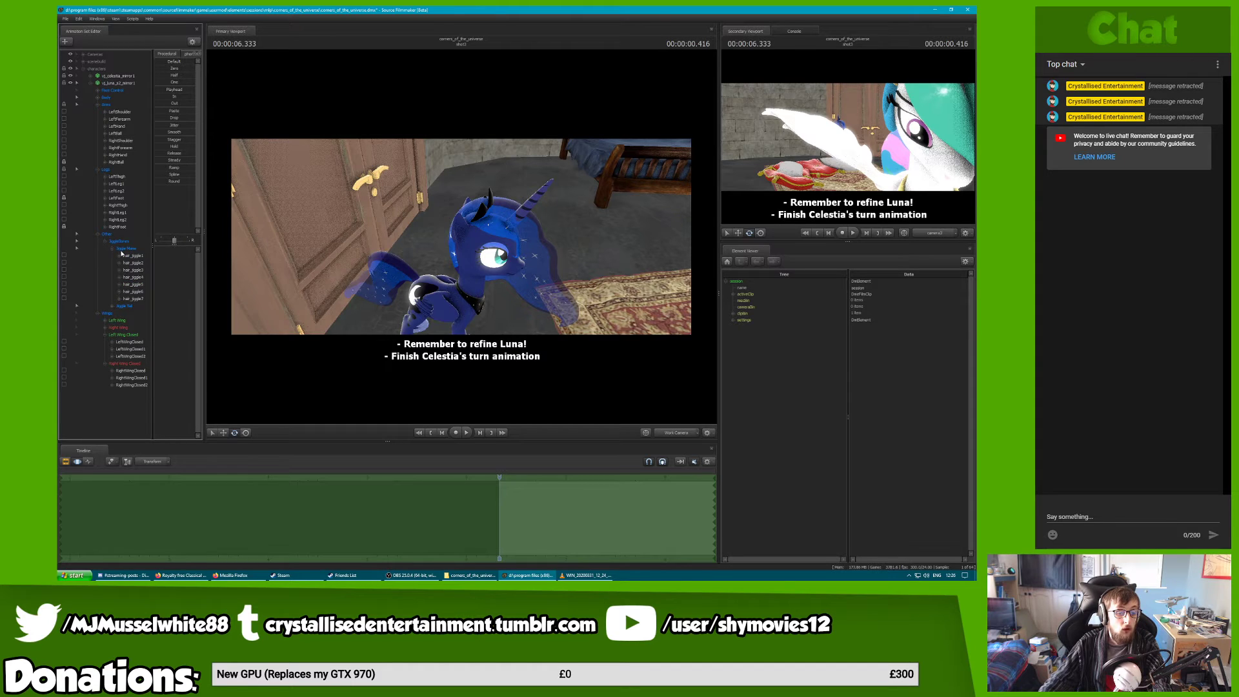
click(122, 252)
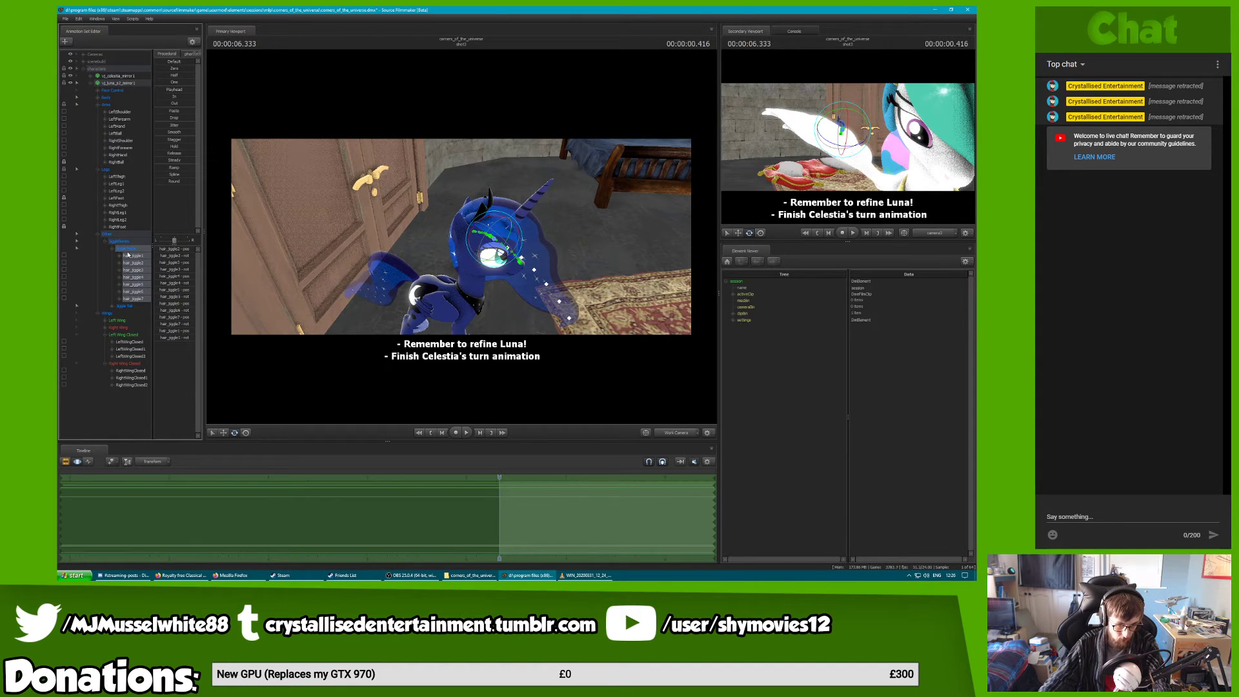
Select Luna's left and right ear and ear tip controls and flatten their animation to the Playhead preset
key(ctrl)
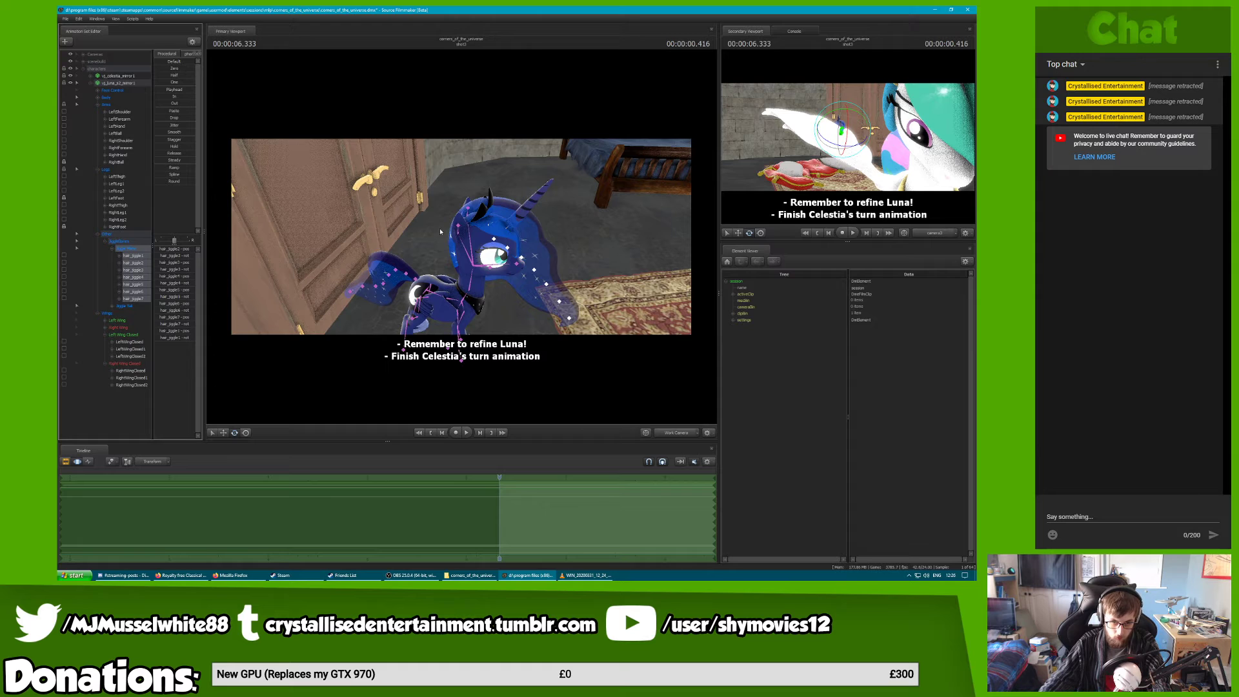
ctrl+click(457, 231)
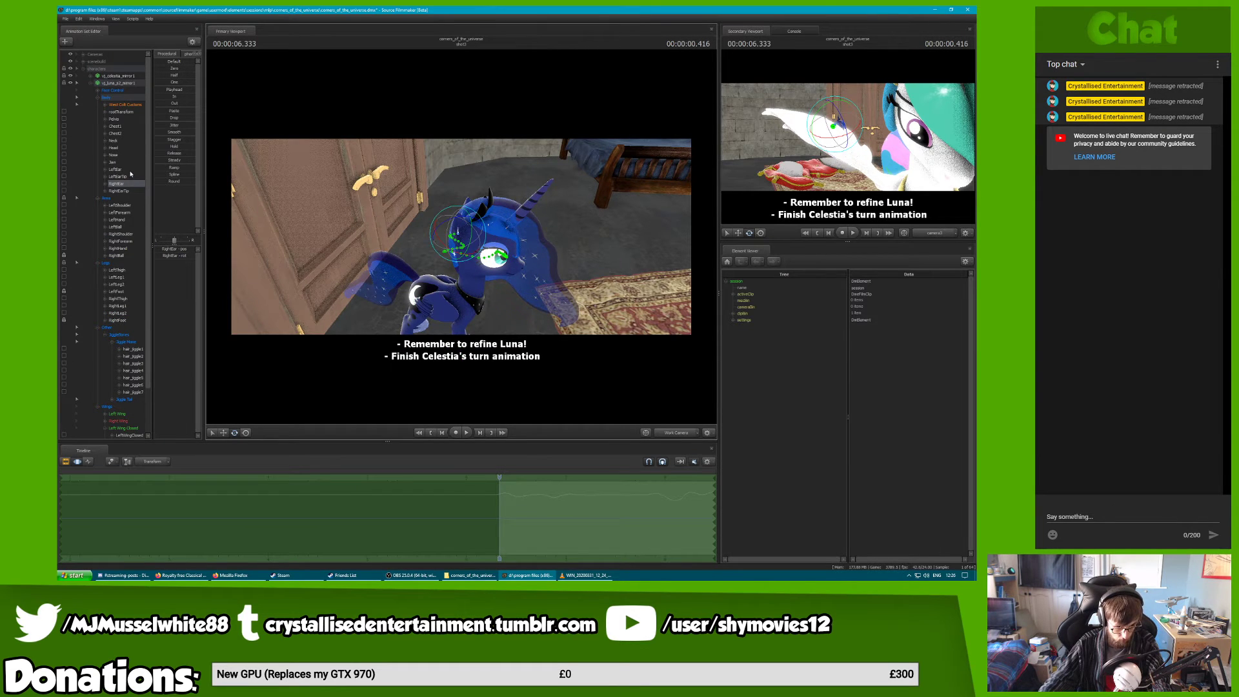
drag(130, 170, 140, 189)
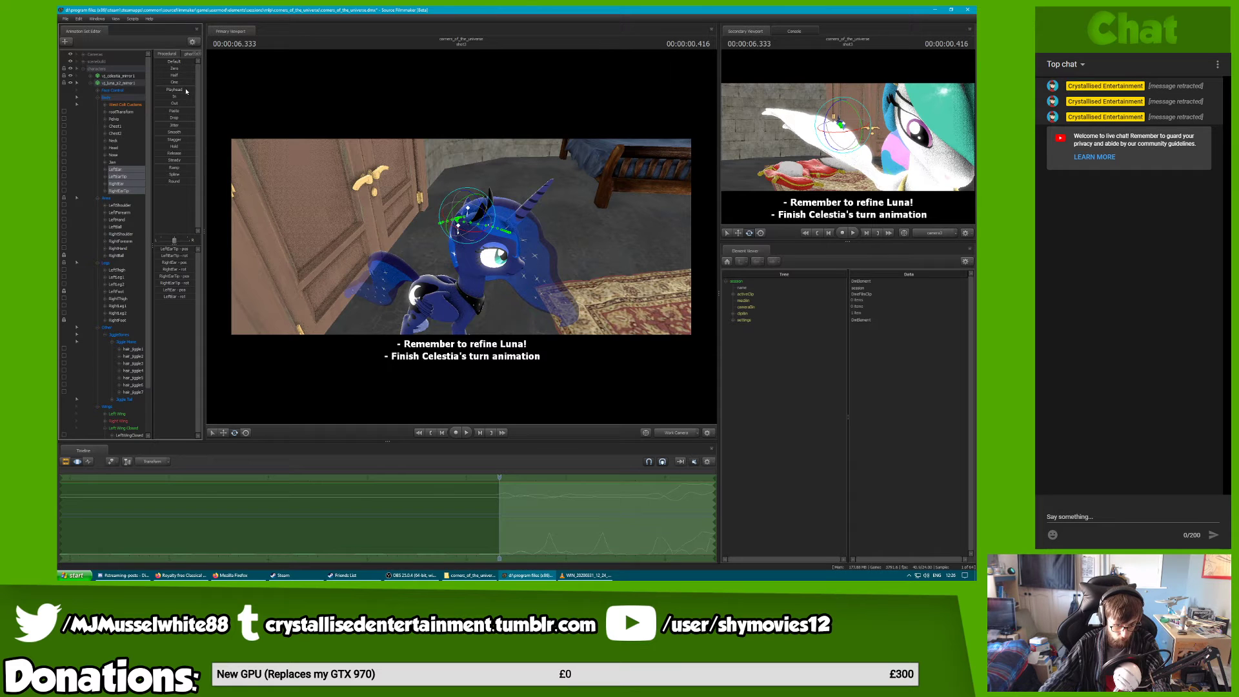
drag(186, 89, 849, 415)
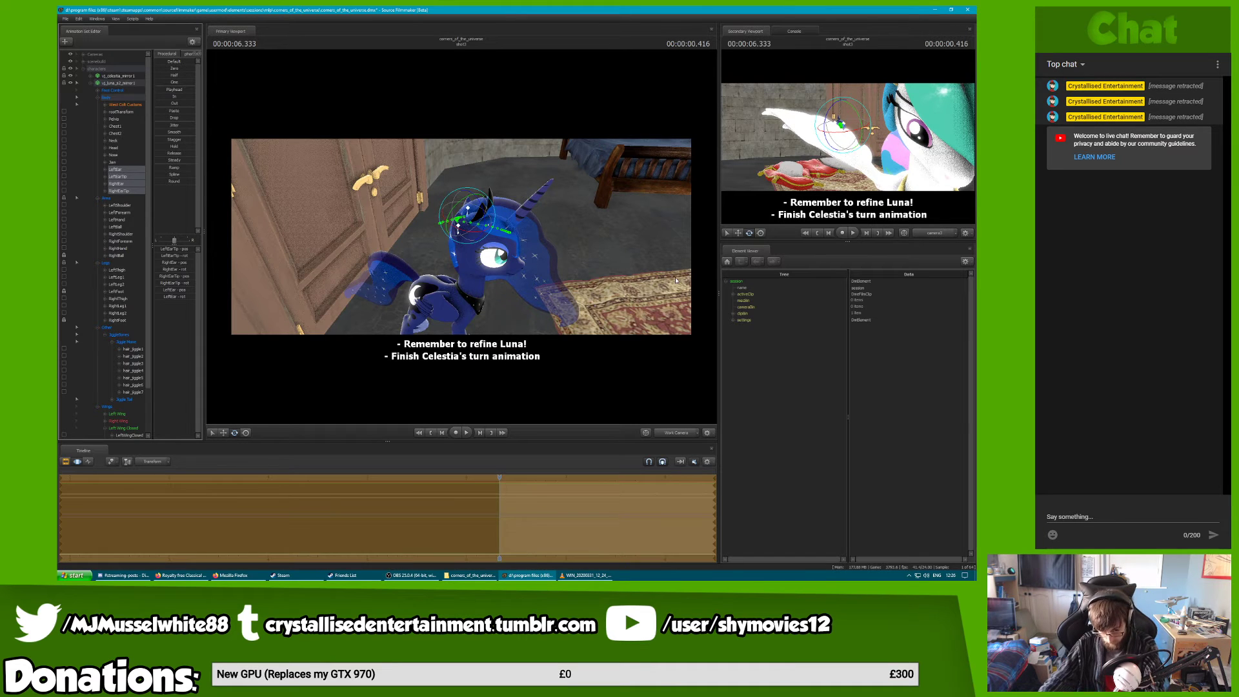
key(Return)
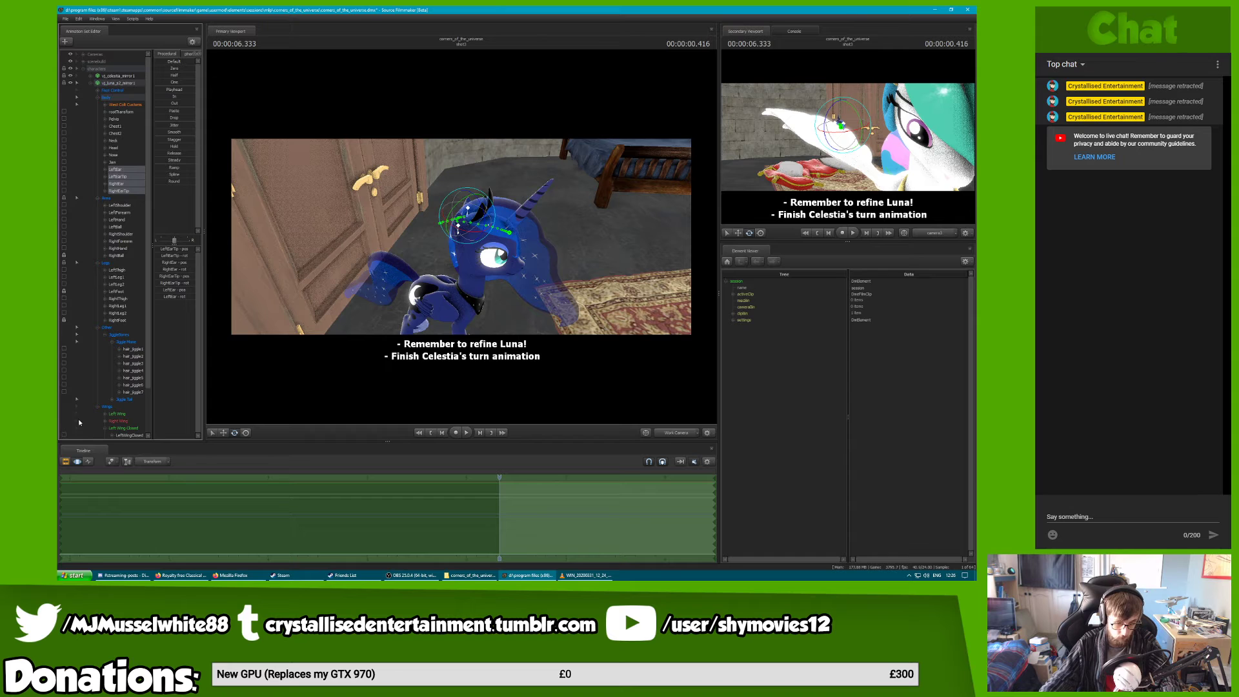
Select Luna's RightEar control, frame her head from the front, and show the ear's curves in the Graph Editor
click(89, 460)
key(w)
drag(462, 237, 461, 237)
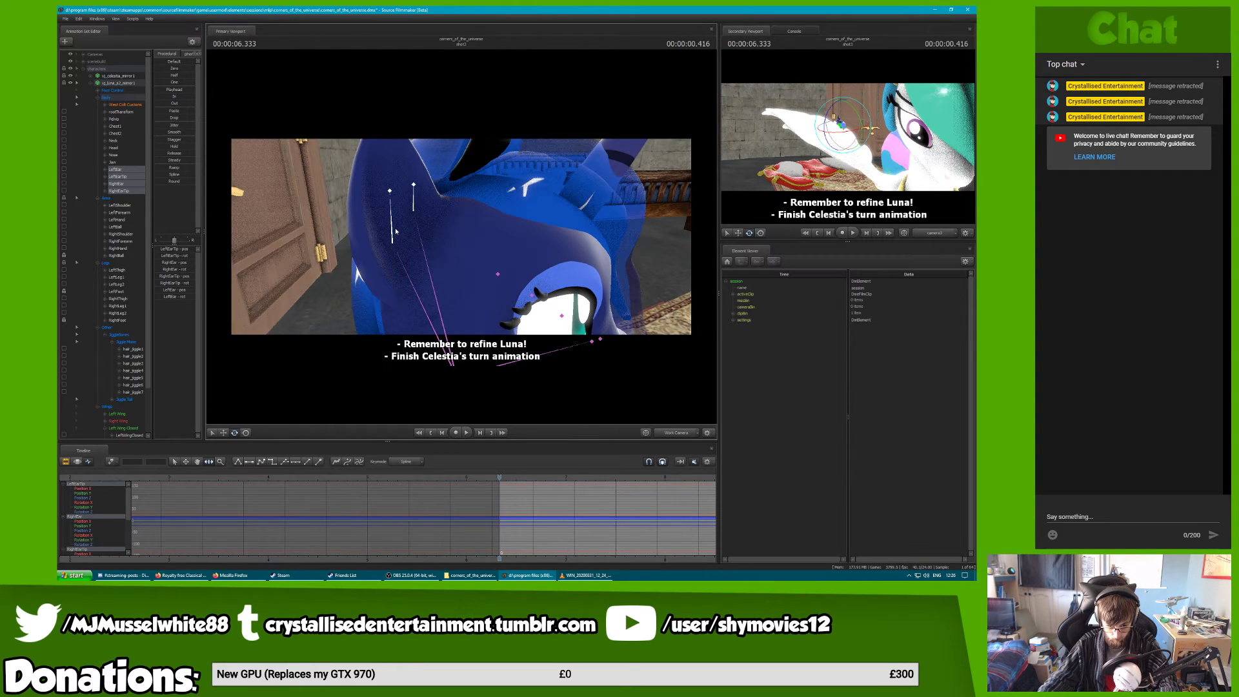
click(393, 231)
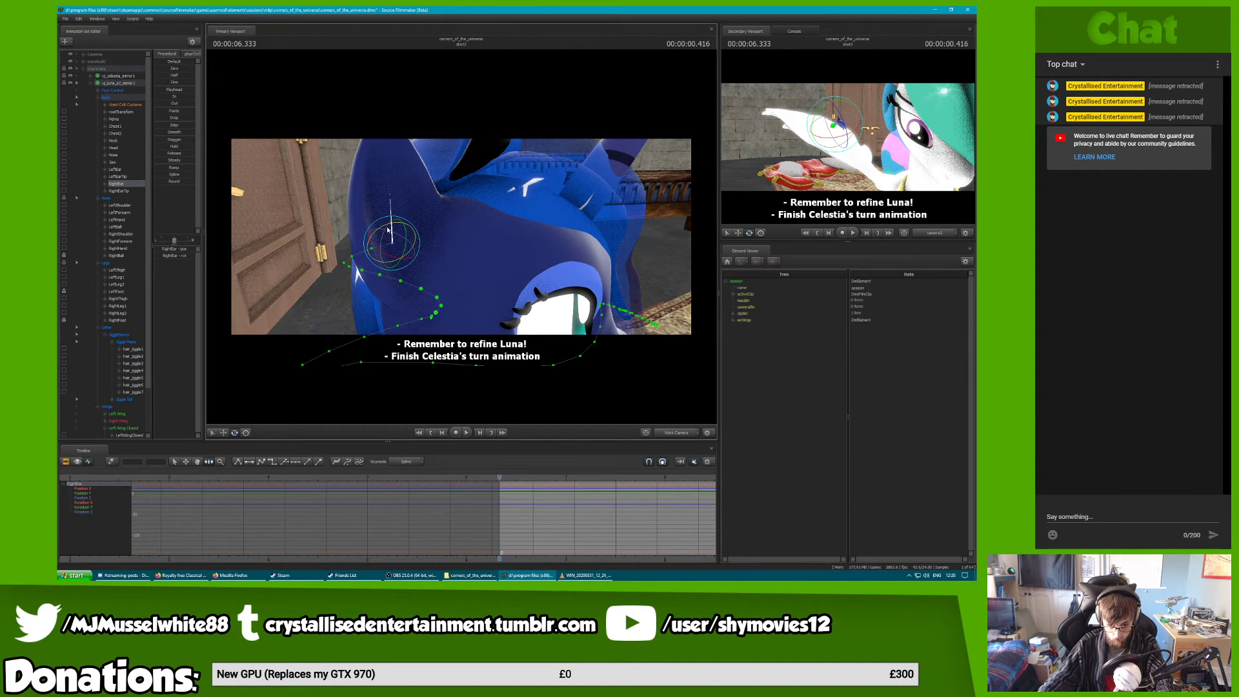
key(F3)
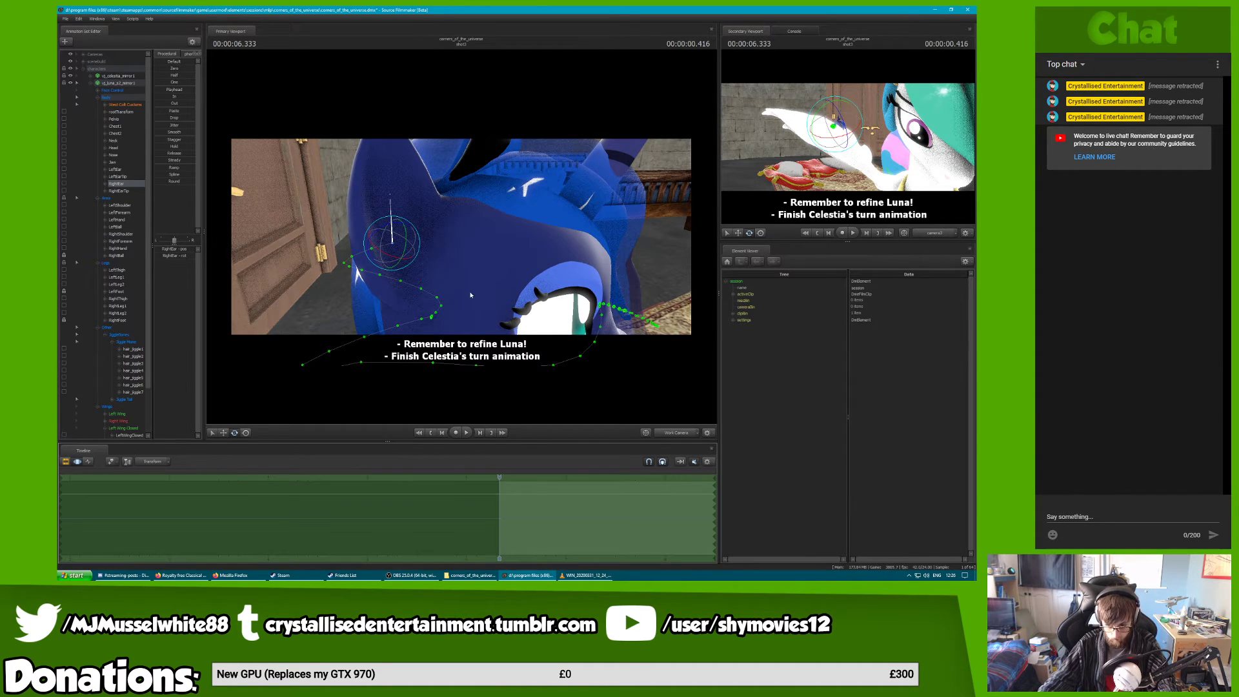
drag(469, 294, 462, 236)
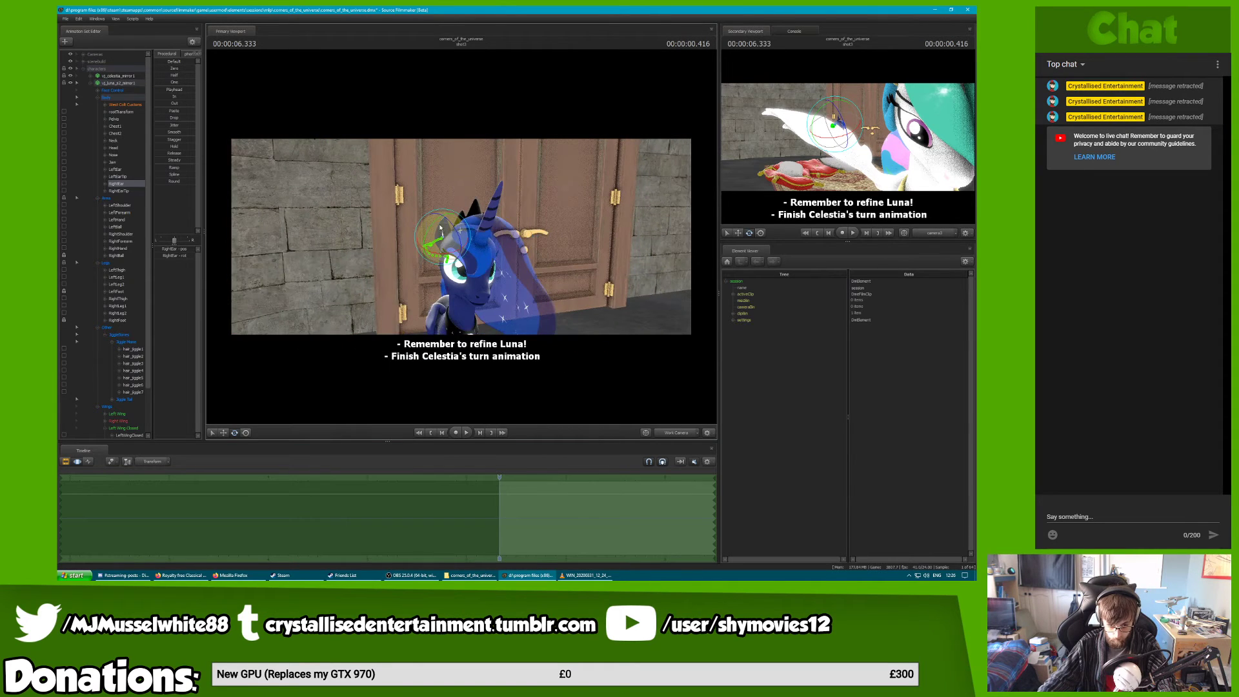
key(F4)
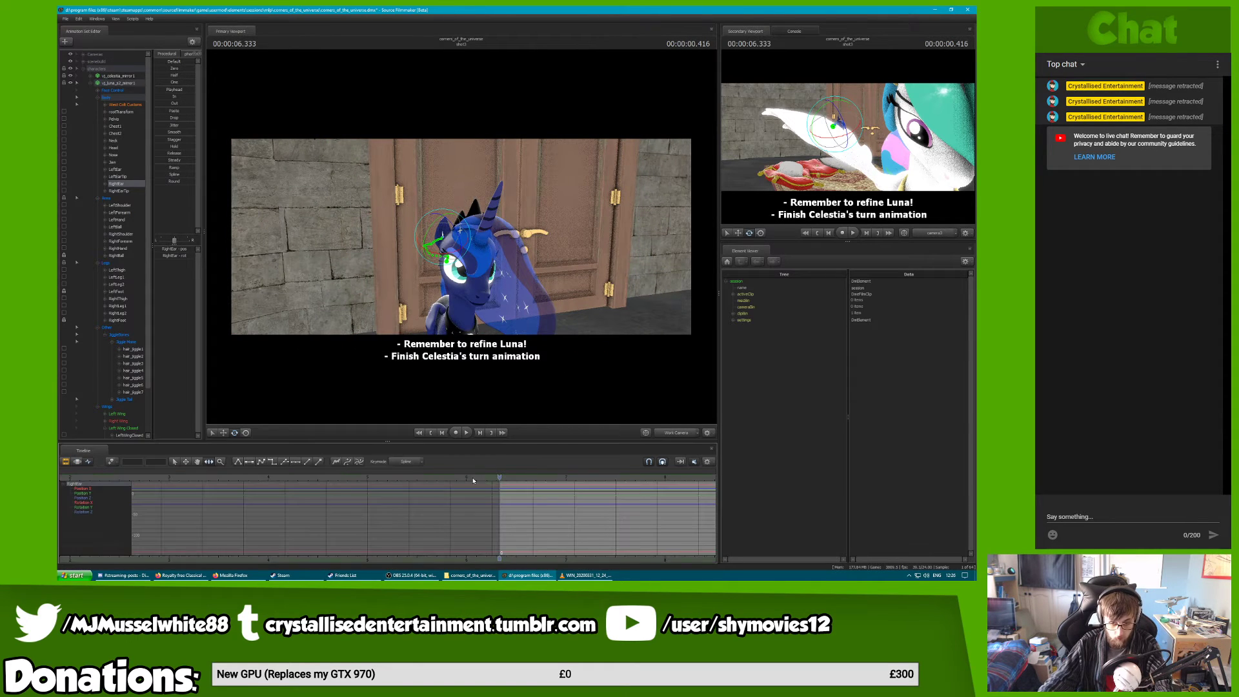
Rotate Luna's right ear into new poses at 7.000 and 7.458 seconds
drag(500, 477, 566, 475)
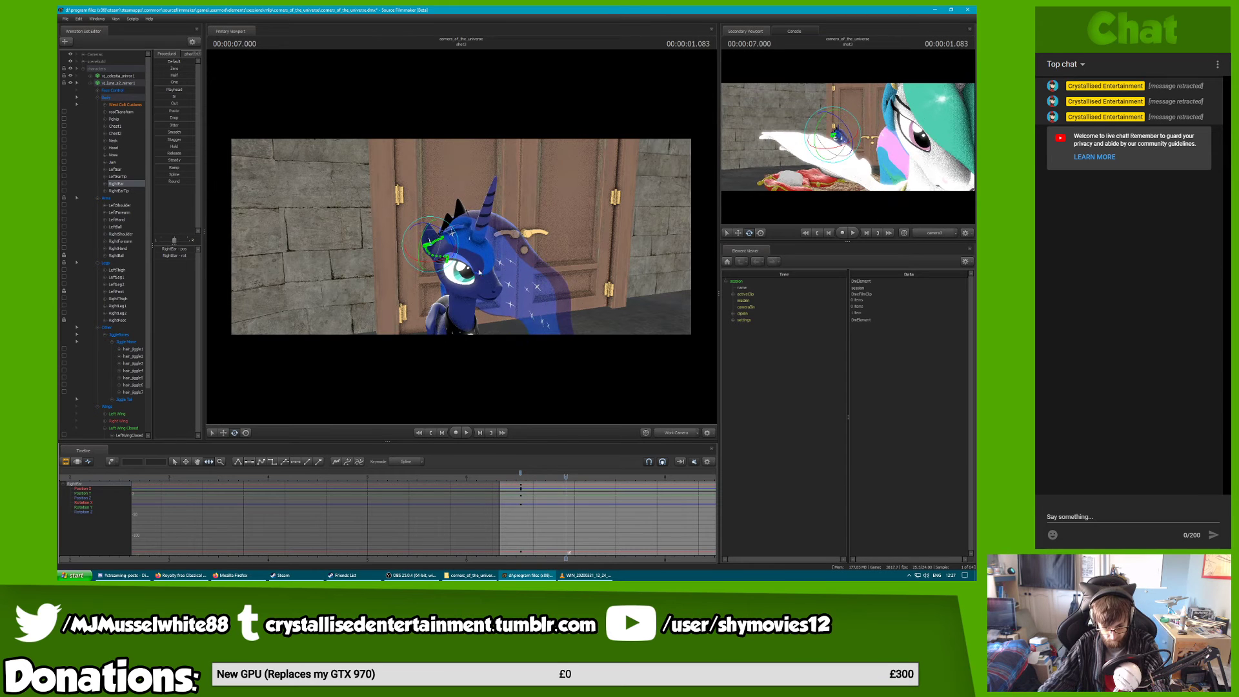
drag(421, 244, 415, 246)
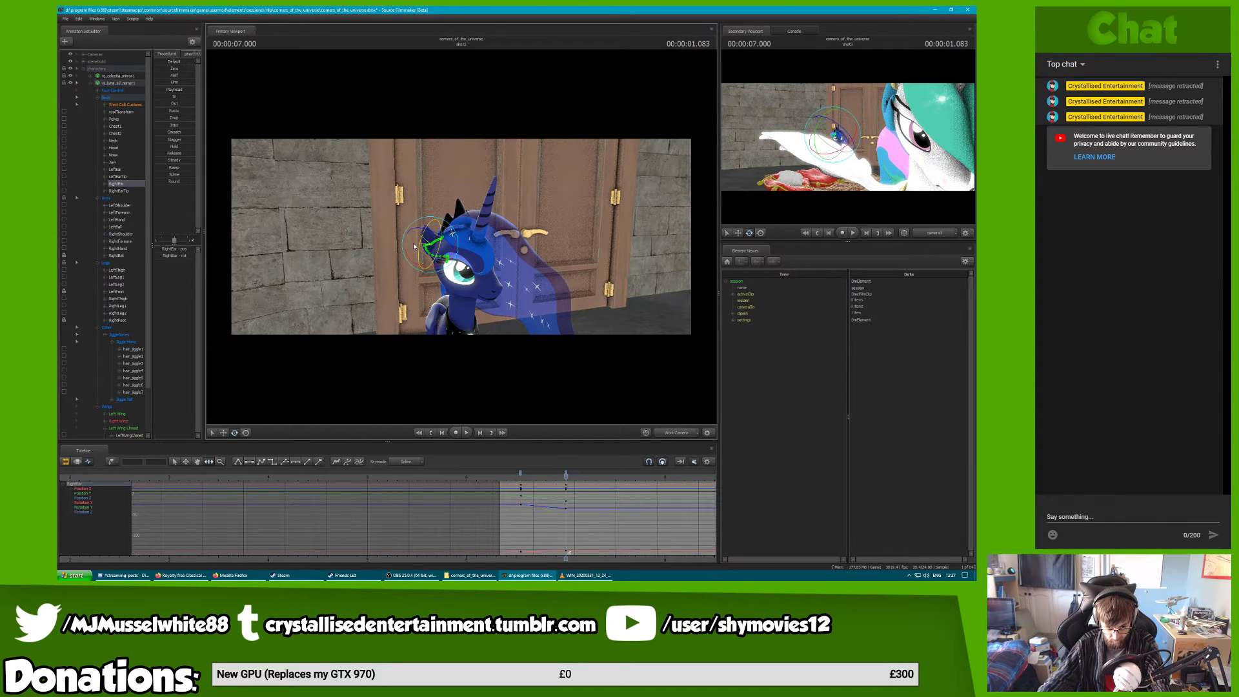
mouse_move(275, 423)
alt+mouse_down()
mouse_move(287, 503)
mouse_move(284, 445)
alt+mouse_up()
click(611, 475)
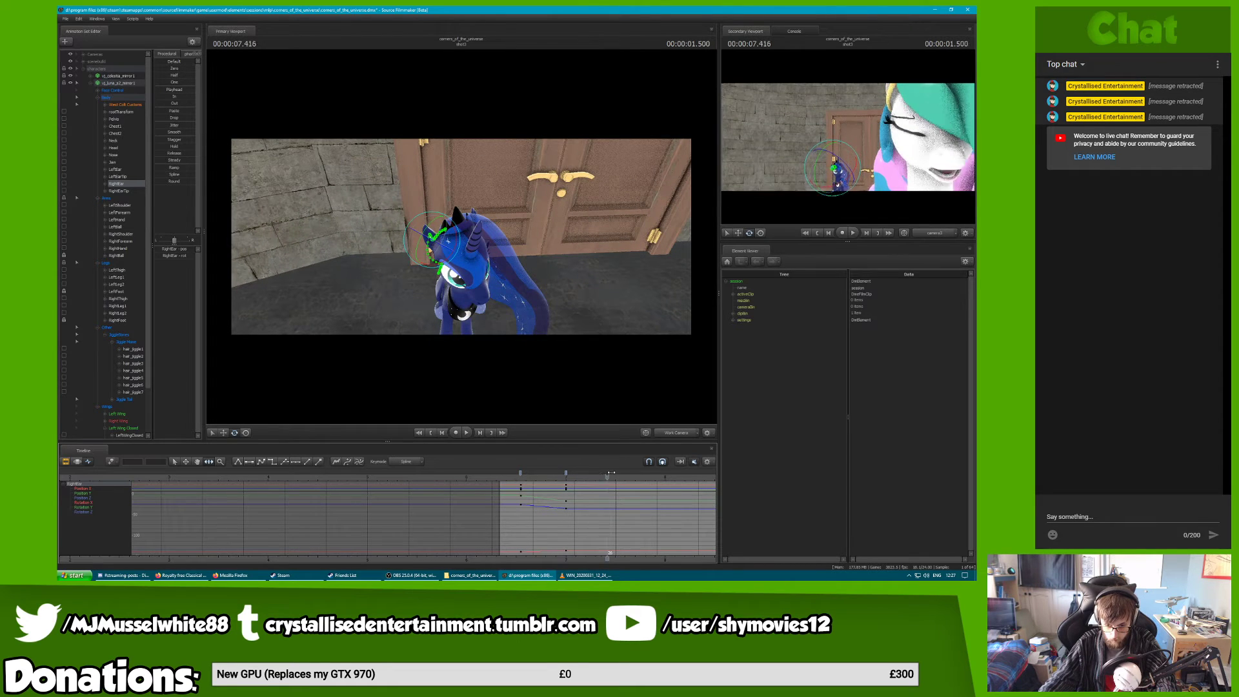
drag(435, 223, 441, 234)
Copy the right ear's first keyframe and paste it at two frames shortly before 8.208 seconds
click(520, 474)
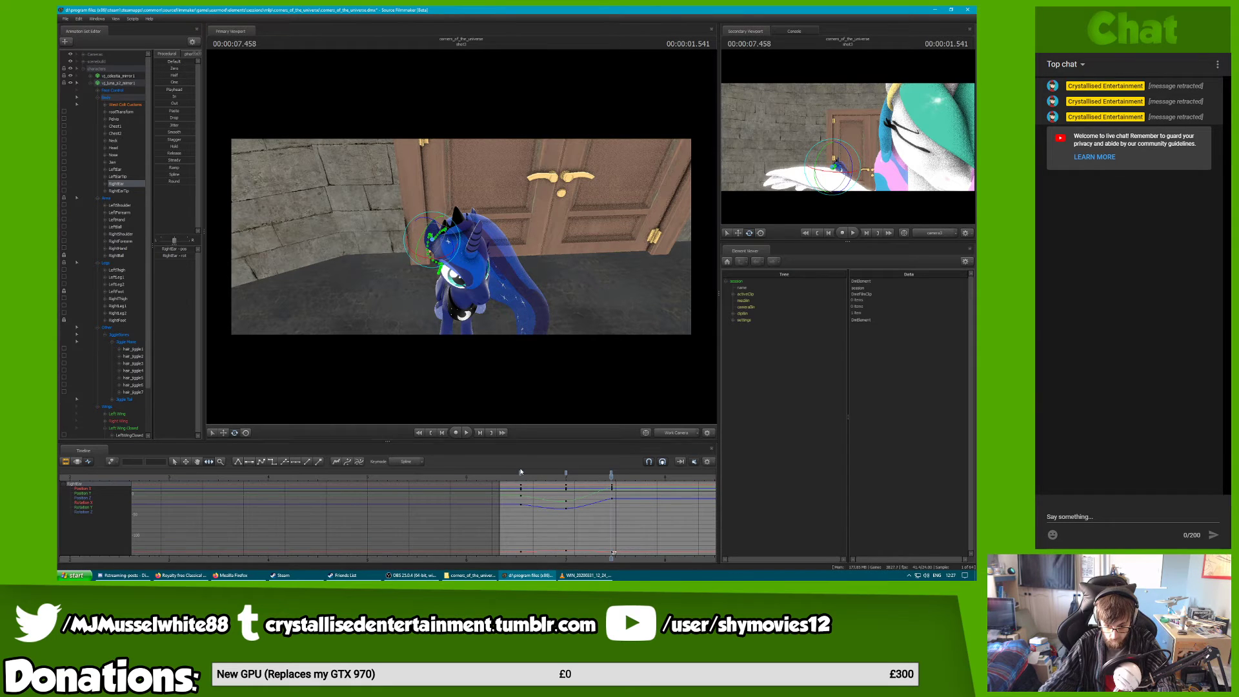
drag(633, 470, 686, 477)
key(ctrl+v)
key(ctrl+v)
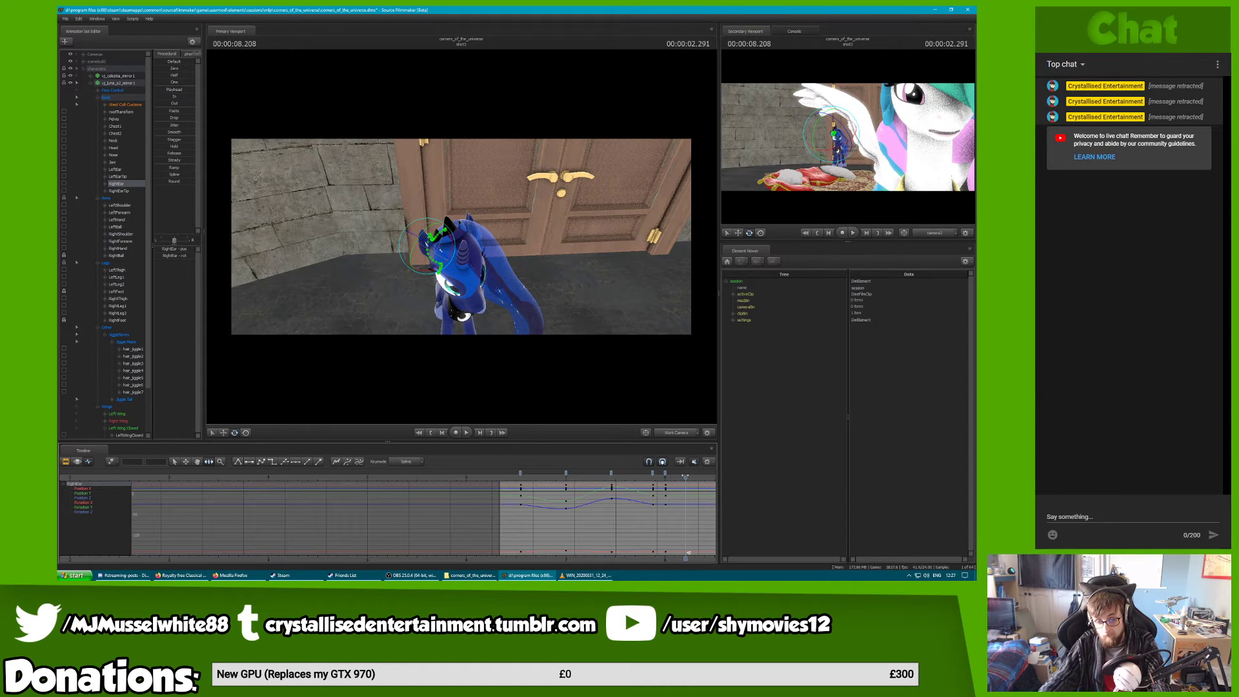
Undo a trial rotation of the right ear at 8.208 seconds and rotate it again from a side view
drag(428, 240, 536, 245)
key(ctrl+z)
click(233, 435)
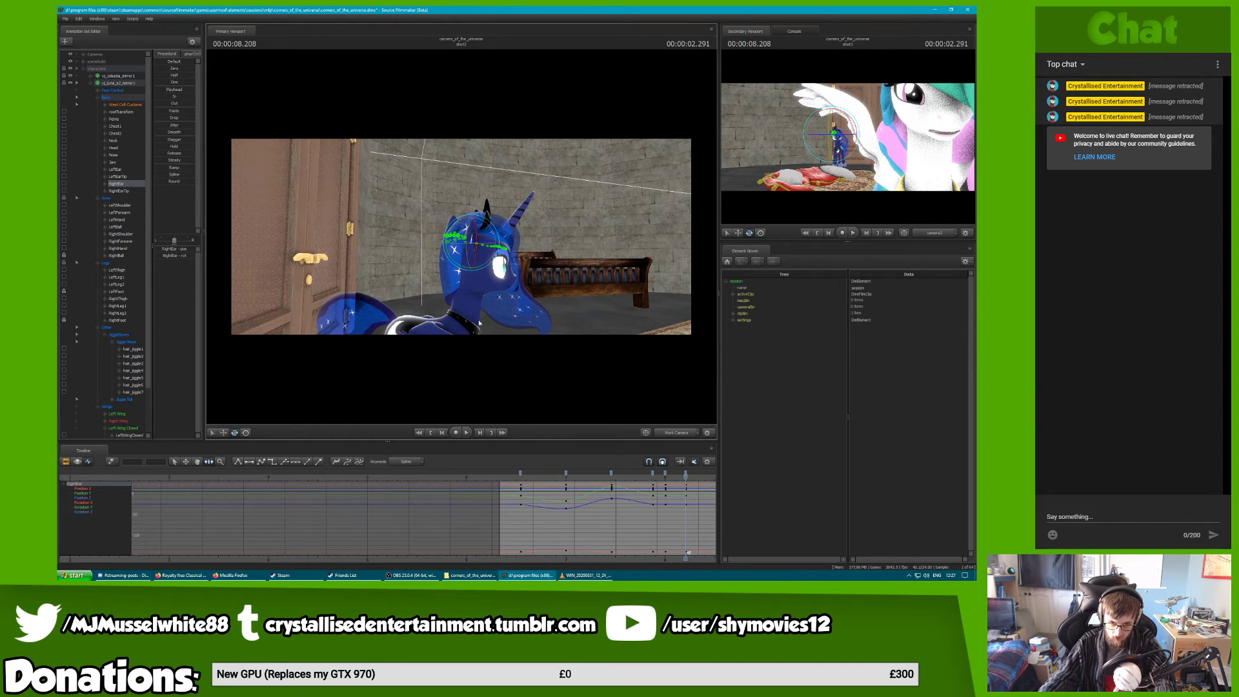
alt+drag(452, 236, 517, 252)
alt+drag(515, 207, 487, 231)
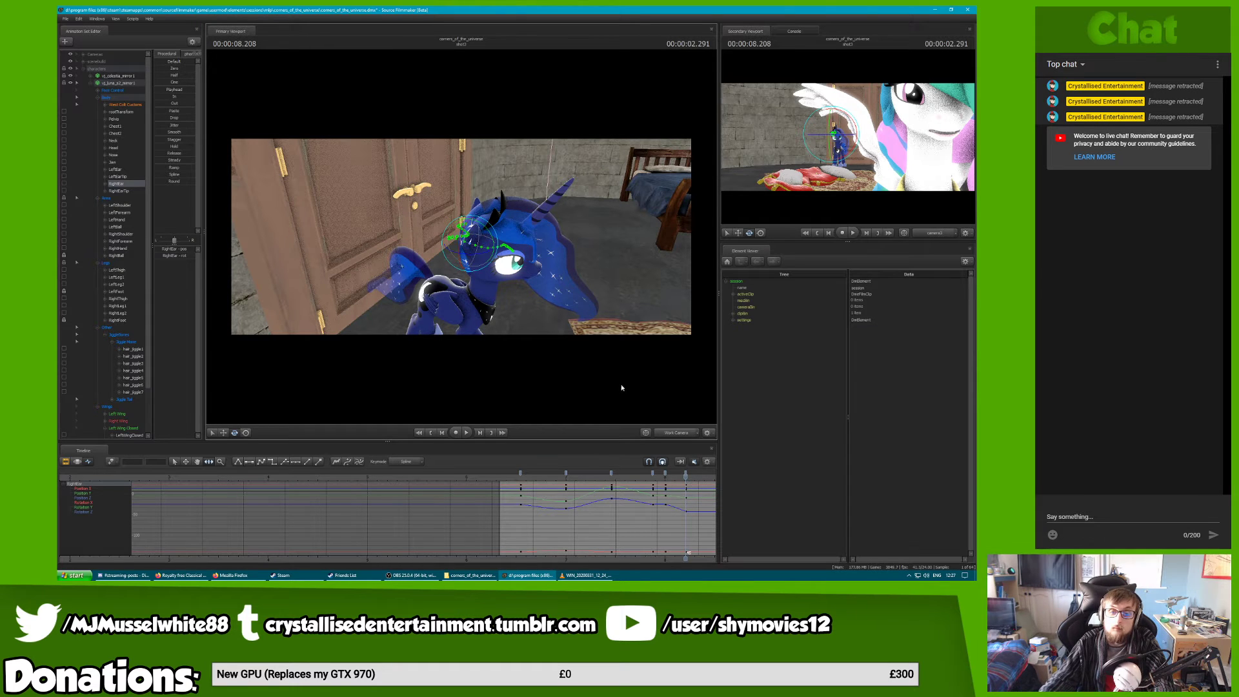
Rotate Luna's right ear into new poses at 8.375, 8.666 and 9.000 seconds
mouse_move(686, 476)
mouse_down()
mouse_move(662, 477)
mouse_move(703, 484)
mouse_up()
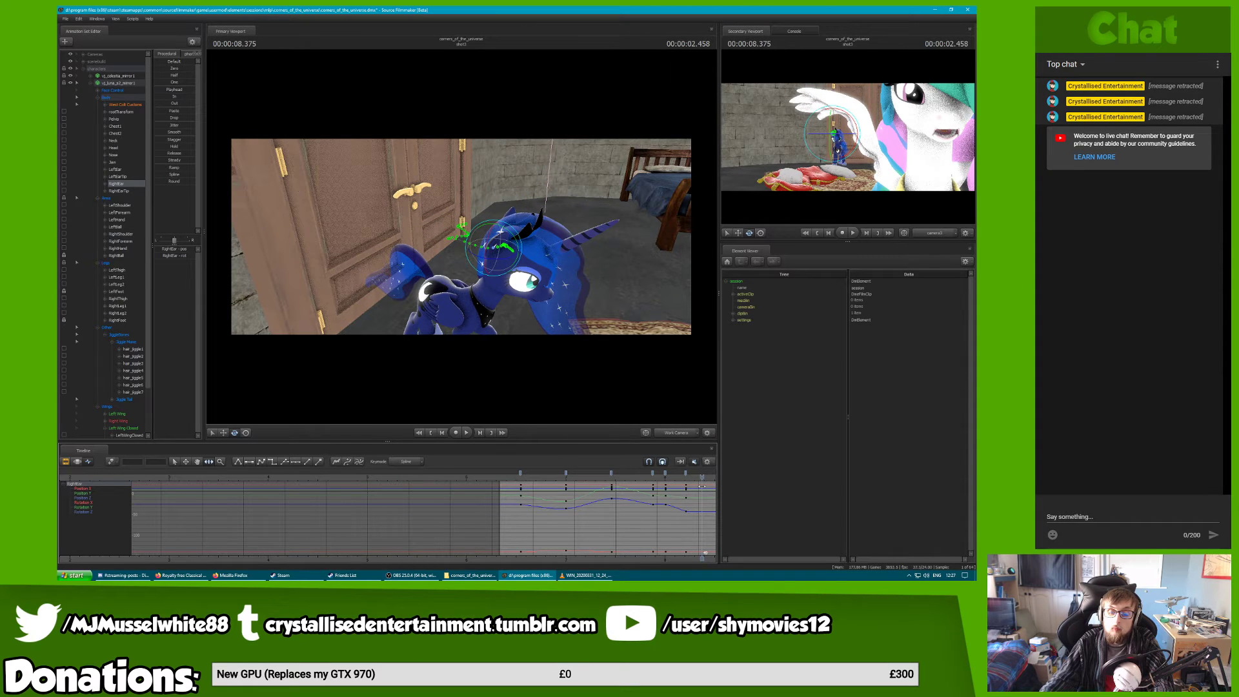
drag(503, 229, 491, 227)
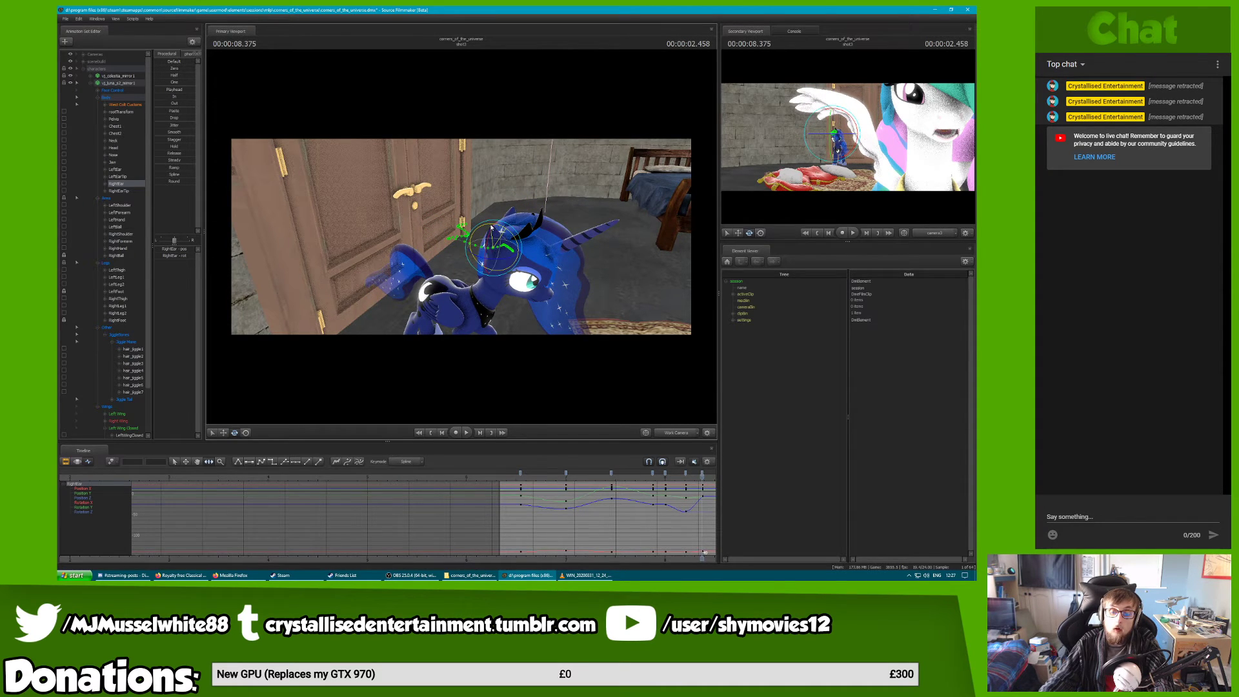
middle_drag(658, 562, 409, 558)
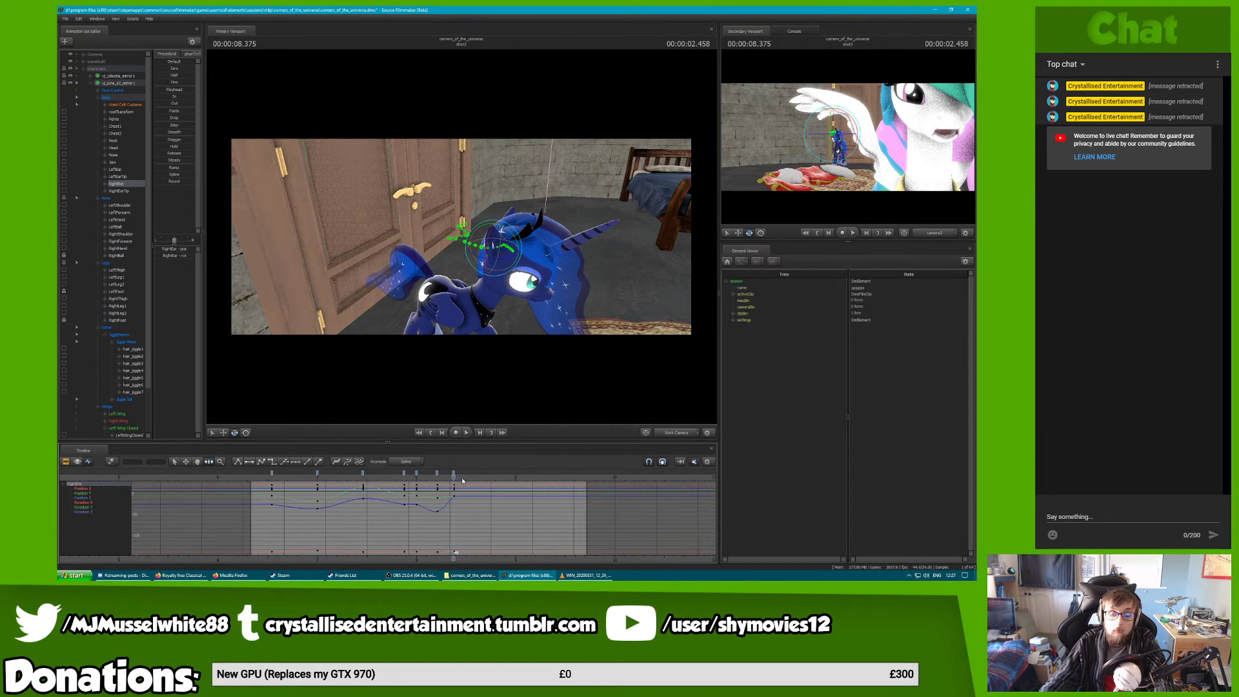
drag(455, 479, 479, 478)
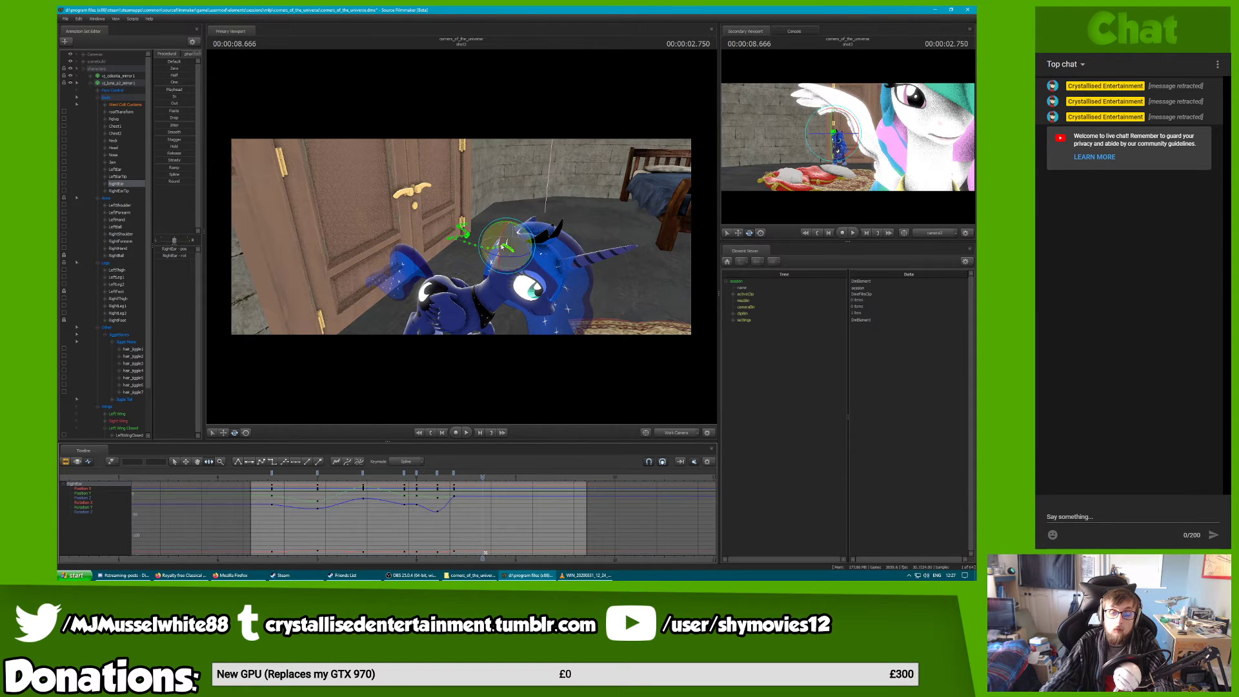
key(Right)
drag(522, 230, 461, 238)
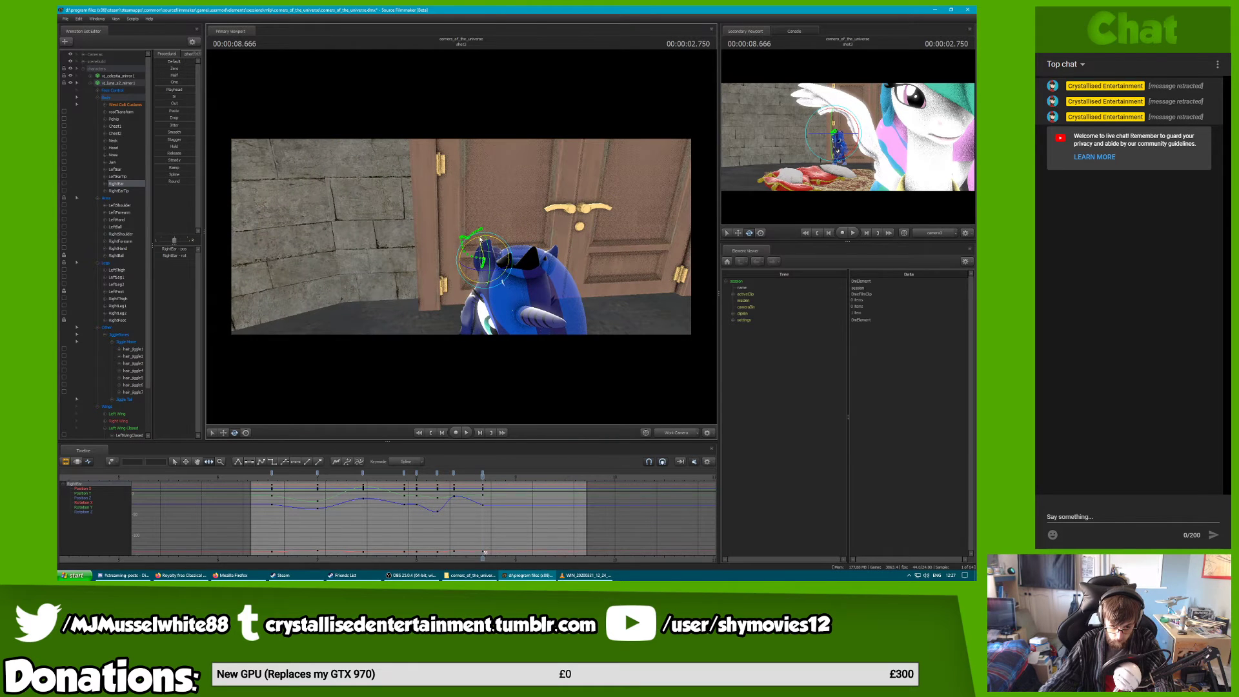
drag(484, 477, 515, 478)
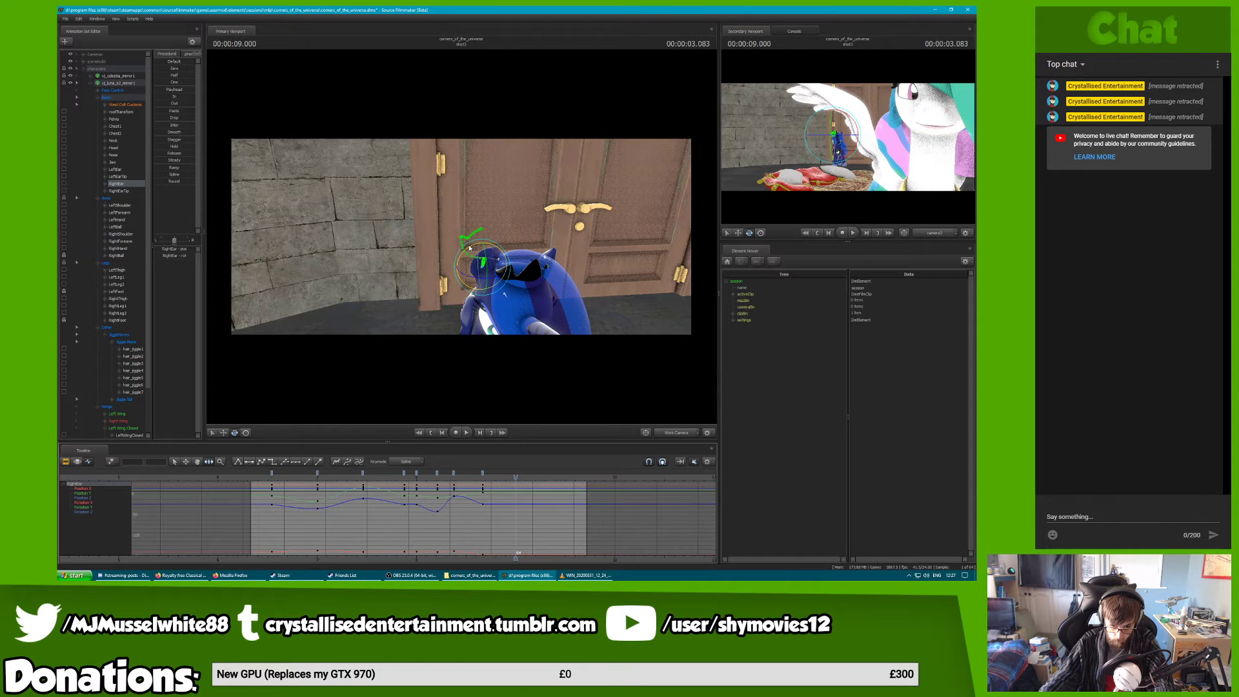
drag(485, 258, 478, 262)
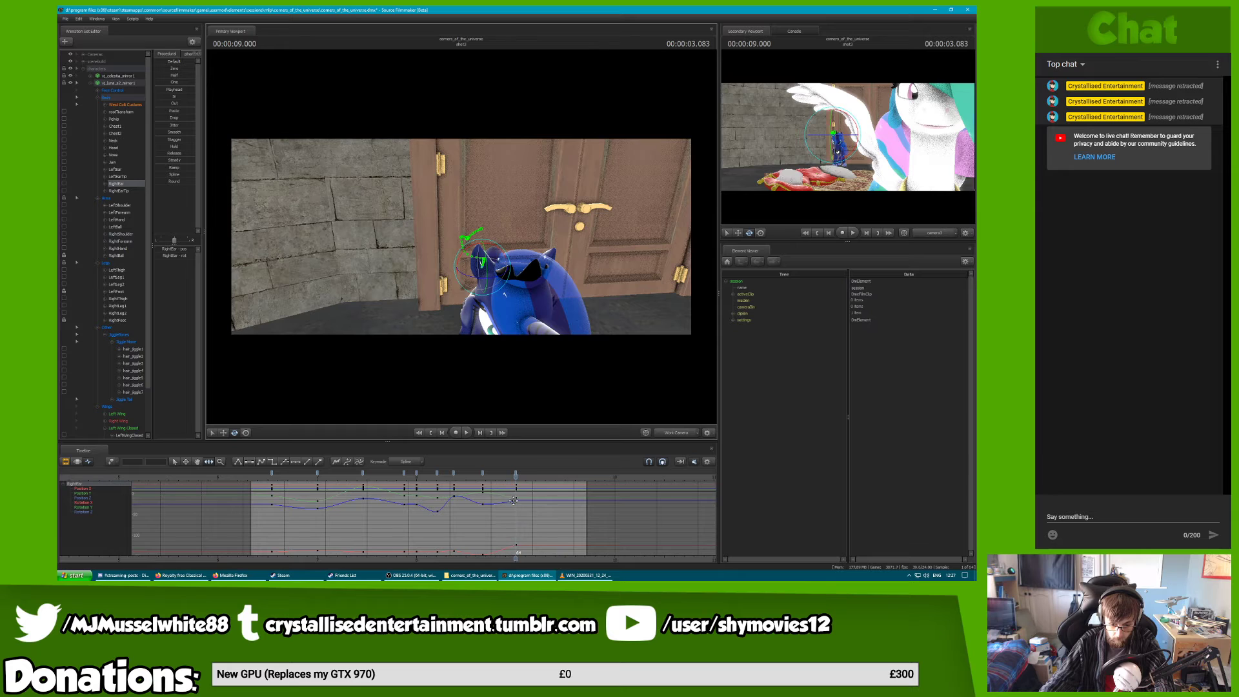
Copy the right ear's first keyframe, paste it at 9.291 seconds, and play back the ear motion
drag(516, 478, 545, 475)
click(271, 473)
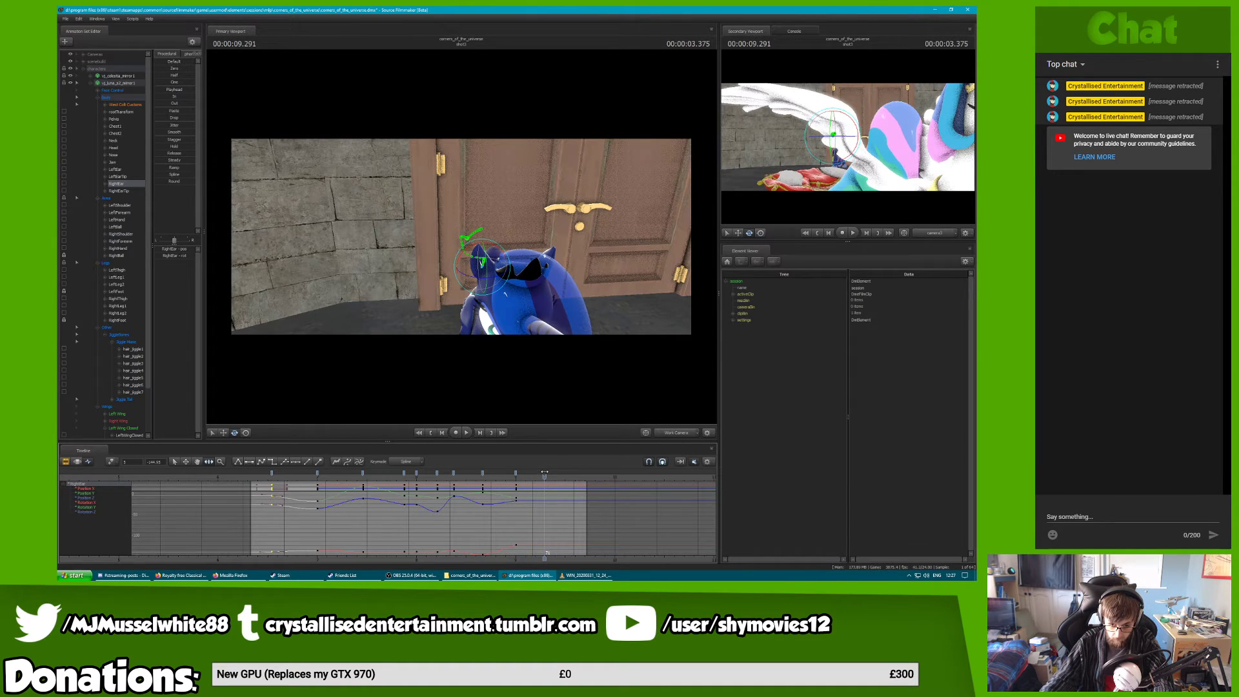
key(space)
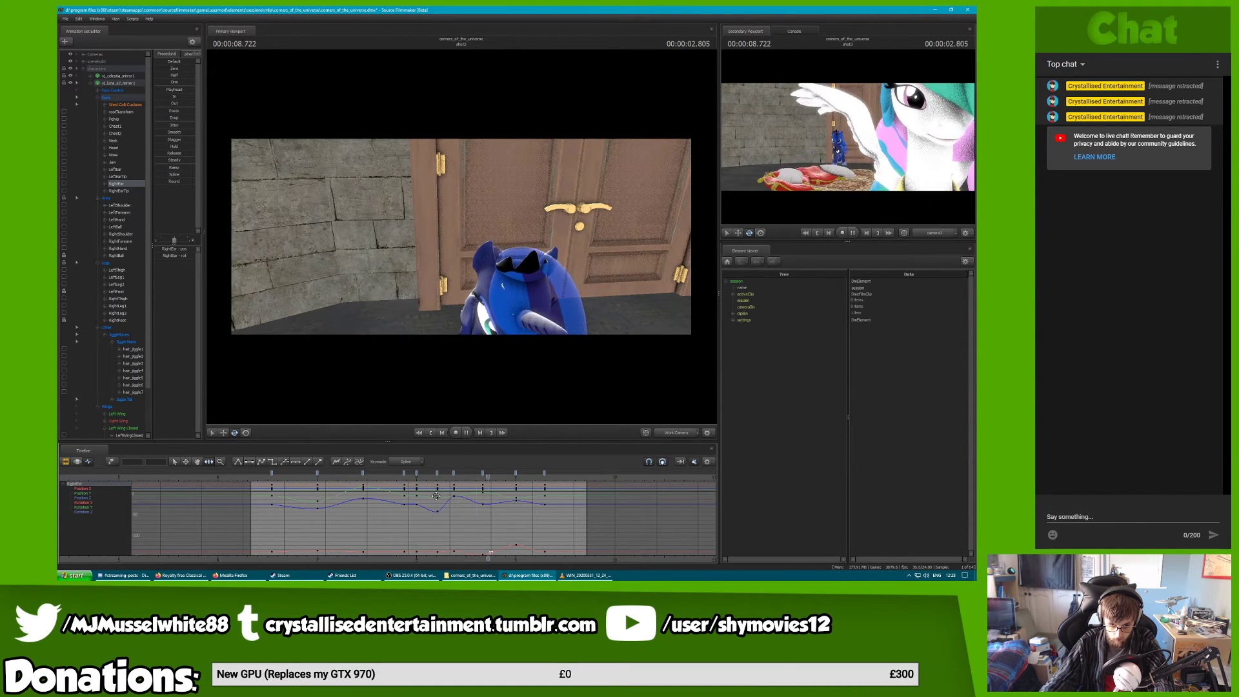
key(space)
Try to copy all of the right ear's rotation keyframes onto the left ear, starting at 6.541 seconds
mouse_move(246, 477)
mouse_down()
mouse_move(276, 476)
mouse_move(261, 479)
mouse_up()
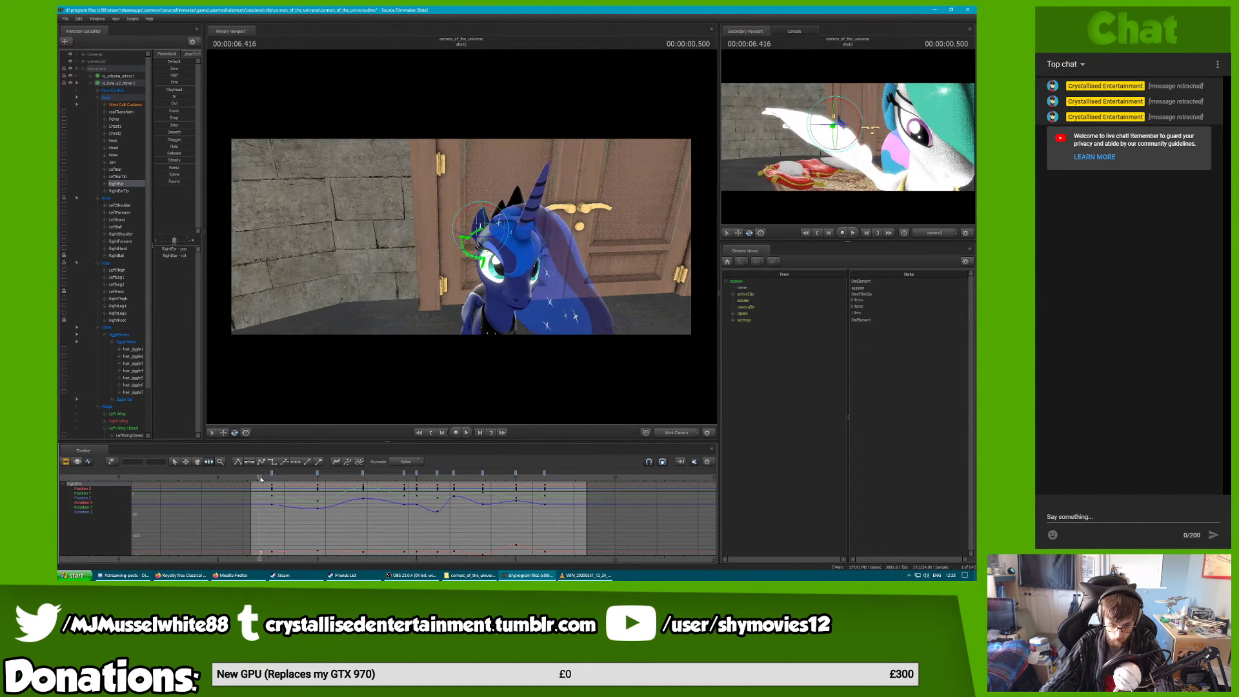
click(272, 474)
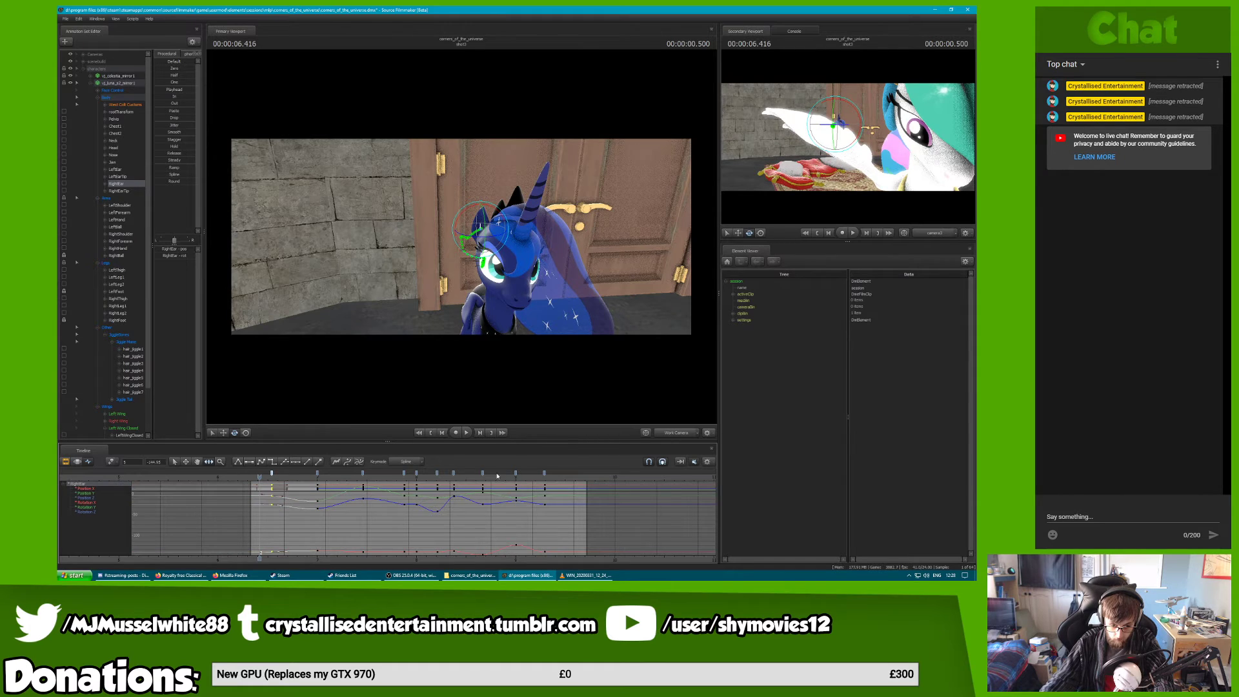
shift+click(546, 475)
click(271, 479)
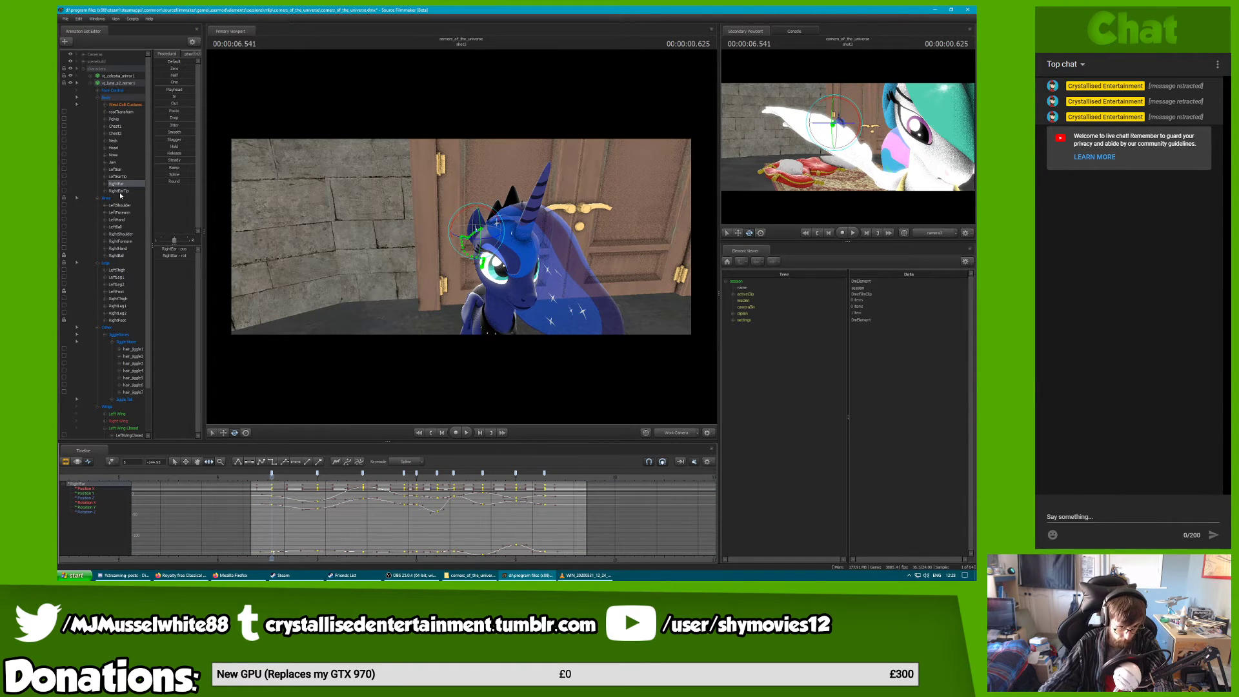
click(128, 170)
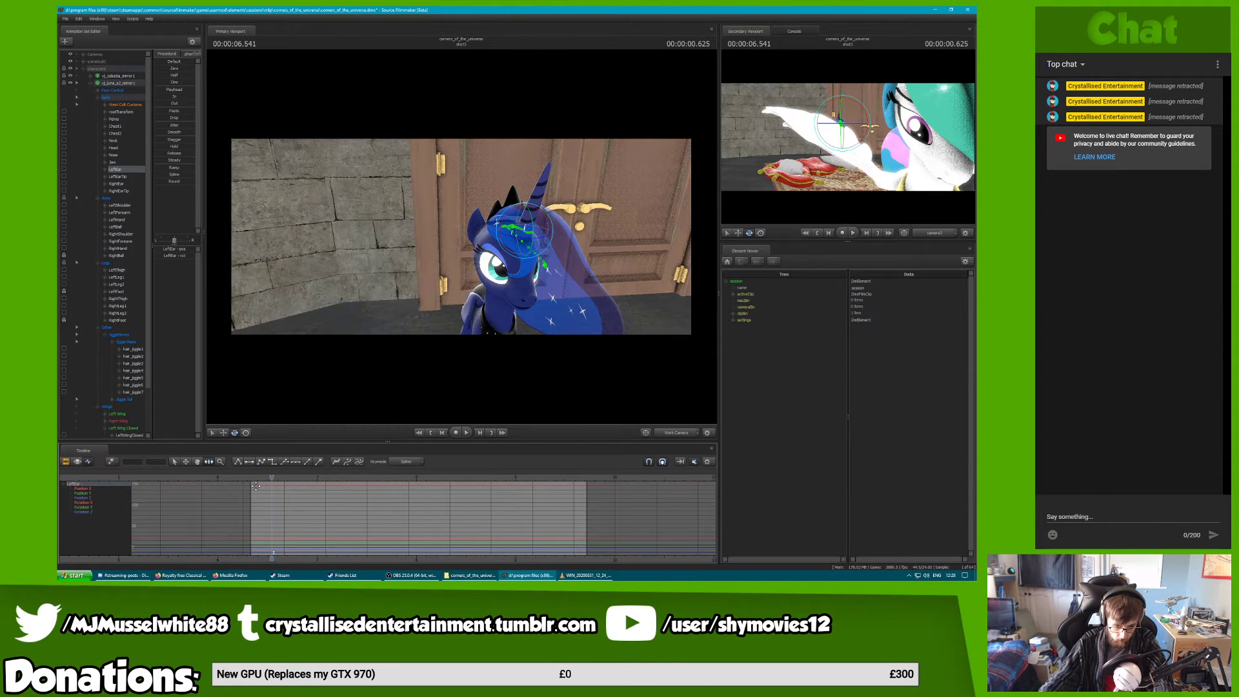
click(105, 183)
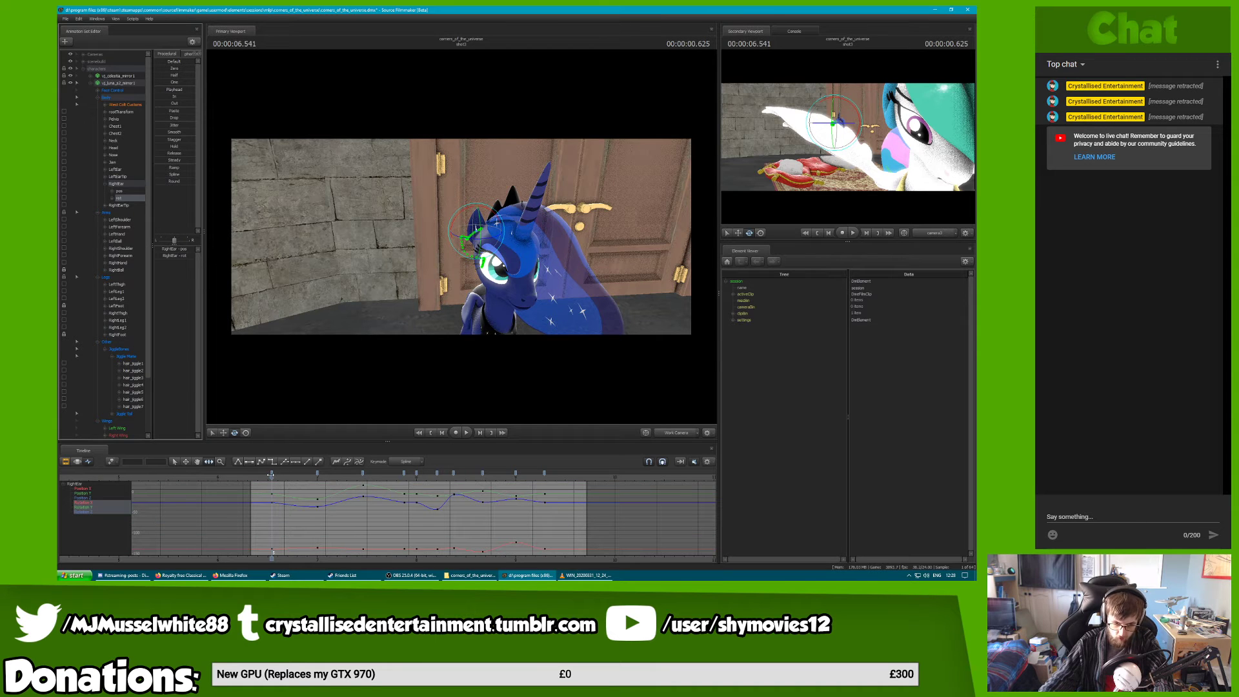
click(544, 475)
click(272, 474)
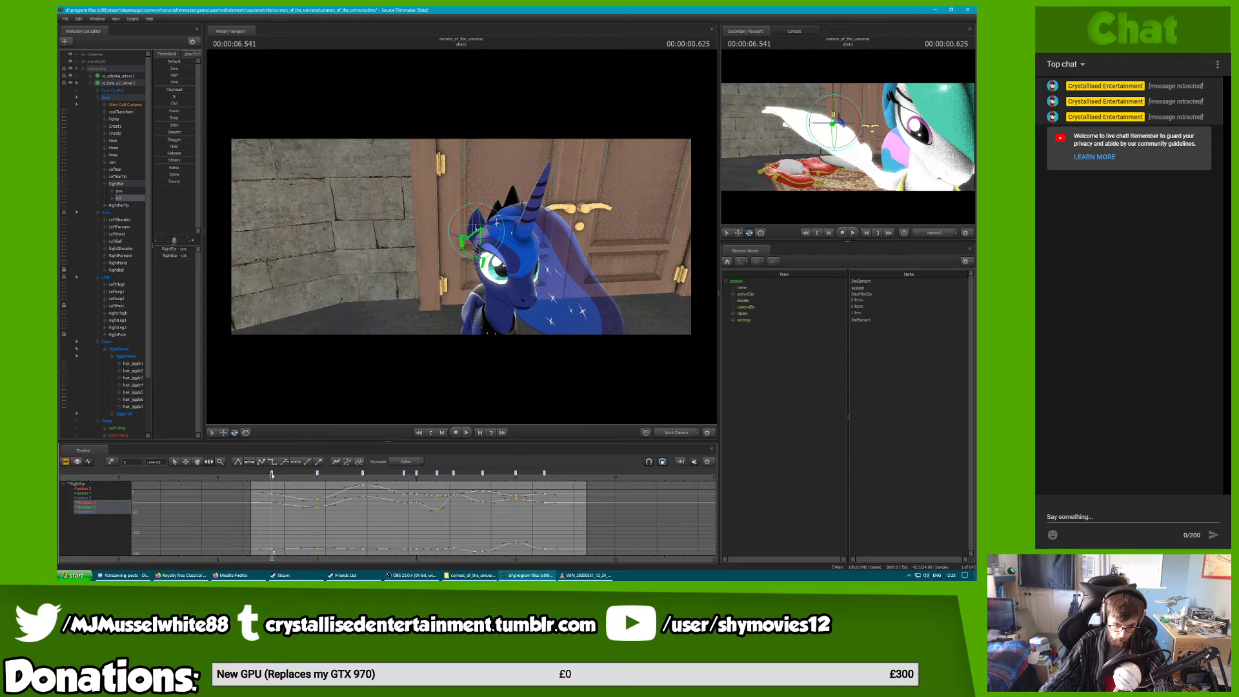
click(122, 170)
click(352, 488)
key(ctrl+v)
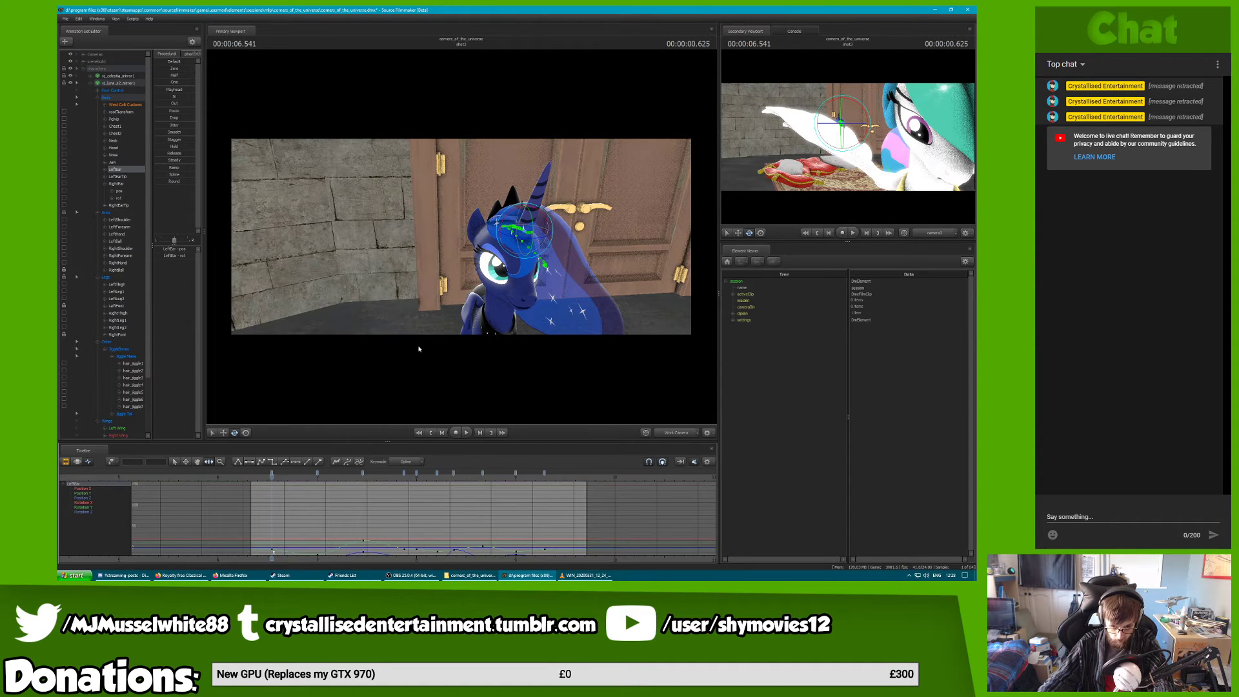
Check the left ear's pasted motion from several angles between 6.541 and 9.416 seconds
alt+drag(417, 348, 568, 345)
key(w)
mouse_move(461, 240)
mouse_down()
mouse_move(433, 240)
mouse_move(461, 240)
mouse_up()
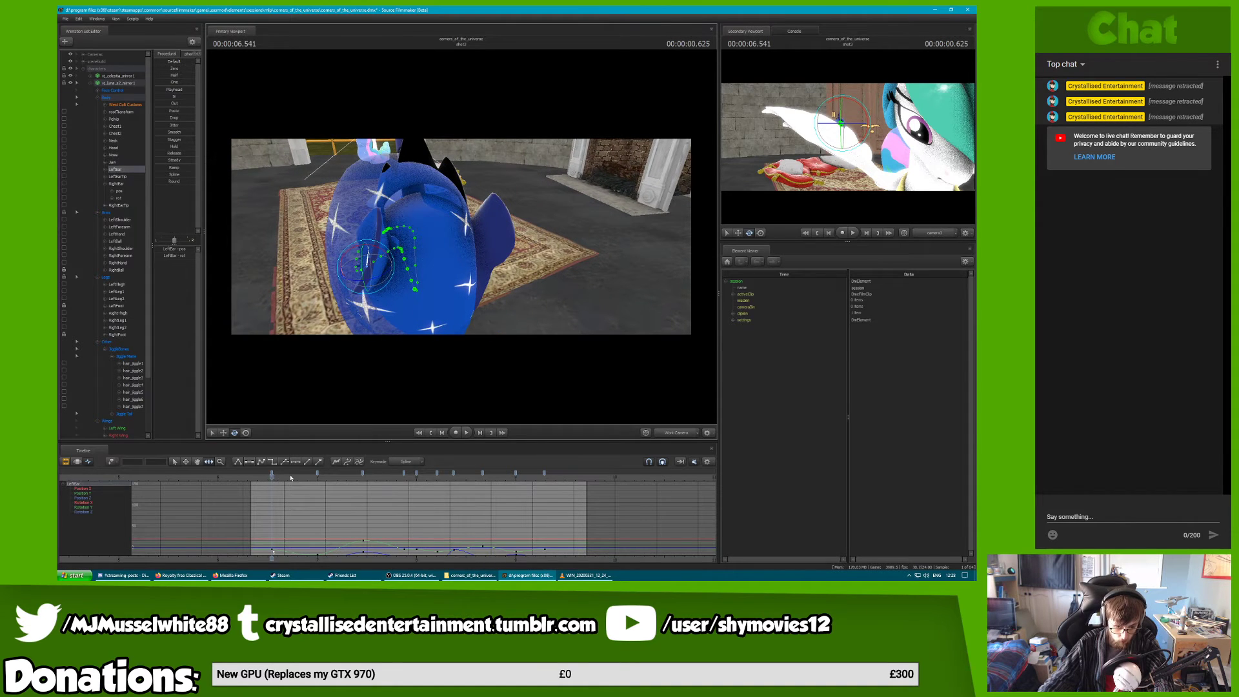
drag(290, 477, 557, 477)
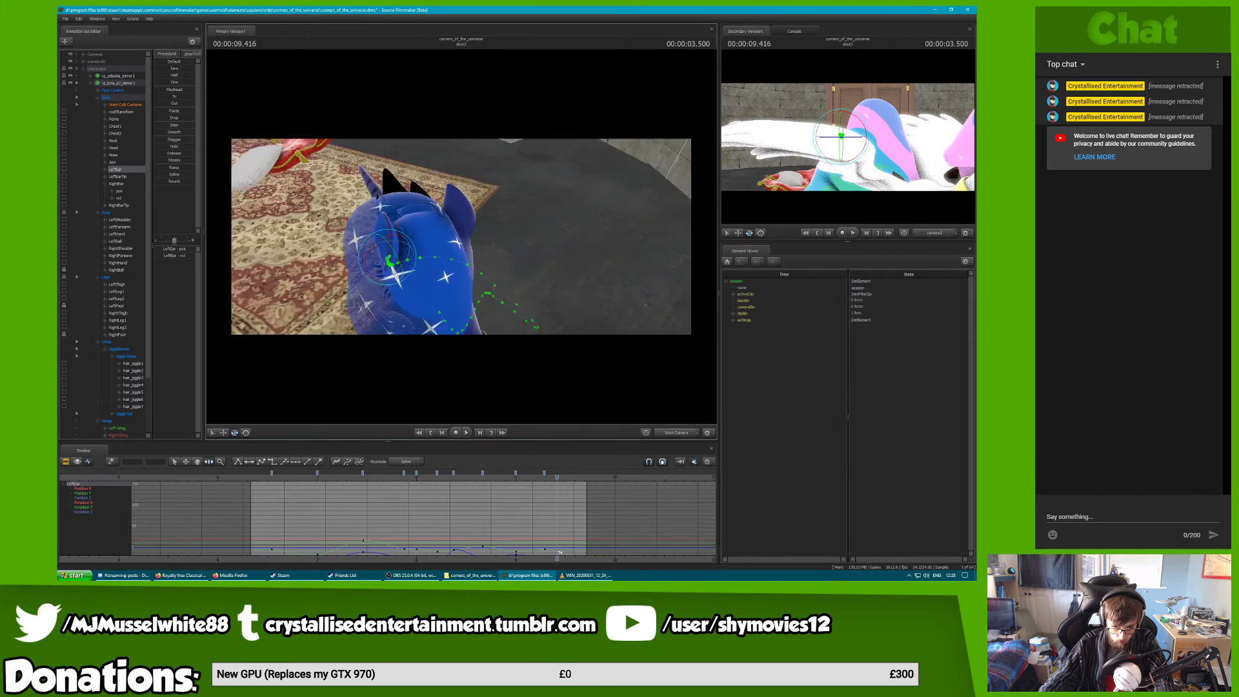
key(a)
drag(461, 236, 539, 203)
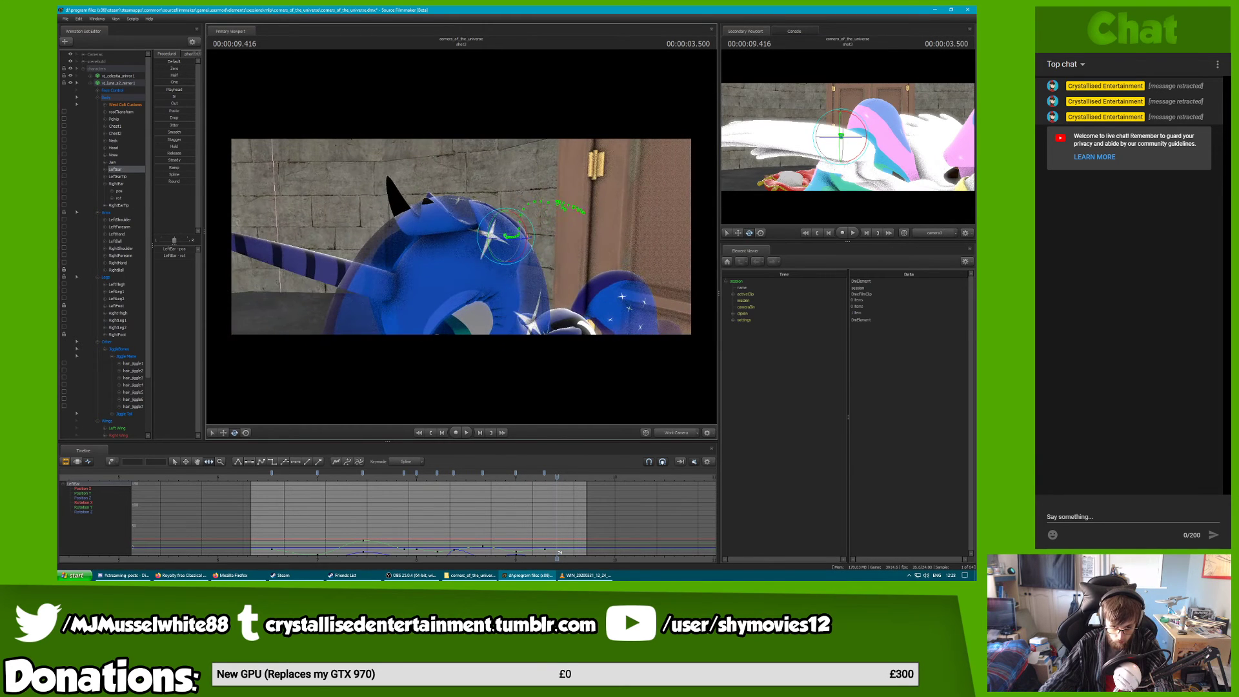
Set the left ear's first keyframe at 6.541 seconds and rotate the ear into a new pose at 7.000 seconds
click(270, 478)
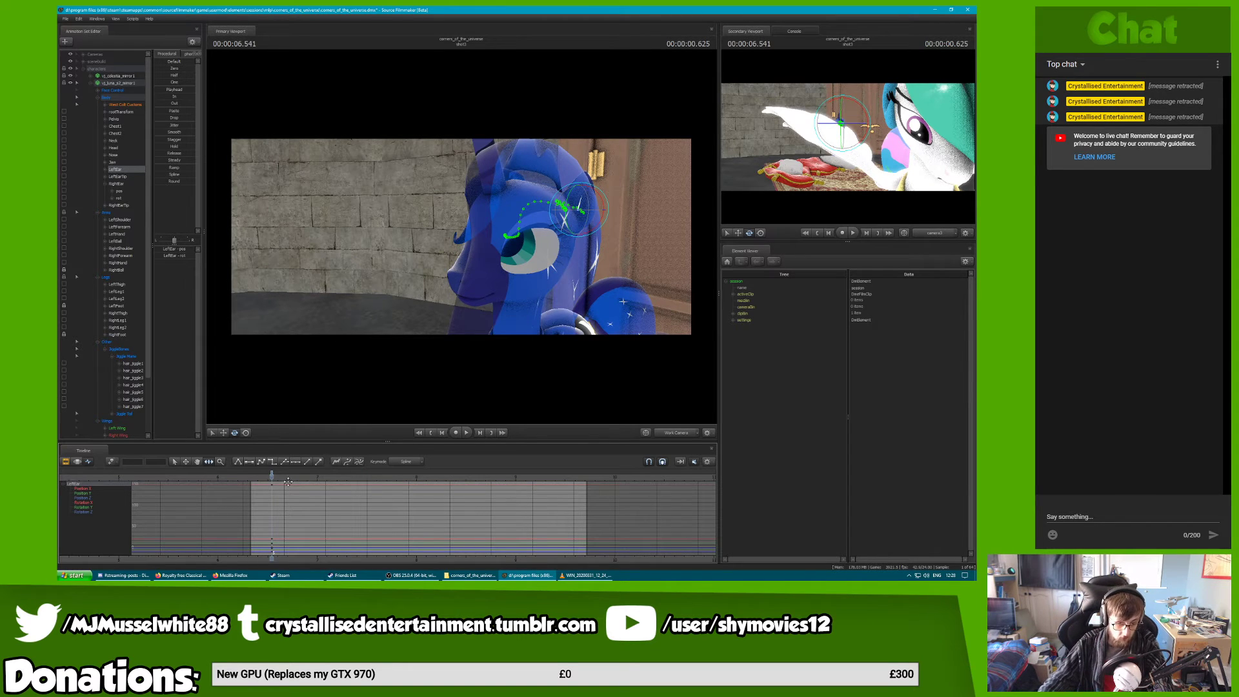
click(109, 185)
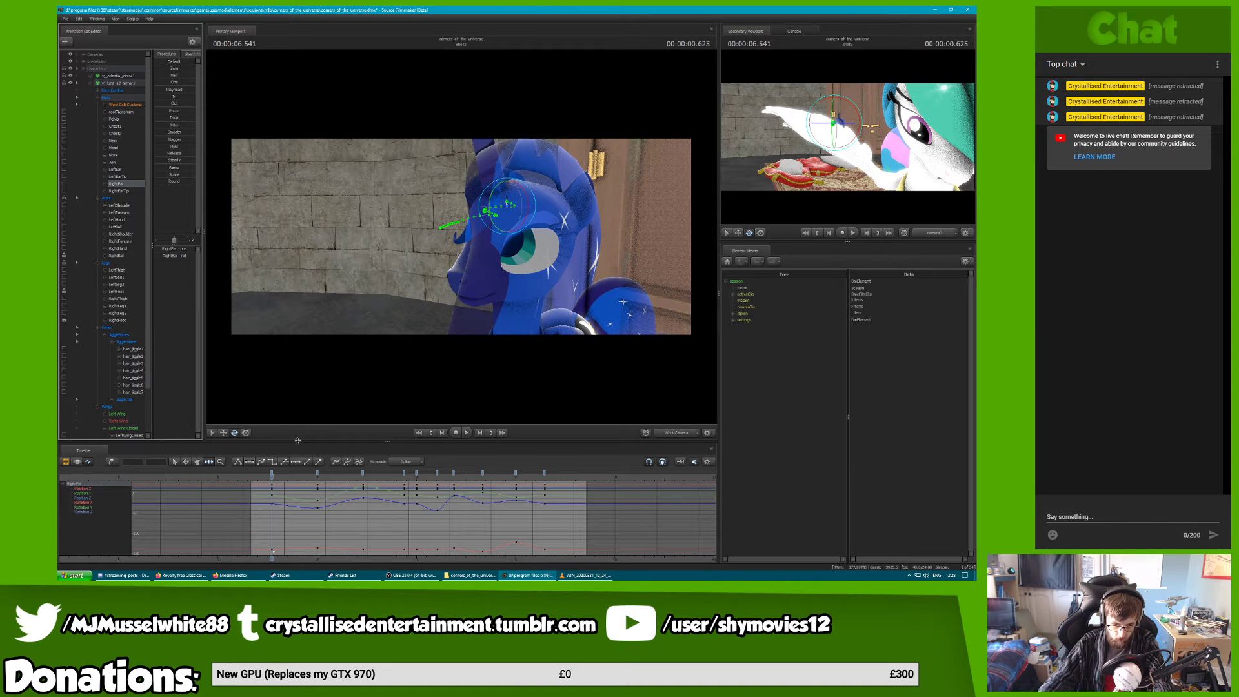
click(317, 477)
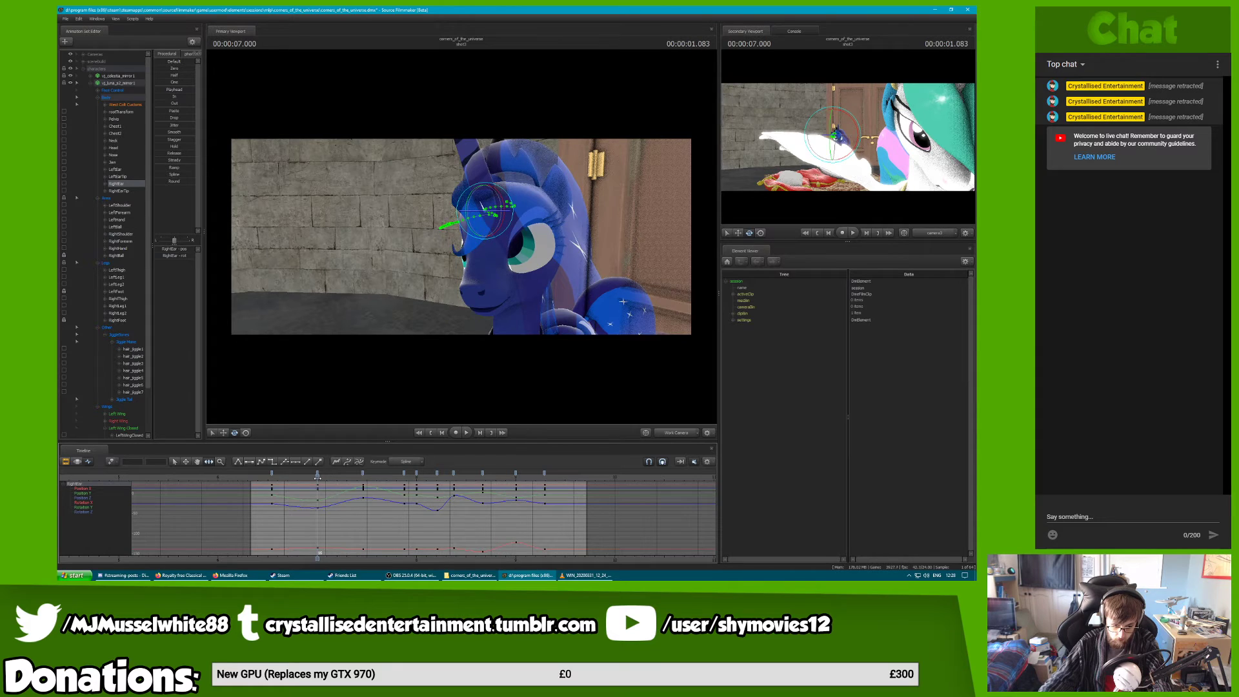
click(121, 170)
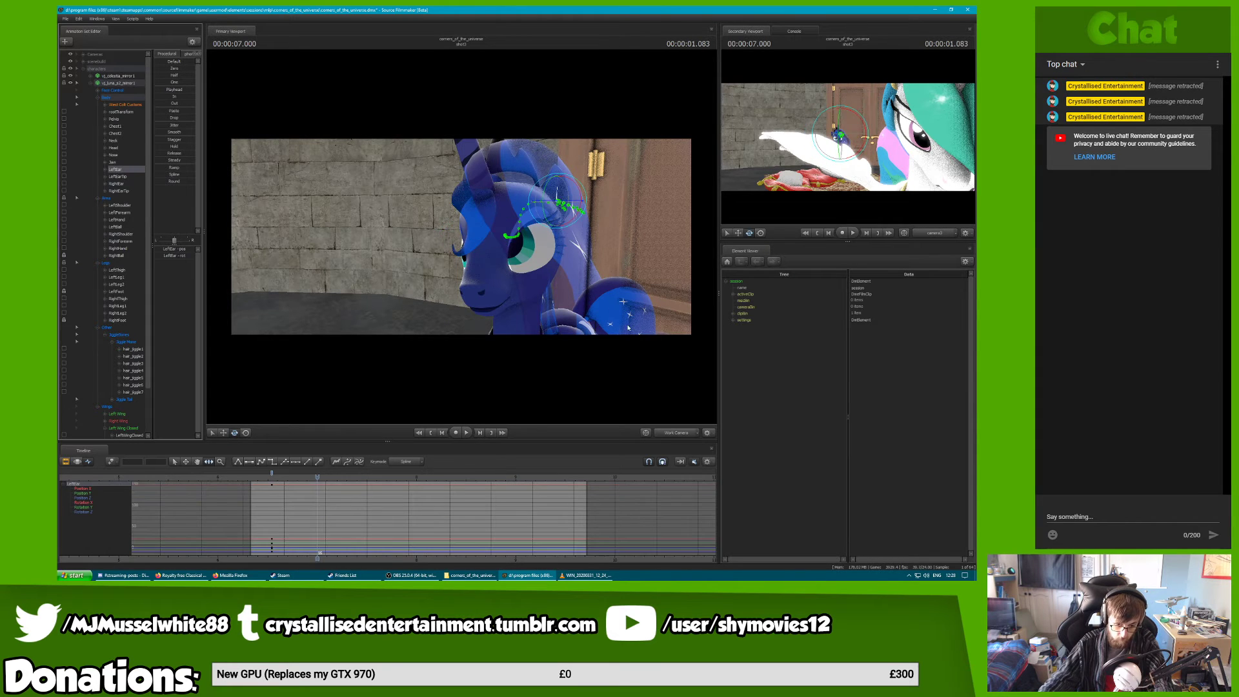
drag(461, 238, 462, 237)
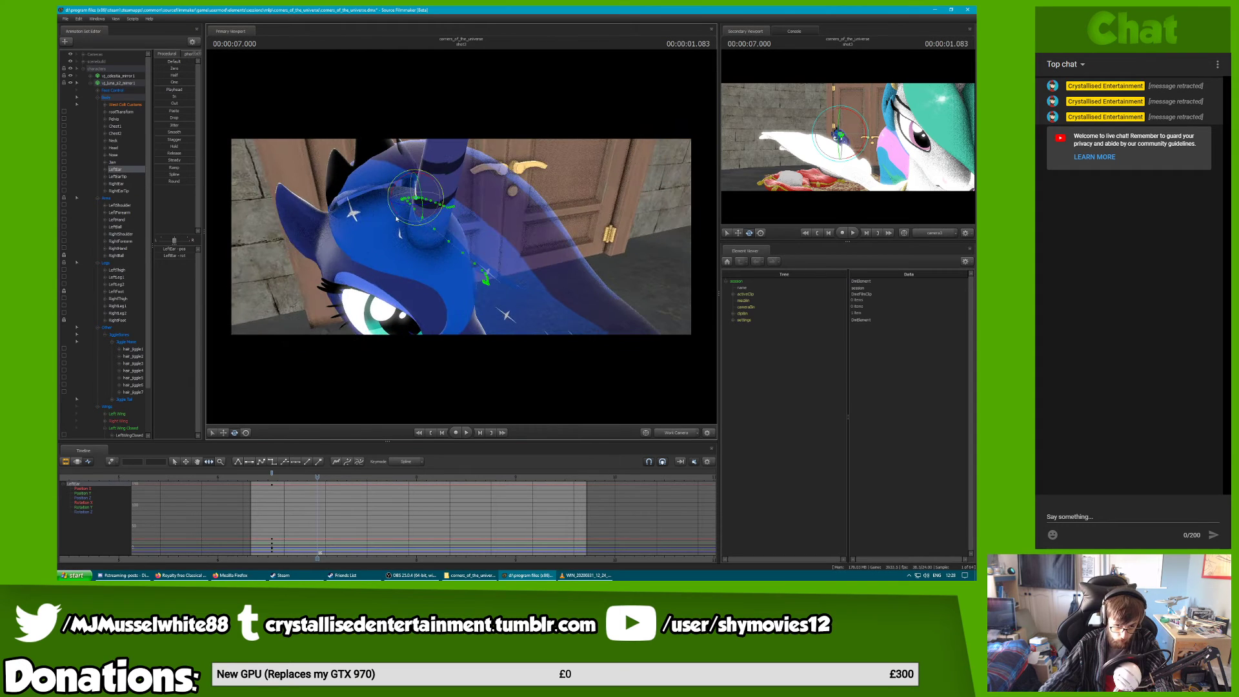
drag(394, 203, 461, 237)
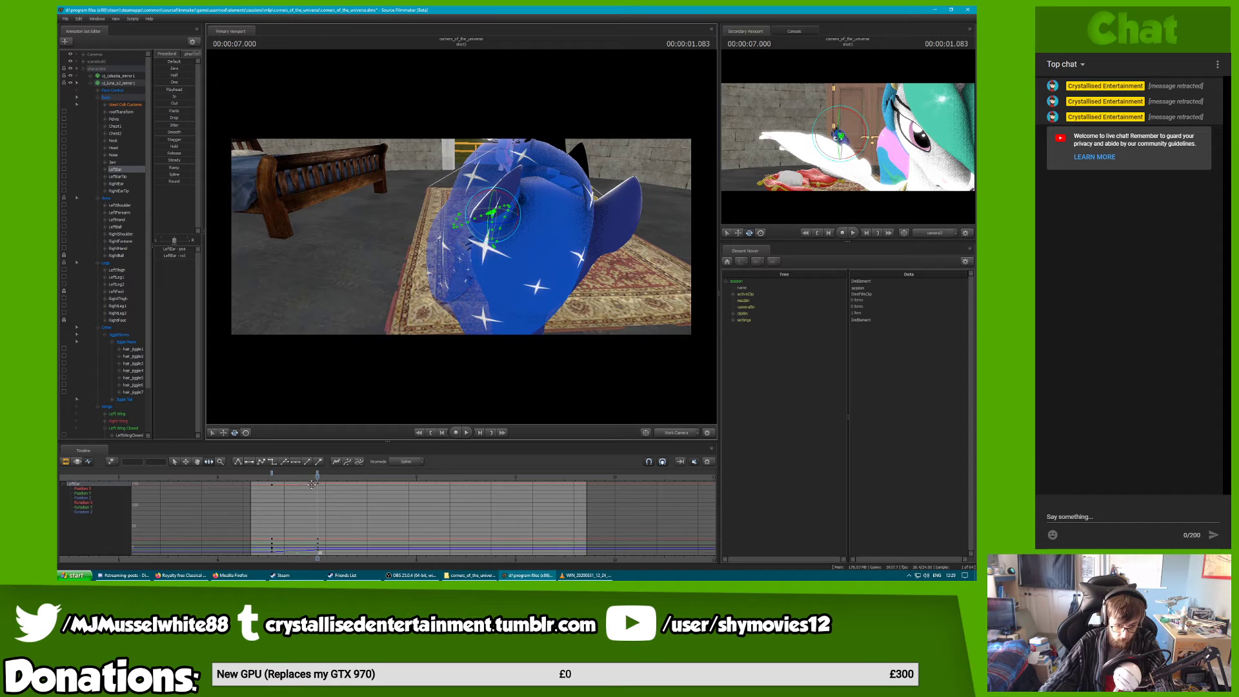
Rotate Luna's left ear into a new pose at 7.458 seconds, matching the right ear's keyframe time
drag(318, 478, 337, 477)
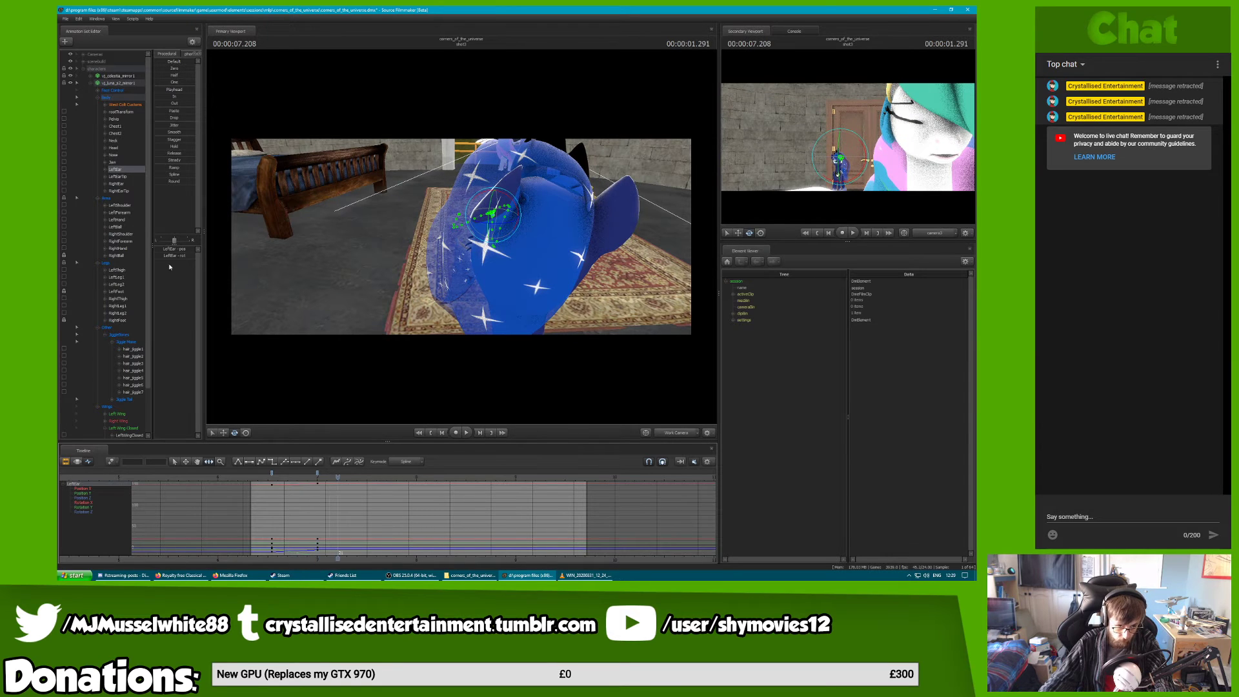
click(126, 177)
click(129, 169)
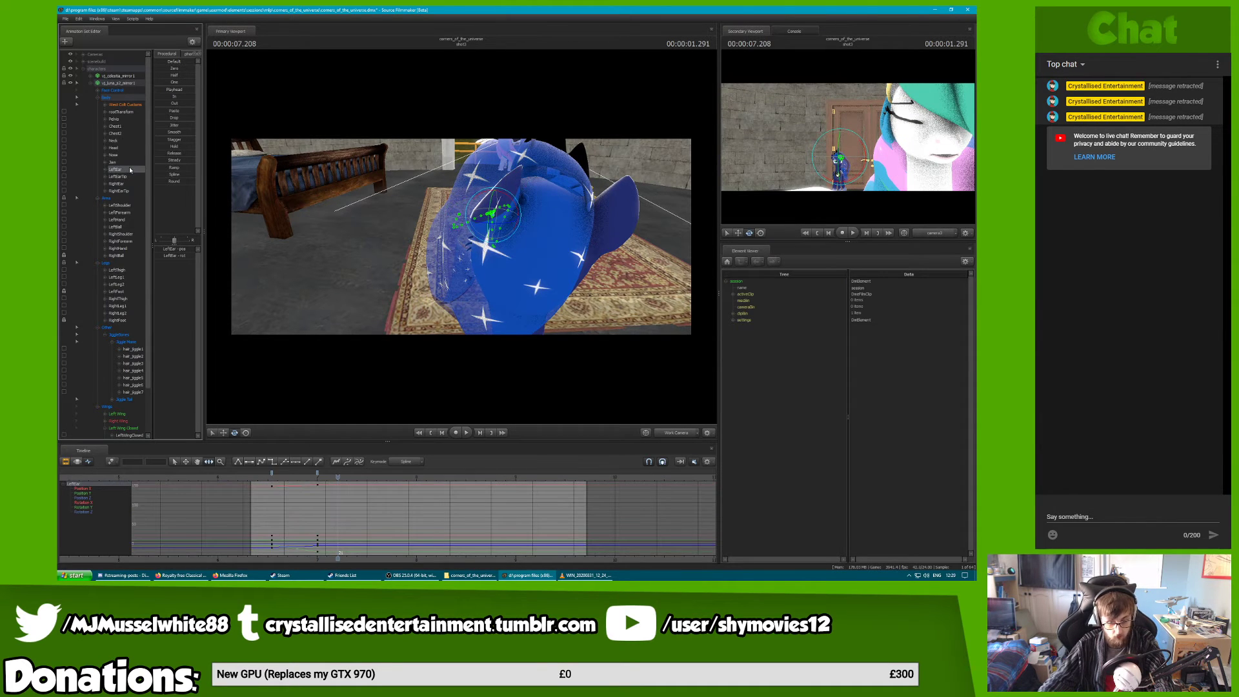
click(123, 184)
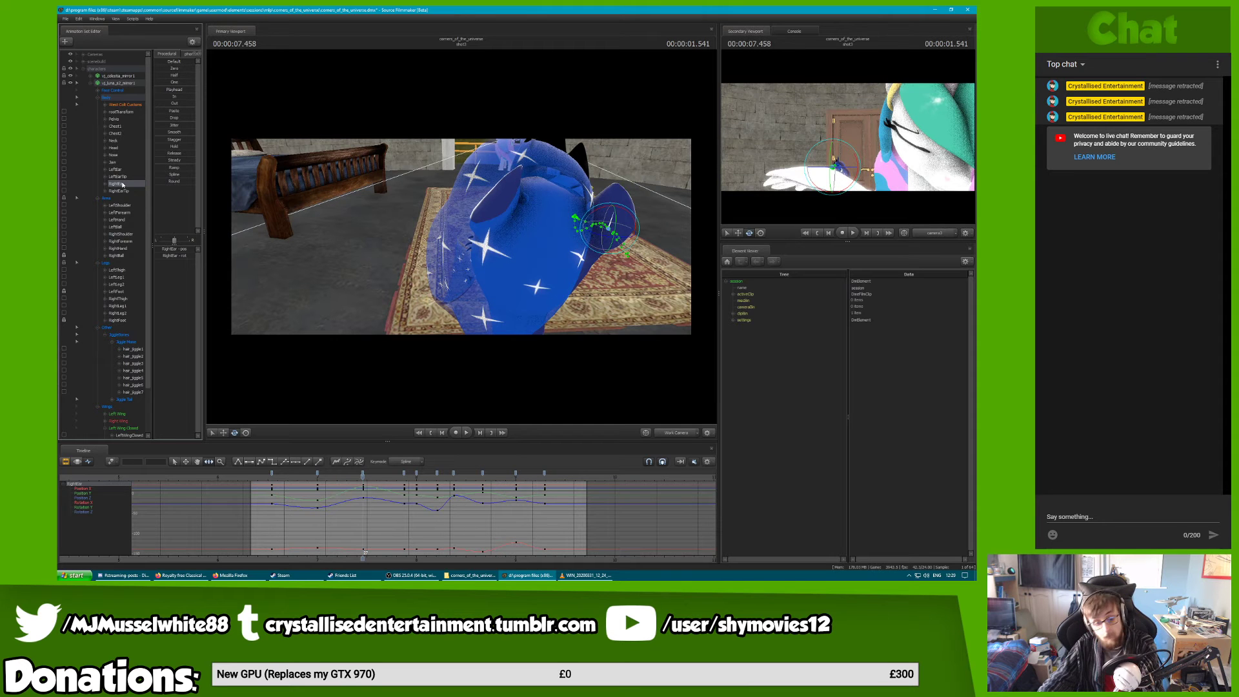
key(Up)
click(132, 170)
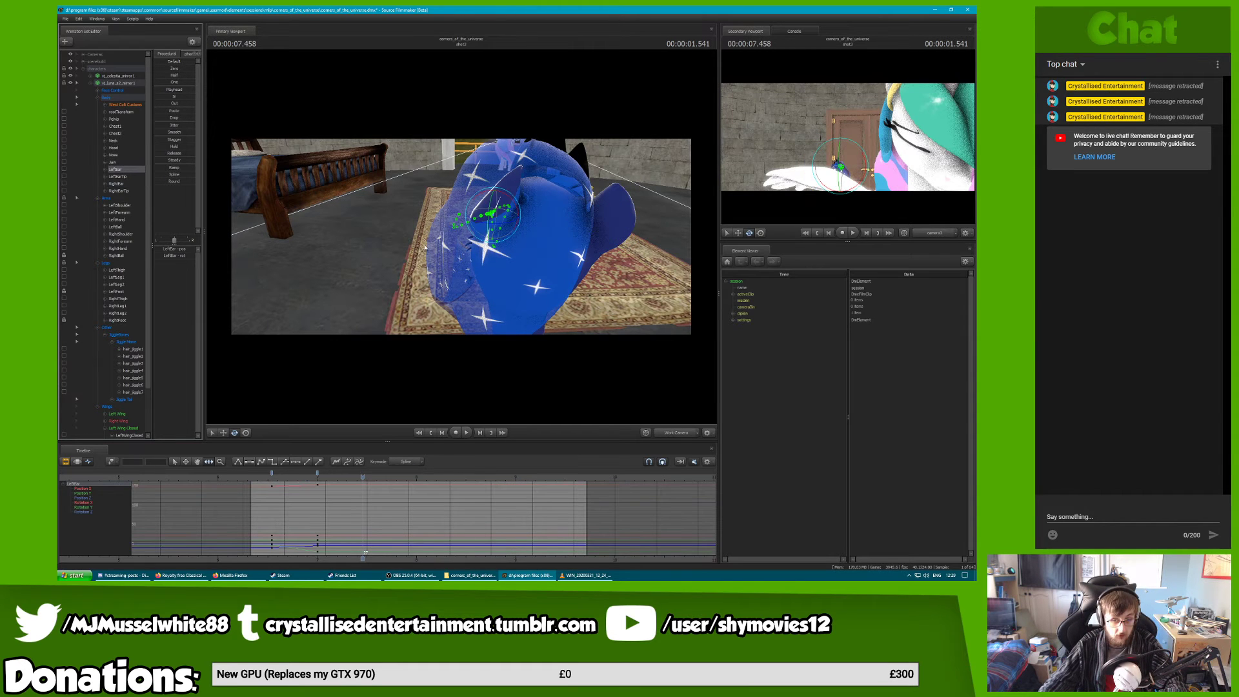
mouse_move(457, 226)
mouse_down()
mouse_move(427, 217)
mouse_move(456, 210)
mouse_up()
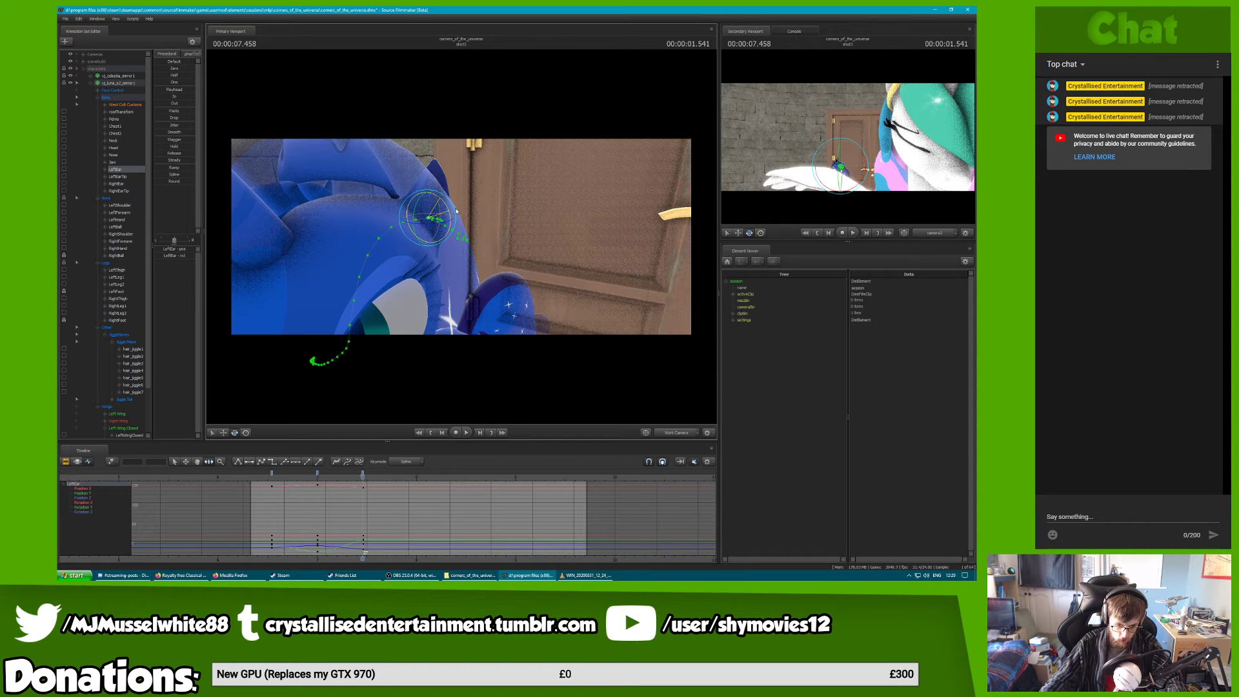
Copy the left ear's first keyframe and paste it at 7.875 seconds, matching the right ear's keyframe time
click(273, 474)
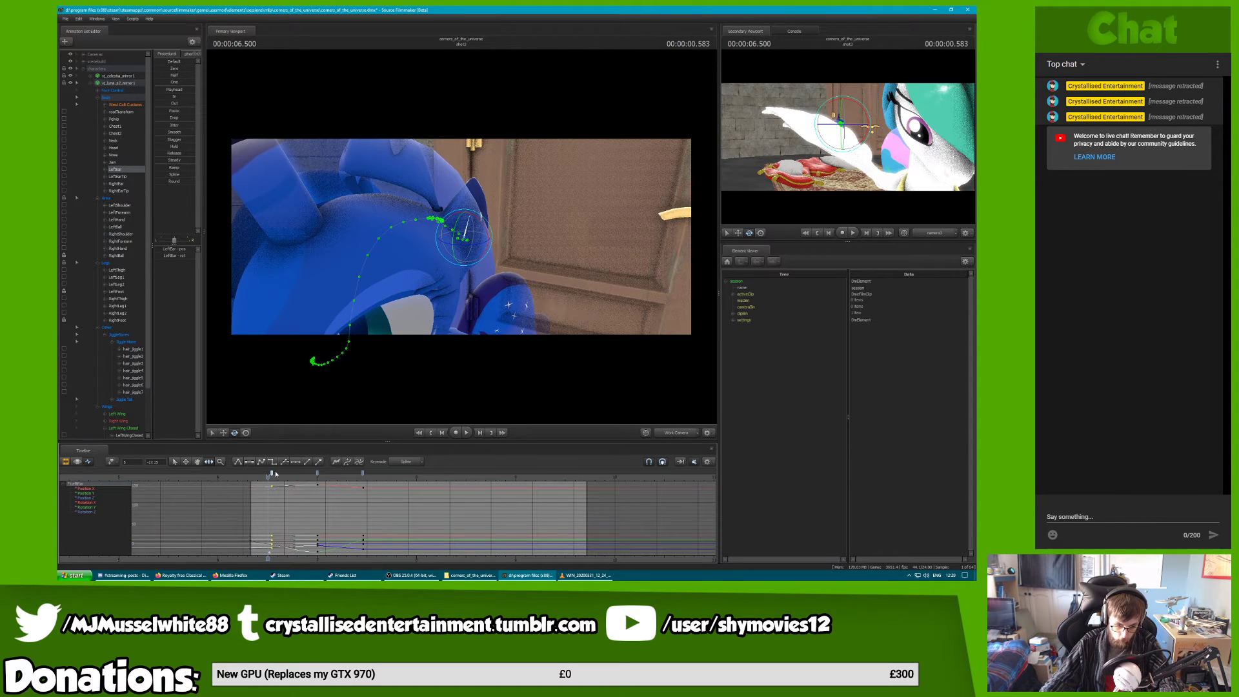
click(135, 184)
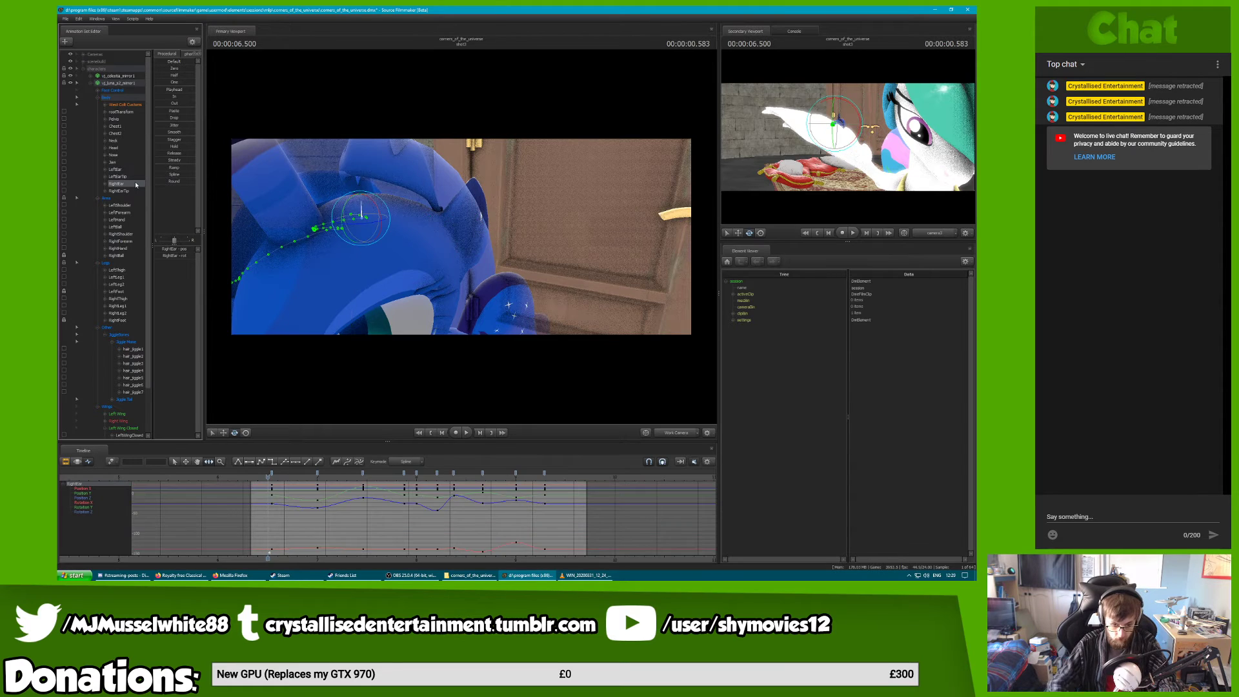
key(Up)
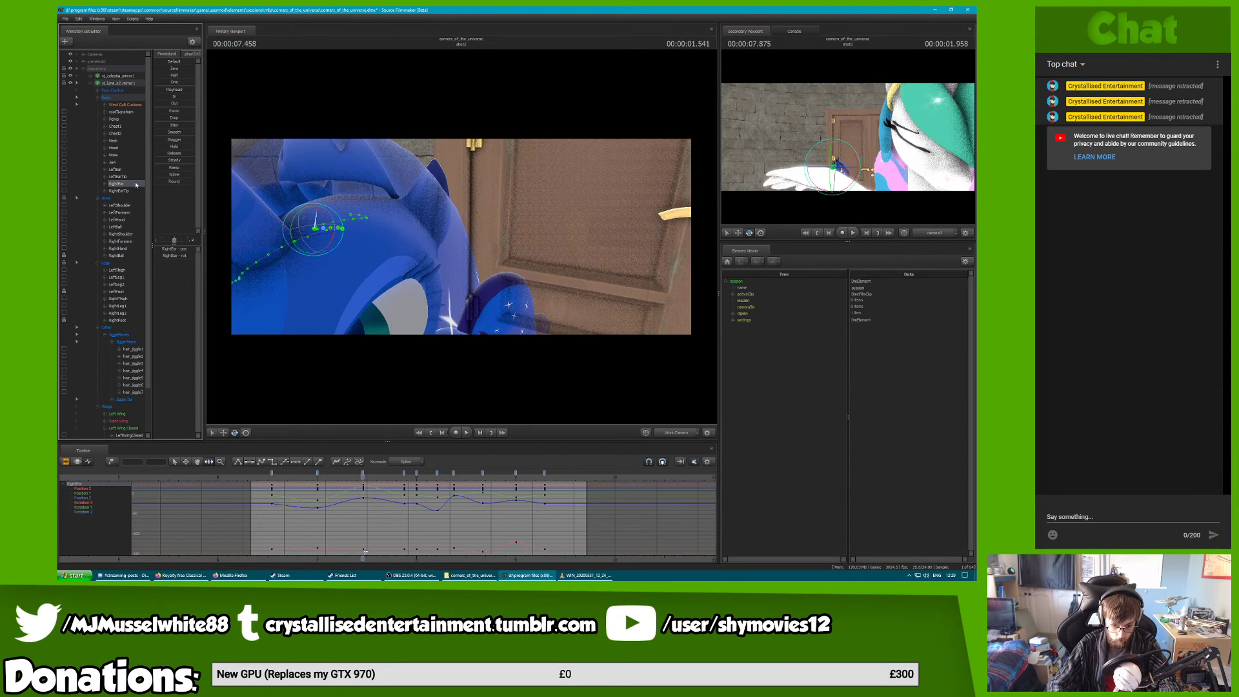
key(Up)
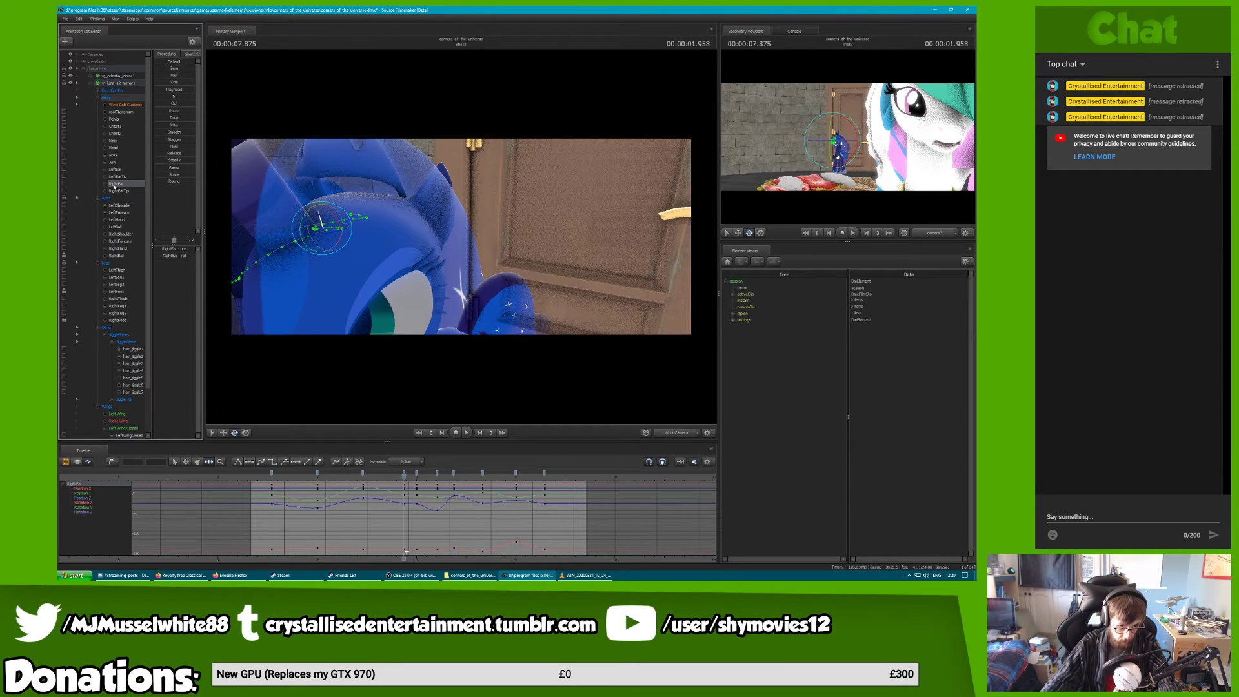
click(127, 168)
click(446, 496)
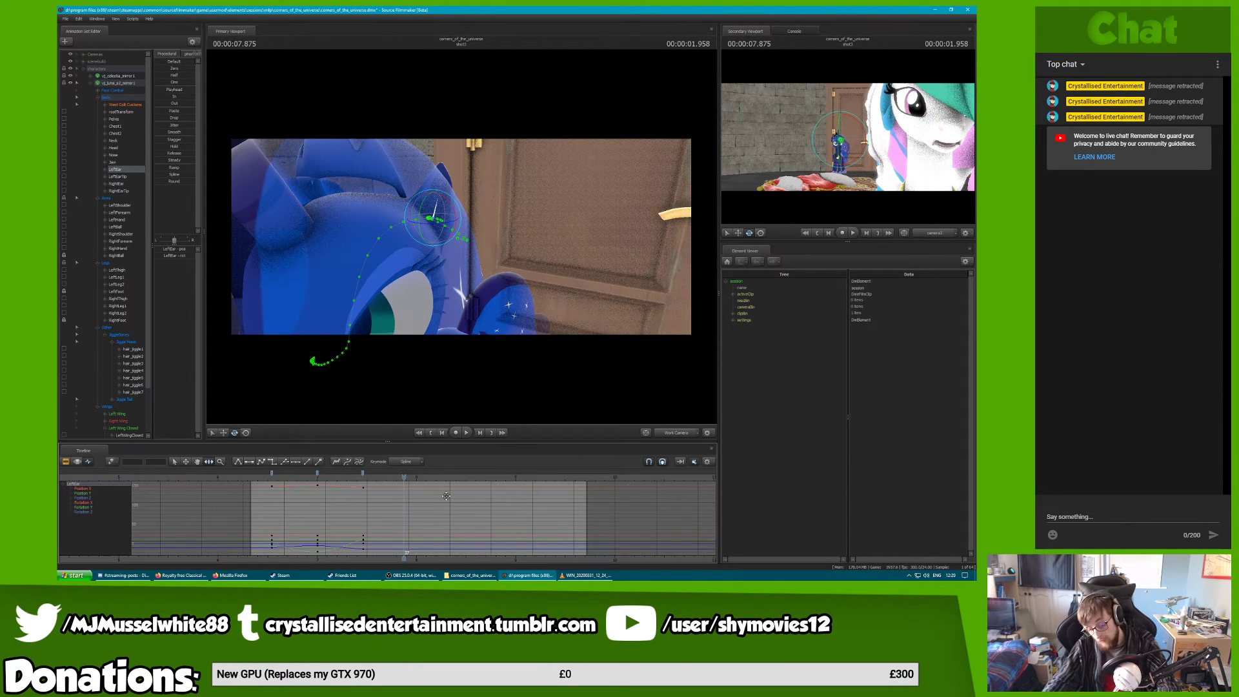
key(ctrl+v)
key(ctrl+z)
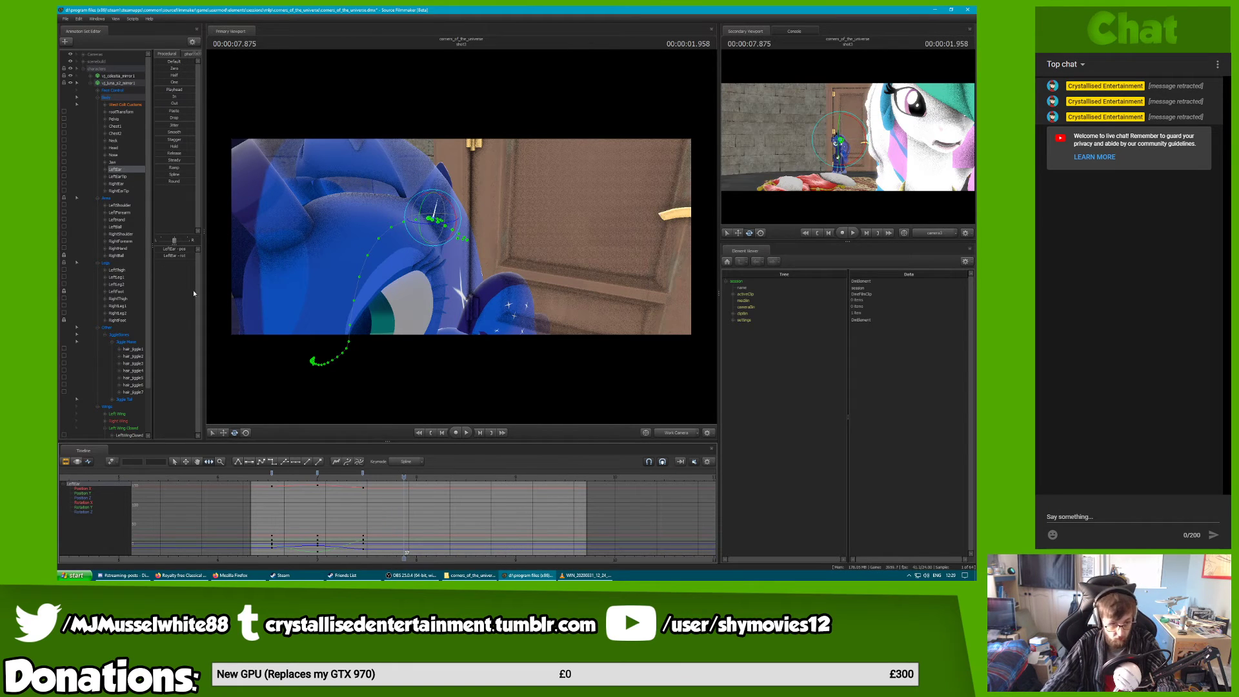
click(273, 474)
key(ctrl+c)
key(ctrl+v)
Paste the same left ear keyframe at 7.958 seconds and shift it to 8.000 seconds to match the right ear's timing
key(Right)
key(Right)
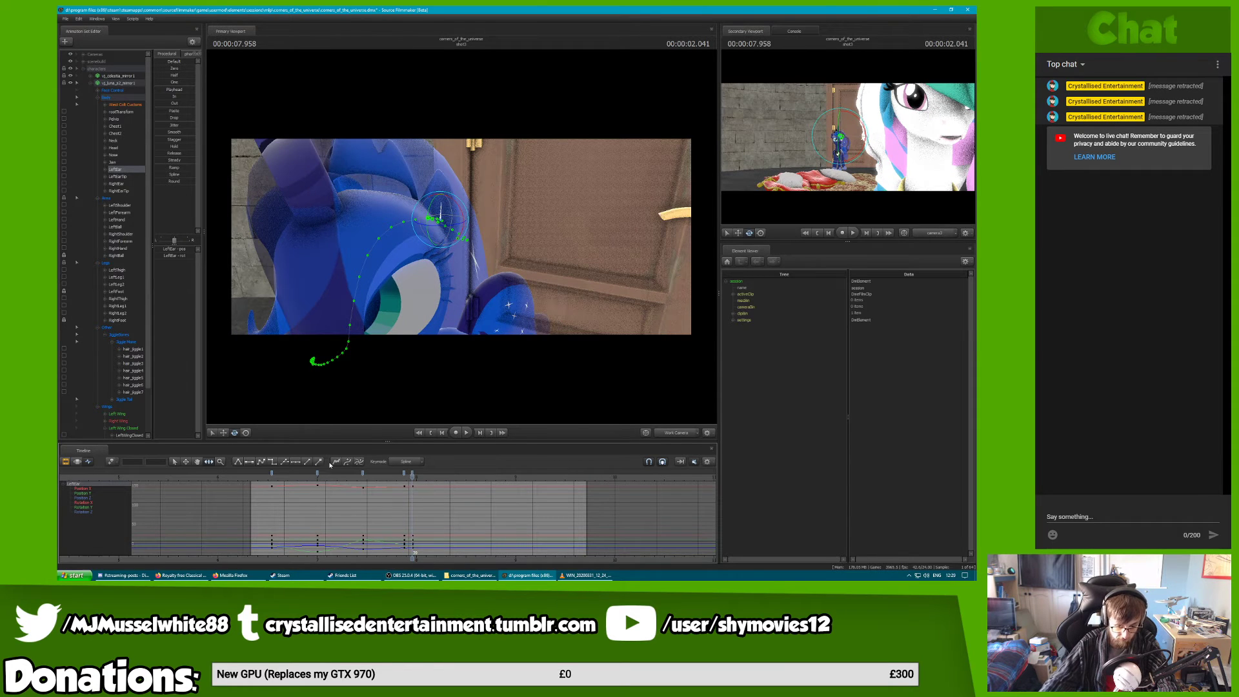
click(116, 184)
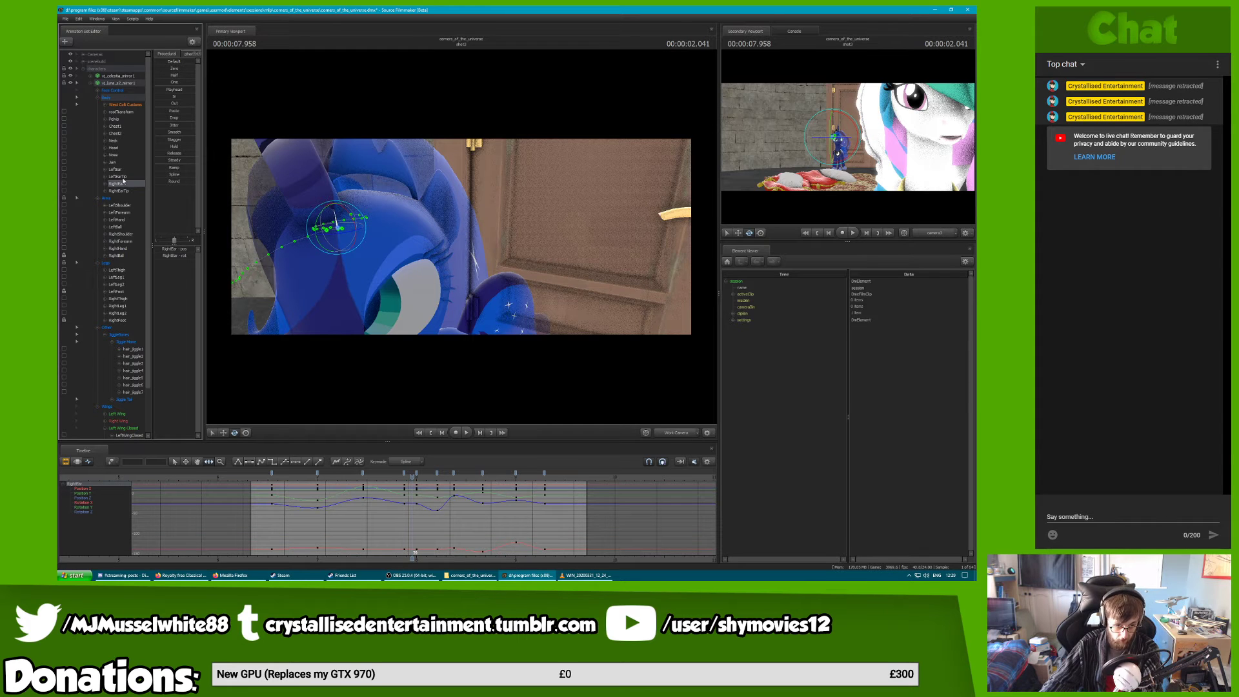
click(115, 169)
key(Right)
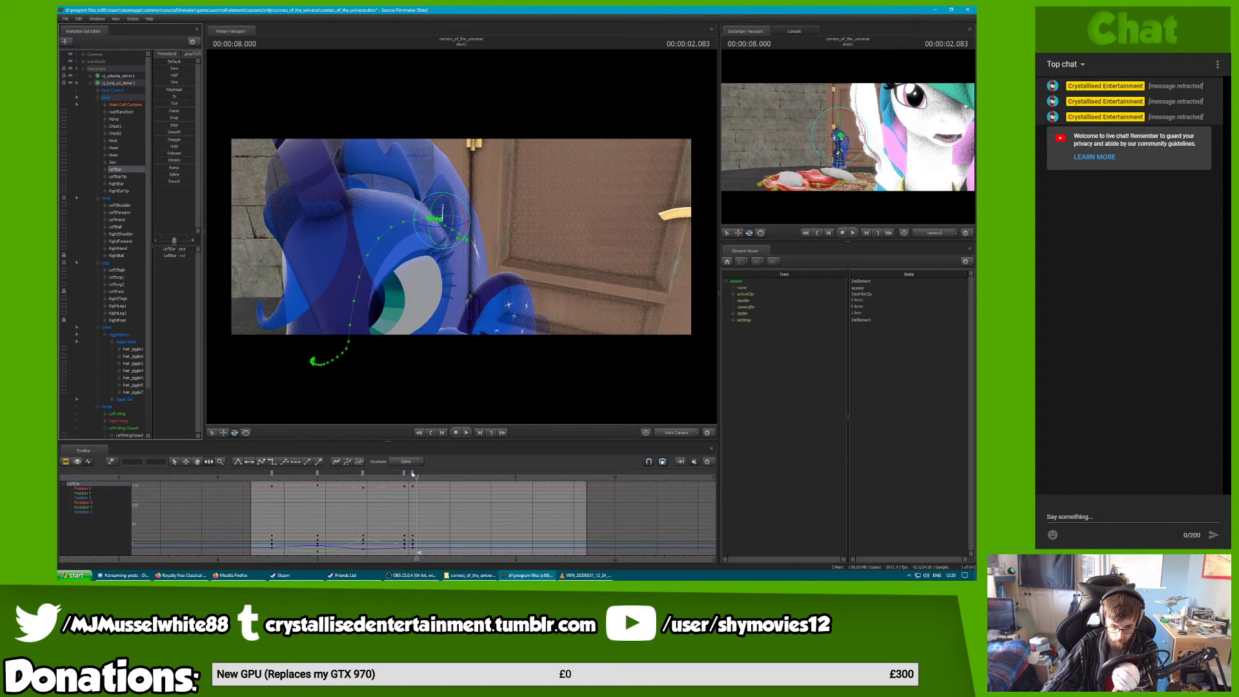
drag(413, 474, 417, 474)
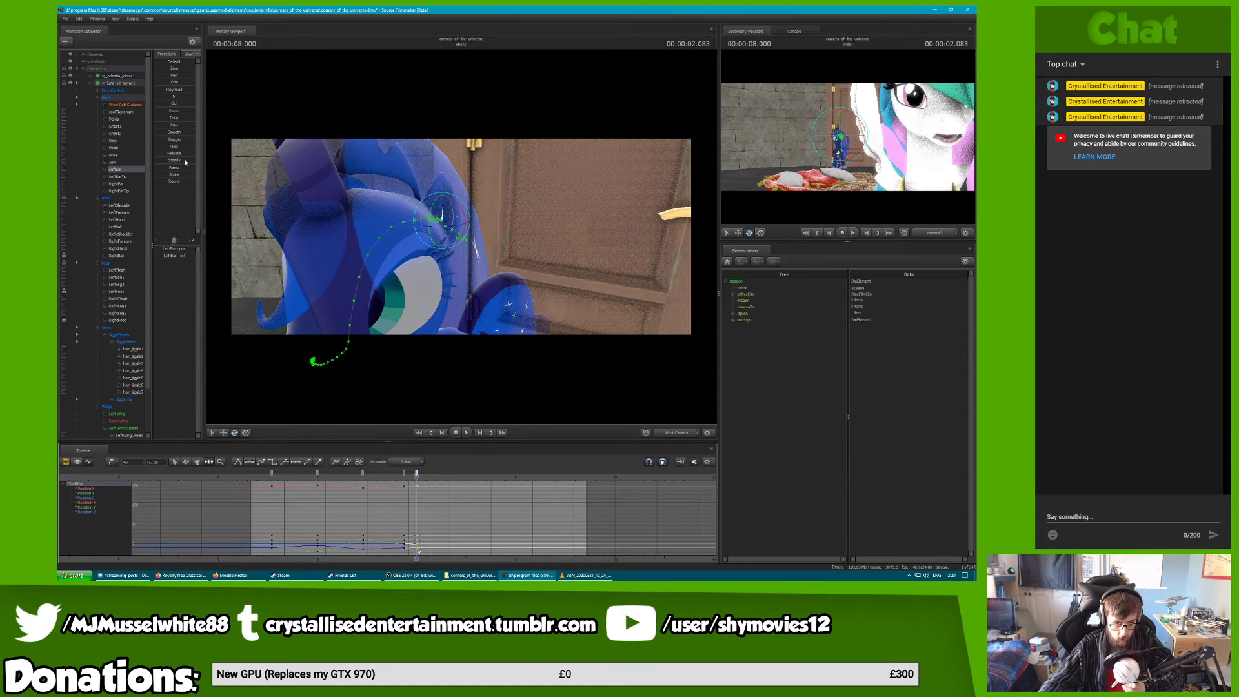
Pose Luna's left ear at 8.208 seconds, matching the right ear's keyframe time
click(130, 185)
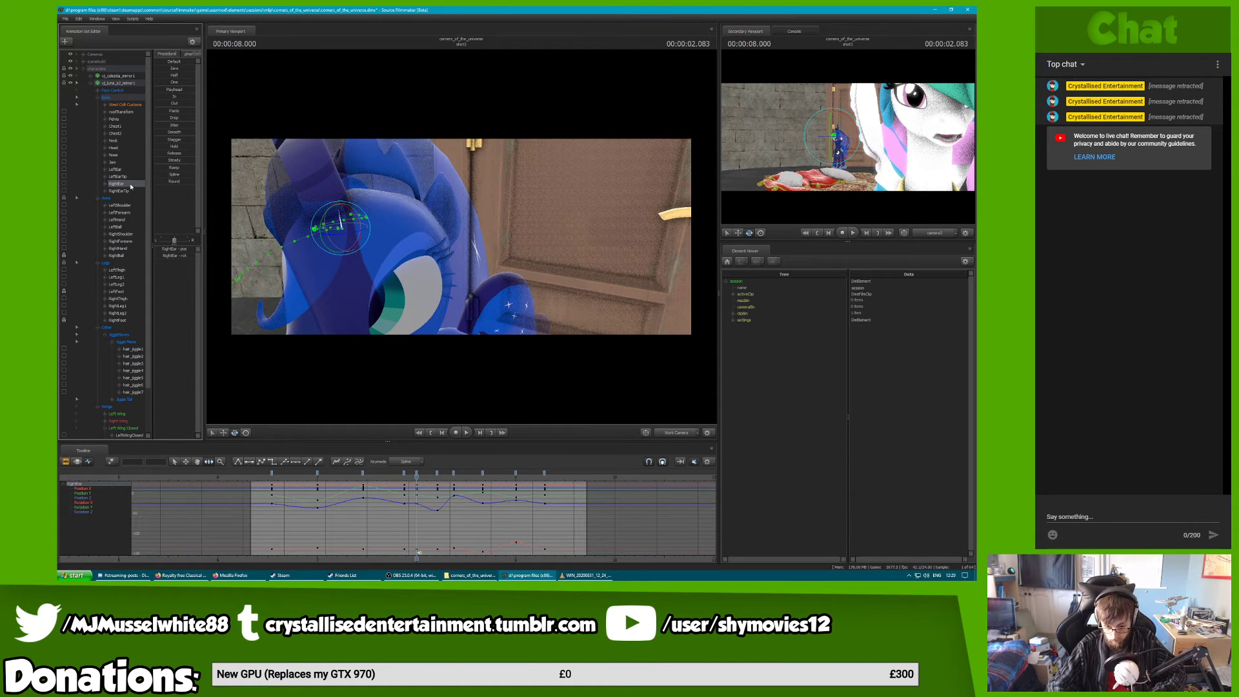
key(Down)
click(123, 171)
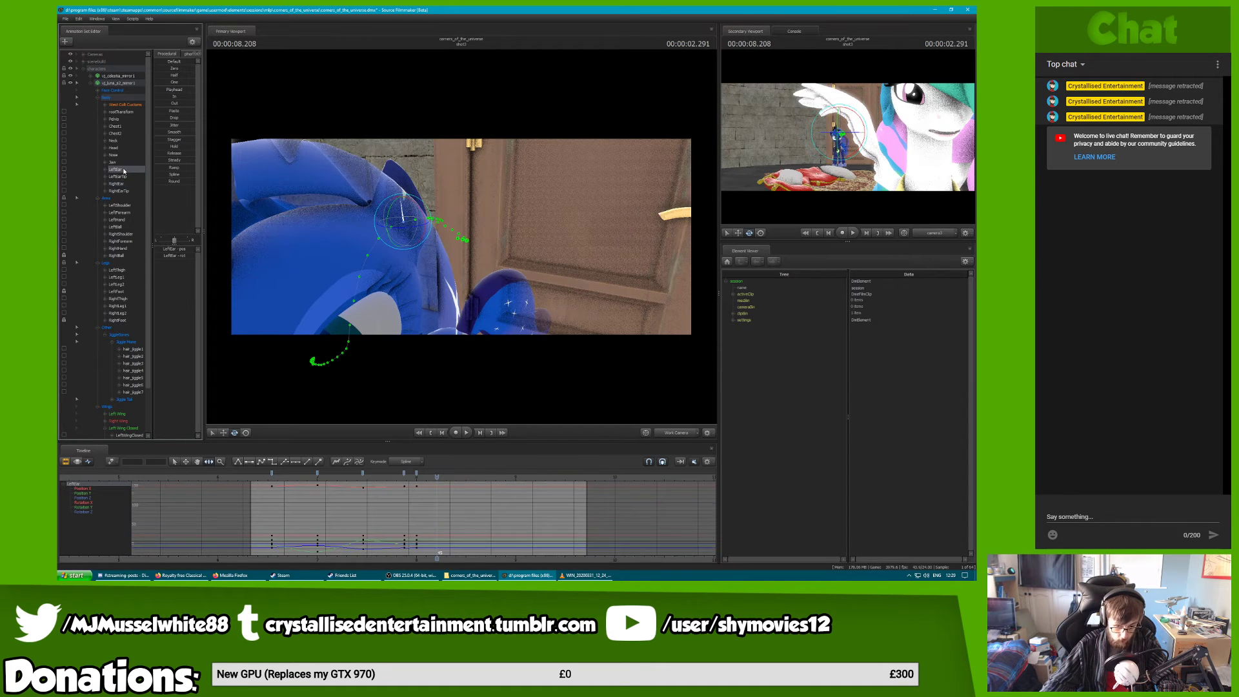
alt+drag(548, 205, 420, 198)
Rotate Luna's left ear into a new pose at 8.375 seconds, the time of the right ear's next keyframe
click(120, 184)
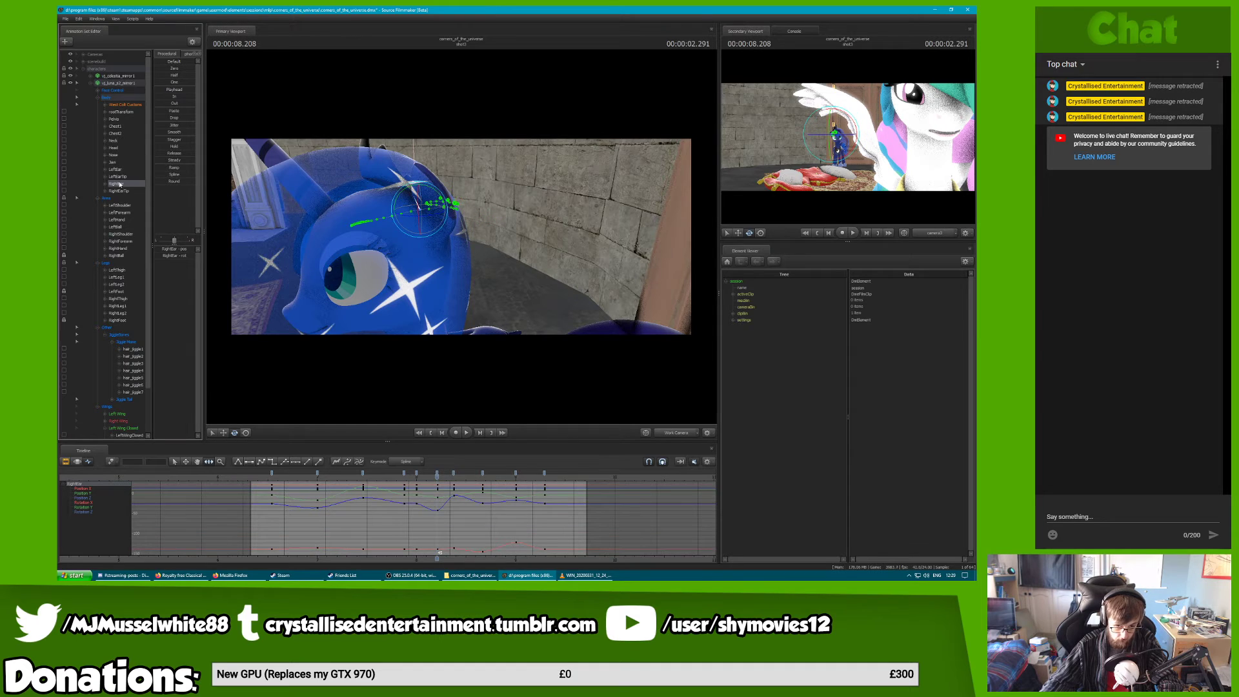
click(454, 475)
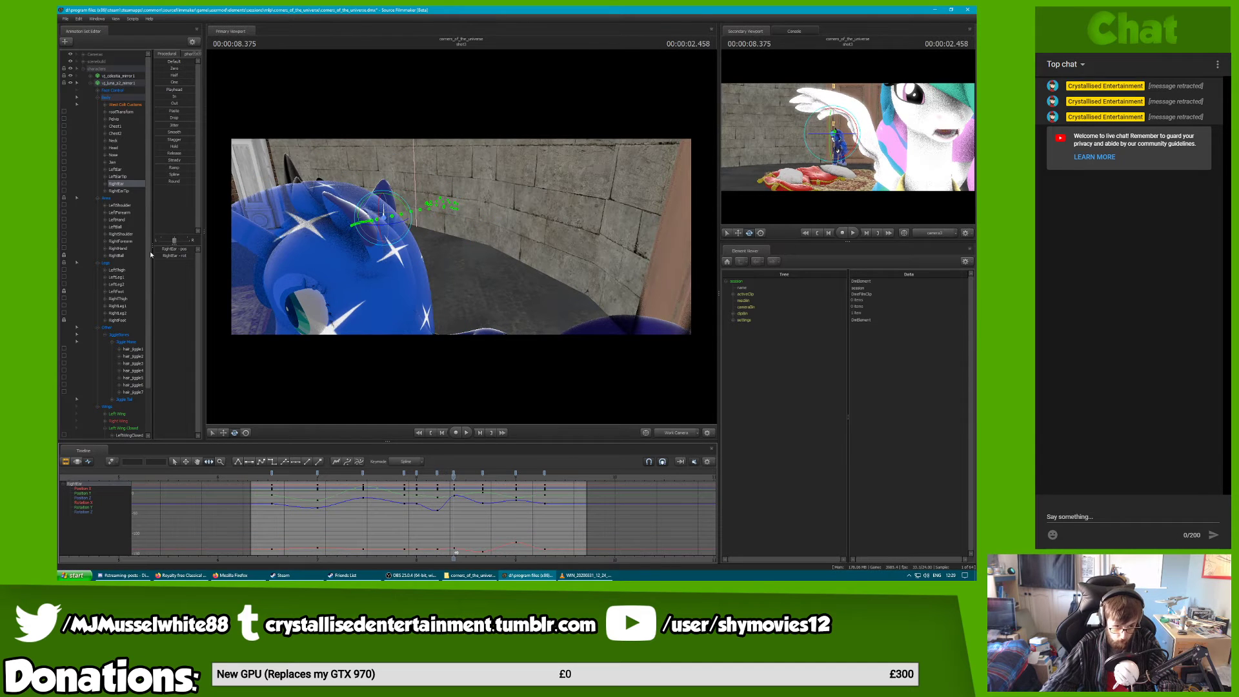
click(125, 169)
drag(366, 213, 386, 224)
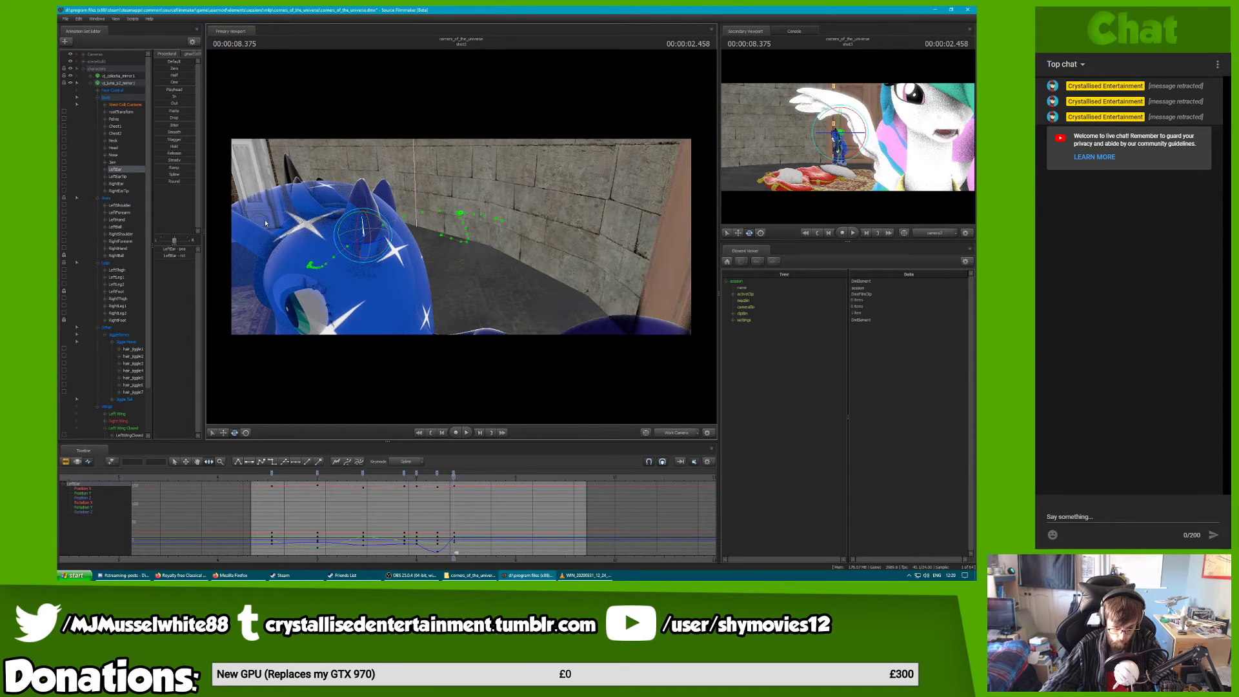
Add a left ear pose keyframe at 8.666 seconds to line up with the right ear's keyframe
click(131, 184)
key(Down)
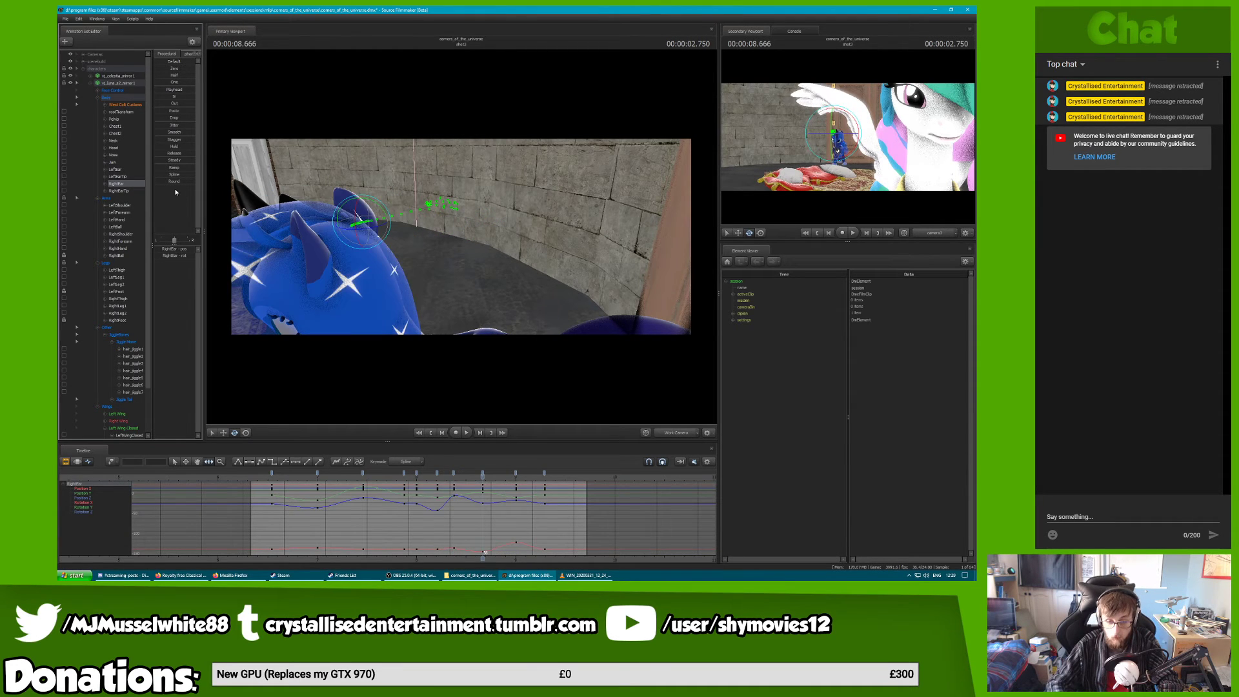
click(114, 169)
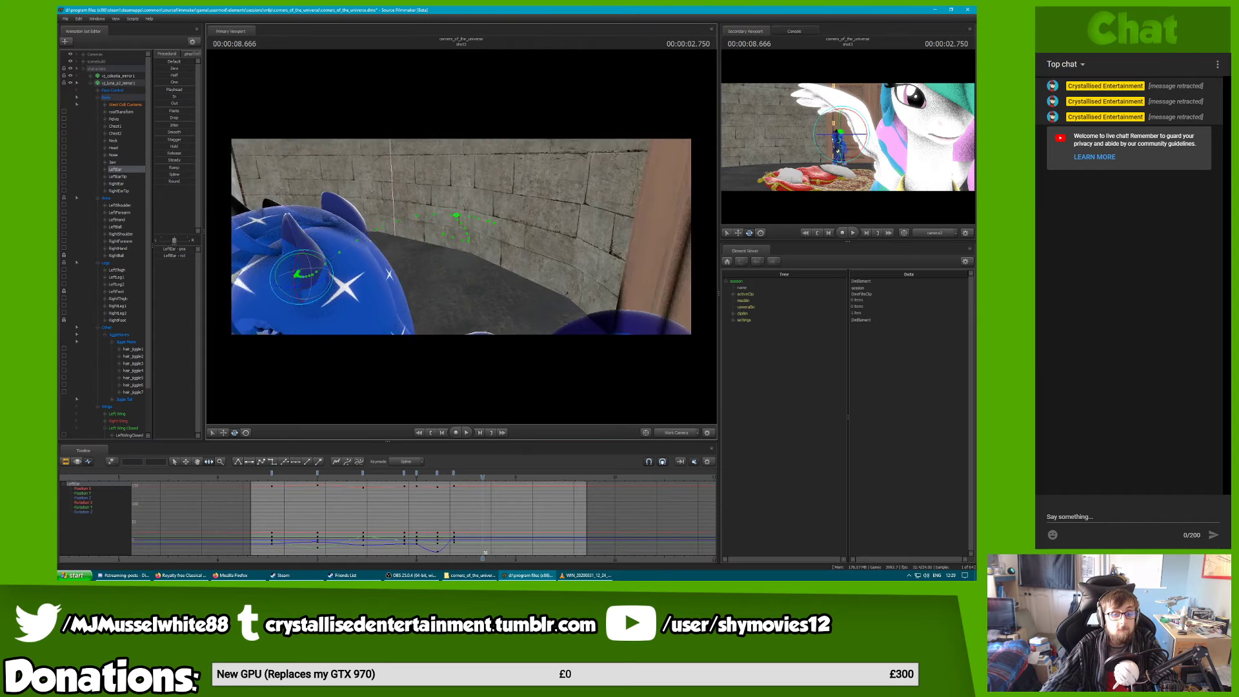
alt+drag(507, 219, 425, 239)
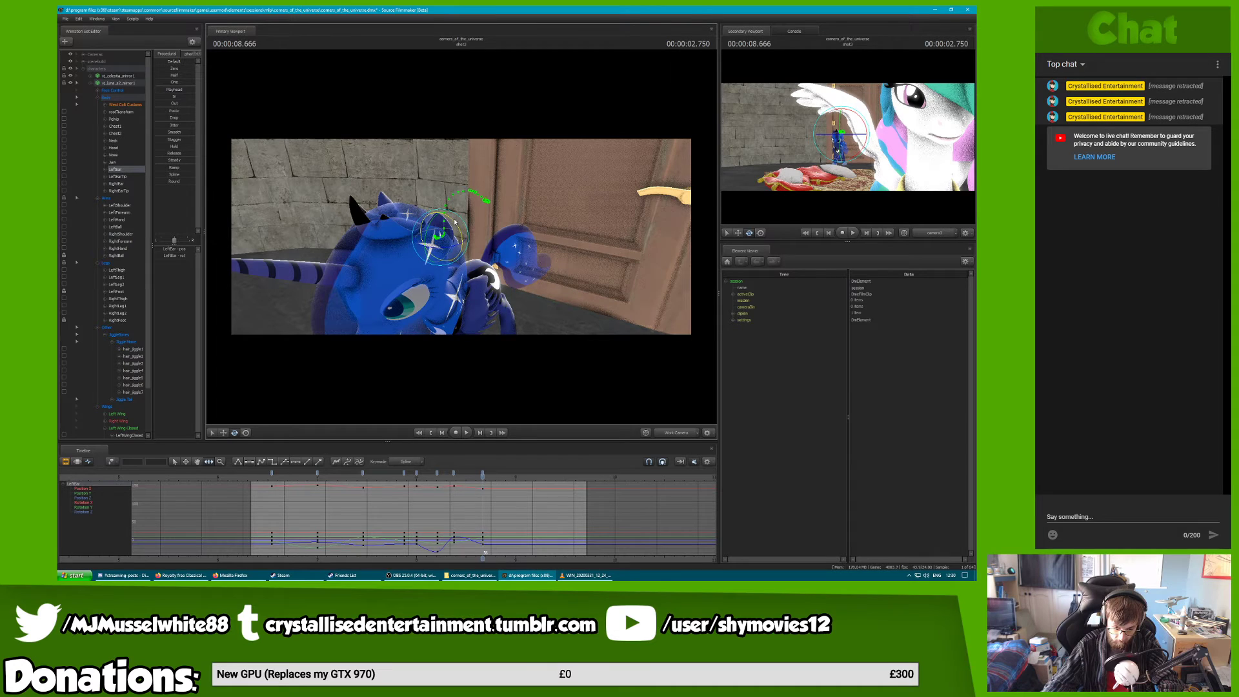
Pose the left ear at 9.000 seconds, matching the right ear's keyframe time
click(120, 184)
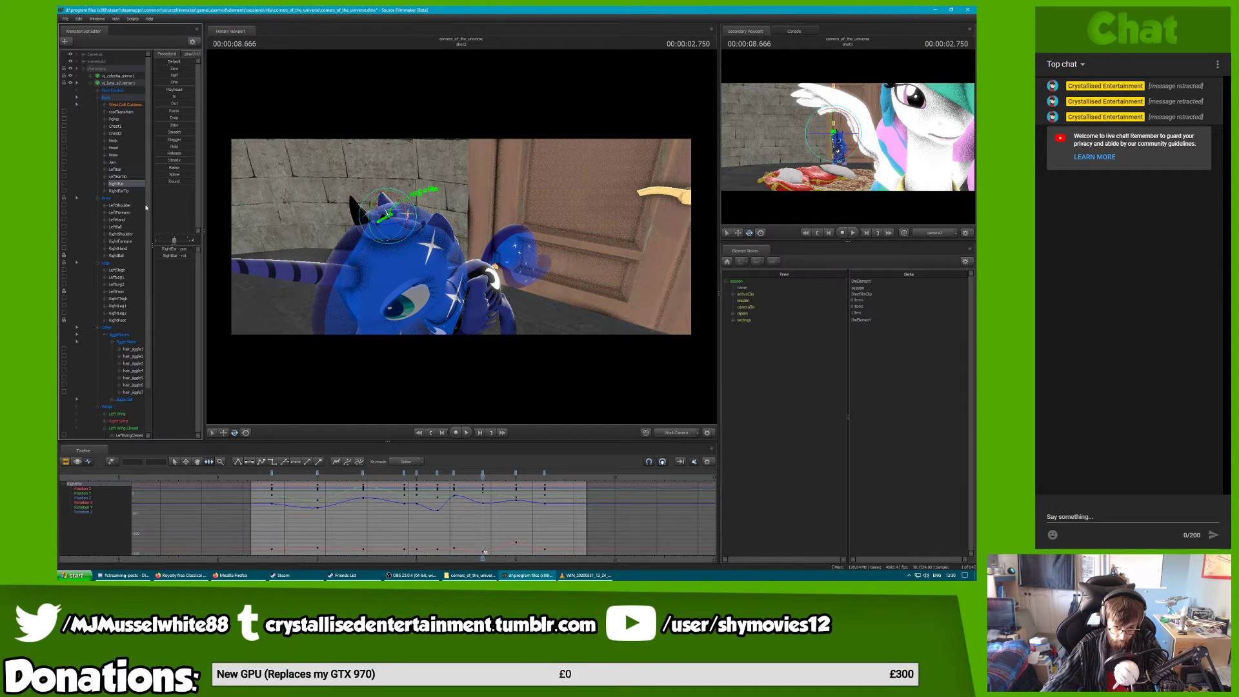
drag(483, 476, 515, 474)
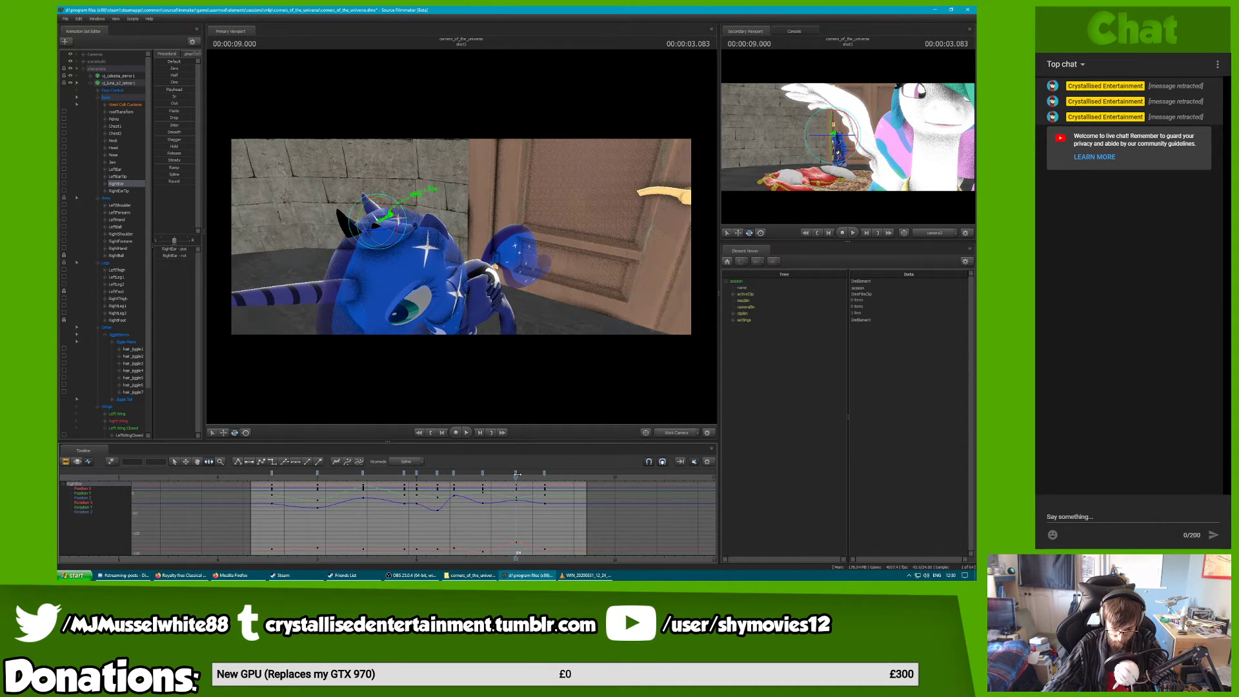
click(133, 169)
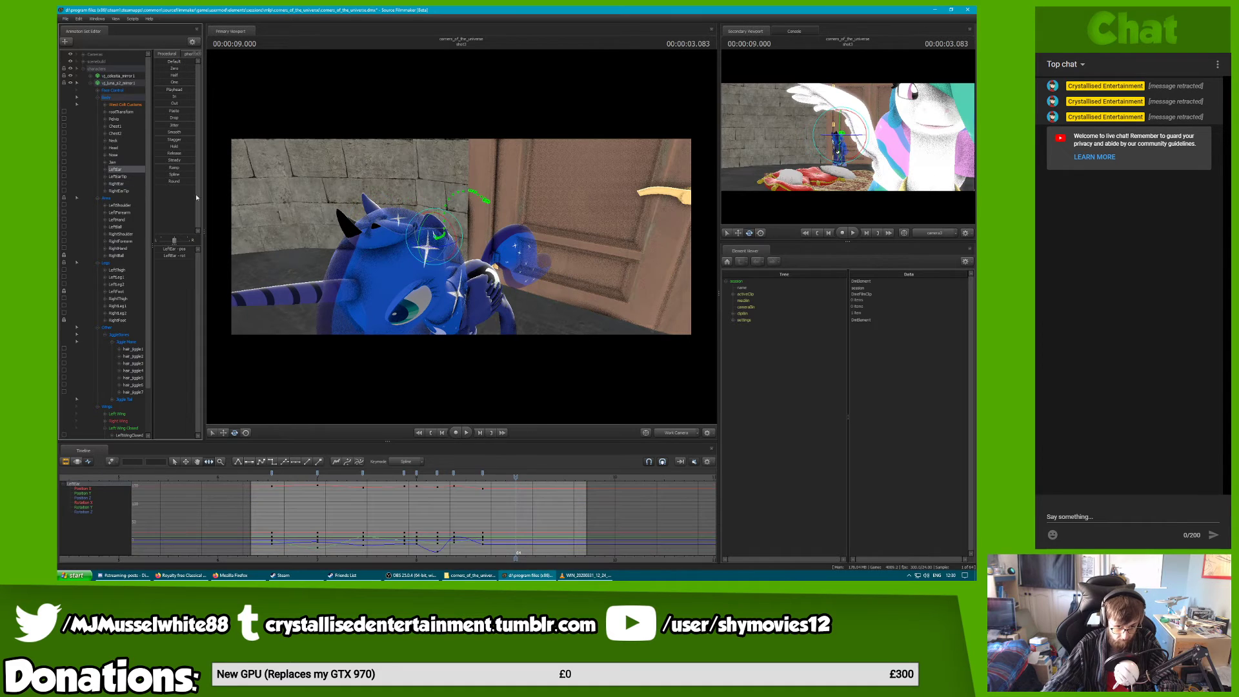
click(448, 226)
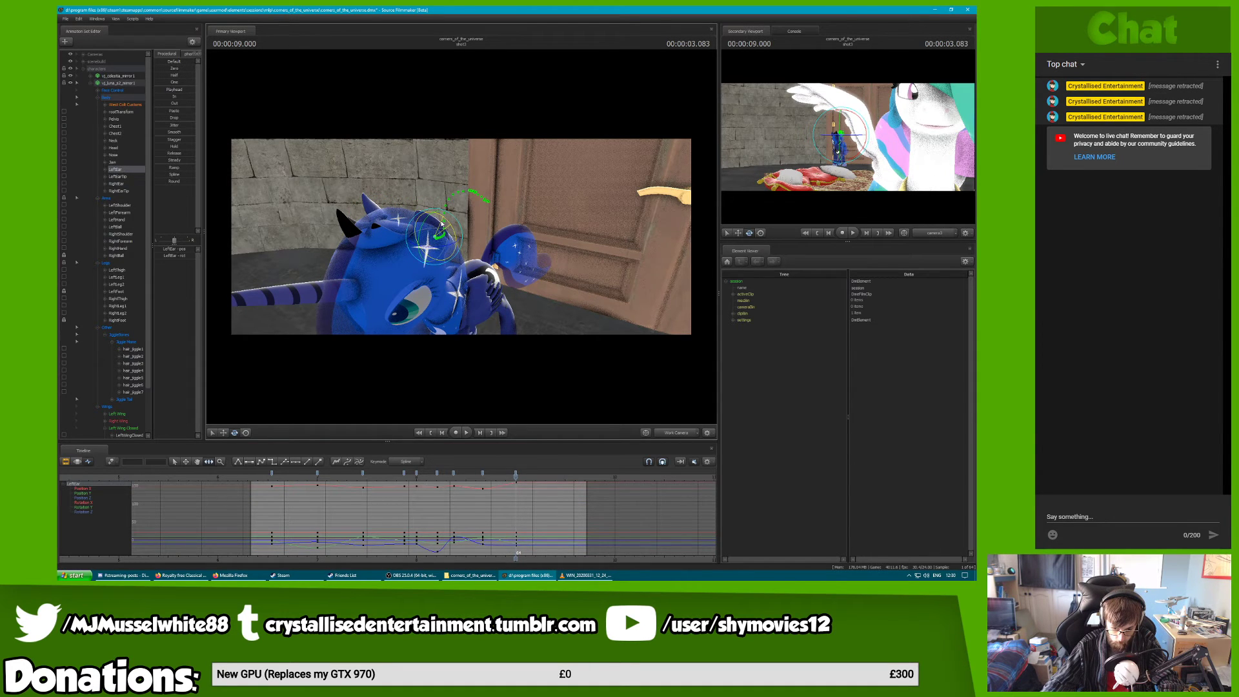
alt+drag(449, 258, 387, 249)
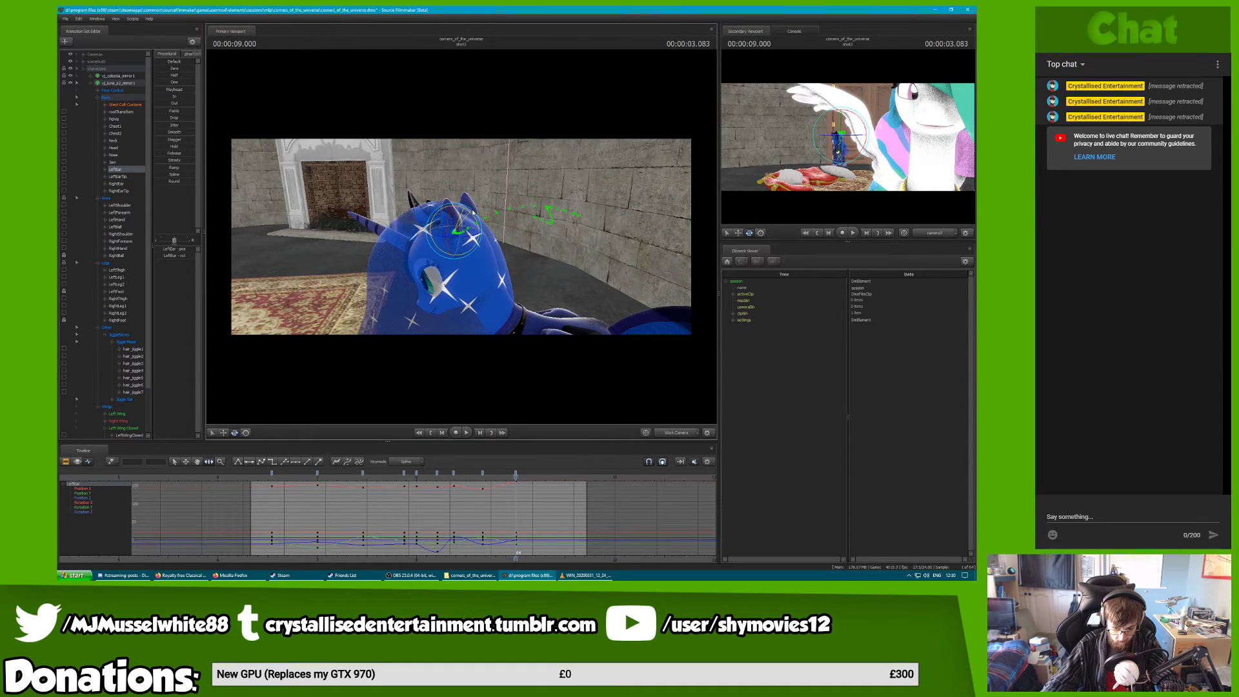
Paste the copied left ear keyframe at 9.291 seconds, matching the right ear's last keyframe
click(116, 183)
click(544, 475)
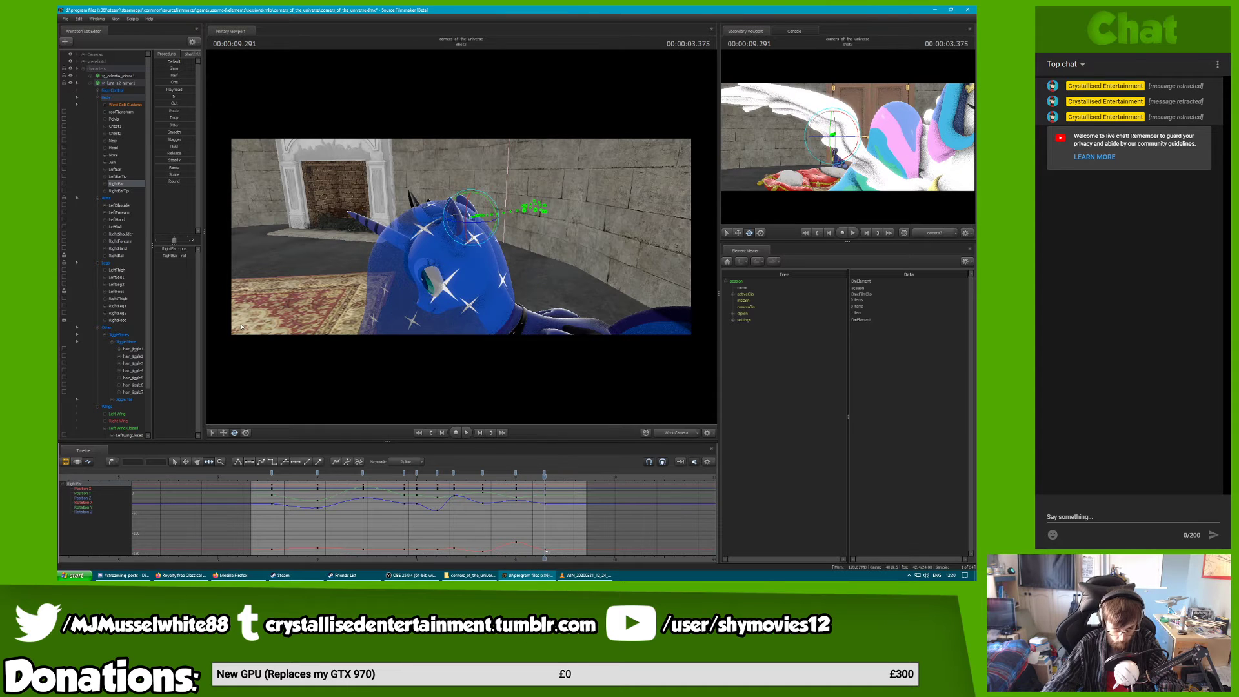
click(115, 169)
click(578, 518)
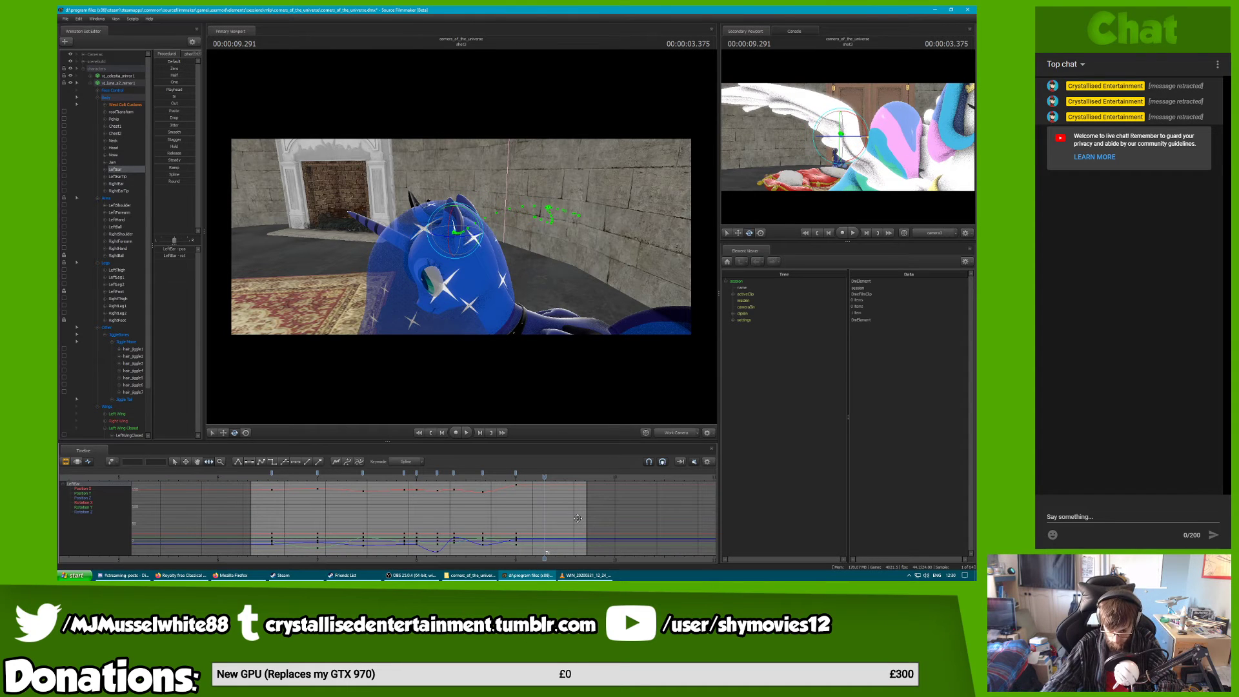
key(ctrl+v)
Play back the left ear animation in the work camera and the whole shot in the scene camera
key(space)
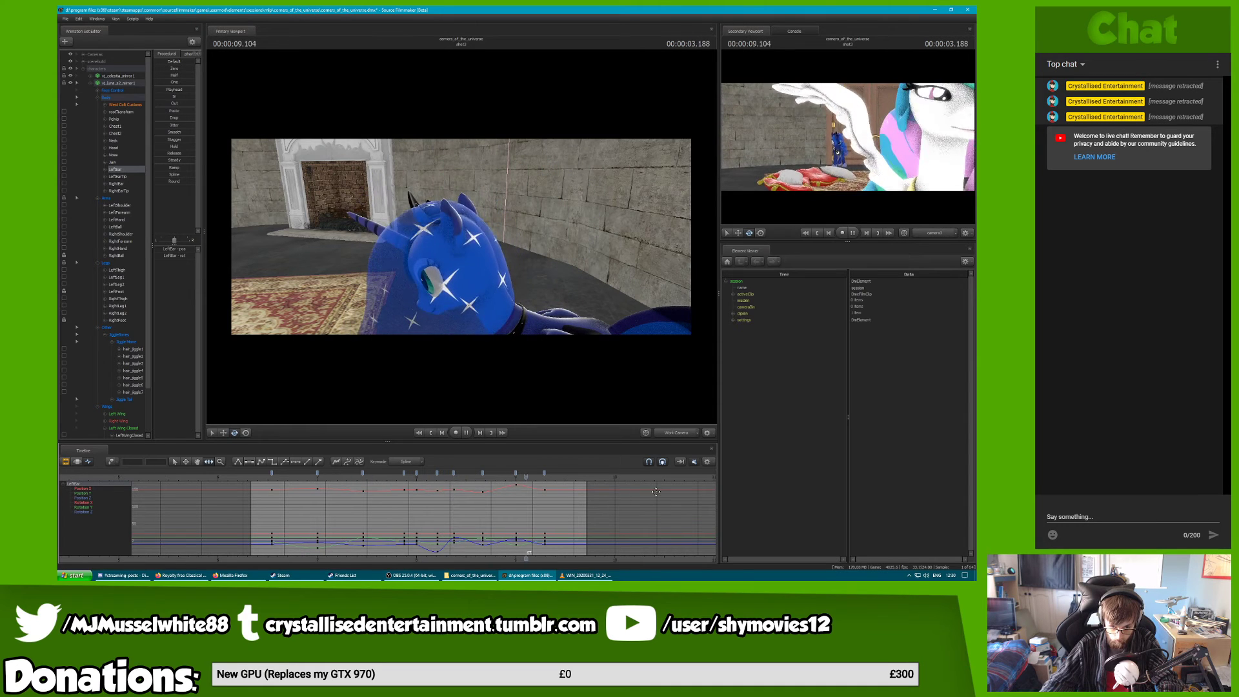
key(space)
click(673, 433)
key(space)
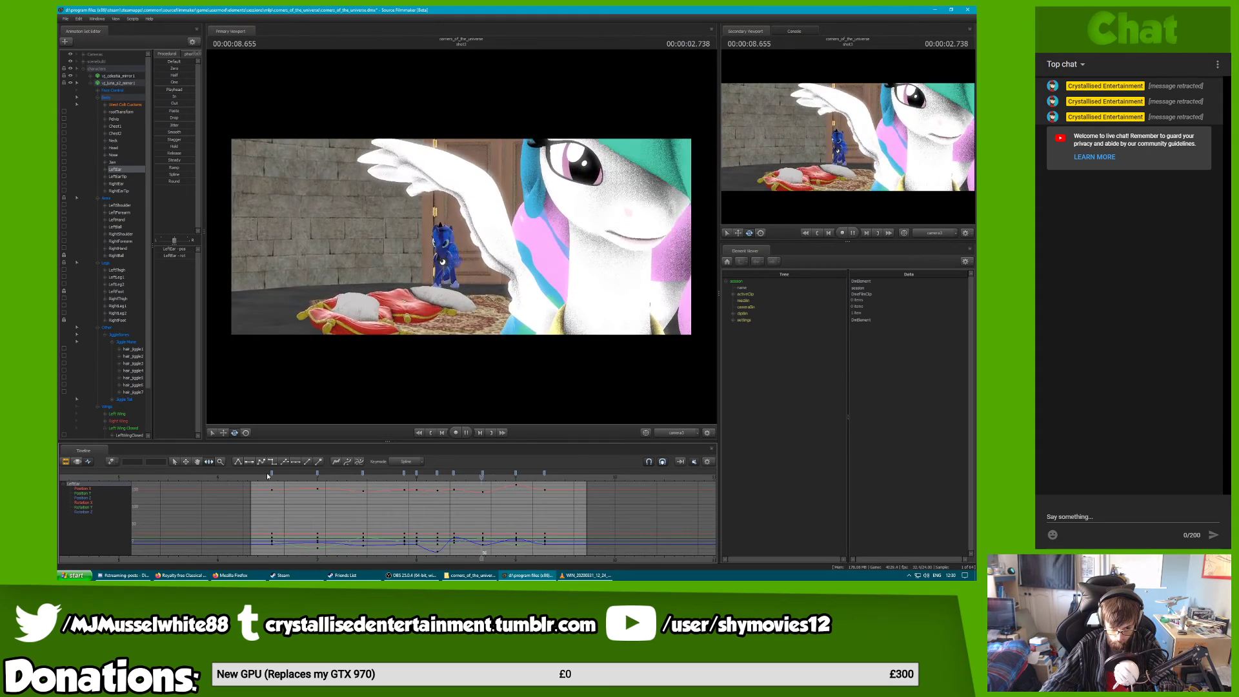
click(255, 475)
key(space)
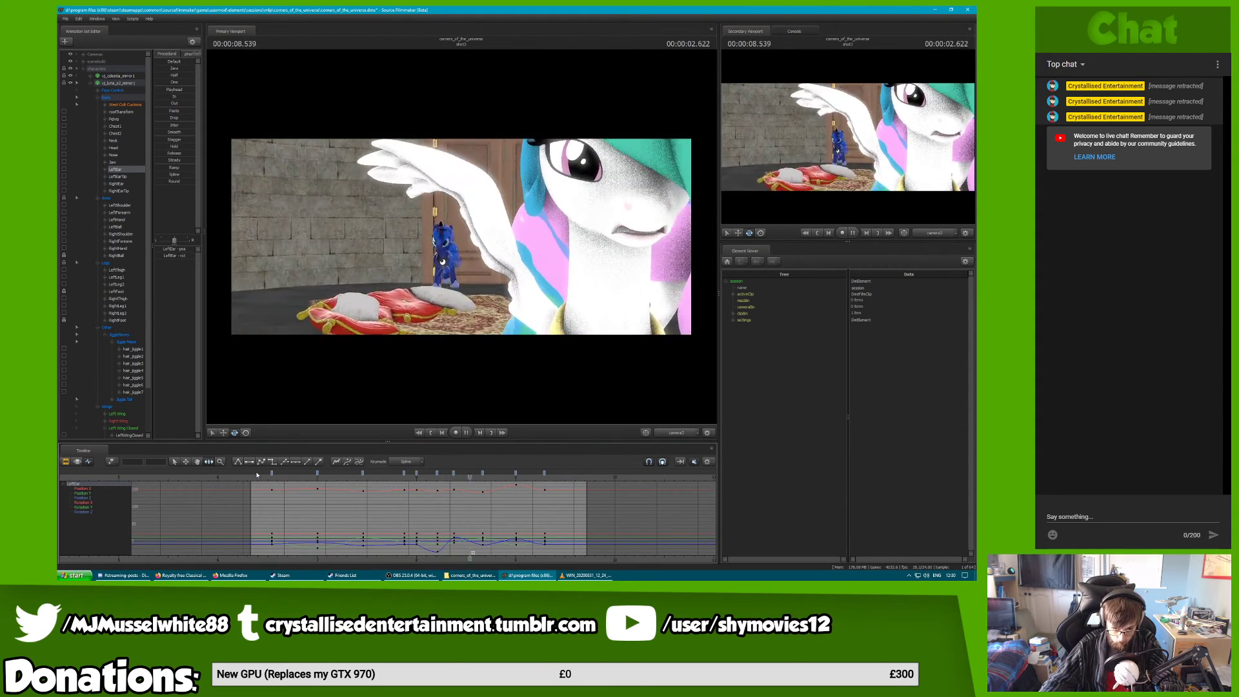
Select all keyframes of both ears together, followed by only their last and only their first keyframe
ctrl+click(113, 185)
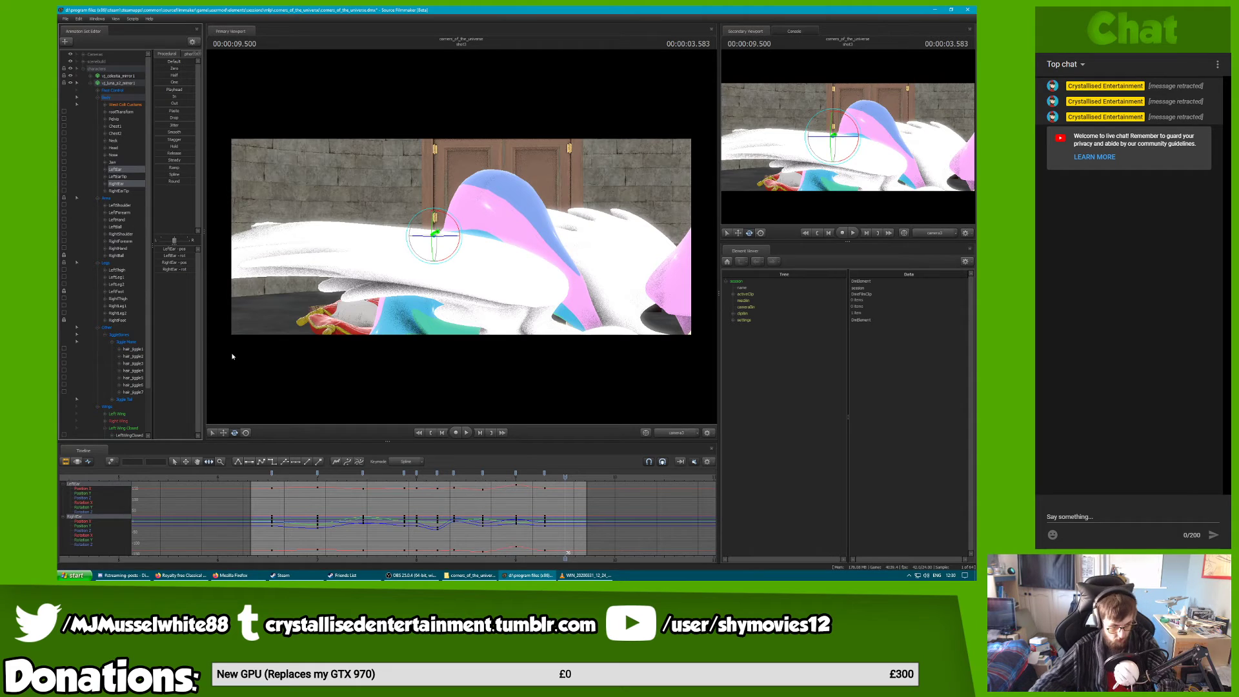
click(272, 475)
shift+click(545, 474)
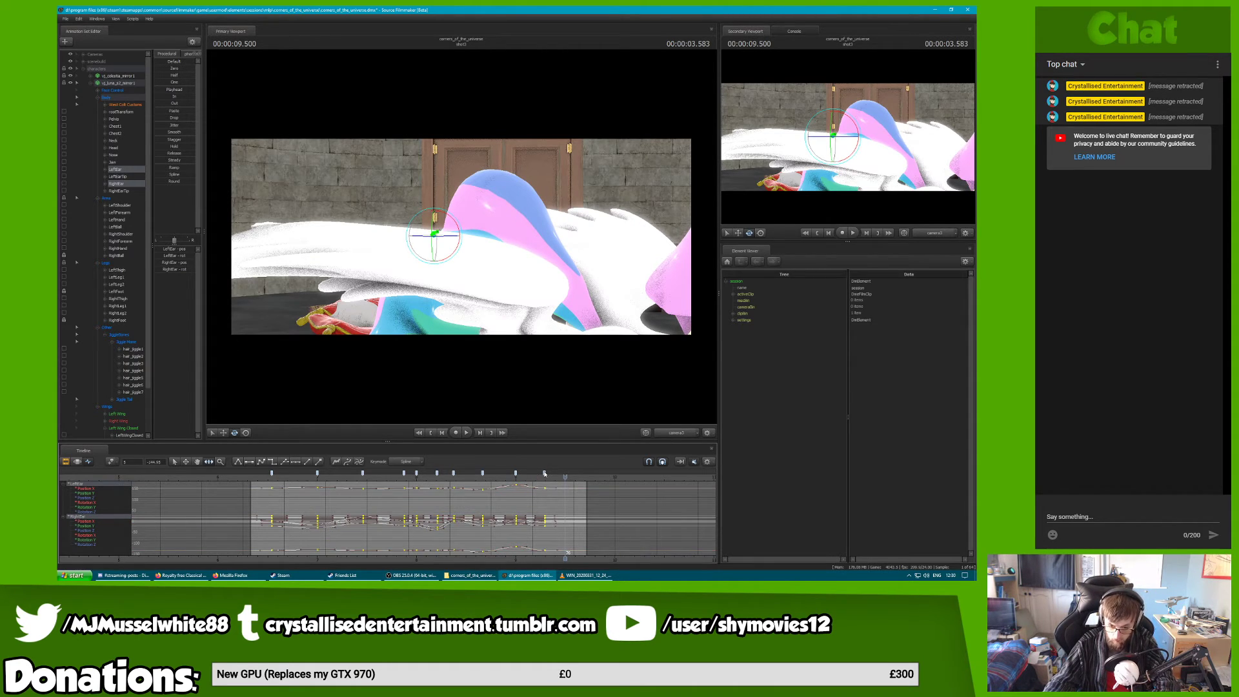
click(545, 474)
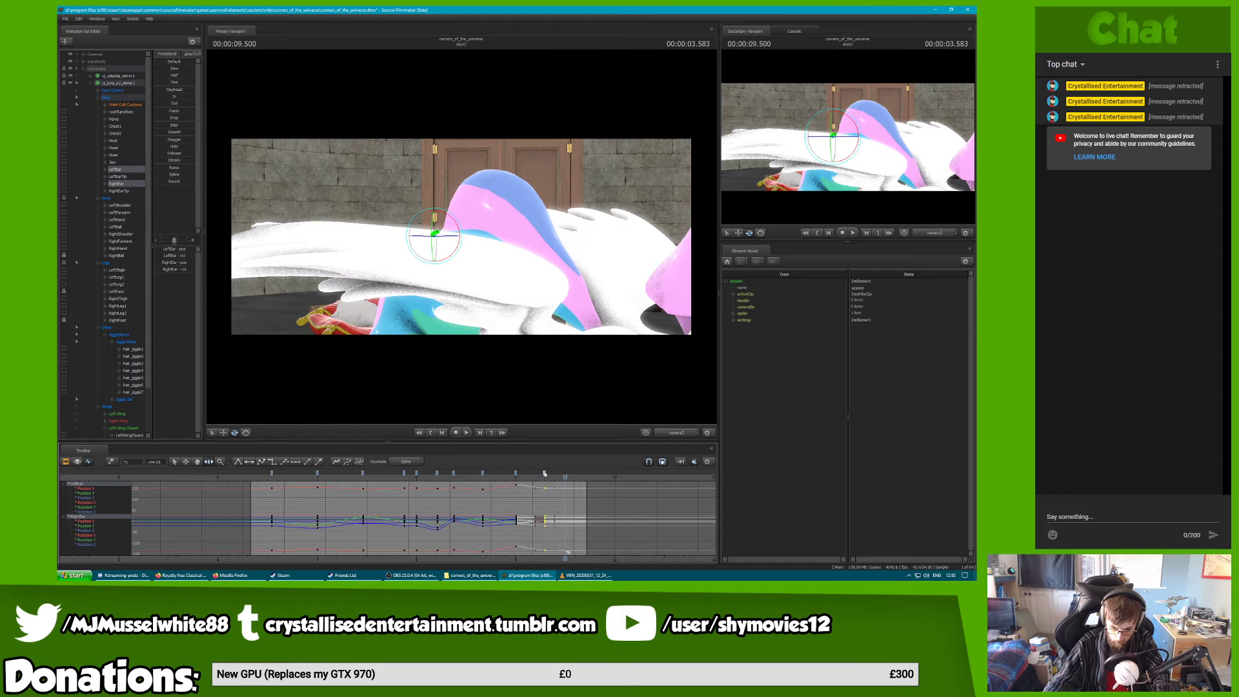
click(272, 474)
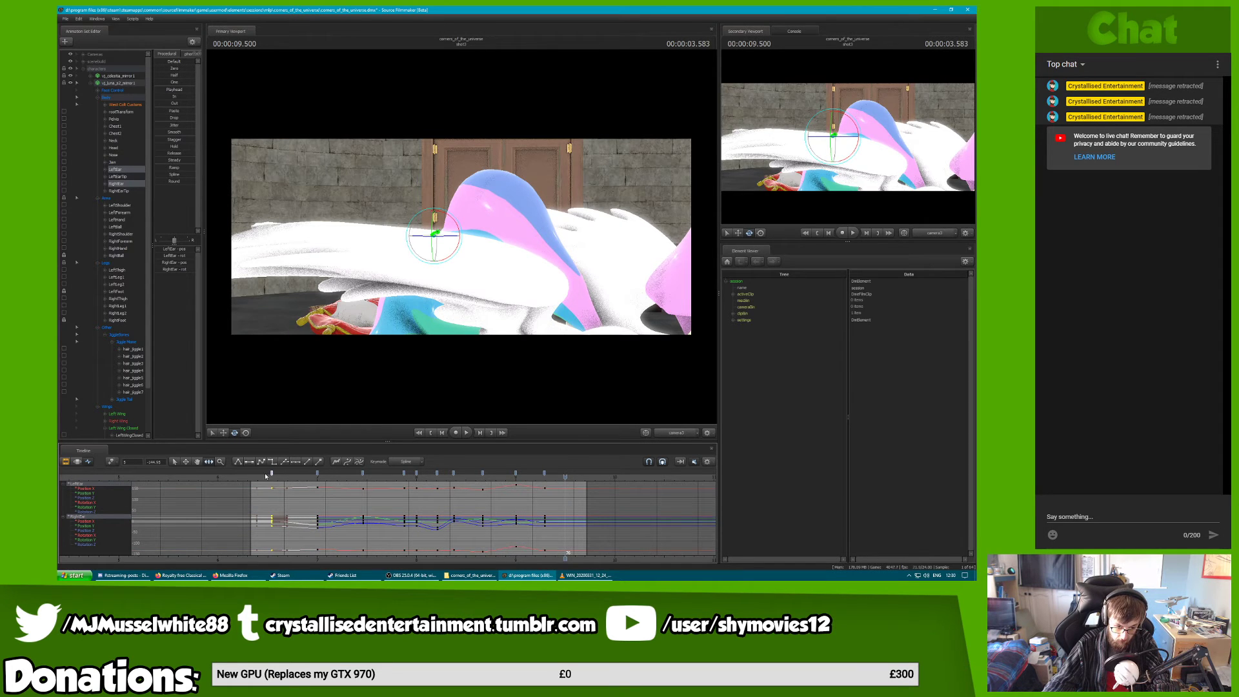
Review both ears' motion by playing the shot in the scene camera, and playing and scrubbing it close up in the work camera
key(space)
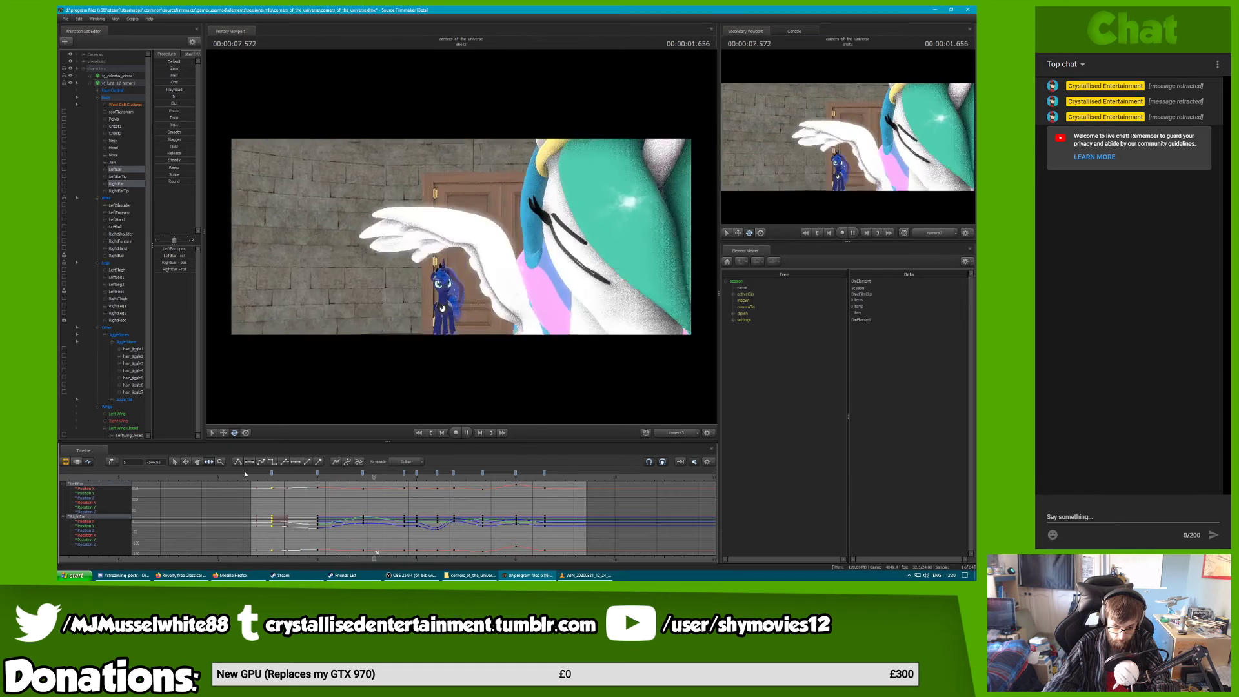
key(space)
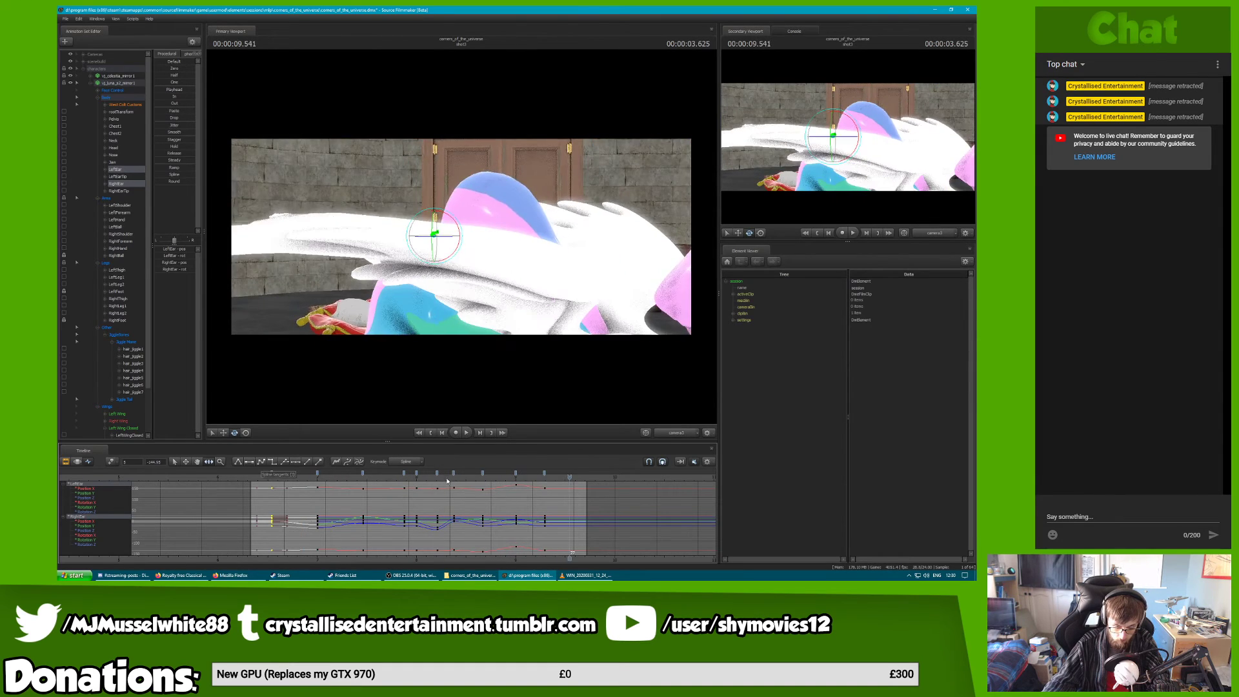
click(678, 433)
click(258, 475)
key(space)
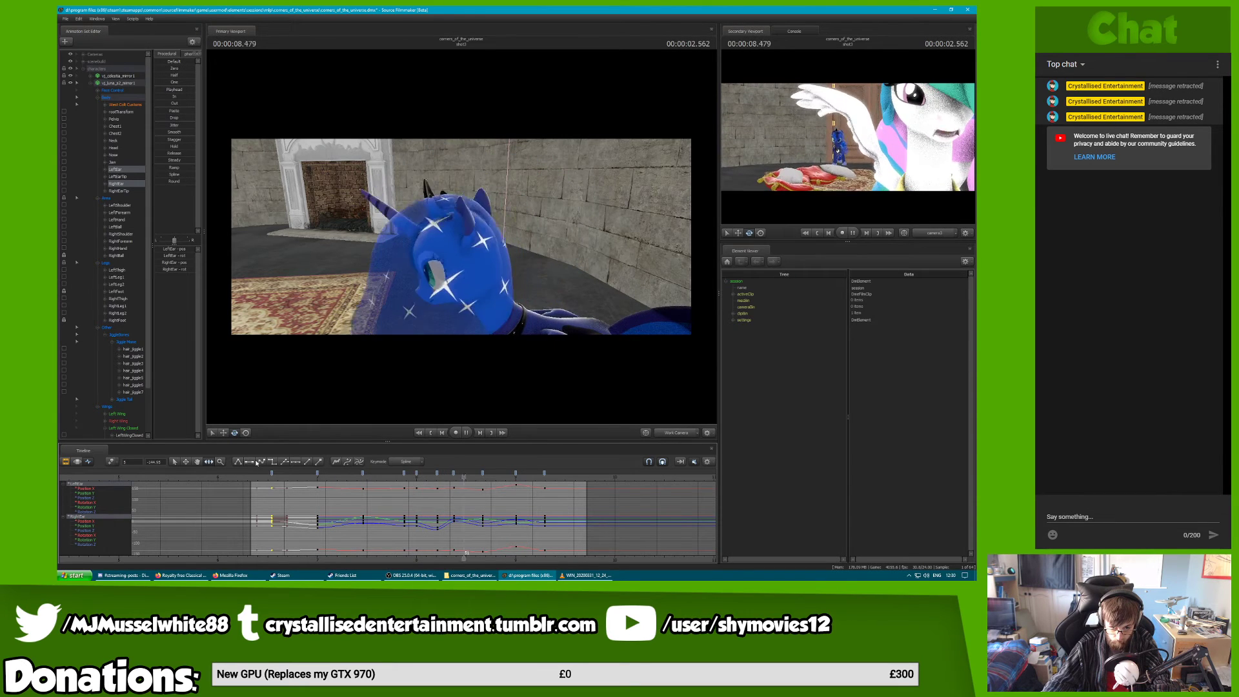
key(space)
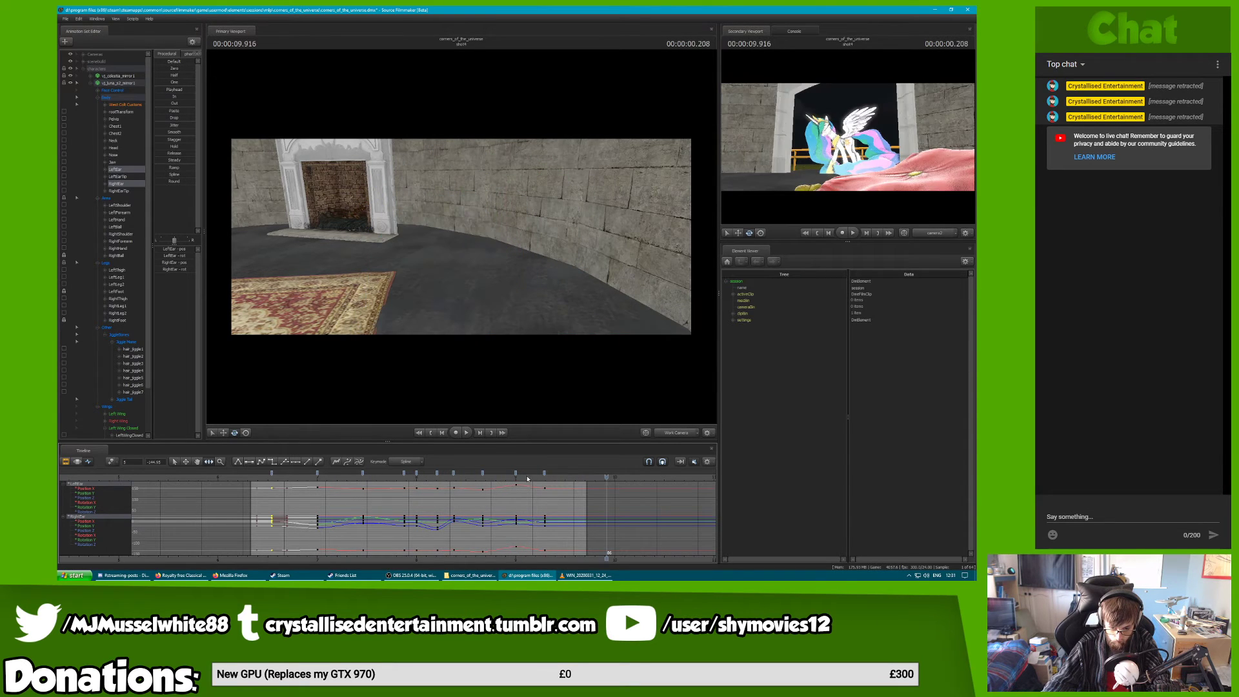
click(489, 476)
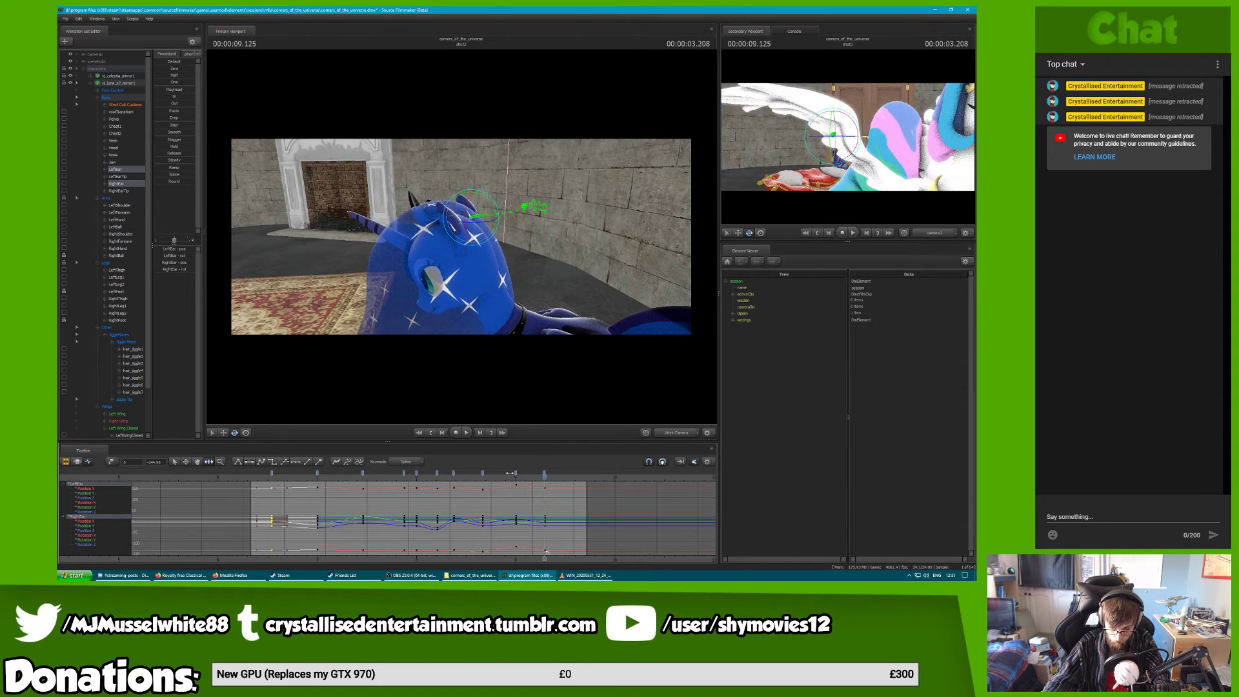
drag(509, 473, 284, 471)
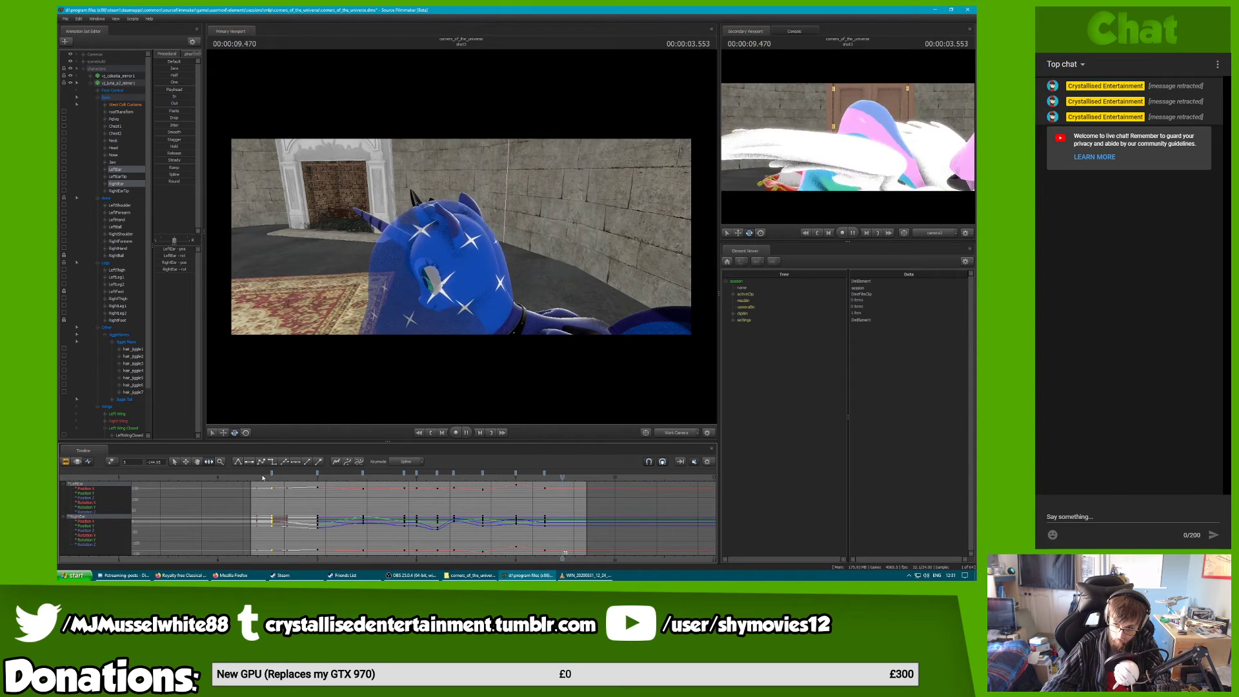
Play the shot through the scene camera to check both ears in context, and save the session
click(263, 471)
click(661, 433)
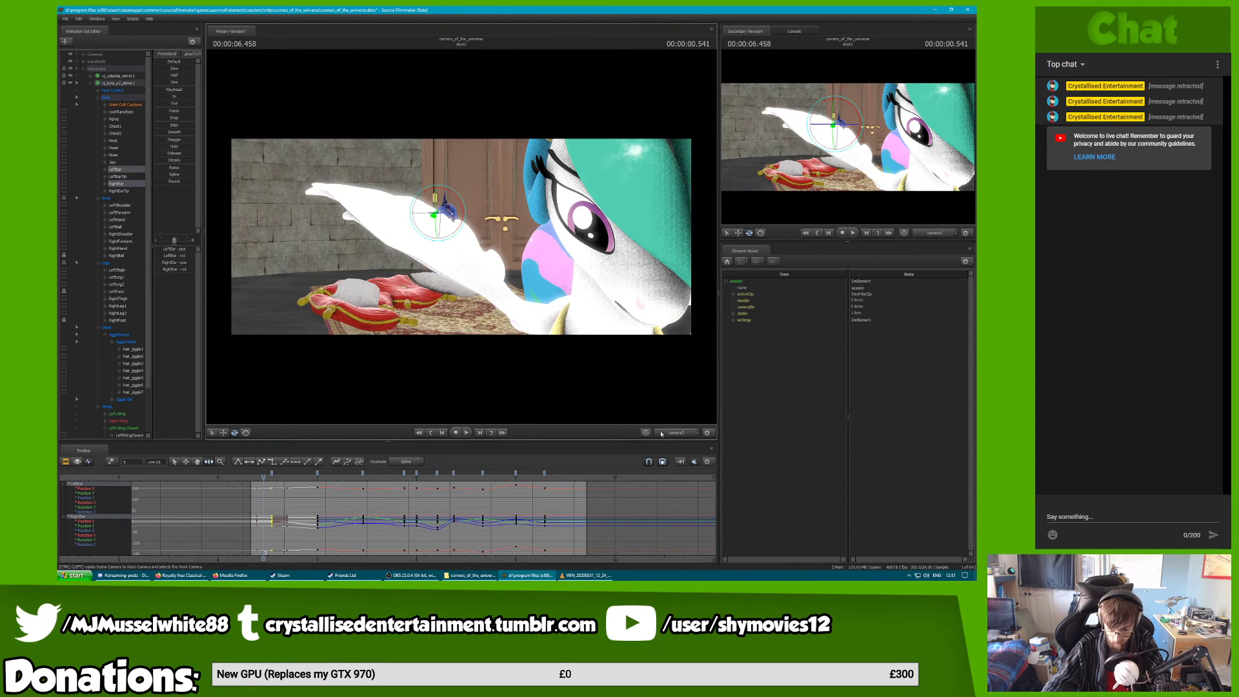
key(space)
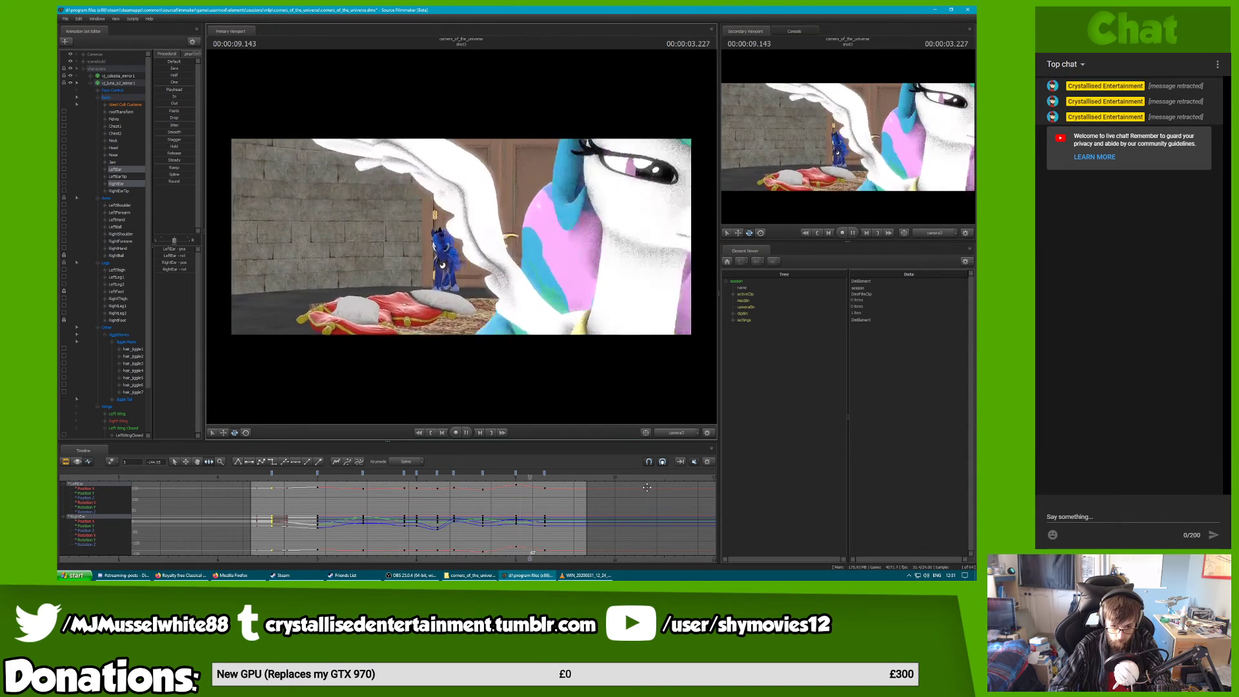
key(space)
key(space)
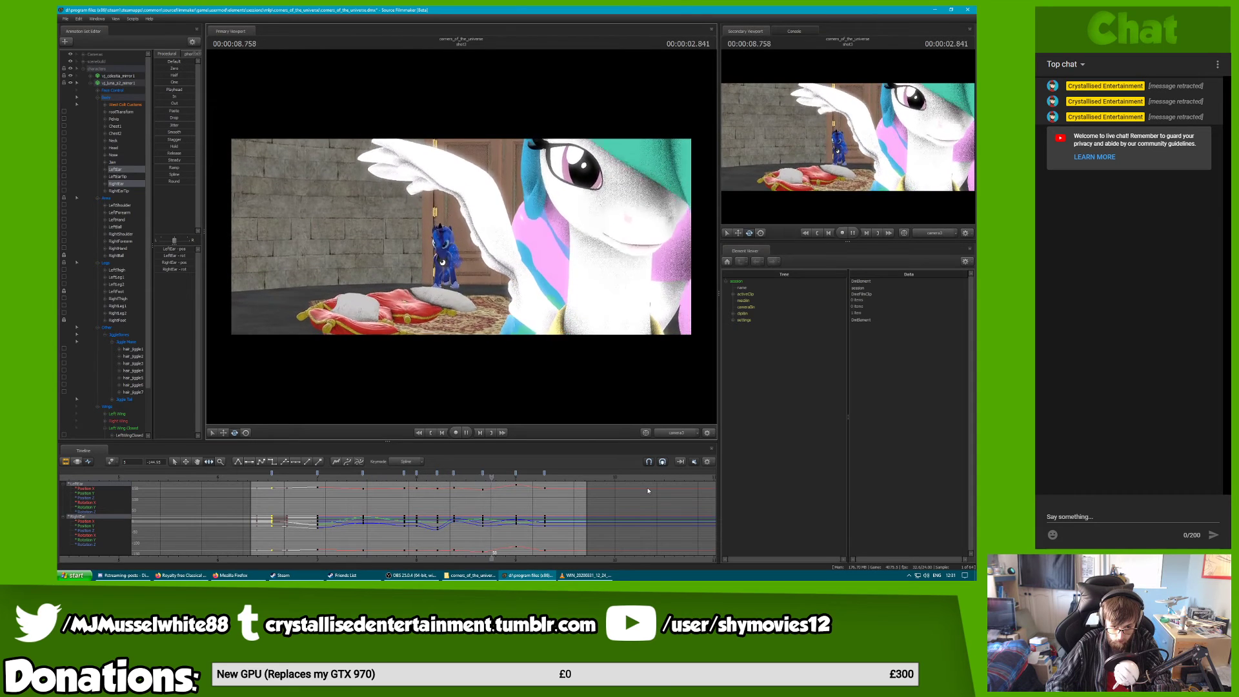
key(space)
key(space)
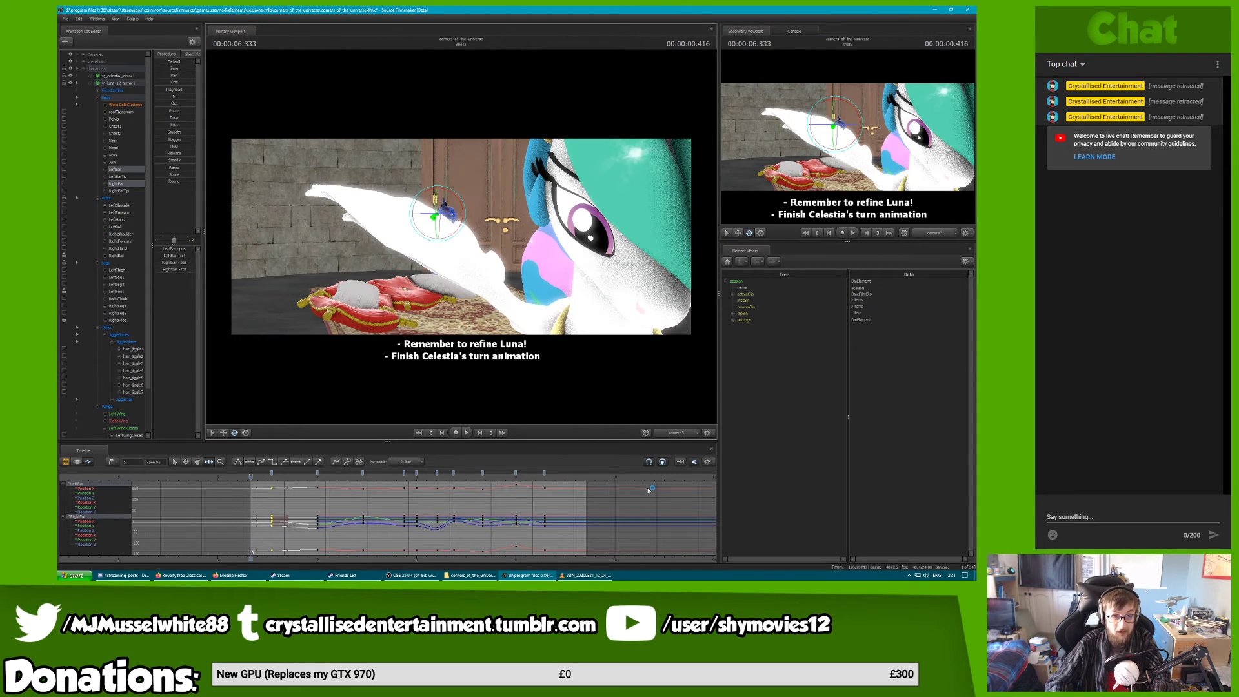
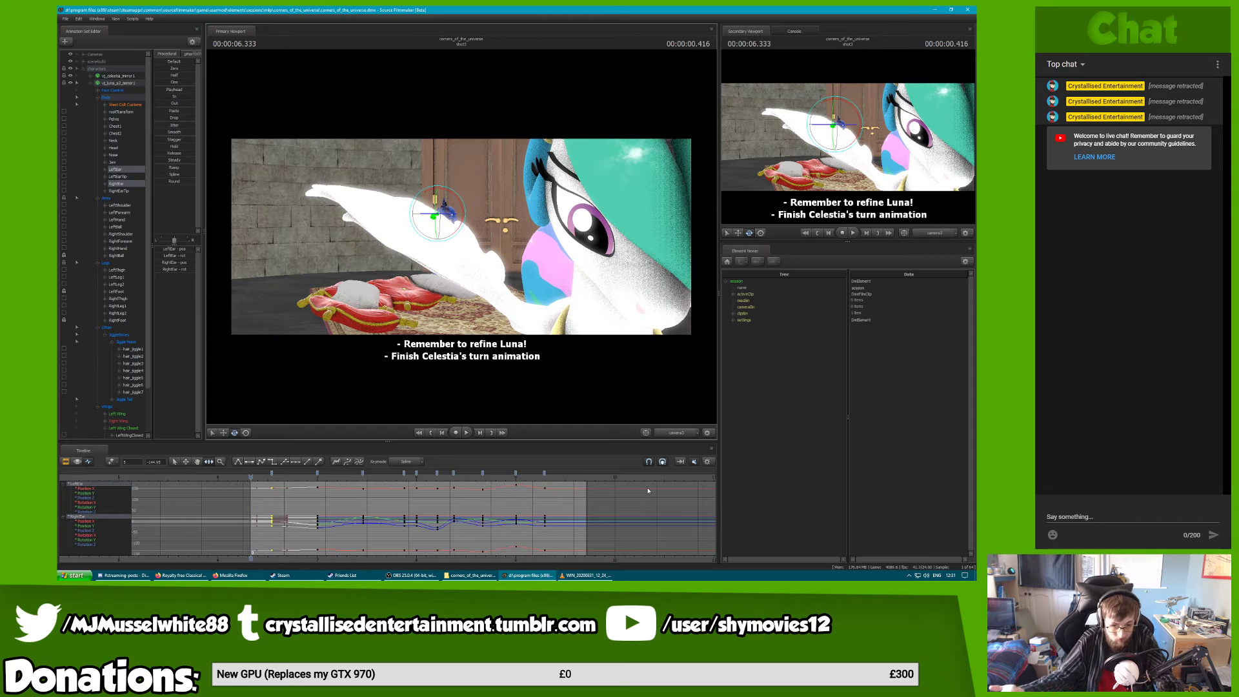
Replay the shot from its start through the scene camera to examine Luna's secondary motion
key(space)
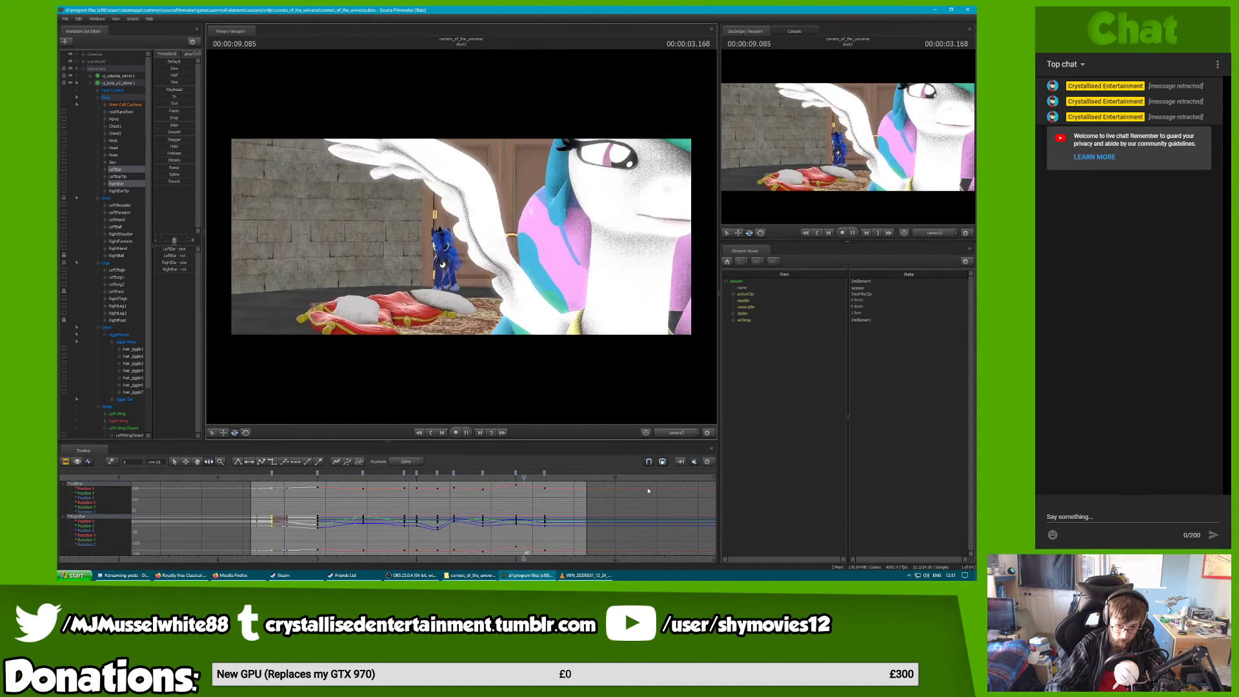
key(space)
key(space)
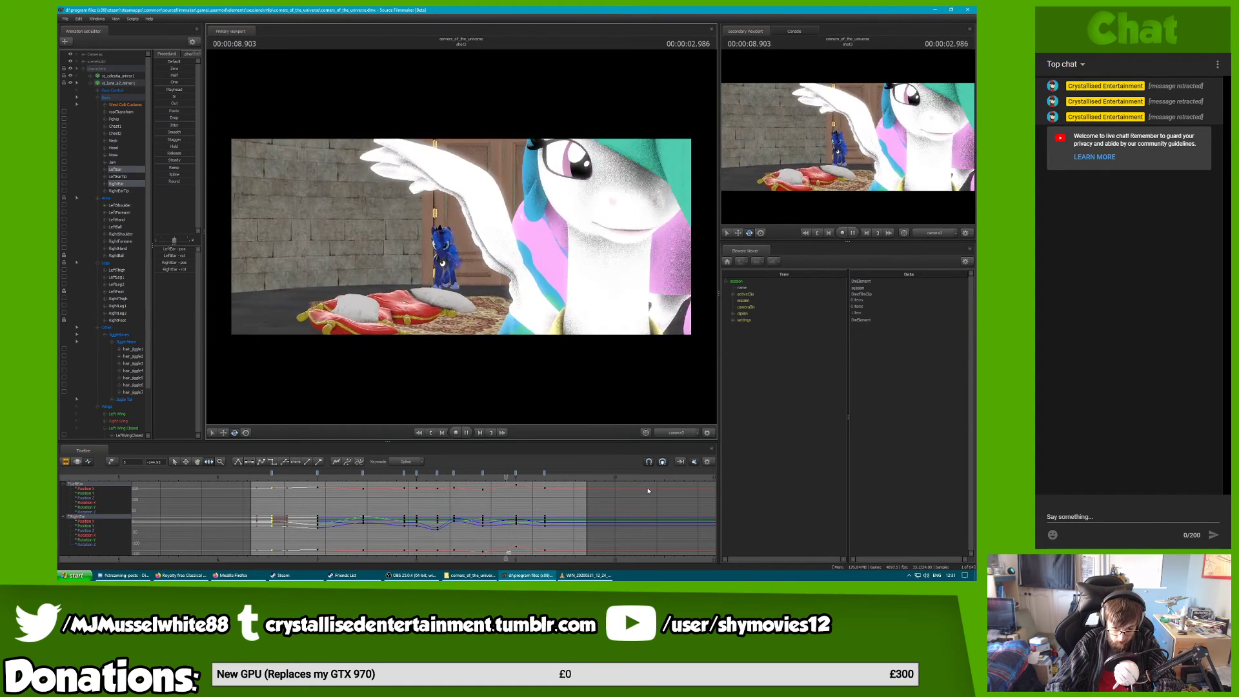
Stop playback near the end of shot 3 and inspect both of Luna's ears up close in the work camera
key(space)
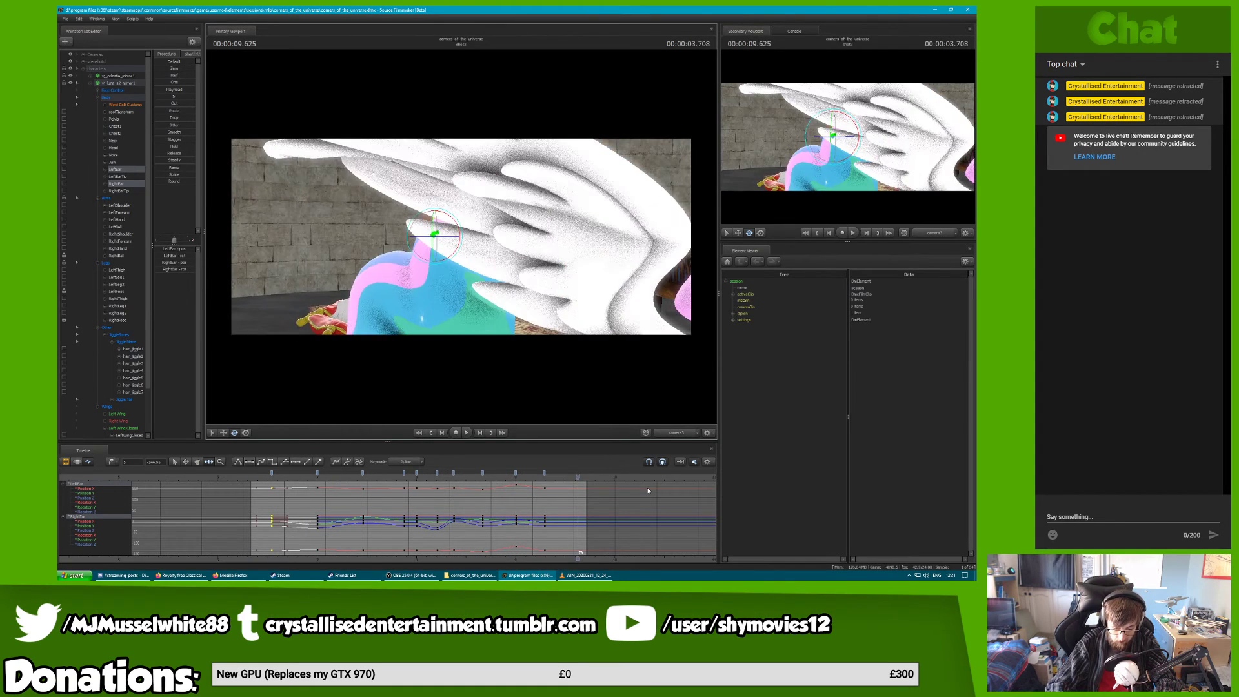
click(677, 433)
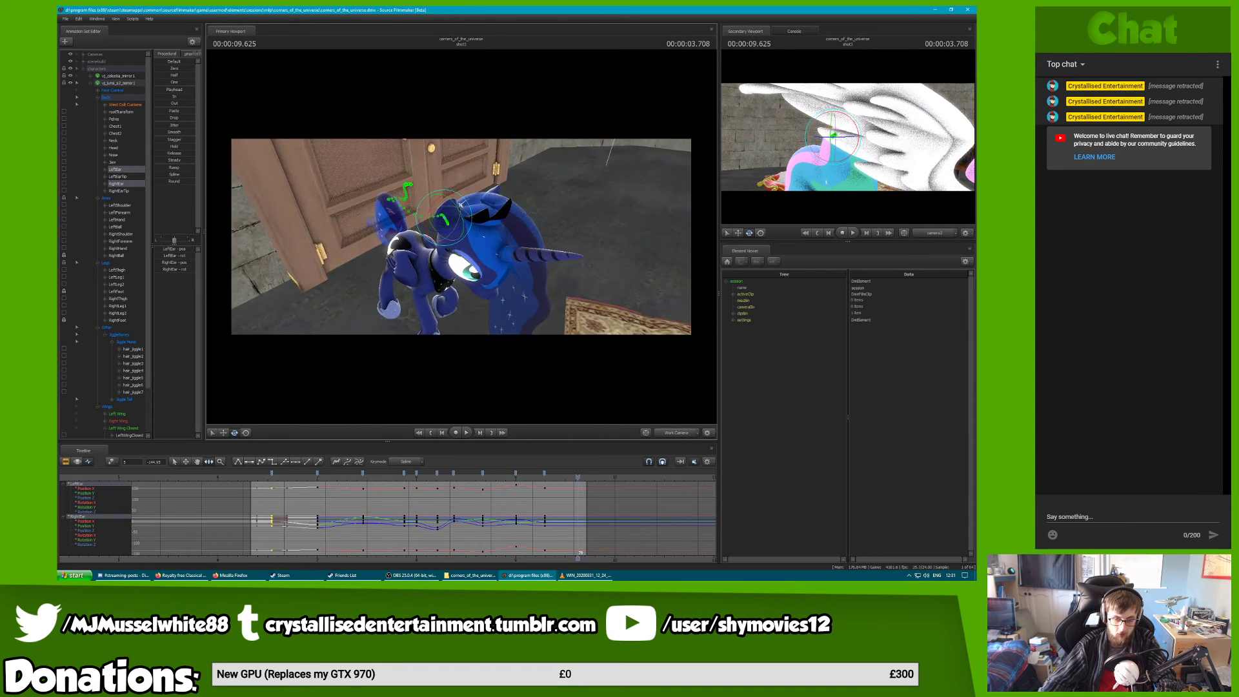
alt+drag(452, 290, 458, 290)
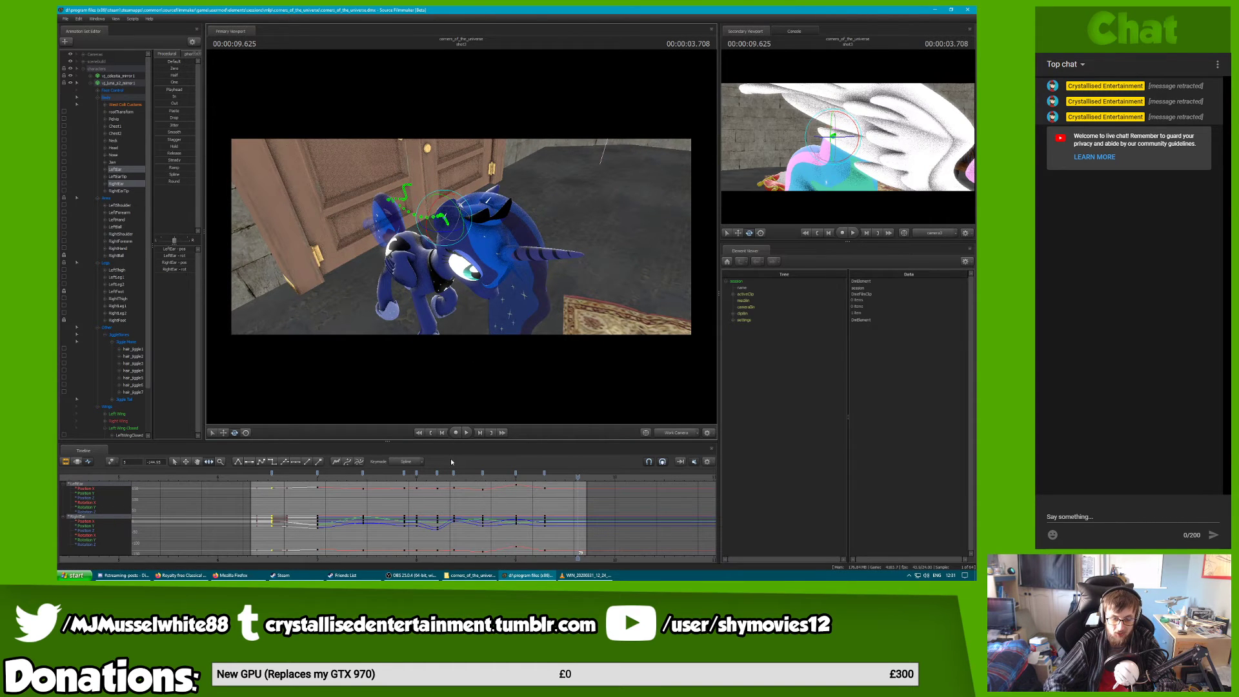
key(space)
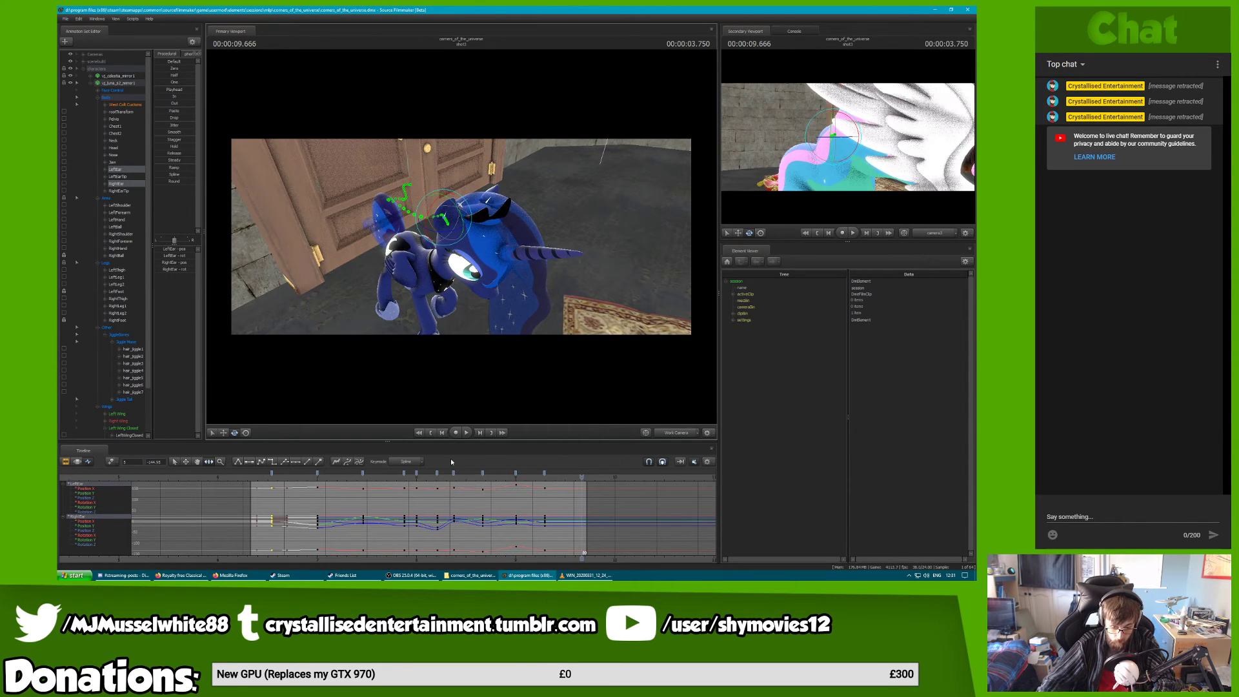
Switch the timeline to the clip editor, return to the start of shot 3 and save the session
key(F2)
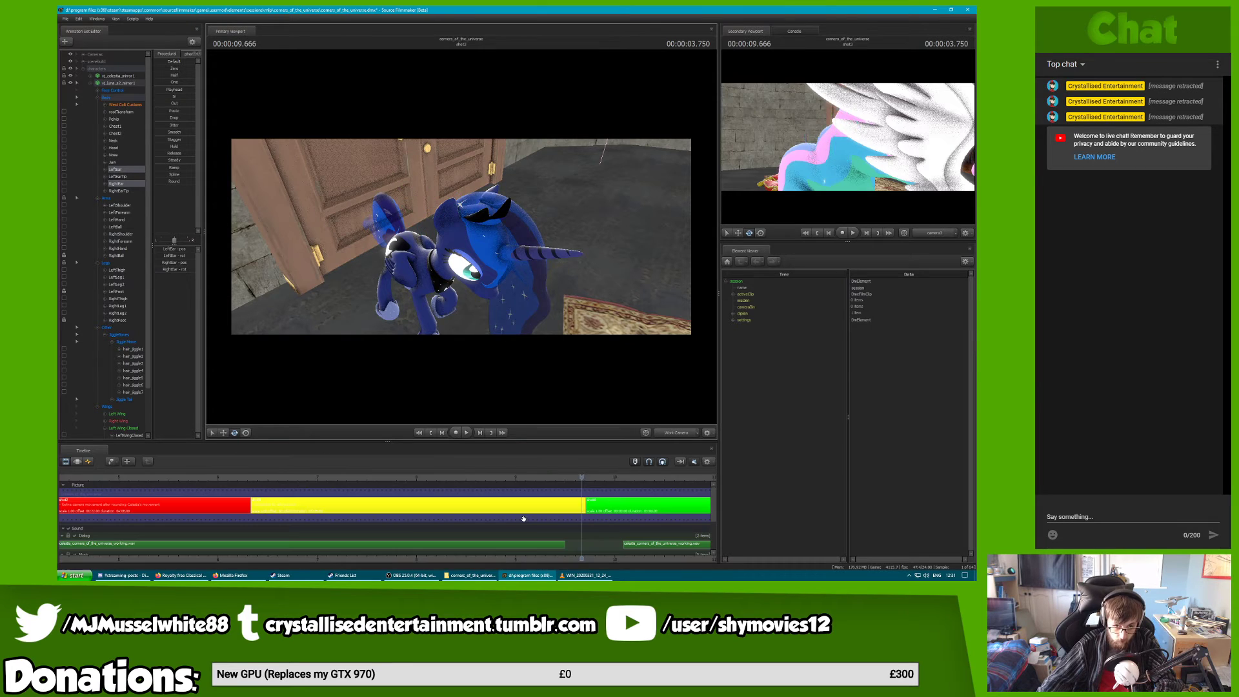
key(Up)
key(ctrl+s)
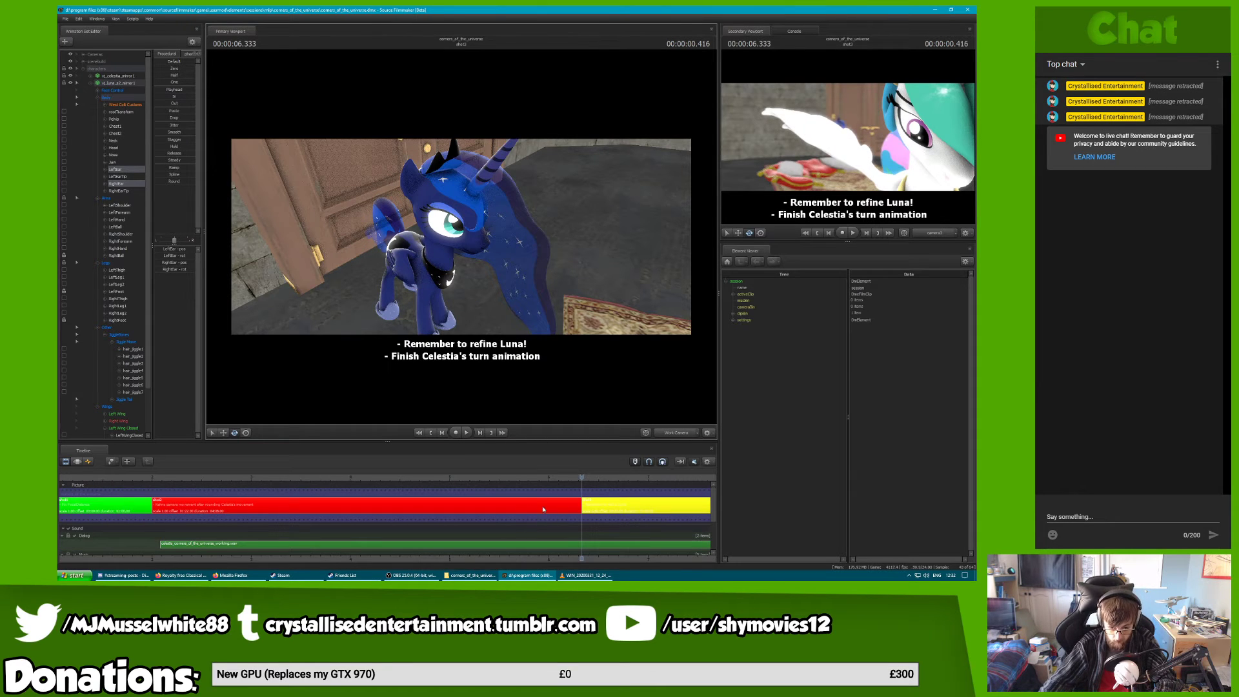
Frame the shot 3 clip in the timeline and replay the shot in the work camera to examine Luna's motion
right_click(639, 506)
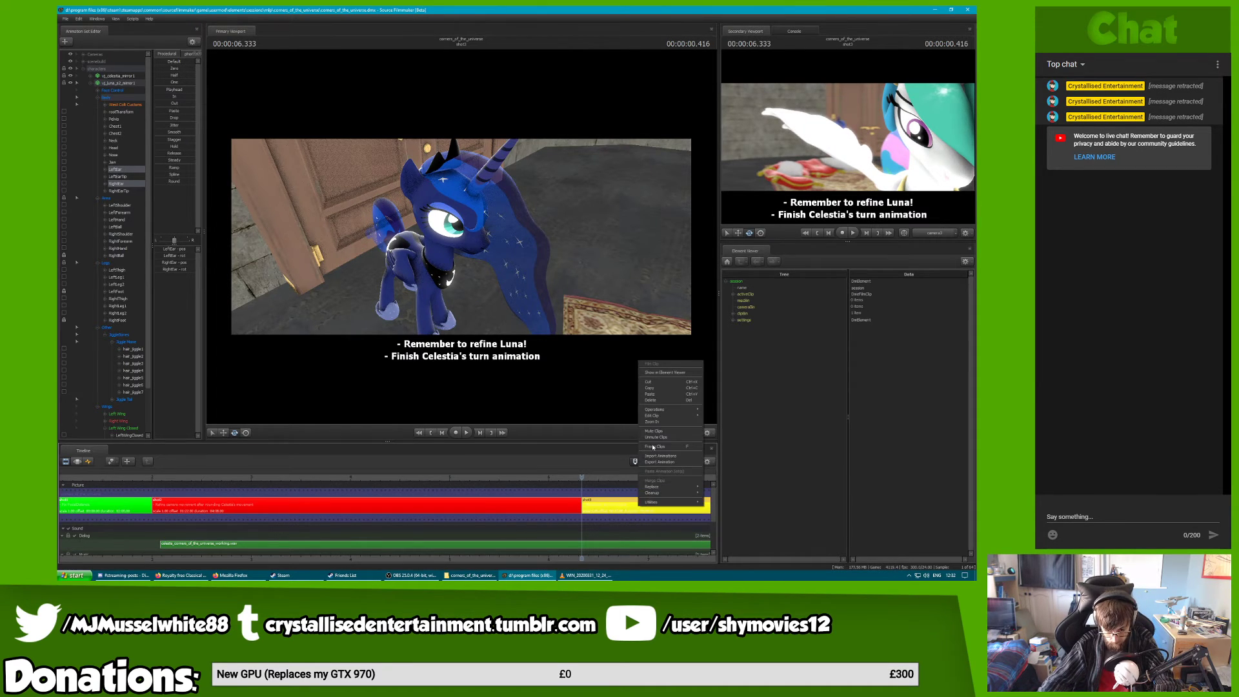
mouse_move(700, 419)
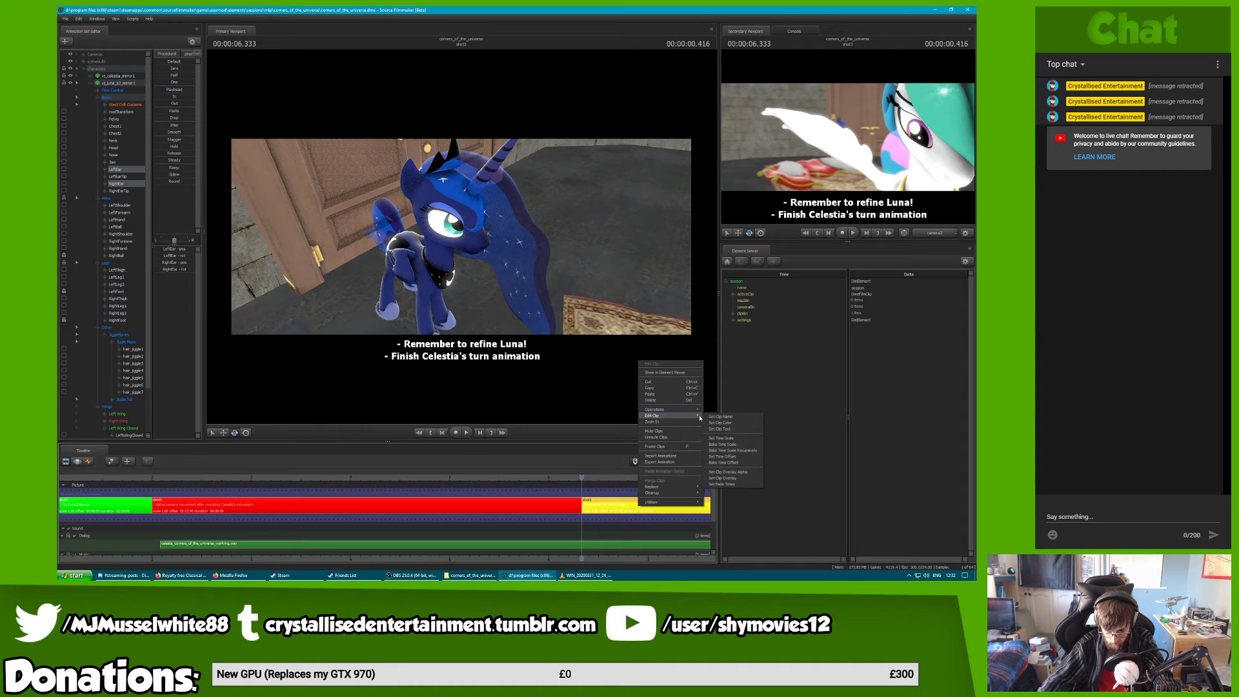
click(655, 446)
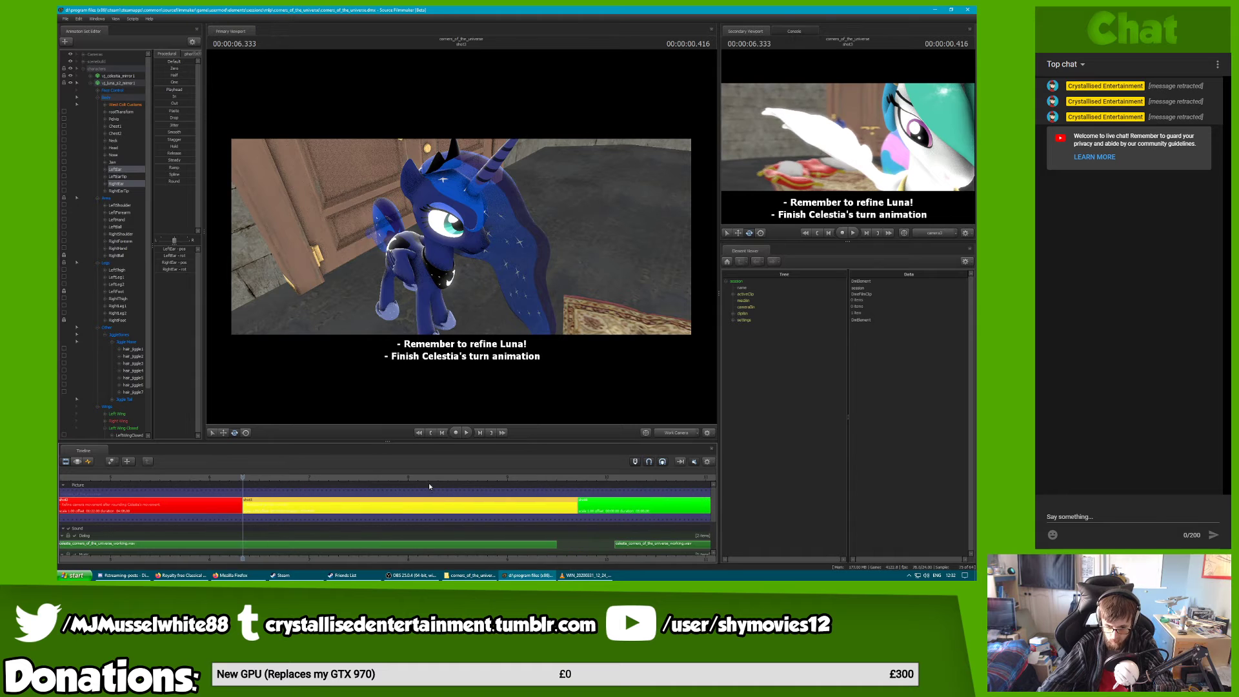
key(space)
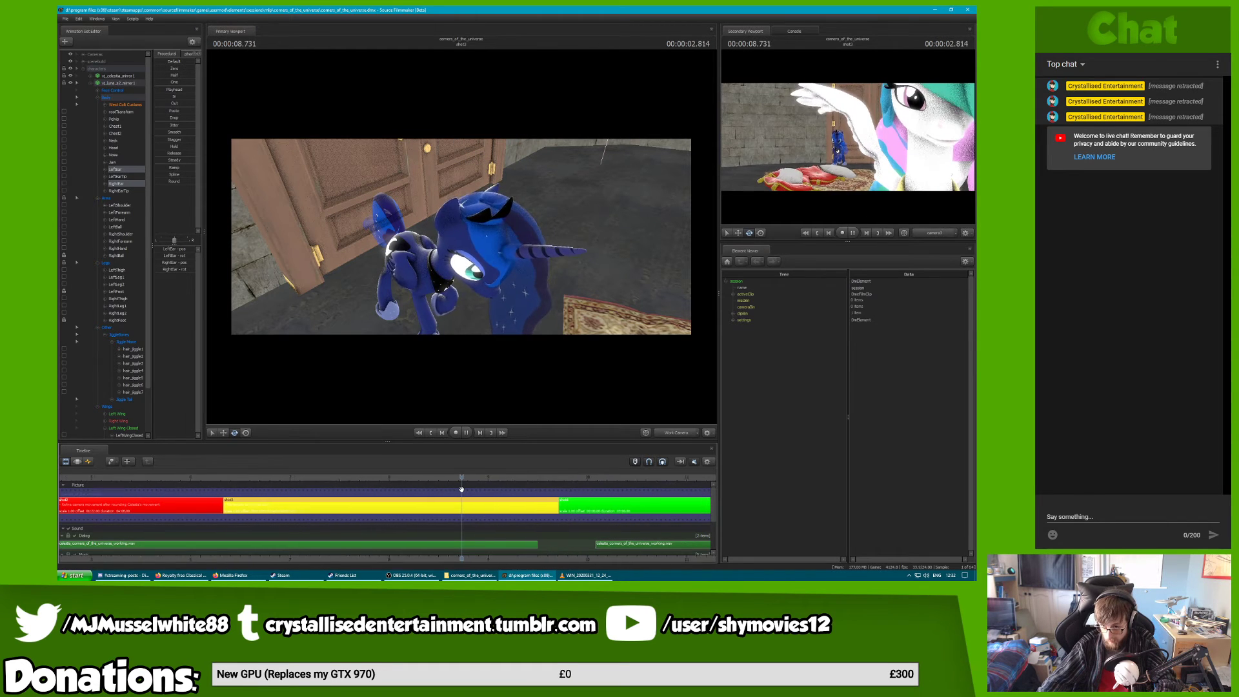
key(space)
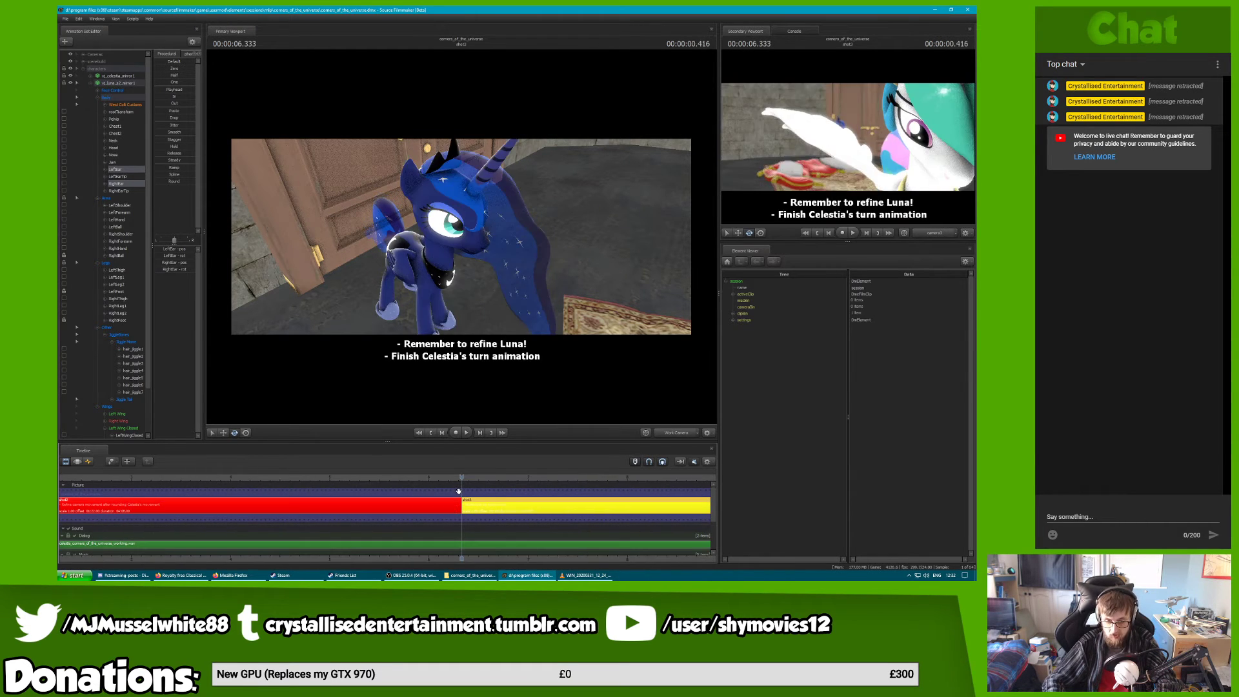
key(space)
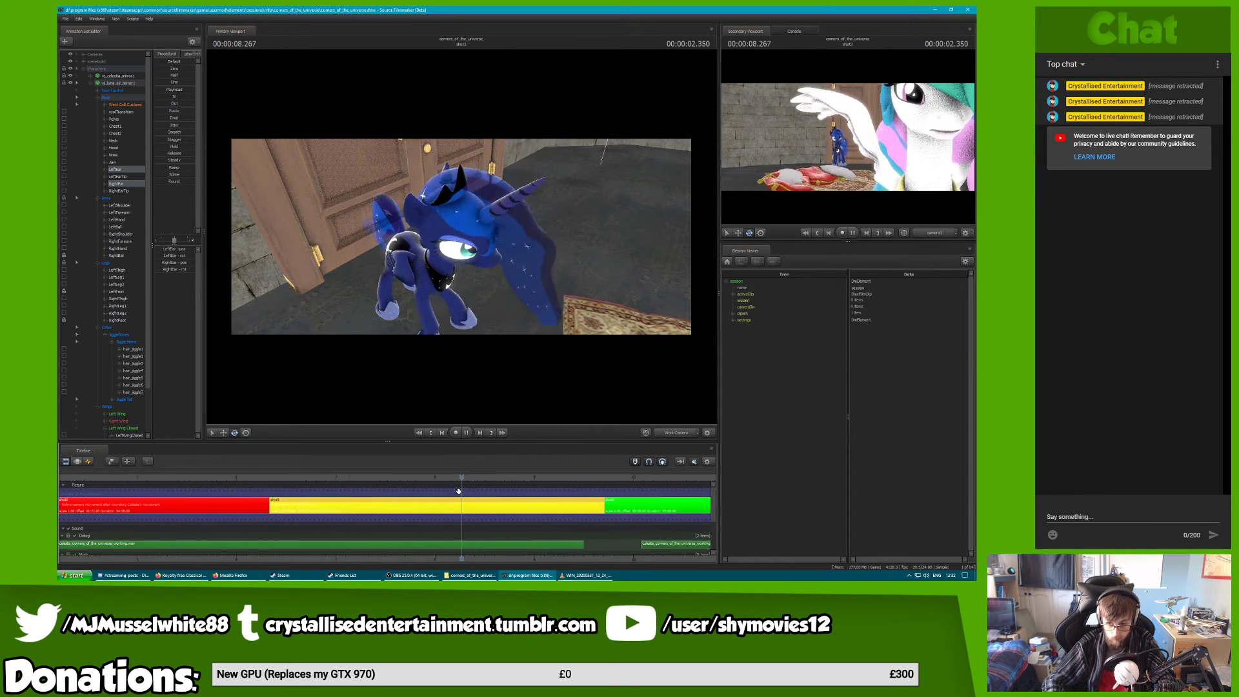
key(space)
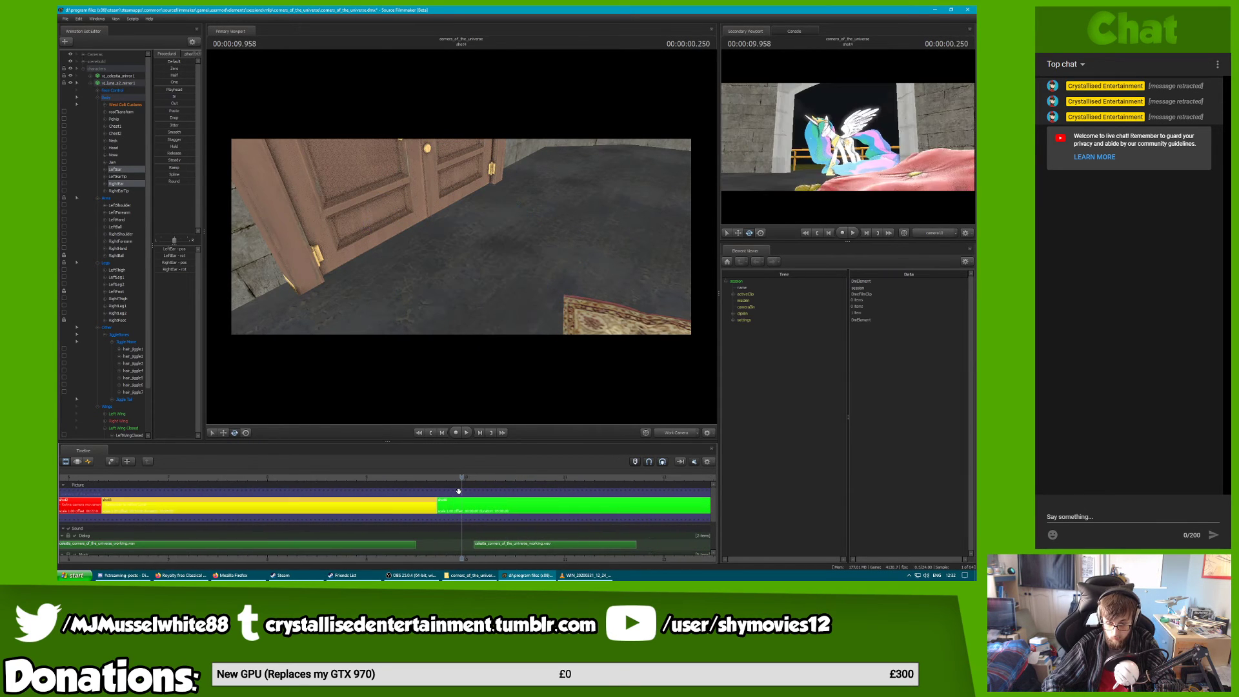
key(space)
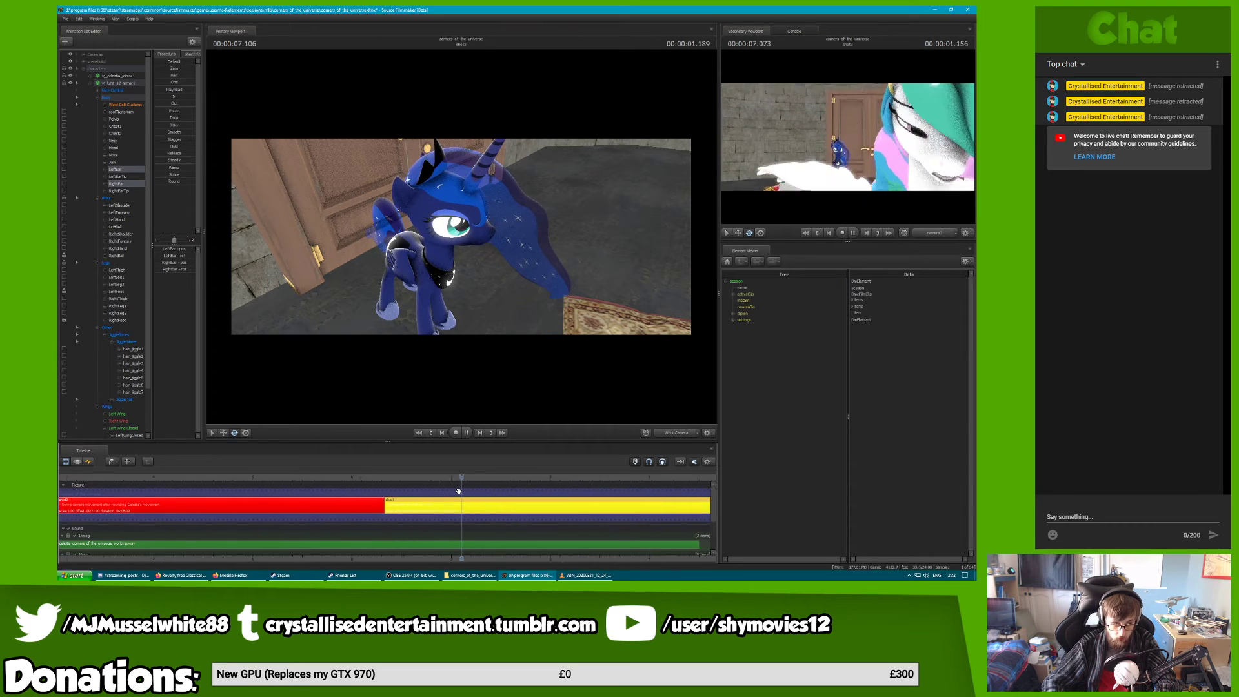
key(space)
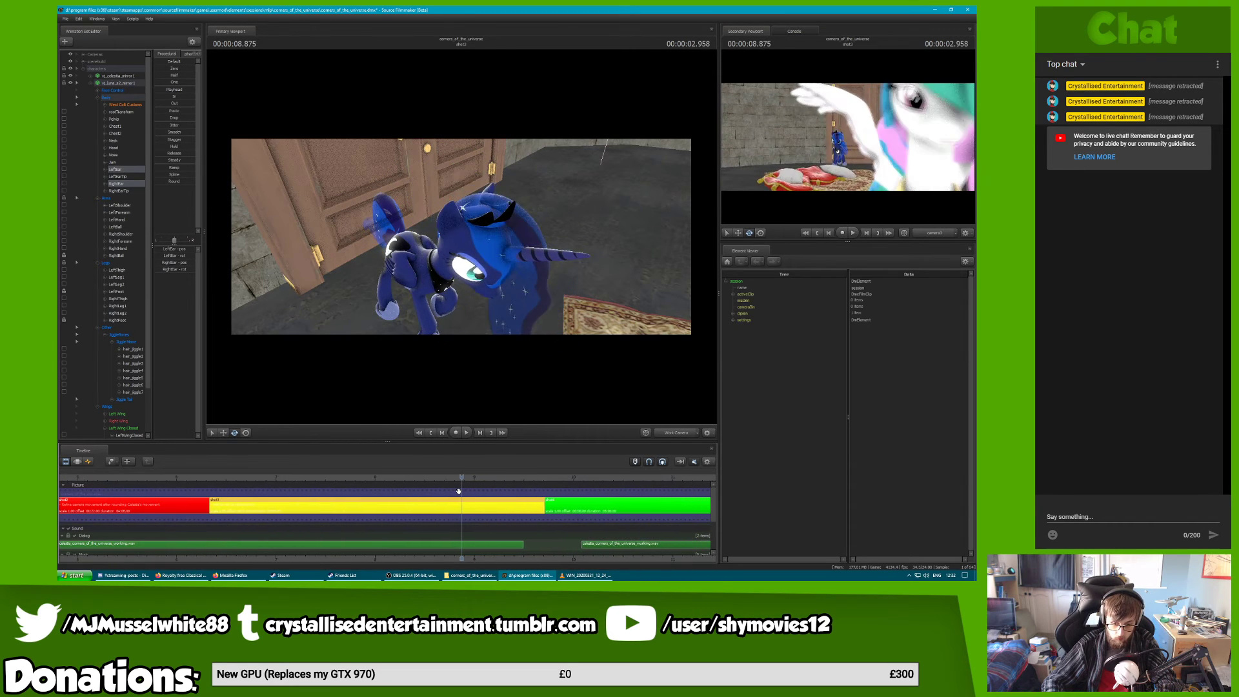
key(Up)
key(space)
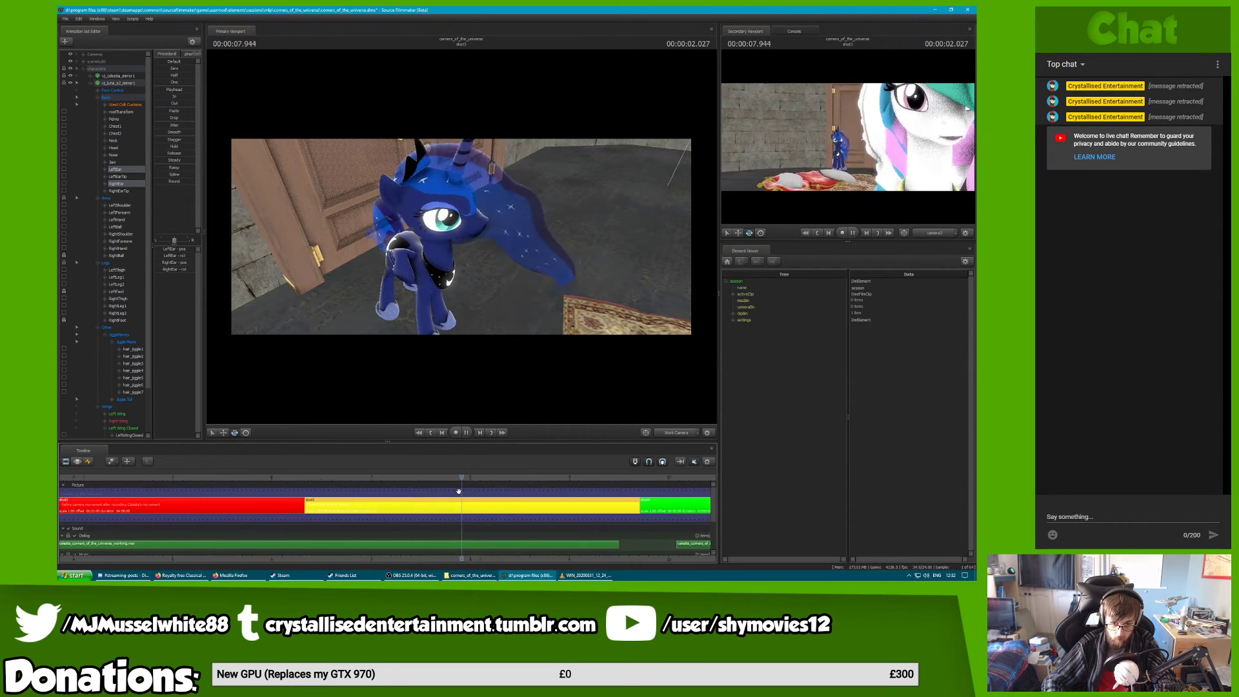
key(Up)
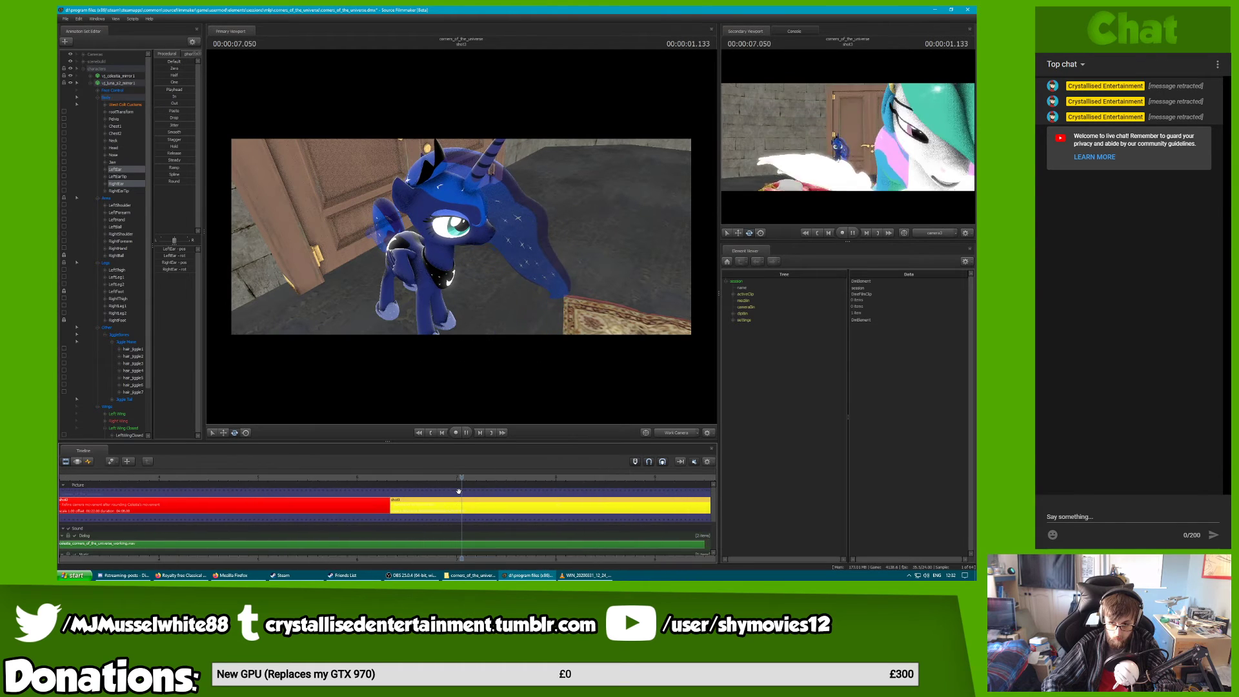
key(space)
Return the primary viewport to the scene camera and show the console in place of the secondary viewport
click(694, 436)
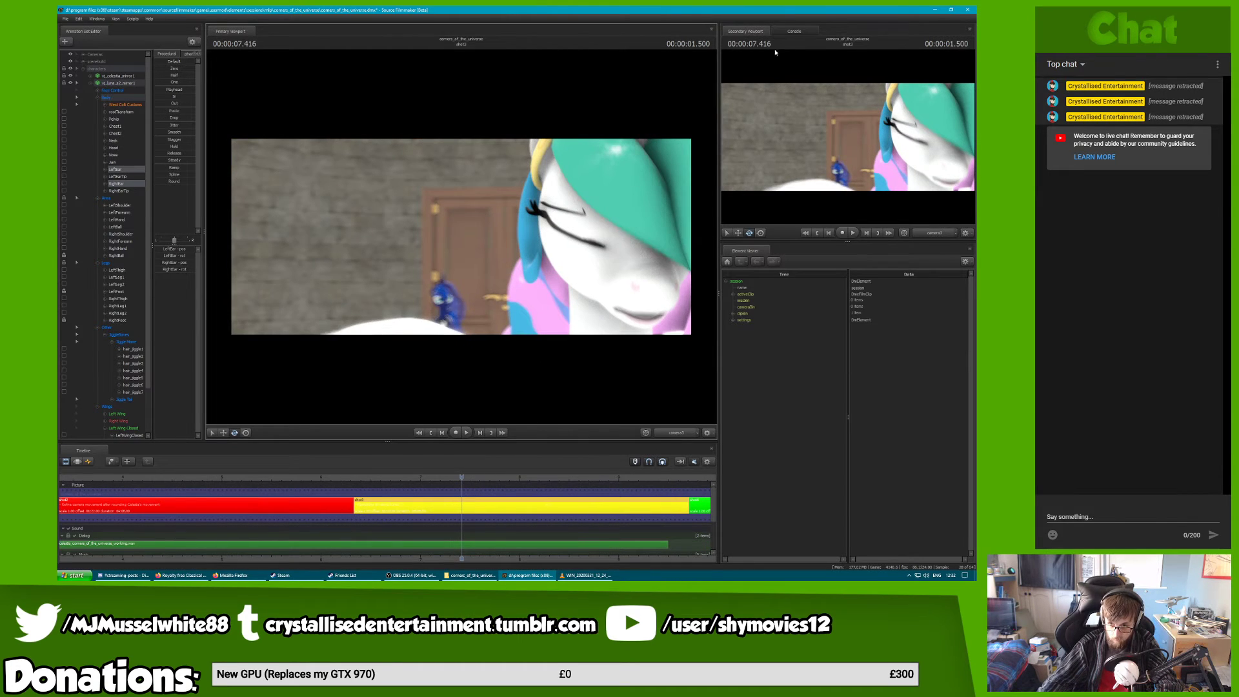
click(784, 31)
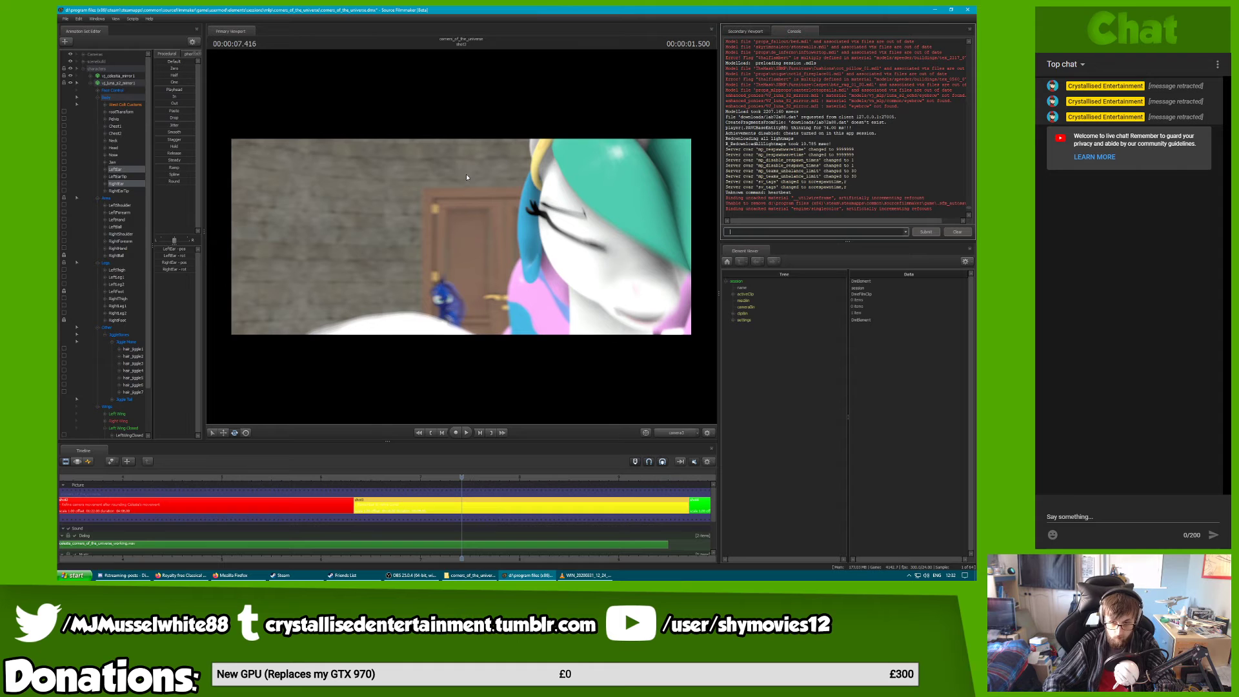
click(475, 94)
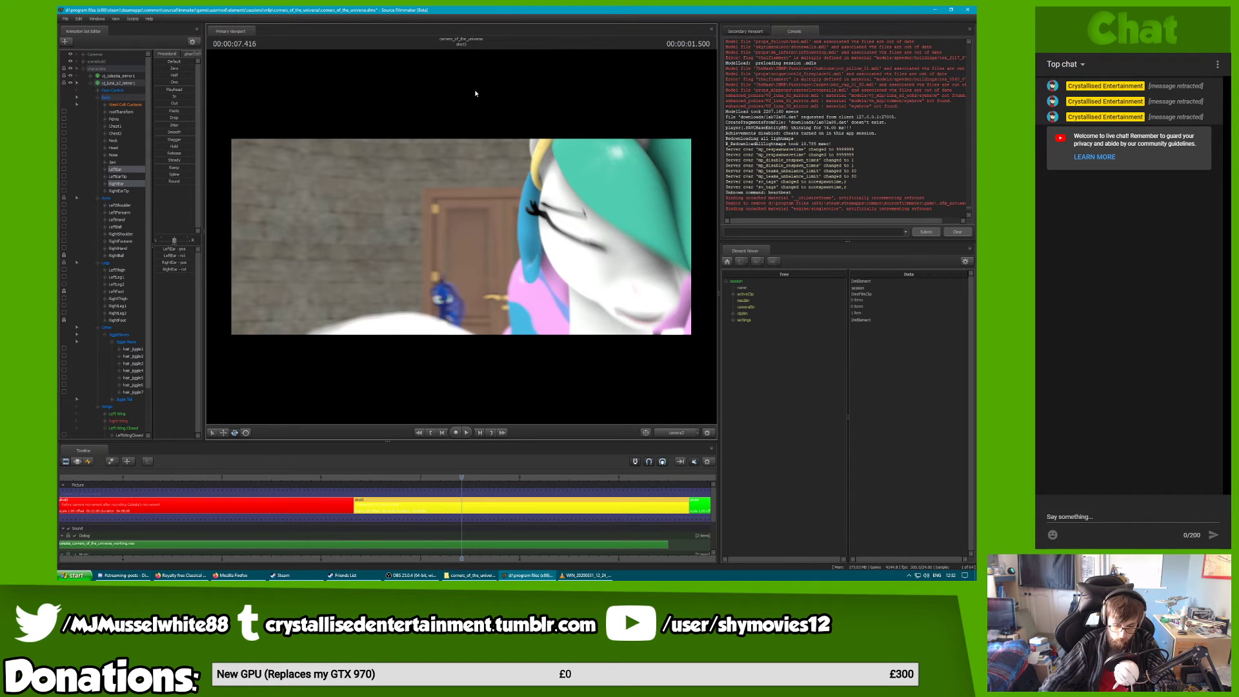
Replay shot 3 repeatedly through the scene camera to check Luna's motion behind Celestia
key(space)
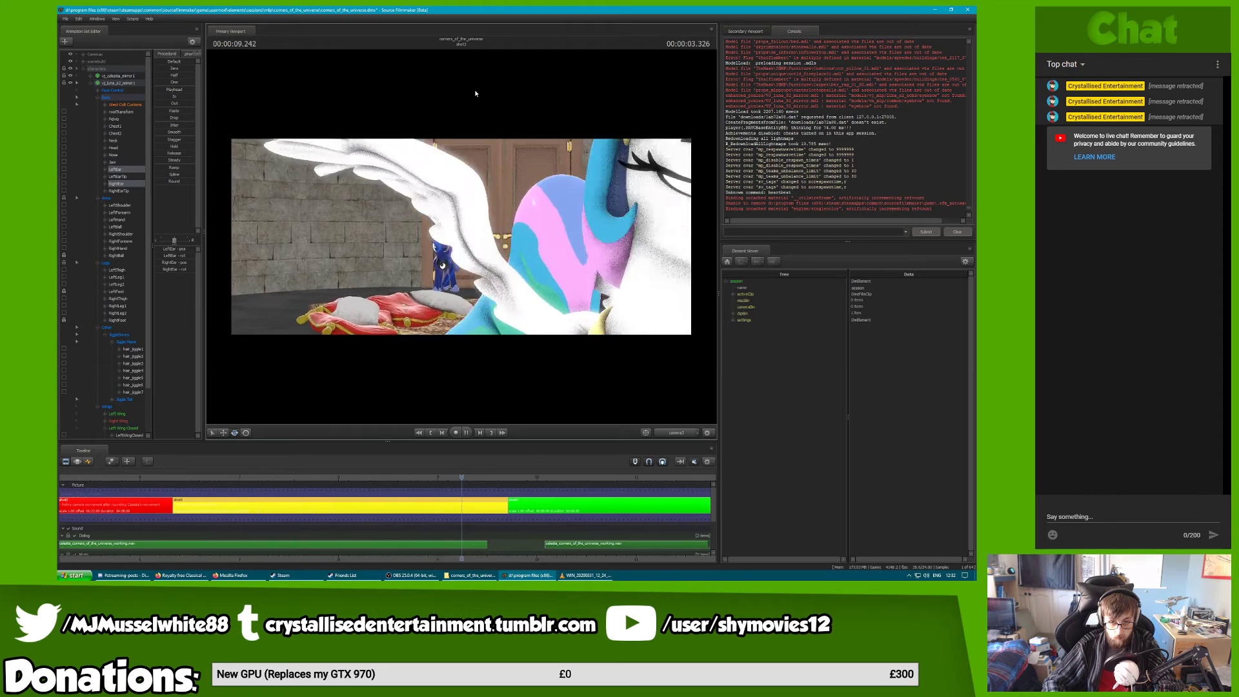
key(space)
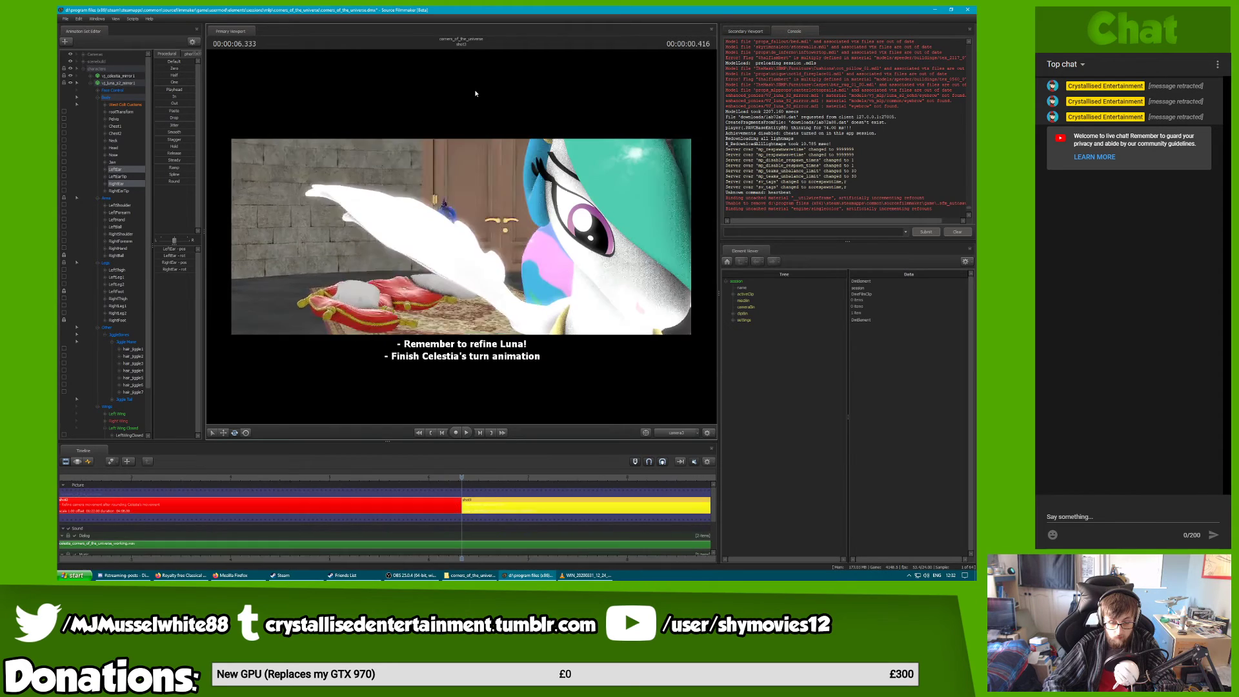
key(space)
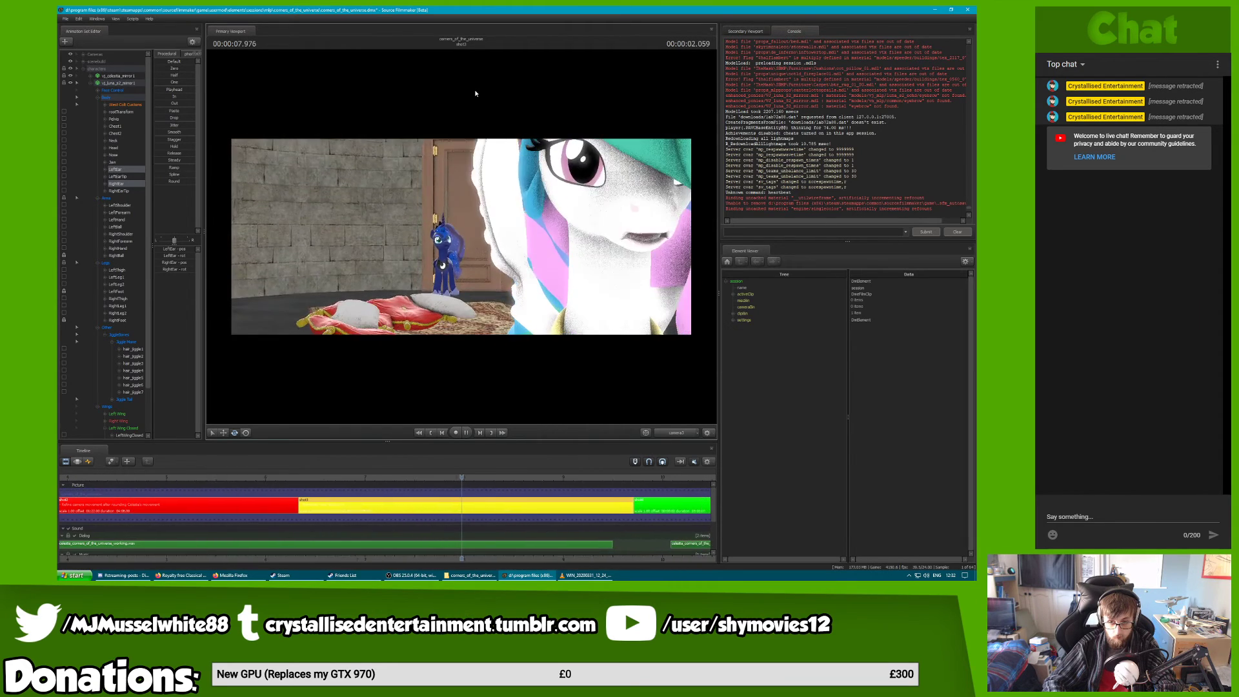
key(space)
key(space)
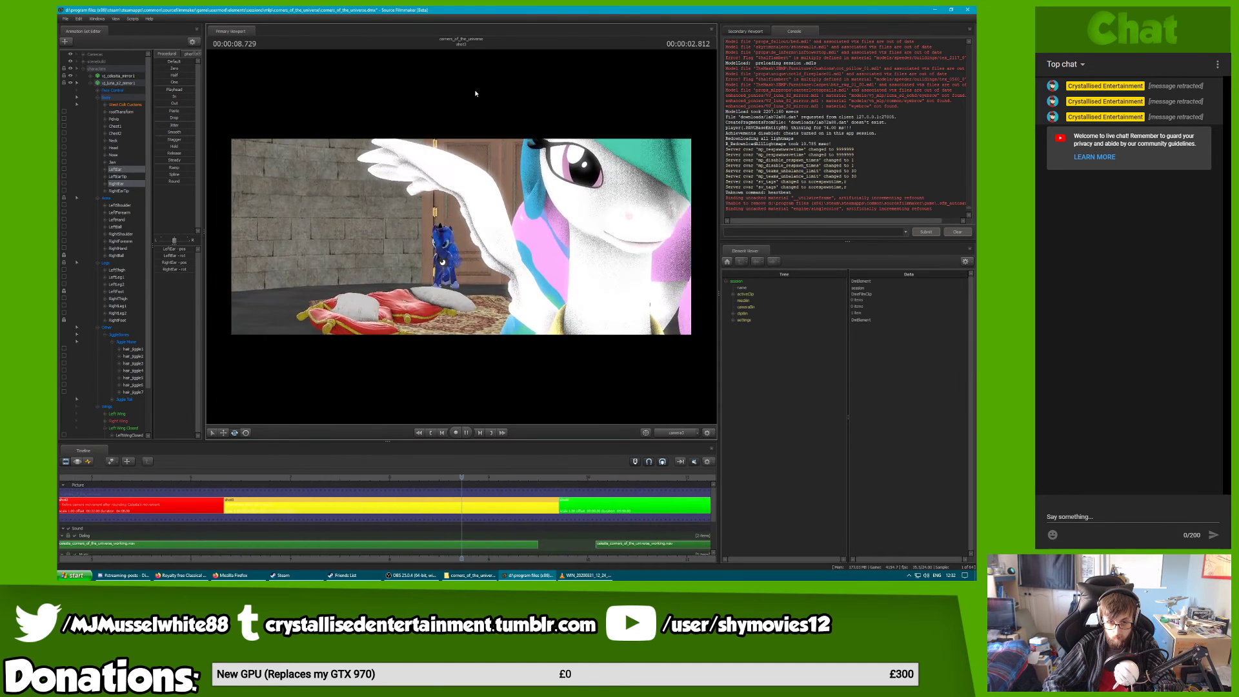
key(space)
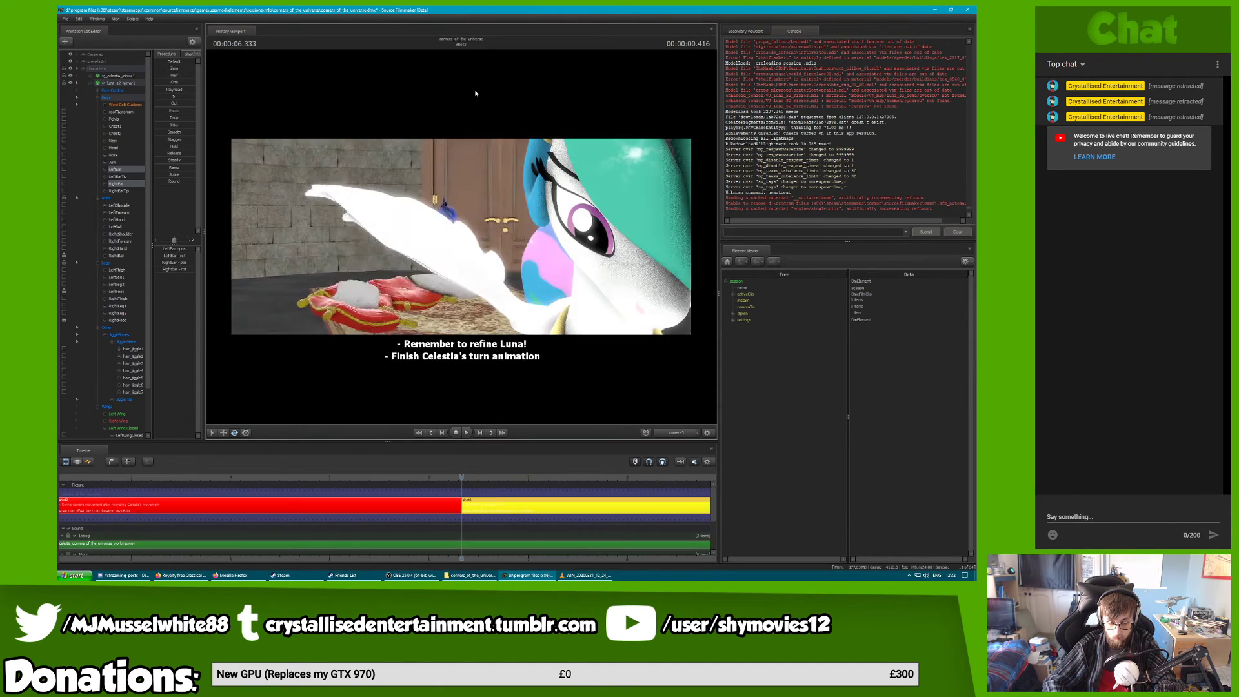
Play from shot 3 into shot 4 and scrub across their cut to compare Celestia's pose in both shots
key(space)
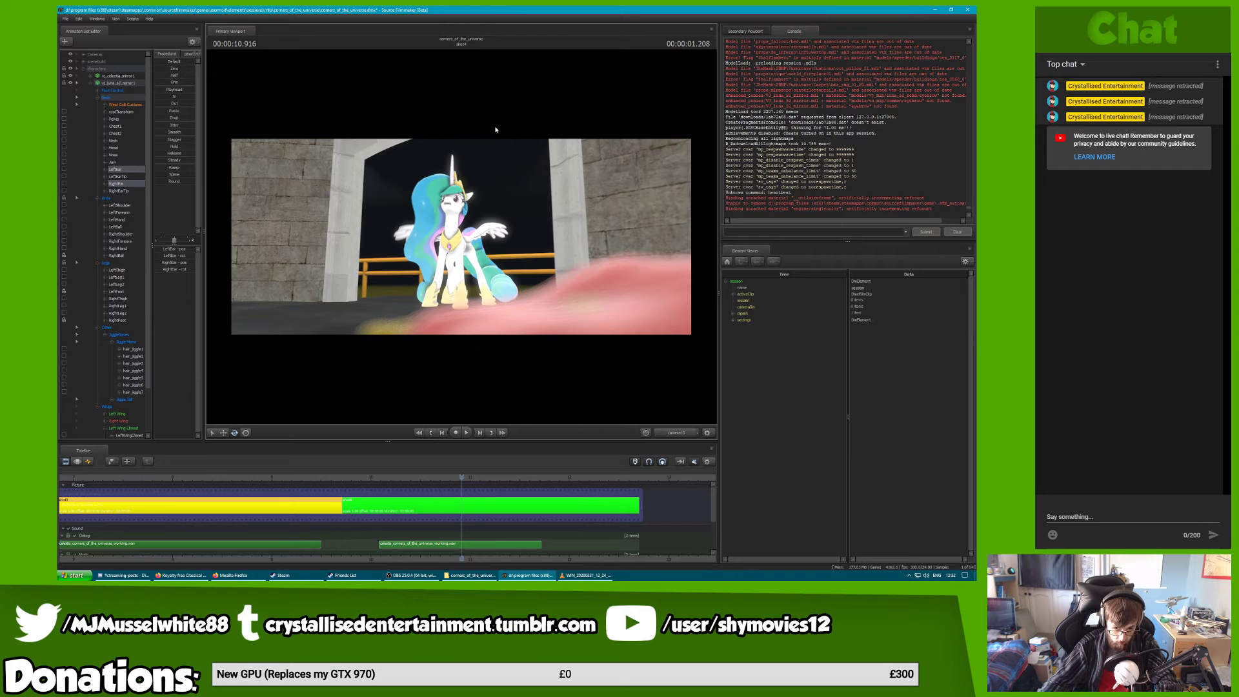
key(space)
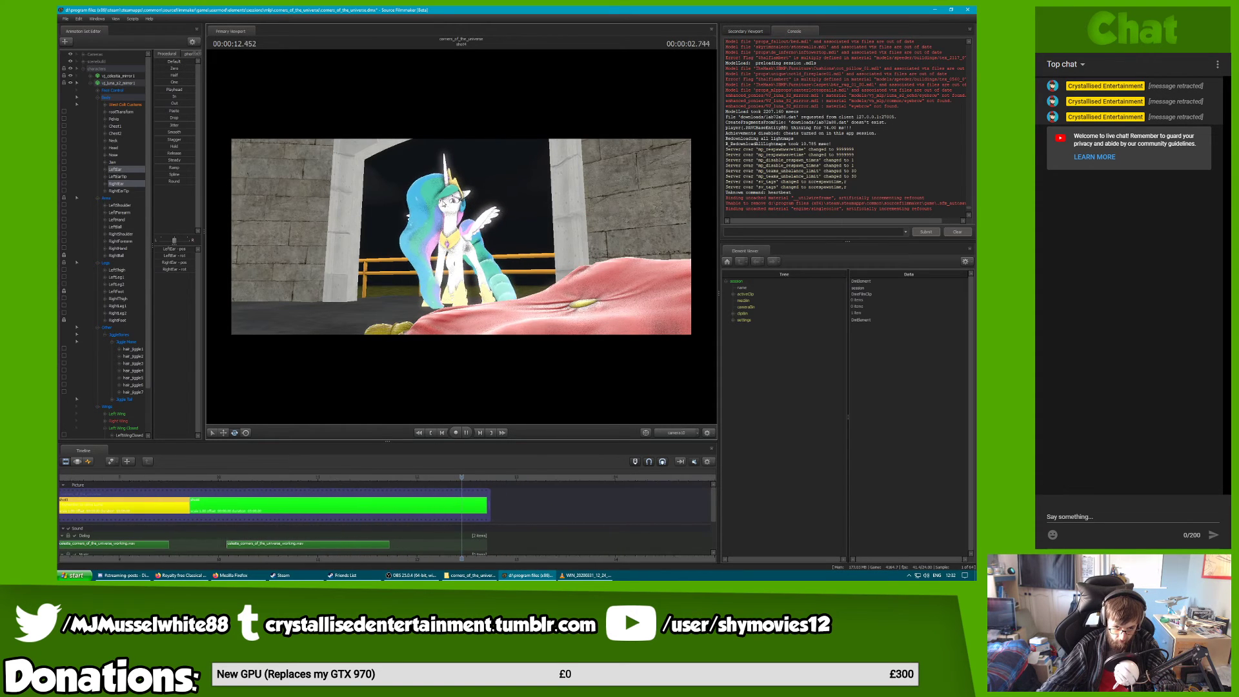
key(space)
drag(126, 478, 169, 467)
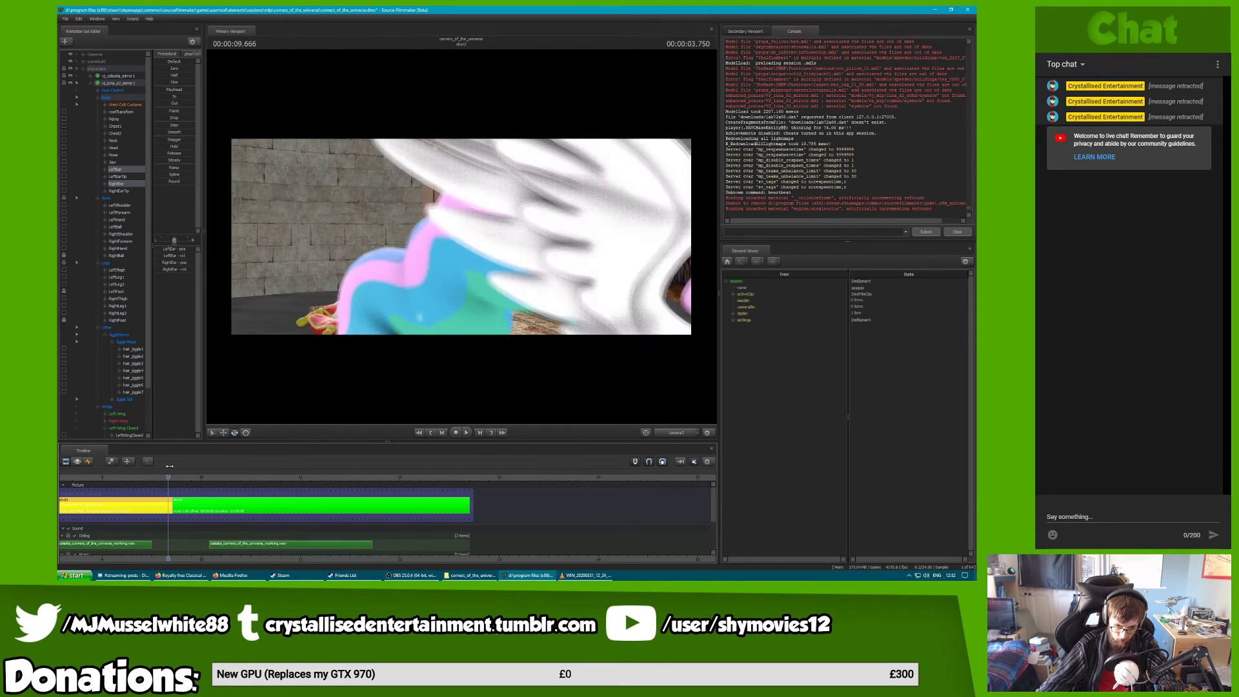
click(191, 477)
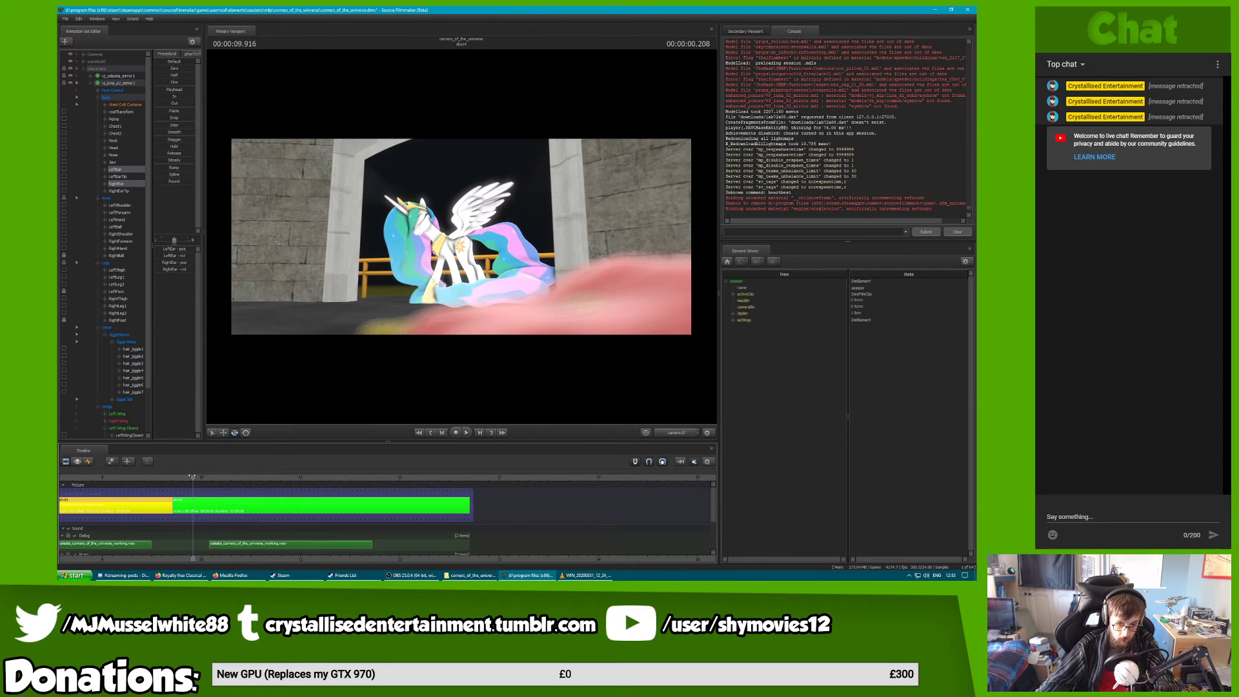
drag(191, 476, 164, 476)
Move the work camera to Celestia's legs and scrub back through shot 3 to examine her footwork while turning
click(662, 431)
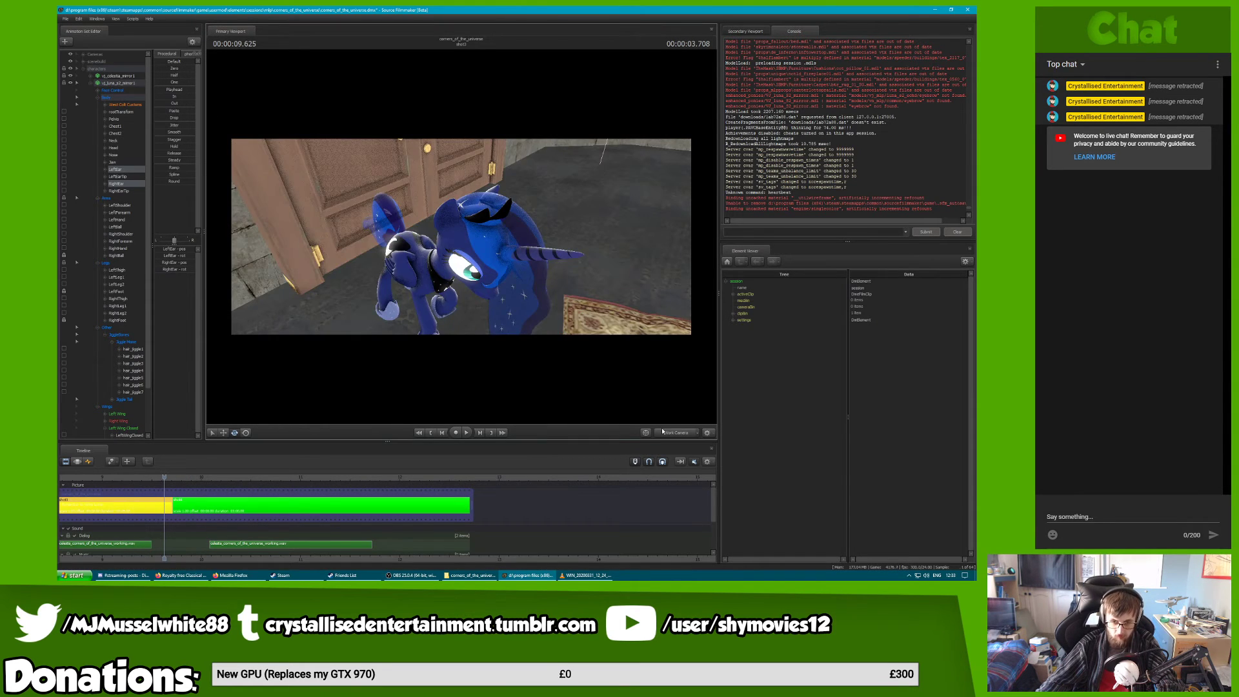
mouse_move(461, 236)
mouse_down()
mouse_move(555, 219)
mouse_move(556, 239)
mouse_move(587, 242)
mouse_move(475, 247)
mouse_up()
key(w)
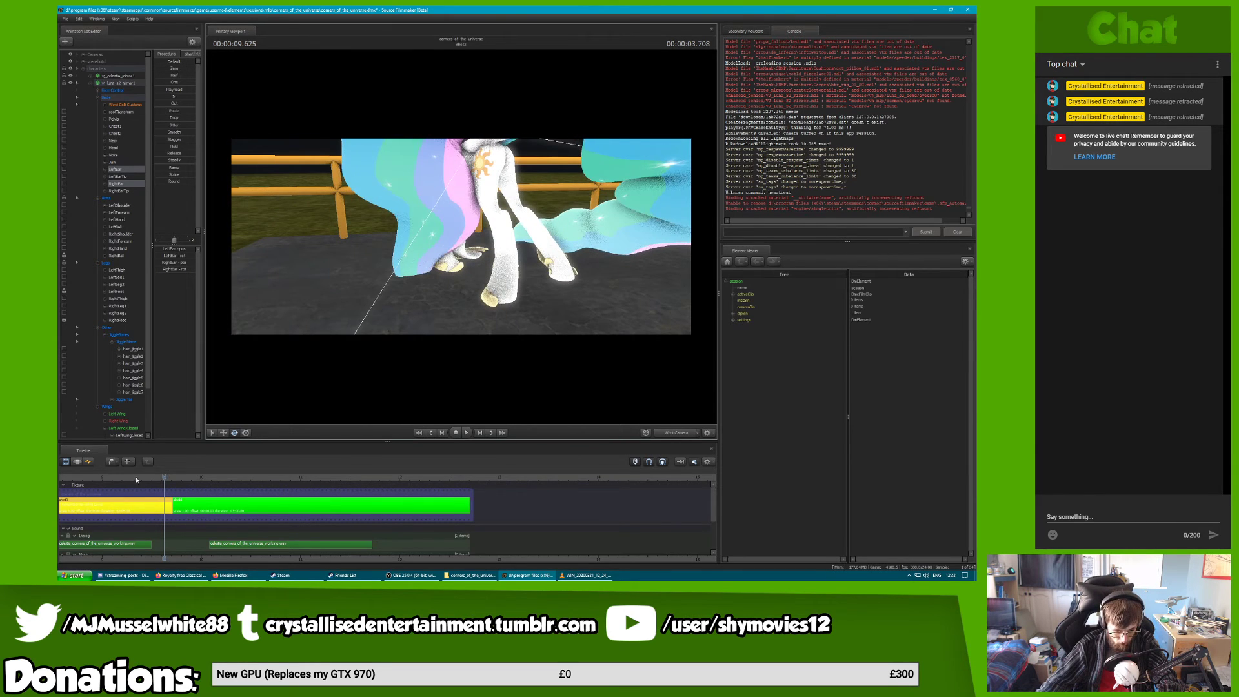
drag(137, 480, 140, 435)
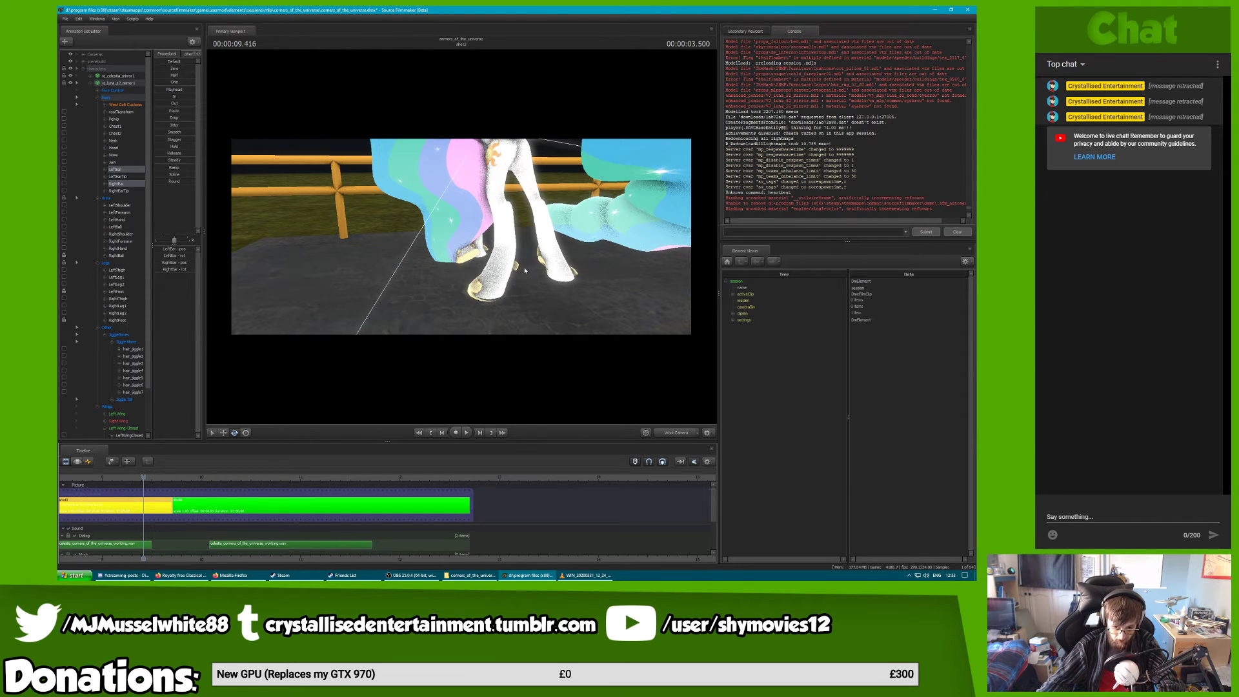
drag(187, 478, 141, 461)
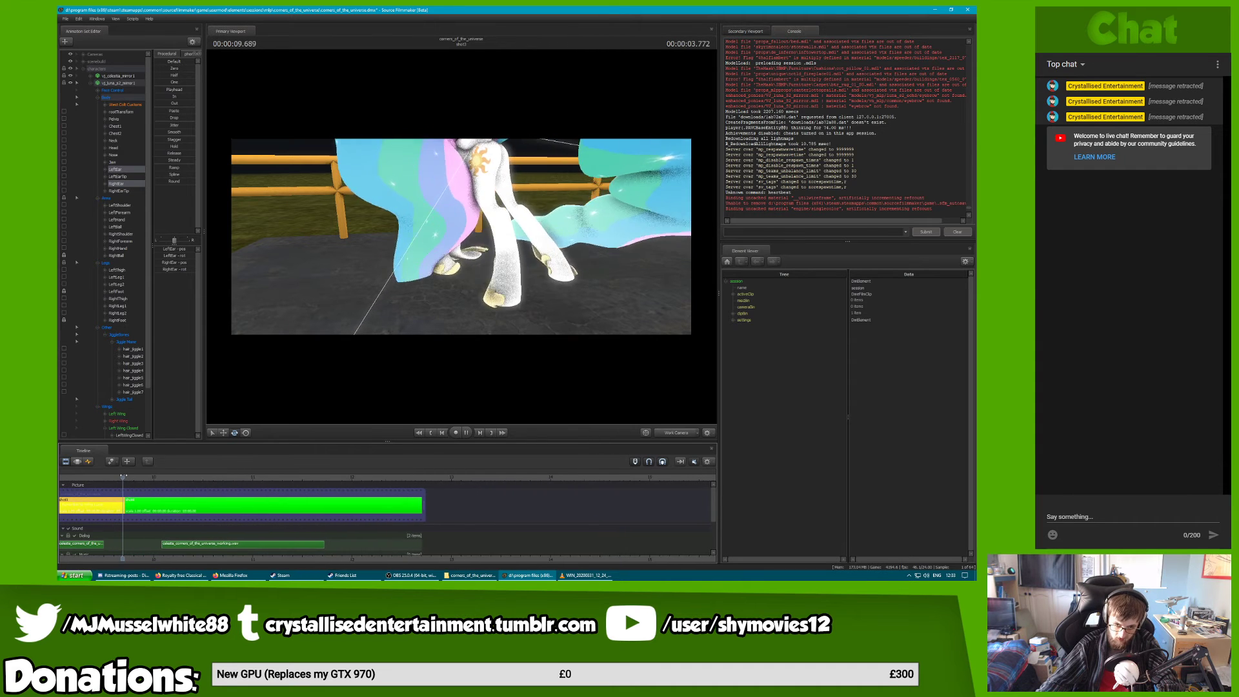
click(123, 475)
scroll(154, 486, down, 6)
mouse_move(121, 477)
mouse_down()
mouse_move(84, 478)
mouse_move(105, 479)
mouse_up()
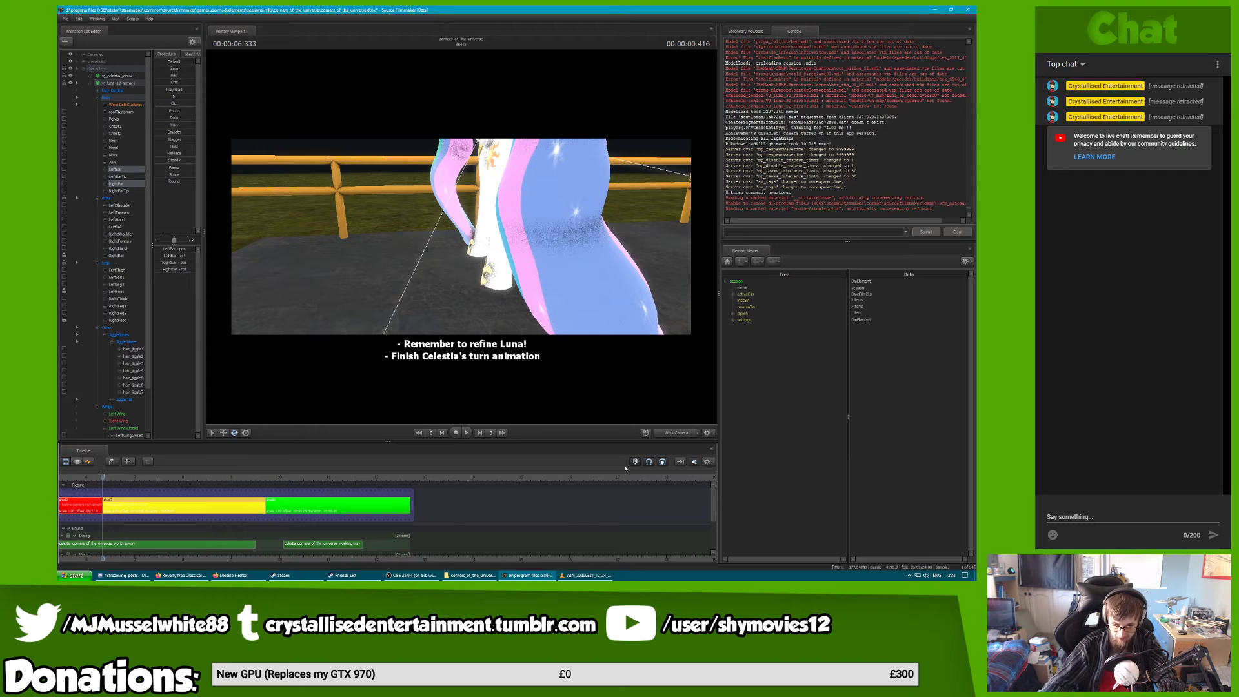
Play the animation to review Celestia's turn through the yellow clip and the final green clip
key(space)
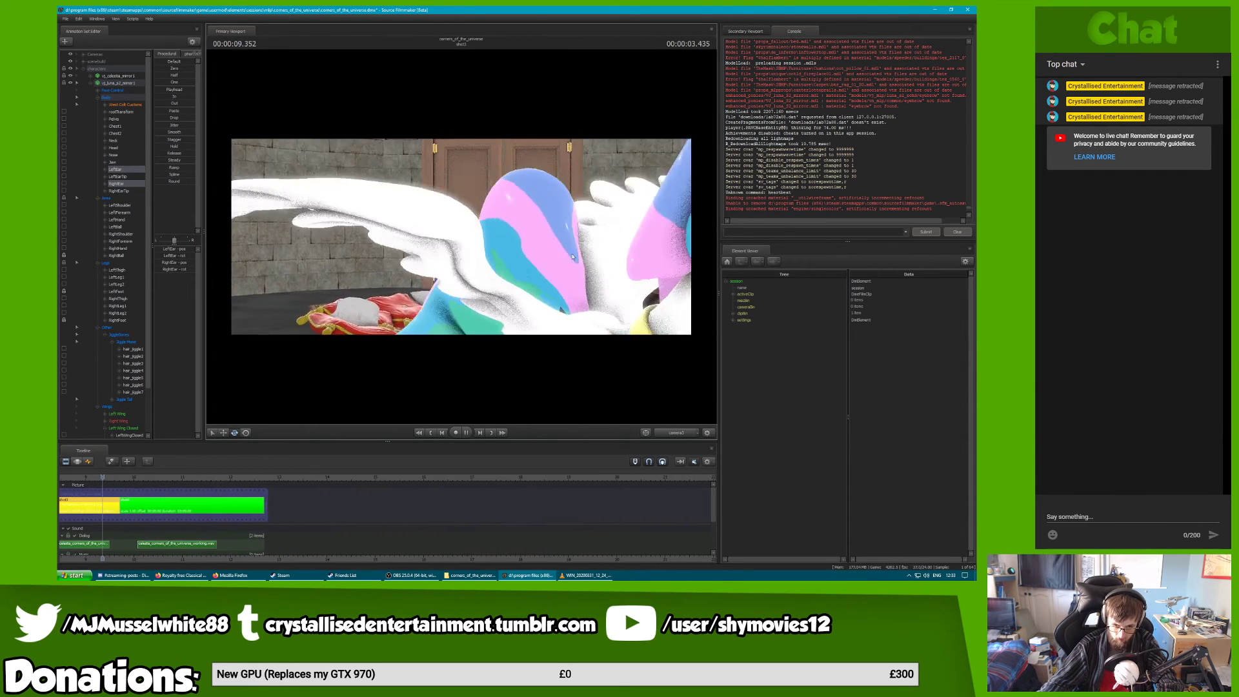
key(space)
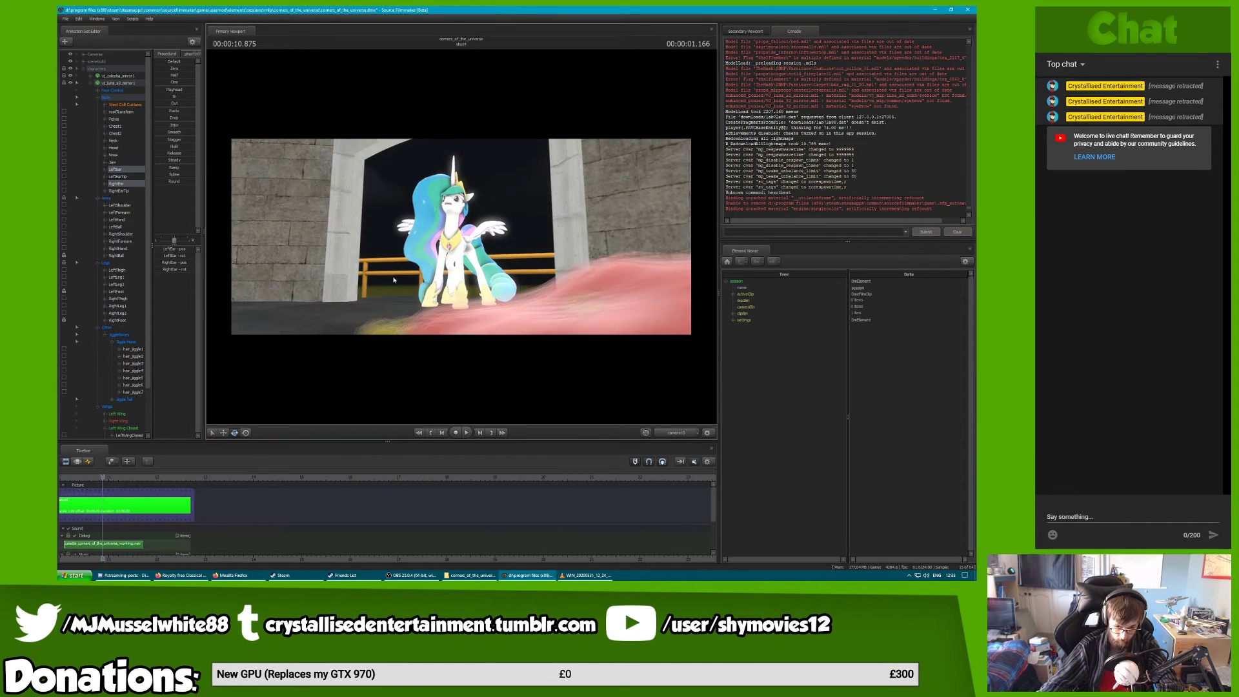
scroll(217, 552, down, 3)
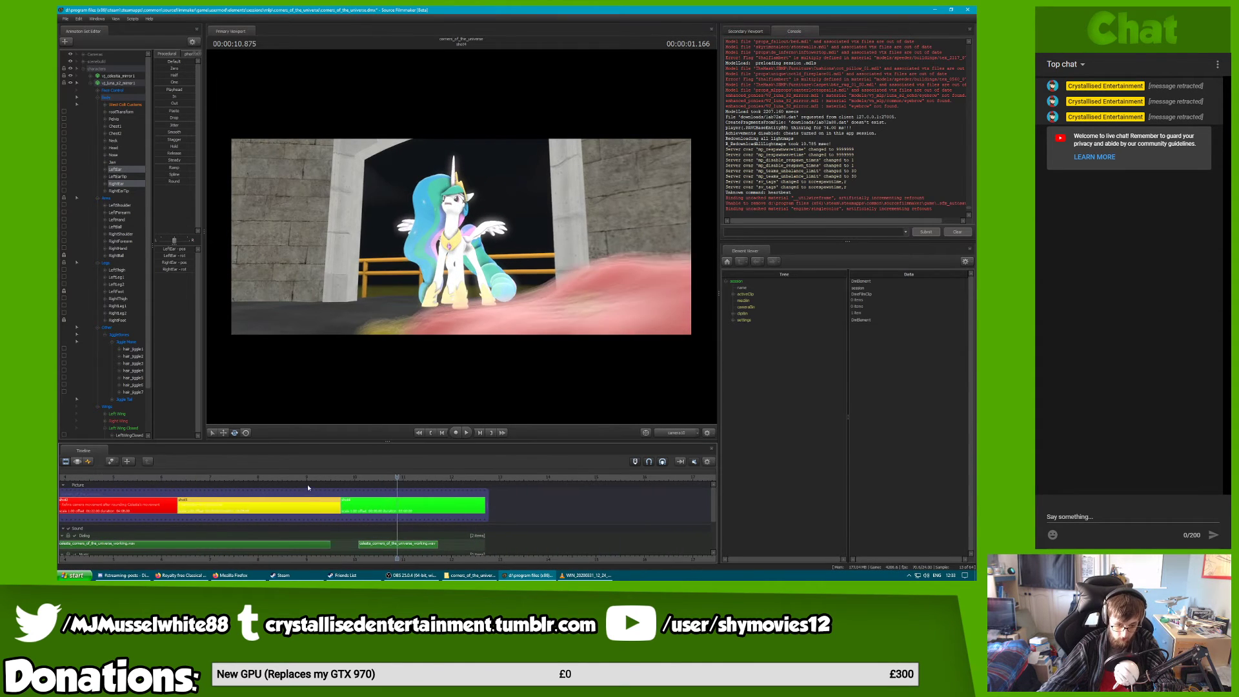
Edit the yellow clip's text to remove the "Finish Celestia's turn animation" note, keeping only "- Remember to refine Luna!"
click(308, 477)
key(Up)
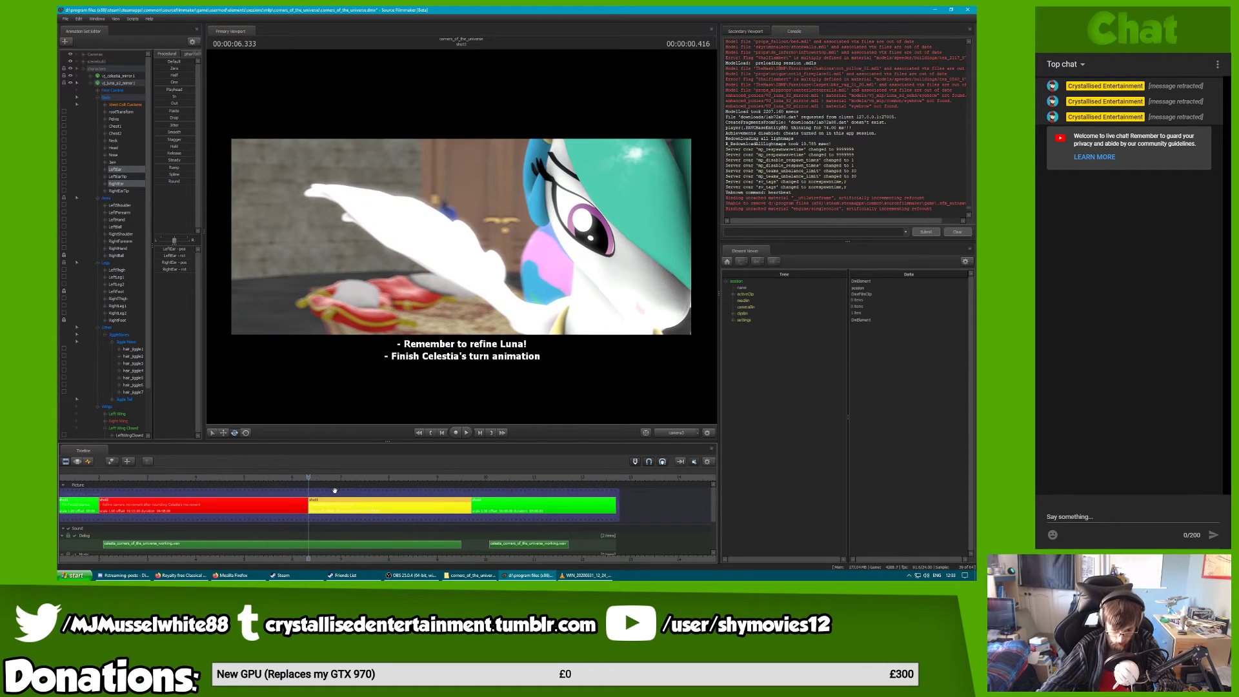
right_click(372, 511)
mouse_move(418, 418)
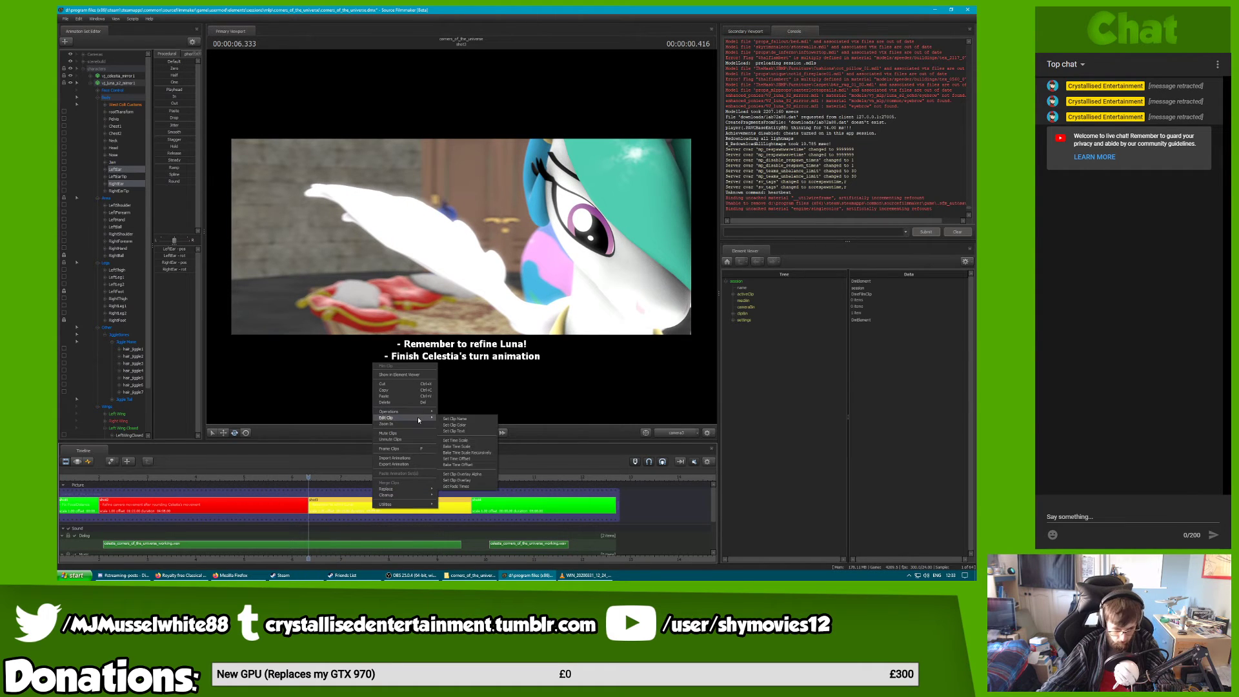
click(455, 430)
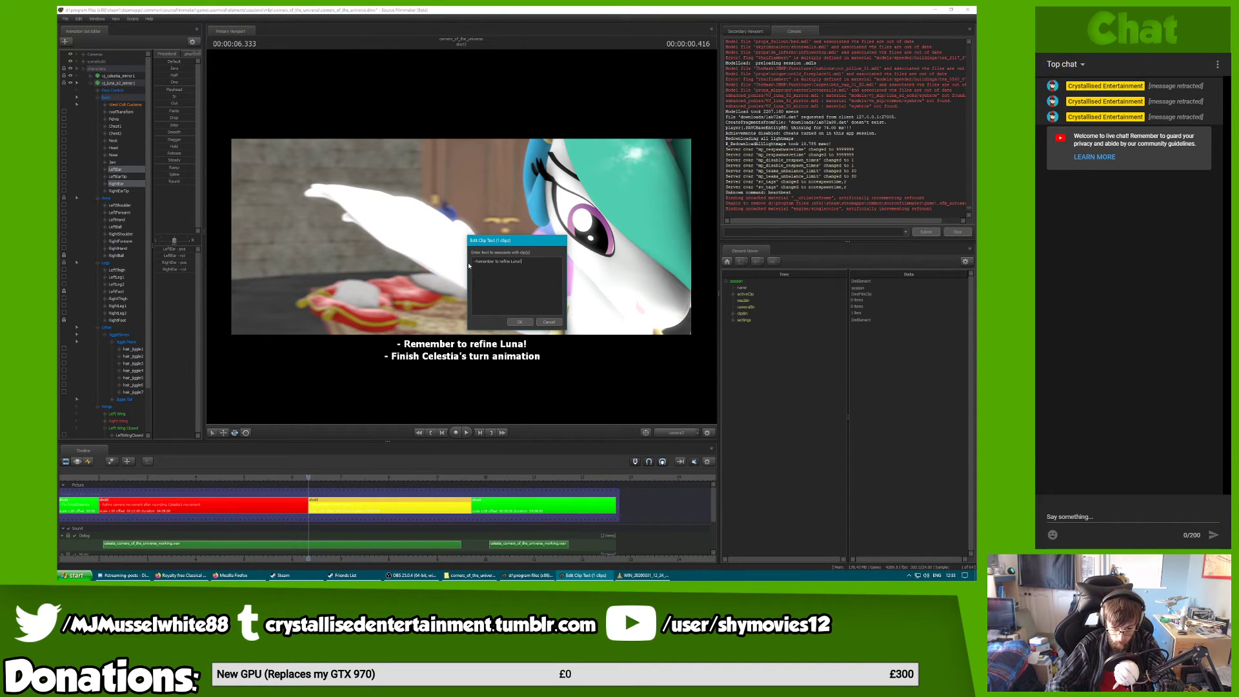
click(513, 325)
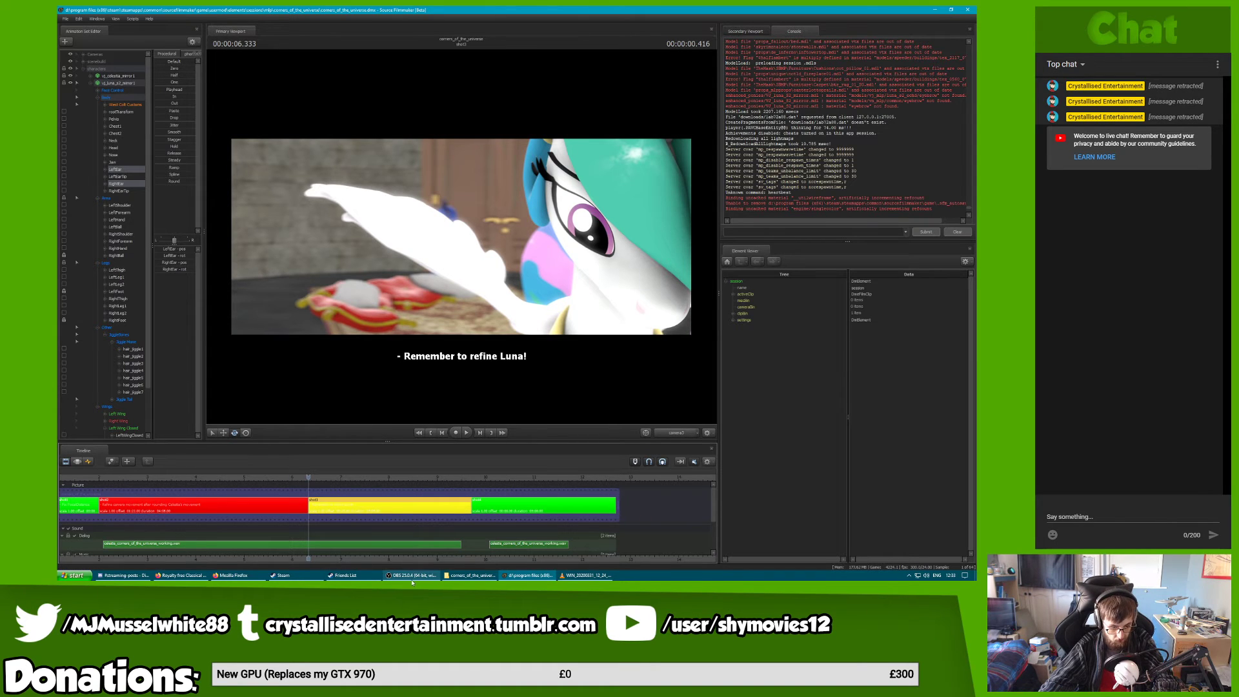
Back up the session by pasting its DMX file into the original folder and renaming the copy as a refine pass version
click(445, 577)
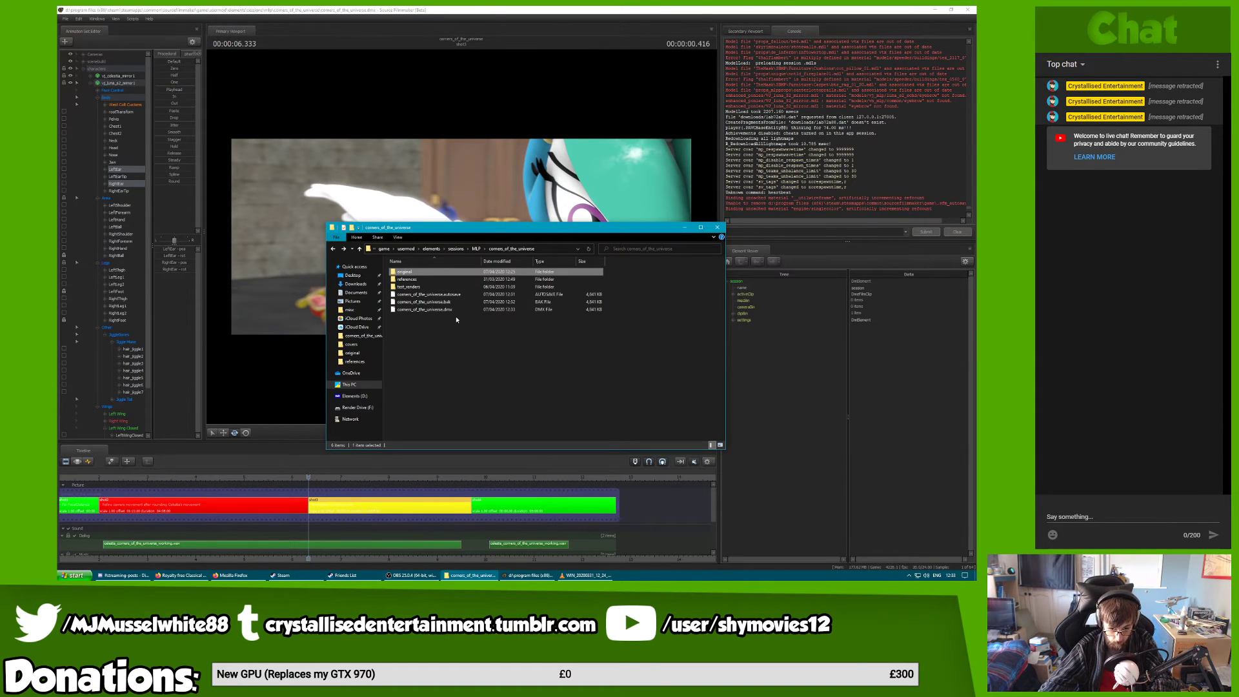
double_click(442, 272)
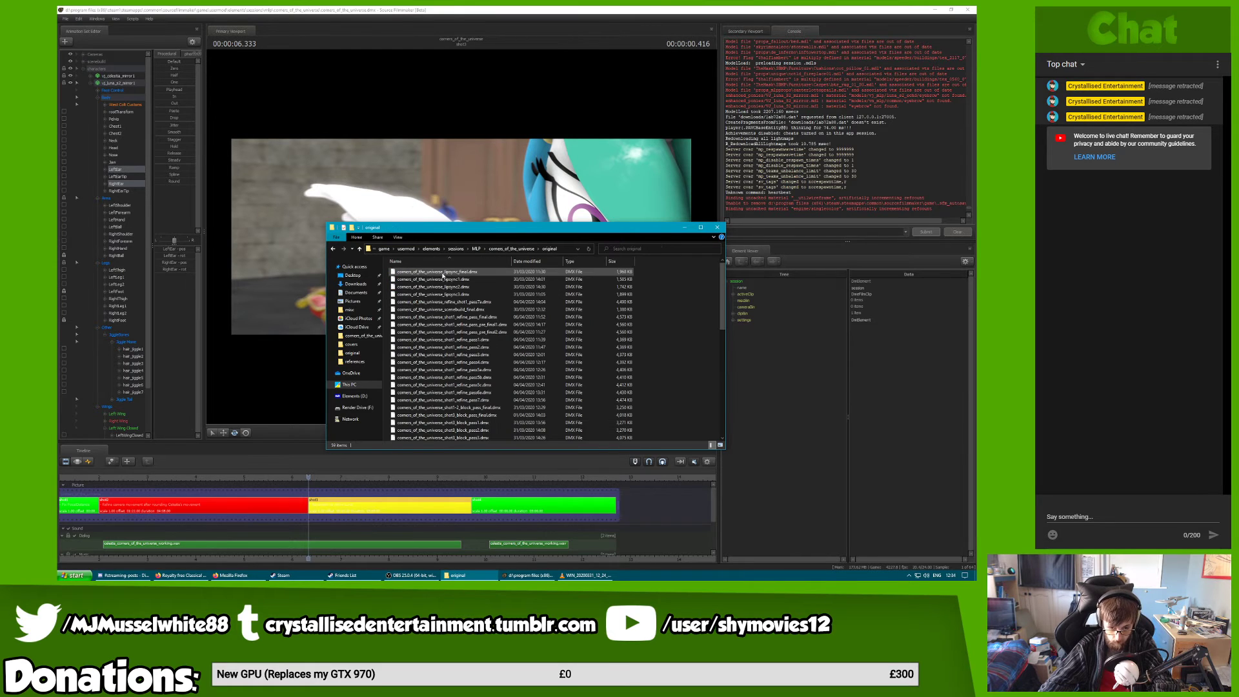
key(ctrl+v)
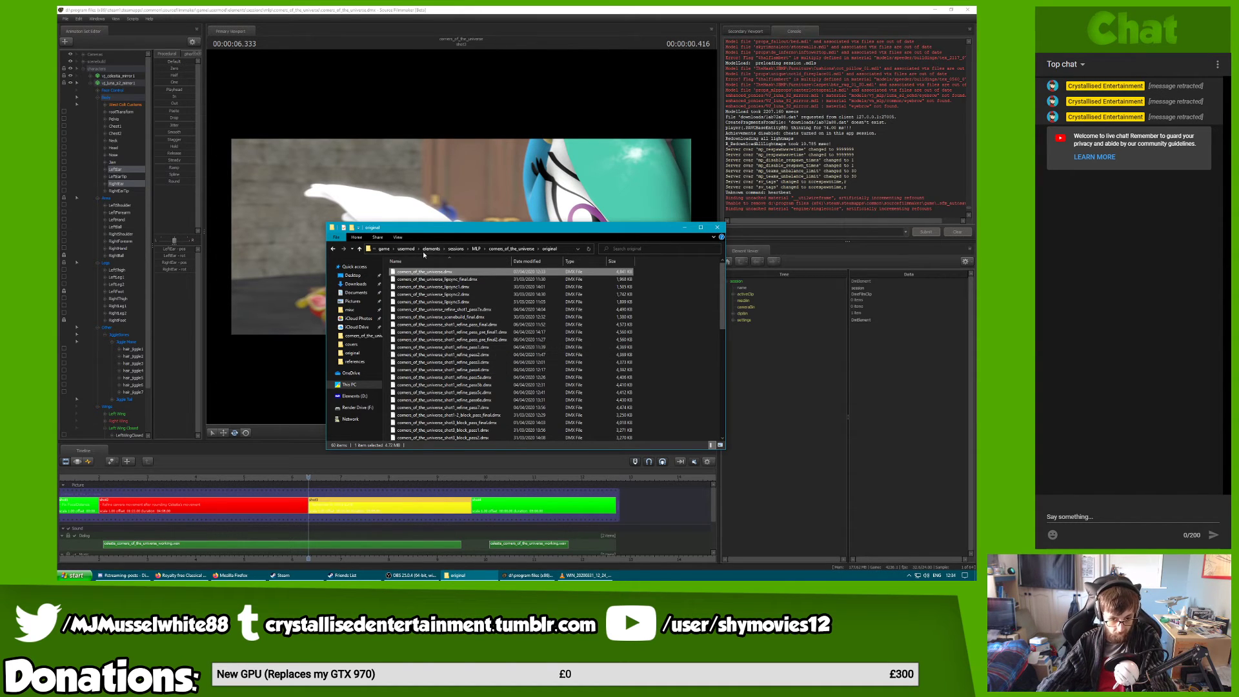
right_click(418, 271)
click(463, 387)
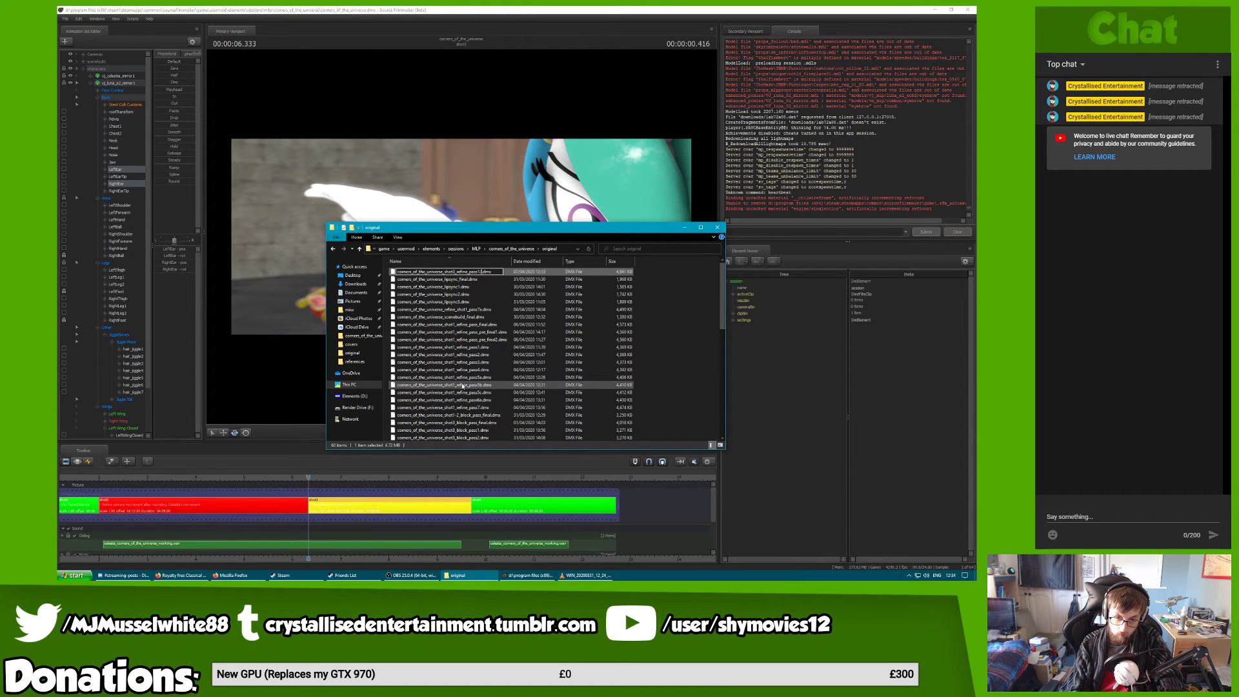
click(475, 47)
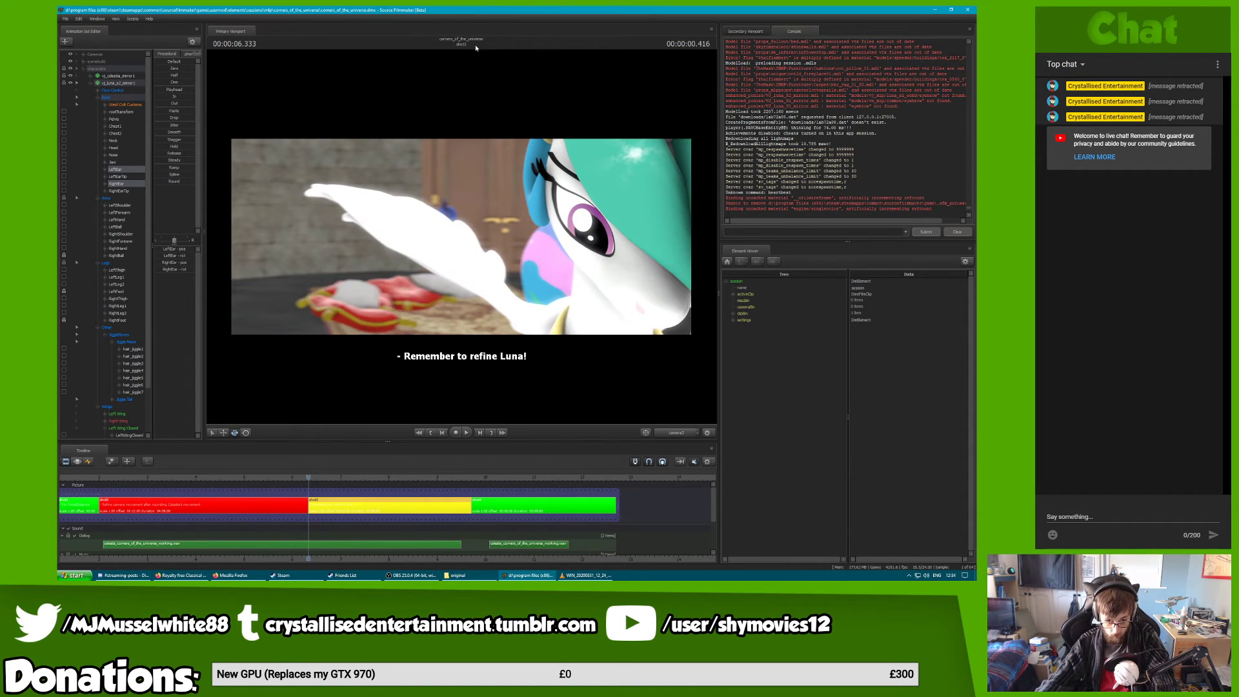
Play Celestia's movement in the yellow clip from a raised work camera view to check it
click(660, 435)
drag(619, 348, 461, 240)
key(w)
key(space)
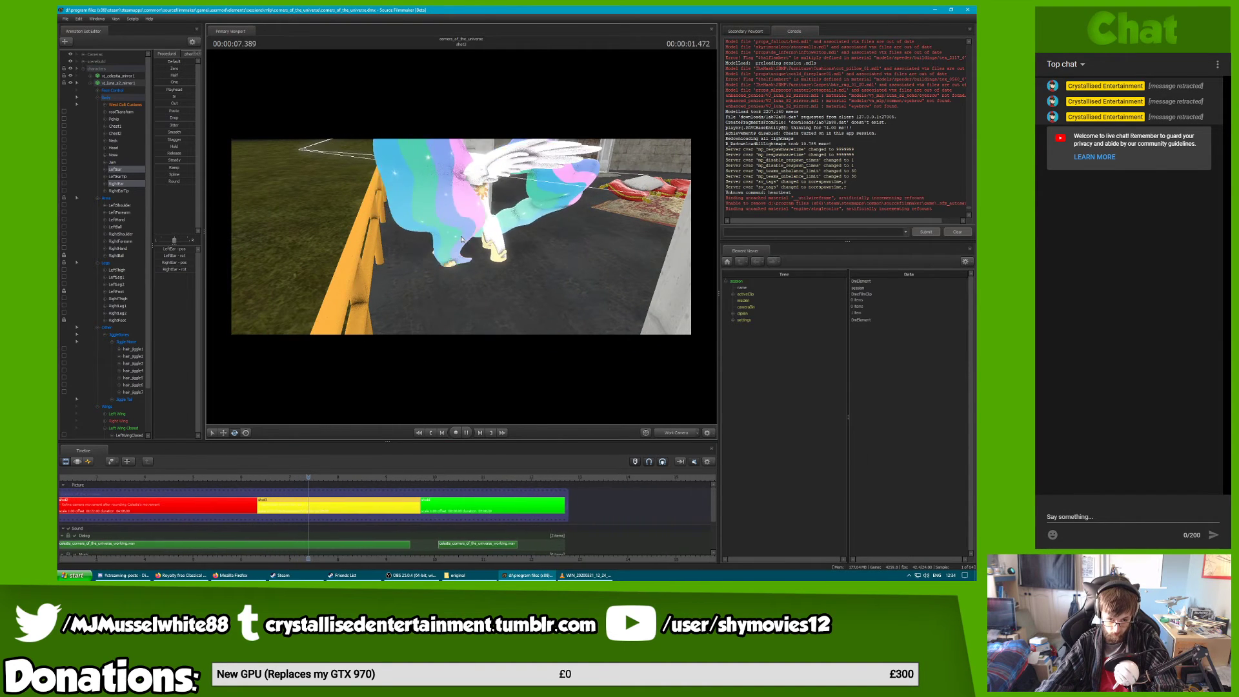
key(space)
key(space)
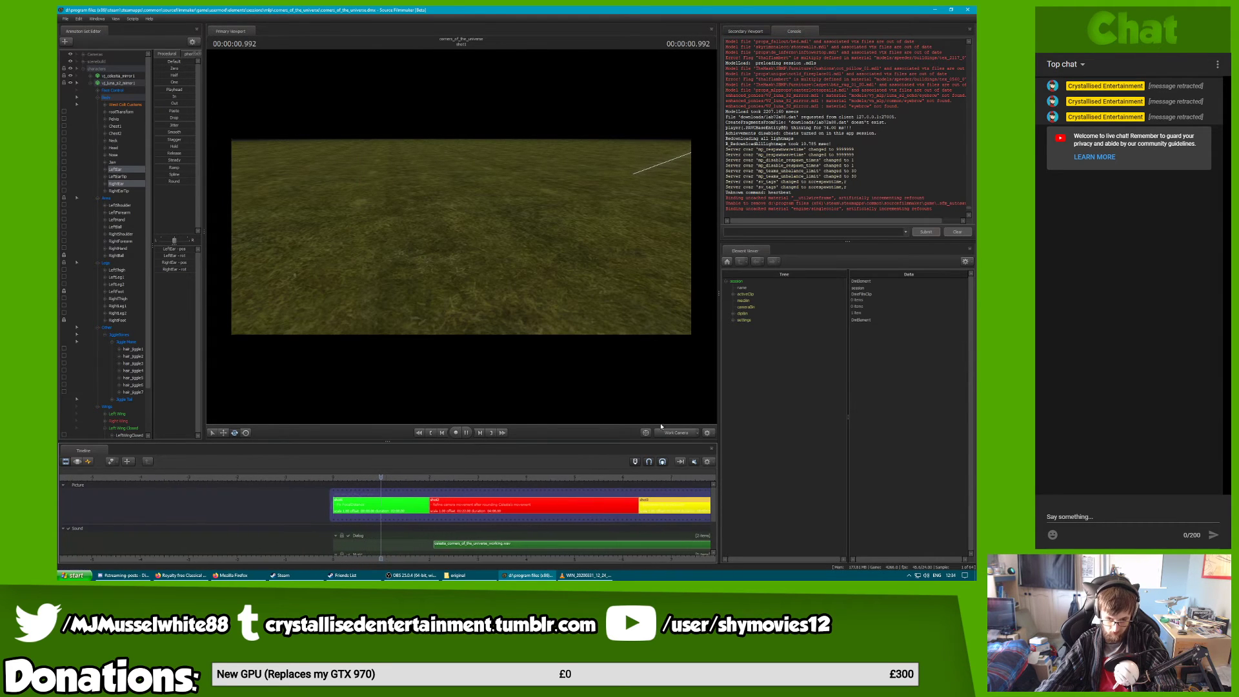
Switch to the shot camera and replay the sequence from the beginning to review all the shots
click(688, 433)
key(space)
key(space)
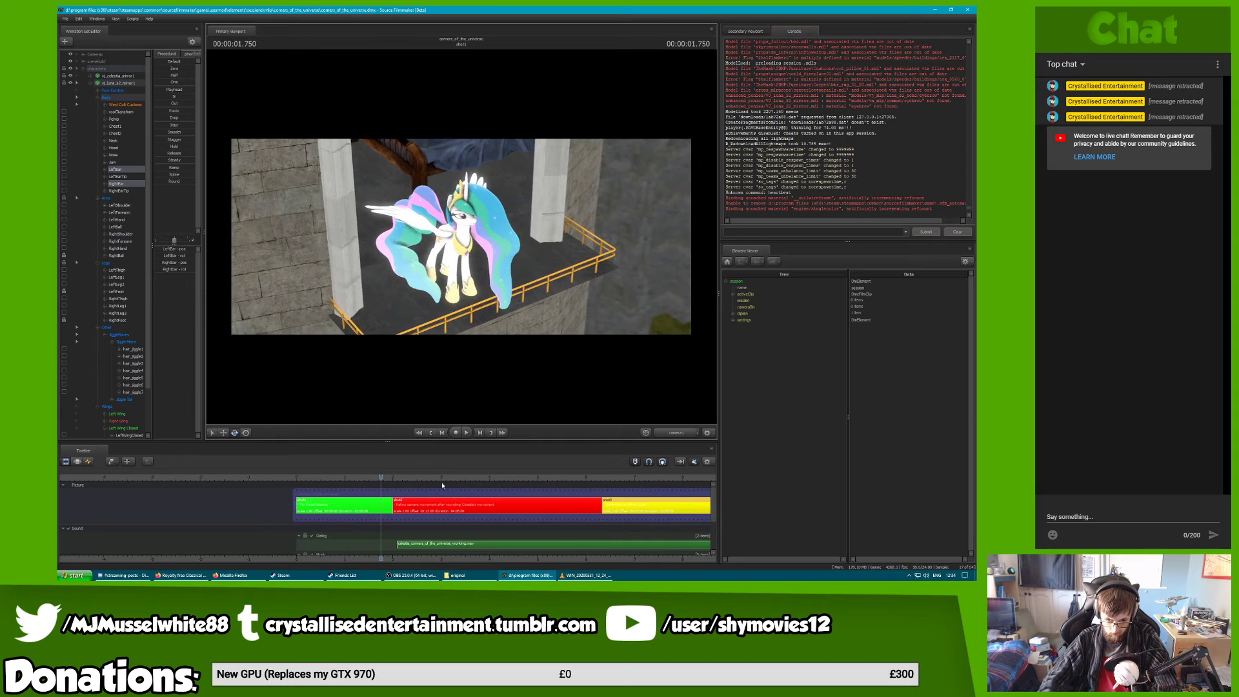
key(Home)
key(space)
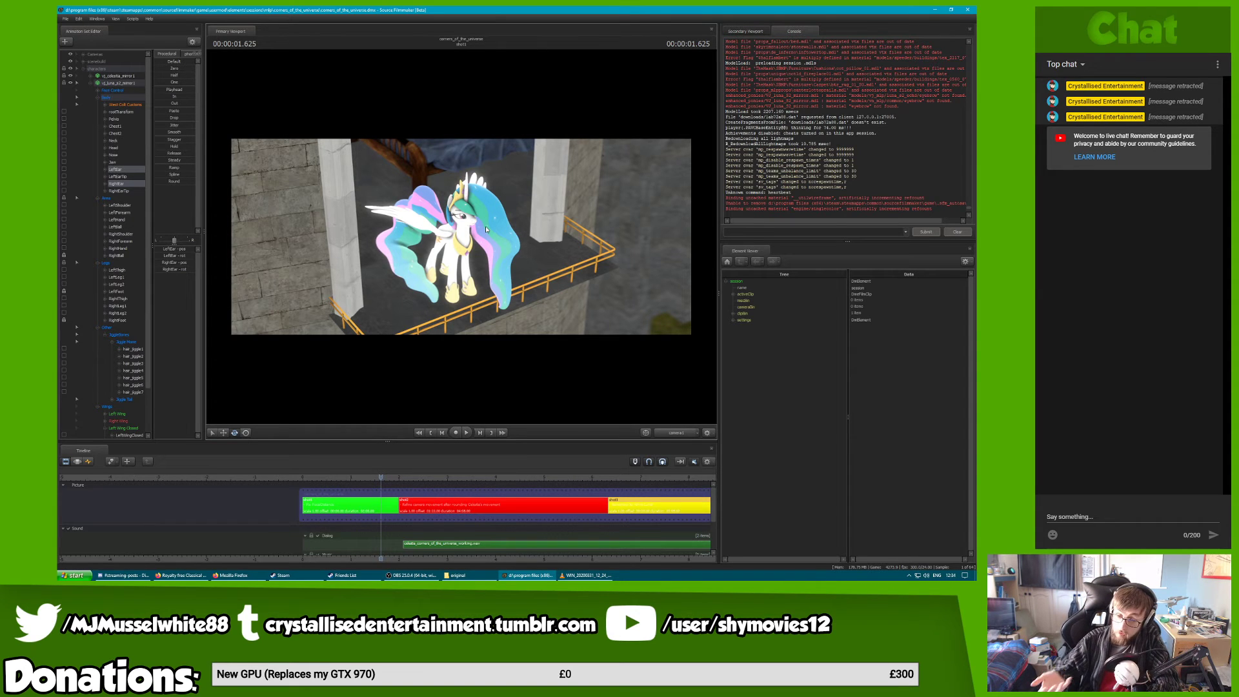
key(Home)
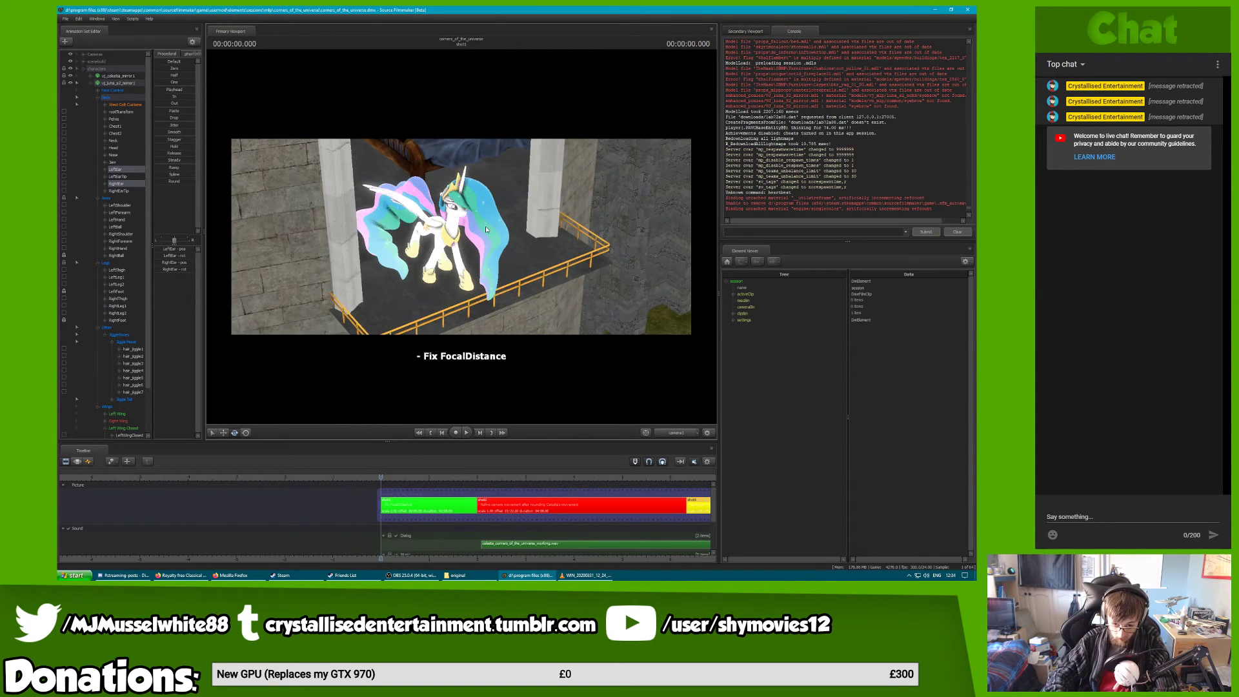
key(space)
key(space)
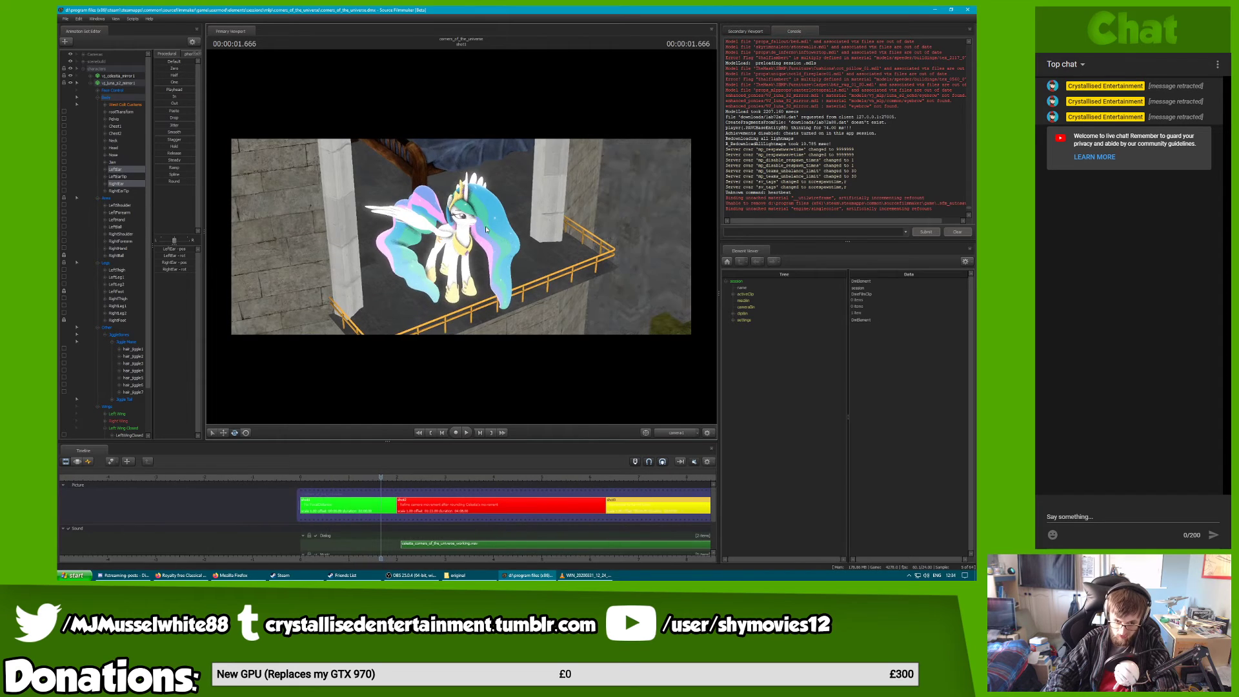
key(Home)
key(space)
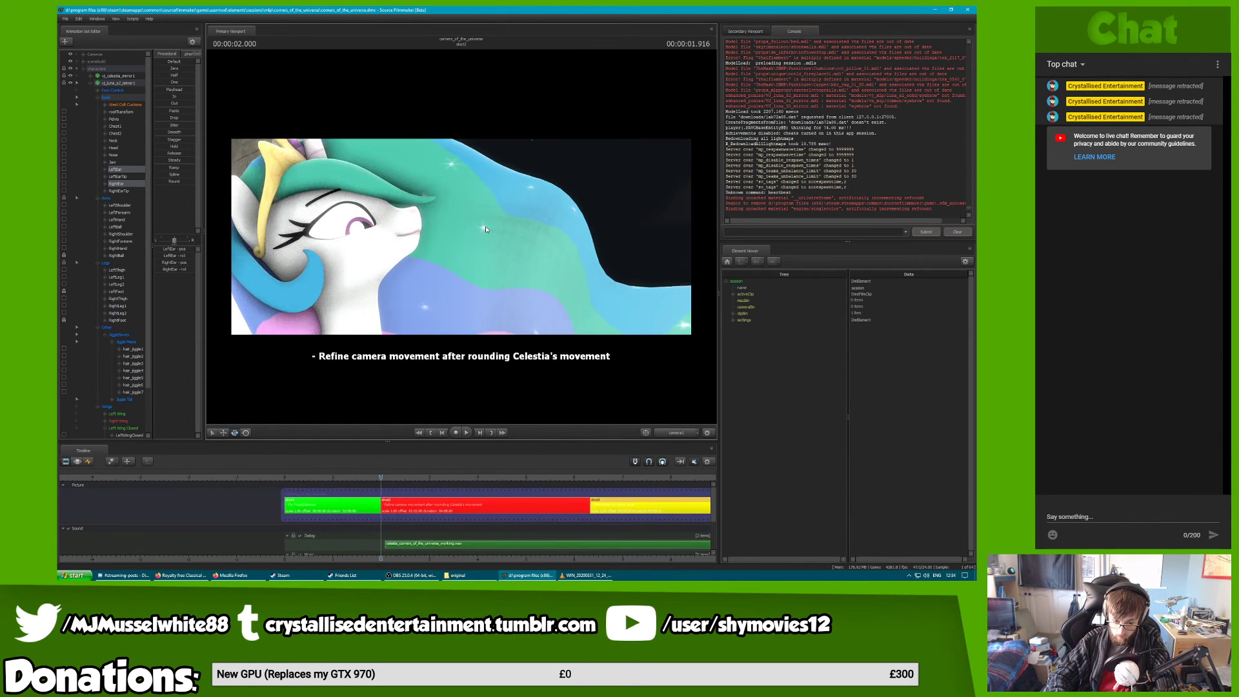
key(Home)
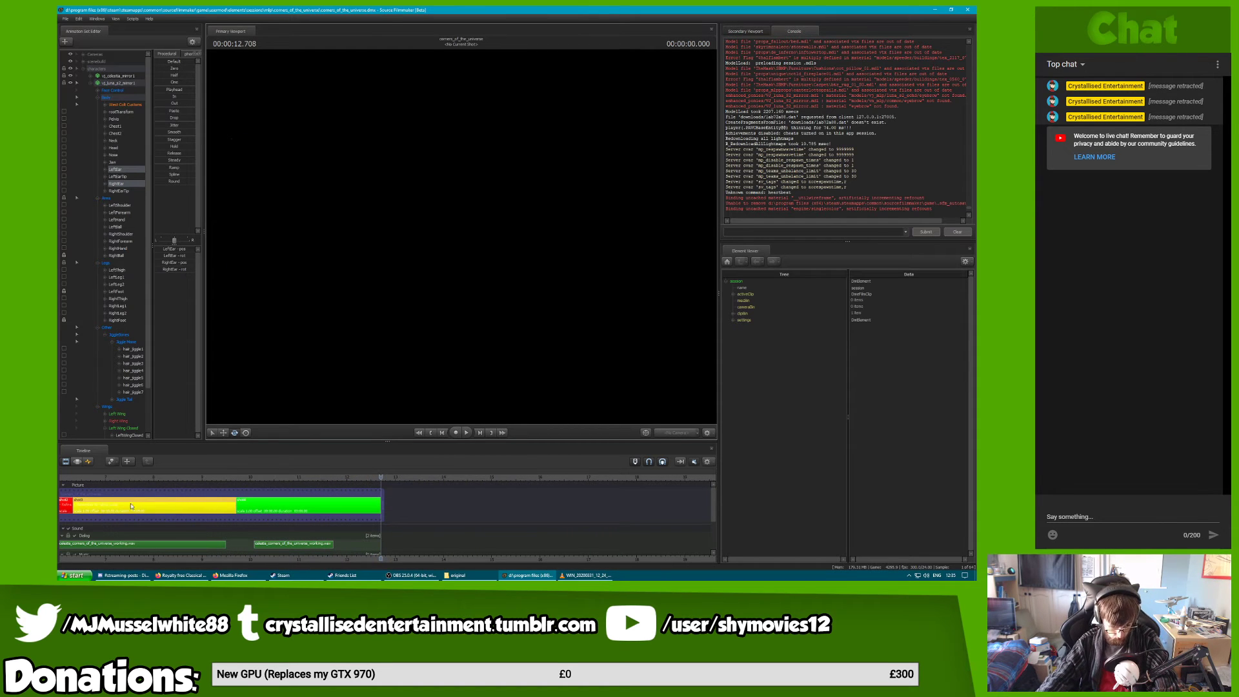
Frame Luna with the work camera at 8.333 s in the yellow clip and show the Graph Editor
drag(112, 477, 170, 481)
click(691, 434)
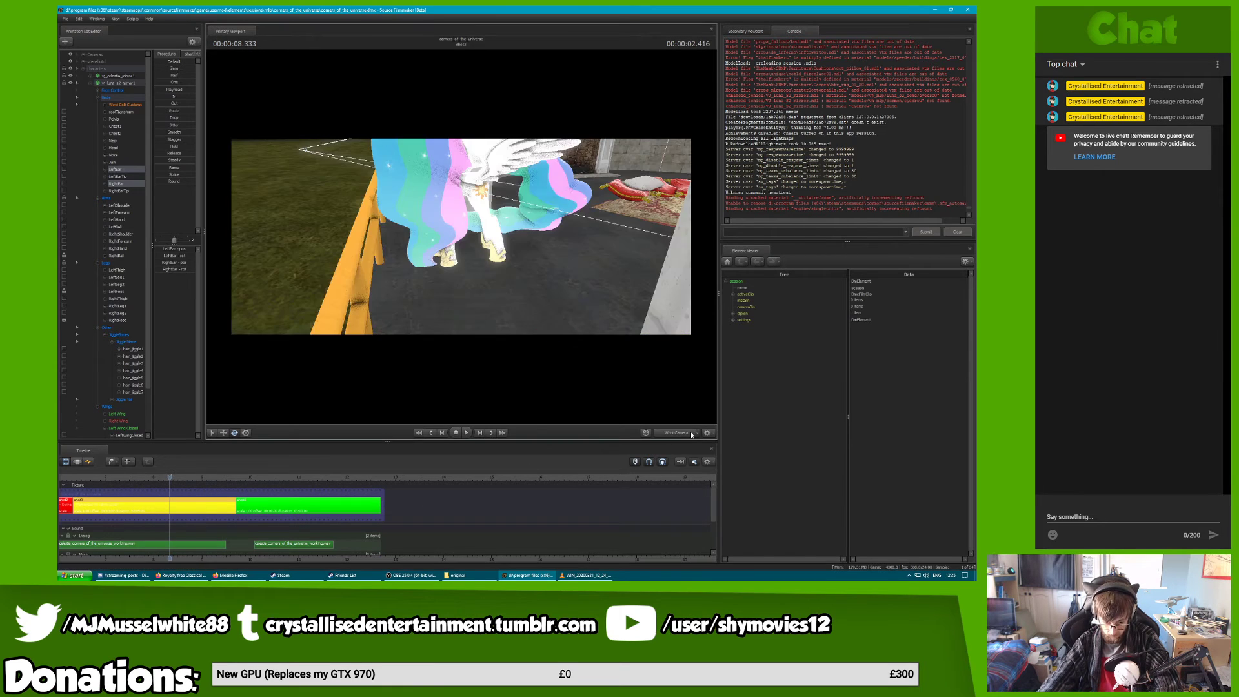
drag(542, 333, 251, 342)
key(w)
key(w)
key(d)
key(a)
drag(477, 219, 462, 239)
key(ctrl+F3)
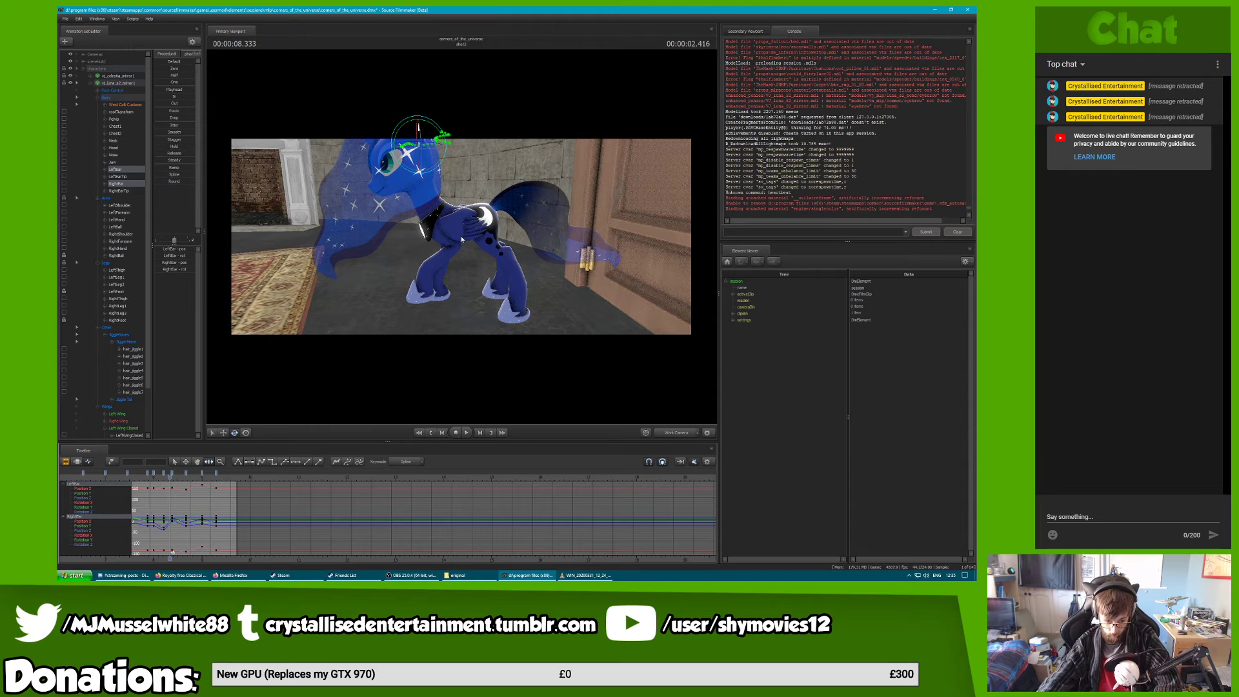
Select Luna's hair_jiggle1 bone and keyframe a rotation sway early in the yellow clip, including keys at 7.041 and 7.375 s
key(ctrl)
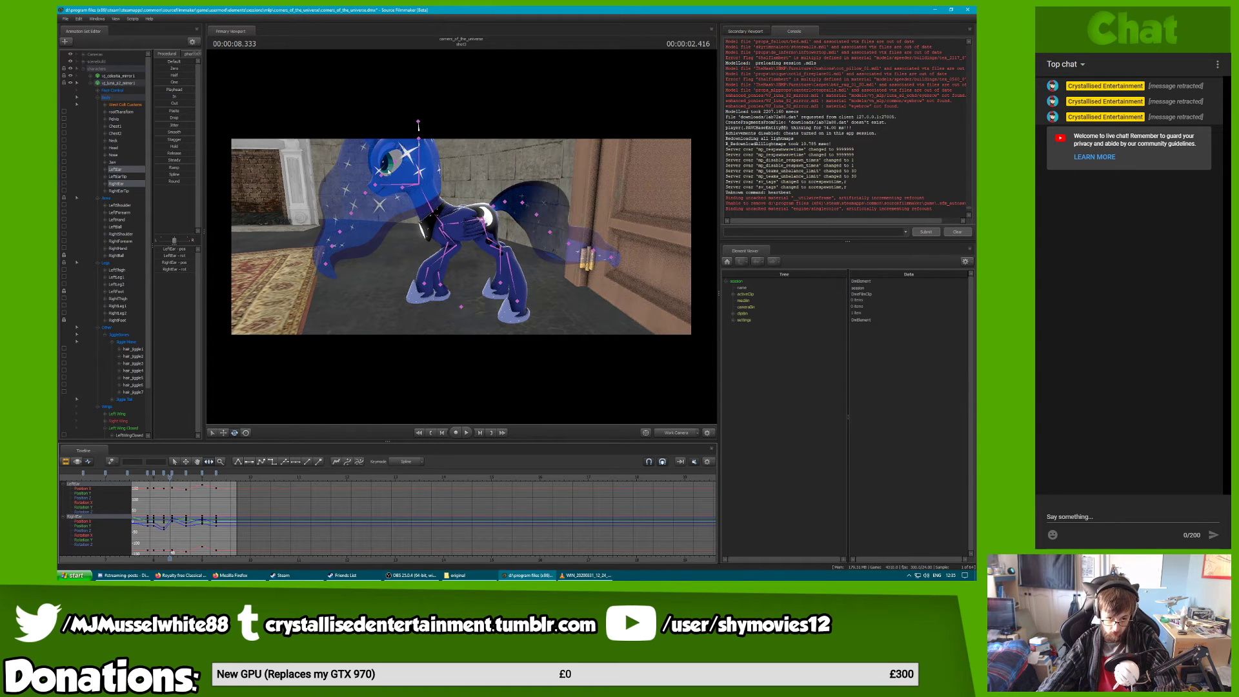
key(ctrl)
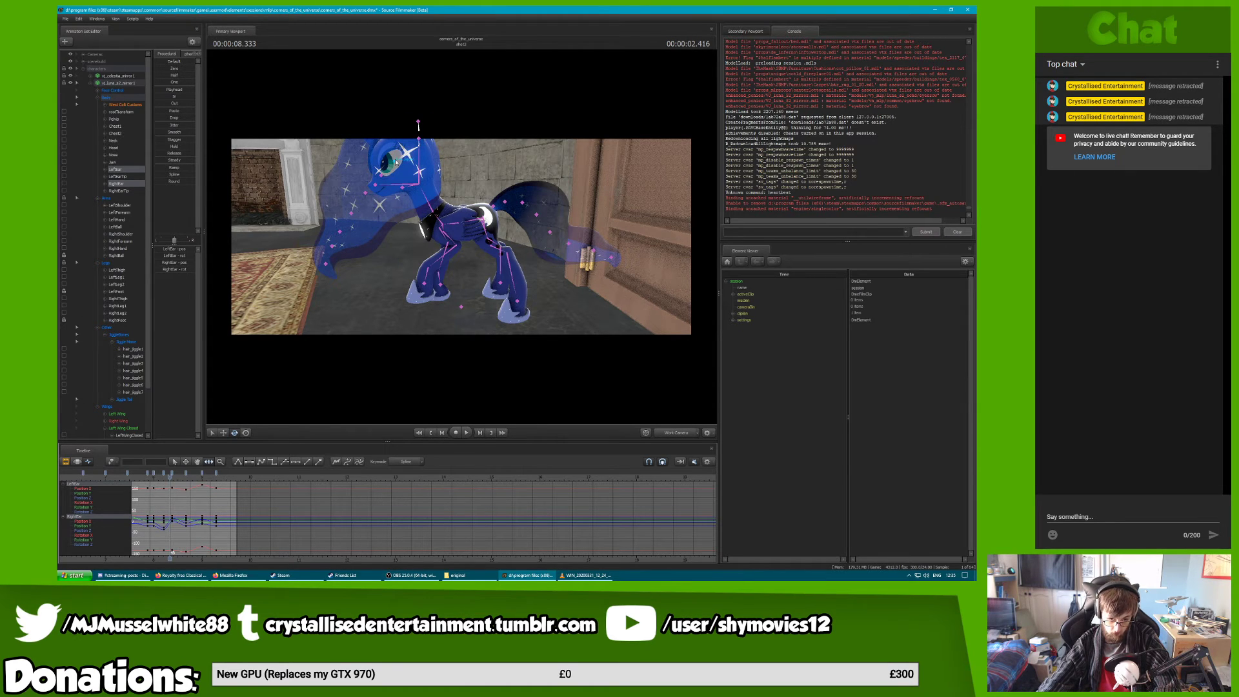
ctrl+click(396, 161)
middle_drag(201, 532, 441, 533)
key(Up)
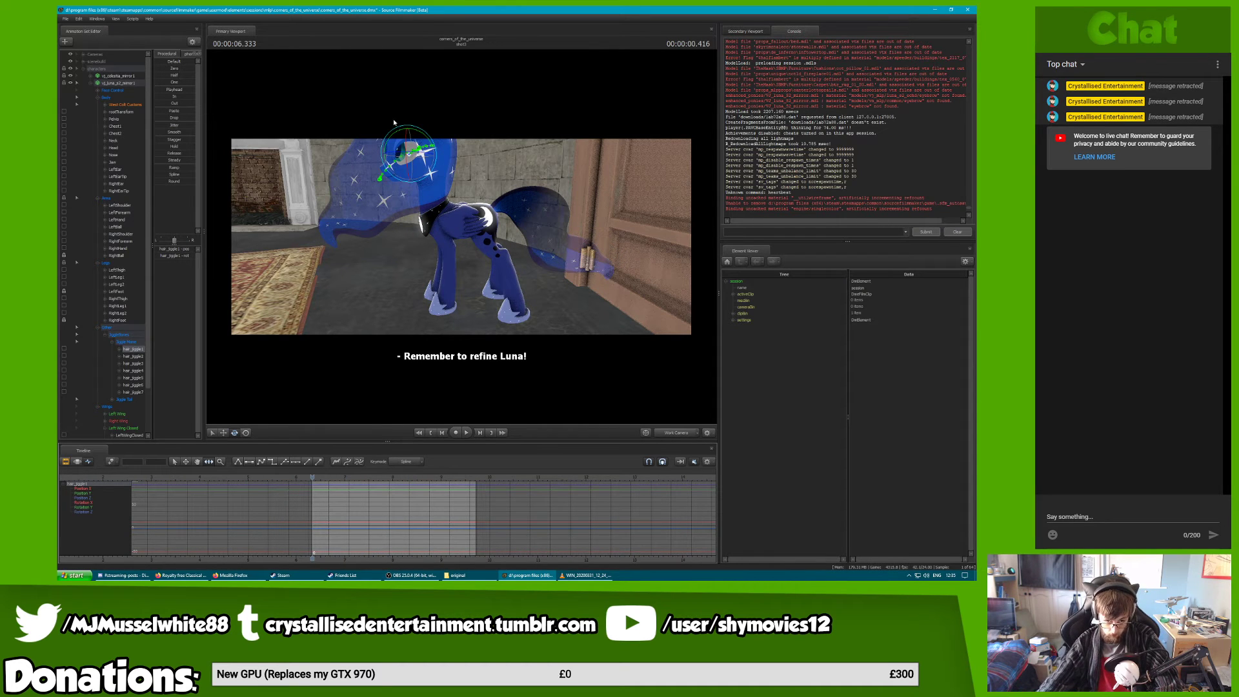
drag(397, 133, 393, 138)
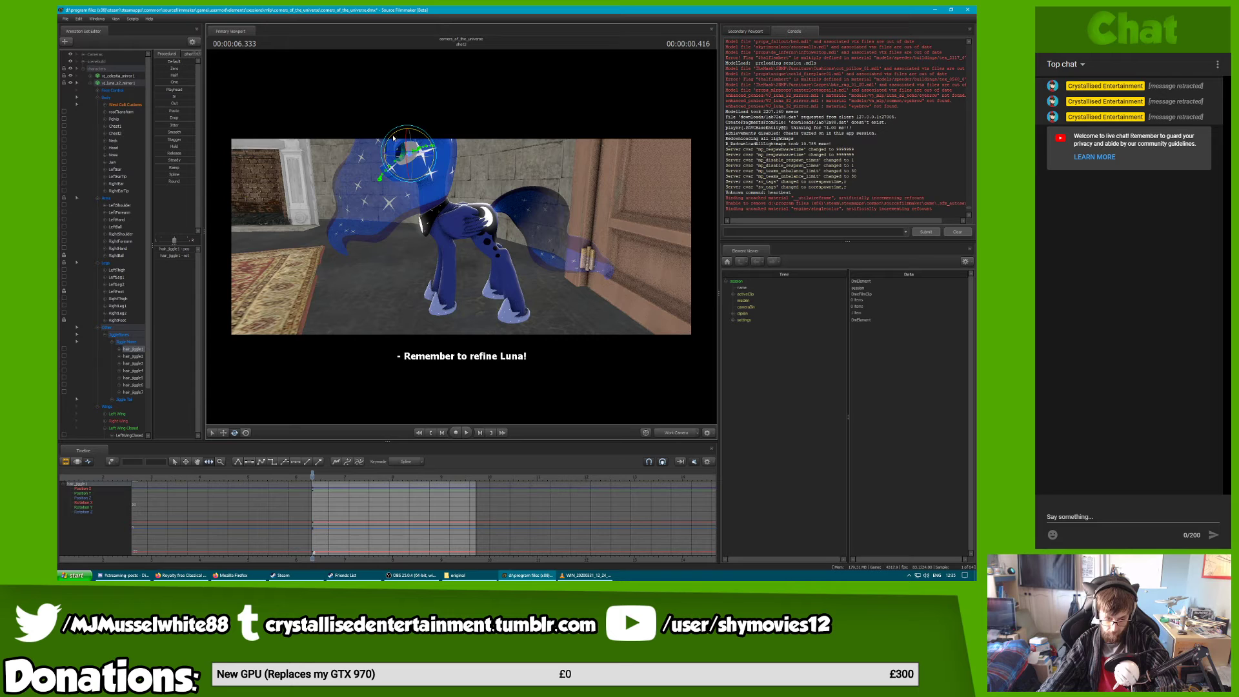
drag(314, 472, 333, 473)
drag(331, 476, 343, 476)
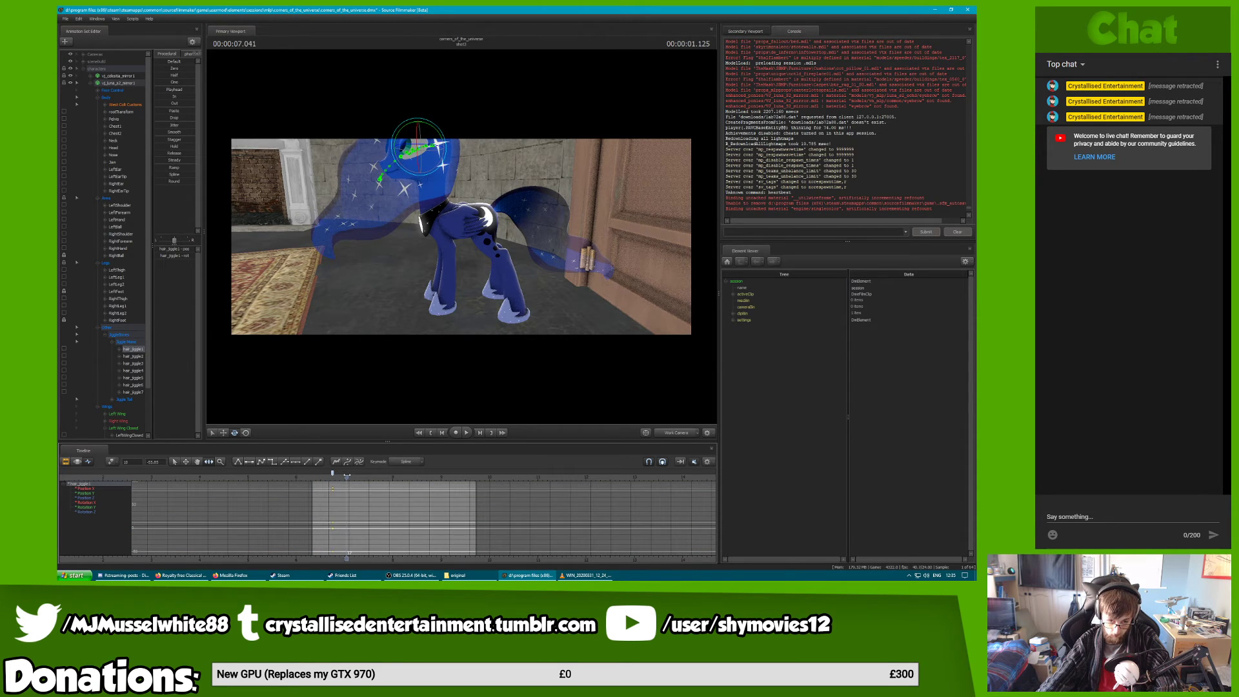
drag(381, 168, 486, 153)
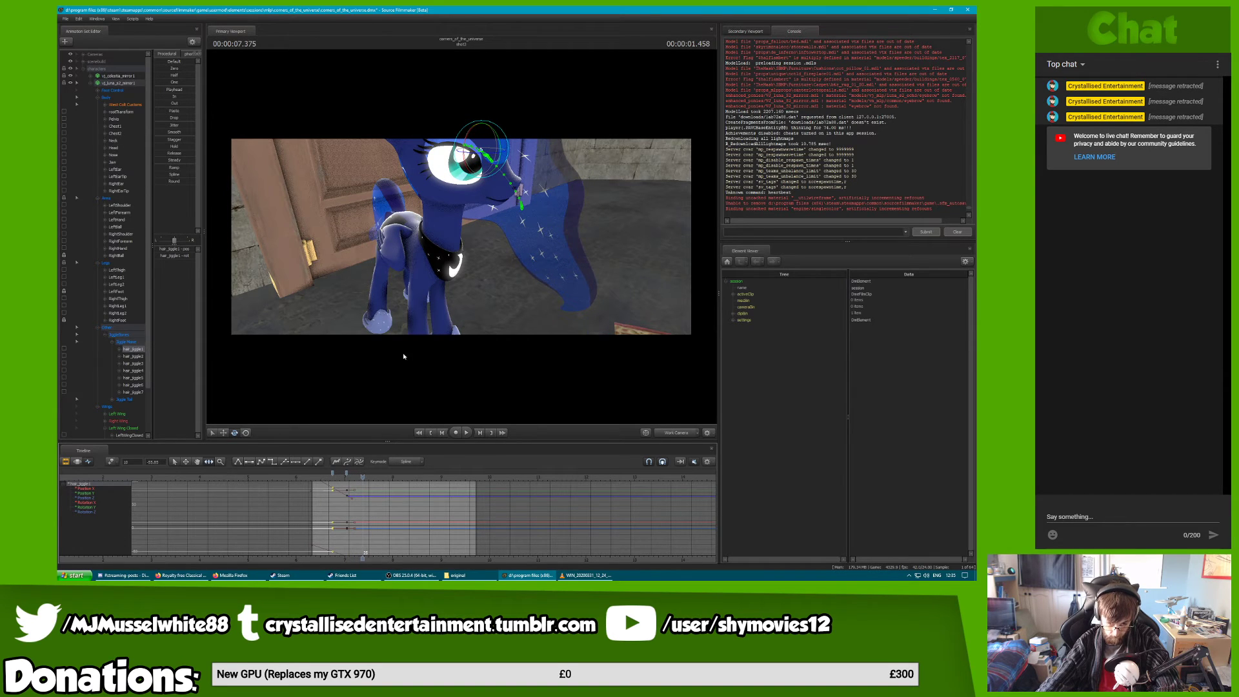
drag(497, 155, 501, 147)
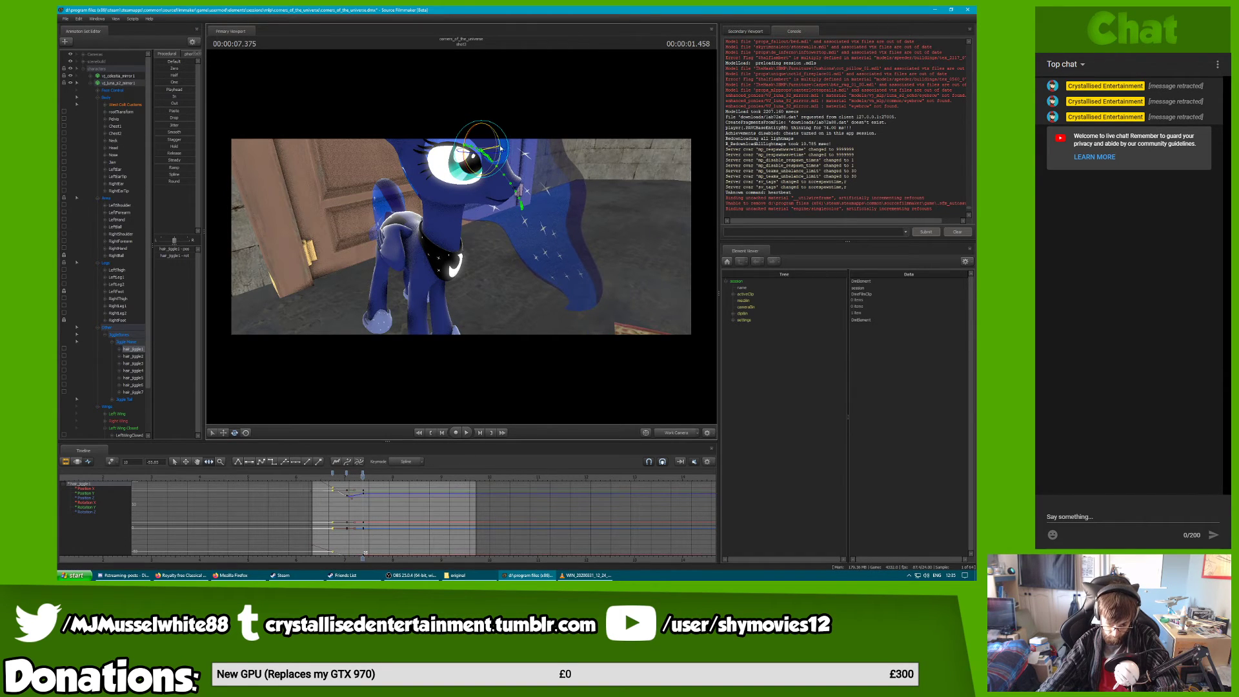
Keyframe a rotation sway on Luna's hair_jiggle3 bone at 6.916, 7.250 and 7.583 s
click(343, 476)
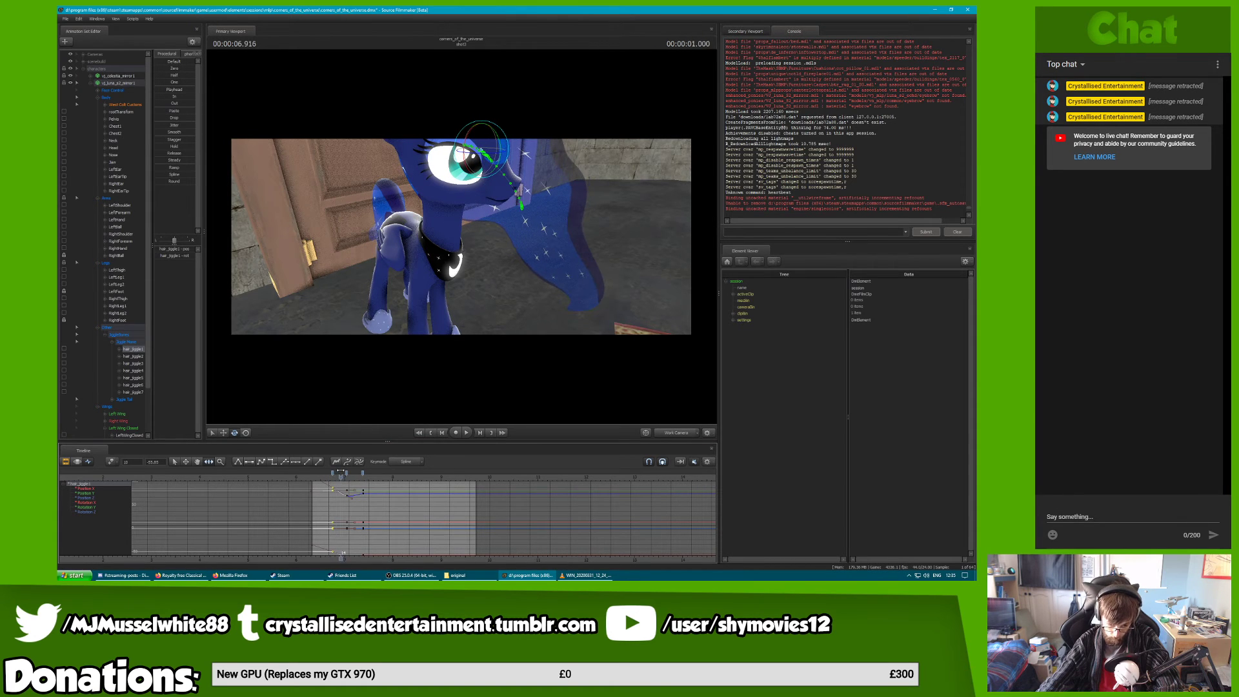
click(133, 364)
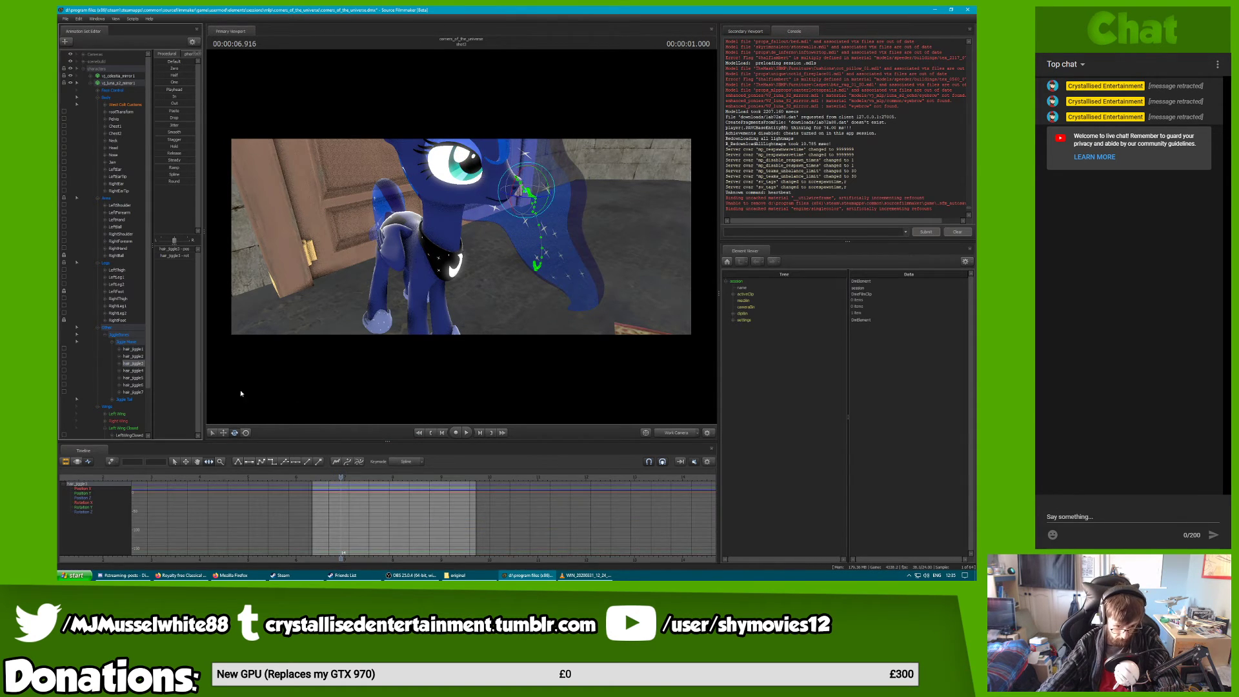
drag(349, 476, 357, 477)
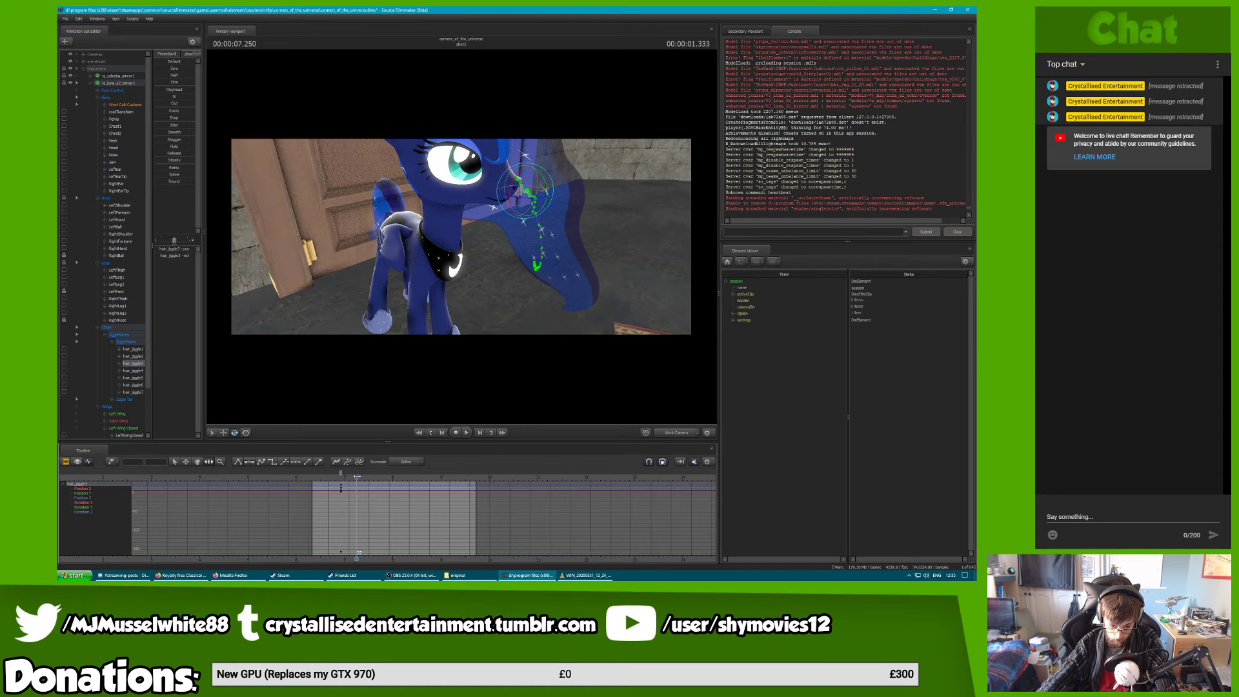
drag(537, 189, 546, 189)
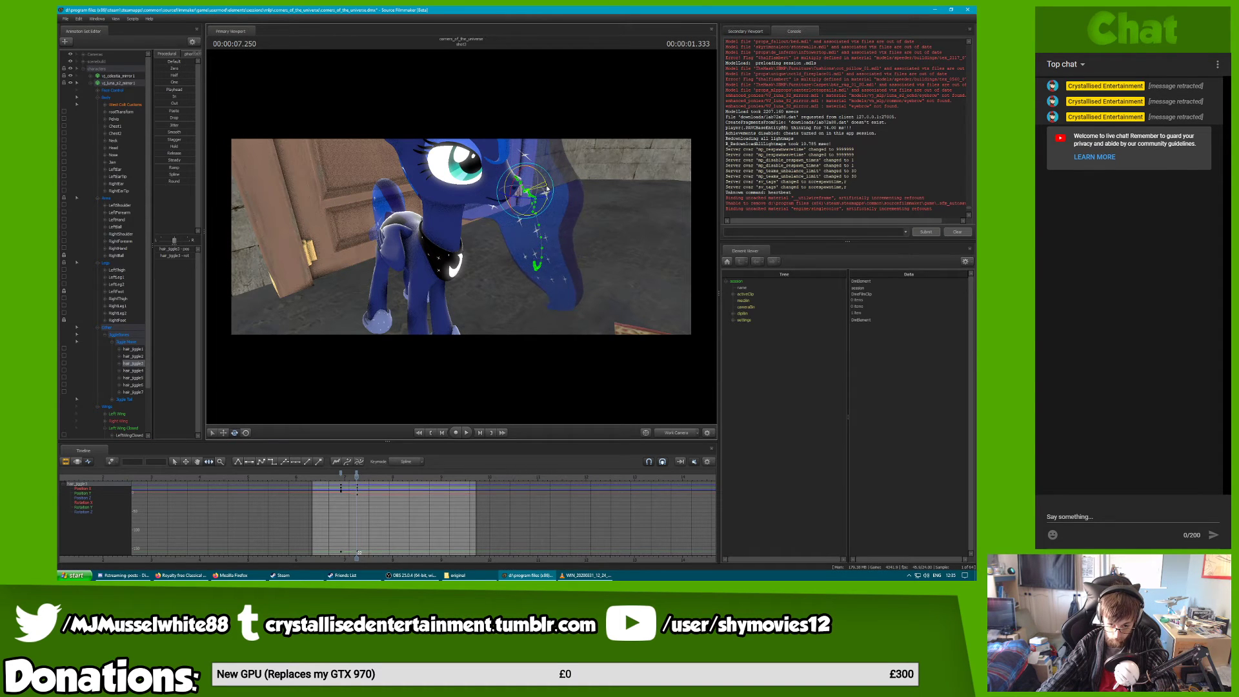
drag(369, 475, 371, 475)
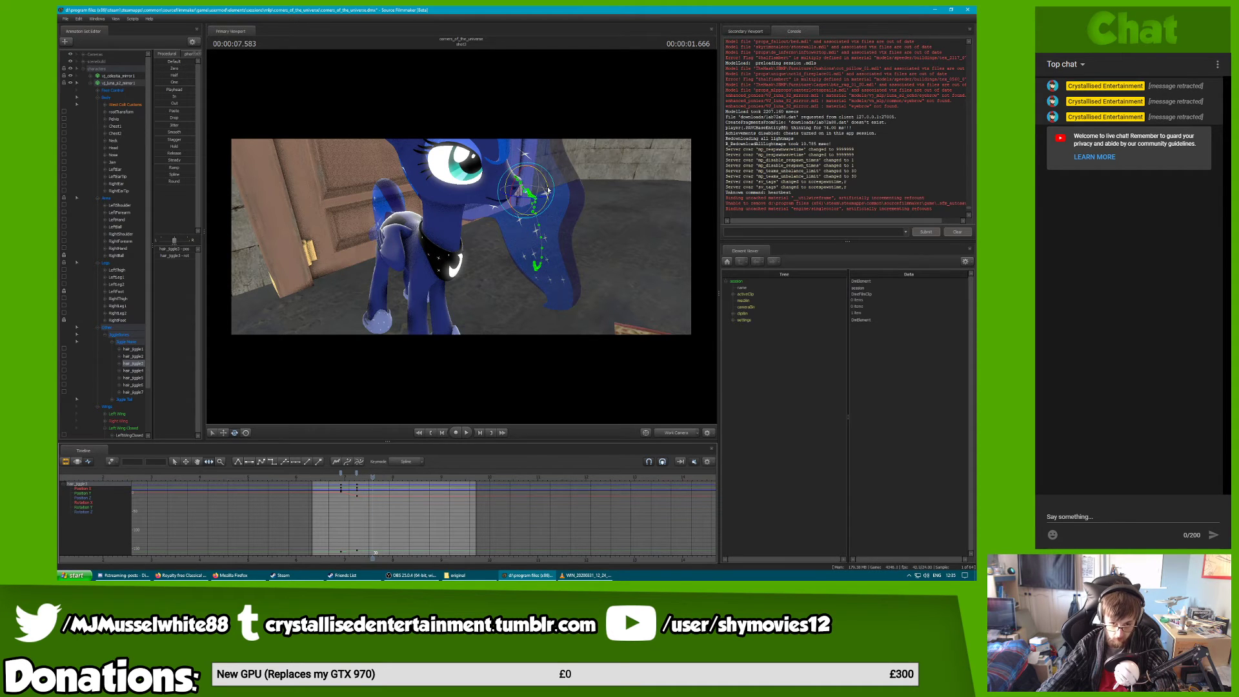
drag(547, 189, 548, 186)
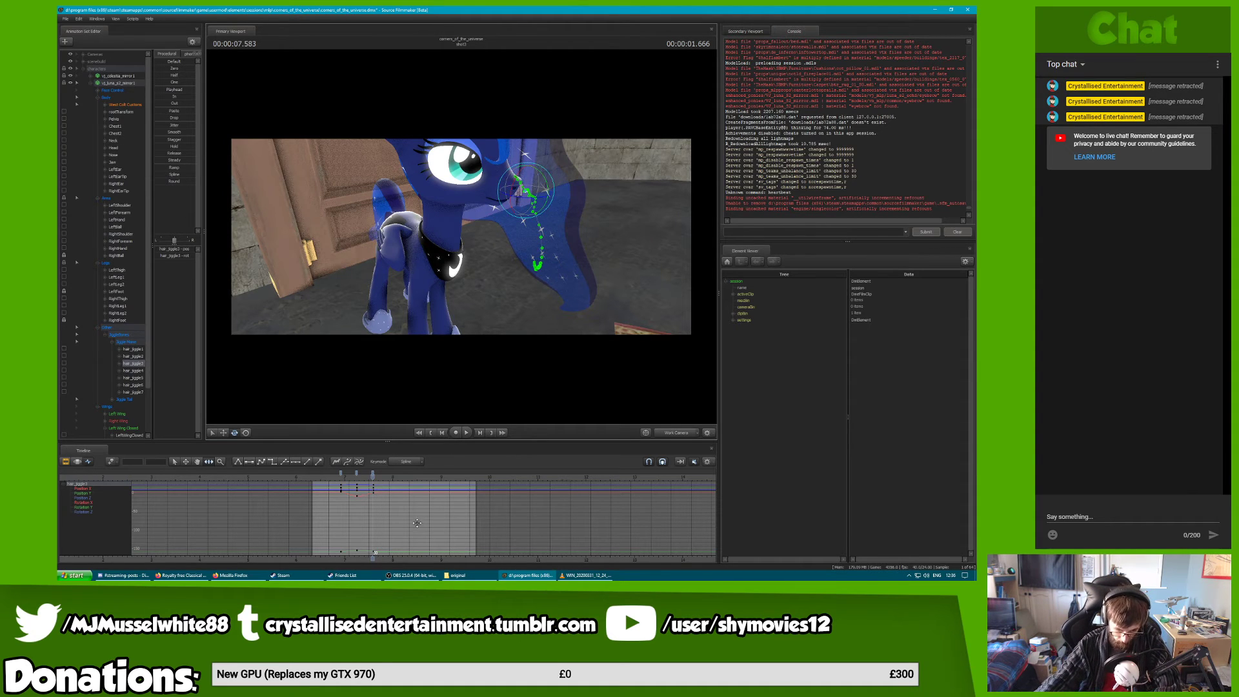
Play back the hair sway from 6.791 s in the yellow clip and park the playhead at 7.083 s
click(335, 475)
key(space)
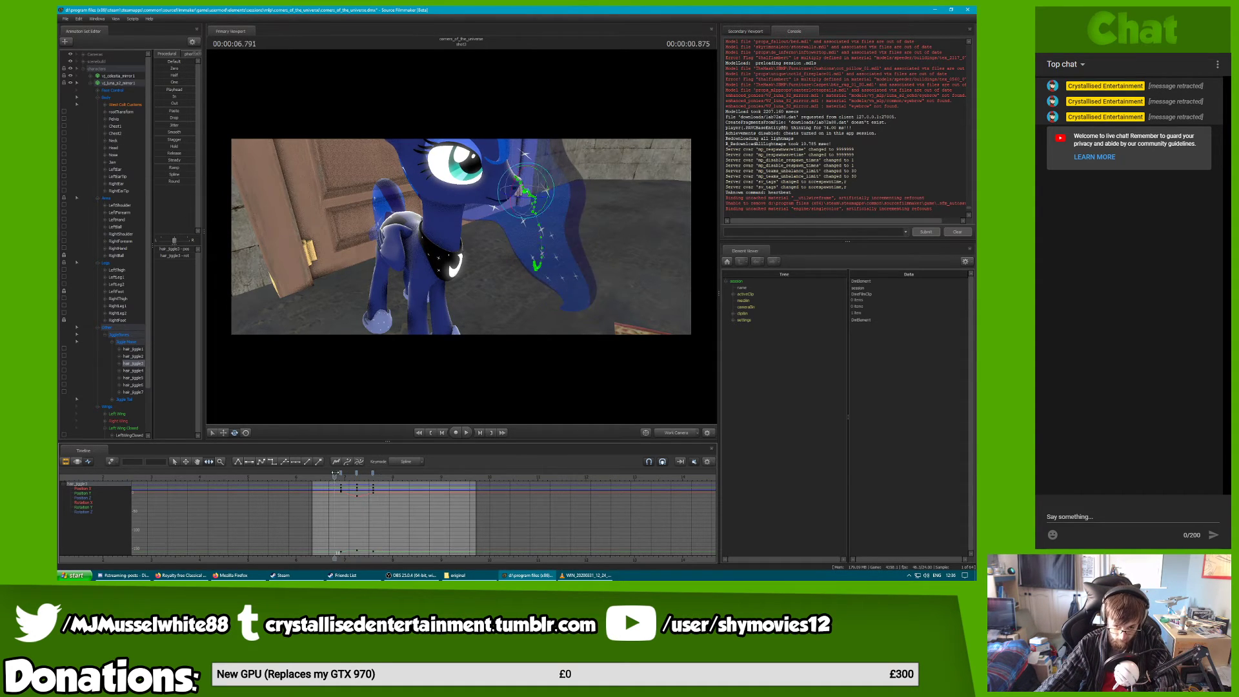
click(347, 477)
drag(347, 478, 349, 478)
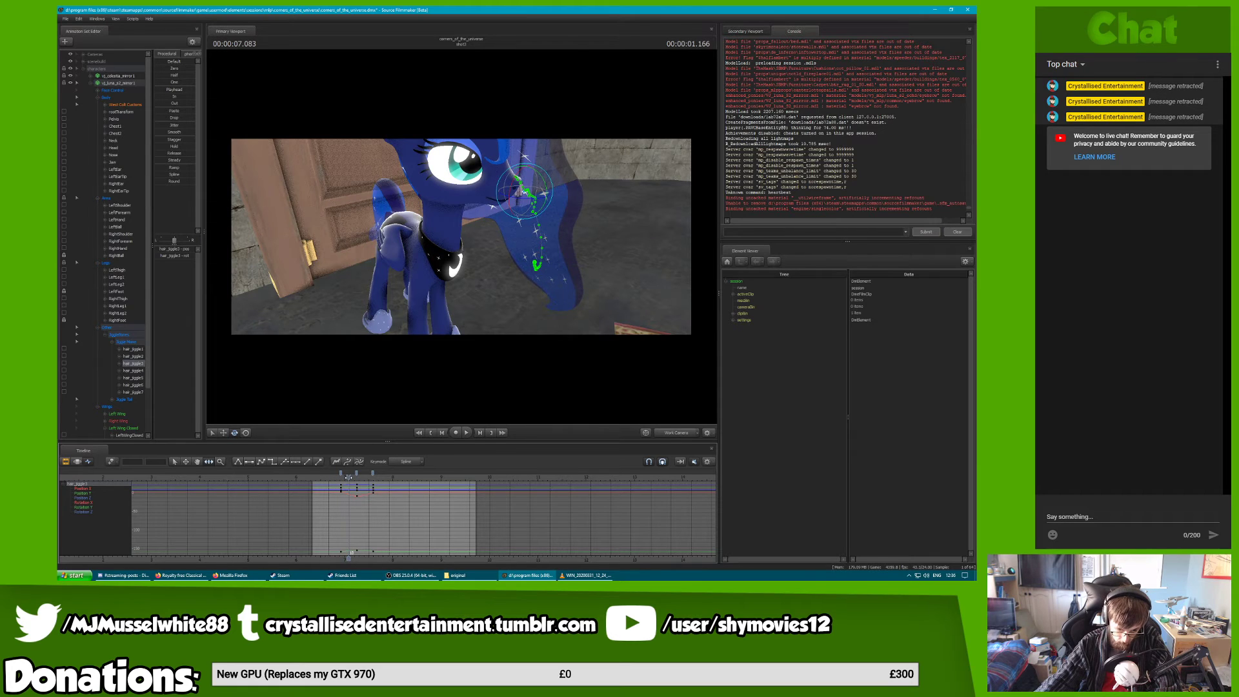
Keyframe a rotation sway on Luna's hair_jiggle5 bone at 7.083, 7.458, 7.791 and 8.041 s
click(141, 349)
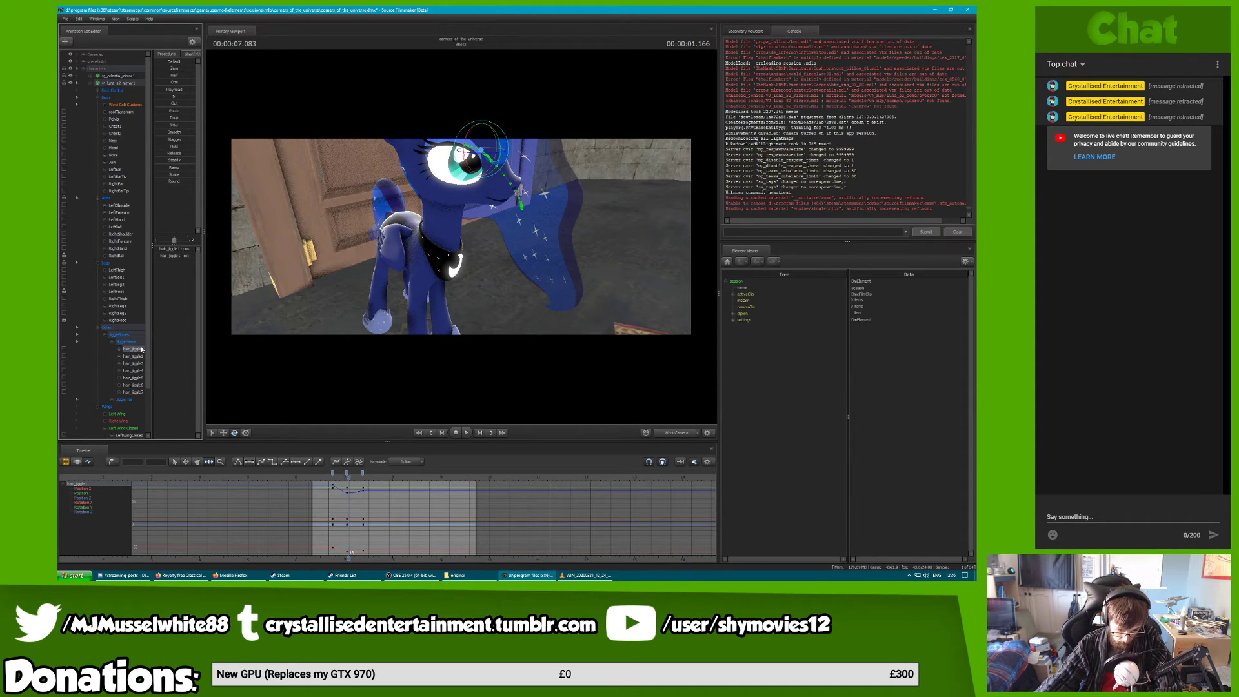
click(138, 364)
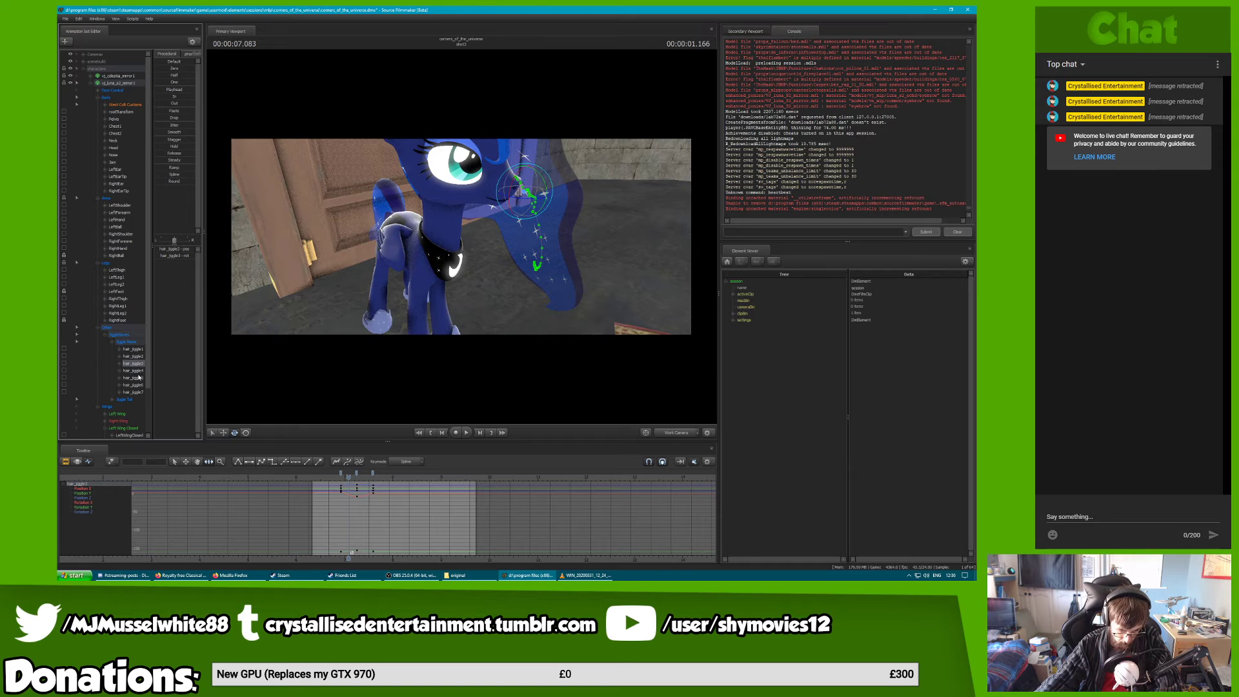
click(137, 377)
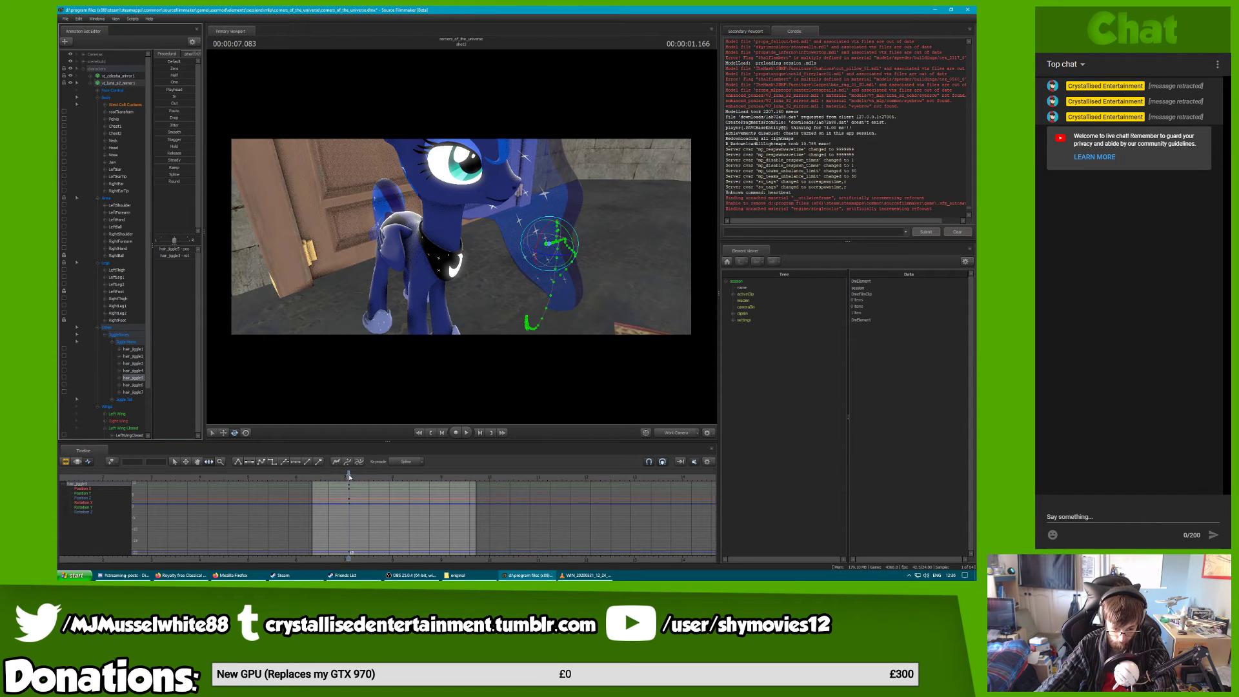
drag(348, 475, 366, 481)
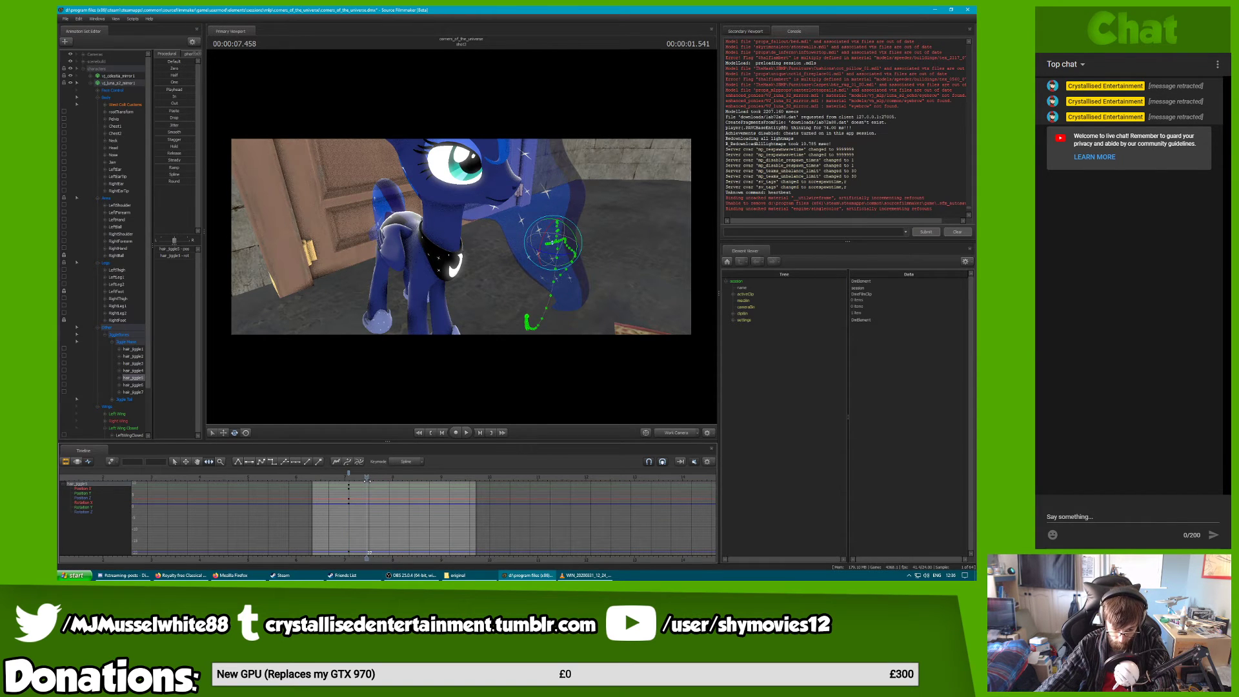
drag(576, 241, 576, 246)
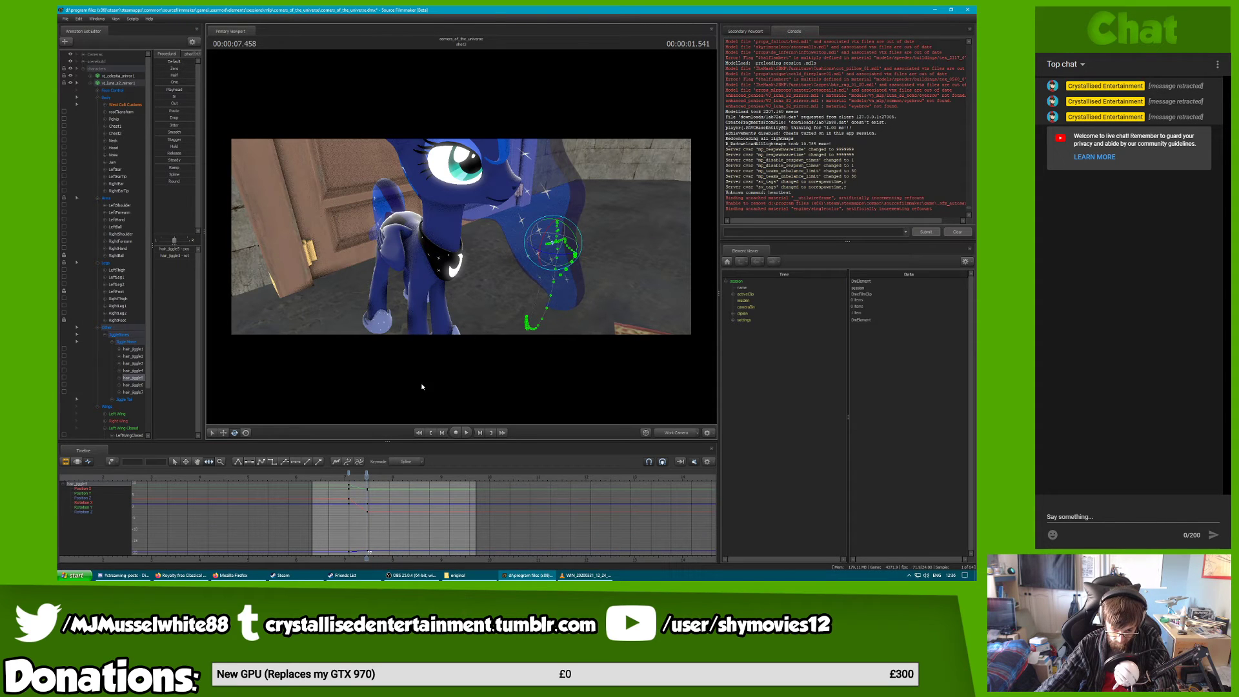
drag(377, 475, 382, 476)
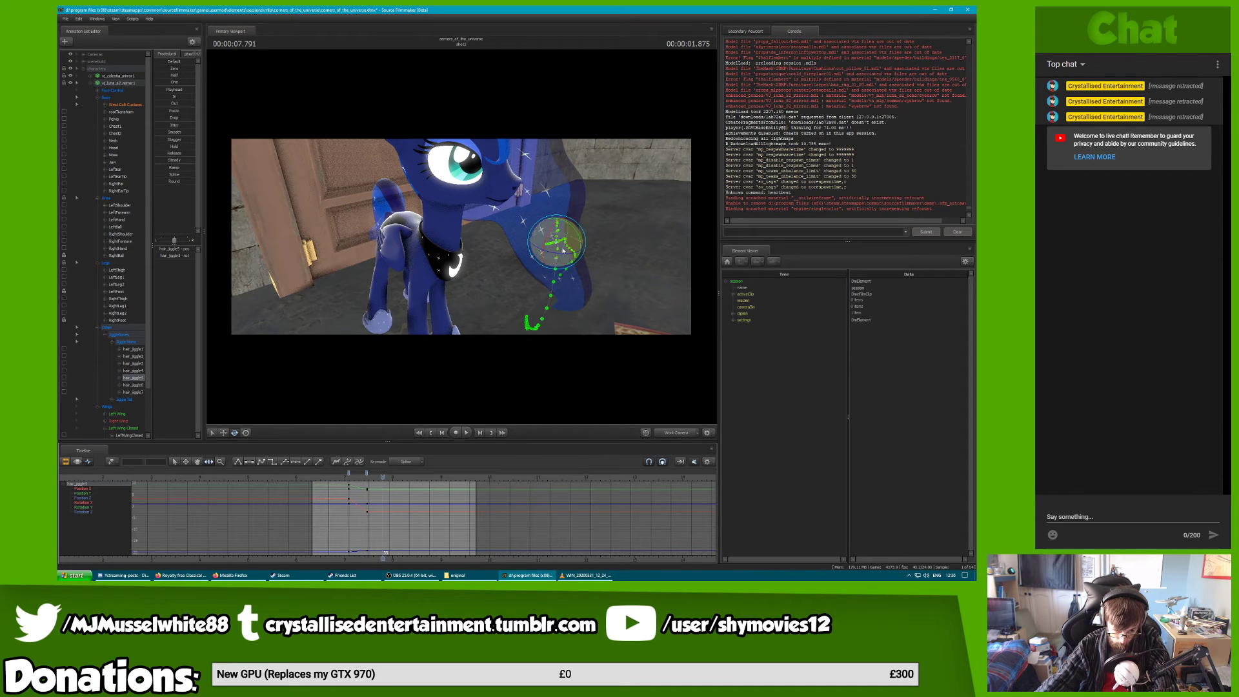
drag(576, 244, 579, 241)
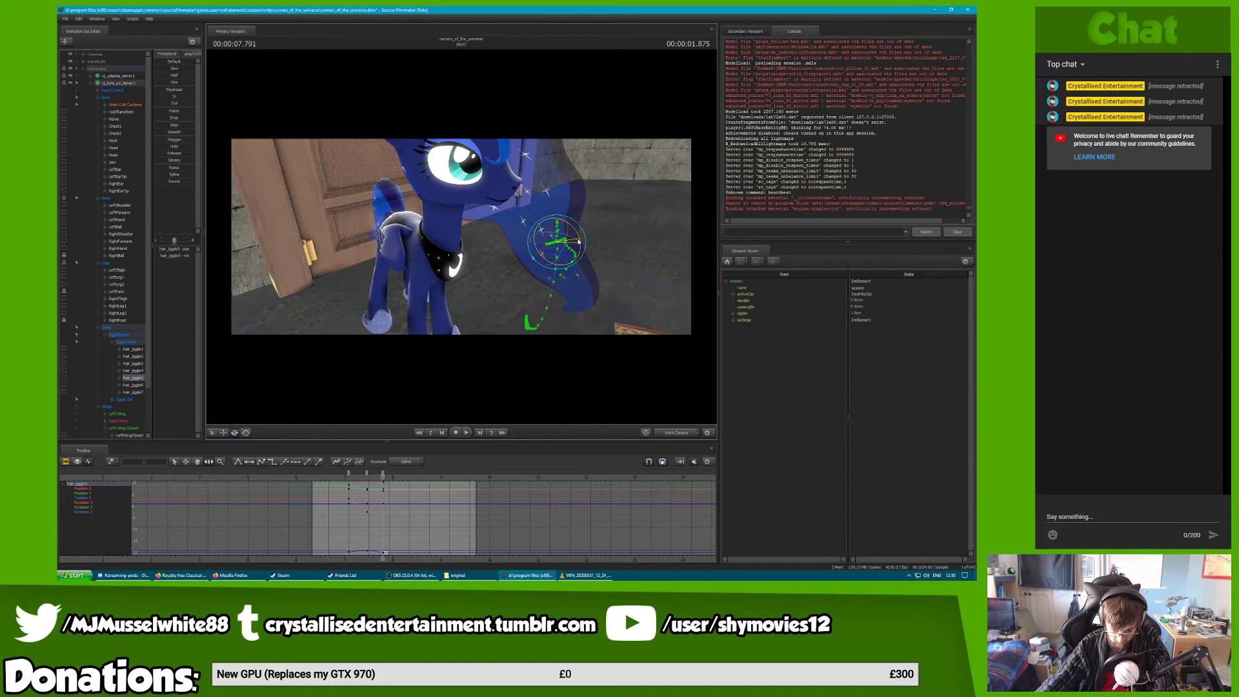
click(395, 477)
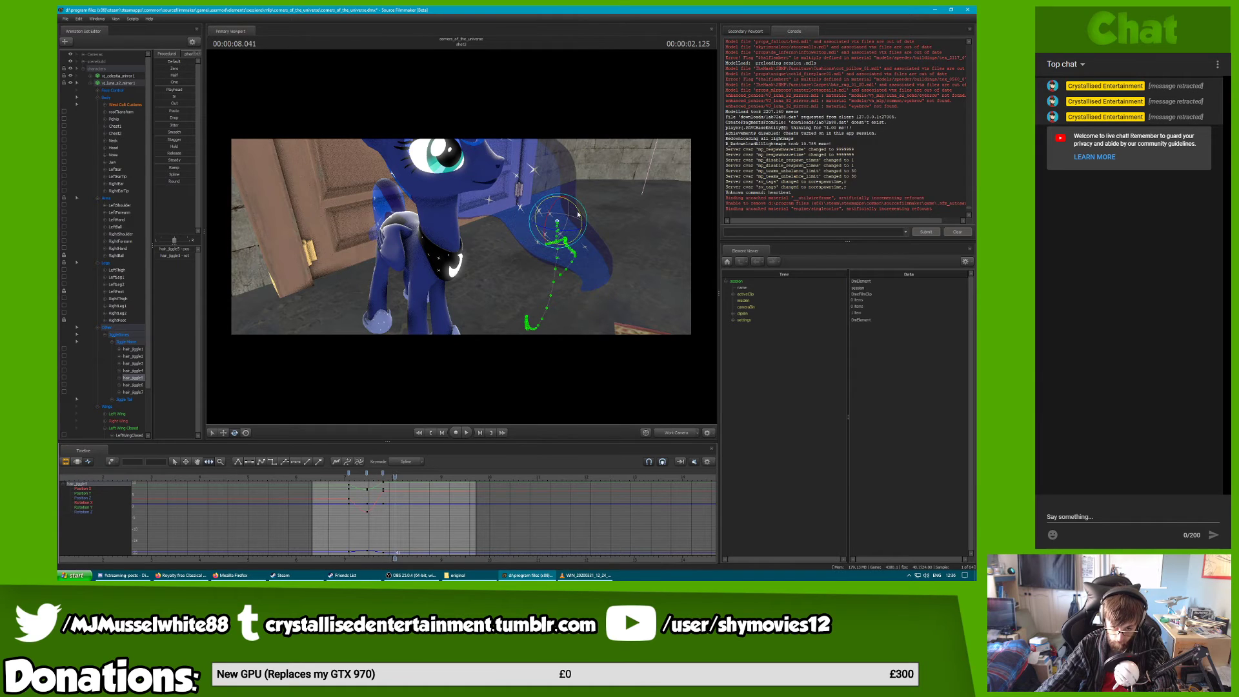
drag(578, 212, 580, 216)
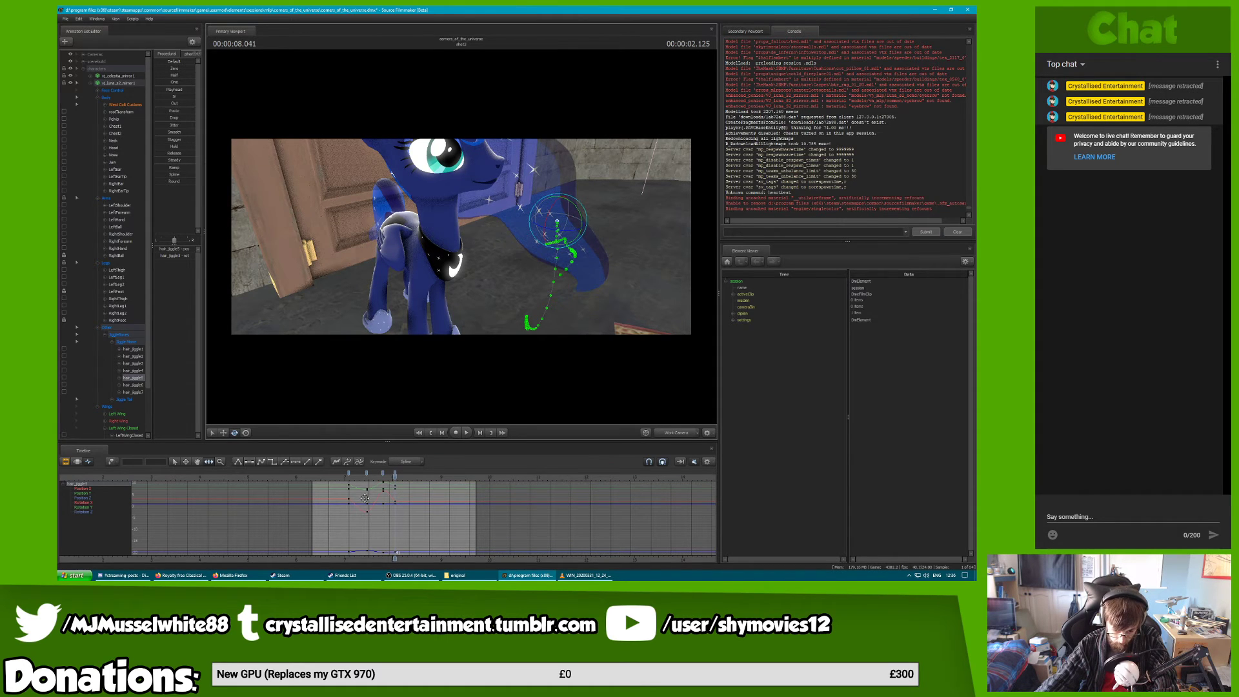
Replay the yellow clip from just before the first hair_jiggle5 key to review the combined hair motion
click(336, 475)
key(space)
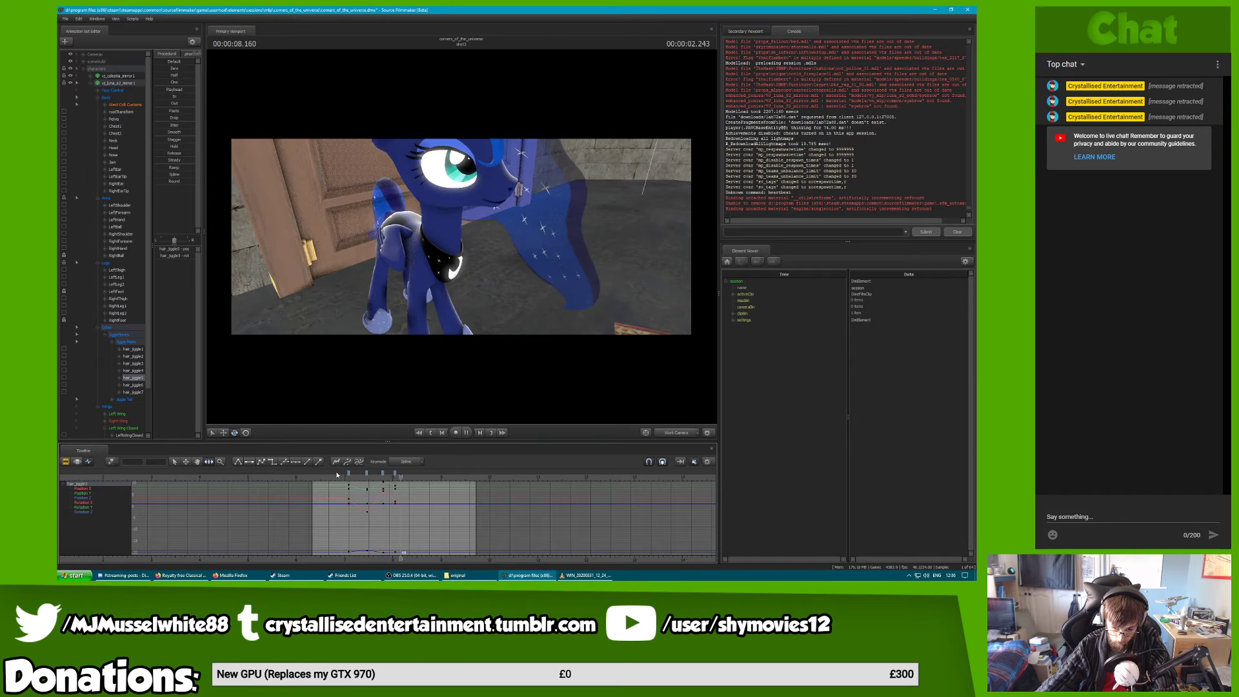
click(366, 476)
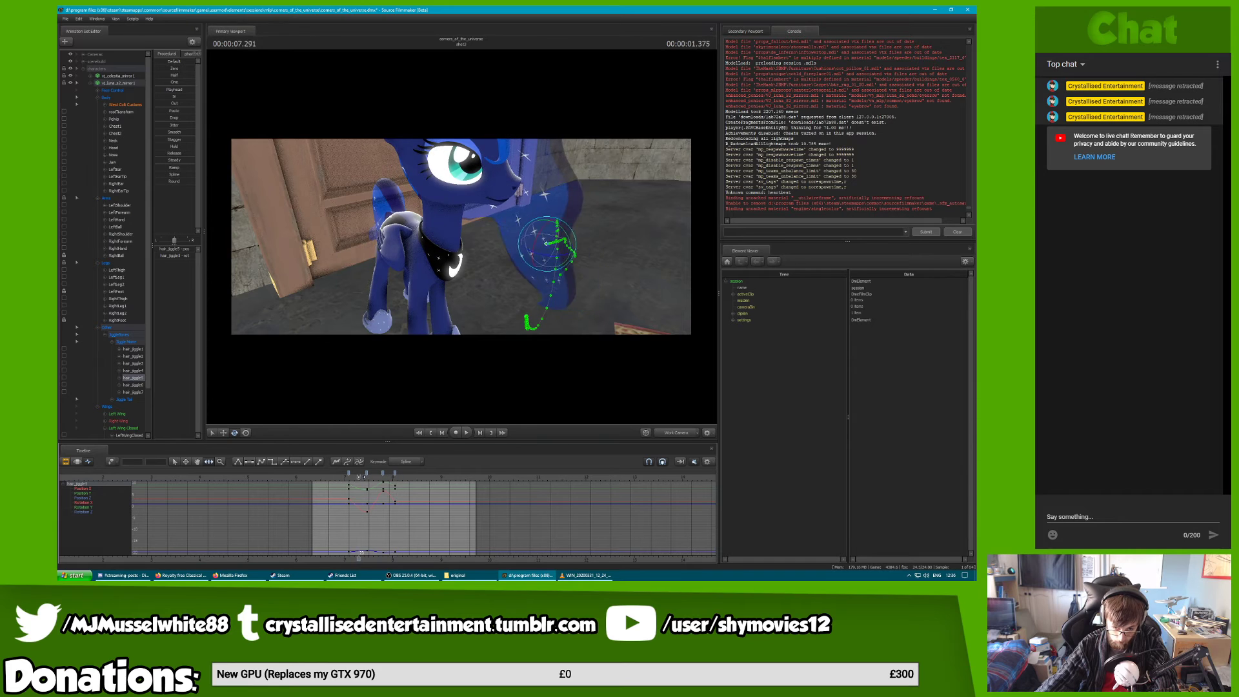
Add a holding key on Luna's hair_jiggle1 bone at 7.958 s and keyframe a rotation at 8.250 s
click(133, 357)
click(139, 350)
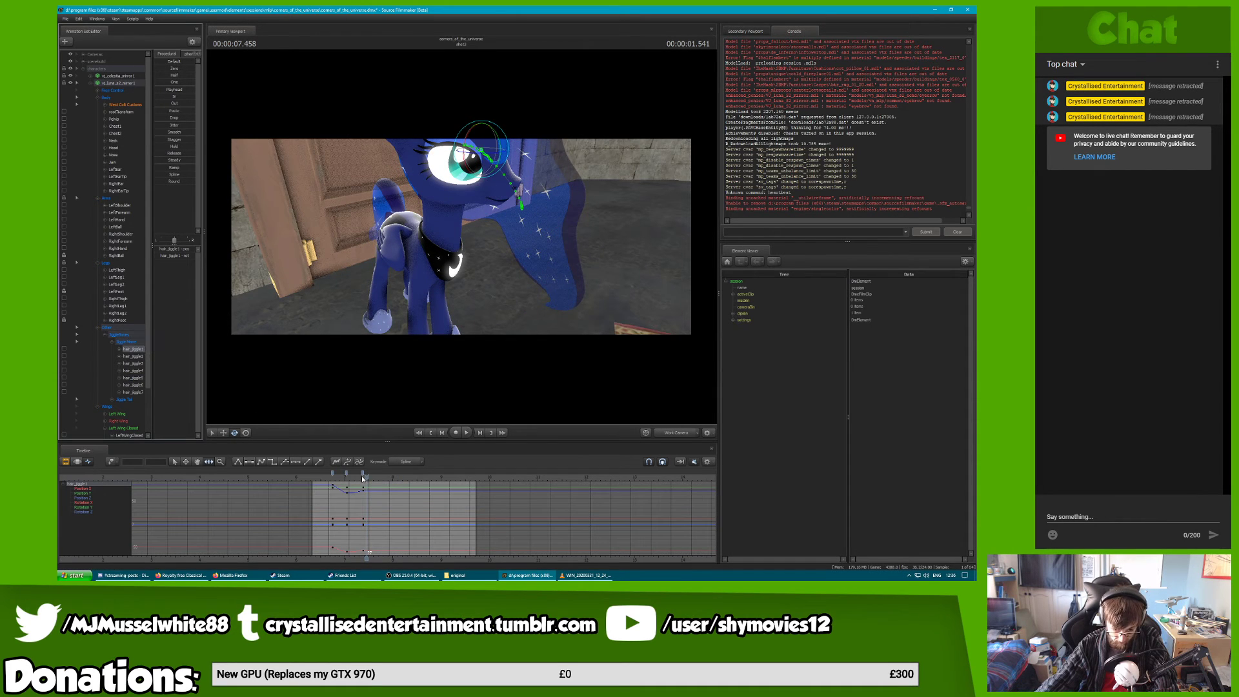
drag(363, 477, 379, 477)
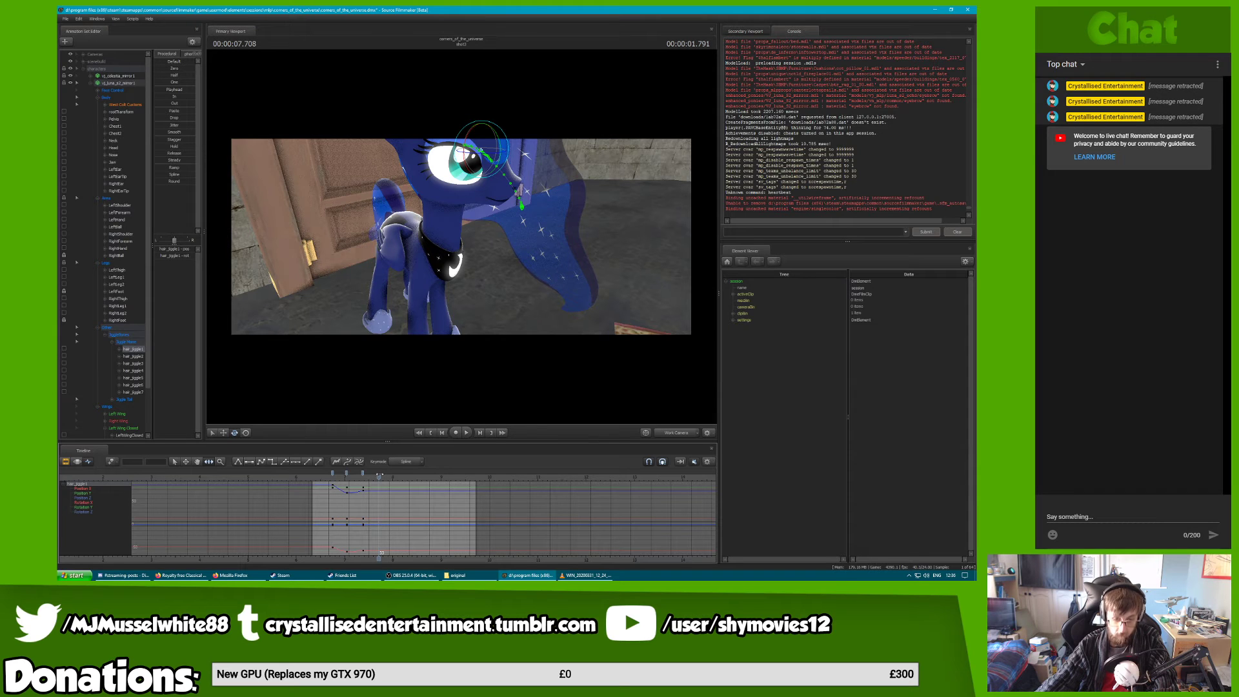
drag(380, 476, 391, 475)
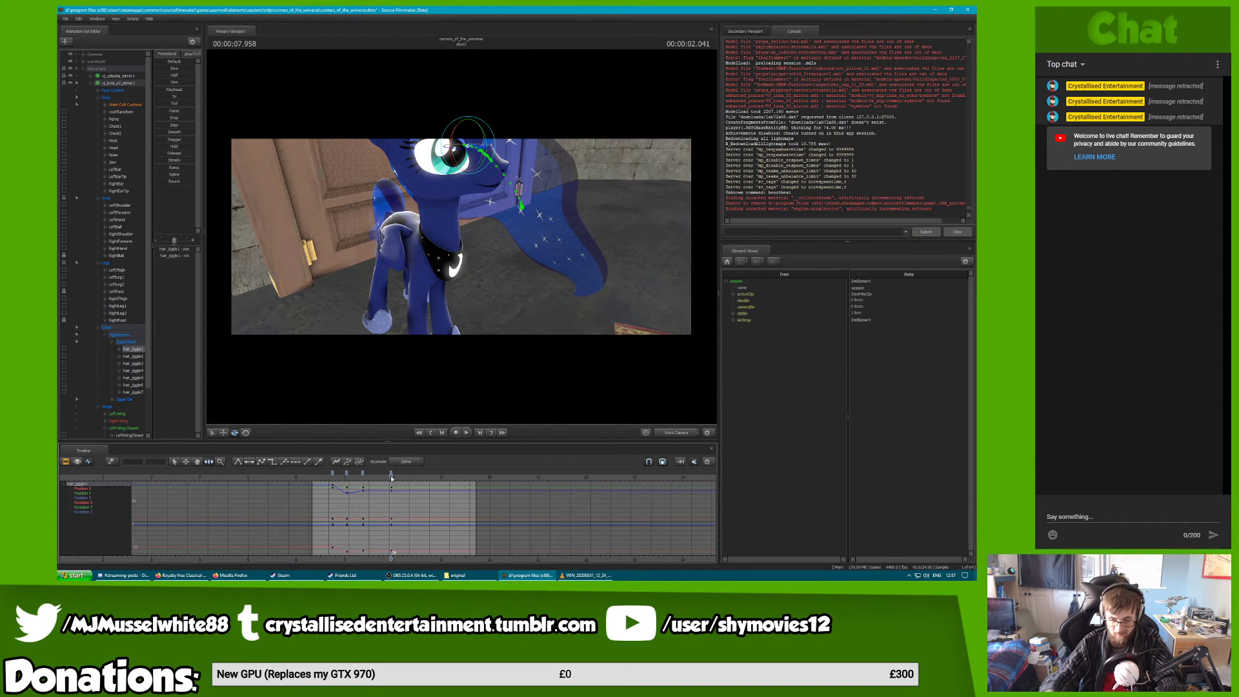
drag(603, 372, 535, 387)
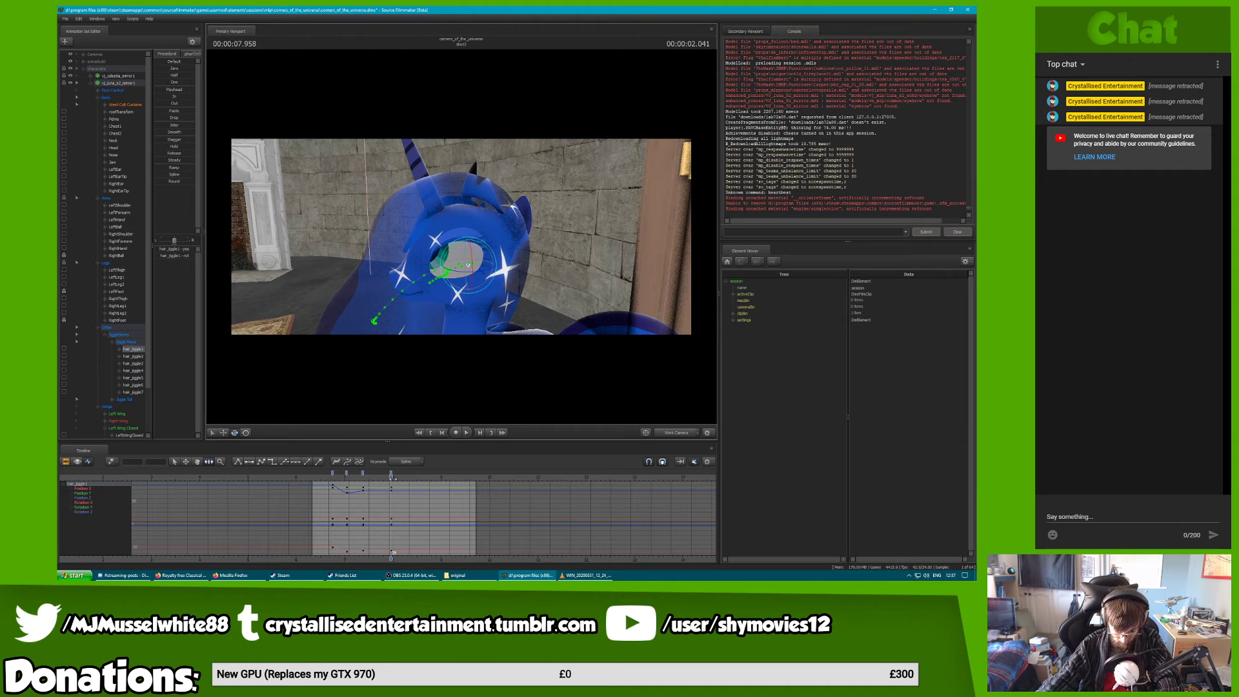
drag(392, 477, 405, 477)
key(m)
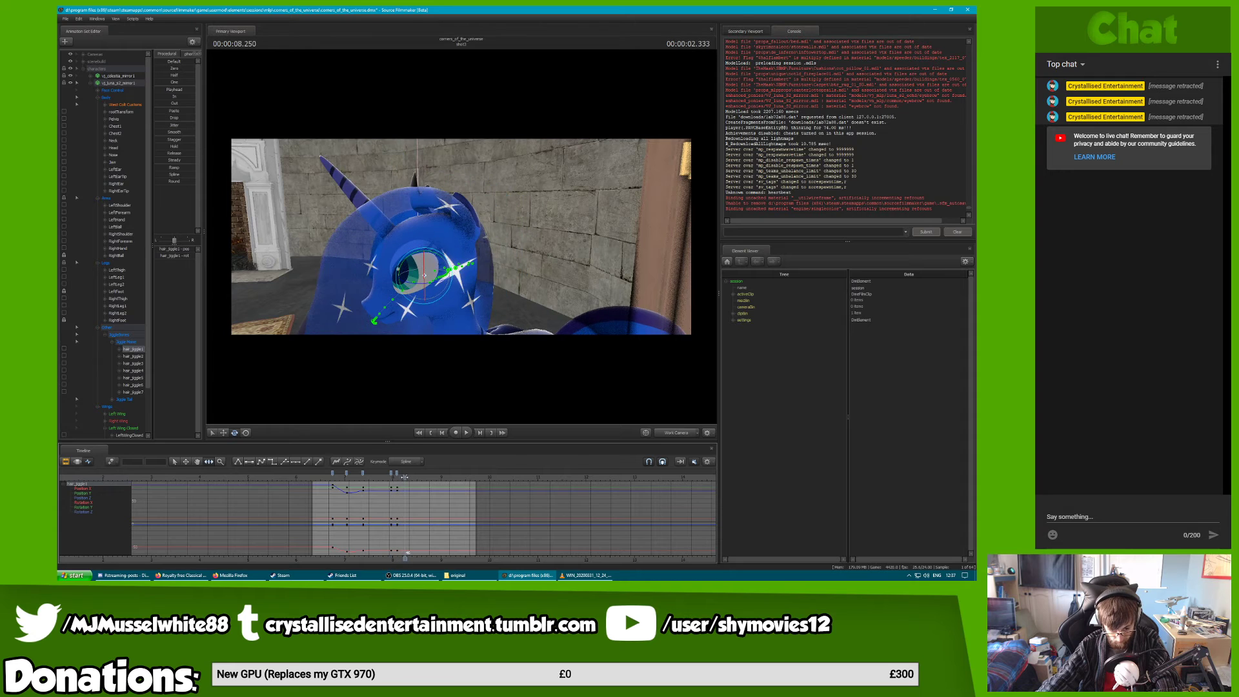
drag(430, 282, 419, 281)
scroll(383, 473, up, 4)
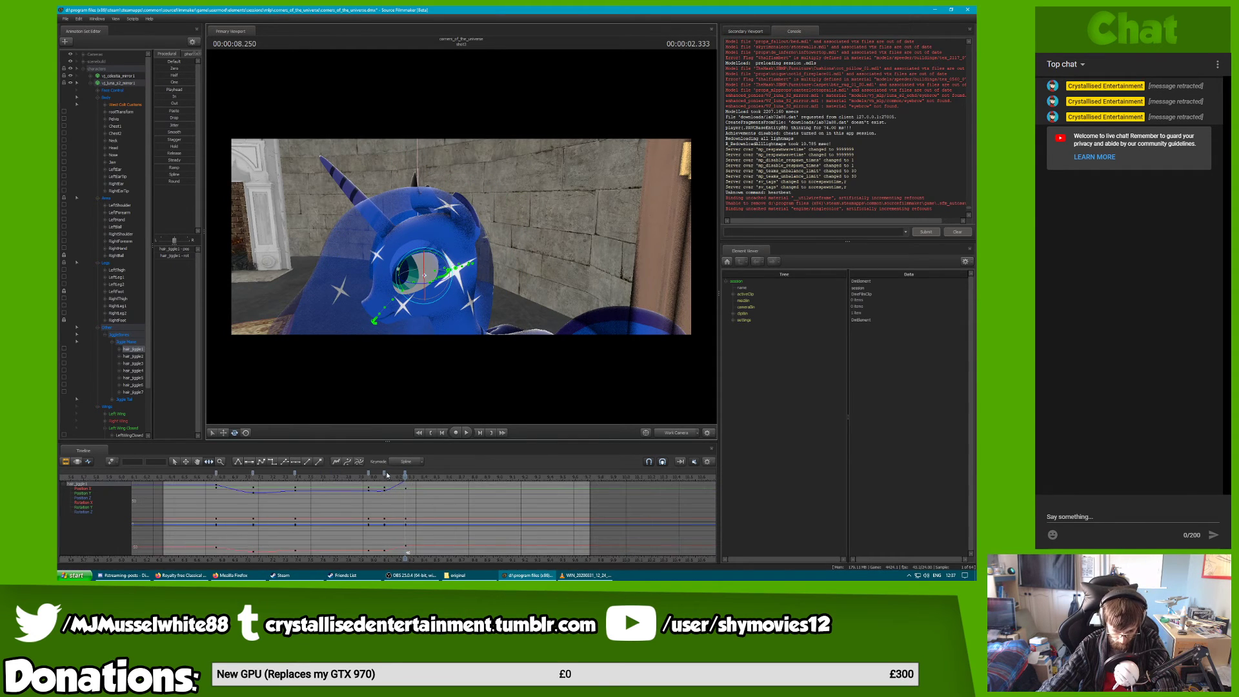
Shift the two hair_jiggle1 keys just before 8.250 s slightly earlier and check the pose from a wider view
click(374, 476)
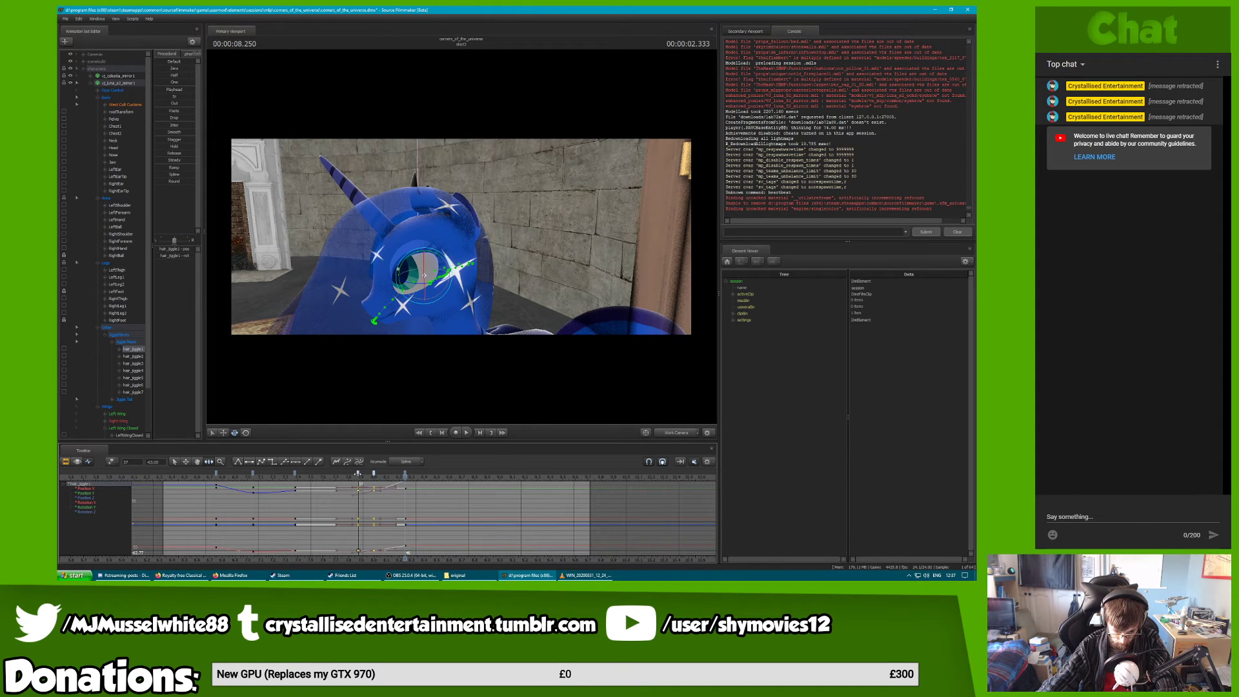
drag(377, 477, 404, 475)
drag(427, 391, 458, 240)
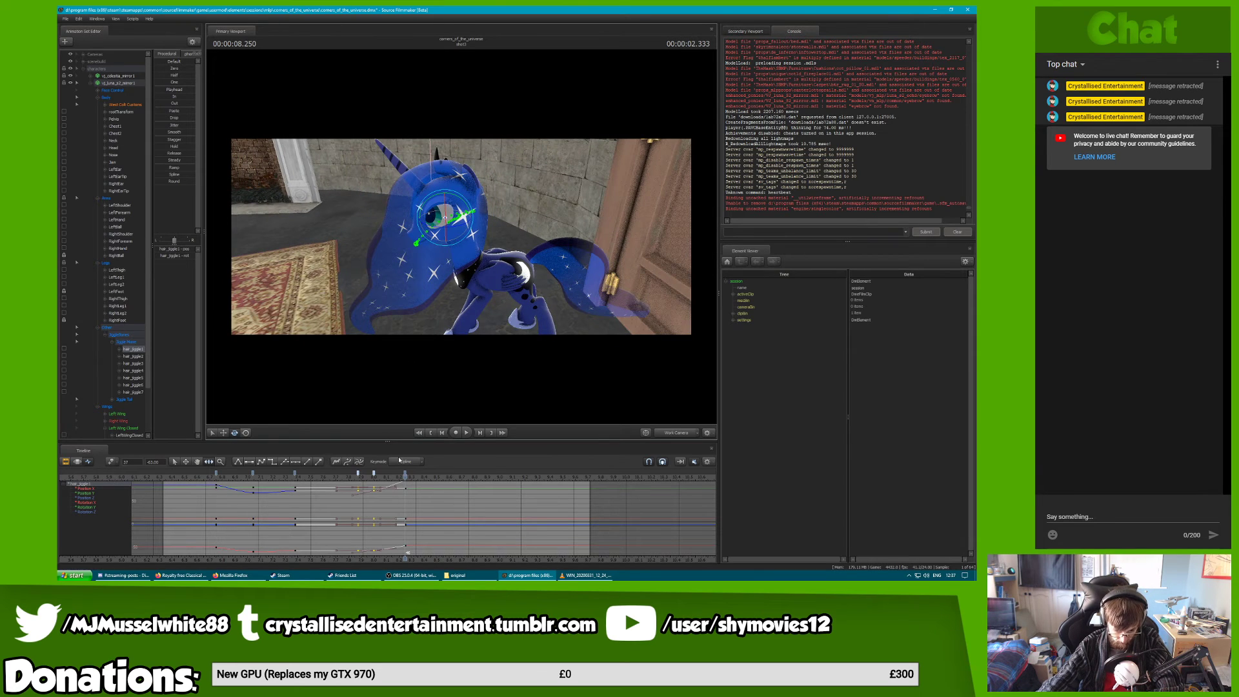
click(390, 475)
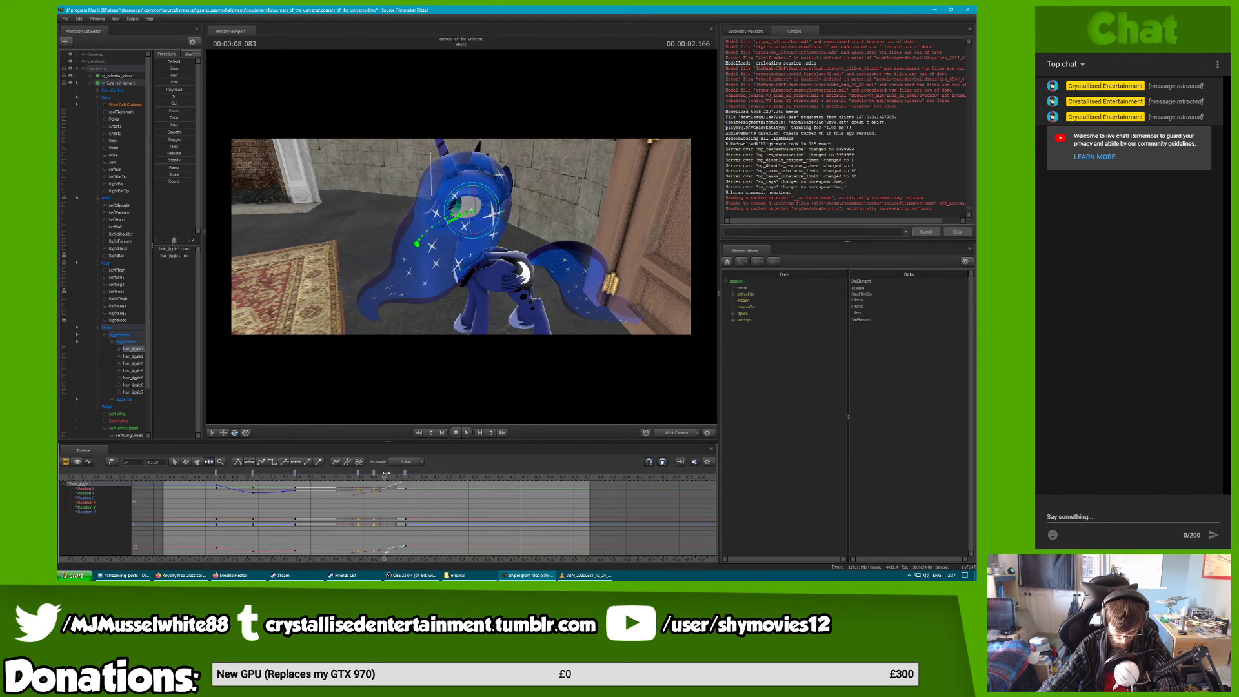
Add a holding key on Luna's hair_jiggle3 bone at 8.125 s and keyframe a rotation at 8.291 s
click(136, 363)
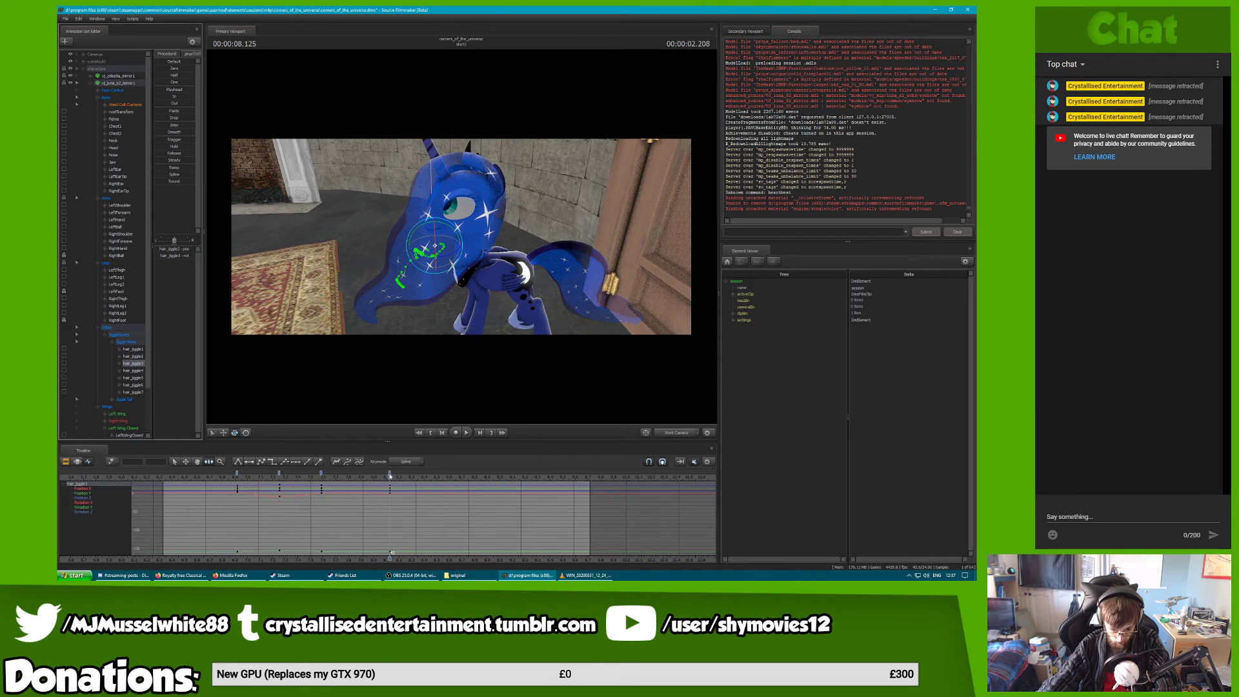
mouse_move(390, 476)
mouse_down()
mouse_move(380, 476)
mouse_move(409, 476)
mouse_up()
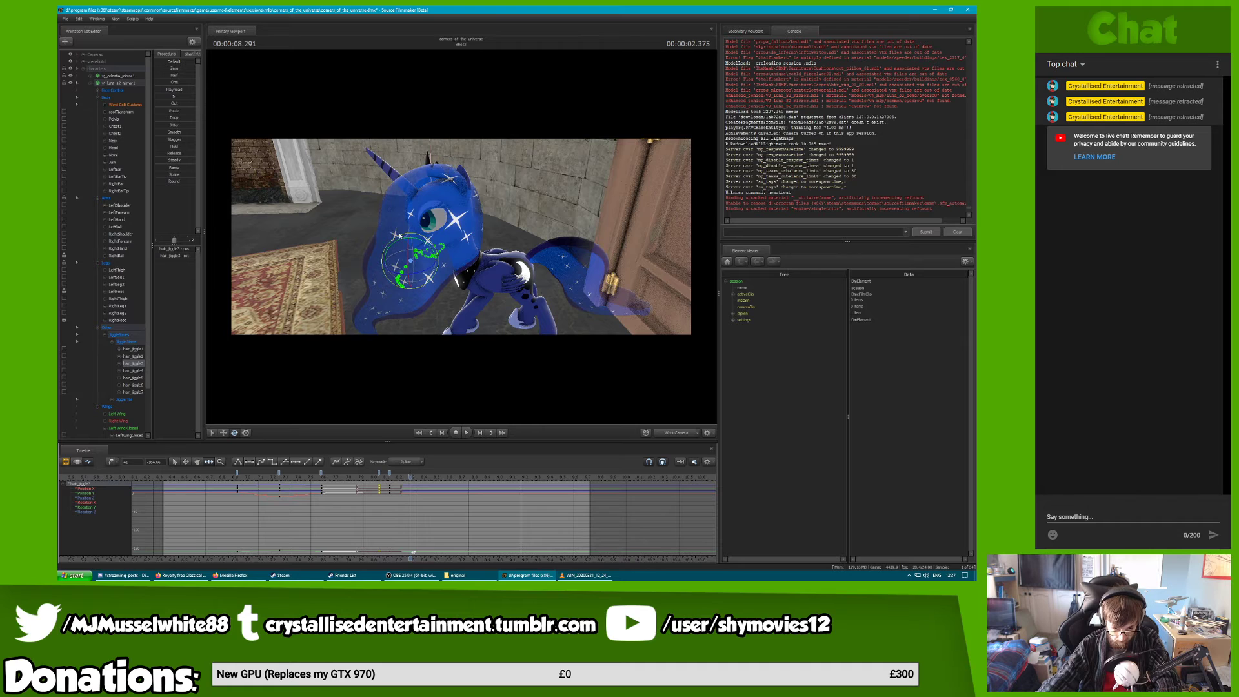
drag(436, 247, 424, 242)
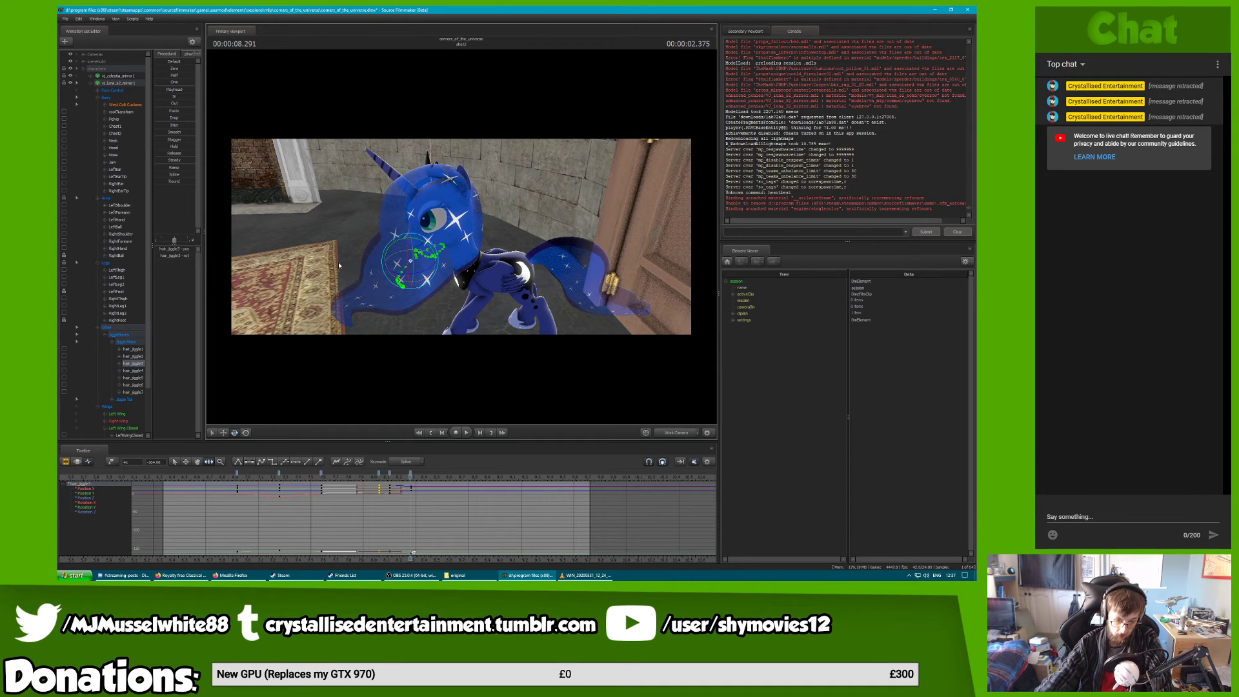
click(410, 474)
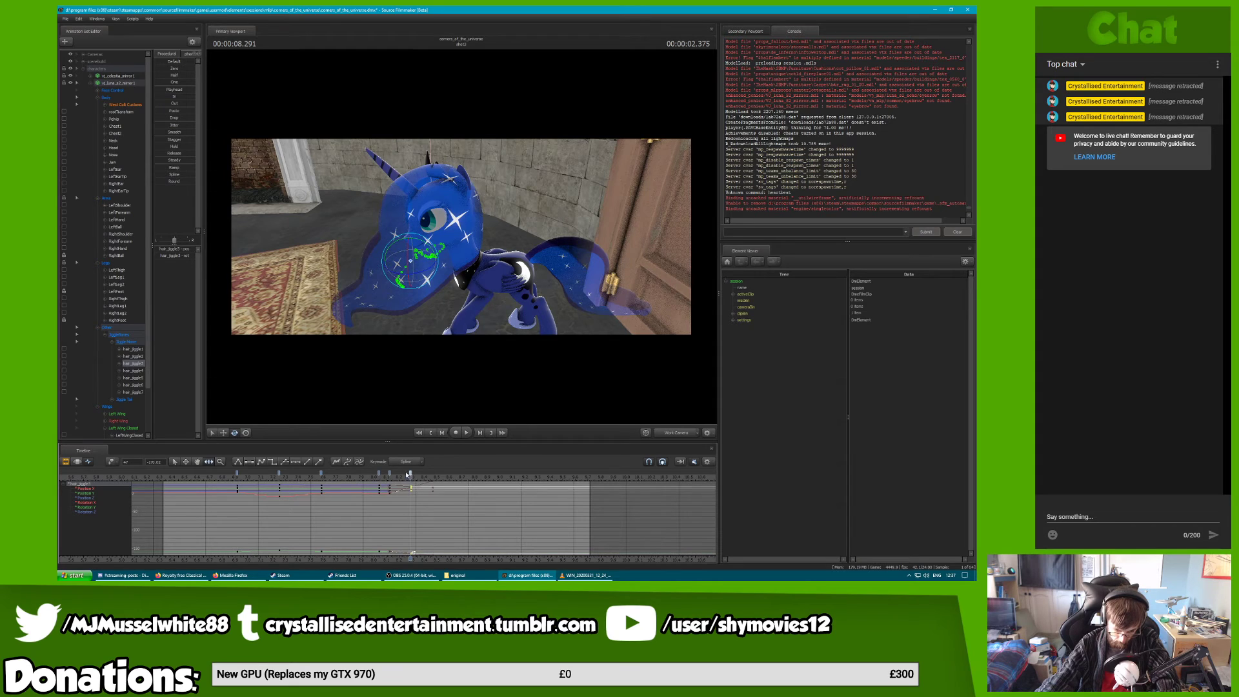
drag(407, 475, 402, 473)
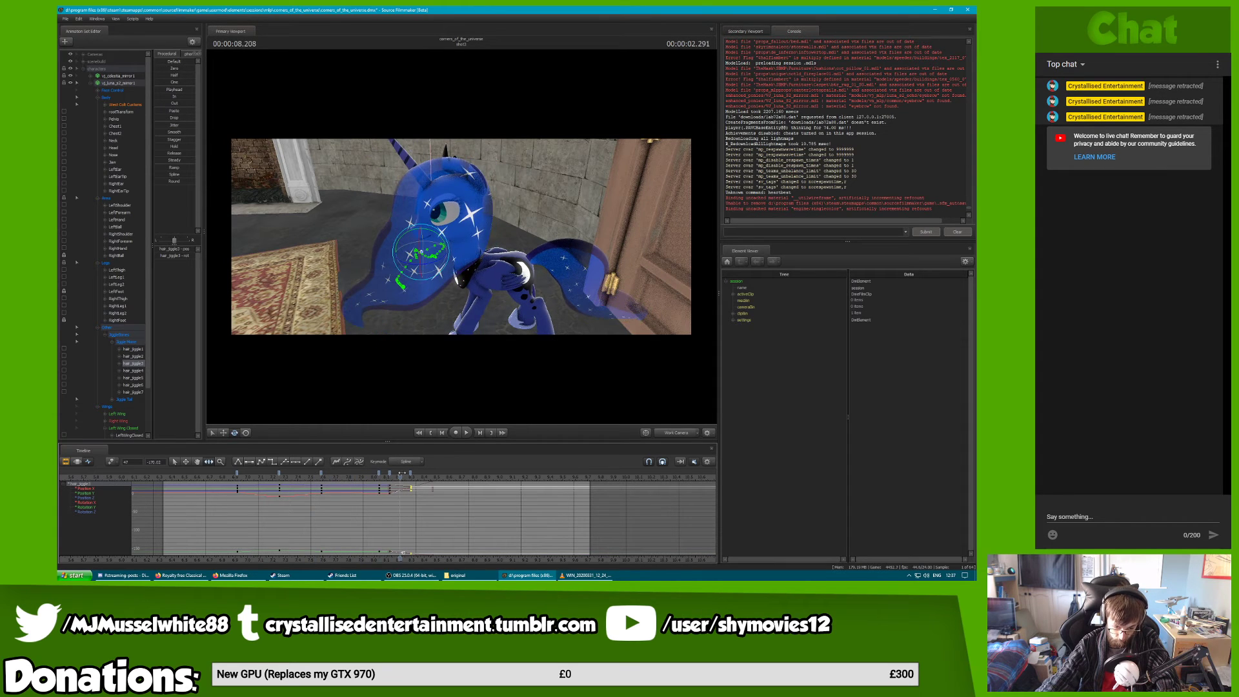
Add a holding key on Luna's hair_jiggle5 bone at 8.208 s and keyframe a rotation shortly after it
click(133, 378)
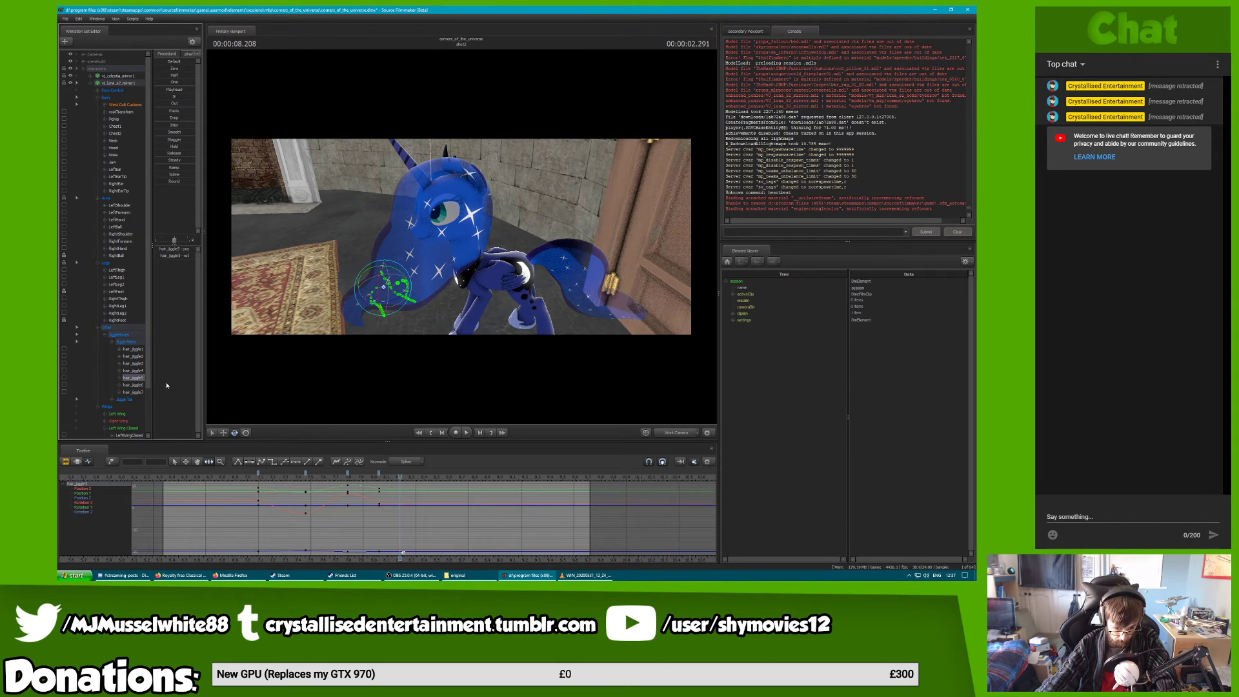
key(m)
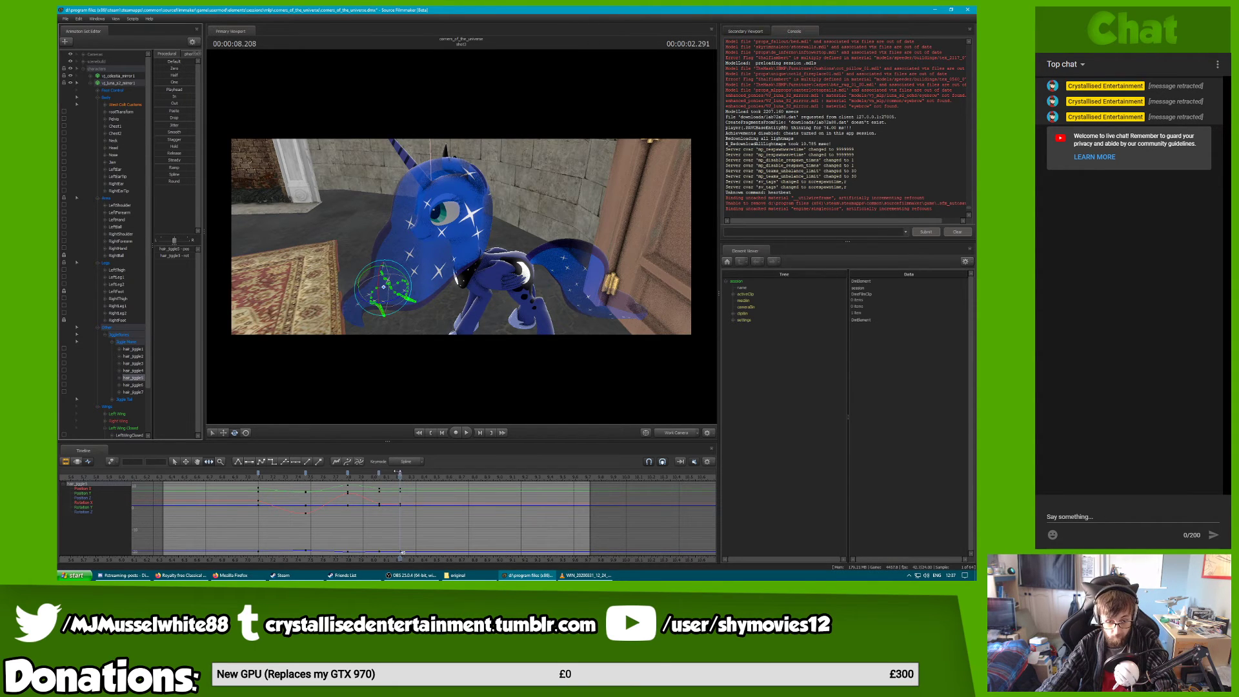
drag(398, 472, 413, 477)
key(m)
drag(373, 278, 381, 282)
drag(426, 478, 432, 477)
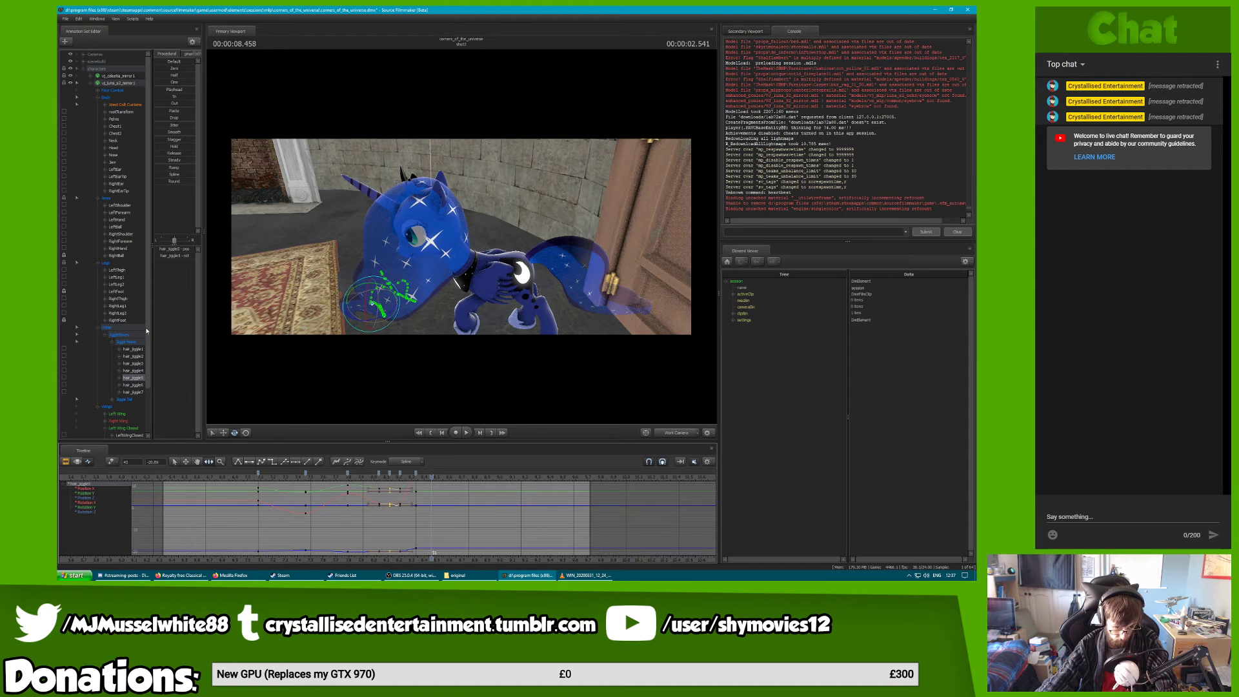
Continue the rotation sway on Luna's hair_jiggle1 bone with keys at 8.500 and 8.708 s
click(133, 349)
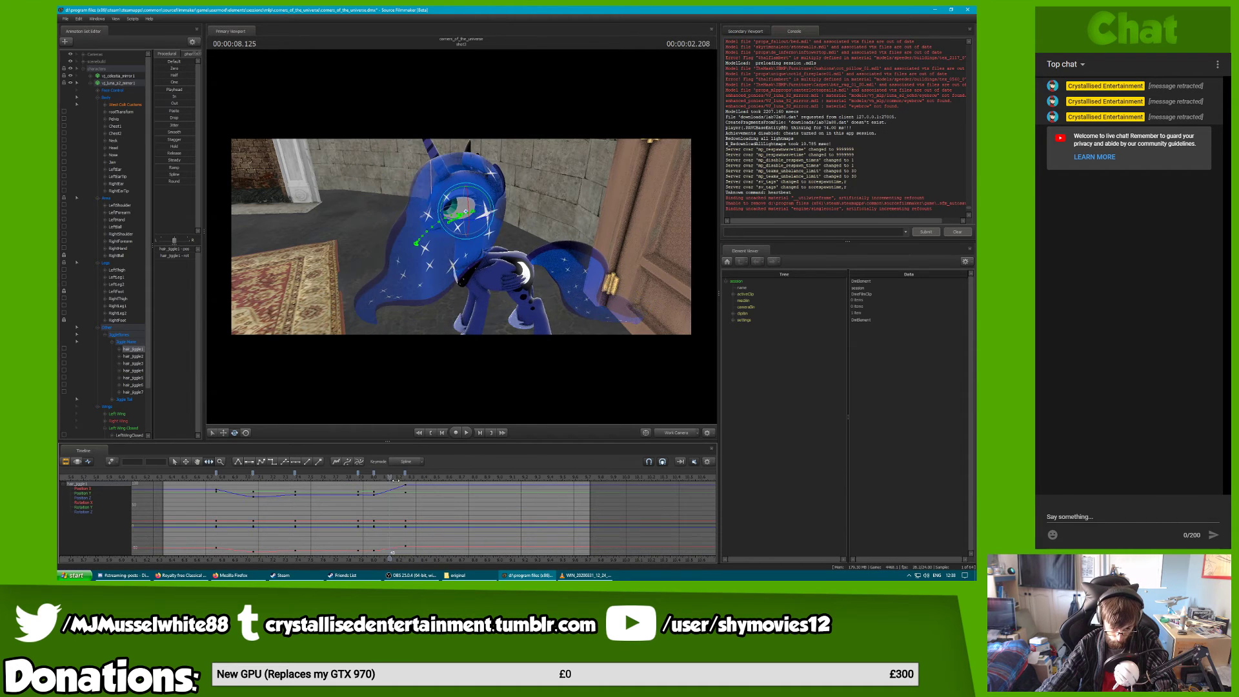
drag(435, 481, 438, 479)
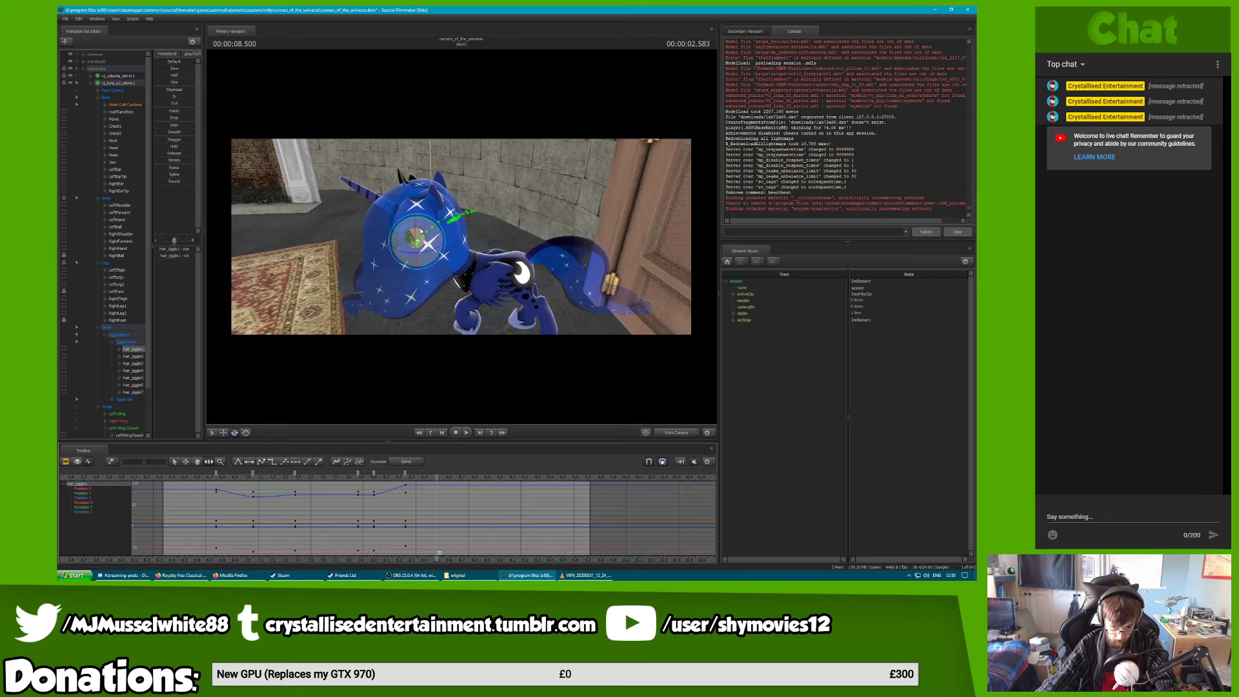
drag(424, 219, 414, 219)
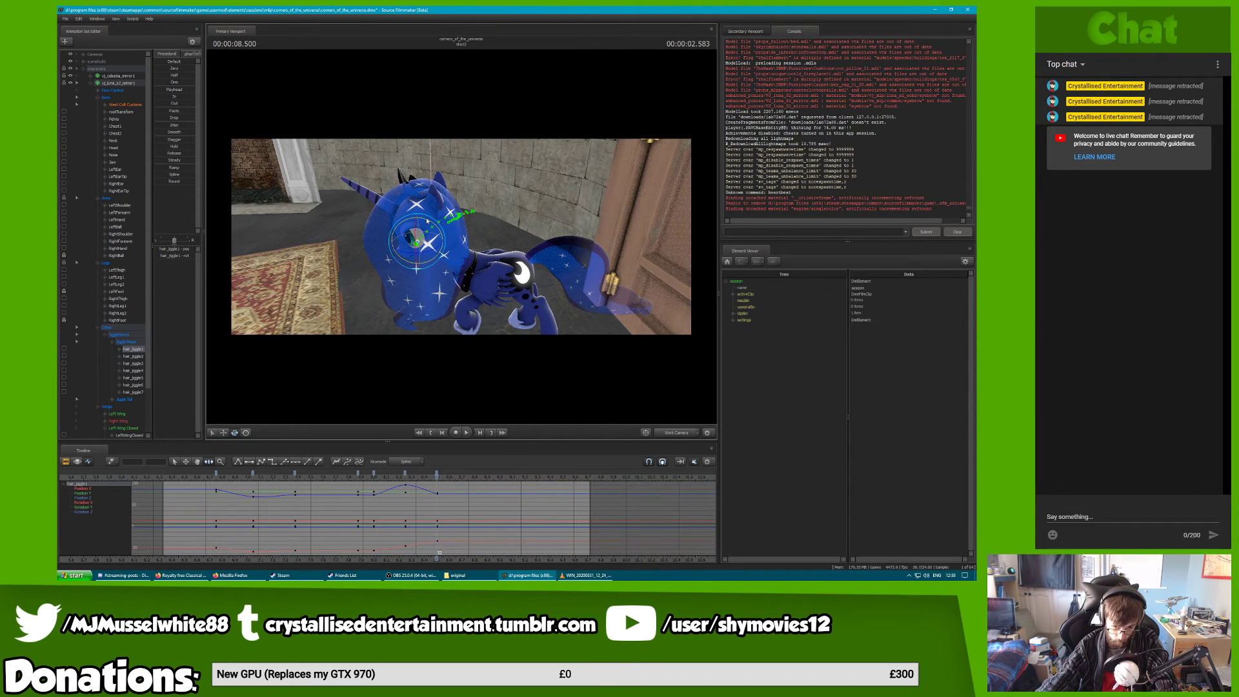
drag(426, 221, 423, 220)
mouse_move(508, 280)
alt+mouse_down()
mouse_move(511, 254)
mouse_move(512, 276)
alt+mouse_up()
drag(437, 476, 463, 474)
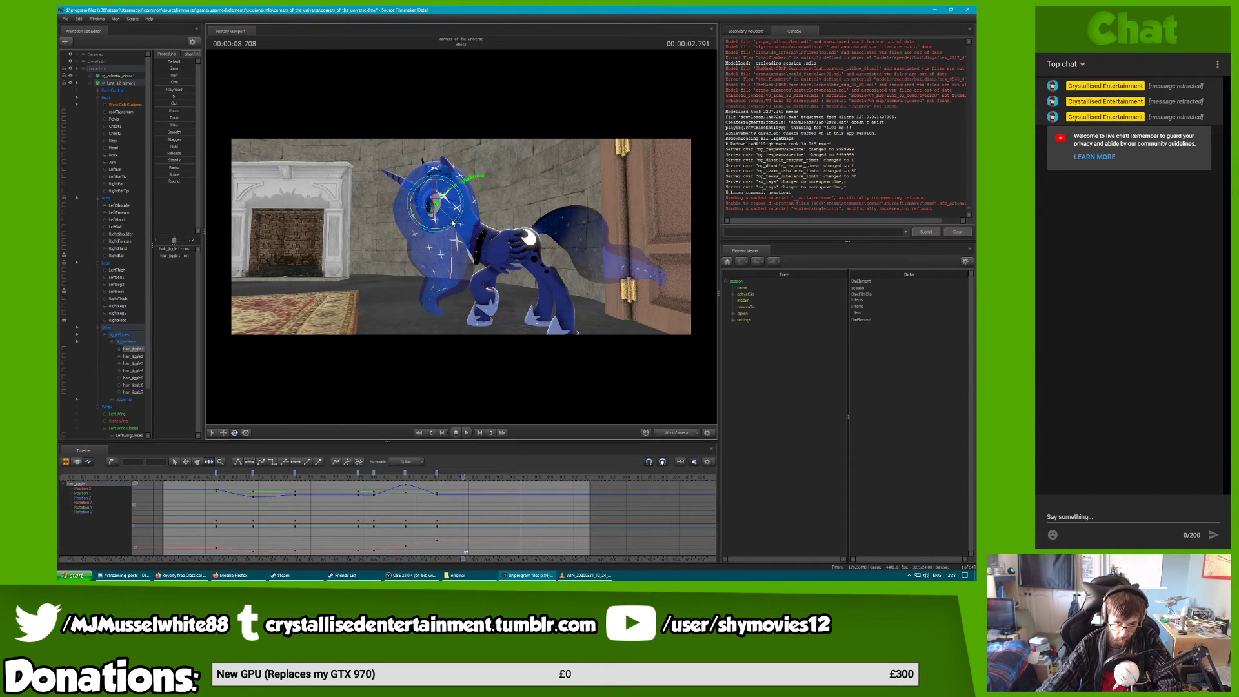
drag(452, 222, 448, 226)
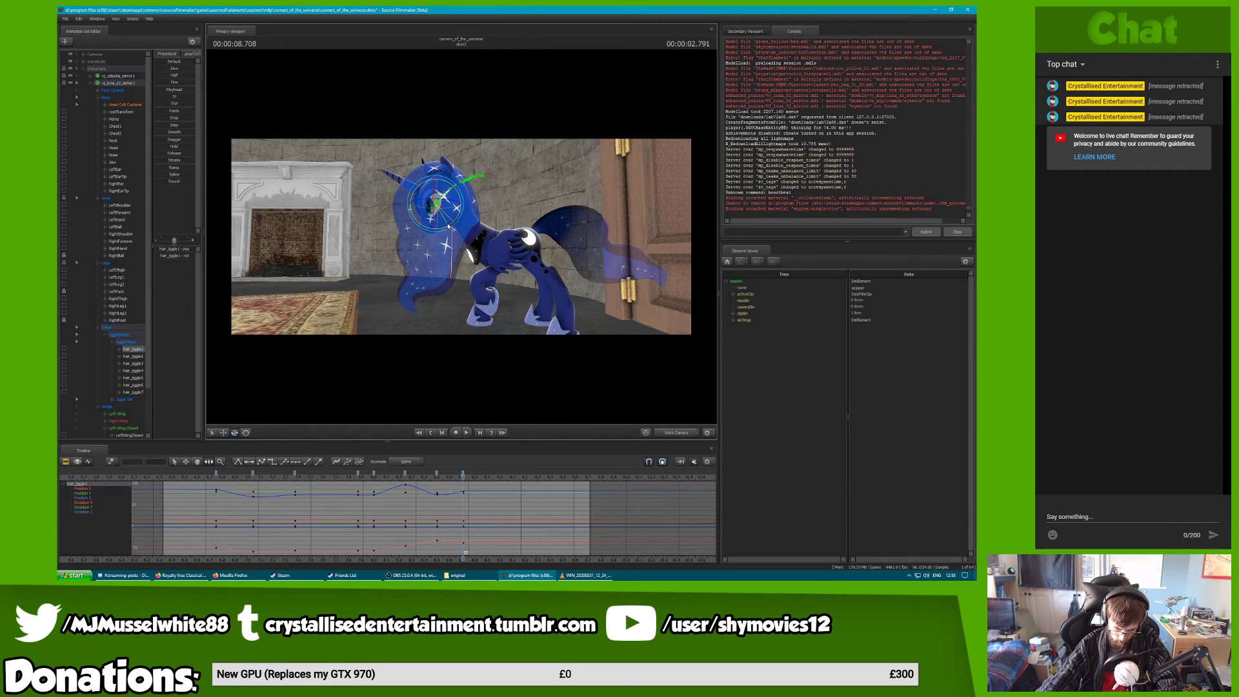
Keyframe sway rotations on Luna's hair_jiggle3 bone at 8.500 and 8.708 s, and play the motion back
click(421, 477)
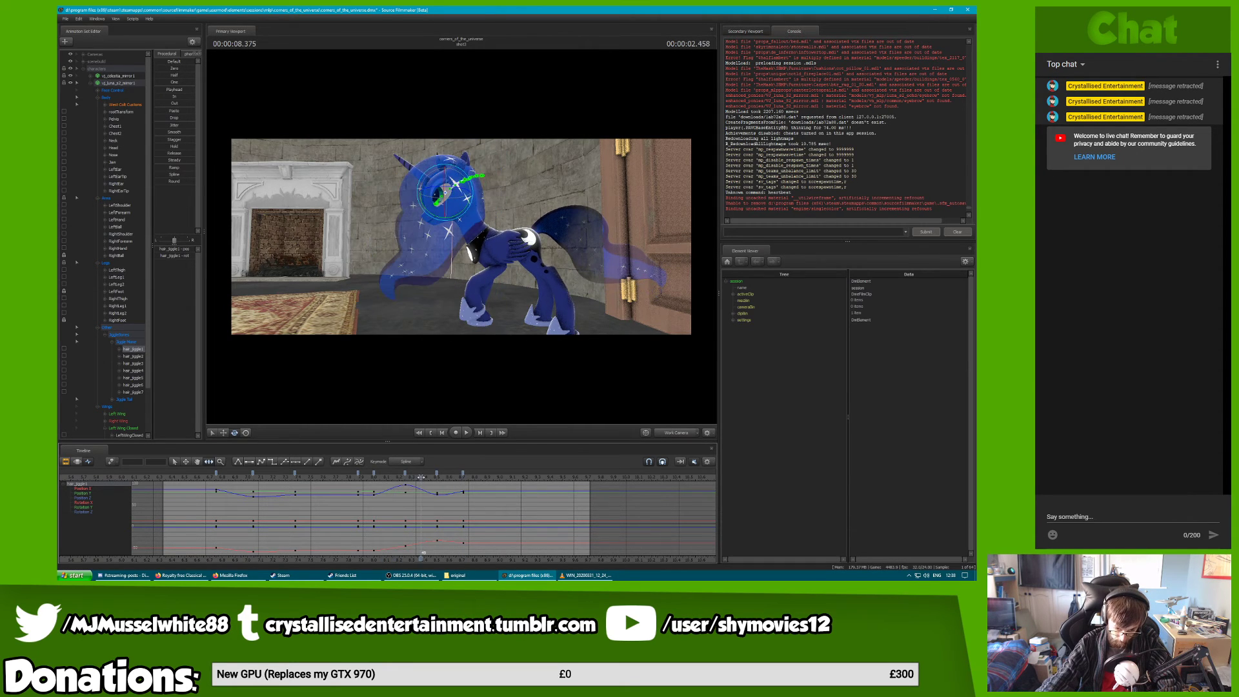
click(131, 364)
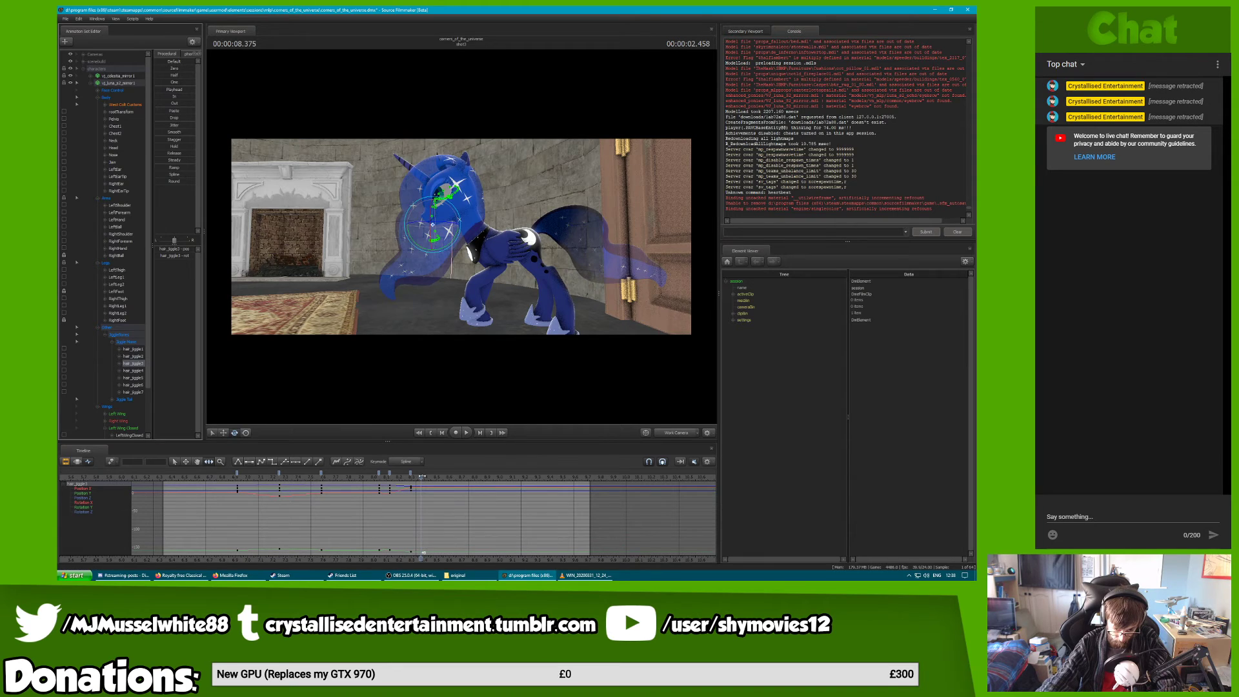
drag(421, 477, 437, 477)
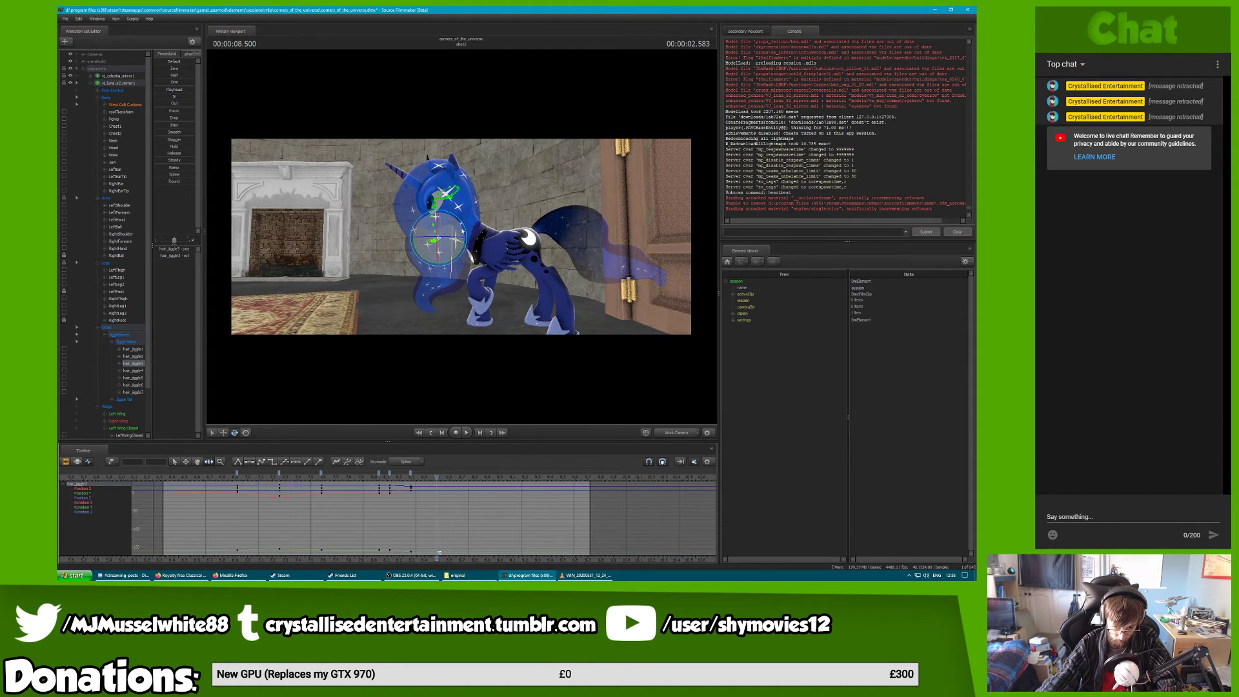
drag(458, 256, 471, 246)
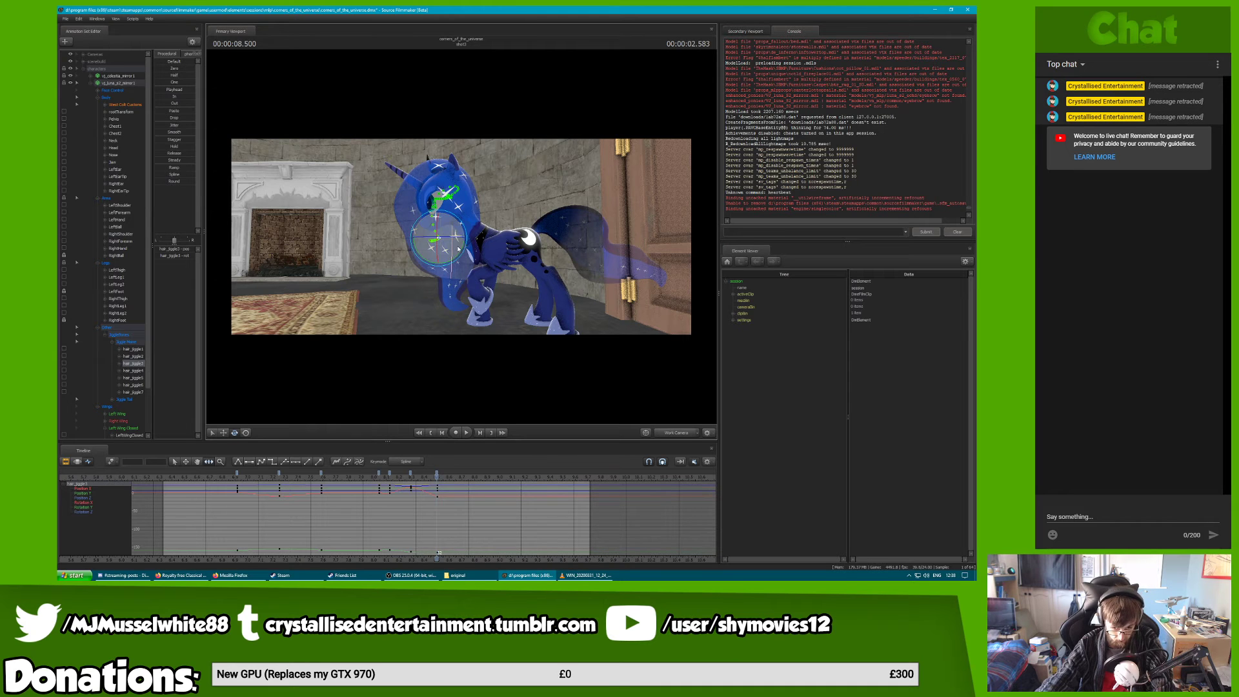
click(467, 476)
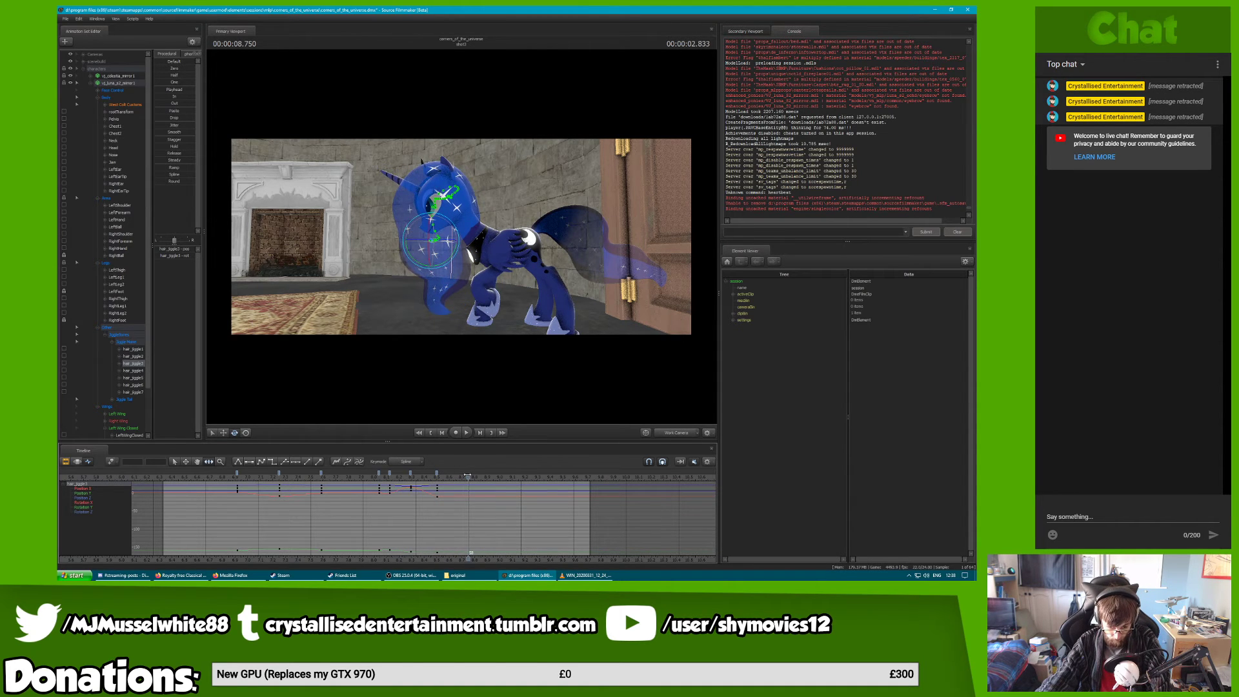
drag(466, 476, 464, 475)
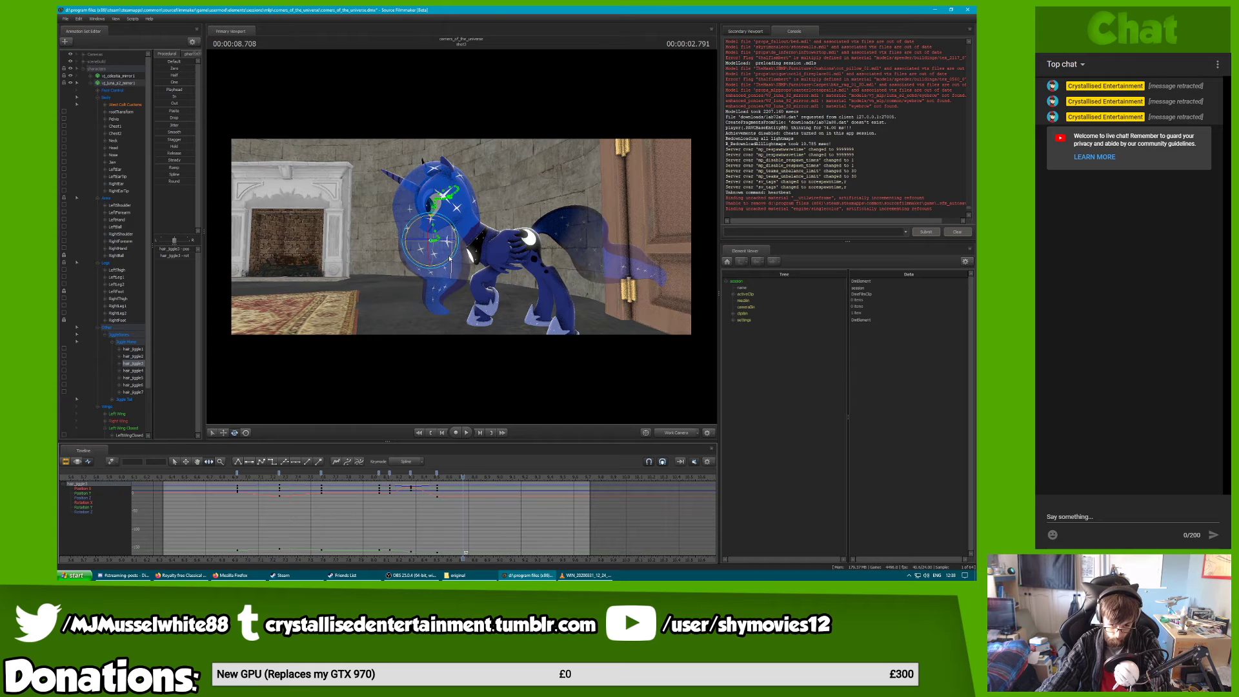
drag(449, 260, 443, 266)
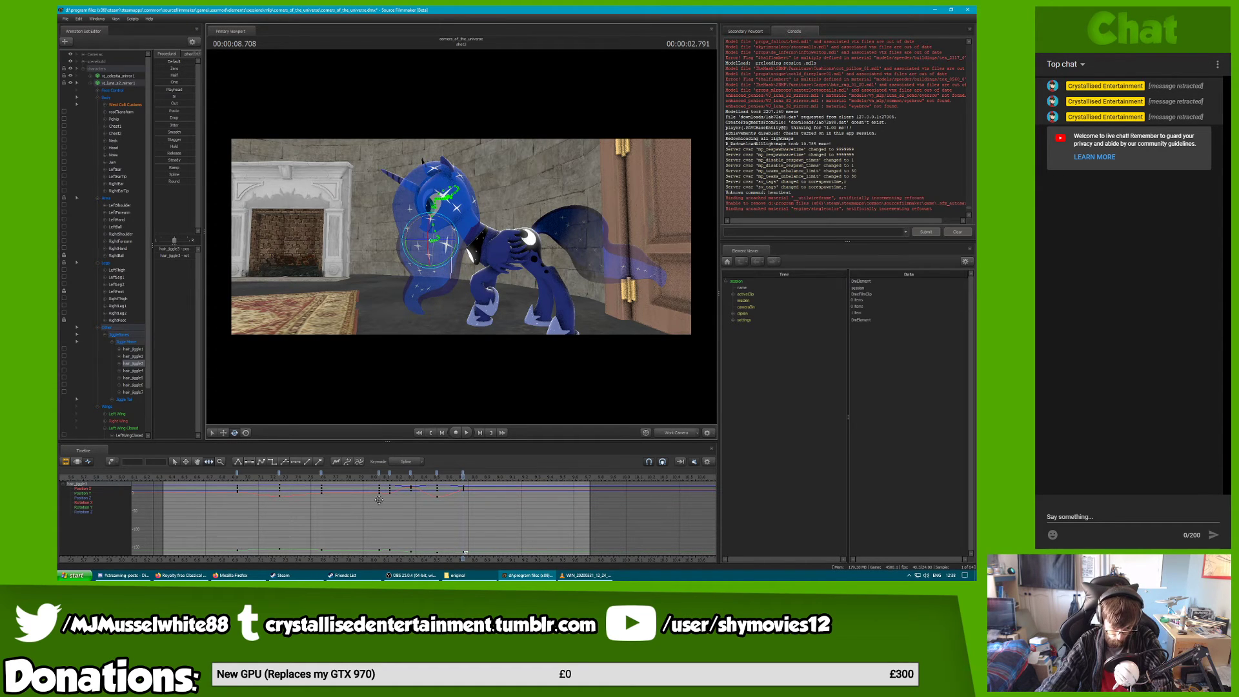
key(space)
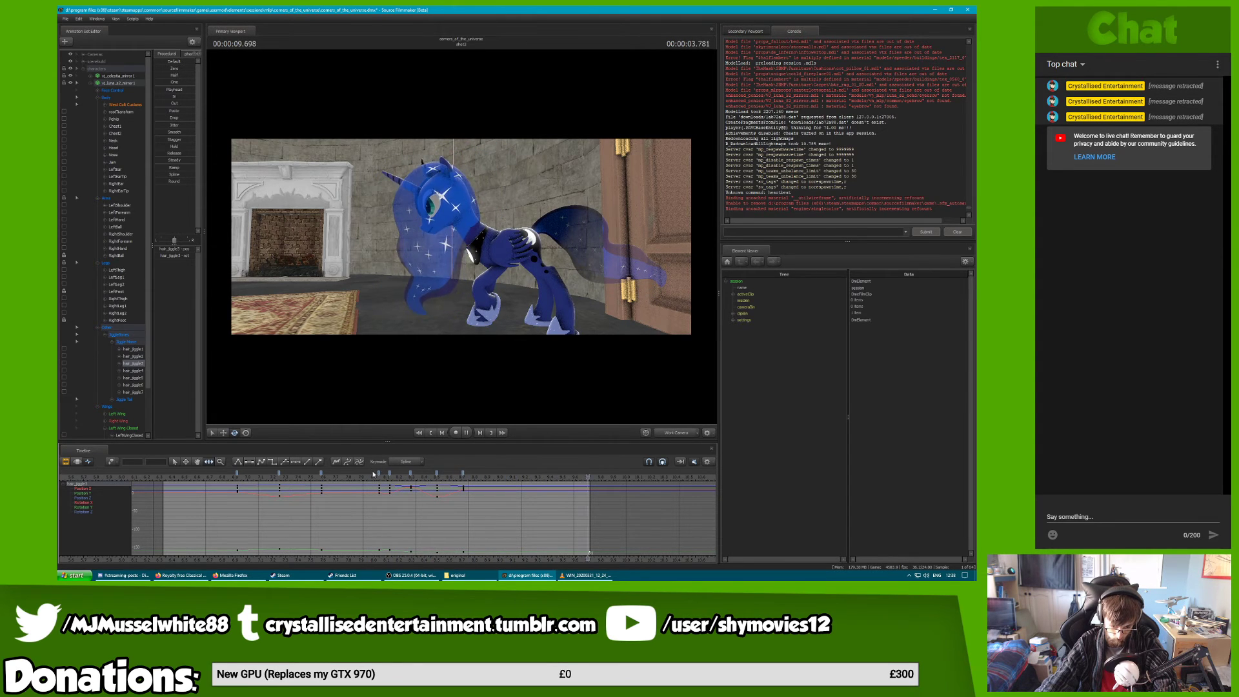
Shift the last three keys of Luna's hair_jiggle1 bone slightly later with wider gaps, the final one to about 8.875 s
click(402, 478)
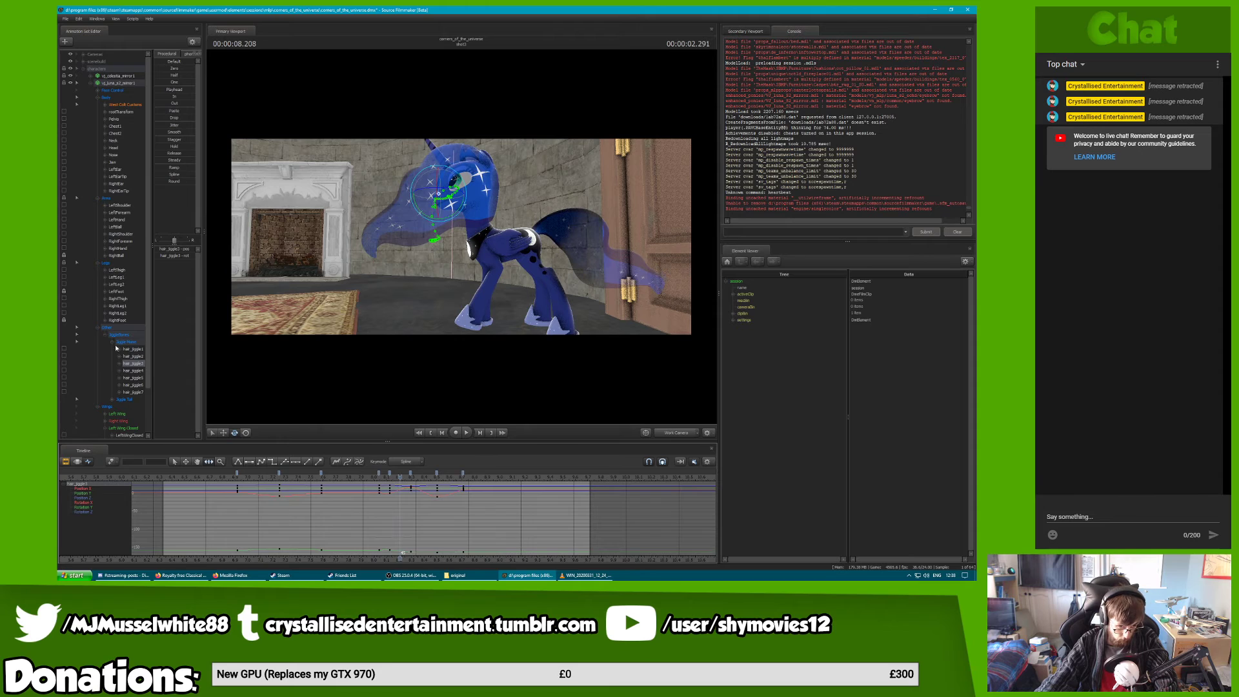
click(129, 348)
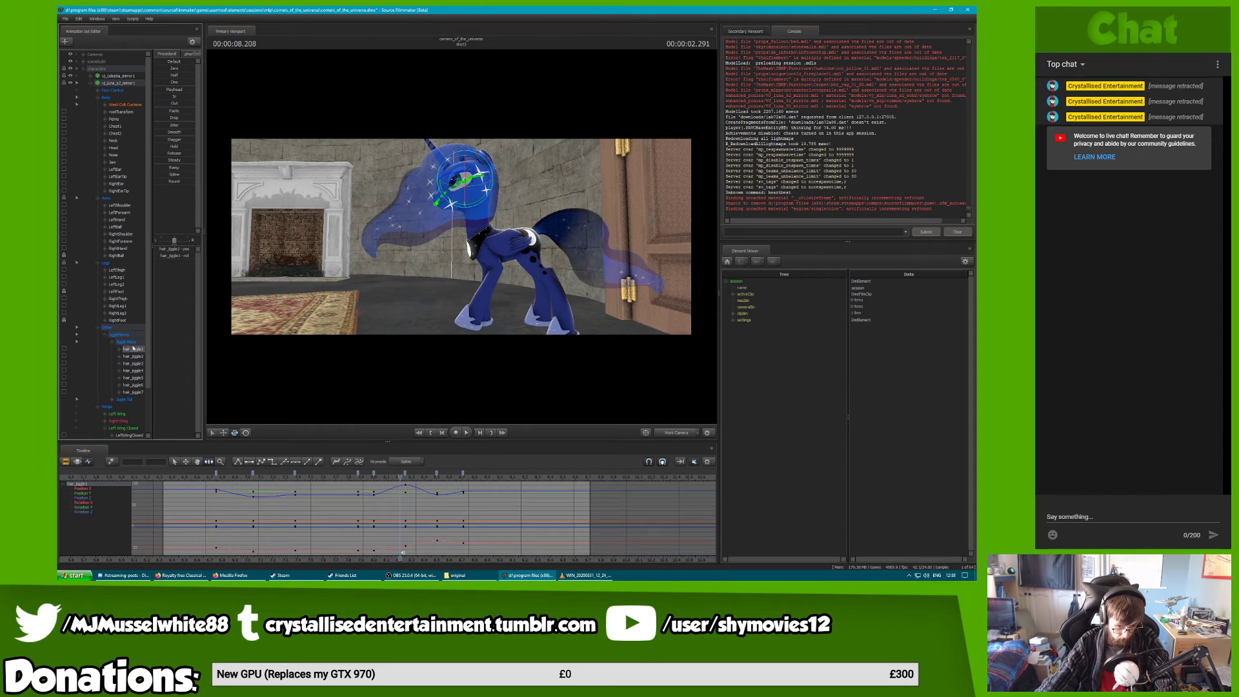
mouse_move(464, 475)
mouse_down()
mouse_move(484, 474)
mouse_move(410, 473)
mouse_up()
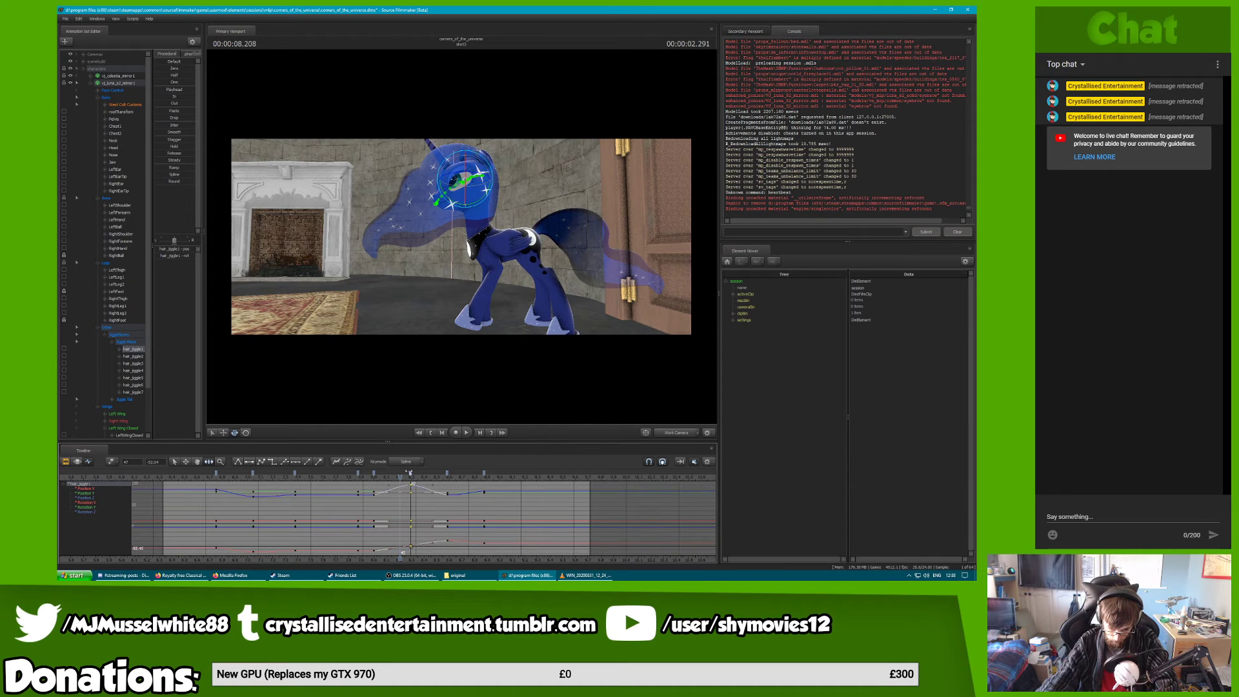
Retime Luna's hair_jiggle3 bone by moving its last three keys slightly later and the two keys before them slightly earlier, checking the playback
click(127, 364)
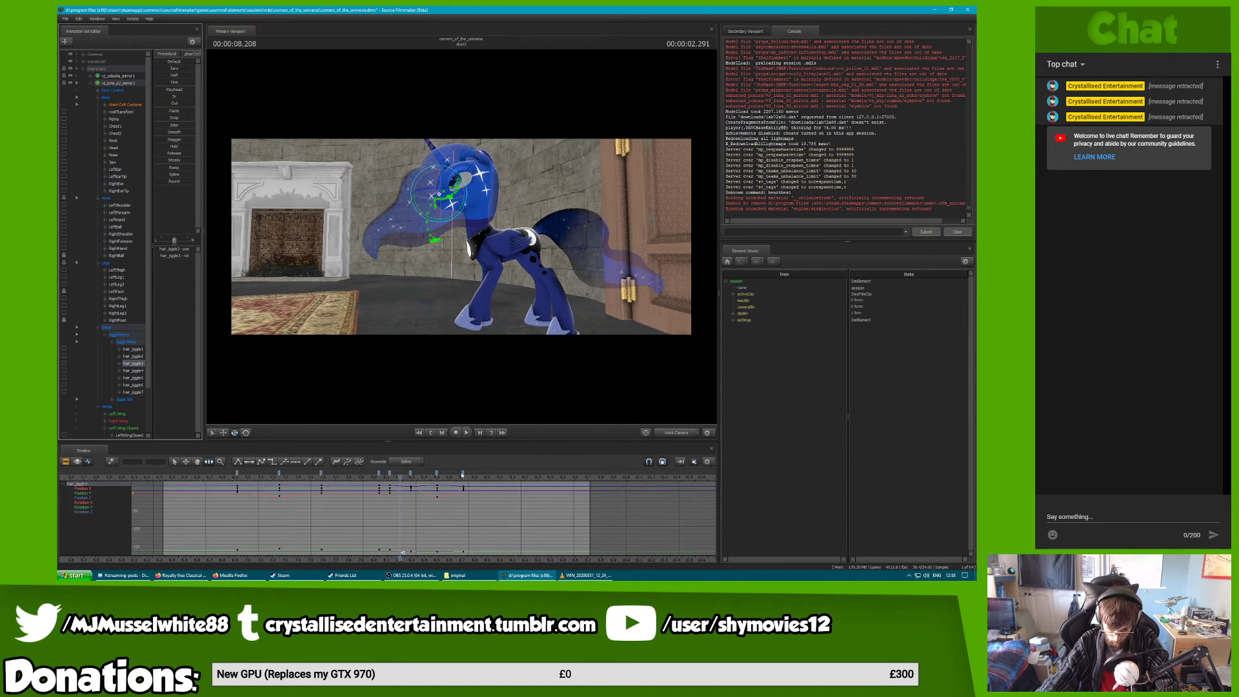
drag(462, 475, 374, 474)
shift+click(378, 473)
click(354, 476)
key(space)
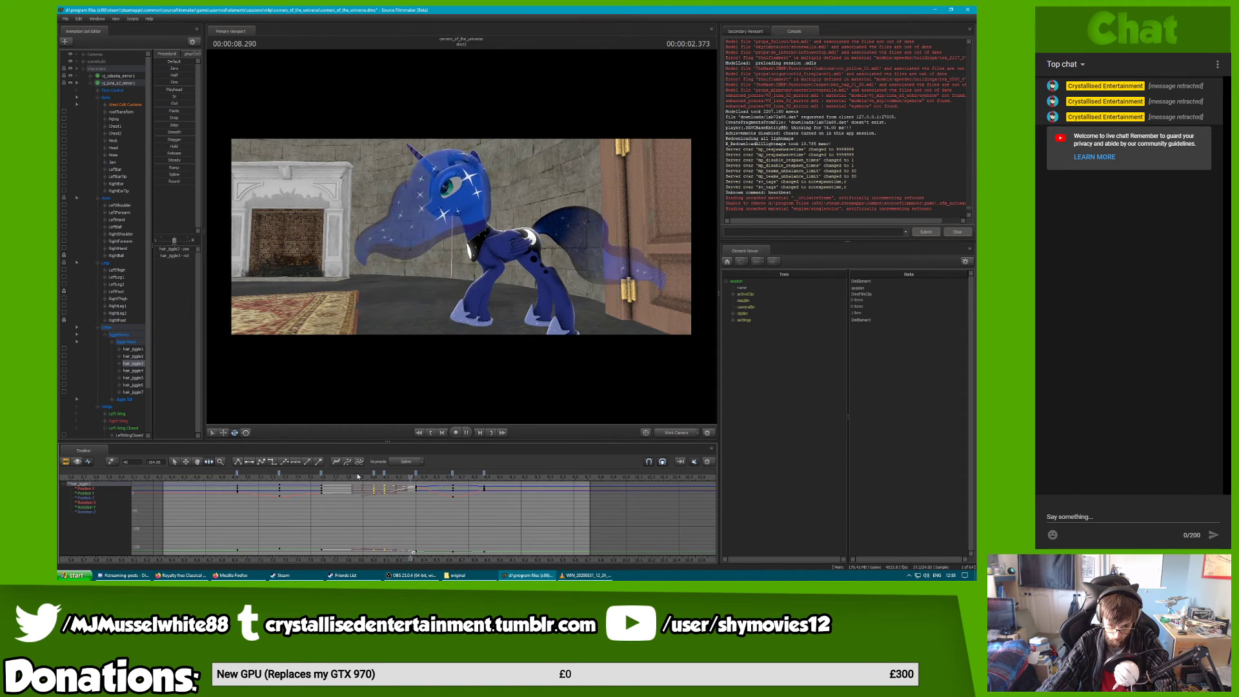
key(space)
Compare the keys of Luna's hair_jiggle3, hair_jiggle4 and hair_jiggle5 bones at 8.750 s and select hair_jiggle5
drag(450, 477, 469, 478)
click(132, 380)
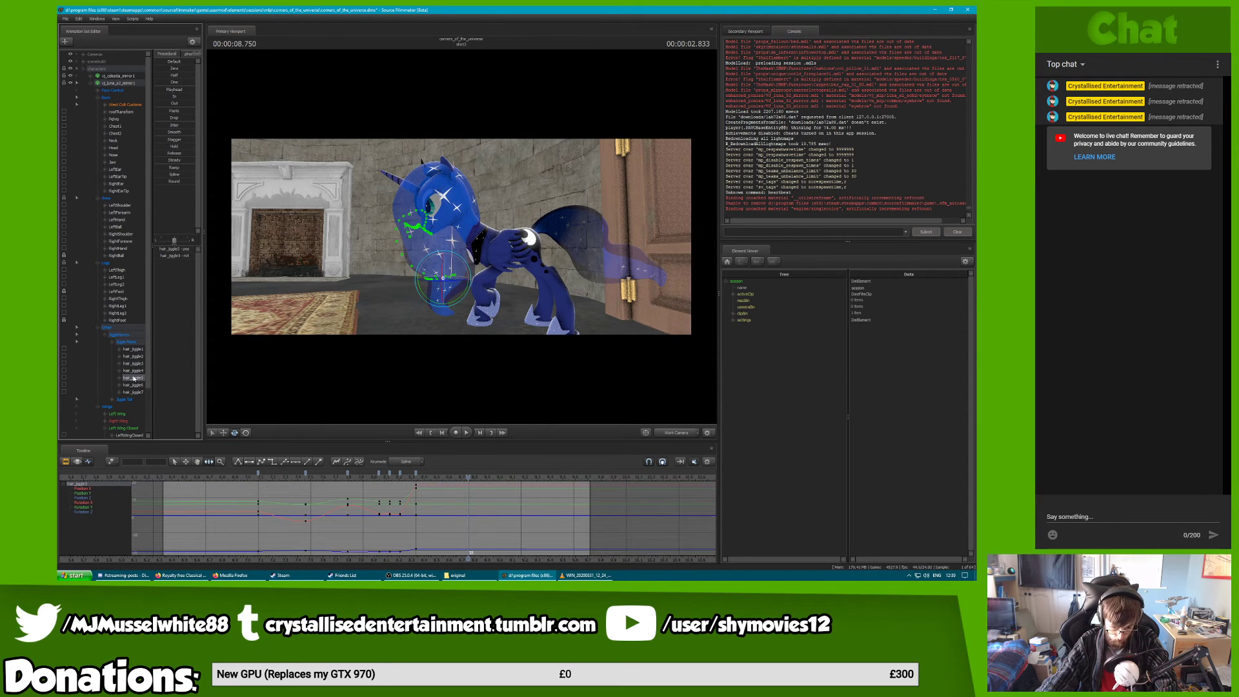
click(135, 365)
click(135, 371)
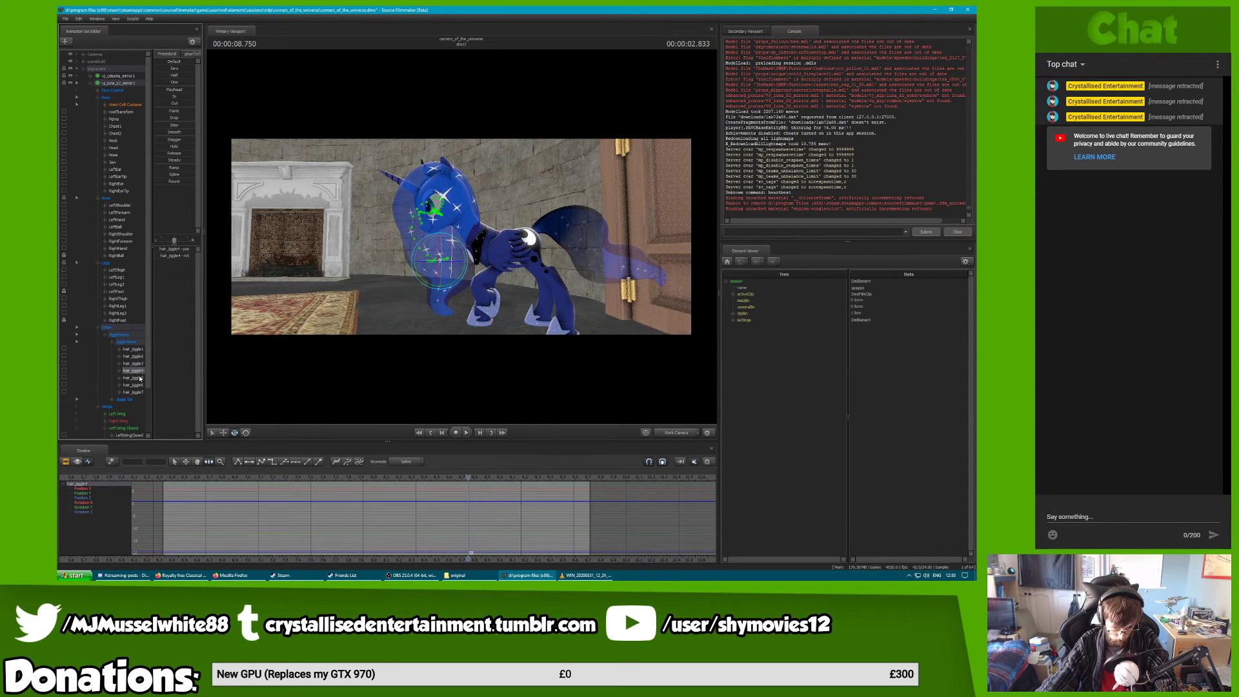
click(139, 378)
click(140, 366)
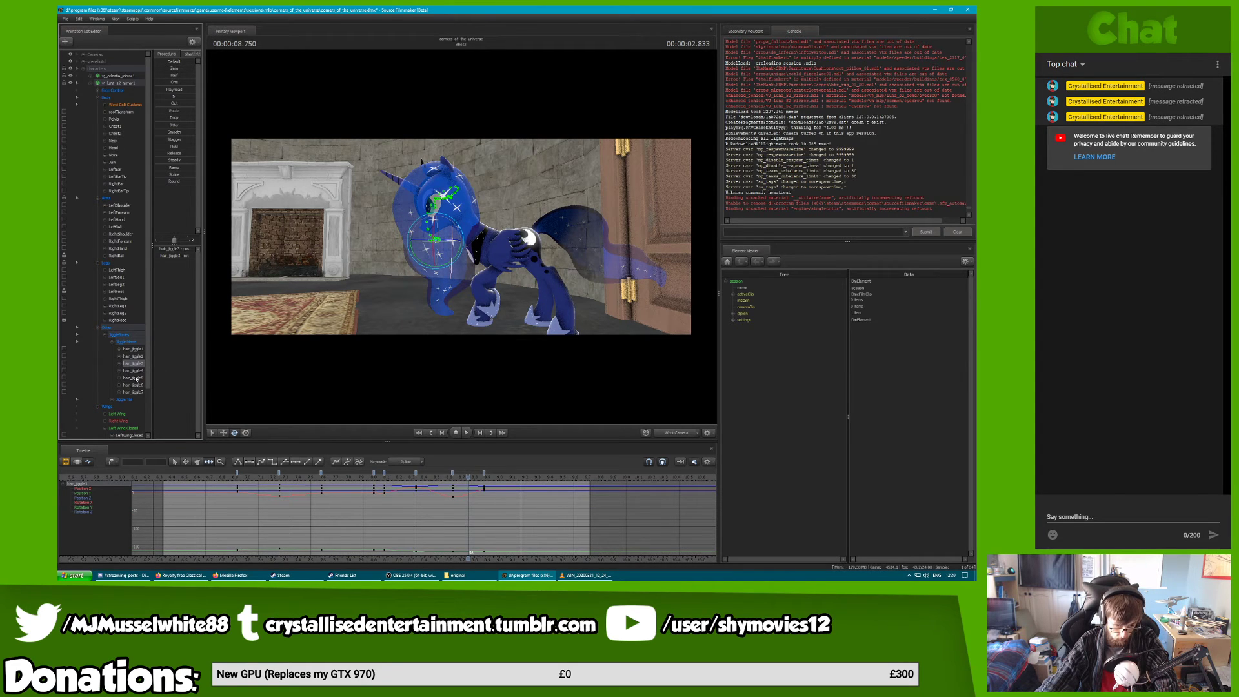
click(128, 377)
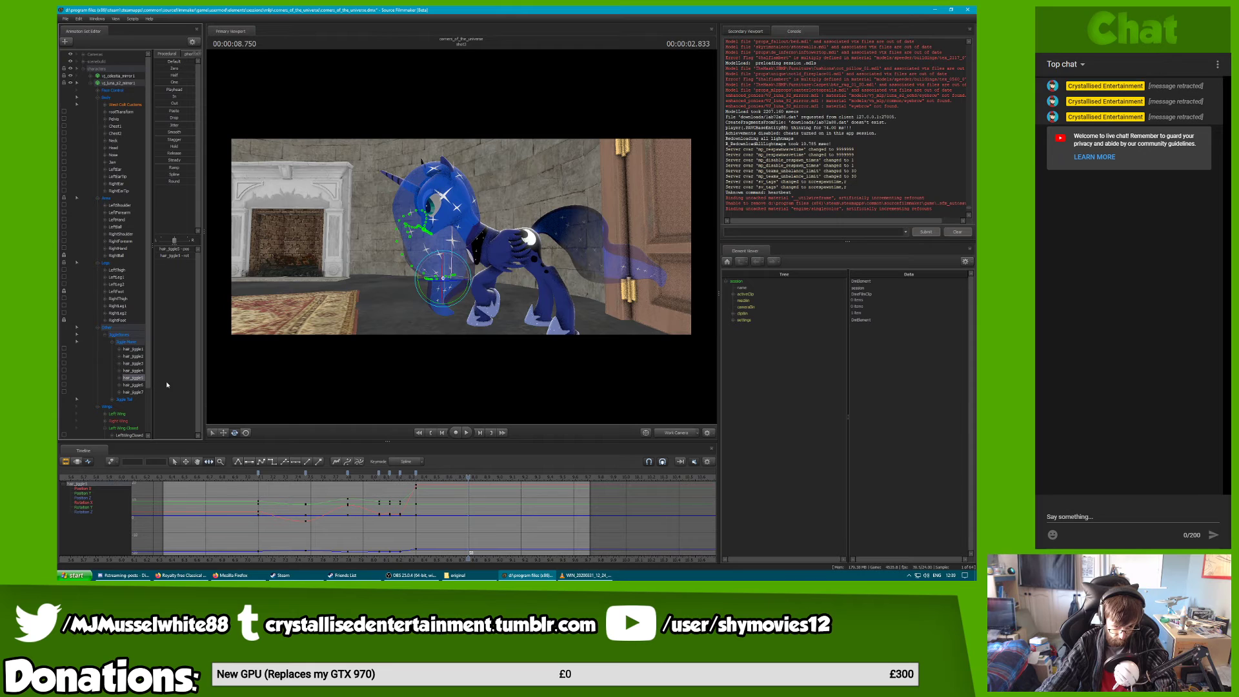
Try adding further keys on Luna's hair_jiggle5 bone up to 8.750 s
click(449, 476)
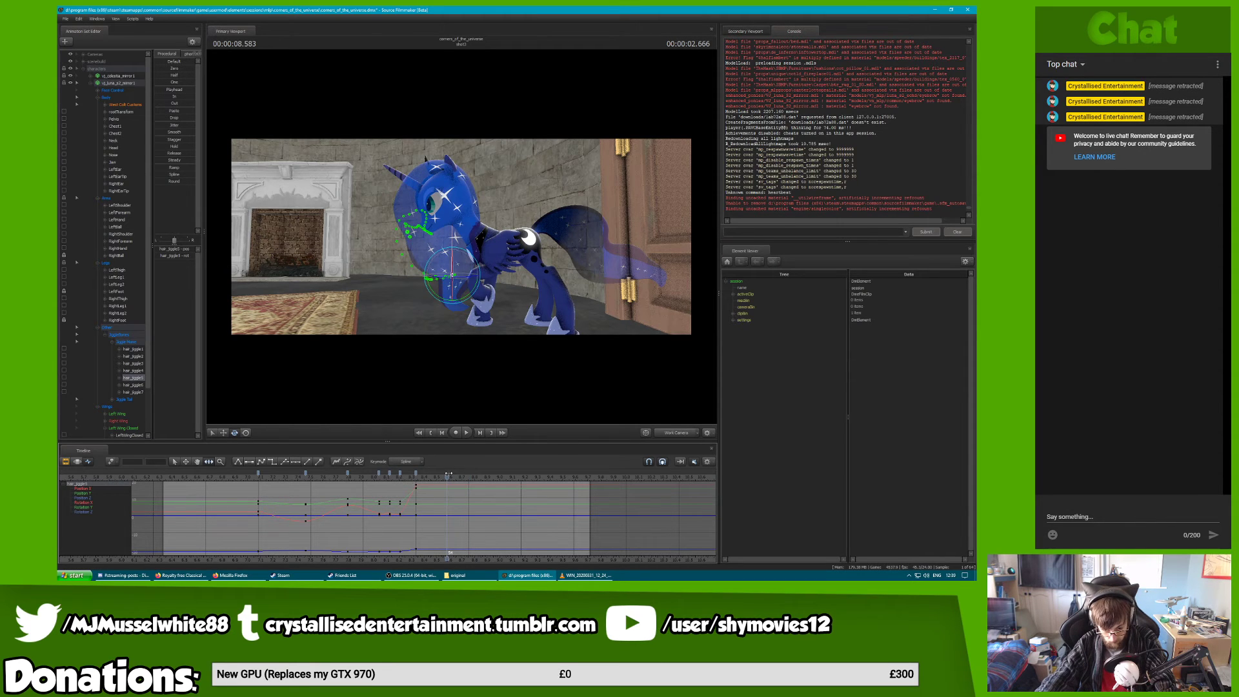
drag(449, 476, 488, 477)
key(m)
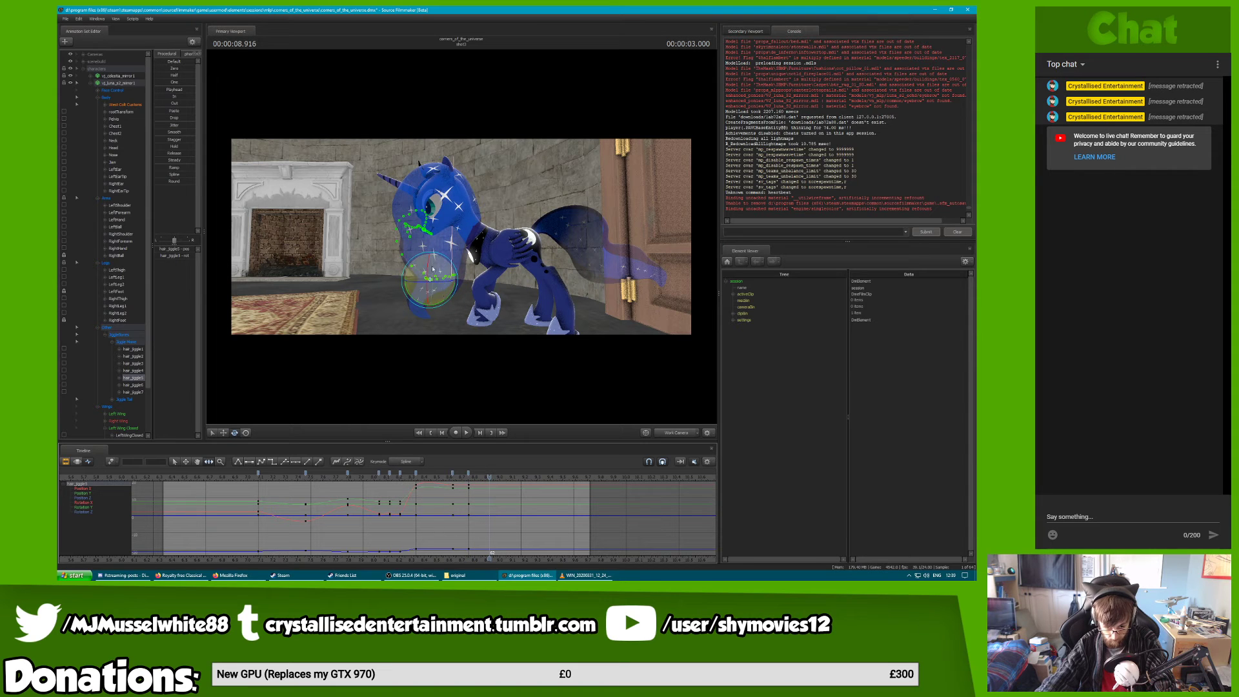
click(454, 477)
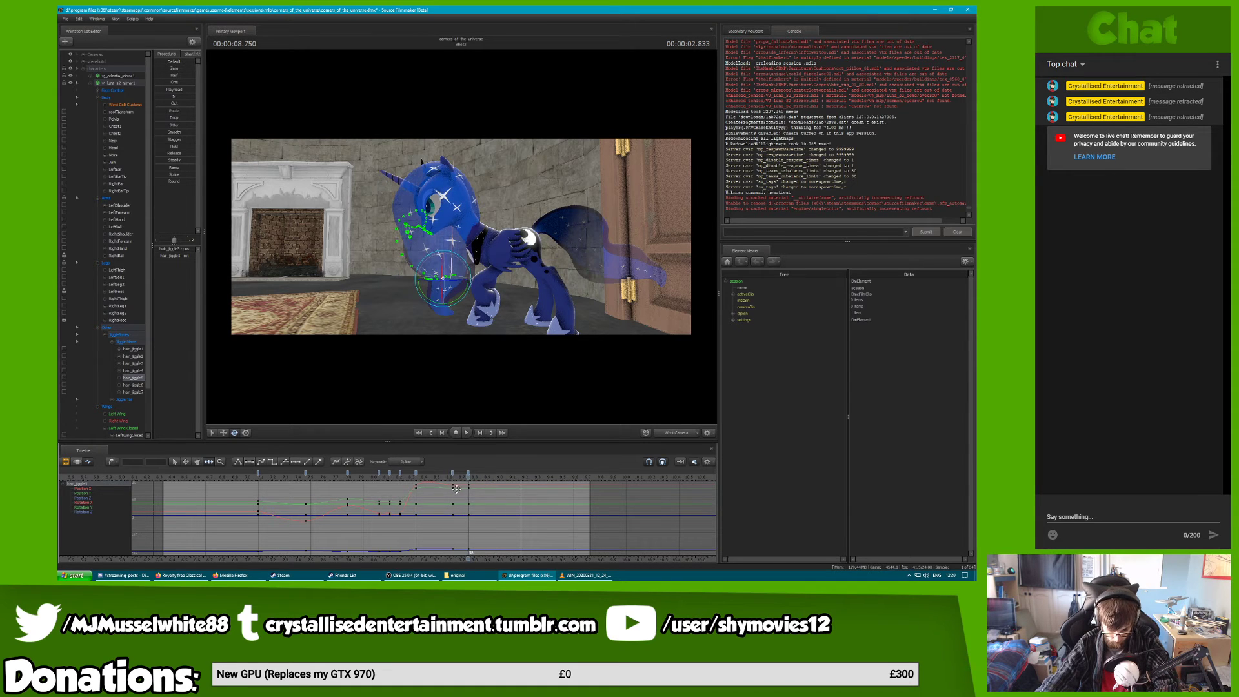
Move the last hair_jiggle5 key later to about 8.458 s and keyframe sway rotations at 8.708 and 9.000 s
click(437, 477)
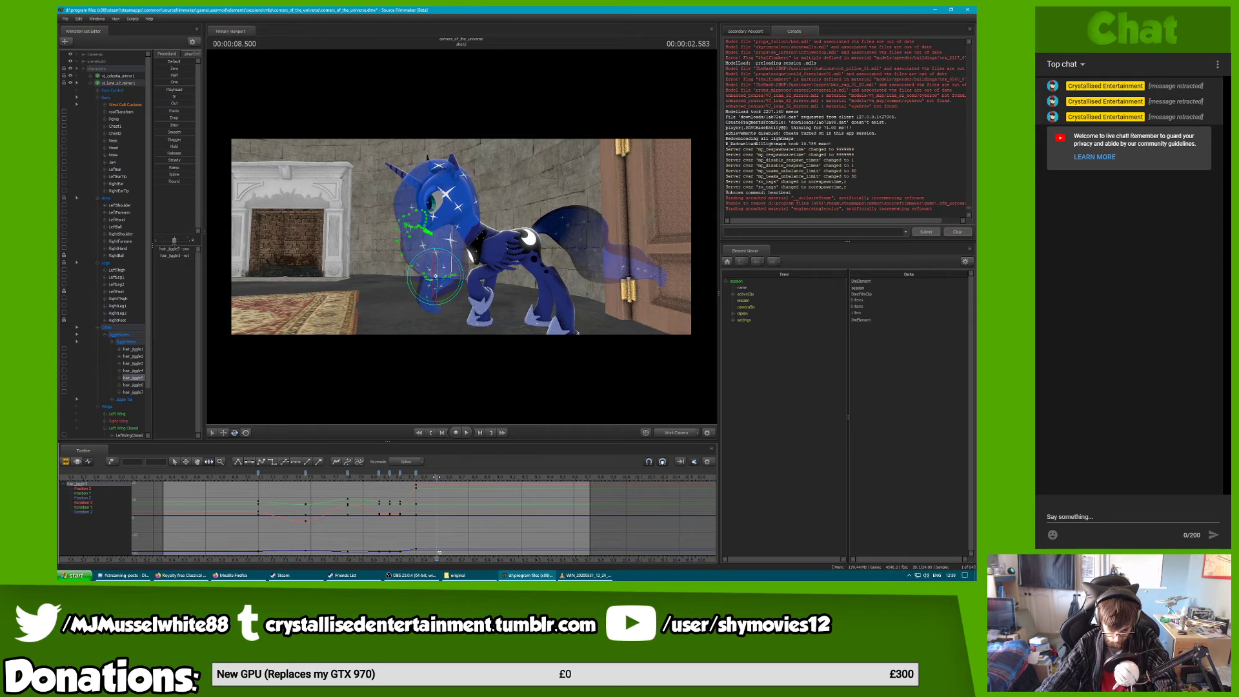
click(411, 477)
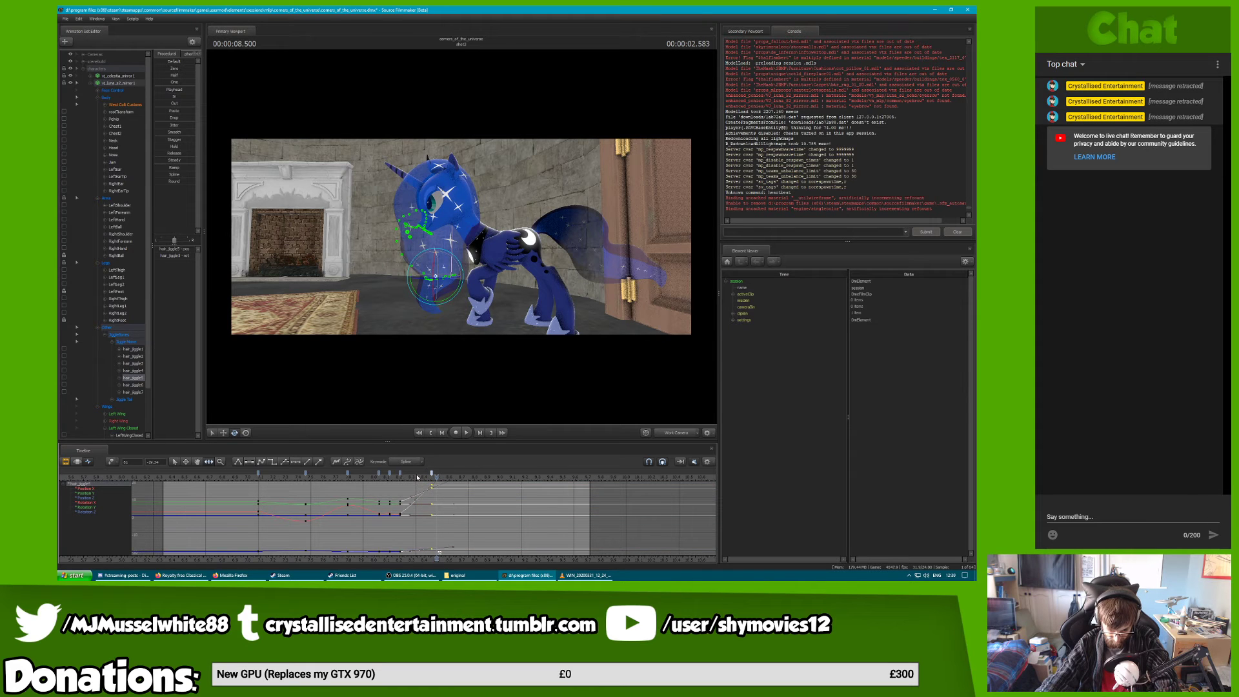
drag(411, 479, 462, 484)
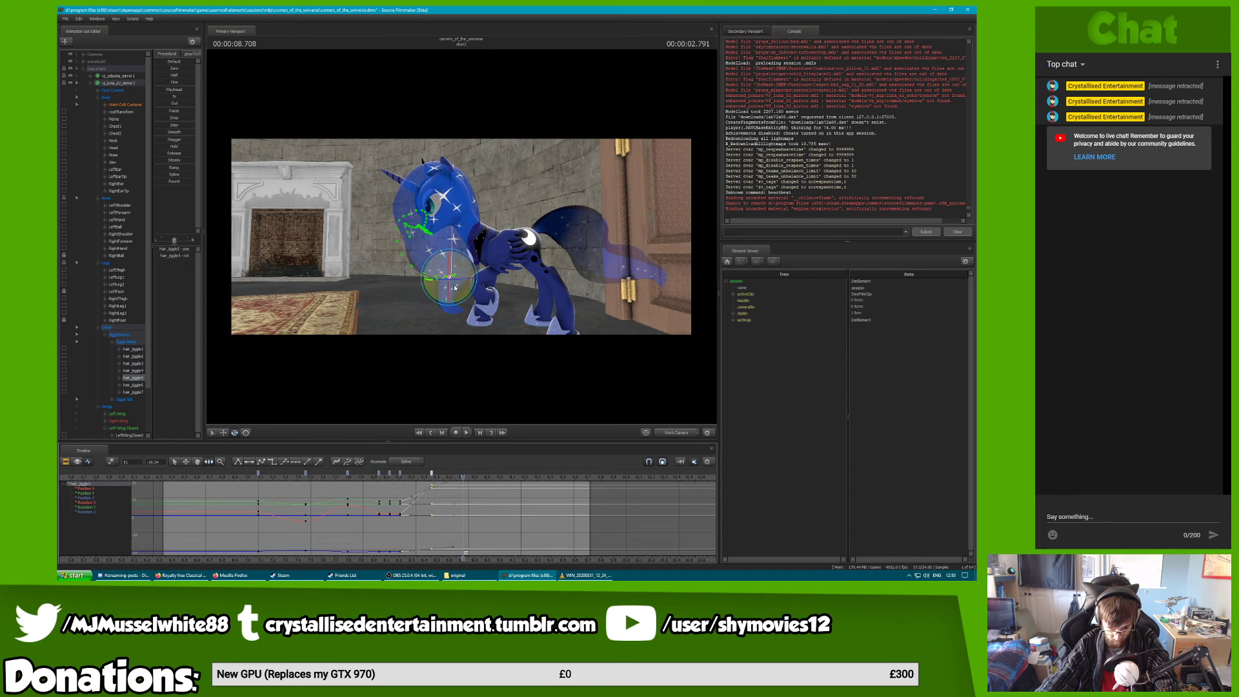
drag(471, 292, 476, 293)
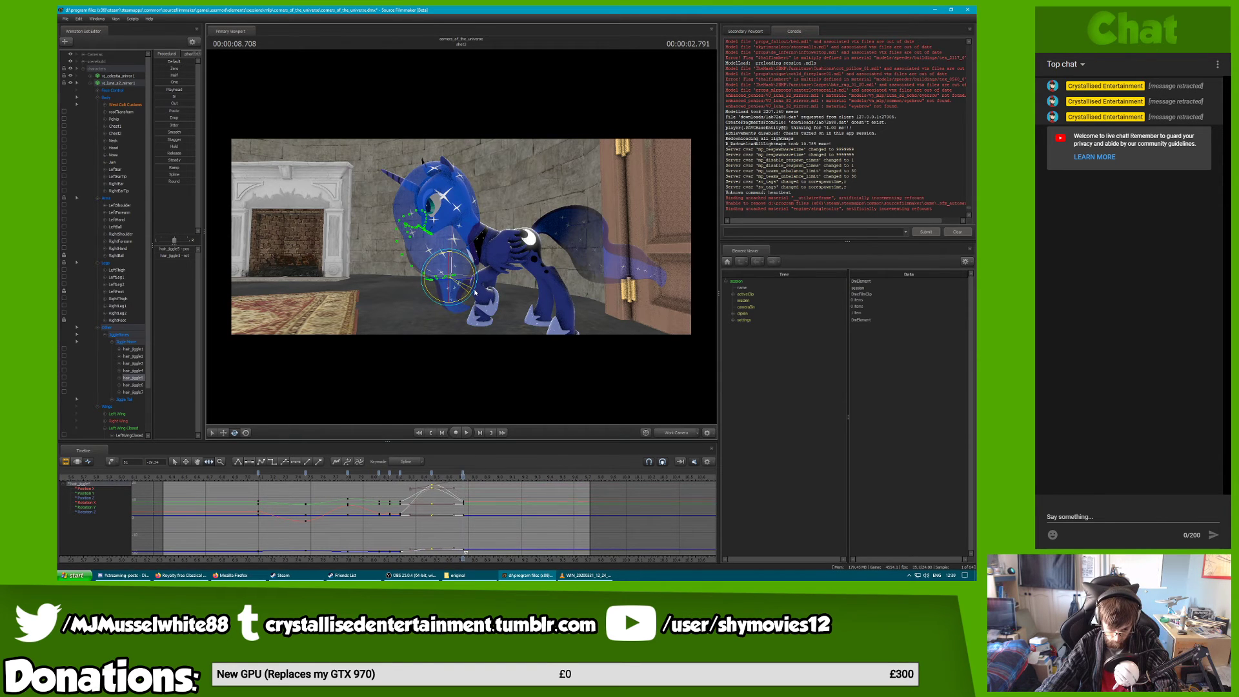
drag(477, 480, 499, 477)
drag(450, 300, 443, 305)
Keyframe another small rotation on Luna's hair_jiggle5 bone at 9.208 s and play the sway back
click(376, 475)
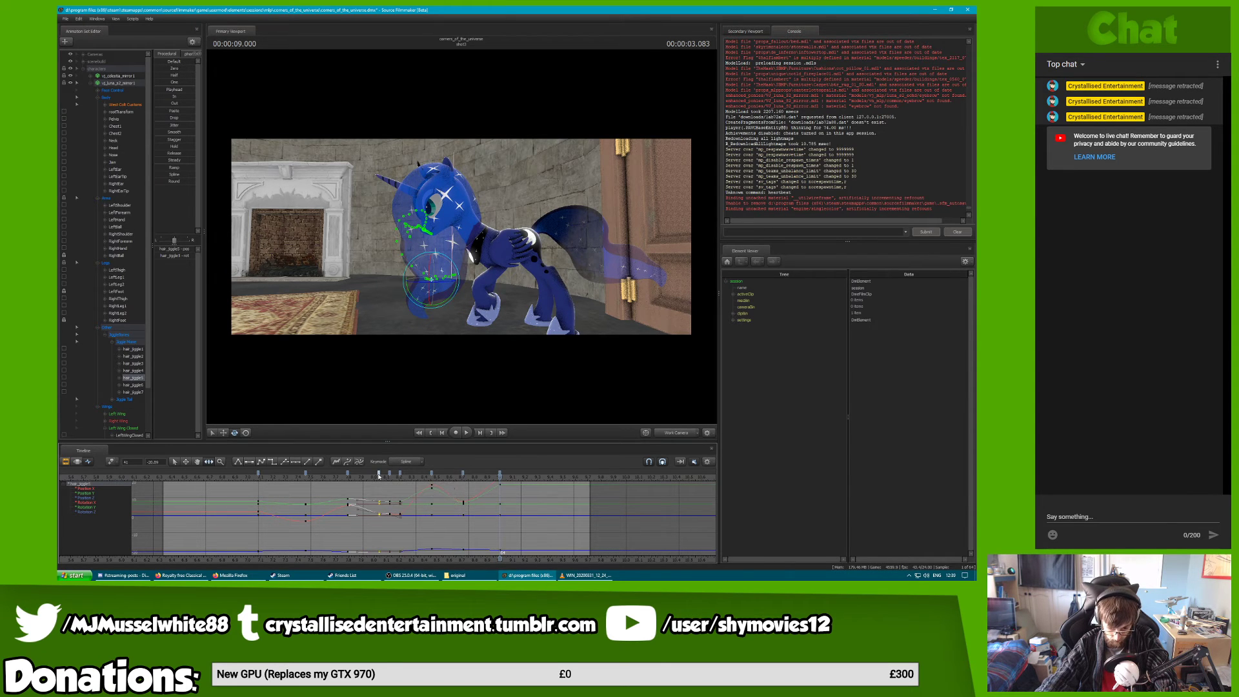
key(space)
drag(374, 475, 517, 471)
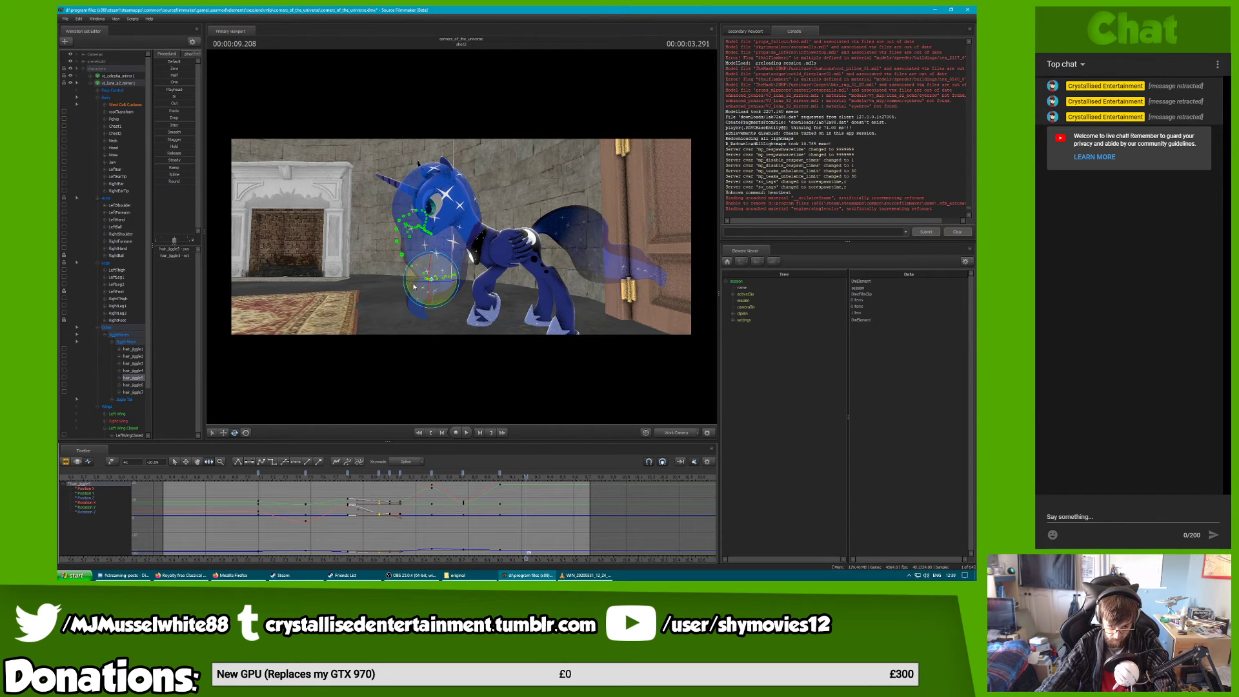
drag(443, 306, 447, 307)
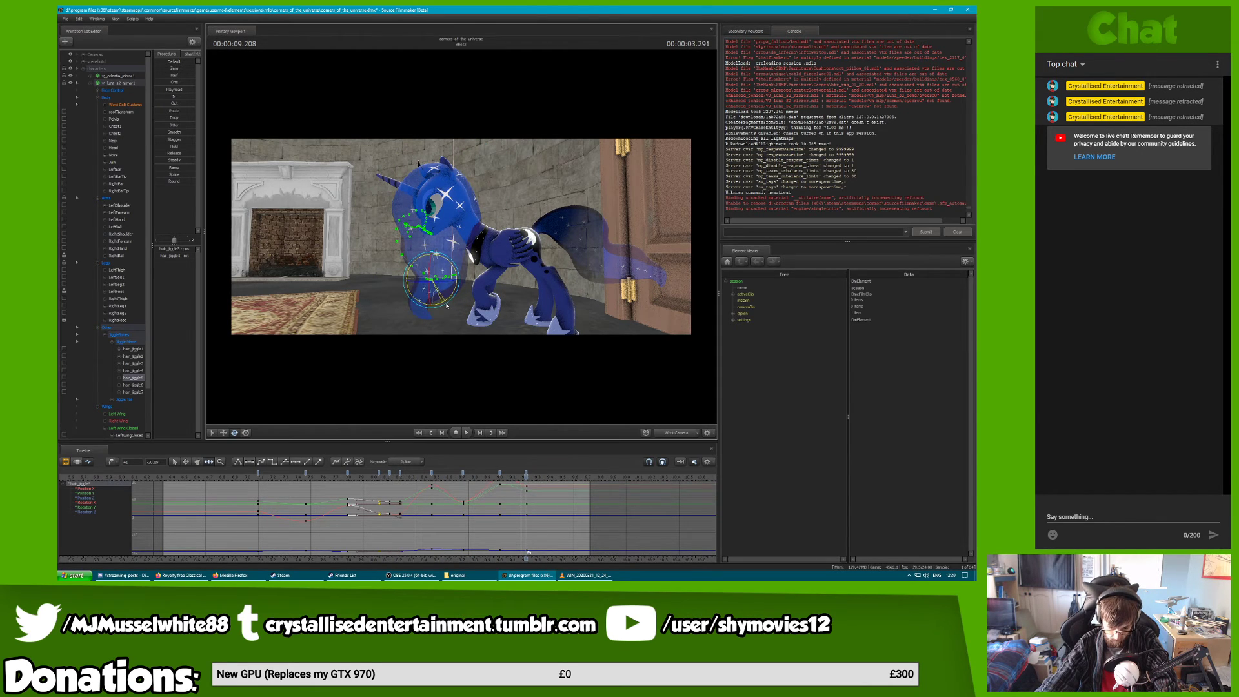
click(416, 475)
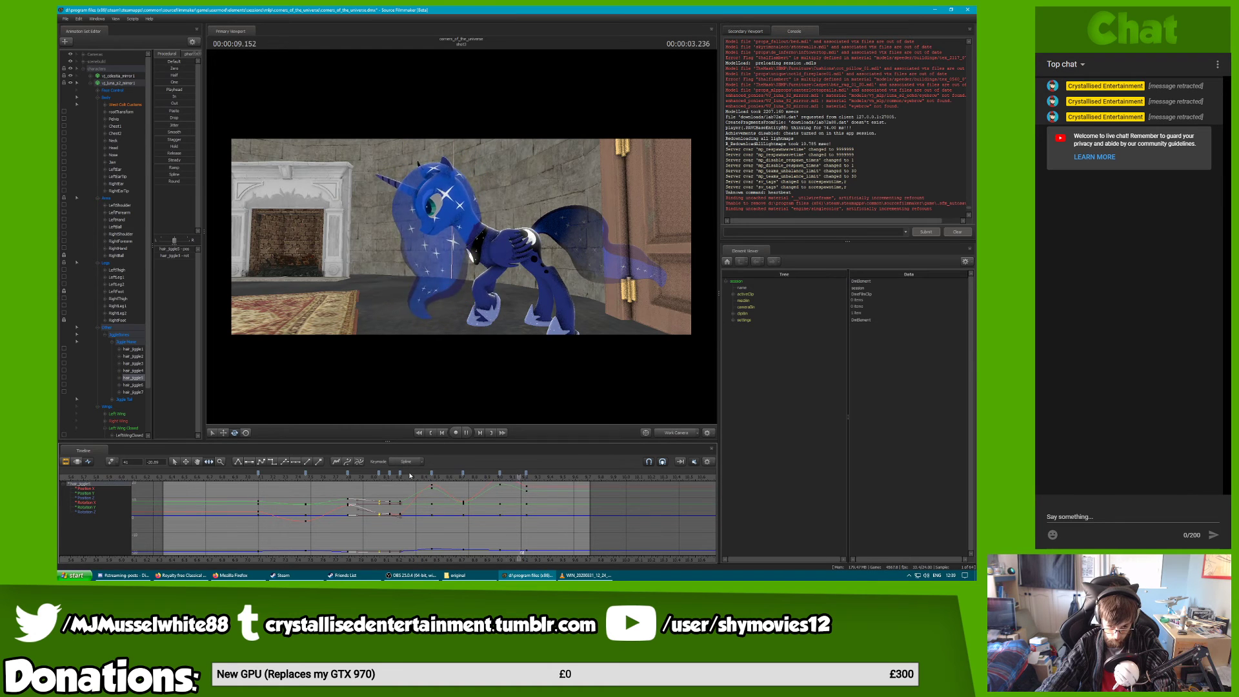
Keyframe a rotation on Luna's hair_jiggle3 bone at 9.125 s and scrub back to check the motion
drag(417, 475, 511, 476)
click(140, 364)
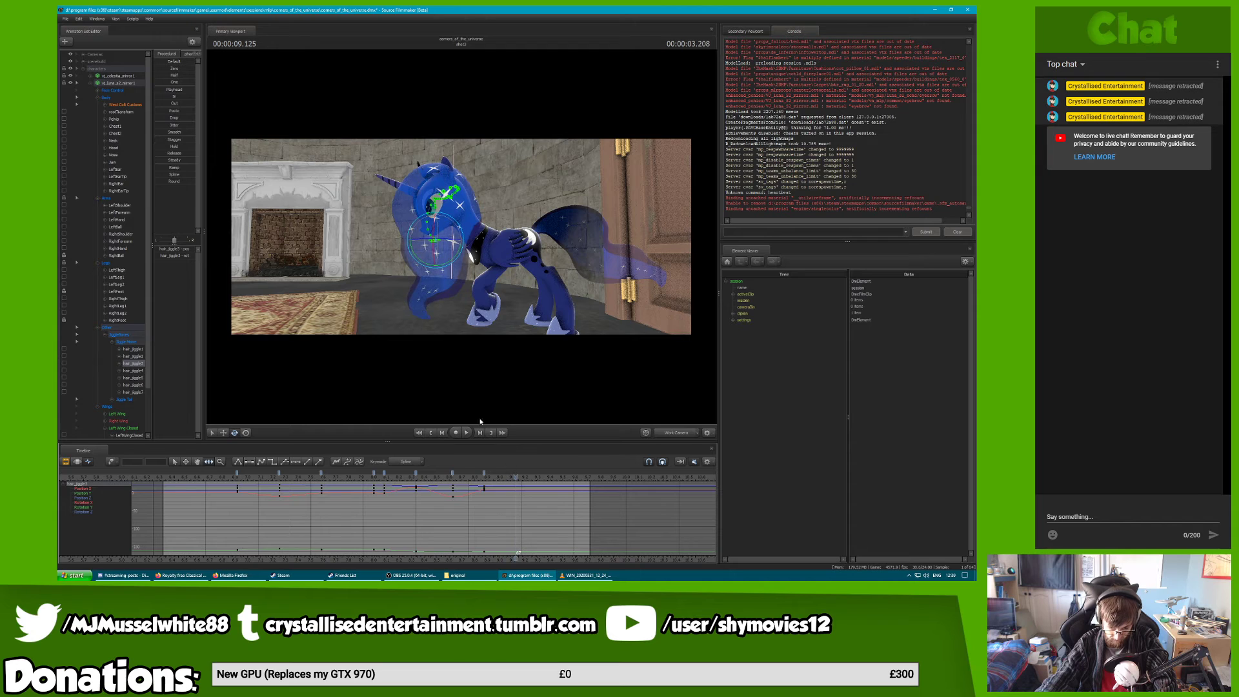
drag(426, 267, 433, 272)
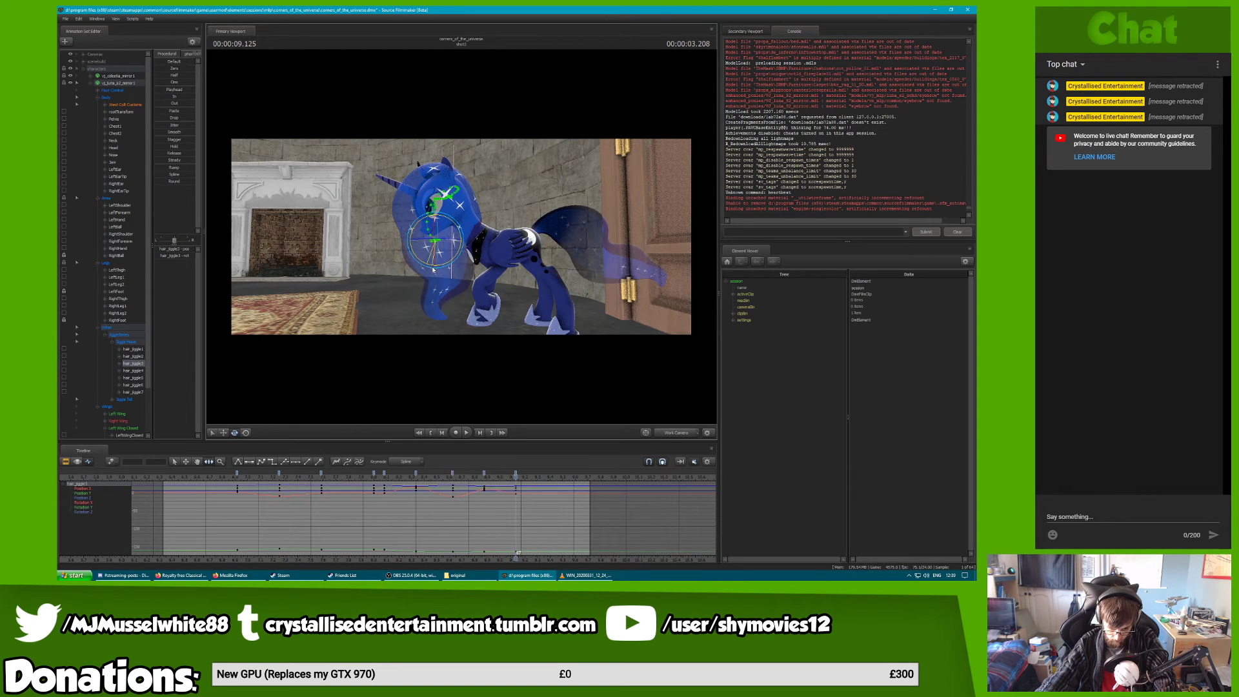
click(516, 475)
drag(516, 474, 476, 473)
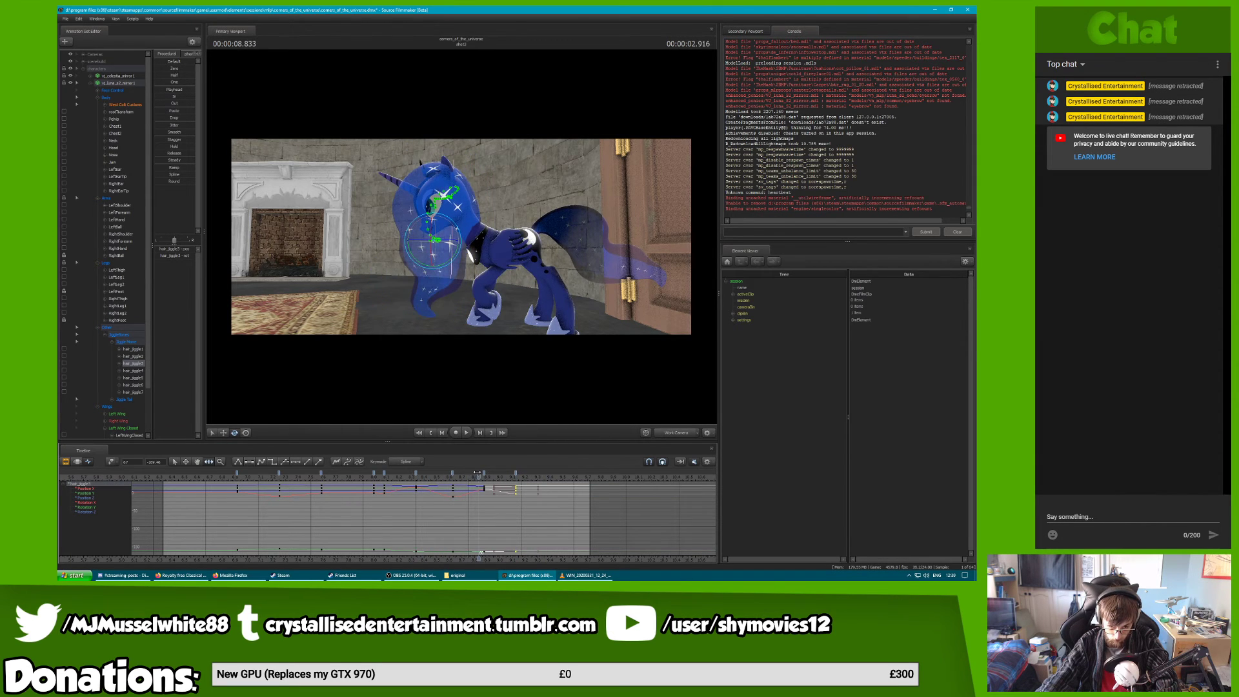
Keyframe sway rotations on Luna's hair_jiggle7 bone at 7.250 and 7.625 s
click(133, 392)
click(207, 470)
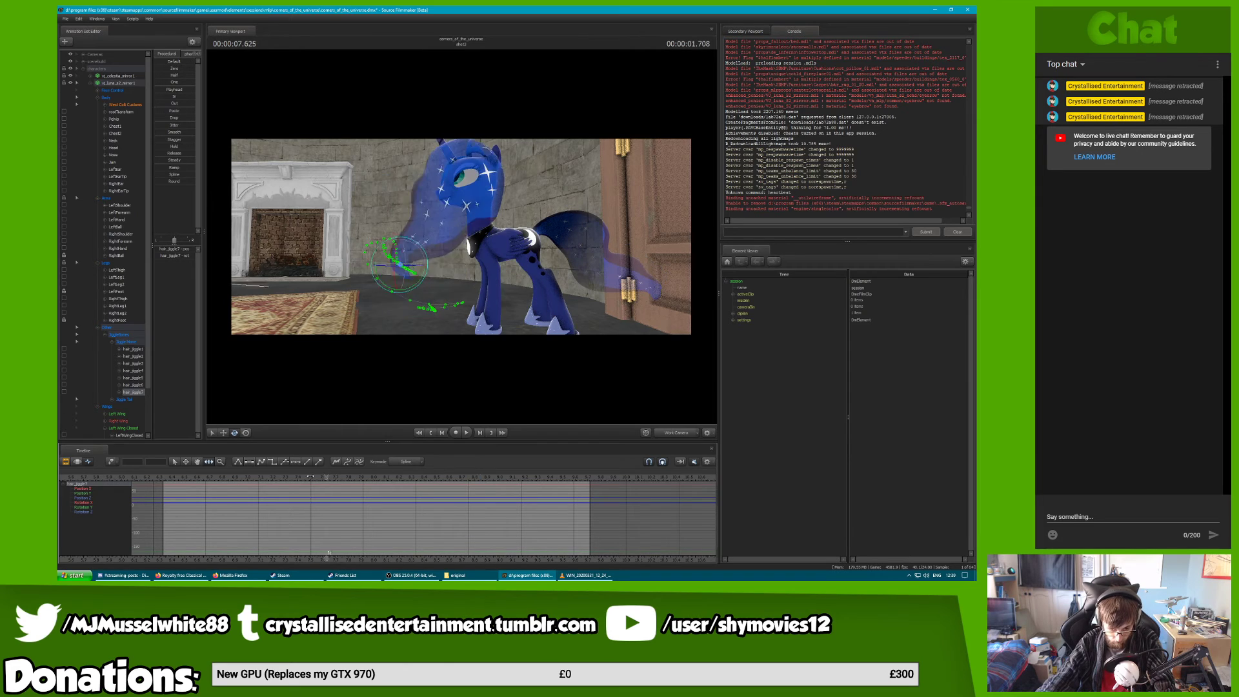
drag(205, 469, 248, 475)
click(133, 386)
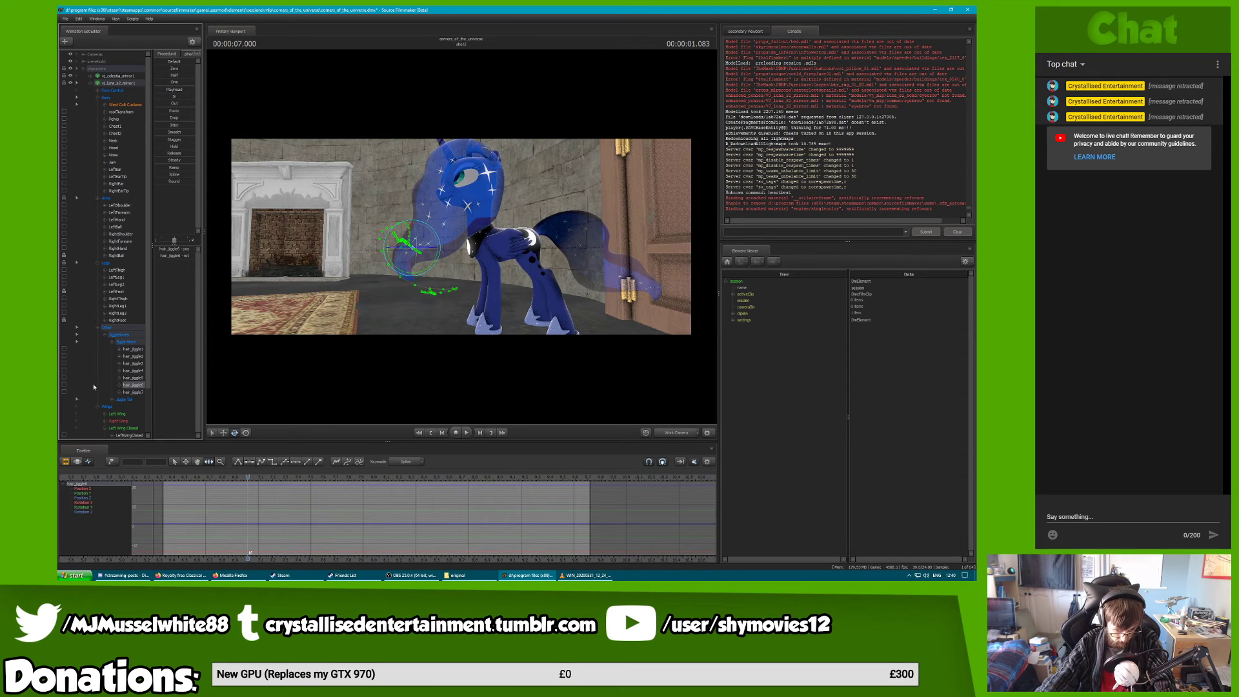
click(134, 378)
click(277, 483)
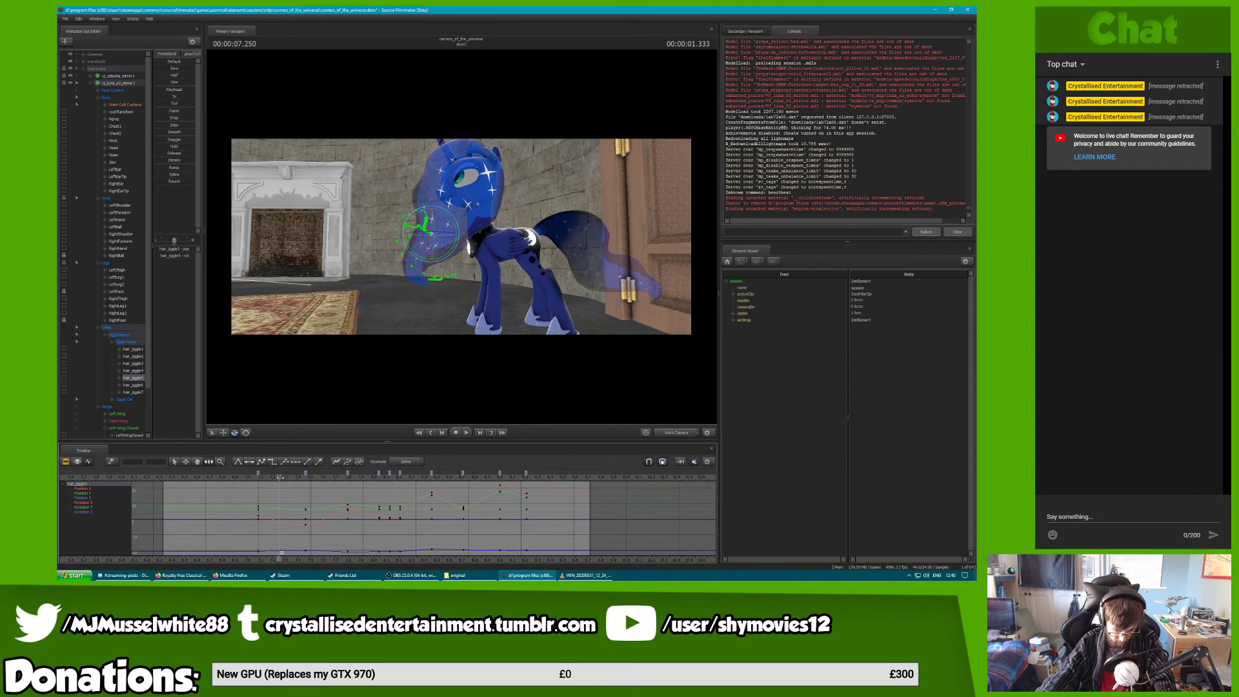
click(133, 393)
click(327, 481)
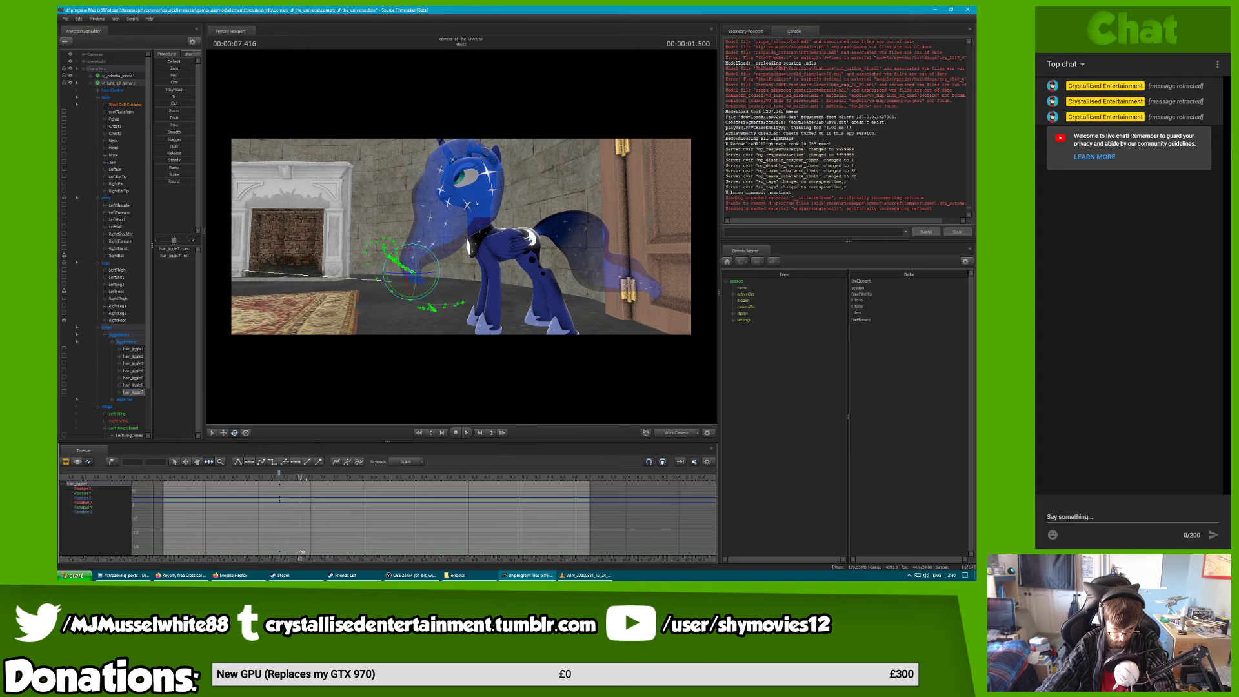
drag(412, 286, 421, 288)
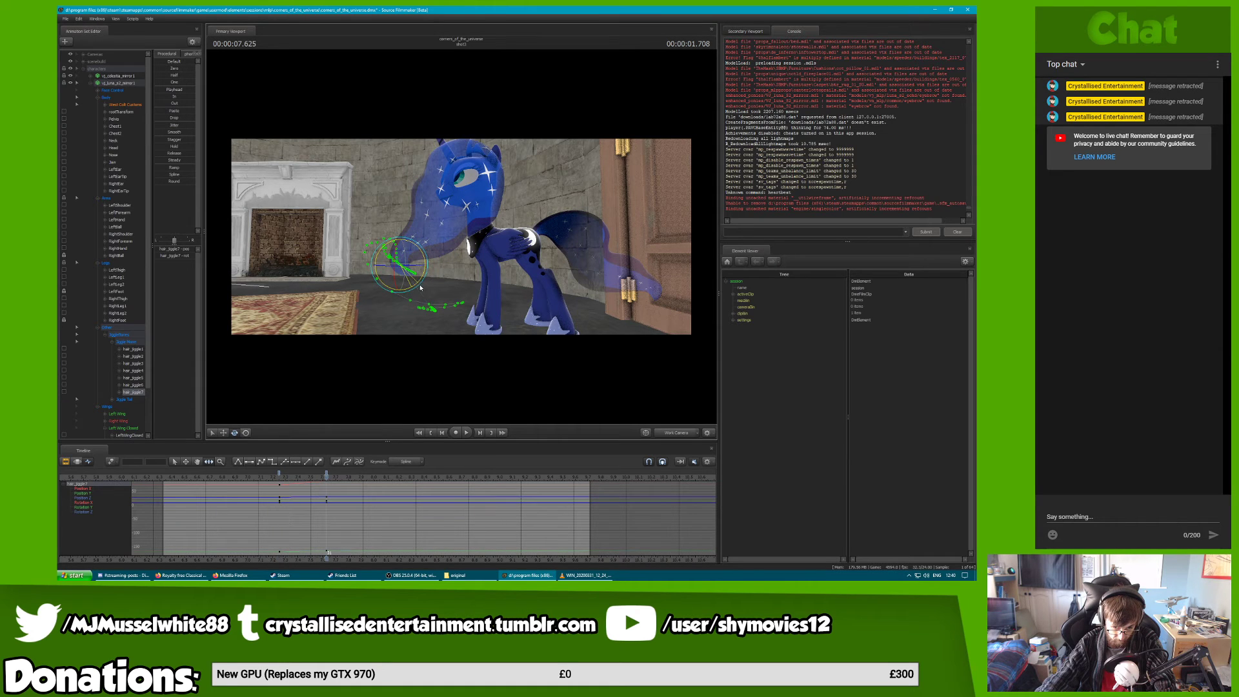
Keyframe further sway rotations on Luna's hair_jiggle7 bone at 8.125, 7.875 and 8.375 s
click(390, 479)
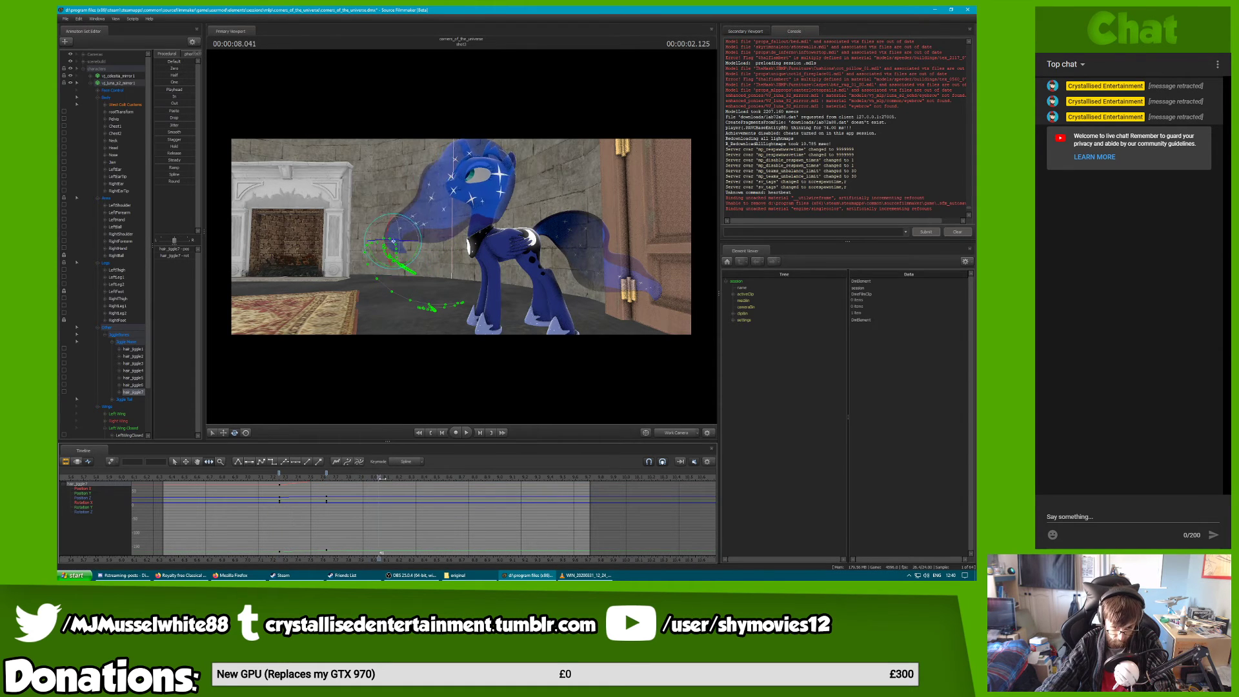
drag(407, 273, 401, 257)
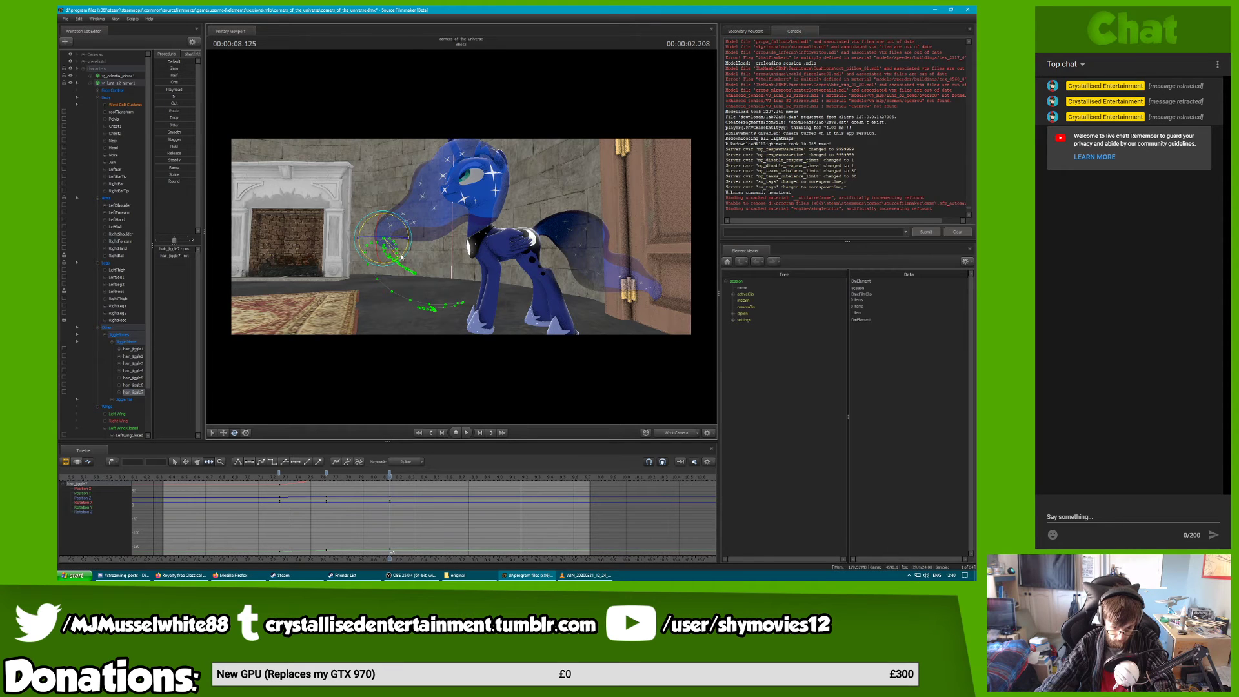
click(327, 478)
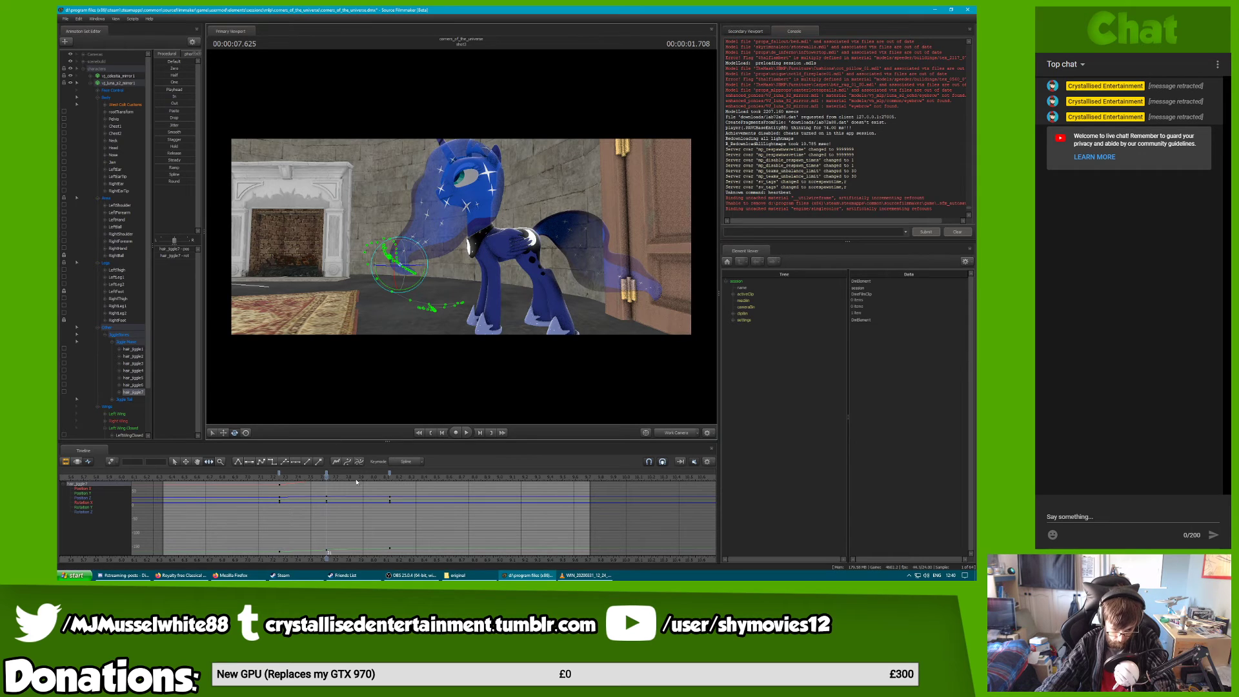
click(358, 479)
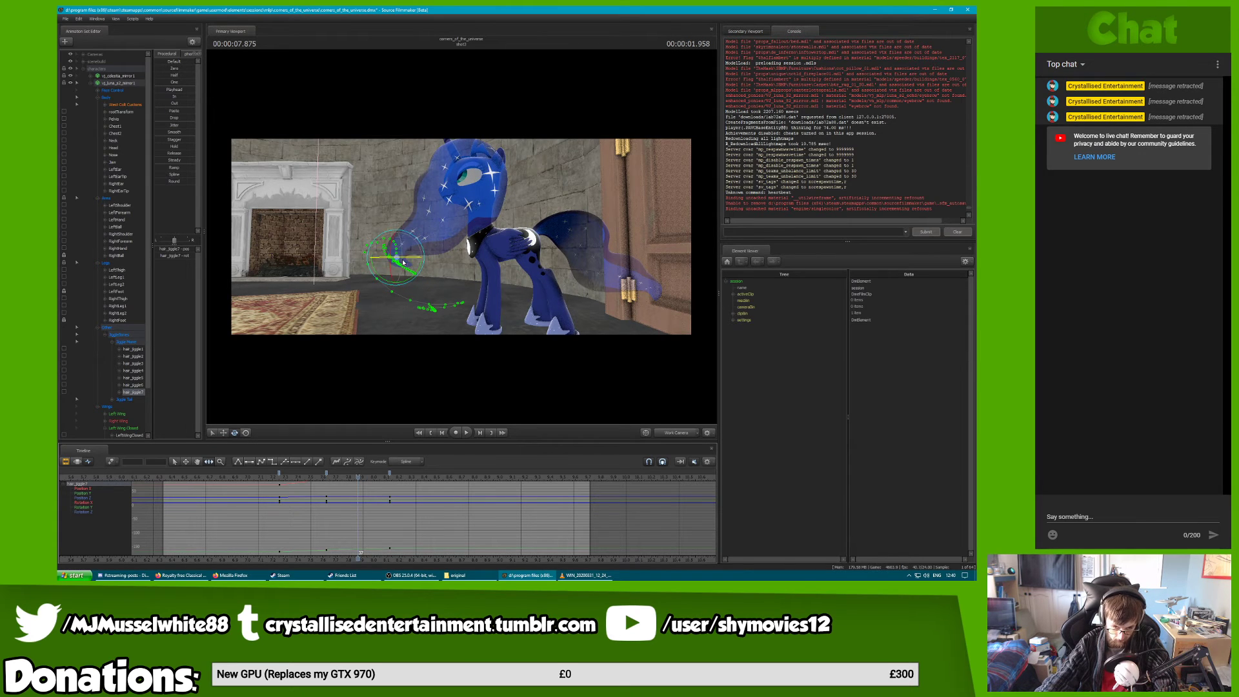
drag(403, 262, 399, 286)
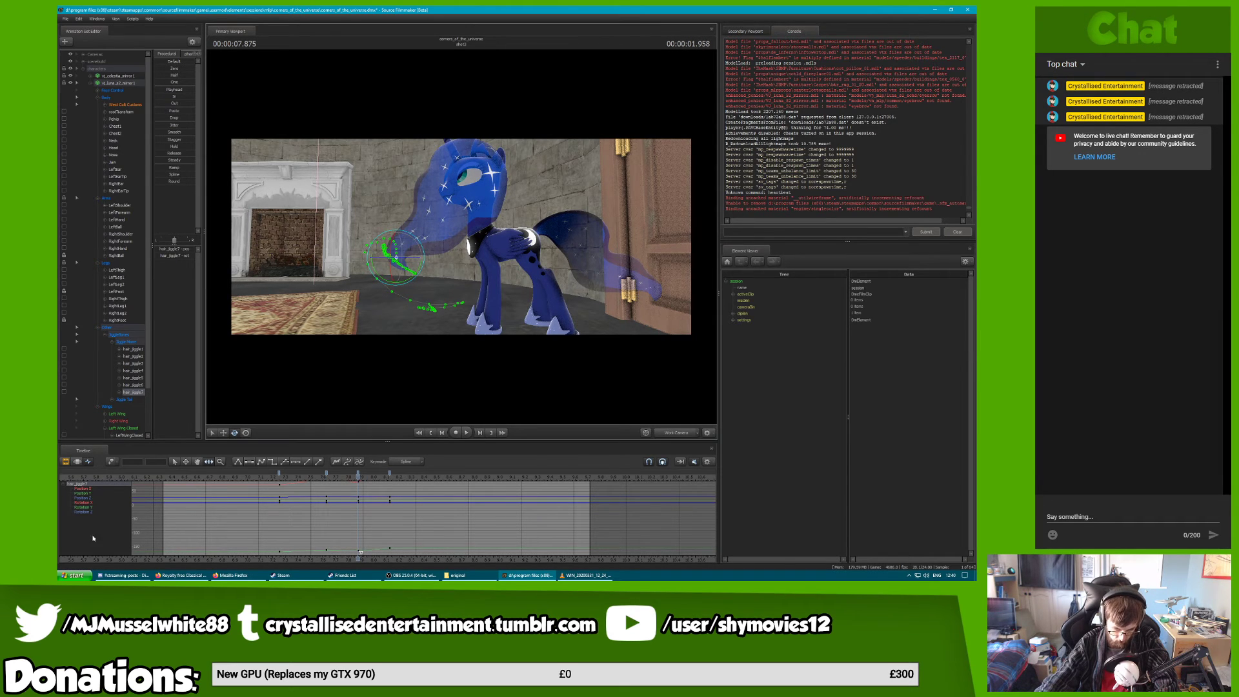
click(133, 392)
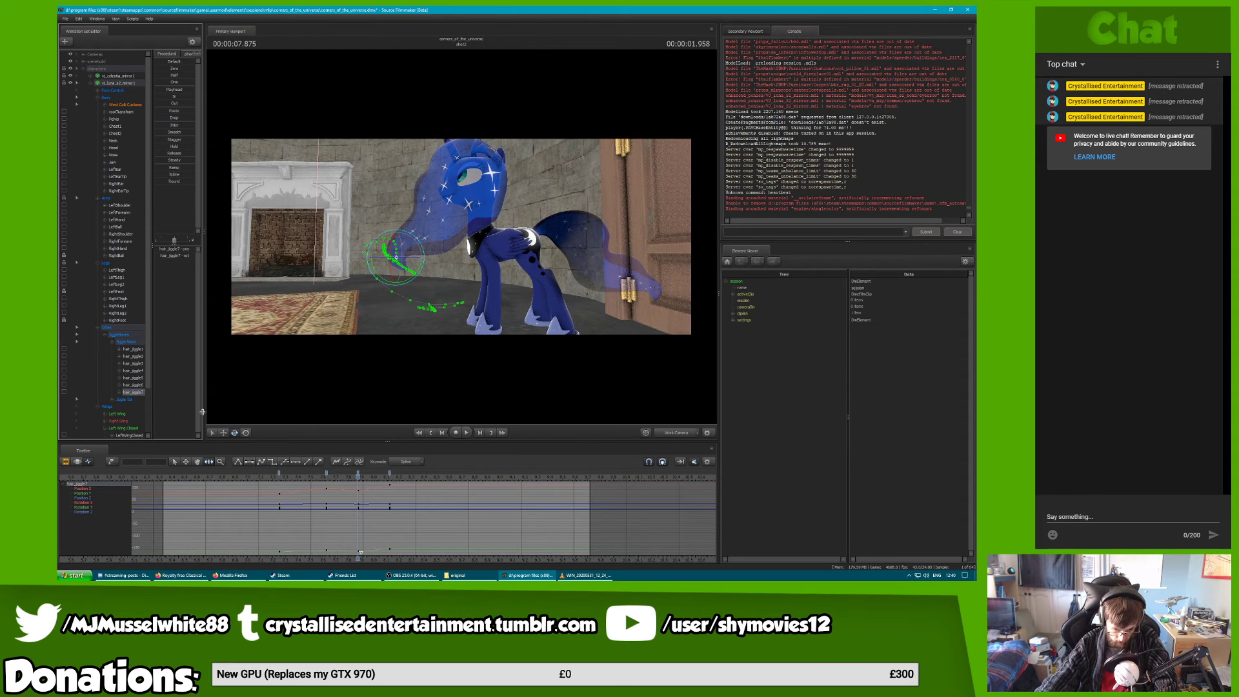
drag(388, 480, 421, 477)
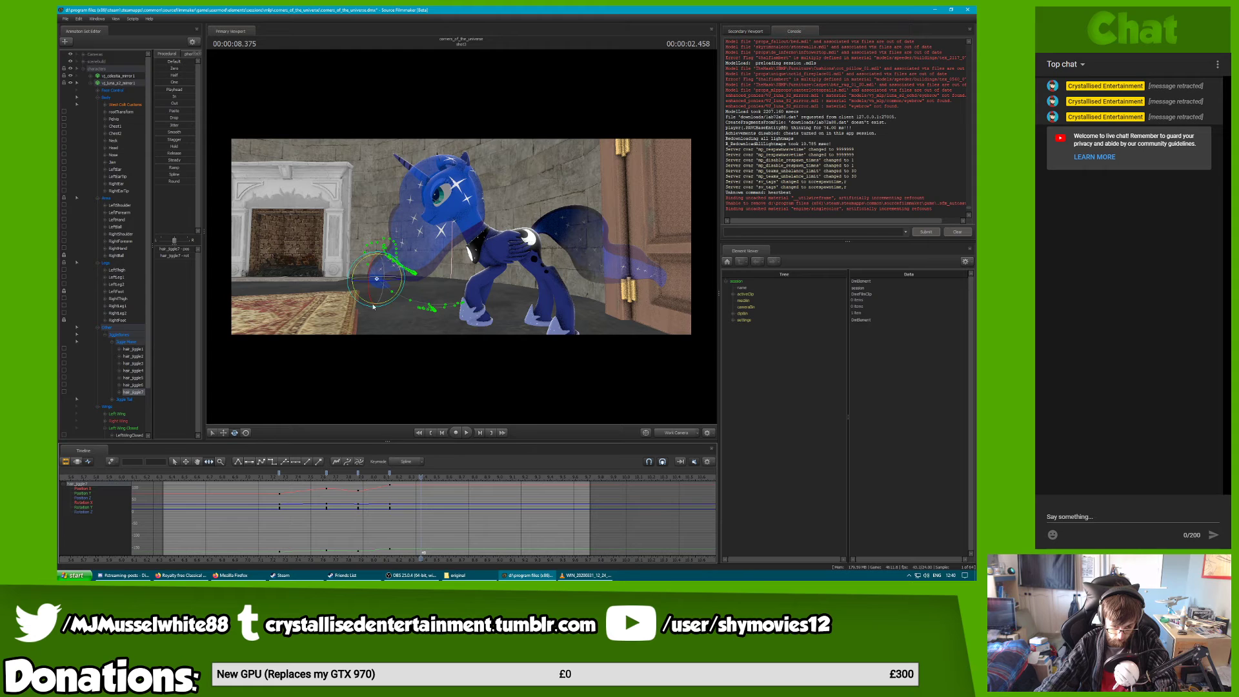
drag(384, 306, 393, 303)
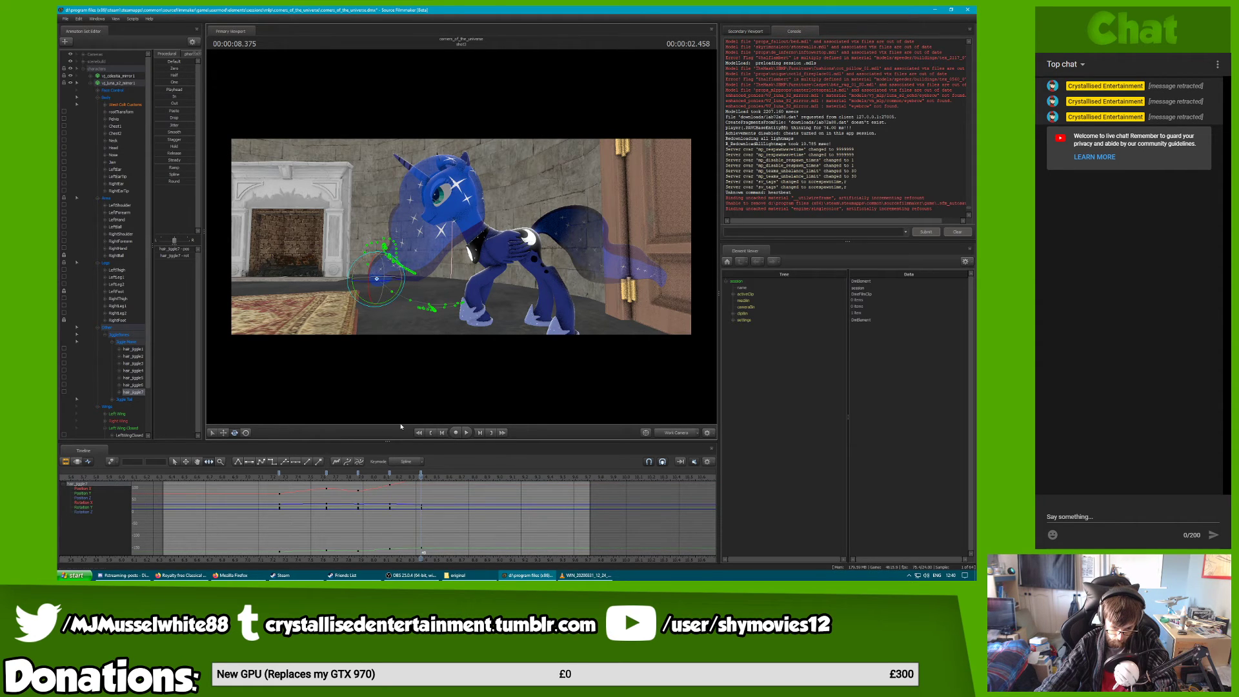
Delete the hair_jiggle7 key at 8.125 s and move the 7.875 s key to that time
click(389, 477)
click(389, 474)
key(Delete)
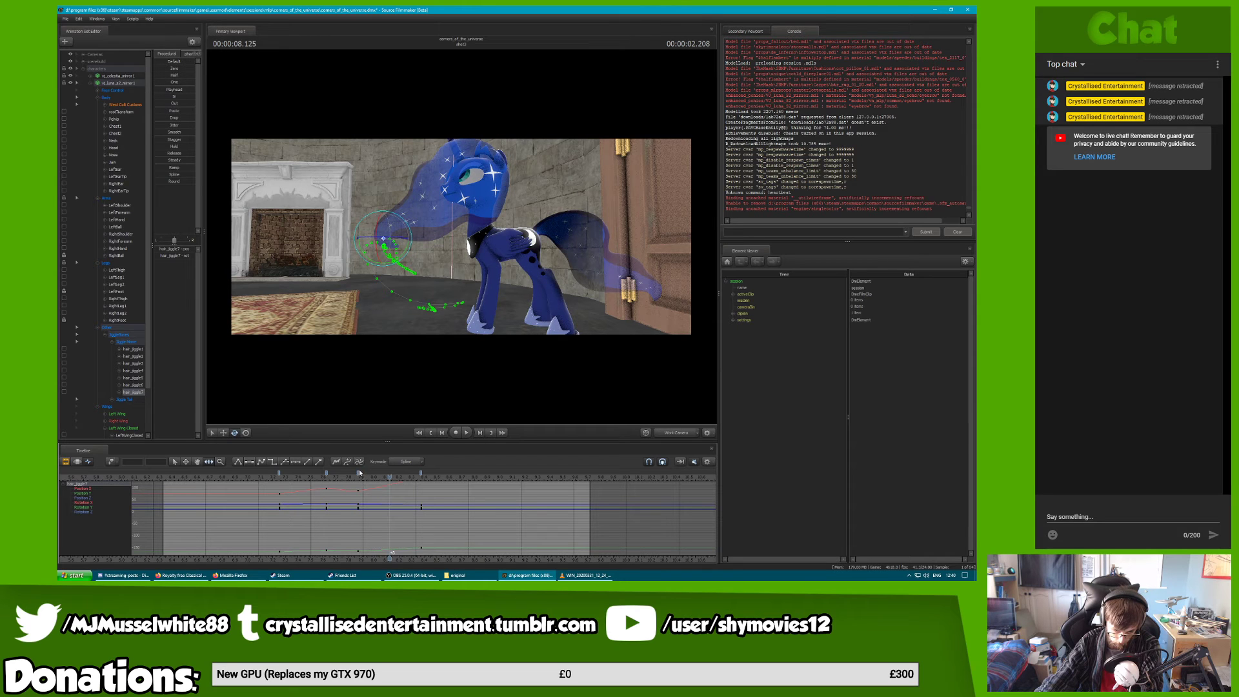
drag(359, 474, 482, 481)
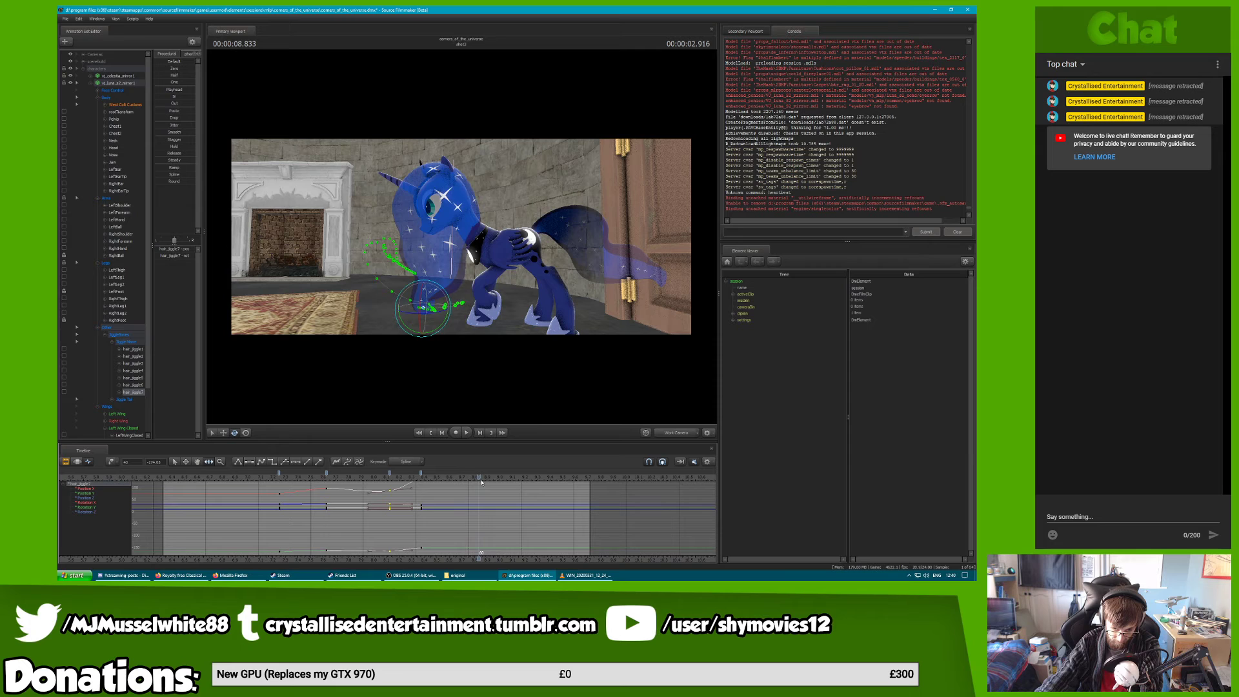
Keyframe small rotations on Luna's hair_jiggle7 bone at 8.833 and 9.208 s
drag(442, 327, 424, 345)
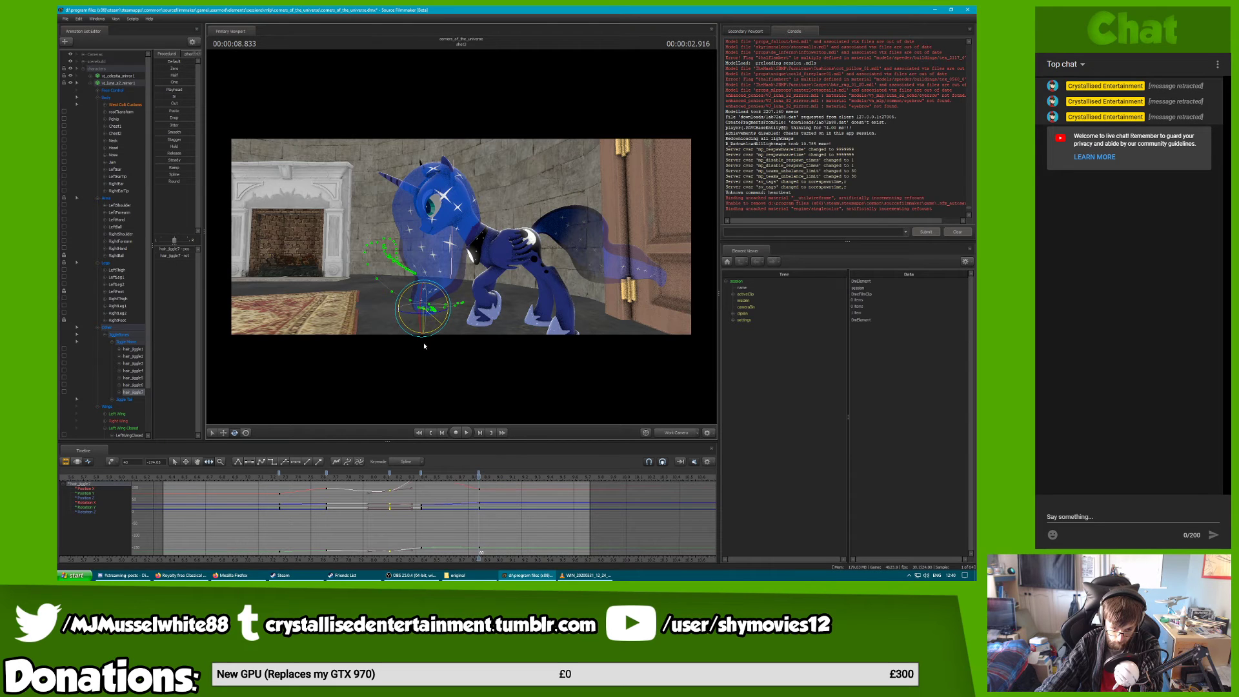
drag(491, 476, 527, 477)
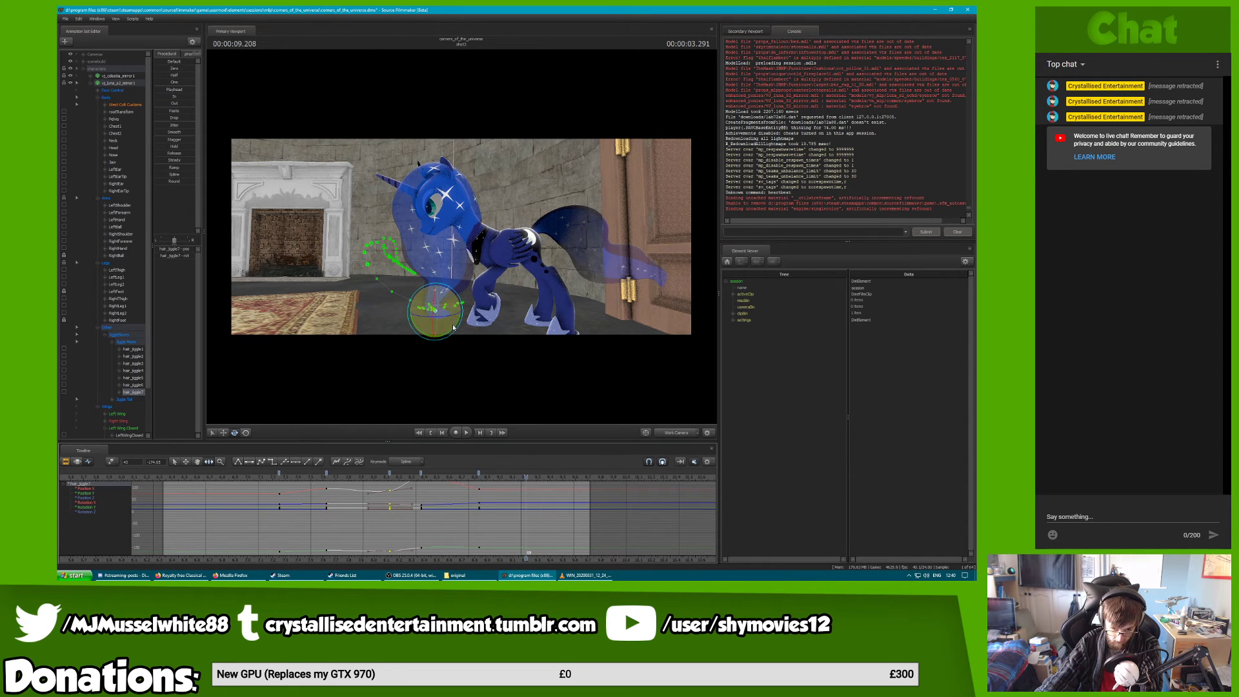
drag(458, 325, 459, 330)
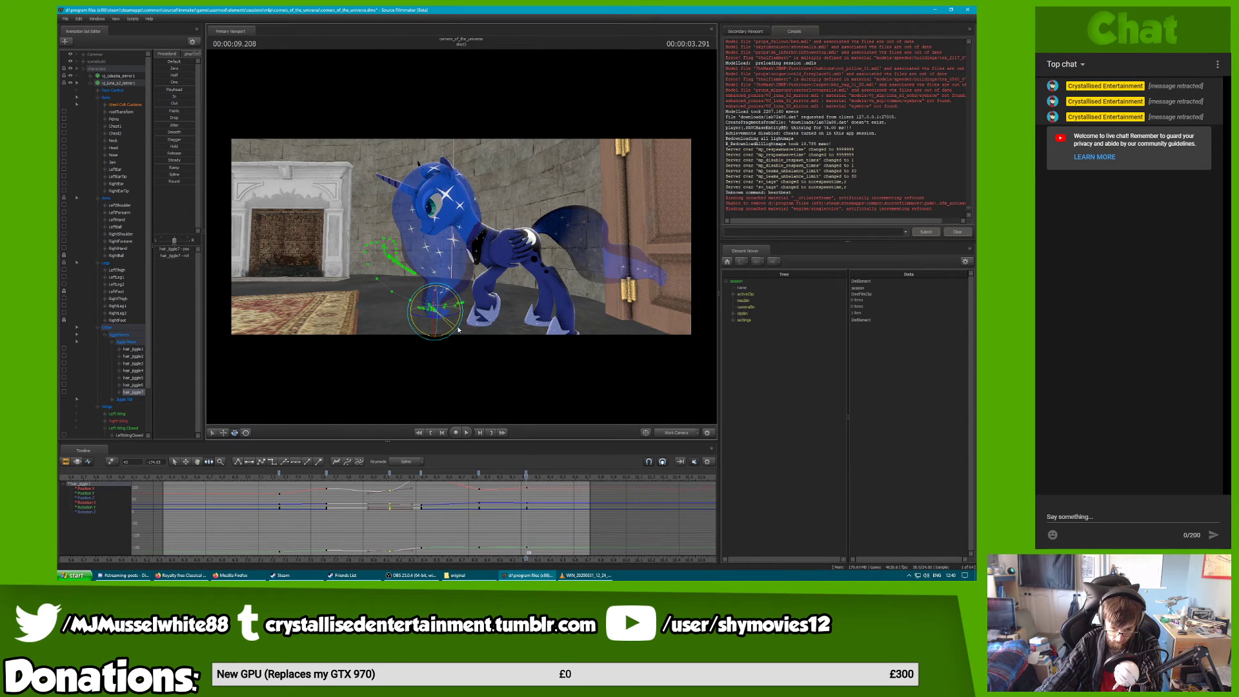
Play back the shot repeatedly and check the hair_jiggle7 sway against its first and last keys
key(space)
click(264, 462)
key(space)
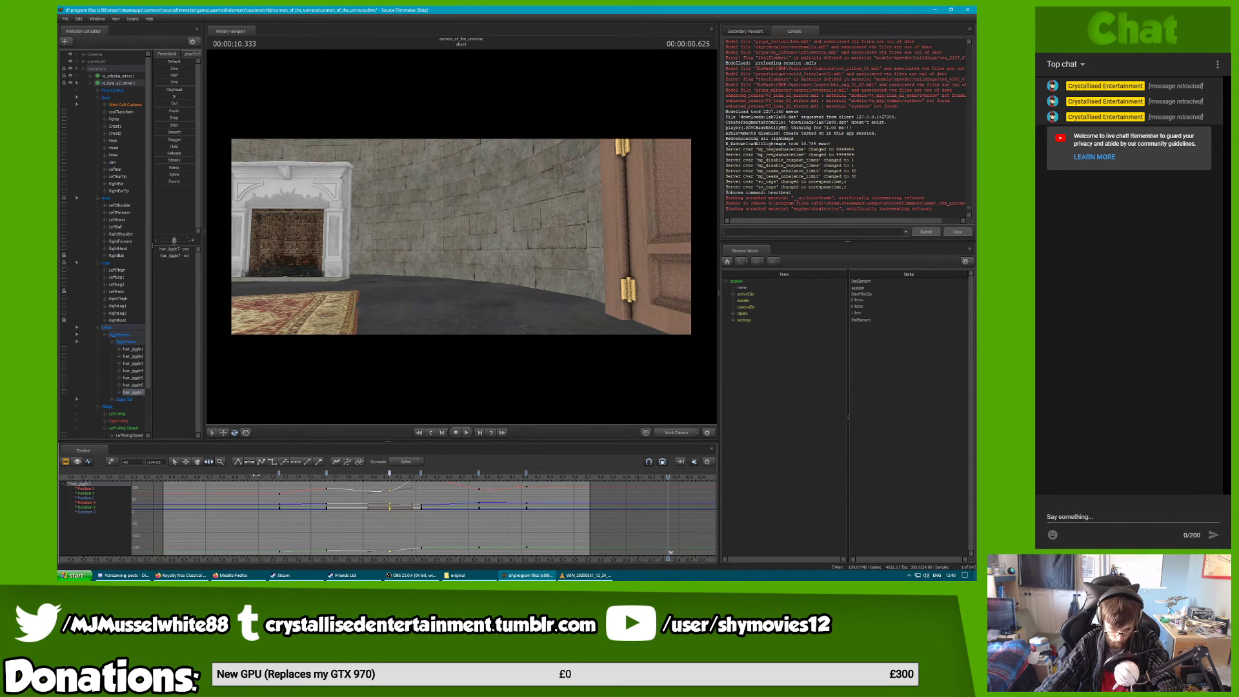
drag(183, 477, 267, 478)
click(278, 473)
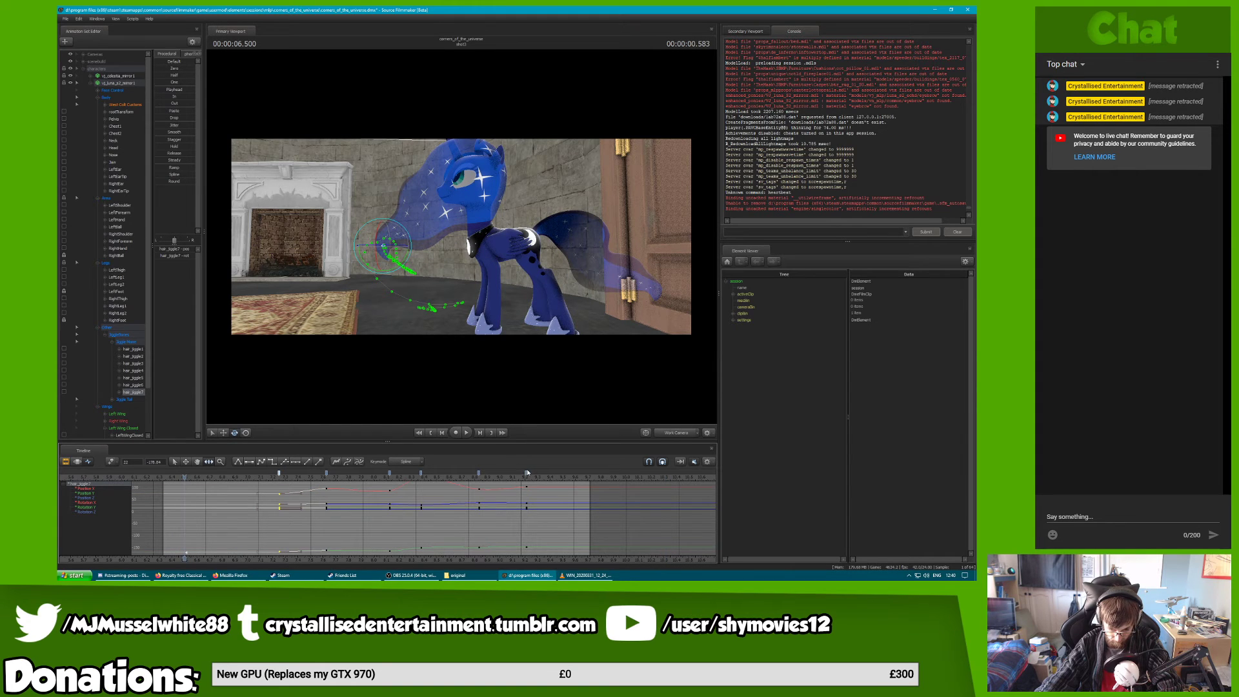
click(526, 473)
key(space)
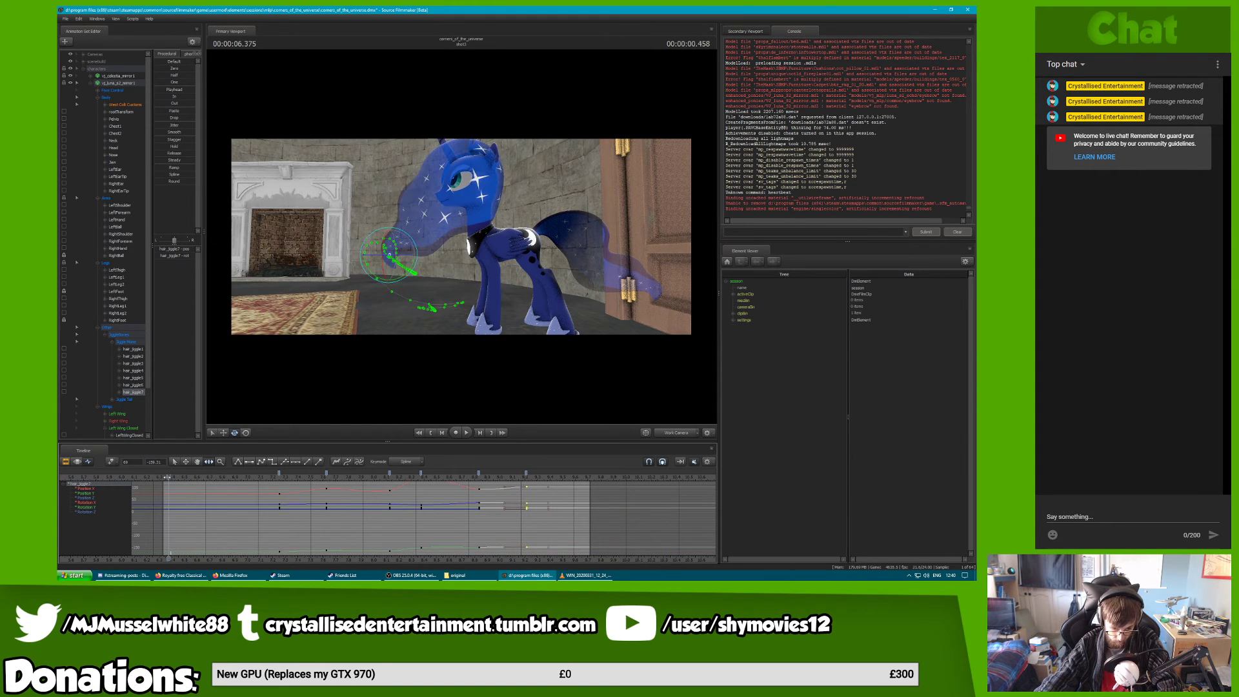
click(266, 476)
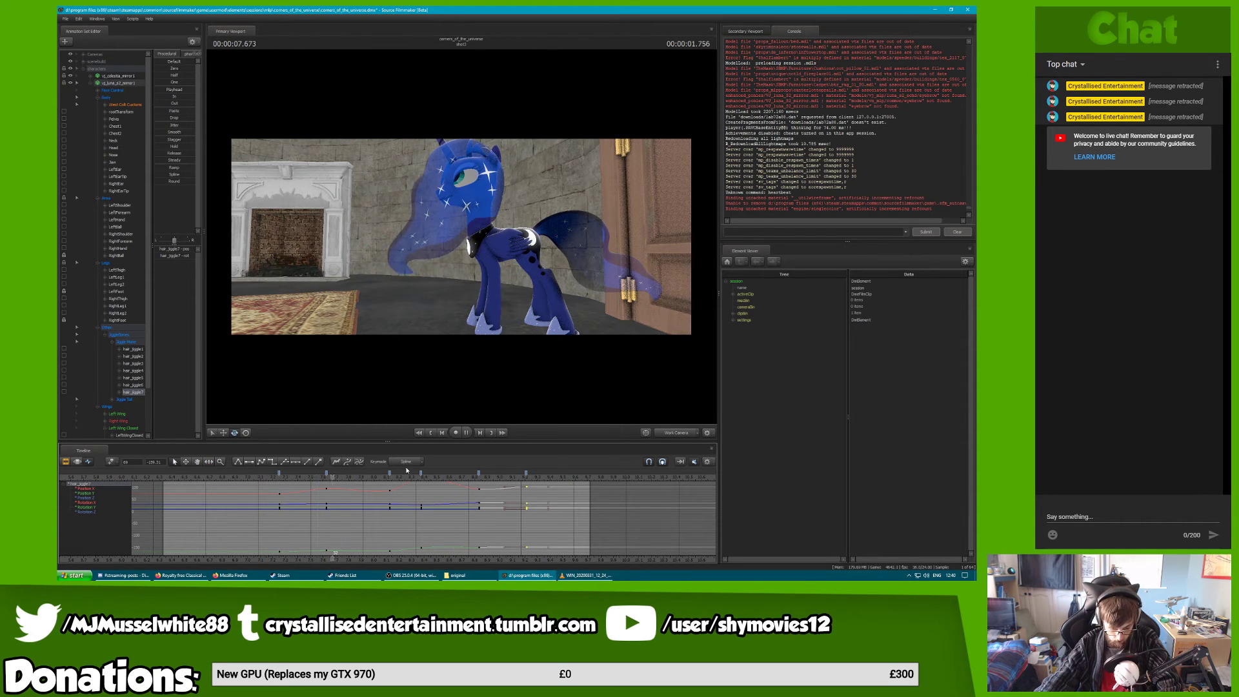
Review the hair motion through the scene camera up to 9.500 s, scrub back, and return to the work camera
click(668, 433)
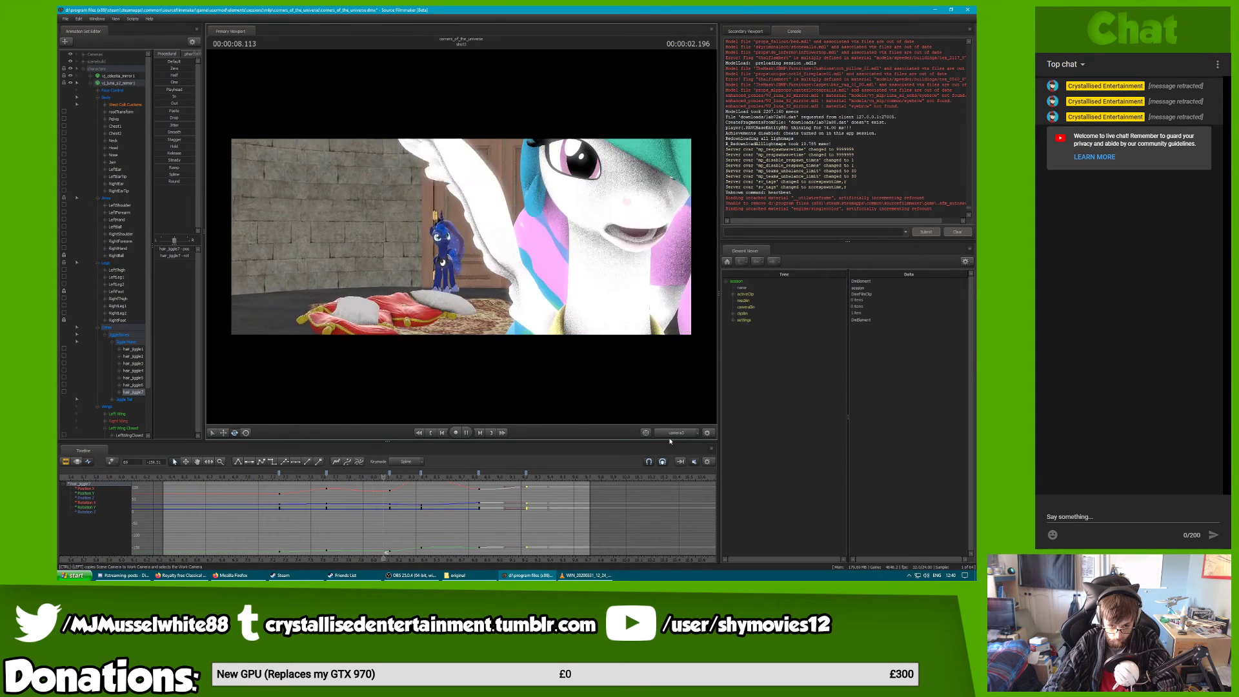
key(space)
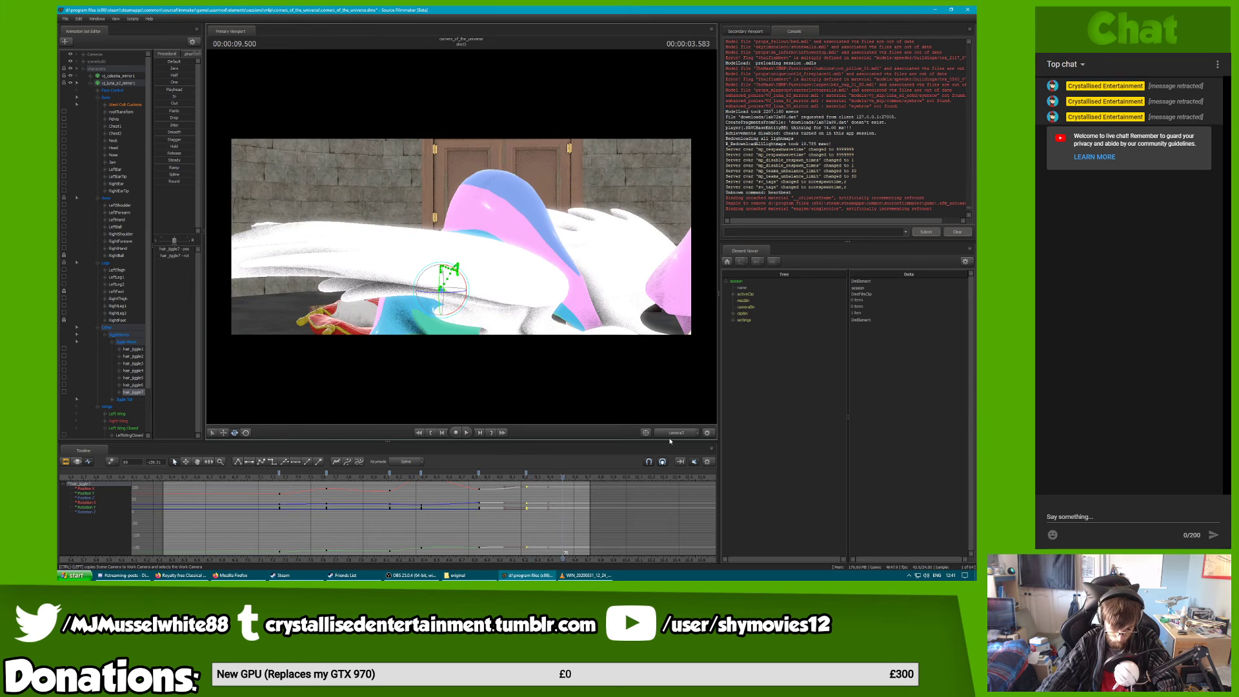
drag(563, 480, 476, 484)
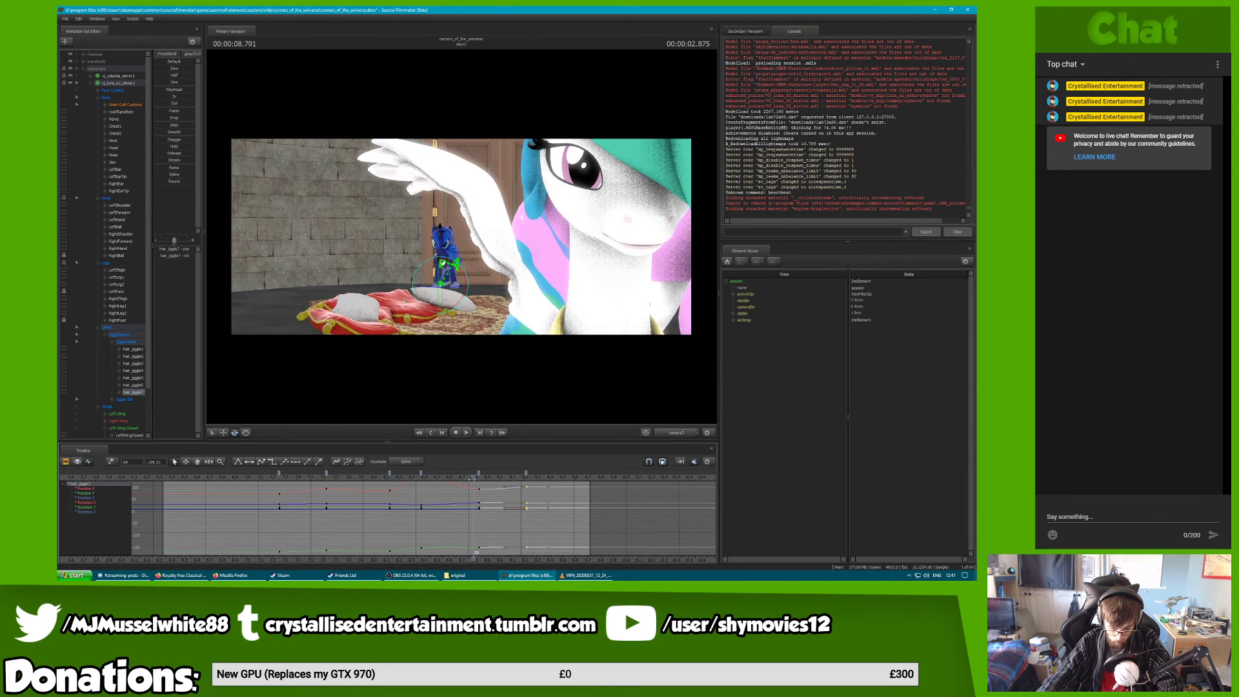
click(682, 433)
From a front view of Luna, keyframe the hair_jiggle2 bone at 8.125 s and rotate it at 8.416 s, then shift that key to about 8.500 s
drag(481, 335, 462, 239)
click(466, 226)
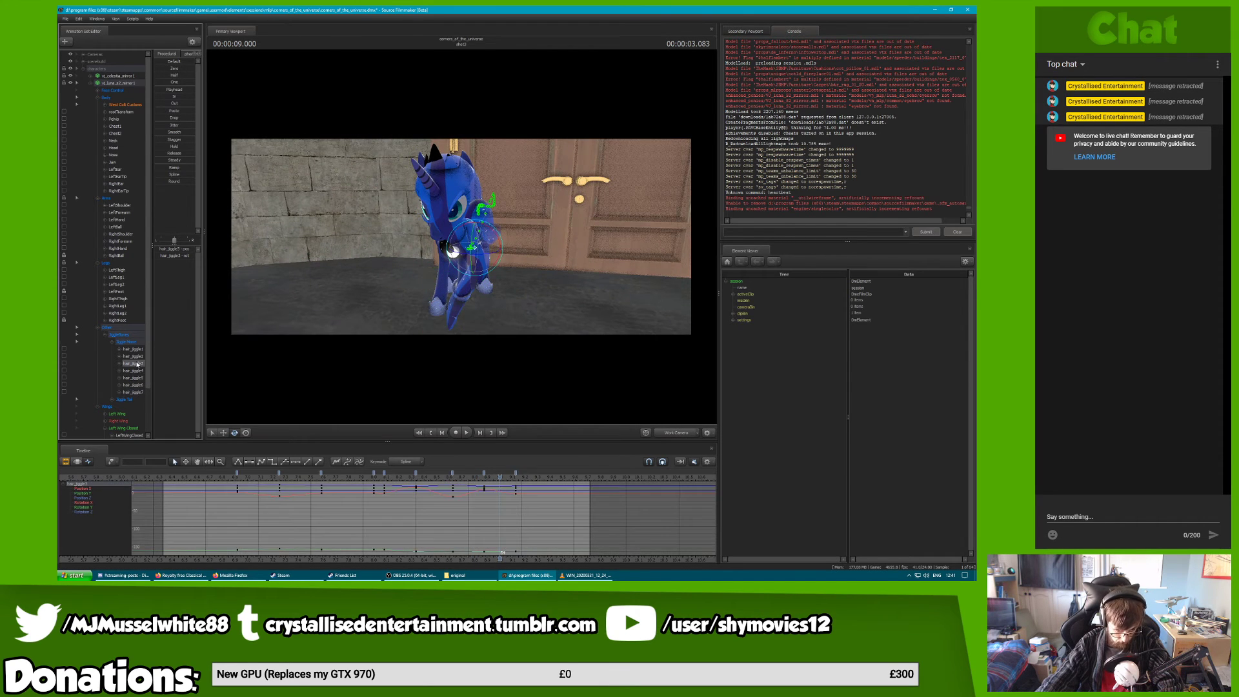
click(294, 476)
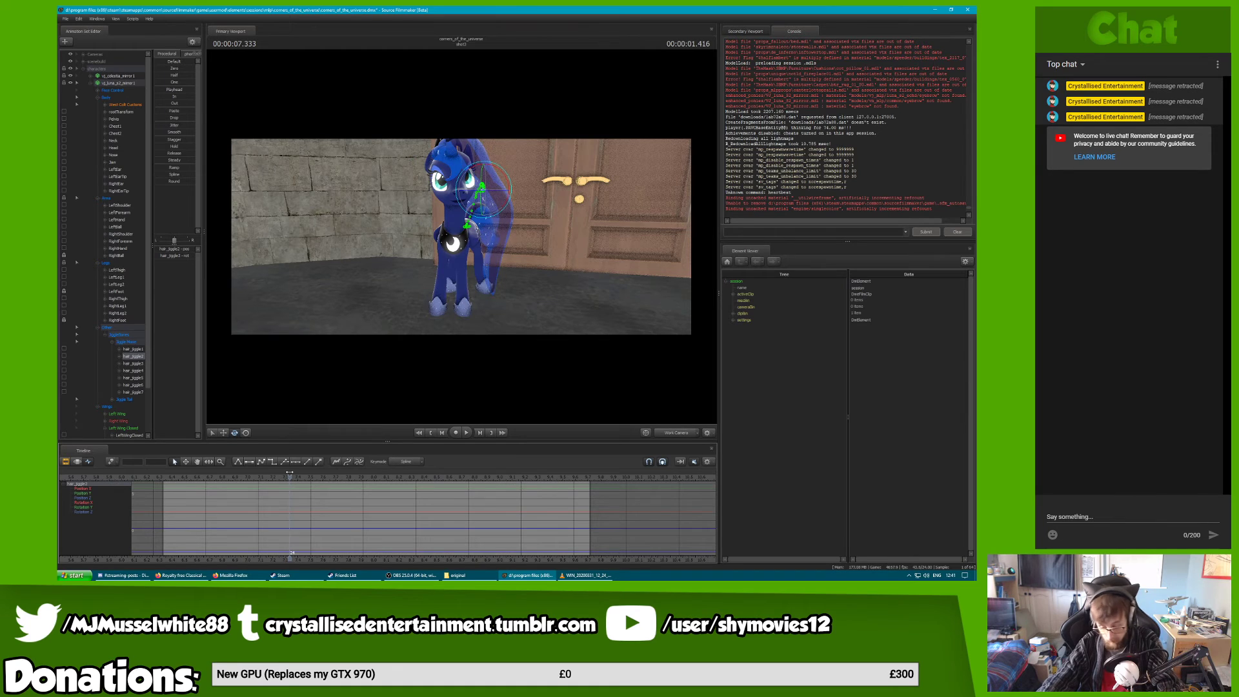
drag(296, 476, 425, 477)
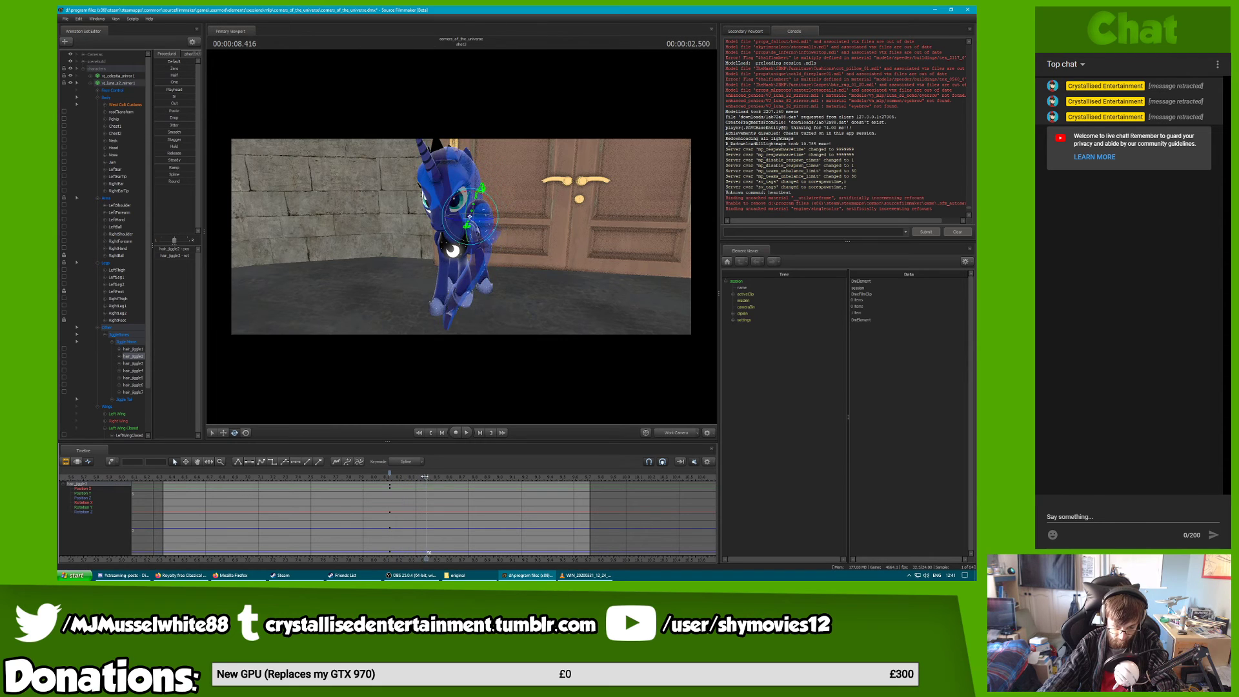
drag(493, 229, 486, 240)
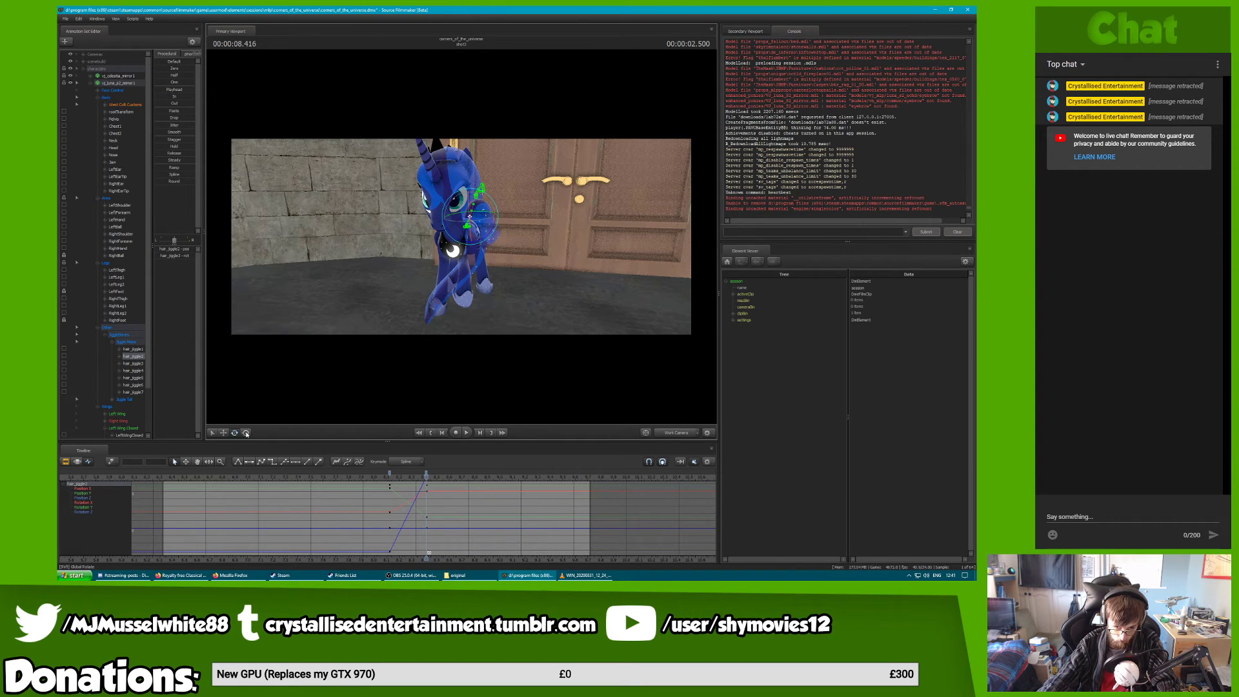
key(ctrl+z)
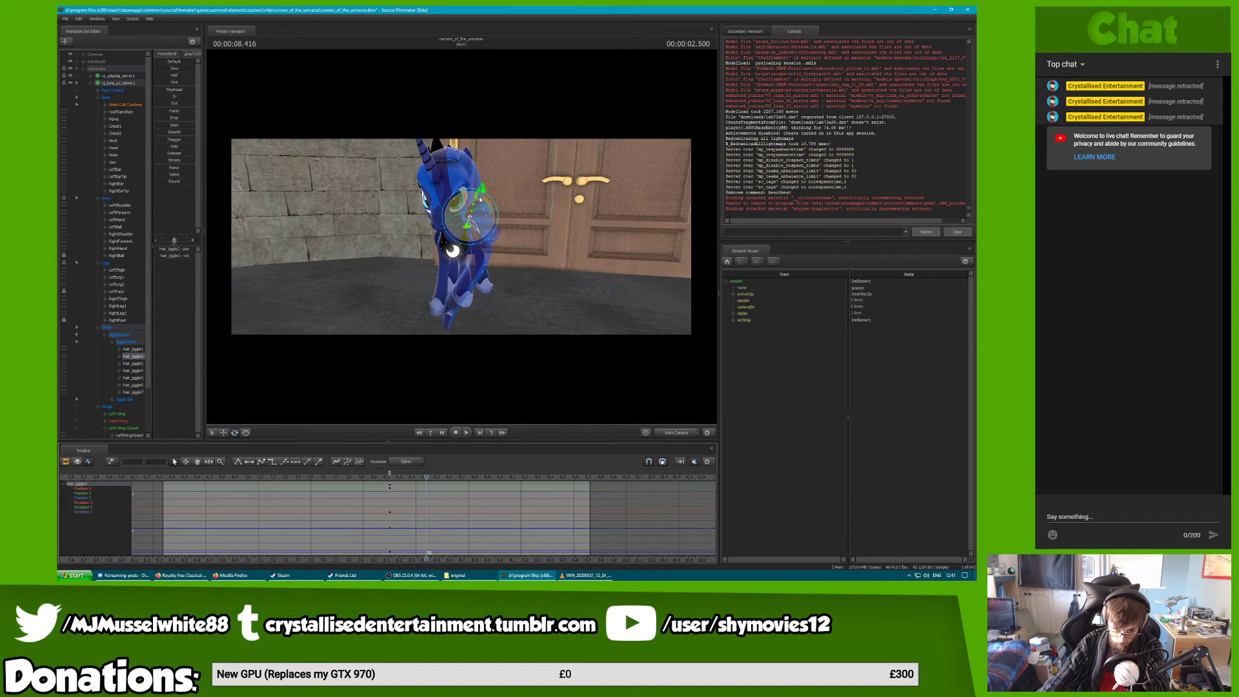
drag(458, 245, 454, 241)
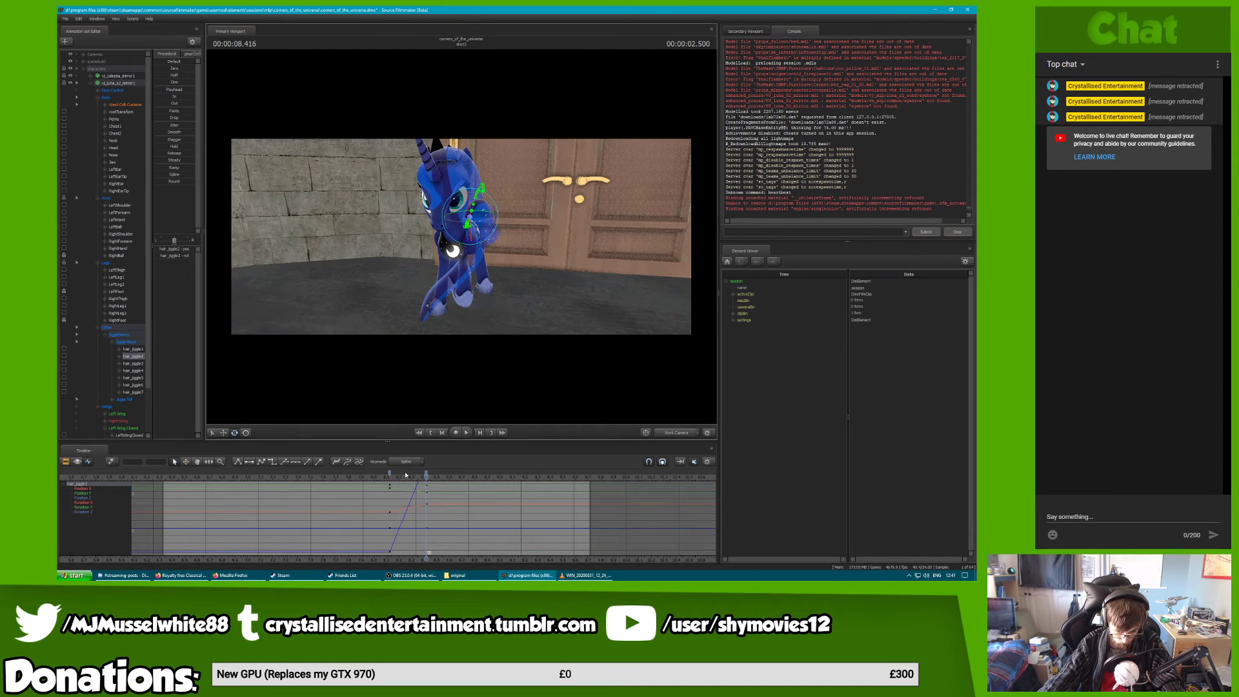
mouse_move(406, 475)
mouse_down()
mouse_move(436, 473)
mouse_move(415, 477)
mouse_up()
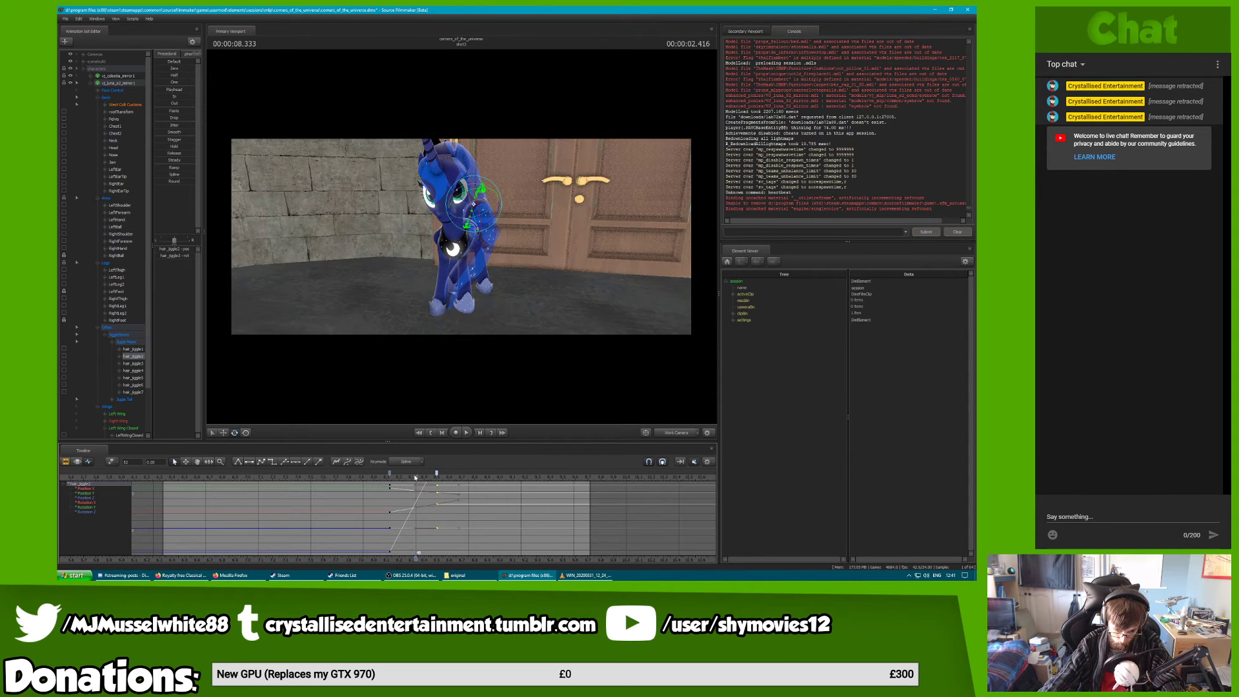
Keyframe Luna's hair_jiggle4 bone at 8.333 s and rotate it at 8.541 s
click(136, 371)
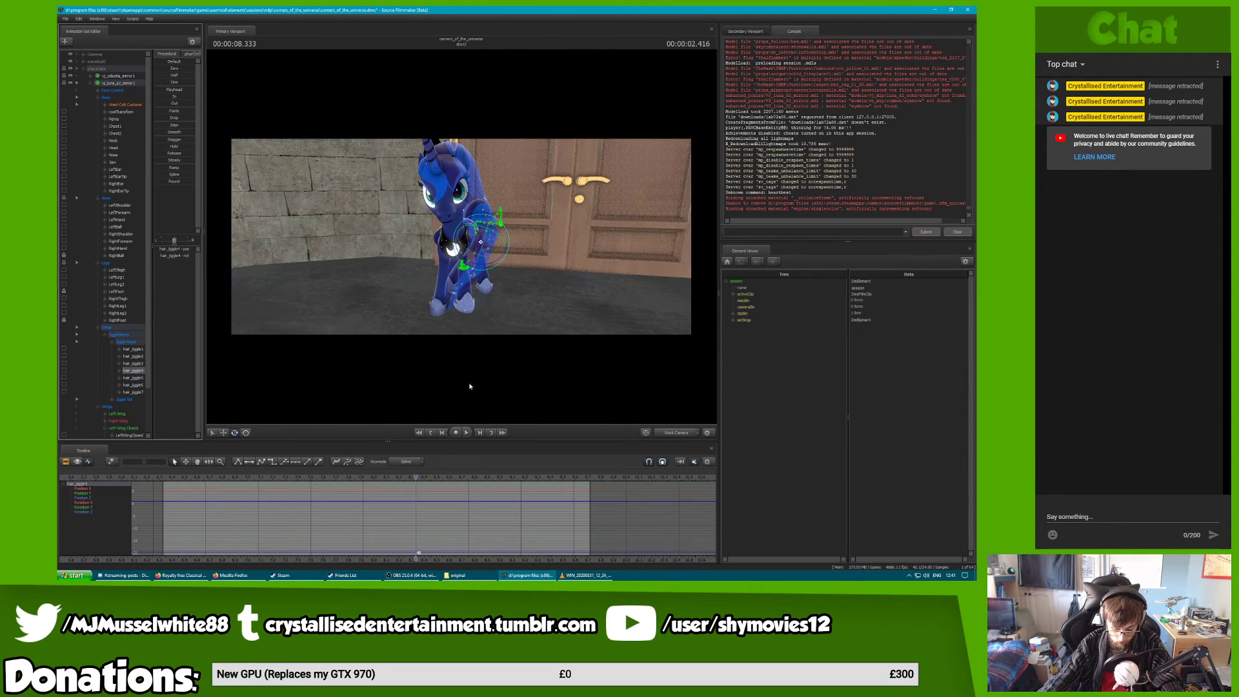
drag(433, 475, 444, 475)
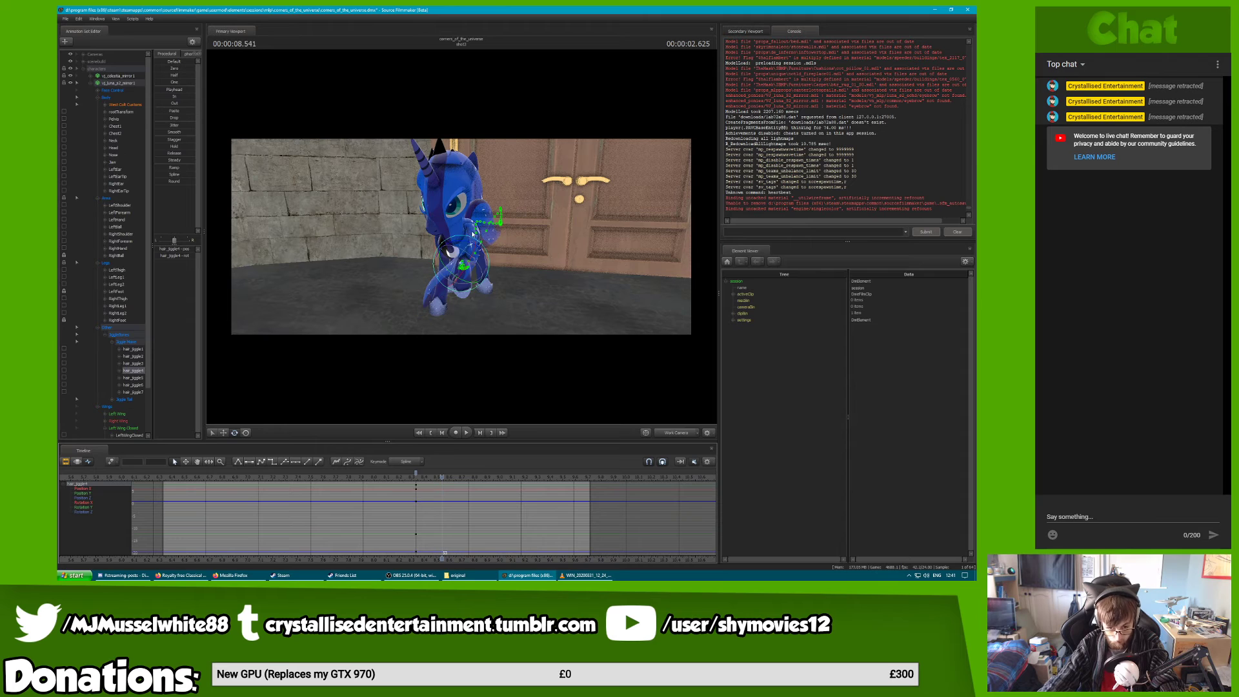
drag(471, 235, 462, 248)
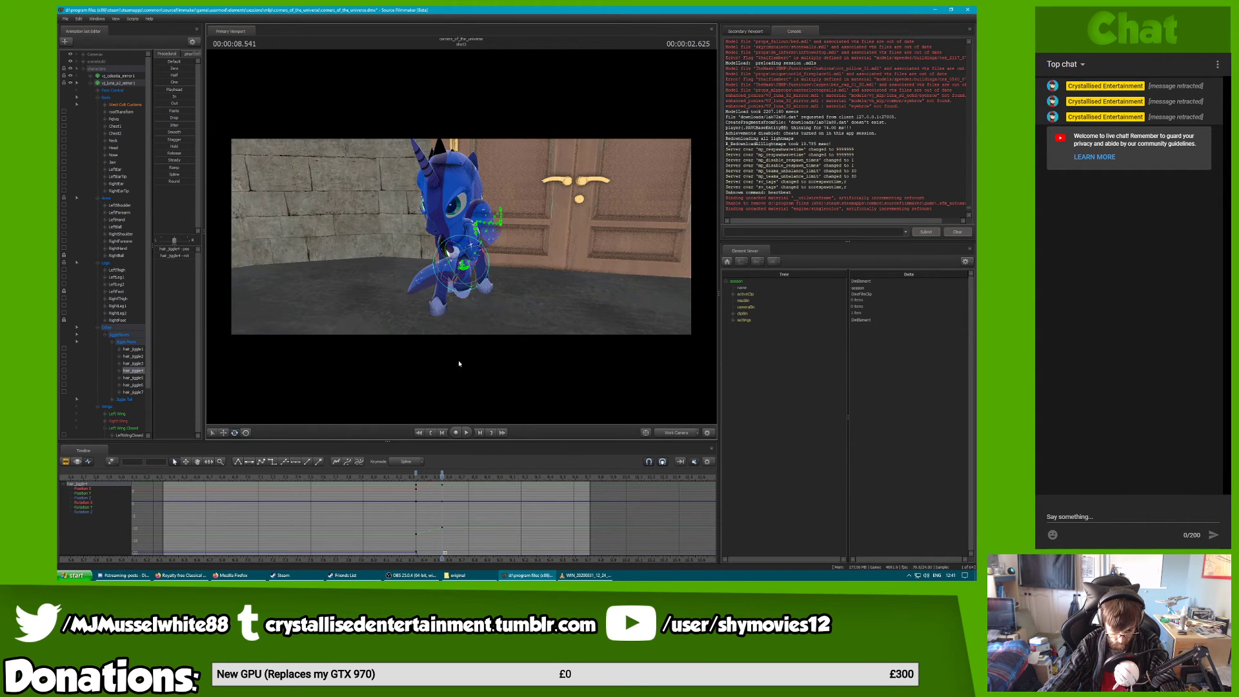
Copy the first key of Luna's hair_jiggle2 bone to 8.833 s and rotate the bone at that time
drag(456, 470, 478, 475)
click(143, 357)
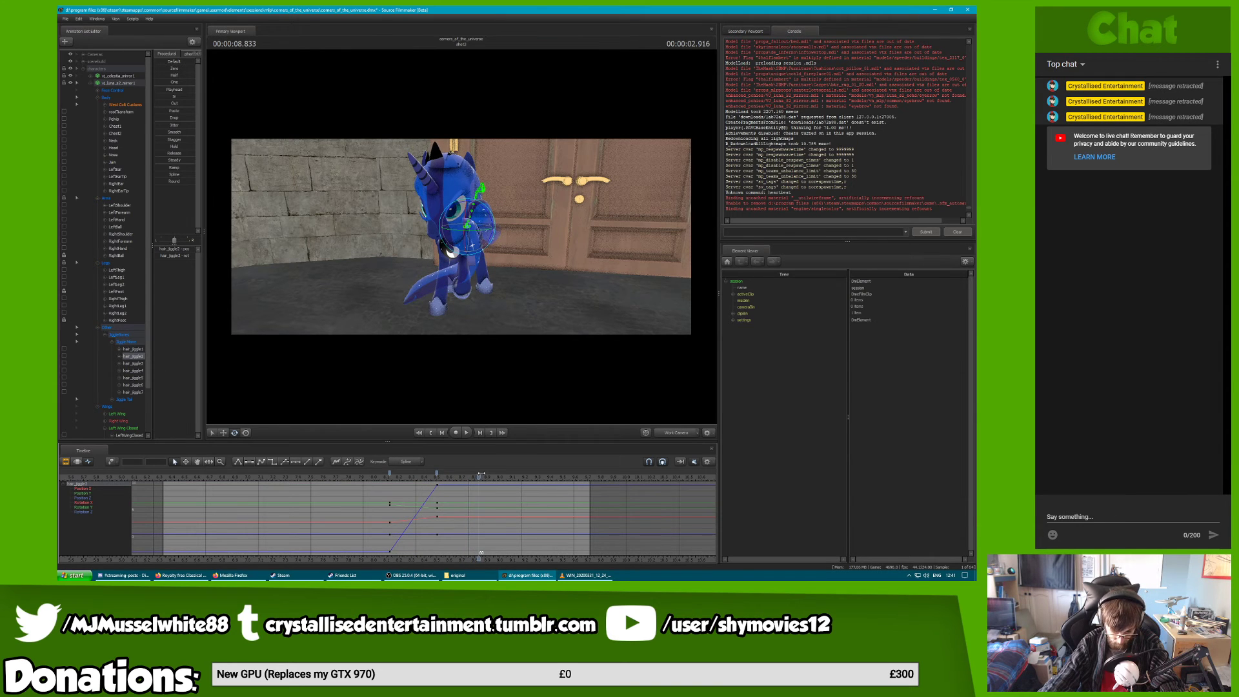
click(390, 474)
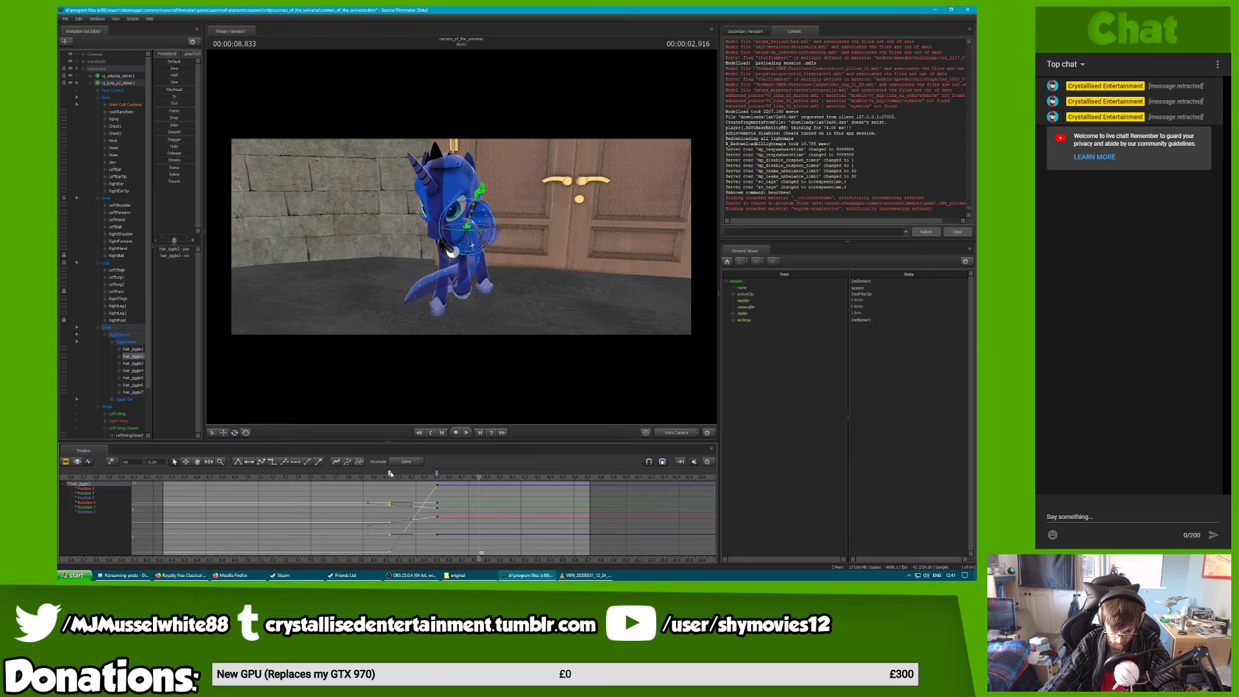
key(ctrl+c)
key(ctrl+v)
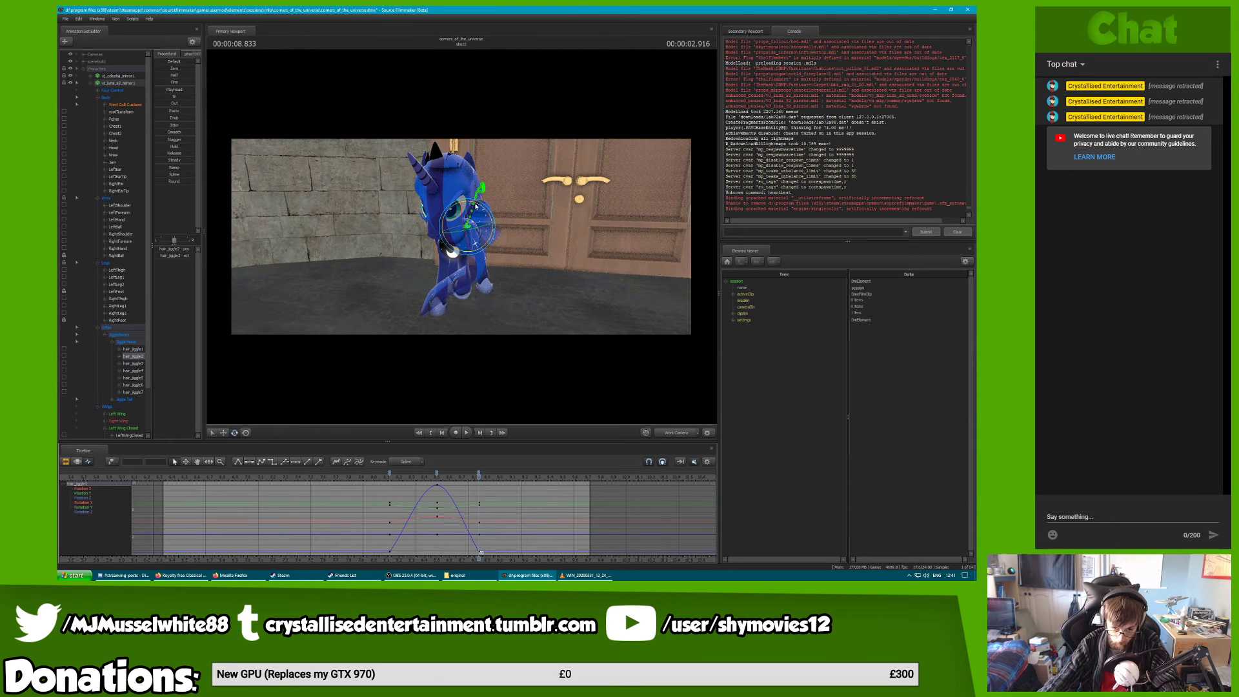
drag(478, 205, 472, 206)
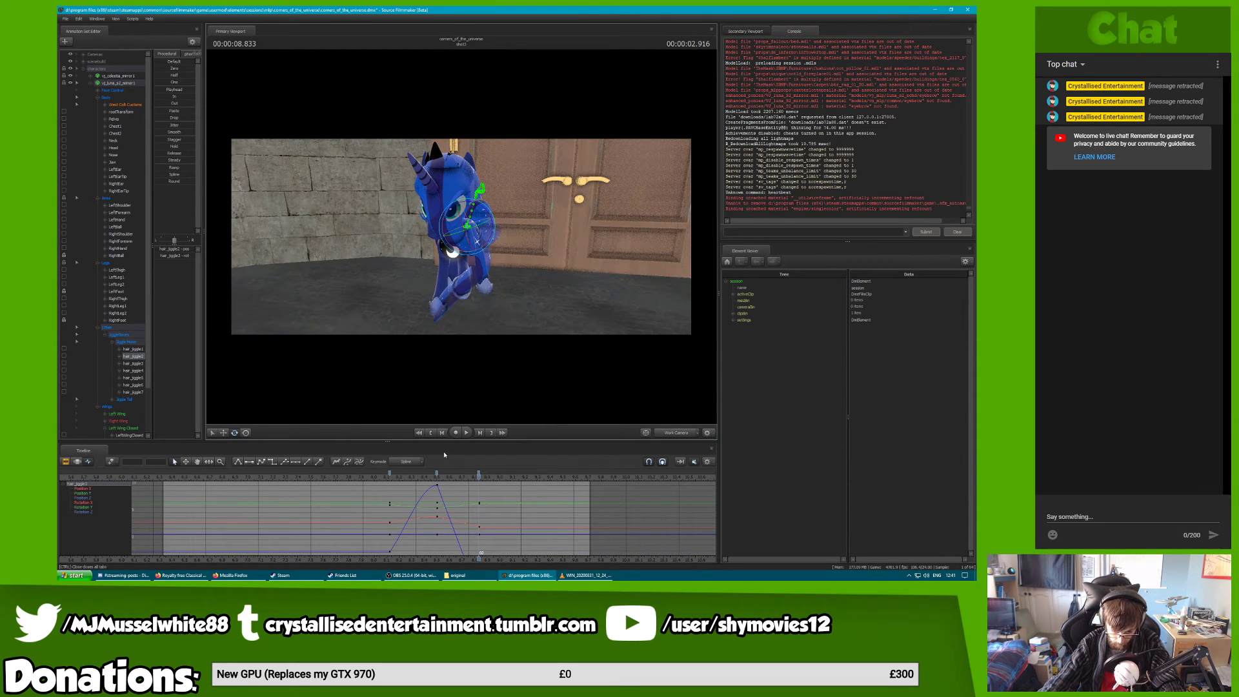
Paste hair_jiggle2's copied starting pose as a closing key at 9.083 s
click(439, 474)
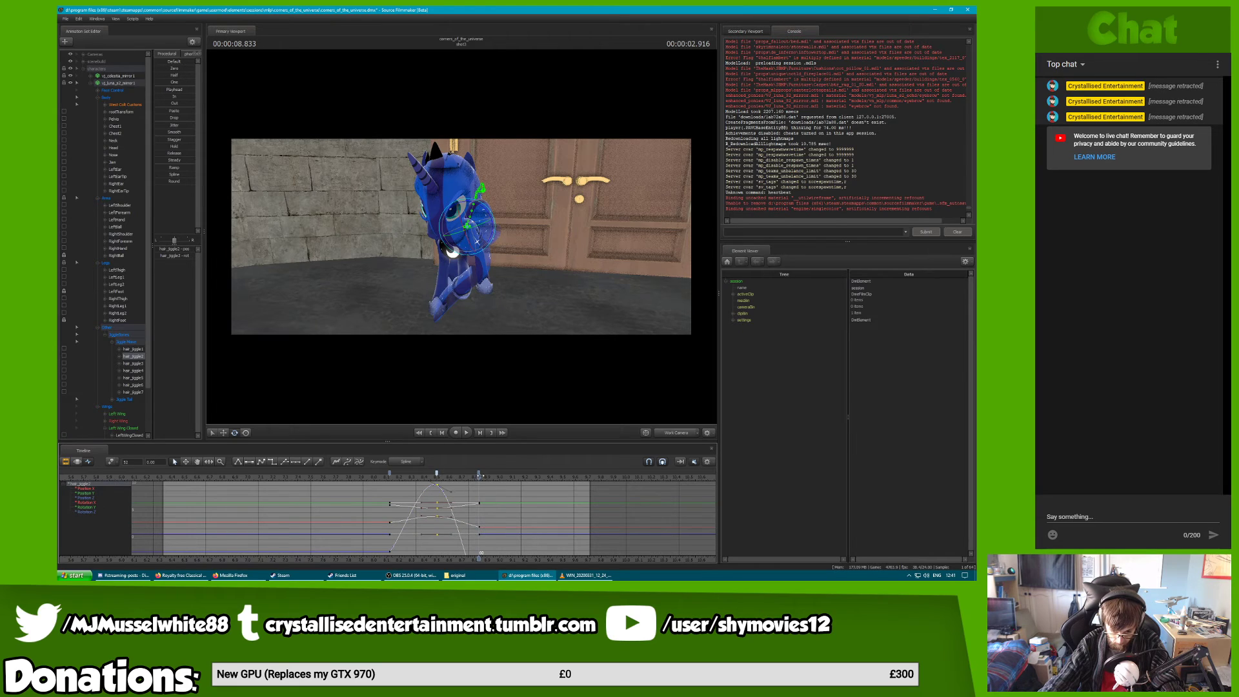
click(479, 475)
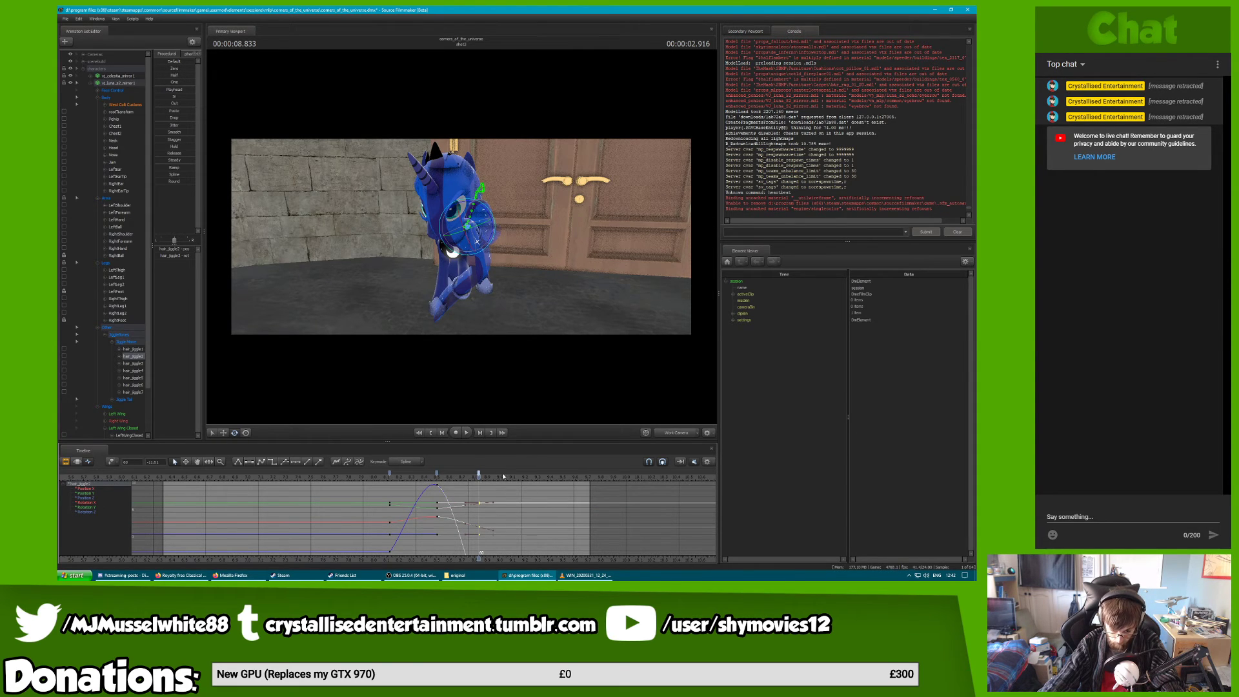
drag(504, 475, 510, 475)
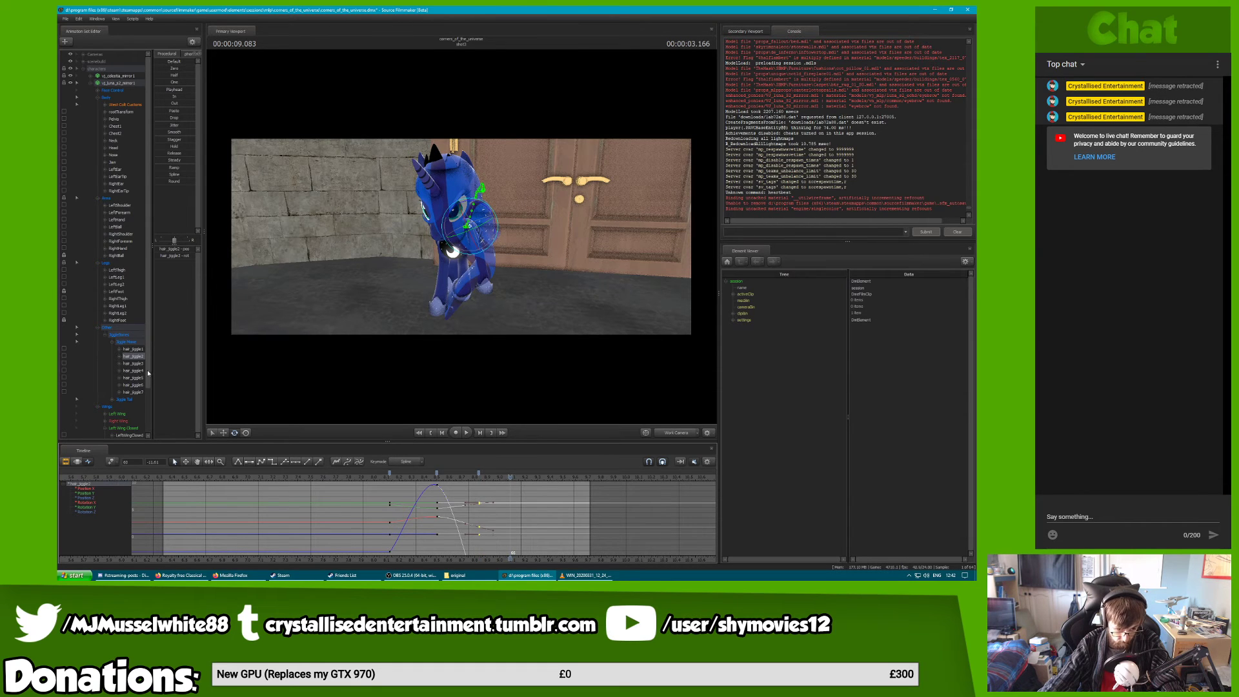
key(ctrl+v)
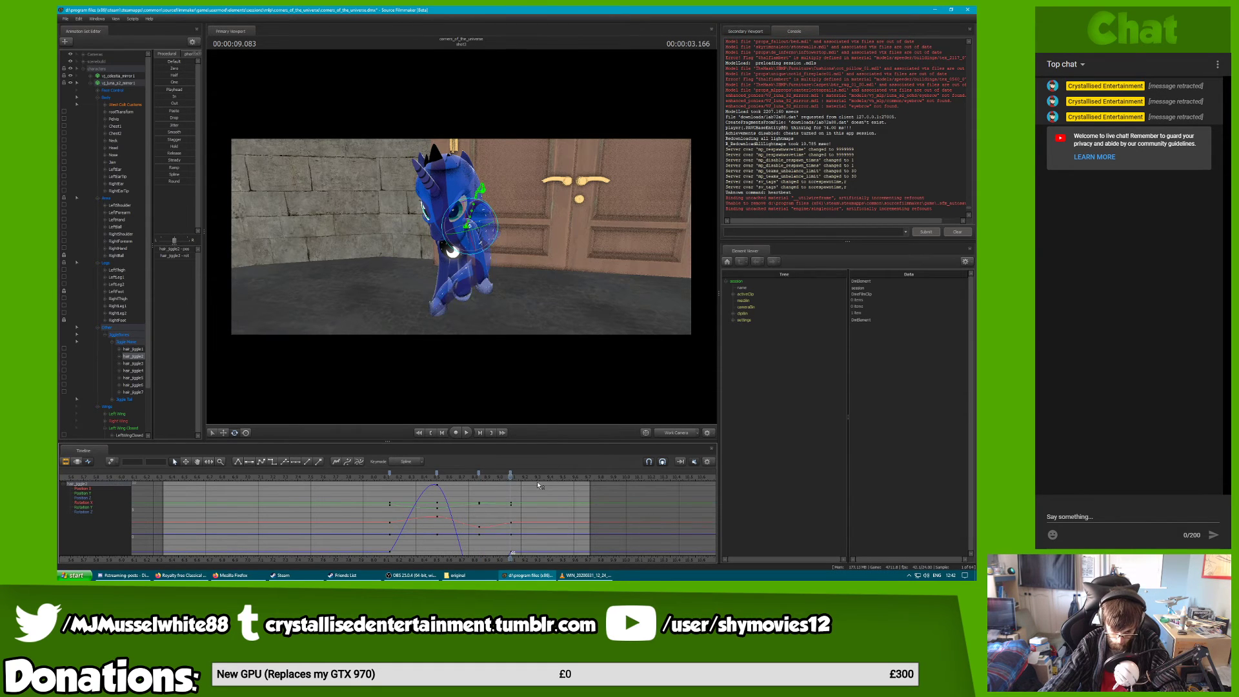
Add a hair_jiggle4 key at 8.791 s with the bone rotated opposite to its 8.541 s swing
drag(512, 554, 480, 553)
click(133, 370)
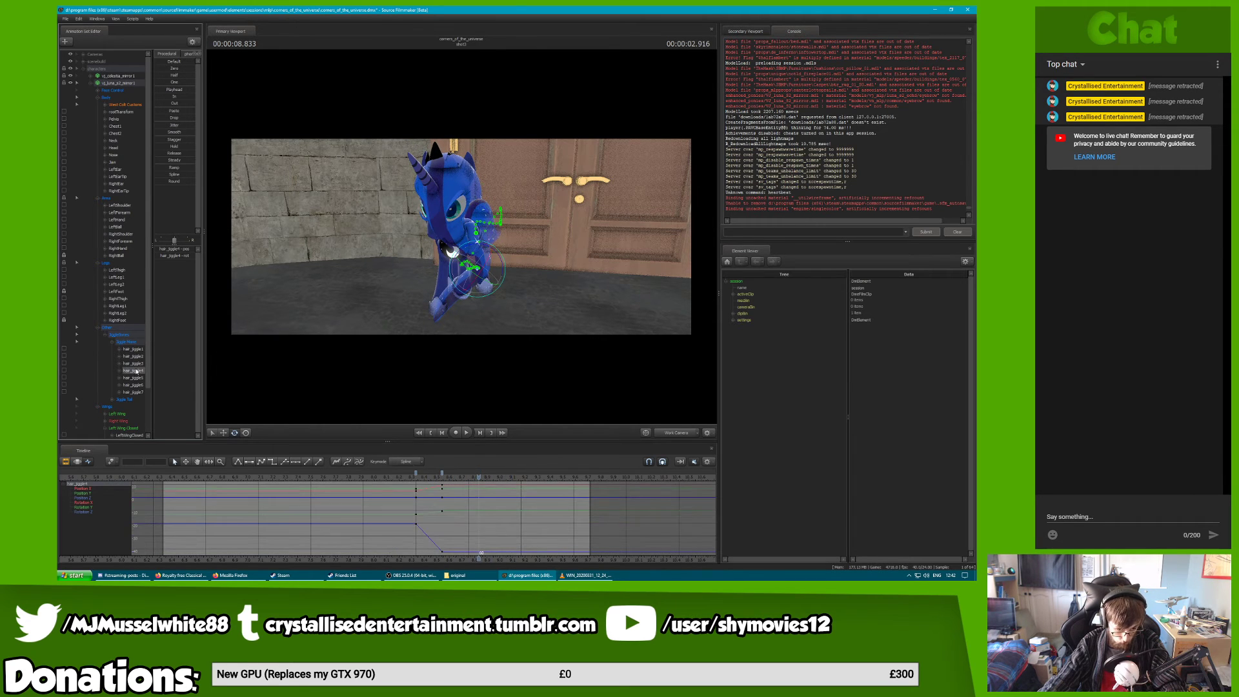
drag(424, 477, 472, 478)
click(442, 473)
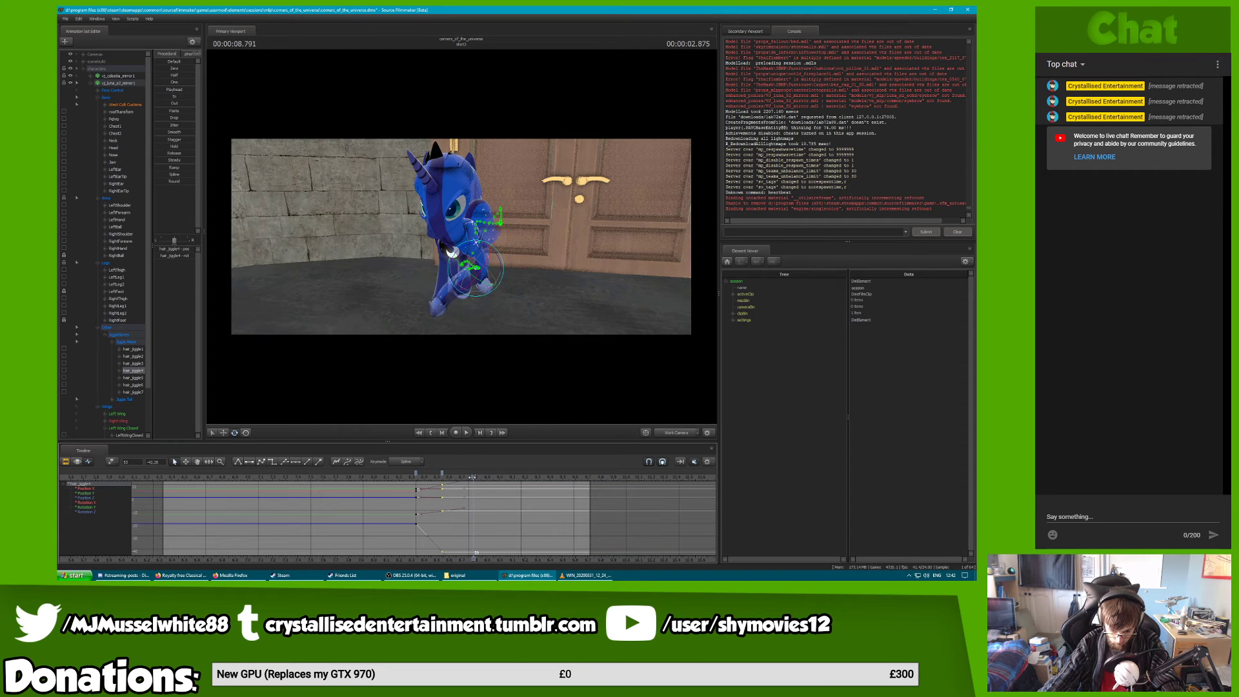
drag(471, 248, 452, 252)
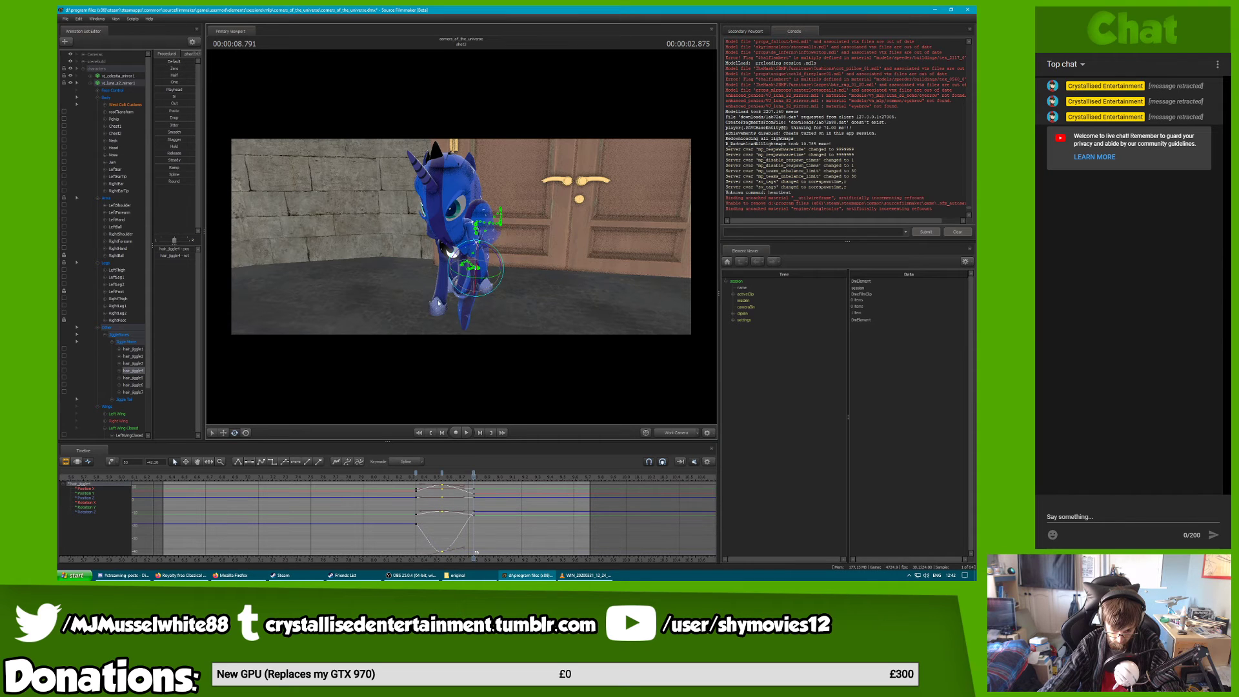
Copy hair_jiggle4's first key to 9.041 s to close its sway
click(417, 473)
key(ctrl+c)
drag(473, 477, 503, 478)
key(ctrl+v)
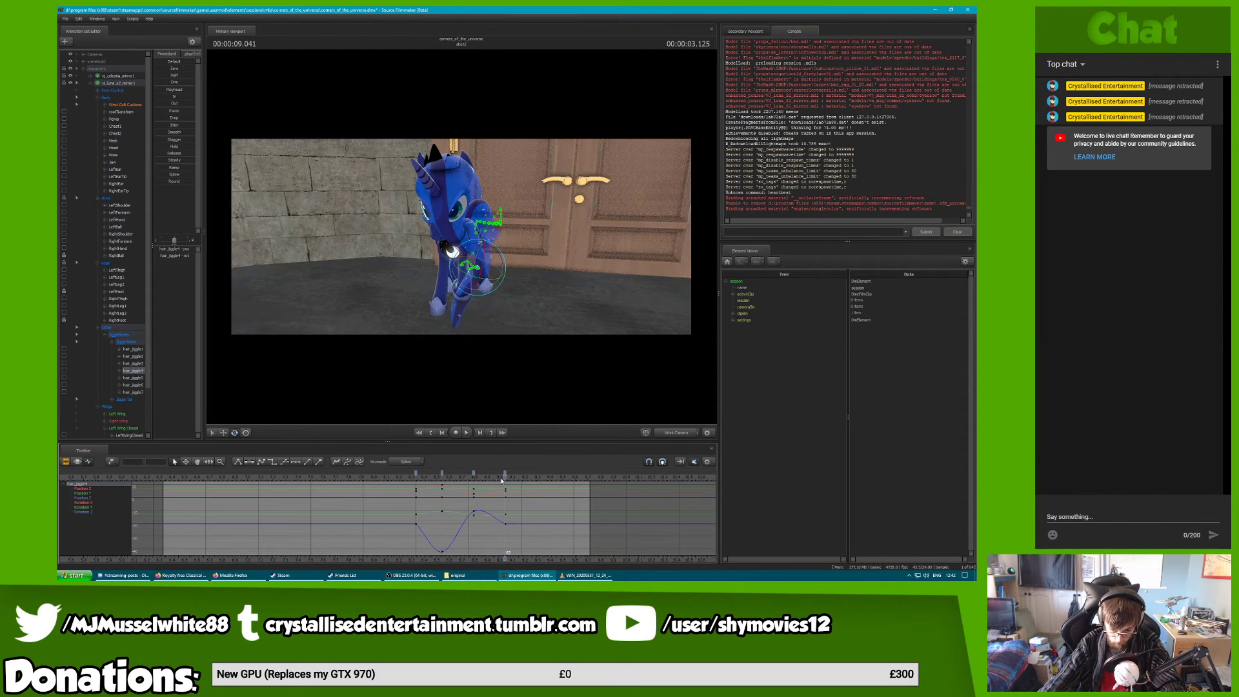
Play back the hair motion from the work camera, and review it repeatedly through the scene camera
key(space)
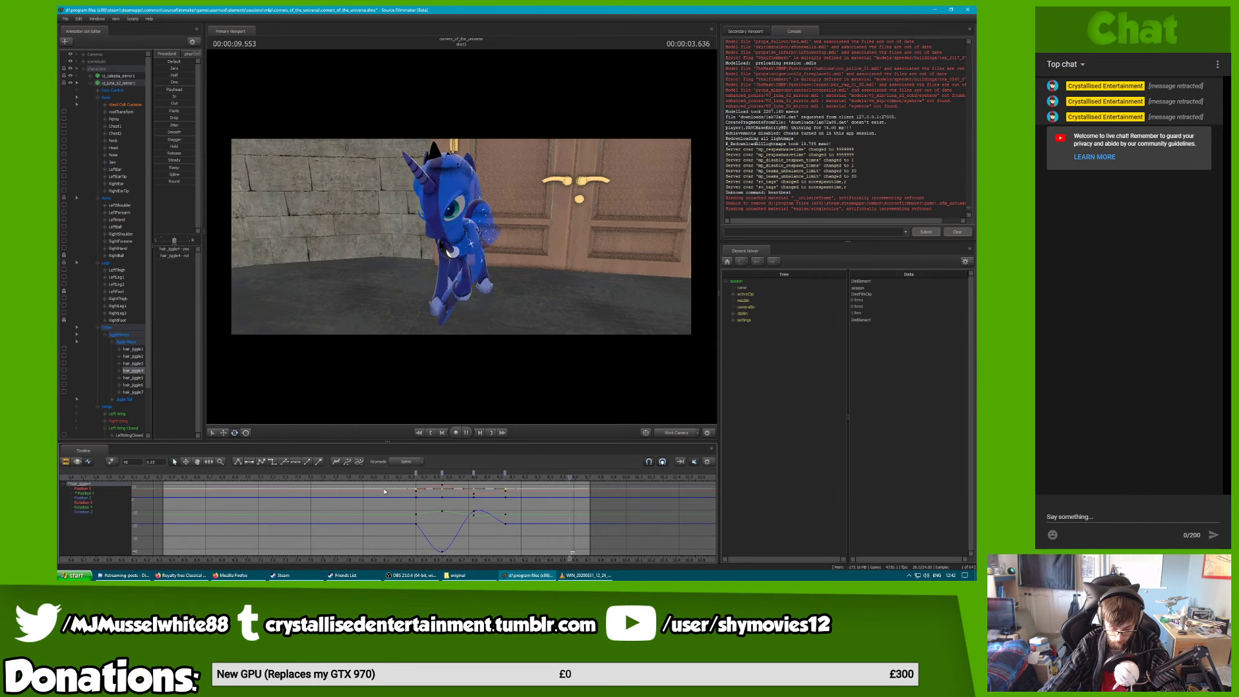
click(384, 492)
click(660, 435)
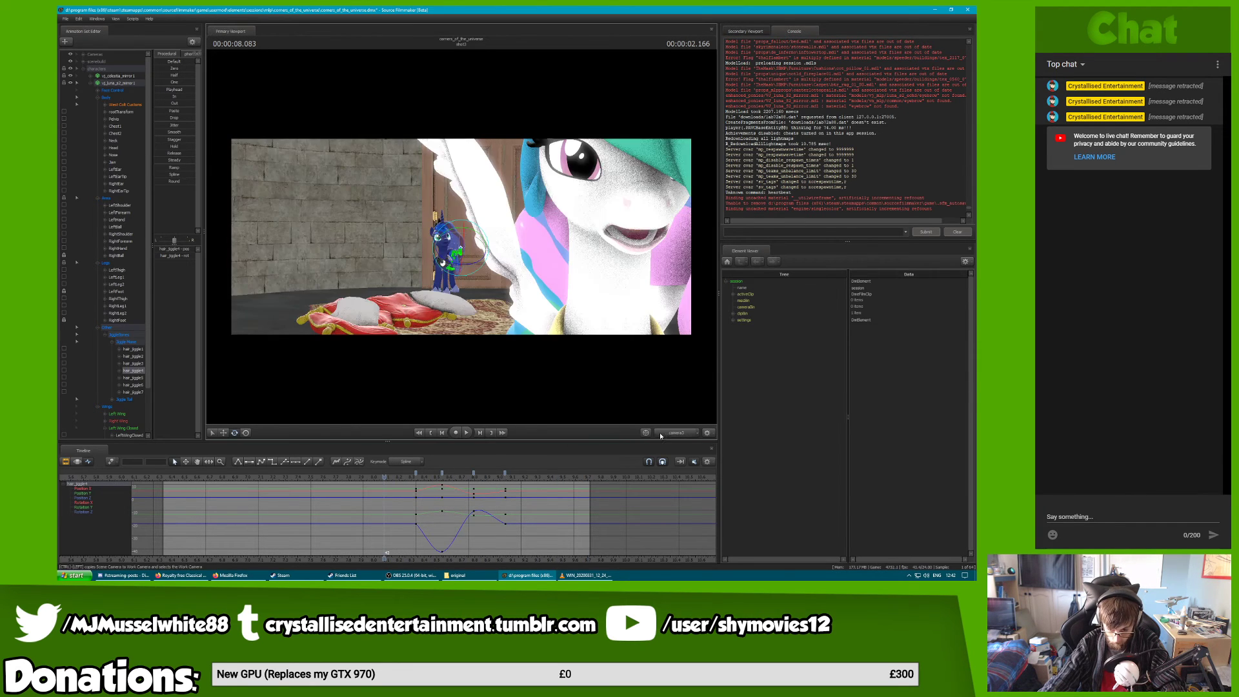
key(space)
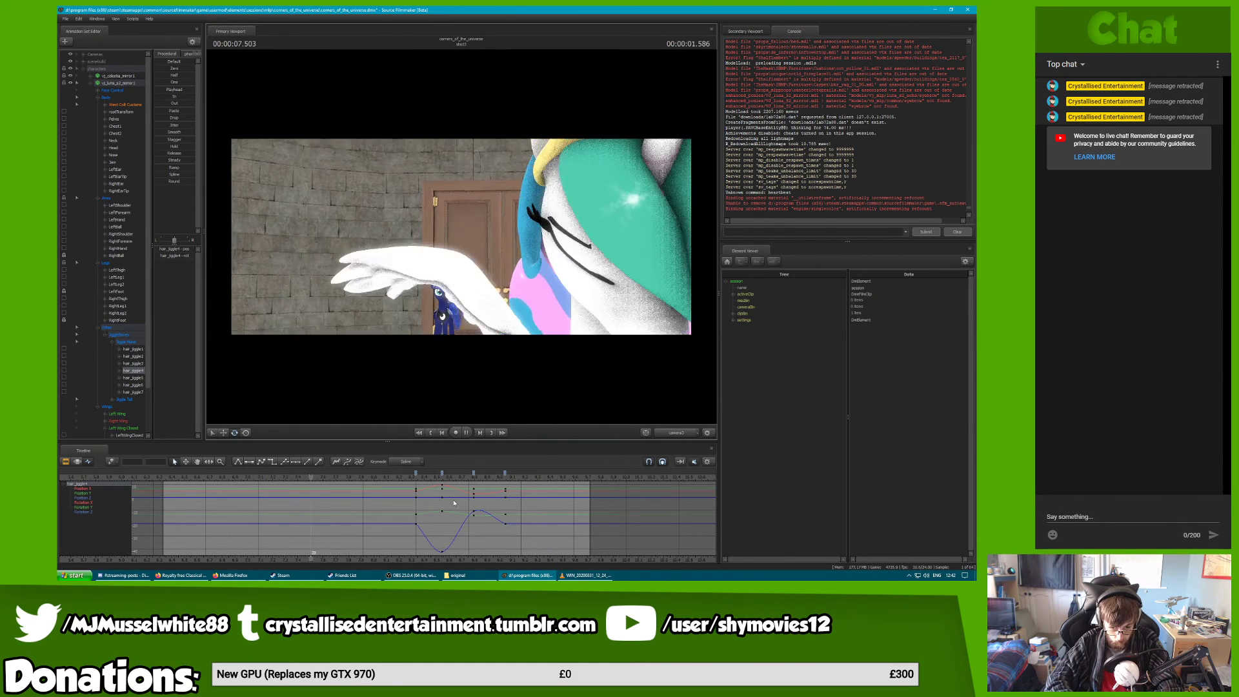
key(space)
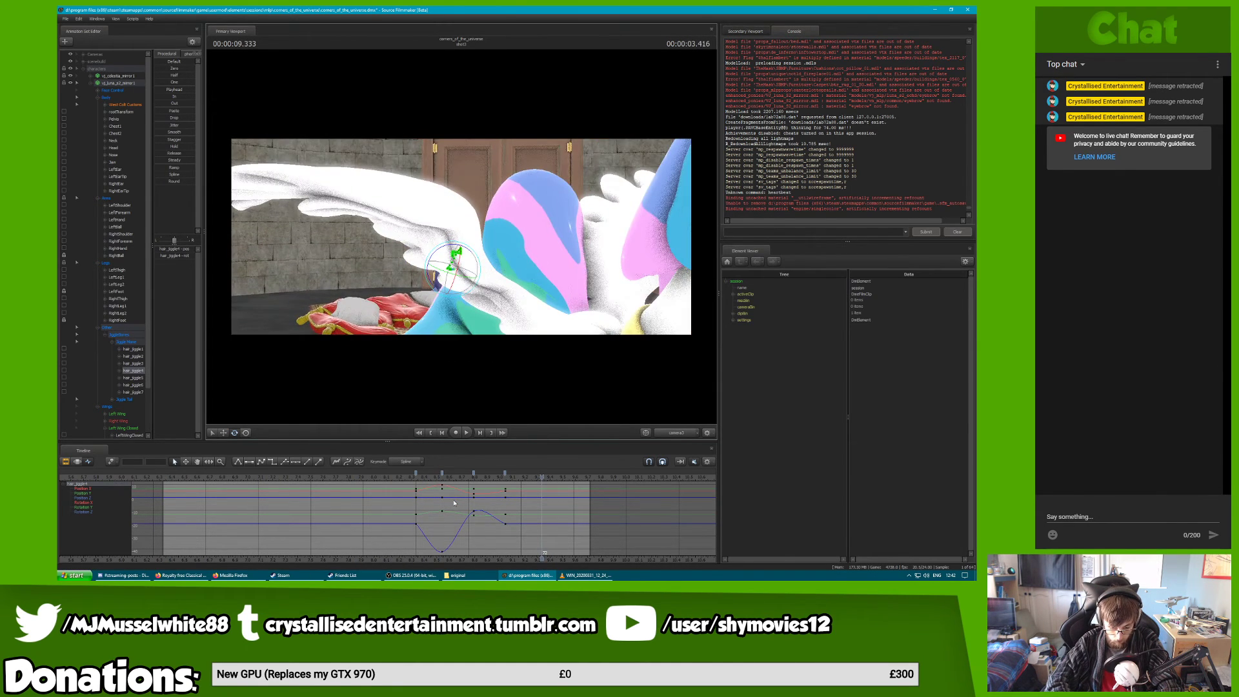
key(space)
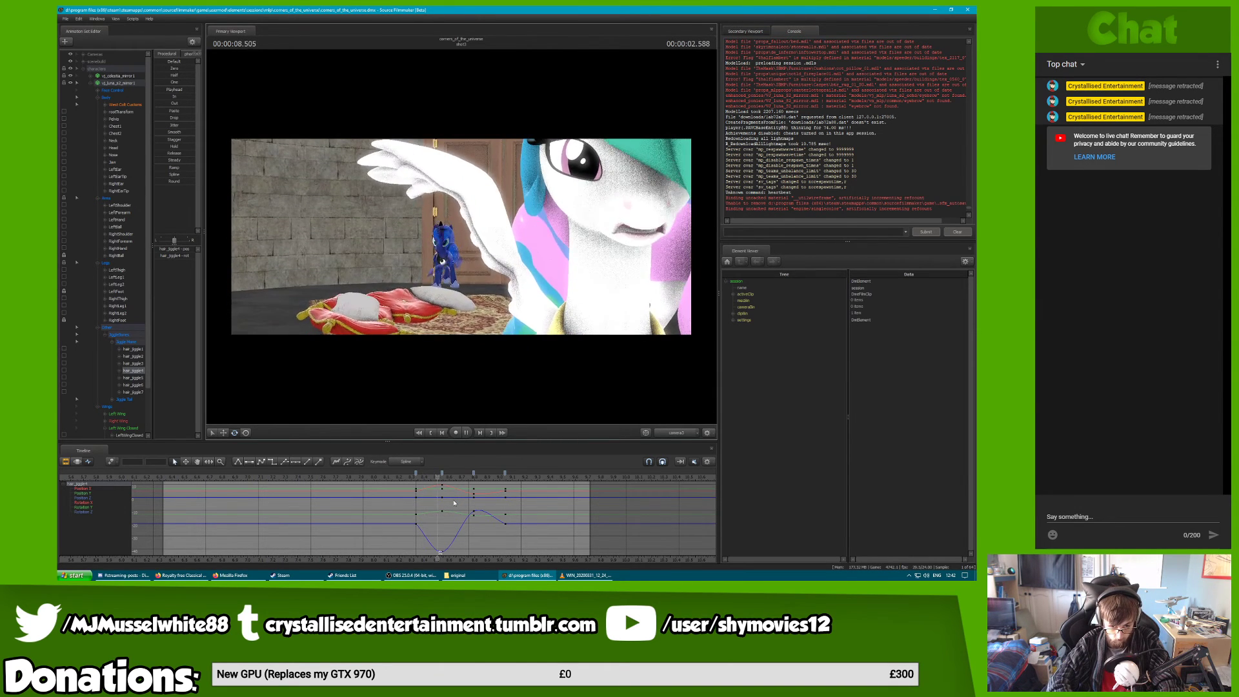
key(space)
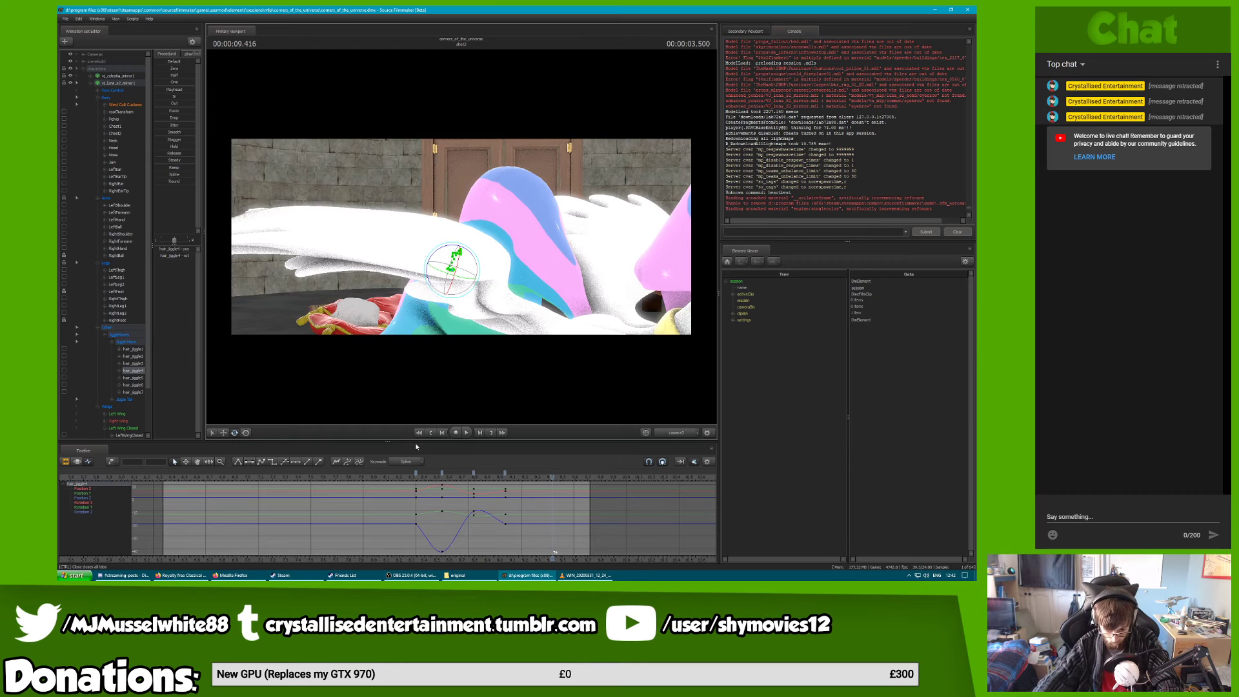
Shift the final keys of hair_jiggle2 to about 9.29 s and hair_jiggle4 to about 9.13 s, and replay the shot
click(507, 476)
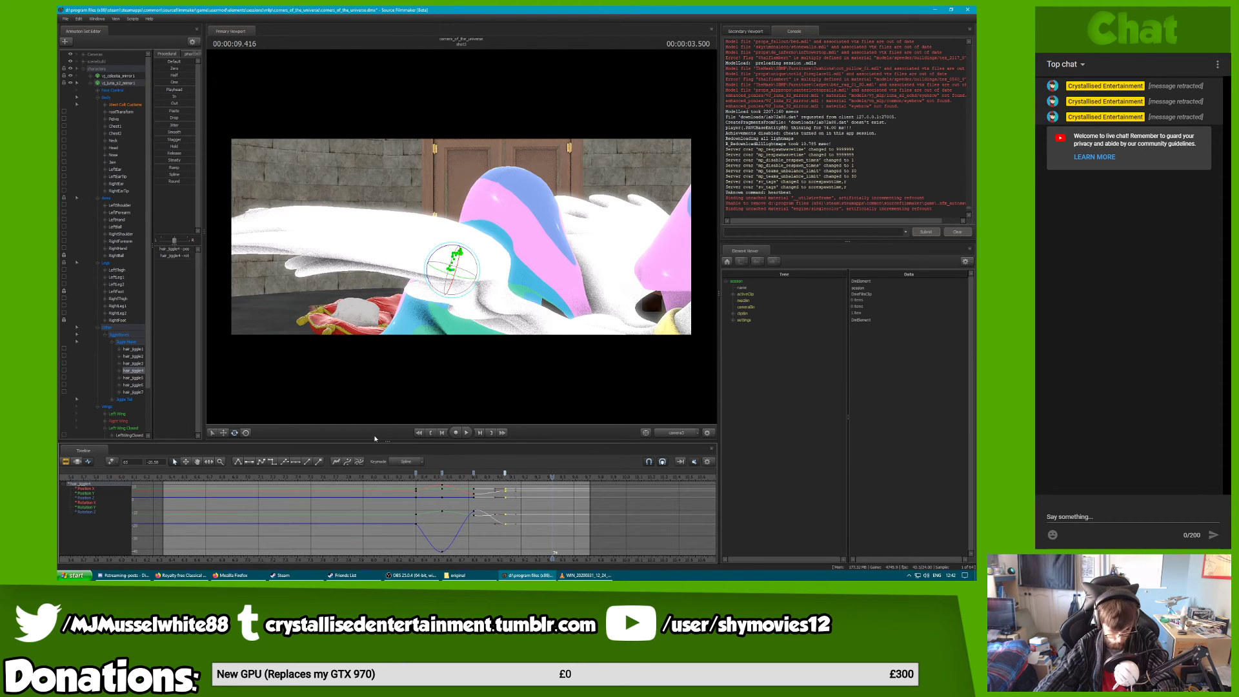
click(134, 356)
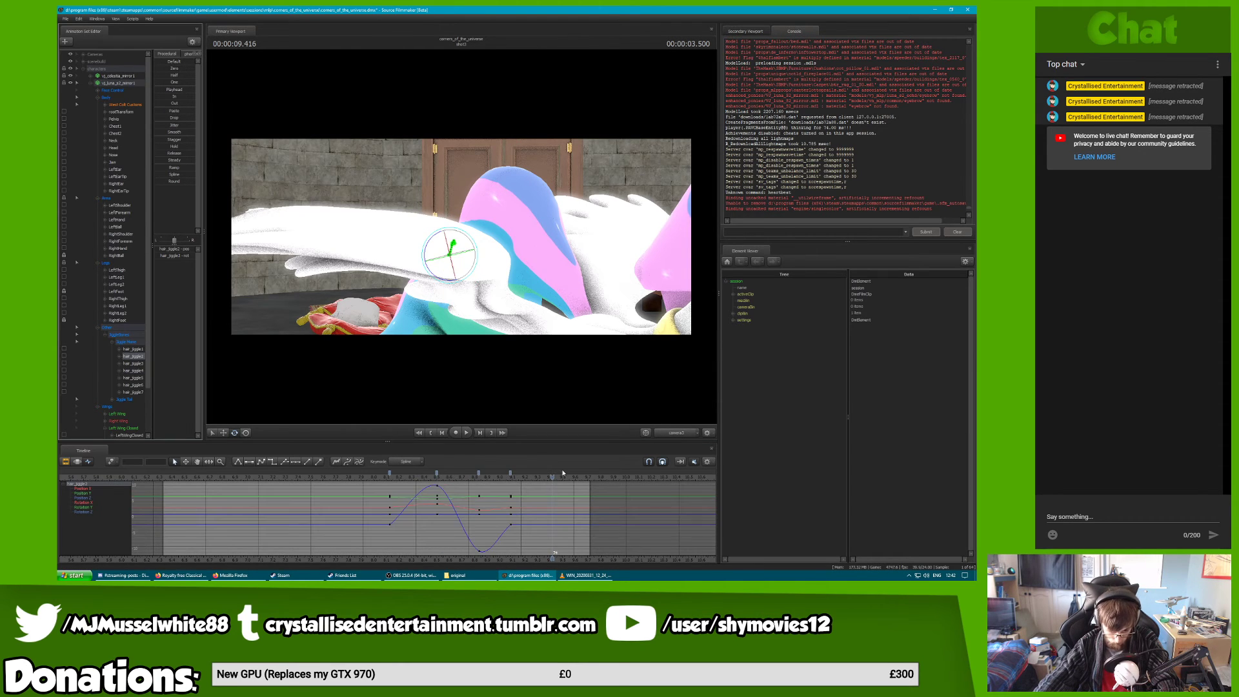
click(510, 475)
ctrl+click(138, 371)
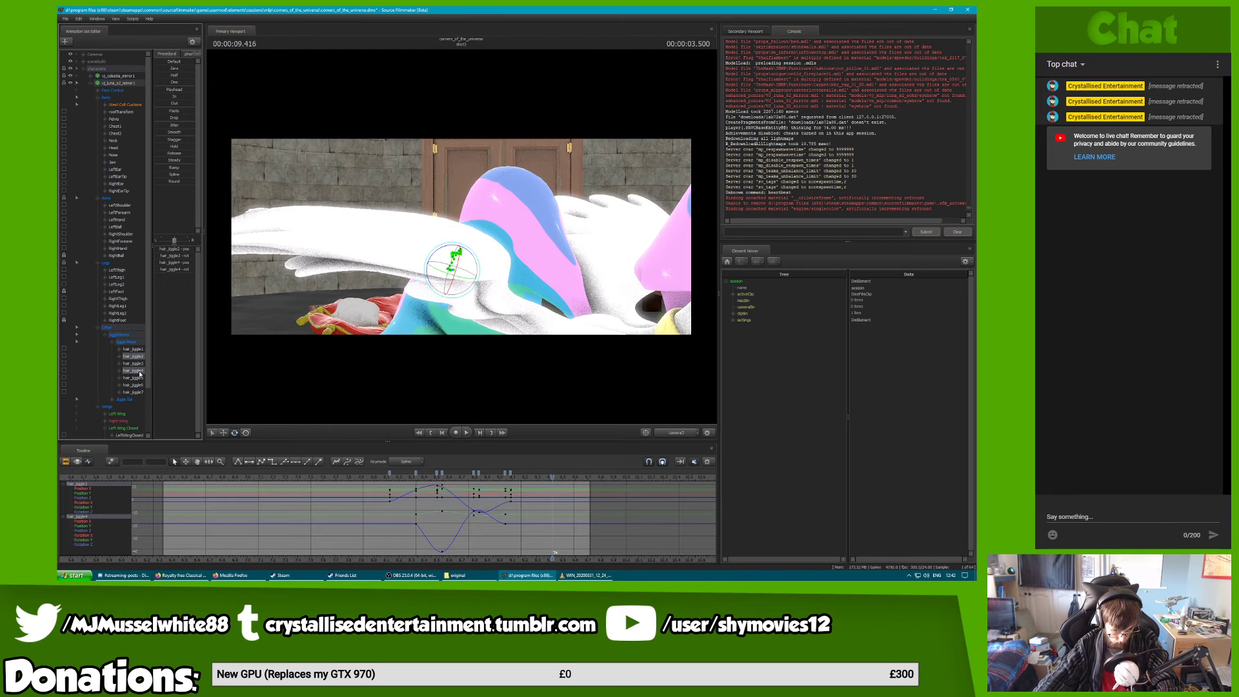
drag(510, 475, 417, 480)
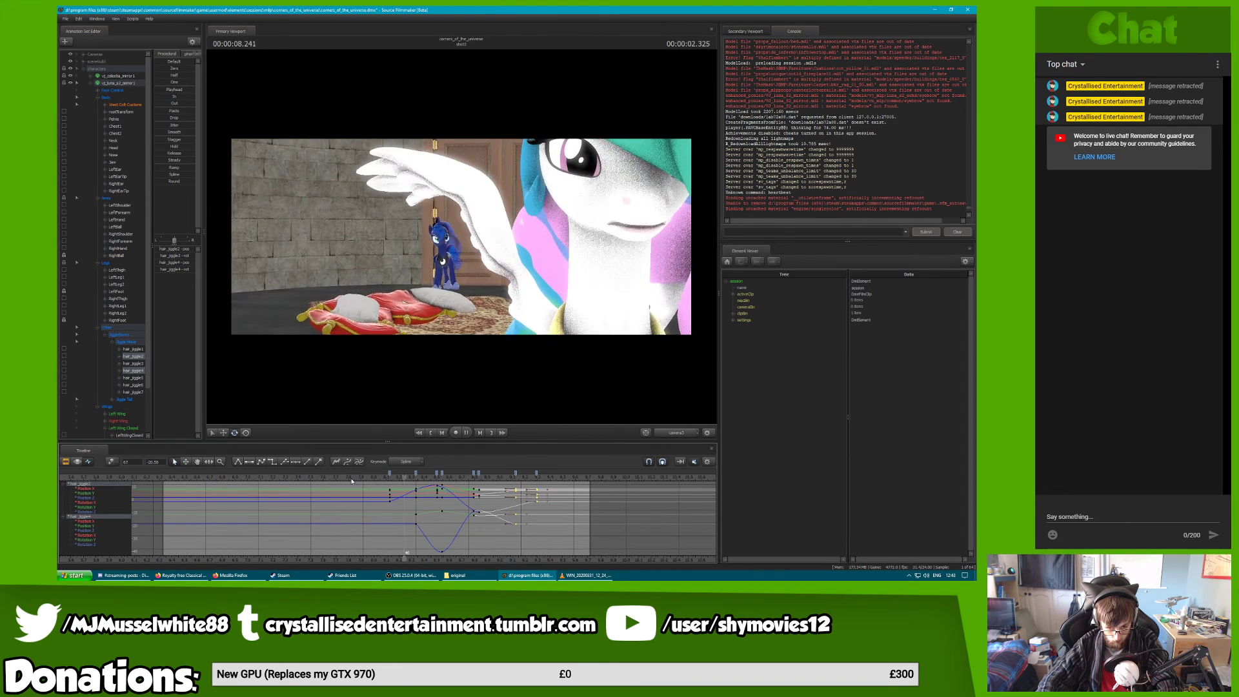
Scrub the shot, return to the work camera, and rotate hair_jiggle2 in the opposite direction at 8.500 s
click(392, 482)
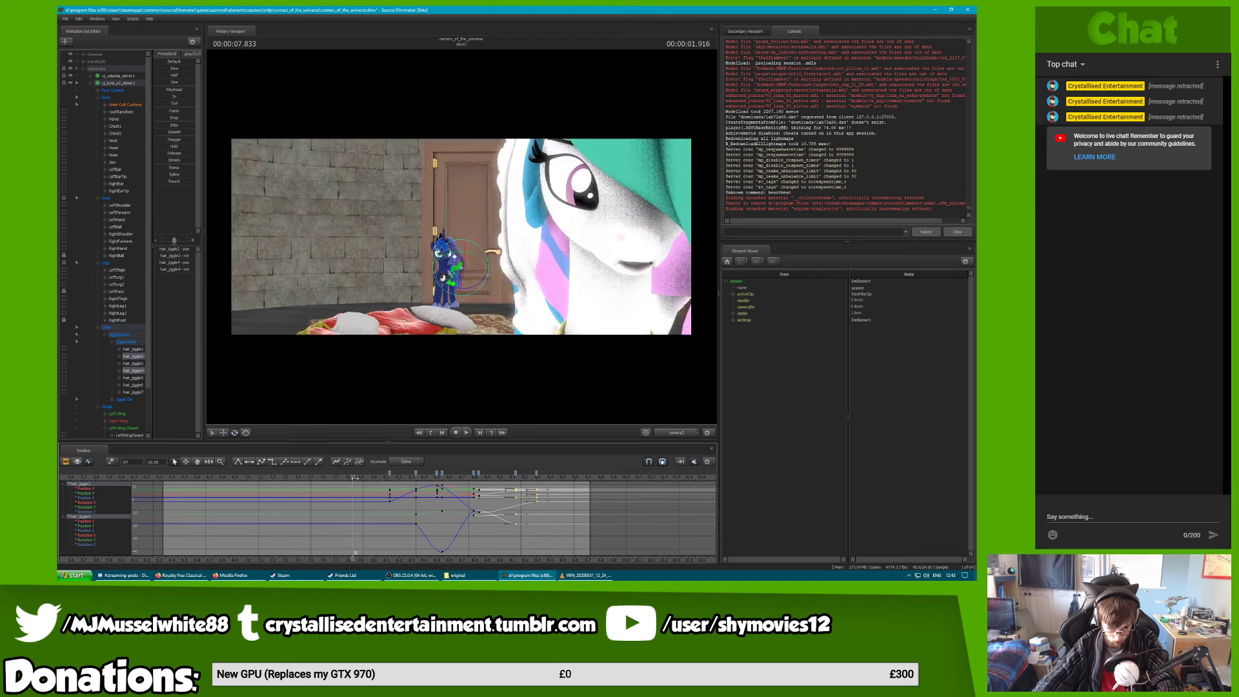
drag(395, 484, 419, 484)
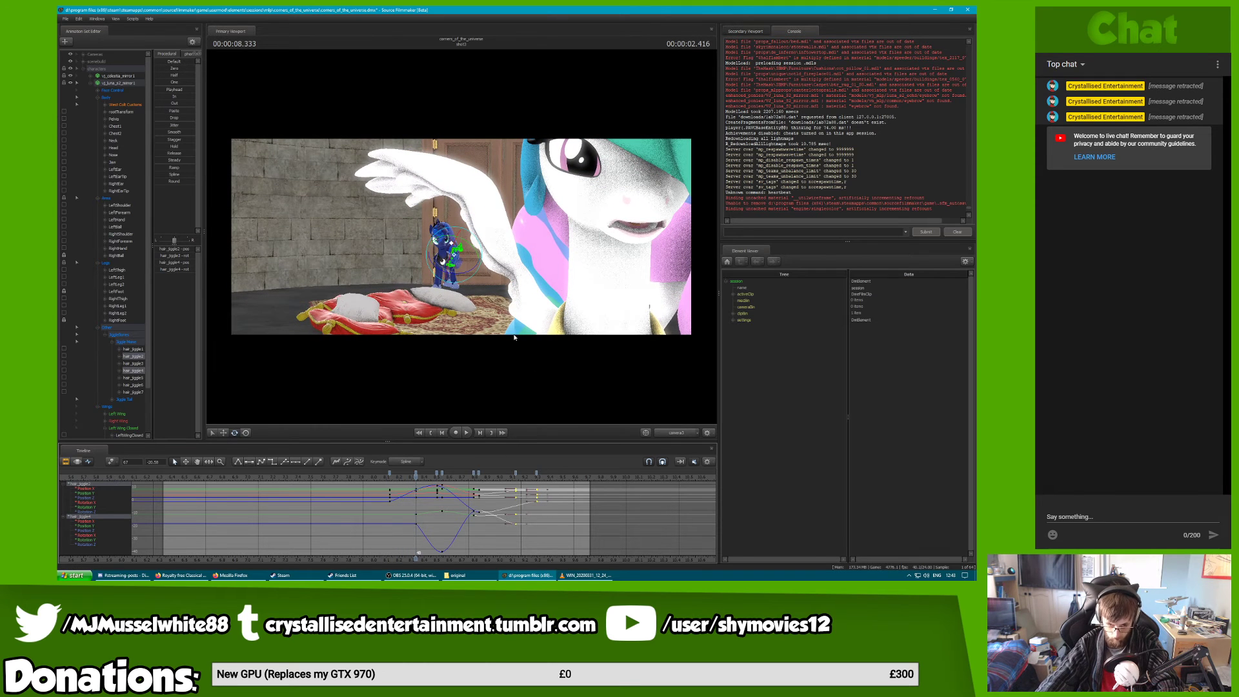
click(676, 433)
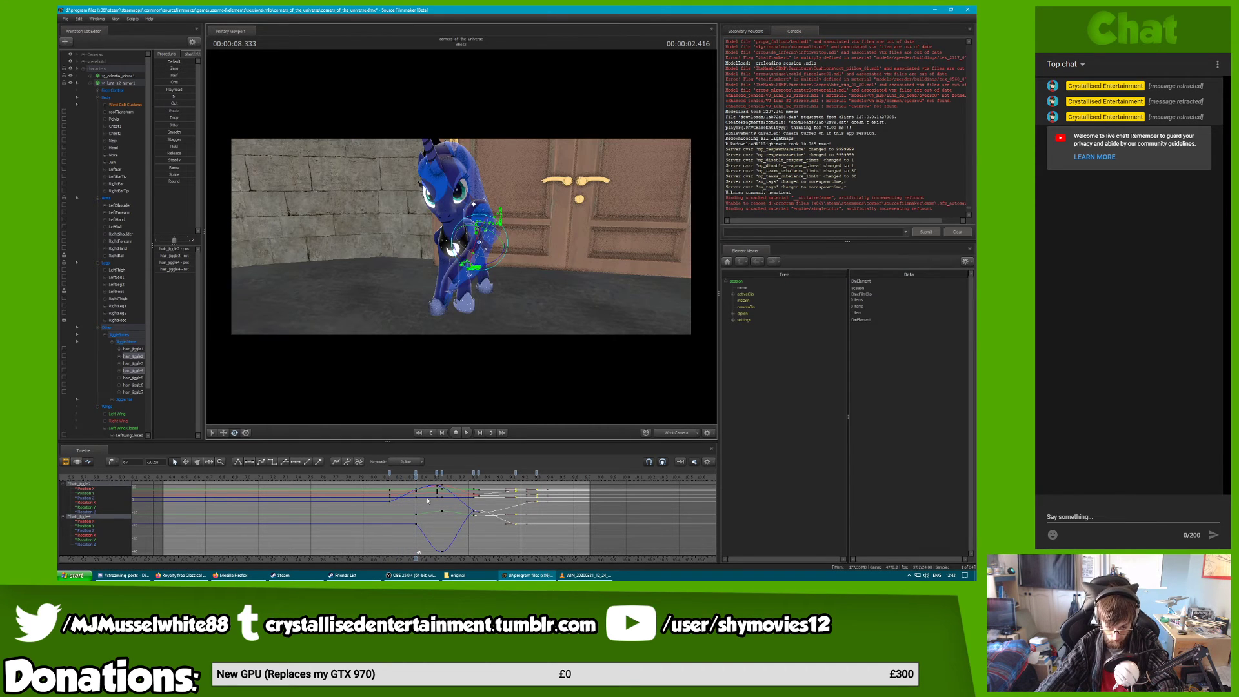
drag(415, 476, 439, 483)
click(134, 357)
drag(483, 218, 482, 204)
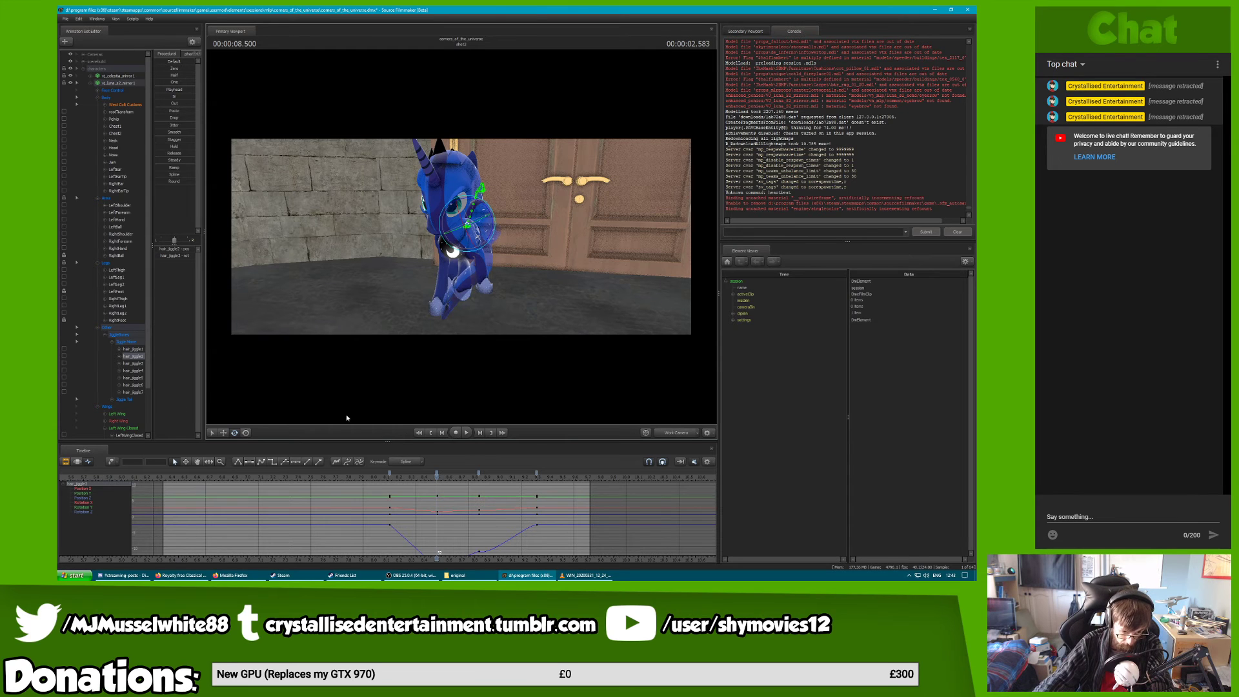
Remove the stray hair_jiggle4 key made at 8.500 s and reverse the bone's rotation on its 8.541 s key
click(141, 372)
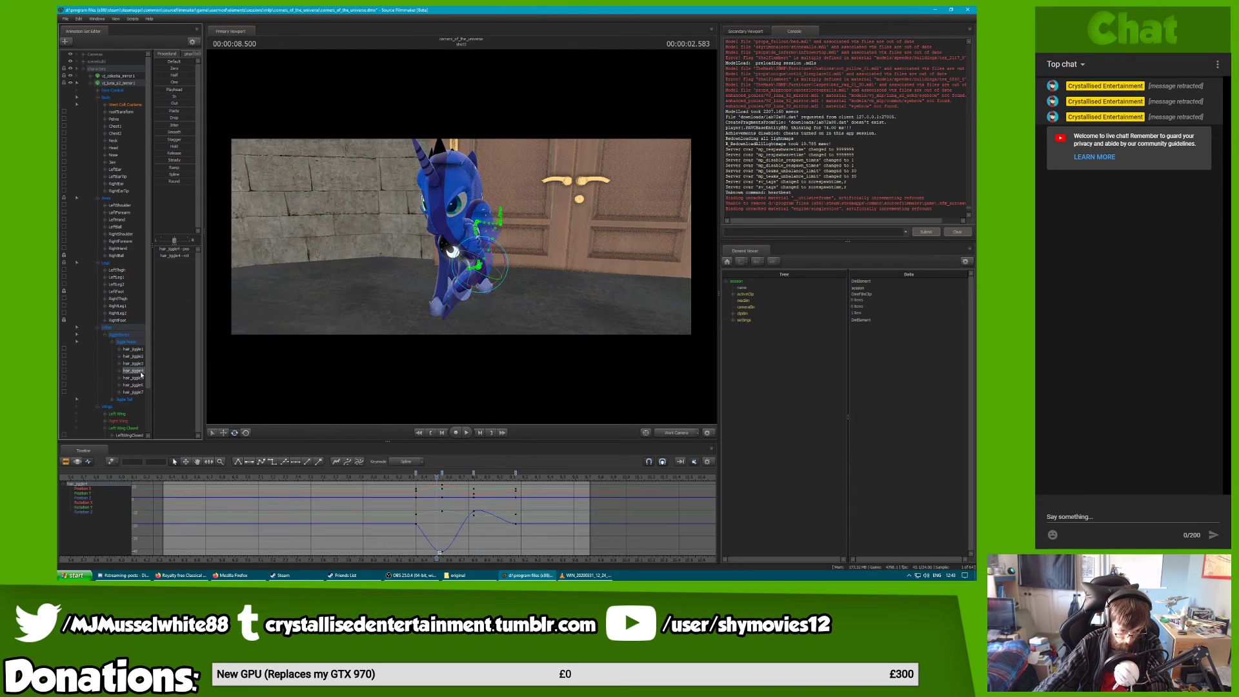
drag(488, 258, 479, 249)
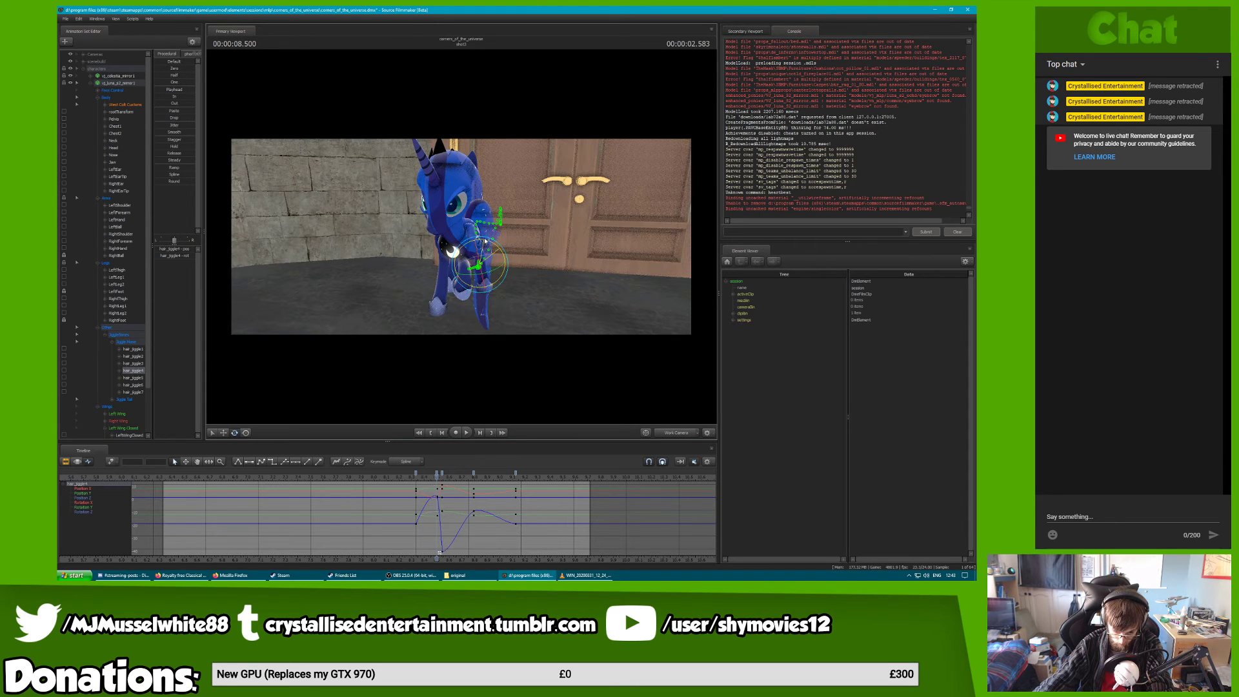
key(ctrl+z)
key(Right)
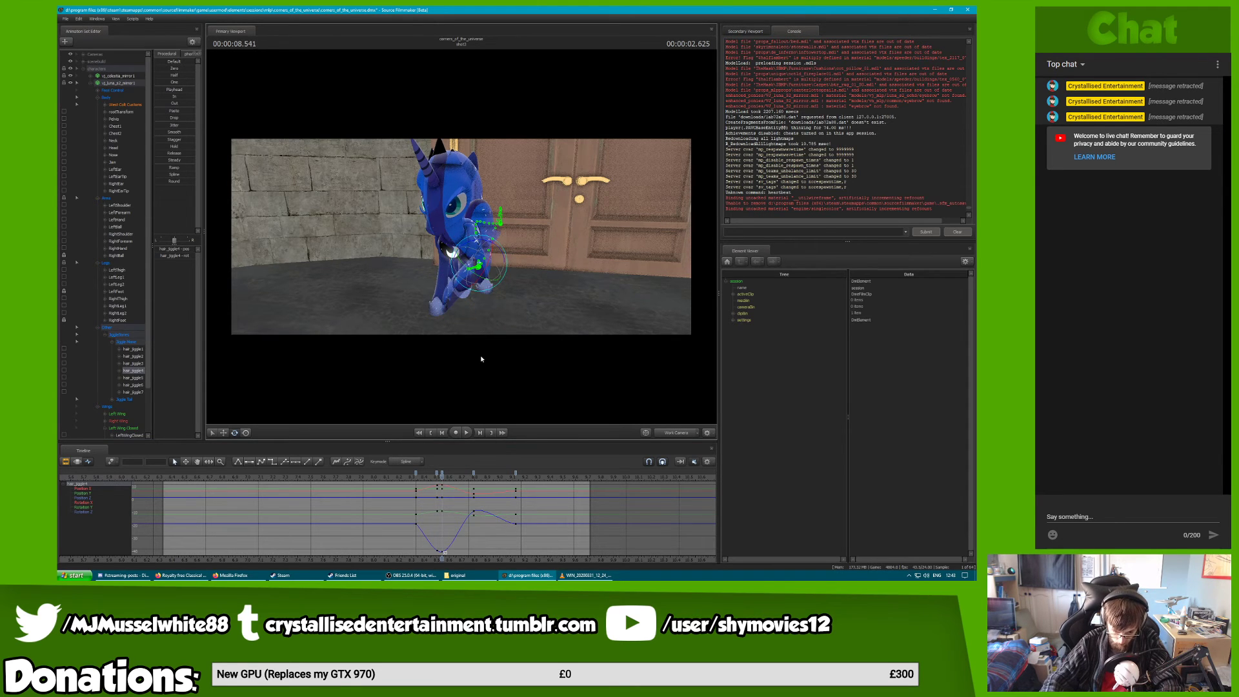
key(Left)
key(m)
key(Right)
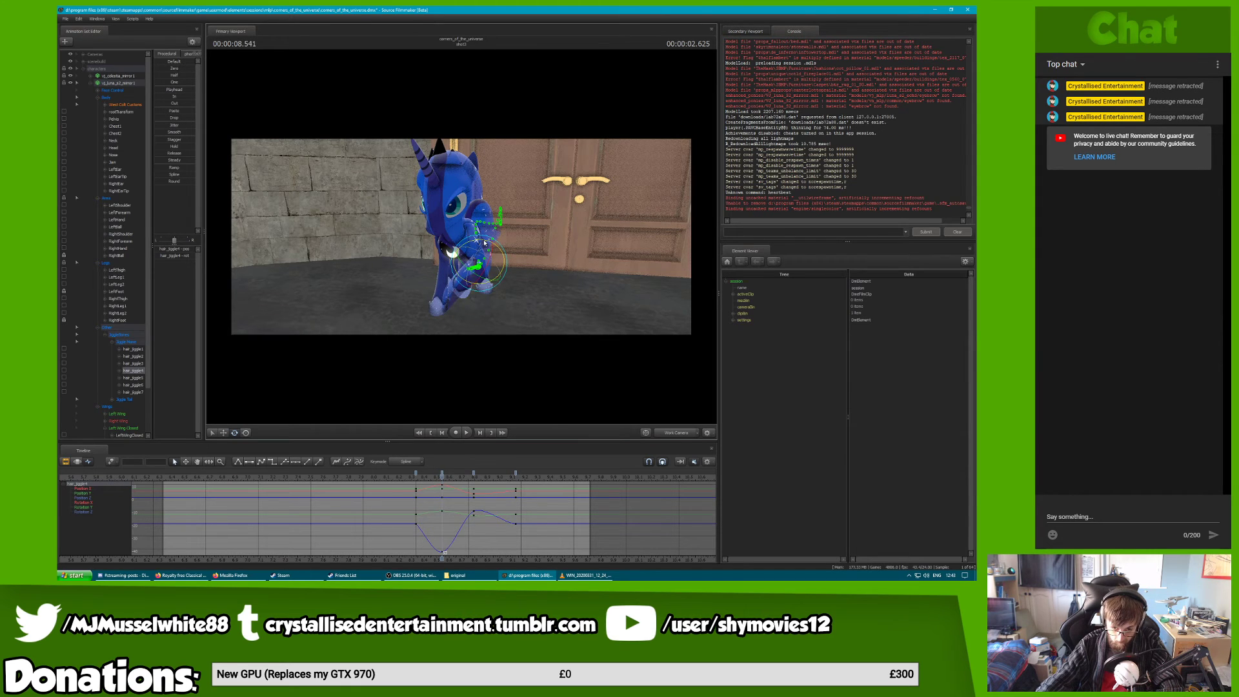
drag(484, 243, 464, 241)
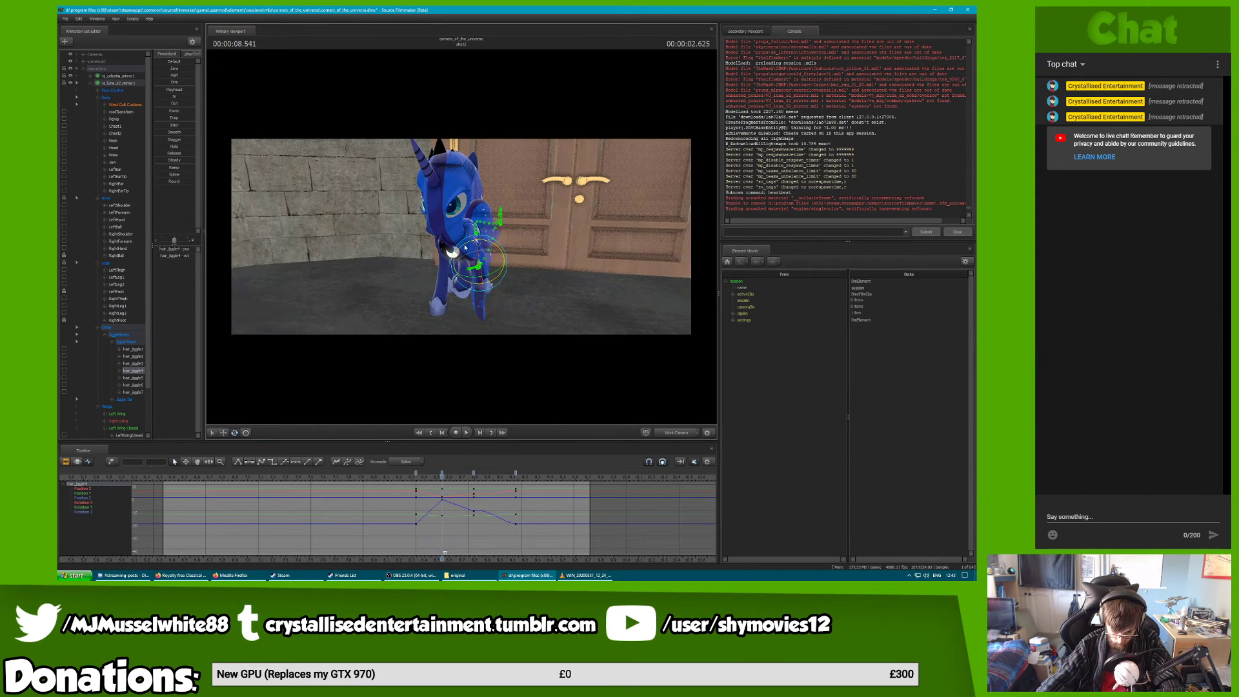
Rotate hair_jiggle4 on its 8.791 s key to swing opposite to the 8.541 s pose
drag(442, 475, 473, 480)
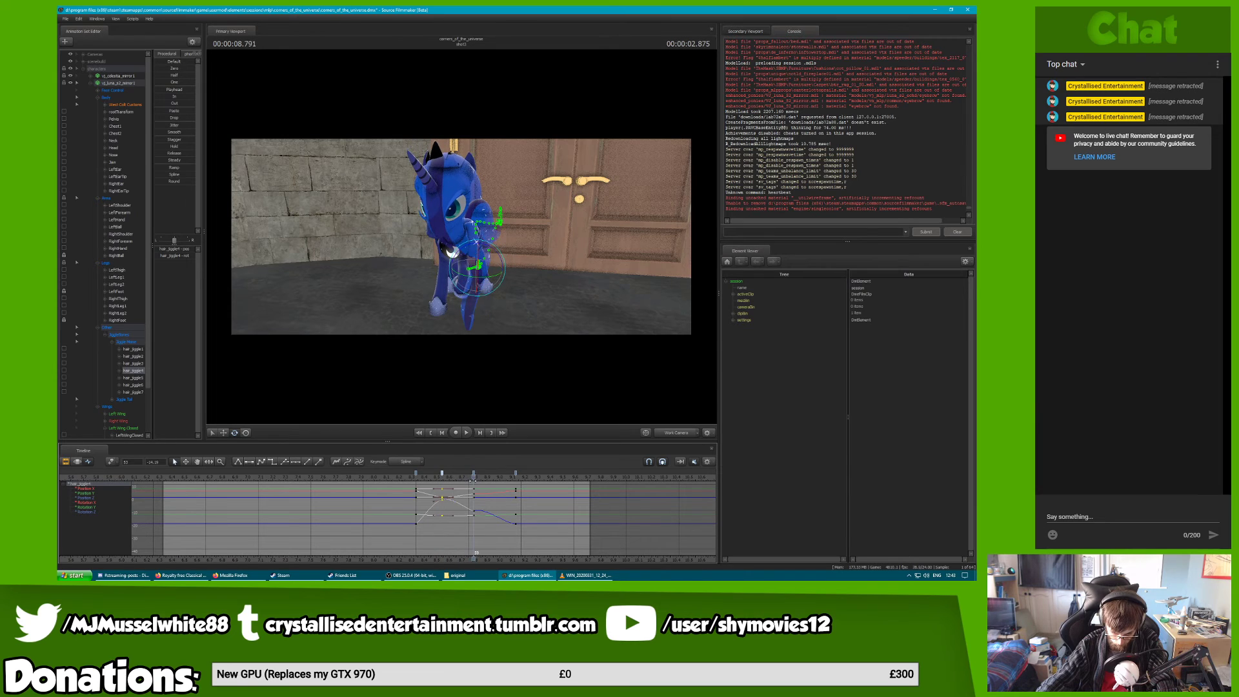
click(475, 475)
drag(490, 247, 496, 254)
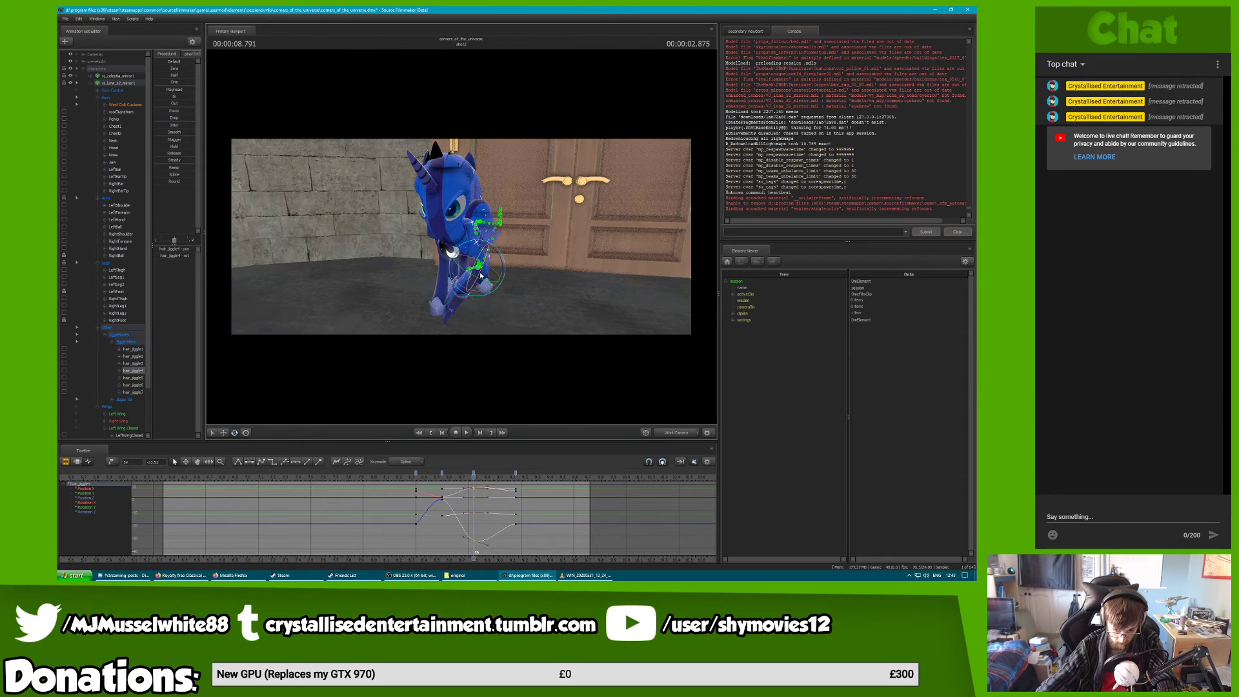
Rotate hair_jiggle2 on its 8.833 s key to swing opposite to its 8.458 s pose
click(140, 357)
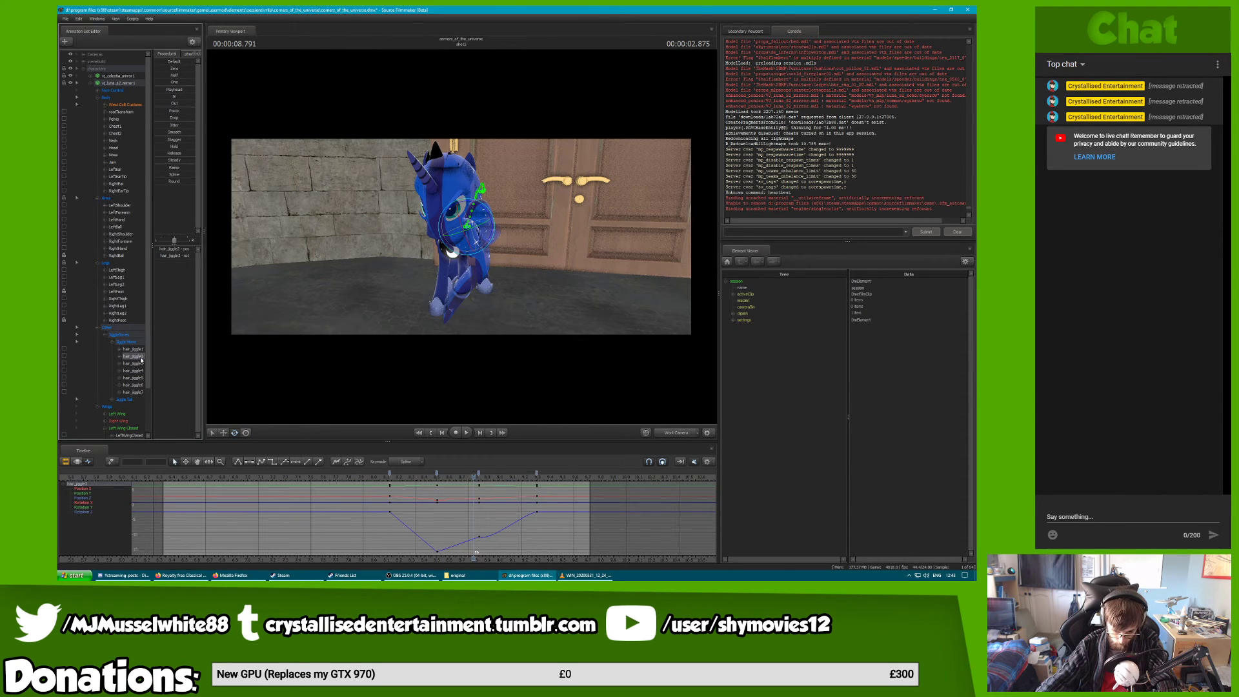
click(436, 473)
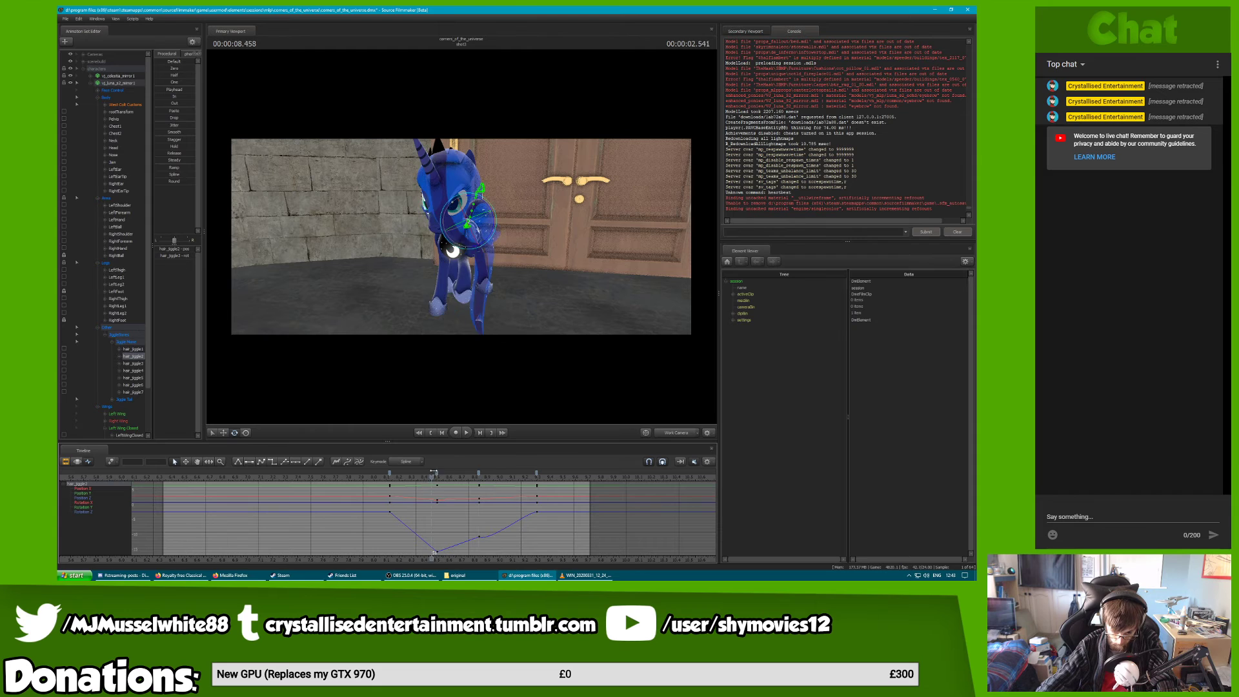
click(478, 474)
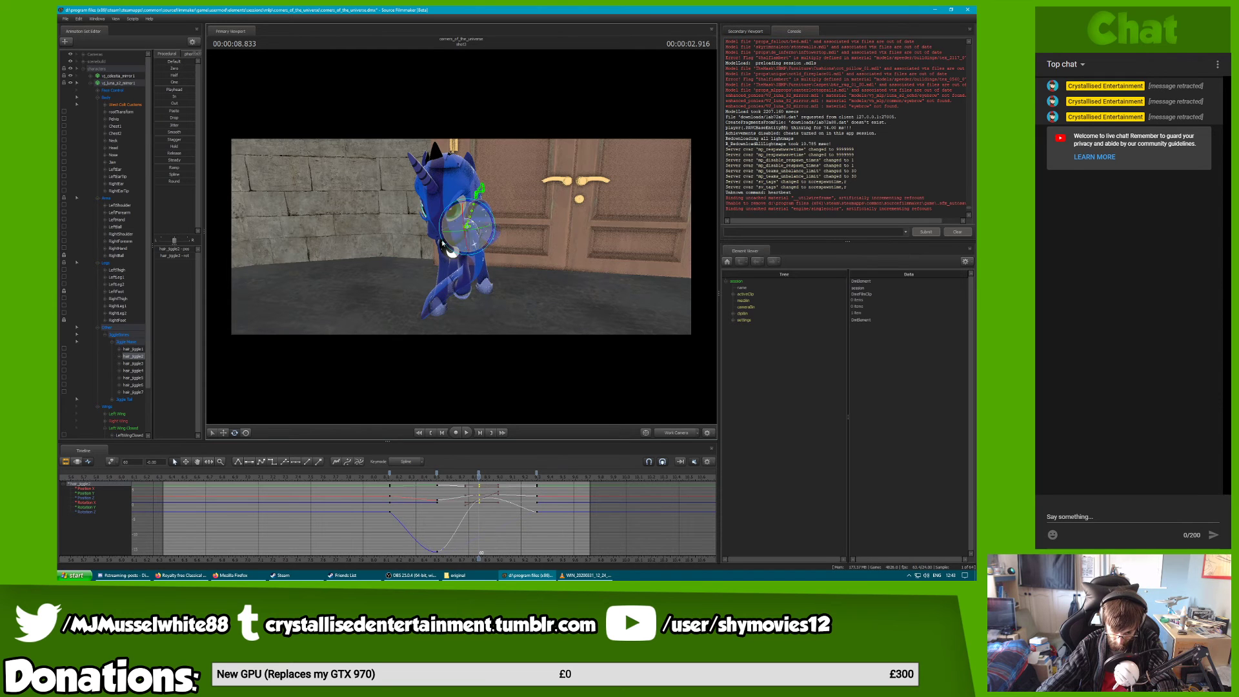
Replay Luna's turn from about 8 s in the work camera, switch to the shot camera, and replay it several times
click(375, 476)
key(space)
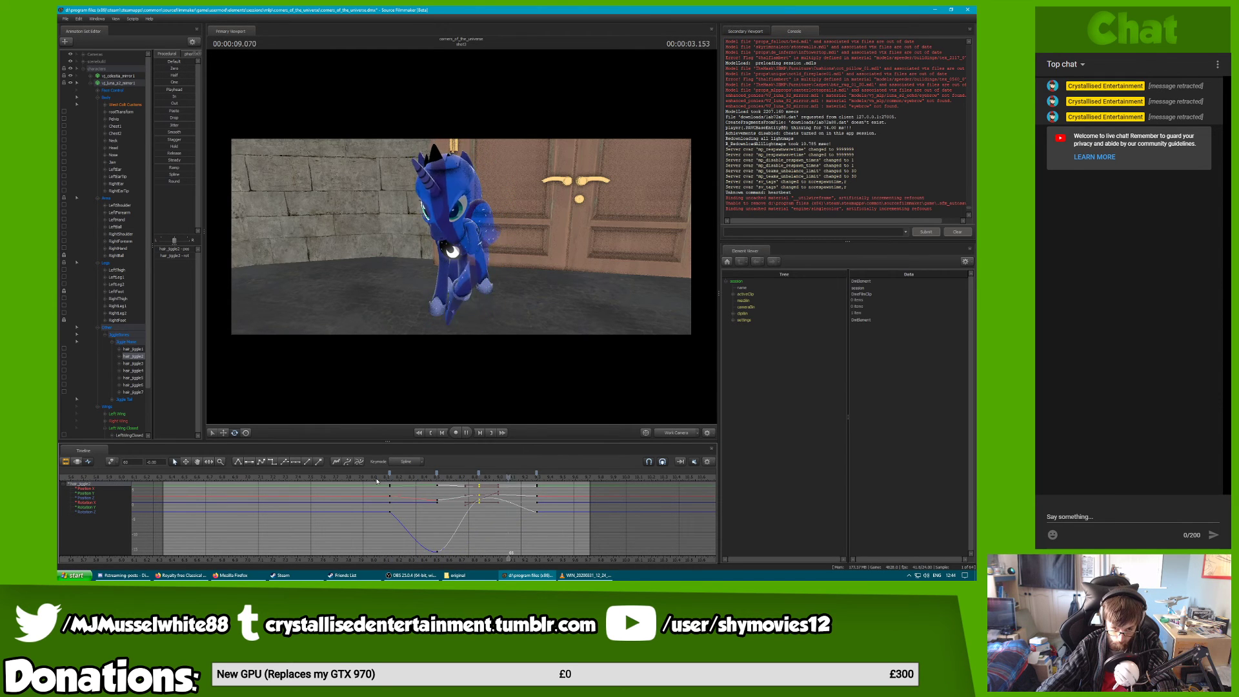
key(F4)
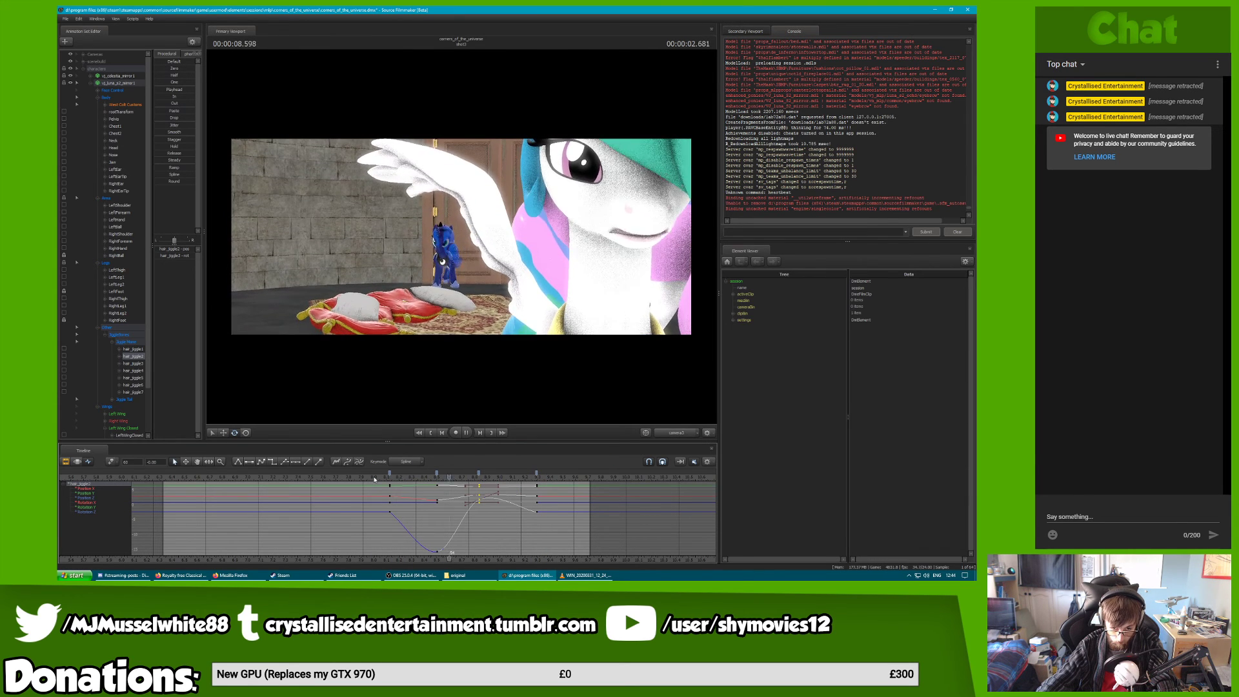
key(space)
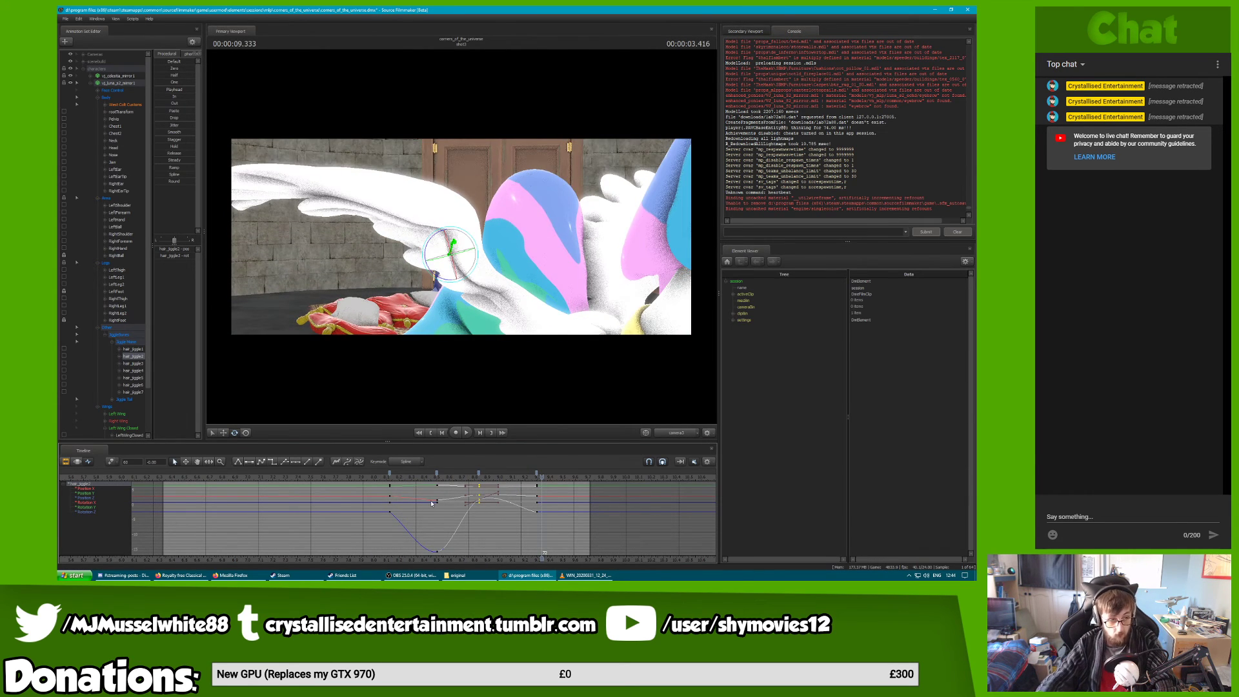
key(space)
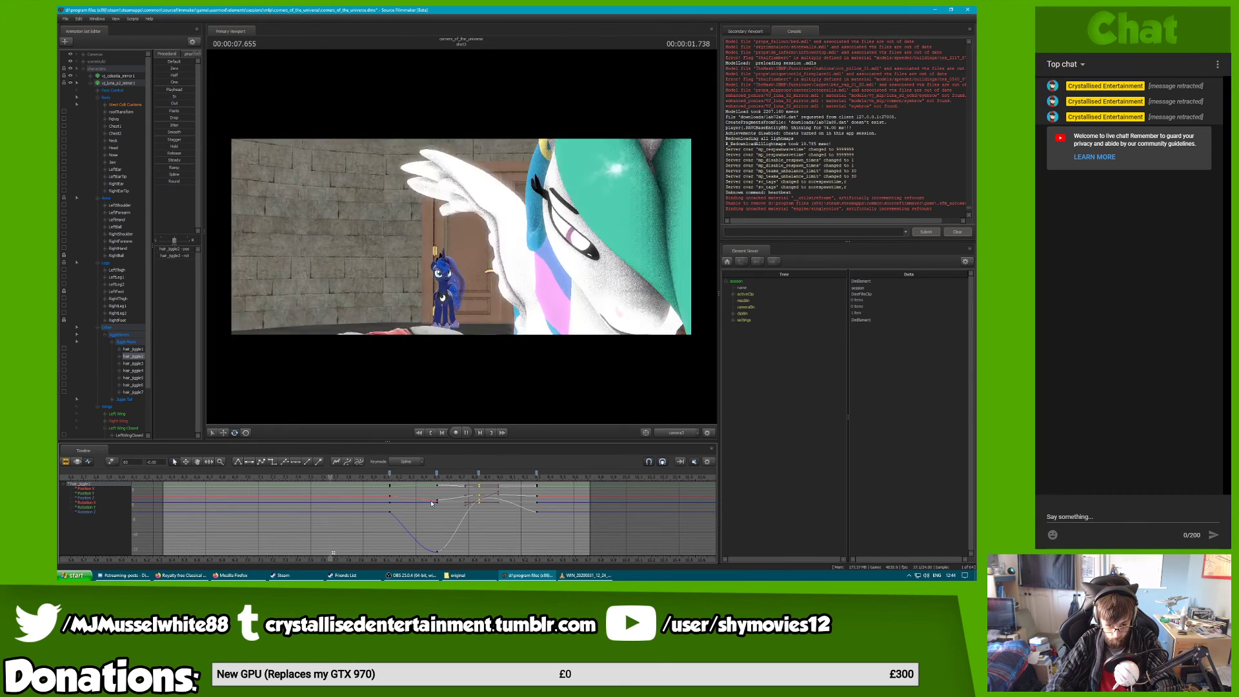
key(space)
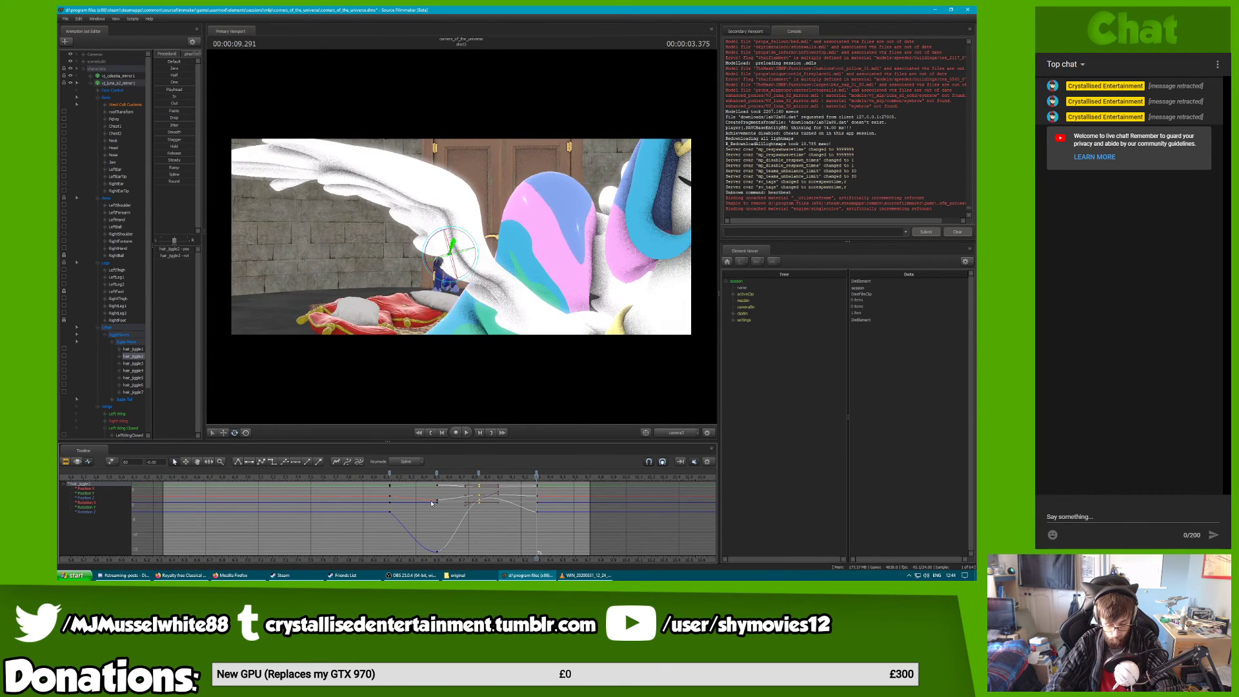
key(space)
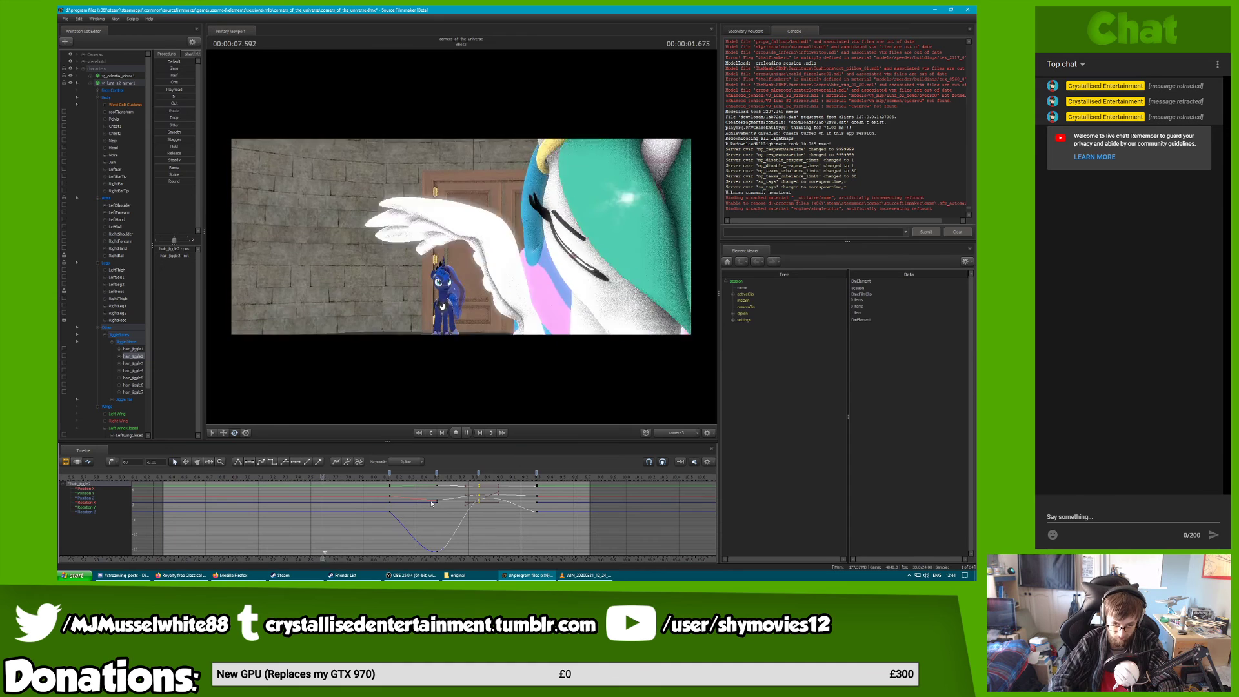
key(space)
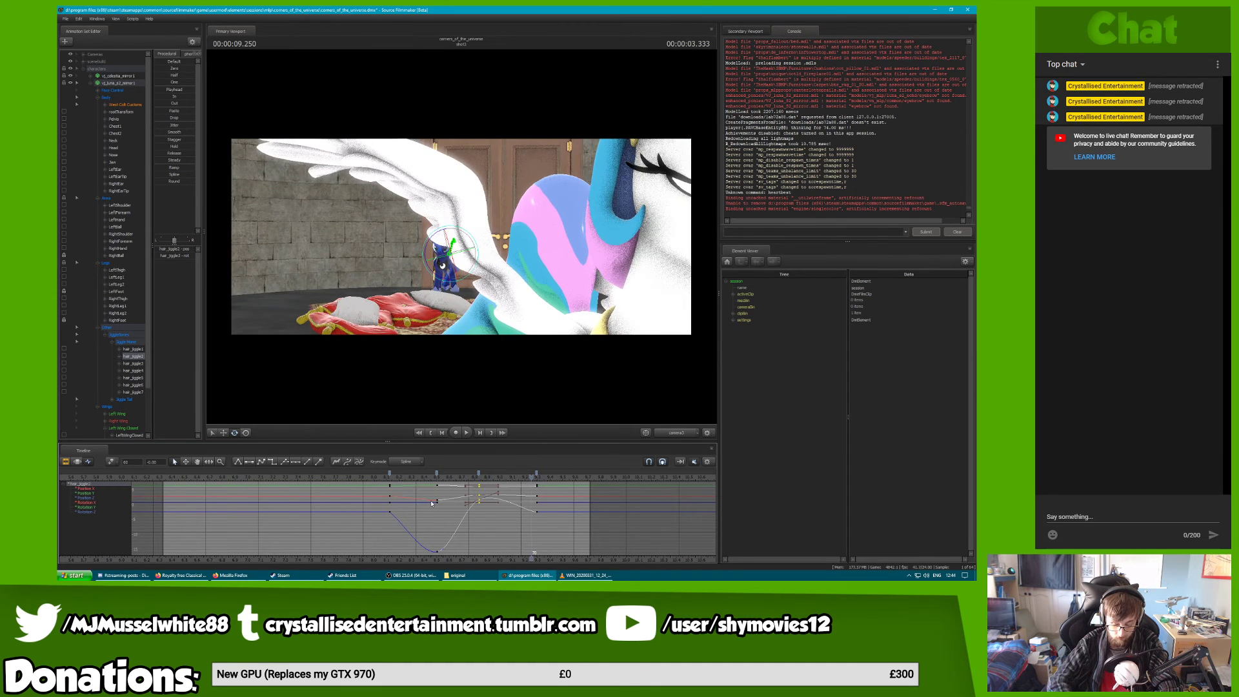
key(Up)
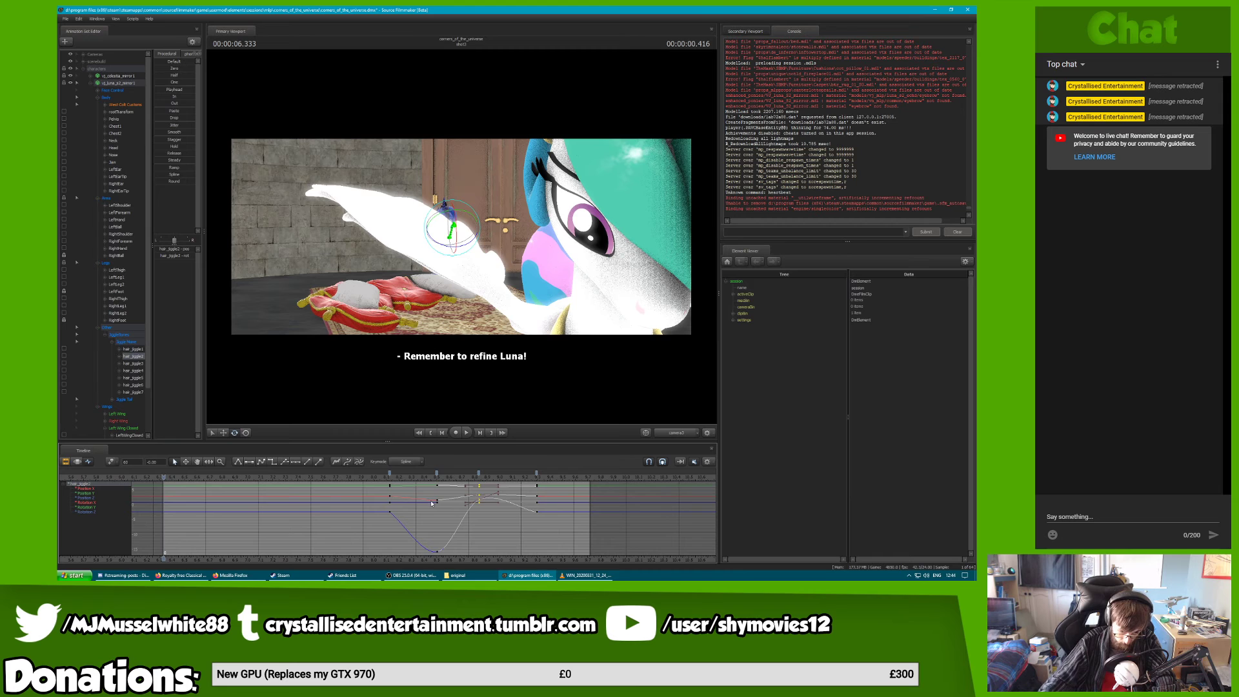
Smooth the rotation curve through hair_jiggle2's keys and check its first and last keys
click(128, 392)
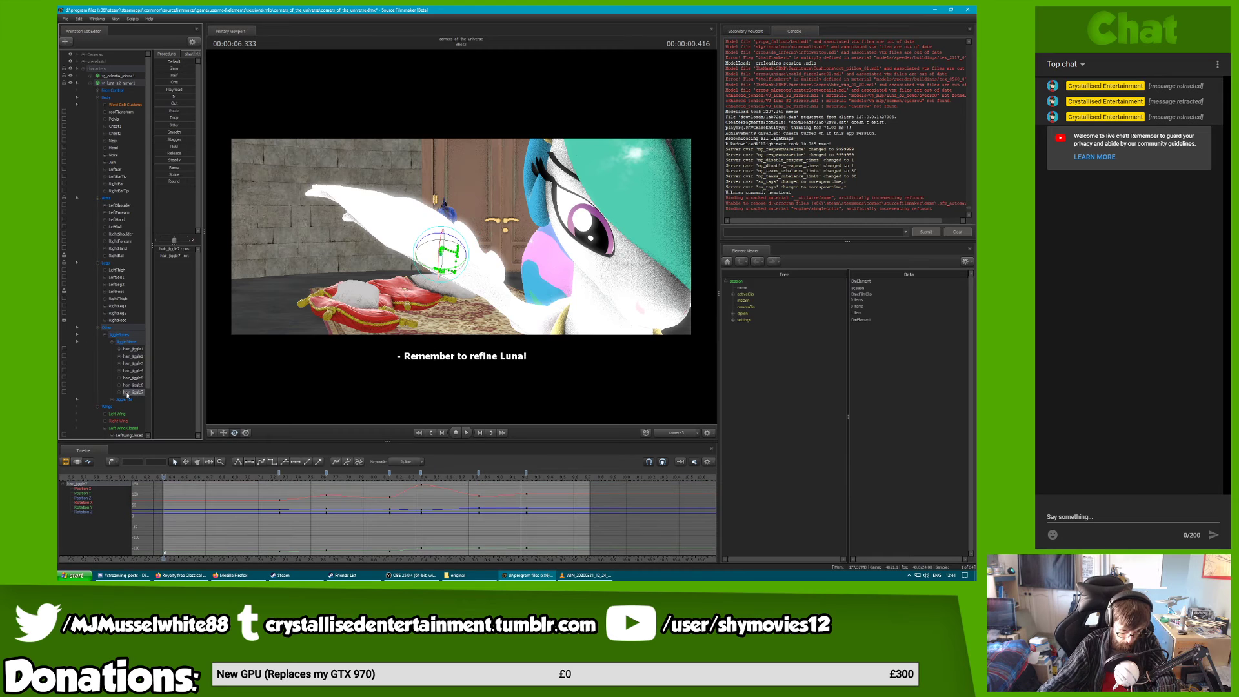
click(141, 356)
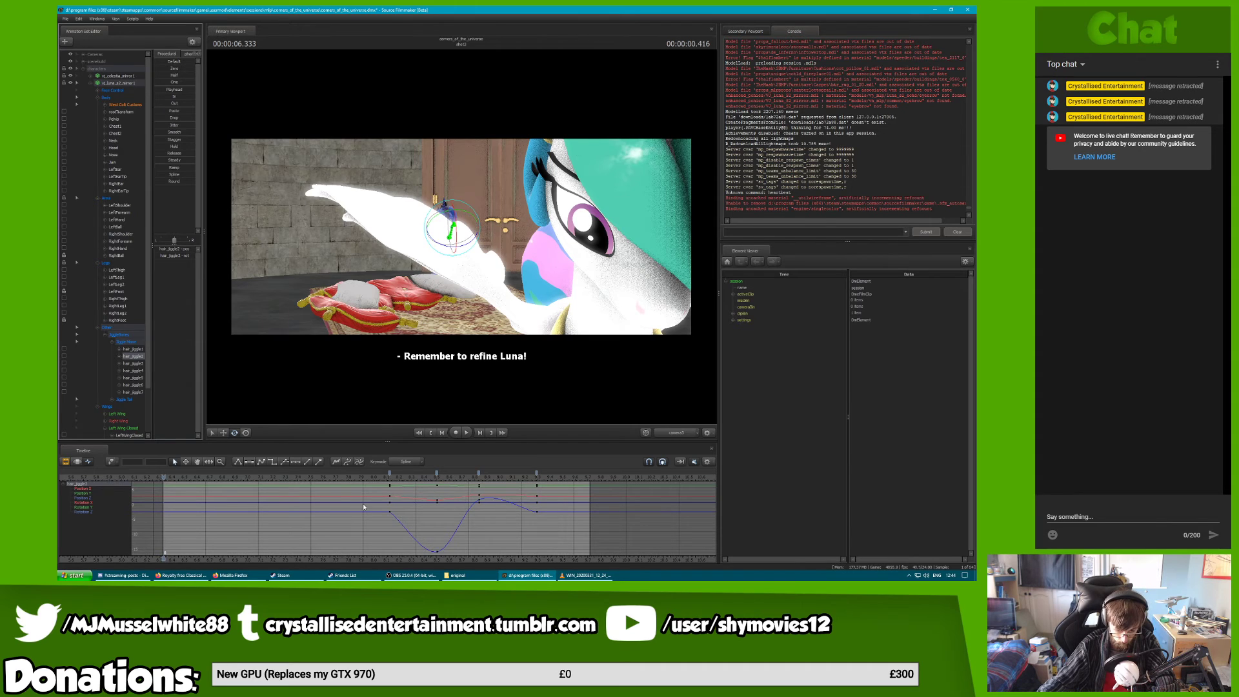
click(390, 475)
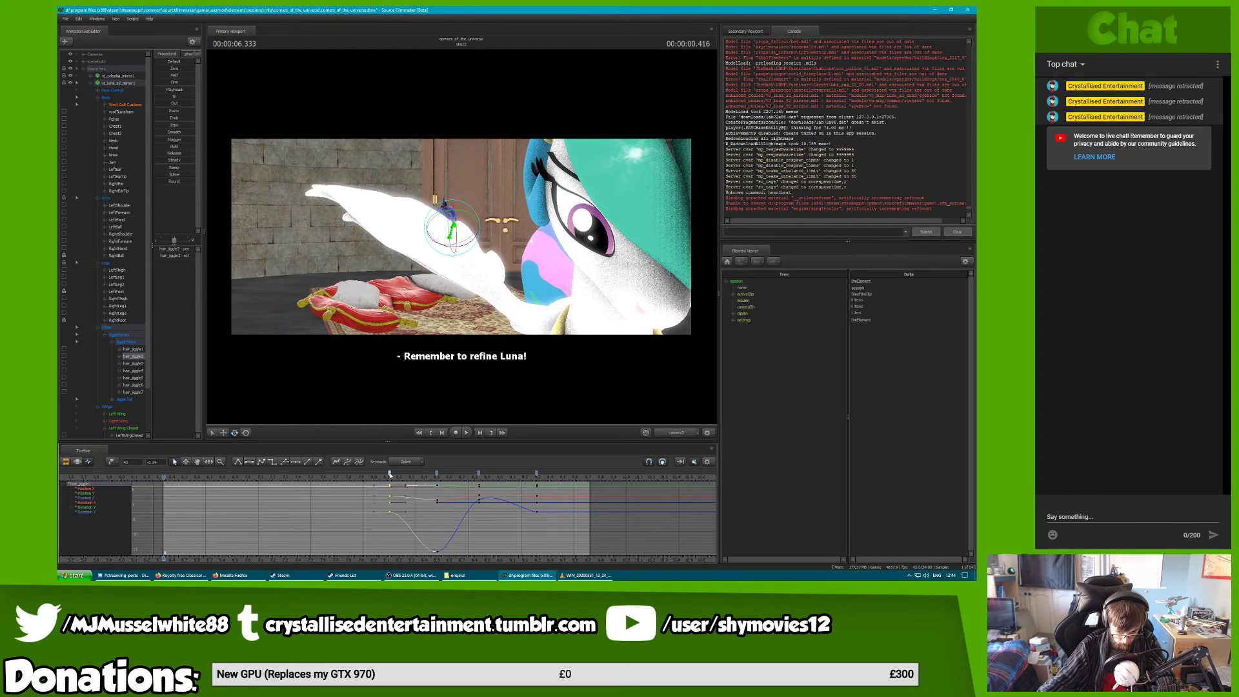
click(536, 475)
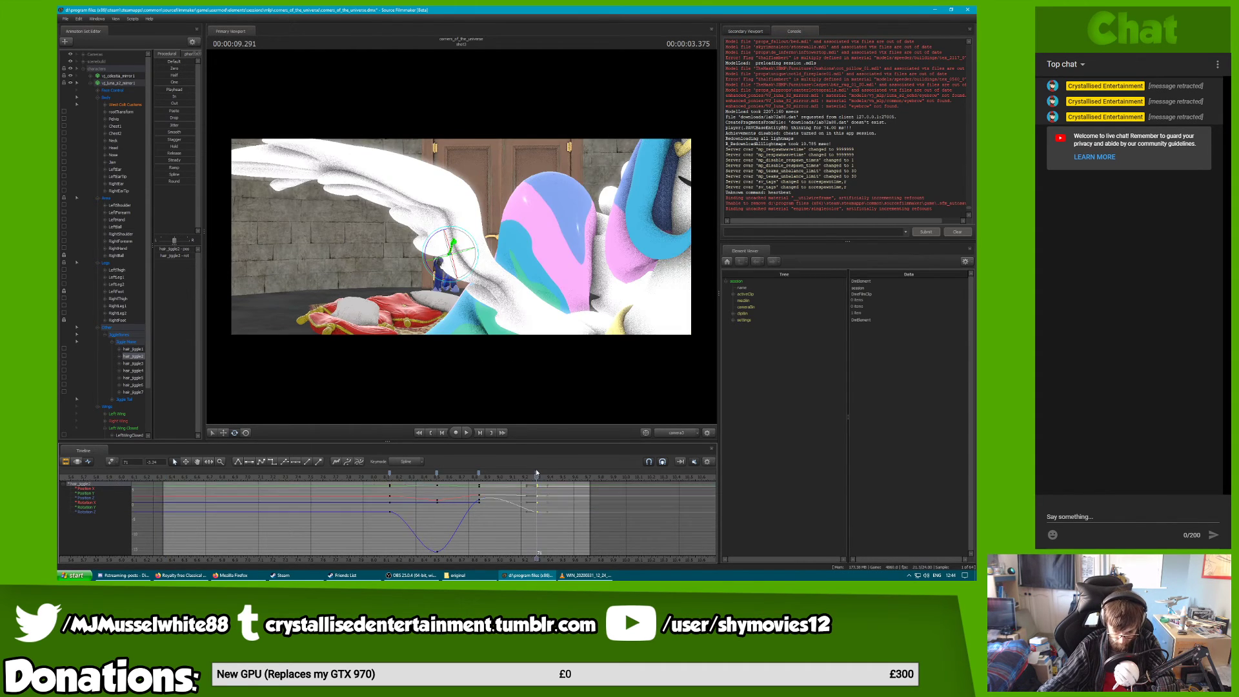
Check the first and last keys of hair_jiggle1 and replay the shot through the shot camera
click(141, 350)
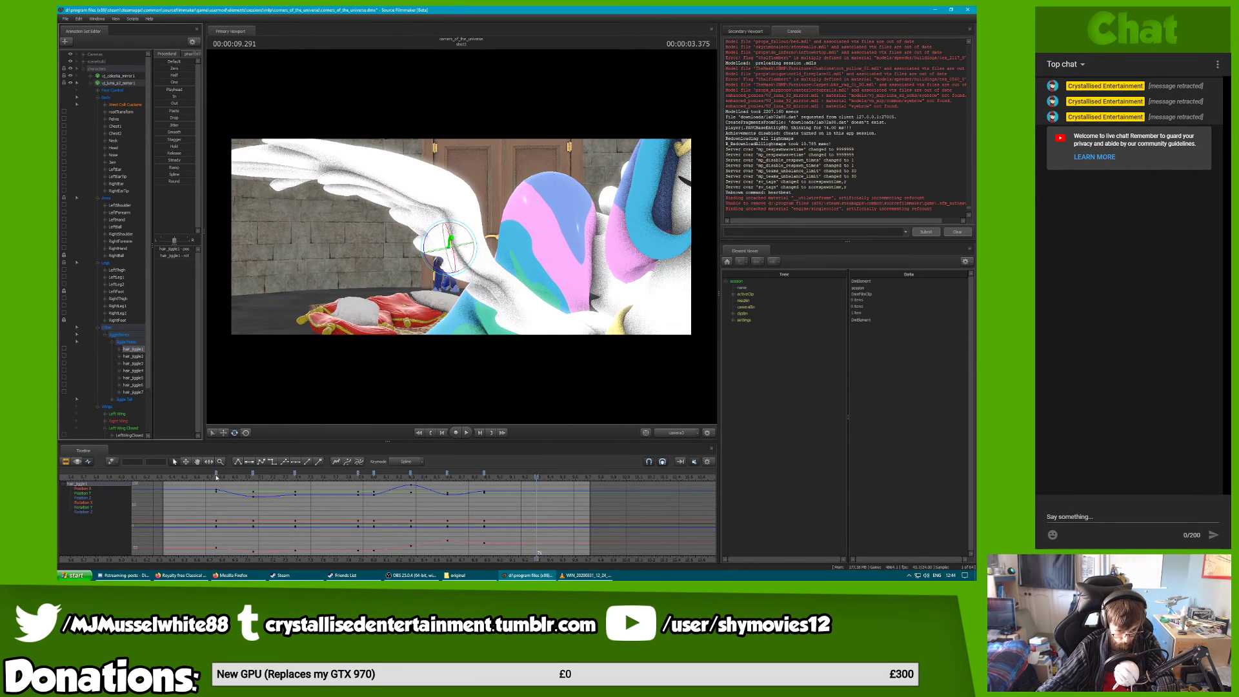
click(217, 476)
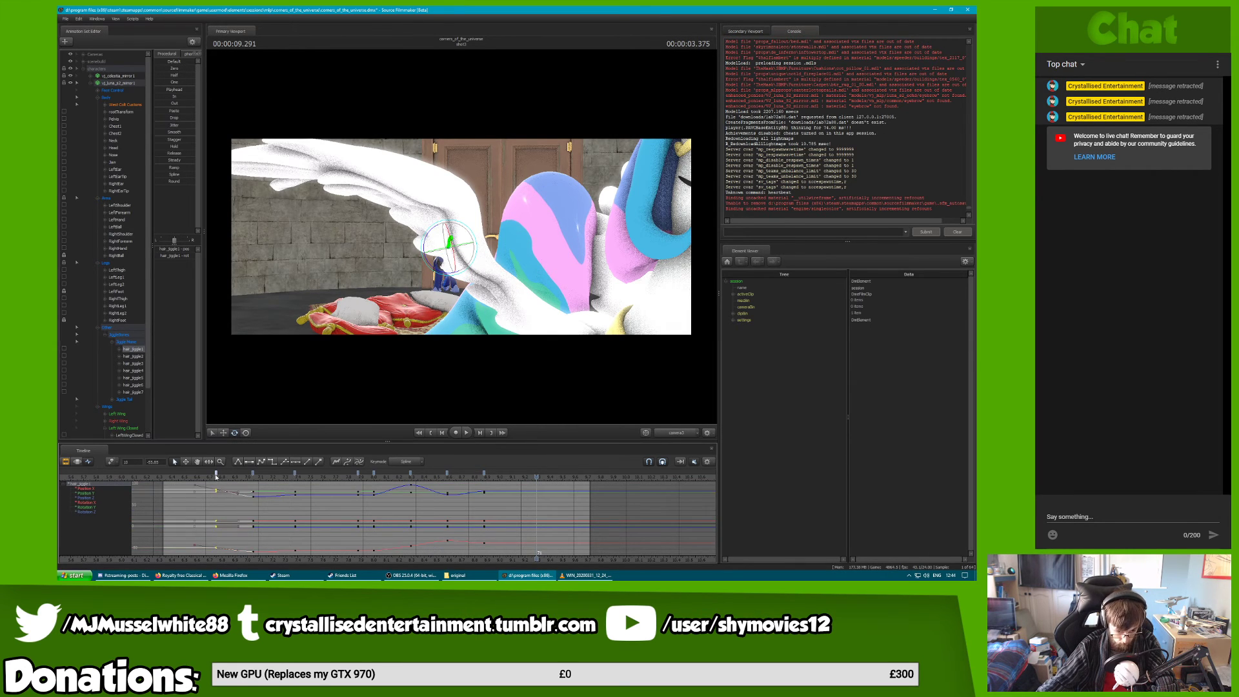
click(485, 475)
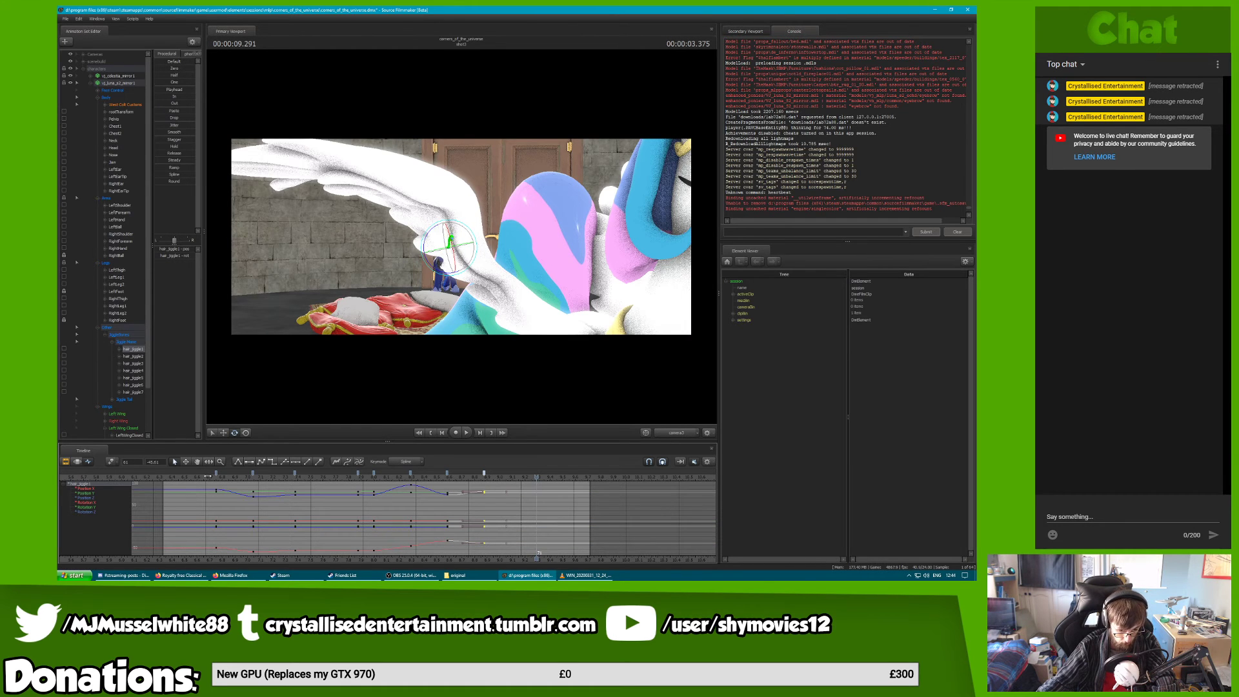
key(space)
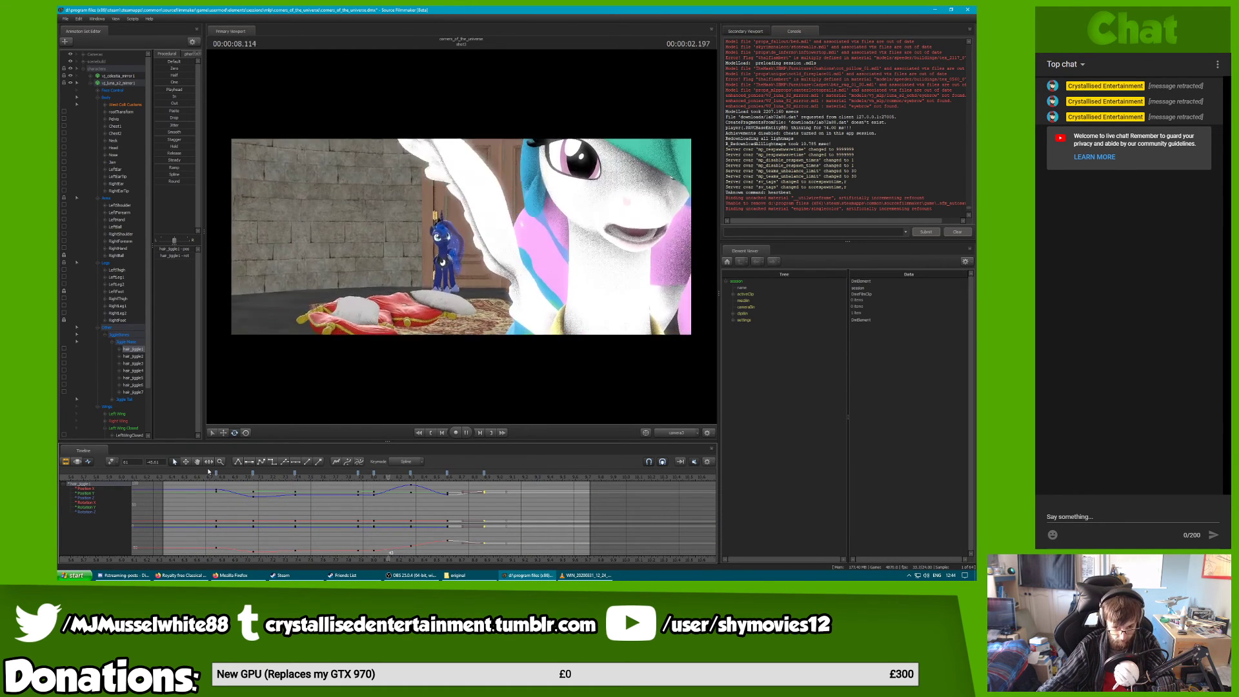
key(space)
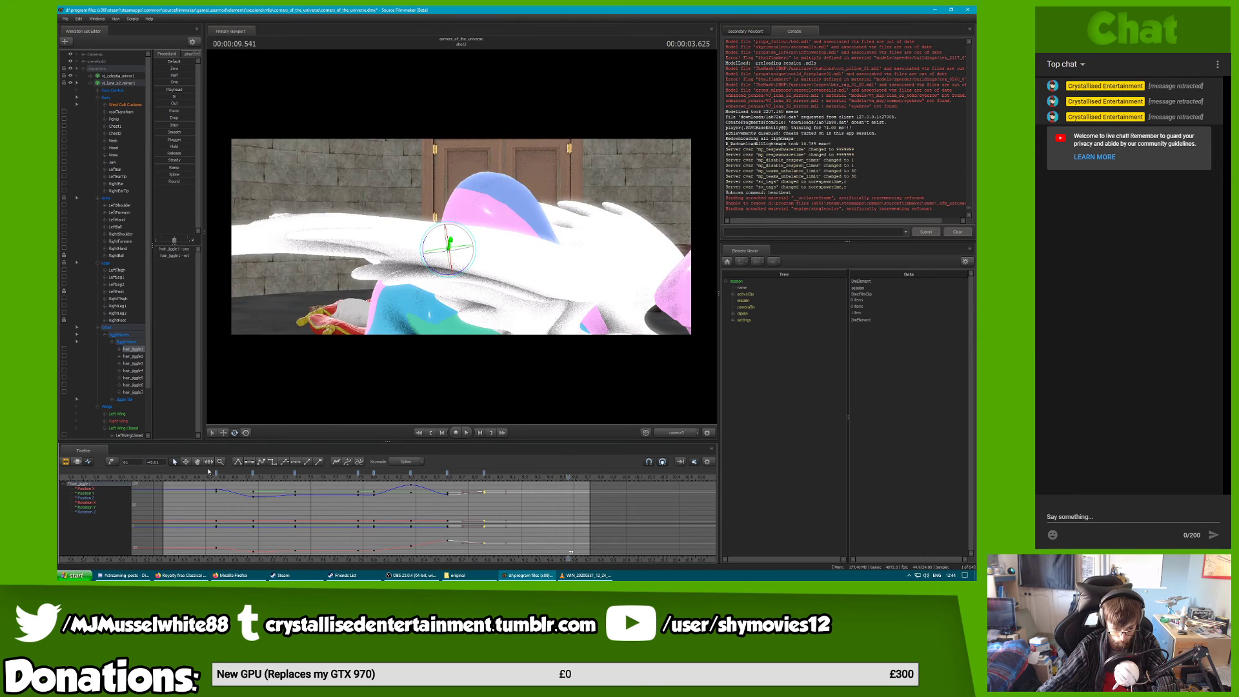
key(space)
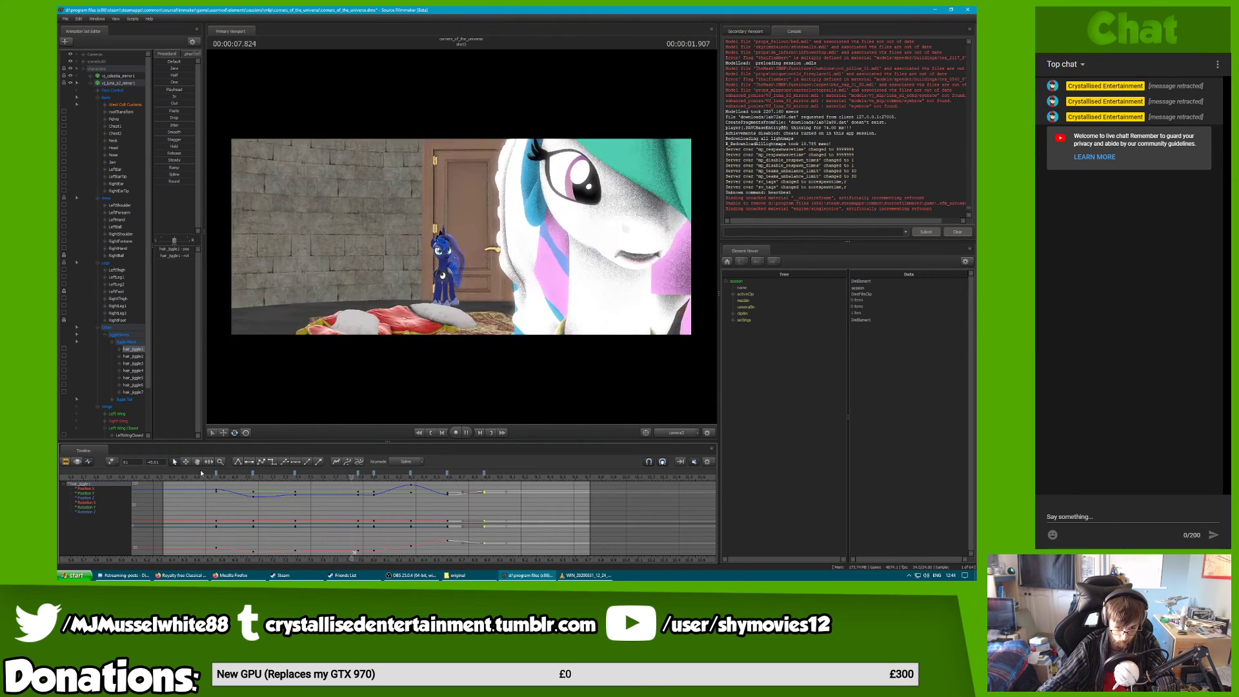
key(space)
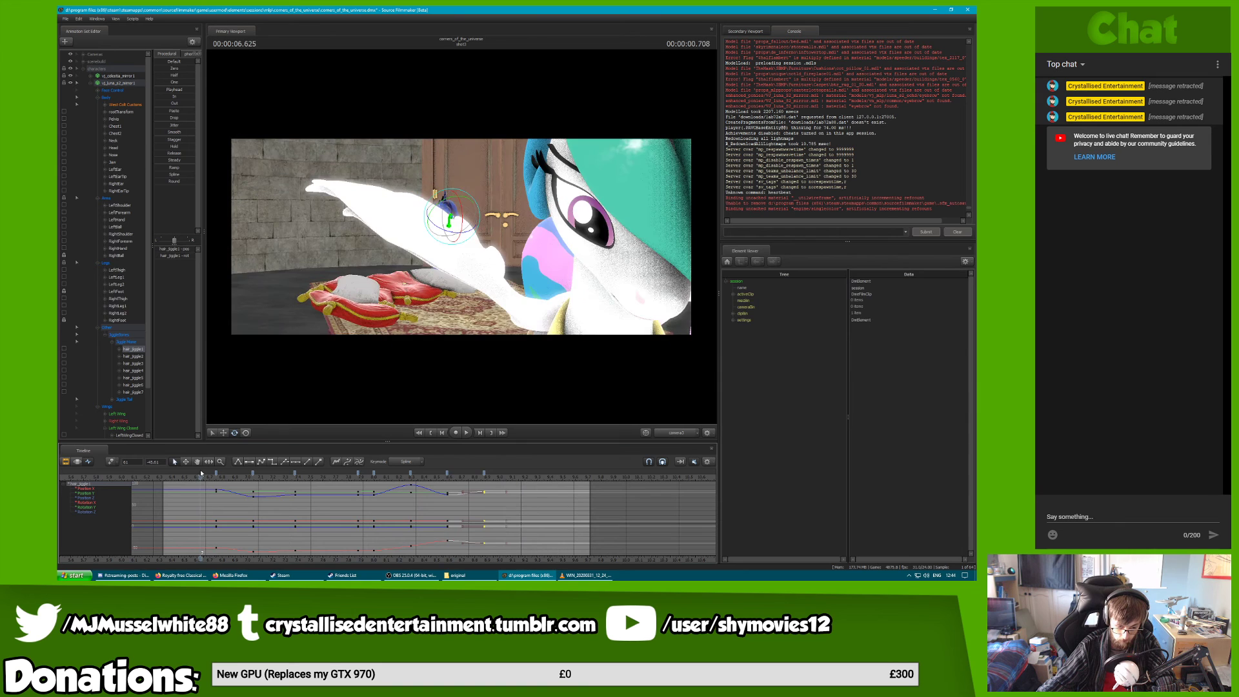
Check hair_jiggle2's last key at 9.291 s and replay the shot to review the mane's sway
click(141, 357)
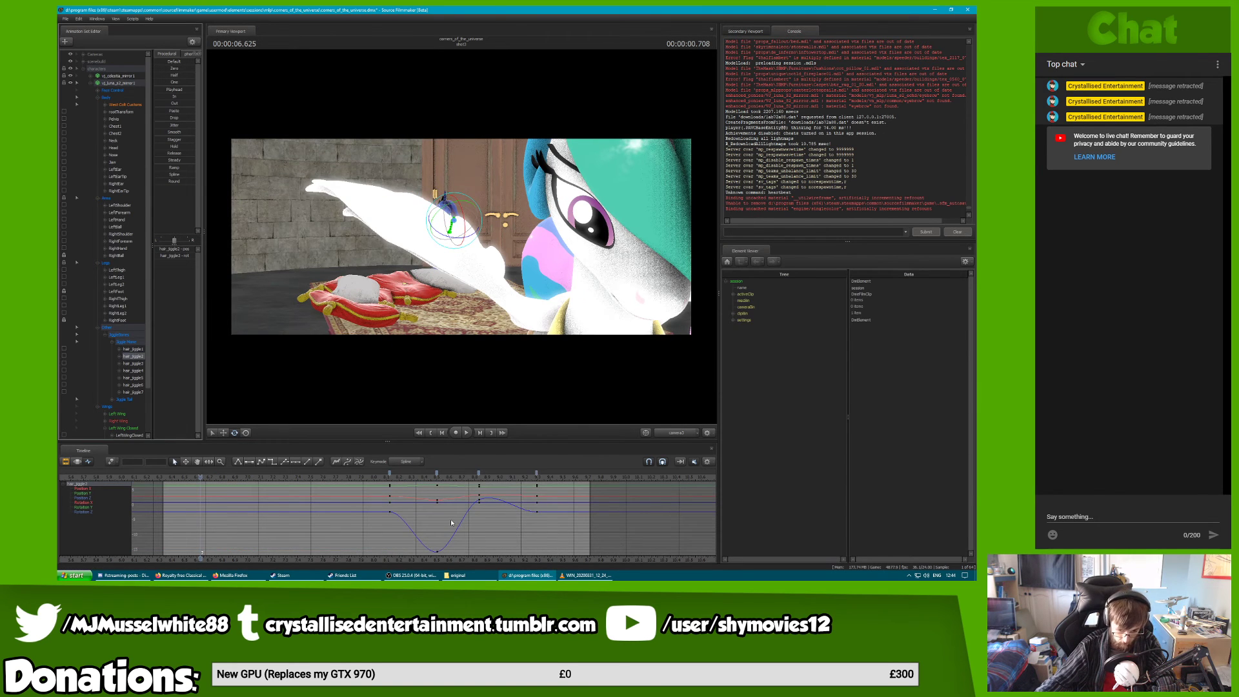
click(536, 475)
key(space)
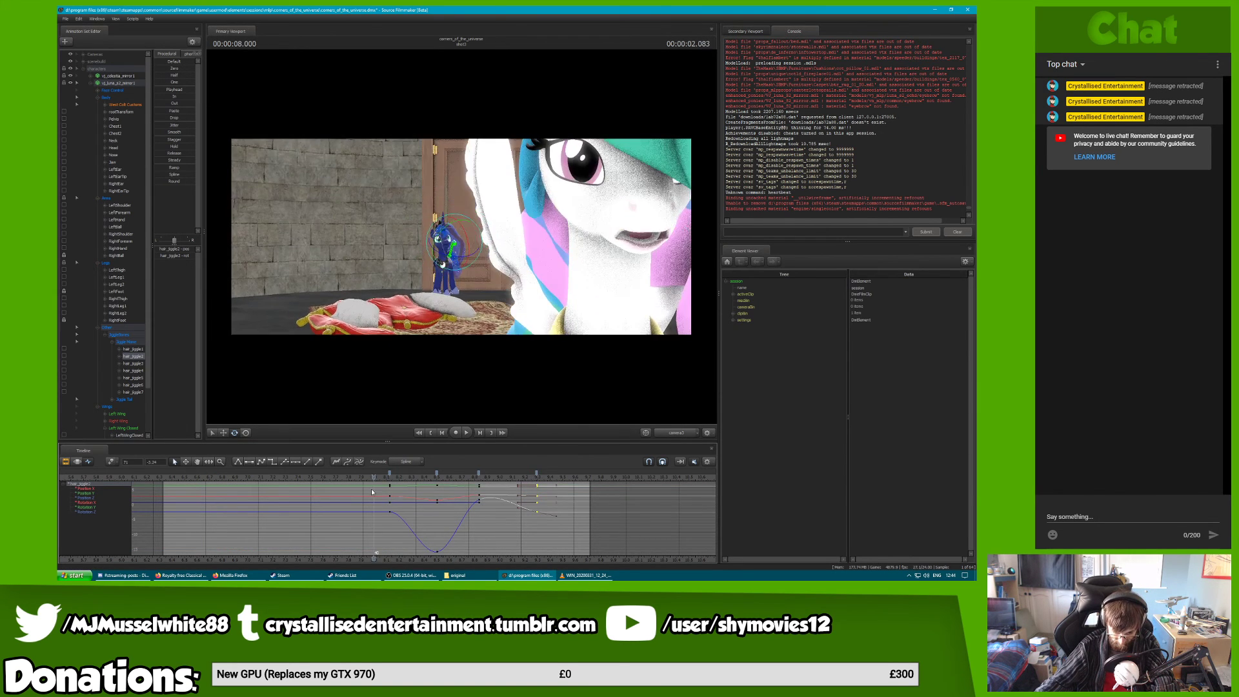
key(space)
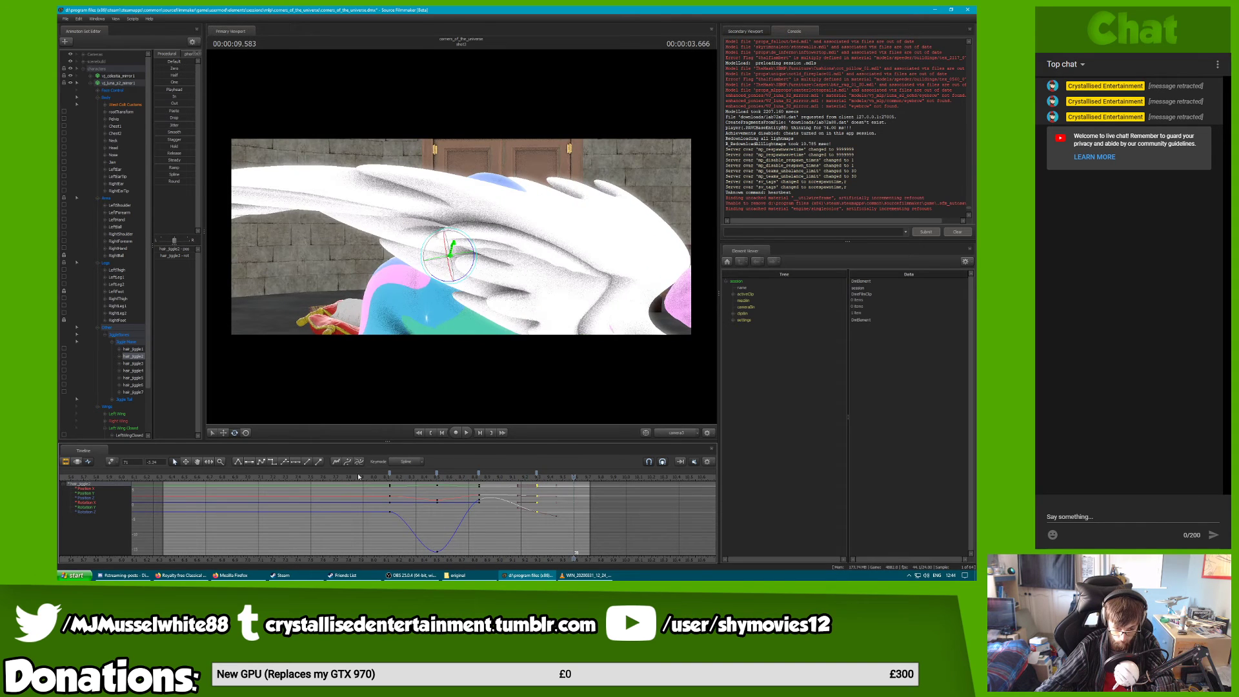
click(374, 475)
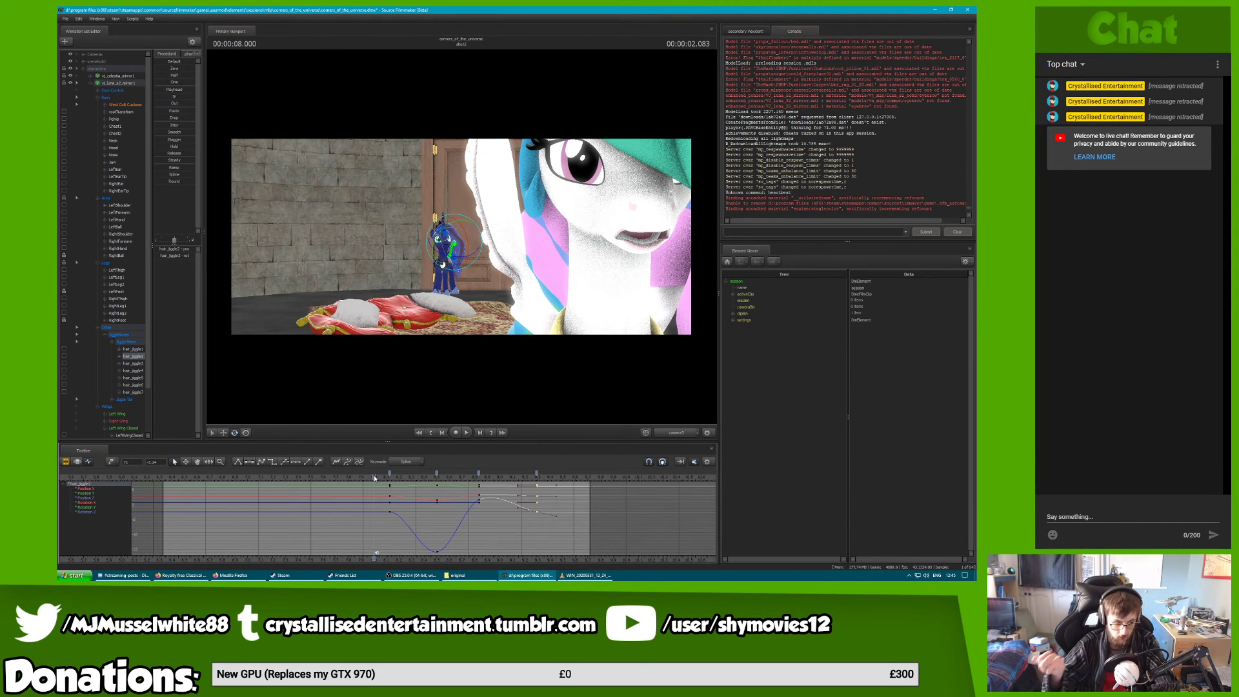
key(space)
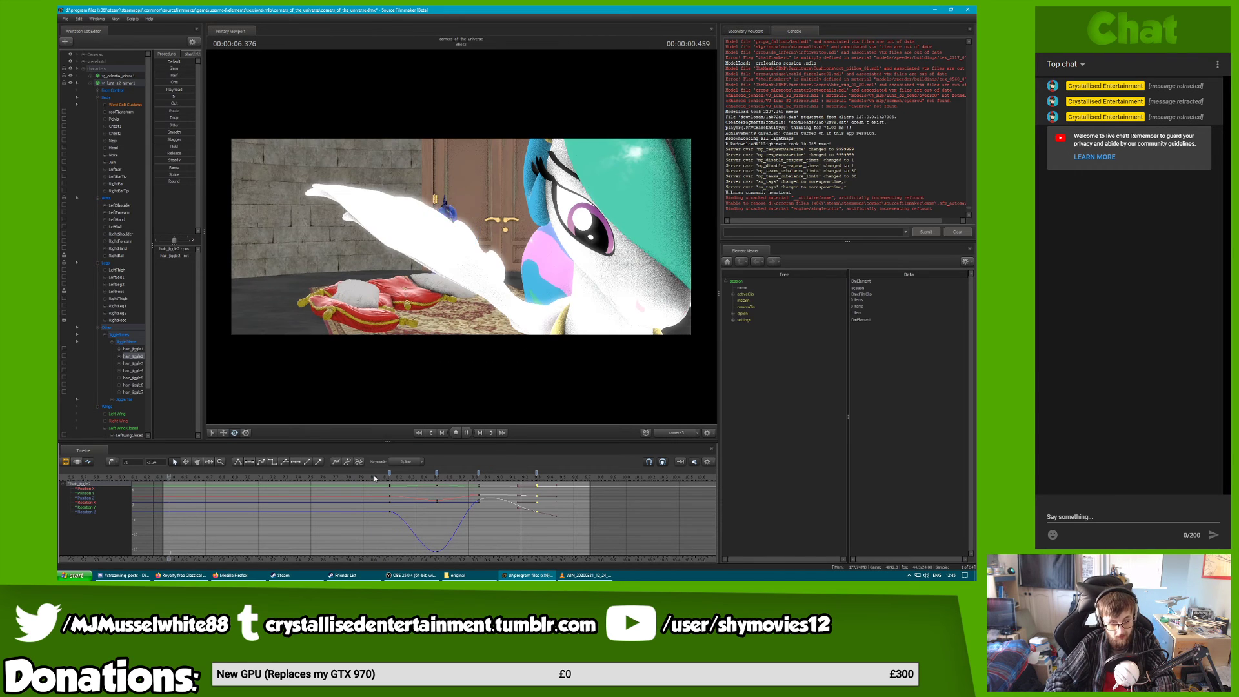
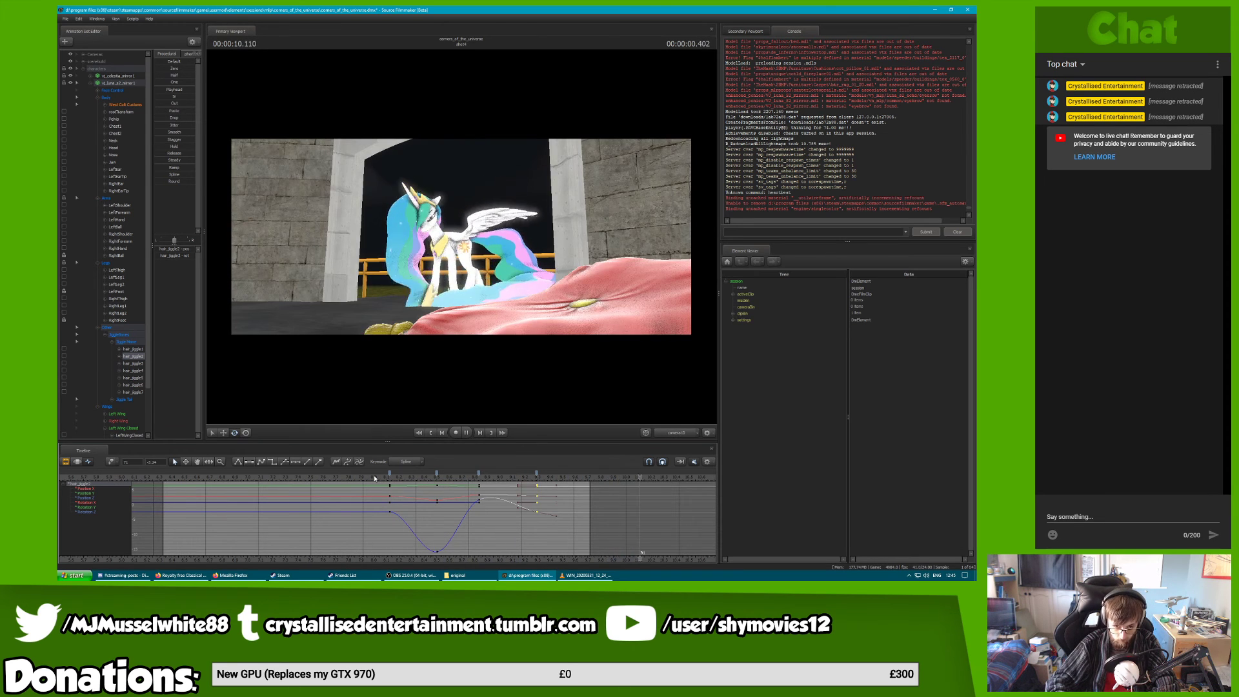
Return to the start of the shot at 6.333 s, switch to the clip editor, and play back the shot repeatedly
key(Up)
key(Up)
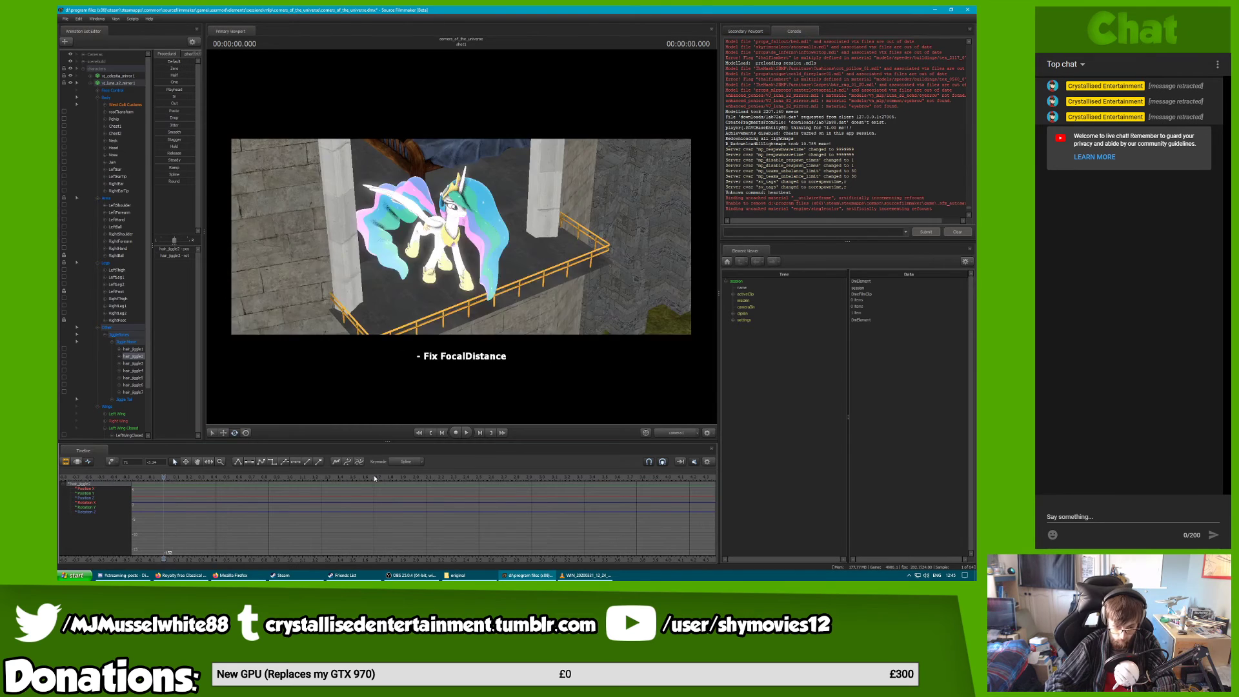
key(Down)
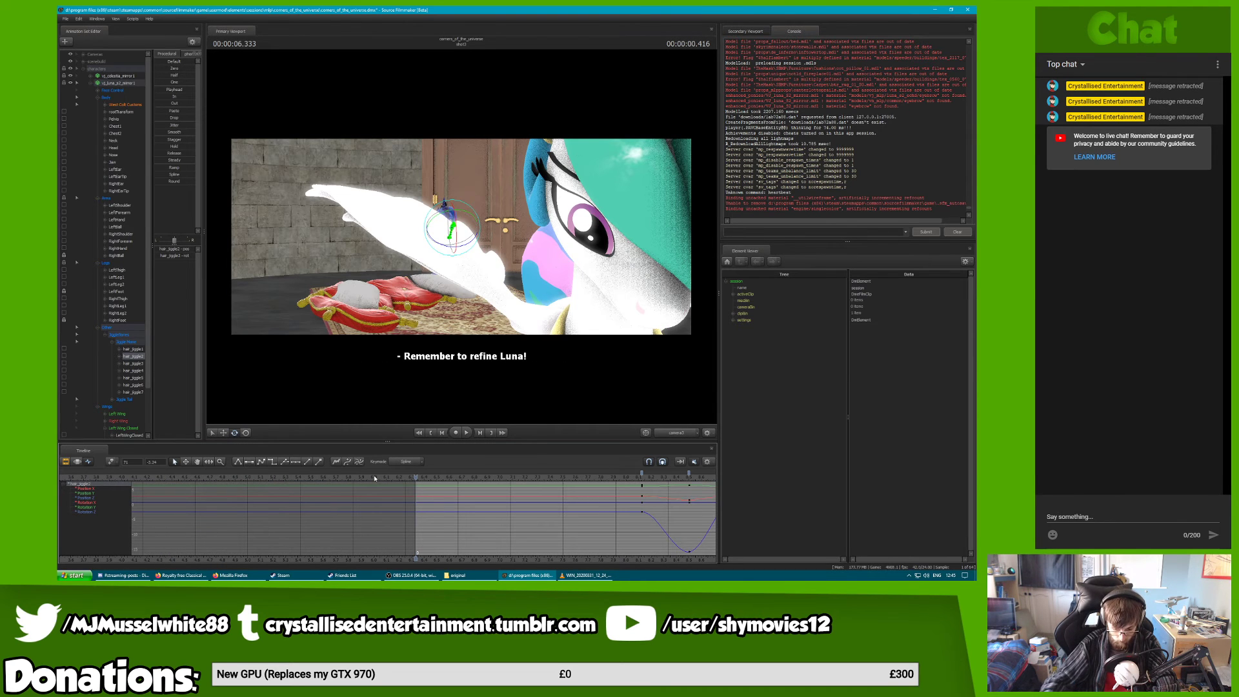
drag(508, 558, 265, 559)
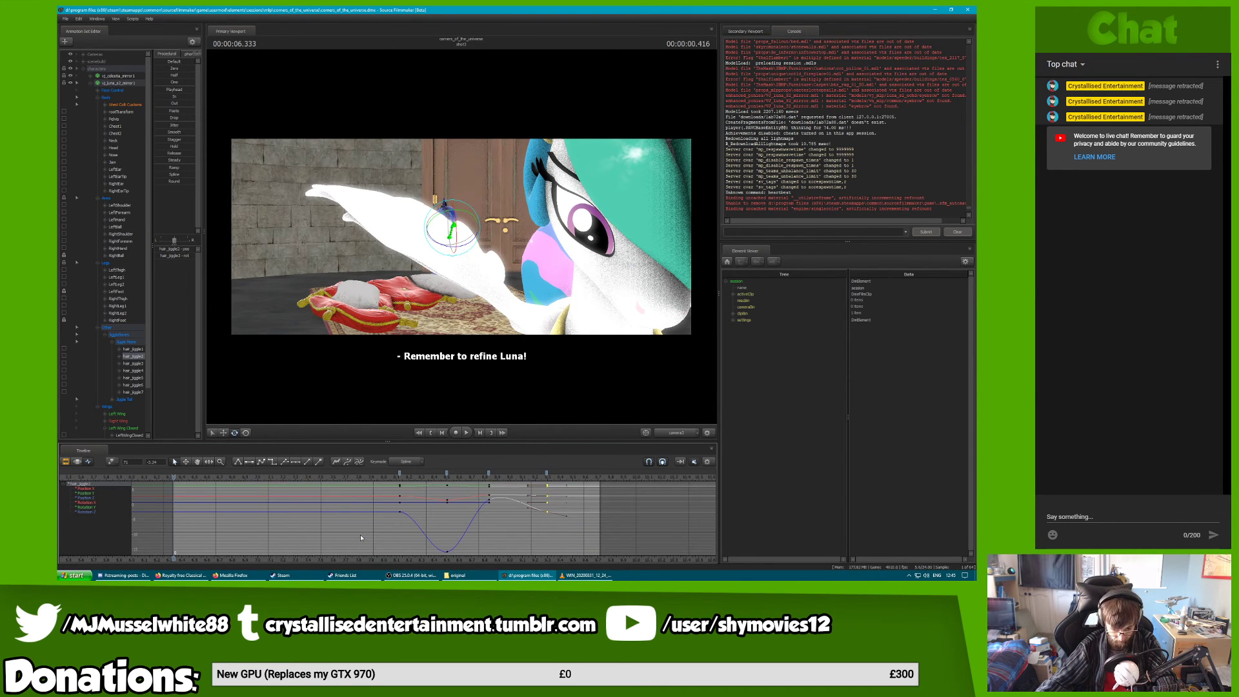
key(F2)
key(space)
key(space)
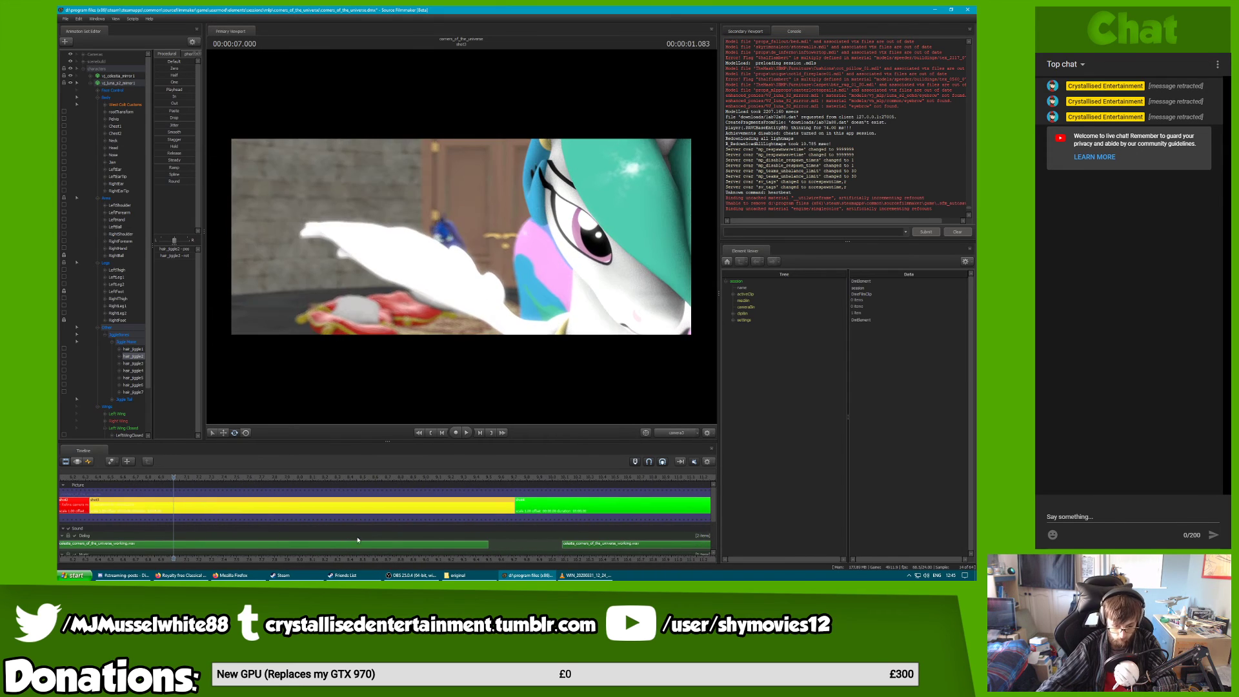
key(space)
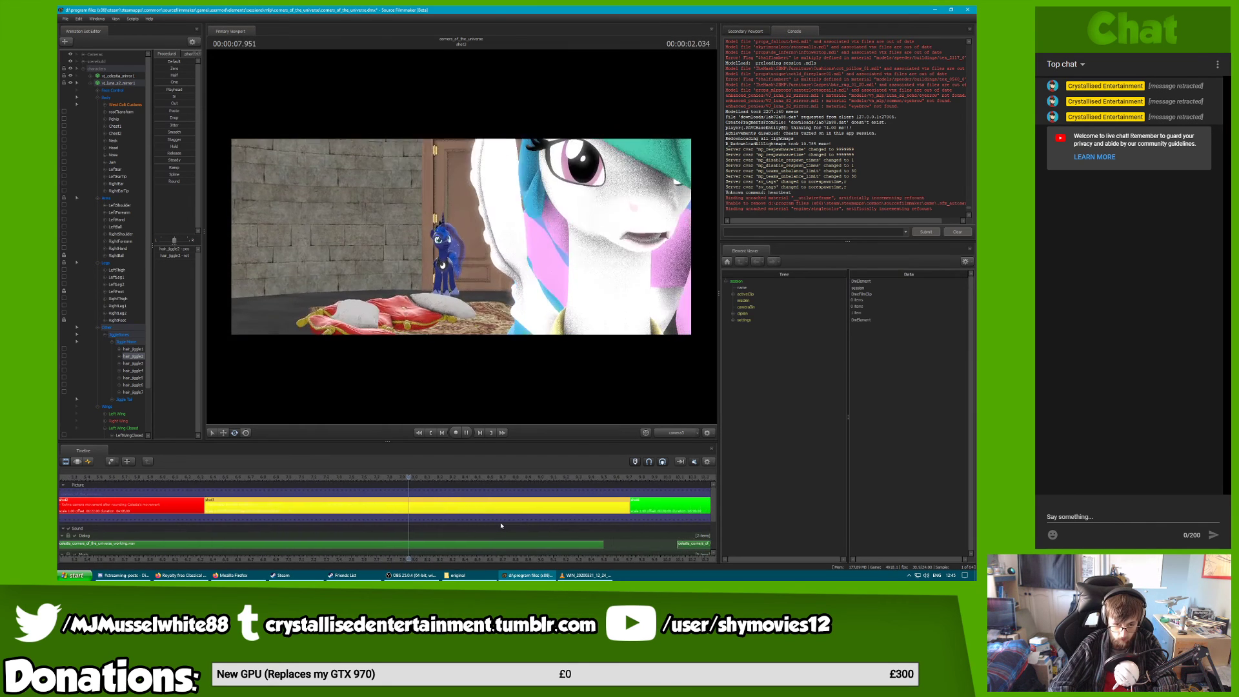
key(space)
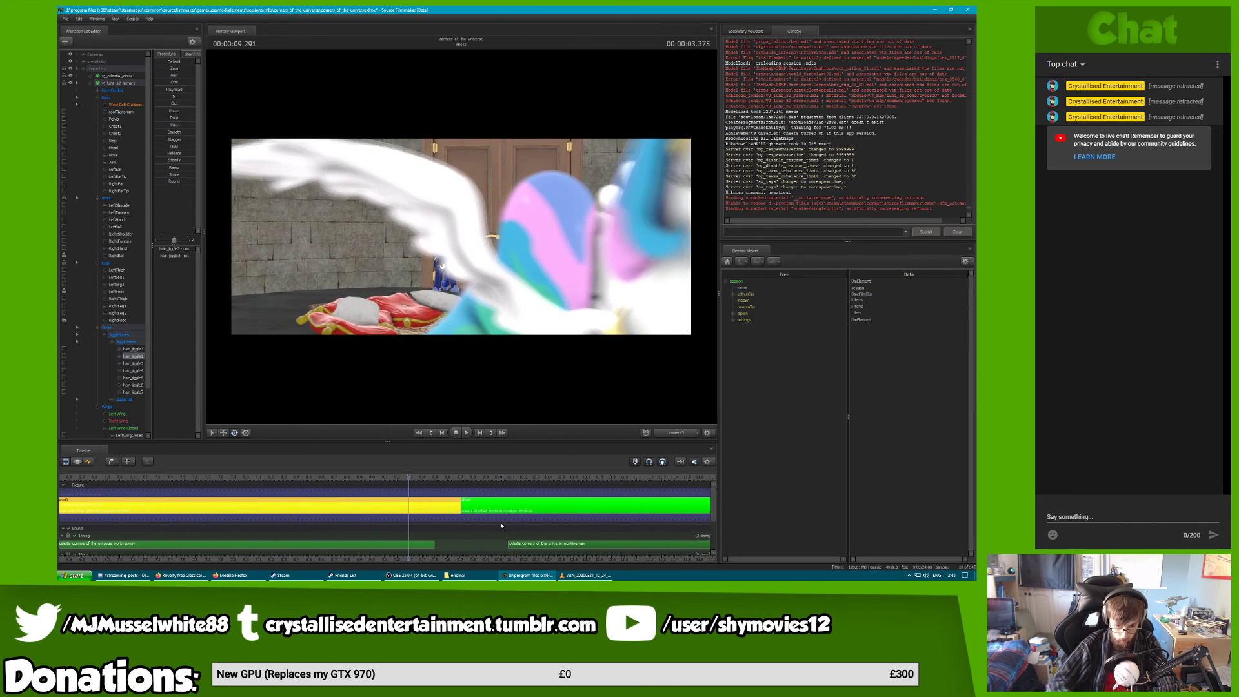
key(Up)
key(space)
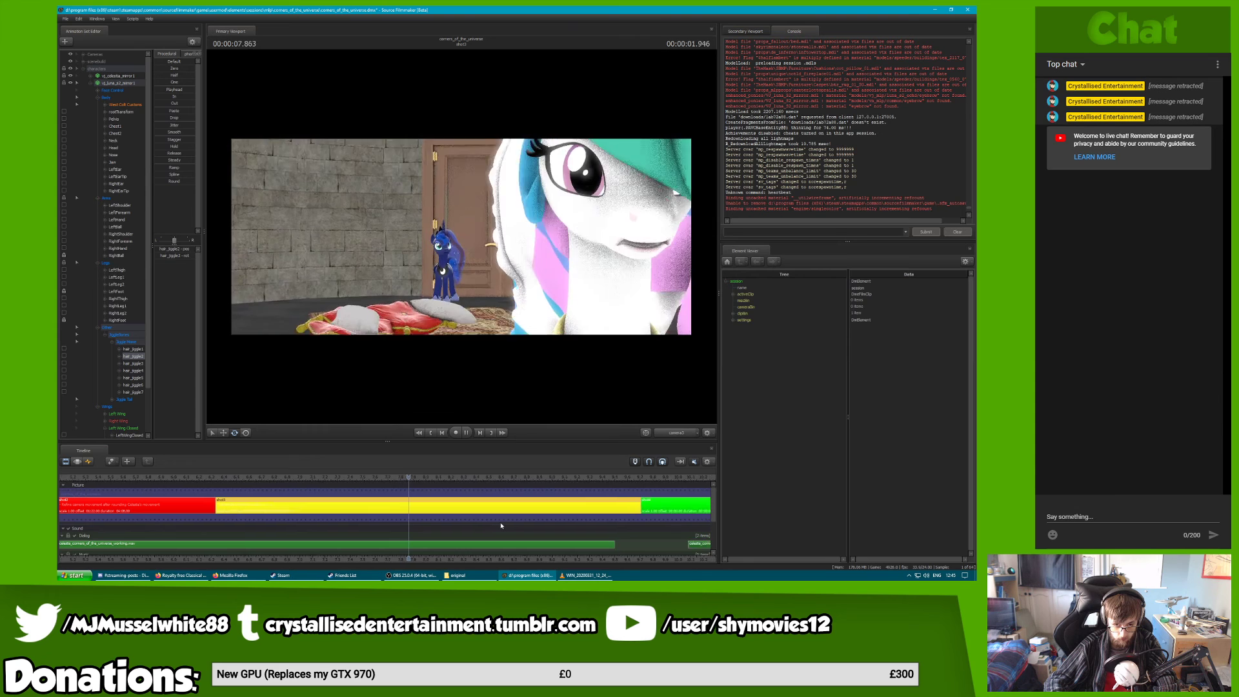
Stop the playback and return to the start of the shot at 6.333 s
key(space)
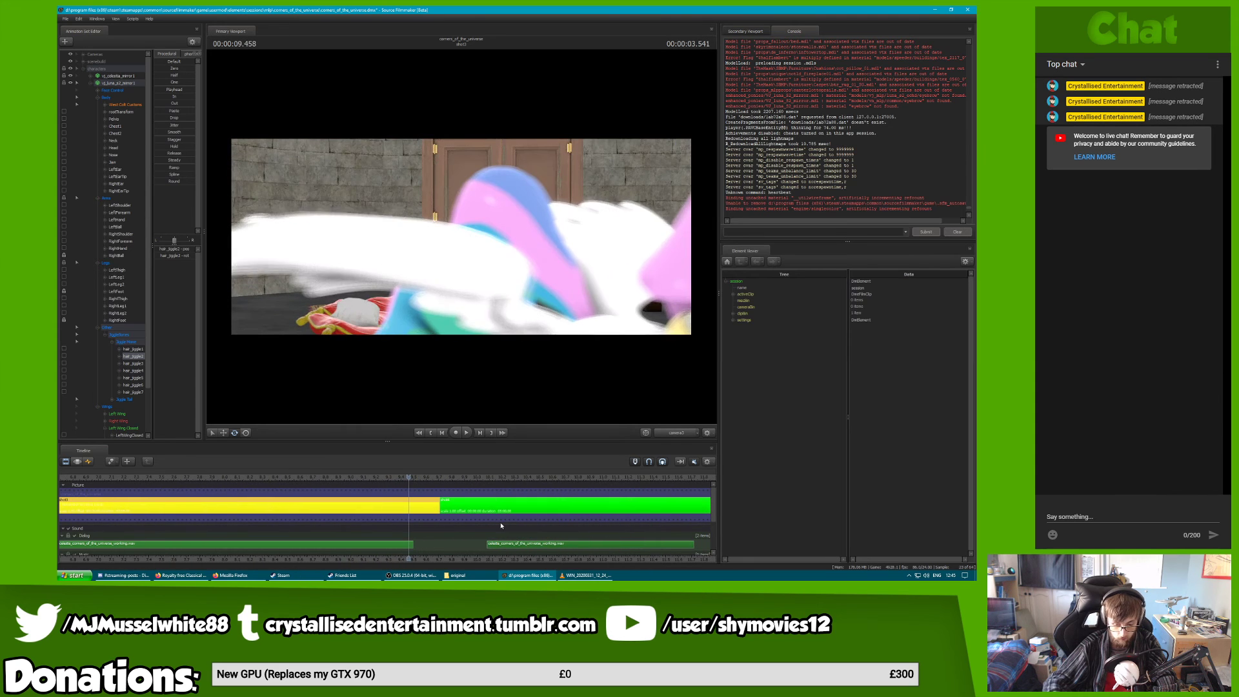
key(Up)
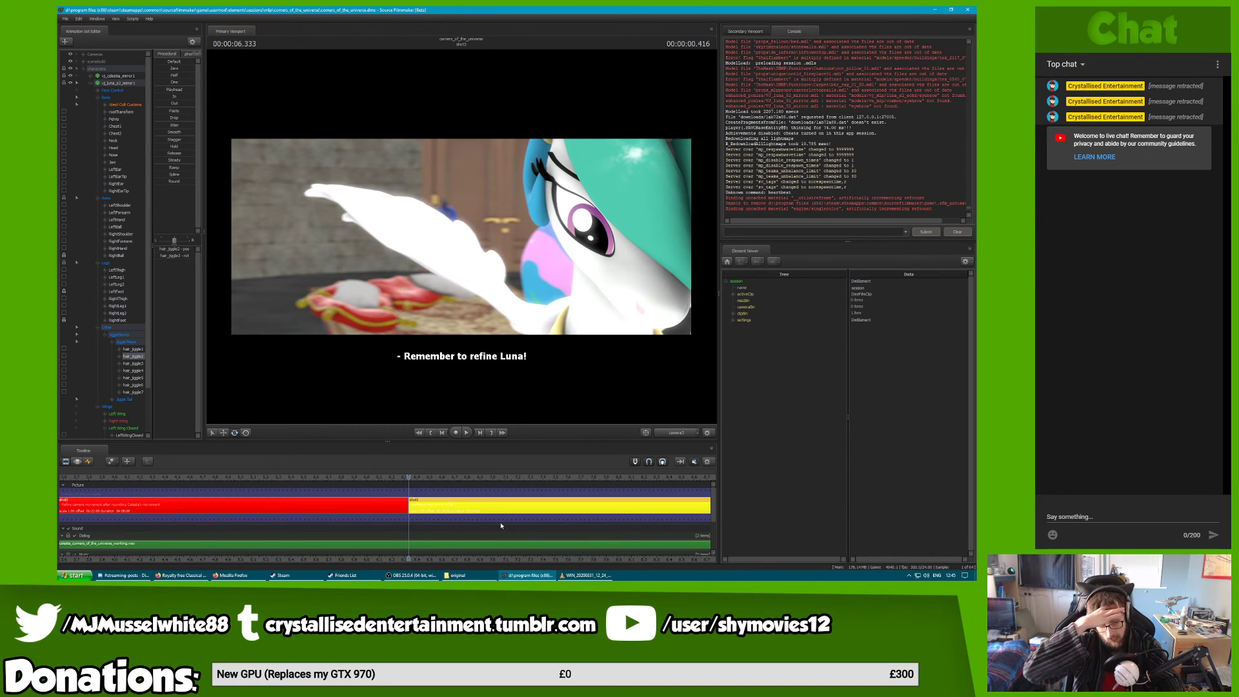
In File Explorer, copy corners_of_the_universe.dmx from the session folder into its original subfolder
click(458, 575)
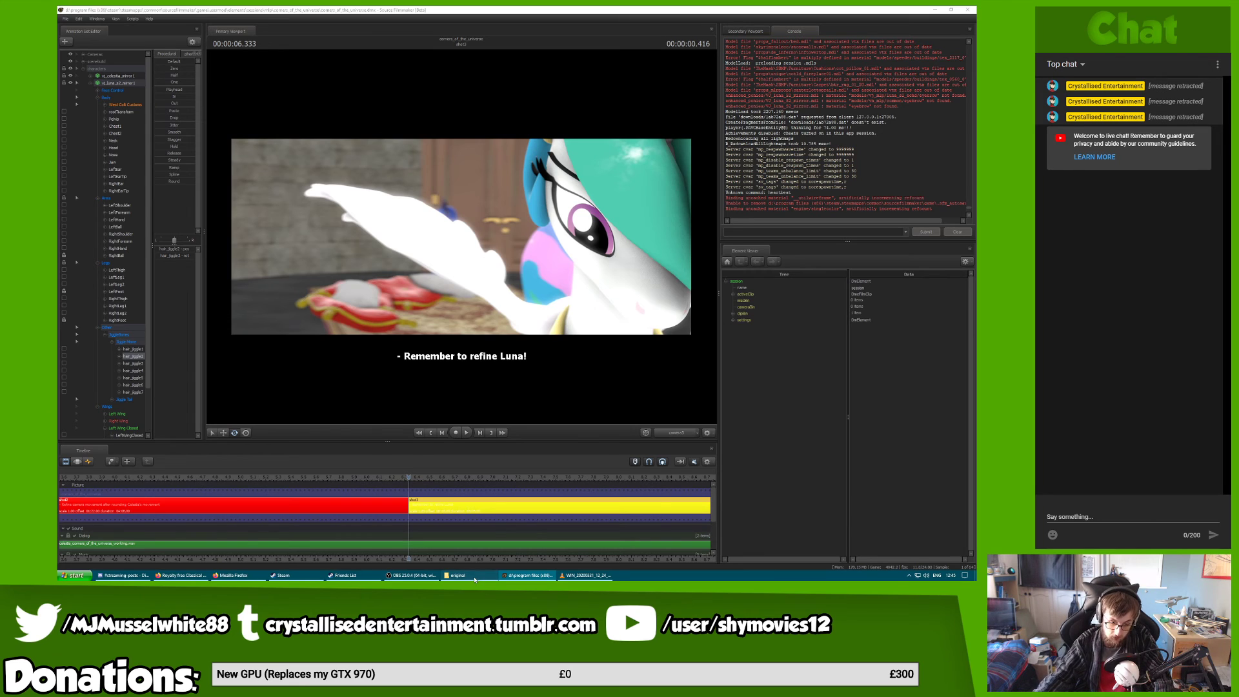
key(alt+Up)
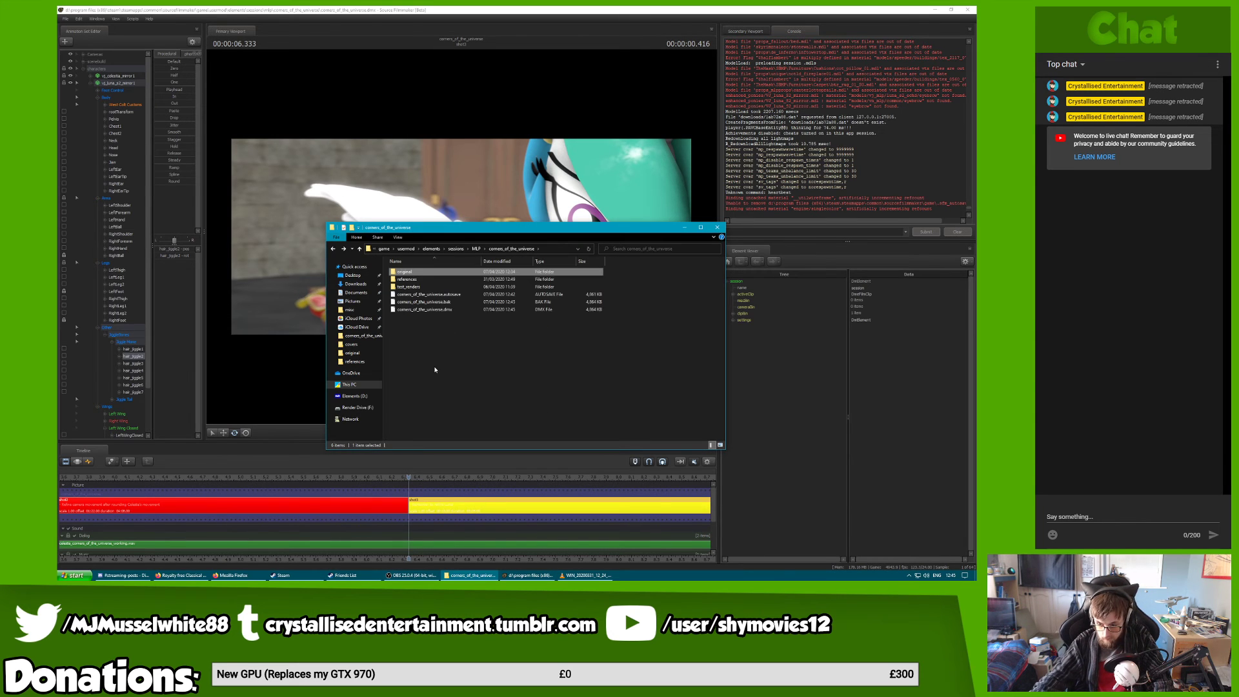
click(456, 310)
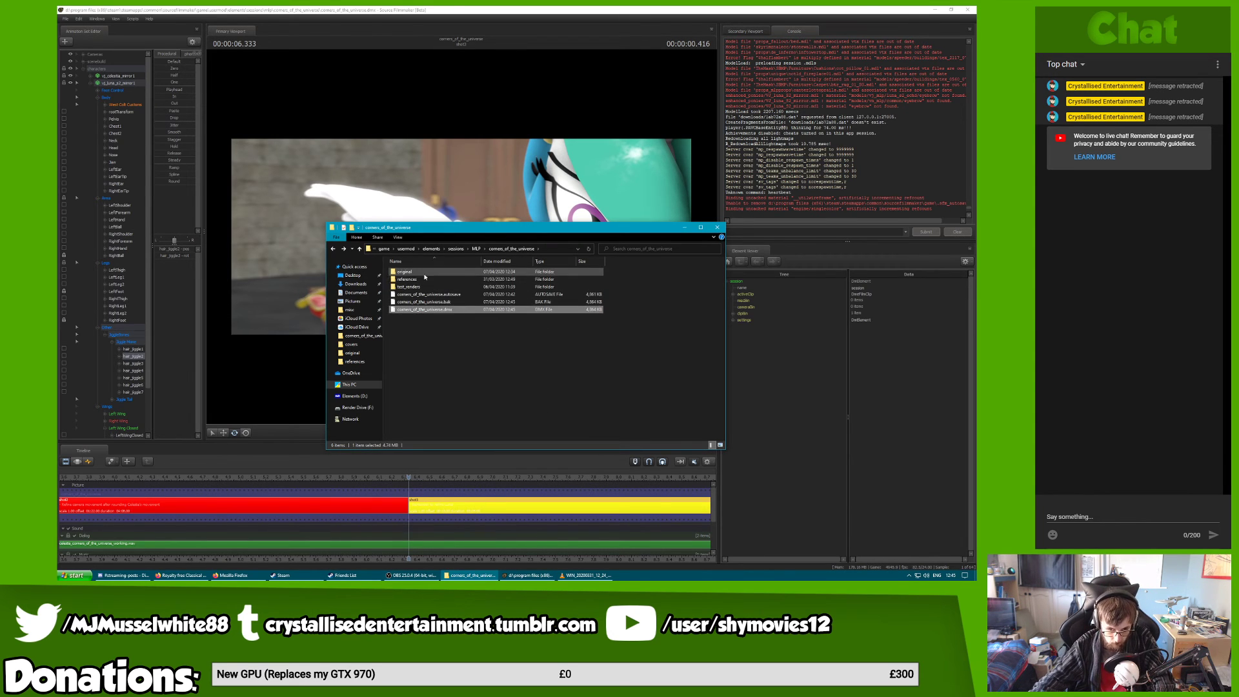
click(427, 272)
double_click(427, 272)
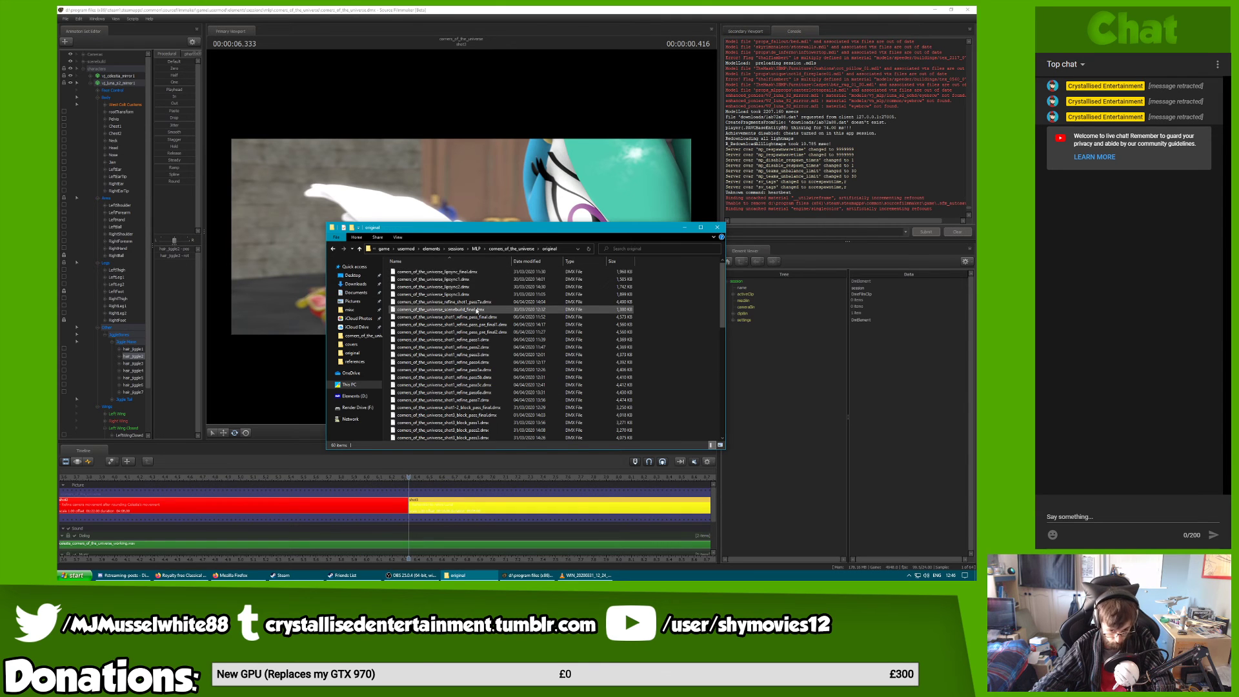
scroll(460, 276, down, 2)
scroll(463, 286, up, 5)
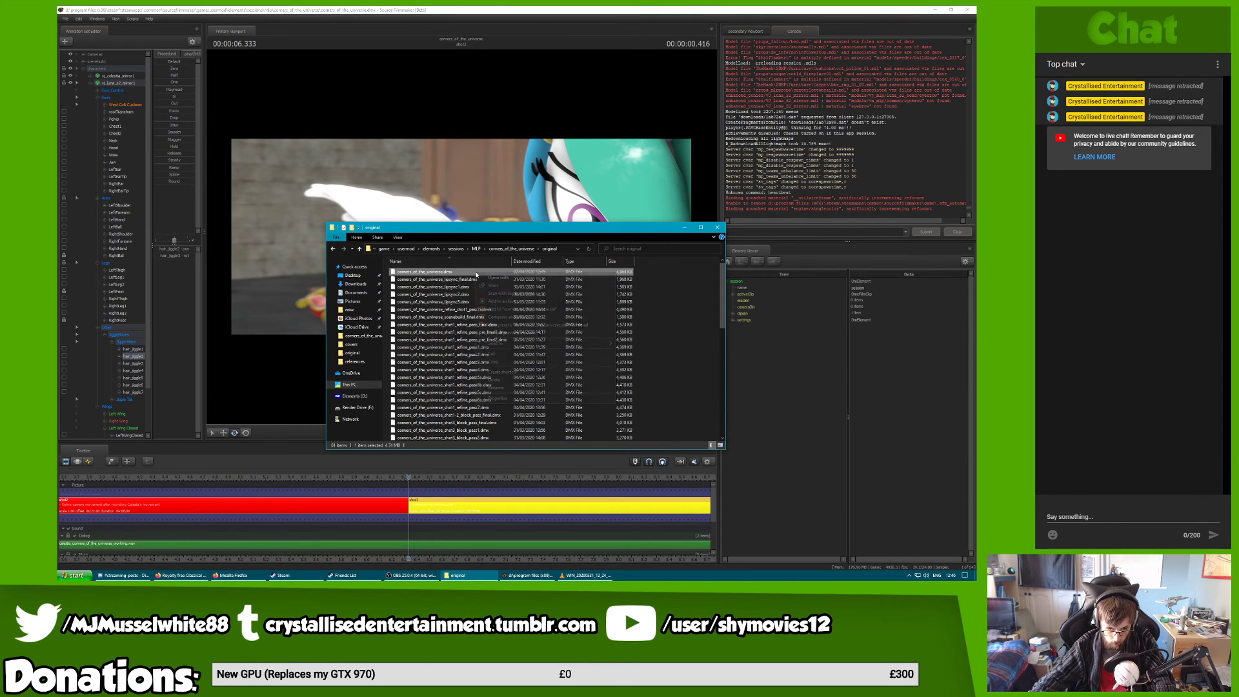
Rename the copied session file as corners_of_the_universe_shot3_refine_pass13.dmx, go back to the parent folder and minimize File Explorer
right_click(477, 272)
click(507, 389)
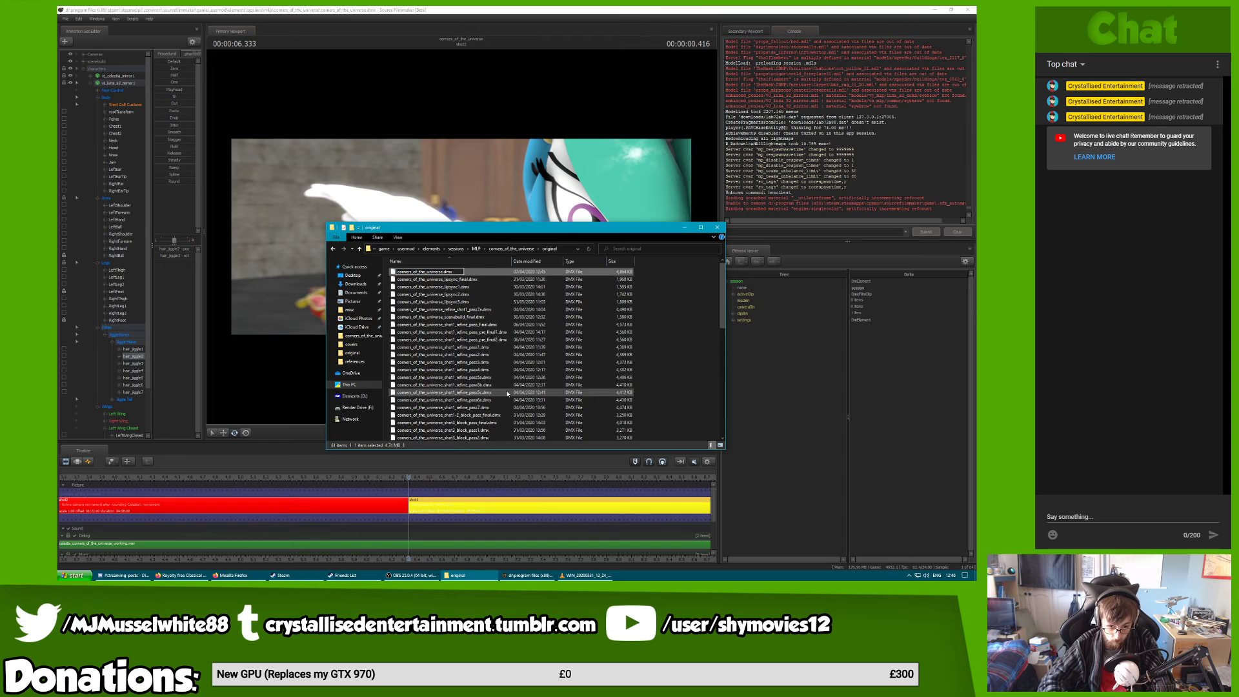
text(_refine_pass)
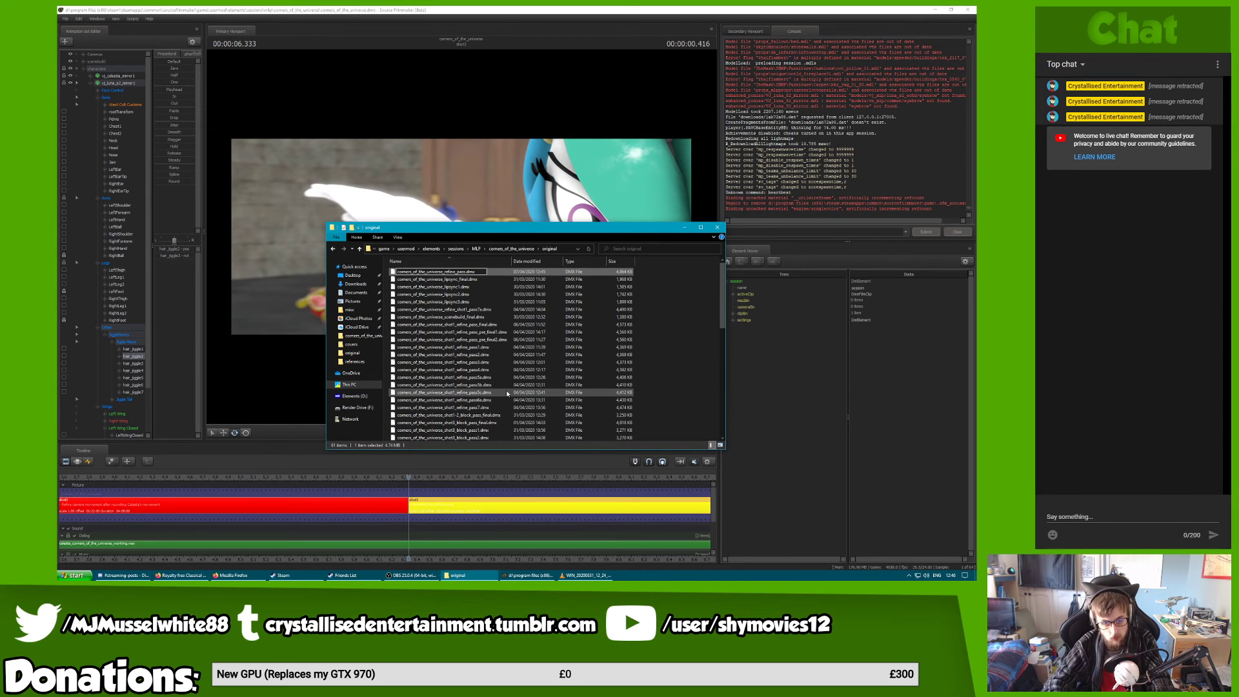
text(13)
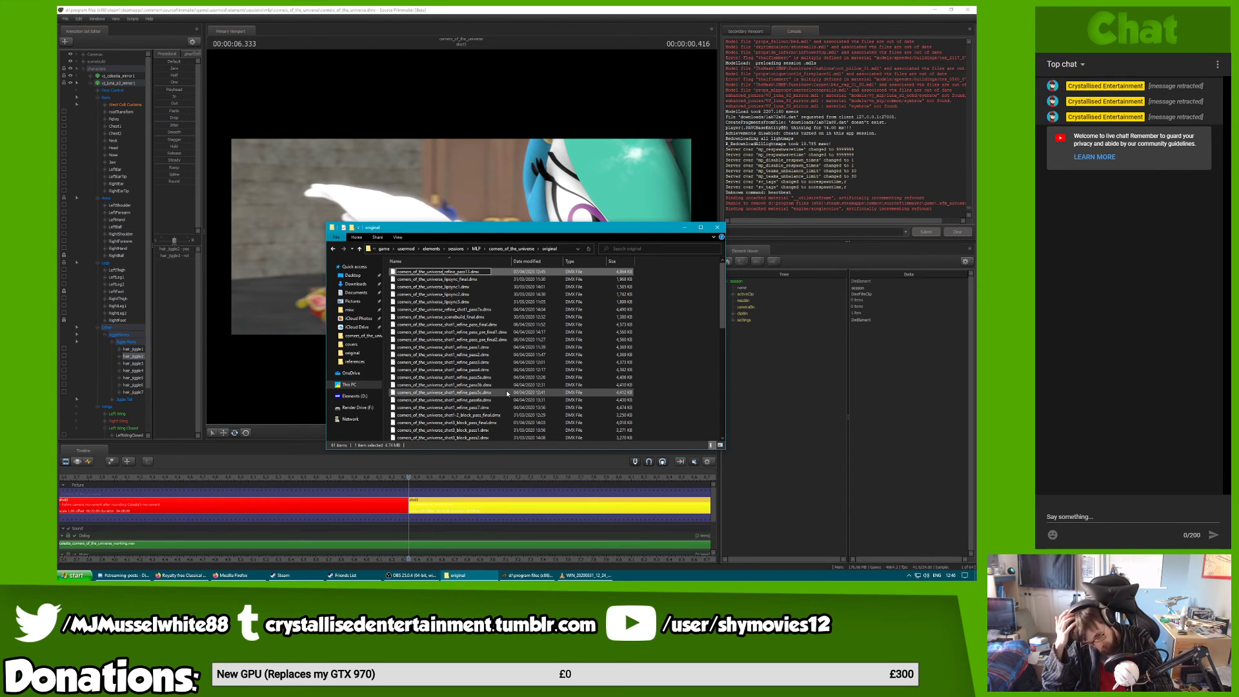
text(shot3_)
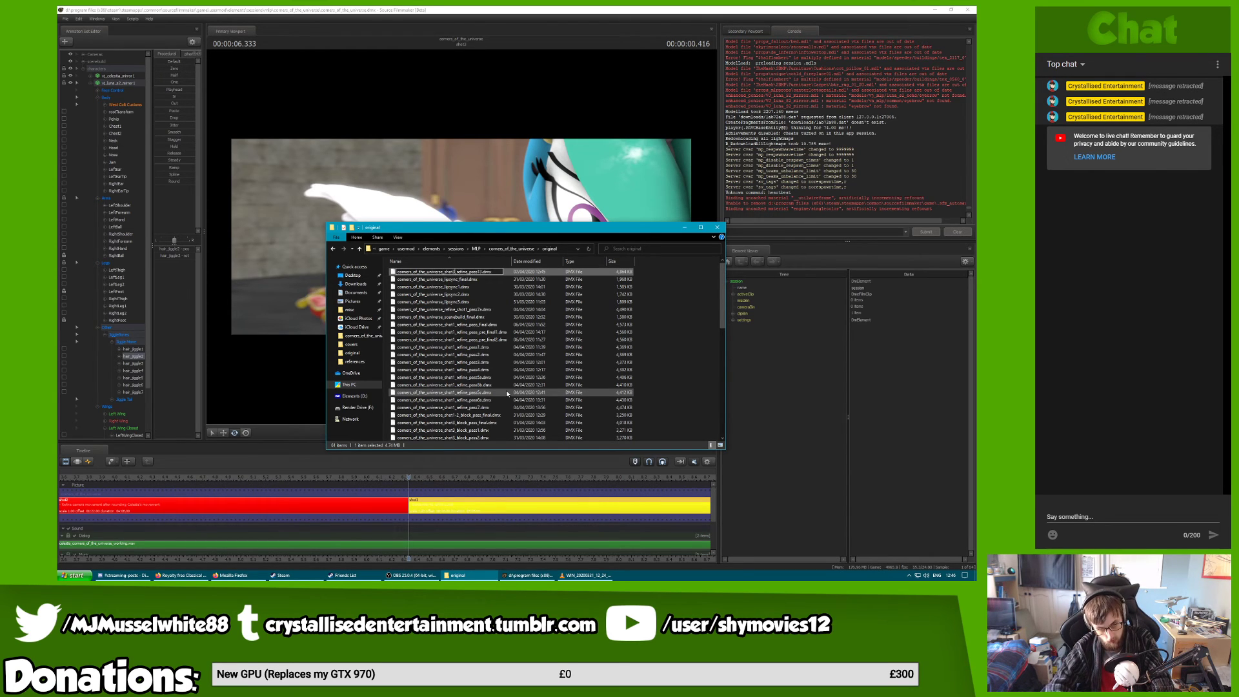
key(Return)
scroll(506, 390, down, 1)
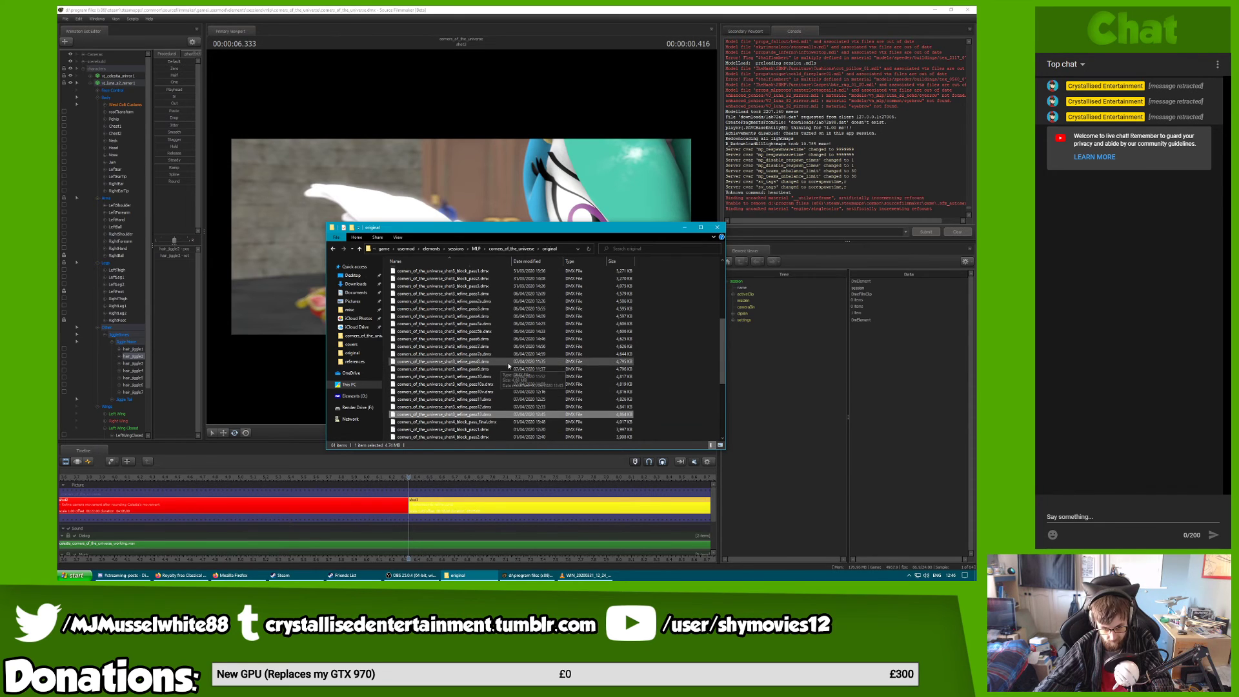
click(333, 253)
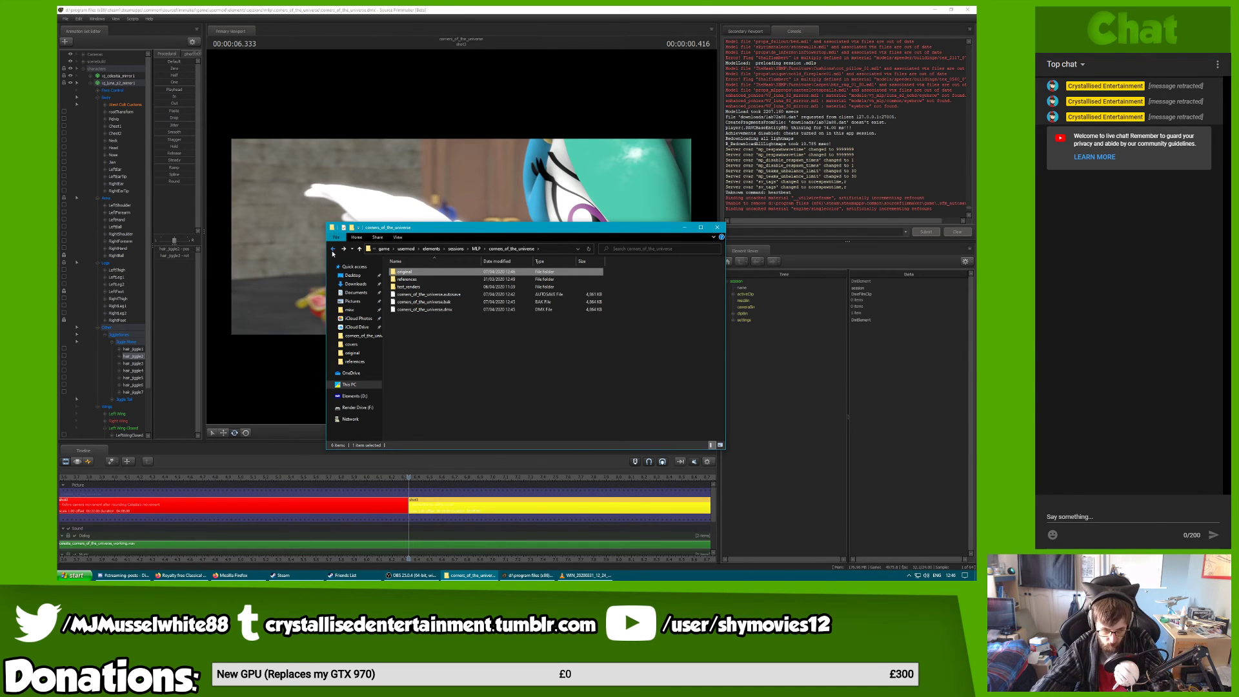
click(685, 228)
Through the work camera, select Luna's tail_jiggle1 bone, collapse the mane bone group and switch to the motion editor
click(671, 437)
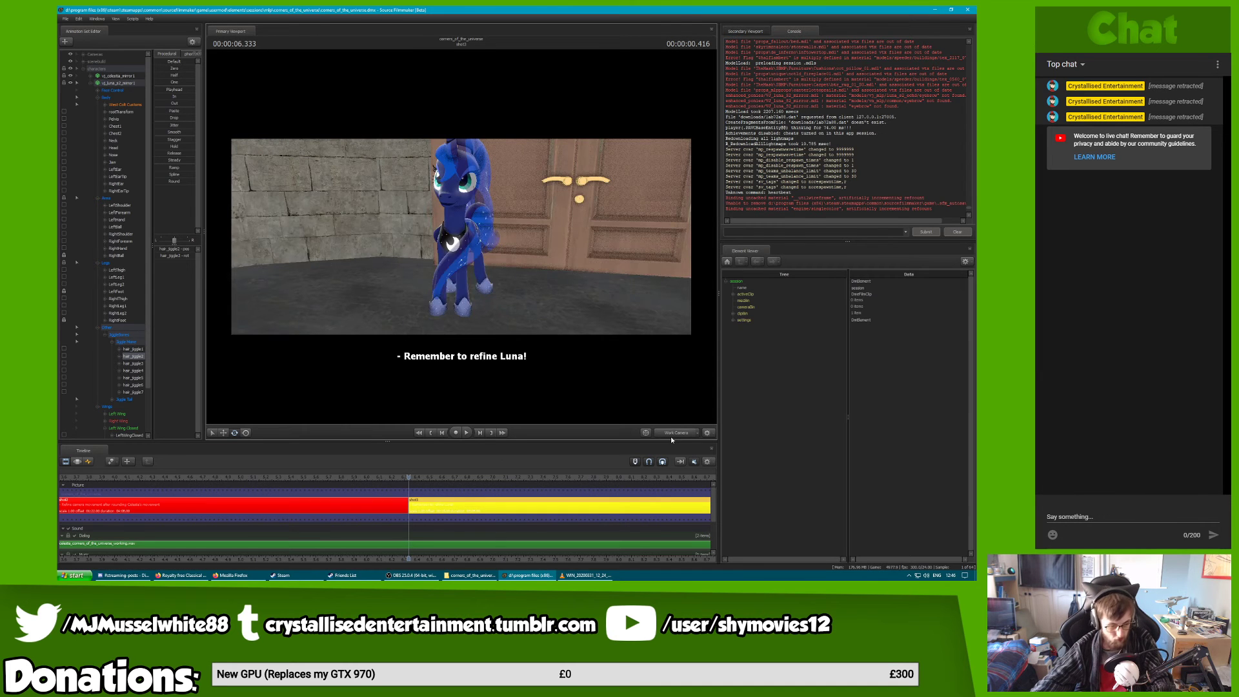
drag(579, 321, 462, 240)
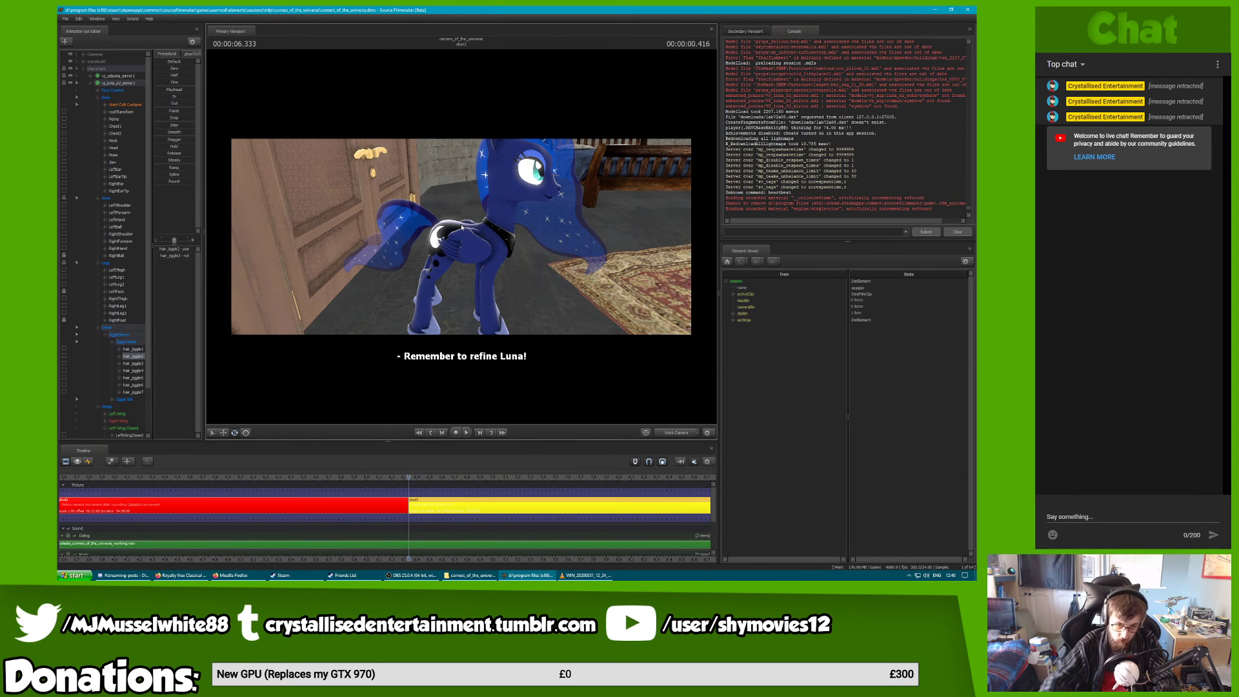
alt+drag(451, 227, 397, 235)
key(a)
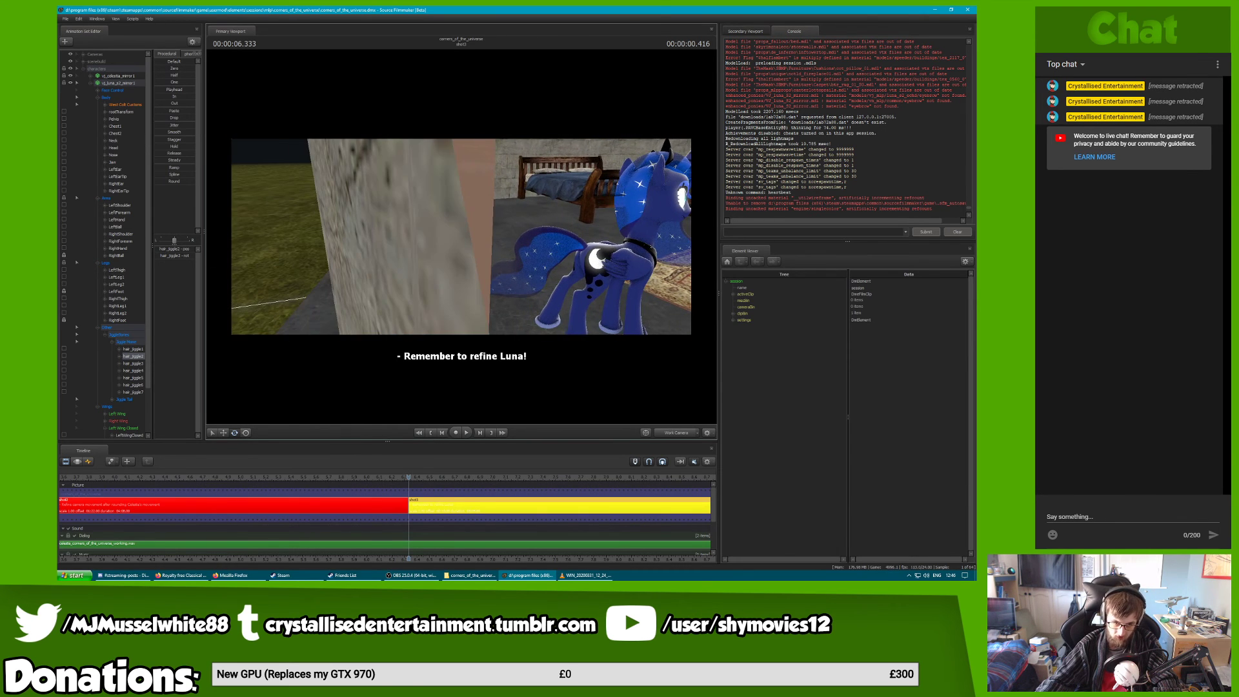
key(a)
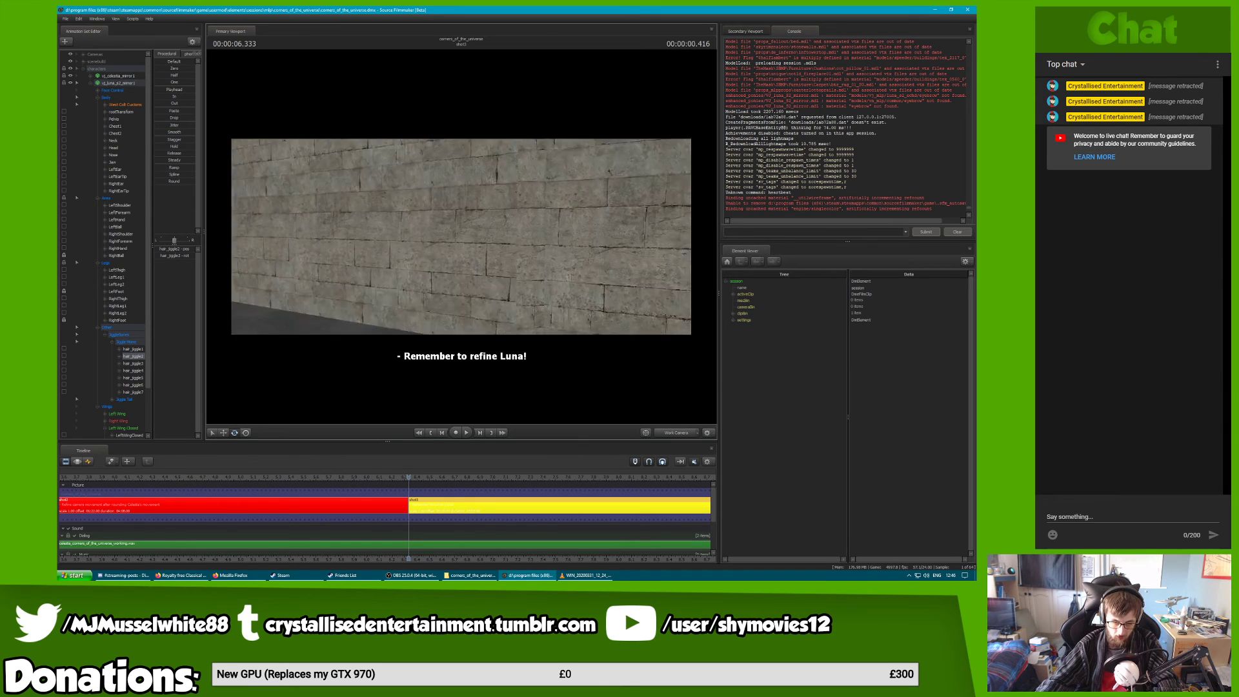
key(w)
mouse_move(461, 237)
mouse_down()
mouse_move(368, 235)
mouse_move(478, 237)
mouse_move(517, 223)
mouse_move(507, 204)
mouse_move(548, 284)
mouse_move(561, 271)
mouse_move(542, 258)
mouse_move(530, 284)
mouse_move(601, 248)
mouse_move(677, 248)
mouse_move(652, 268)
mouse_move(649, 258)
mouse_move(710, 280)
mouse_move(462, 238)
mouse_up()
key(w)
key(w)
key(w)
key(a)
key(w)
key(w)
key(F4)
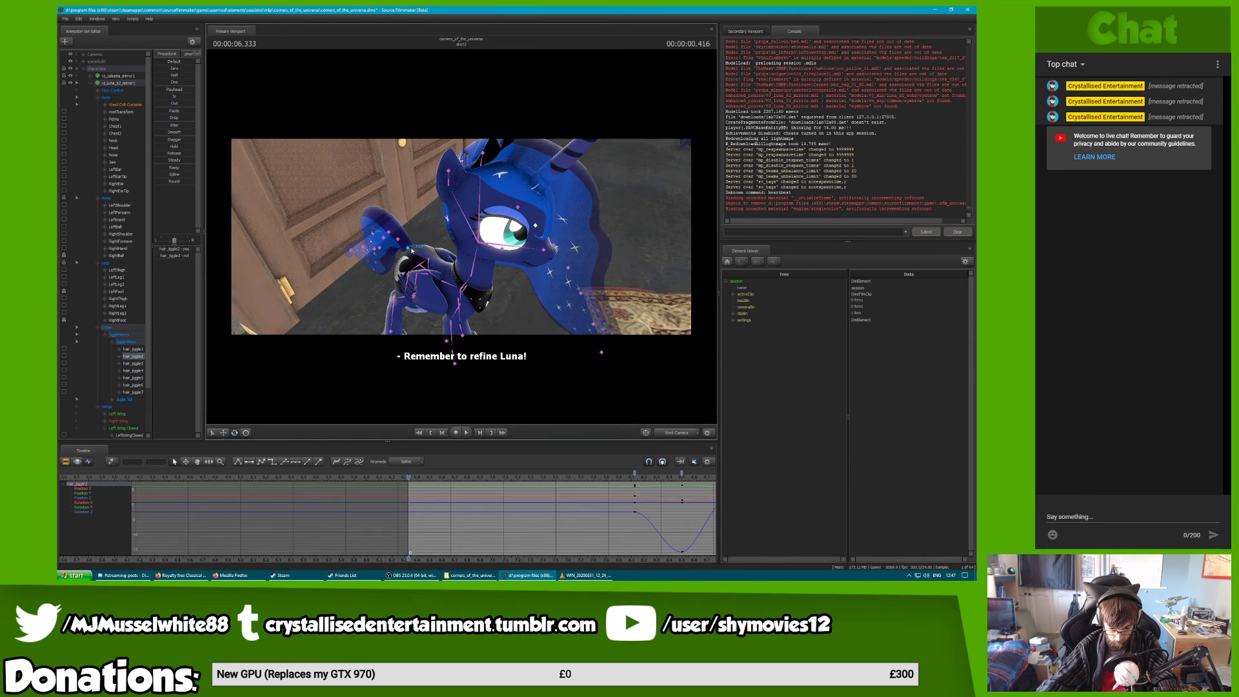
click(411, 251)
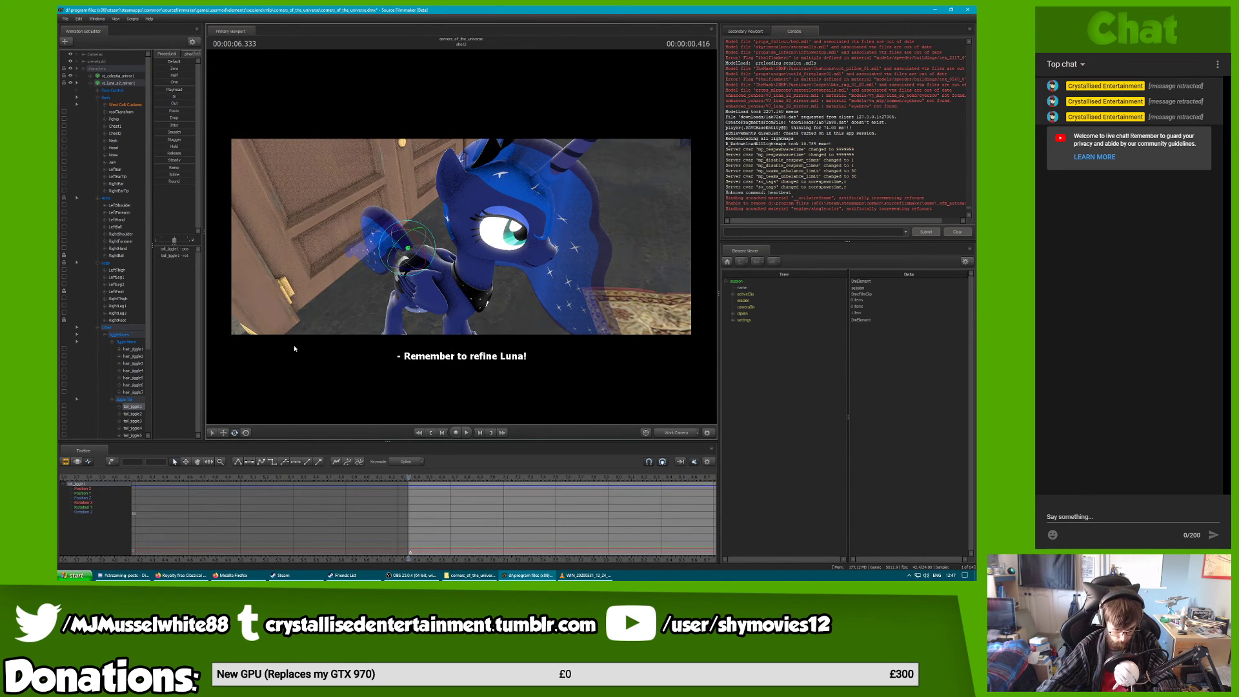
click(113, 342)
key(F3)
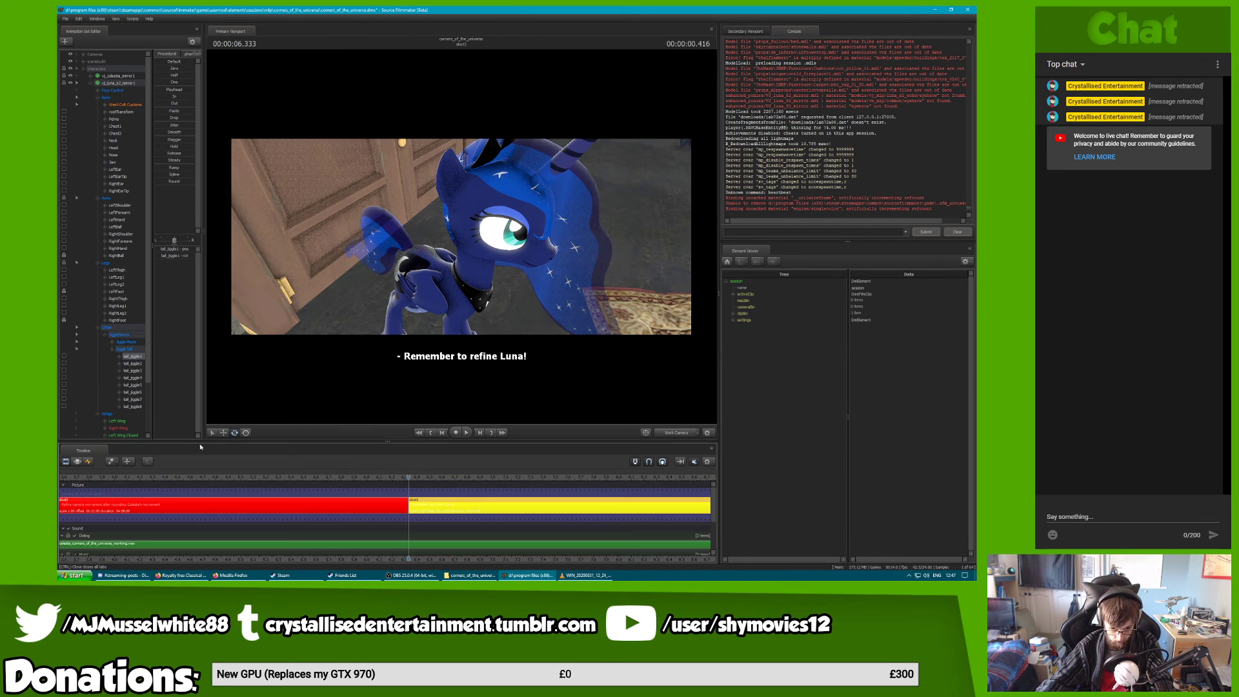
key(F4)
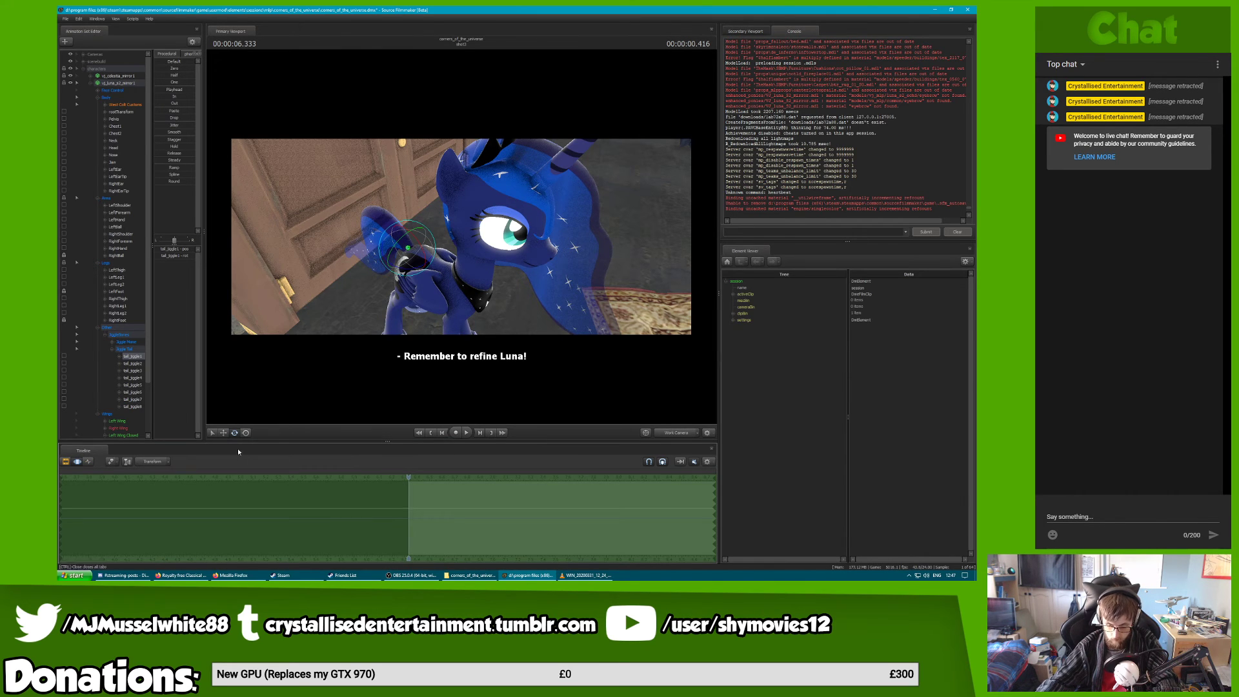
Raise the base of Luna's tail at tail_jiggle1 and bend tail_jiggle2, tail_jiggle5 and tail_jiggle7 so it curves downward
alt+drag(415, 318, 452, 280)
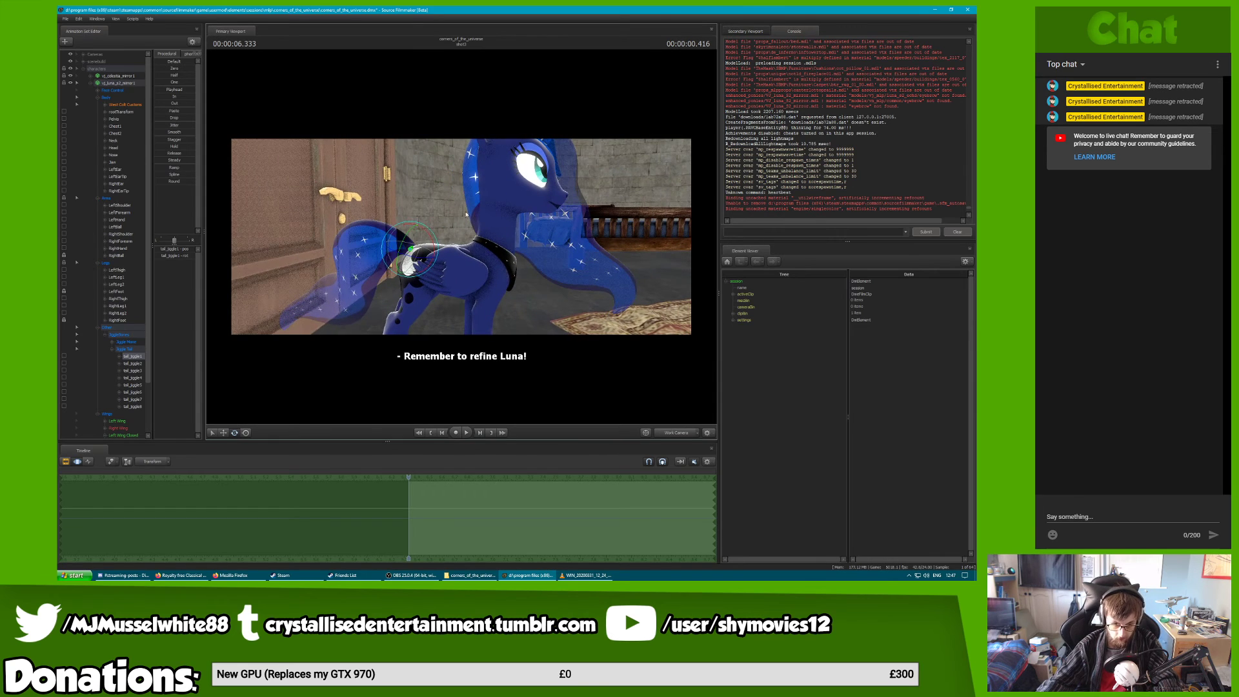
mouse_move(424, 227)
mouse_down()
mouse_move(436, 235)
mouse_move(416, 240)
mouse_up()
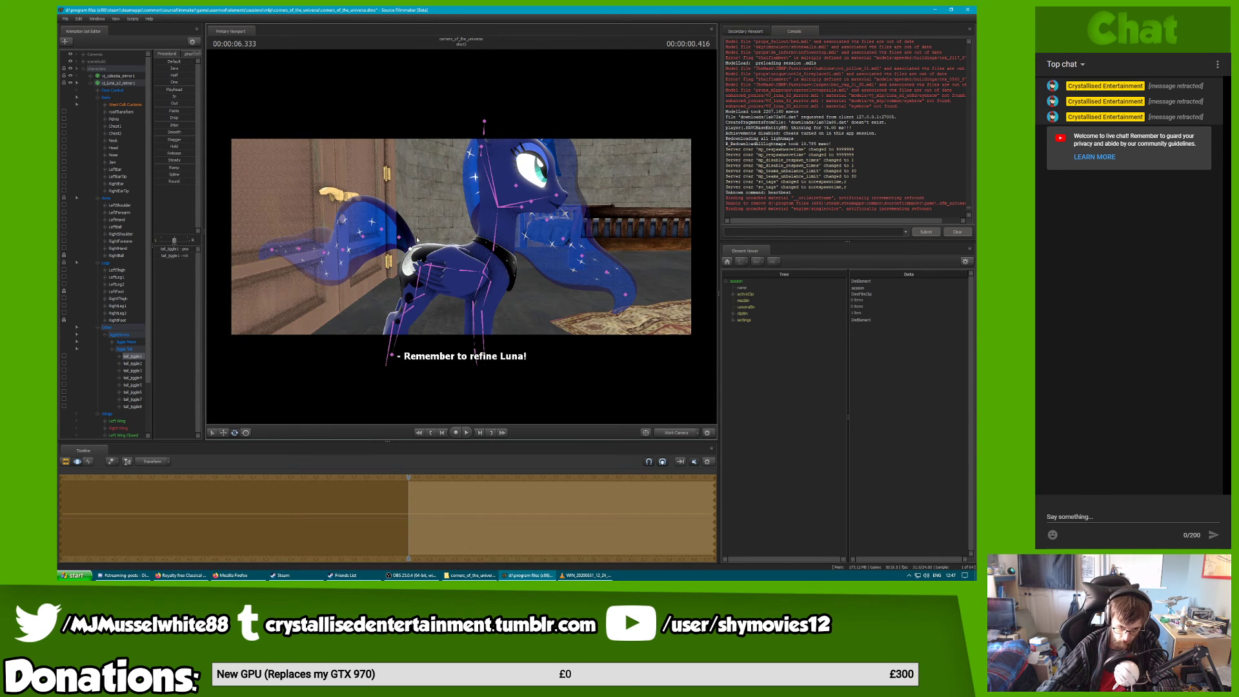
click(384, 231)
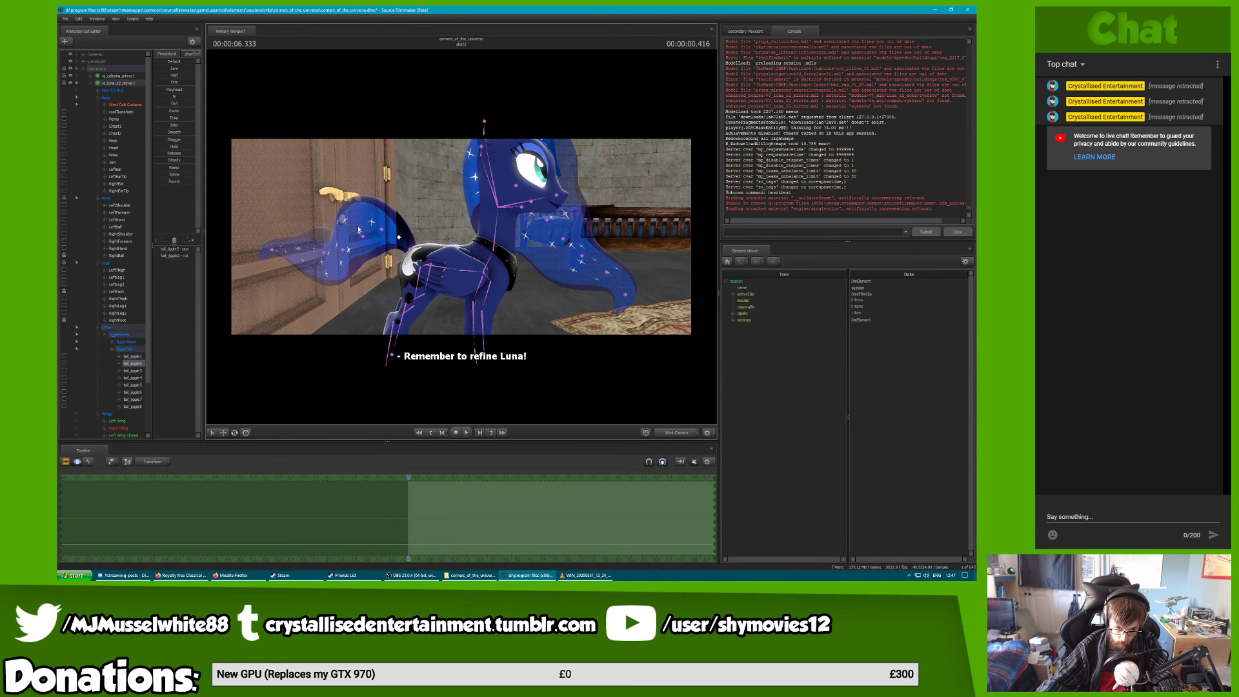
mouse_move(383, 231)
mouse_down()
mouse_move(364, 256)
mouse_move(375, 253)
mouse_up()
click(360, 270)
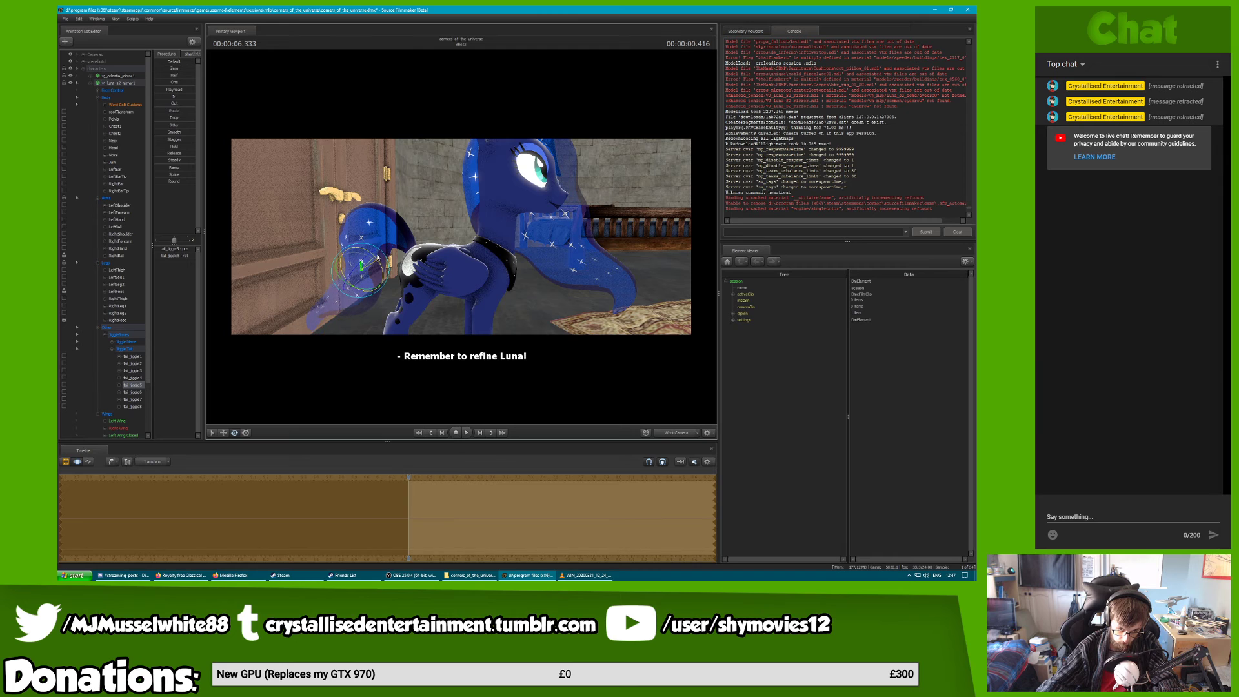
key(ctrl)
click(335, 297)
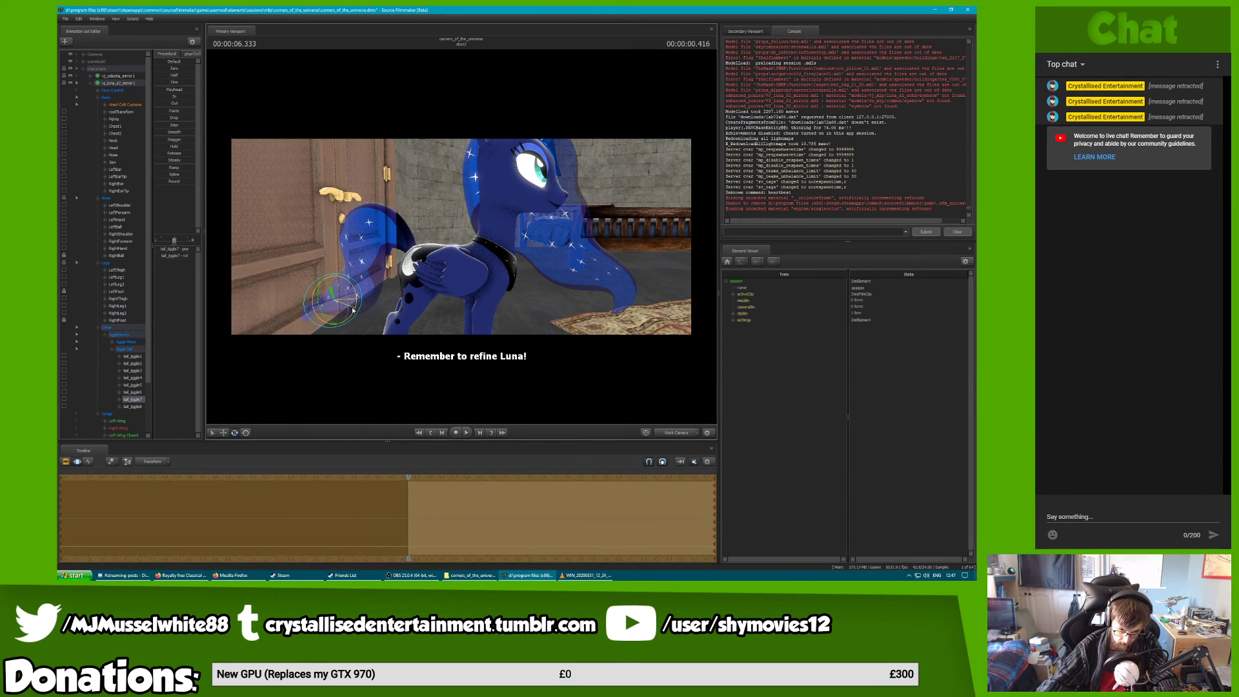
Review the new tail pose from Luna's other side, and scrub through the shot camera to 8.125 s
key(F2)
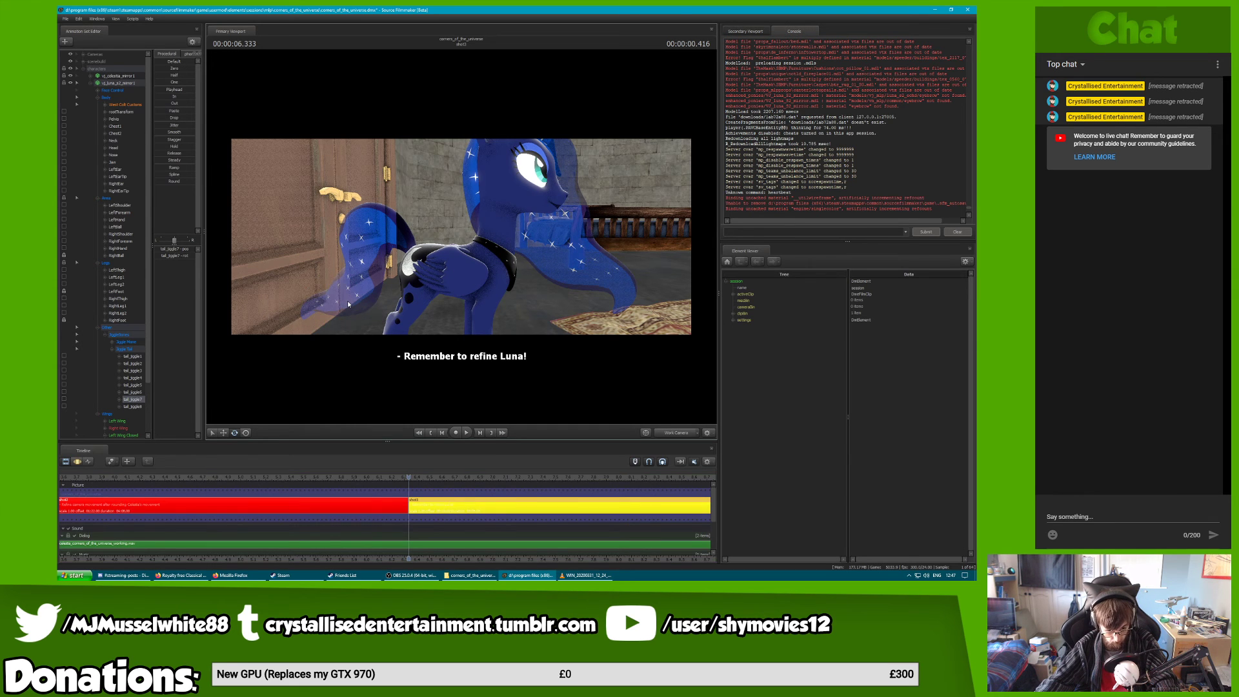
drag(428, 295, 428, 222)
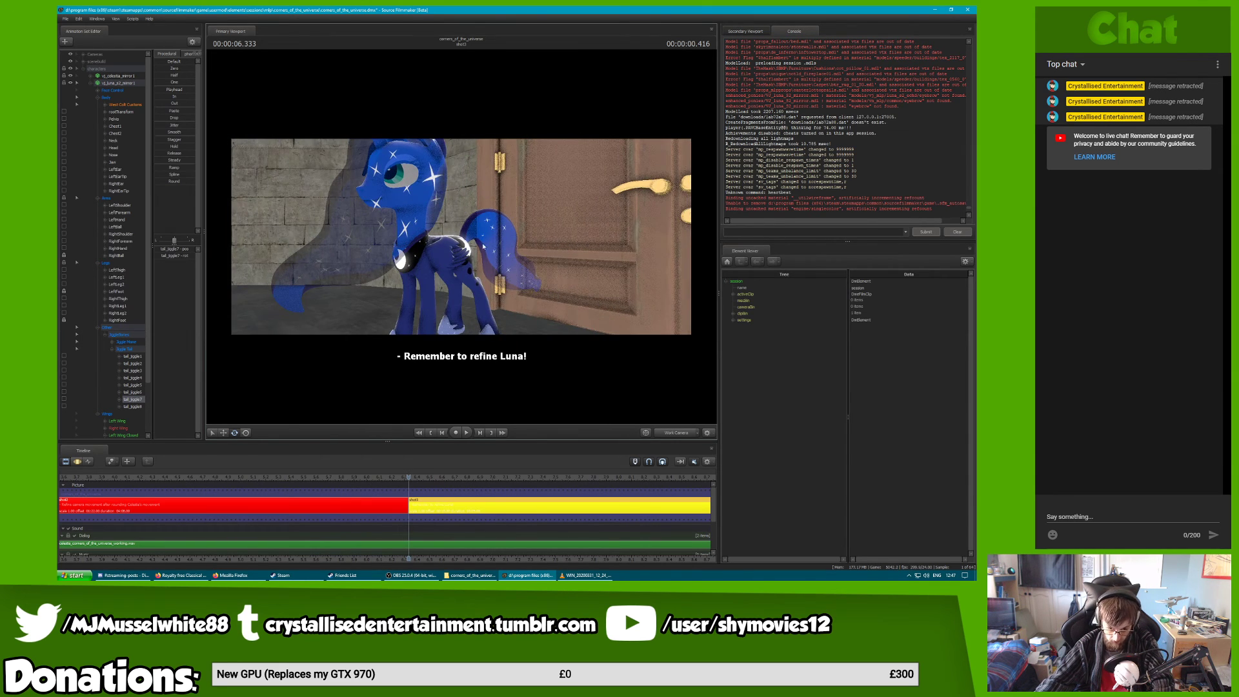
click(684, 434)
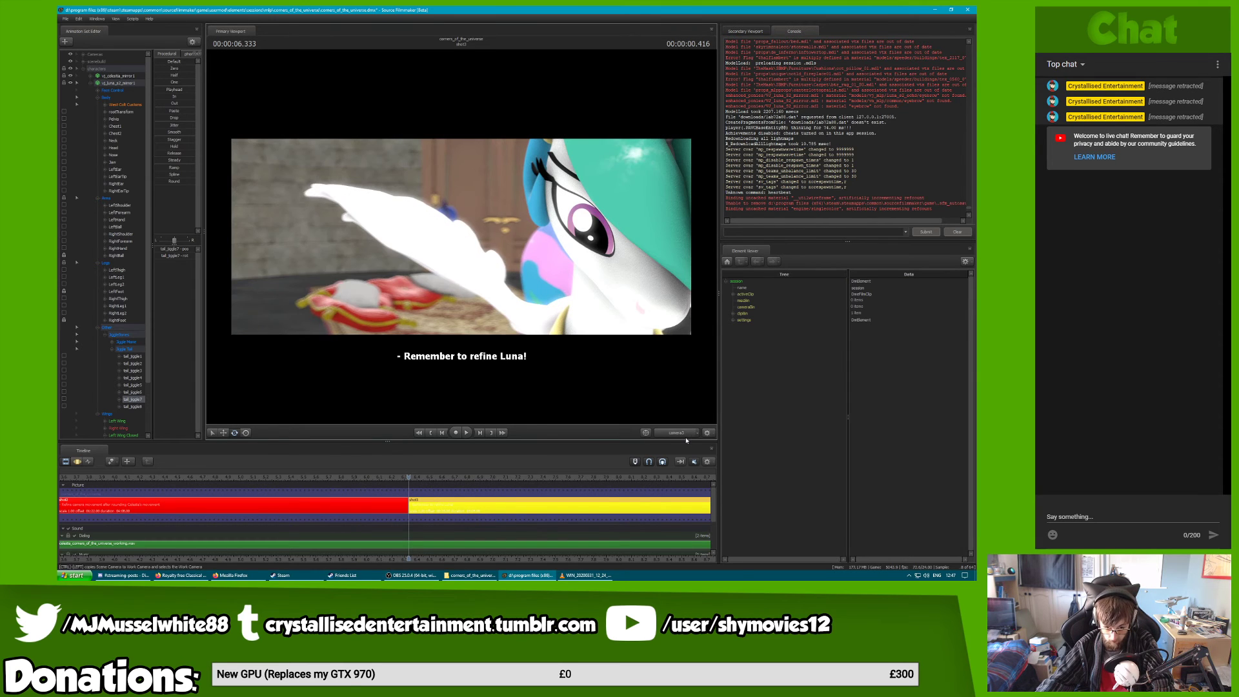
drag(413, 478, 634, 488)
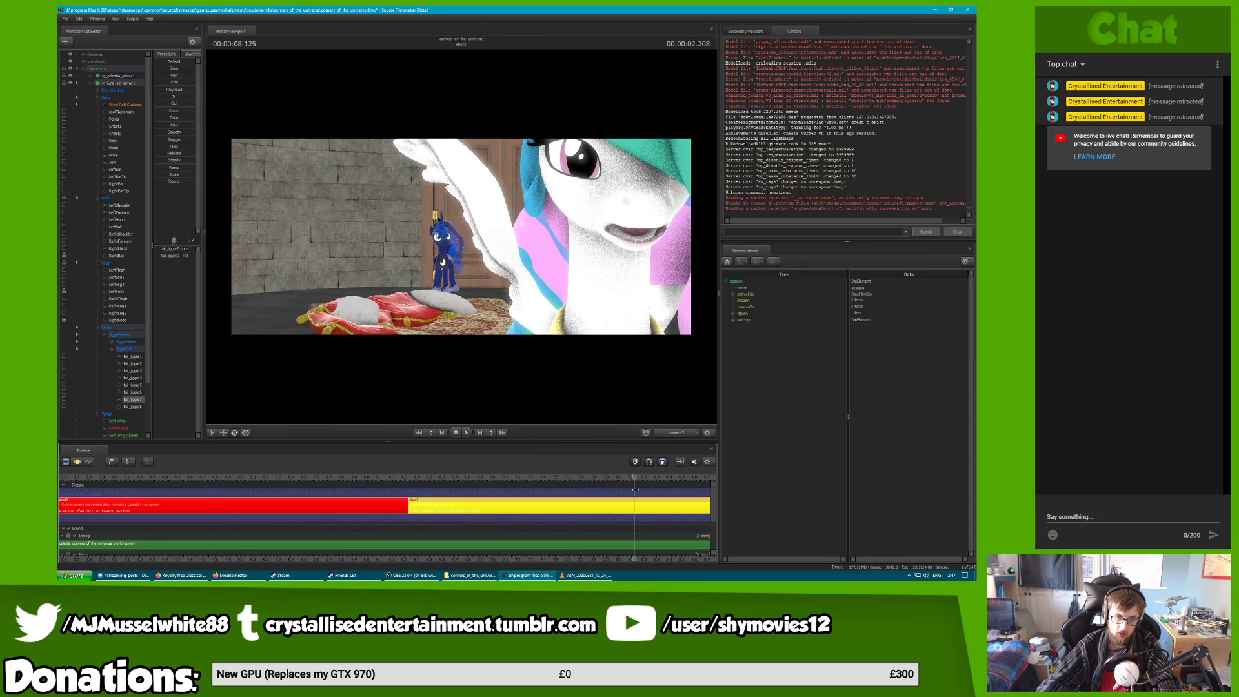
At 6.375 s, select tail_jiggle1 through the work camera and open its curves in the graph editor
click(416, 478)
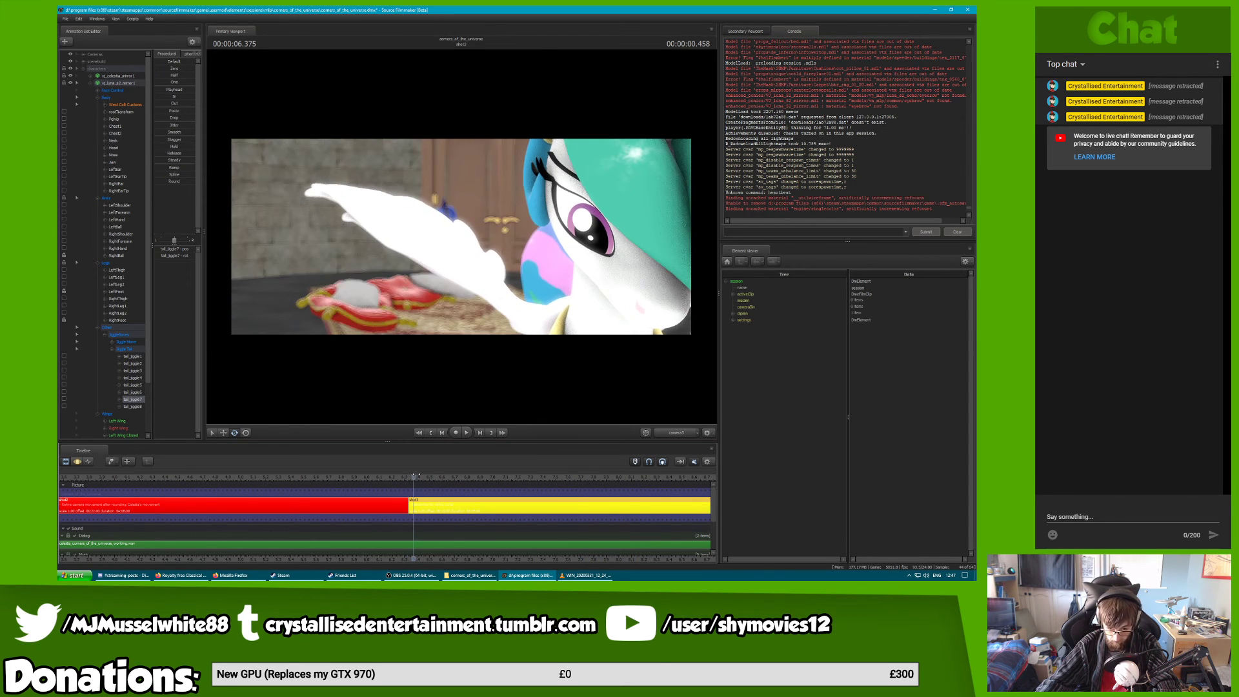
click(681, 432)
drag(516, 258, 503, 275)
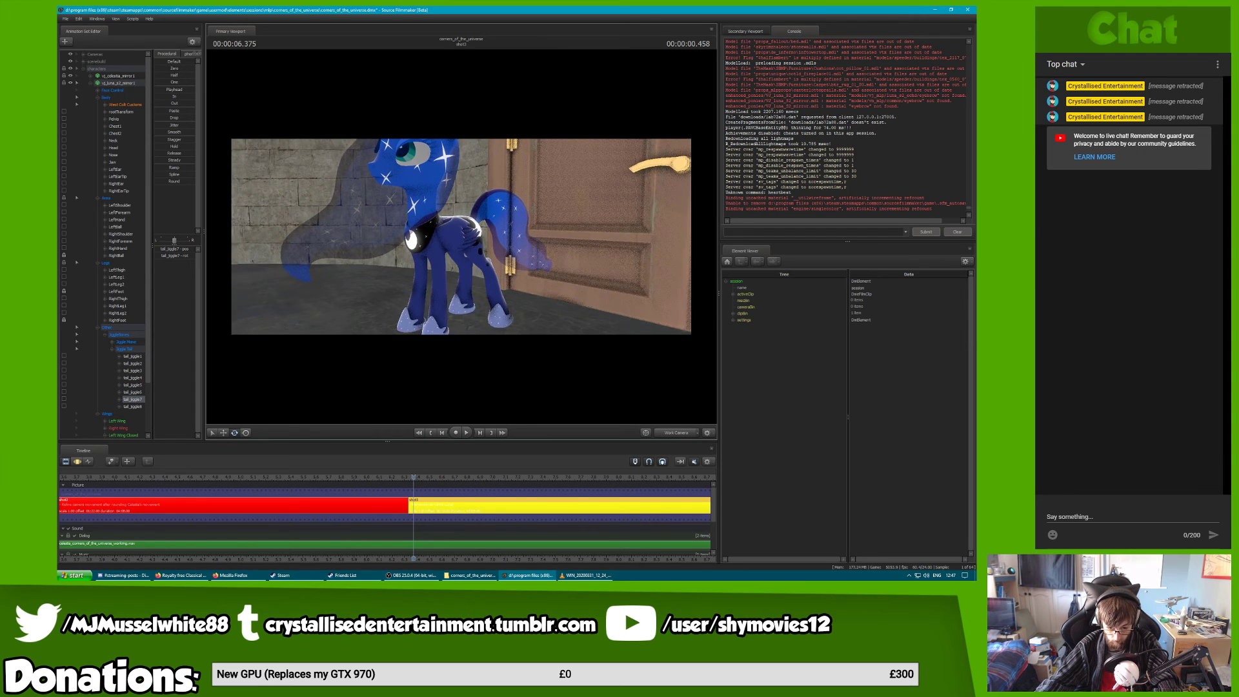
key(w)
mouse_move(461, 237)
mouse_down()
mouse_move(439, 240)
mouse_move(461, 239)
mouse_up()
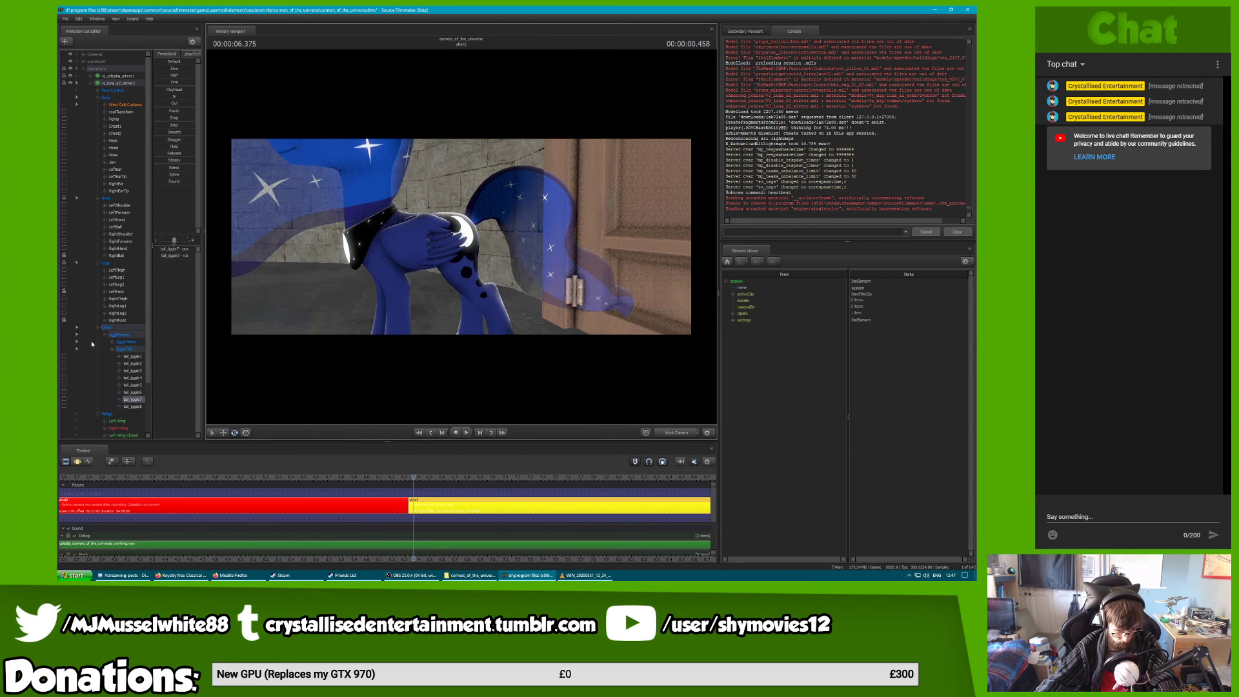
click(133, 356)
key(F3)
key(F2)
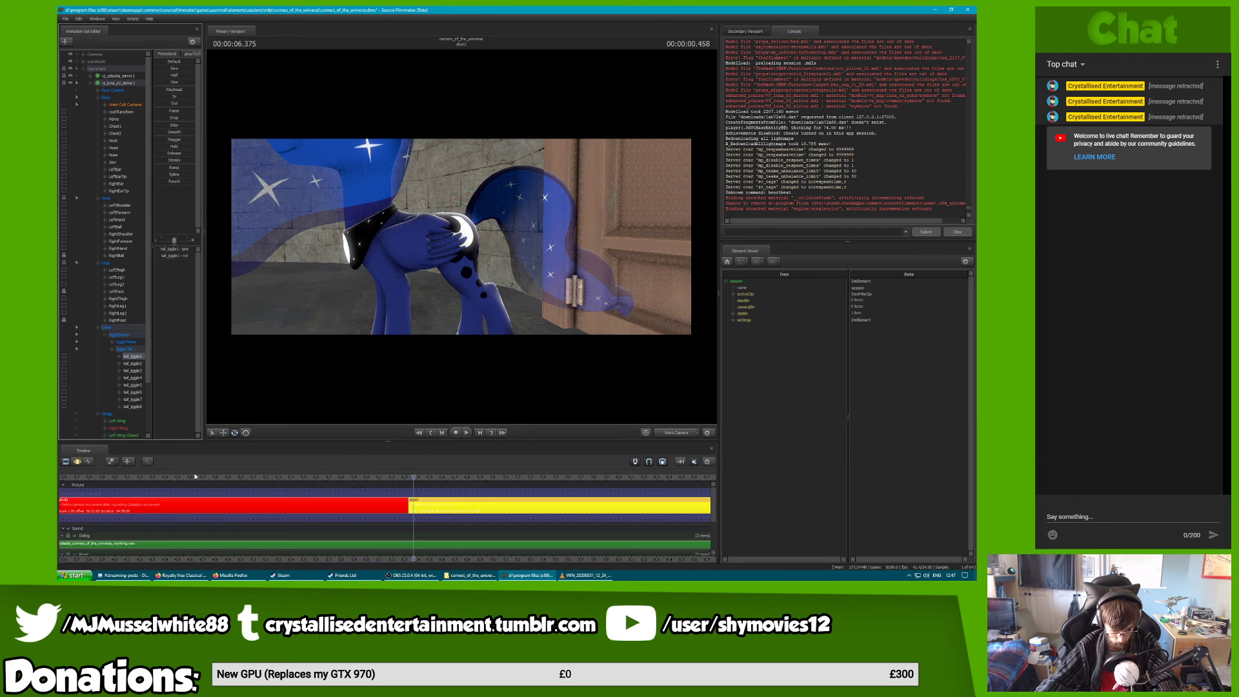
key(F4)
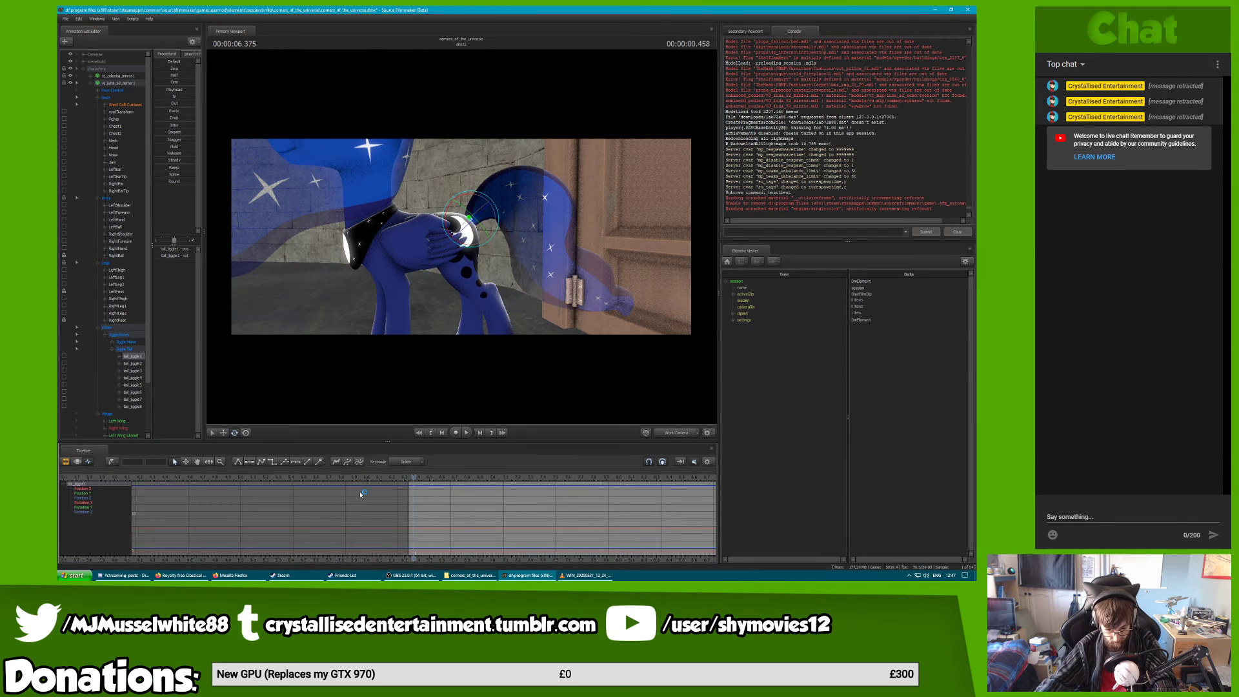
Show the shot camera in the secondary viewport, key tail_jiggle1 at 7.875 s, and rotate it at 8.041 s to swing the tail up
drag(418, 478, 603, 470)
click(745, 32)
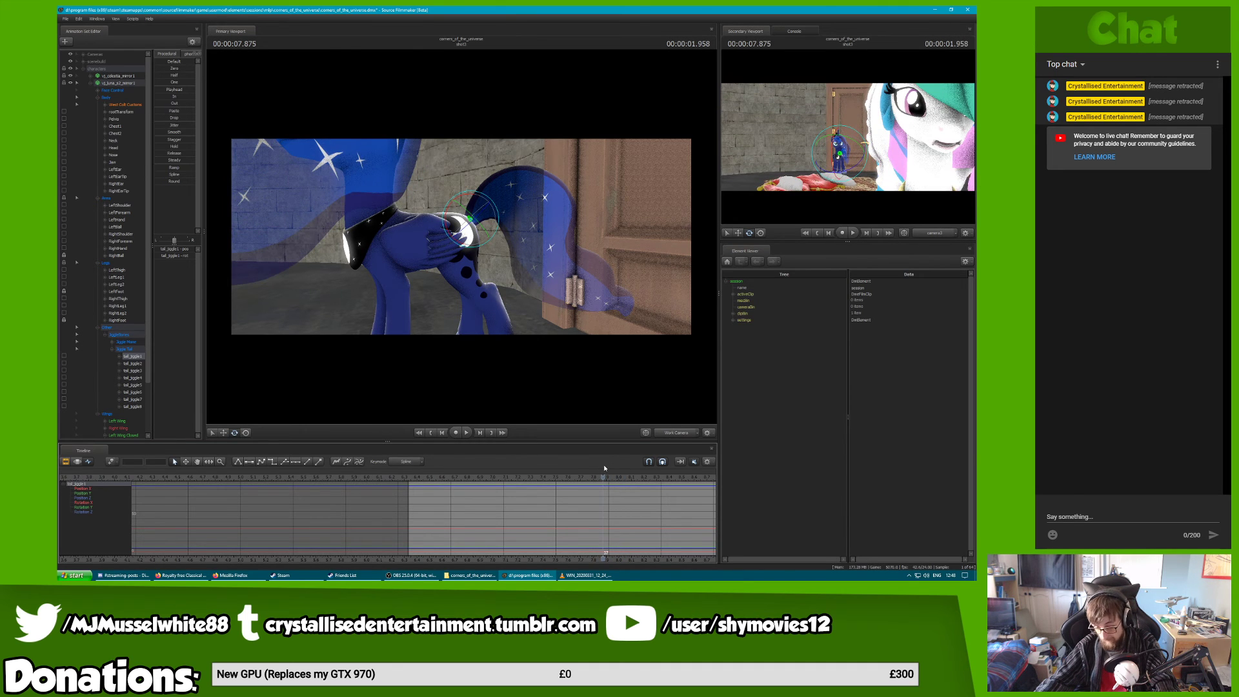
key(m)
middle_drag(587, 553, 391, 554)
click(429, 478)
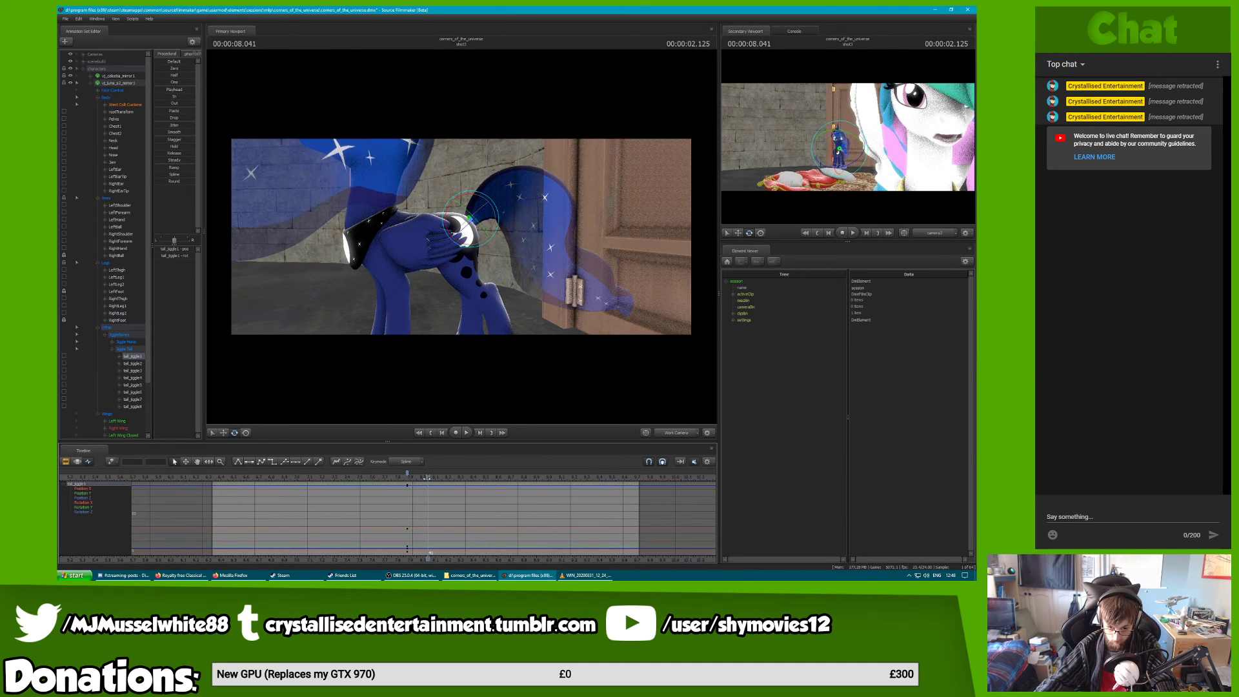
drag(494, 193, 333, 279)
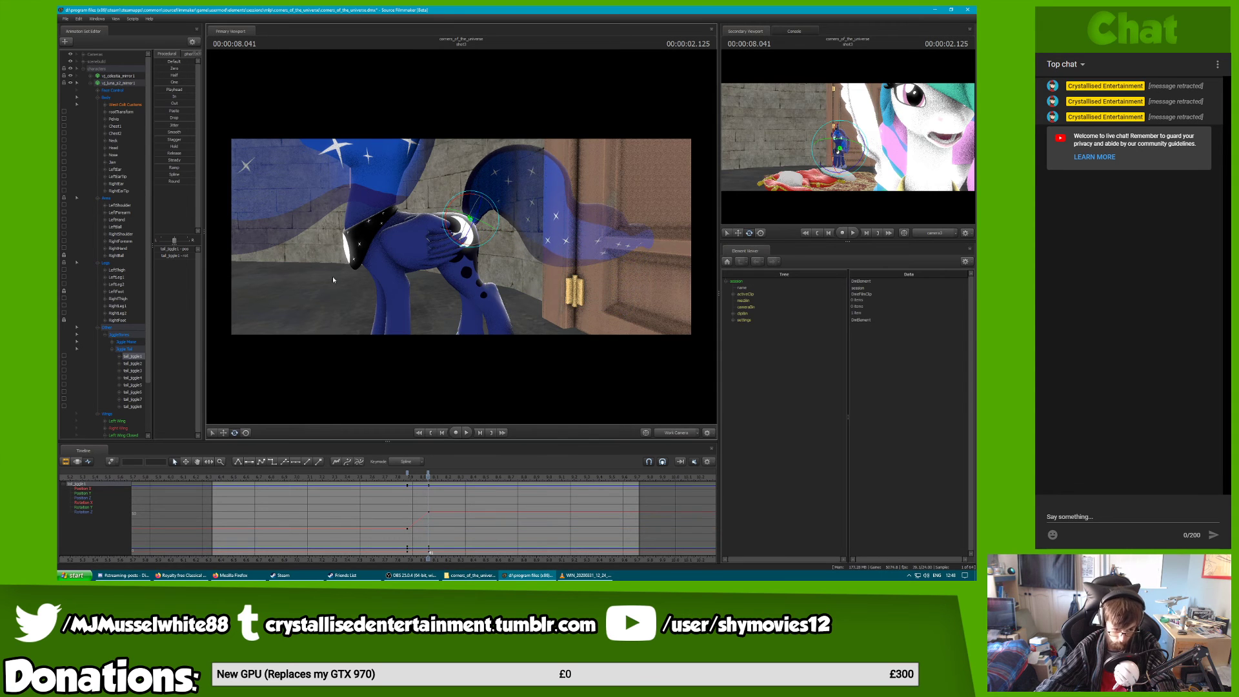
Key tail_jiggle2, try bending it downward at 8.125 s, then undo the bend
click(137, 364)
click(418, 477)
click(438, 477)
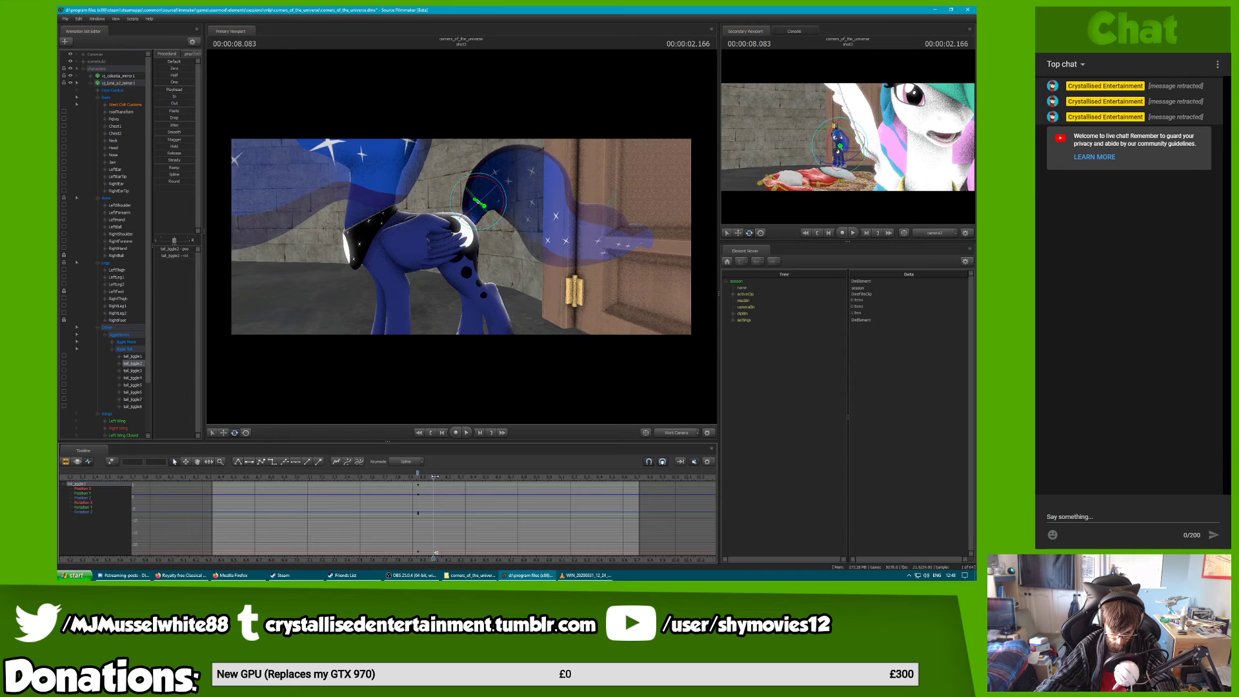
drag(486, 174, 502, 183)
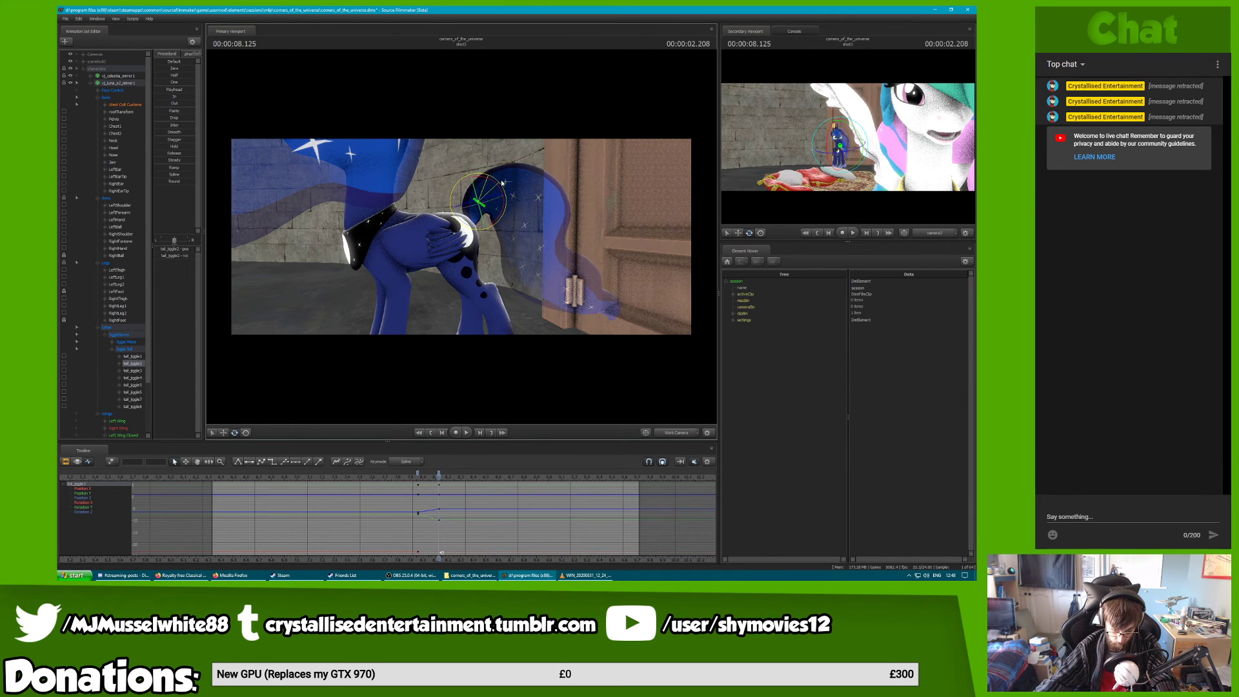
click(141, 378)
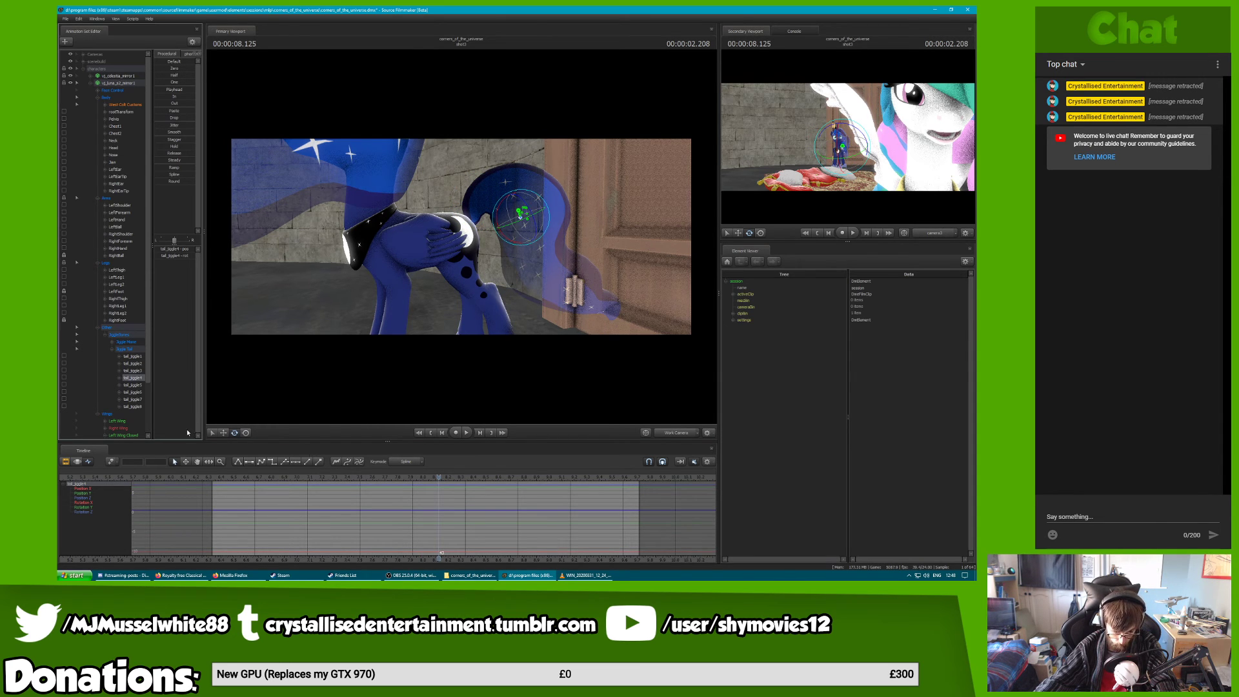
click(134, 364)
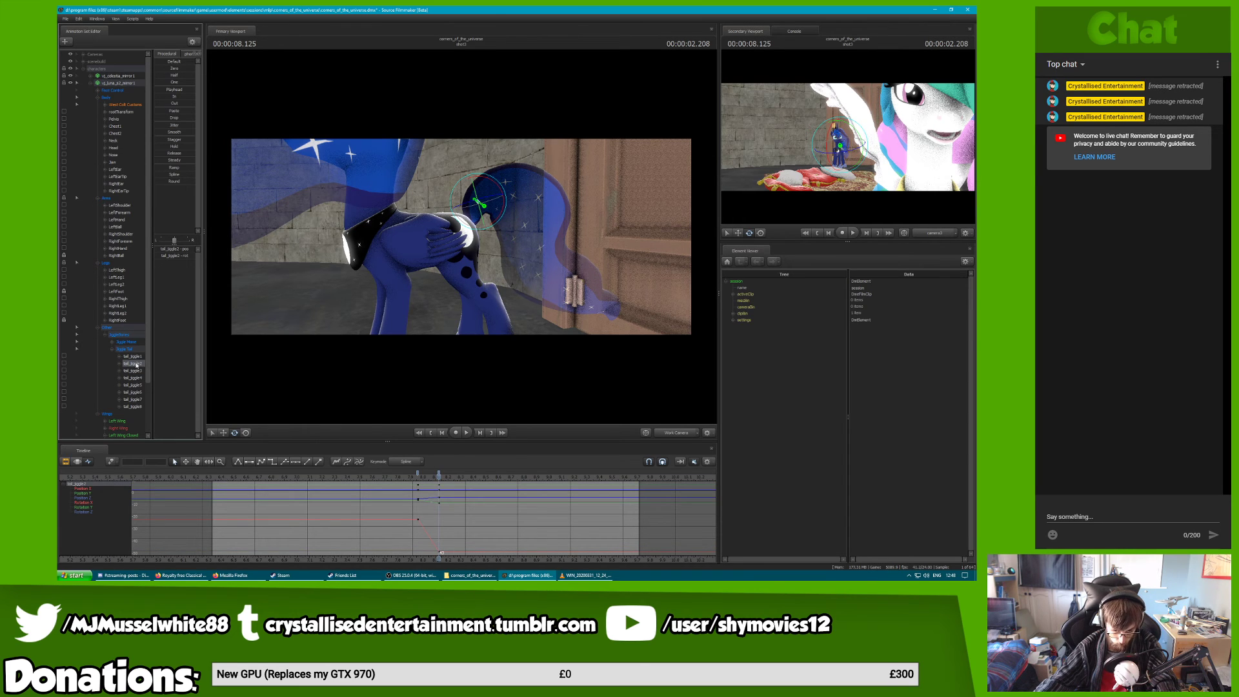
key(ctrl+z)
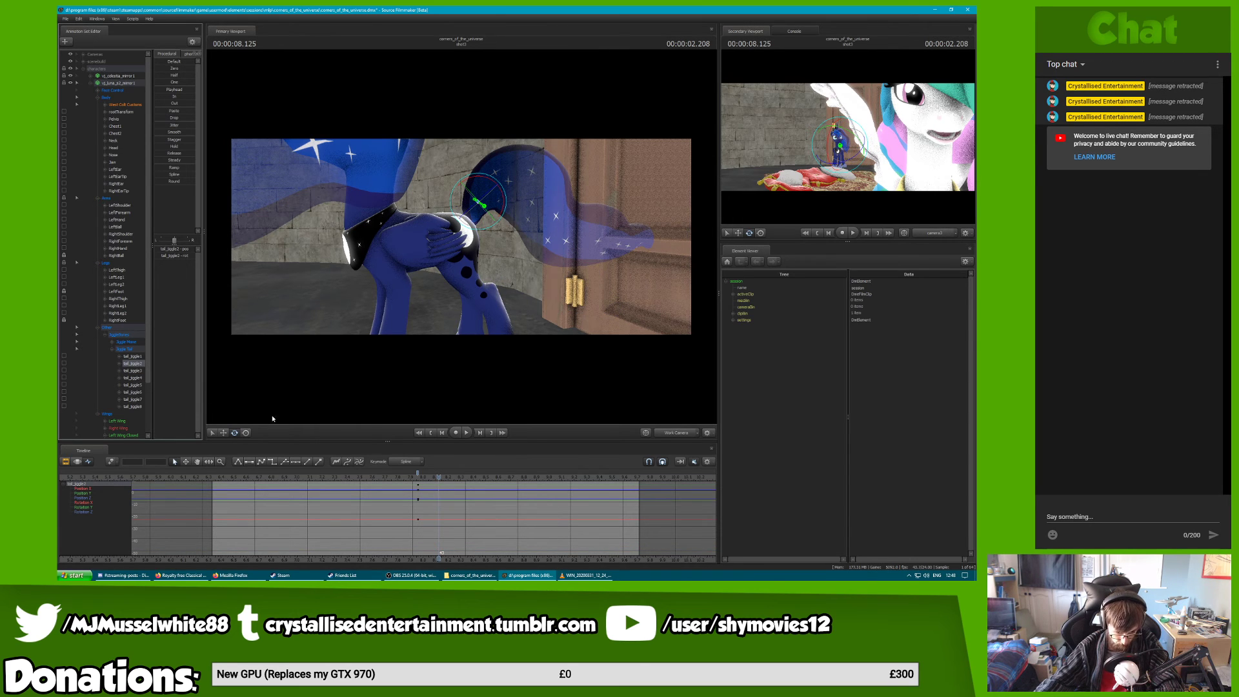
Key tail_jiggle3 at 7.958 s and rotate it at 8.166 s so the rest of the tail bends downward
drag(449, 478, 418, 478)
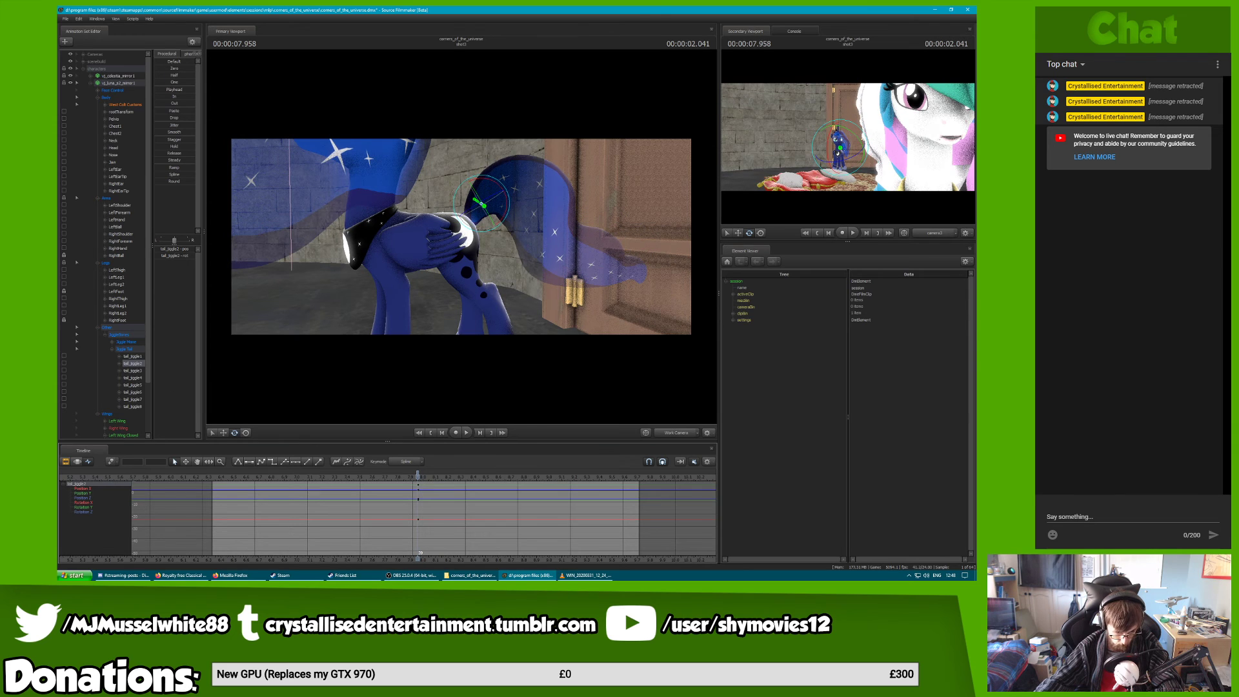
click(138, 371)
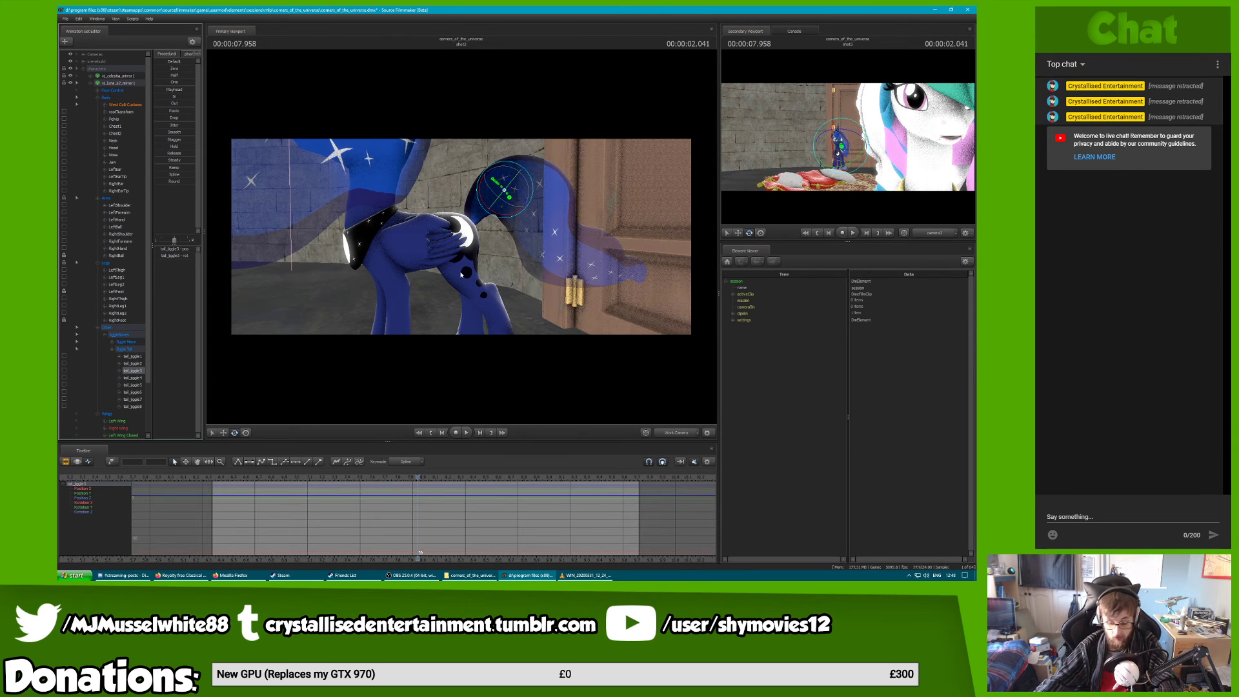
key(m)
drag(421, 476, 445, 471)
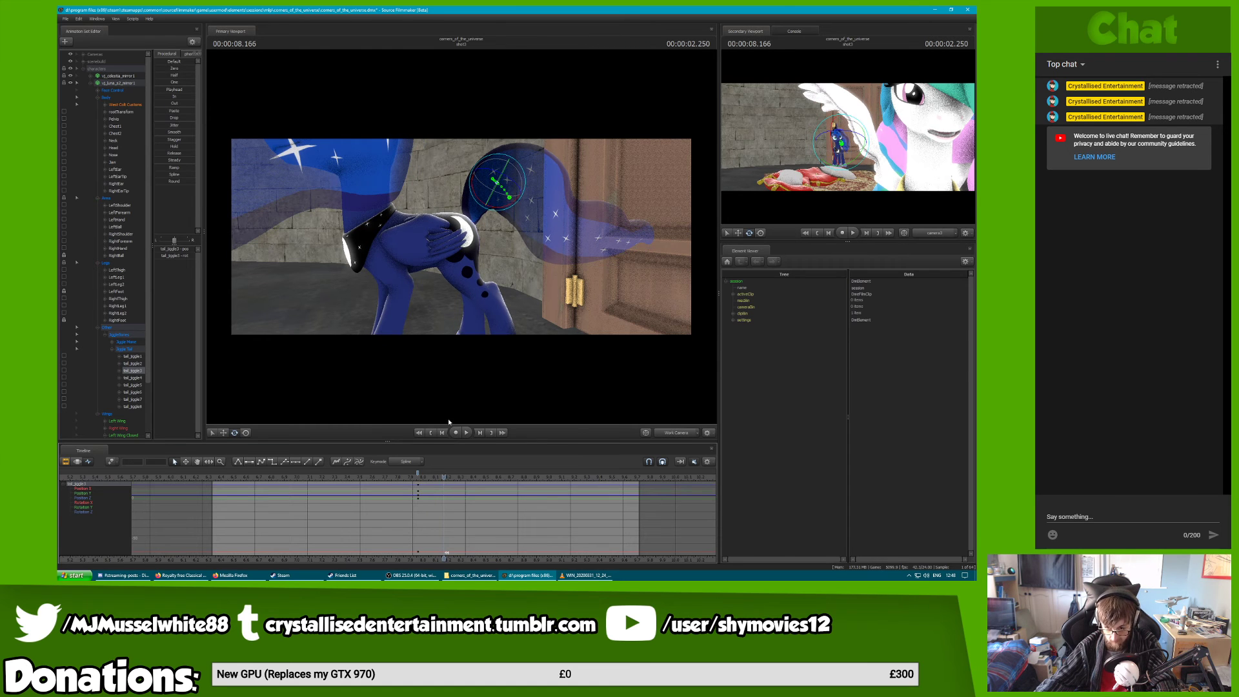
mouse_move(480, 200)
mouse_down()
mouse_move(466, 185)
mouse_move(470, 197)
mouse_up()
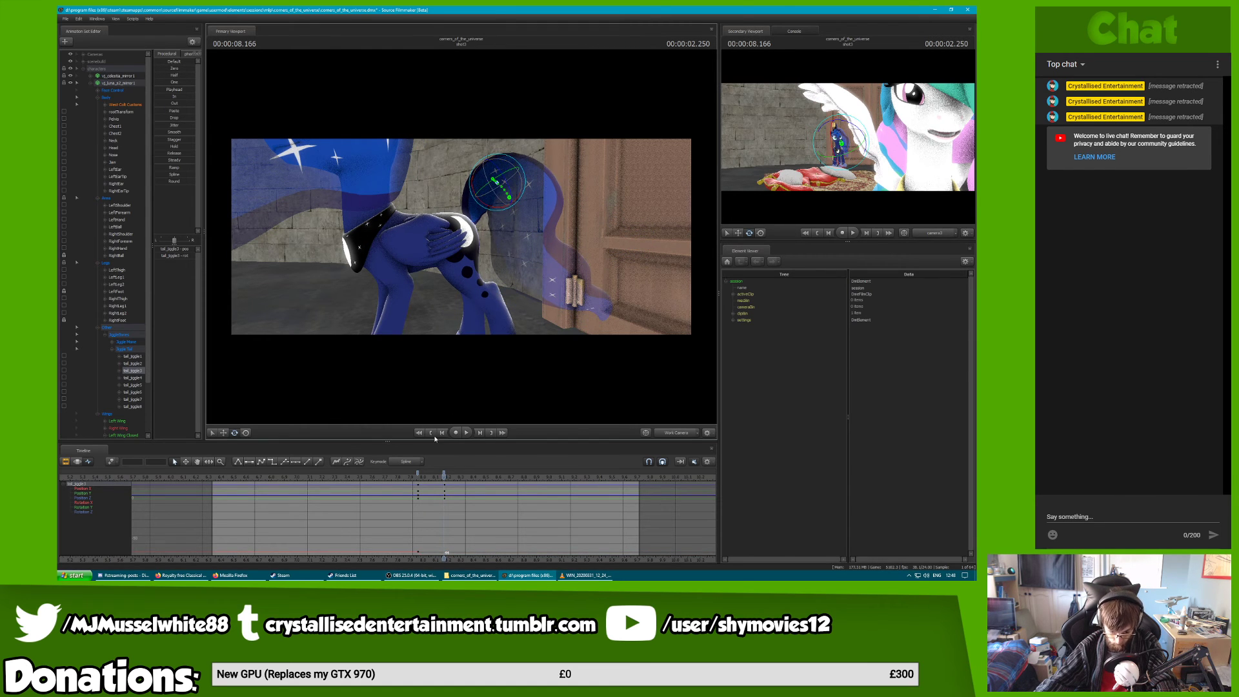
Key tail_jiggle5 at 8.000 s and rotate it at 8.208 s so the tail's end swings outward
click(132, 386)
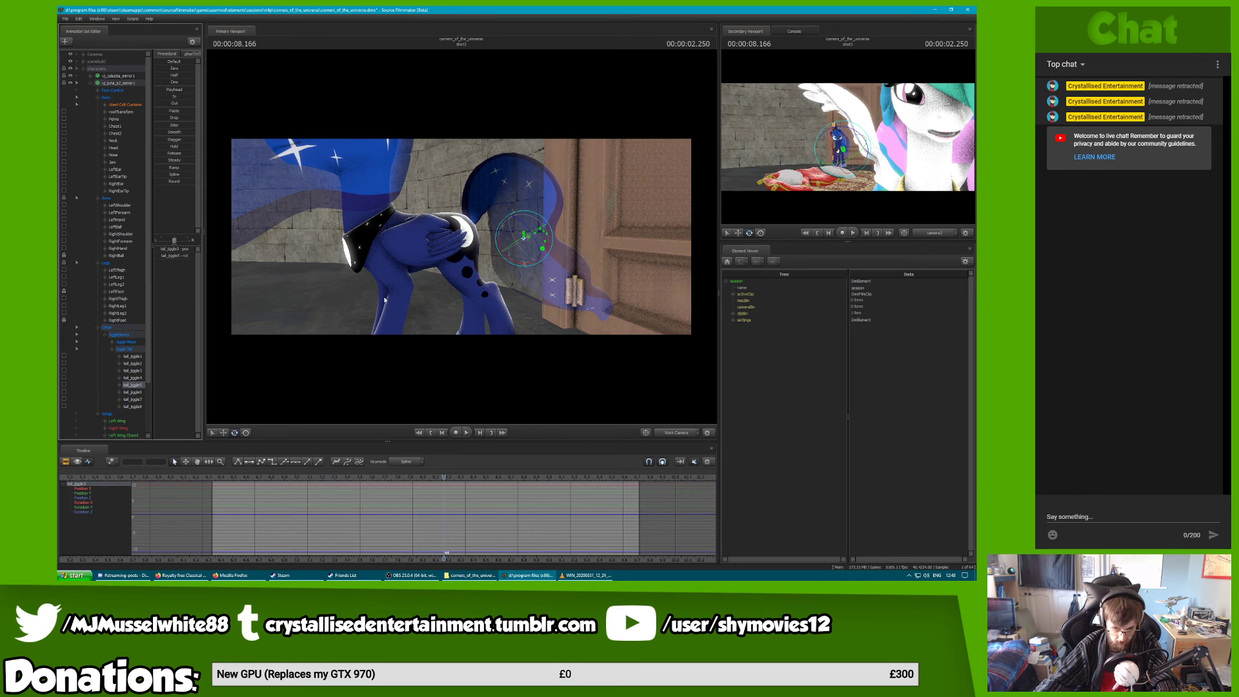
click(416, 478)
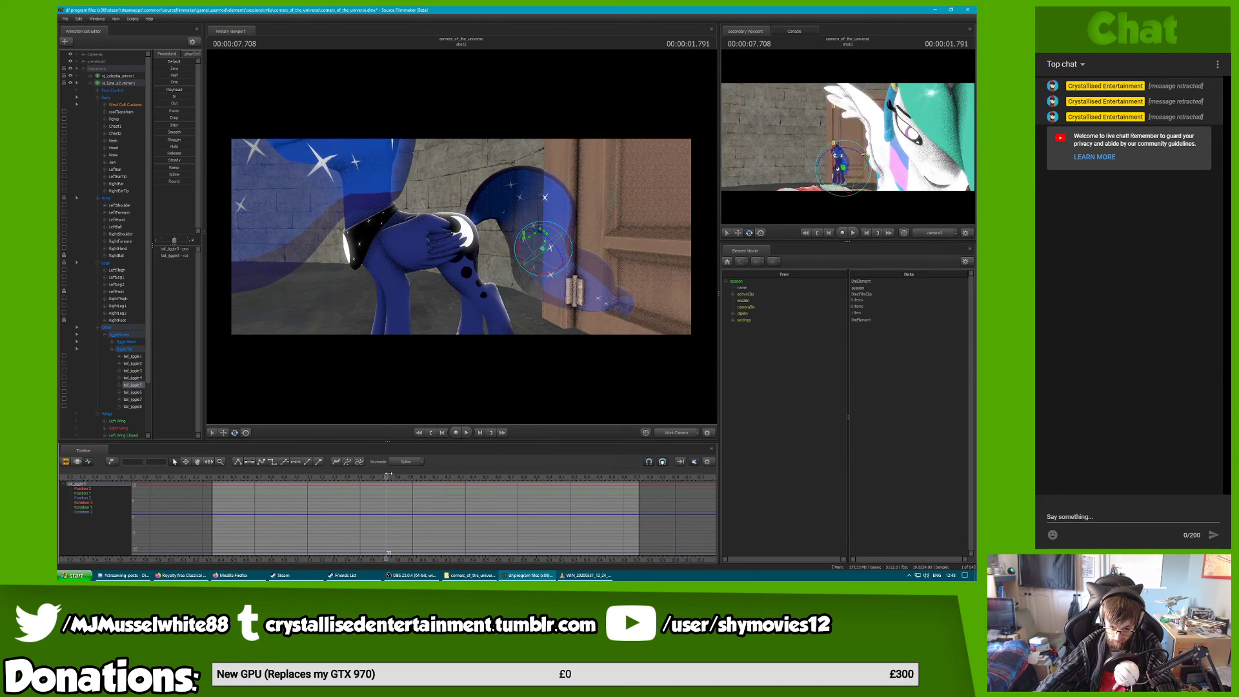
click(421, 477)
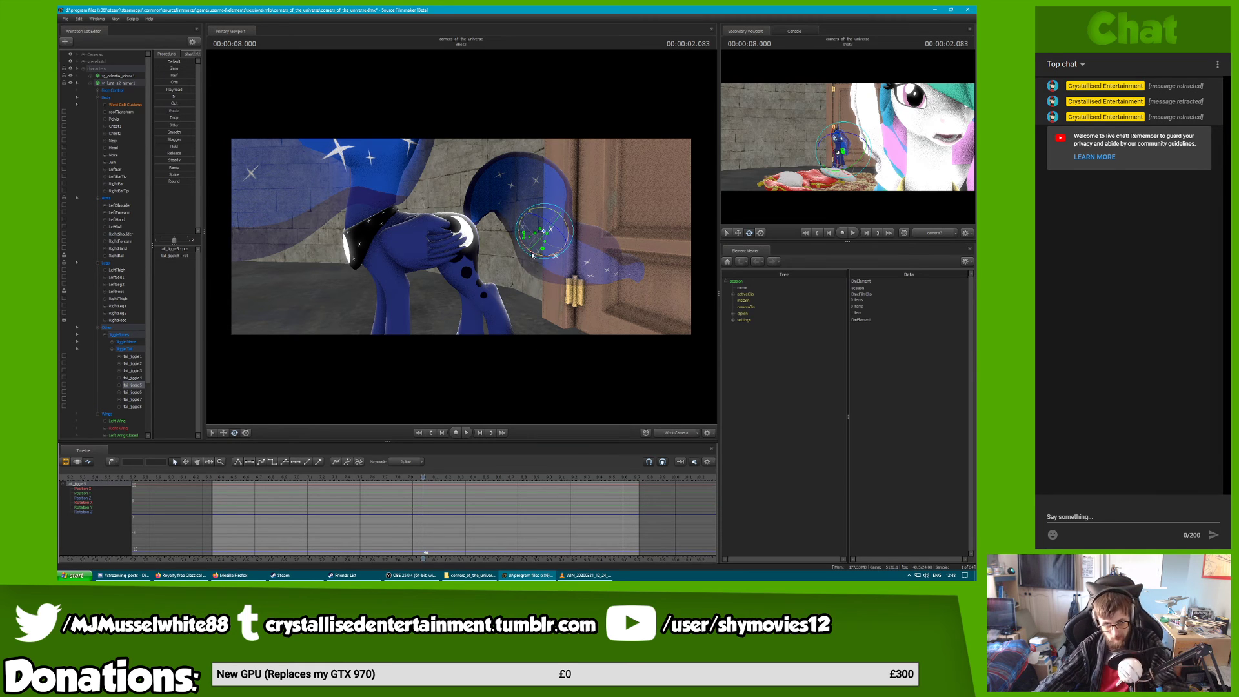
key(m)
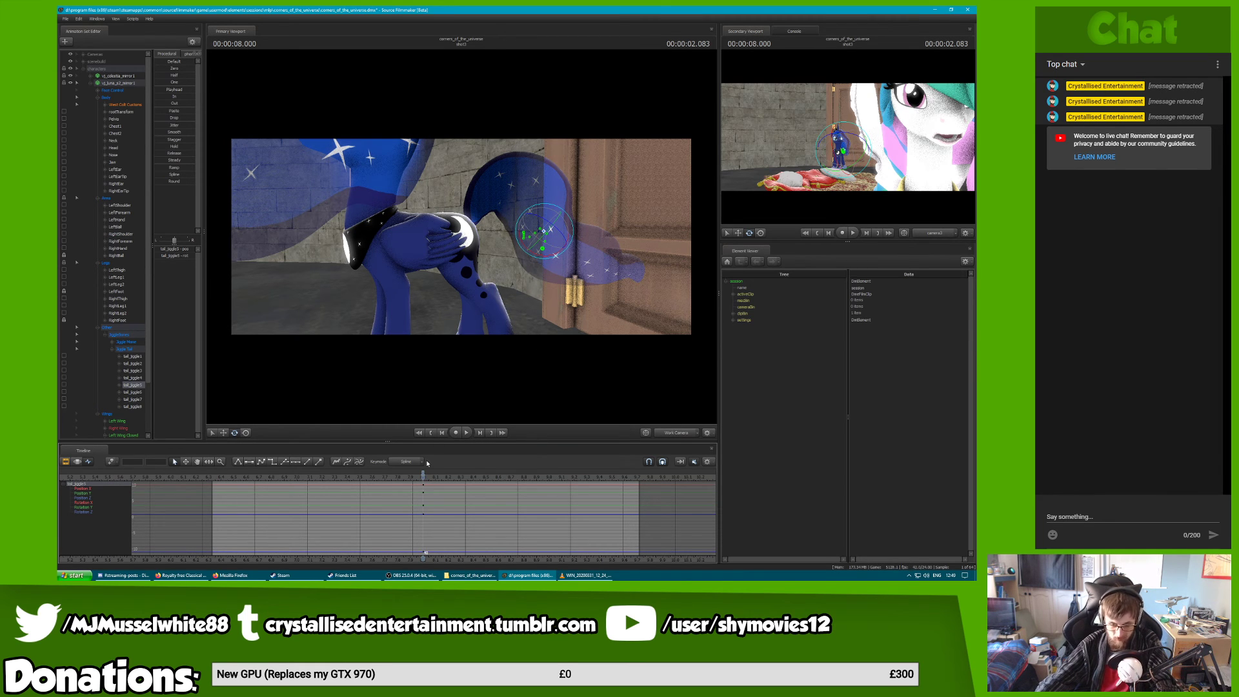
drag(423, 479, 450, 477)
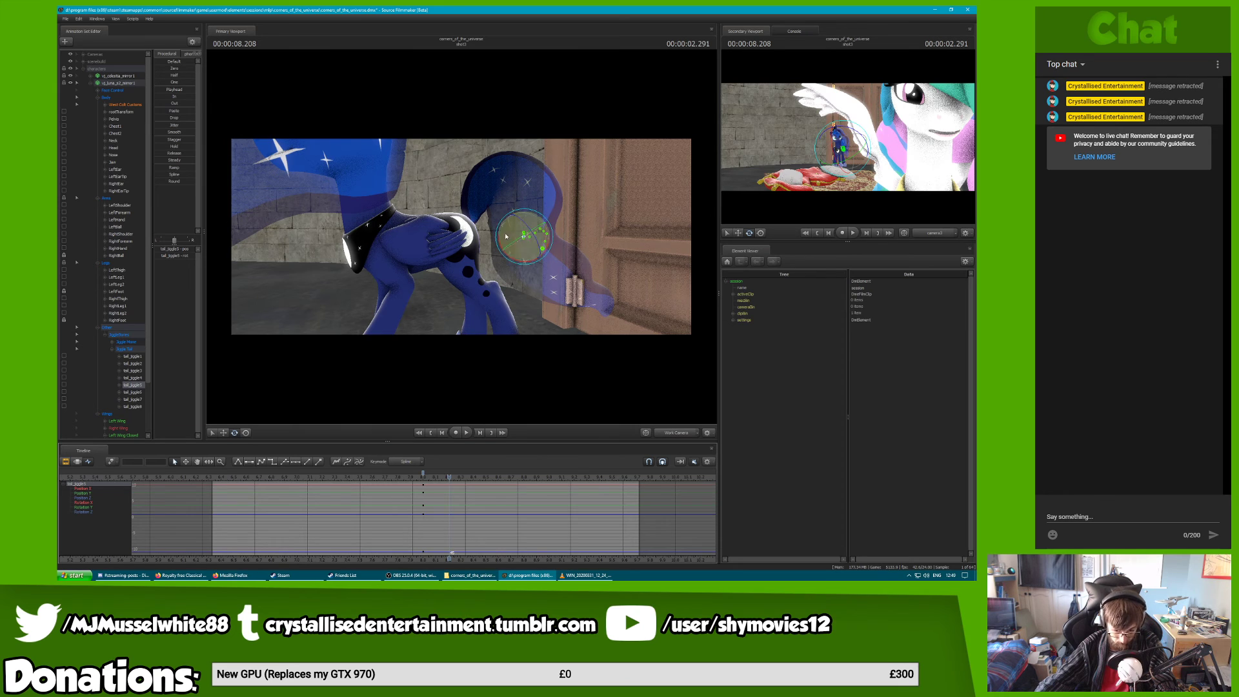
drag(514, 265, 523, 262)
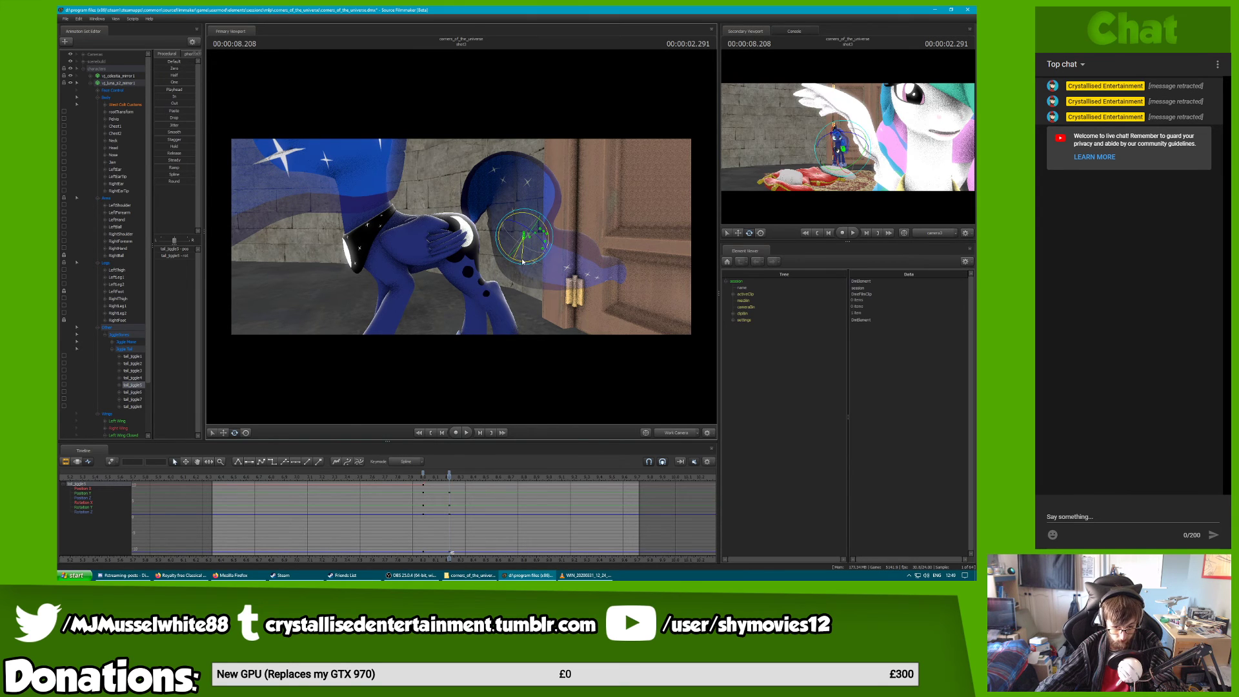
drag(523, 262, 516, 273)
Rotate tail_jiggle1 at 8.291 s to lower the tail, and raise it again at 8.625 s
mouse_move(447, 477)
mouse_down()
mouse_move(394, 476)
mouse_move(466, 476)
mouse_move(418, 475)
mouse_move(434, 475)
mouse_up()
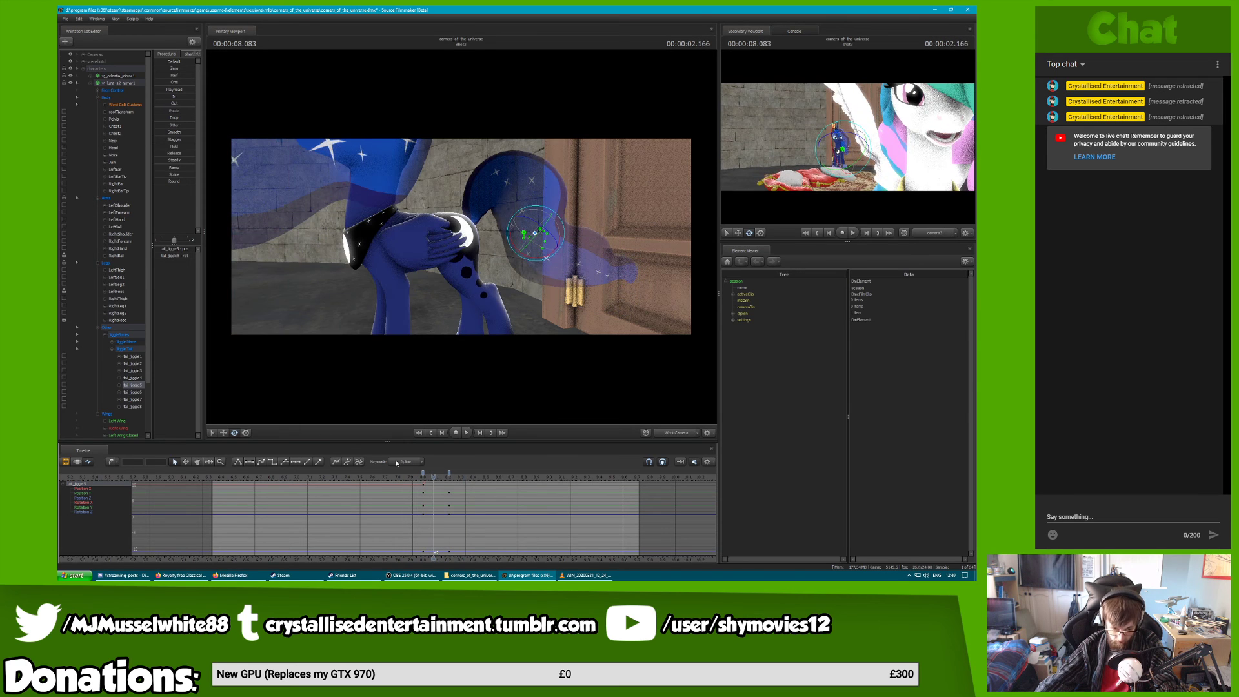
click(133, 364)
click(133, 356)
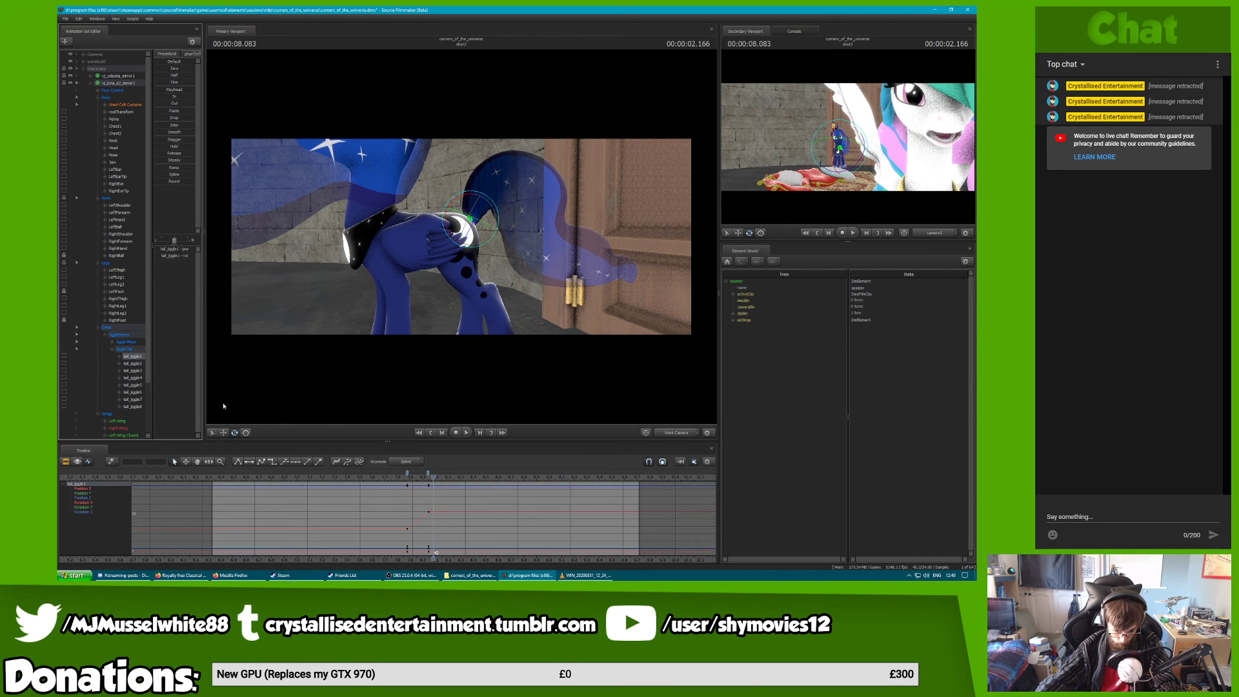
drag(432, 476, 459, 475)
drag(463, 198, 480, 194)
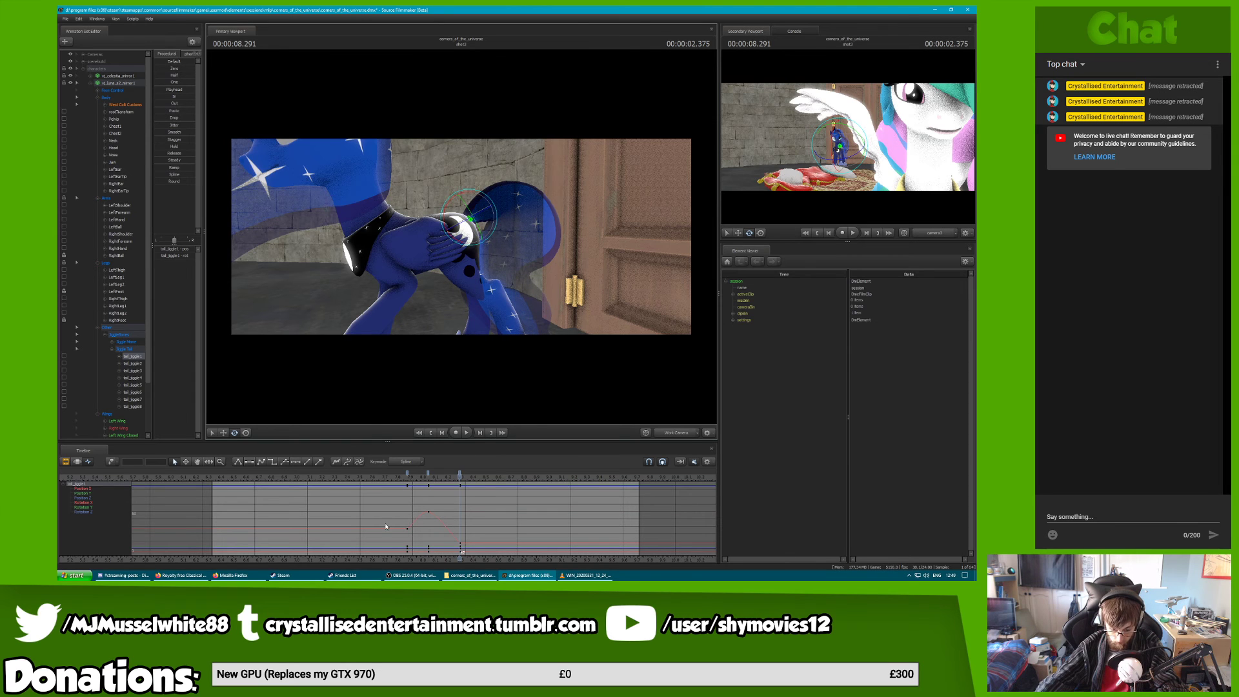
drag(490, 477, 501, 473)
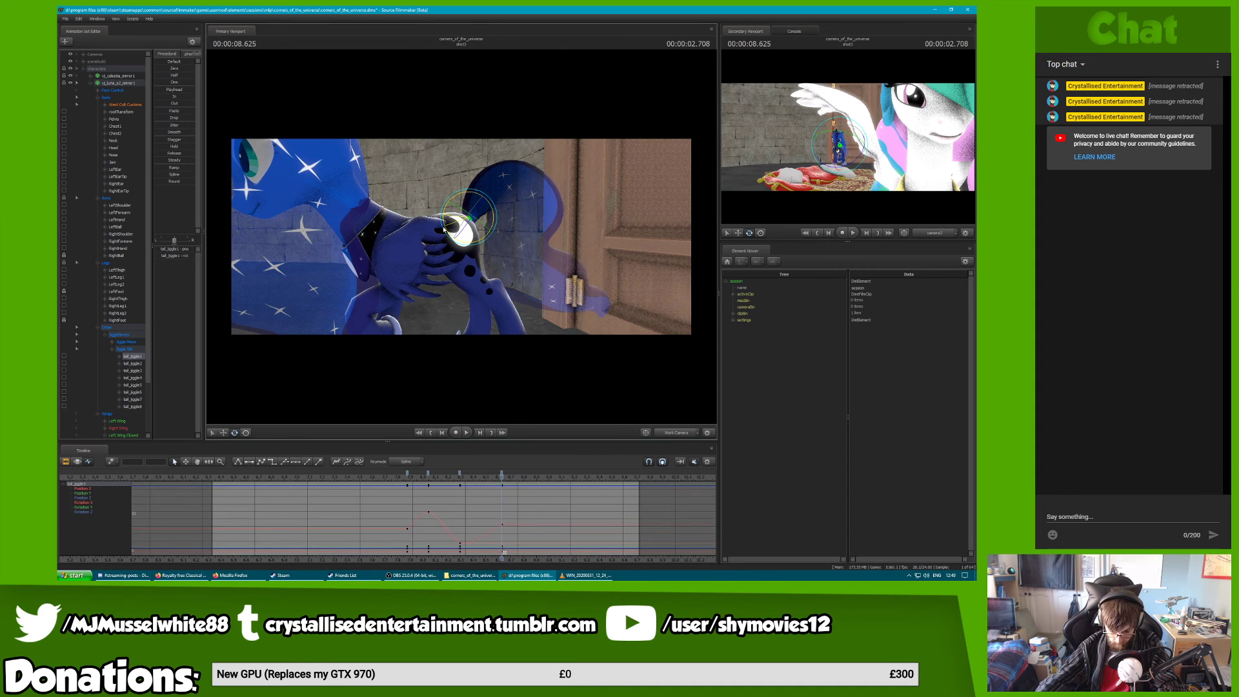
double_click(502, 474)
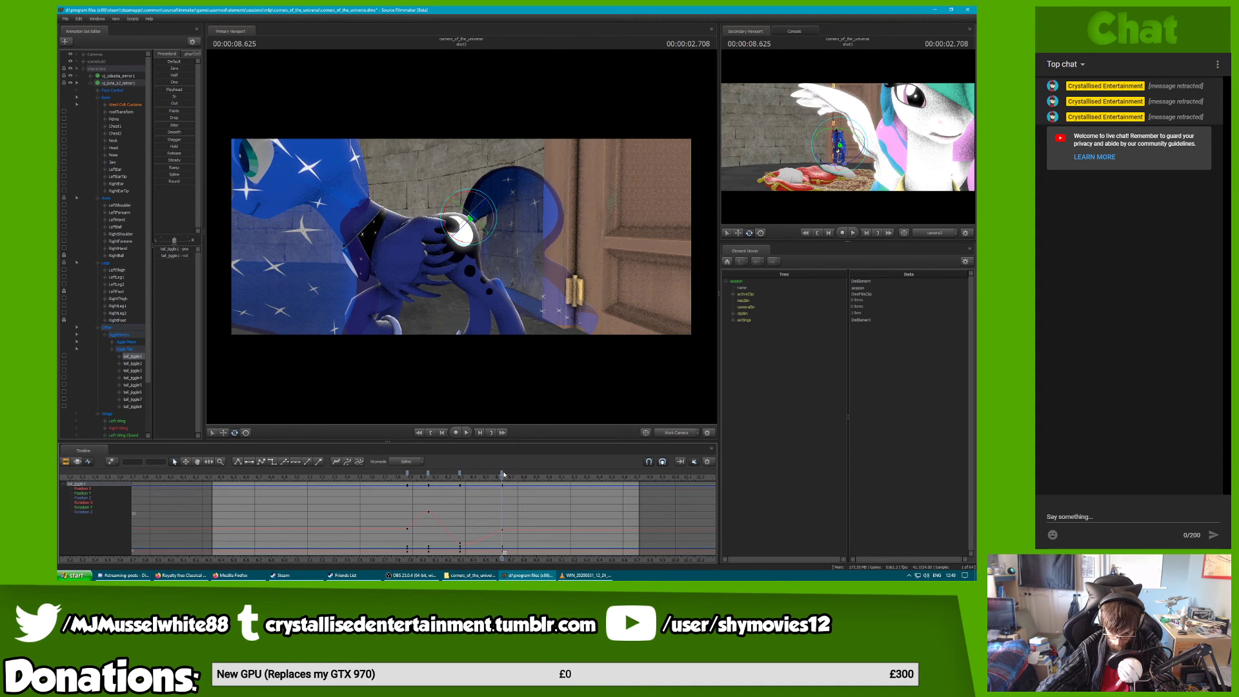
Retime tail_jiggle1's last keyframe to slightly after 8.625 s, playing the shot to check the tail swing
key(space)
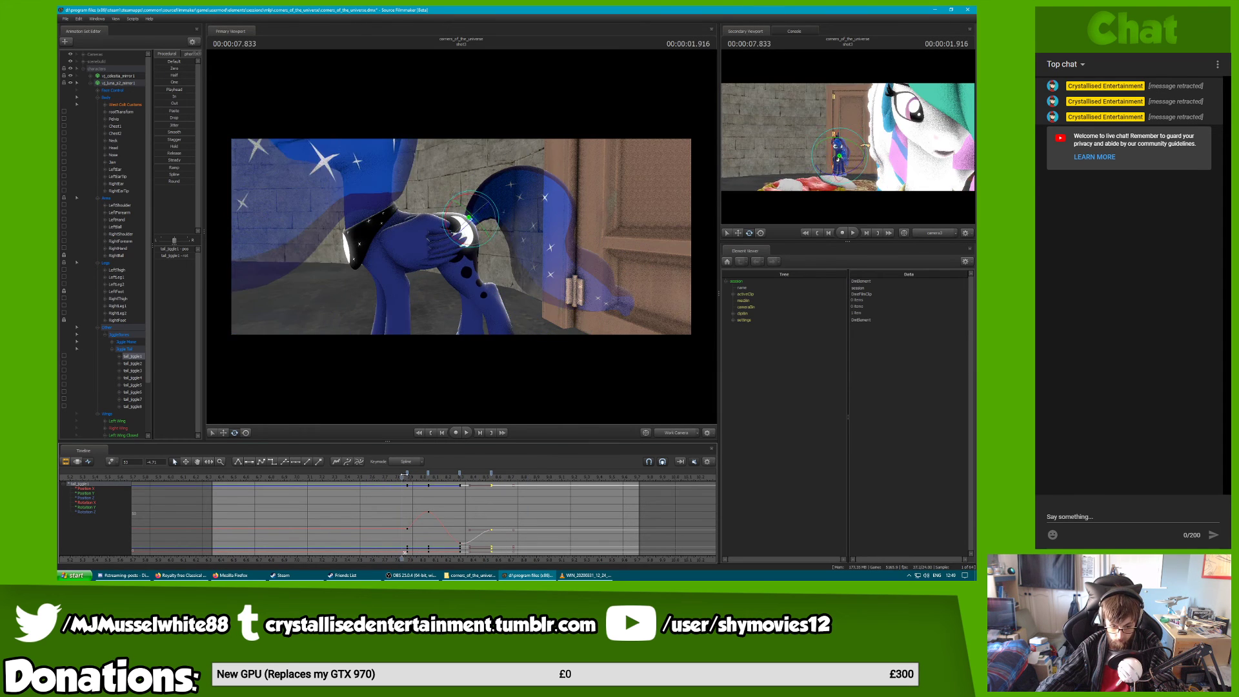
click(459, 473)
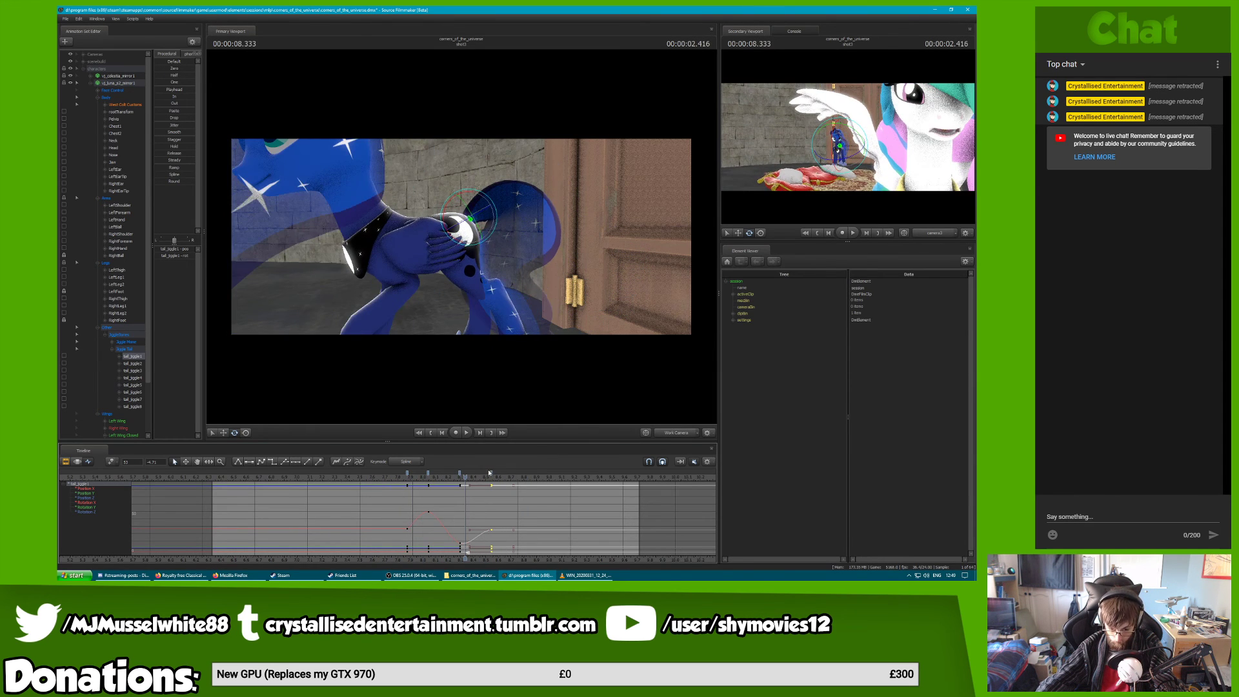
click(495, 475)
key(space)
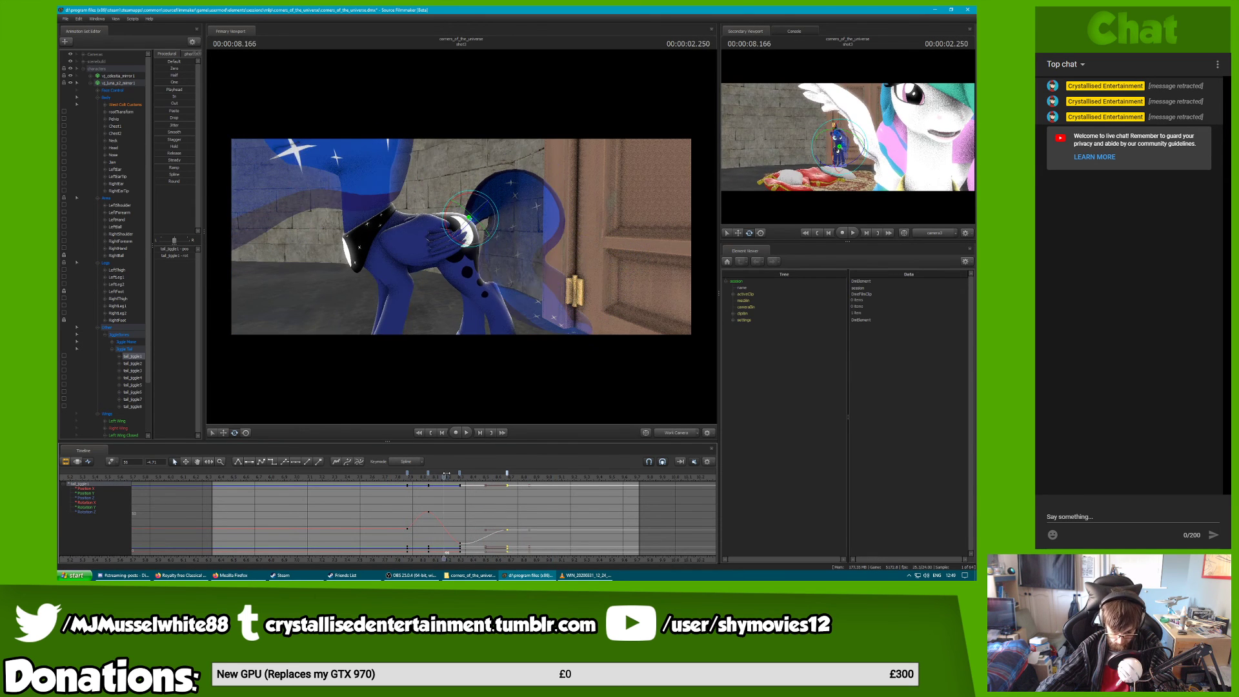
click(444, 473)
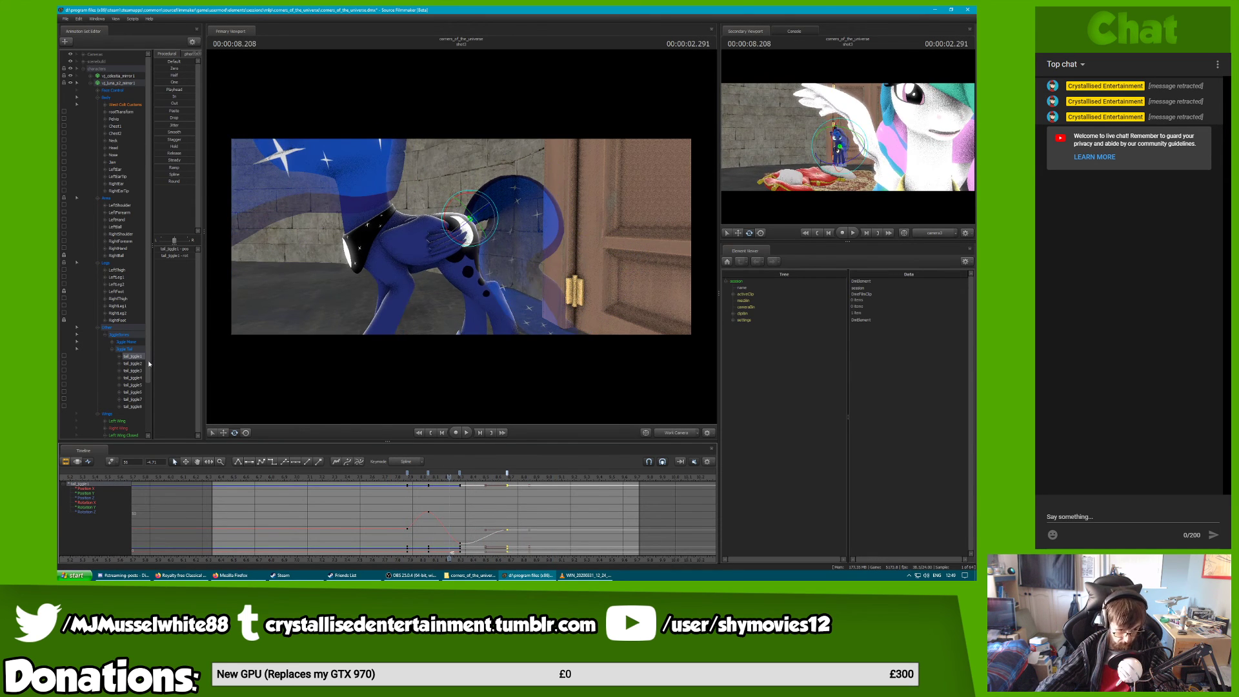
Rotate tail_jiggle3 outward at 8.375 s and back downward at 8.625 s, and scrub the swing to check it
click(137, 371)
drag(453, 476, 471, 476)
drag(516, 227, 536, 236)
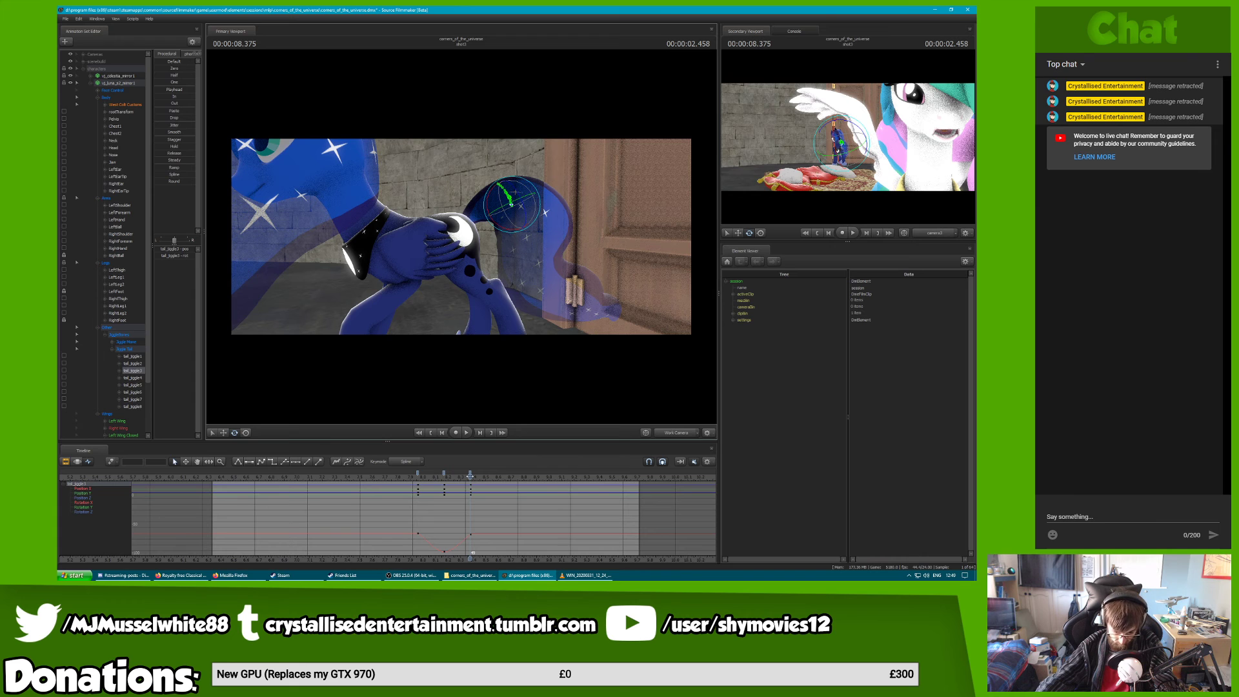
drag(471, 476, 503, 477)
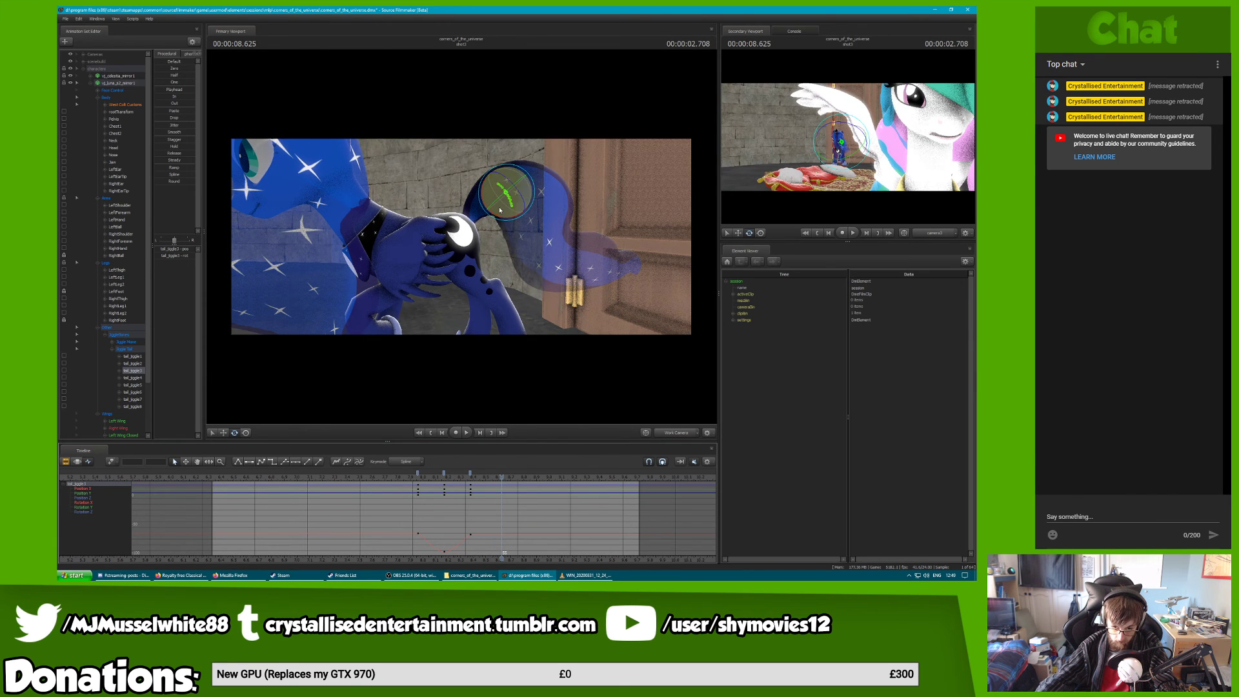
drag(500, 210, 488, 224)
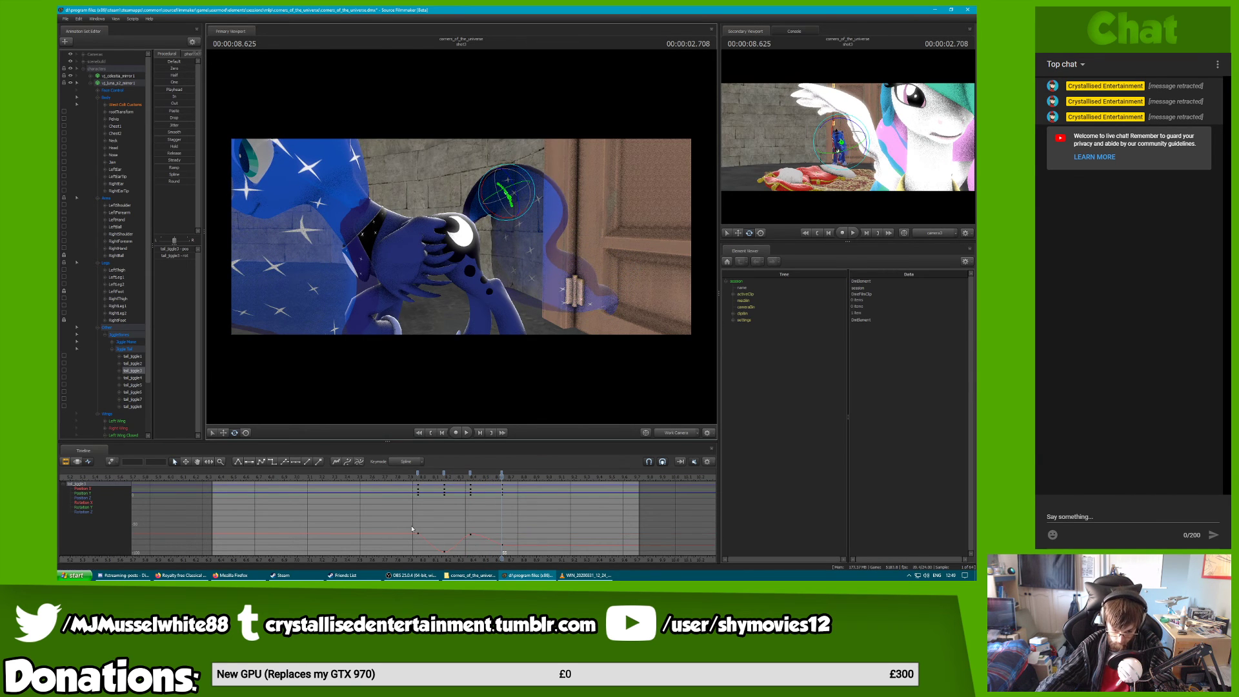
drag(400, 476, 428, 485)
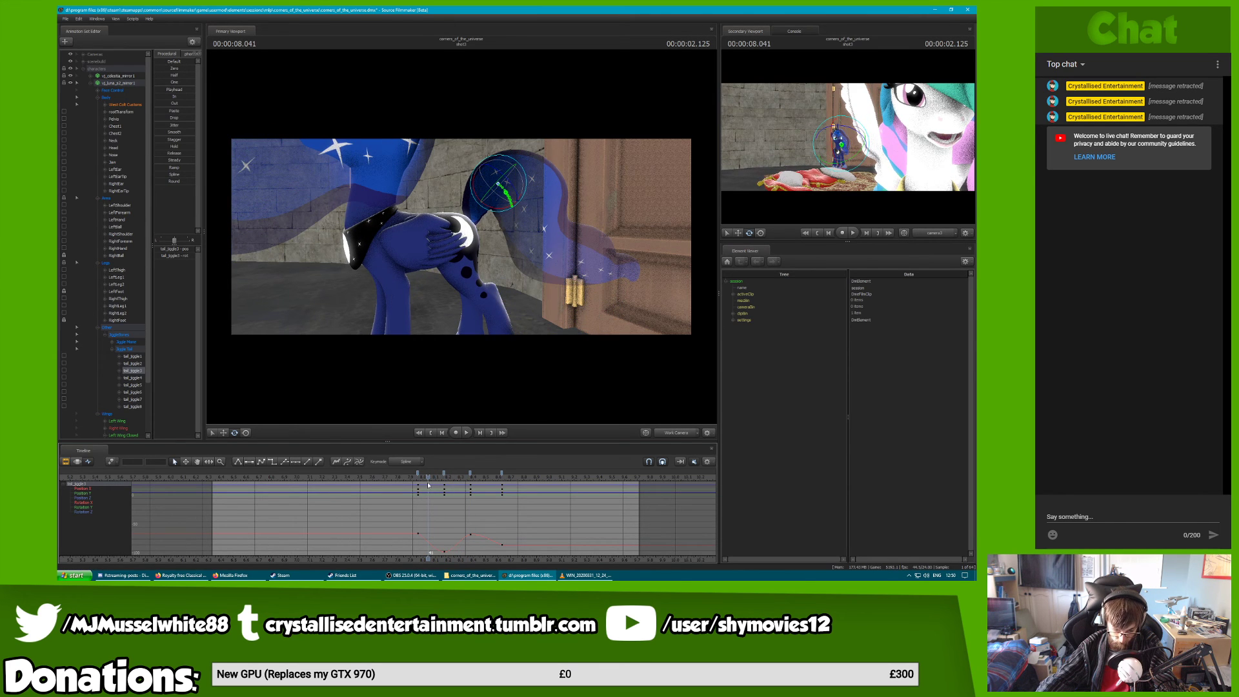
Rotate tail_jiggle5 at 8.500 s and again at 8.791 s to continue the swing of the tail's end
click(138, 384)
drag(433, 476, 486, 478)
drag(526, 273, 514, 288)
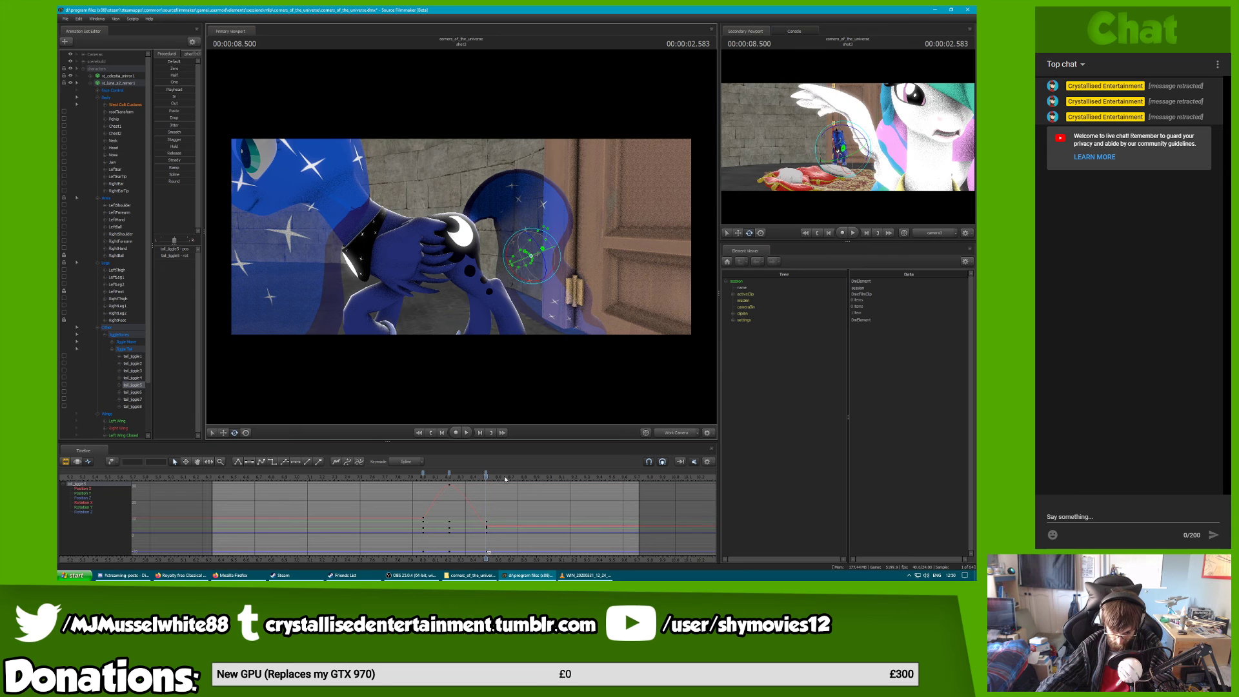
drag(505, 478, 523, 478)
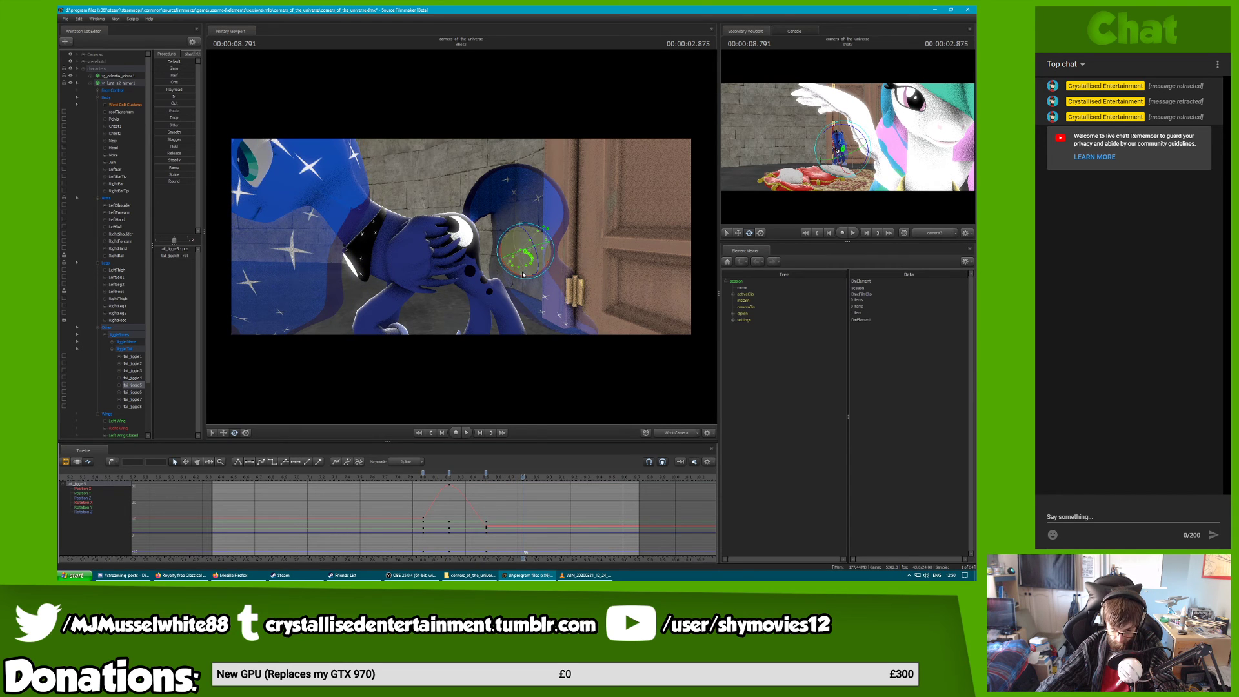
drag(523, 275, 528, 279)
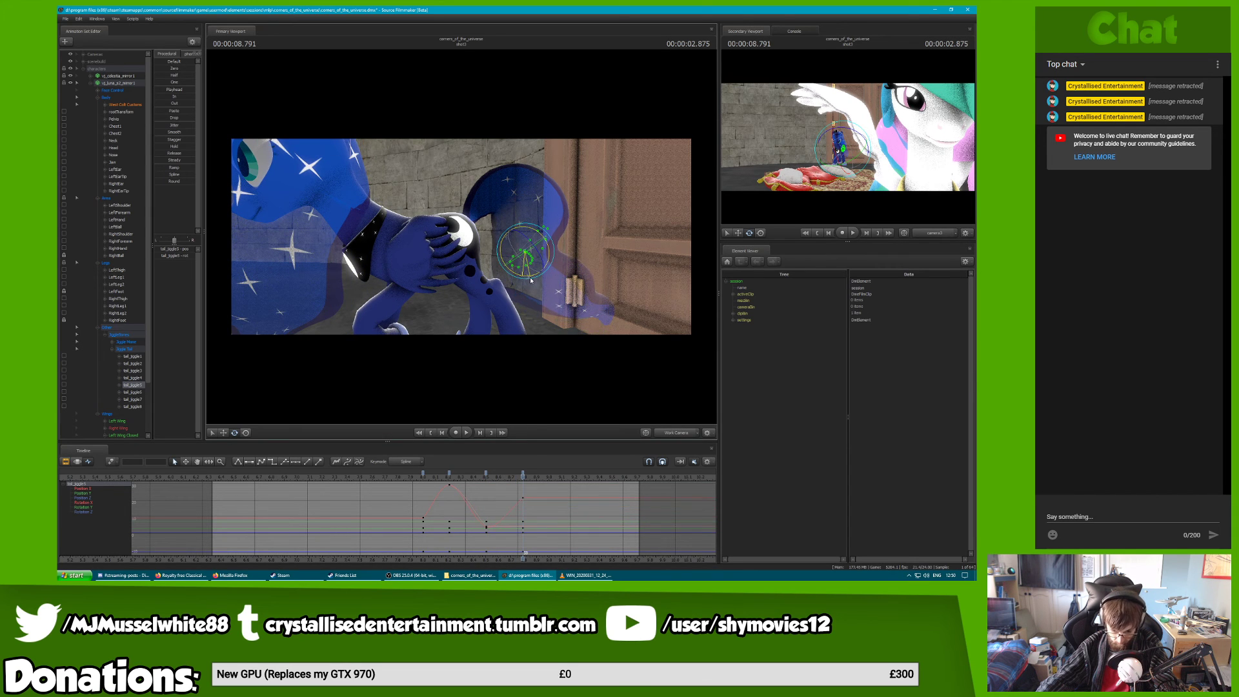
Keyframe rotations of tail_jiggle7 shortly after 8.083 s and at 8.333 s to bend the end of the tail
click(140, 393)
drag(432, 476, 435, 476)
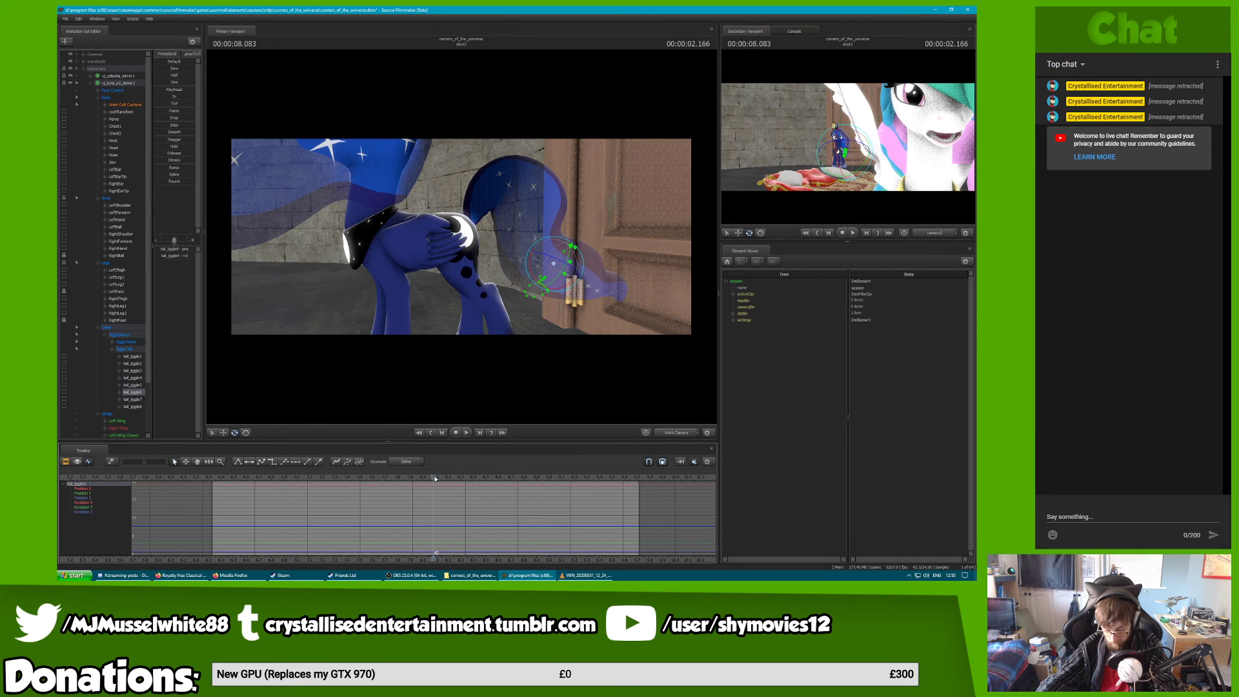
click(134, 400)
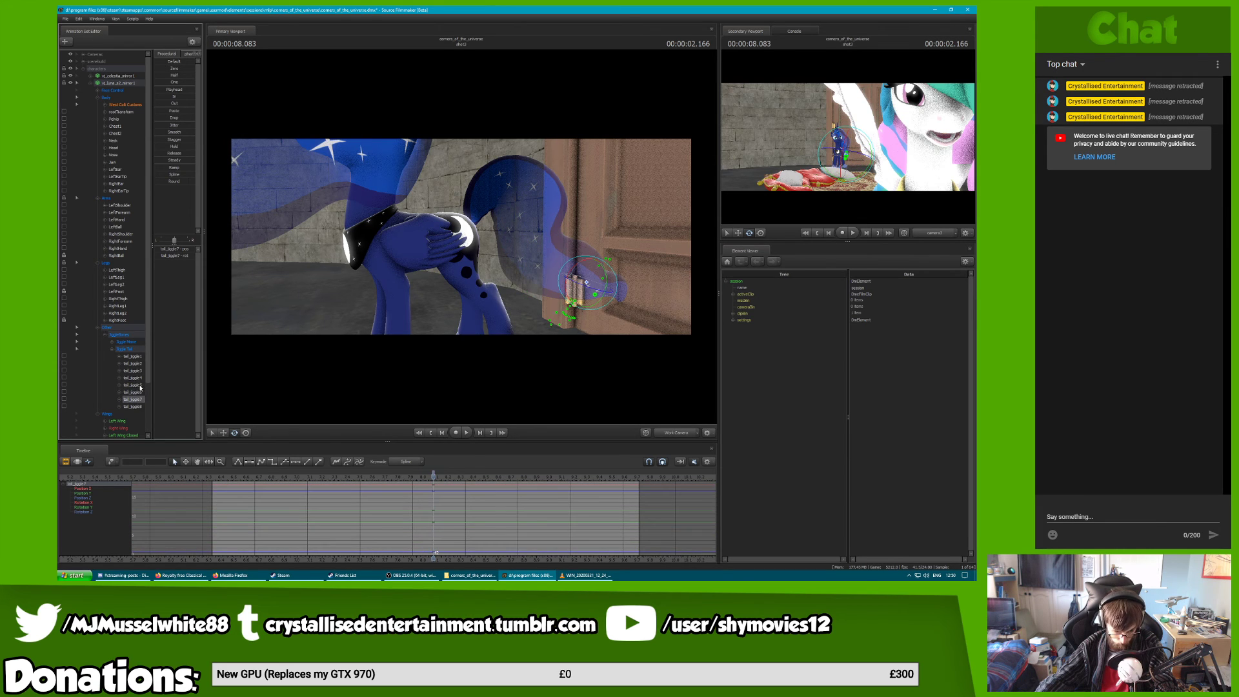
click(140, 386)
click(134, 400)
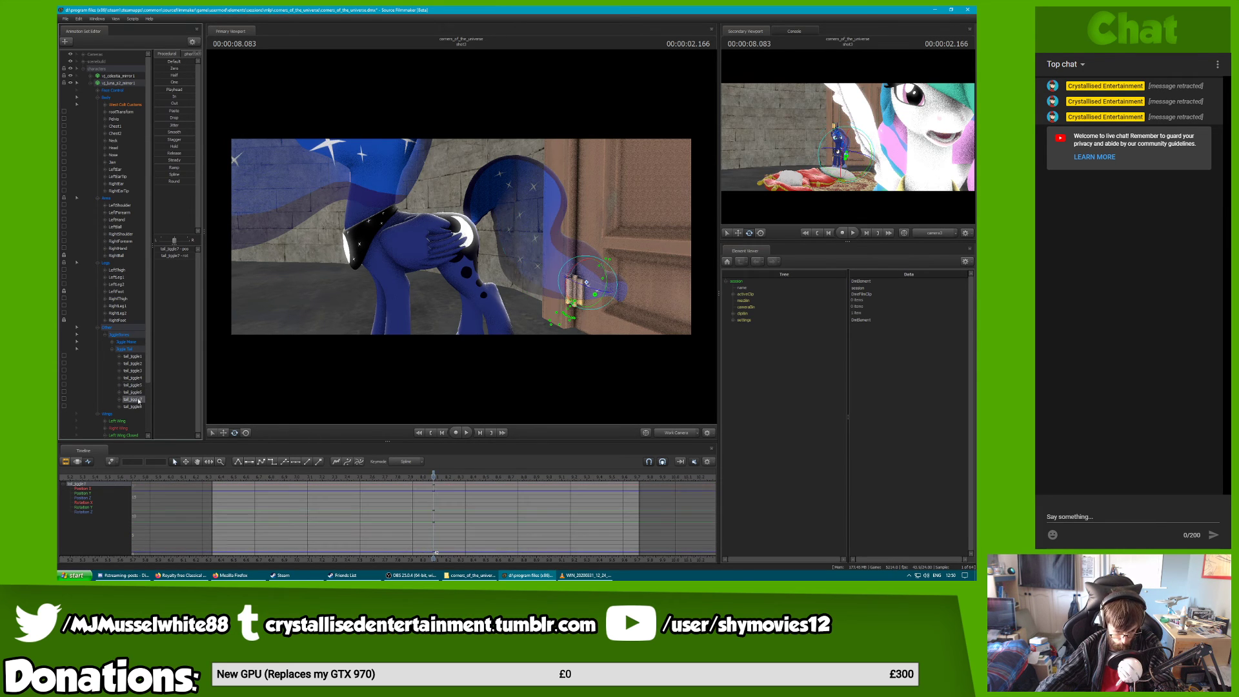
drag(433, 473, 466, 480)
drag(572, 300, 564, 308)
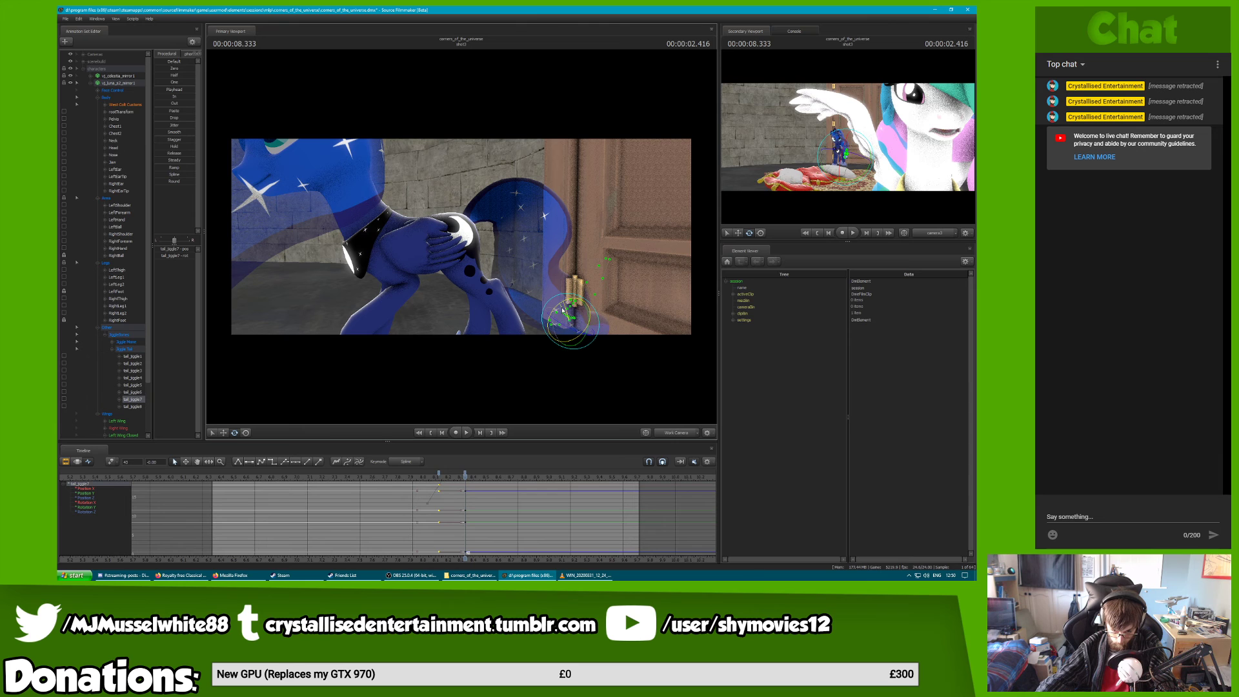
key(ctrl+z)
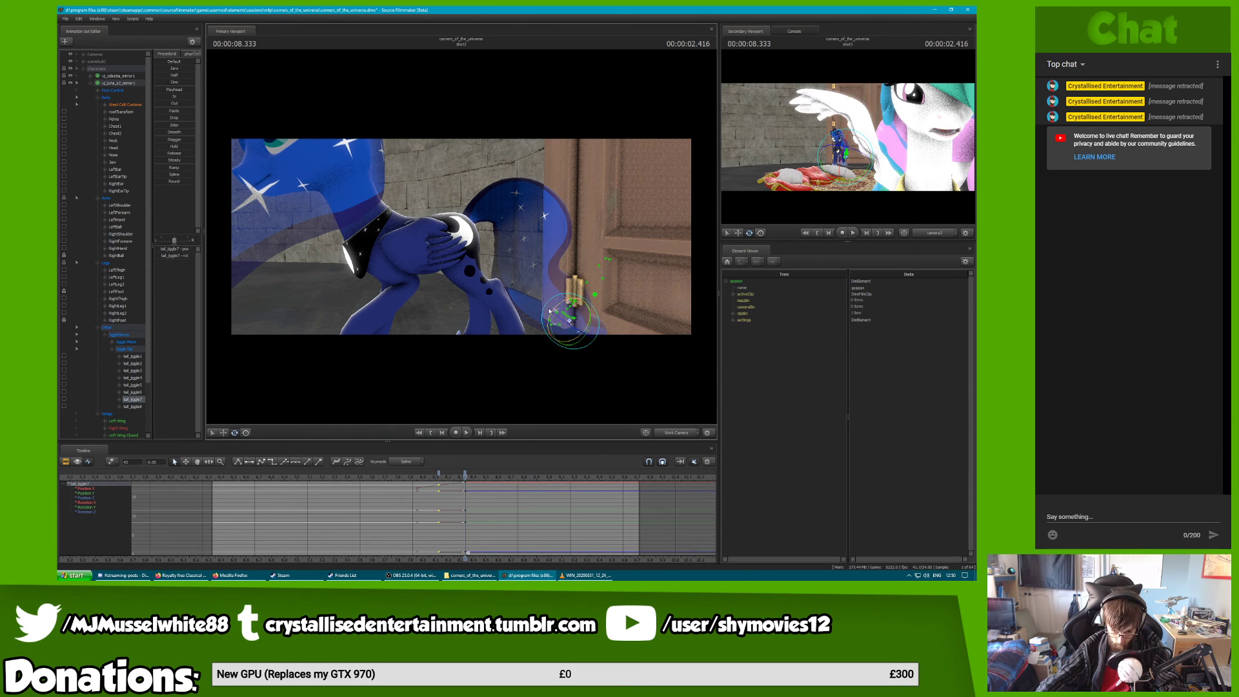
Rotate tail_jiggle7 at 8.708 s and again at 9.125 s, and play the shot to check the tail tip's swing
drag(424, 238, 455, 240)
click(492, 475)
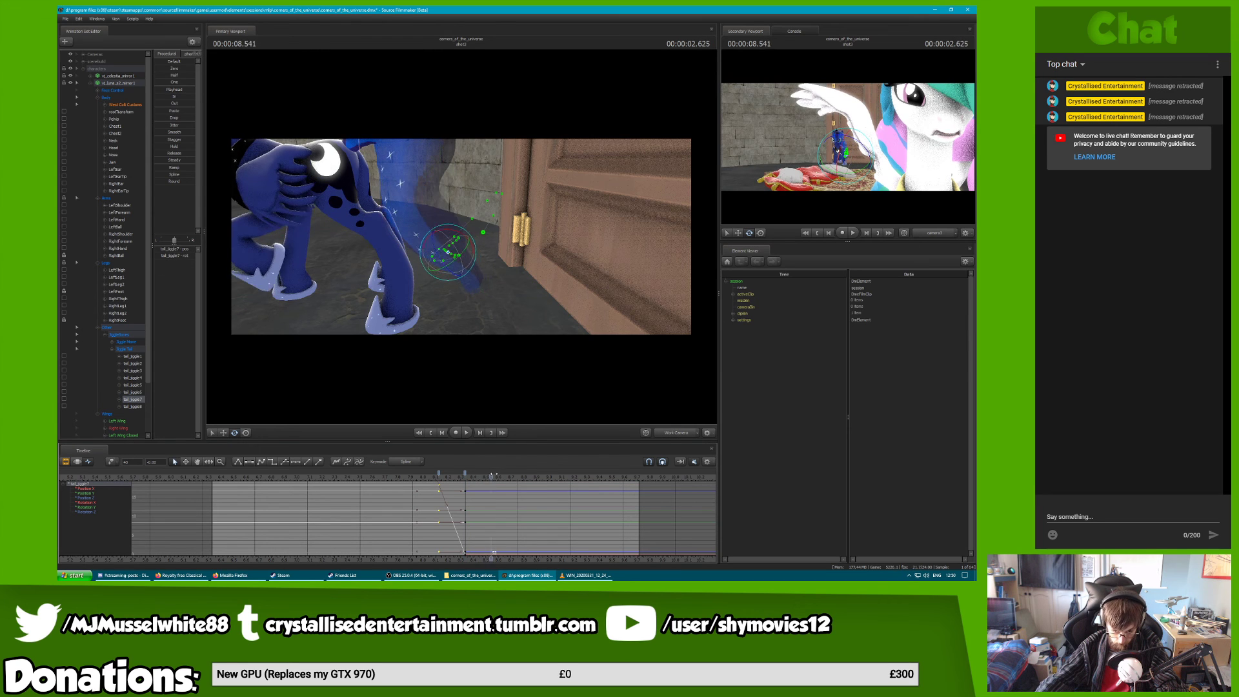
click(512, 473)
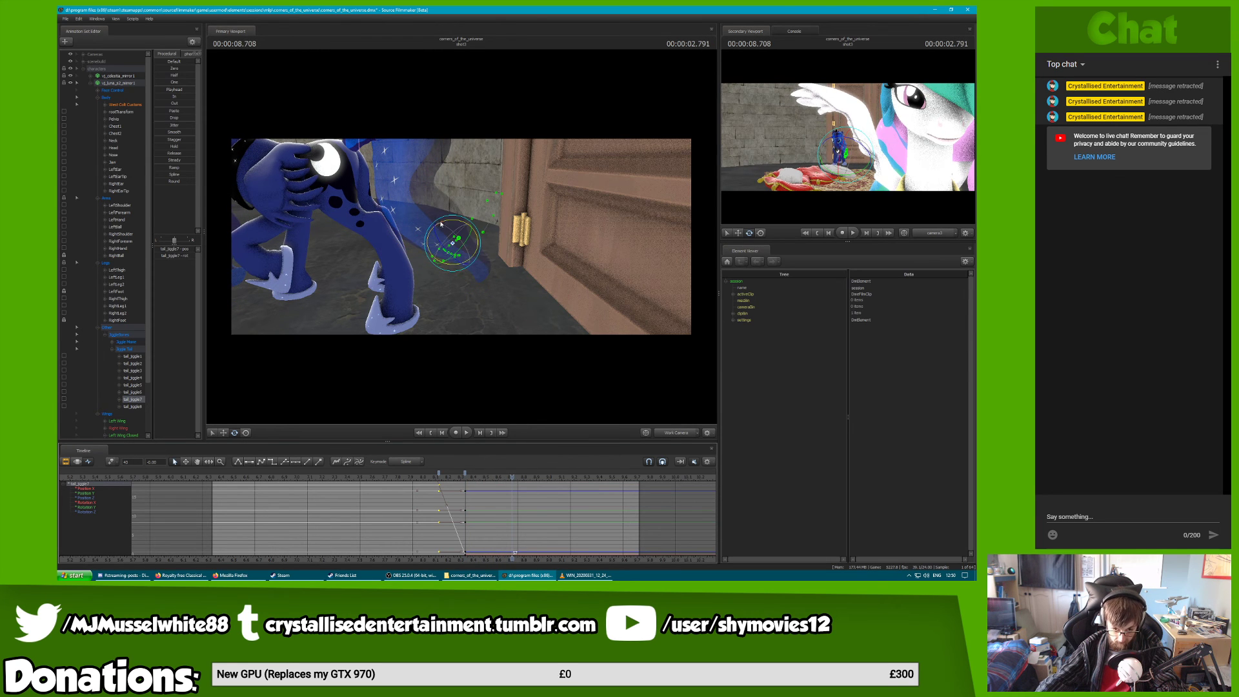
drag(441, 223, 438, 221)
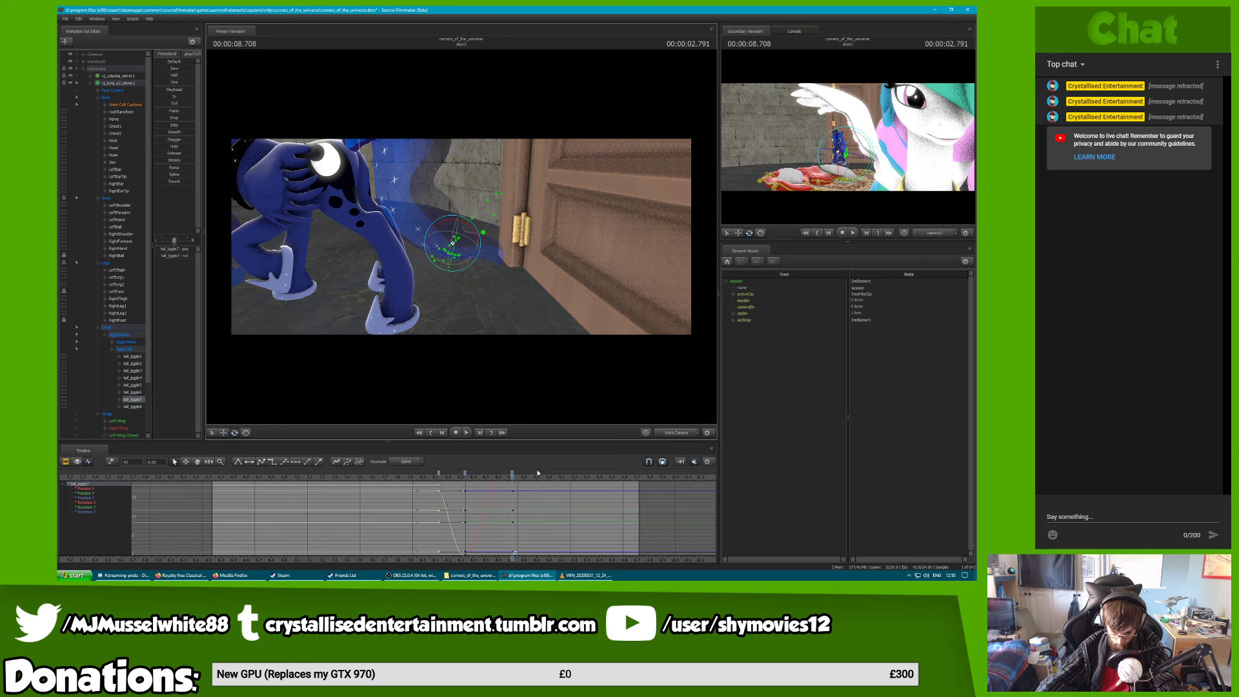
click(564, 476)
drag(472, 219, 475, 222)
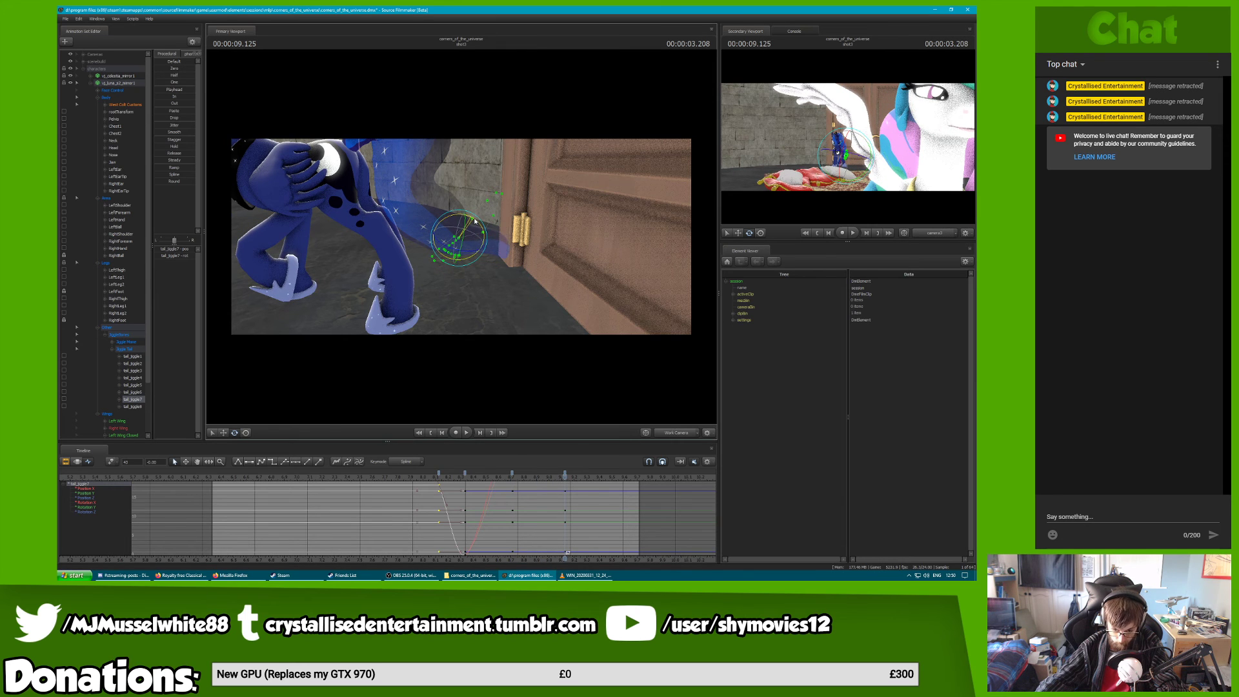
click(415, 476)
key(space)
key(space)
click(429, 476)
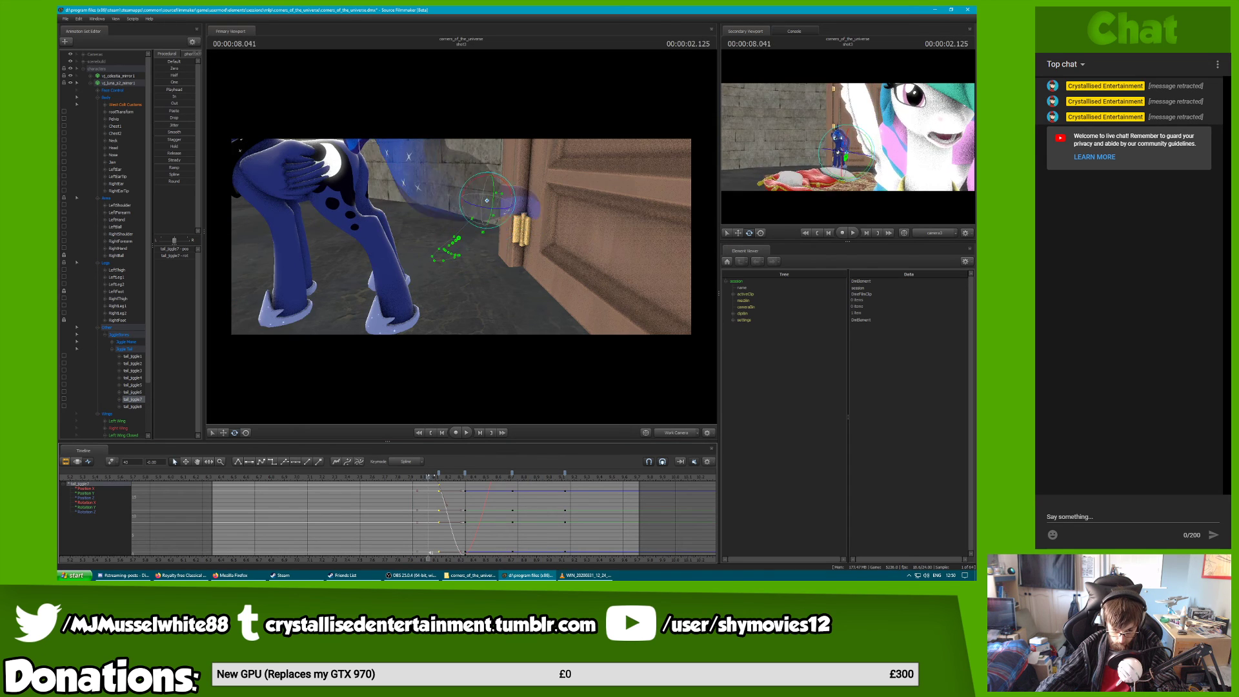
key(space)
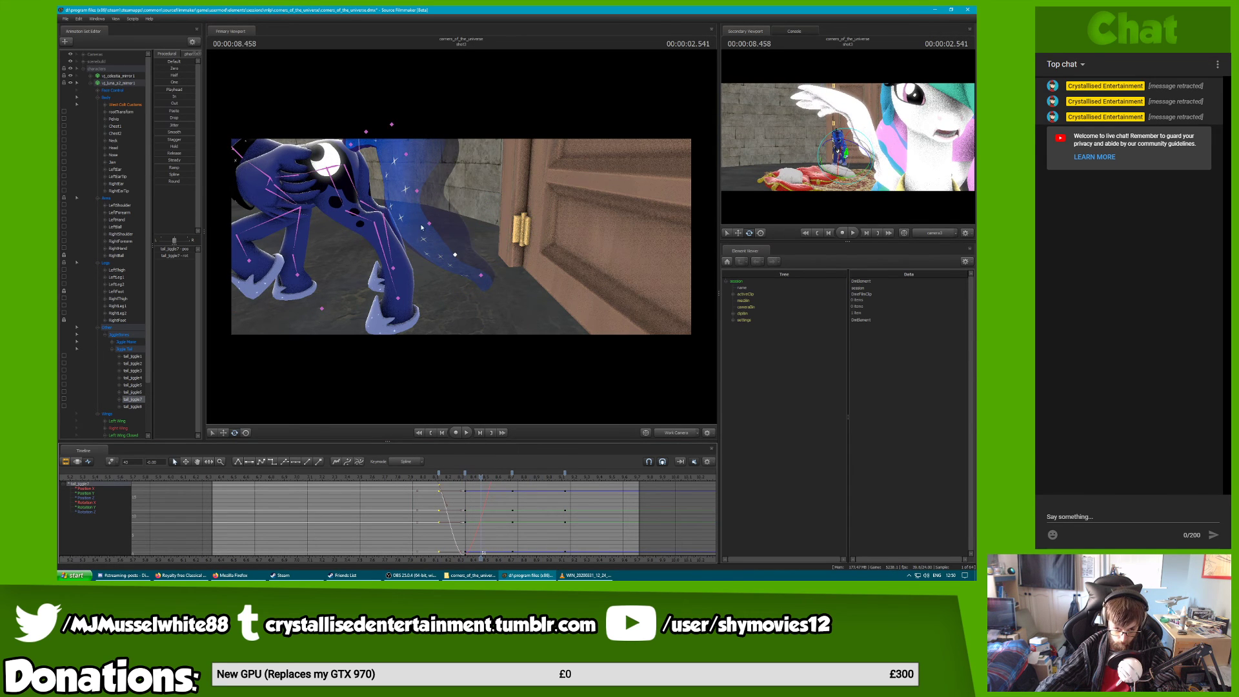
Move tail_jiggle3's last three keyframes later, spacing them progressively further apart to slow its swing
click(133, 385)
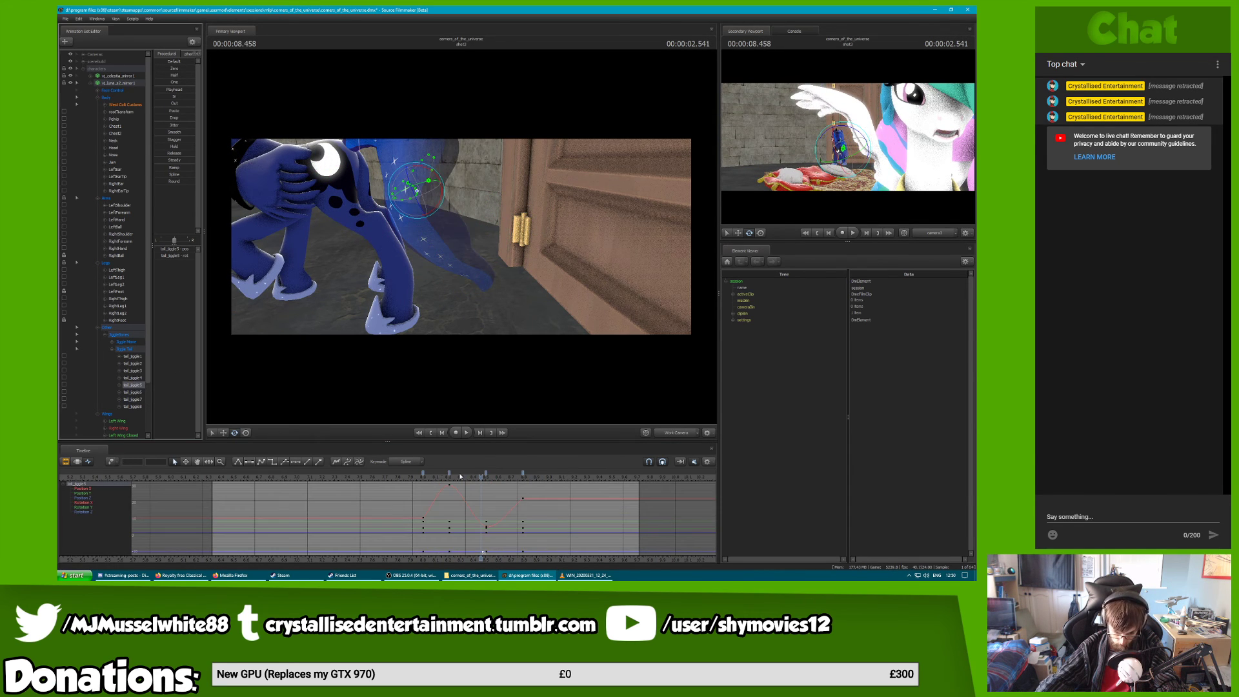
drag(479, 477, 402, 477)
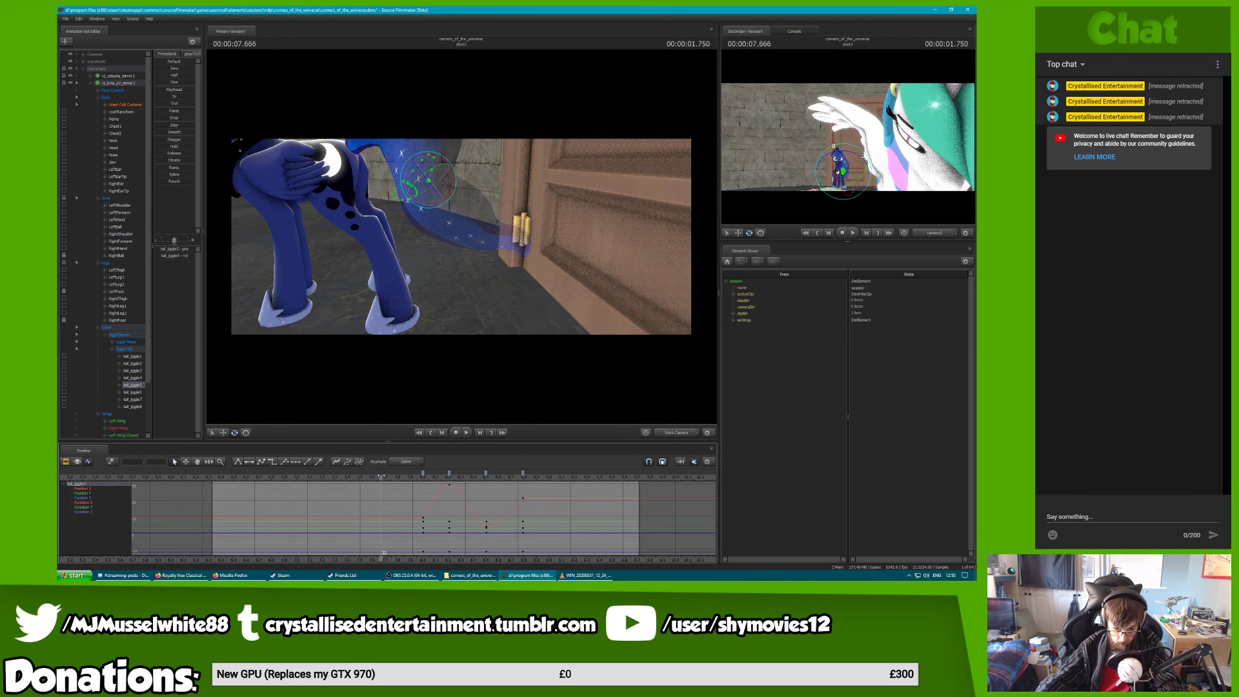
click(134, 371)
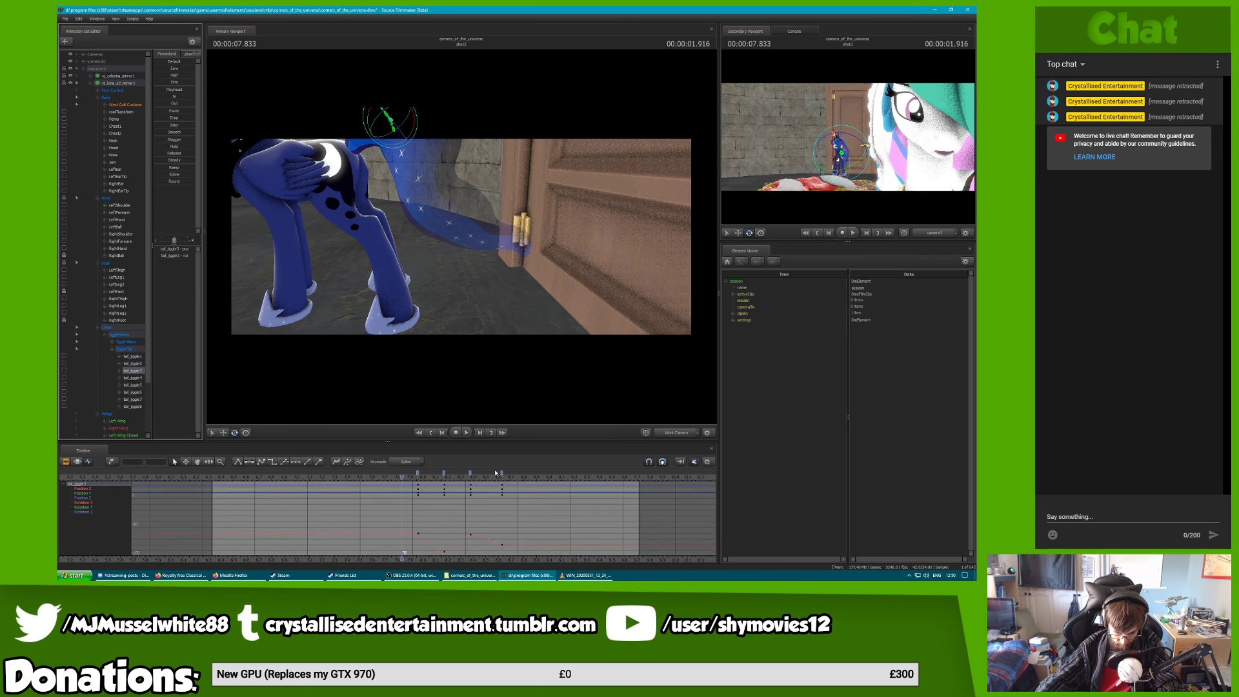
drag(502, 474, 449, 475)
key(space)
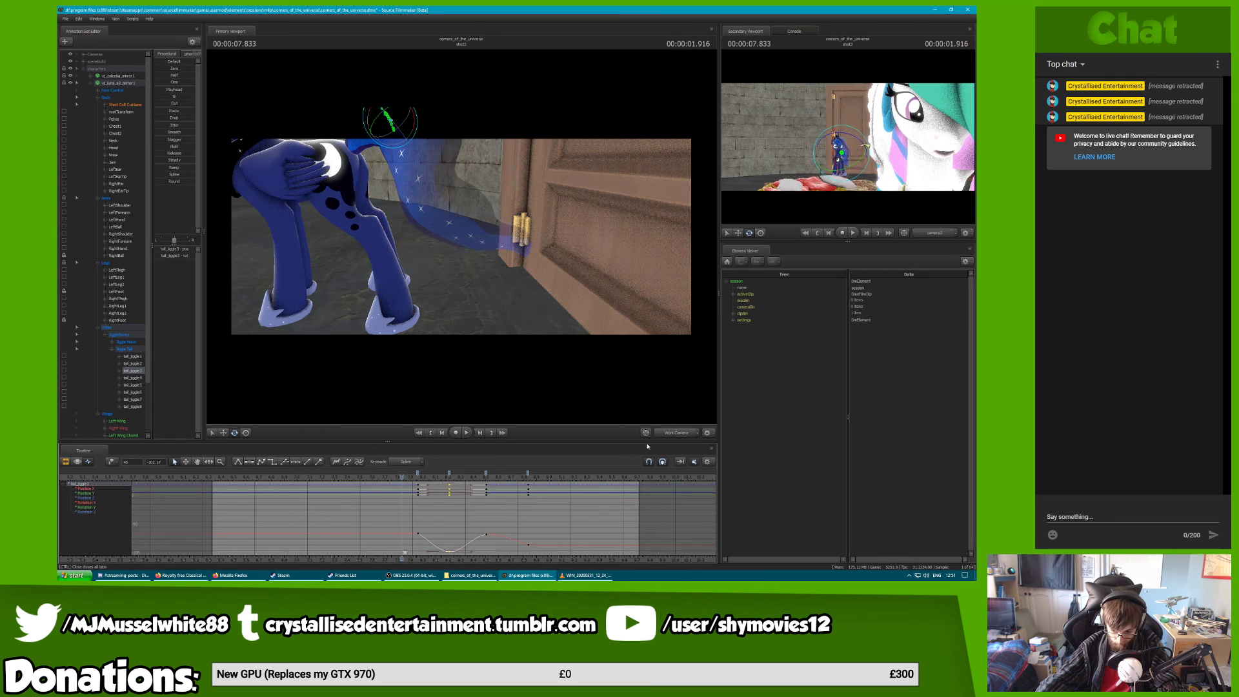
Play the shot through the shot camera and from a wider work camera view to check Luna's tail motion
click(665, 433)
key(space)
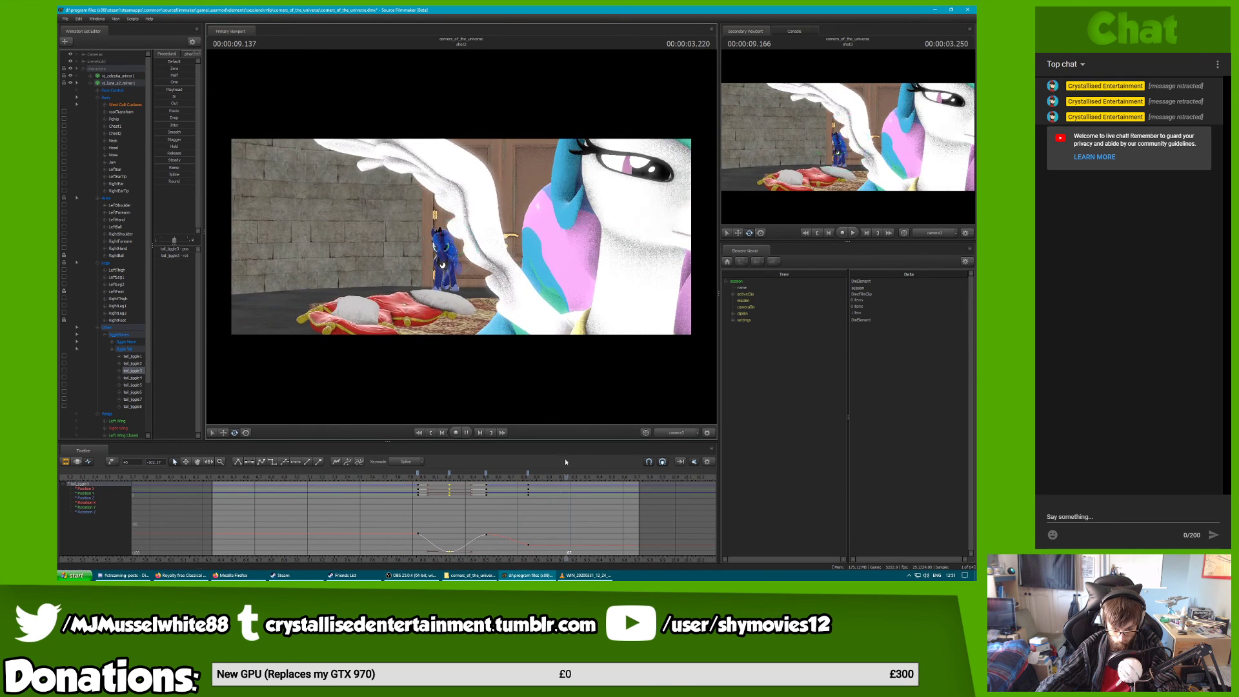
scroll(466, 496, up, 2)
key(space)
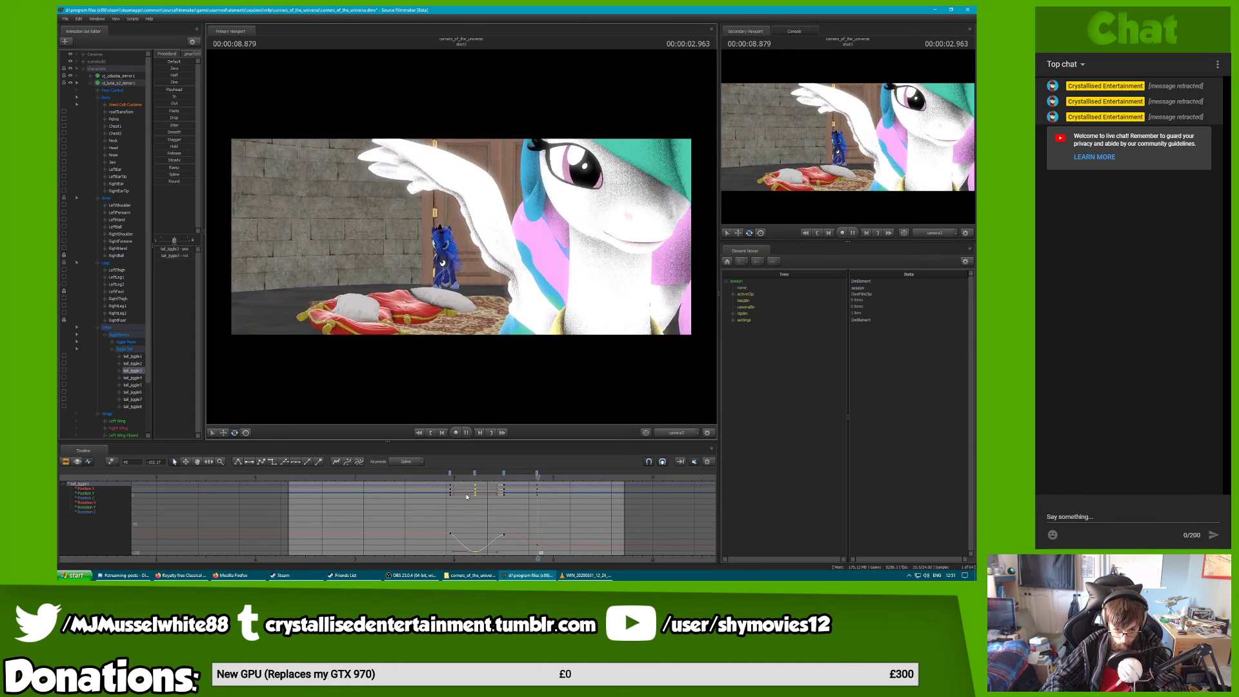
key(space)
click(693, 433)
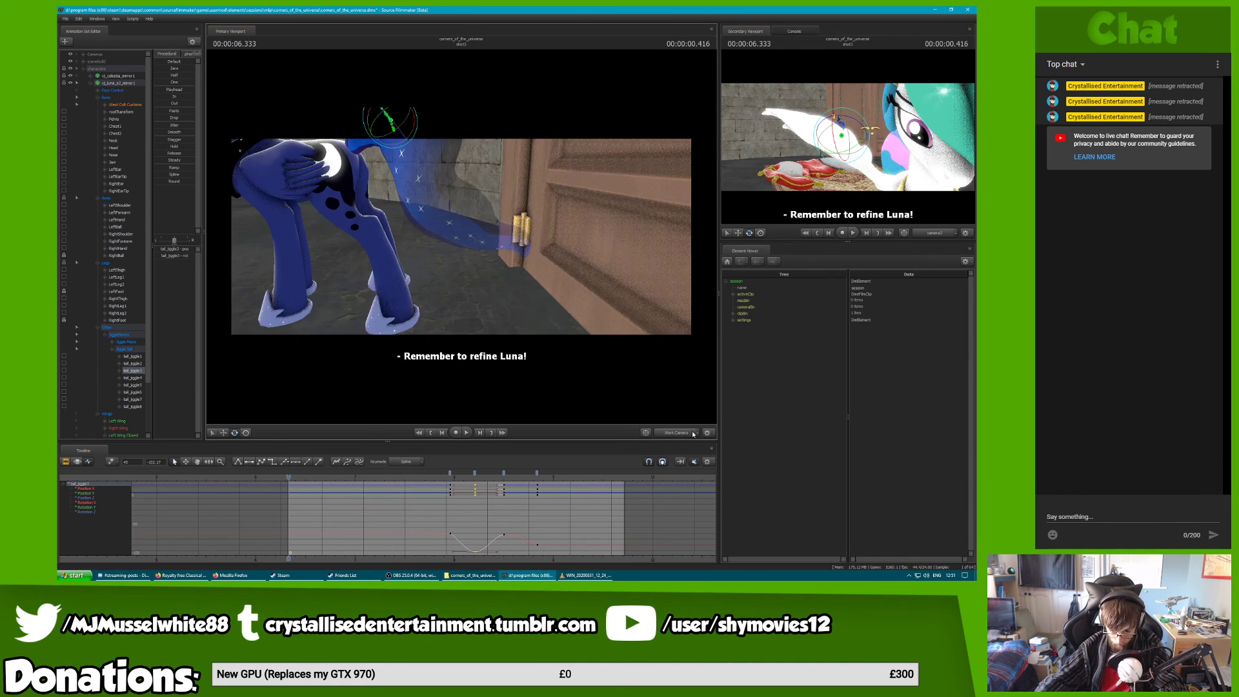
key(s)
drag(506, 321, 461, 235)
key(space)
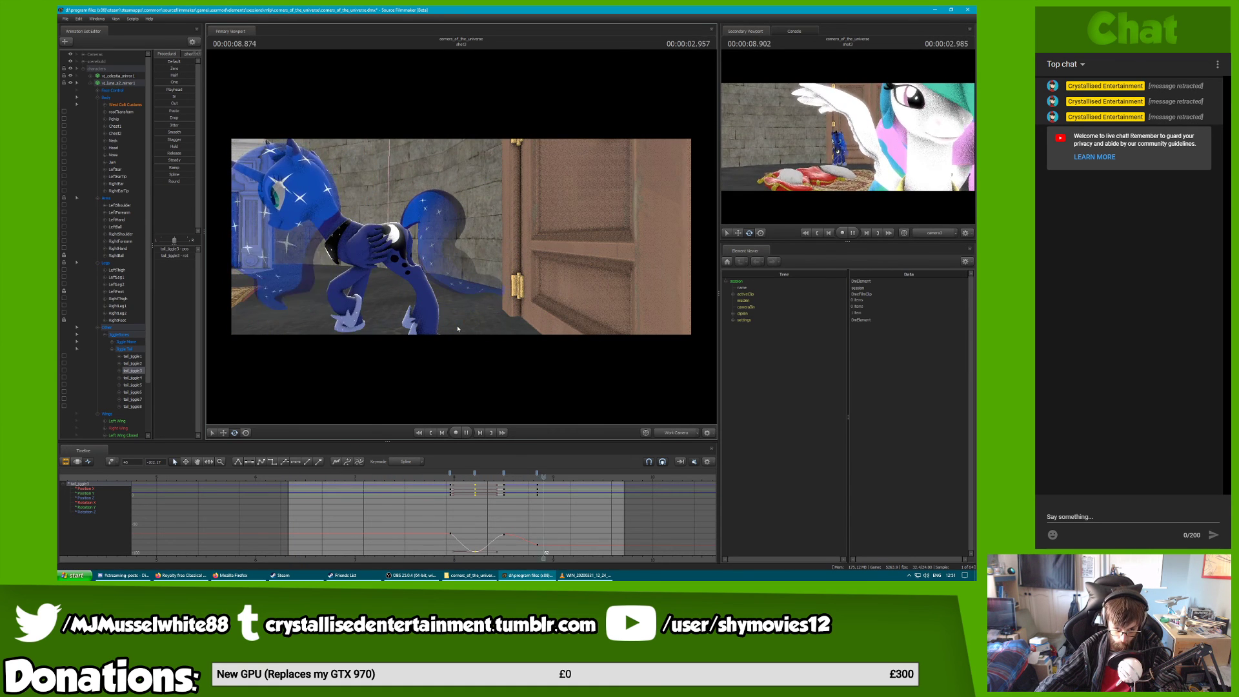
key(space)
Lower tail_jiggle1's last rotation keyframe slightly in the graph and play the shot from 7.833 s to check it
click(442, 478)
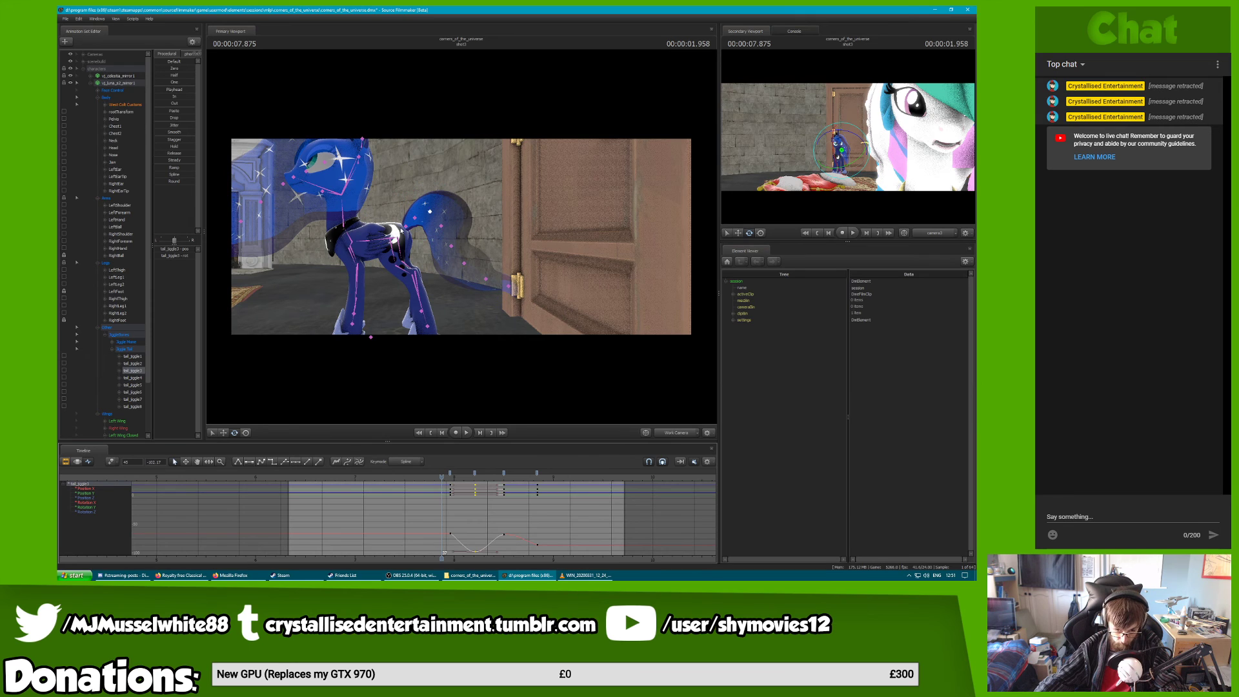
click(405, 228)
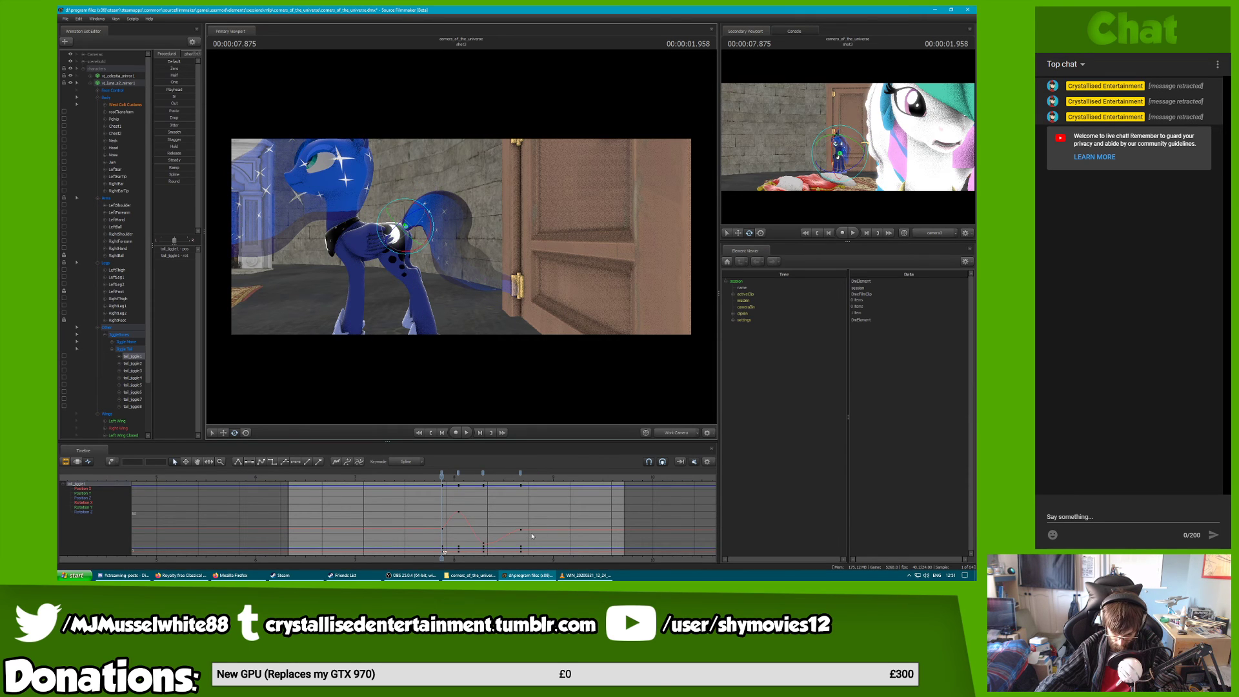
drag(523, 532, 521, 538)
drag(513, 480, 436, 475)
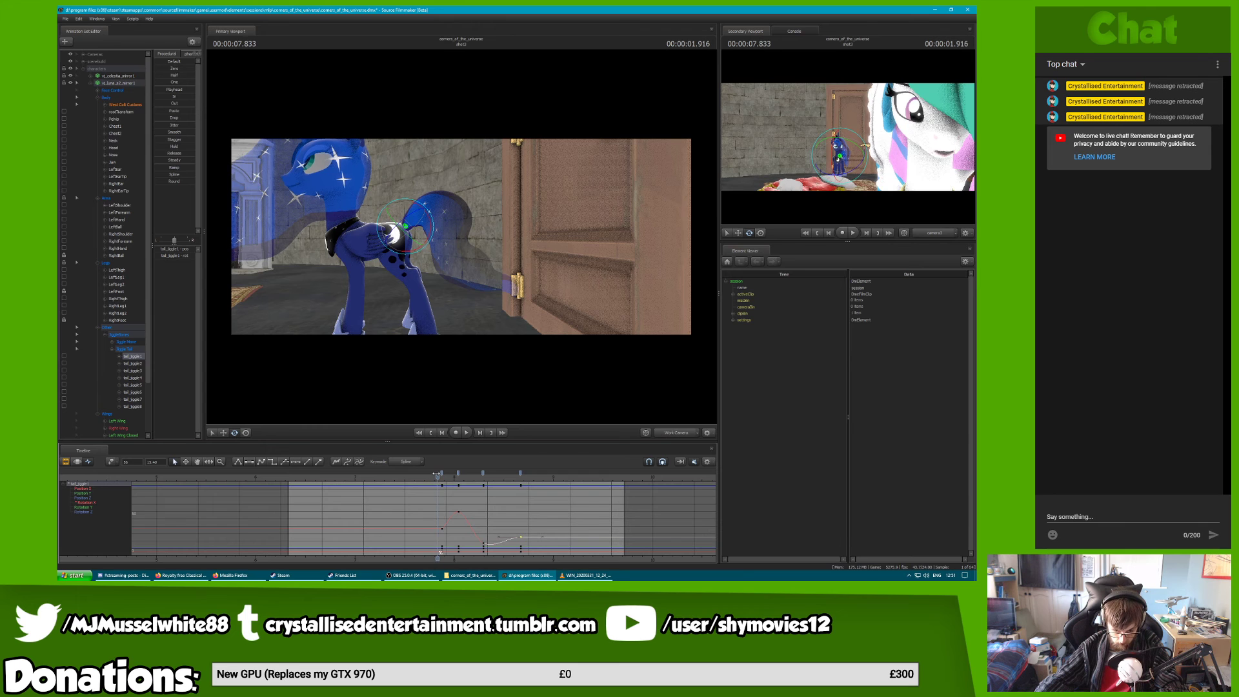
key(space)
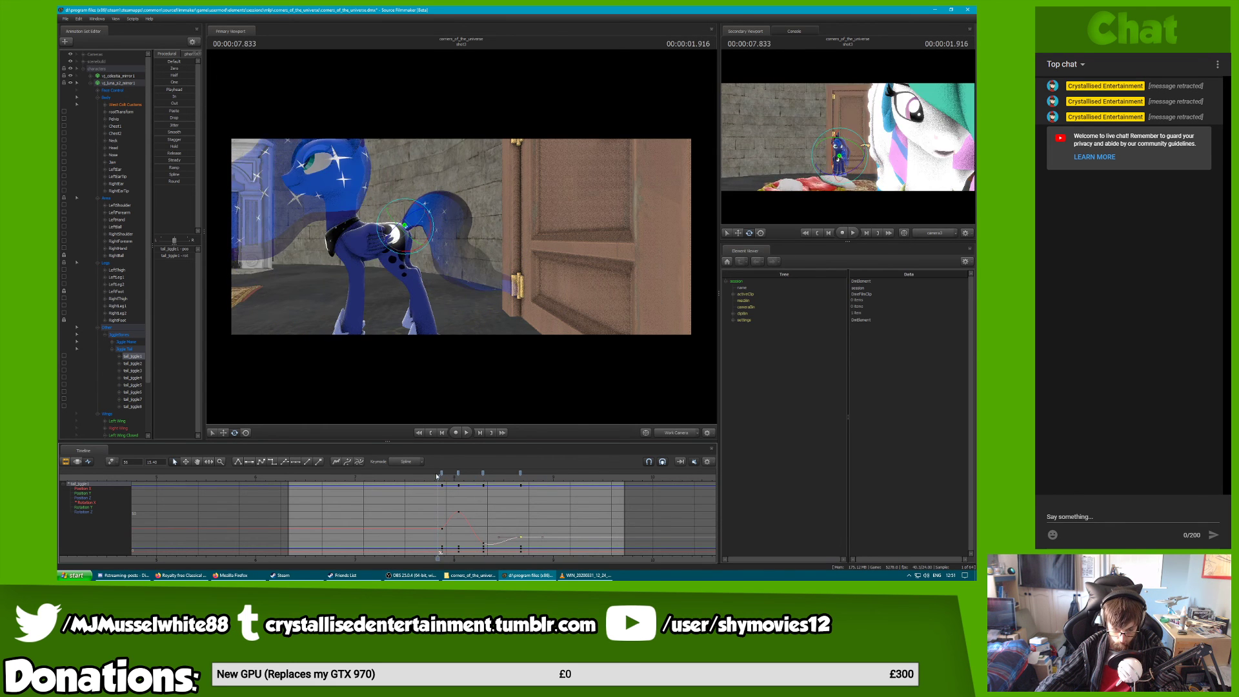
key(space)
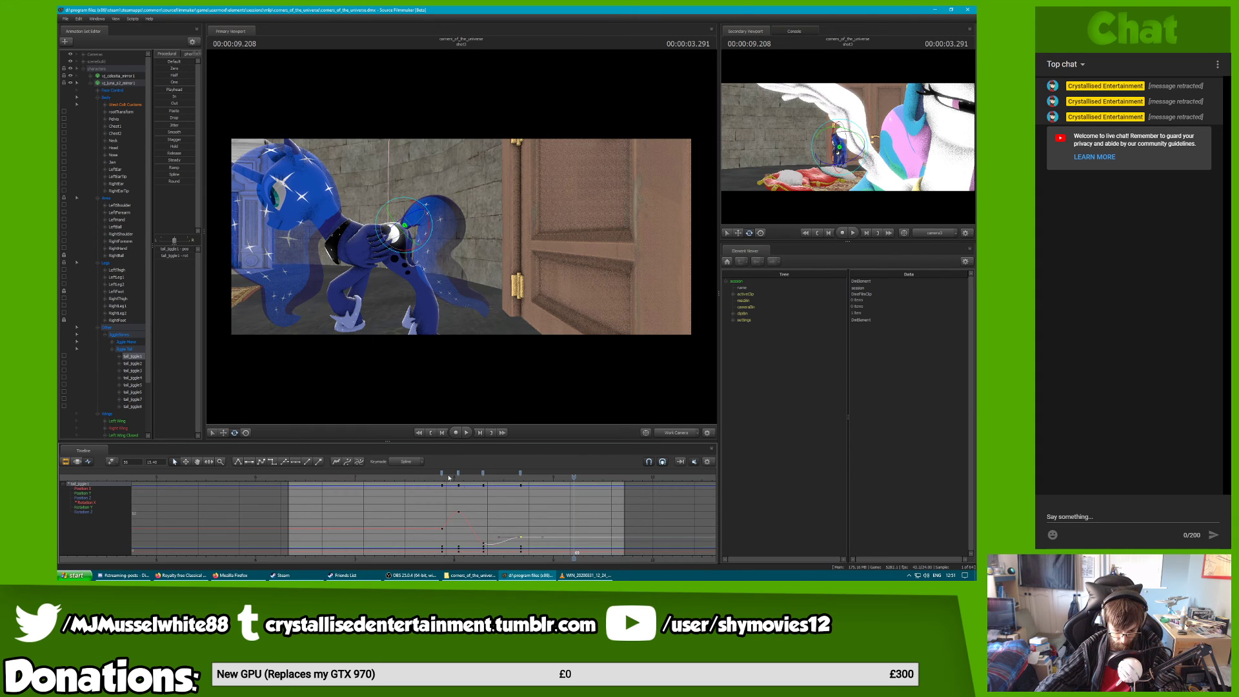
In File Explorer, rename the session copy in the original folder corners_of_the_universe_shot3_refine_pass14a.dmx, and return to Source Filmmaker
click(462, 577)
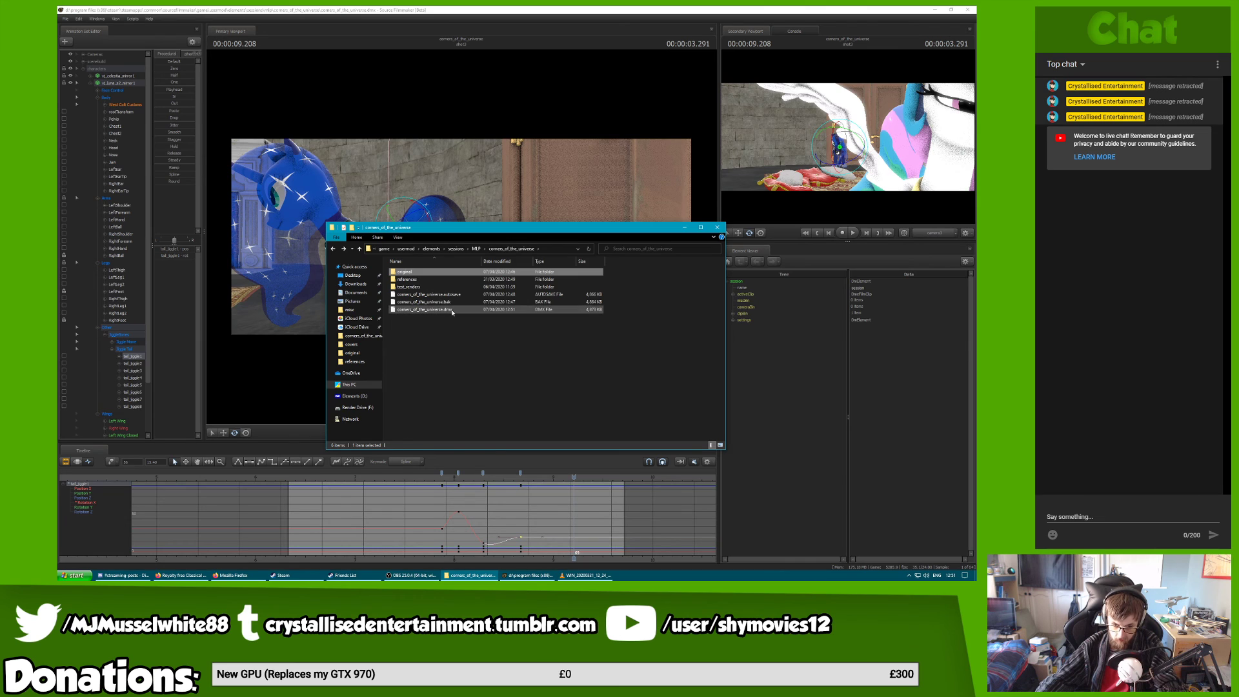
double_click(443, 273)
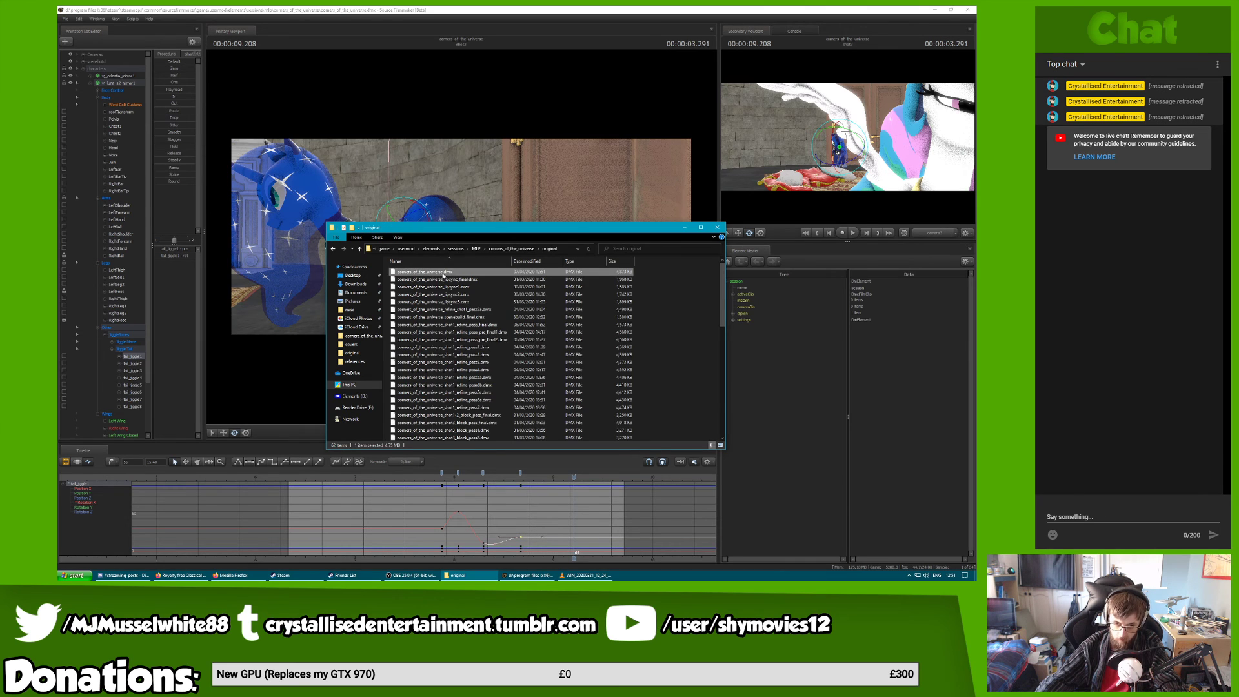
right_click(443, 274)
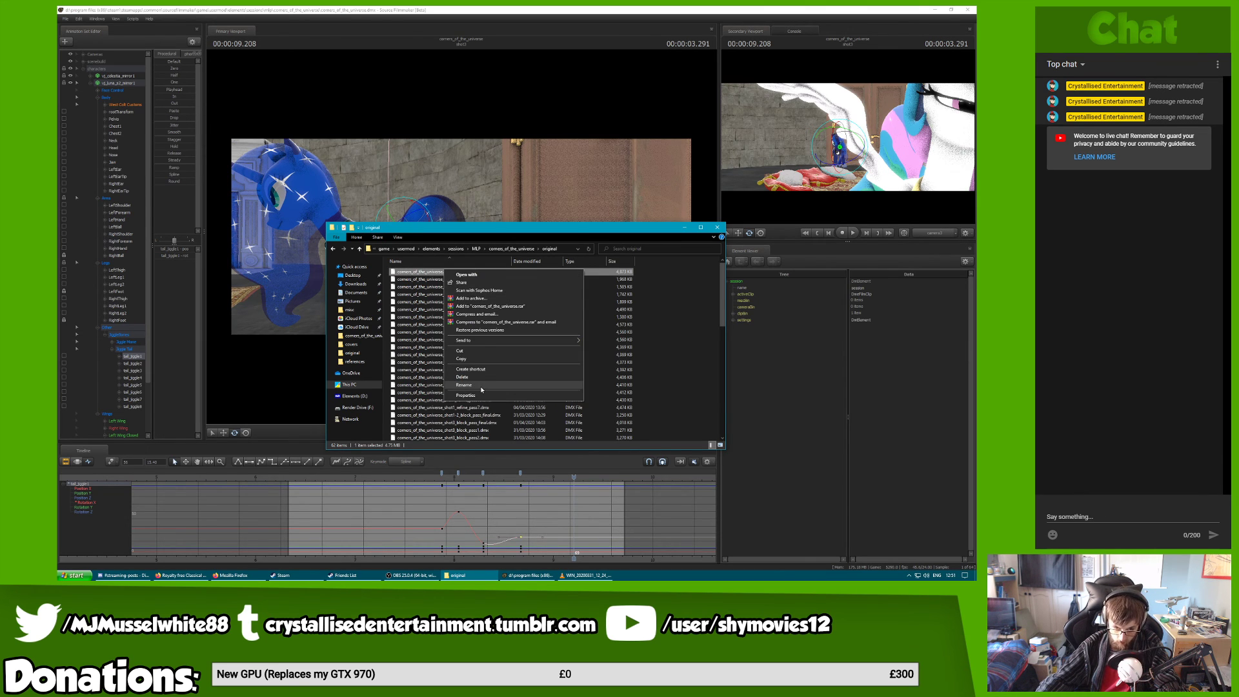
click(464, 385)
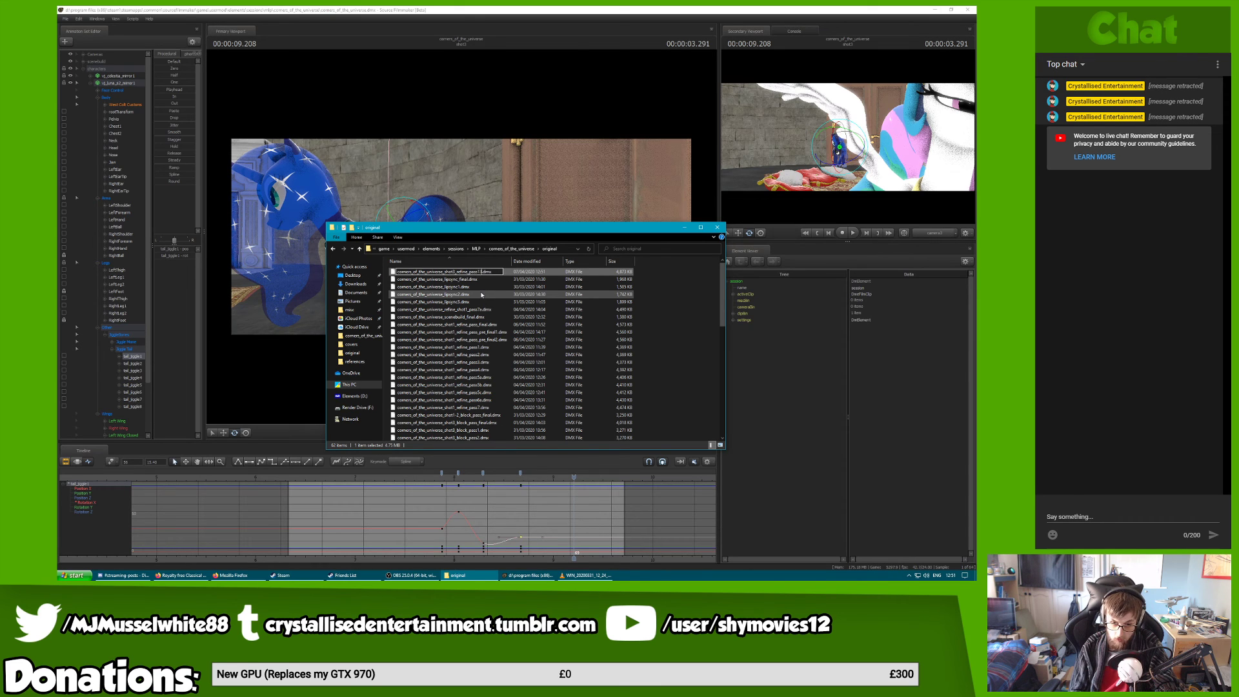
text(4a)
key(Return)
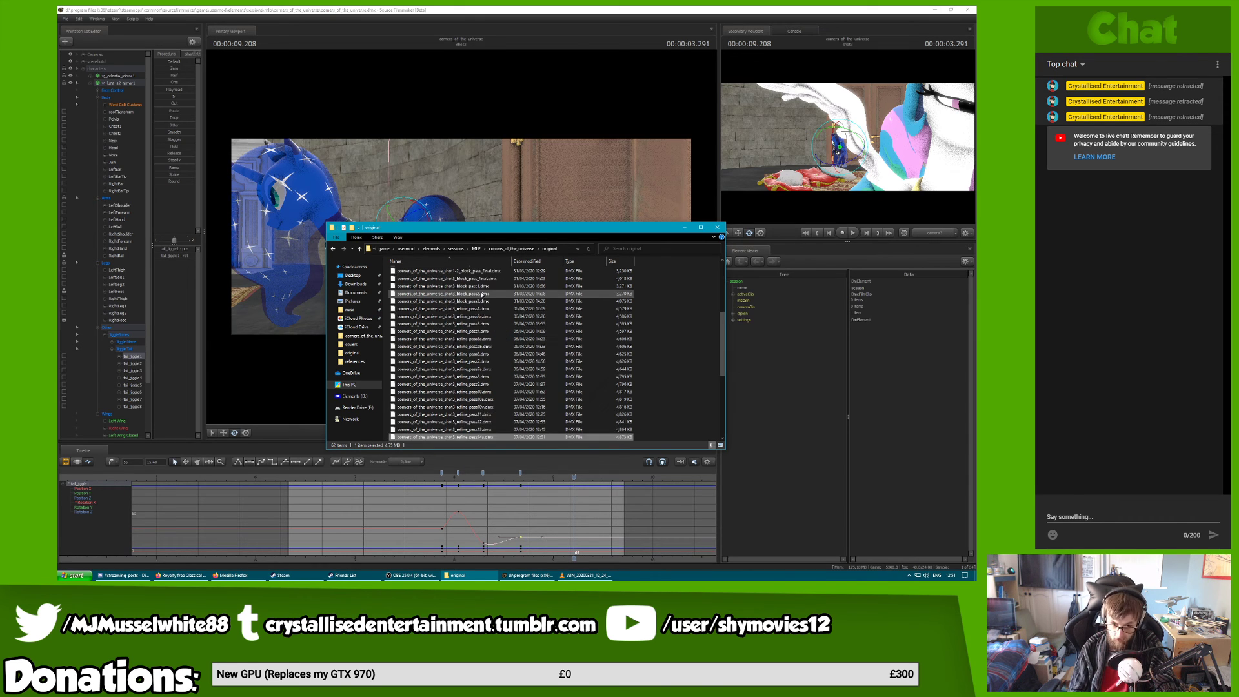
scroll(482, 295, down, 3)
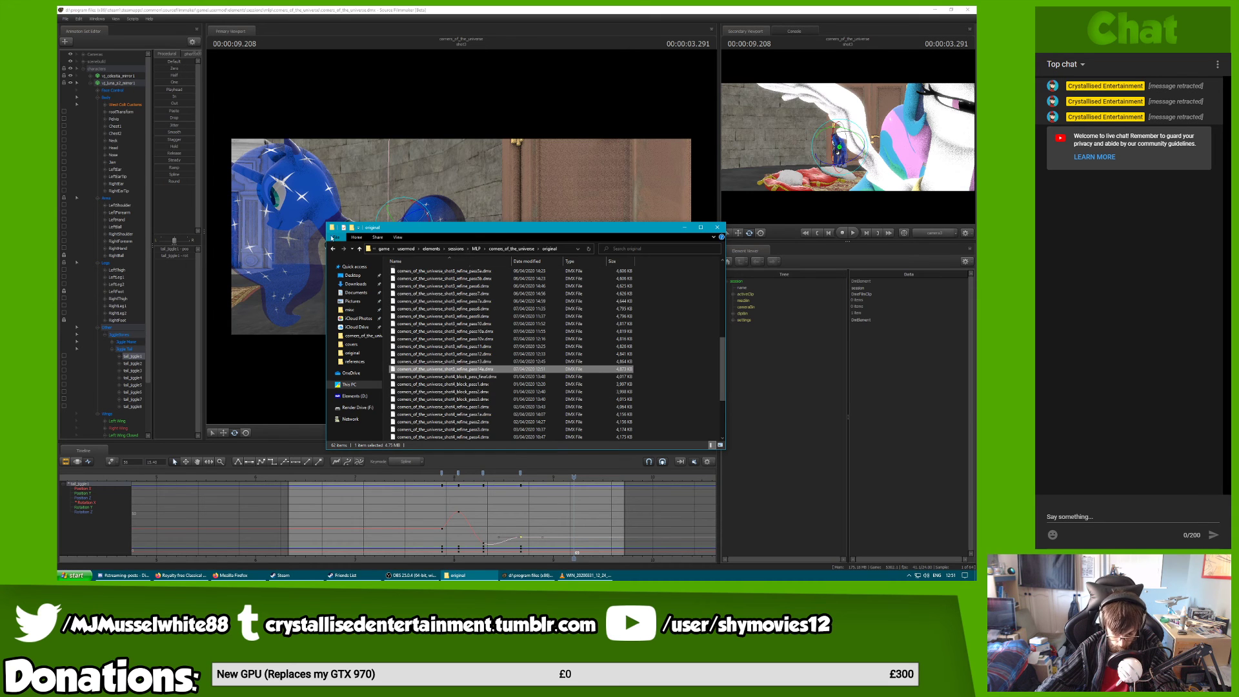
click(333, 250)
click(381, 39)
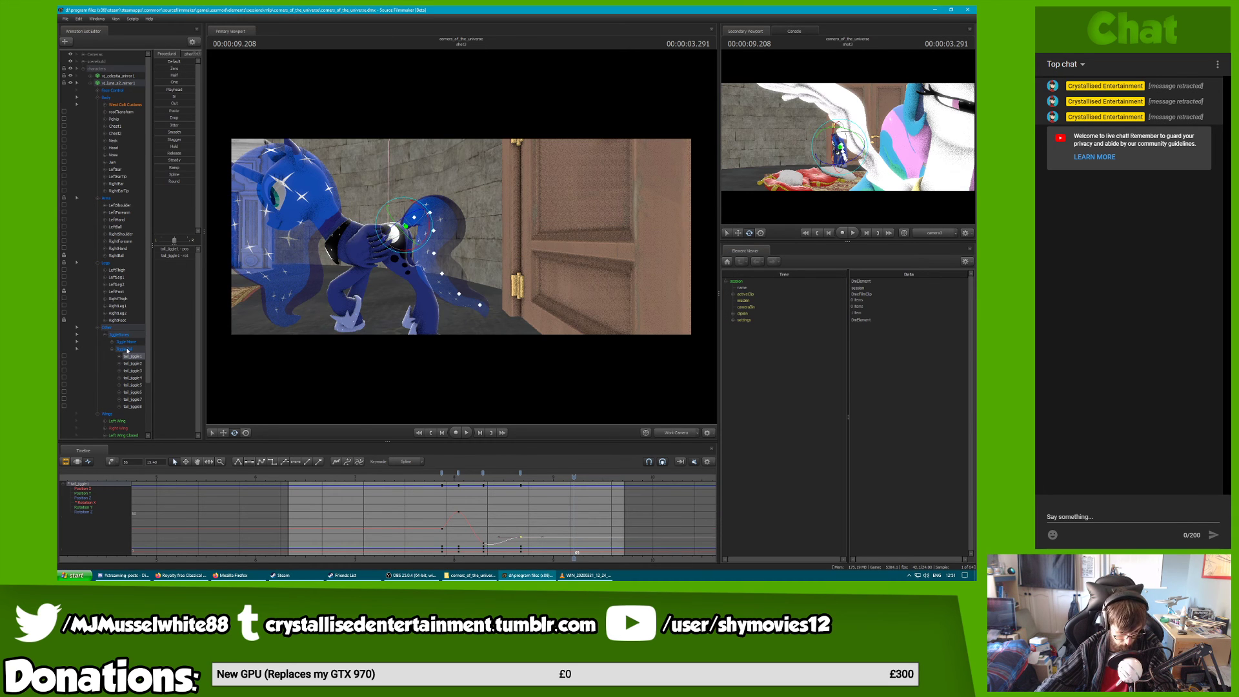
Apply the Smooth preset to all of Luna's tail_jiggle bones in the motion editor and play the shot to review it
click(127, 350)
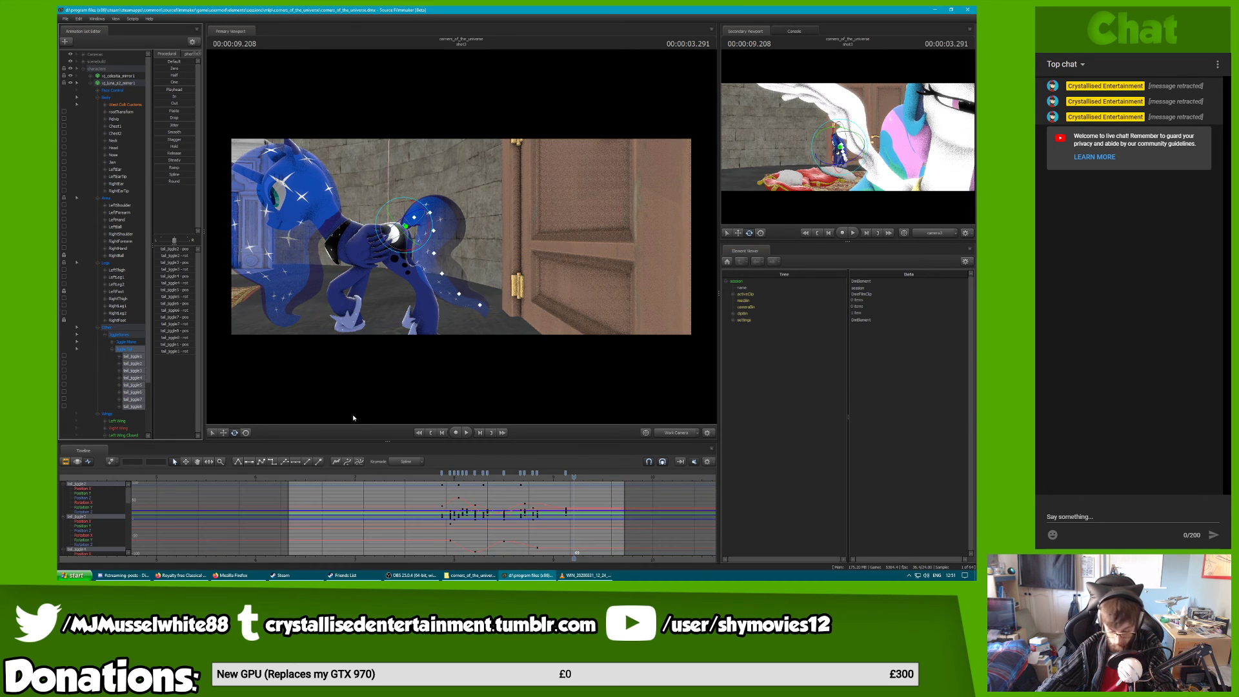
click(186, 134)
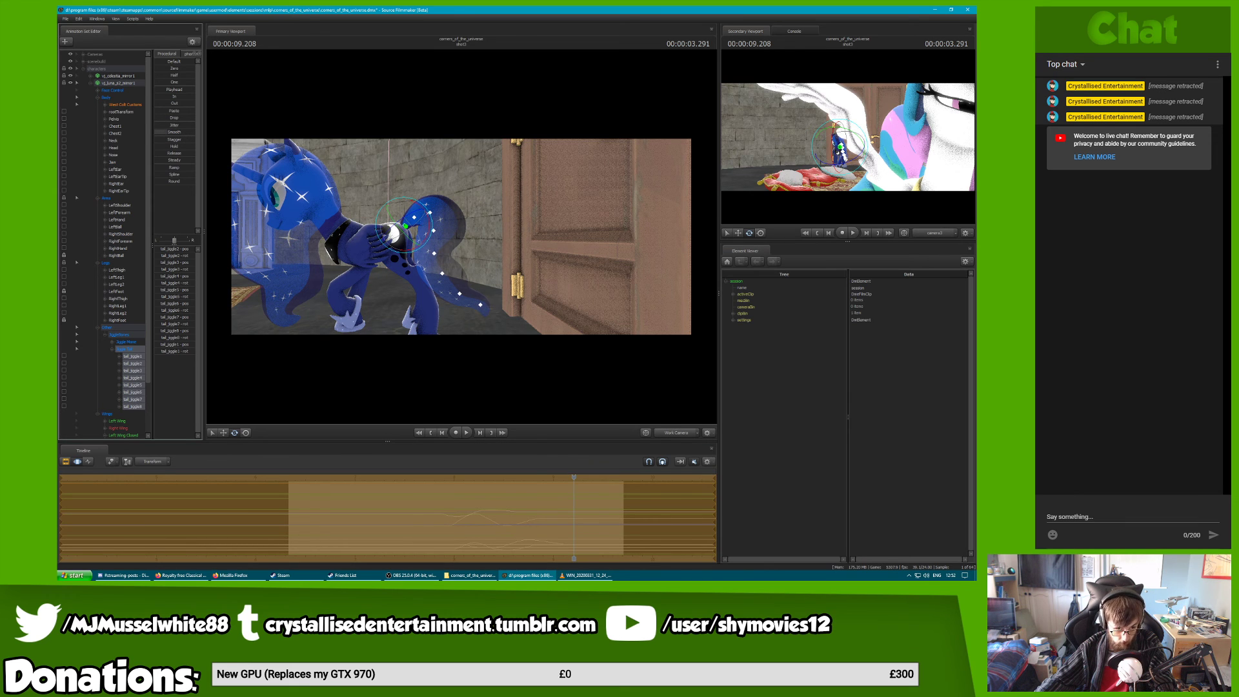
key(space)
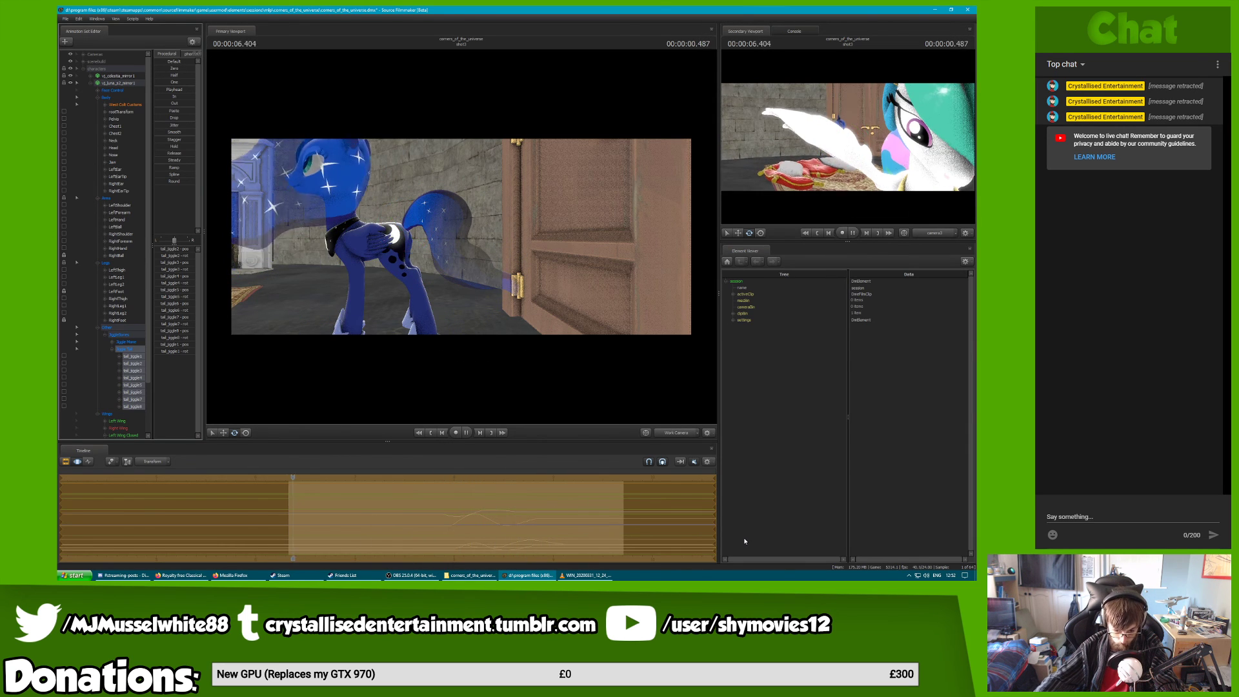
key(space)
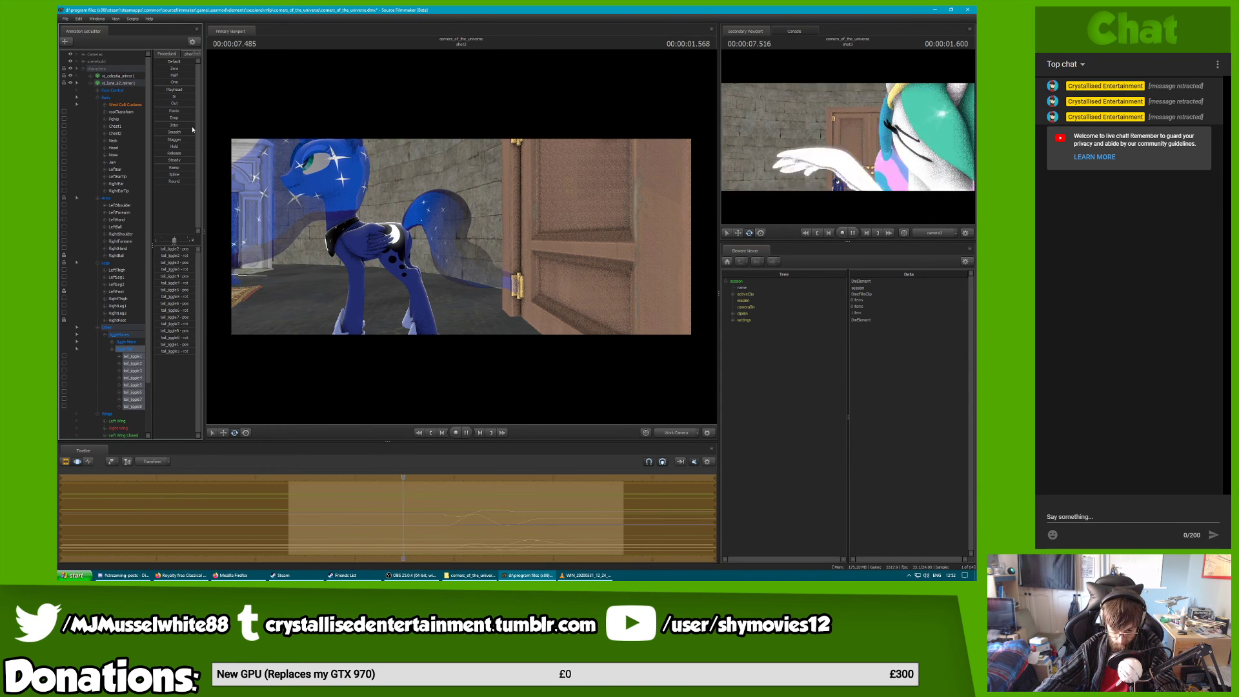
Play the shot through the work camera and the shot camera to review Luna's smoothed tail motion
key(space)
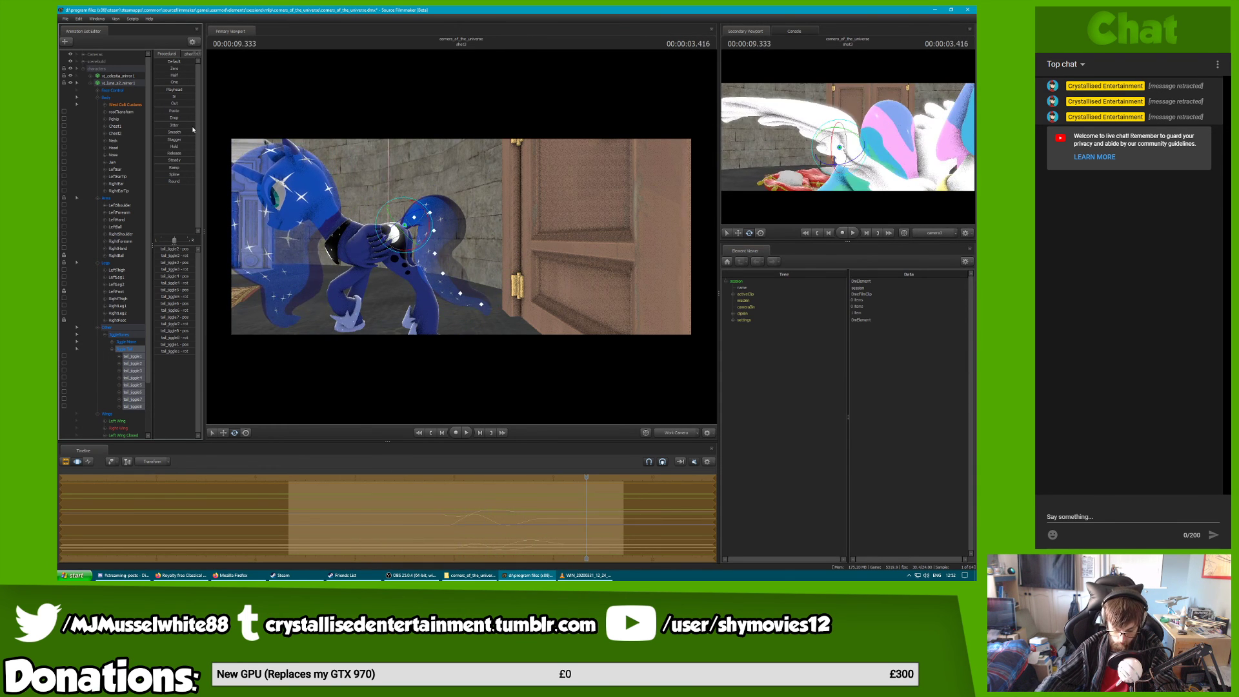
key(space)
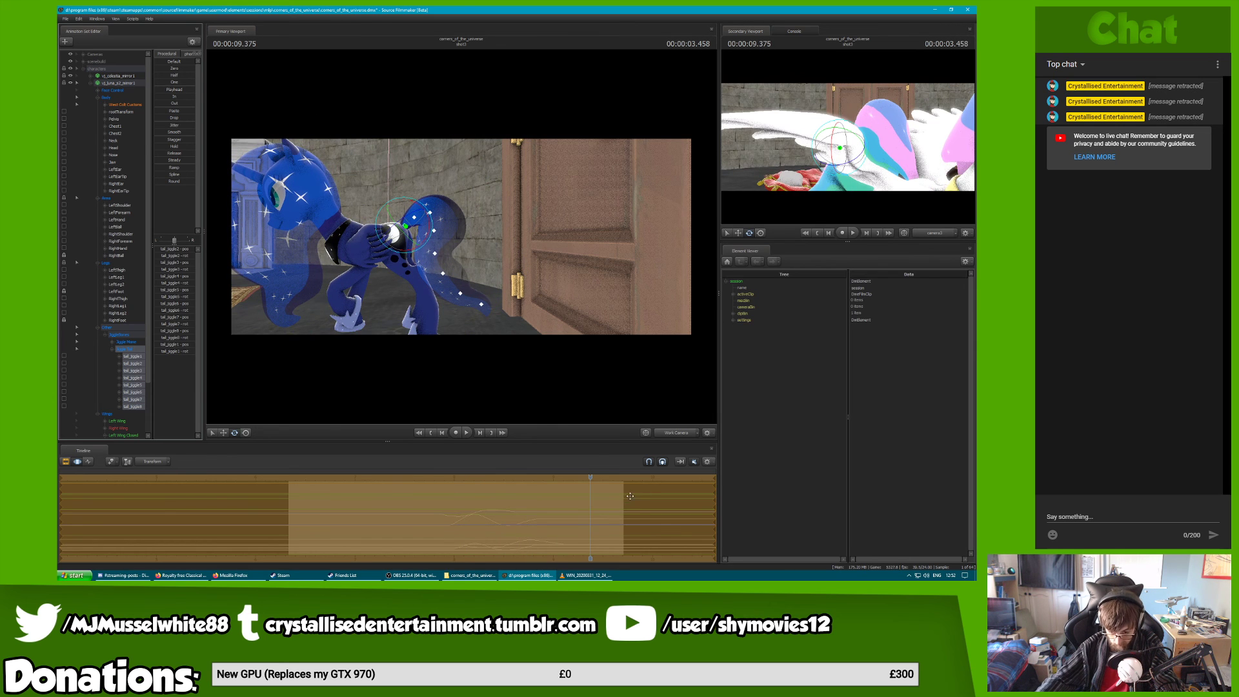
click(681, 433)
key(space)
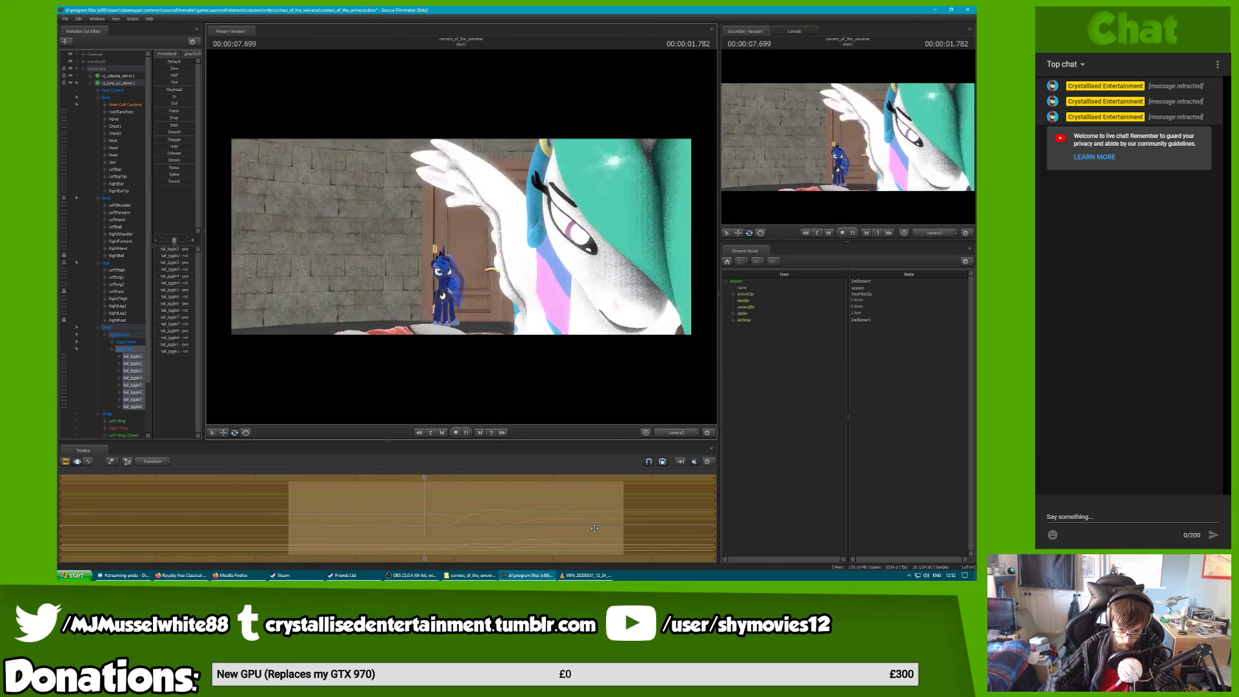
key(space)
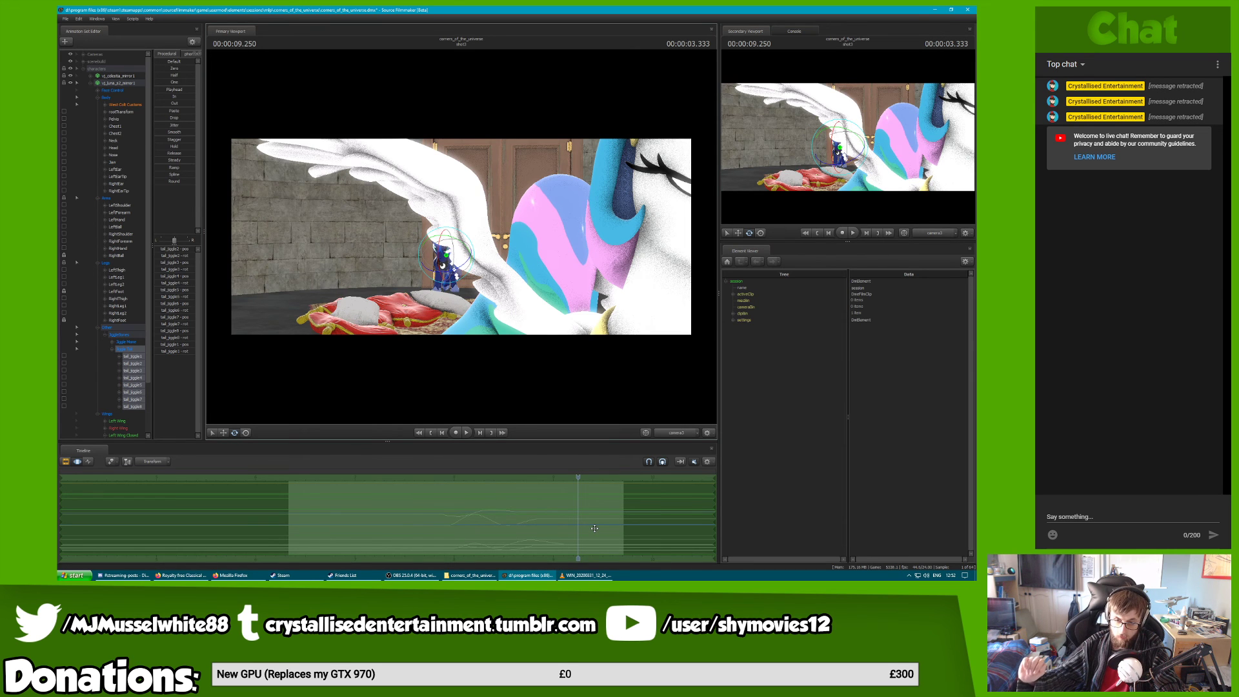
key(space)
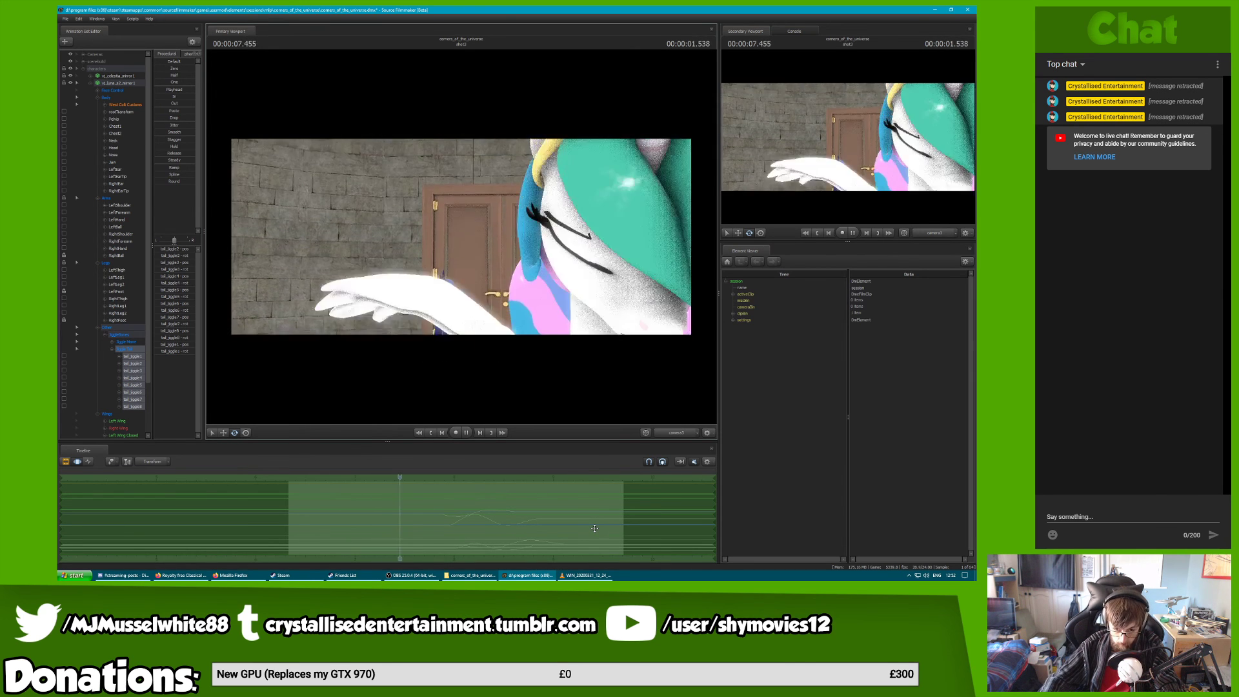
key(space)
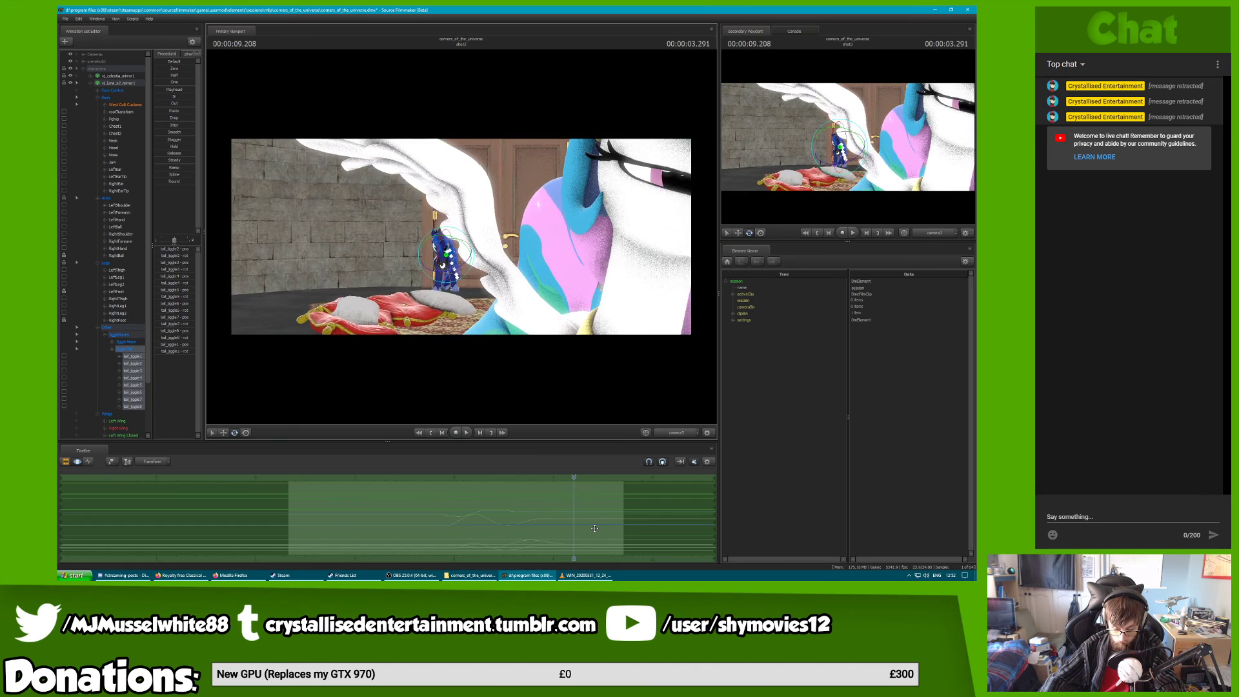
Switch the timeline to the Clip Editor and play the shot through the shot camera to check it
key(F3)
key(space)
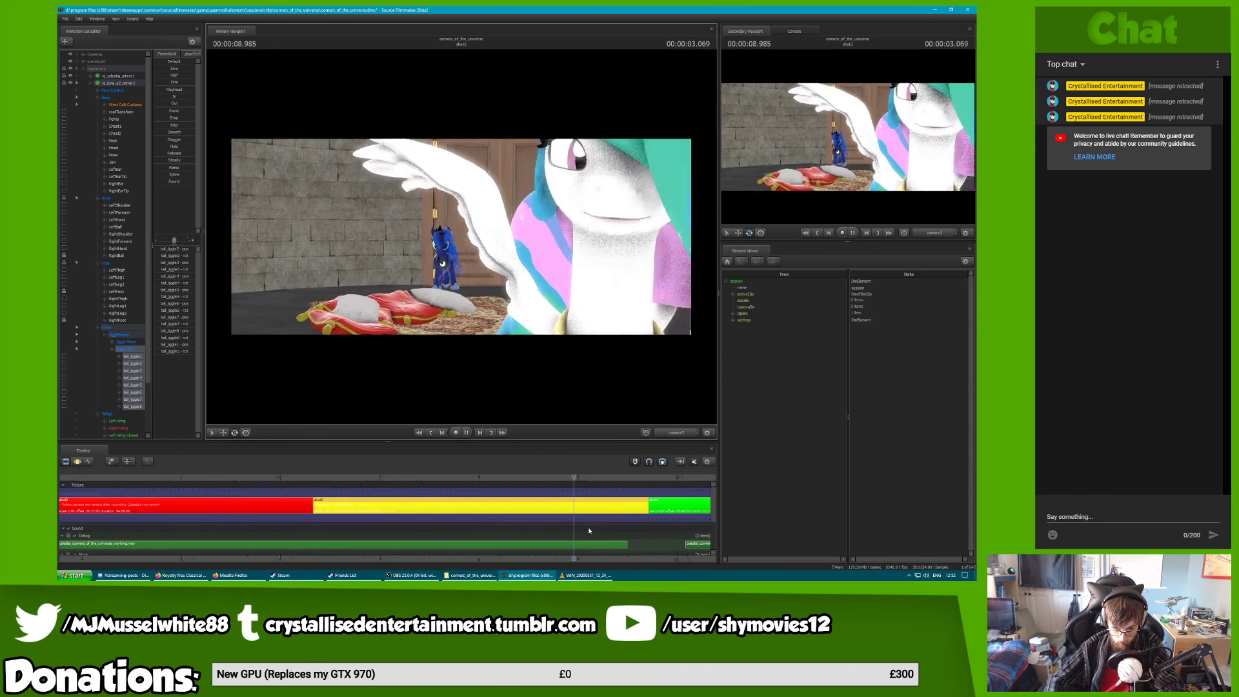
key(space)
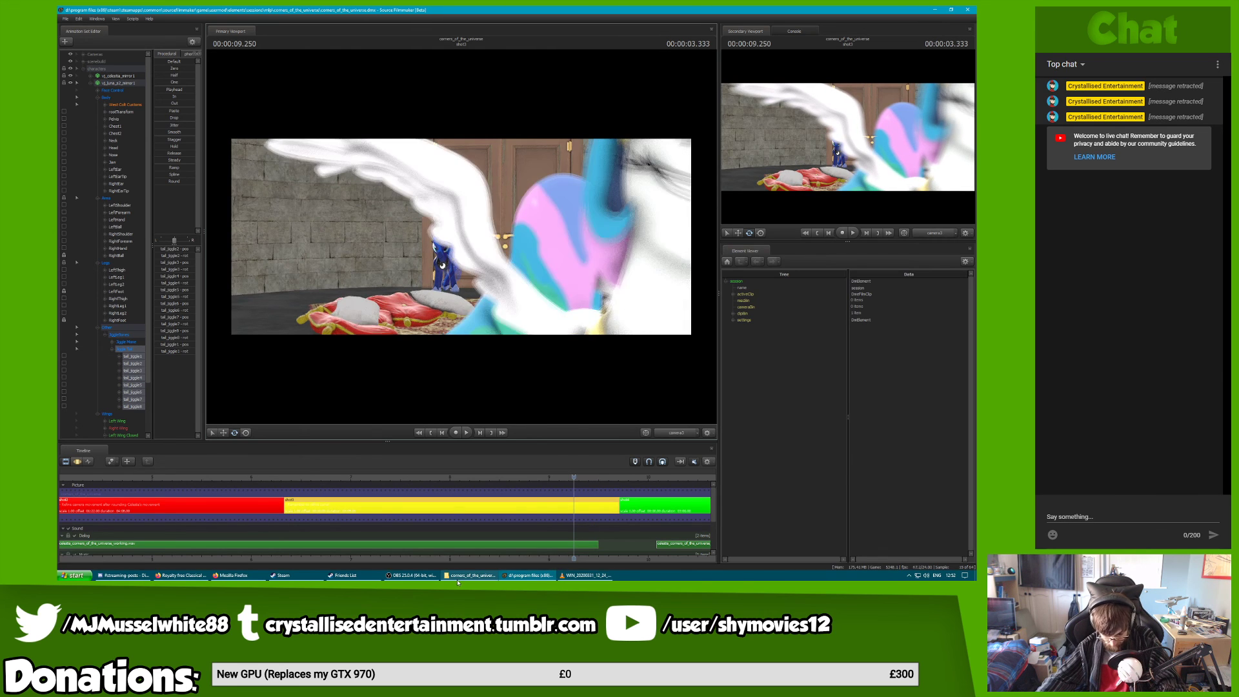
In File Explorer, rename the session copy in the original folder corners_of_the_universe_shot3_refine_pass14b.dmx, and return to Source Filmmaker
click(471, 575)
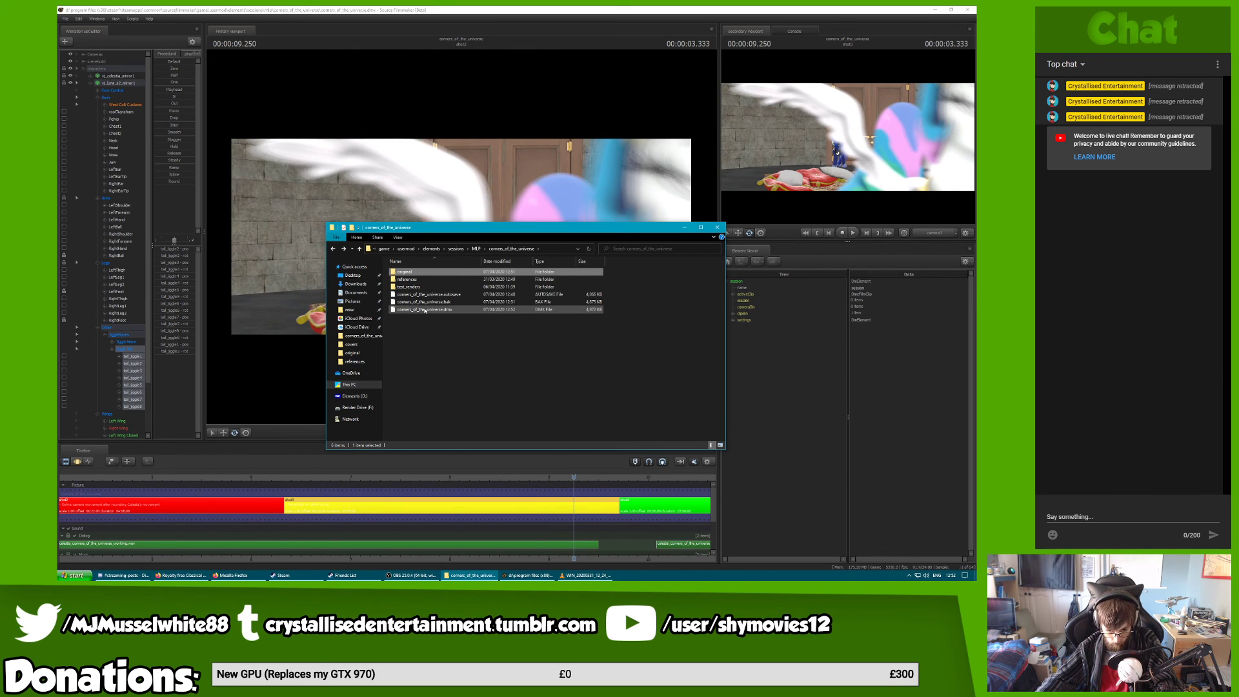
double_click(403, 272)
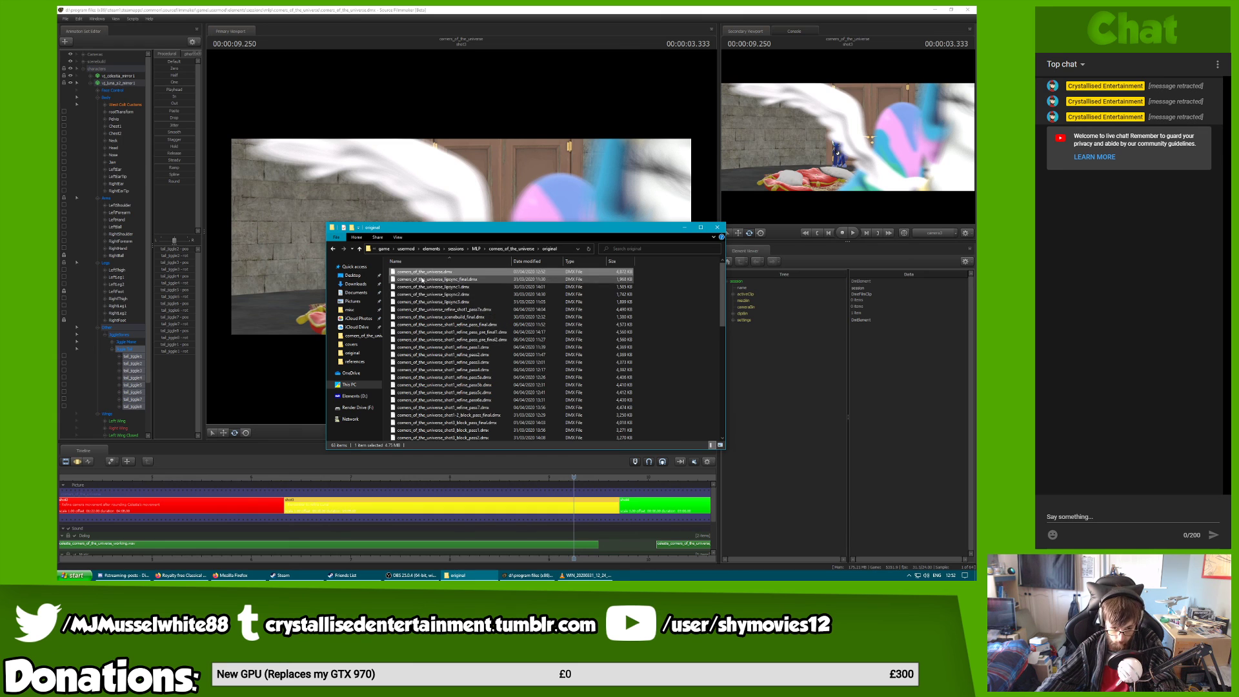
click(422, 274)
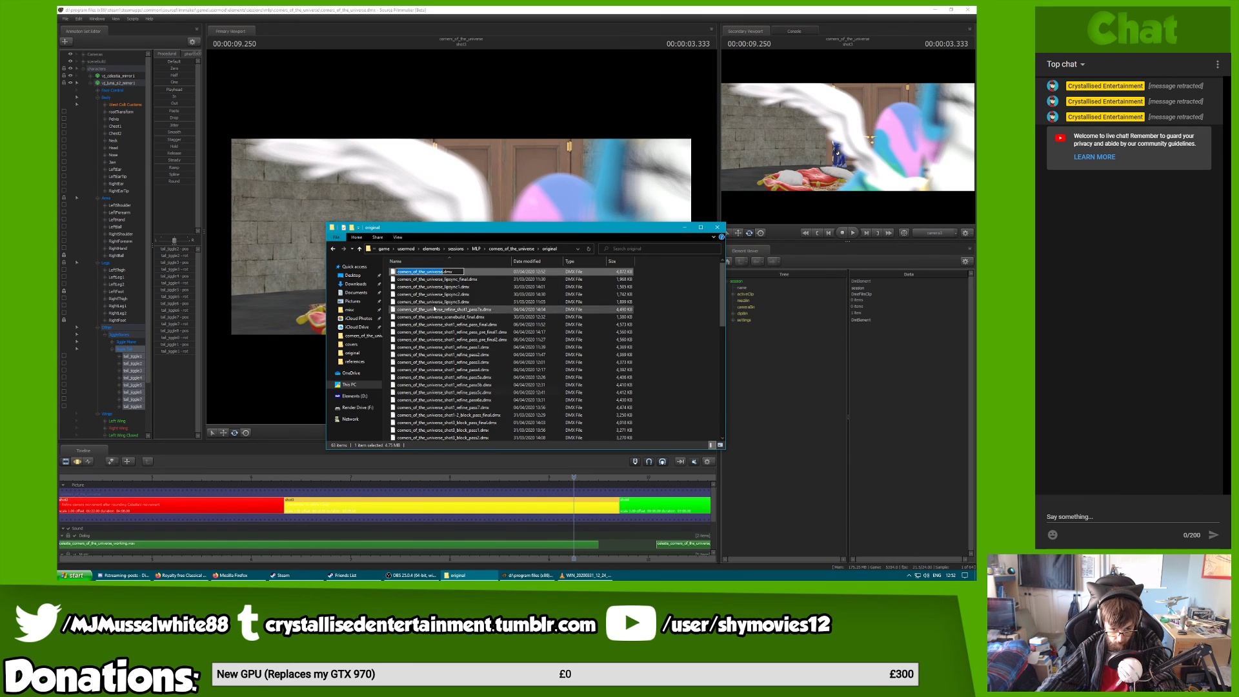
key(Right)
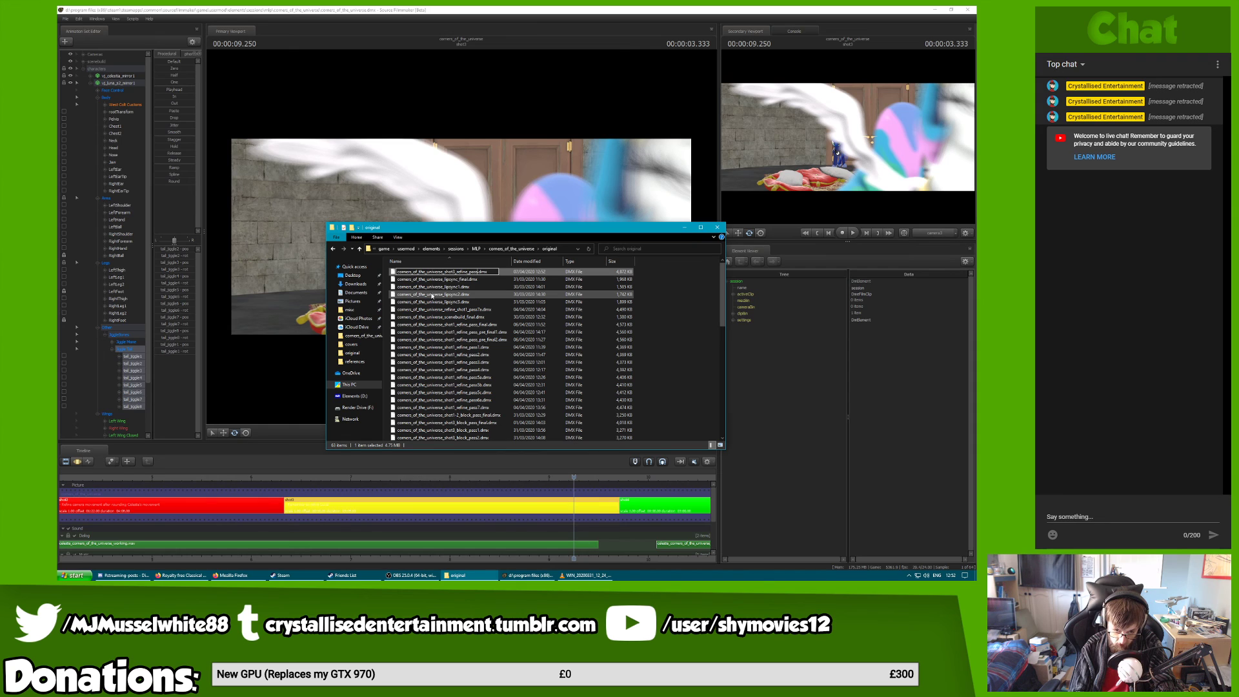
key(Return)
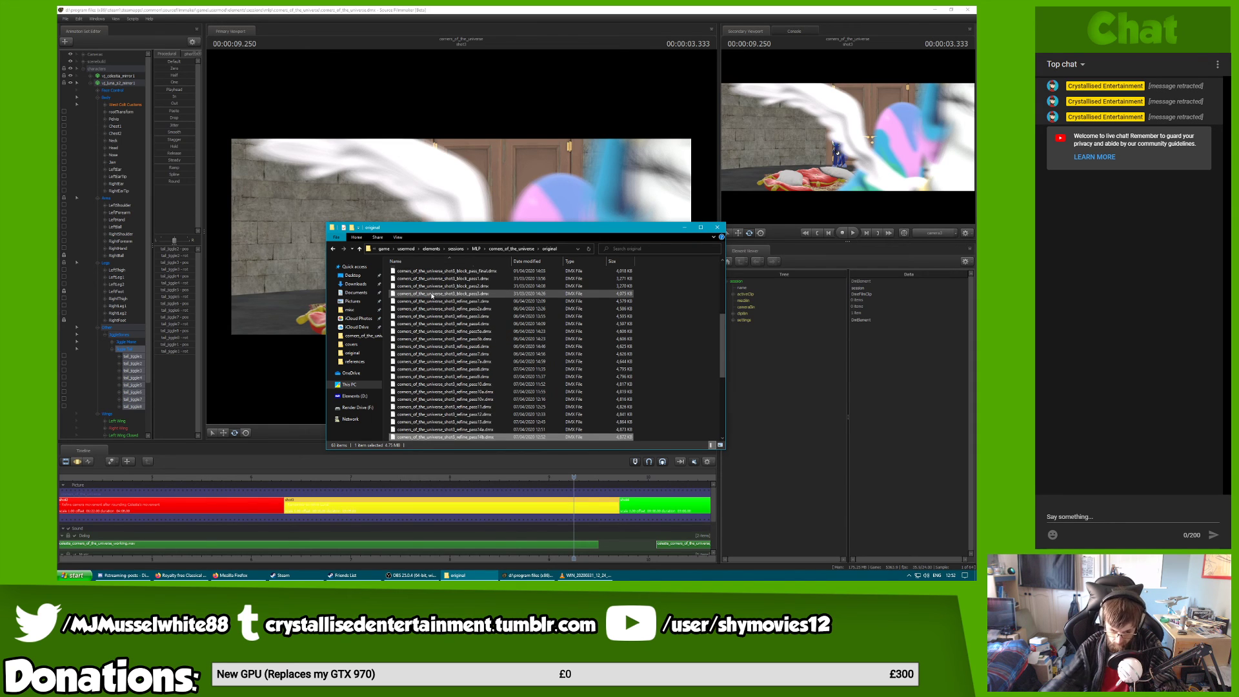
click(333, 249)
click(380, 10)
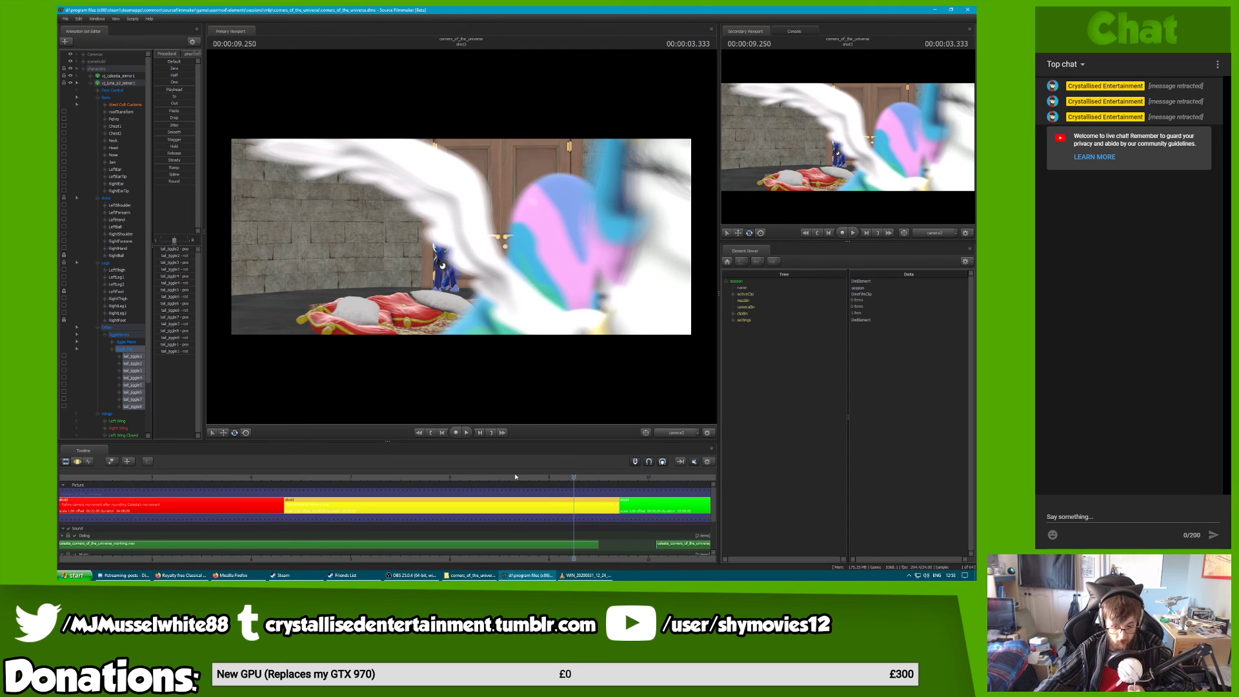
Play the yellow shot from its start in the Clip Editor
scroll(511, 482, down, 4)
key(Up)
key(space)
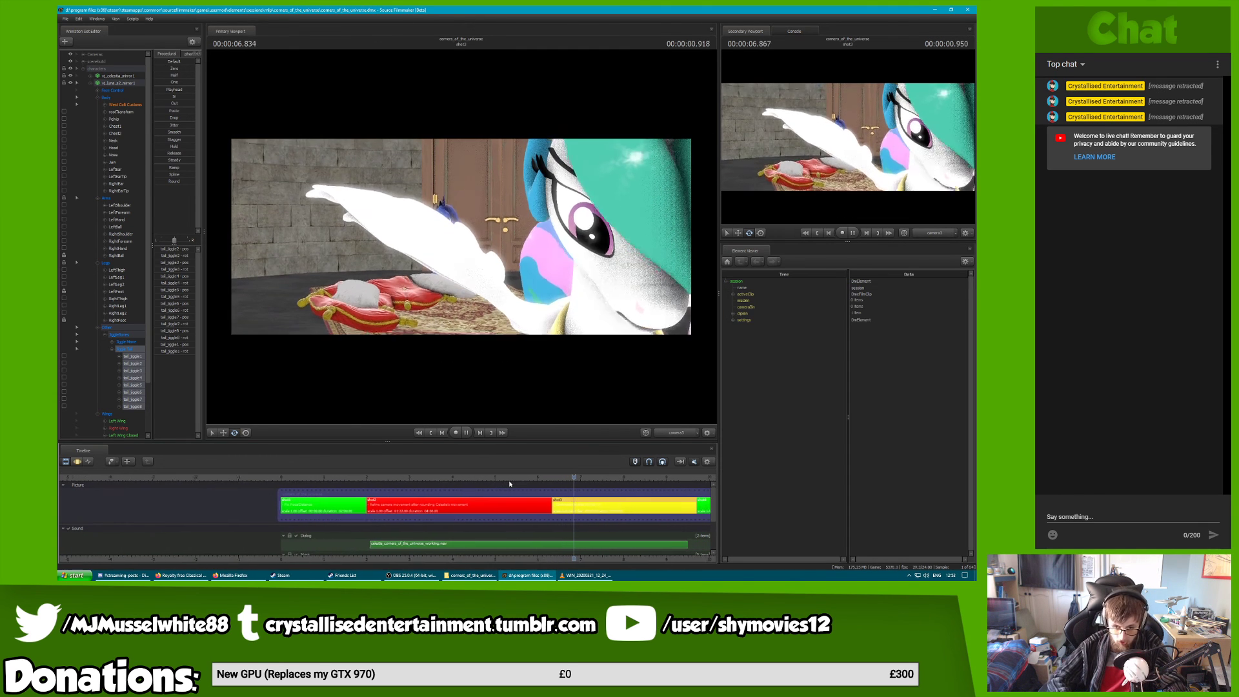
key(space)
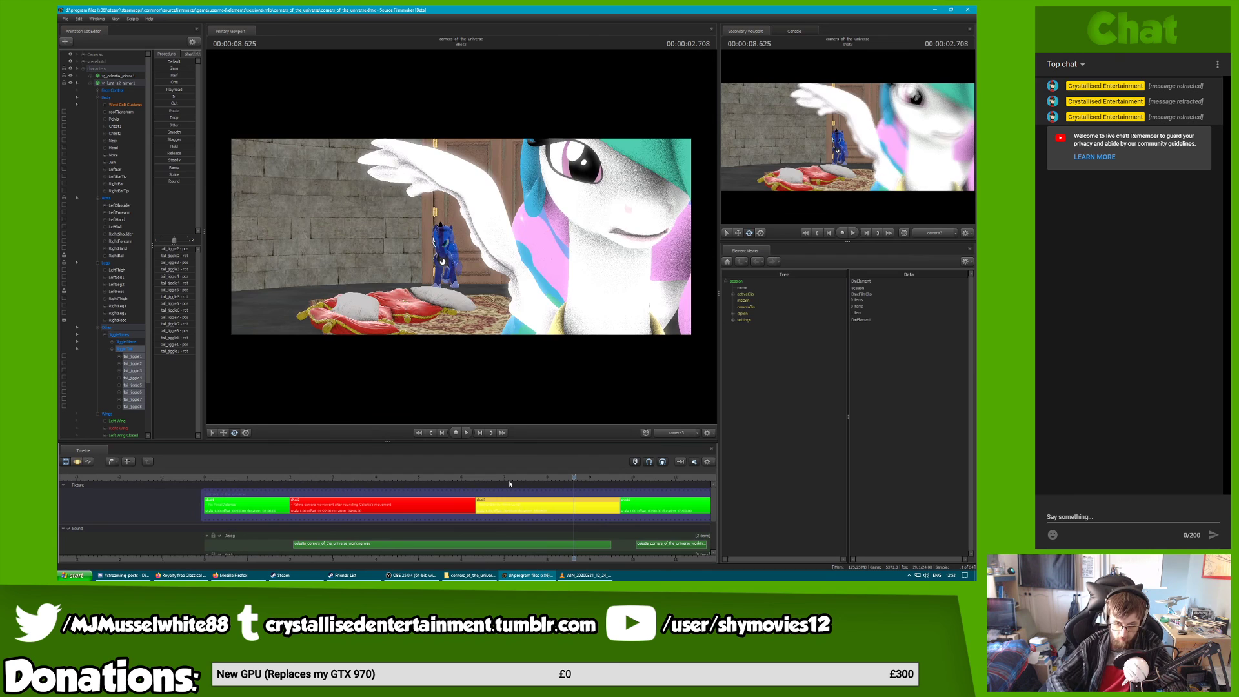
Set the yellow shot clip's text to "- Animate facial expressions on Luna"
right_click(528, 510)
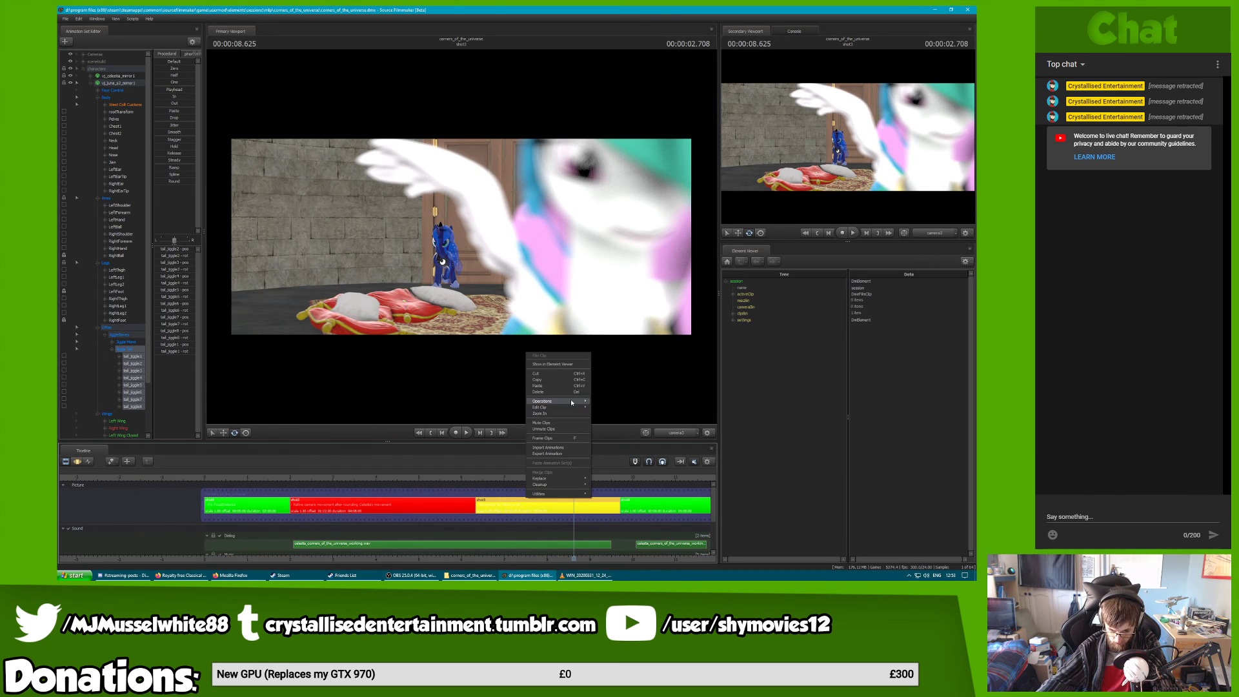
mouse_move(559, 407)
click(609, 420)
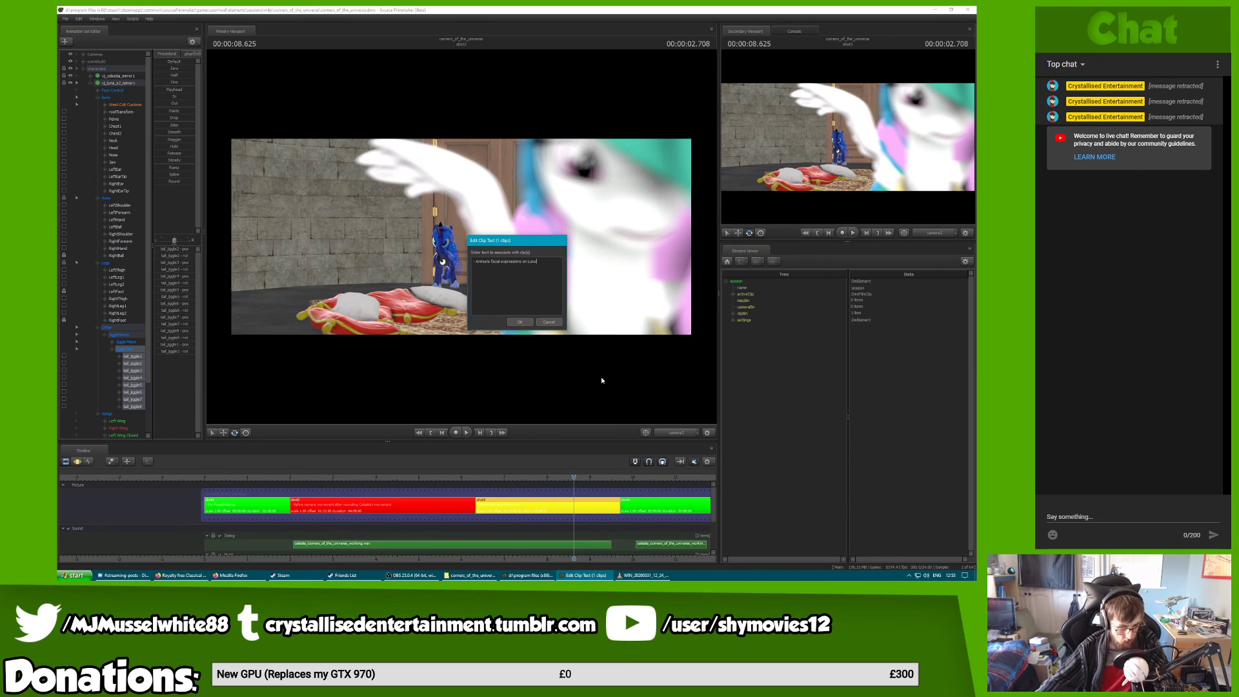
click(519, 323)
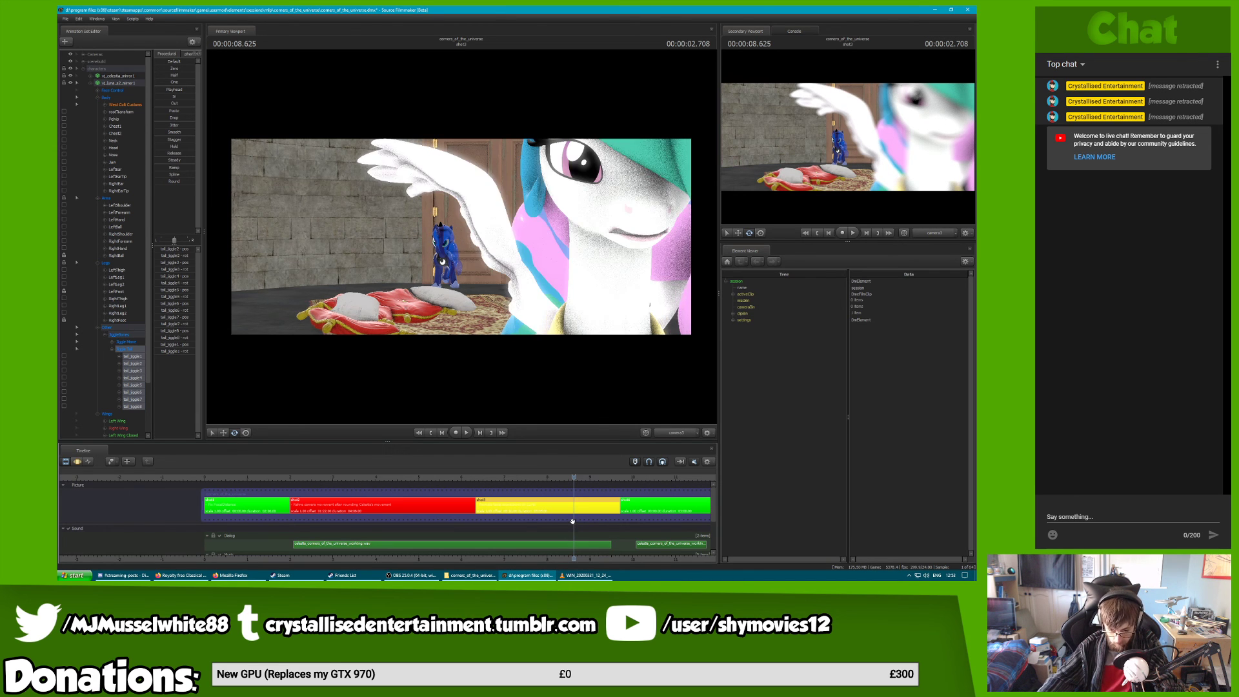
Play the shot repeatedly through the shot camera to study Luna's performance, and return the playhead to the shot's start
key(space)
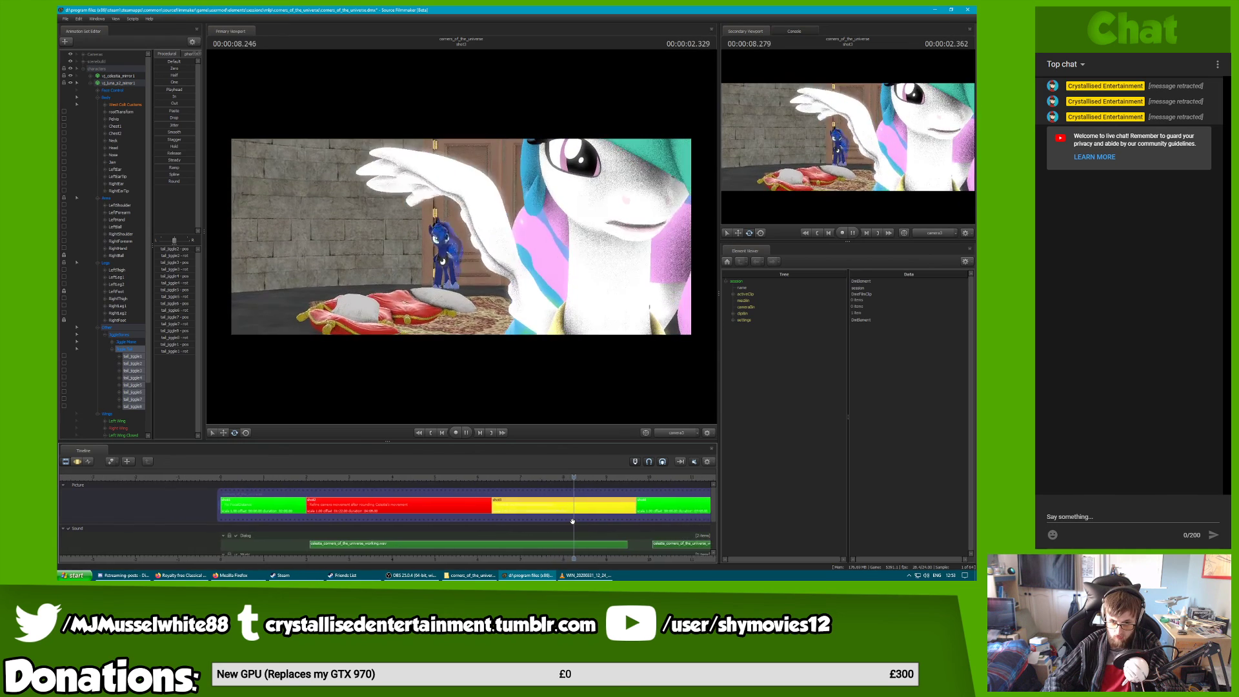
key(space)
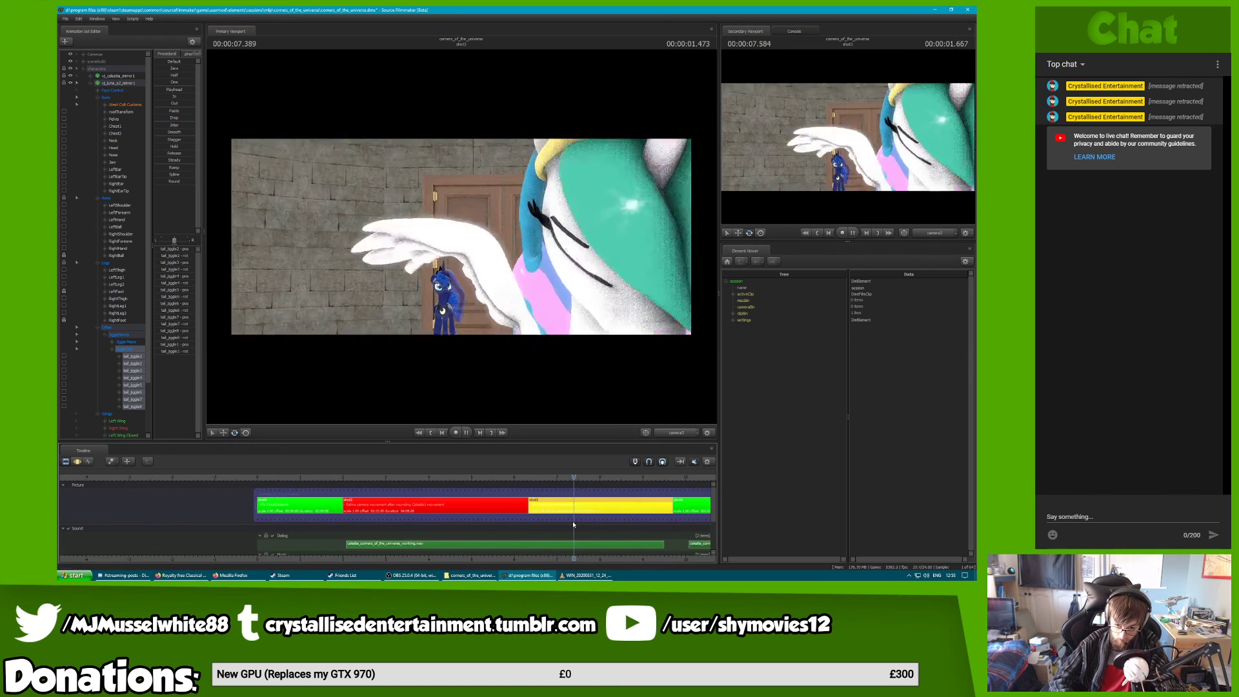
key(space)
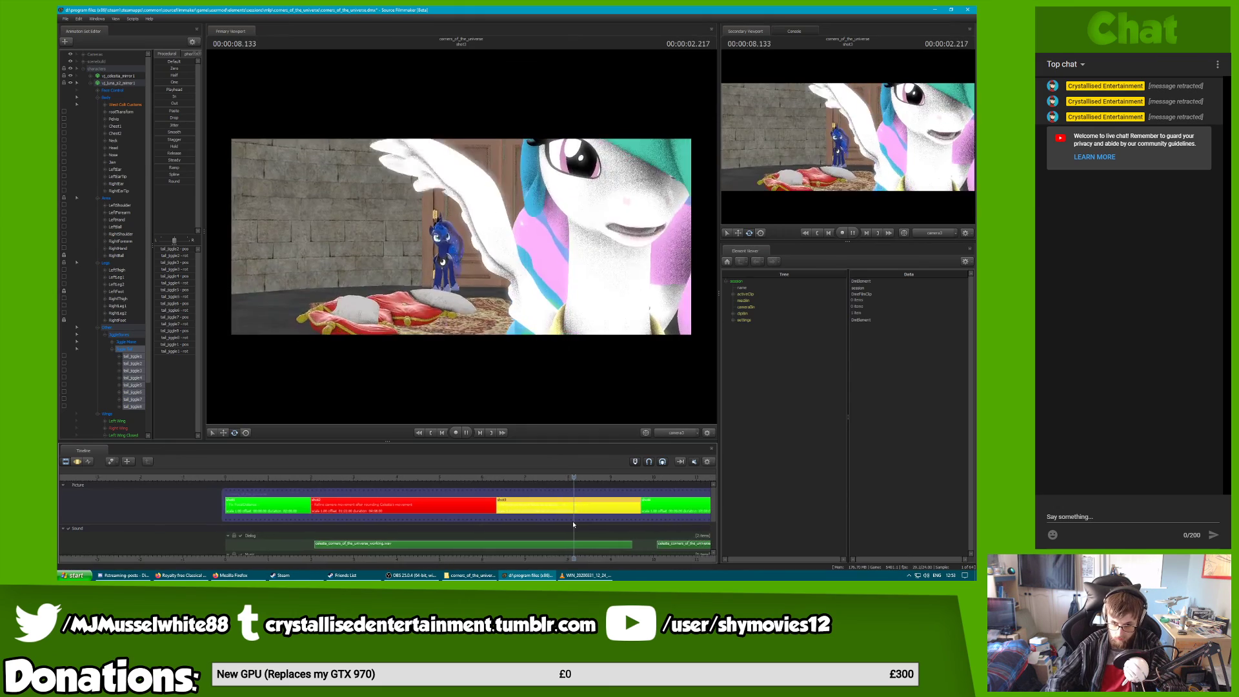
key(space)
key(space)
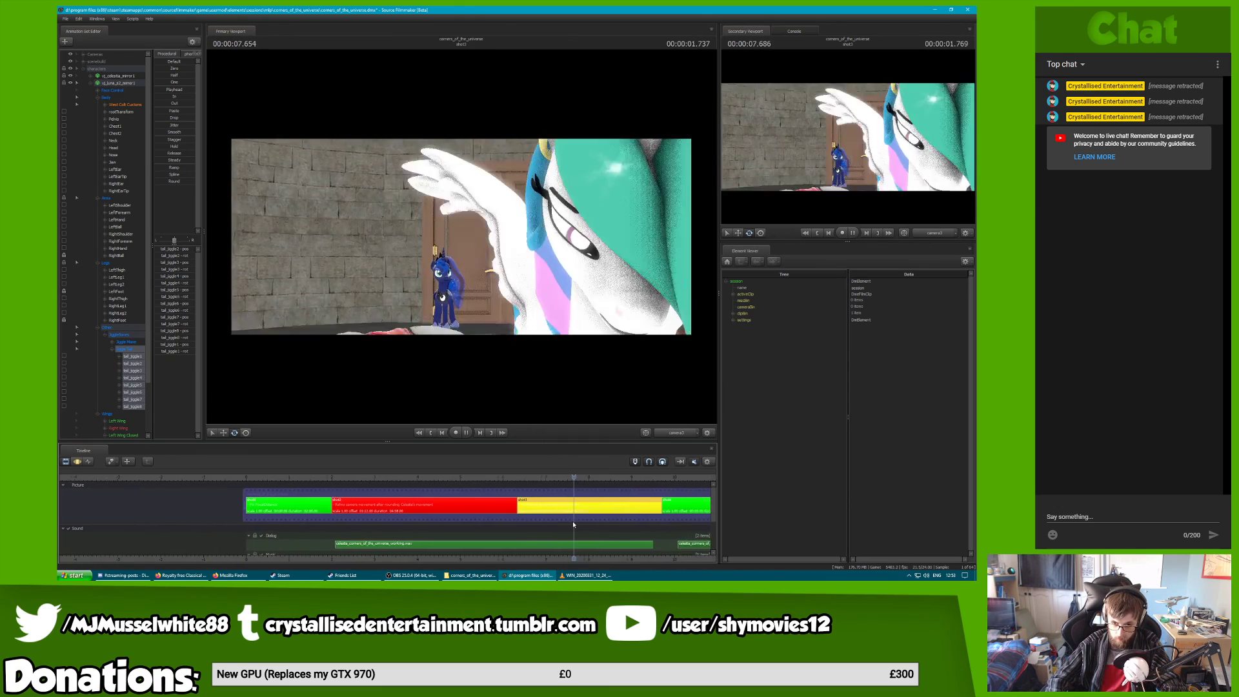
key(space)
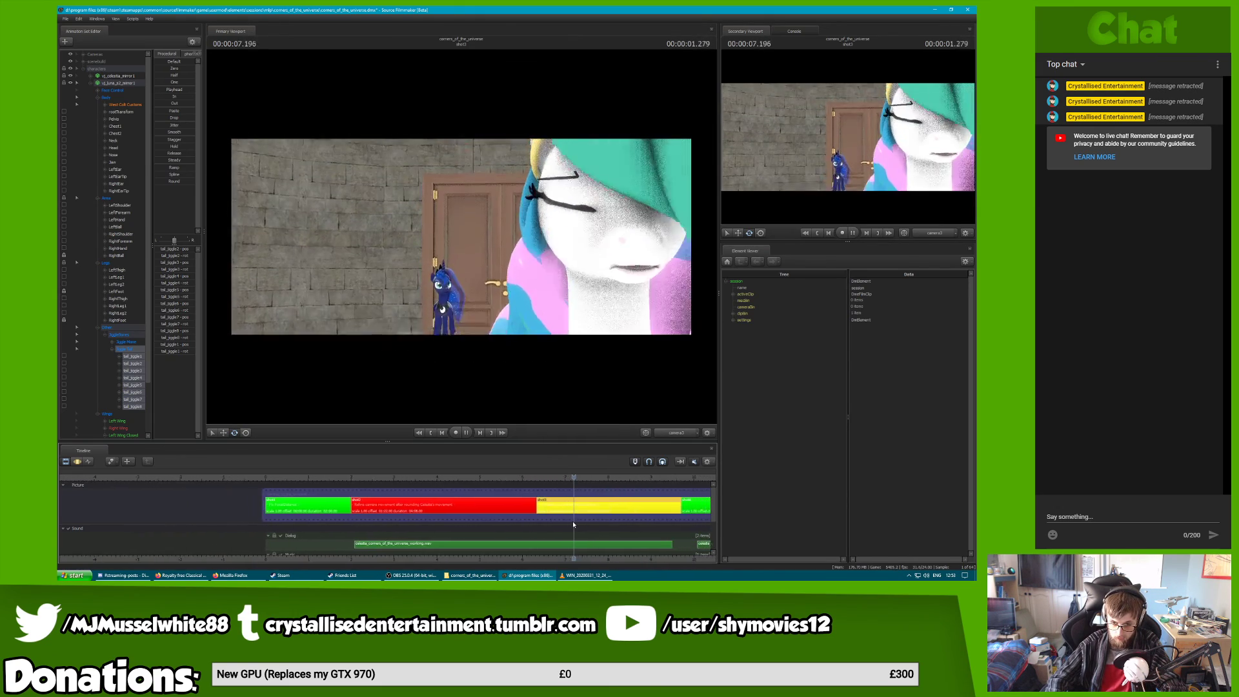
key(space)
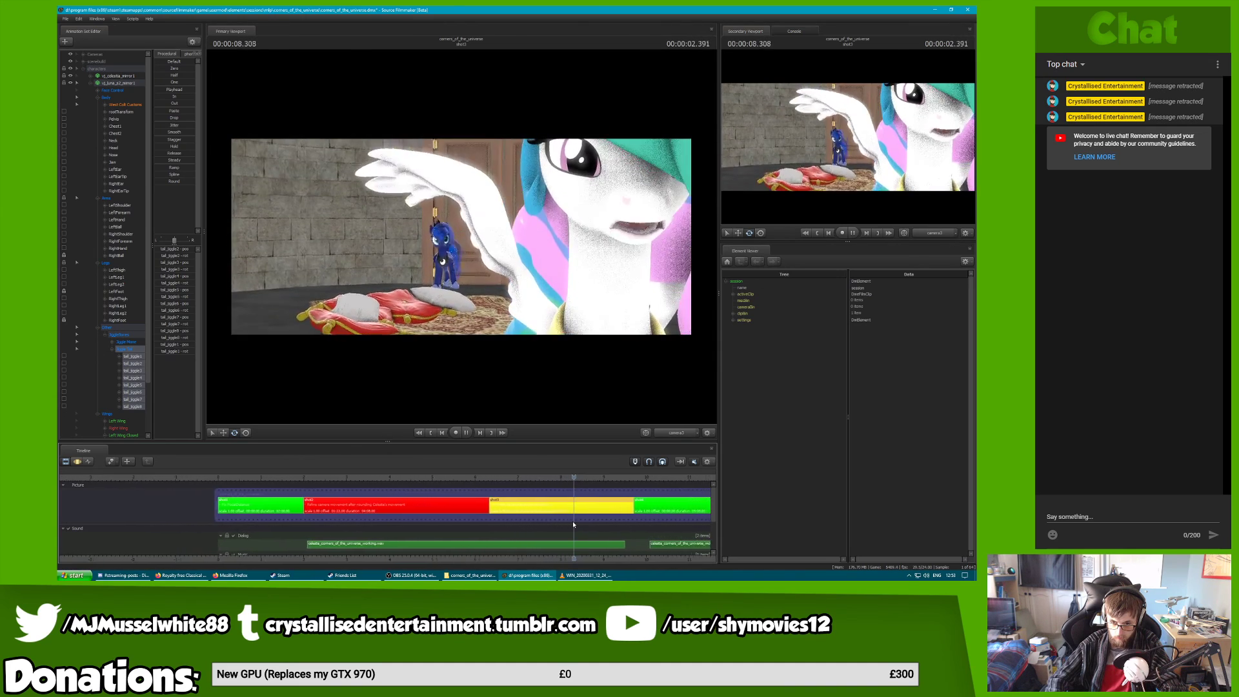
key(space)
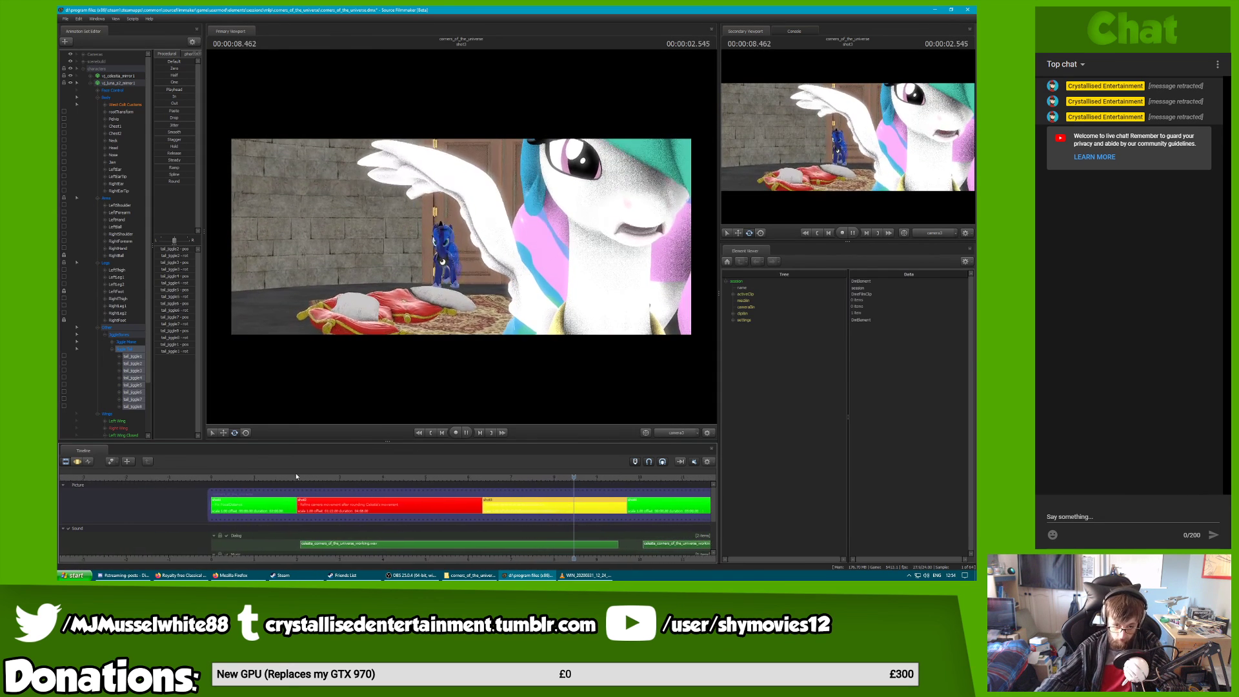
key(space)
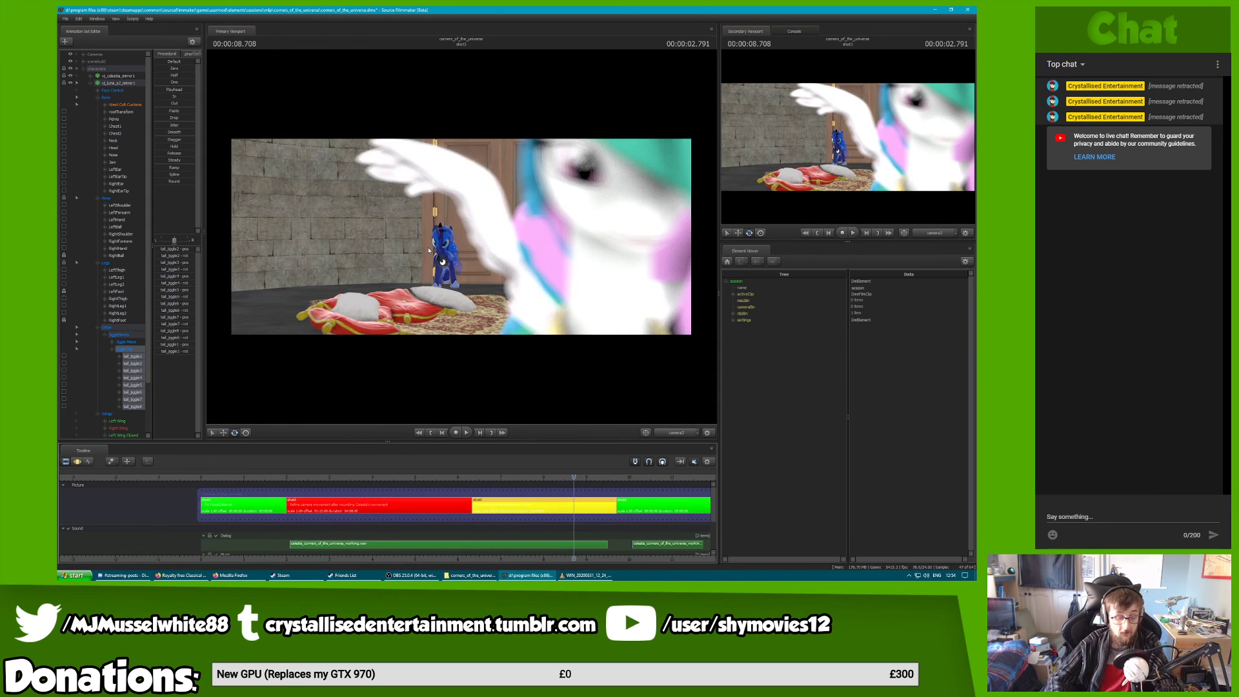
key(space)
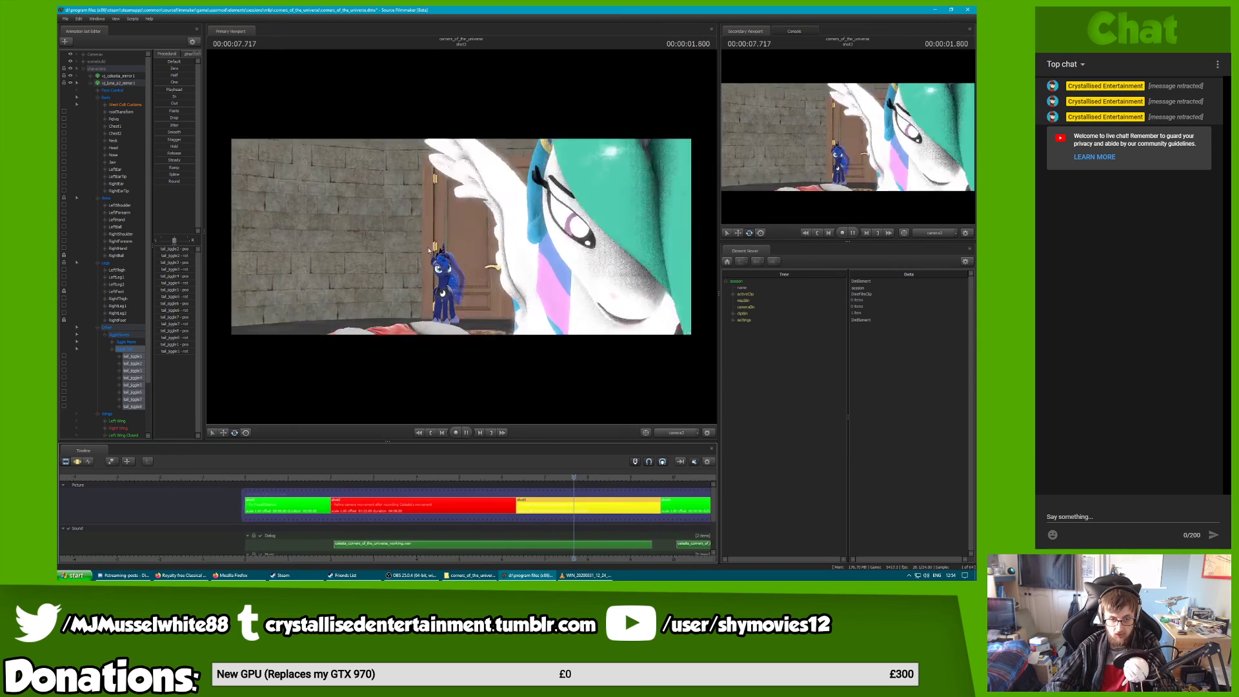
key(space)
key(space)
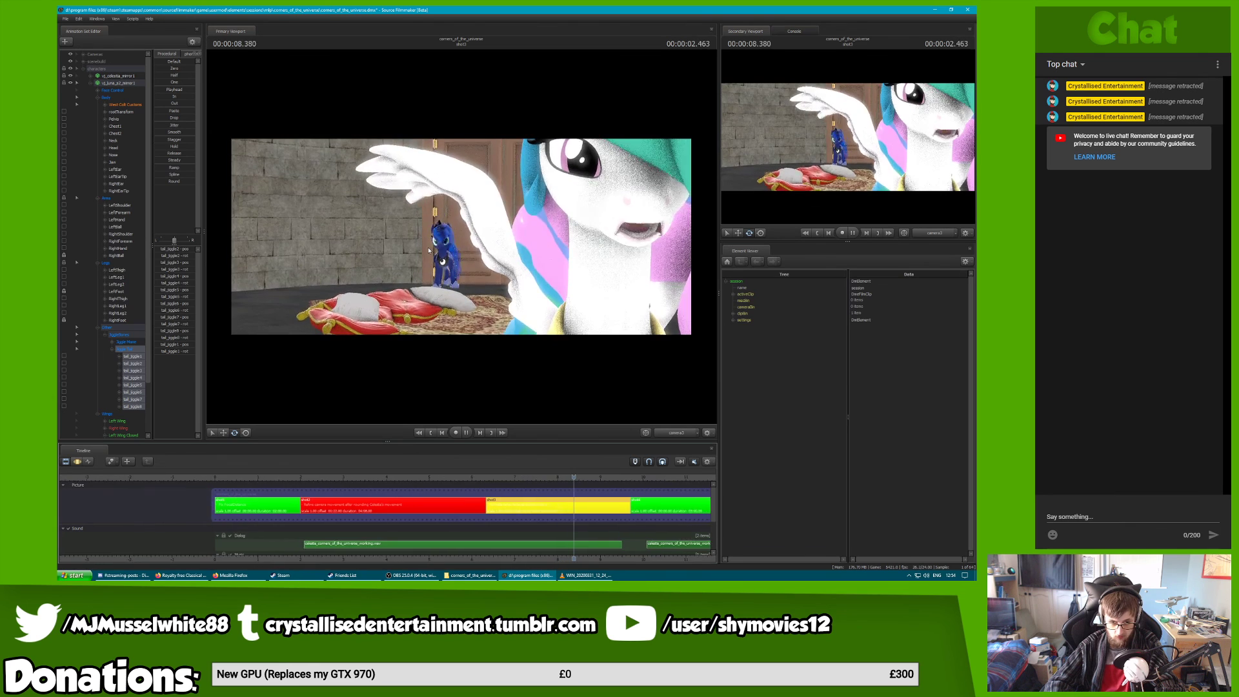
key(space)
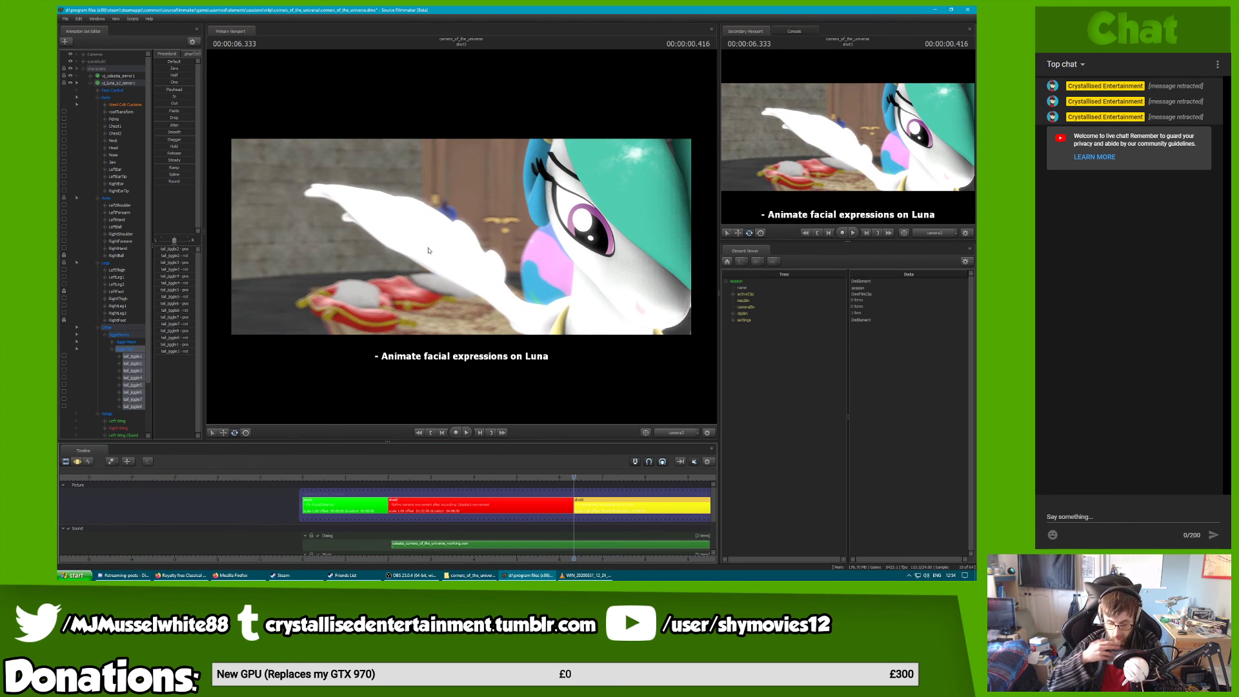
key(space)
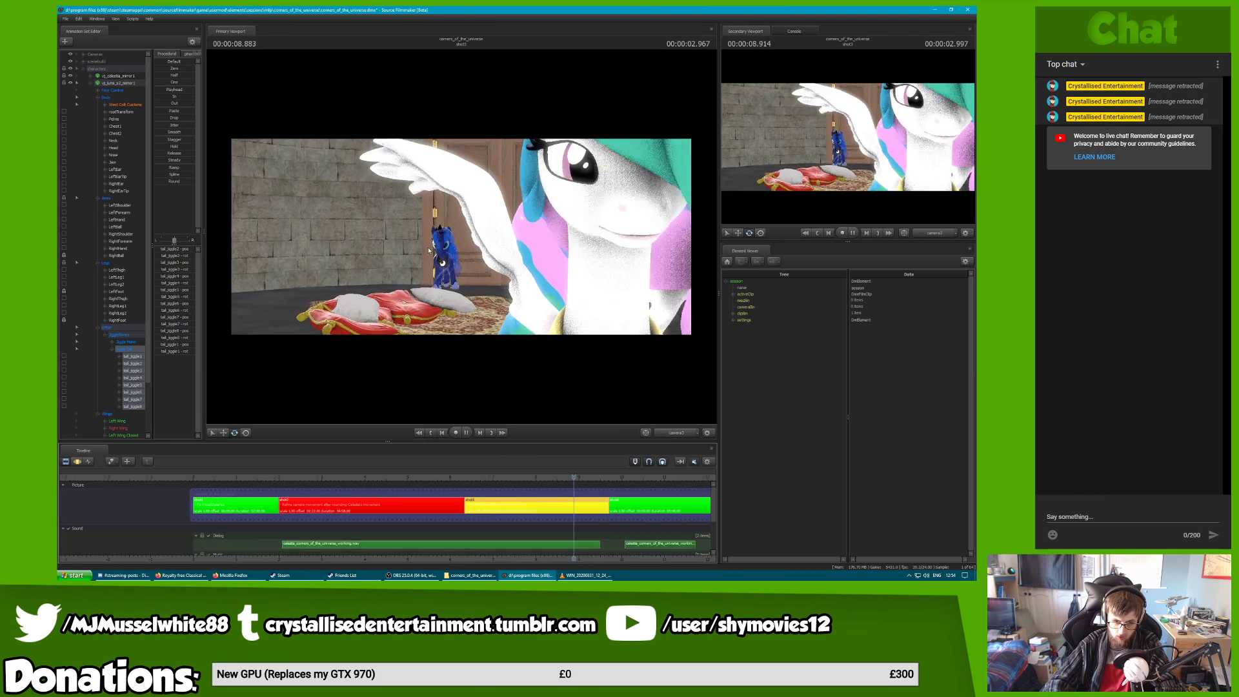
key(space)
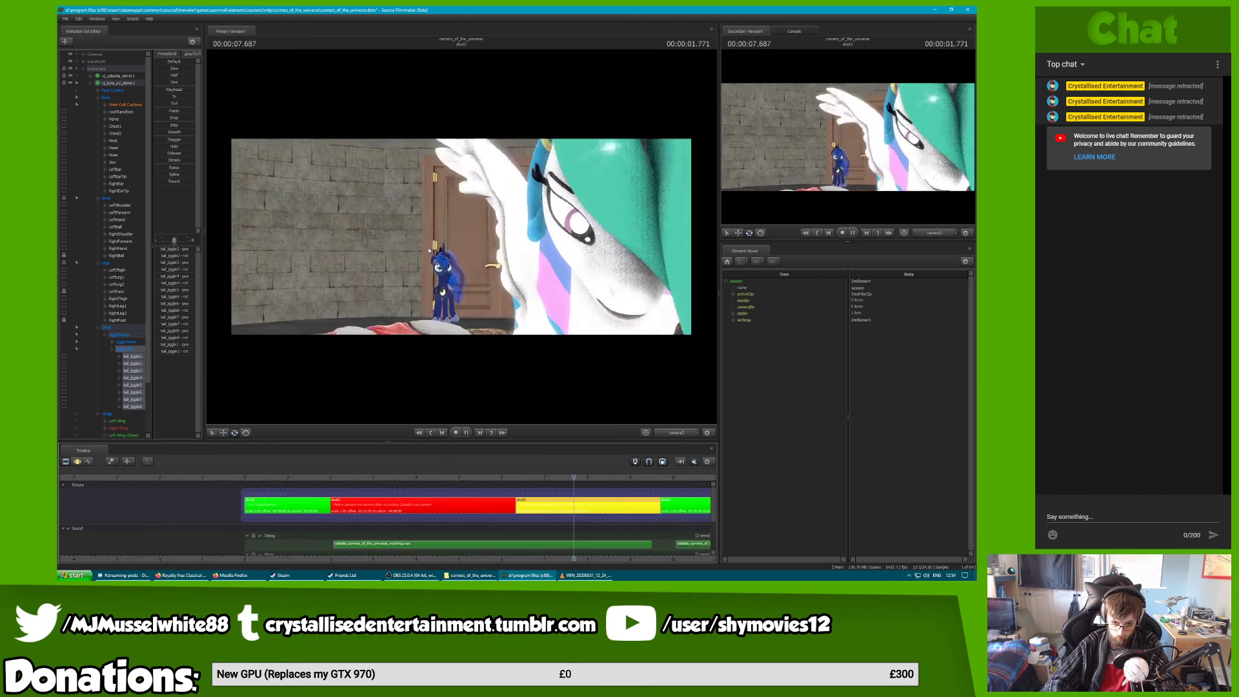
key(space)
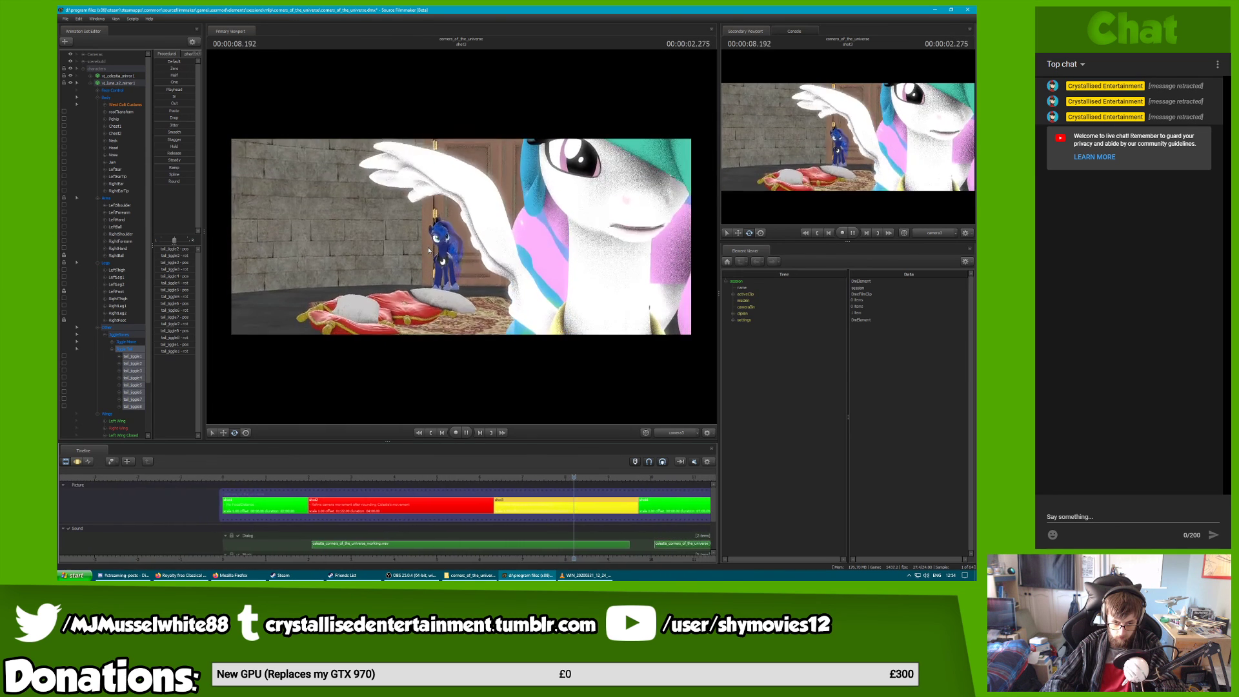
key(space)
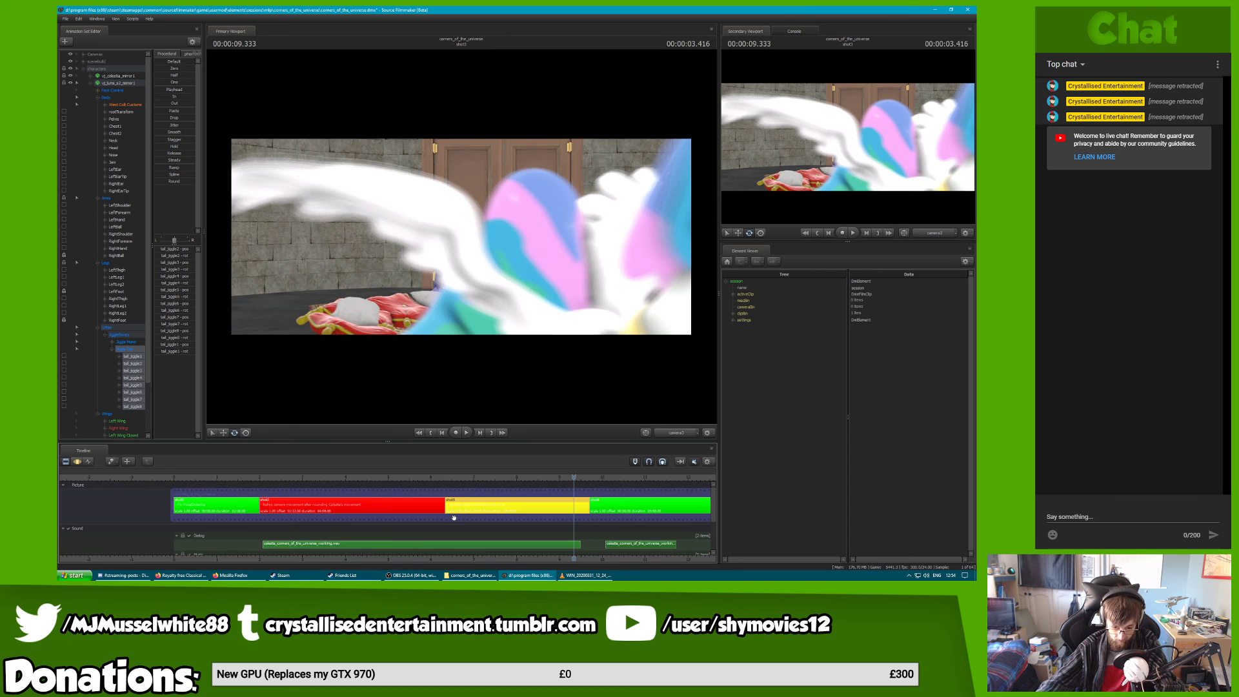
key(Up)
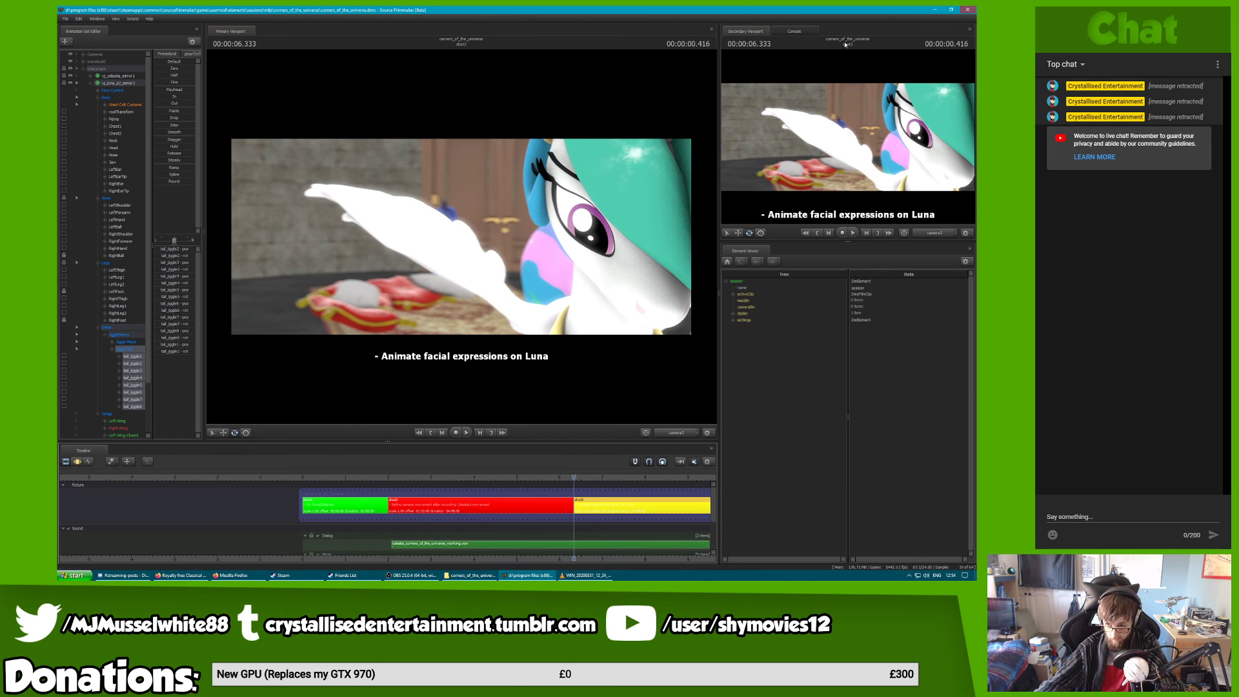
Display the console beside the main viewport, then switch to the Epidemic Sound page in Firefox and pause the playing track
click(800, 32)
click(181, 576)
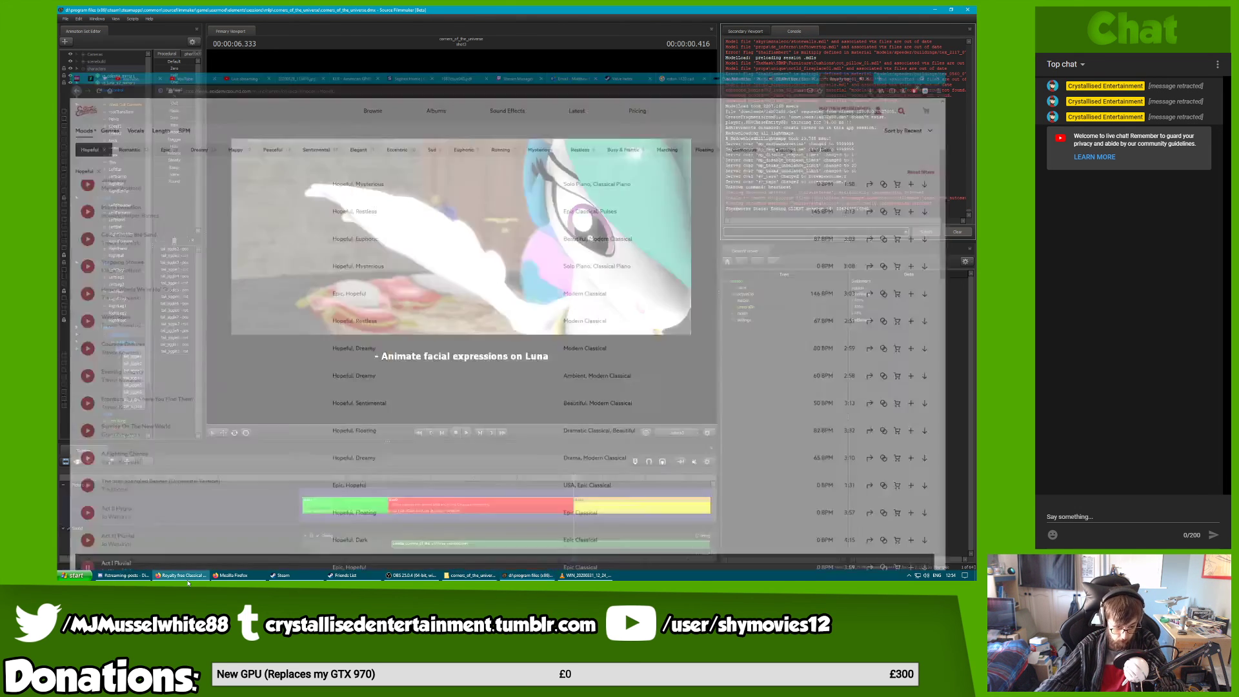
click(70, 557)
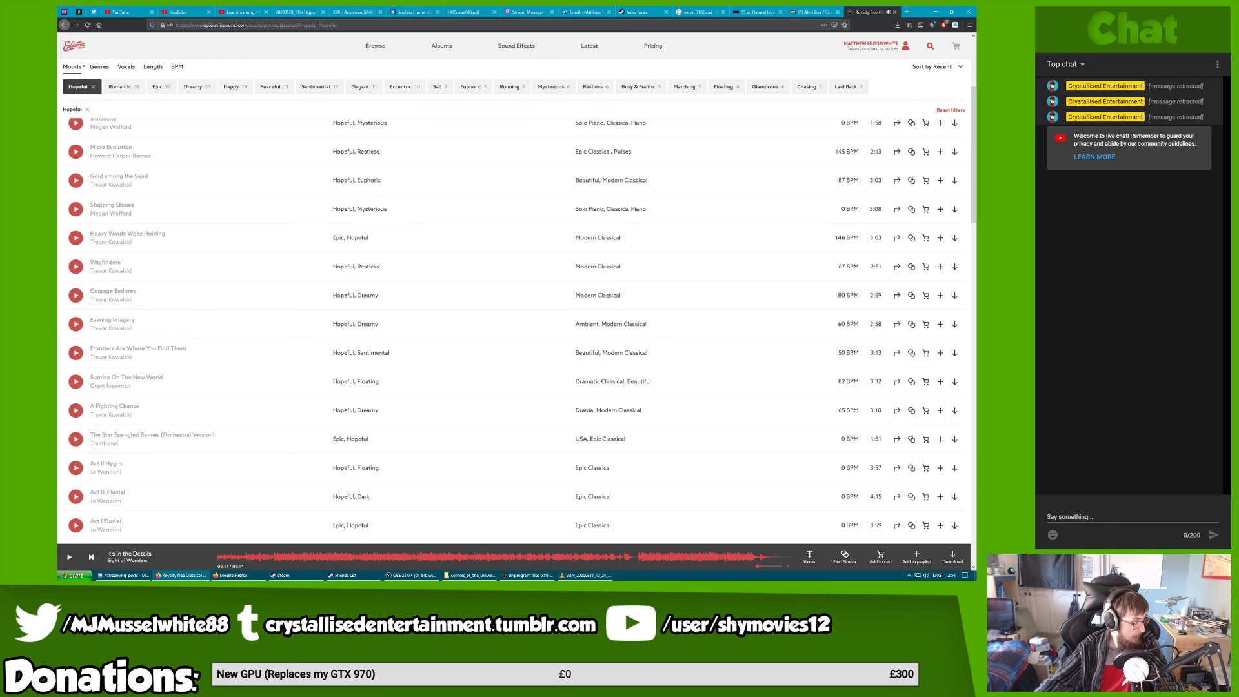